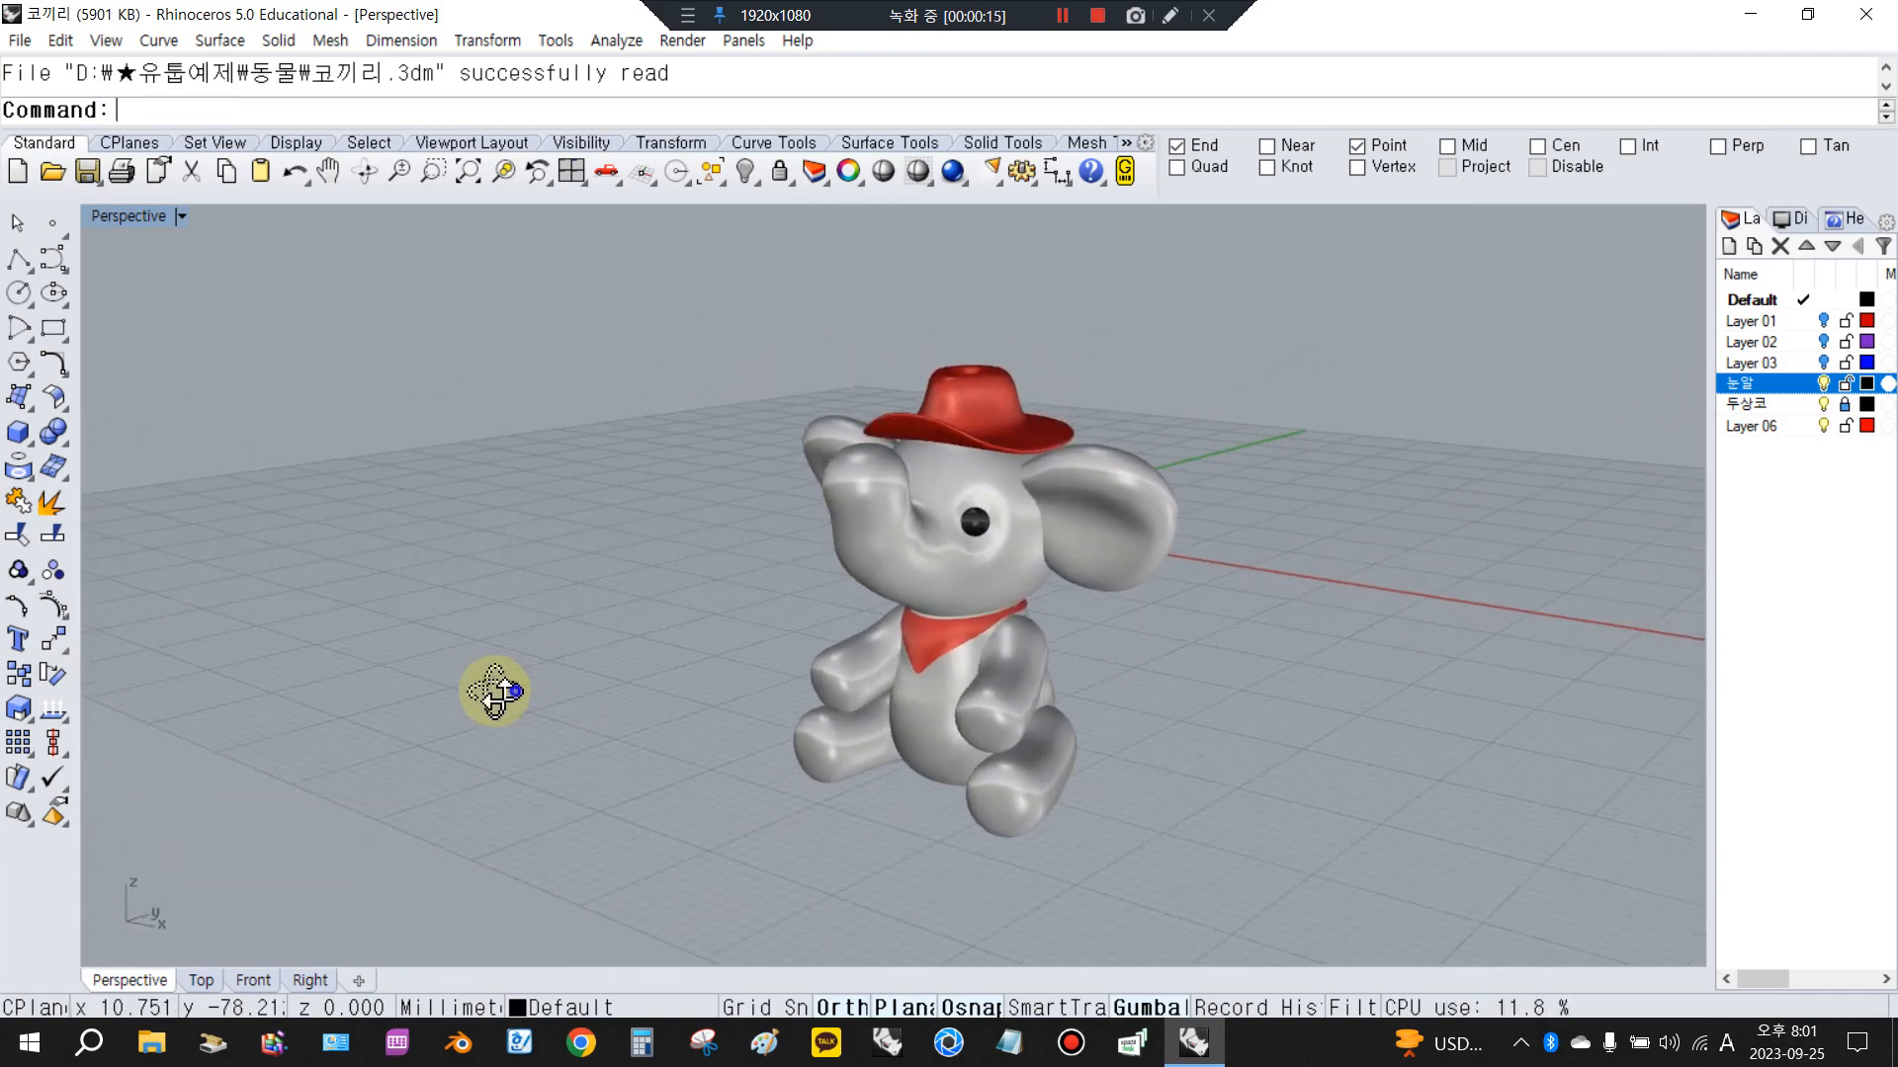
Examine the elephant's red hat and neck scarf, selecting each to see which object it is
scroll(662, 689, up, 2)
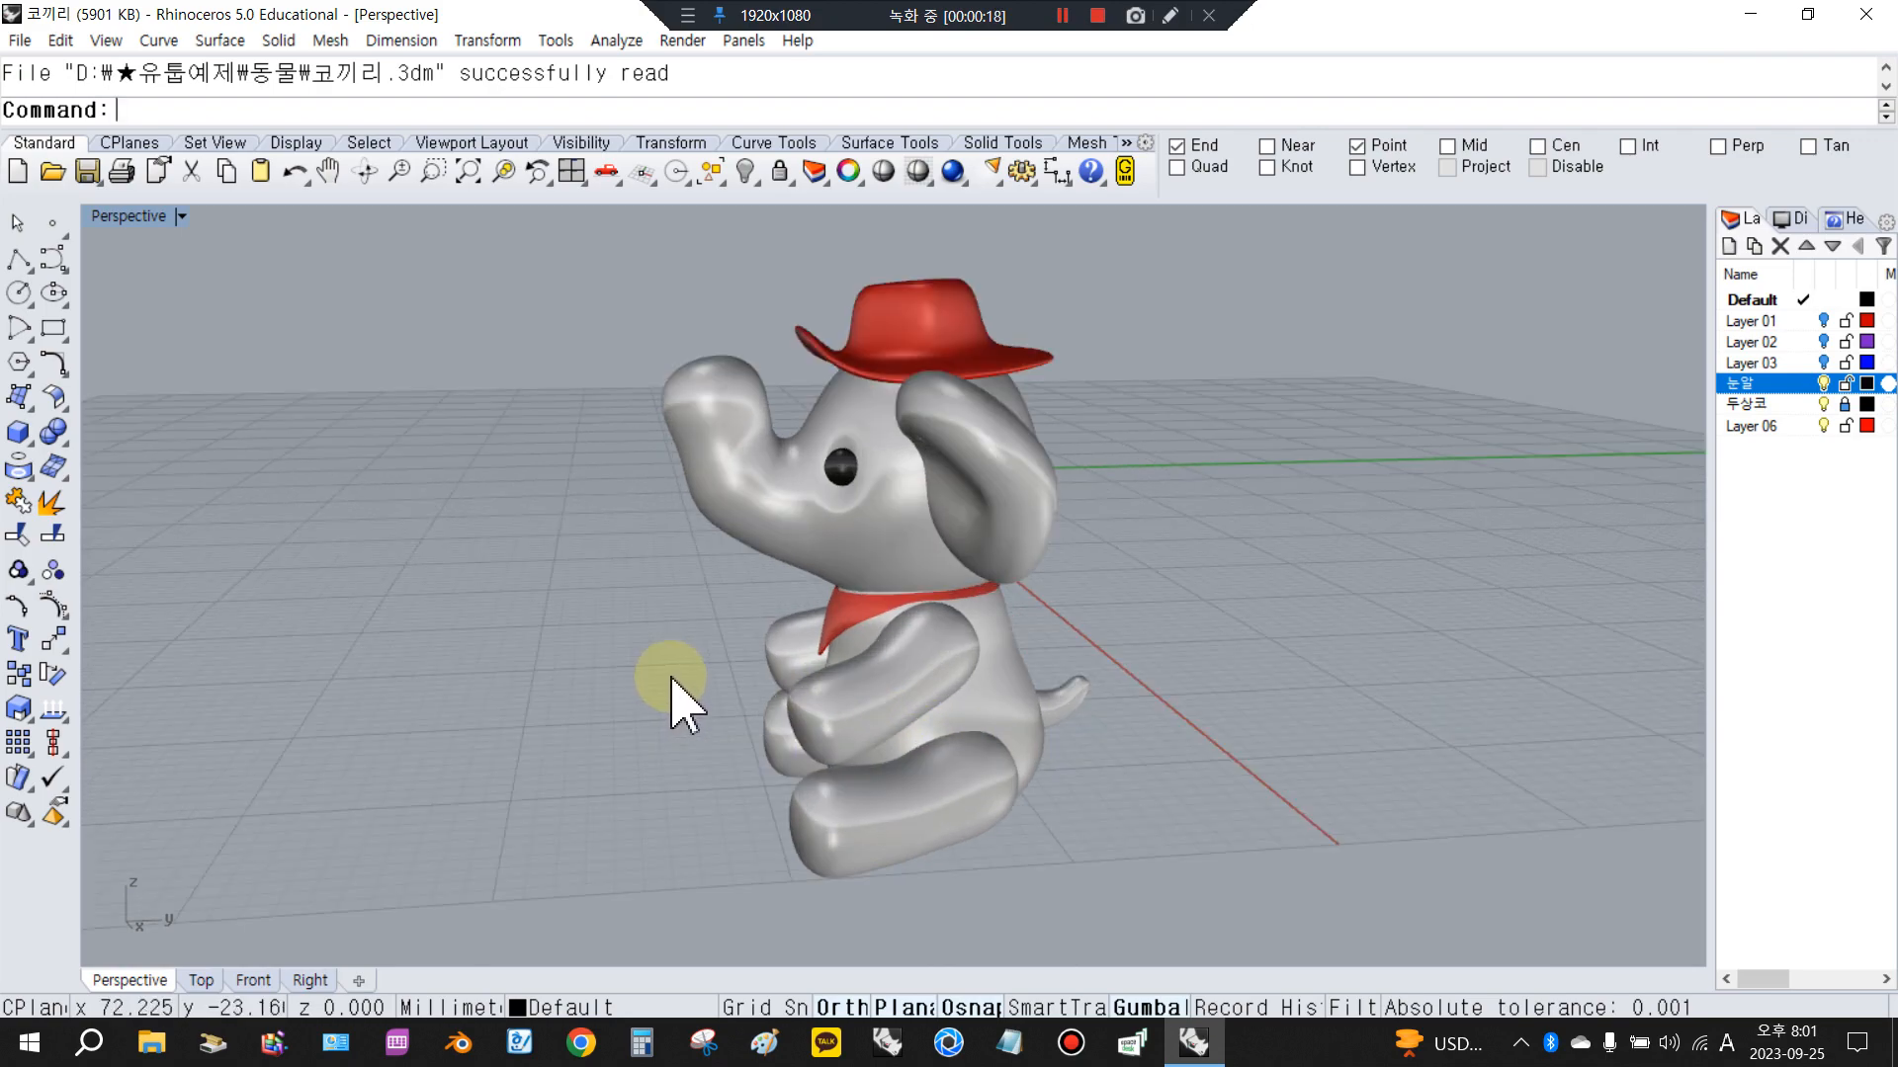
click(902, 302)
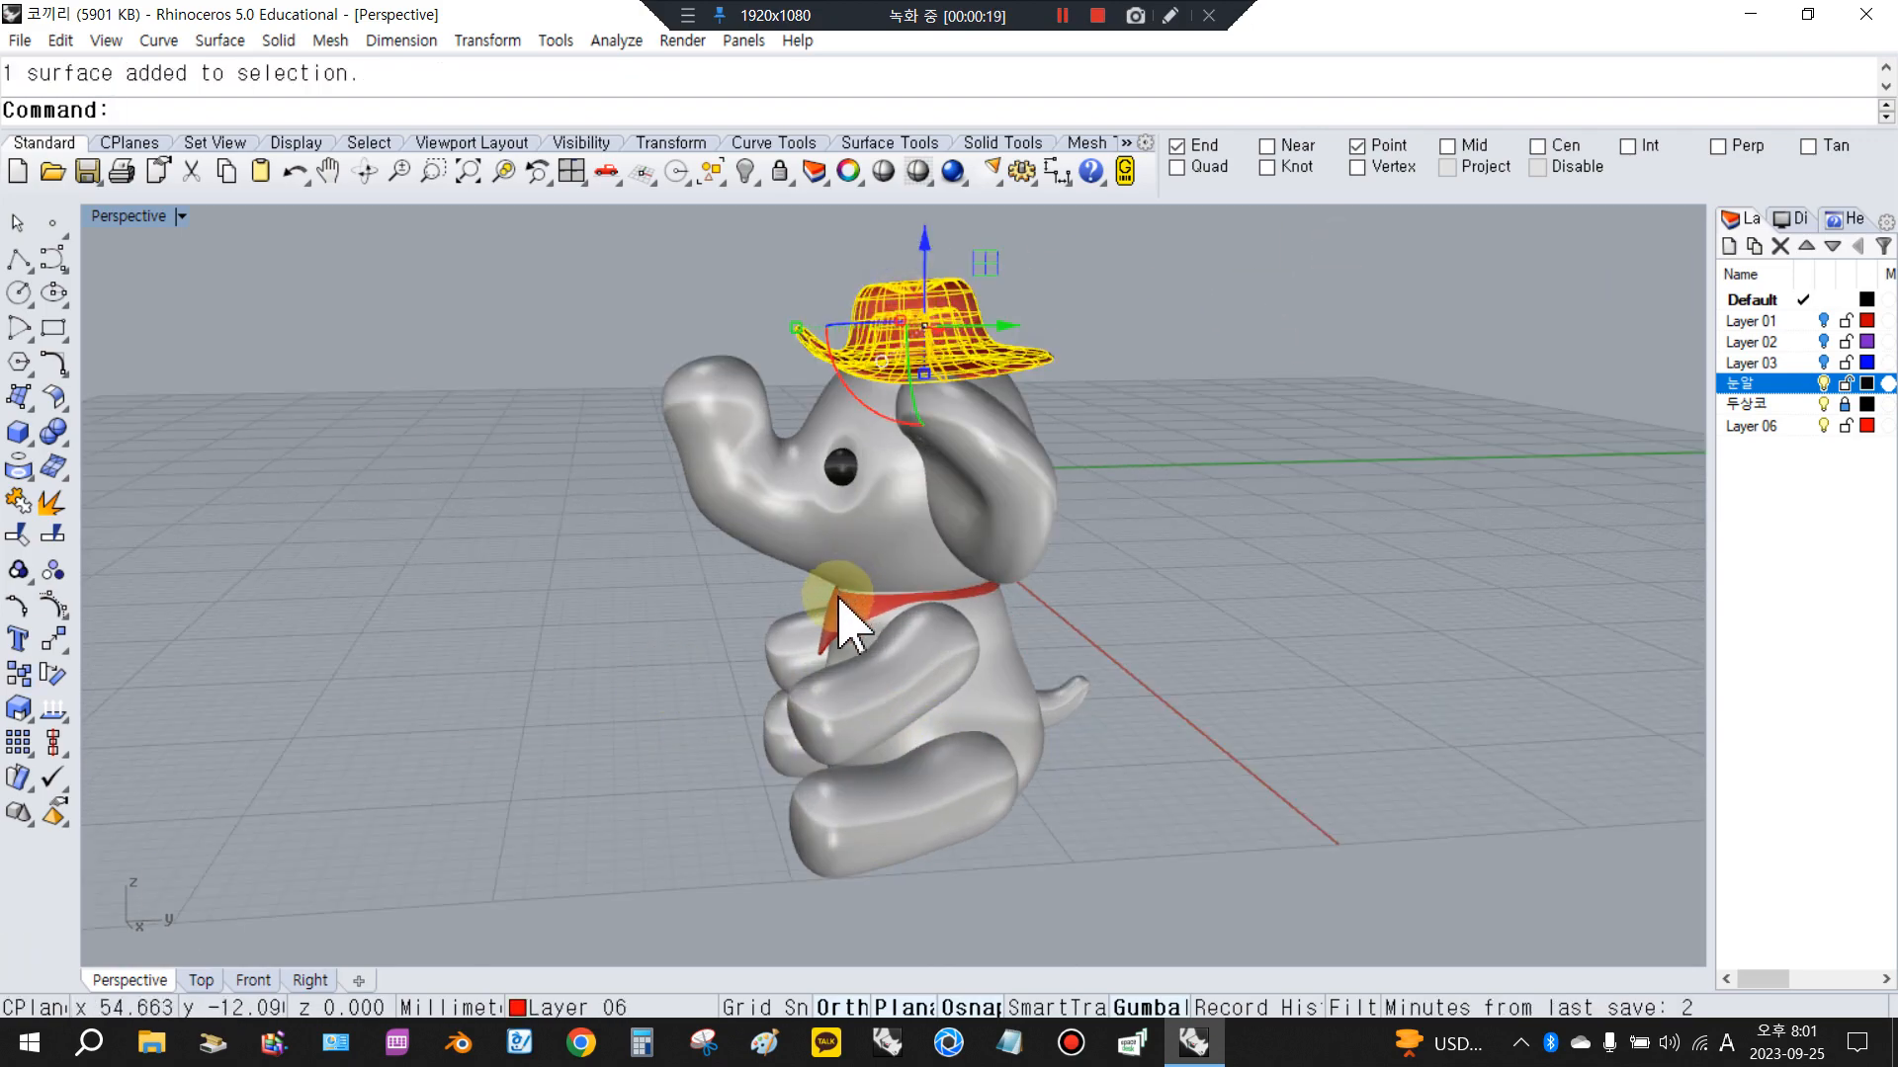
scroll(837, 597, up, 2)
click(836, 610)
click(597, 603)
scroll(1186, 635, down, 3)
right_drag(1186, 635, 865, 539)
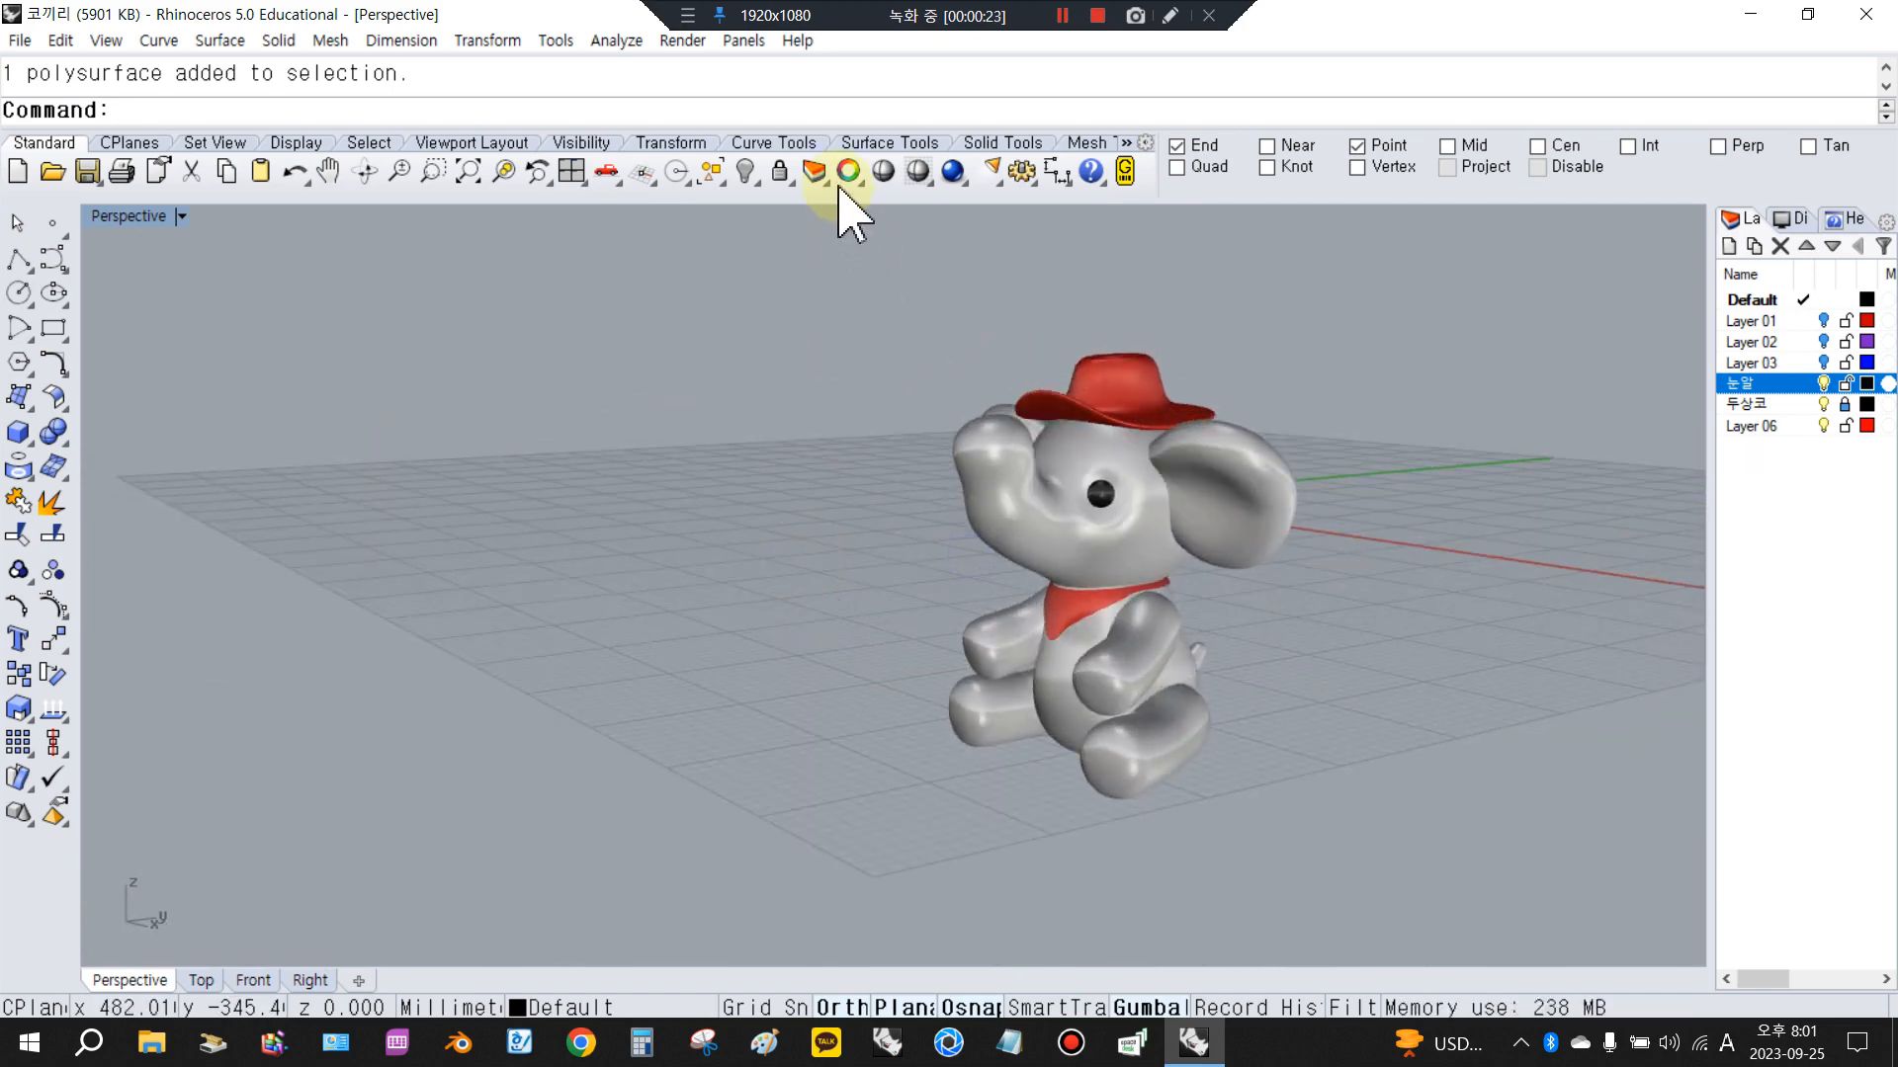
Show the hidden objects and turn on Layer 01, Layer 02 and Layer 03
click(748, 172)
scroll(1034, 550, down, 6)
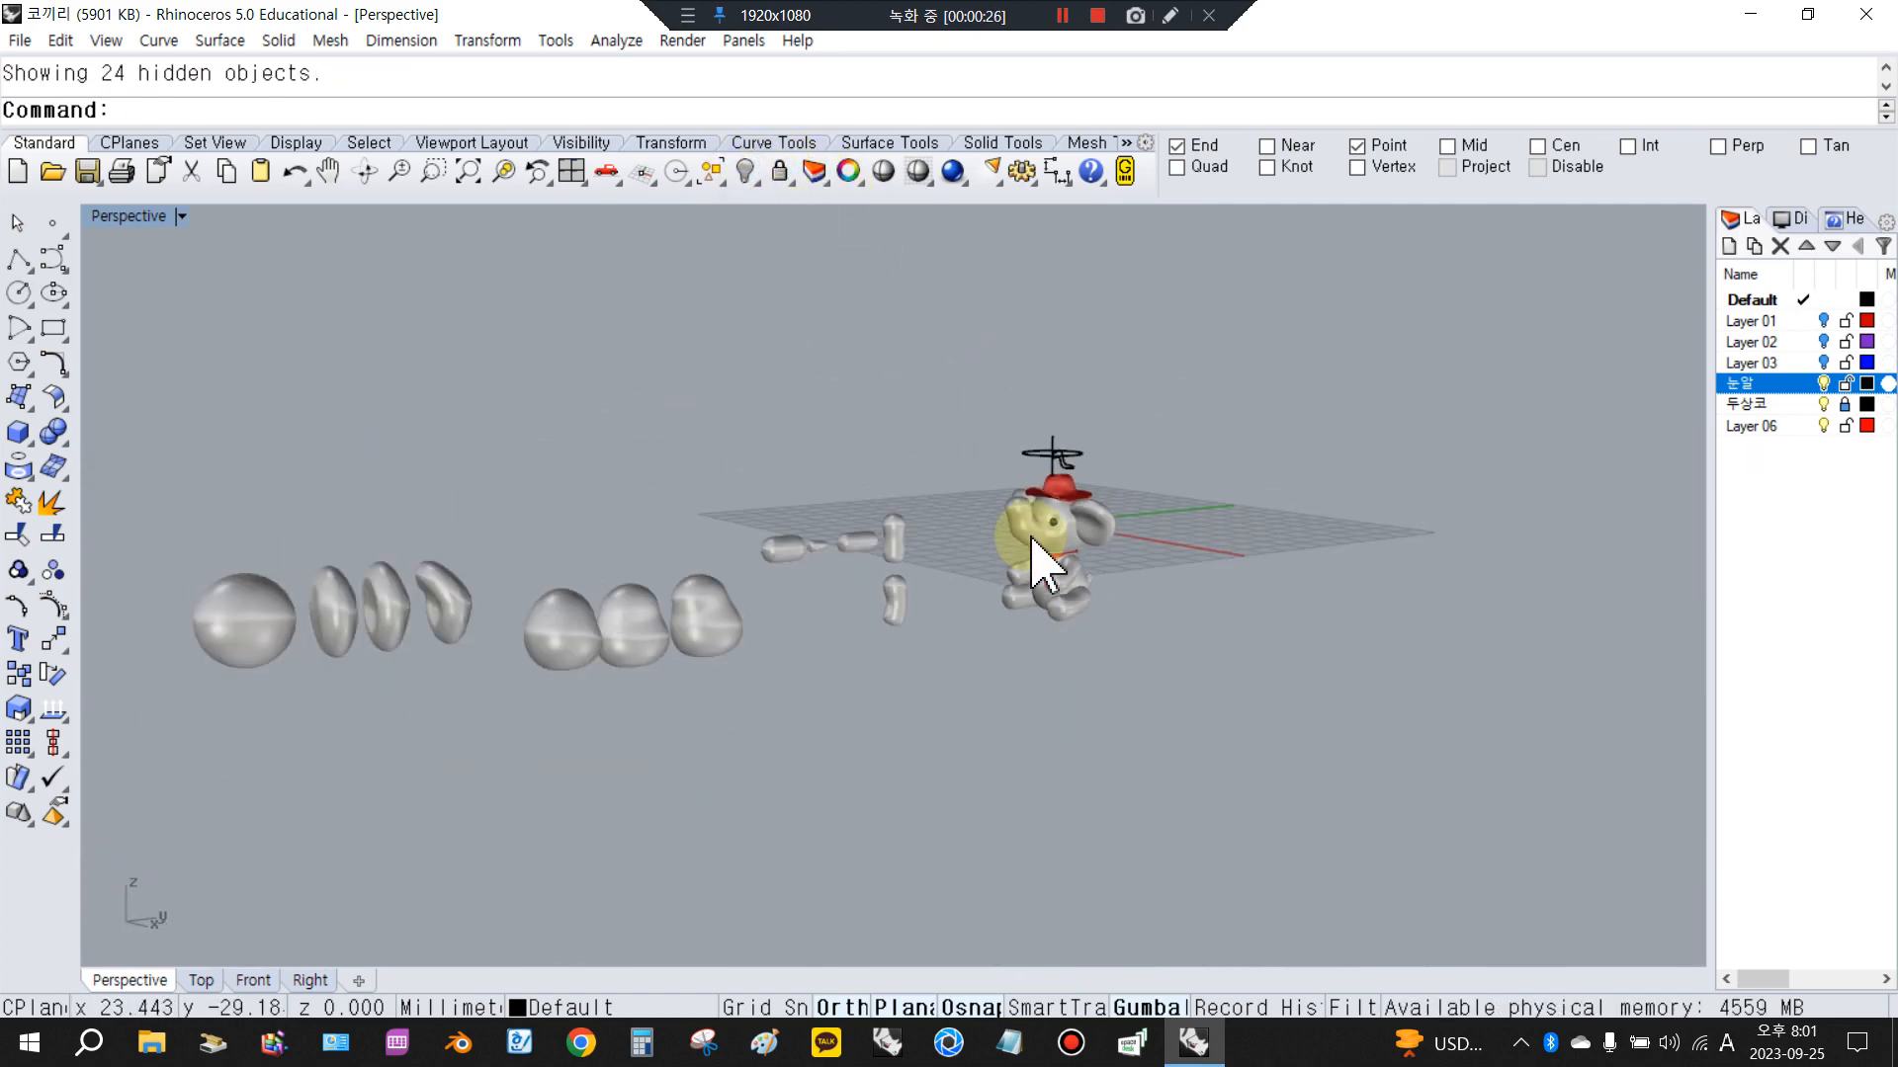
scroll(1034, 564, down, 2)
click(1823, 321)
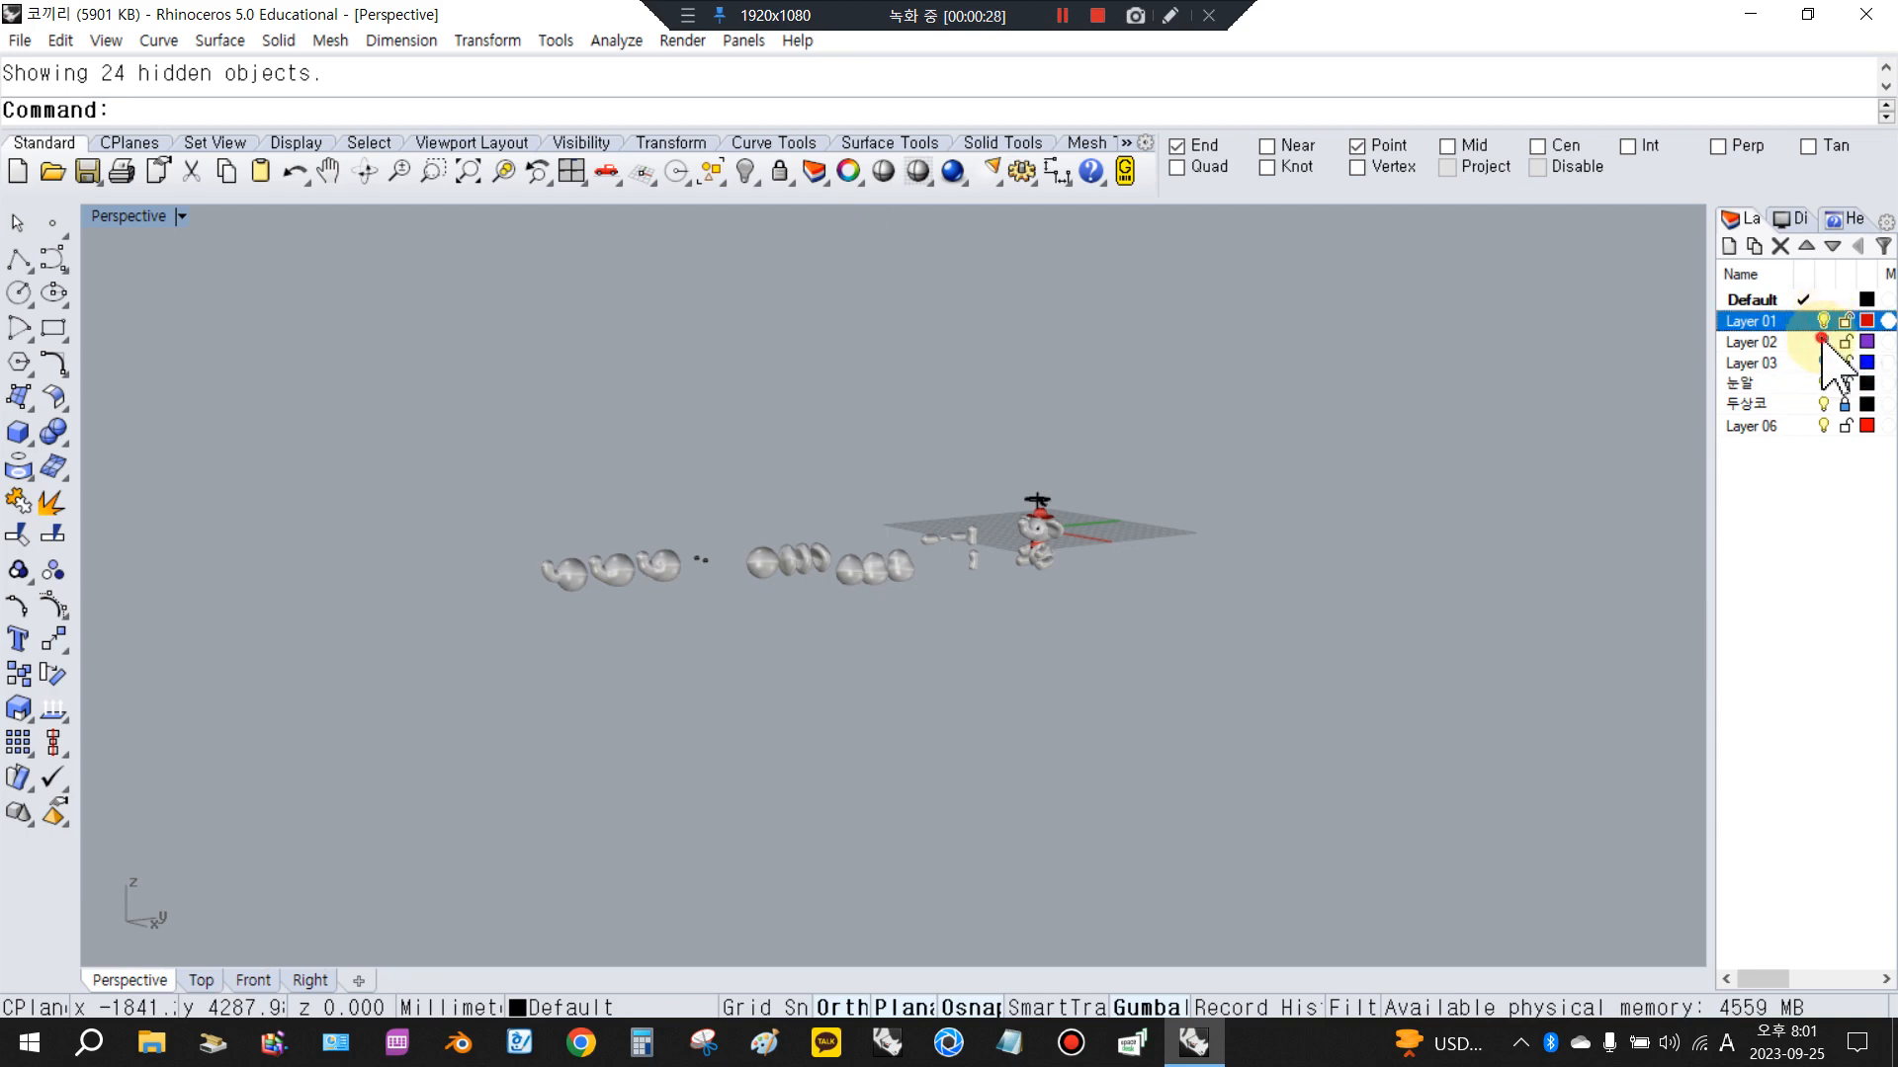
click(1824, 341)
click(1824, 362)
Examine the construction curves and the separate body parts laid out beside the elephant
scroll(954, 522, up, 6)
right_drag(767, 579, 840, 644)
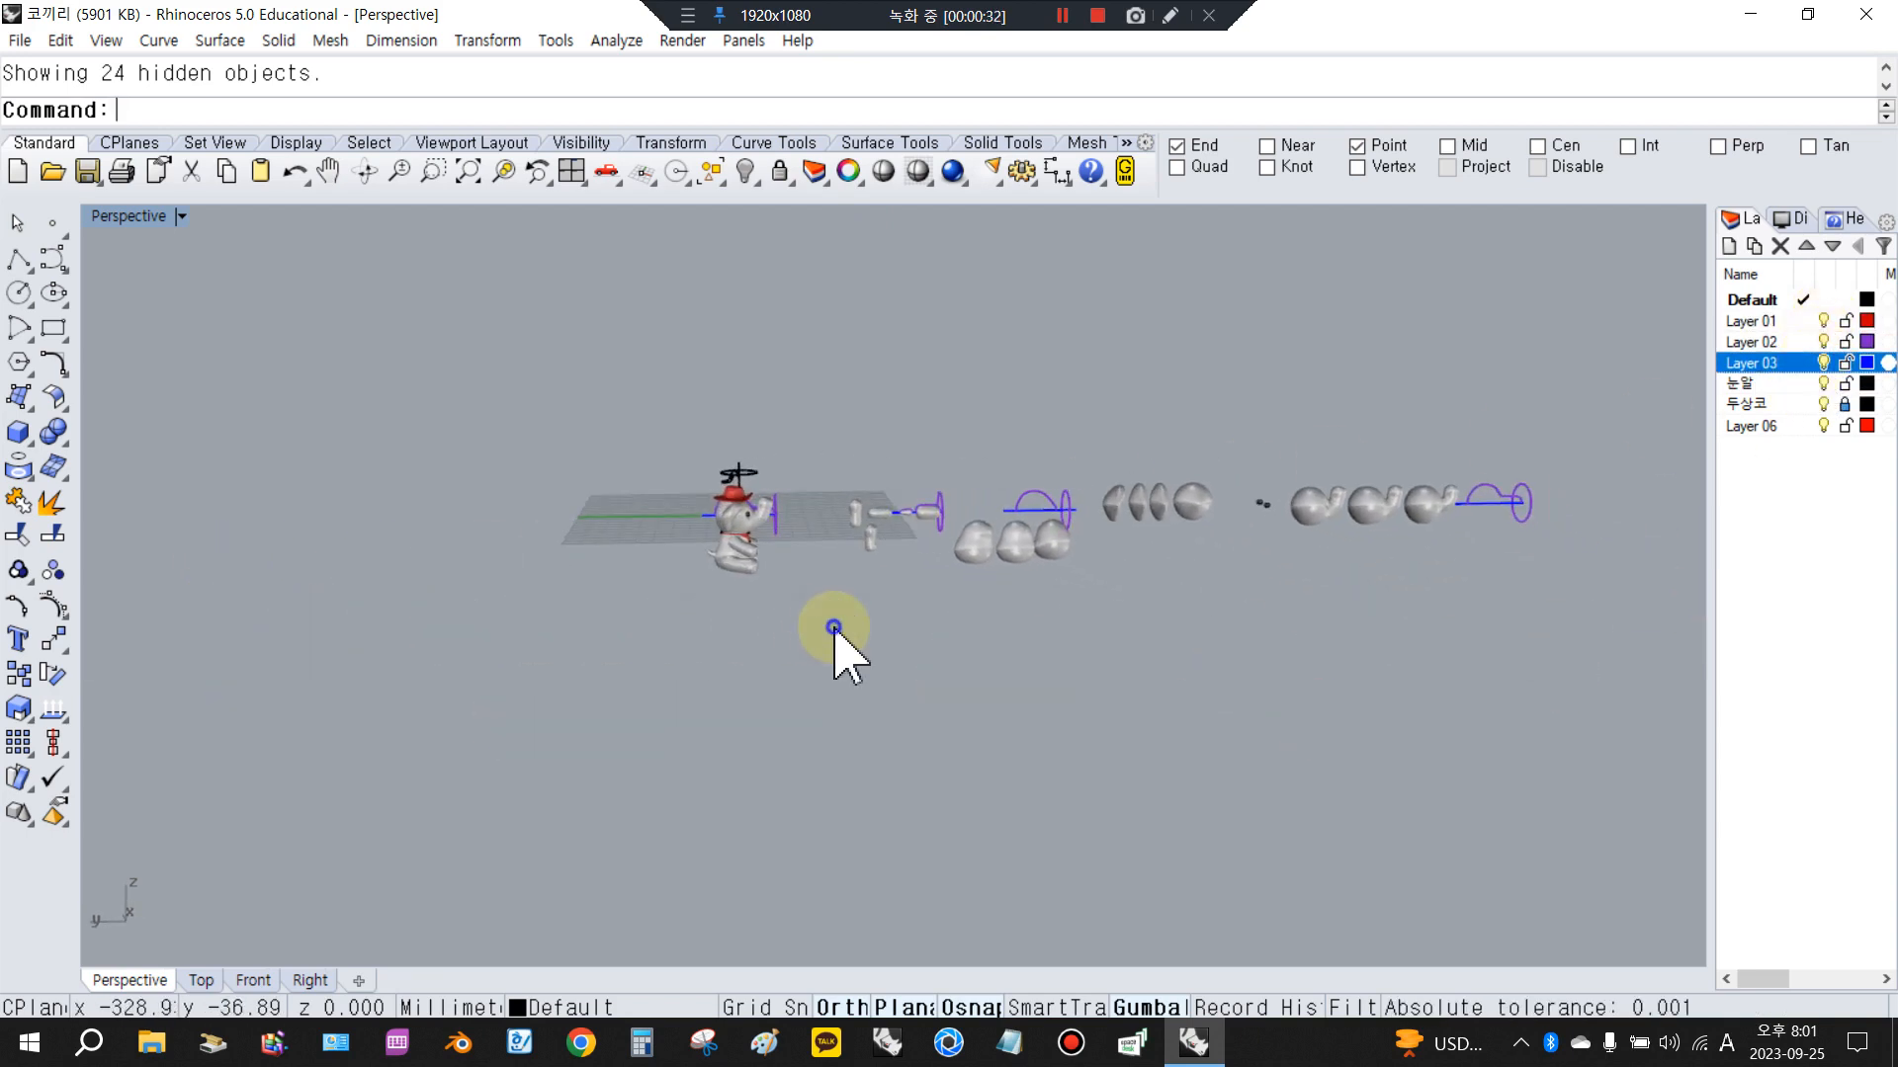
right_click(1303, 641)
right_drag(1302, 640, 1117, 578)
scroll(1119, 585, up, 5)
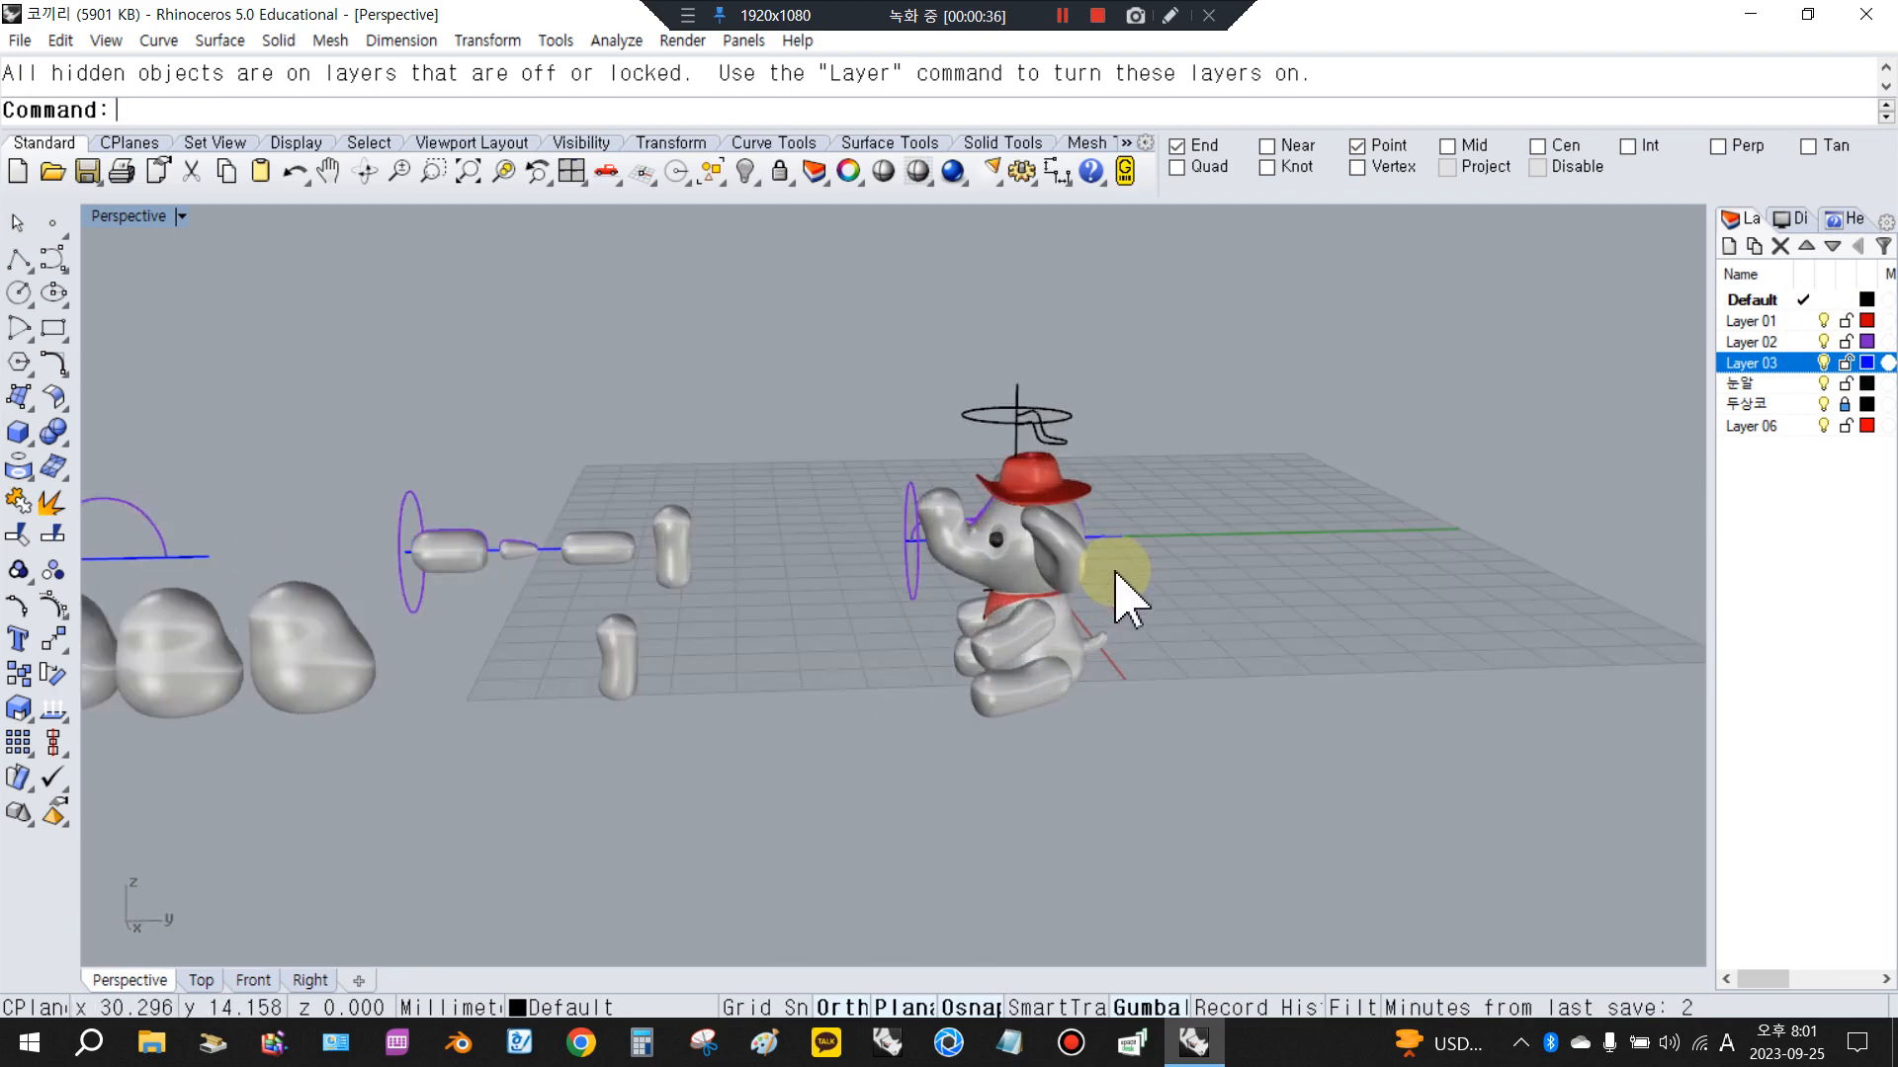
scroll(1114, 496, down, 2)
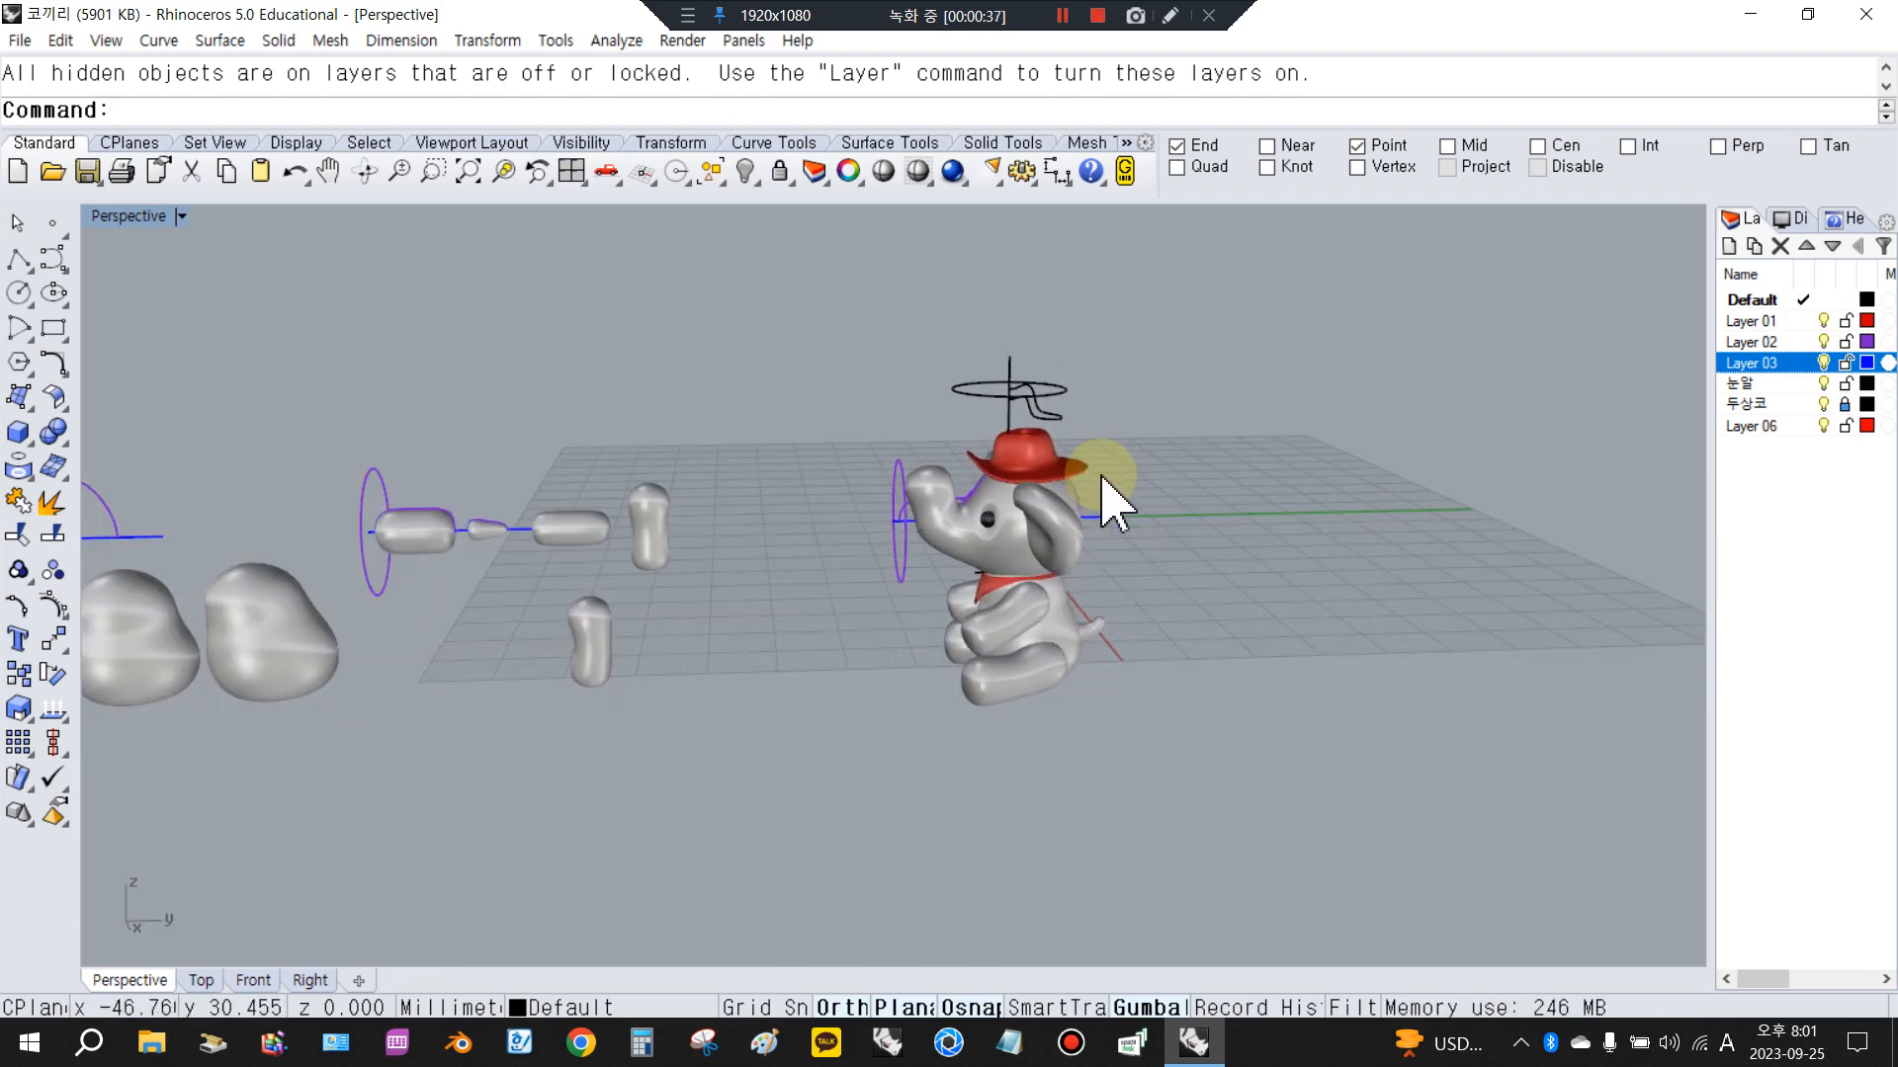
scroll(999, 445, up, 2)
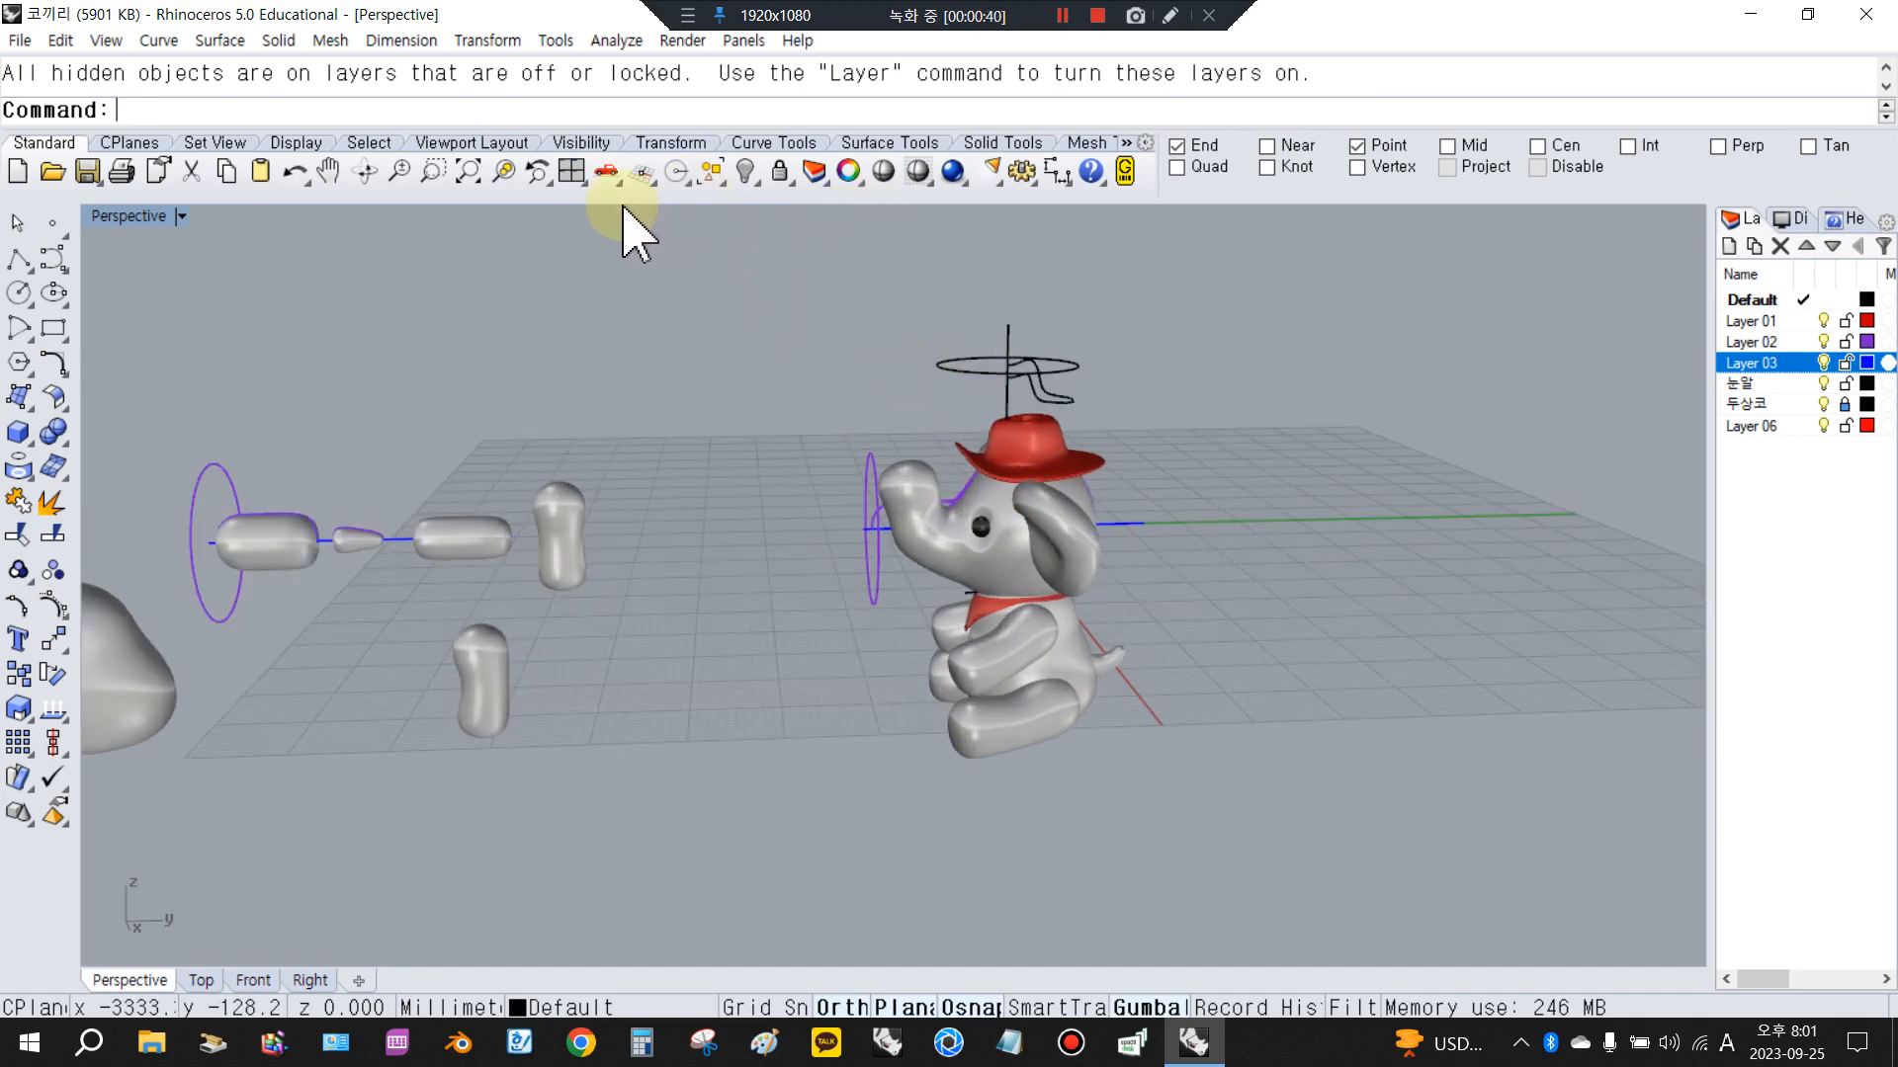
Undo showing the hidden objects and turning on the three layers
right_drag(1023, 473, 860, 425)
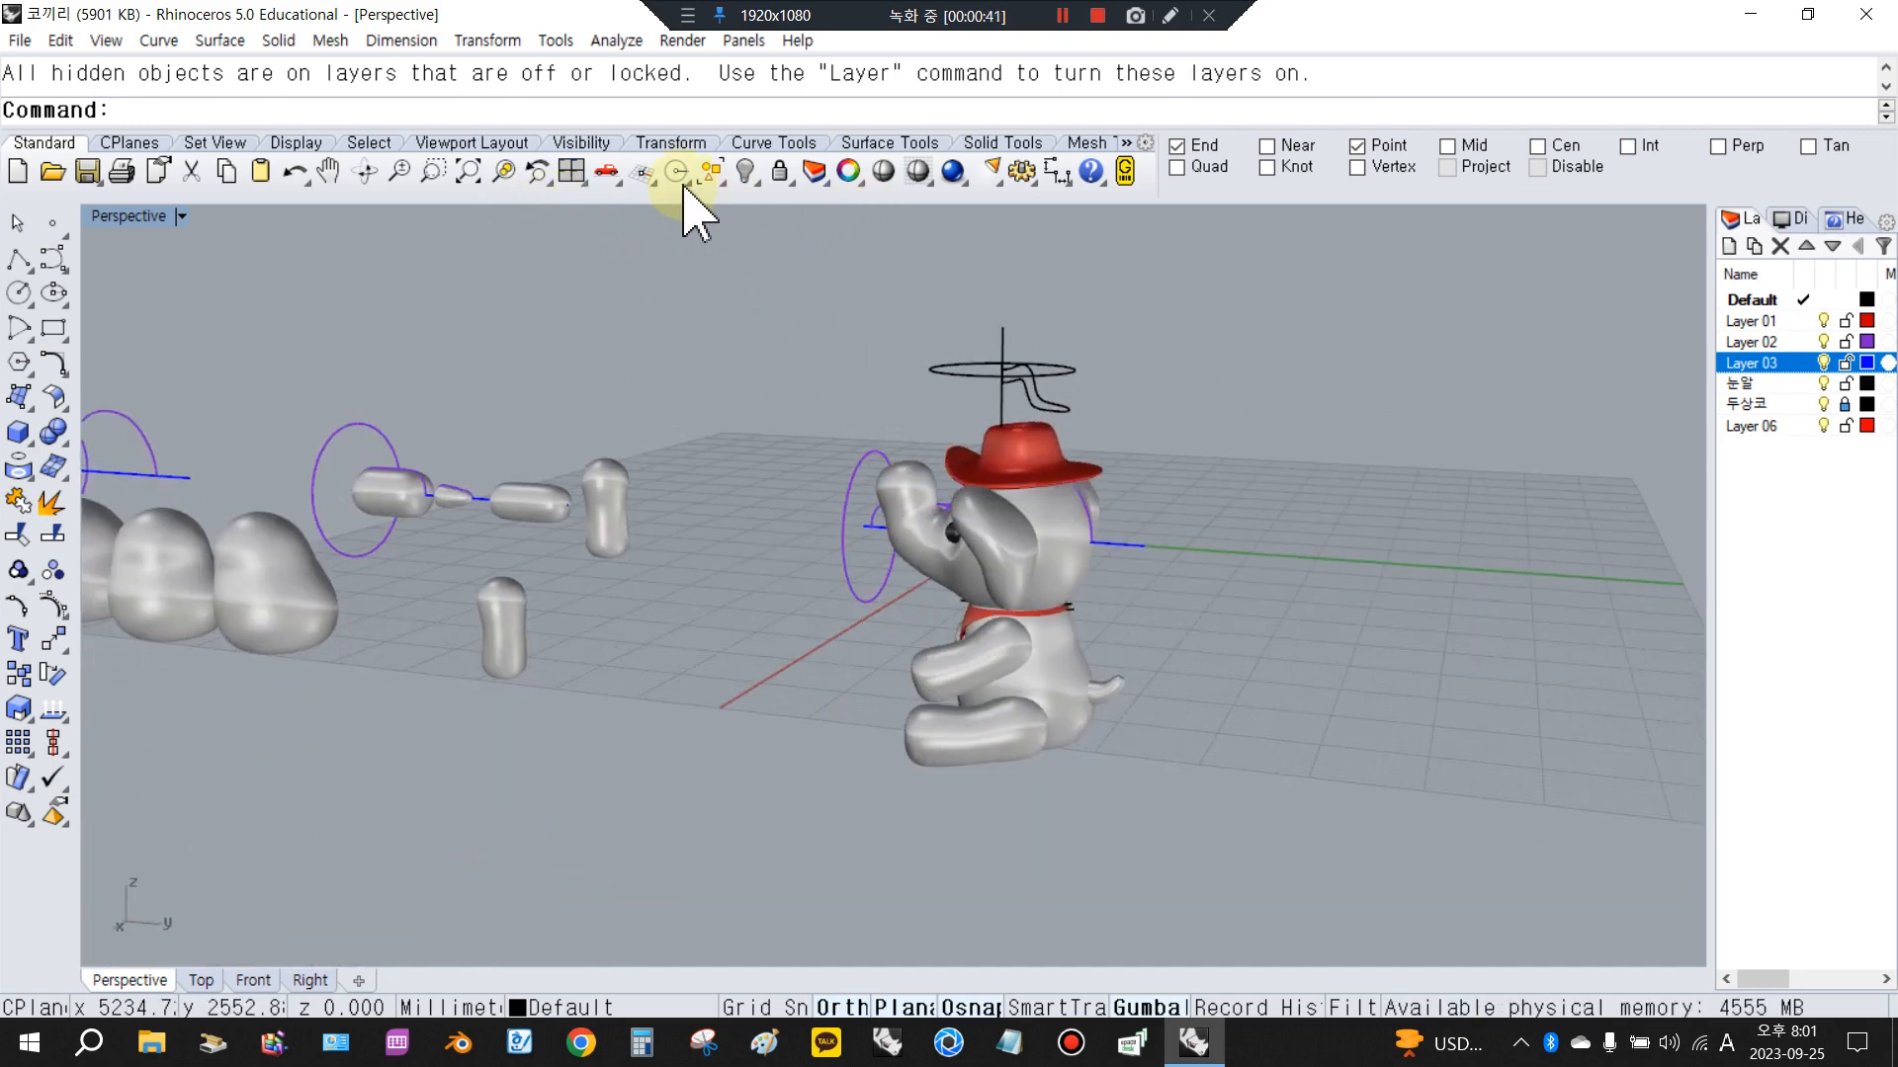
click(286, 172)
click(287, 172)
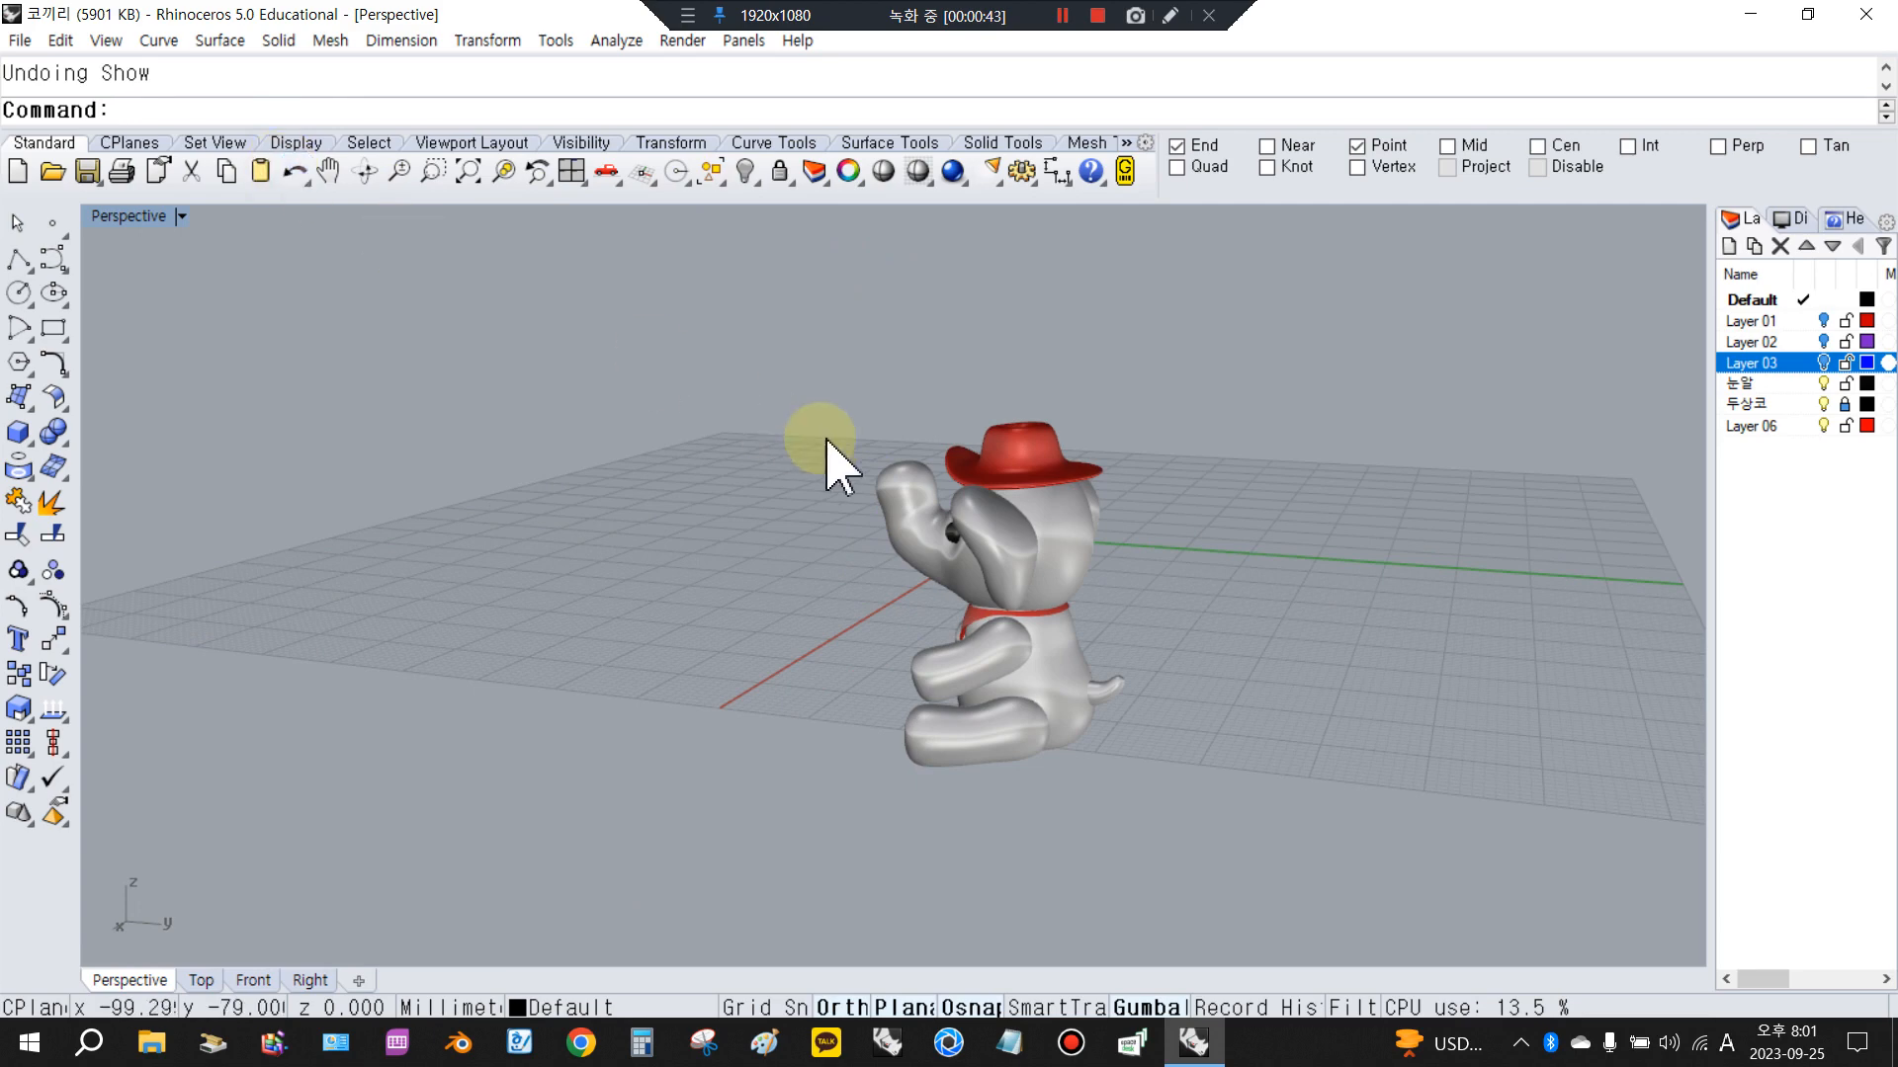
Unlock the 두상코 layer and move the whole elephant along the green Y axis, away from the origin
drag(766, 348, 1364, 993)
click(869, 437)
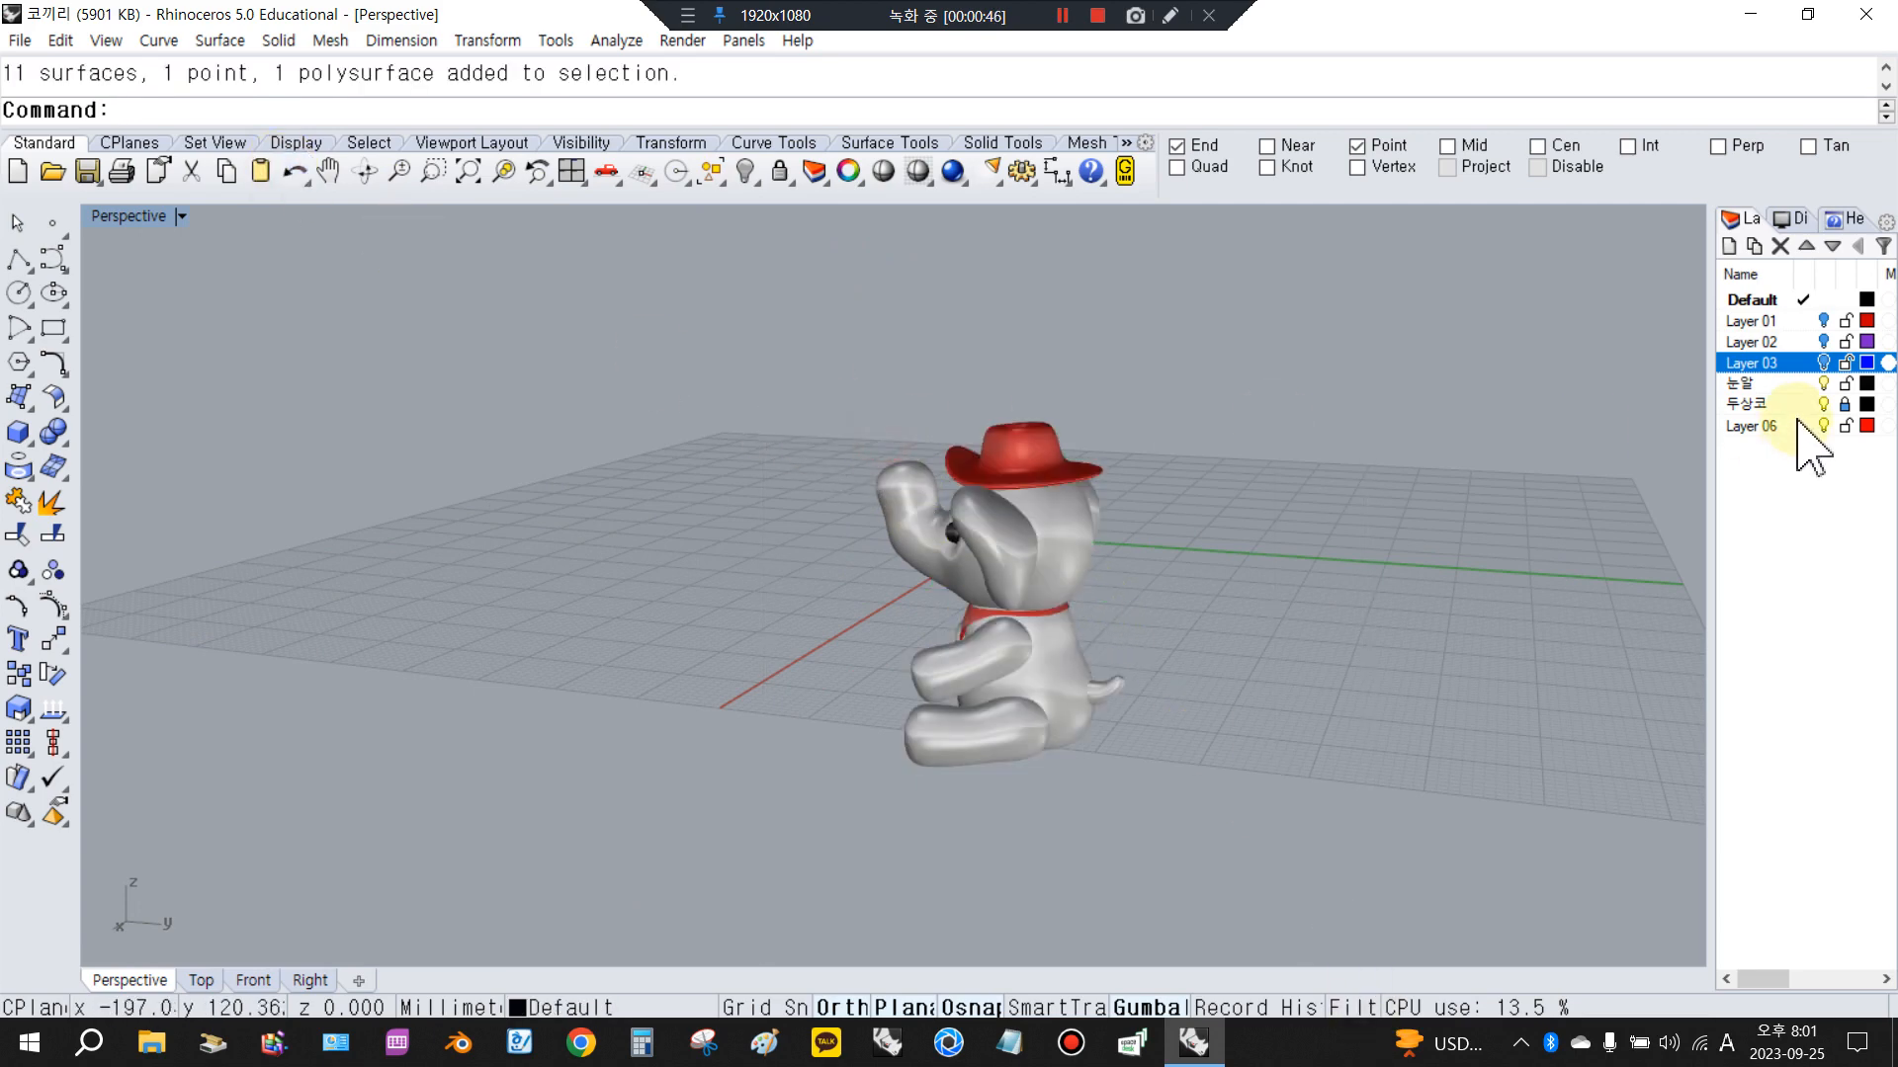
click(1840, 403)
drag(827, 368, 1271, 890)
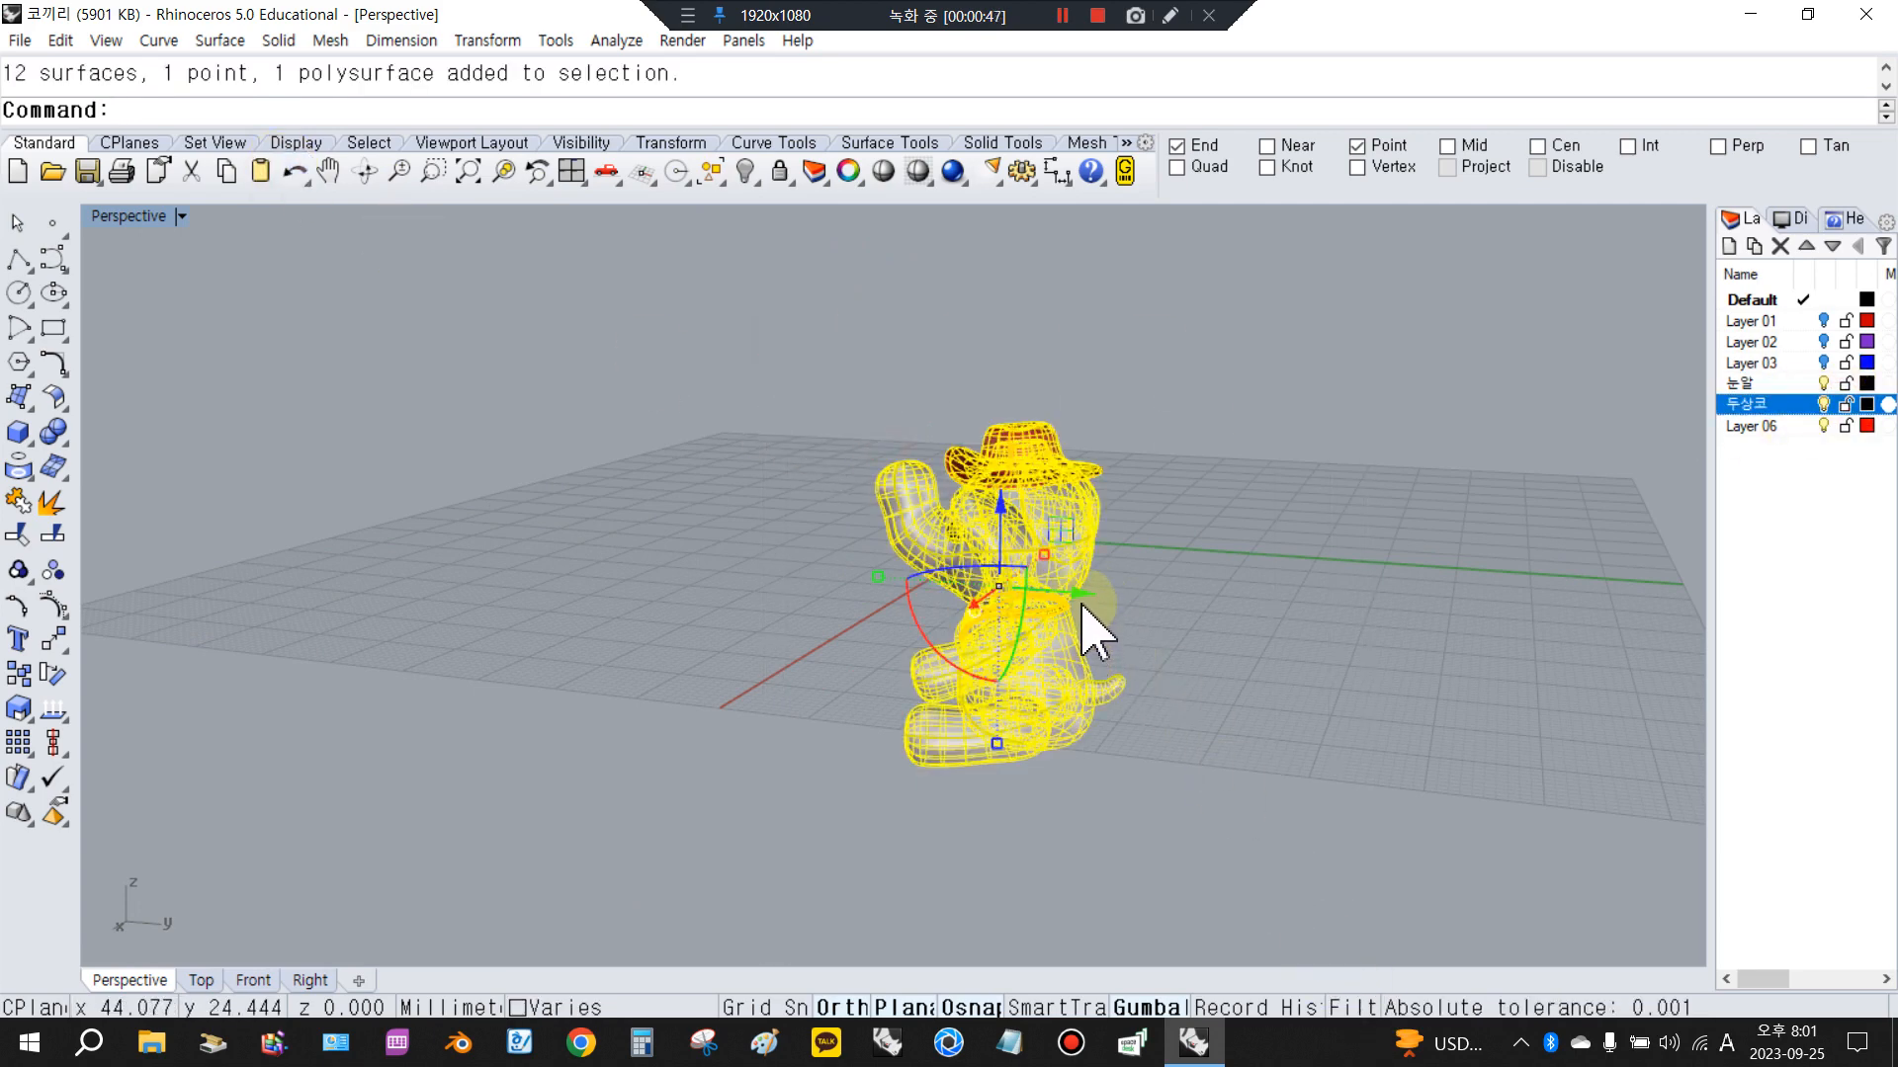
drag(1084, 627, 1488, 678)
click(977, 591)
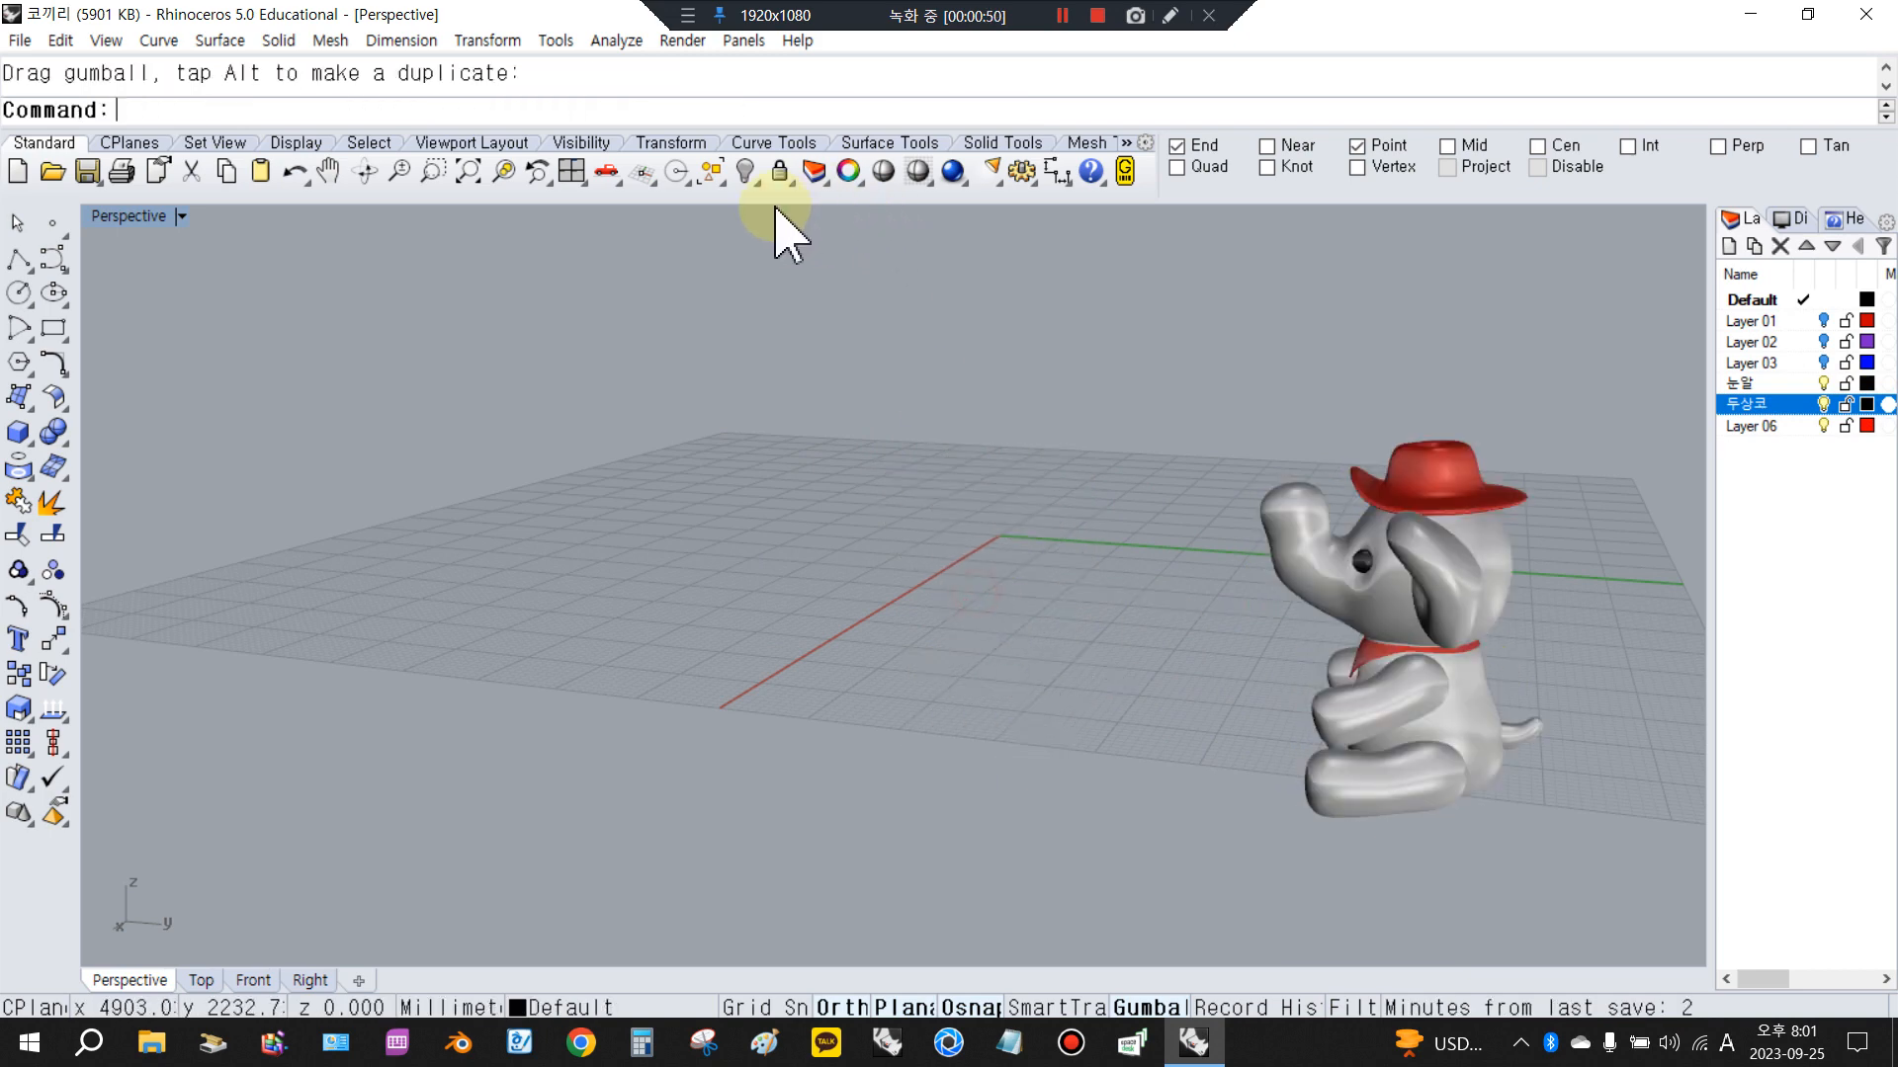
Bring back all hidden objects and switch on Layer 01, Layer 02 and Layer 03
click(750, 171)
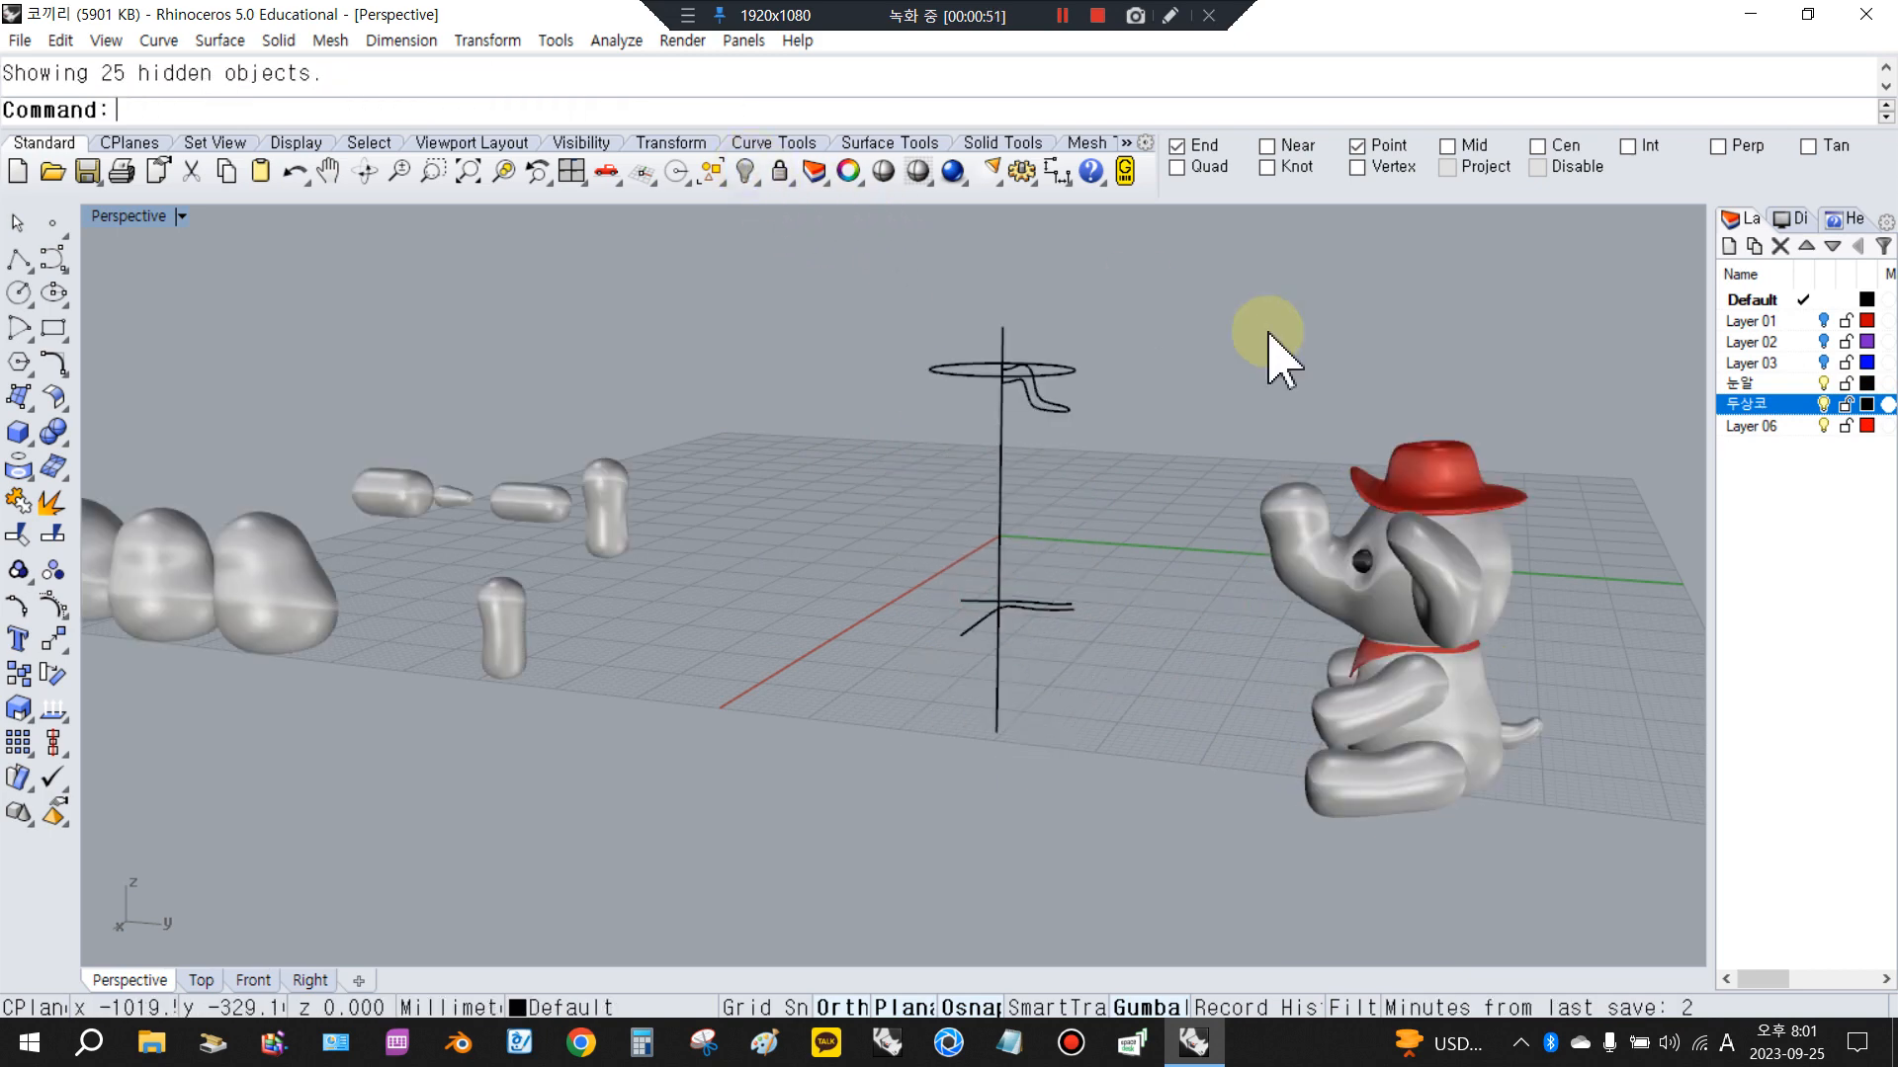
click(1823, 321)
click(1823, 362)
right_drag(1195, 593, 1078, 523)
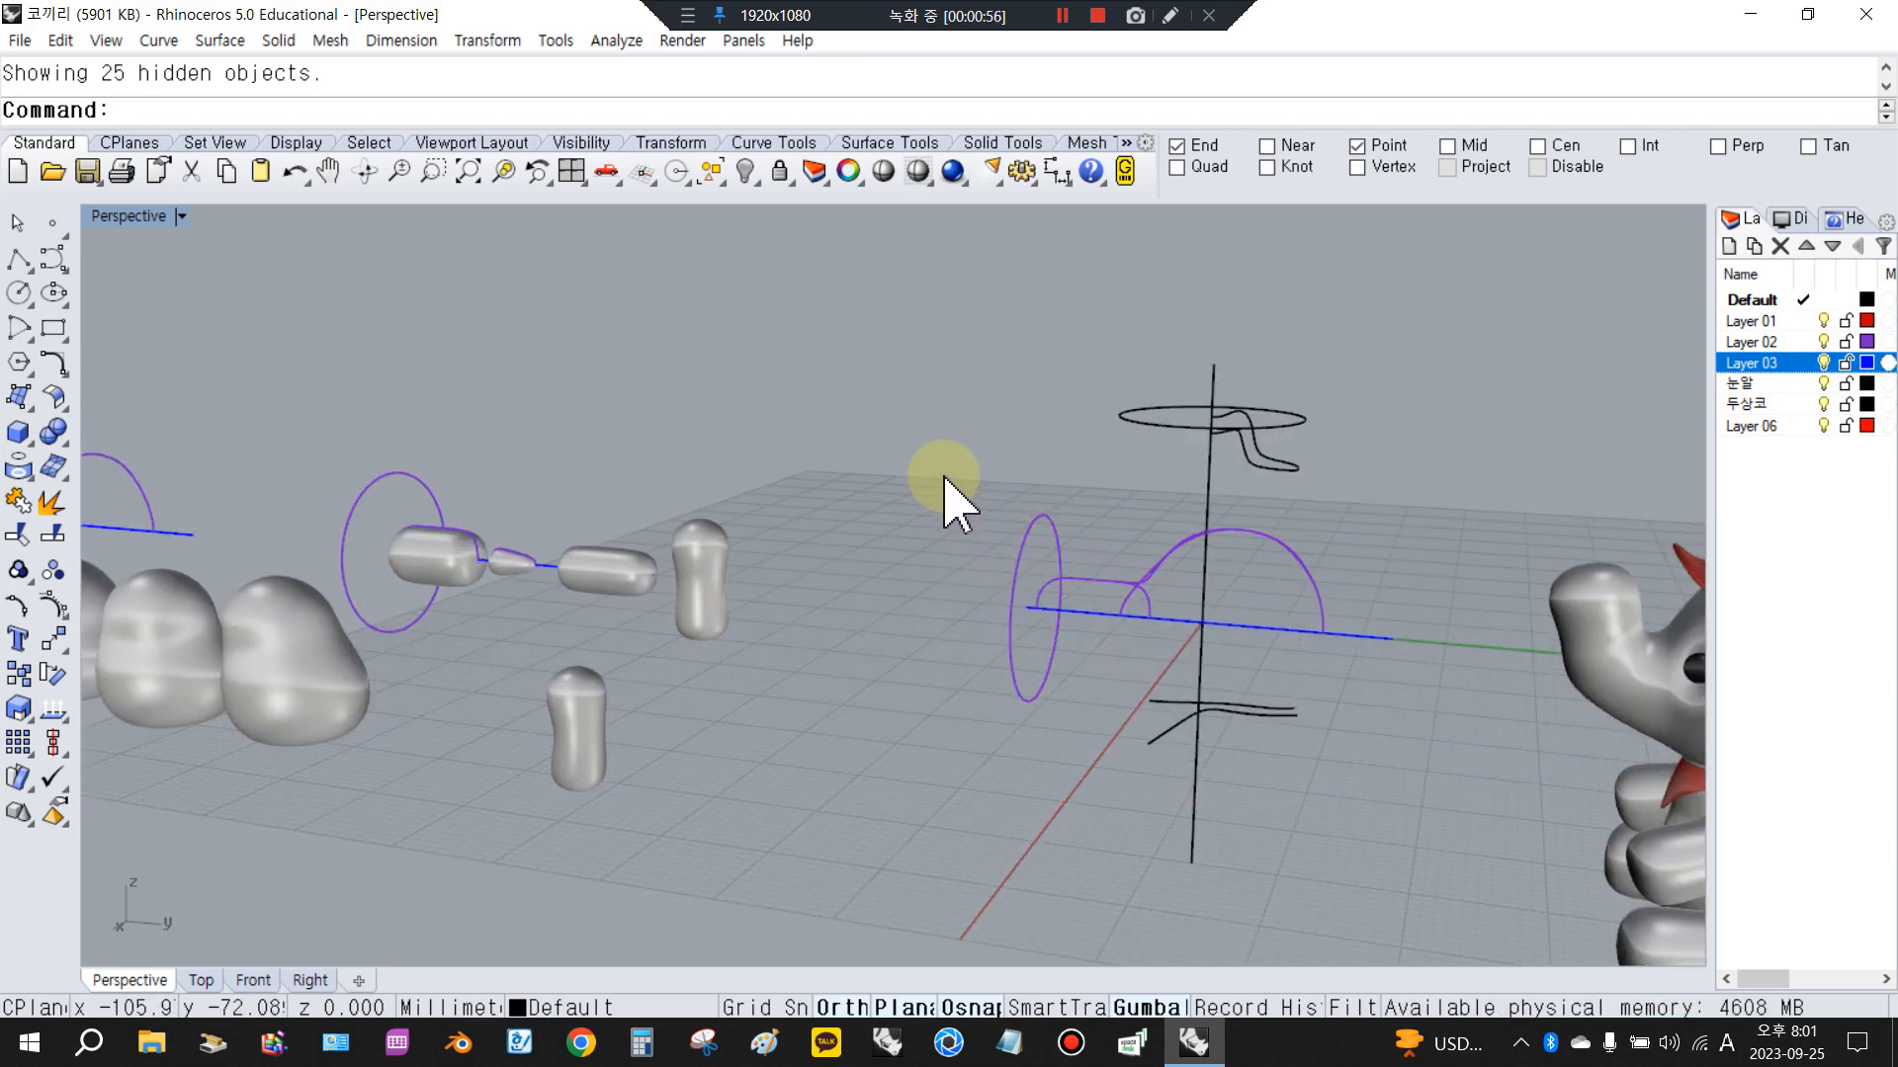
Hide the blue and purple profile curves and the purple circle around the origin
drag(976, 499, 1457, 885)
scroll(1482, 751, down, 4)
scroll(1334, 691, up, 4)
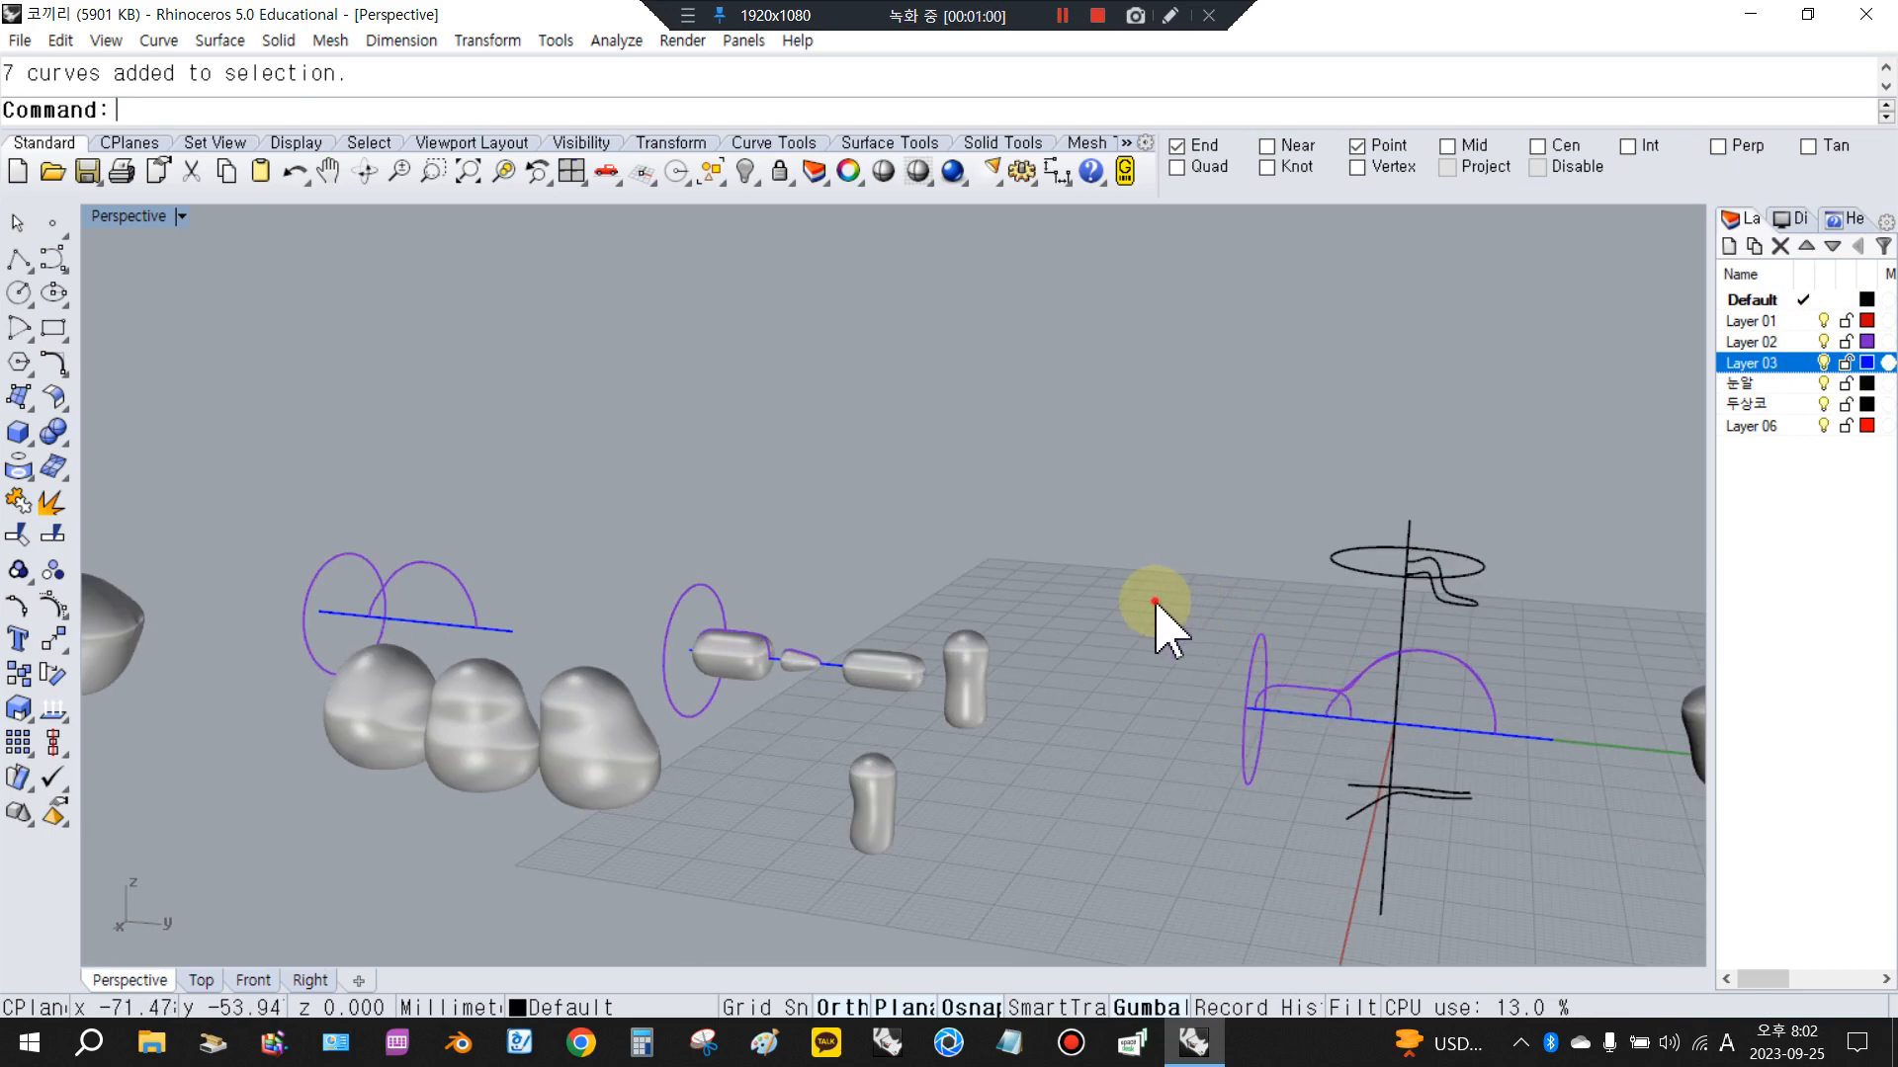
drag(1608, 784, 1610, 790)
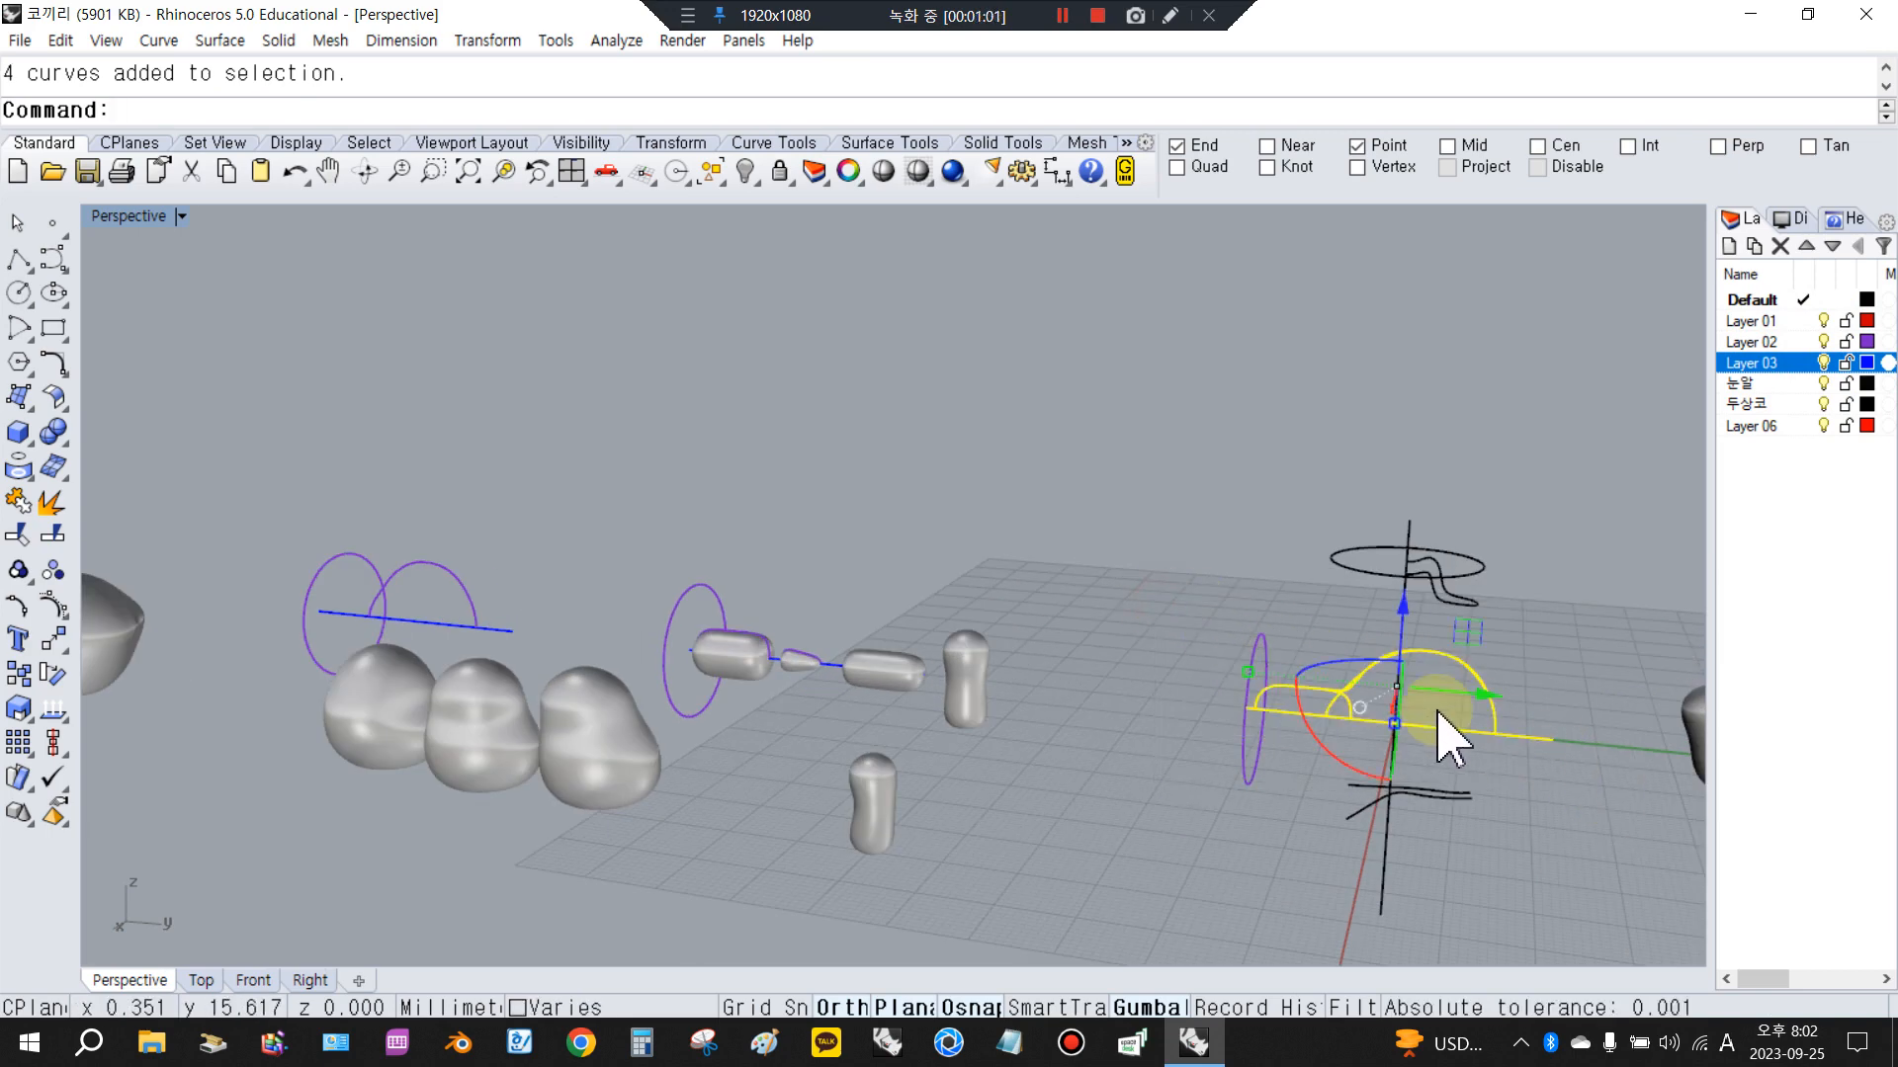
shift+click(1261, 636)
click(748, 175)
Place a copy of the elephant's body surface at the vertical axis line below the hat curves
scroll(1051, 580, down, 3)
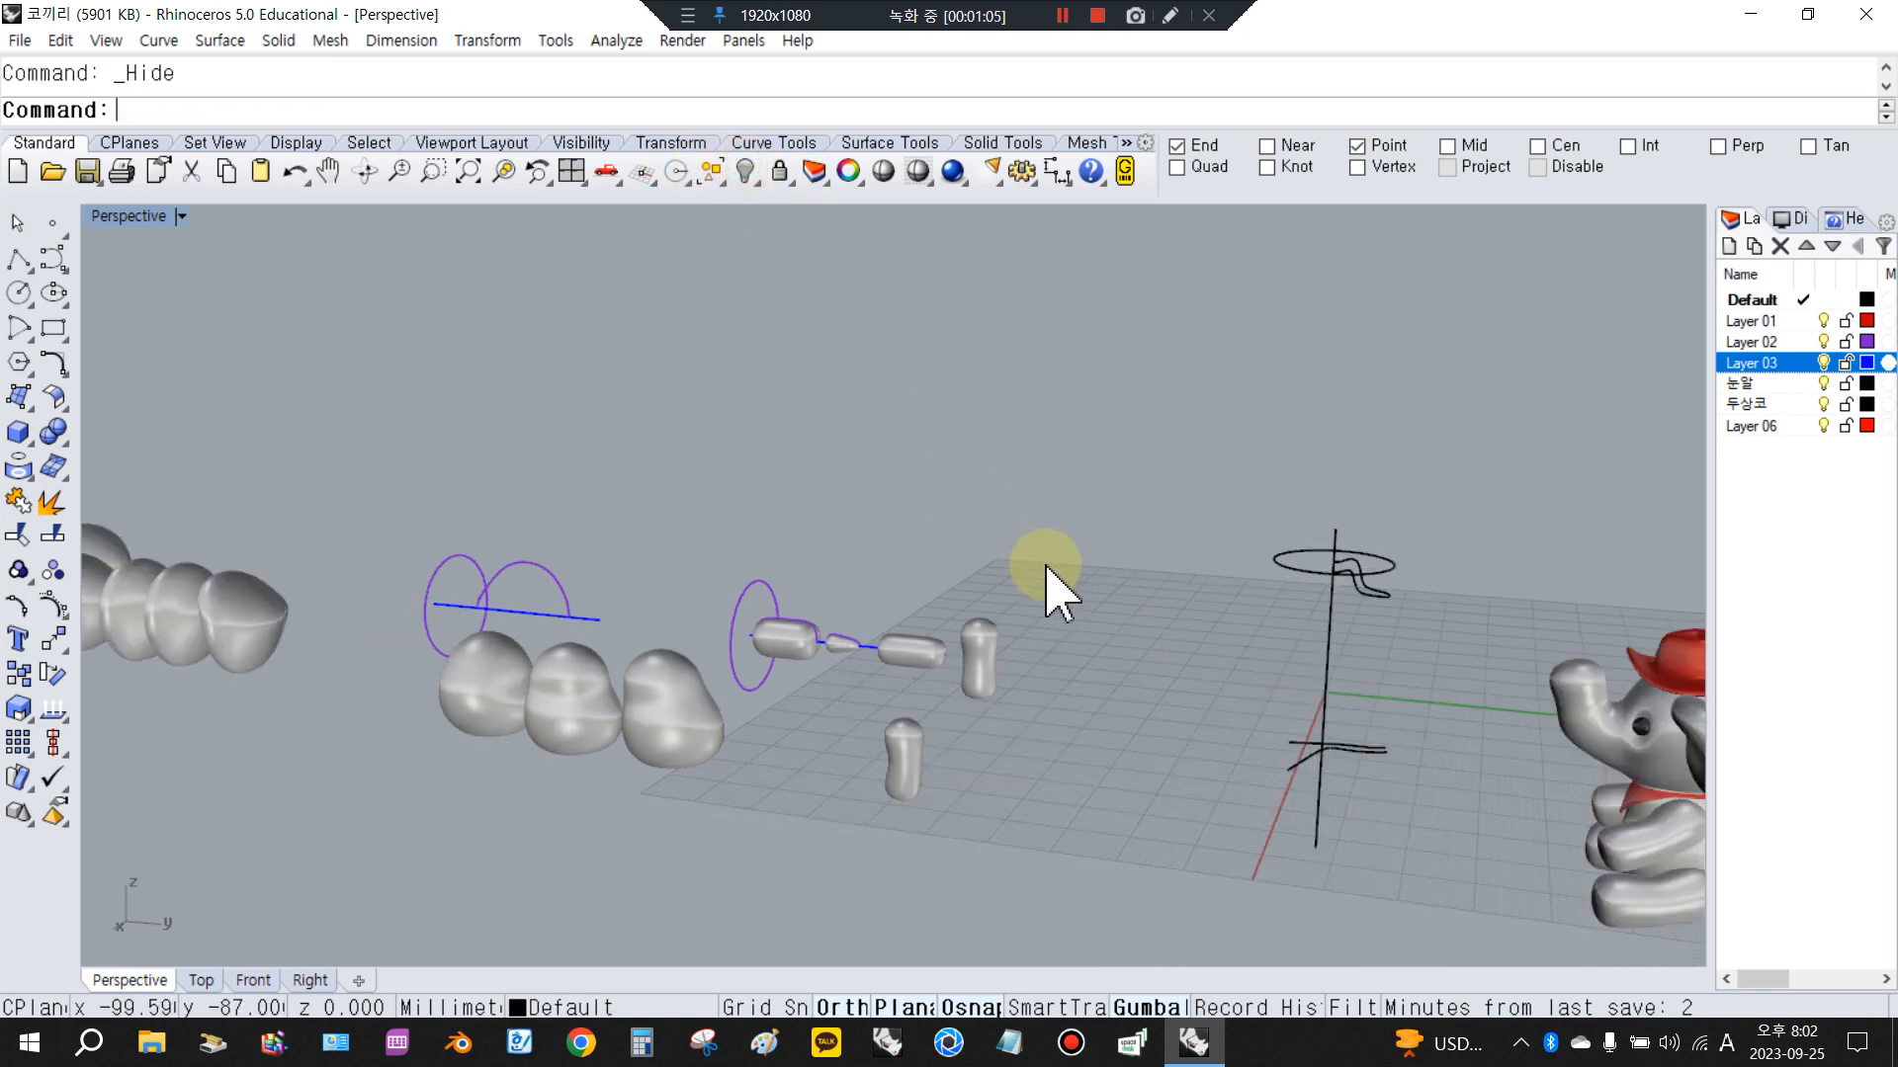
scroll(1503, 754, up, 3)
click(1581, 761)
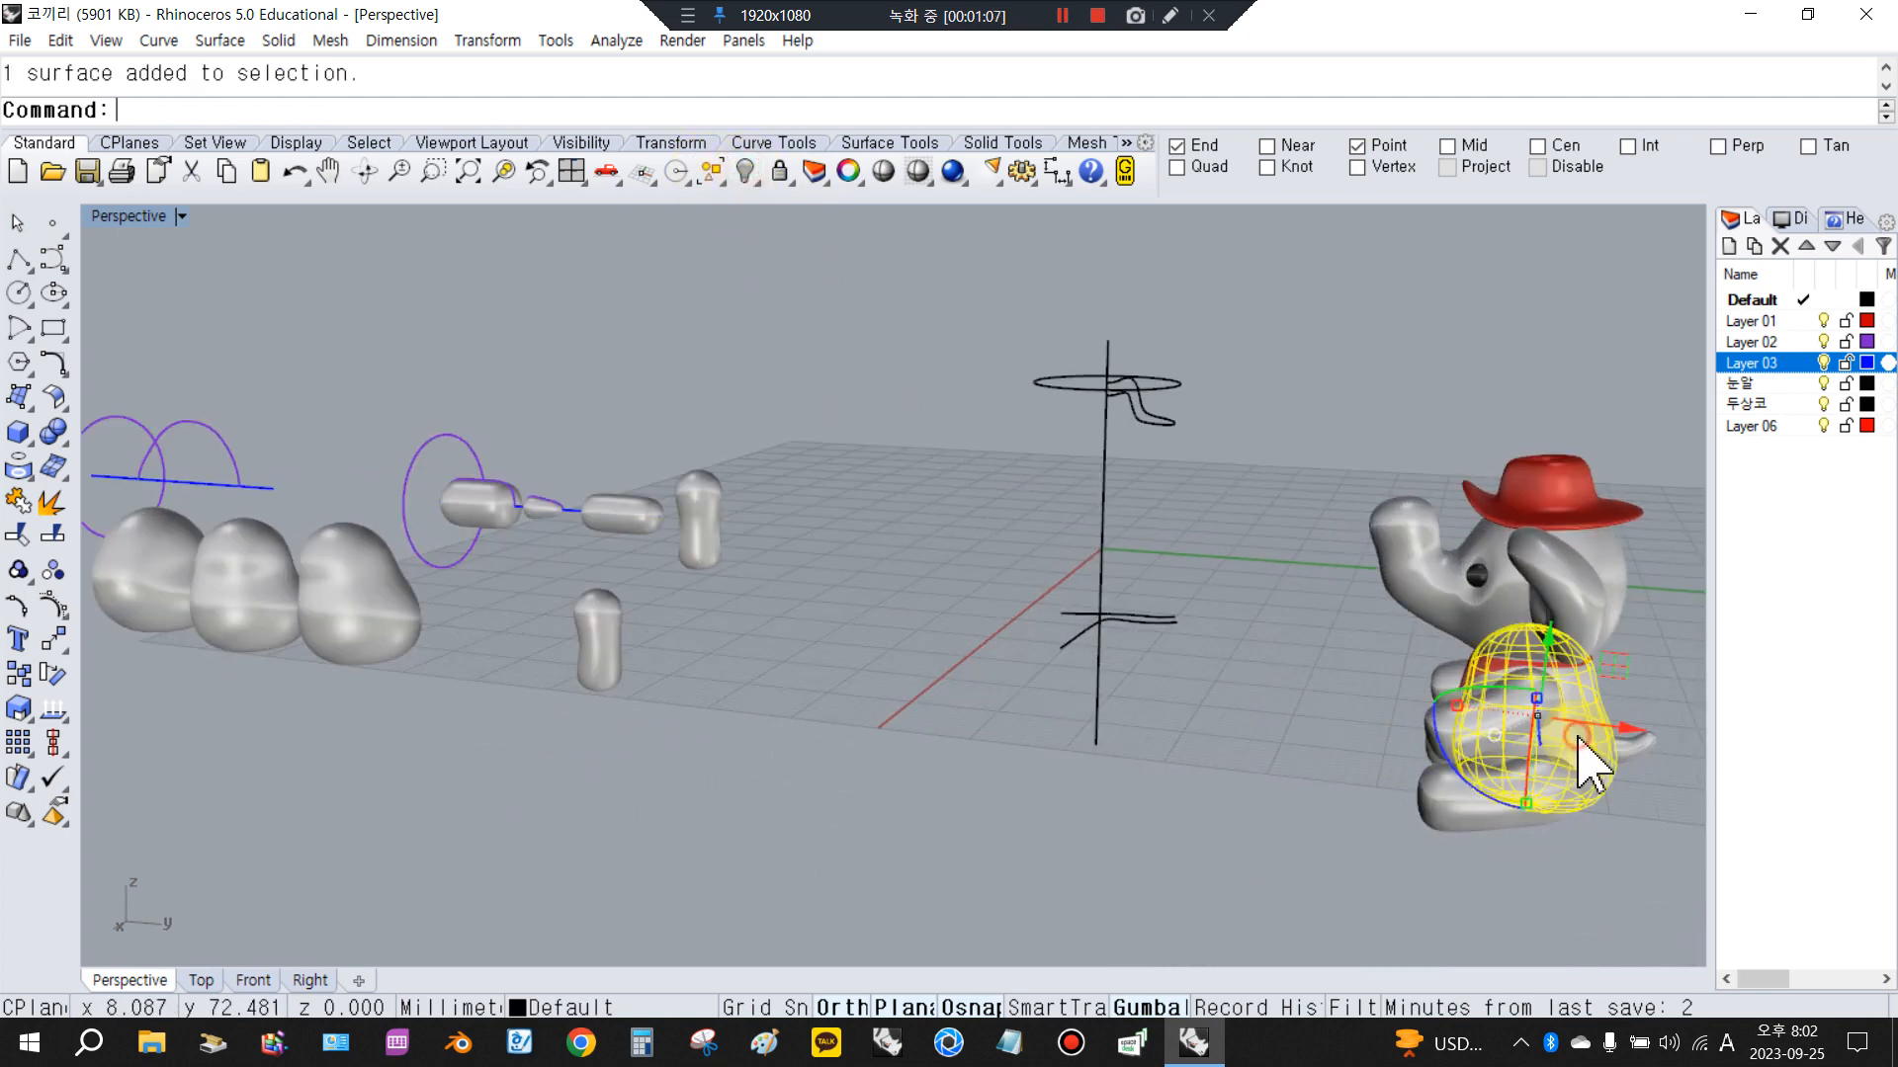
right_click(12, 675)
drag(1621, 741, 1300, 553)
click(1292, 526)
Switch to the four-viewport layout with Top, Perspective, Front and Right views for the hat's construction curves
scroll(1088, 332, up, 10)
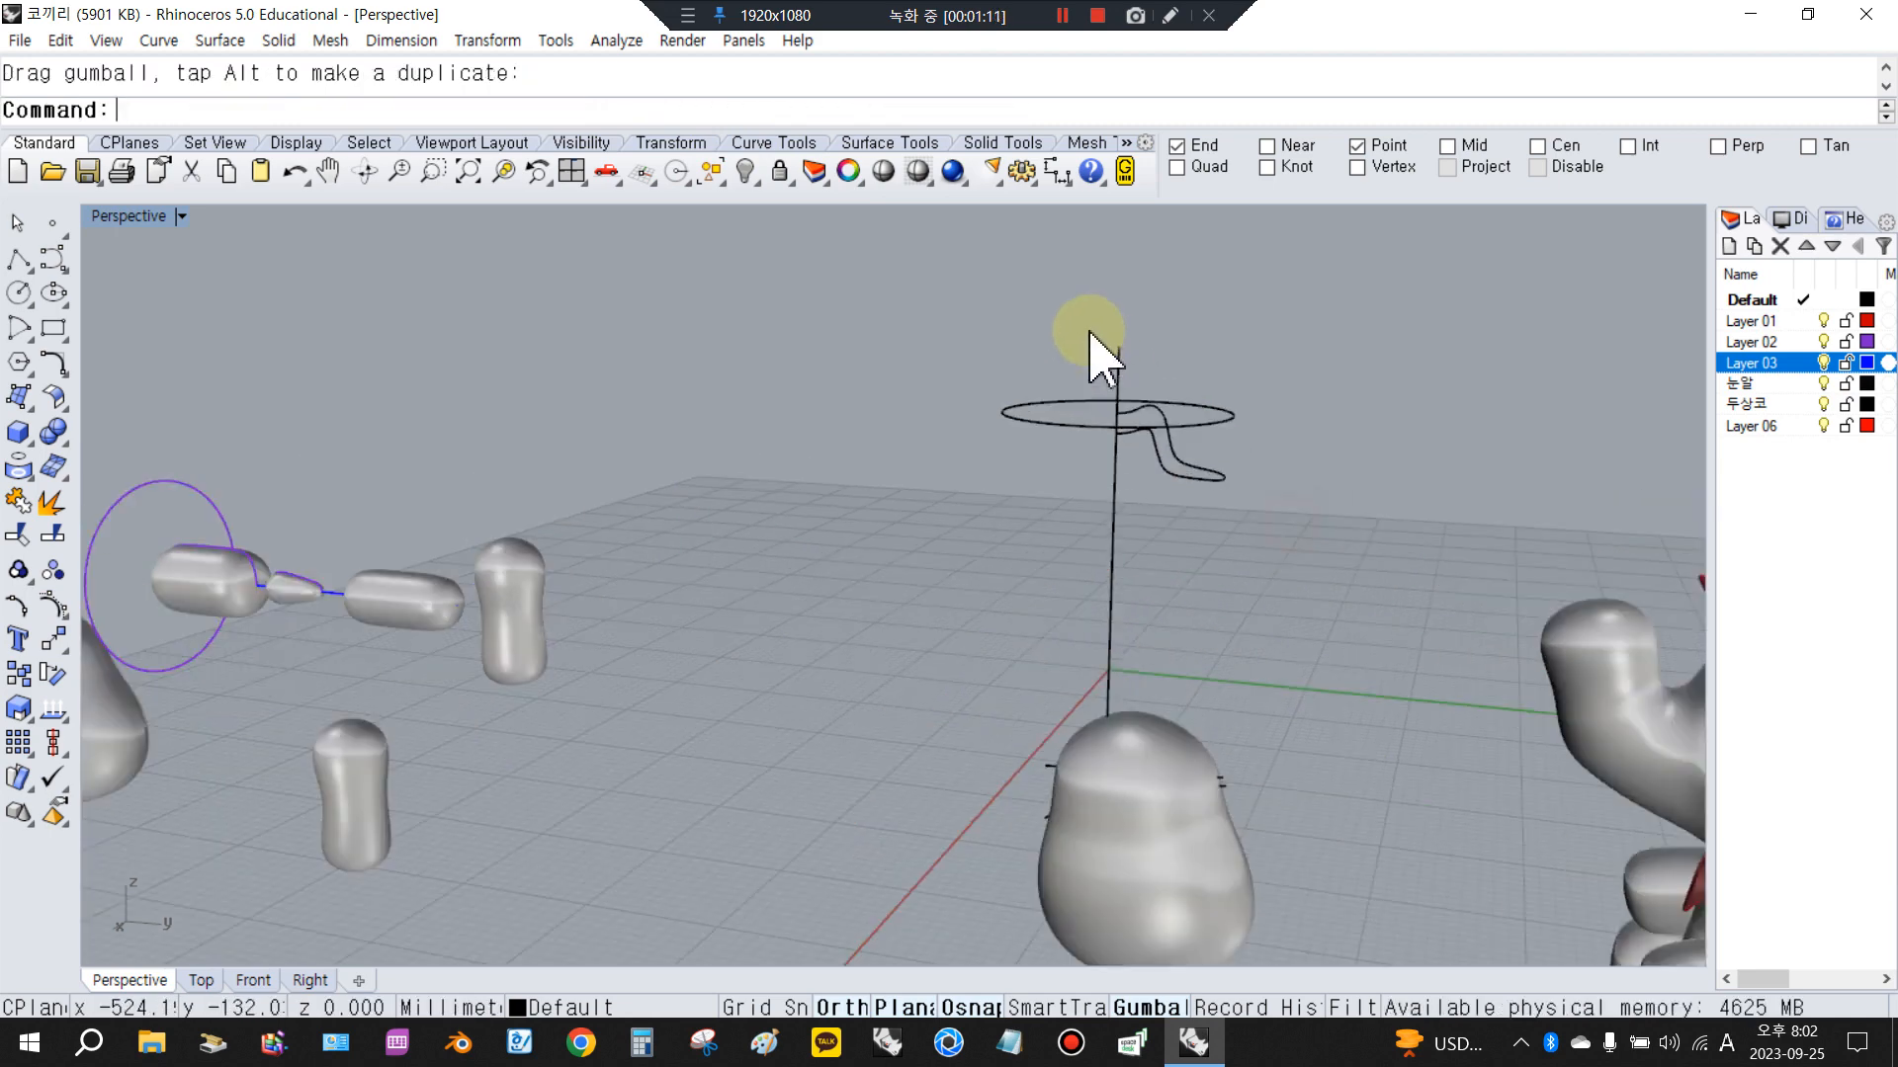
right_drag(1037, 596, 1188, 556)
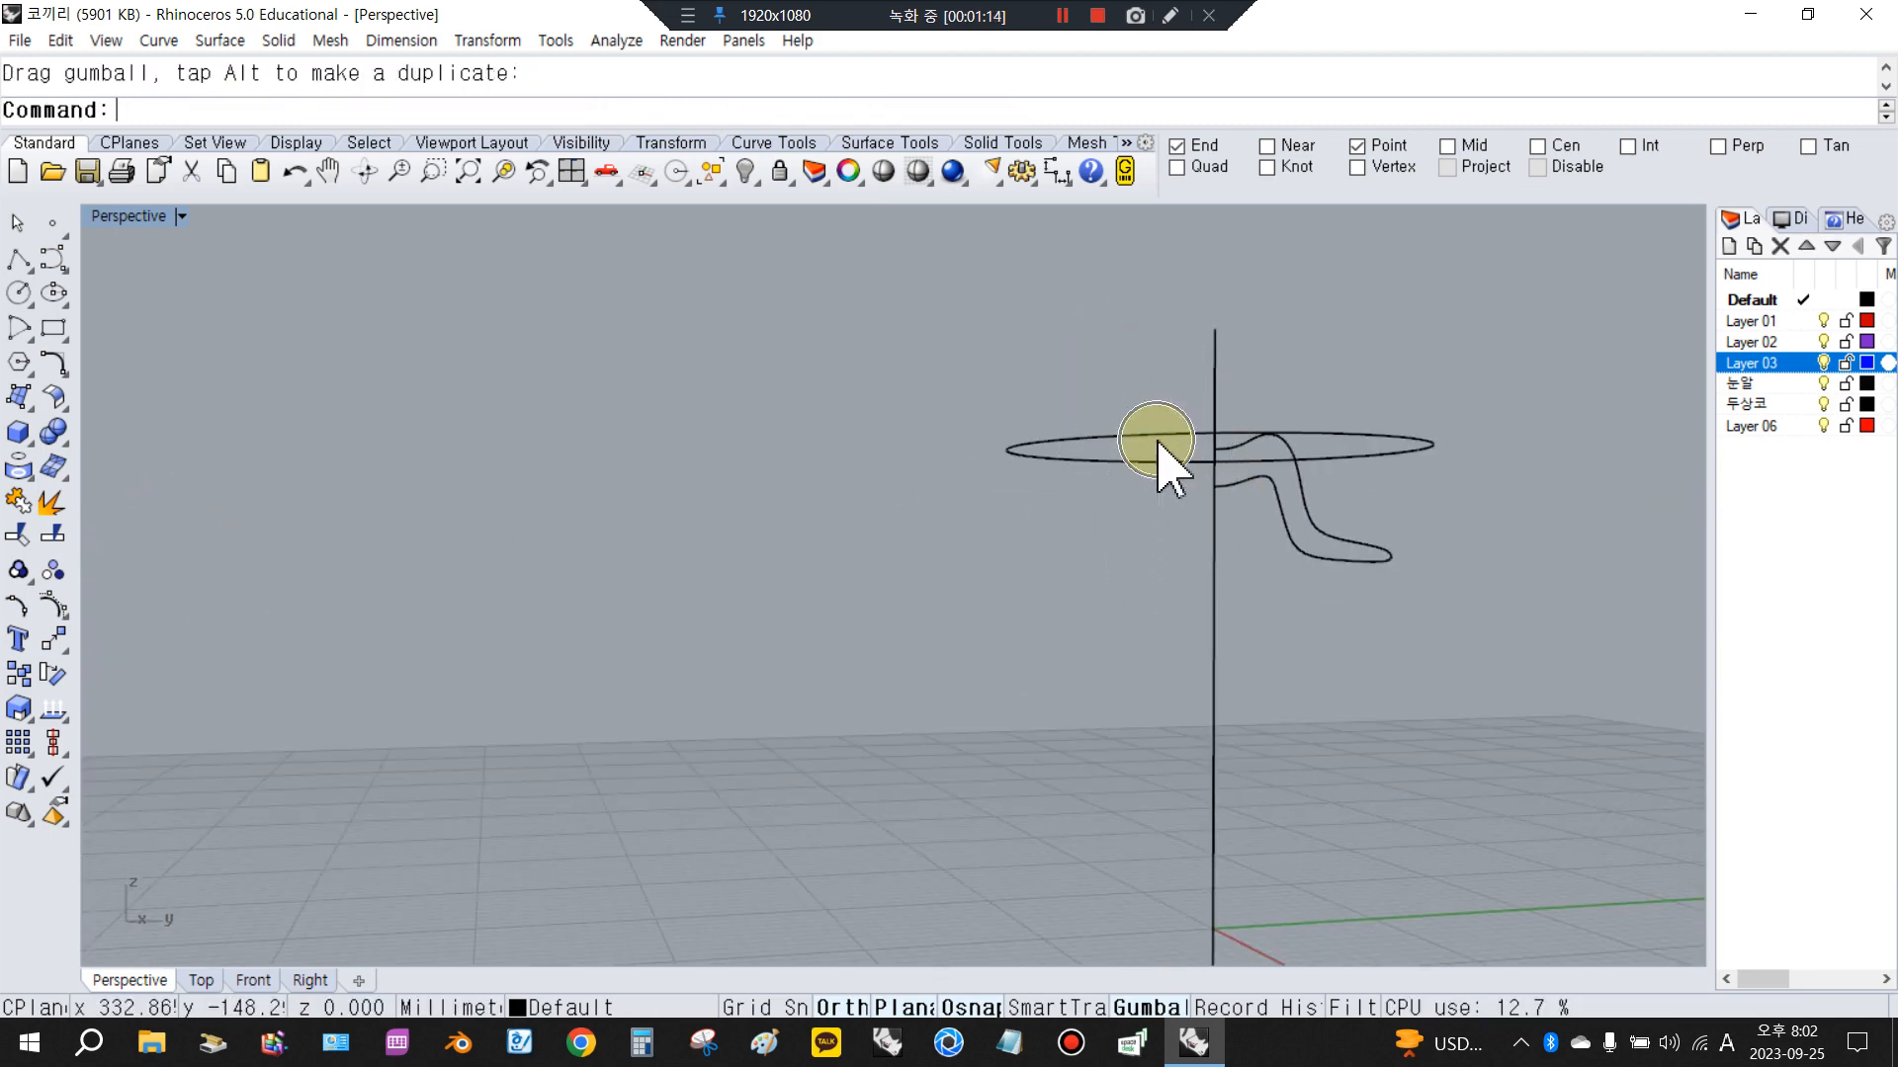
scroll(973, 606, down, 8)
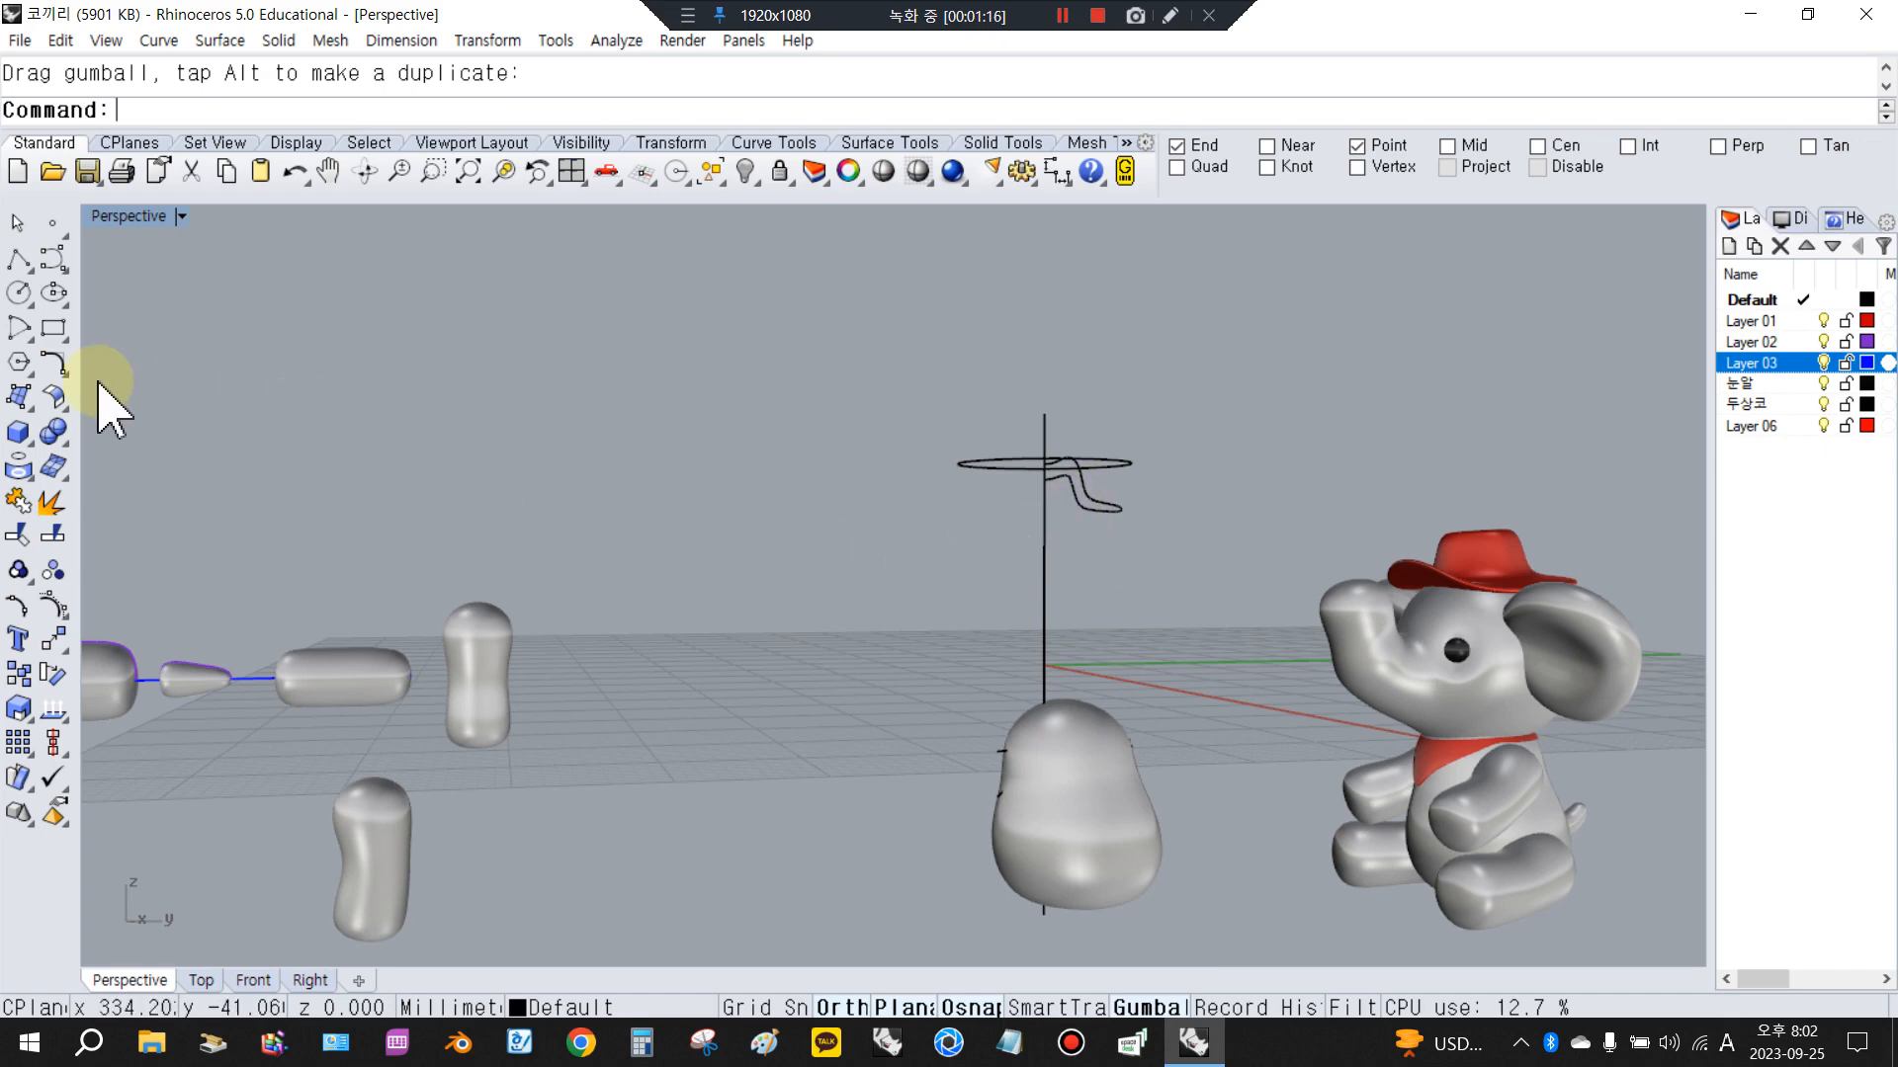
scroll(1097, 505, up, 5)
right_drag(1110, 499, 1090, 529)
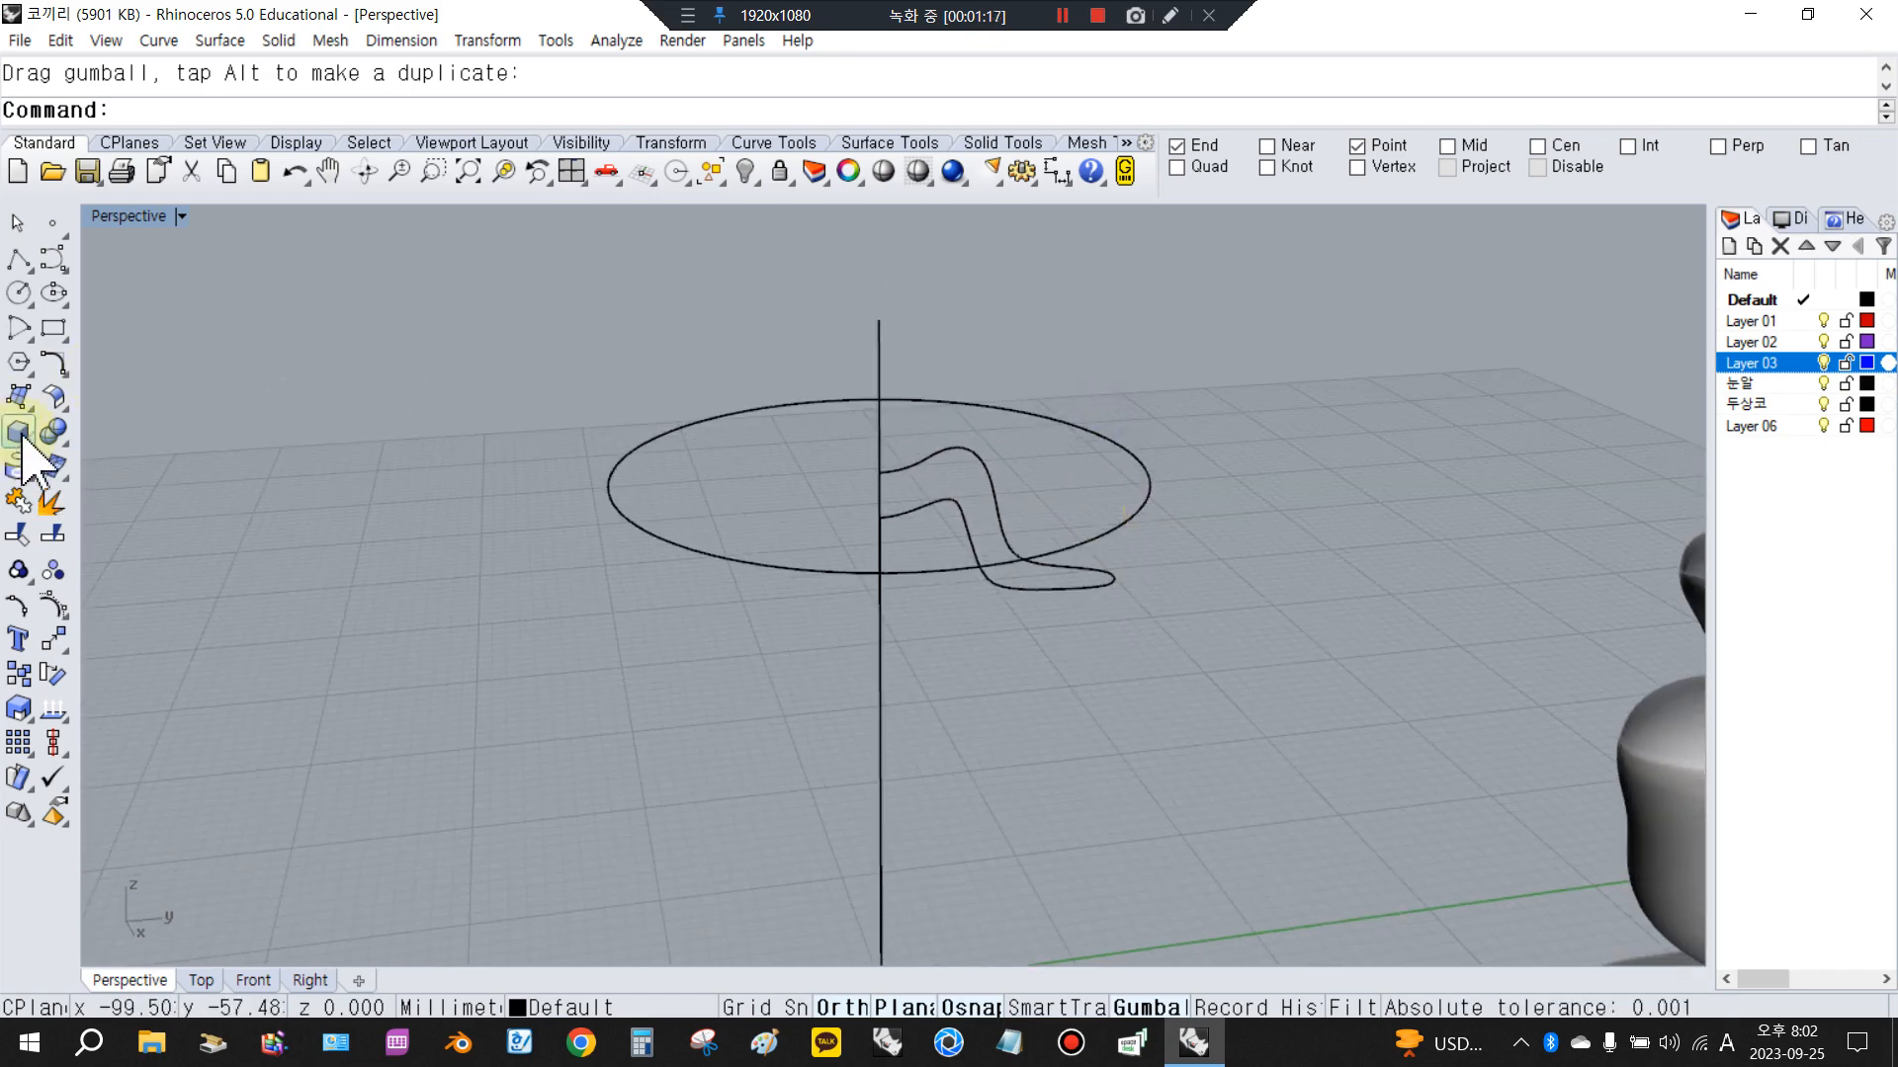
scroll(910, 500, down, 5)
double_click(109, 215)
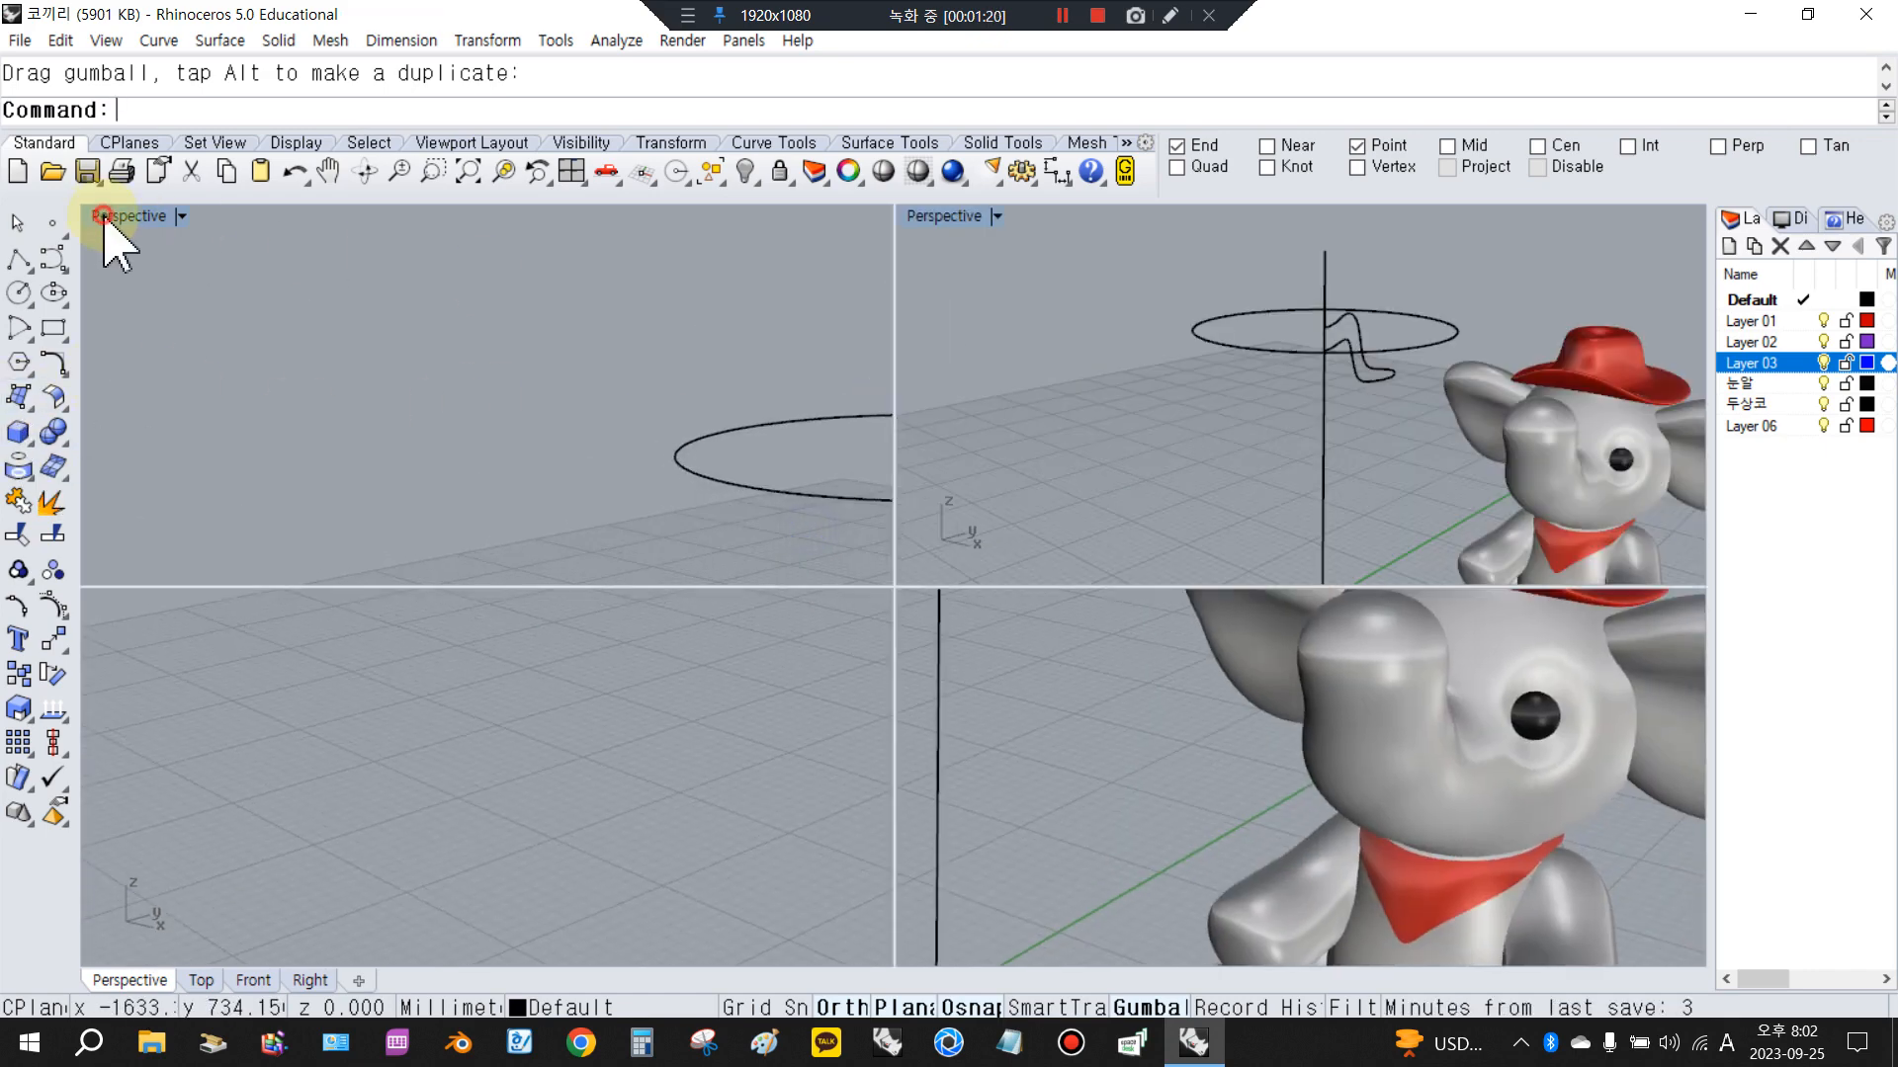
scroll(1060, 771, down, 5)
scroll(1331, 763, up, 3)
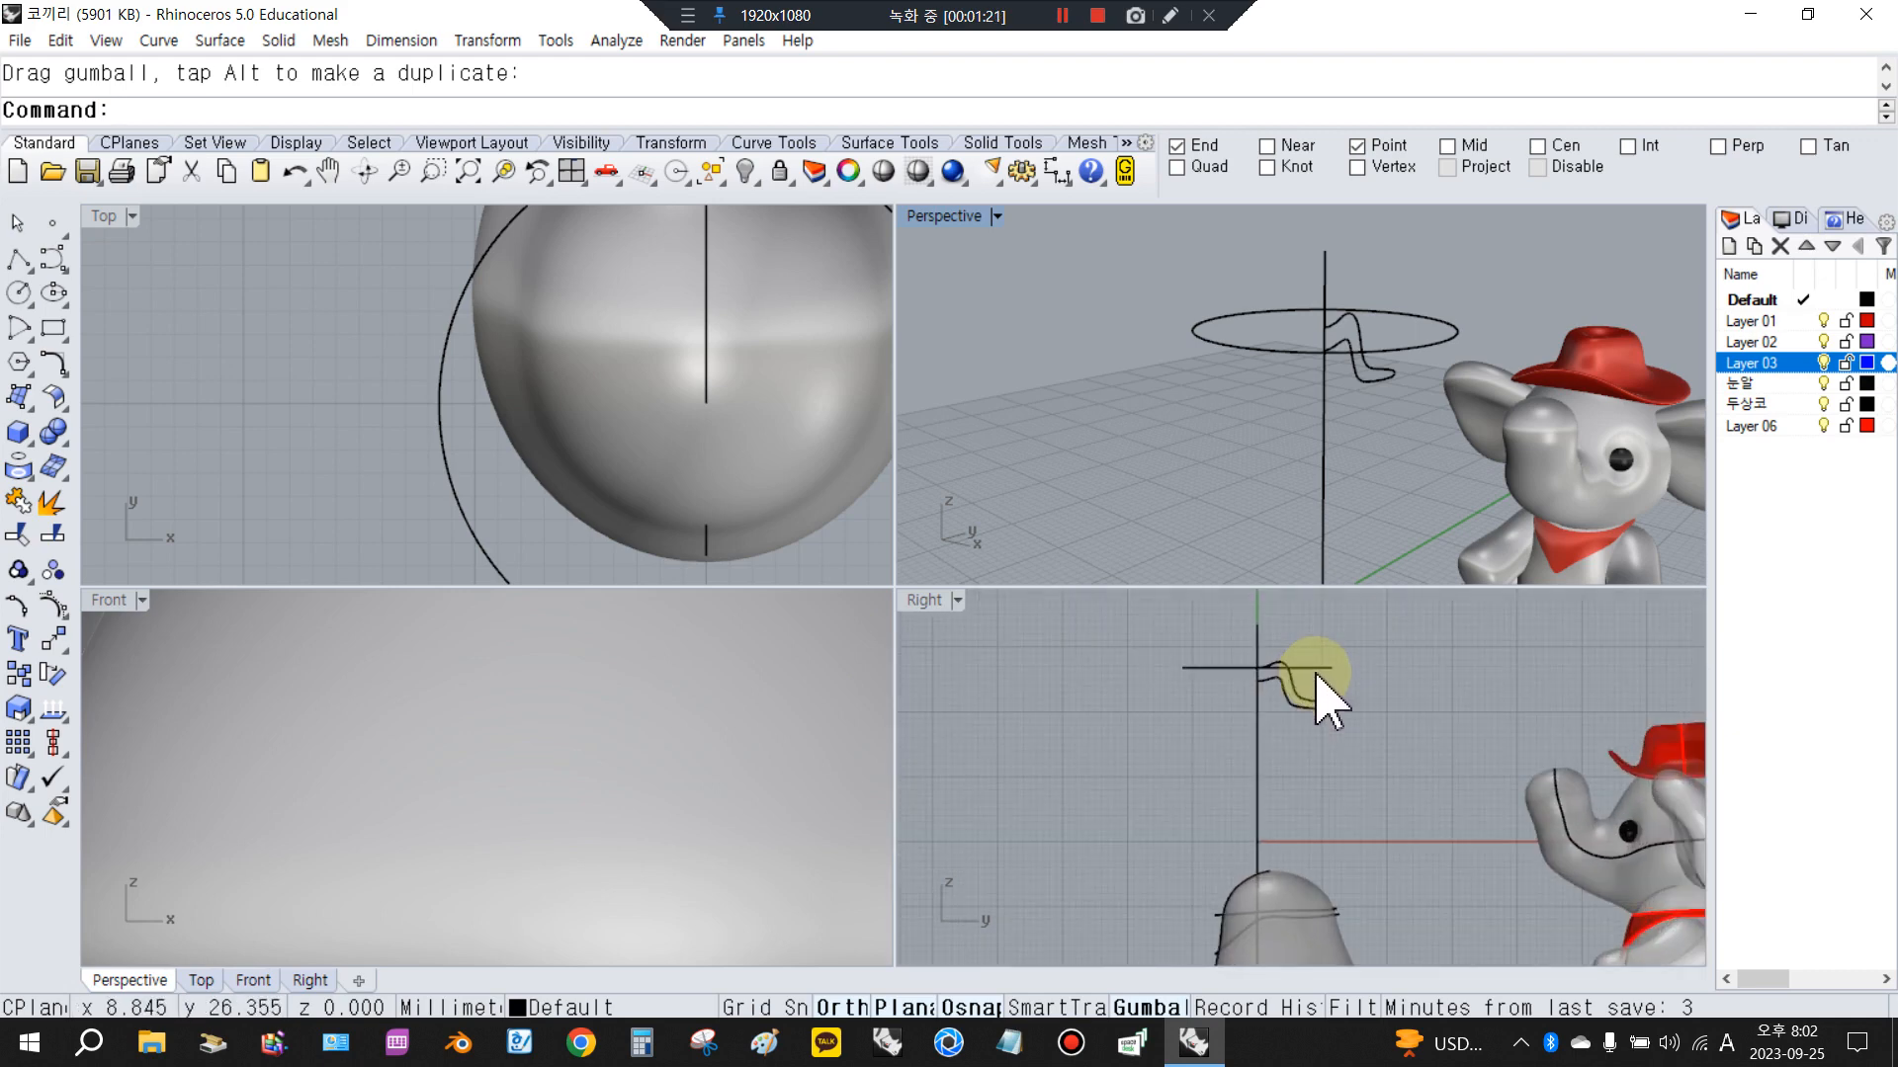
Inspect the hat's profile curve and the circle, displaying the circle's control points and turning them off again
click(1306, 694)
scroll(1299, 682, up, 4)
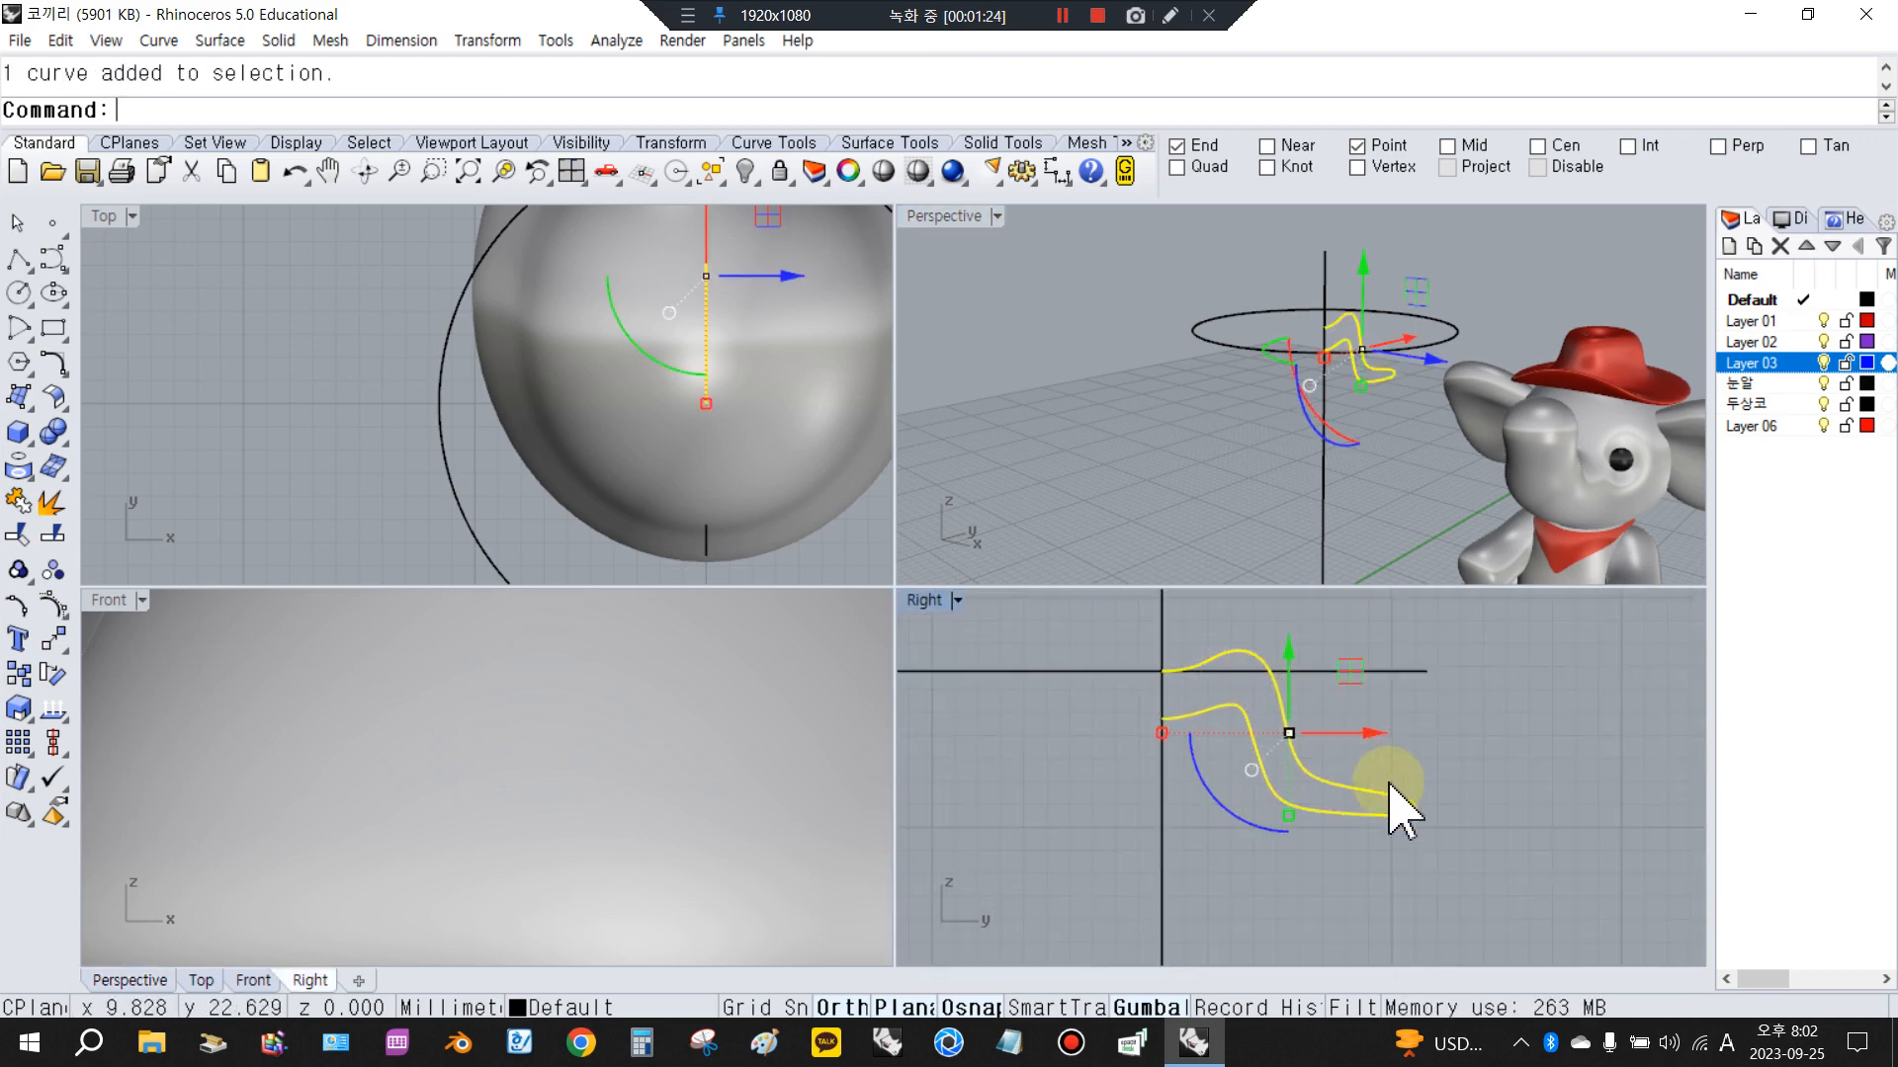
click(1048, 671)
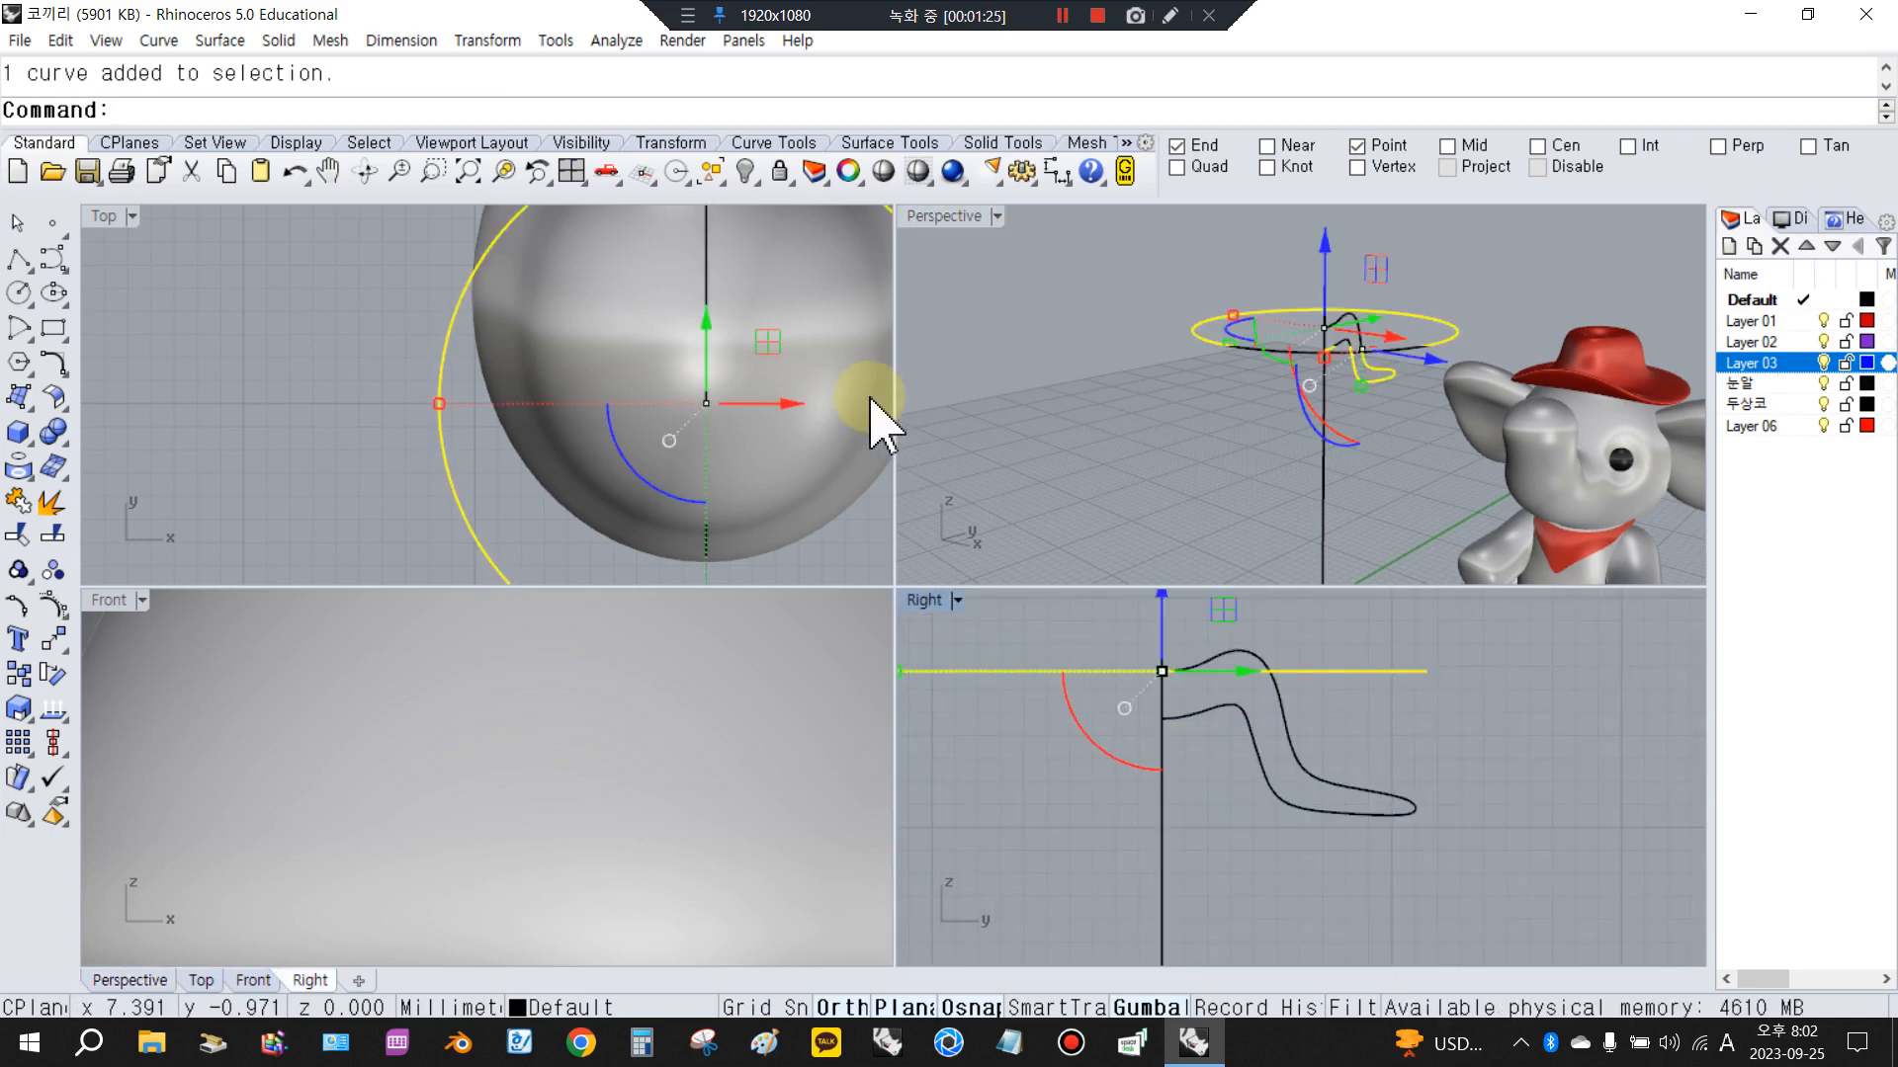
click(52, 605)
right_drag(1093, 394, 1171, 366)
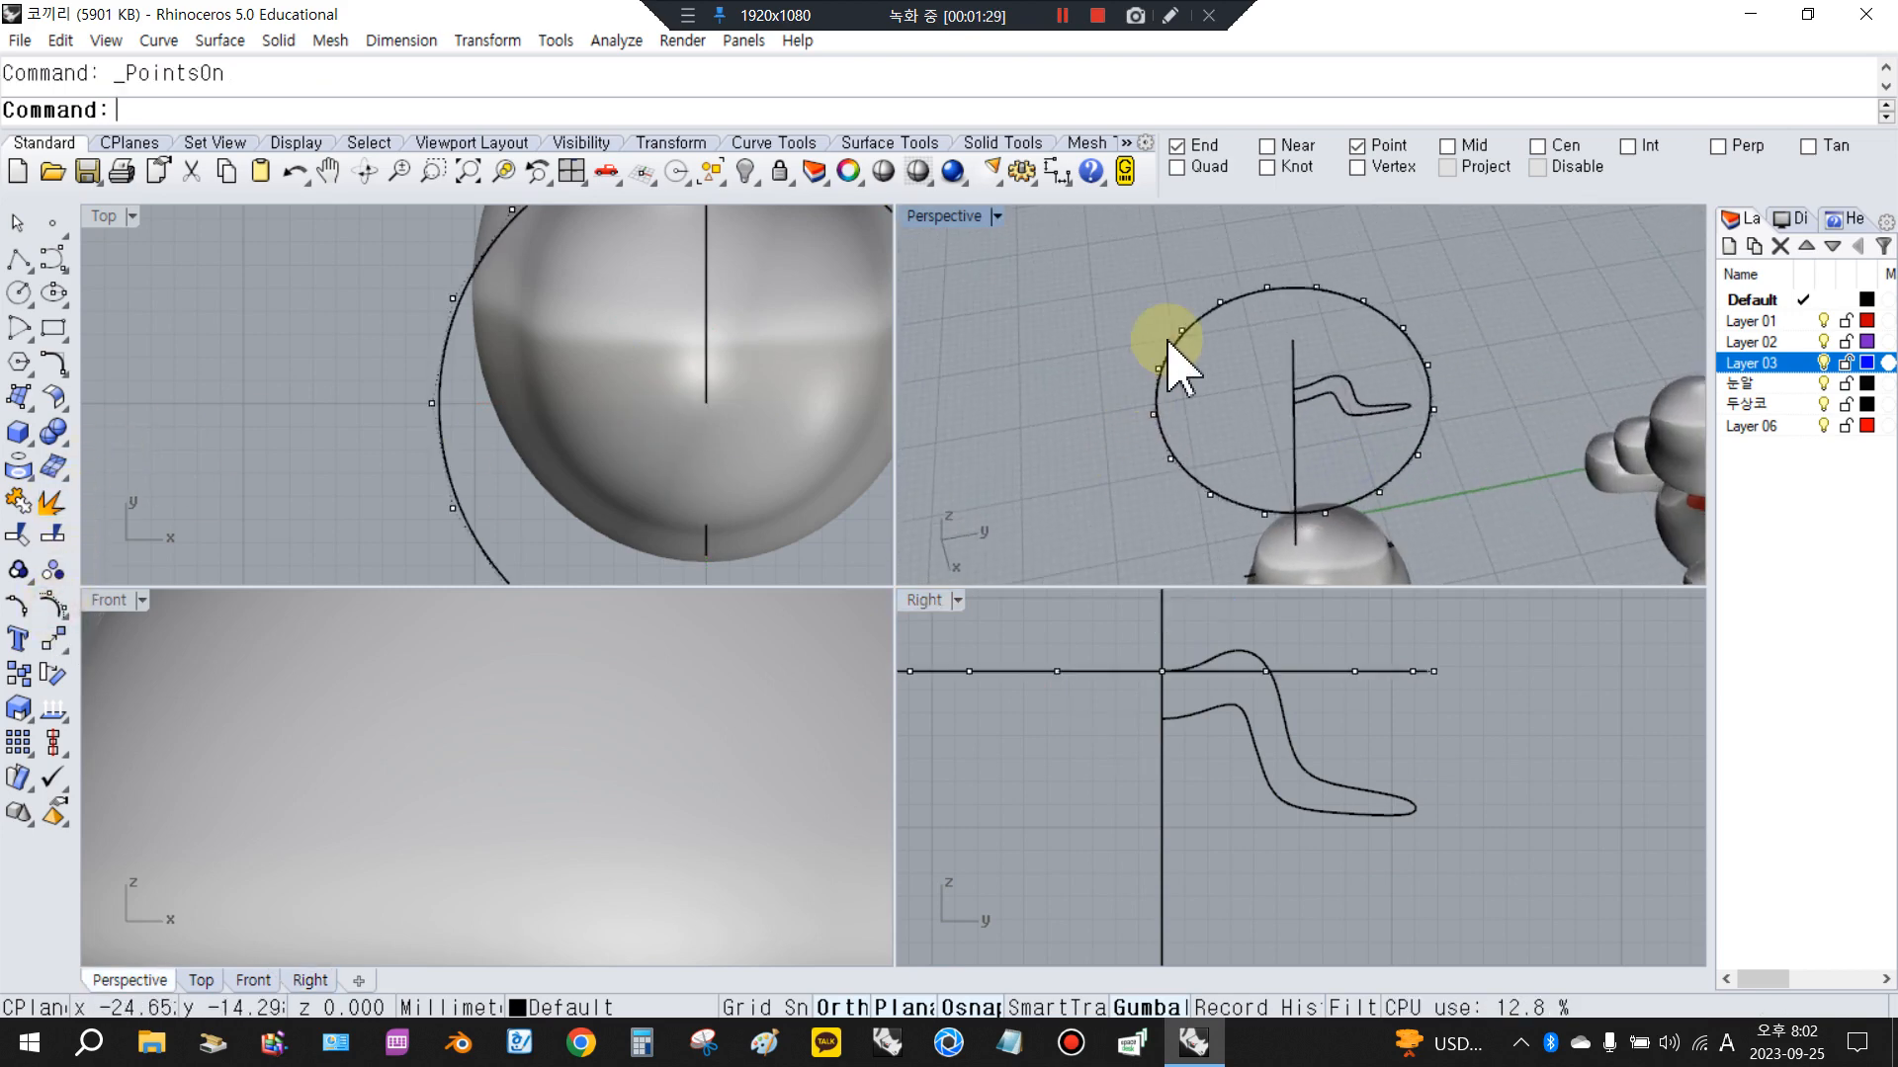
right_click(45, 611)
right_drag(1344, 494, 1293, 289)
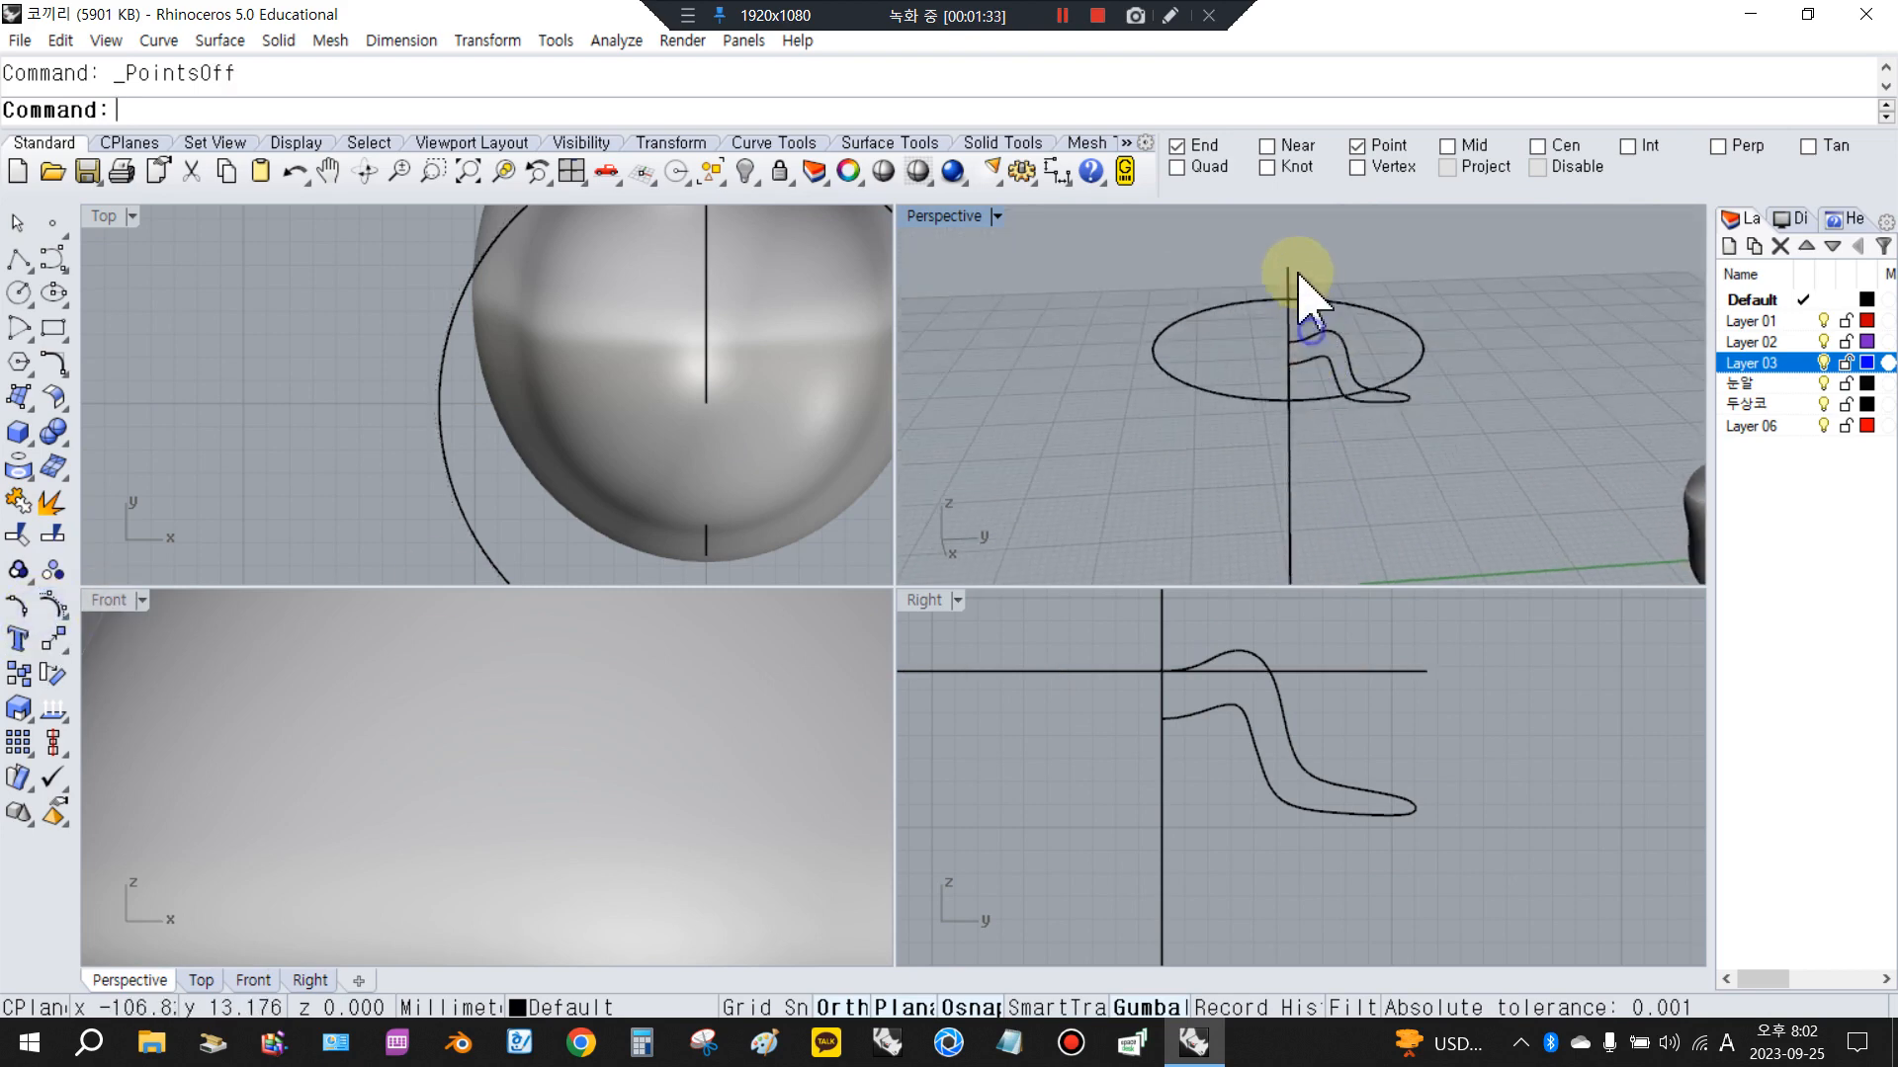
Sketch a trial hat profile curve from the vertical axis in the Right view using the Near snap, and delete it
click(1278, 718)
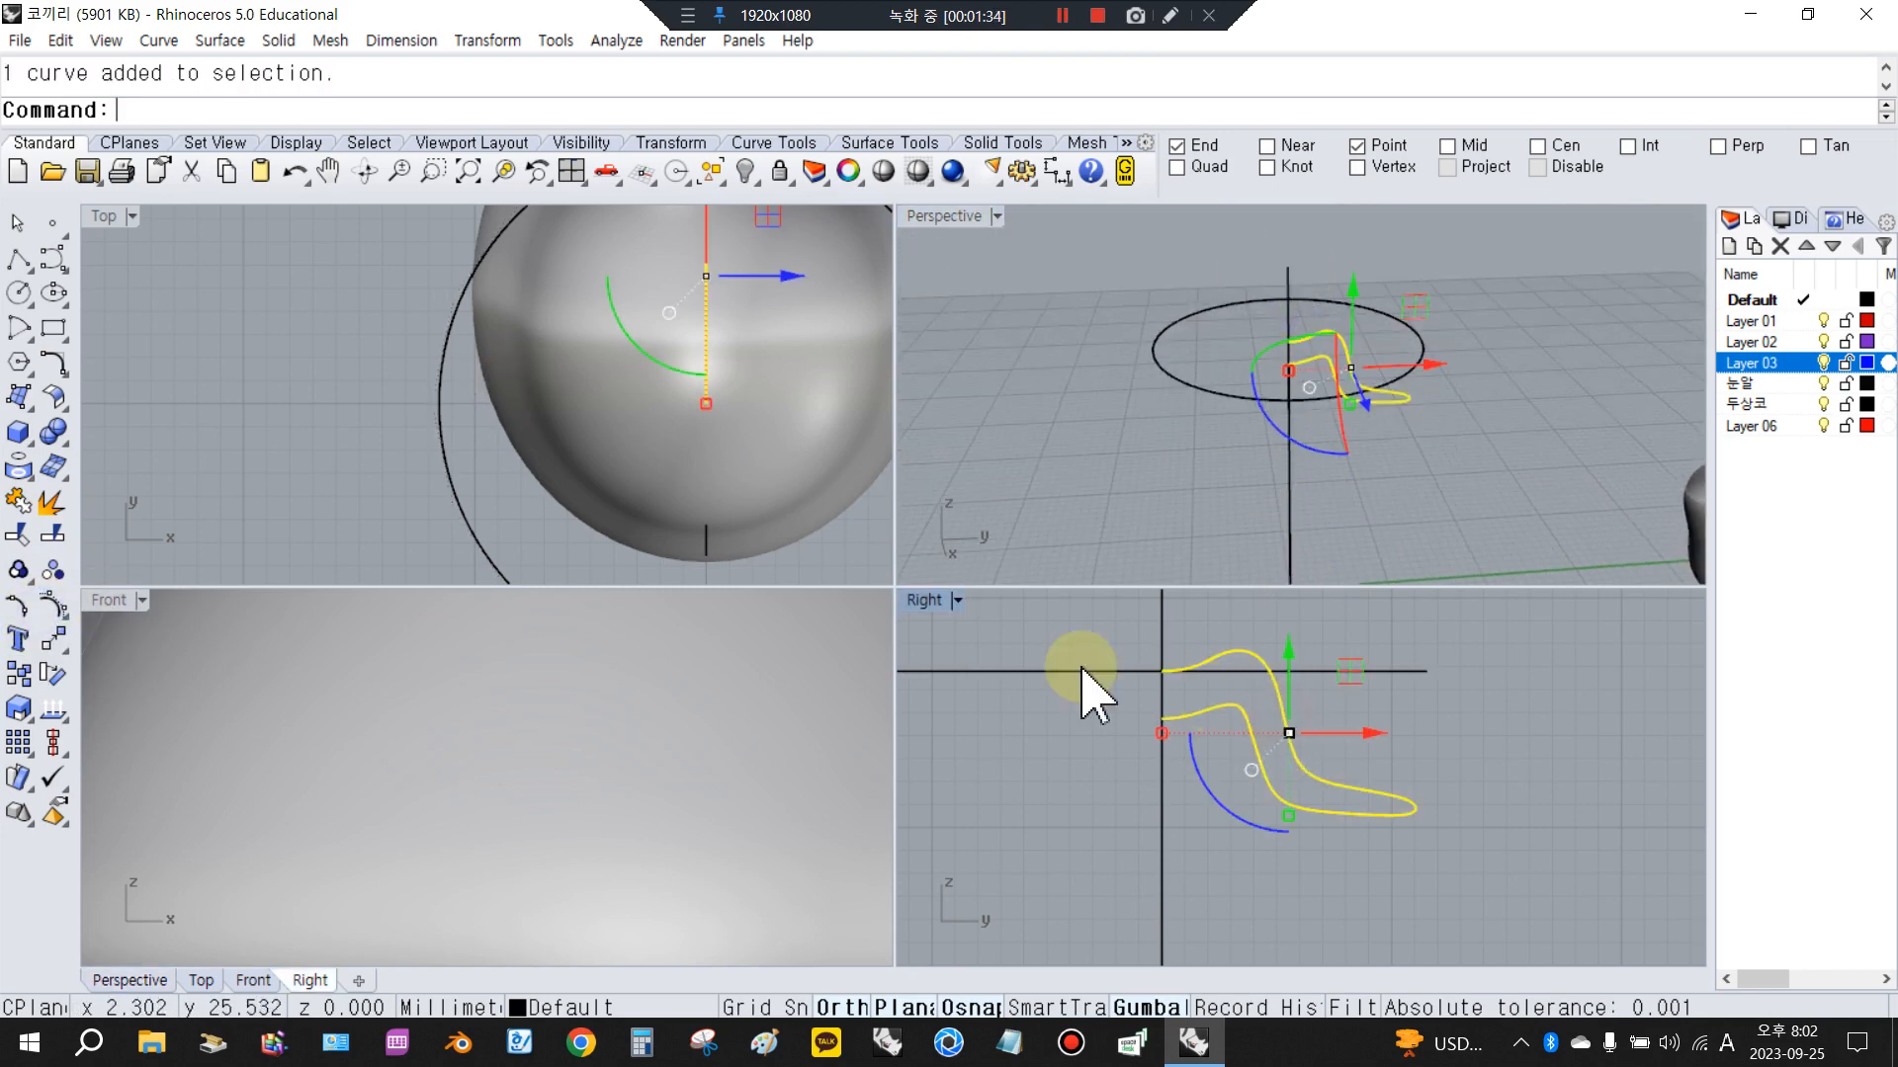
click(52, 260)
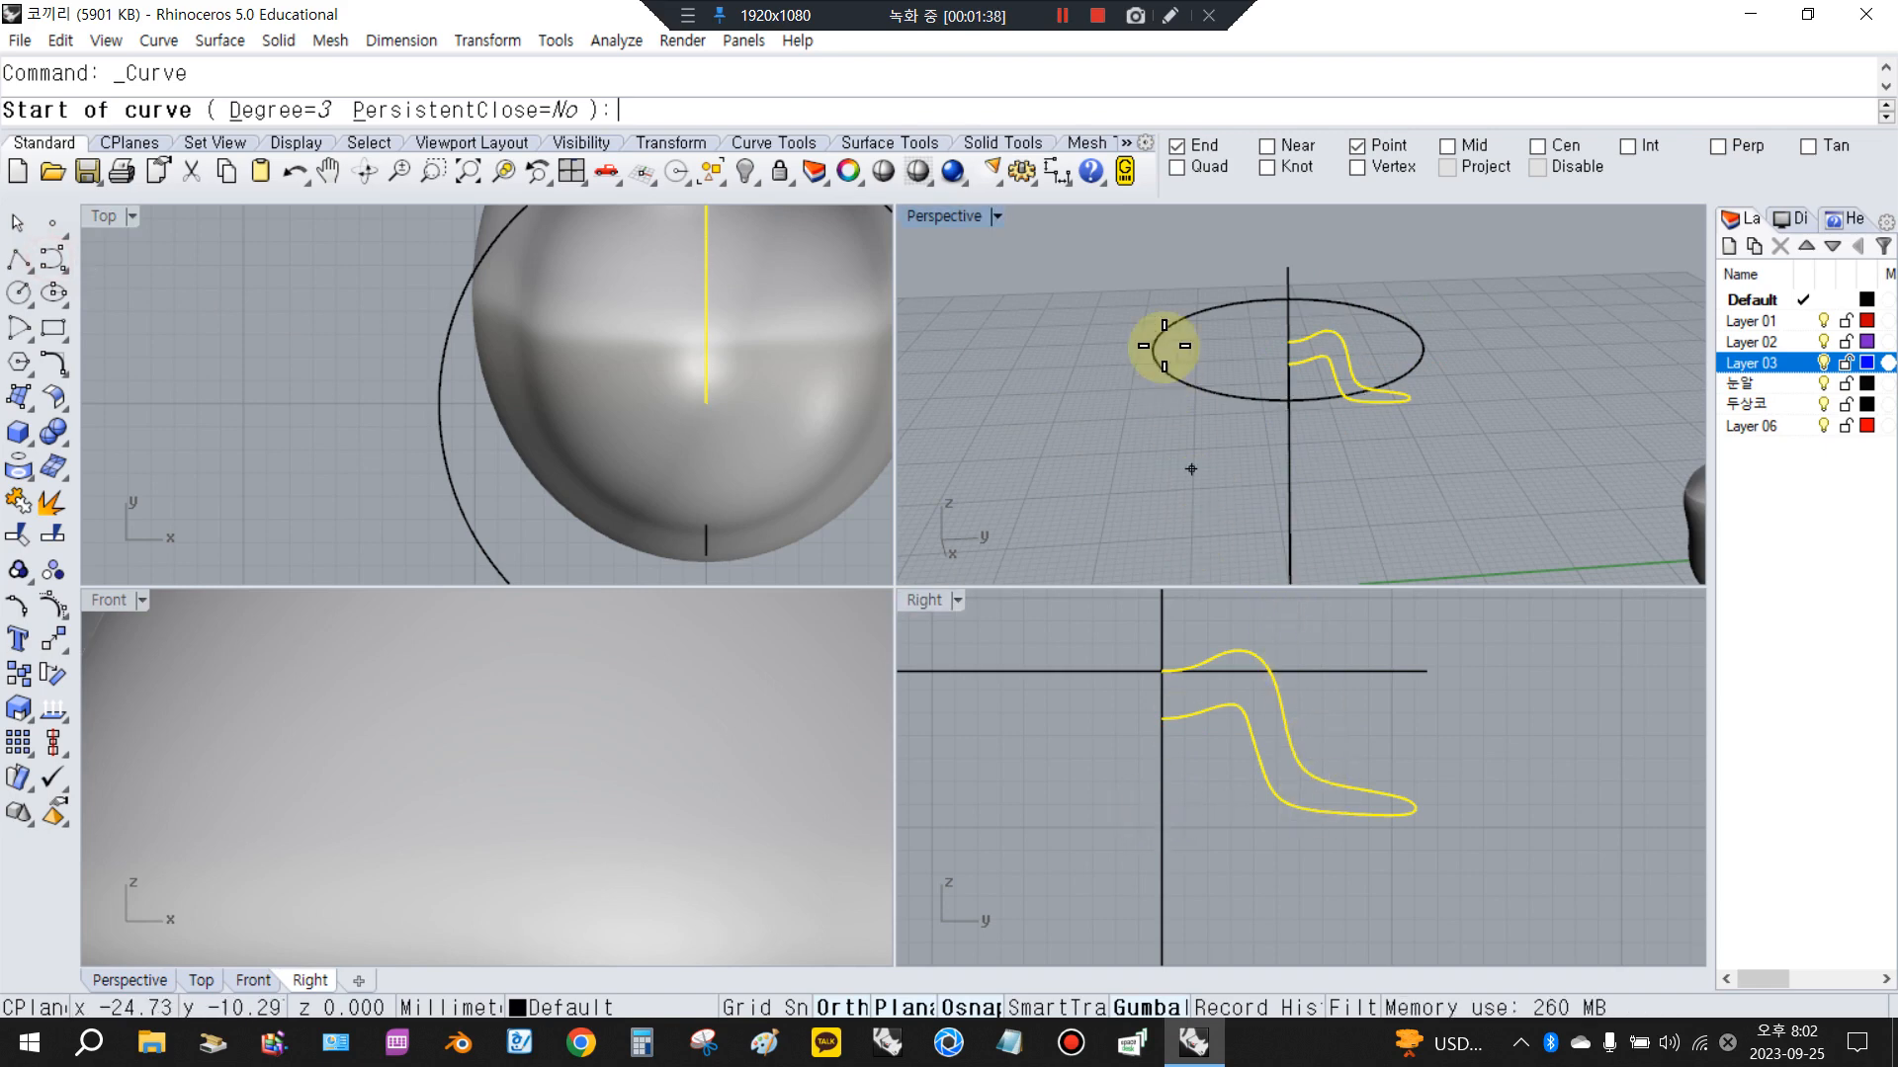
click(1295, 147)
click(1161, 823)
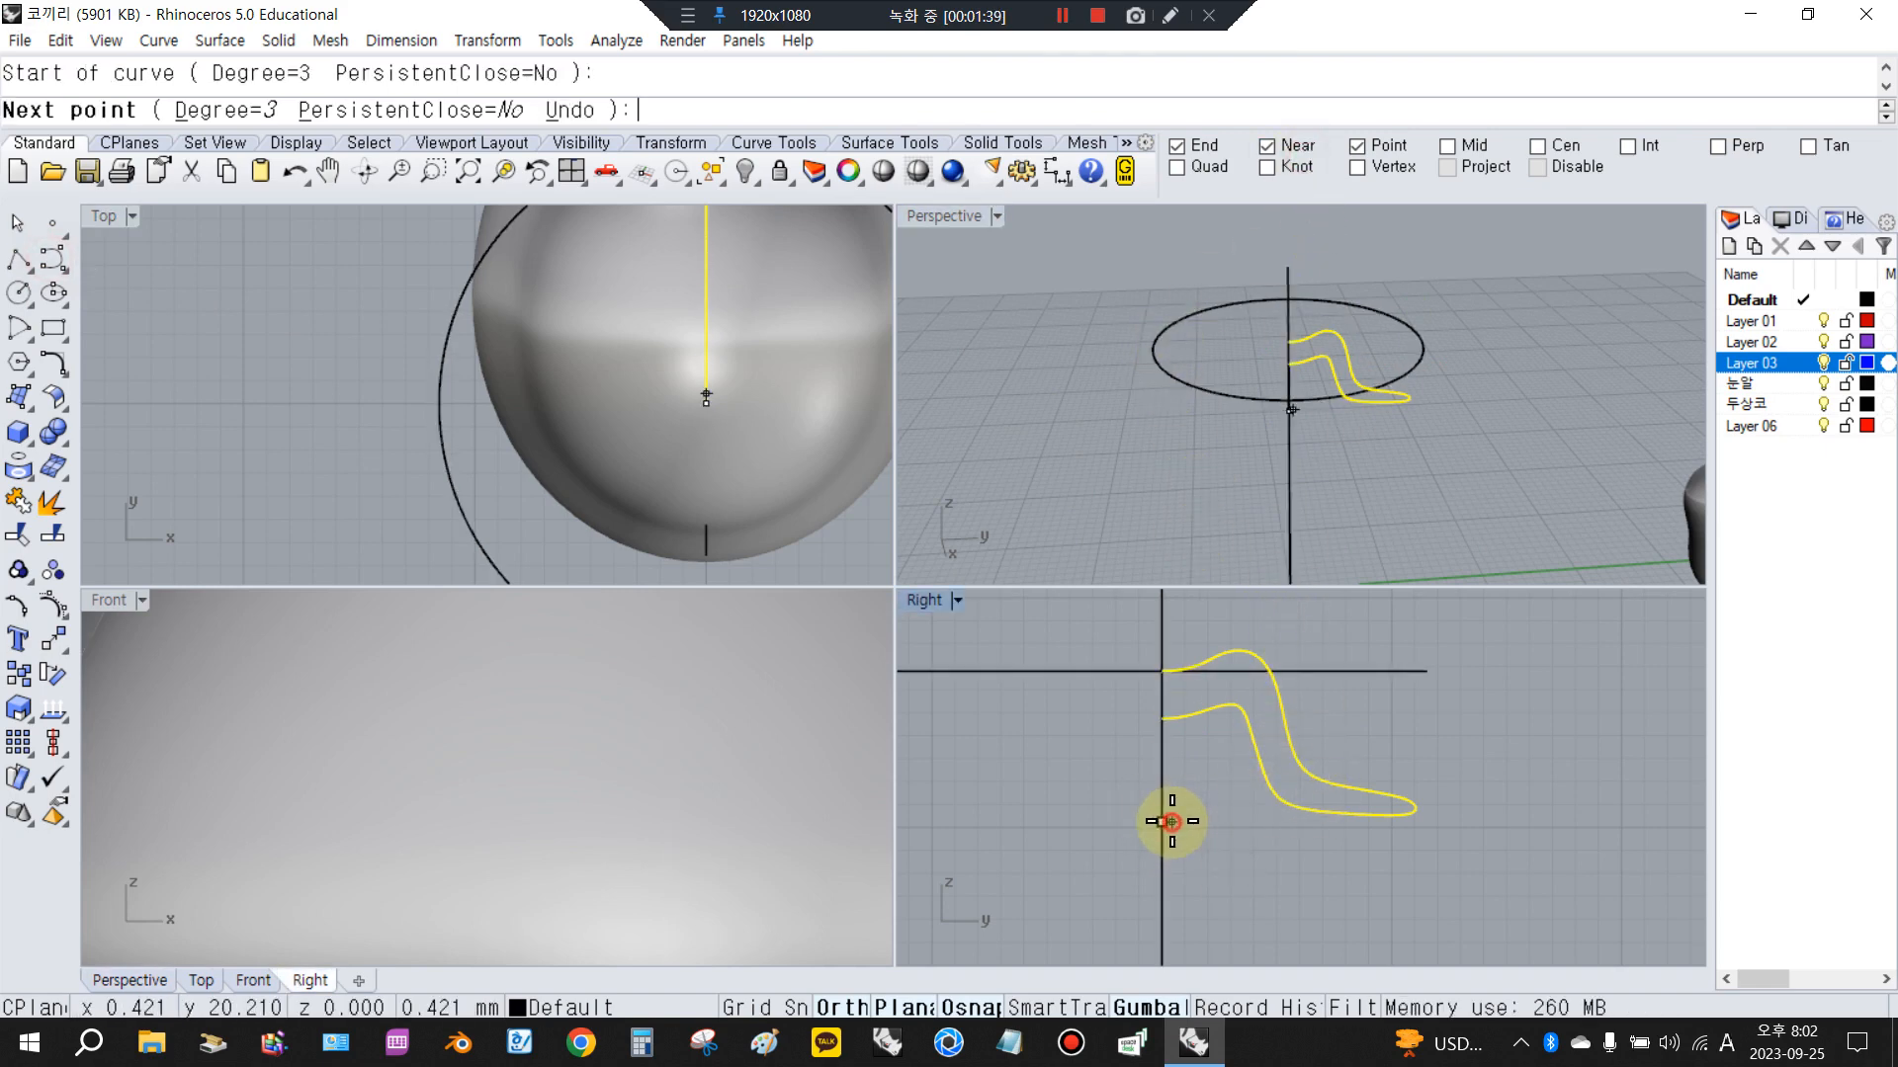
click(1210, 823)
click(1210, 801)
click(1276, 801)
click(1276, 880)
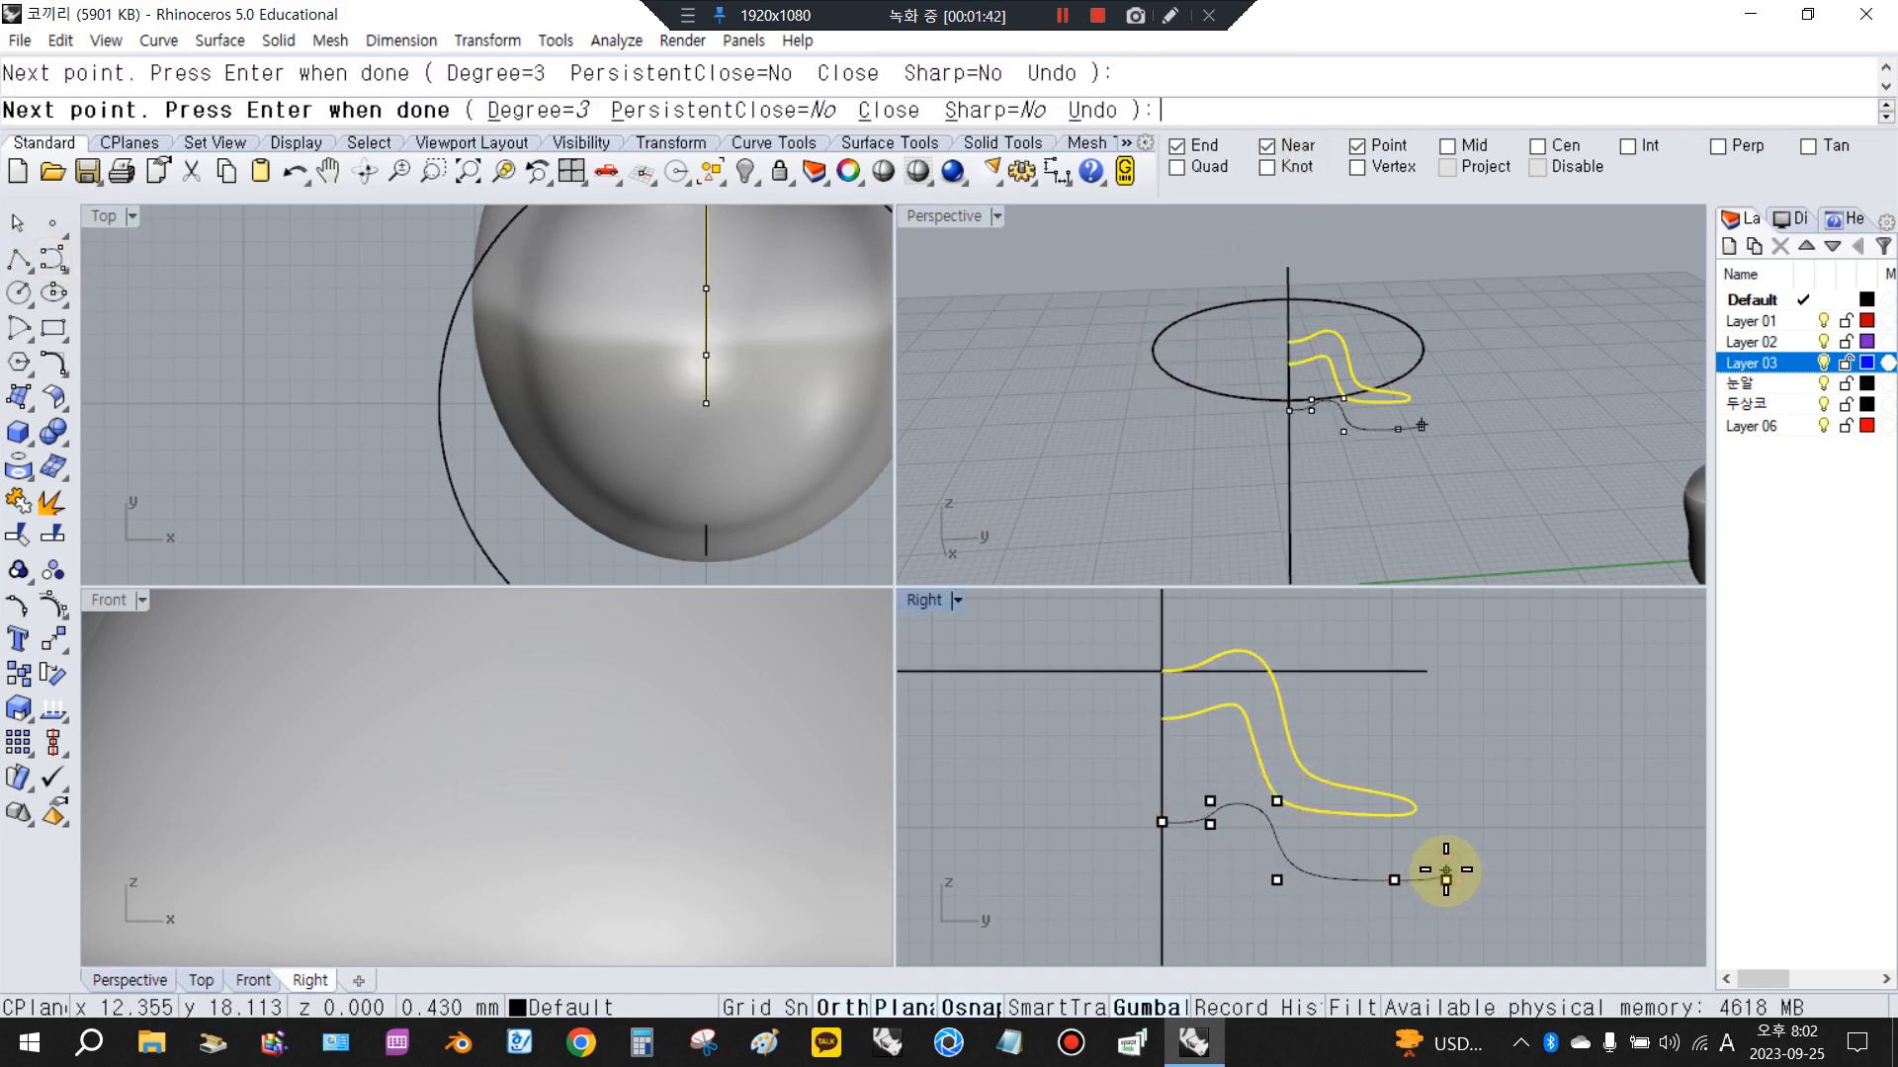
right_click(1445, 873)
click(1413, 880)
key(Delete)
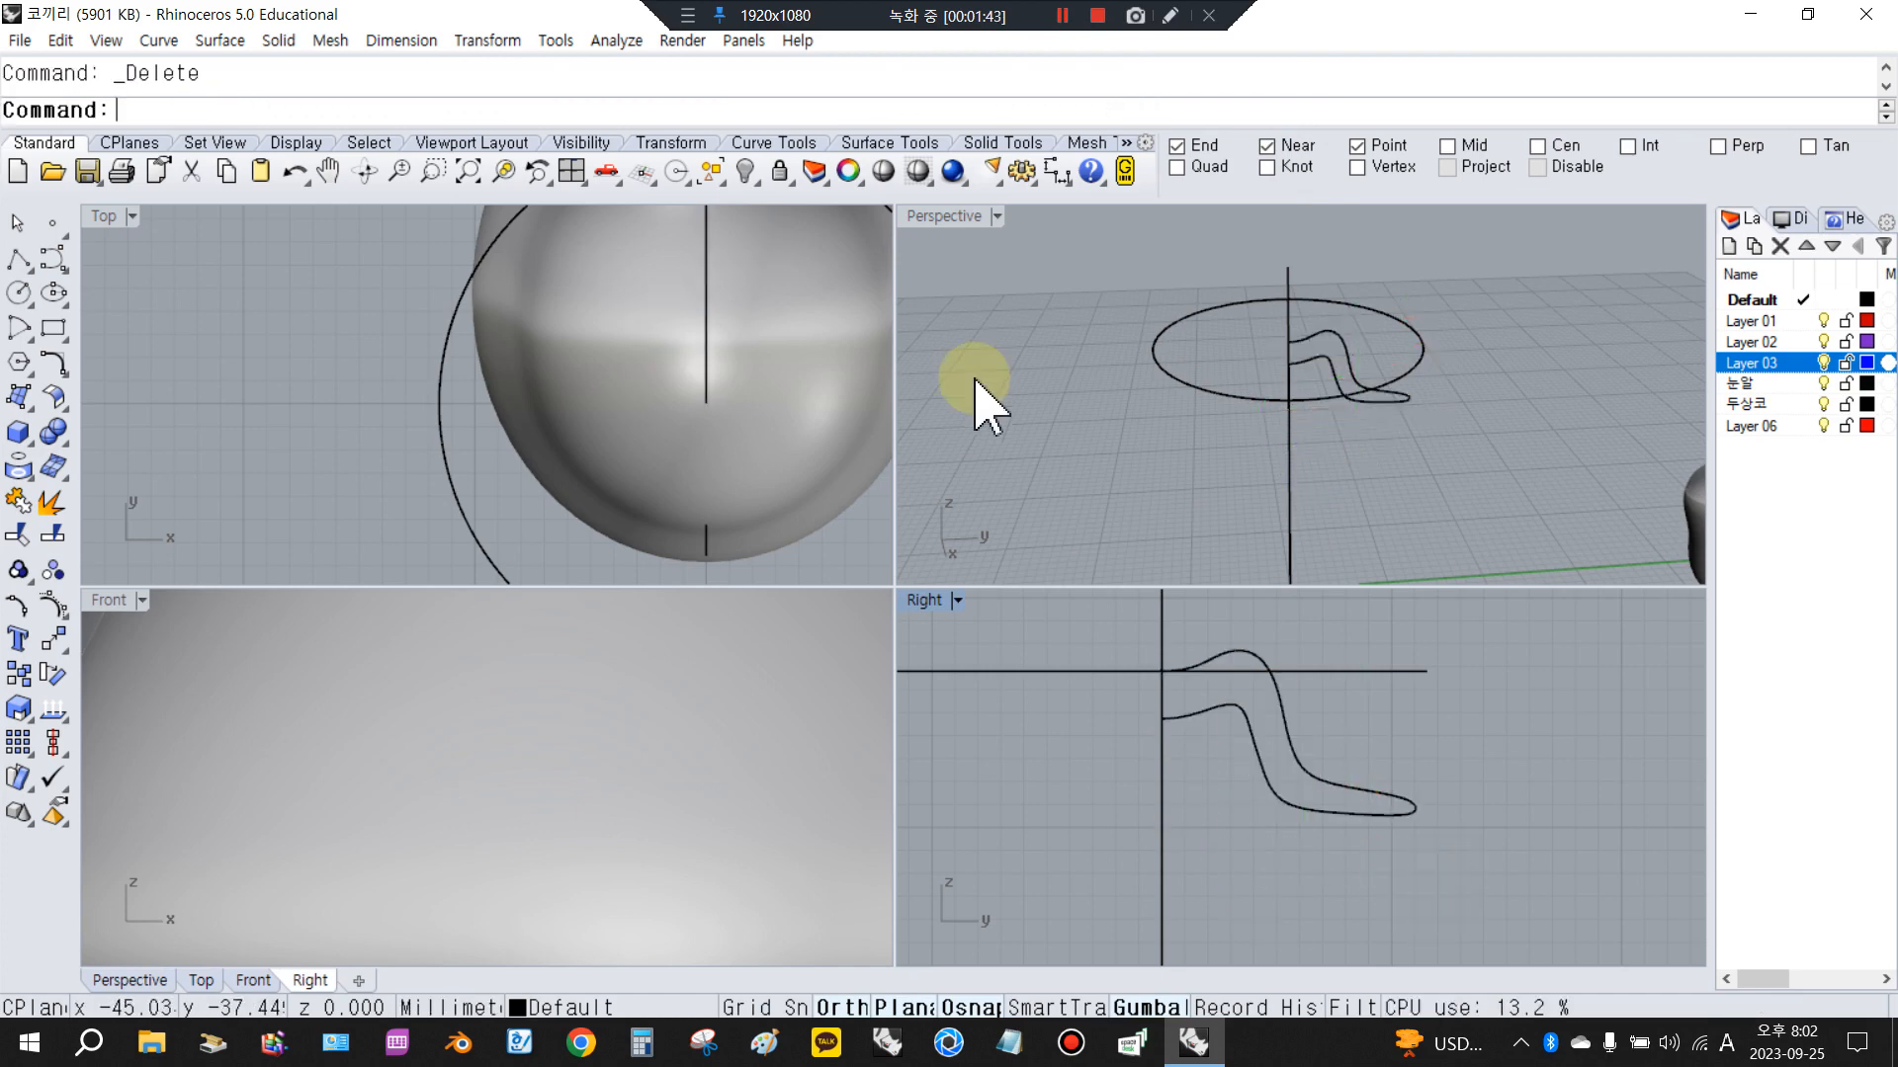
Measure the horizontal distance from the hat profile's brim tip to the vertical axis, and delete the existing circle
click(1079, 672)
click(1057, 170)
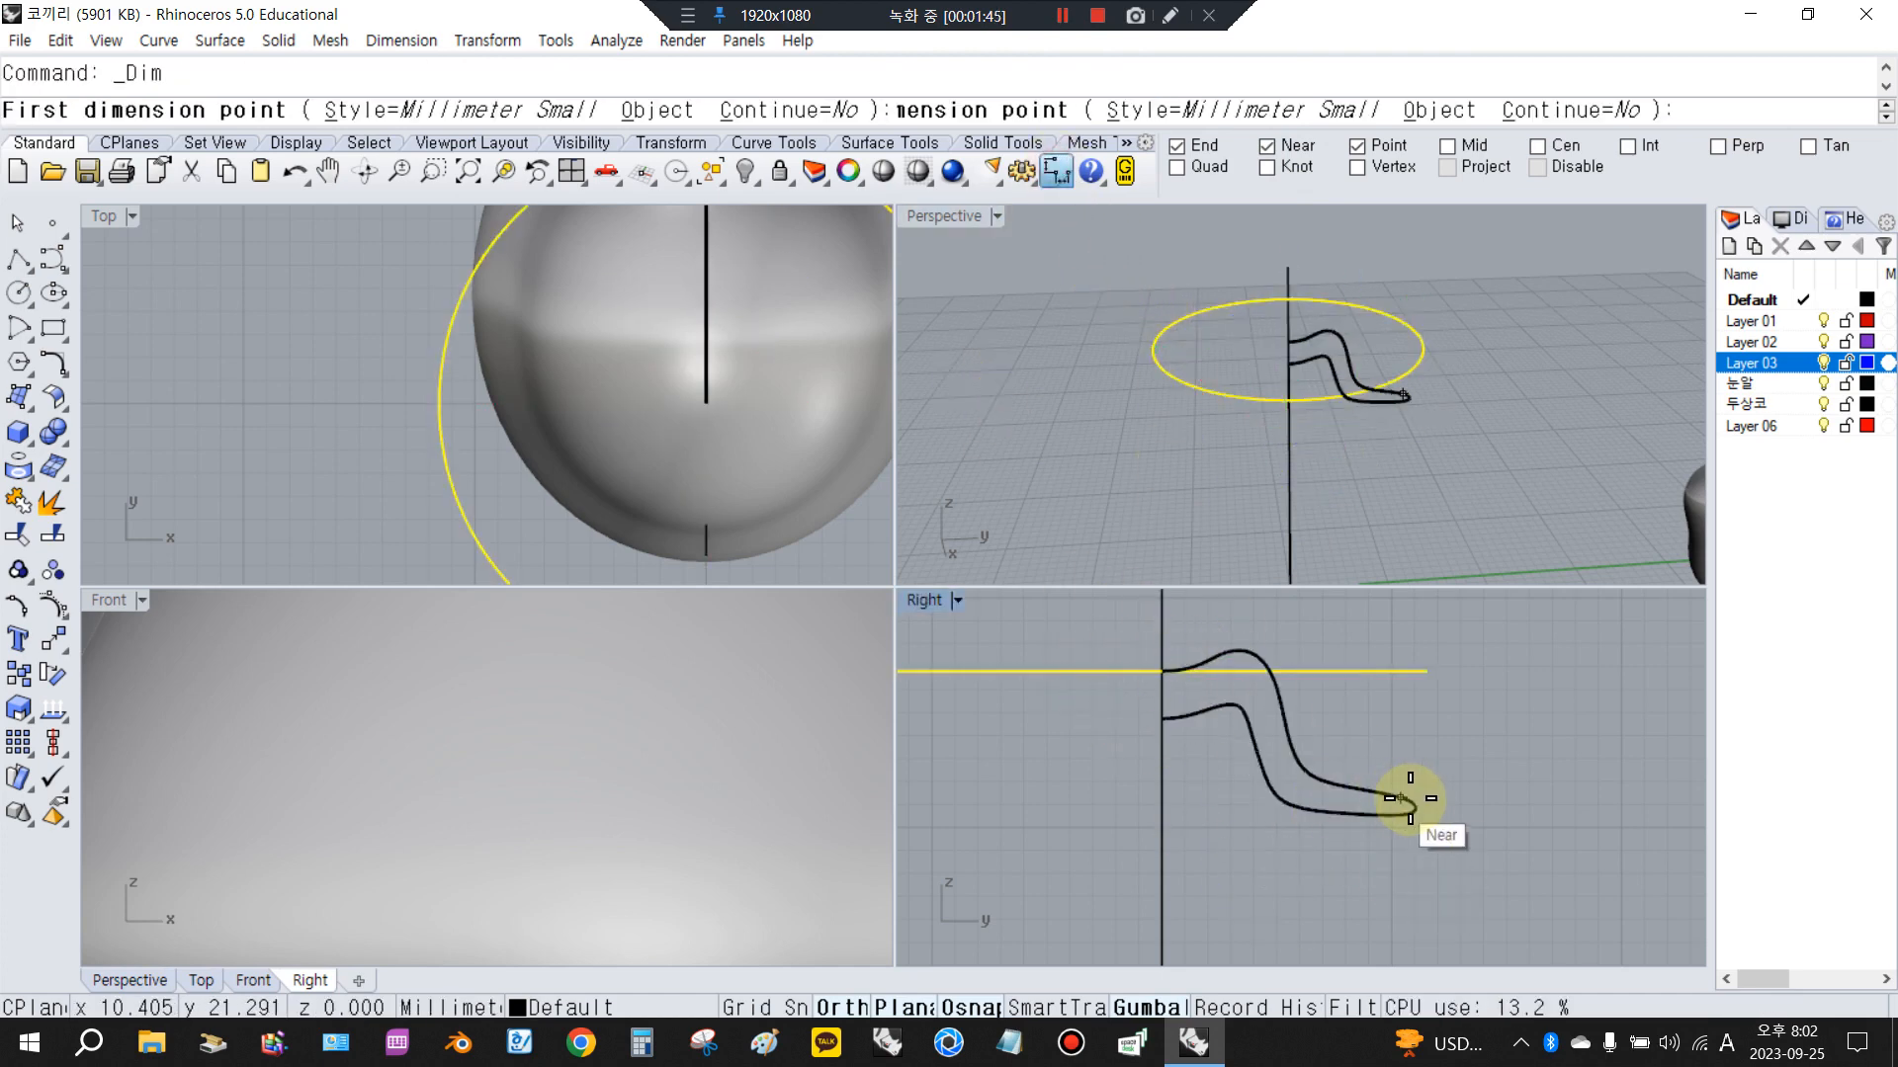
click(1415, 807)
click(1176, 805)
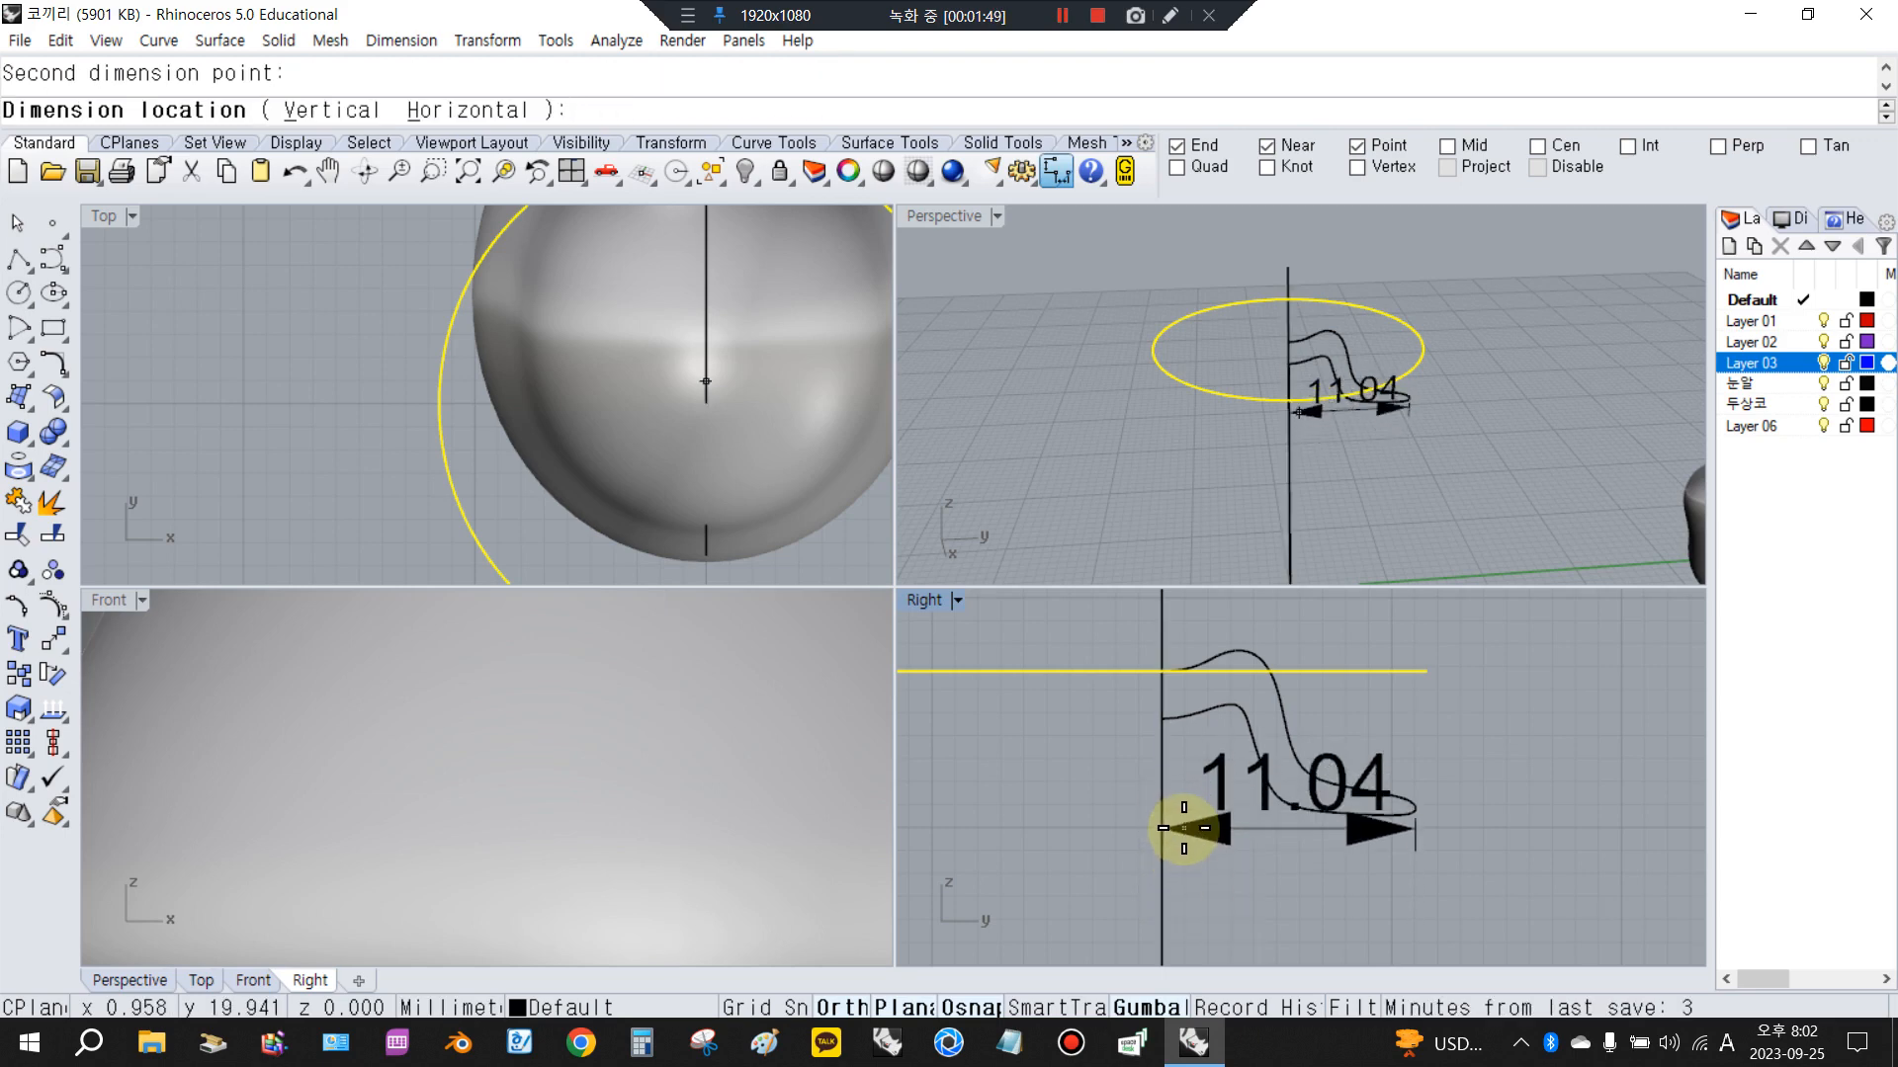
key(Escape)
key(Delete)
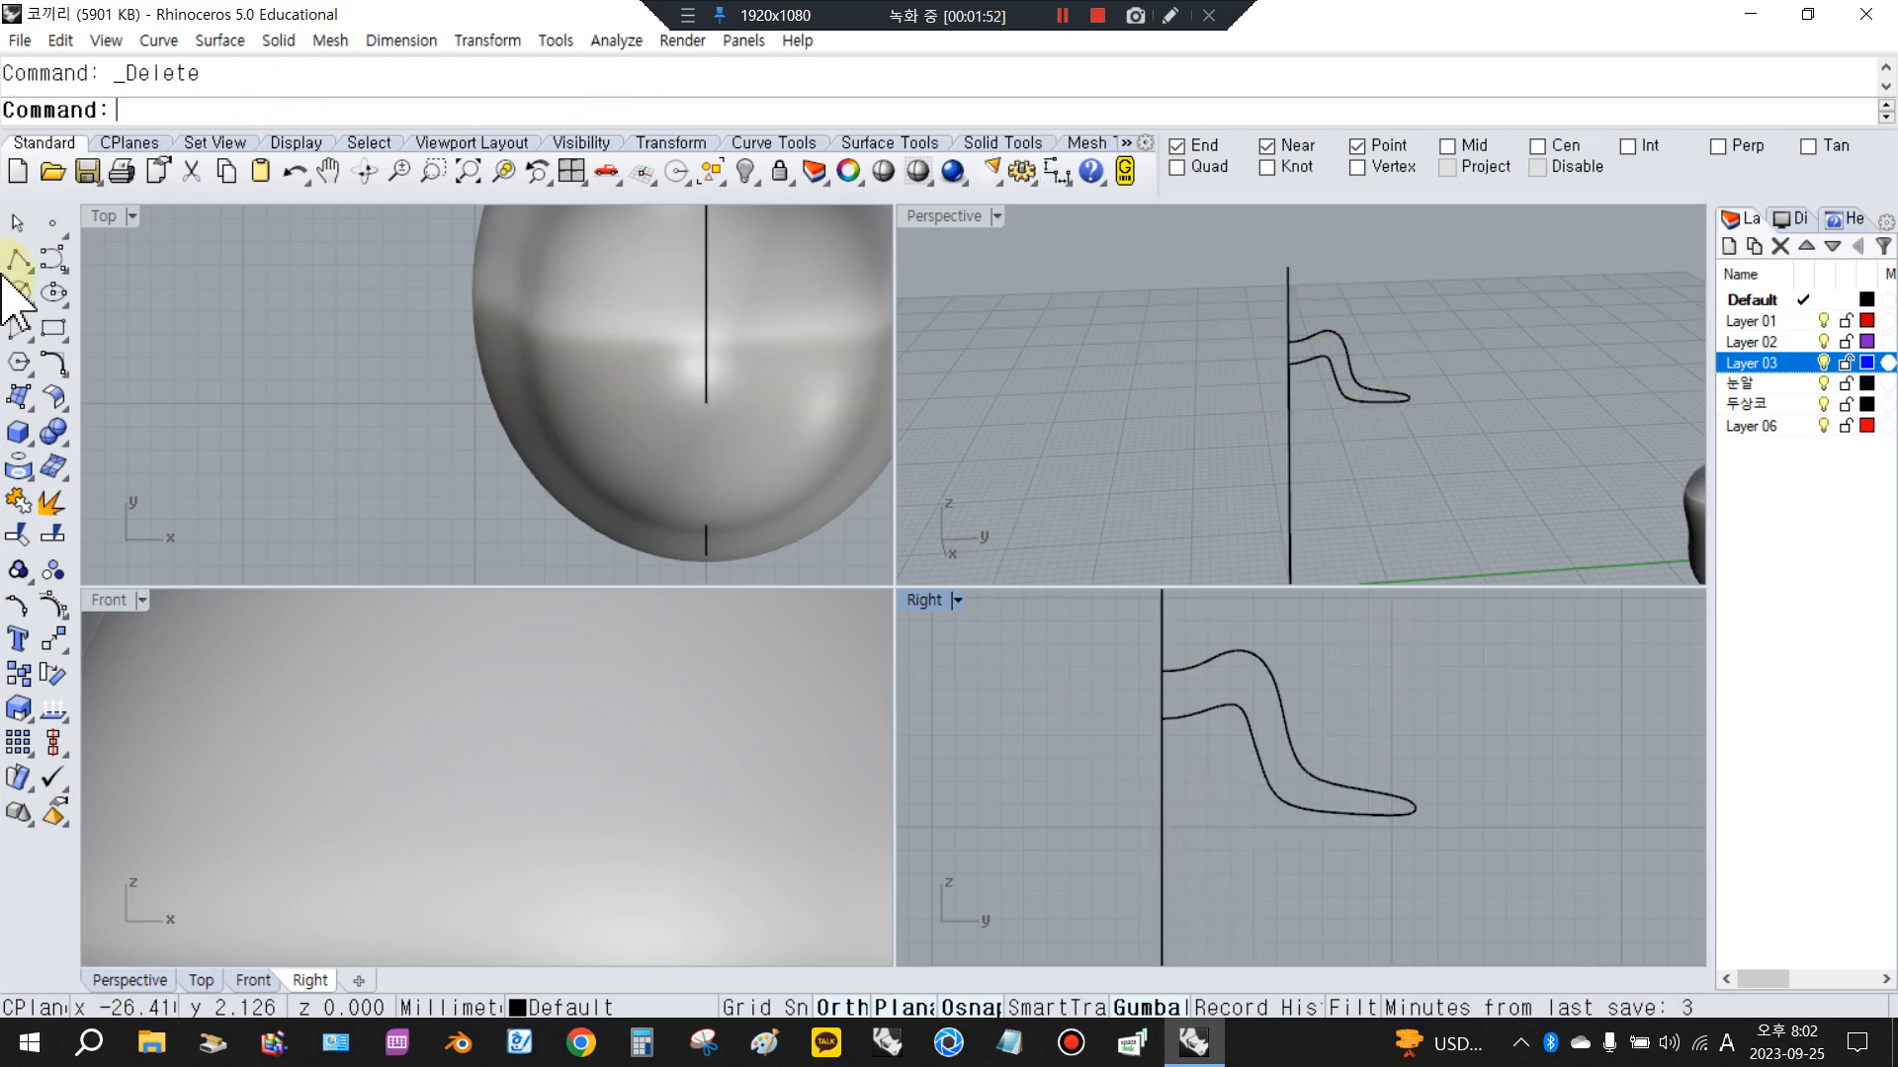
Draw a circle of radius 11 in the Top view, centred on the vertical axis's upper end, and display its control points
click(17, 294)
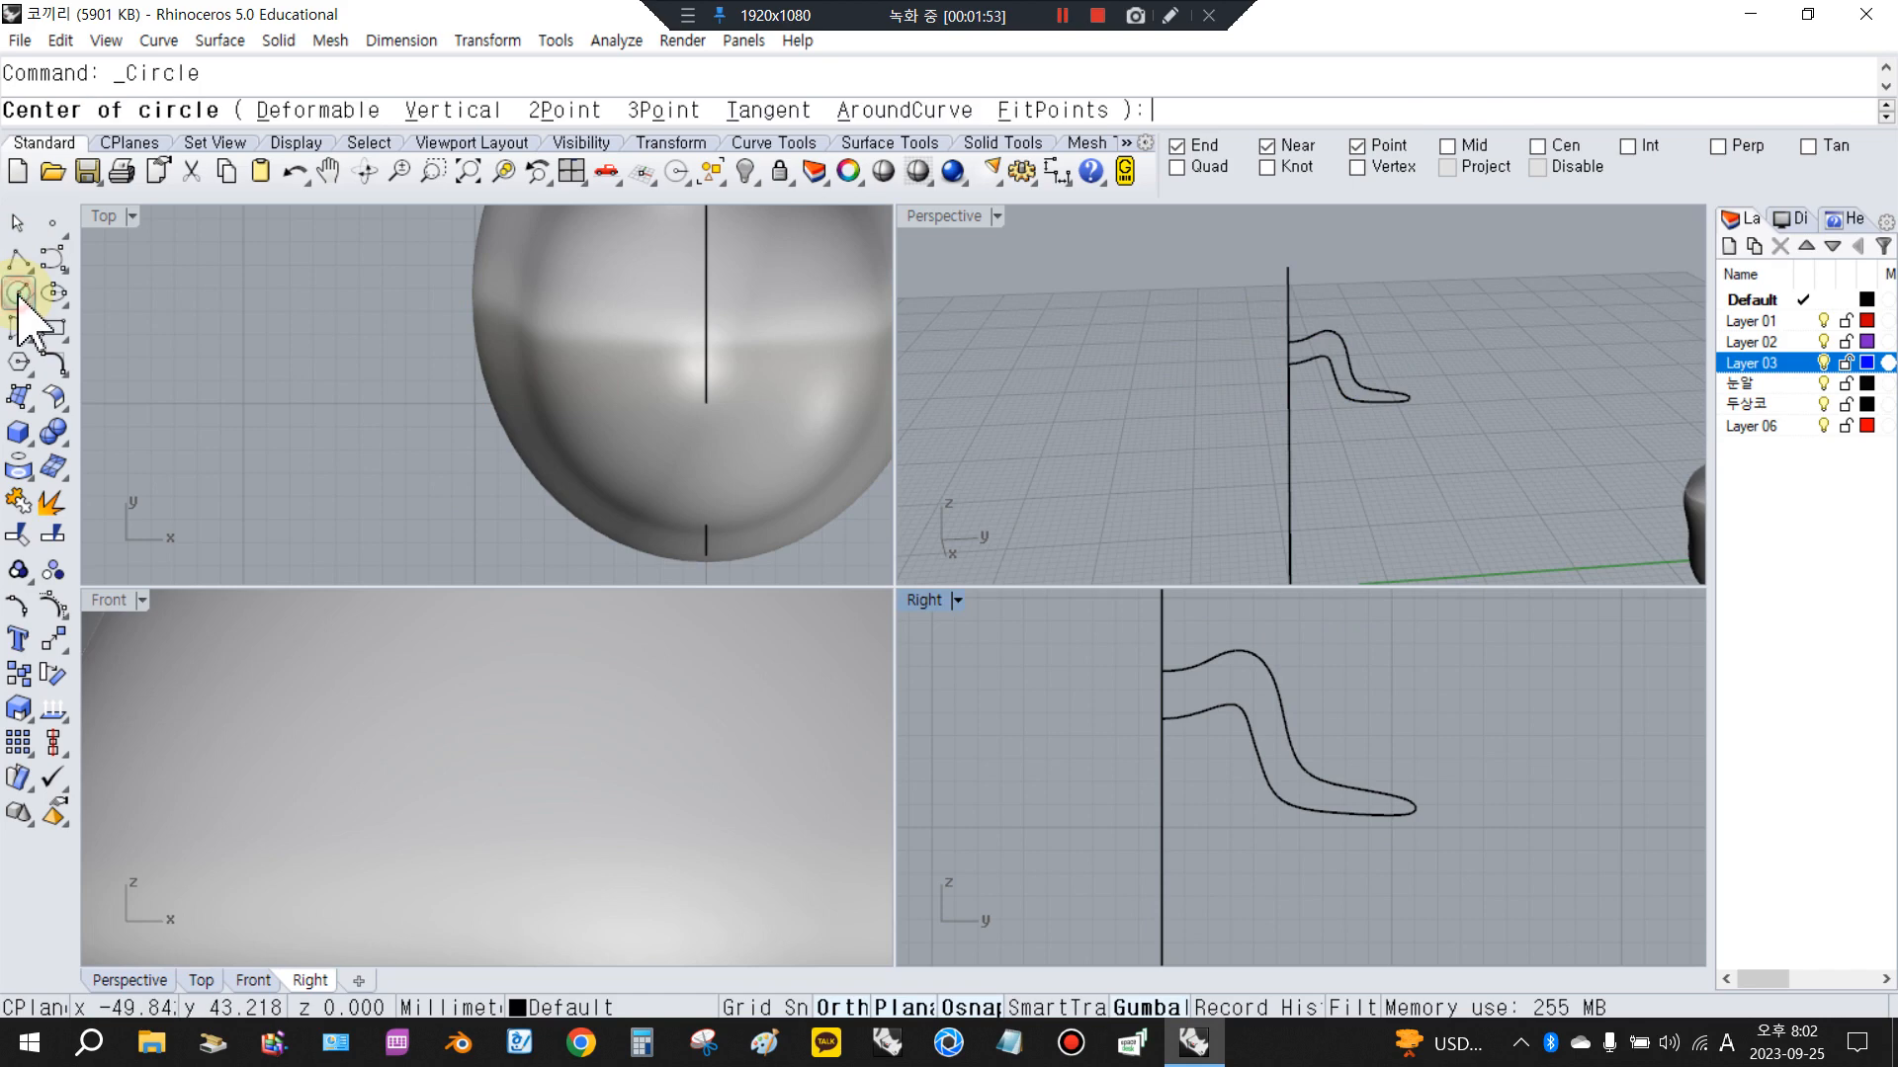
click(1289, 260)
scroll(606, 428, down, 4)
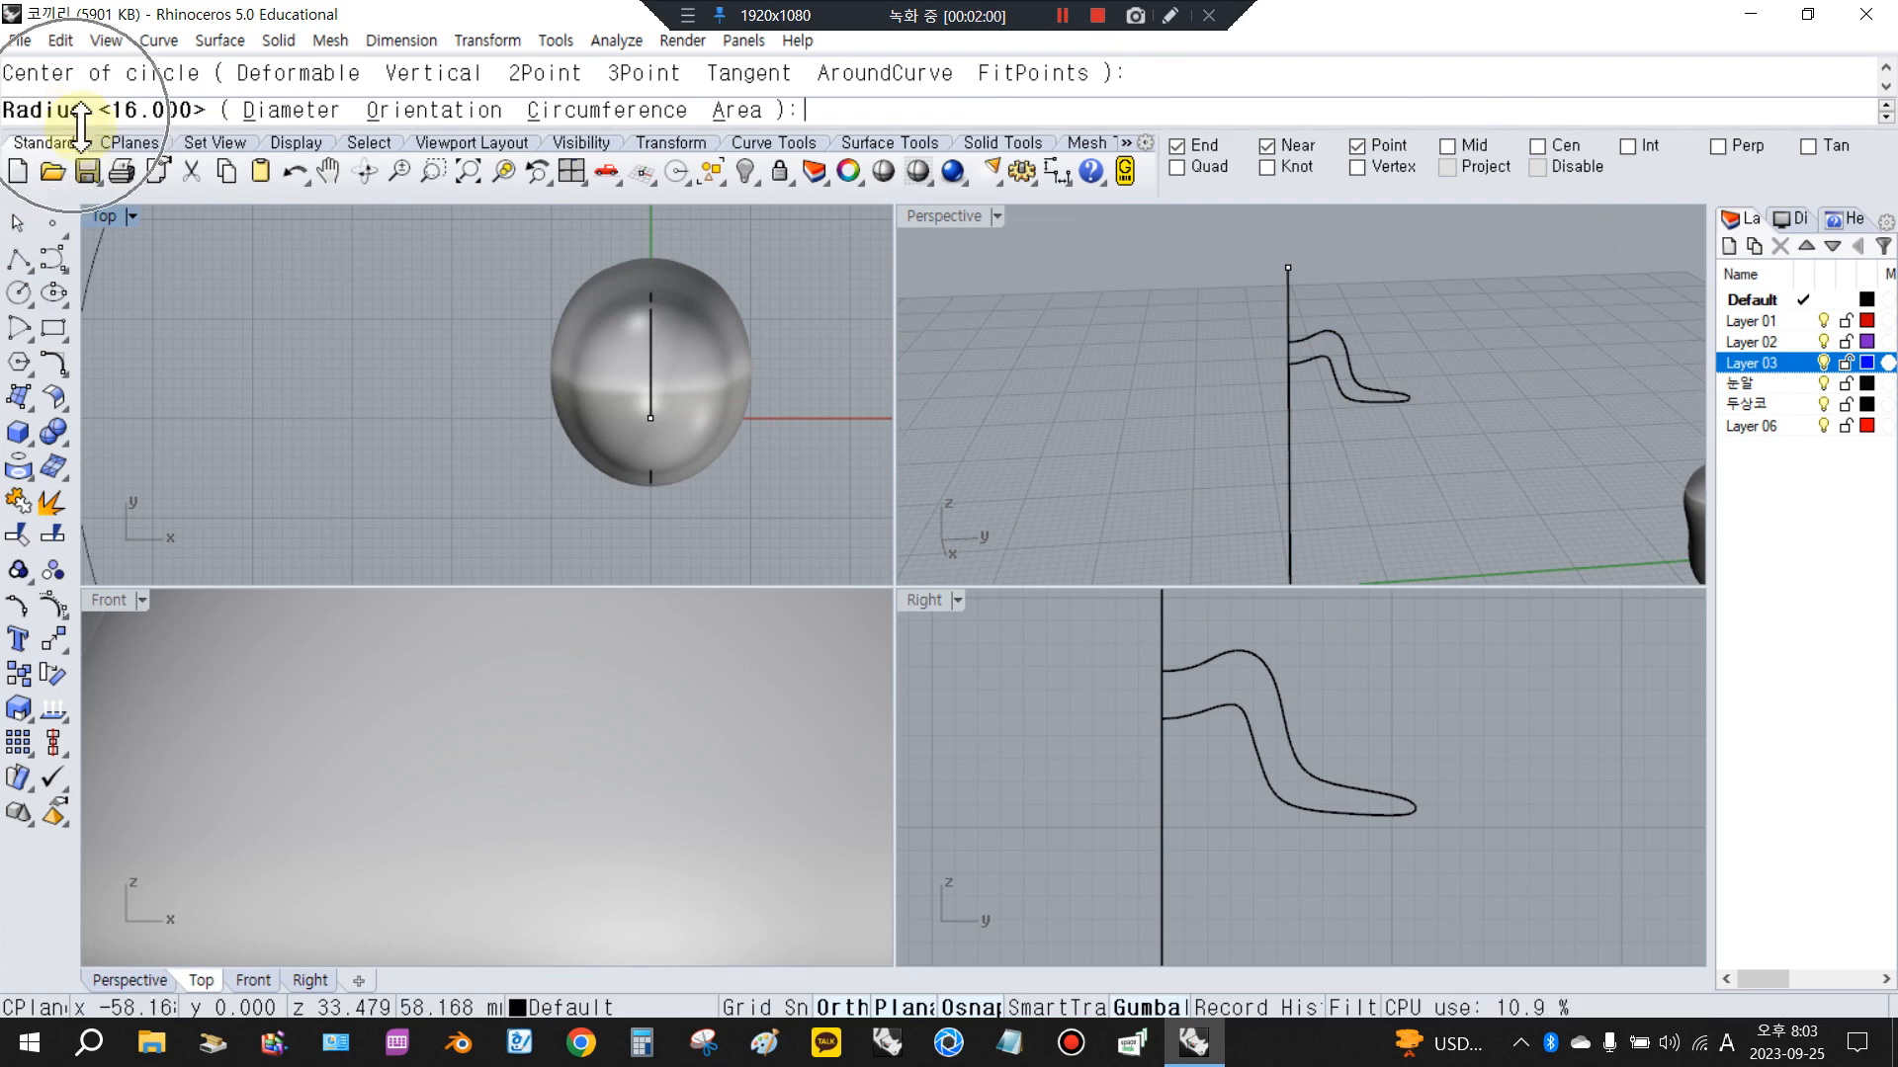
key(Return)
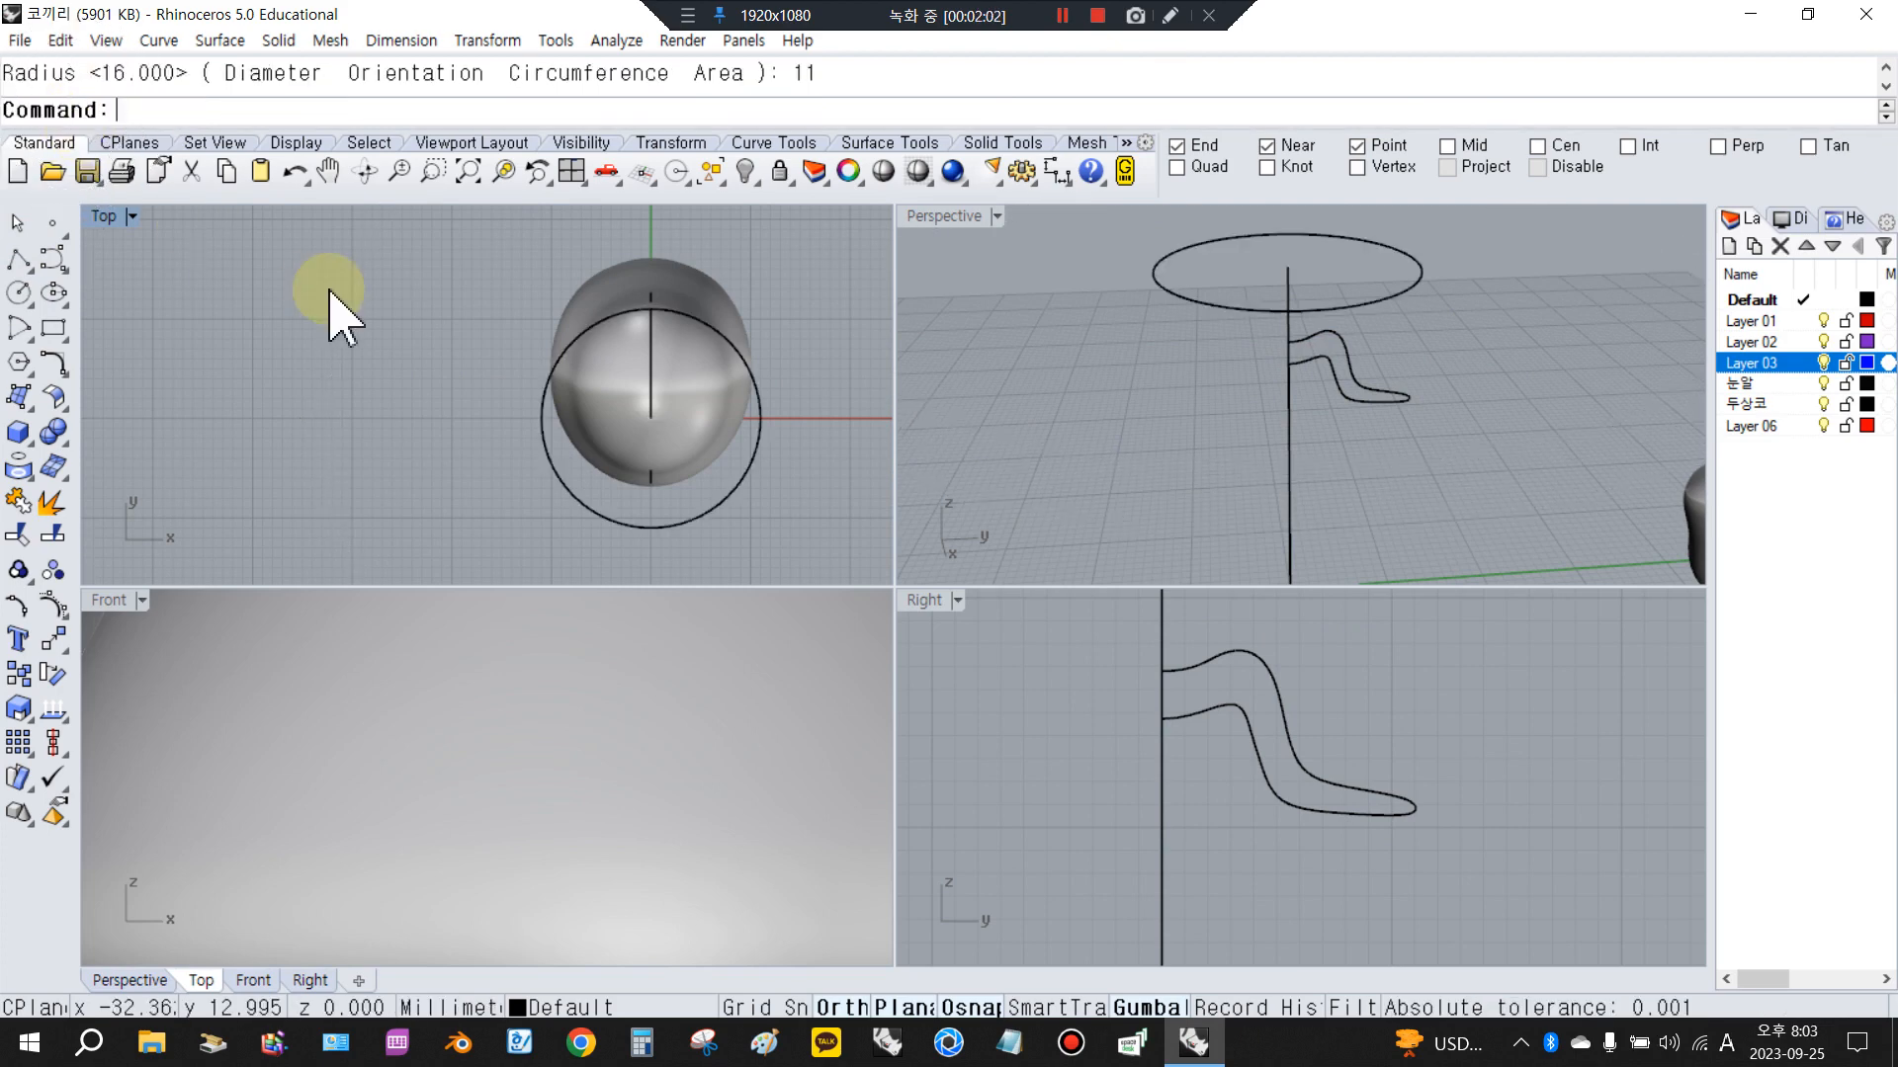
click(576, 496)
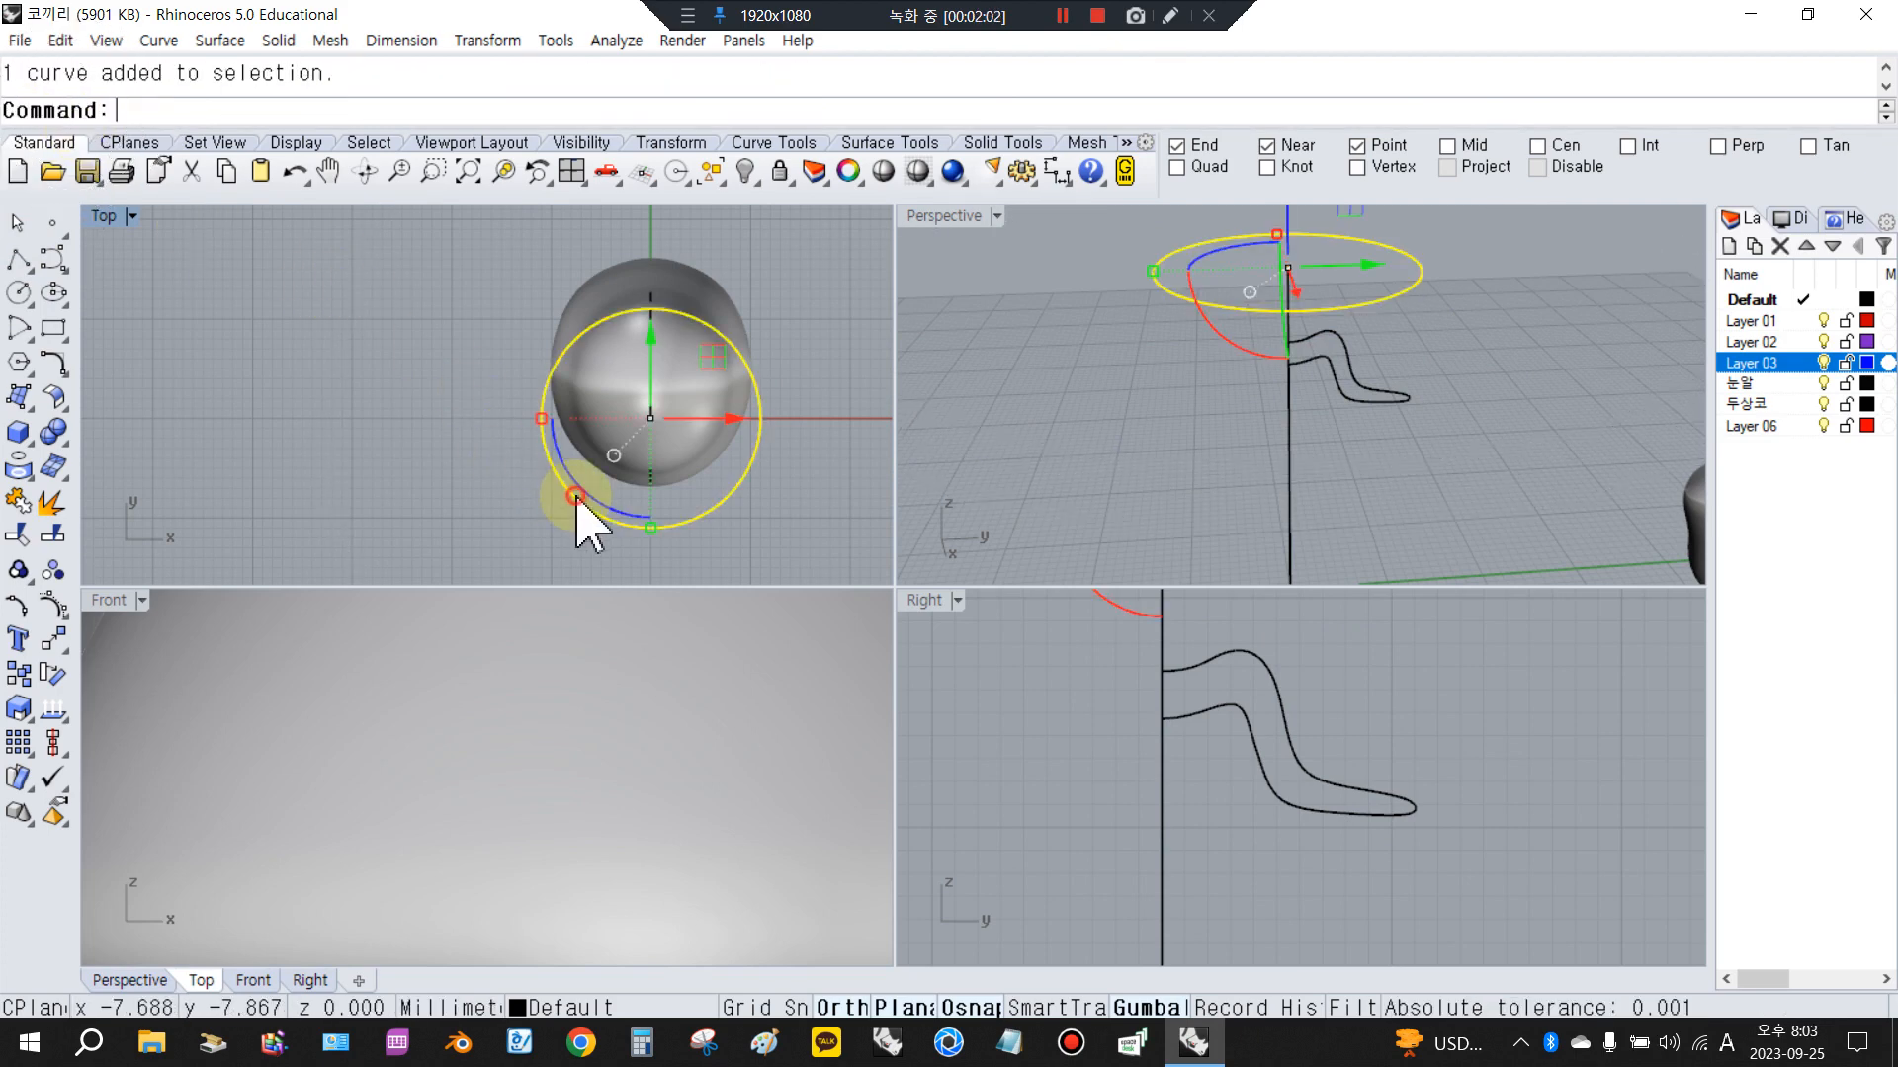
click(54, 605)
right_drag(1291, 339, 1216, 276)
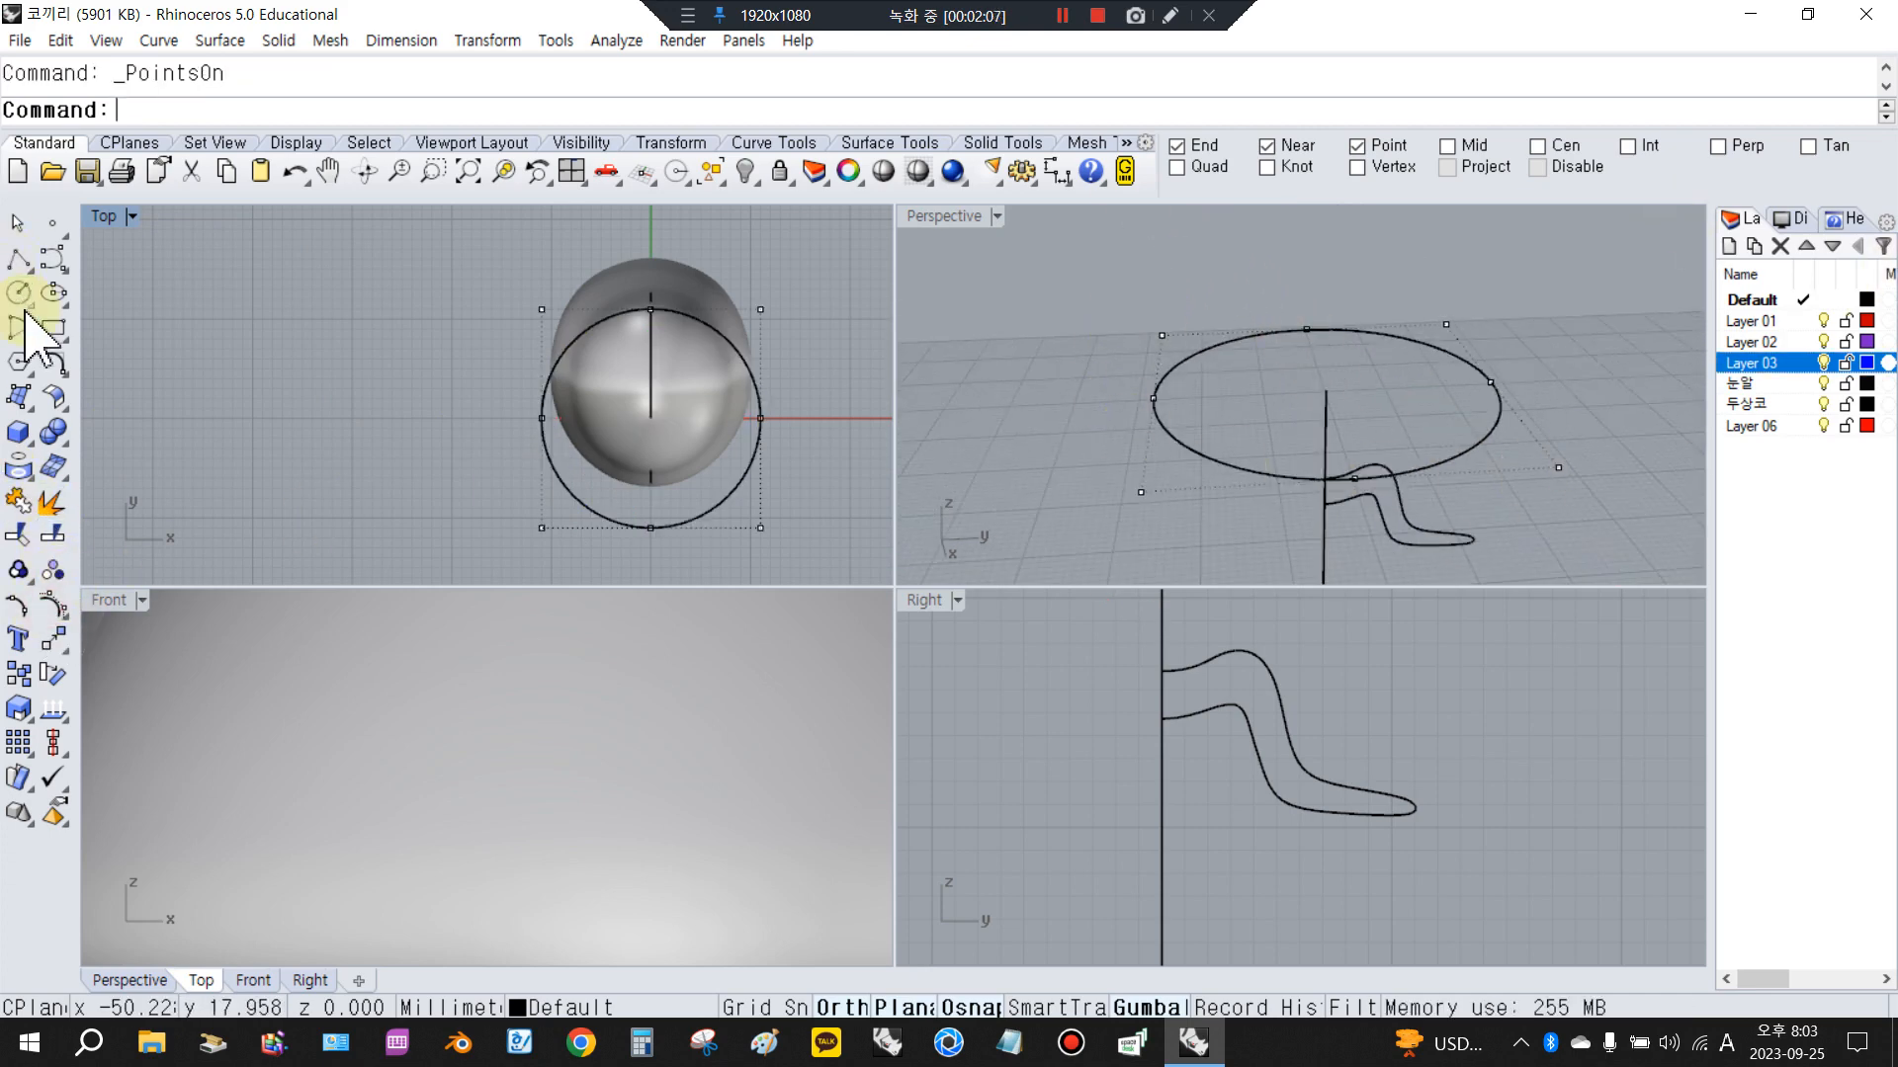
Rebuild the circle with 16 points and degree 3, with Delete input turned off
click(56, 361)
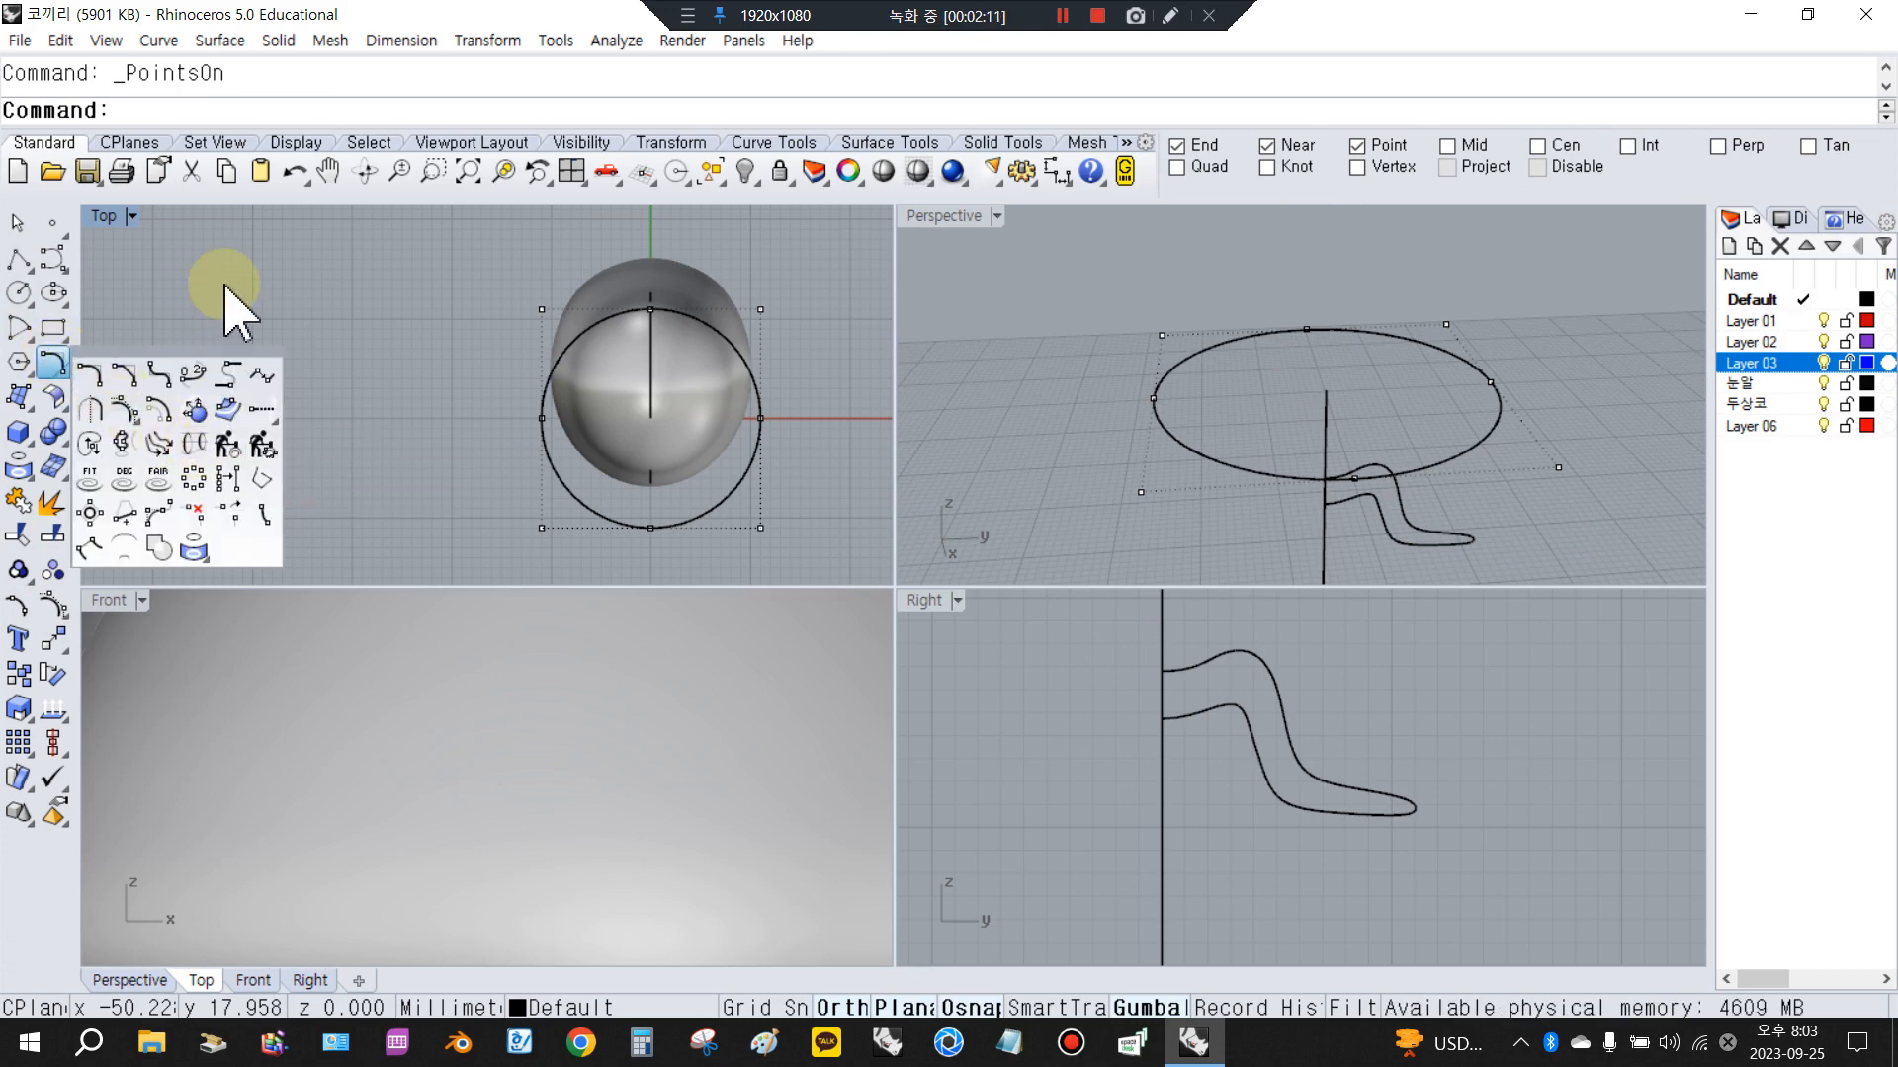
click(188, 116)
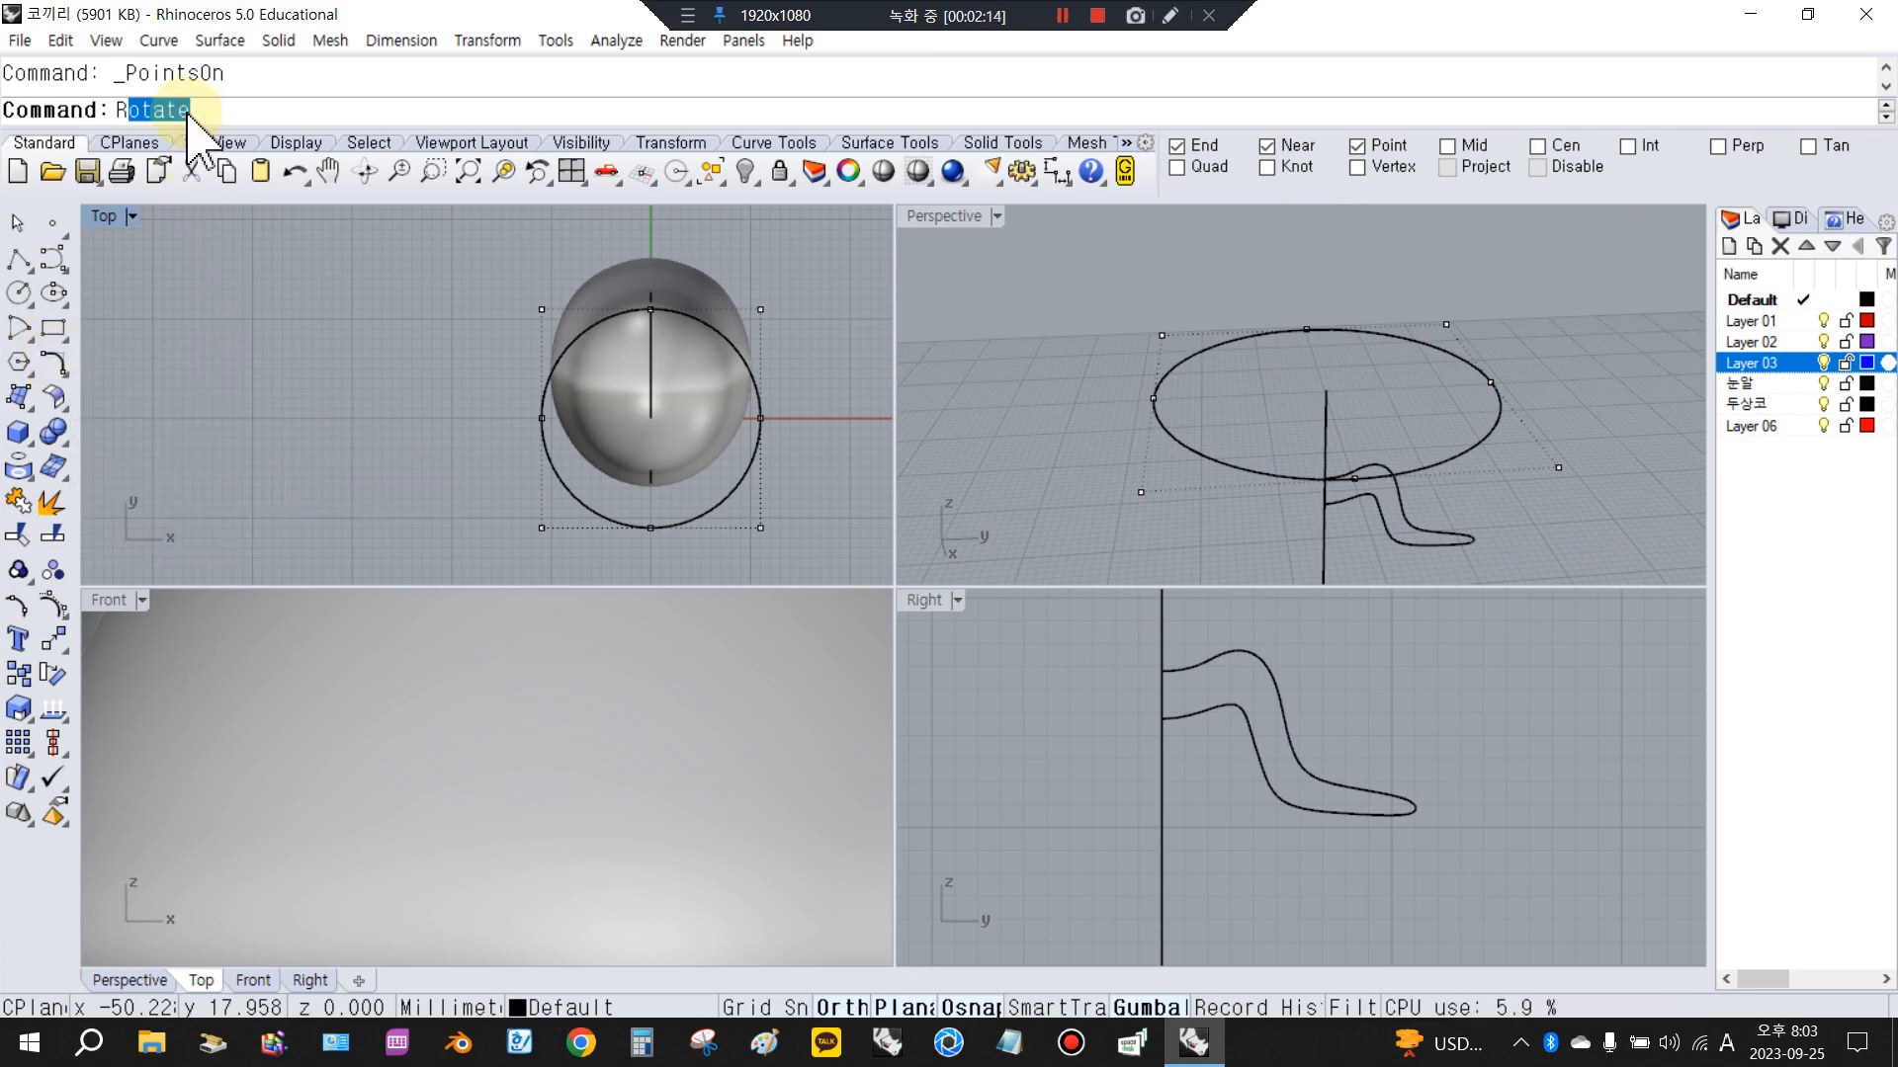
text(Re)
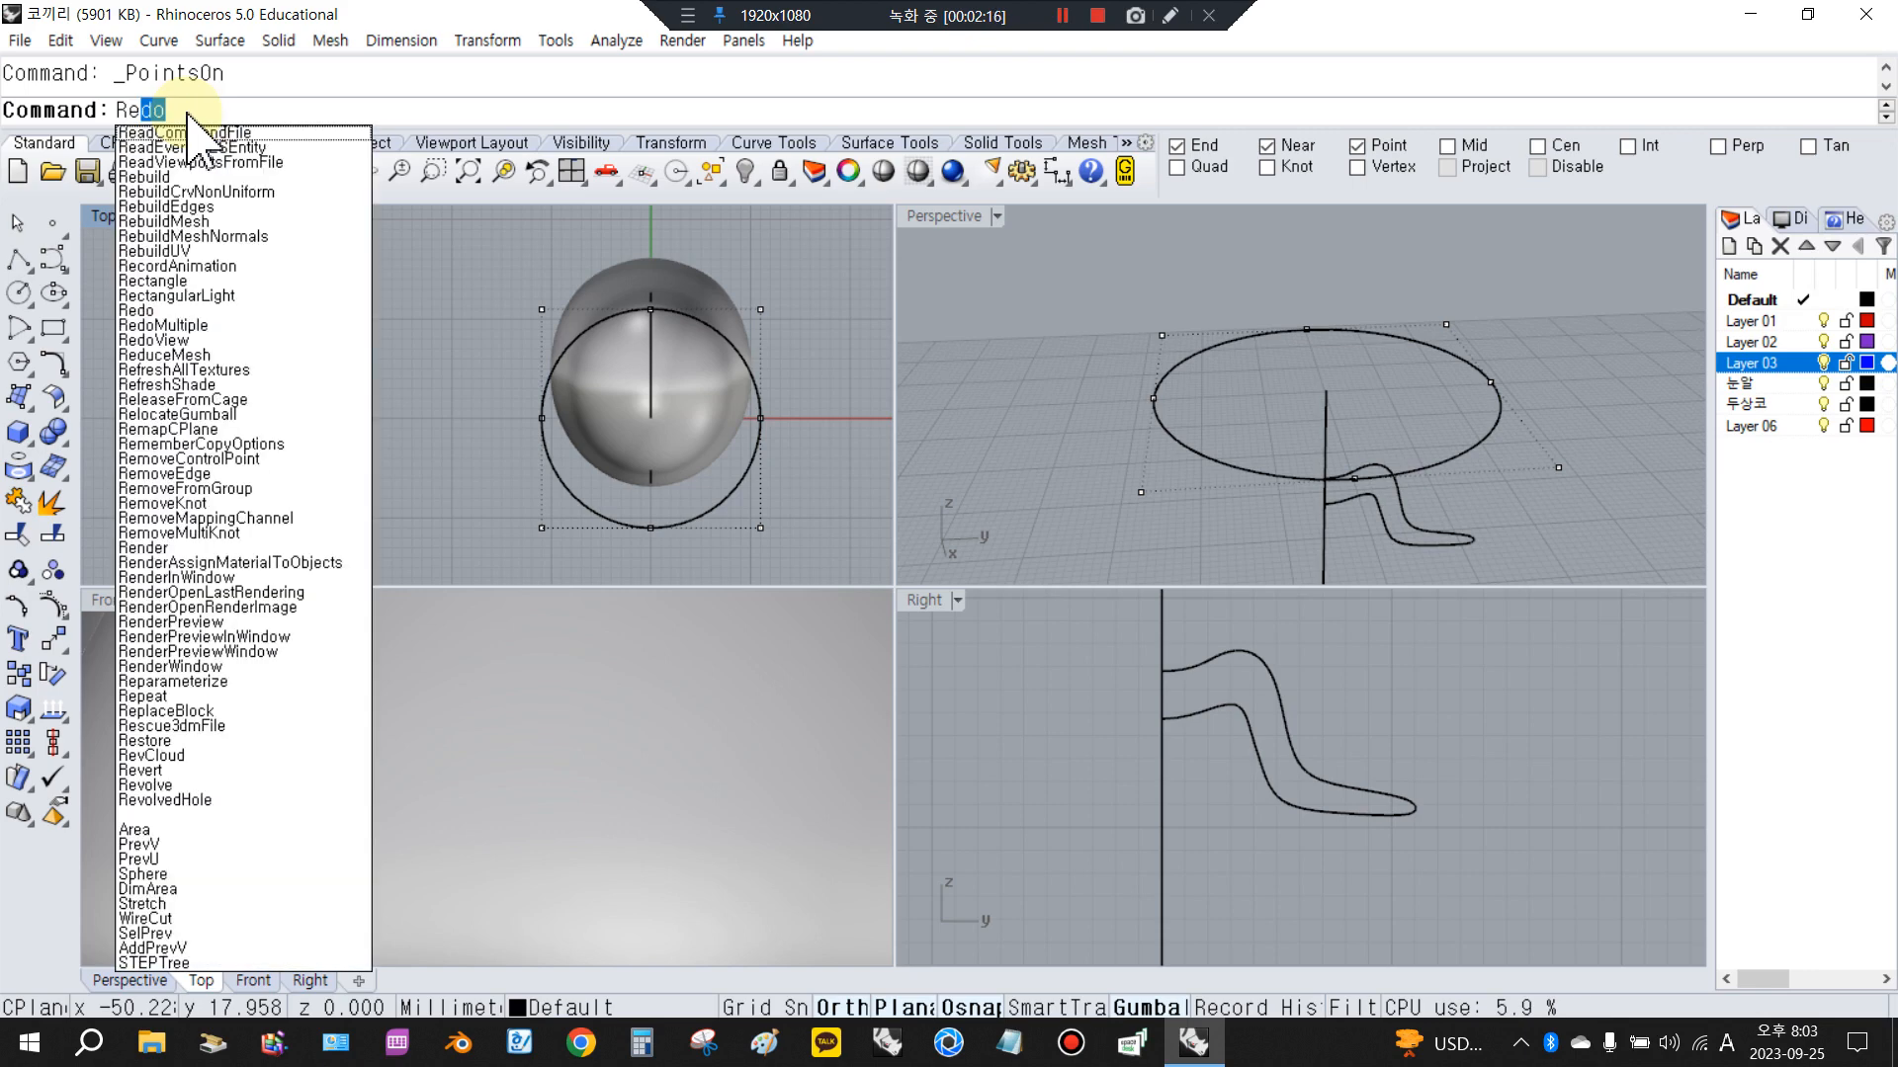
text(buil)
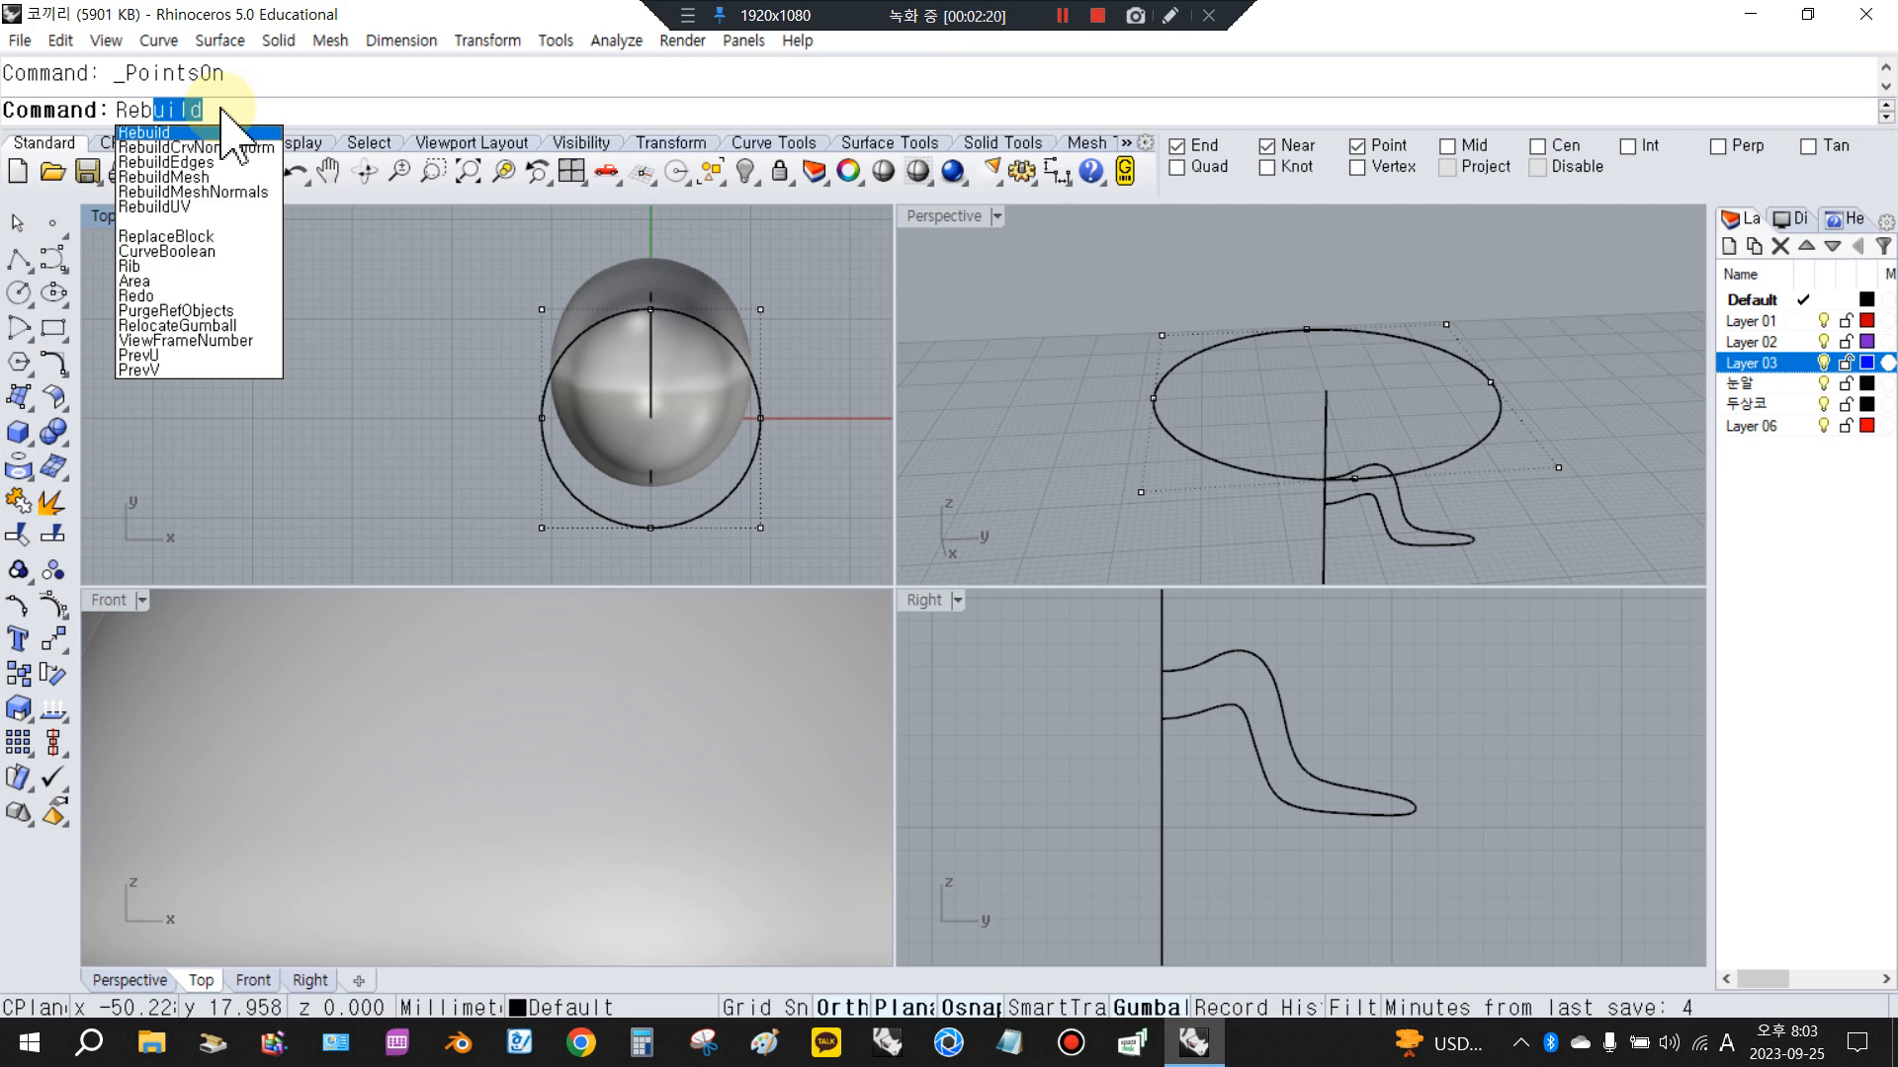
key(Return)
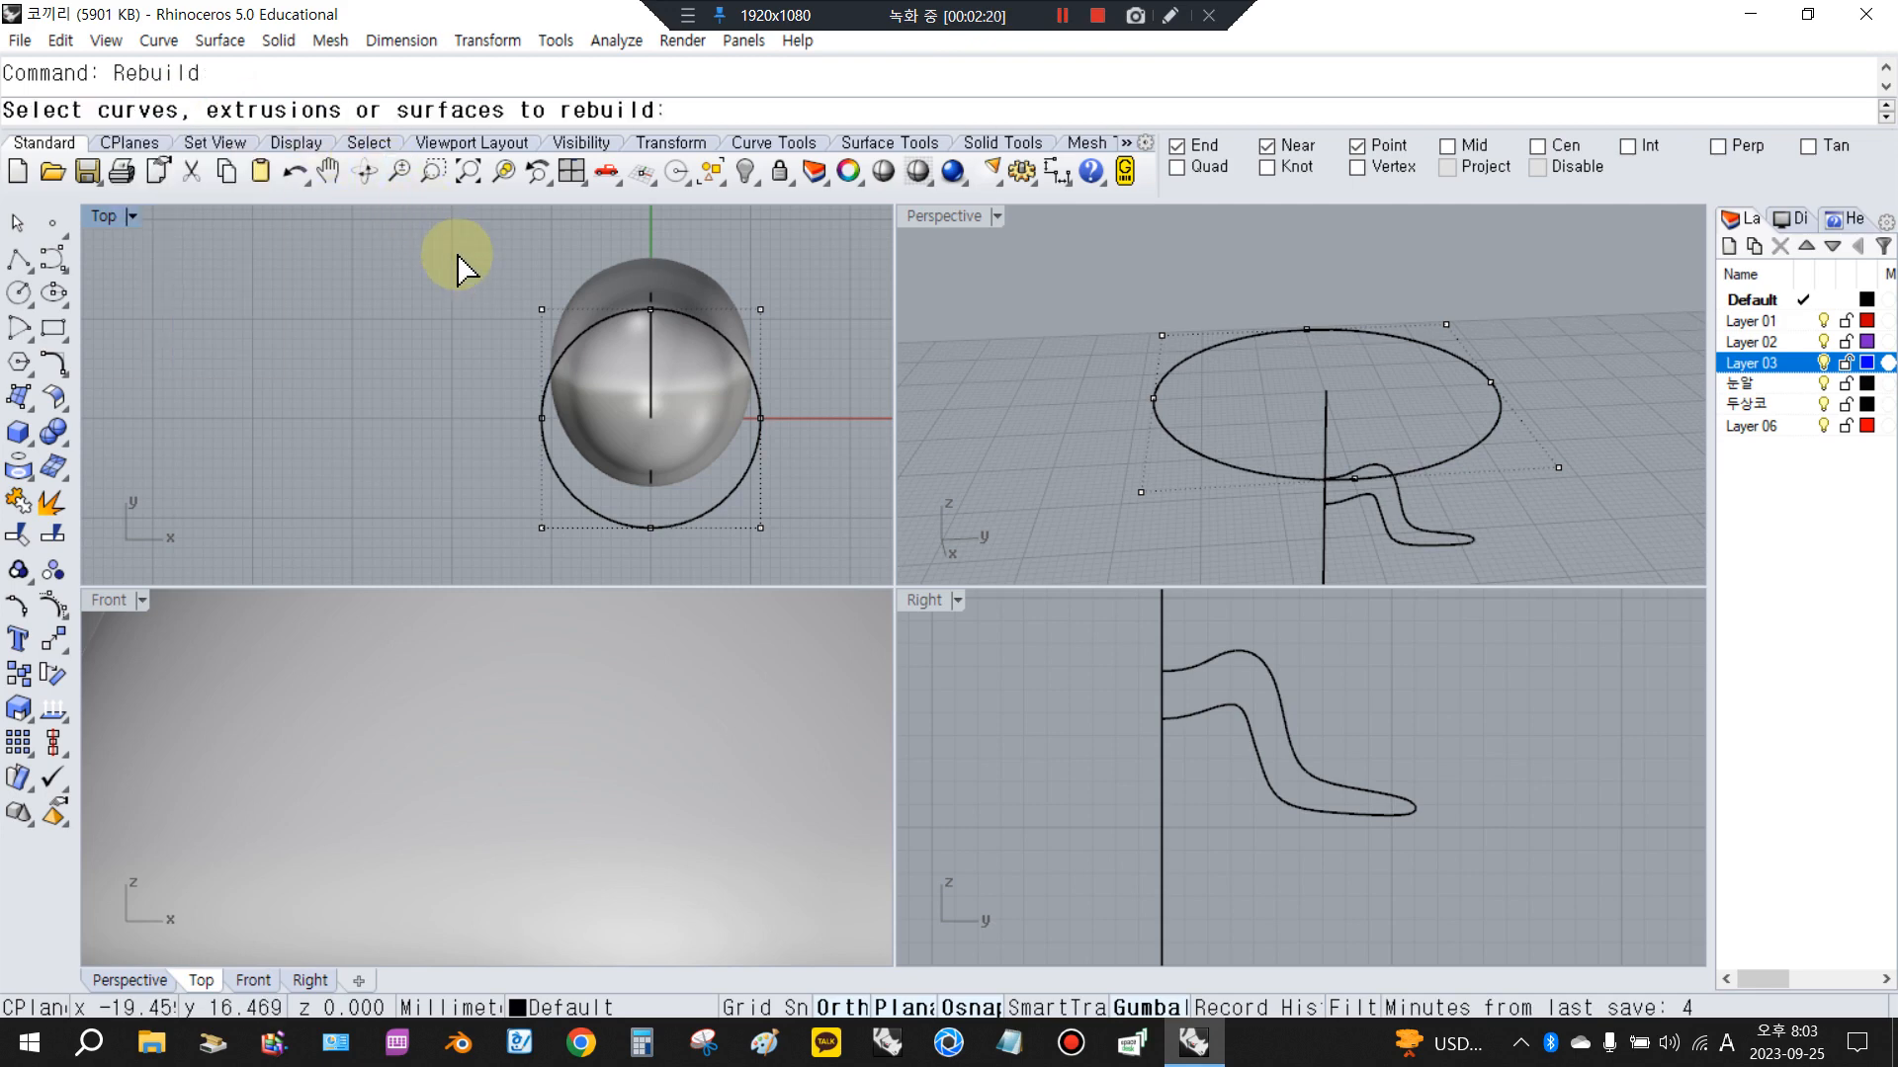
click(1198, 370)
key(Return)
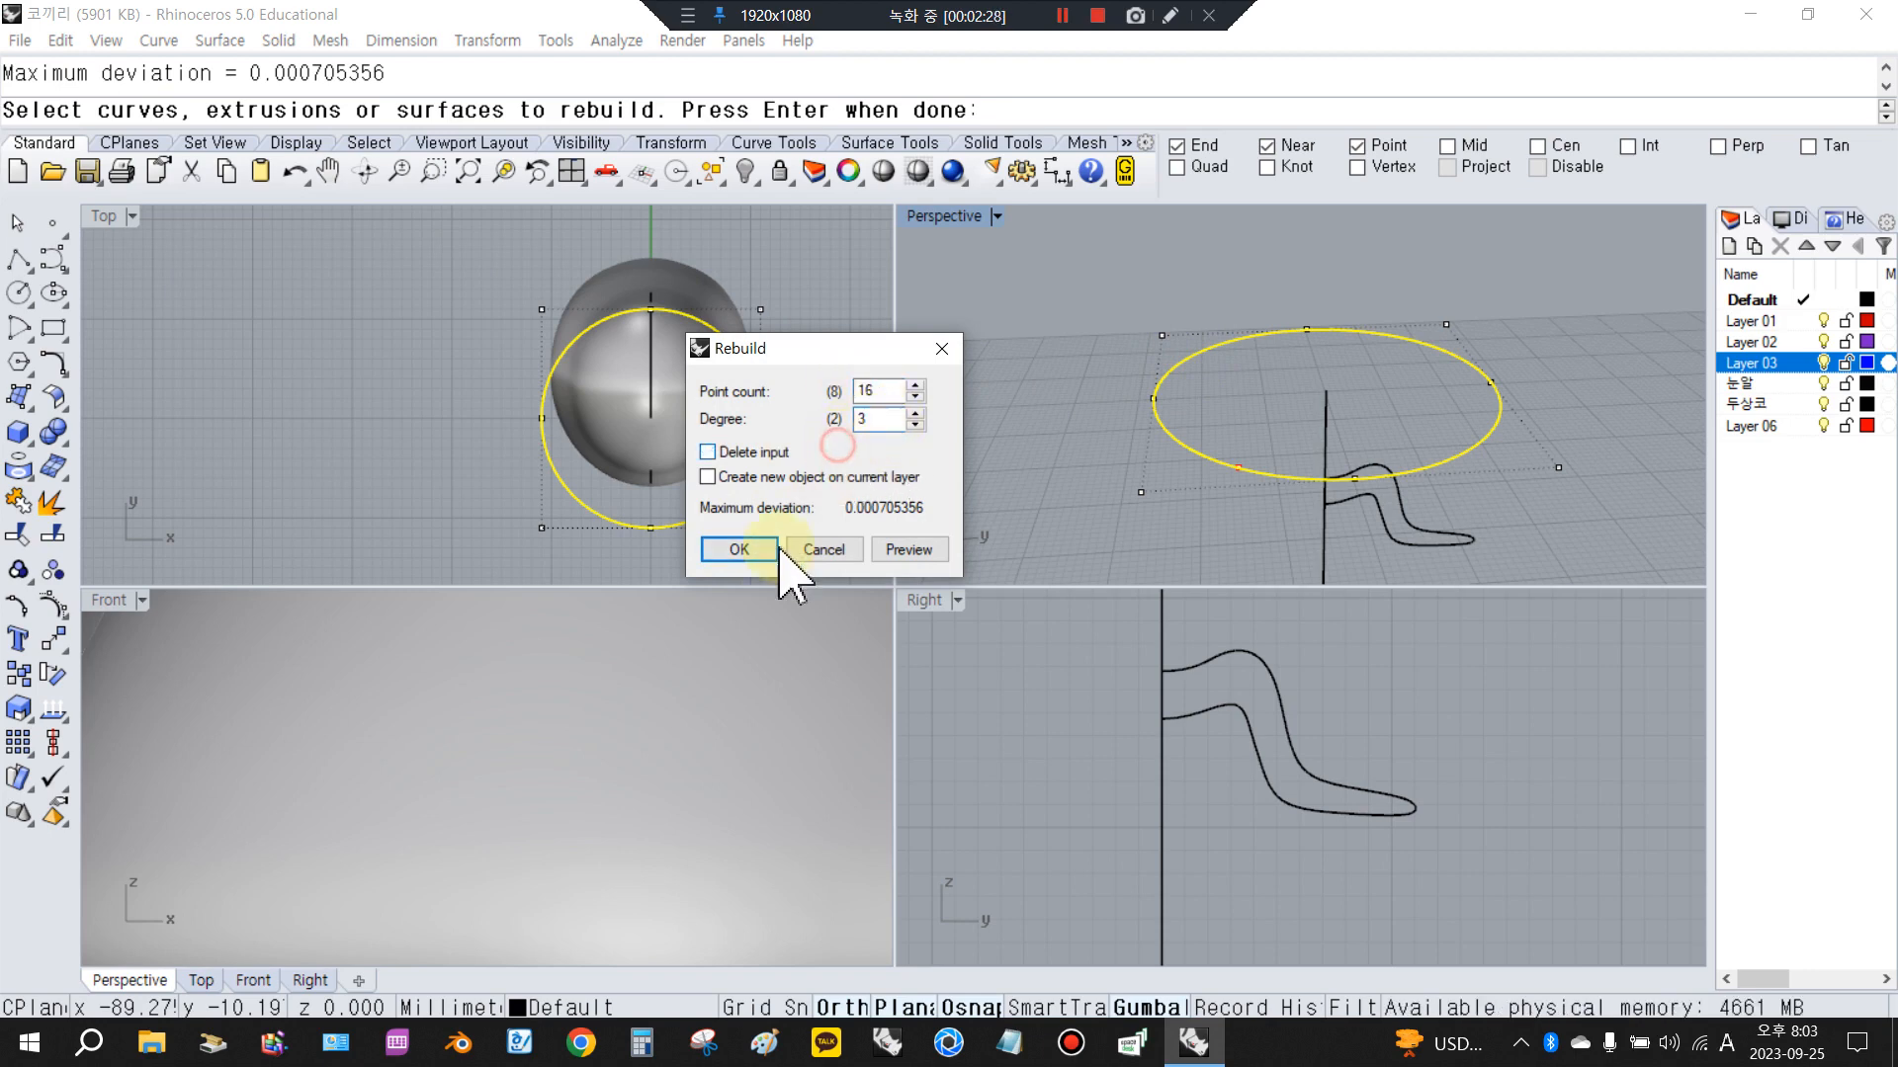
click(727, 551)
Rebuild the circle once more, and undo the rebuilds to return to the original circle
click(1165, 427)
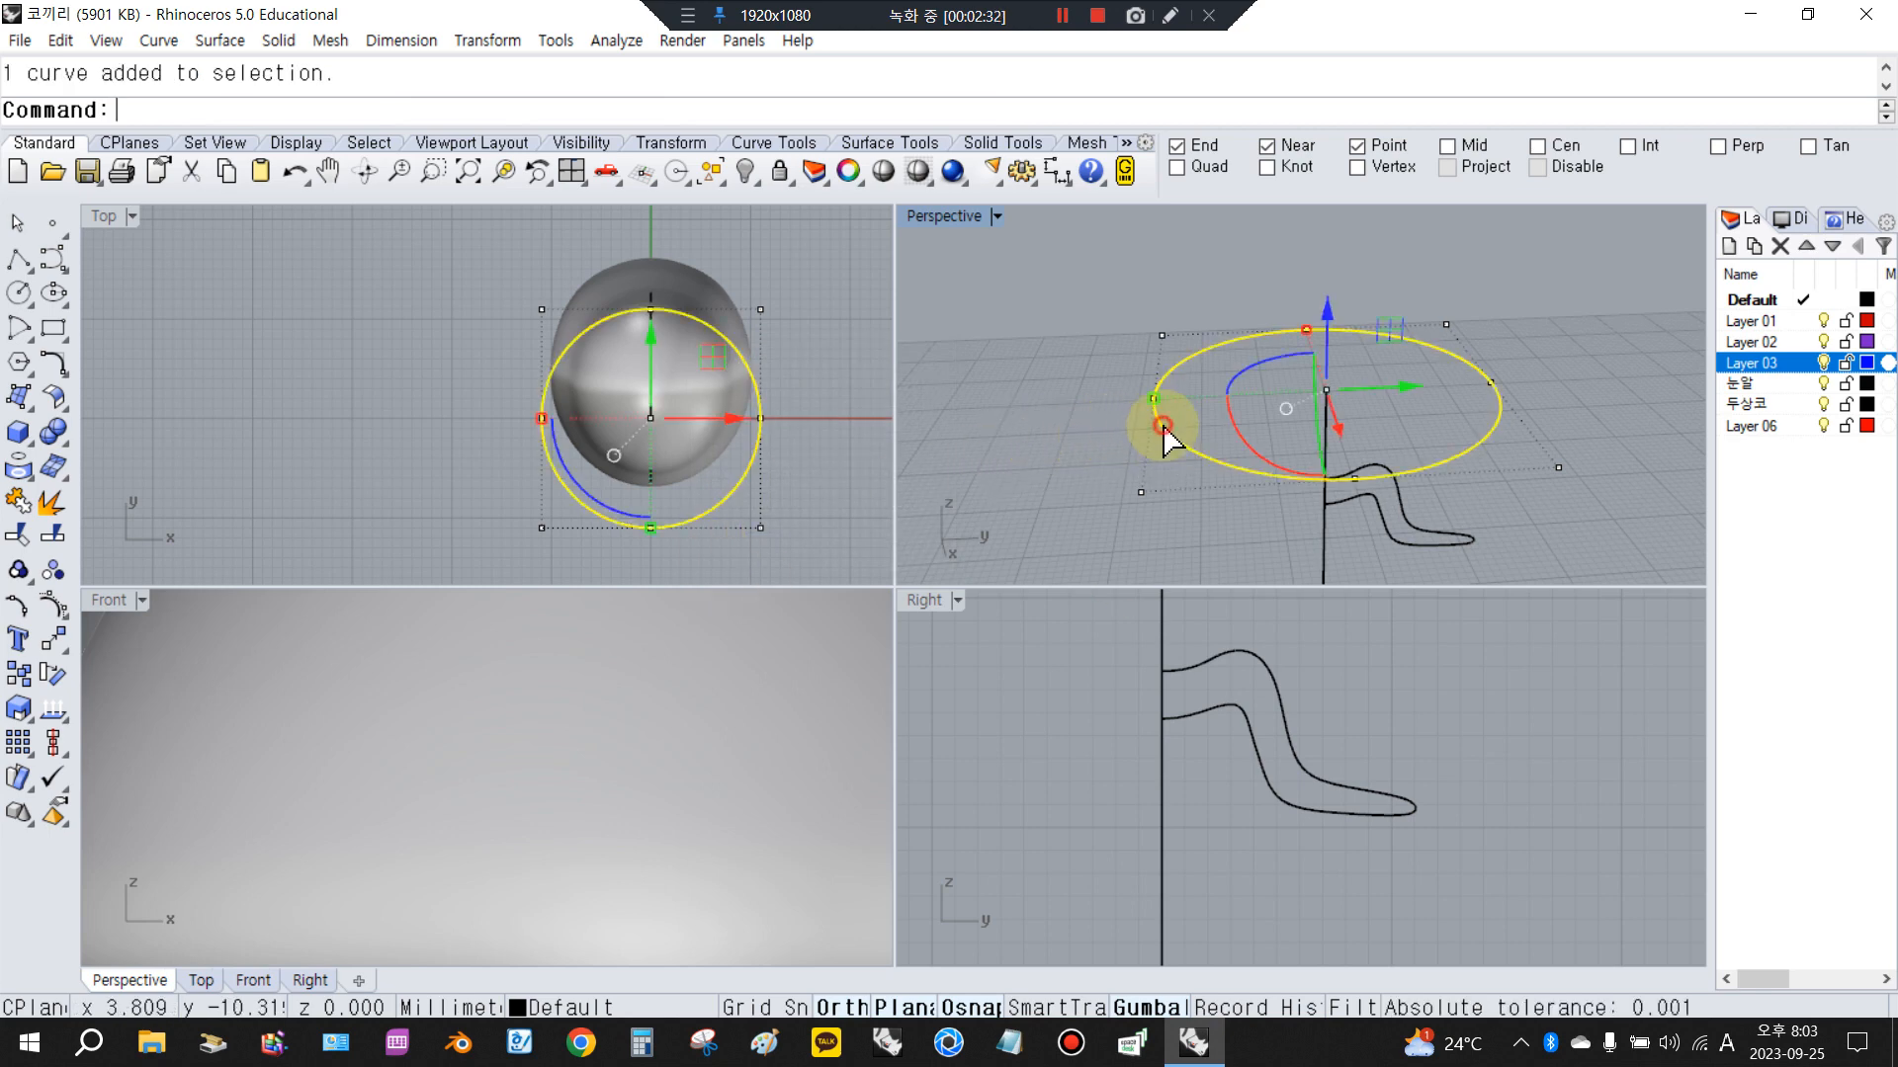
key(Return)
click(739, 550)
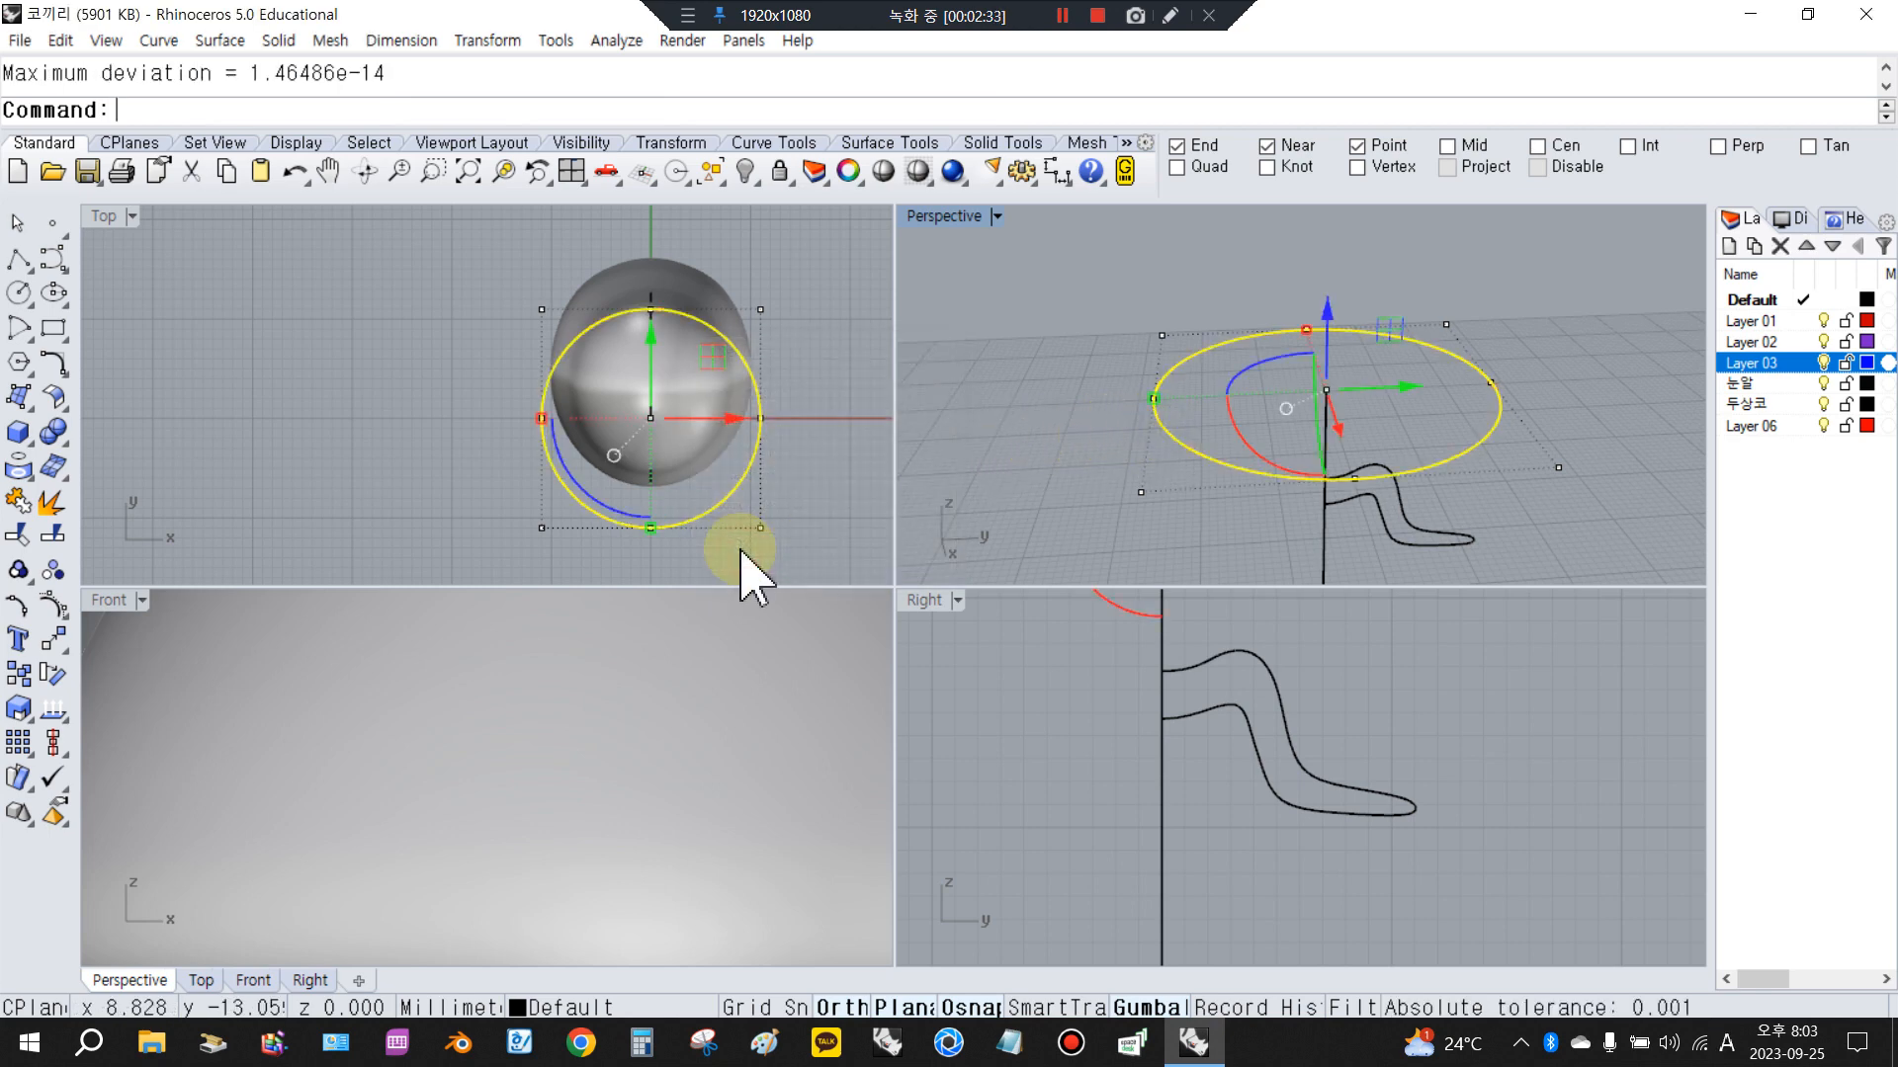
click(1018, 331)
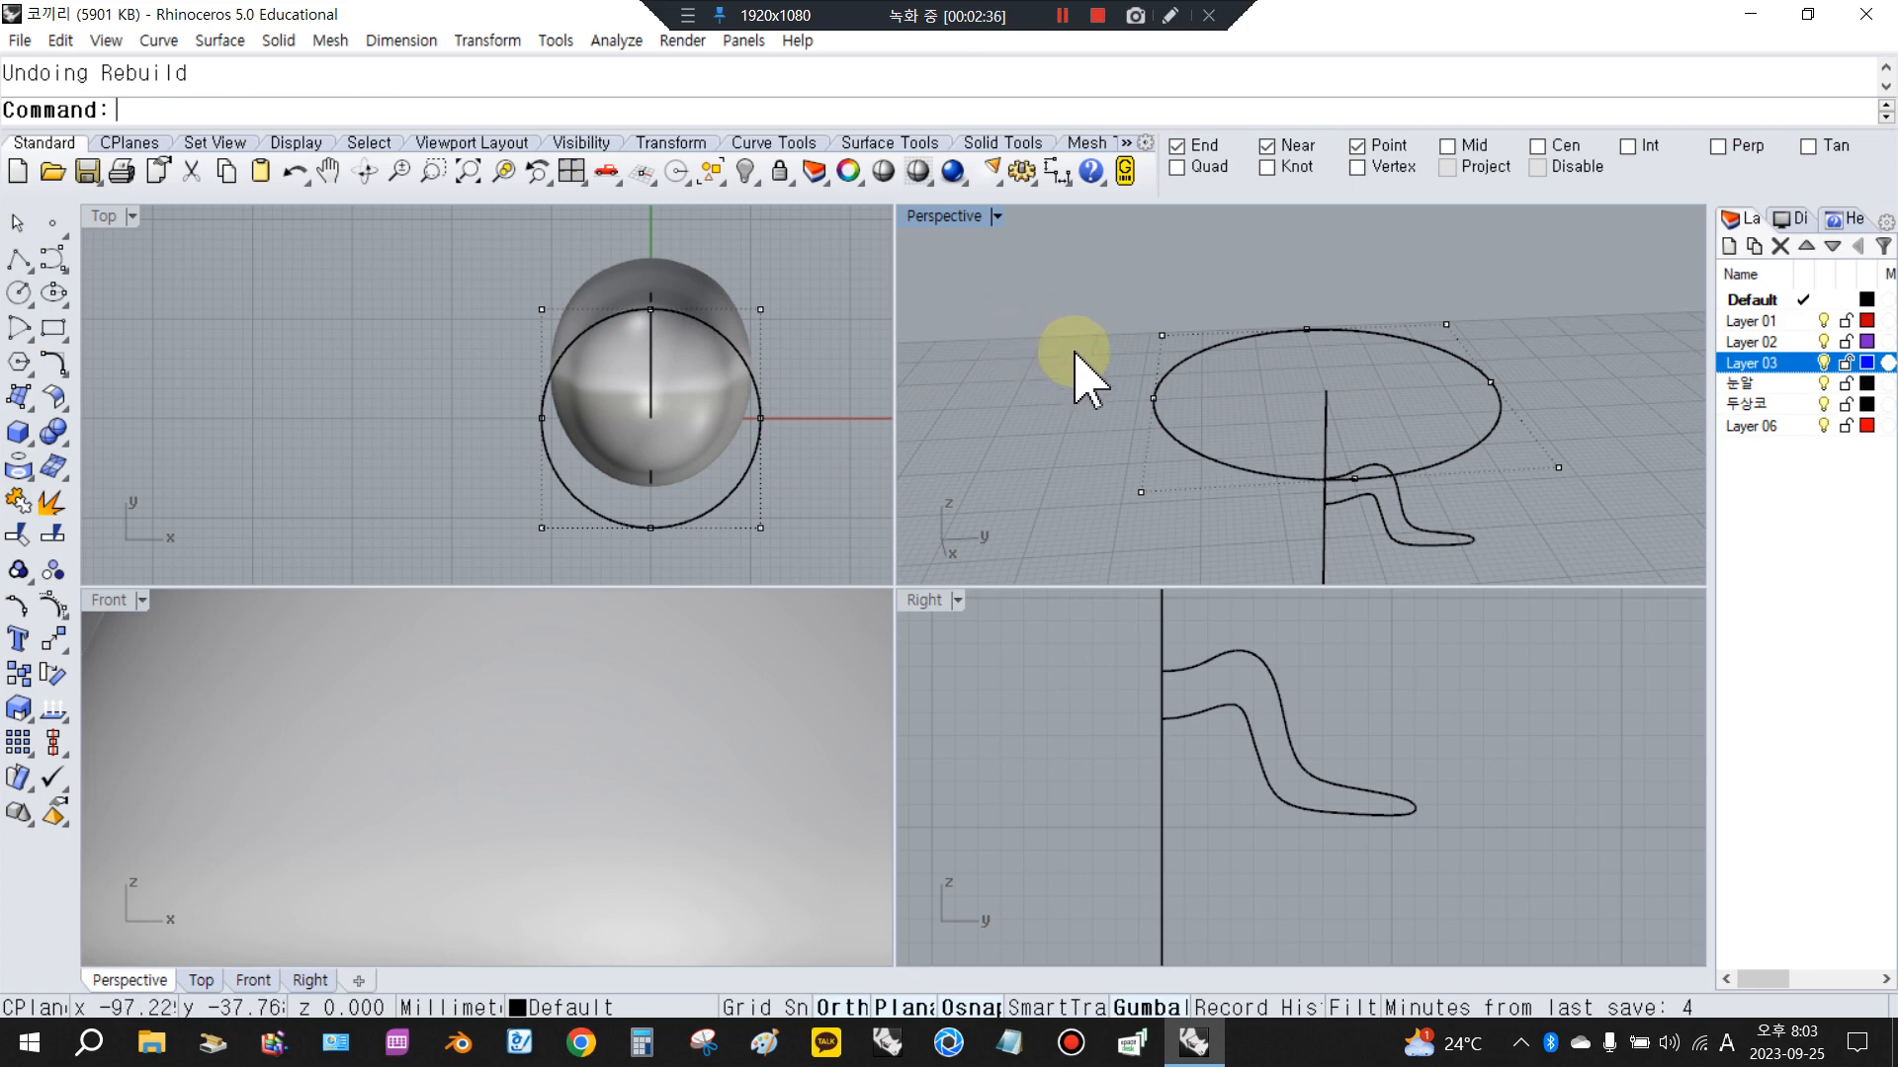
key(ctrl+z)
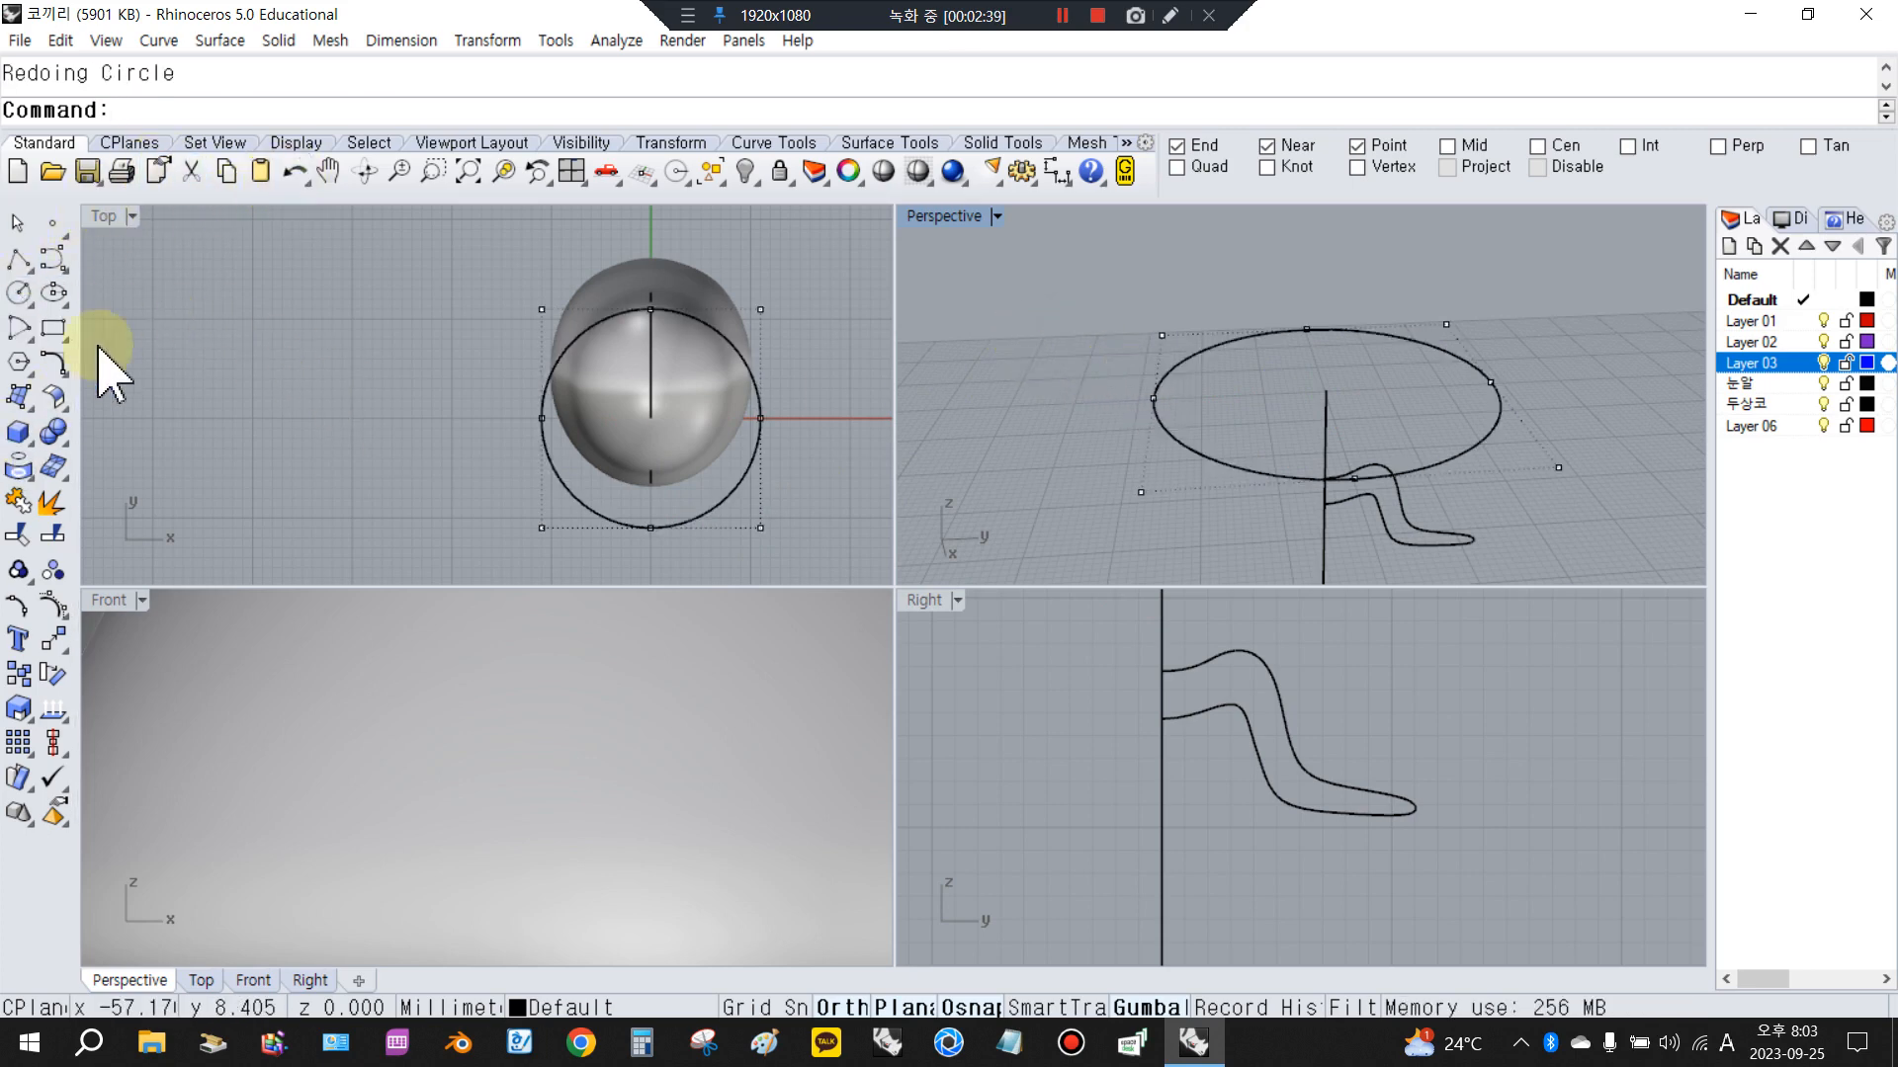
Rebuild the circle with 16 points and degree 3, with Delete input turned on
click(62, 363)
click(242, 442)
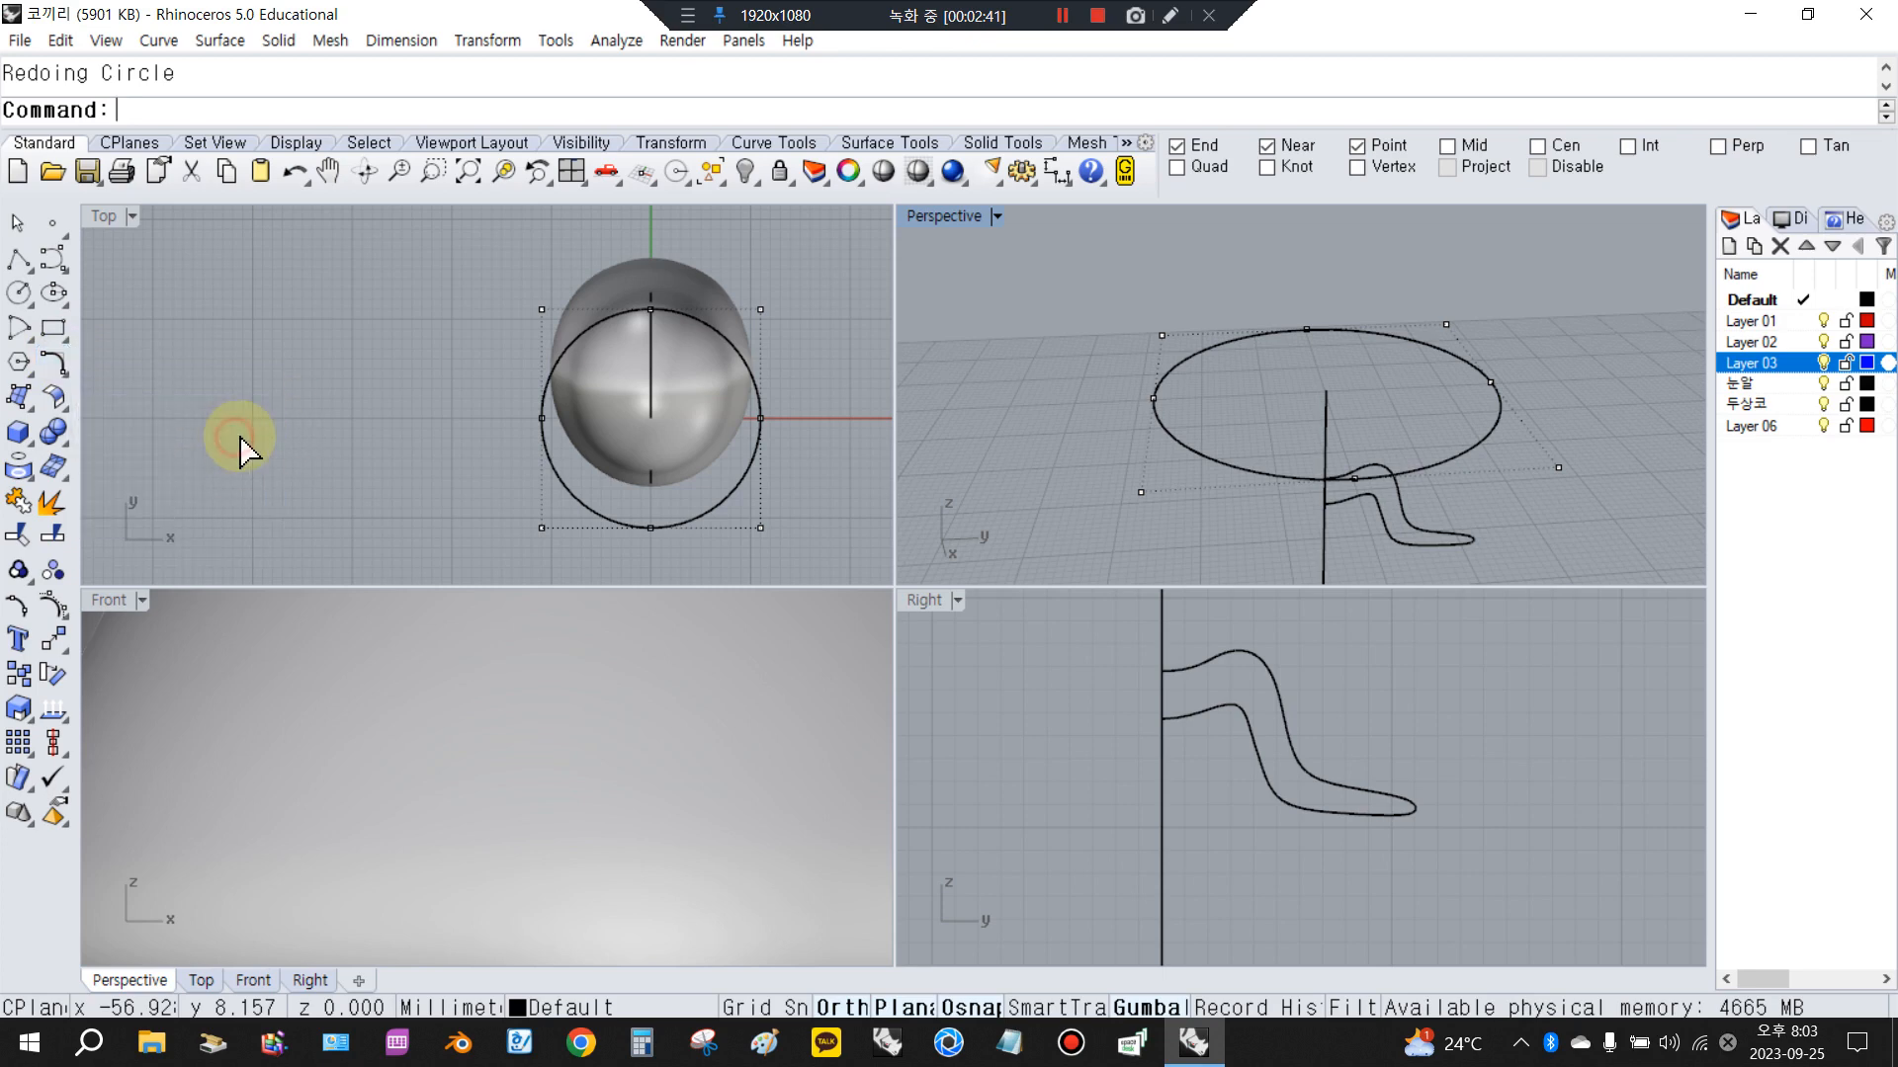
click(1190, 360)
right_click(1189, 357)
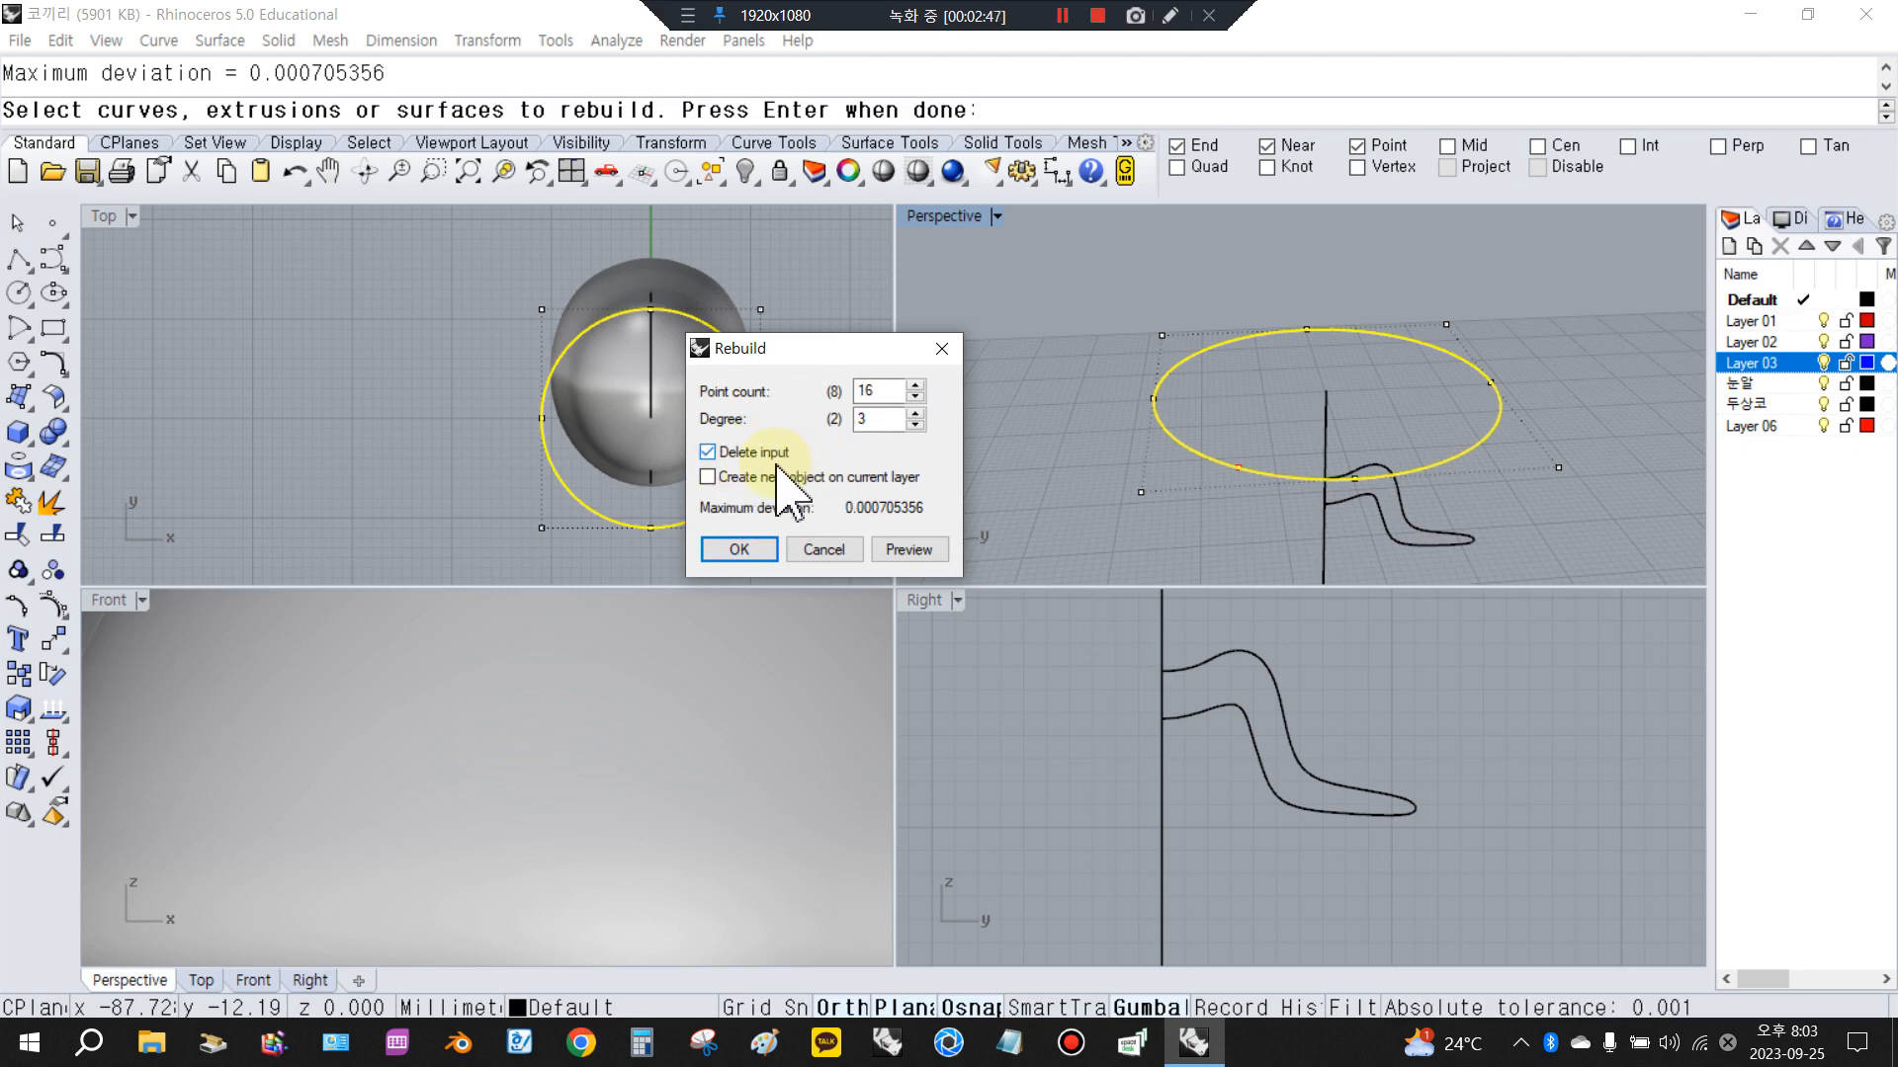
click(741, 551)
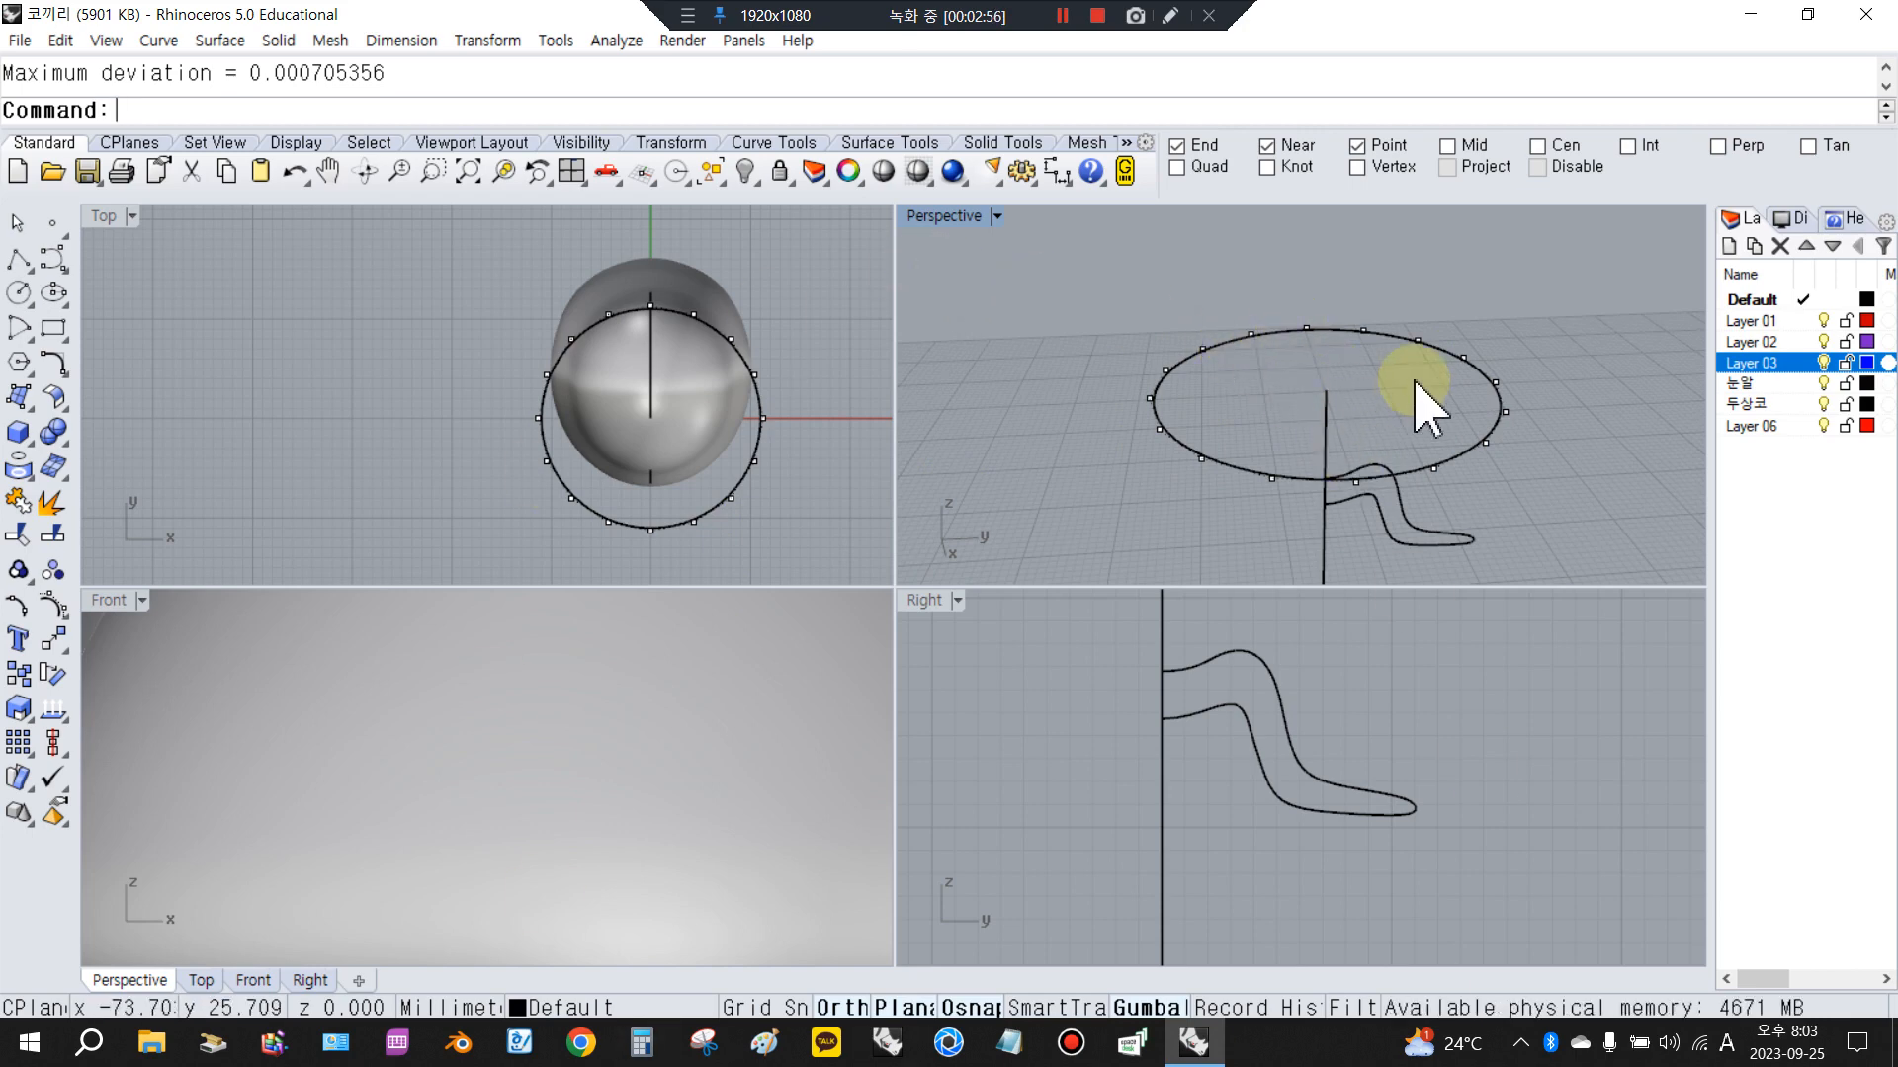
Examine the control points of the hat profile and the finished red hat beside the circle's, and turn all control points off
click(1425, 539)
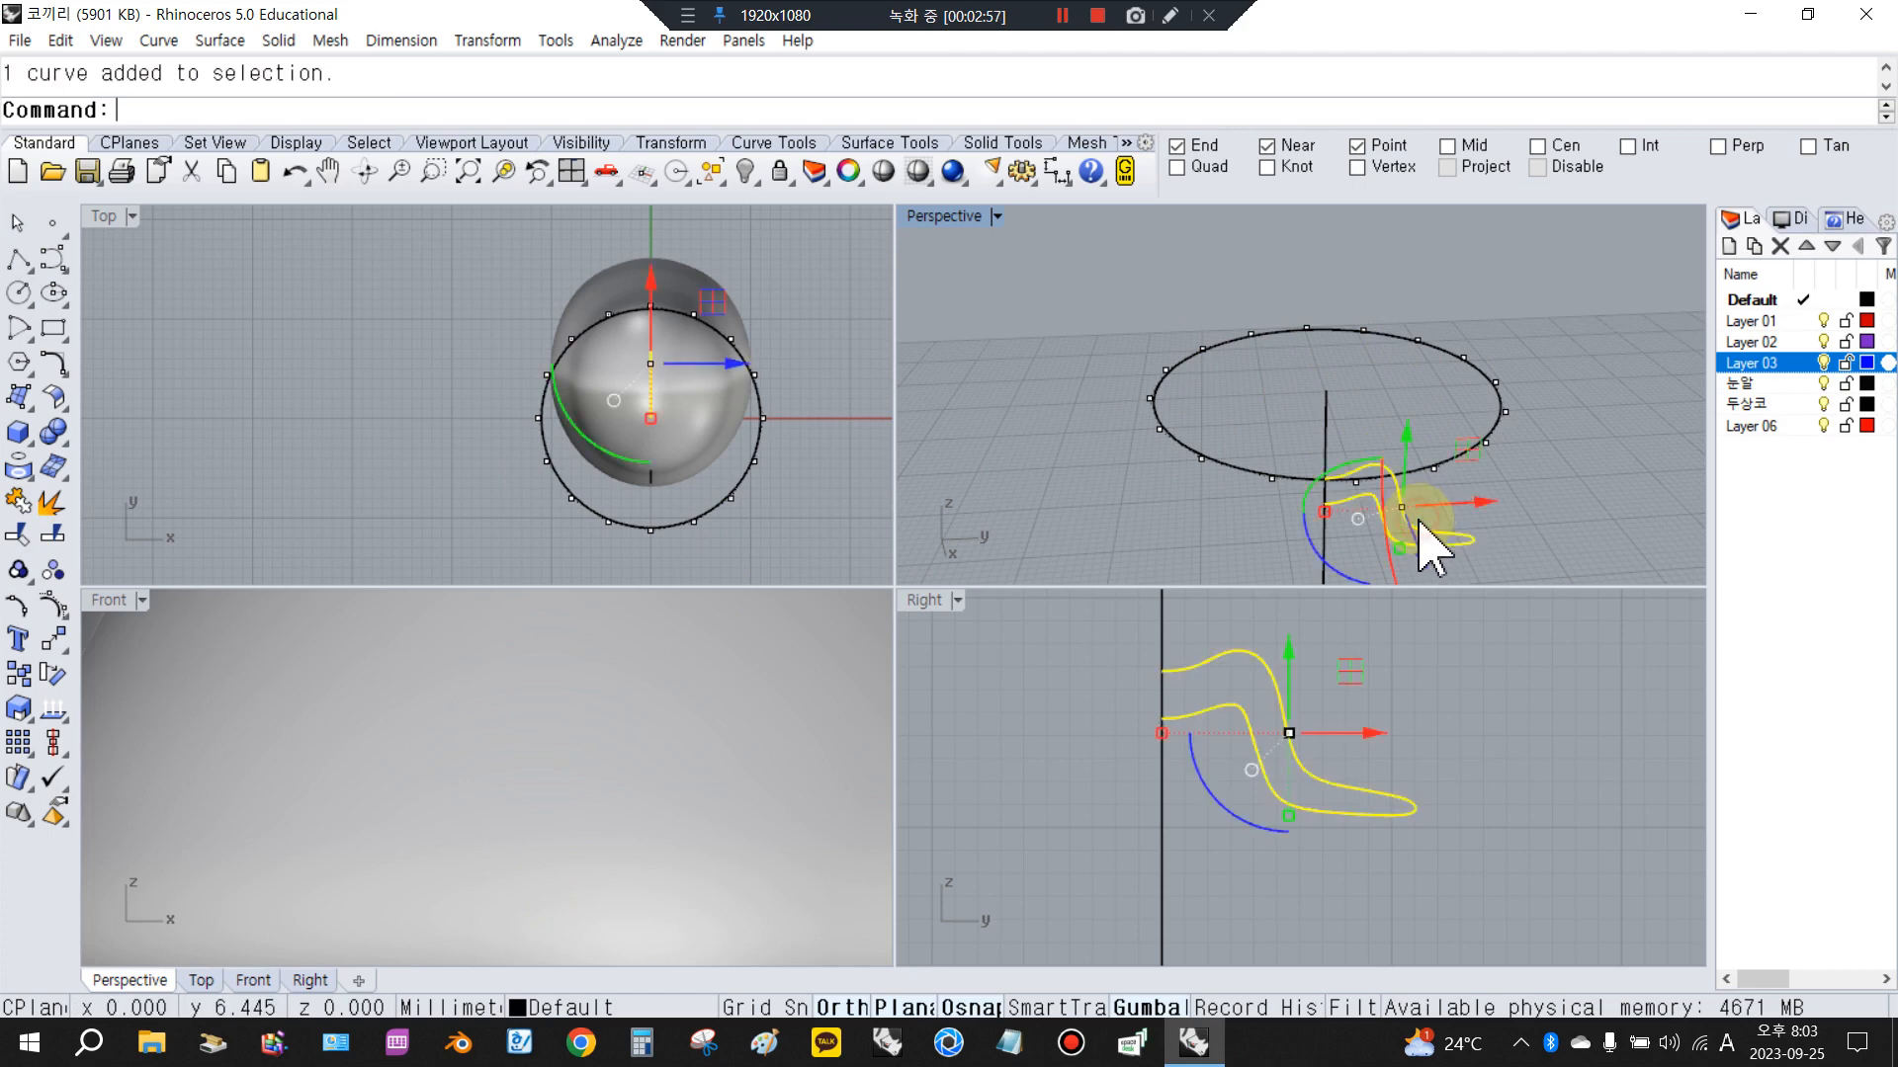
click(66, 613)
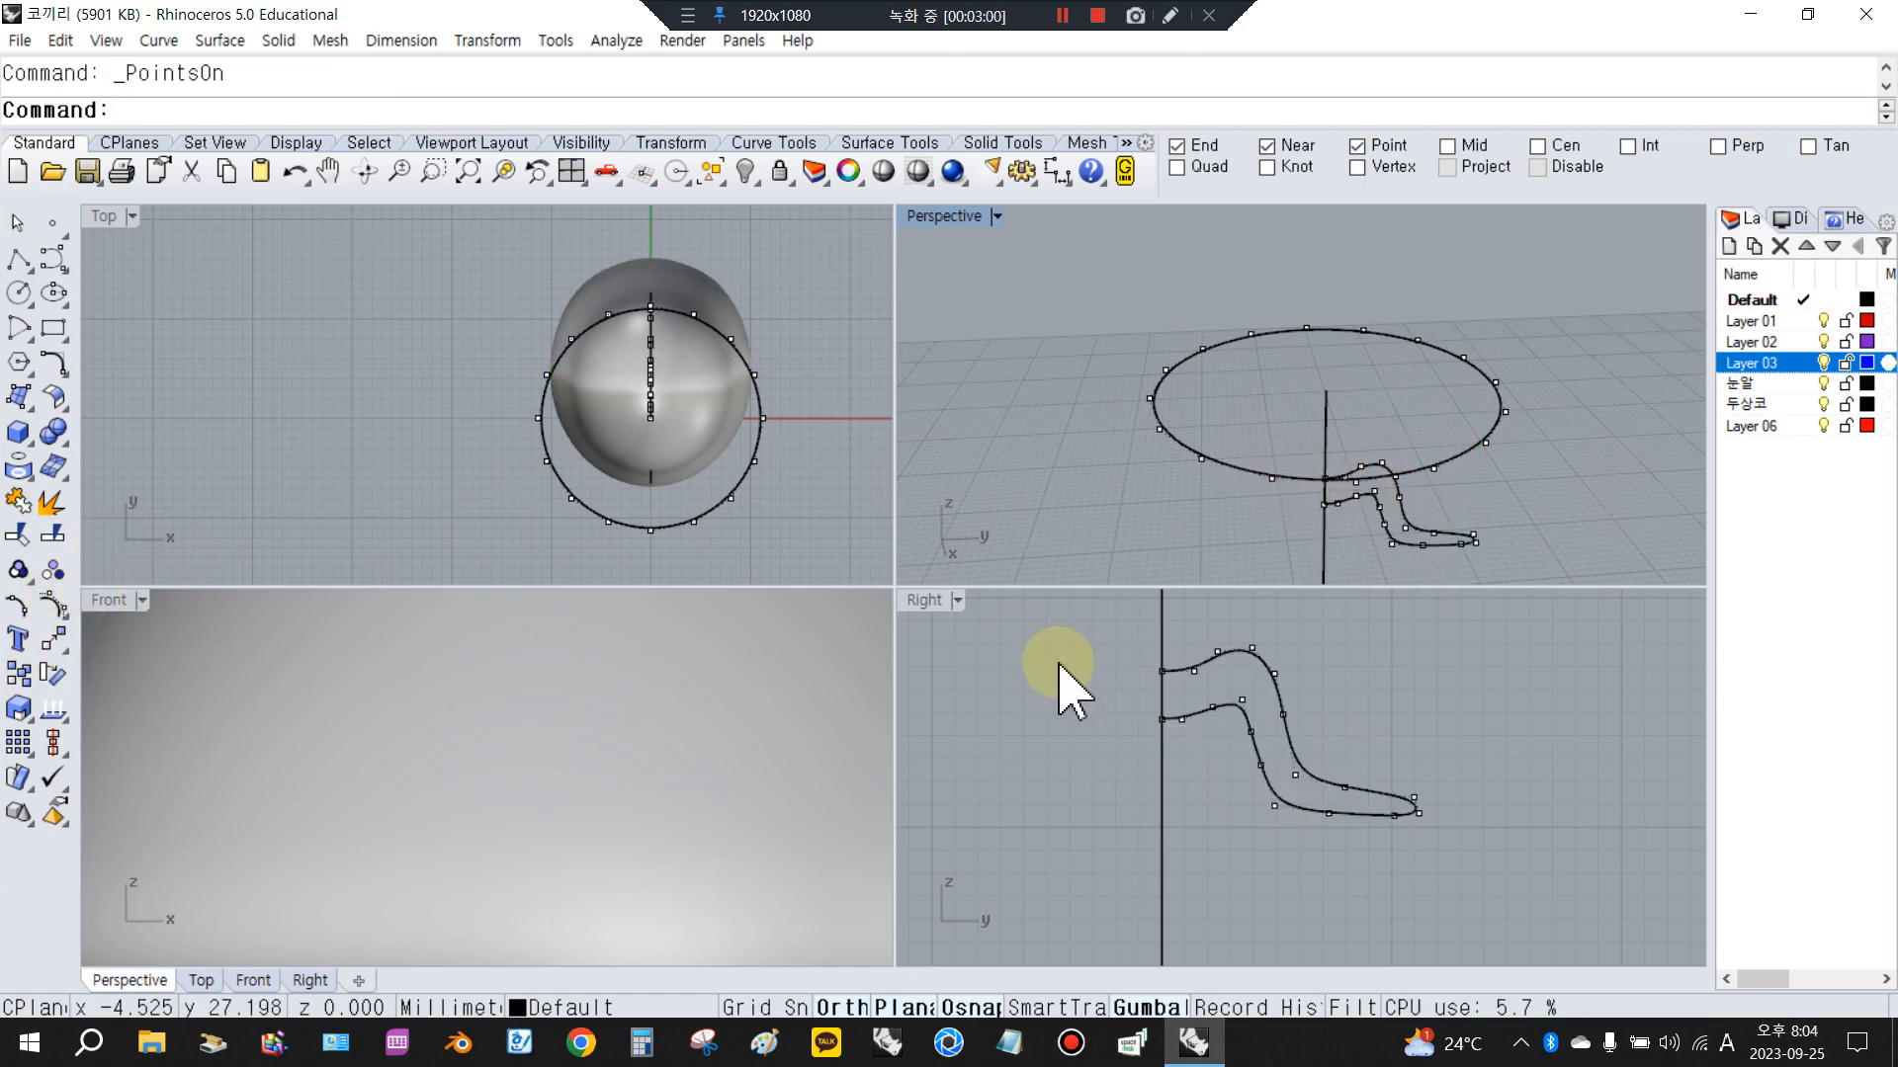
scroll(1291, 445, down, 5)
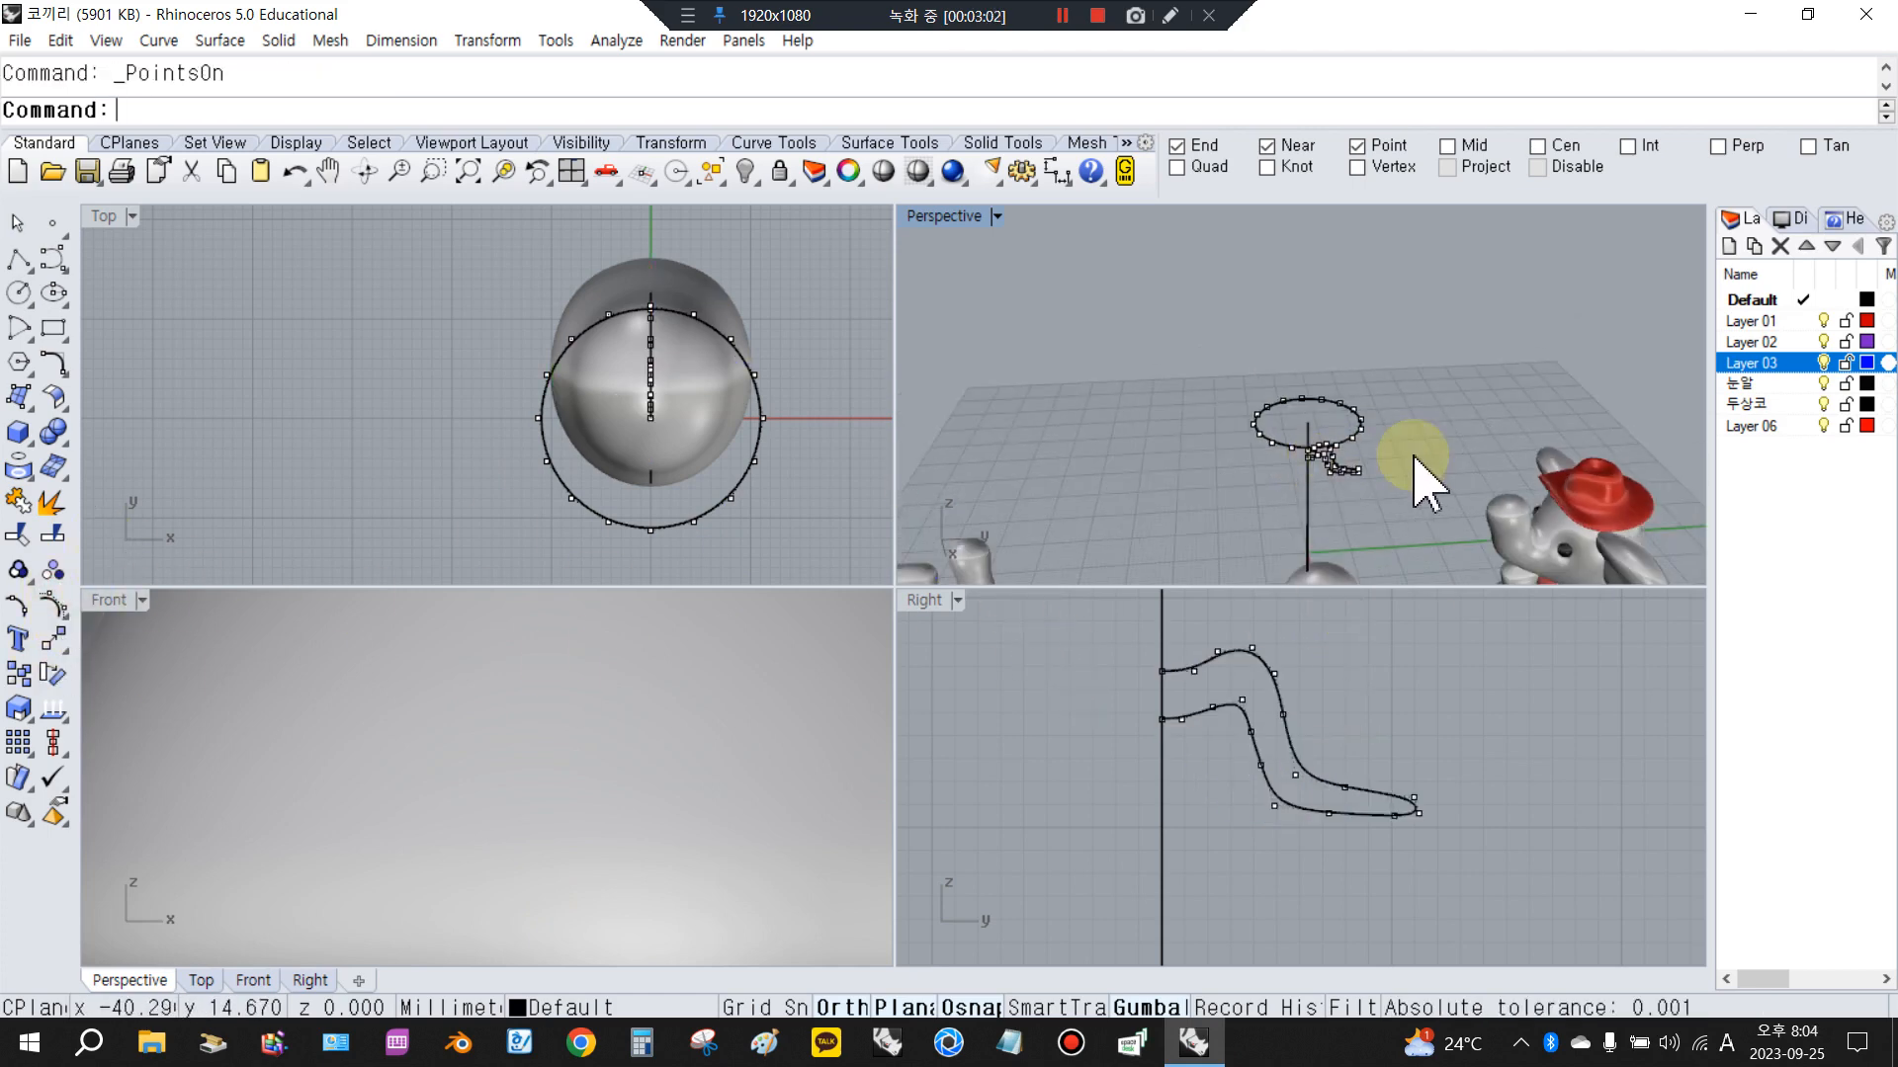
click(1588, 487)
click(62, 611)
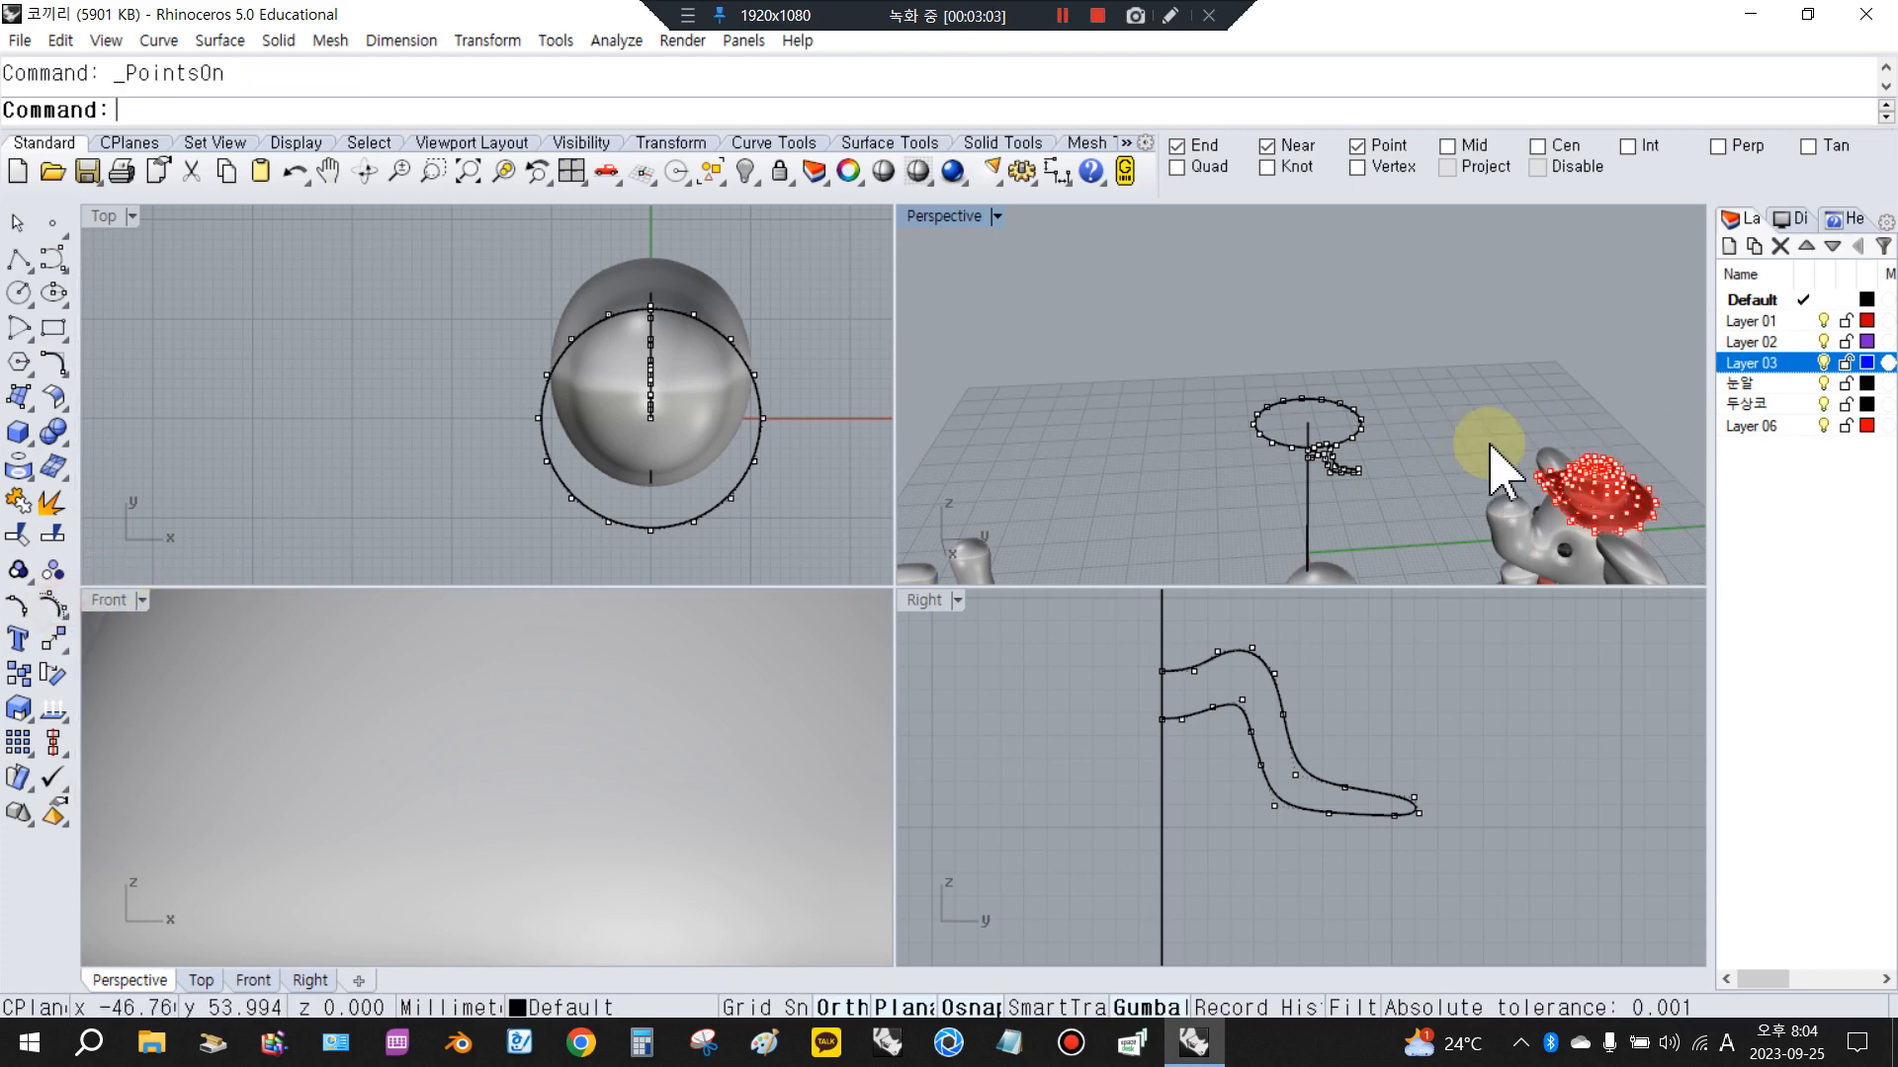
right_drag(1492, 458, 1559, 551)
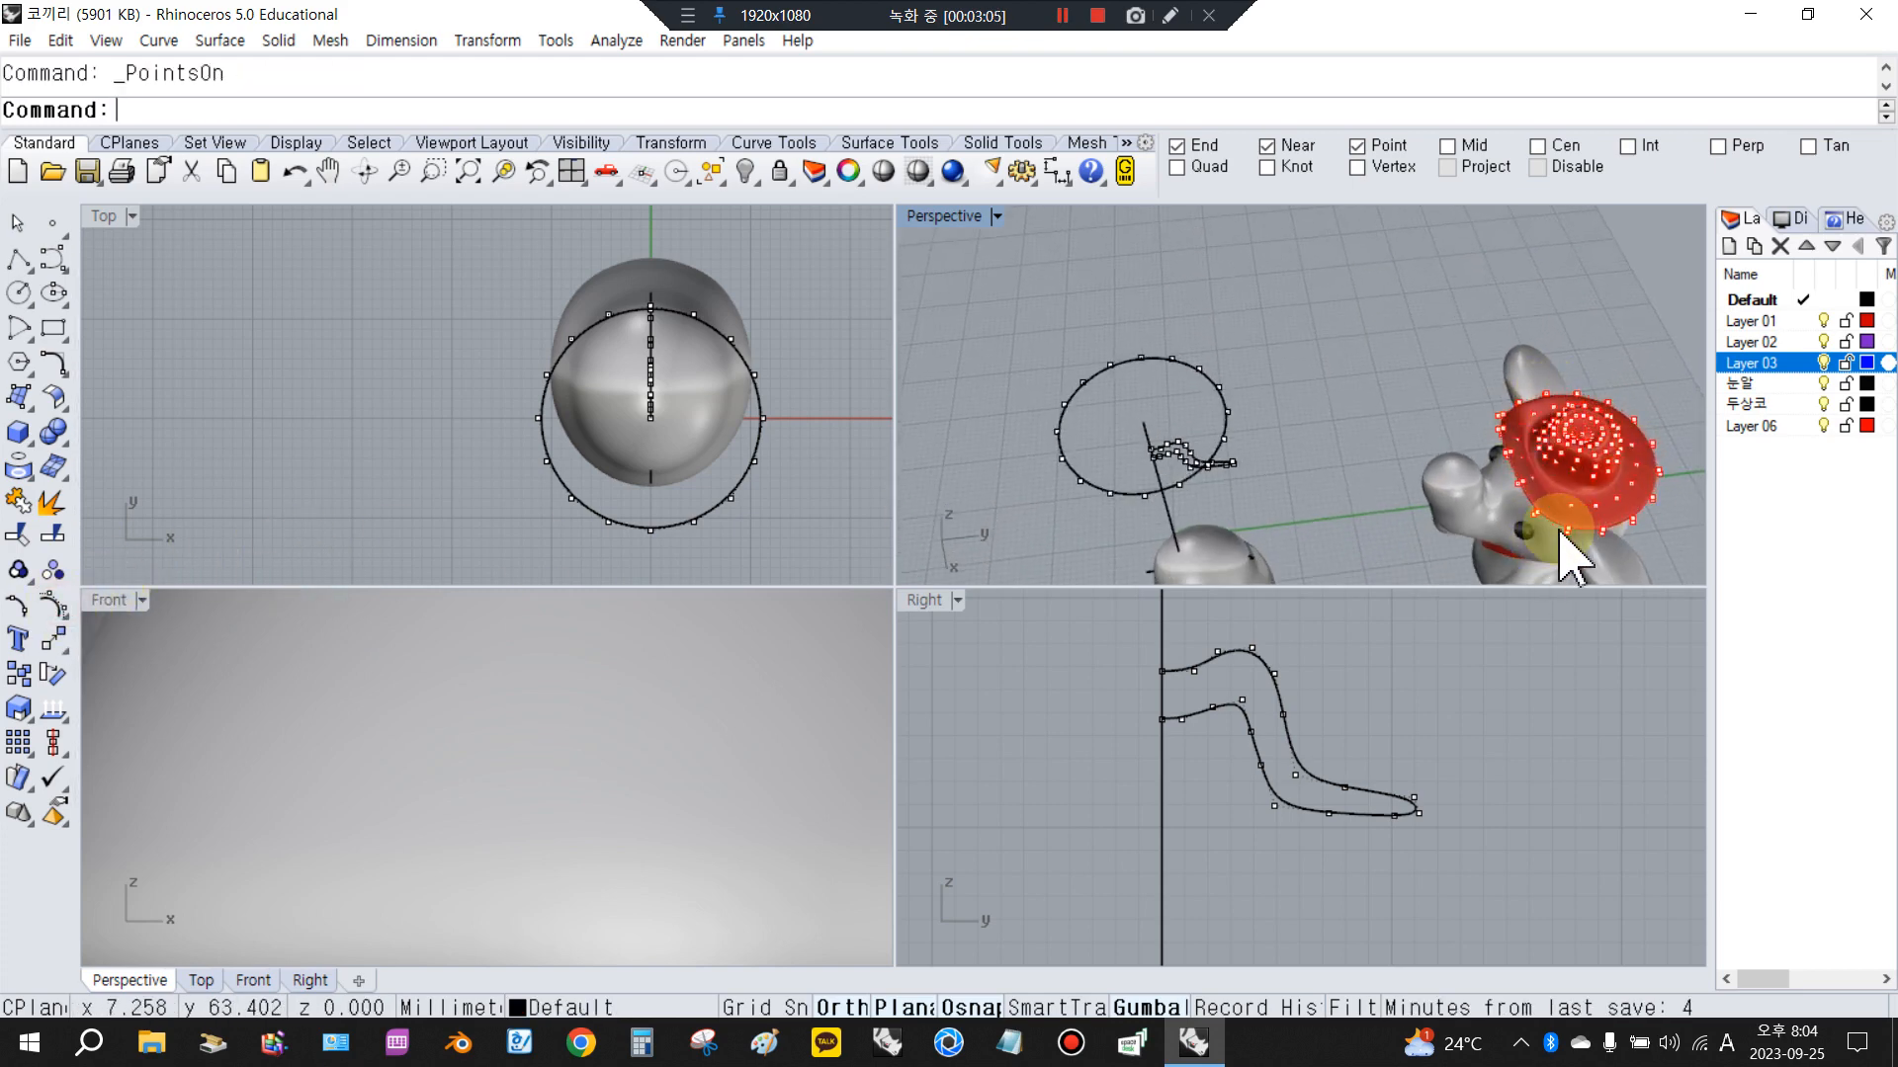
right_click(39, 611)
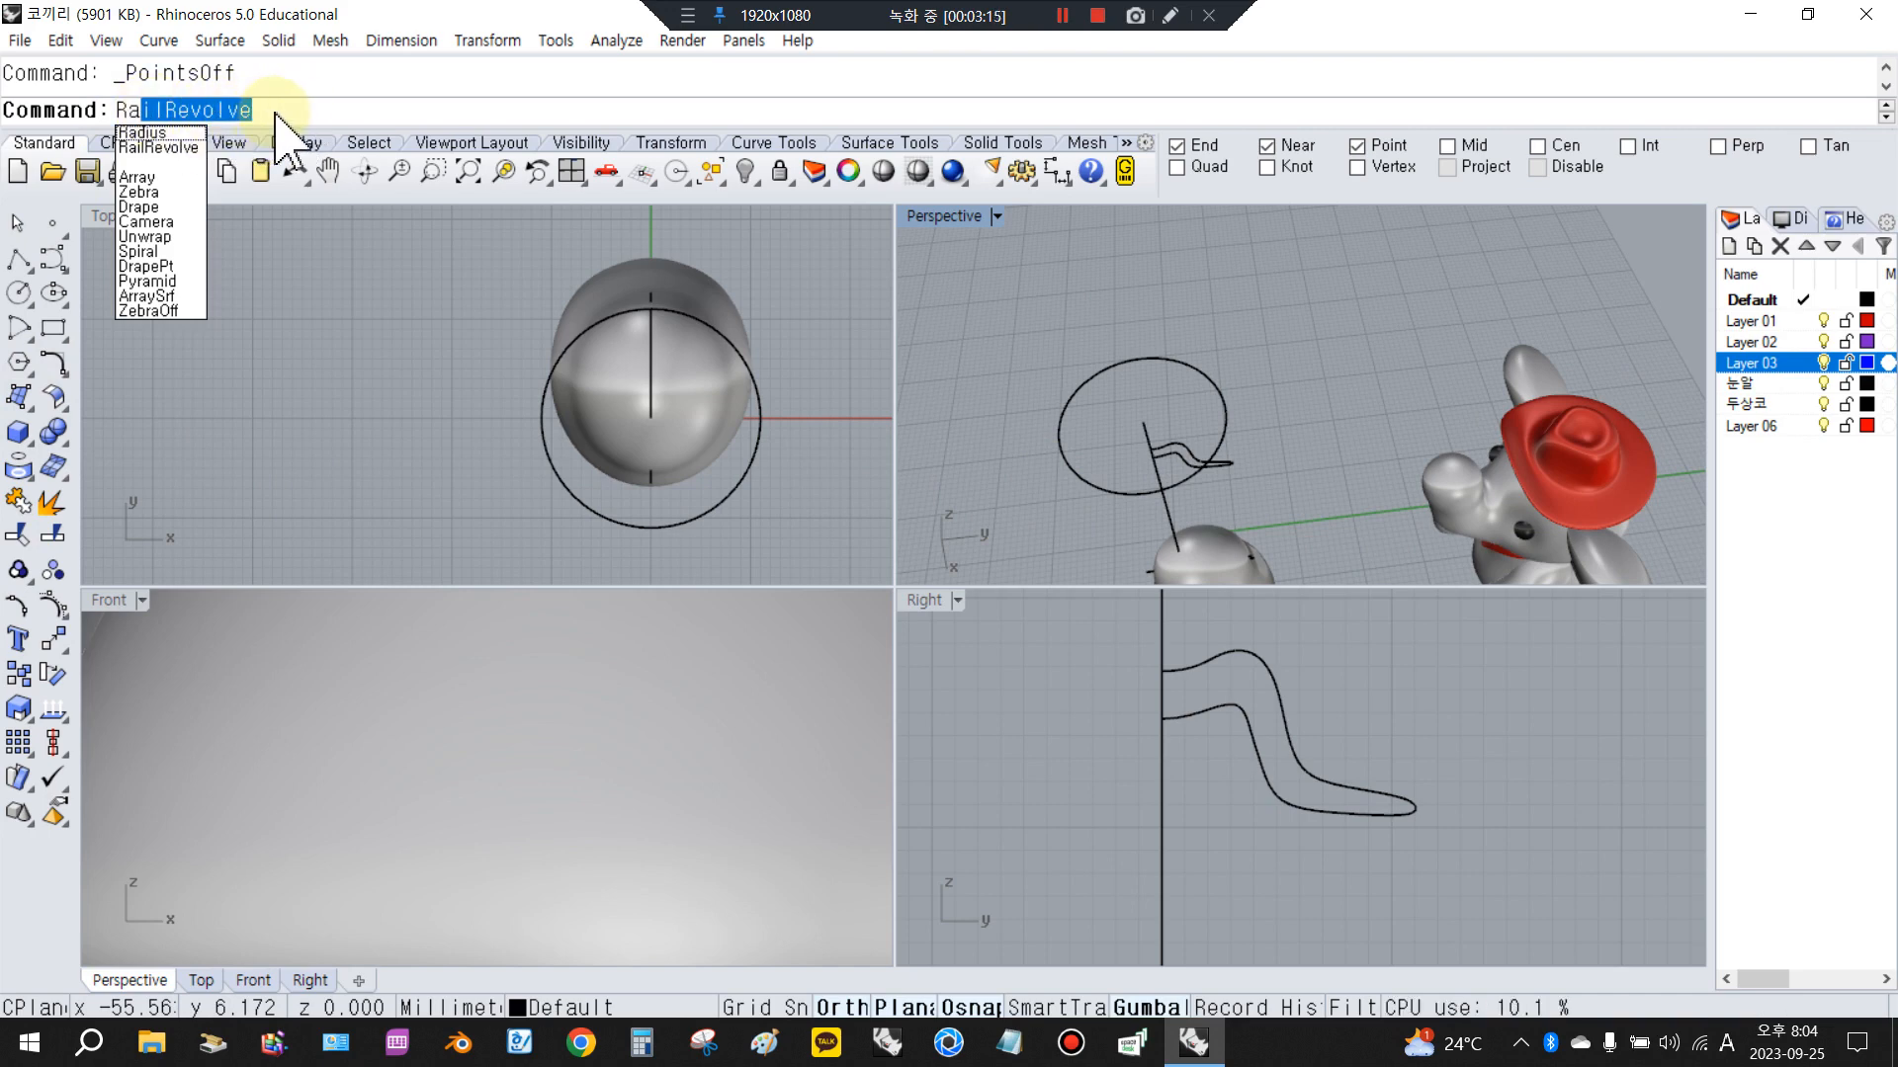
Create the hat surface with RailRevolve, using the hat profile, the circle as rail and the vertical line as axis
key(Return)
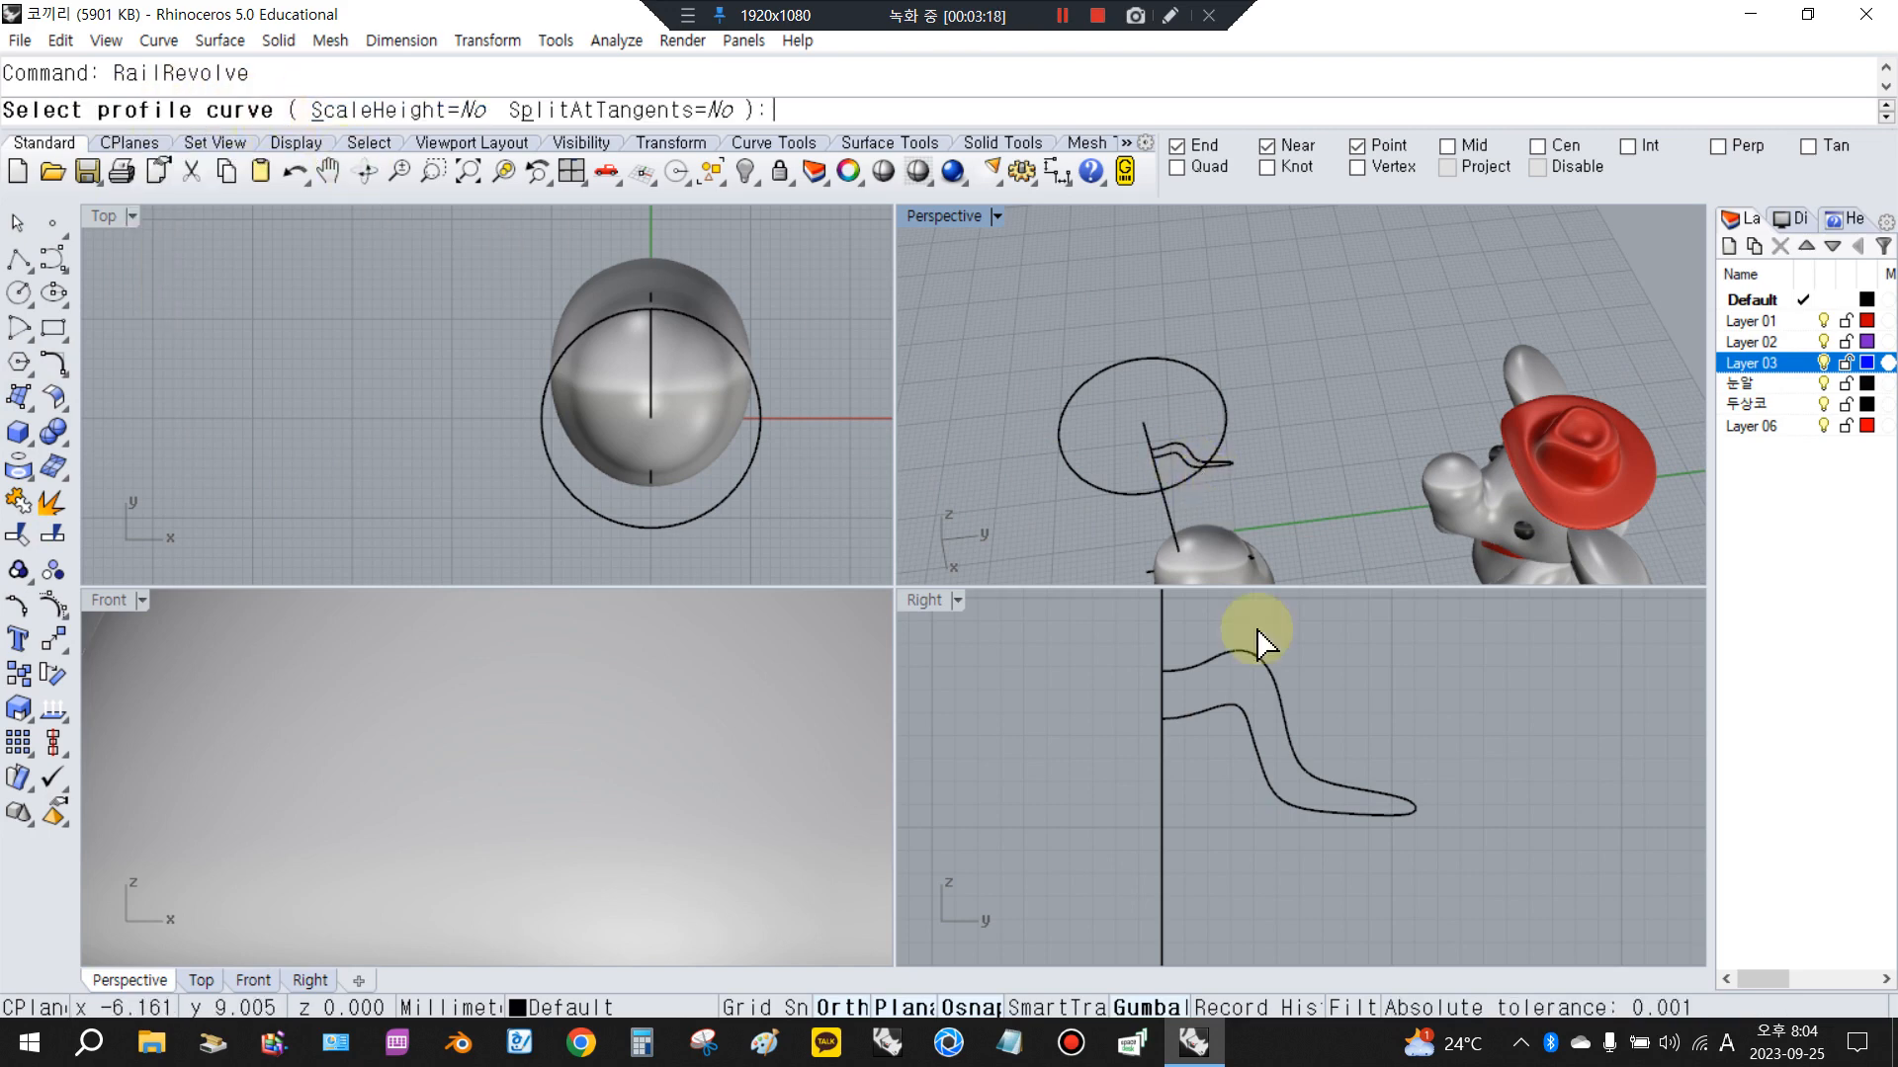
click(1281, 732)
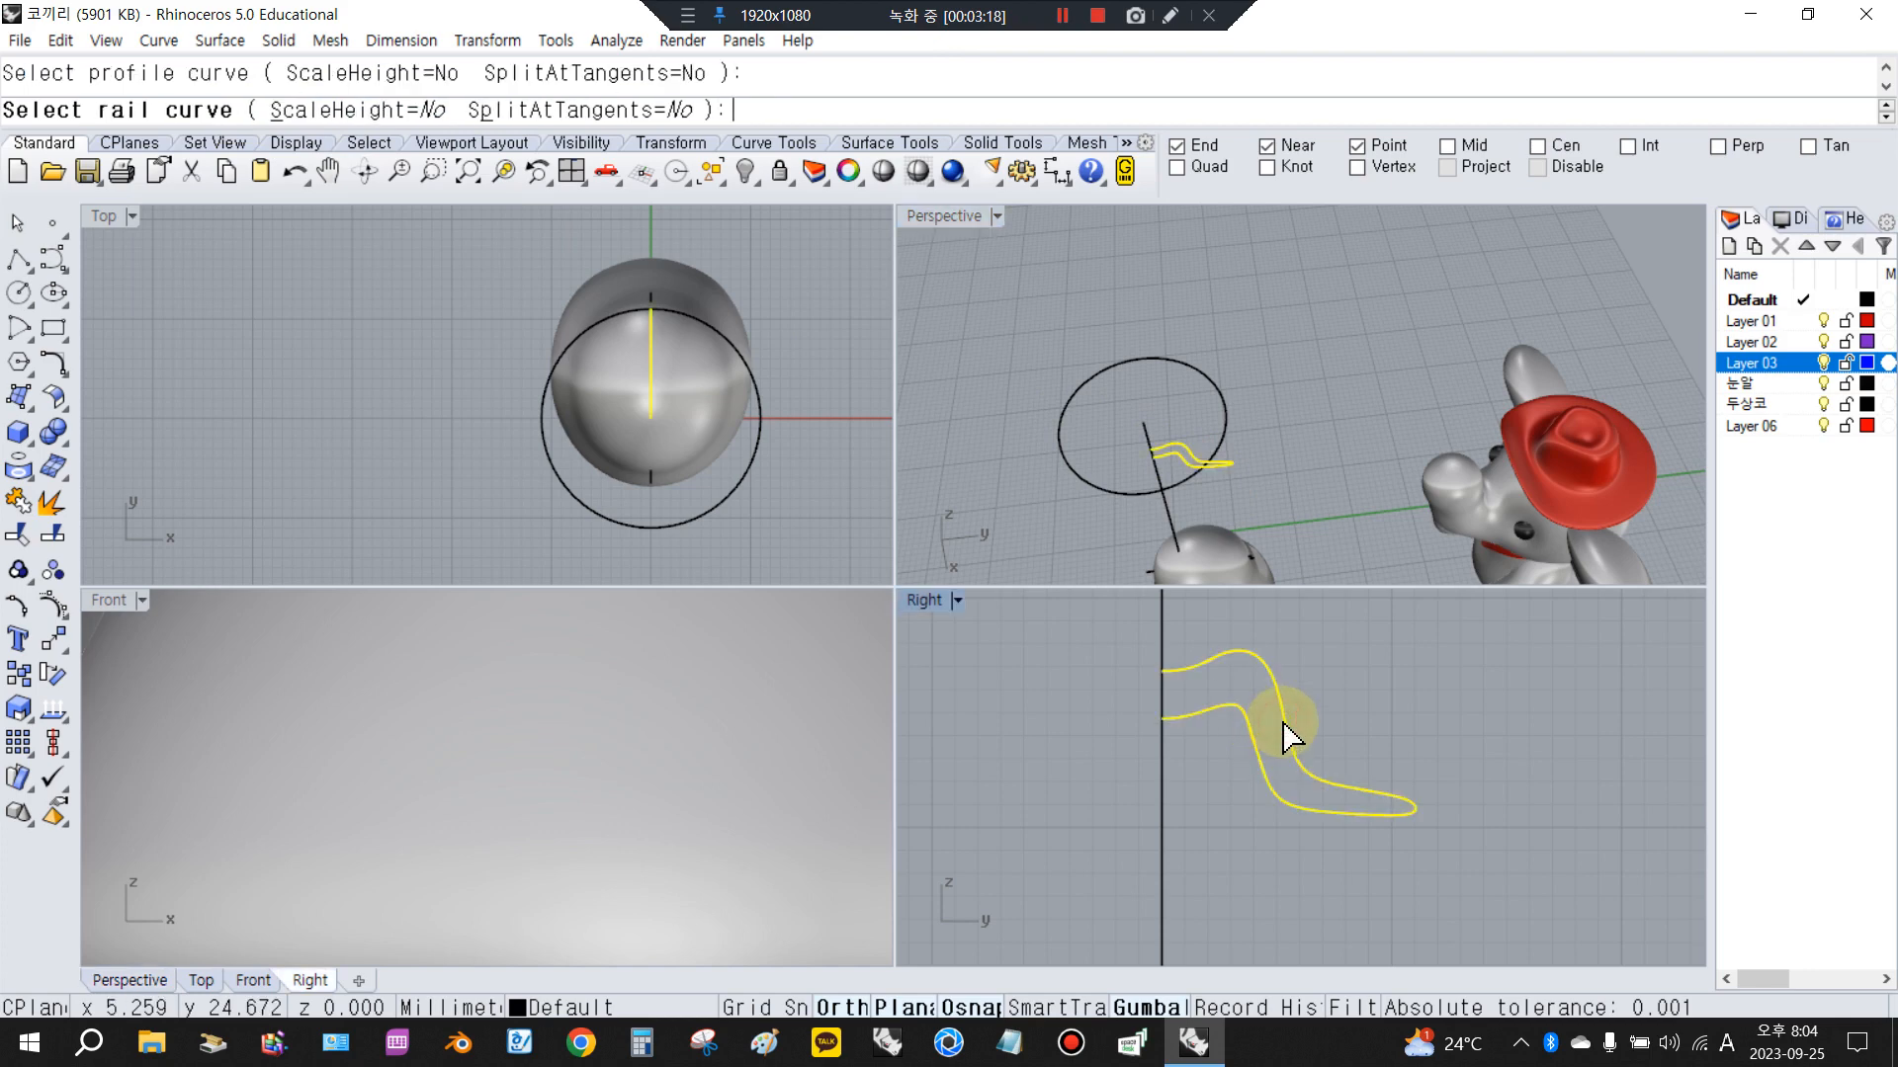
click(1226, 416)
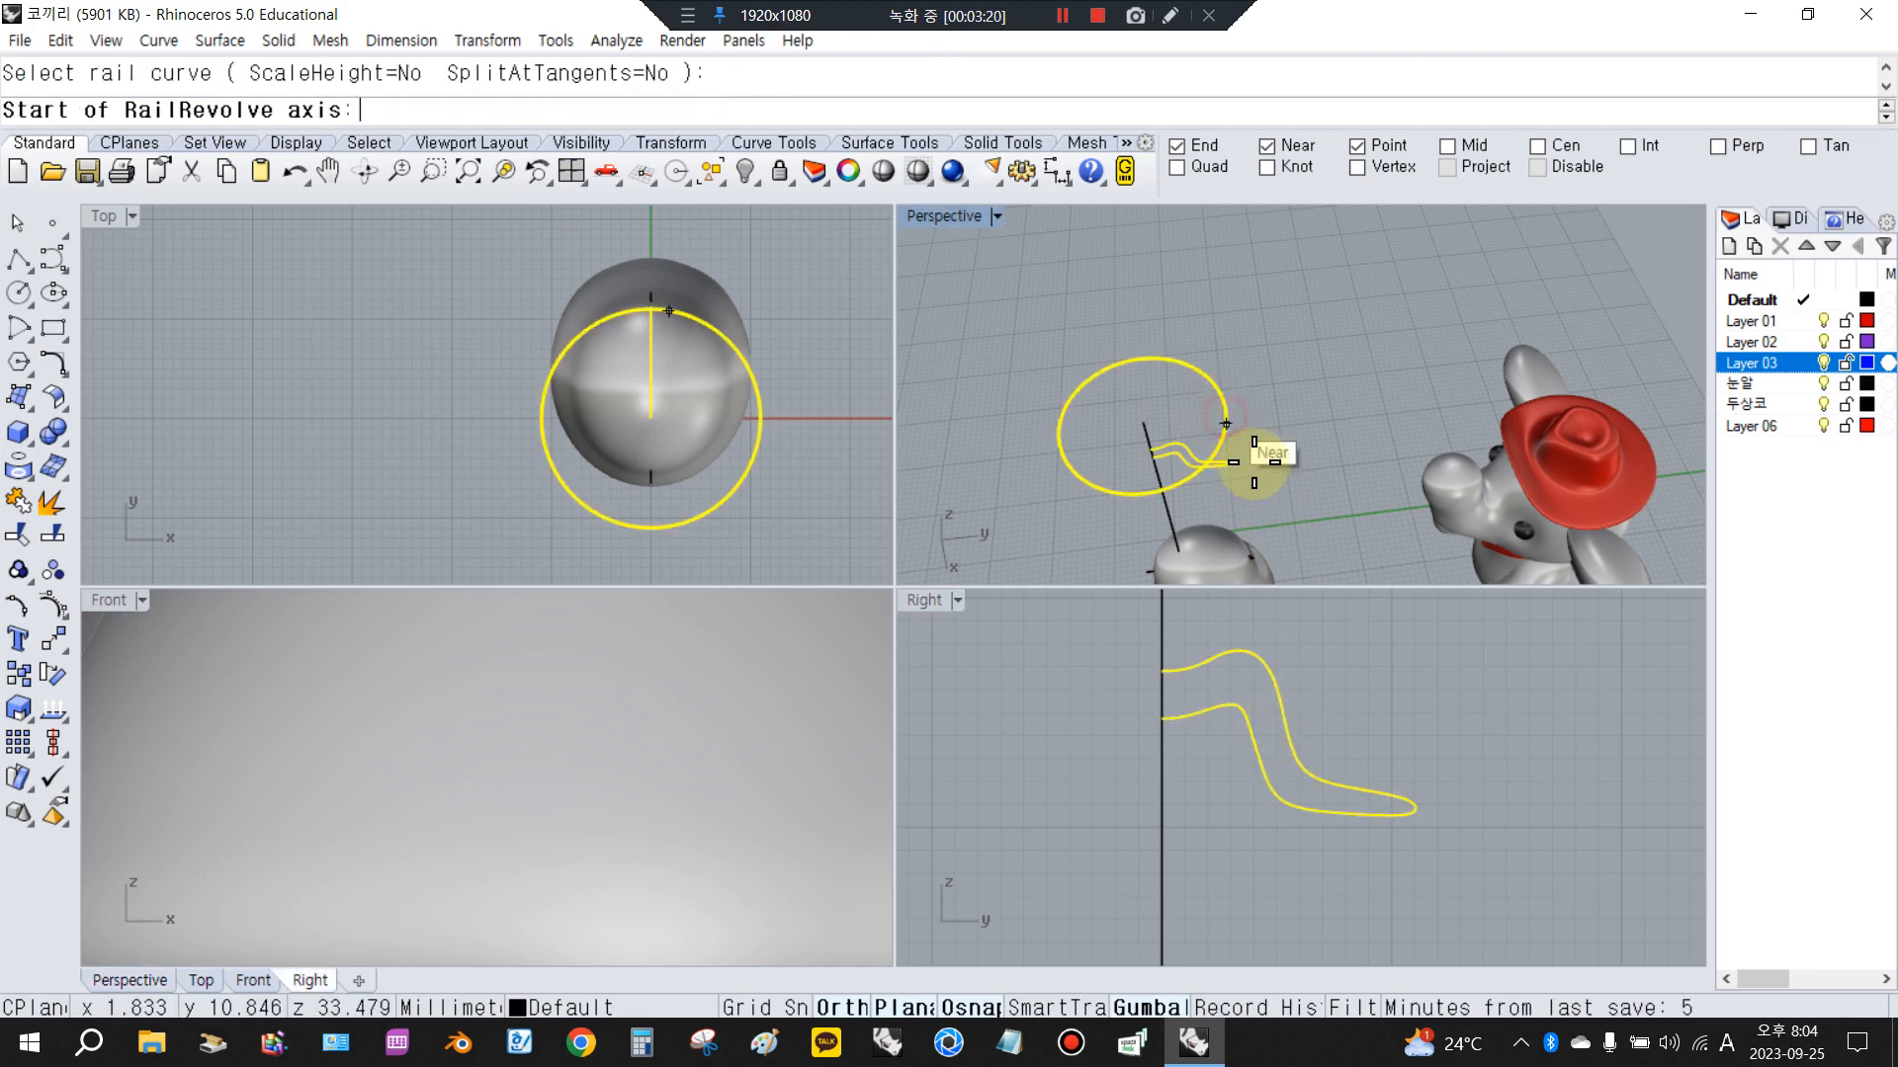
click(1177, 757)
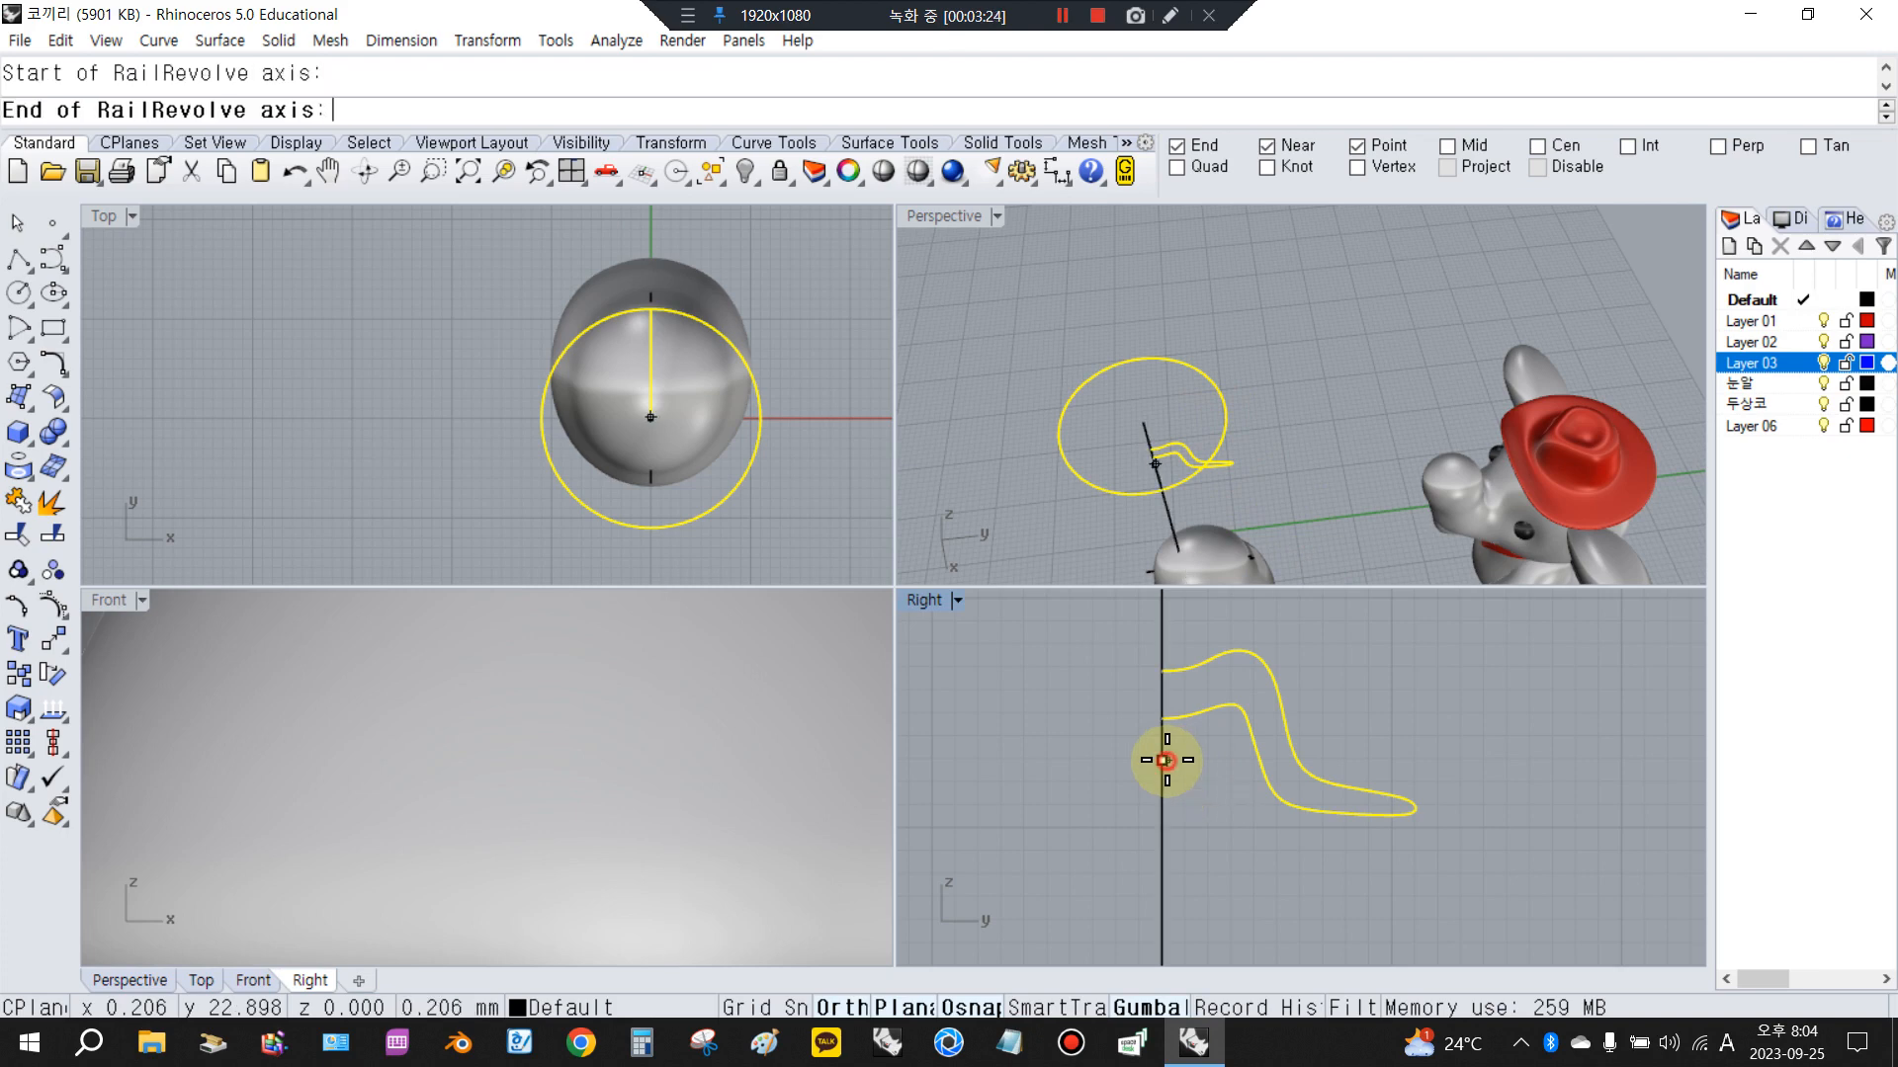
click(1170, 873)
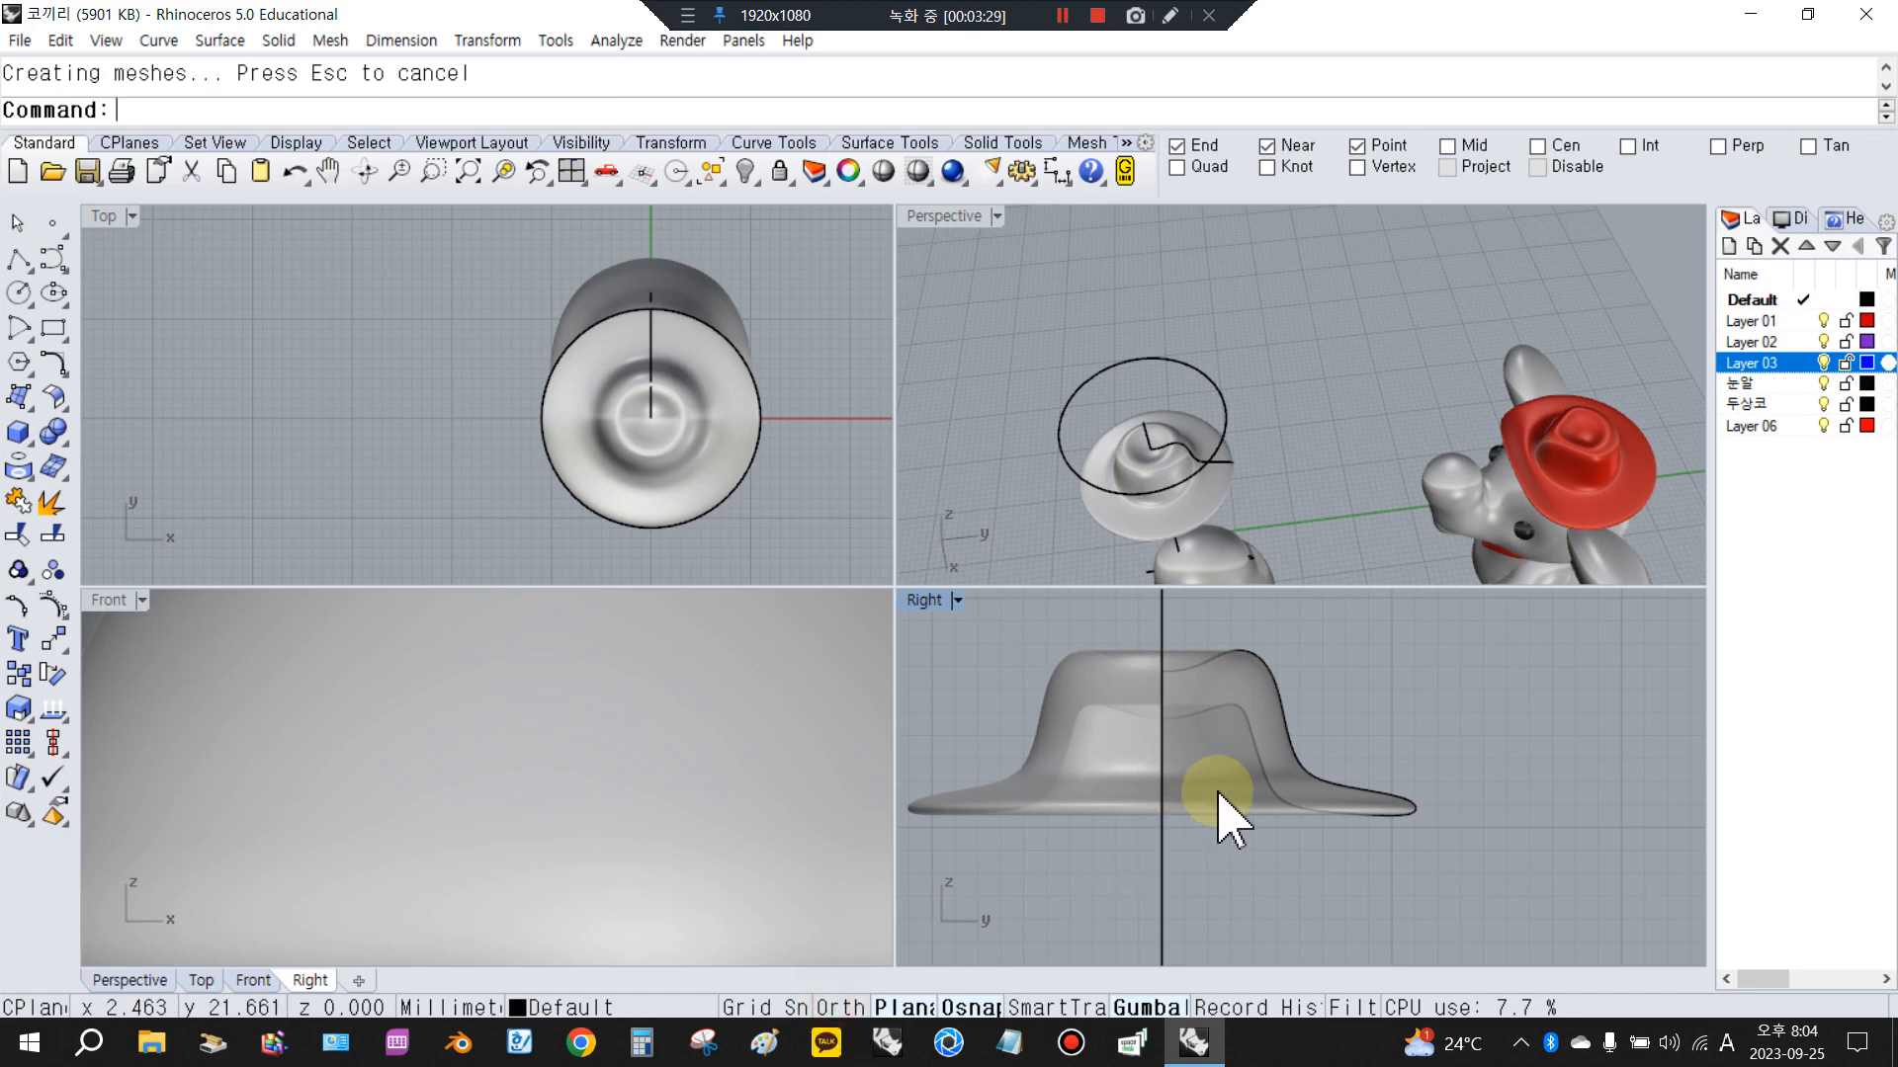
Maximize the Right view and display the control points of the new hat surface
scroll(1177, 809, down, 3)
click(1118, 799)
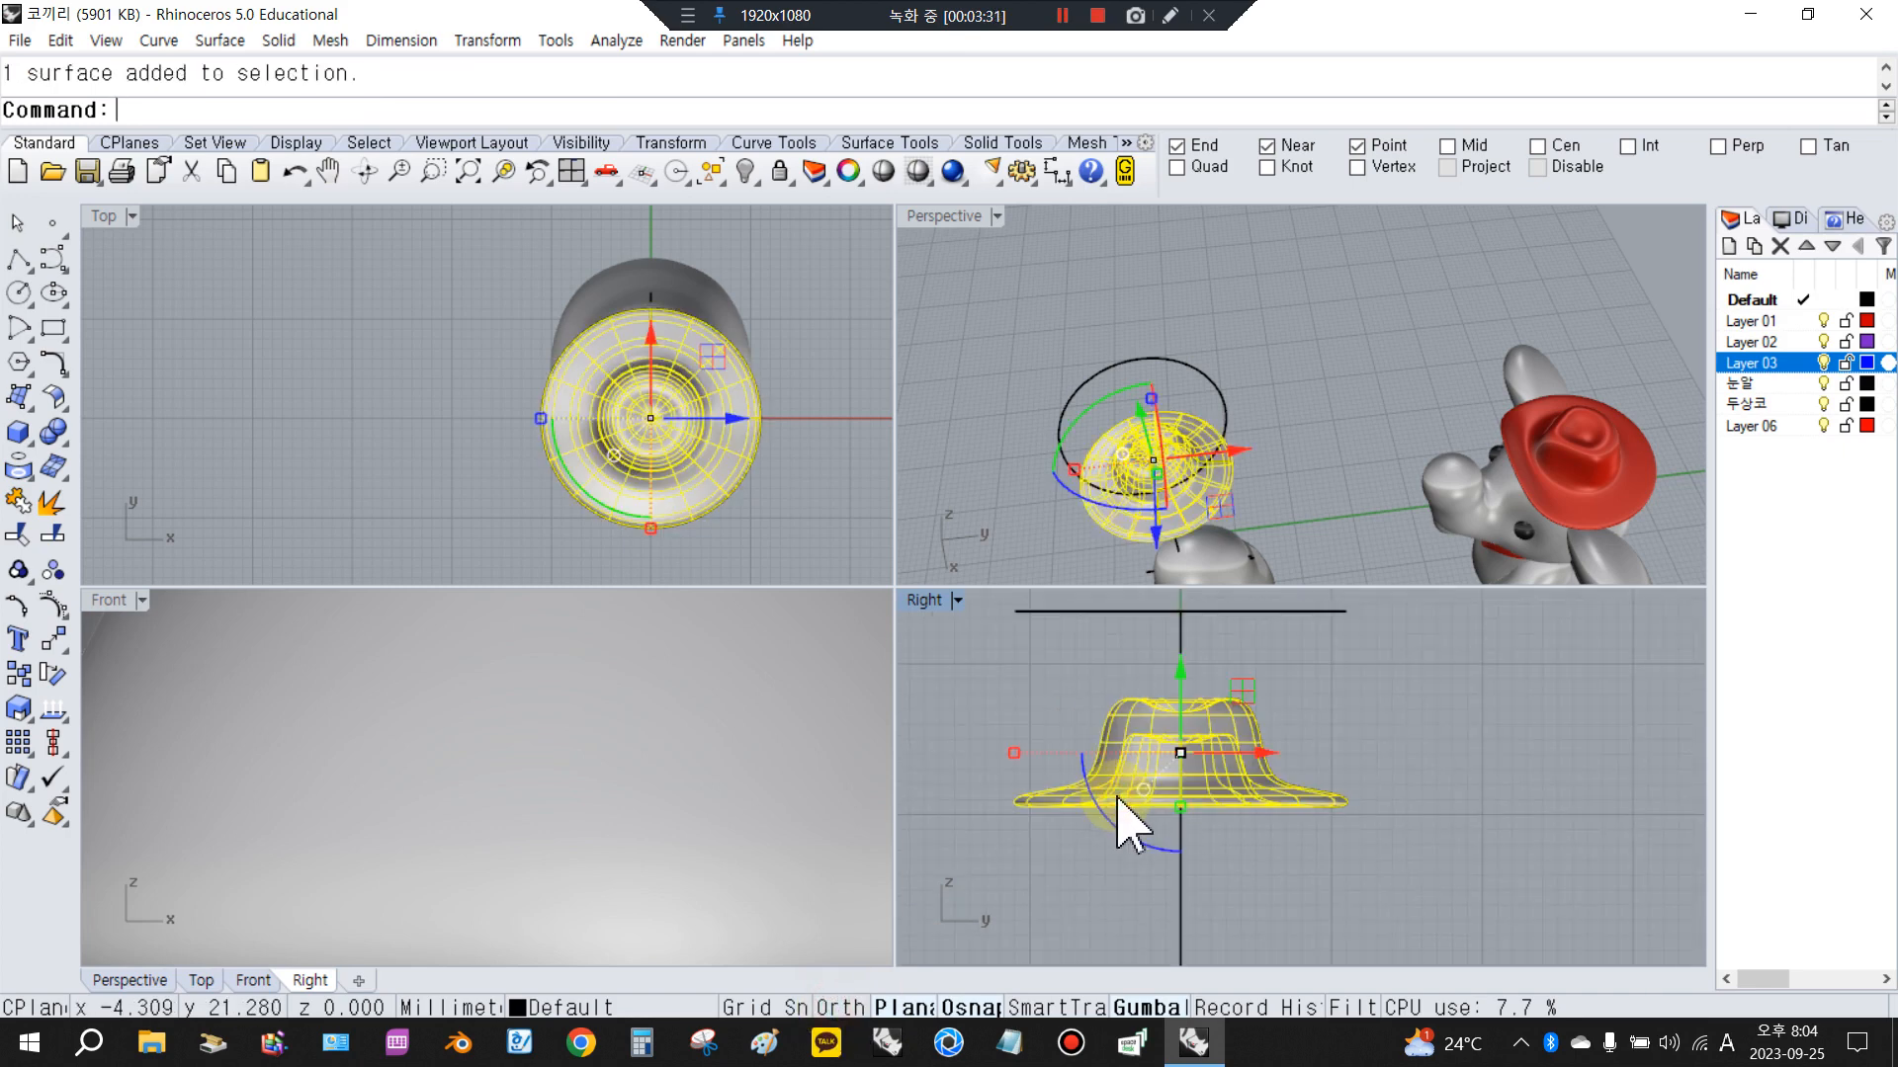
double_click(922, 599)
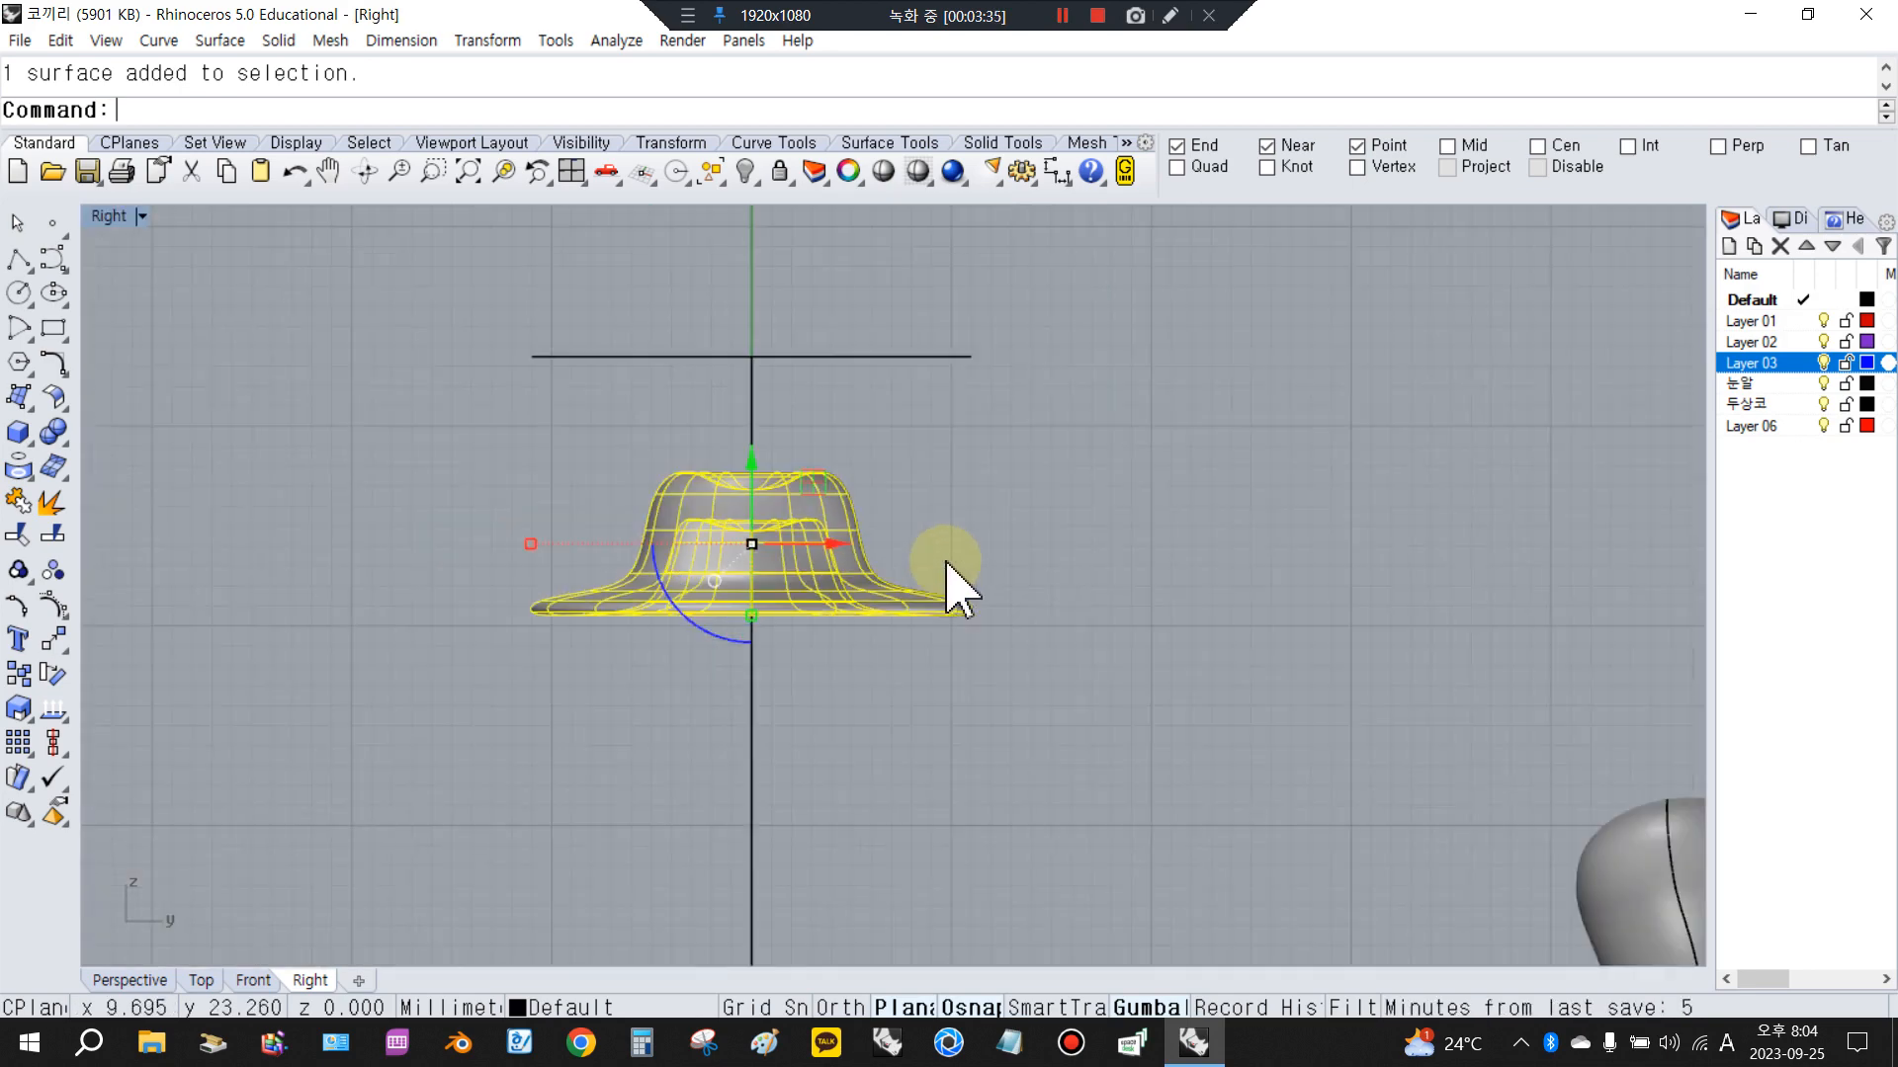
click(54, 603)
scroll(489, 581, up, 4)
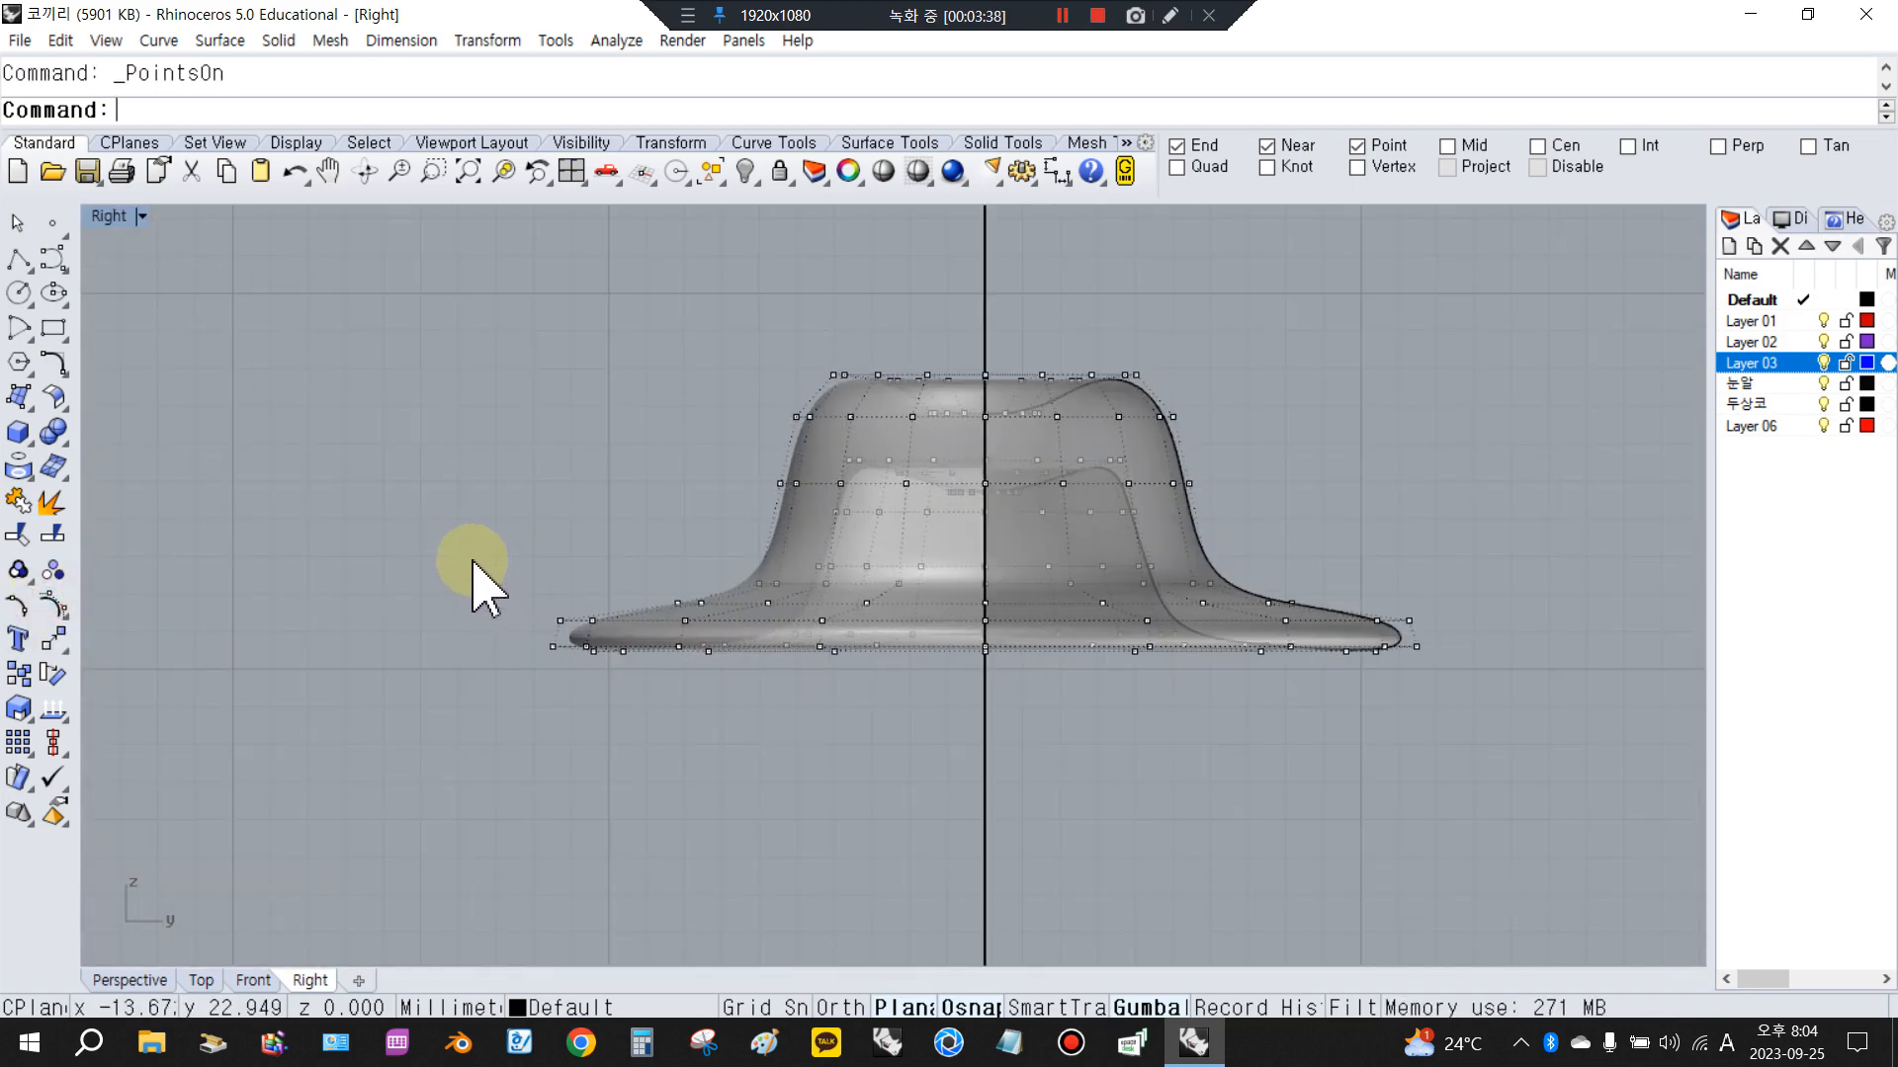
Compare the new hat's brim and crown control points with the finished red hat's brim and crown shape
drag(472, 560, 748, 788)
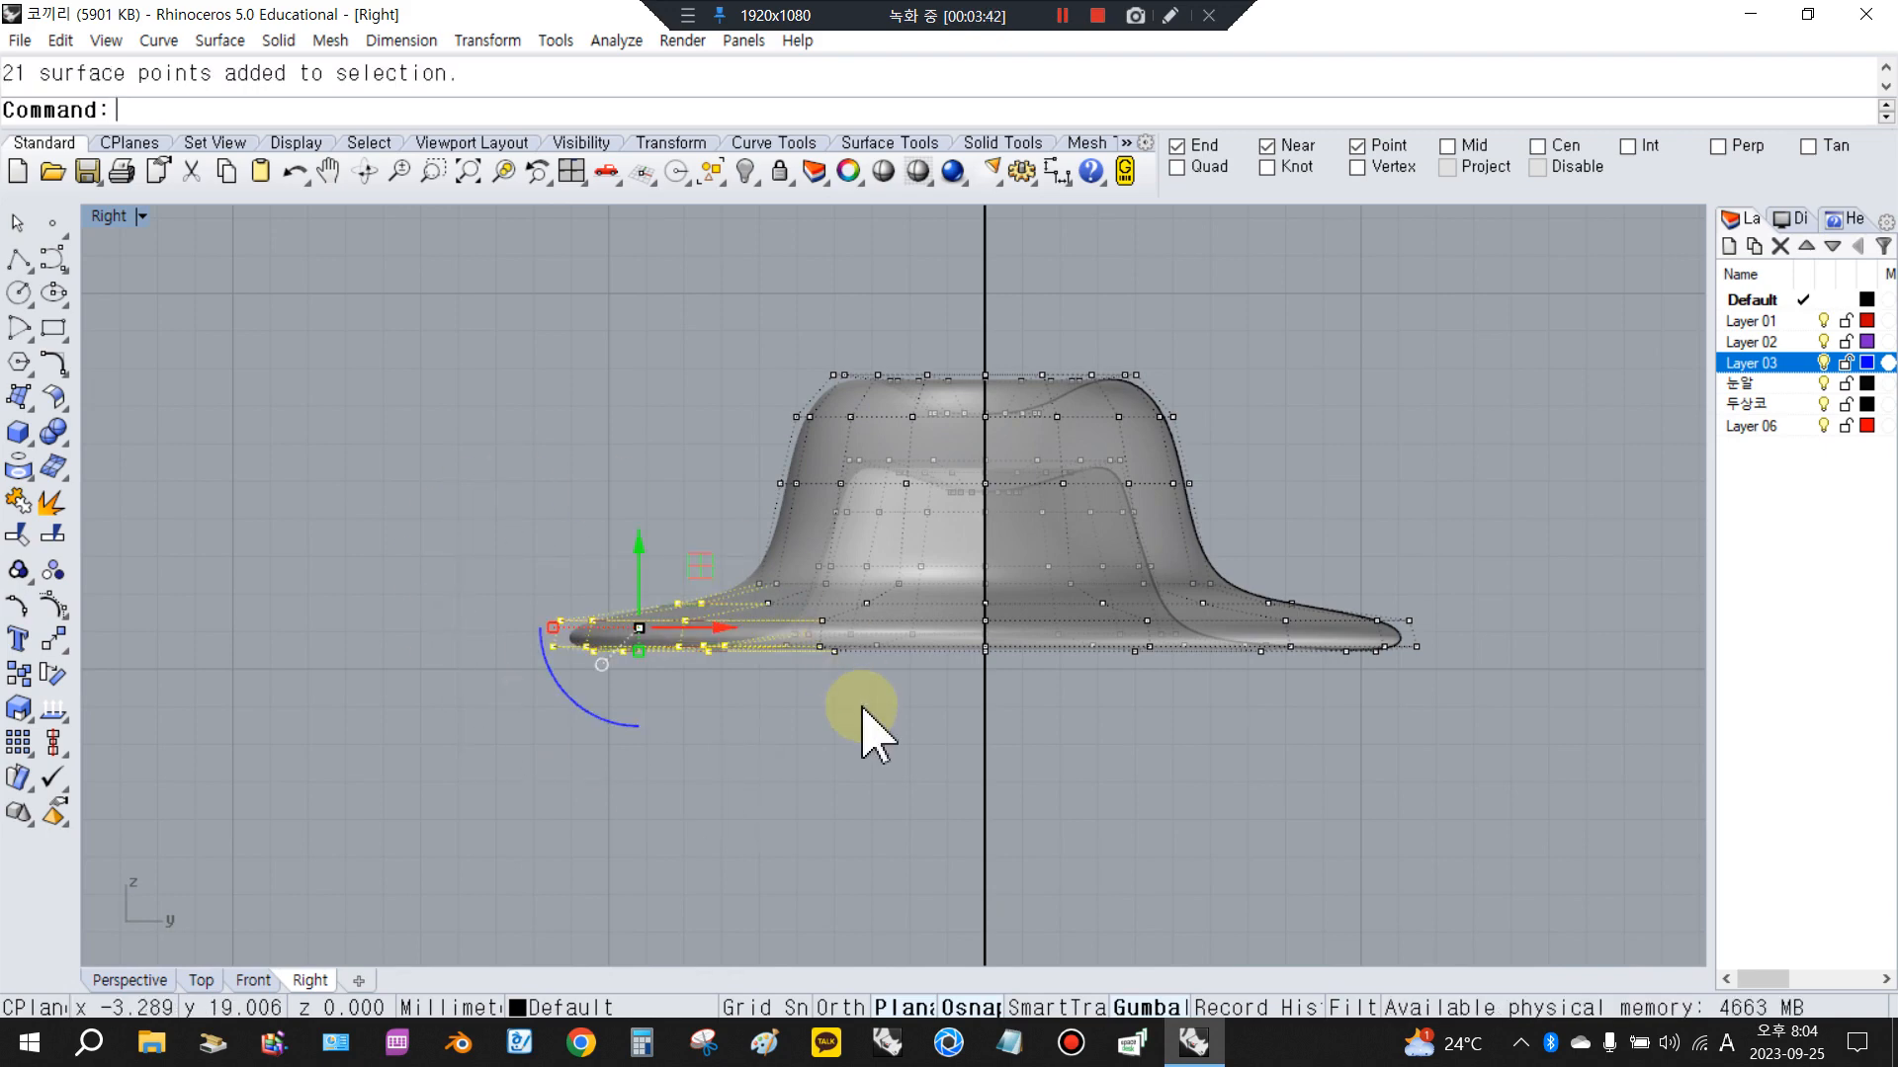
scroll(862, 737, down, 6)
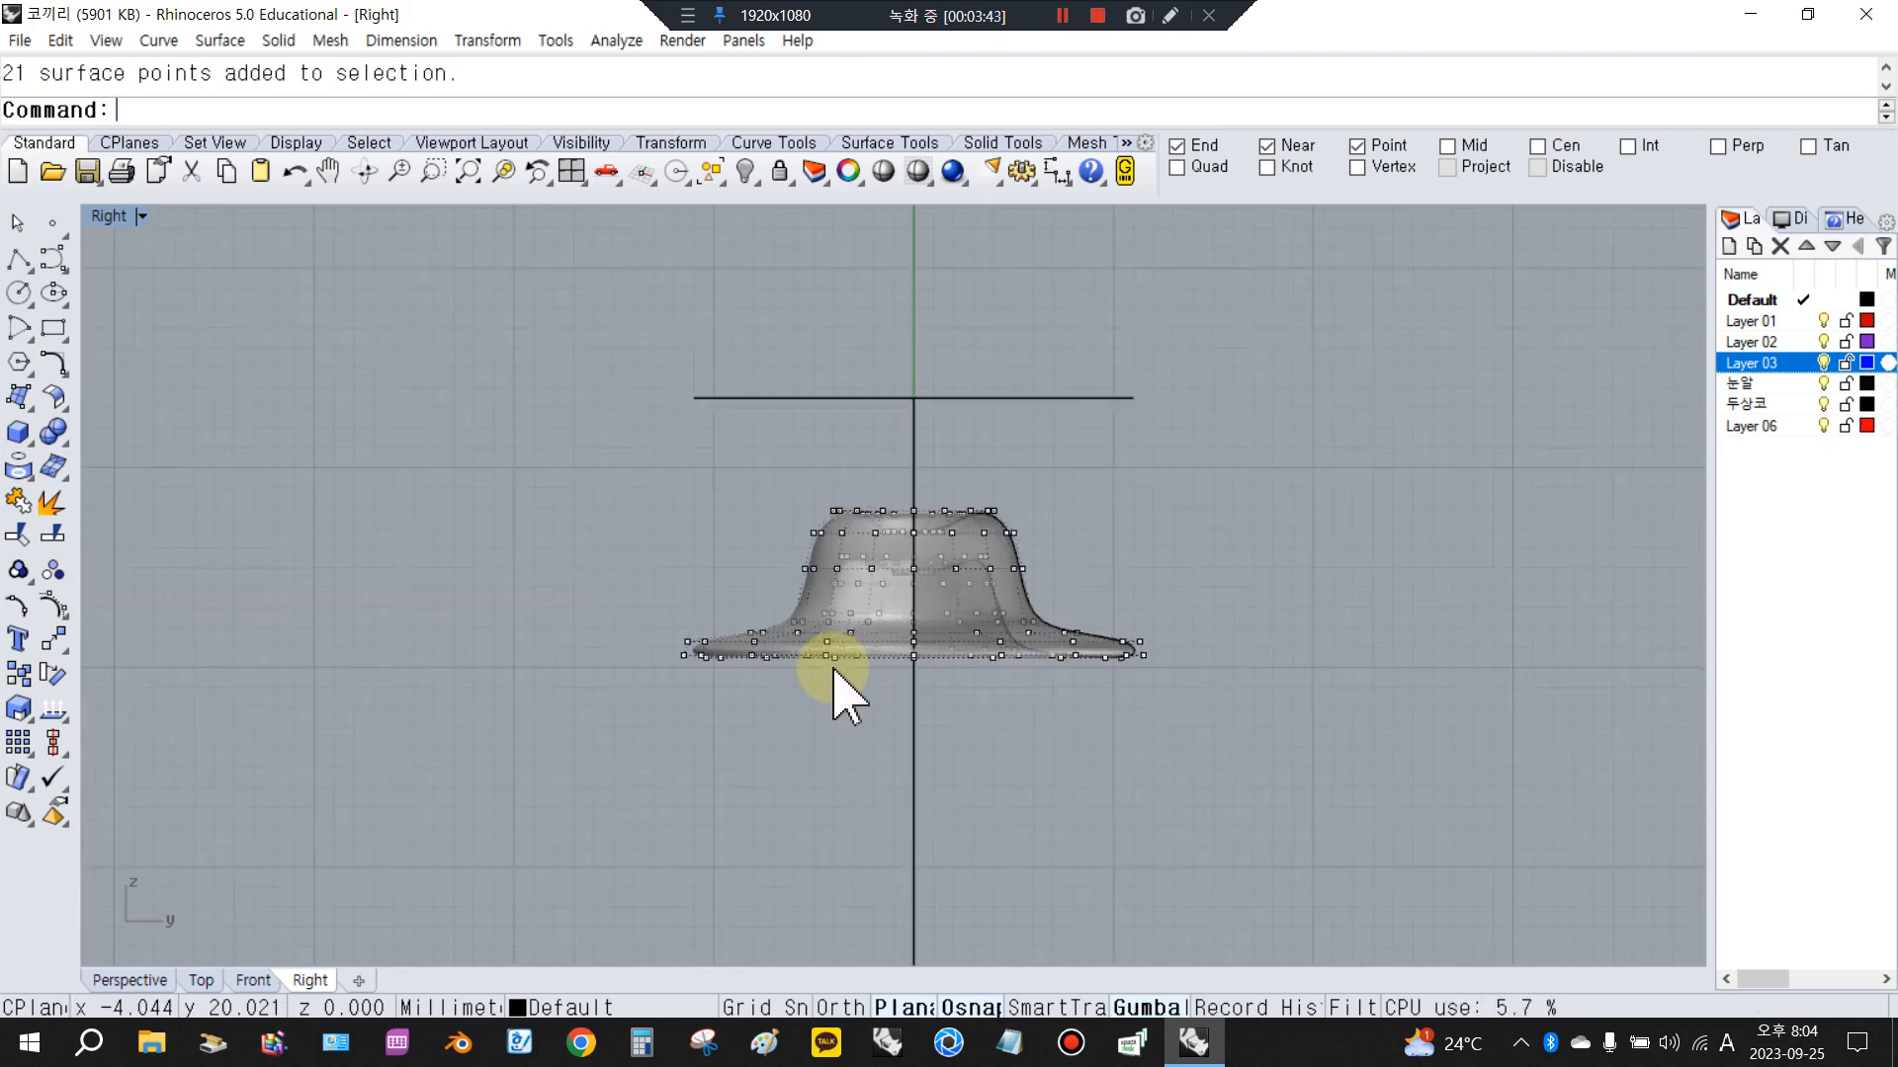
scroll(1443, 766, up, 1)
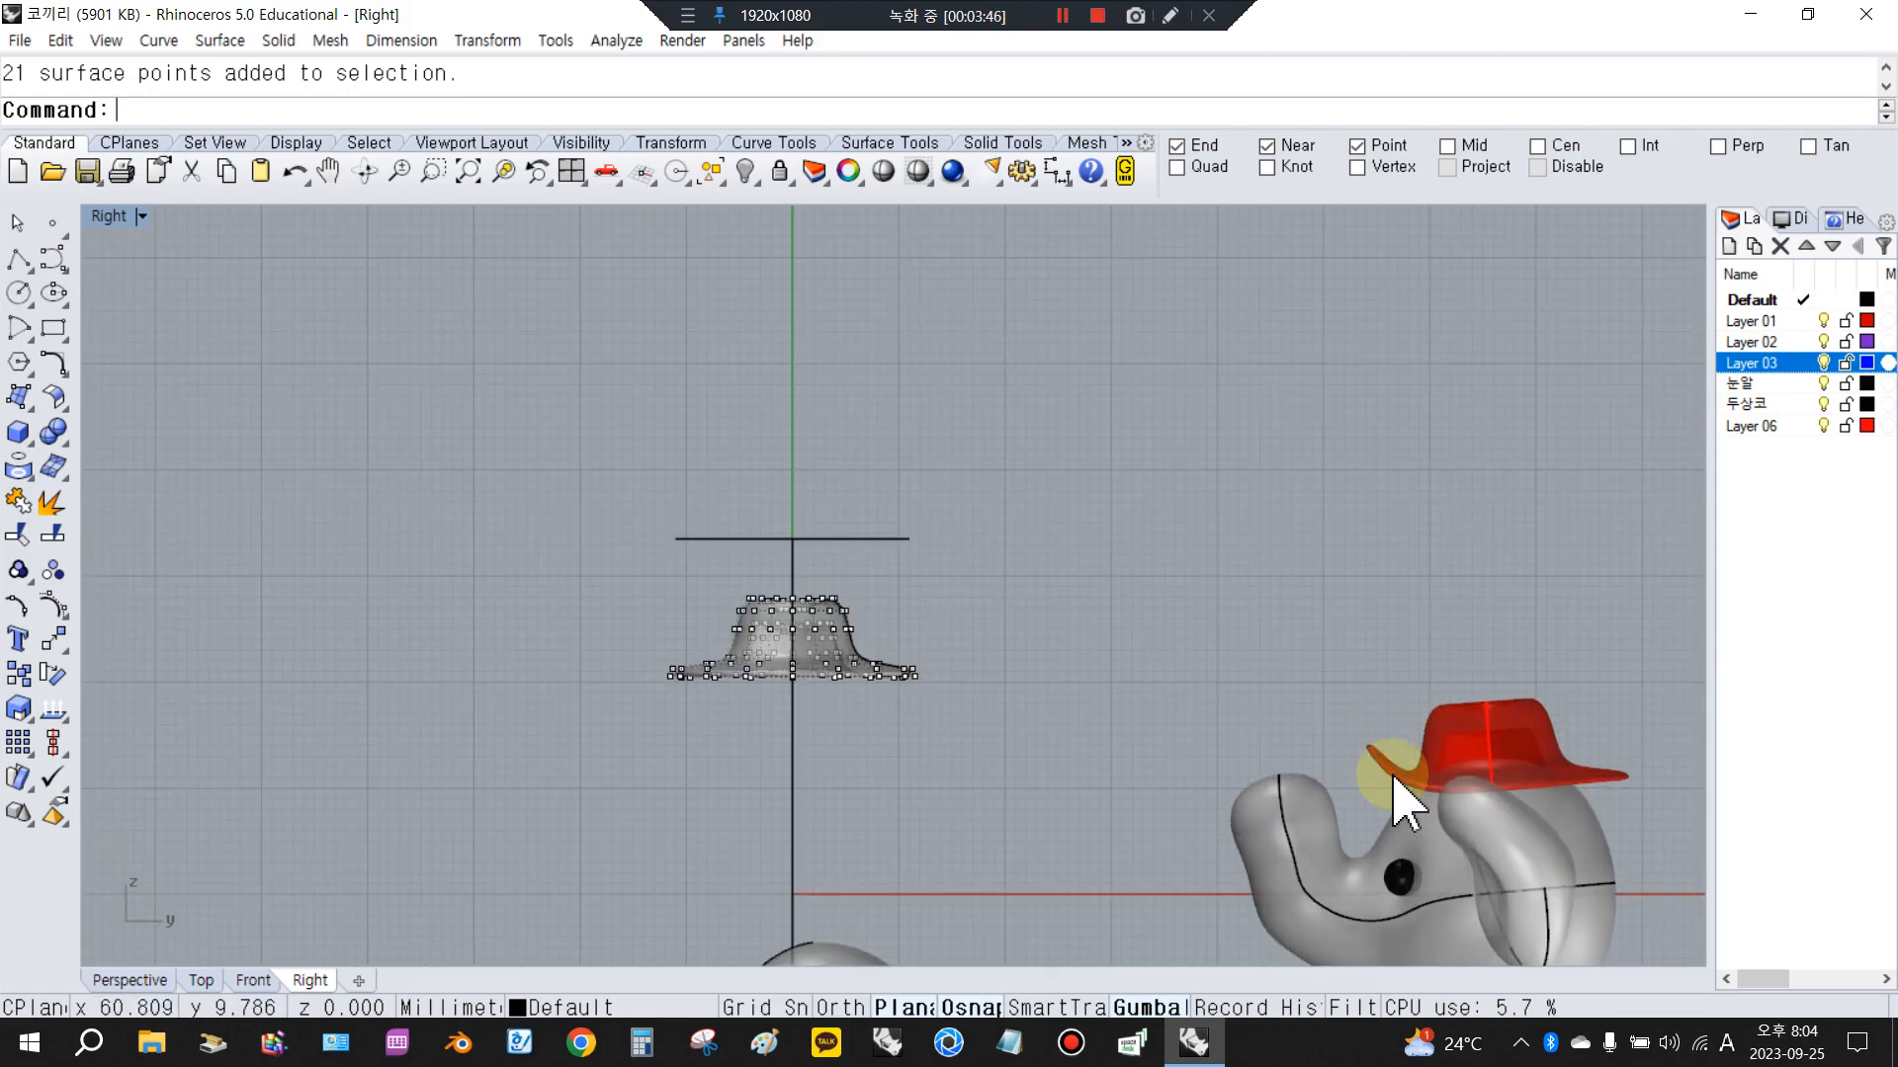
scroll(682, 647, up, 1)
scroll(1334, 687, down, 2)
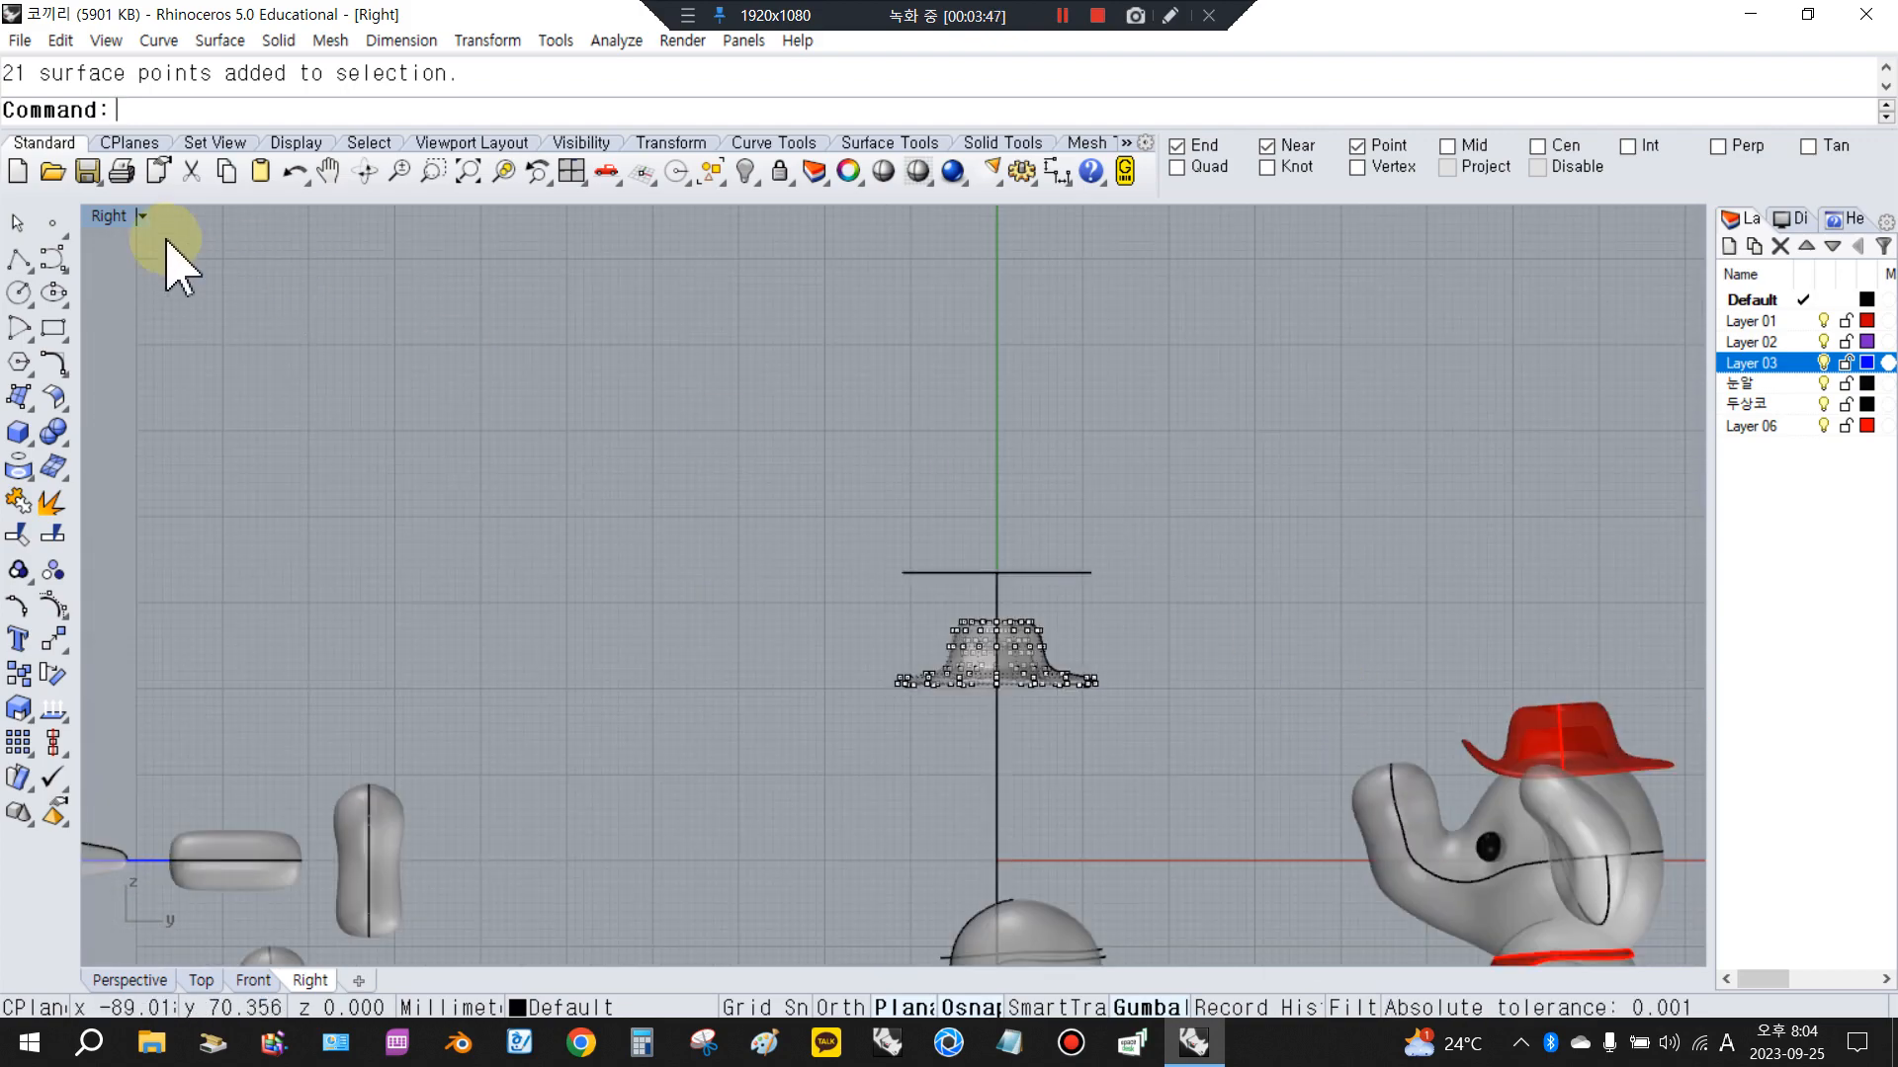
double_click(111, 218)
scroll(1602, 424, up, 6)
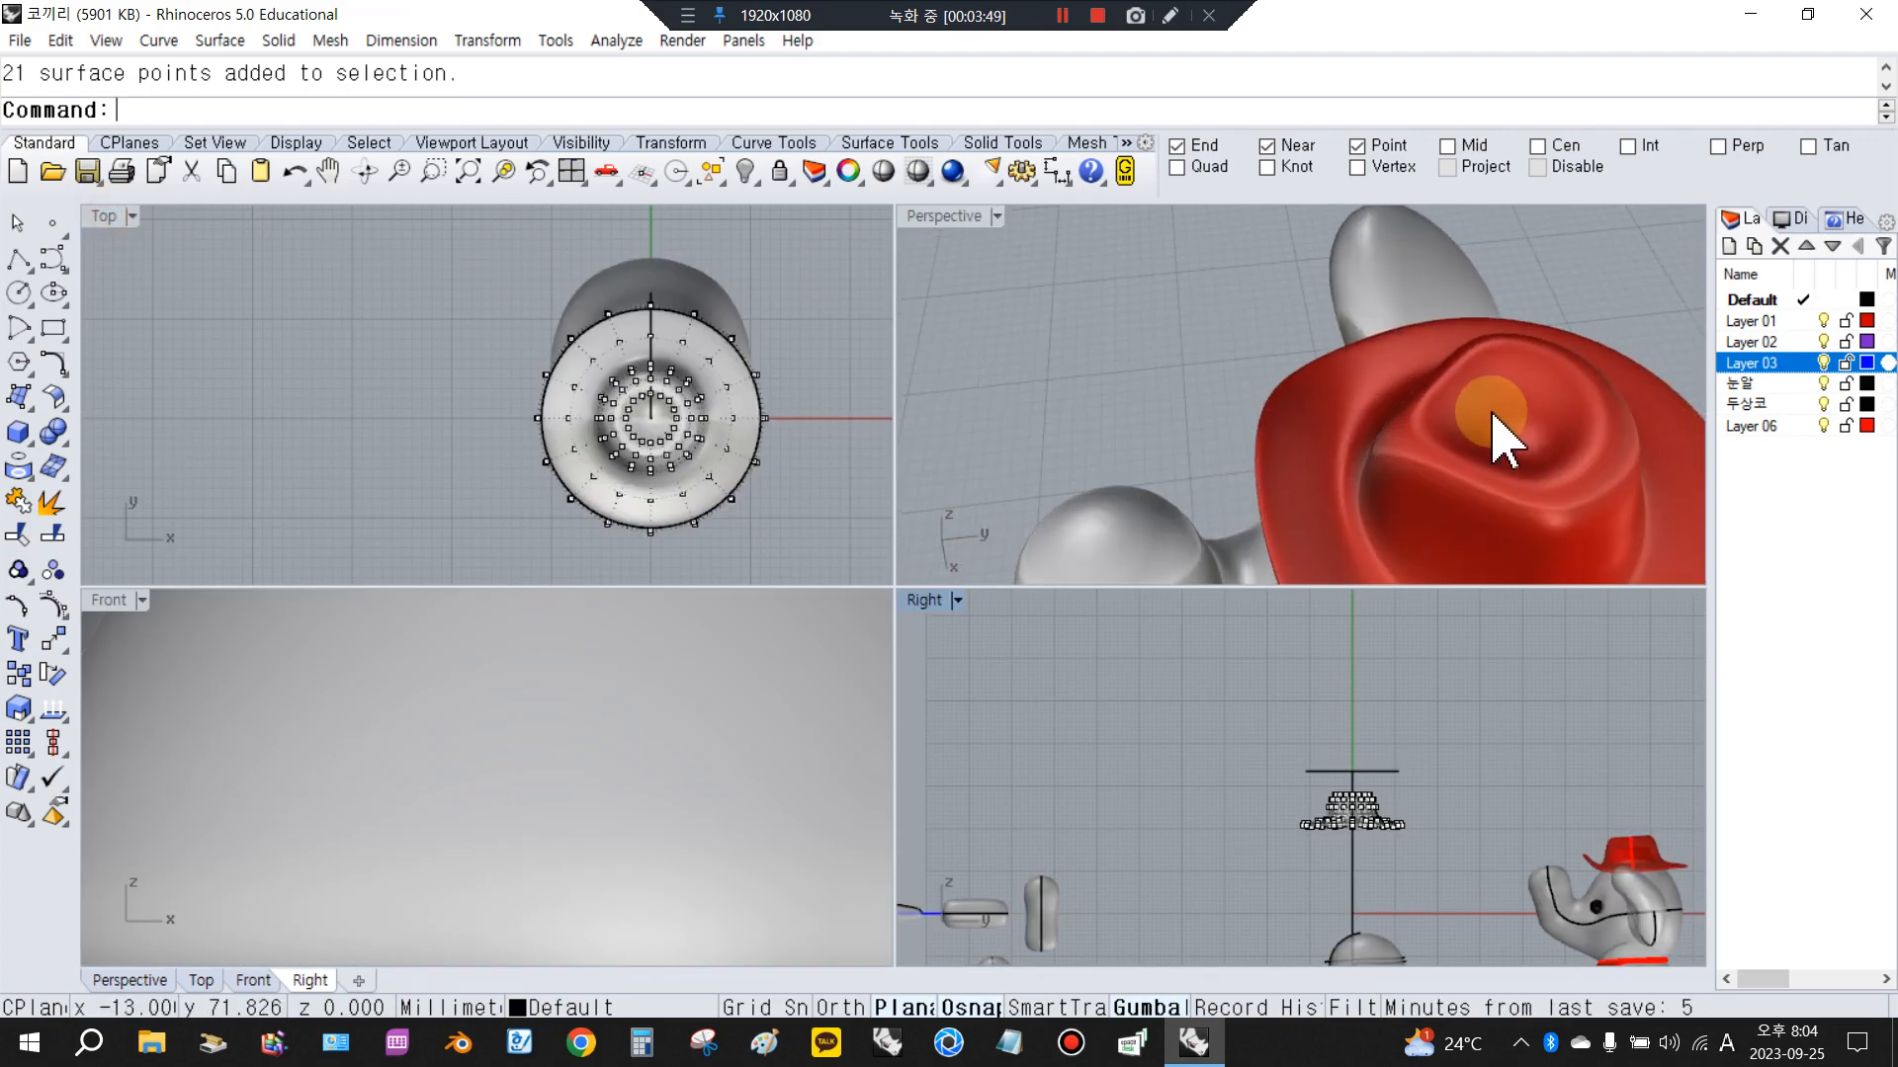
key(F10)
right_drag(1463, 452, 1500, 243)
scroll(1463, 269, down, 5)
right_drag(1369, 435, 1349, 362)
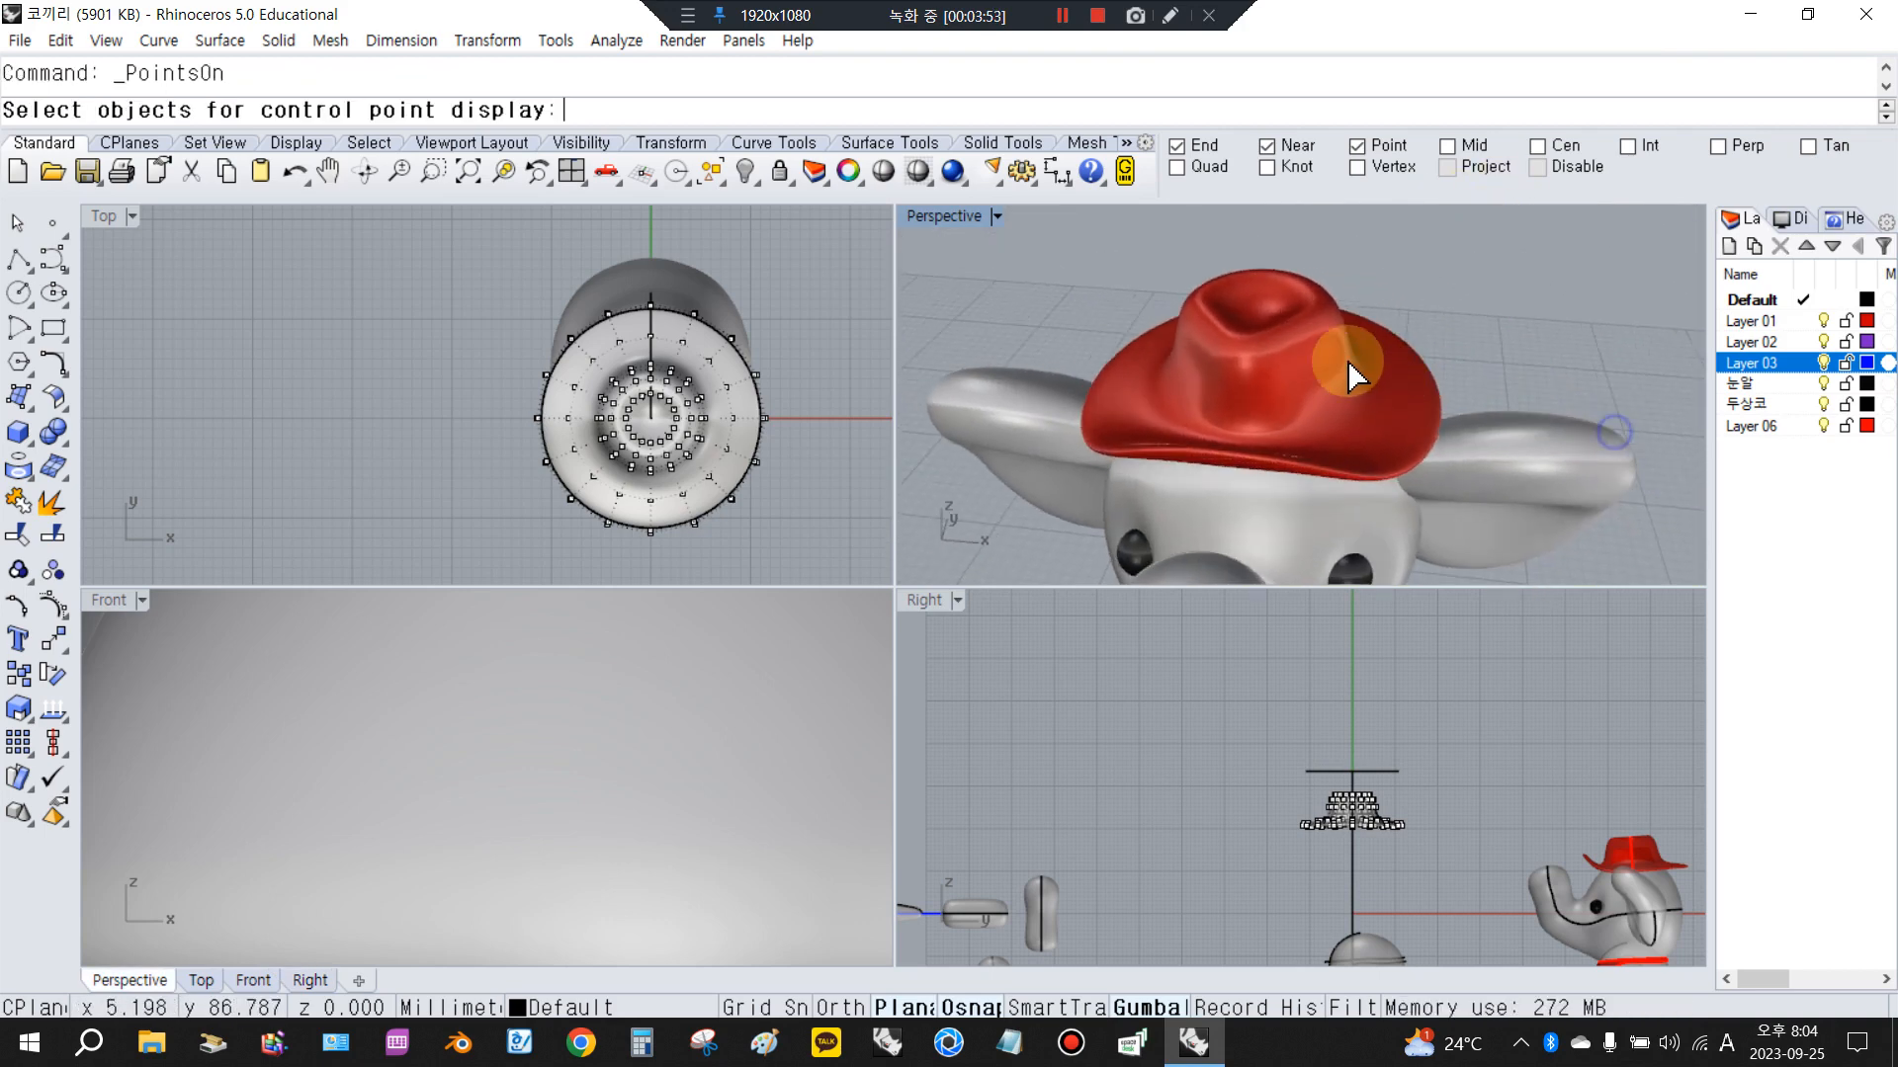
scroll(1355, 796, up, 15)
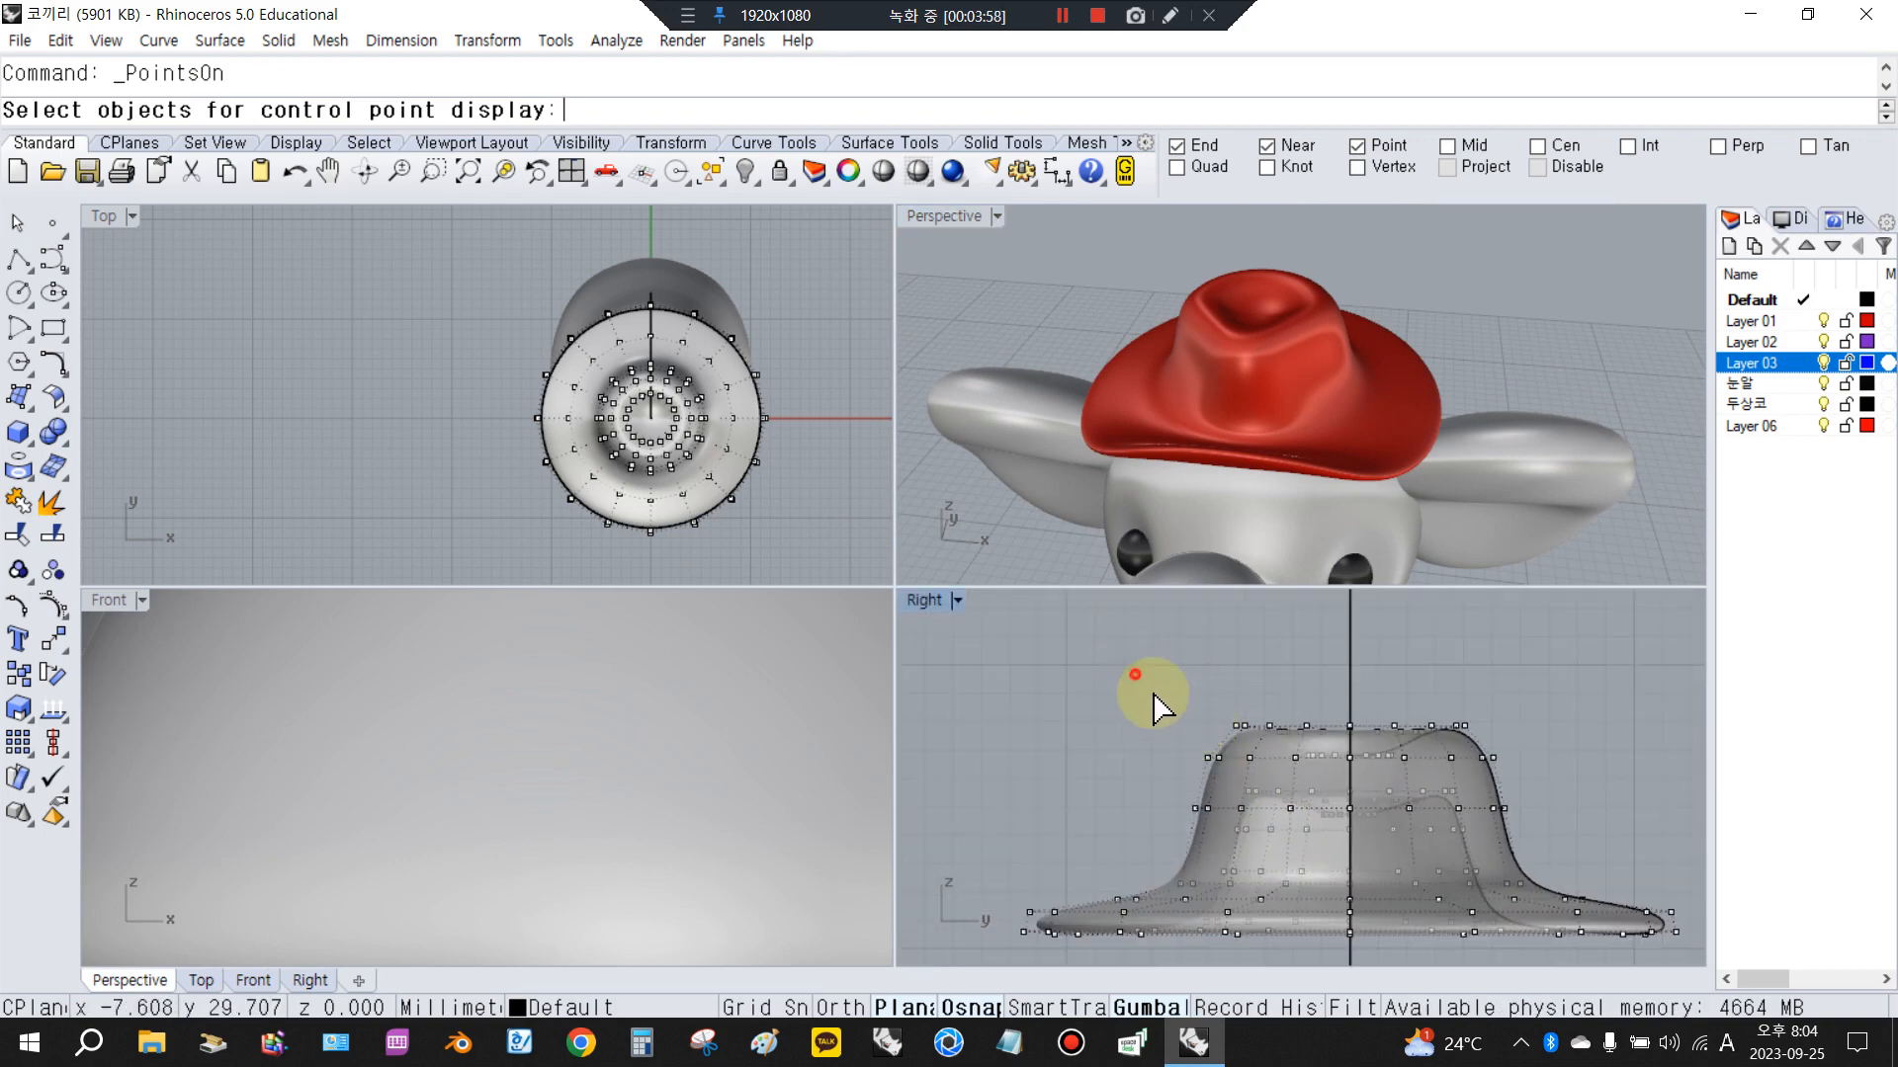
Float the set of scaling tools over the Top view, ready for reshaping the crown's control points
drag(1134, 674, 1324, 843)
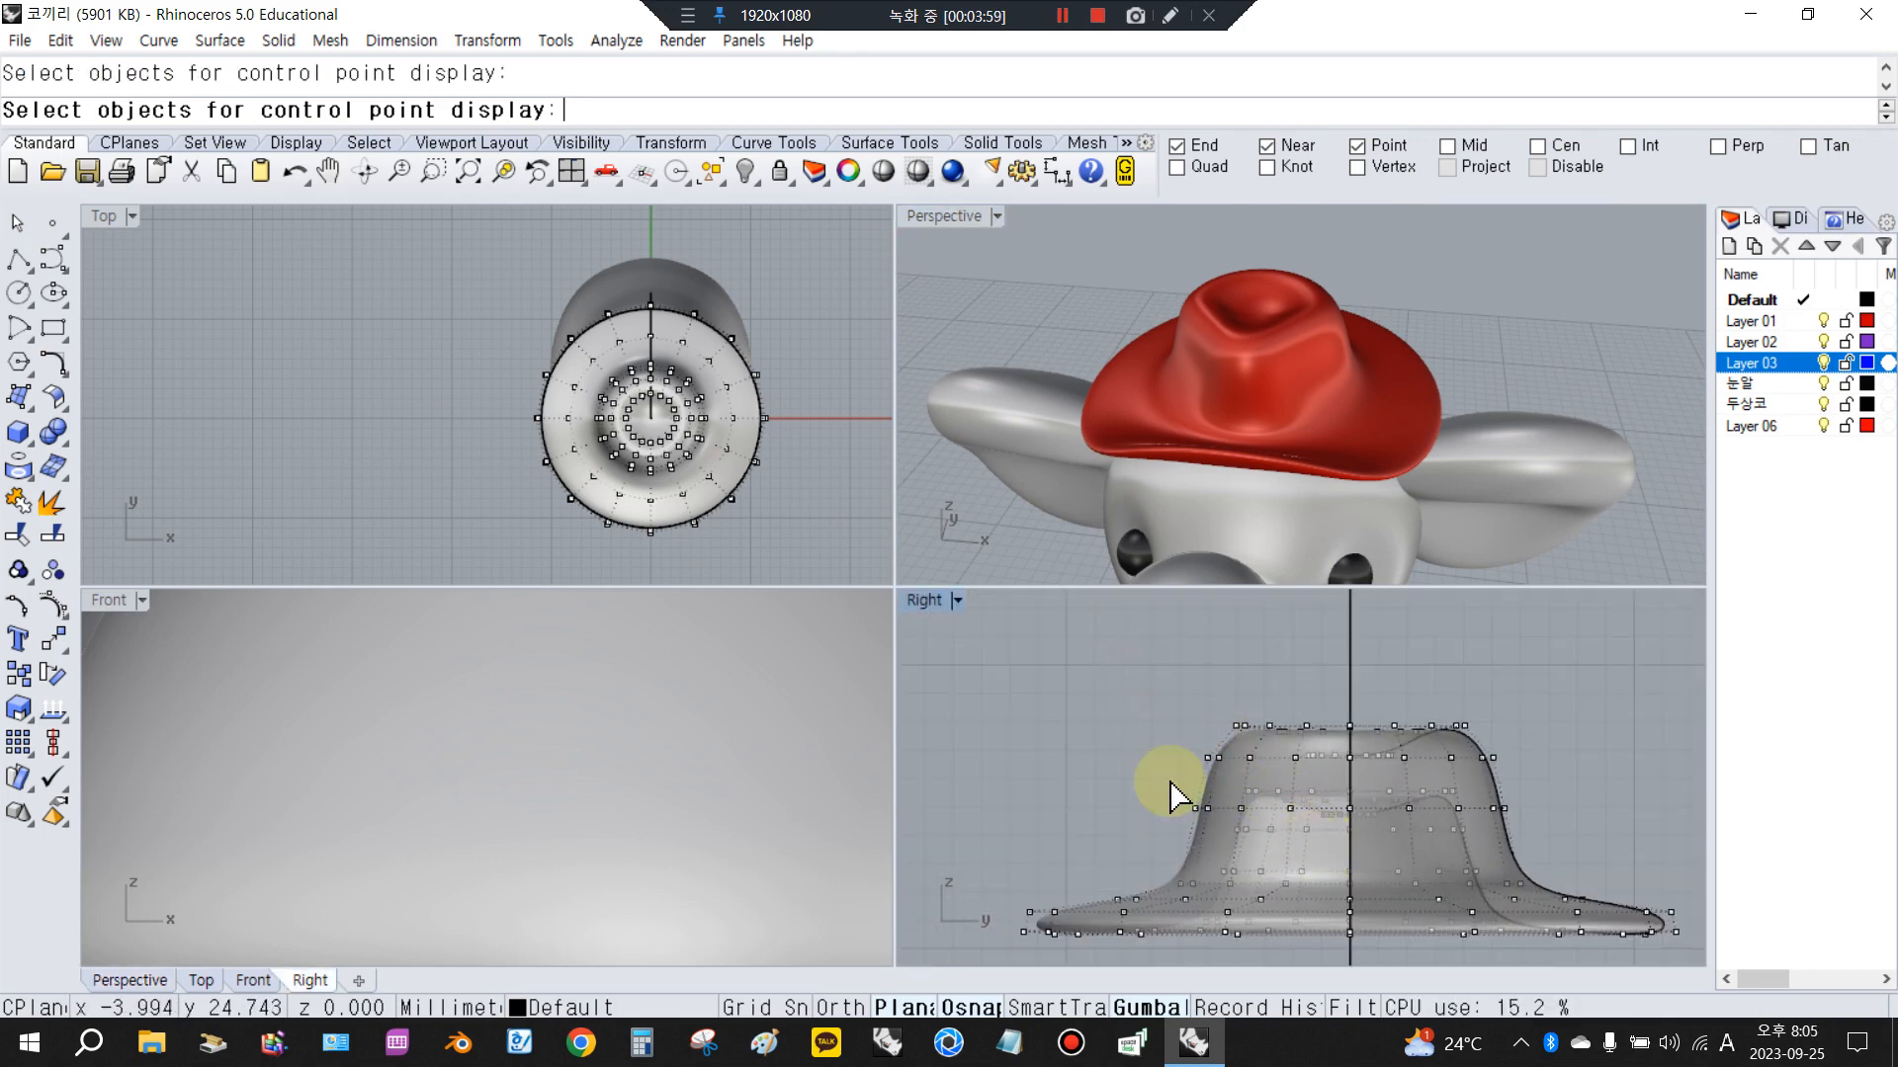
click(21, 710)
drag(45, 695, 169, 440)
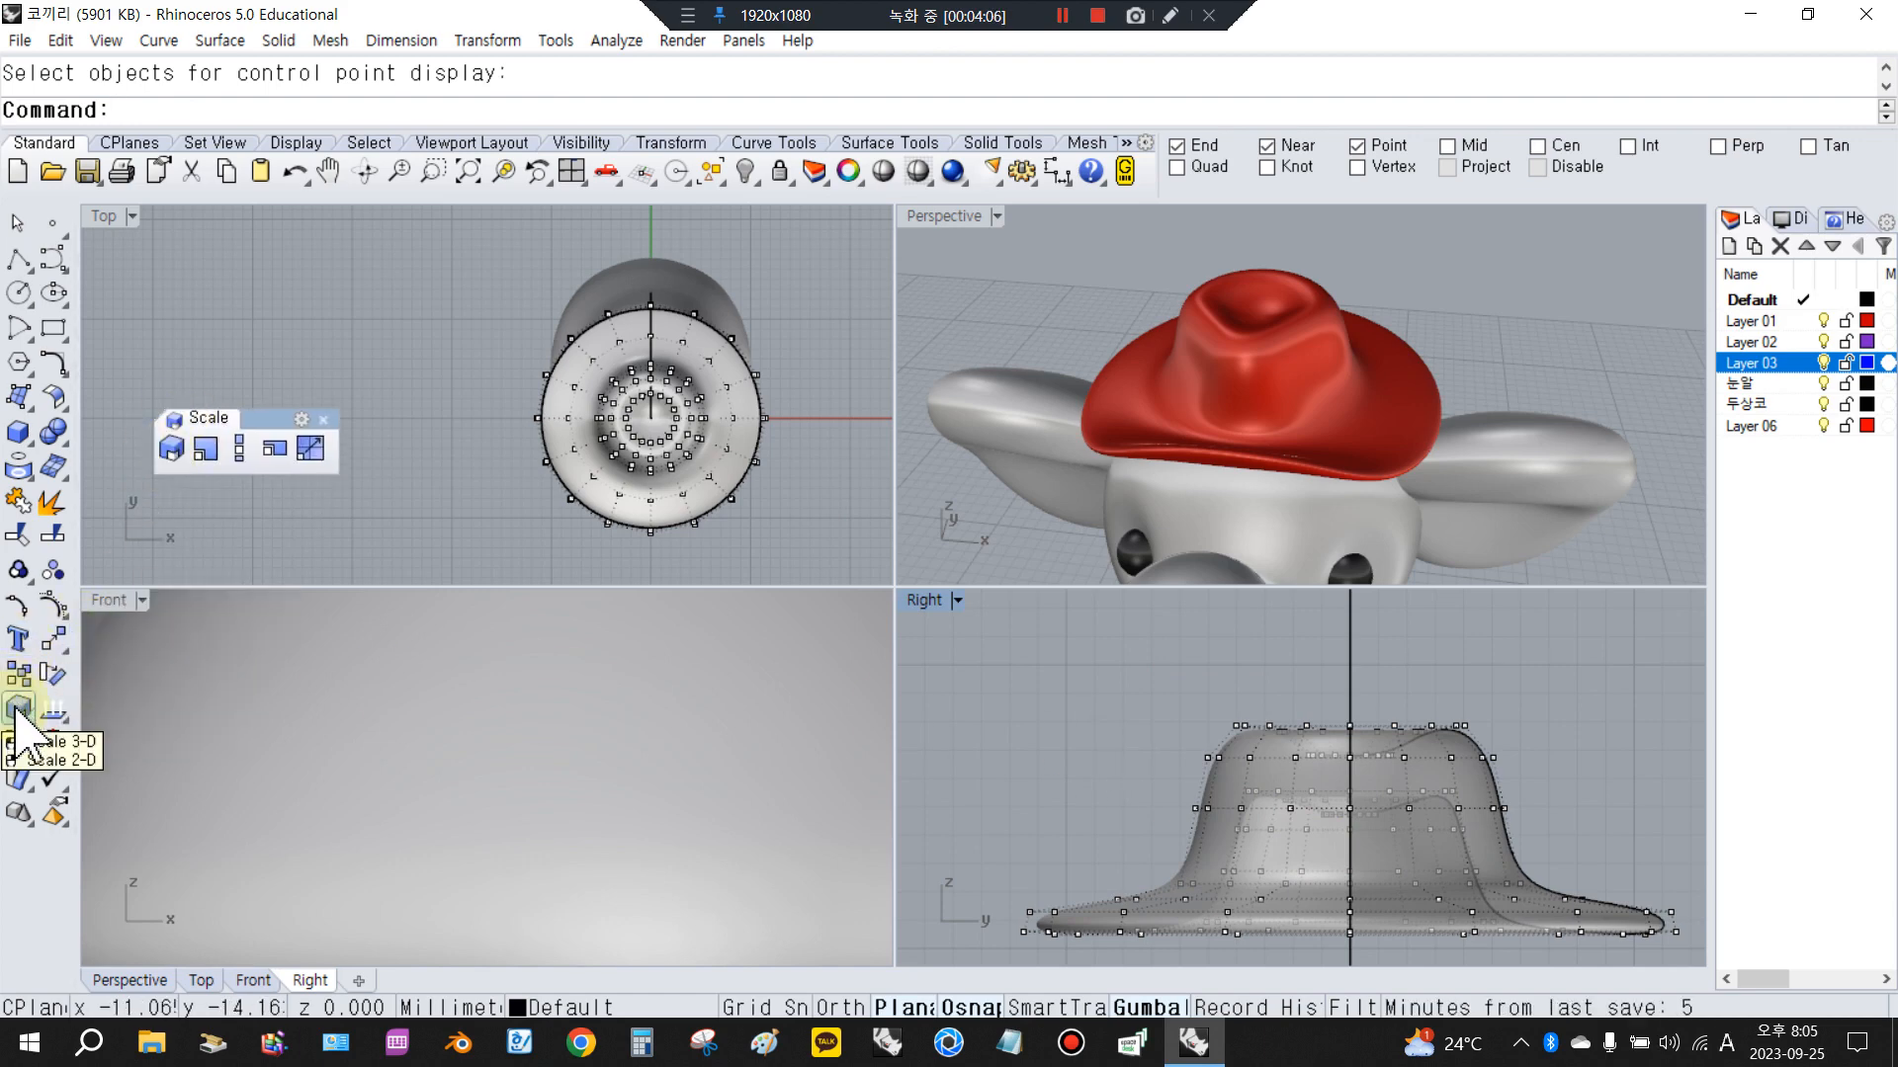
click(209, 455)
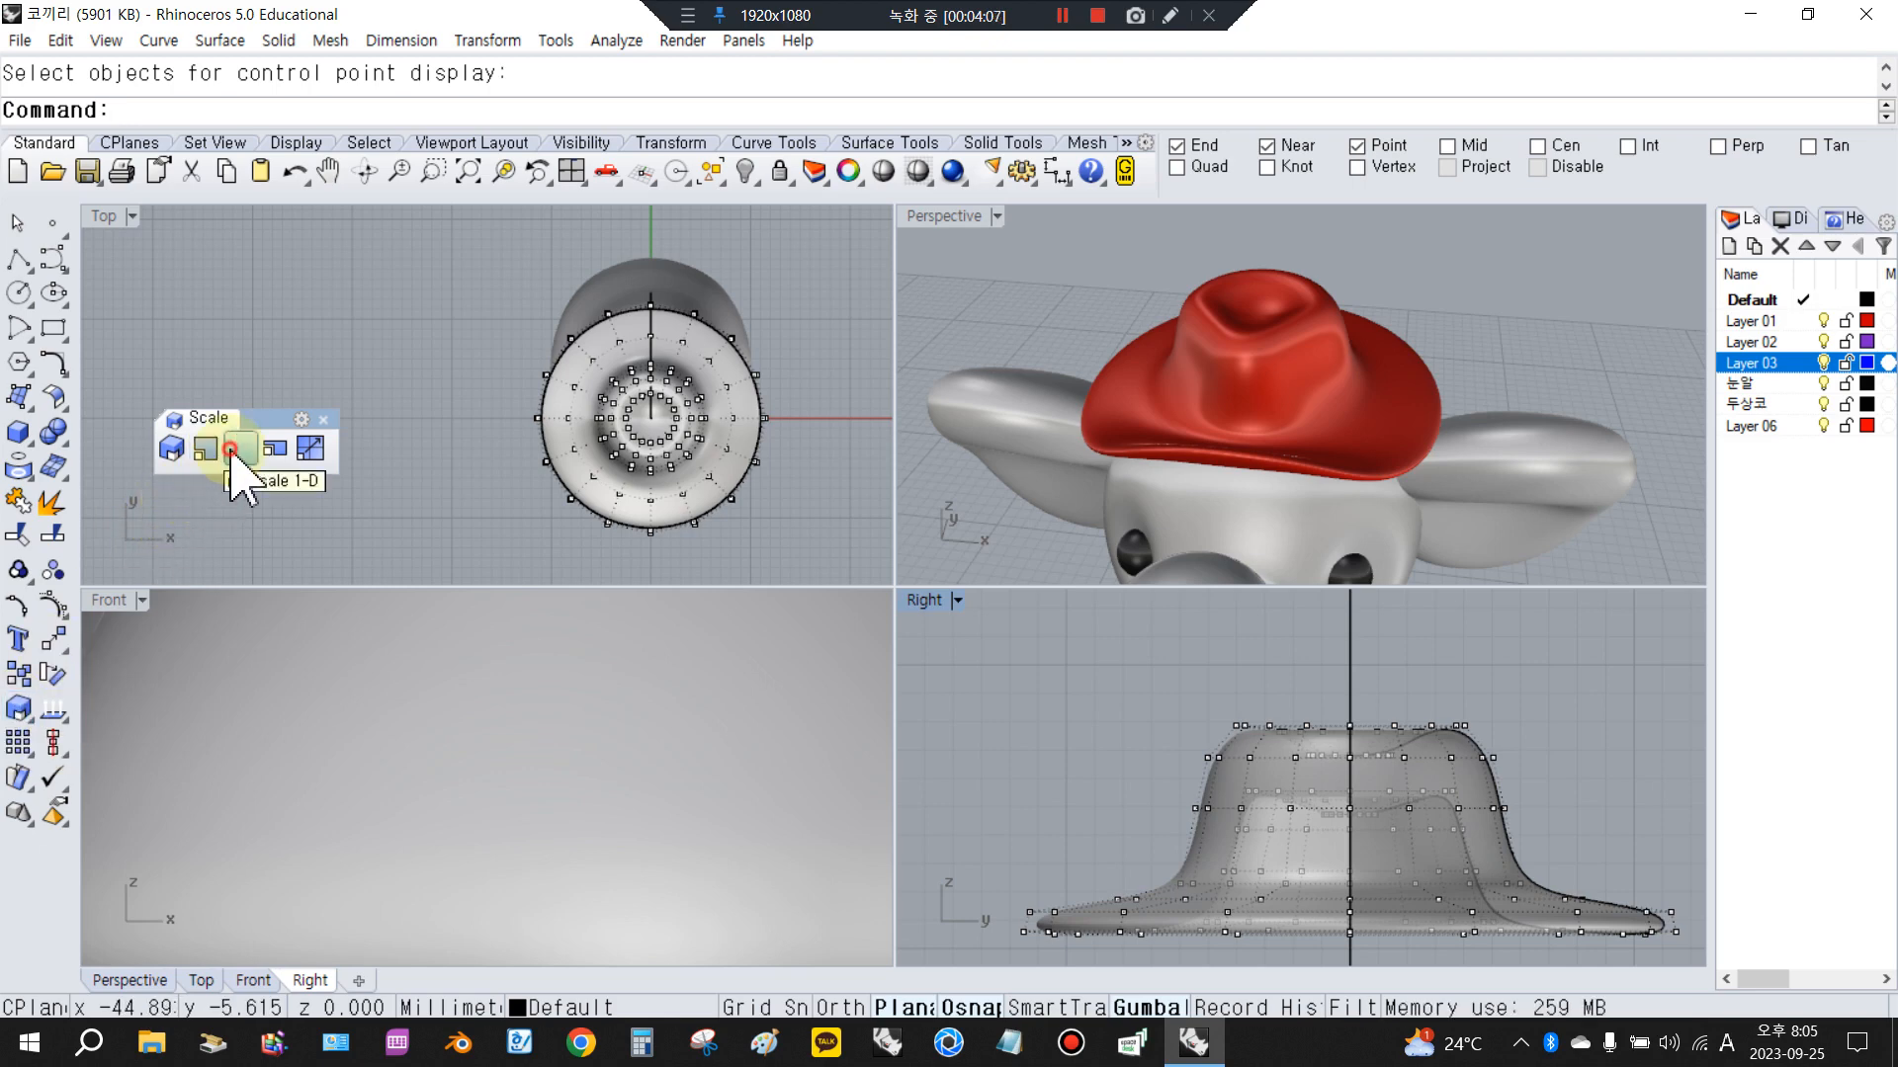
Narrow the front half of the crown's control points with Scale1D along X from origin 0 by a factor of about 0.68
click(233, 452)
drag(1078, 640, 1320, 860)
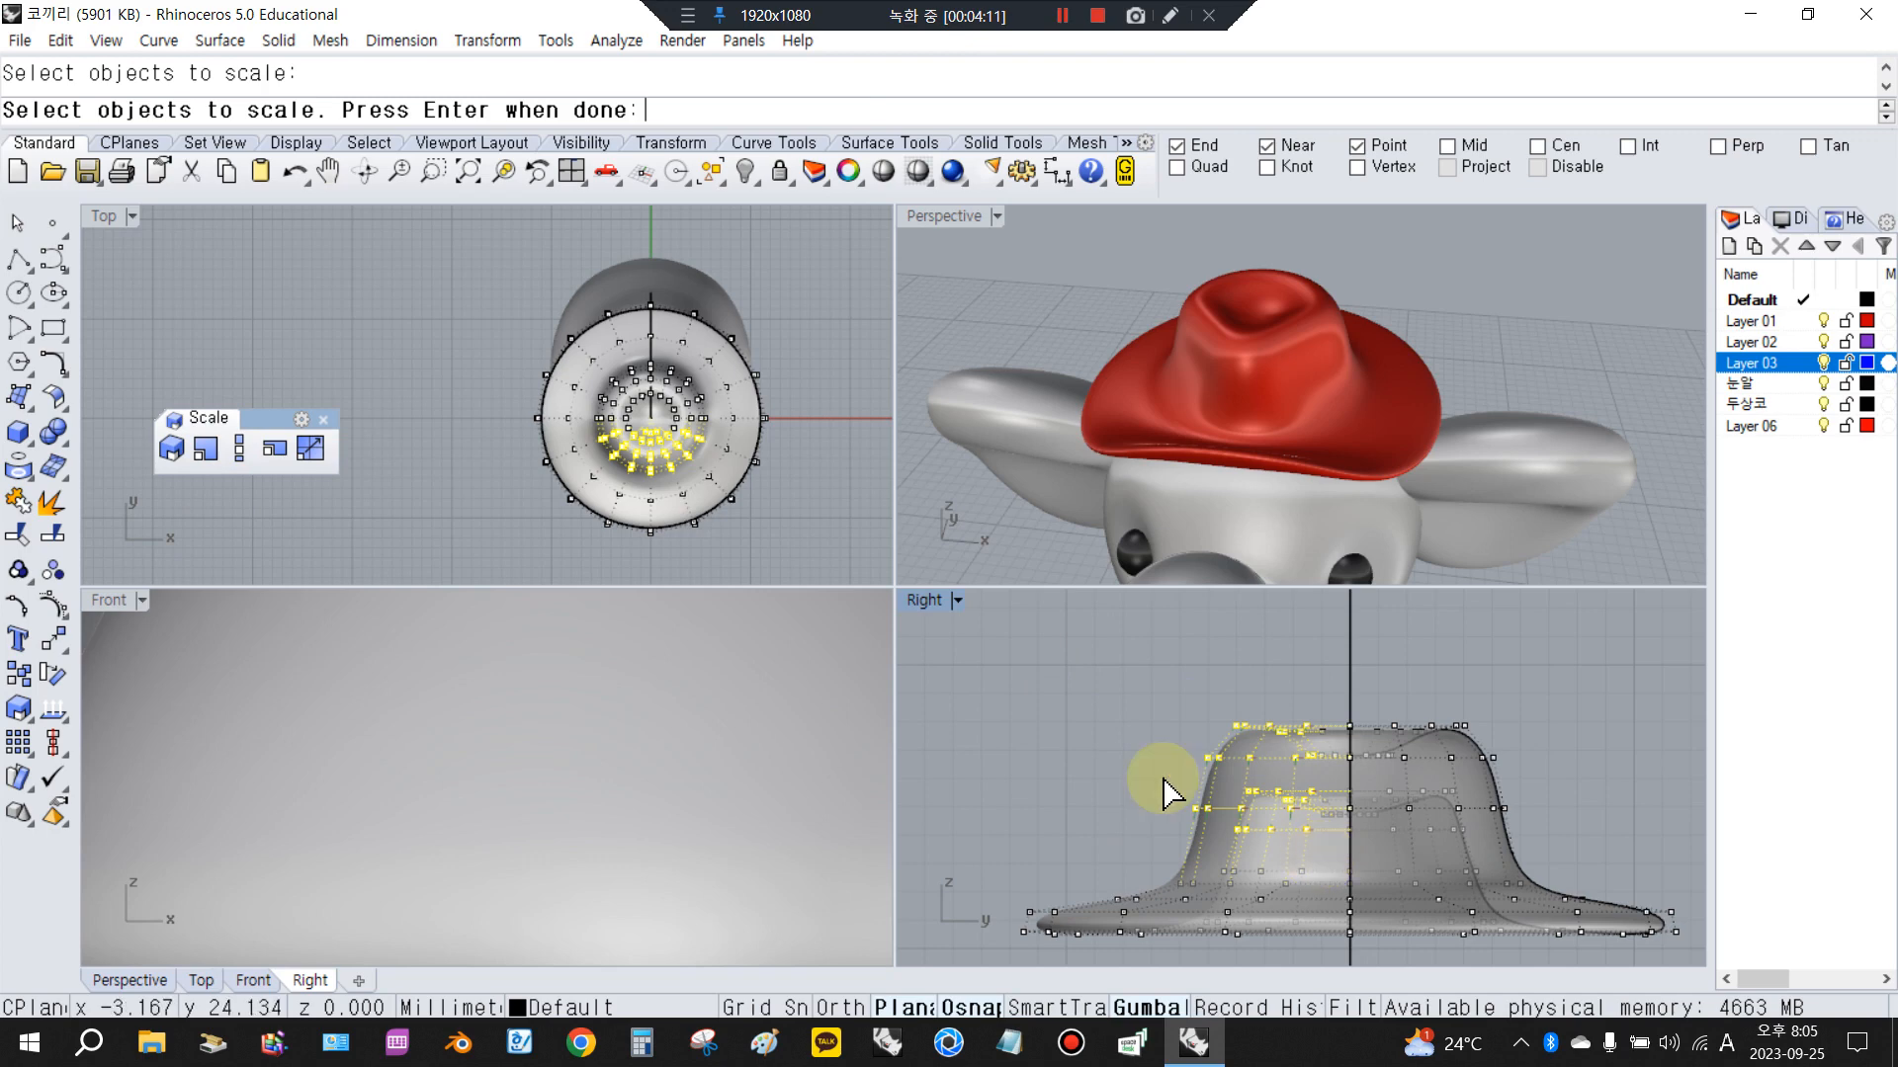
right_click(809, 519)
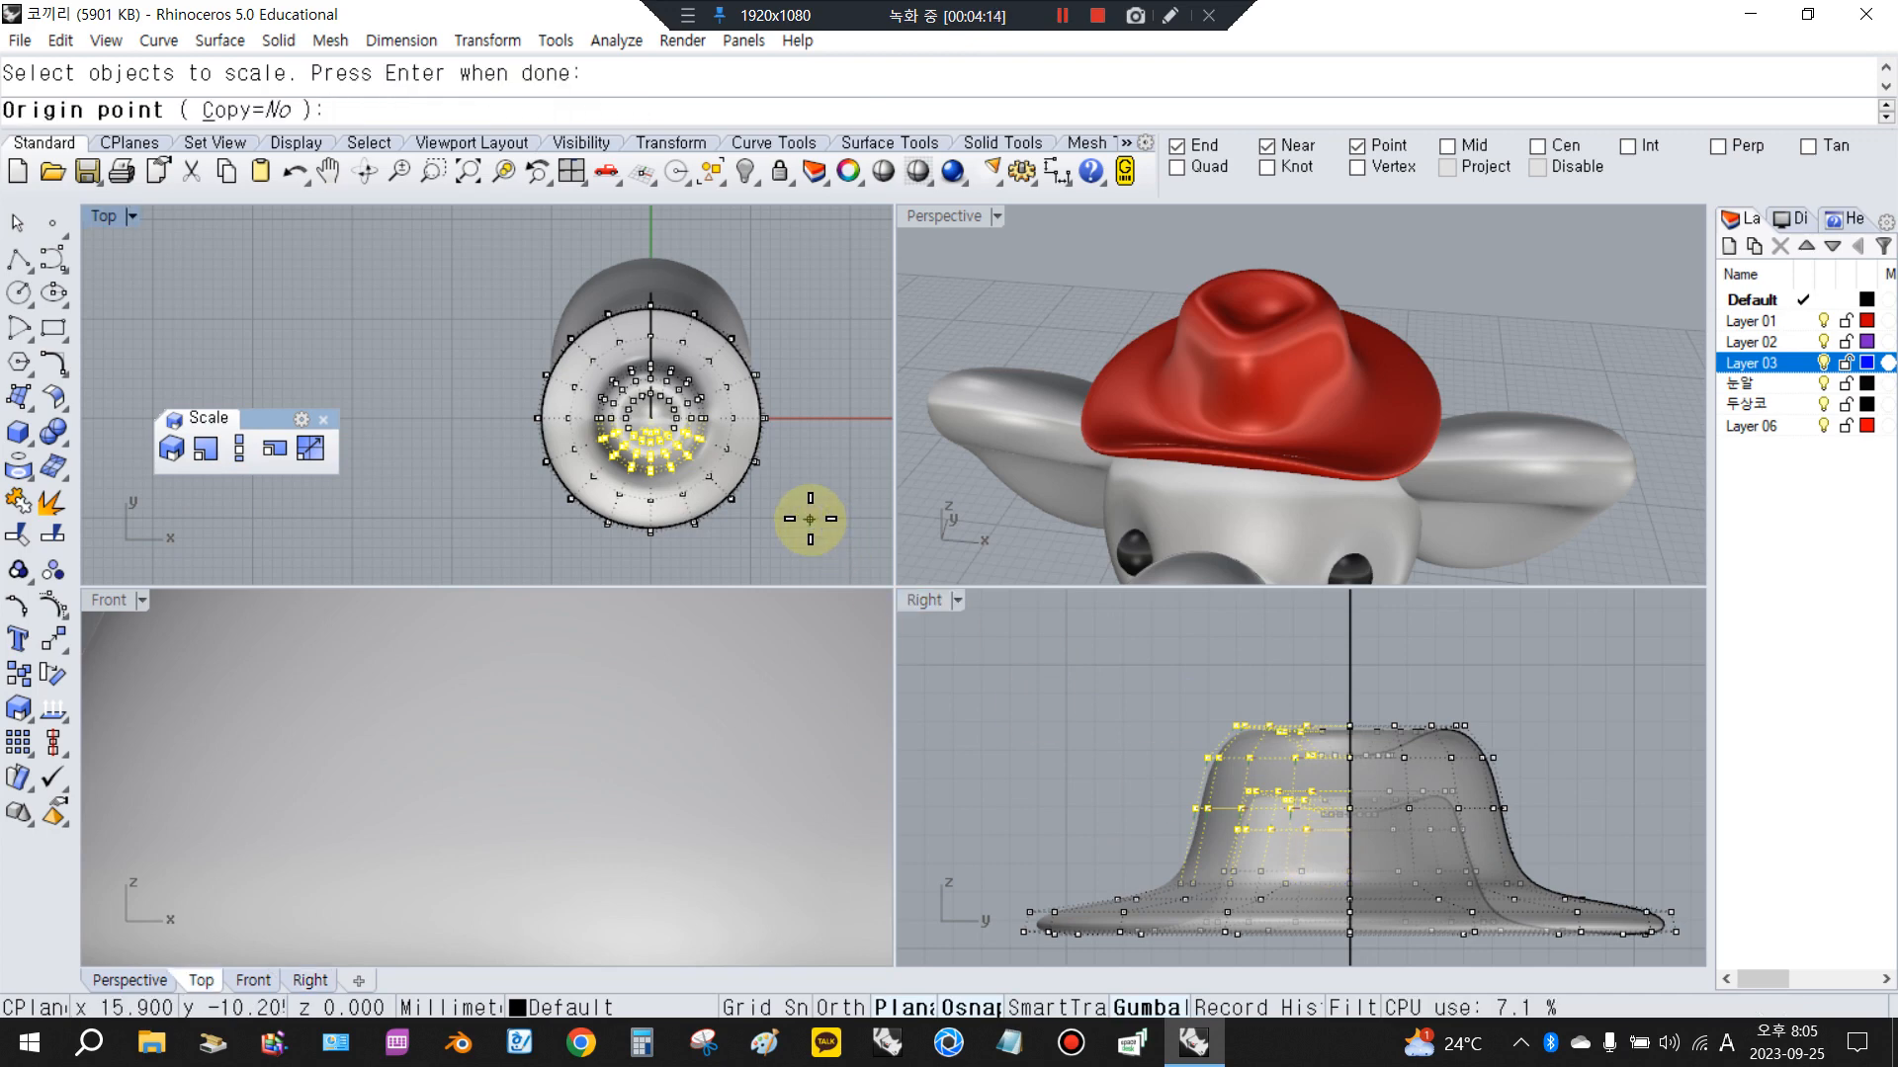
right_click(809, 519)
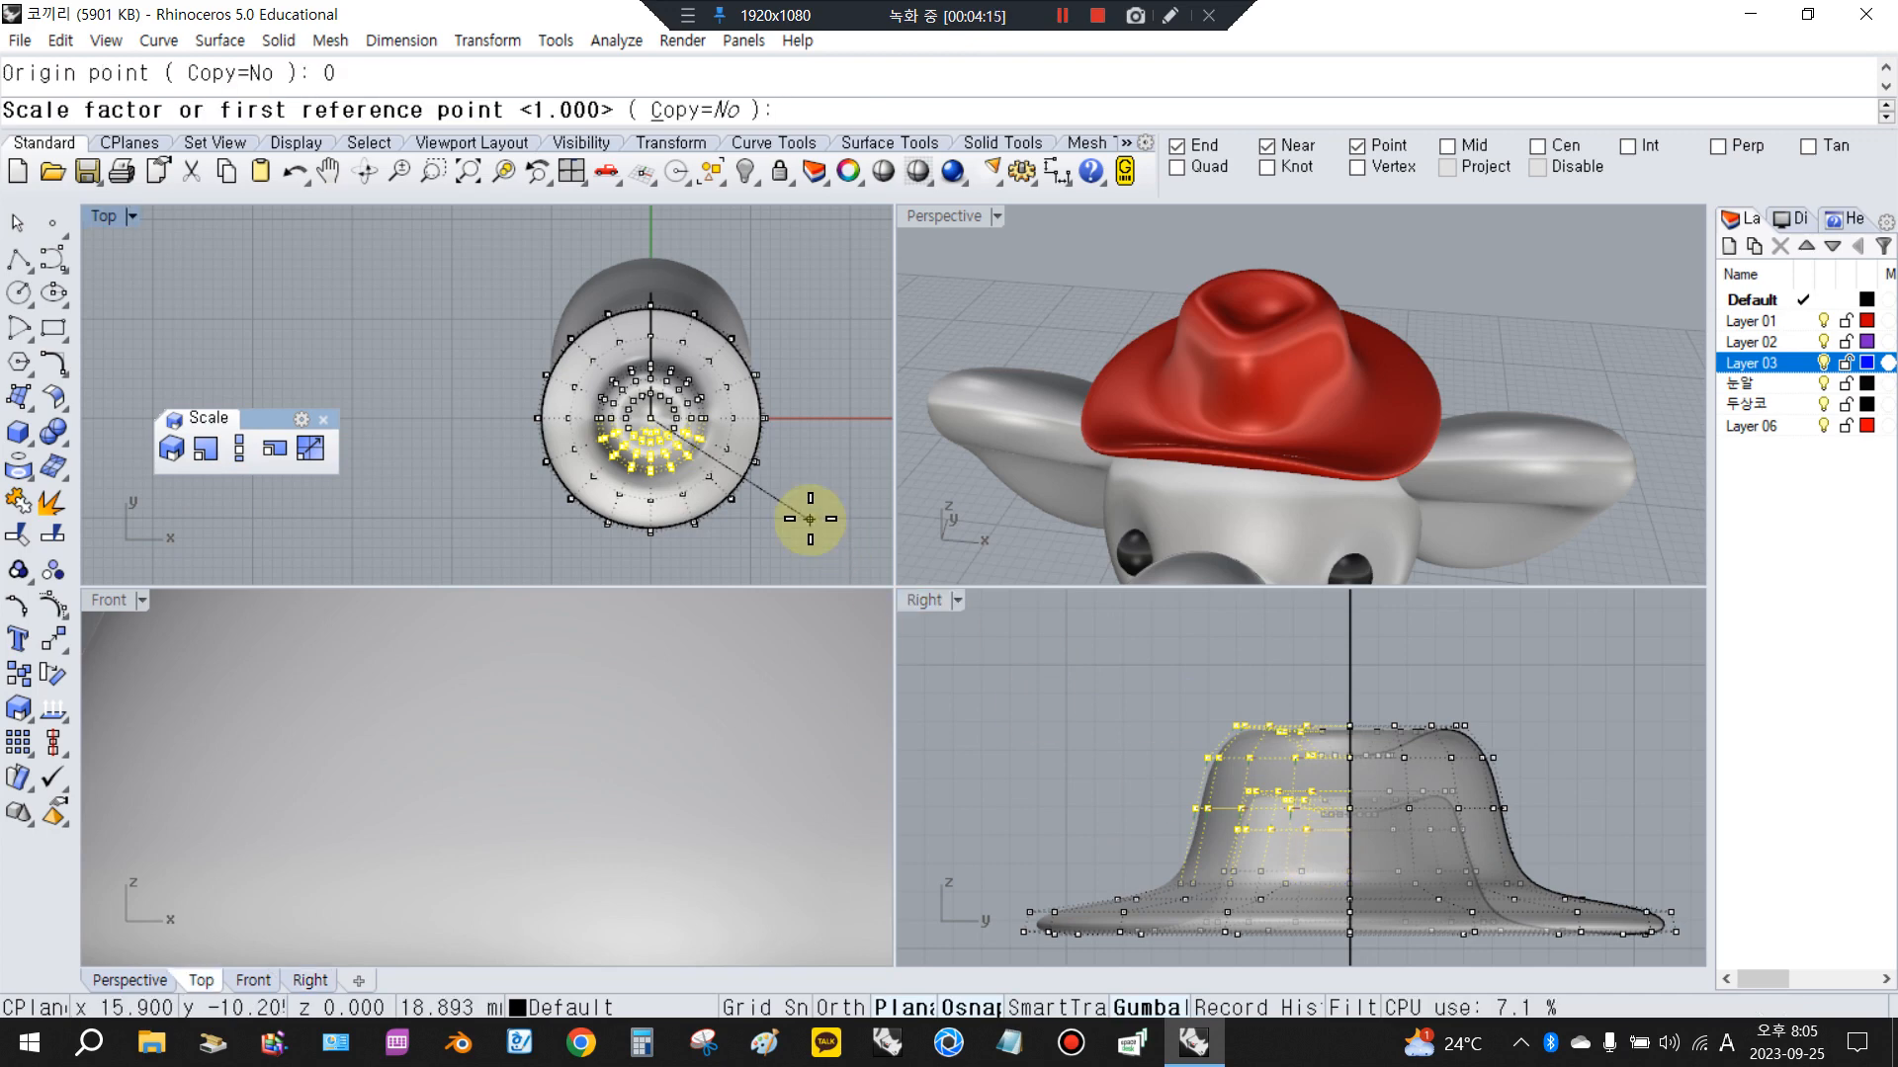
click(366, 377)
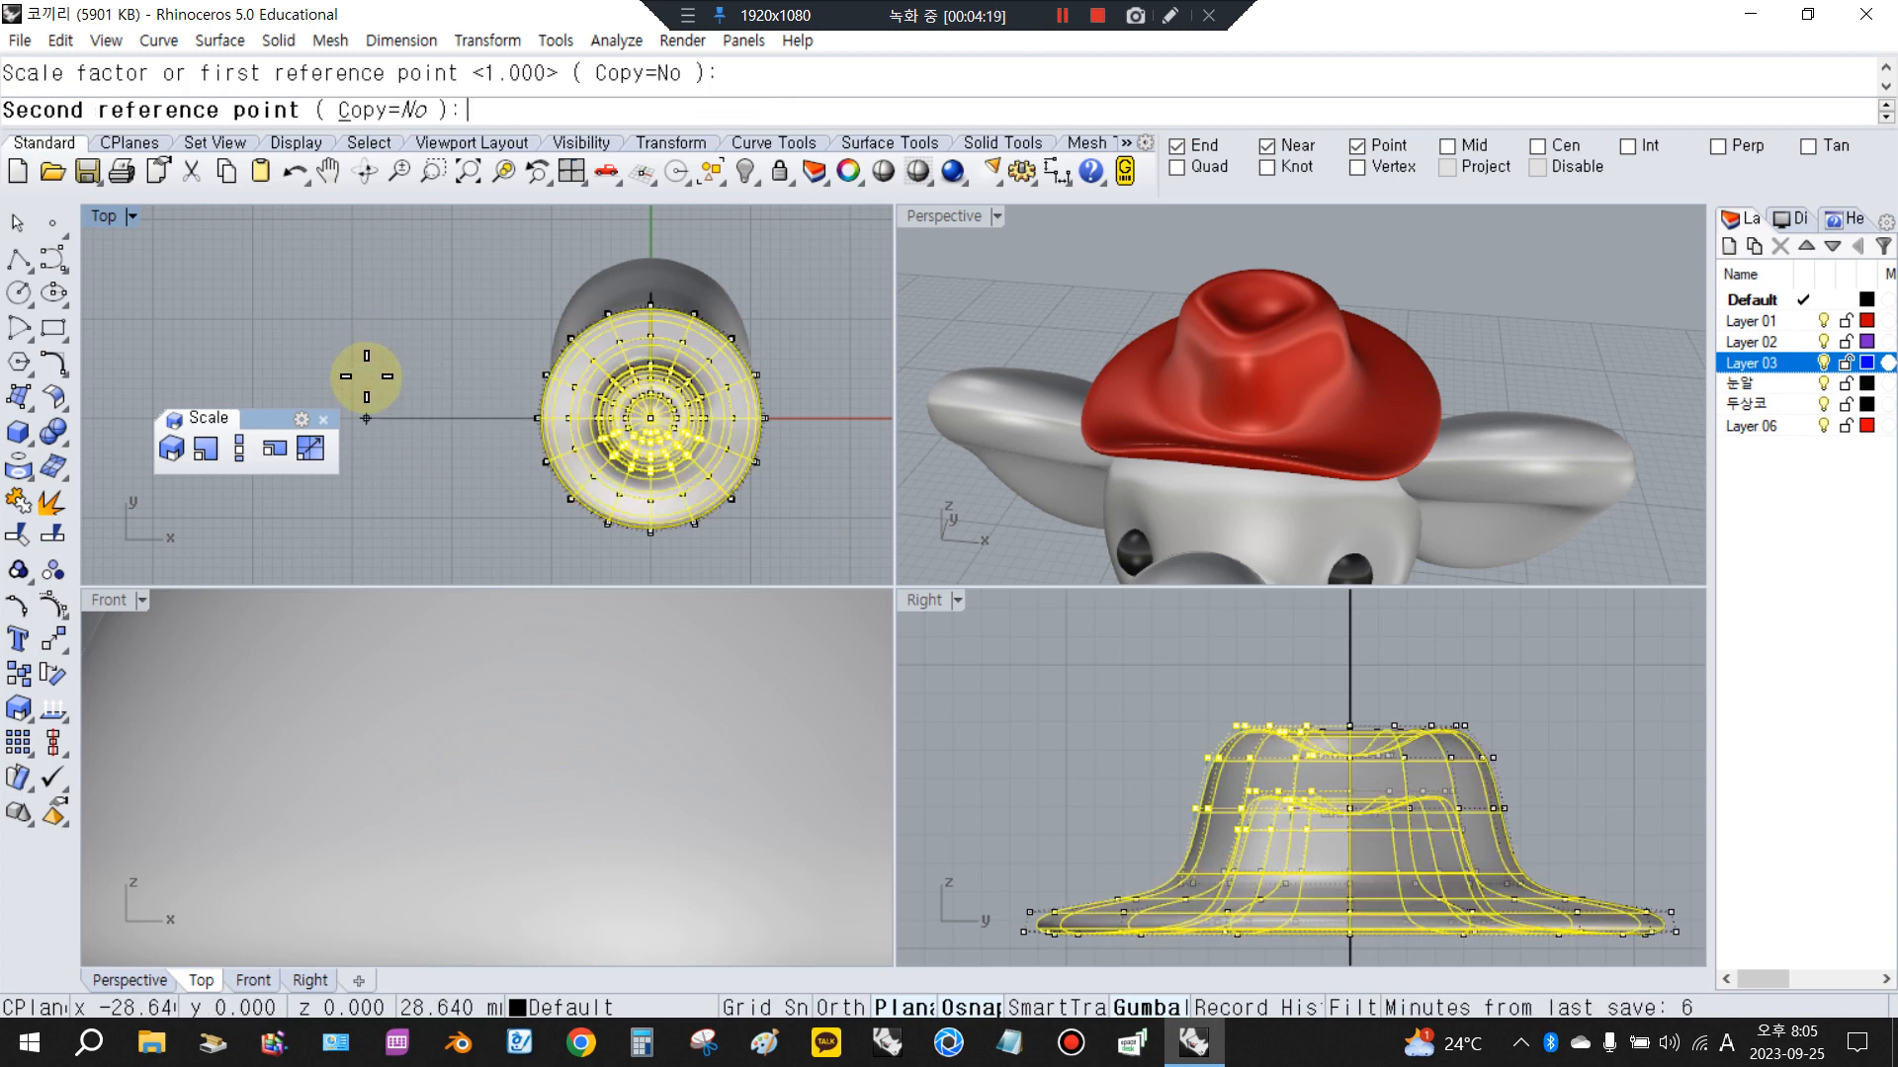
click(458, 387)
scroll(1485, 392, down, 10)
scroll(1473, 484, up, 12)
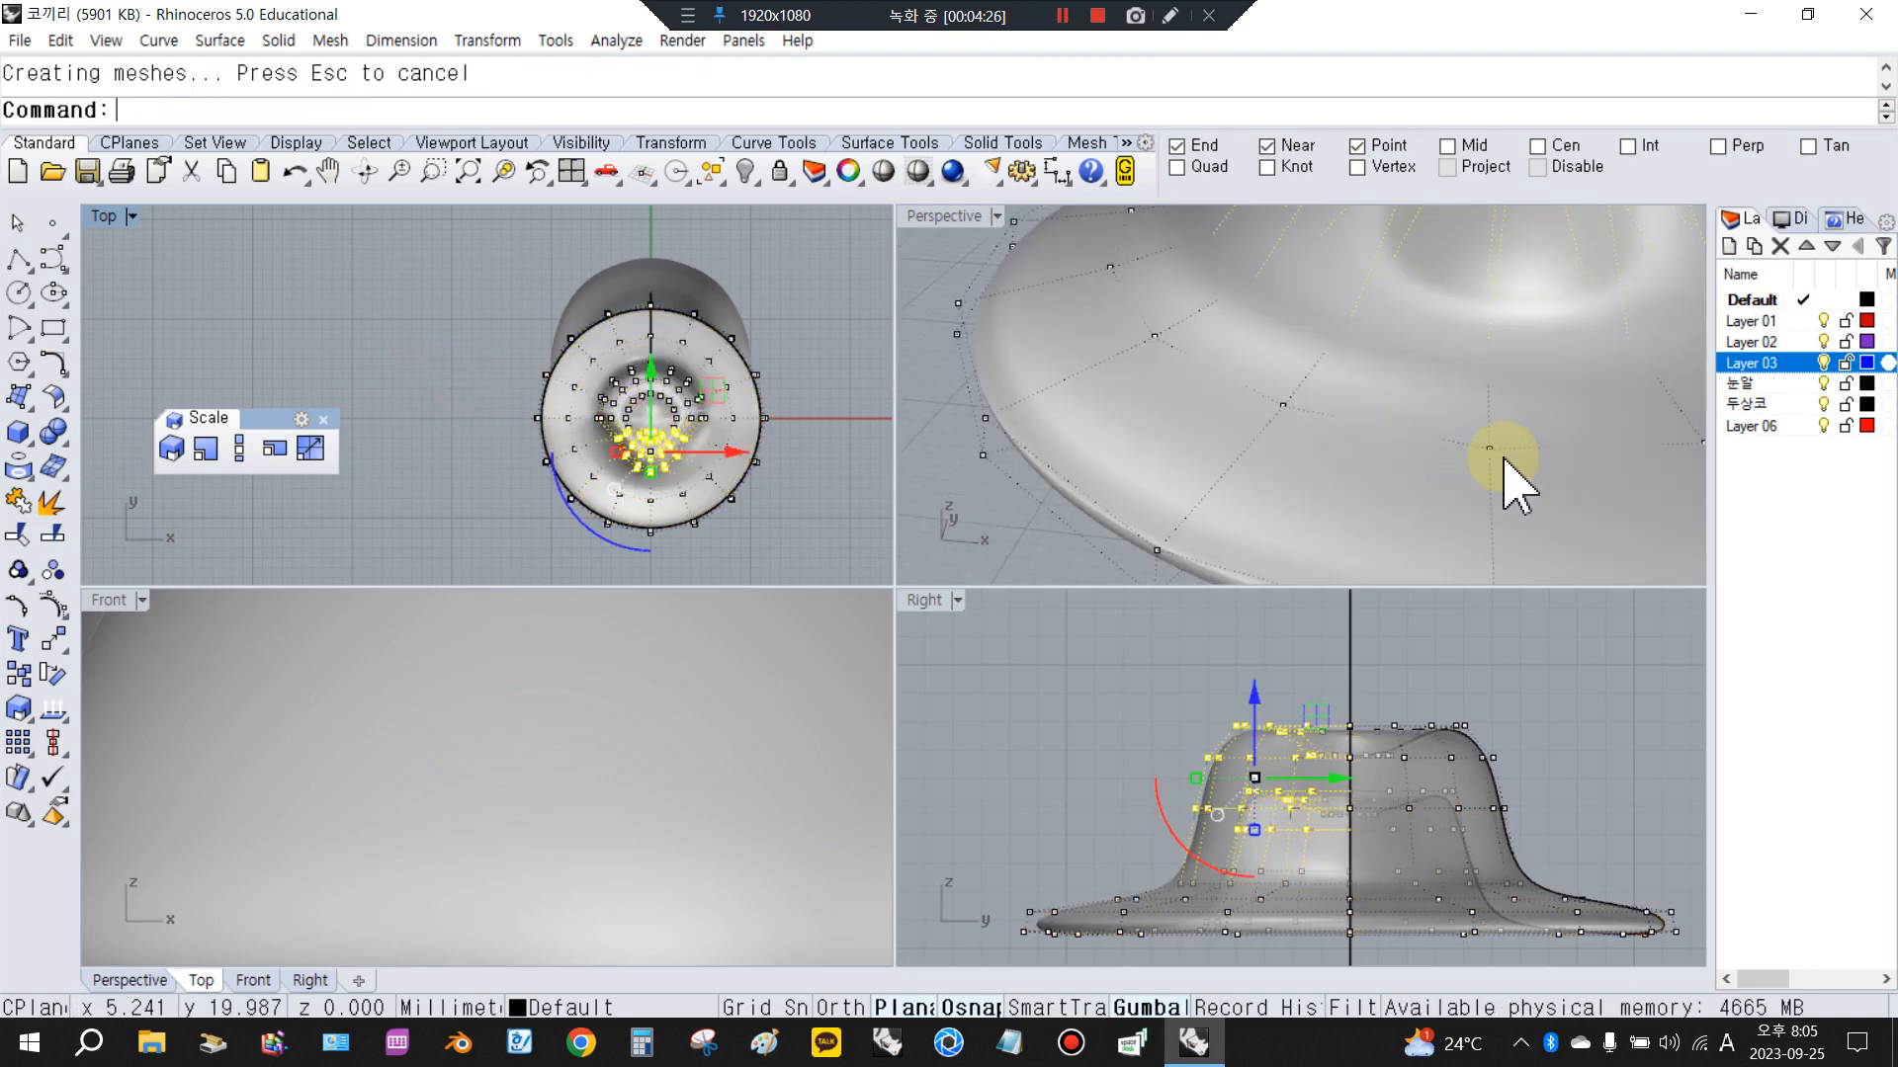
scroll(1512, 480, down, 6)
scroll(1206, 500, up, 5)
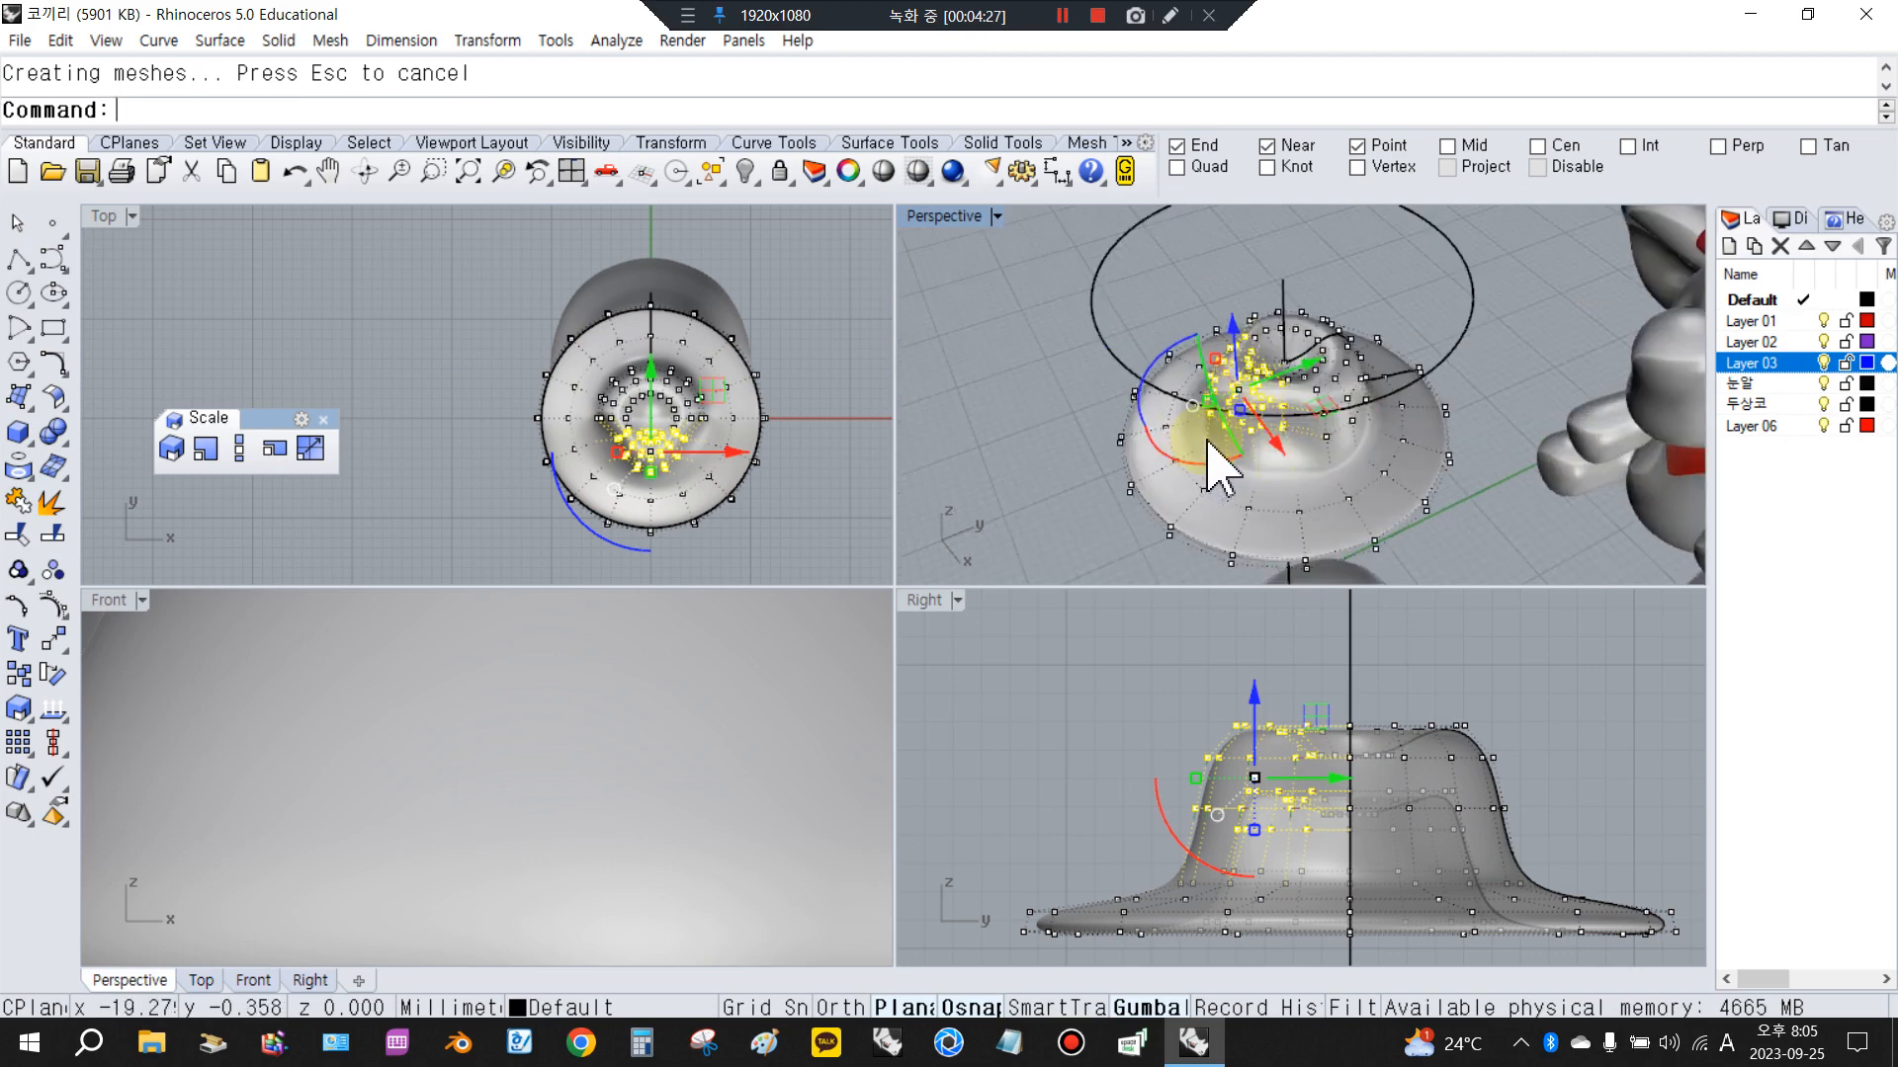
scroll(1218, 471, up, 2)
click(1136, 623)
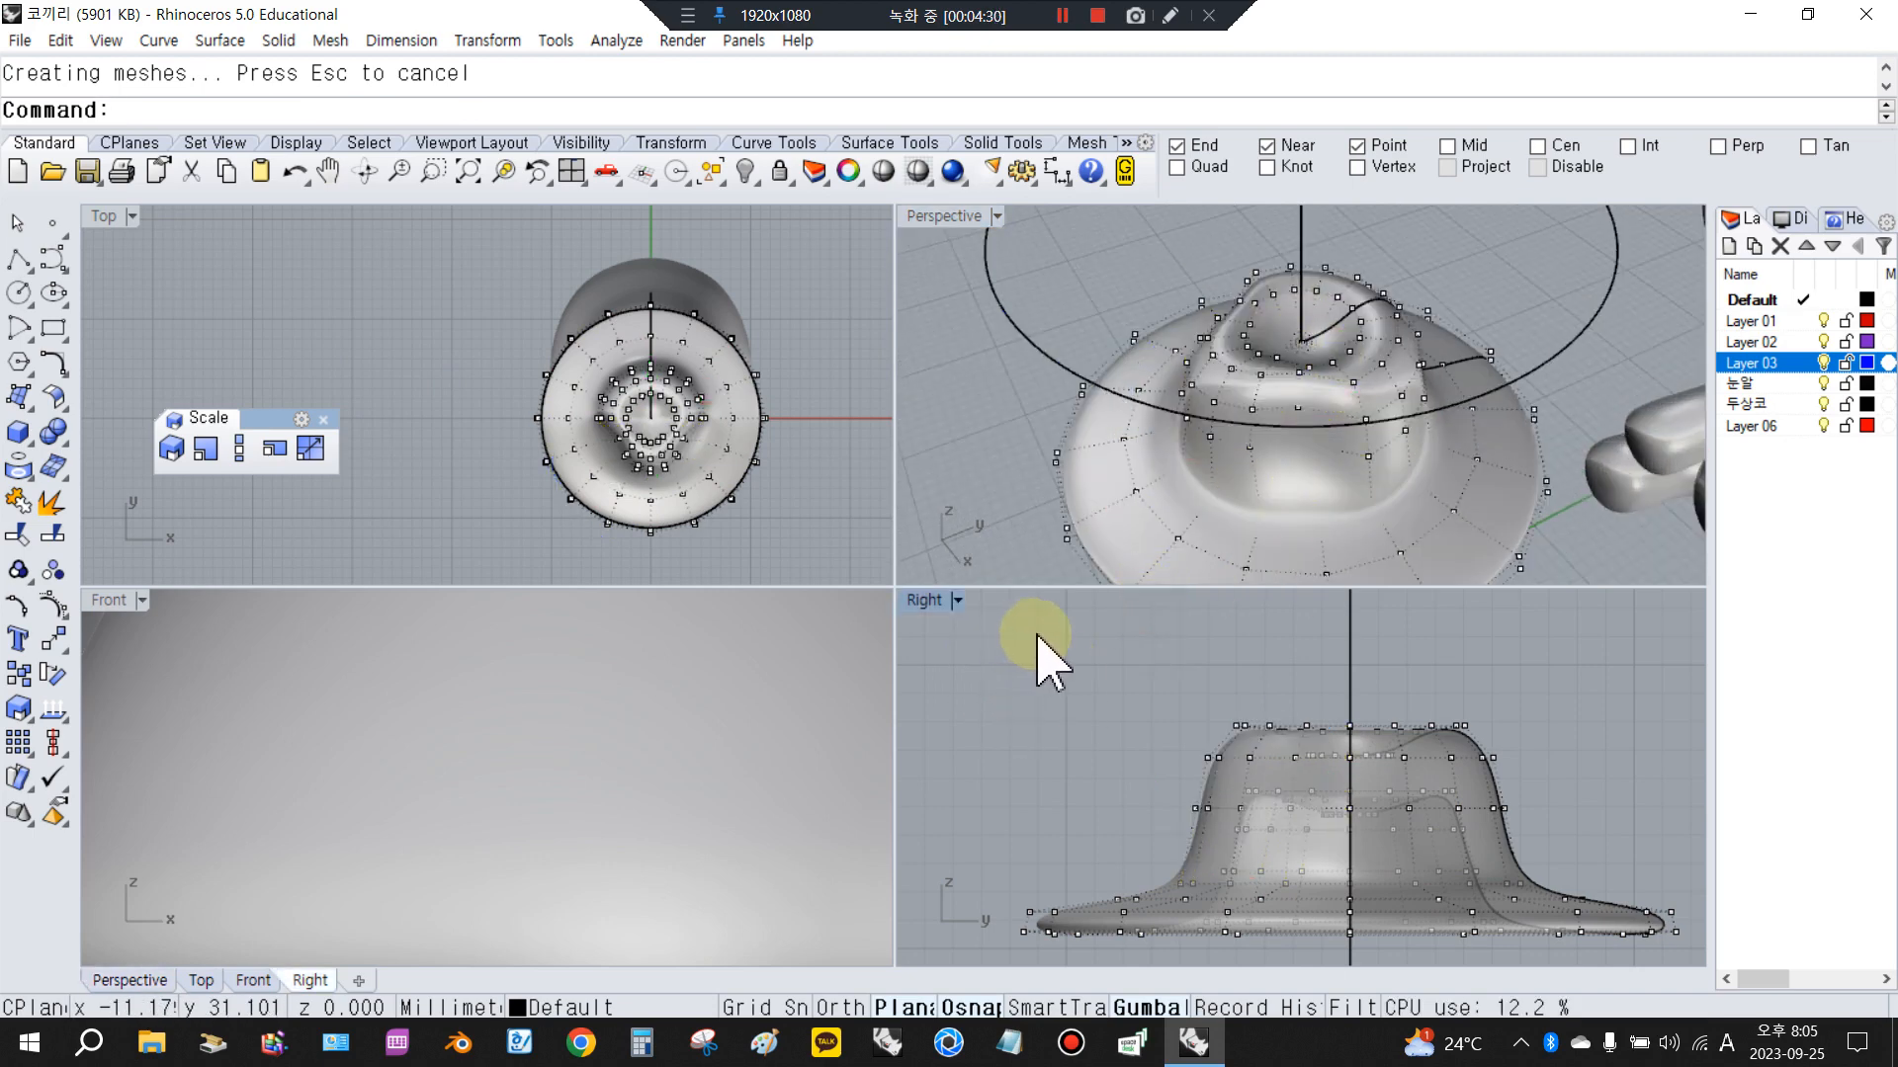
Set the Right view to Wireframe display so the crown's control points can be picked for another Scale1D
right_drag(1232, 458, 1271, 479)
right_click(1133, 719)
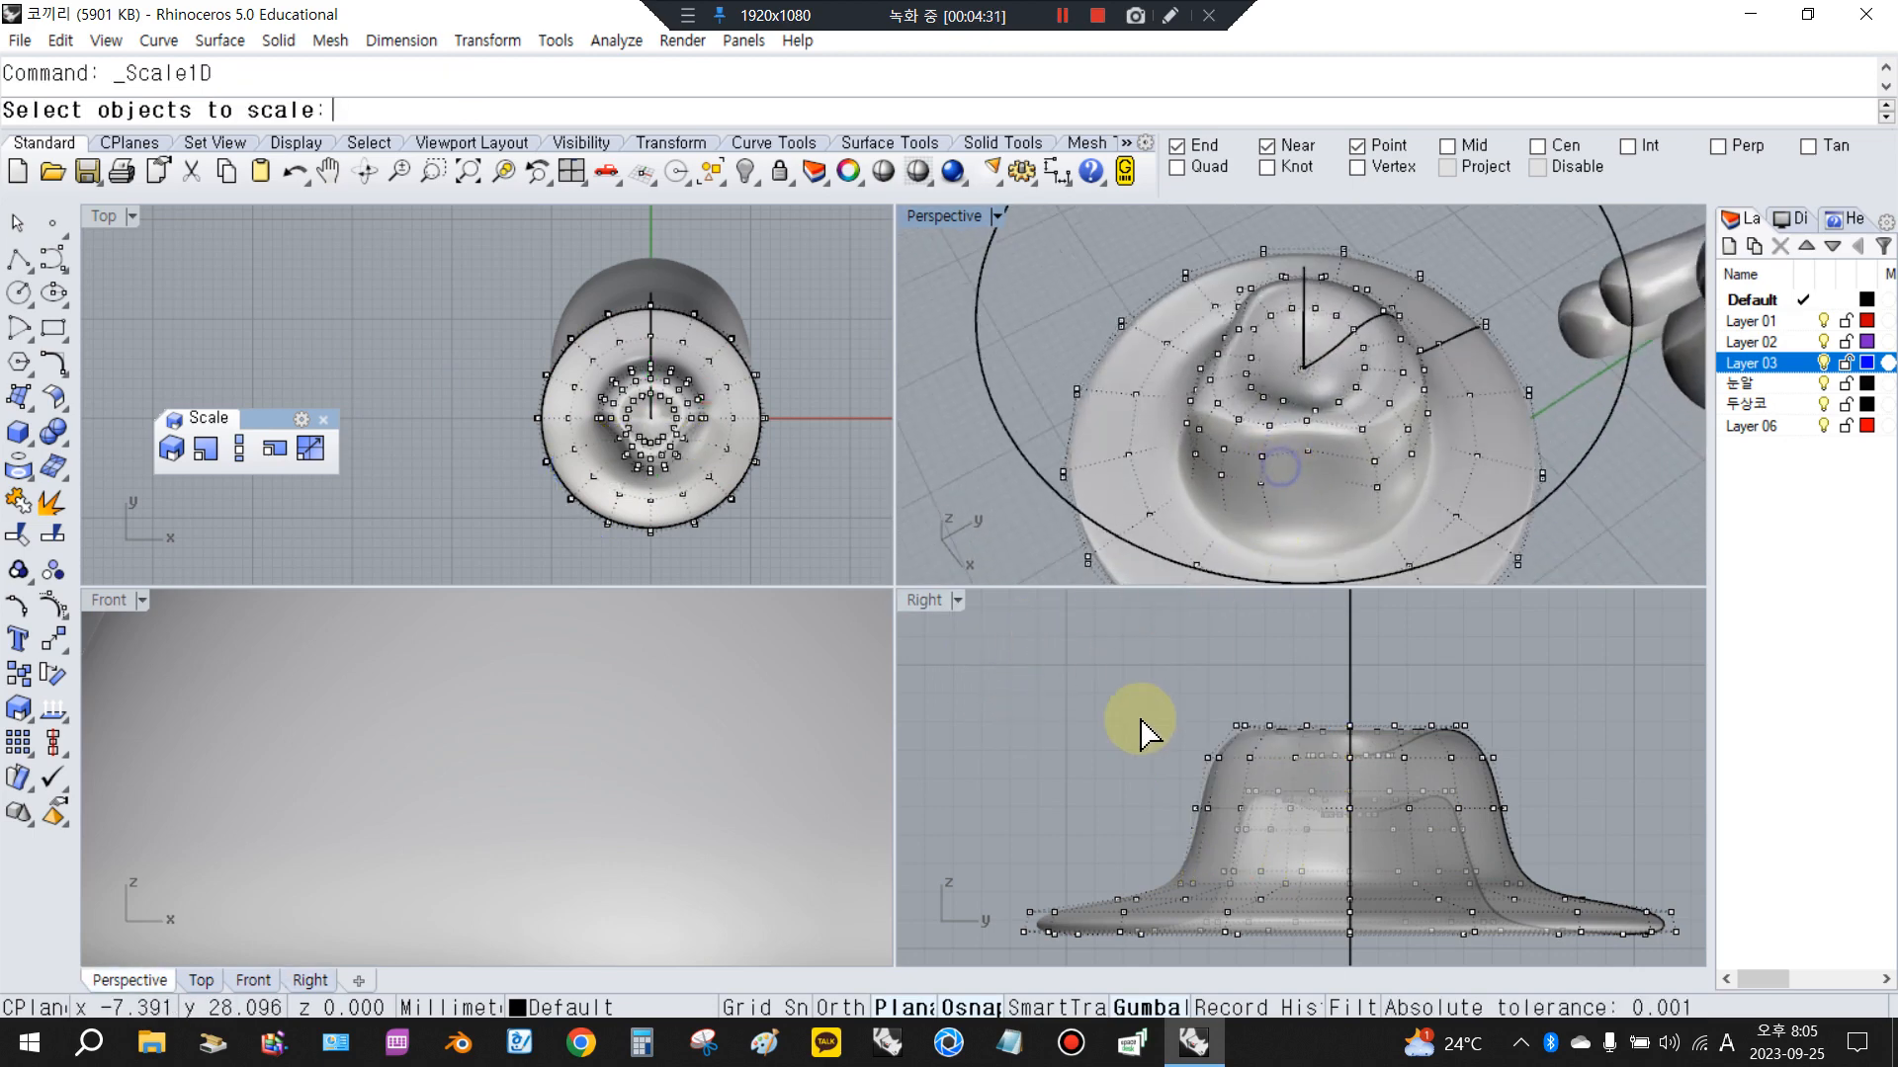
click(918, 173)
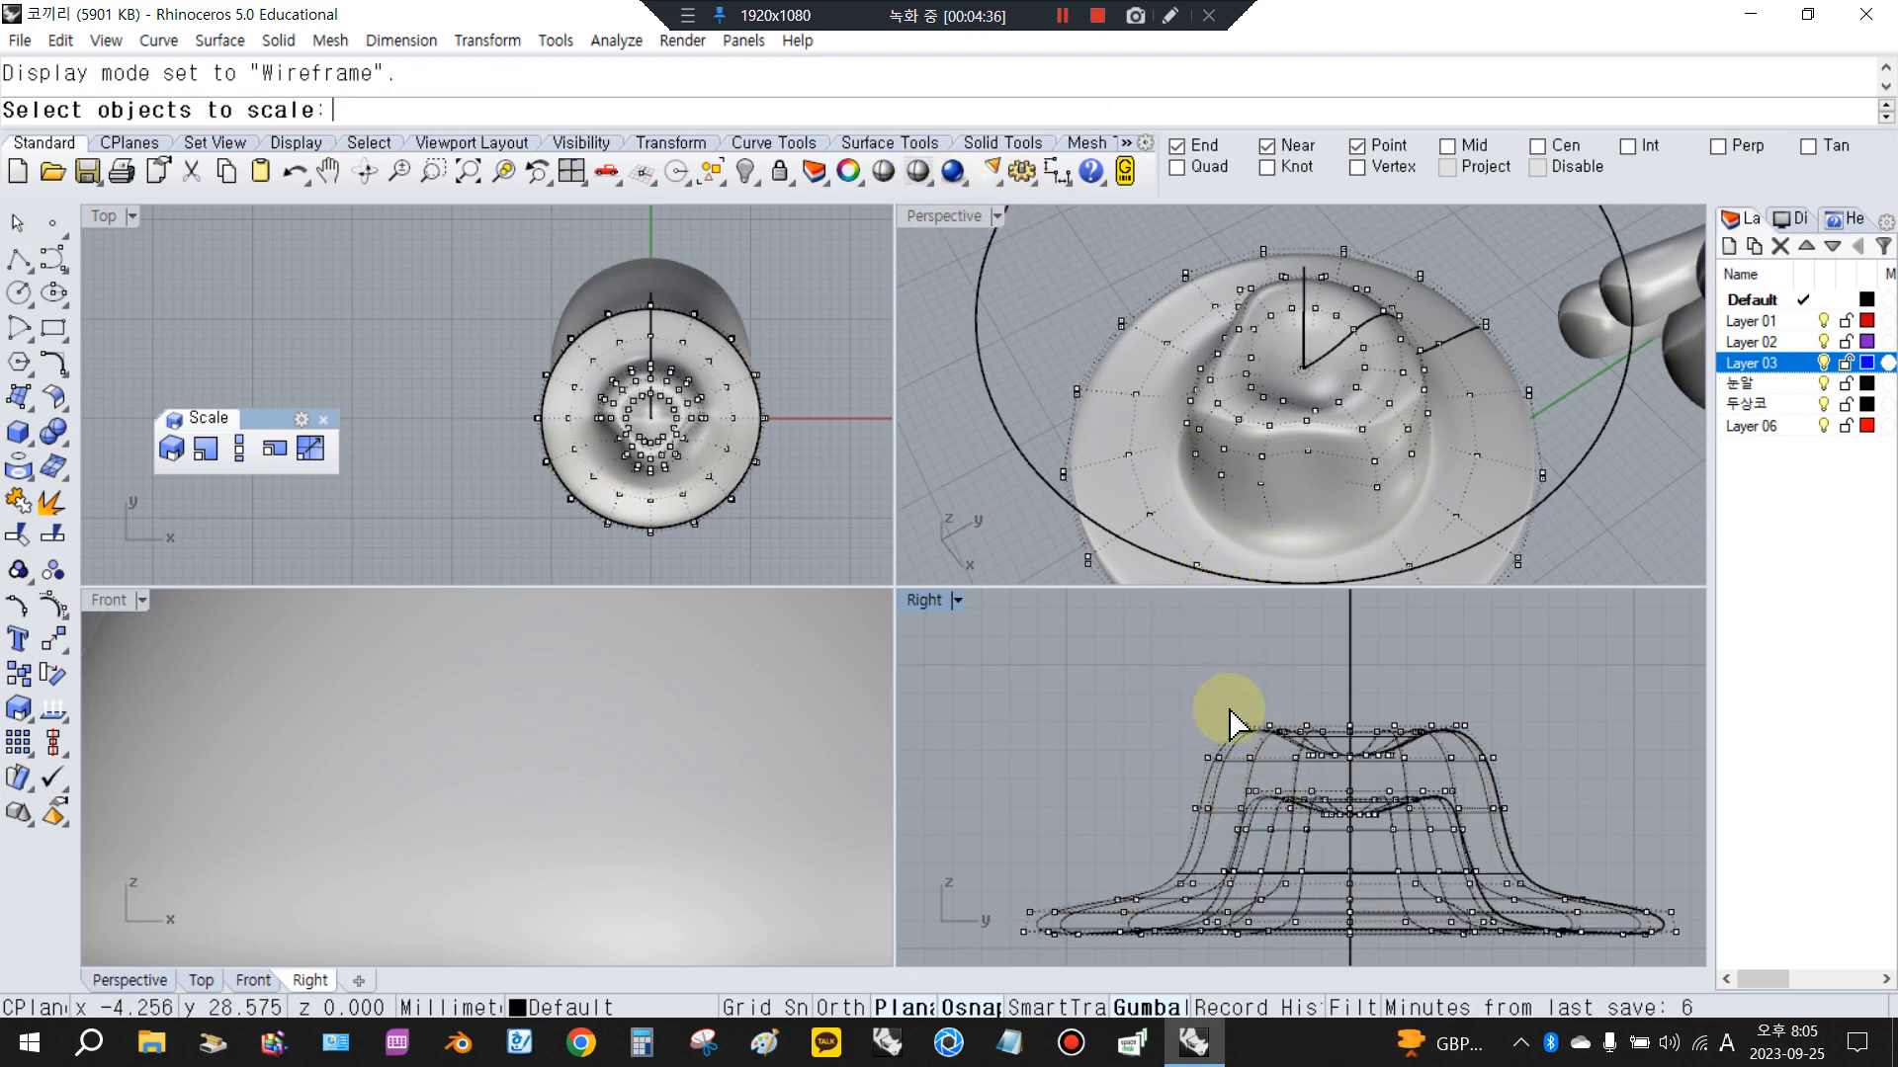
Narrow the foremost crown control points further with Scale1D along X from origin 0 by a factor of about 0.86
scroll(1240, 472, up, 5)
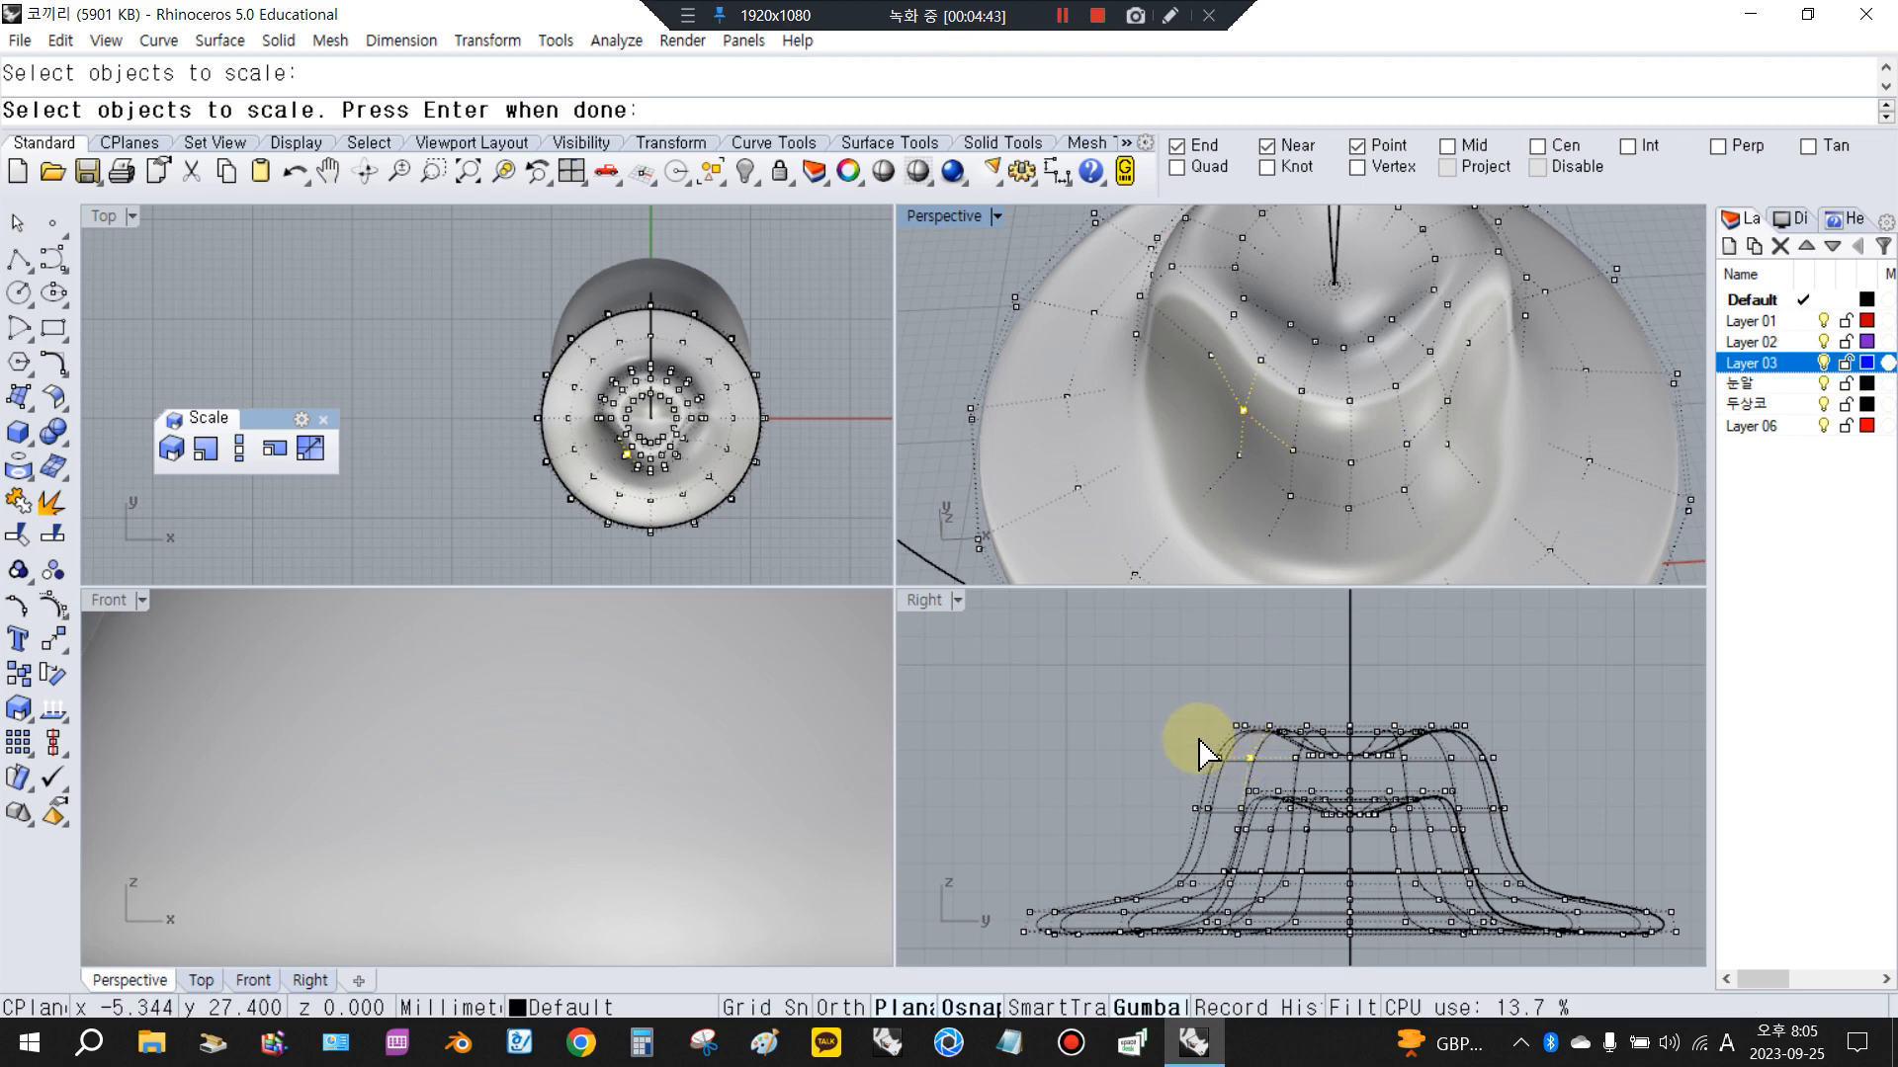
drag(1153, 686, 1272, 842)
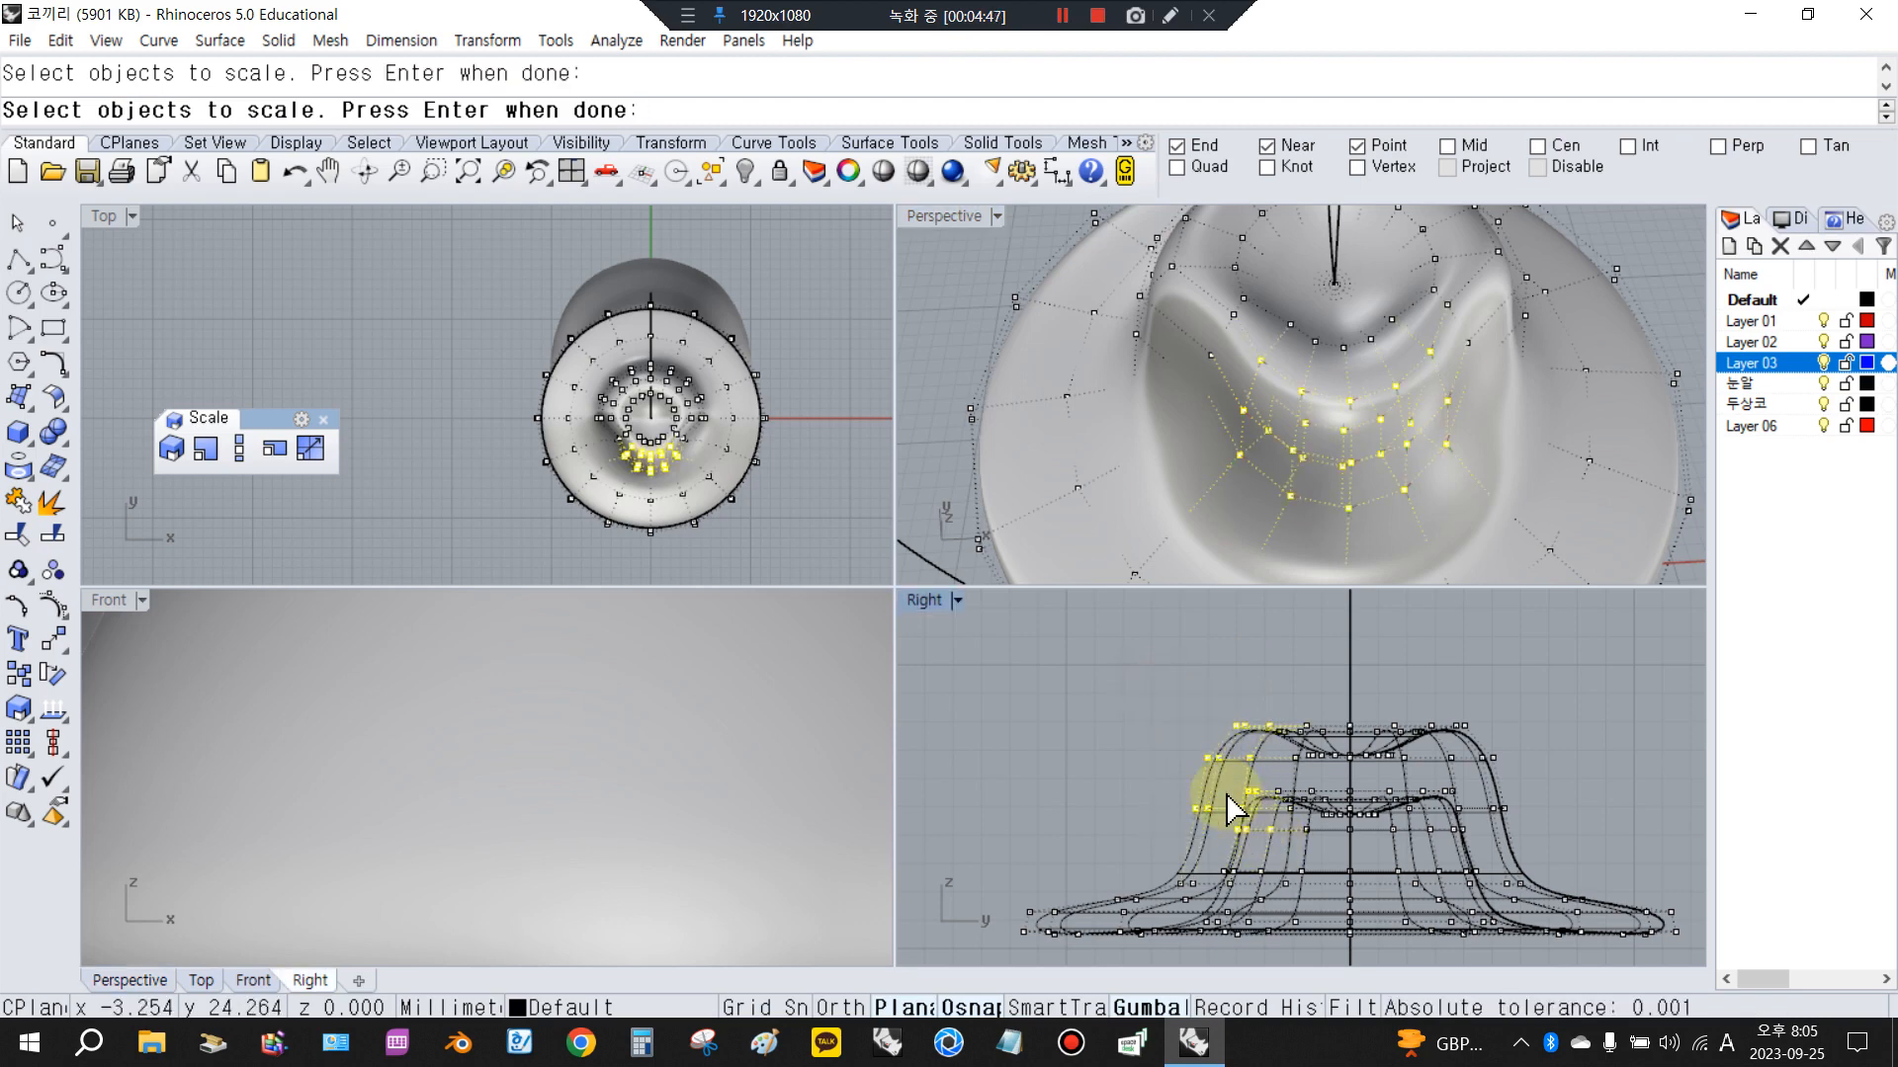
drag(1145, 667, 1288, 856)
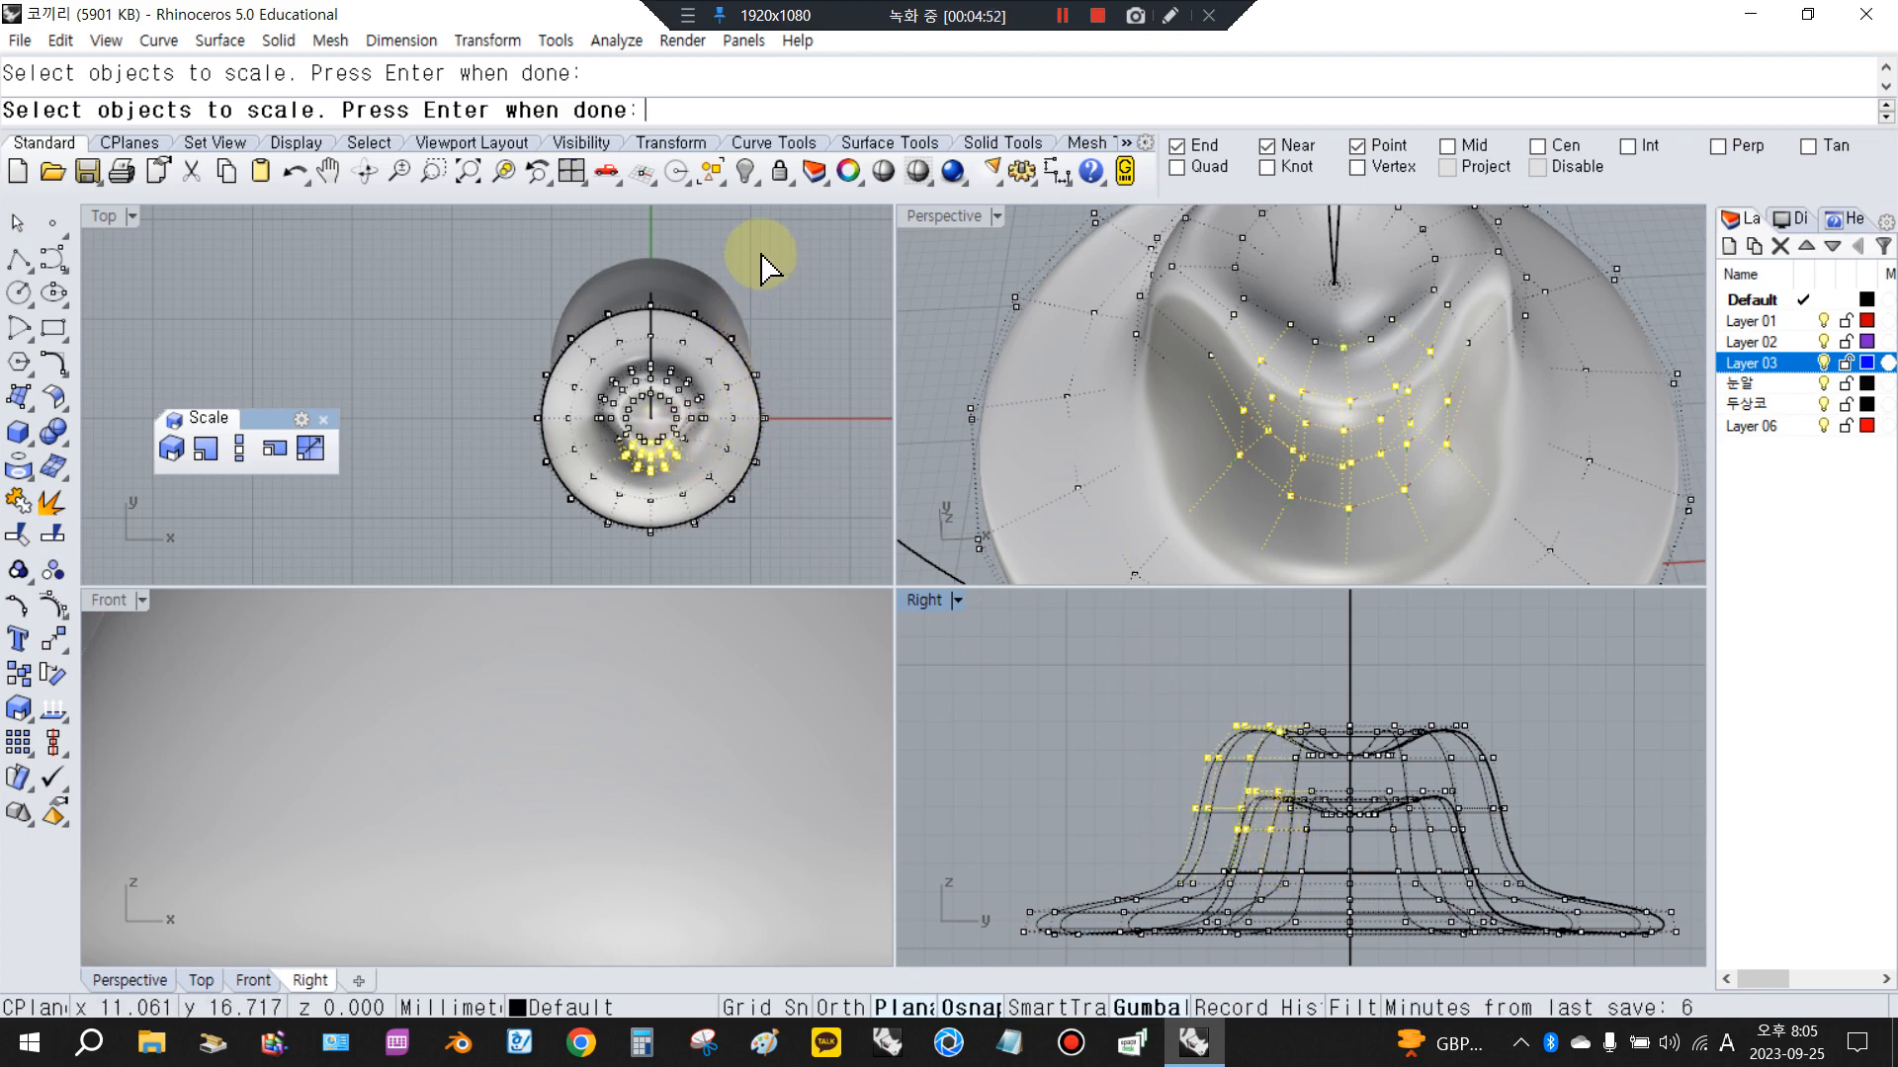
key(Return)
text(0)
key(Return)
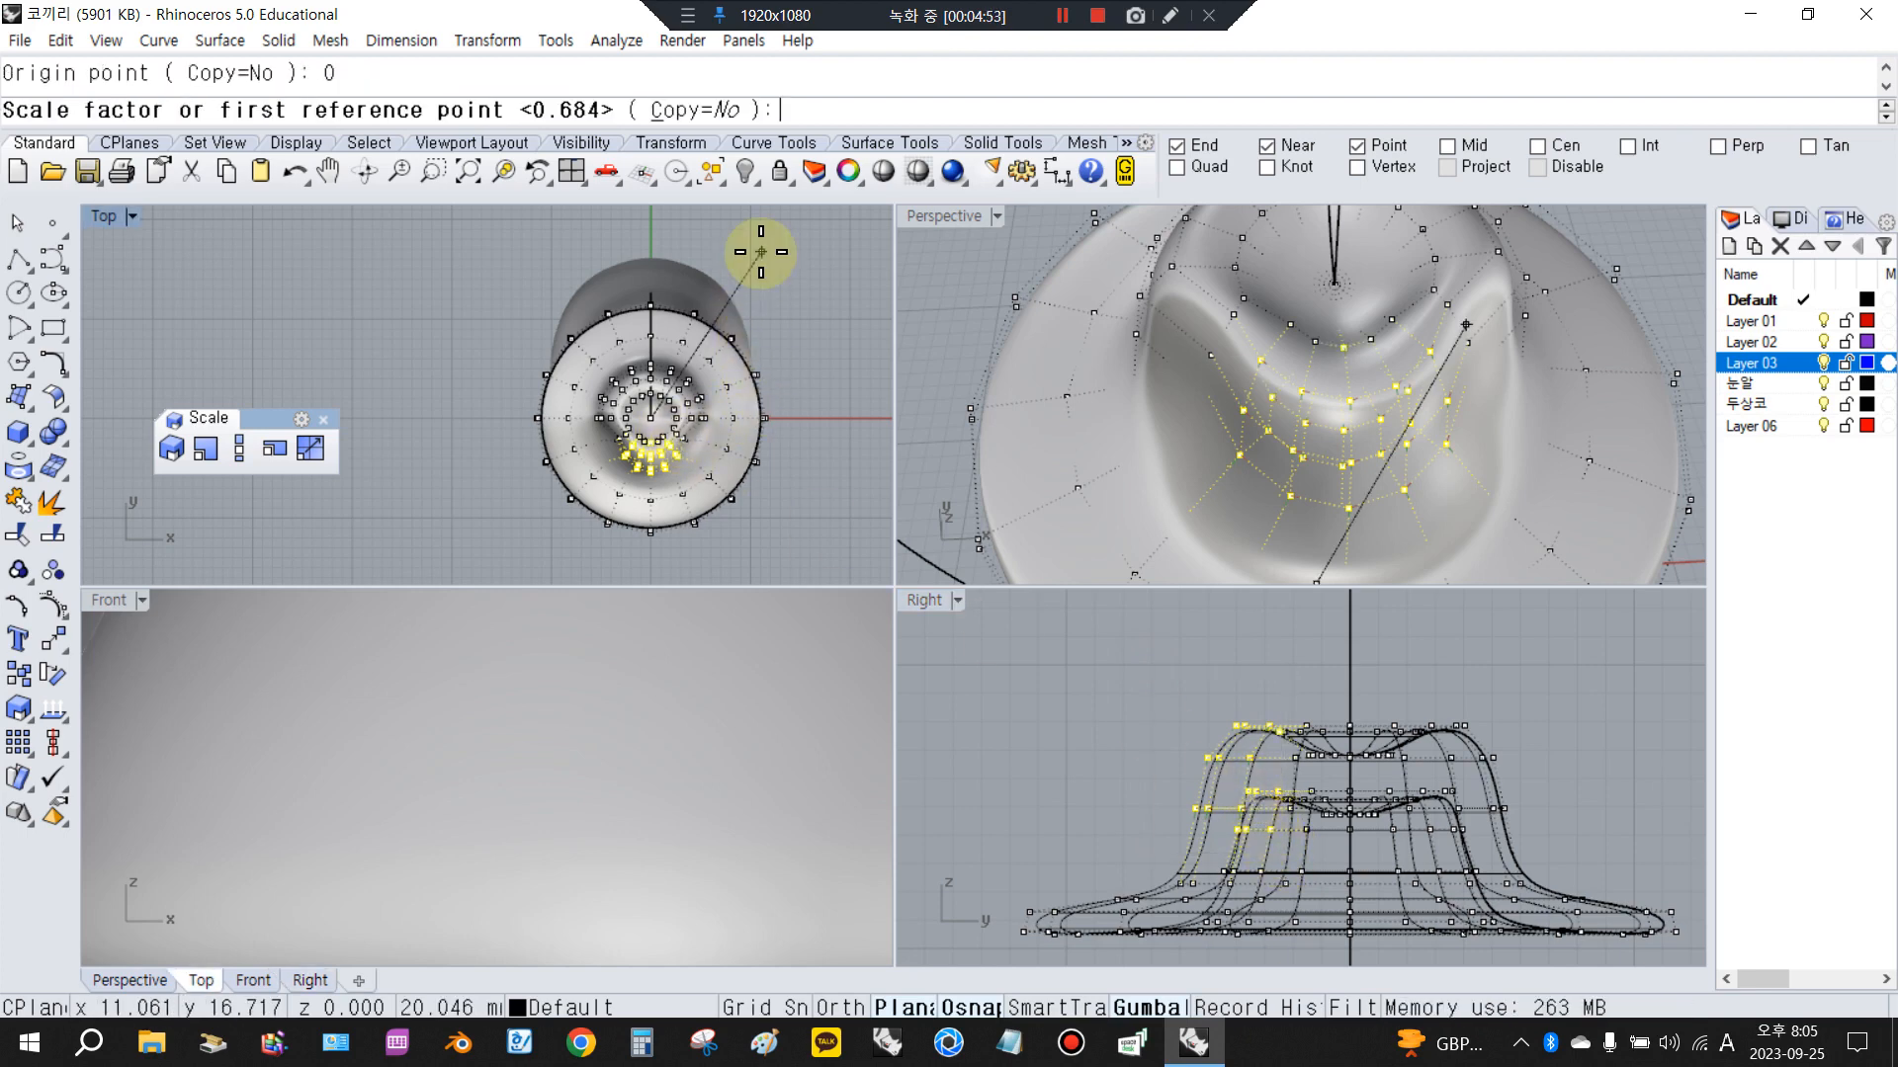
key(F8)
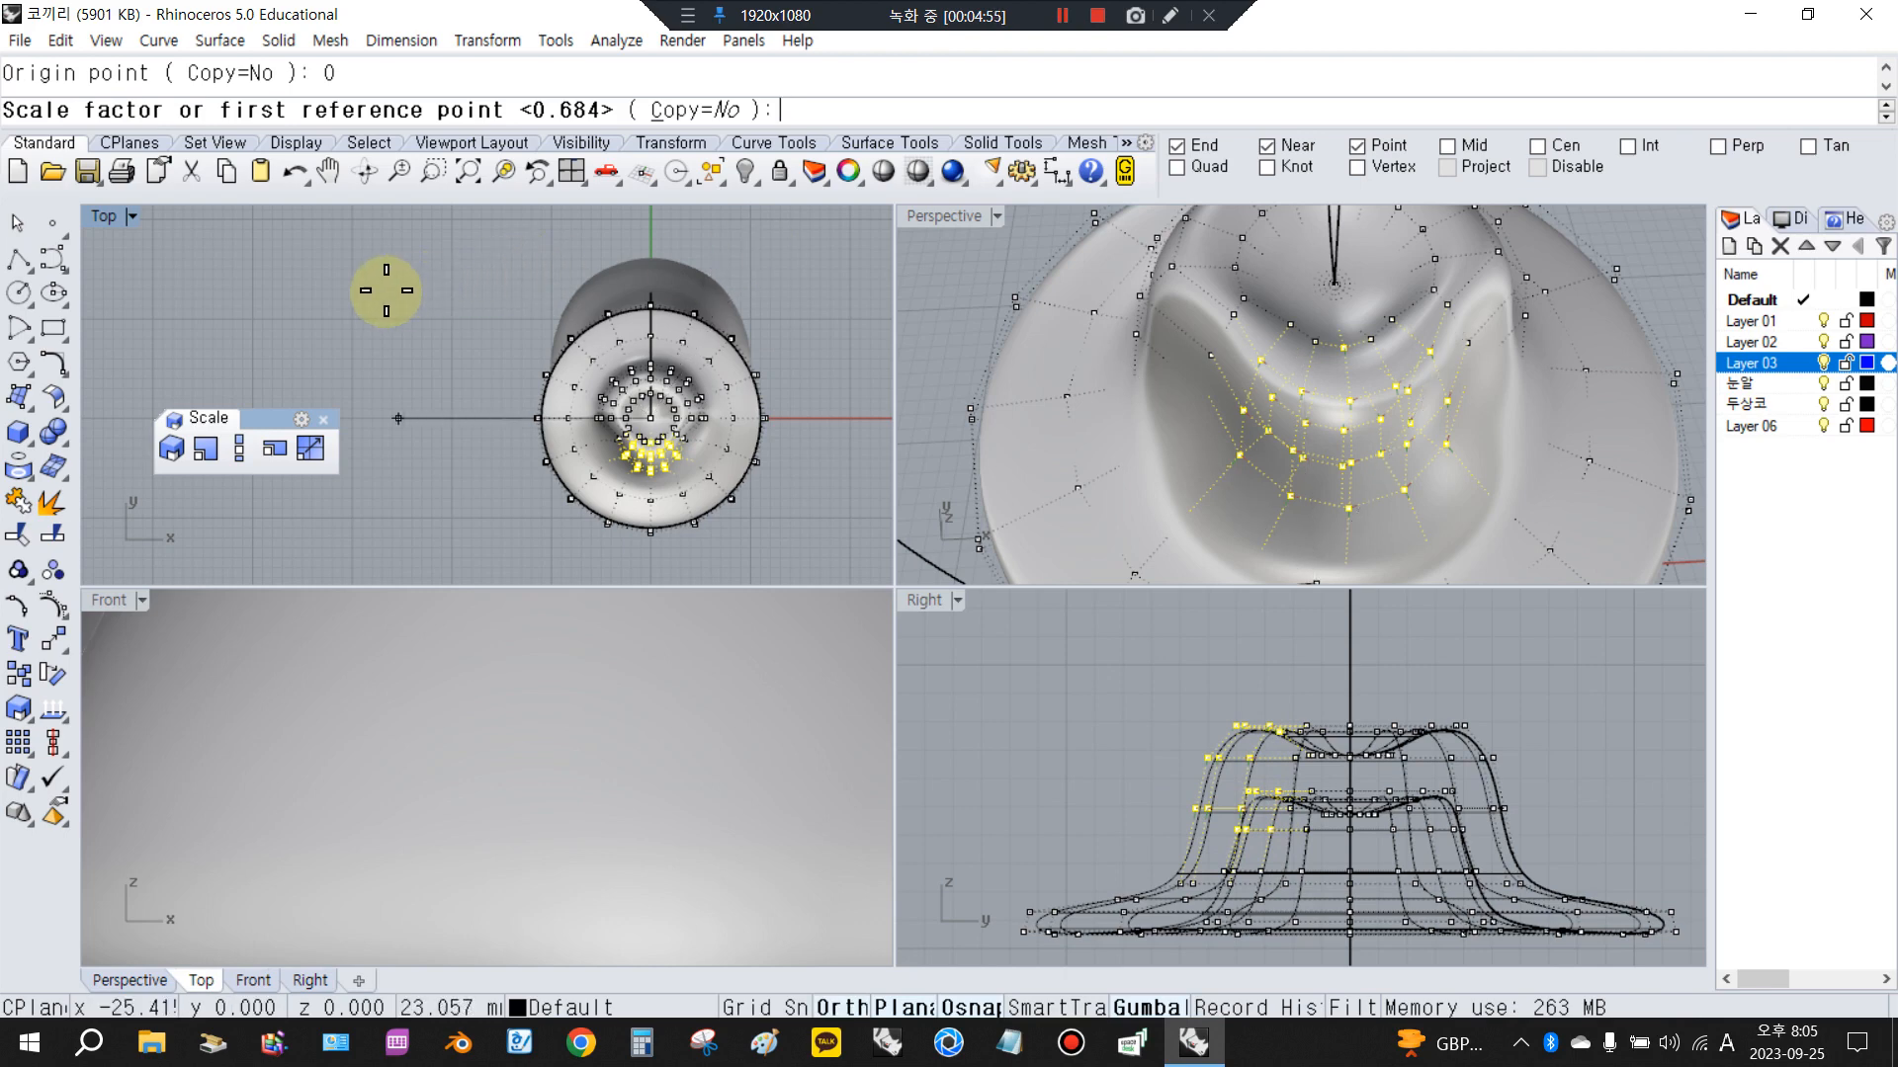
click(271, 295)
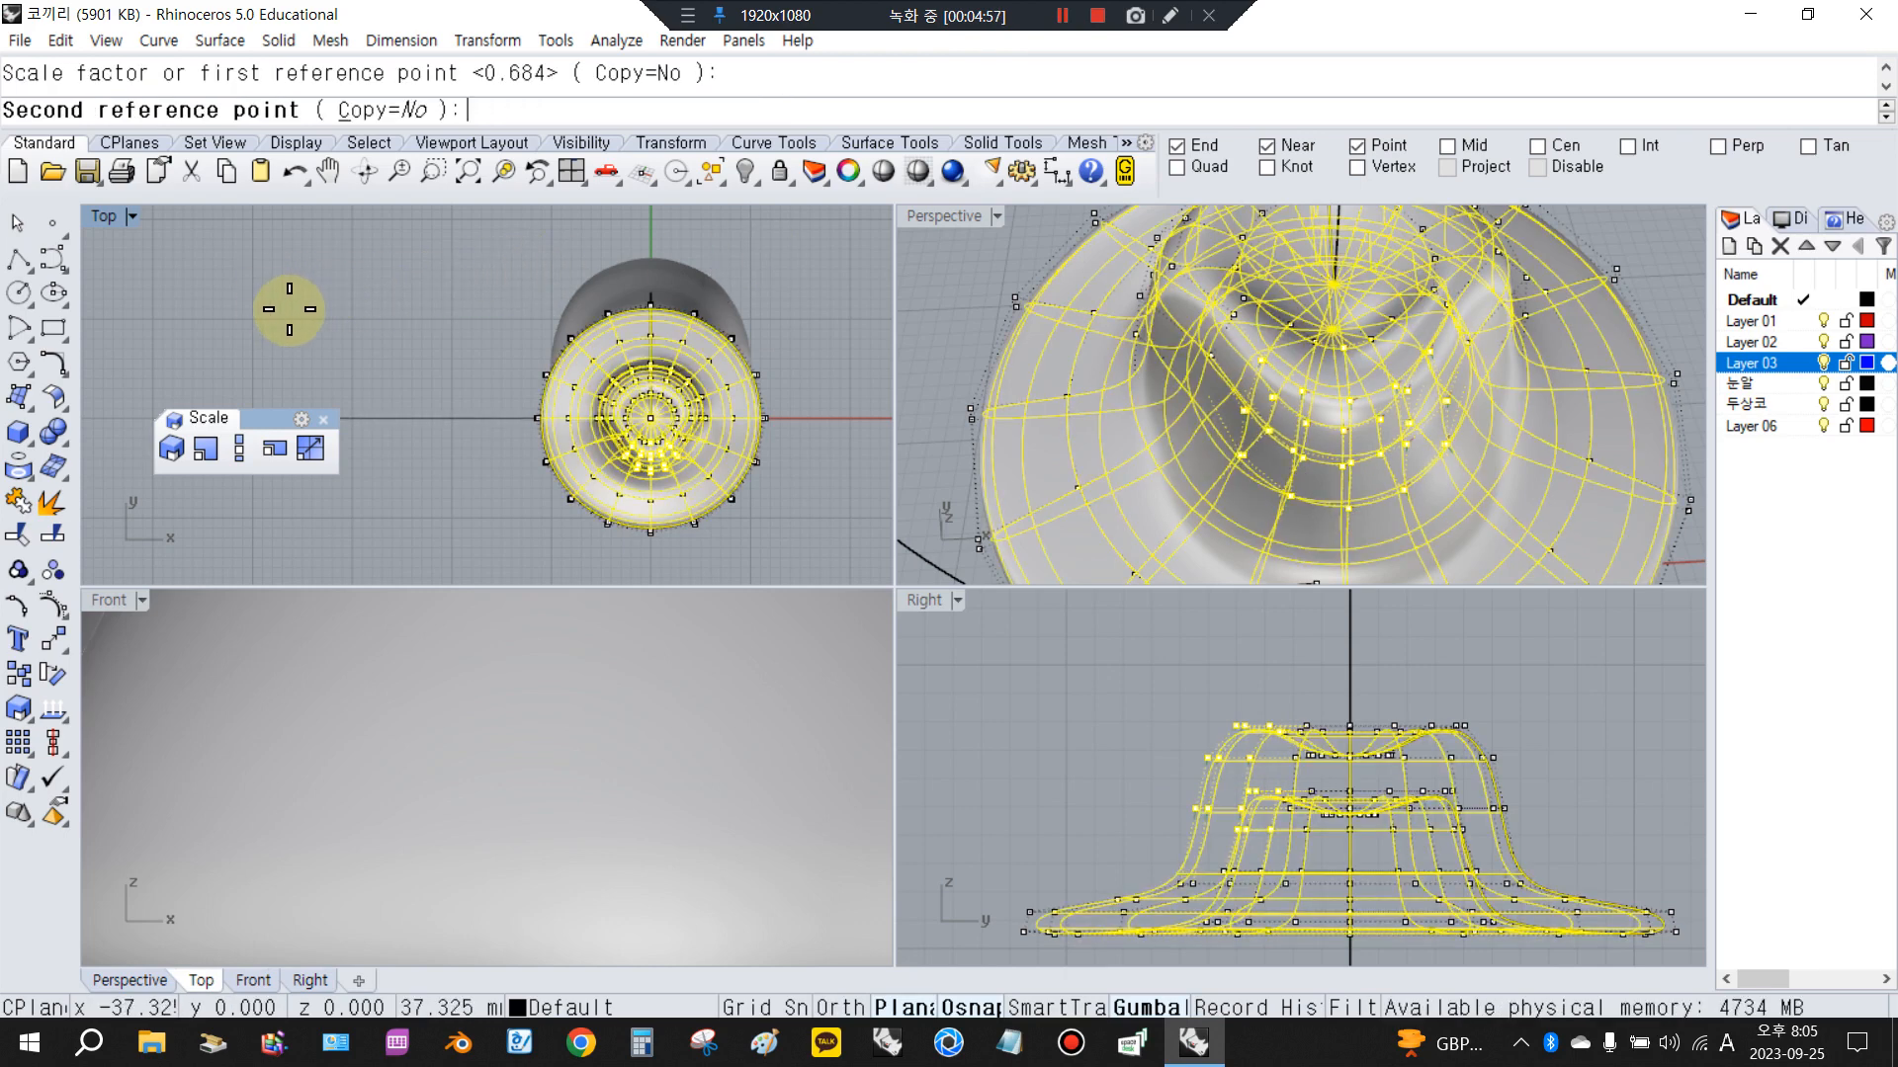
click(322, 322)
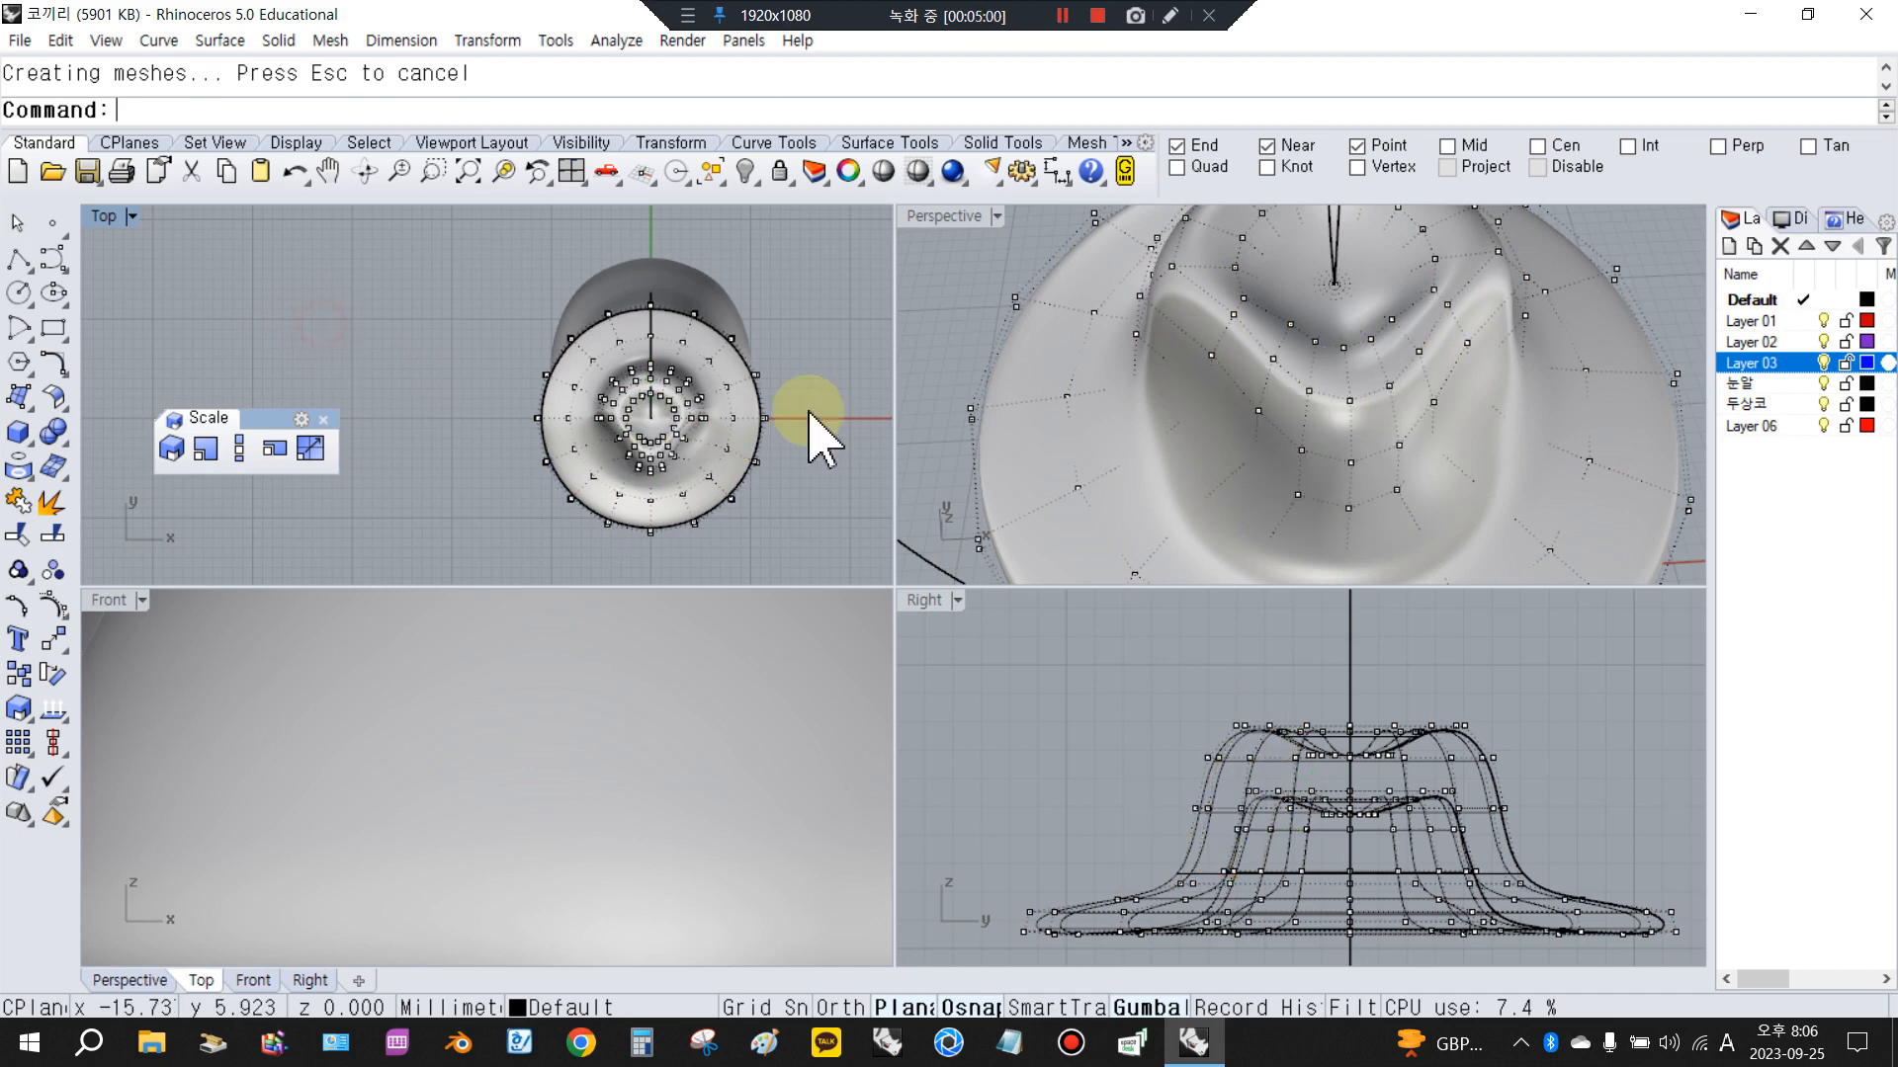
Narrow the pair of inner crown-dent control points just in front of centre with Scale1D along X from origin 0
right_drag(1453, 402, 1152, 455)
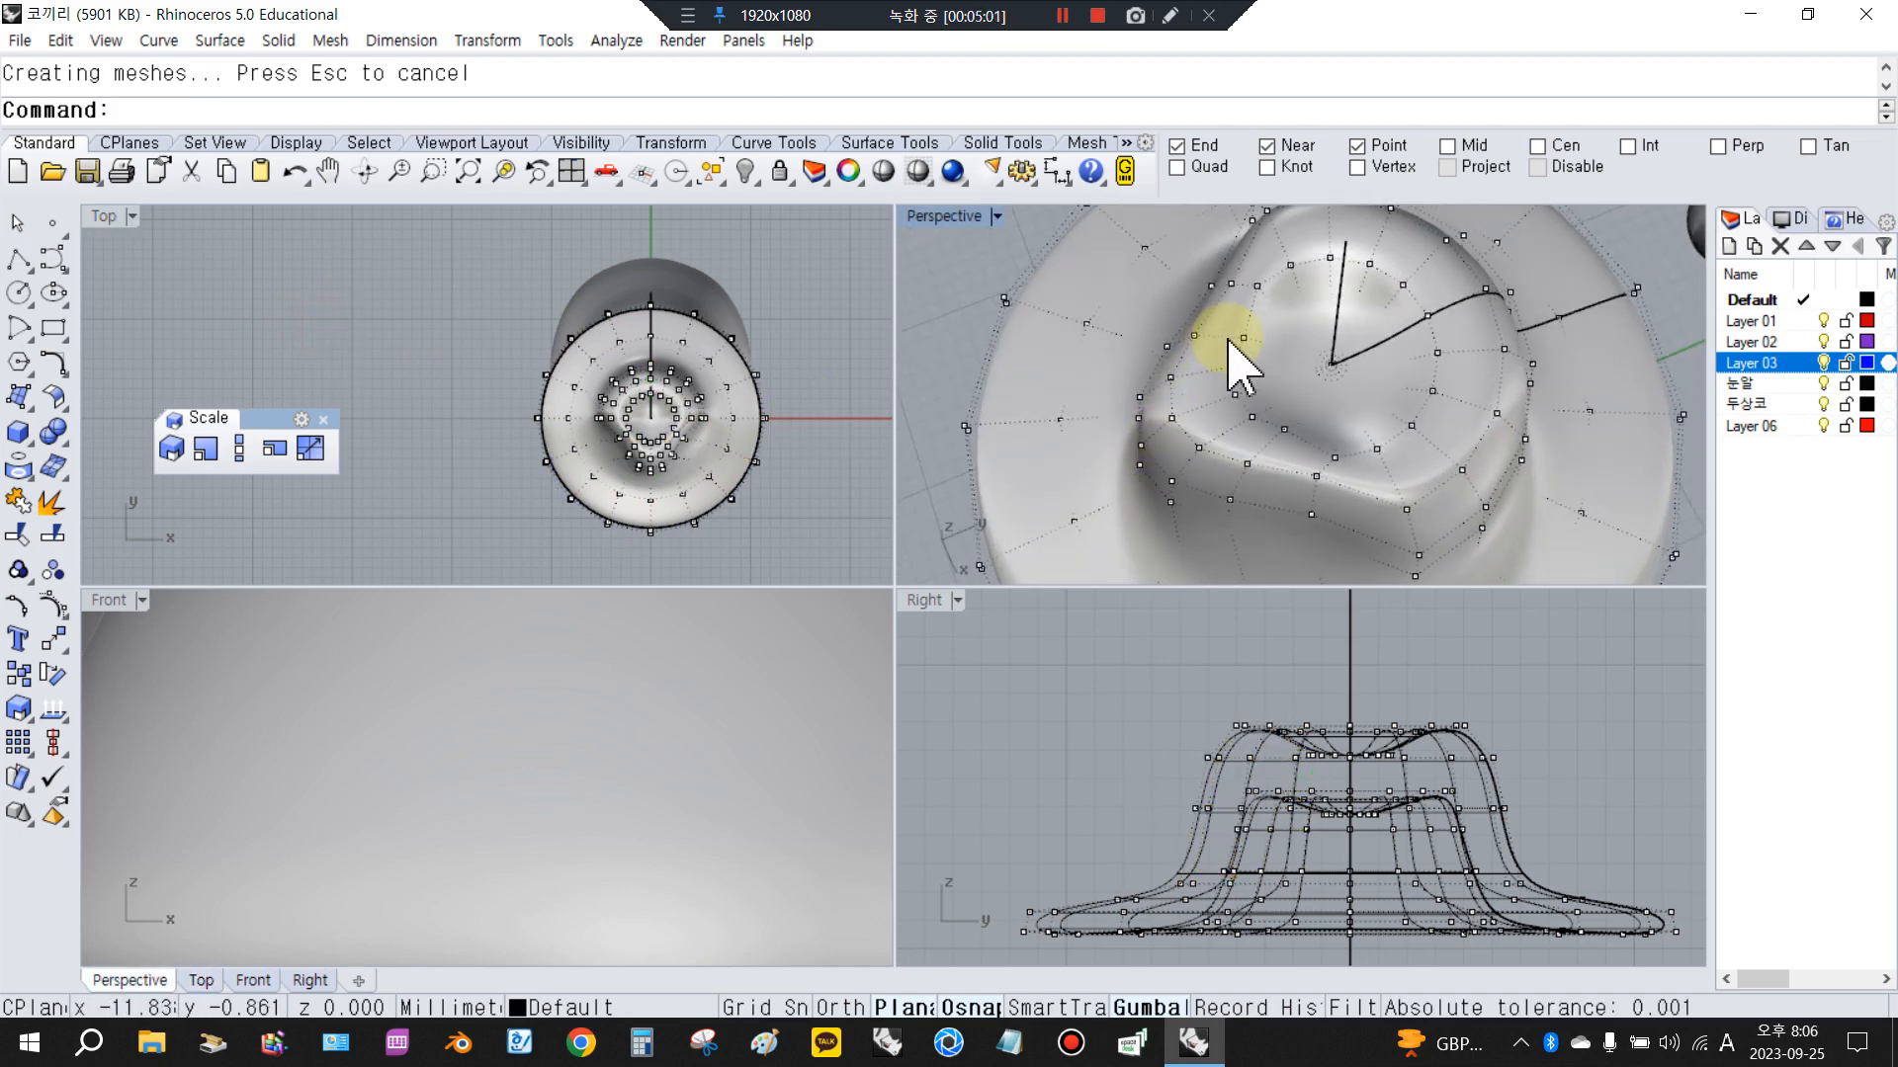
scroll(1289, 296, up, 2)
click(1243, 279)
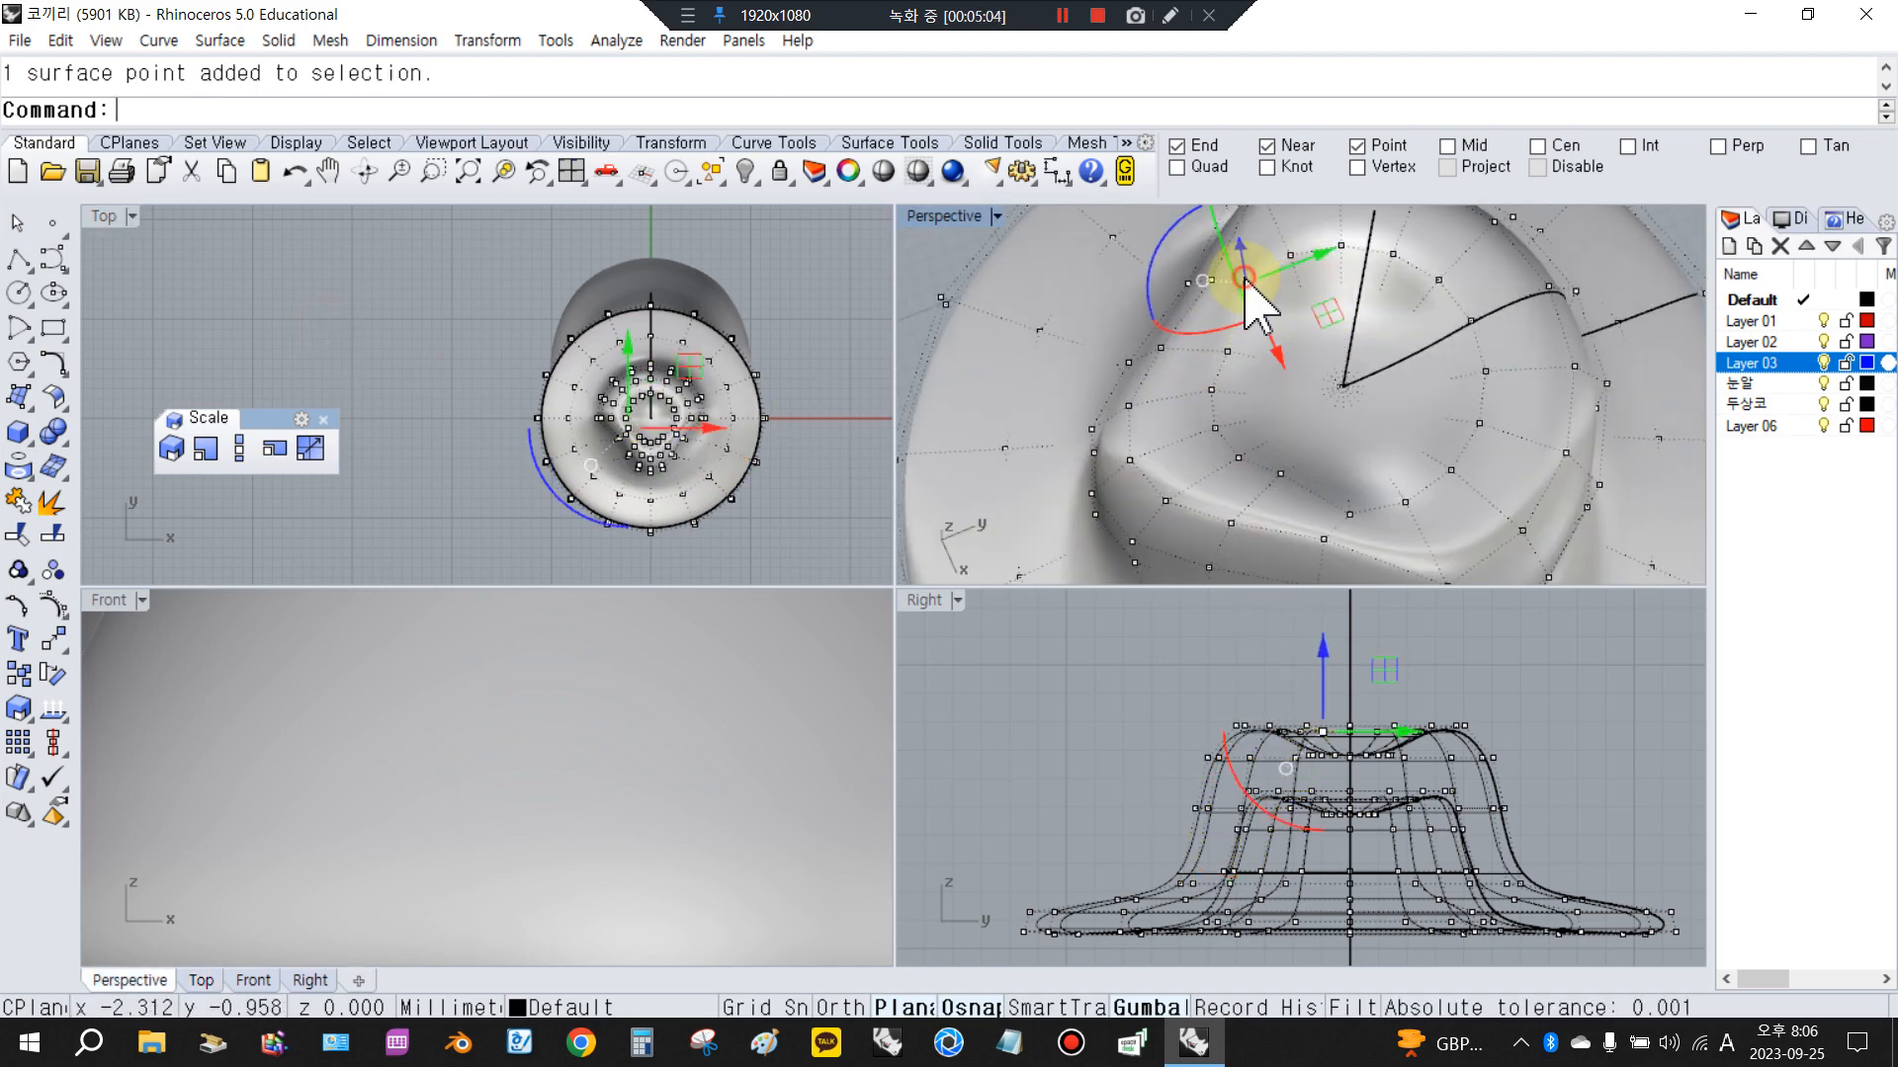
scroll(1324, 662, up, 2)
scroll(691, 436, up, 3)
scroll(534, 434, up, 2)
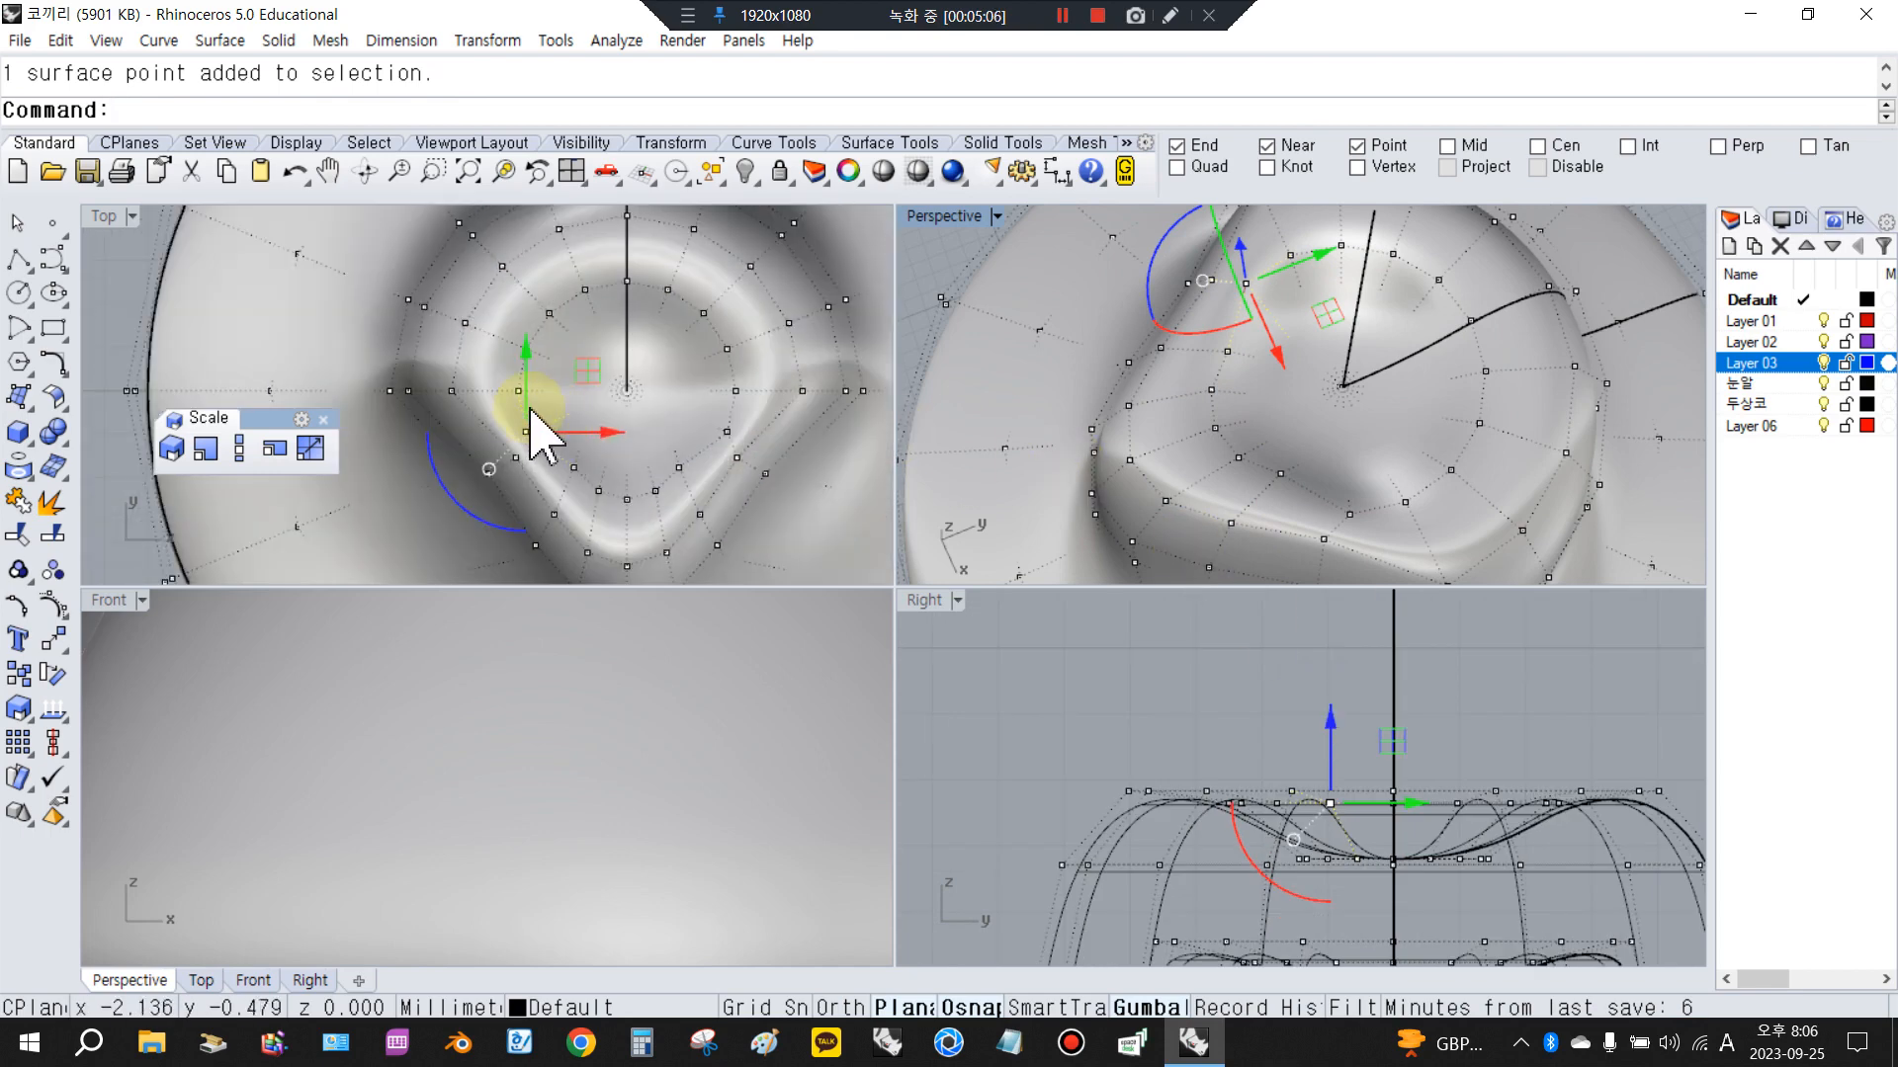
scroll(548, 436, up, 2)
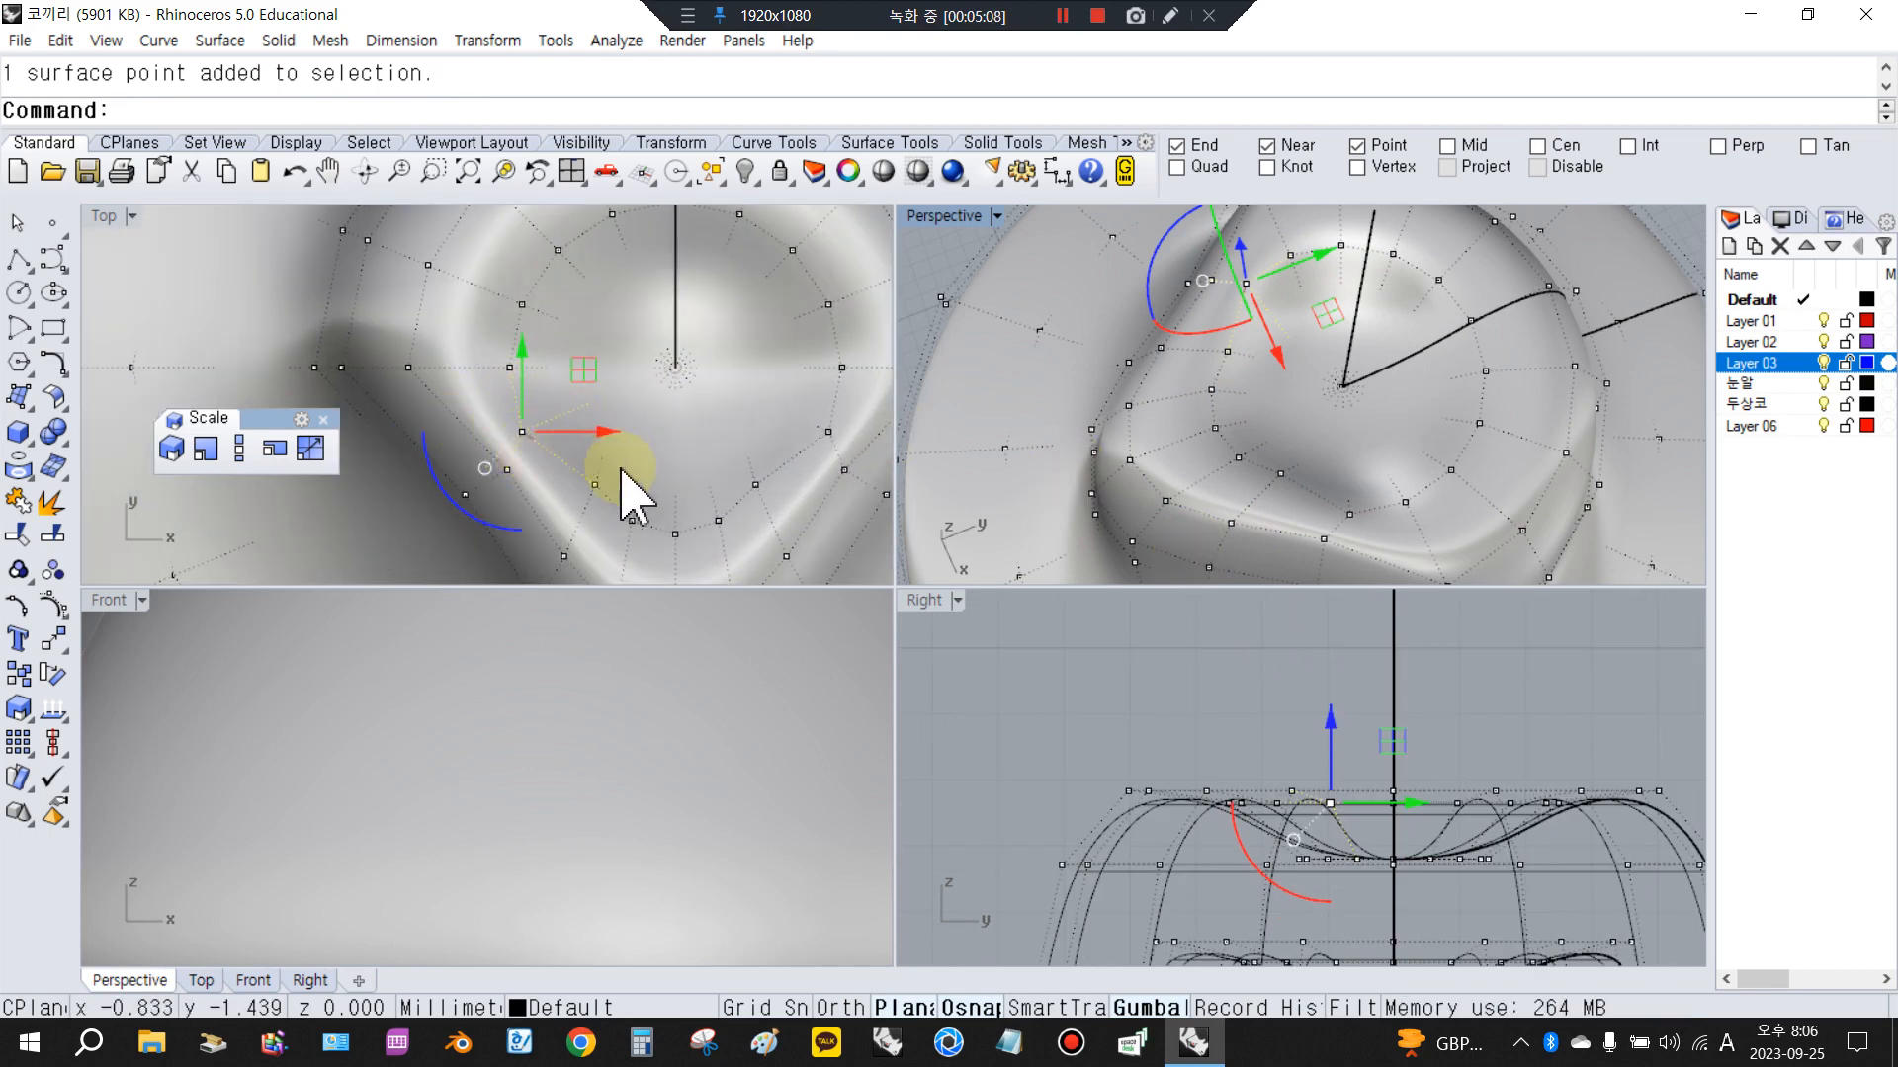
scroll(1285, 781, up, 3)
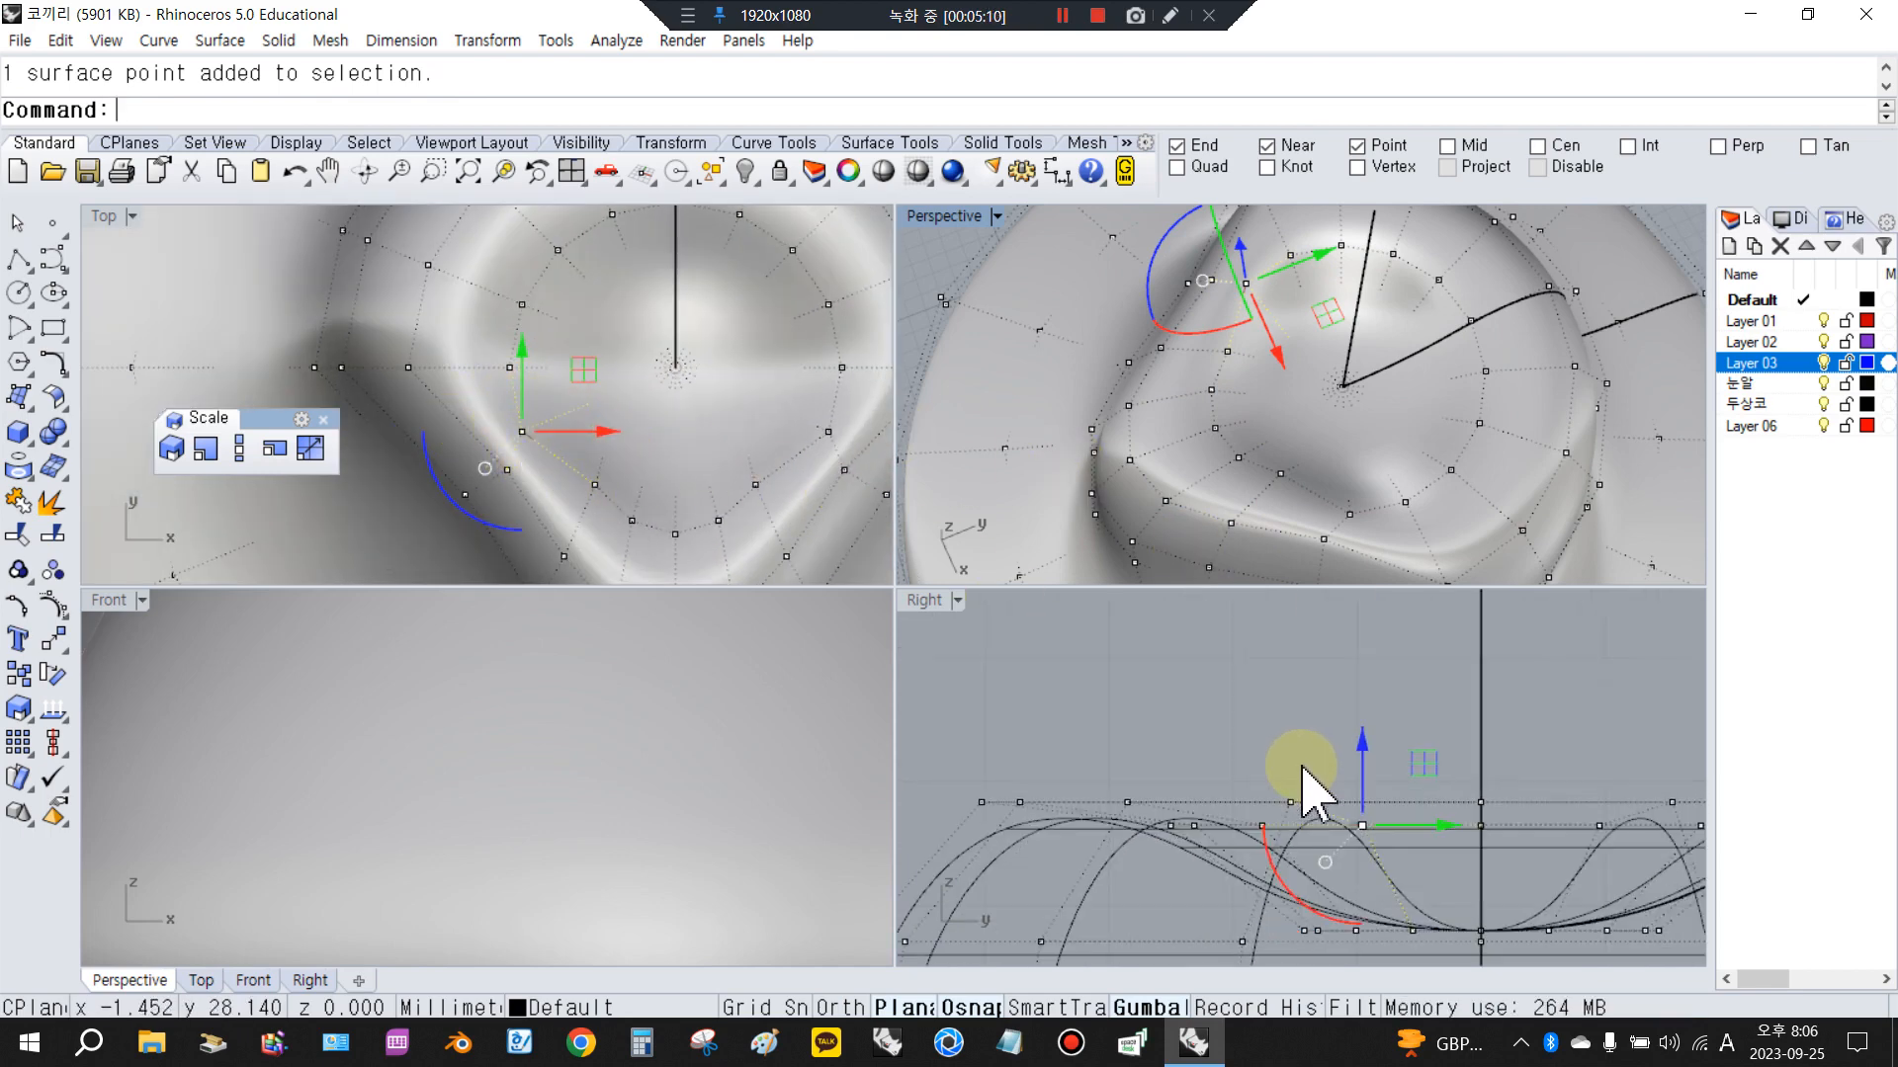
drag(1323, 732, 1398, 876)
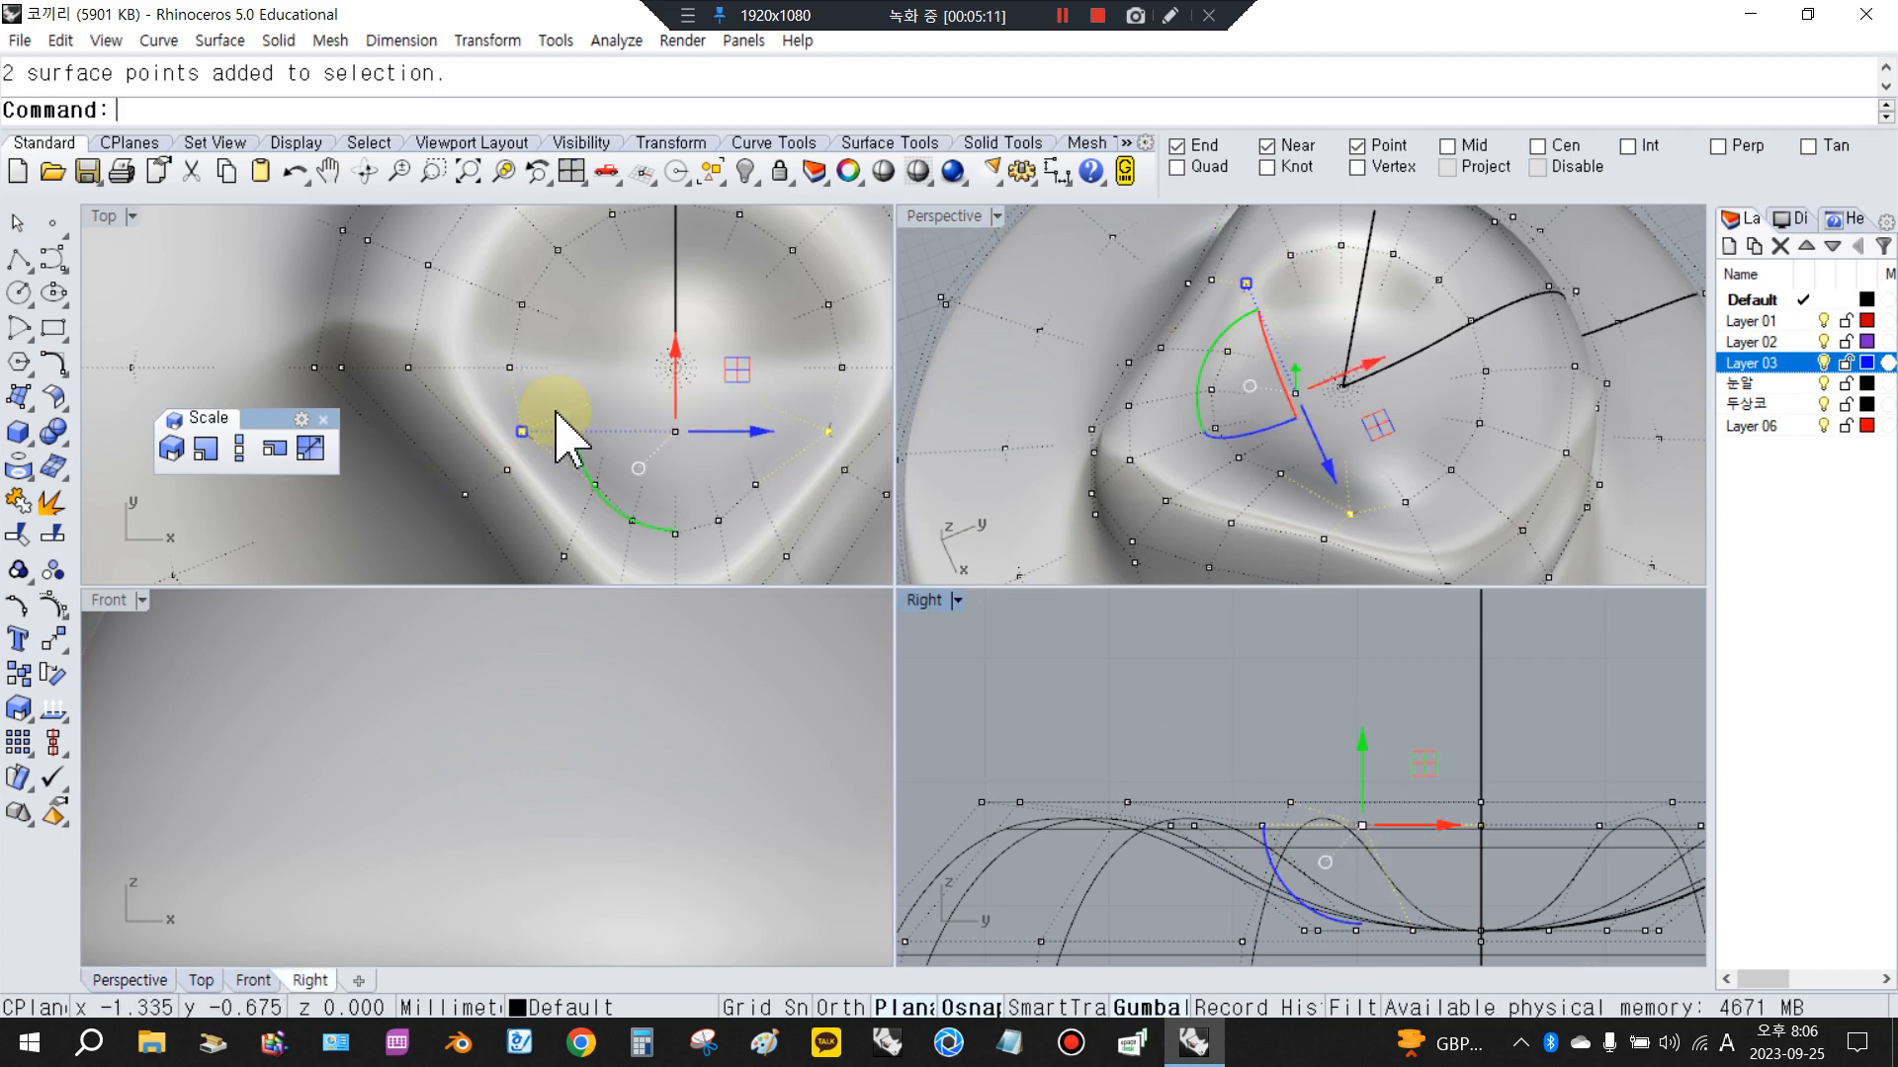
scroll(658, 401, down, 5)
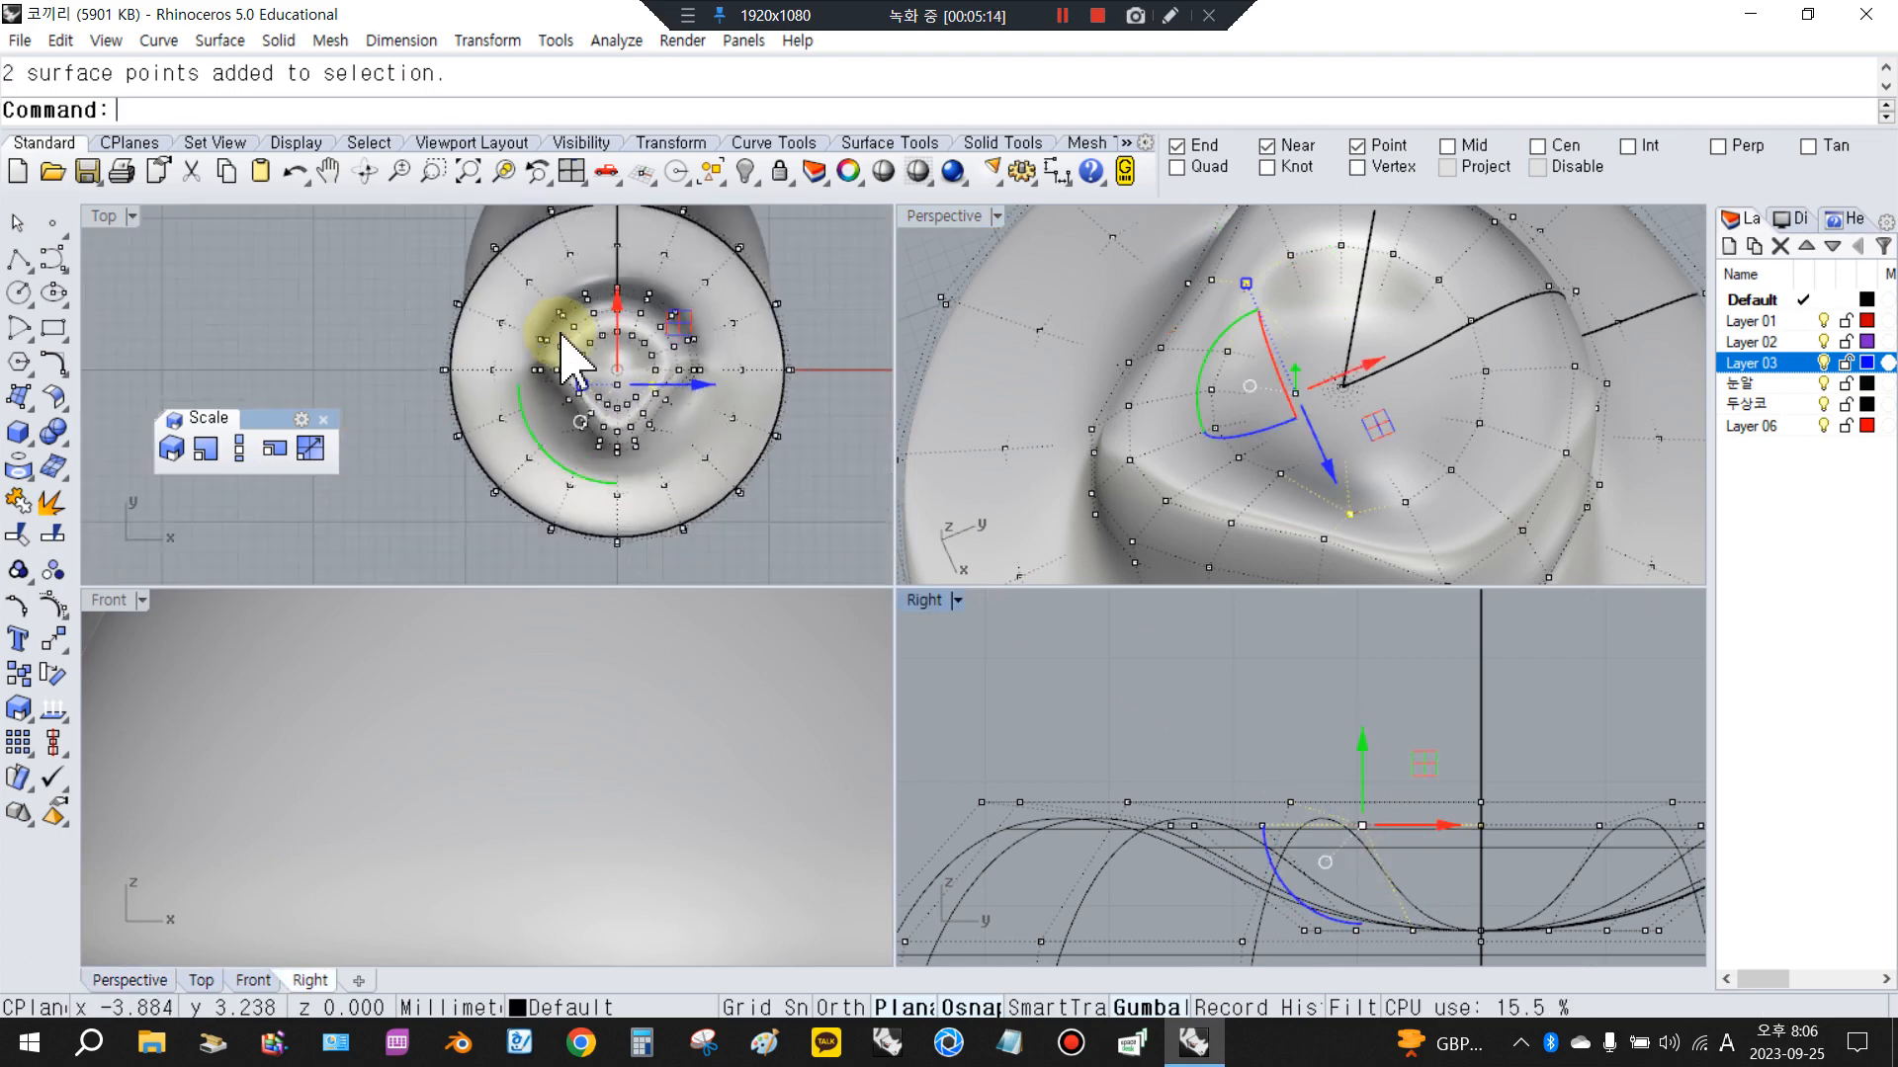
right_click(409, 327)
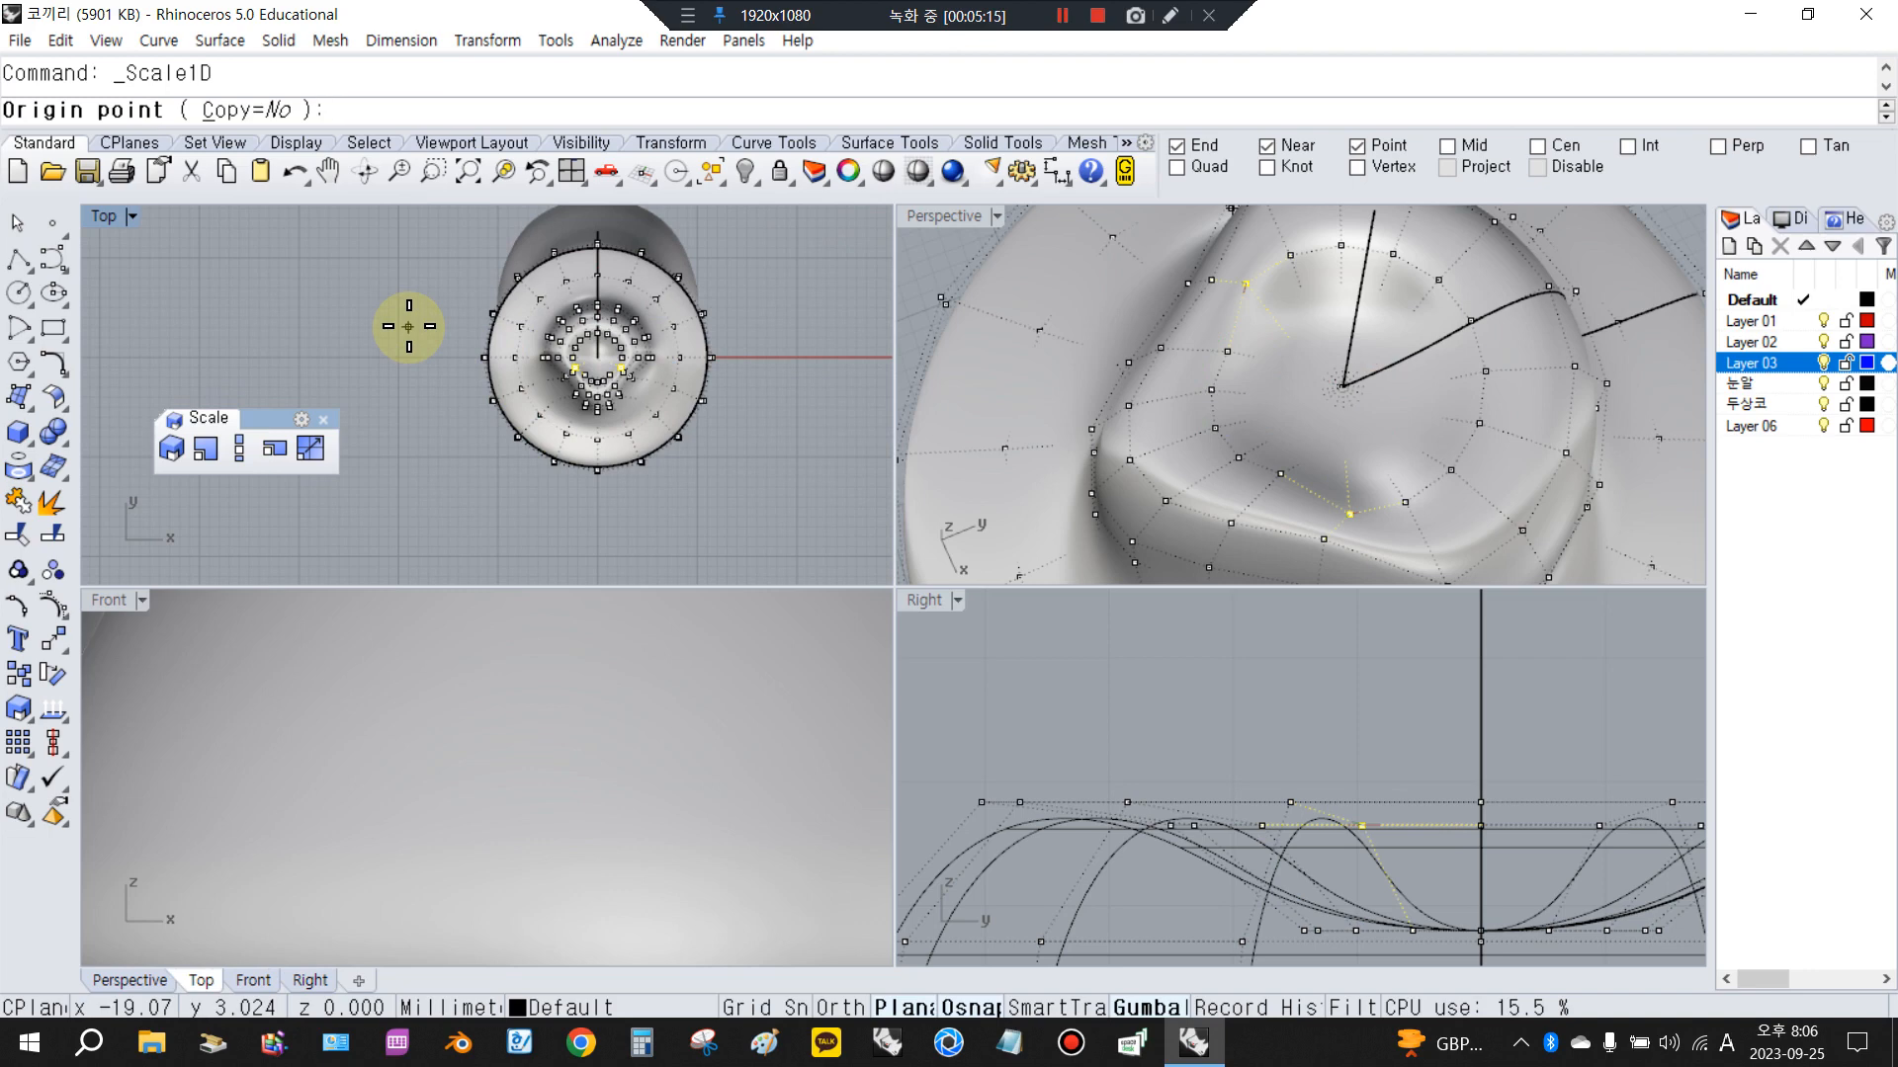
text(0)
key(Return)
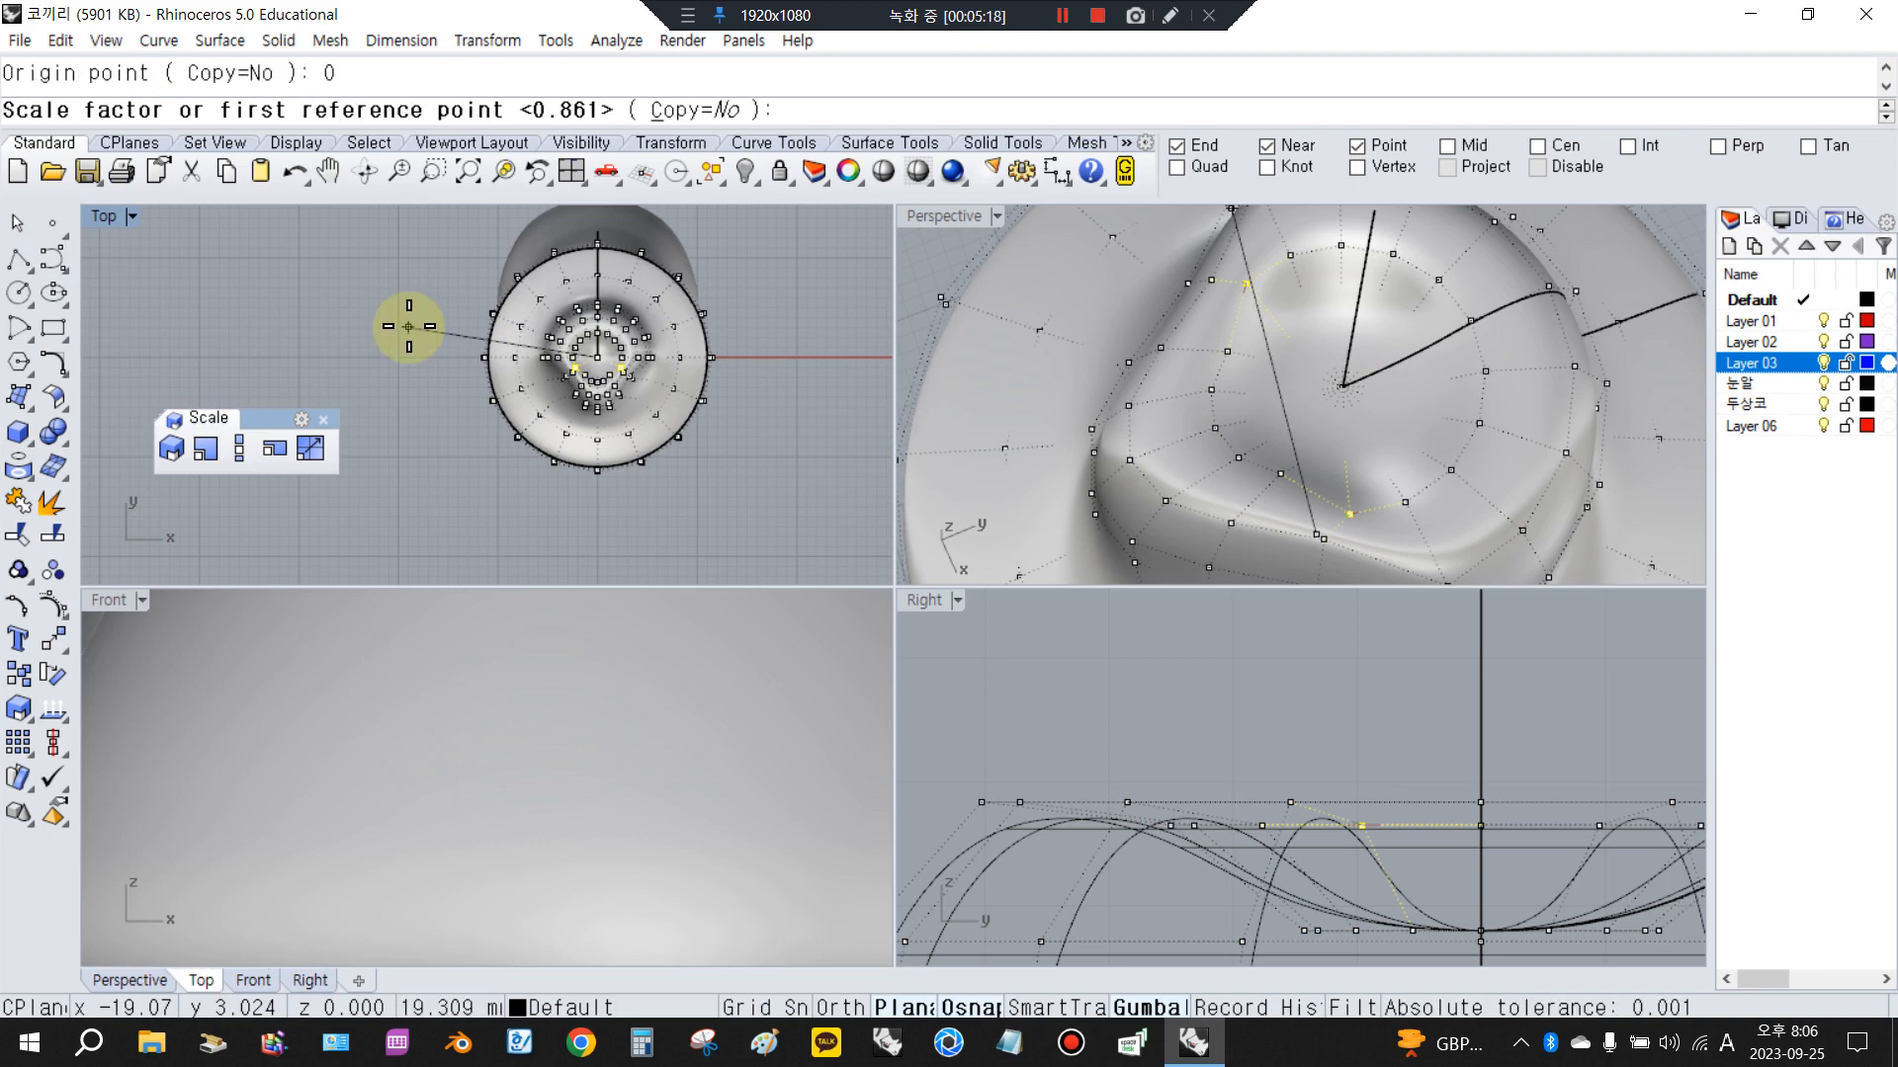
click(347, 344)
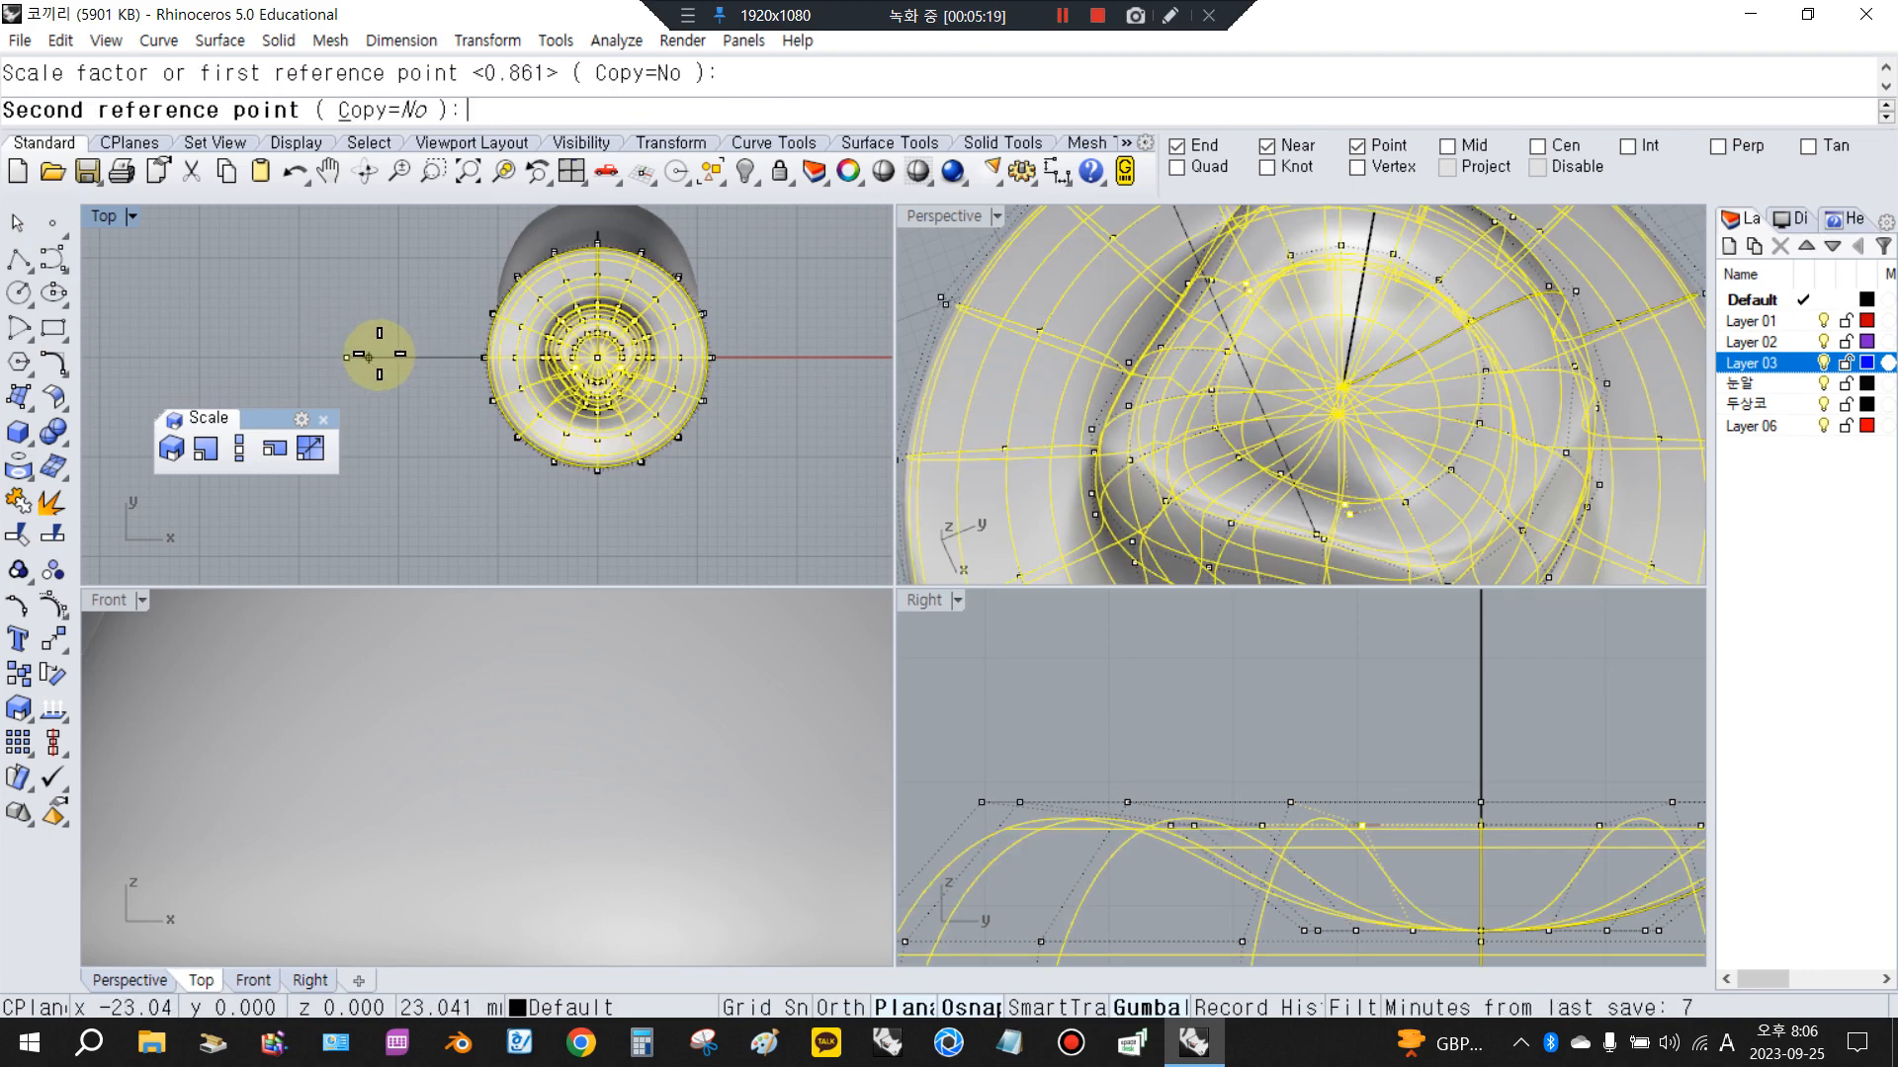
click(405, 359)
Inspect the crown and brim from several angles in the Perspective and Right views
right_drag(1093, 458, 1196, 259)
scroll(1293, 363, down, 5)
scroll(1262, 347, down, 5)
scroll(1262, 390, up, 8)
right_click(1196, 259)
scroll(1374, 373, down, 3)
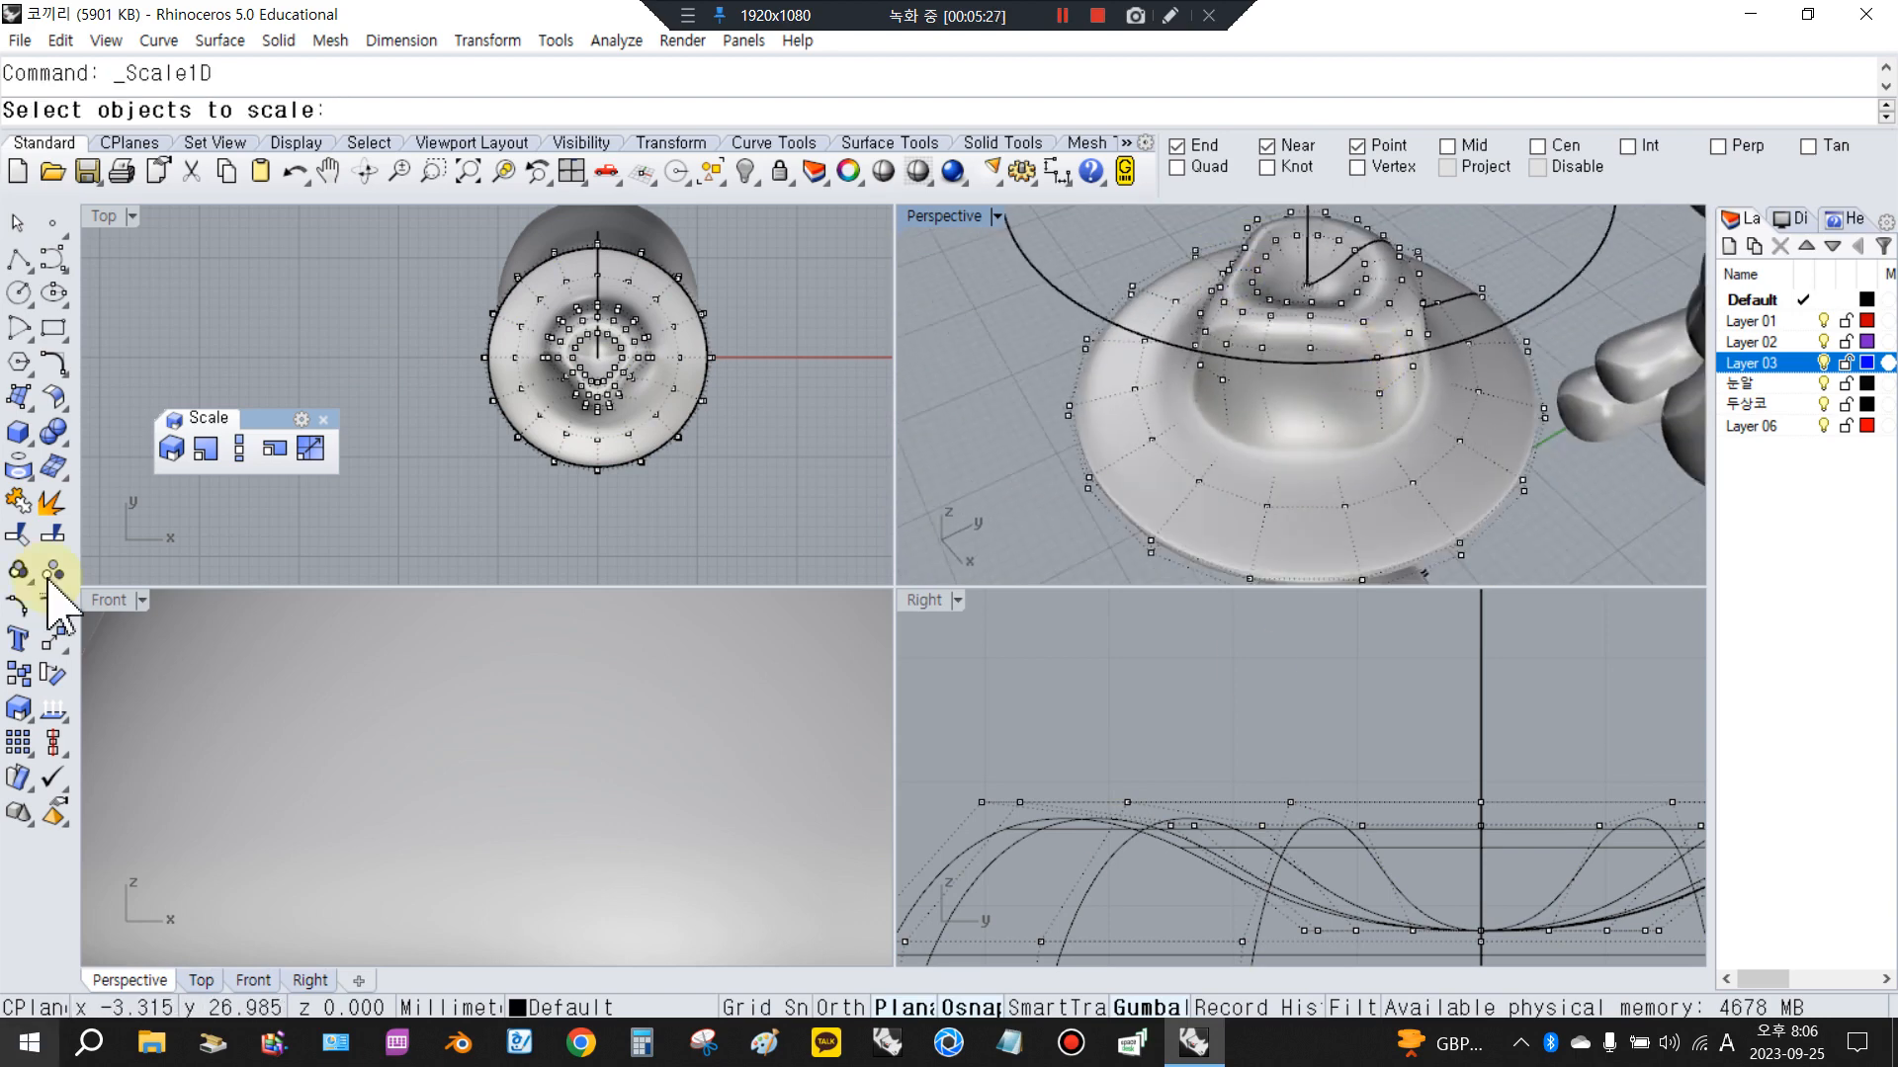
scroll(1349, 791, down, 5)
right_drag(1281, 415, 1250, 326)
scroll(1196, 790, down, 3)
scroll(1181, 801, up, 4)
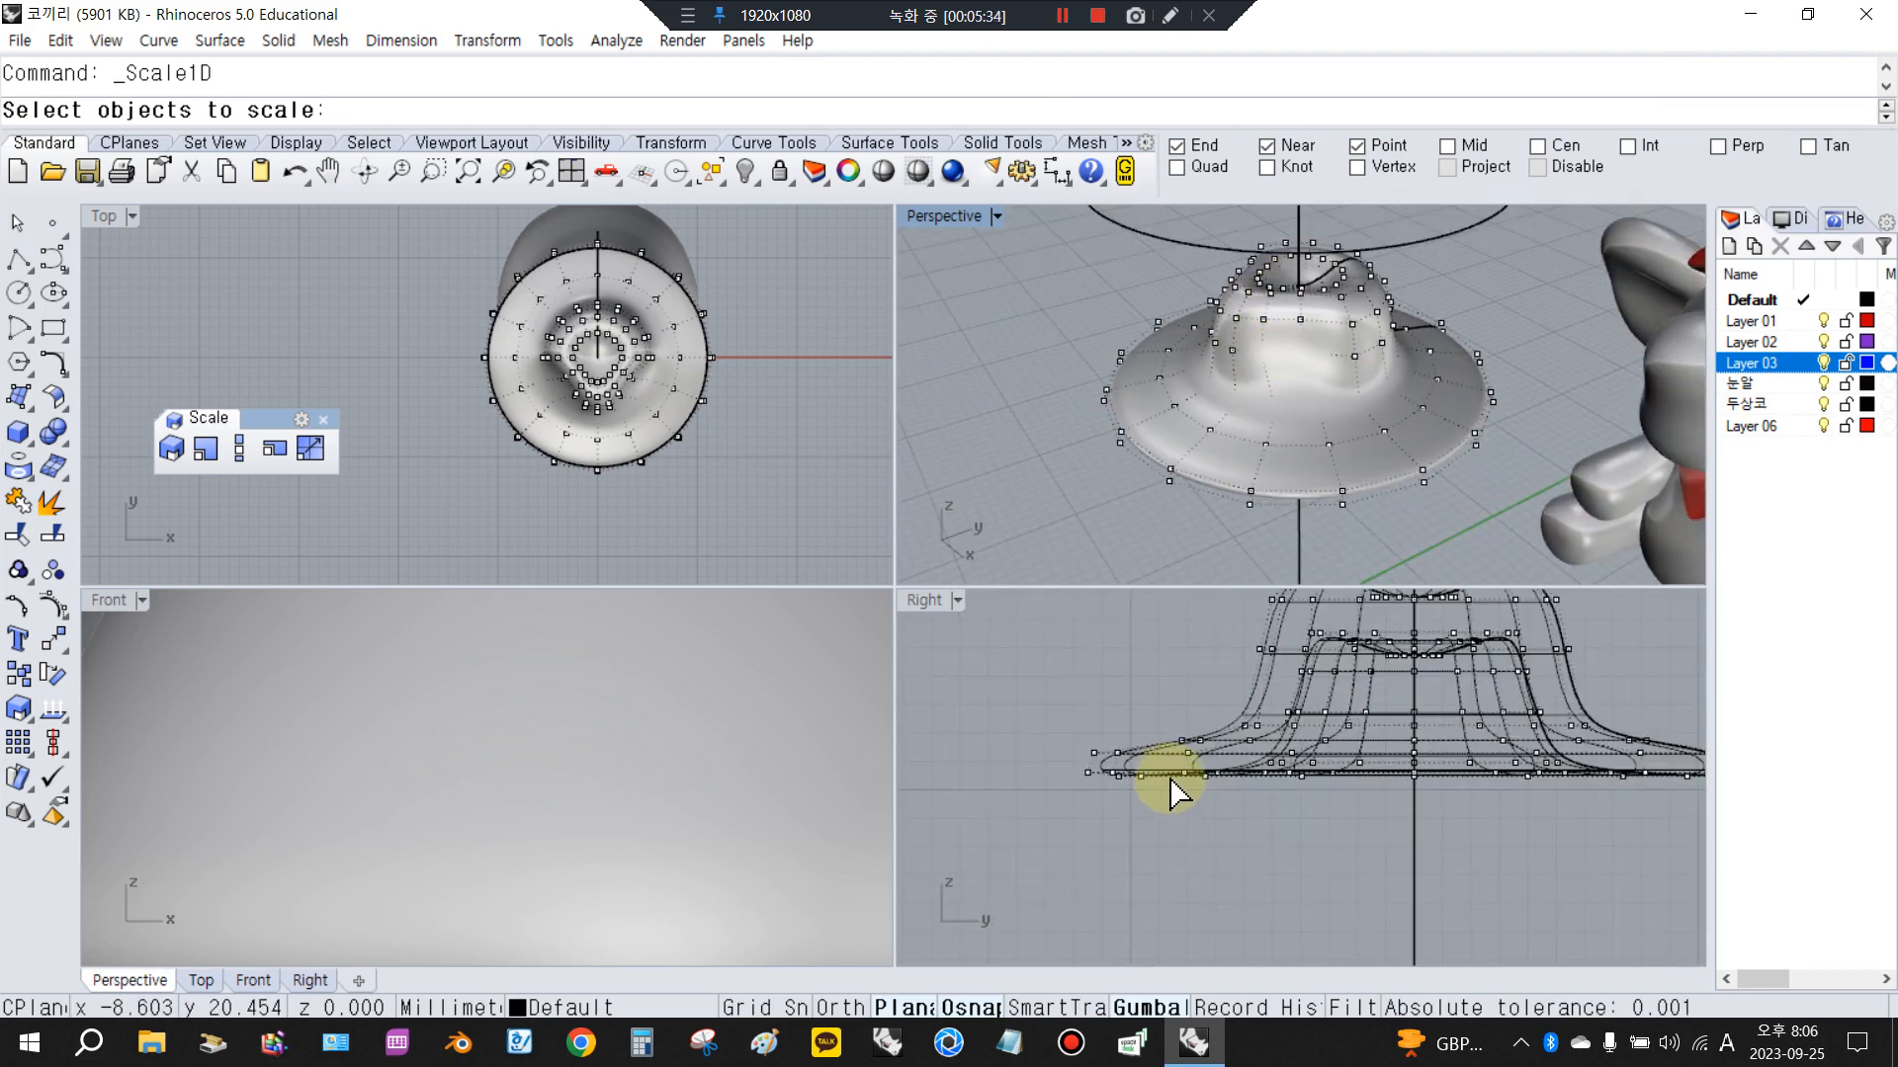
Rotate the front brim's control points upward by about 19 degrees in the Right view, around a point near the crown's base
click(44, 678)
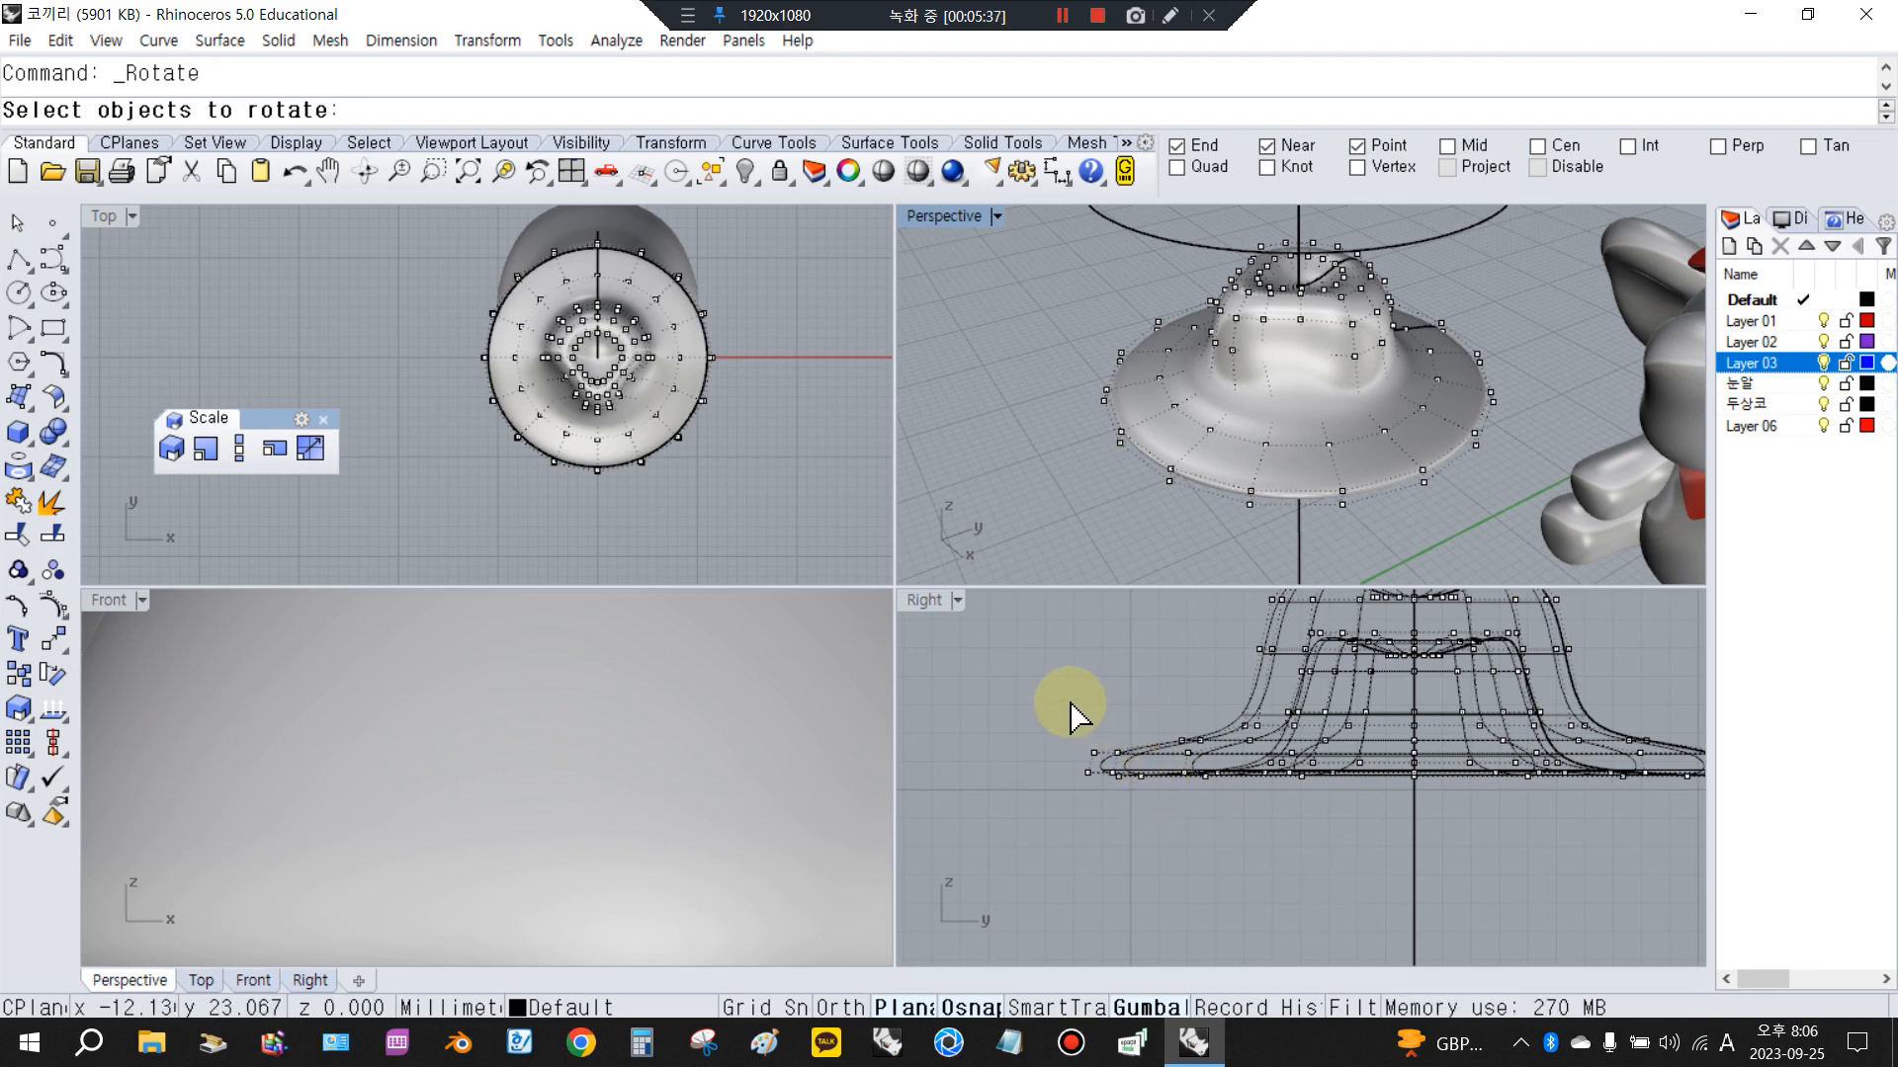
drag(1063, 691, 1226, 850)
key(Return)
scroll(1233, 755, up, 1)
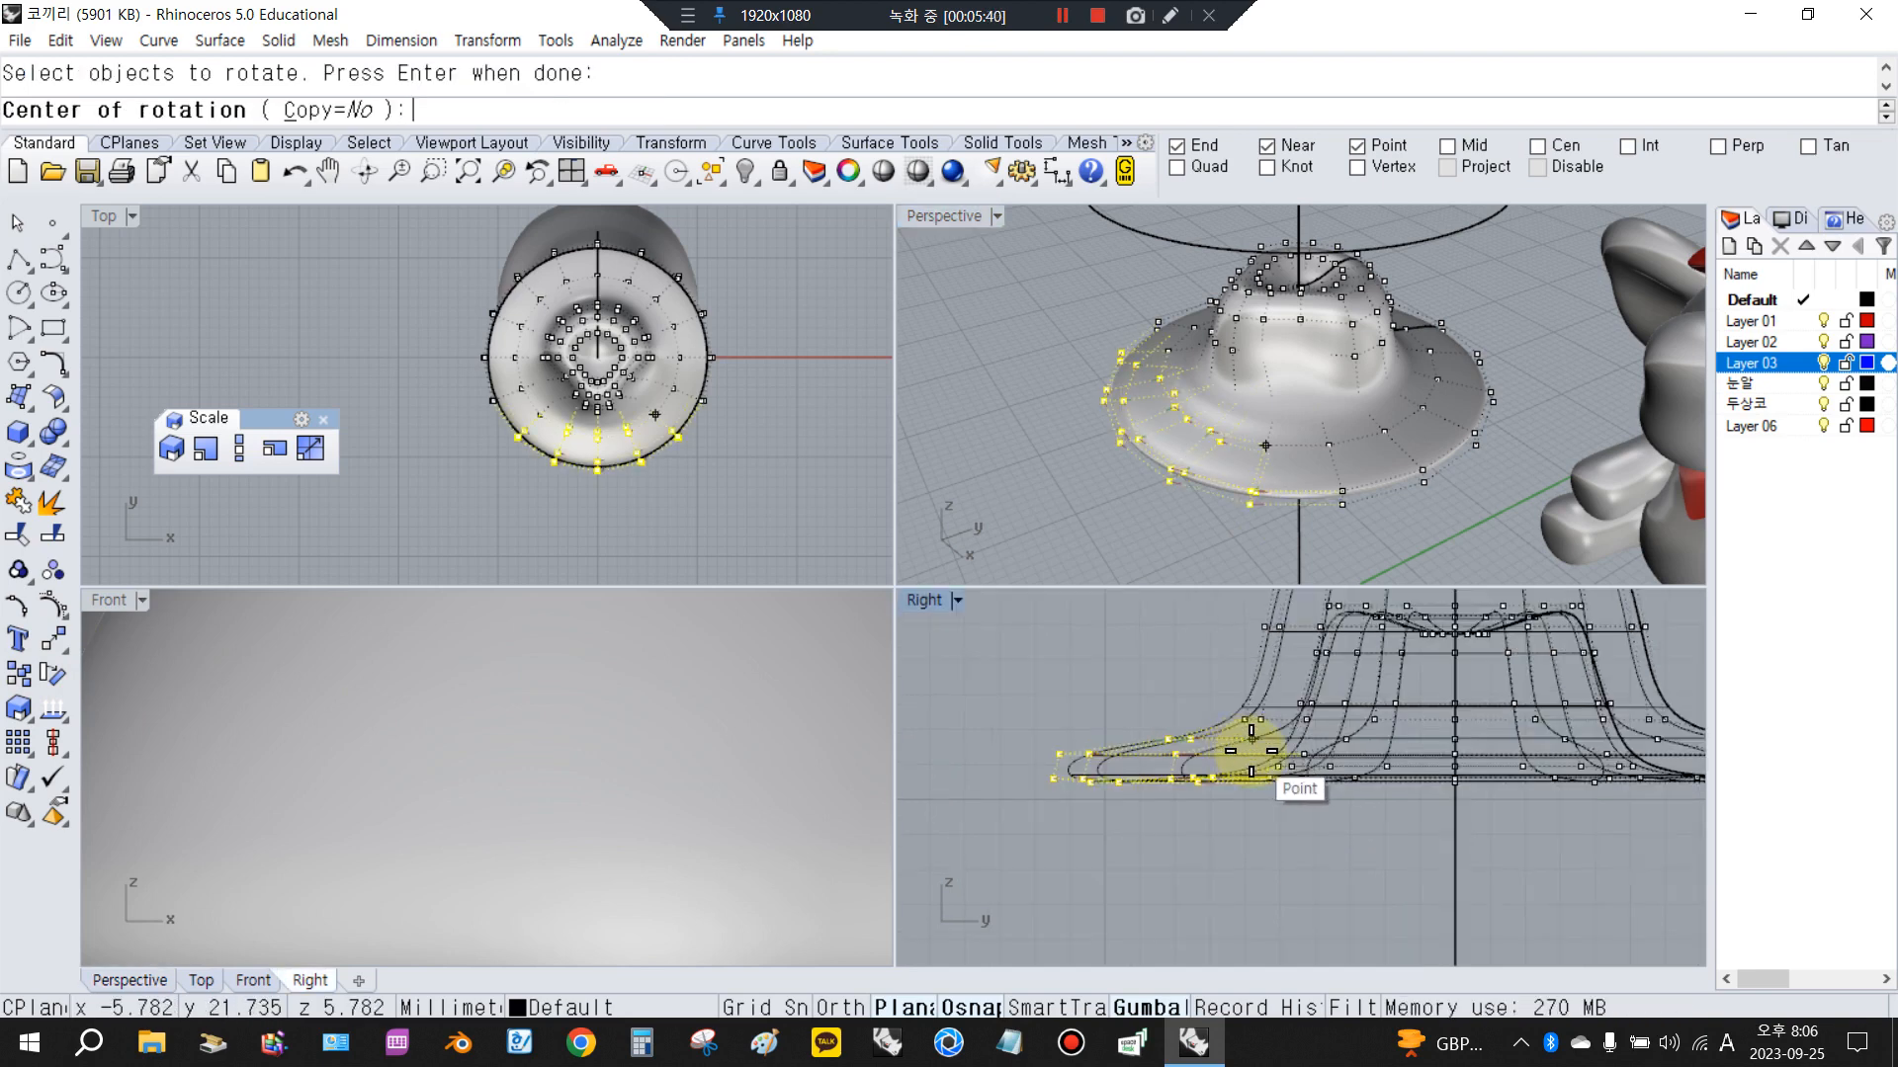
scroll(1252, 751, up, 1)
click(1247, 750)
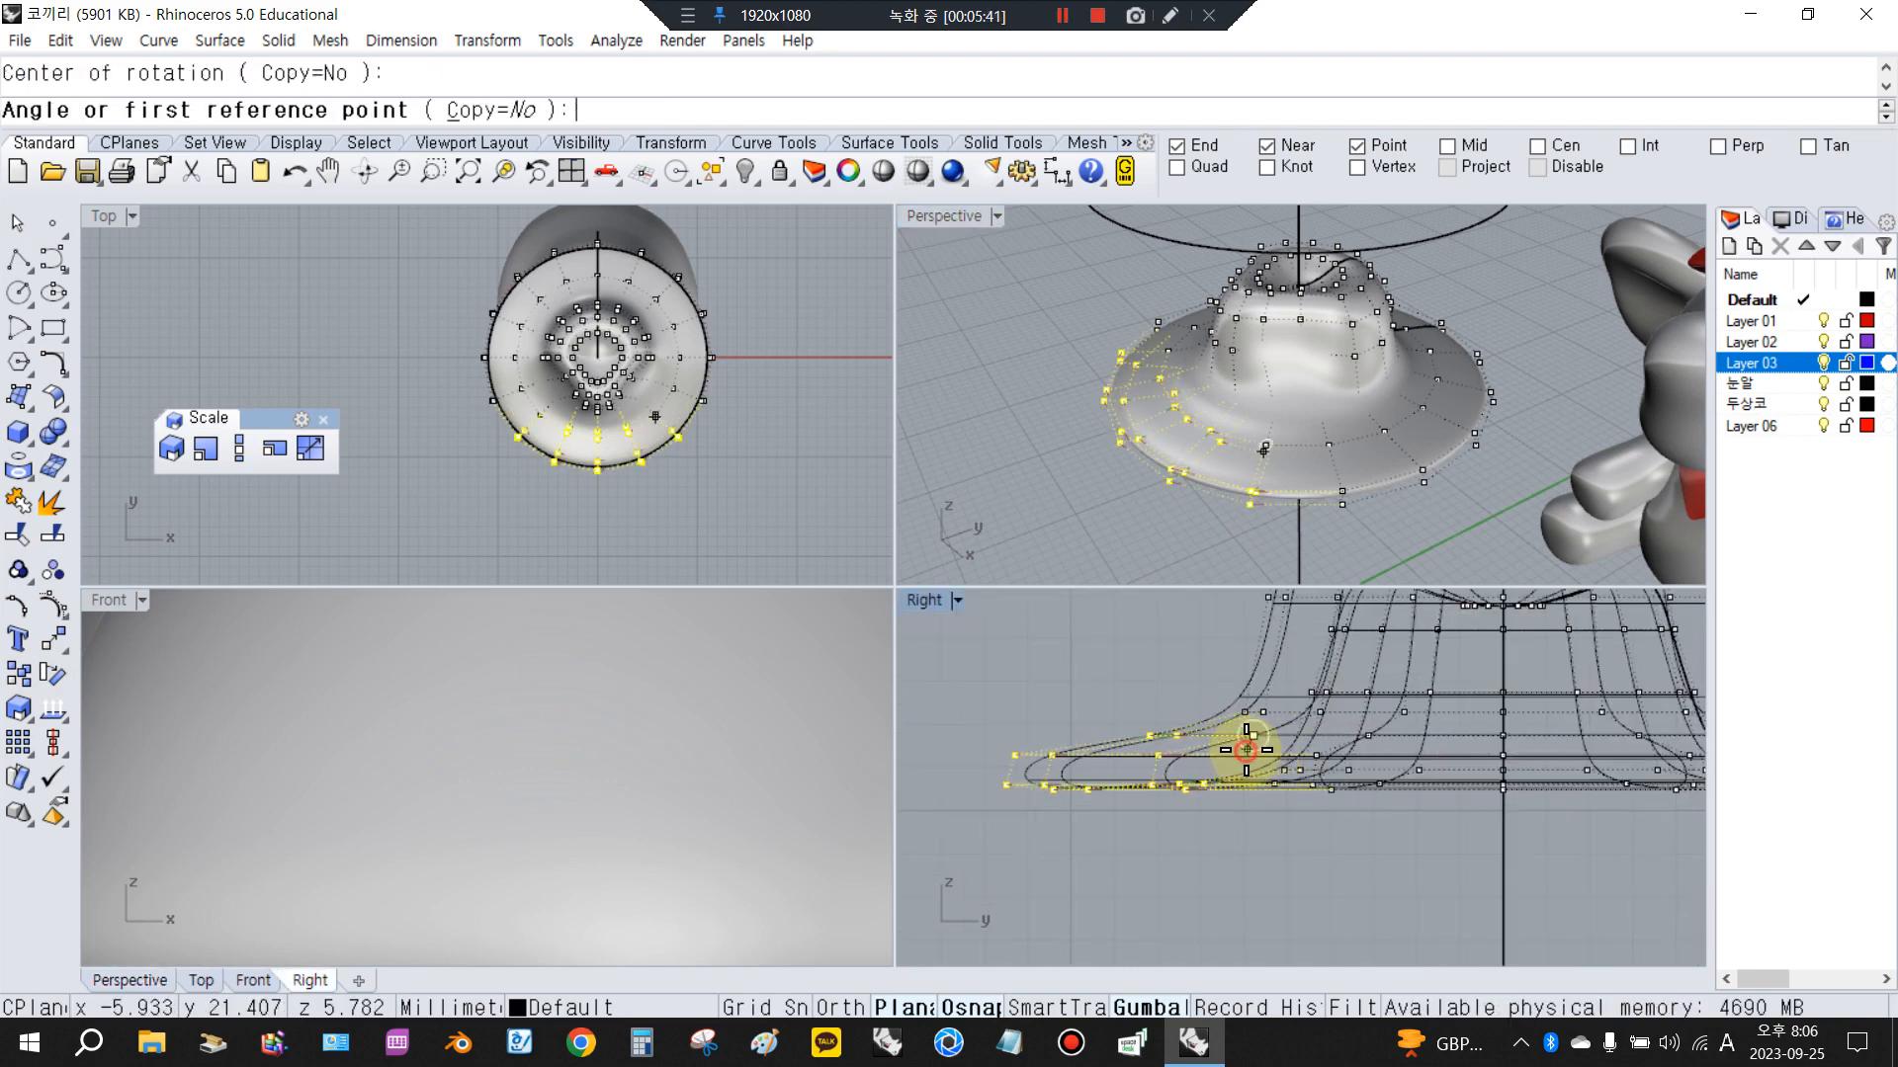
click(1207, 903)
click(1162, 871)
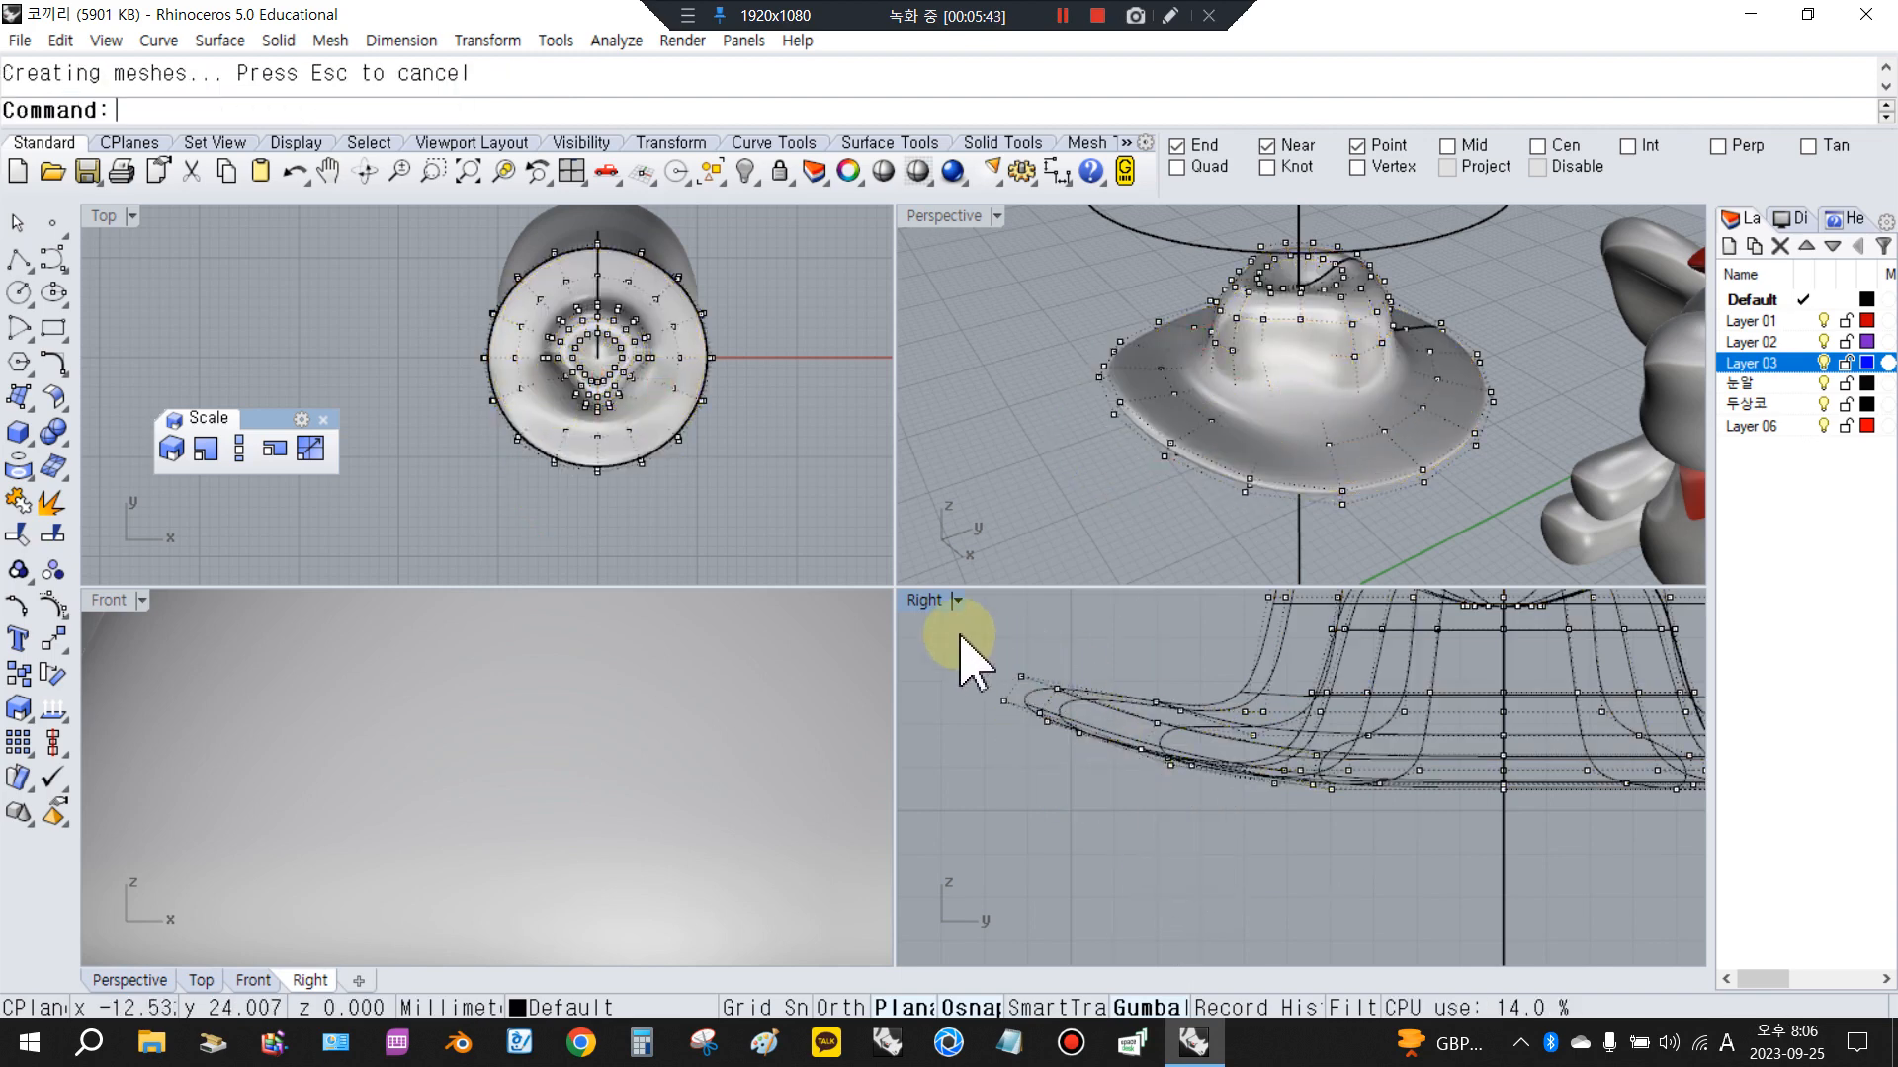
Rotate the outermost front brim control points further upward by about 17 degrees in the Right view
right_click(1107, 803)
click(1172, 731)
click(1067, 843)
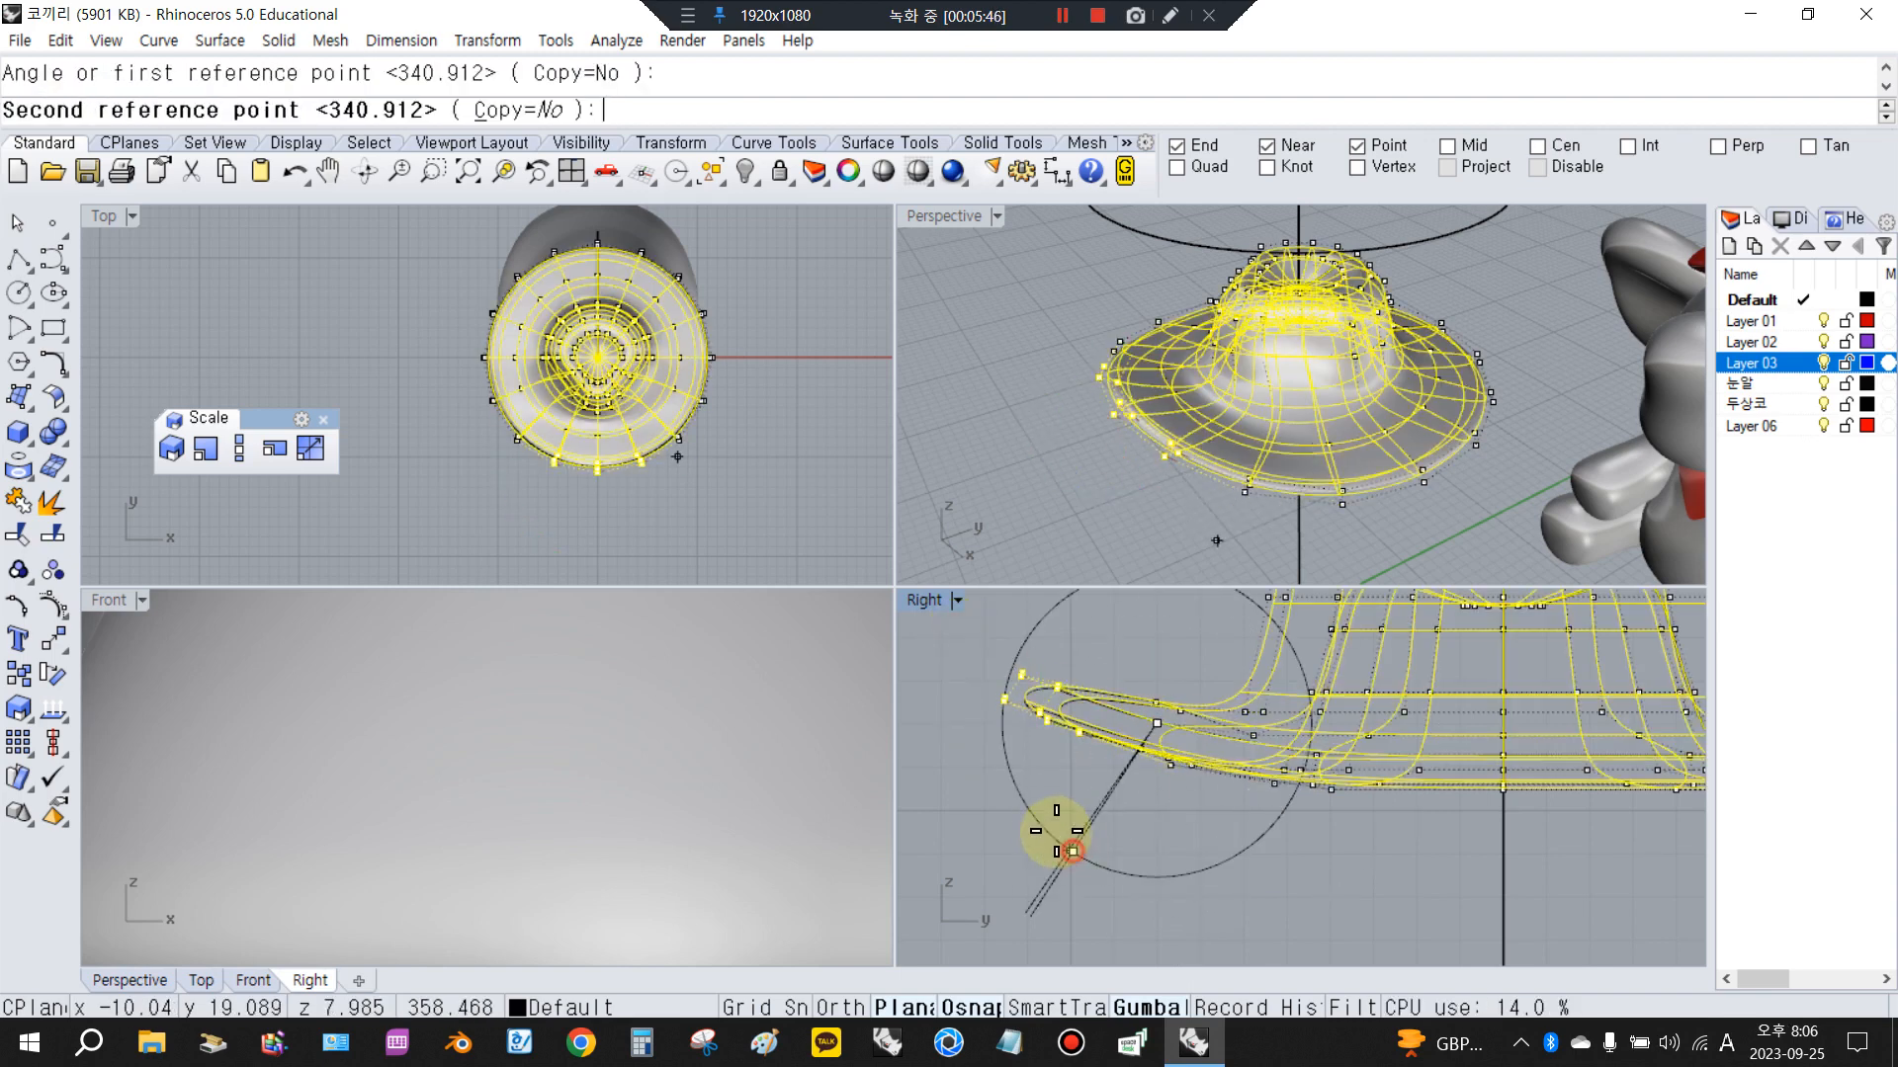
click(1155, 769)
Rotate all the front brim control points upward again by about 19 degrees around a point near the crown's base
drag(965, 626, 1228, 877)
right_click(1228, 877)
click(1253, 737)
click(1144, 869)
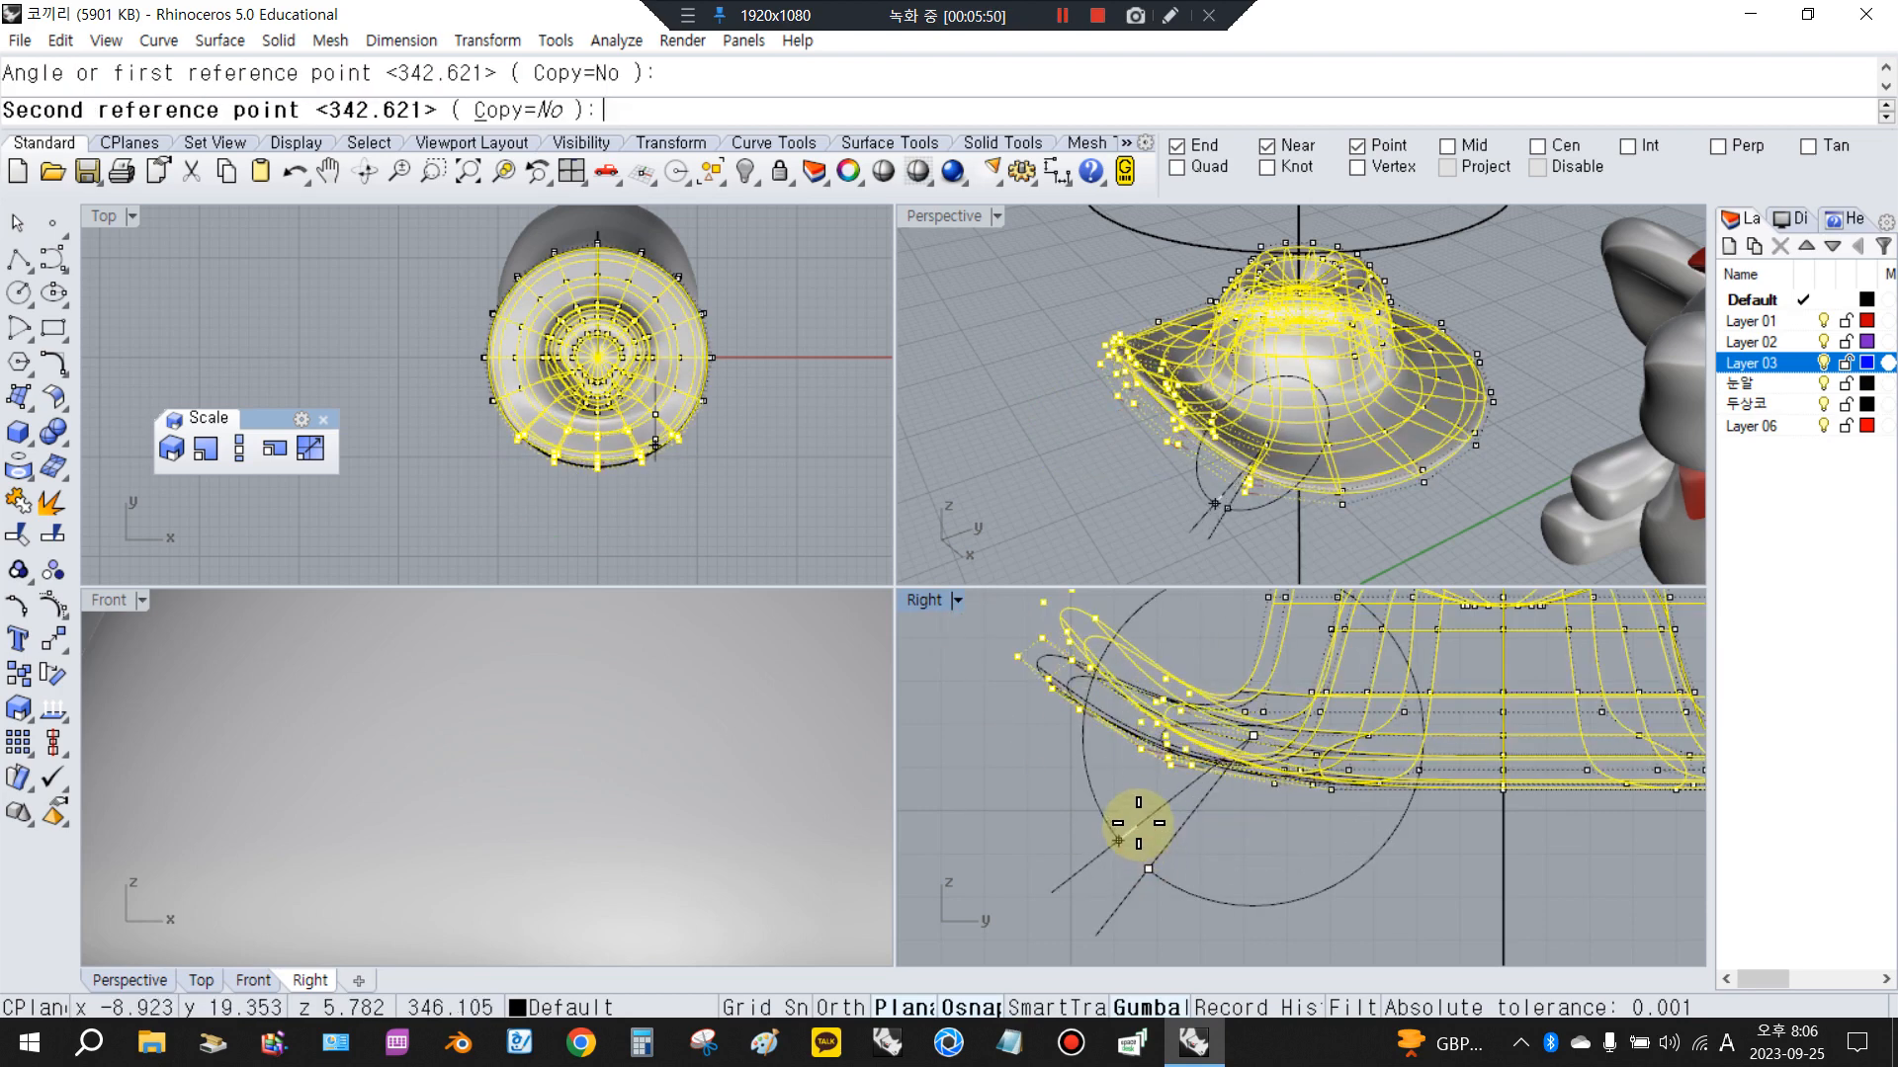
click(1142, 840)
Curl the front brim's tip slightly inward by rotating its outermost control points around a point on the brim in the Right view
scroll(1285, 855, down, 6)
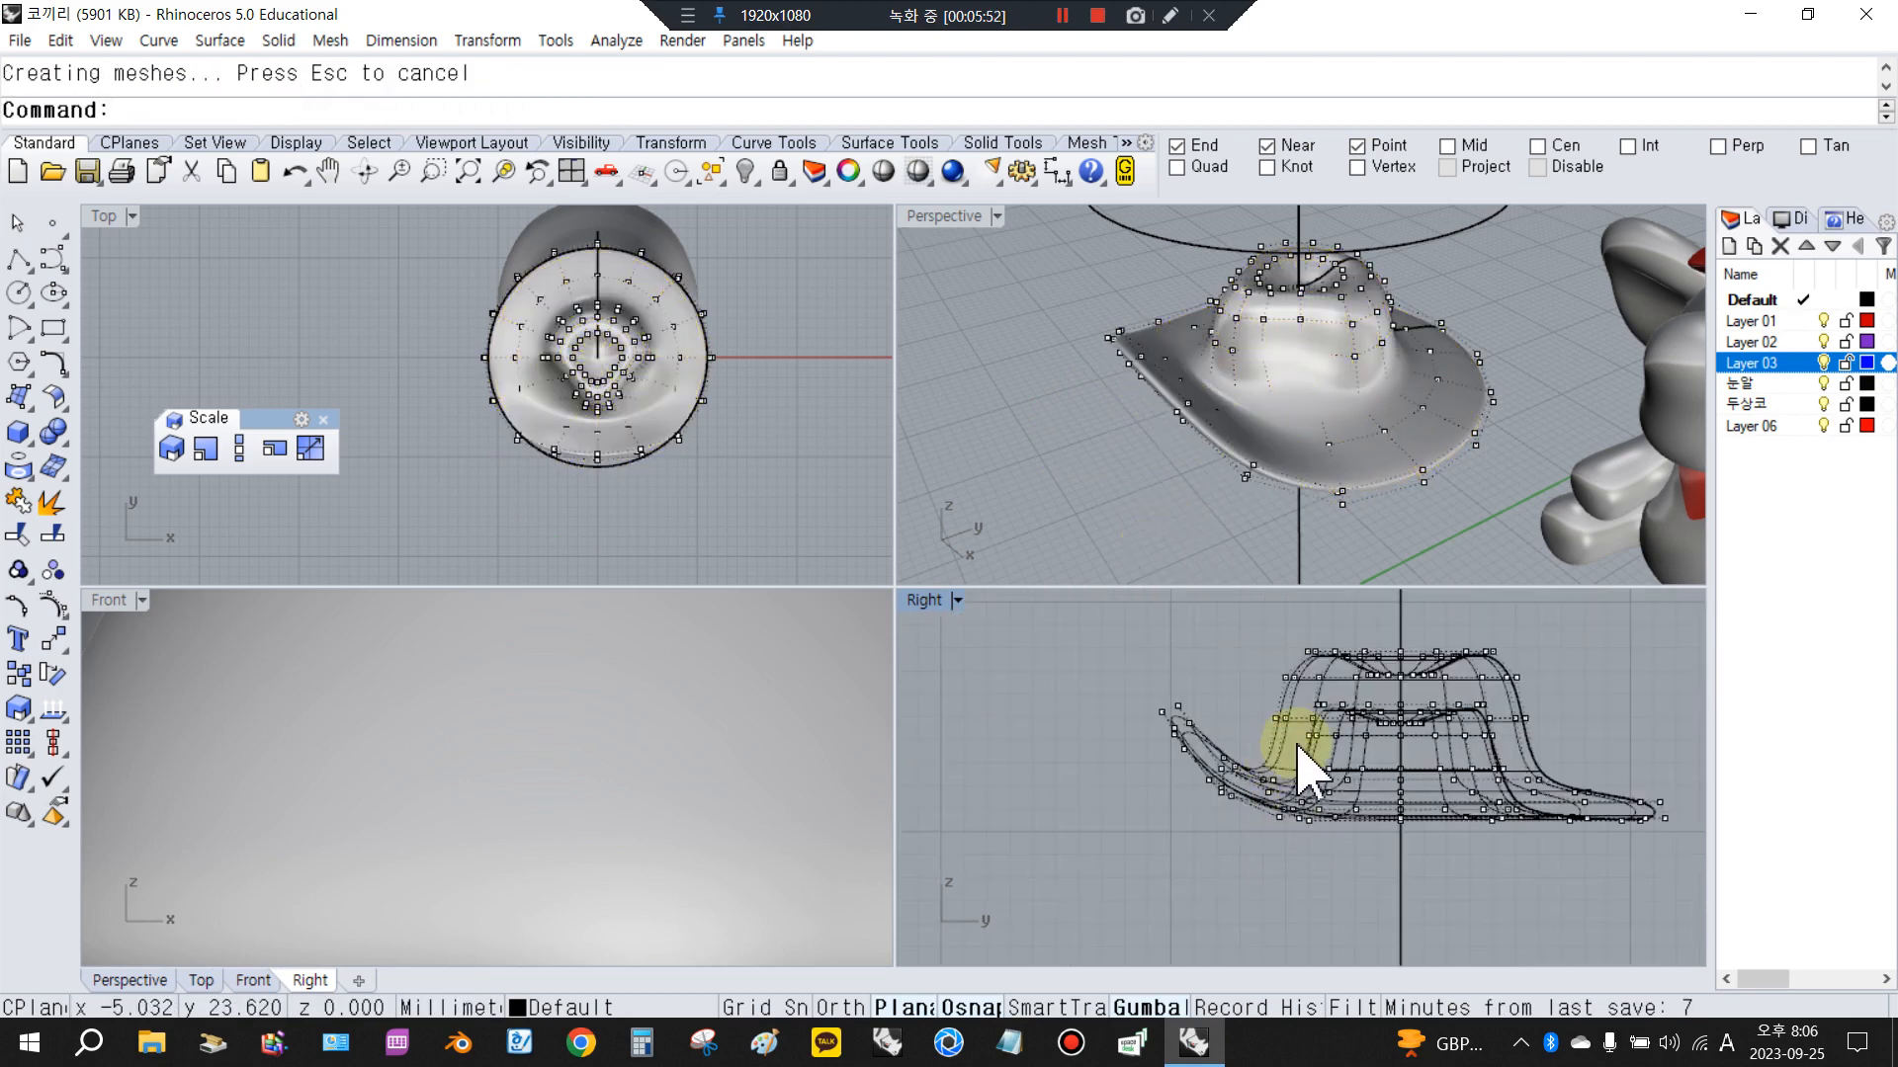
scroll(1133, 683, up, 2)
drag(1132, 682, 1227, 779)
right_click(1228, 783)
click(1228, 803)
click(1125, 842)
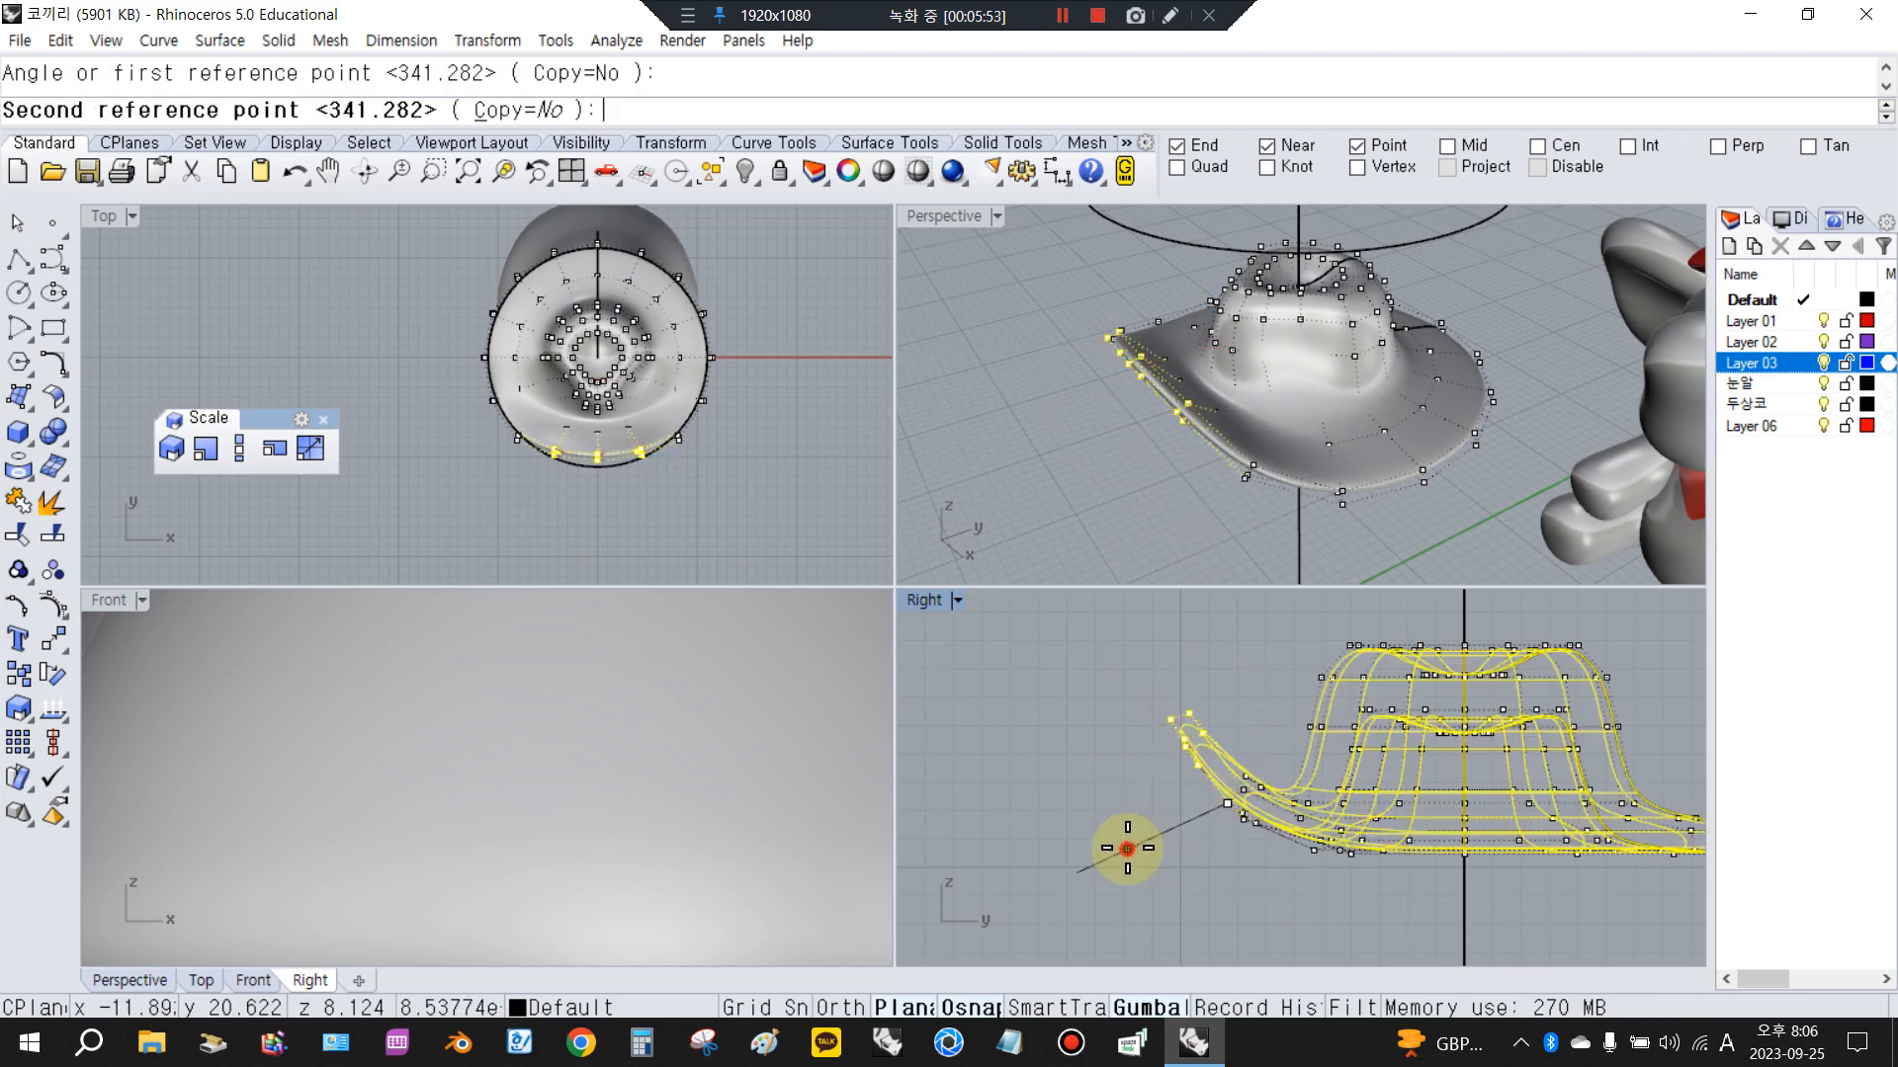
click(1122, 827)
click(1155, 850)
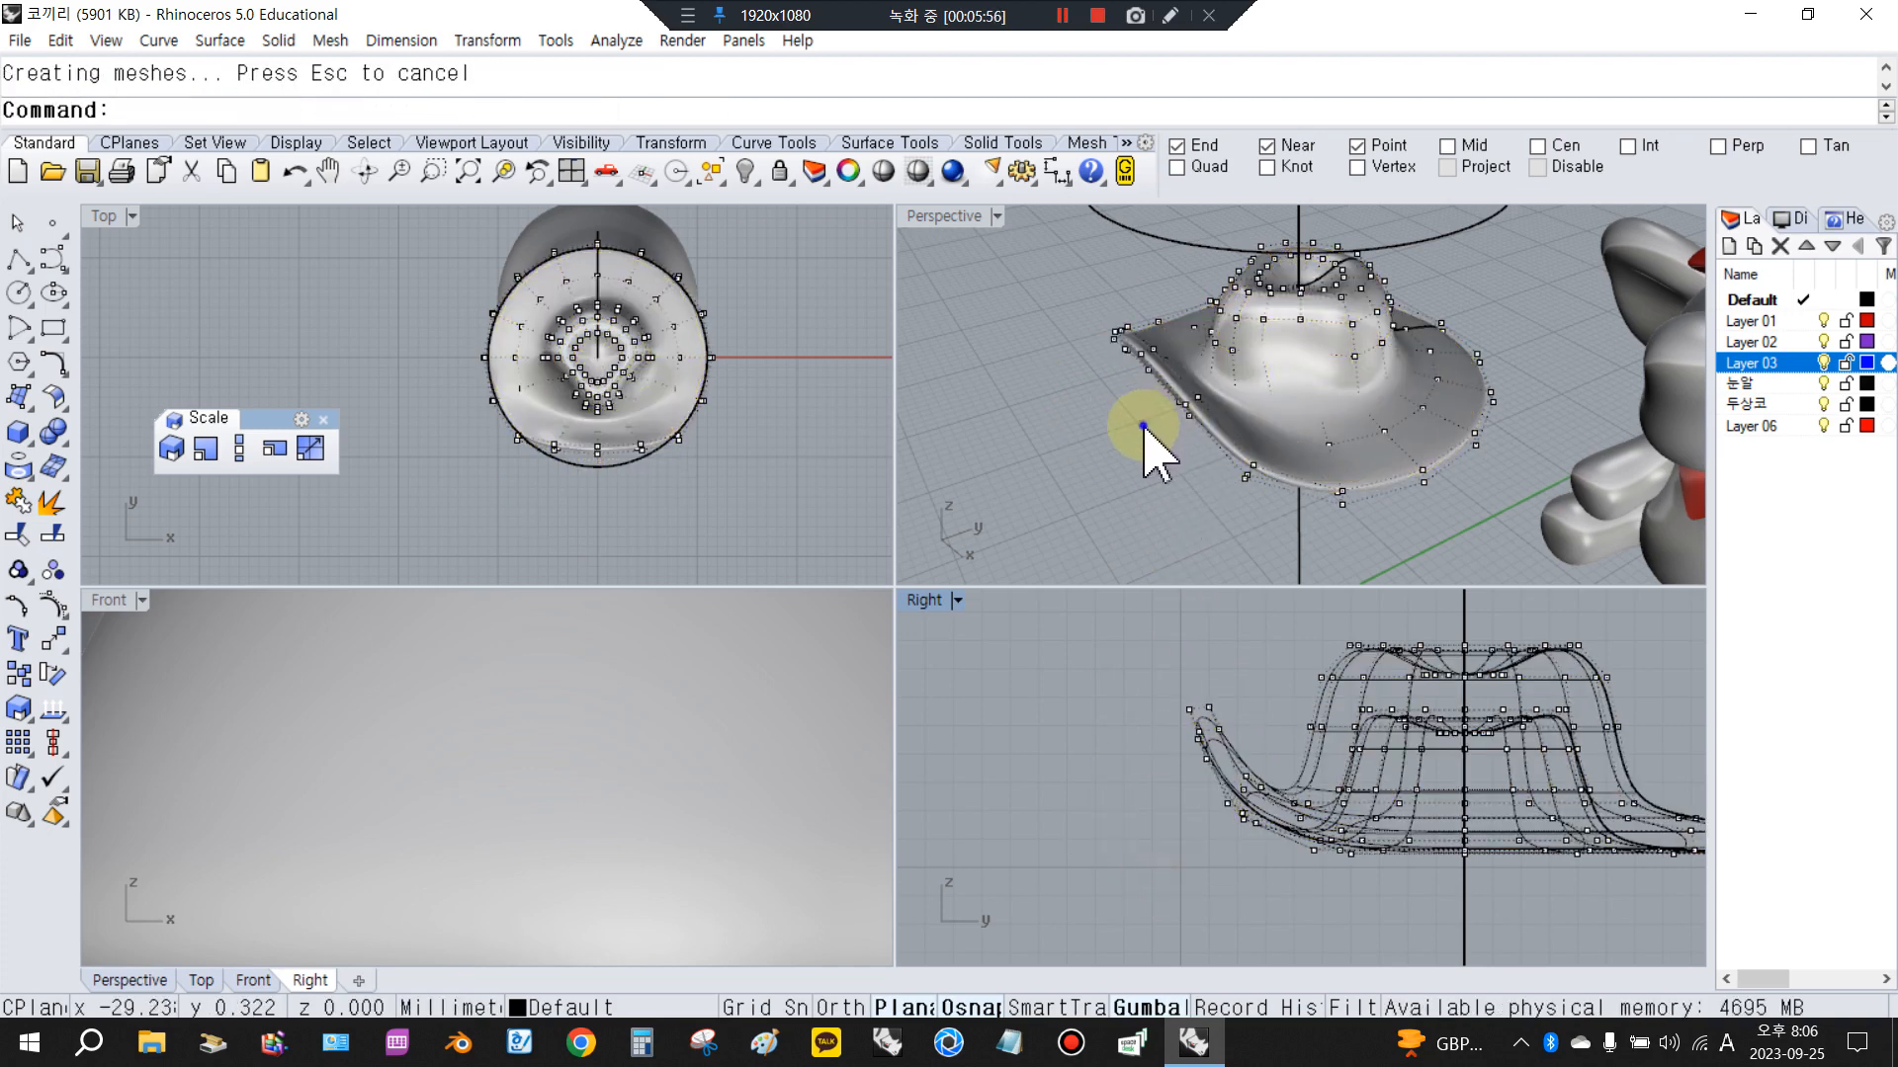
Preview the hat in Shaded display and check the raised front brim from the side, ending with the shaded preview closed
right_drag(1141, 423, 1440, 281)
click(882, 171)
mouse_move(1164, 392)
right_down()
mouse_move(1428, 371)
mouse_move(1047, 403)
mouse_move(1658, 418)
right_up()
right_drag(1579, 695, 1206, 803)
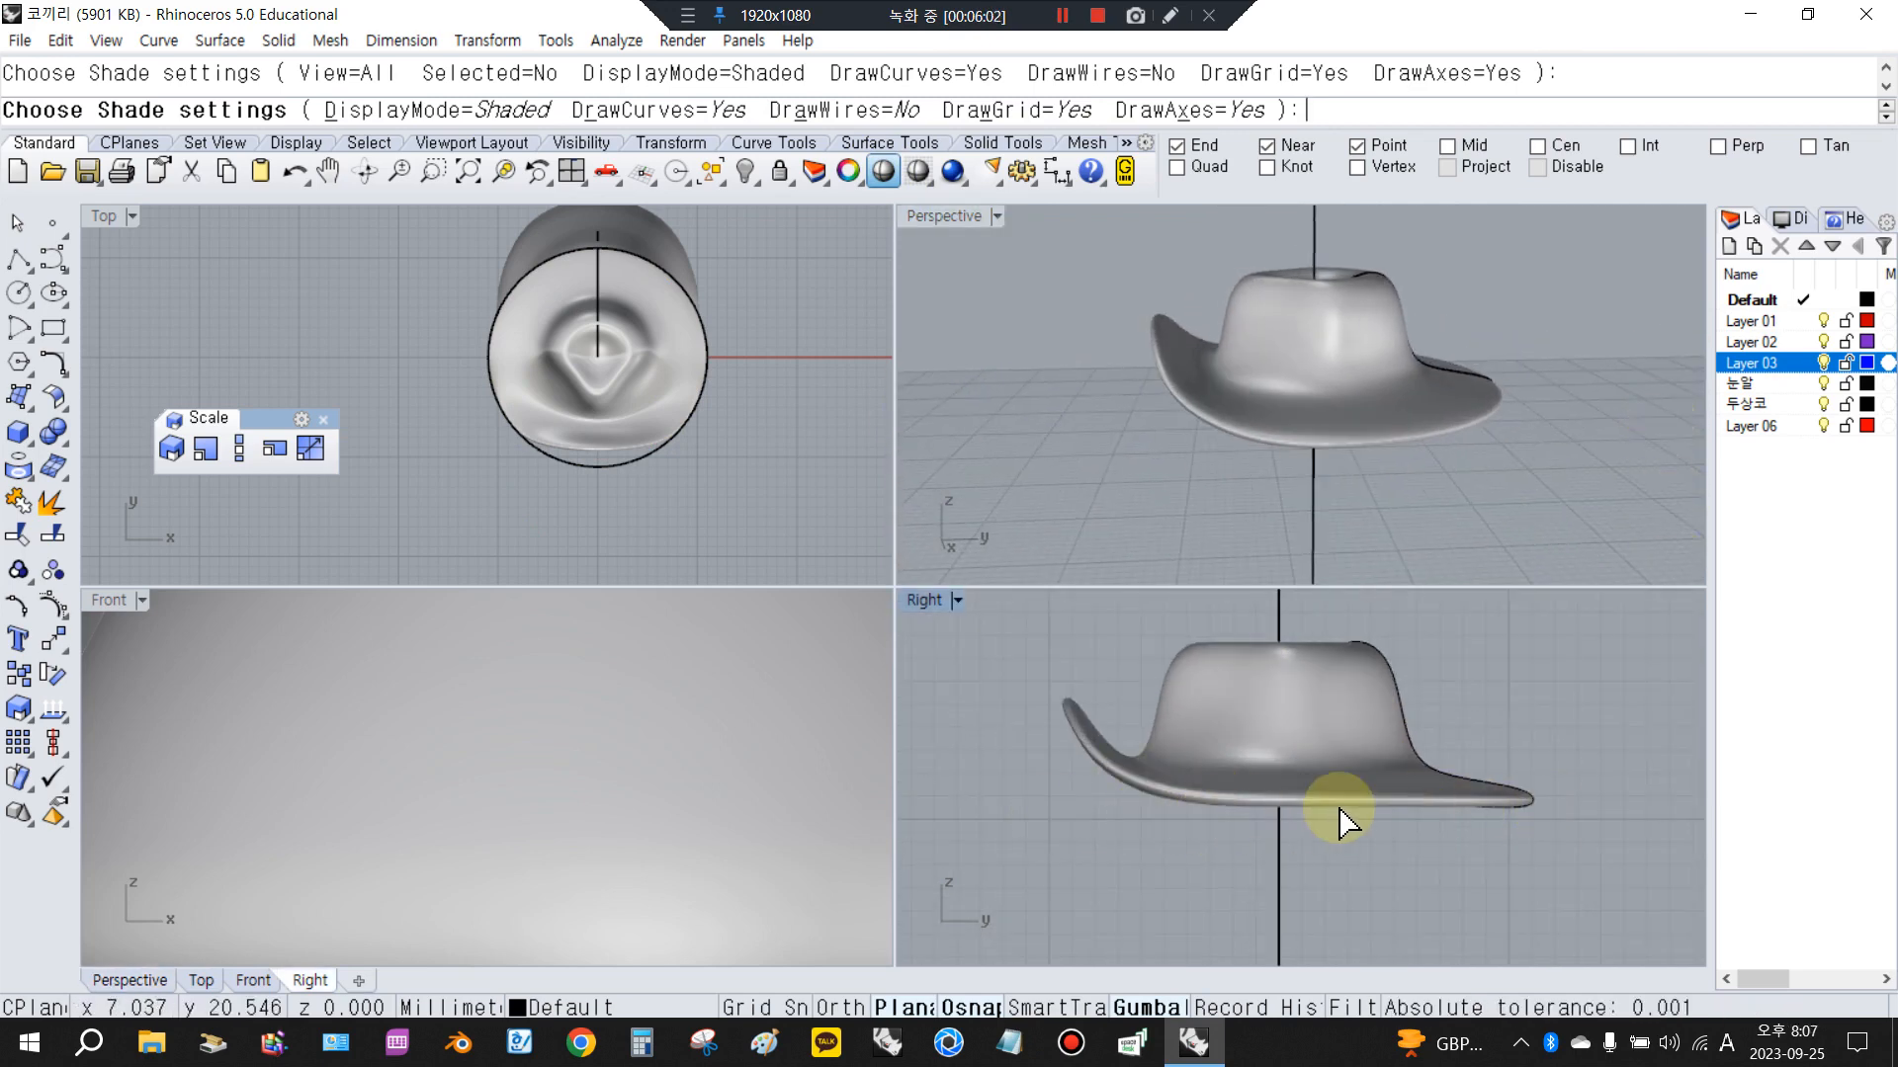
click(1414, 805)
click(1548, 846)
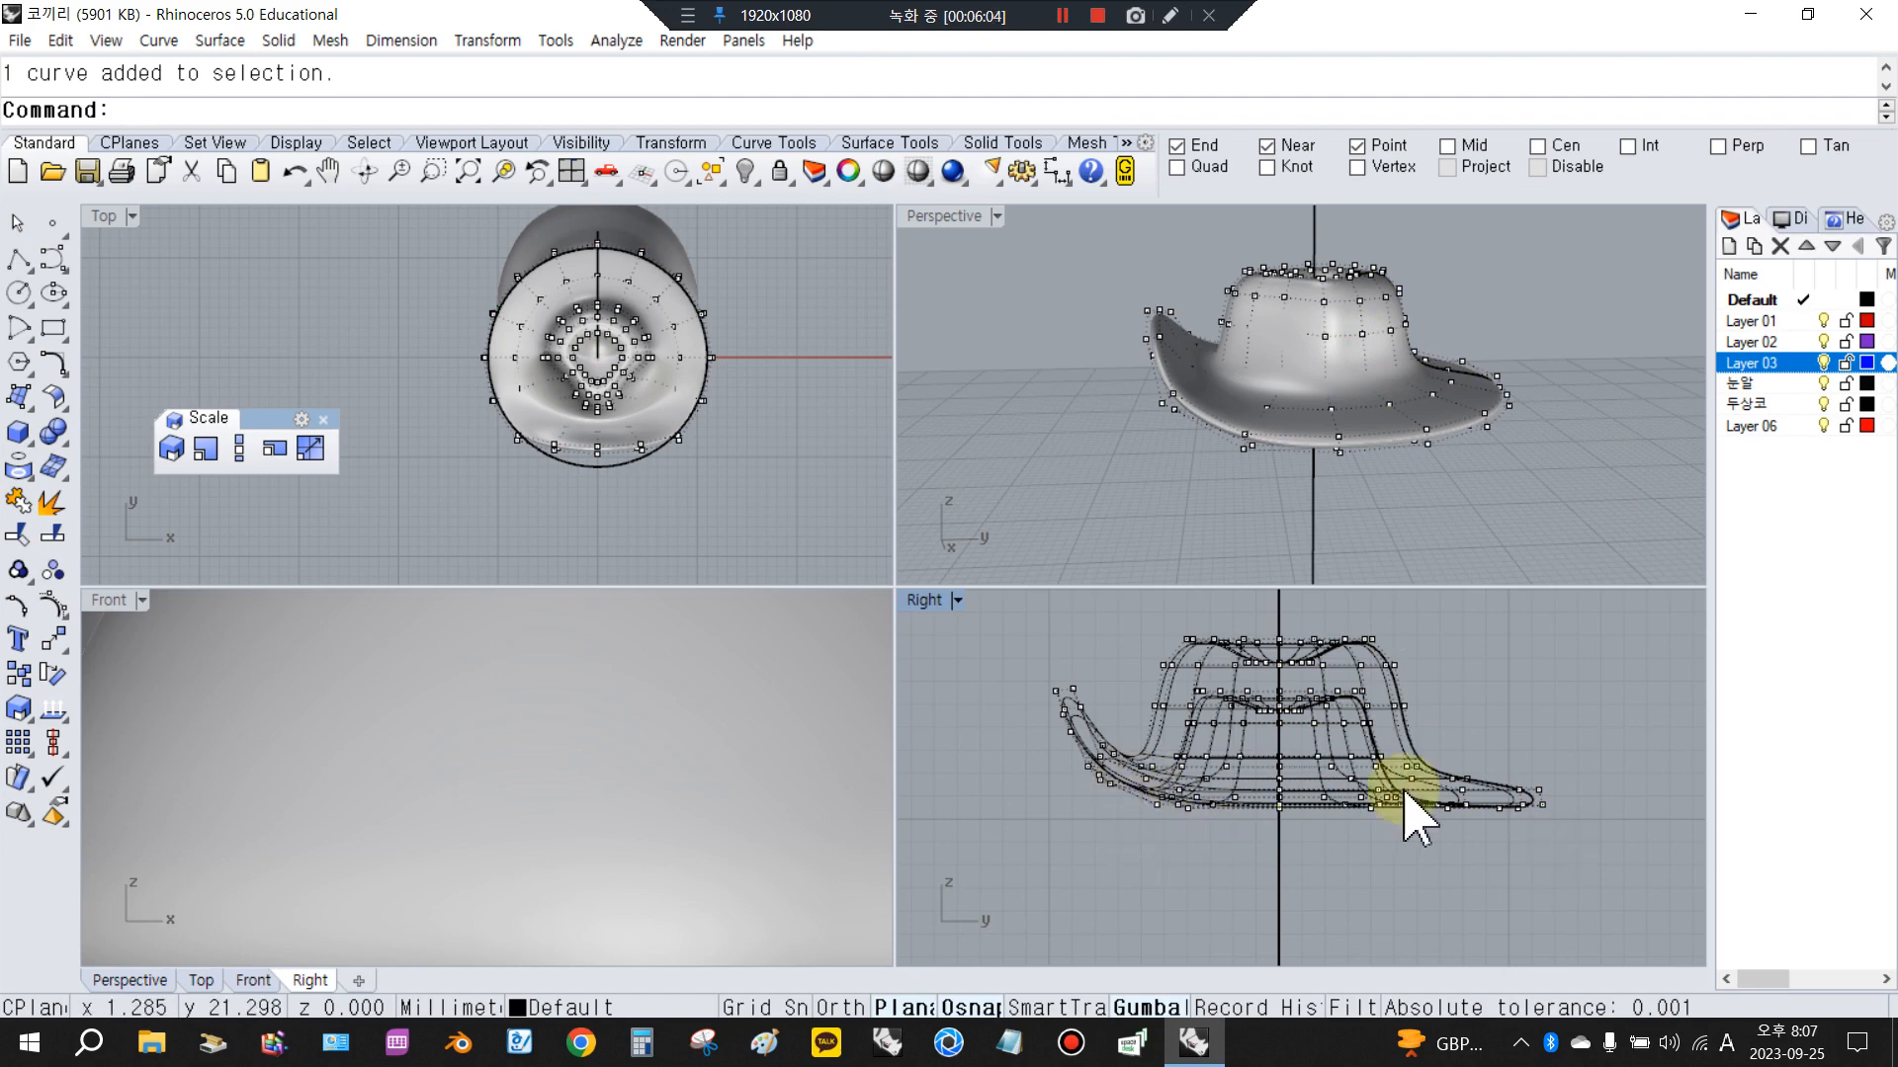
Move the control points at both side edges of the brim straight down together in the Front view
scroll(673, 822, down, 20)
scroll(843, 728, up, 6)
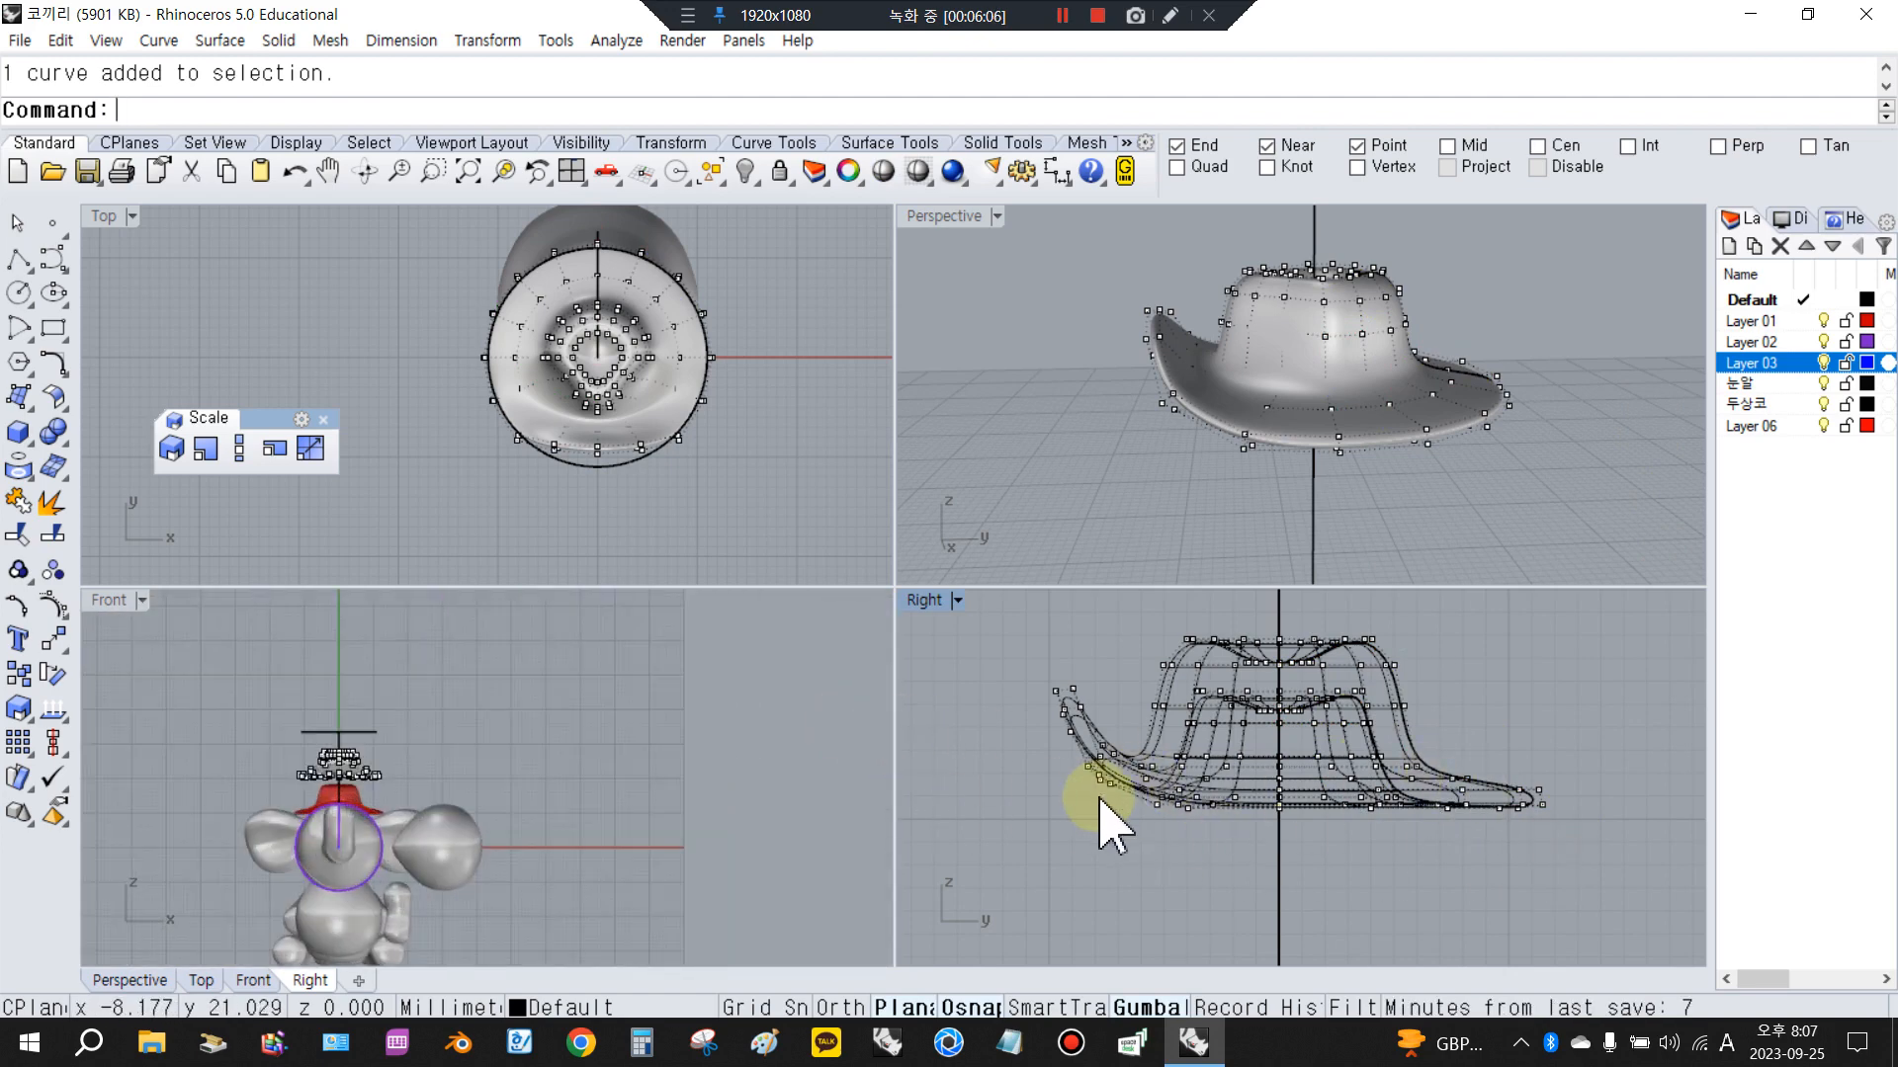
scroll(235, 805, up, 15)
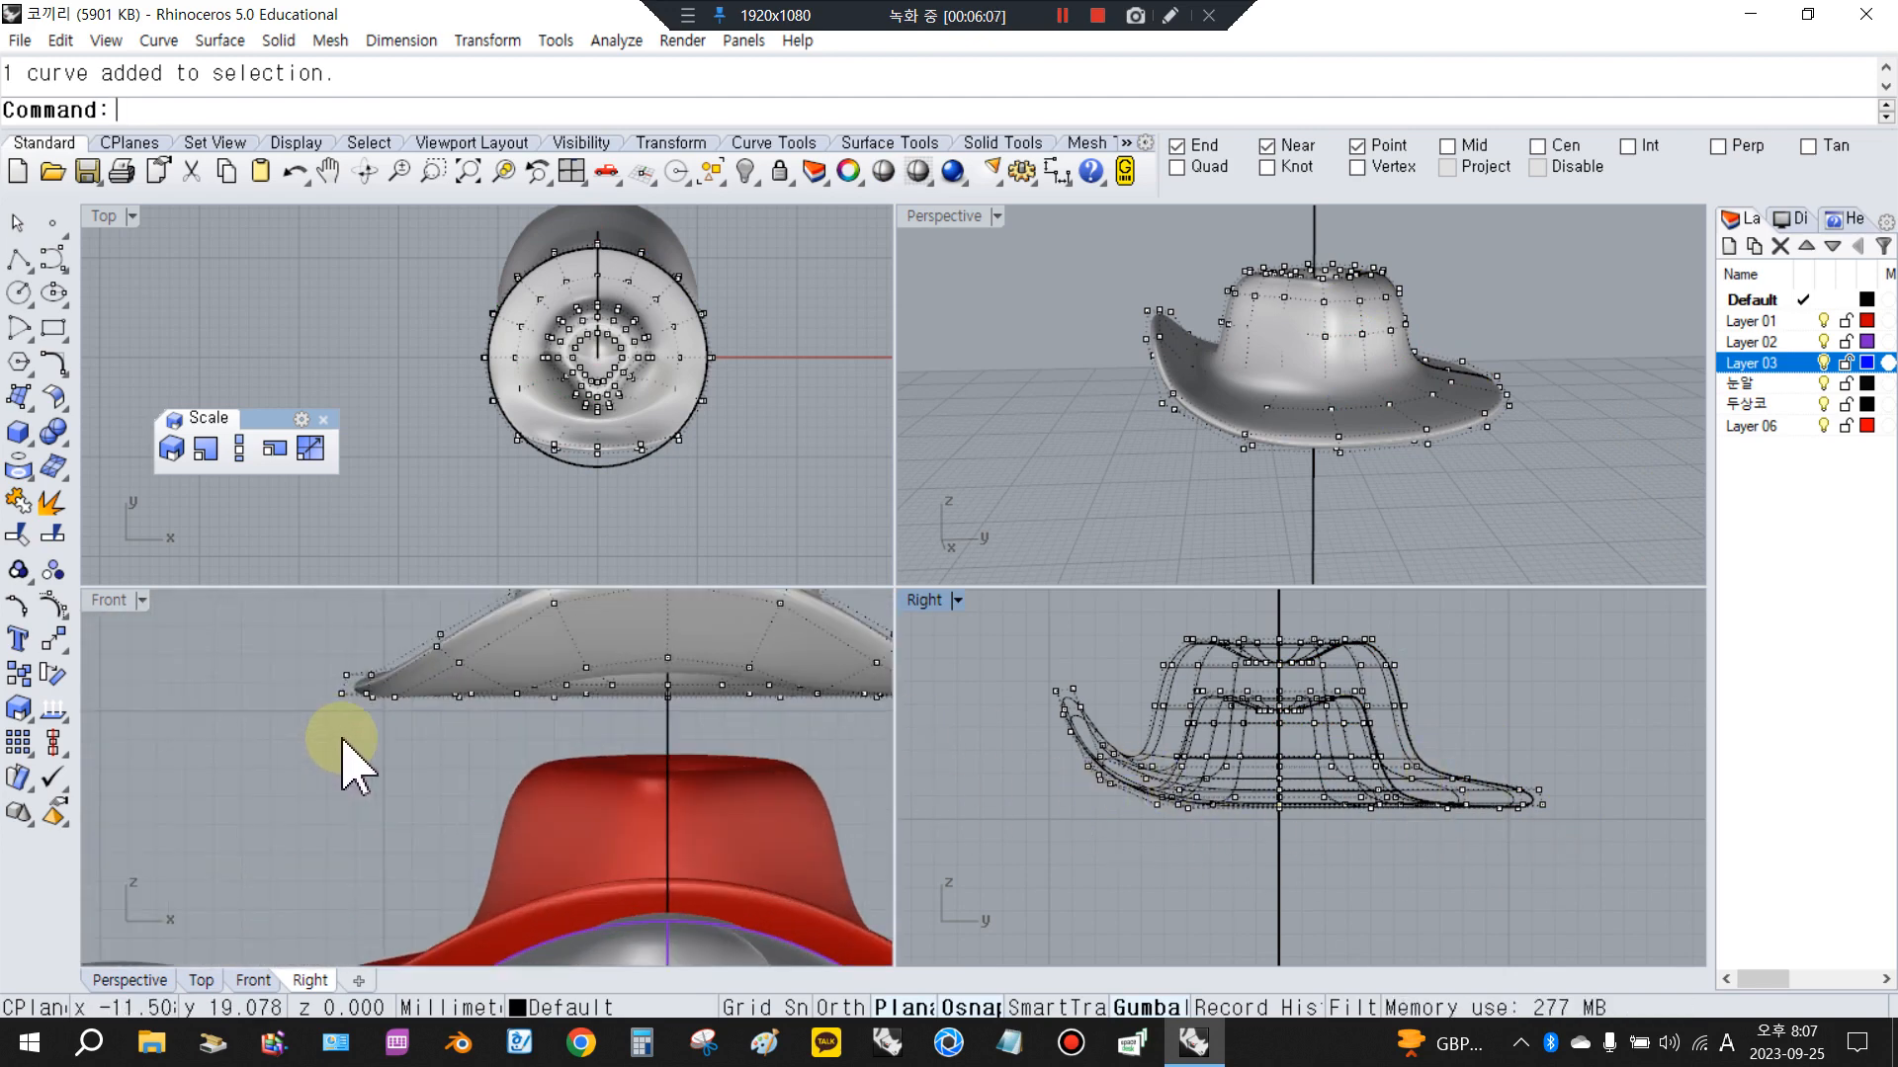
click(51, 638)
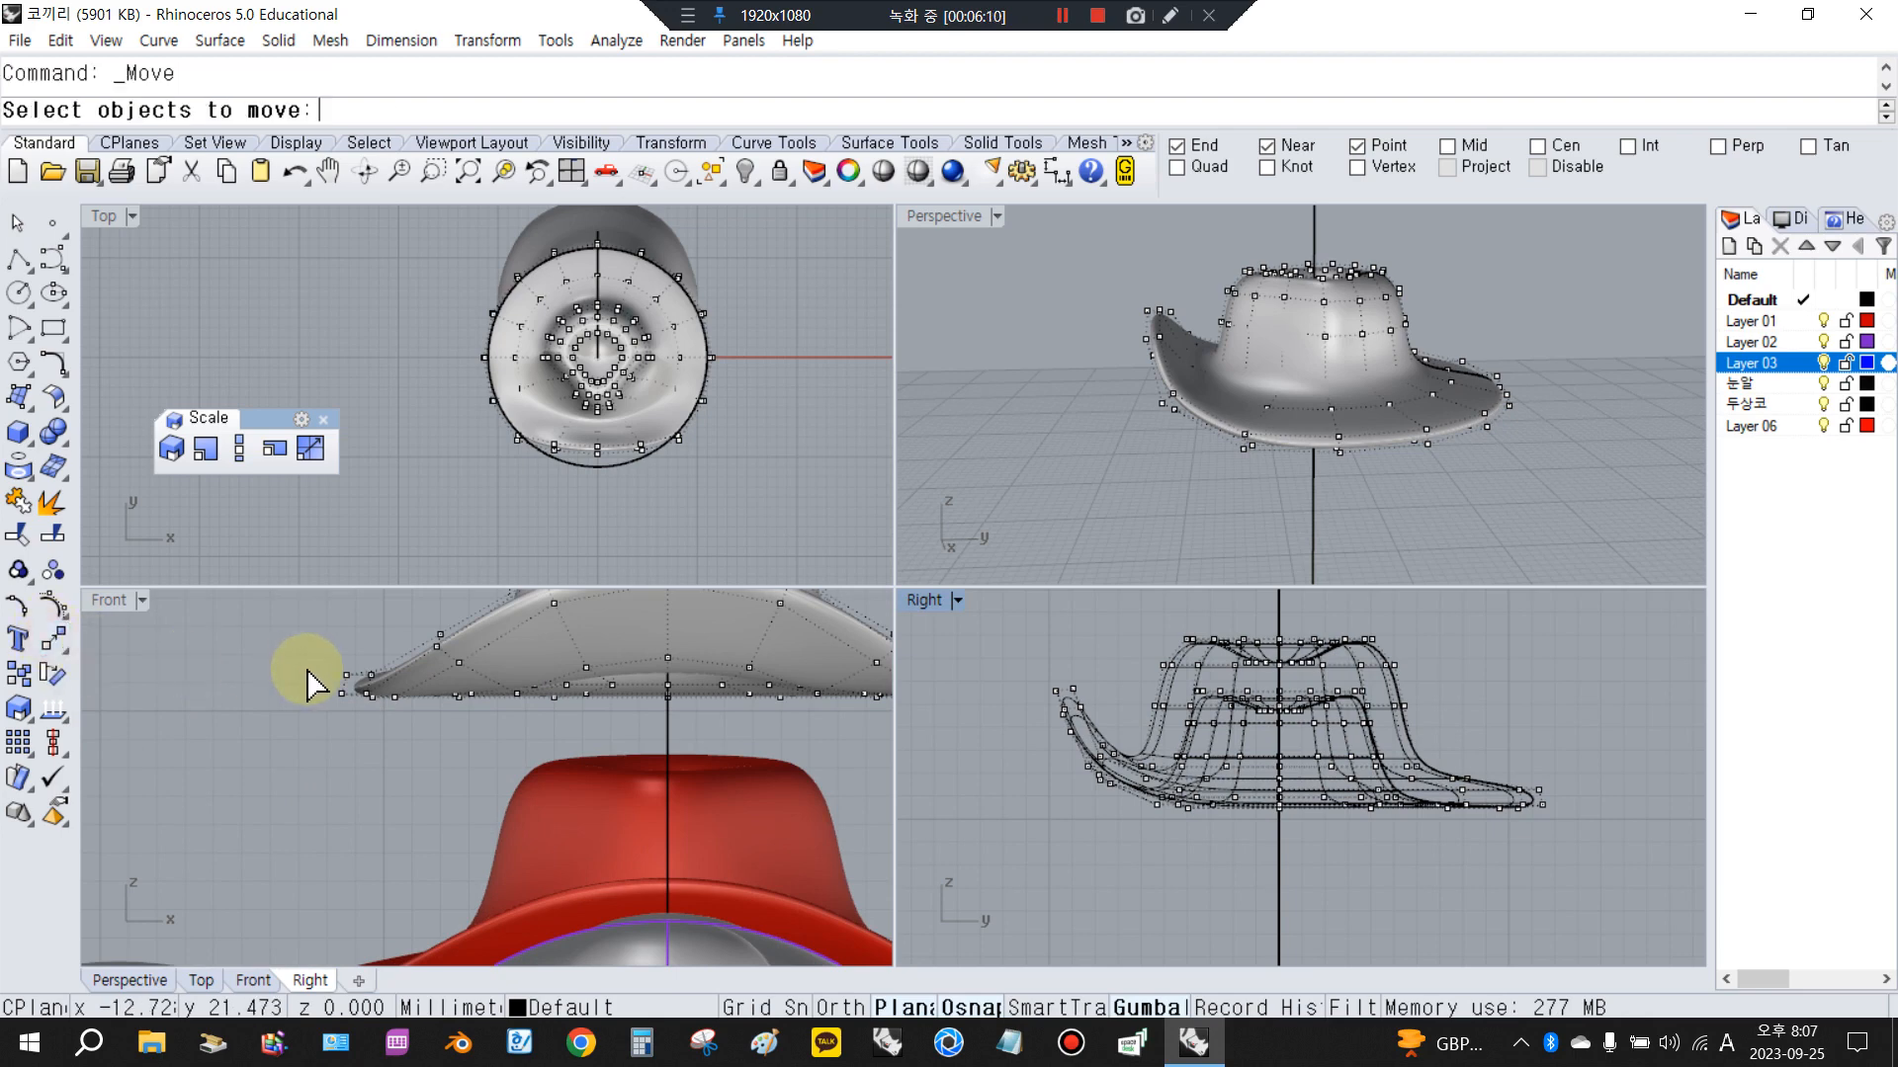
drag(282, 641, 425, 781)
scroll(374, 775, down, 4)
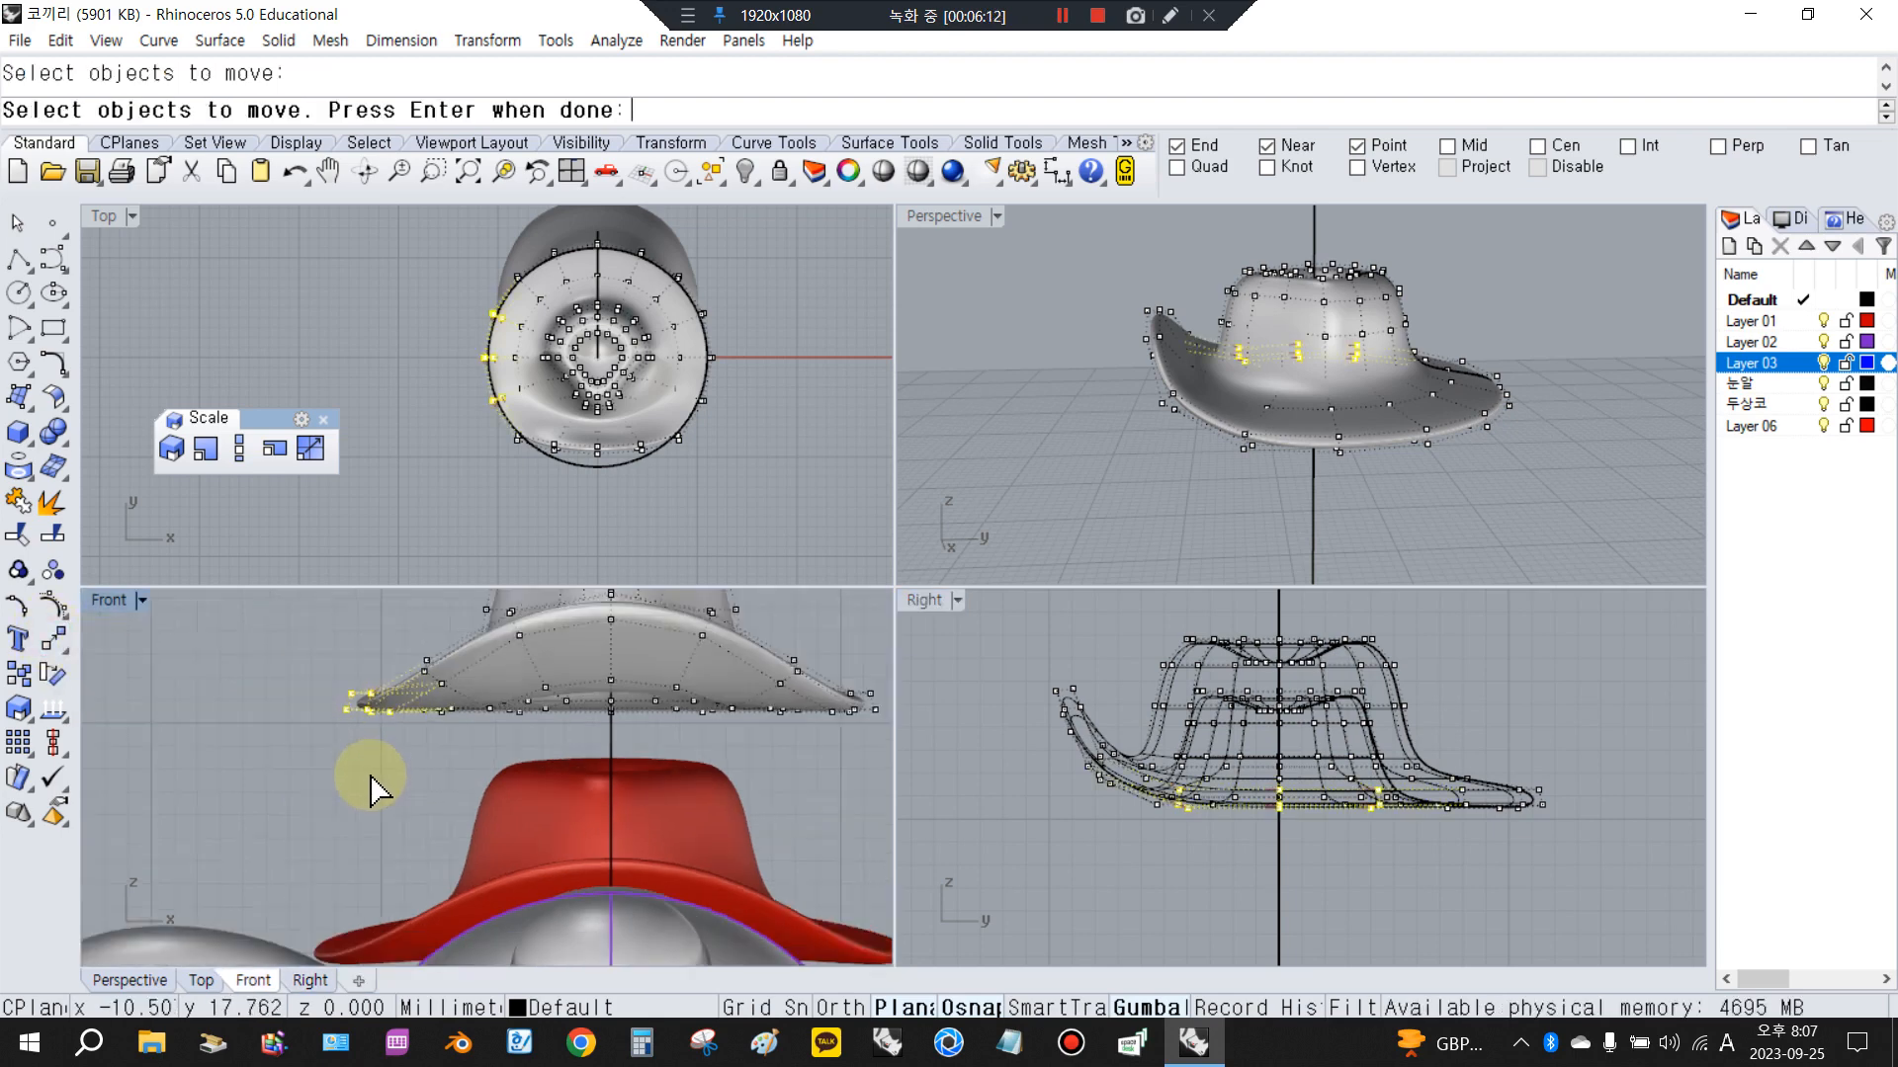
drag(743, 677, 860, 792)
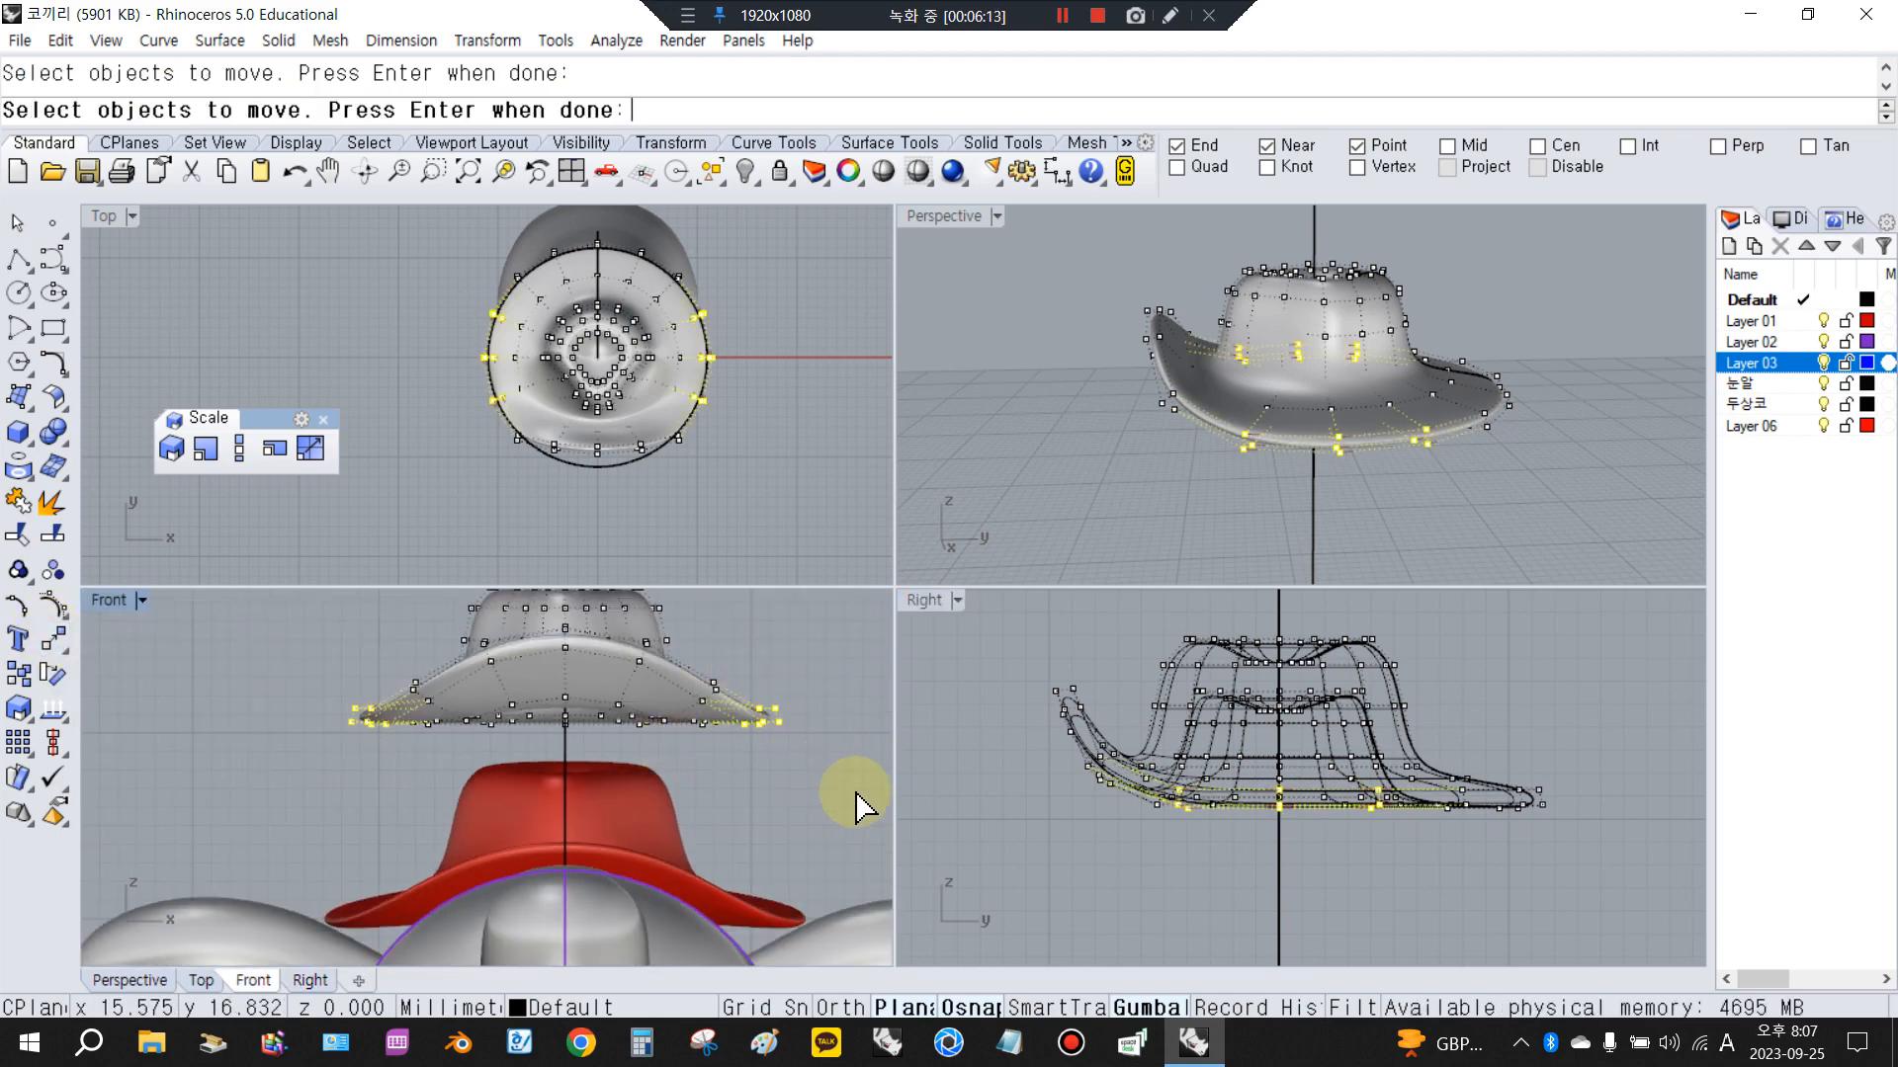
click(844, 662)
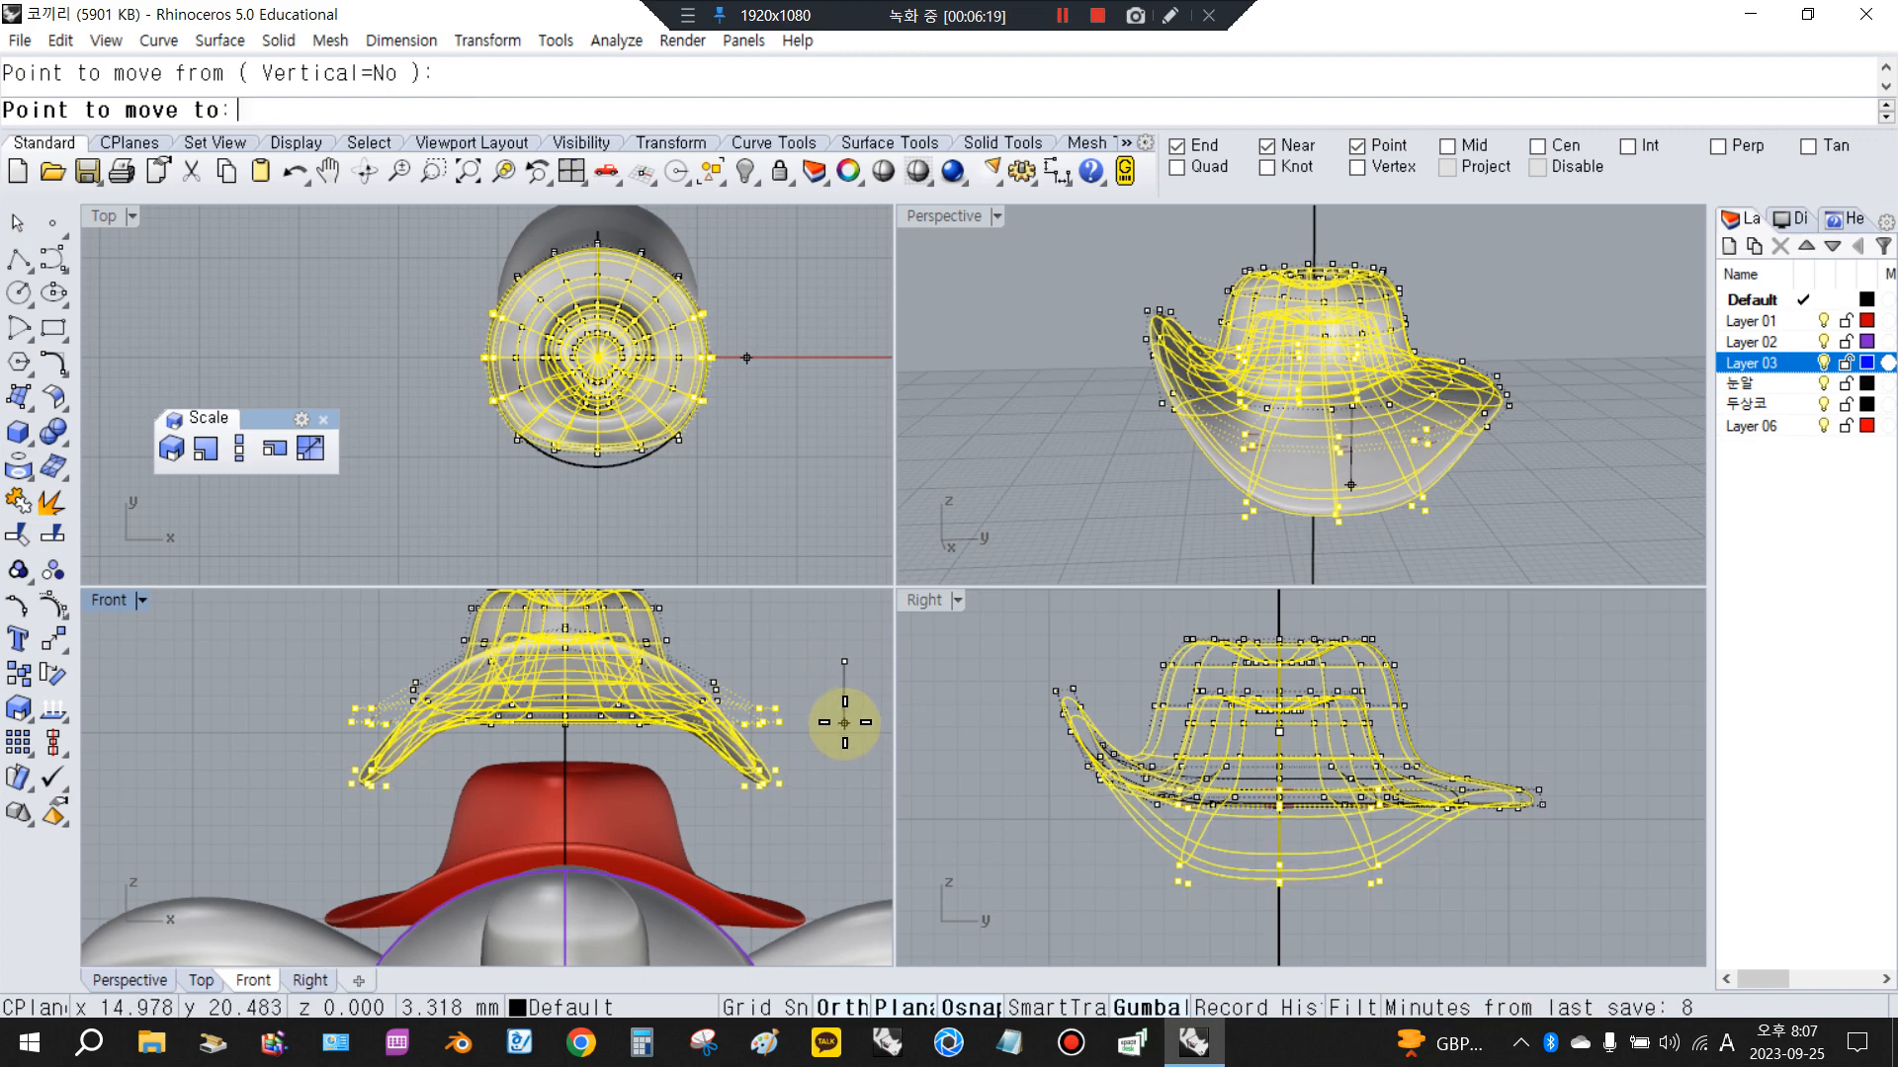
scroll(843, 679, up, 2)
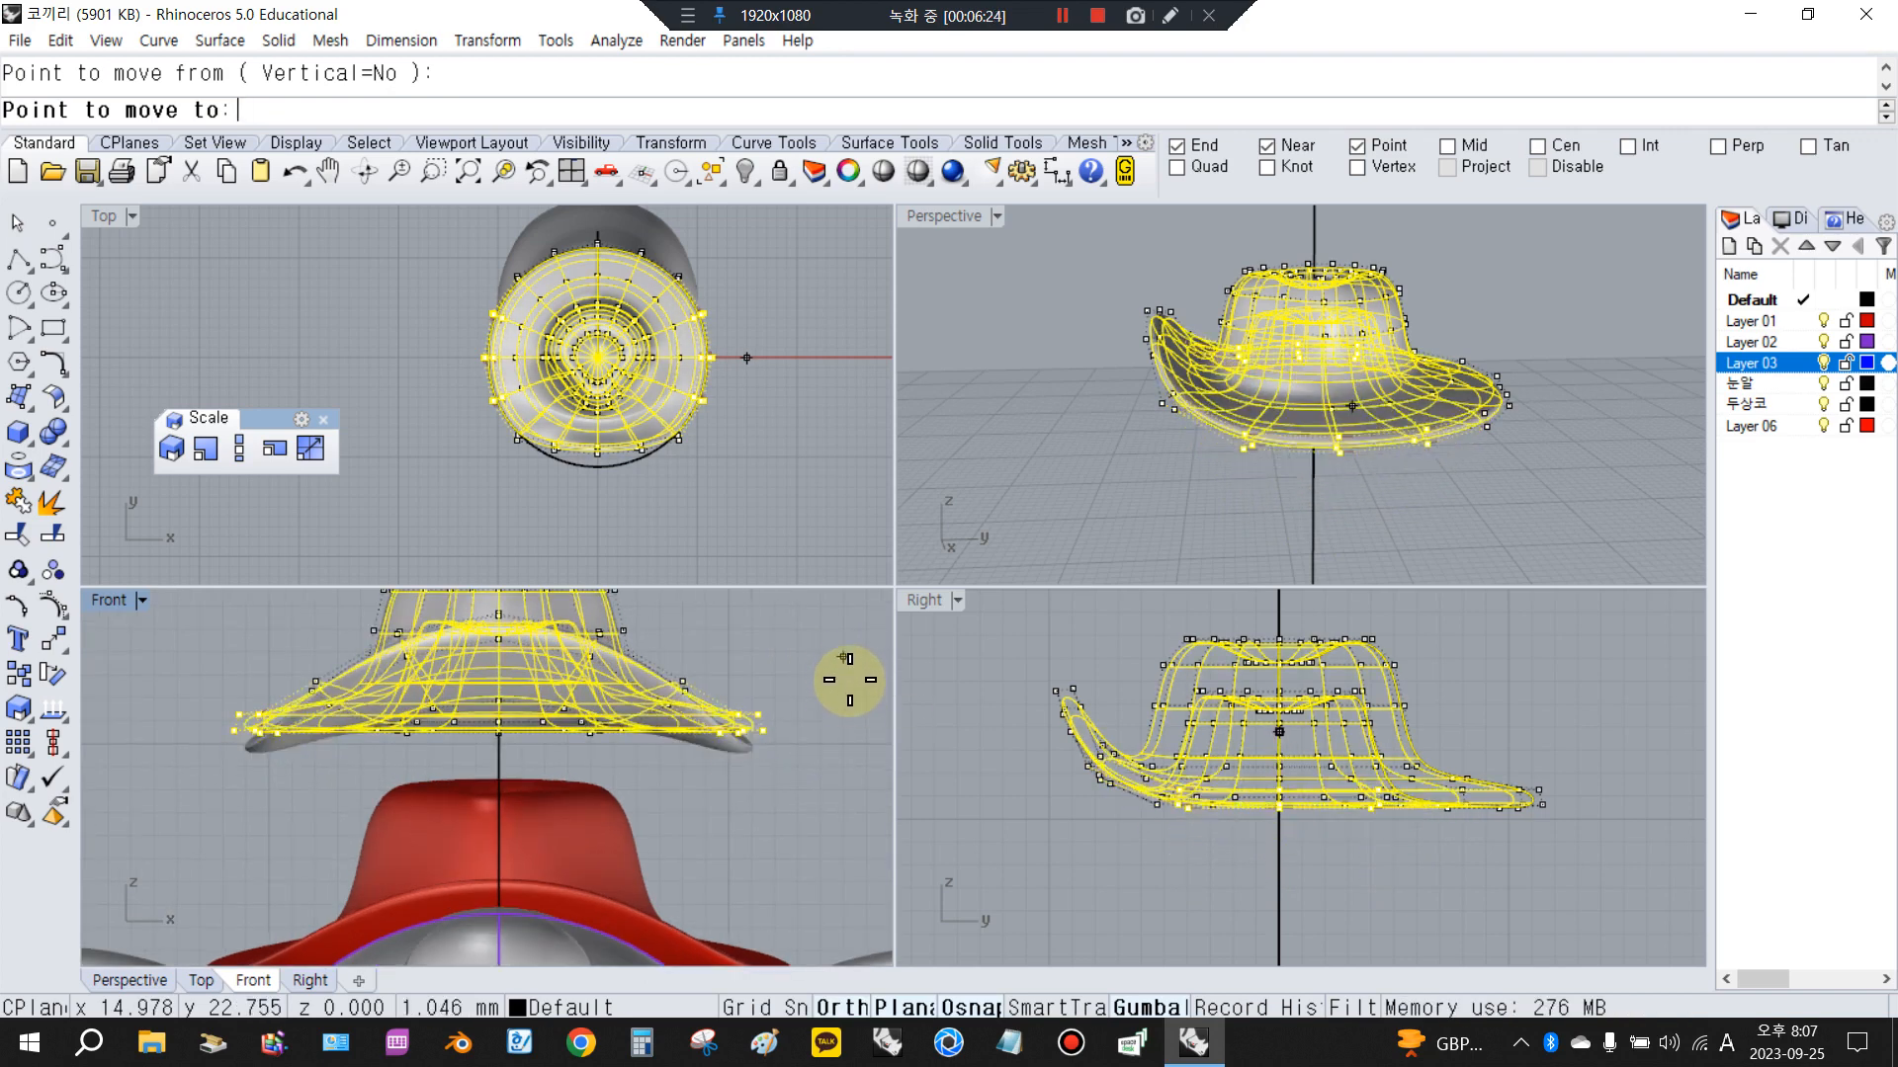
click(848, 682)
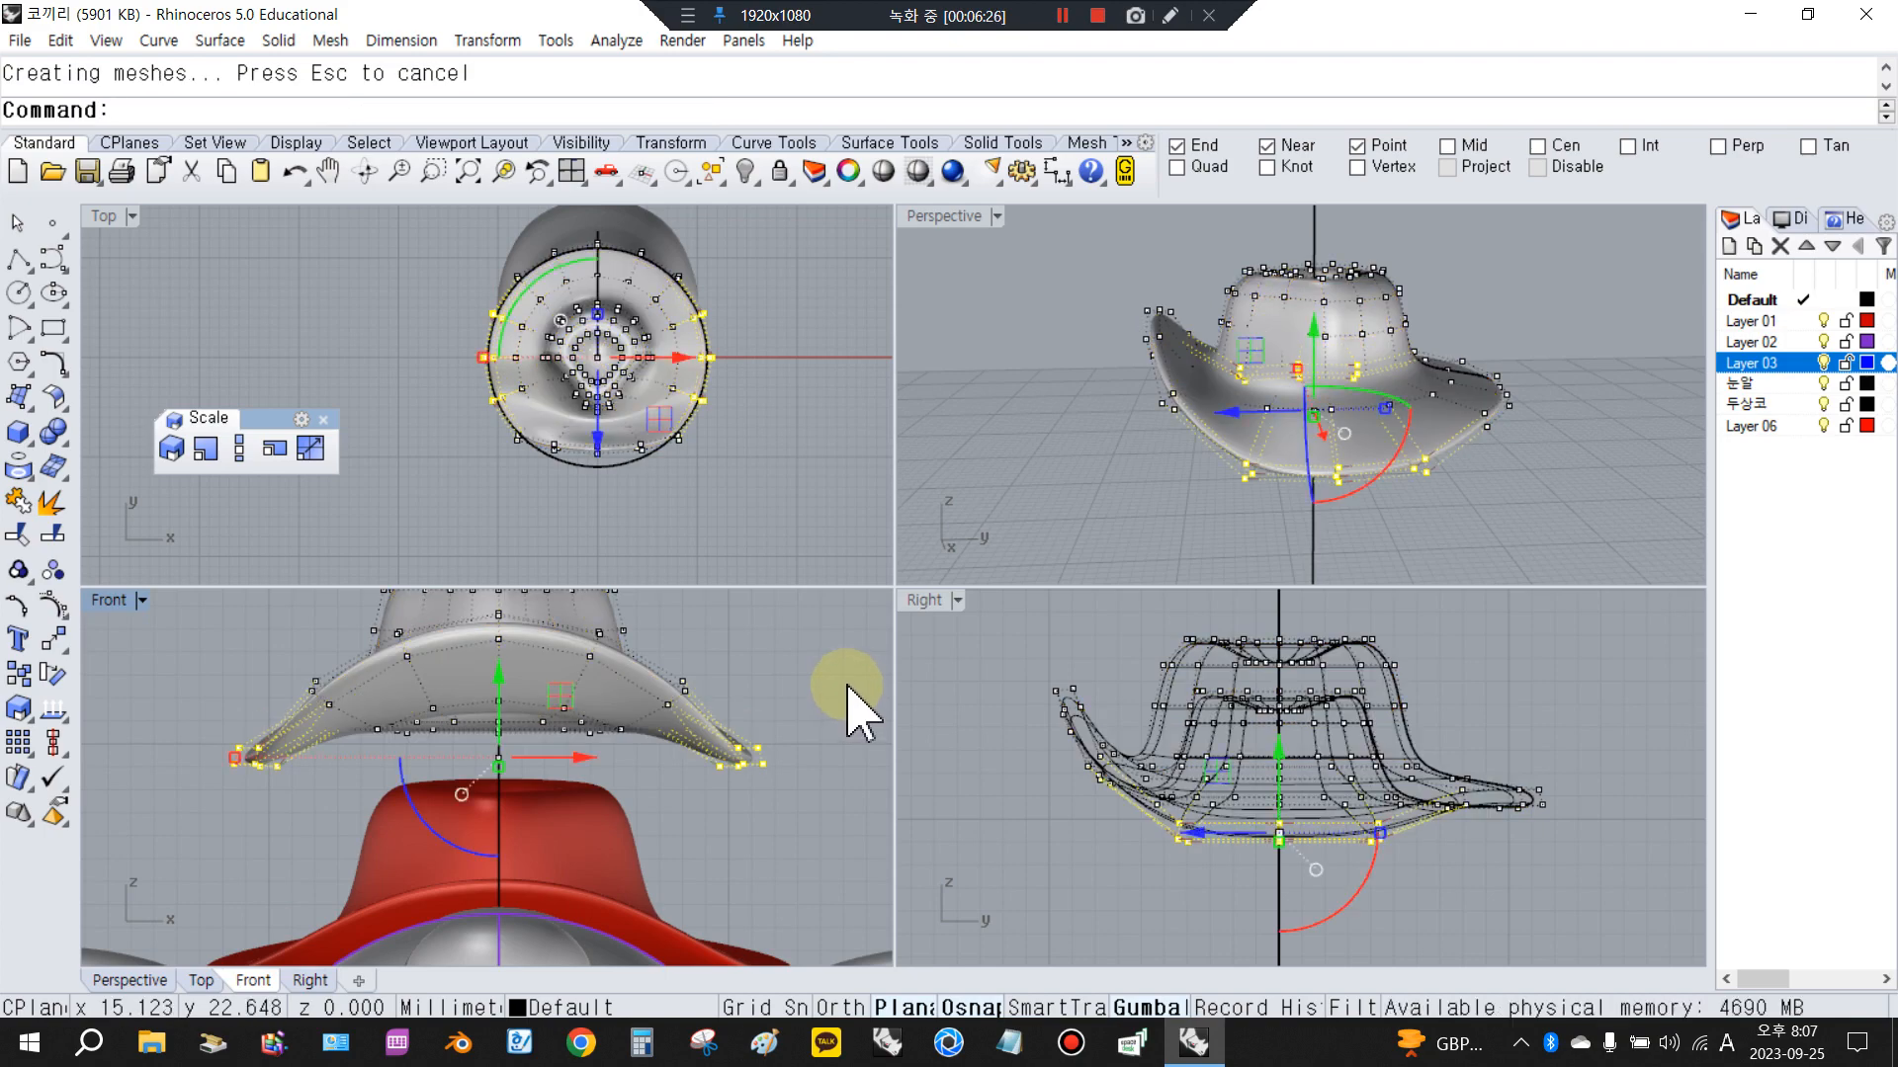
Raise the selected side brim control points slightly with the gumball and view the brim from a lower angle
scroll(509, 711, up, 2)
drag(485, 689, 497, 672)
scroll(1205, 434, up, 5)
right_drag(1066, 477, 1153, 522)
text(m)
key(Return)
scroll(1201, 846, up, 4)
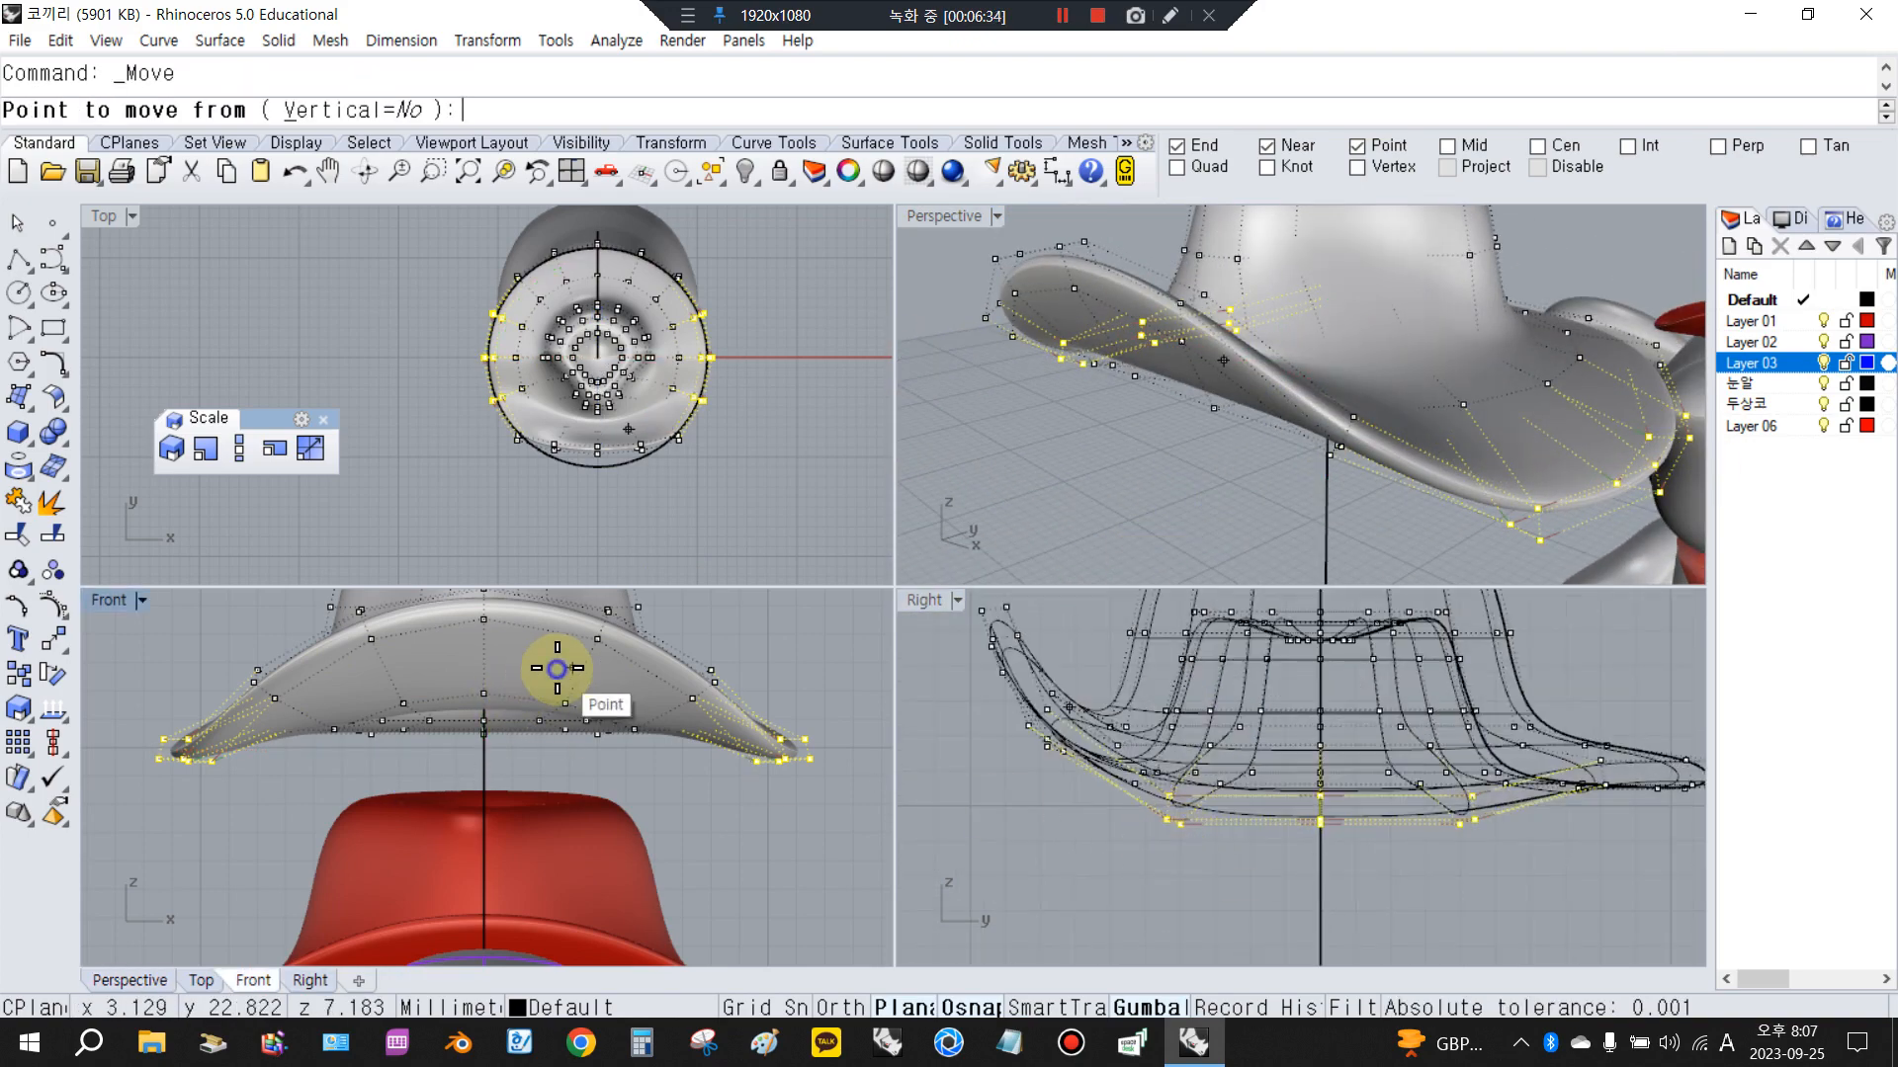
right_click(556, 669)
click(815, 488)
right_click(1285, 400)
Preview the curved brim in Shaded display and examine it from the side before closing the preview
right_drag(1290, 398, 1531, 506)
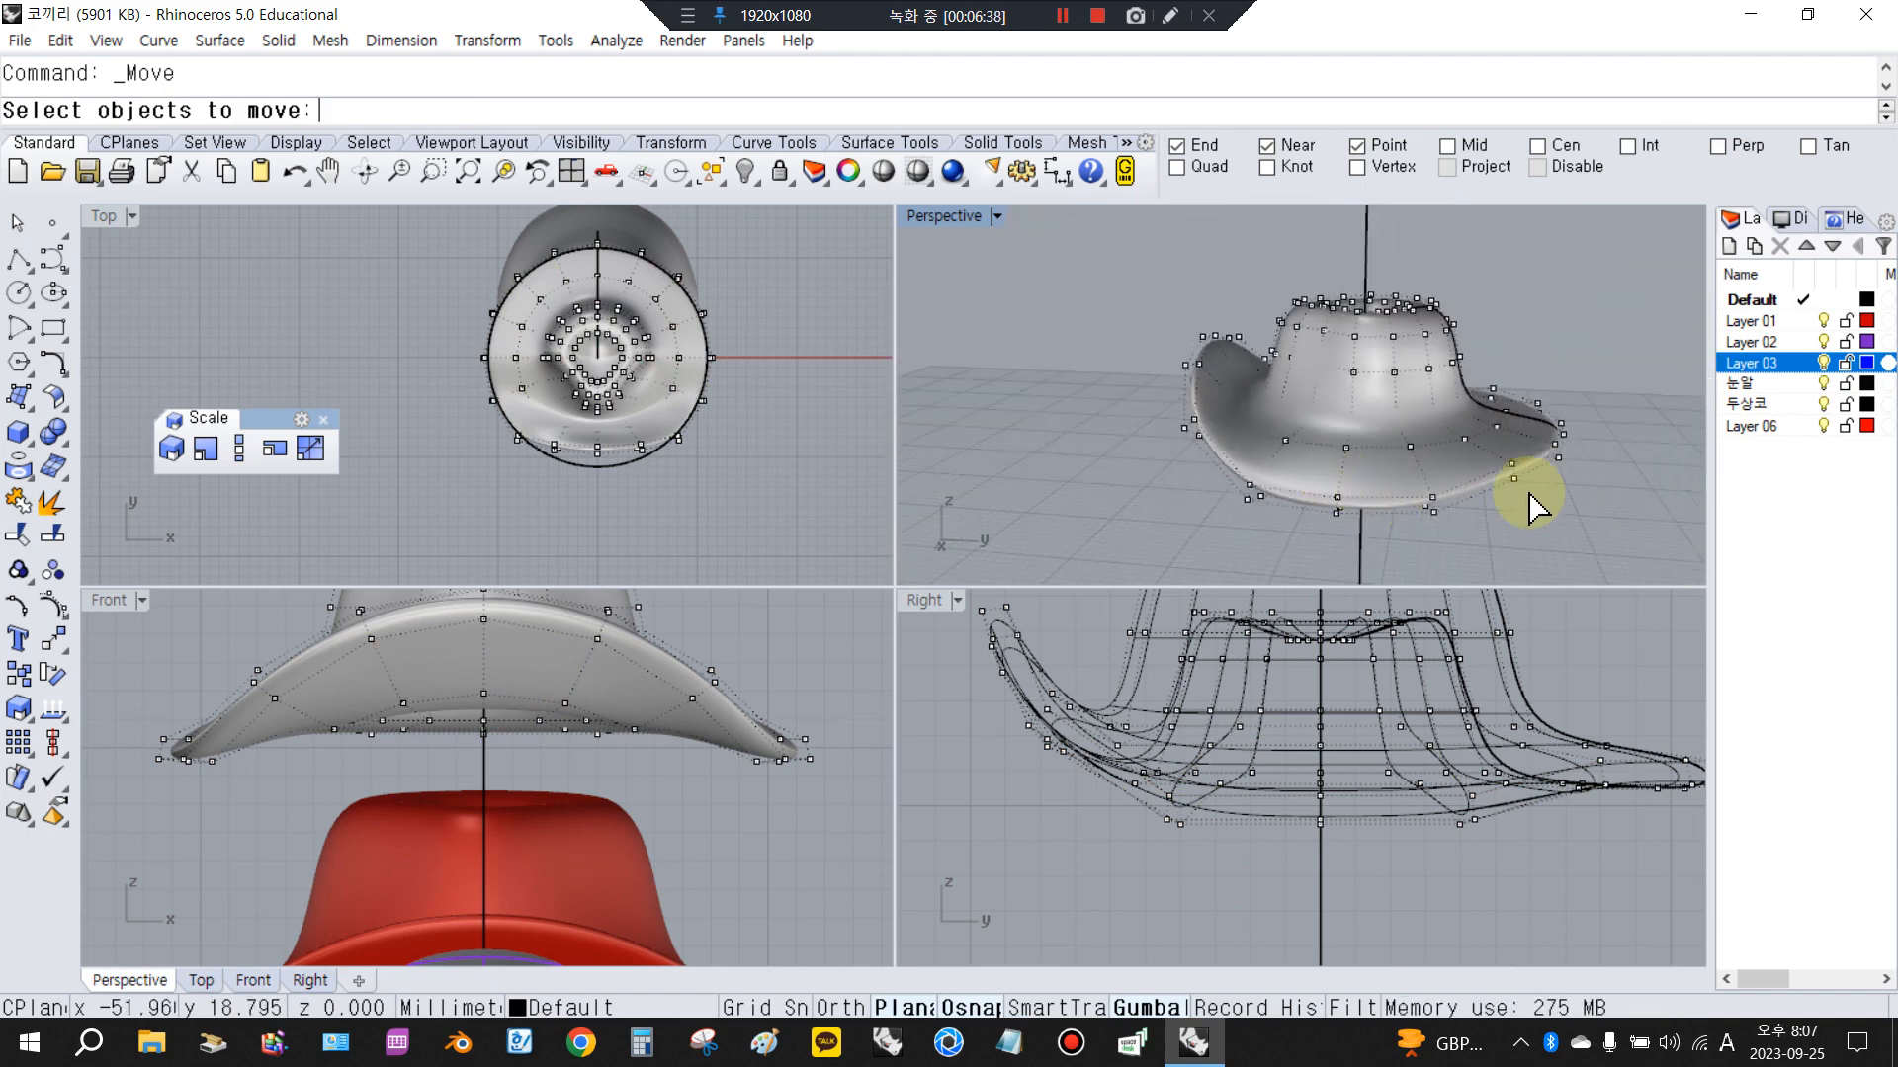
click(887, 173)
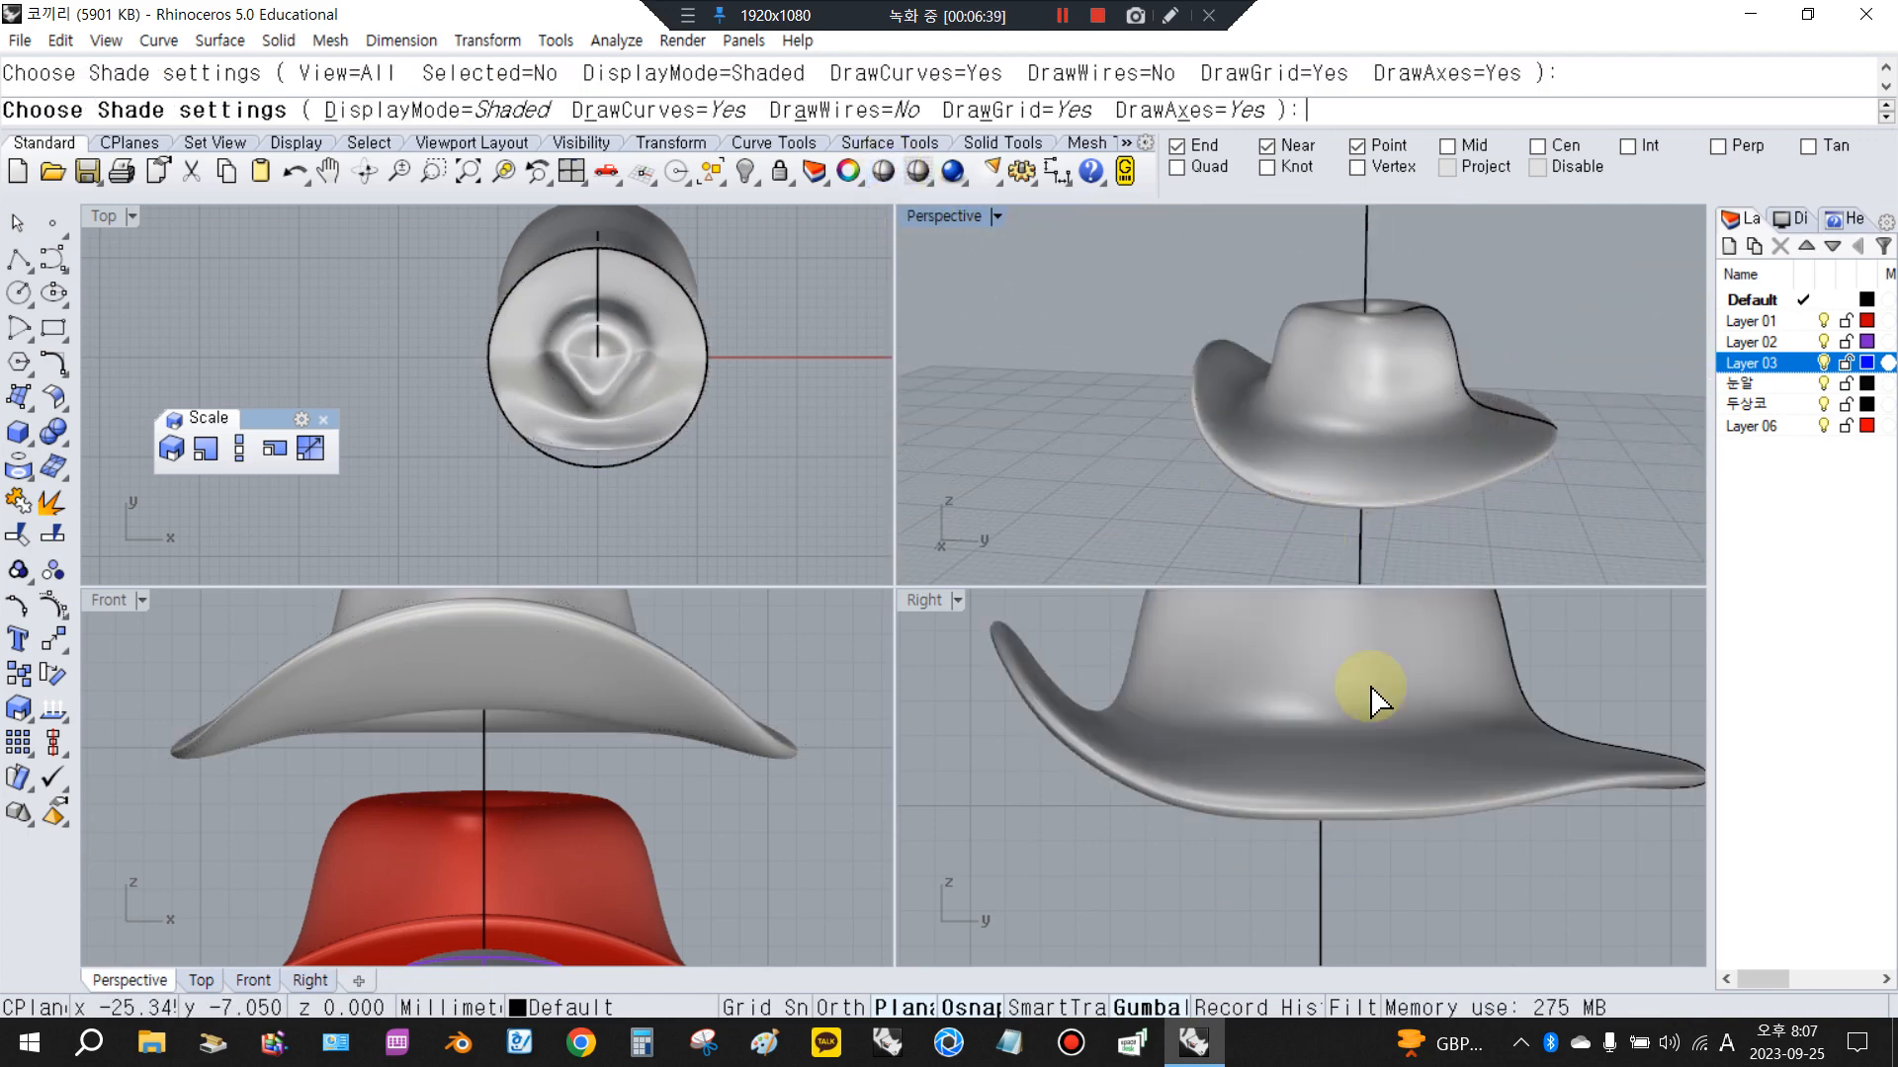
scroll(1315, 751, down, 3)
key(Escape)
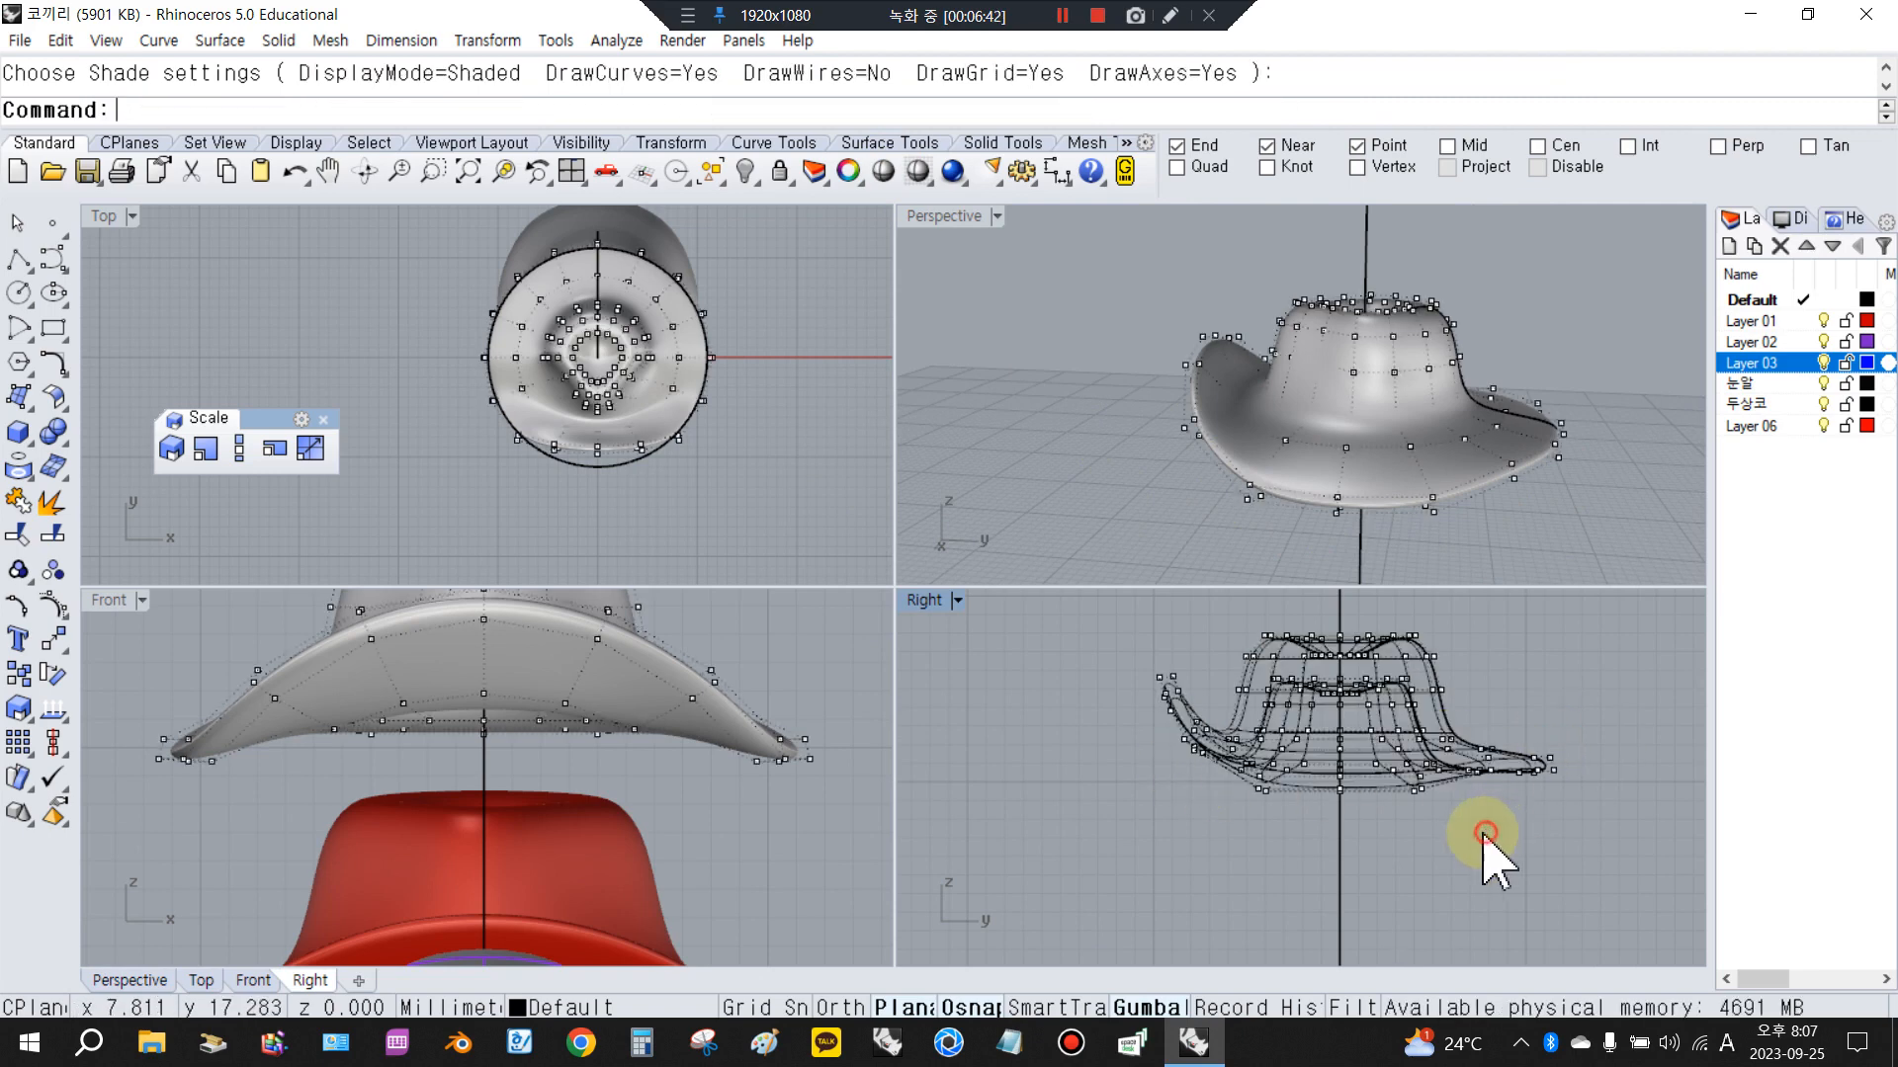
Raise the lowest control points at both side edges of the brim slightly in the Right view
scroll(1433, 811, up, 5)
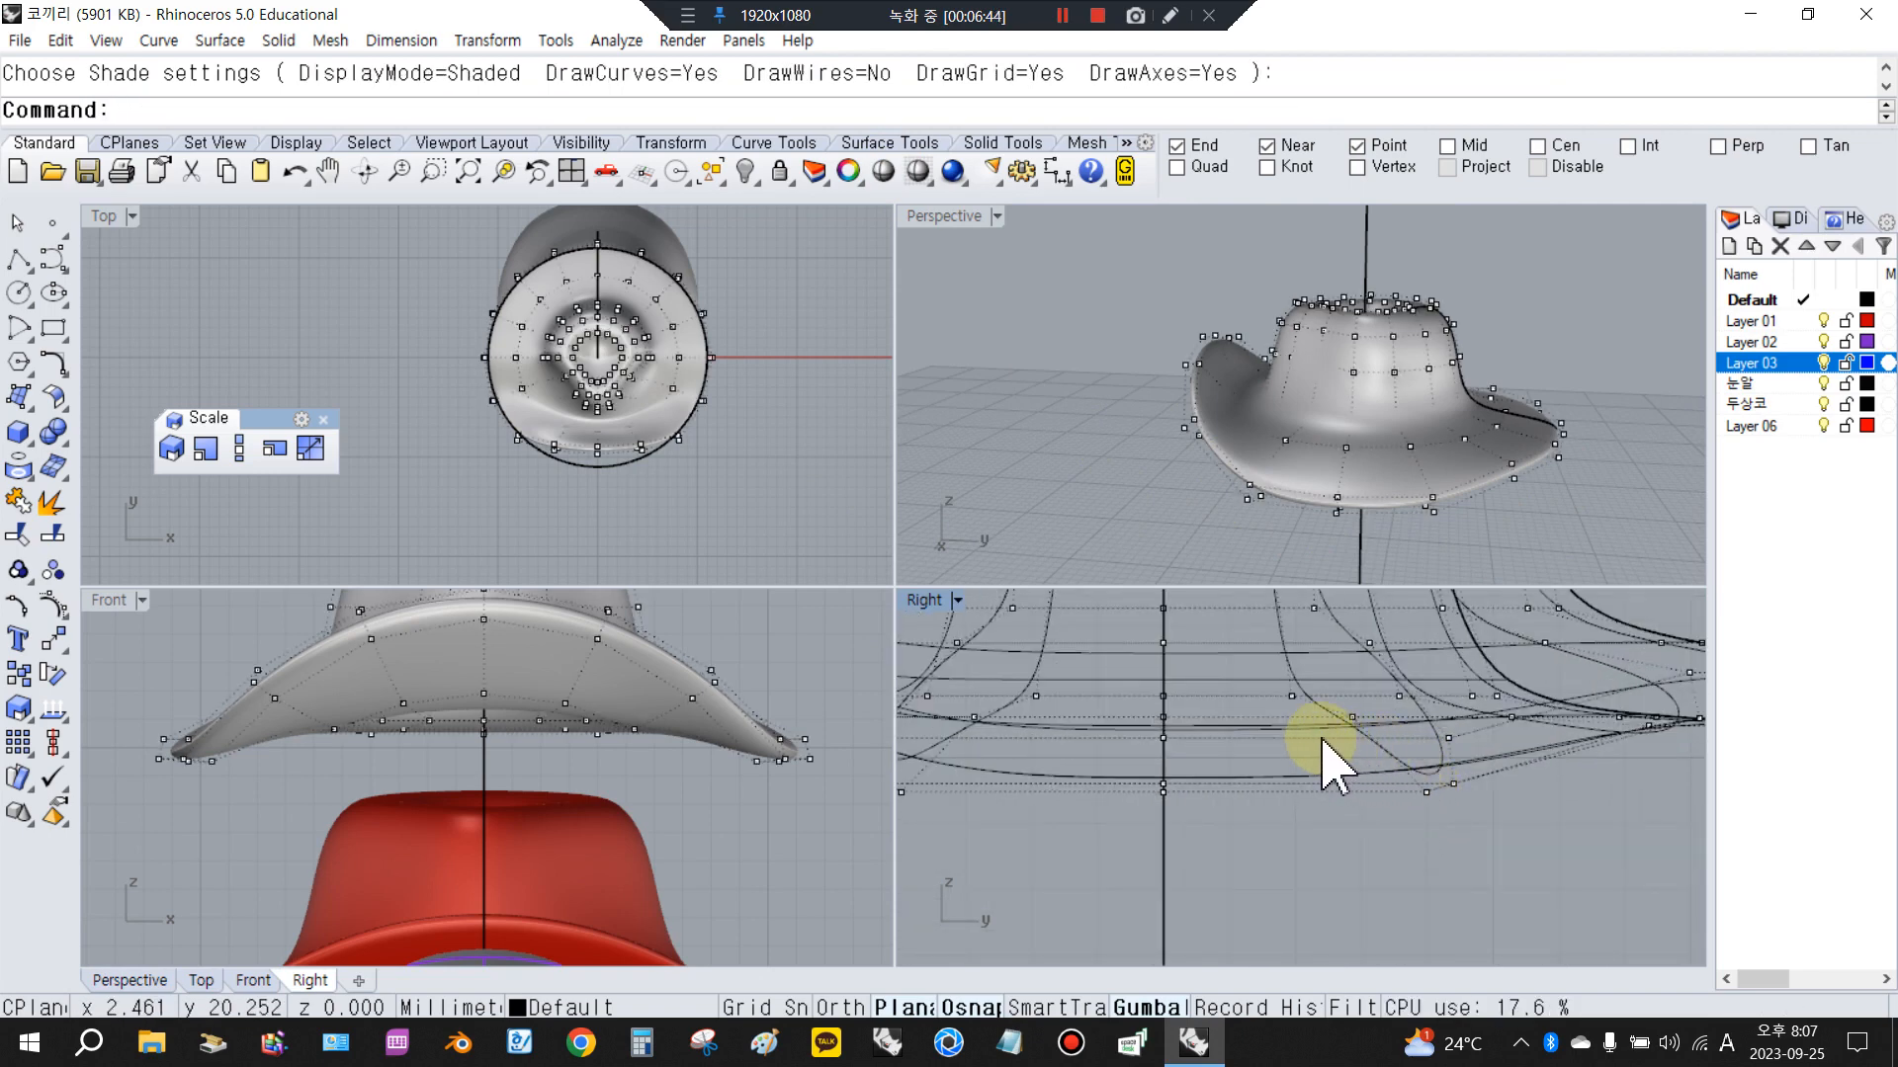
scroll(1389, 754, up, 2)
drag(1450, 813, 1483, 847)
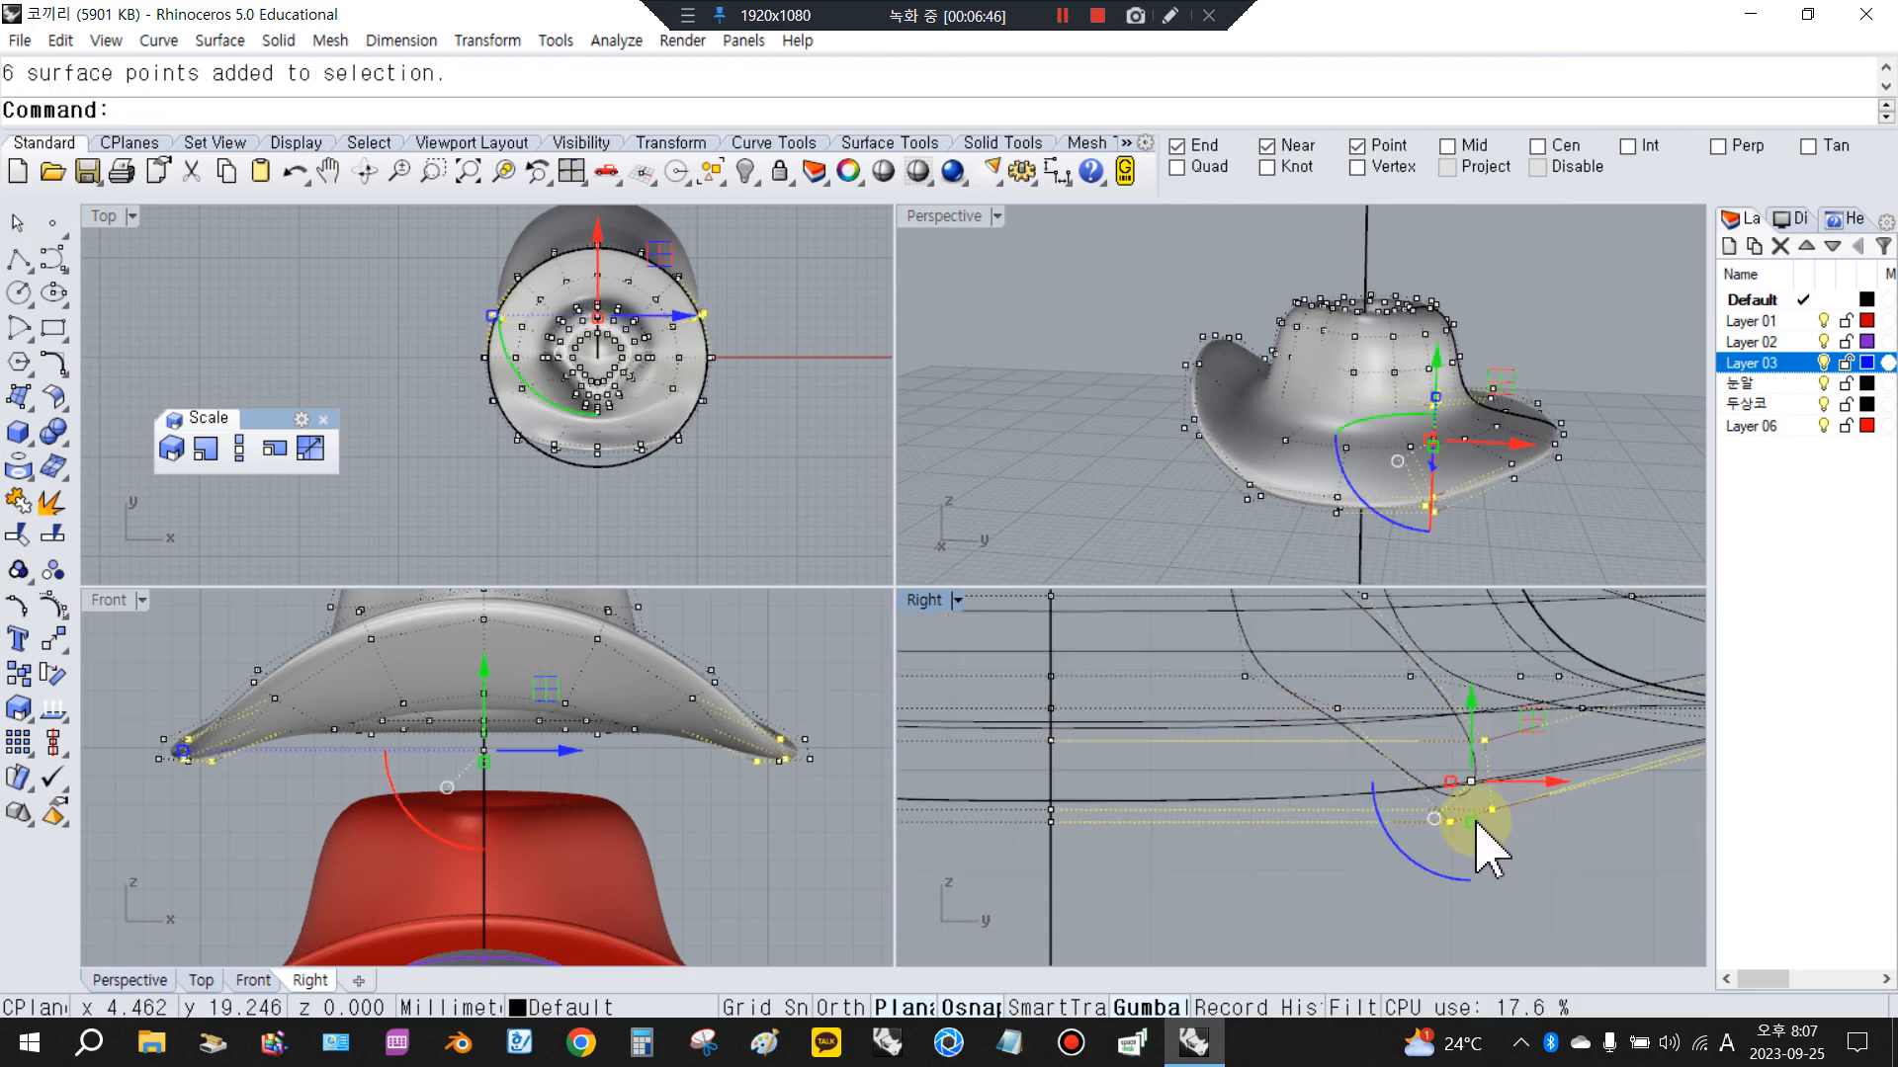
drag(1473, 716, 1471, 697)
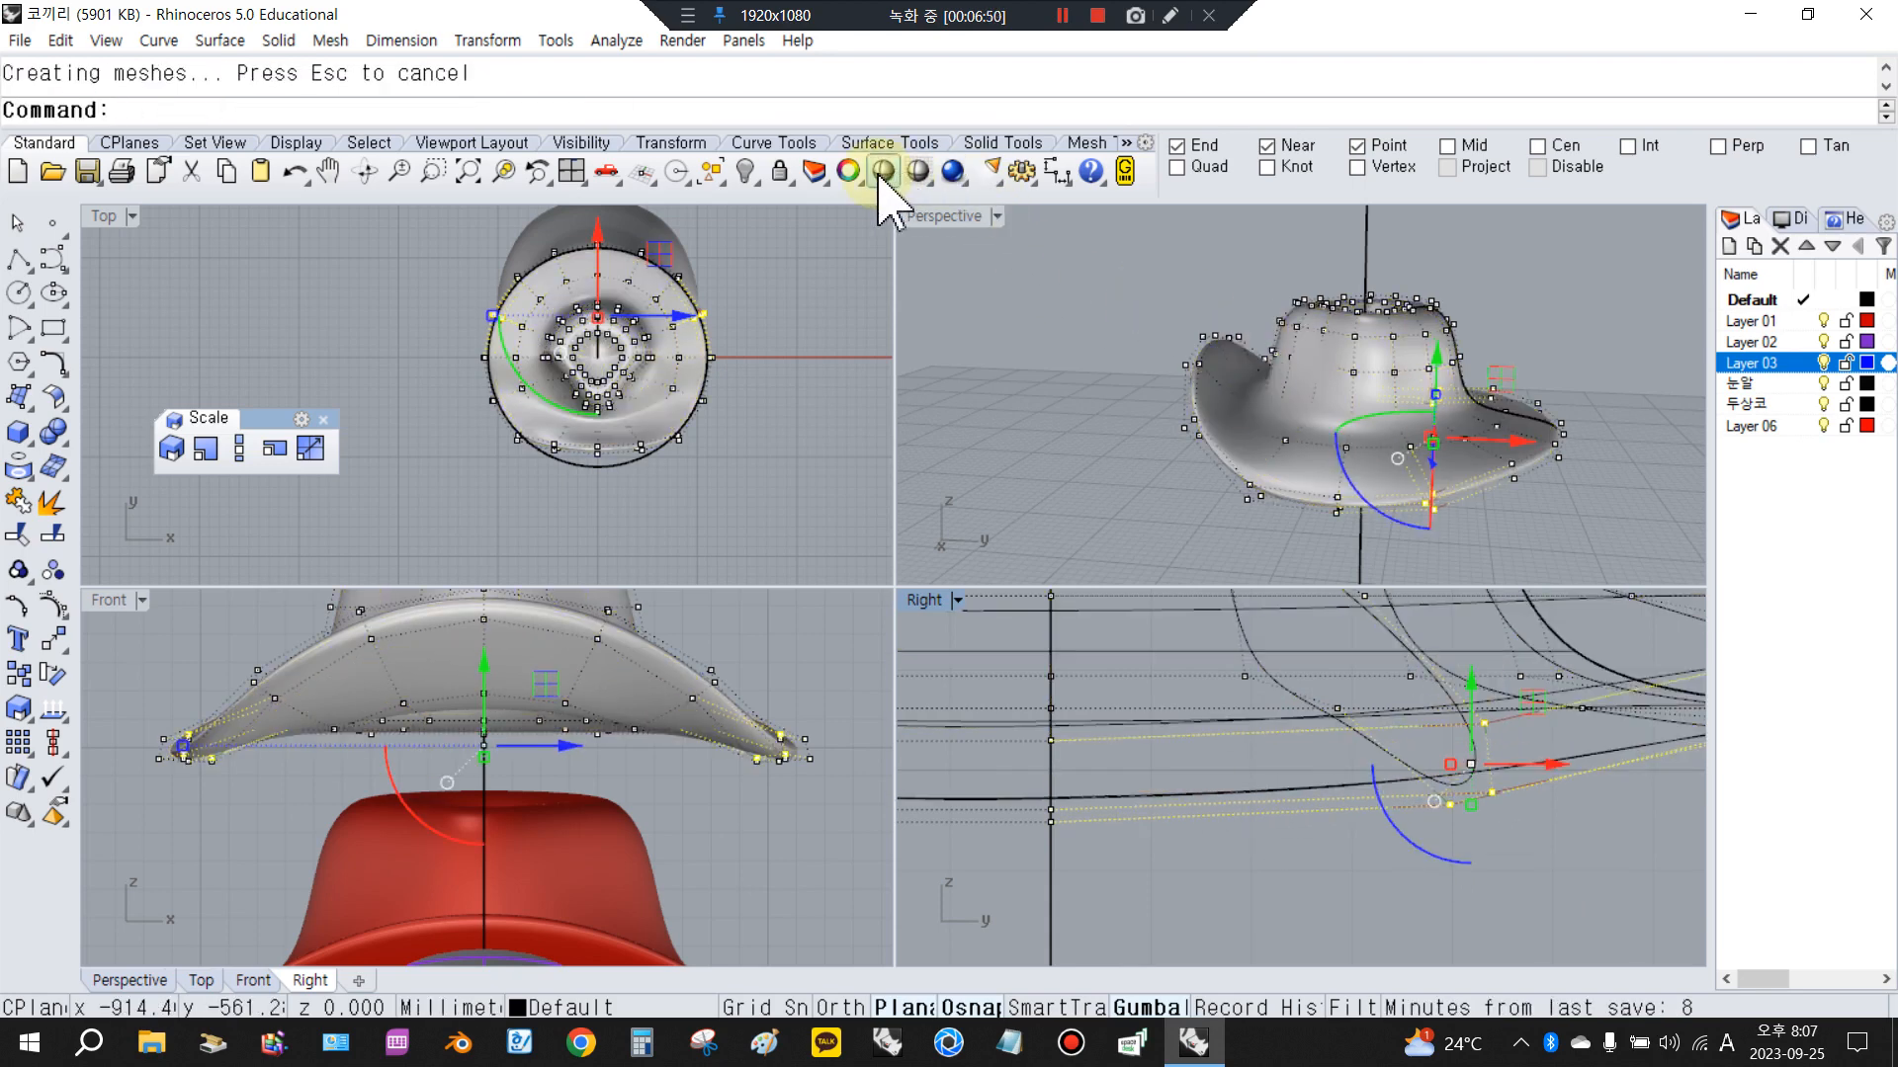
Preview the hat in Shaded display, examine the brim from the side and in perspective, and turn off its control points
click(881, 176)
scroll(1193, 518, down, 3)
scroll(1381, 901, down, 3)
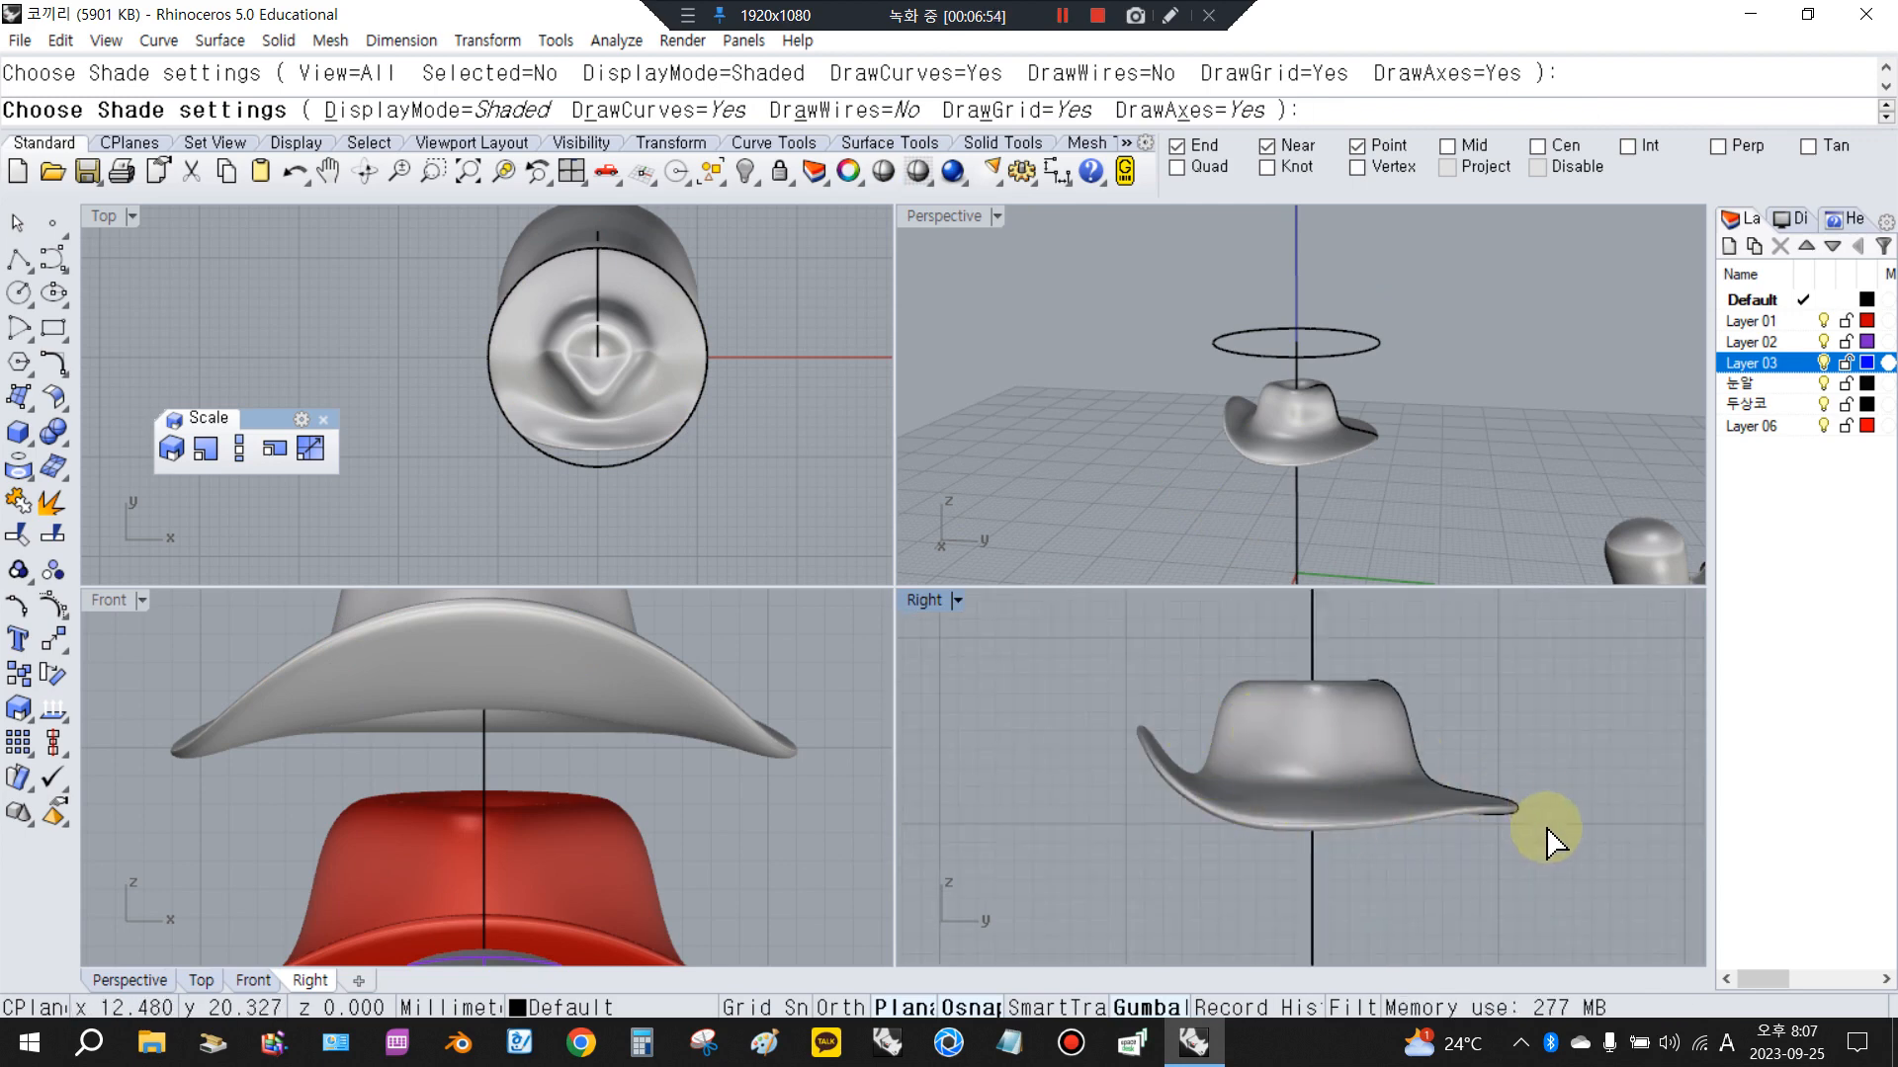
scroll(1251, 435, up, 2)
scroll(1186, 419, up, 2)
mouse_move(1207, 424)
right_down()
mouse_move(1670, 432)
mouse_move(1219, 440)
right_up()
right_click(52, 608)
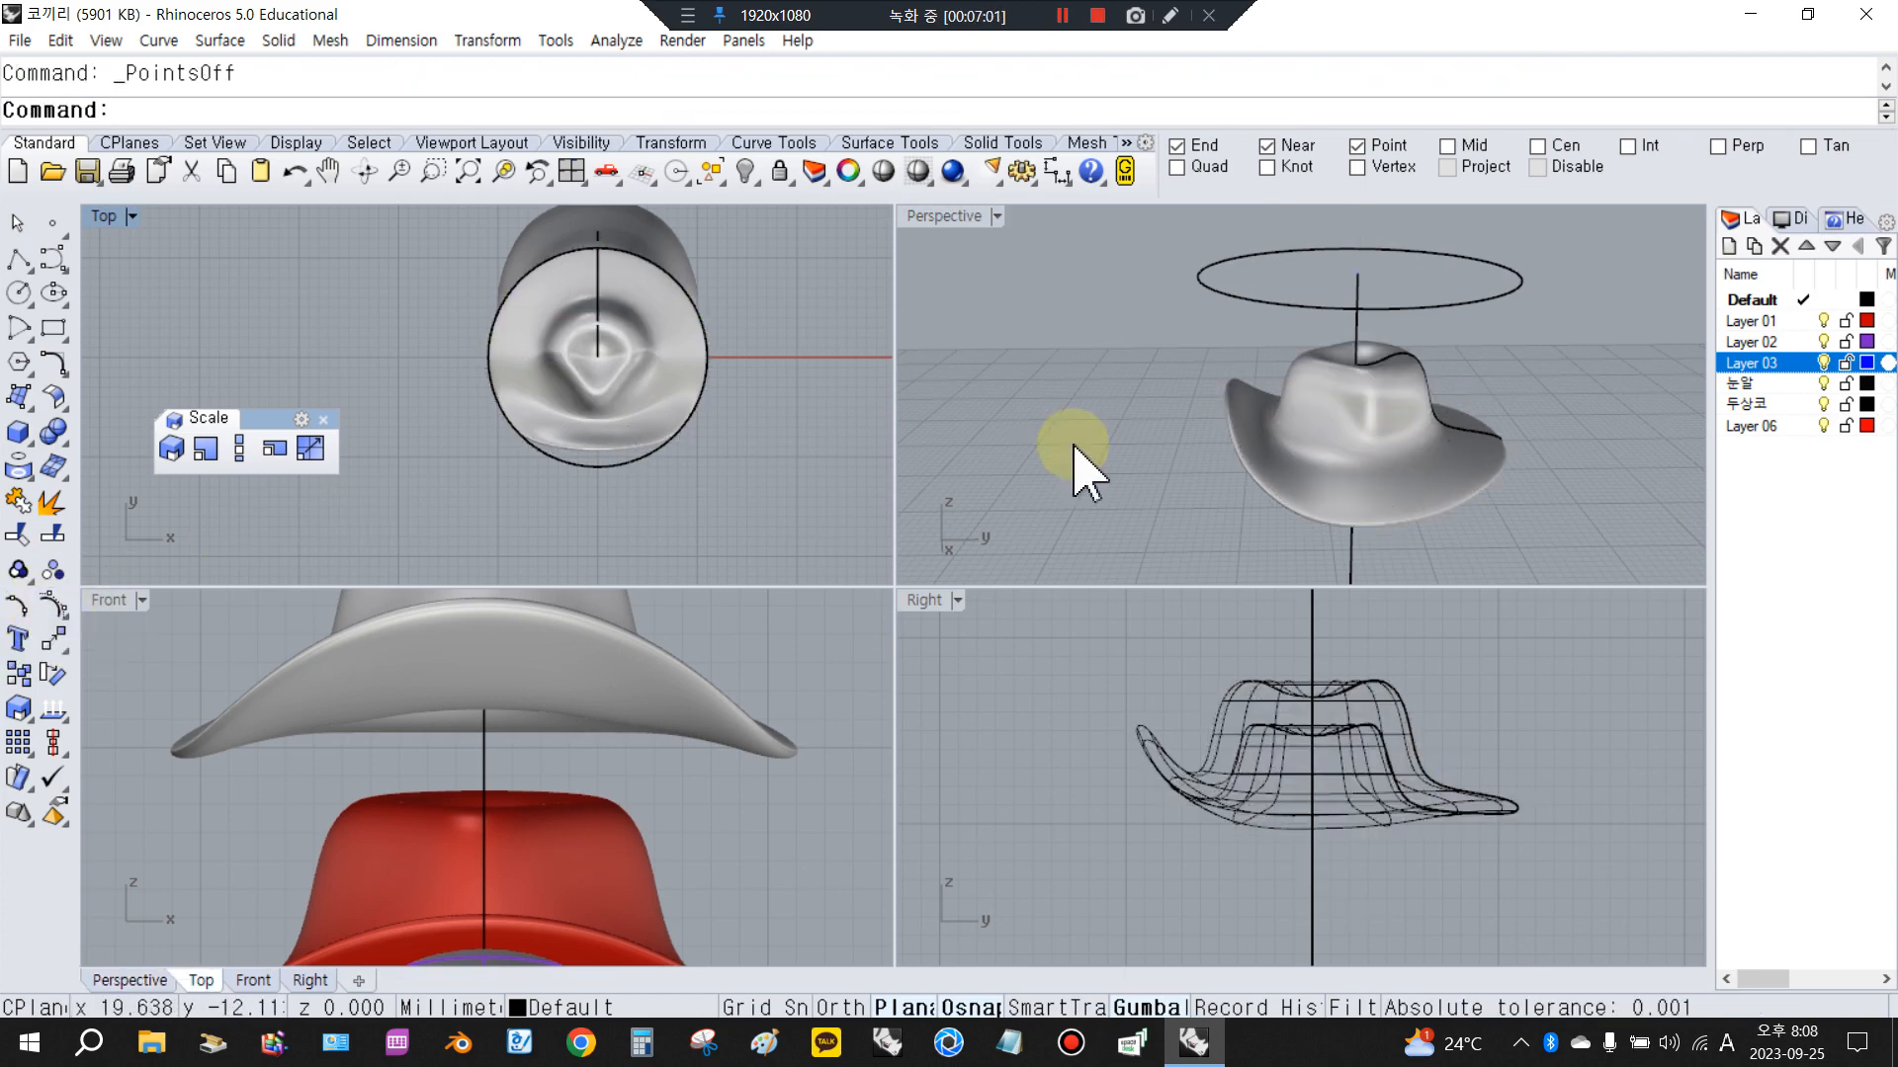
Rotate the new hat slightly in the Right view, using the elephant's finished red hat as the reference for its tilt
click(1355, 482)
scroll(1319, 712, down, 5)
scroll(1309, 692, down, 3)
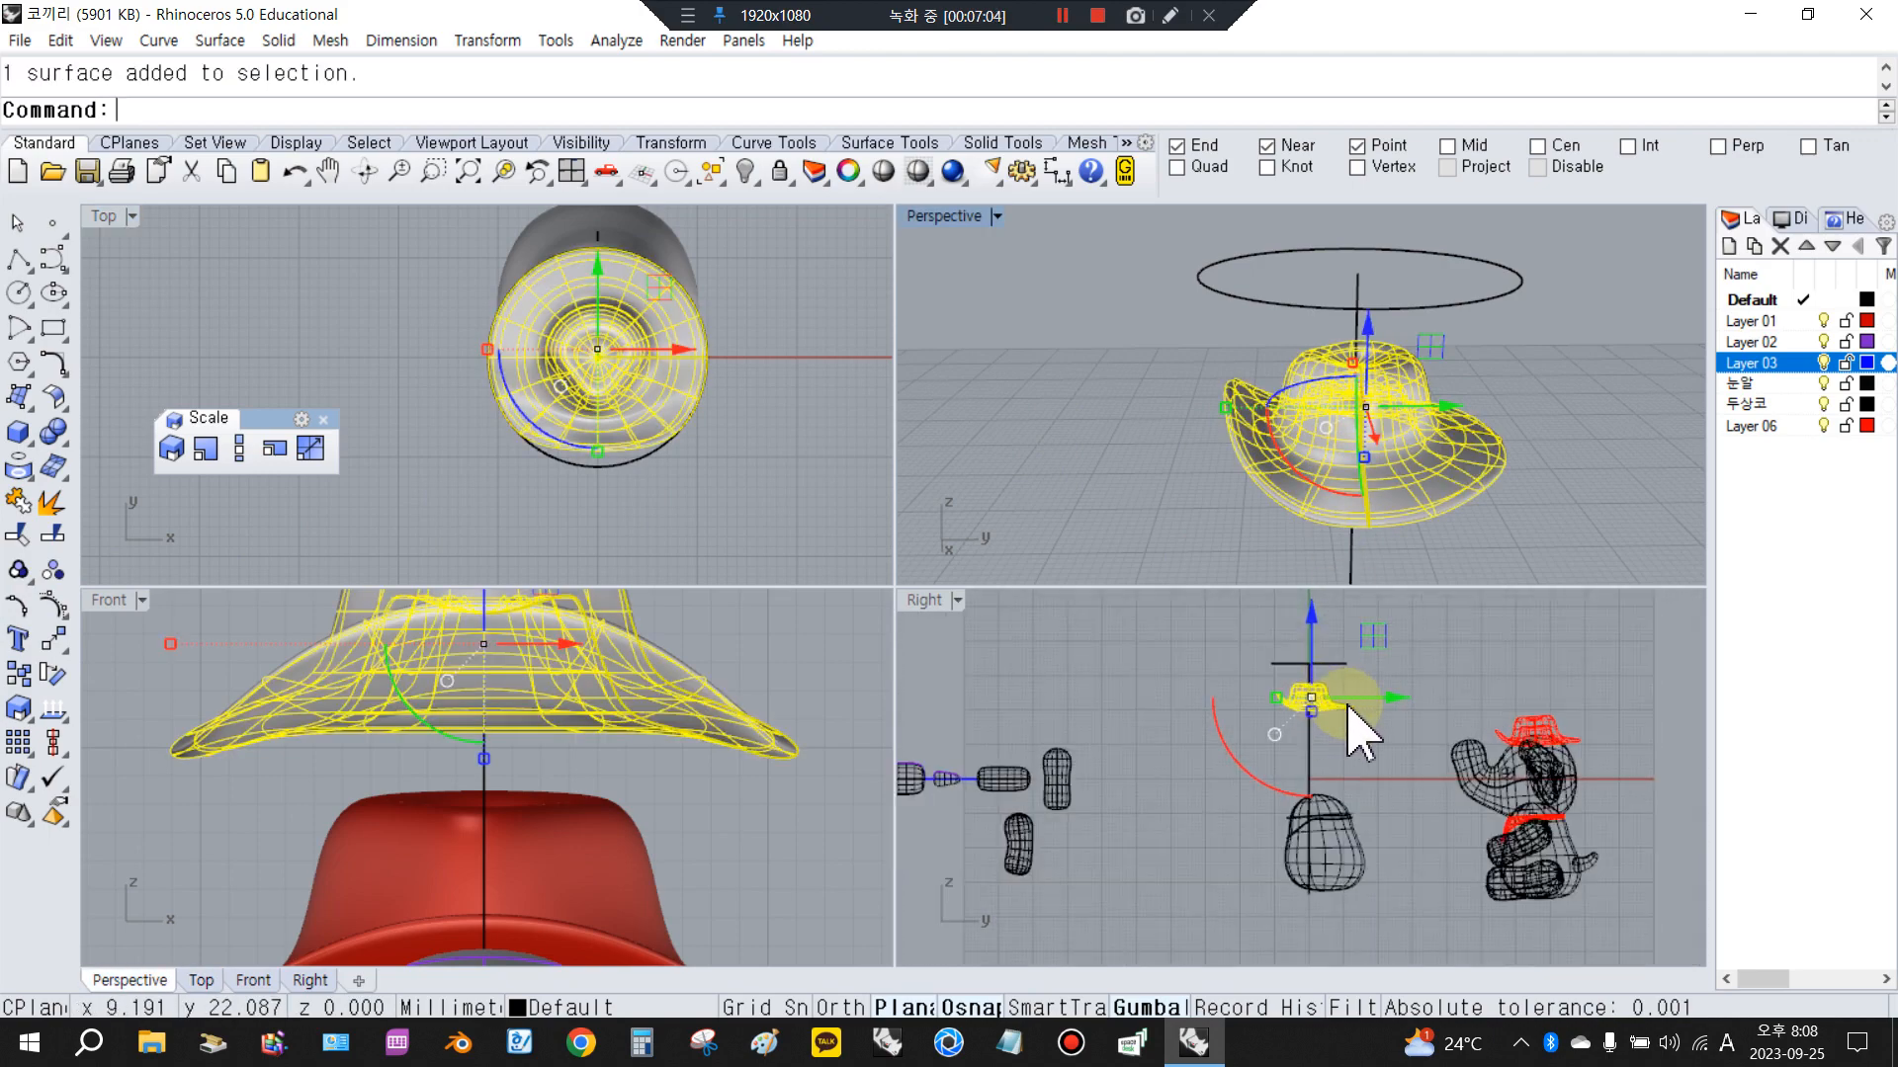
scroll(1631, 766, up, 3)
click(1512, 707)
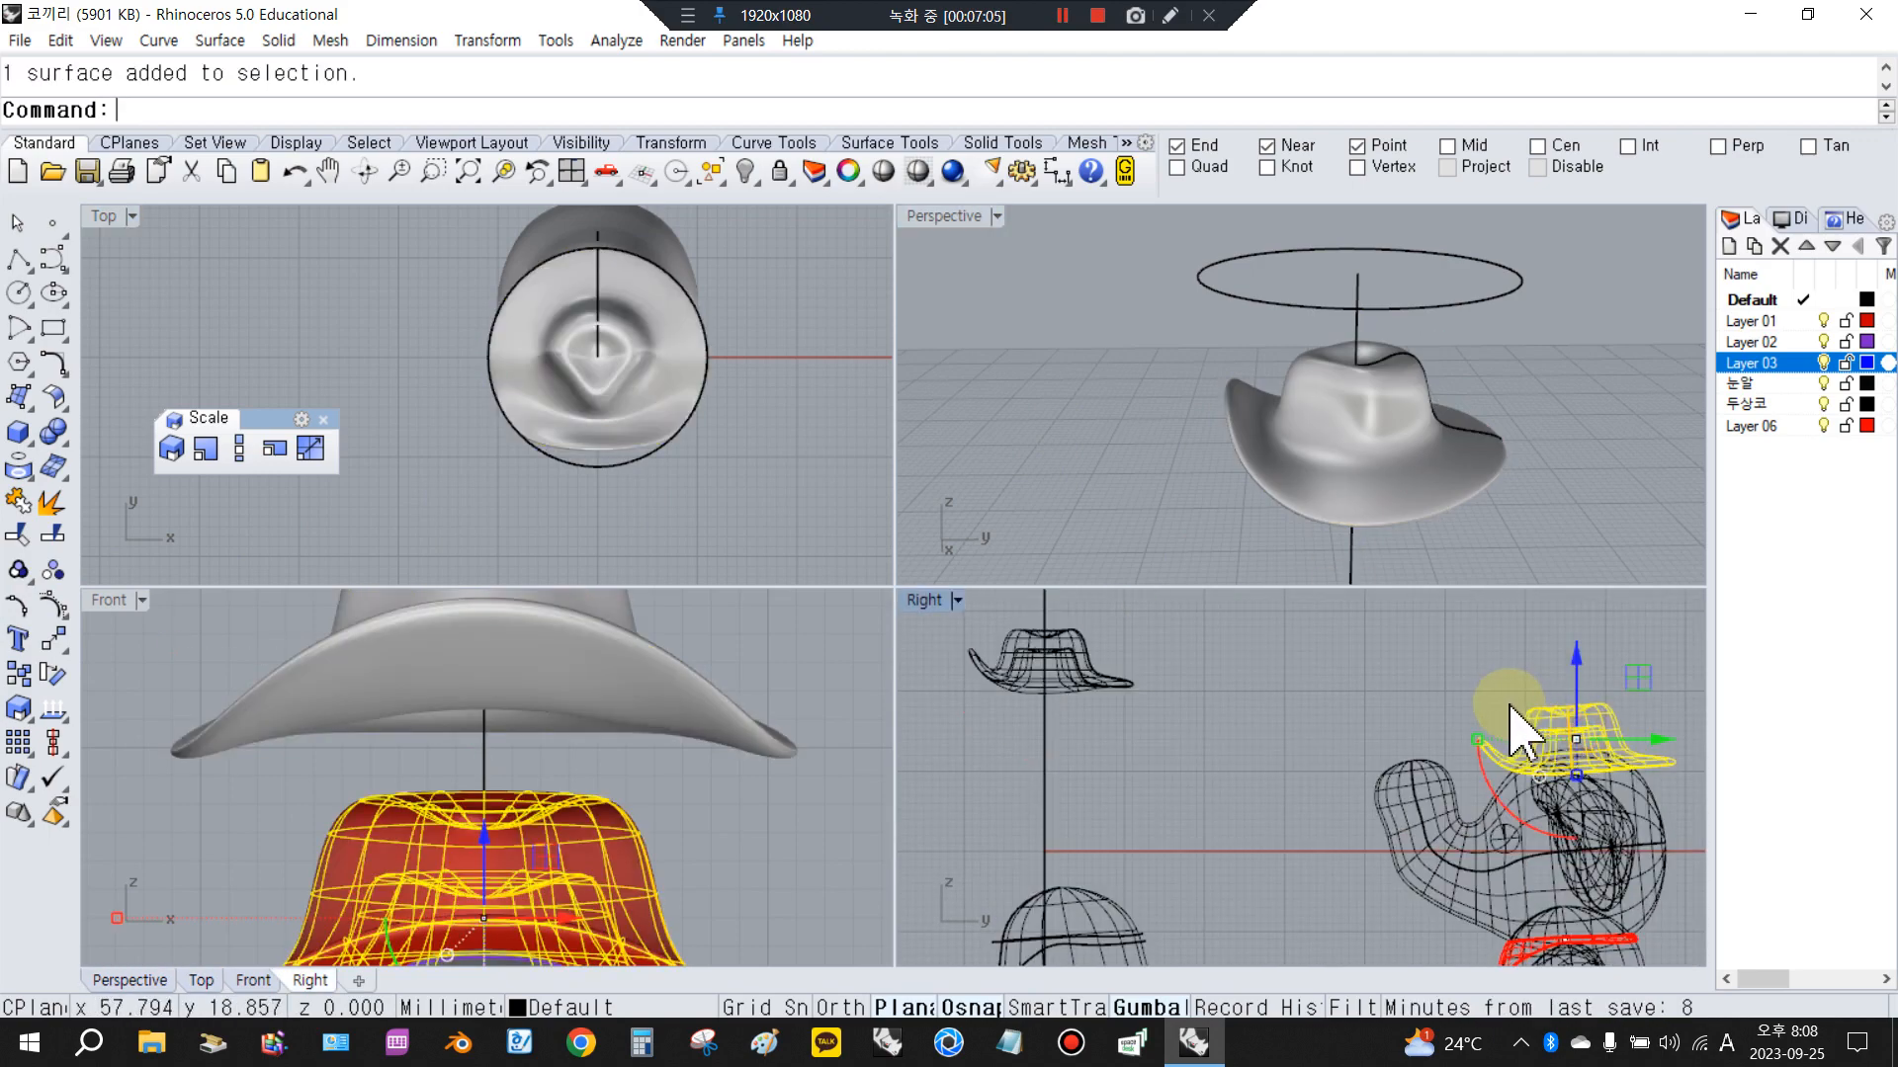
click(991, 670)
drag(973, 743, 954, 736)
click(1218, 762)
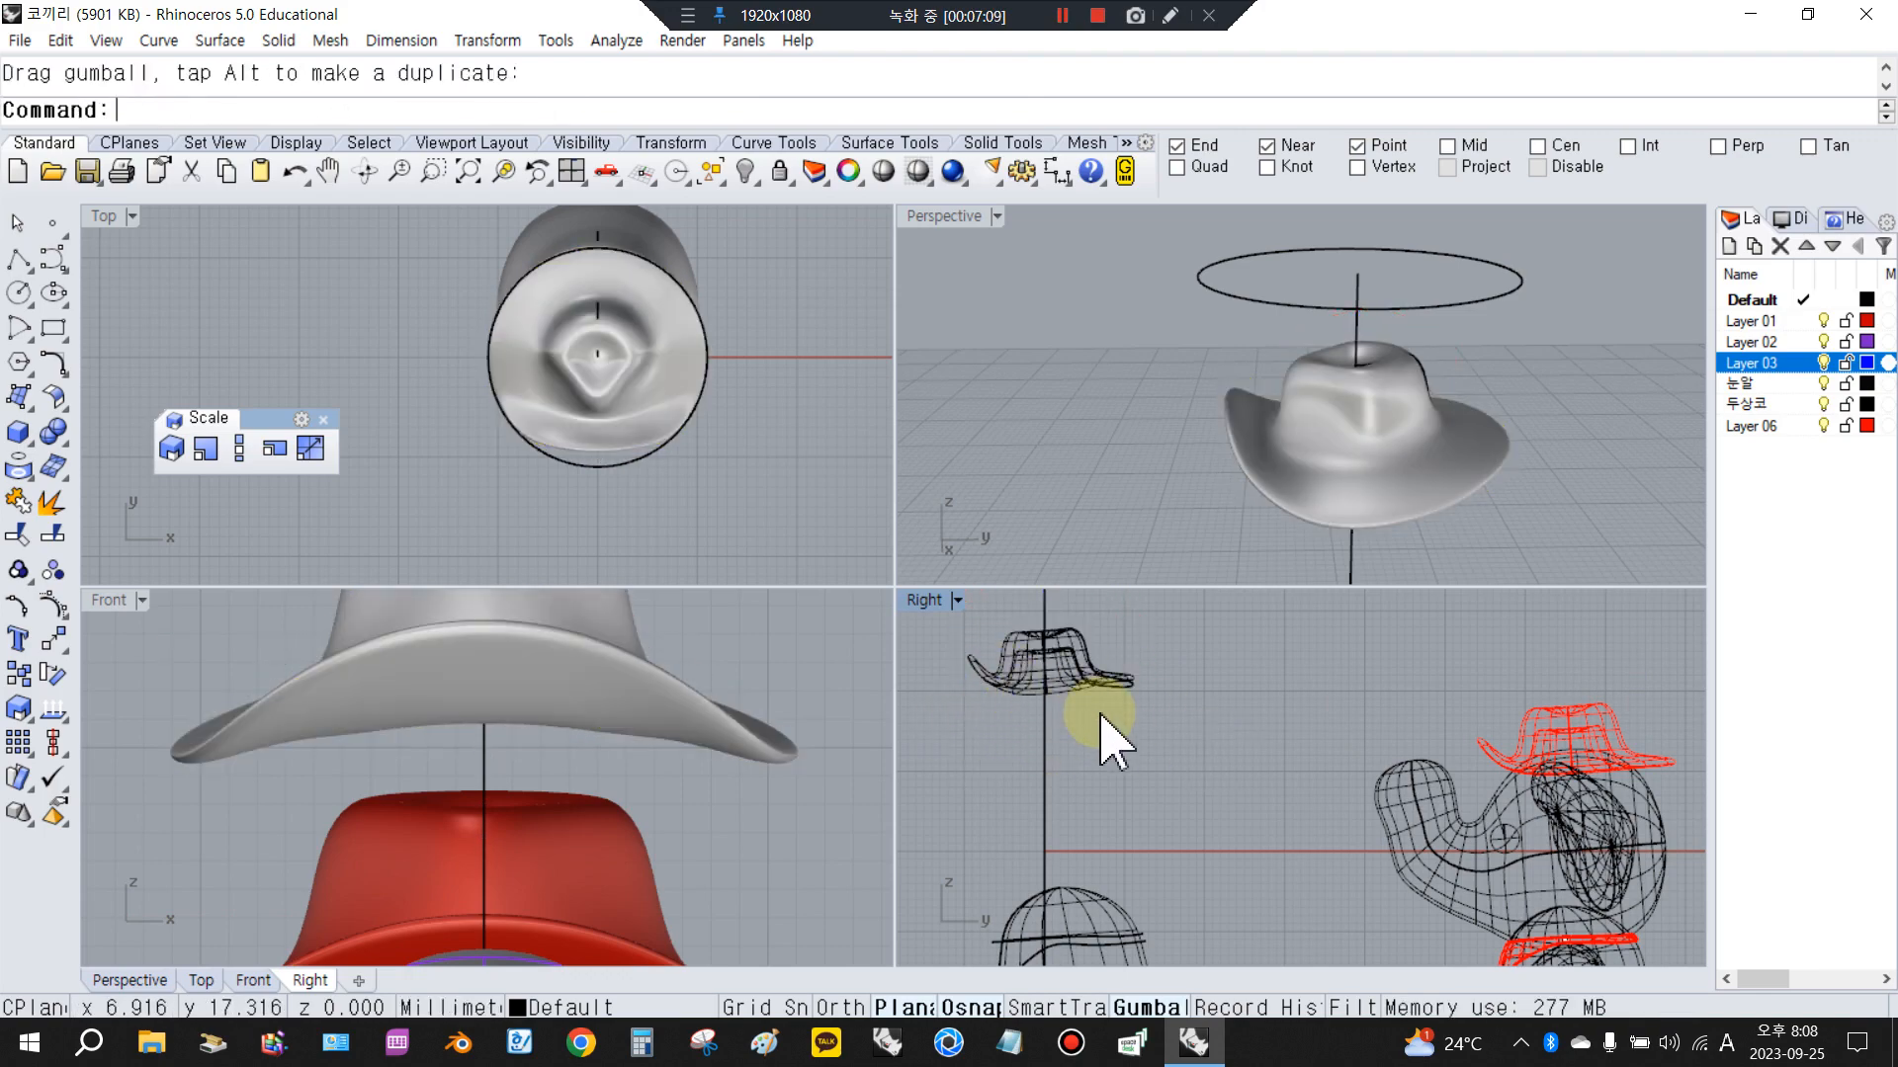
Delete the newly shaped hat surface, keeping its profile curves and the finished red hat
click(1406, 483)
key(Delete)
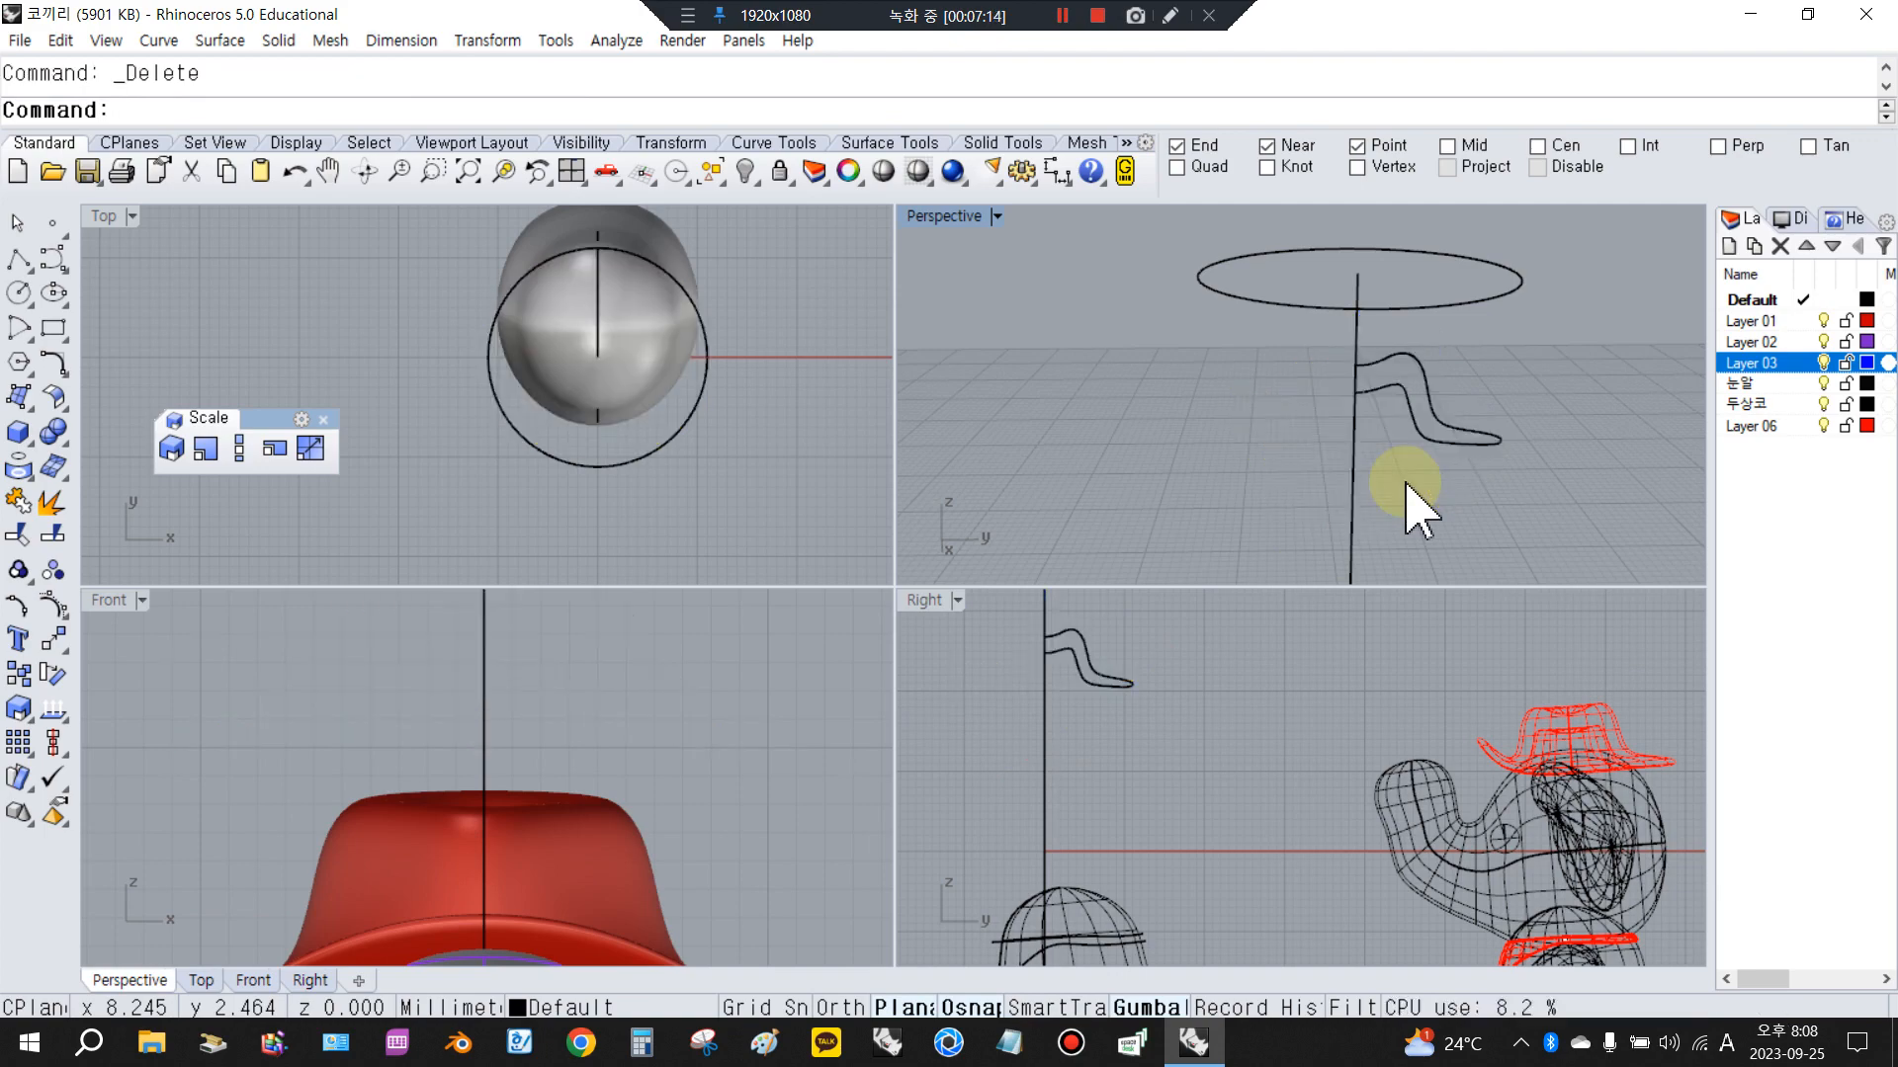
Maximize the Right view, paste a duplicate of the separate body surface in place, and lock one of the two bodies
scroll(1199, 762, down, 2)
scroll(1173, 787, up, 5)
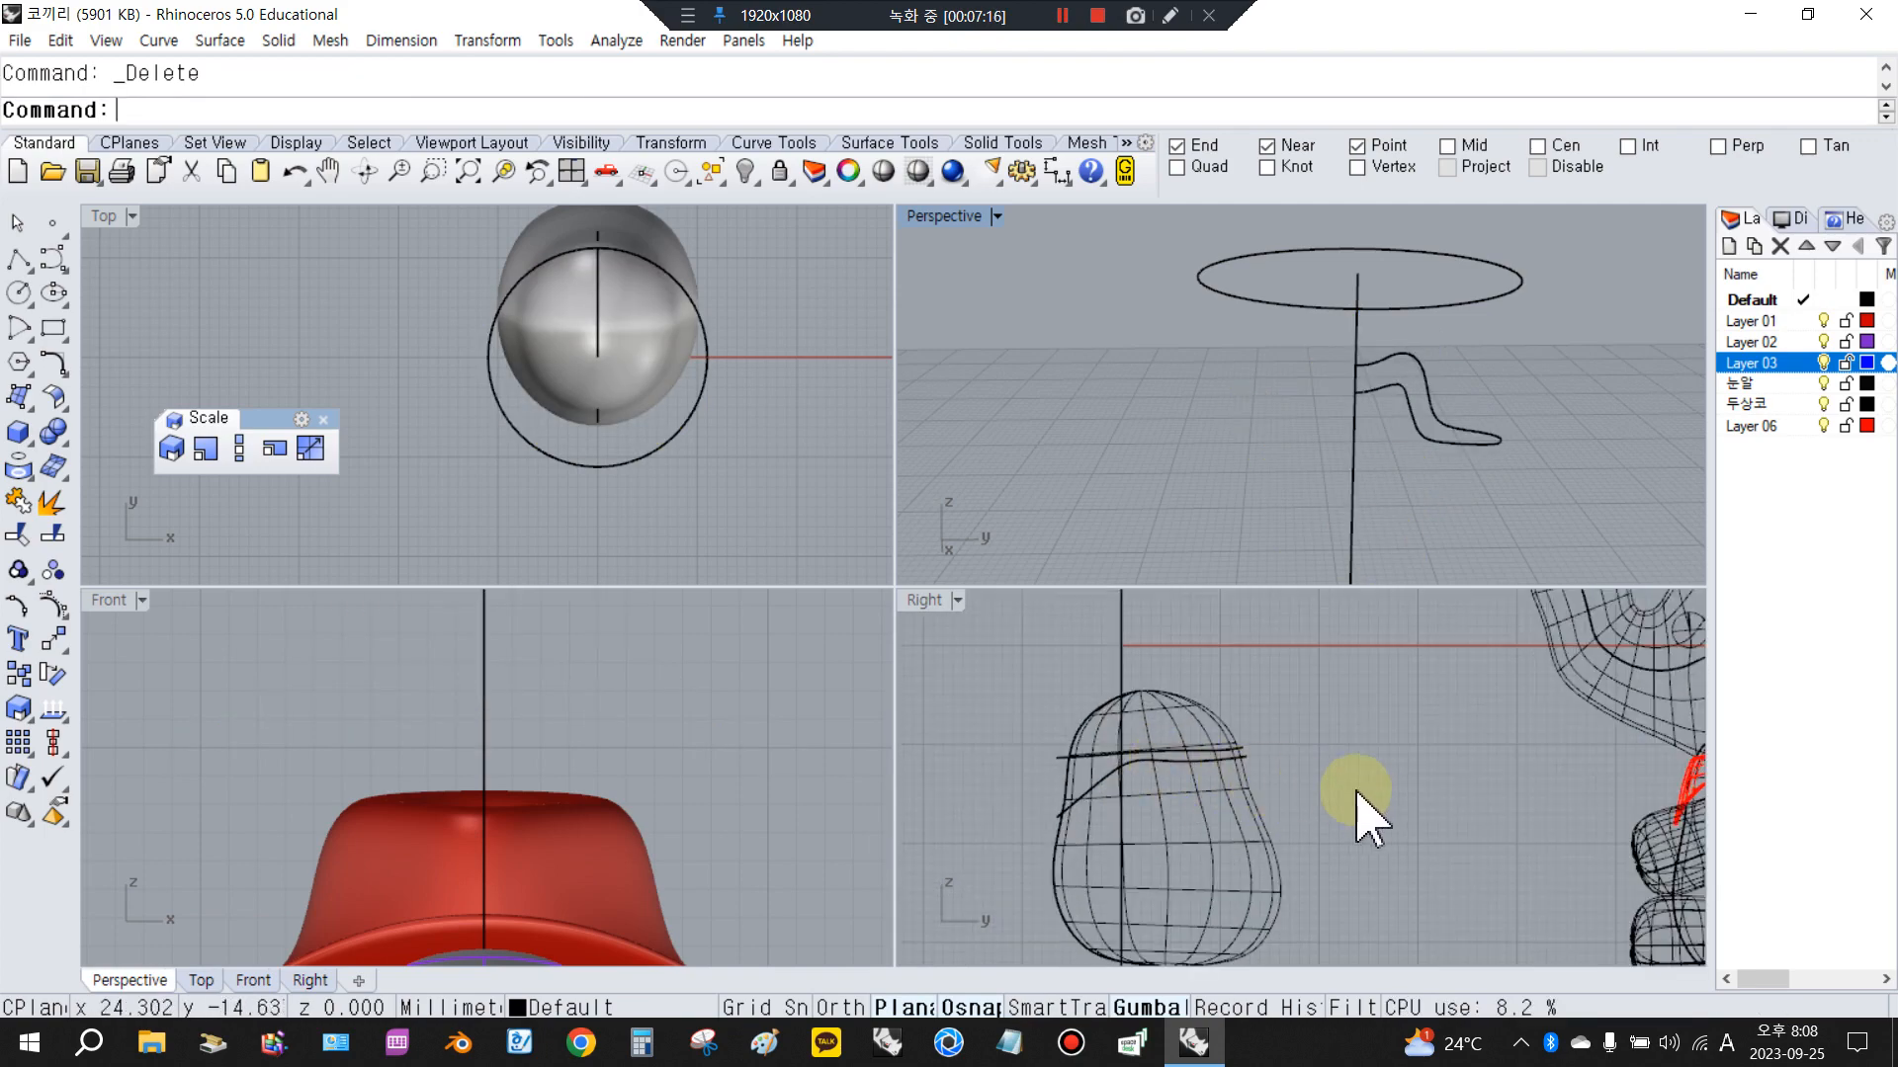
scroll(1453, 788, down, 3)
scroll(1047, 797, up, 6)
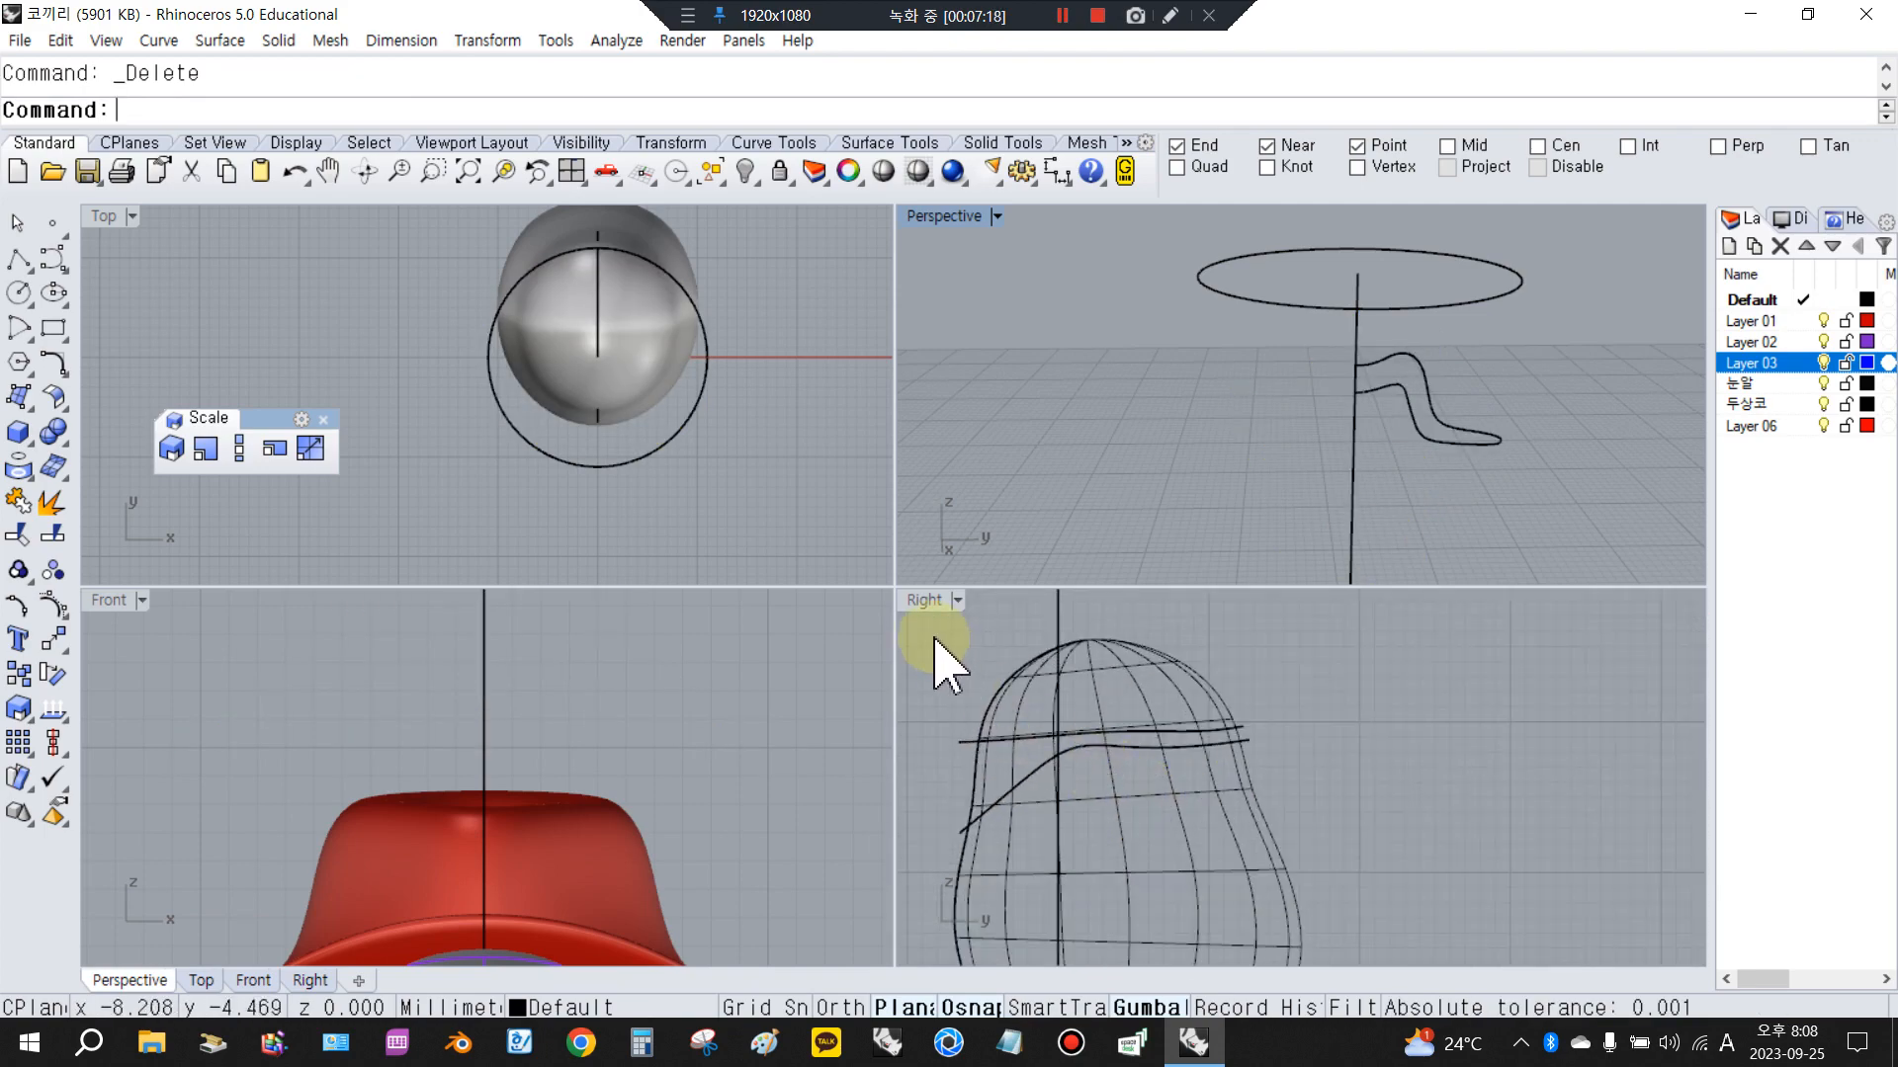
double_click(925, 601)
scroll(1004, 678, up, 4)
click(784, 614)
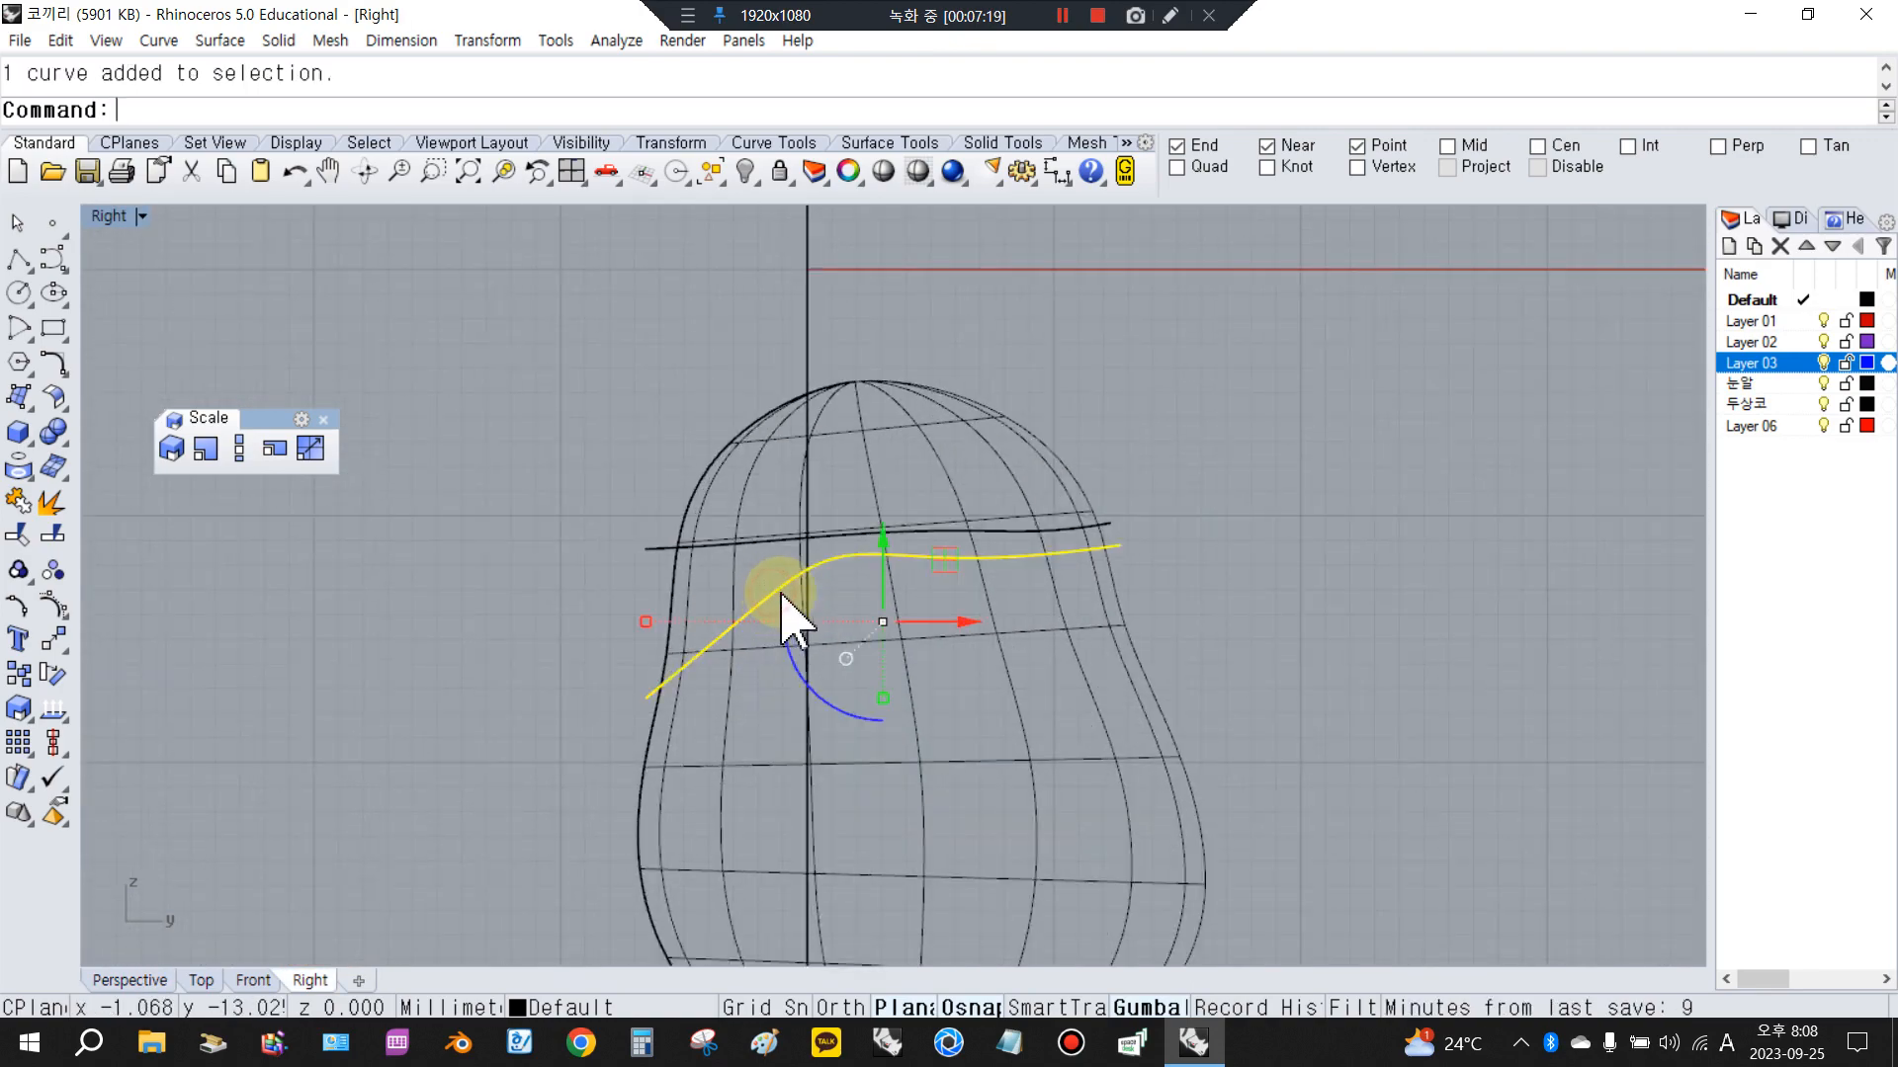
click(1246, 575)
scroll(889, 593, down, 3)
click(919, 652)
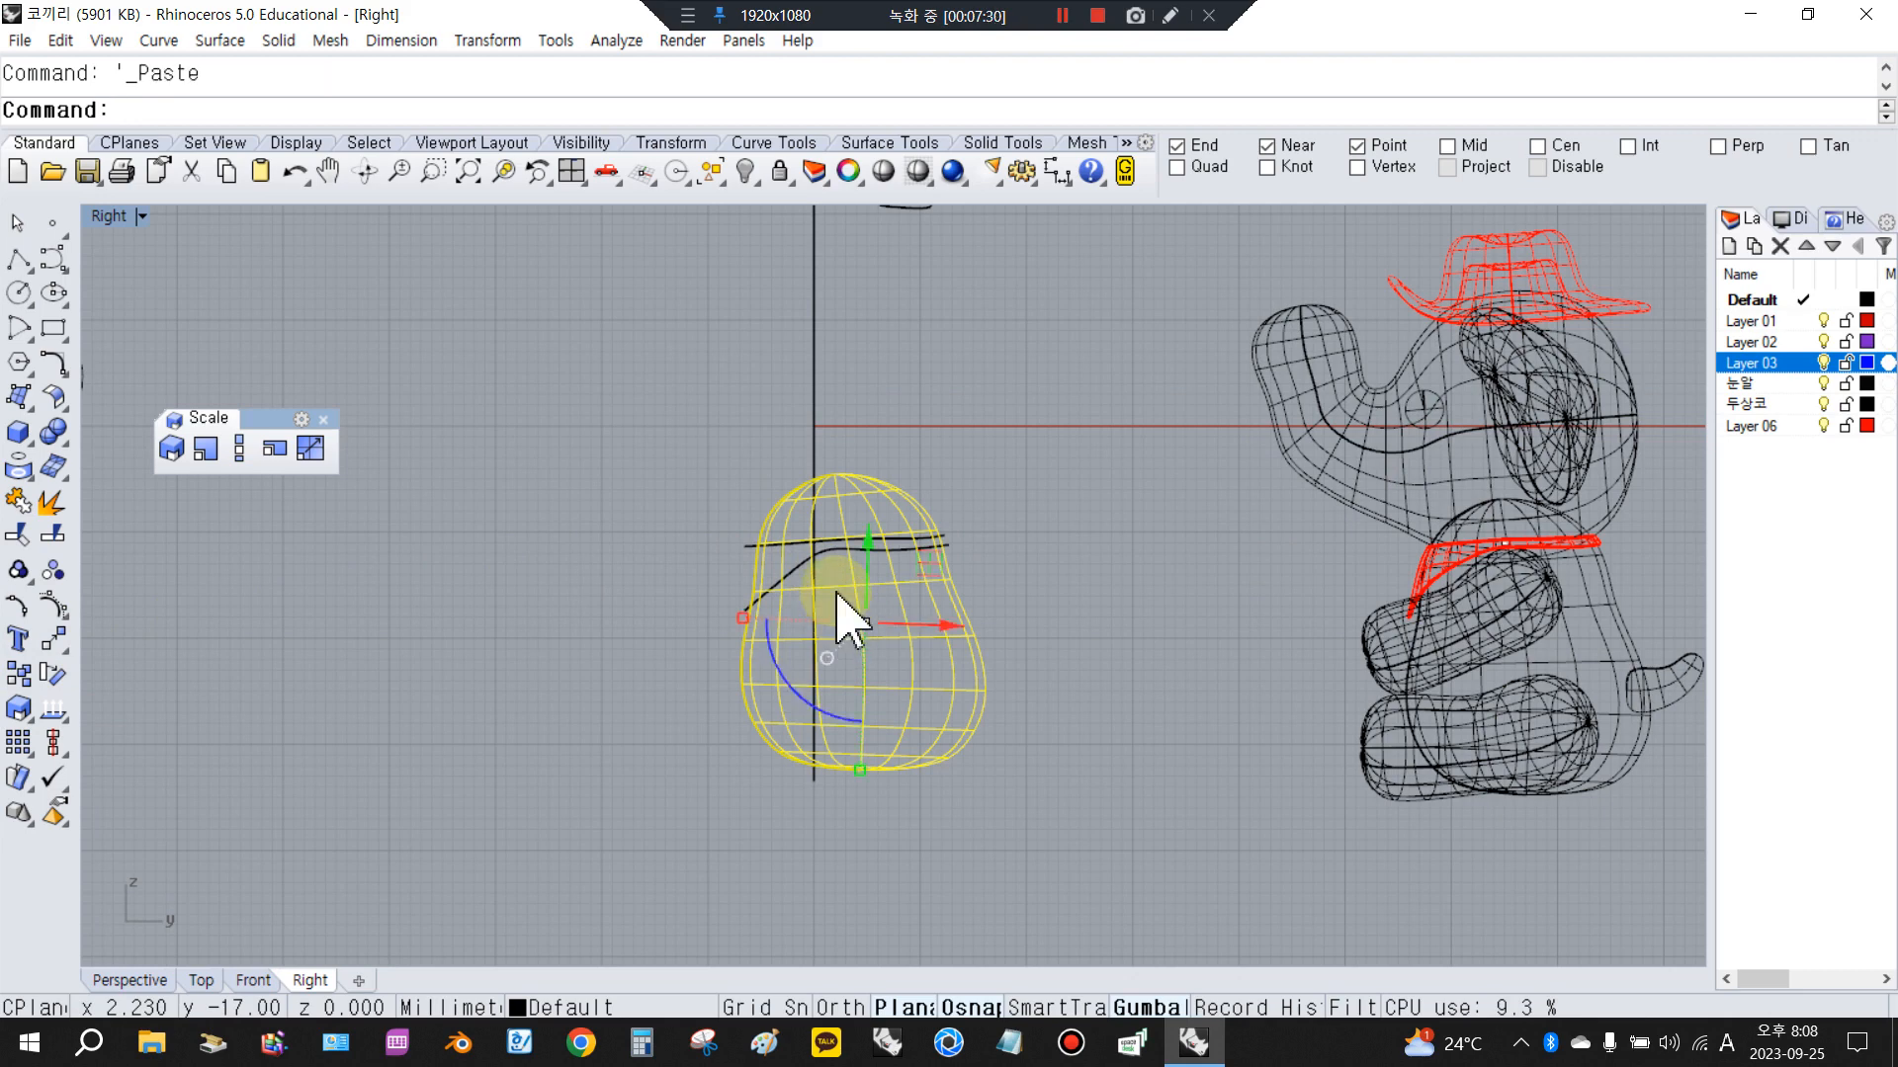
click(778, 173)
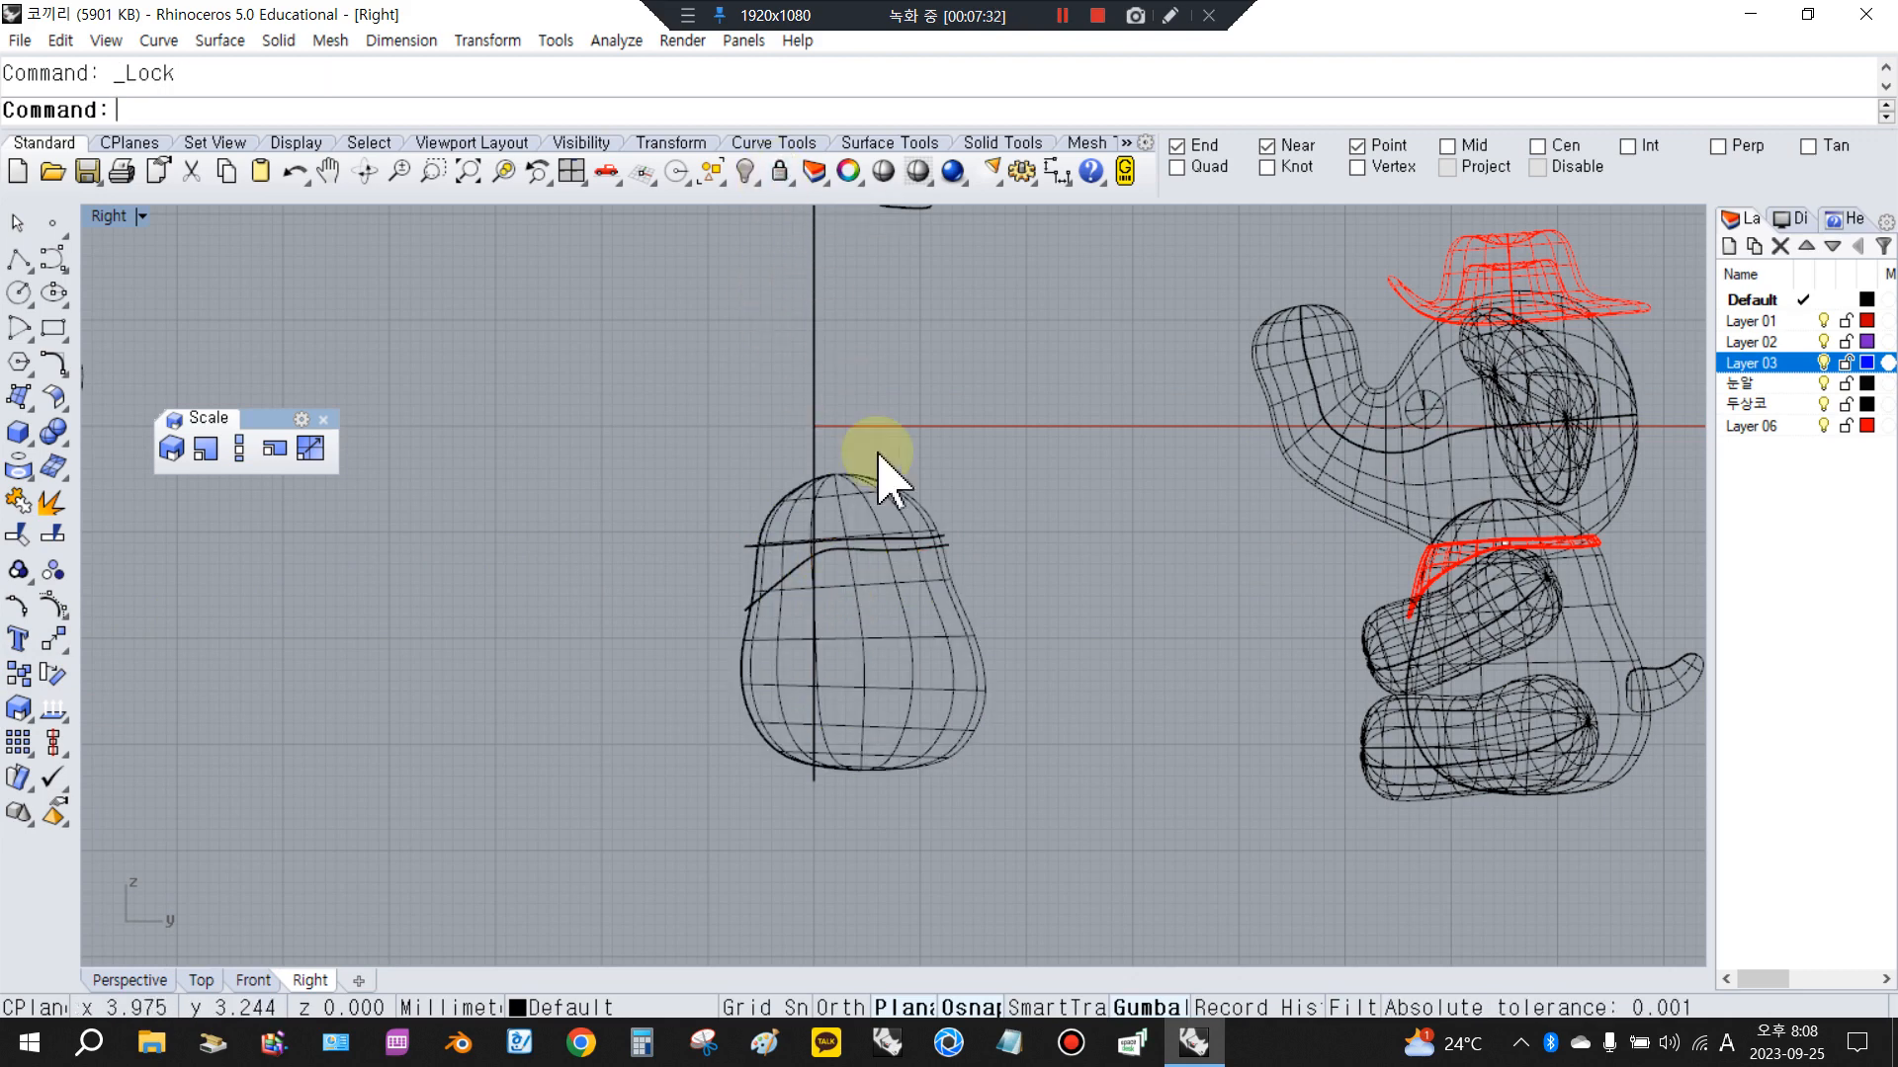
Delete the lower S-shaped guide curve that crosses the body, keeping the nearly straight upper curve
scroll(867, 569, up, 3)
click(870, 544)
click(563, 590)
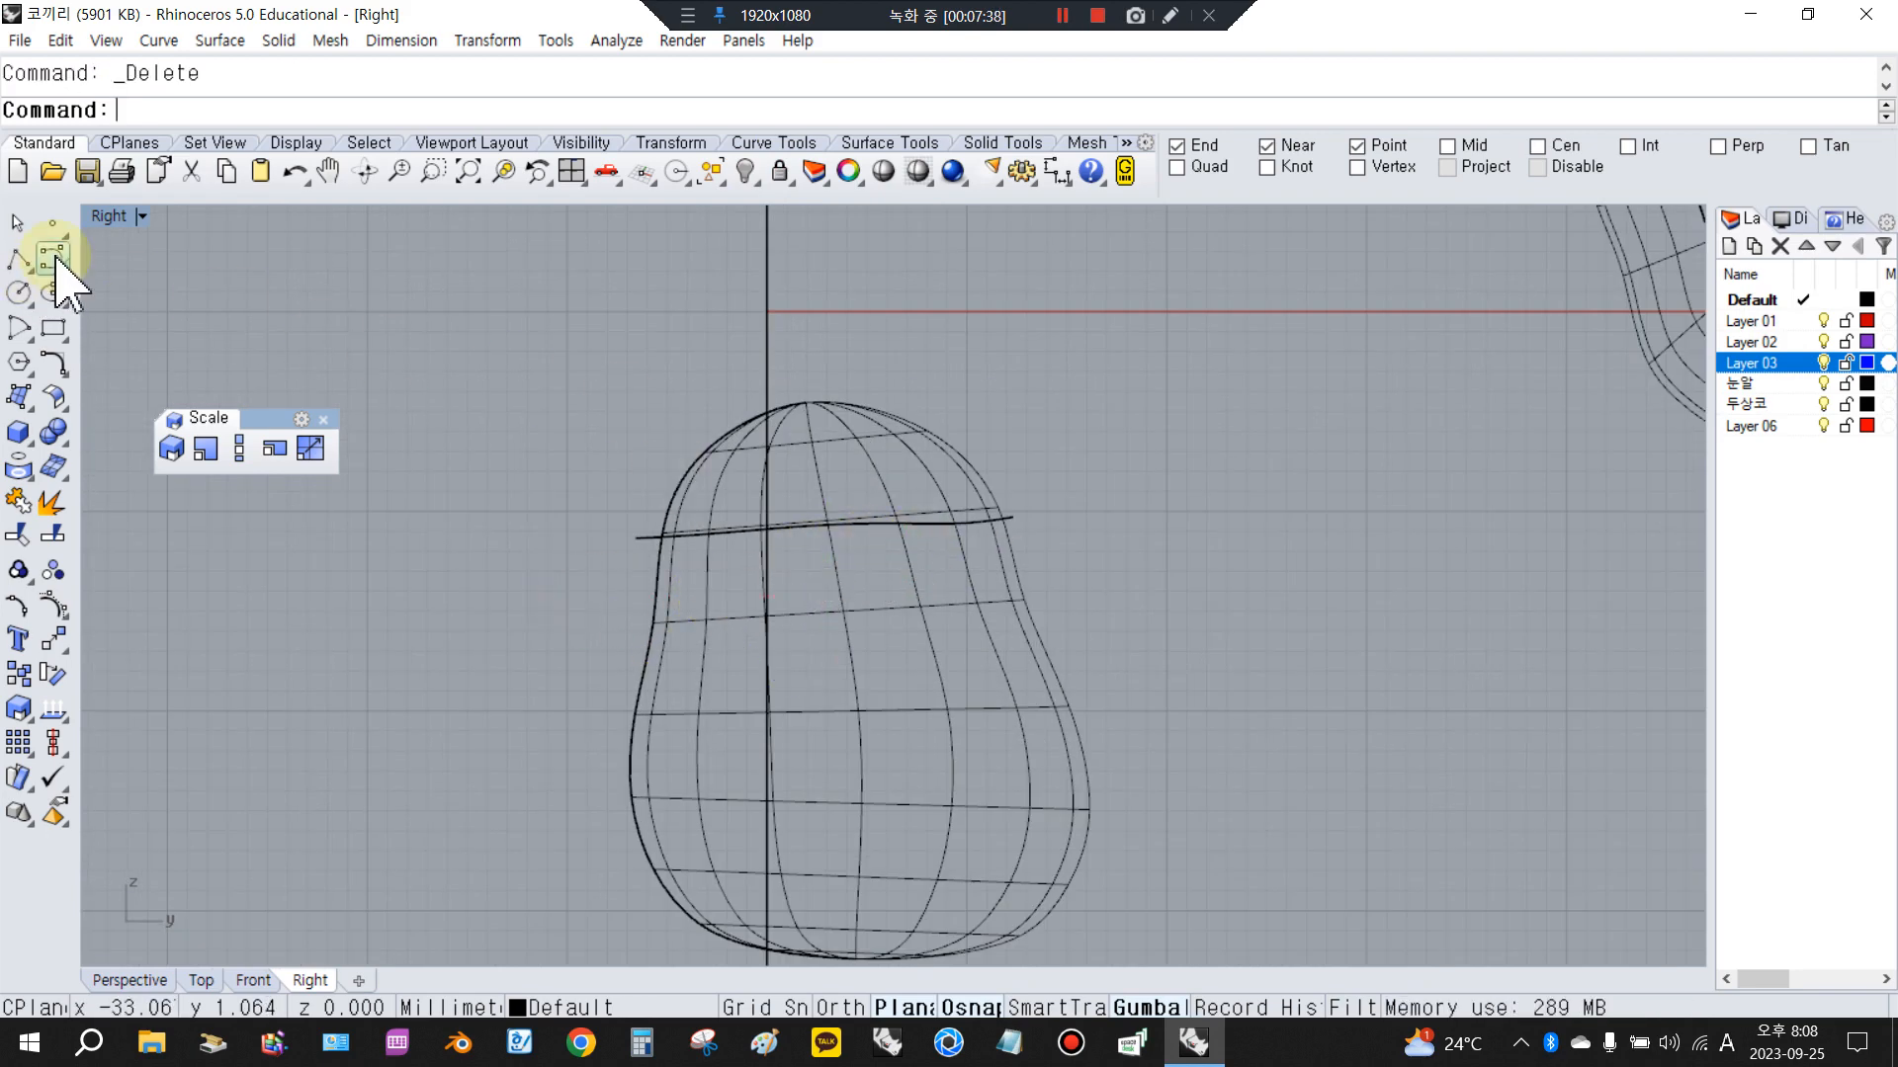
Draw a degree-3 control point curve across the body below the upper curve, rising steeply at the front and extending past both outlines
click(20, 259)
click(582, 709)
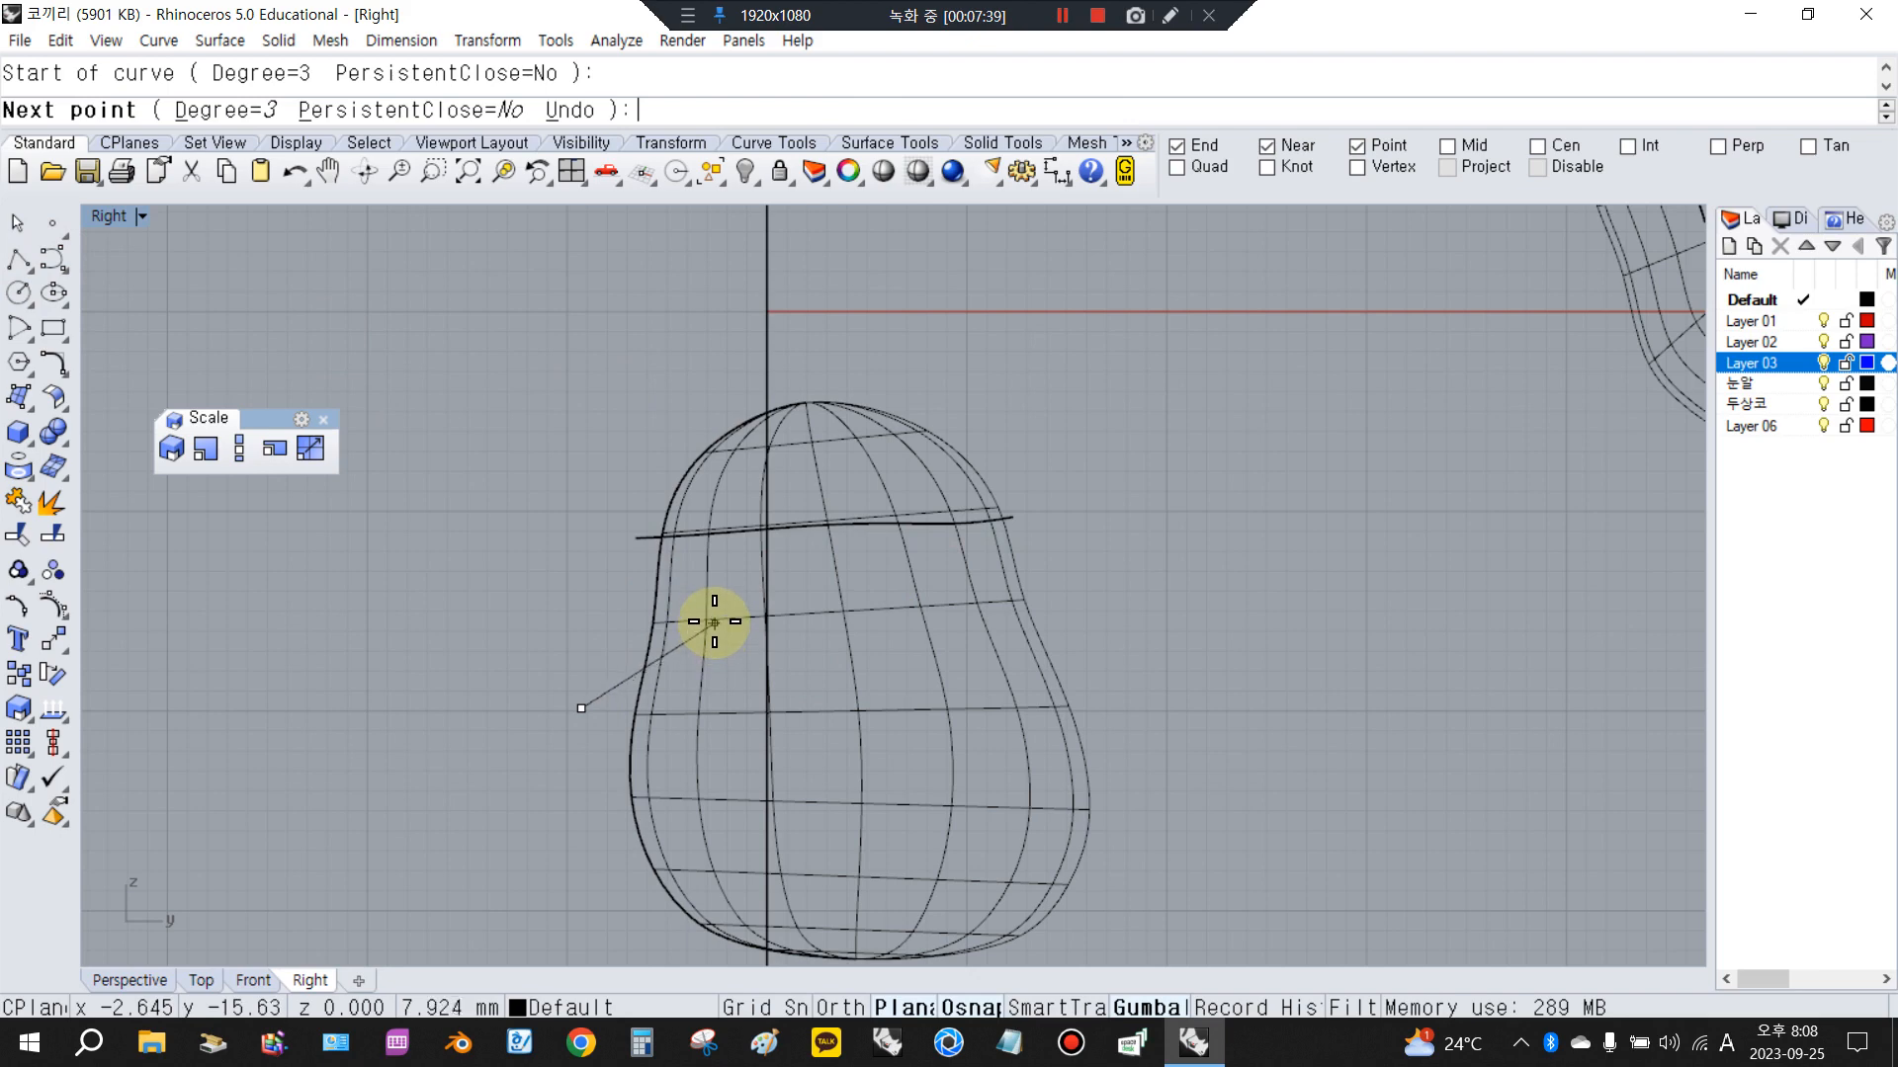
scroll(695, 637, up, 2)
click(691, 640)
click(744, 570)
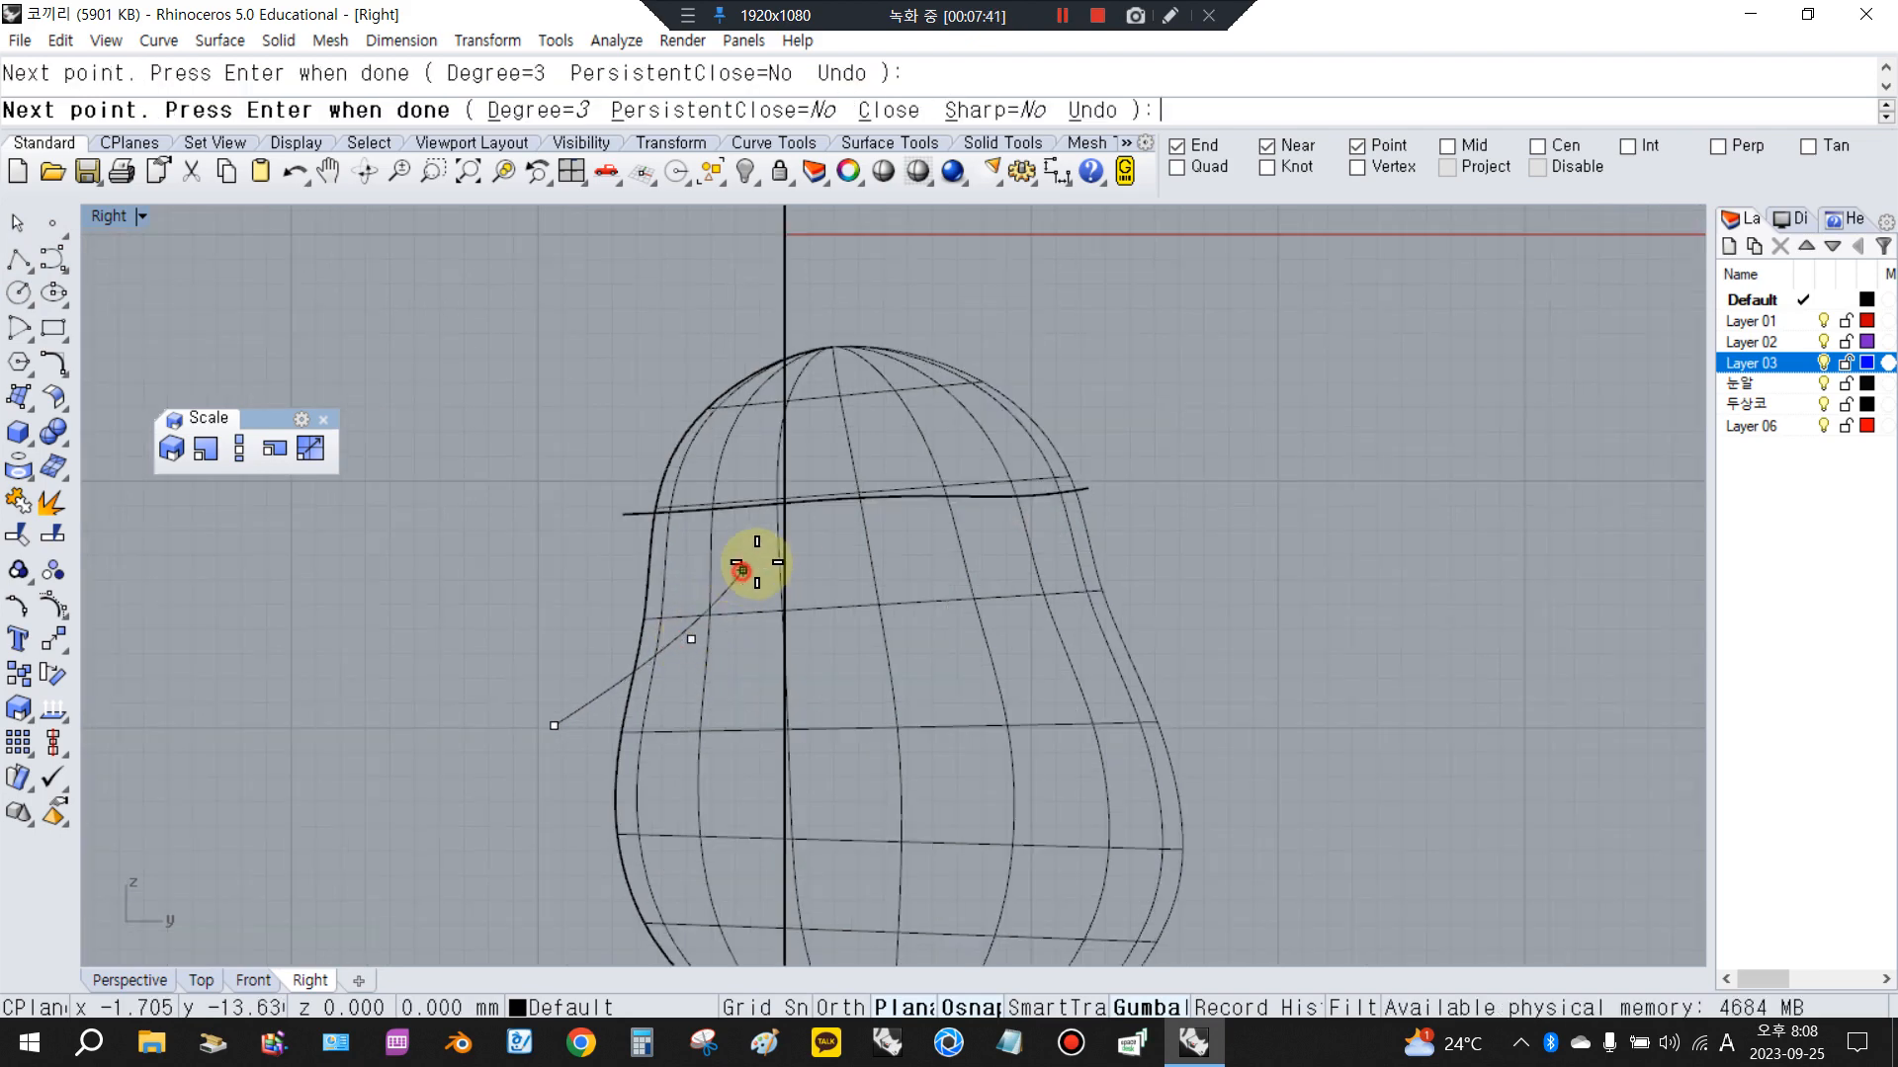
click(833, 533)
click(906, 533)
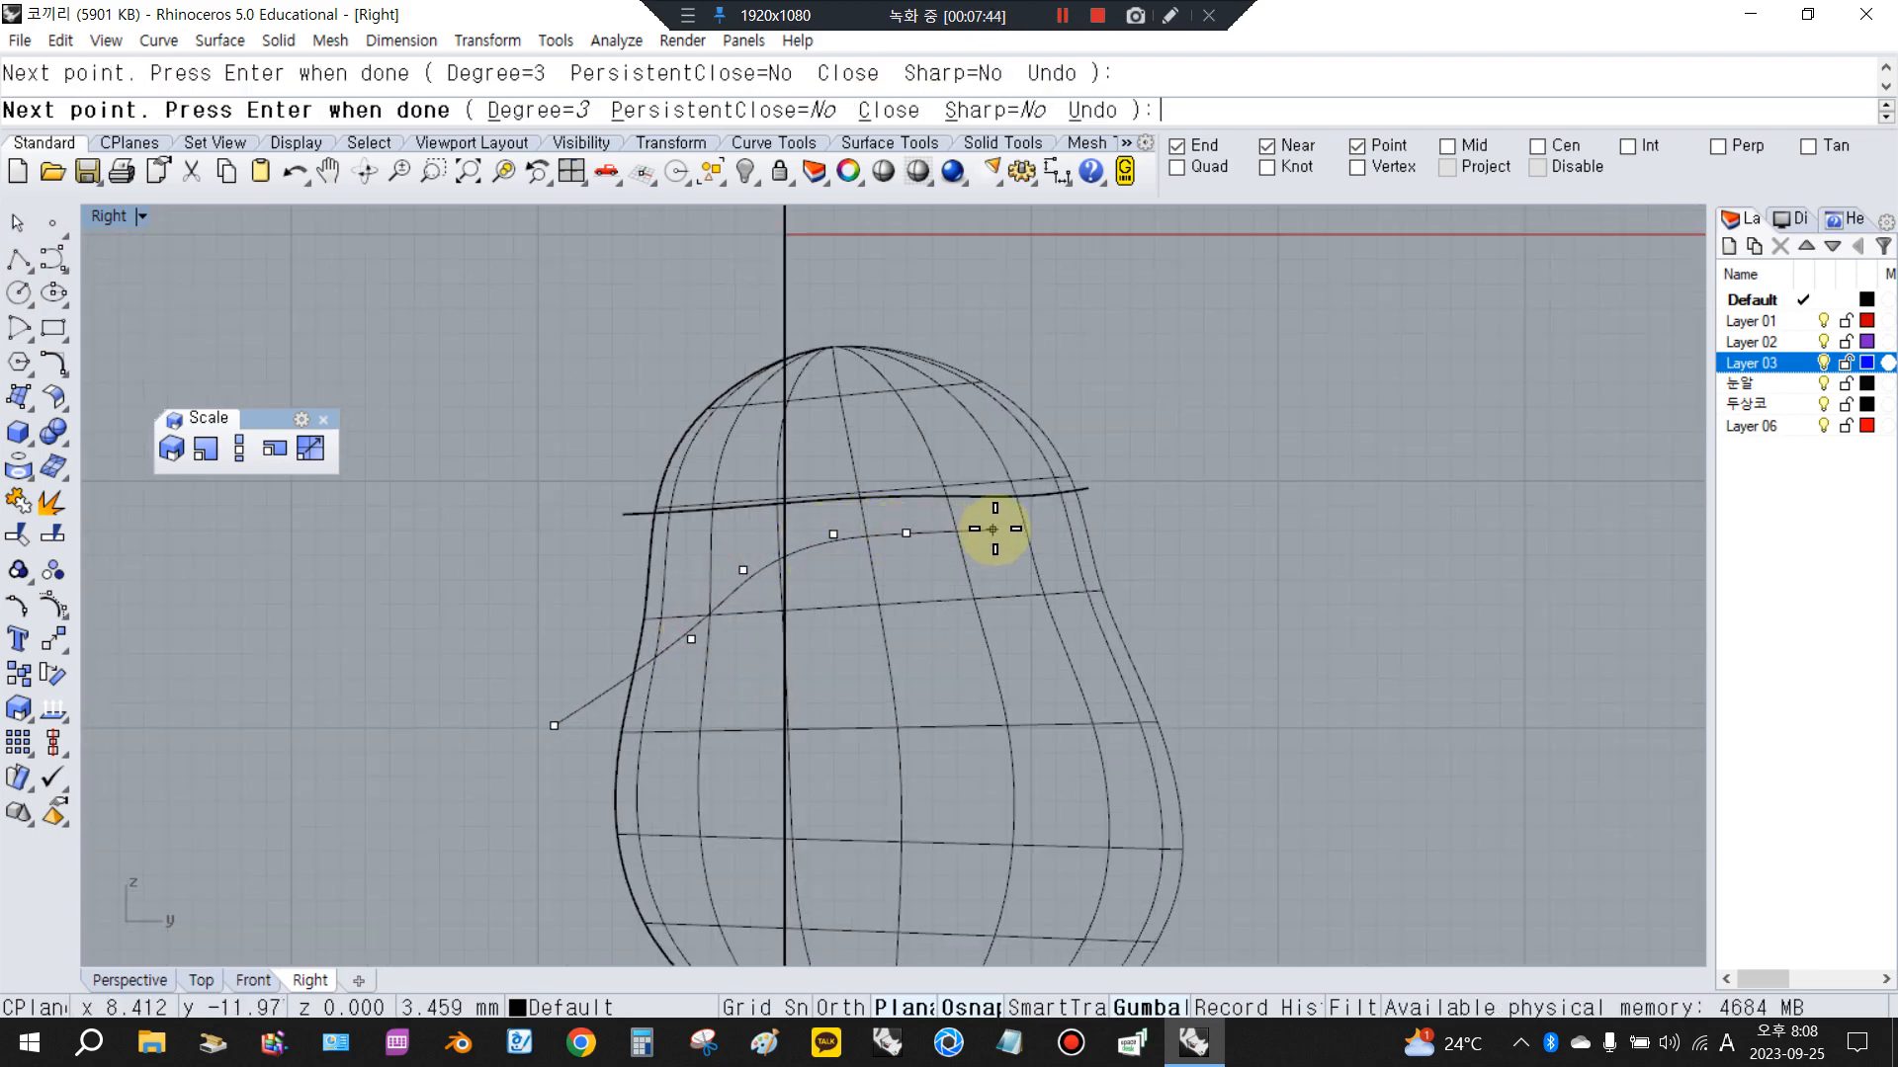
click(1015, 533)
click(1171, 507)
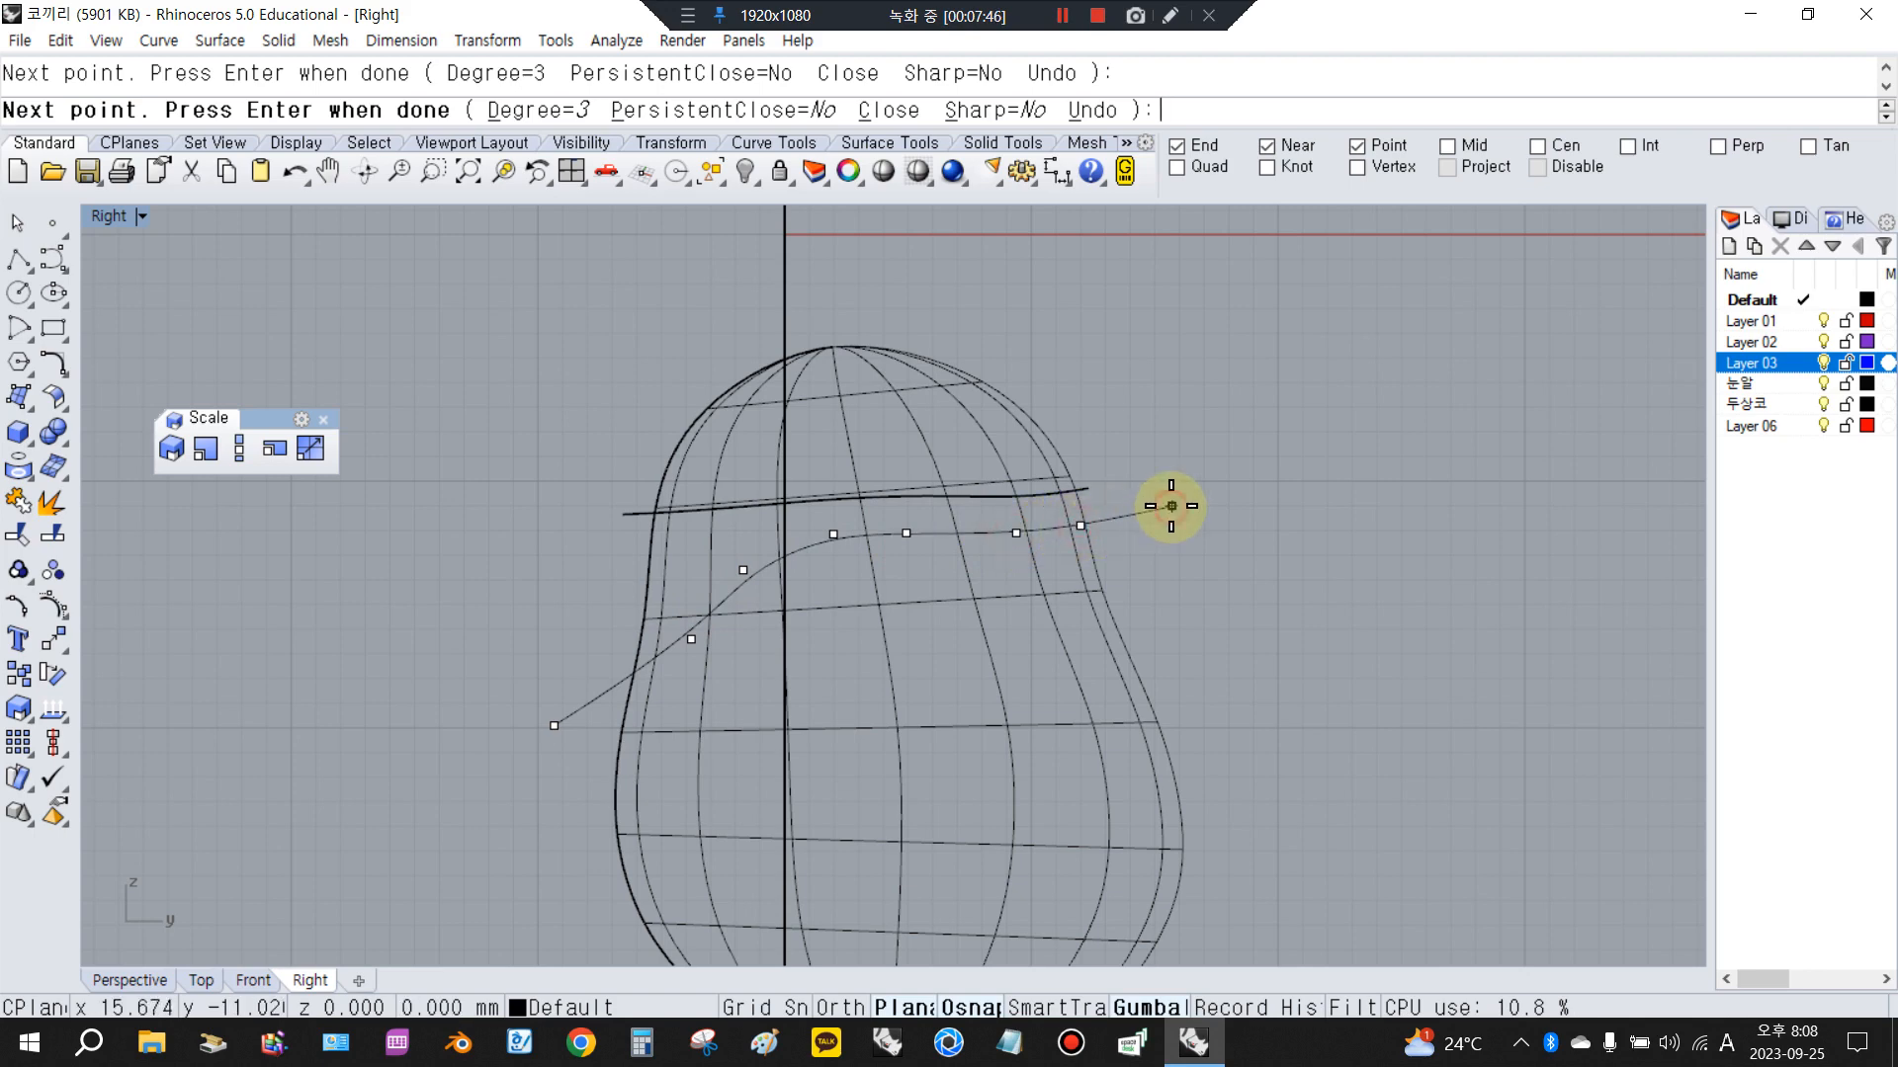
right_click(1171, 508)
Examine whether both ends of the upper and lower cutting curves extend beyond the body's outline
click(1161, 510)
scroll(1057, 503, up, 2)
click(1060, 497)
key(Escape)
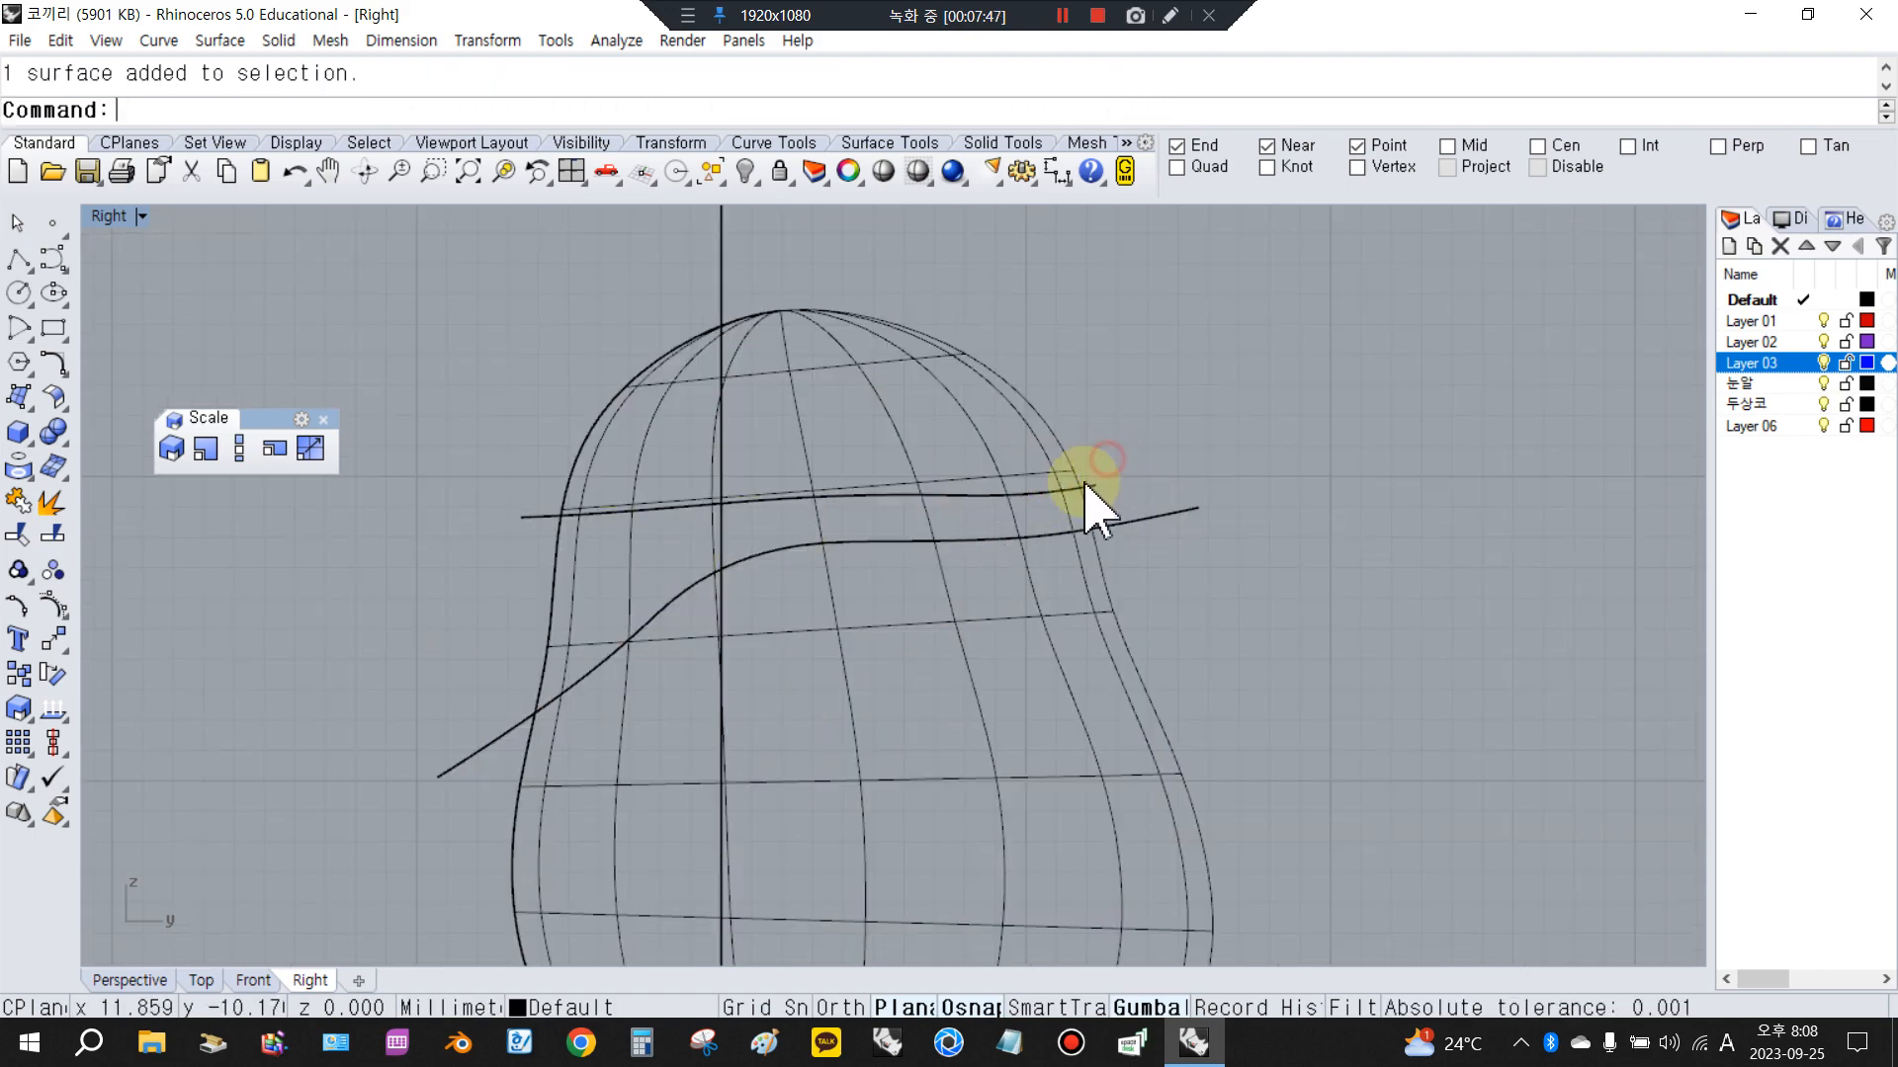
click(966, 502)
scroll(654, 556, down, 2)
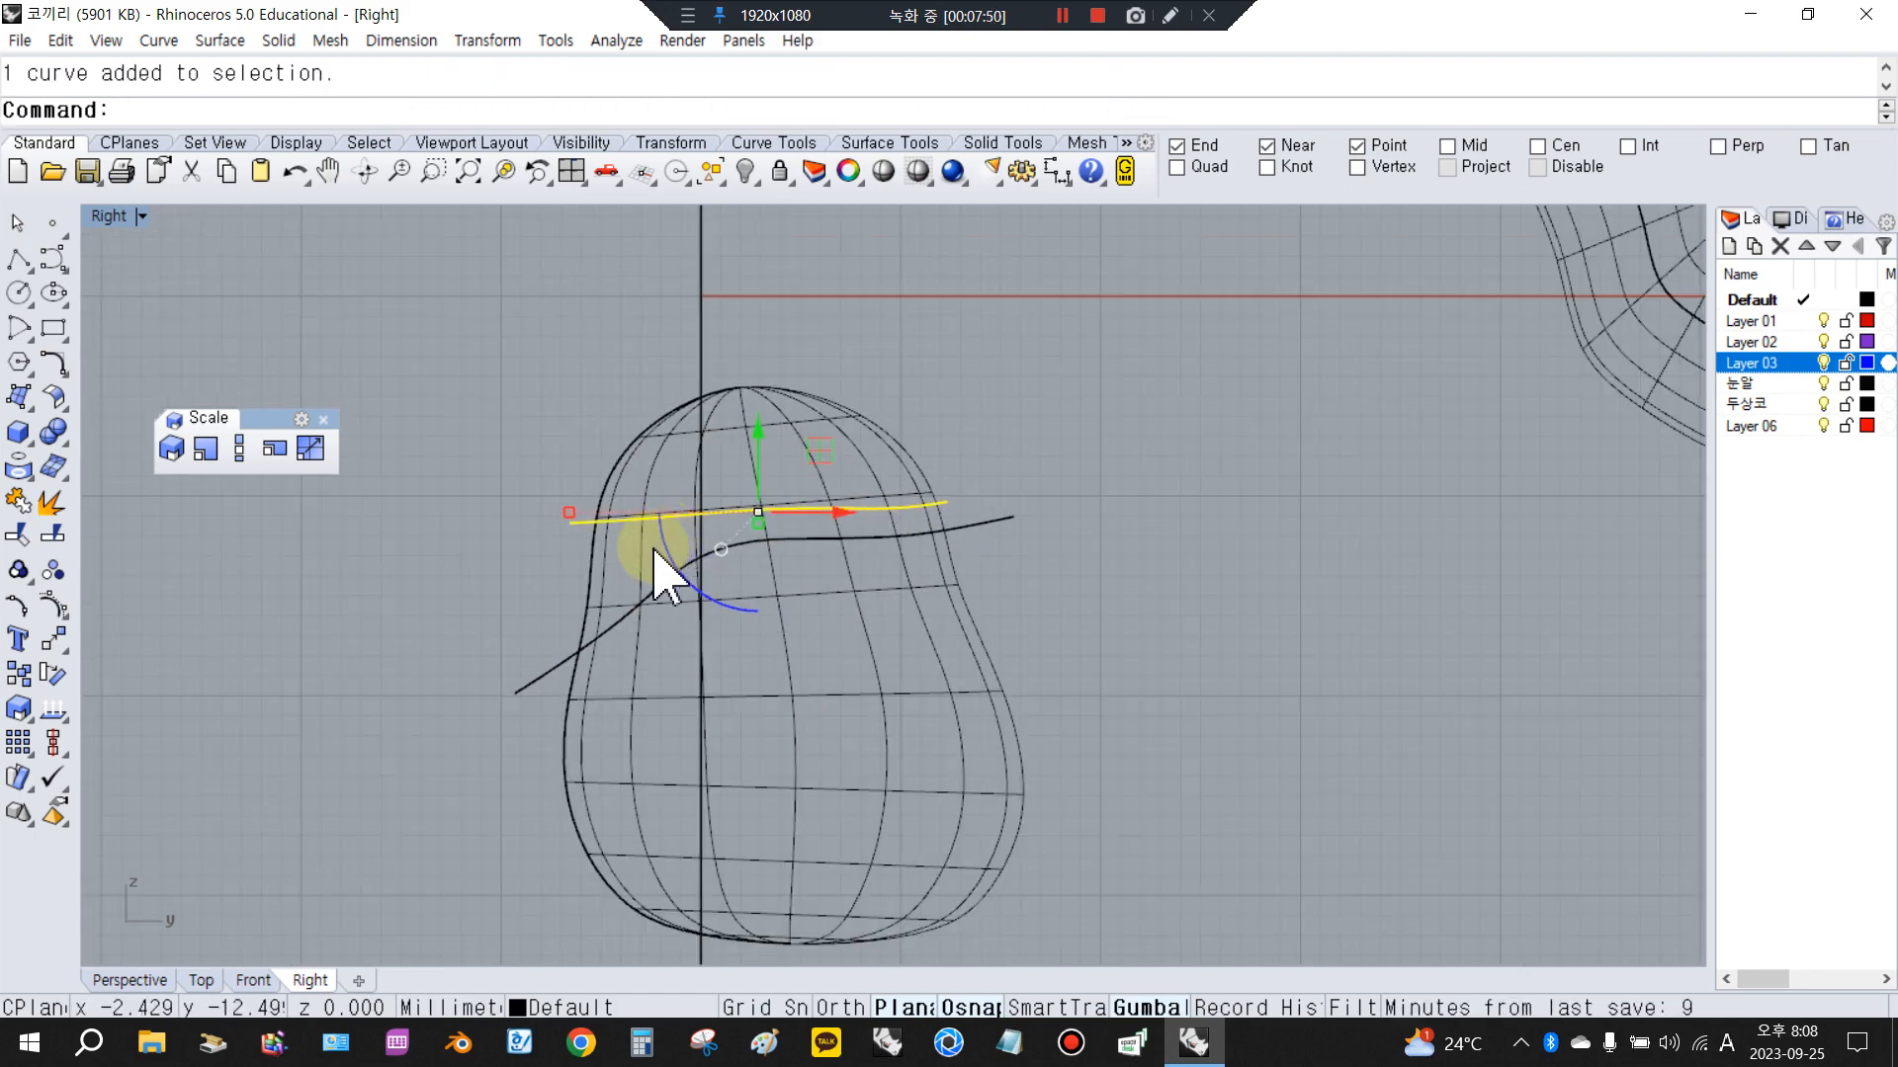
click(652, 591)
click(575, 560)
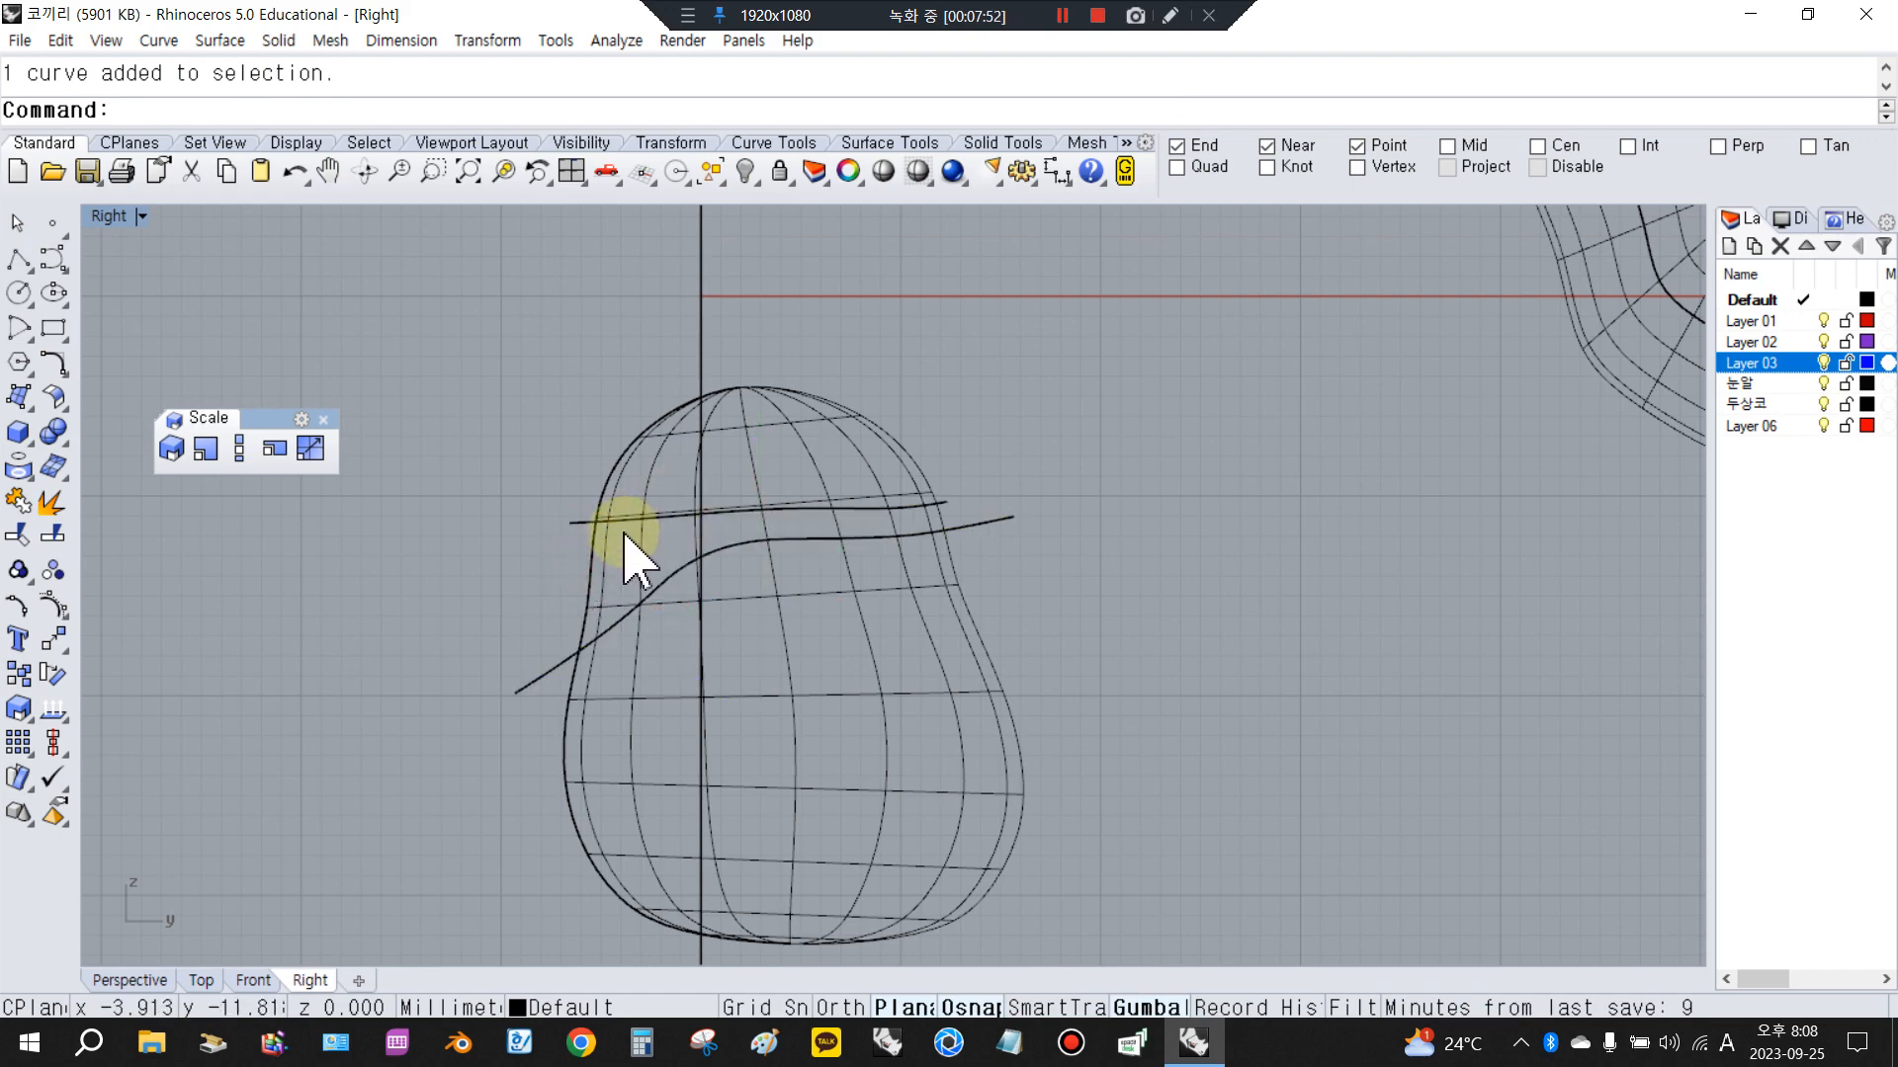
click(577, 523)
scroll(949, 522, up, 5)
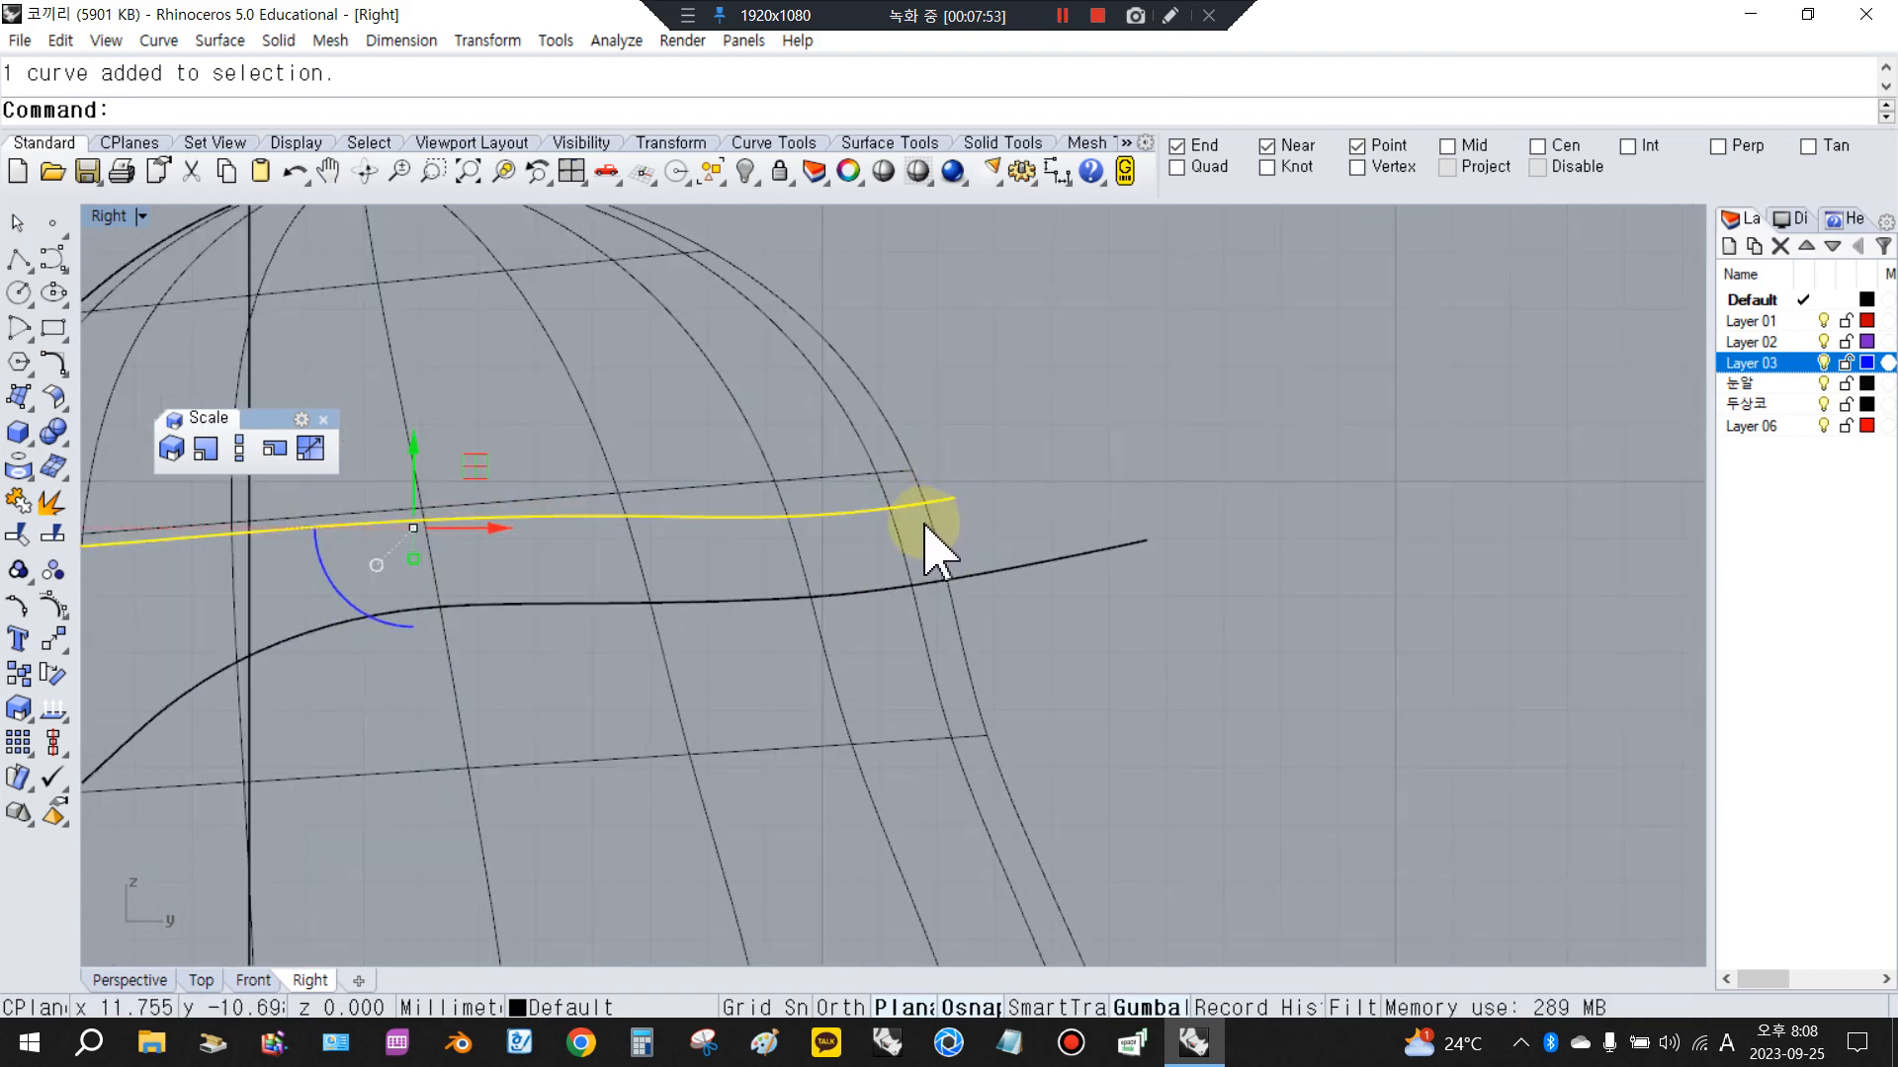
click(924, 523)
click(948, 499)
scroll(1059, 450, down, 10)
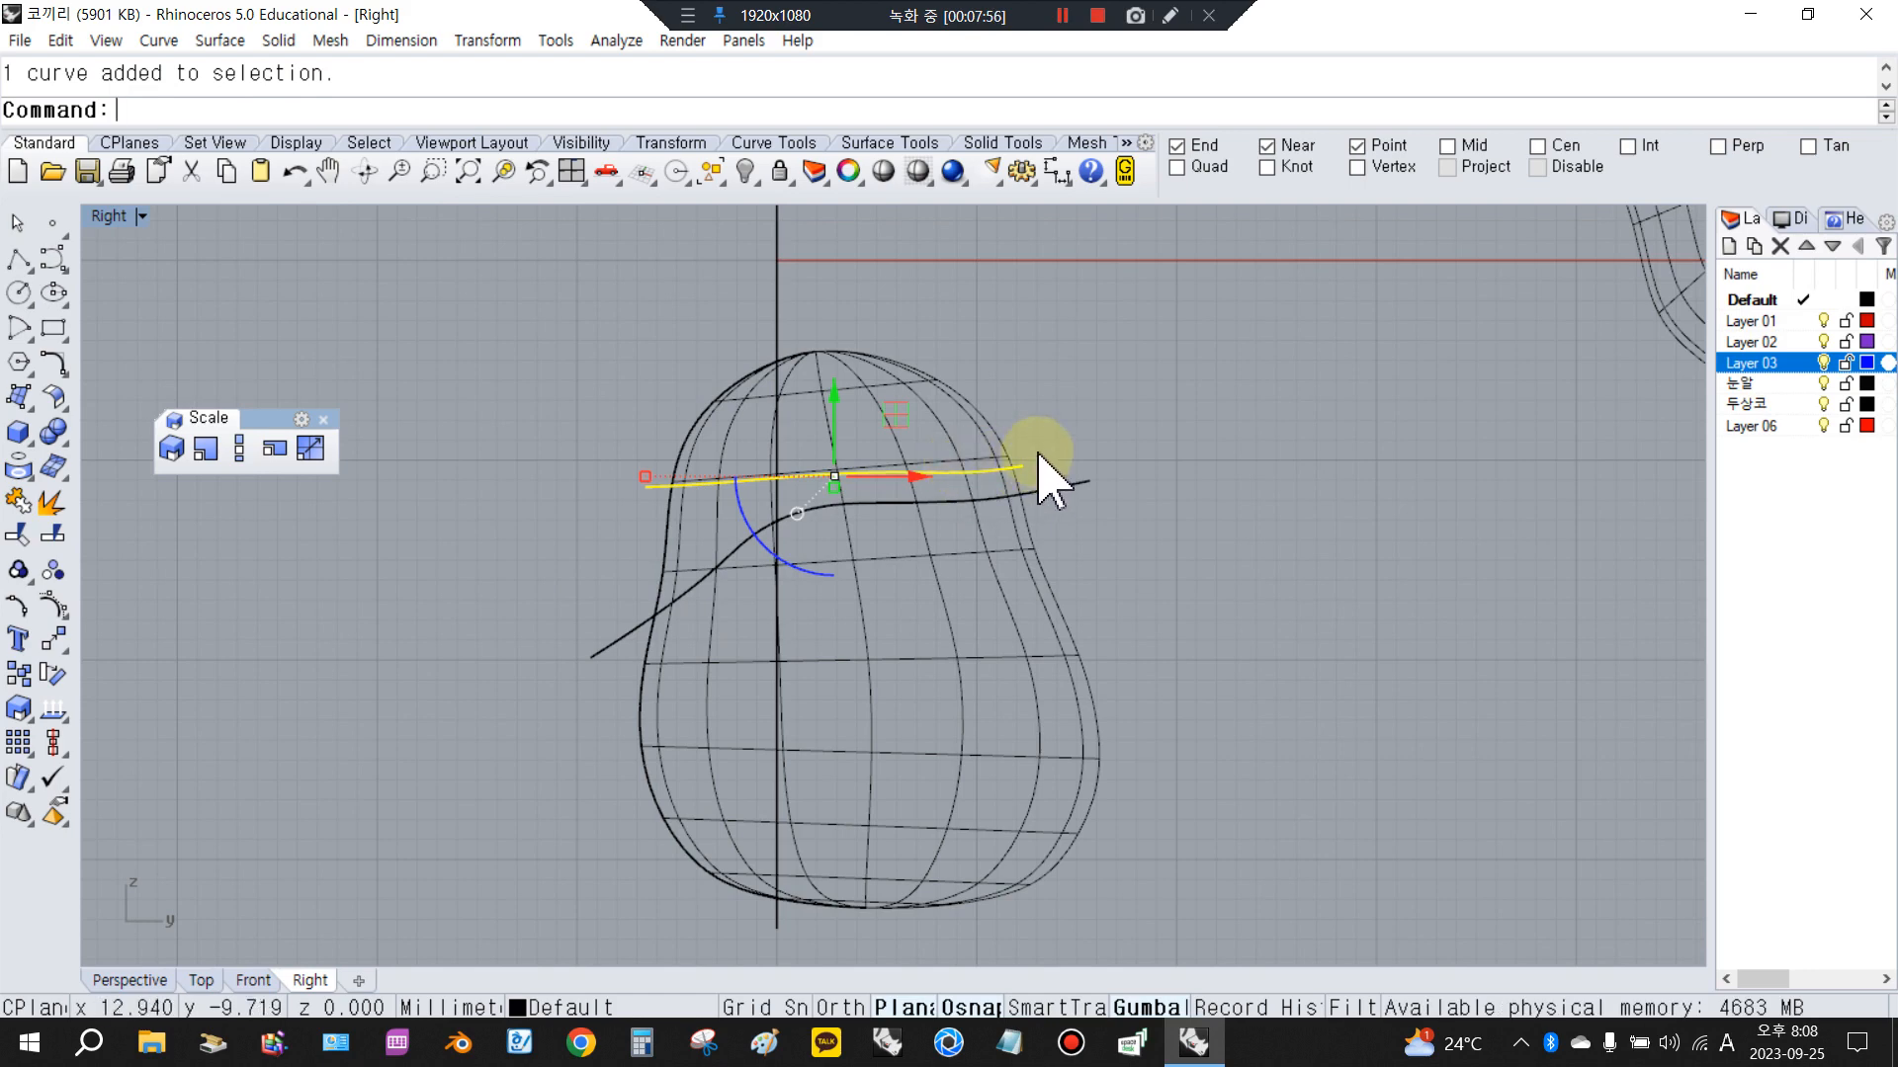
click(1080, 415)
Split the unlocked body surface with the upper and lower curves as cutting objects
click(1025, 544)
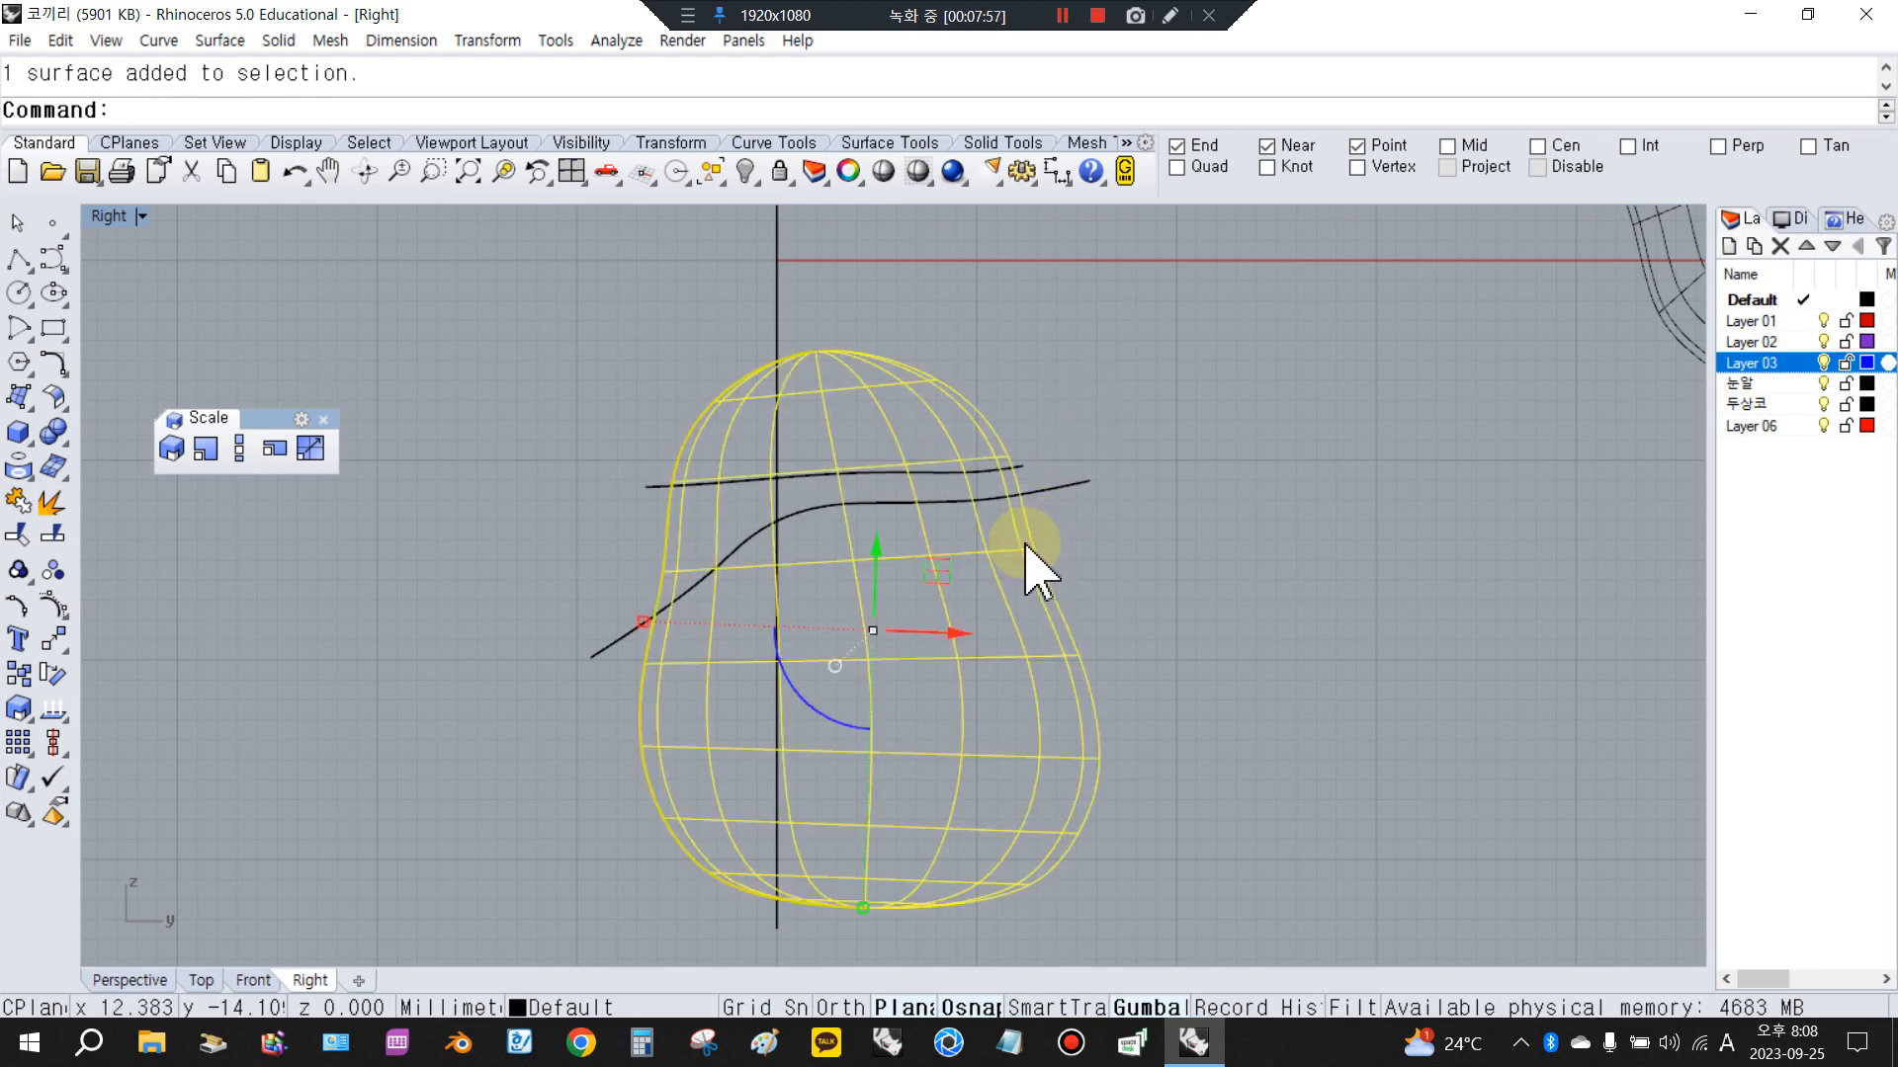
click(55, 535)
click(650, 485)
click(623, 634)
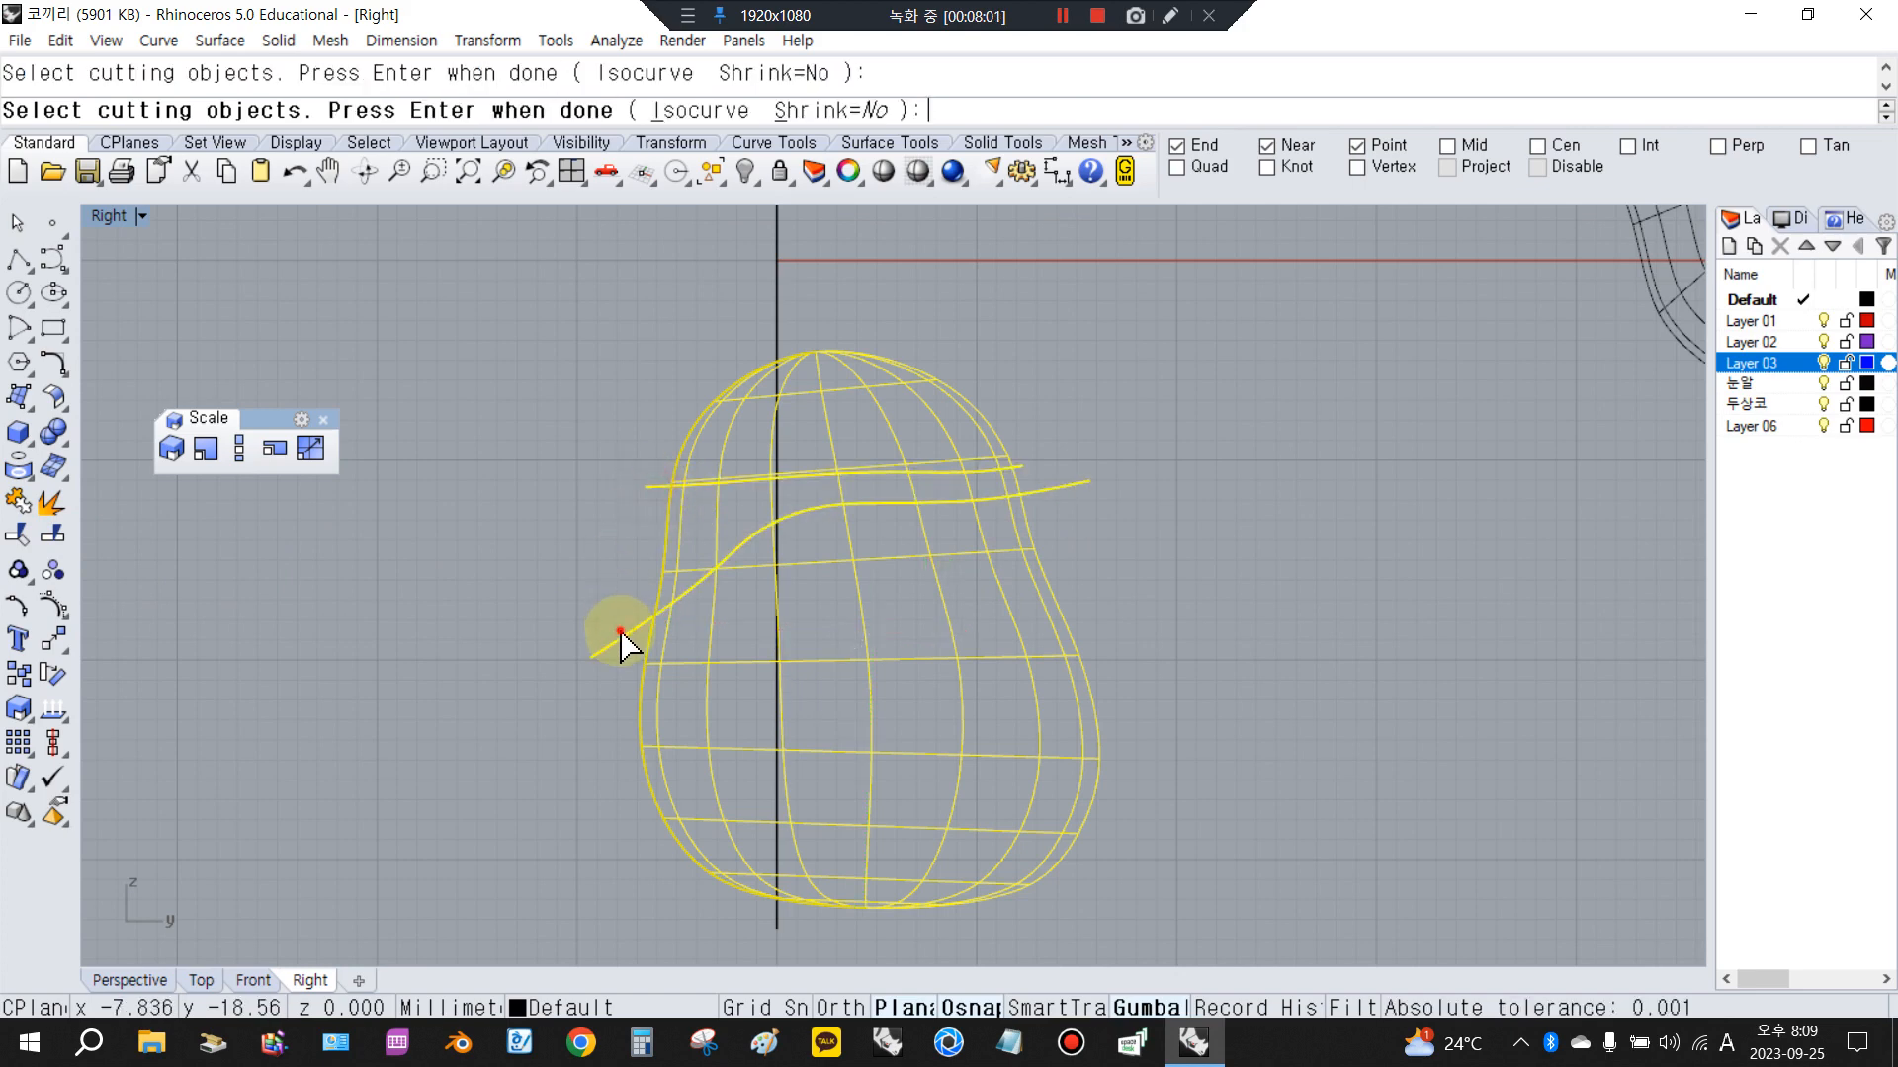
right_click(478, 591)
Delete the body pieces above and below the two cutting curves, keeping only the scarf-shaped band between them
click(734, 390)
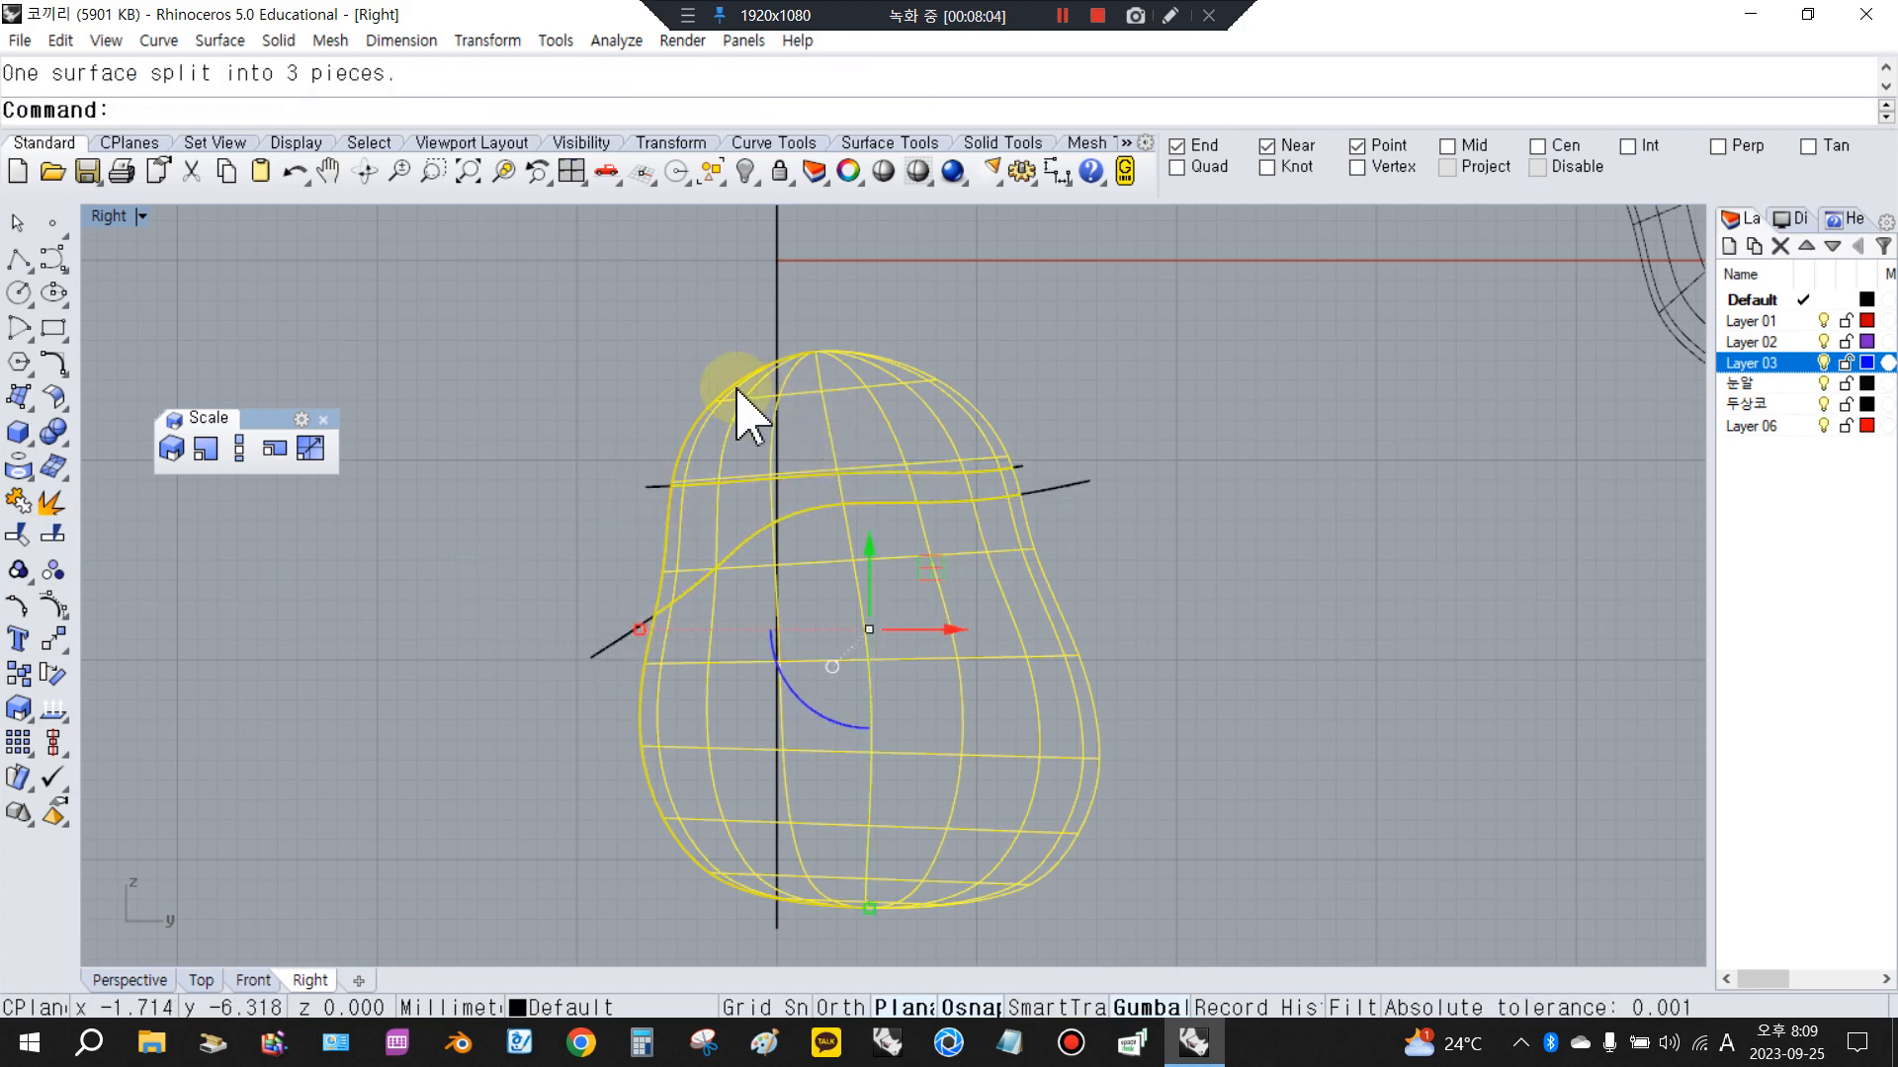
key(Delete)
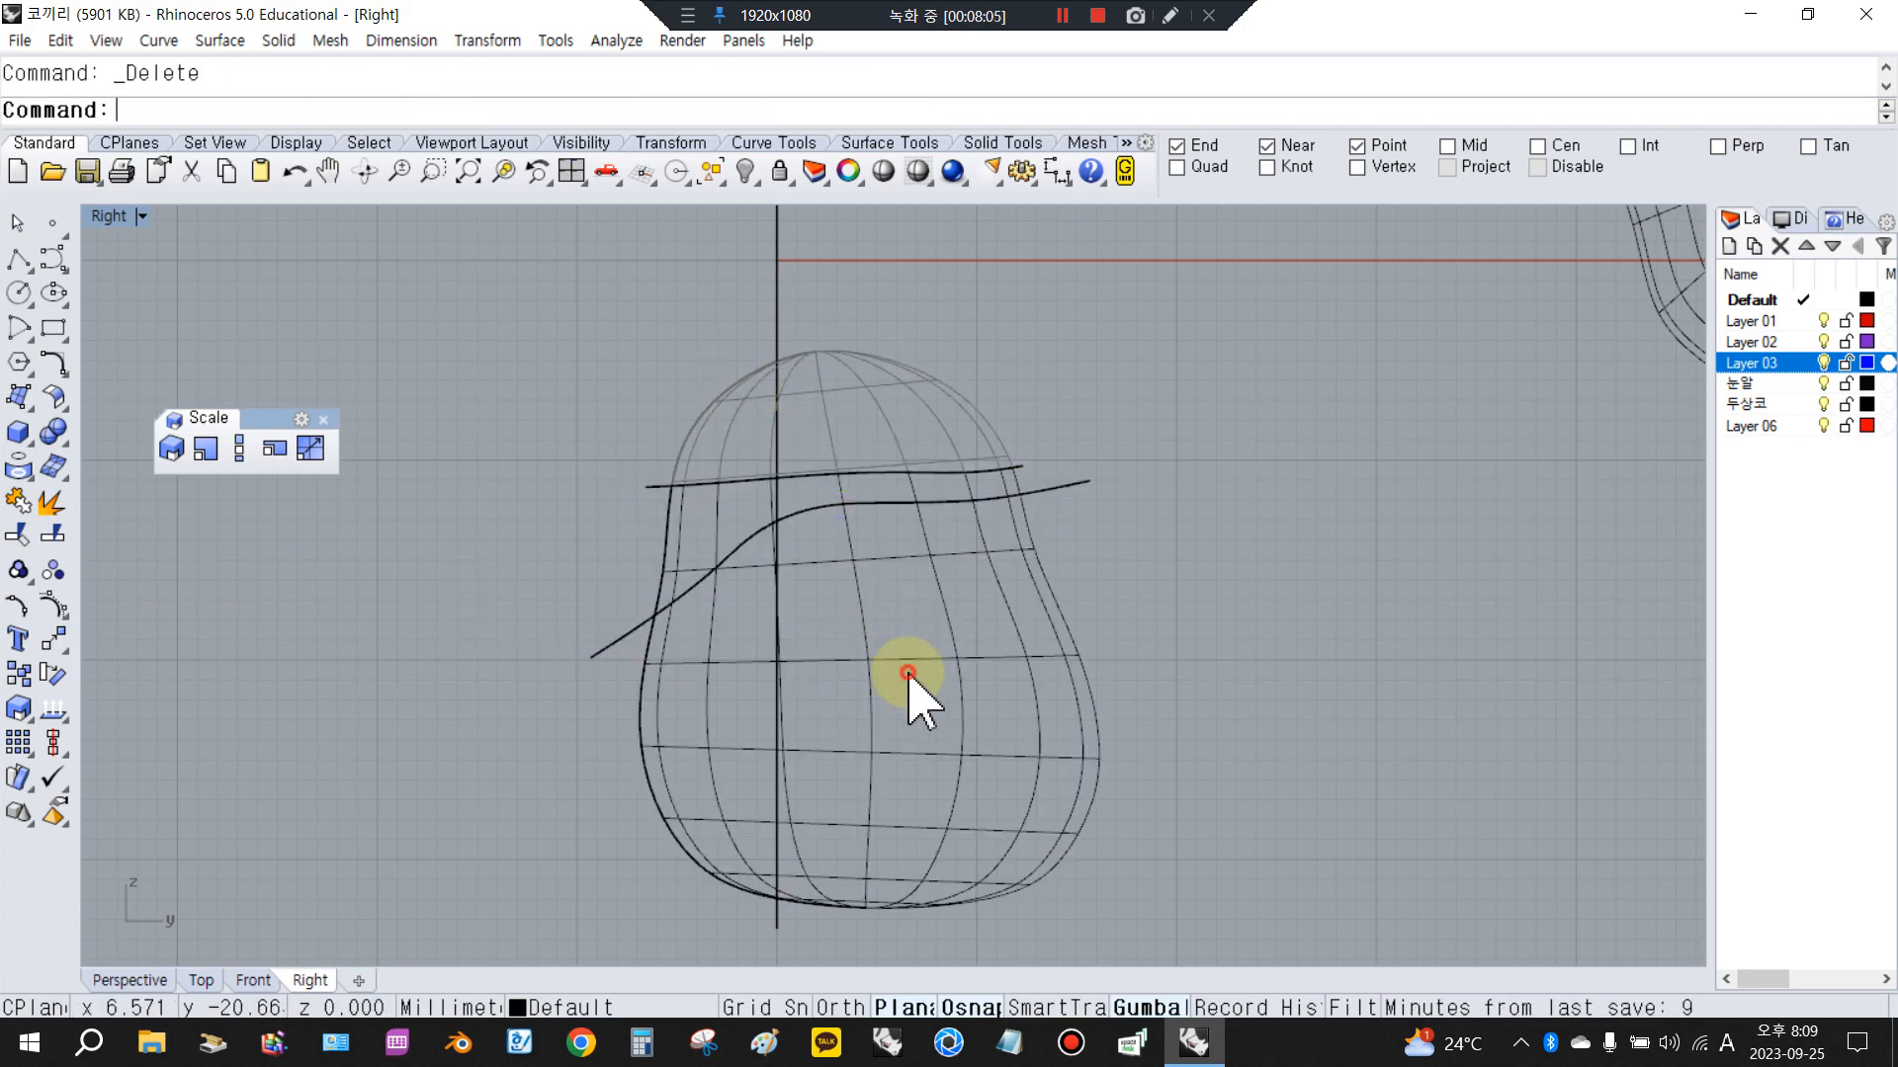
click(951, 667)
key(Delete)
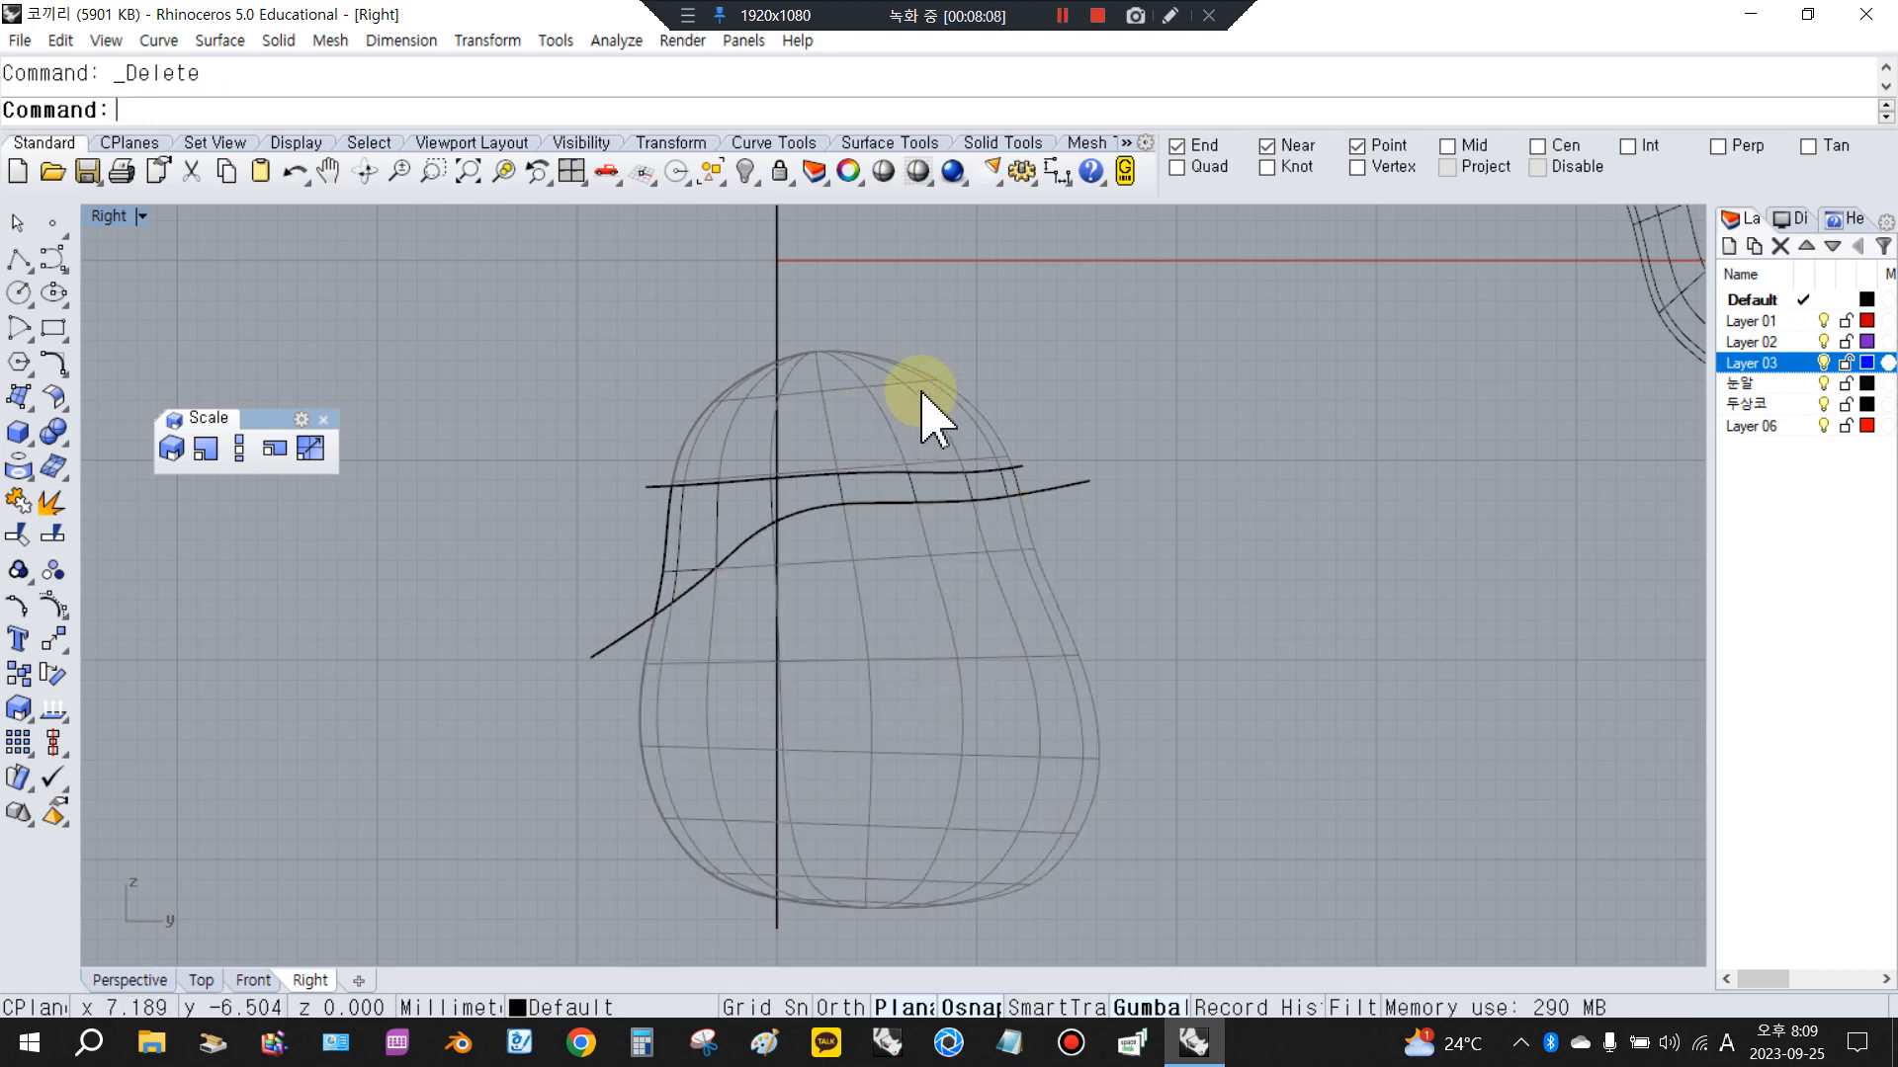
Turn on the control points of the remaining scarf band to inspect its underlying untrimmed surface
scroll(751, 494, up, 2)
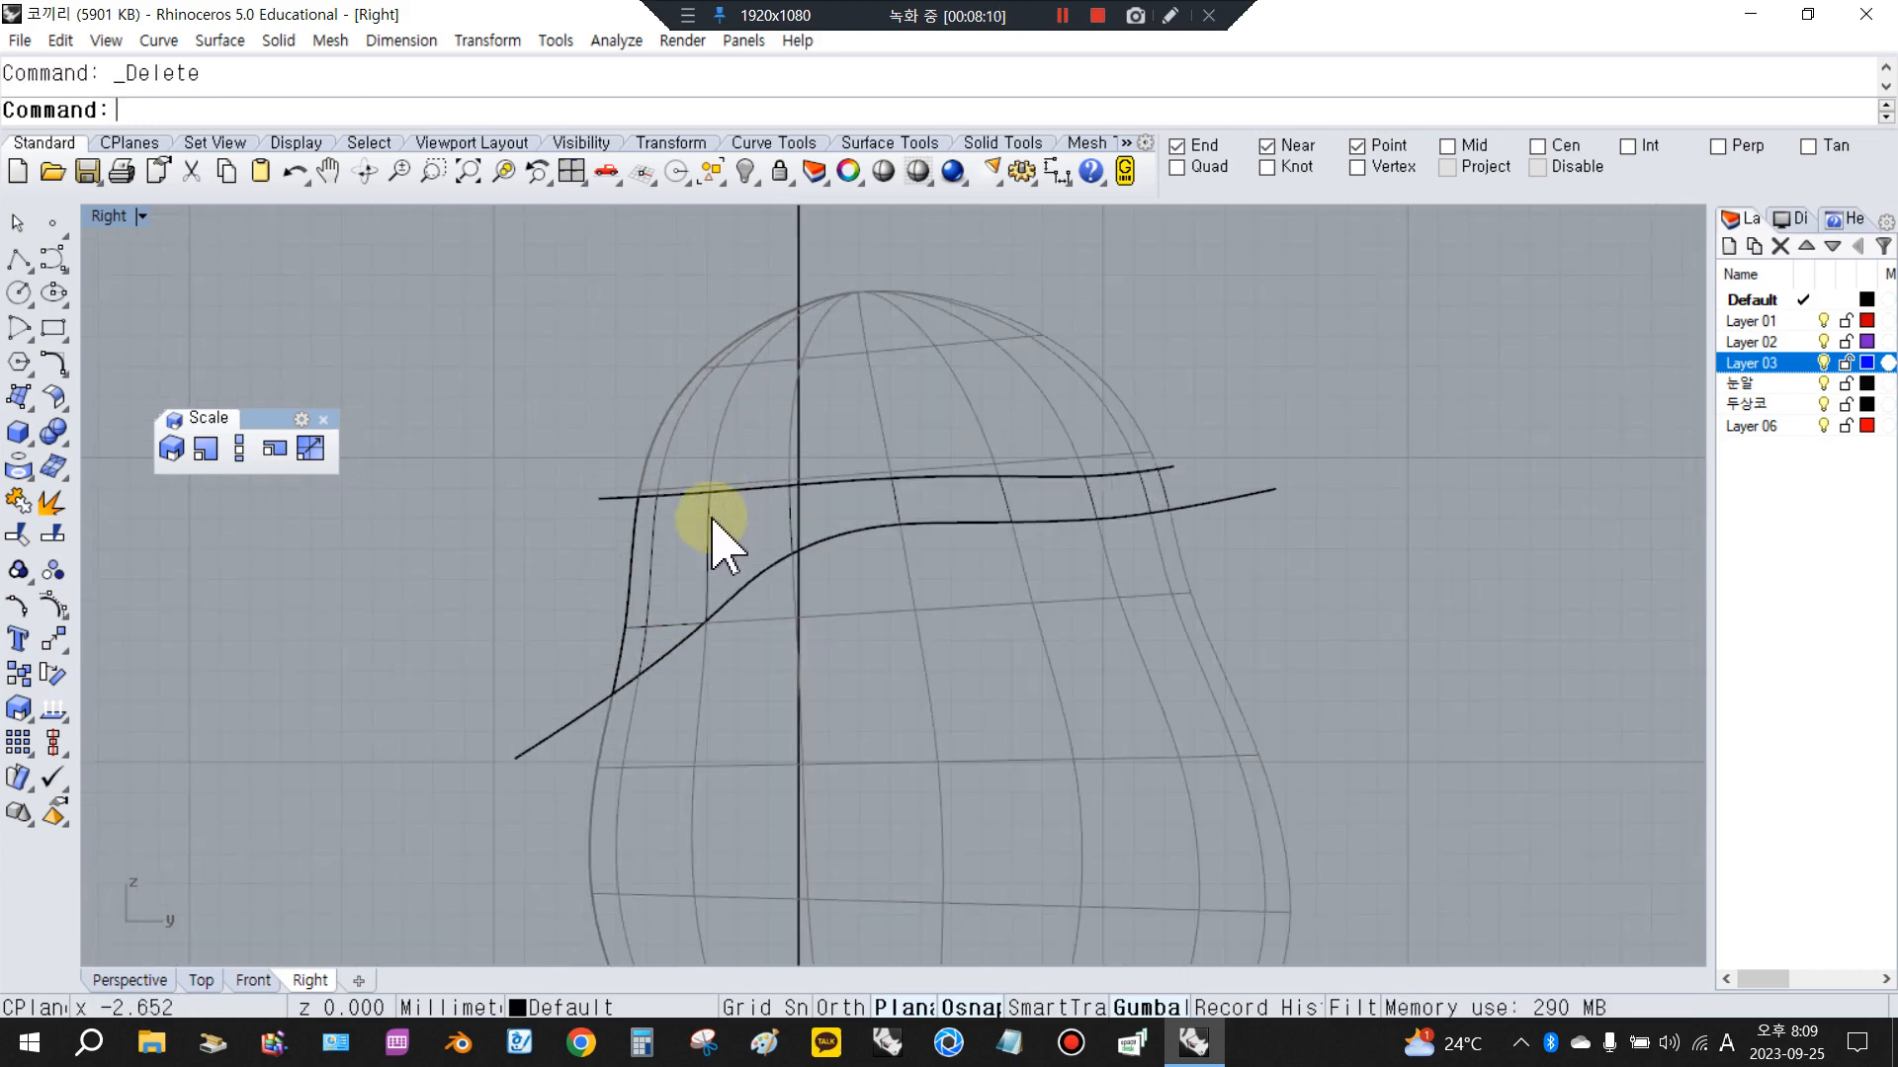
click(709, 573)
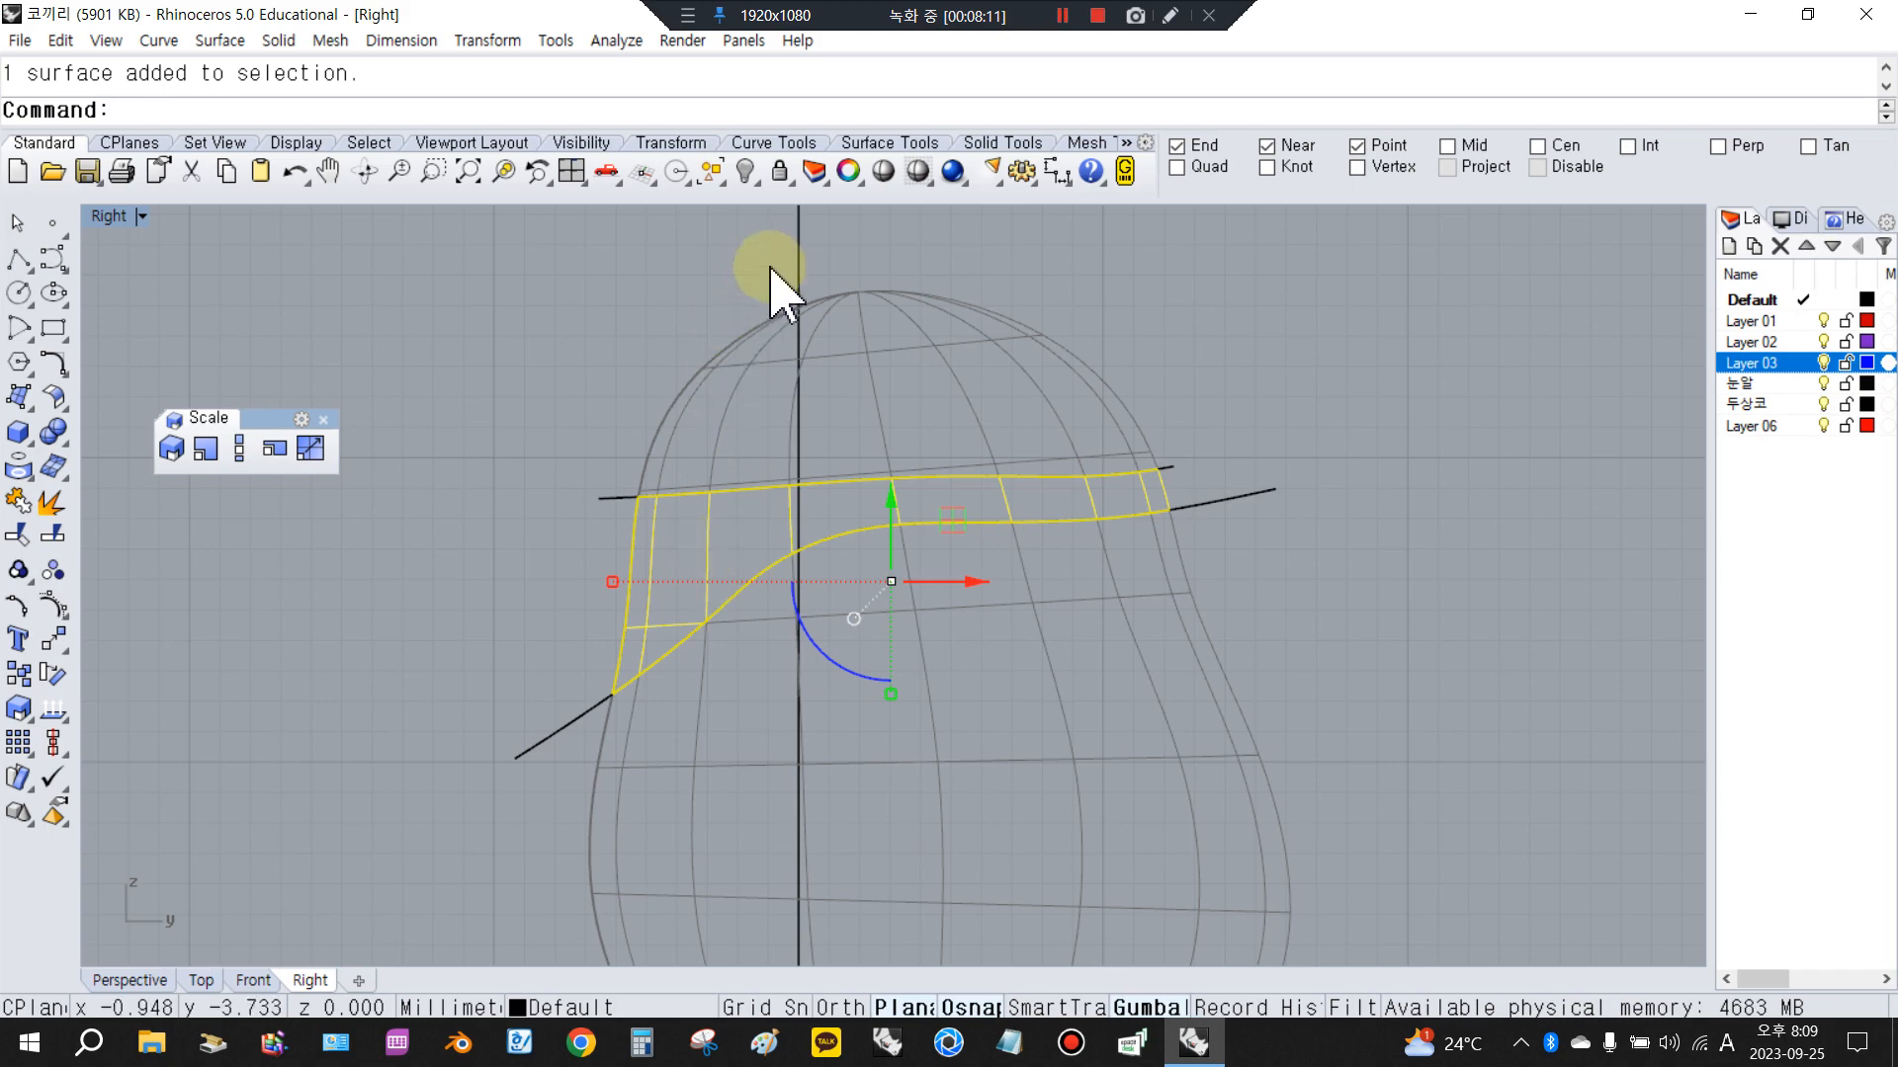
click(54, 603)
scroll(965, 478, down, 3)
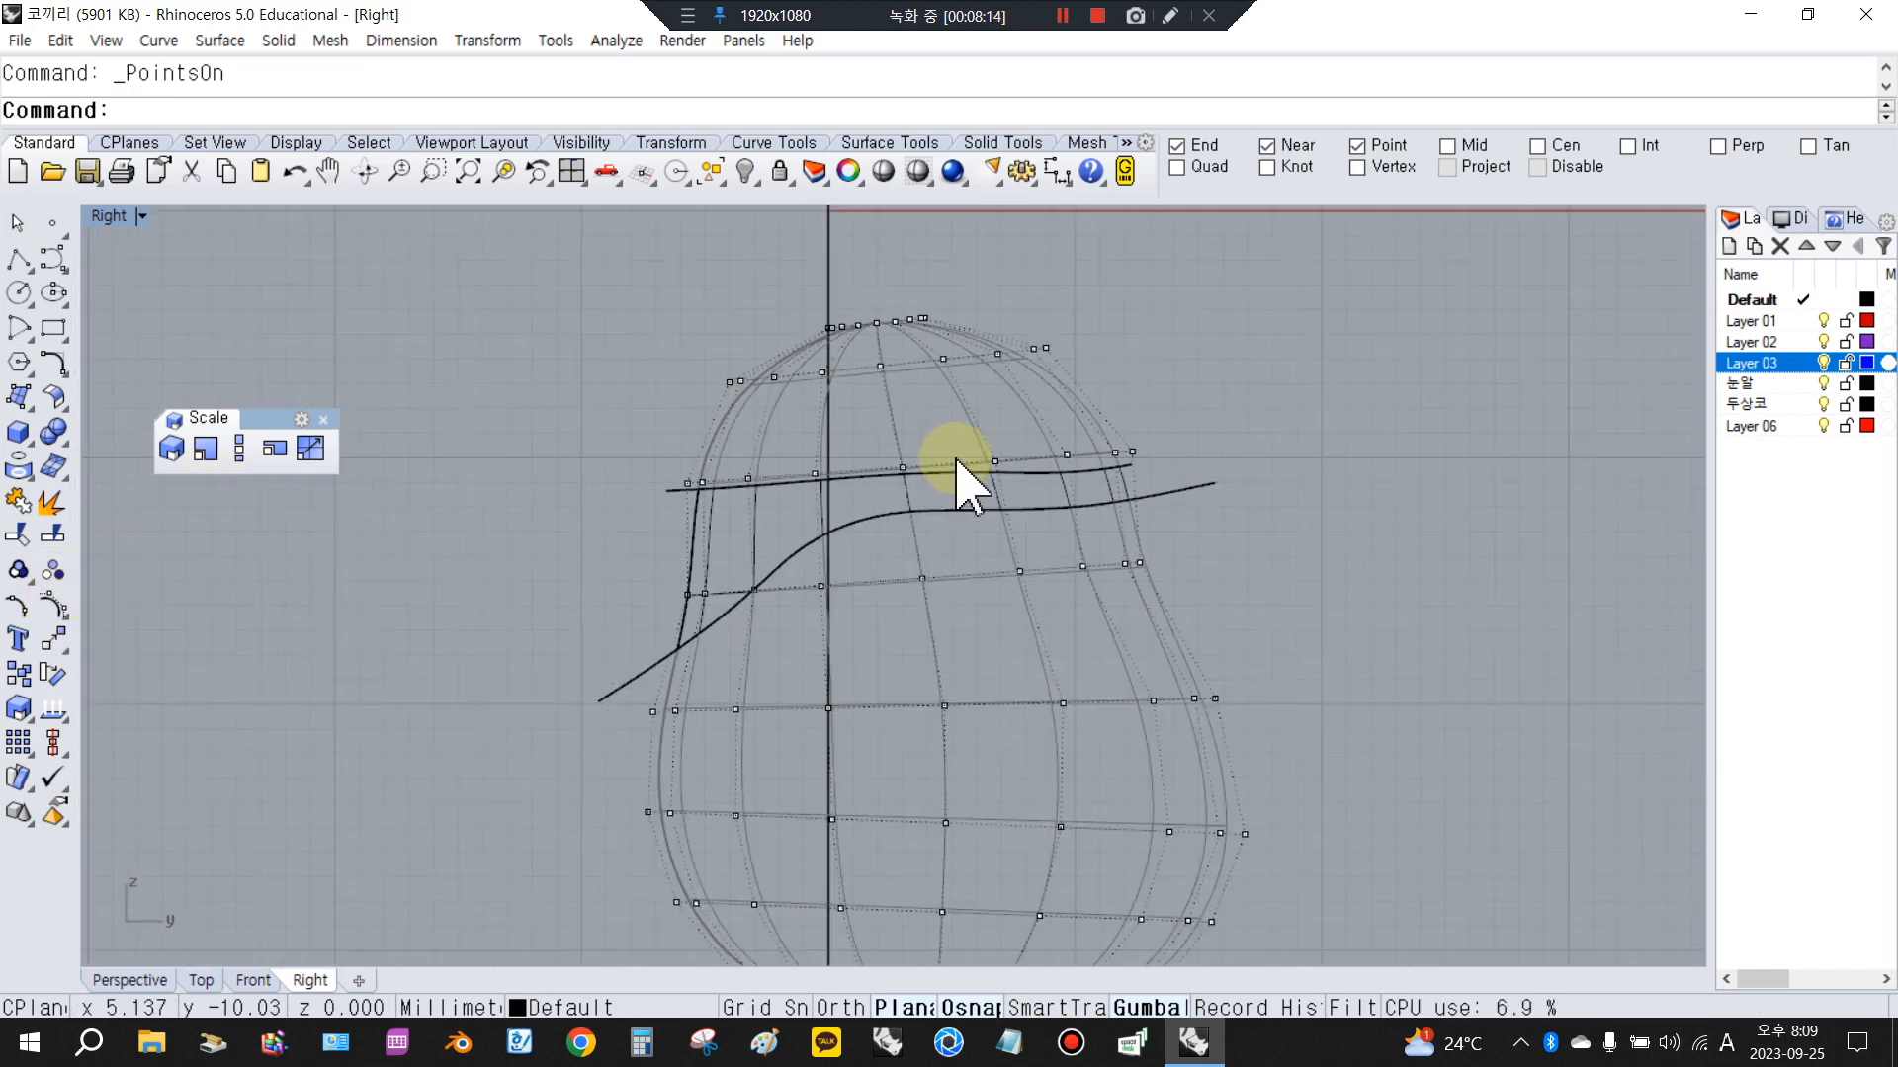
Shrink the scarf band's underlying surface to its trimmed edge with ShrinkTrimmedSrfToEdge
click(53, 400)
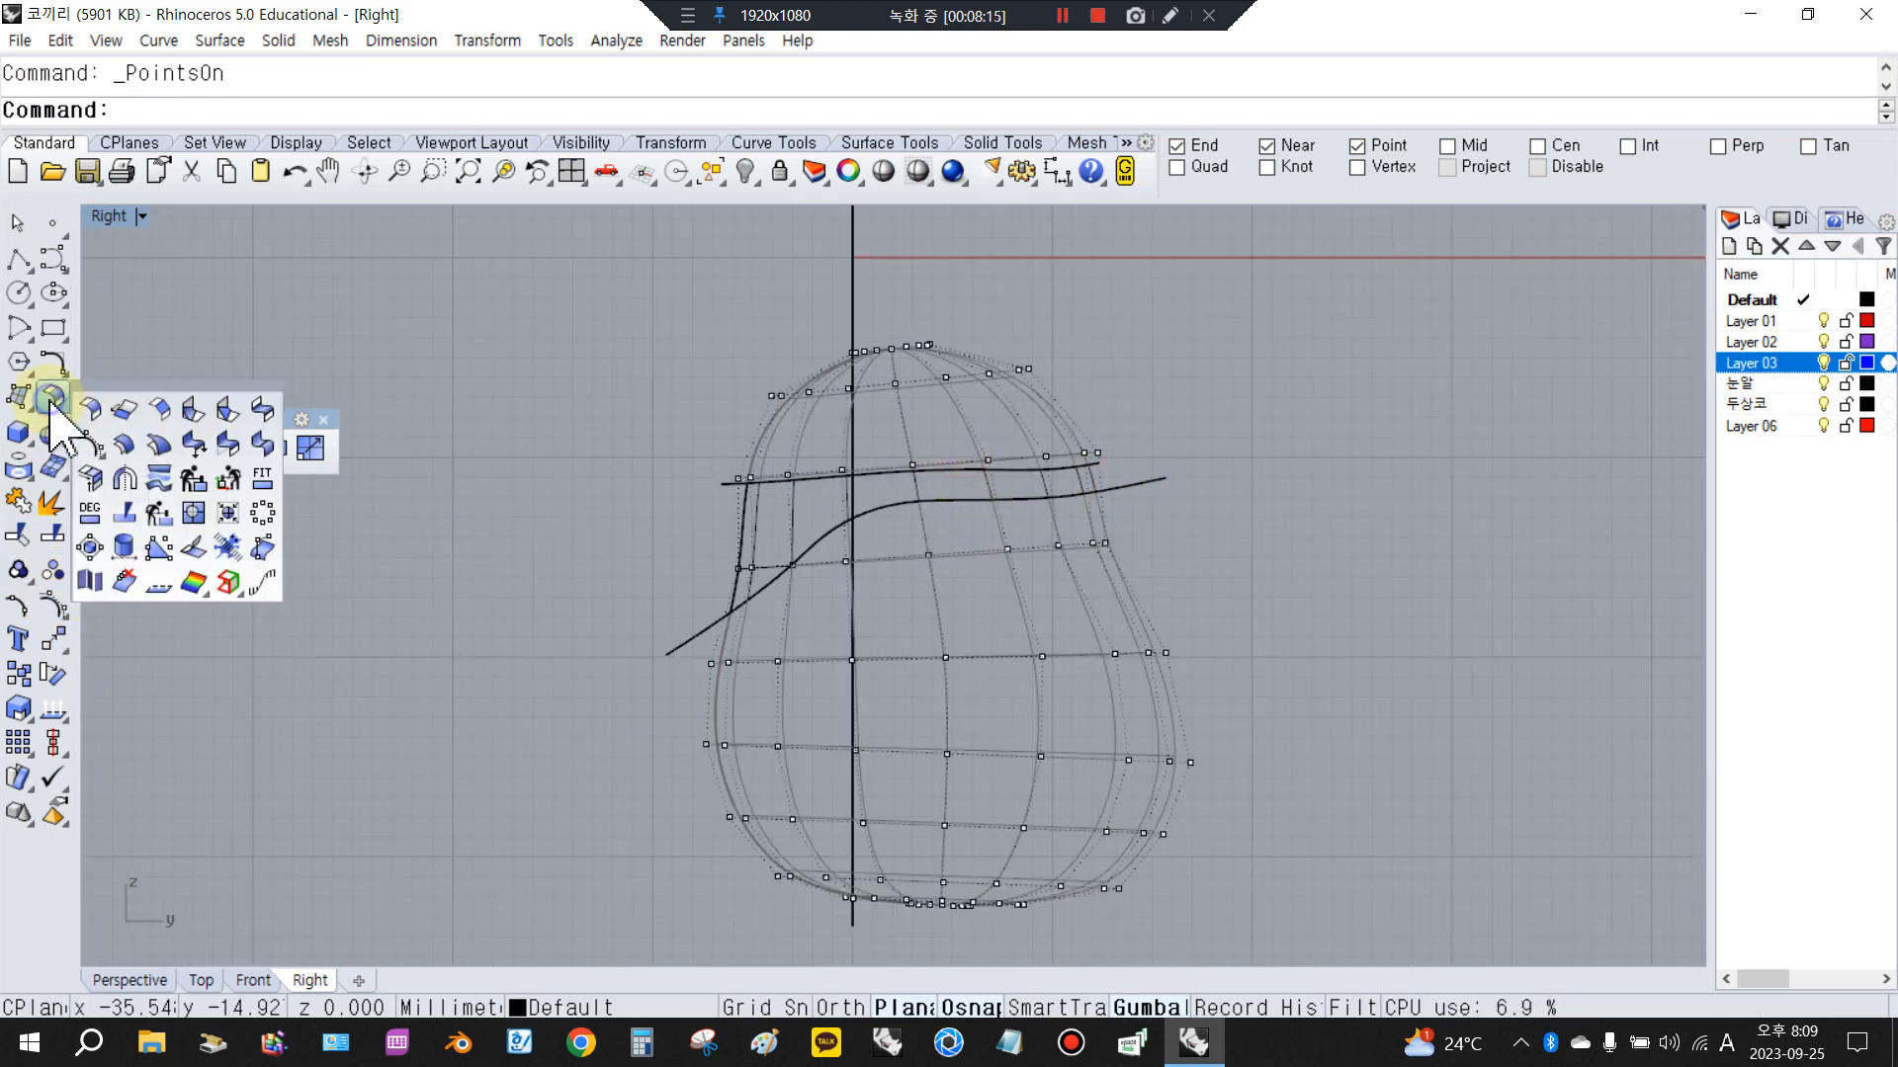
drag(94, 400, 134, 387)
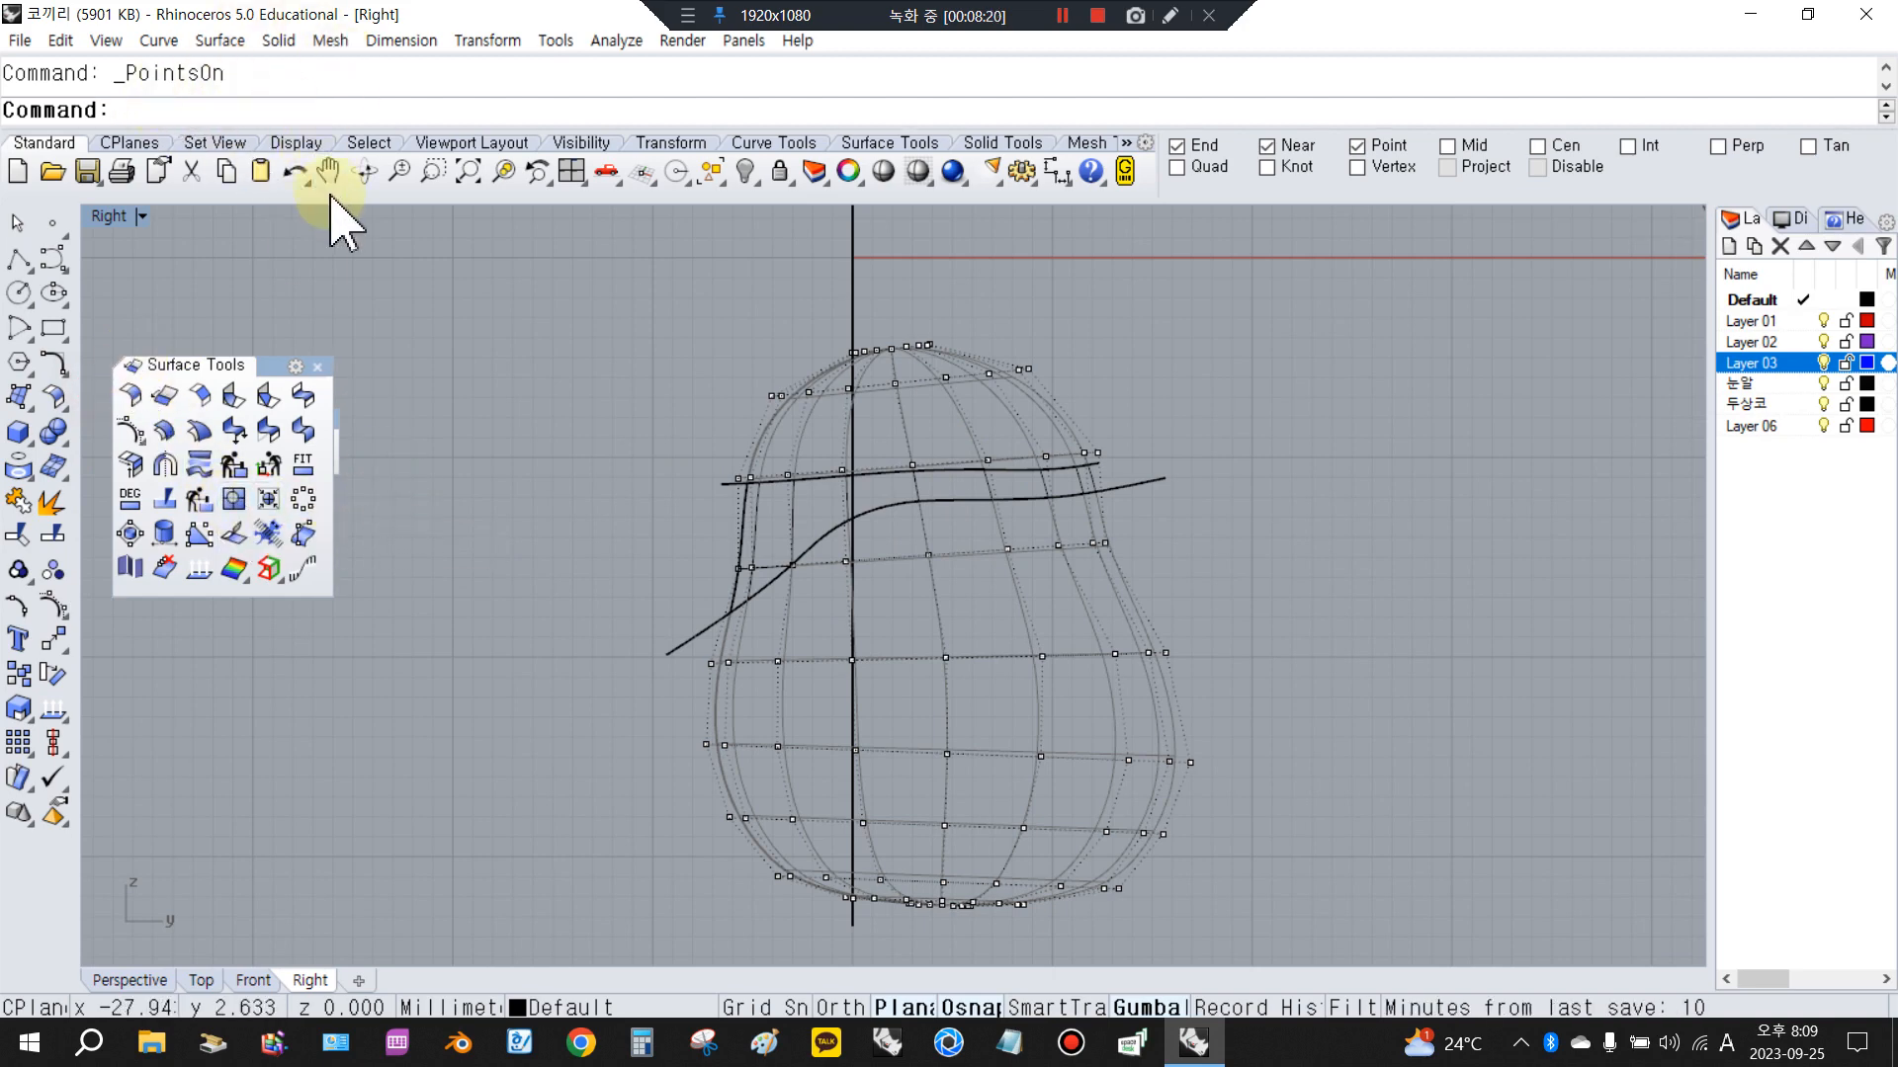
right_click(266, 501)
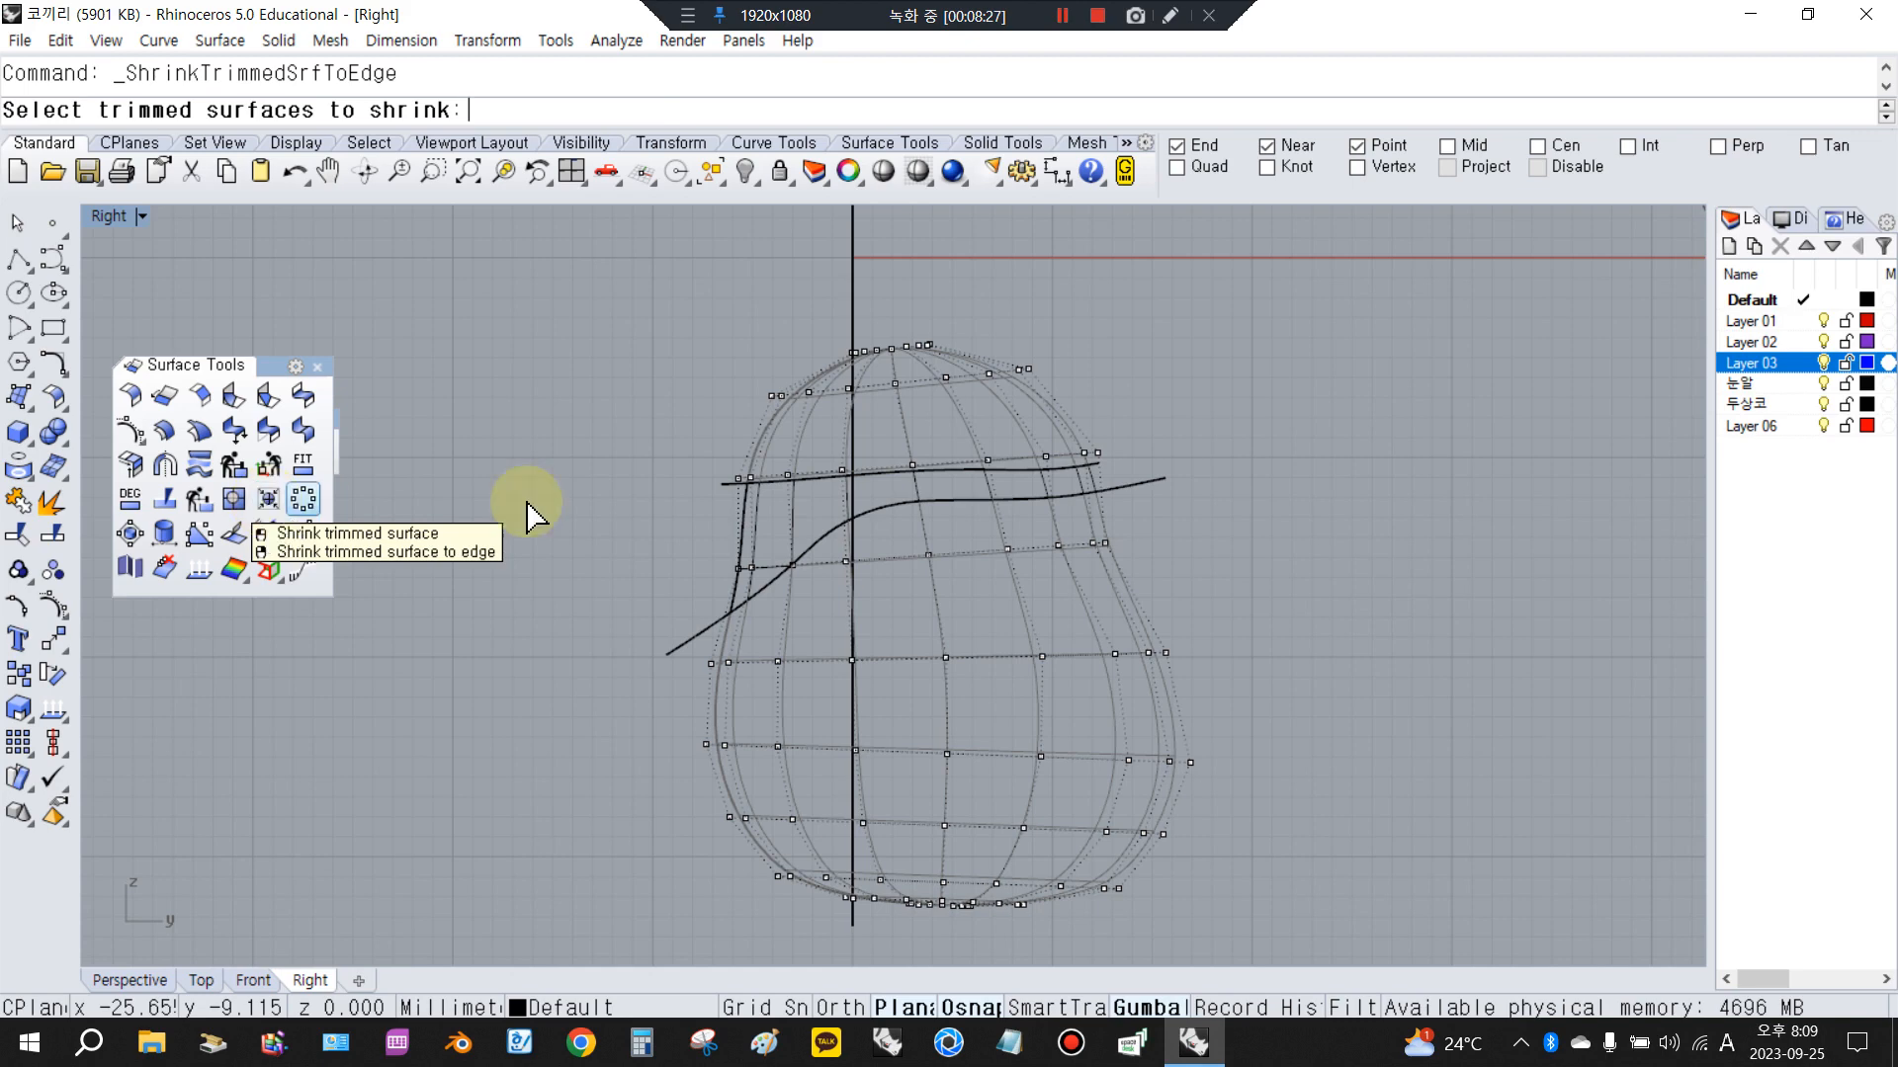
click(819, 528)
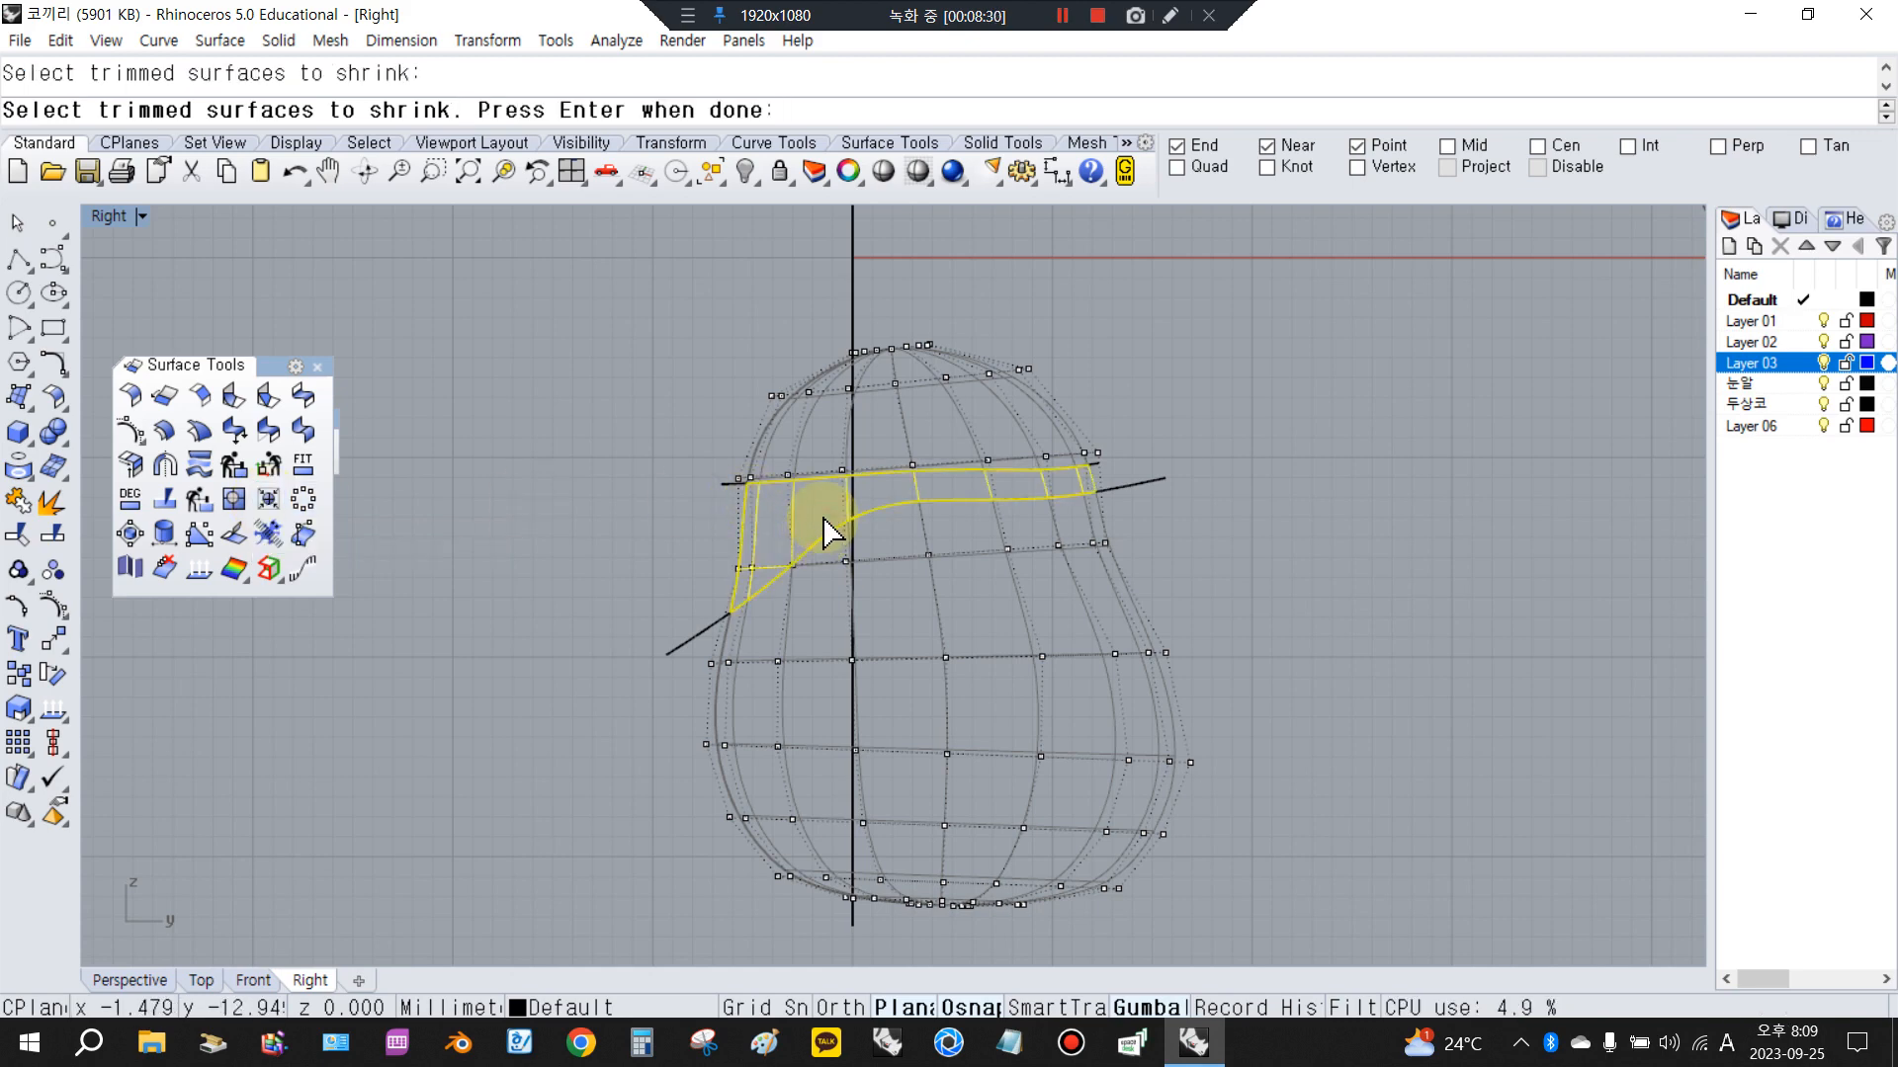
key(Return)
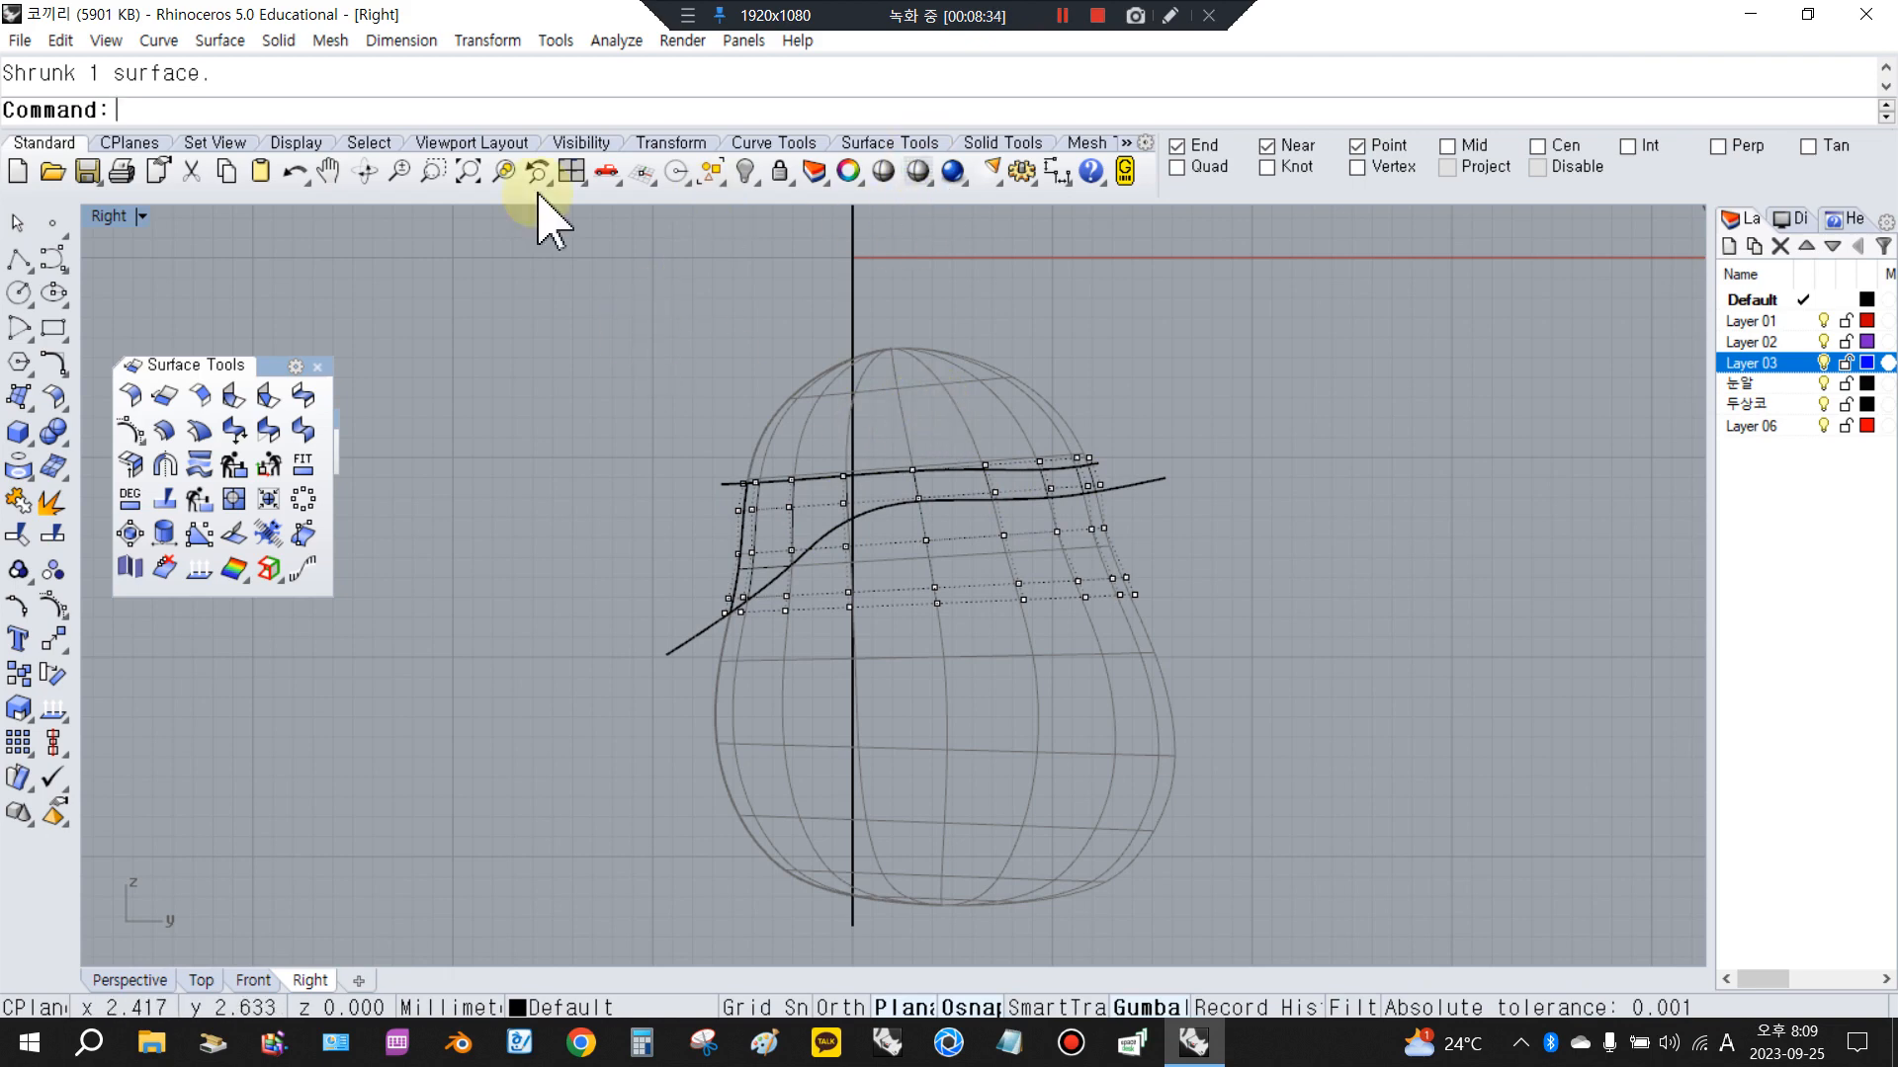
Return to the four-viewport layout and hide the leftover practice curves and surfaces lined up away from the elephant
double_click(115, 223)
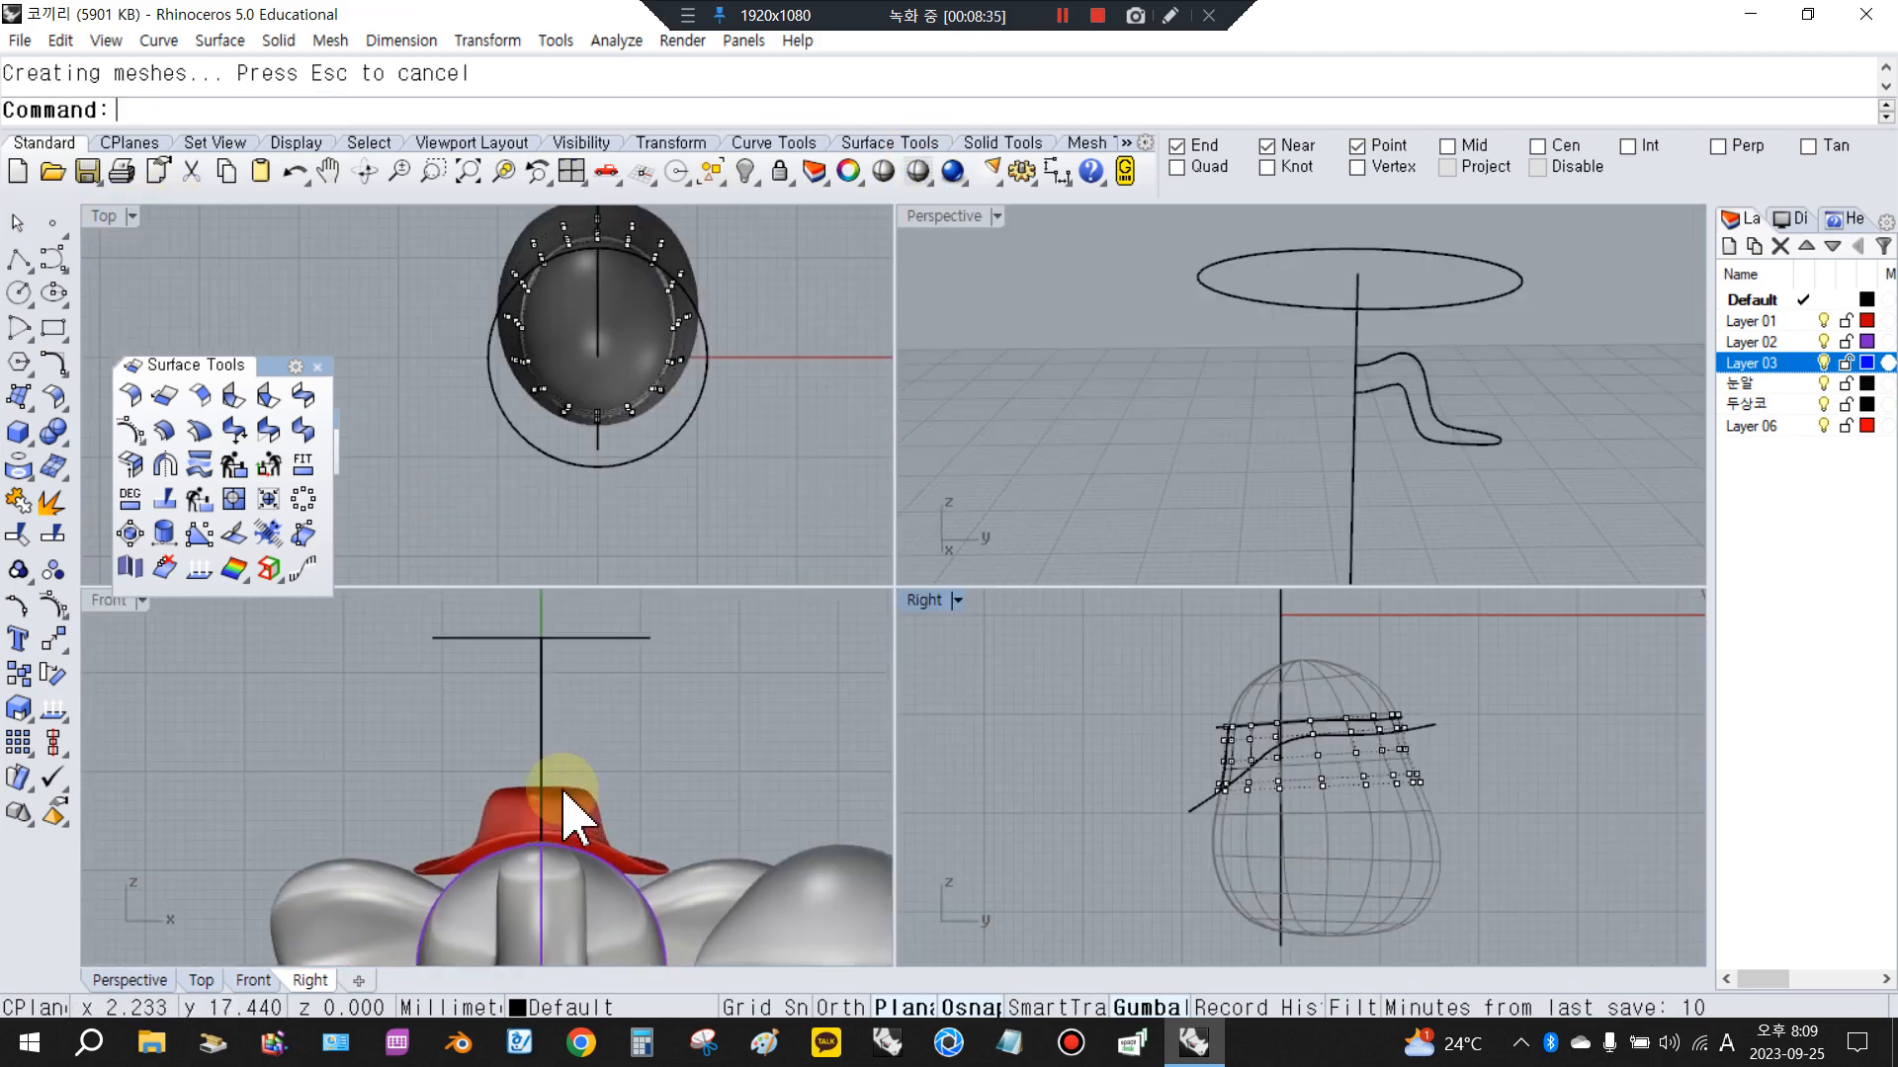
scroll(1247, 776, down, 6)
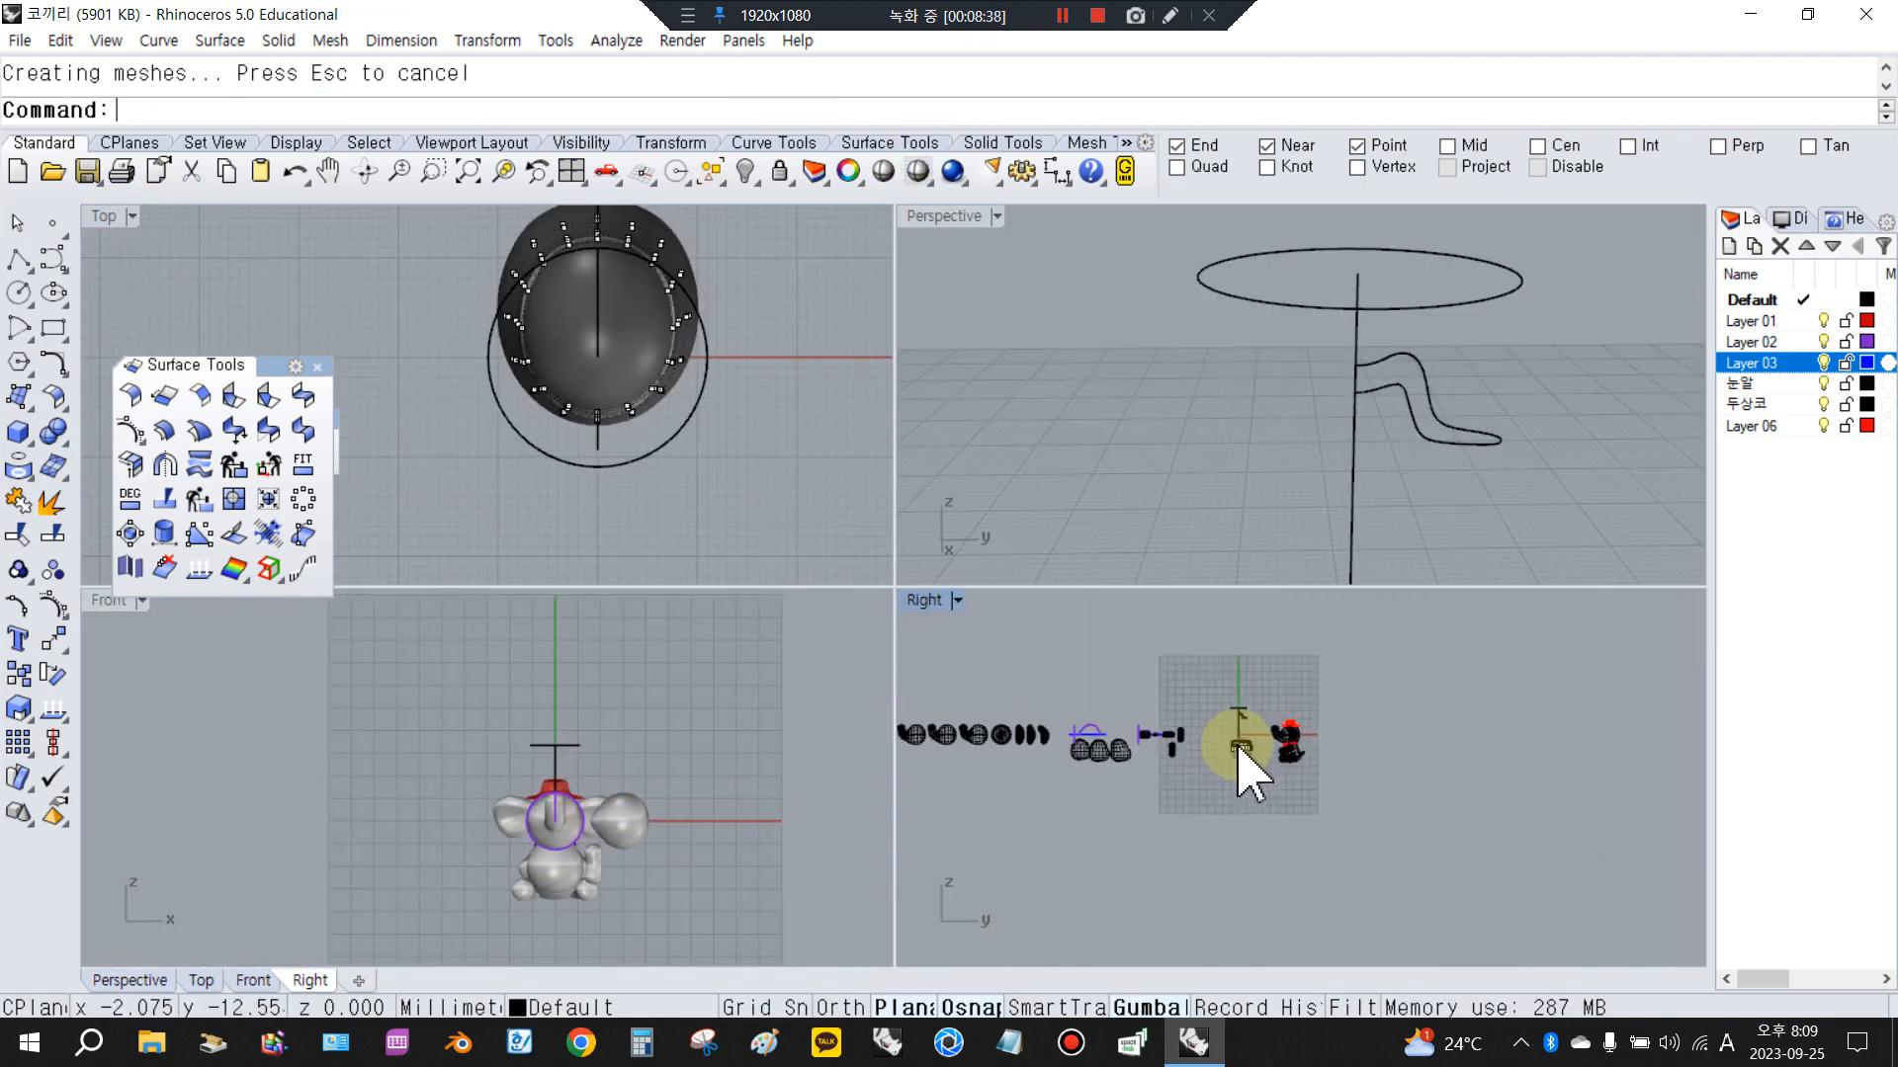
drag(932, 675, 1169, 833)
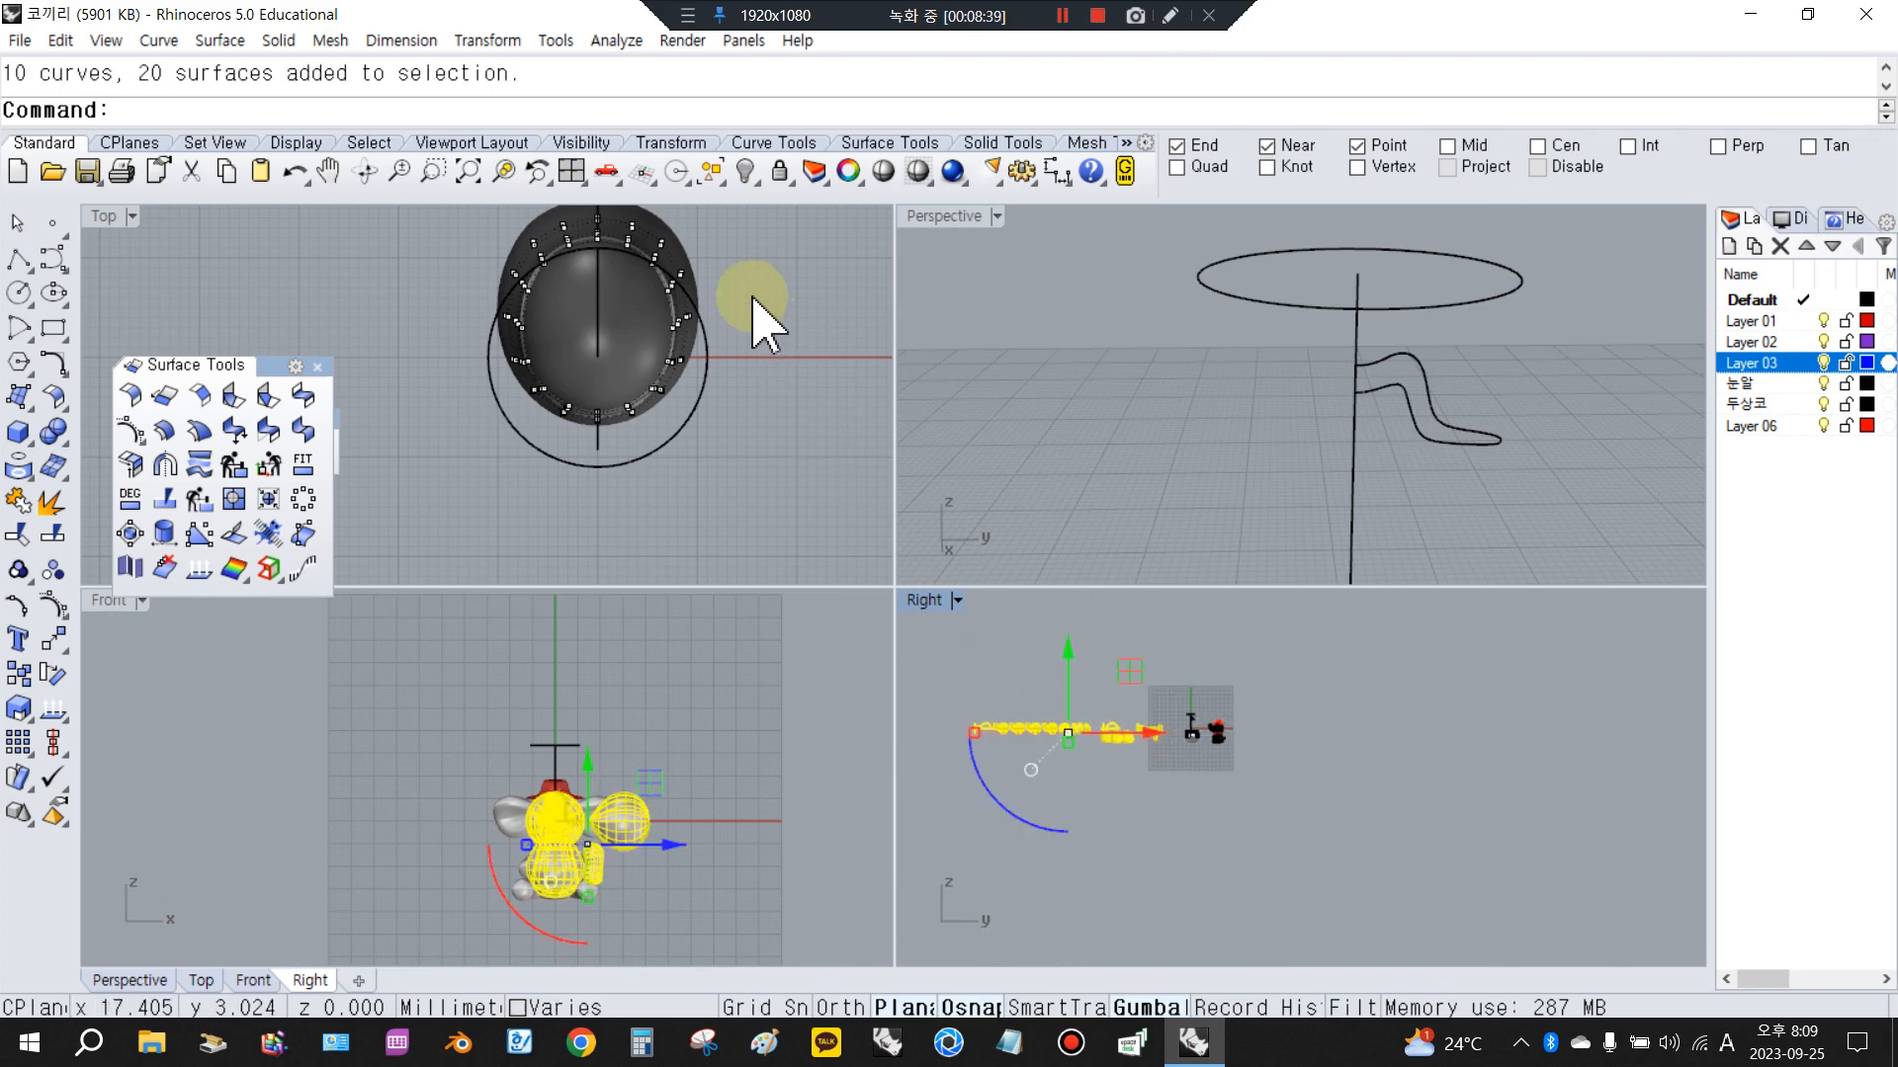
click(747, 171)
Keep the scale tools open as a floating palette beside the scarf's front view
scroll(589, 811, up, 6)
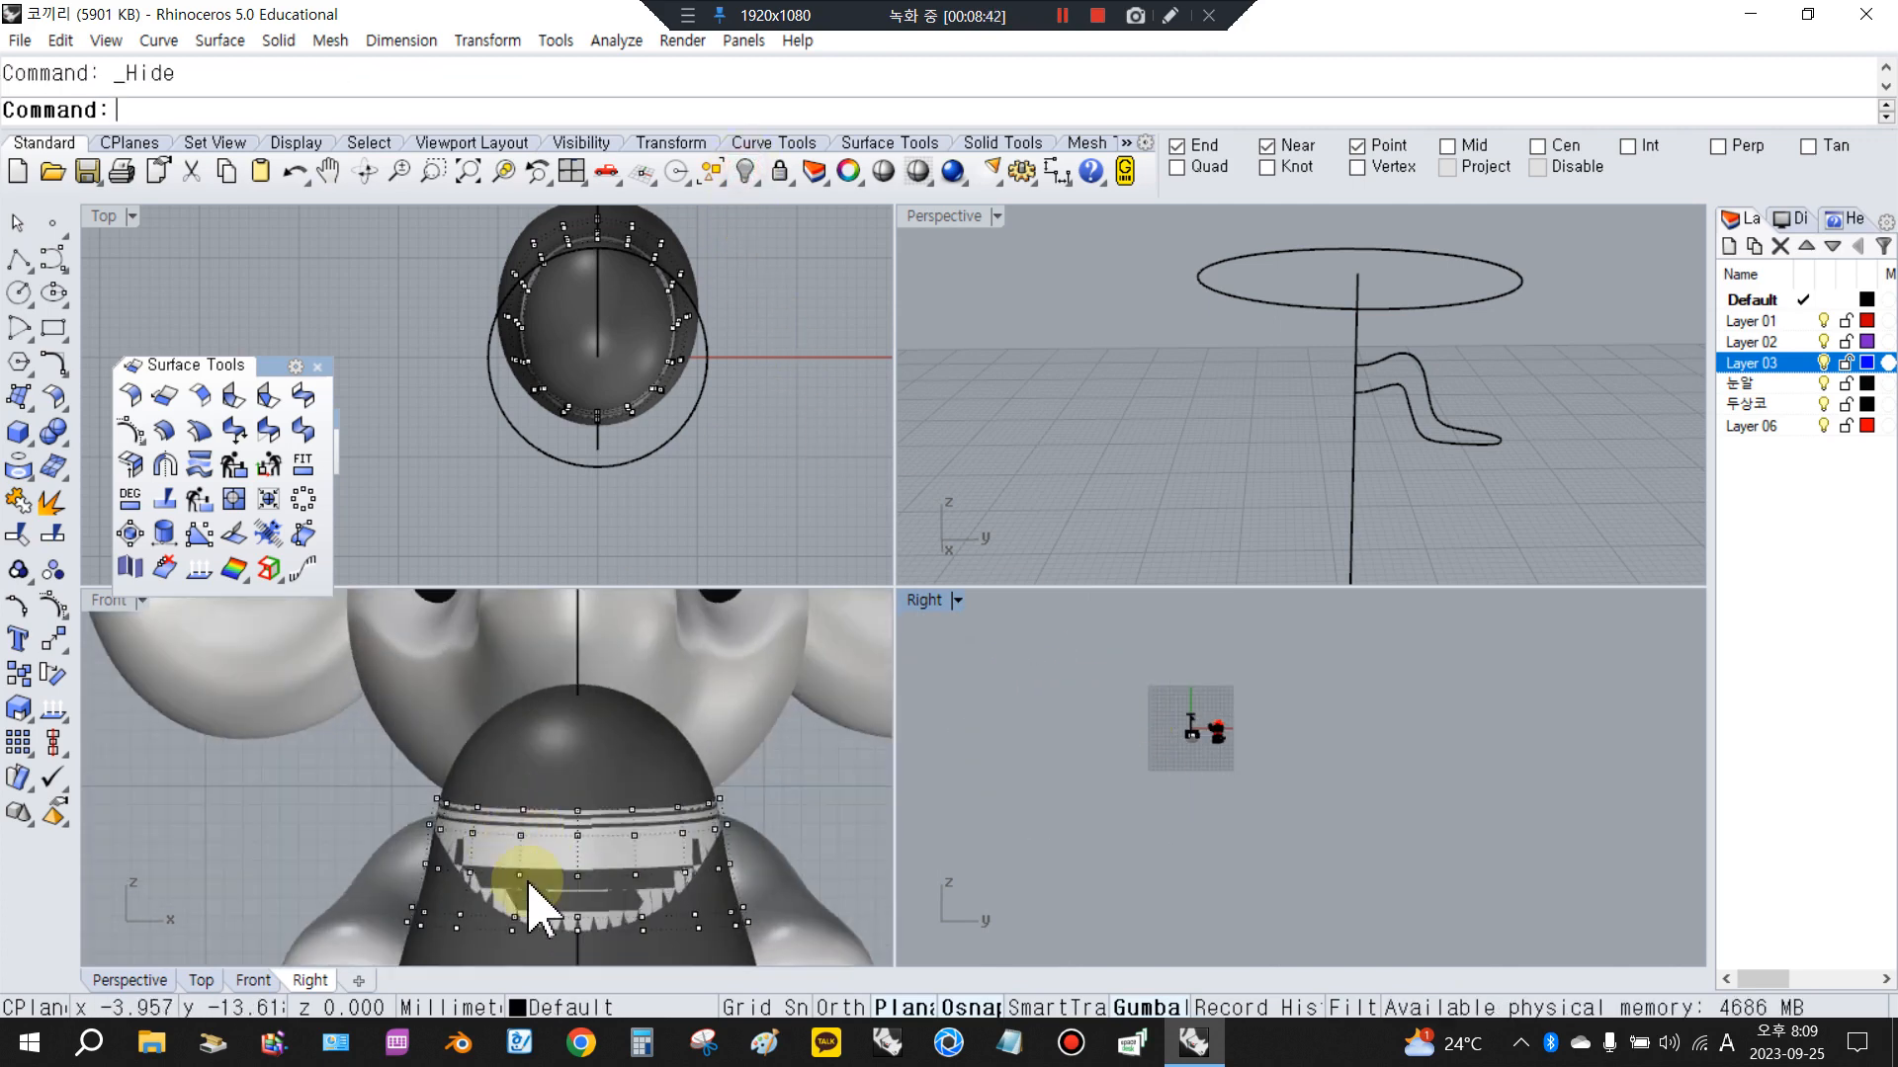
scroll(1236, 746, up, 8)
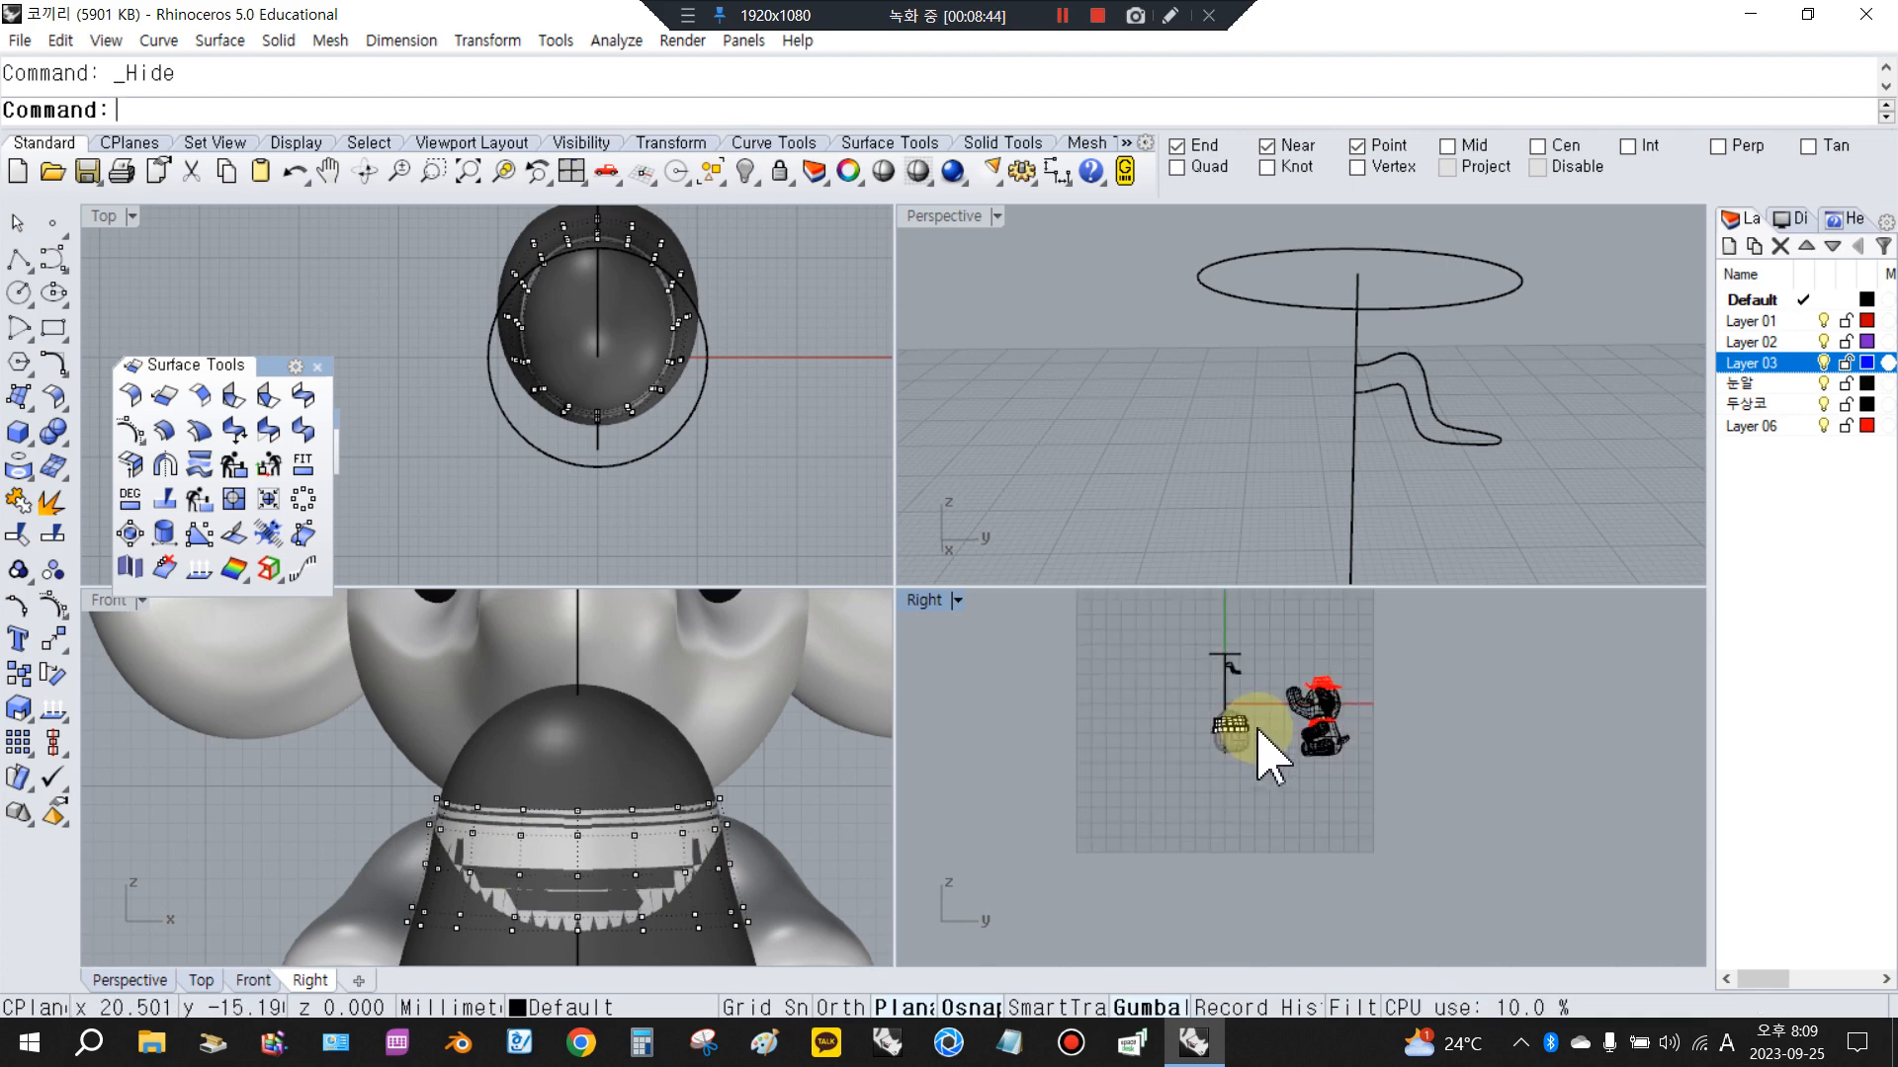
scroll(1163, 667, up, 2)
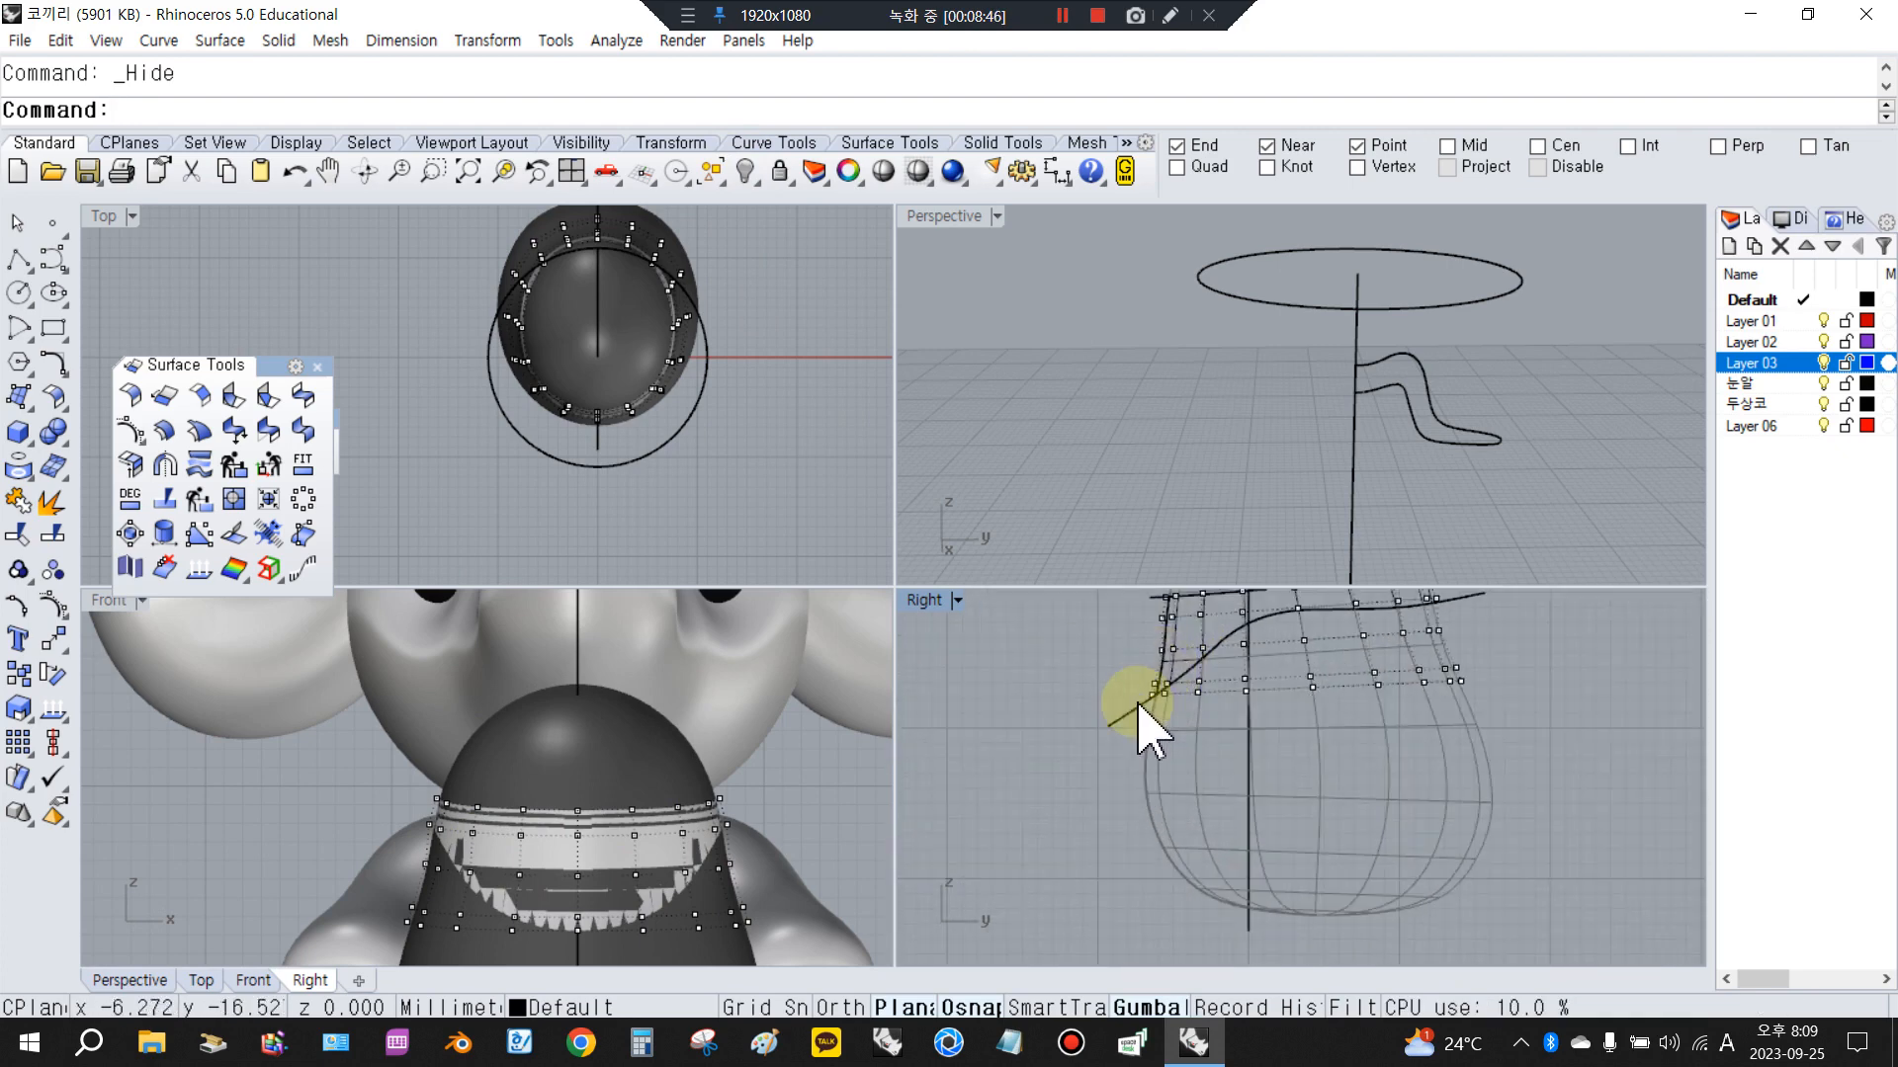
scroll(731, 826, down, 1)
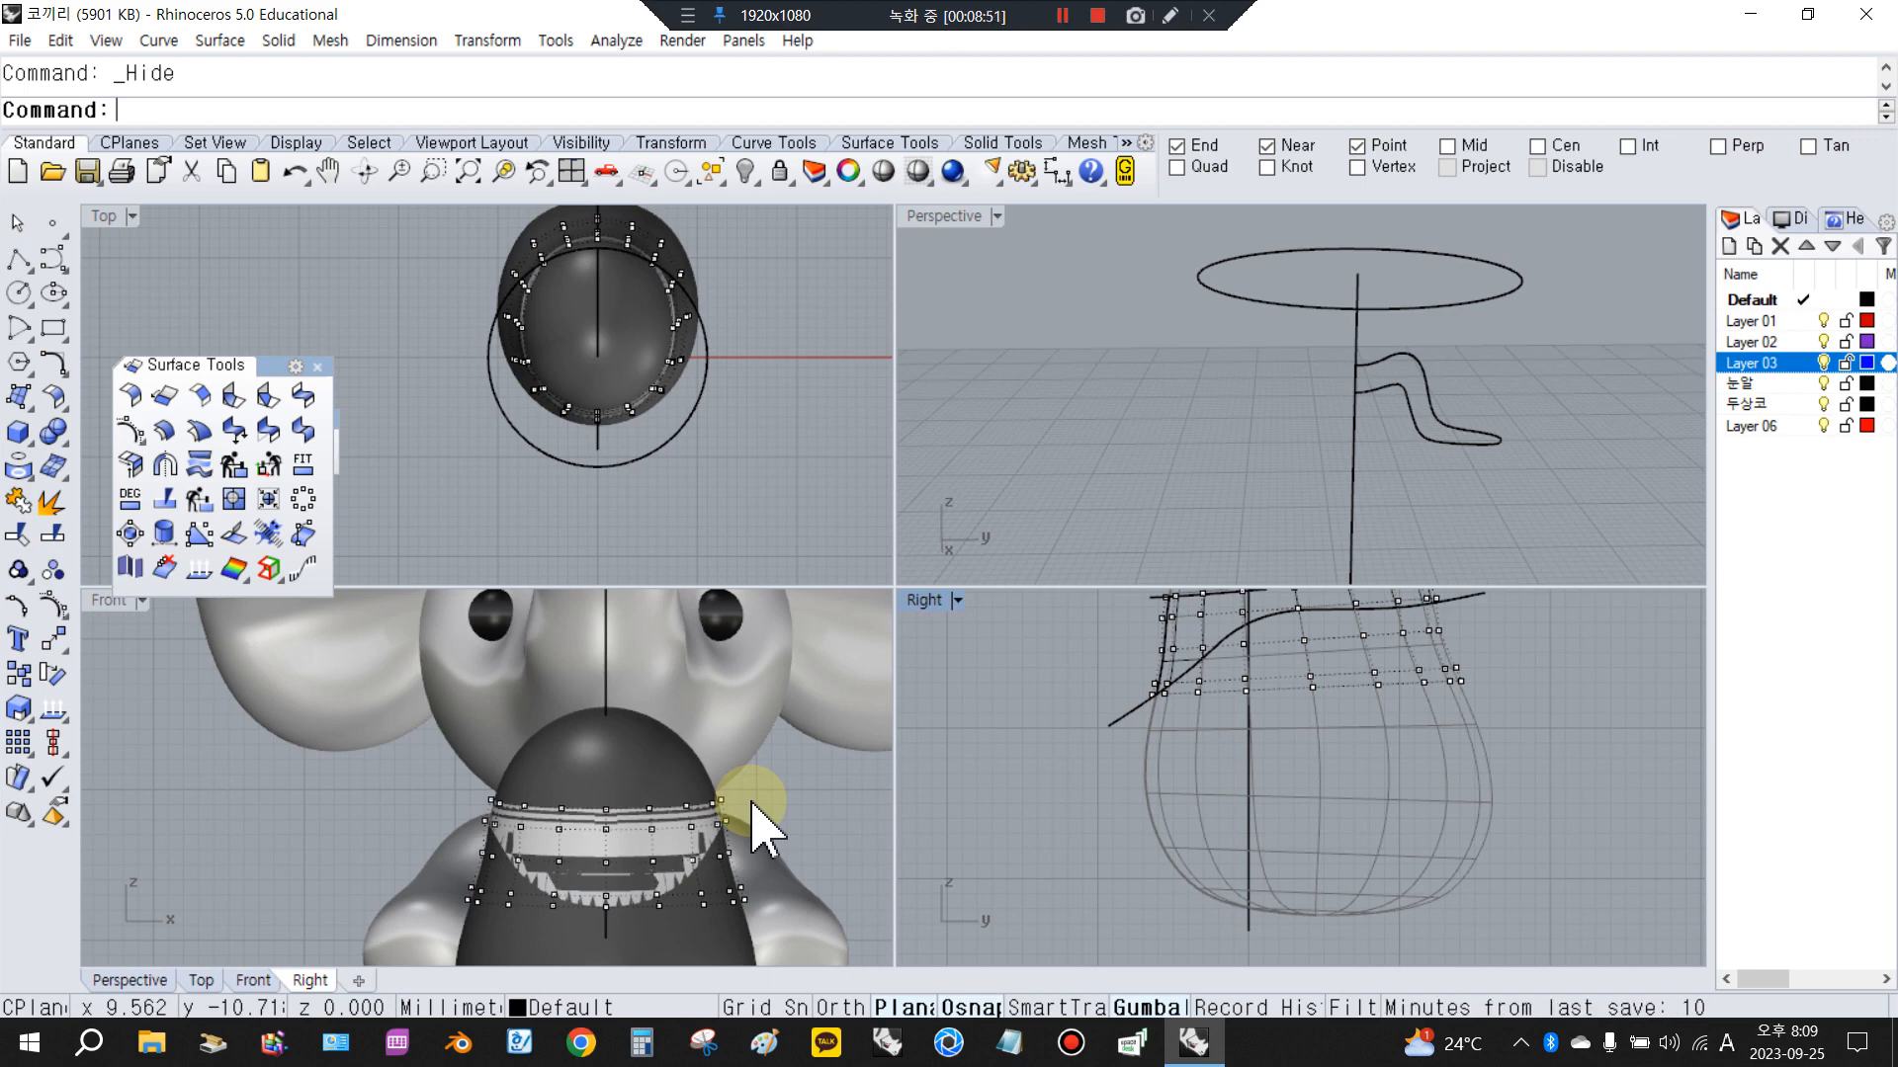
scroll(1017, 796, down, 2)
scroll(1093, 686, up, 2)
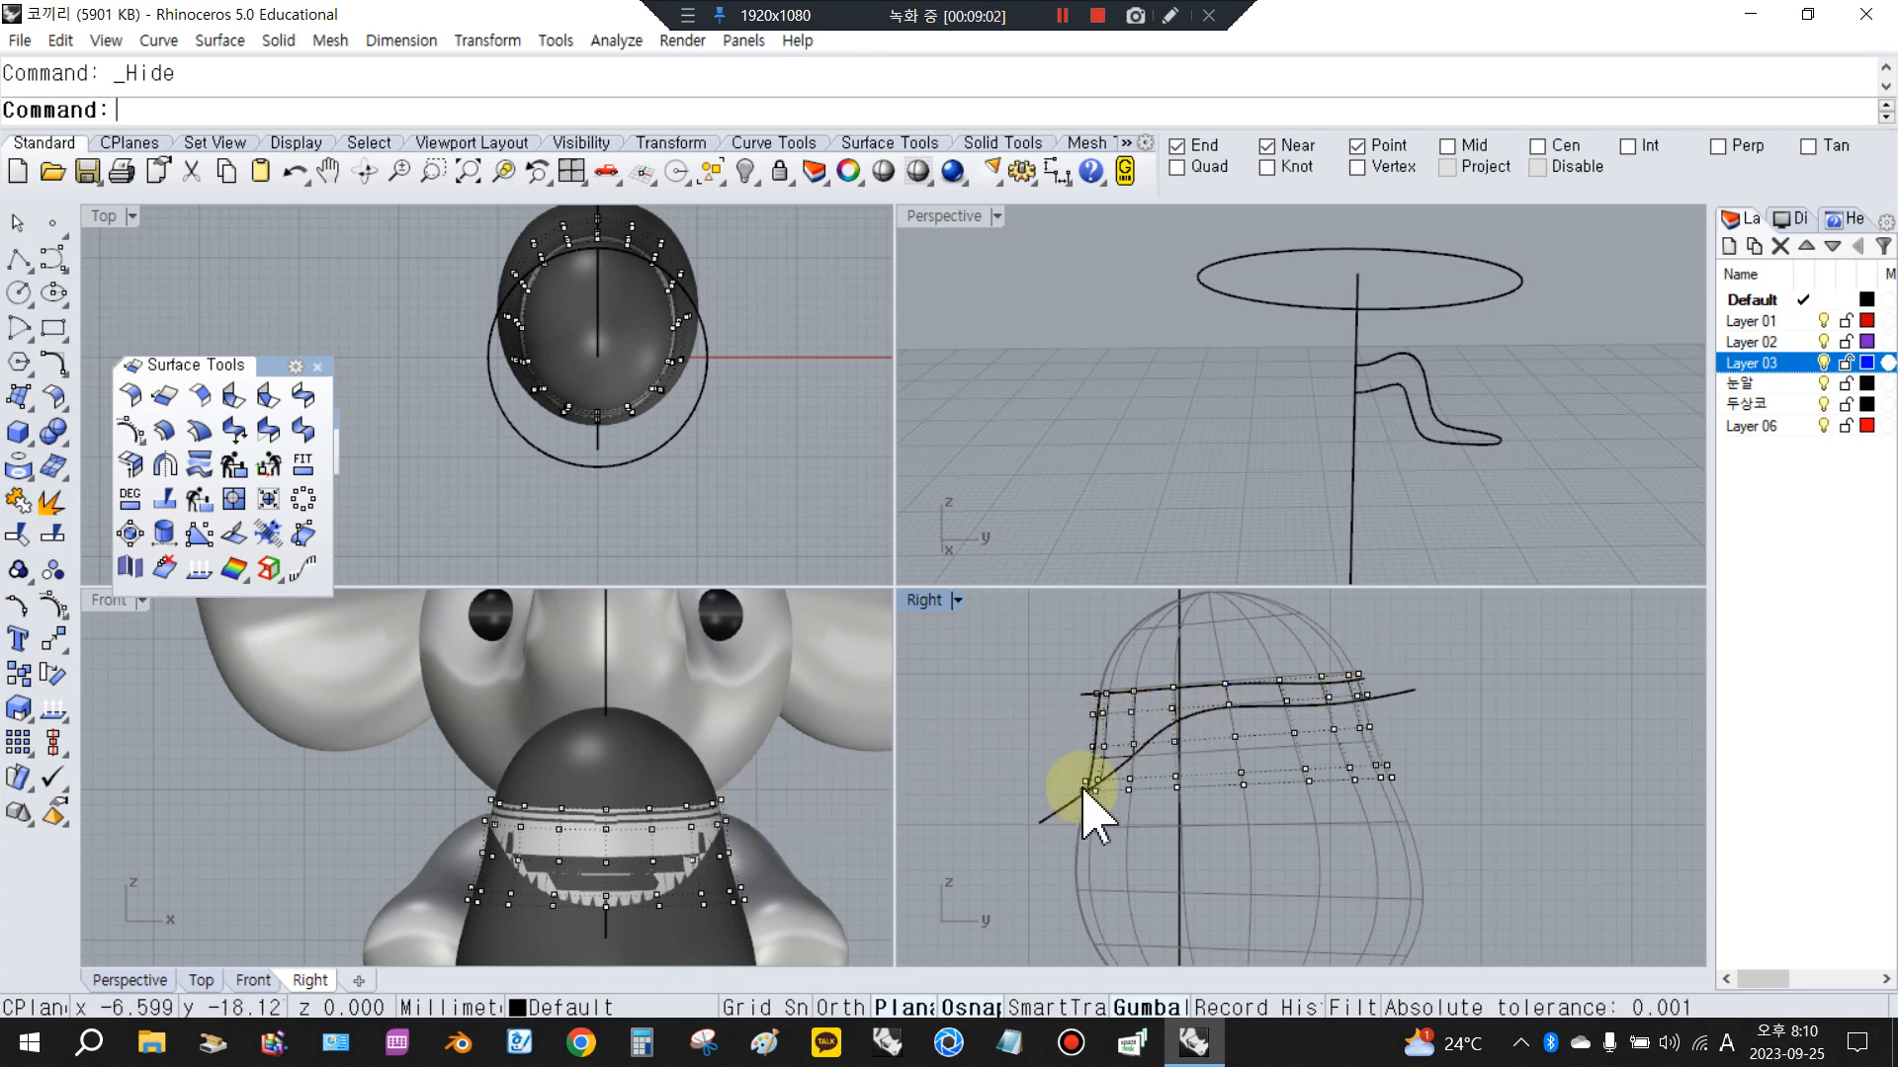
scroll(1089, 796, up, 3)
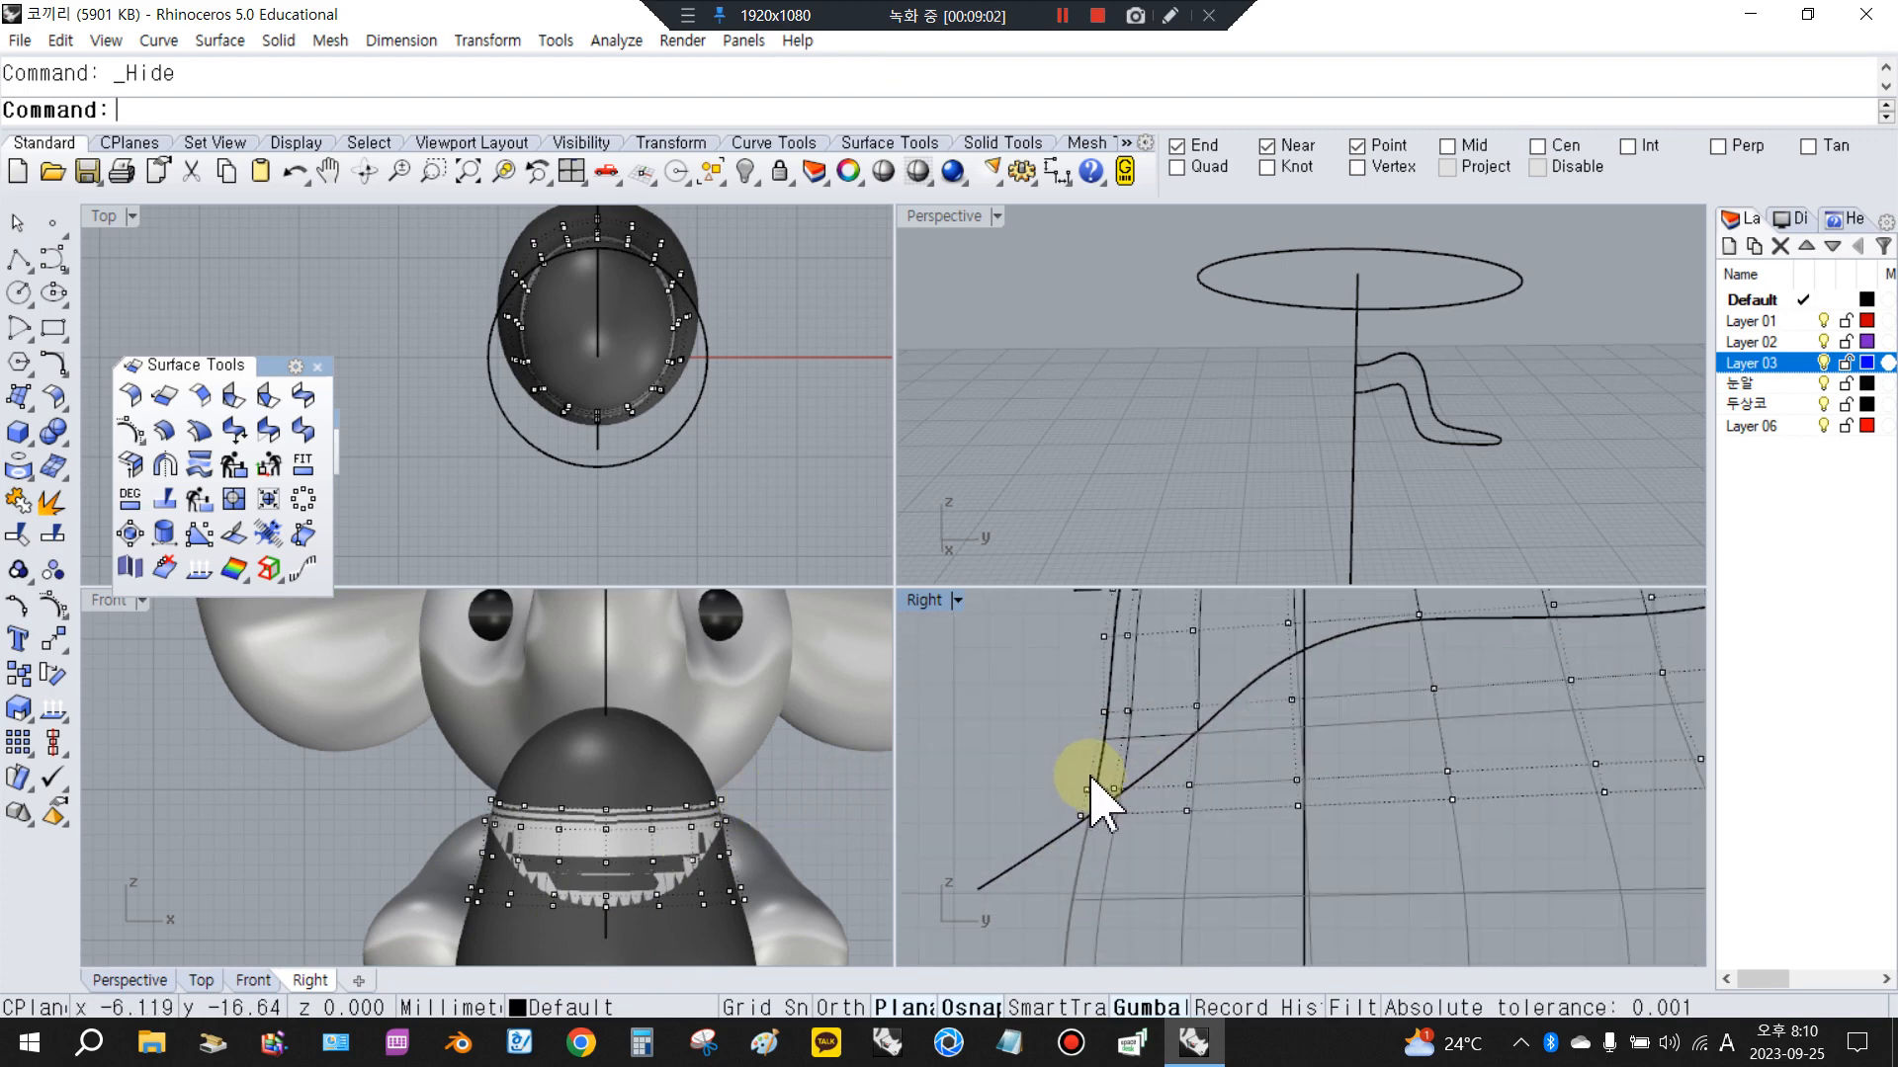
click(14, 719)
drag(63, 706, 383, 486)
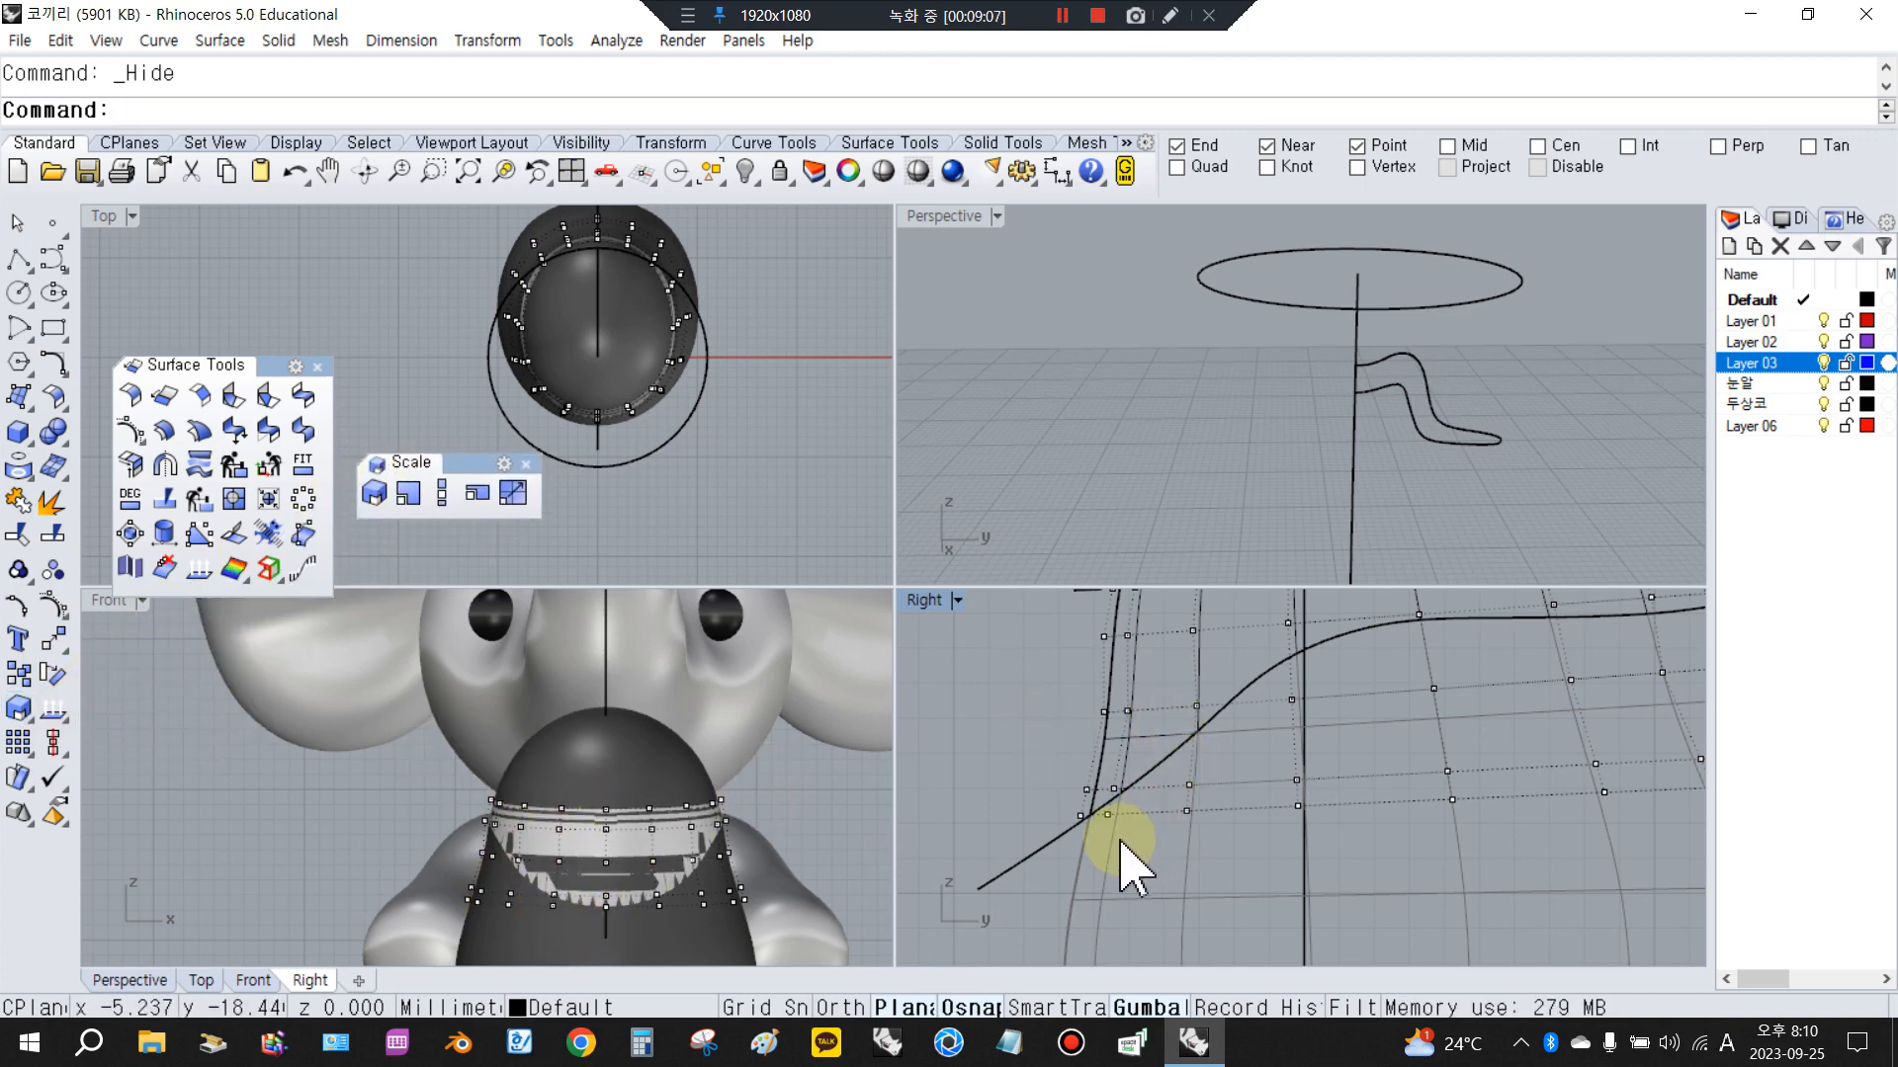
scroll(1105, 835, down, 3)
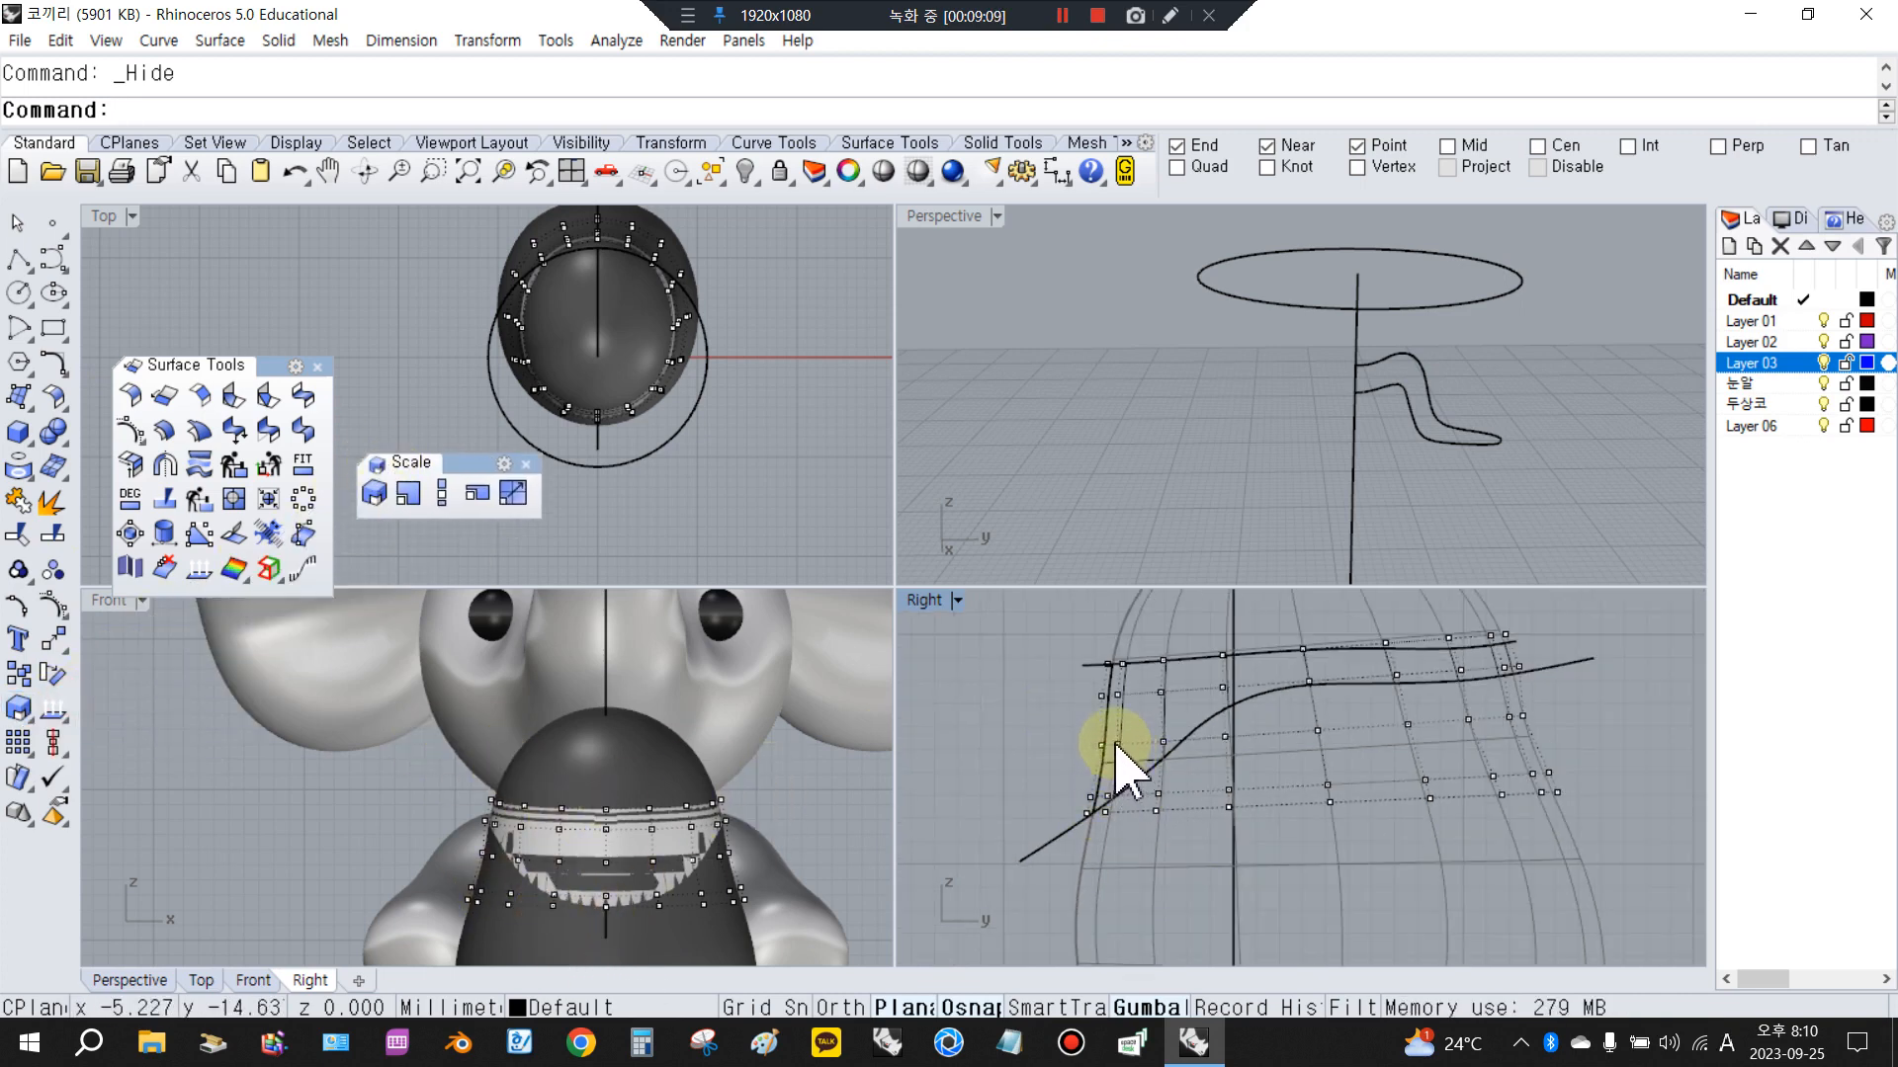
Scale1D the lower front-side control points of the scarf horizontally inward in the front view, with the origin on the vertical centre line
click(443, 493)
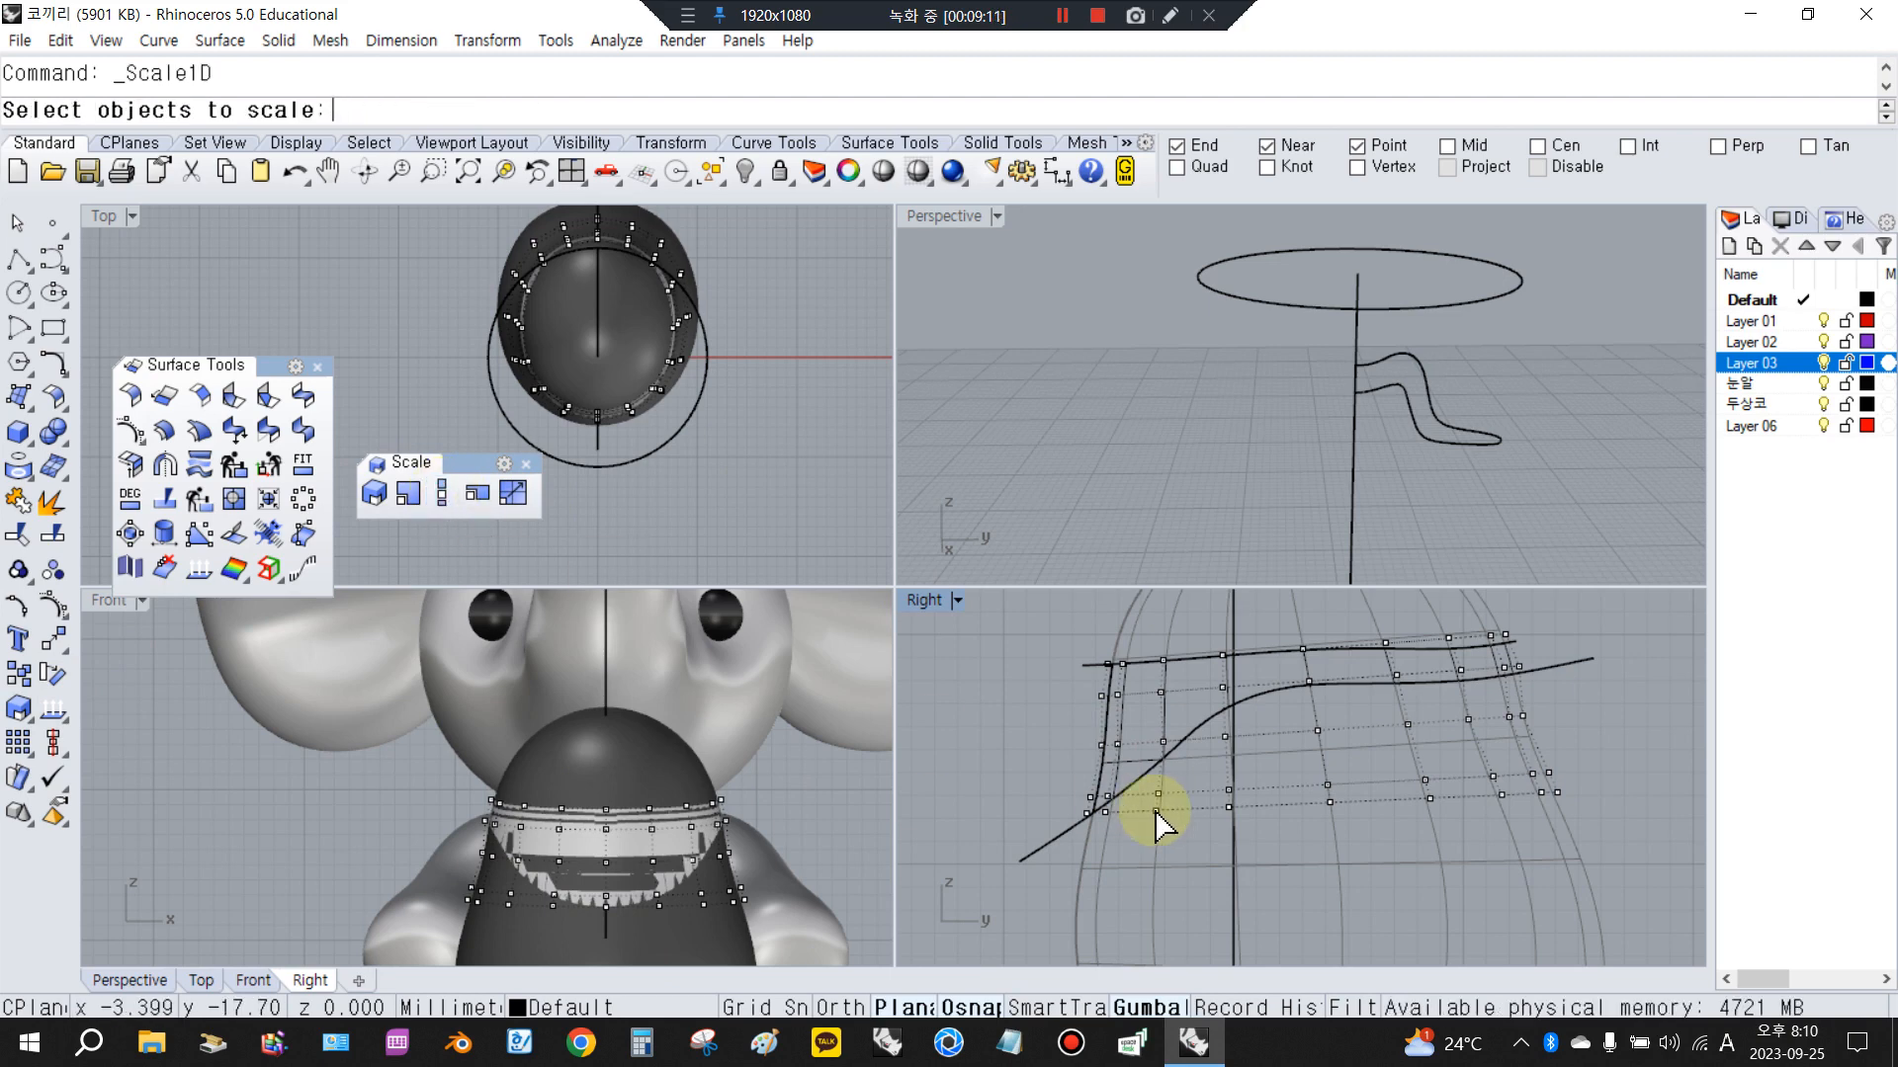
scroll(632, 915, up, 1)
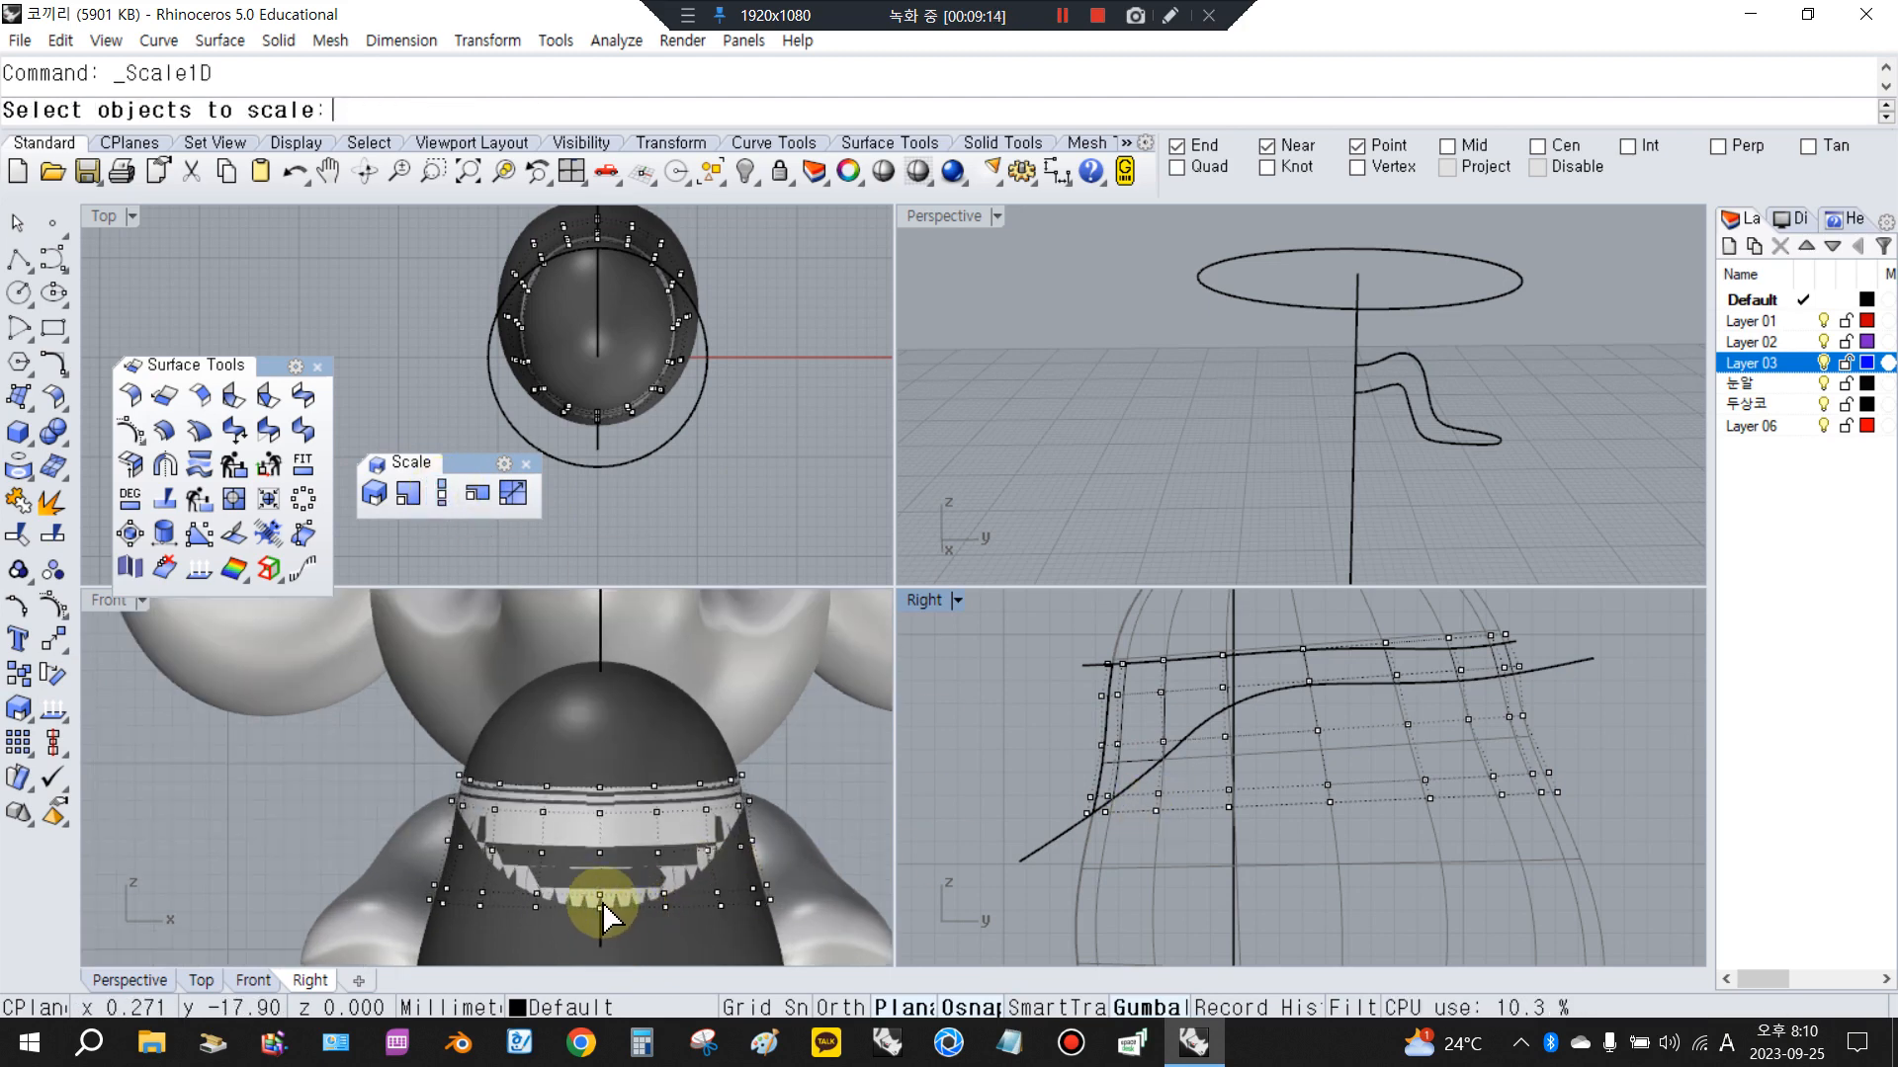
click(707, 848)
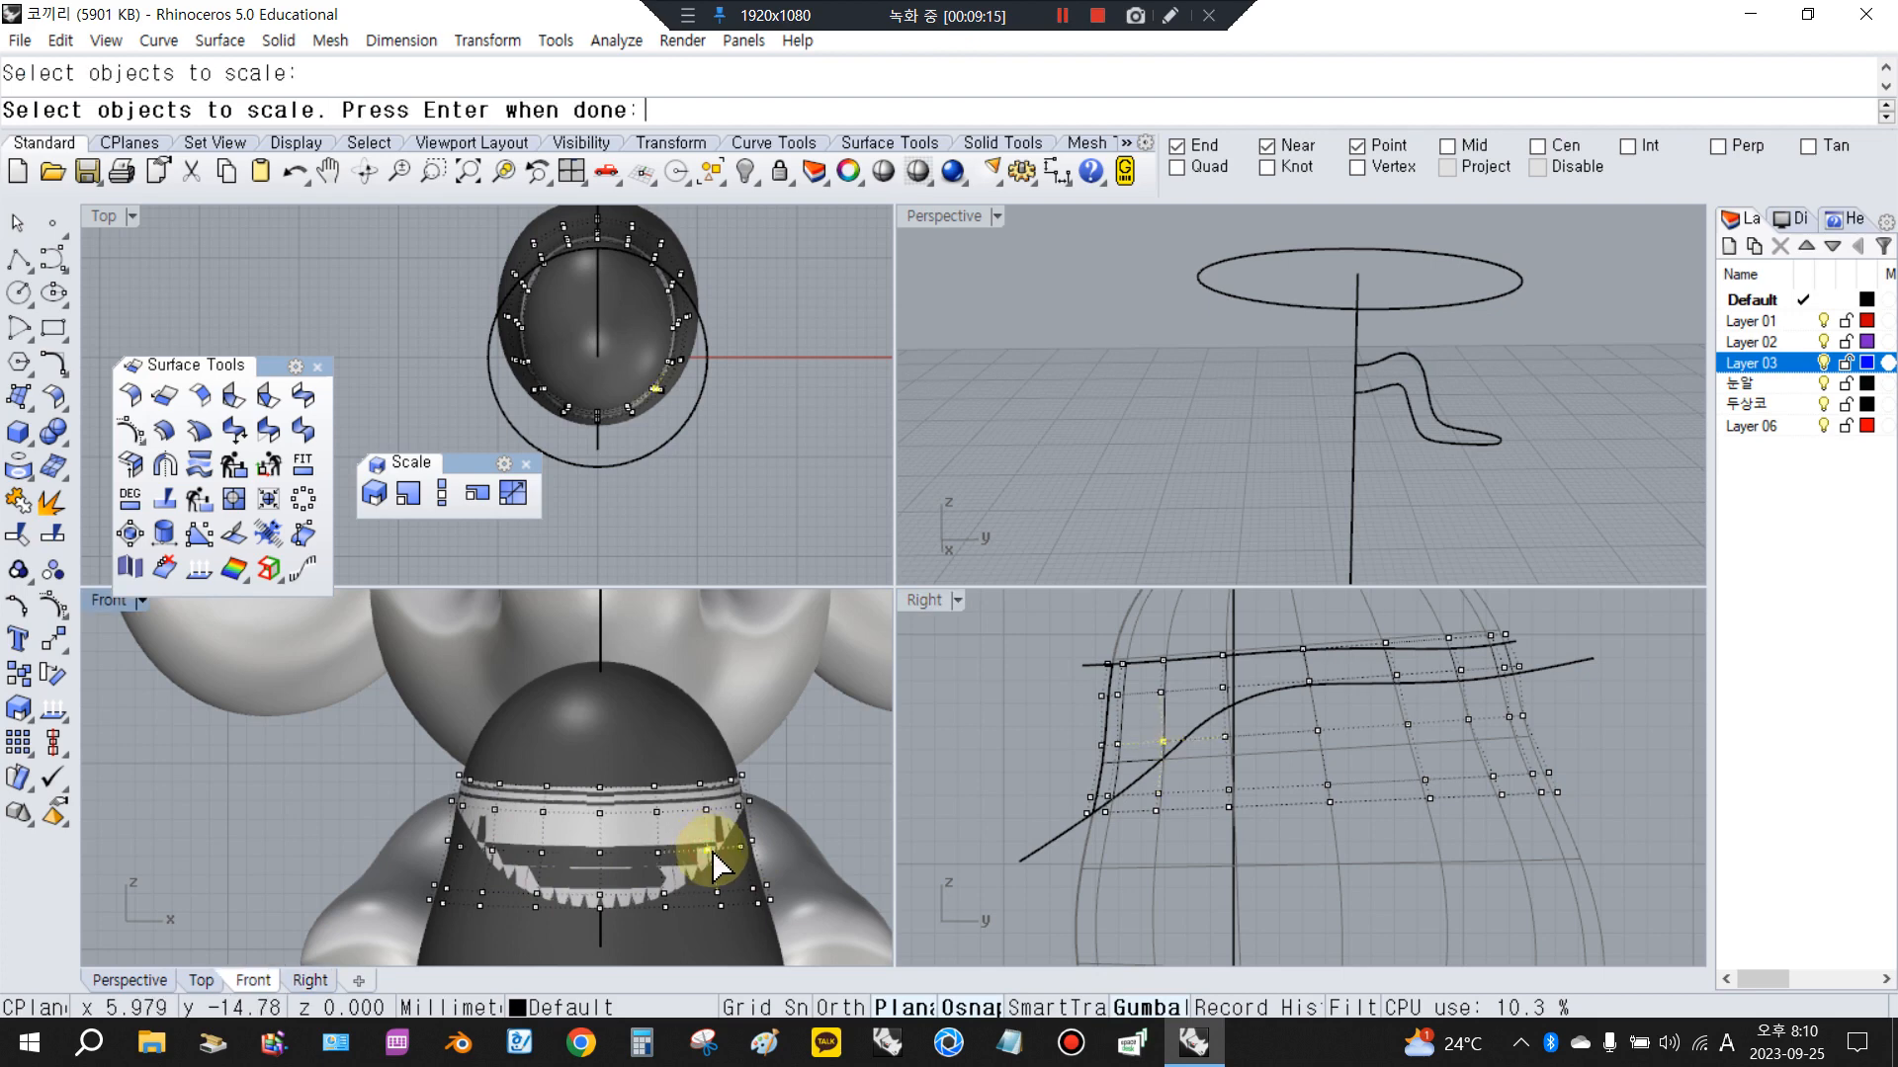
drag(1154, 736, 1201, 912)
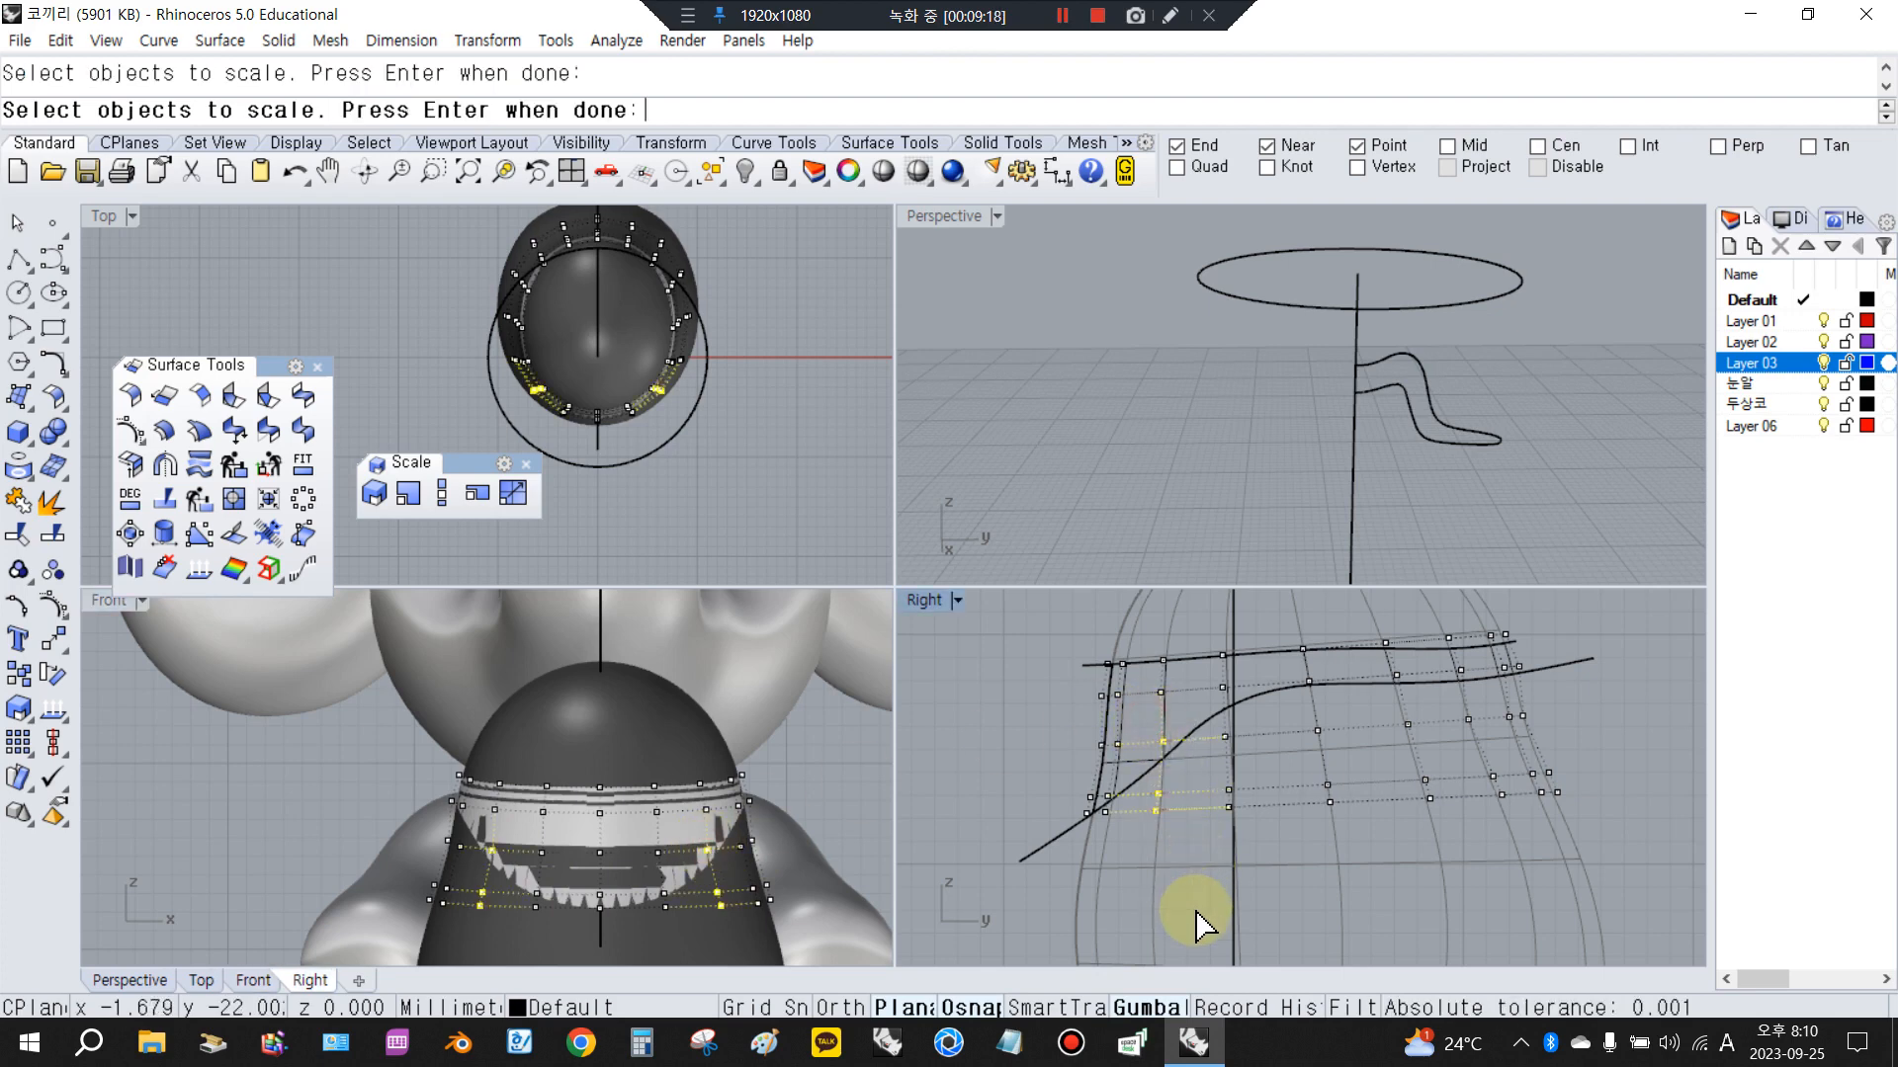
key(Return)
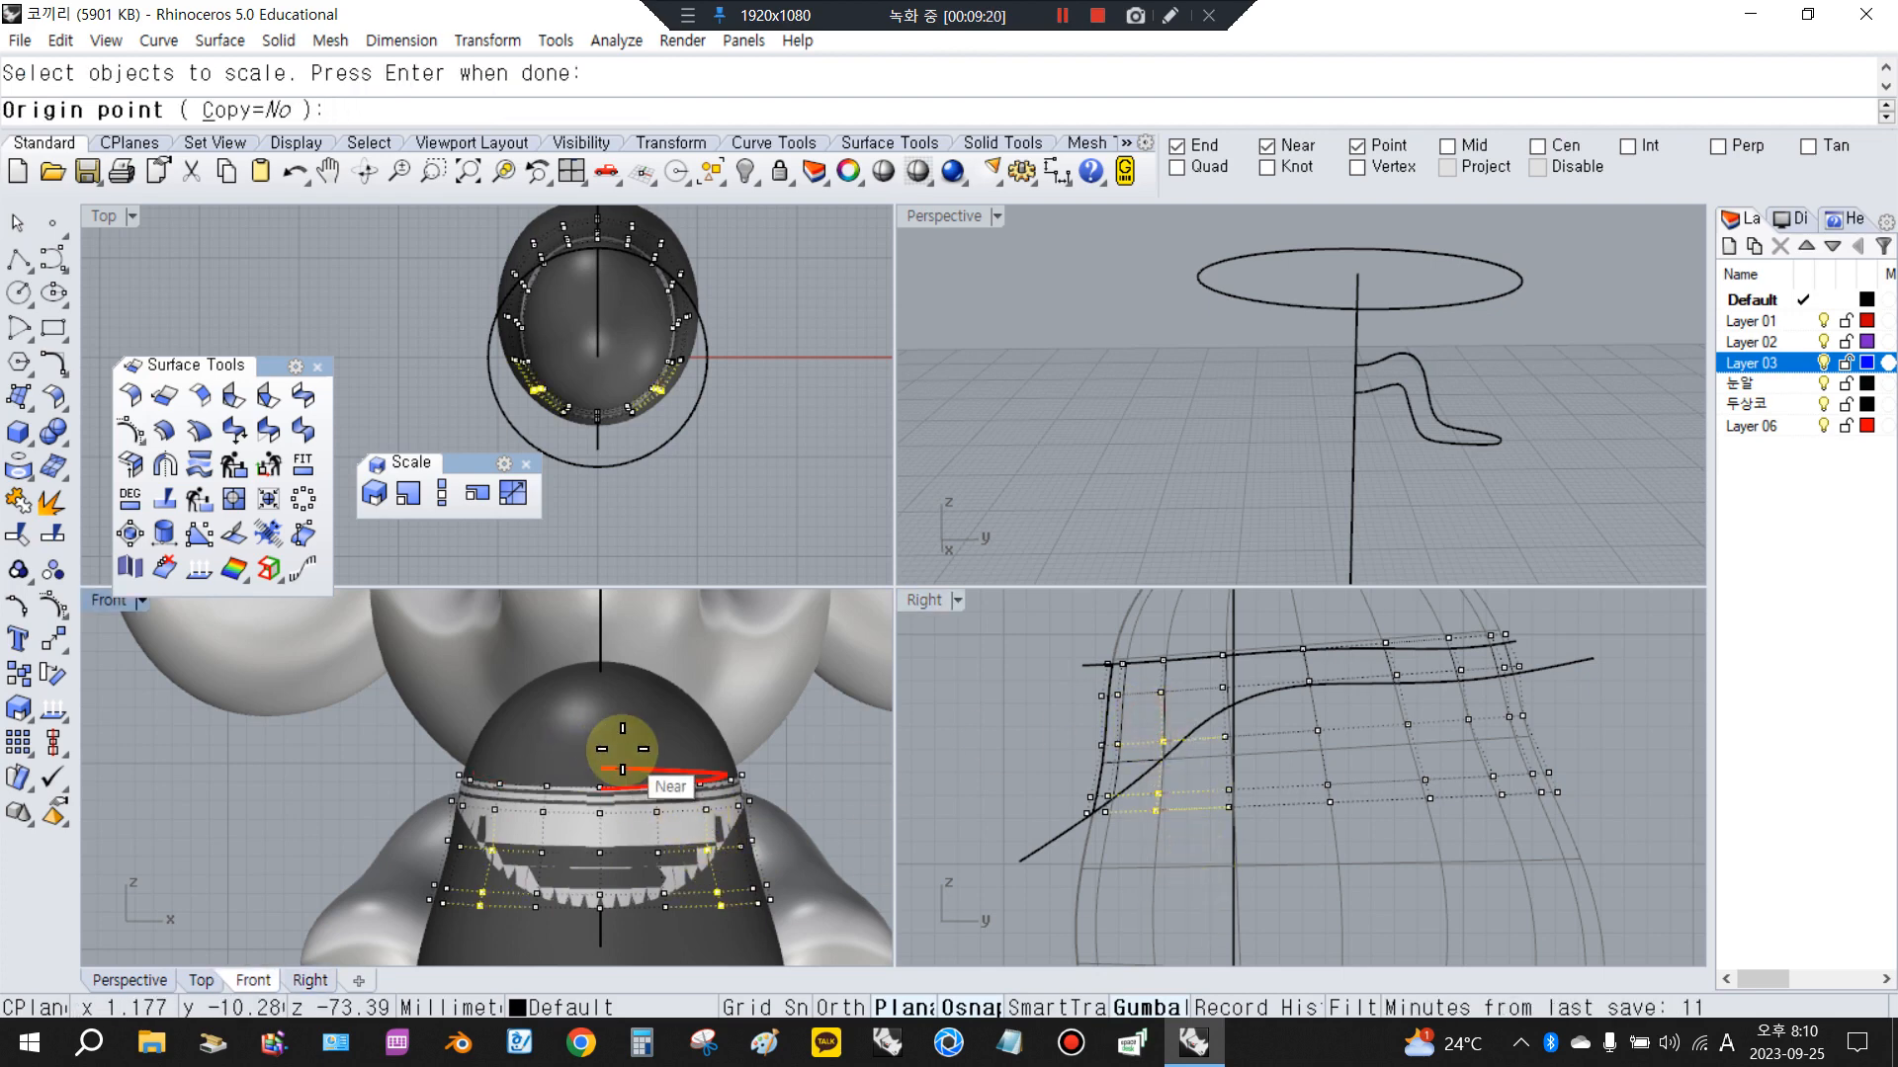
scroll(618, 761, down, 8)
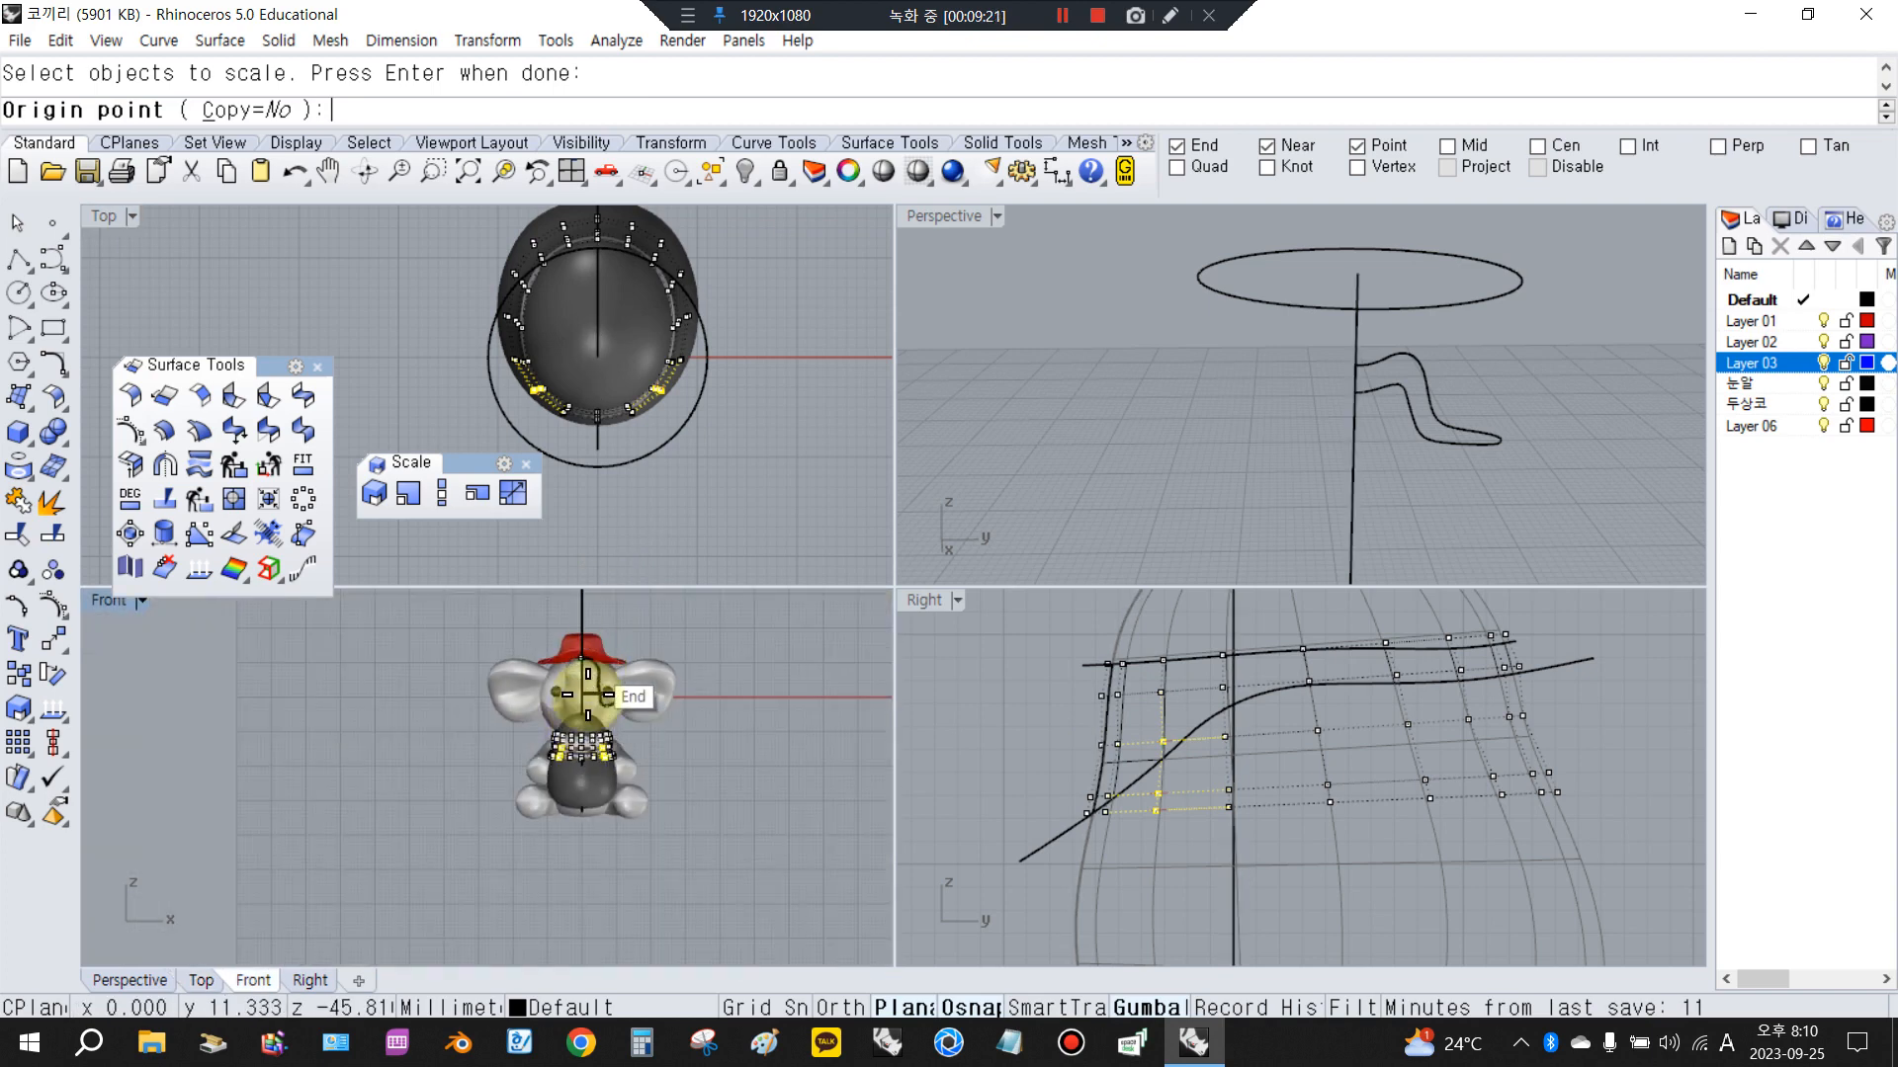
scroll(593, 650, up, 2)
scroll(593, 652, up, 6)
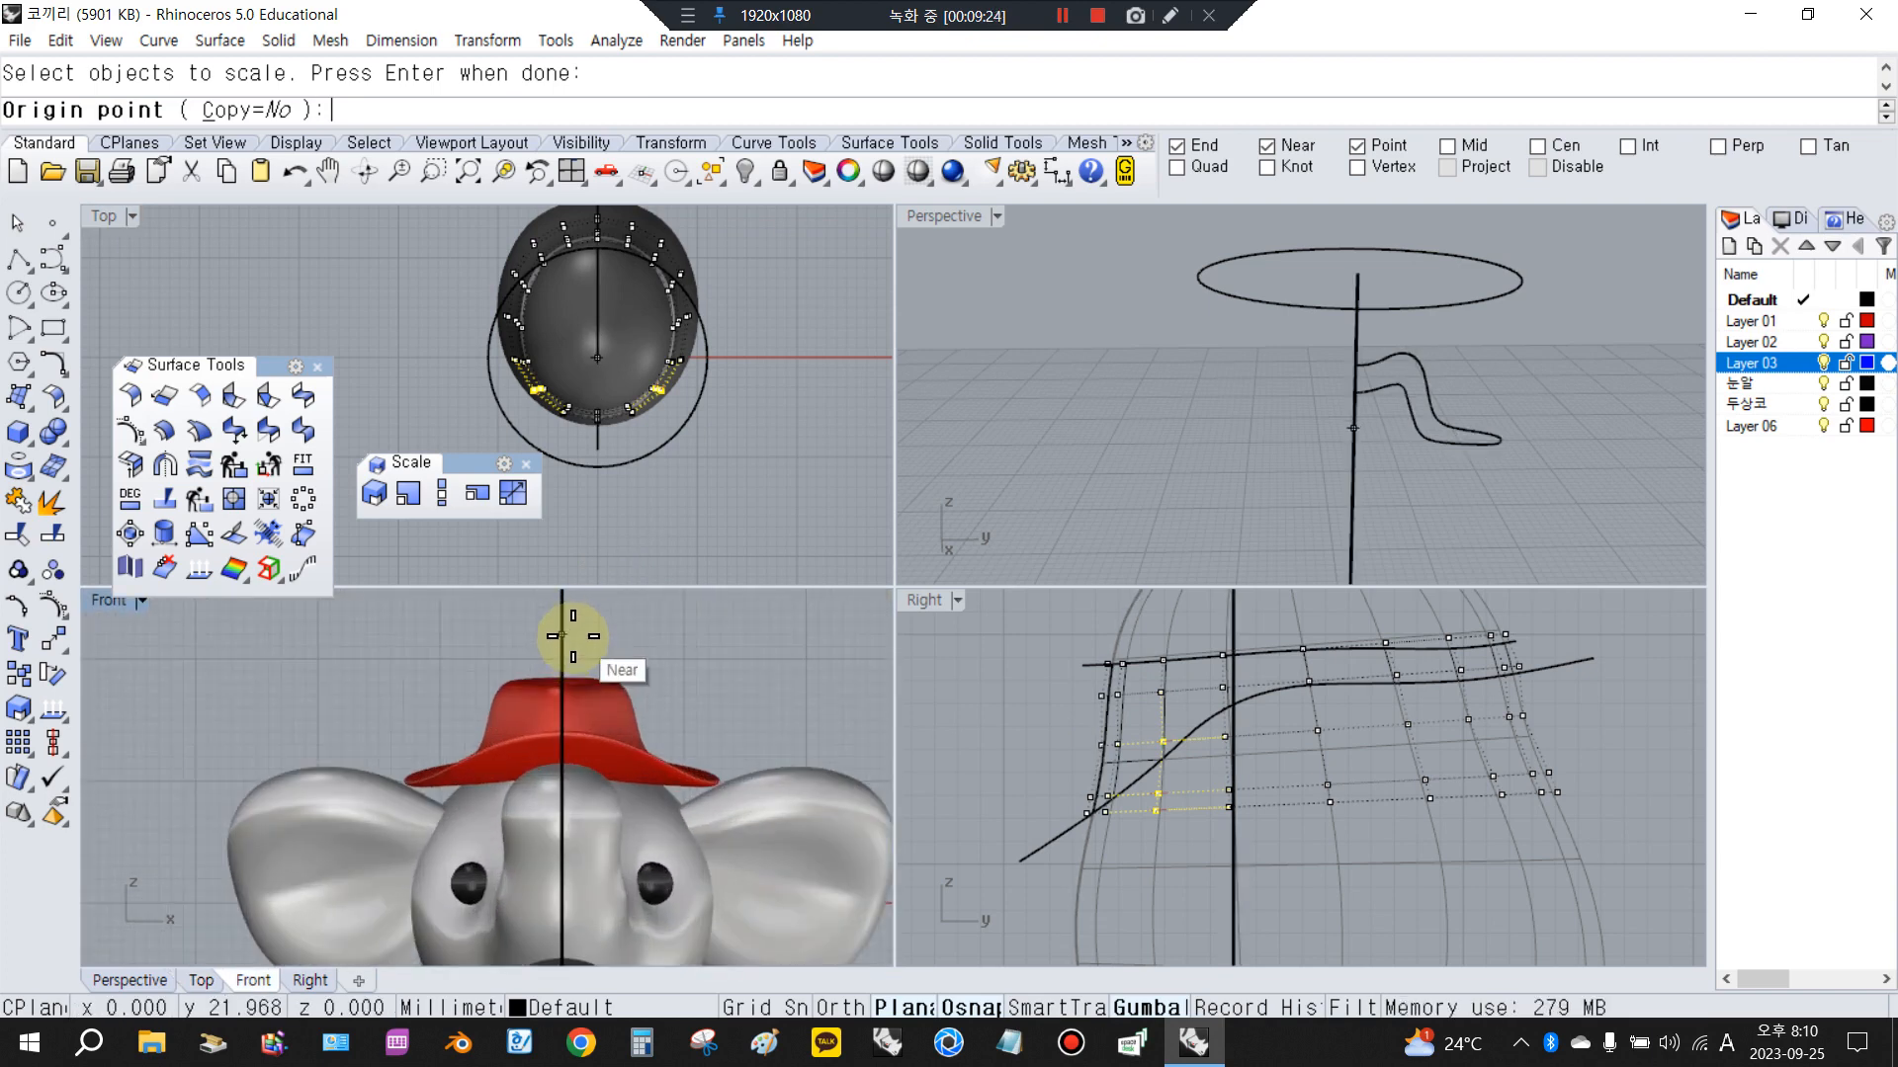
scroll(553, 678, up, 1)
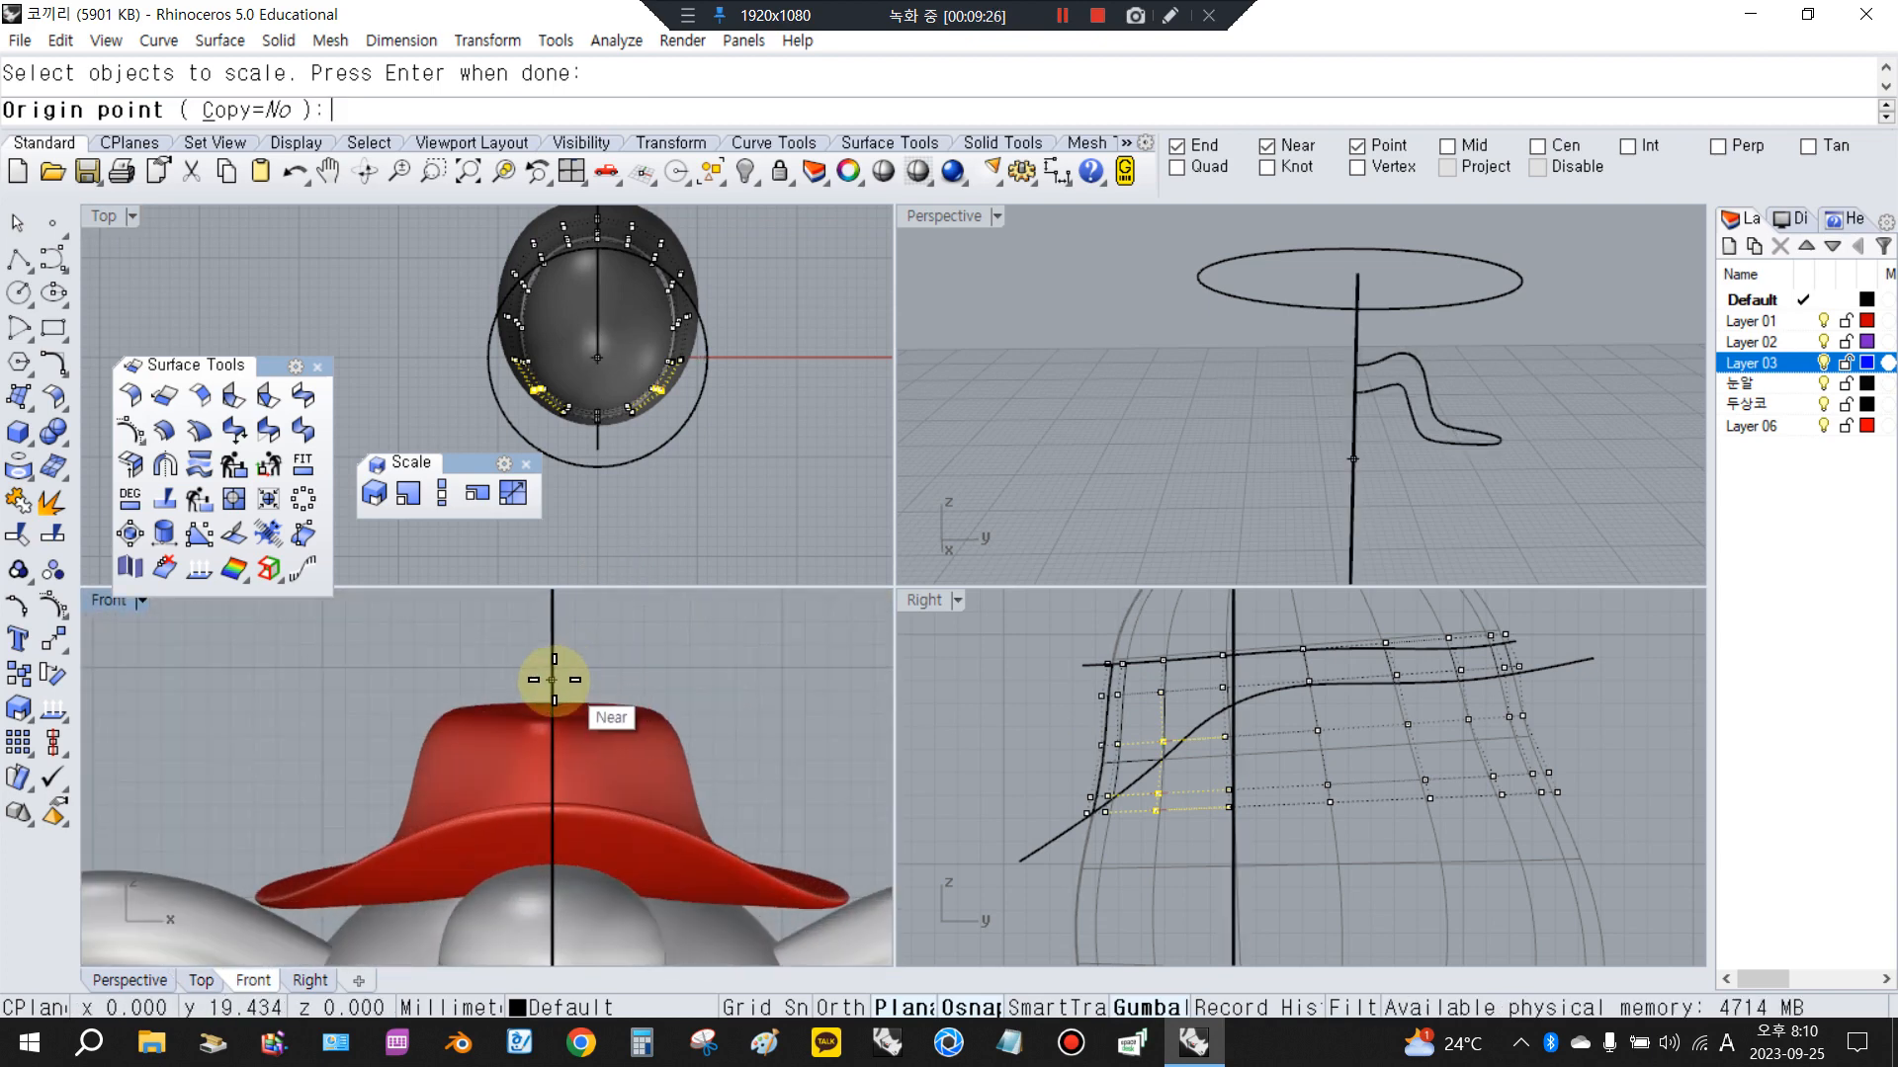
click(552, 673)
scroll(708, 648, down, 6)
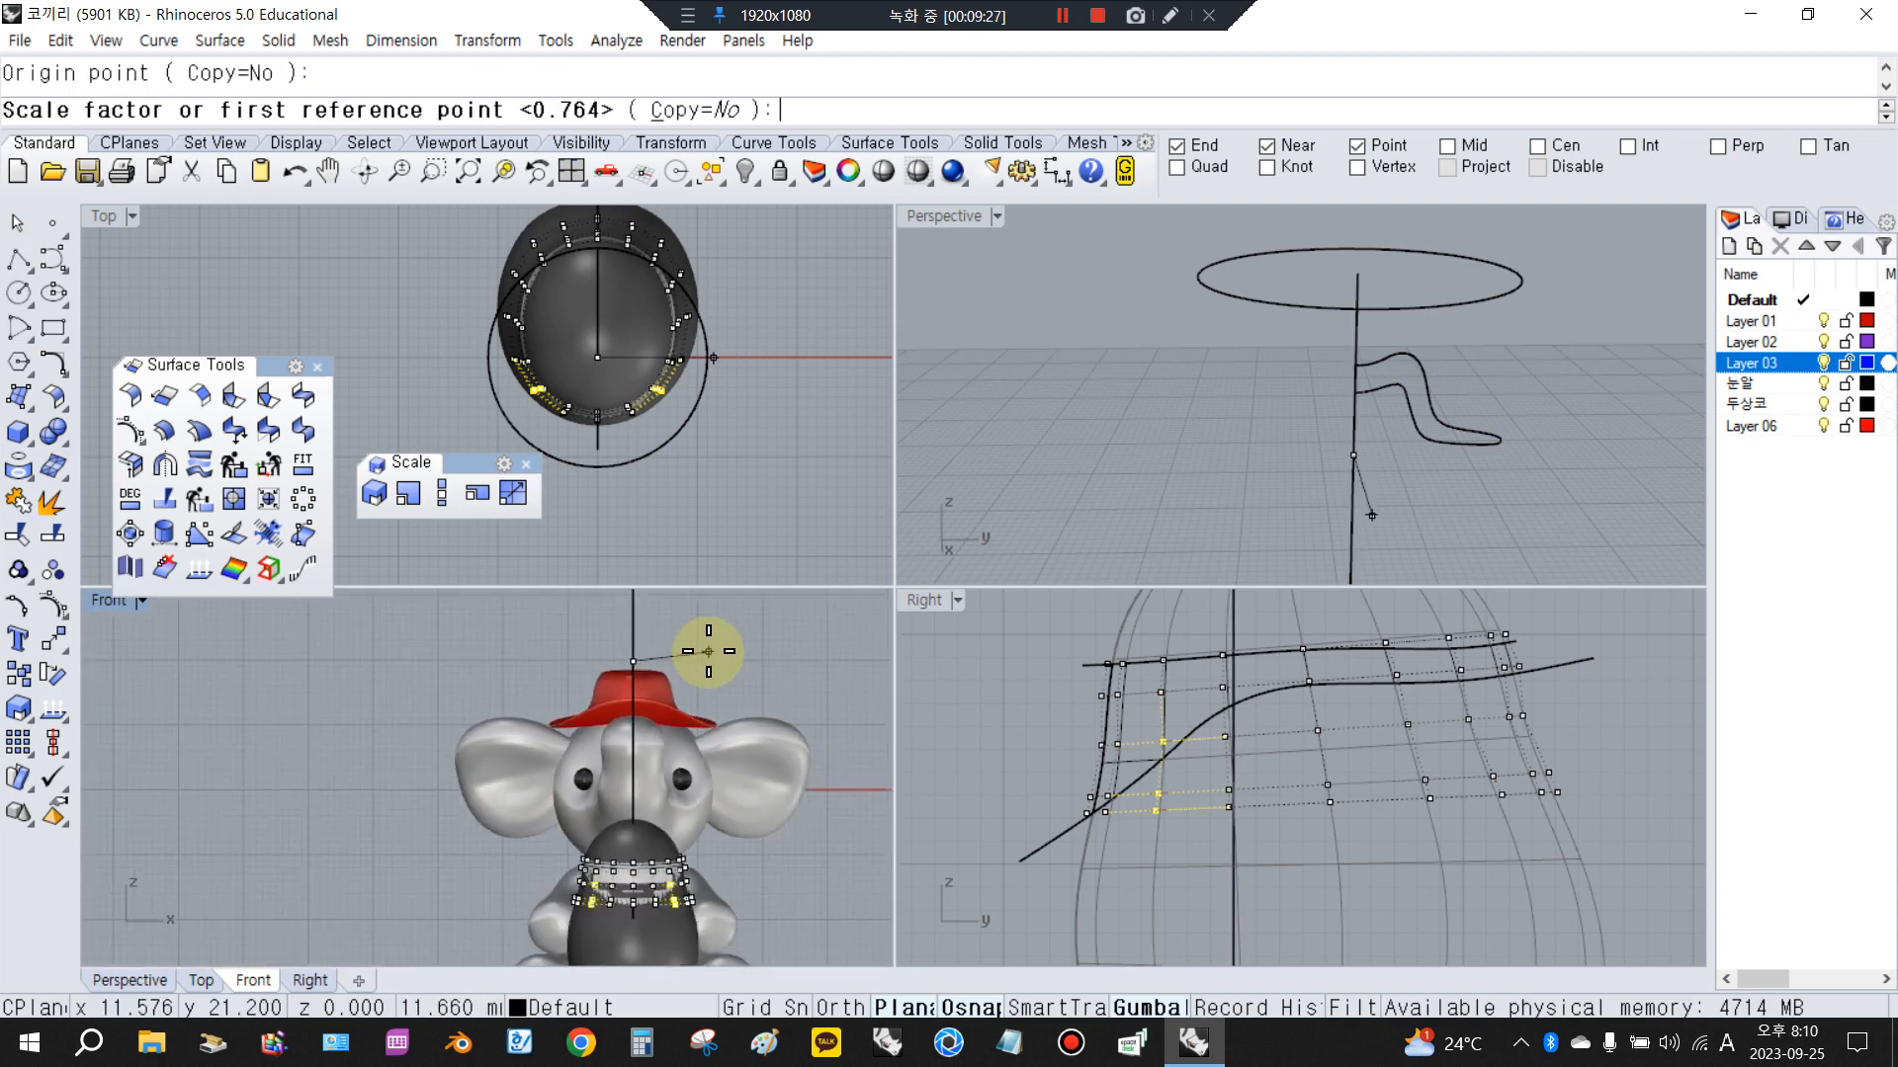
click(848, 657)
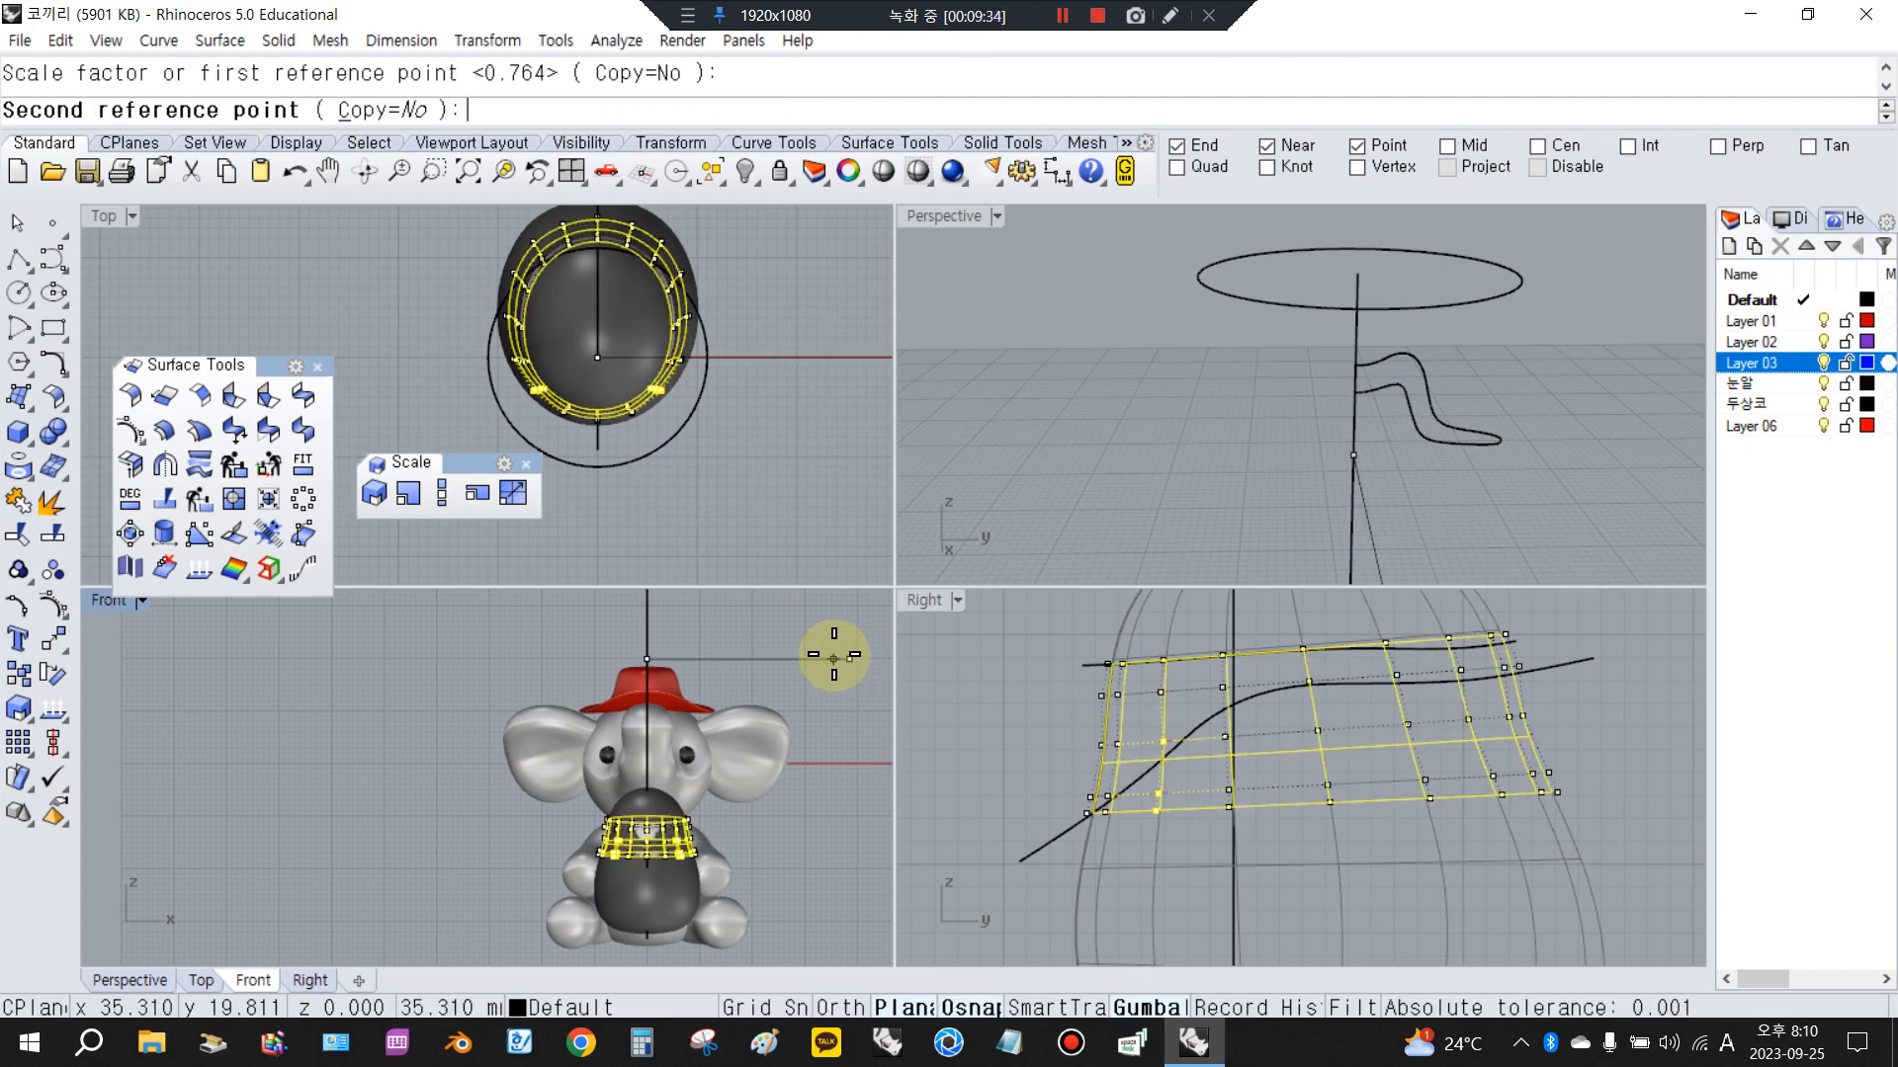
click(813, 653)
Move the scaled lower front-side control points slightly forward so the scarf's front bulges out of the body
scroll(632, 864, up, 8)
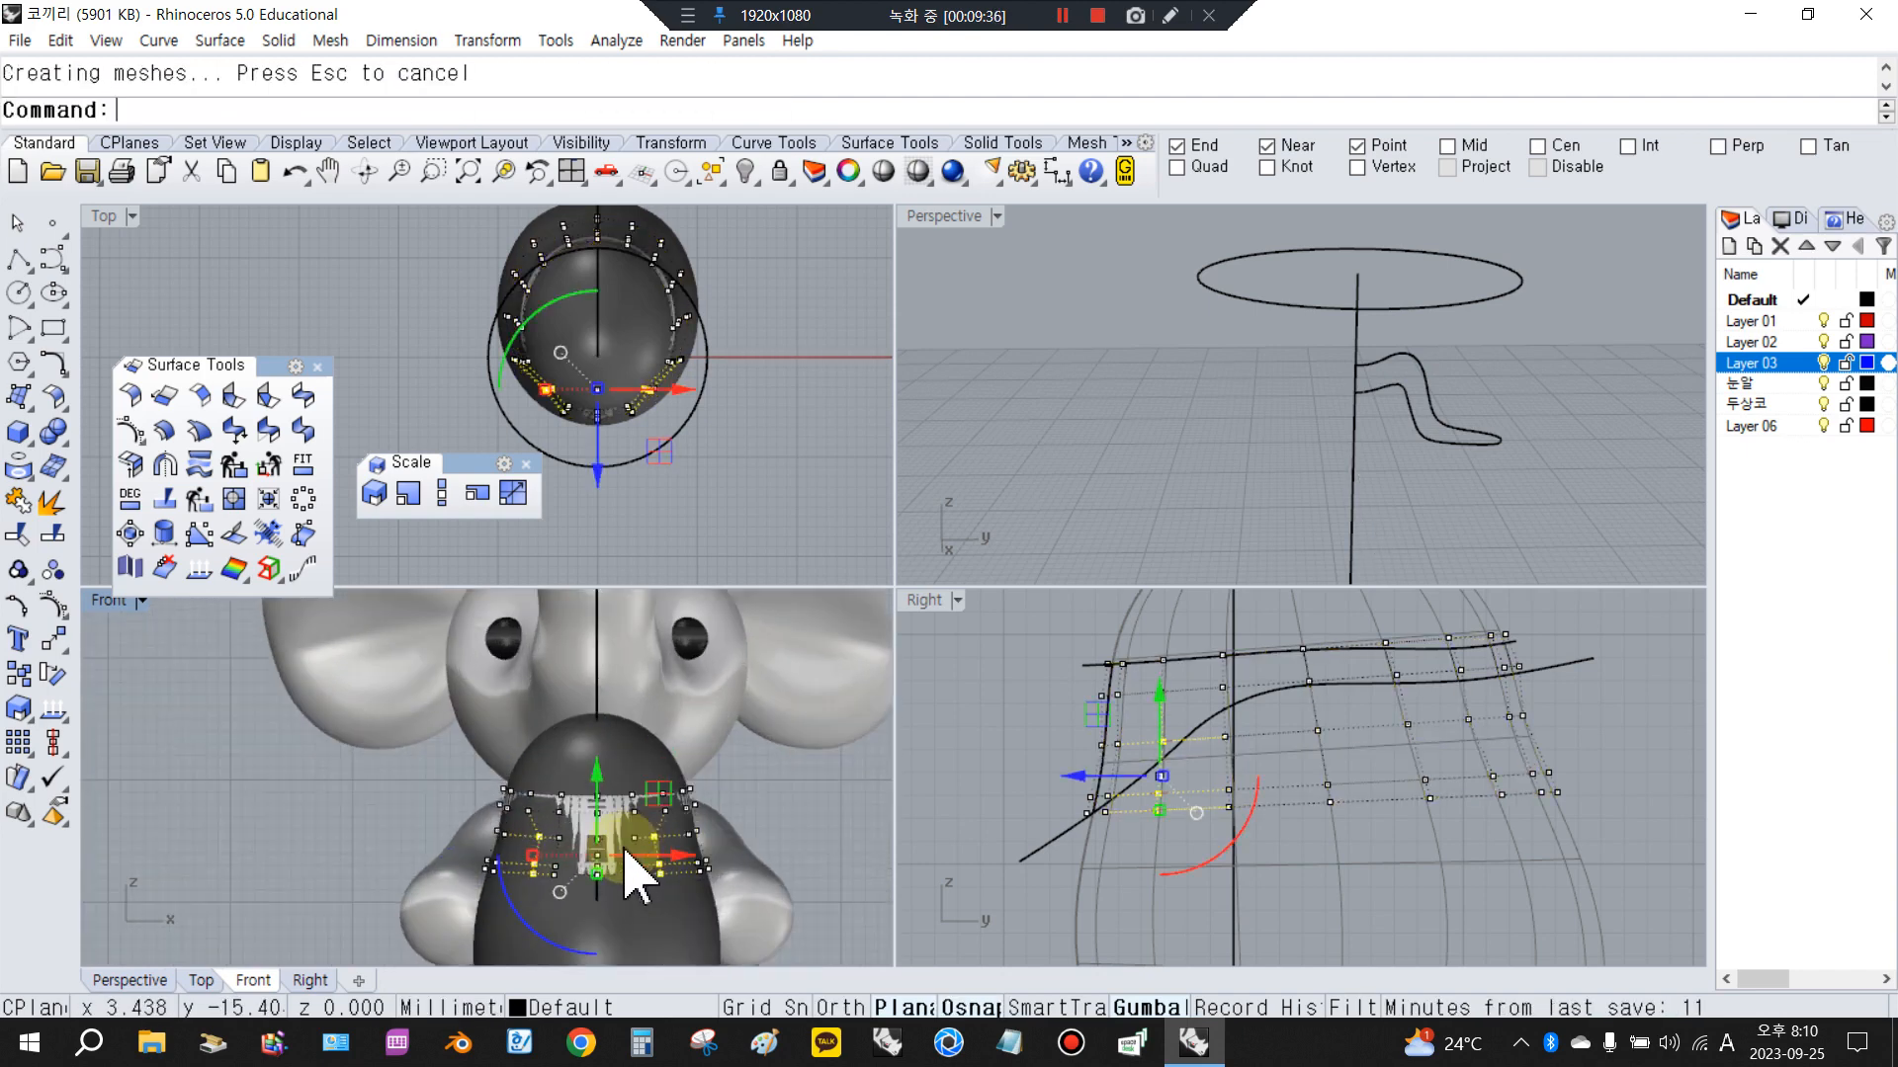
scroll(1122, 781, up, 2)
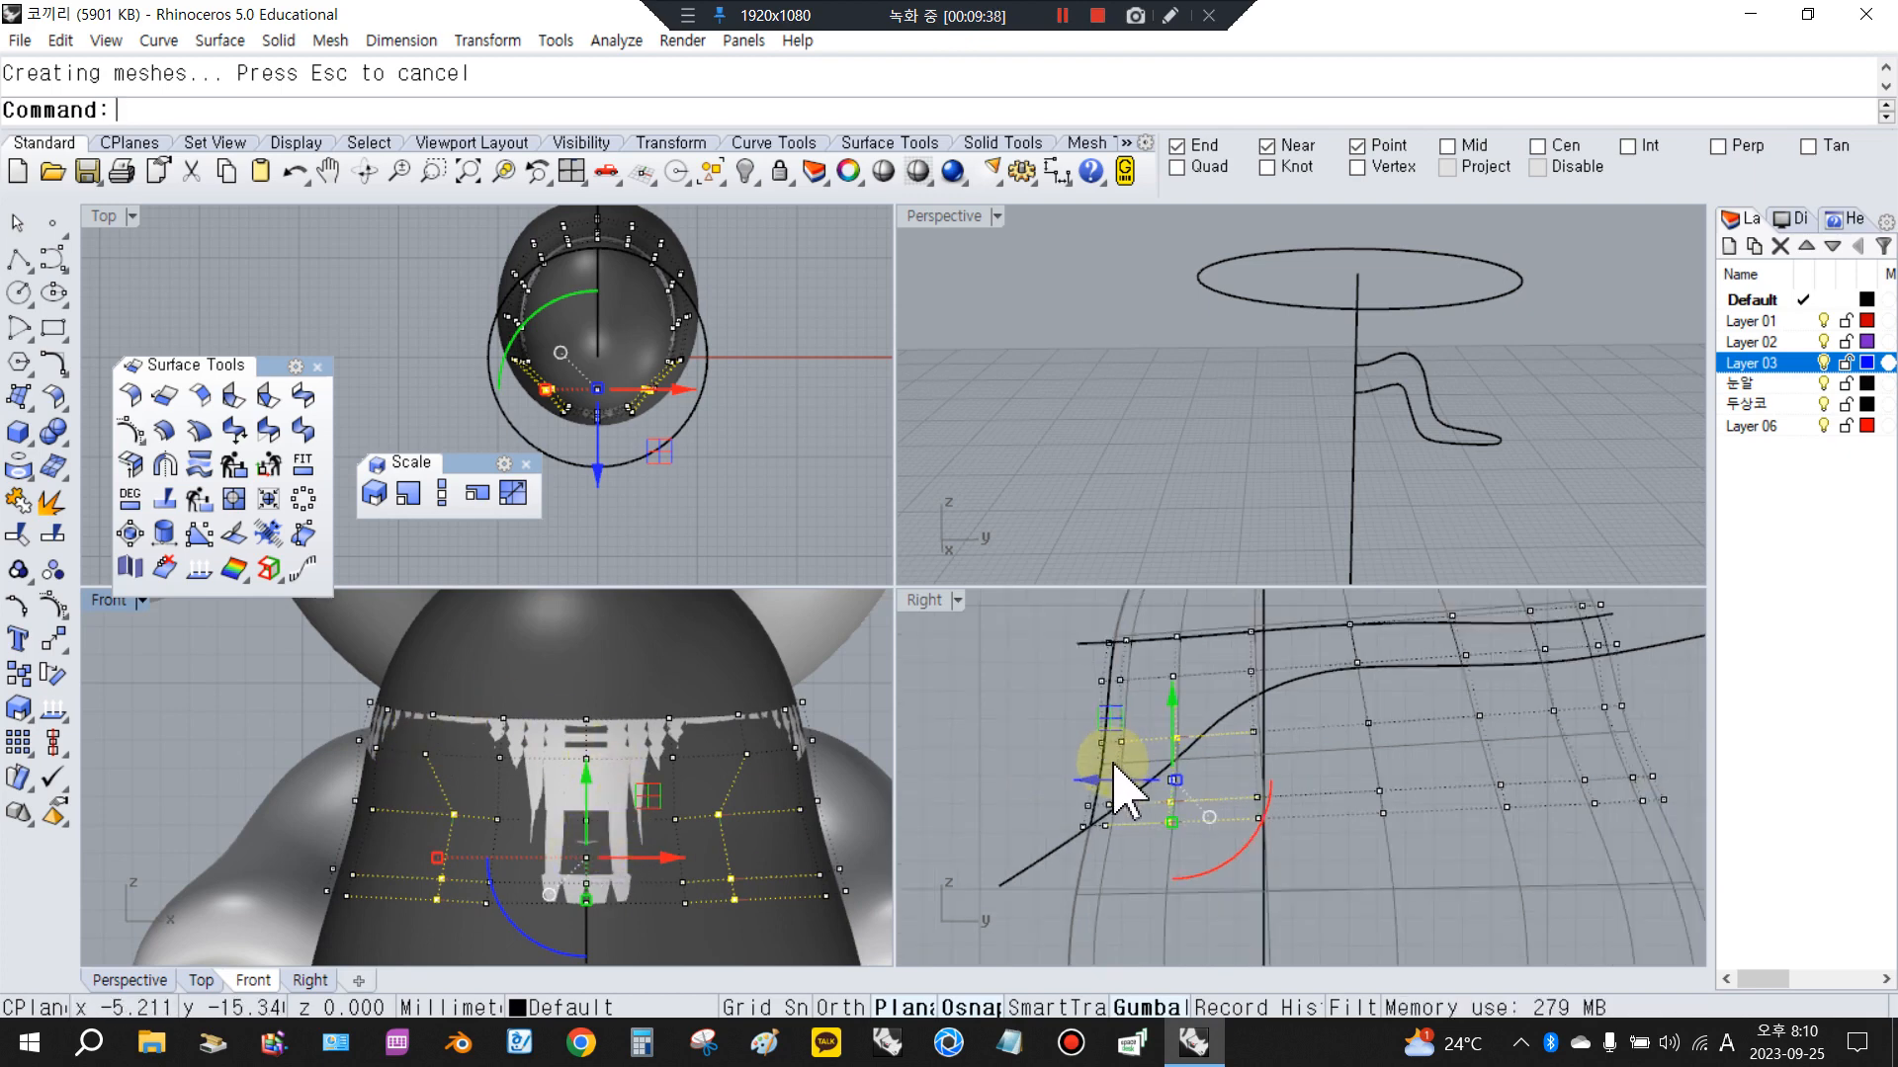
mouse_move(1087, 781)
mouse_down()
mouse_move(1041, 786)
mouse_move(1056, 780)
mouse_up()
scroll(1285, 790, down, 6)
scroll(1229, 720, up, 7)
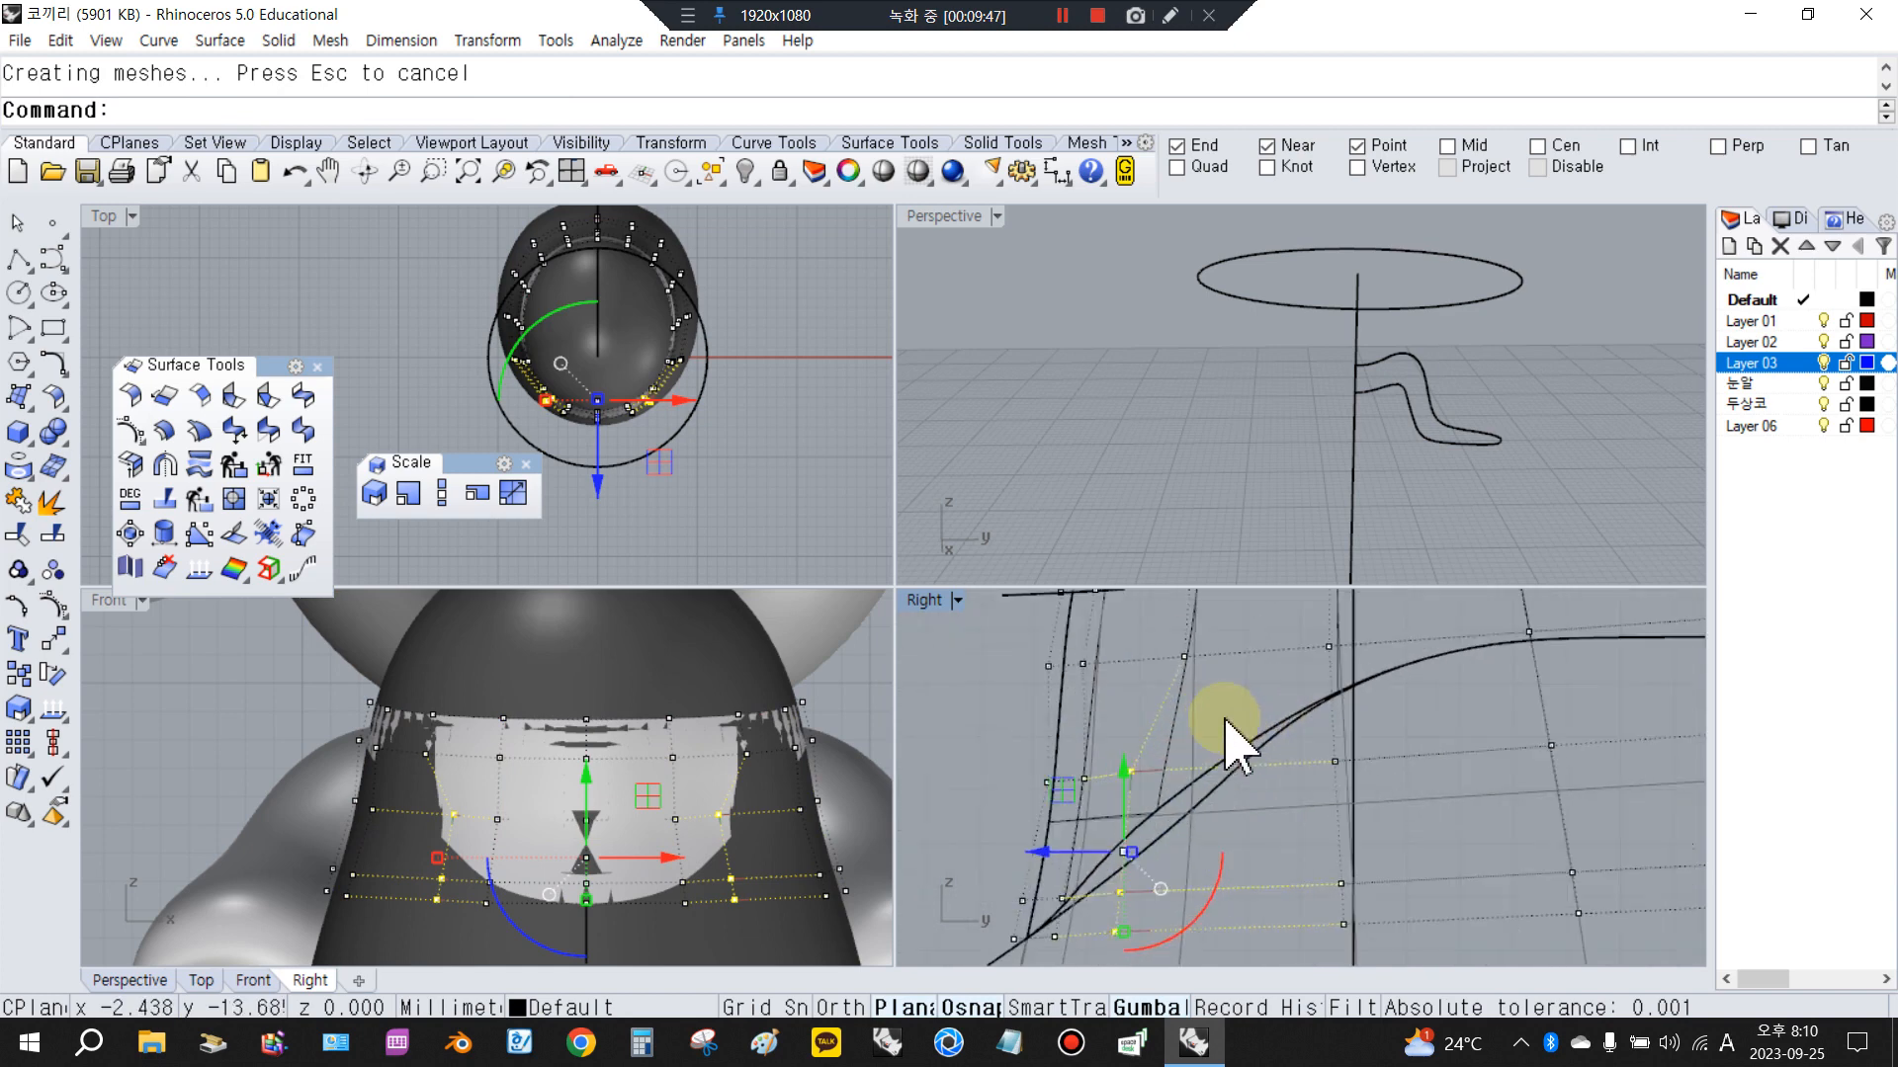
Move the upper front-side control points of the scarf slightly forward in the right view
scroll(1228, 714, down, 4)
click(1228, 705)
scroll(1182, 664, up, 3)
drag(1164, 603, 1278, 778)
drag(1260, 673, 1249, 677)
click(1248, 717)
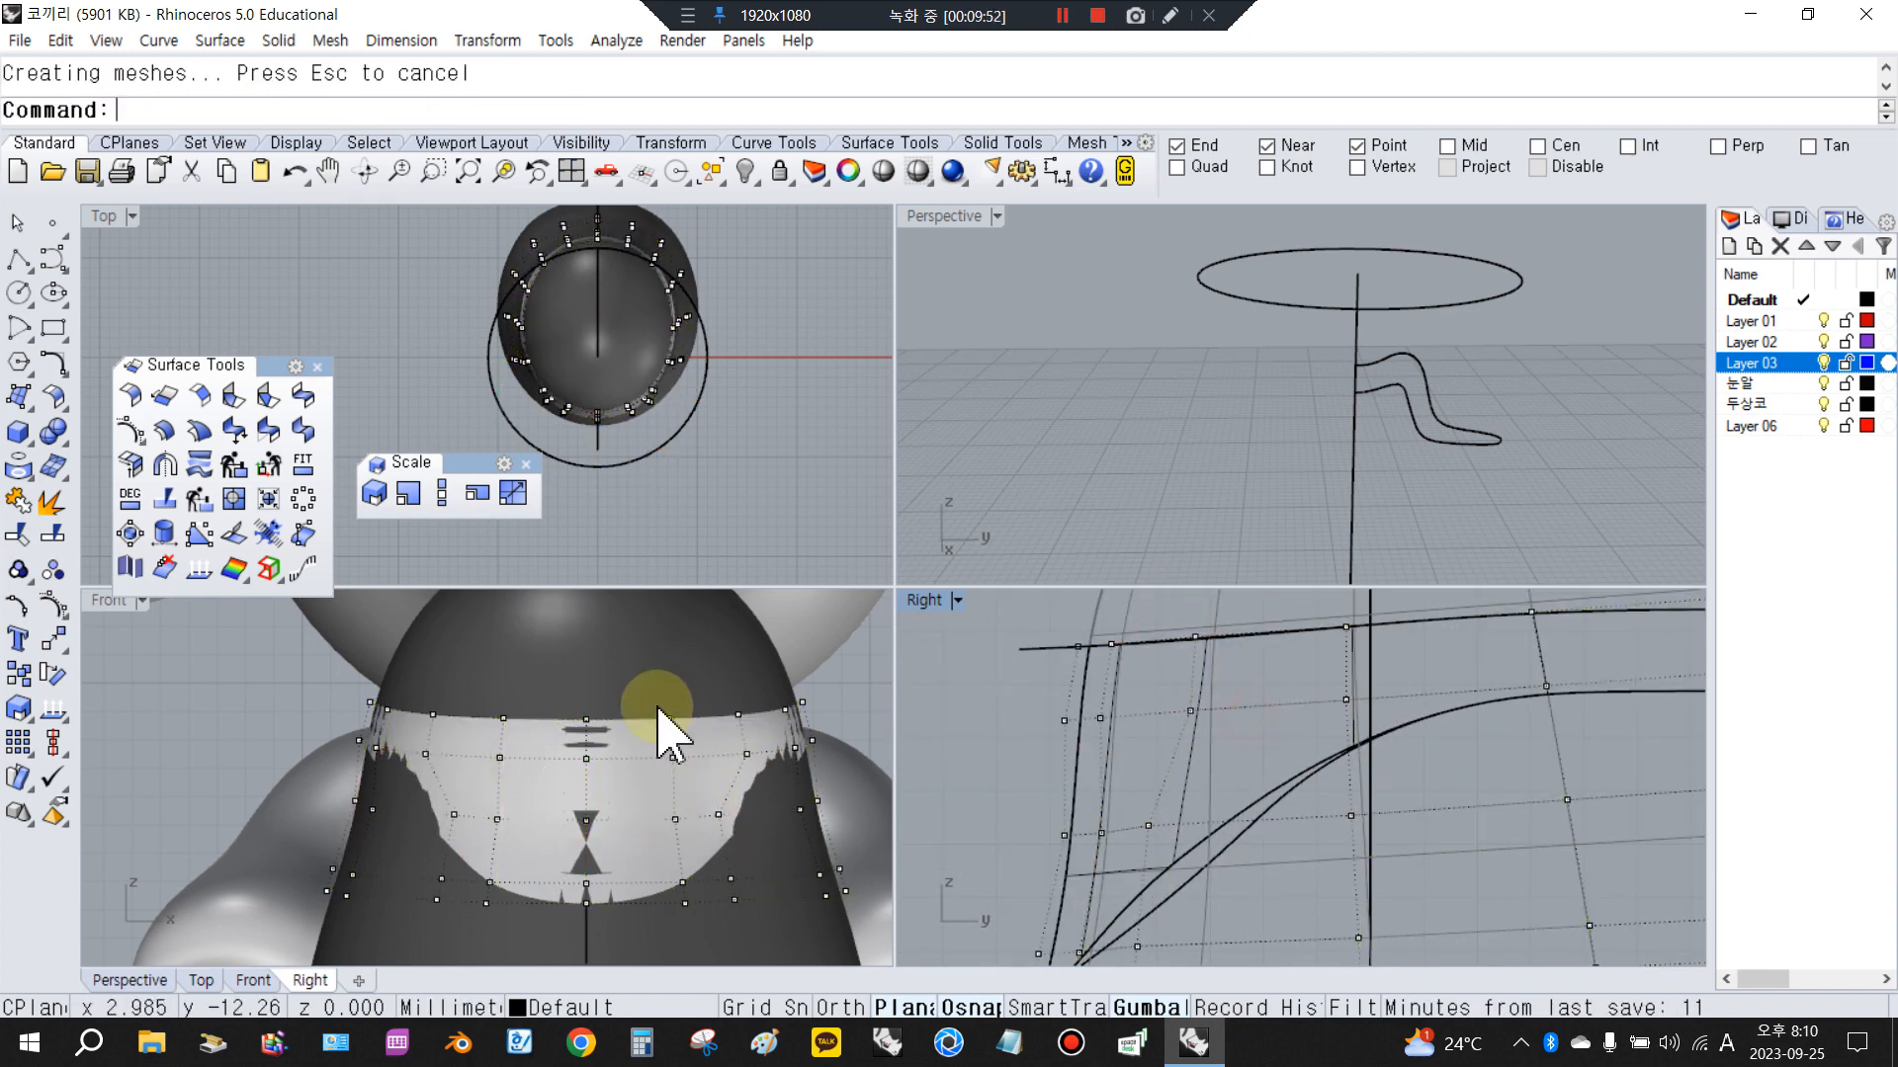
Move the side control points of the scarf beside the vertical axis line slightly forward in the right view
scroll(1285, 753, down, 4)
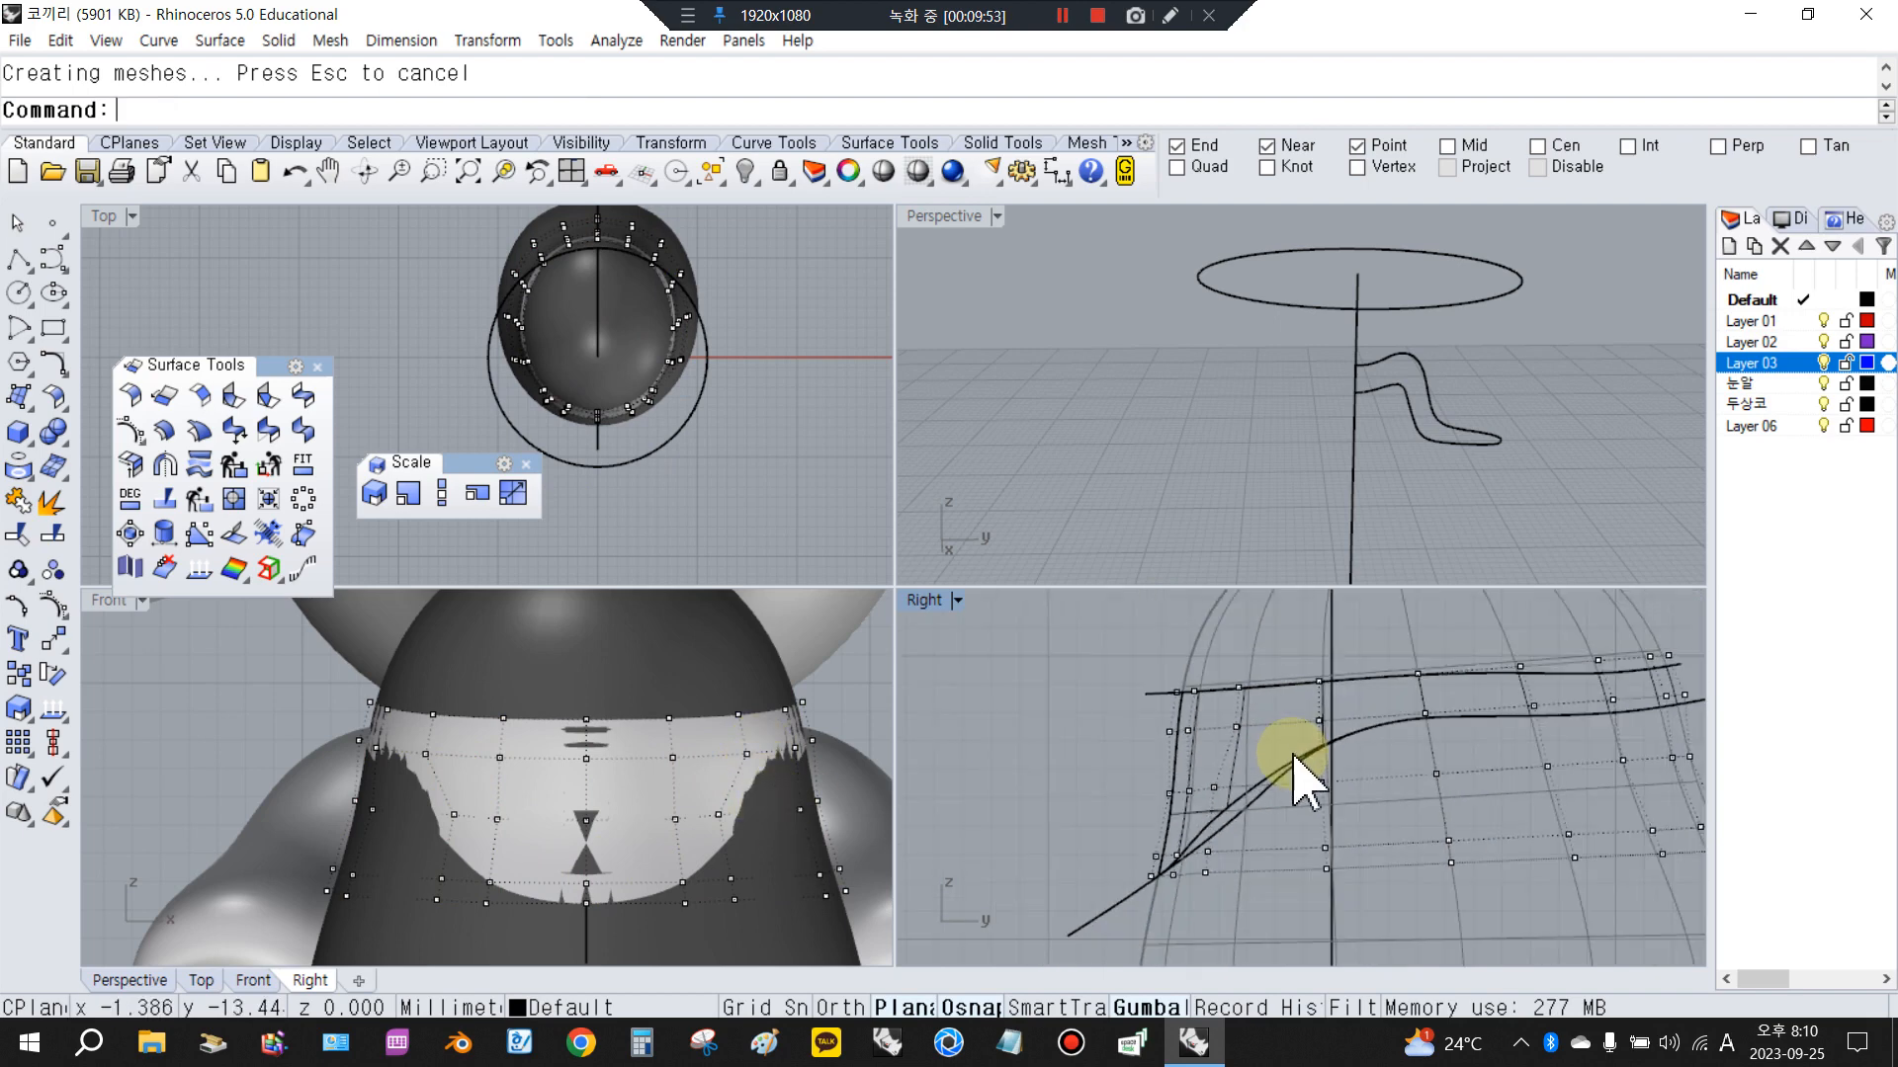
drag(1265, 712, 1377, 933)
drag(1364, 794, 1347, 793)
click(1384, 866)
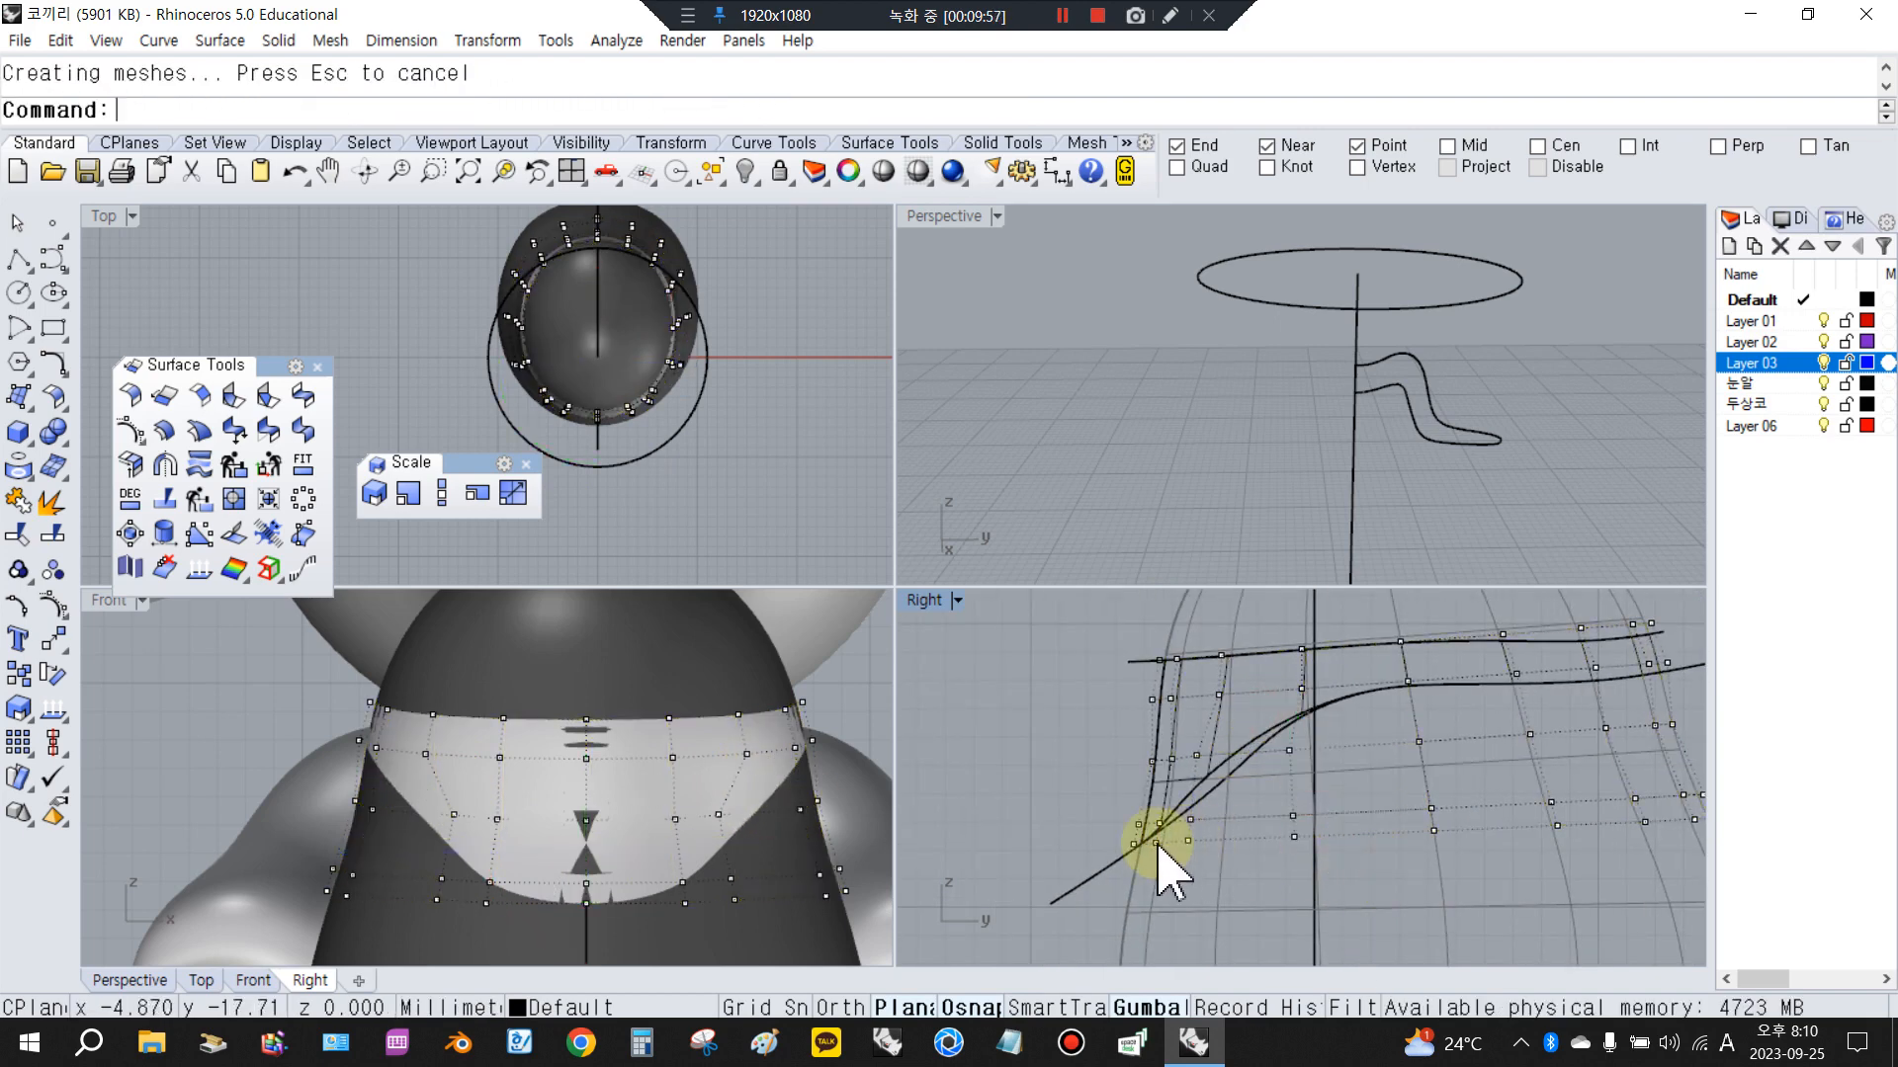
Scale1D the two second-row front-side control points of the scarf inward about the centre line in the front view, and move them slightly forward
scroll(1127, 845, up, 2)
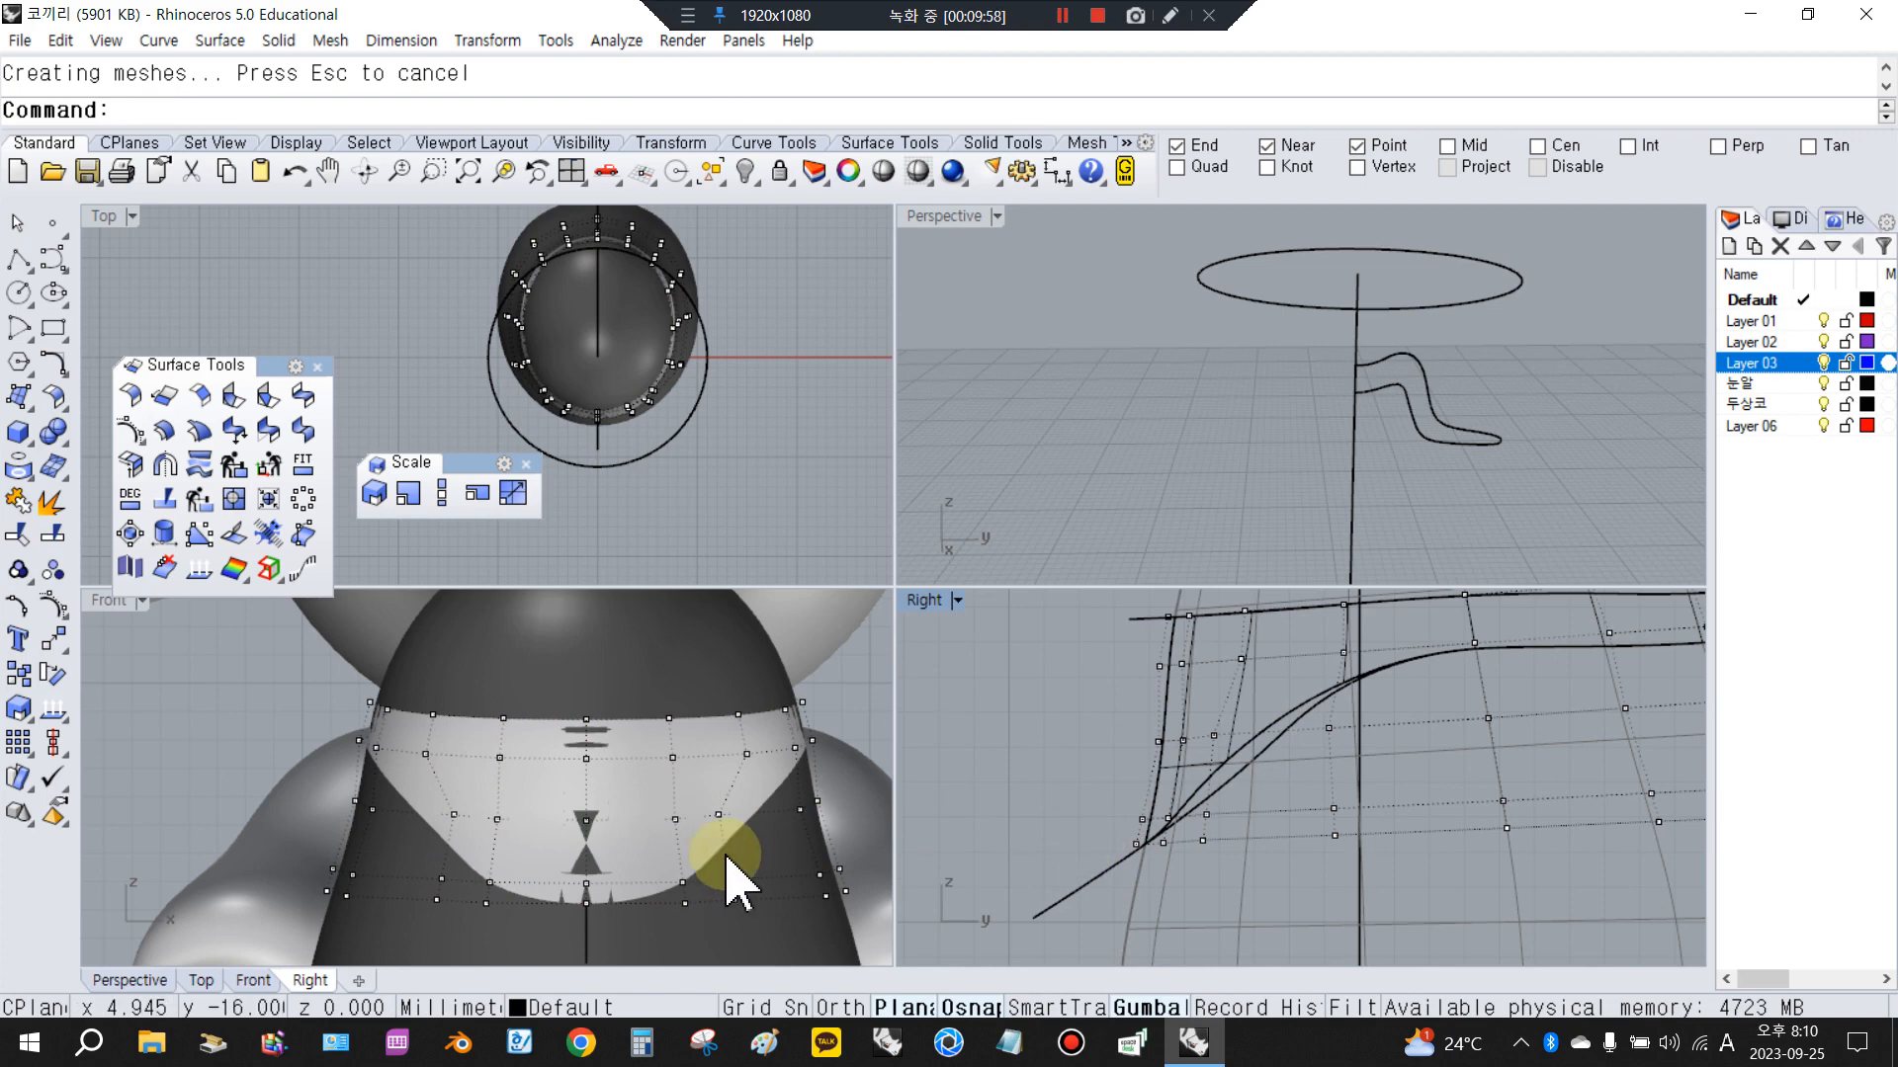
drag(1310, 638, 1391, 664)
click(1275, 640)
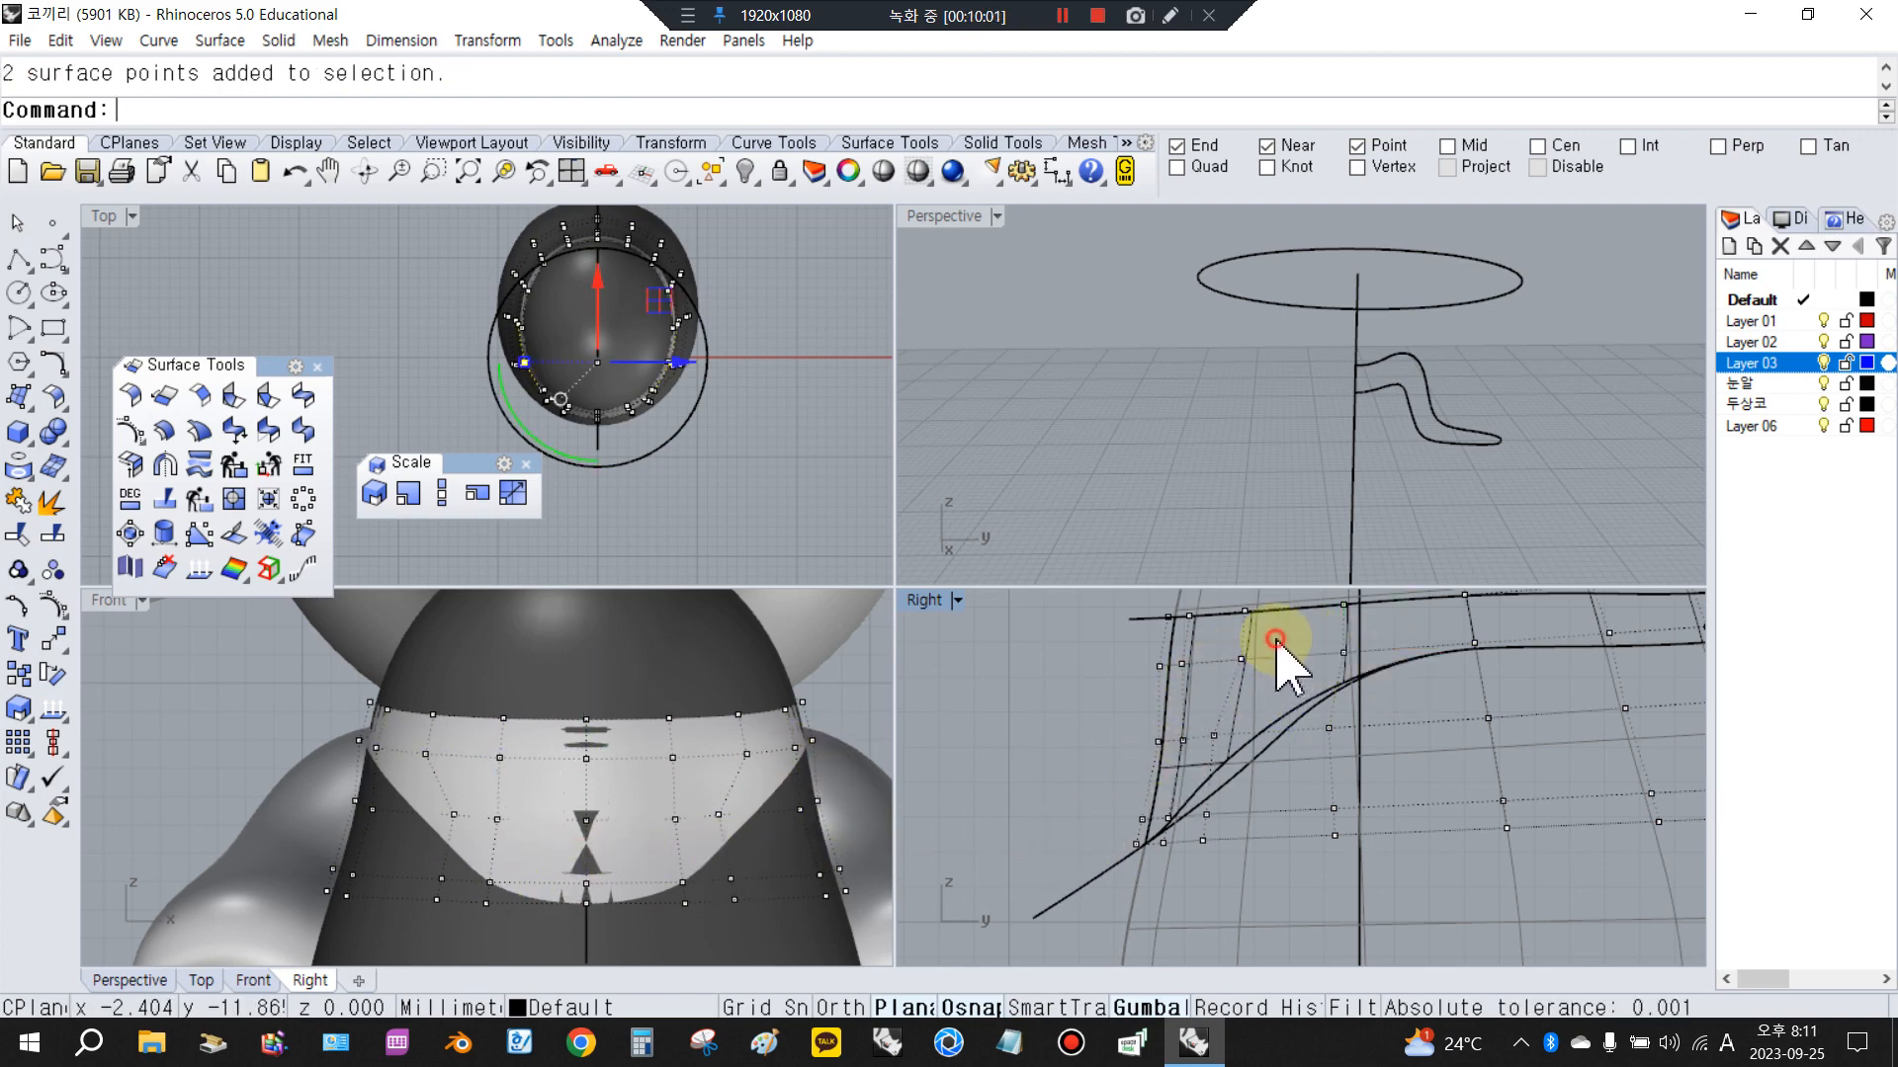
drag(1213, 641, 1285, 694)
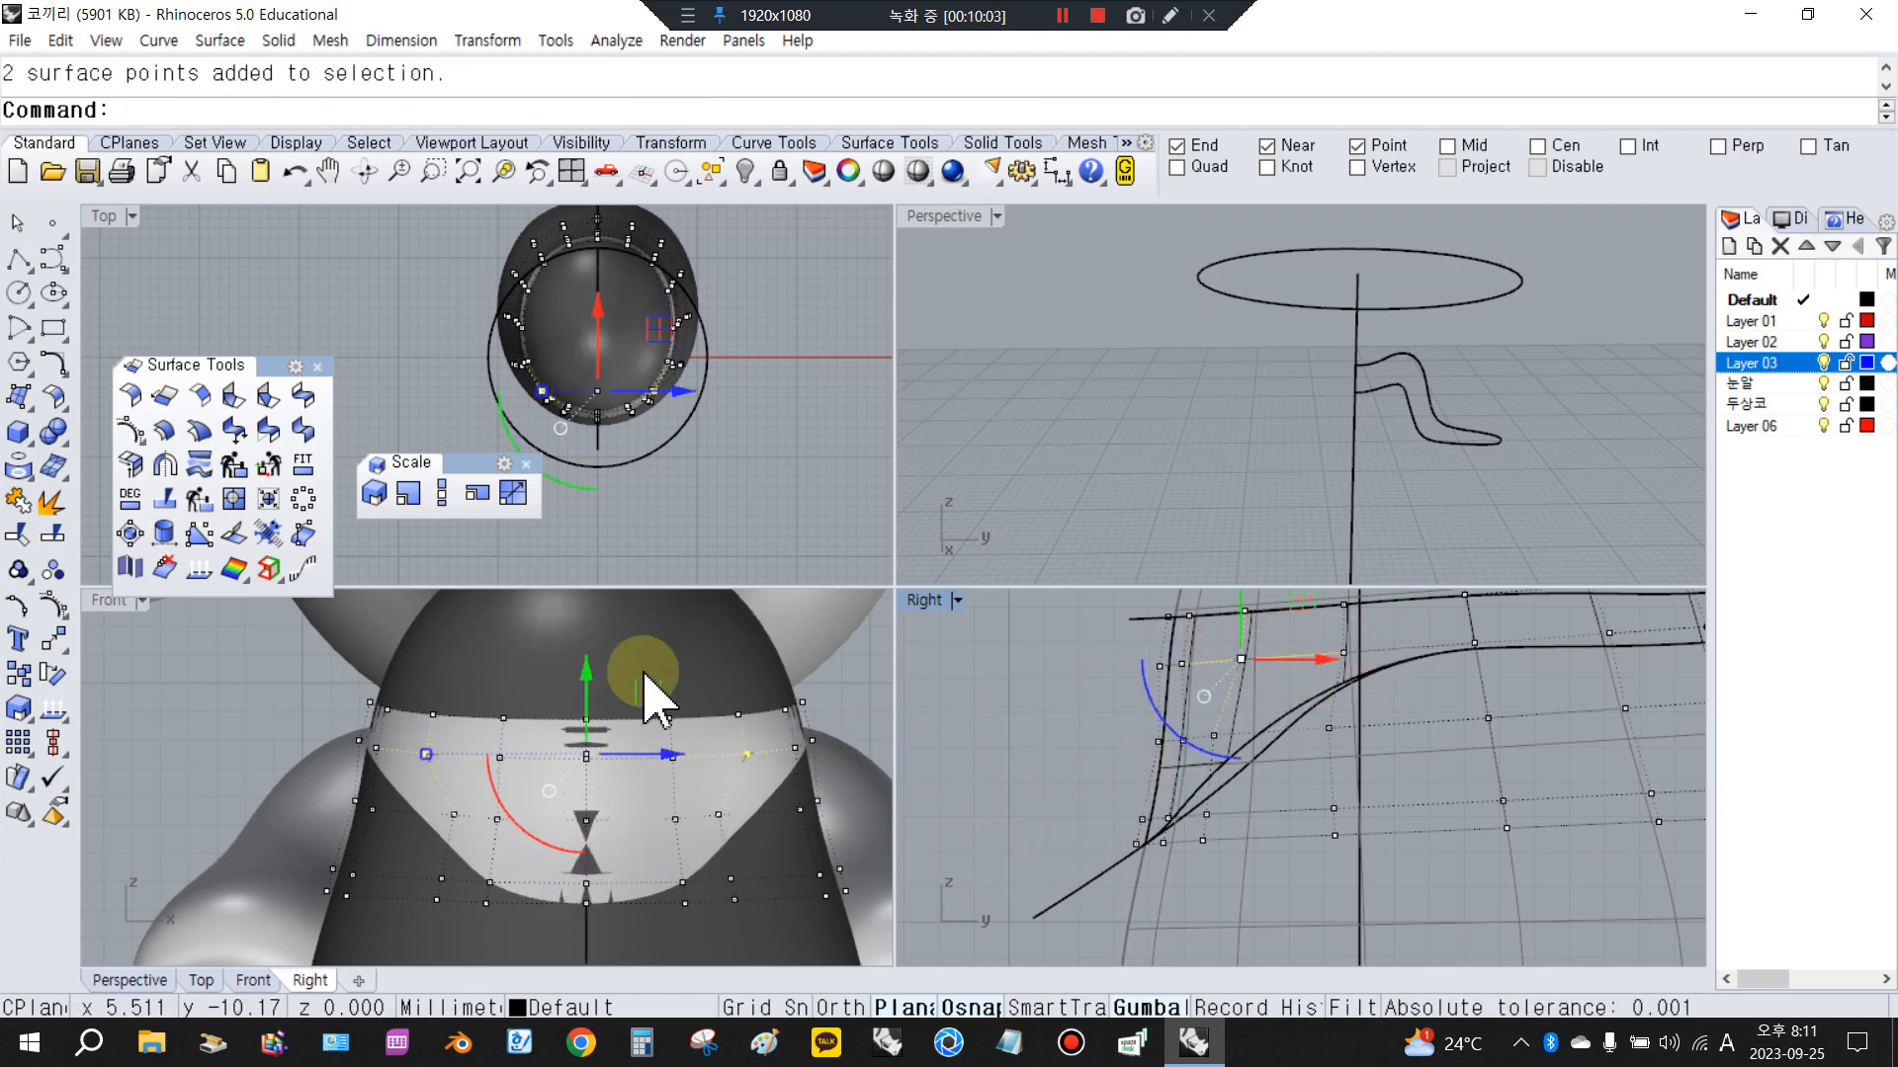
click(441, 491)
click(586, 759)
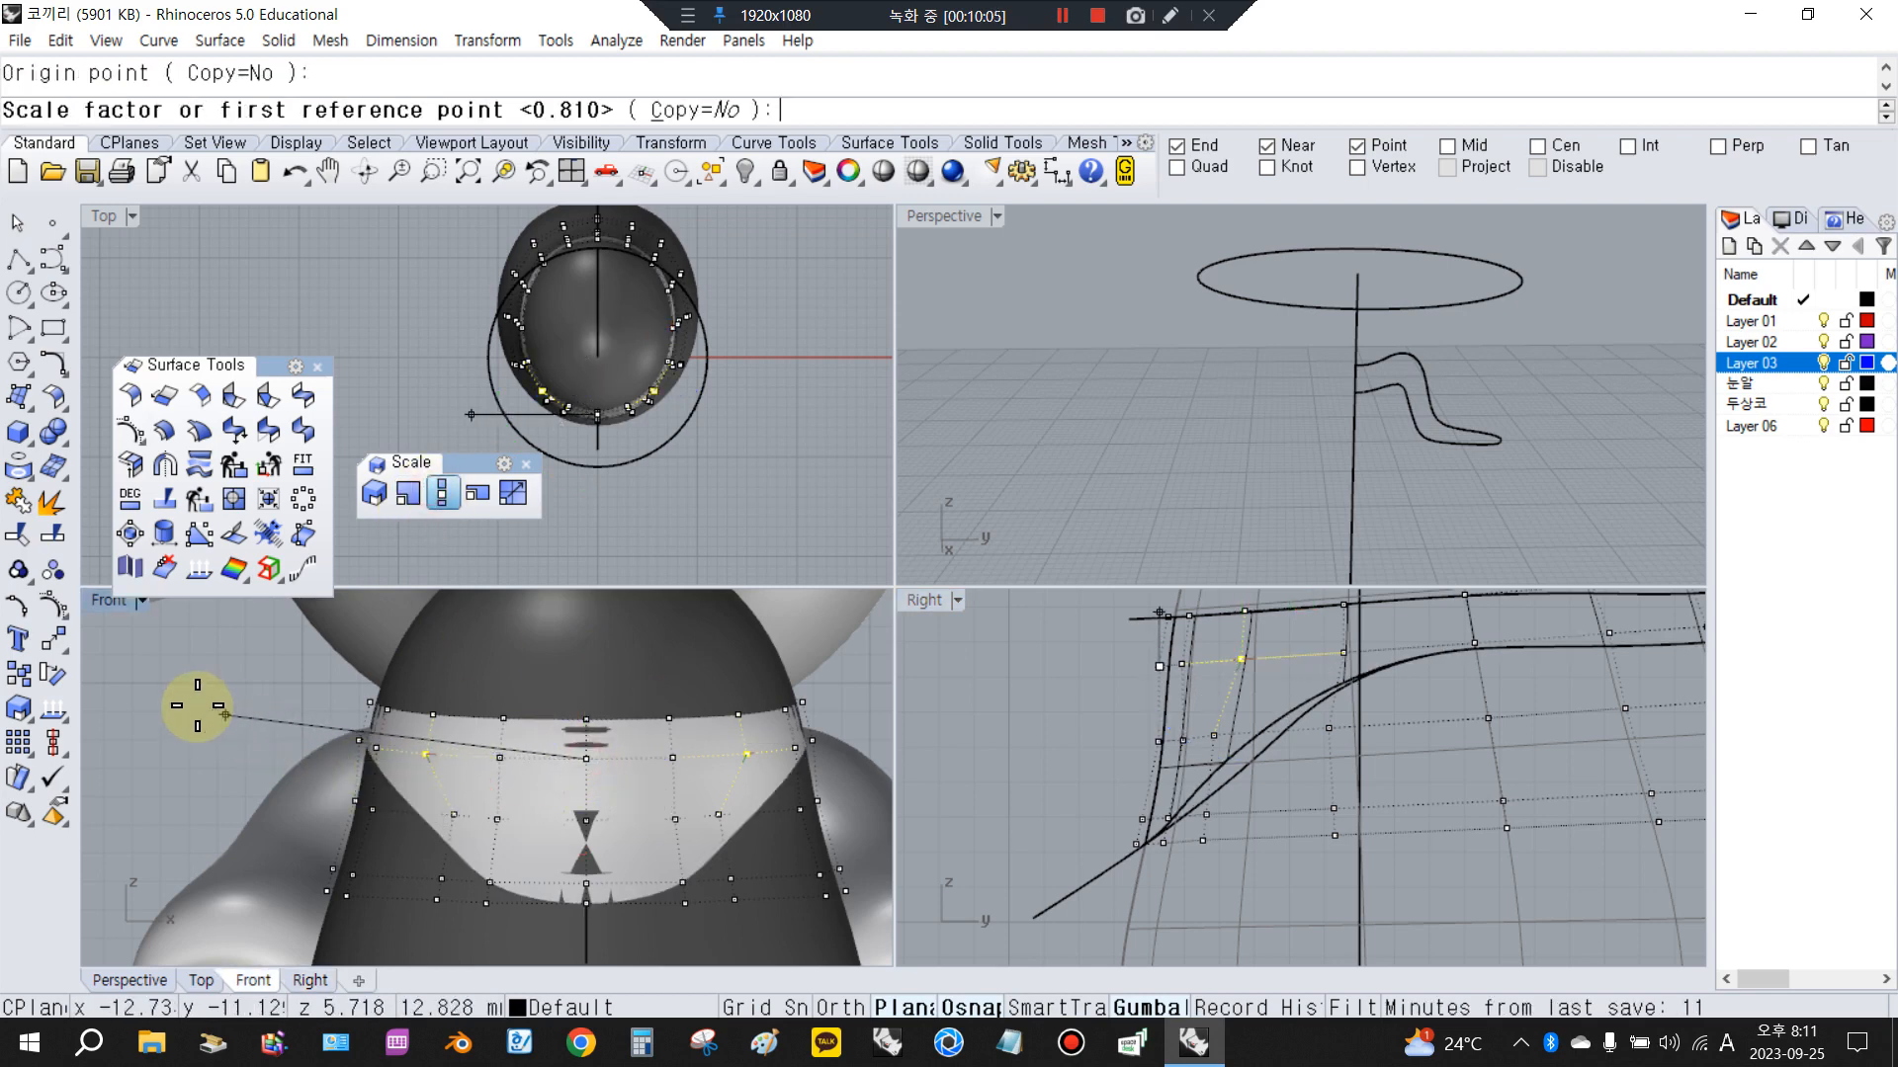
click(166, 727)
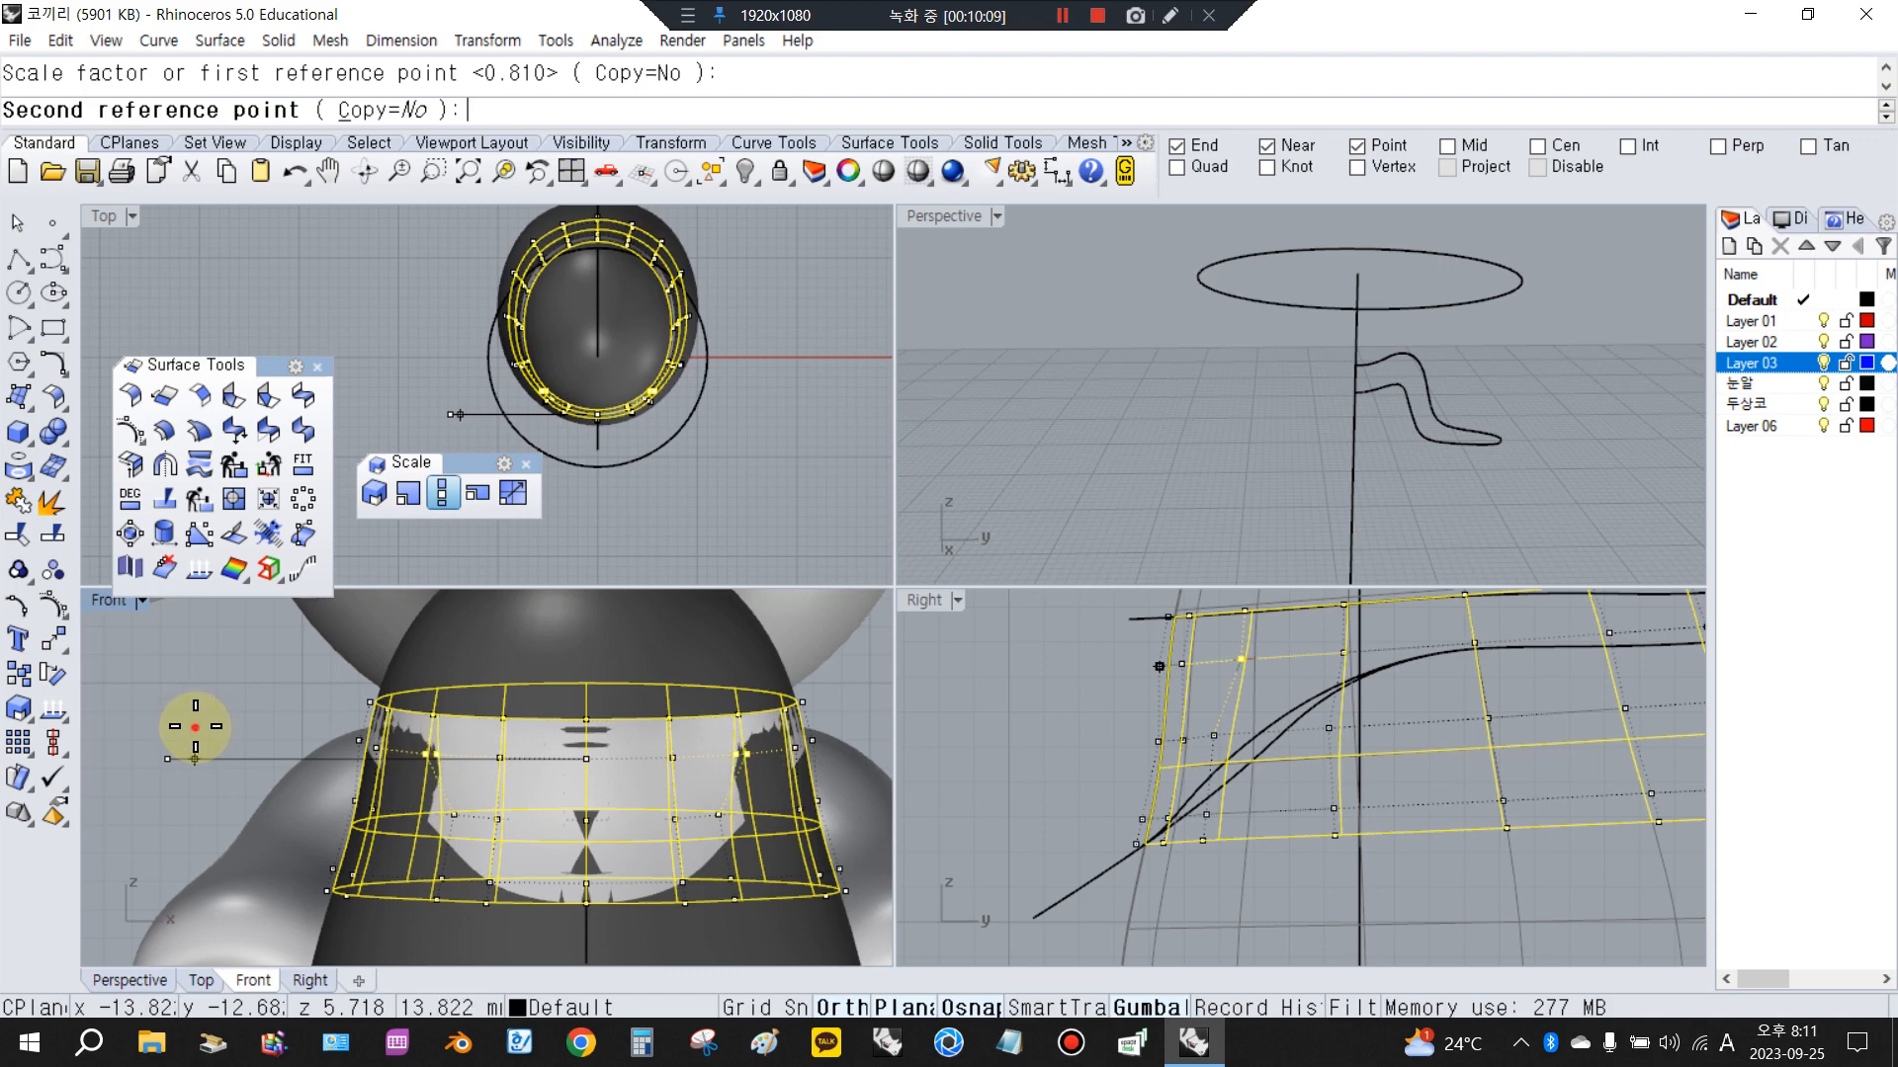
click(195, 727)
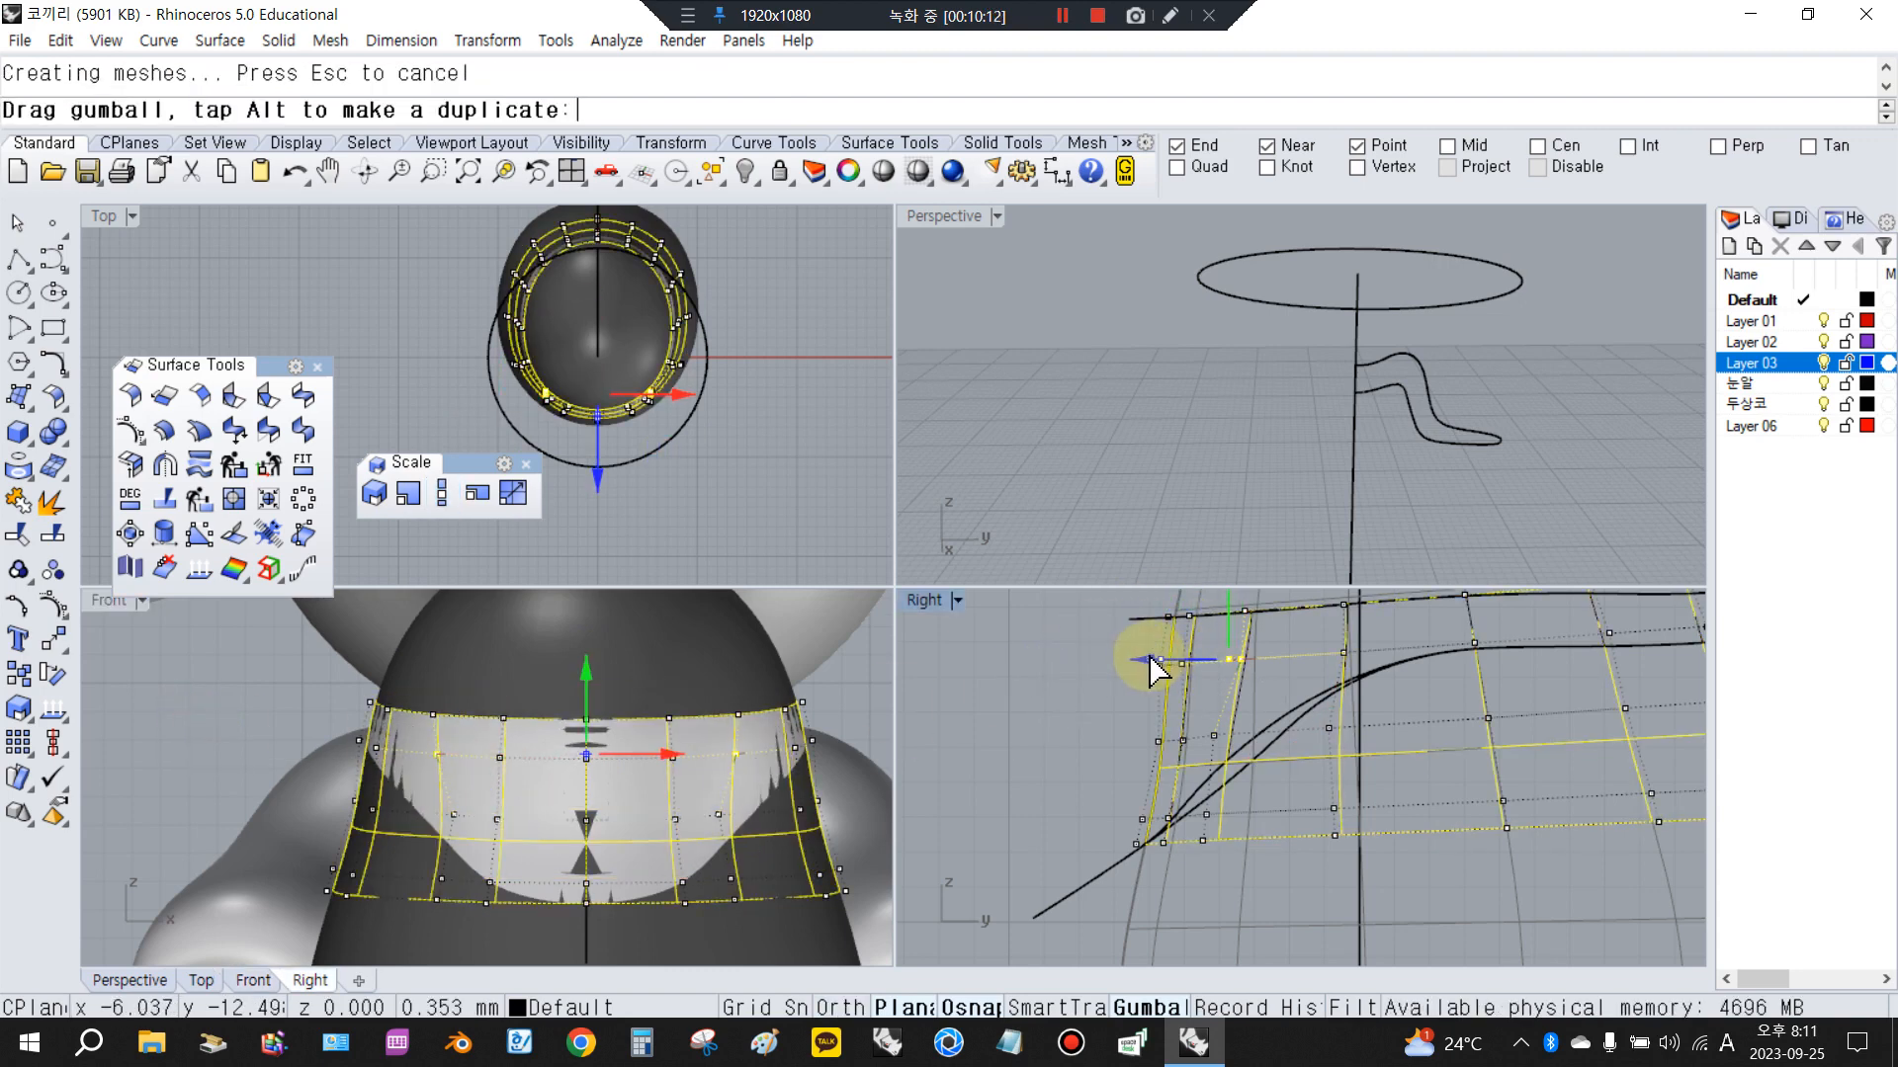
drag(1146, 657, 1144, 658)
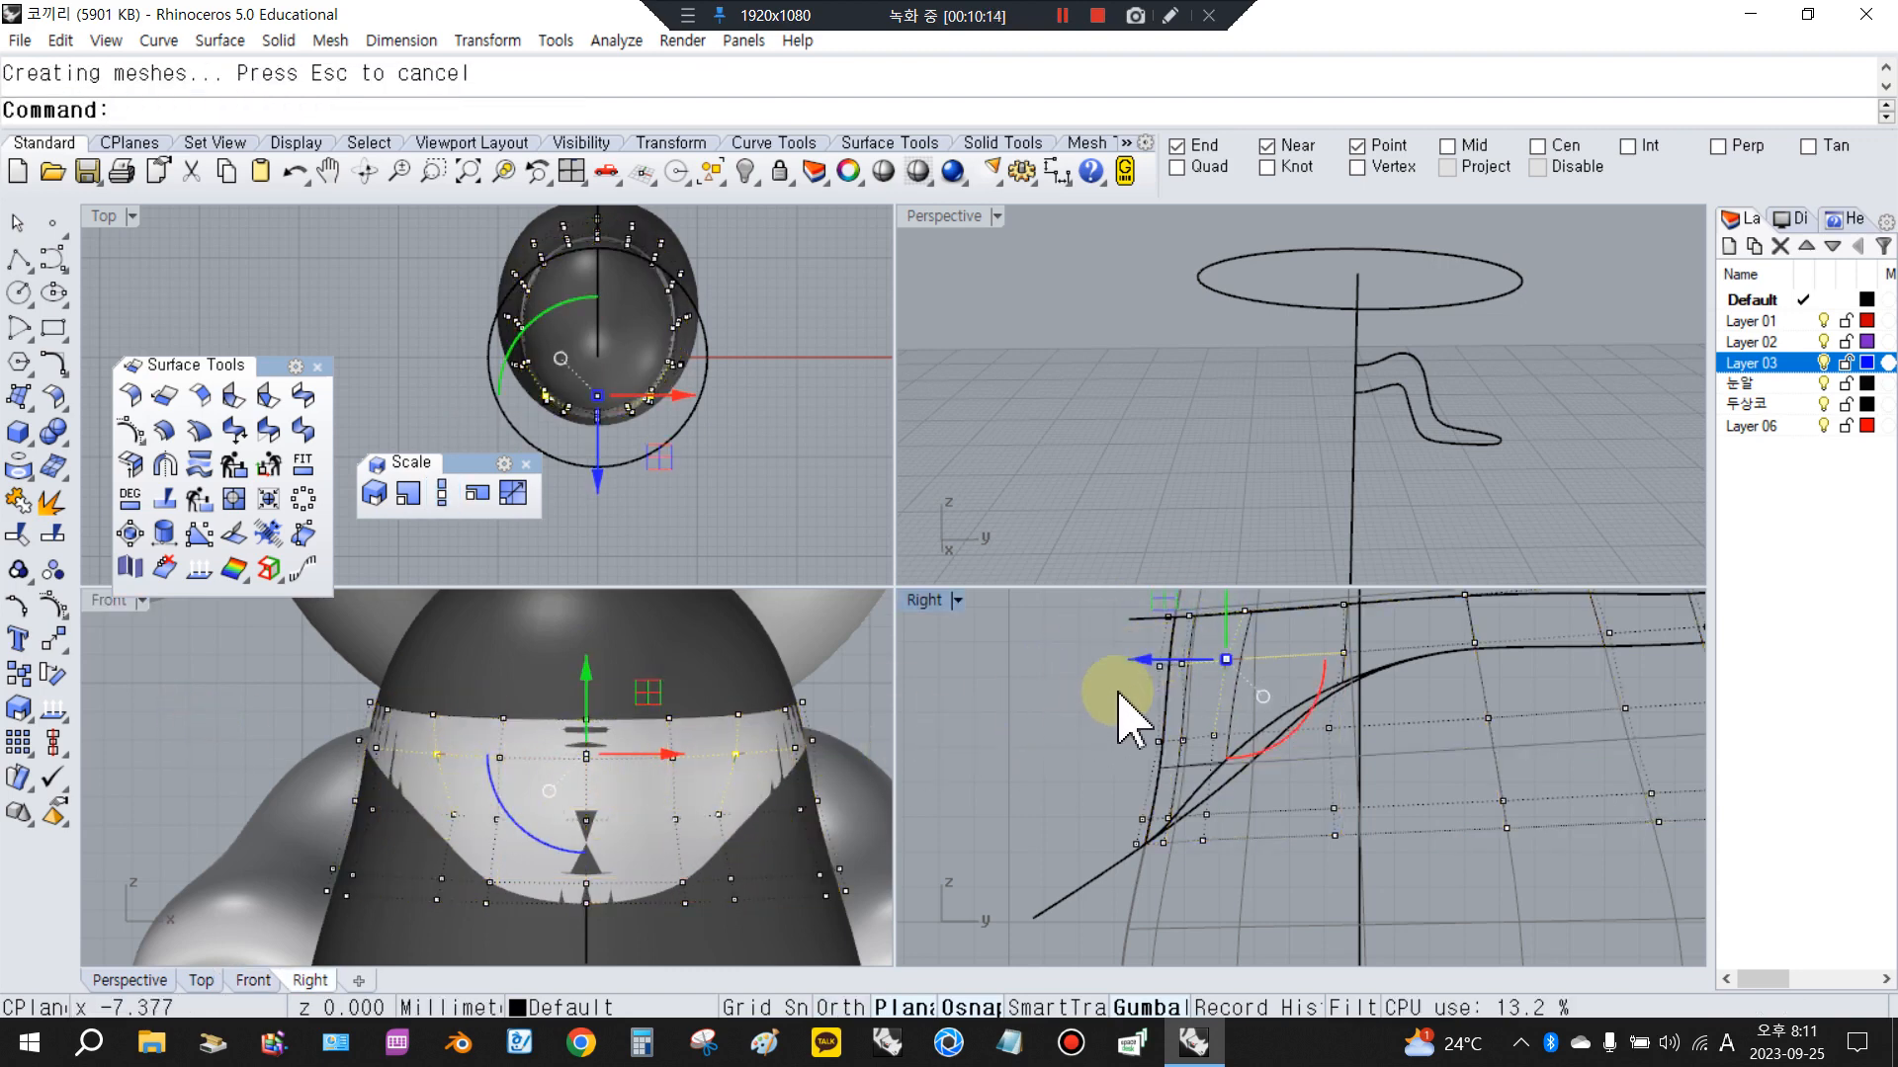
Pull the scarf's lowest front centre control point down and slightly forward in the right view to form a pointed tip
scroll(1171, 707, up, 4)
scroll(1206, 753, up, 2)
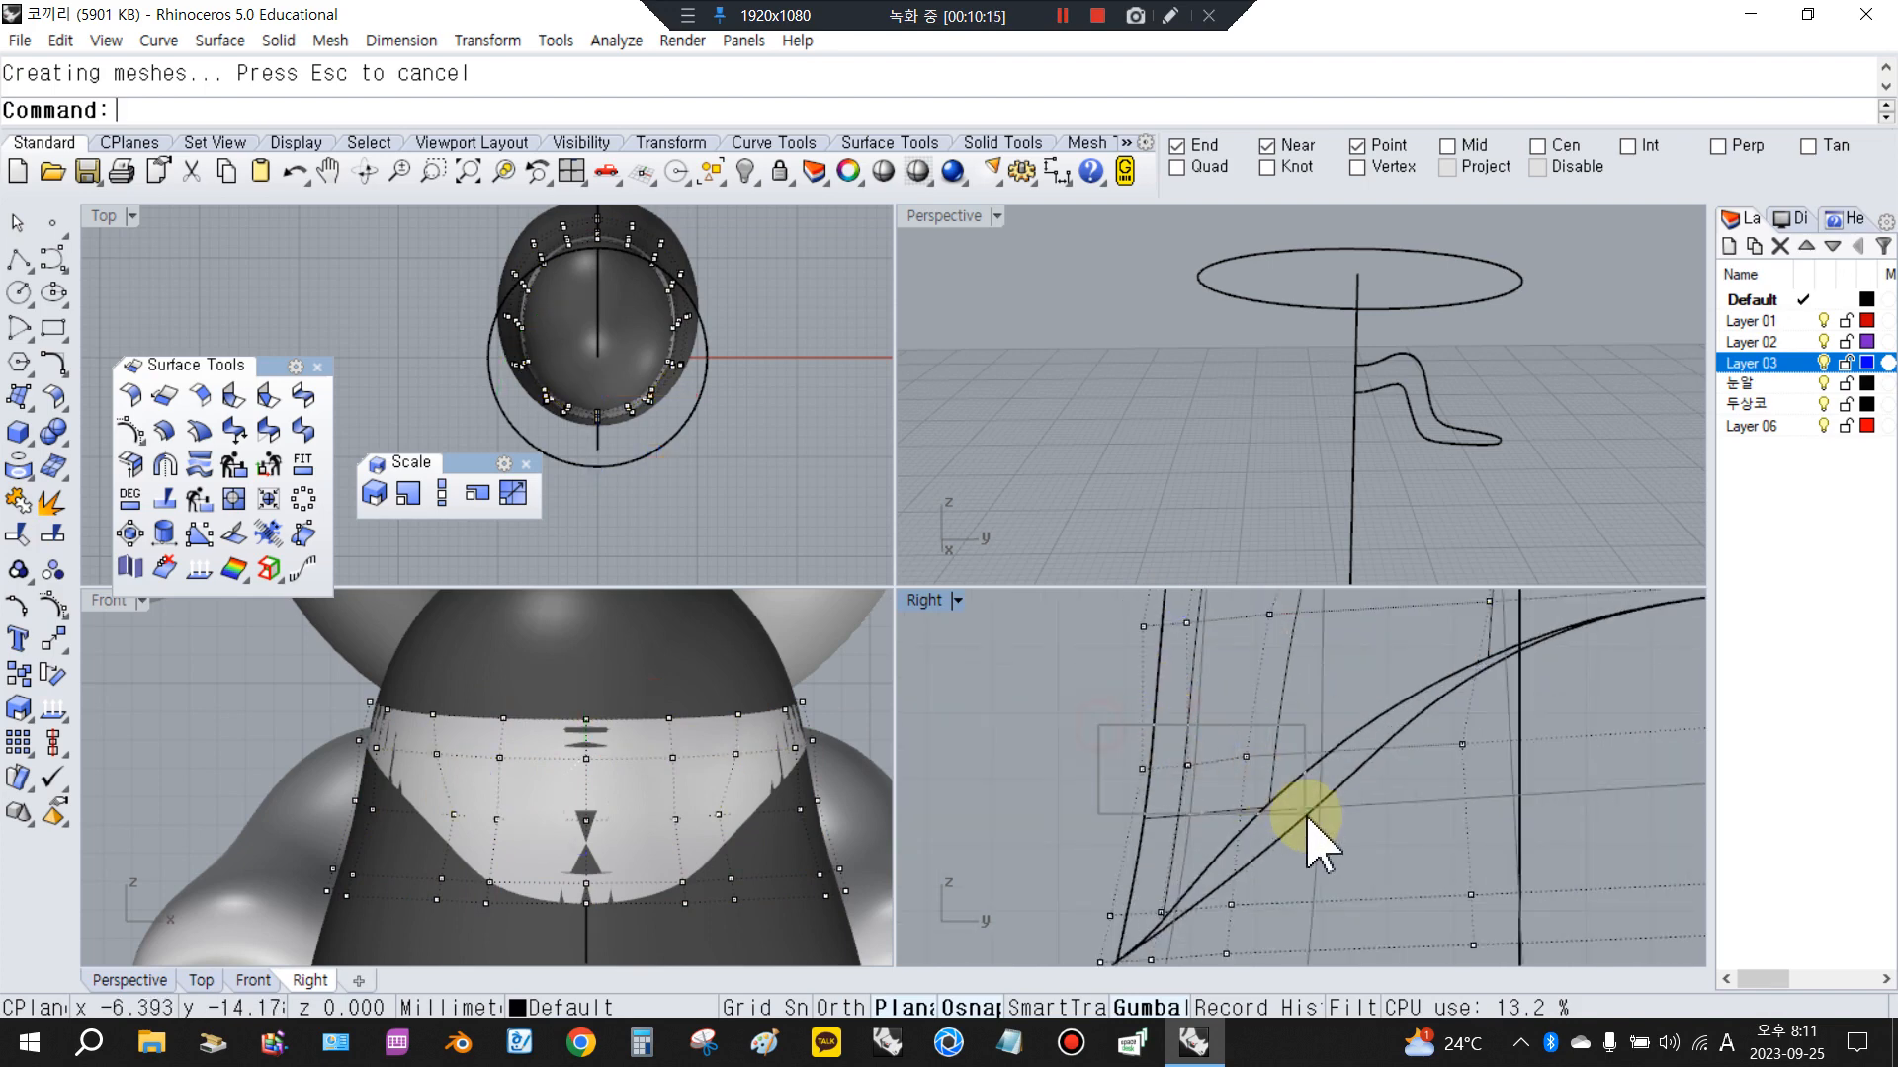
drag(1307, 816, 1068, 754)
key(Escape)
scroll(1186, 803, up, 2)
click(1146, 842)
scroll(1068, 755, down, 2)
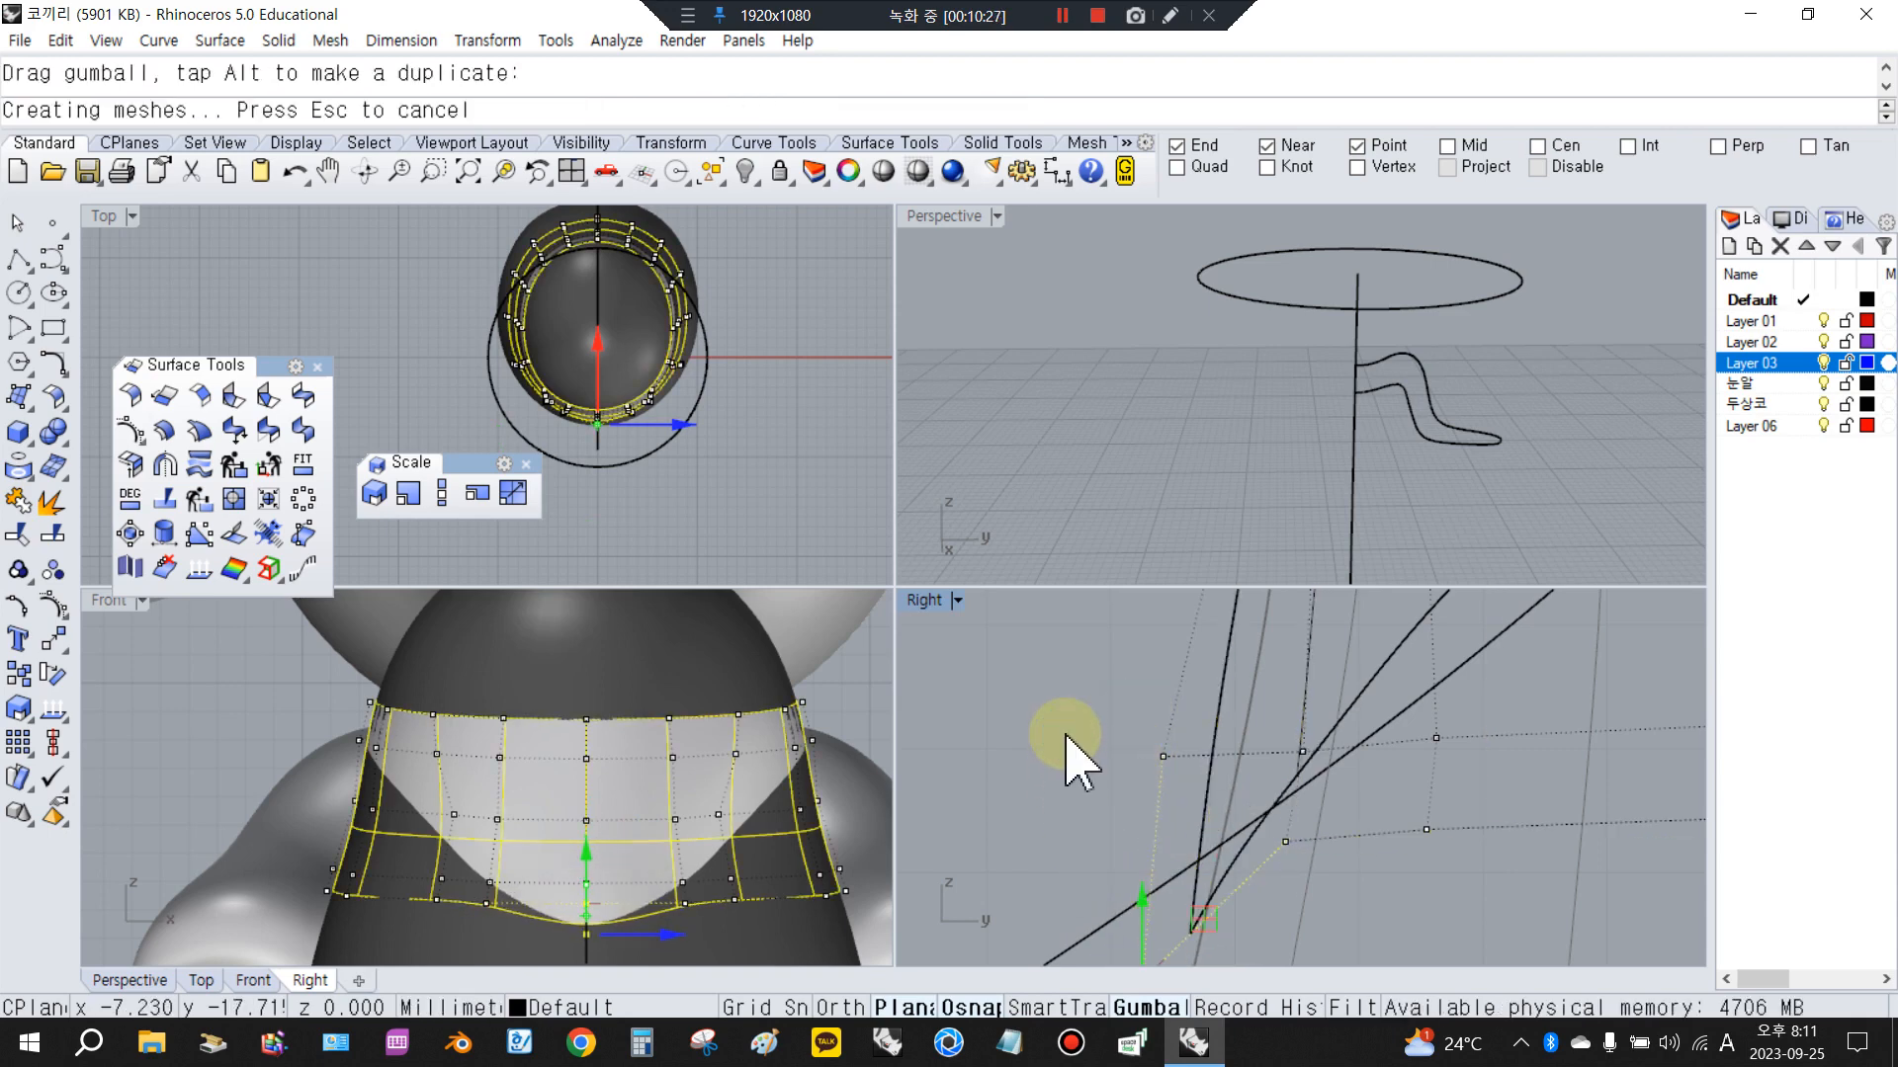
click(1074, 728)
drag(1074, 839, 1144, 891)
click(1275, 909)
Scale1D the four lower control points beside the scarf's tip inward in the front view, with the origin on the centre line
scroll(1220, 784, up, 2)
drag(1177, 699, 1251, 811)
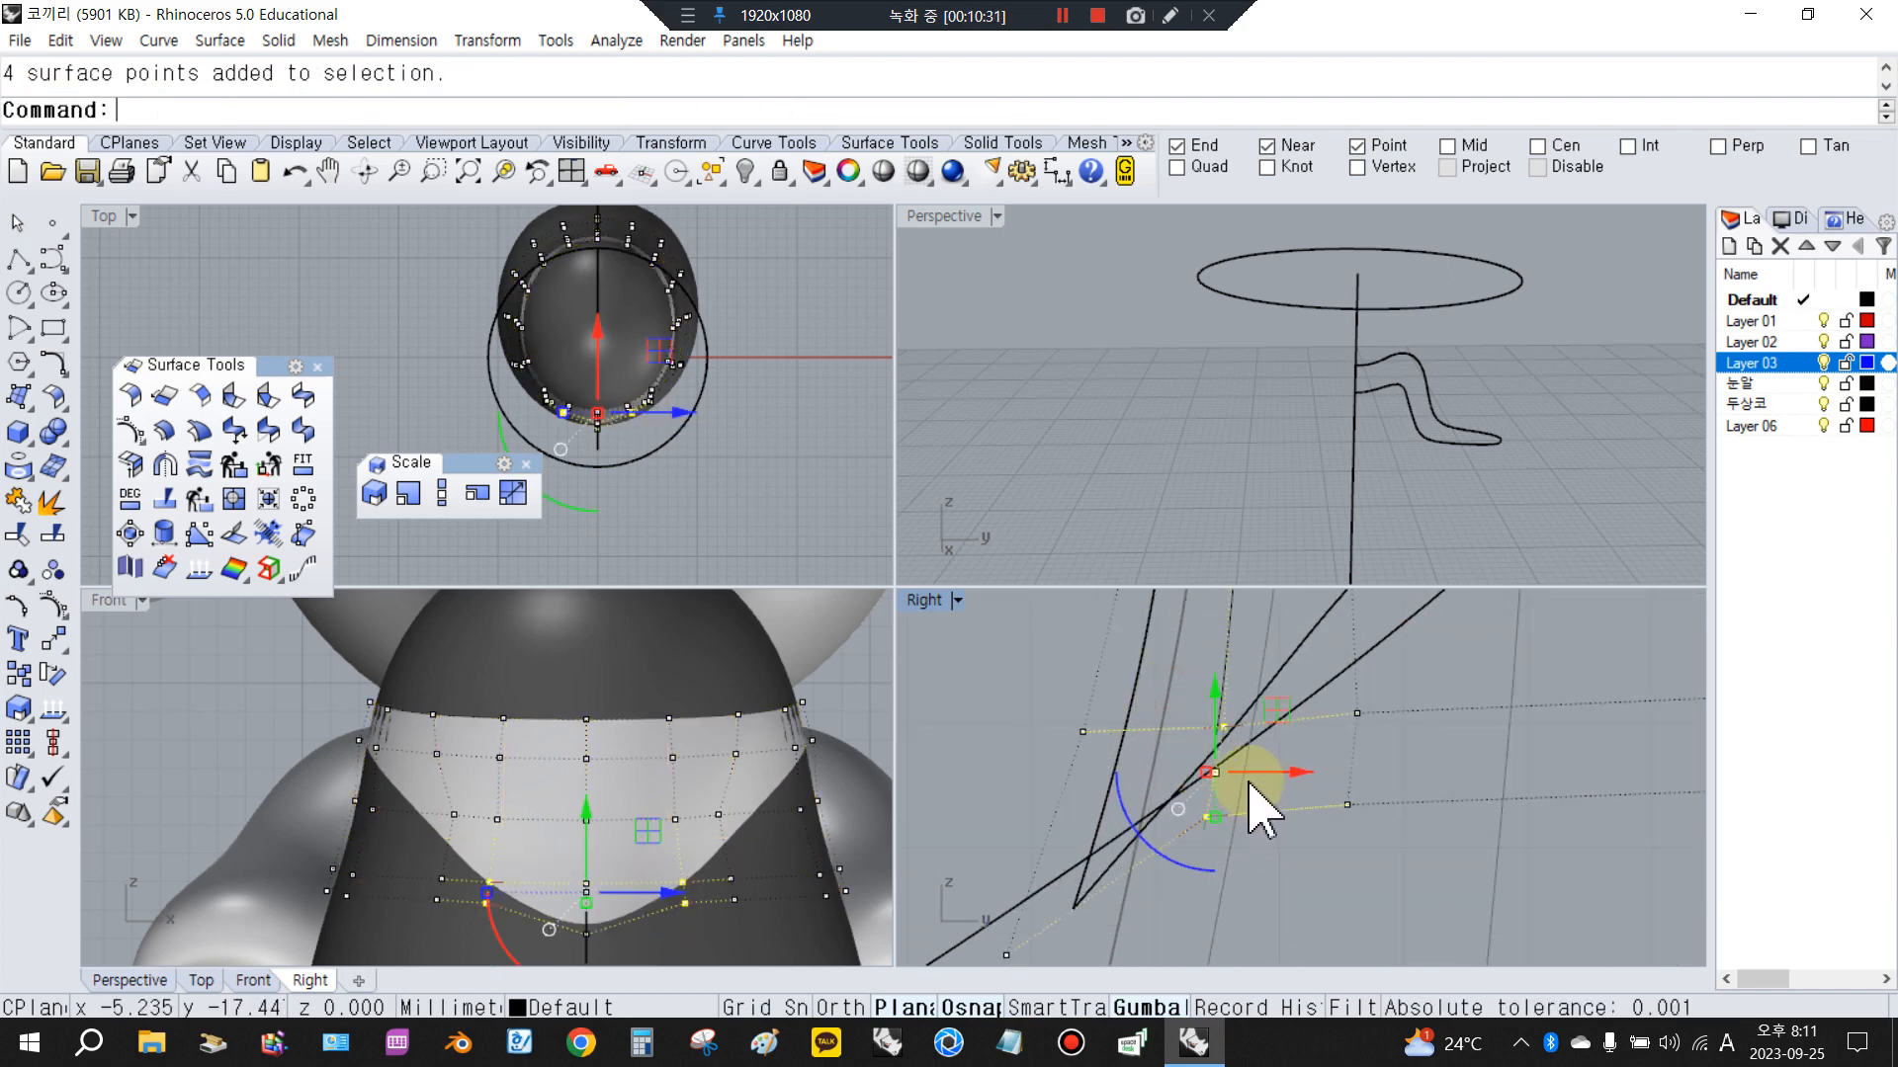
click(441, 492)
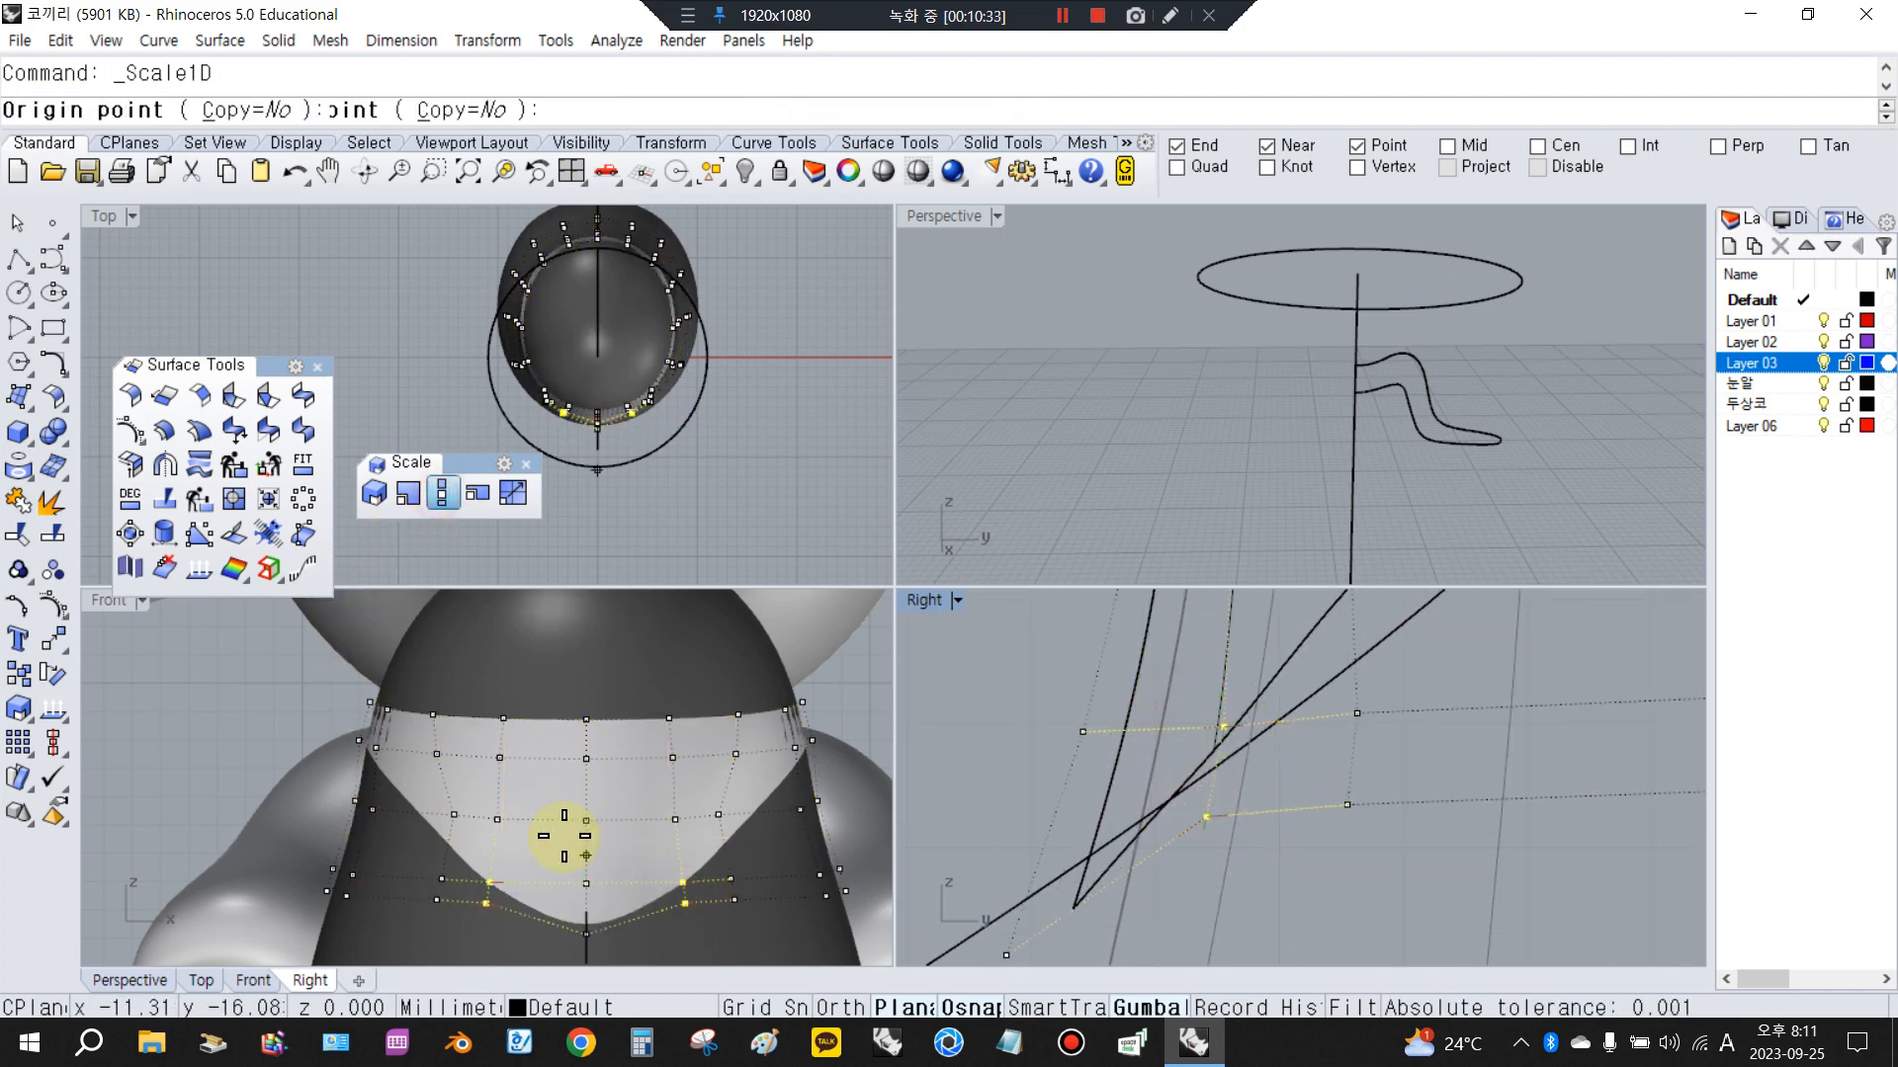
click(585, 883)
scroll(593, 889, up, 4)
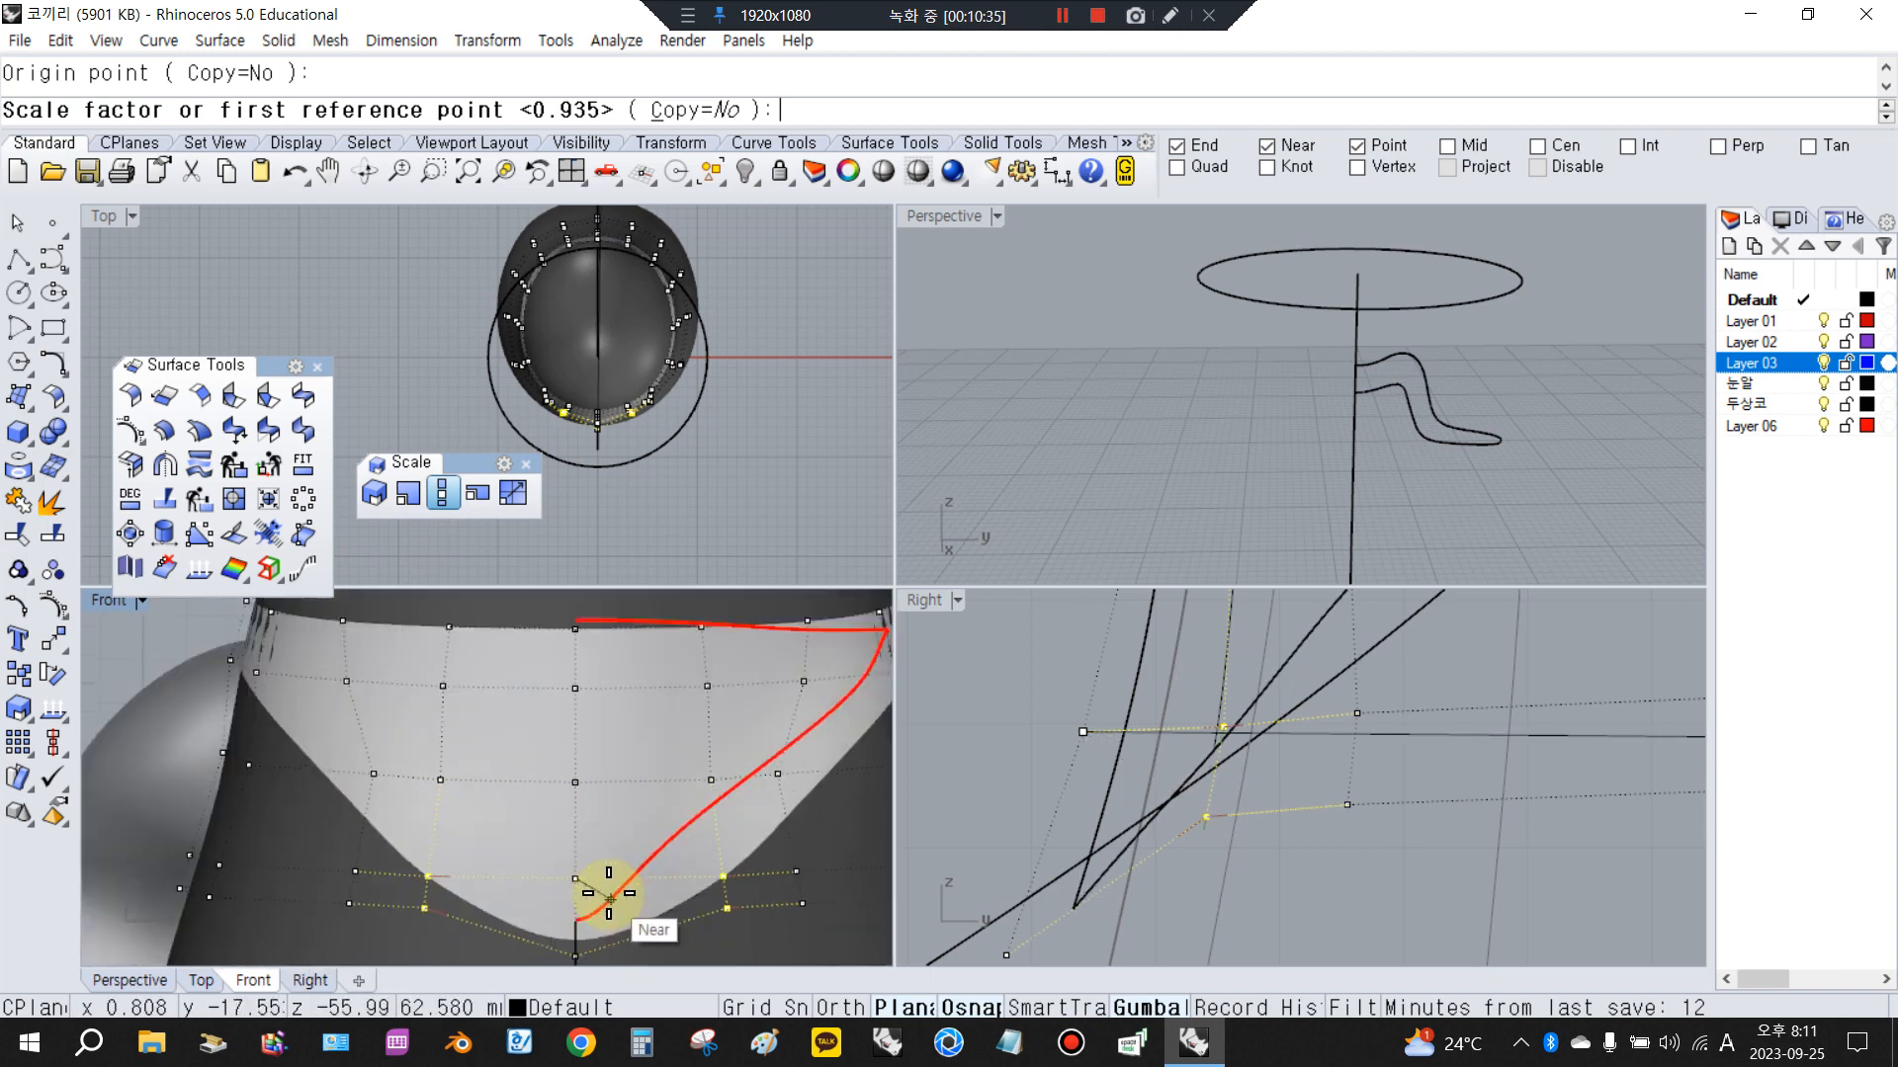
scroll(569, 874, down, 4)
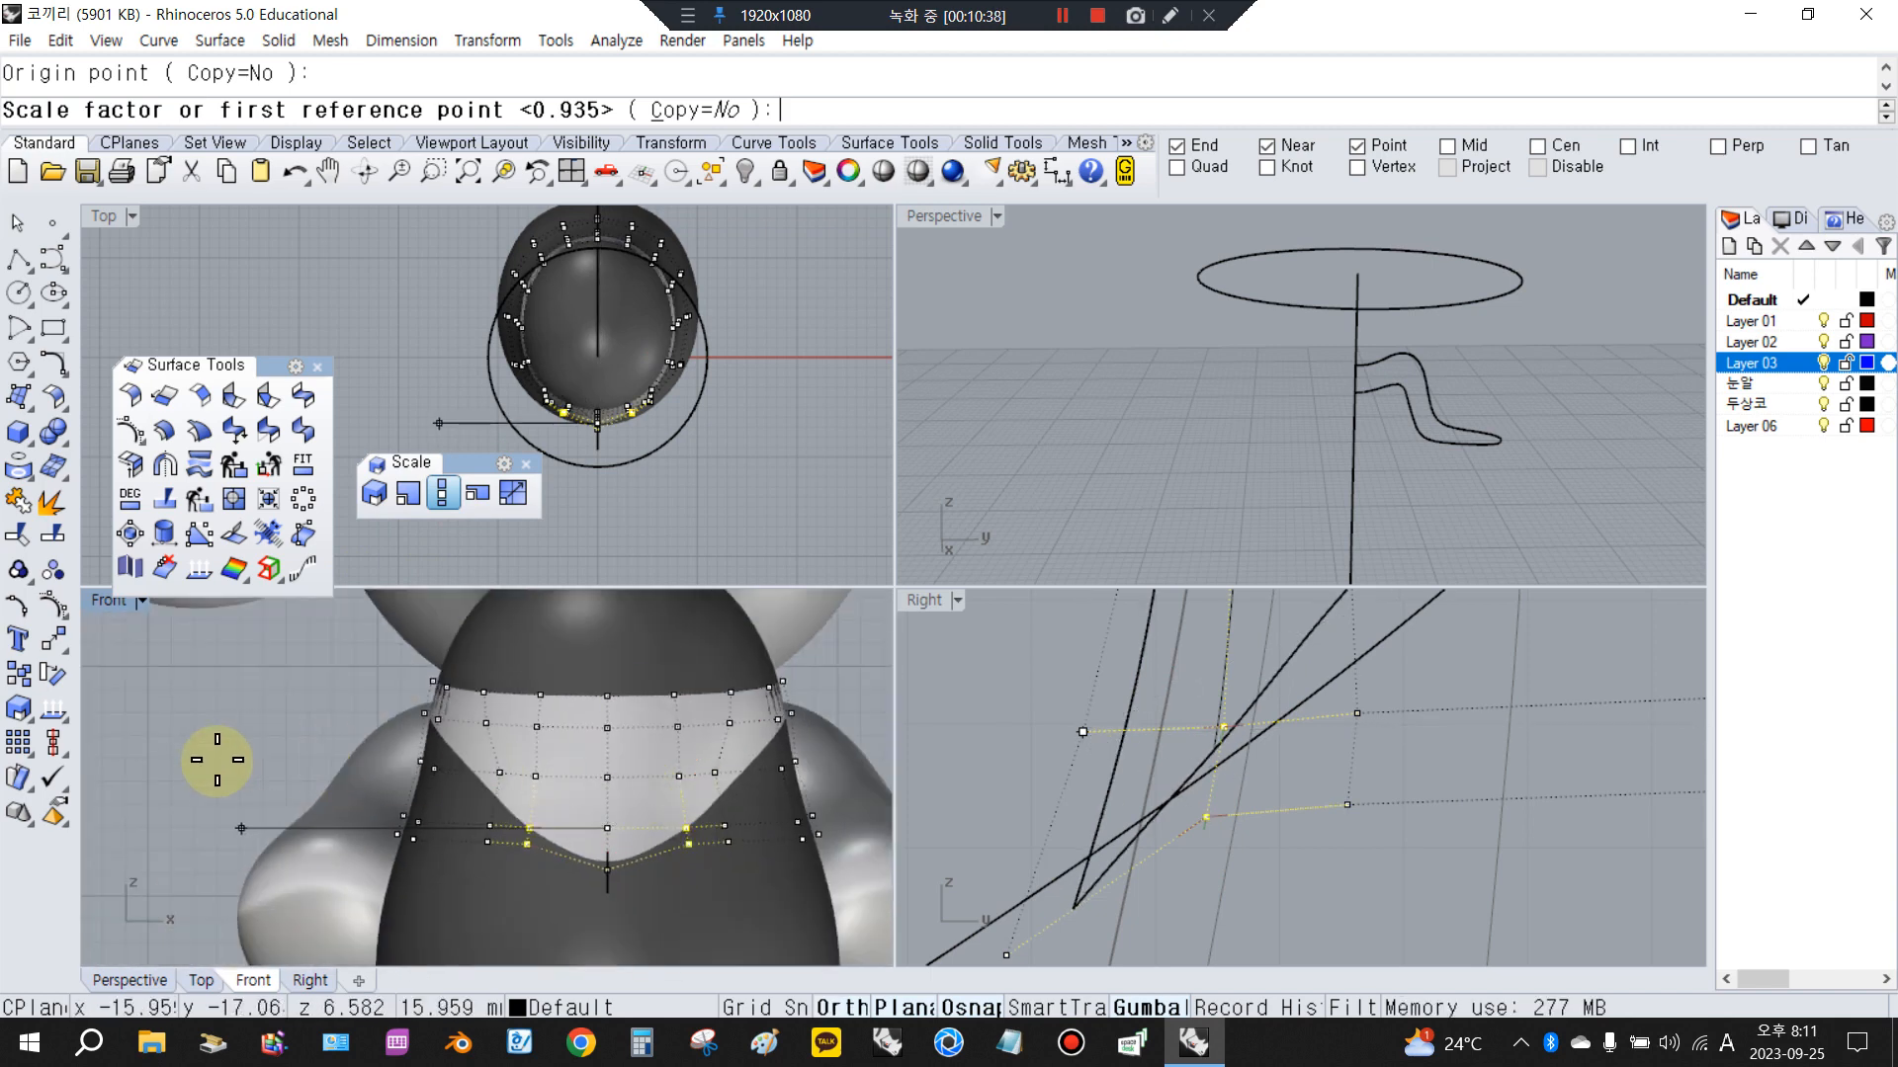
click(188, 769)
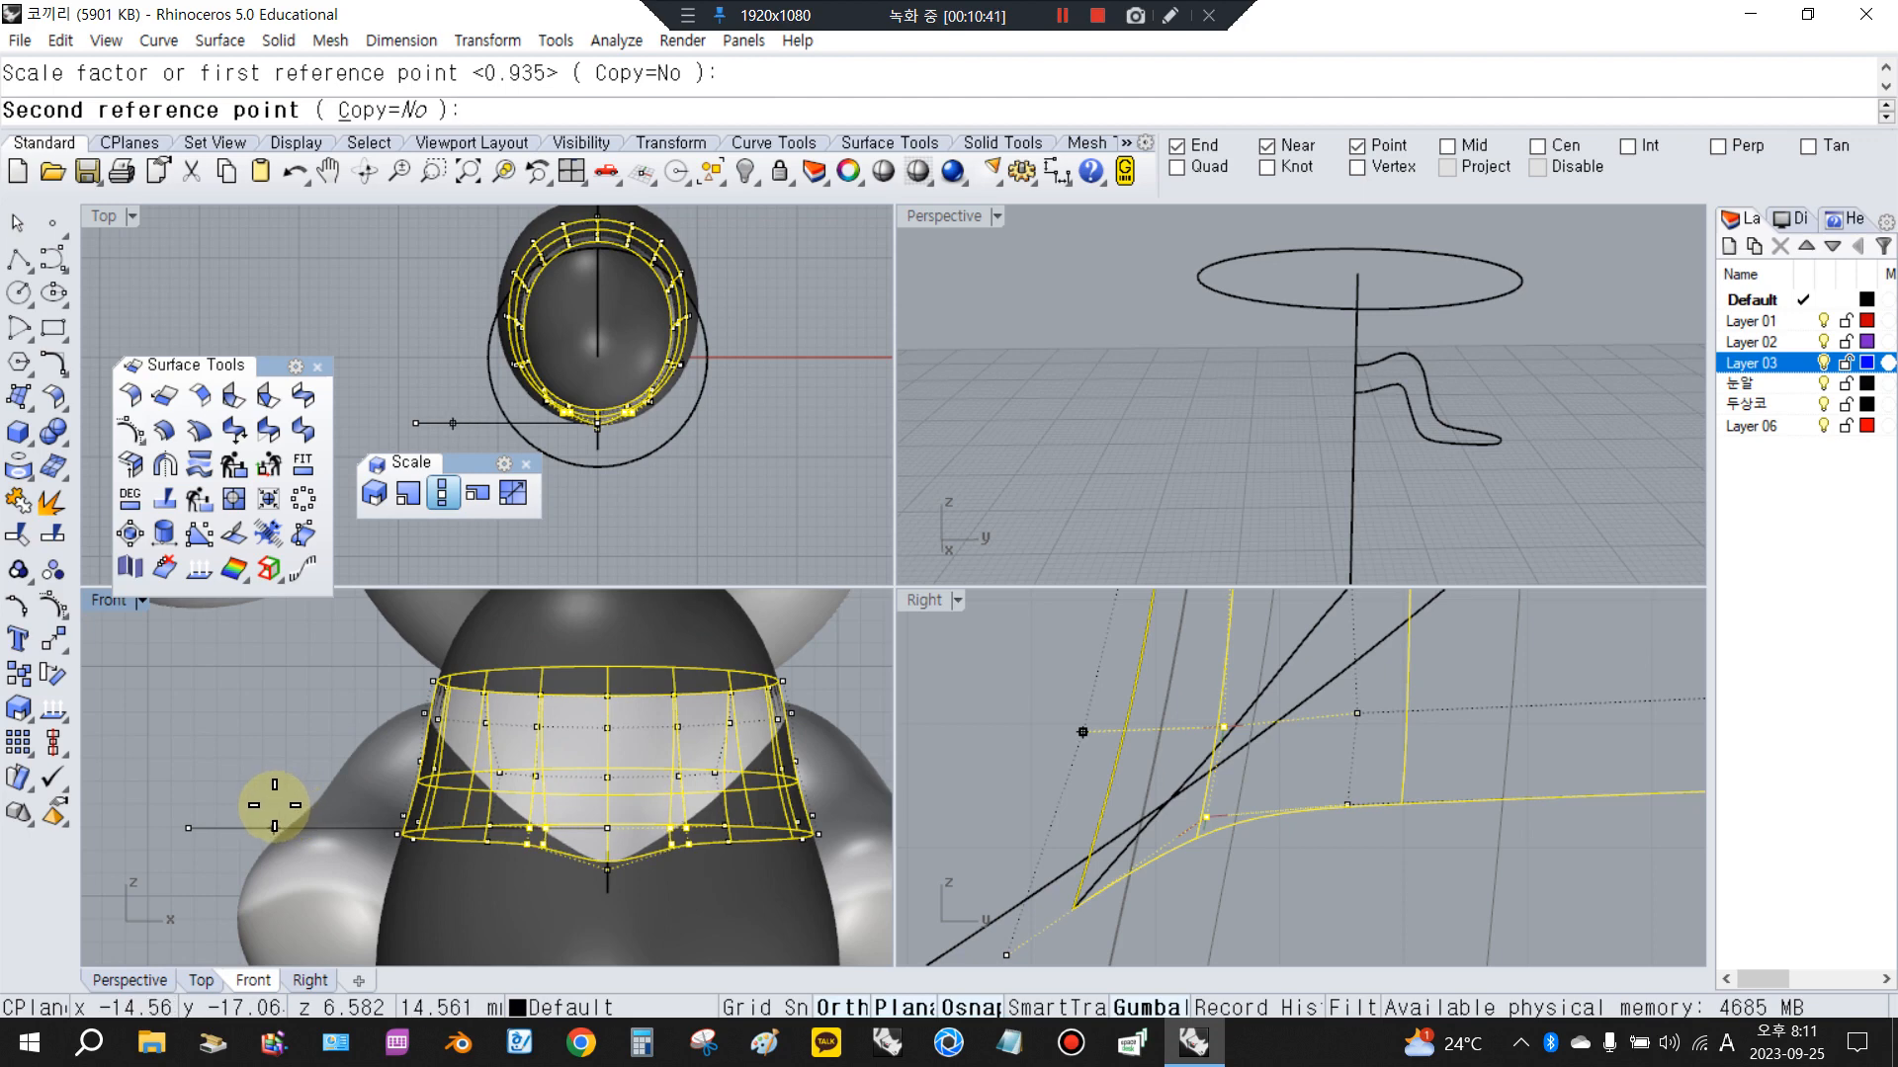
click(274, 805)
scroll(1310, 860, up, 2)
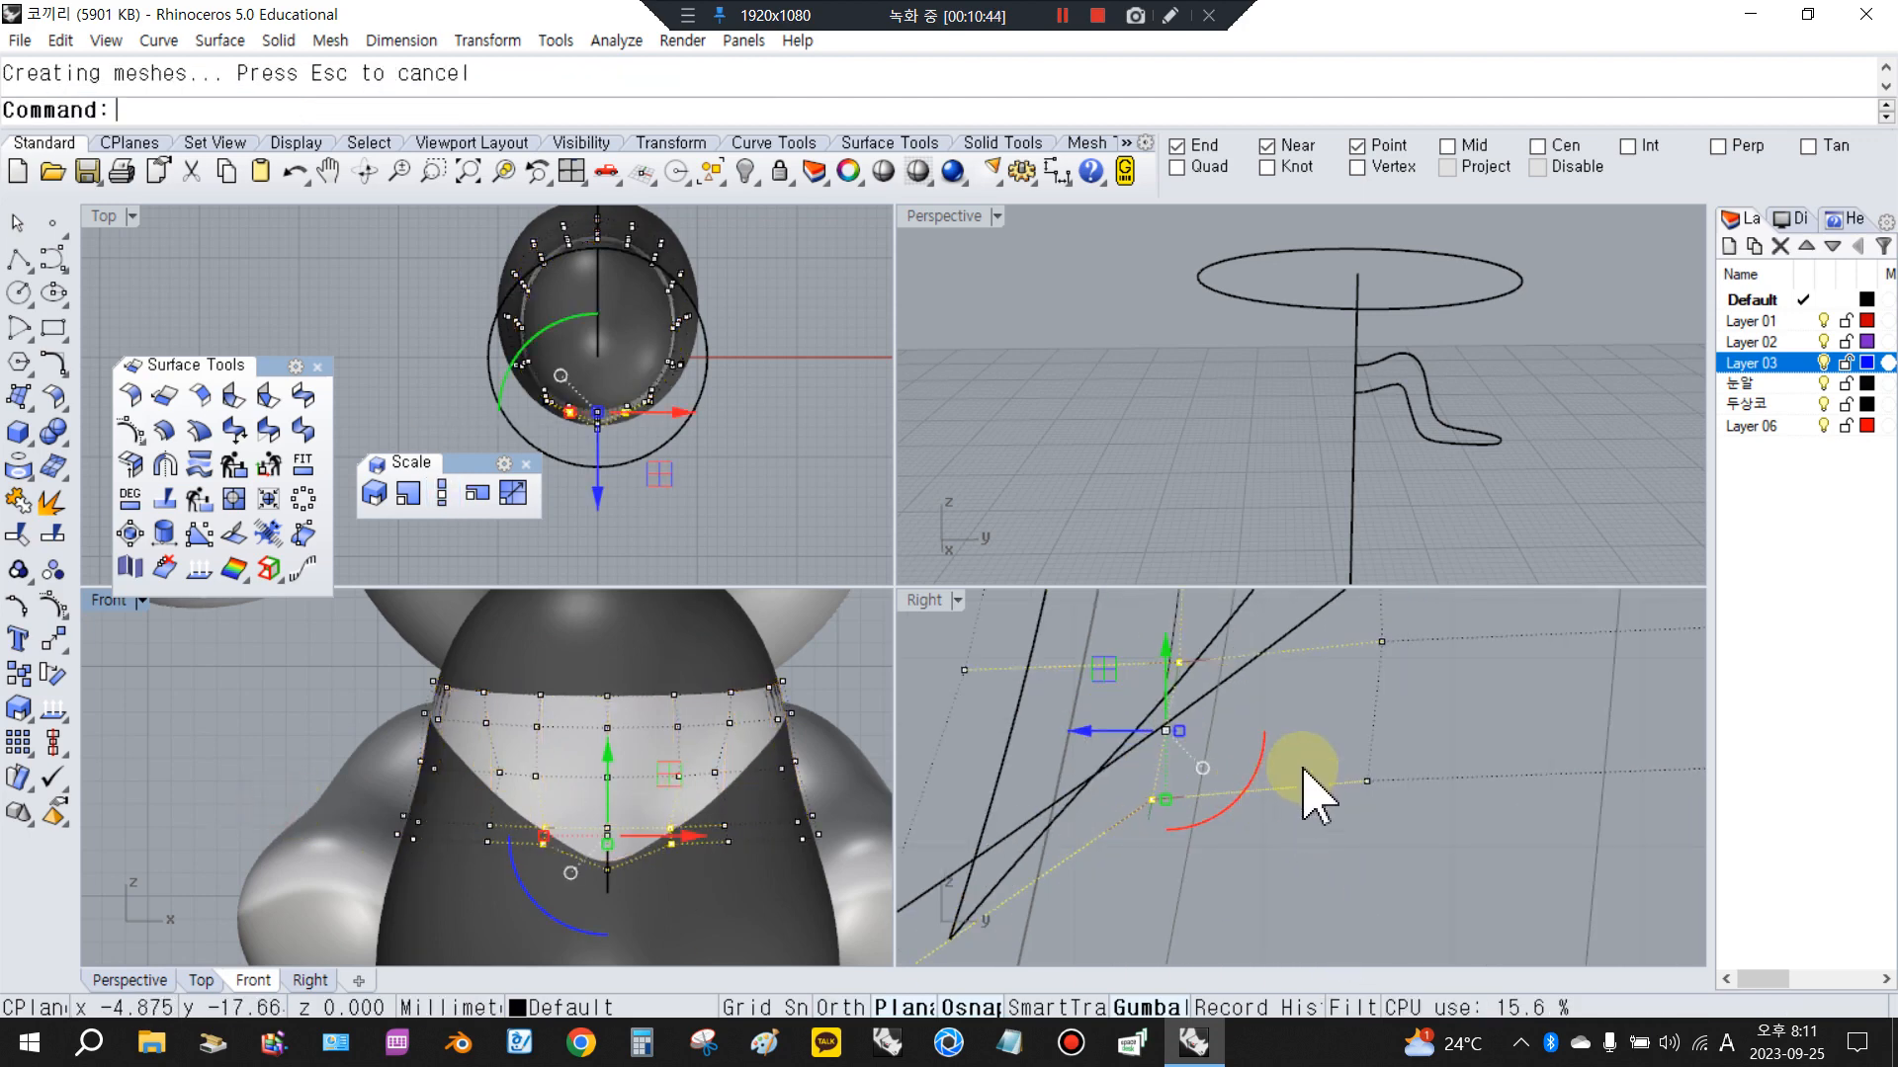
click(1339, 731)
Scale1D the next outer lower control points of the scarf inward about the centre line in the front view, and move them forward
scroll(523, 850, up, 2)
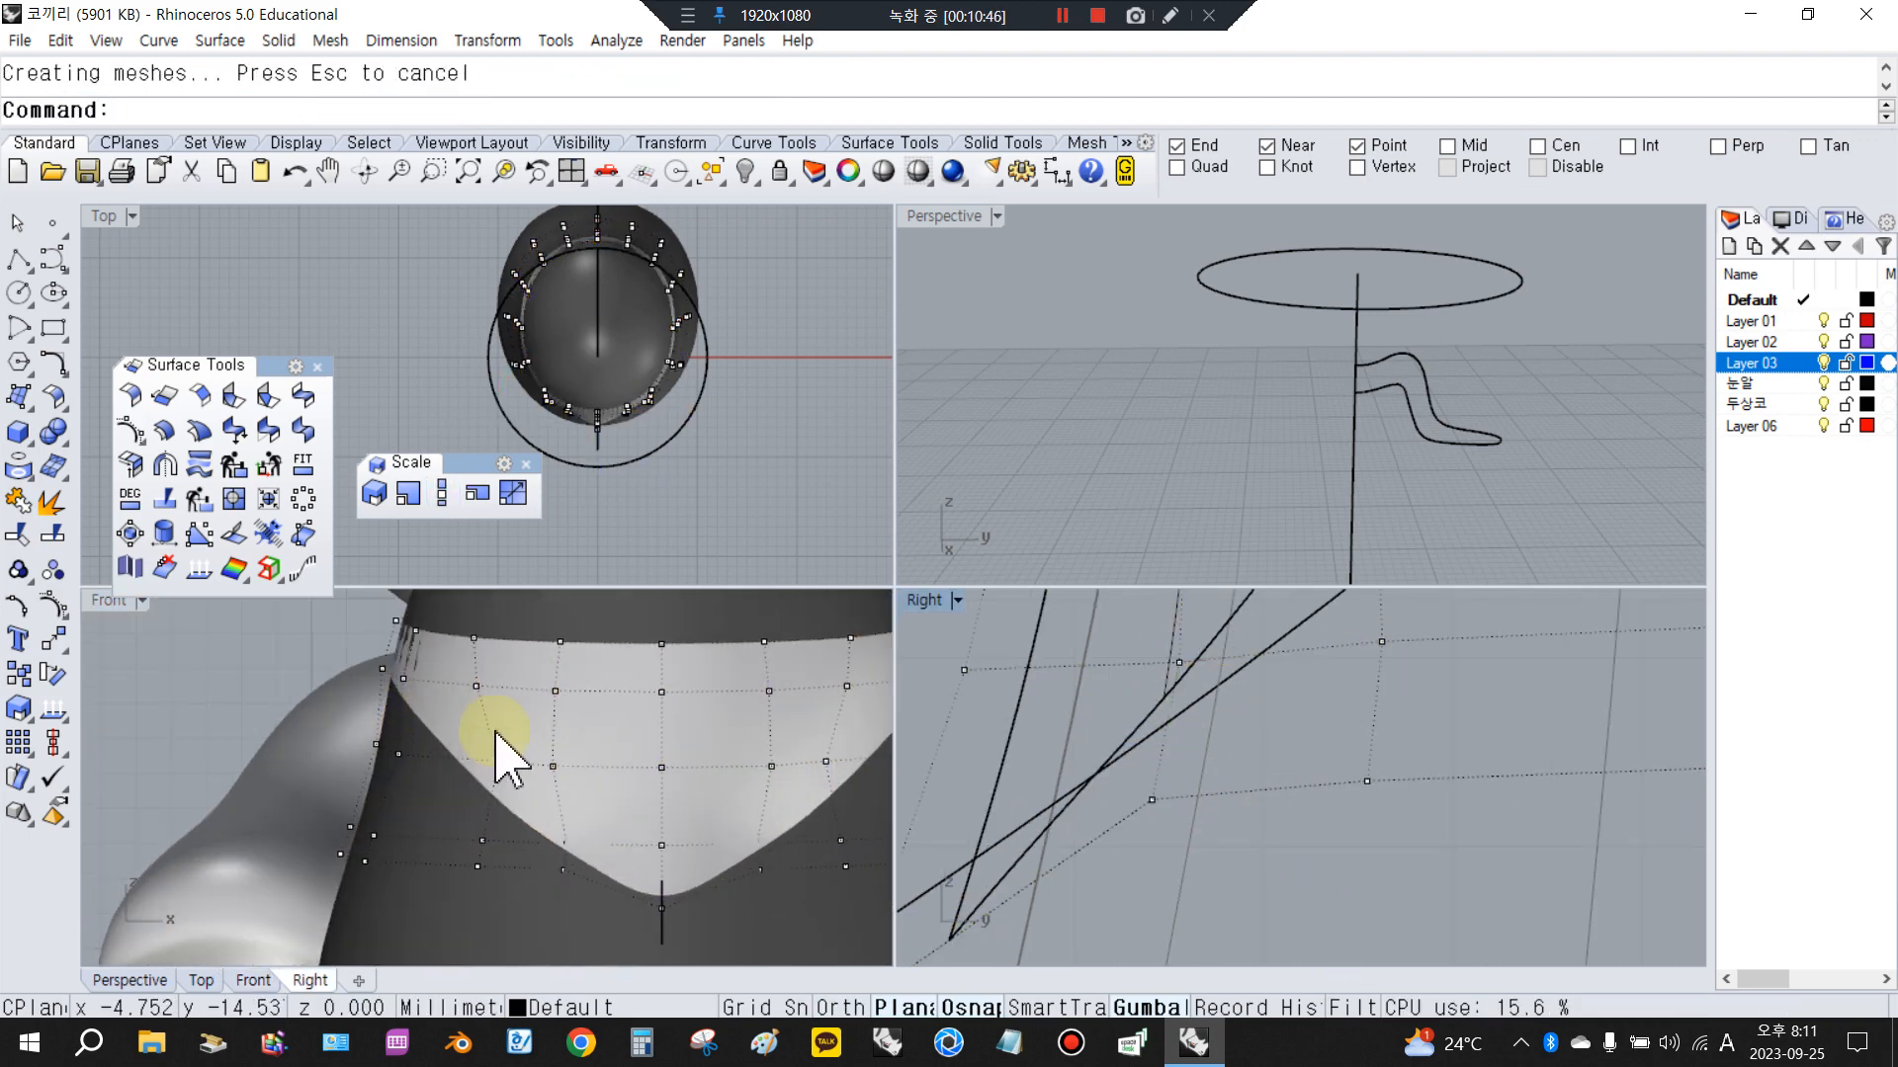
click(476, 686)
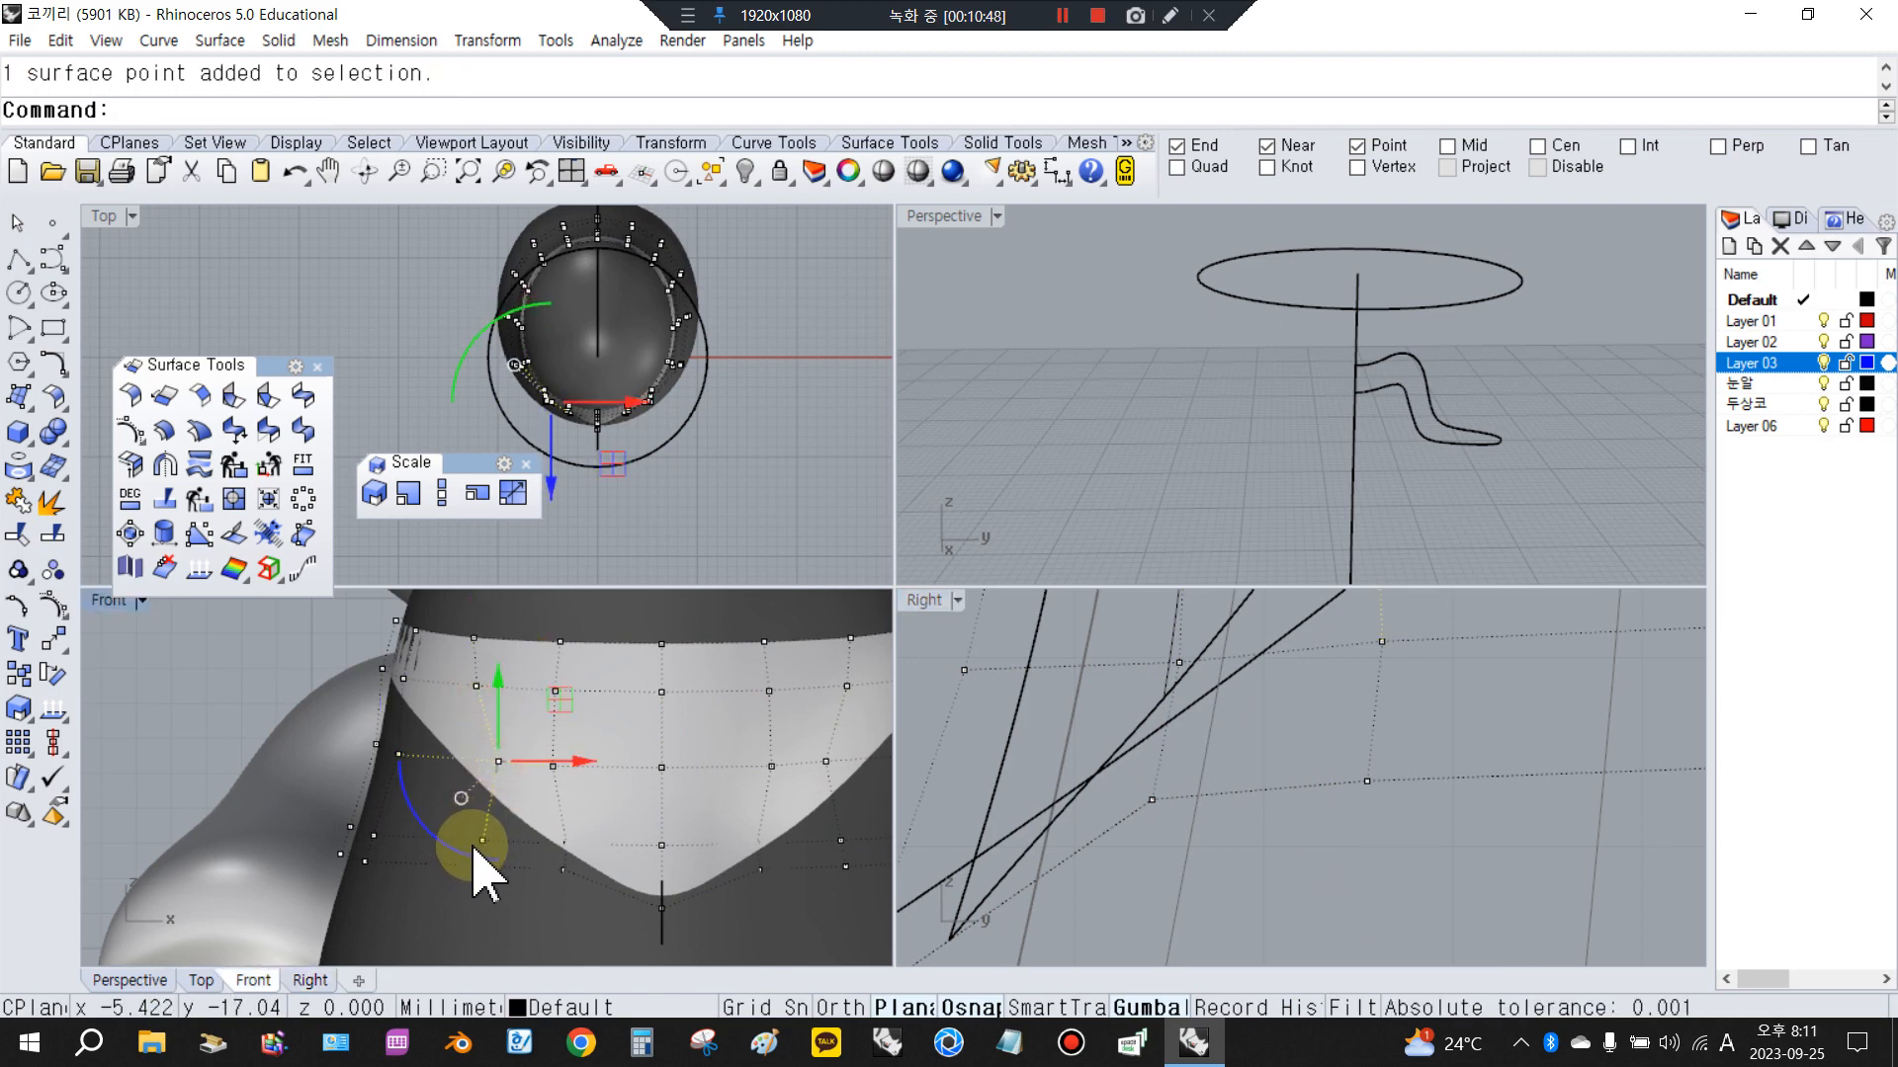
click(1324, 743)
scroll(1327, 739, down, 2)
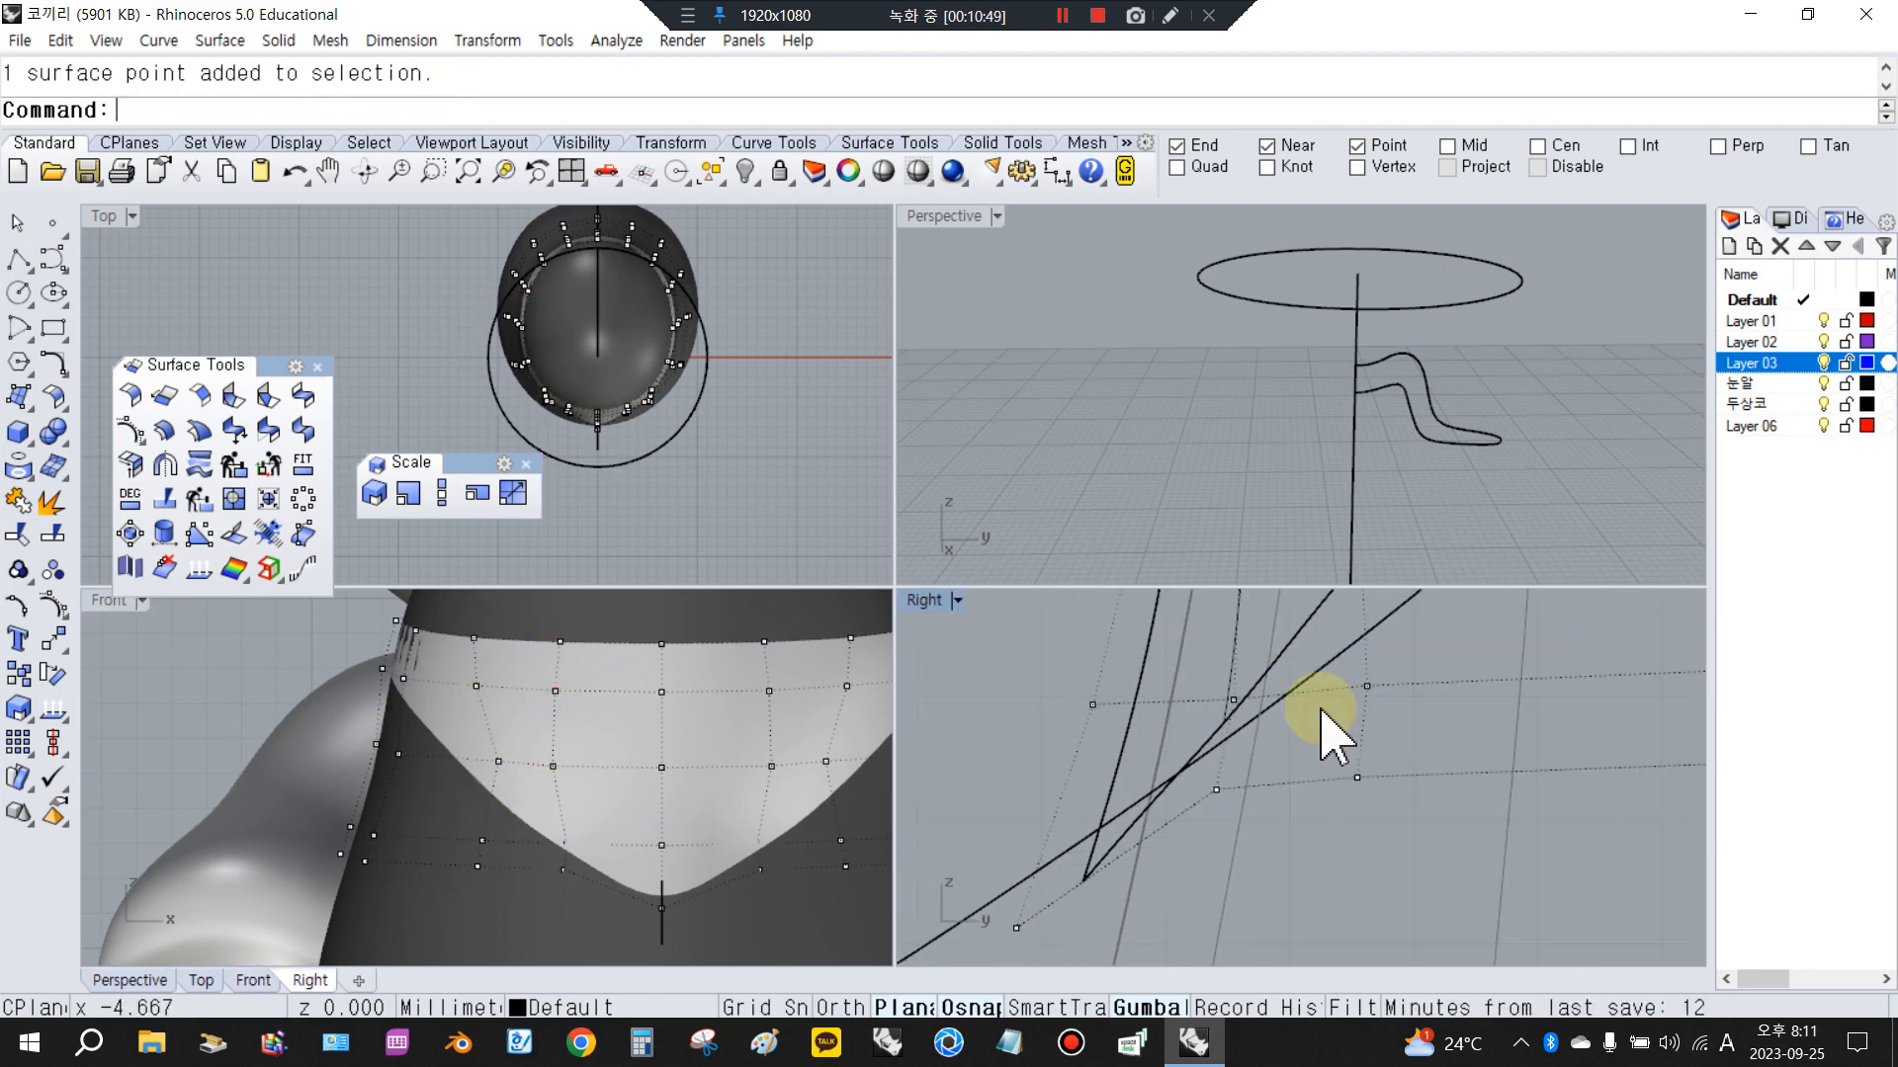
scroll(1342, 679, up, 2)
drag(1342, 665, 1433, 872)
right_click(590, 809)
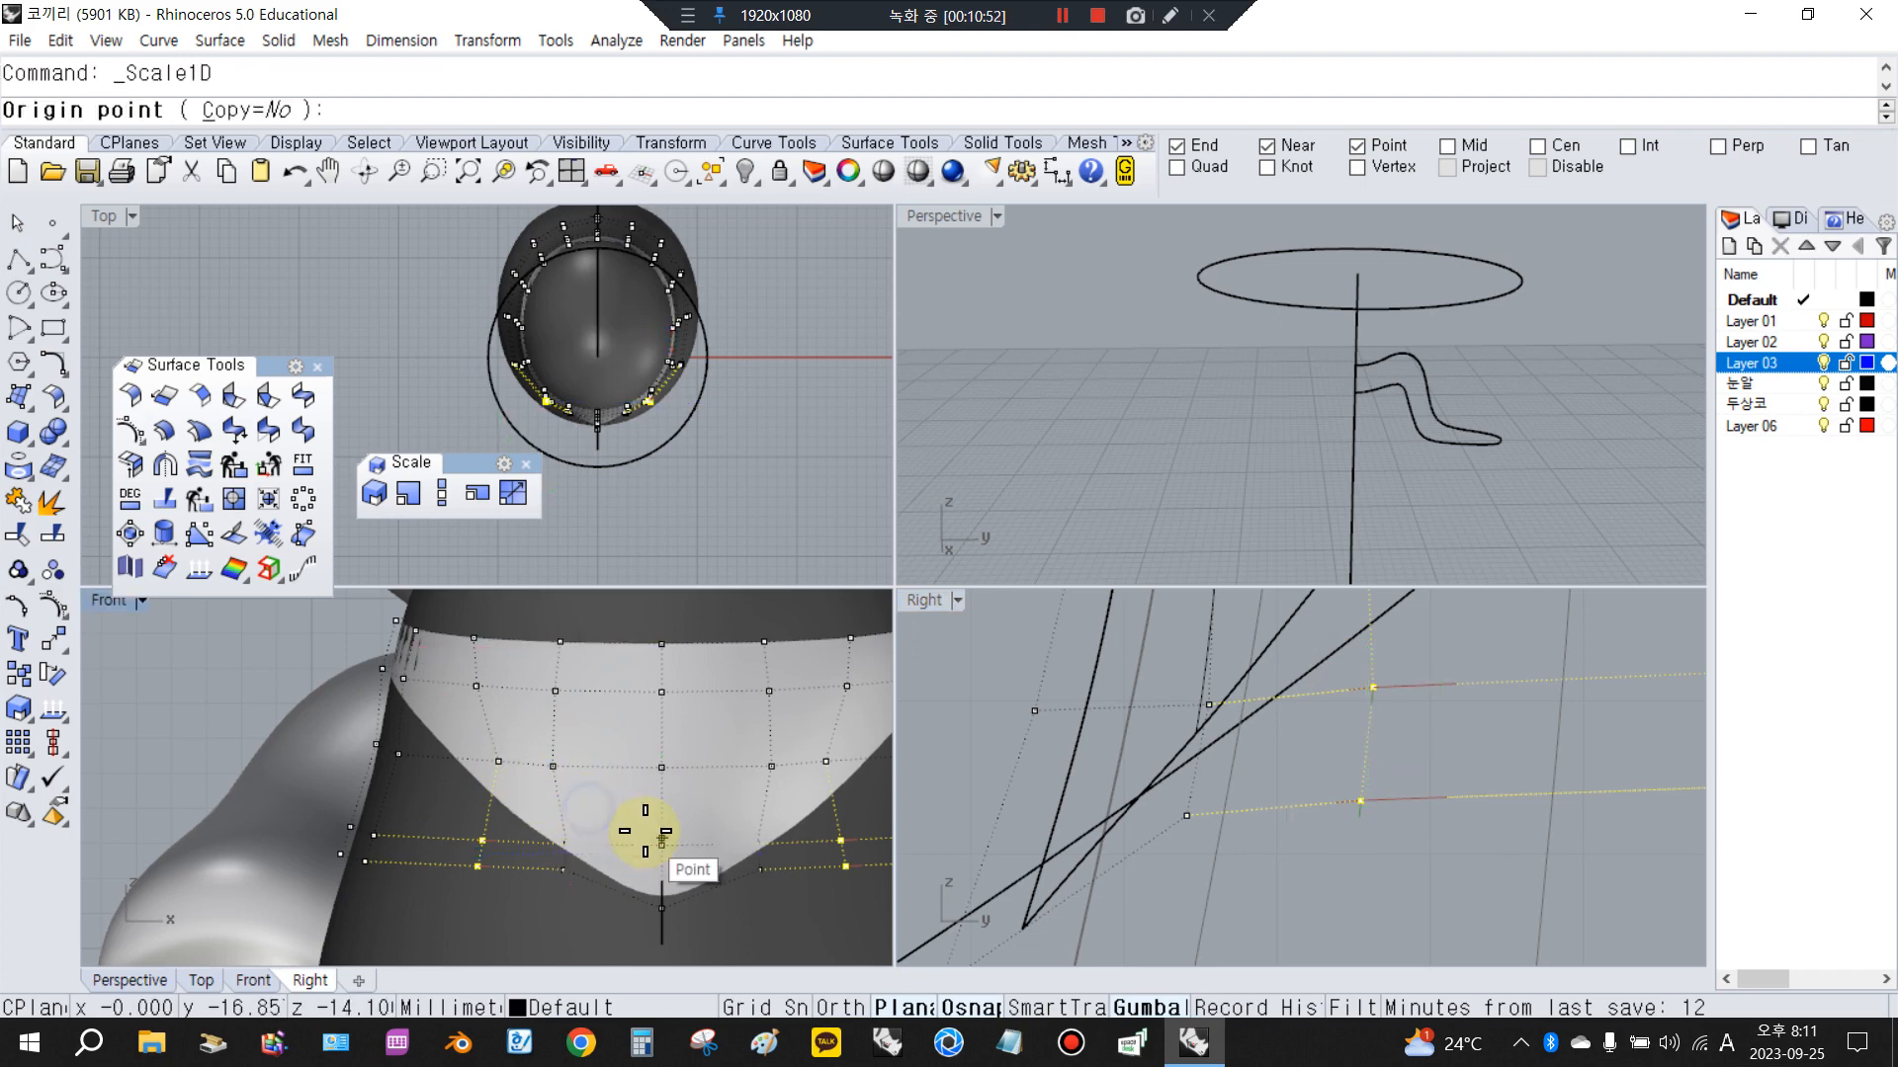
click(661, 845)
click(137, 845)
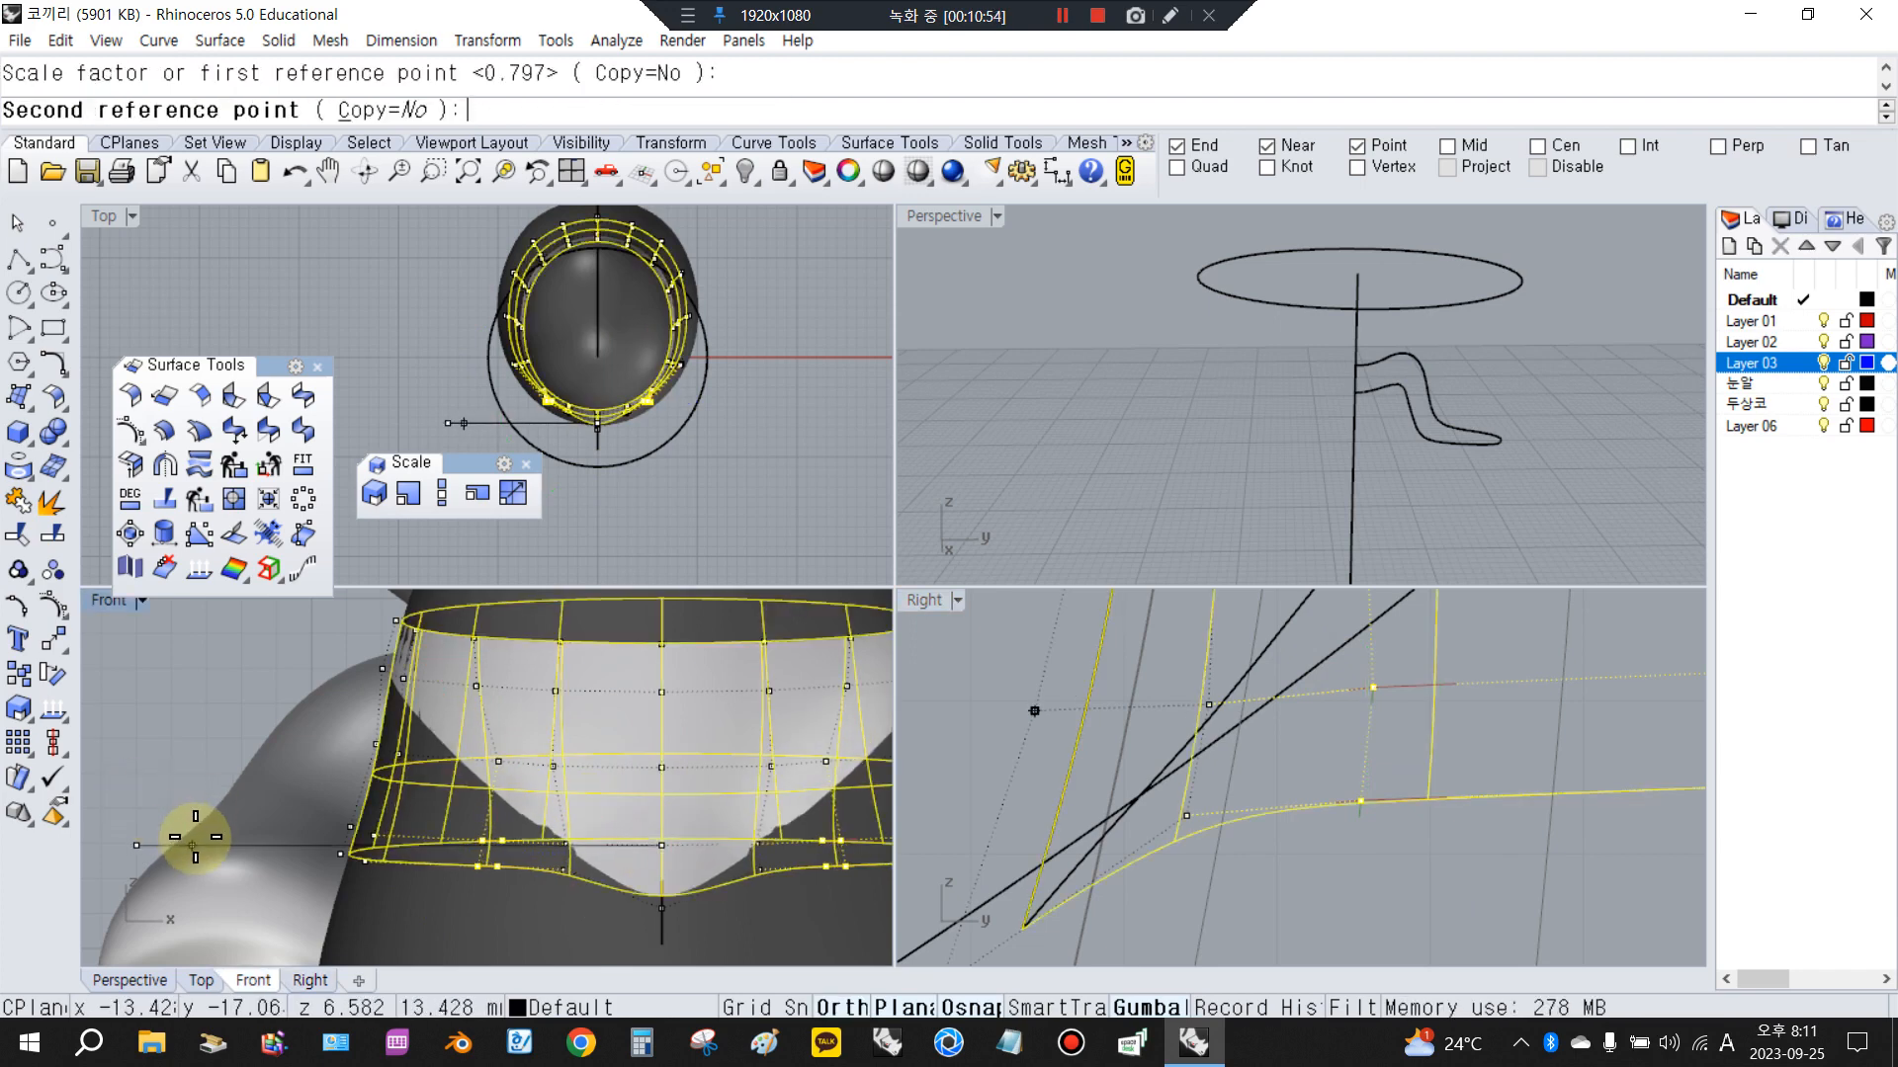
click(249, 859)
drag(1306, 747, 1227, 751)
Examine the shape of the scarf's front and how it sits on the body in the perspective view
scroll(1293, 435, down, 10)
scroll(1323, 411, up, 12)
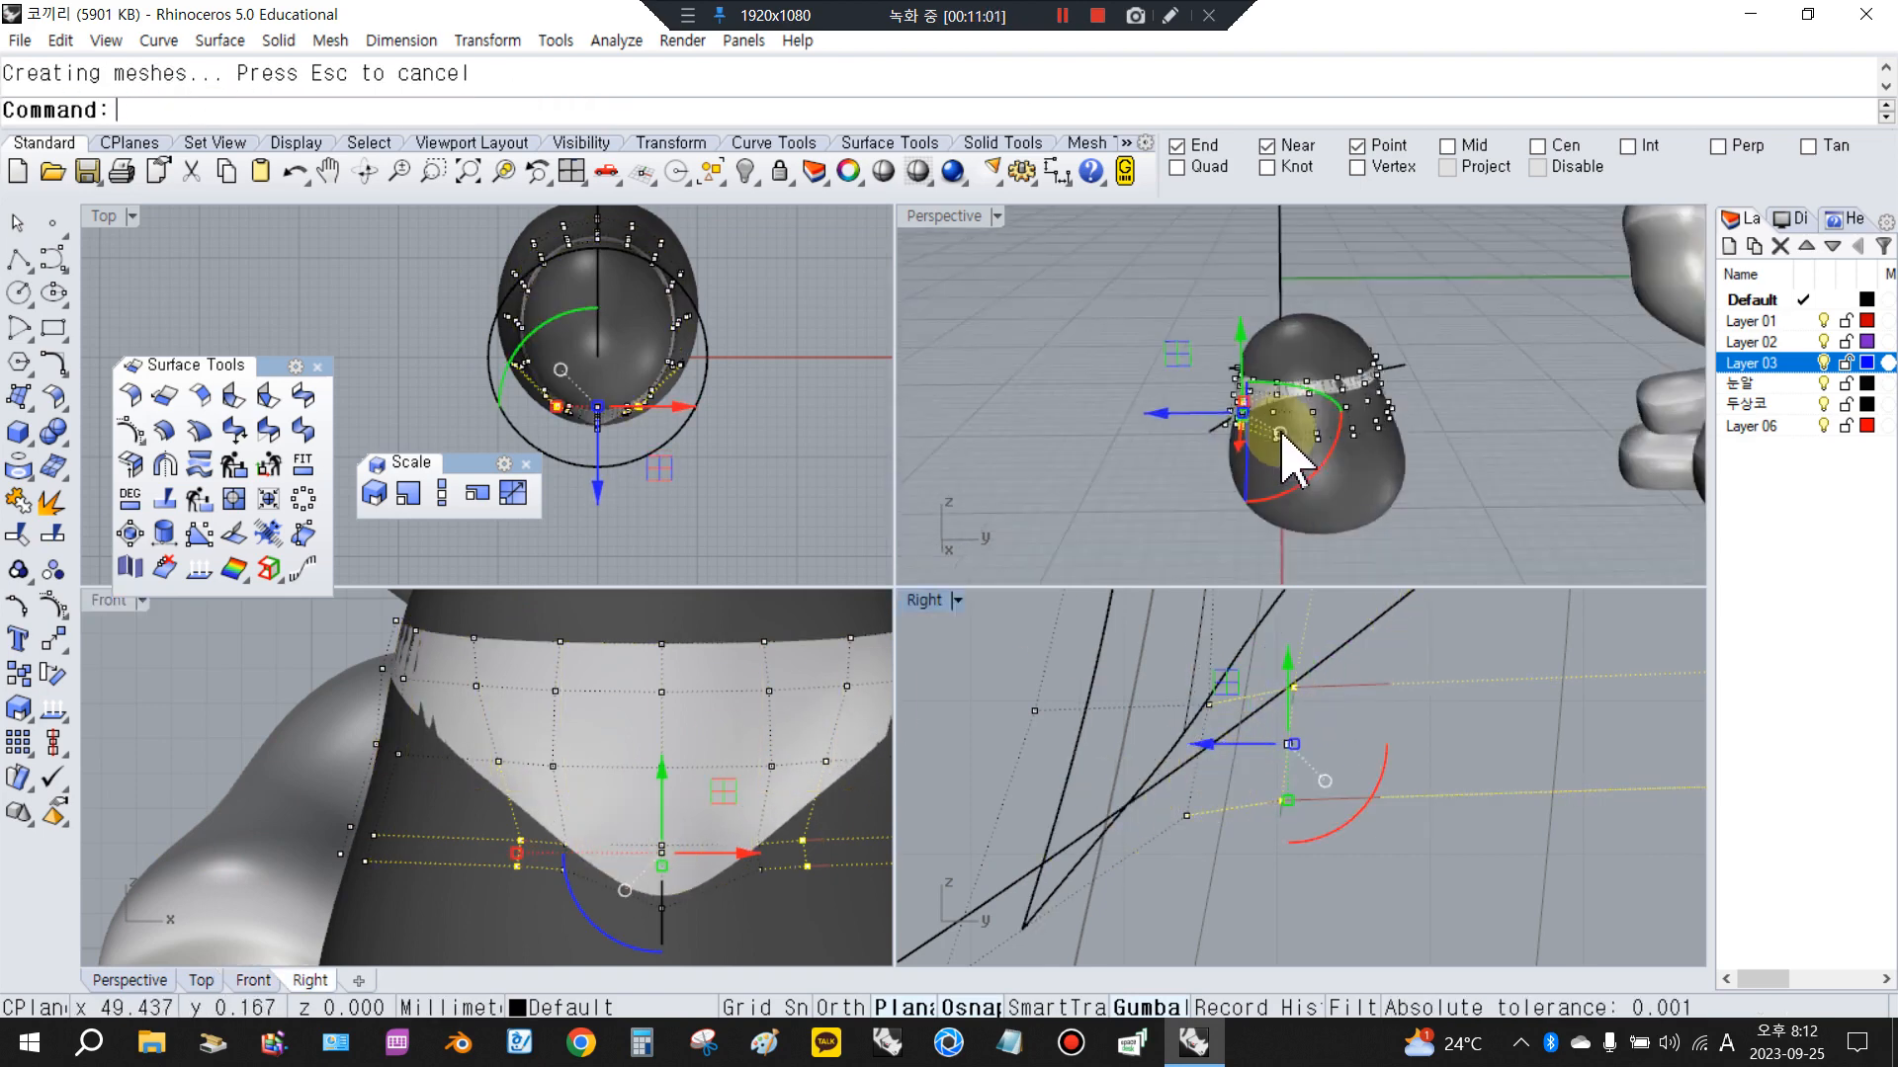
scroll(1290, 433, up, 6)
right_drag(1300, 432, 1483, 412)
scroll(1423, 425, down, 4)
scroll(1228, 479, up, 8)
right_drag(1173, 457, 1408, 437)
scroll(1275, 415, down, 5)
scroll(1198, 423, up, 2)
scroll(1275, 851, down, 4)
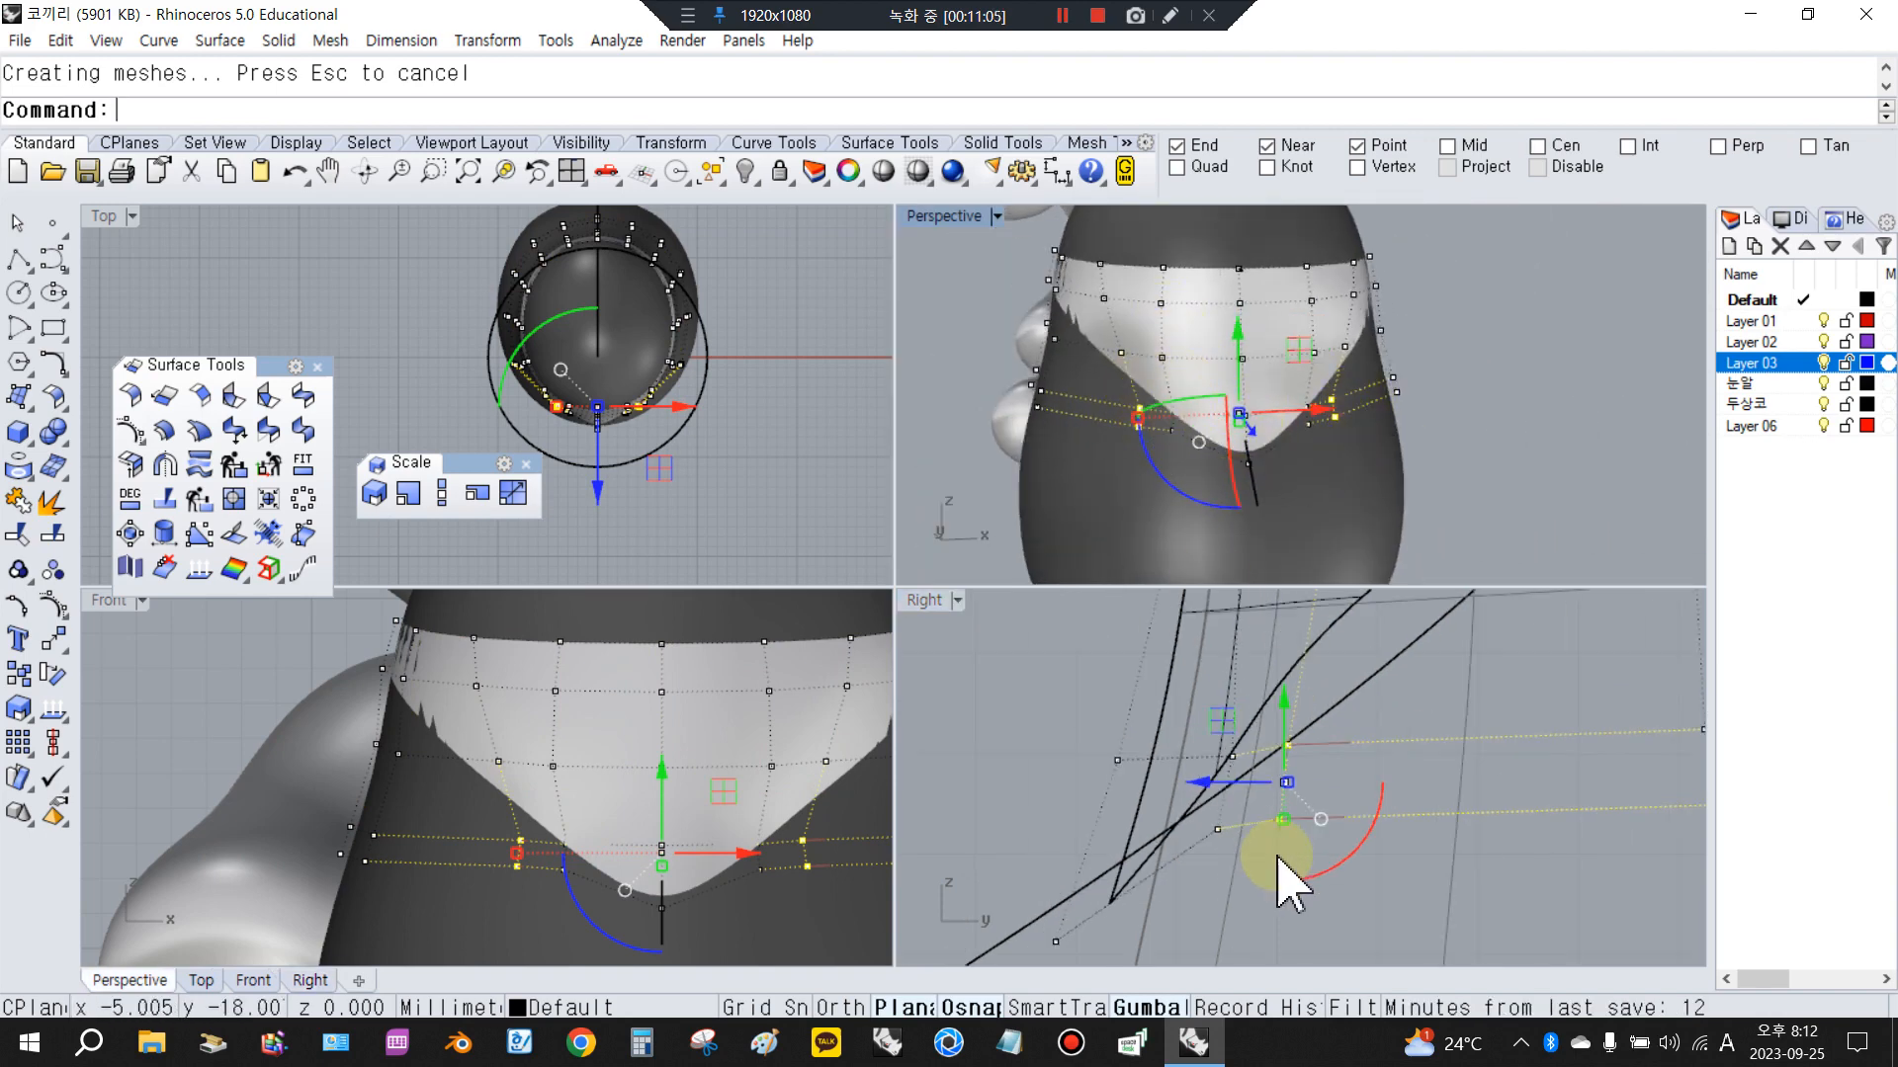
Scale1D the two pairs of middle-row front control points of the scarf slightly inward in the front view, with the origin on the centre line
click(1190, 686)
right_drag(1253, 688, 1313, 678)
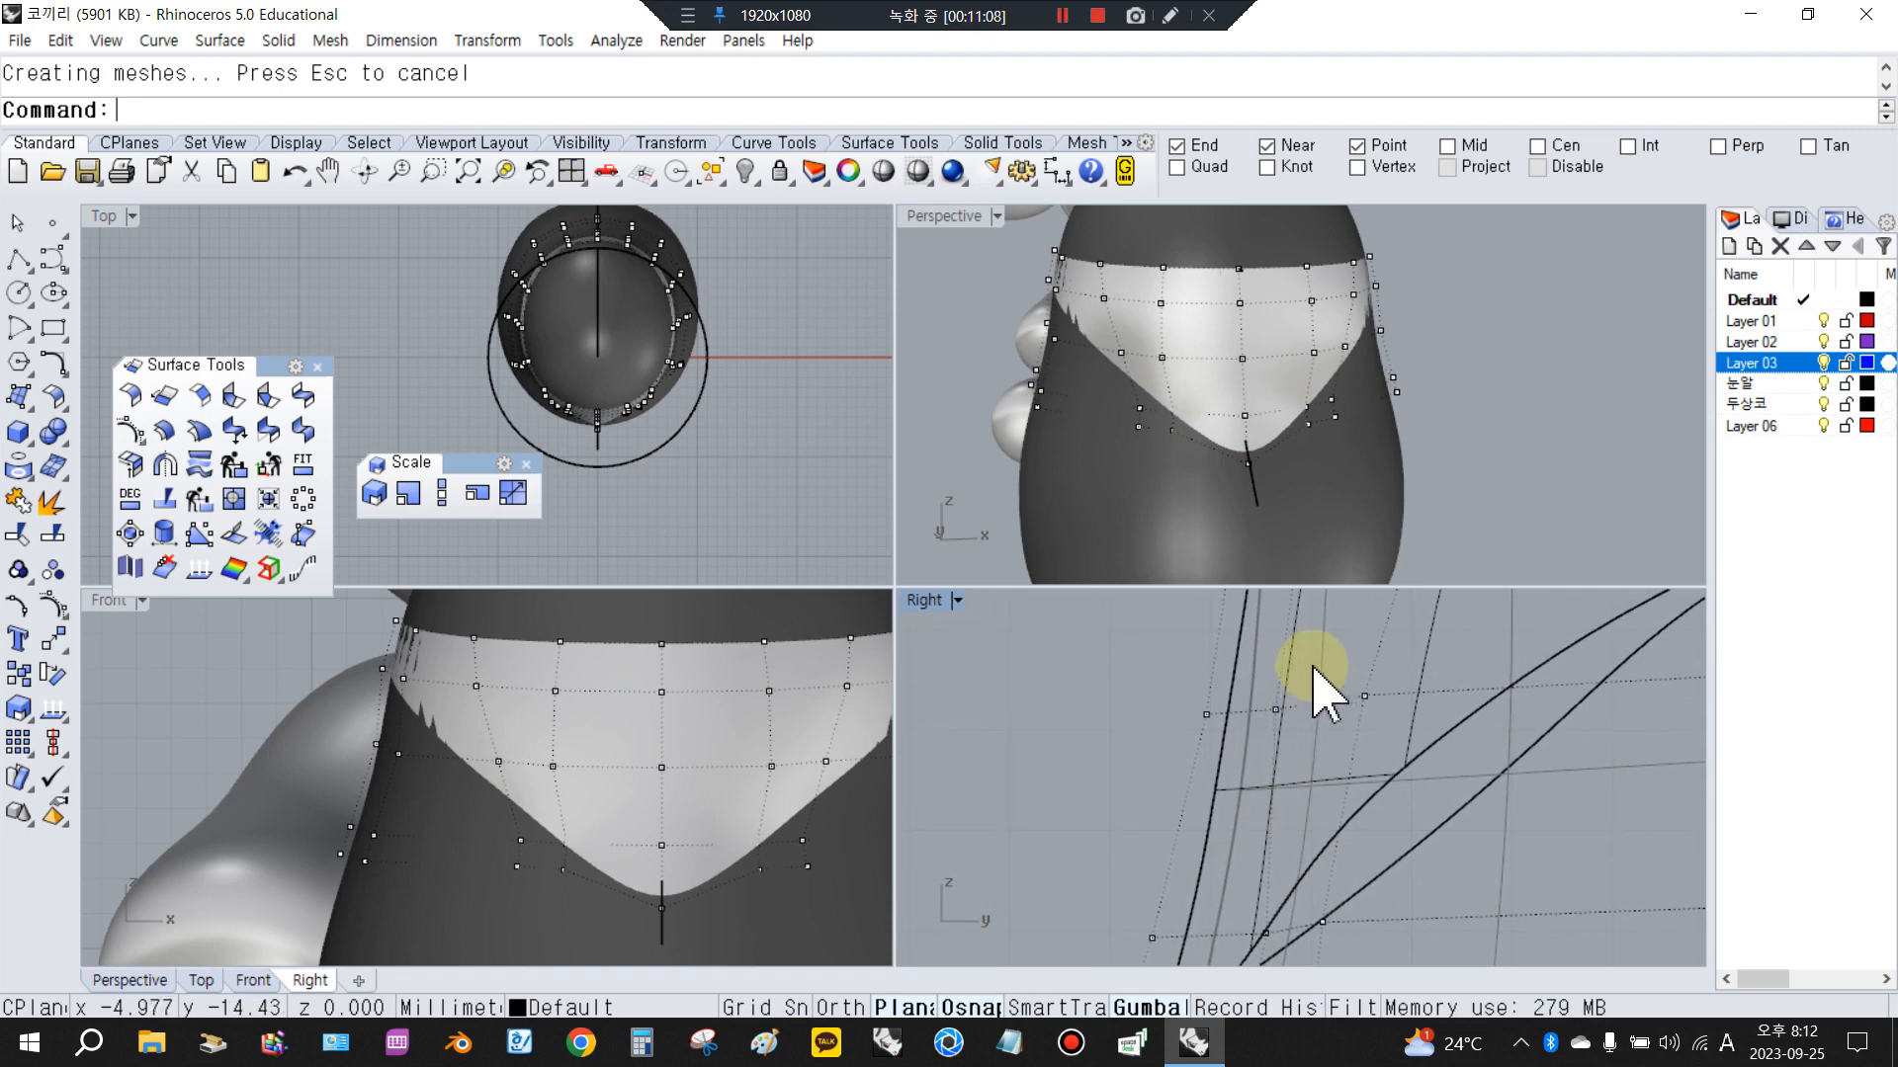
drag(1313, 678, 1394, 756)
drag(1269, 664, 1387, 758)
right_click(763, 789)
click(662, 768)
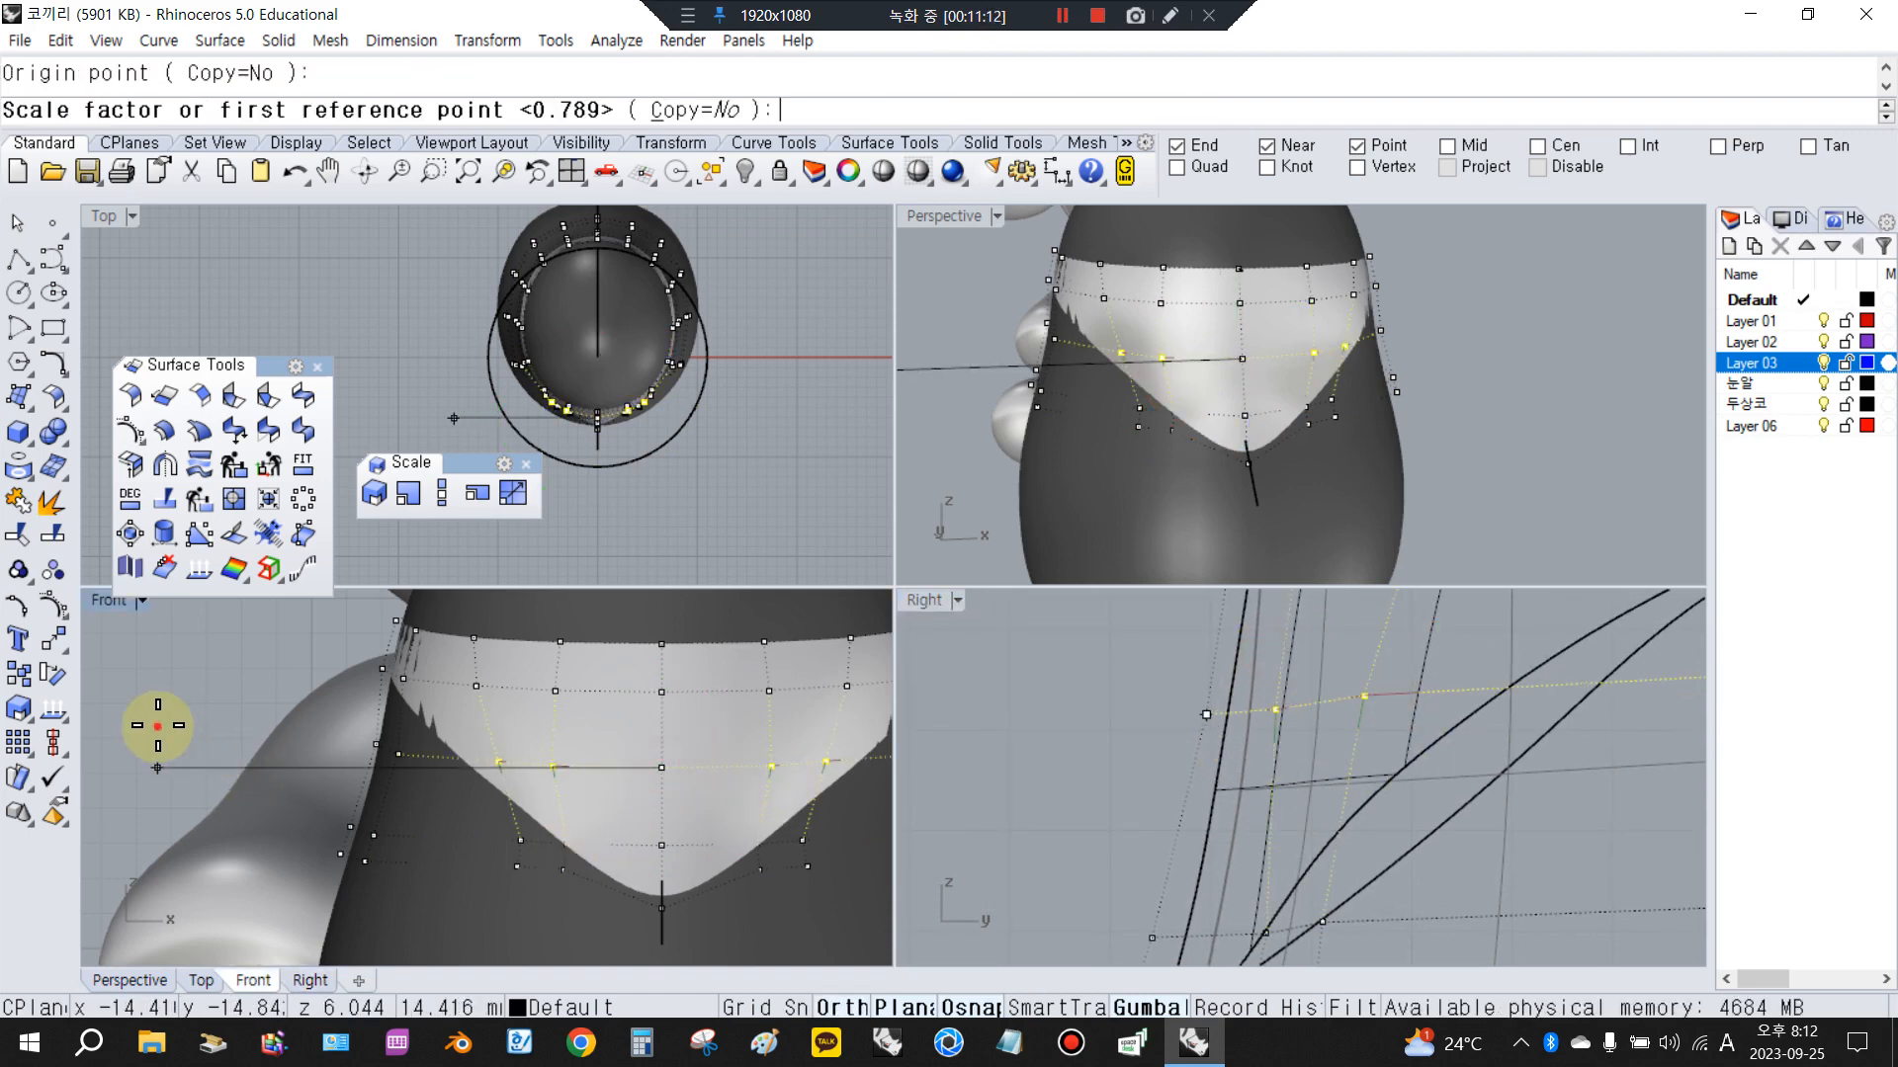
click(188, 753)
click(199, 747)
scroll(1344, 687, up, 2)
click(1371, 652)
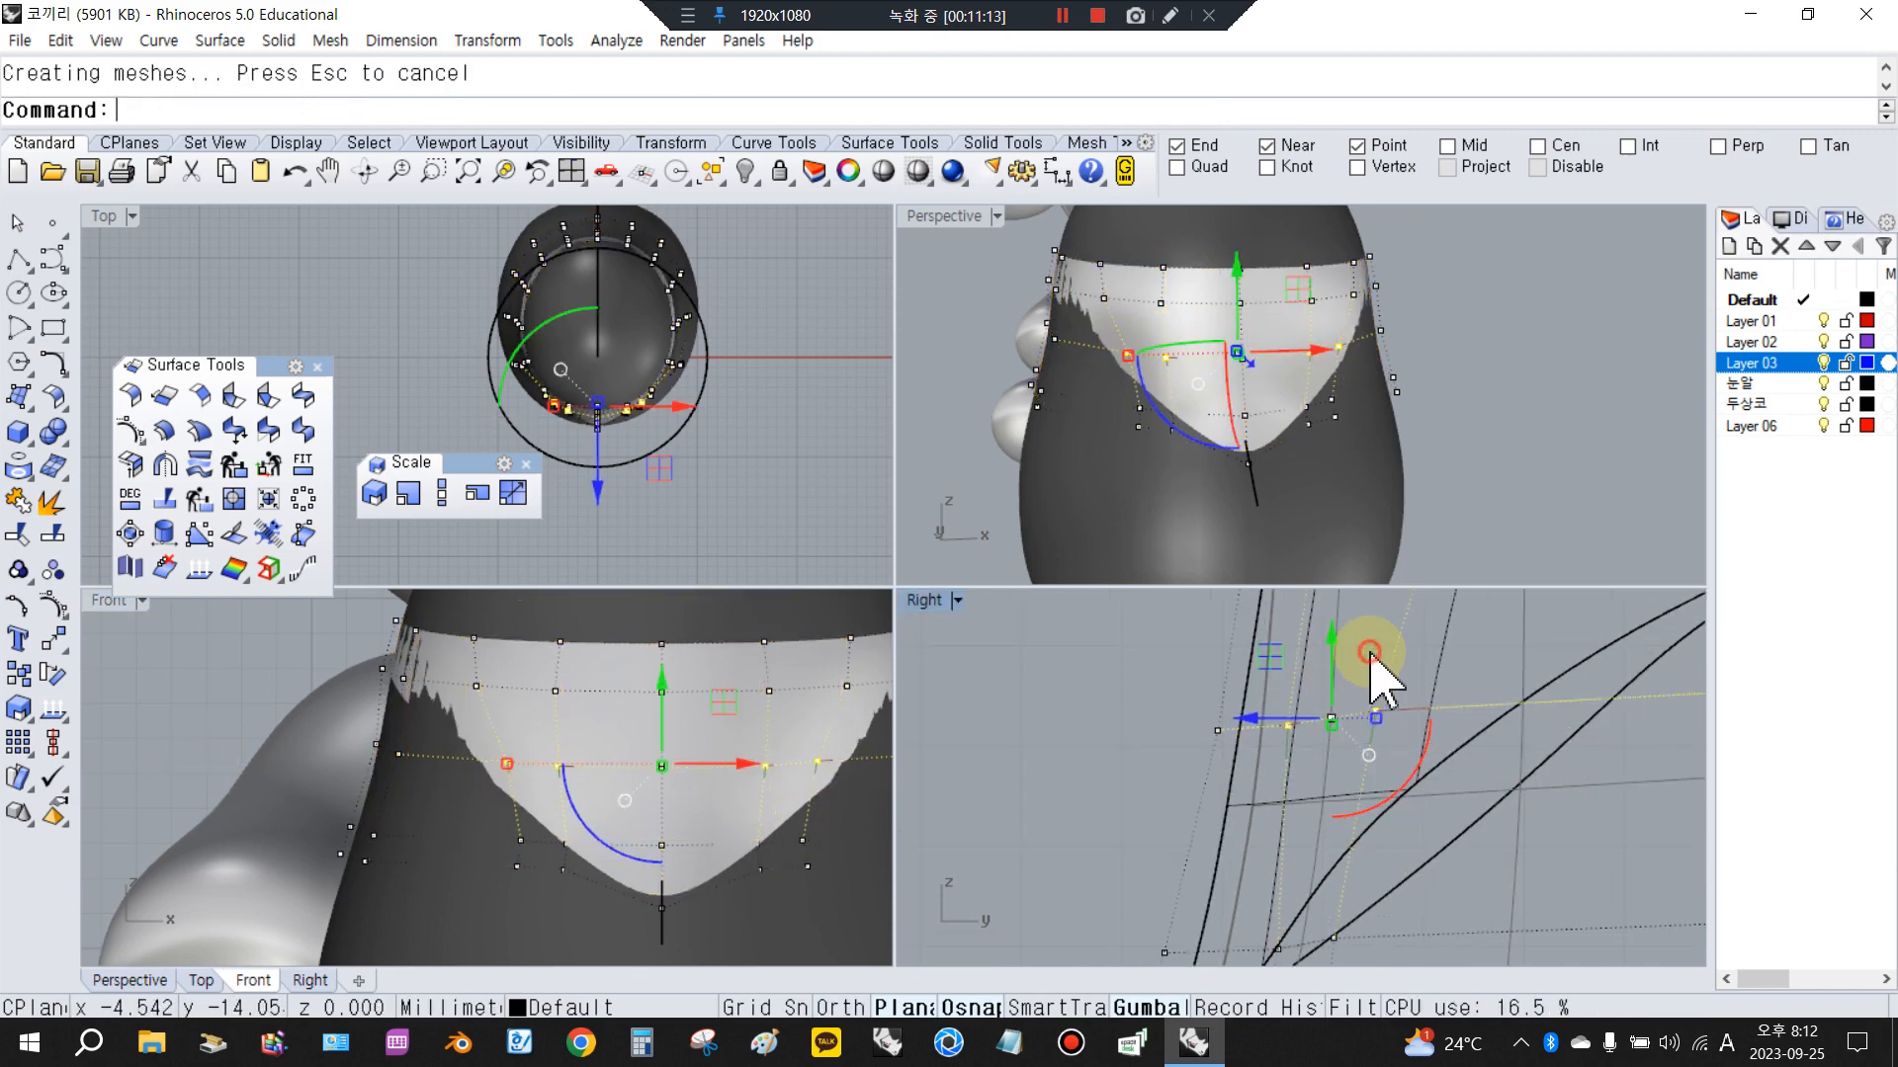
Move the outer middle-row side control points of the scarf slightly forward in the right view
drag(1332, 650, 1437, 820)
drag(1429, 713, 1389, 716)
scroll(1423, 754, up, 2)
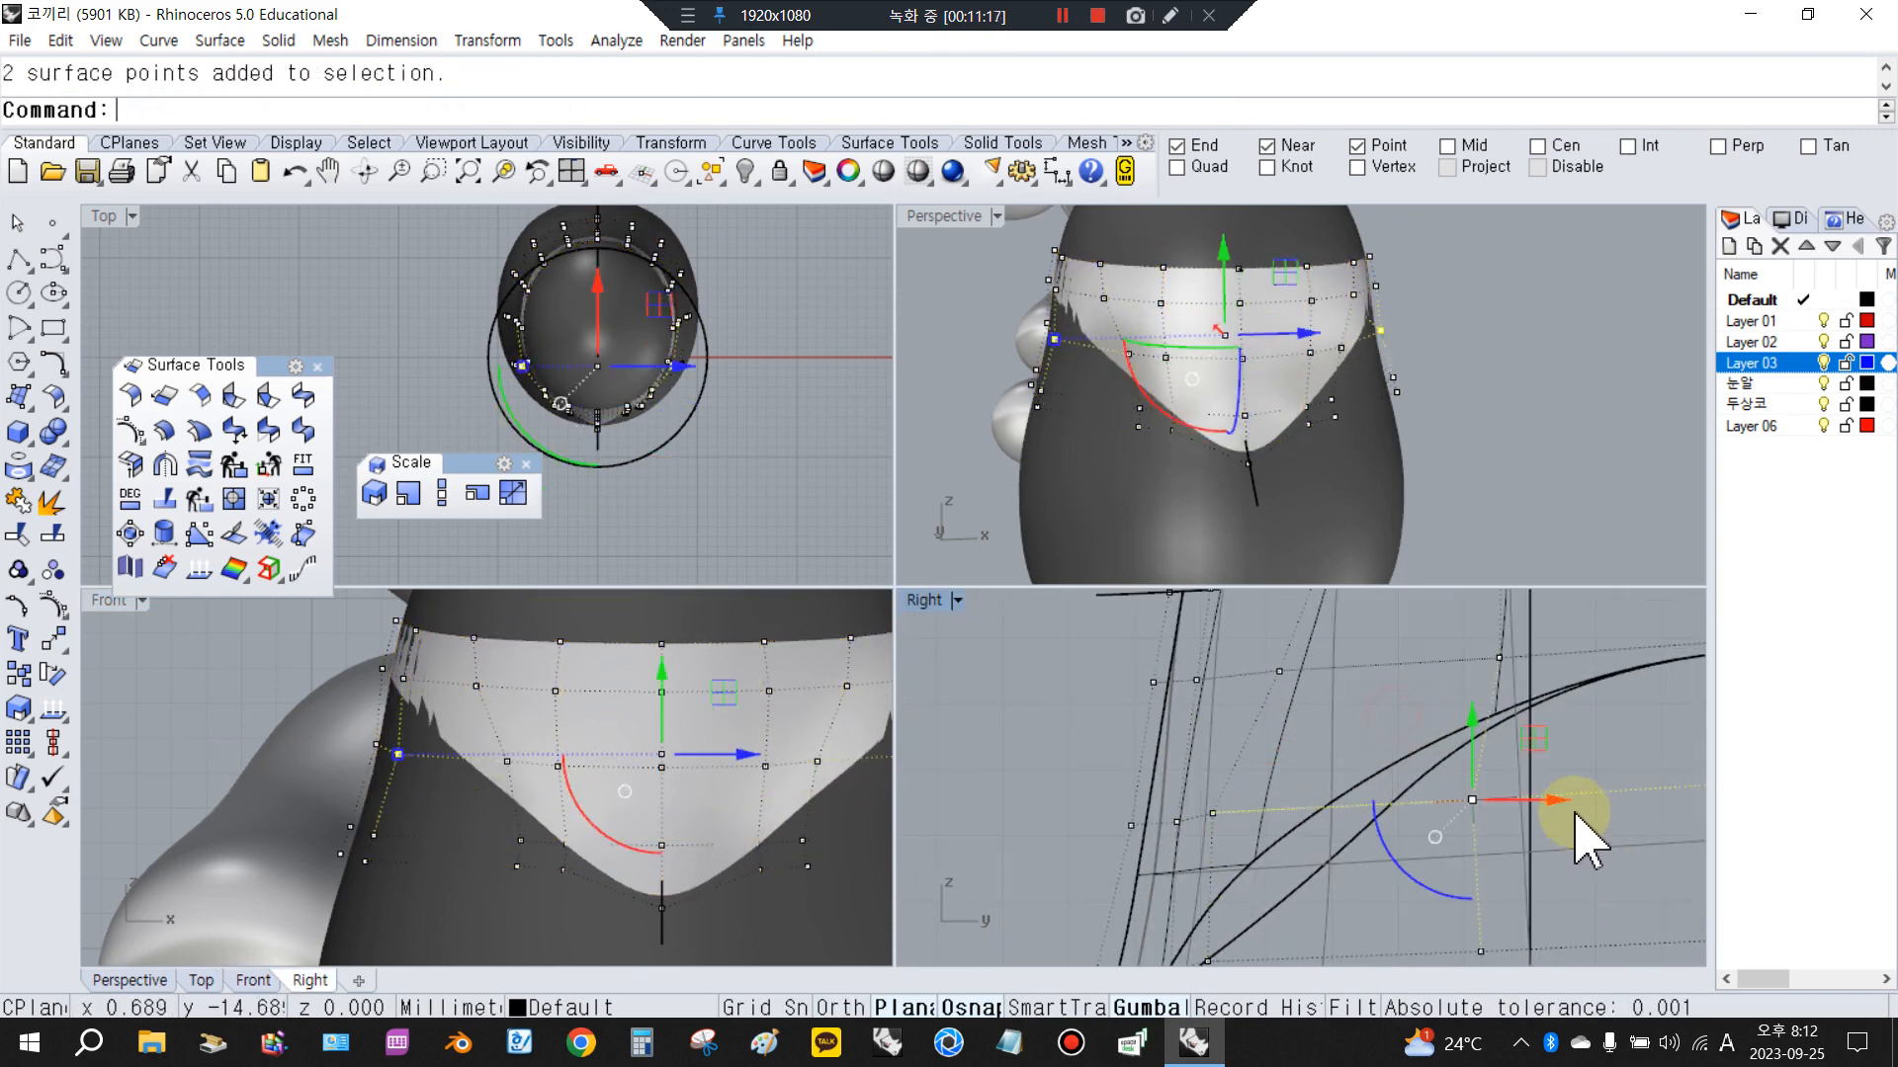
drag(1550, 800, 1527, 808)
scroll(736, 870, down, 3)
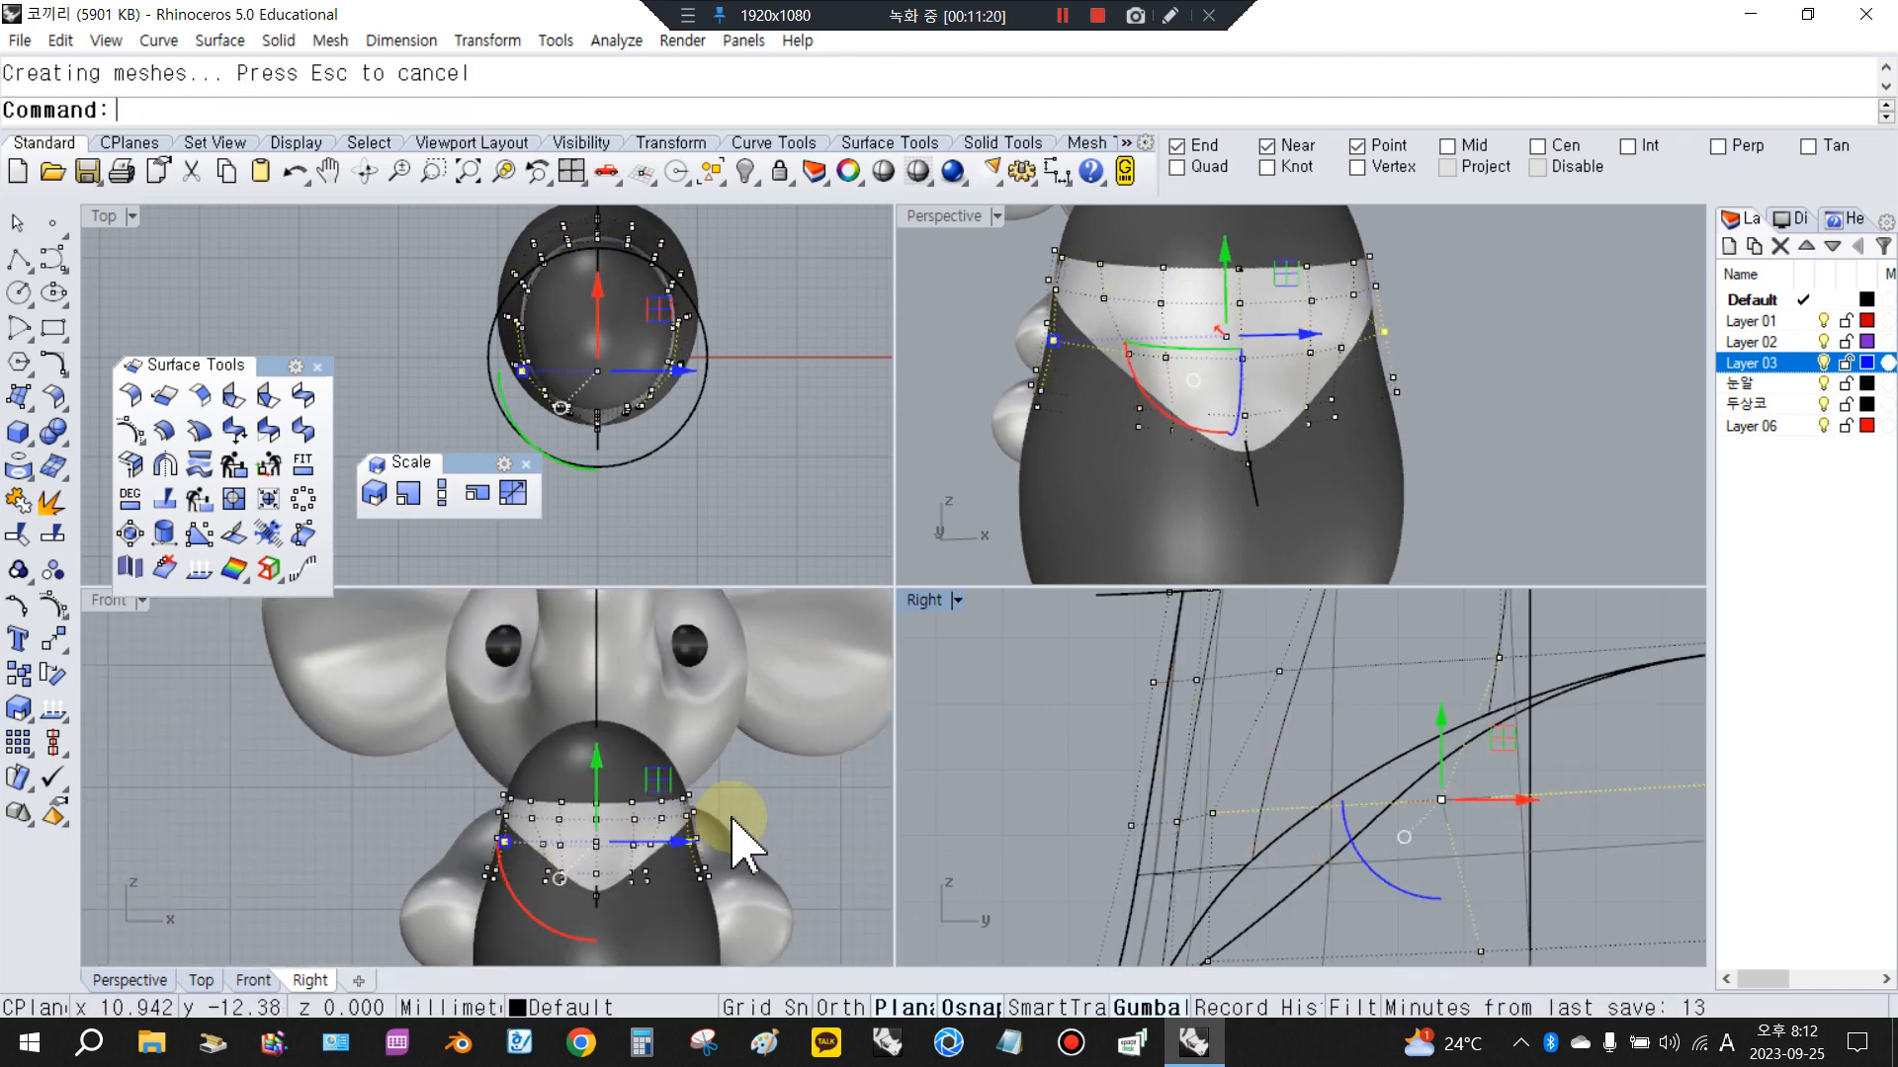
Turn off the control points and offset the scarf surface outward by 0.3 as a solid with round corners, deleting the input surface
click(47, 611)
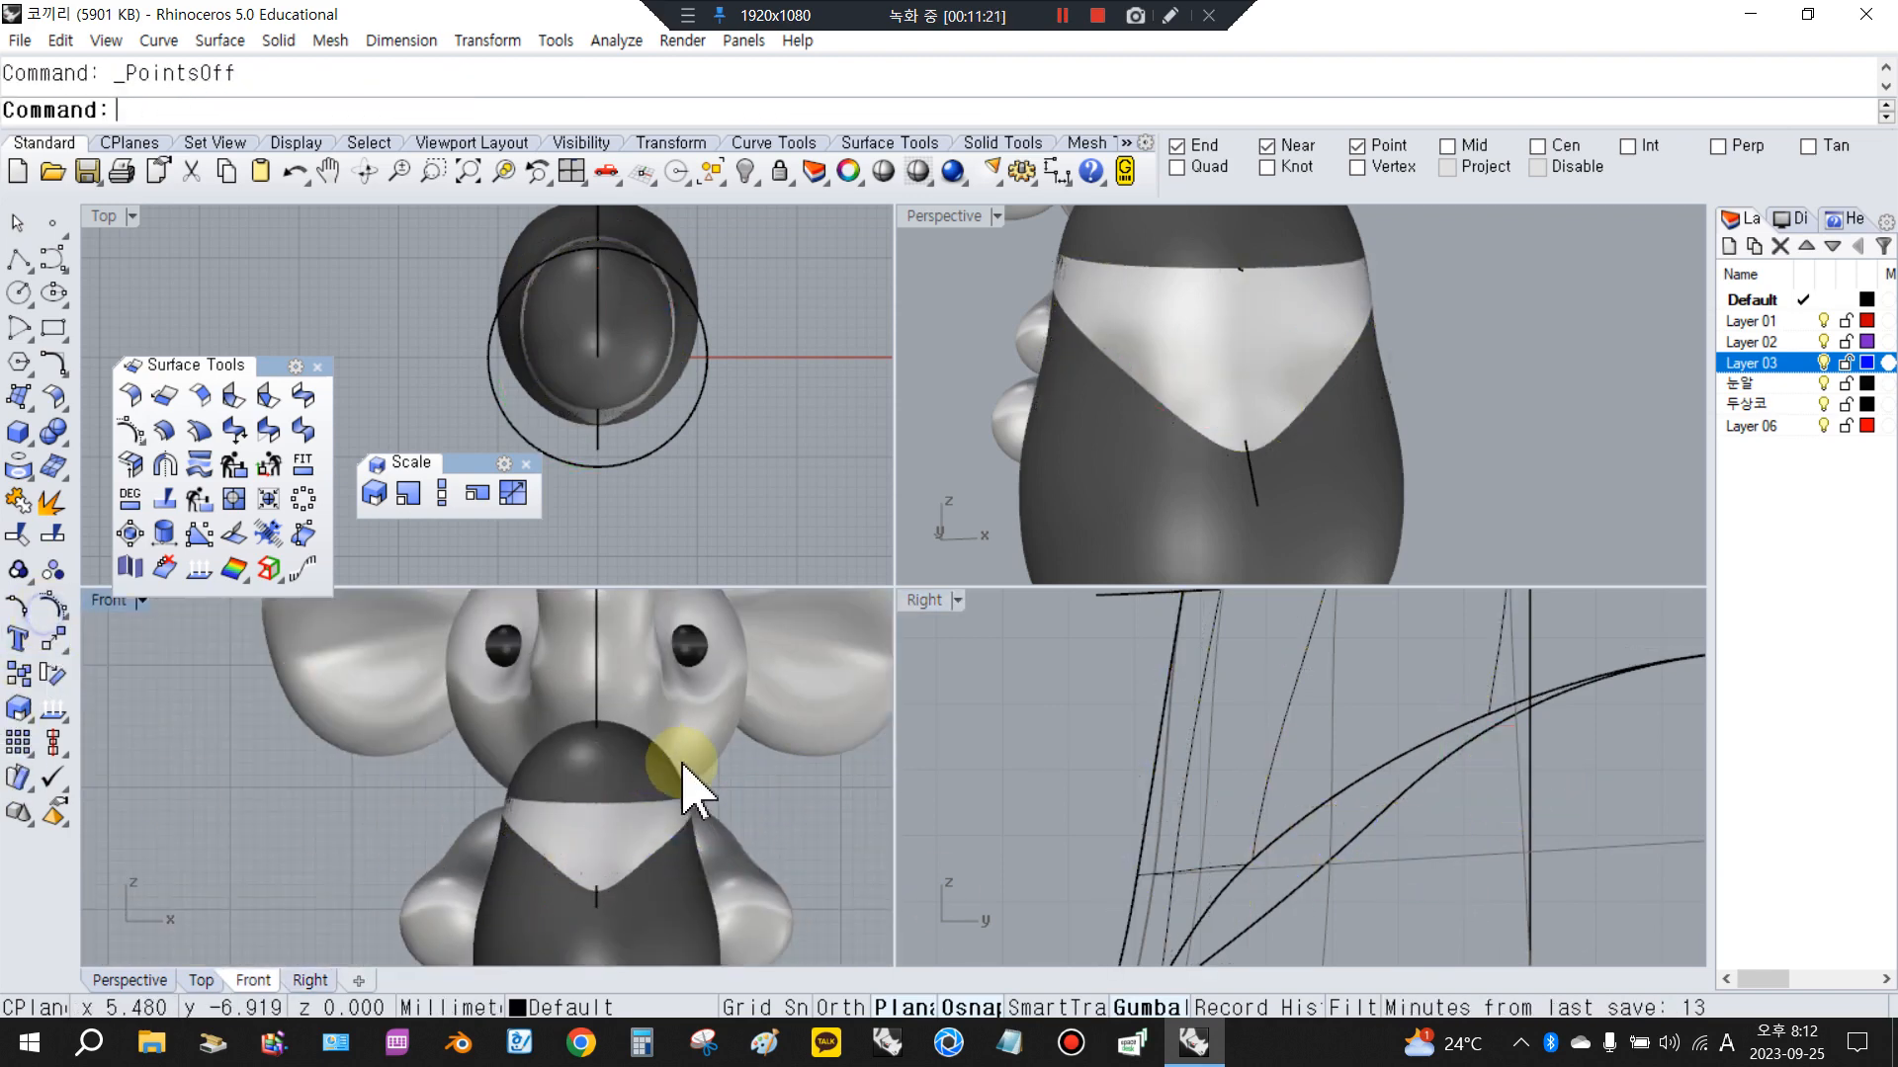
click(655, 858)
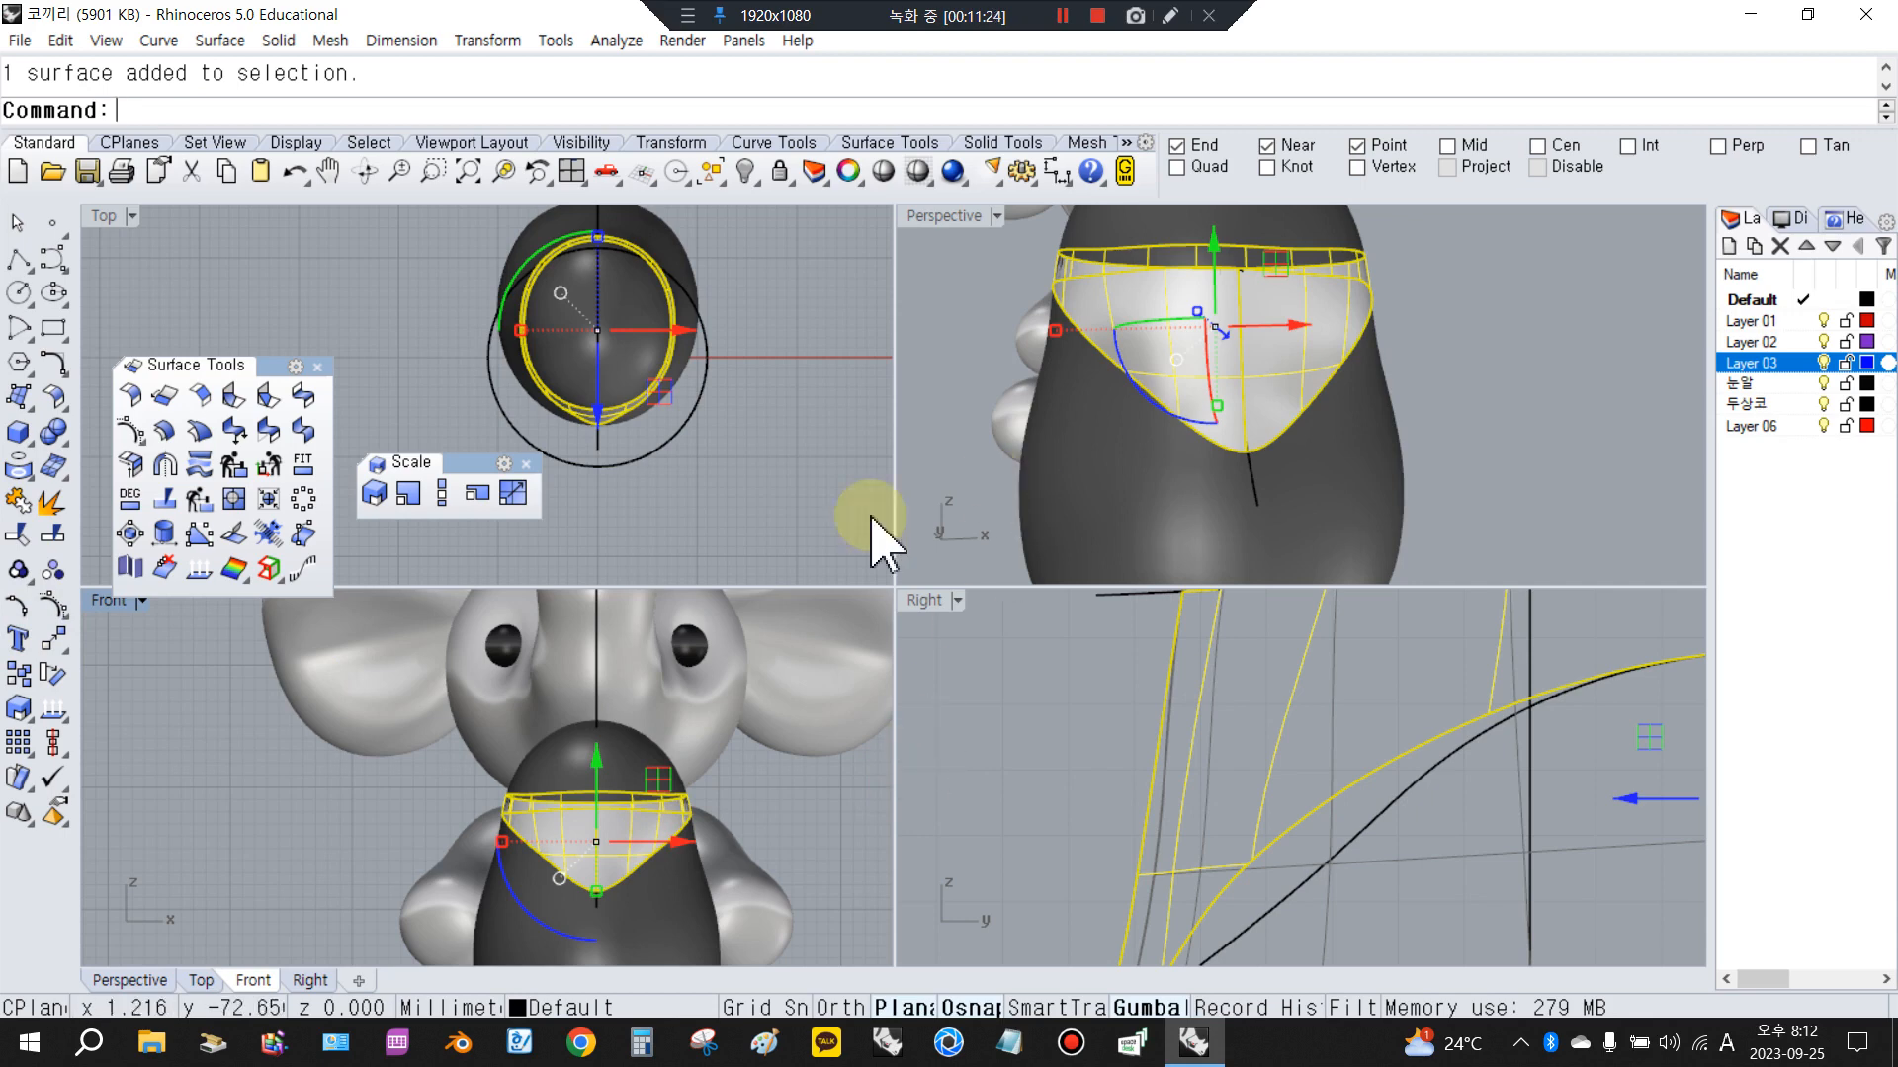
click(164, 432)
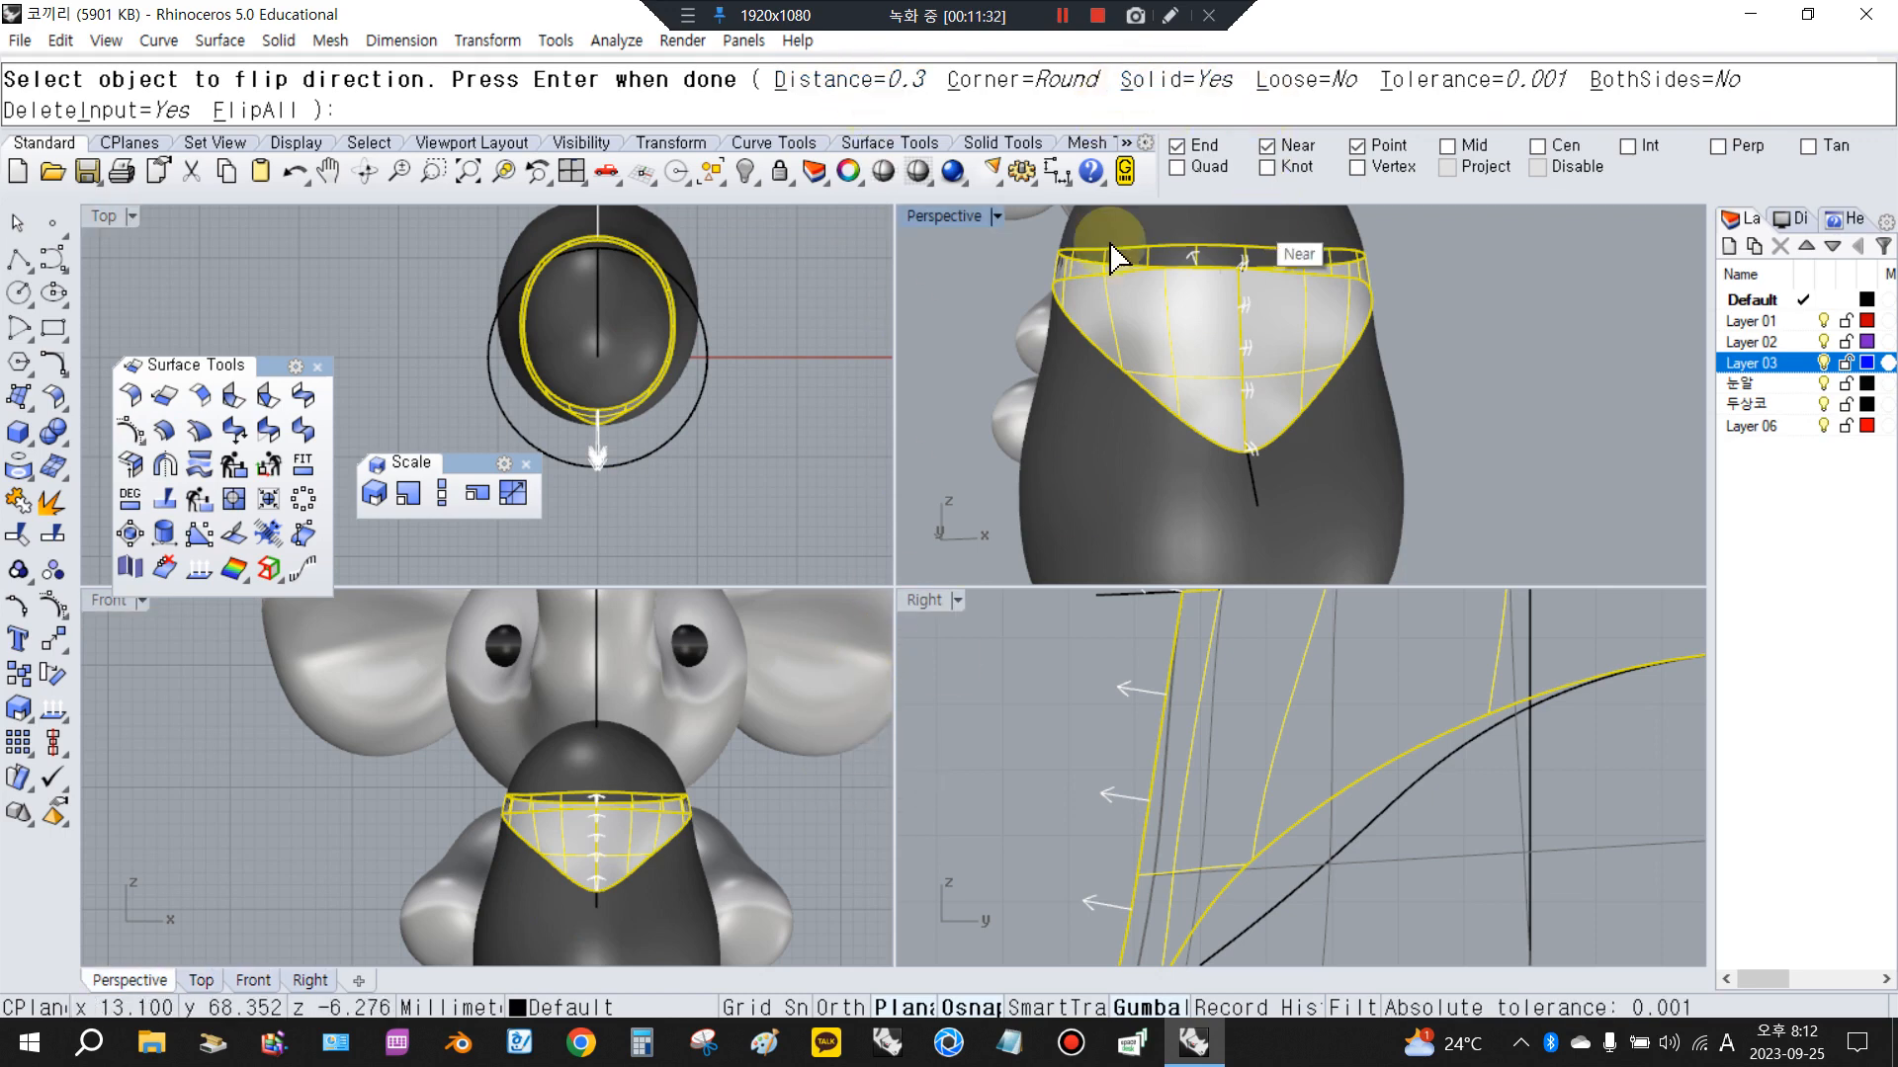
key(Return)
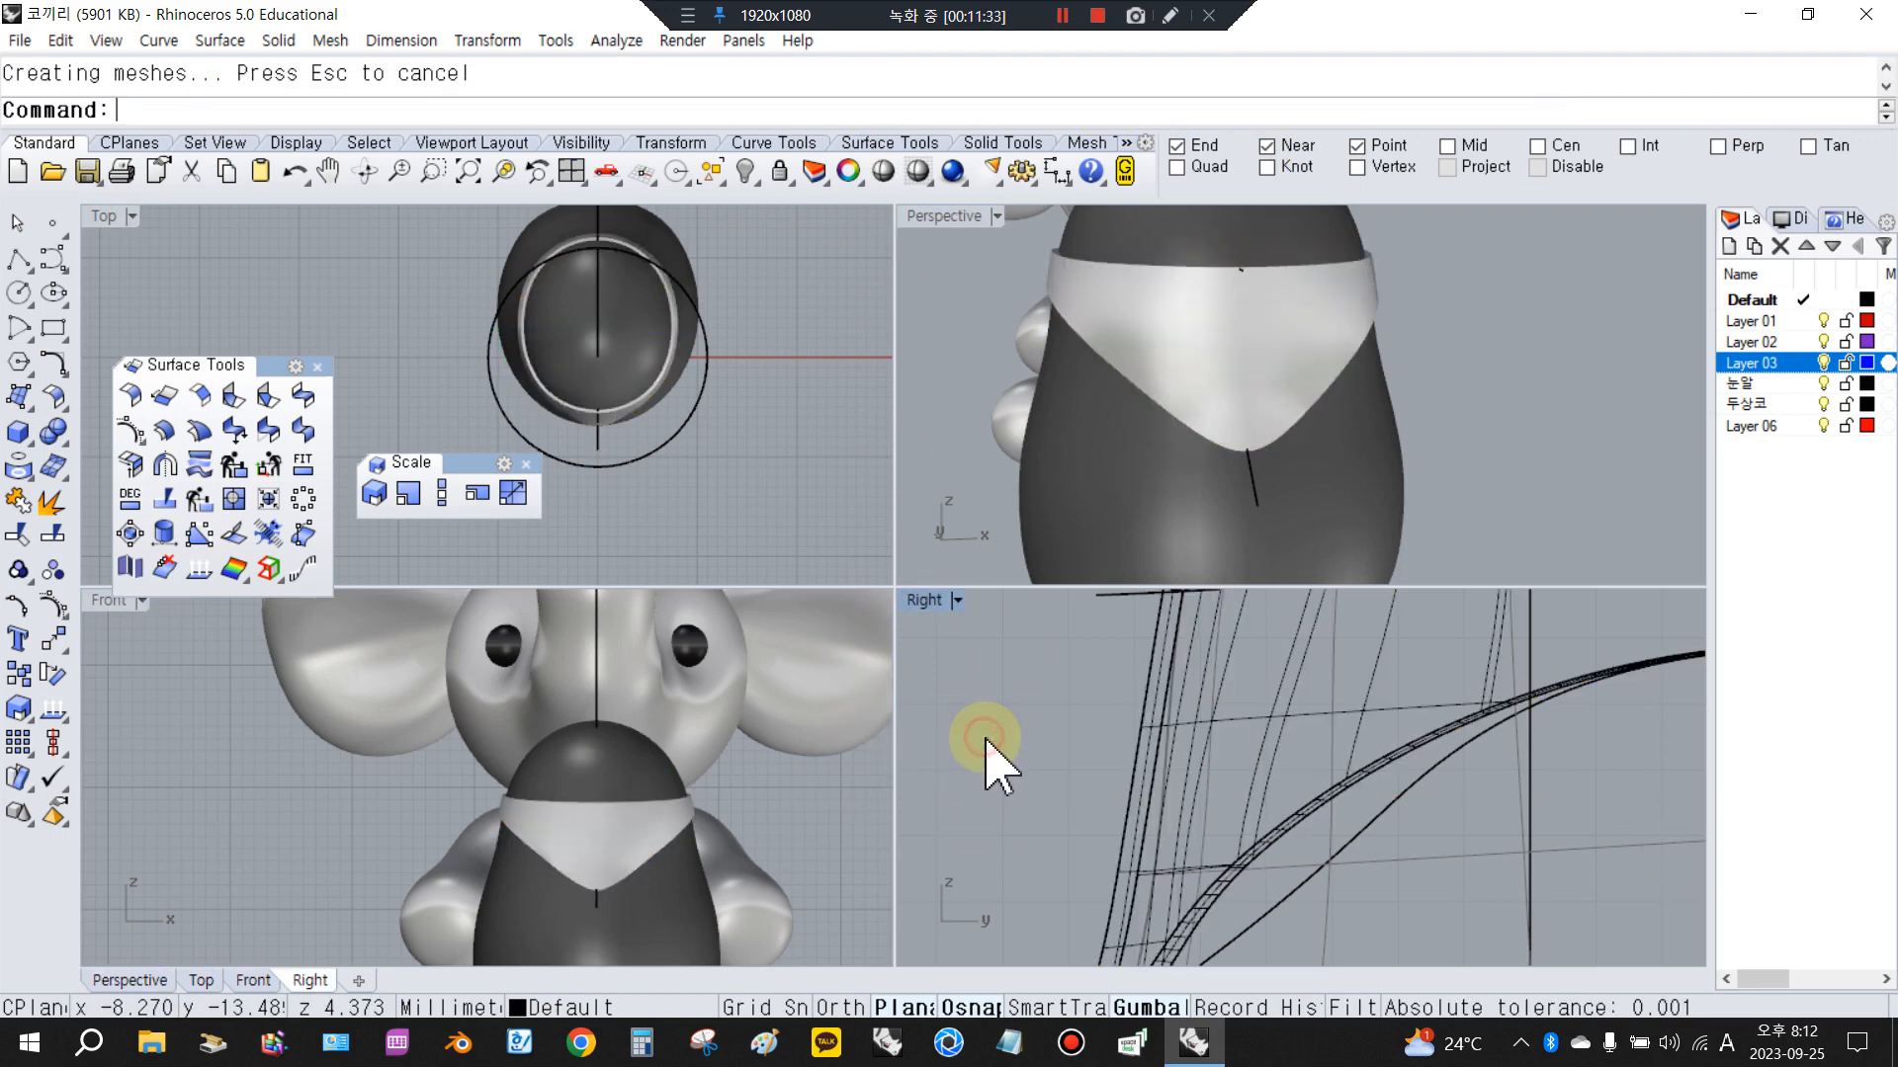
Delete the thickened scarf polysurface around the dark body
scroll(1292, 754, down, 5)
scroll(1275, 731, up, 3)
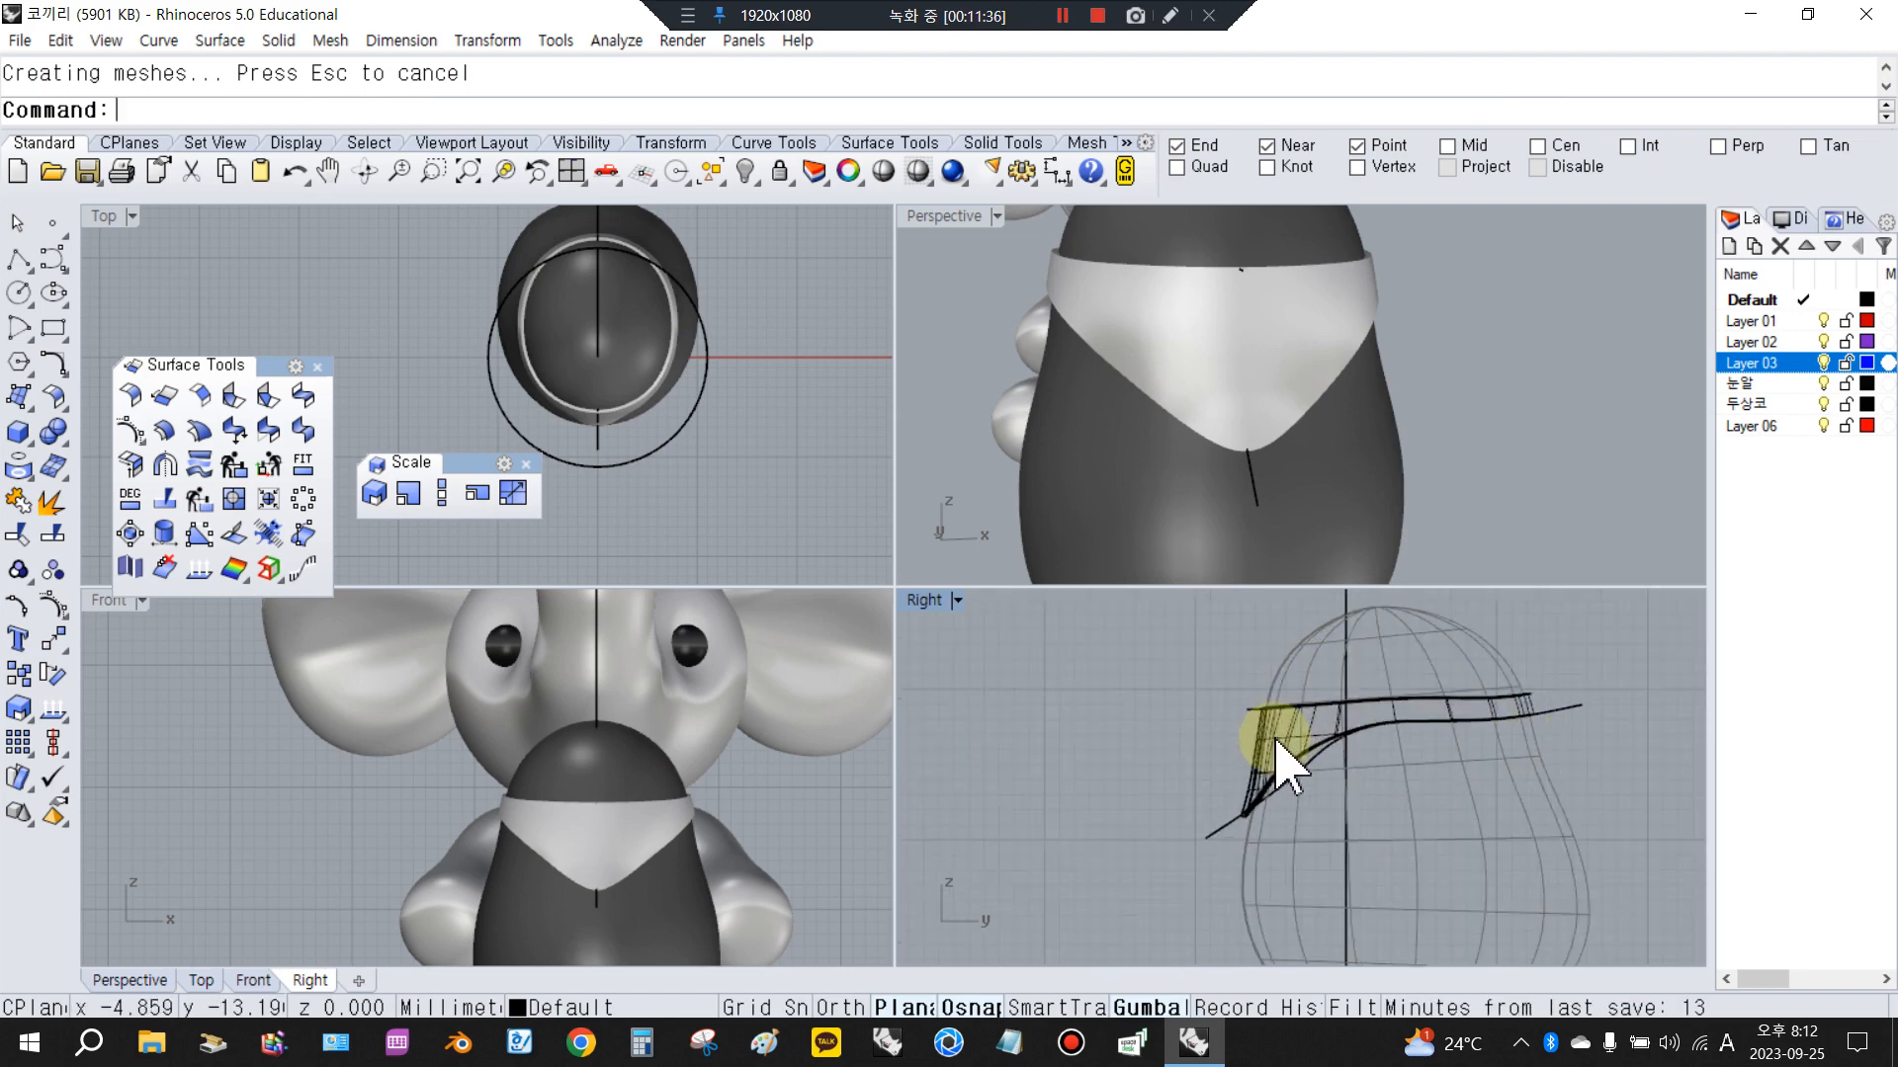
click(1250, 754)
scroll(1297, 506, down, 9)
scroll(1273, 373, up, 5)
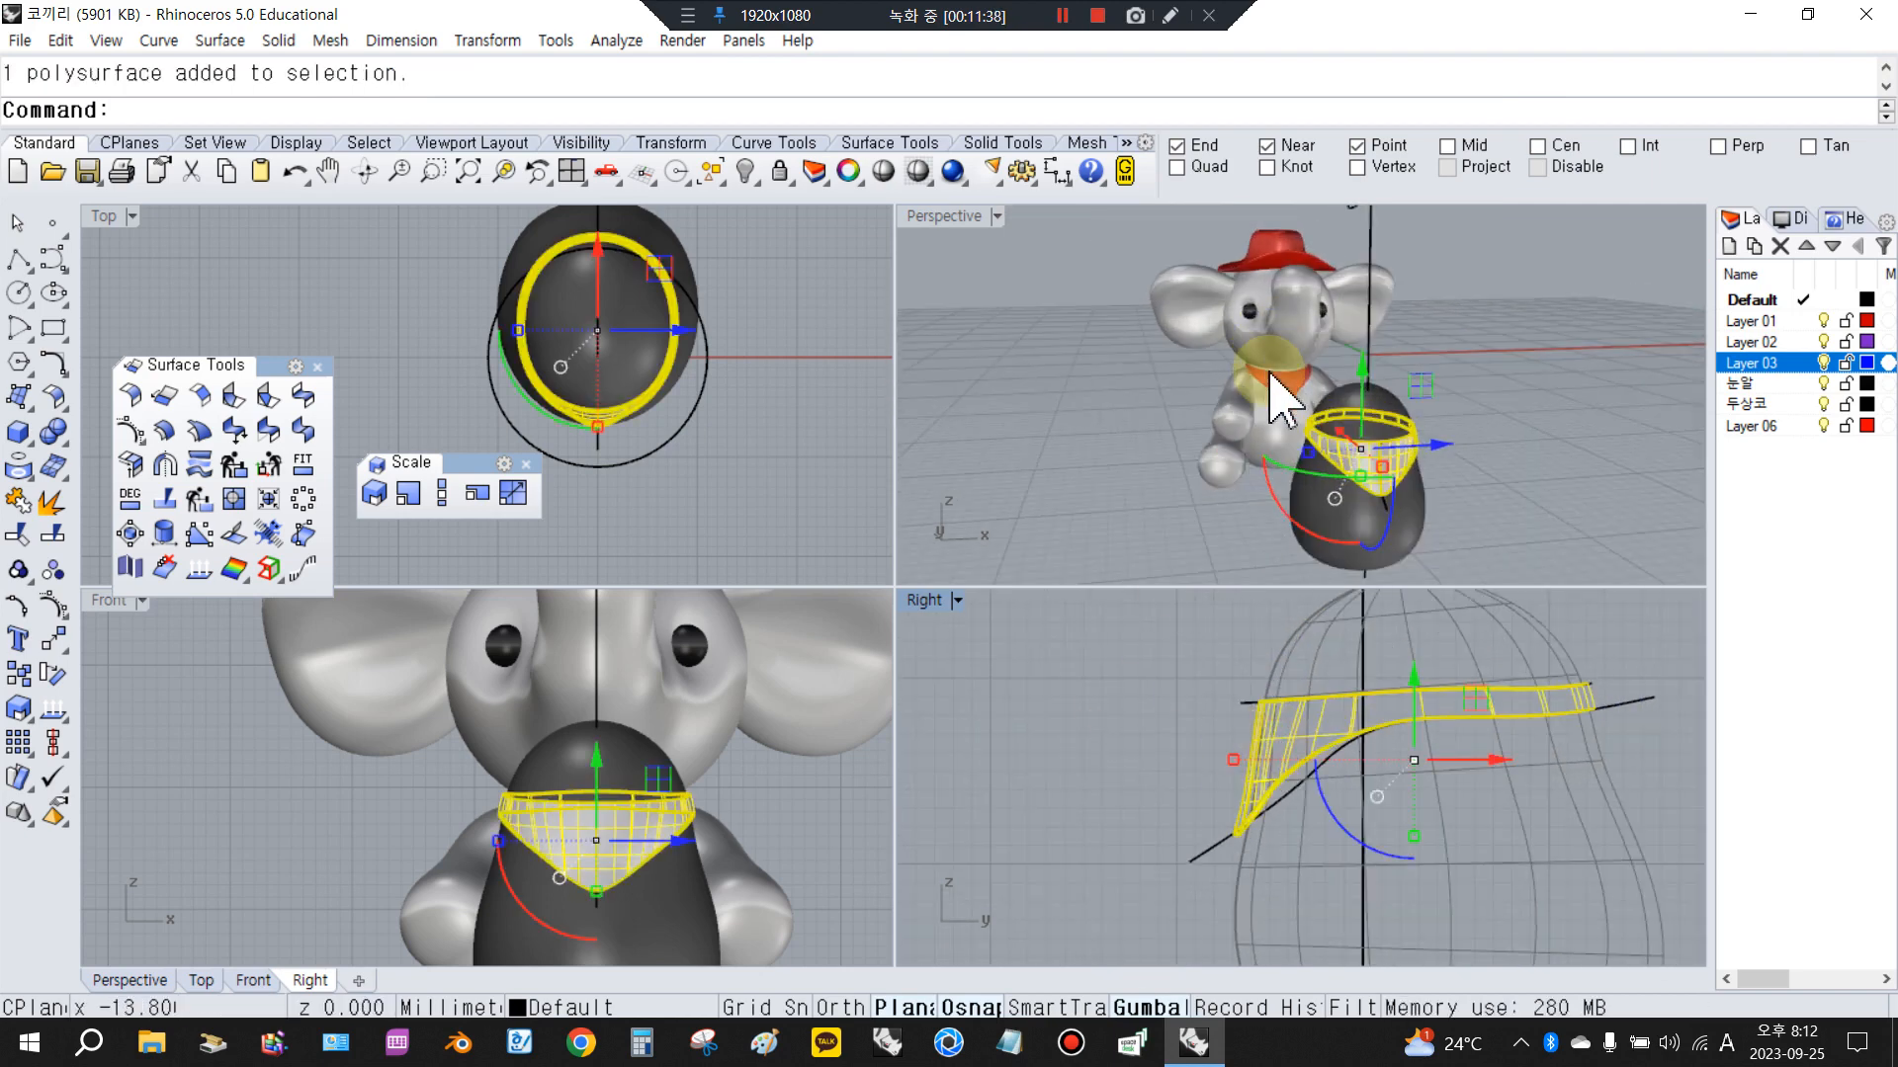
click(1282, 389)
click(1412, 538)
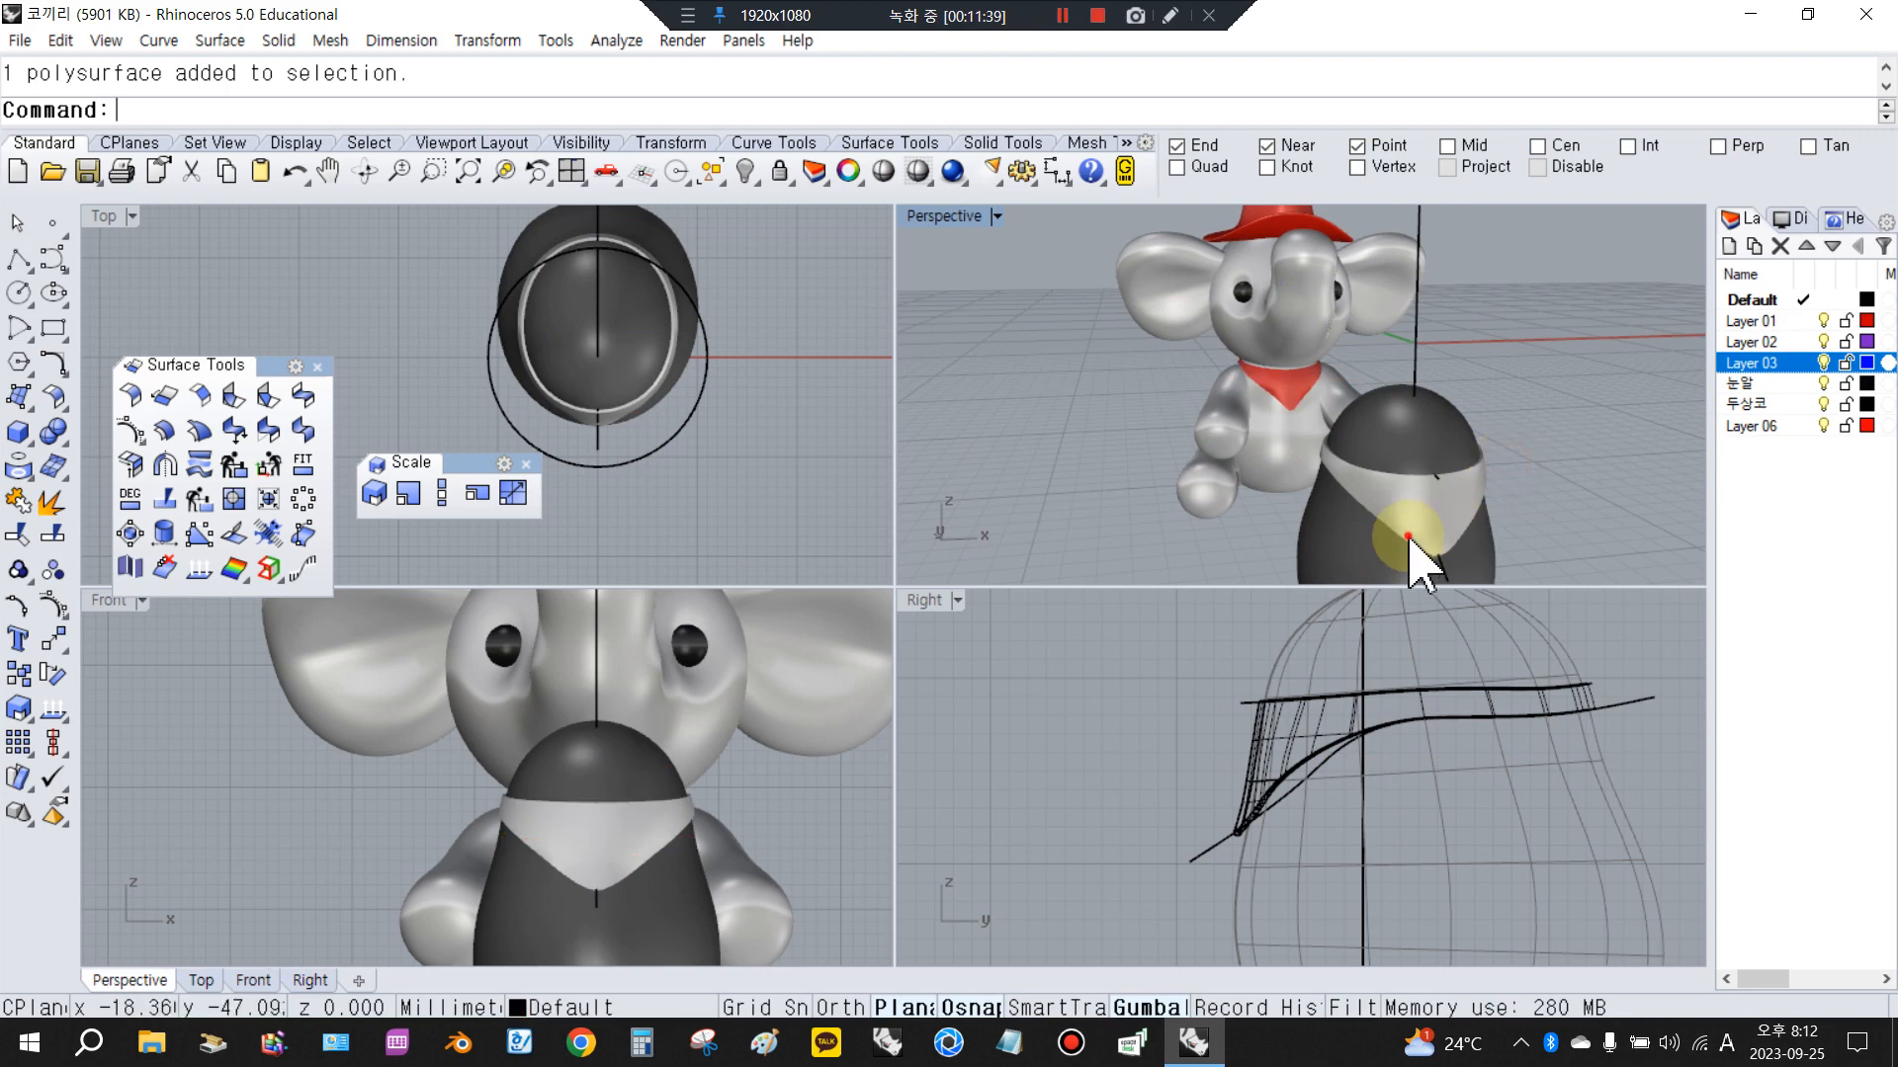
key(Delete)
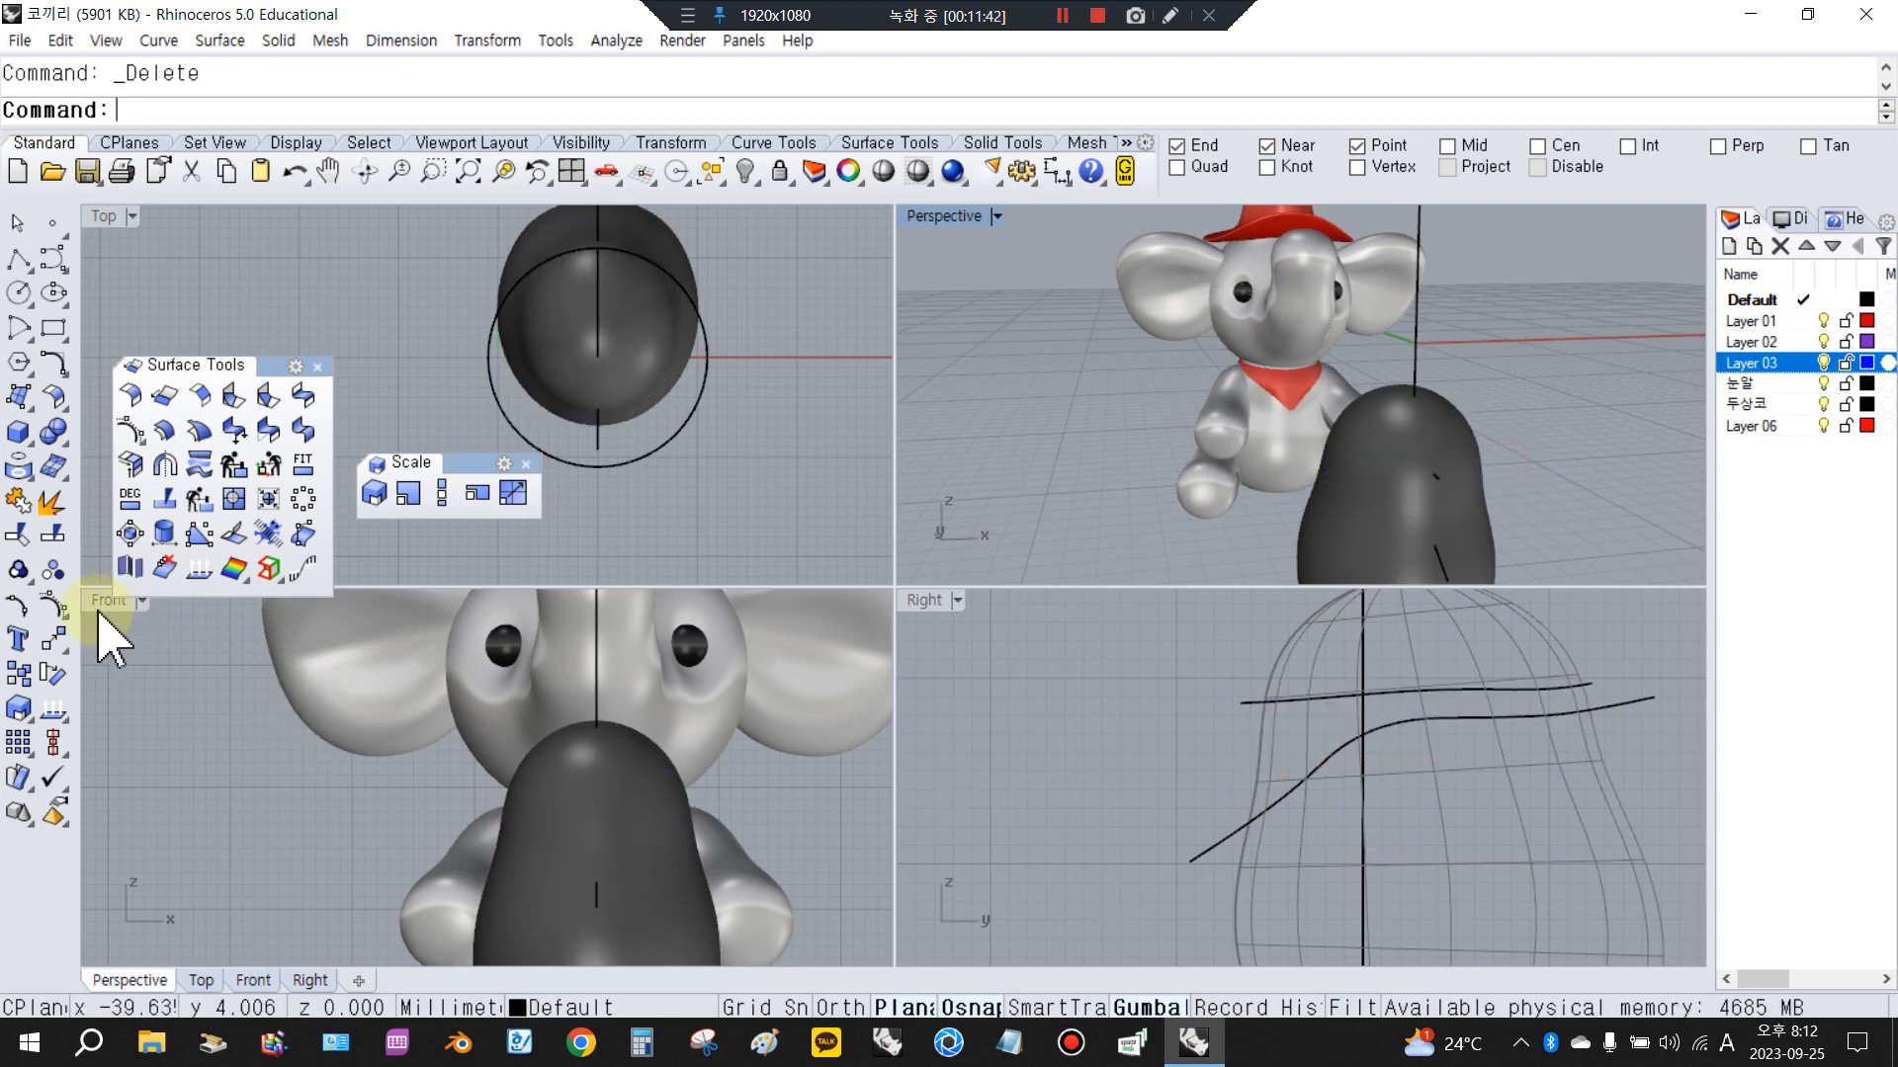
Unlock the dark body surface and delete it together with the leftover construction curves beside the elephant
scroll(1347, 784, down, 5)
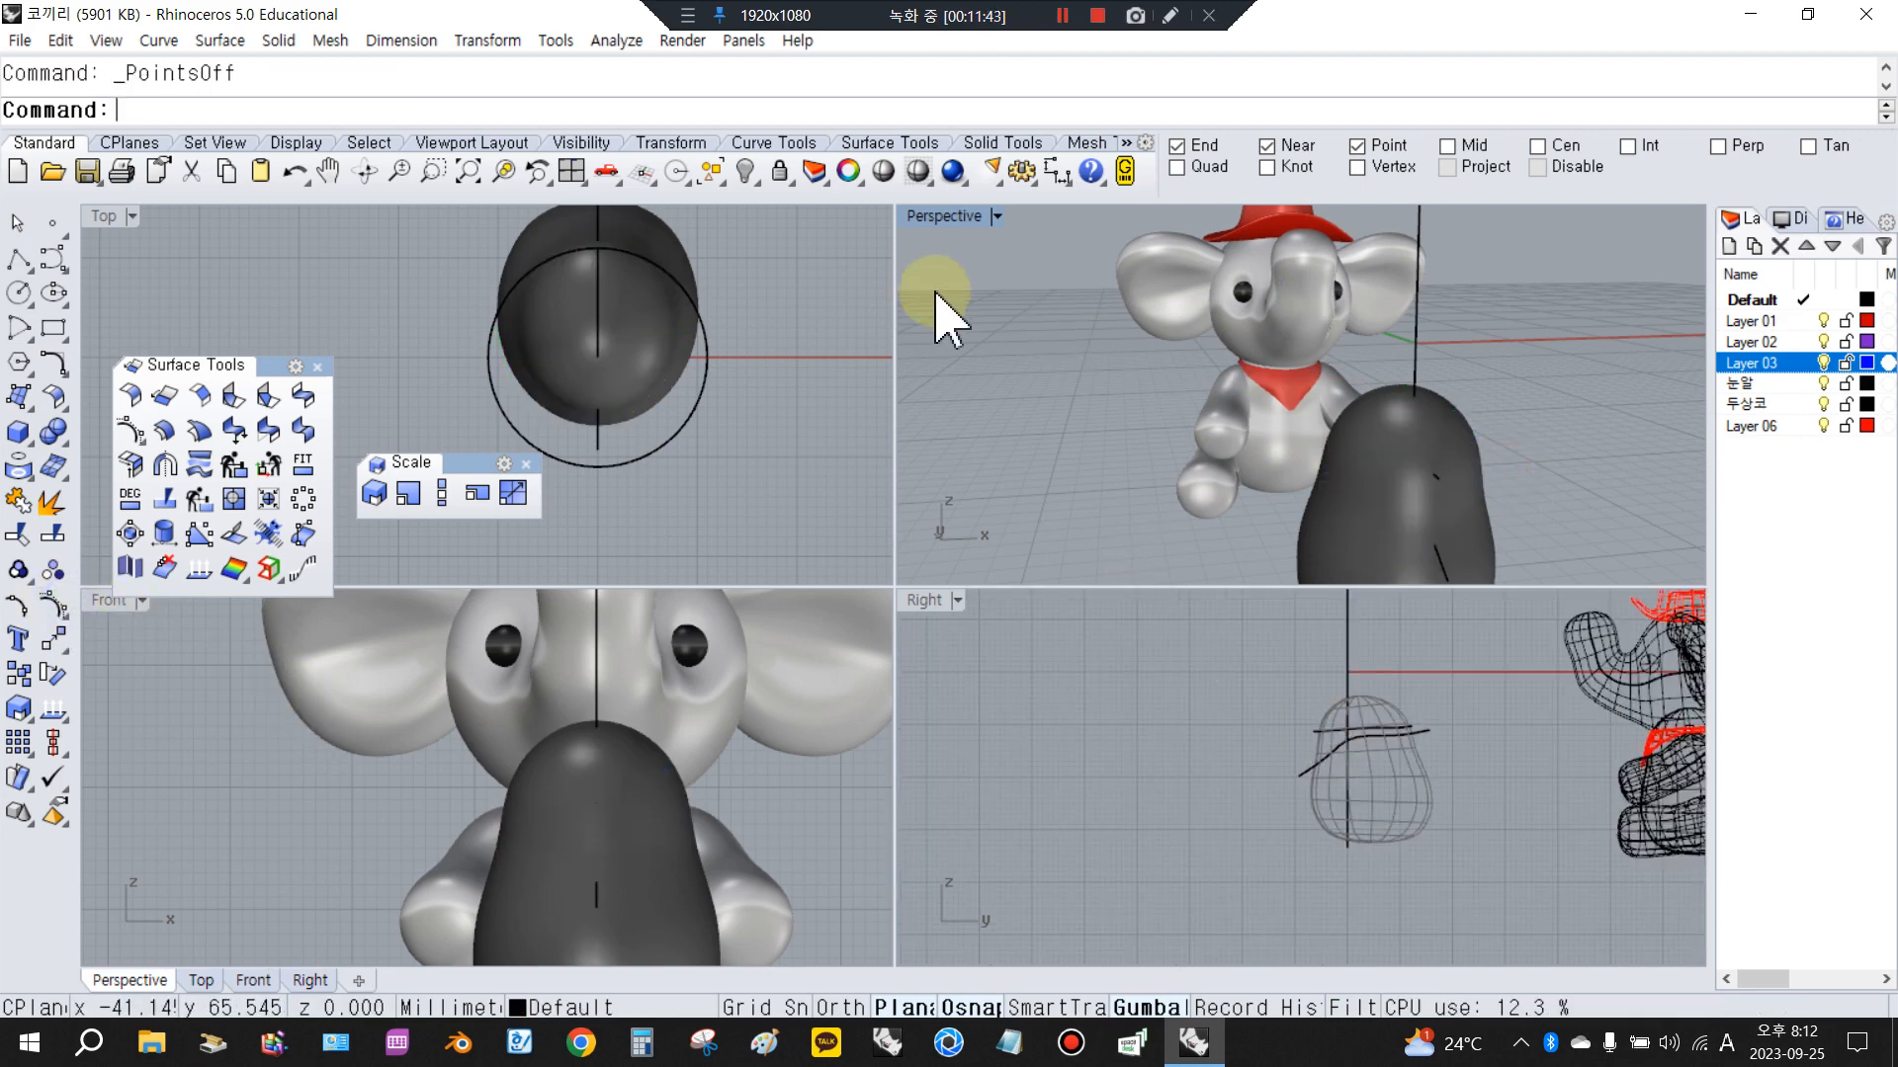
right_click(780, 173)
click(1424, 813)
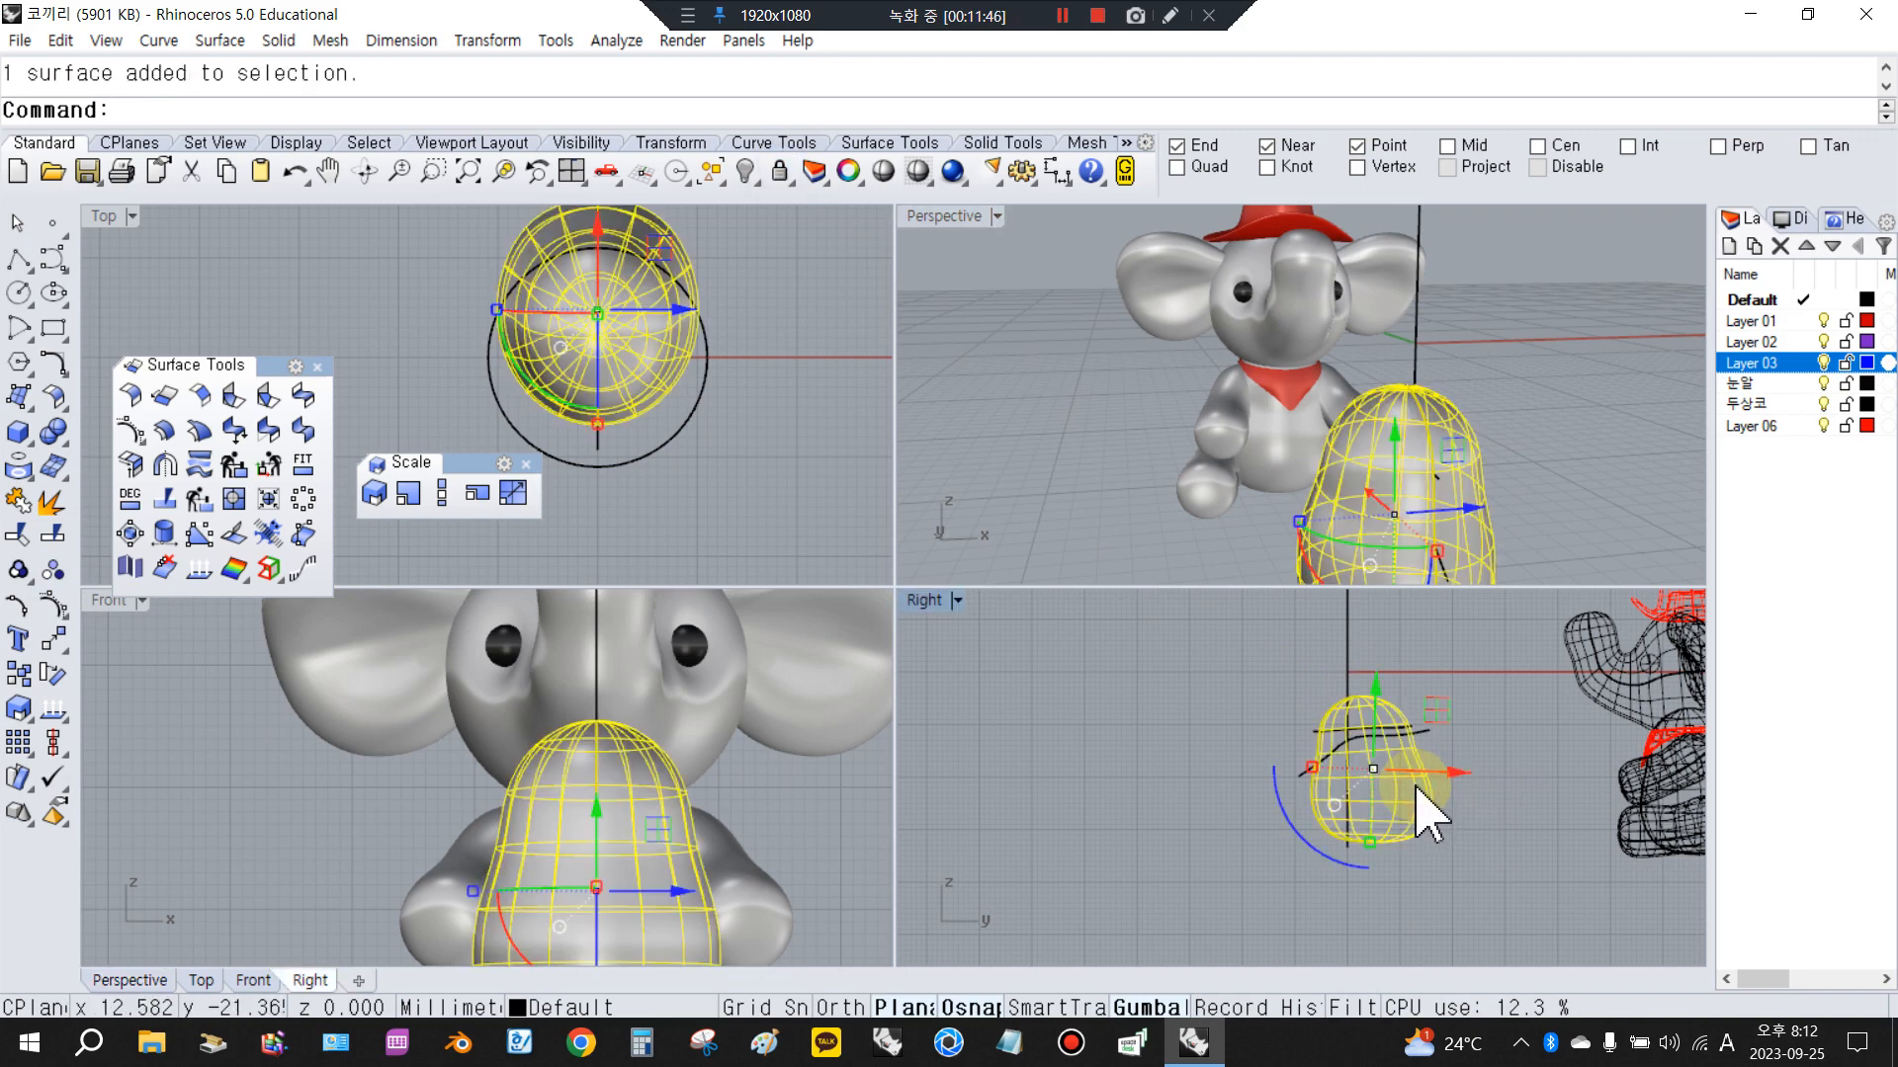
key(Delete)
scroll(1292, 649, down, 4)
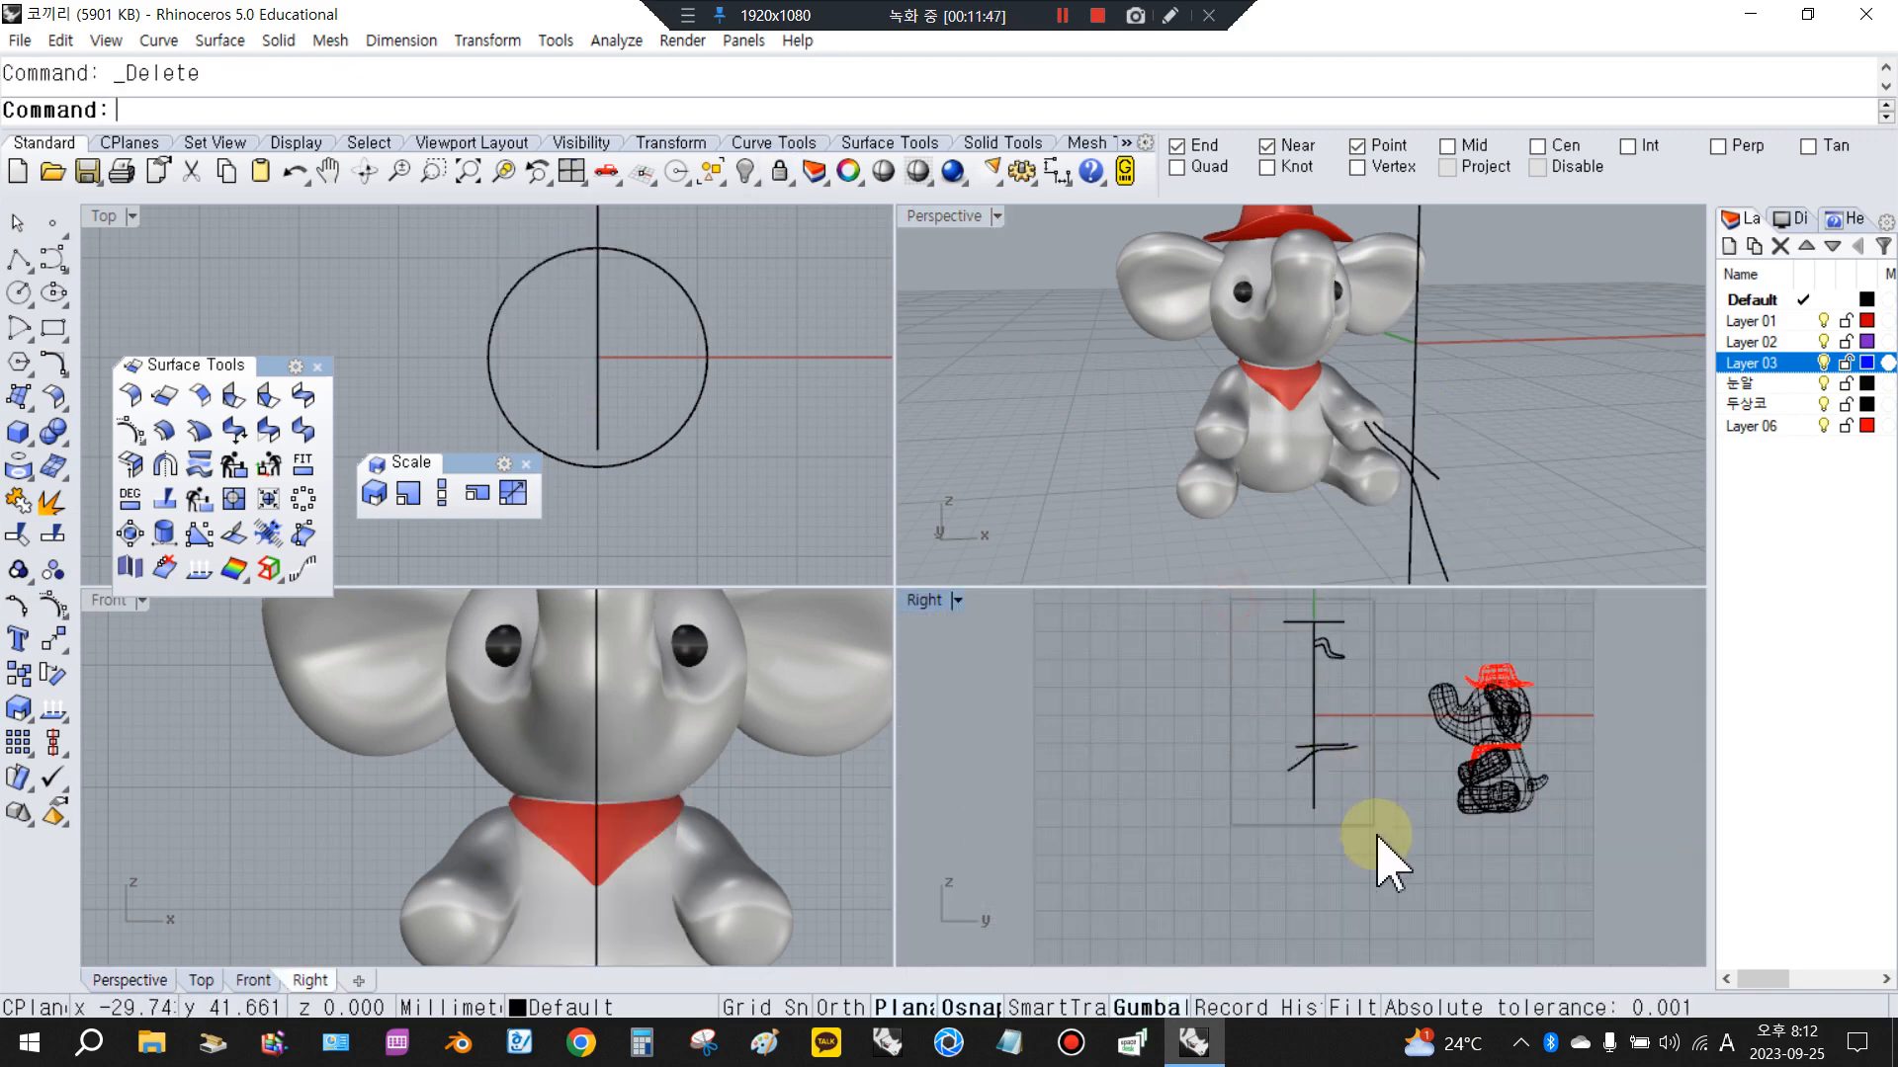
drag(1376, 835, 1394, 859)
key(Delete)
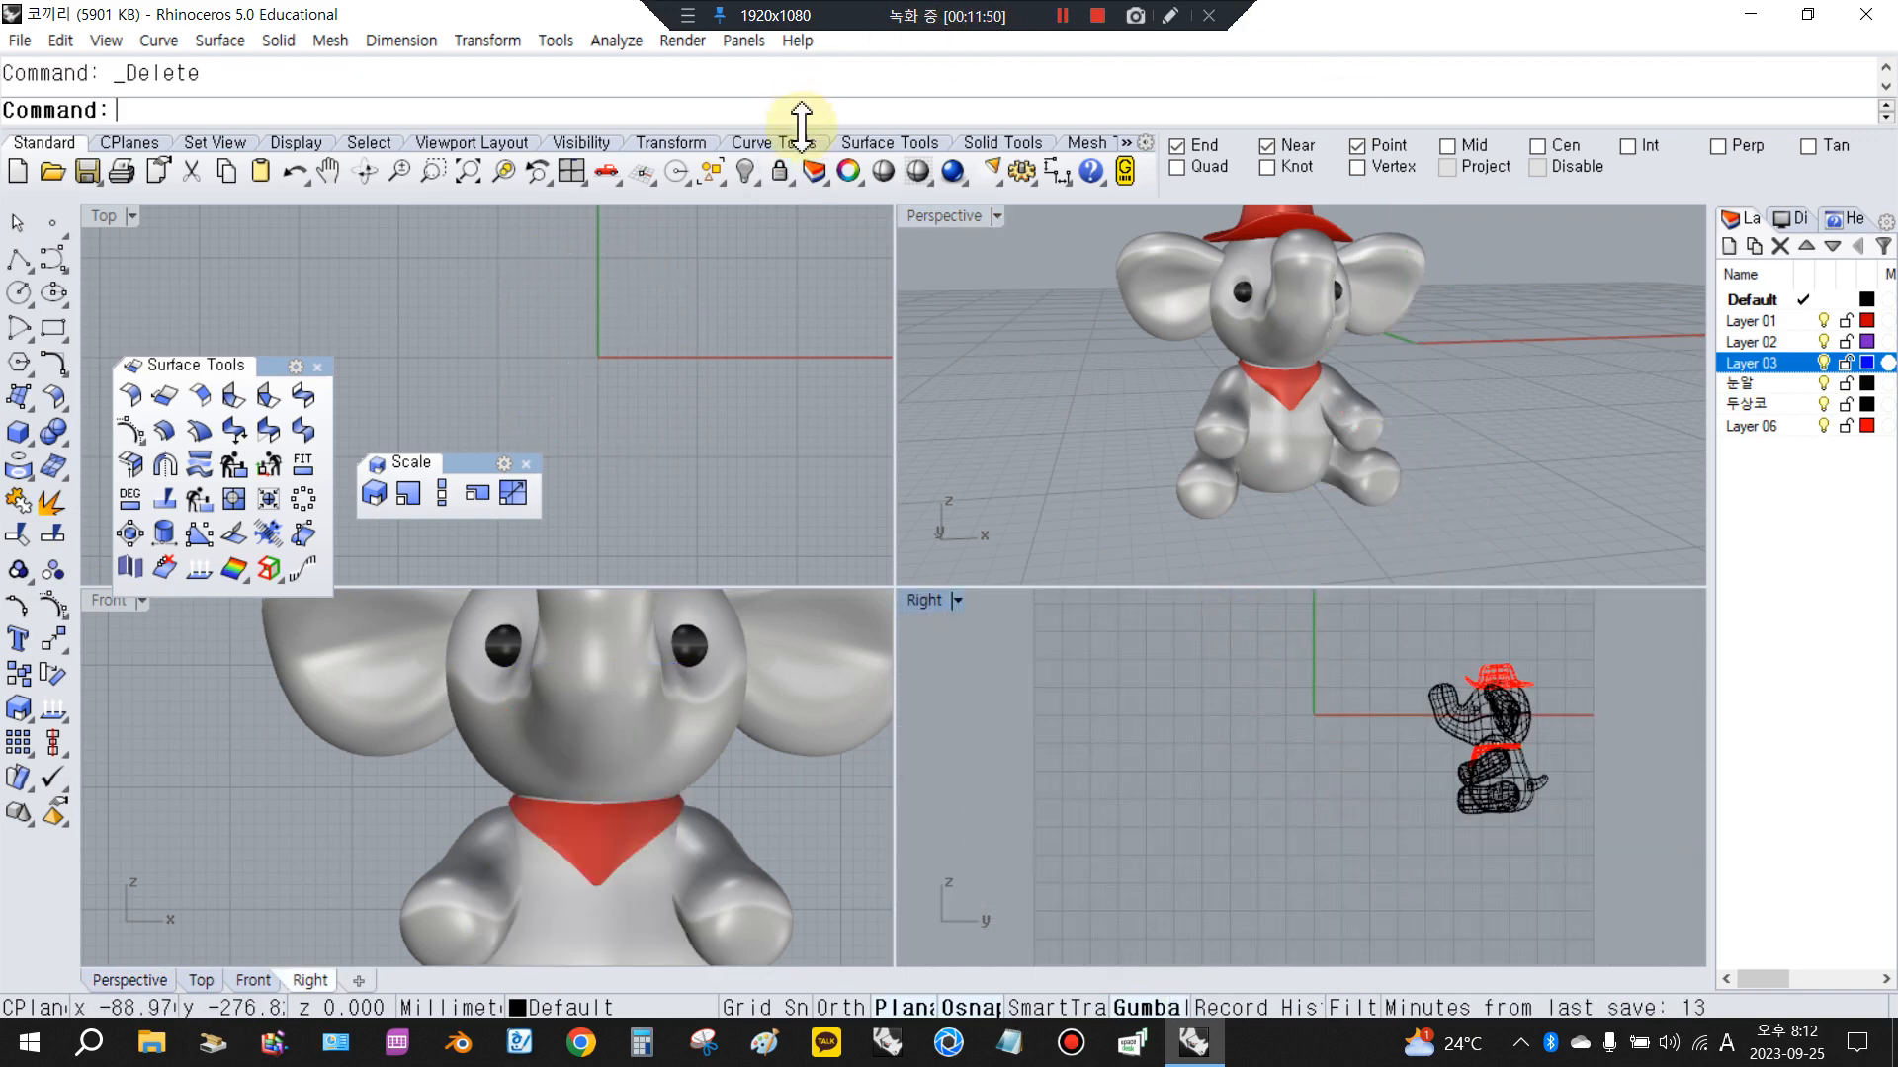
Show all hidden objects and review the row of part models in a maximized perspective view
click(747, 174)
mouse_move(1379, 420)
right_down()
mouse_move(1461, 410)
mouse_move(1144, 412)
mouse_move(1364, 390)
mouse_move(1359, 415)
mouse_move(1106, 415)
mouse_move(1349, 425)
right_up()
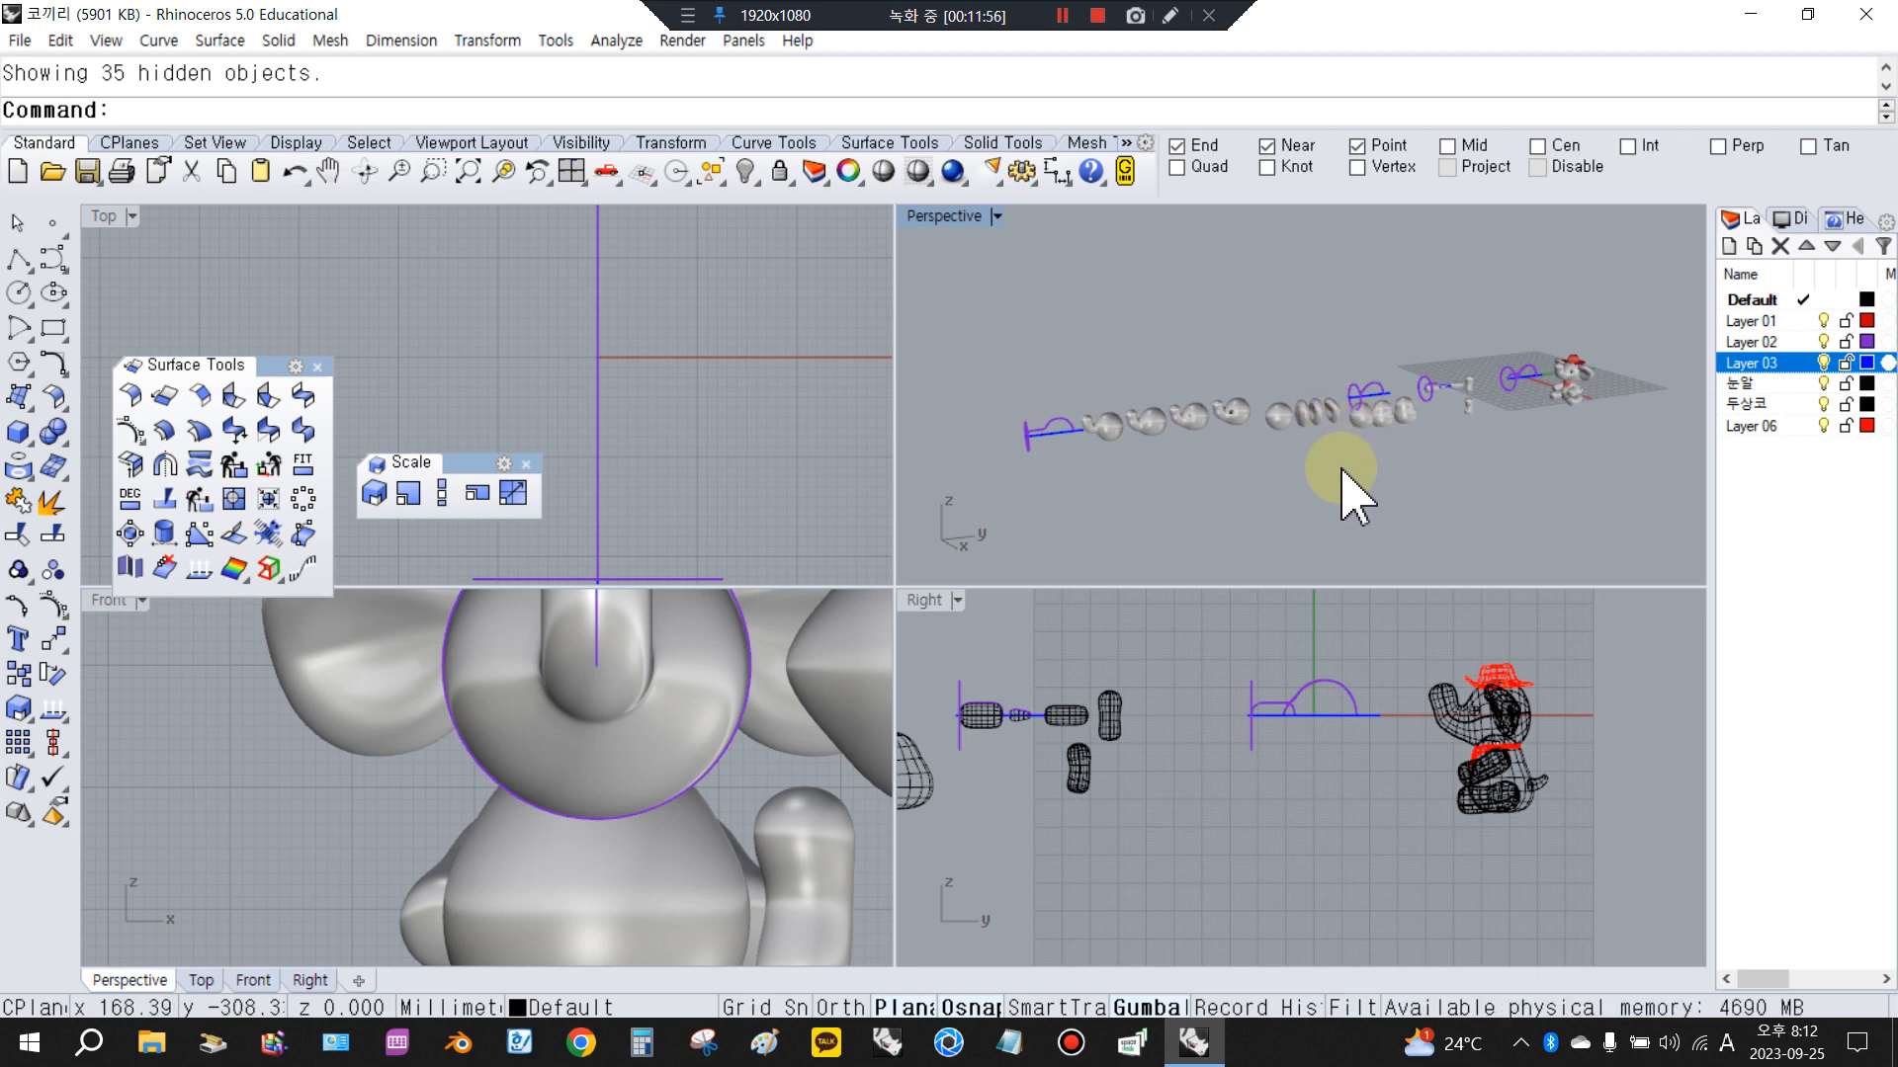
double_click(952, 218)
scroll(1126, 435, down, 10)
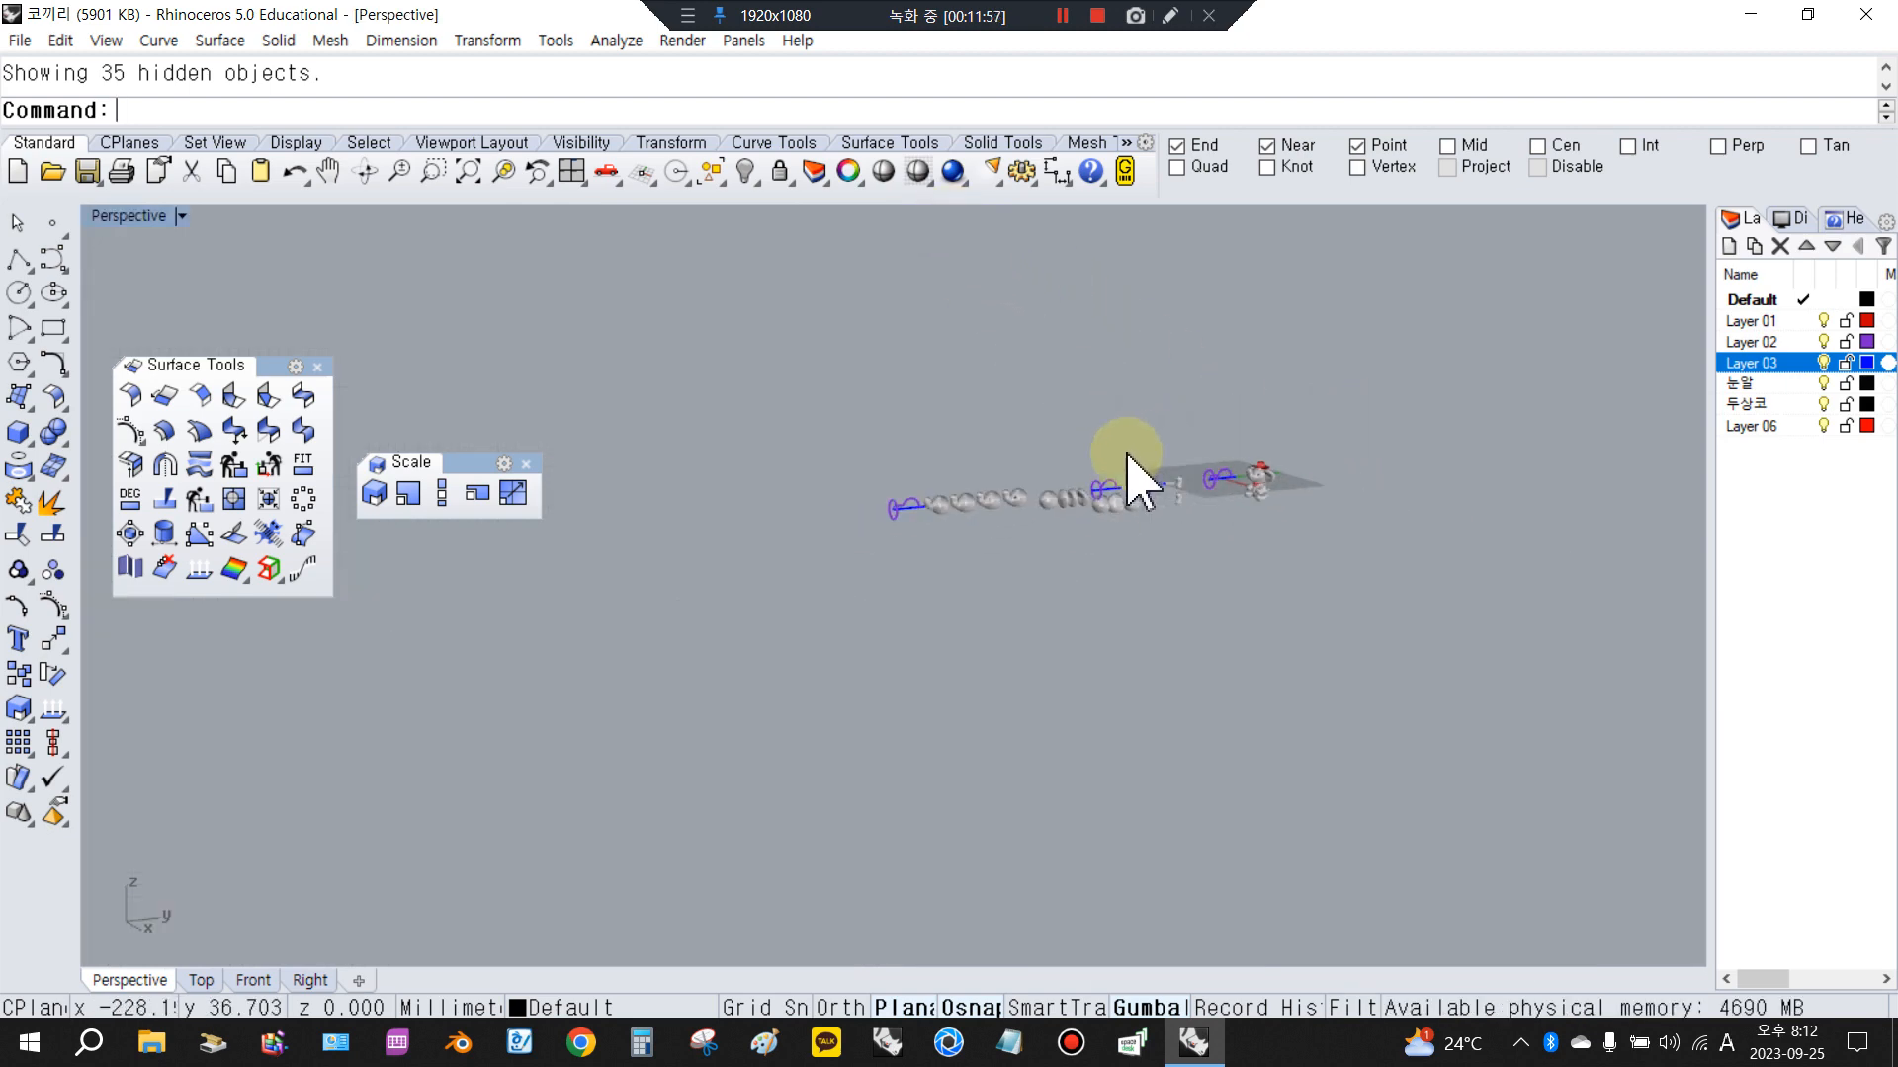
scroll(961, 484, up, 6)
scroll(775, 563, up, 6)
scroll(678, 580, down, 7)
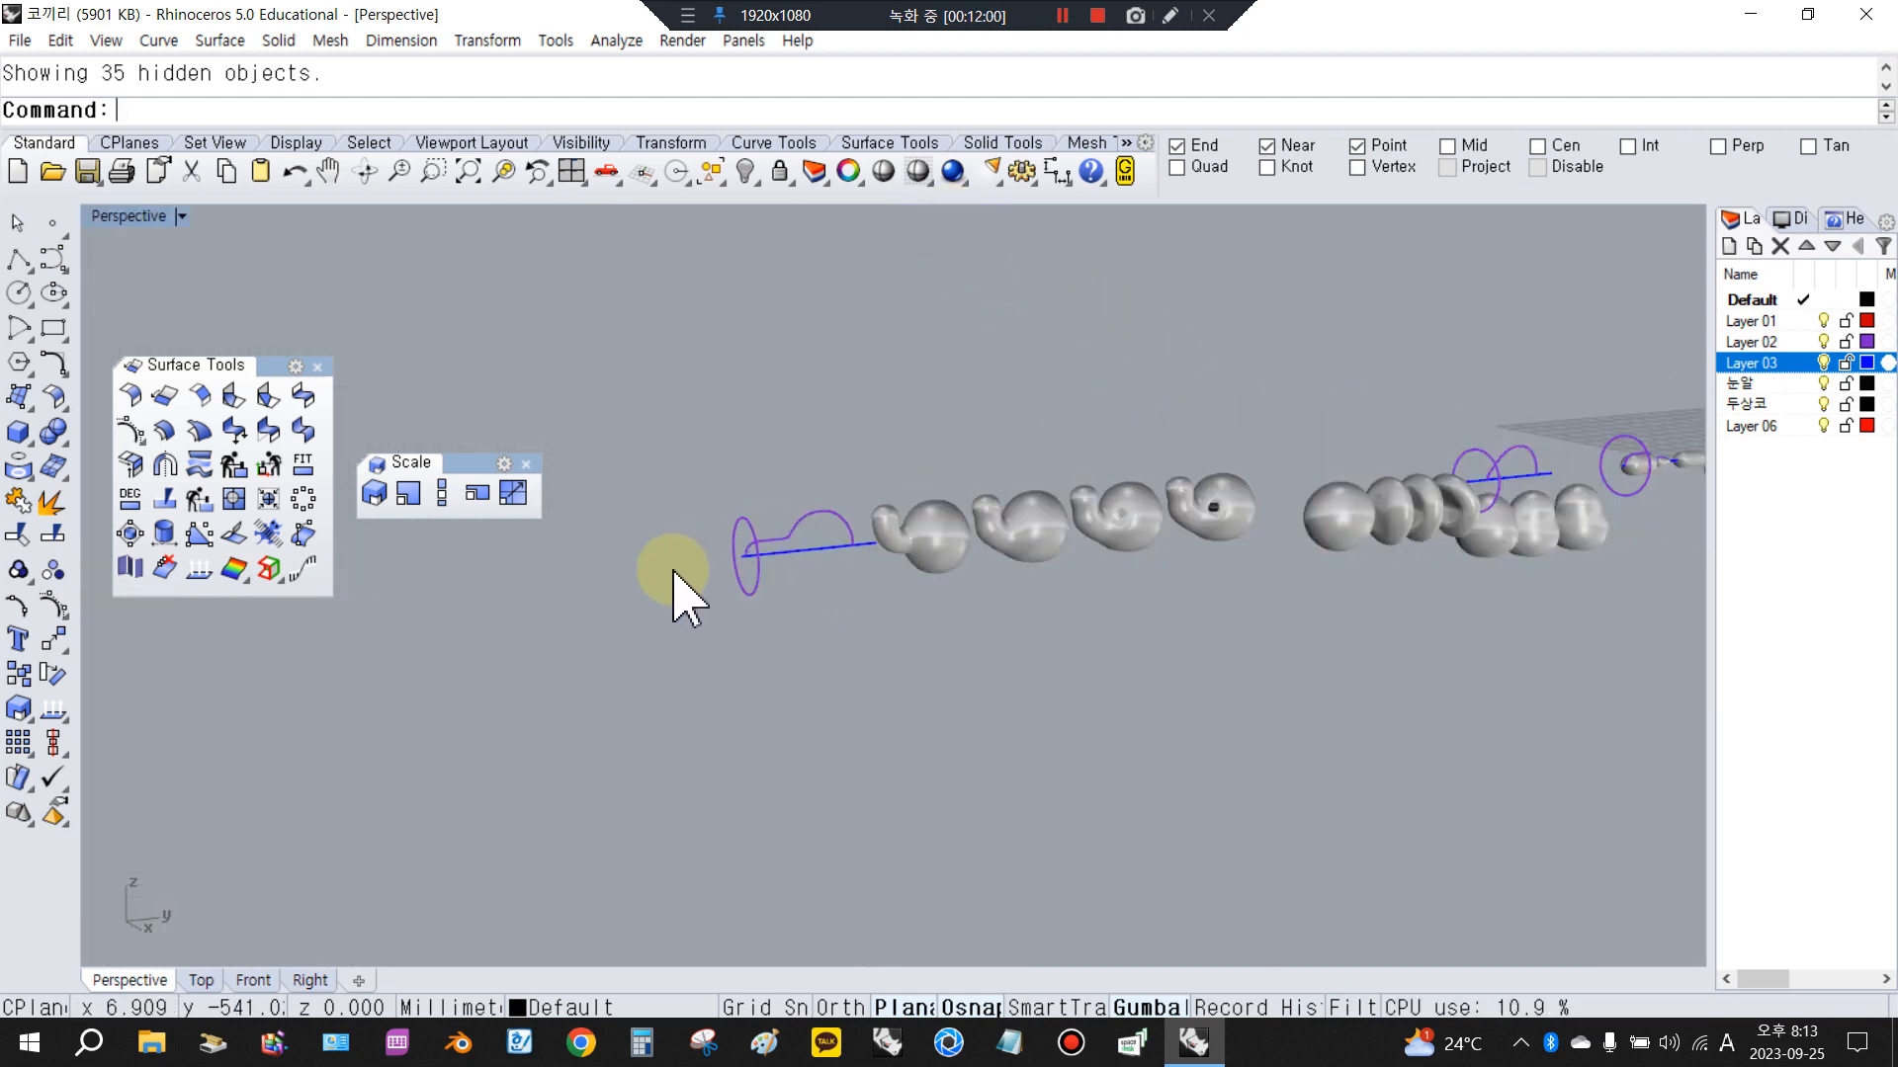
scroll(1186, 554, up, 6)
scroll(1285, 534, down, 6)
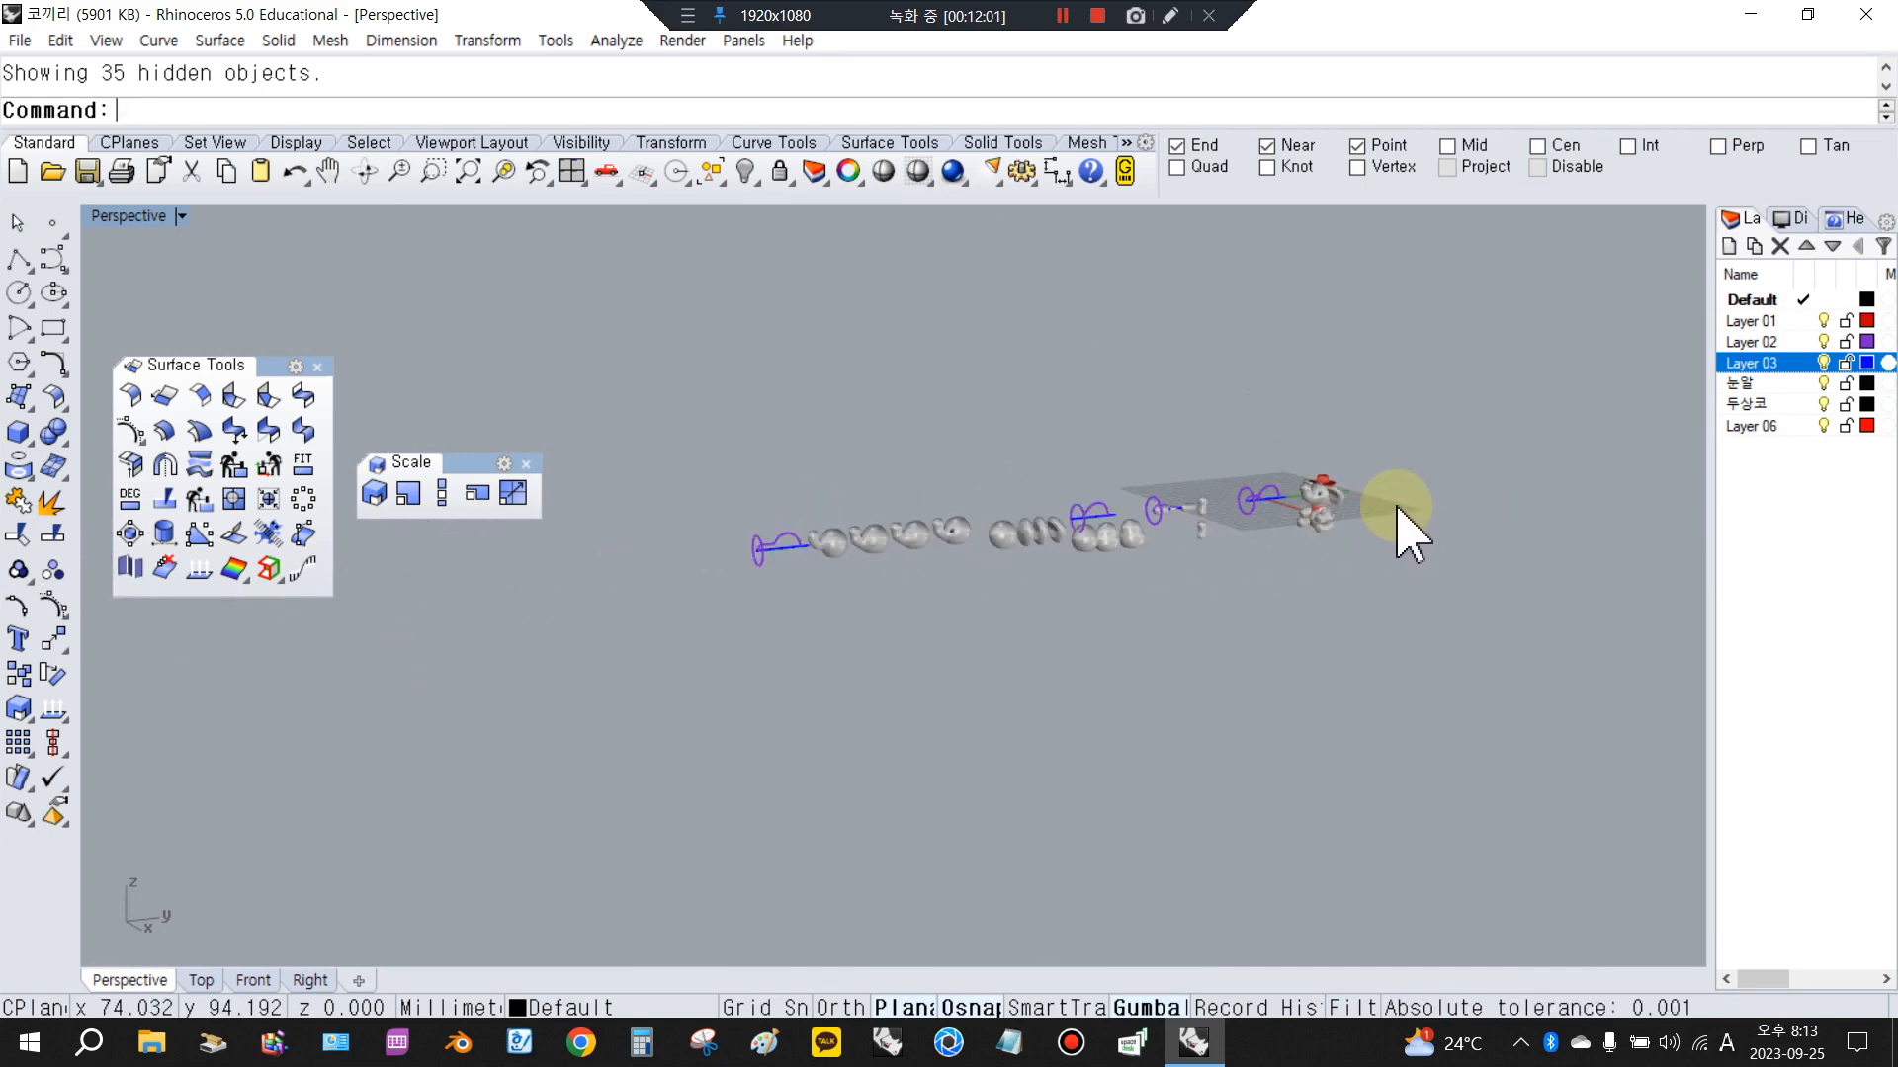
Delete the small tapered tail surface between the two capsule-shaped limbs, keeping its profile curve
scroll(1334, 539, up, 6)
click(1240, 560)
scroll(1135, 563, down, 5)
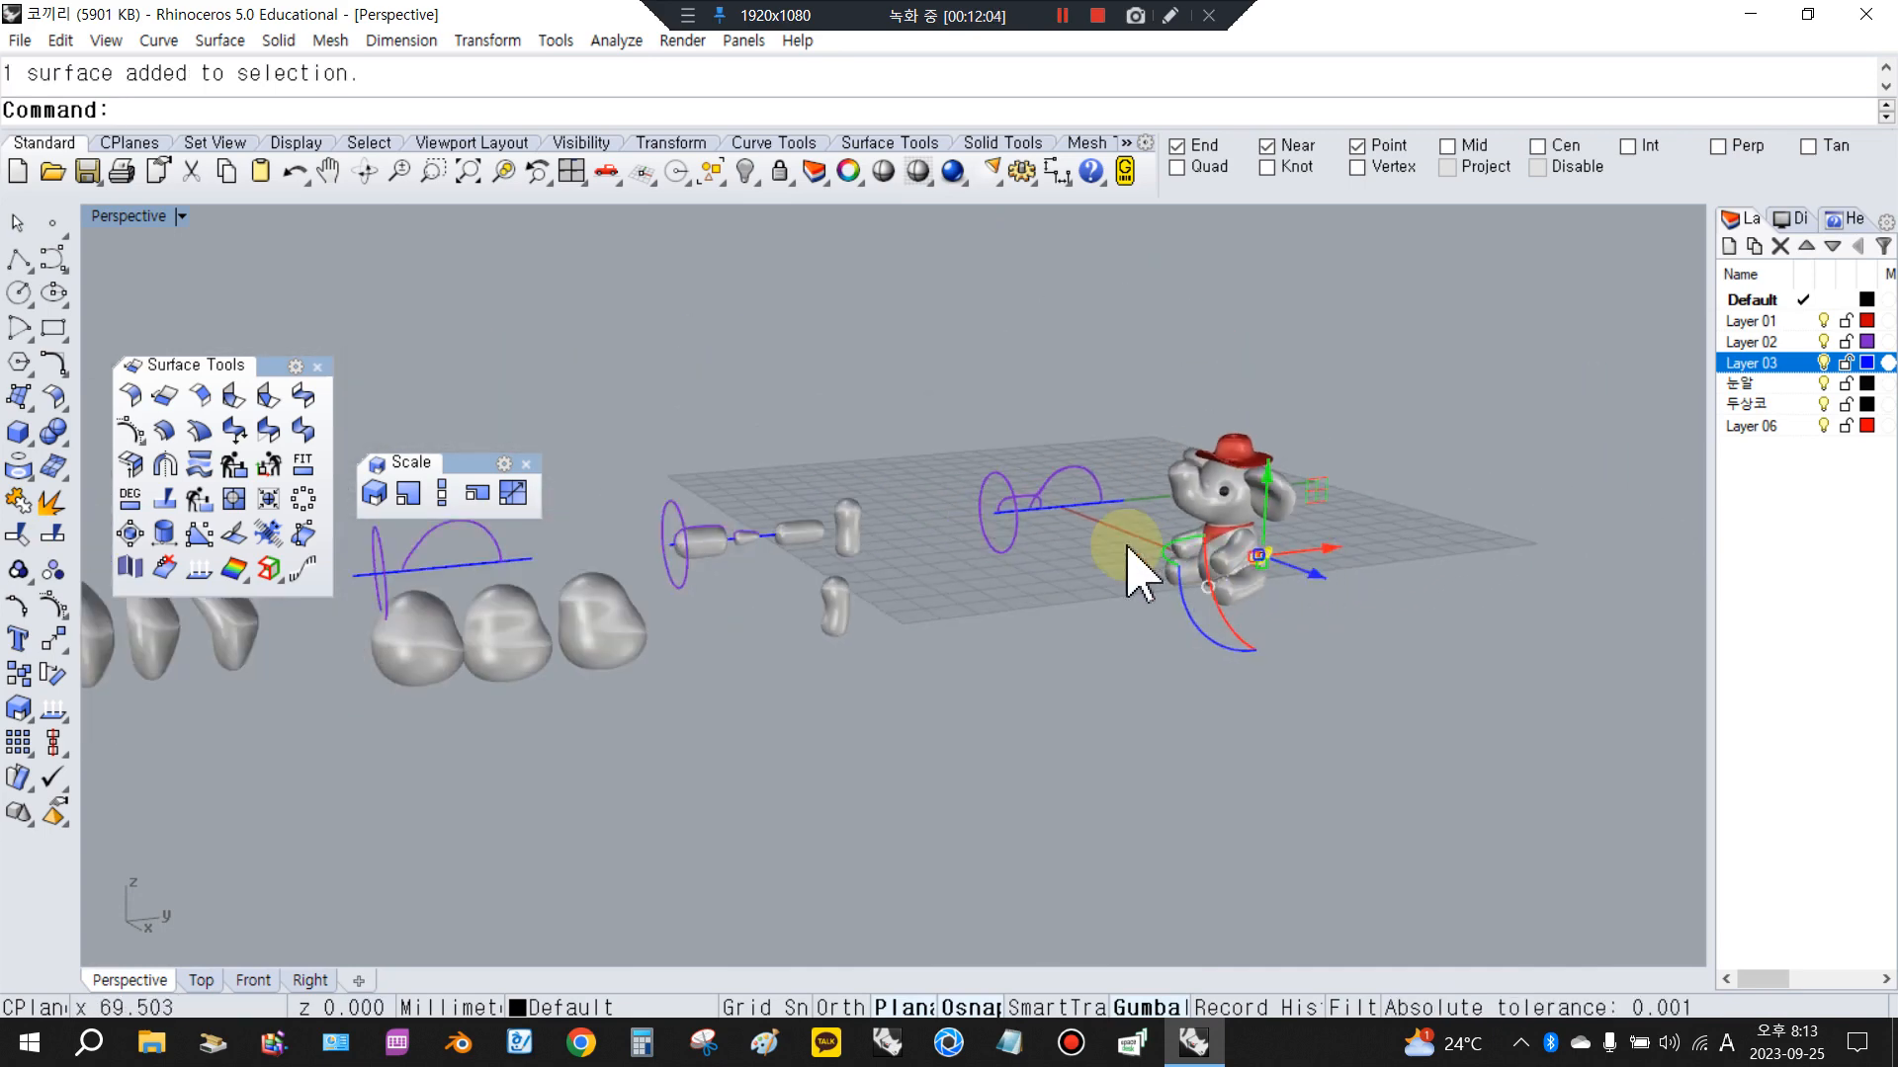
scroll(988, 553, up, 1)
scroll(743, 554, up, 5)
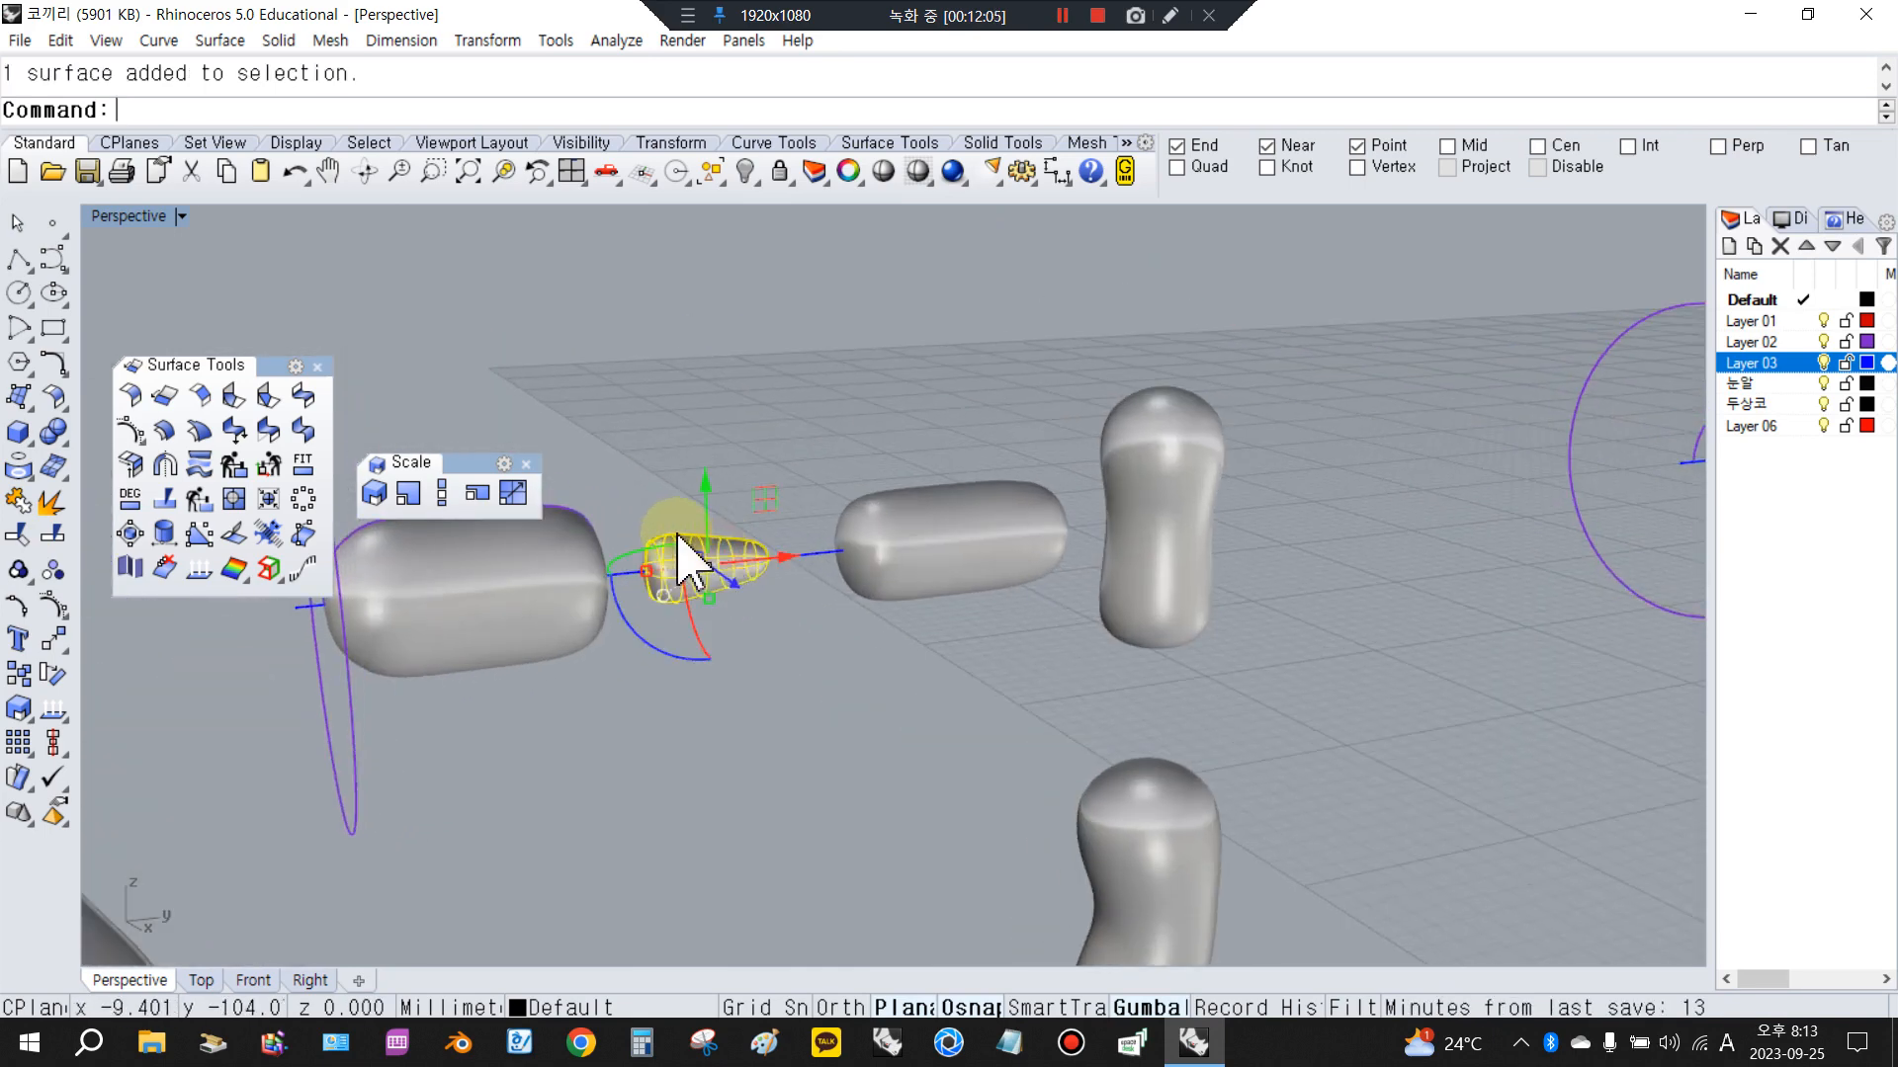
scroll(680, 539, up, 5)
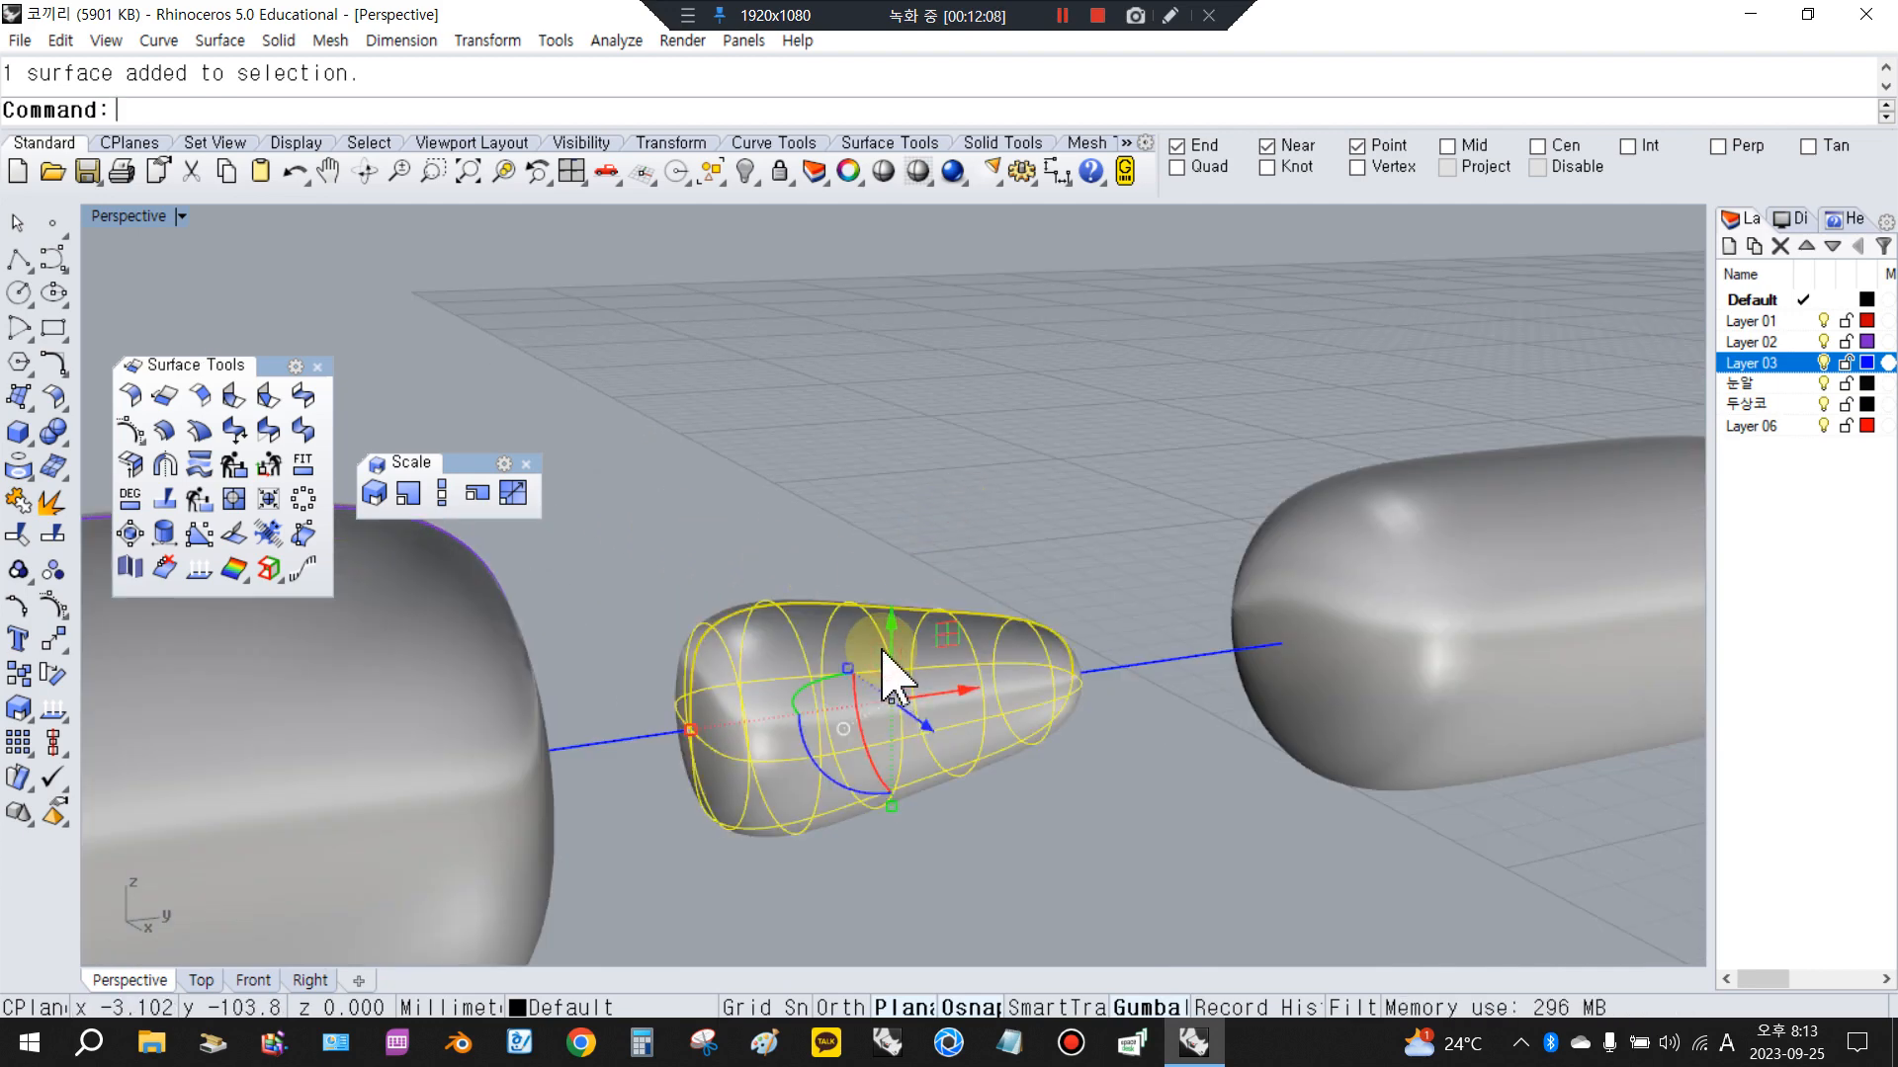
key(Delete)
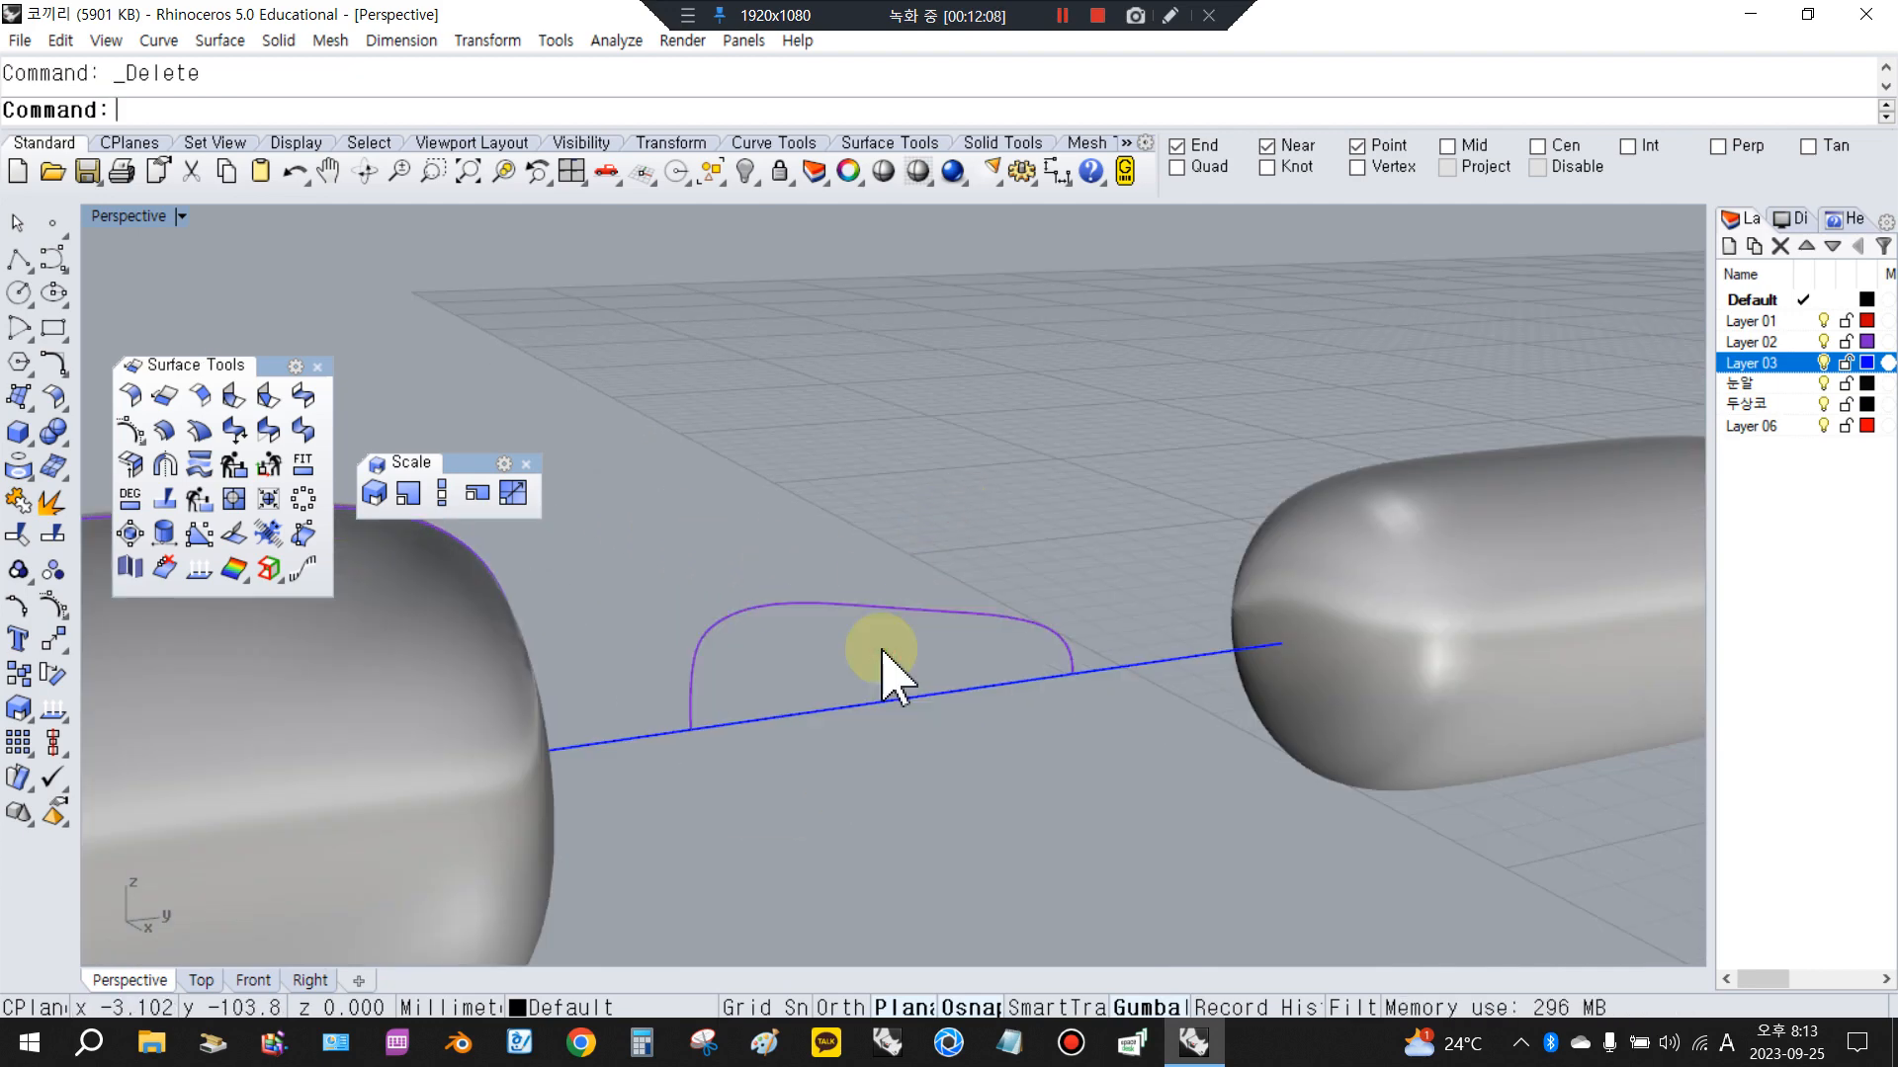
Revolve the small tail profile curve around the blue axis line in the right view, accepting the default angles
click(860, 604)
double_click(103, 215)
scroll(964, 684, up, 8)
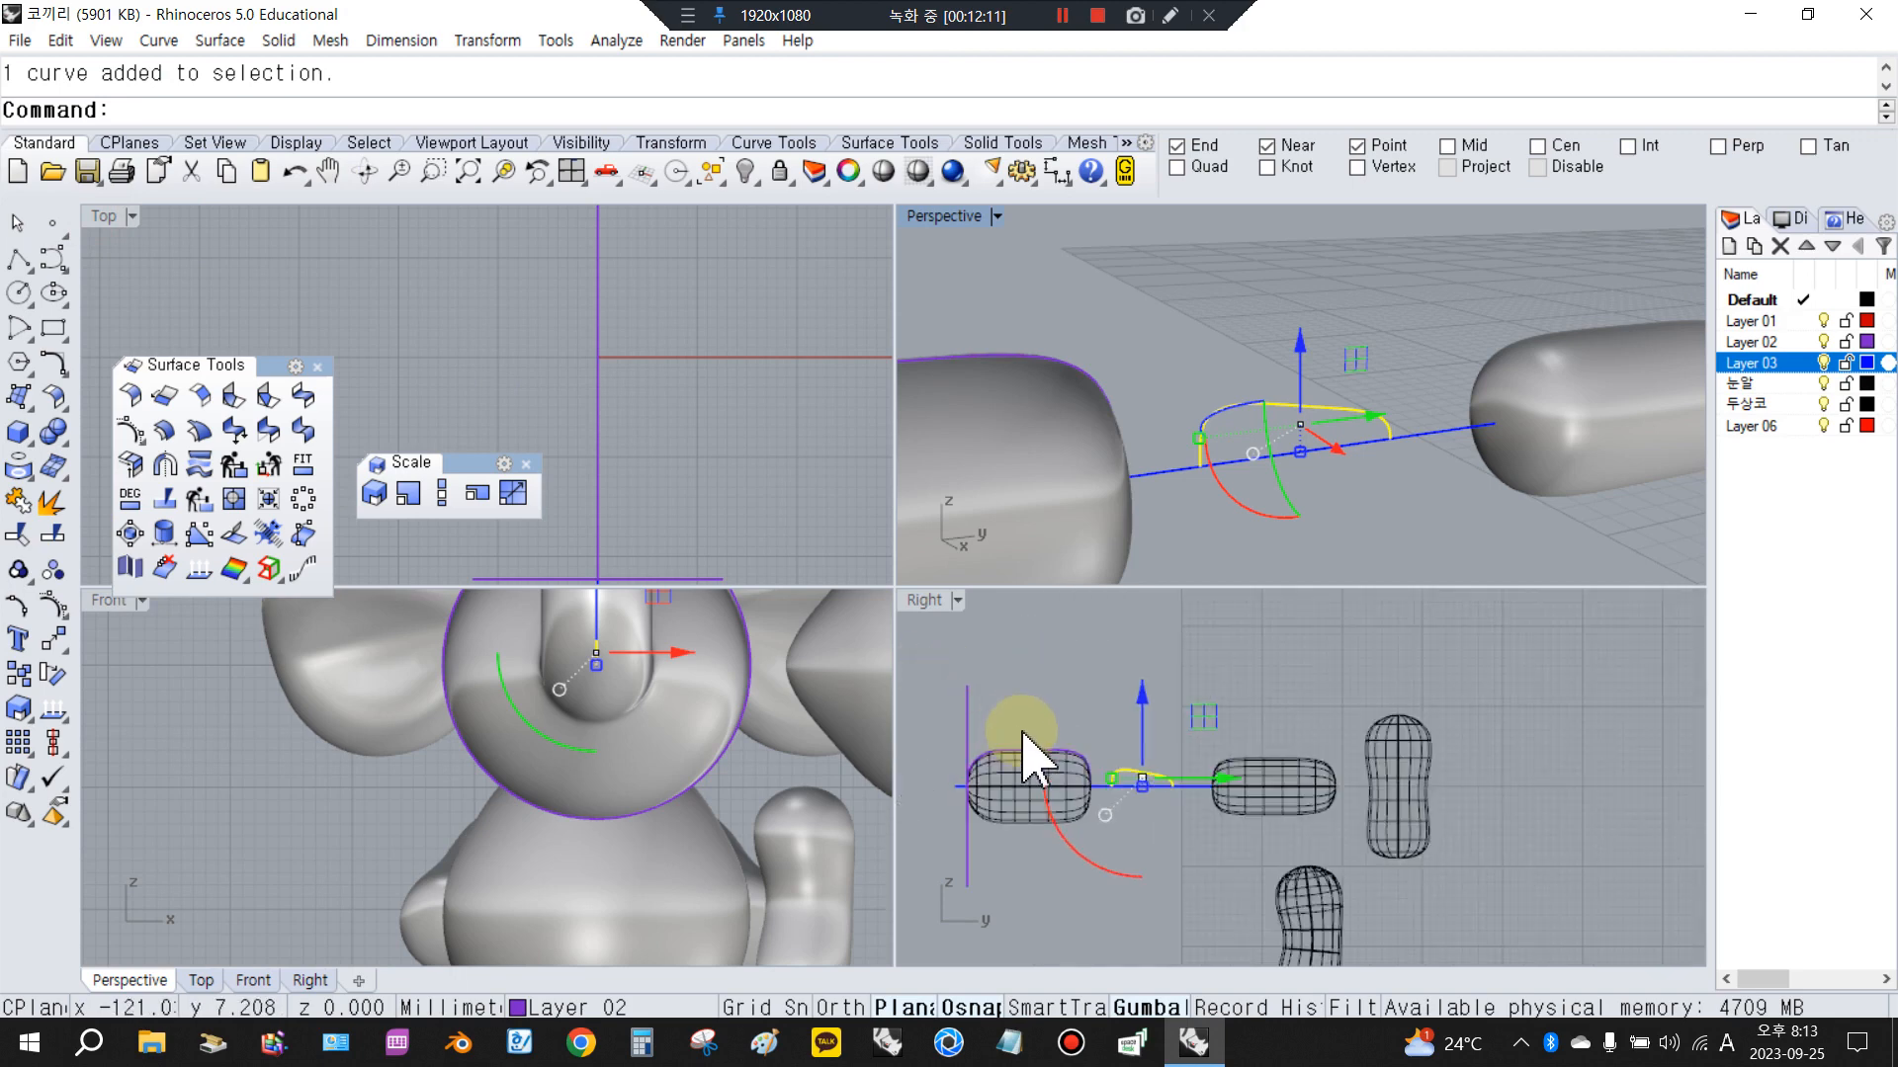
scroll(1078, 766, up, 8)
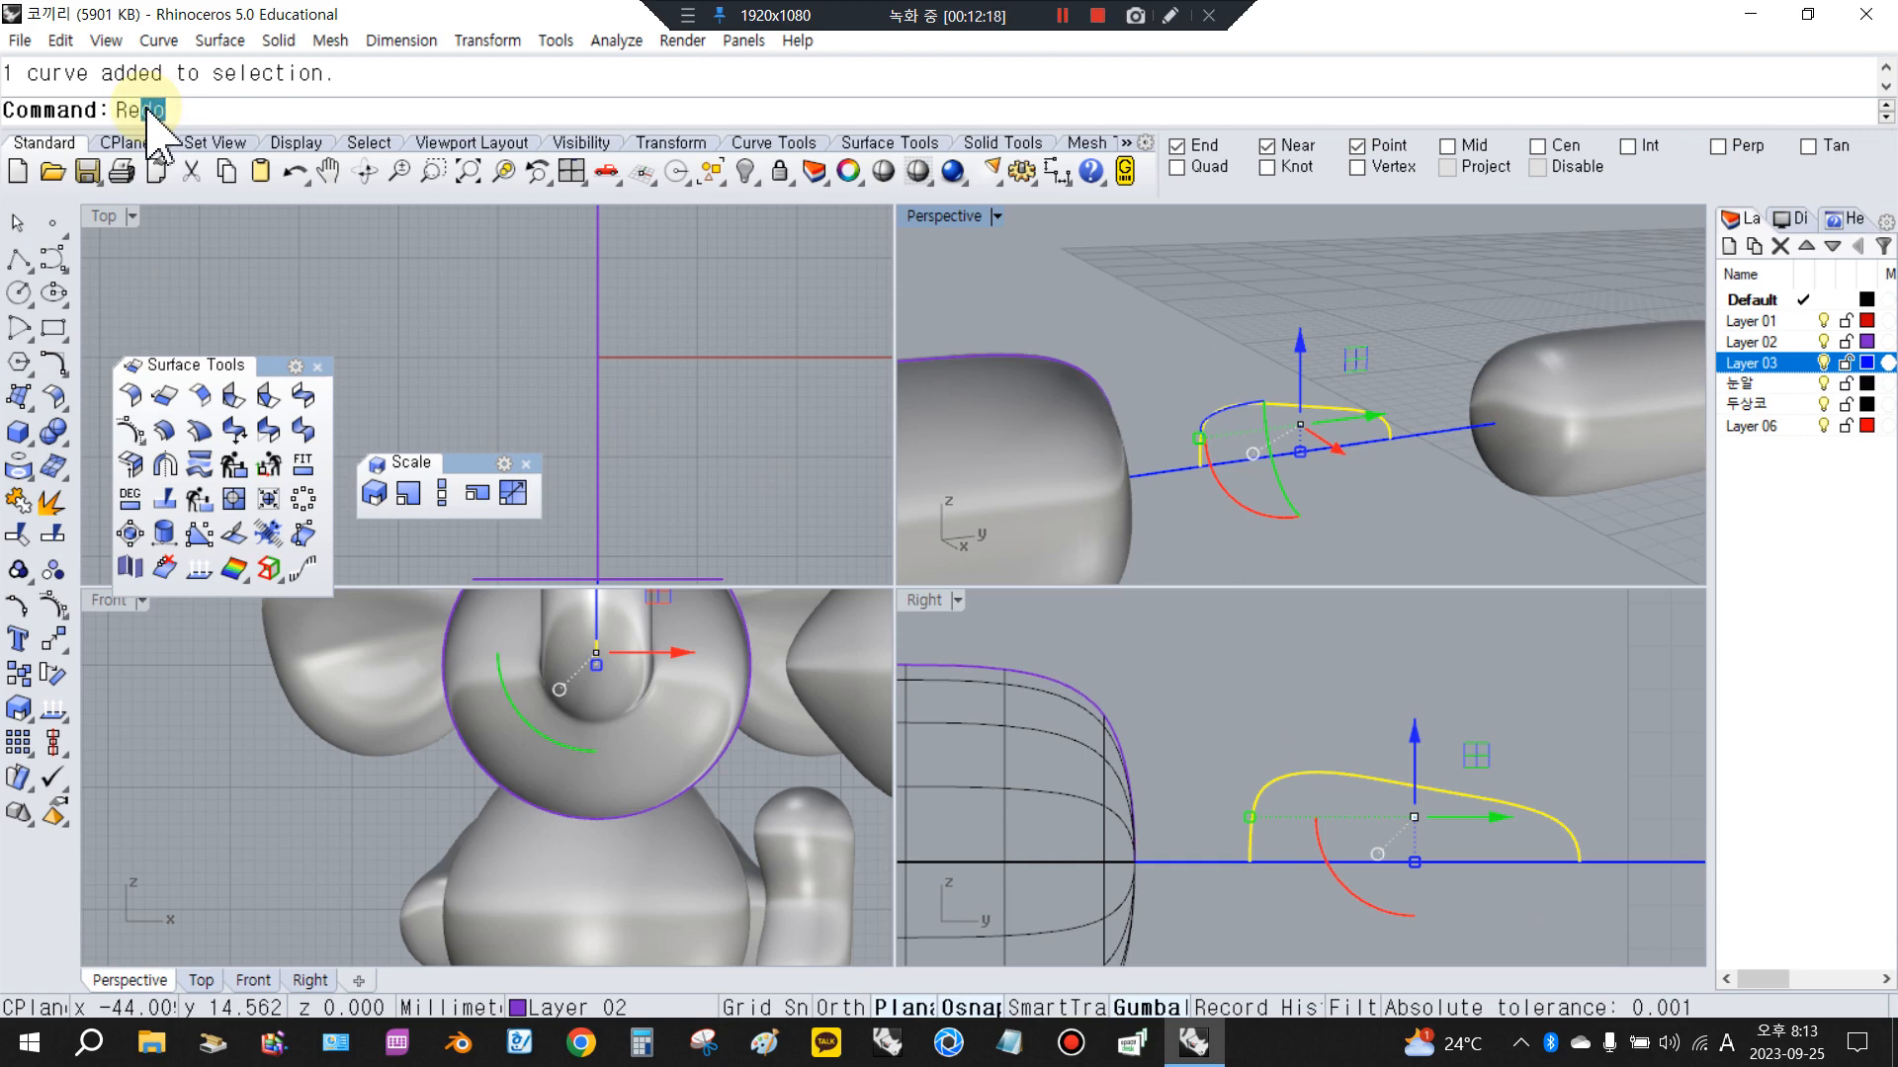
text(v)
key(Return)
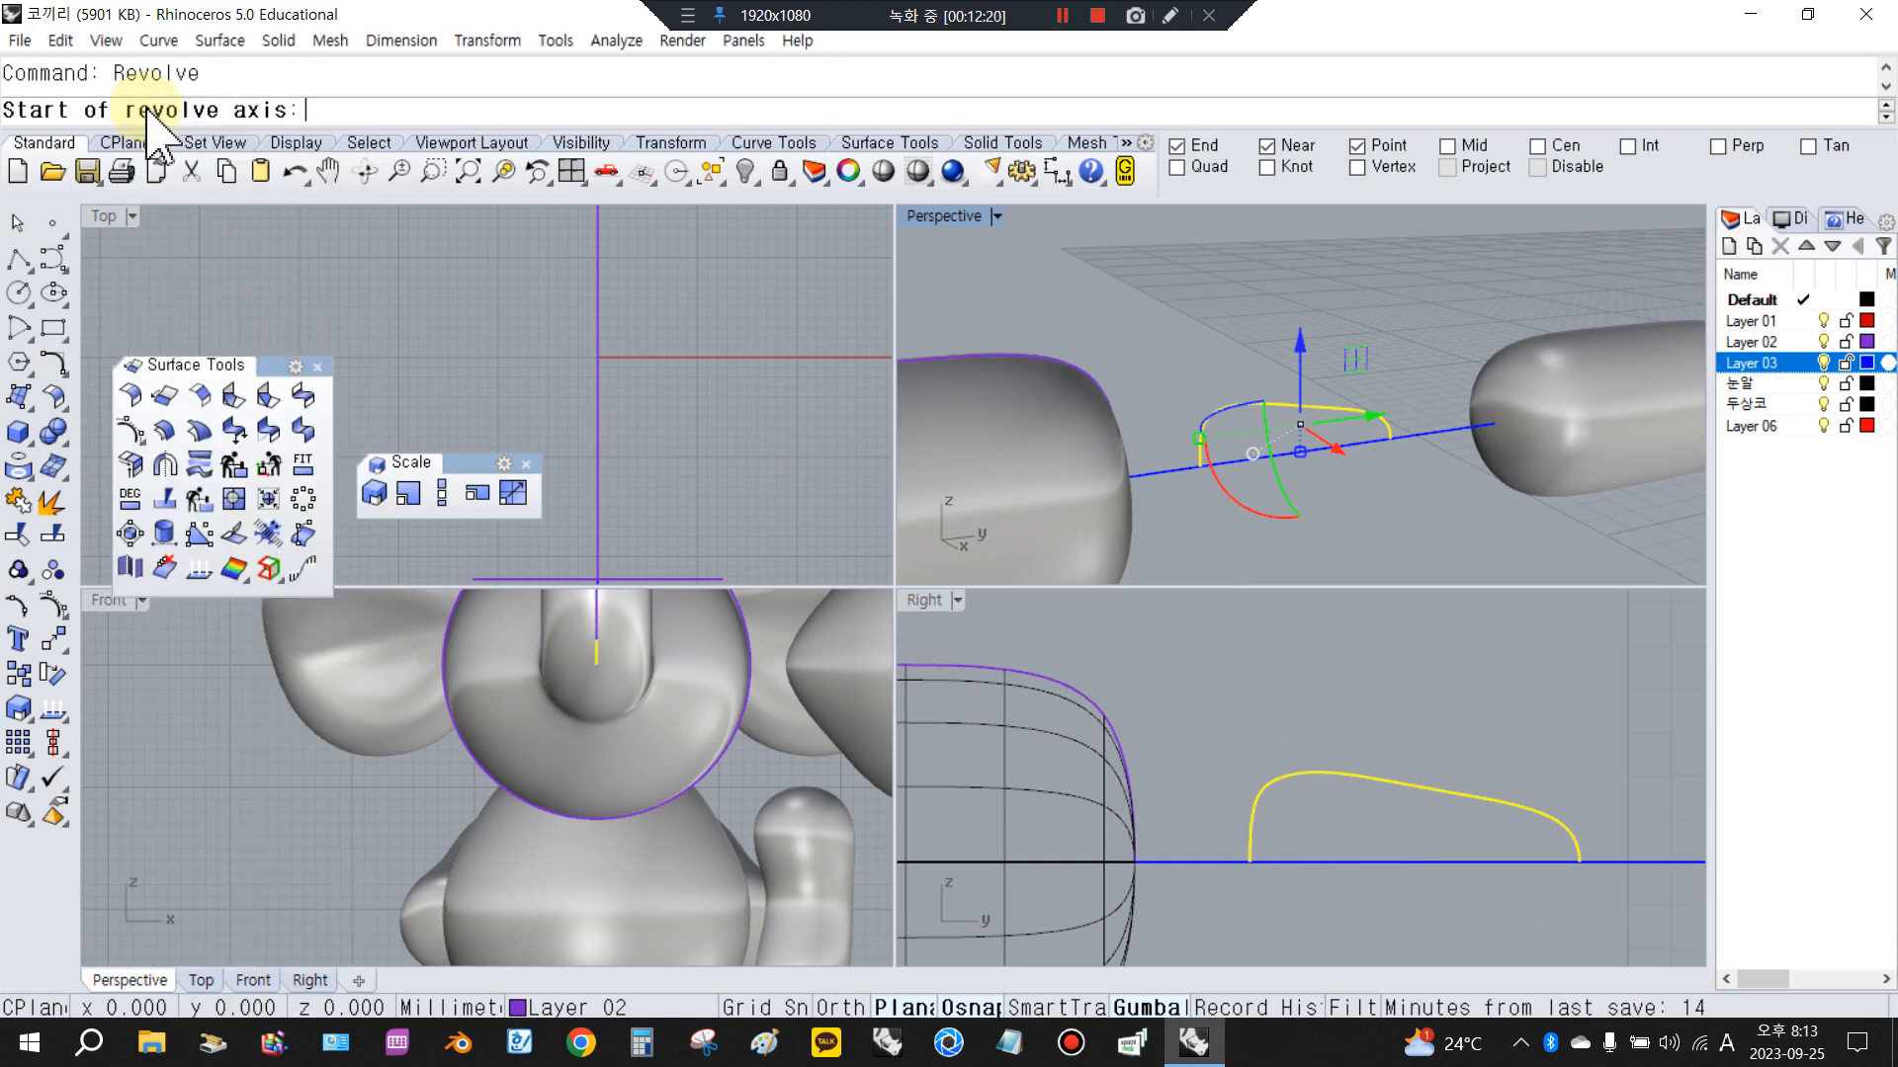
click(1297, 859)
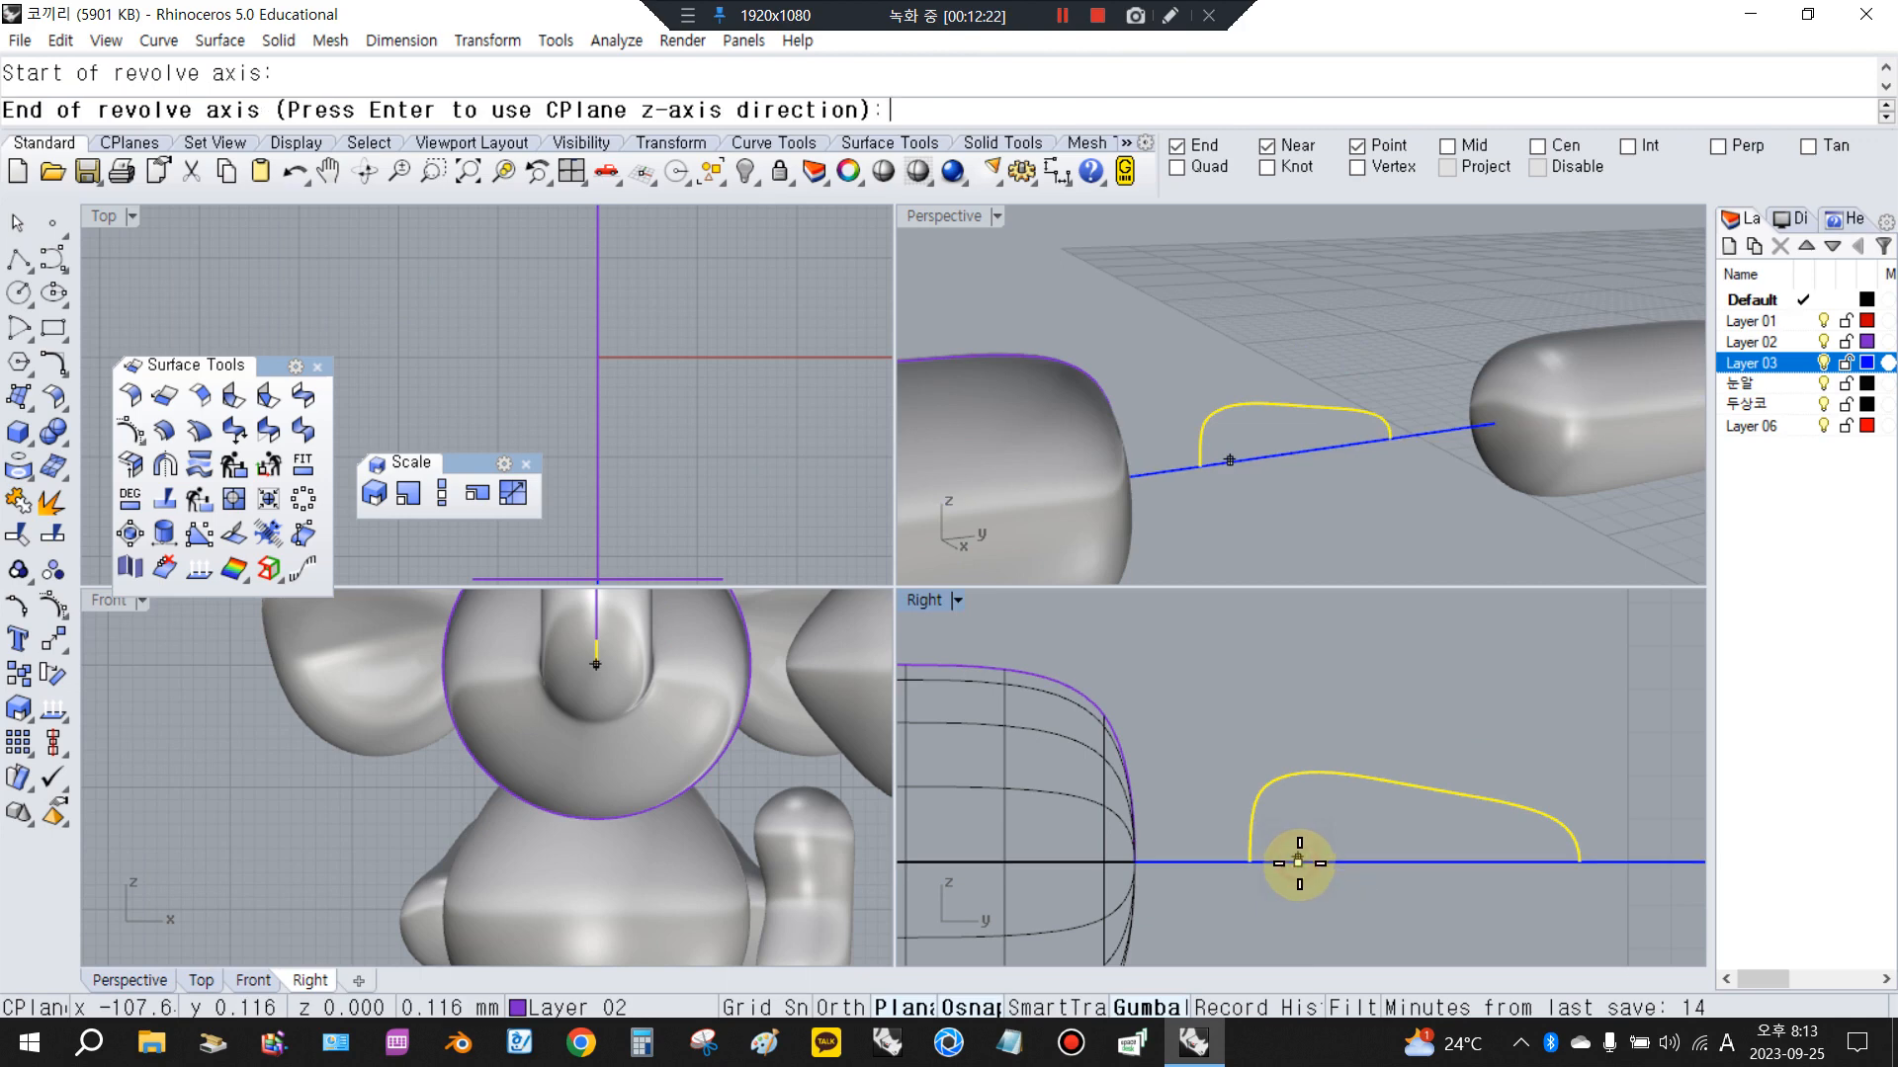
click(1438, 863)
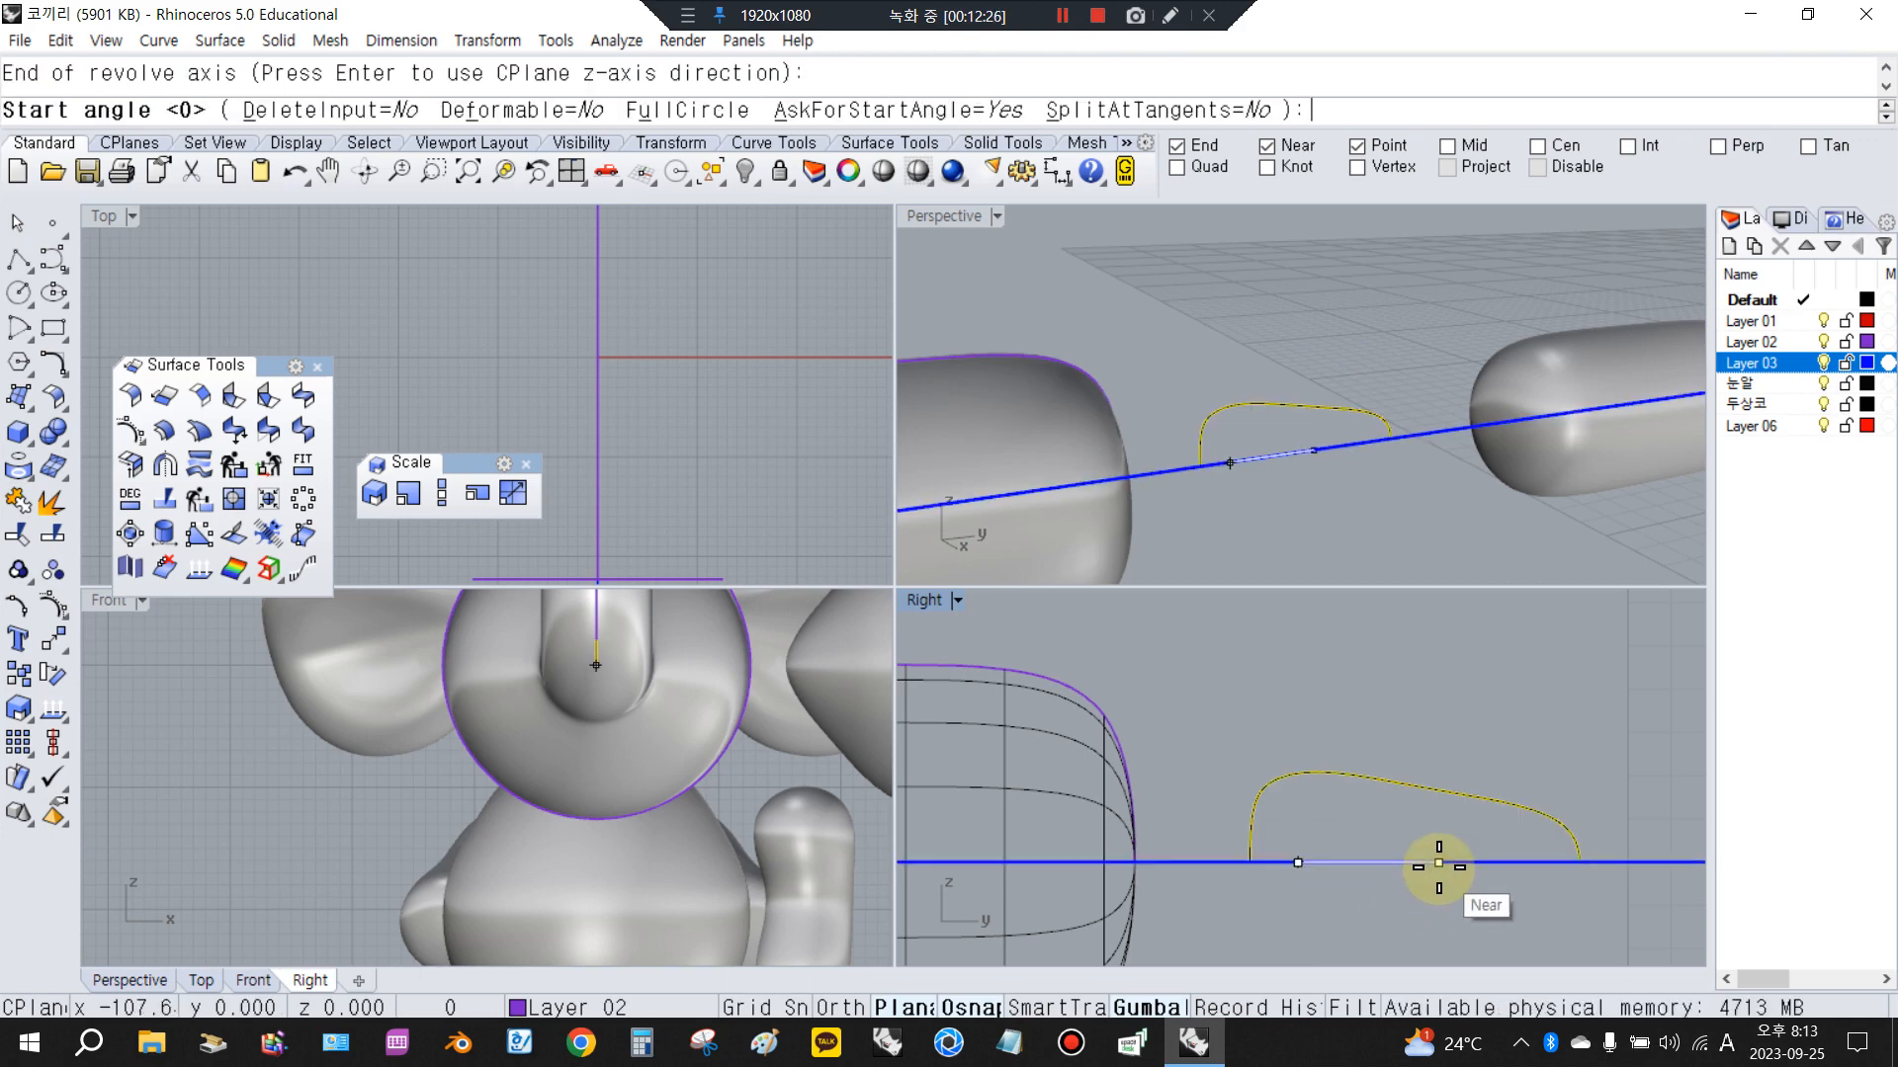
key(Return)
key(Return)
Turn on the new tail's control points and rotate all except those at the wide end upward about the axis line
click(1460, 931)
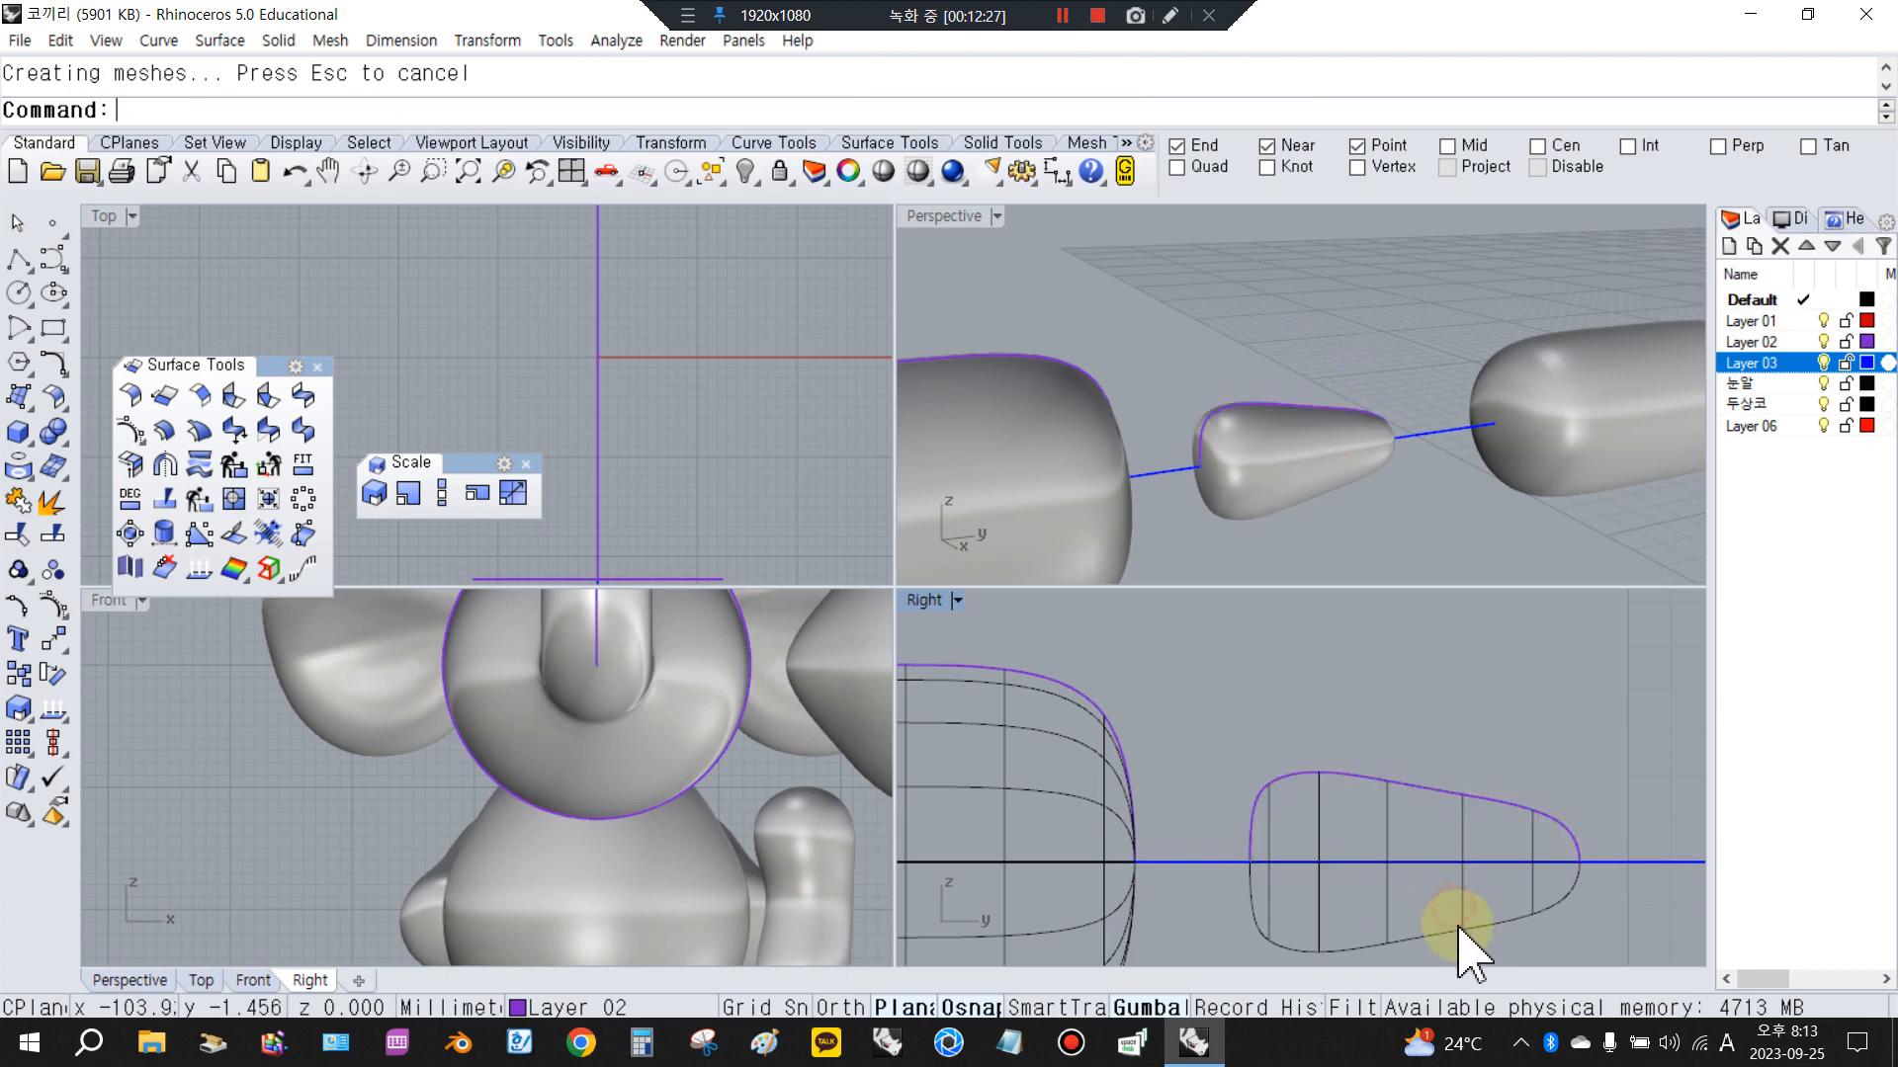
click(53, 604)
scroll(1377, 780, down, 3)
scroll(1384, 774, up, 2)
drag(1339, 738, 1506, 955)
click(53, 674)
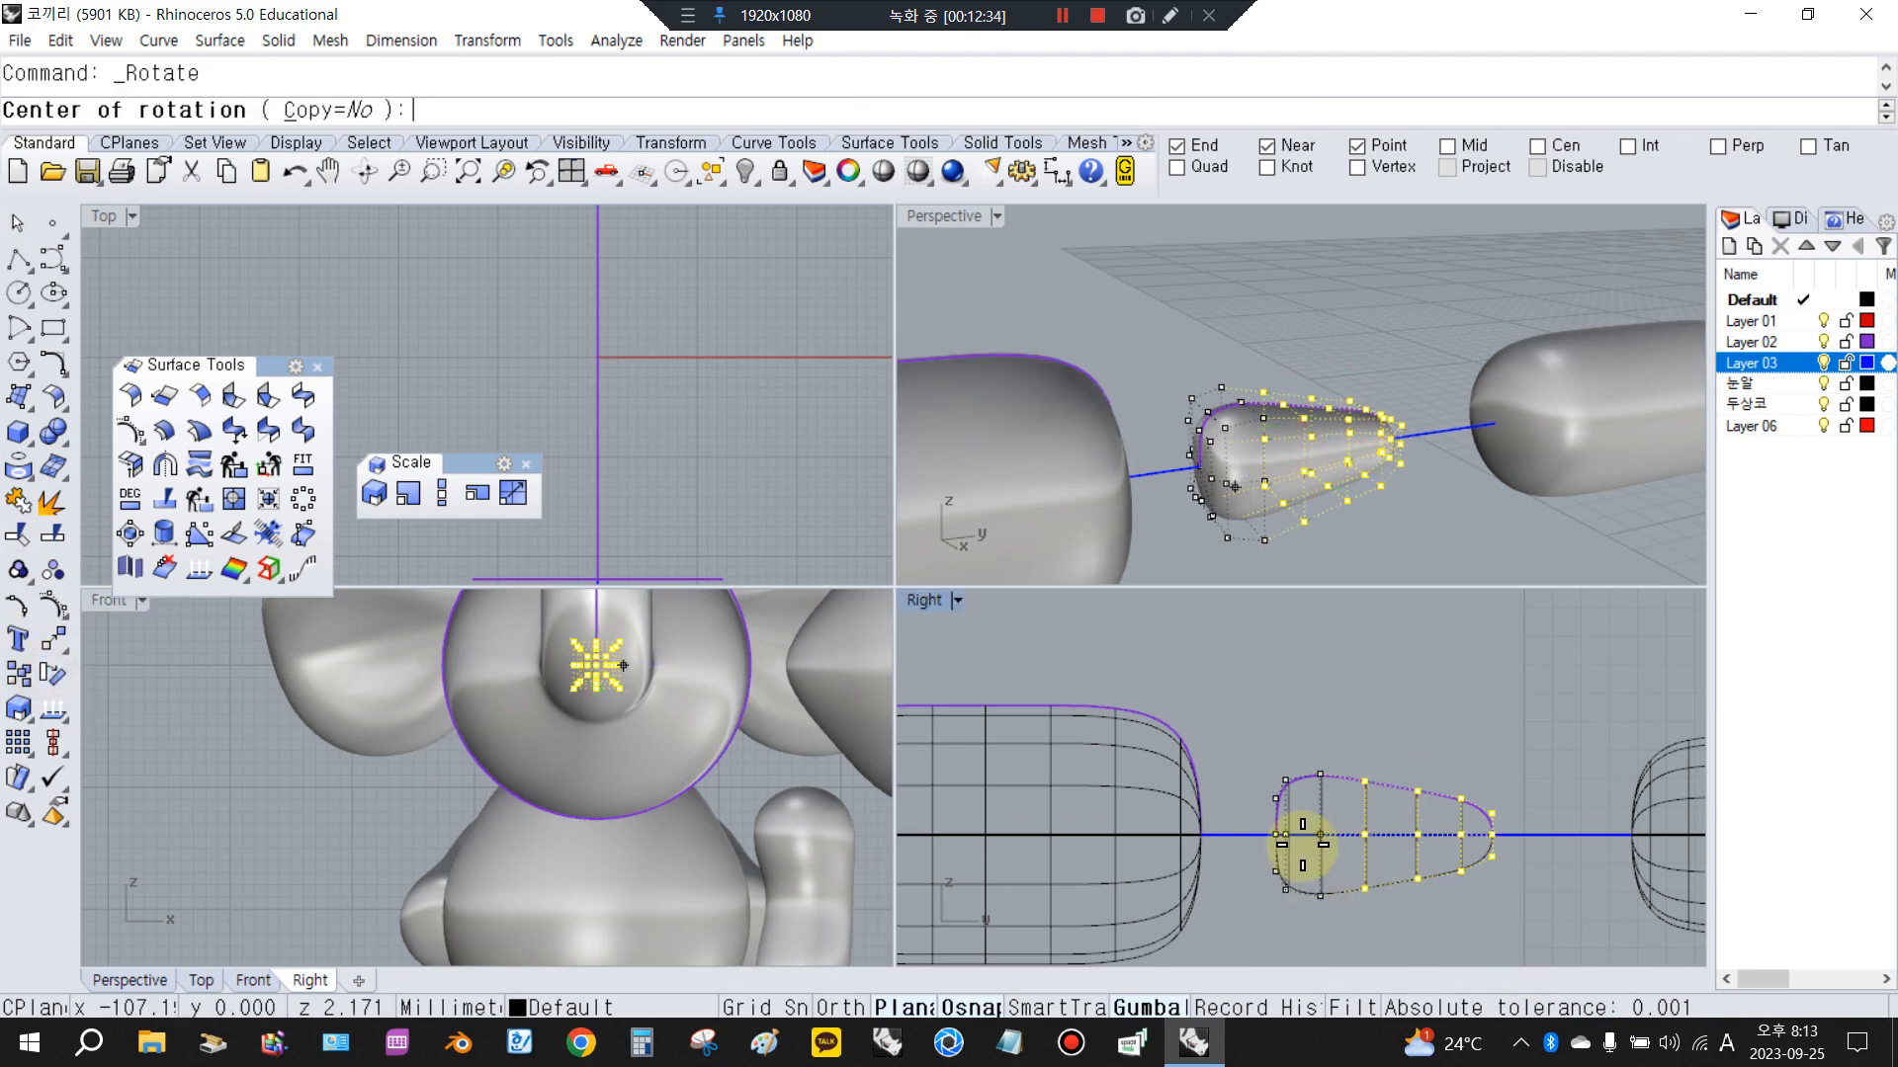
click(1321, 835)
click(1428, 923)
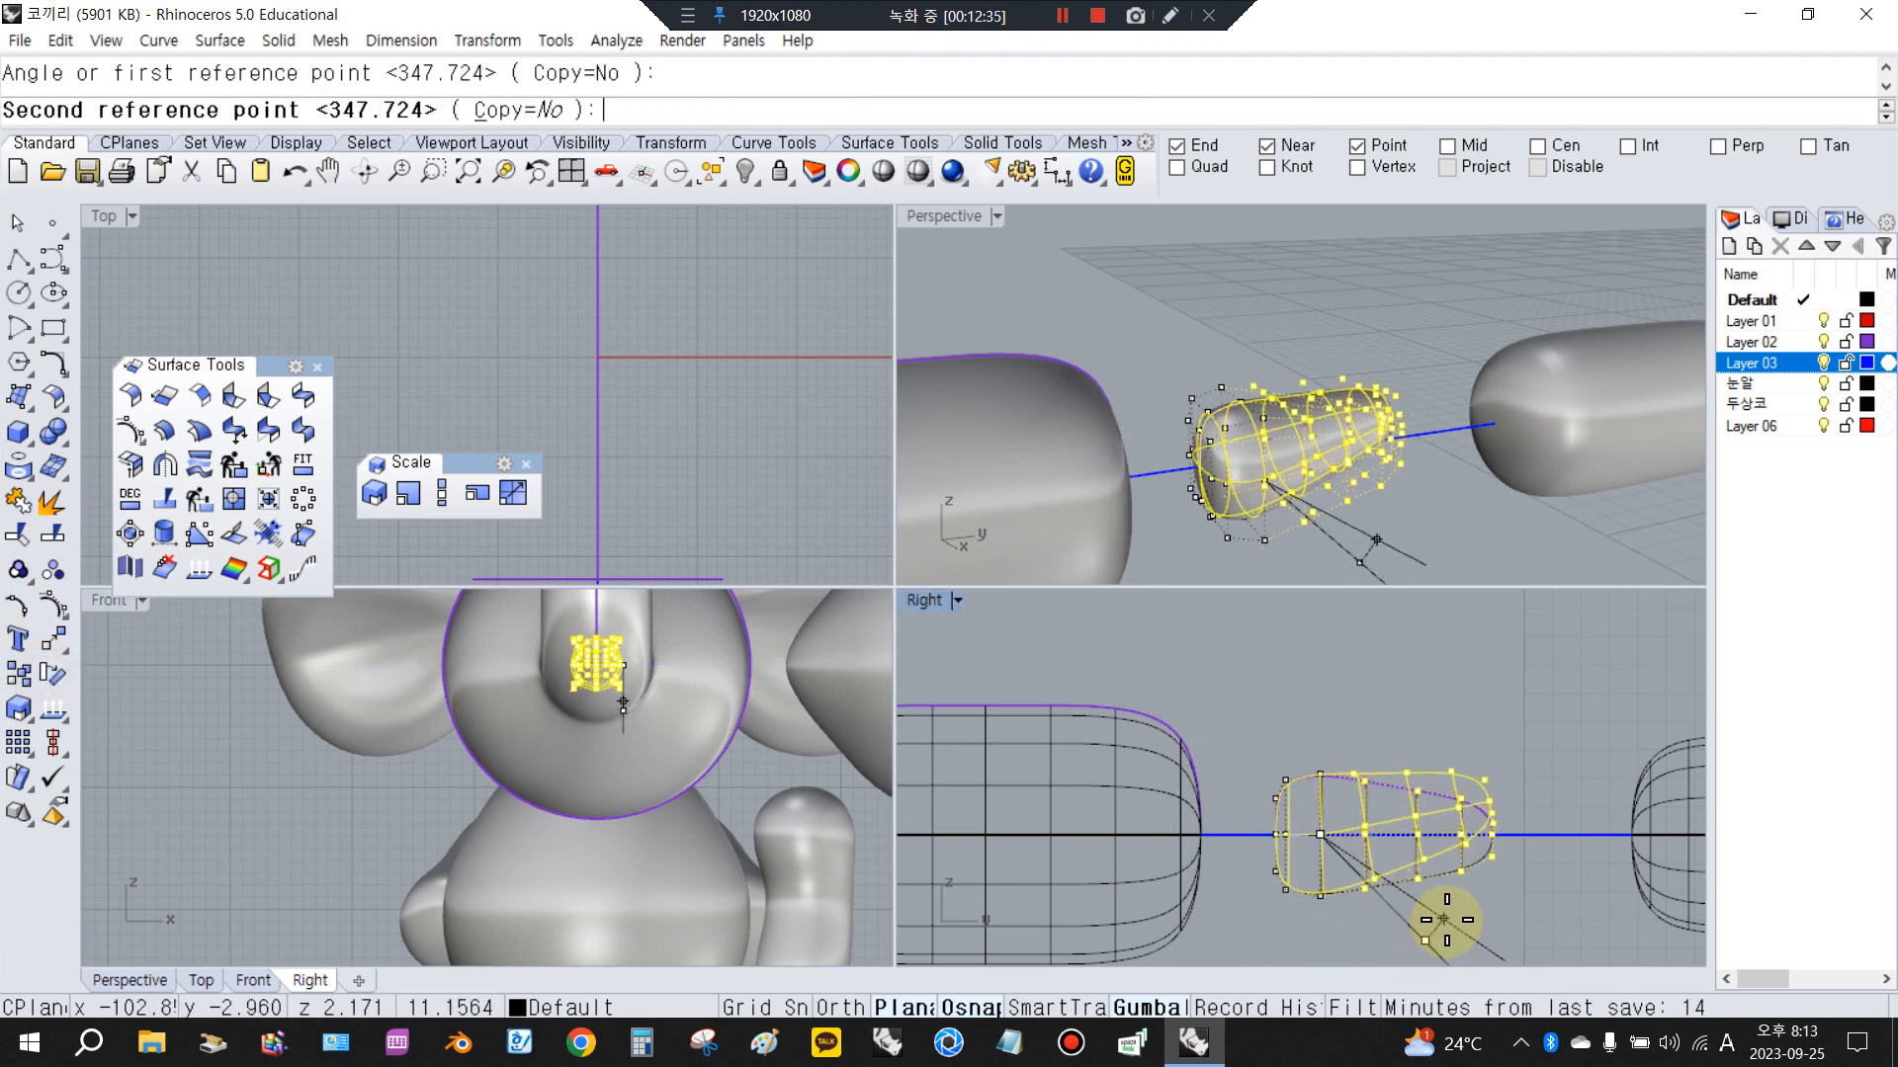
click(1394, 721)
Rotate the control points of the tail's outer part upward by about 11 degrees in the right view
right_click(1512, 904)
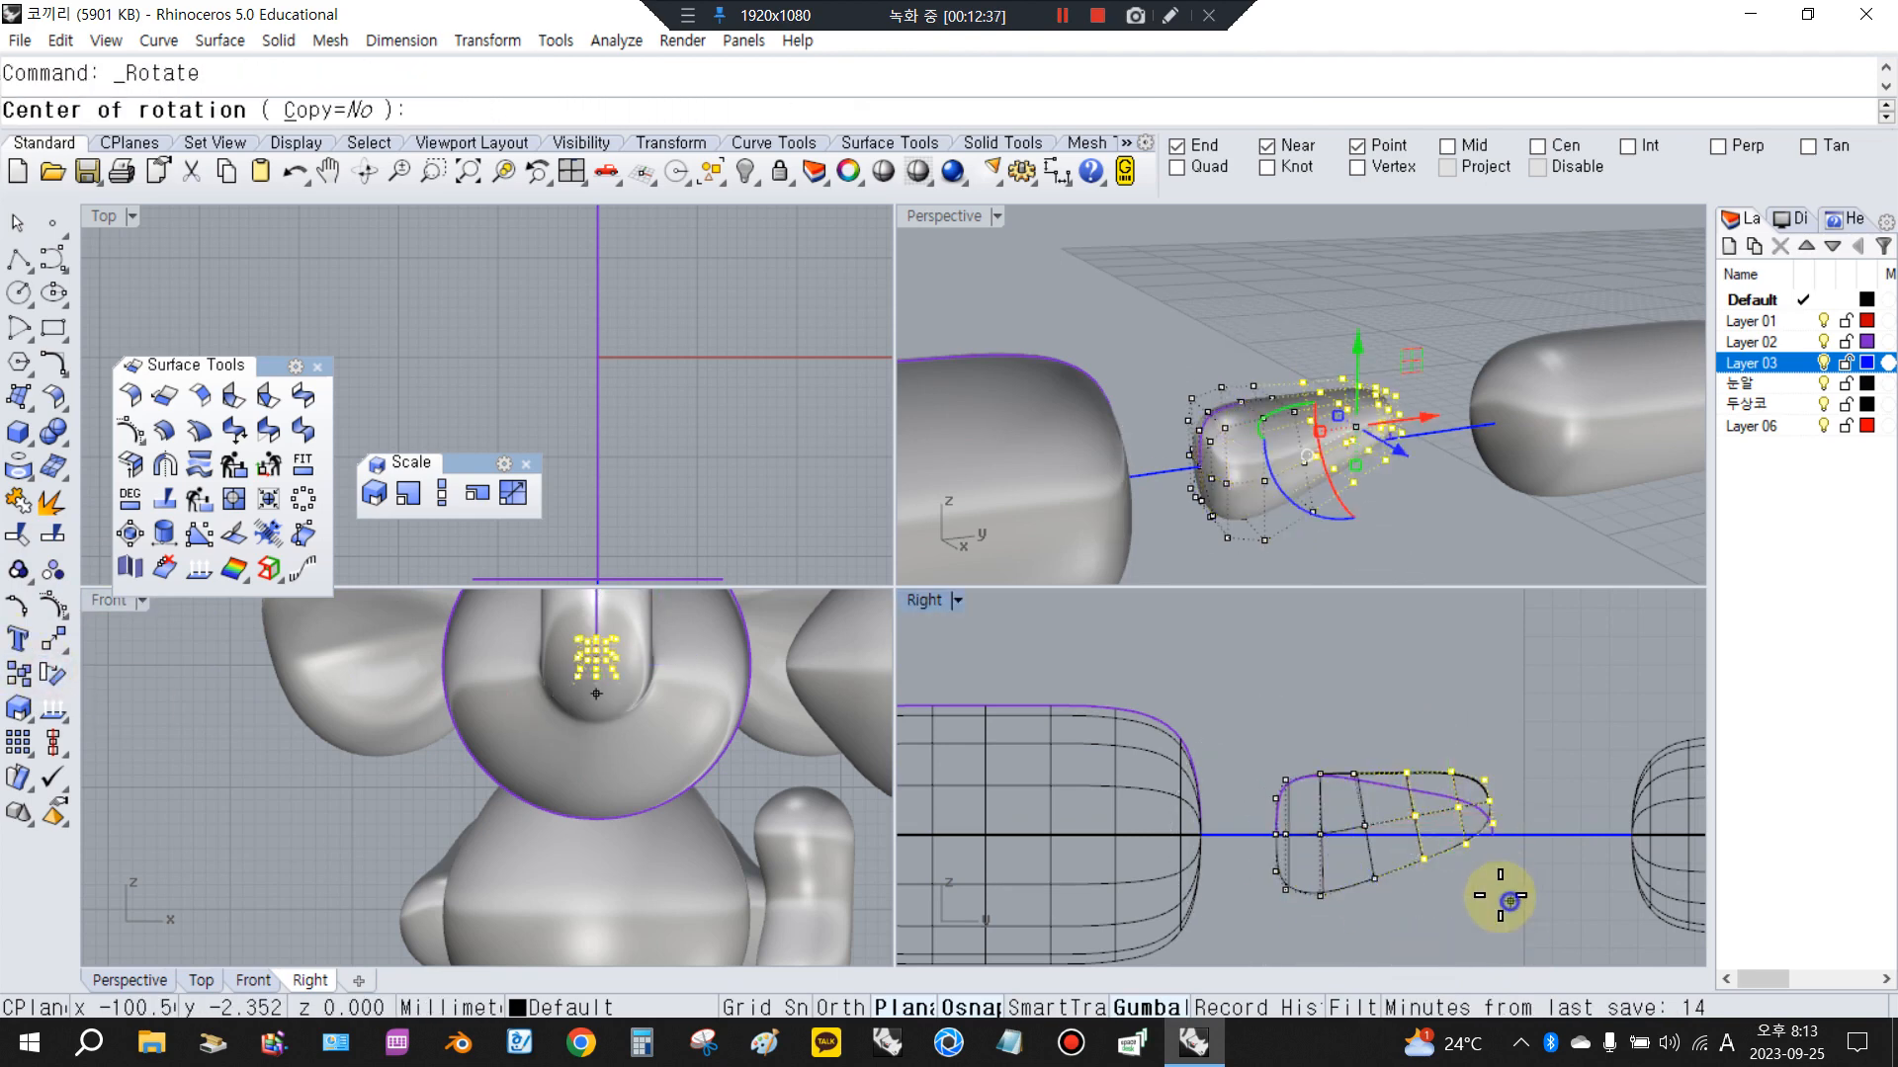
click(1371, 829)
click(1479, 900)
click(1435, 746)
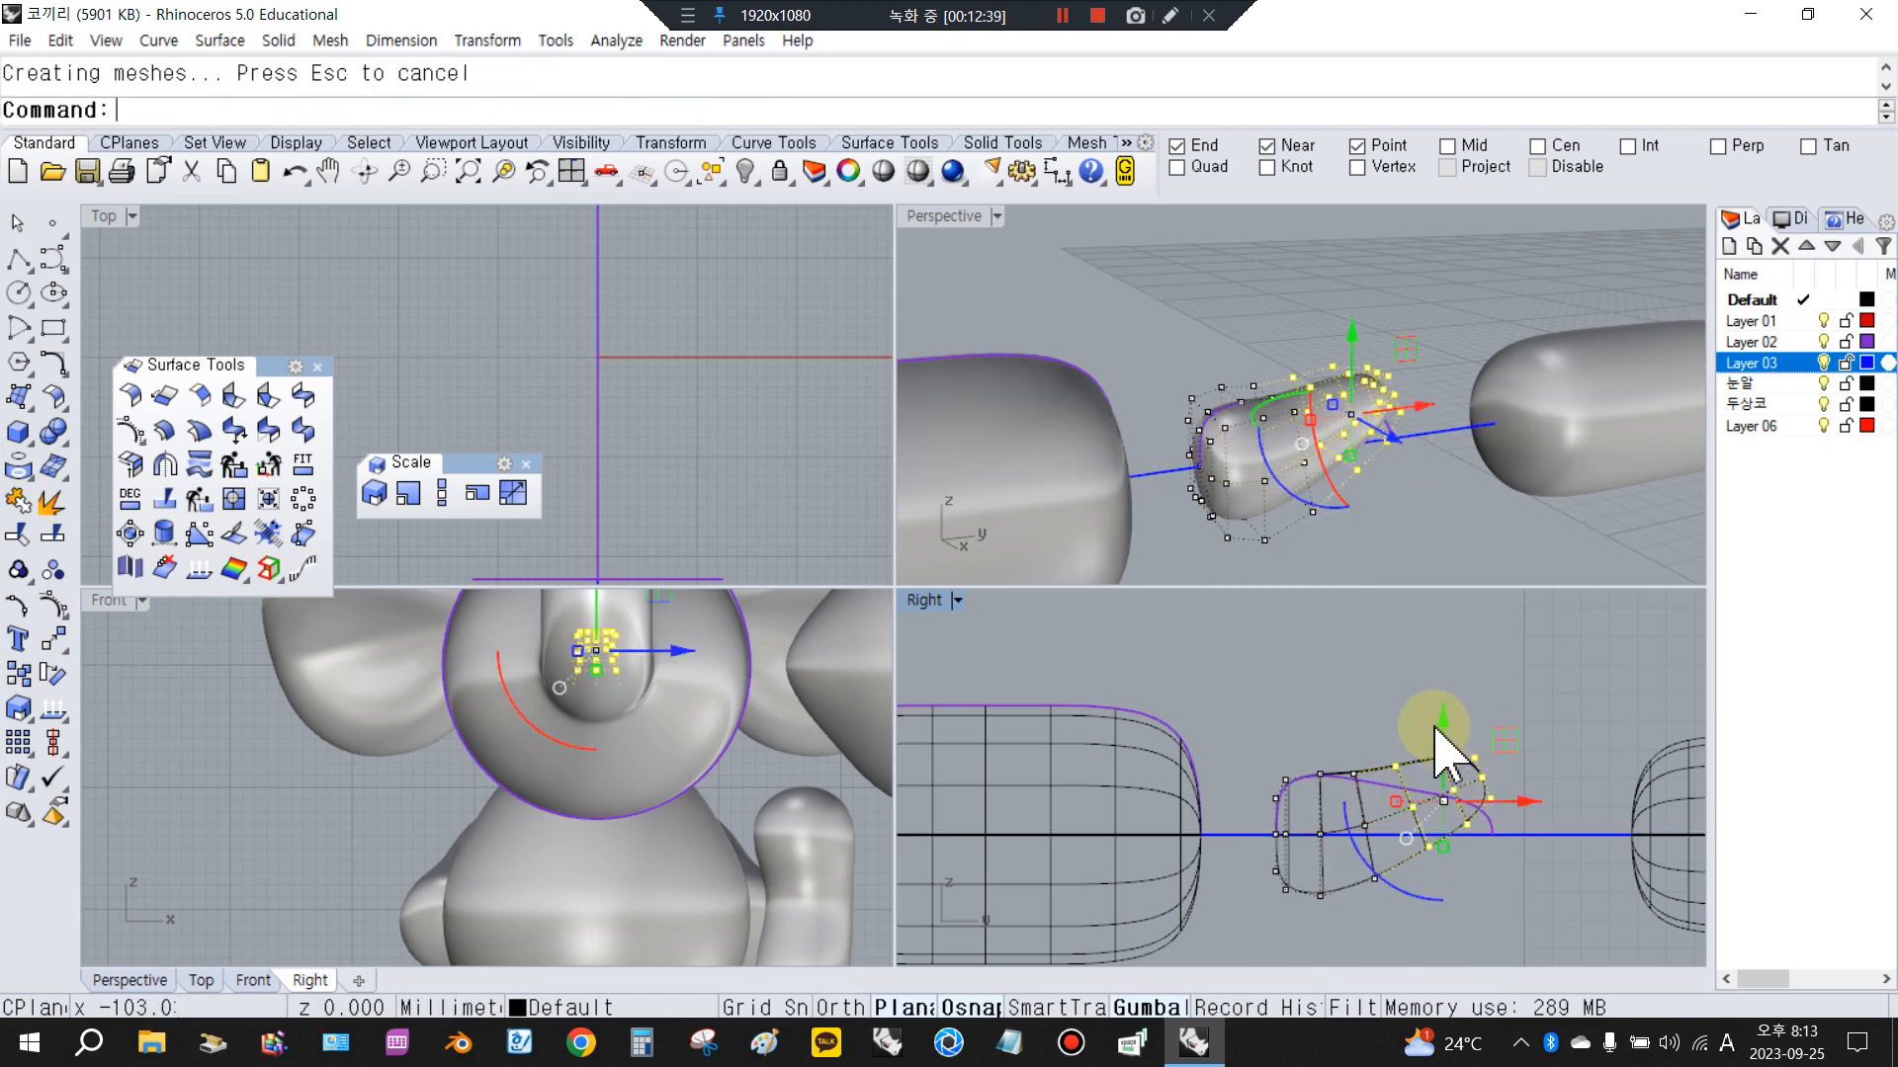
Rotate only the control points at the tail's tip slightly further upward in the right view
click(1421, 704)
right_click(1432, 701)
right_click(1448, 804)
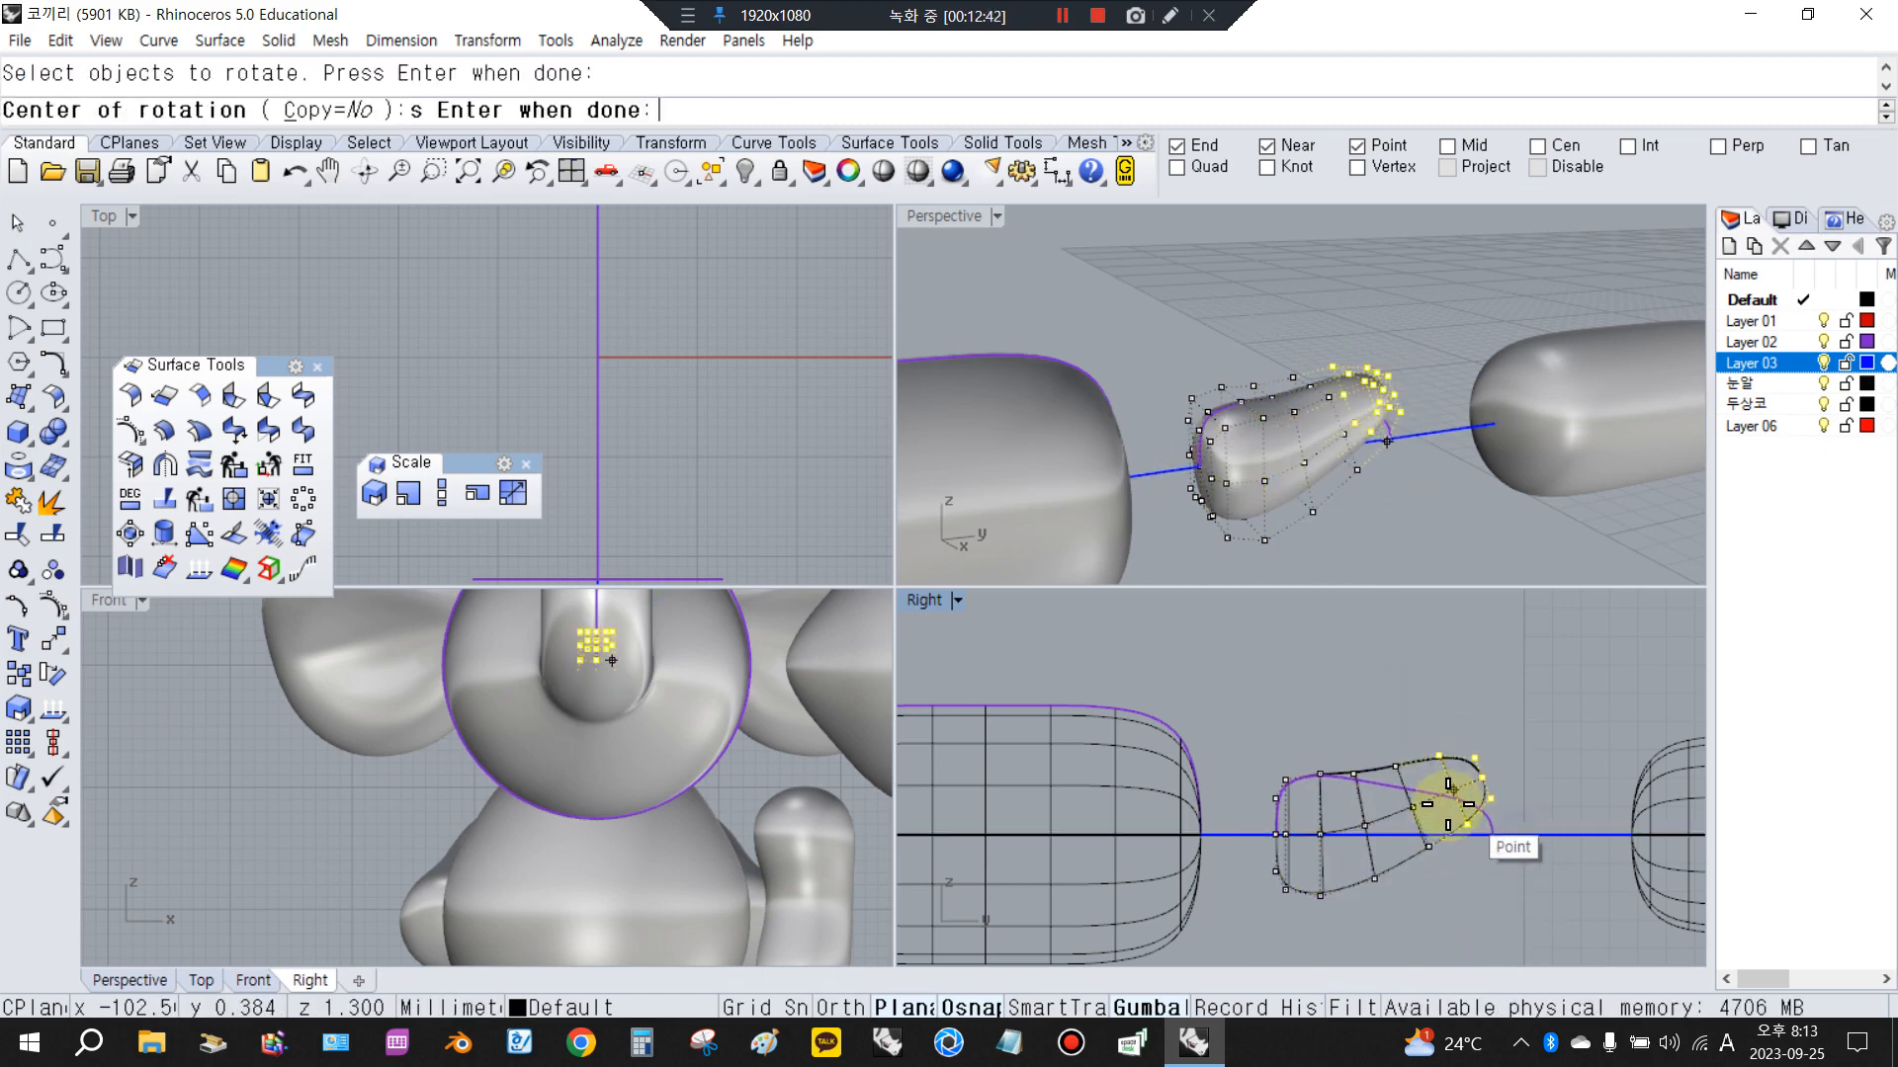
click(1414, 801)
click(1517, 907)
click(1532, 894)
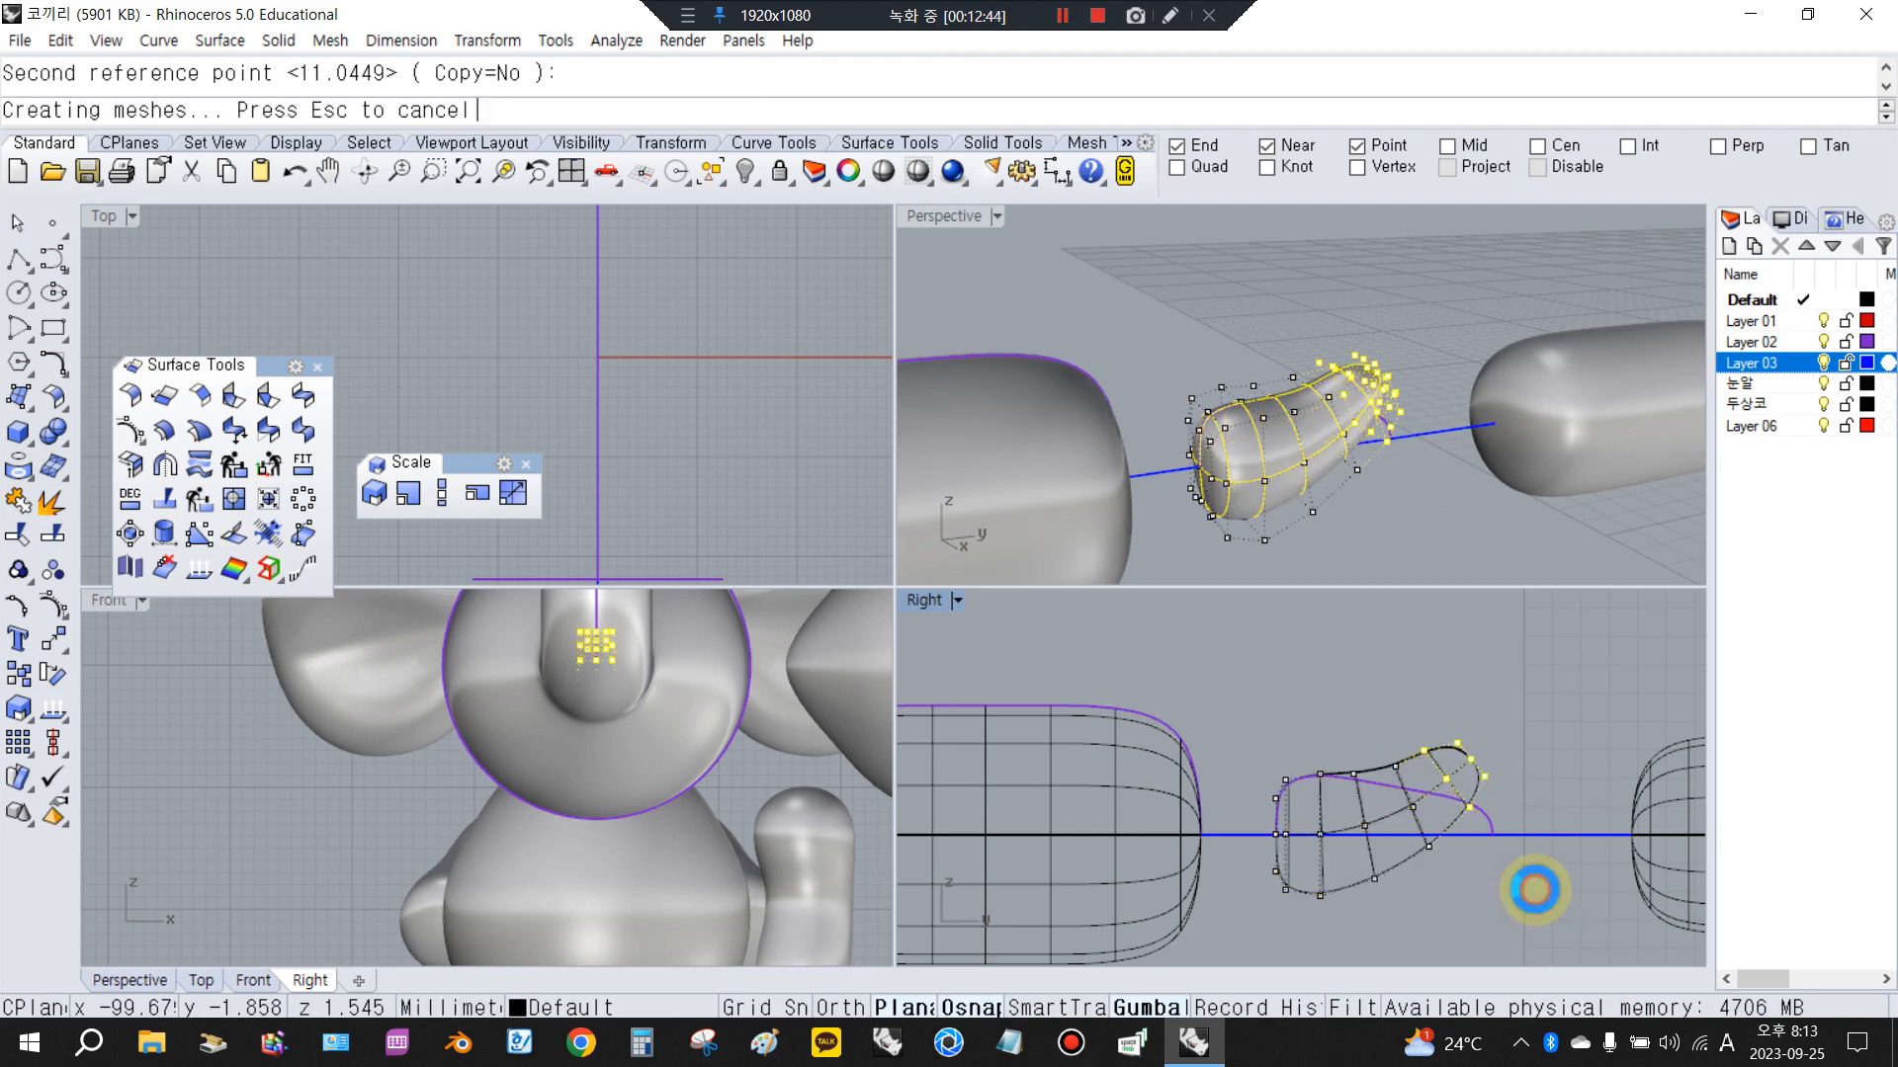
key(Escape)
Compare the bent tail with the one attached to the elephant's back, and turn off its control points
scroll(1285, 830, down, 8)
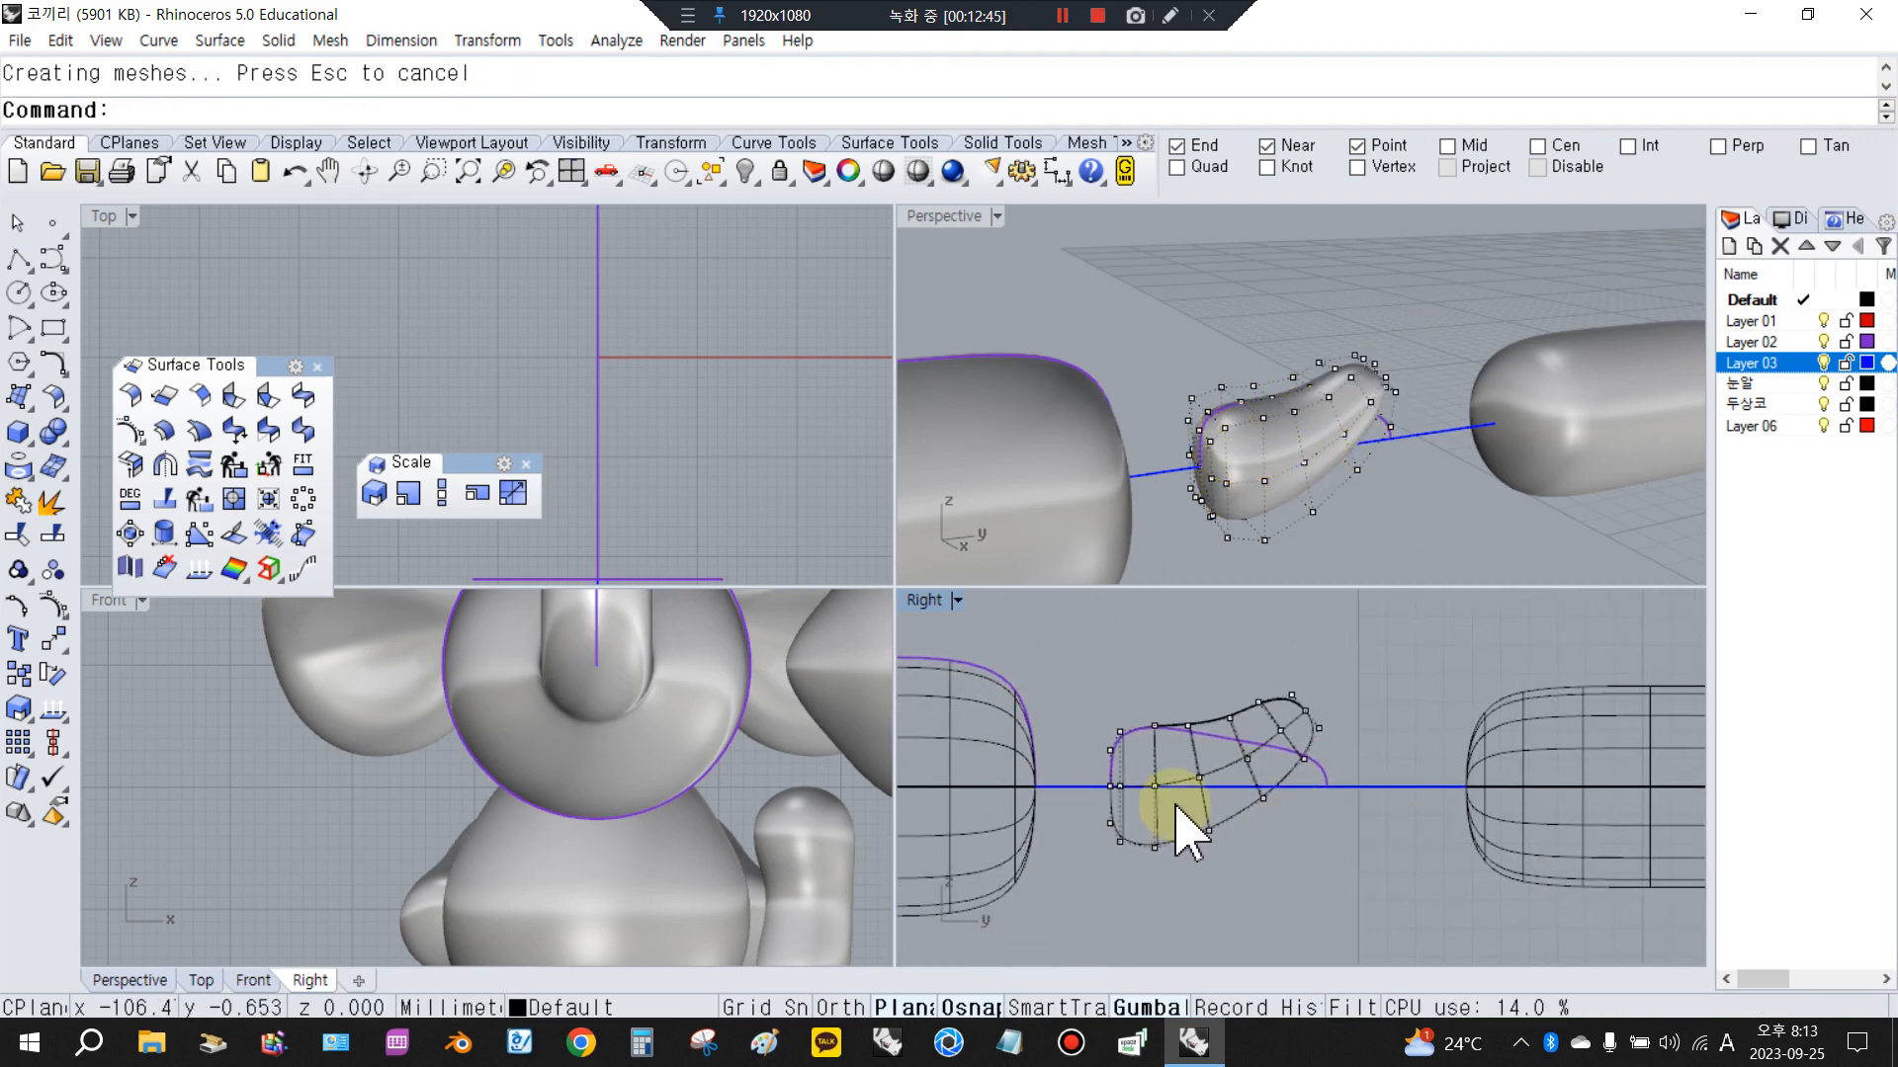
scroll(1236, 835, down, 3)
scroll(1581, 879, up, 8)
click(1573, 883)
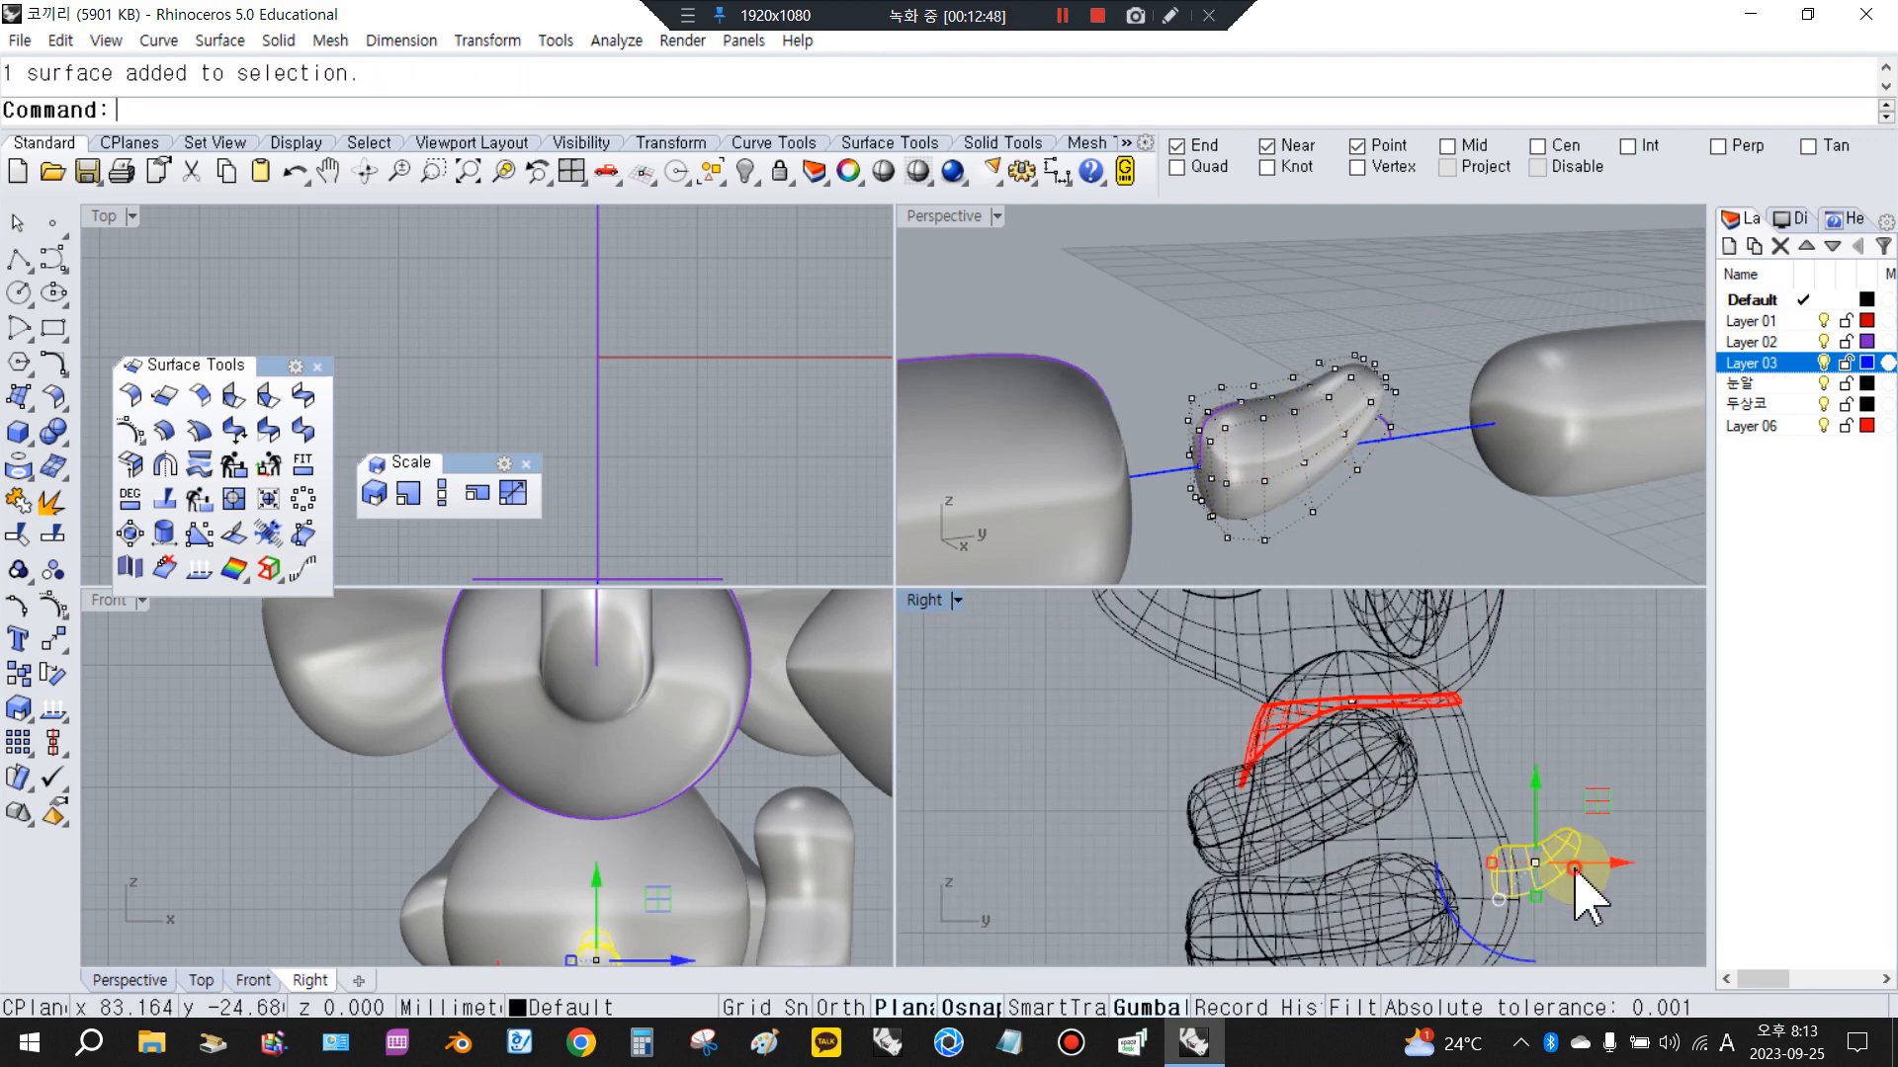
scroll(1413, 835, down, 10)
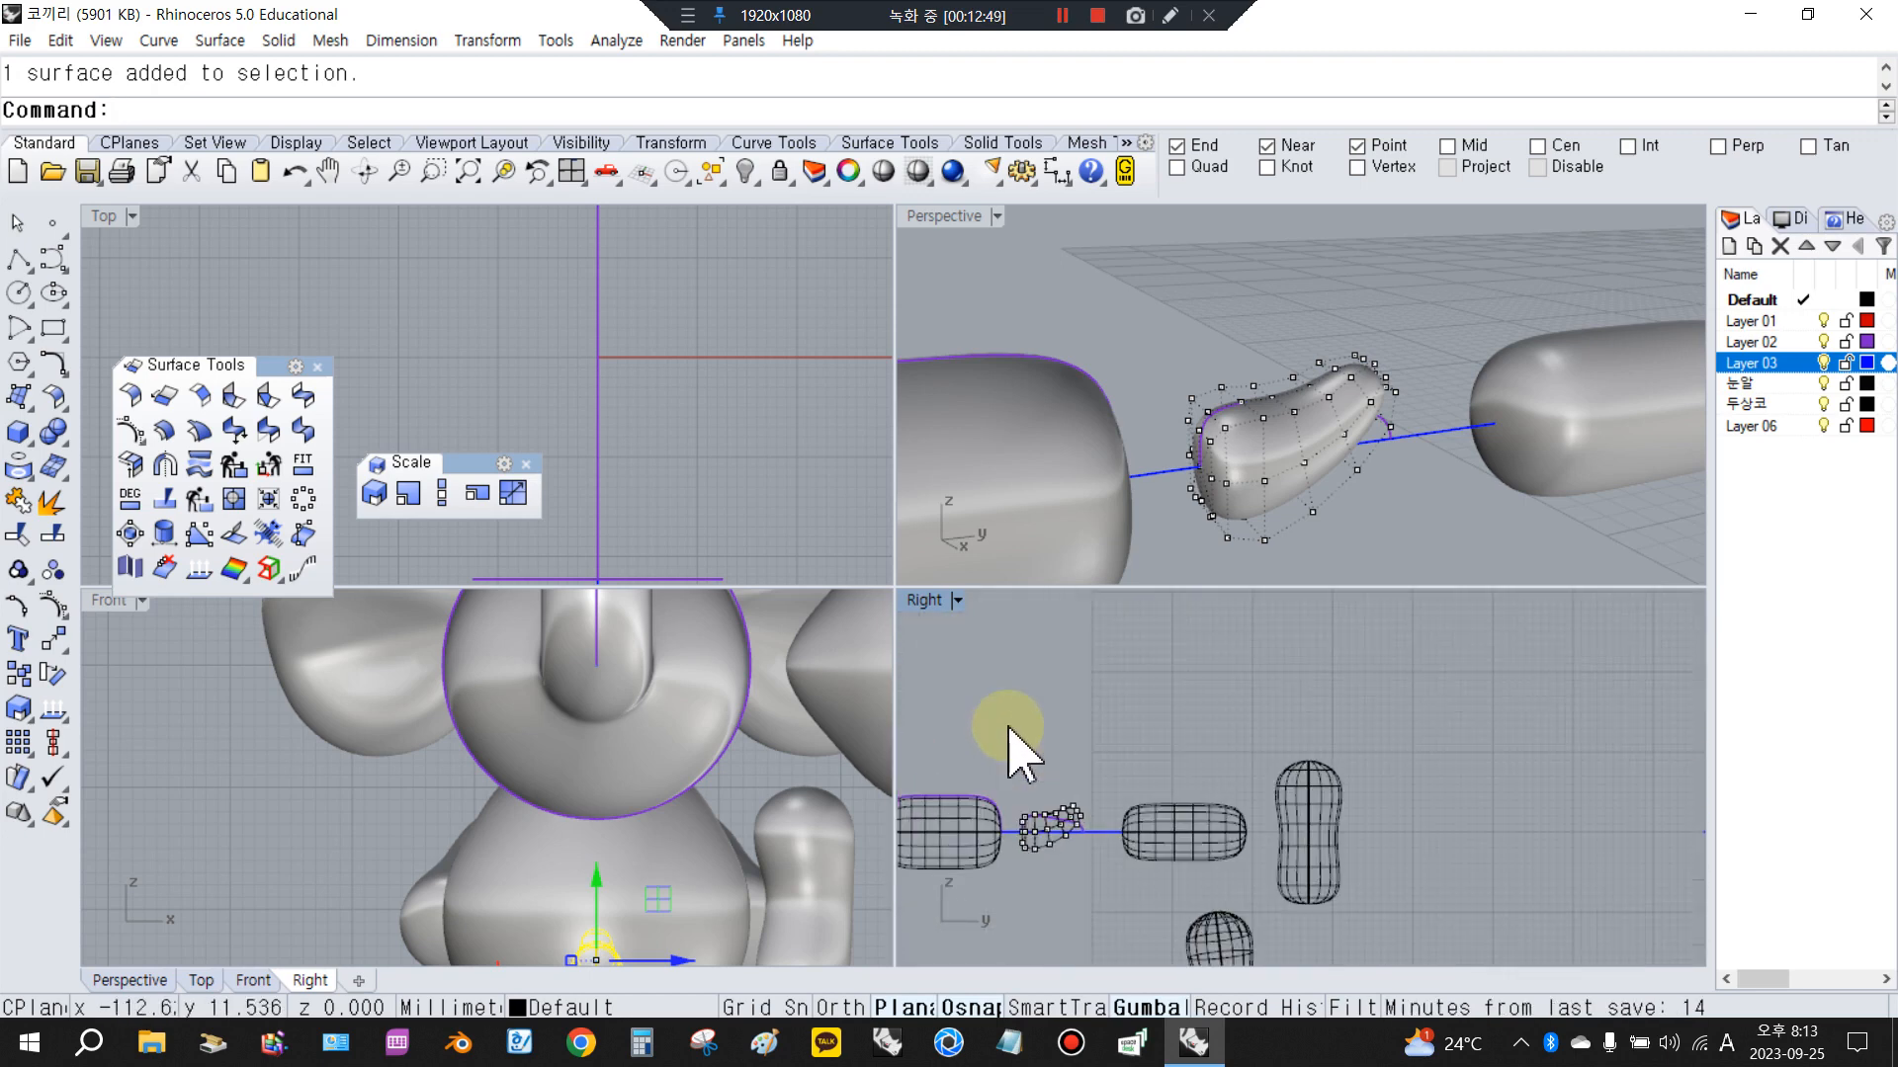
click(1194, 429)
right_drag(1197, 431, 1157, 451)
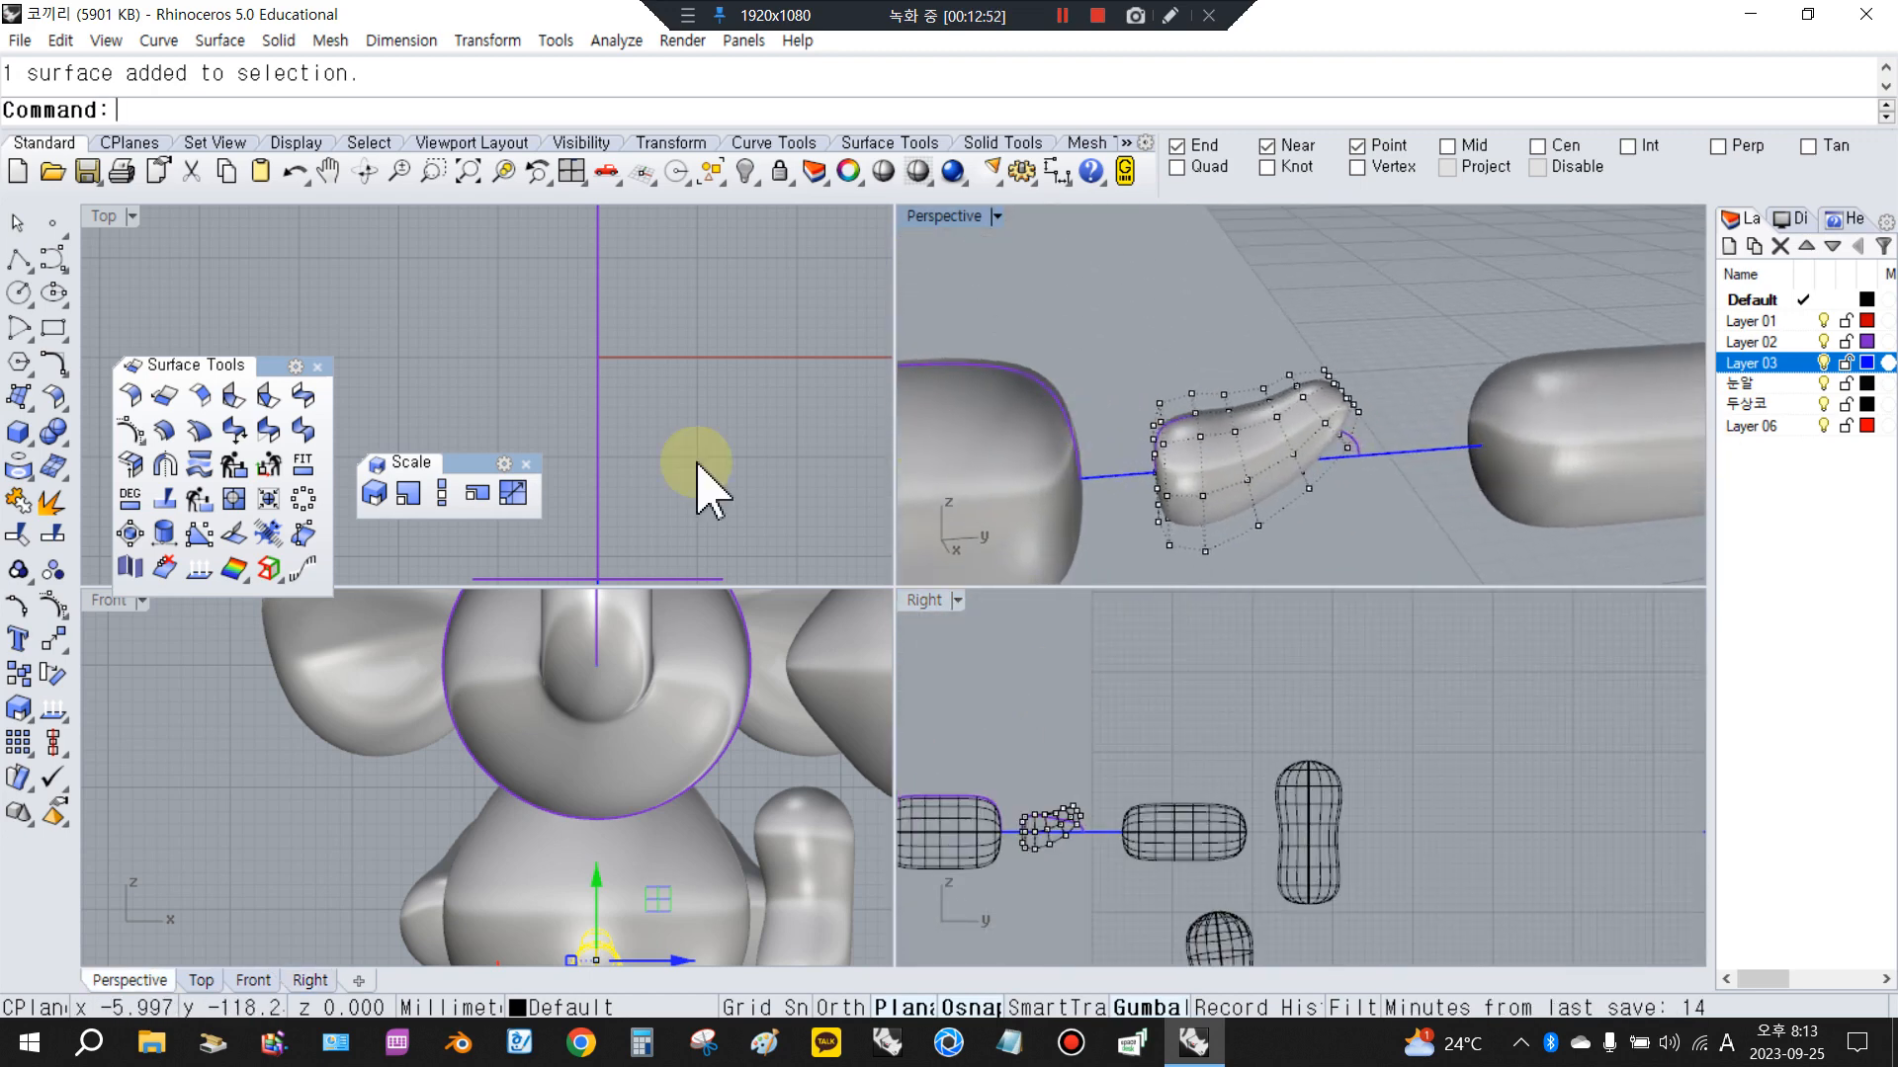
click(54, 608)
Examine the capsule-shaped limb and the curved limb beside the body in the right and front views
scroll(1364, 826, up, 4)
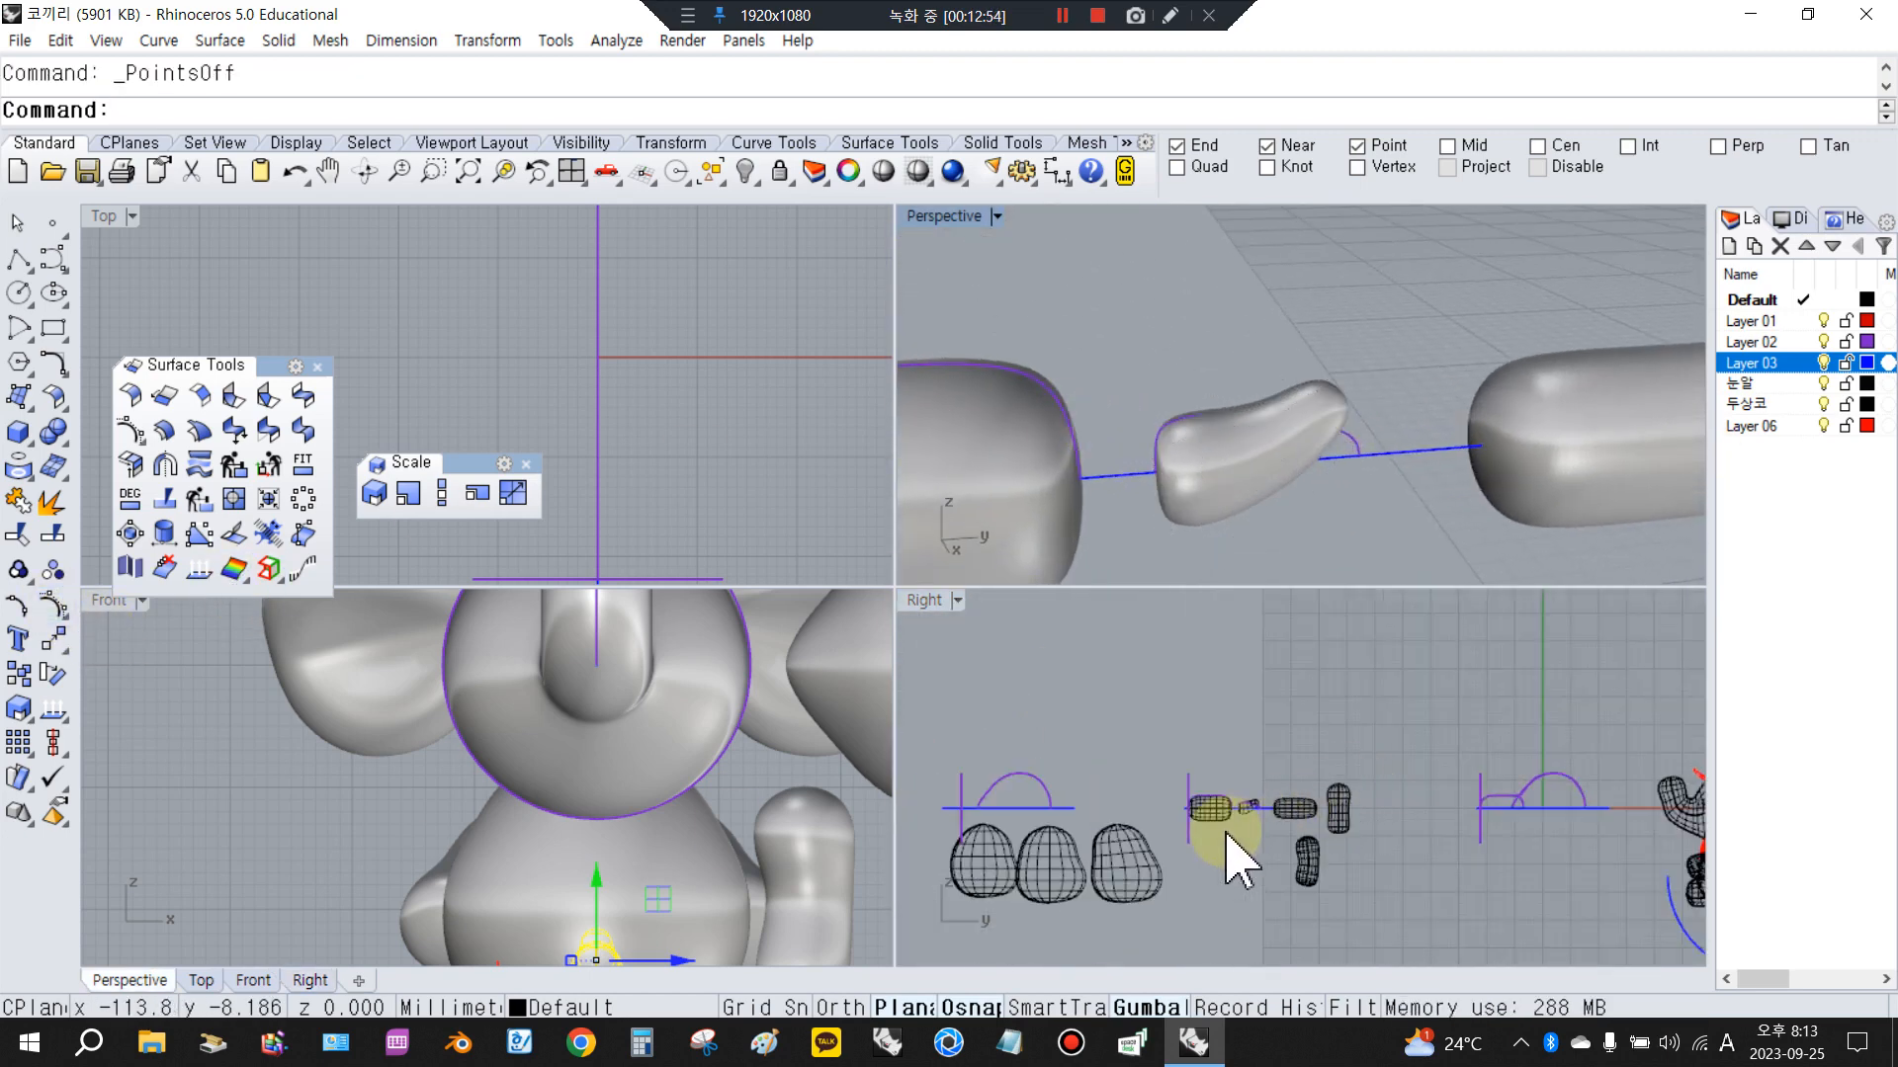
scroll(1262, 831, down, 4)
scroll(1196, 816, up, 5)
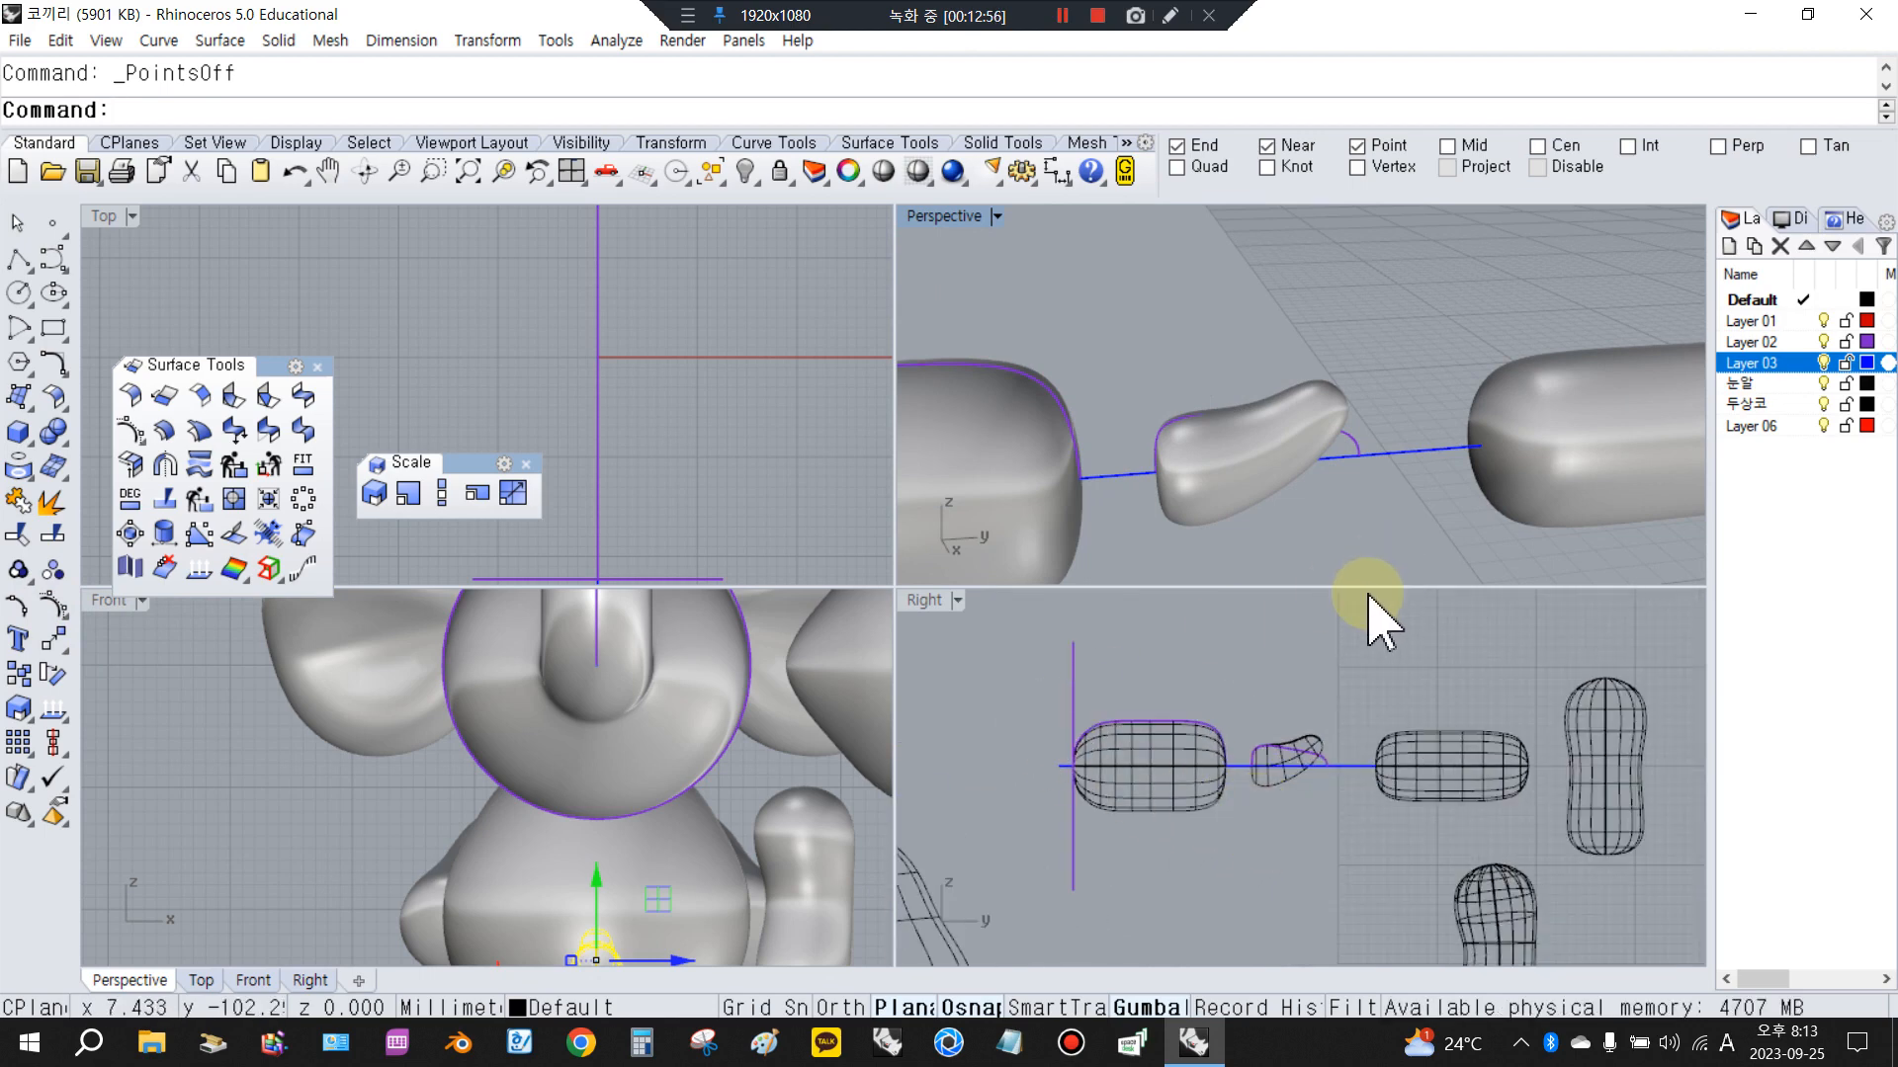
scroll(1236, 771, down, 3)
scroll(1235, 791, up, 3)
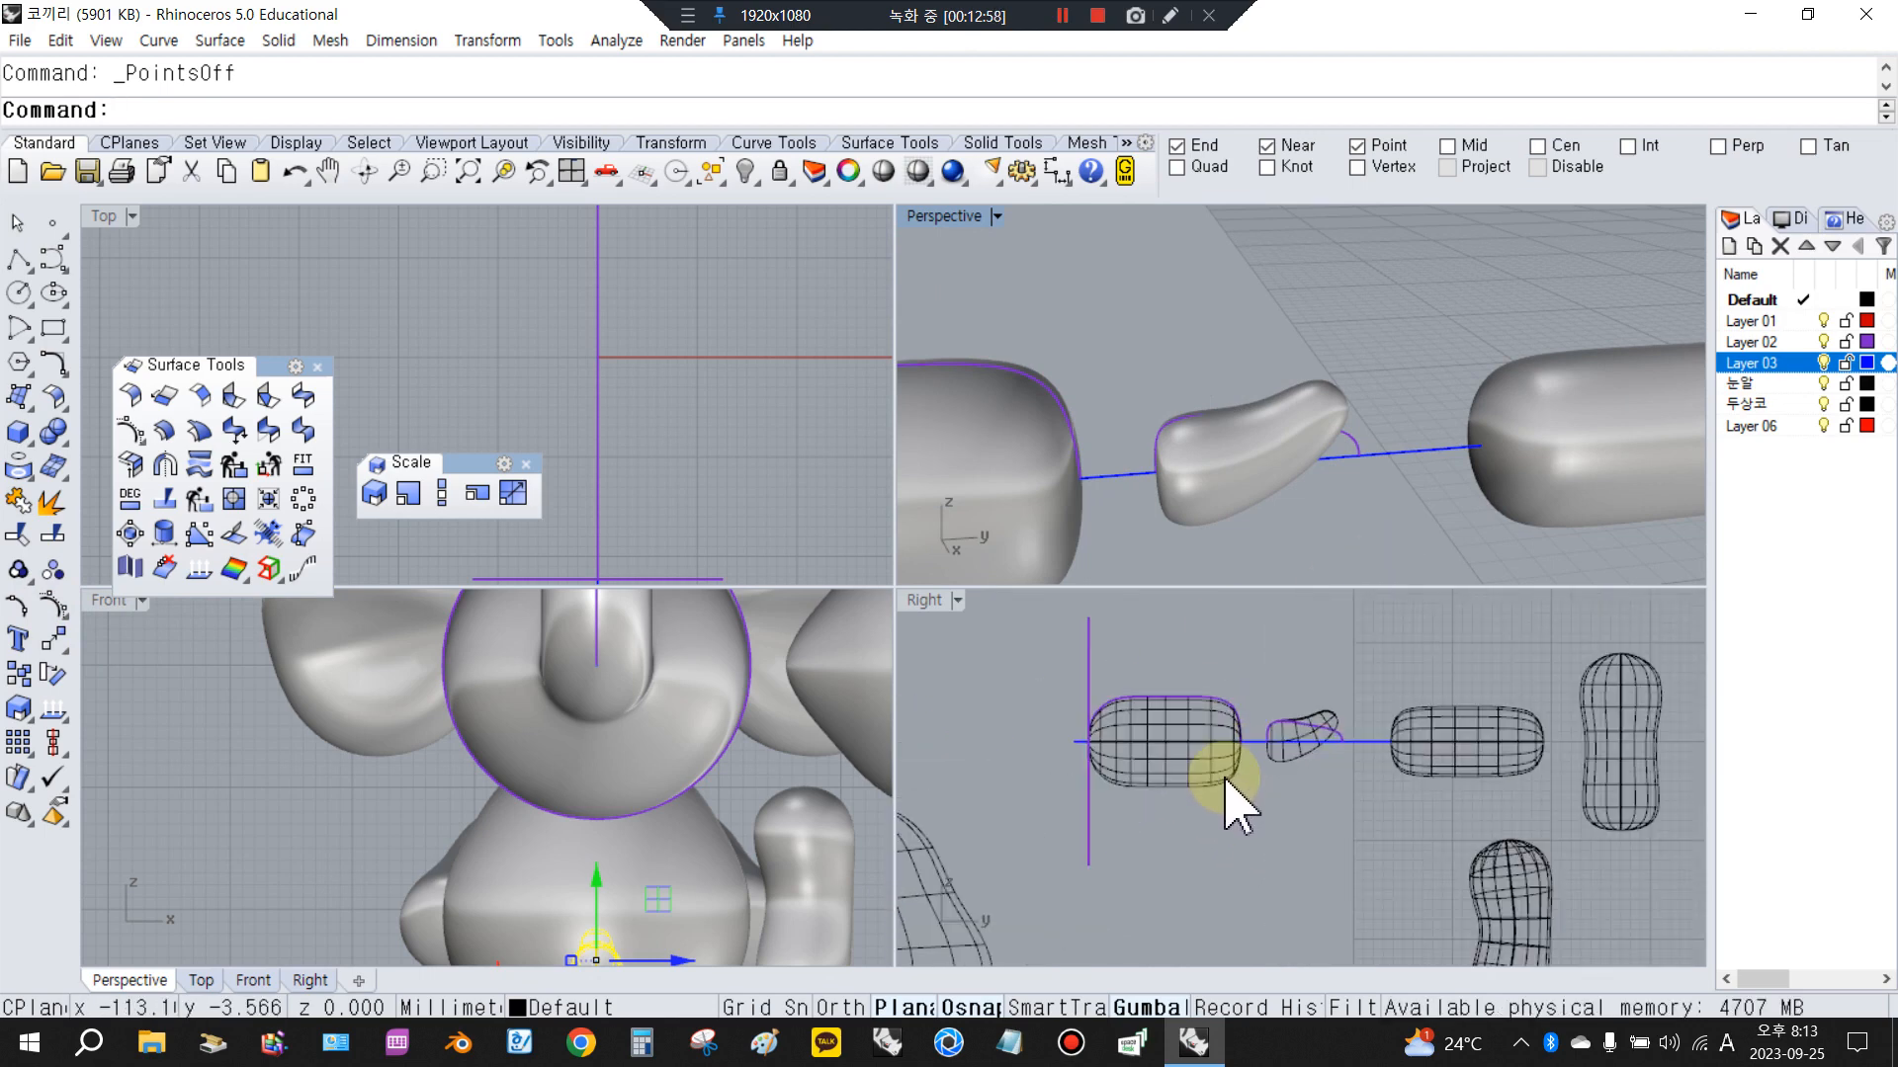
click(1231, 786)
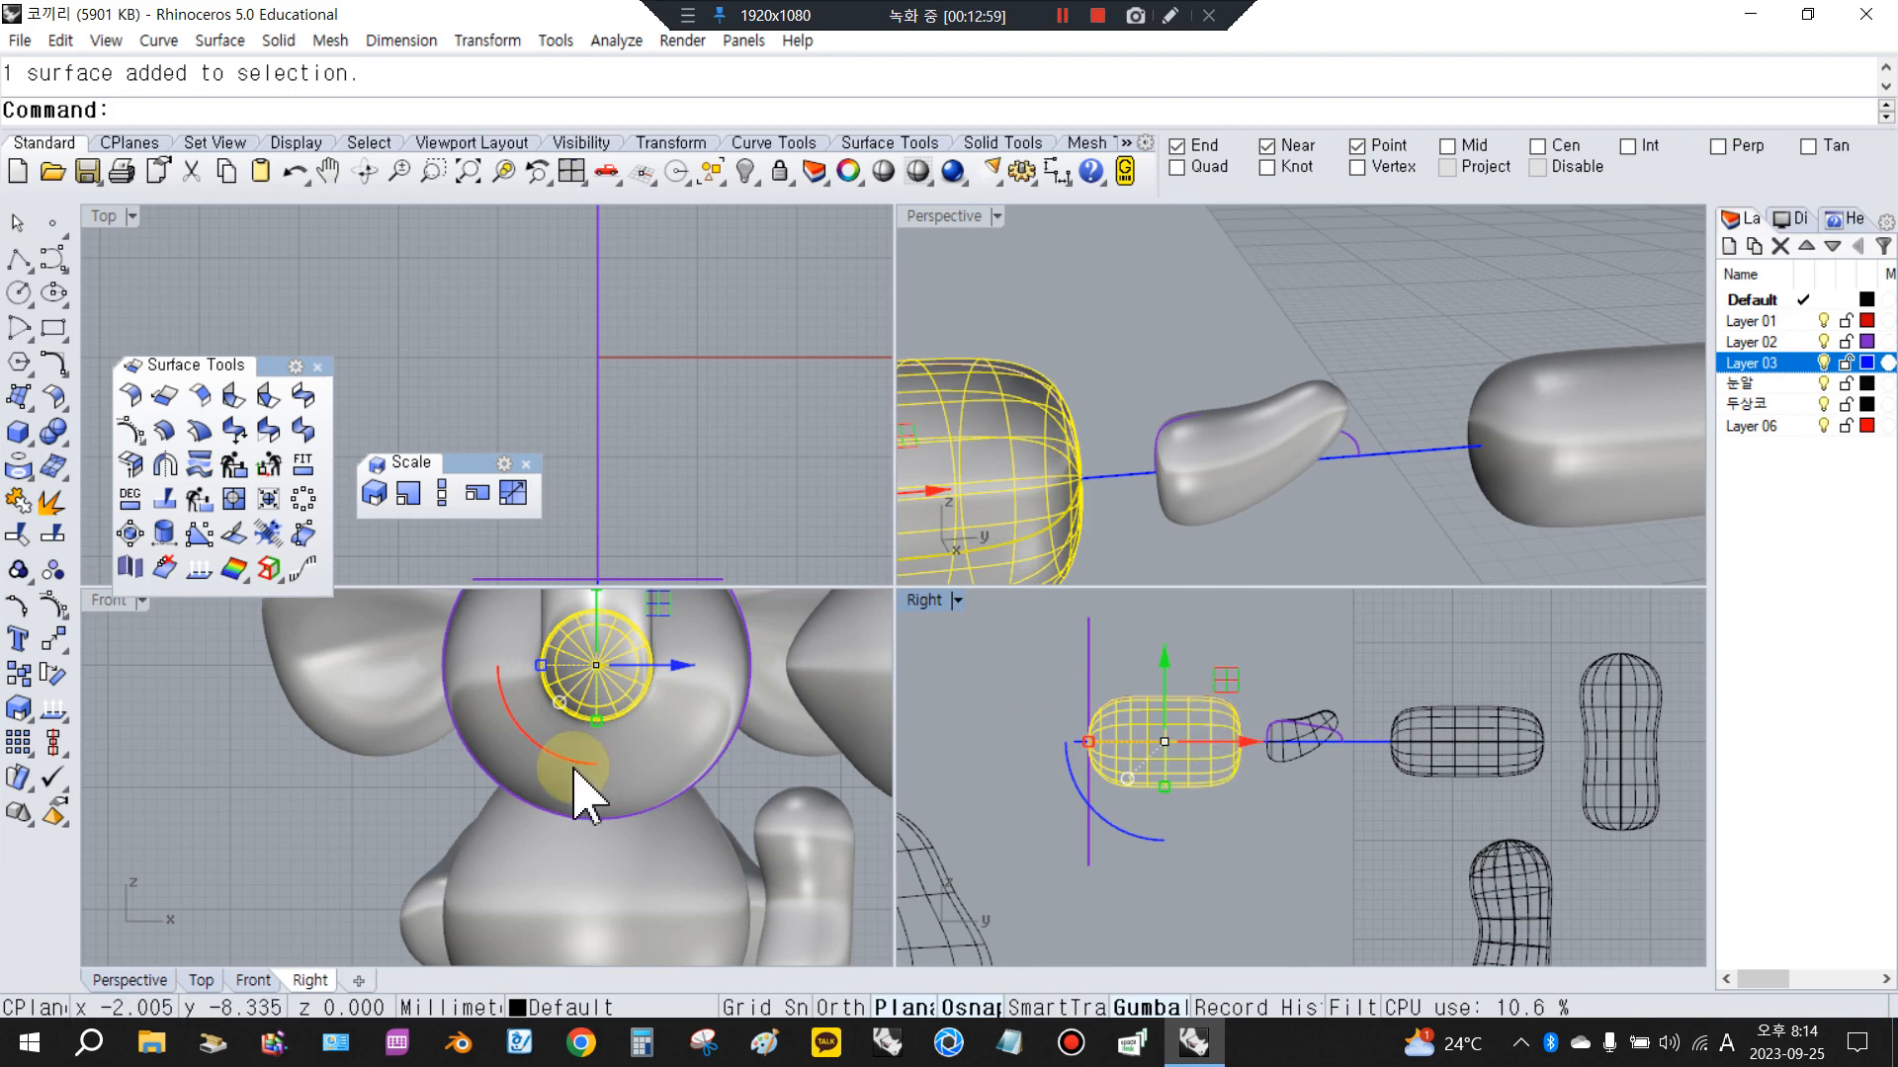
scroll(678, 826, up, 3)
click(697, 822)
scroll(692, 824, up, 2)
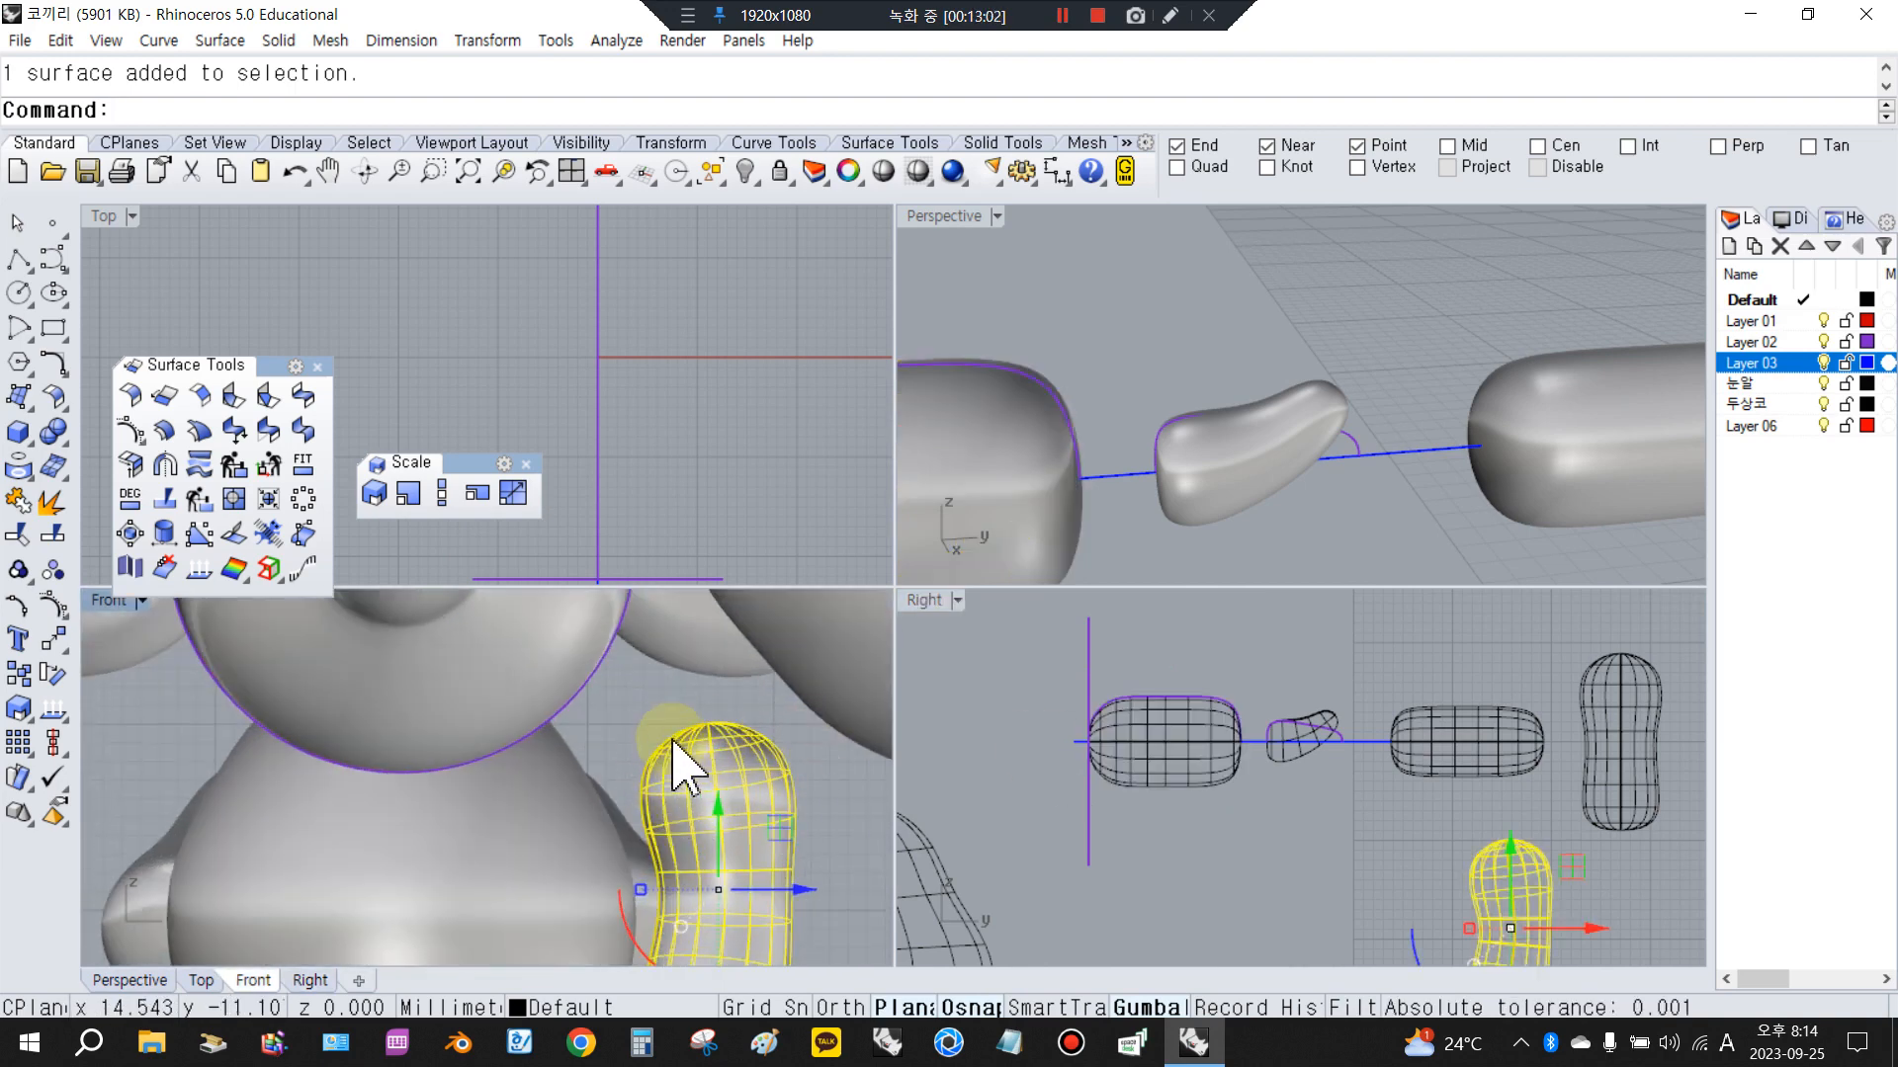
scroll(672, 741, down, 4)
scroll(775, 904, up, 4)
click(775, 906)
click(654, 889)
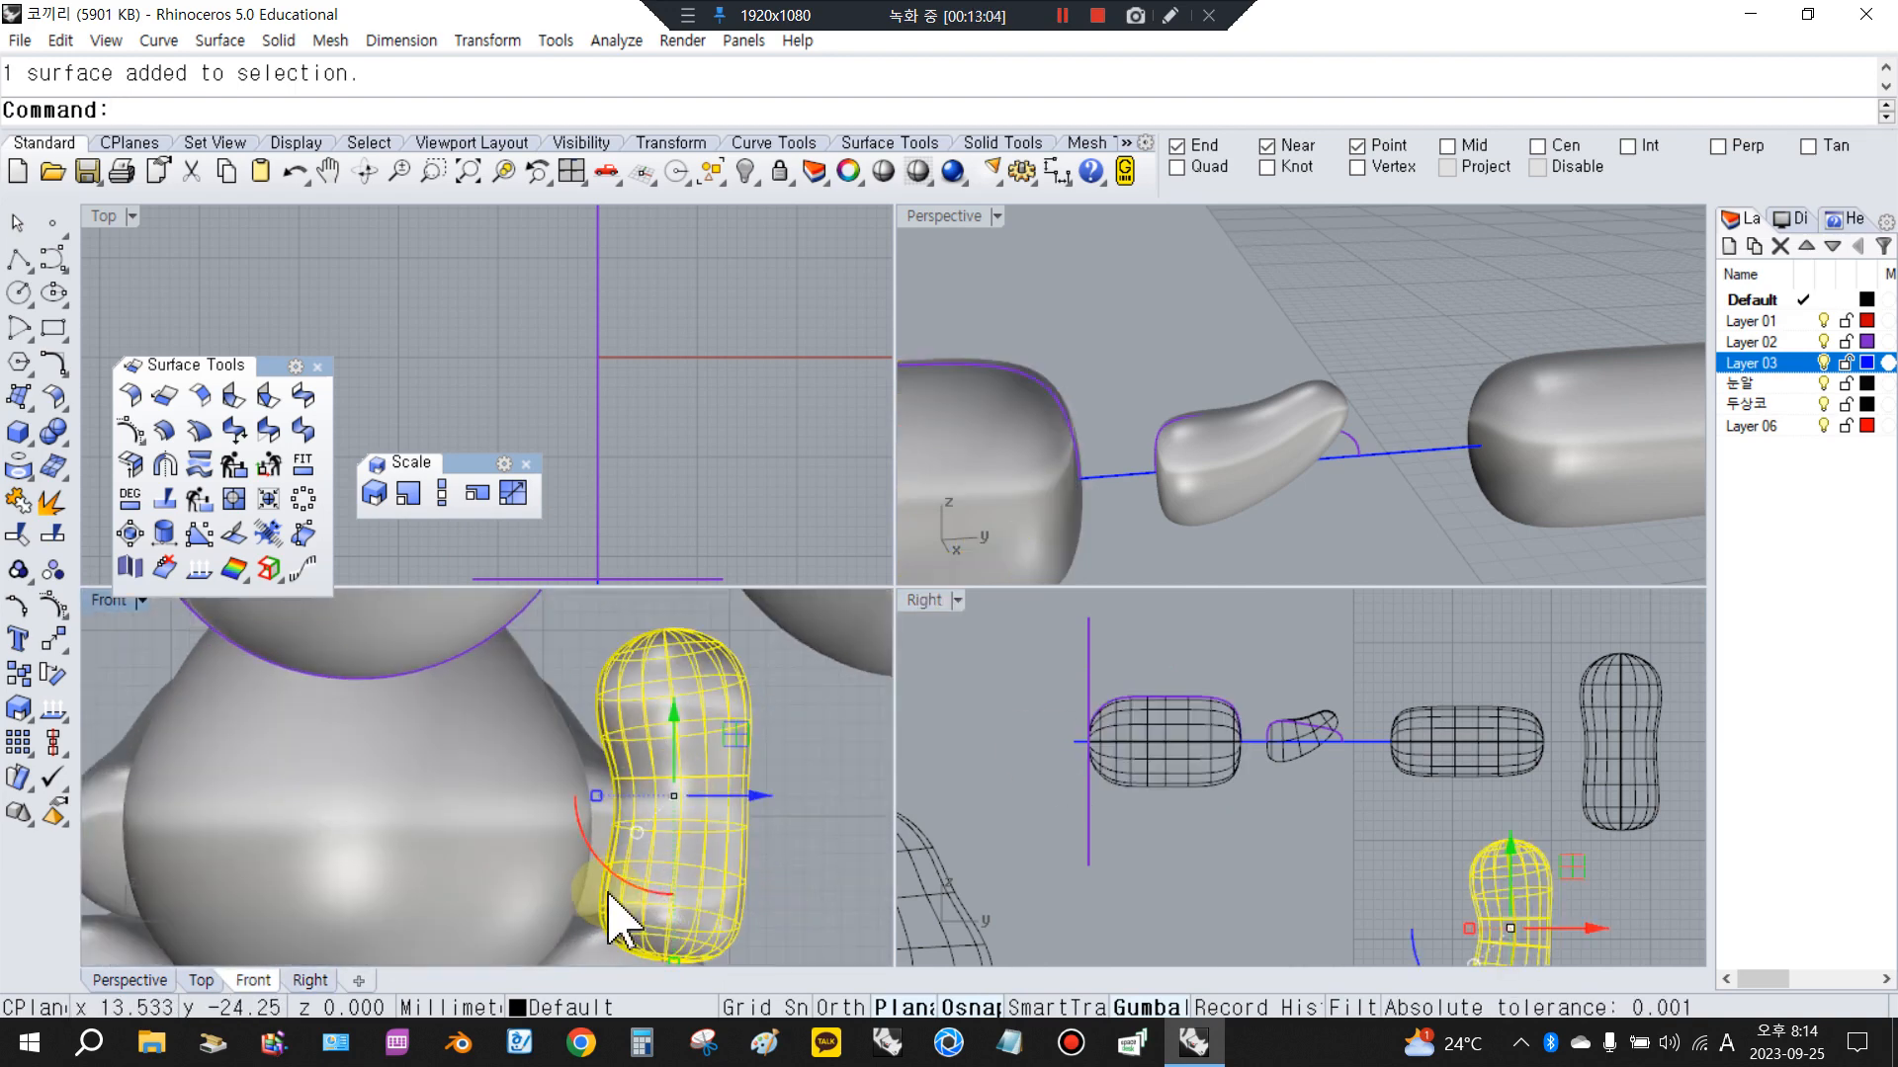
click(773, 898)
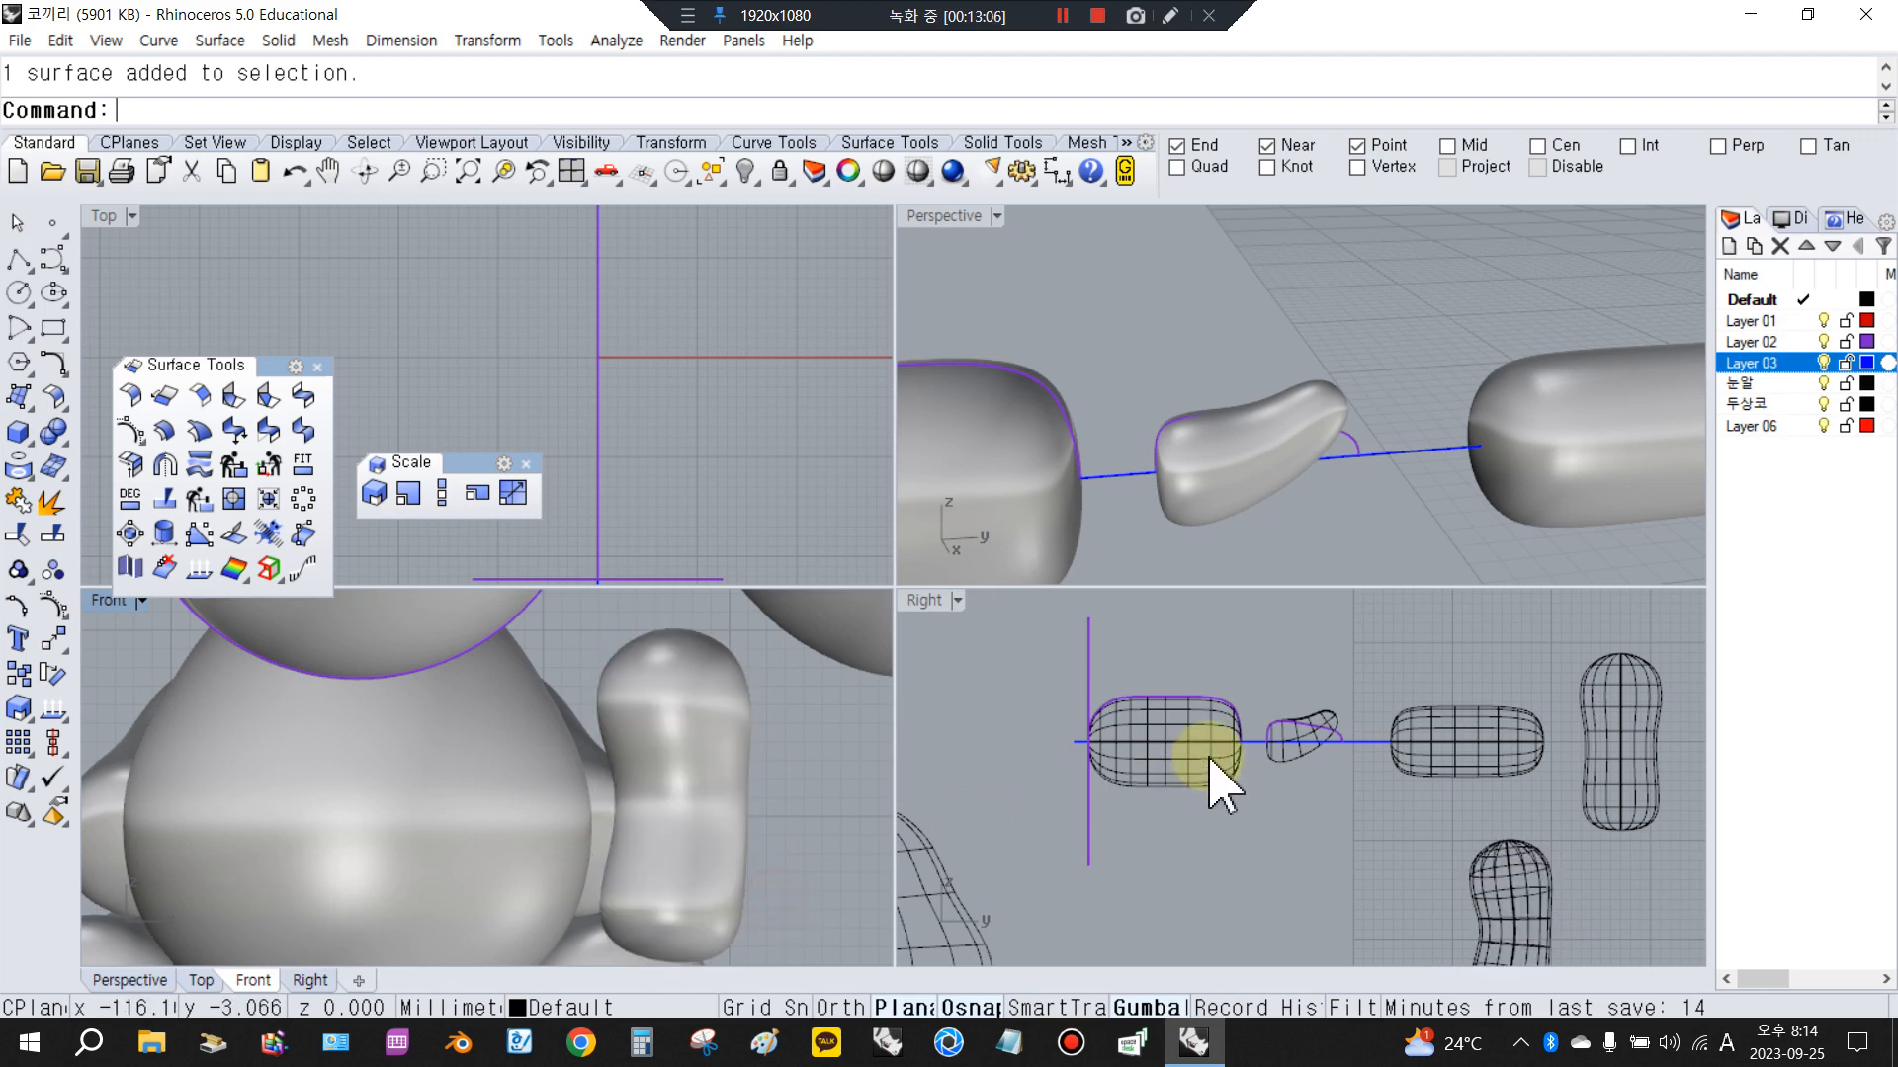
Examine the profile curve of the leftmost capsule and the circular rail with its control points
scroll(1205, 776, up, 2)
click(1167, 678)
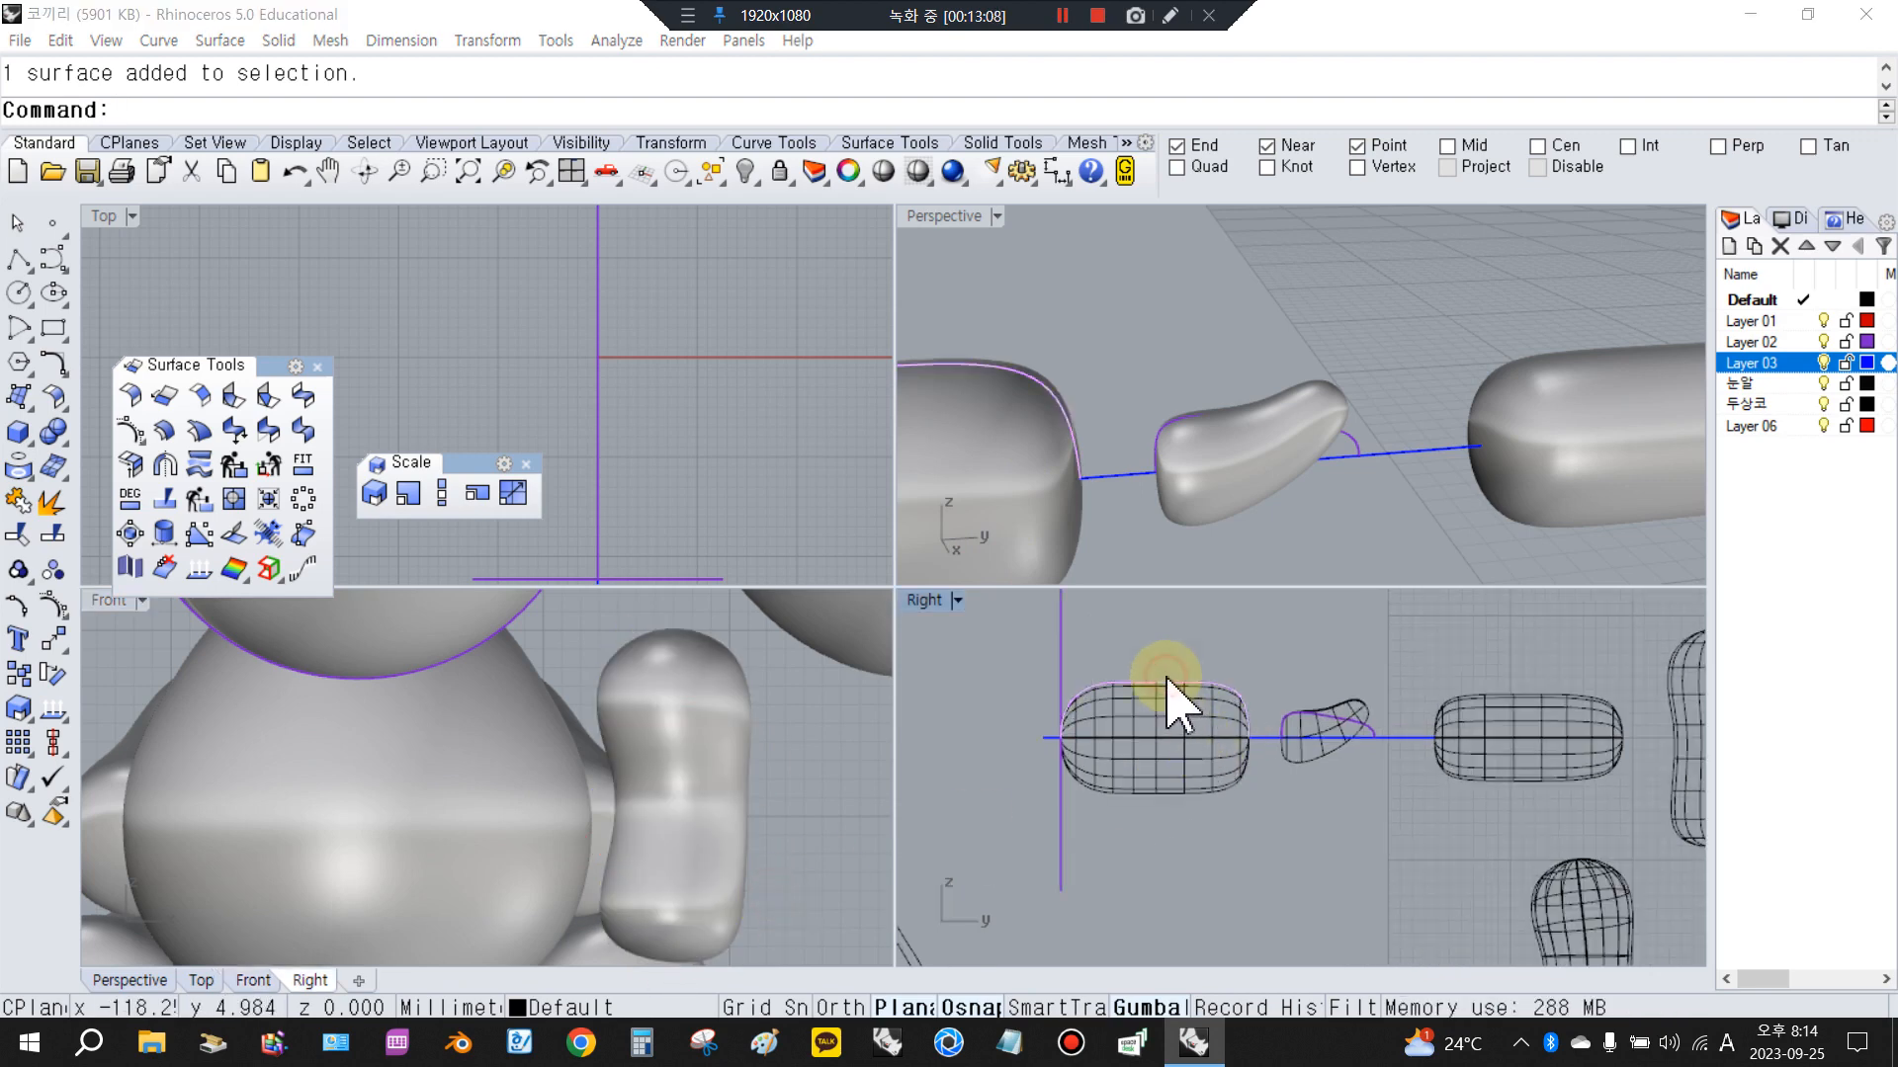
right_click(1158, 665)
scroll(1142, 678, up, 2)
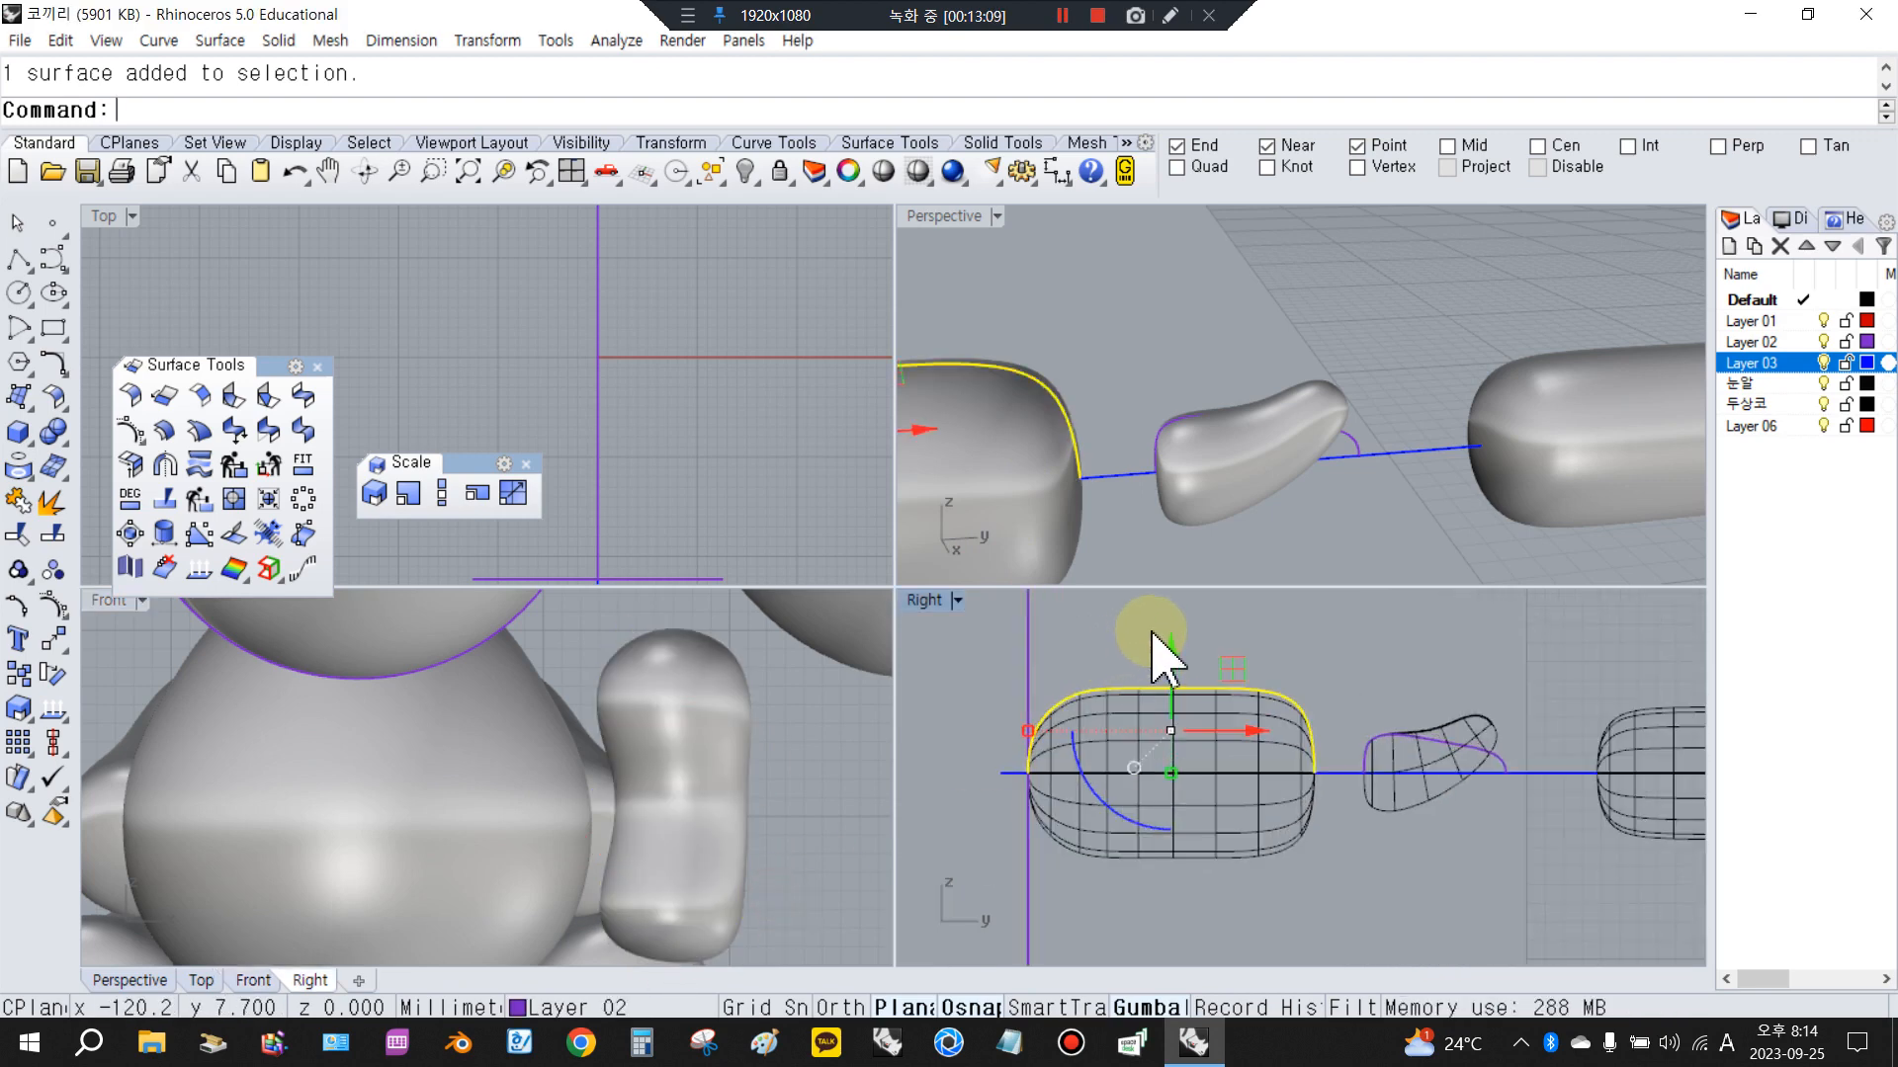
scroll(1203, 445, down, 3)
scroll(974, 430, up, 2)
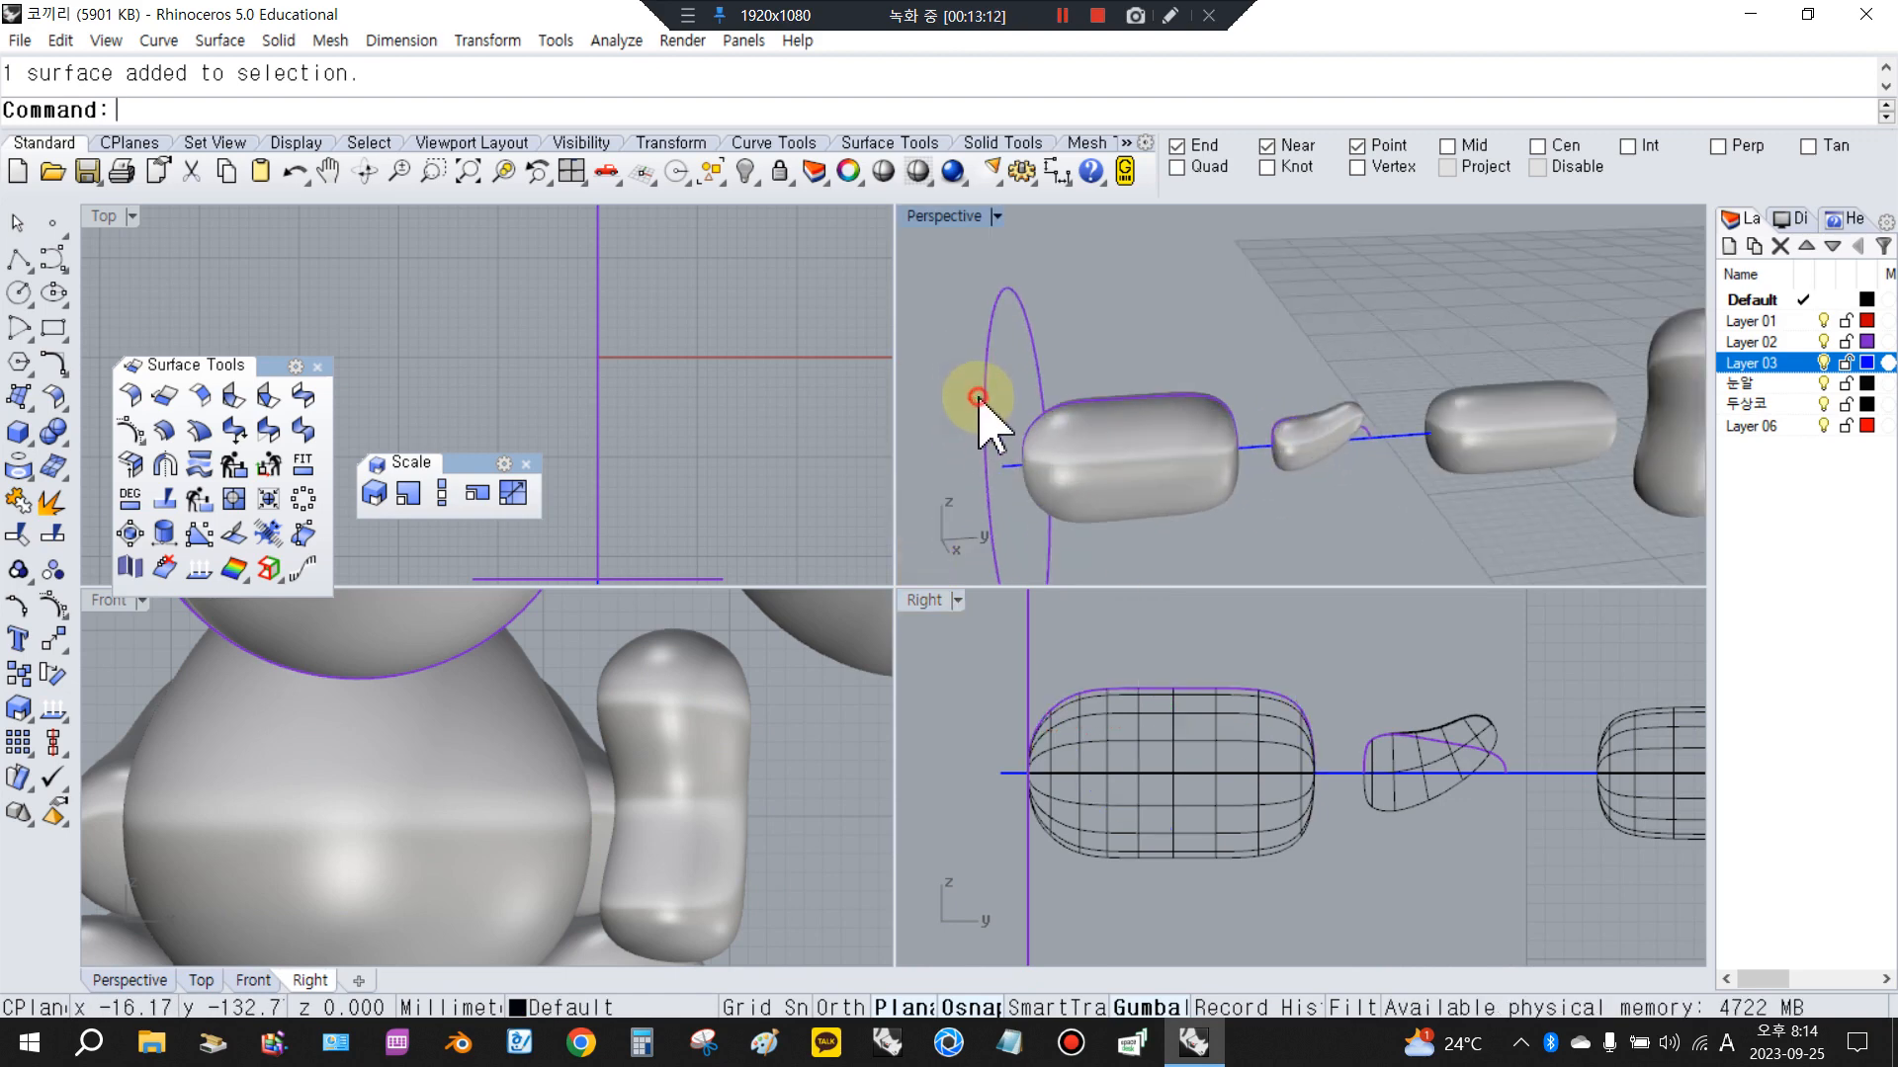
click(977, 399)
click(54, 604)
right_drag(1150, 441, 1207, 411)
right_click(54, 604)
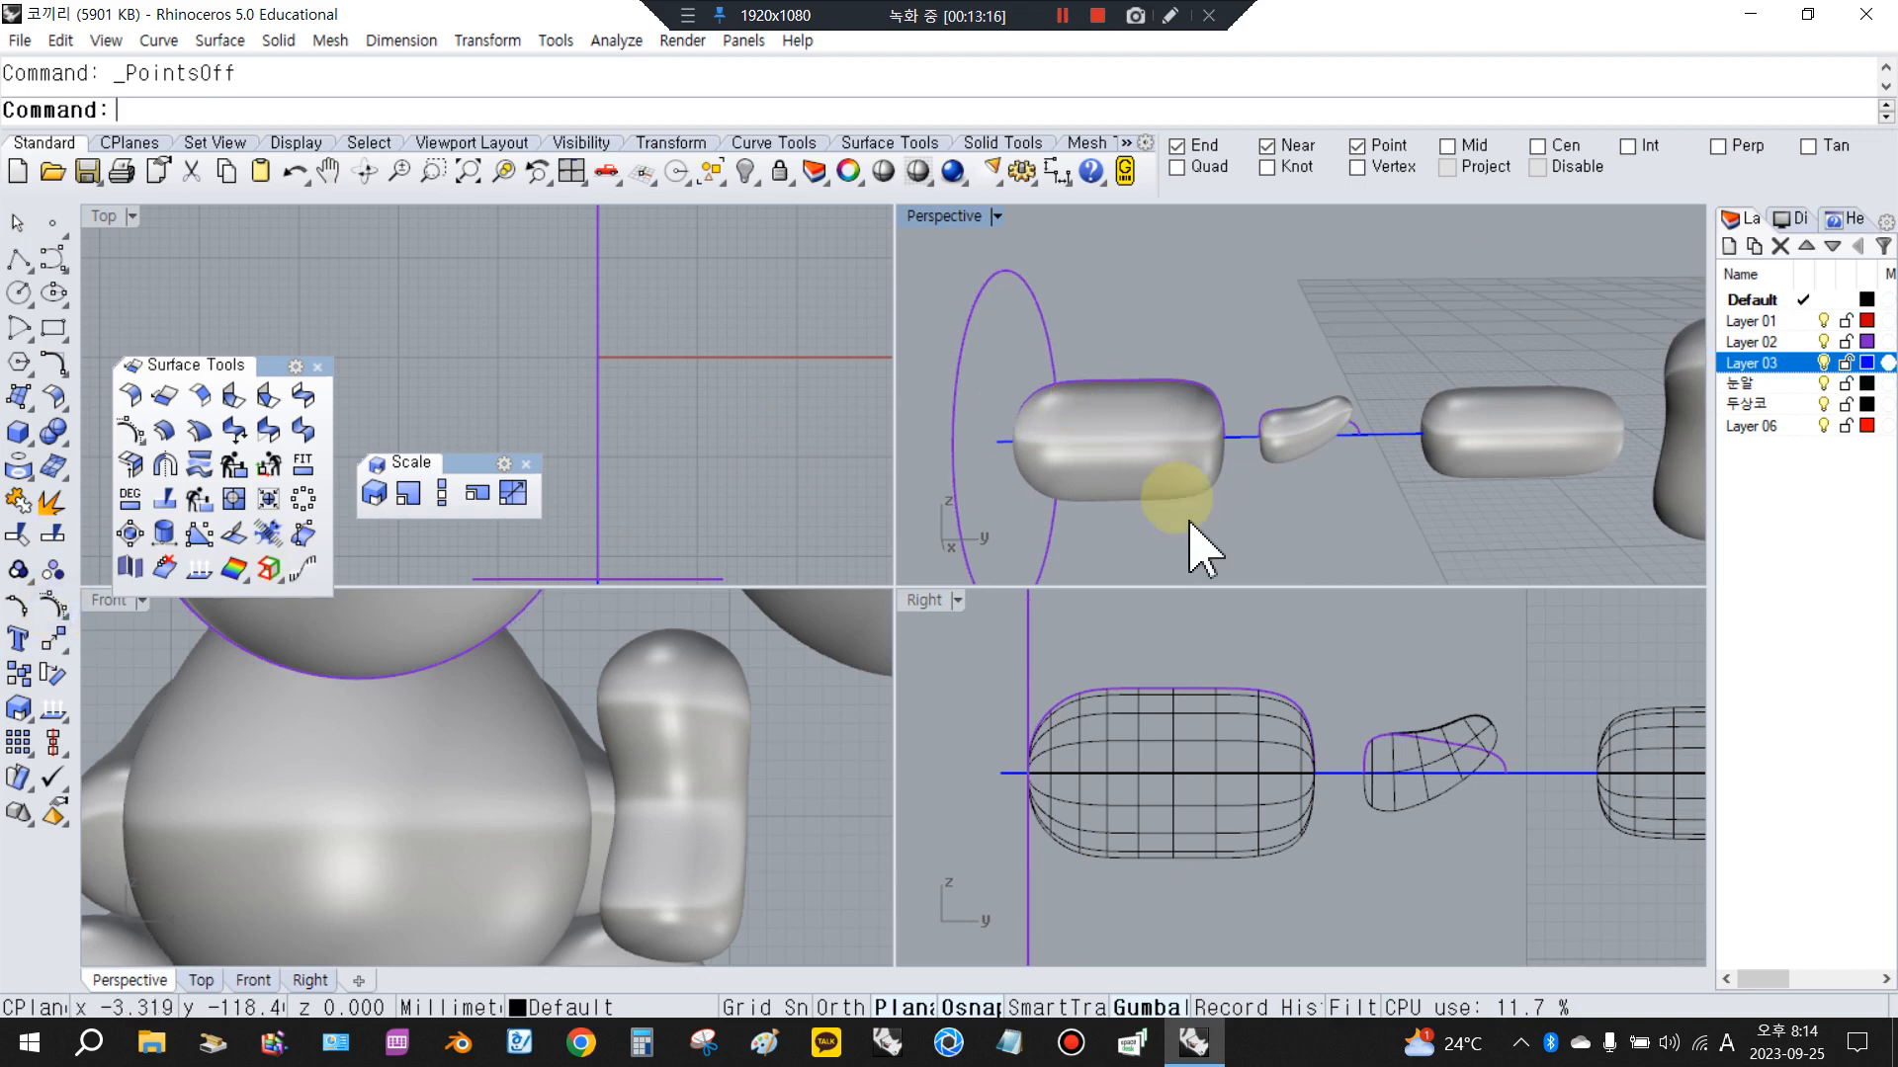
Delete the leftmost capsule surface and rebuild it with RailRevolve from the profile curve, the circular rail and the horizontal blue axis
click(1212, 739)
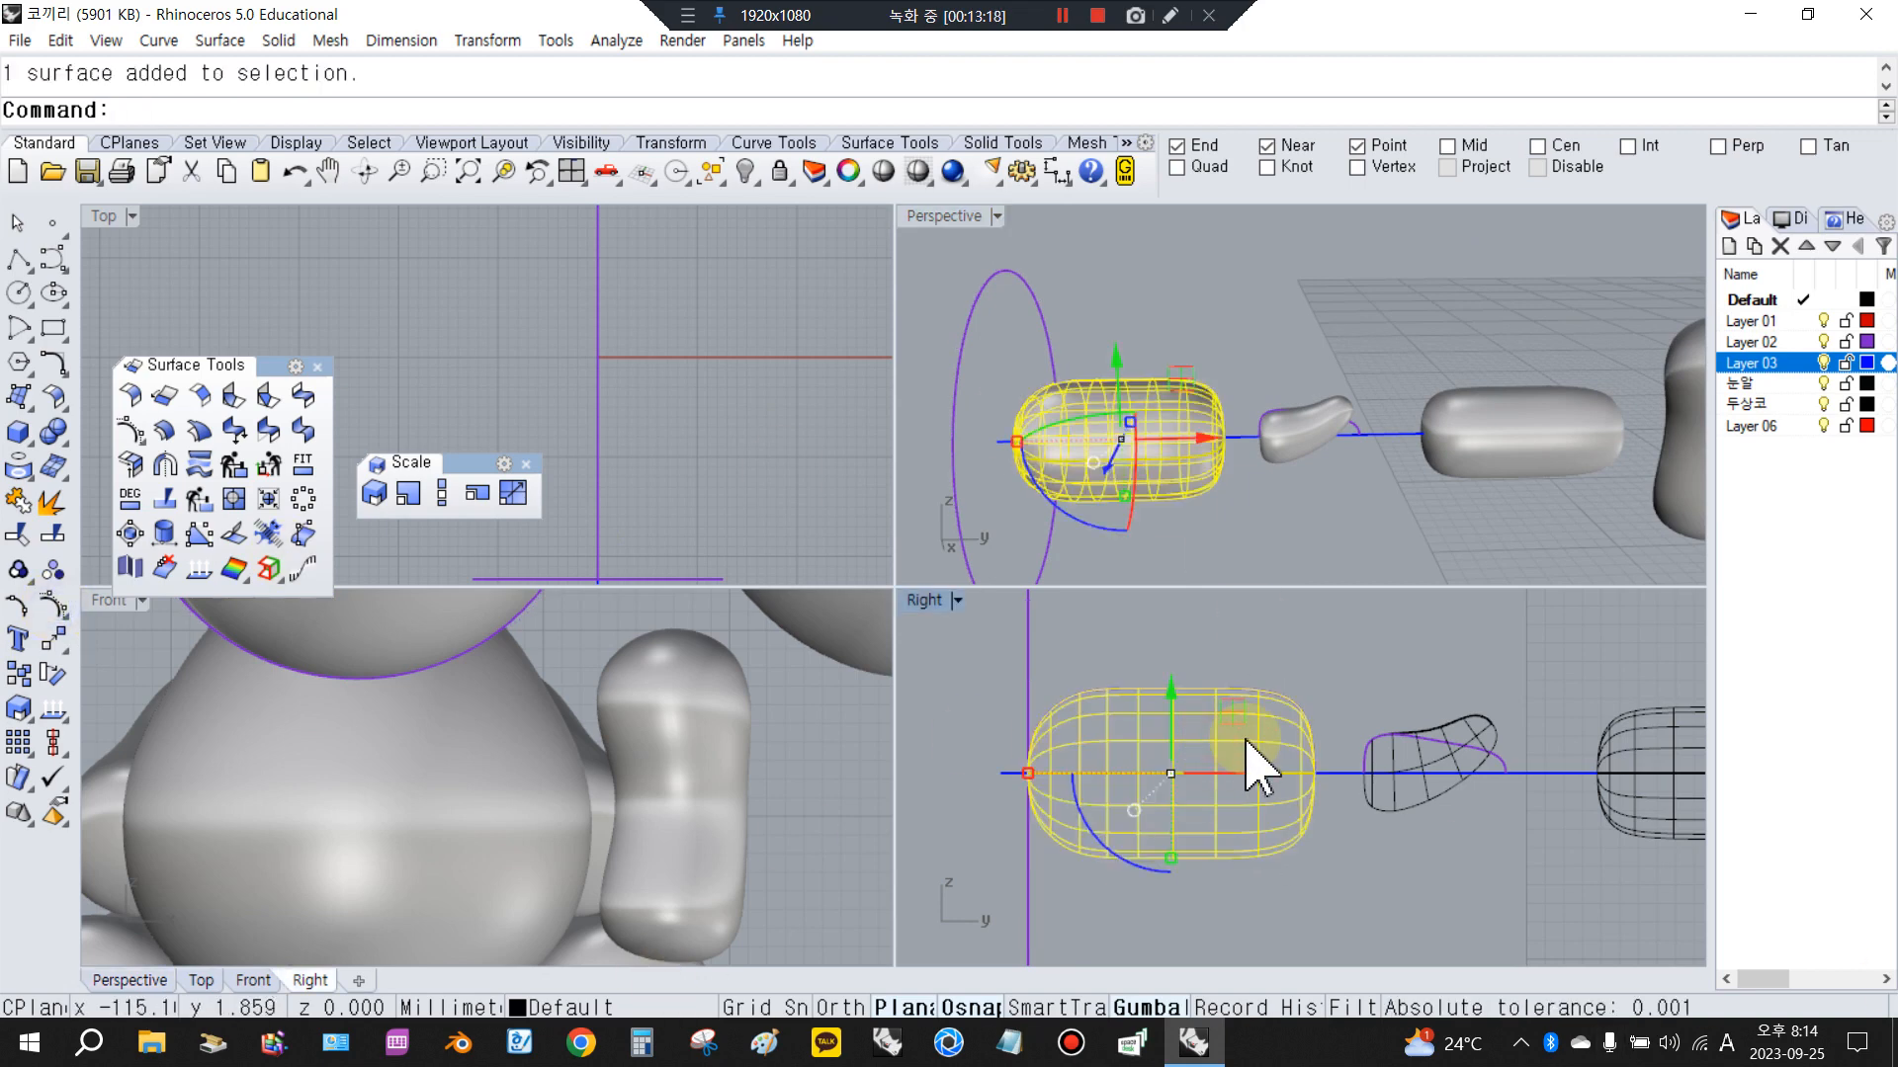
key(Delete)
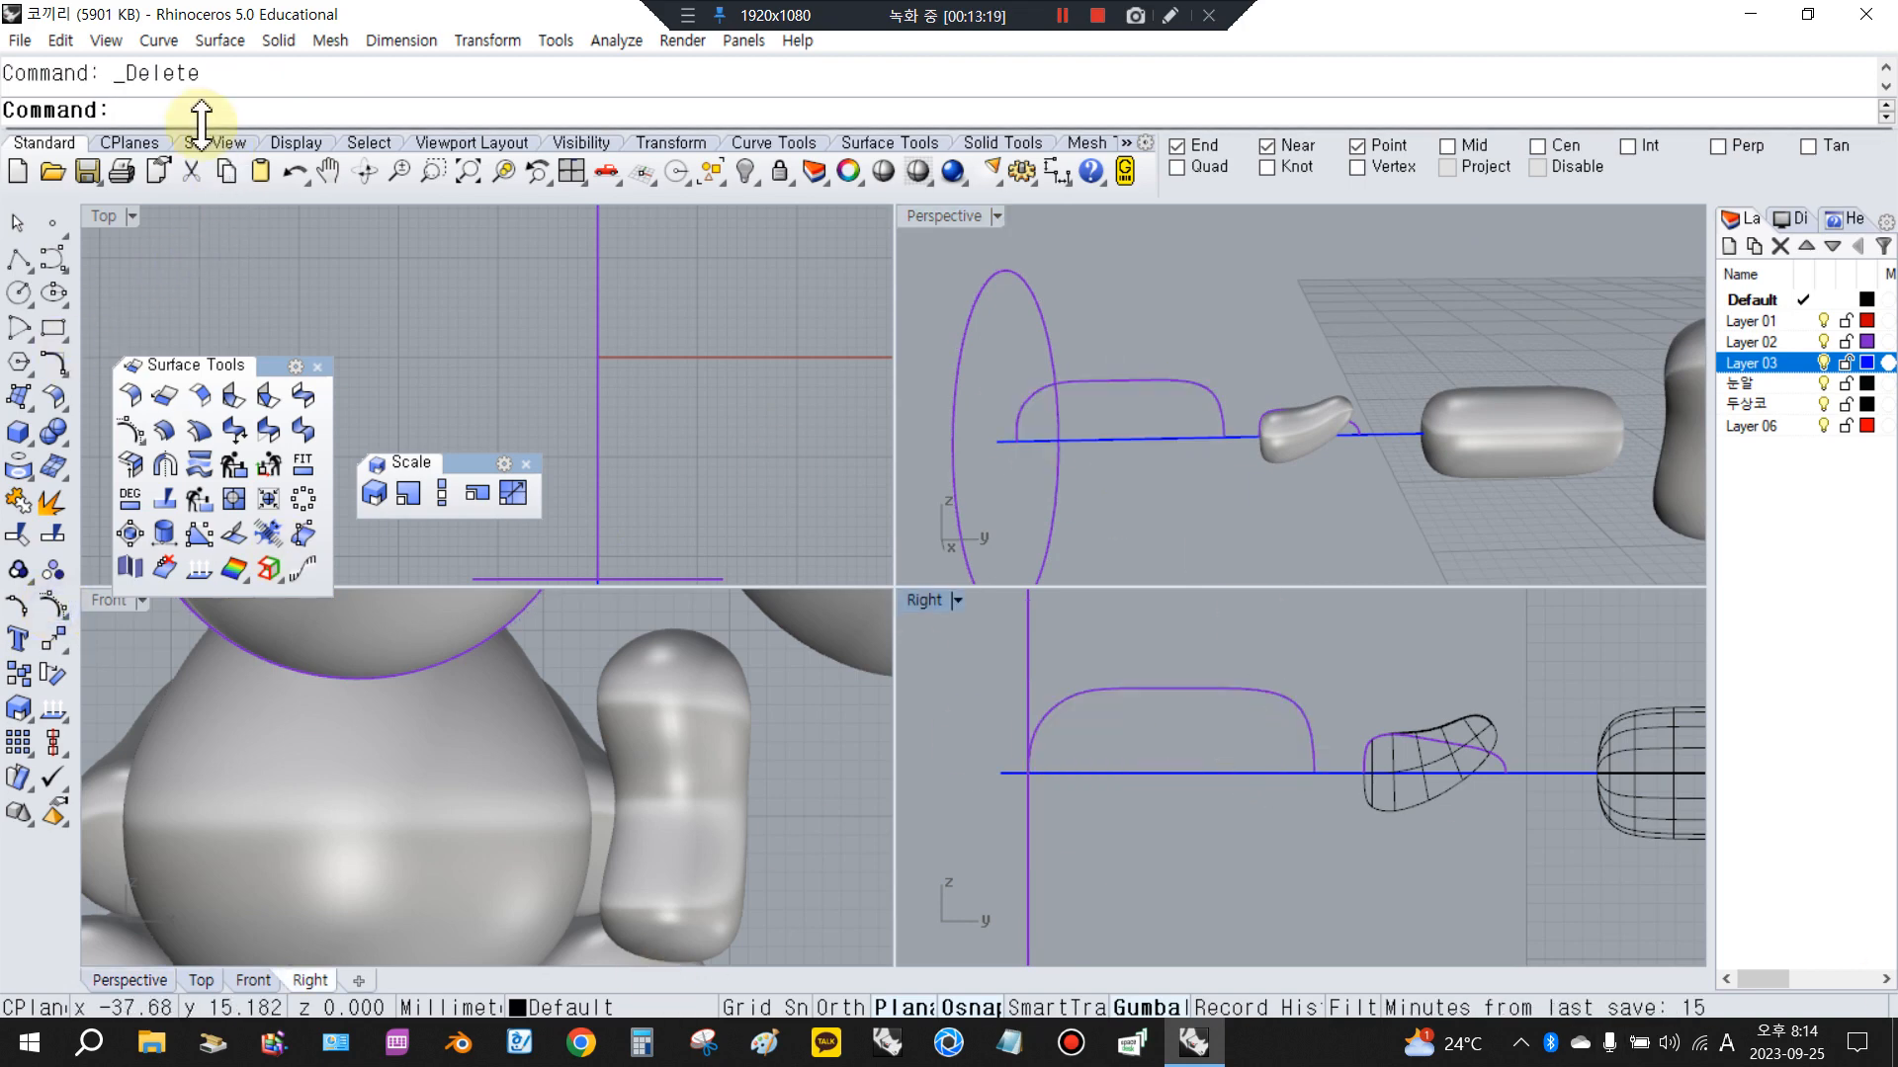
text(RailRevolve)
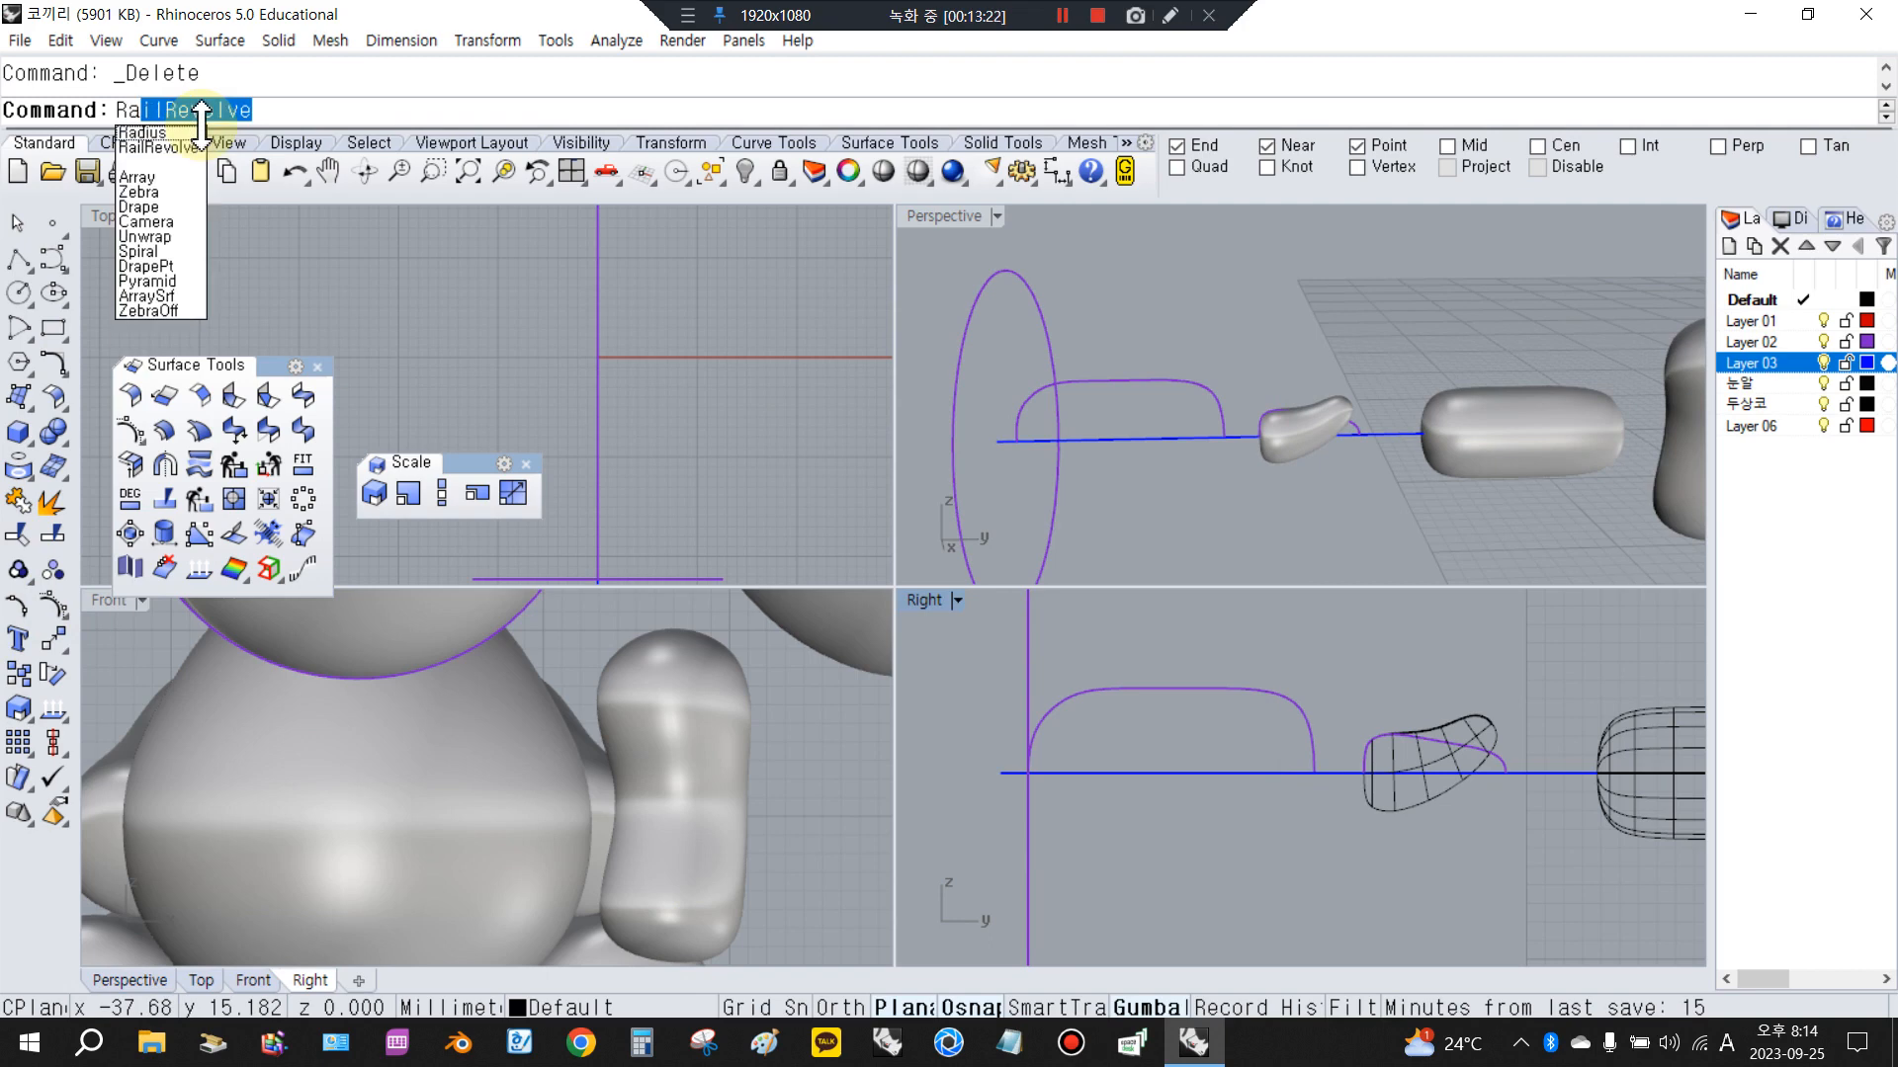
key(Return)
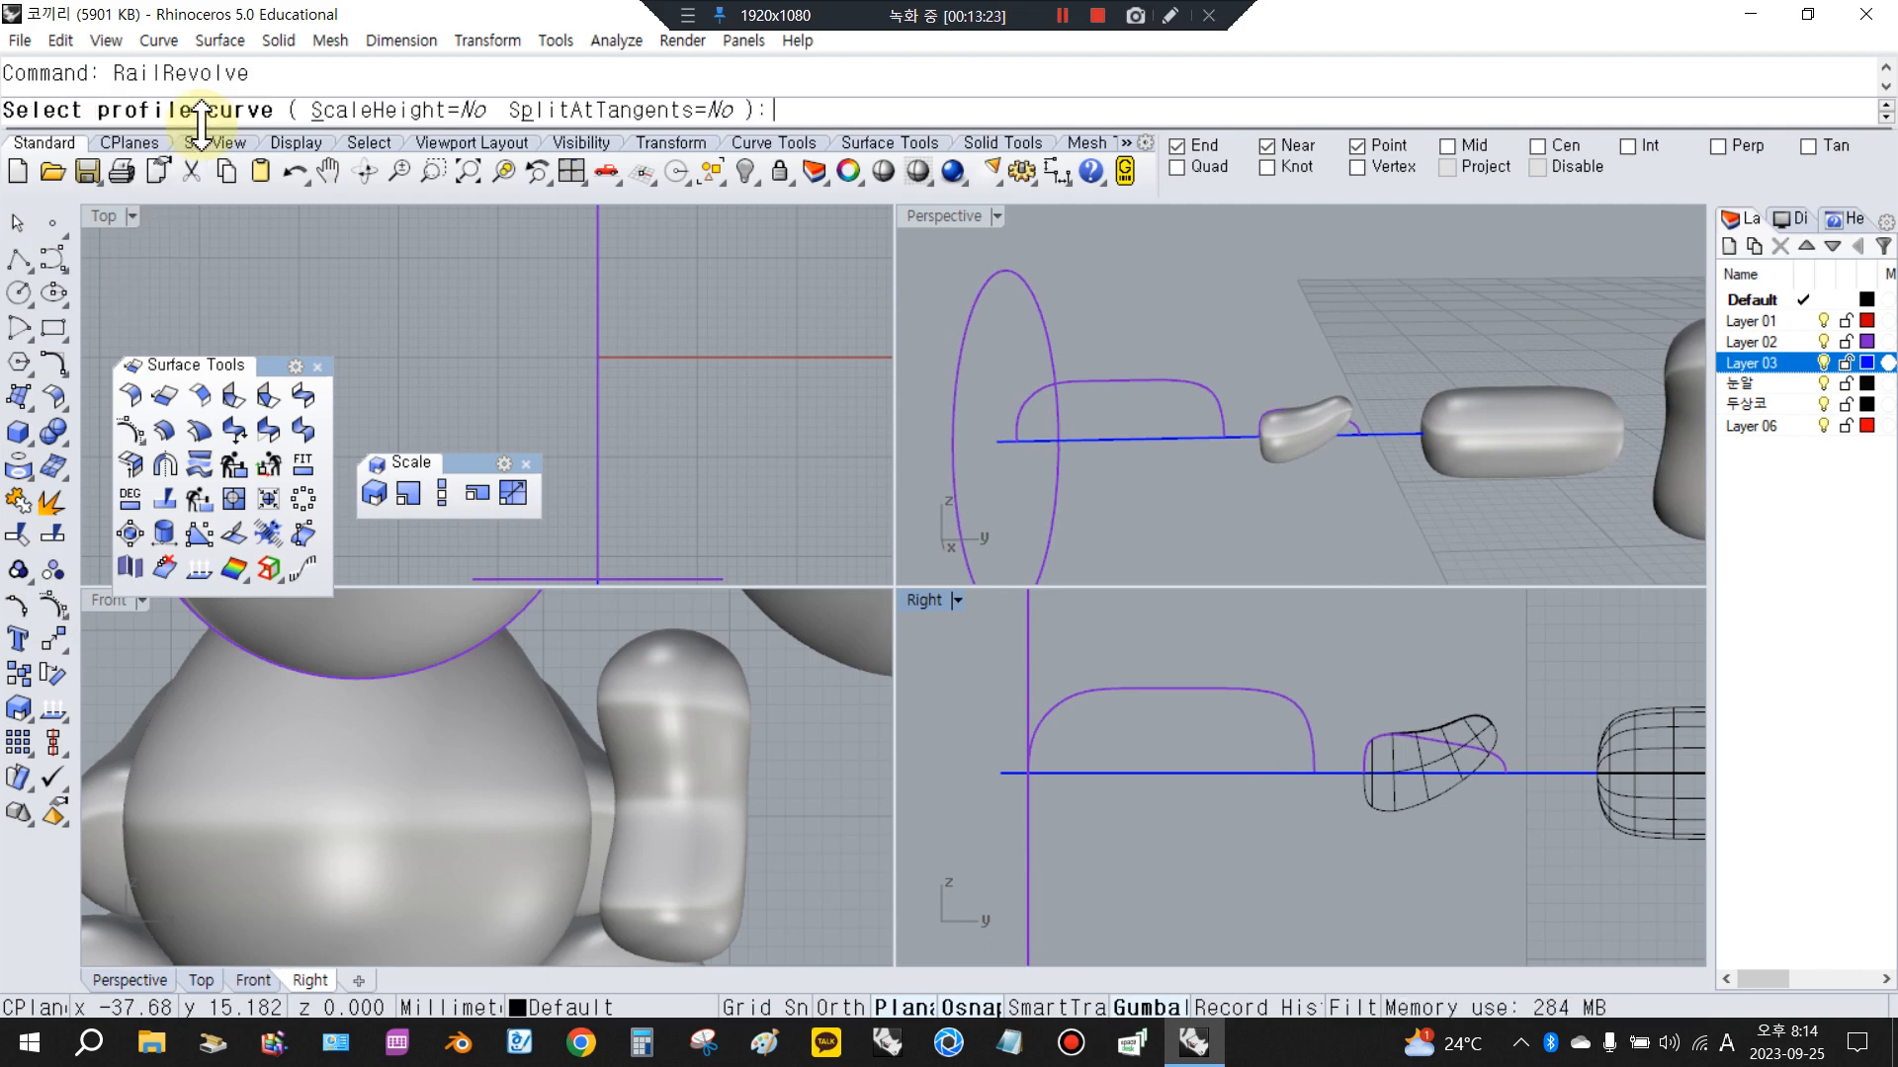
click(1217, 690)
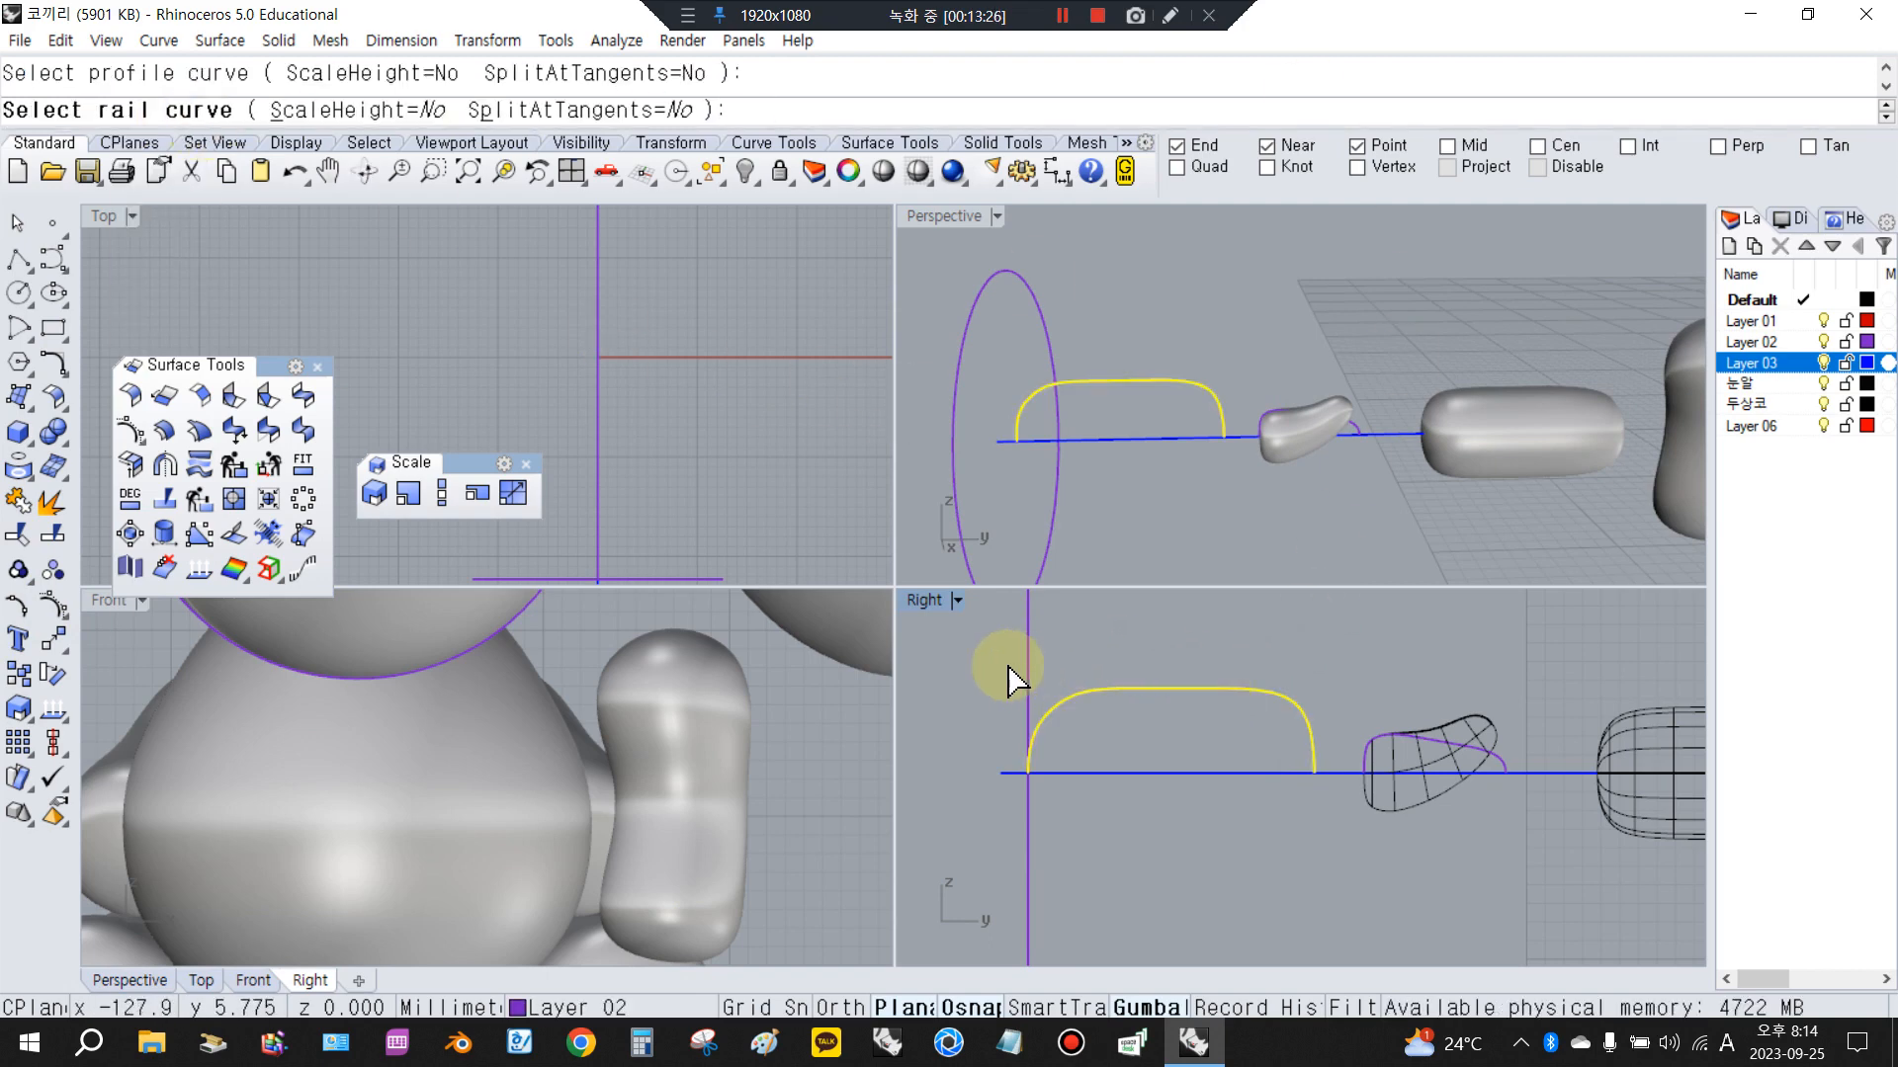
click(1031, 685)
click(1143, 773)
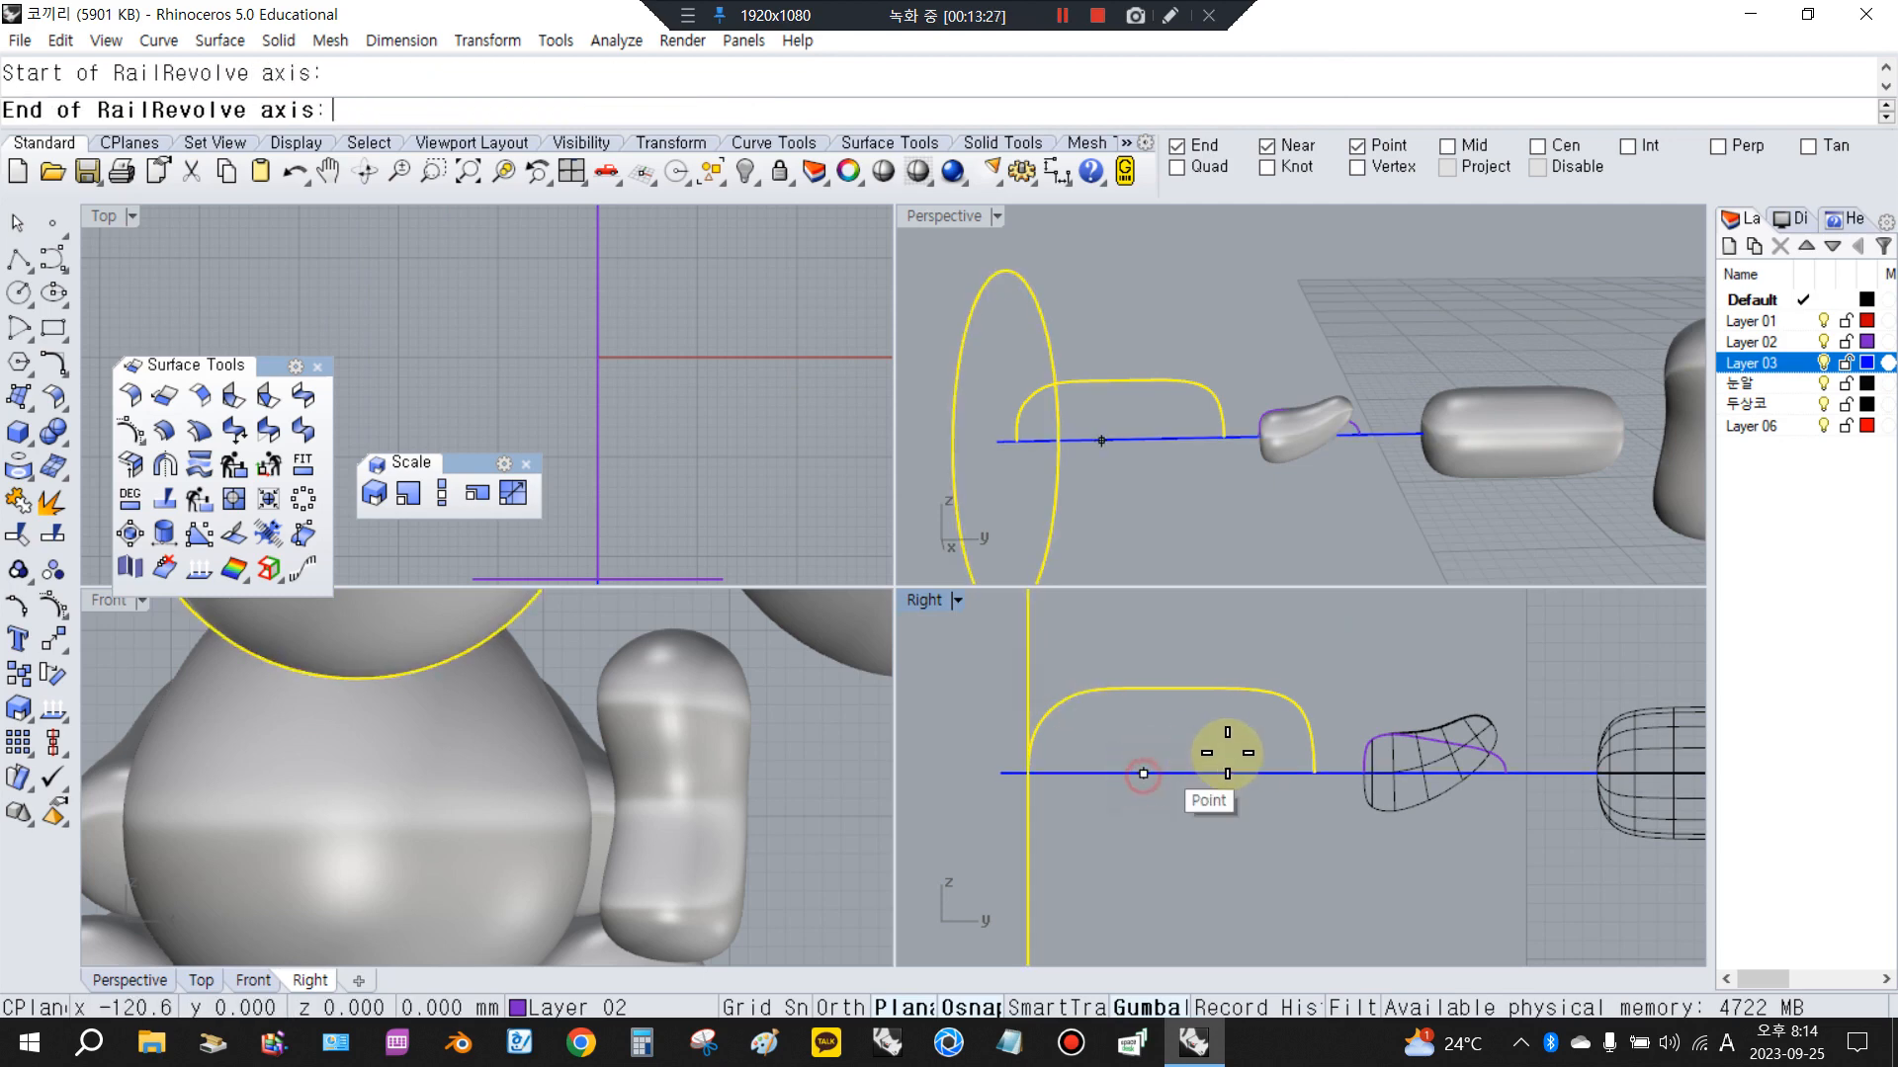
click(1254, 772)
click(1258, 776)
scroll(1229, 782, down, 3)
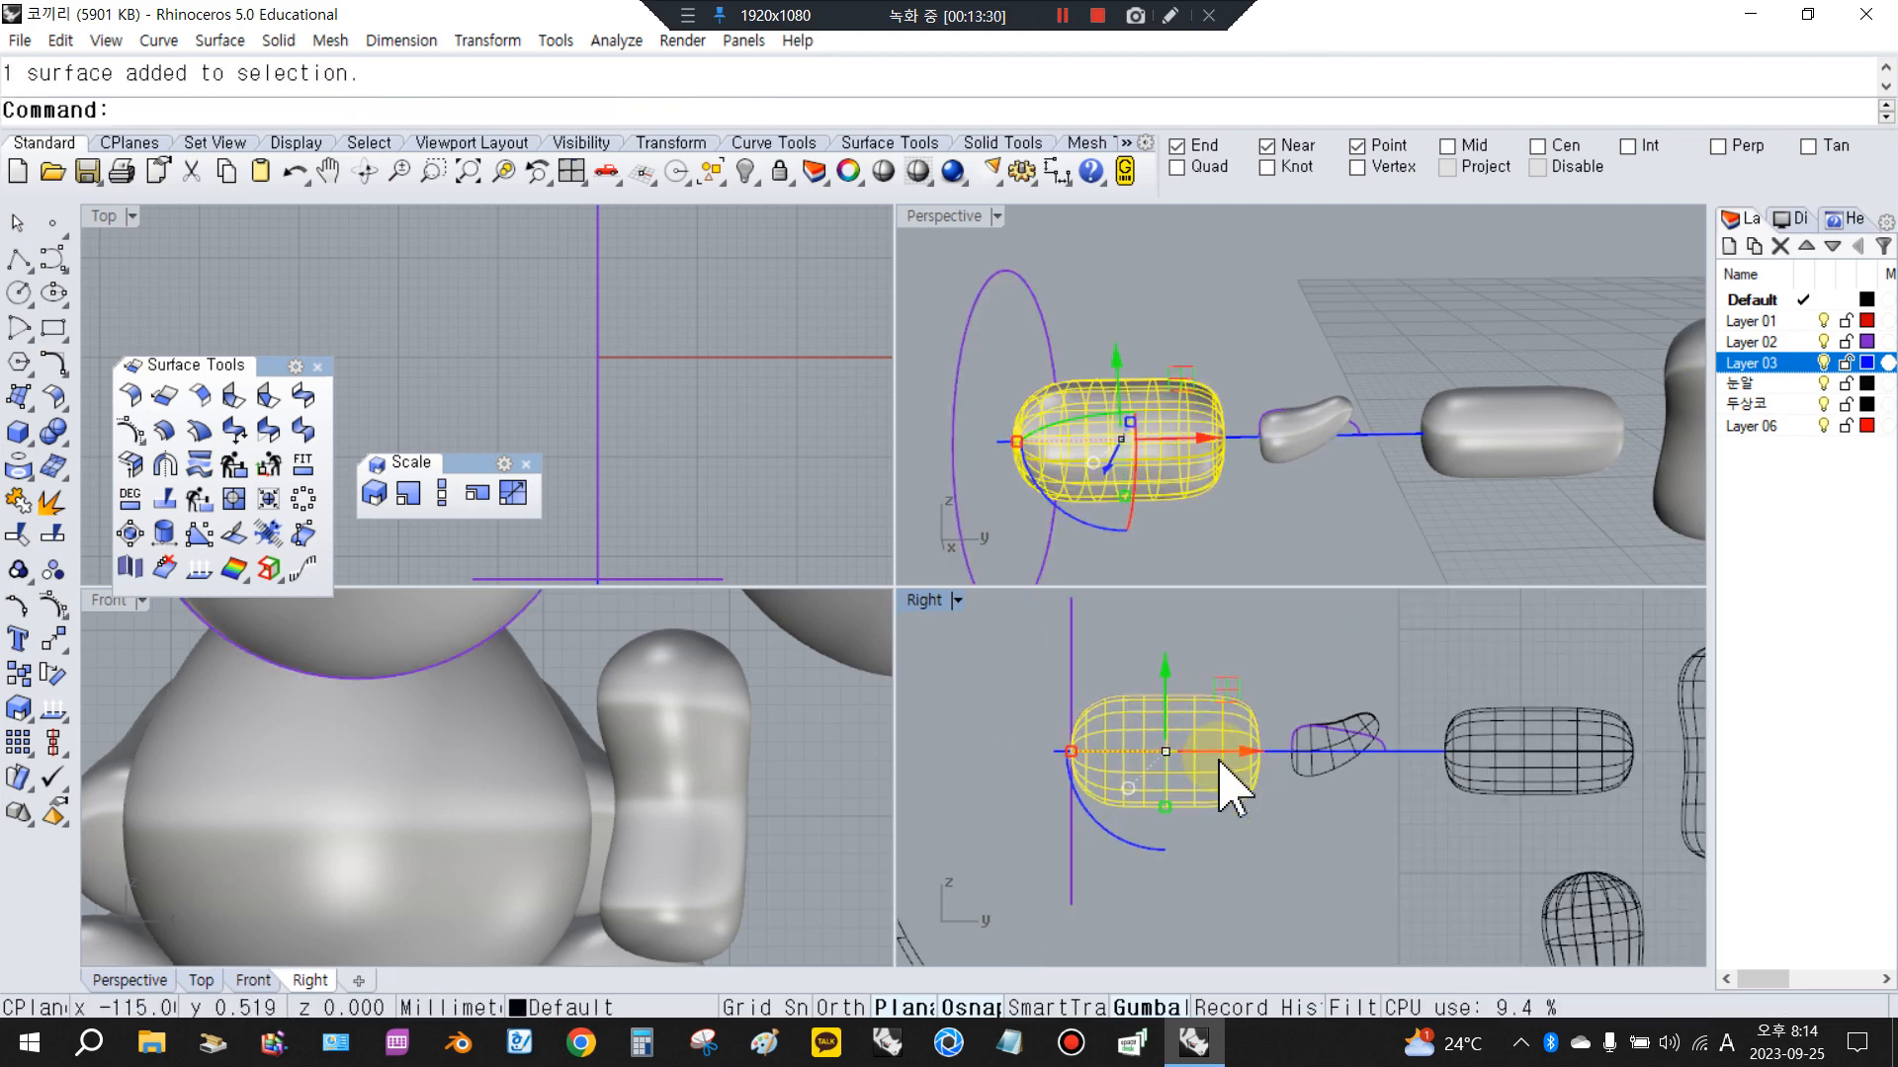
Rotate the second capsule by 90 degrees in the maximized Right view so it stands upright
scroll(1222, 769, up, 1)
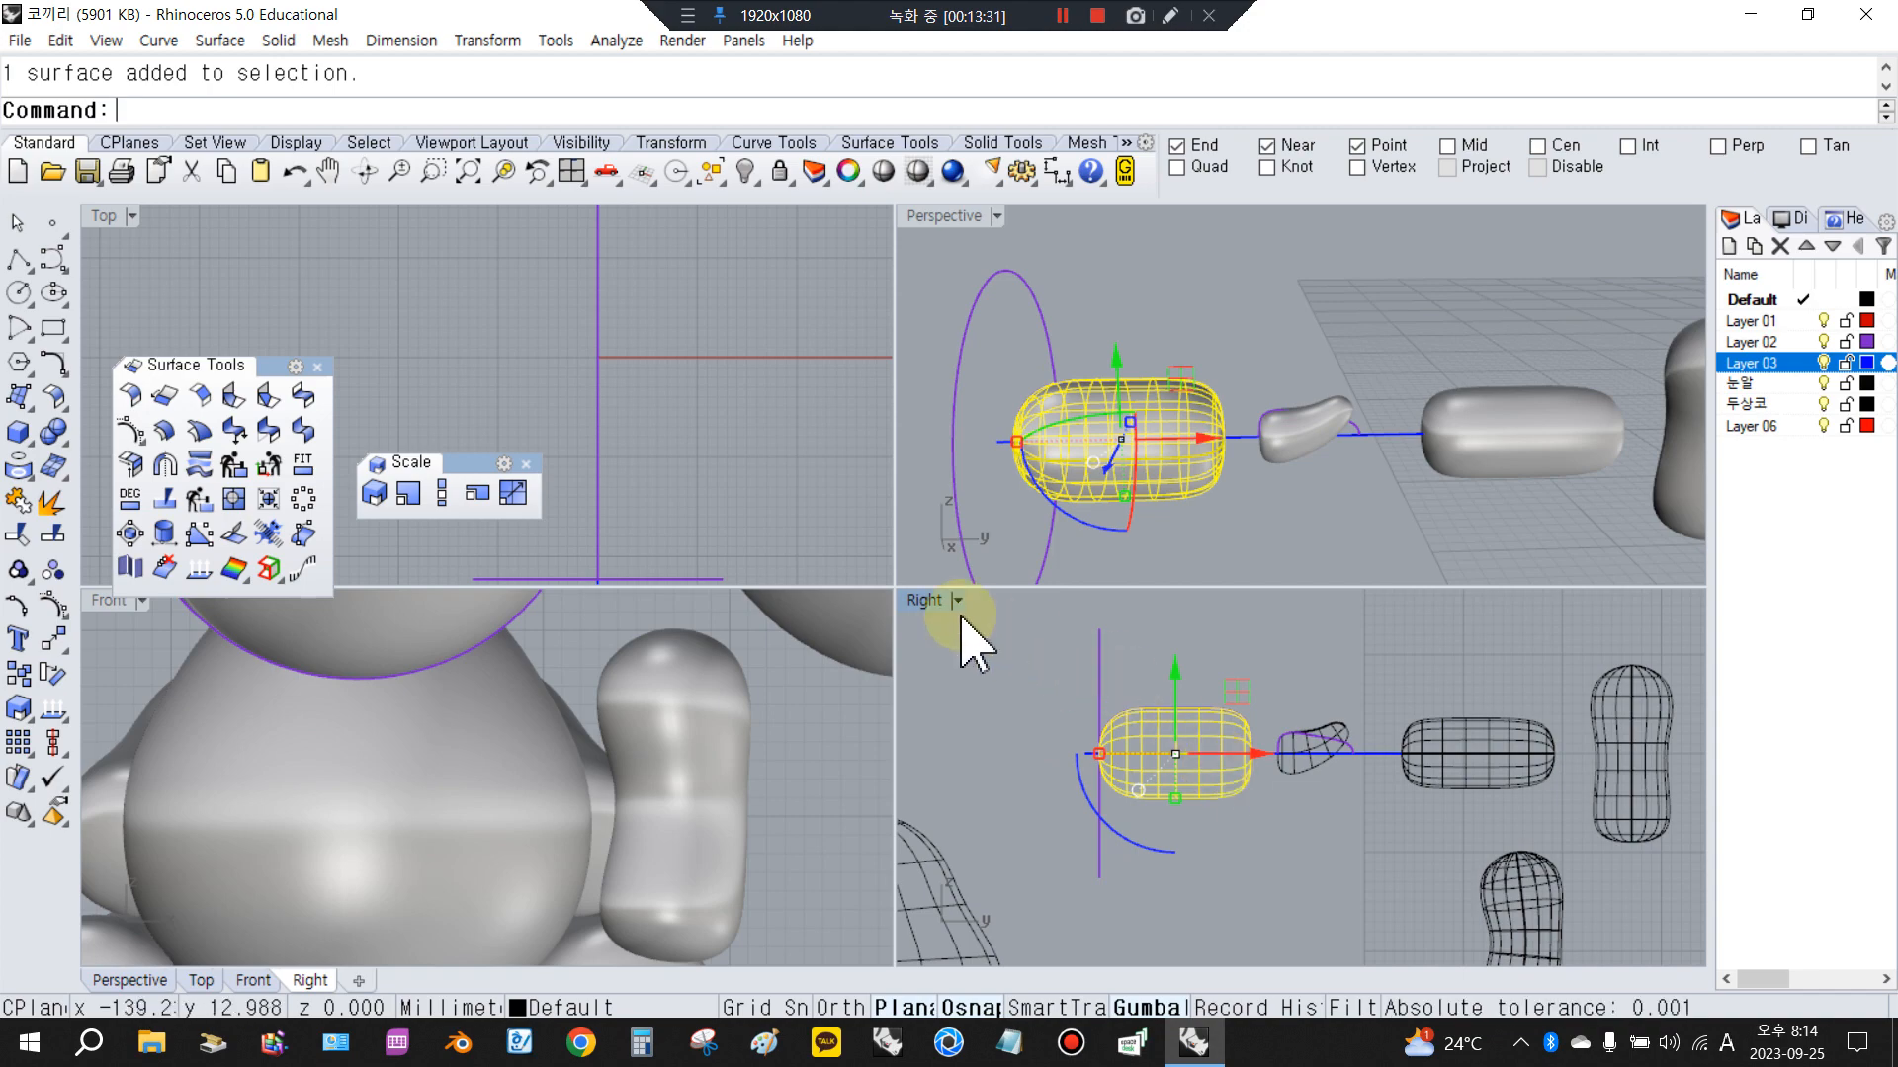
double_click(934, 601)
scroll(958, 642, down, 6)
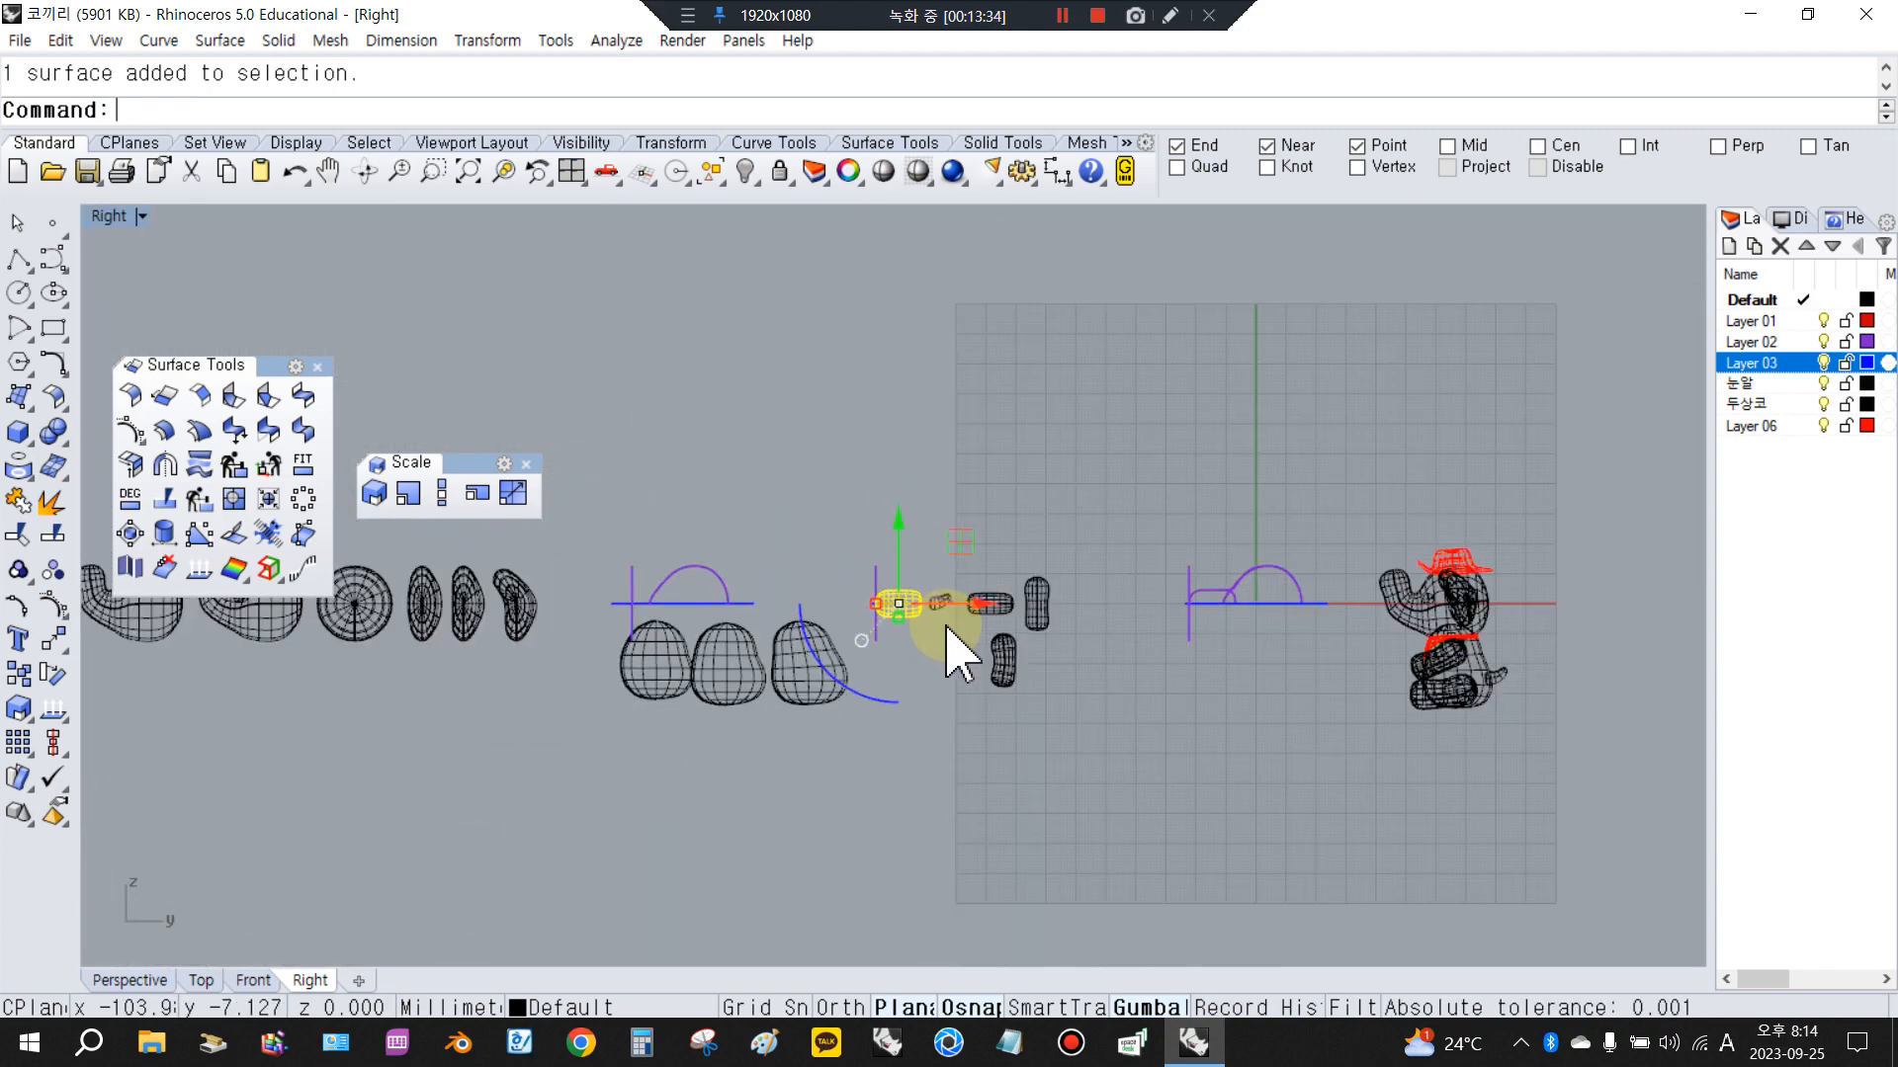
scroll(954, 652, up, 8)
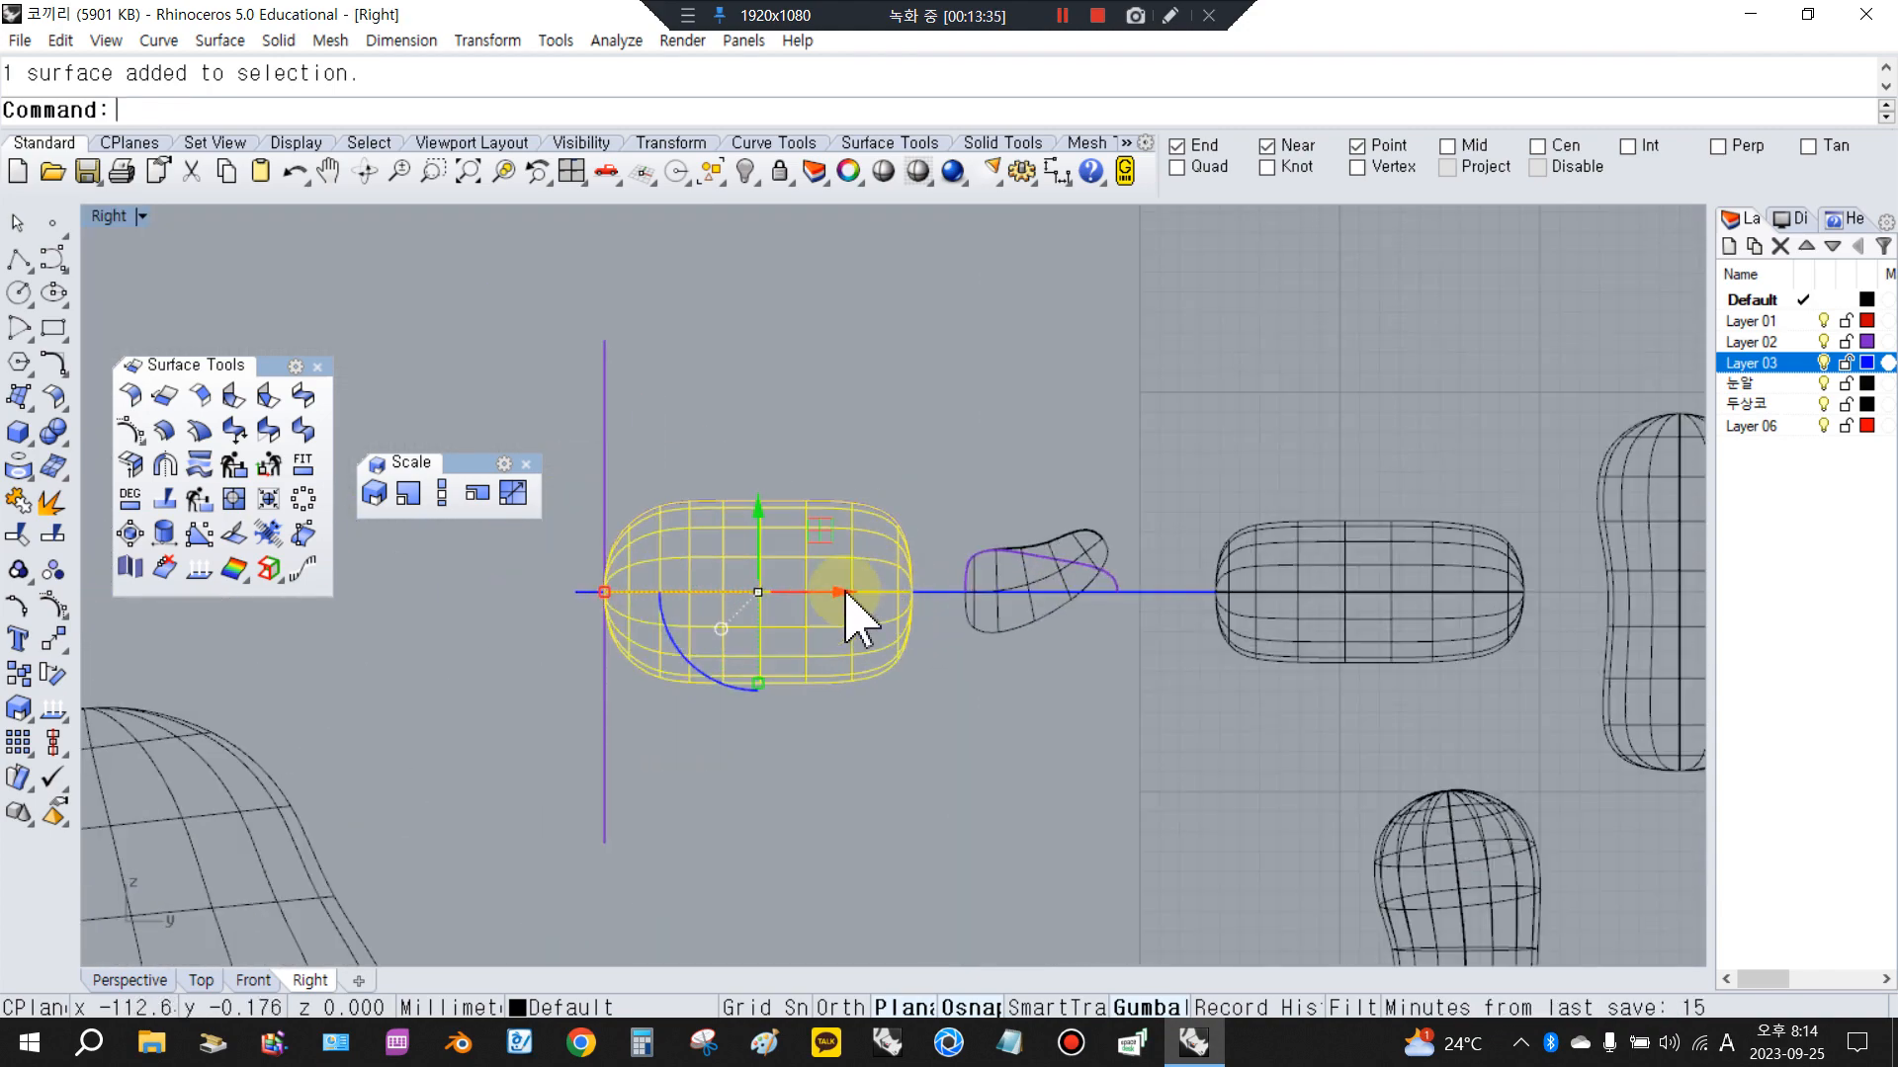
click(1243, 651)
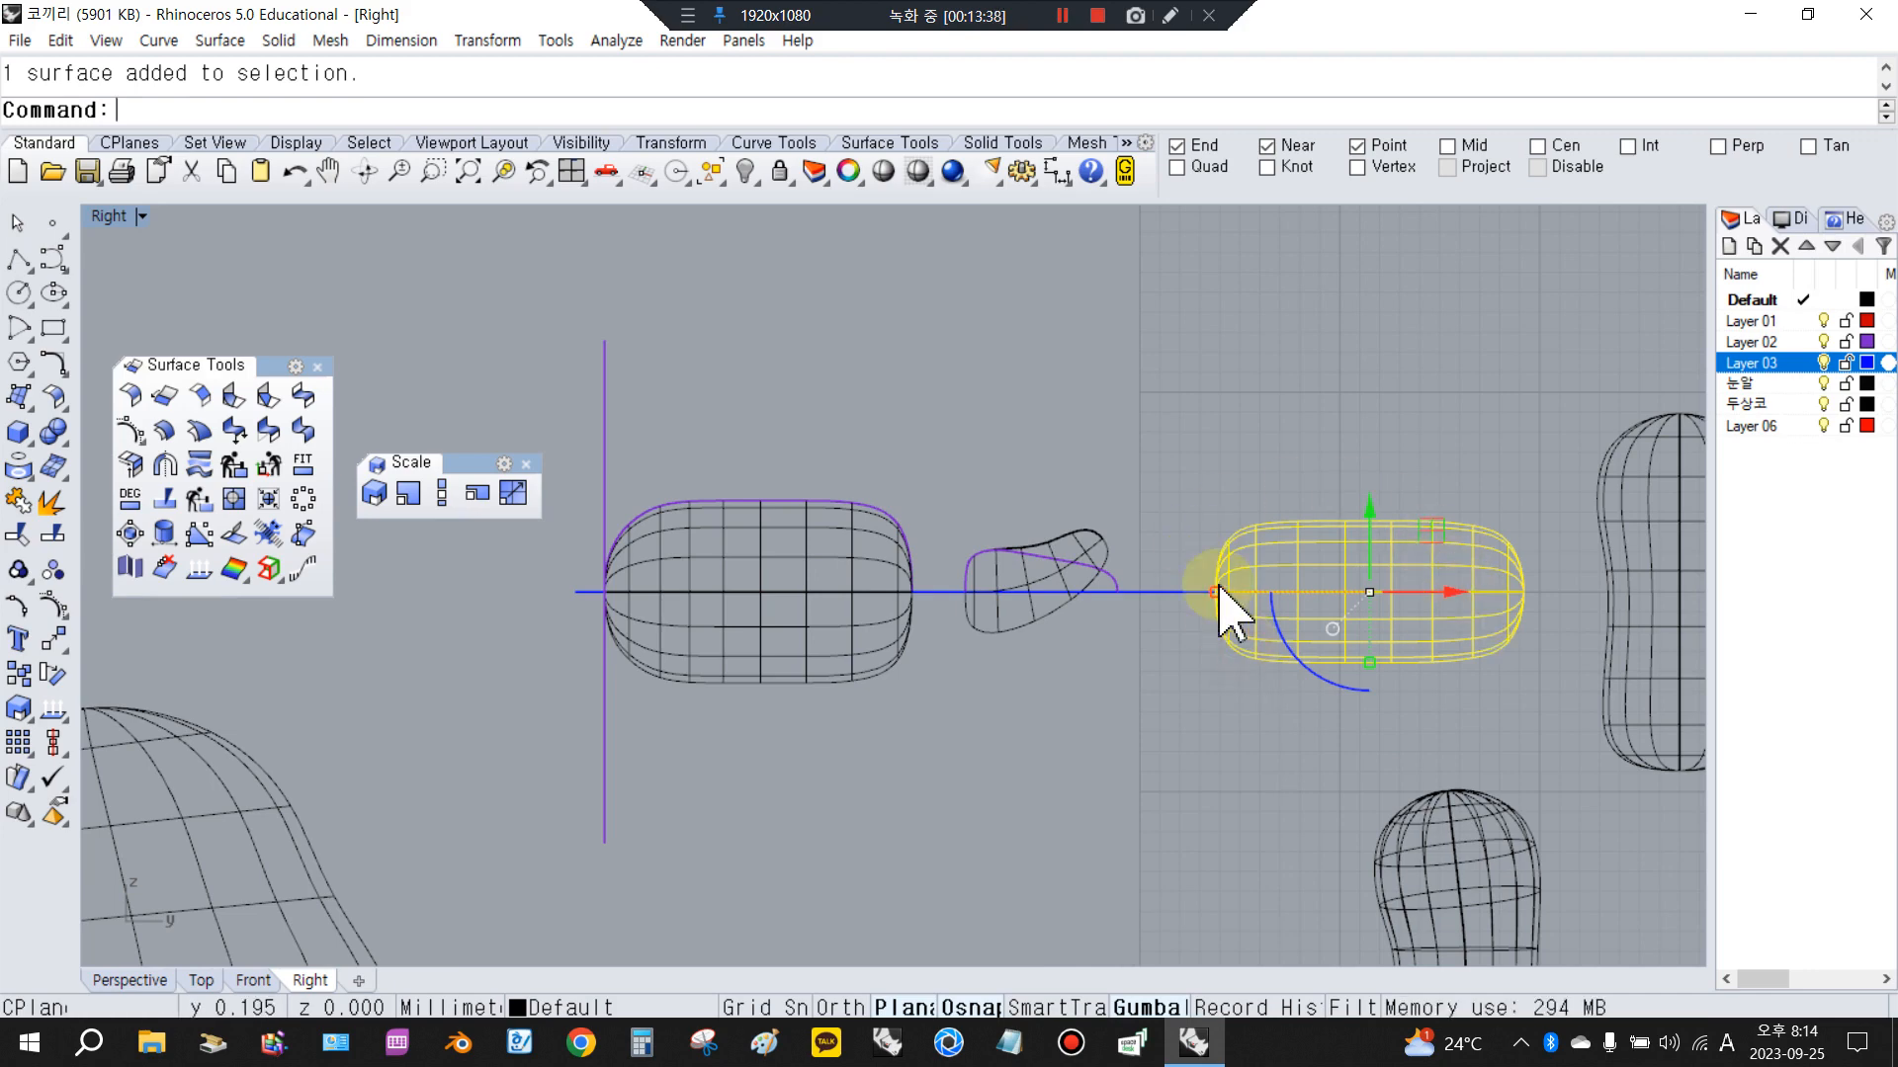
scroll(1226, 607, down, 4)
scroll(1409, 664, up, 3)
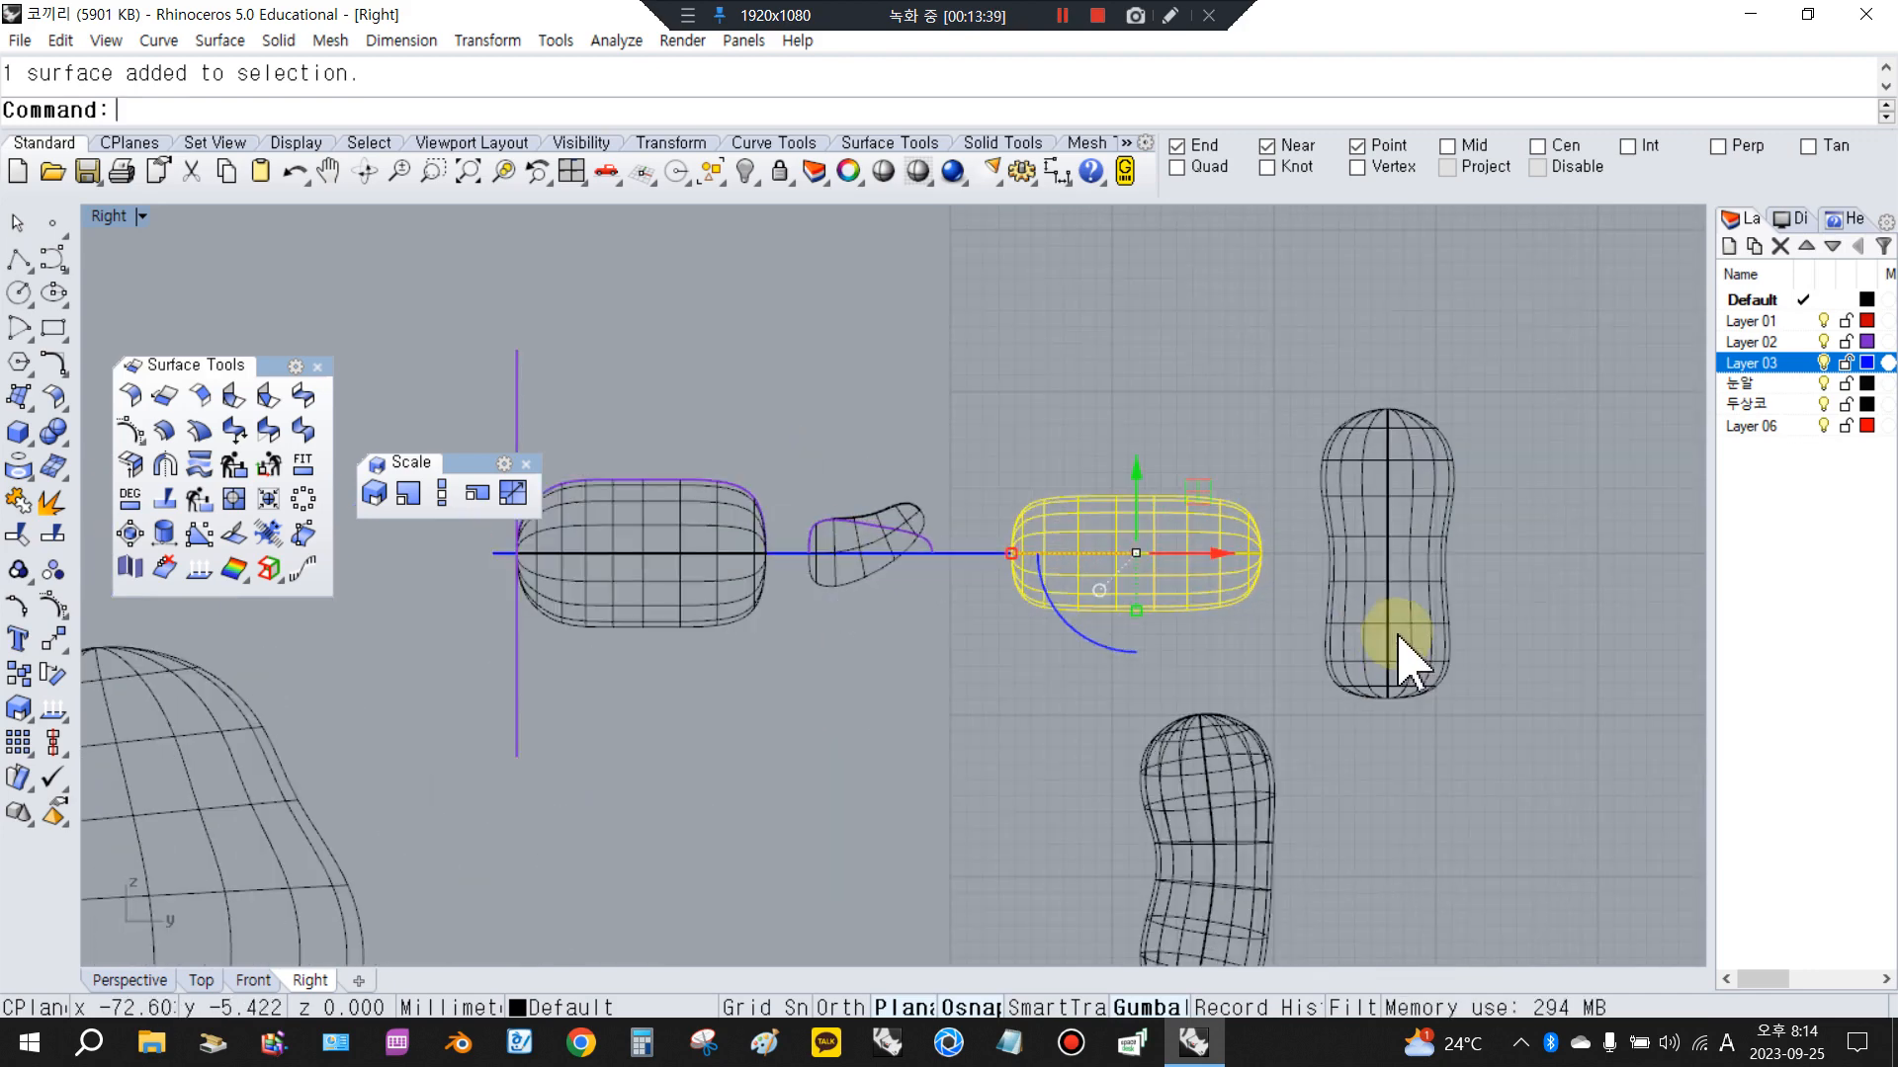
click(1053, 633)
text(9)
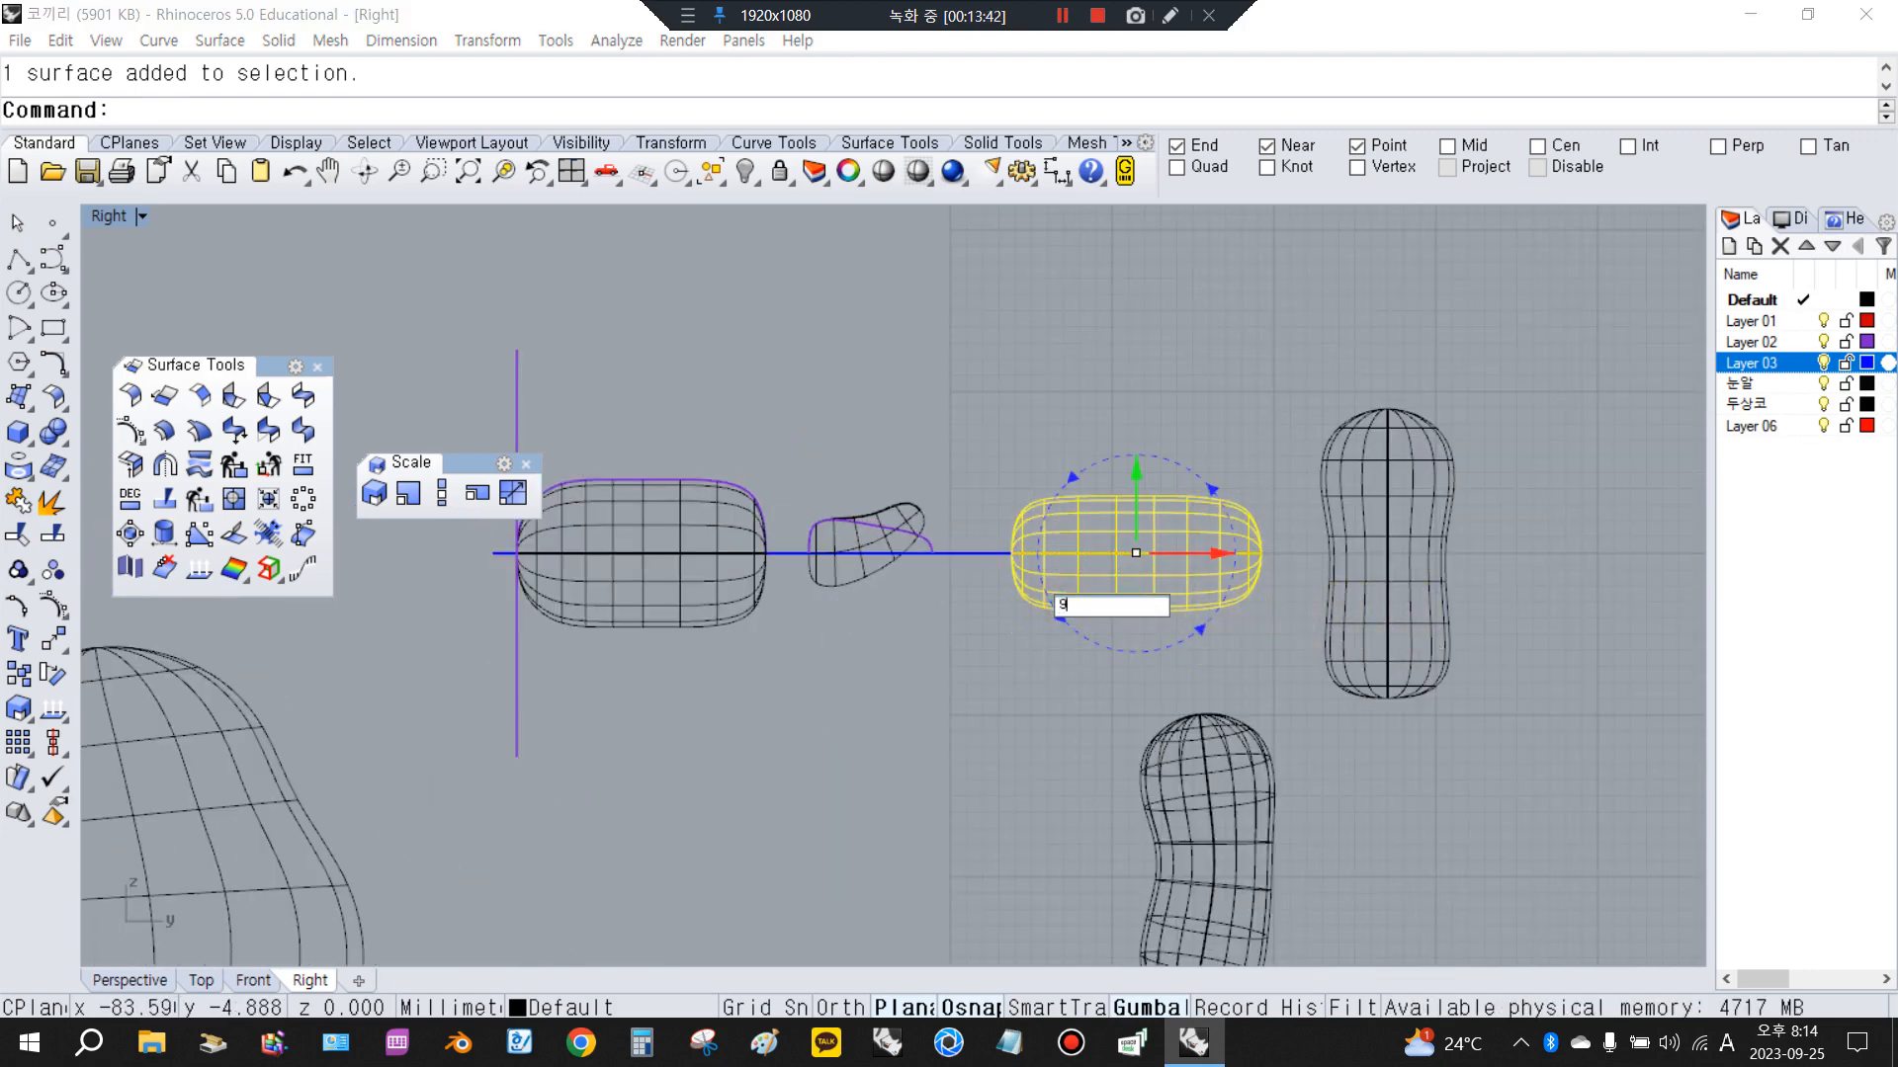
text(0)
key(Return)
scroll(1440, 535, up, 1)
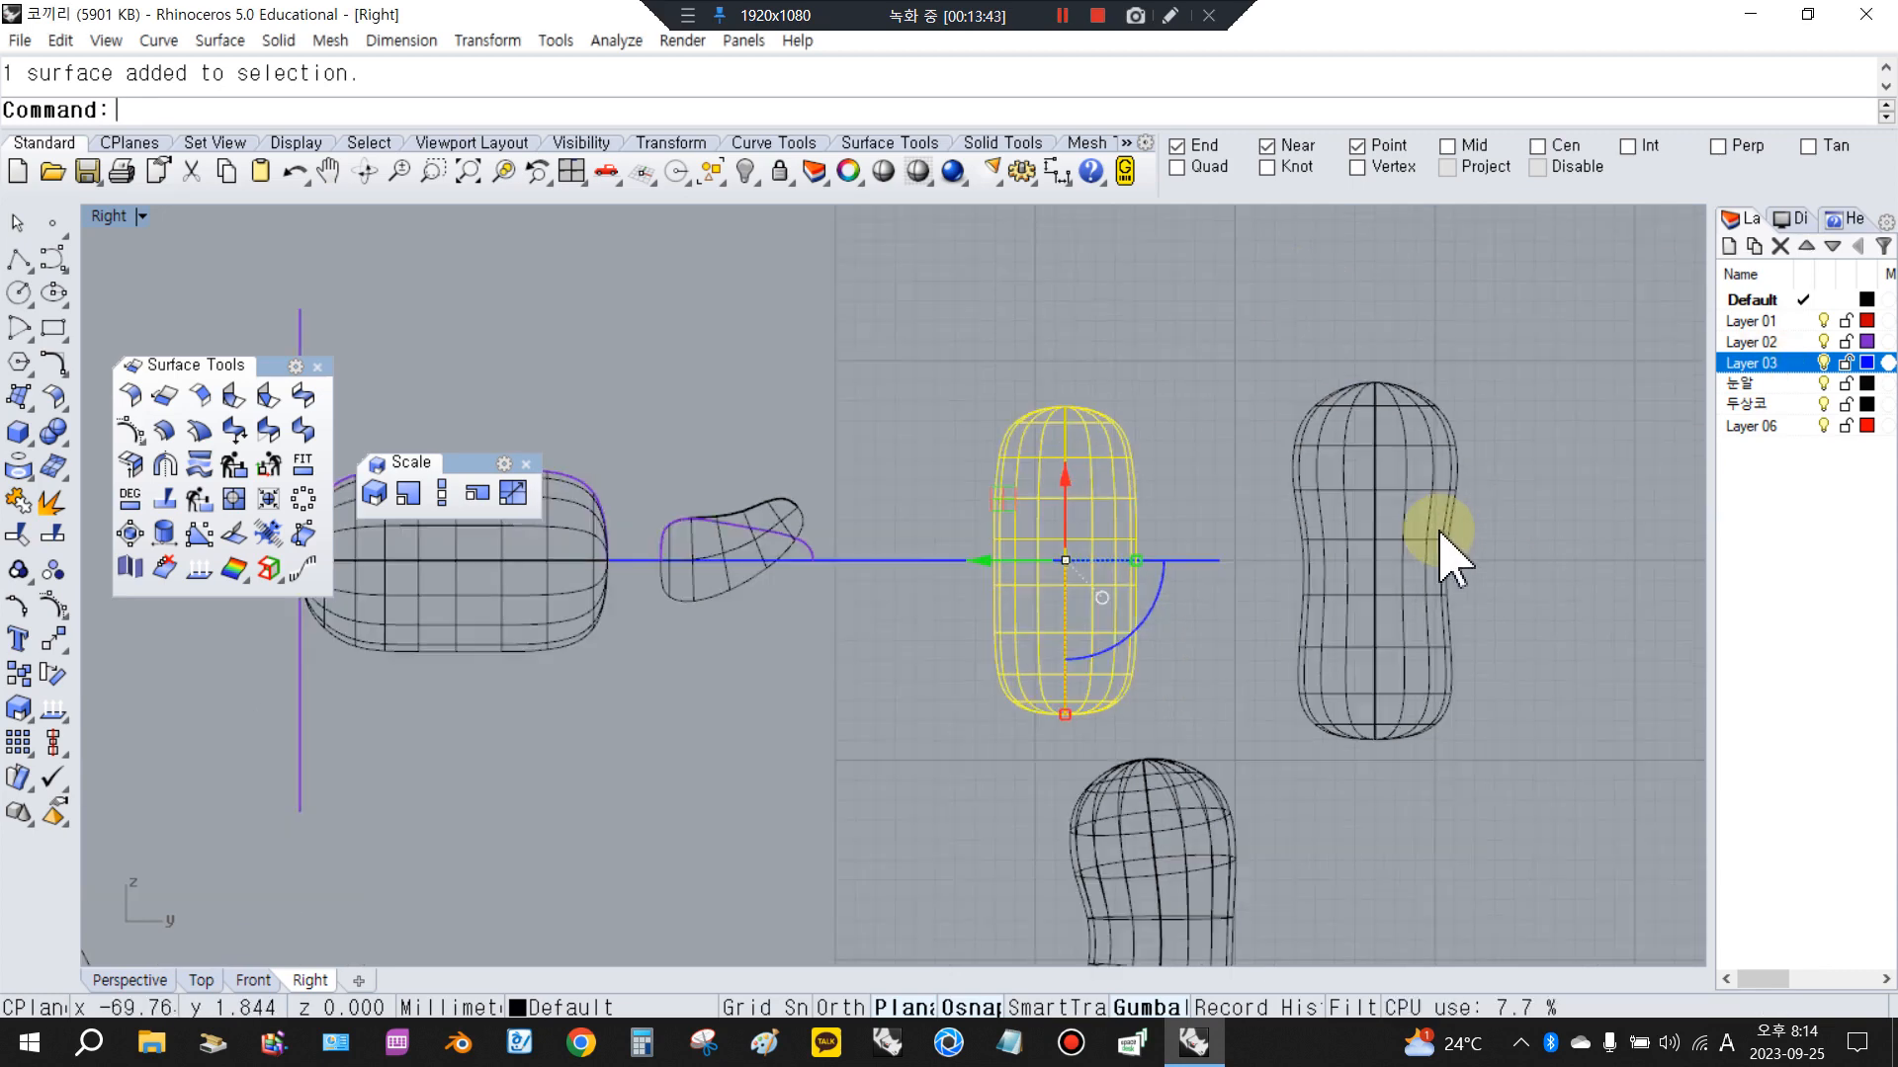
Turn on the upright capsule's control points and scale its top four rows by about 1.15 from the top end
scroll(1448, 554, up, 1)
click(1364, 594)
click(1036, 509)
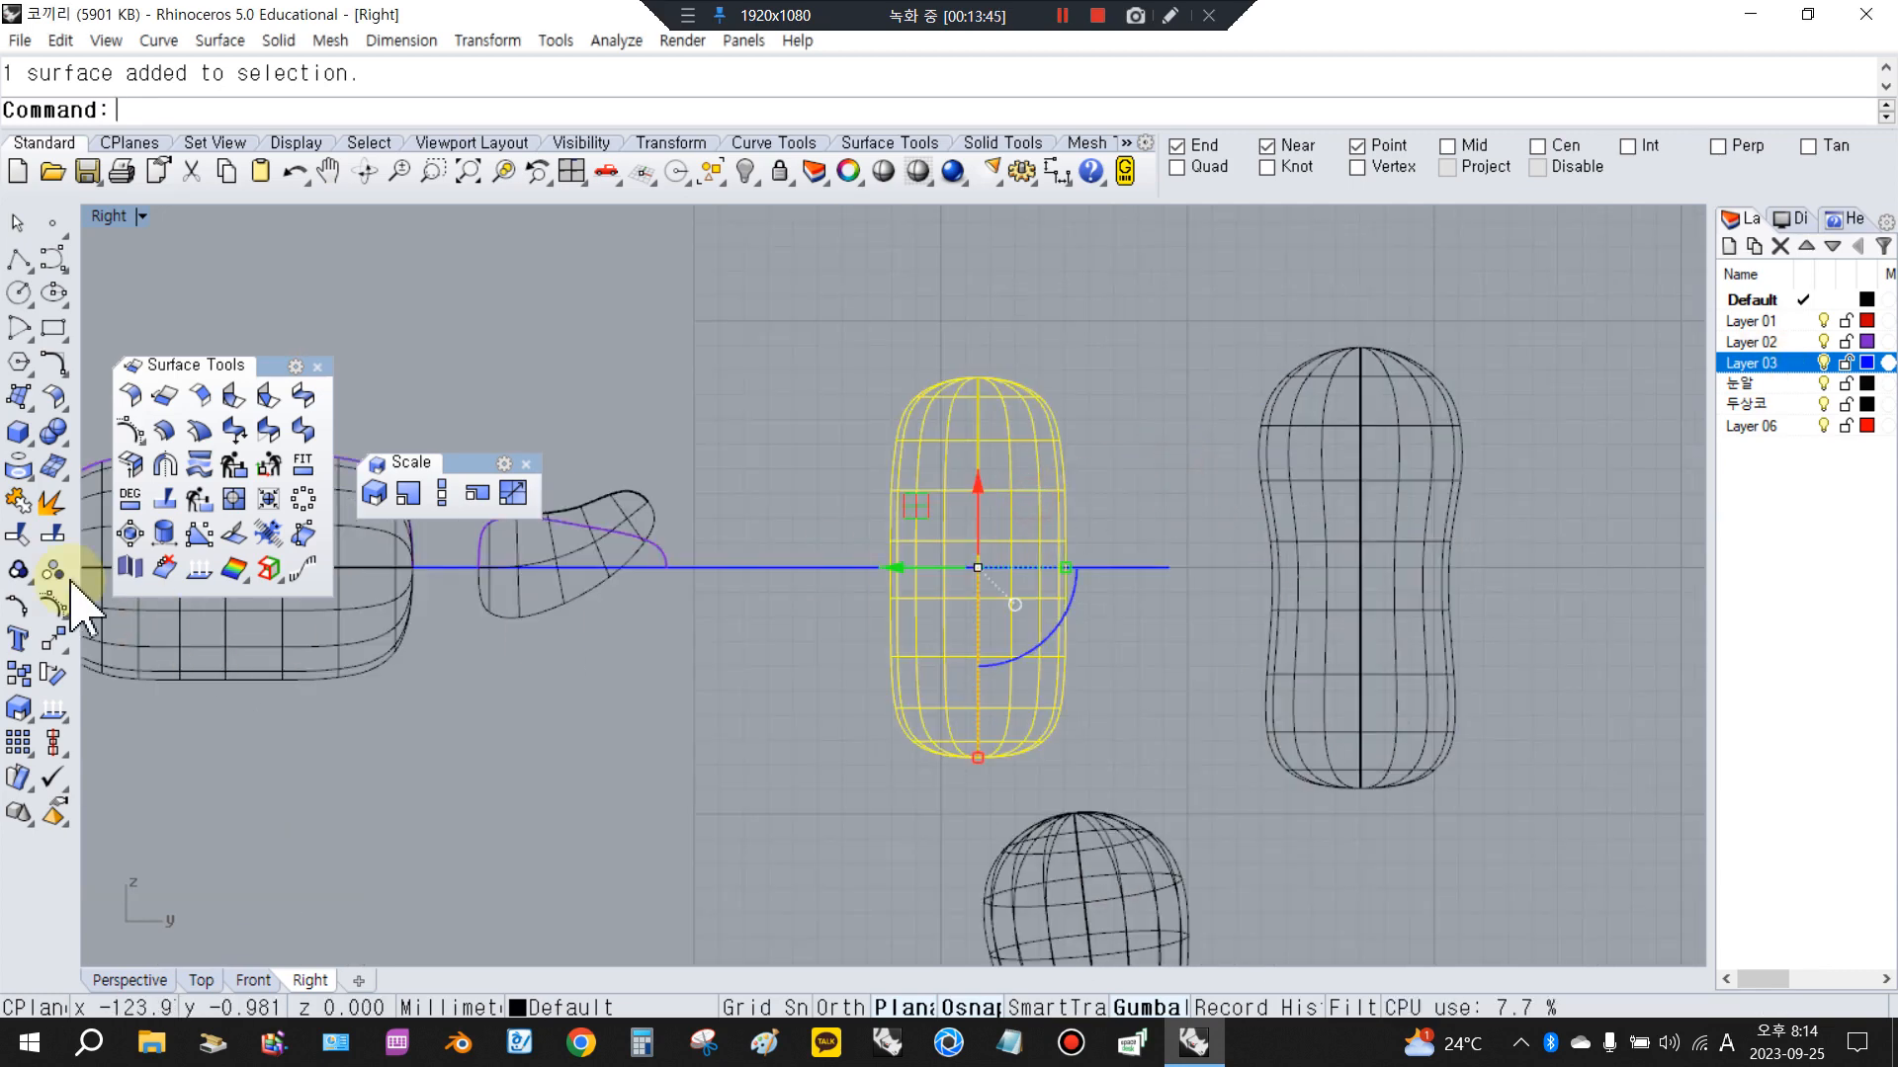
click(51, 604)
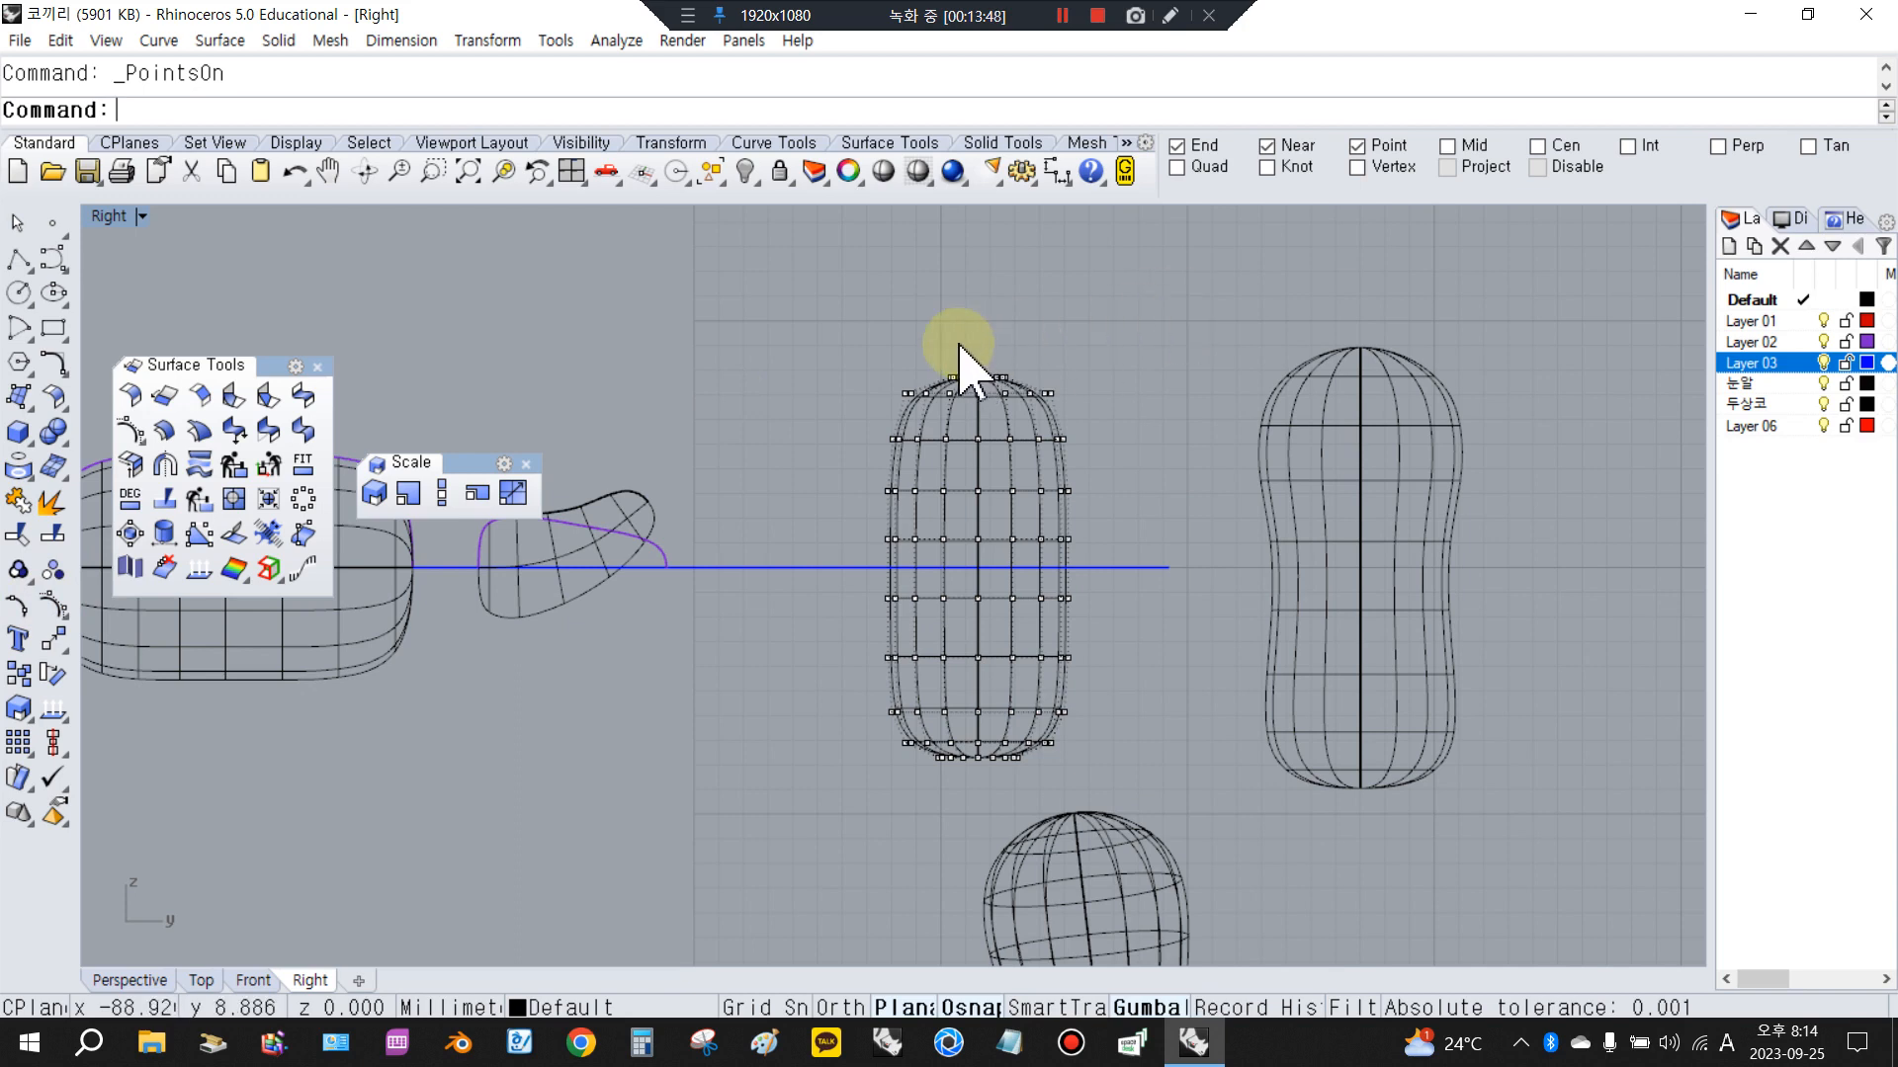
click(372, 494)
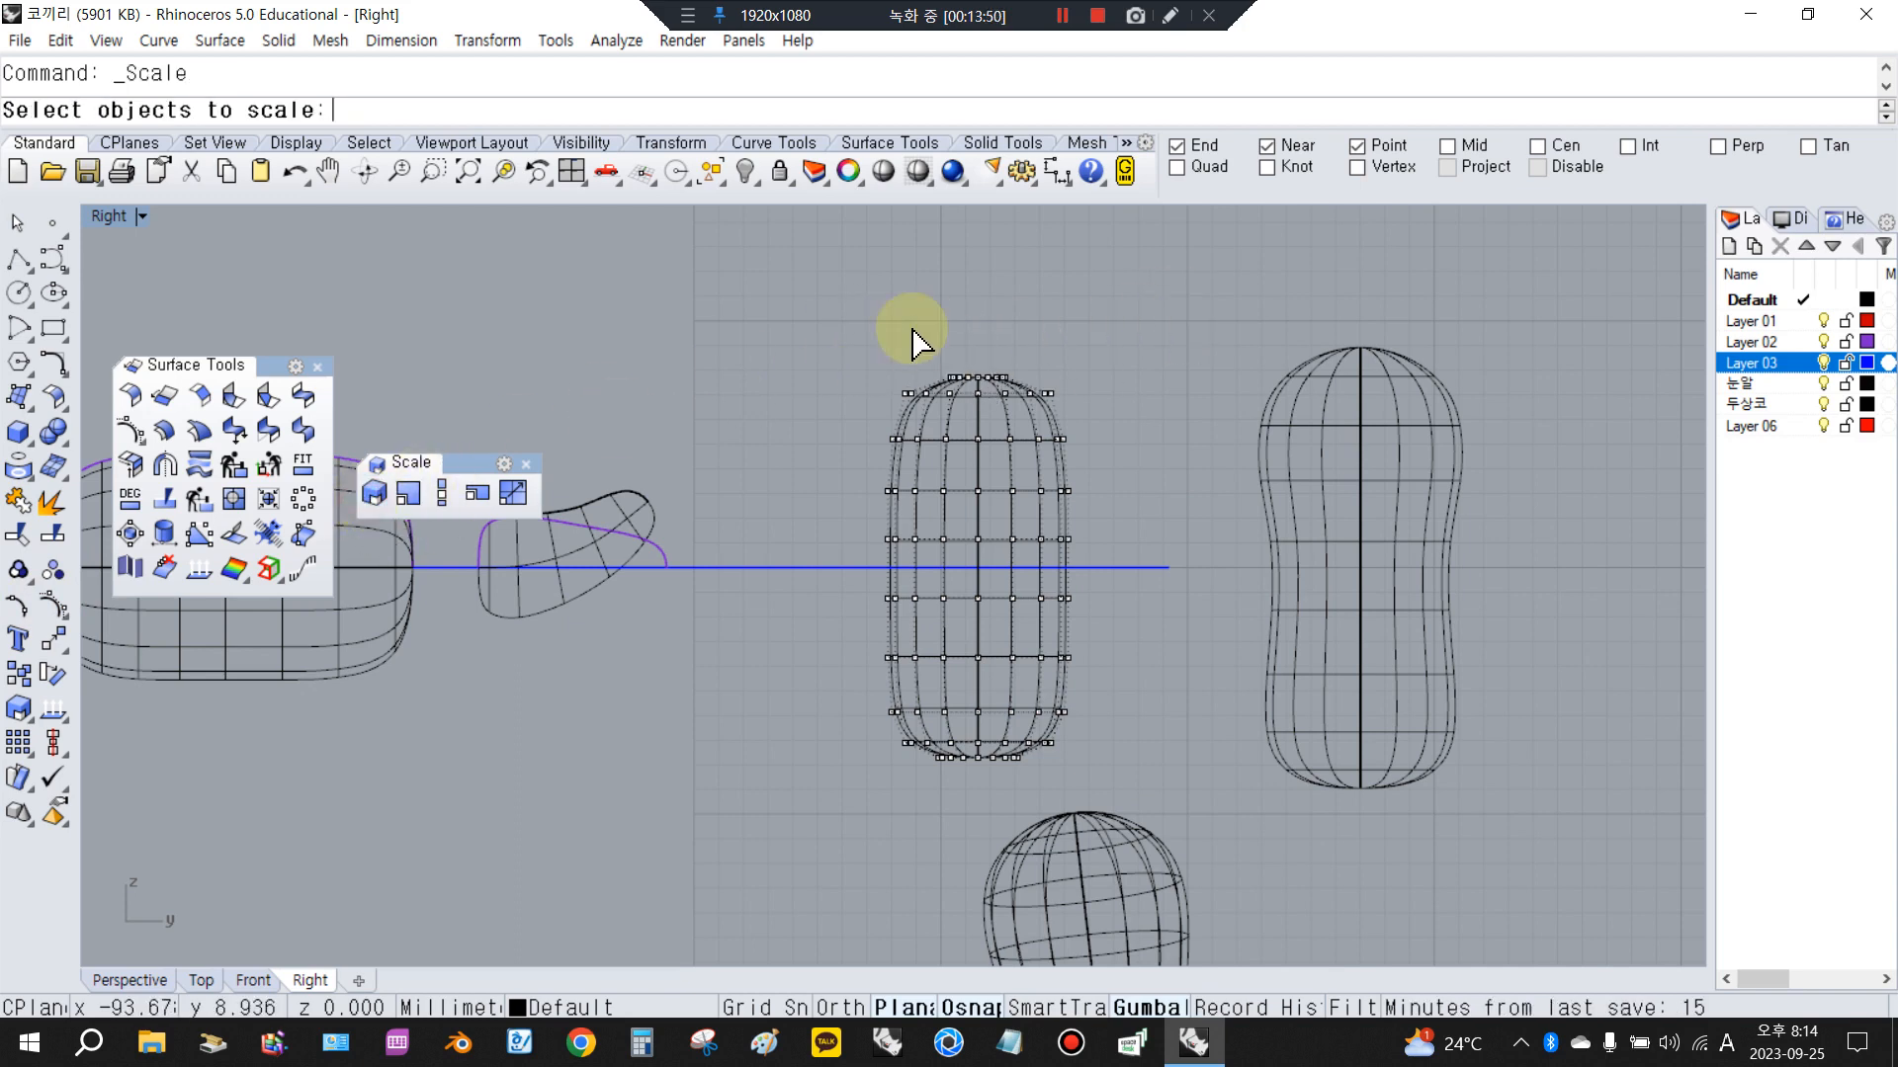
drag(835, 324, 1155, 509)
right_click(1154, 509)
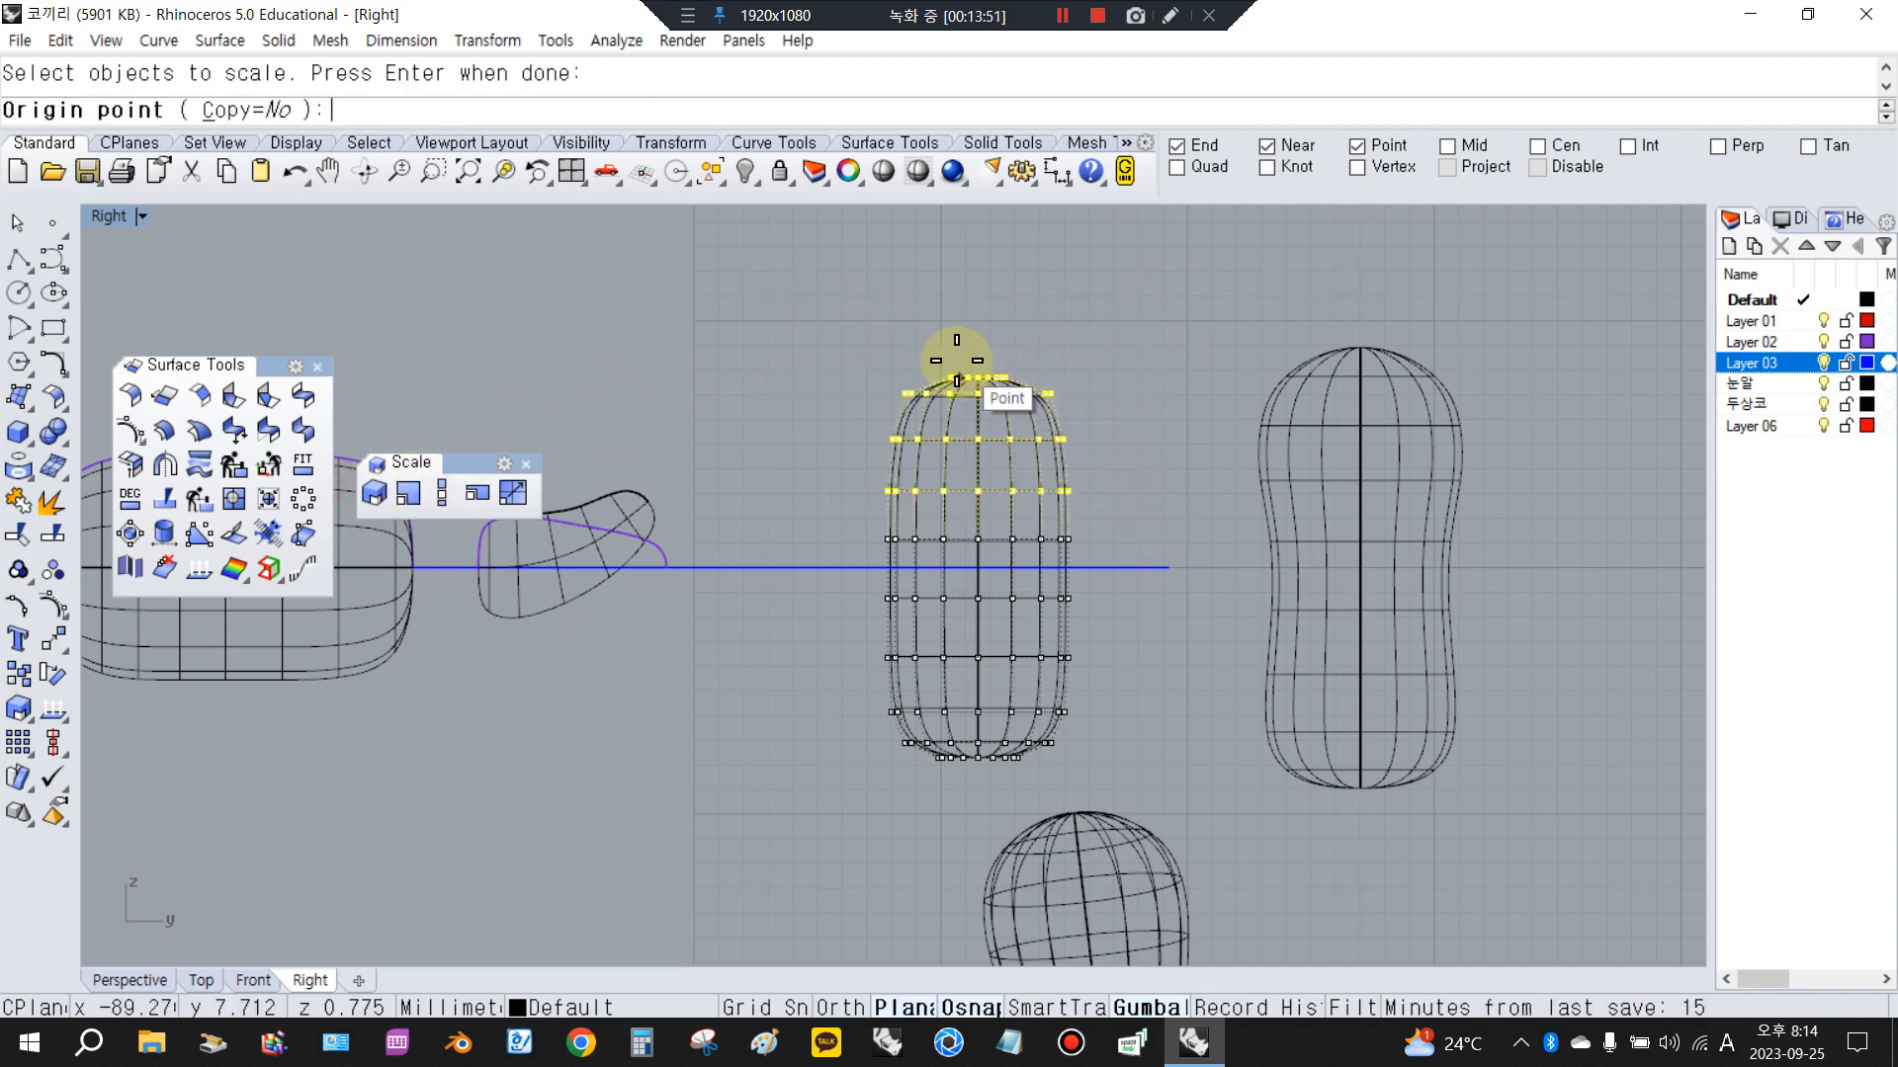
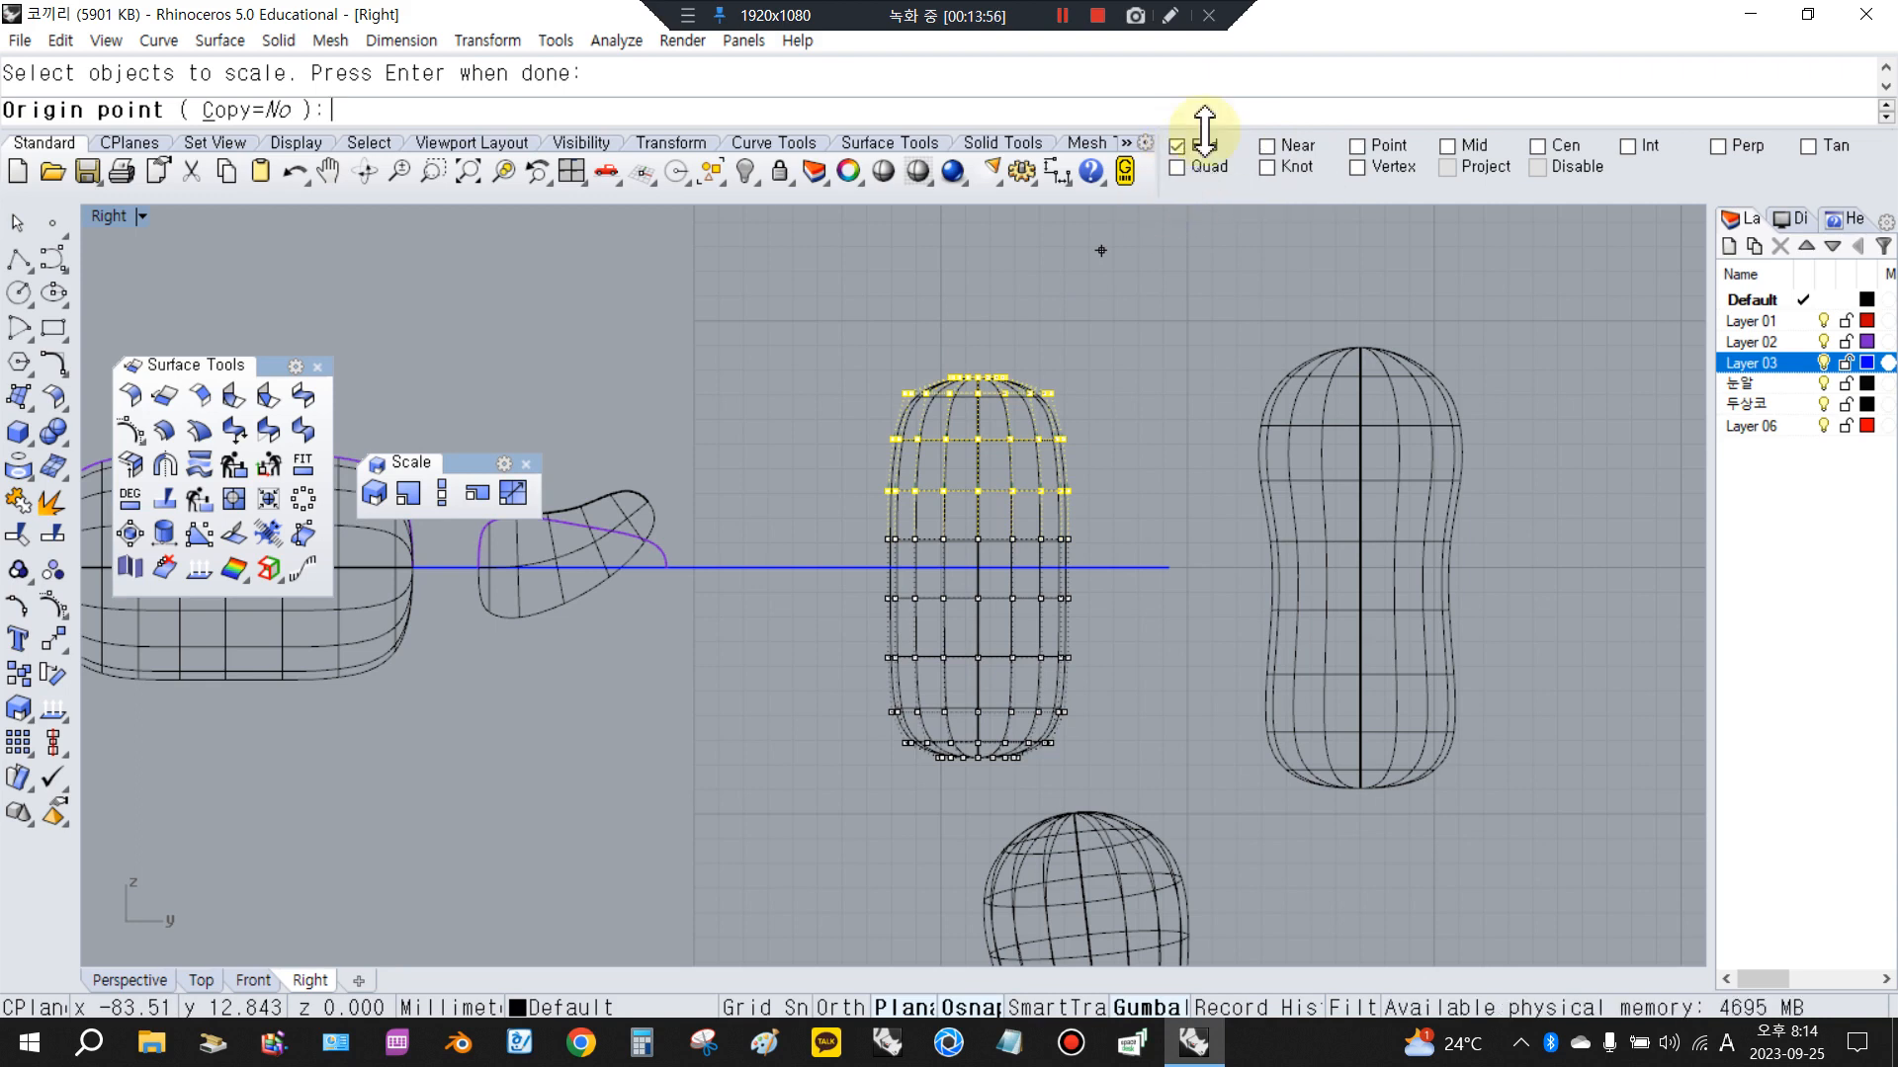
click(977, 378)
click(1072, 348)
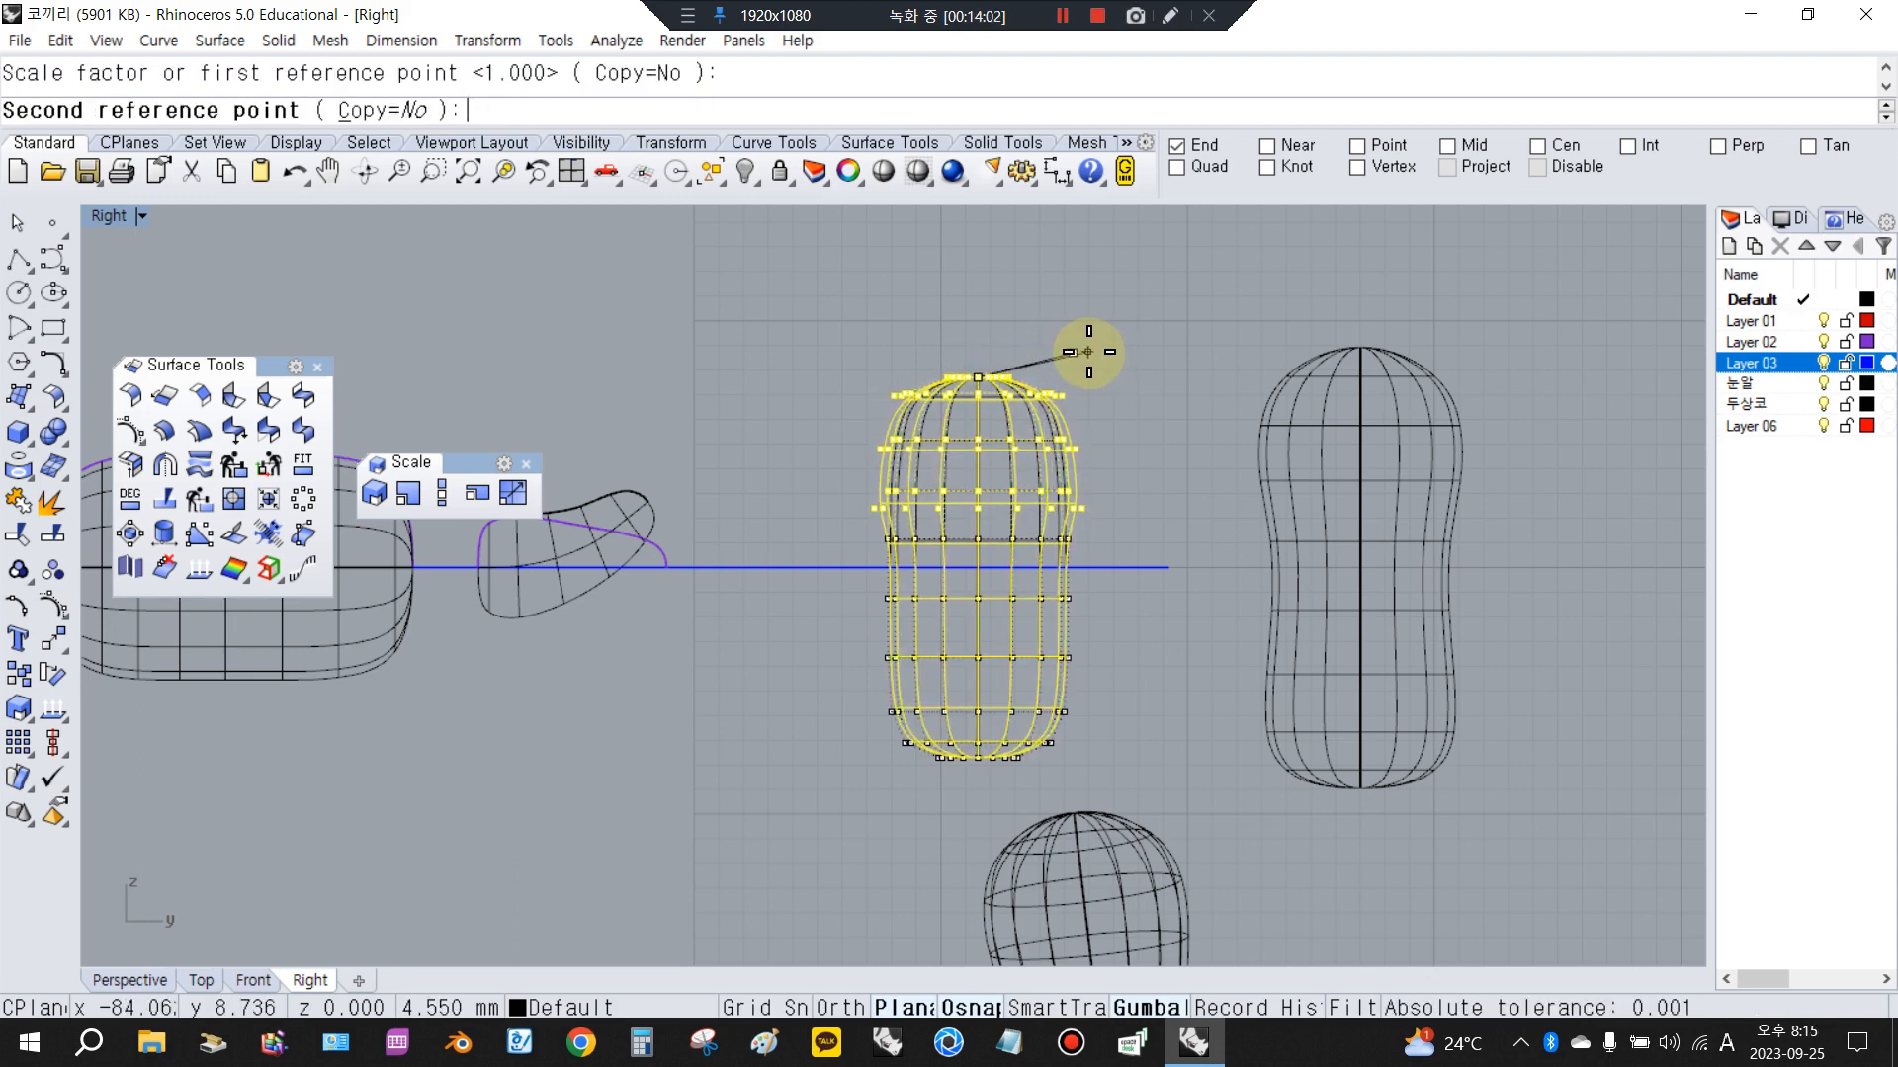
click(1021, 375)
Move the capsule's top four point rows slightly upward and scale the top three rows by about 1.04
drag(981, 368, 1008, 358)
click(1114, 336)
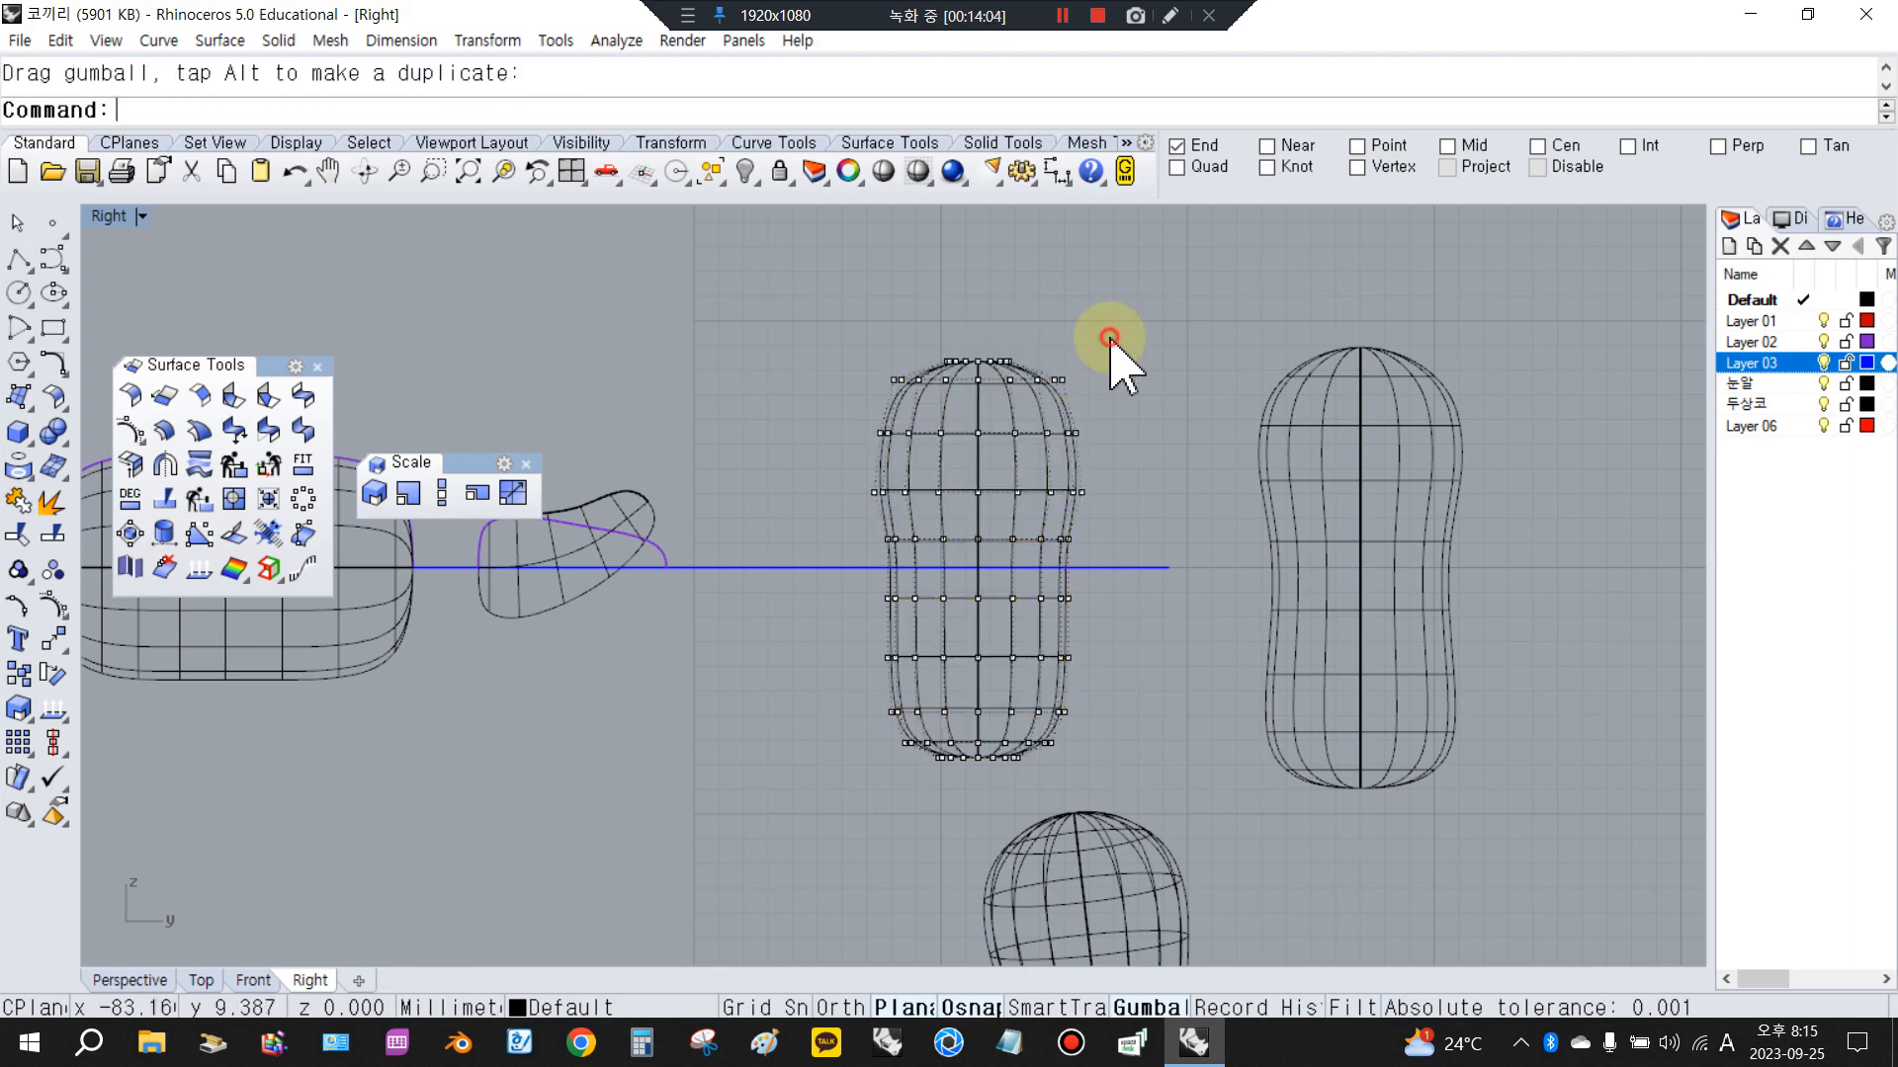
drag(864, 318, 1147, 451)
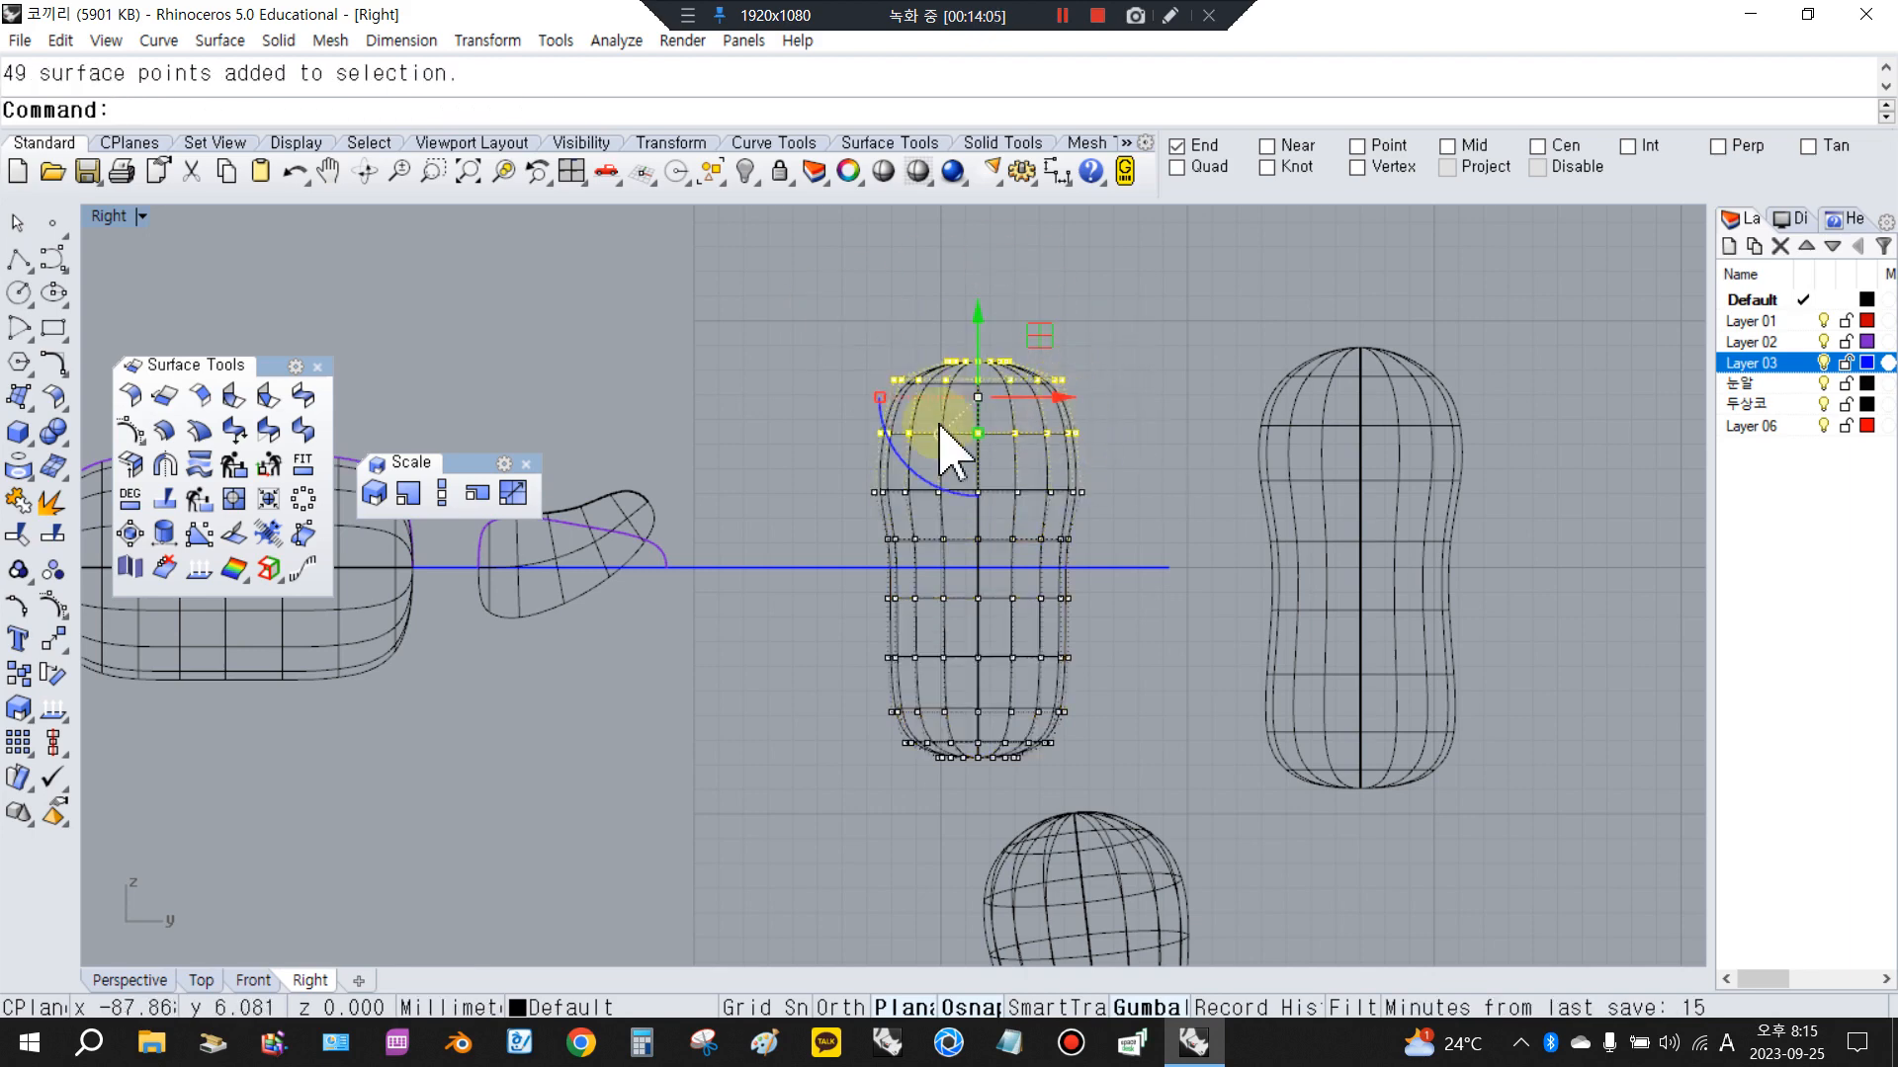
right_click(1087, 375)
click(988, 349)
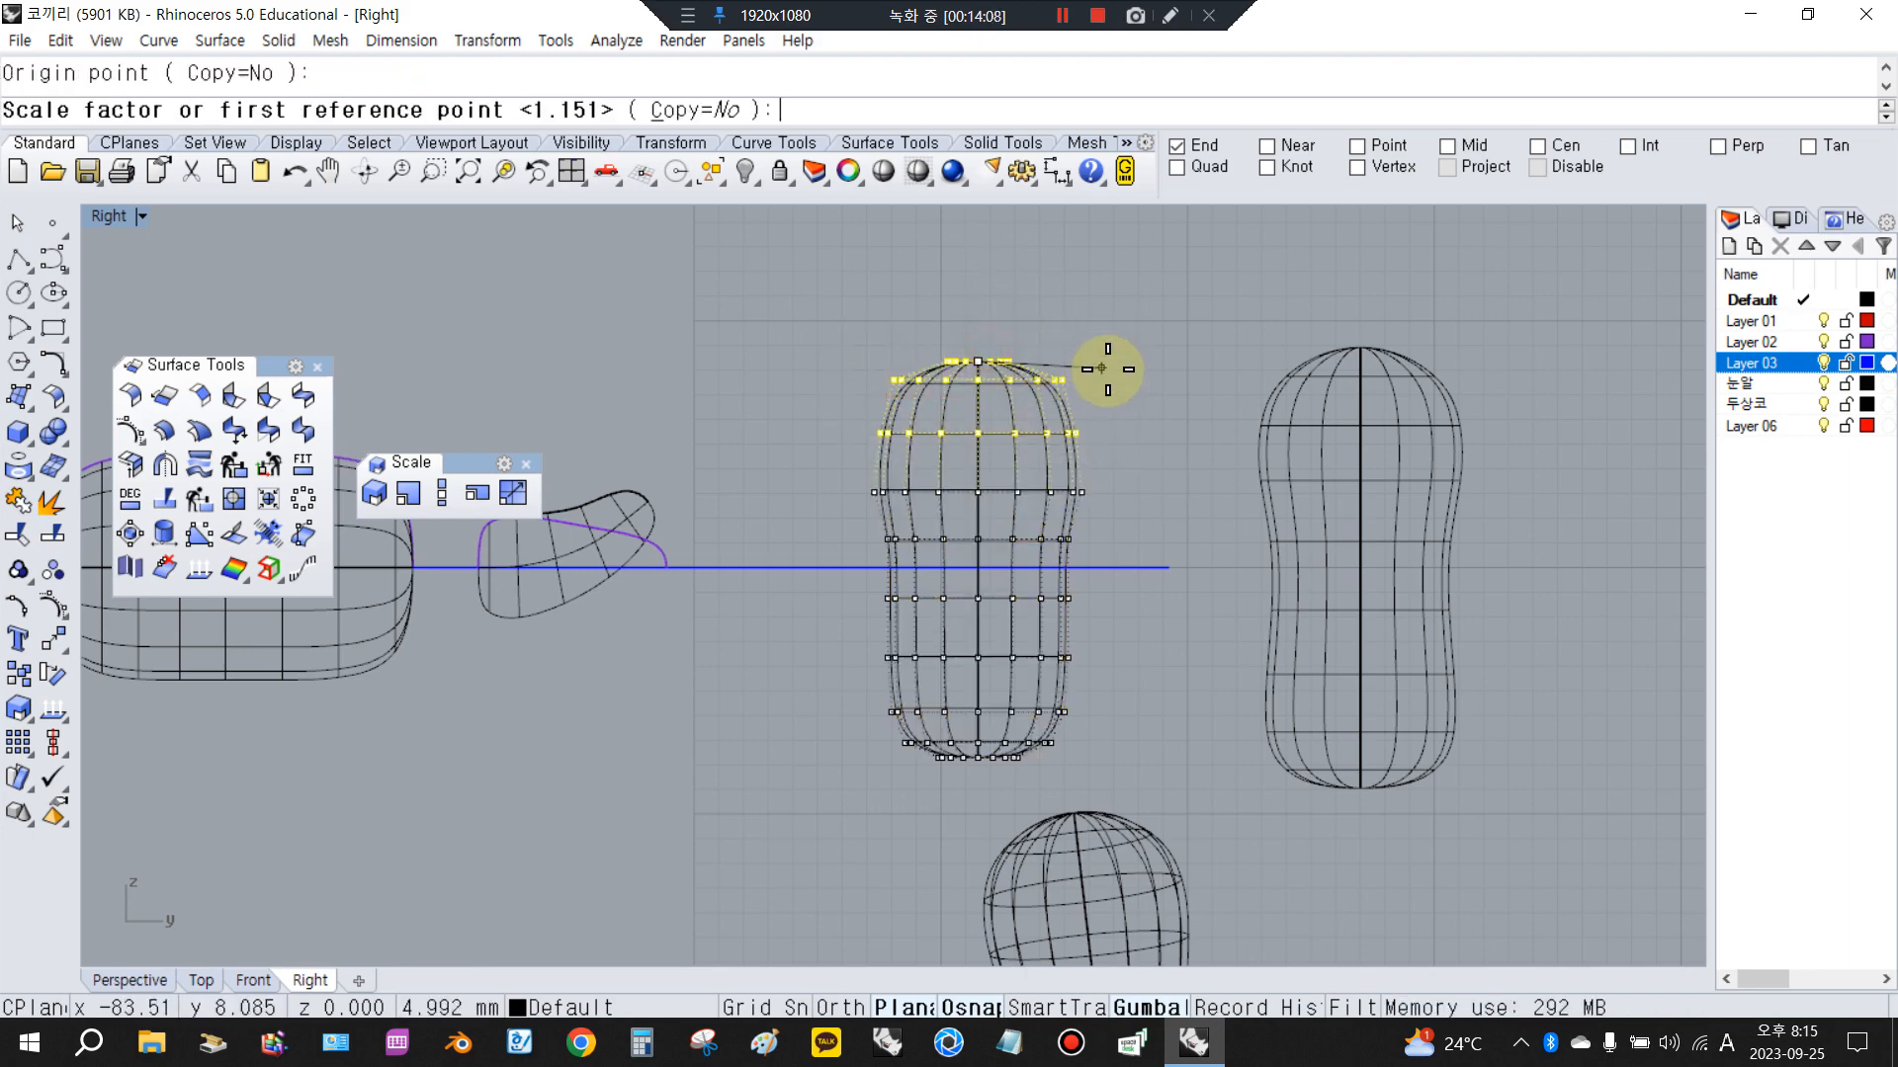
click(1141, 383)
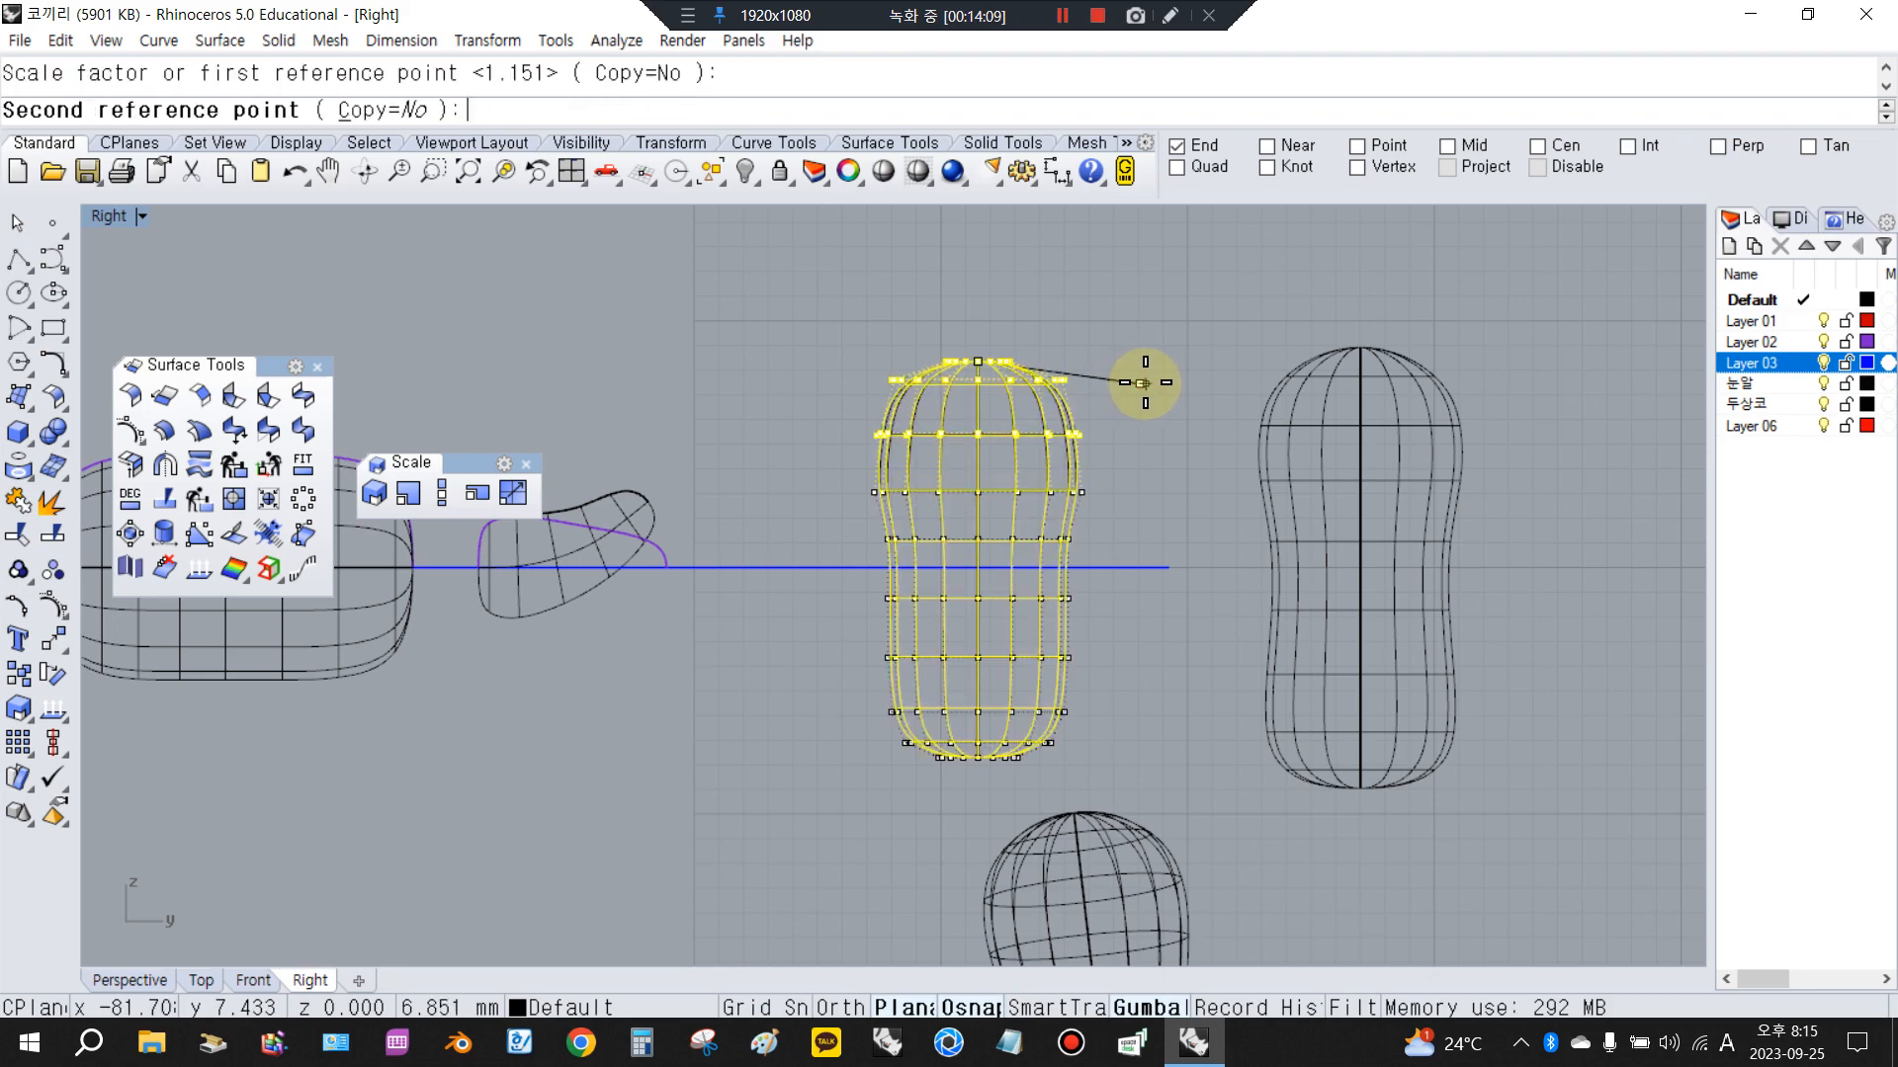
click(1138, 415)
Scale up the capsule's bottom three rows of control points from its lower end
drag(847, 672, 1196, 801)
right_click(1154, 751)
click(985, 761)
click(1137, 766)
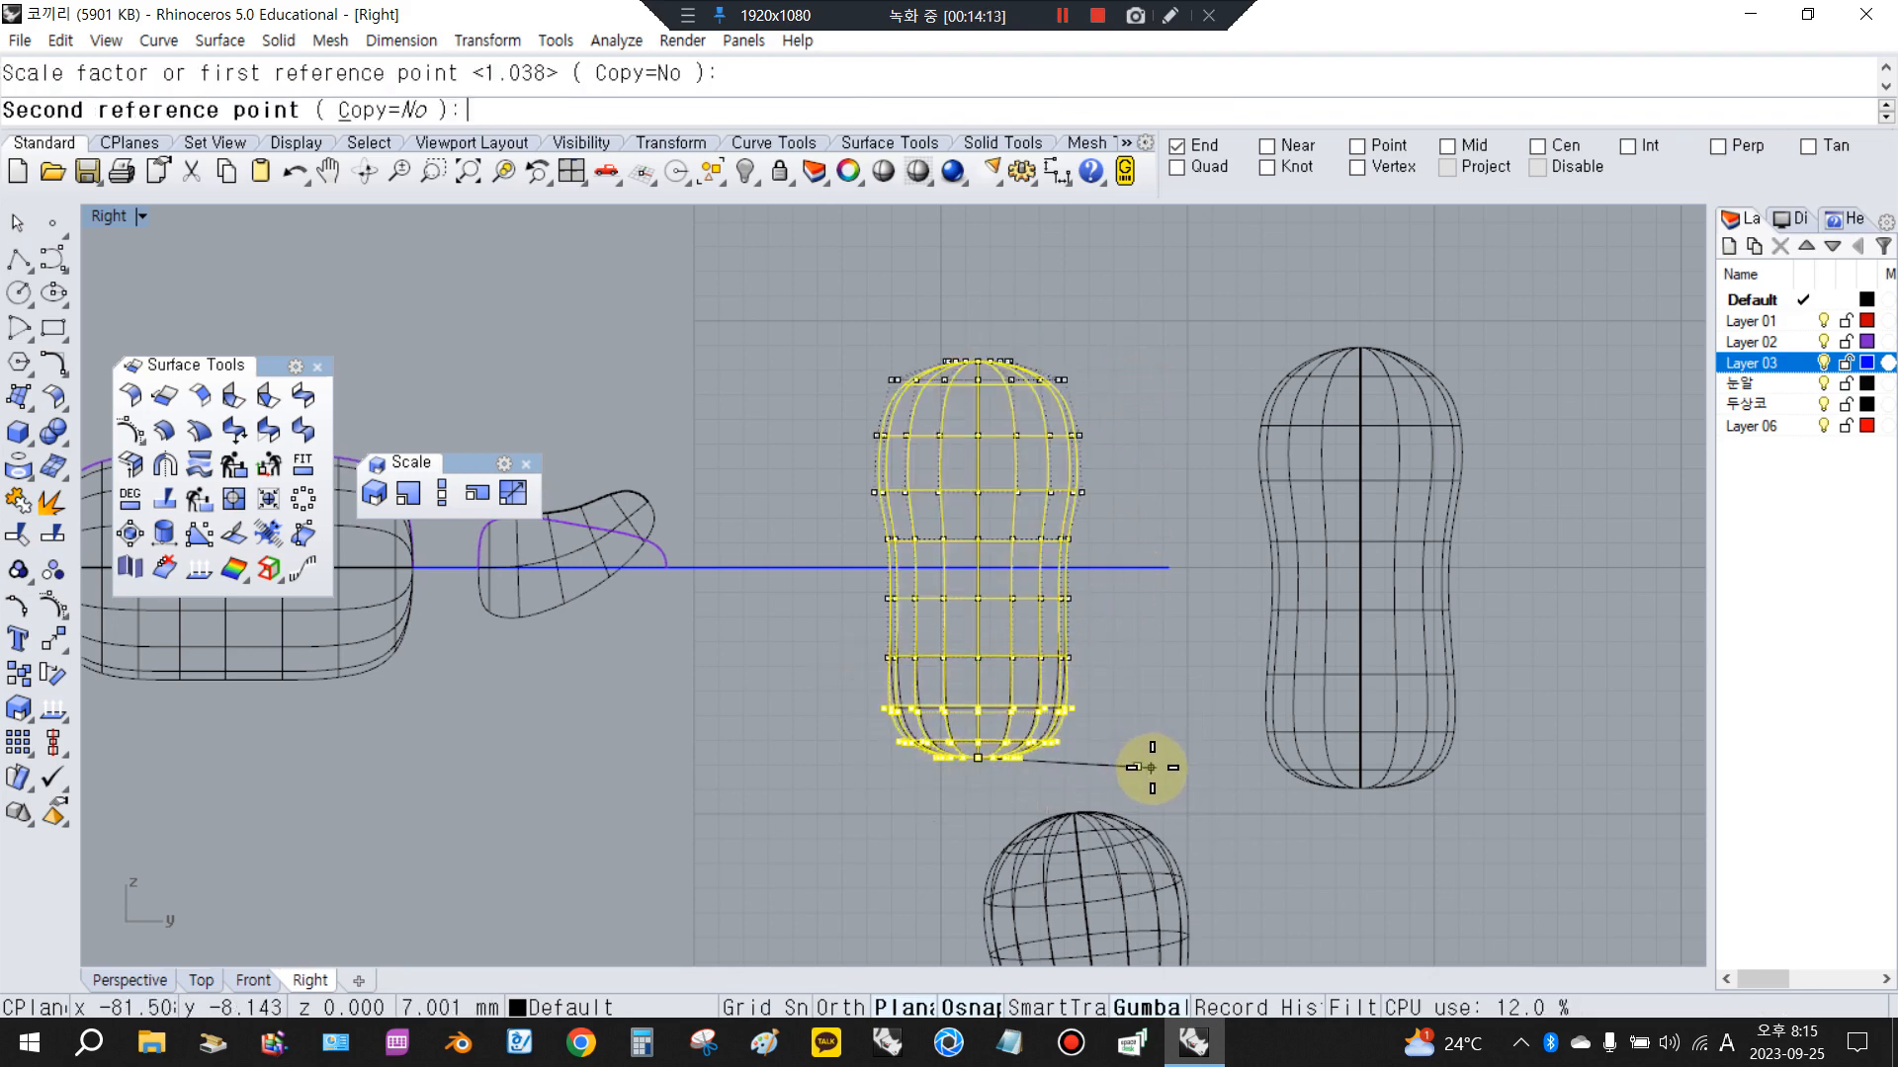
click(1164, 769)
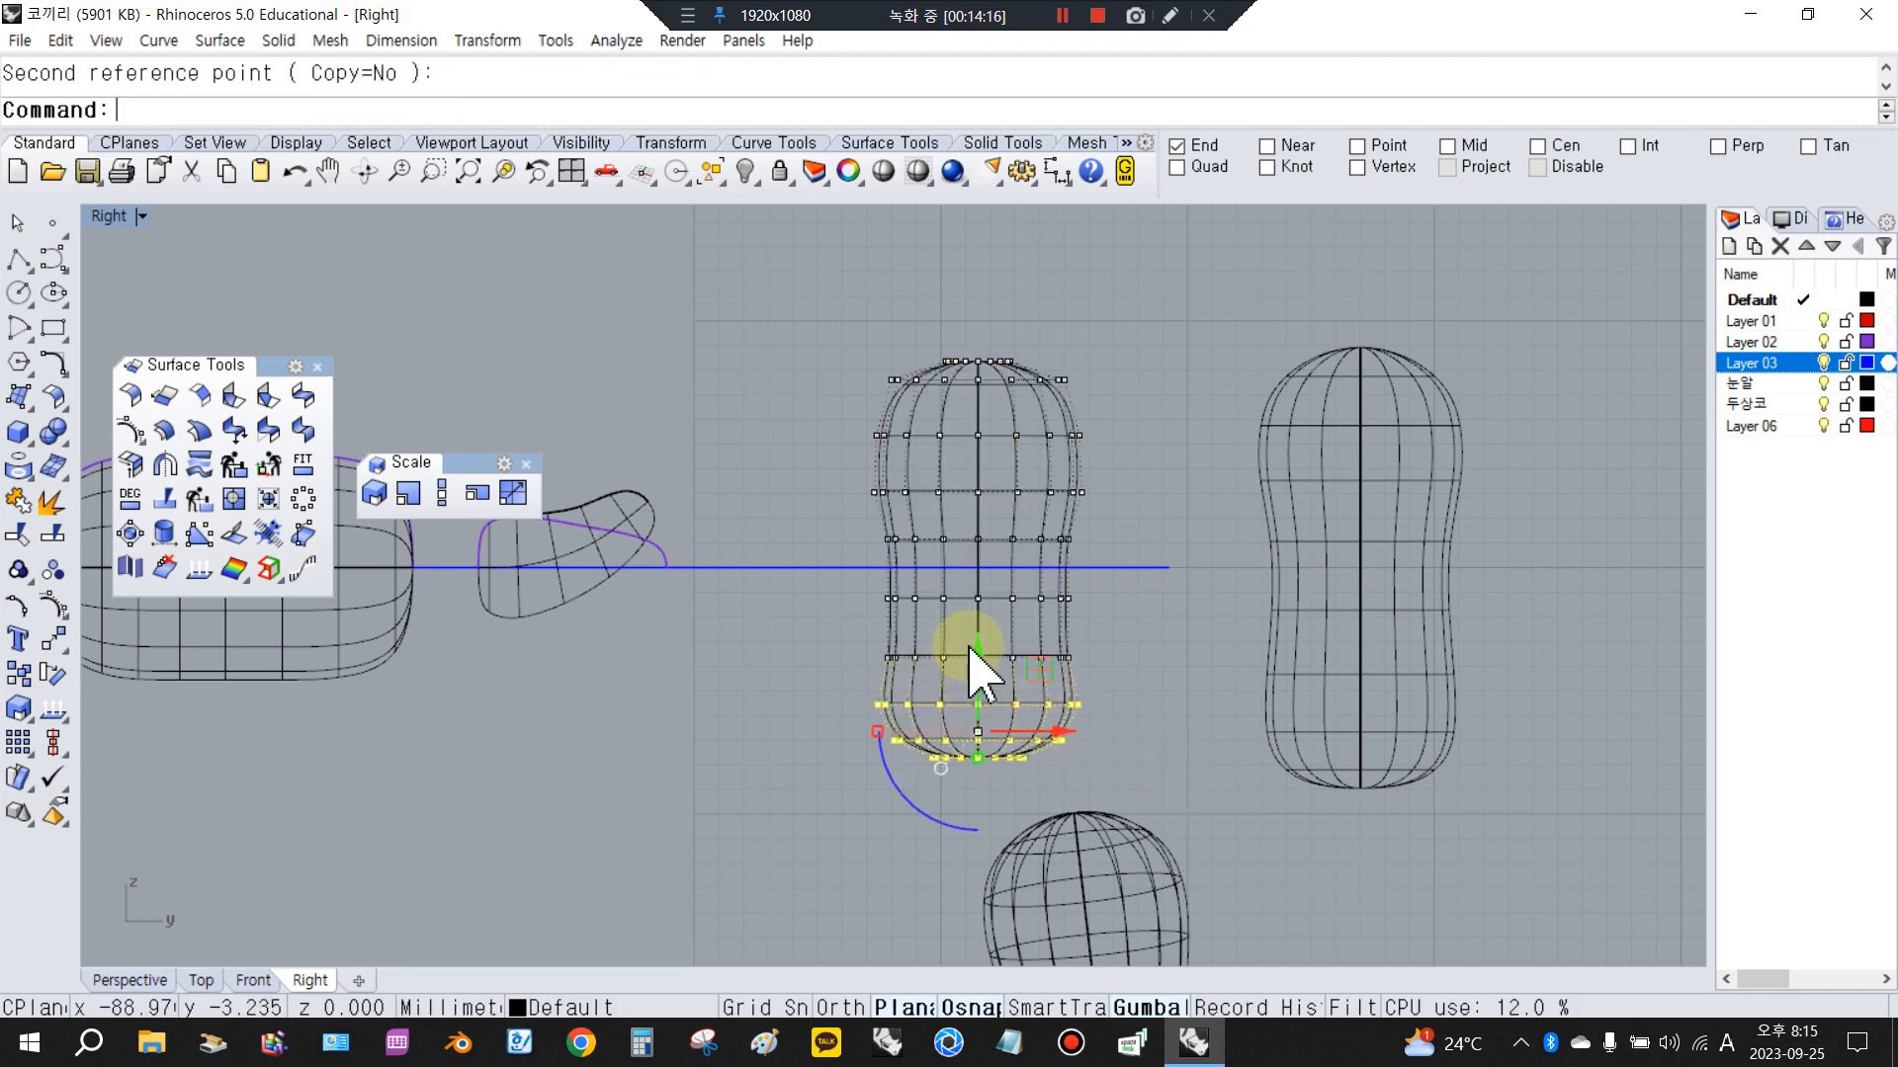
Move the bottom point rows slightly downward and scale the lowest four rows slightly from the lower end
drag(974, 656, 1198, 796)
click(1152, 678)
scroll(1030, 664, down, 4)
scroll(883, 649, up, 4)
right_click(1202, 795)
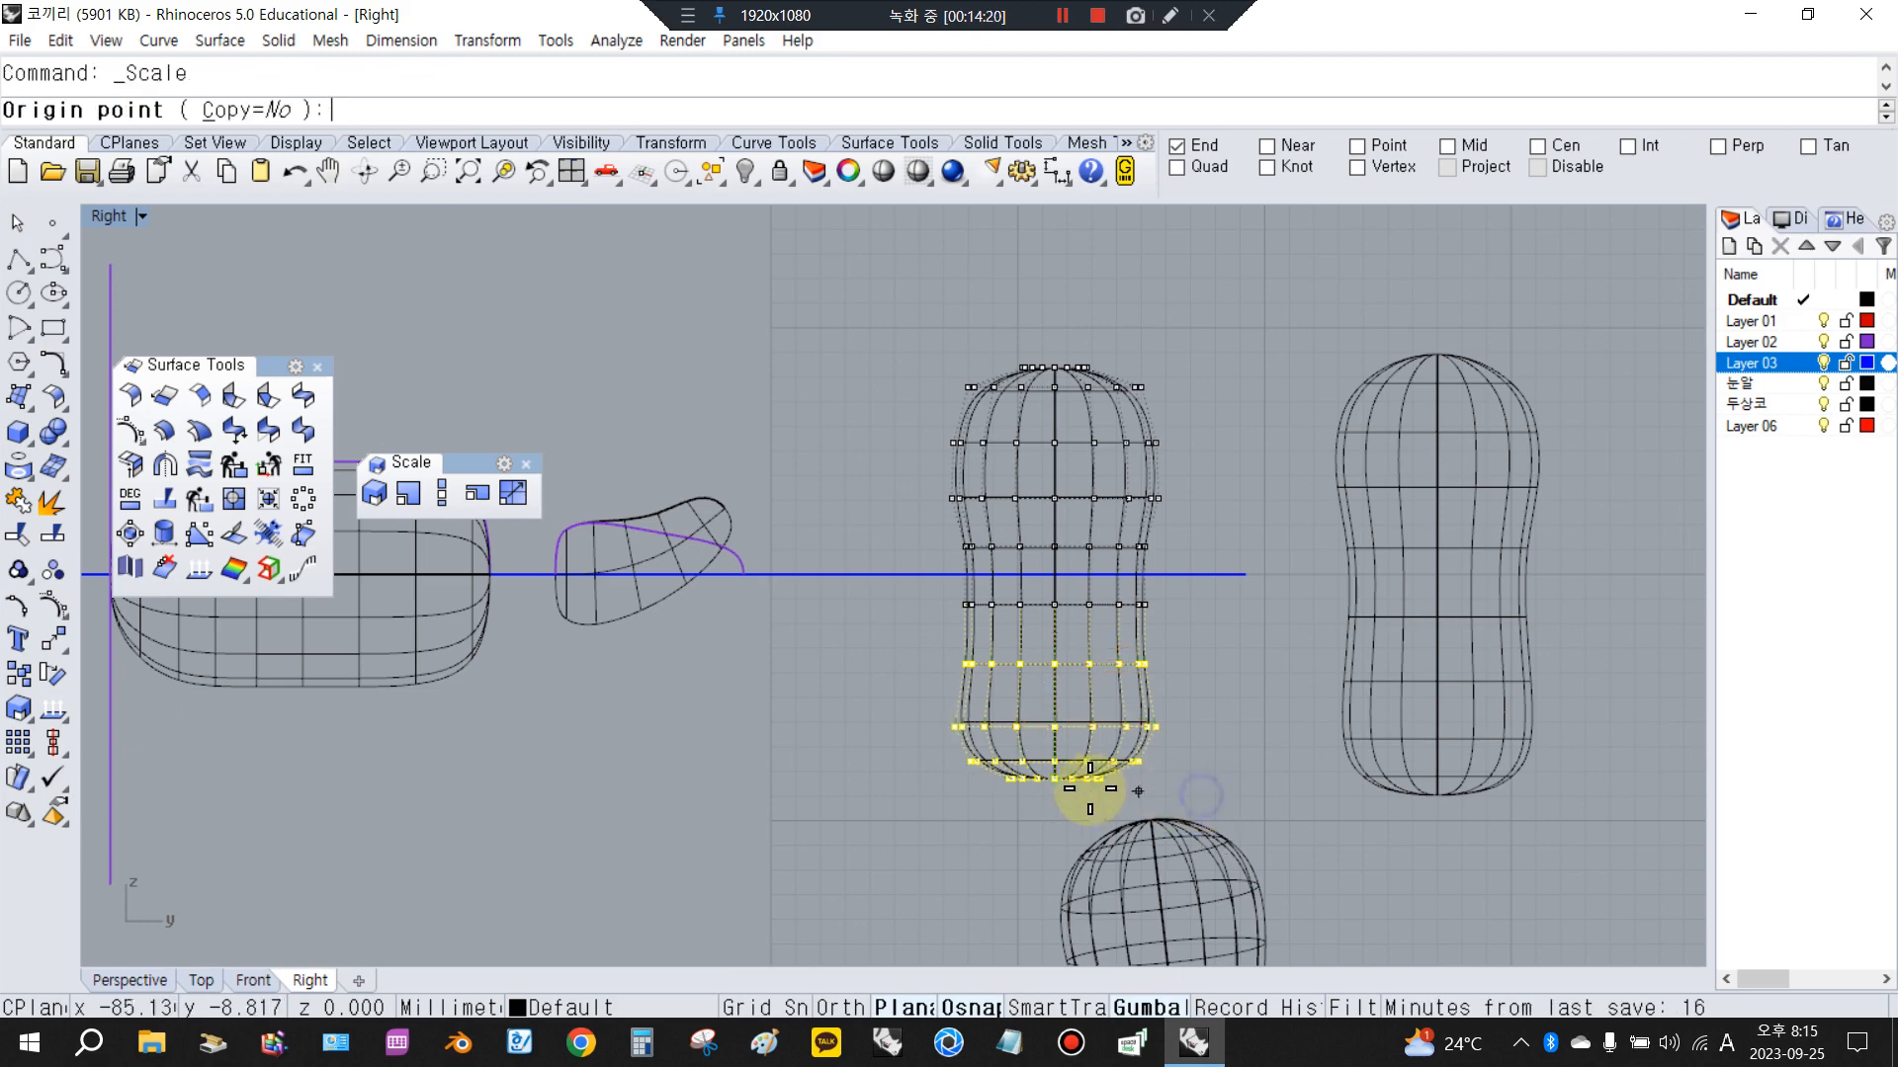
click(1052, 790)
click(1207, 788)
click(1214, 788)
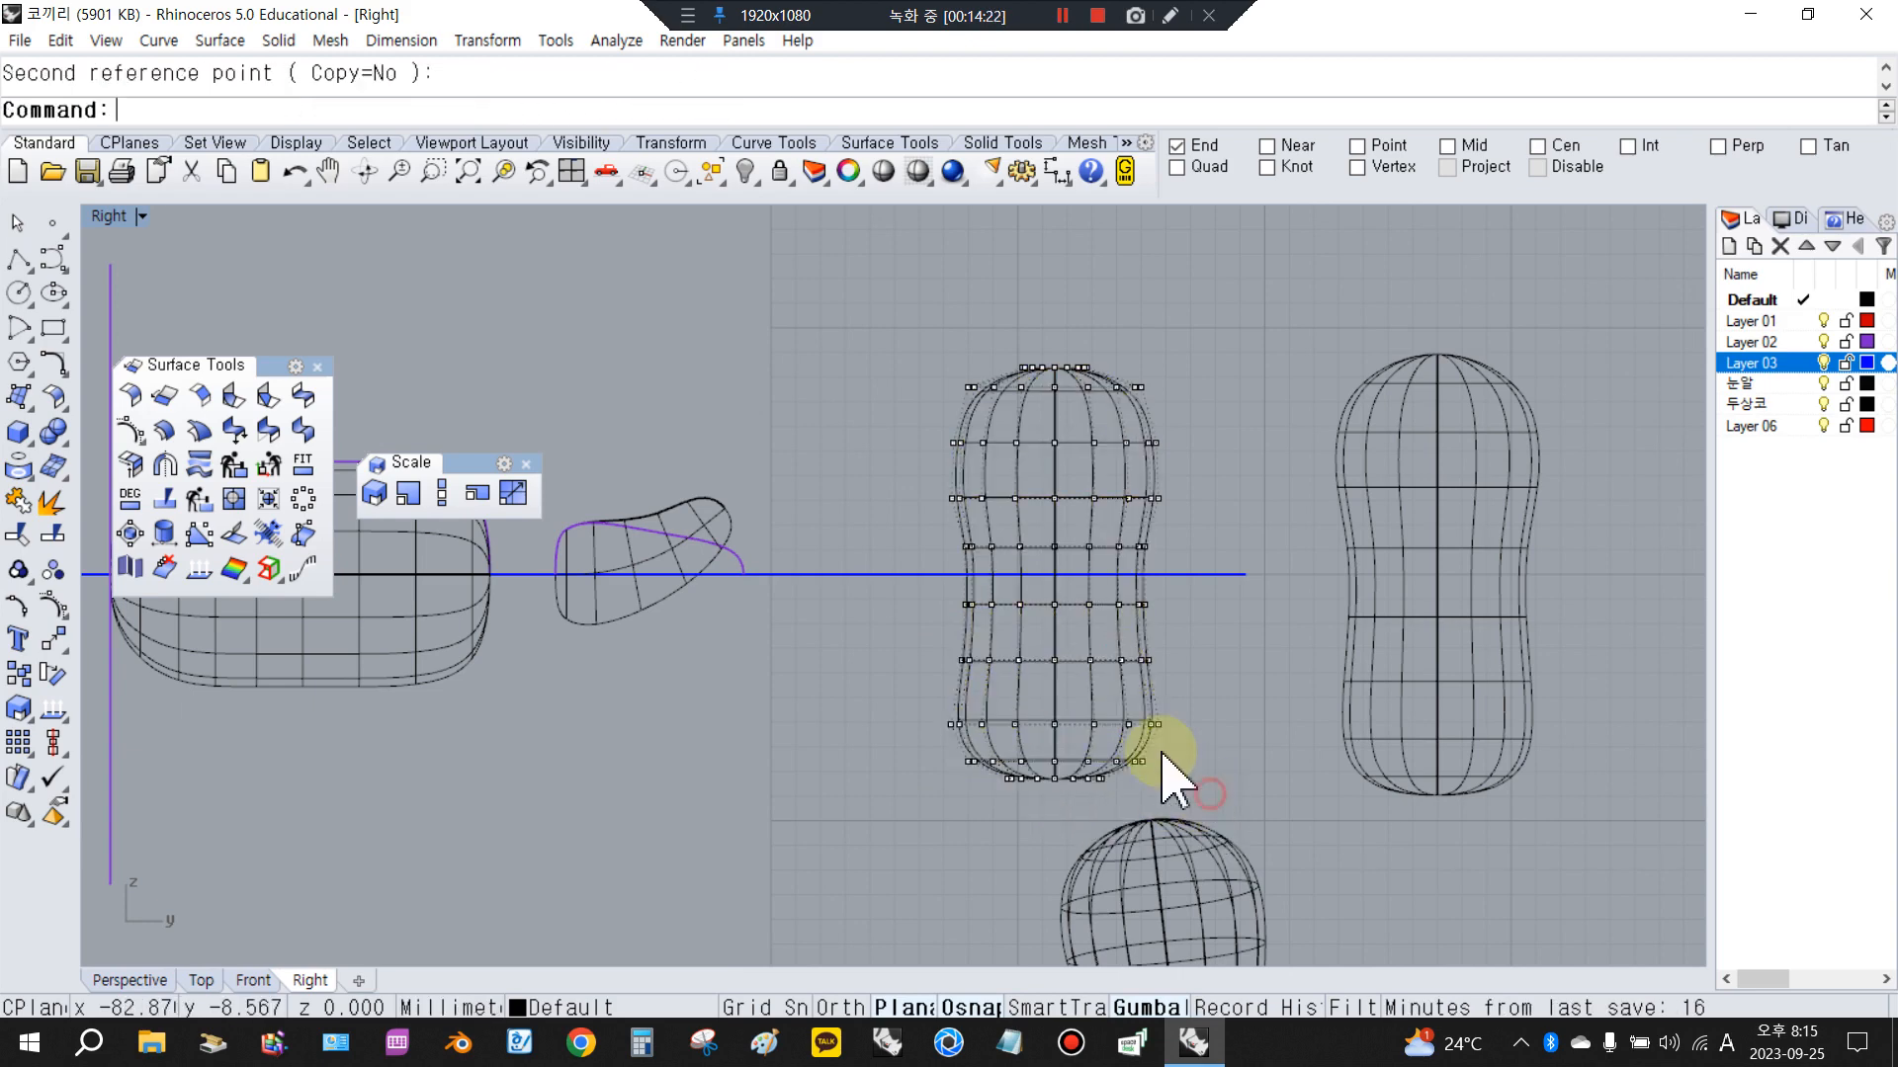
Compare the shaped limb with the finished limbs in perspective, and select the limb beside the elephant's body in the front view
double_click(138, 219)
mouse_move(1178, 339)
right_down()
mouse_move(1468, 470)
mouse_move(1071, 449)
mouse_move(1580, 424)
right_up()
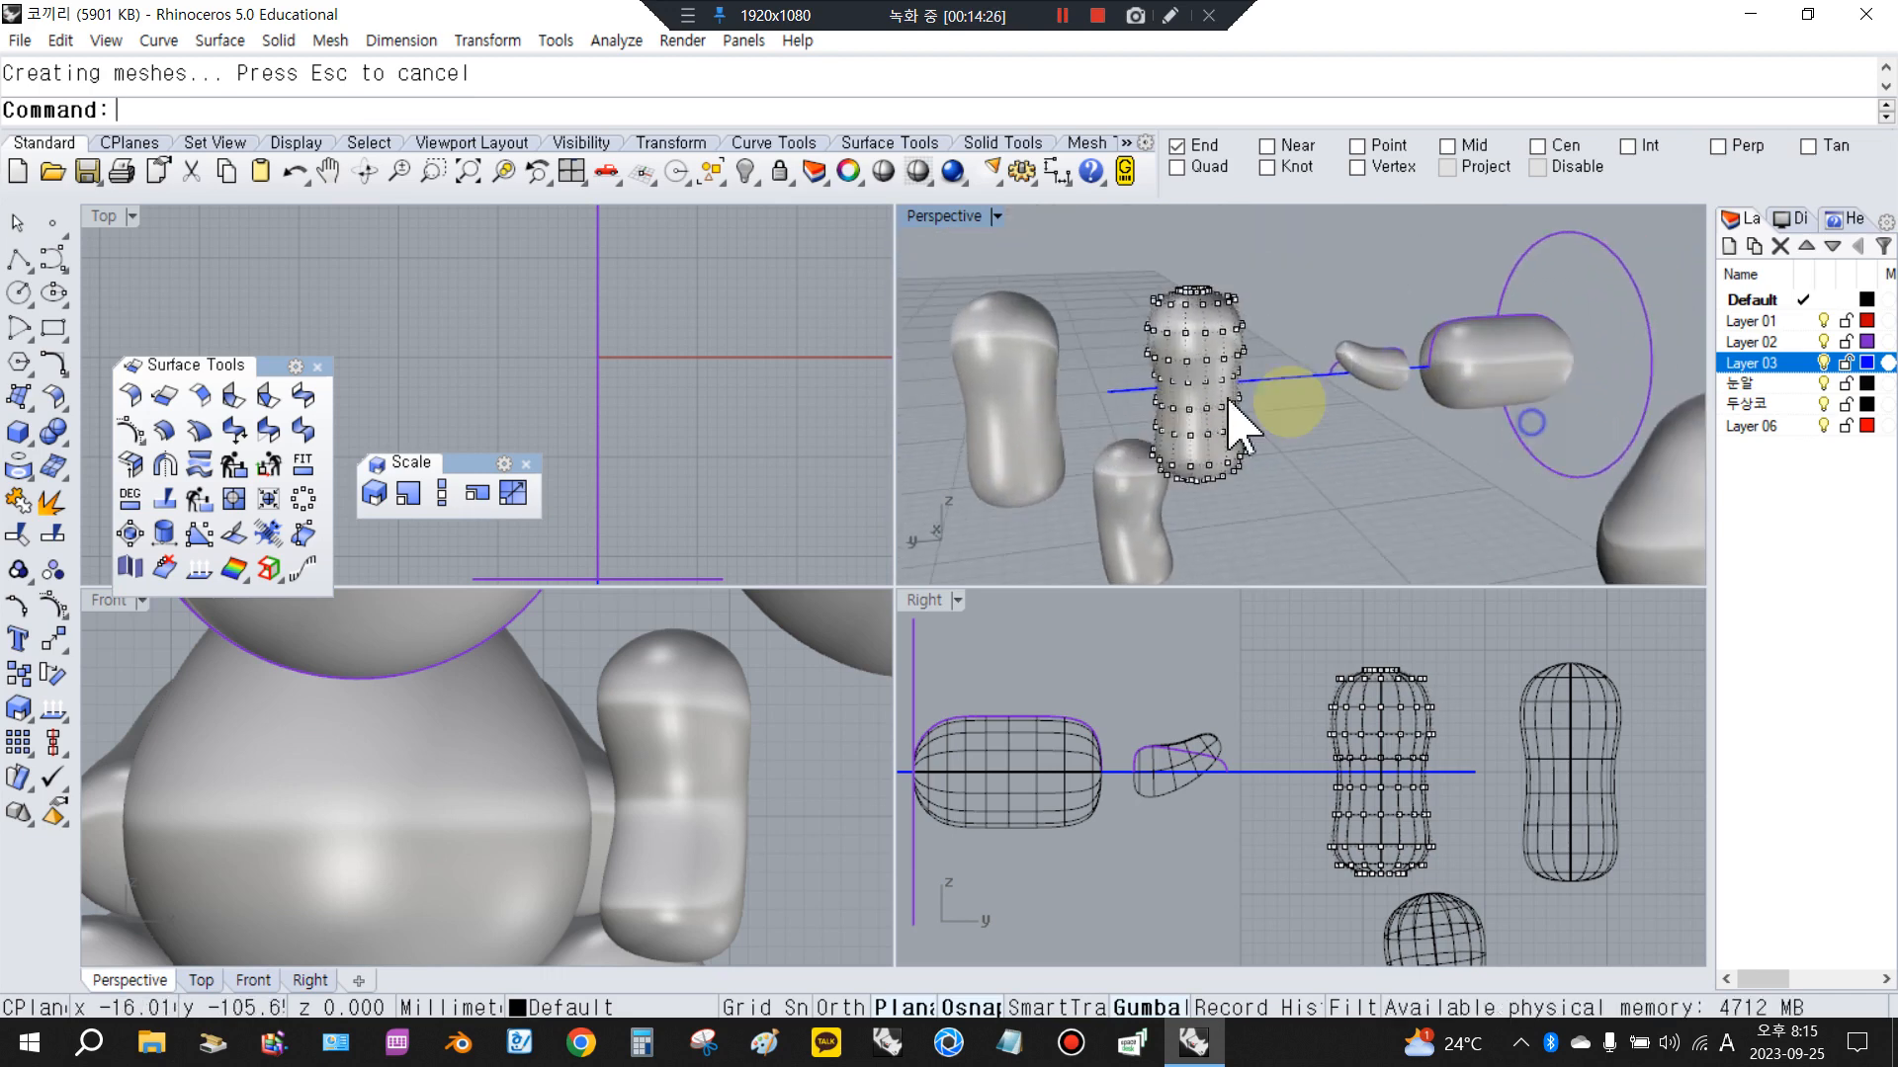
scroll(970, 380, up, 7)
right_drag(969, 380, 1339, 407)
scroll(1339, 407, down, 5)
scroll(1256, 702, down, 3)
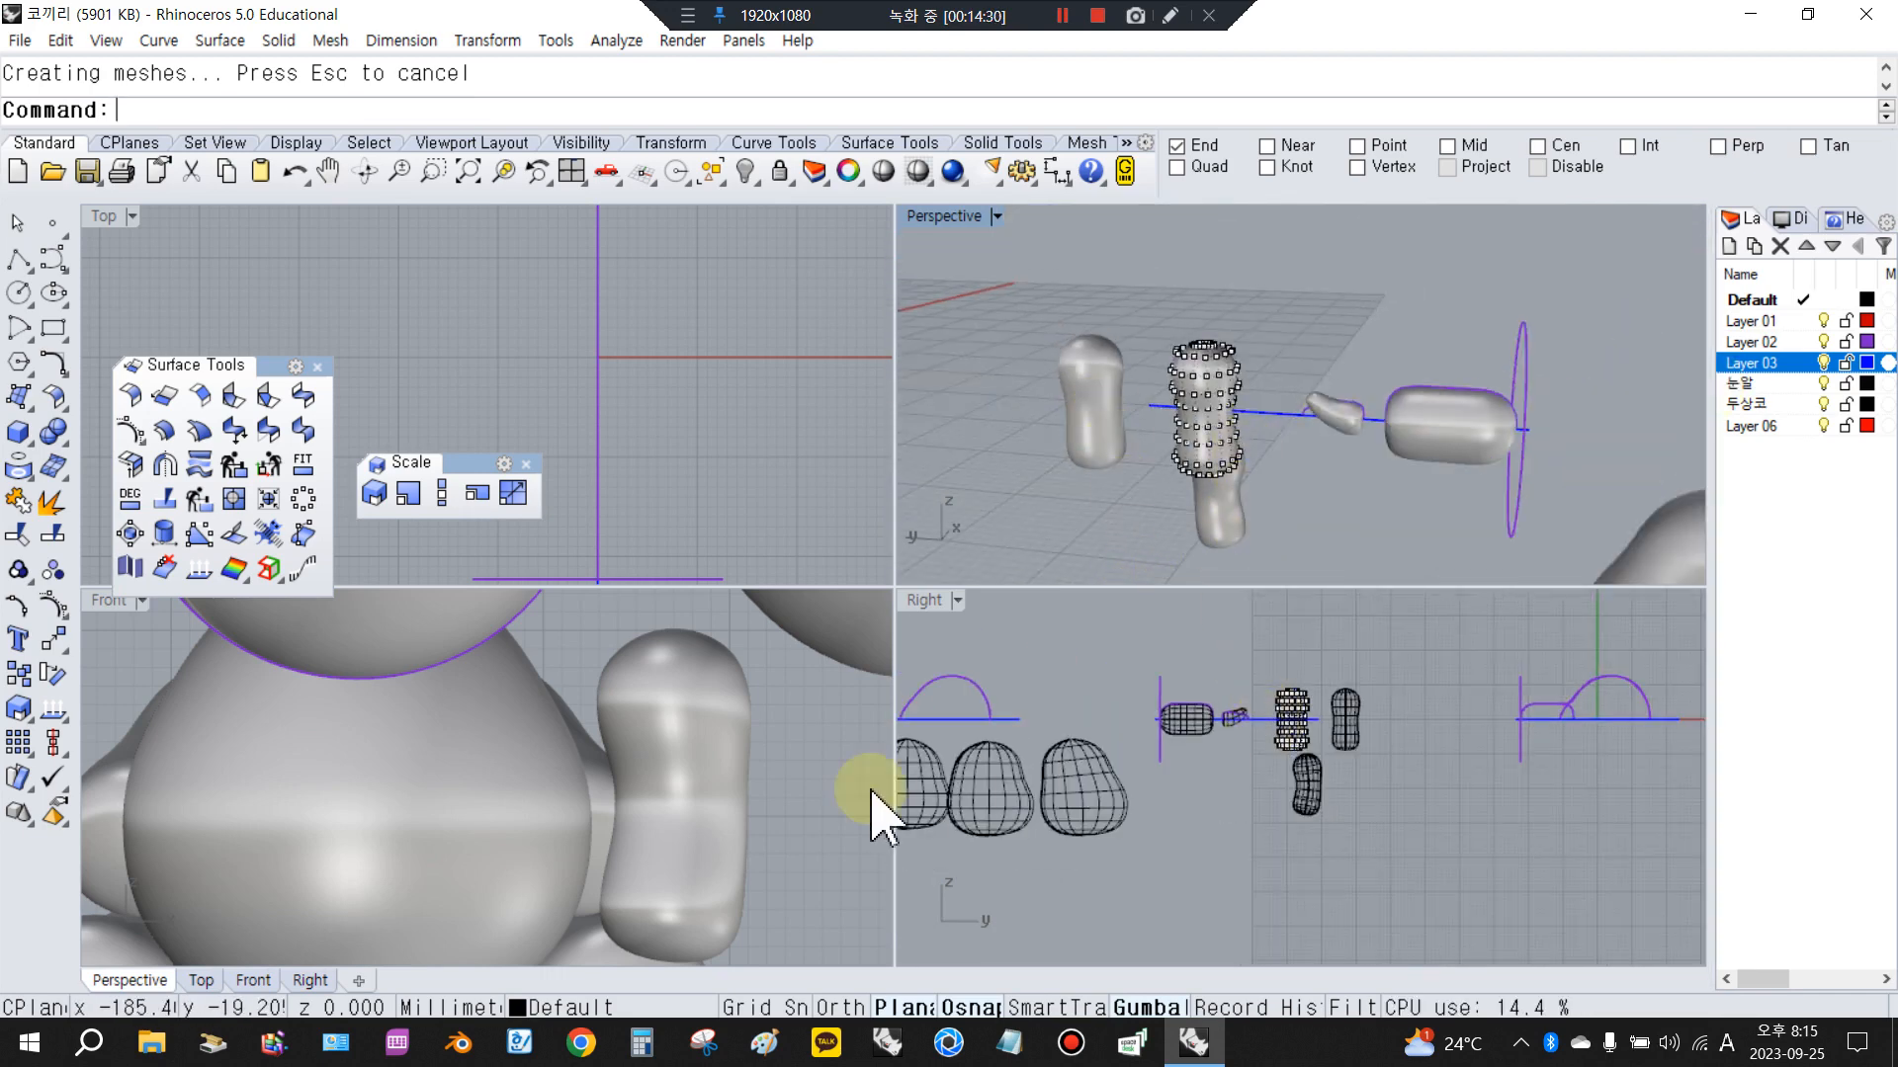
scroll(626, 762, down, 4)
scroll(636, 797, up, 3)
click(621, 746)
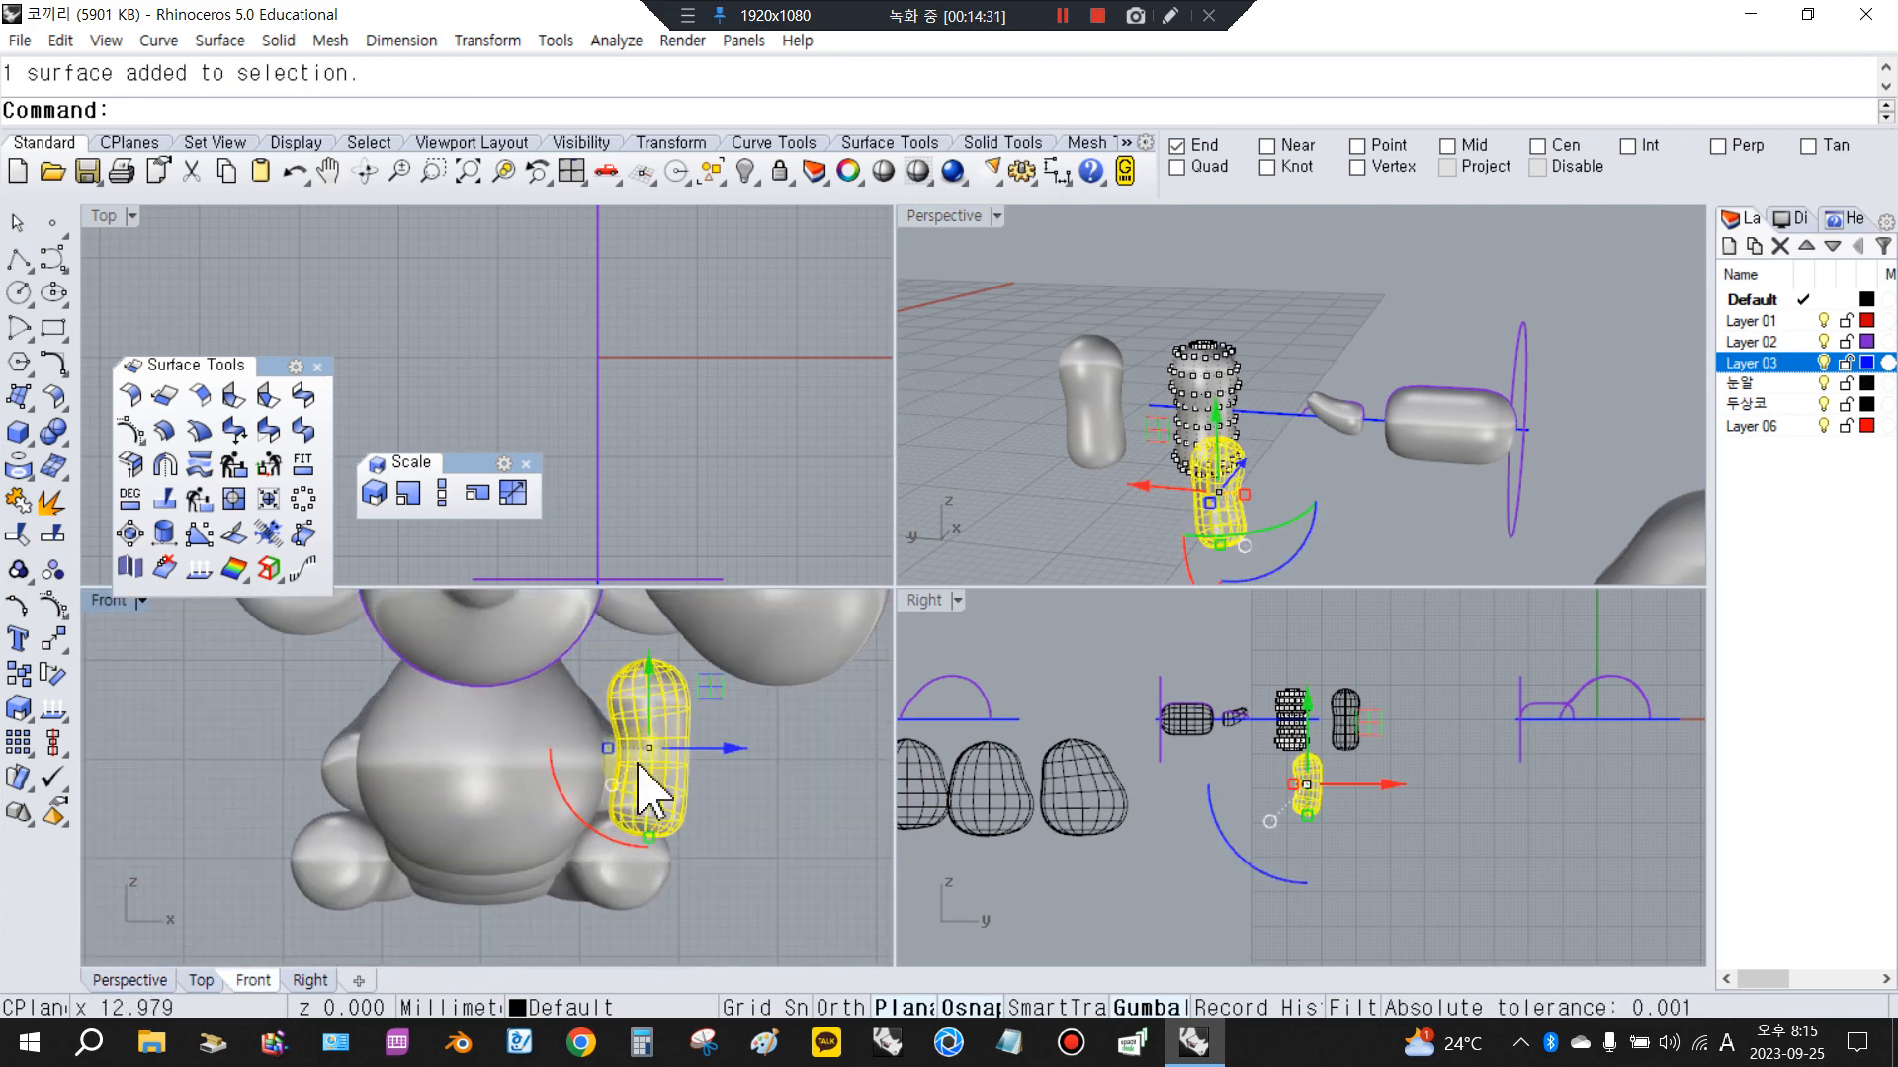
Deselect the limb and examine the assembled elephant's arms from several sides in the perspective view
click(779, 818)
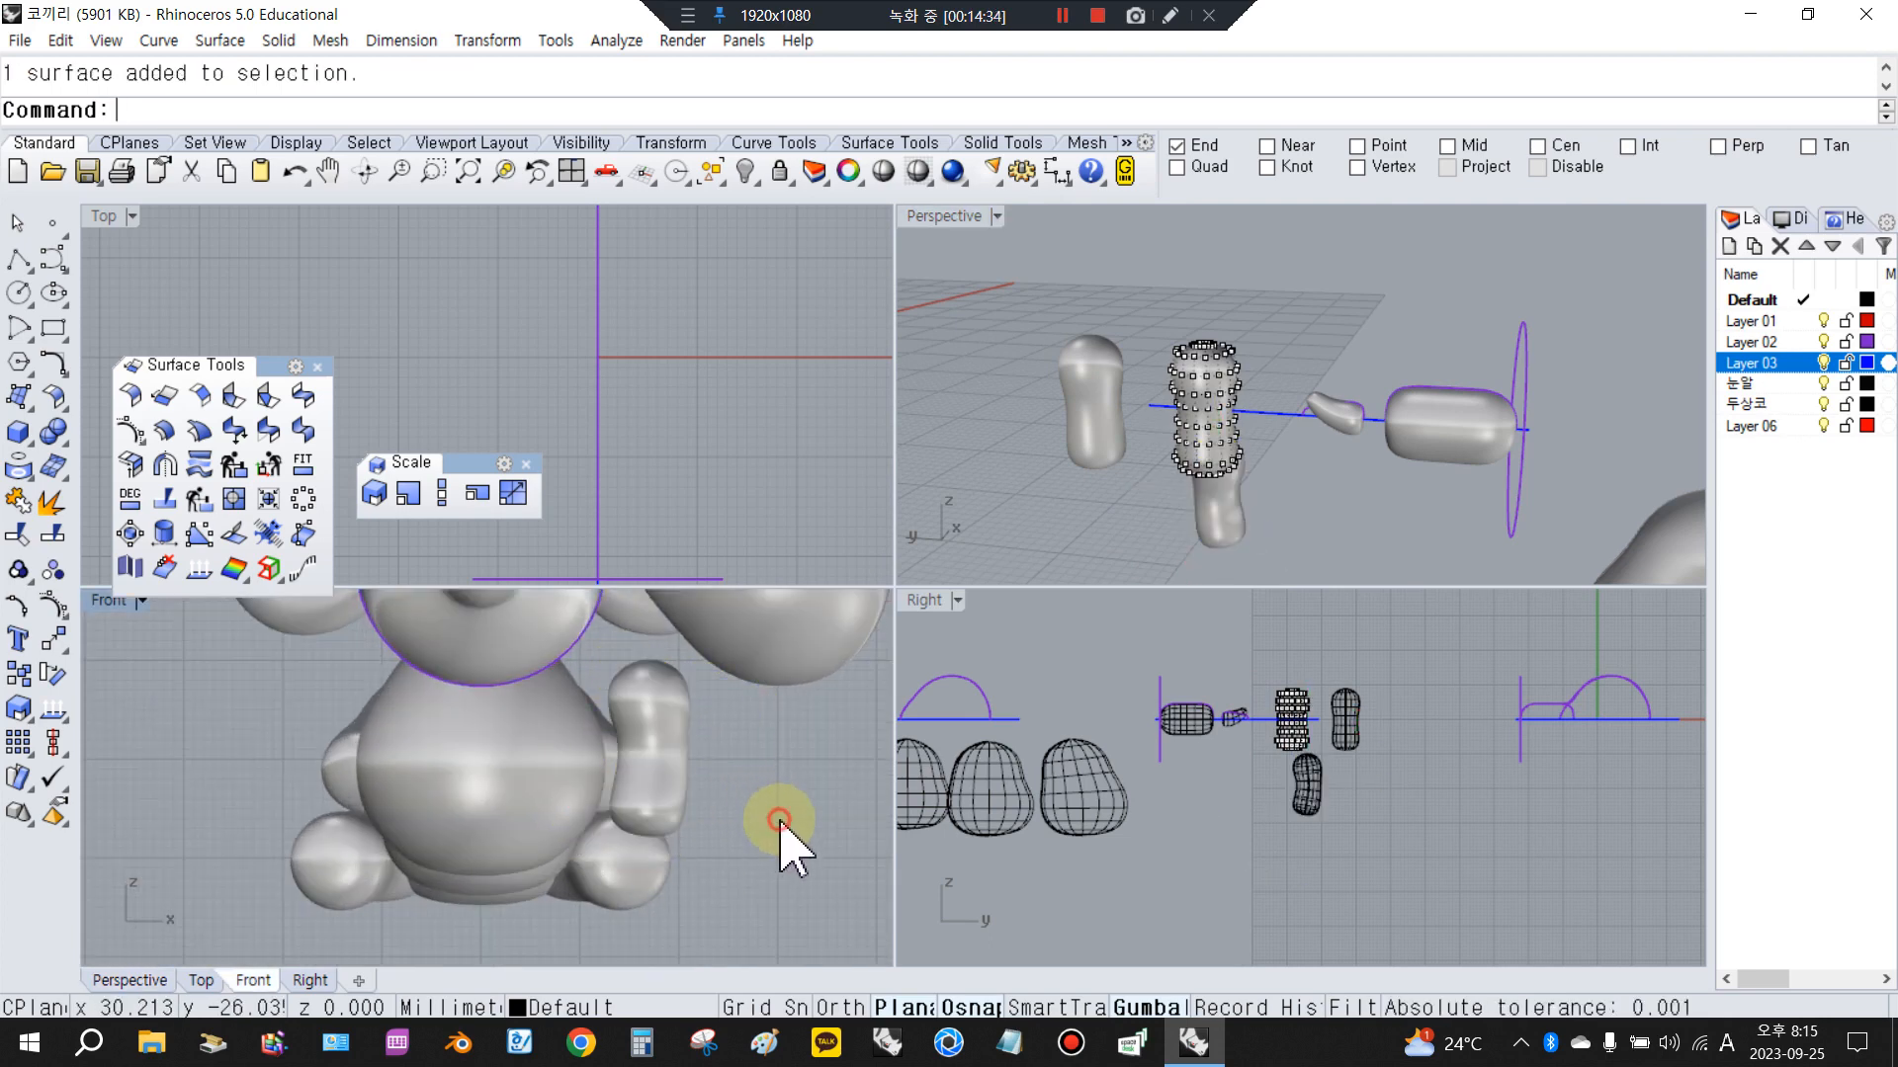
scroll(1326, 726, down, 7)
scroll(1459, 739, up, 4)
scroll(1354, 394, down, 6)
scroll(1317, 392, down, 5)
scroll(1124, 406, up, 12)
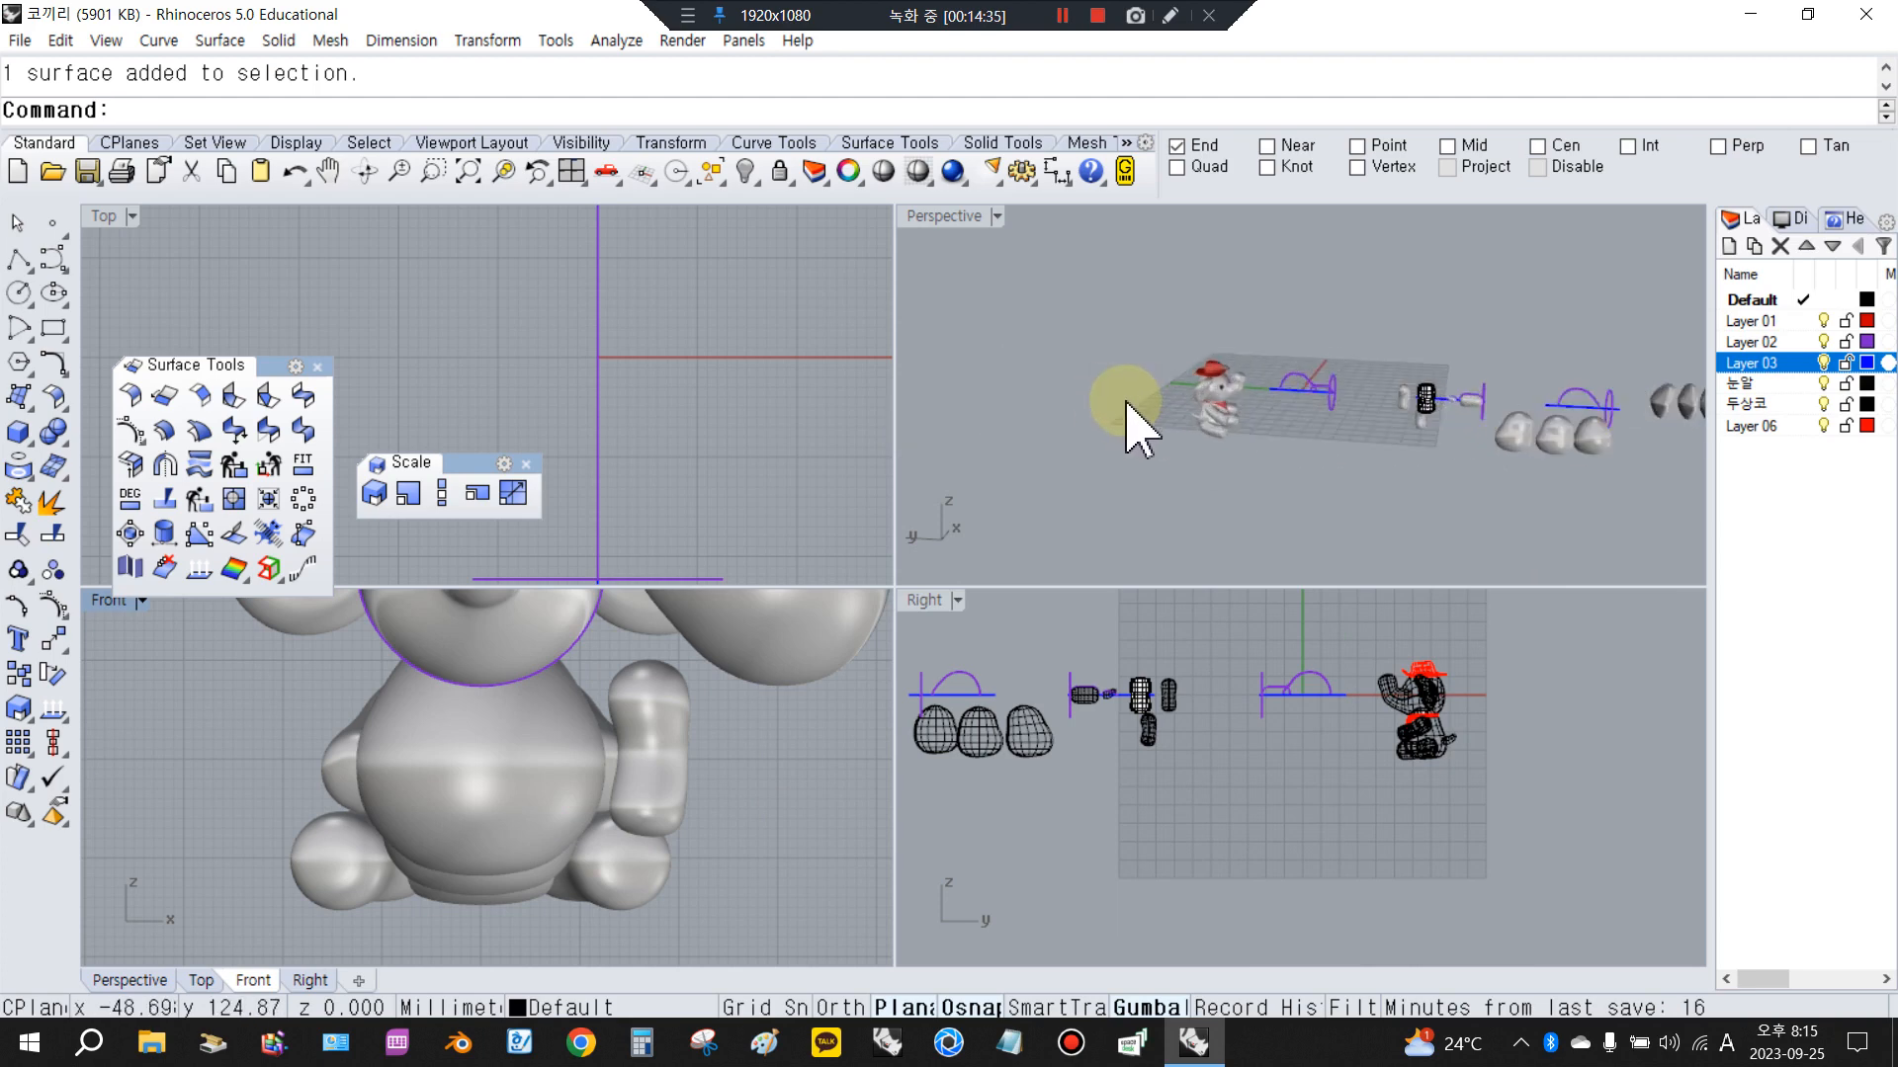
right_drag(1354, 458, 1098, 458)
scroll(1226, 450, down, 4)
scroll(1390, 487, up, 8)
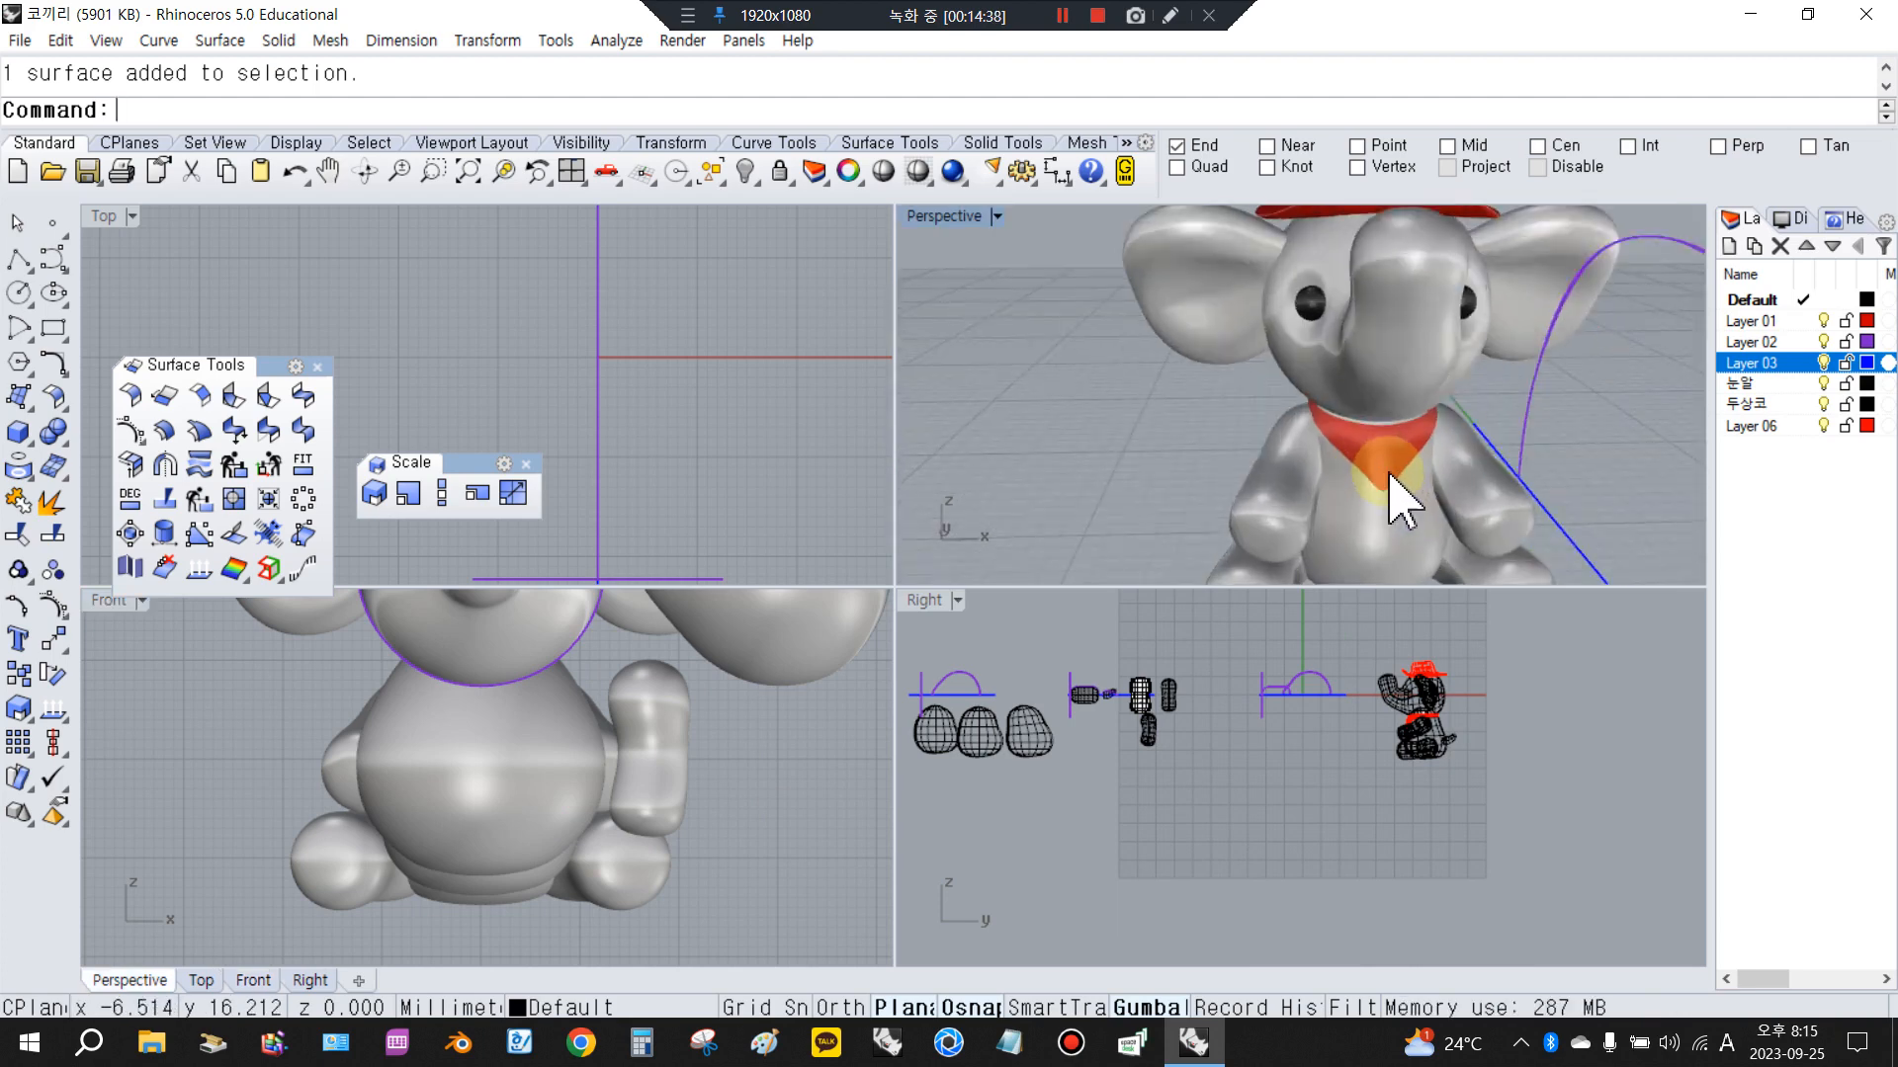
right_drag(1462, 474, 1322, 478)
scroll(1334, 500, down, 8)
scroll(1369, 495, up, 8)
right_drag(1427, 448, 1385, 372)
scroll(1181, 722, up, 5)
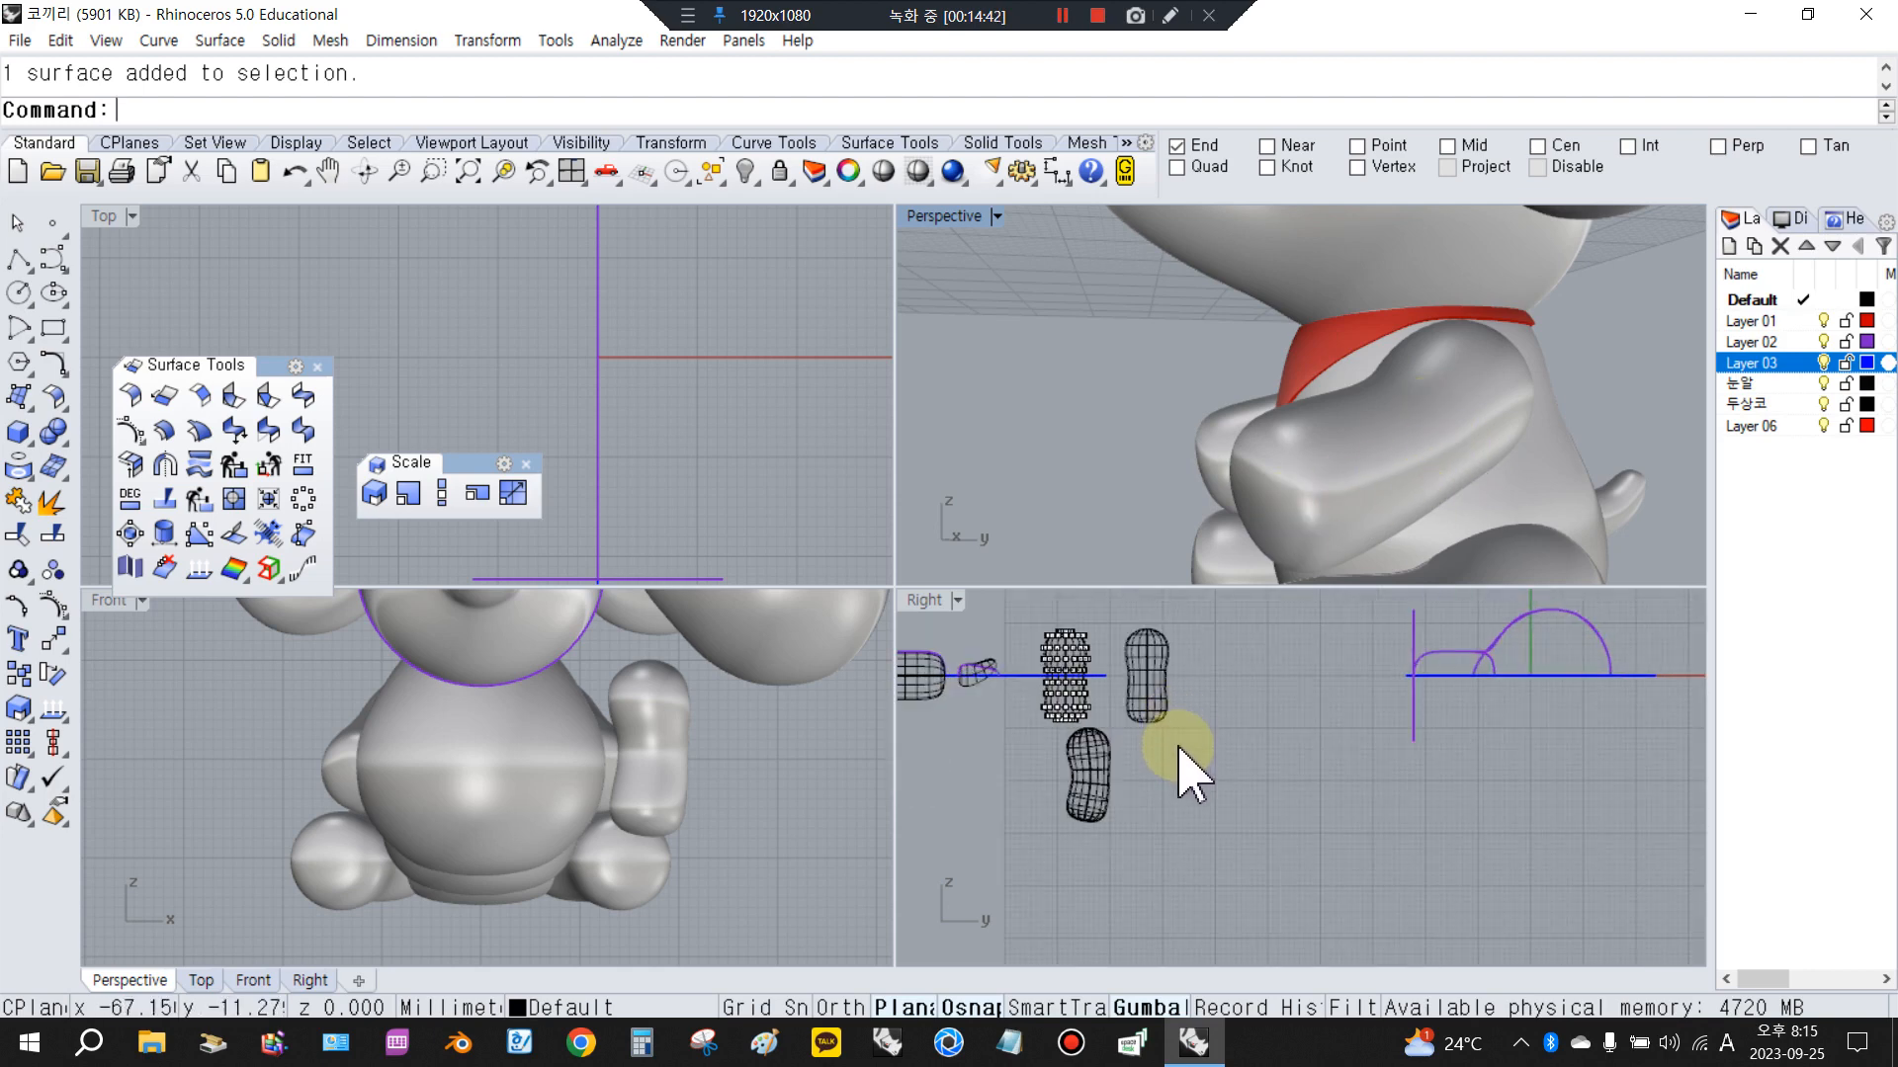
Isolate the capsule limb by selecting its control points in the right view and hiding all other objects
scroll(1068, 669, up, 4)
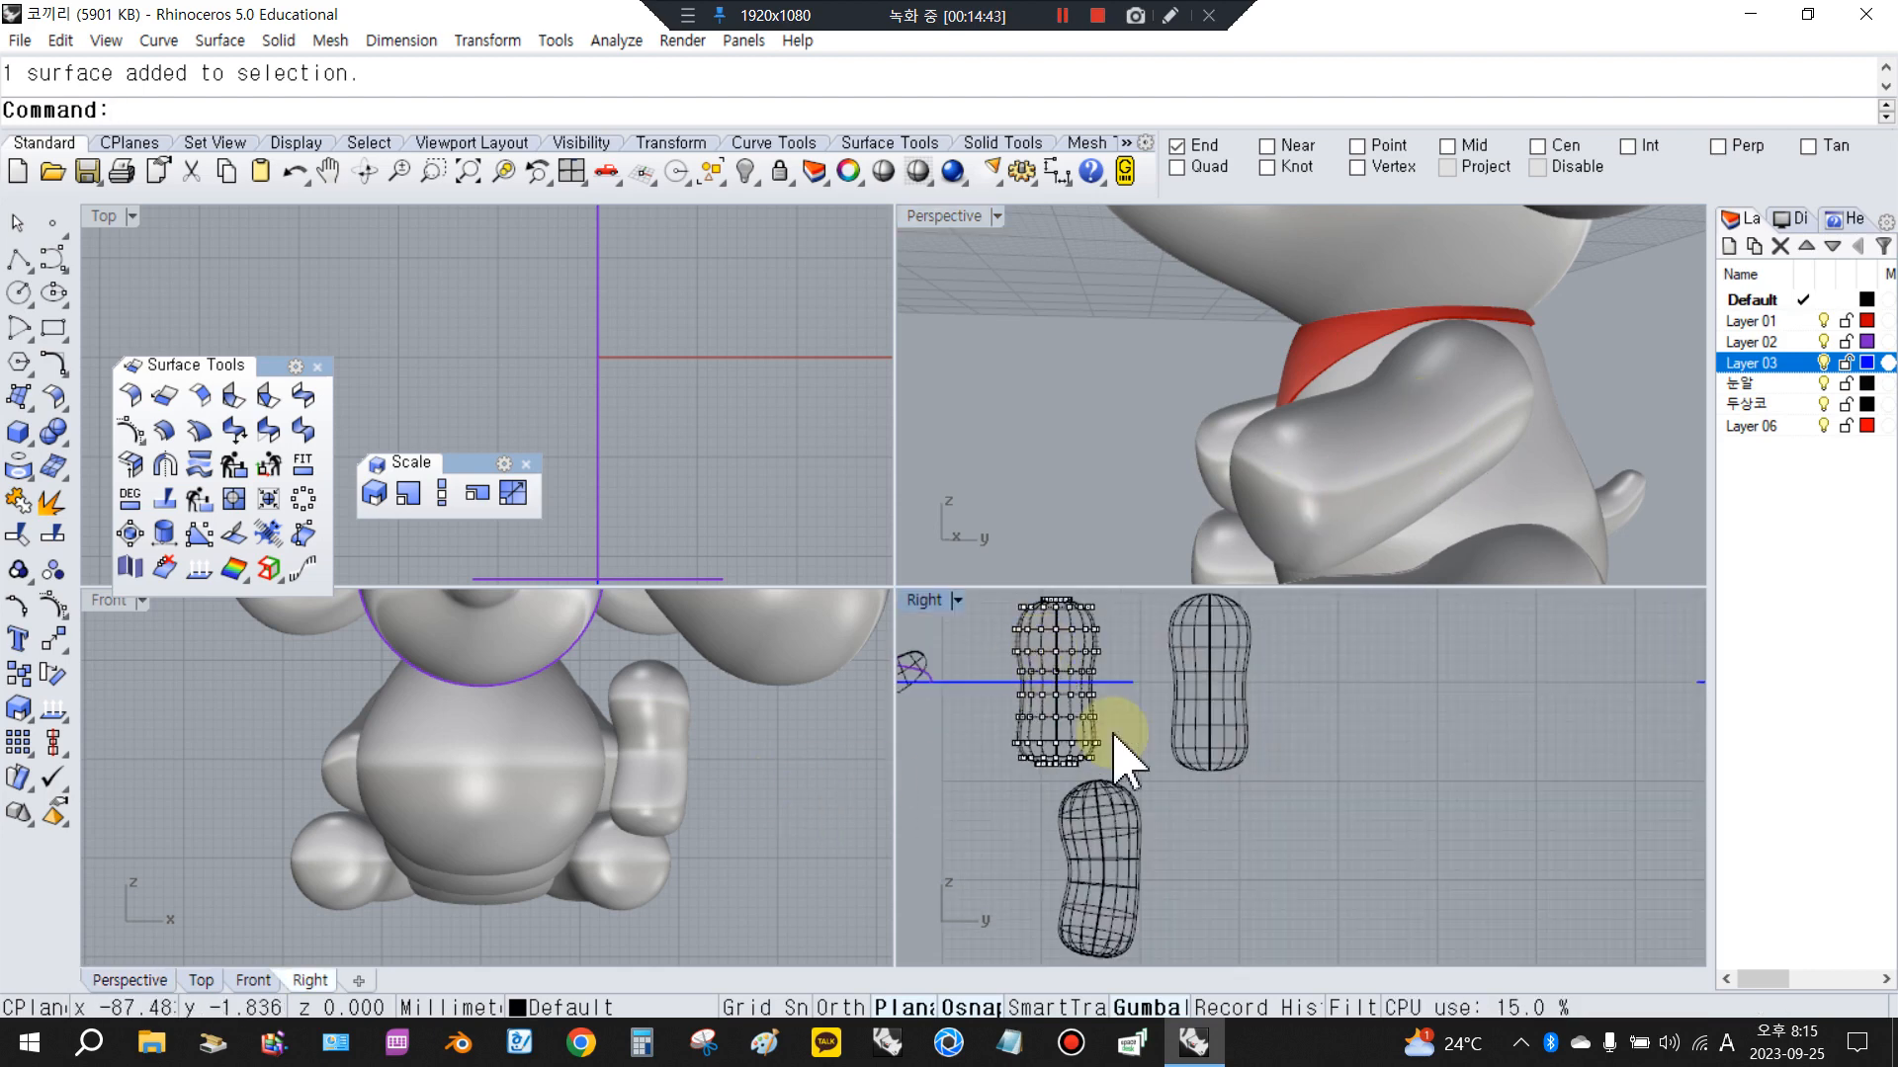
drag(1033, 643, 1156, 852)
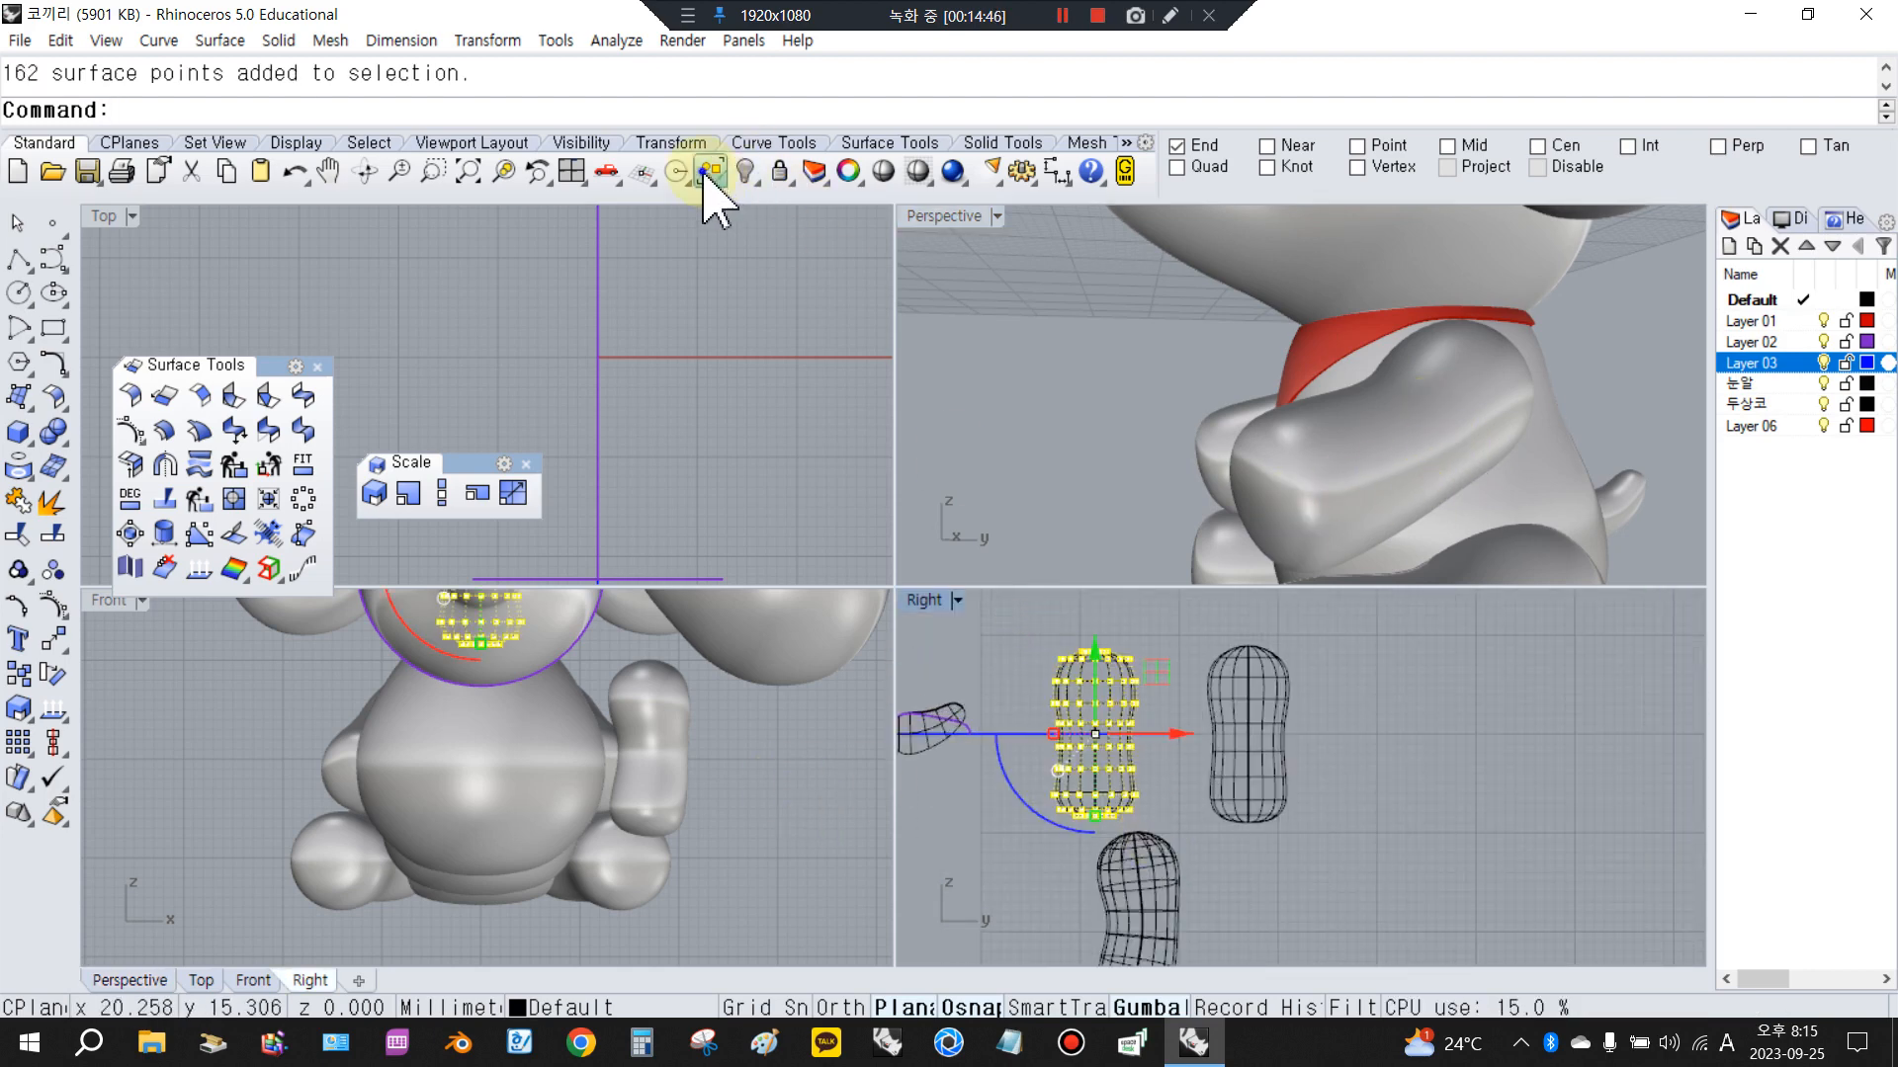
click(709, 171)
click(783, 219)
scroll(606, 718, up, 3)
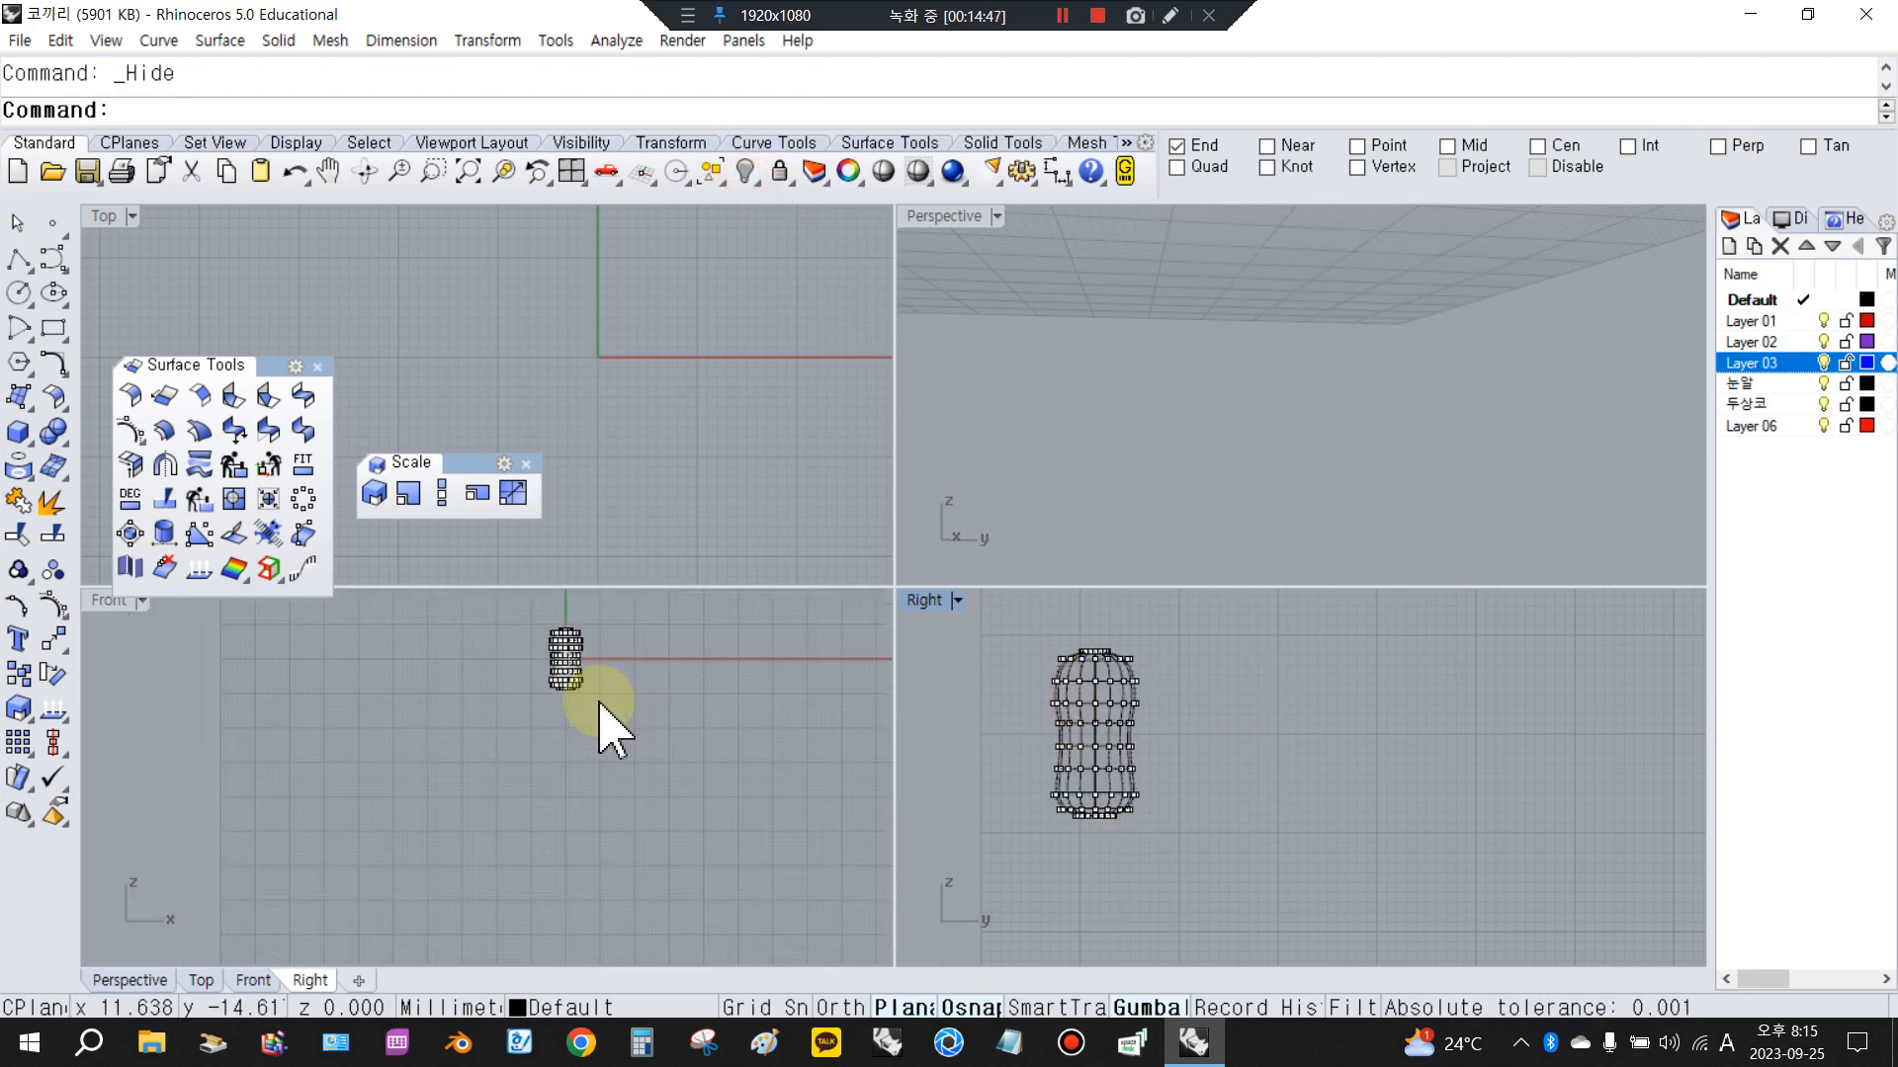
Frame the isolated limb in the views and set the front view to wireframe display
scroll(618, 726, up, 3)
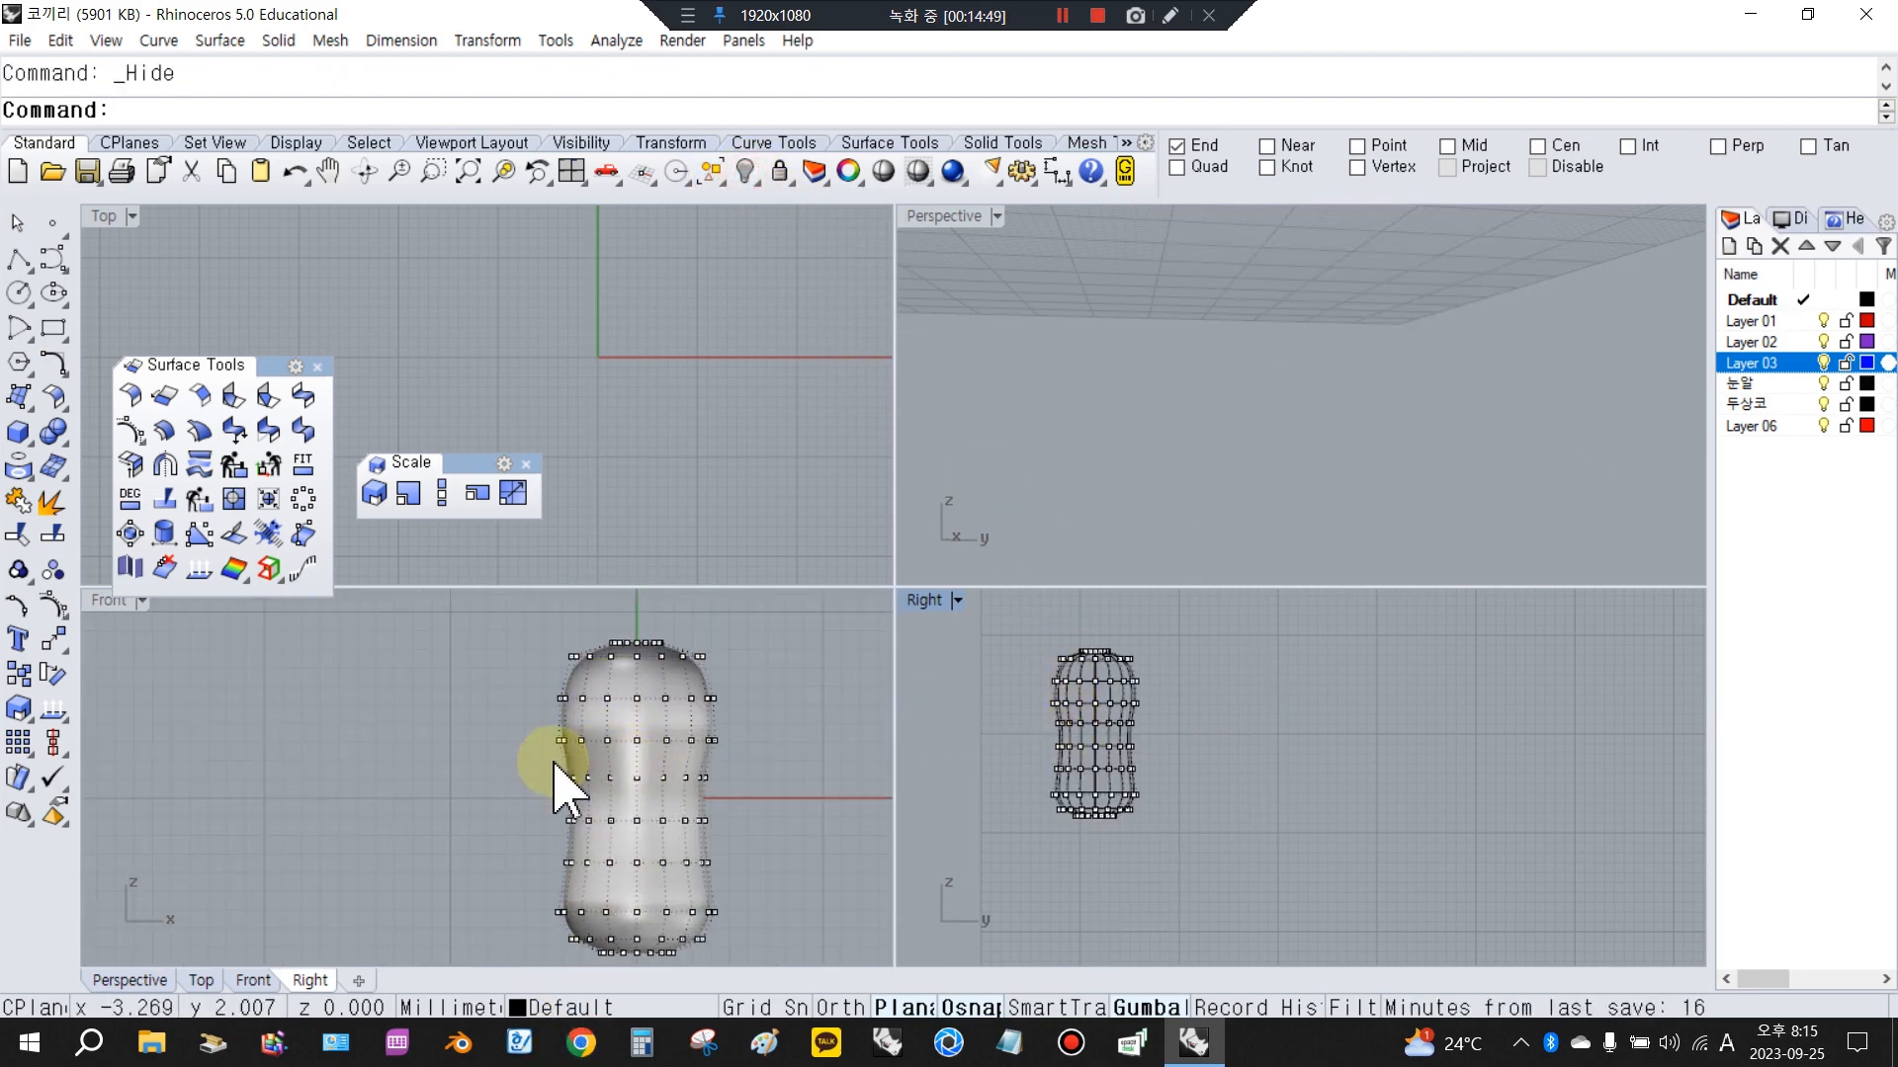
scroll(553, 781, down, 1)
scroll(751, 381, down, 3)
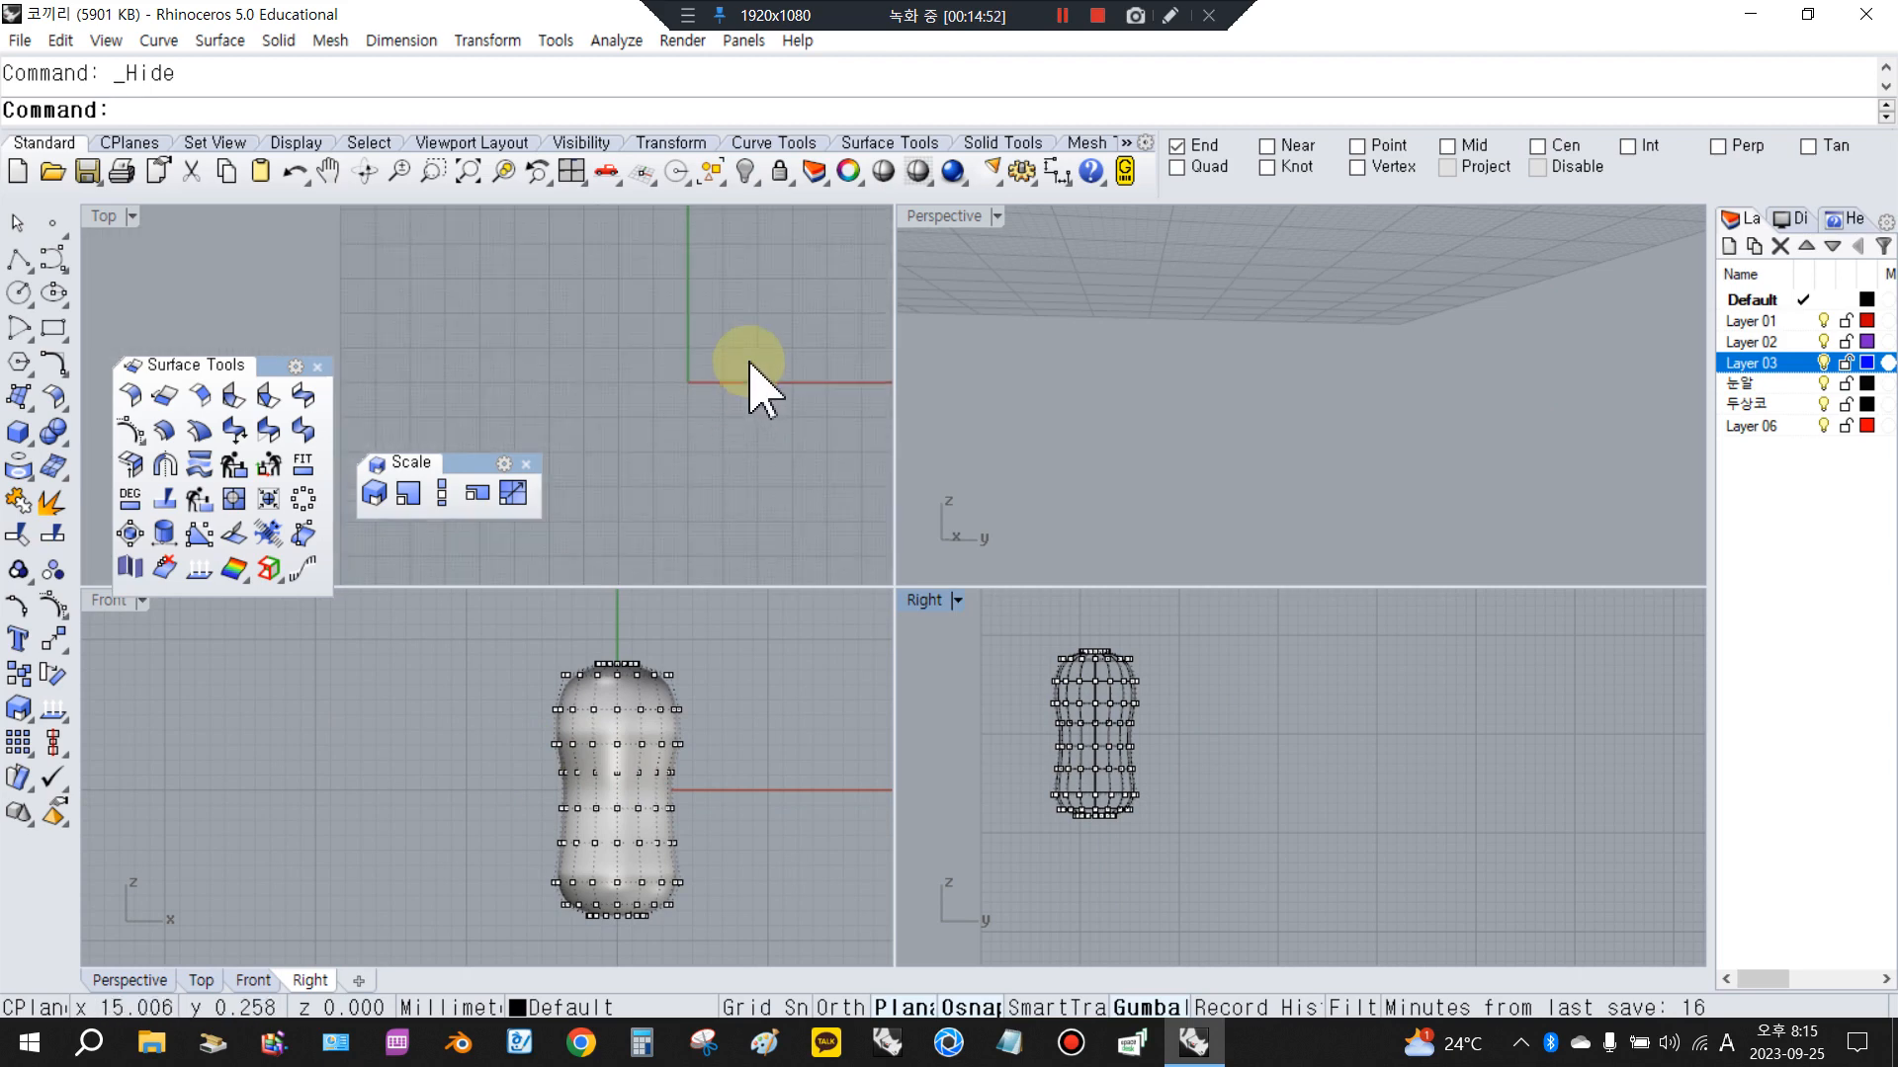
scroll(750, 363, down, 7)
scroll(1134, 381, down, 3)
scroll(1260, 420, down, 8)
right_drag(1241, 454, 1166, 439)
scroll(1205, 409, up, 6)
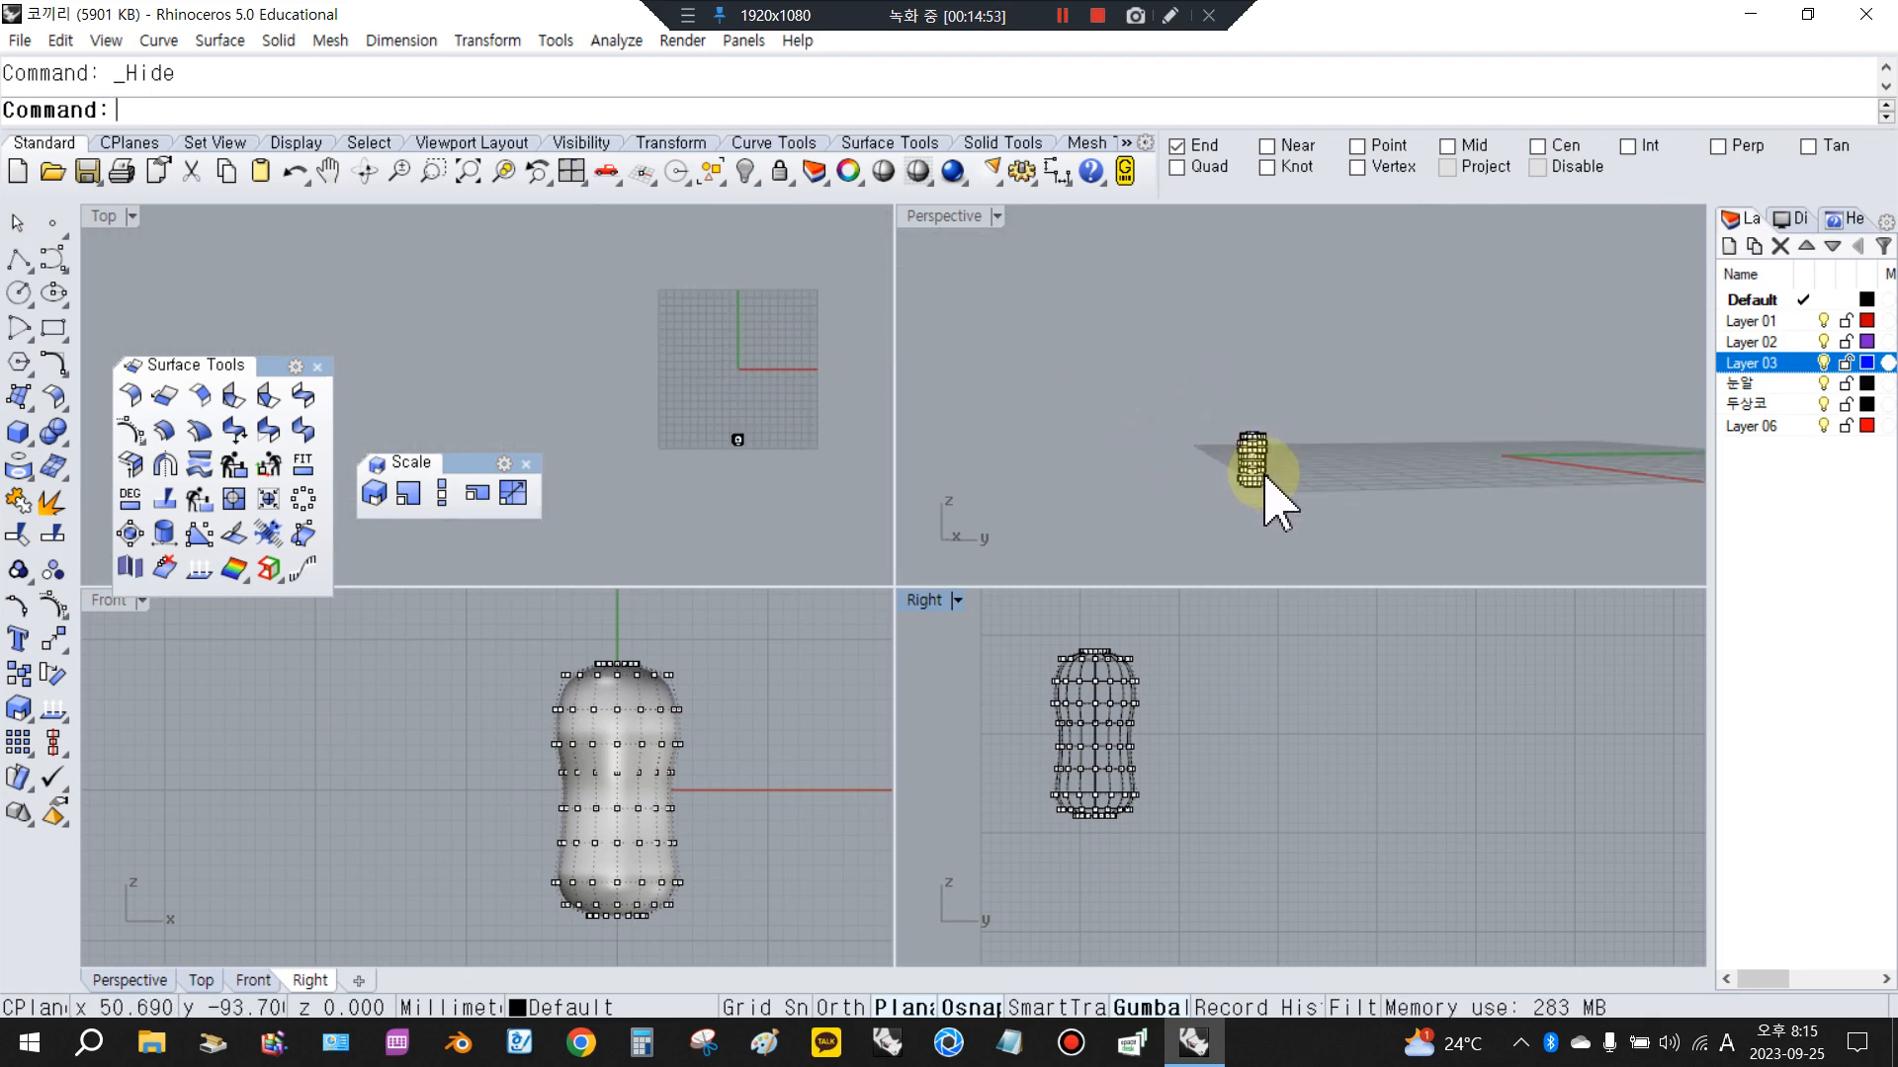
scroll(1251, 465, up, 8)
scroll(741, 467, up, 5)
scroll(674, 451, up, 5)
scroll(771, 373, up, 8)
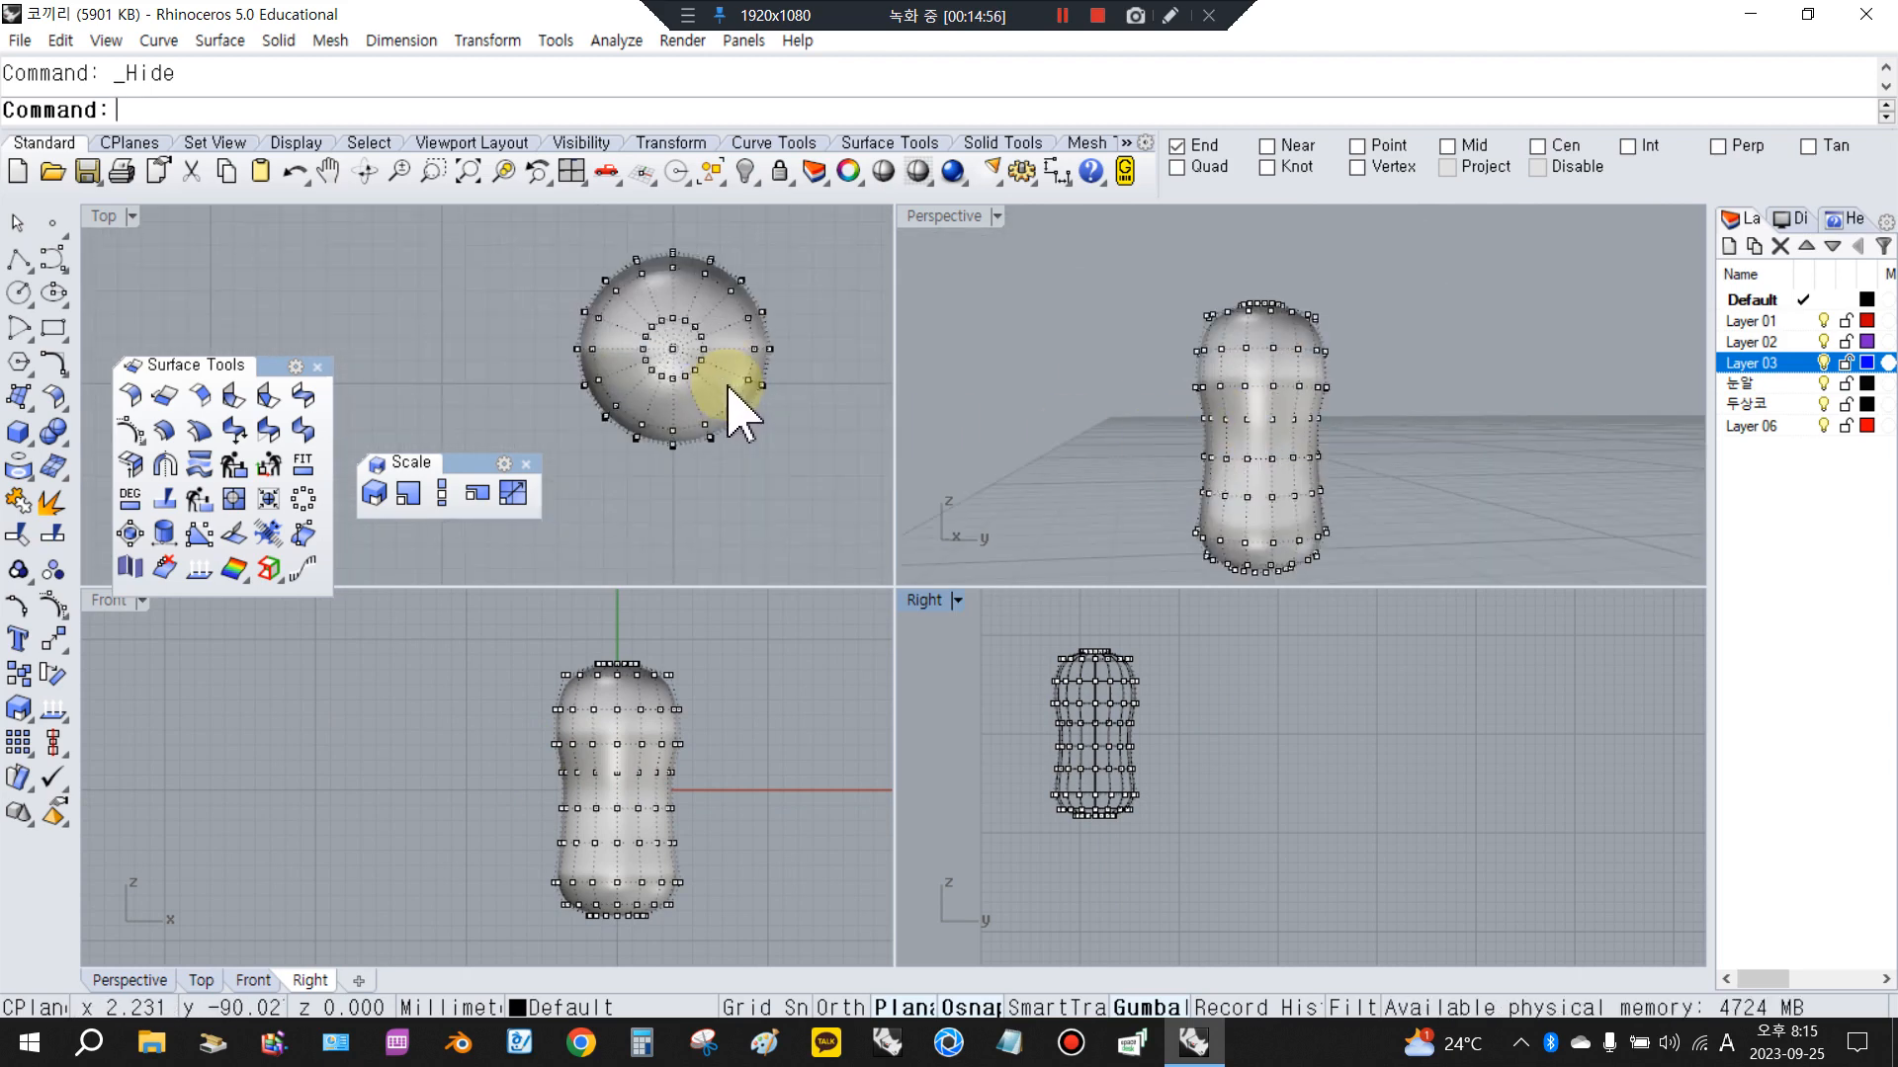
click(734, 650)
click(921, 158)
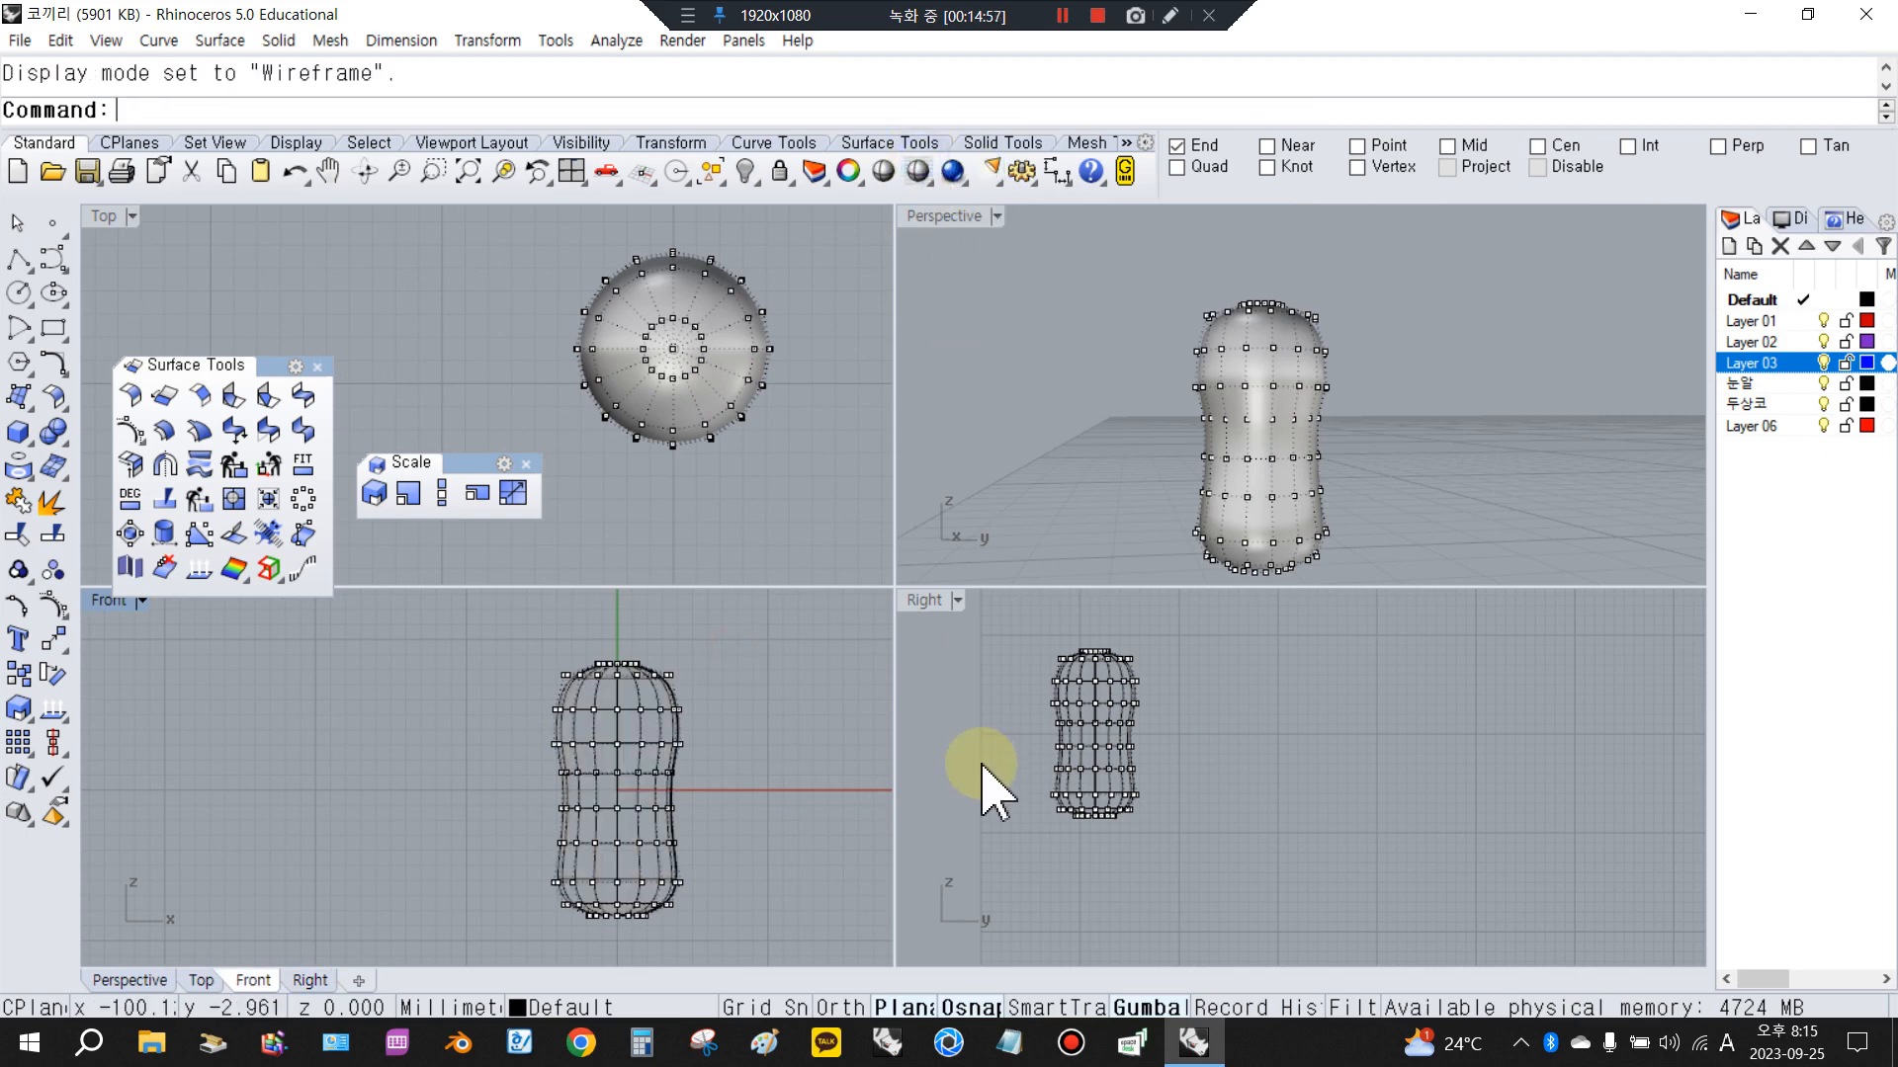
scroll(656, 827, down, 2)
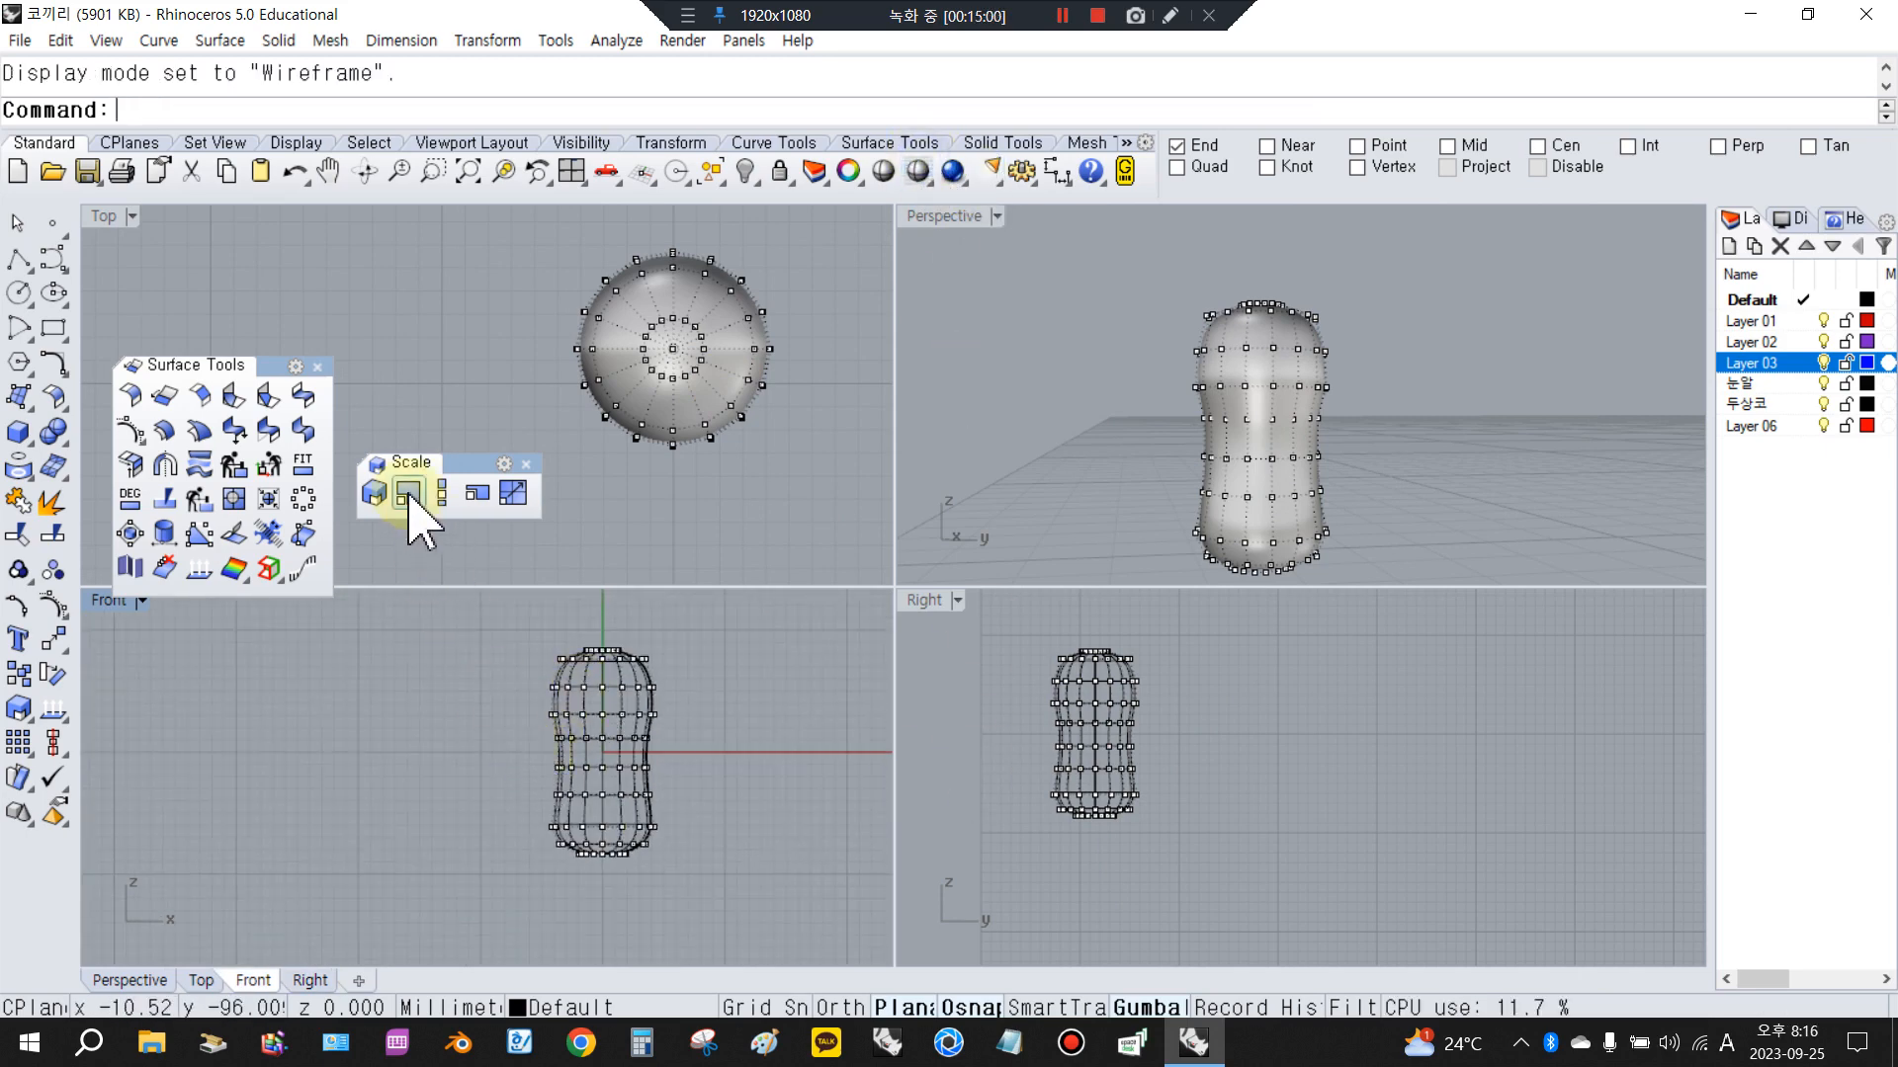
Rotate the limb's lower control-point rows about 4 degrees clockwise in the front view
click(51, 676)
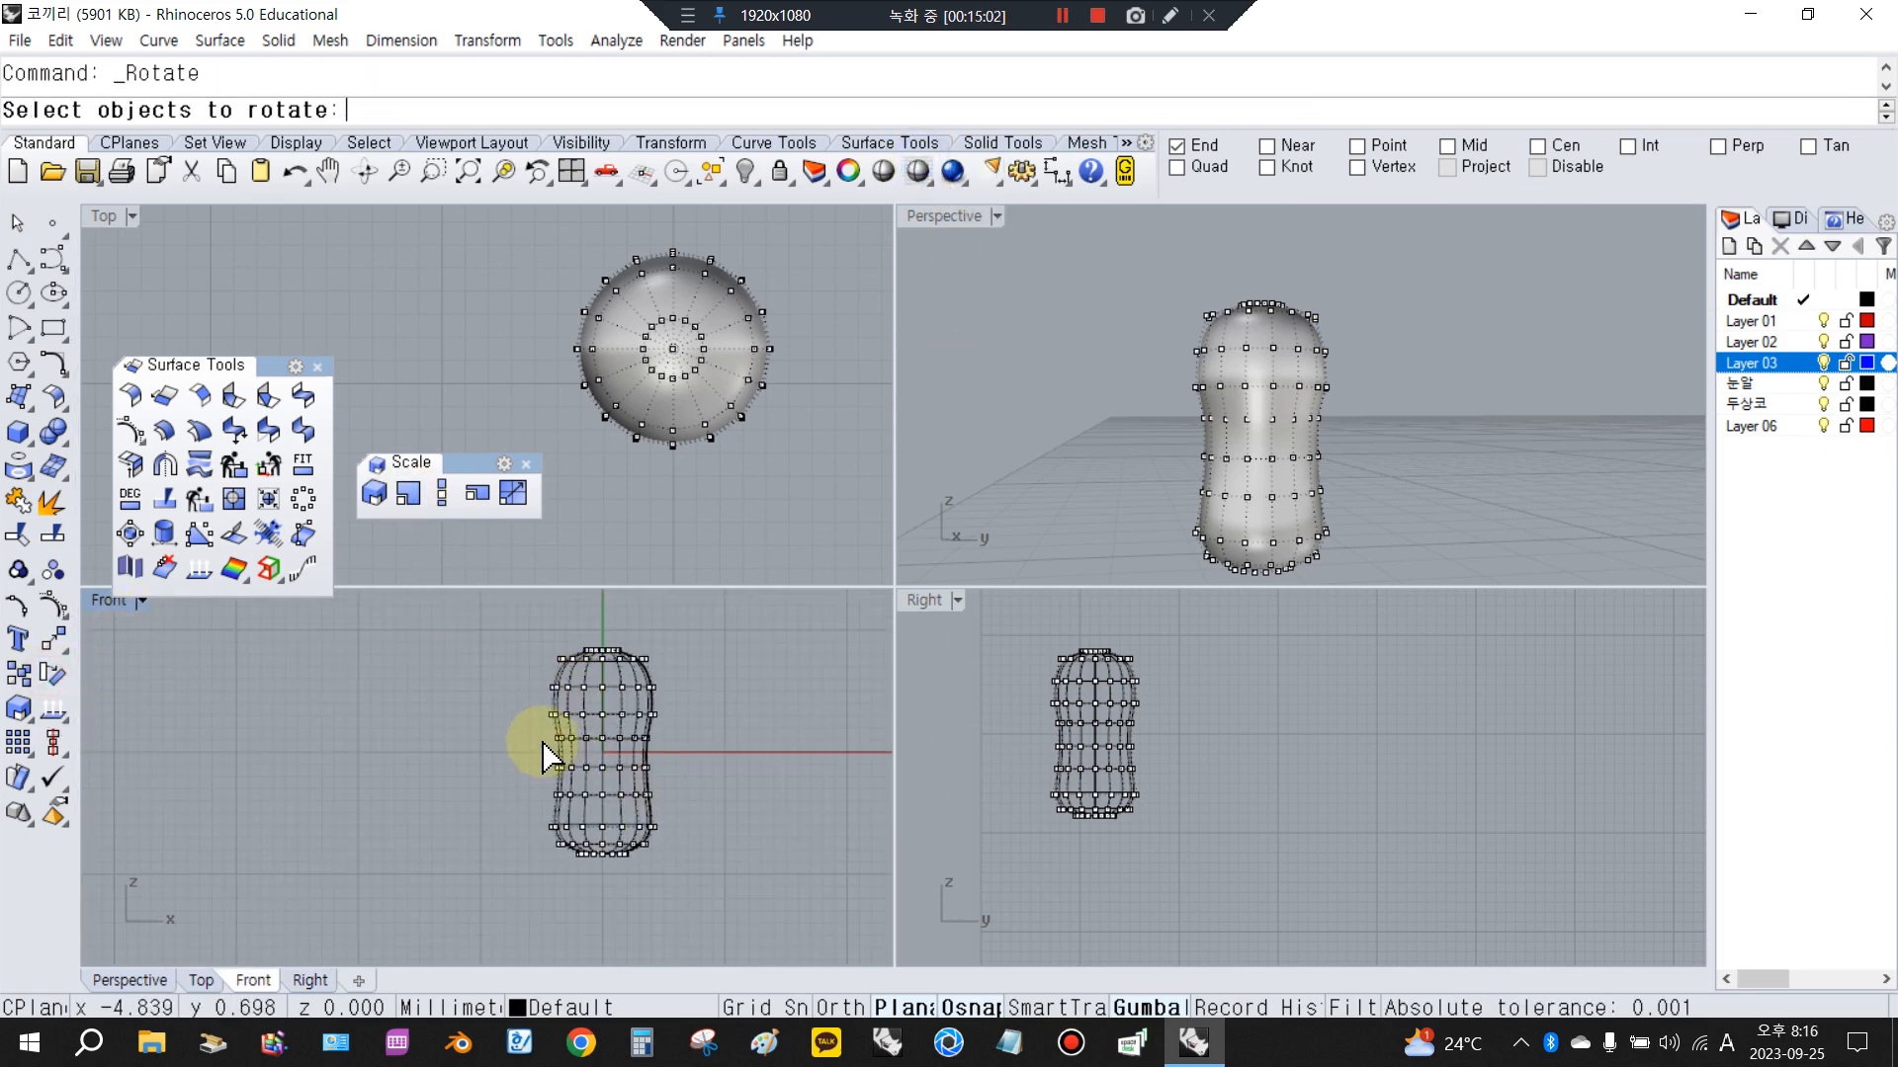
drag(682, 838, 721, 870)
right_click(715, 793)
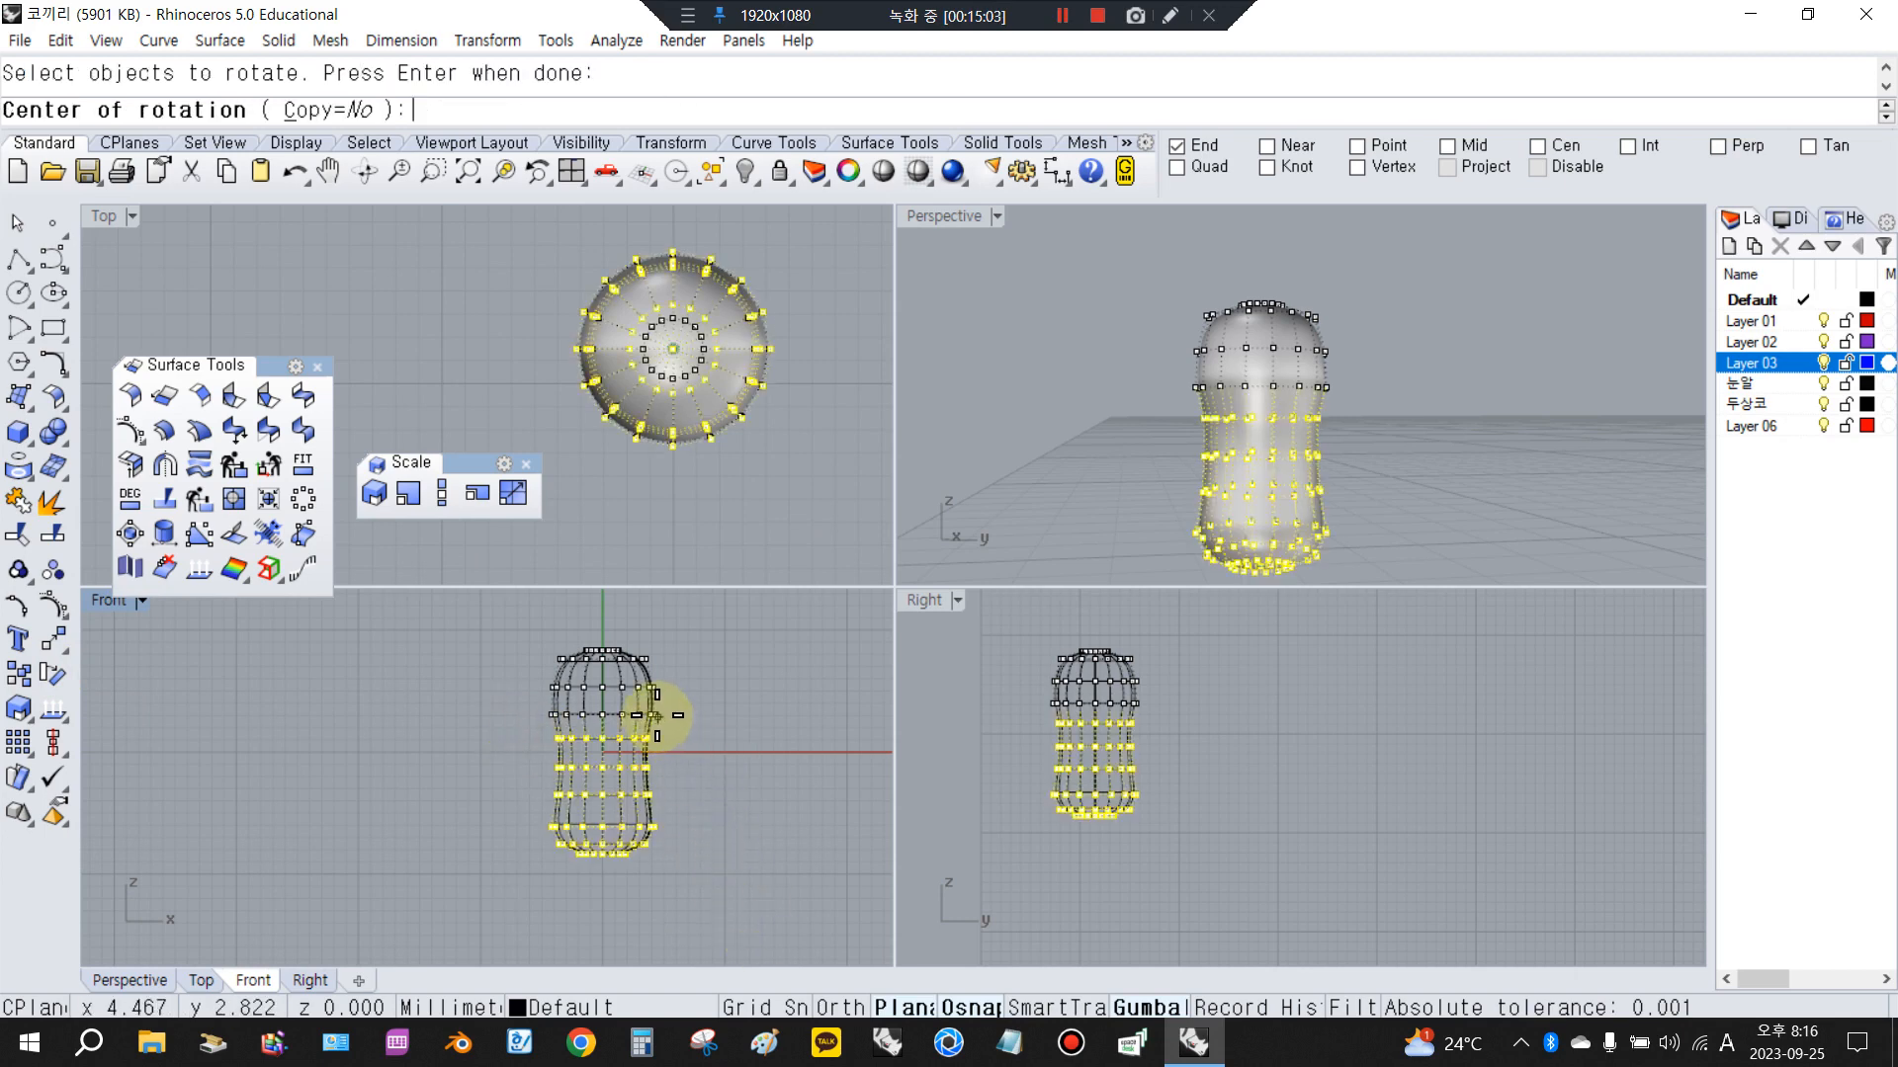
click(553, 716)
click(743, 719)
click(752, 728)
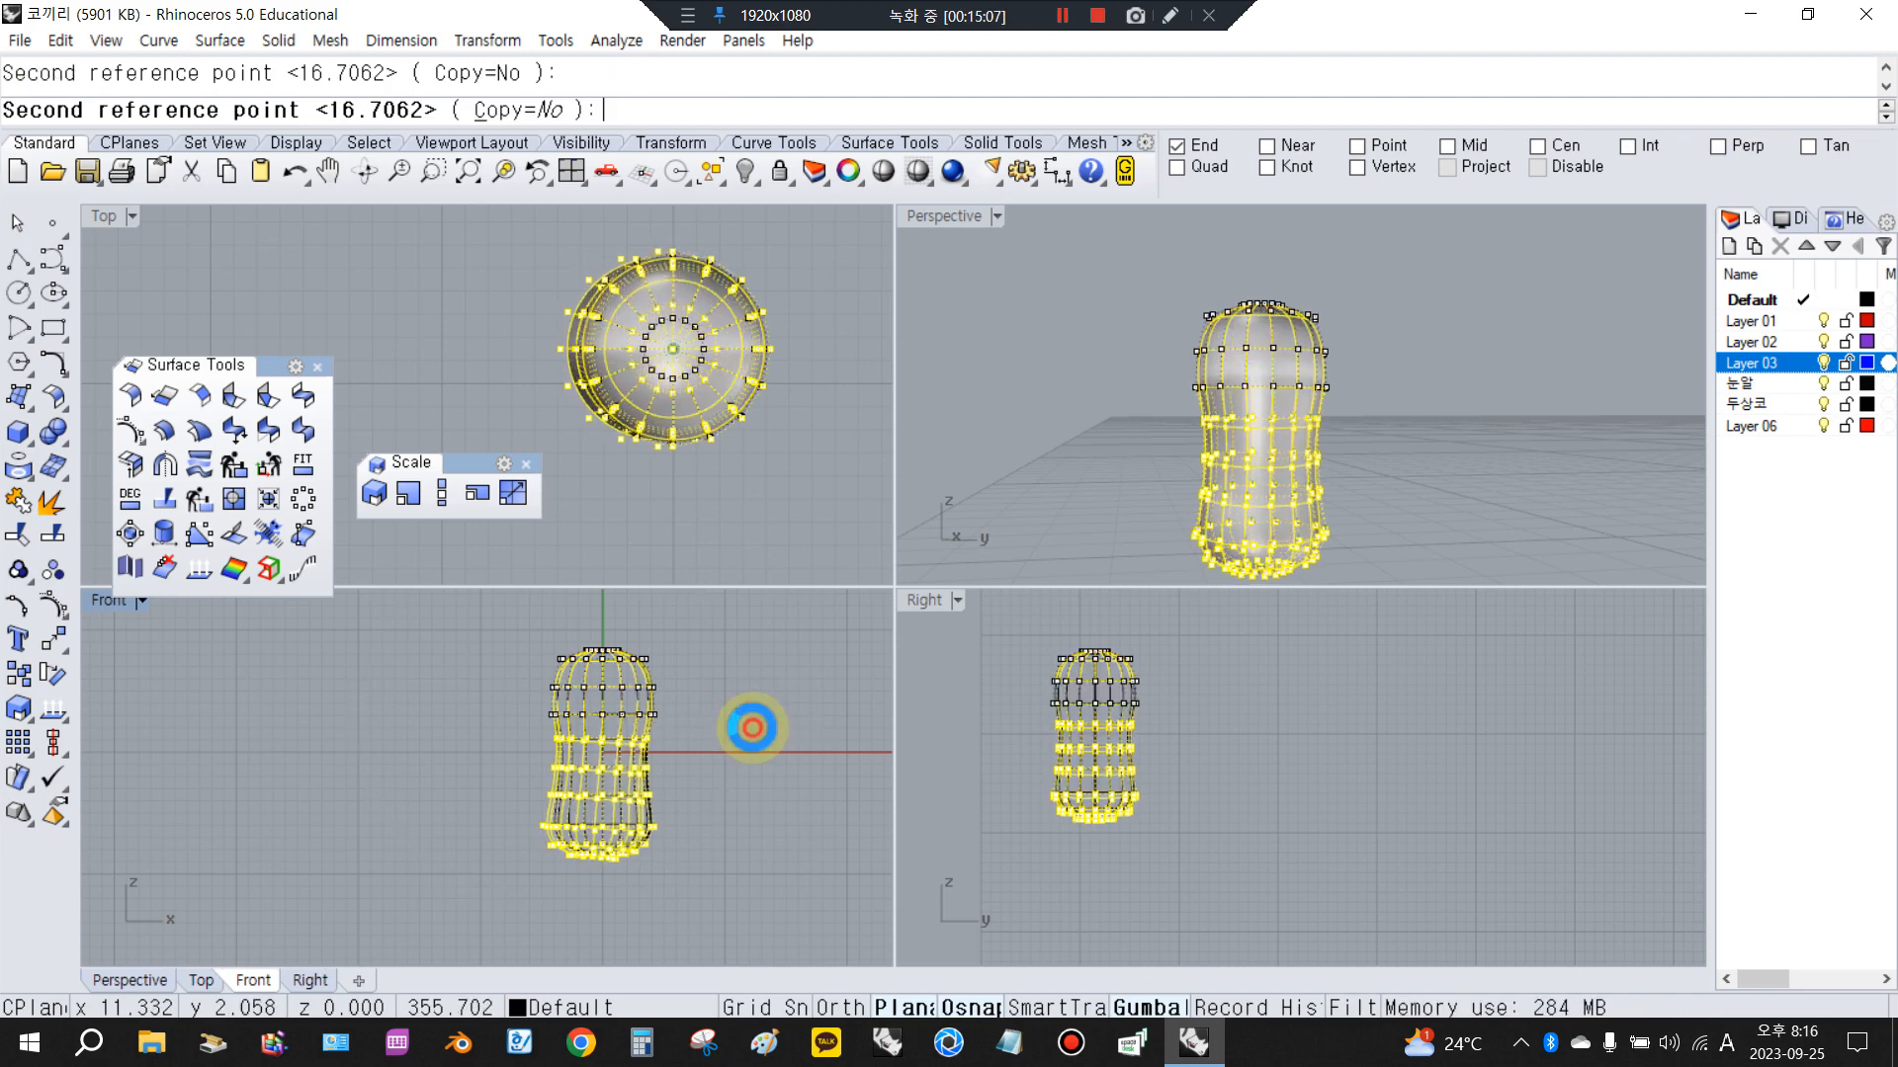
Rotate the limb's upper control-point rows about 6 degrees counter-clockwise in the front view
drag(518, 605, 724, 729)
right_click(725, 729)
click(637, 744)
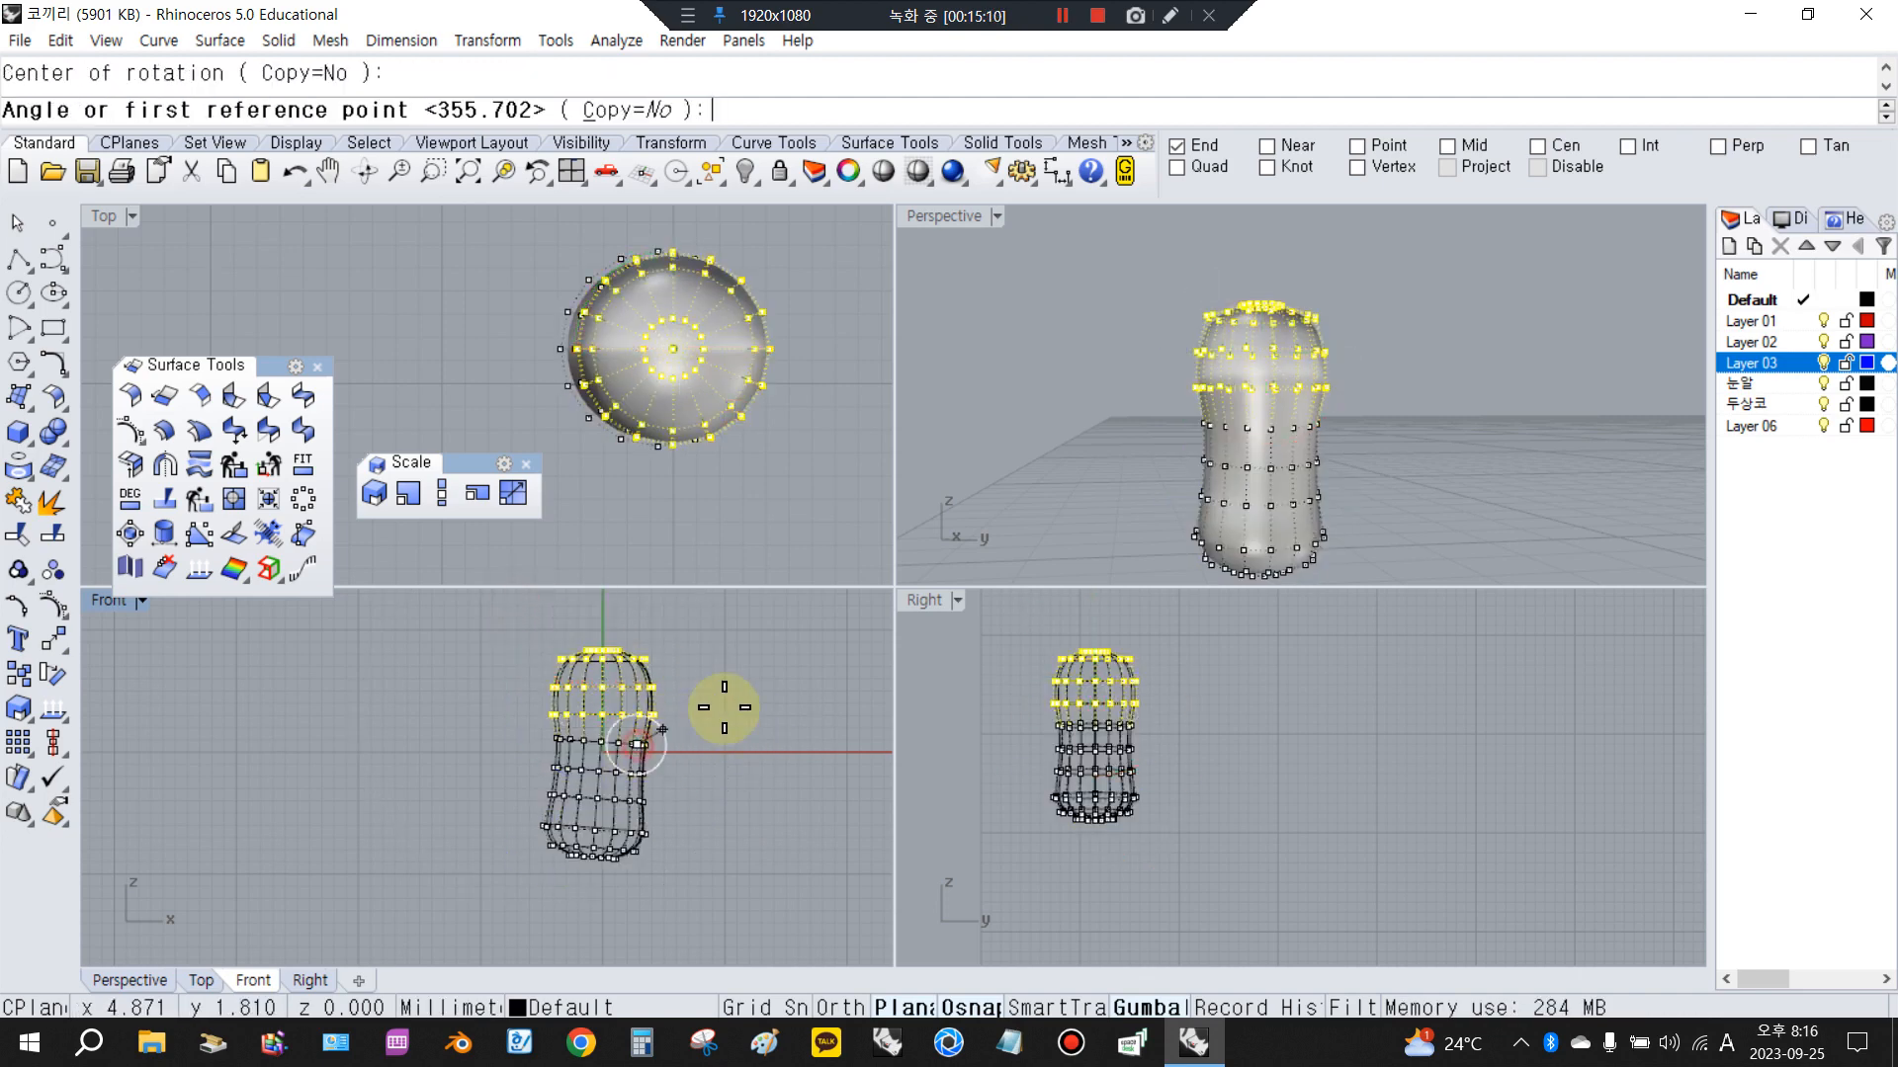
click(753, 694)
click(774, 705)
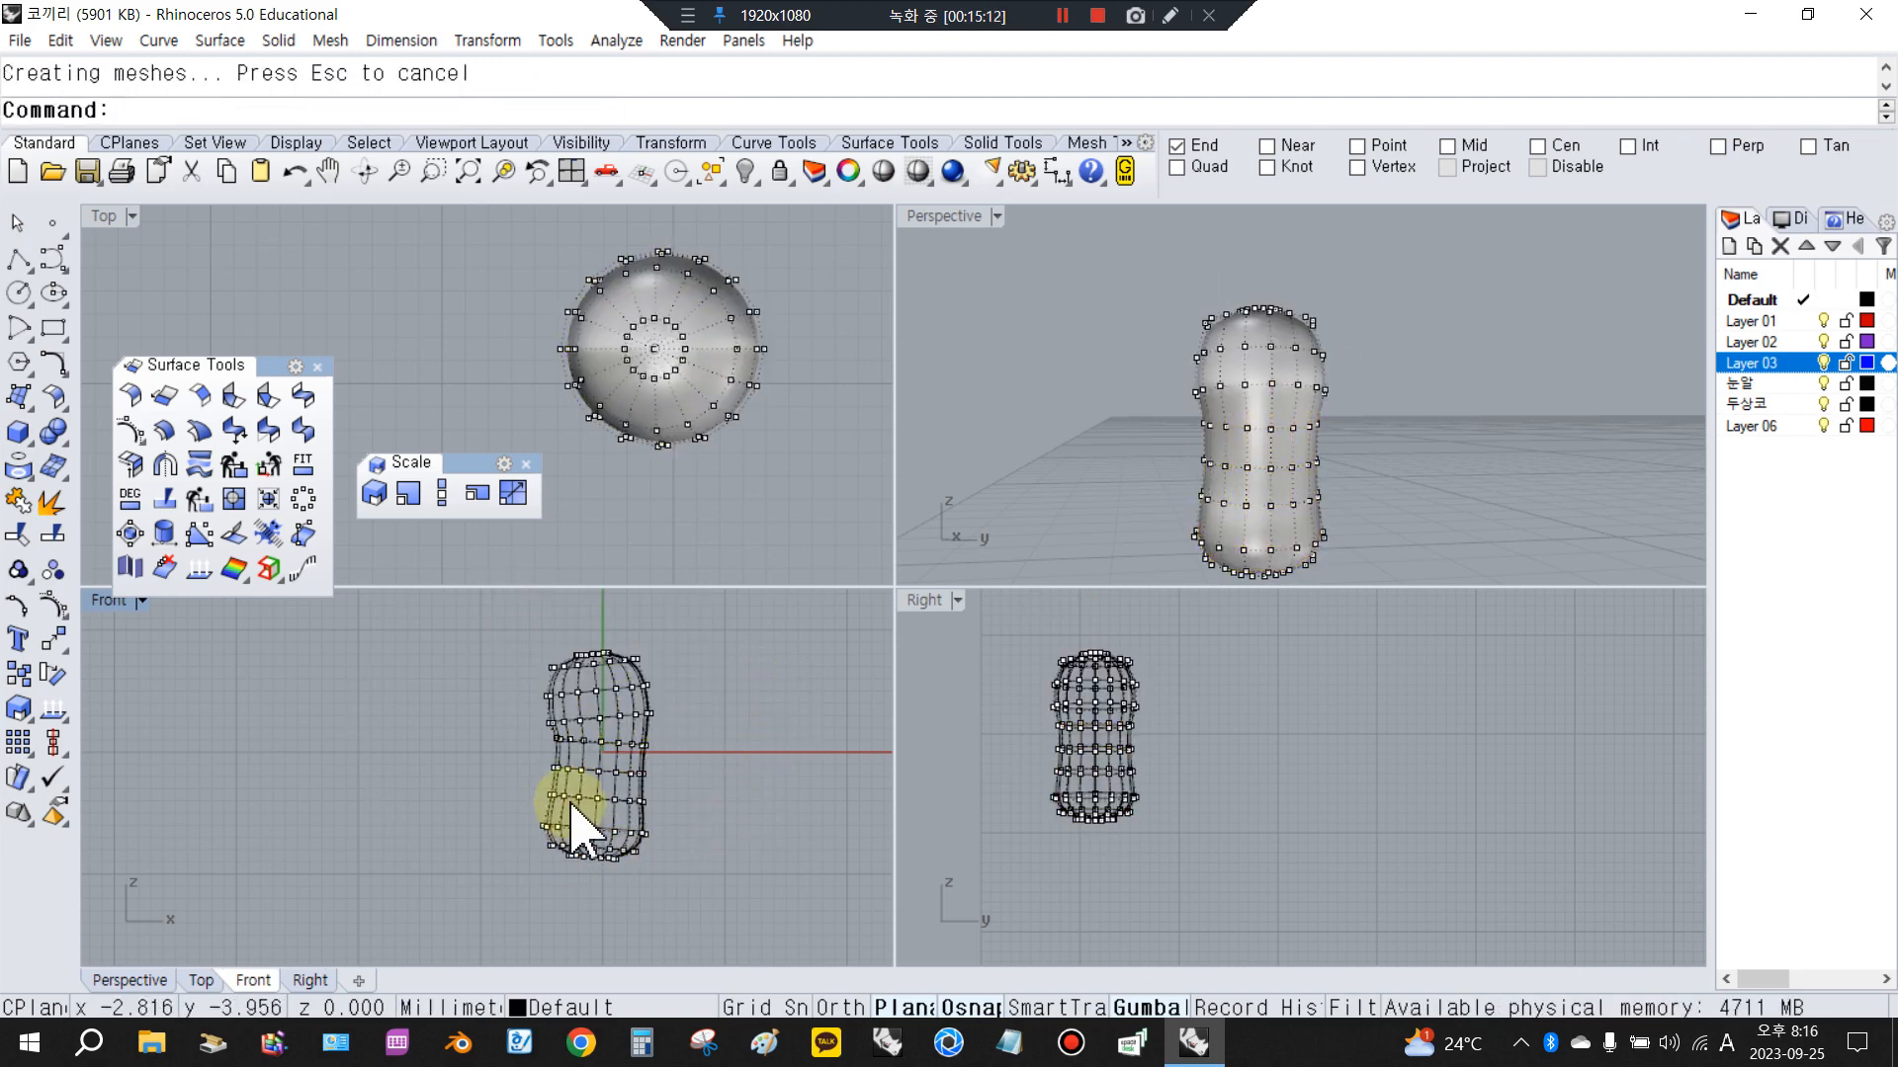
Rotate the limb's lowest control-point rows about 6 degrees clockwise in the front view to strengthen the bend
drag(524, 791, 692, 914)
right_click(702, 861)
click(635, 791)
click(767, 788)
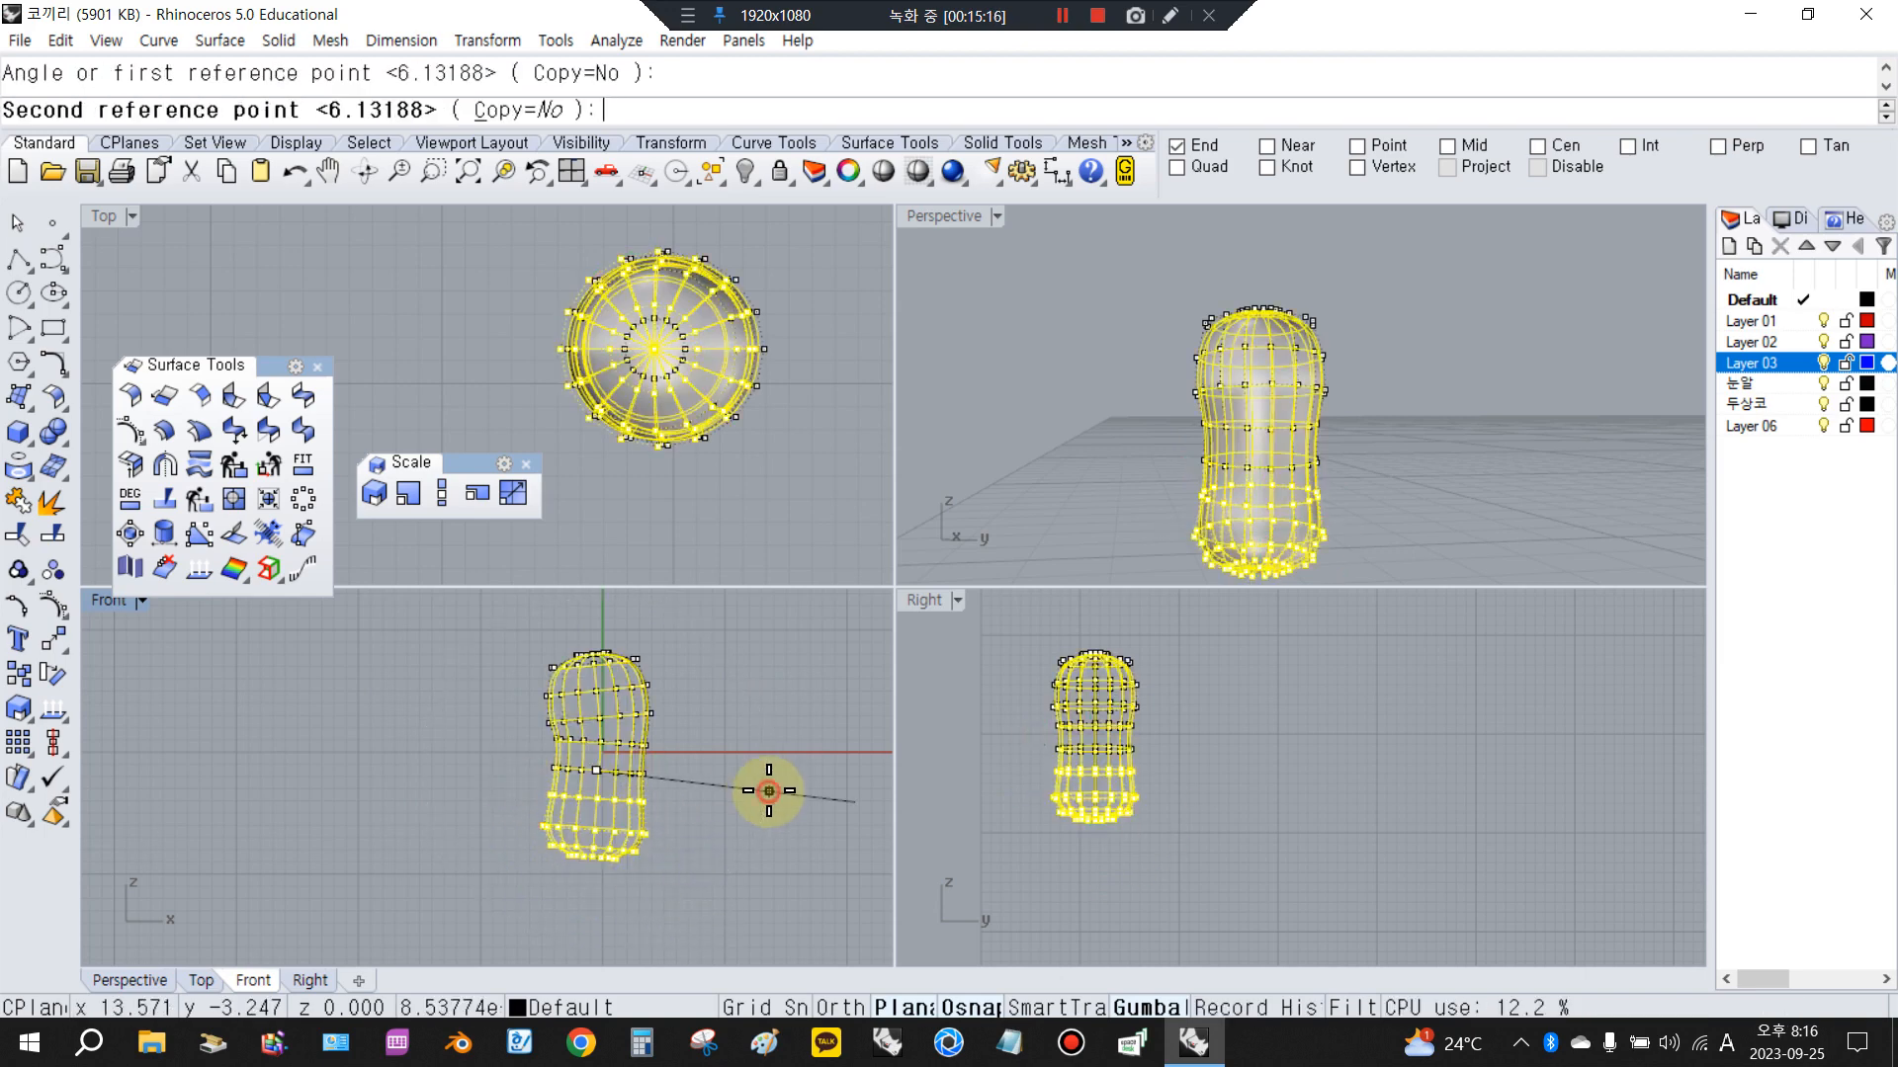
click(783, 826)
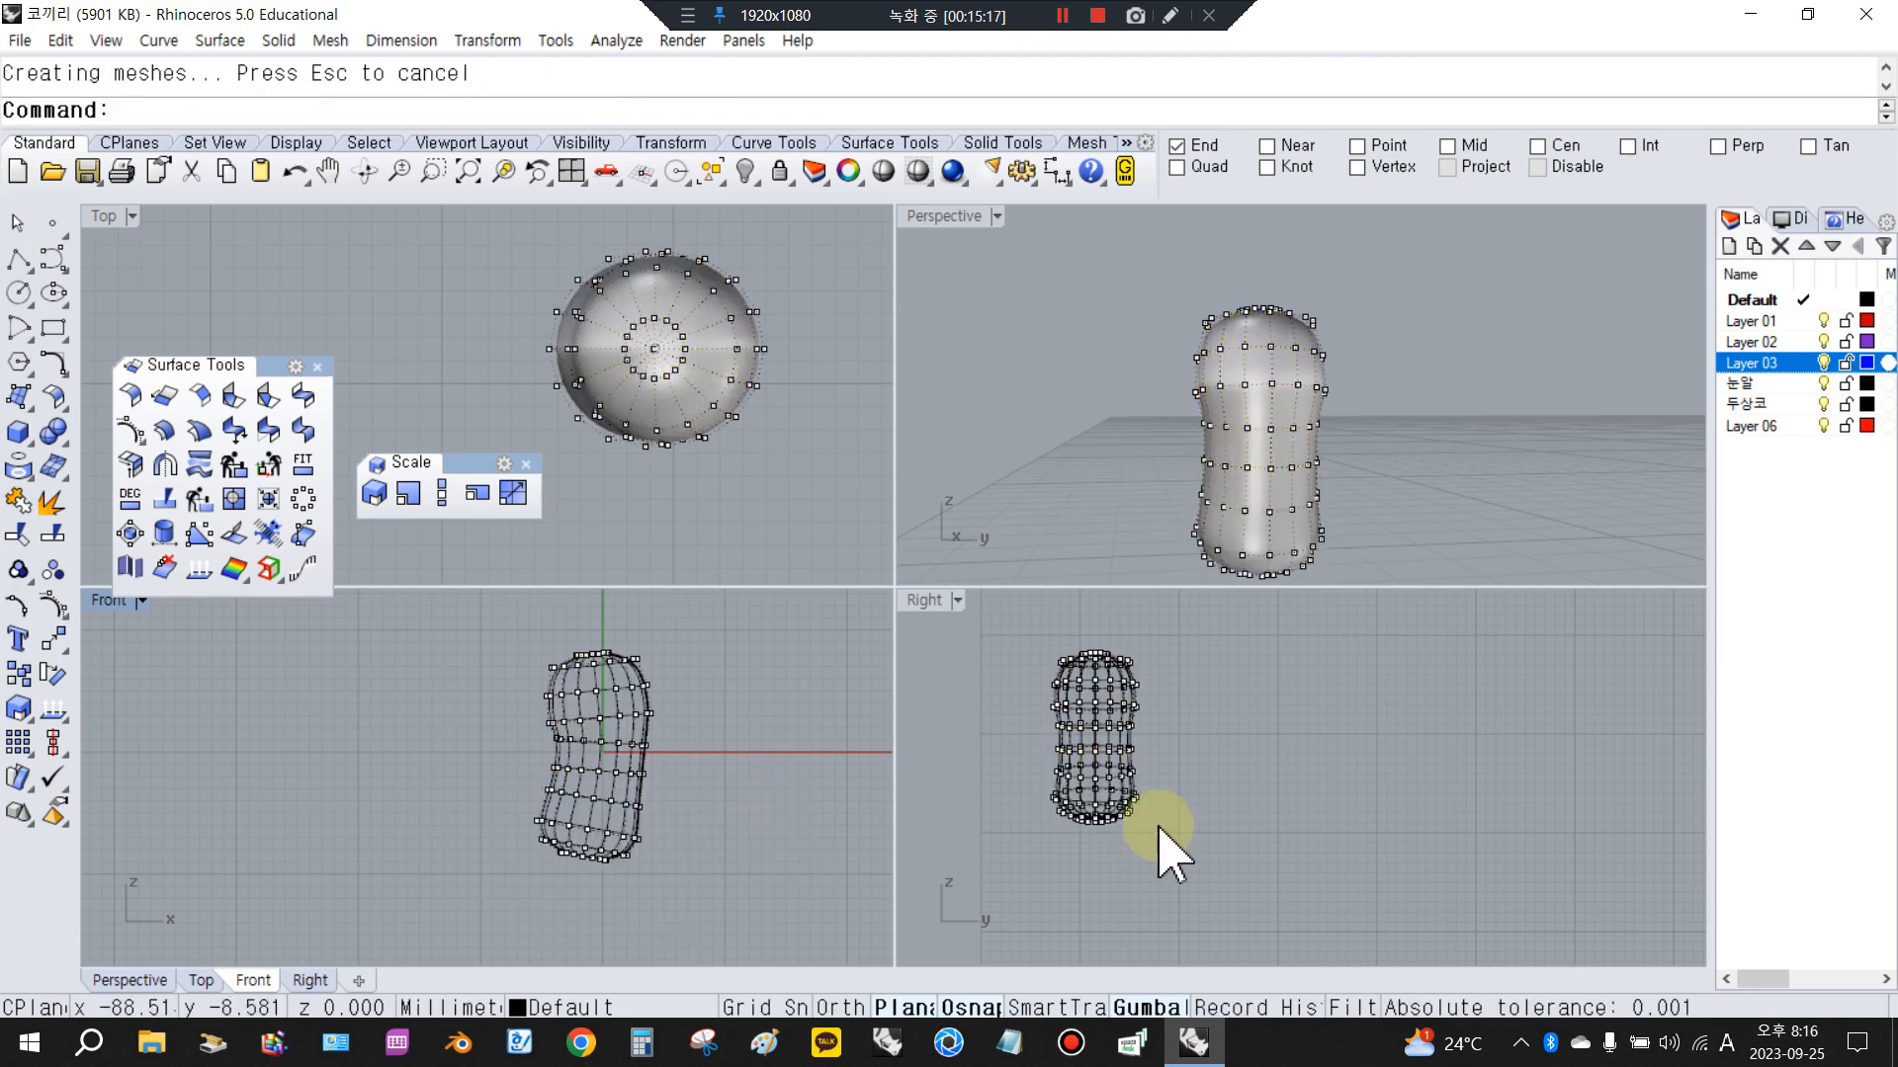
Rotate the lower half of the limb's control points about 5 degrees clockwise in the right view
scroll(1063, 796, up, 2)
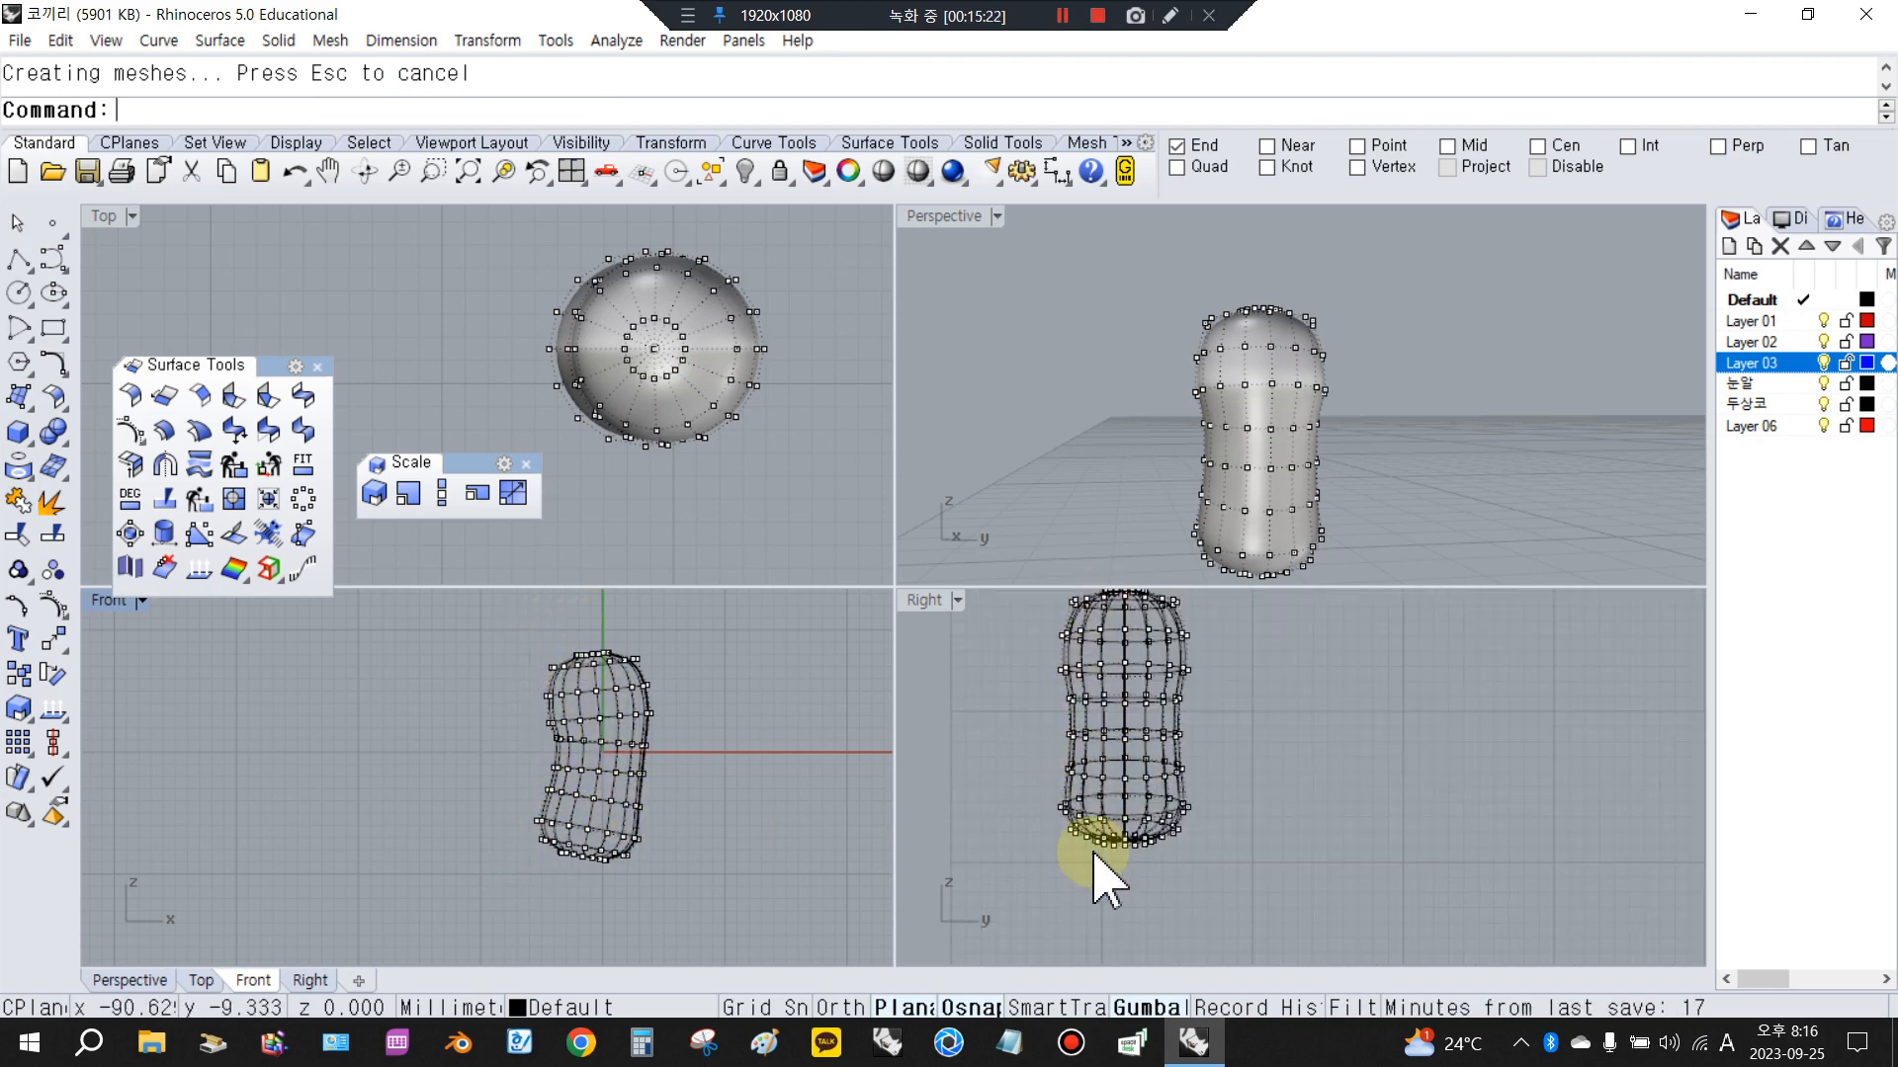
drag(1027, 716, 1336, 953)
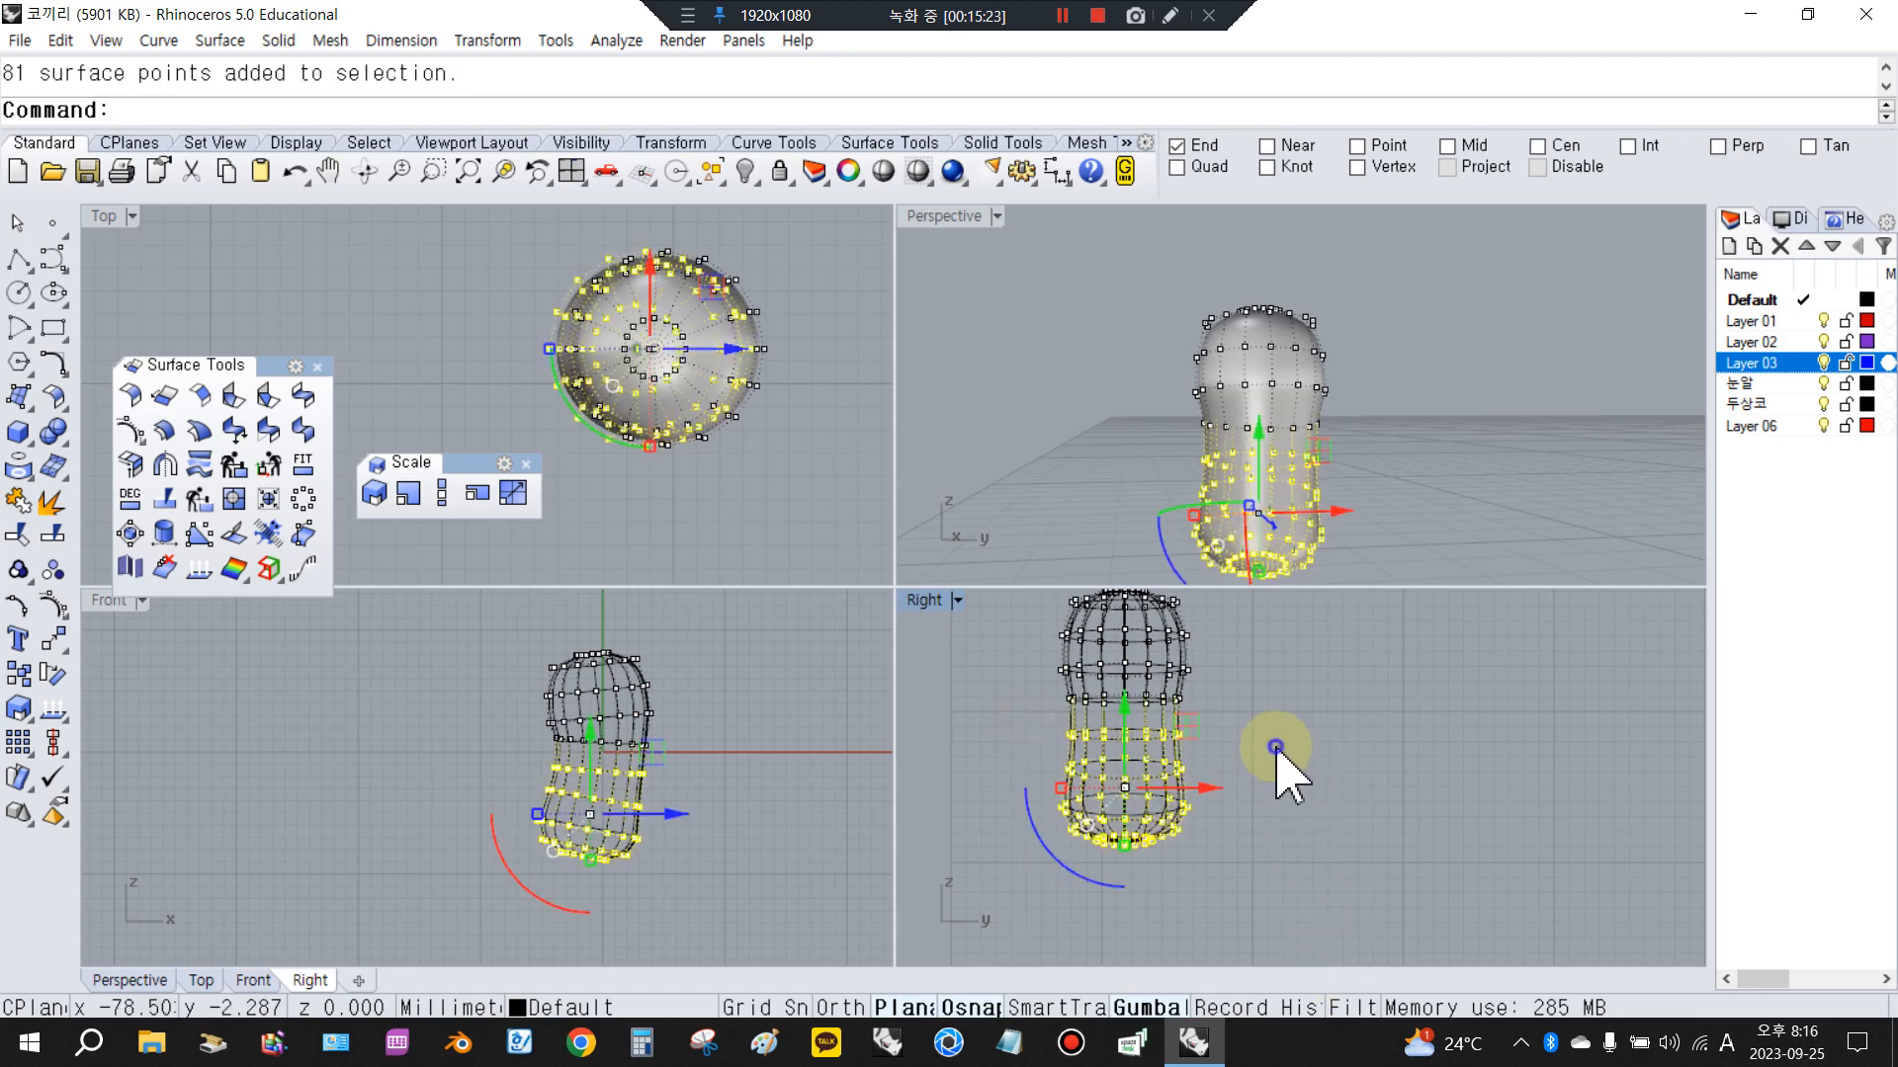
text(r)
key(space)
click(1125, 700)
click(1326, 712)
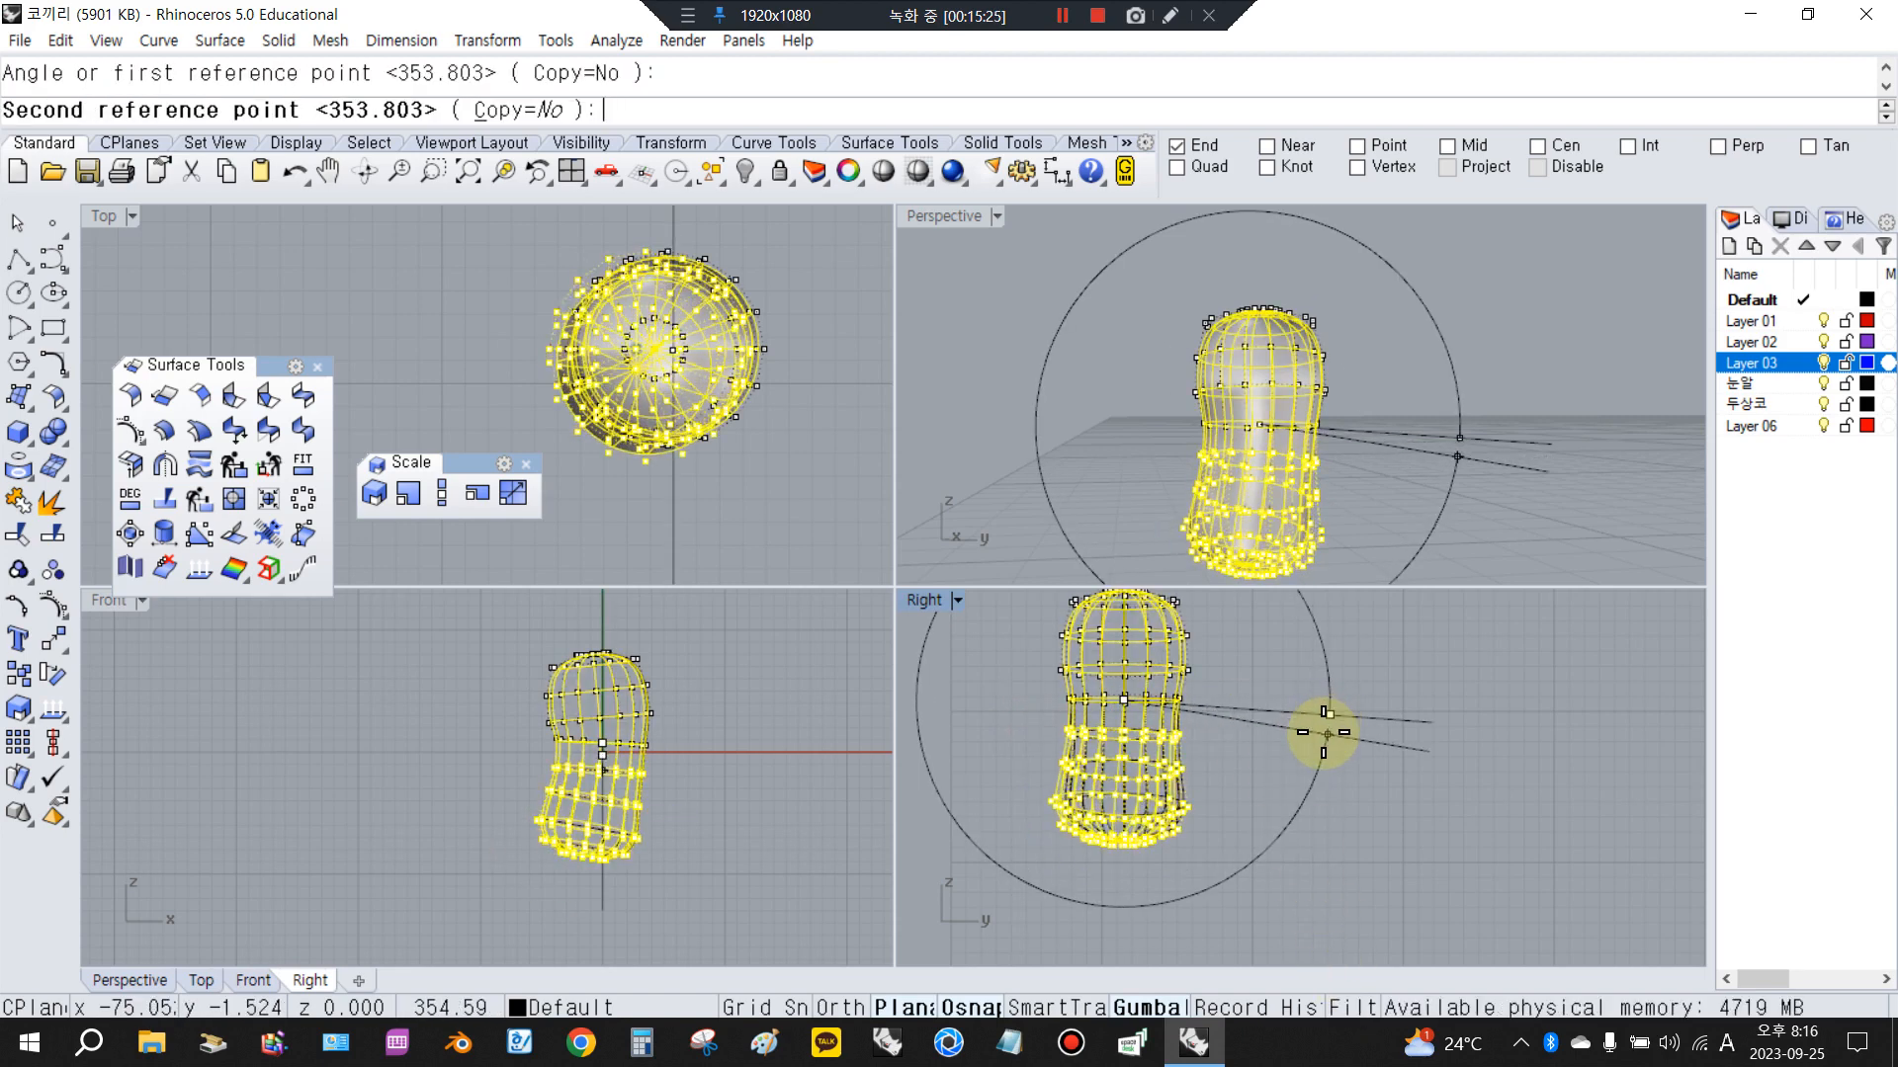
click(1326, 769)
Rotate the control-point rows below the limb's middle about 6.5 degrees clockwise in the right view
click(1044, 750)
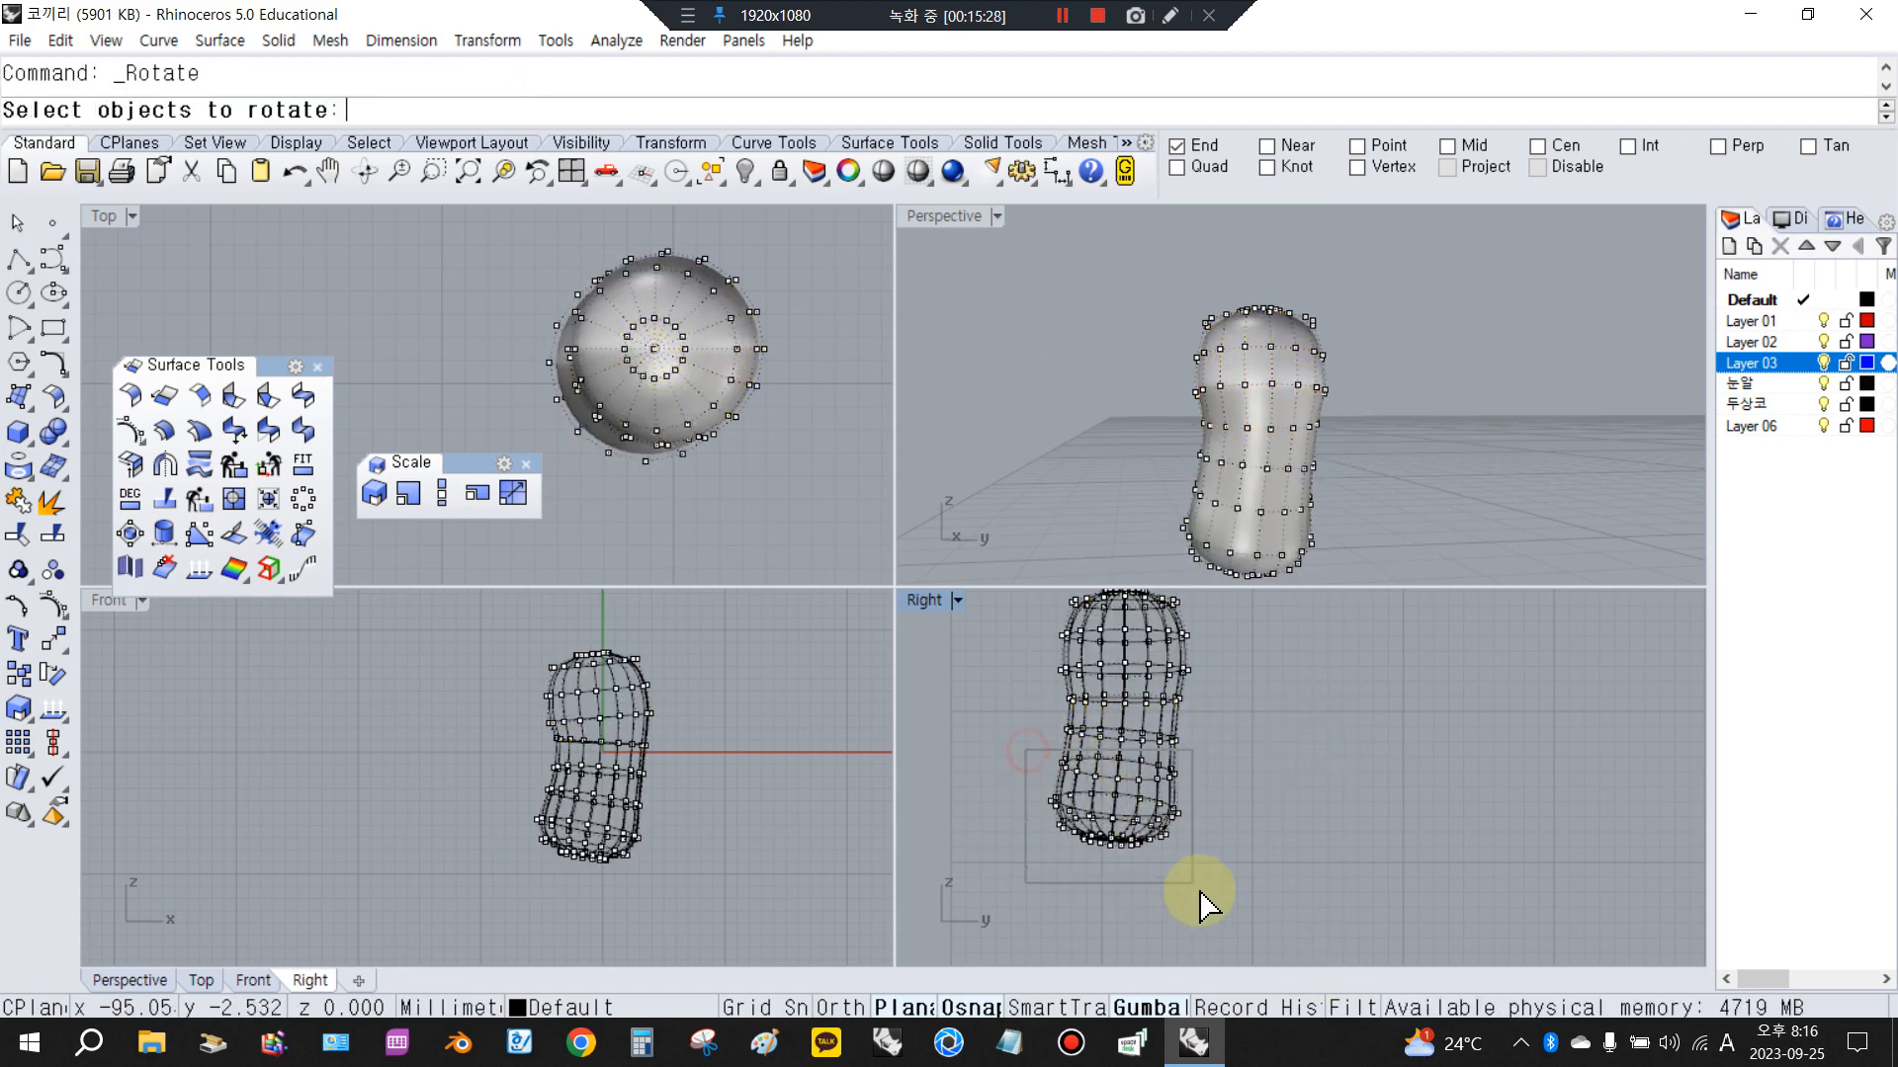
drag(1199, 907, 1235, 924)
key(Return)
click(1125, 741)
click(1395, 817)
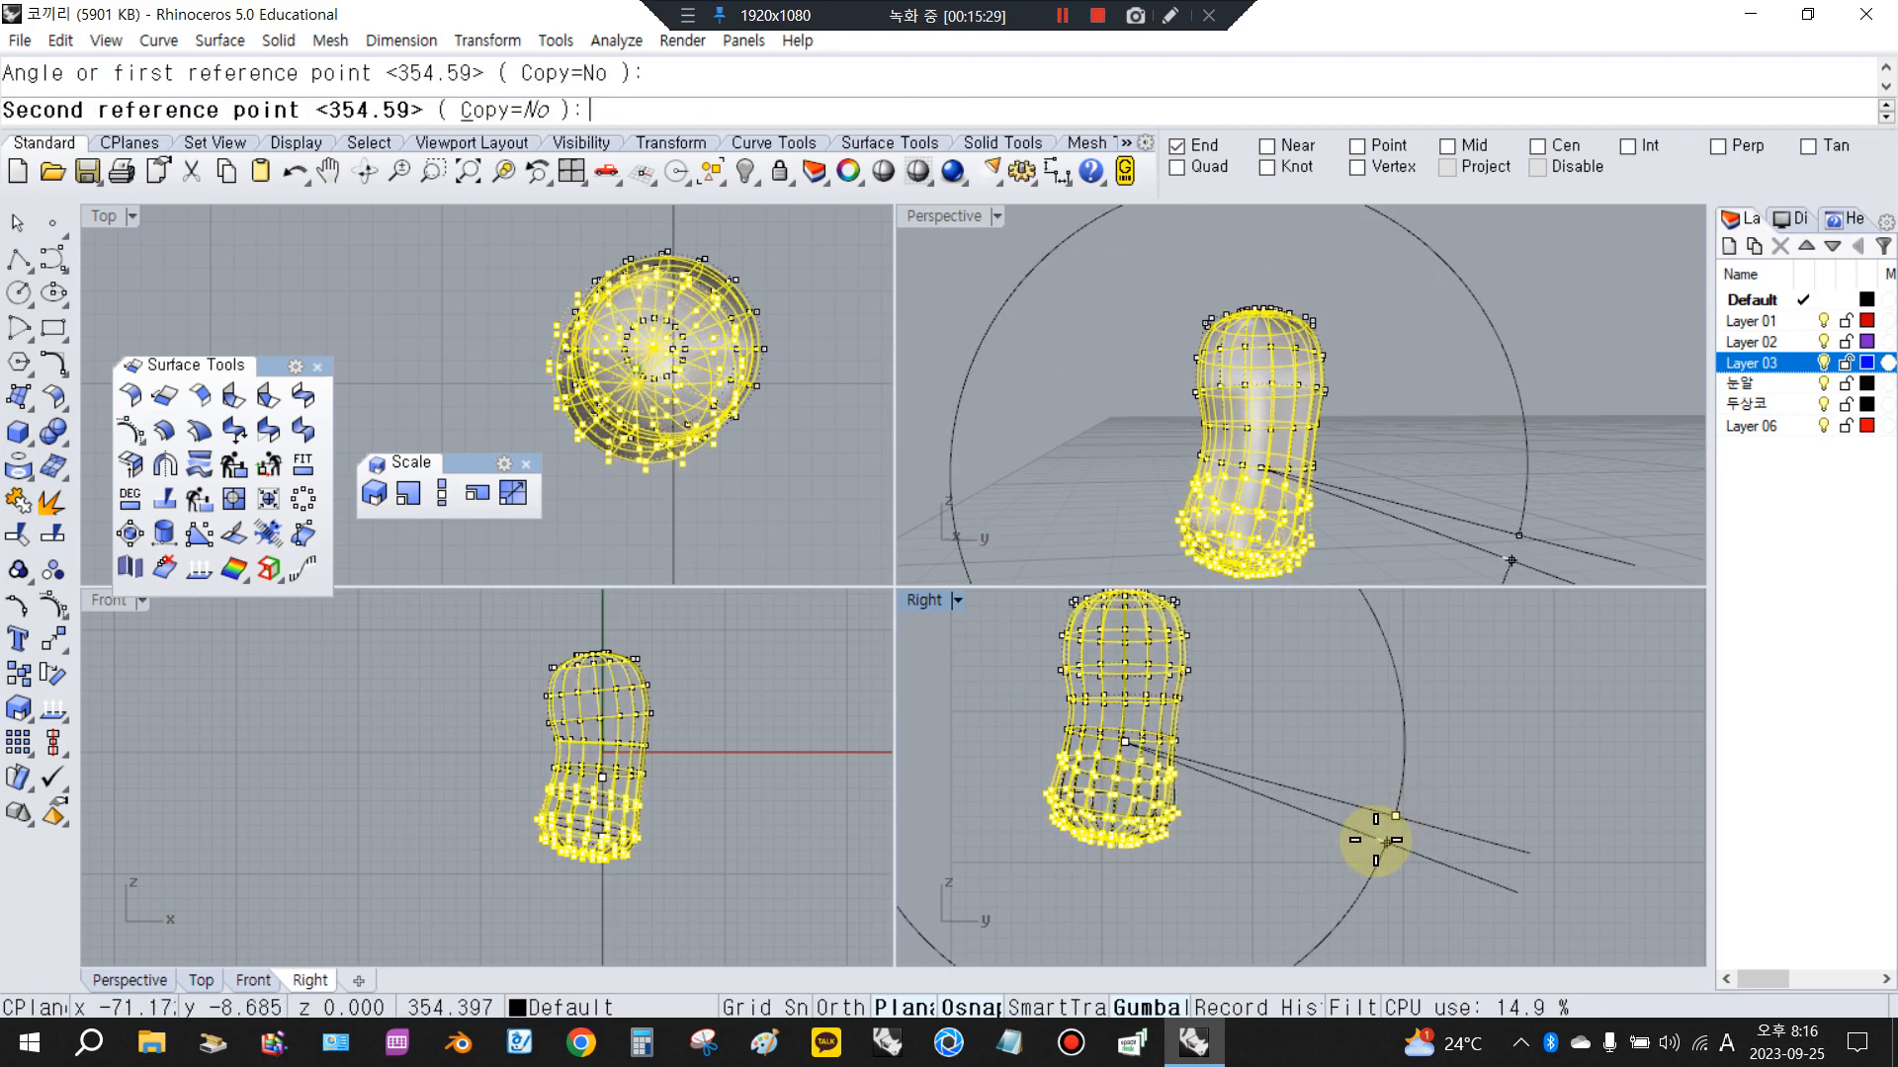
click(1376, 840)
Check the bend in perspective and rotate the limb's bottom control-point rows further clockwise in the right view
right_drag(1334, 444, 1430, 408)
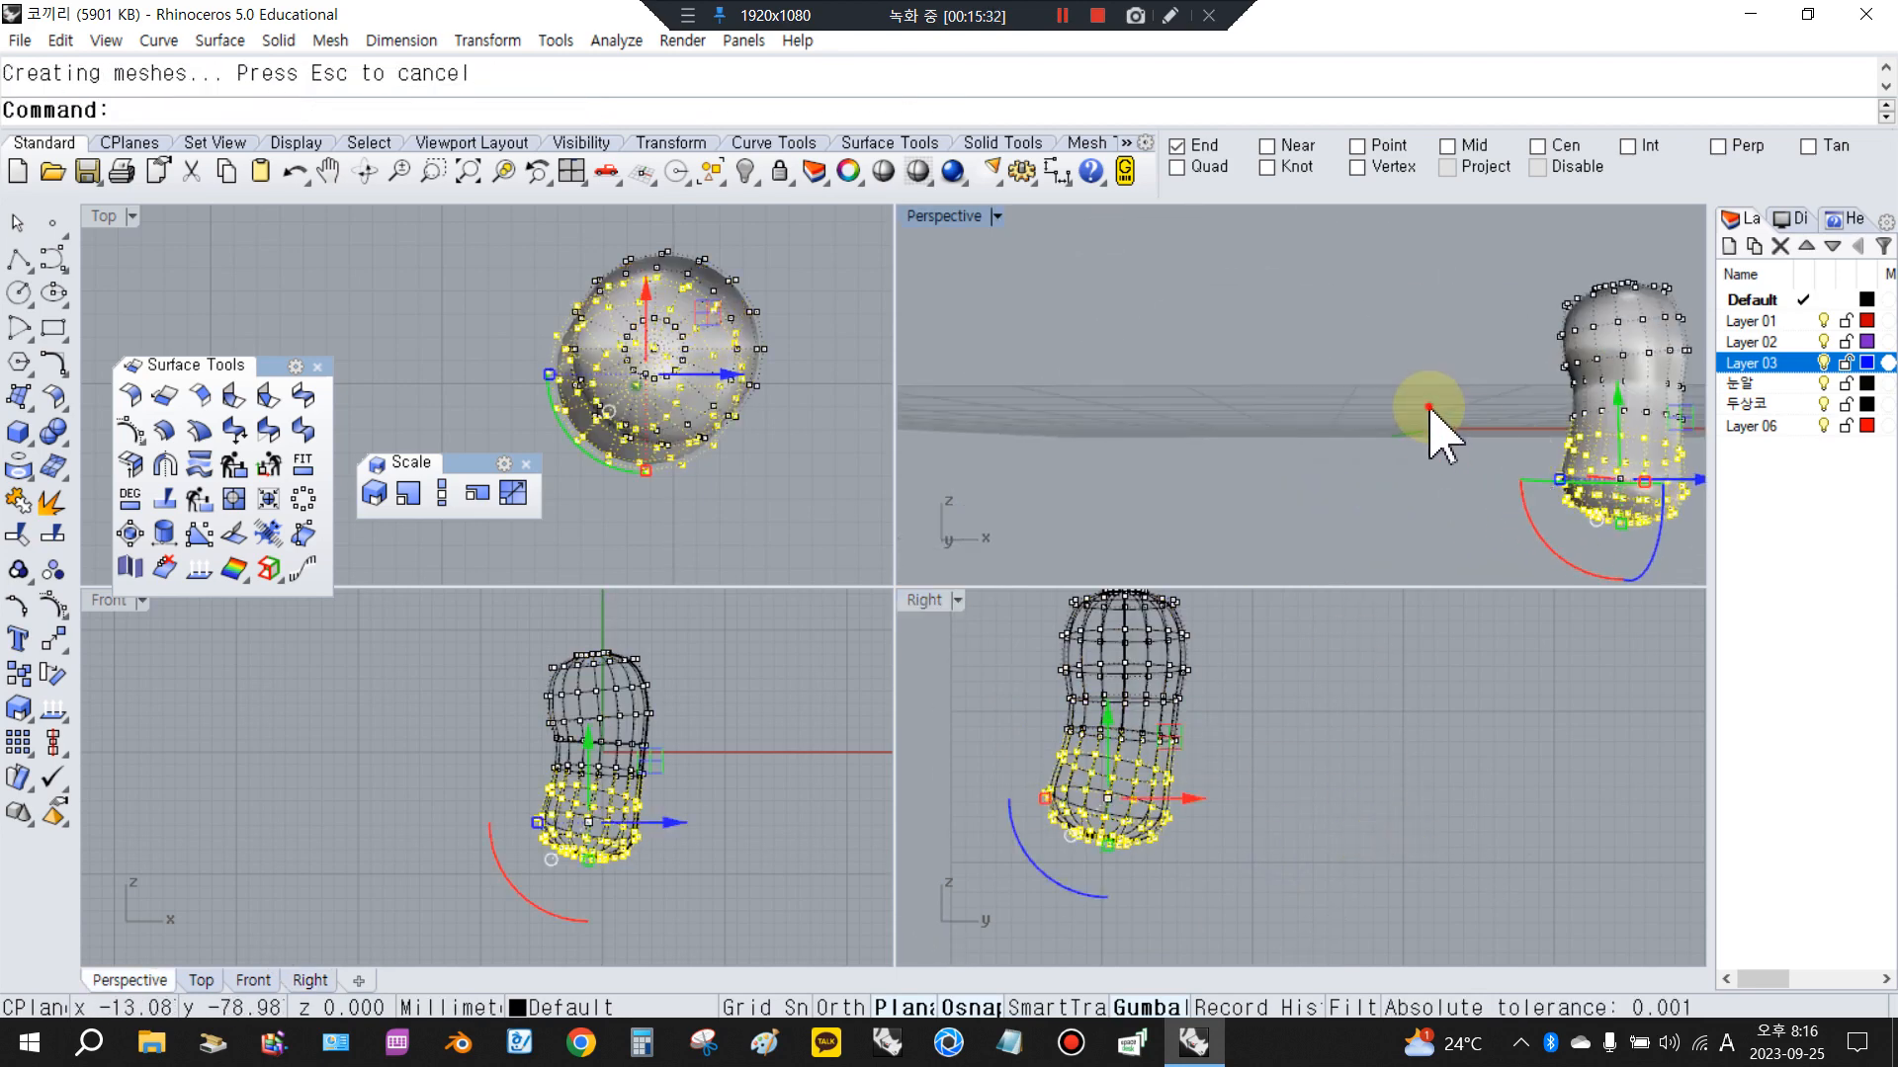
click(1429, 407)
mouse_move(1549, 455)
right_down()
mouse_move(1126, 483)
mouse_move(1433, 437)
mouse_move(1683, 461)
mouse_move(1231, 501)
mouse_move(1025, 457)
mouse_move(1262, 525)
right_up()
click(1233, 814)
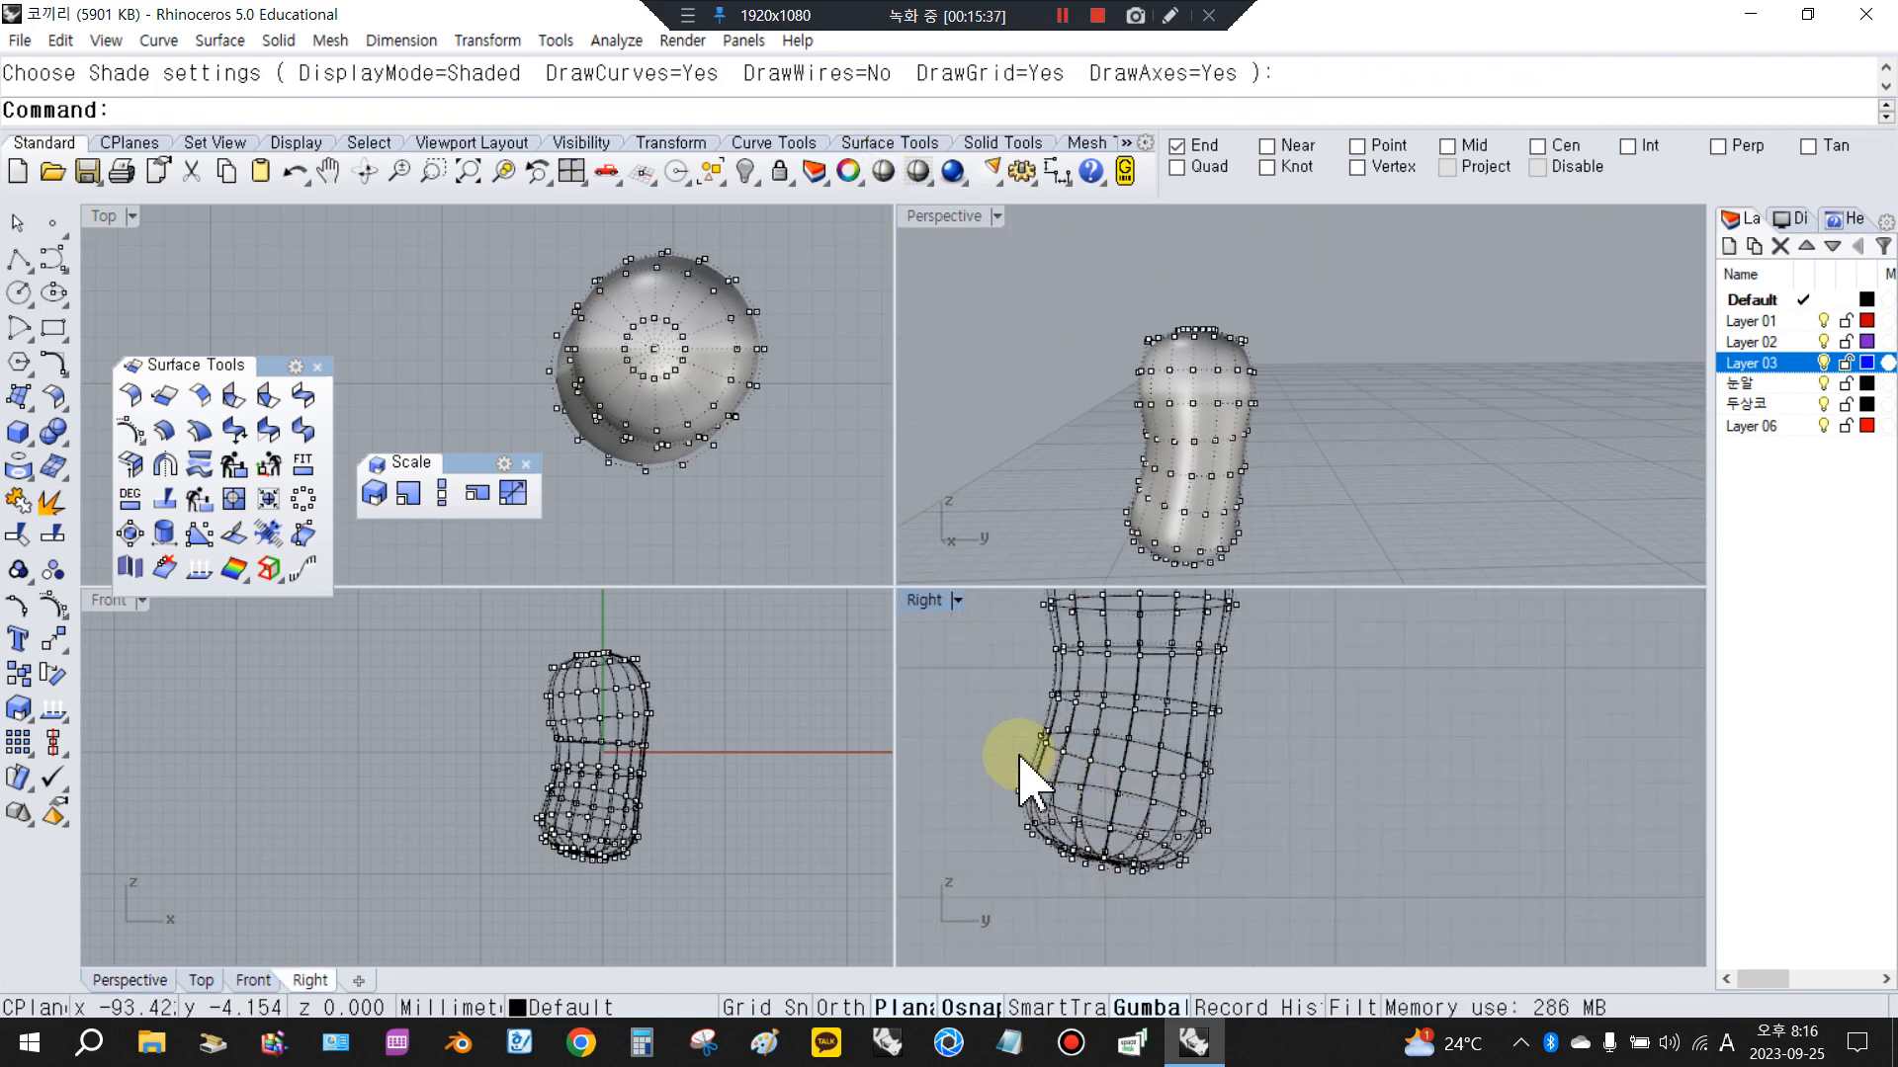
drag(988, 727, 1271, 952)
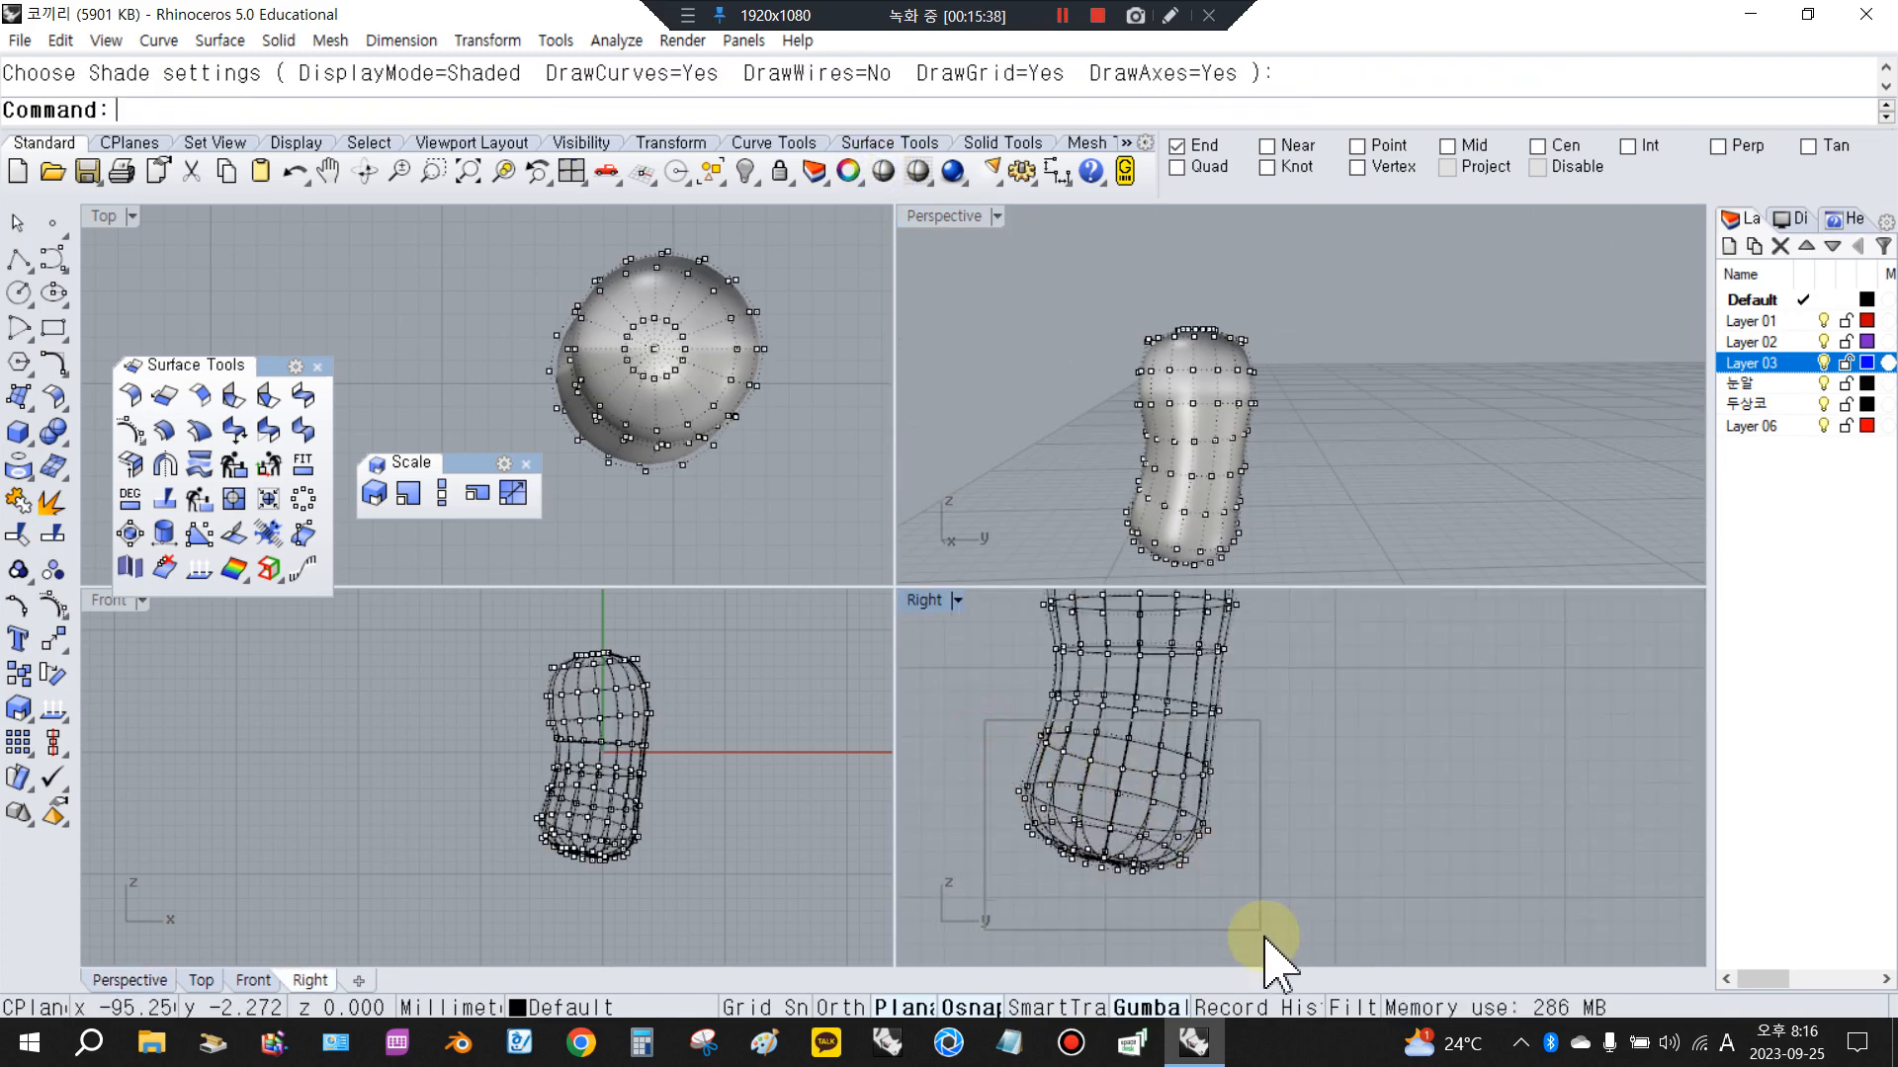
click(54, 674)
click(1127, 716)
click(1344, 753)
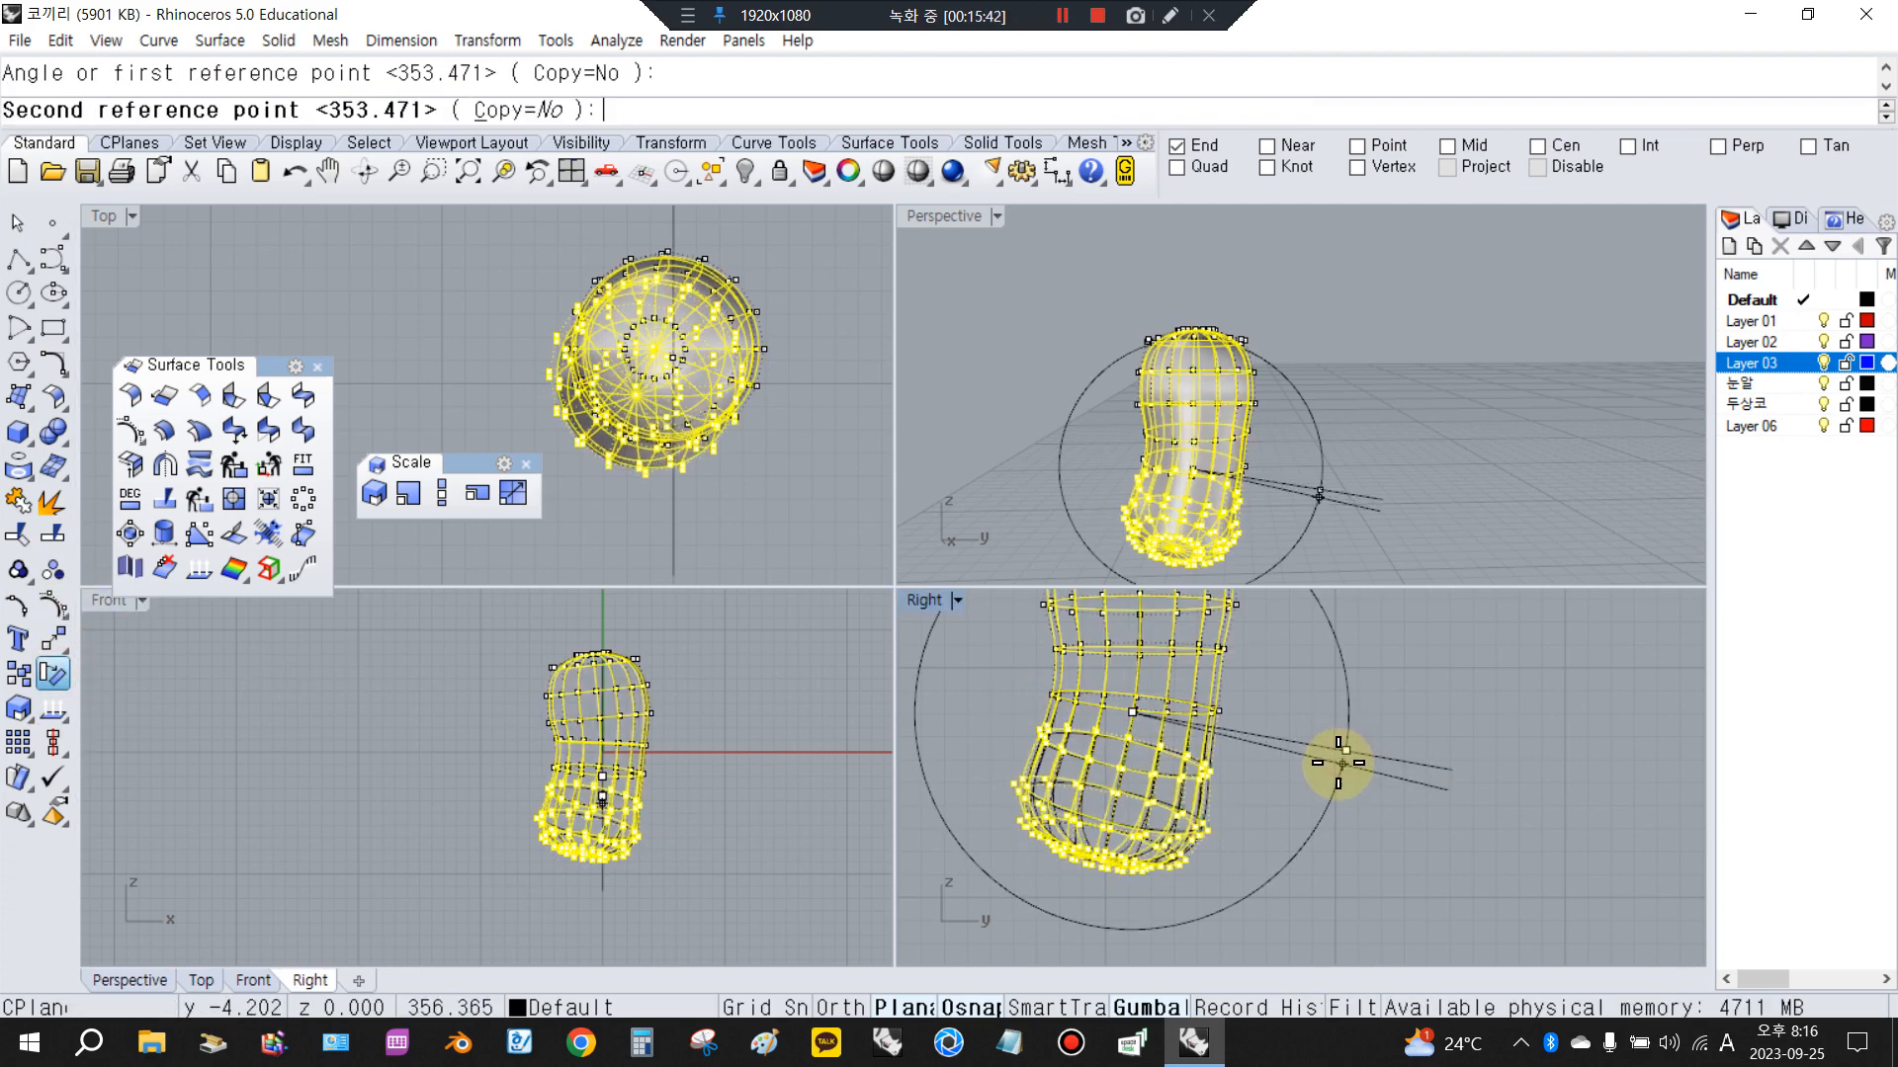
click(1346, 793)
Delete the bent limb after turning off its control points, and show all hidden objects
scroll(1273, 702, down, 3)
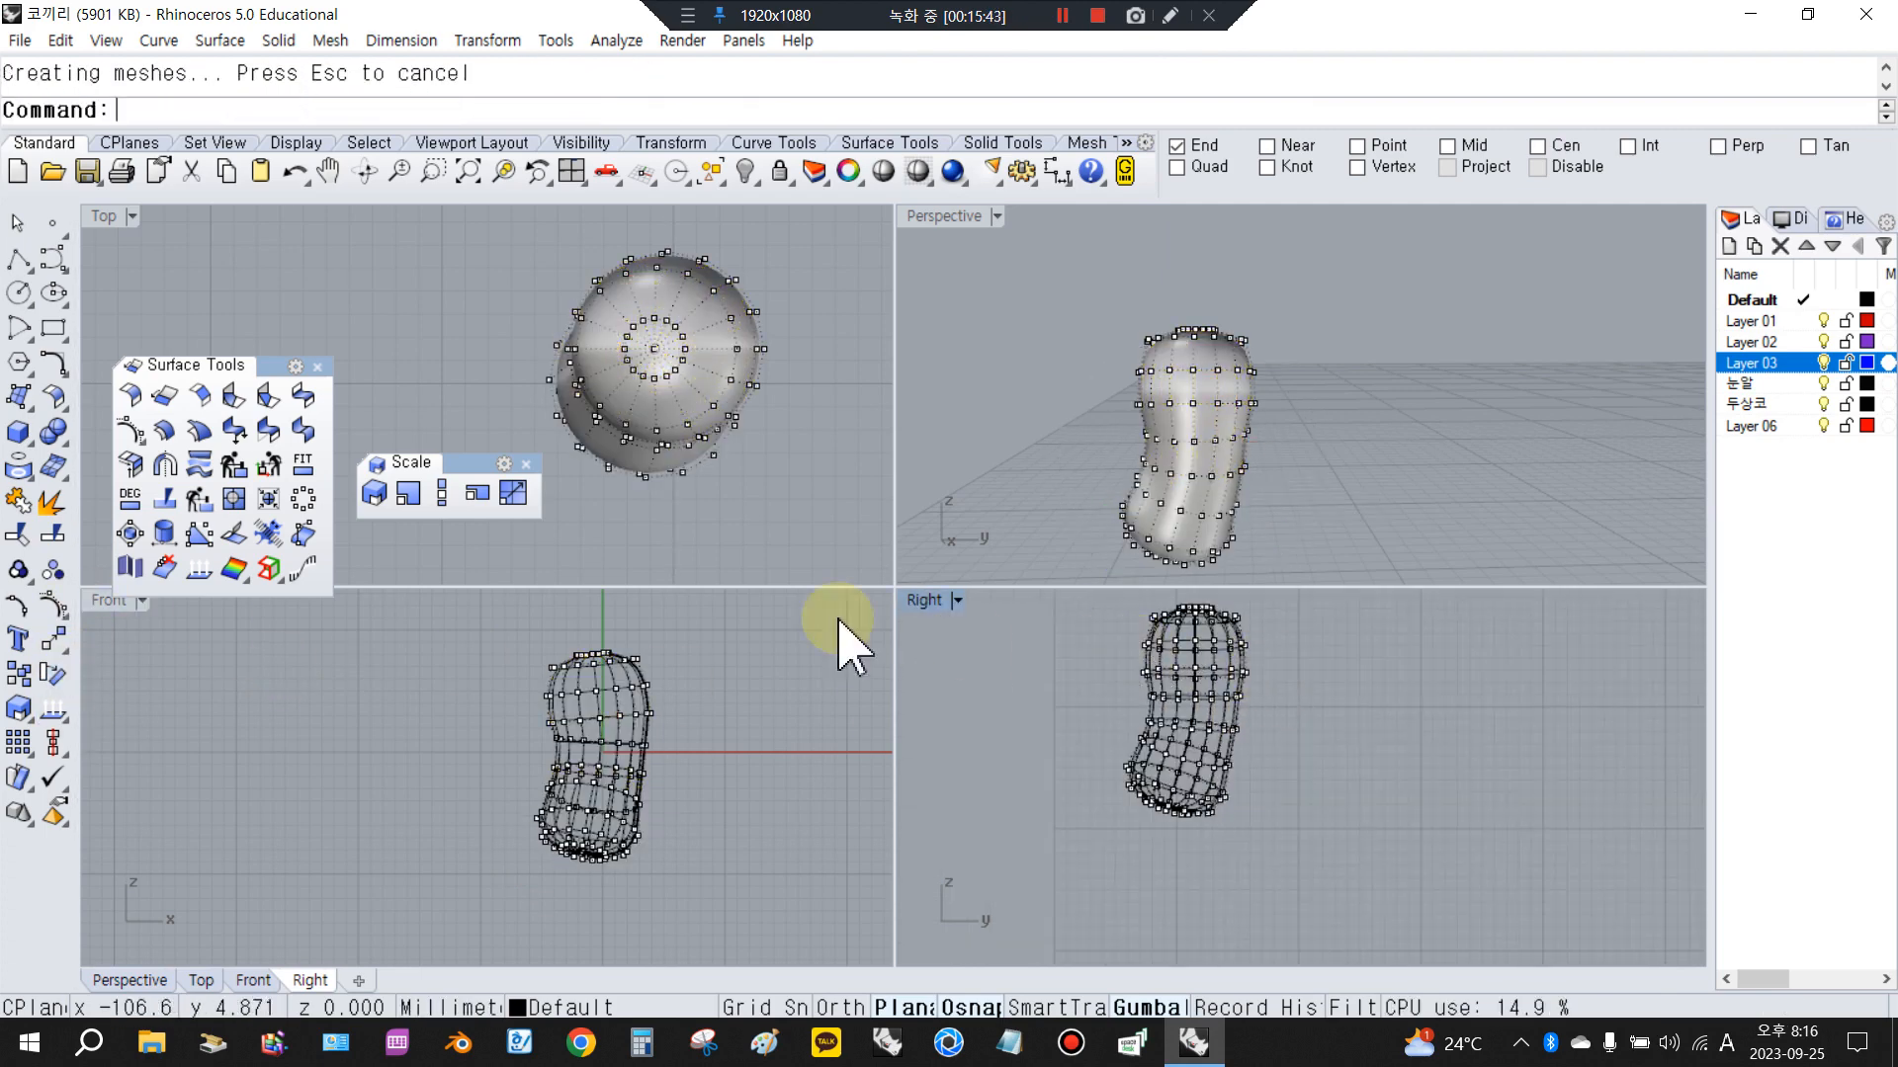
right_click(49, 606)
click(1222, 456)
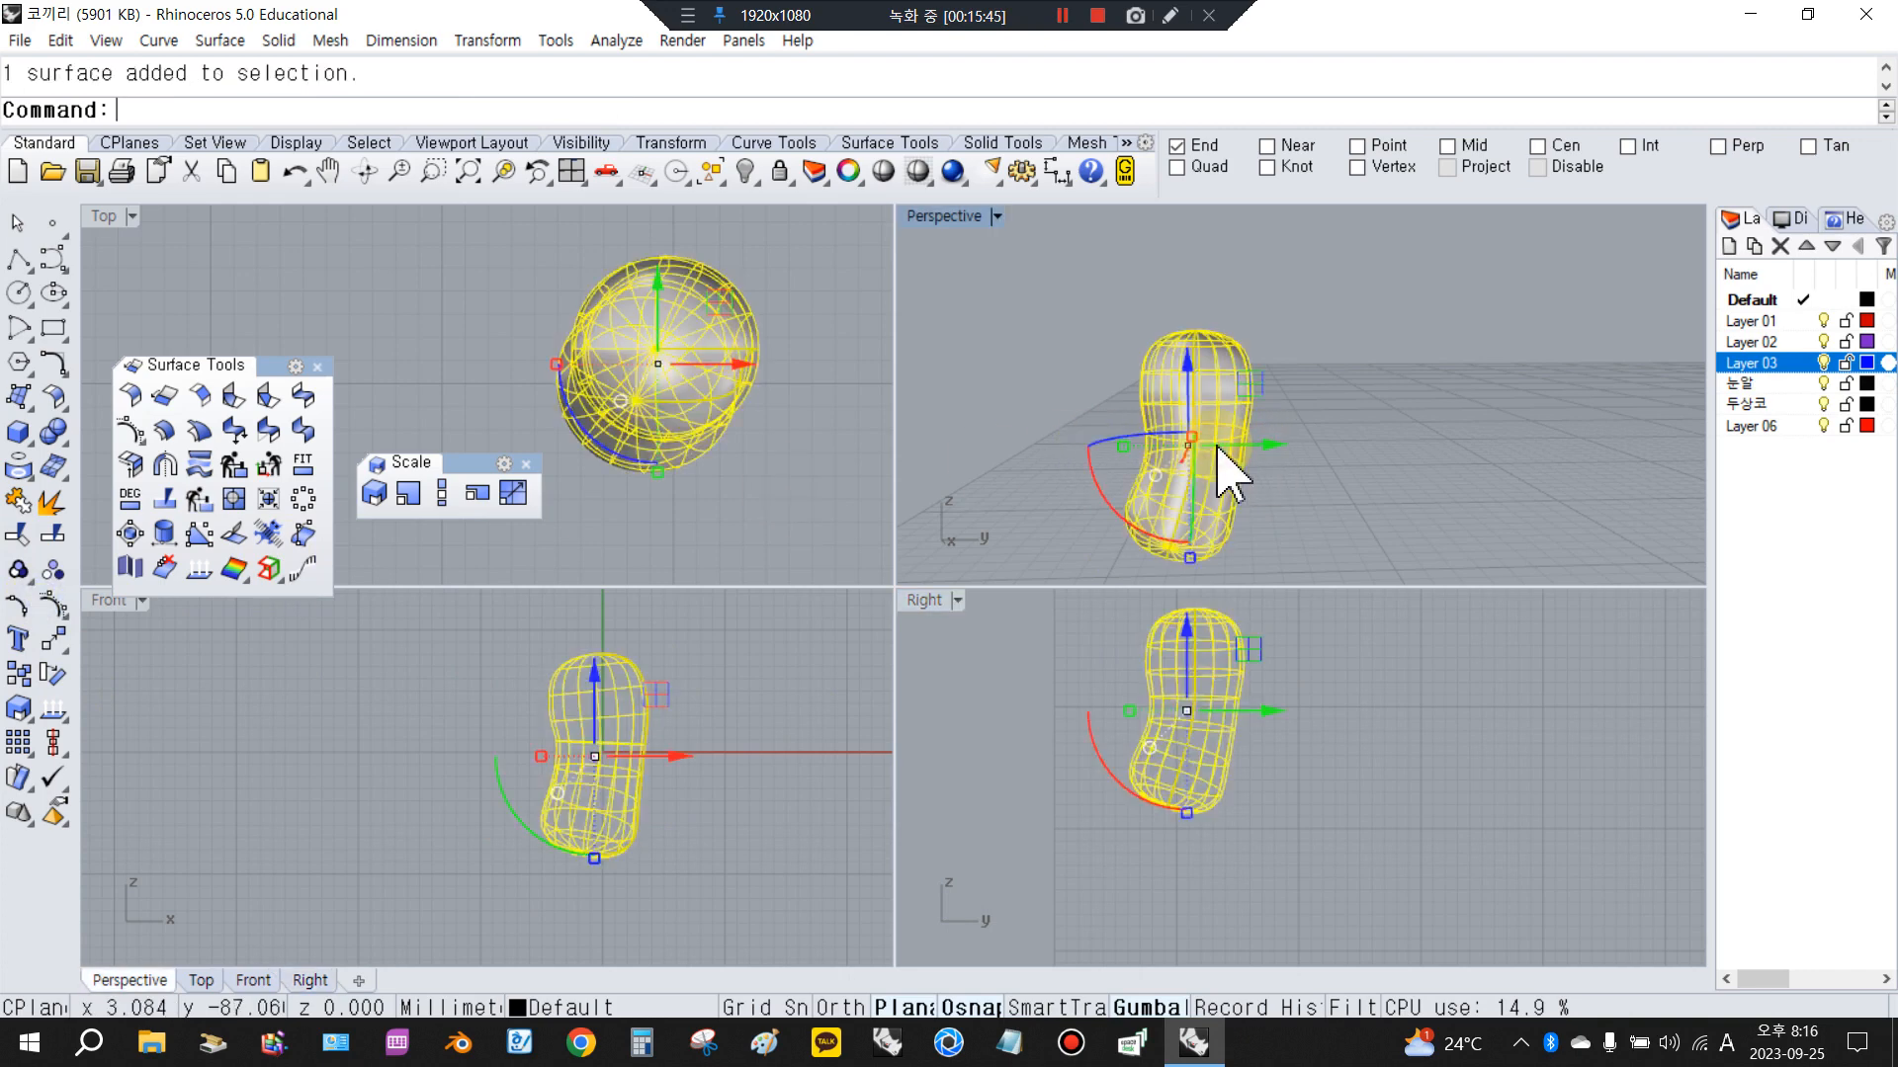
key(Delete)
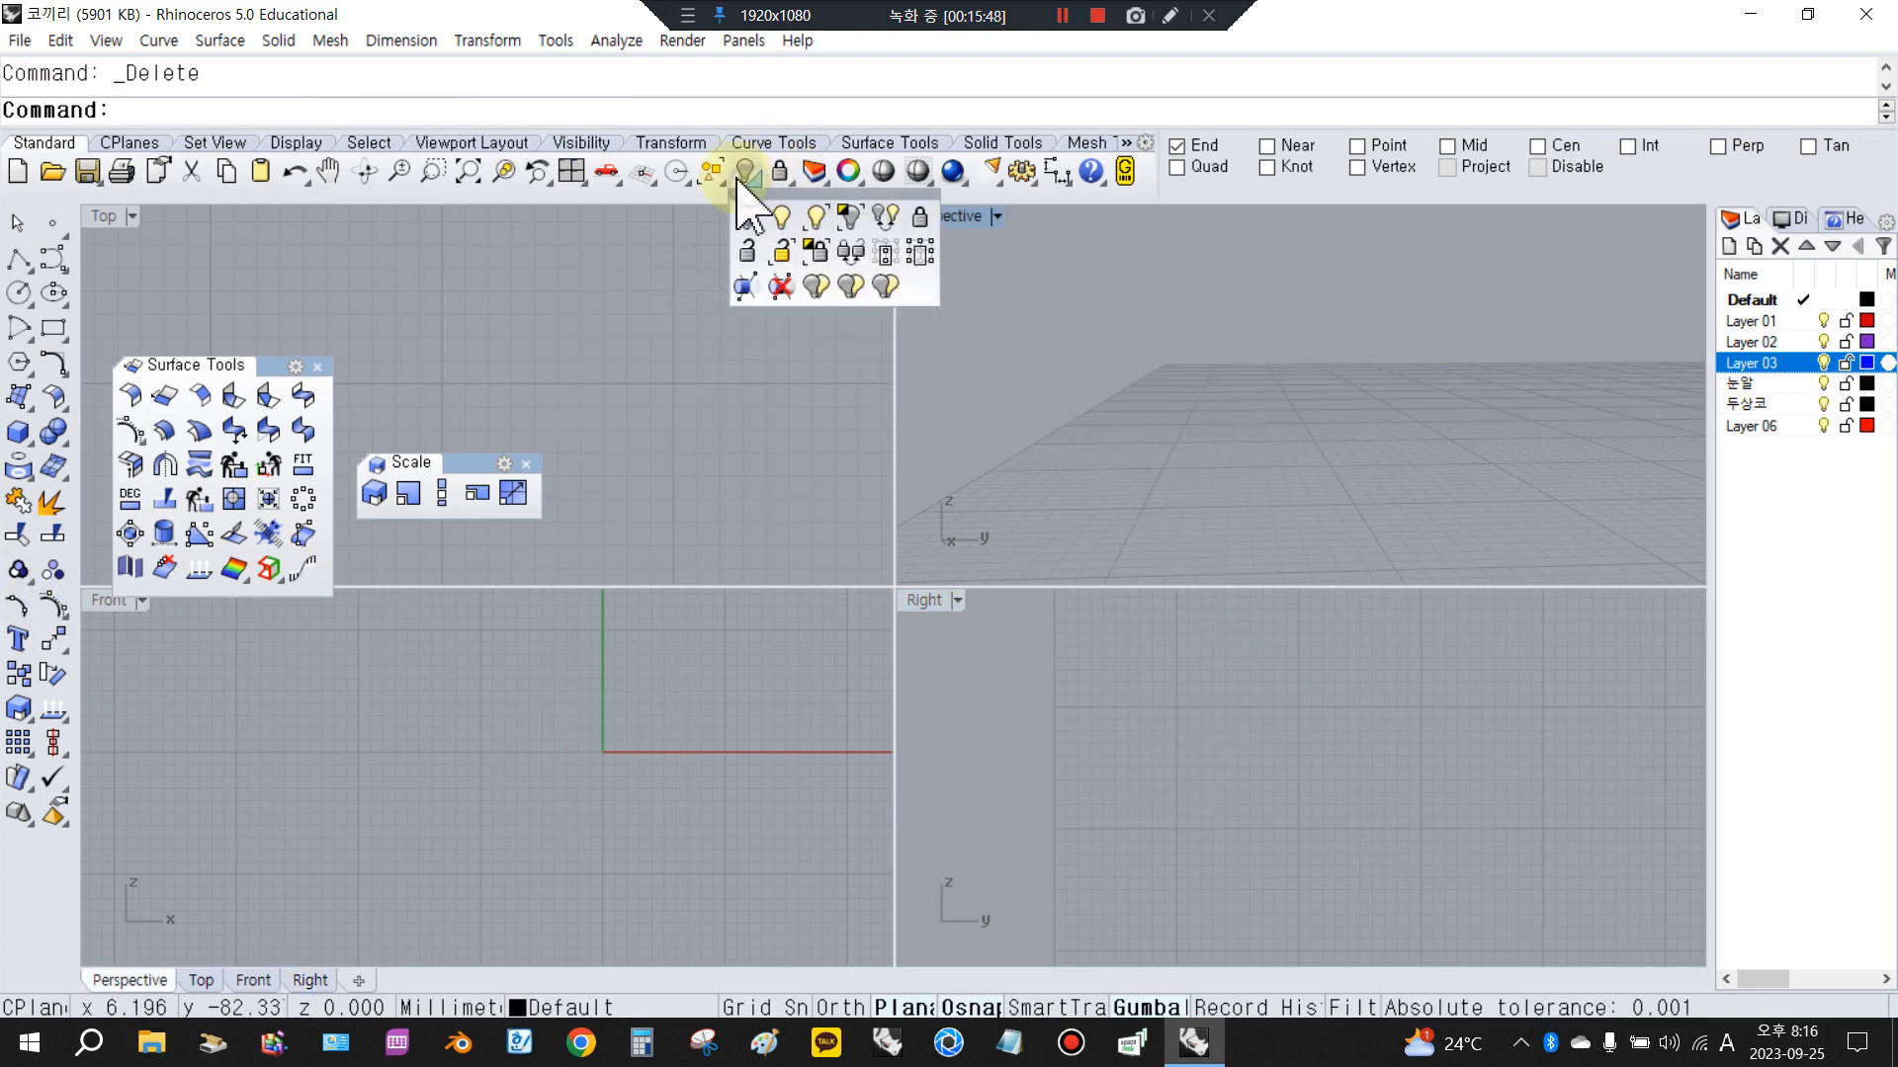
click(761, 176)
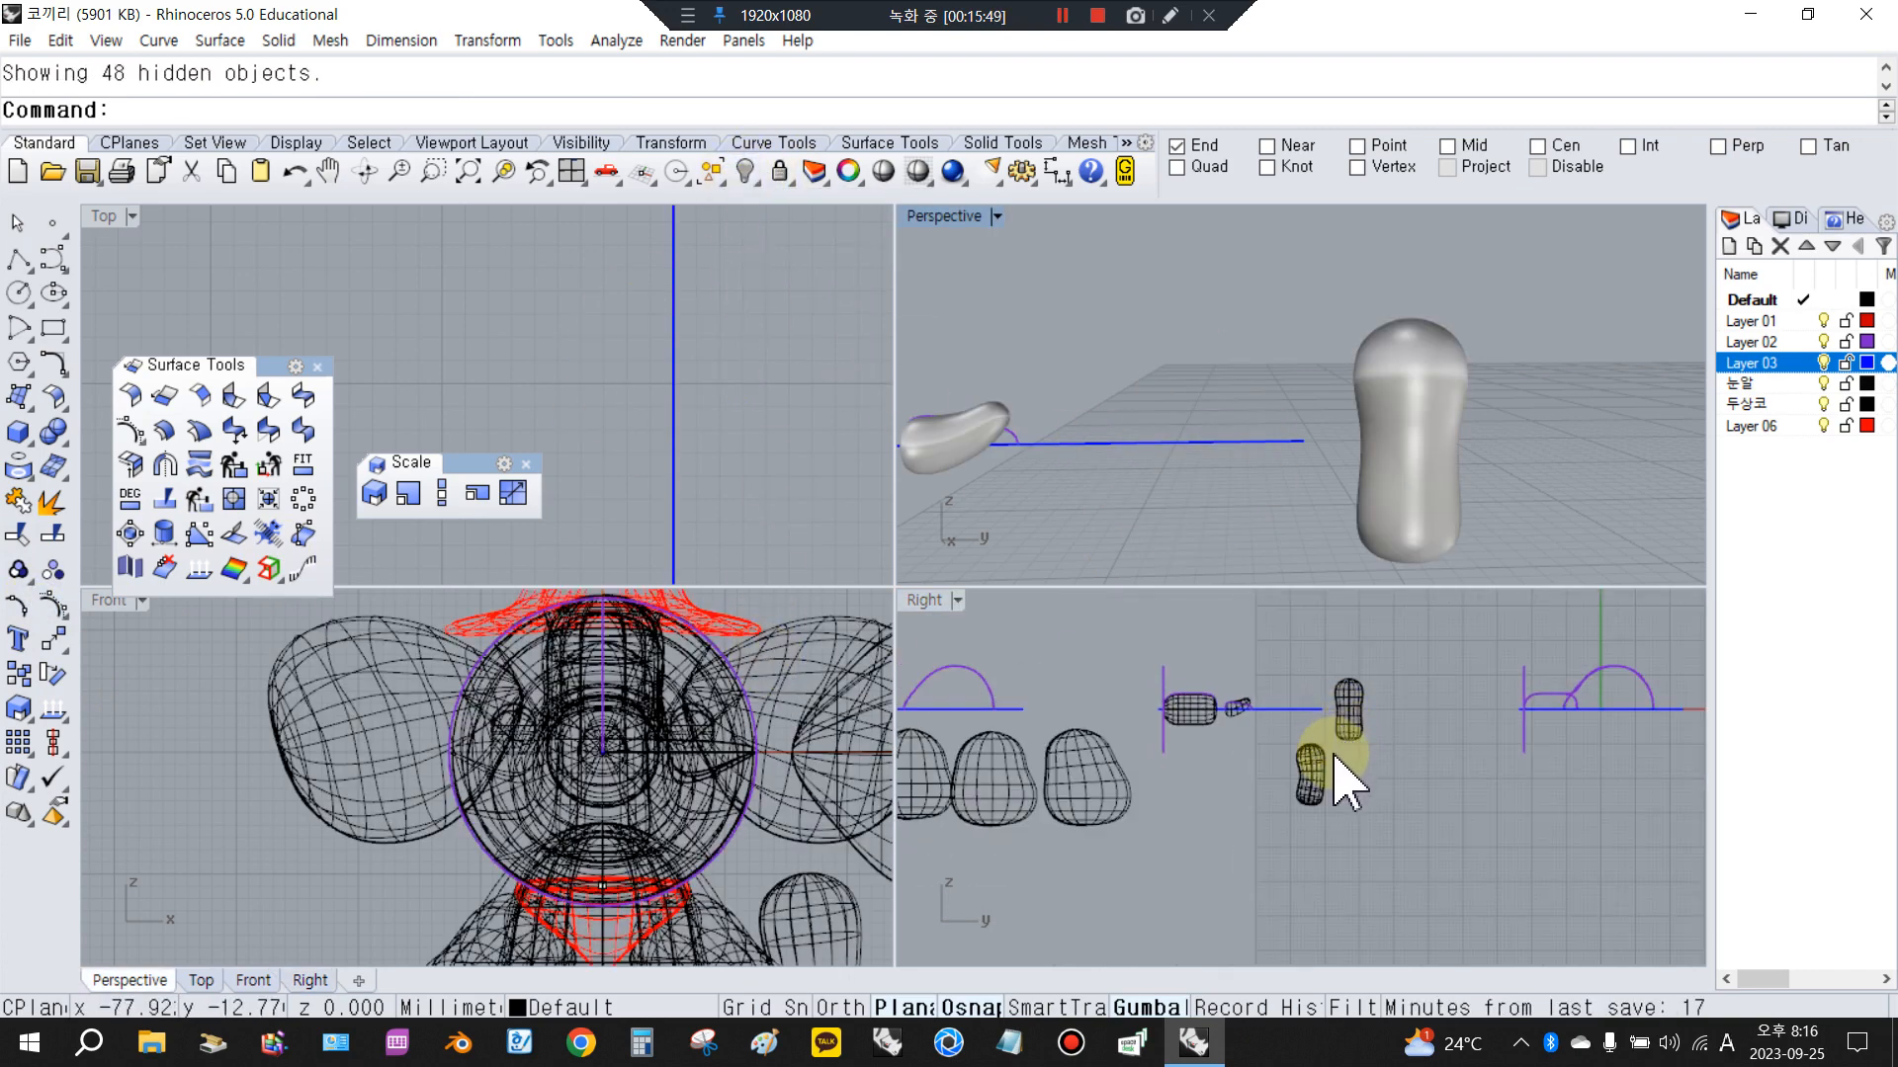
Copy the elephant's arm in place and move the duplicate down to the leg
scroll(1357, 551, down, 10)
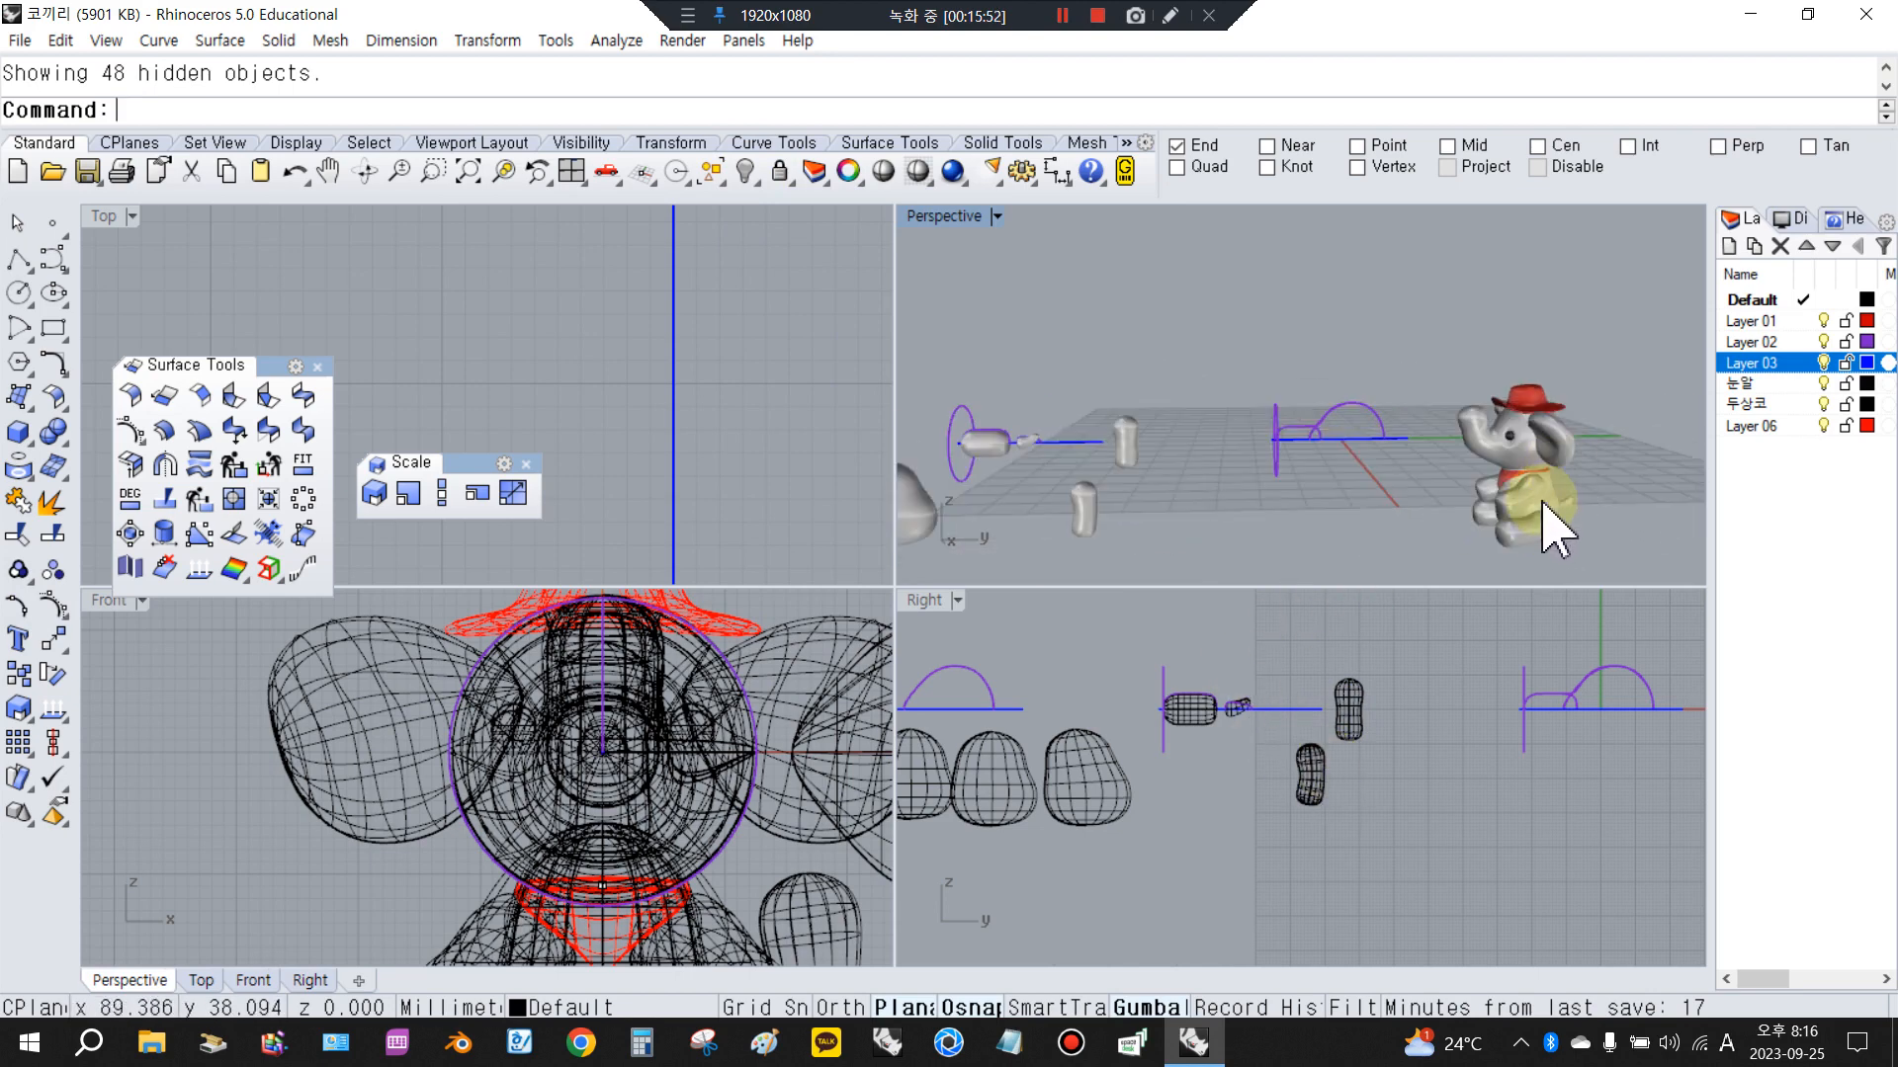
click(1542, 528)
scroll(1469, 543, up, 5)
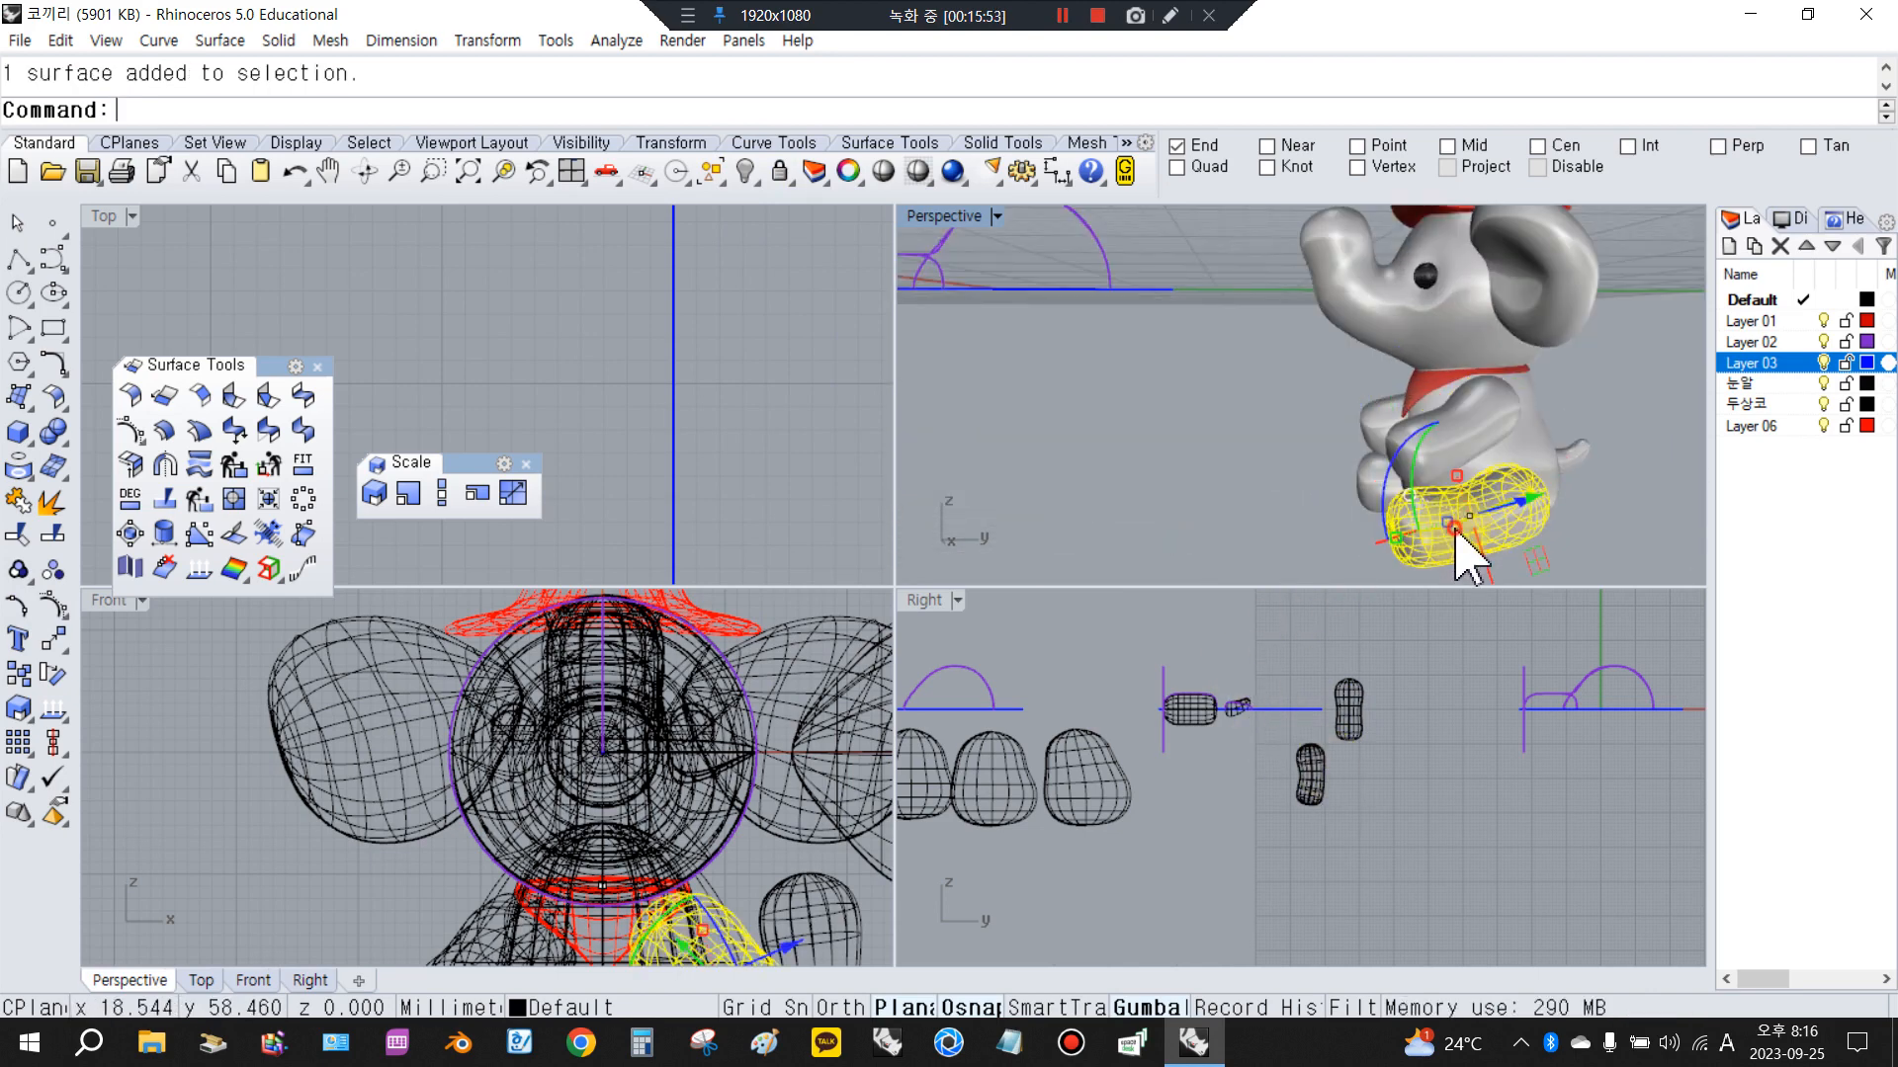
right_drag(1189, 484, 860, 573)
right_click(13, 680)
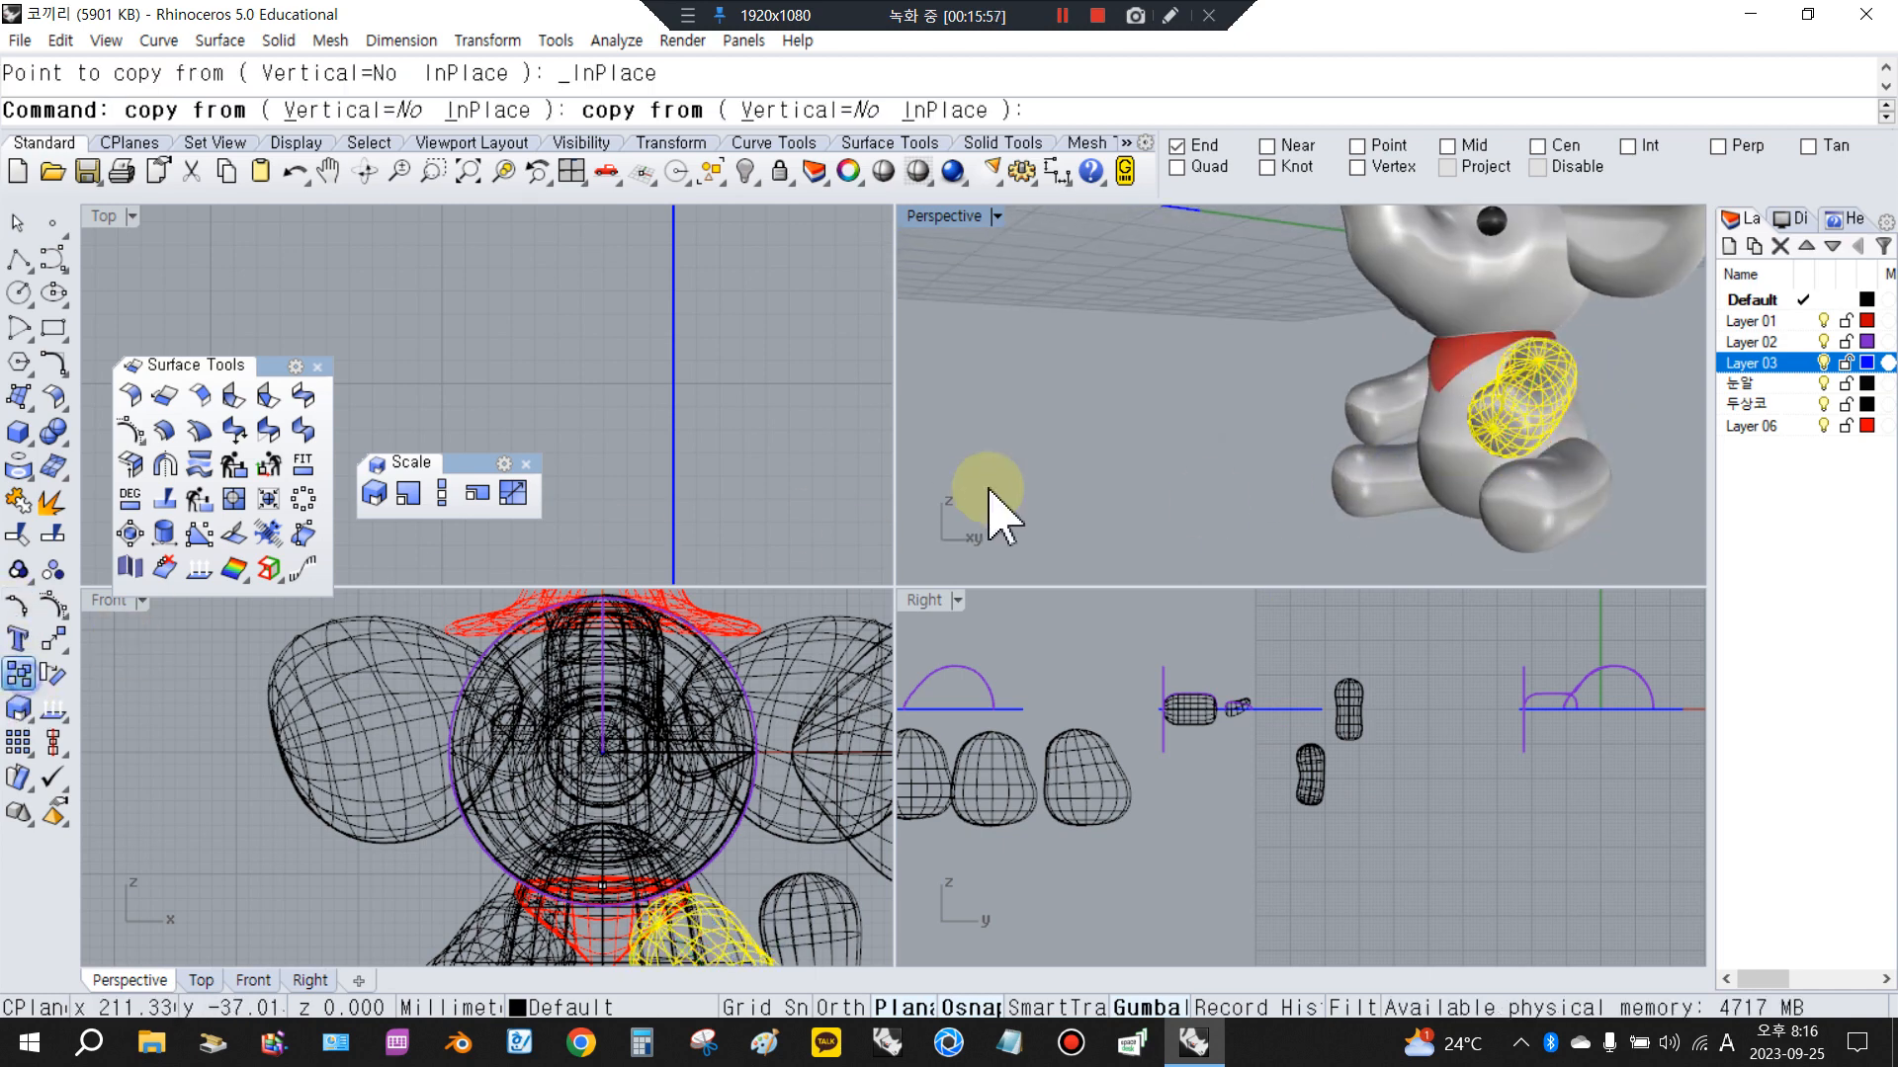
scroll(991, 492, down, 4)
drag(1367, 469, 1423, 568)
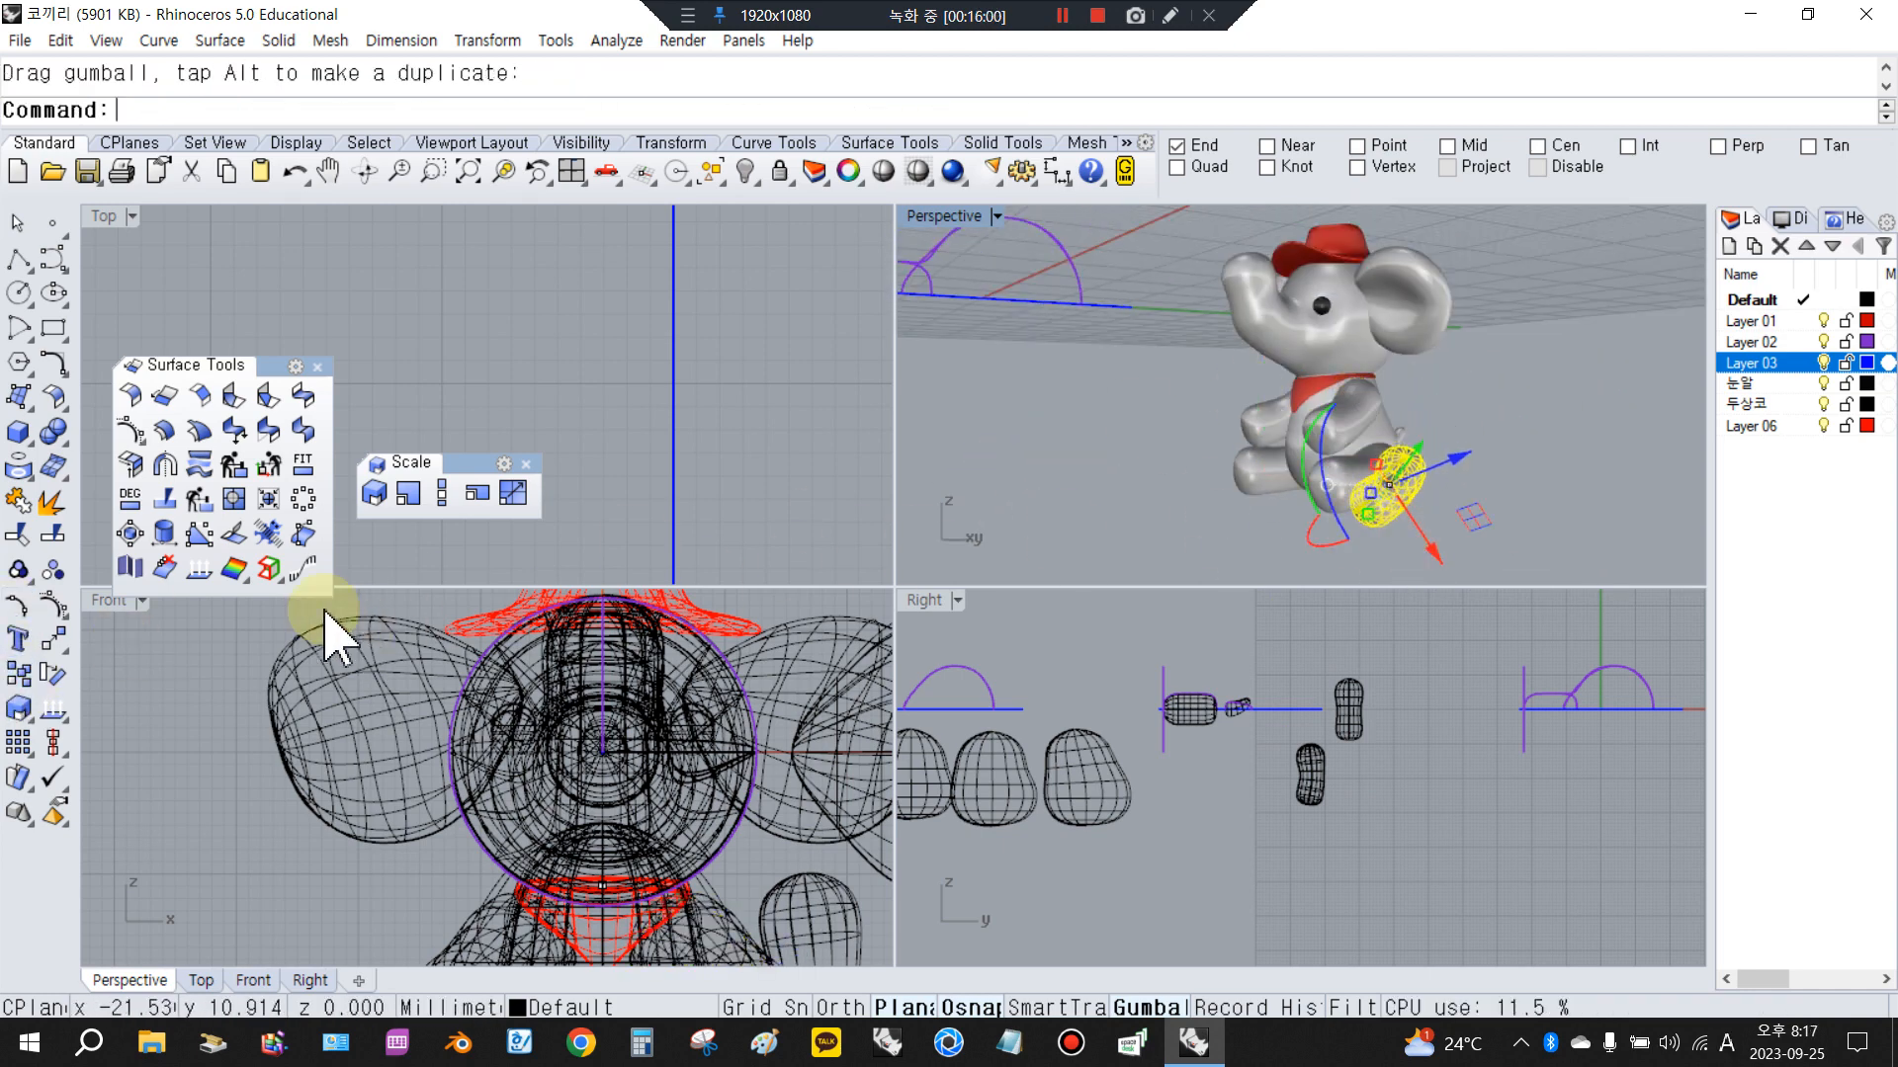
Try scaling the copied limb in 3D in the perspective view and delete it
click(373, 492)
click(1406, 457)
click(1424, 434)
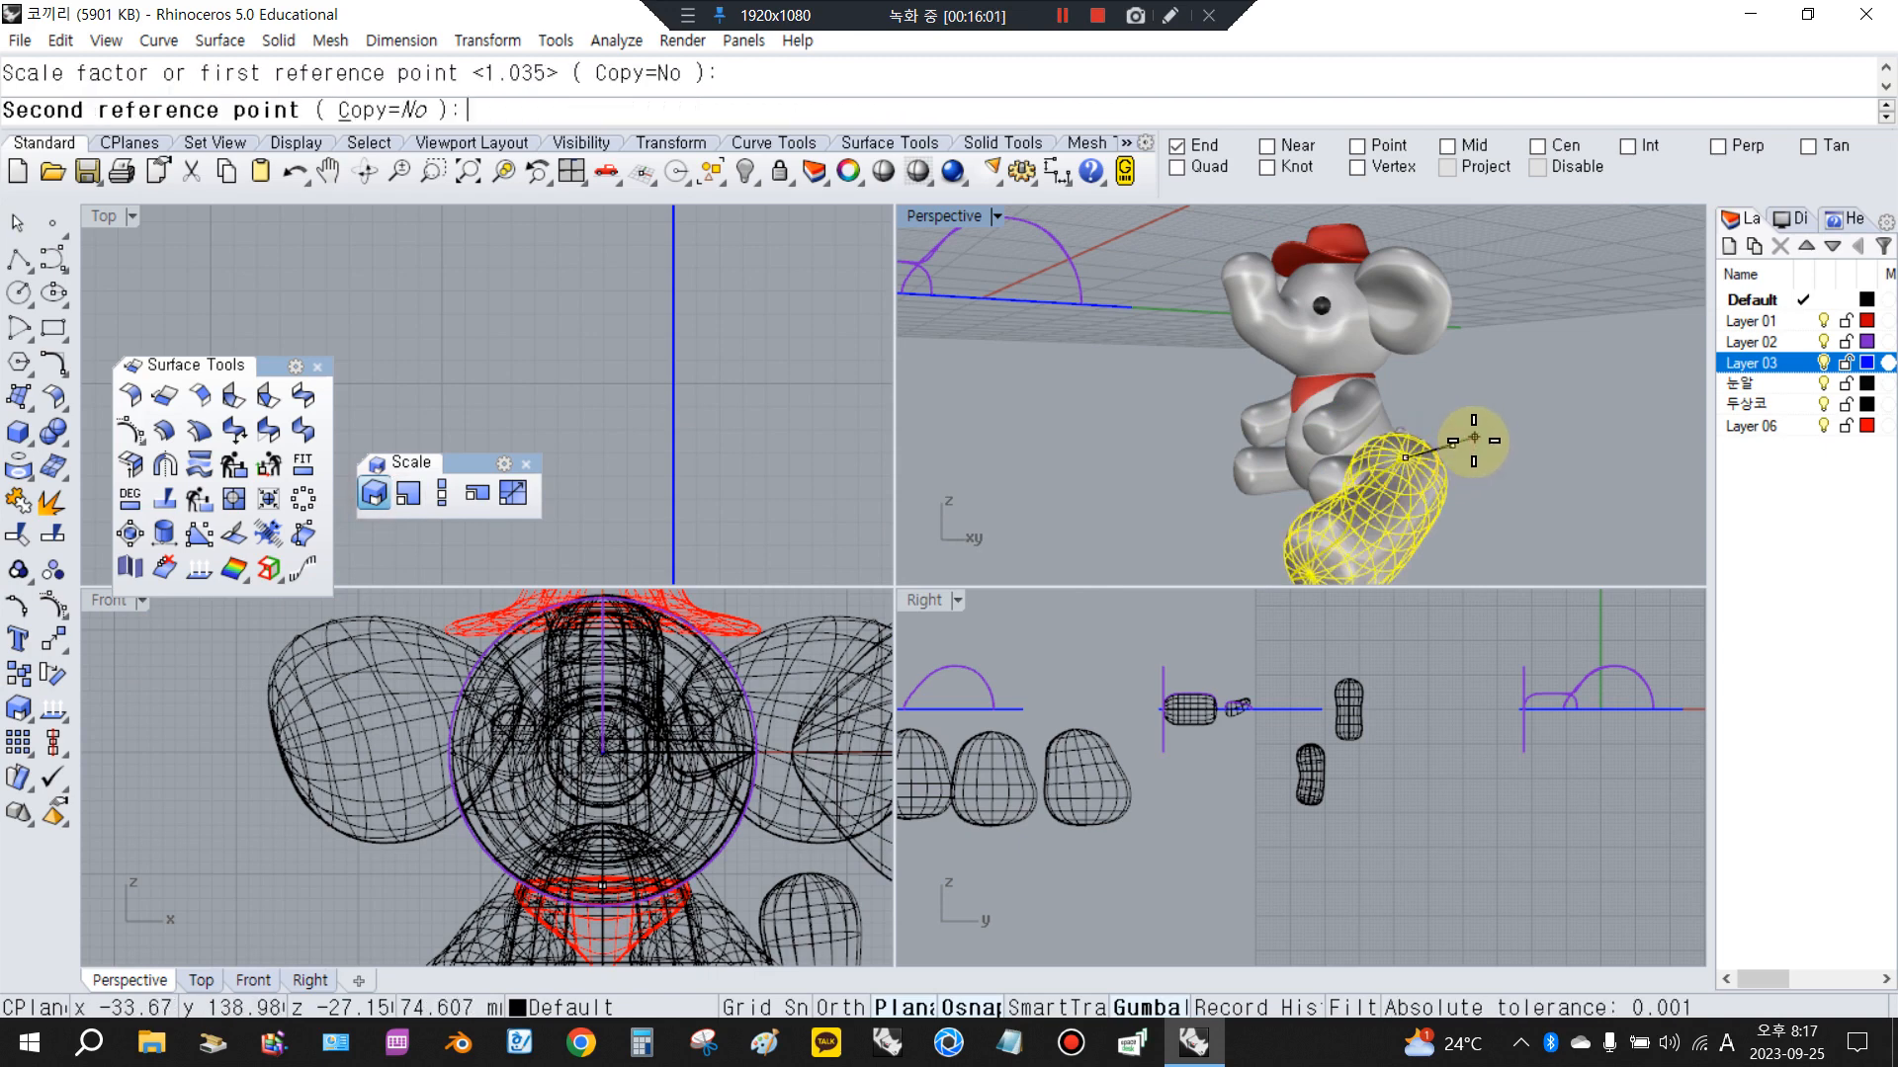
click(1458, 473)
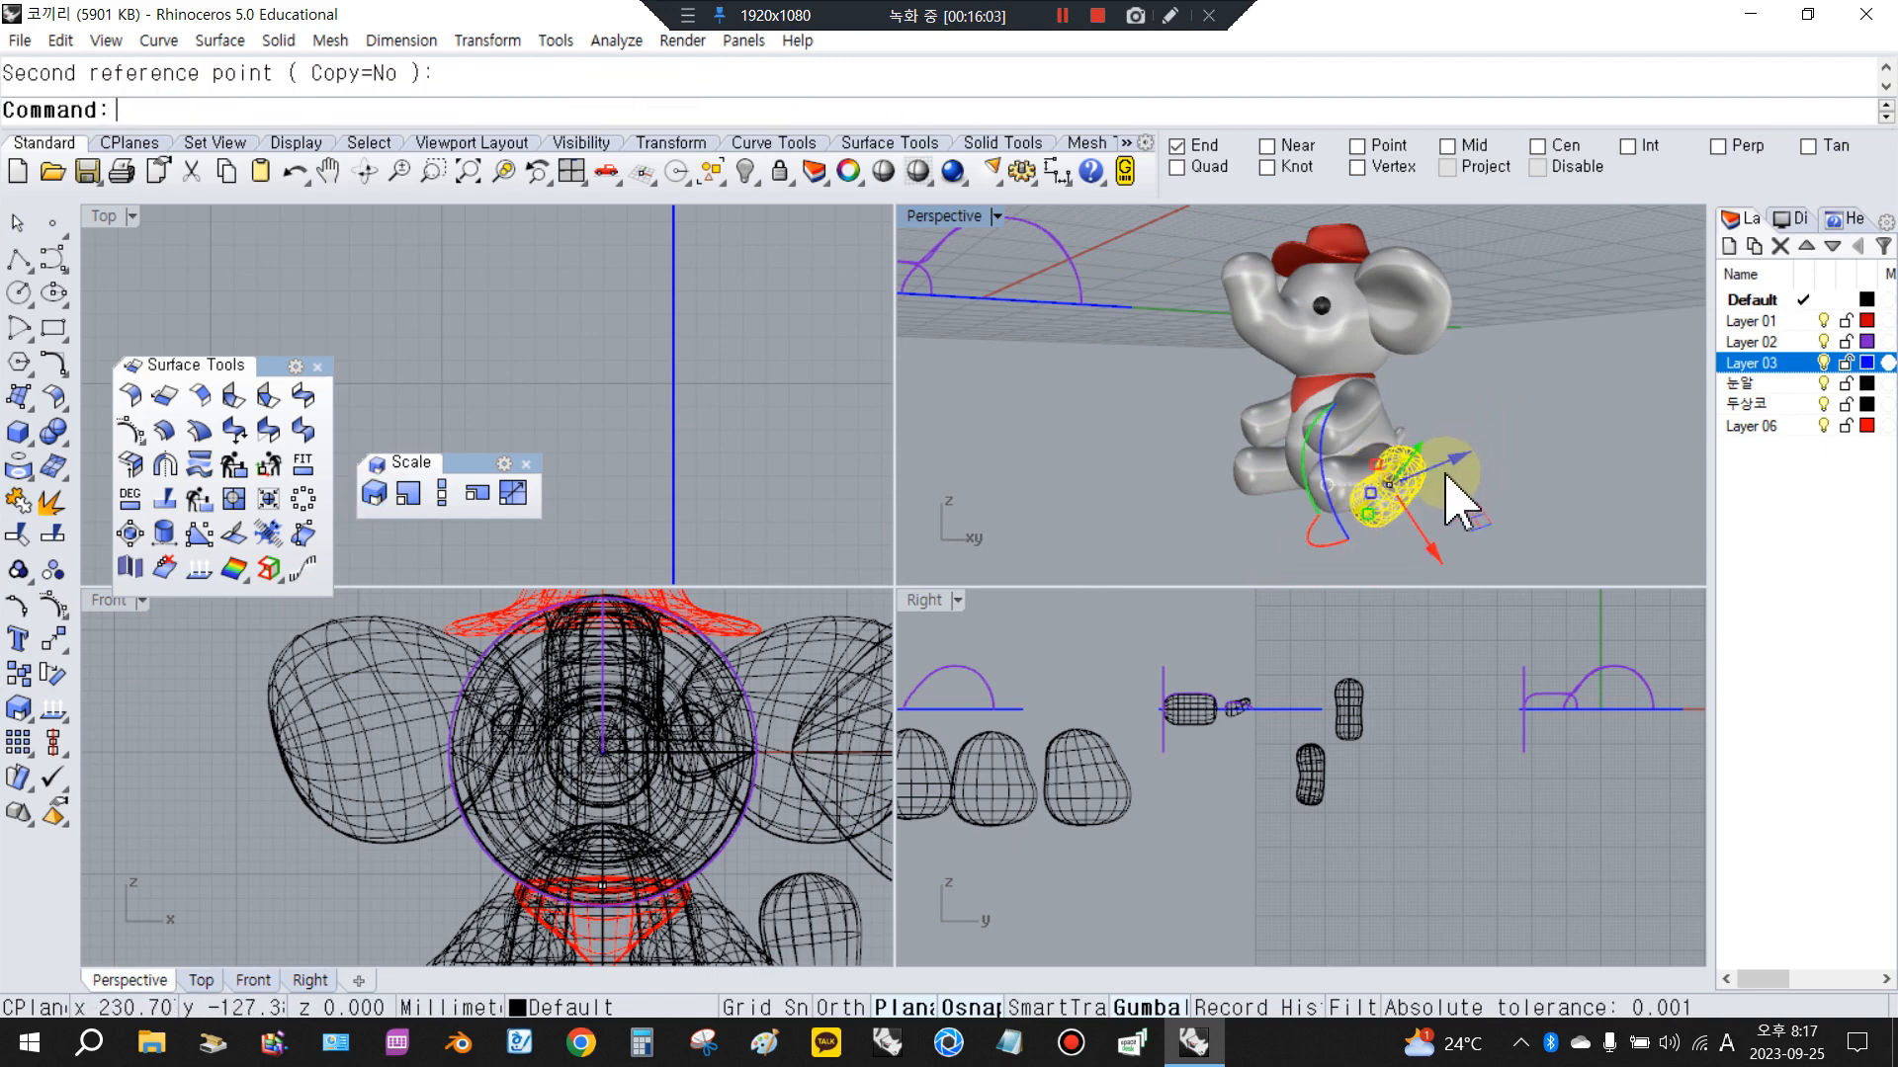
key(Delete)
Select the elephant's arm and move it outward from the body along the gumball axis in perspective
click(1361, 481)
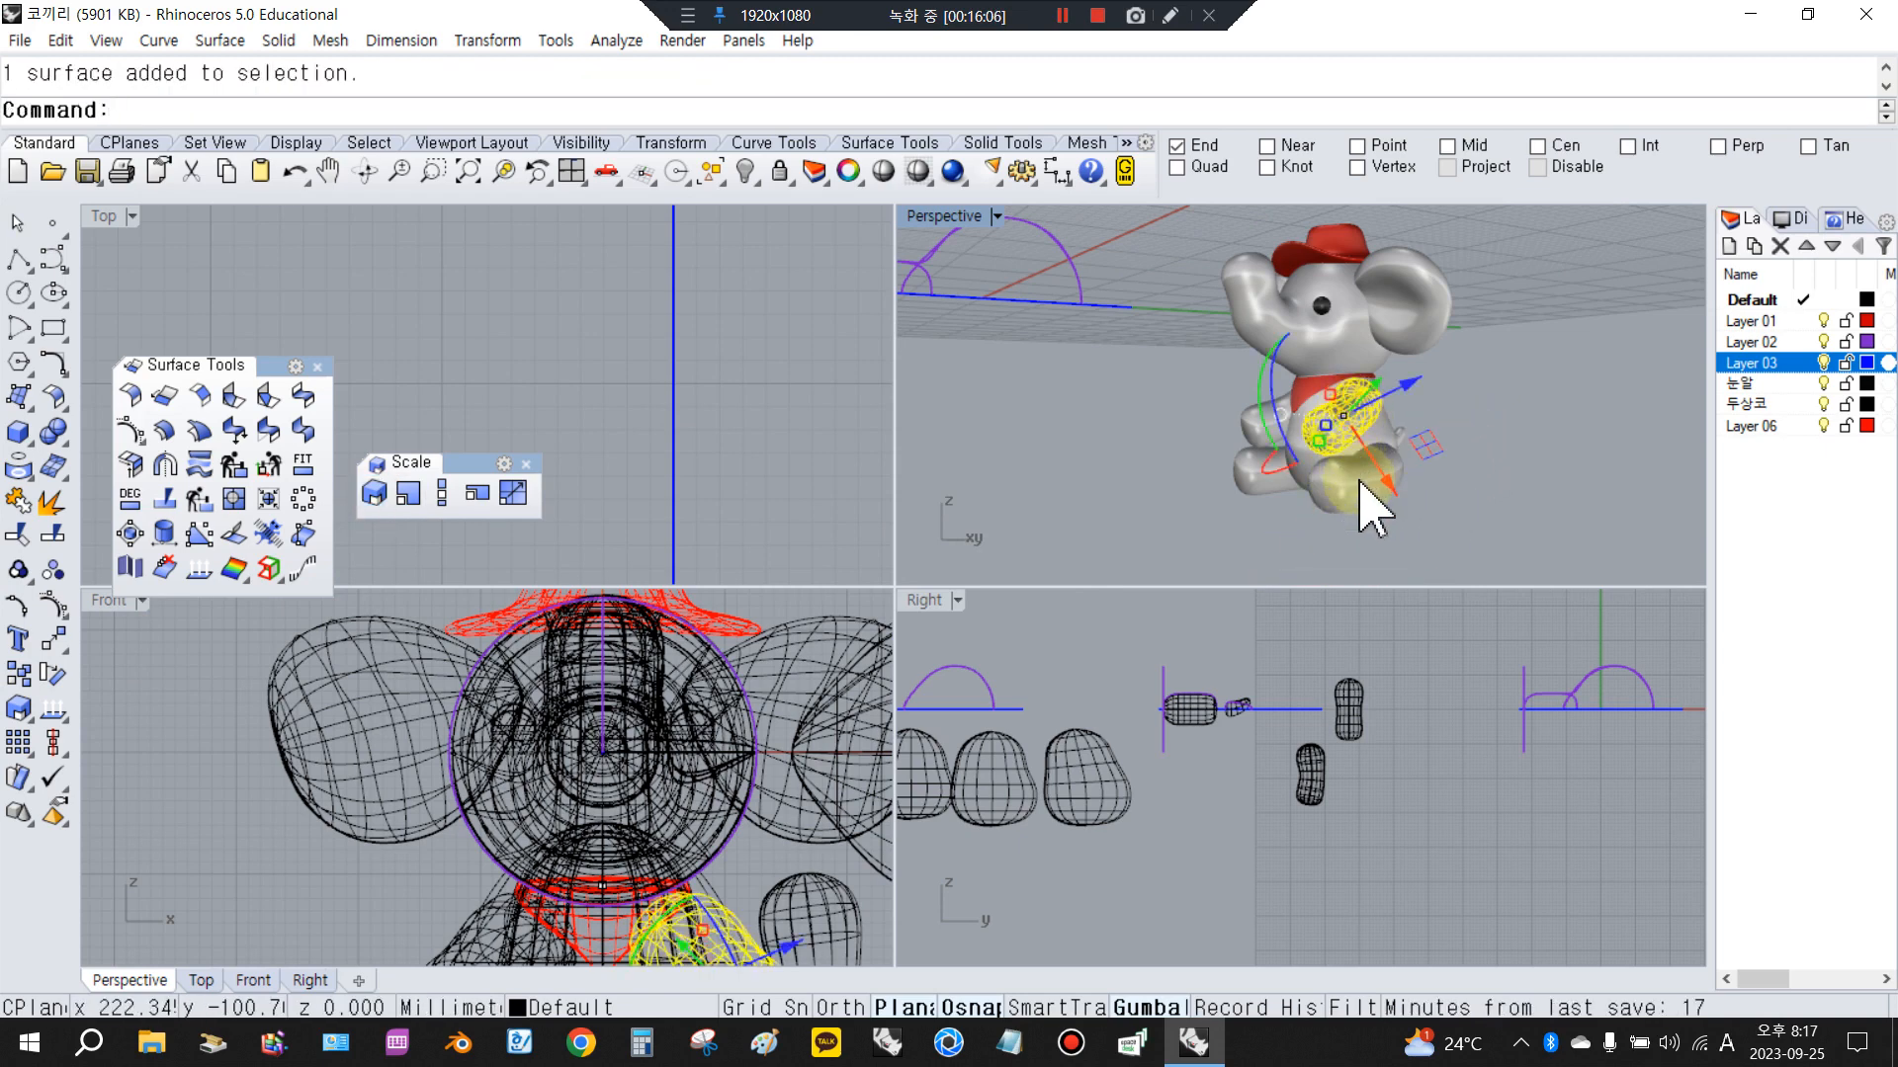
right_drag(1337, 524, 1337, 433)
drag(1426, 406, 1596, 386)
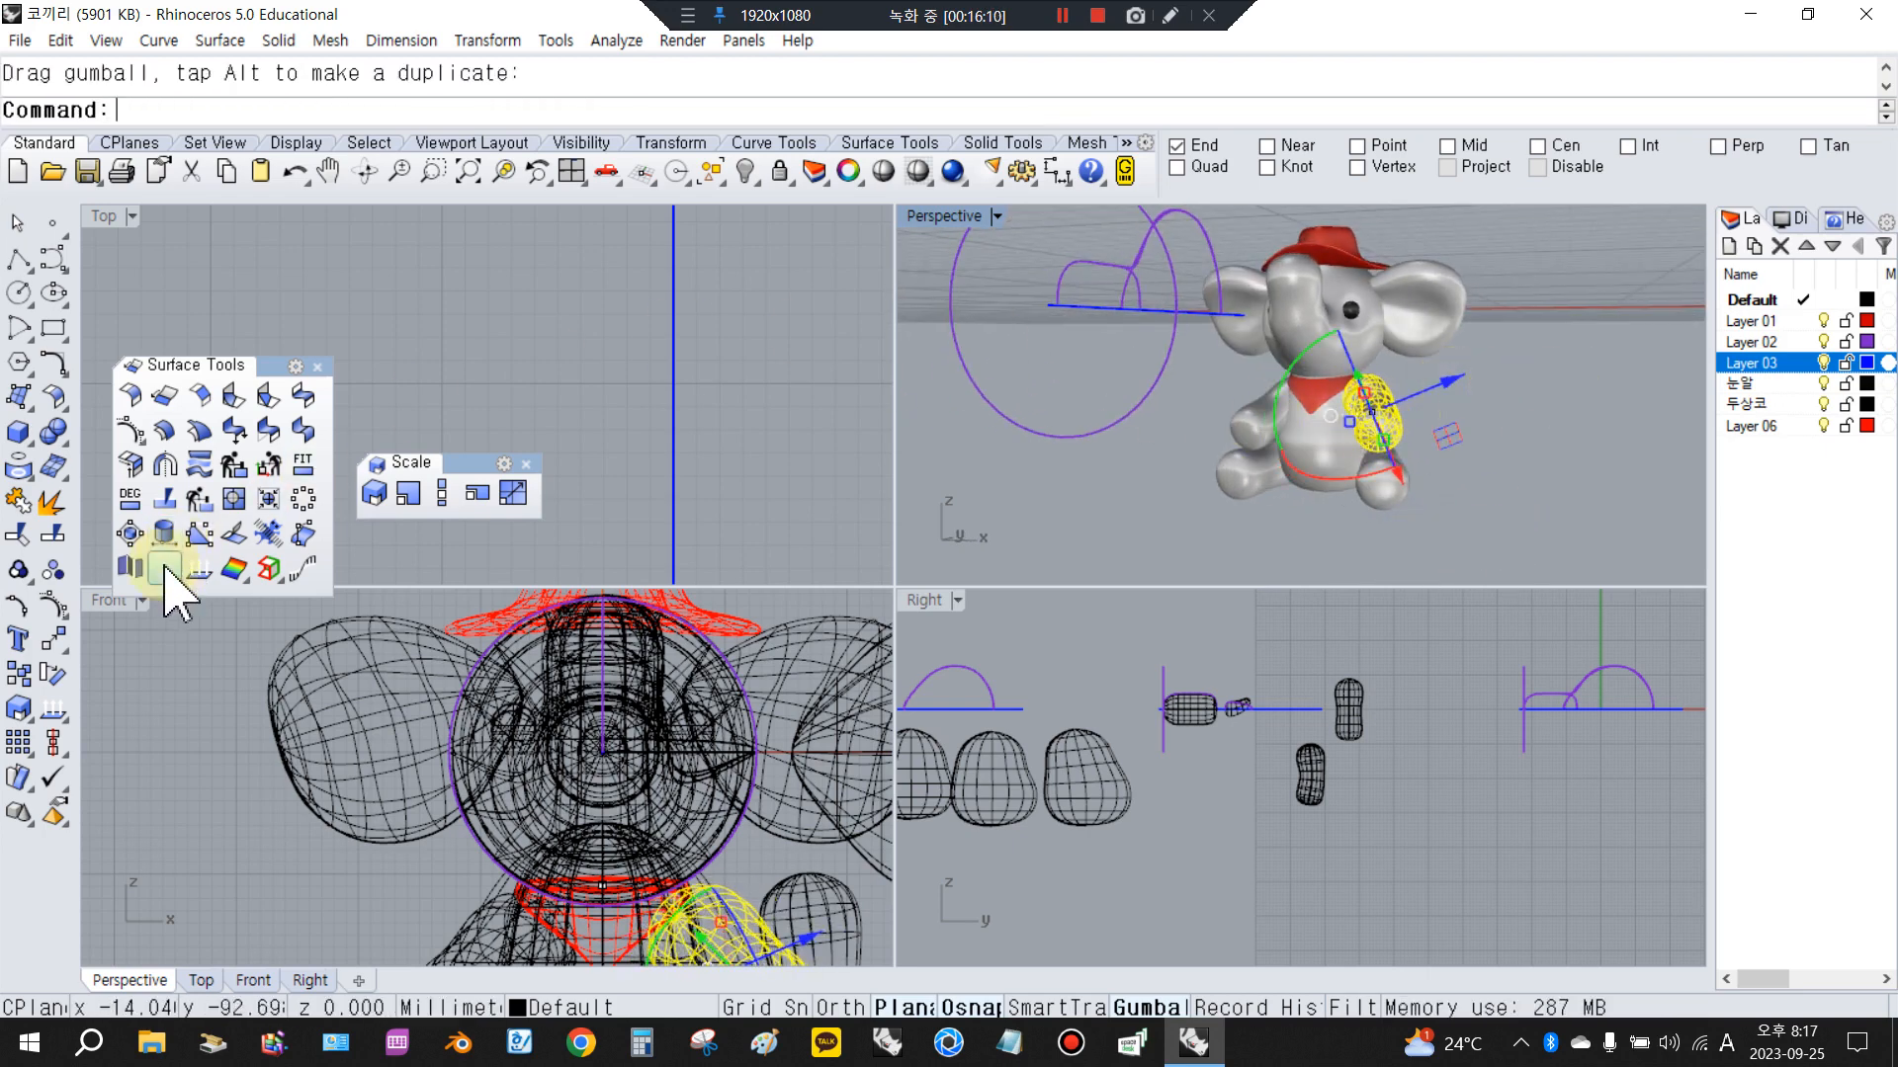
Mirror the arm to the body's other side in the front view, about a vertical plane through the origin (0)
click(60, 638)
click(264, 652)
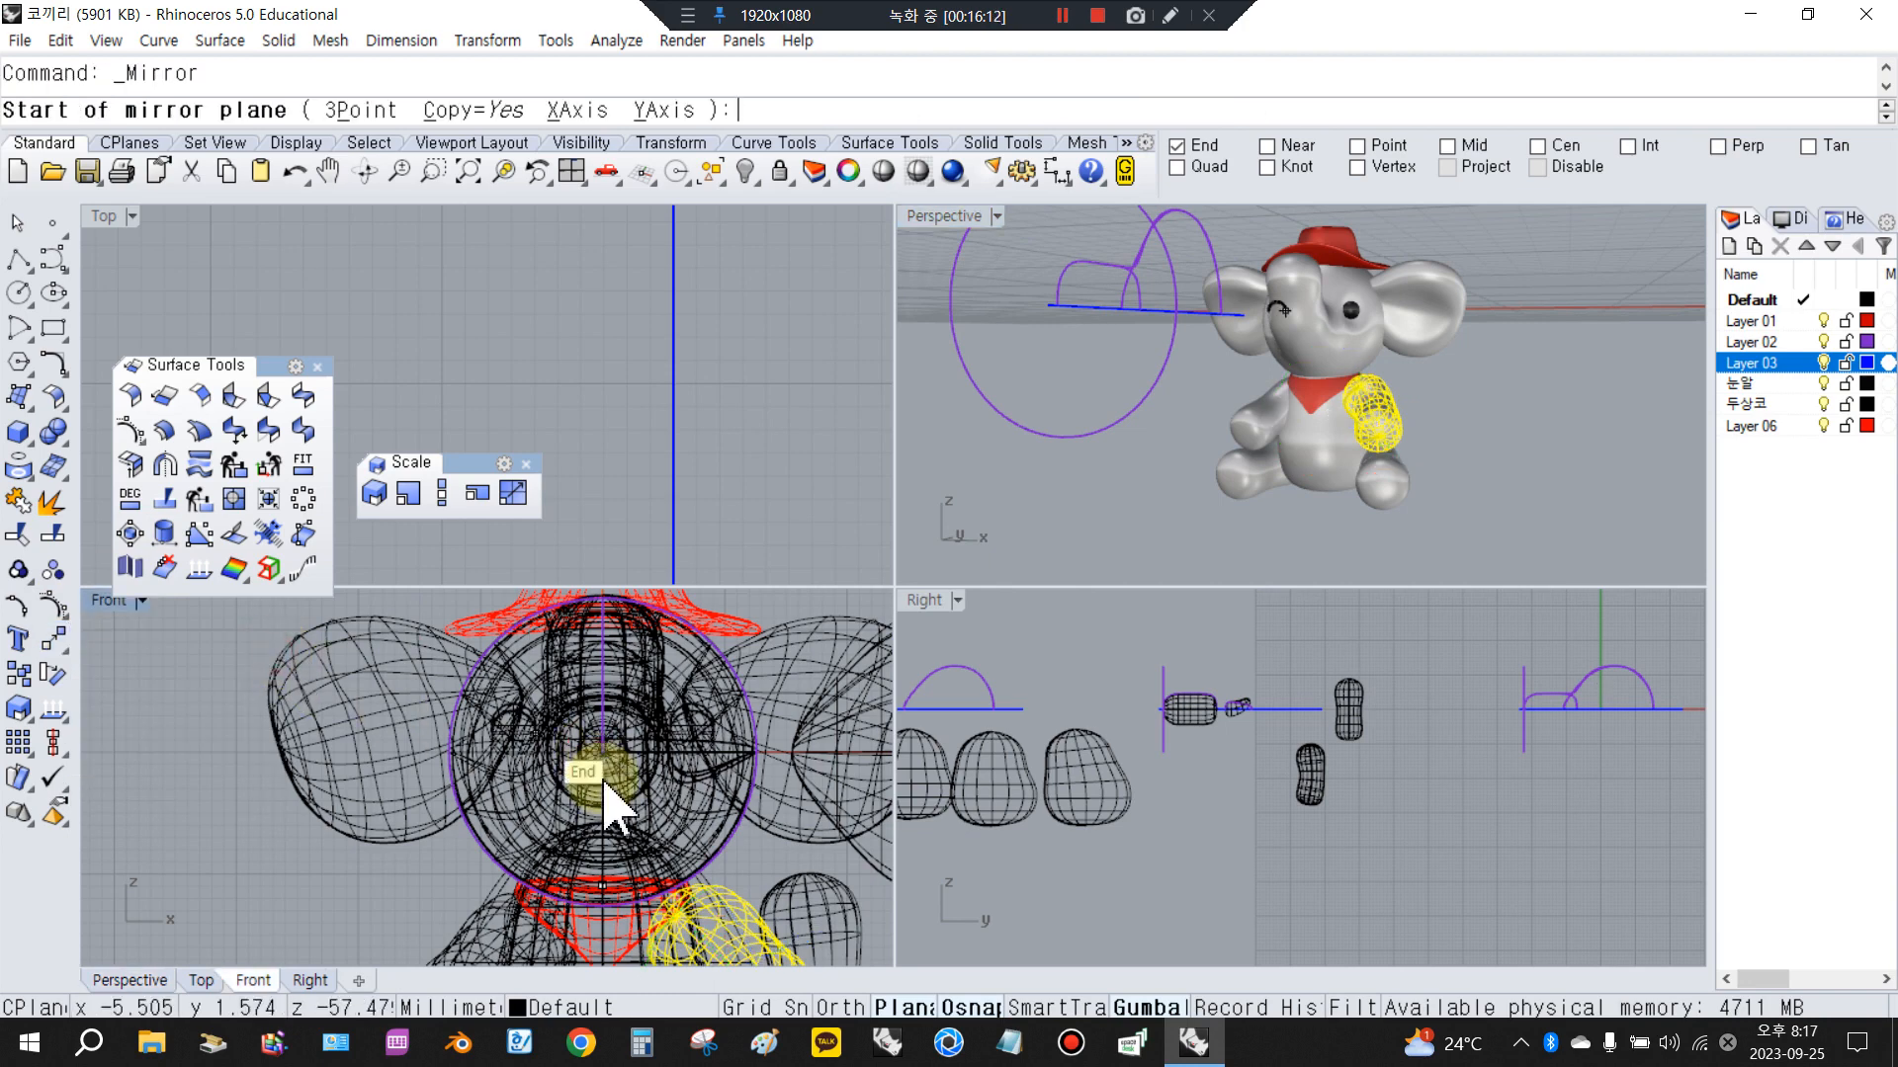
scroll(653, 731, down, 5)
text(0)
key(Return)
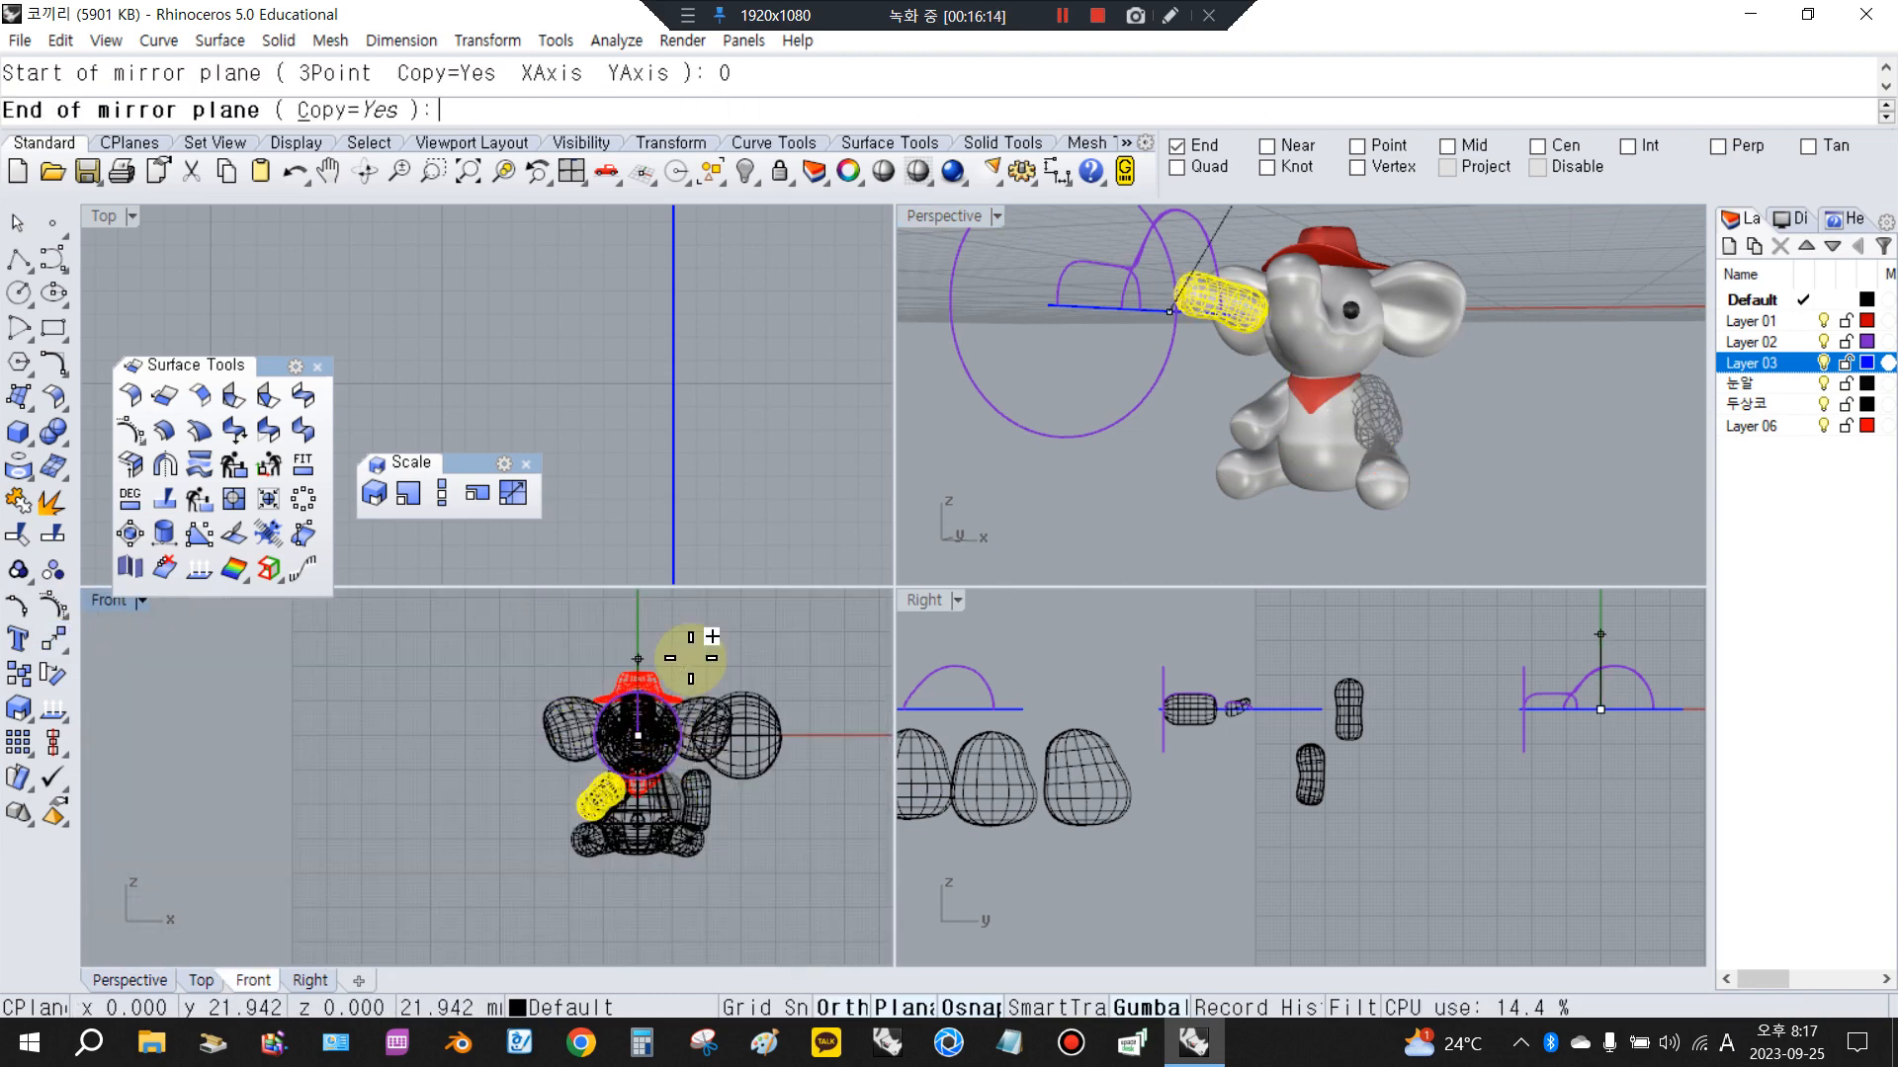
click(692, 648)
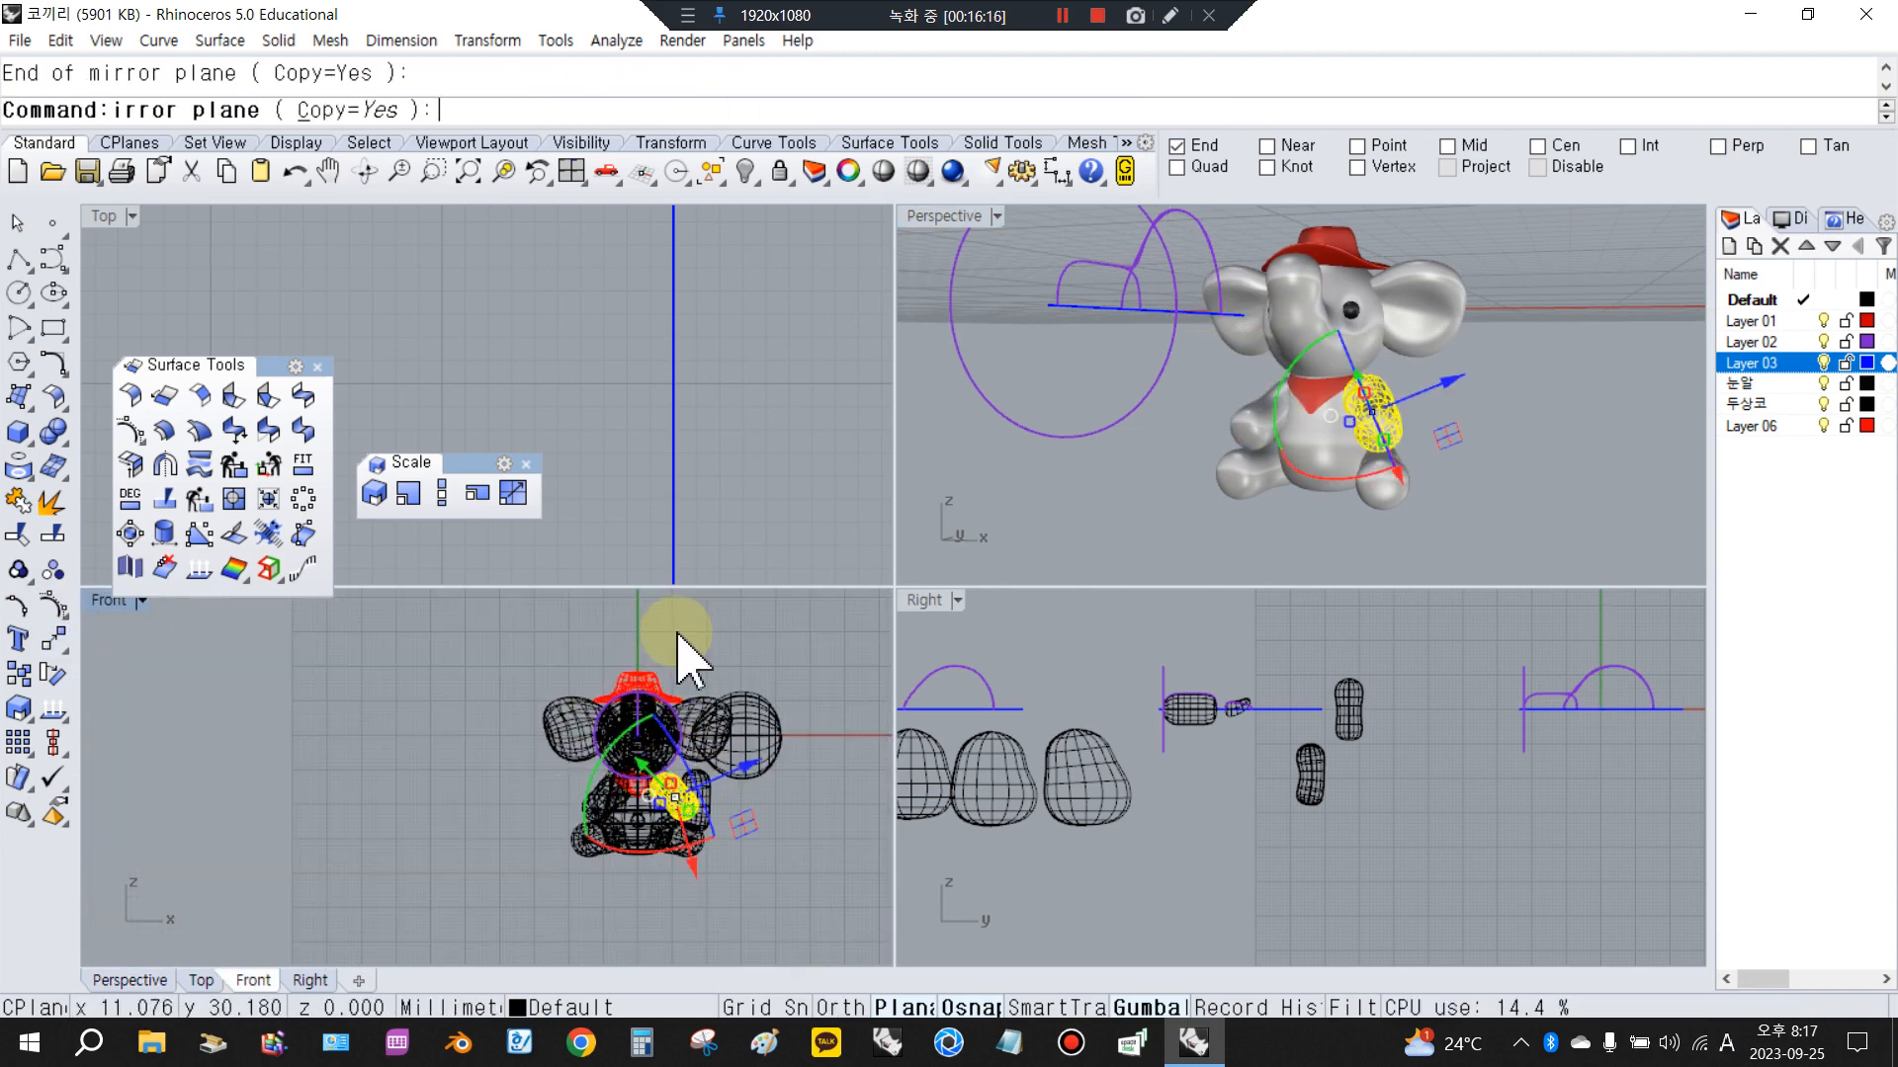
Undo the arm mirroring, move and copy edits, and redo the showing of all hidden objects
click(293, 174)
click(294, 175)
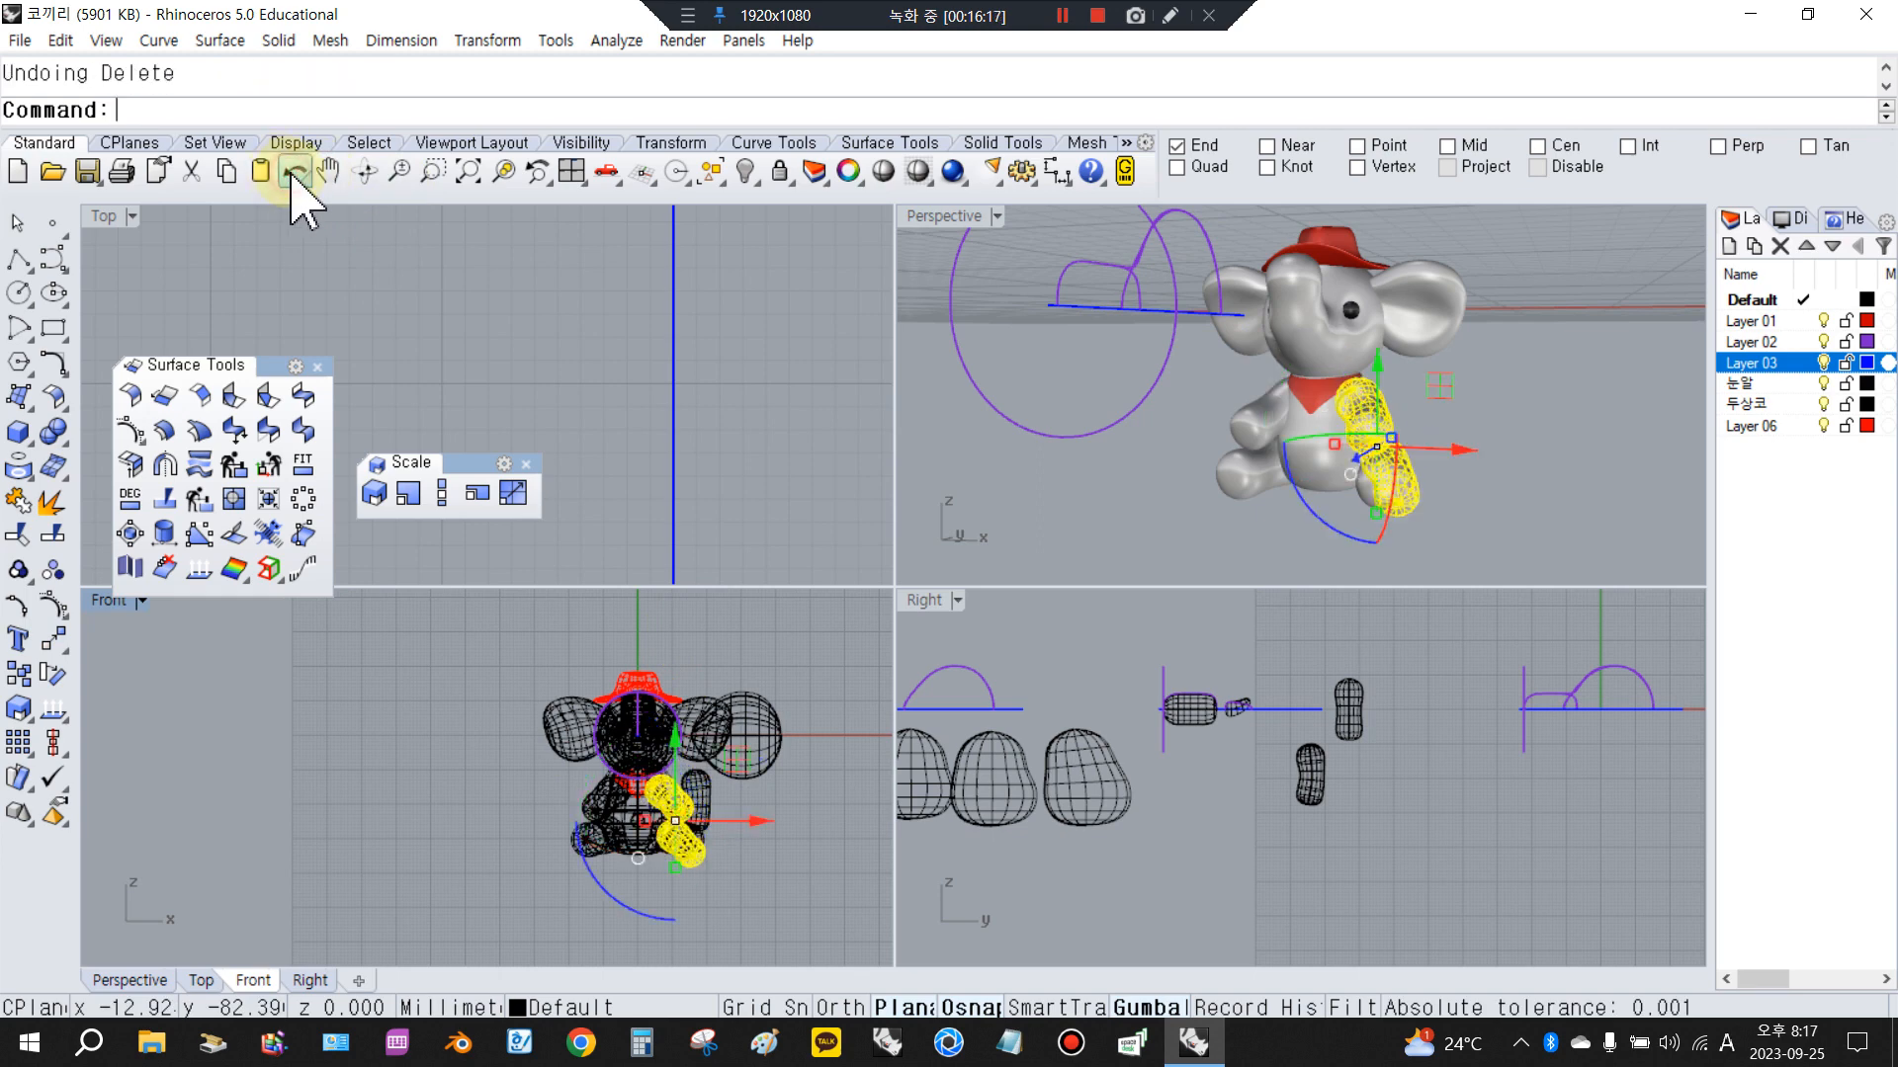
click(293, 174)
click(292, 174)
click(292, 174)
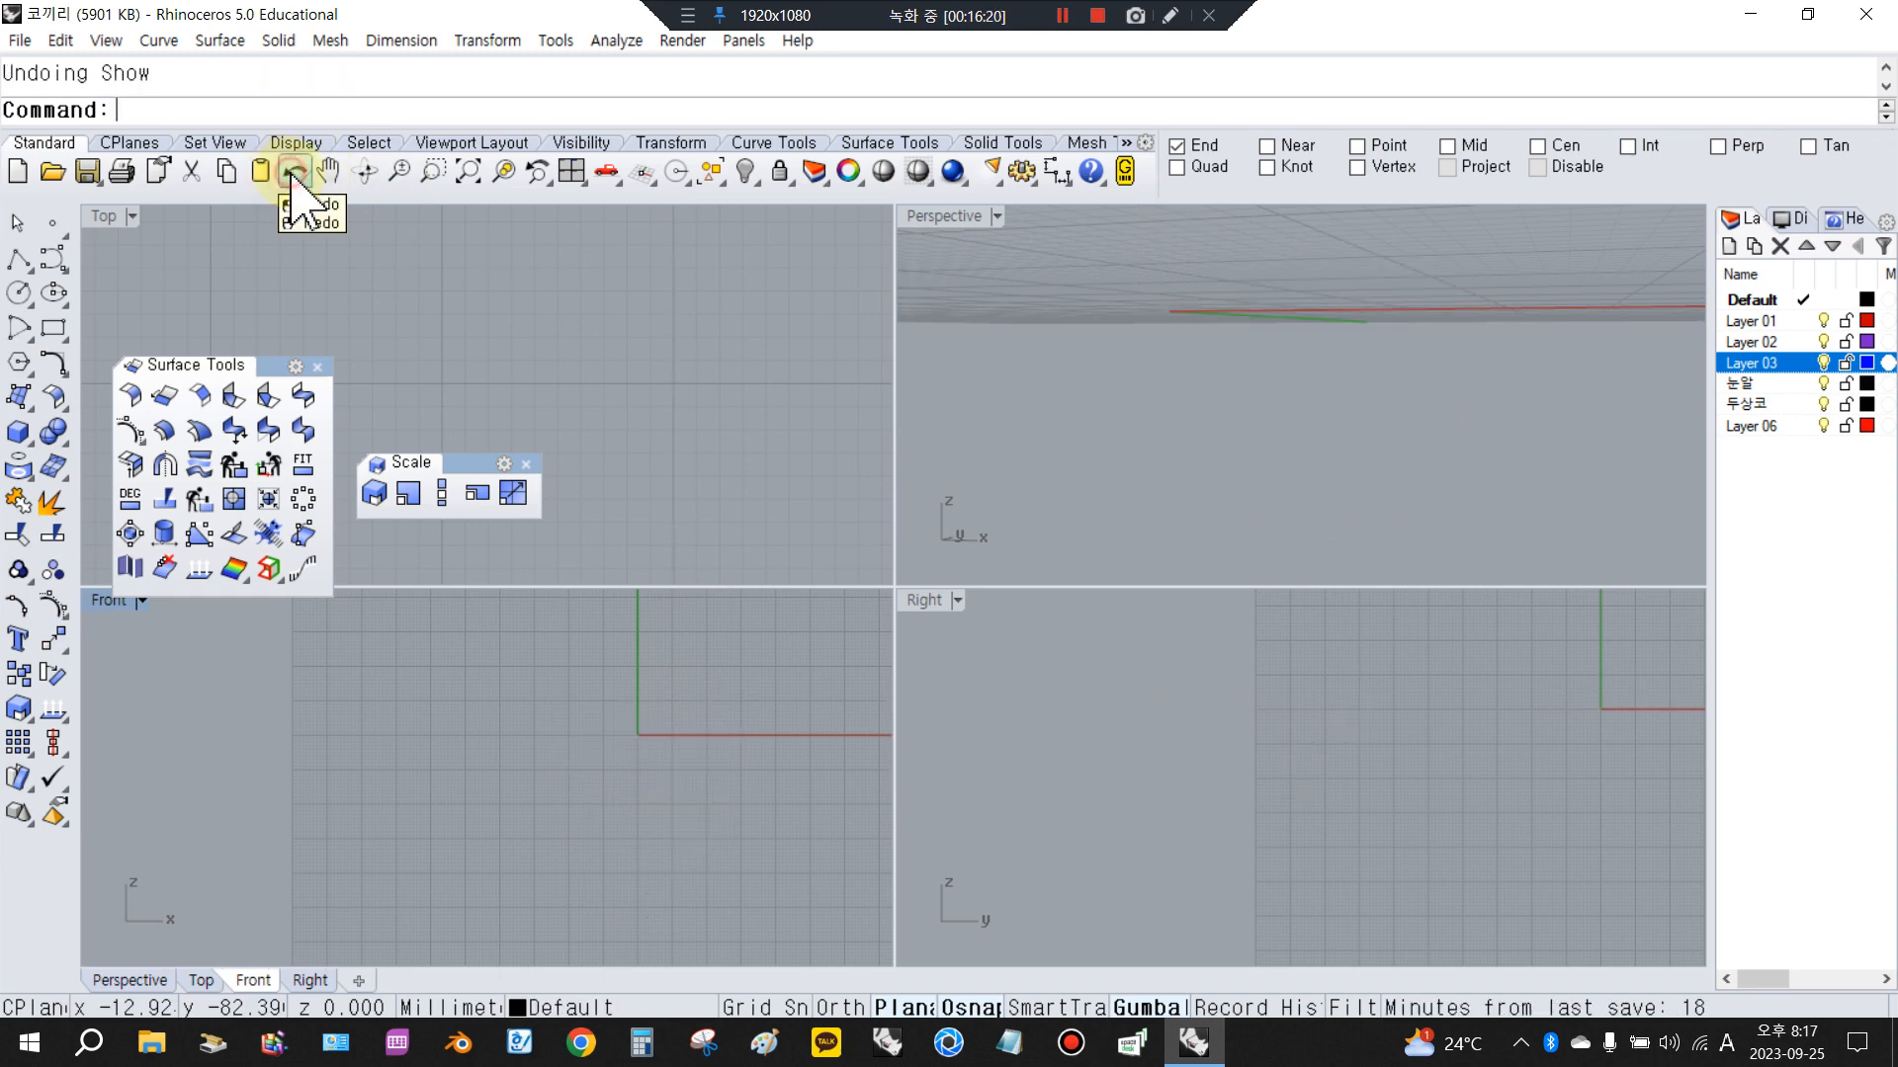
right_click(293, 174)
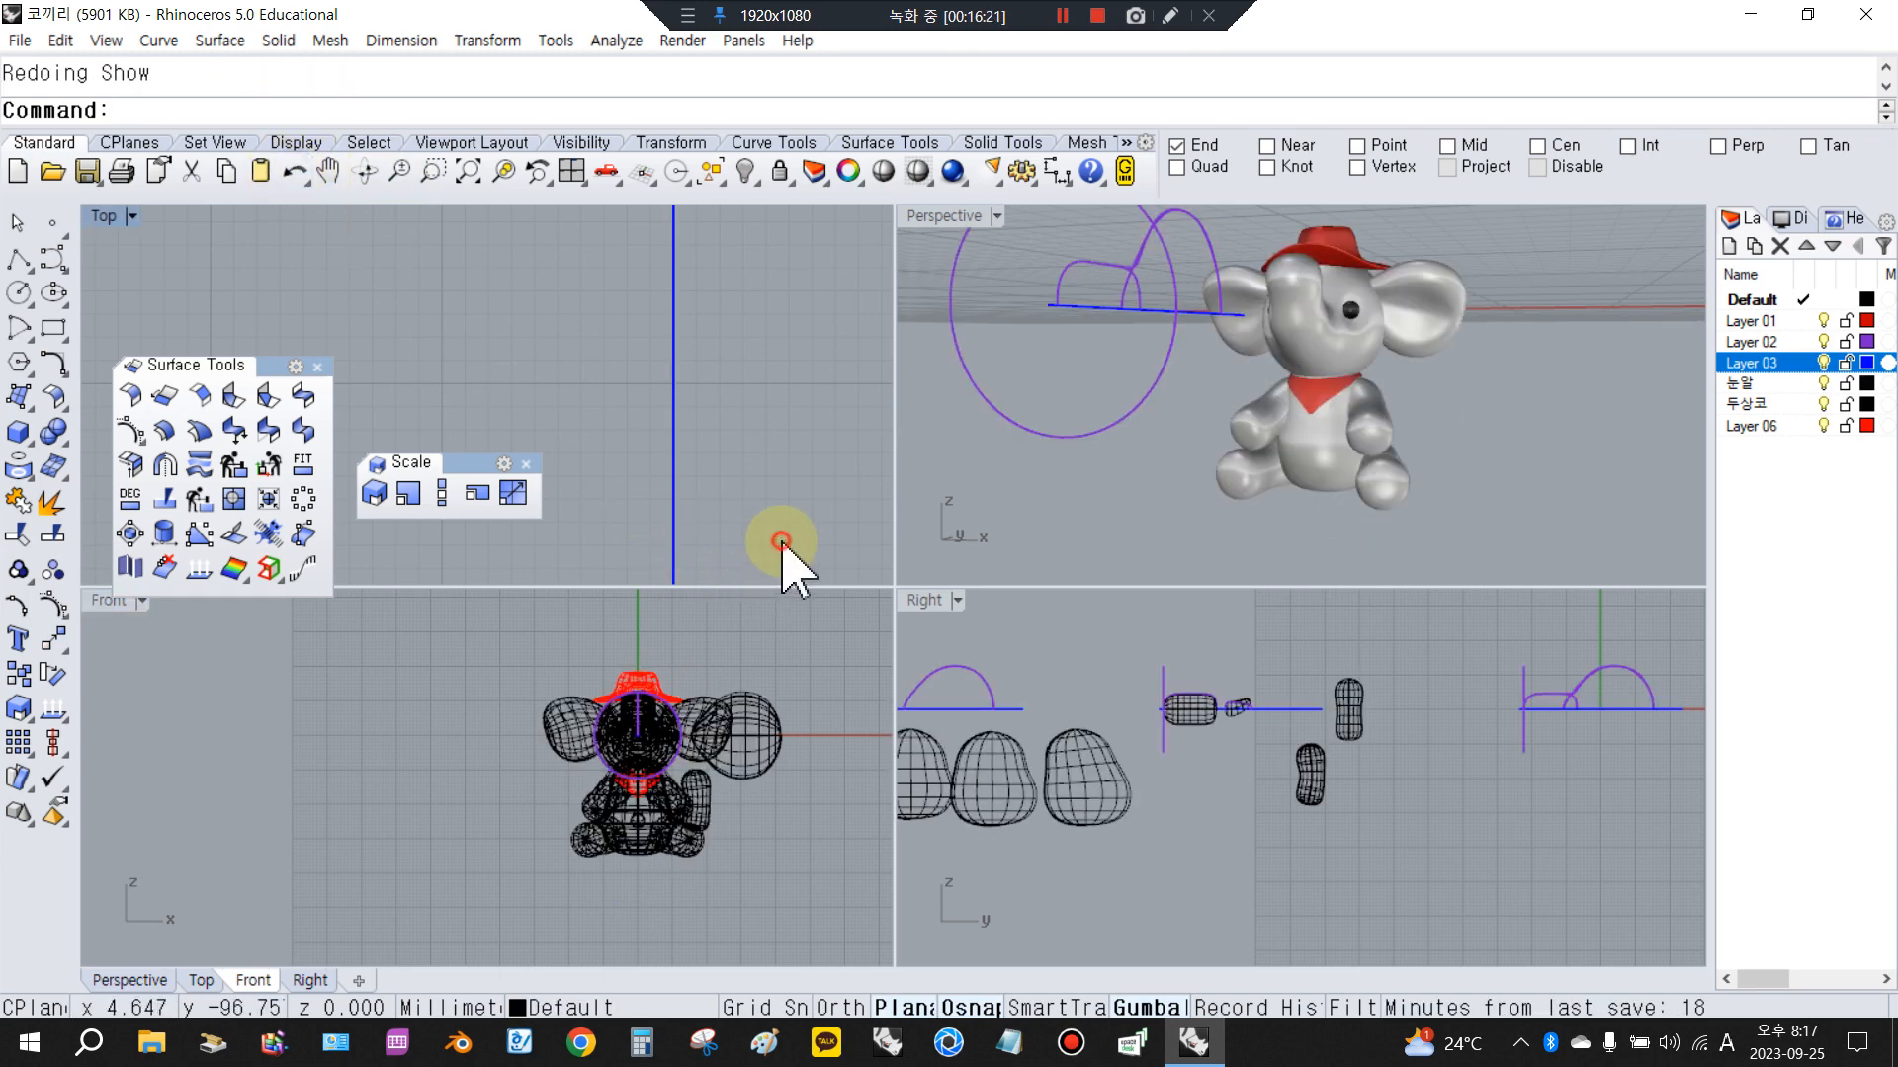
Maximize the right view and examine the body profile curve and the three body shapes below it
scroll(1369, 786, down, 4)
scroll(1334, 786, up, 3)
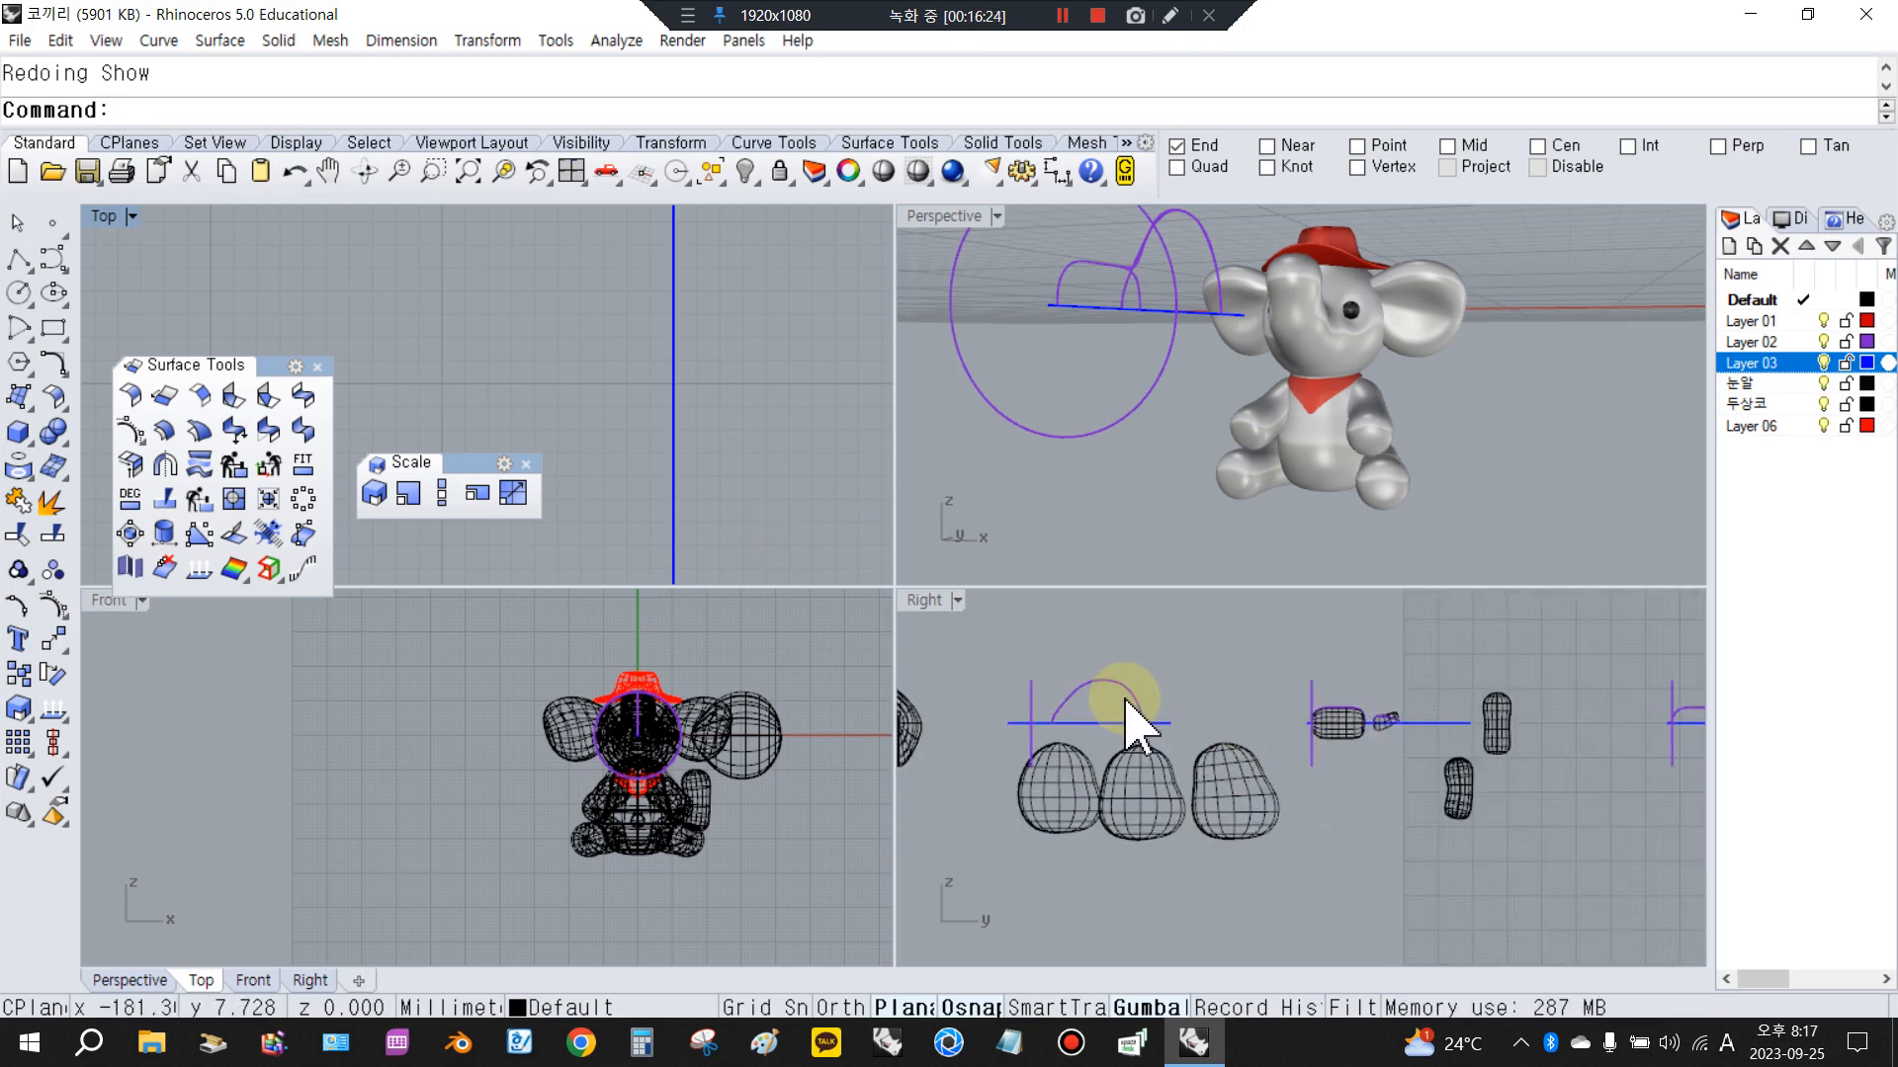
scroll(1033, 727, up, 2)
double_click(915, 599)
scroll(1019, 621, down, 8)
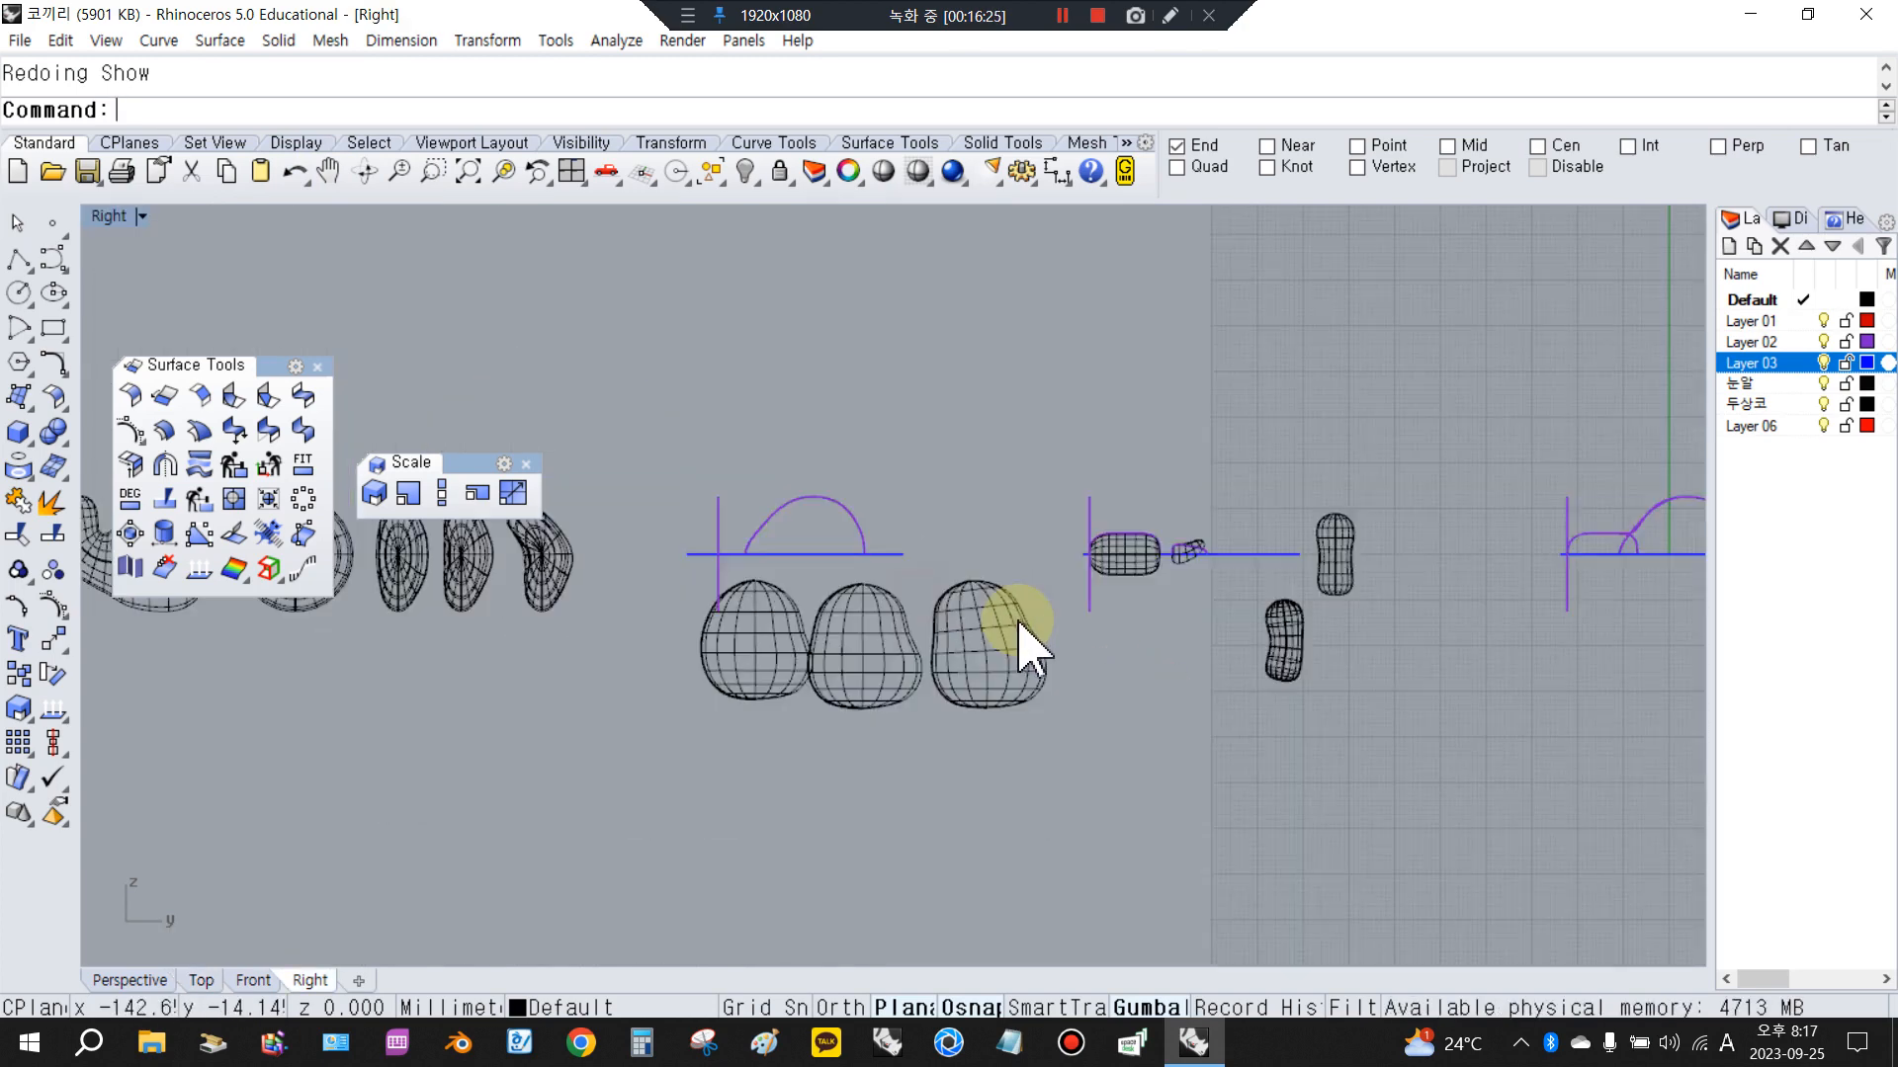
scroll(746, 599, up, 8)
click(1014, 633)
click(1143, 634)
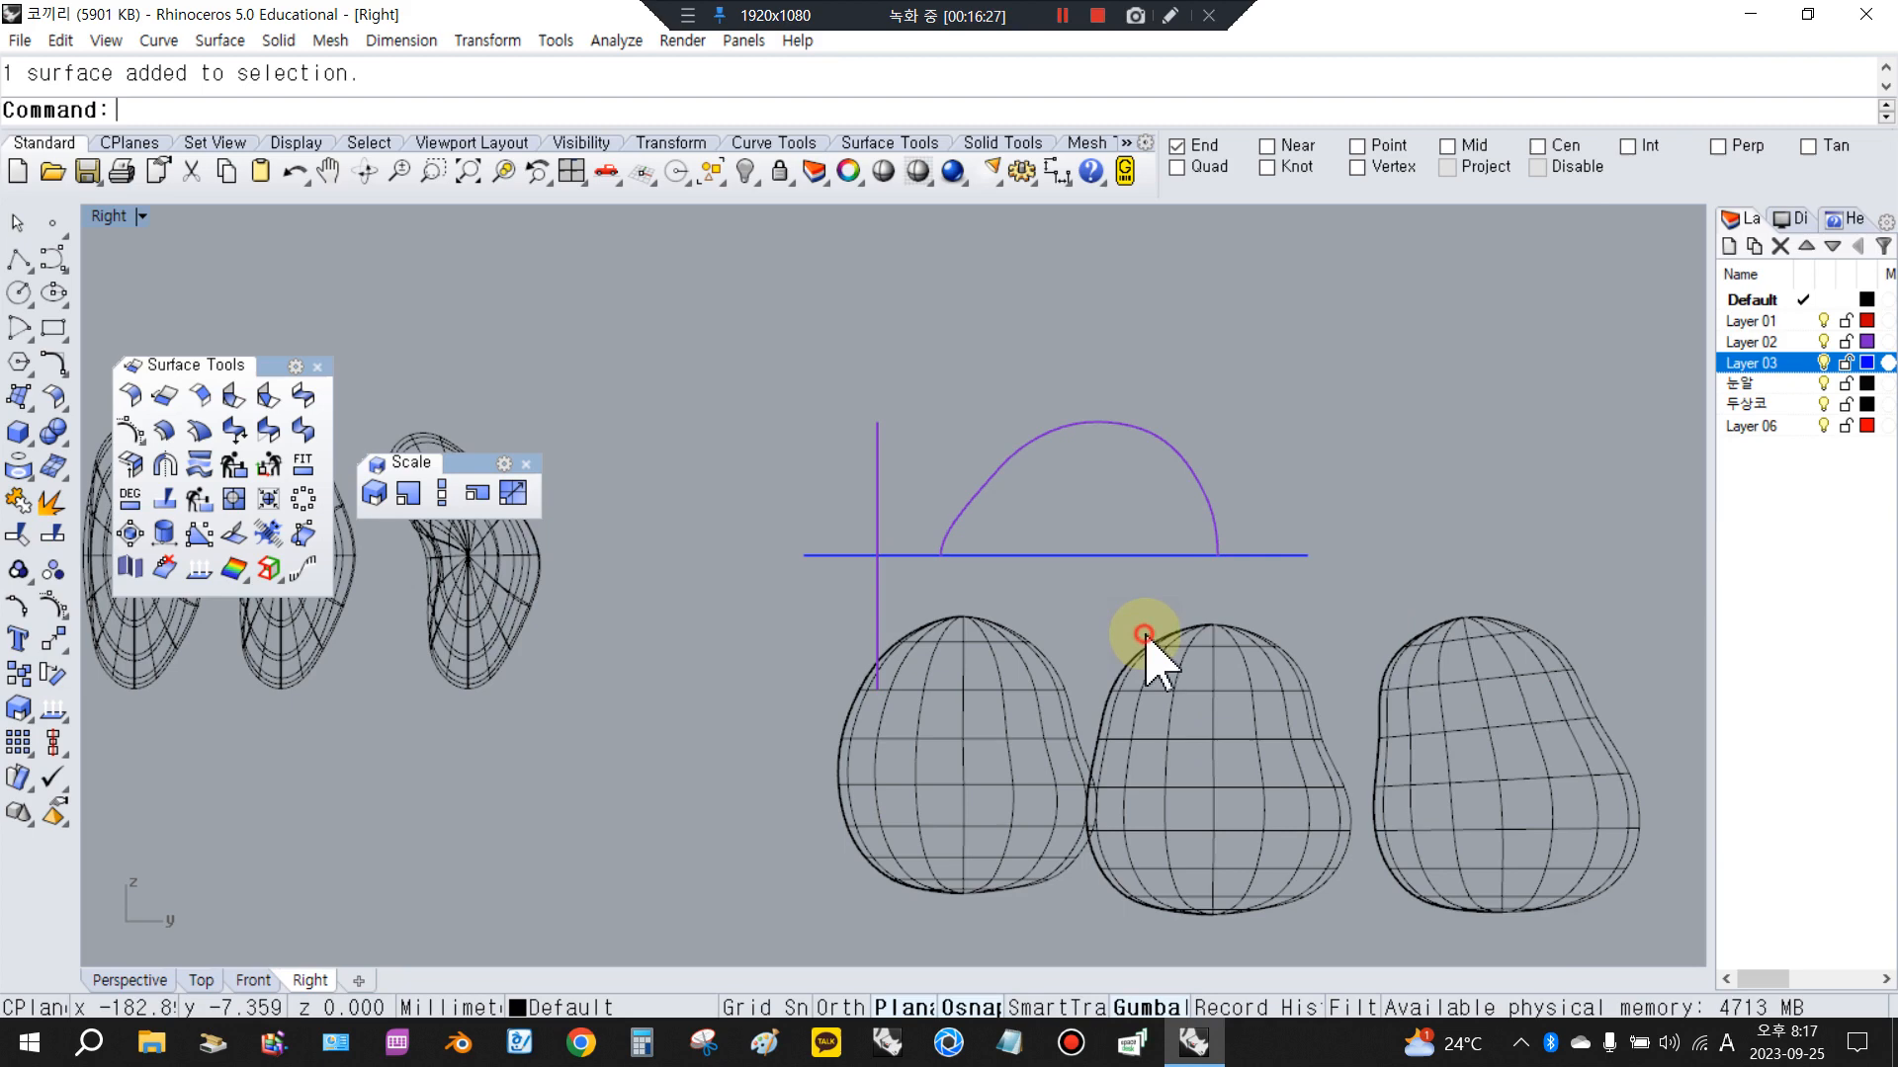
Examine the three egg-shaped bodies, the arched profile curve above them and the bent flattened shape in the Right view
click(1421, 661)
click(1007, 664)
click(1263, 682)
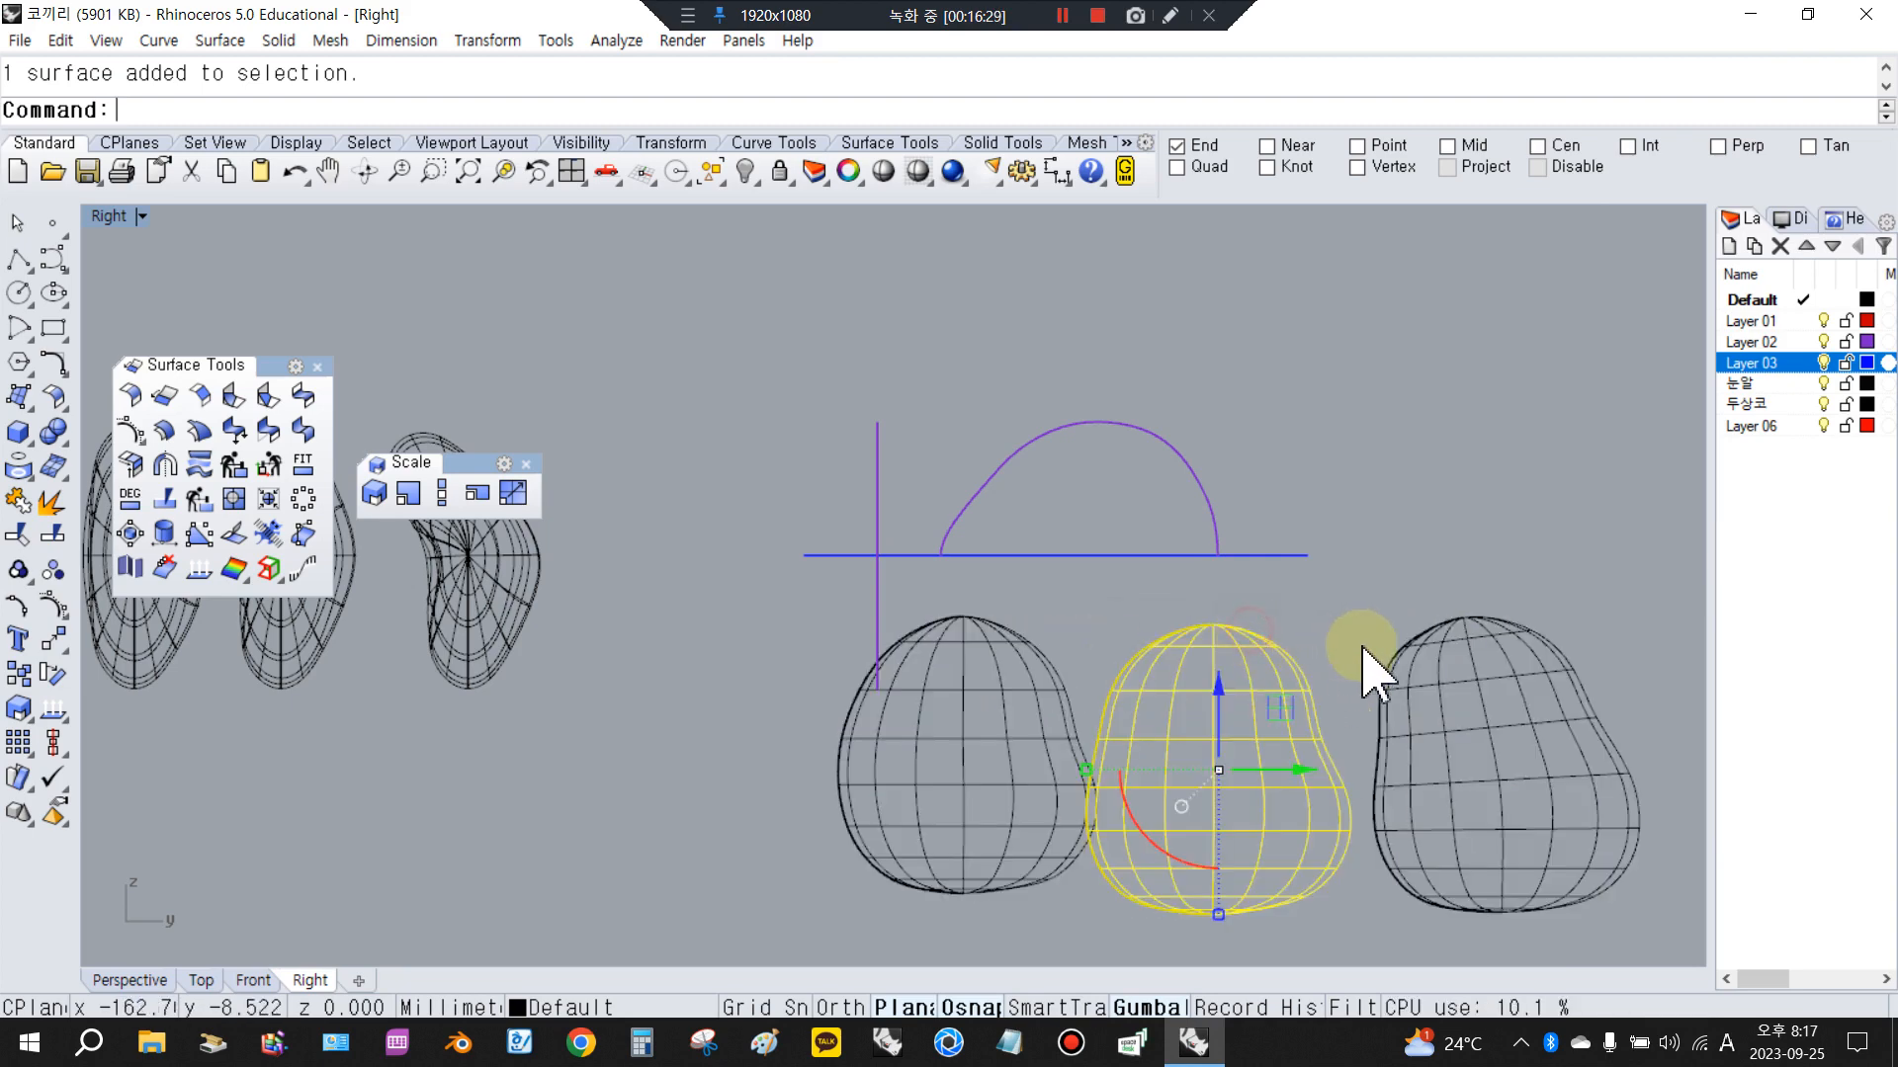
click(1369, 657)
scroll(1303, 466, down, 3)
click(1228, 492)
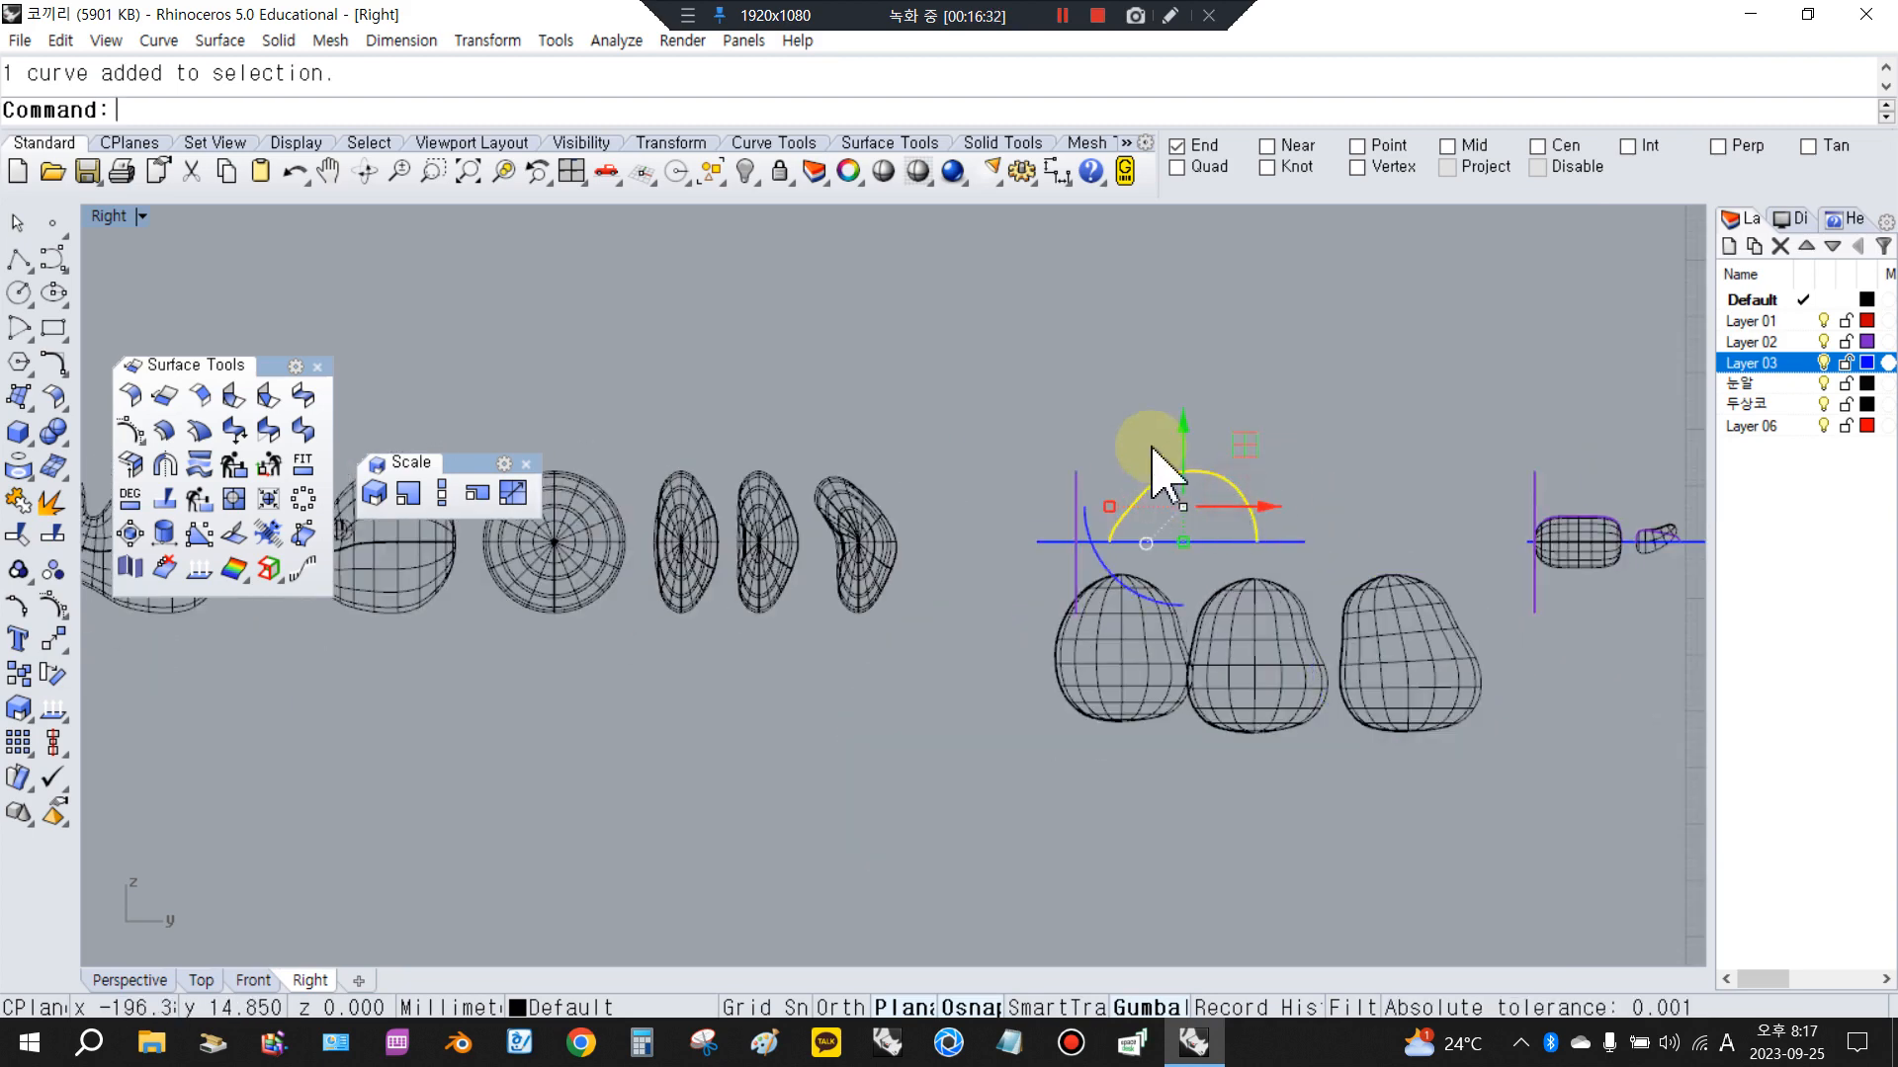
scroll(1068, 474, down, 2)
scroll(1059, 479, up, 2)
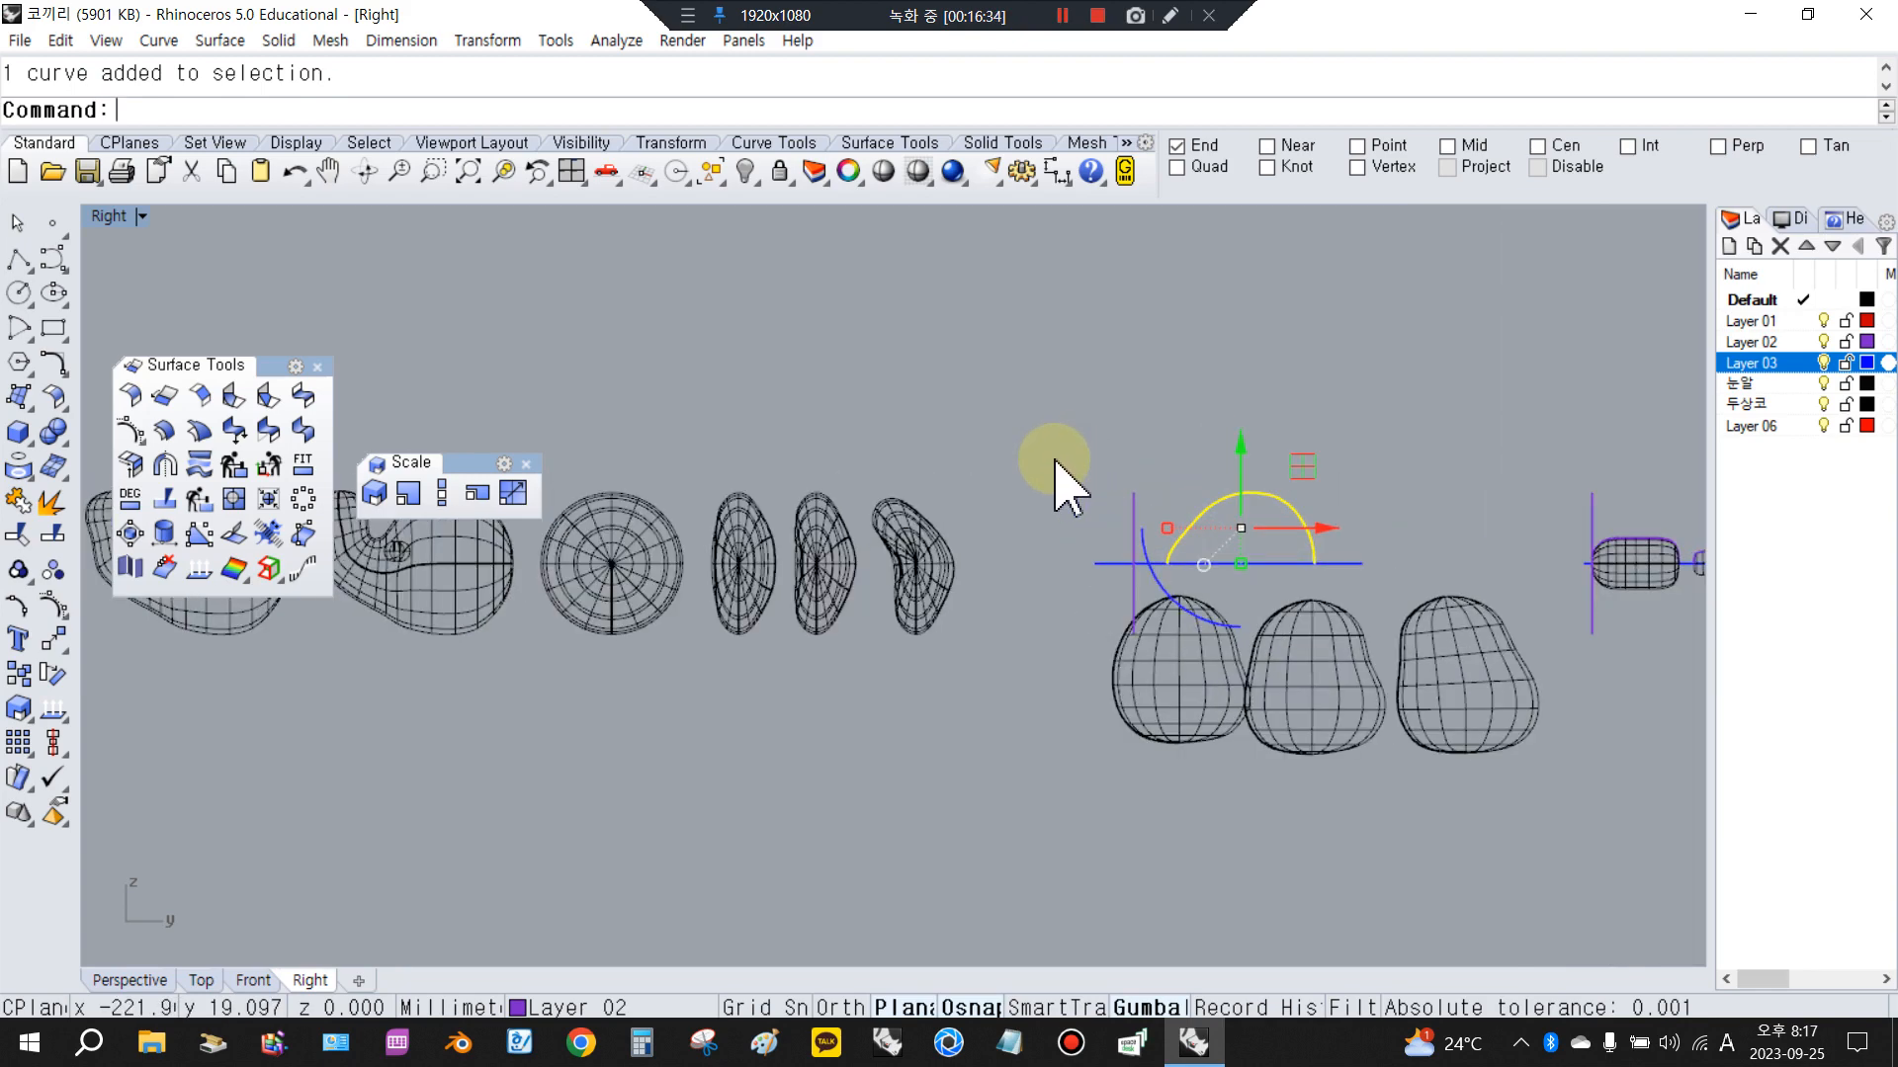
click(911, 583)
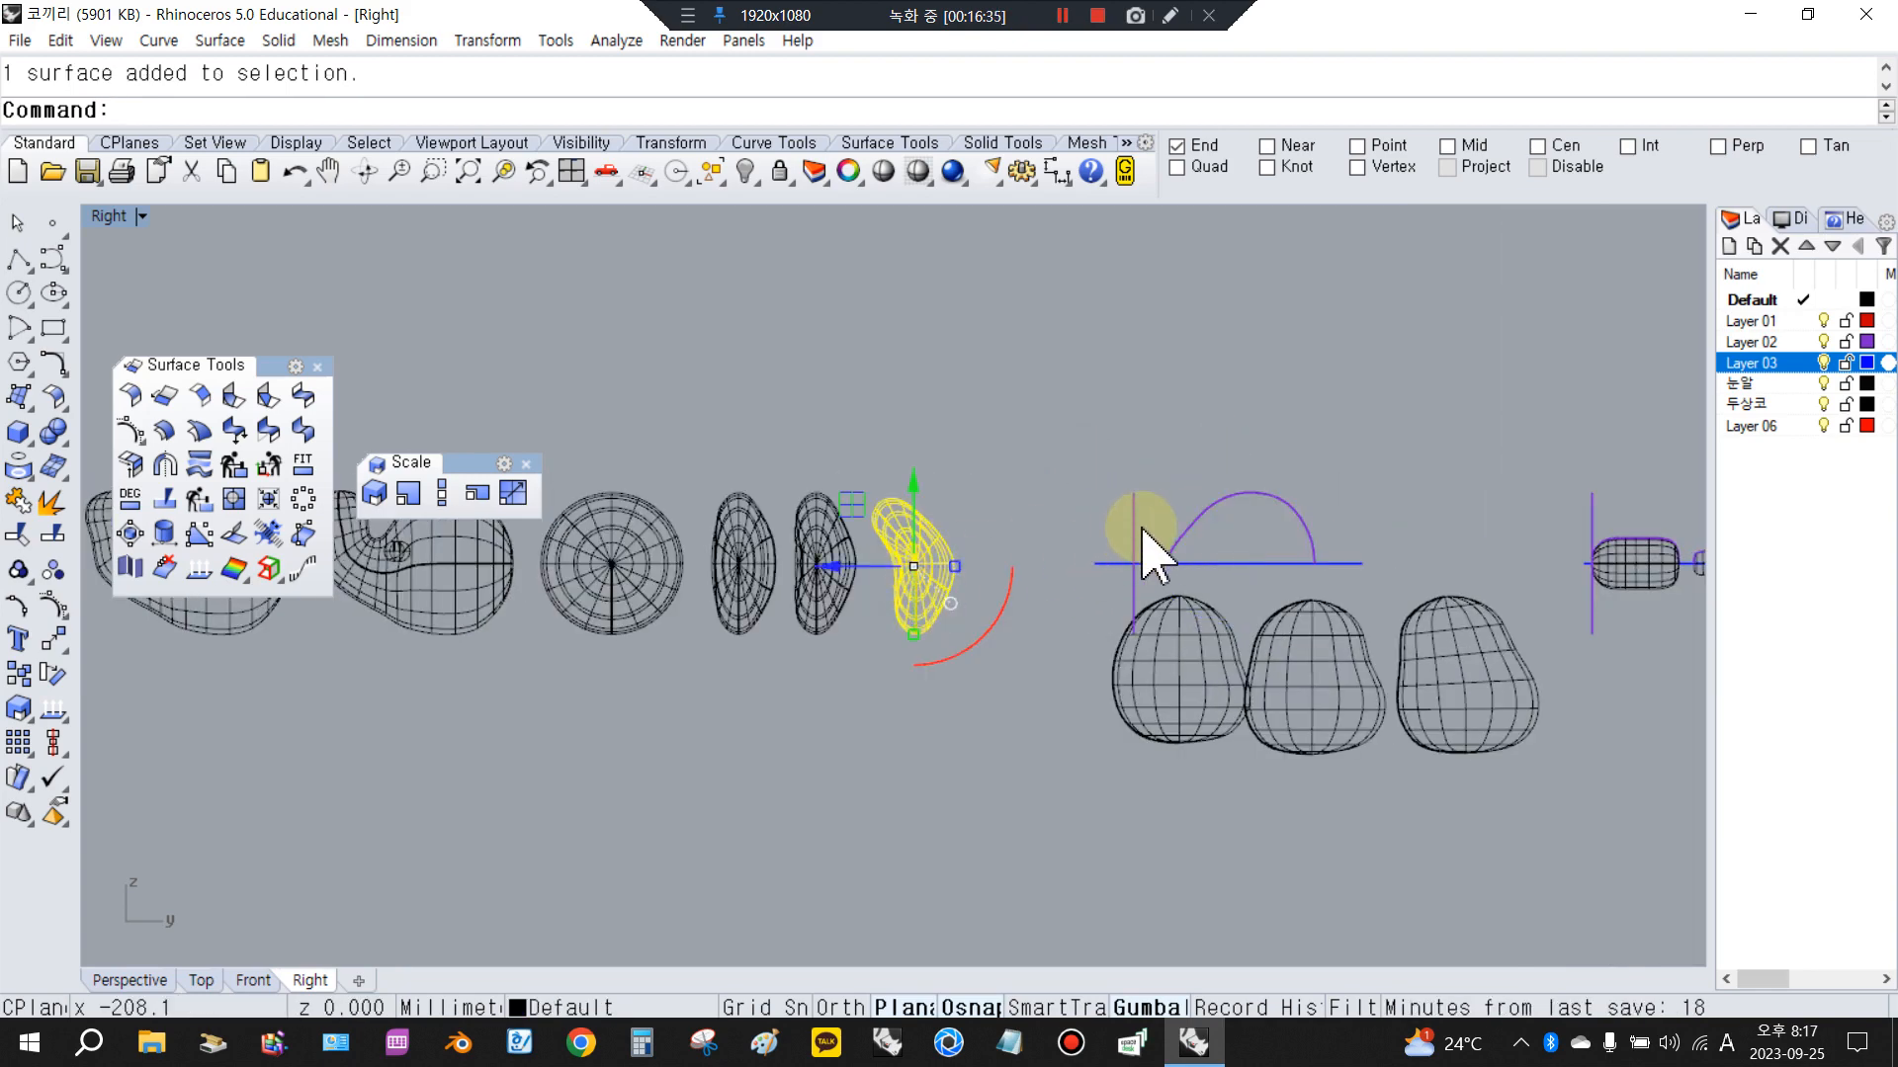
click(1197, 512)
click(1191, 657)
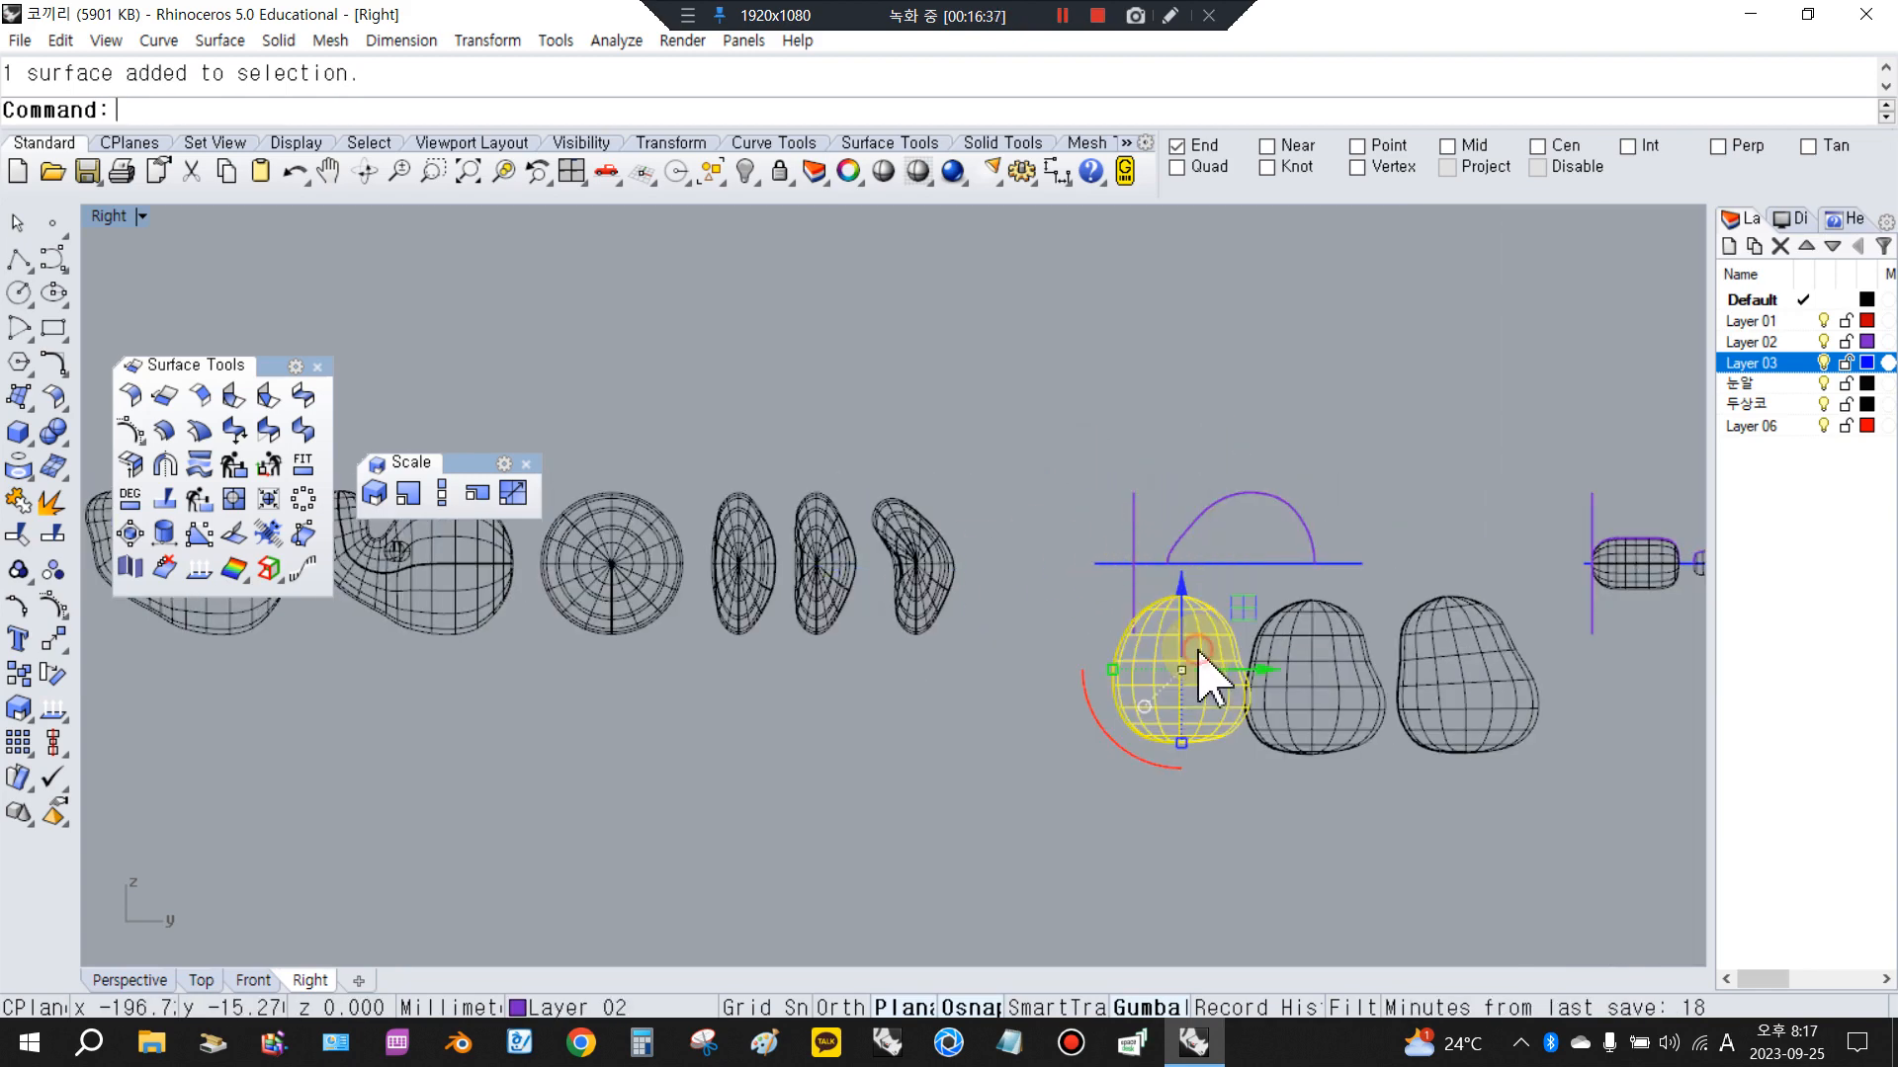
click(1174, 435)
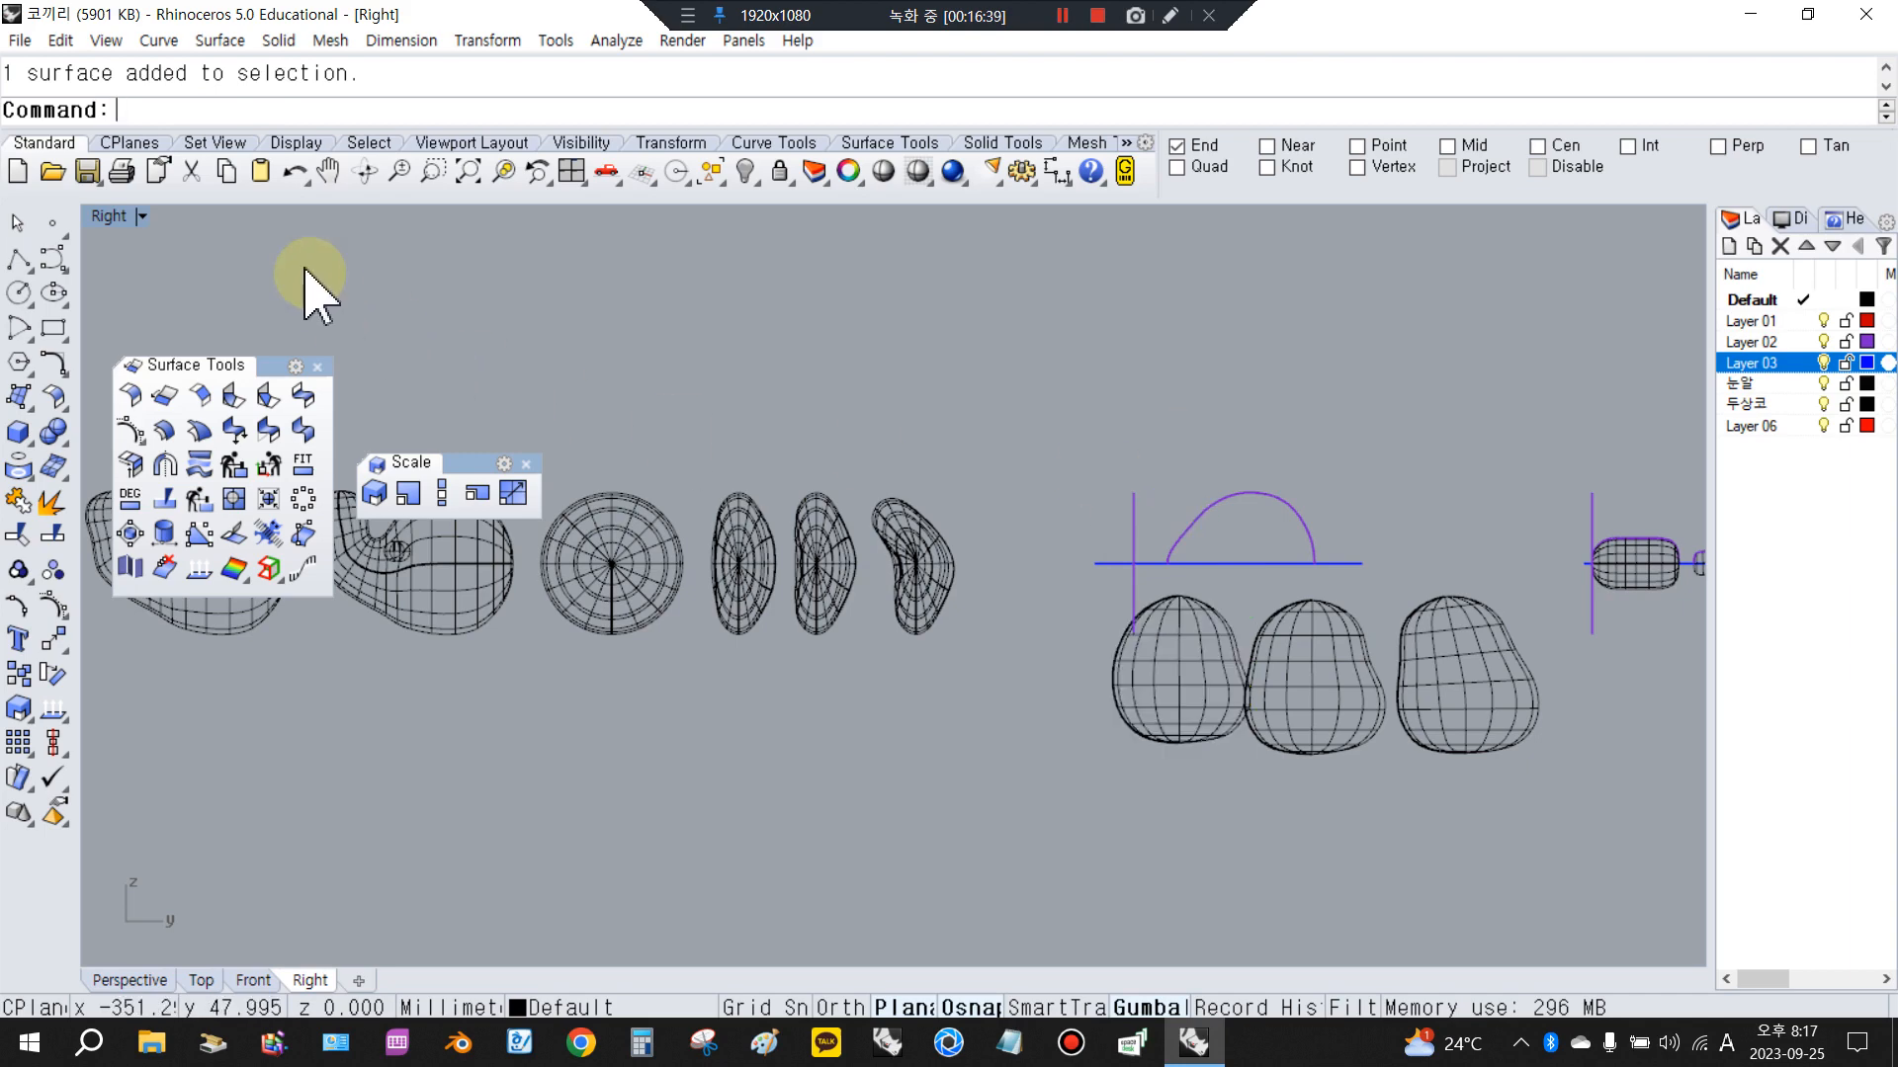
Create a RailRevolve surface from the arched profile curve and the round rail curve, with two Near-snapped points on the blue line as axis
double_click(109, 216)
right_drag(932, 389, 1236, 435)
scroll(987, 516, up, 3)
scroll(1186, 415, up, 5)
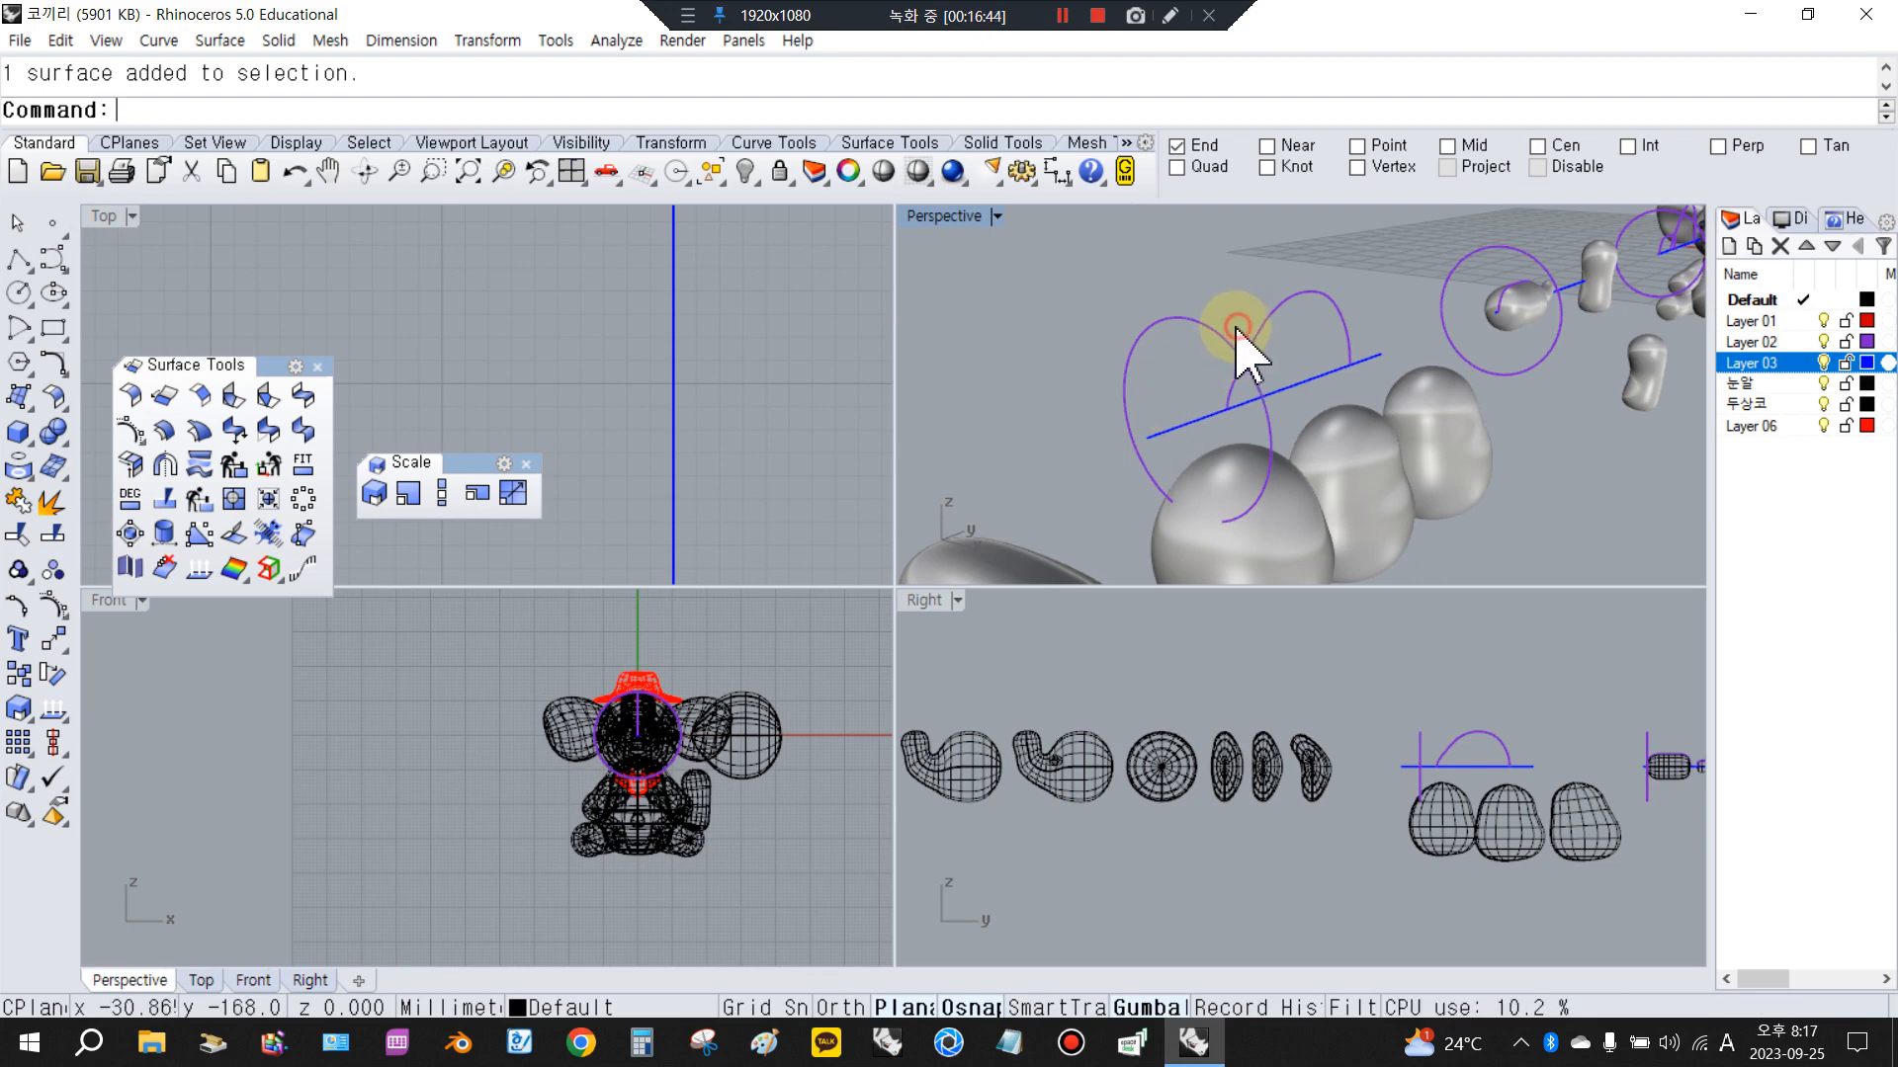
click(1166, 331)
click(54, 605)
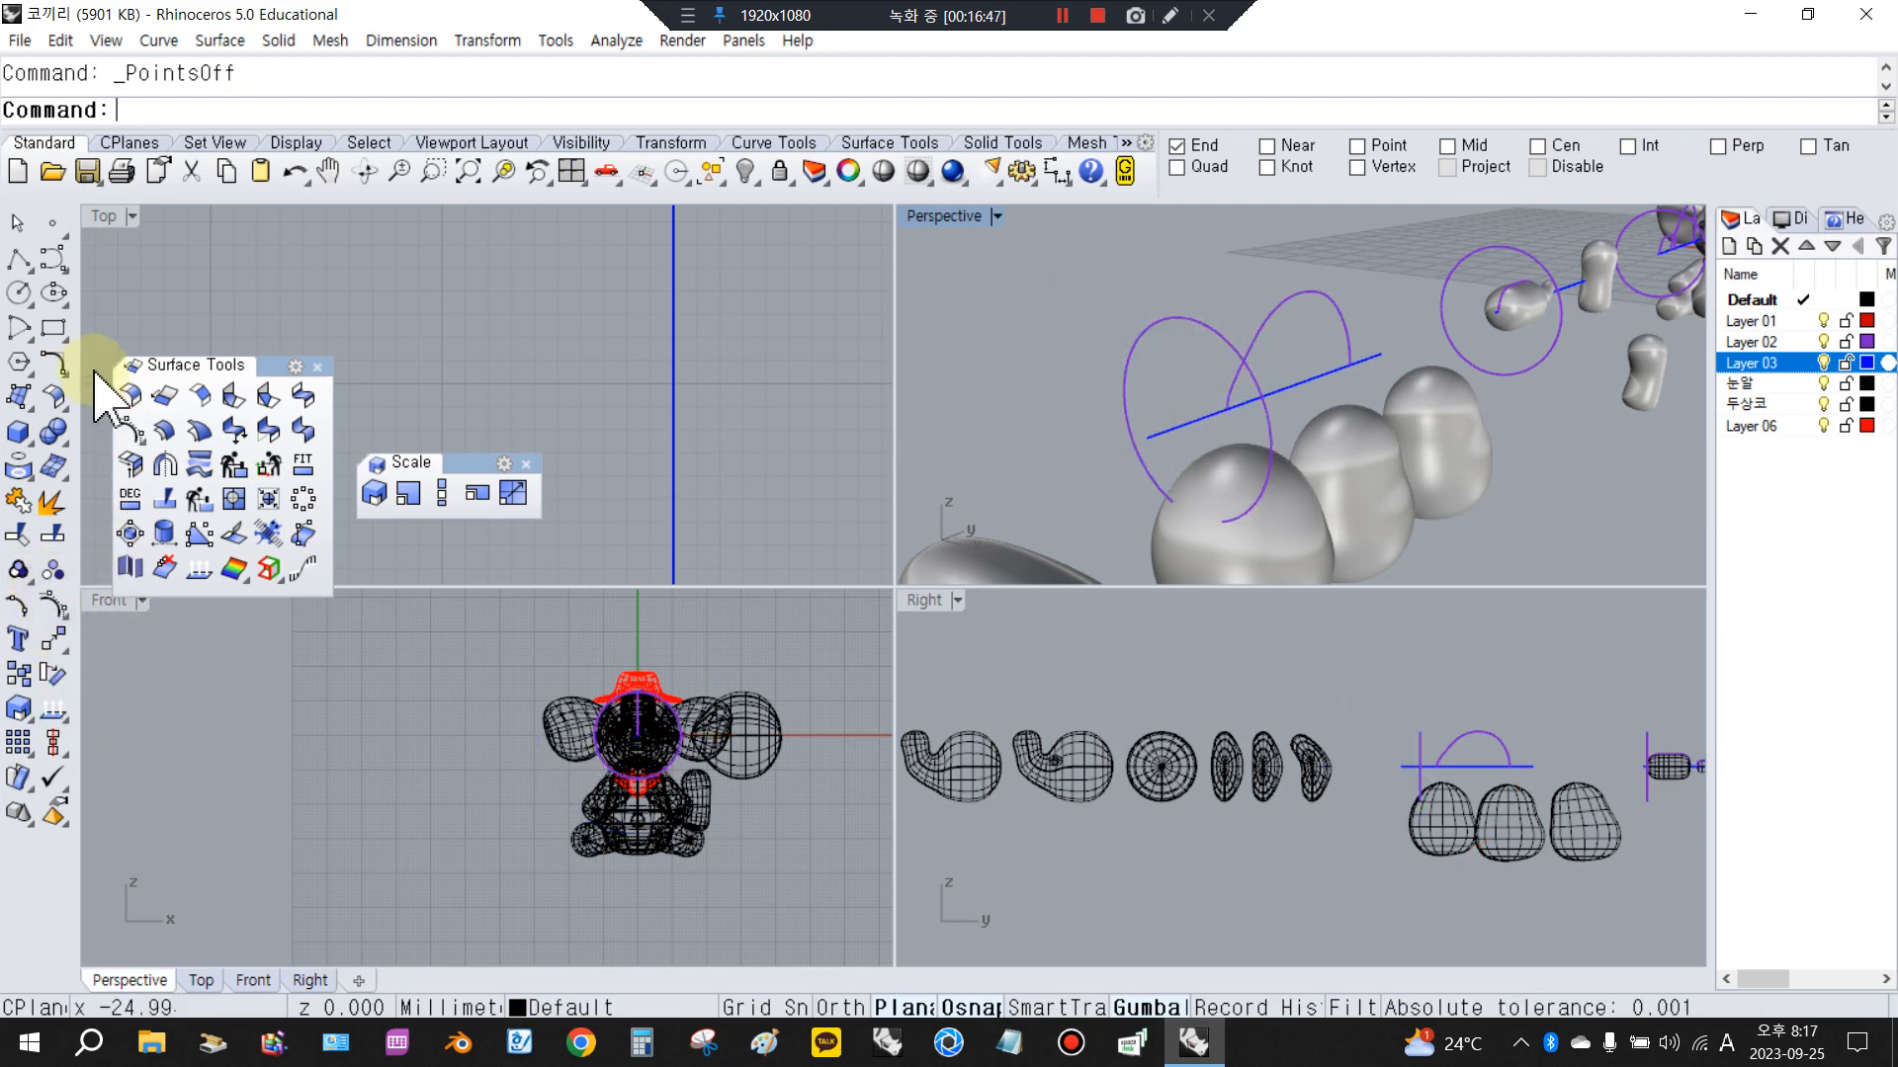
drag(186, 132, 248, 202)
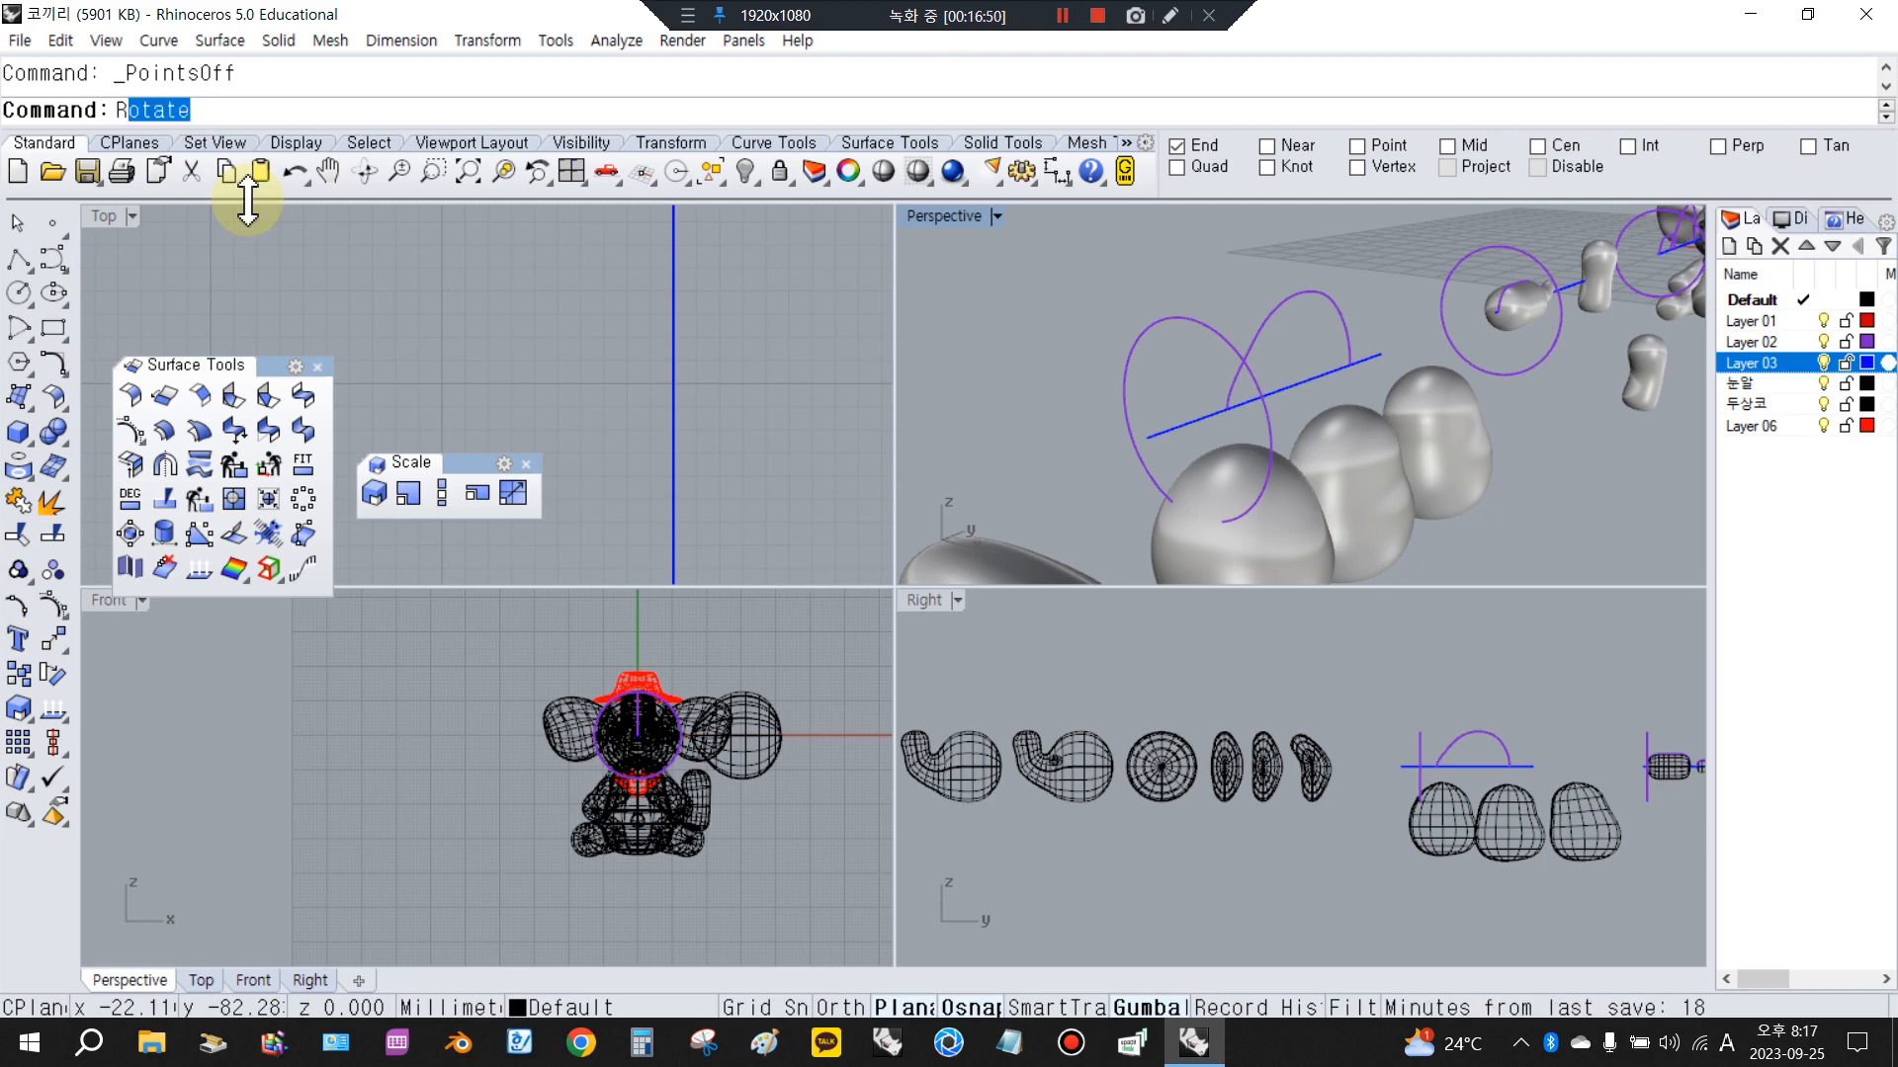
text(a)
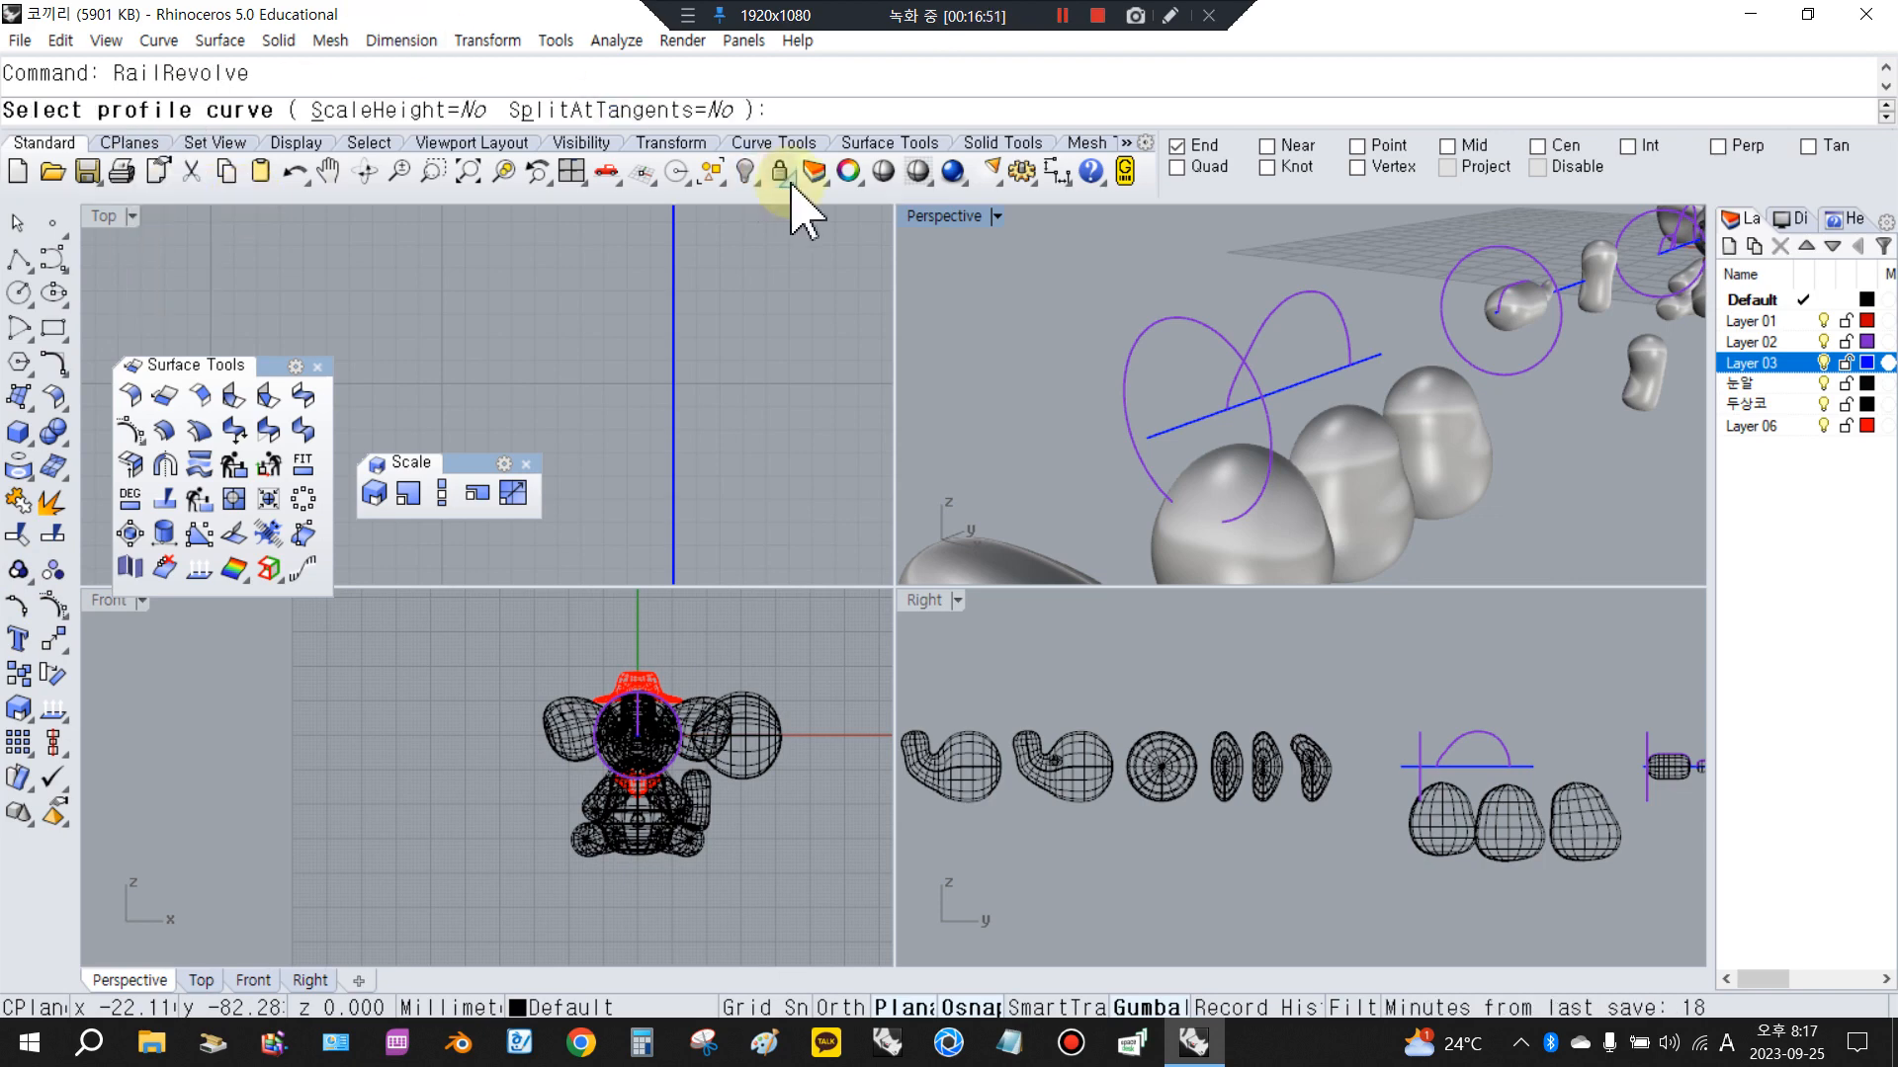
click(1268, 336)
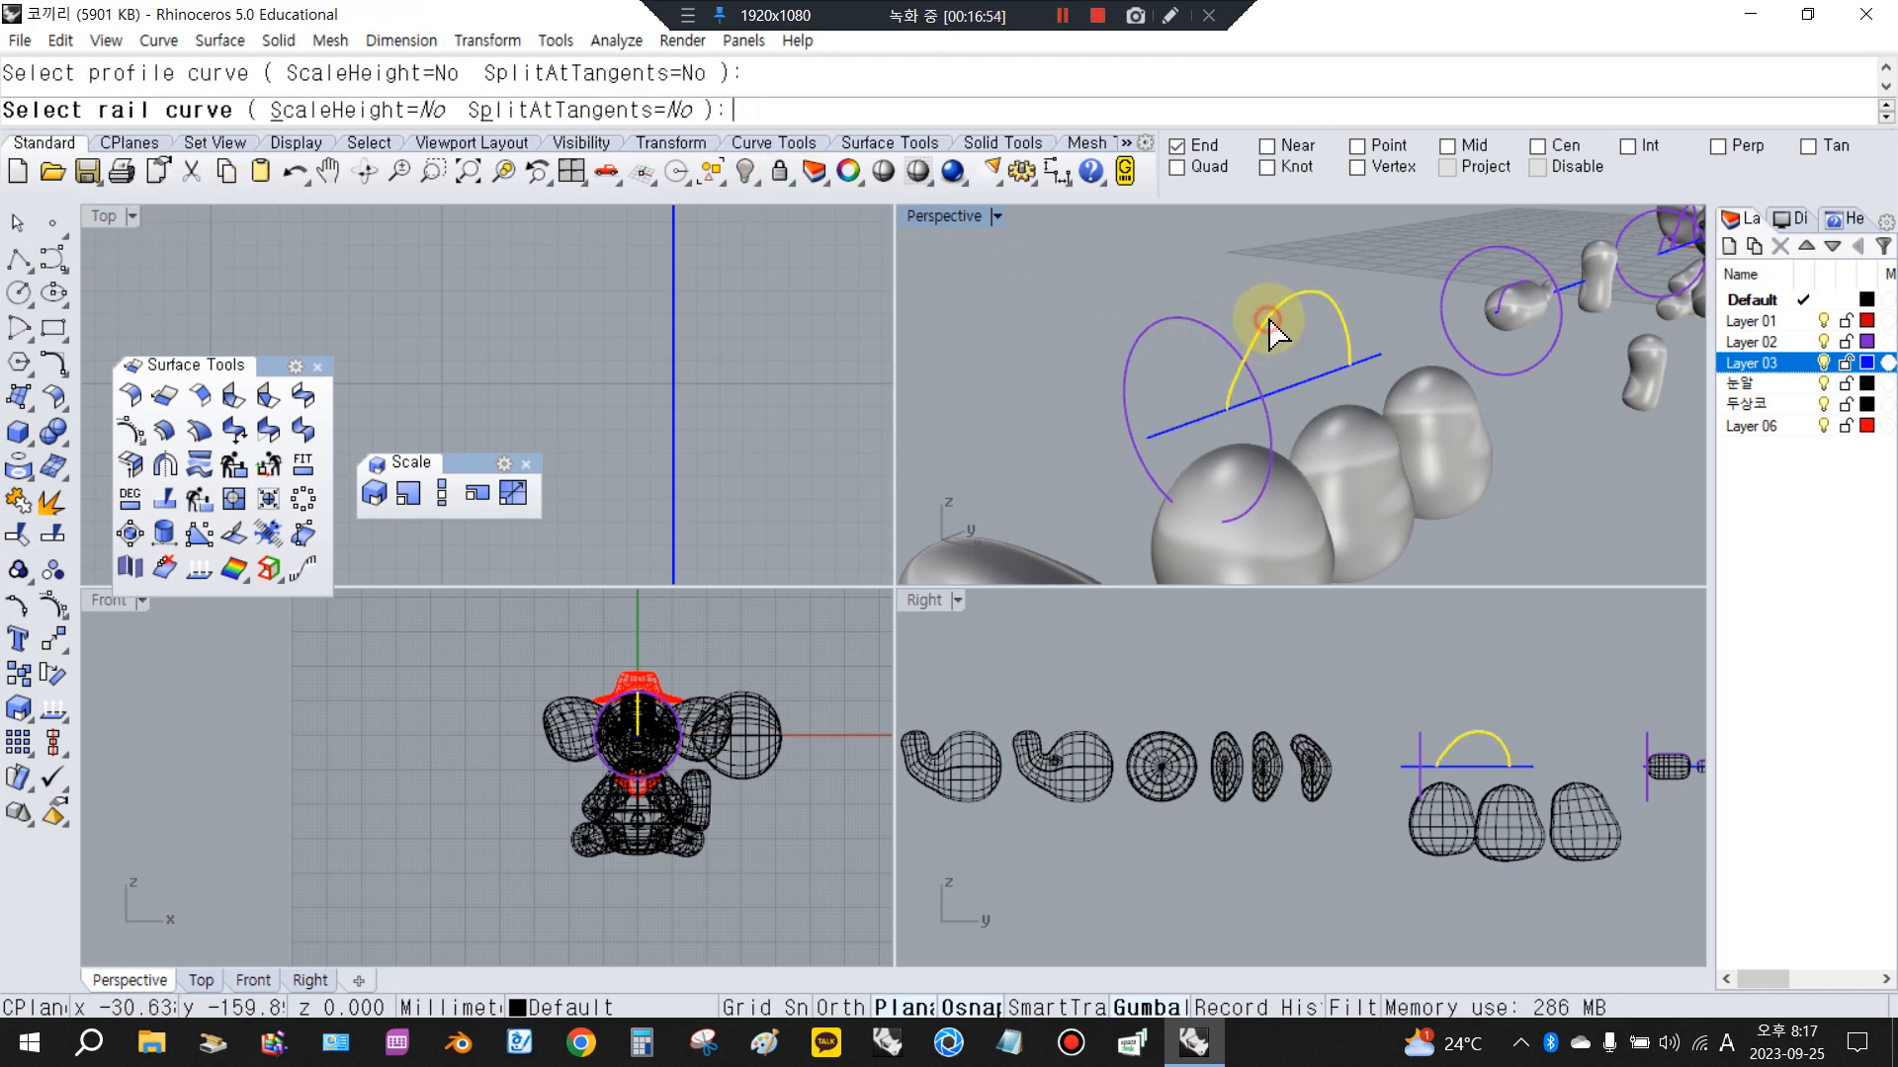
click(1208, 329)
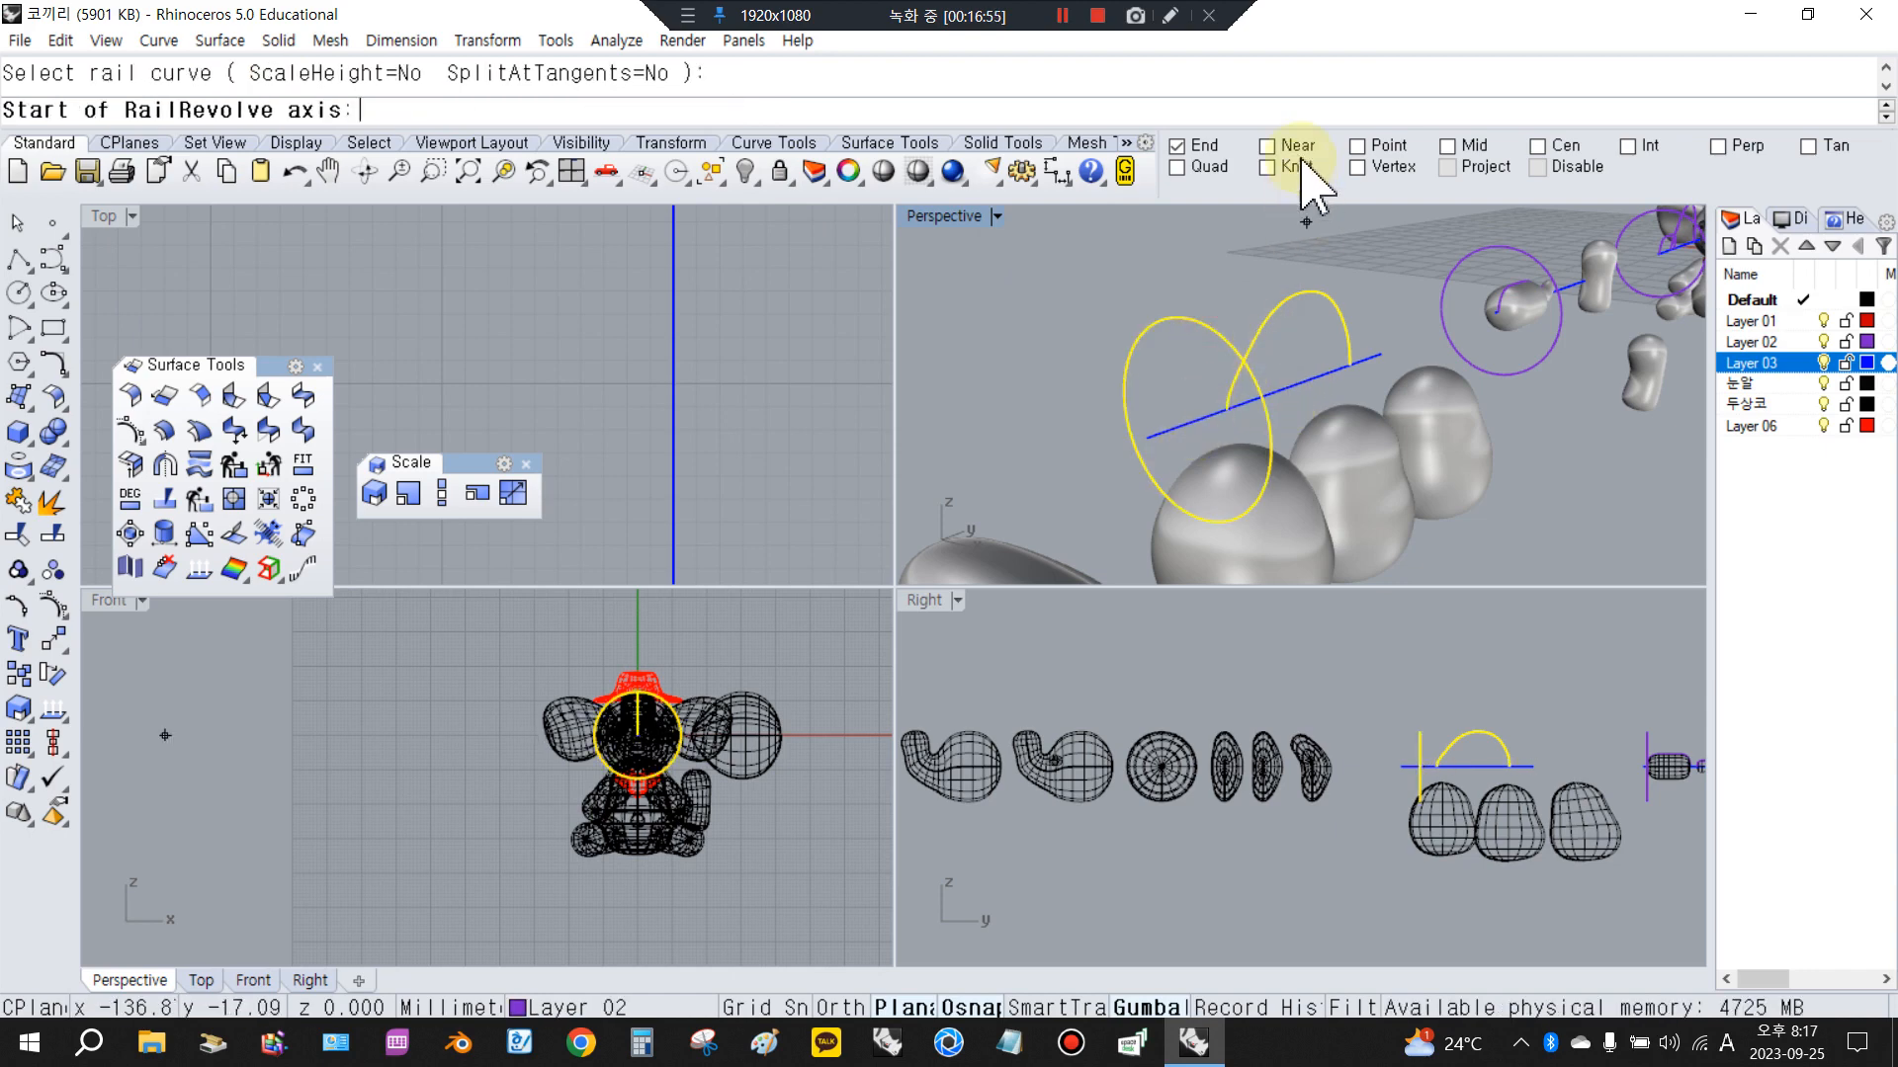
click(1192, 422)
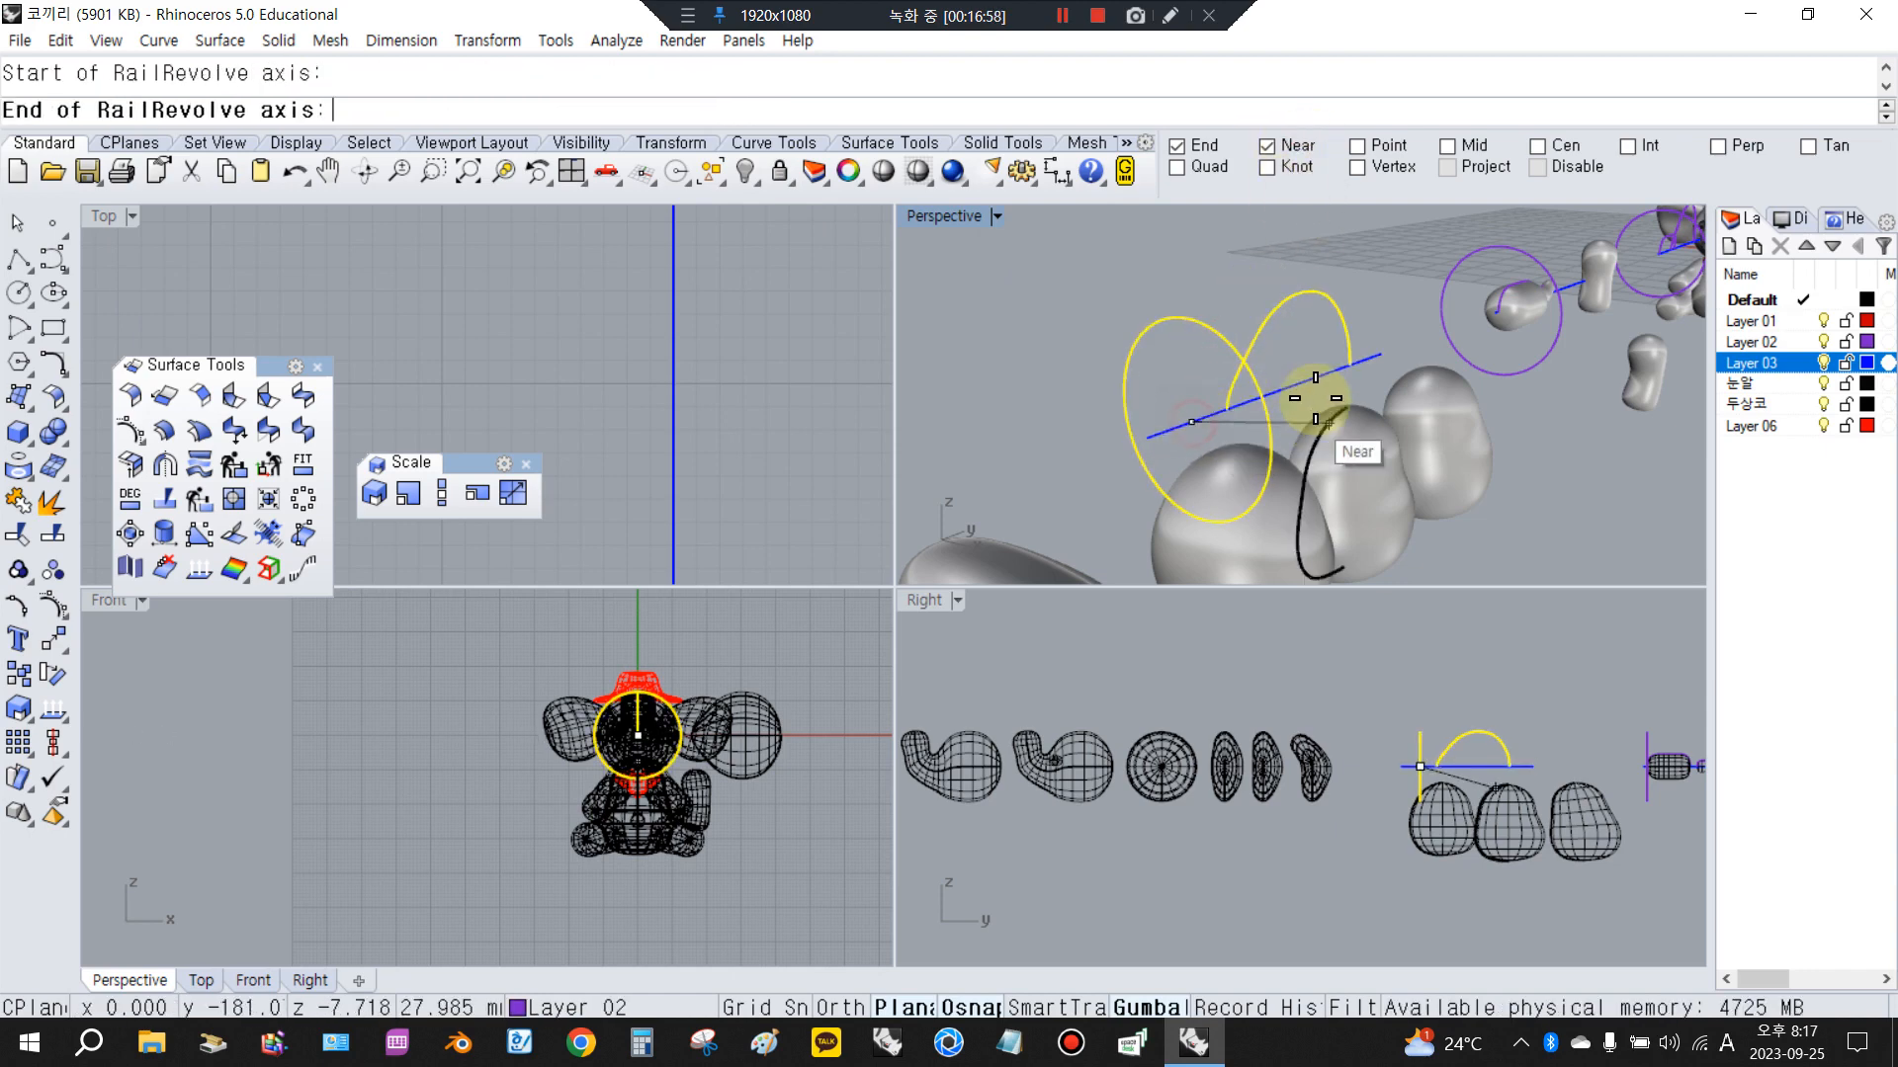
click(1312, 379)
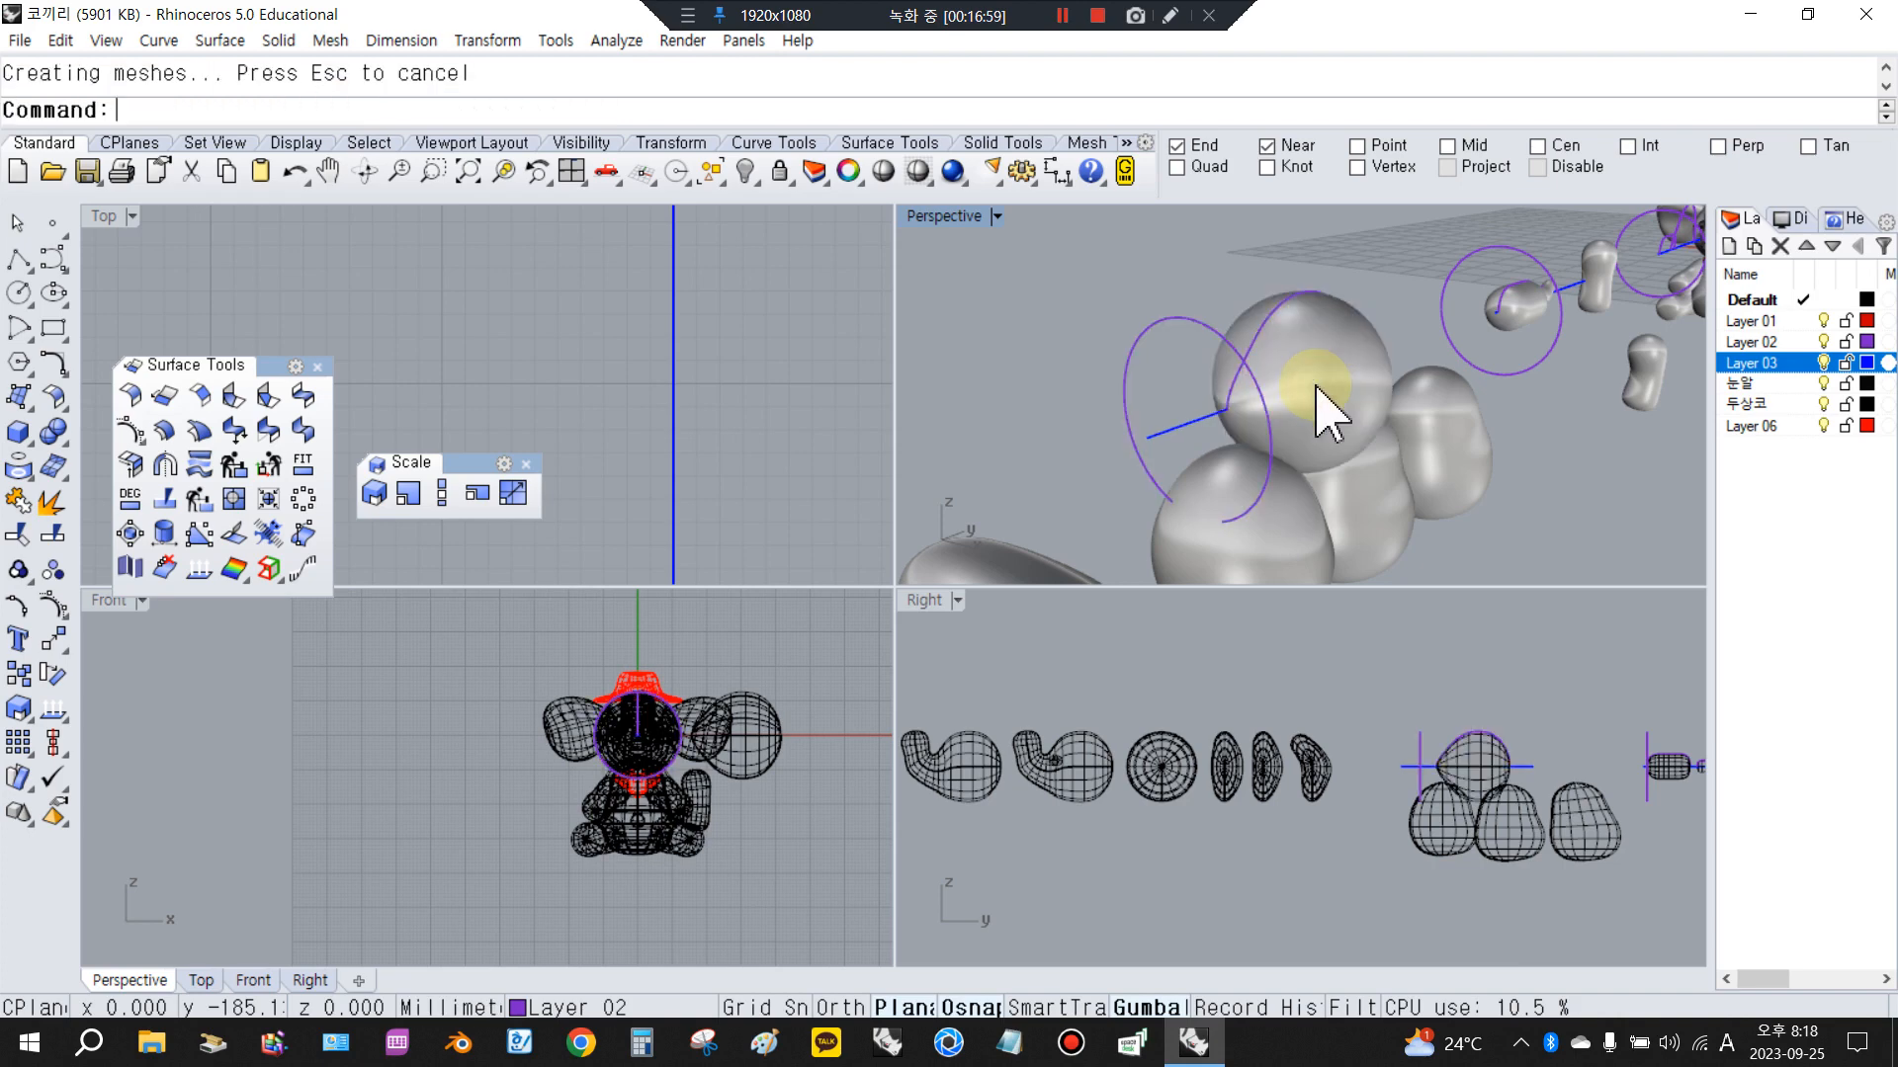
Delete the new rail-revolved surface
click(1339, 411)
scroll(711, 416, down, 5)
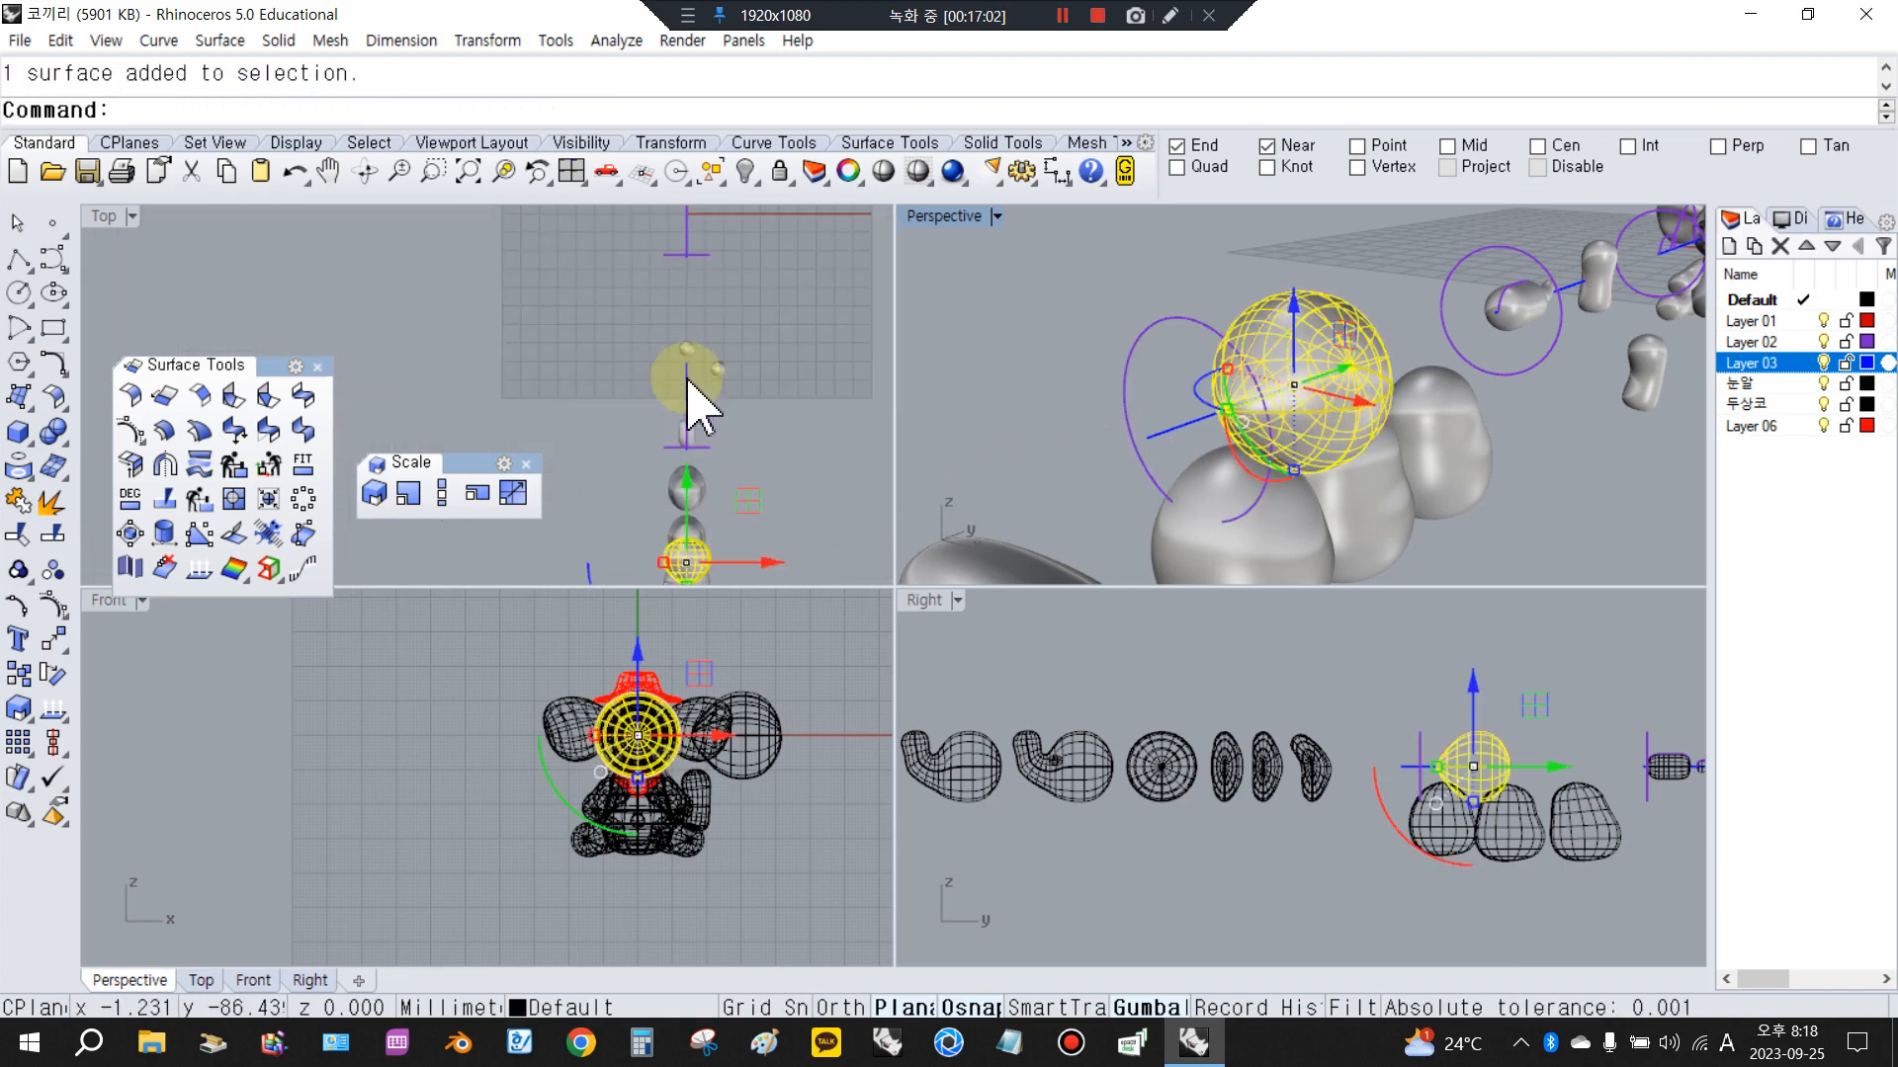
scroll(633, 395, up, 5)
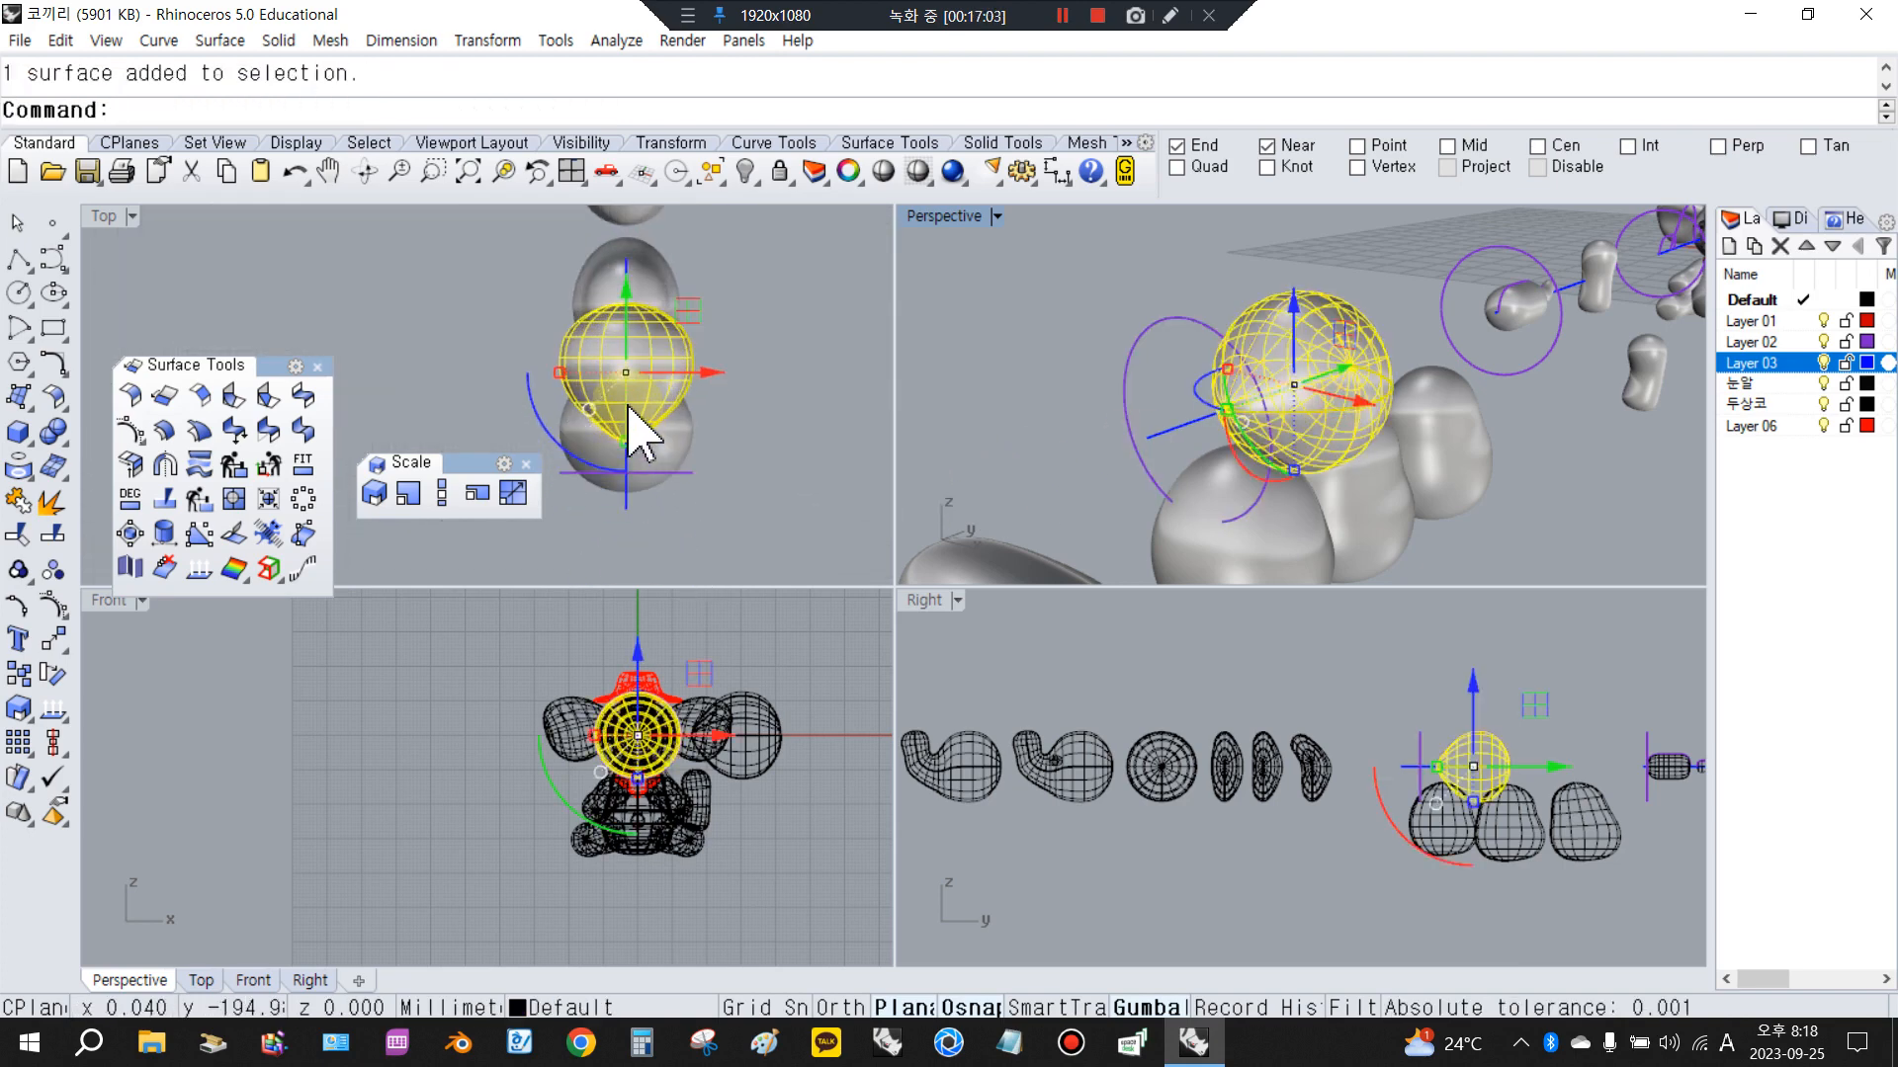
scroll(633, 420, down, 5)
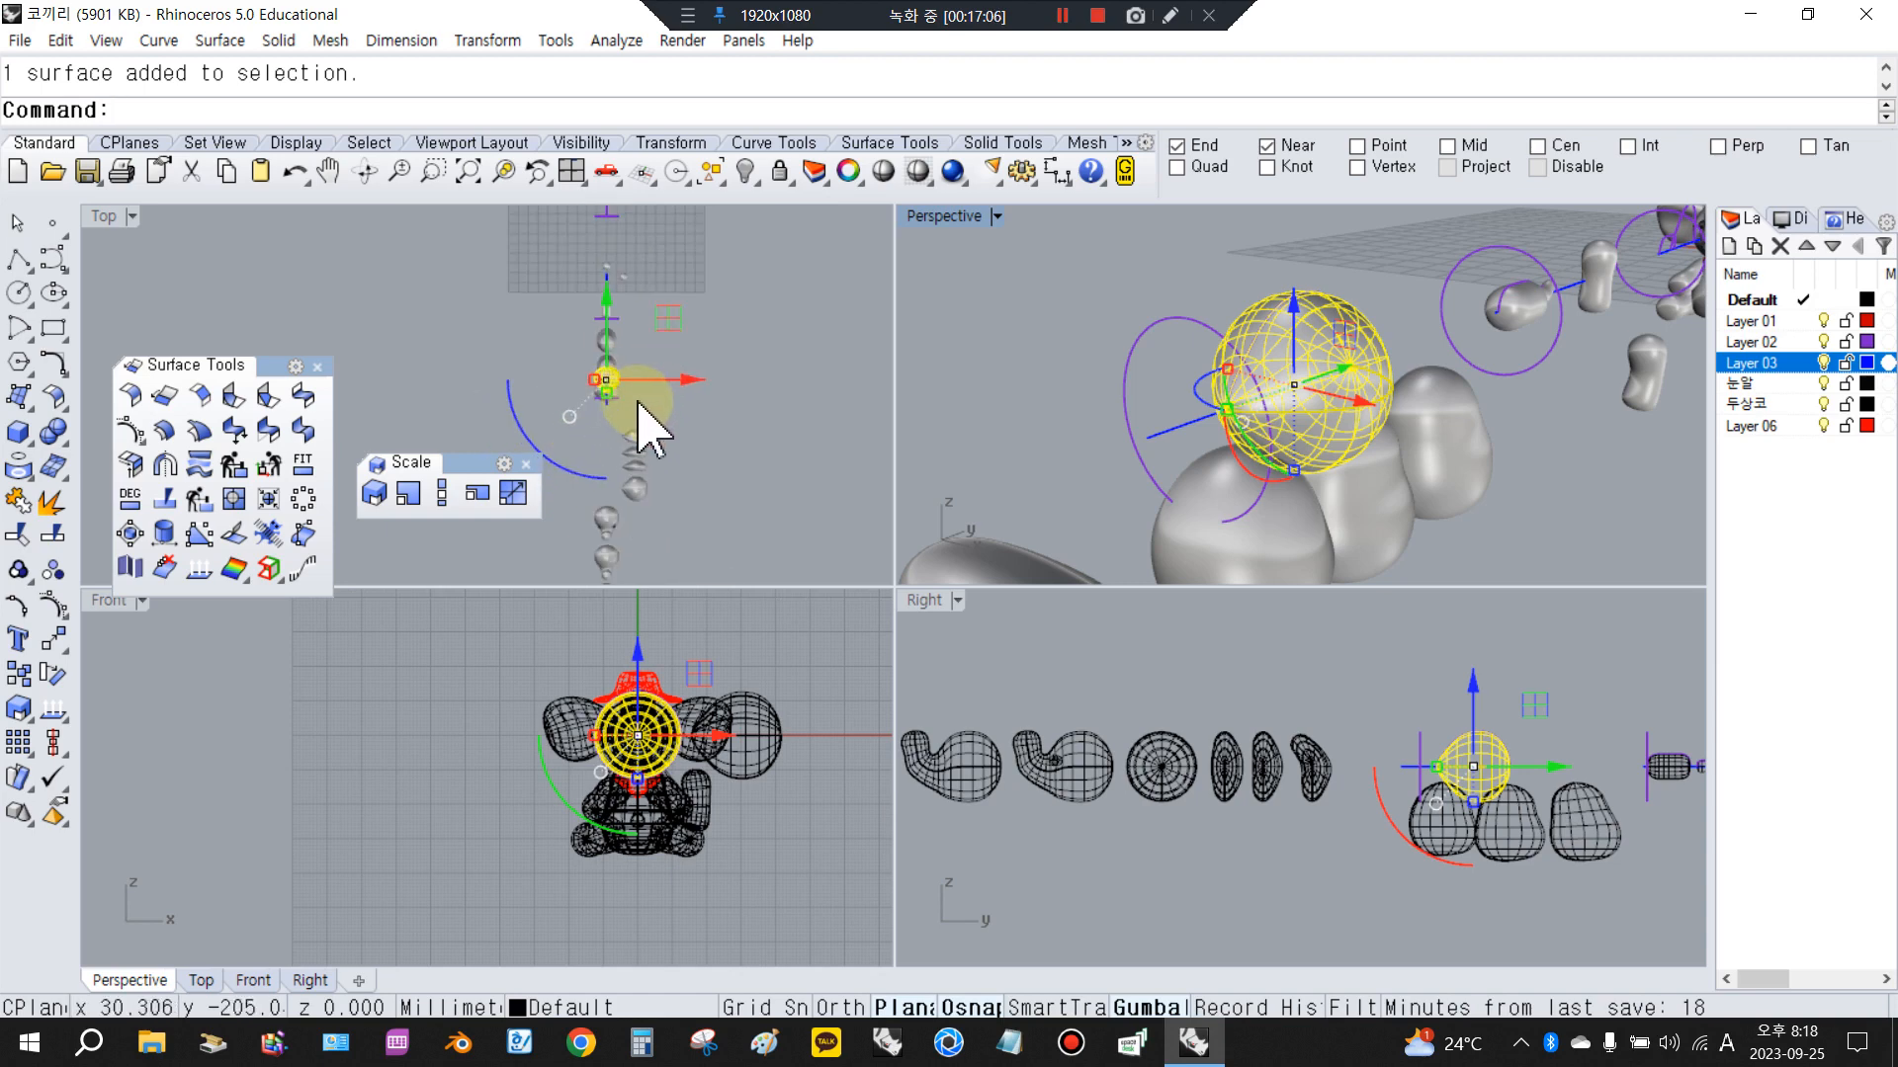
right_drag(633, 484, 658, 464)
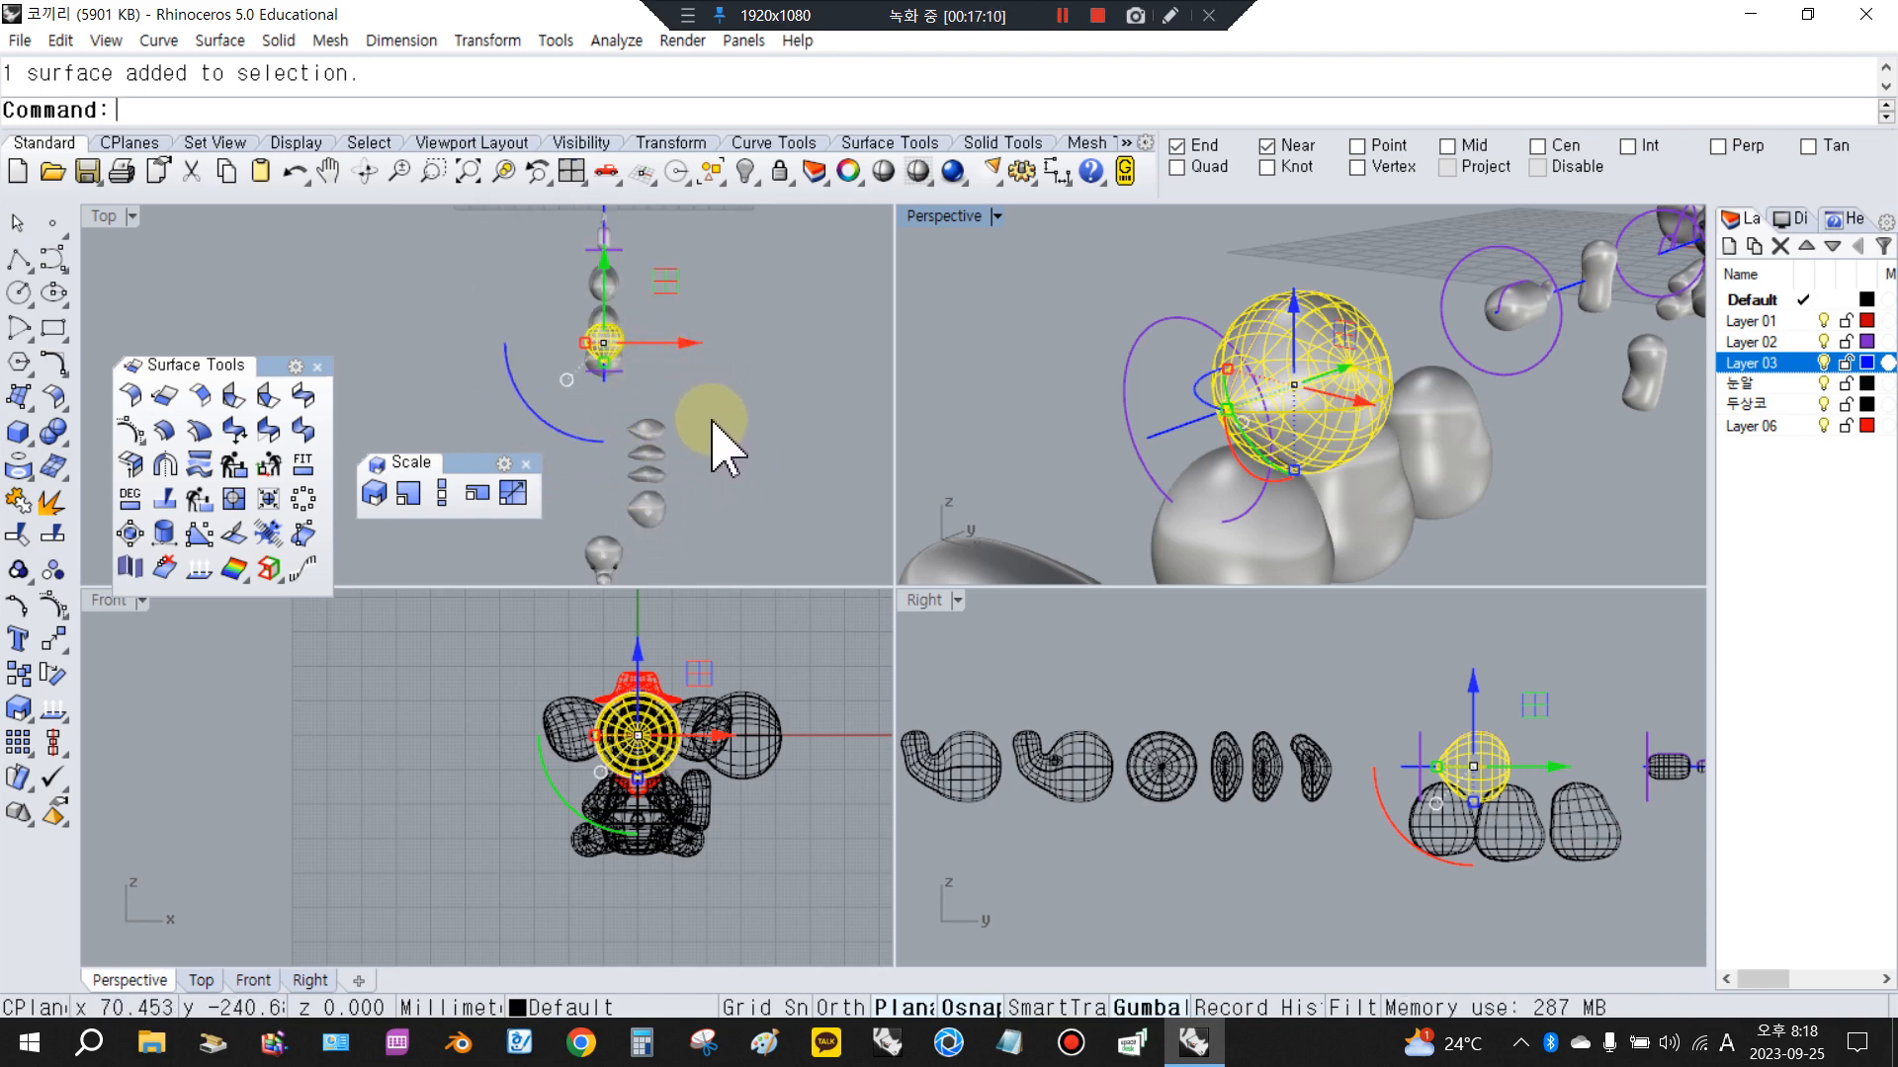
key(Delete)
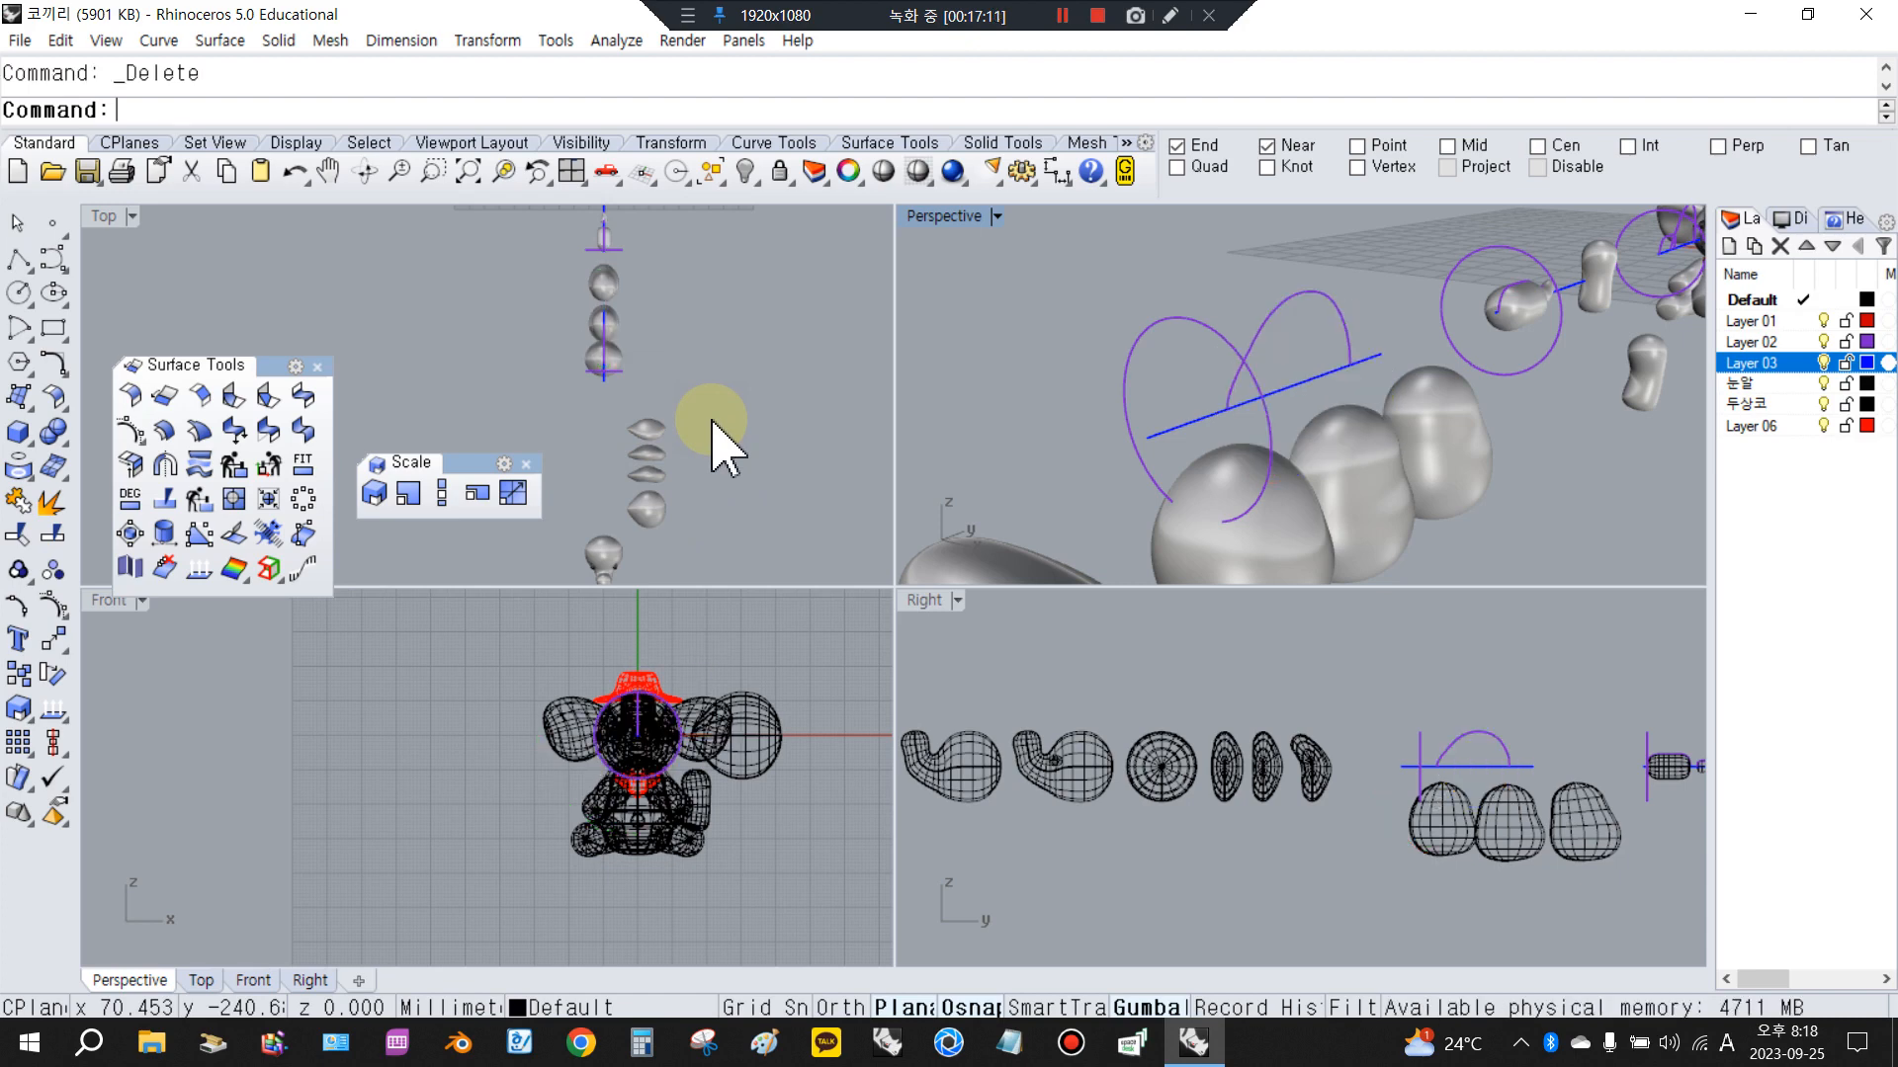
Undo the deletion of the rail-revolved surface
click(656, 521)
right_drag(656, 521, 729, 478)
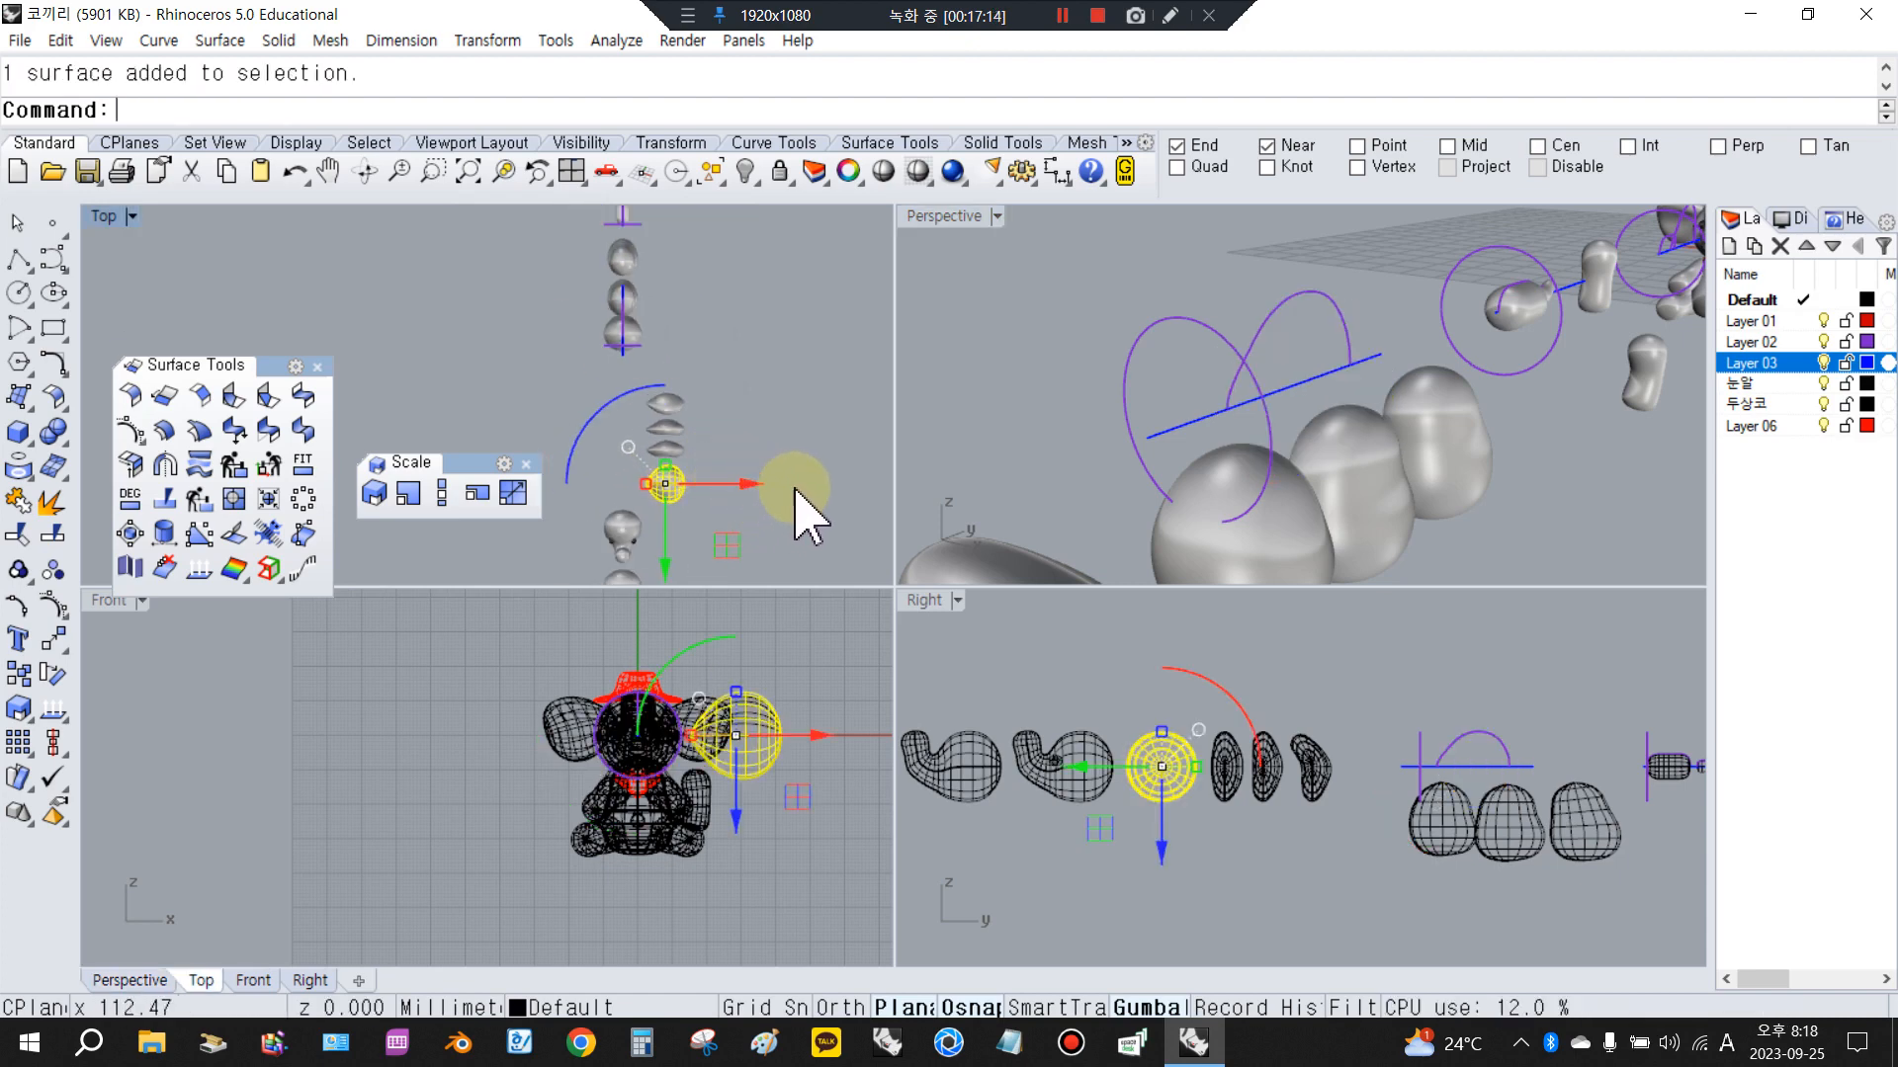
click(294, 172)
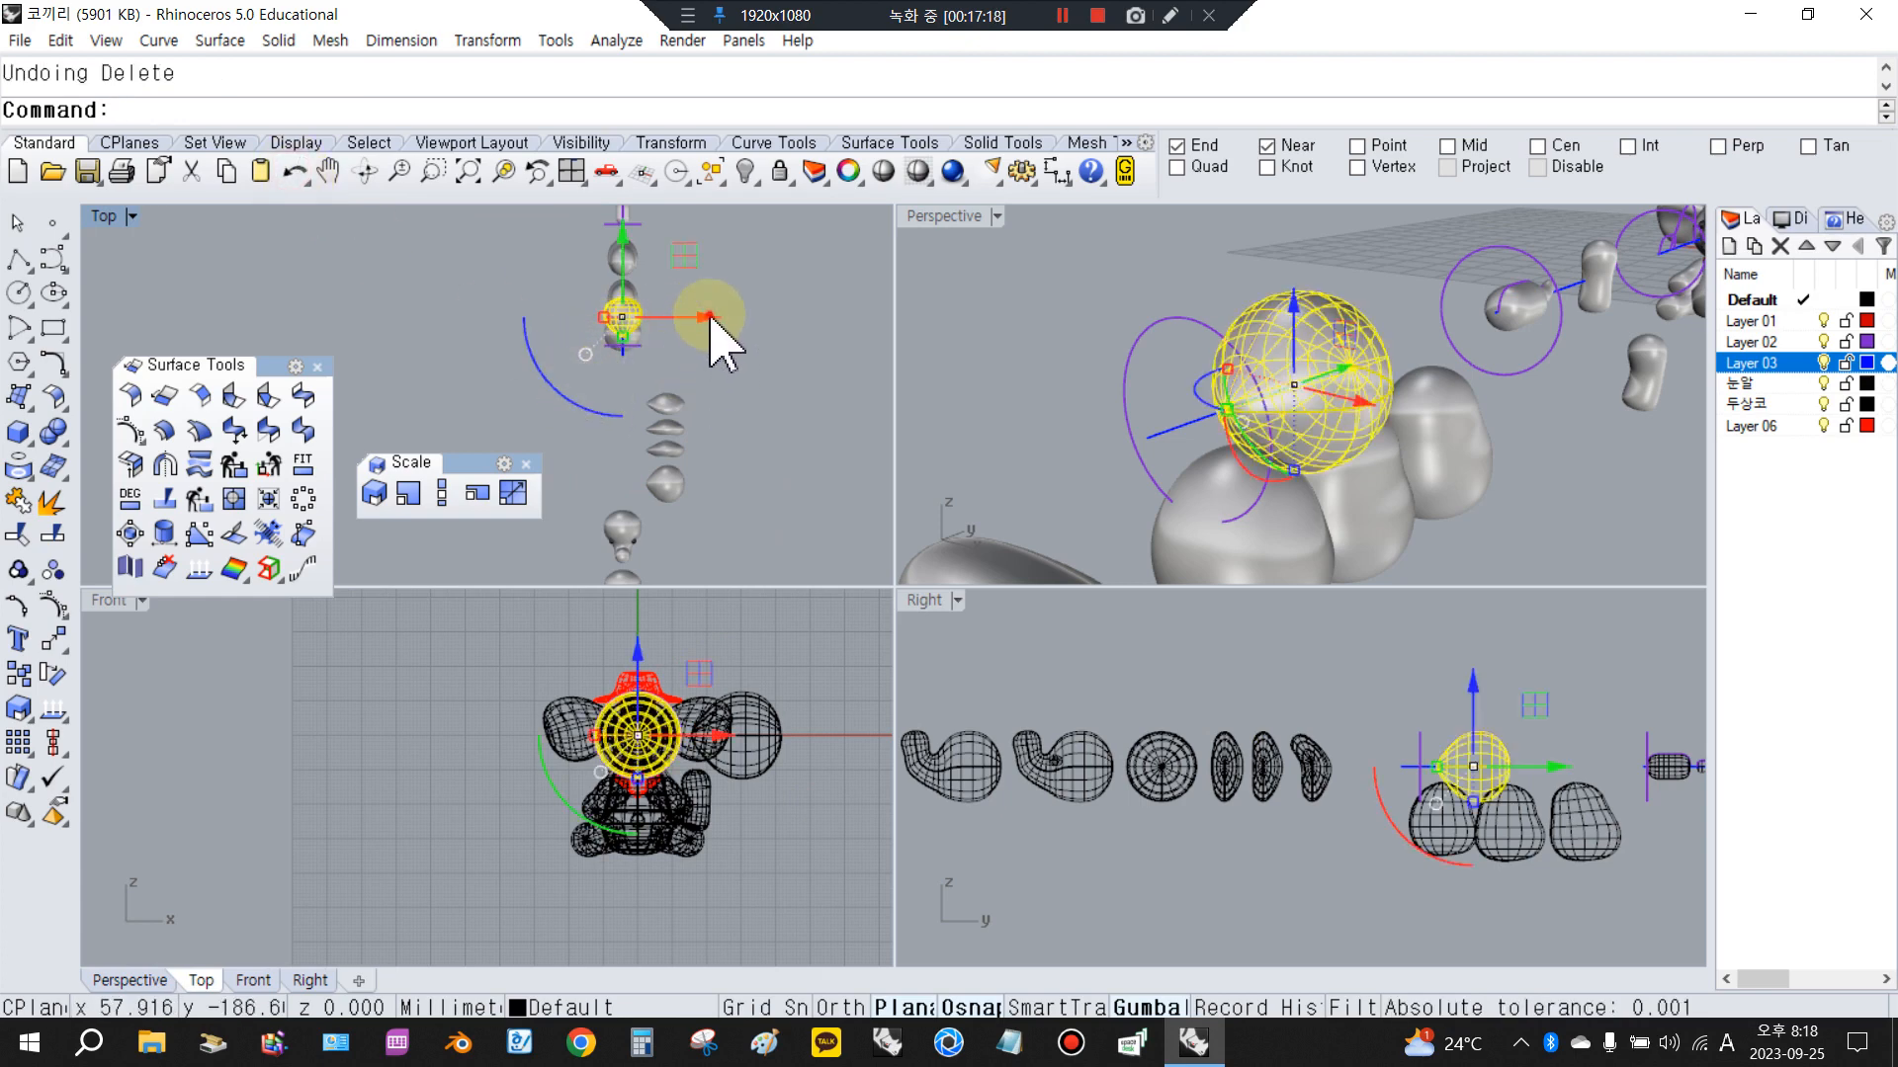
Move the rail-revolved surface beside the column of ear shapes in the Top view and rotate it by -90 degrees
drag(709, 317, 784, 543)
scroll(613, 415, up, 3)
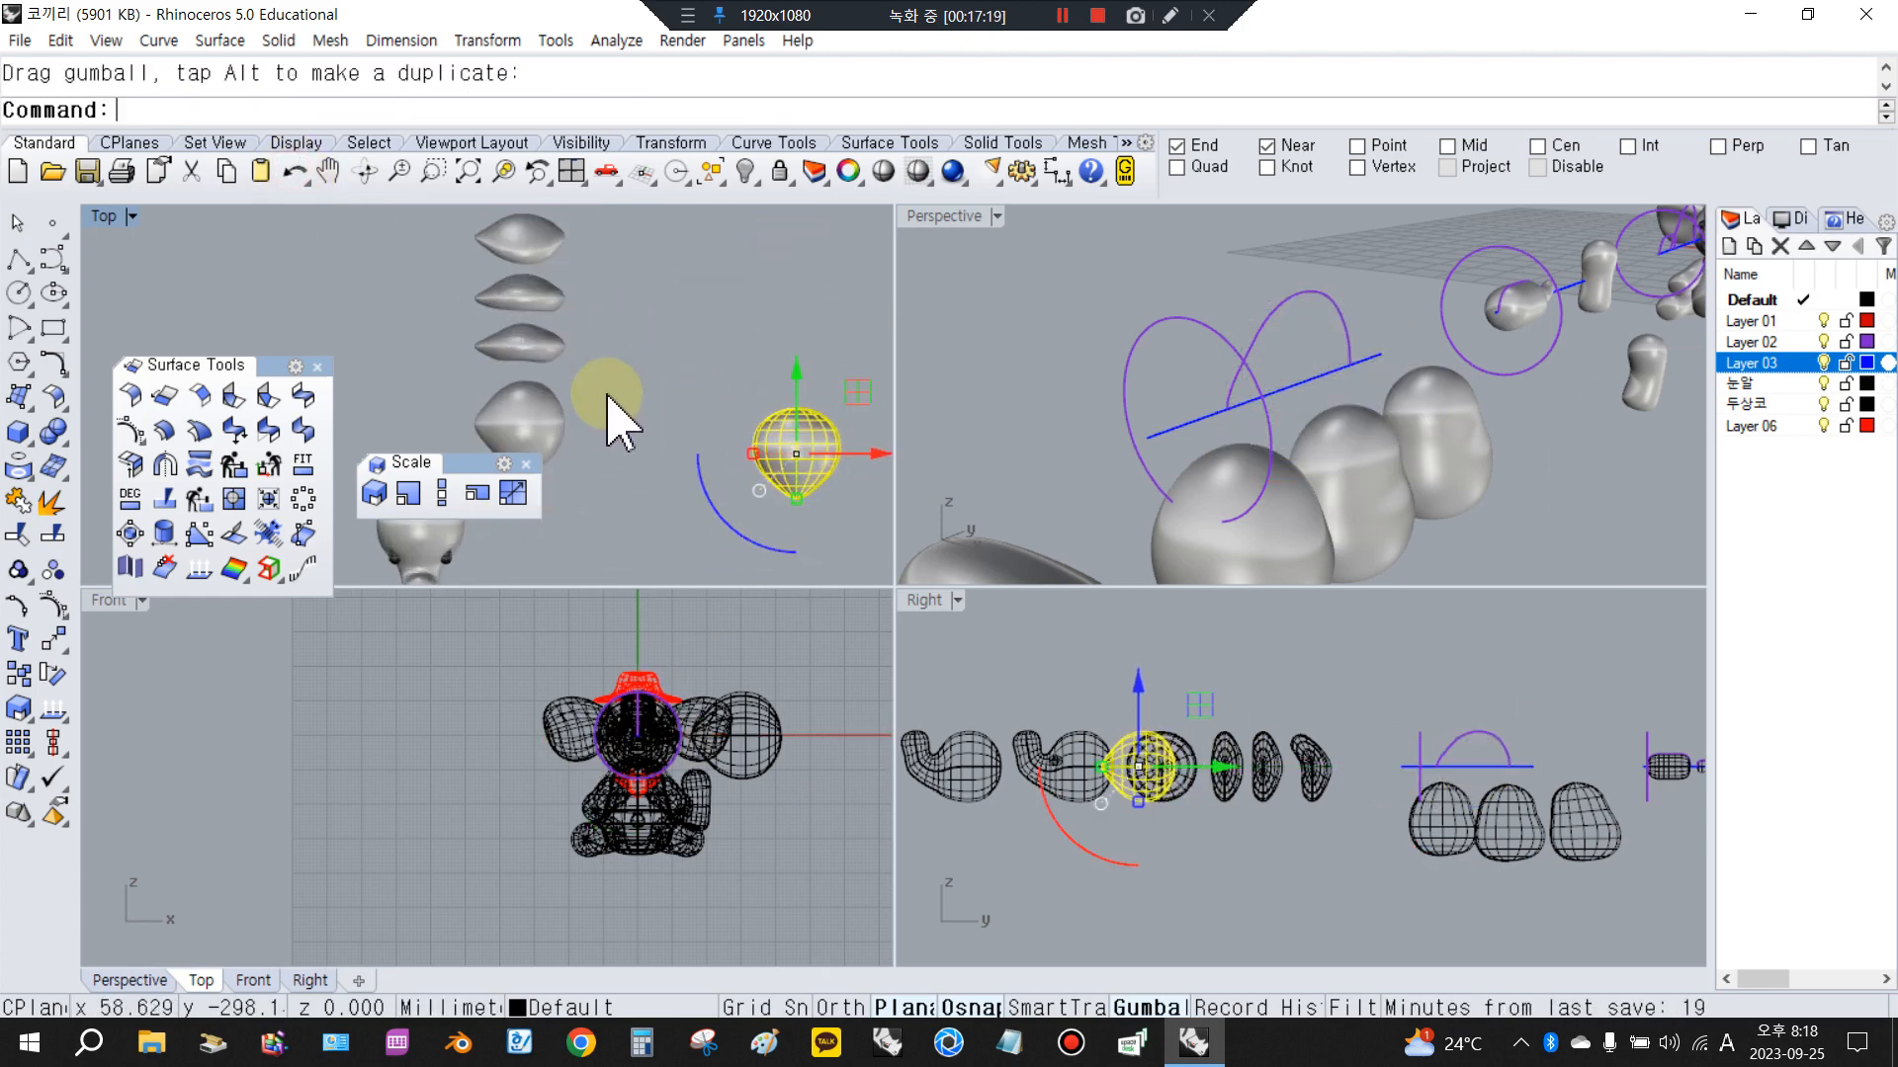
click(610, 415)
click(785, 494)
click(742, 536)
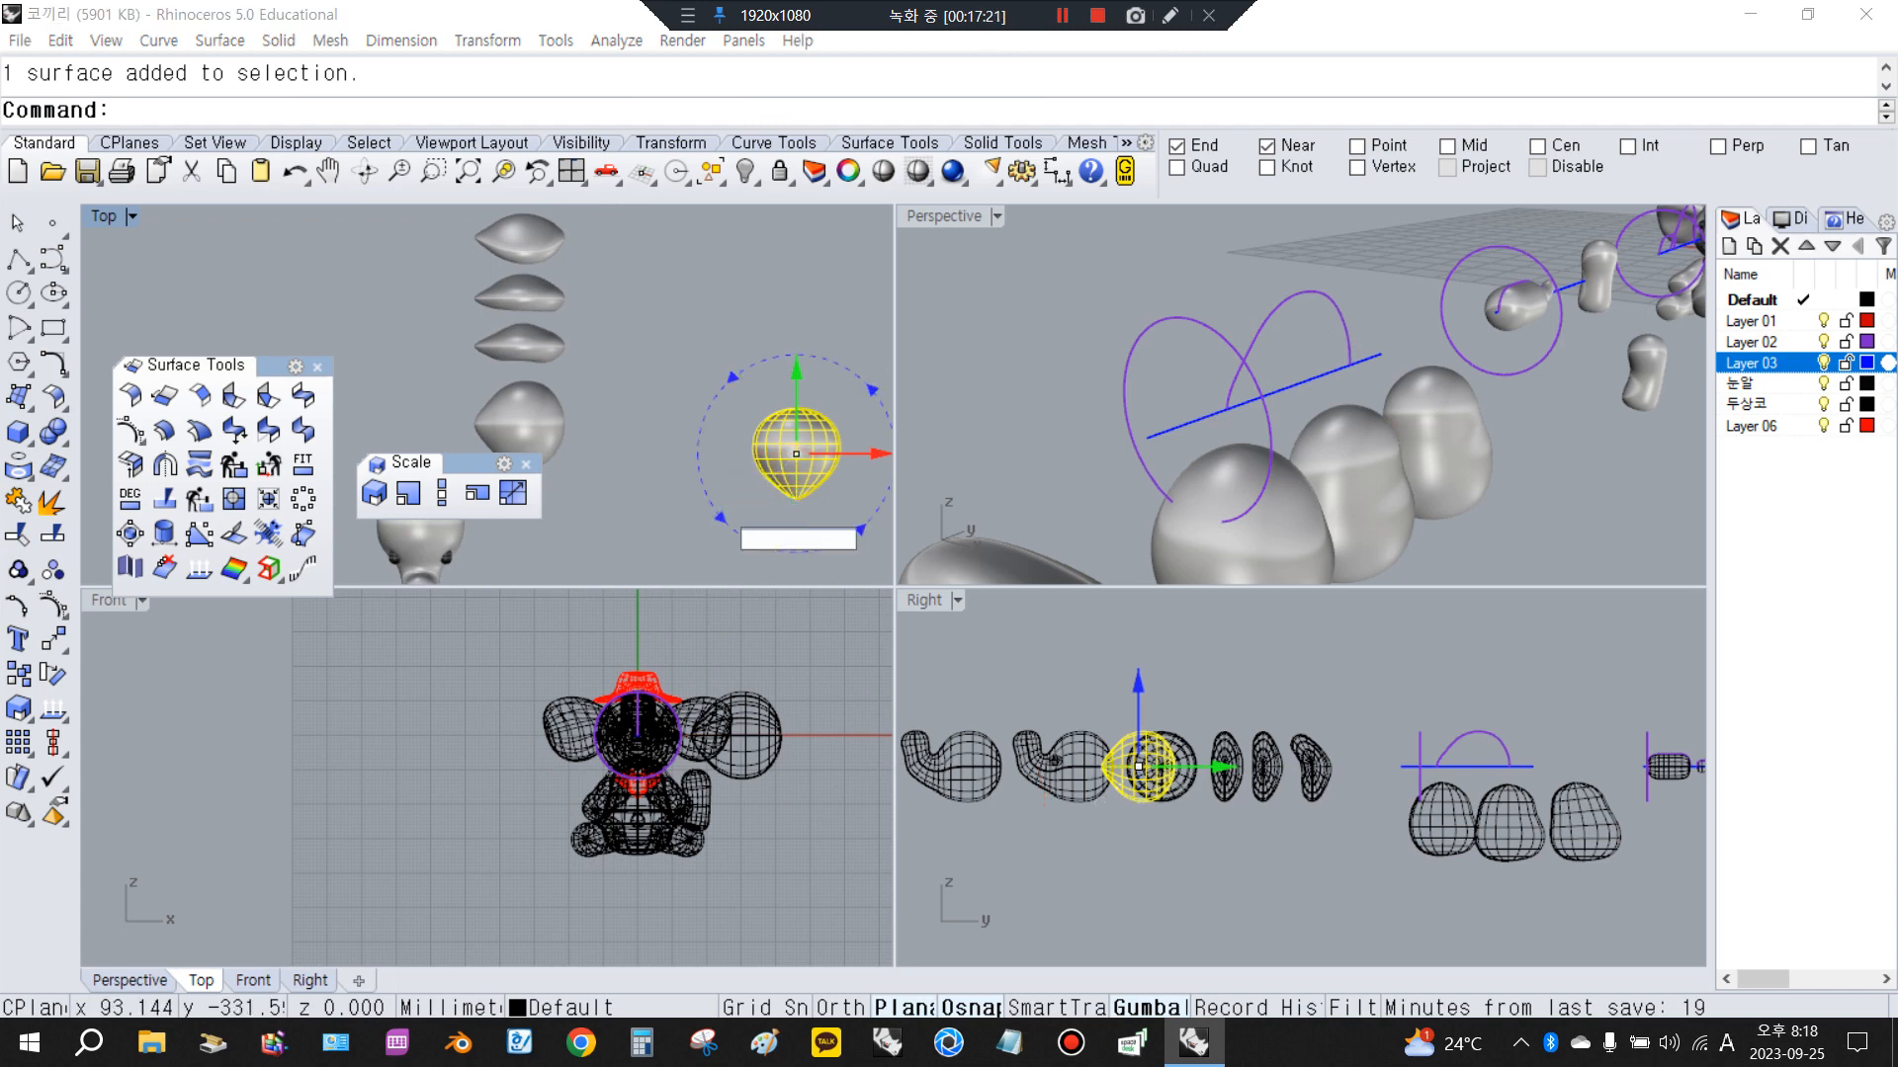
text(-90)
key(Return)
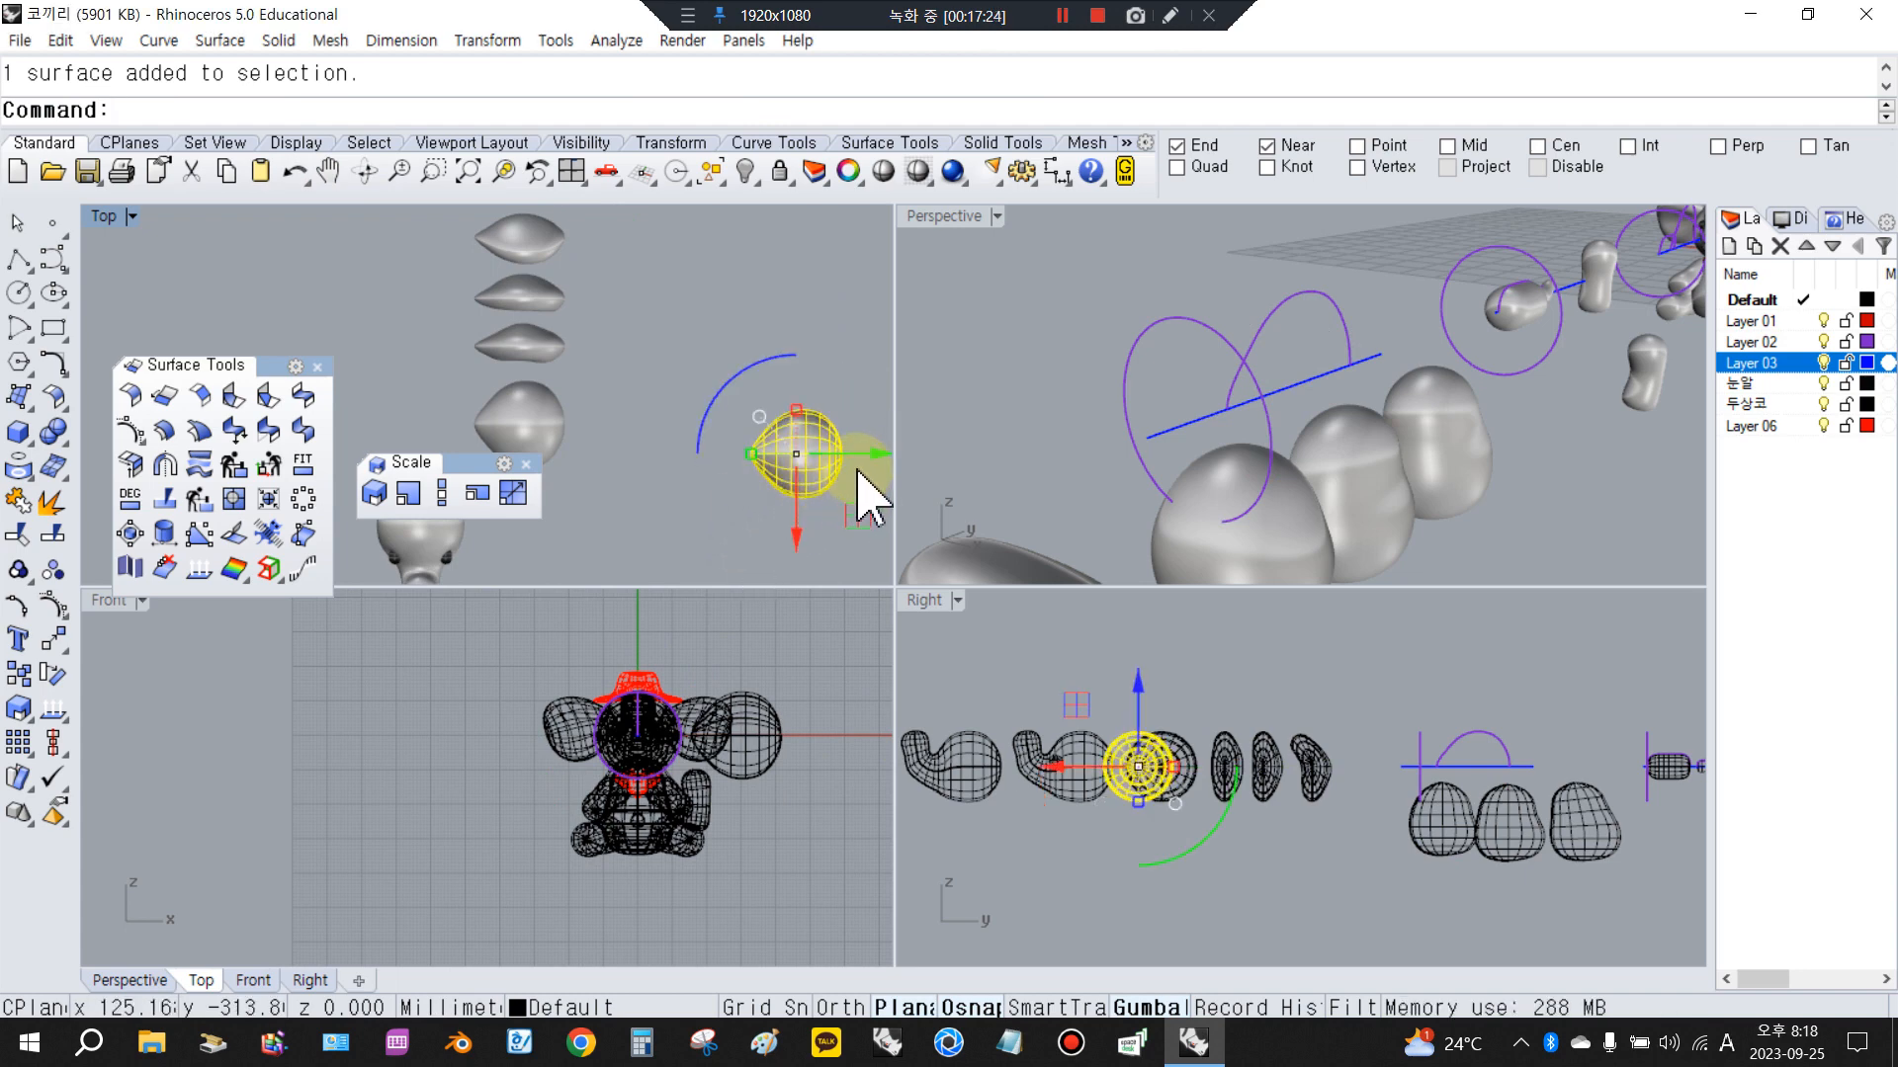
Move the rotated surface closer to the neighbouring teardrop-shaped ear surface in the Top view
drag(862, 455, 718, 445)
click(715, 445)
scroll(712, 442, down, 6)
scroll(708, 441, up, 4)
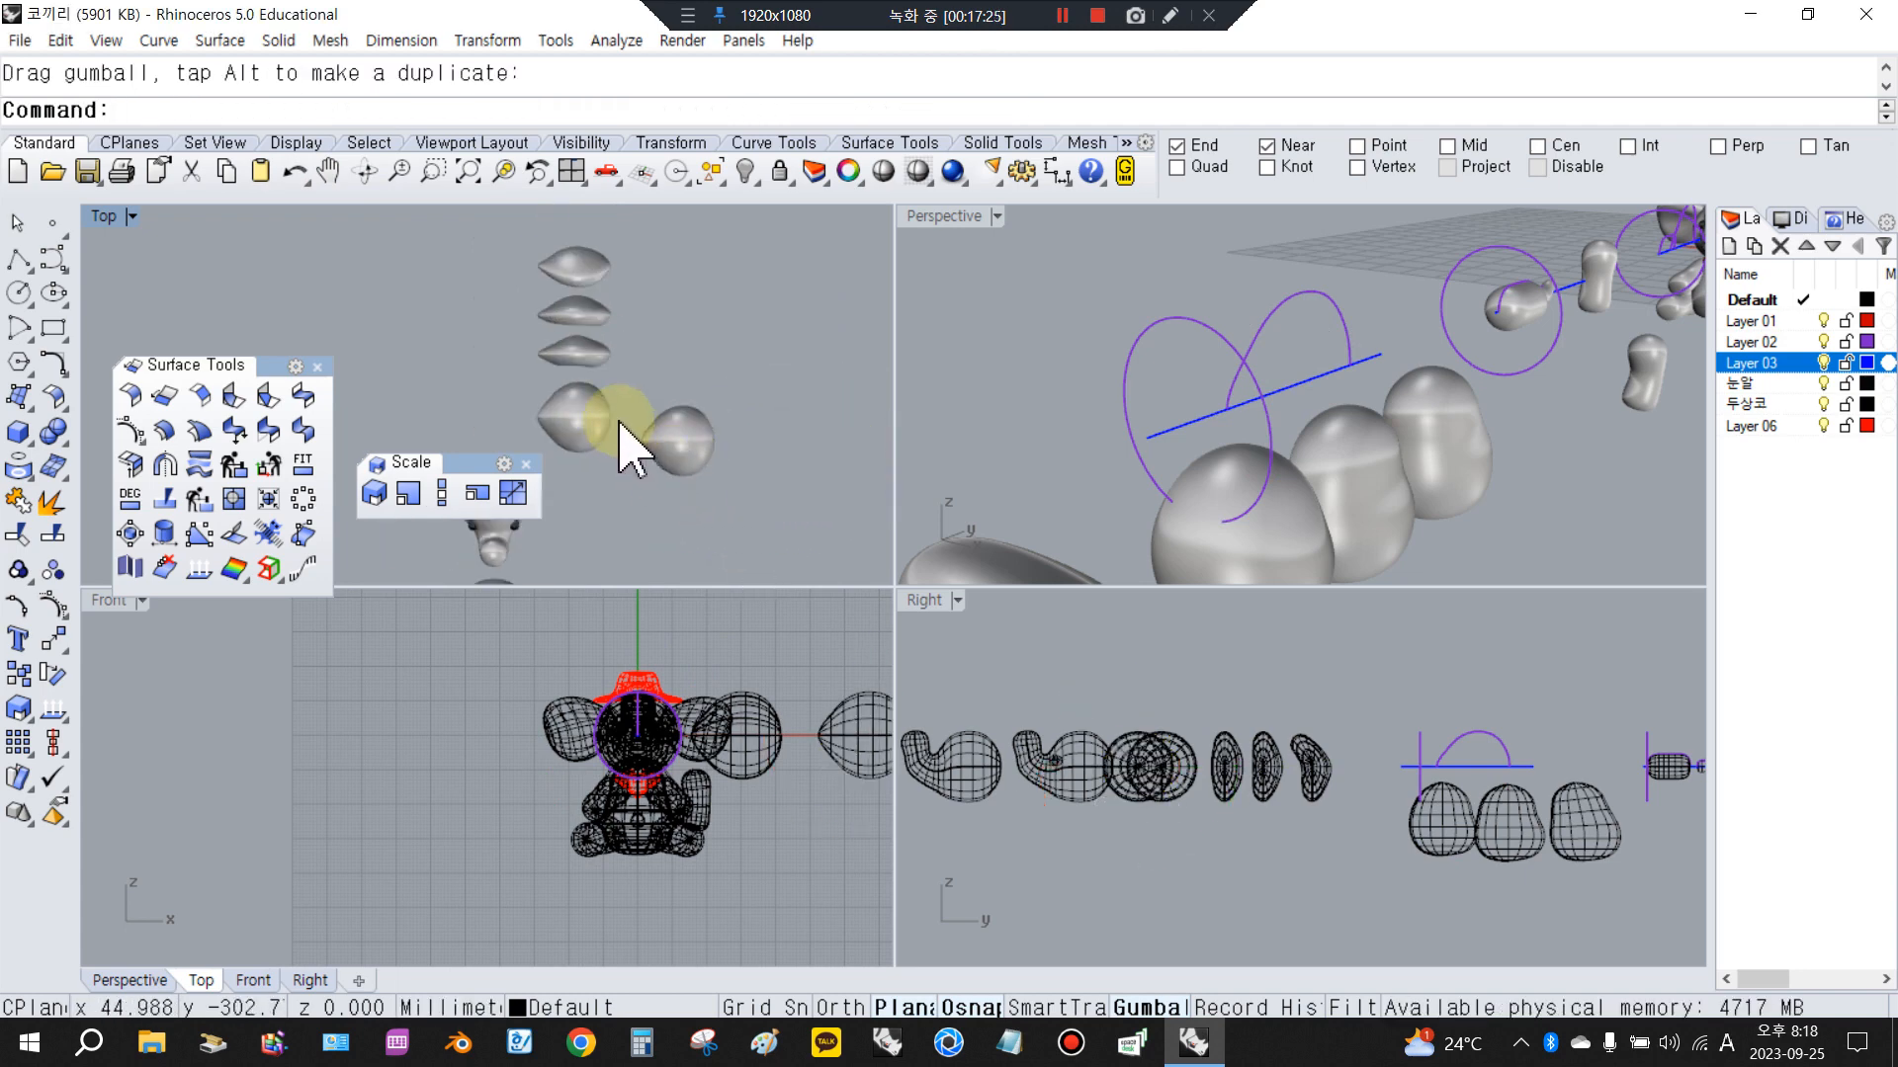
Delete the rotated surface next to the teardrop-shaped ear surface
click(621, 447)
scroll(573, 425, up, 2)
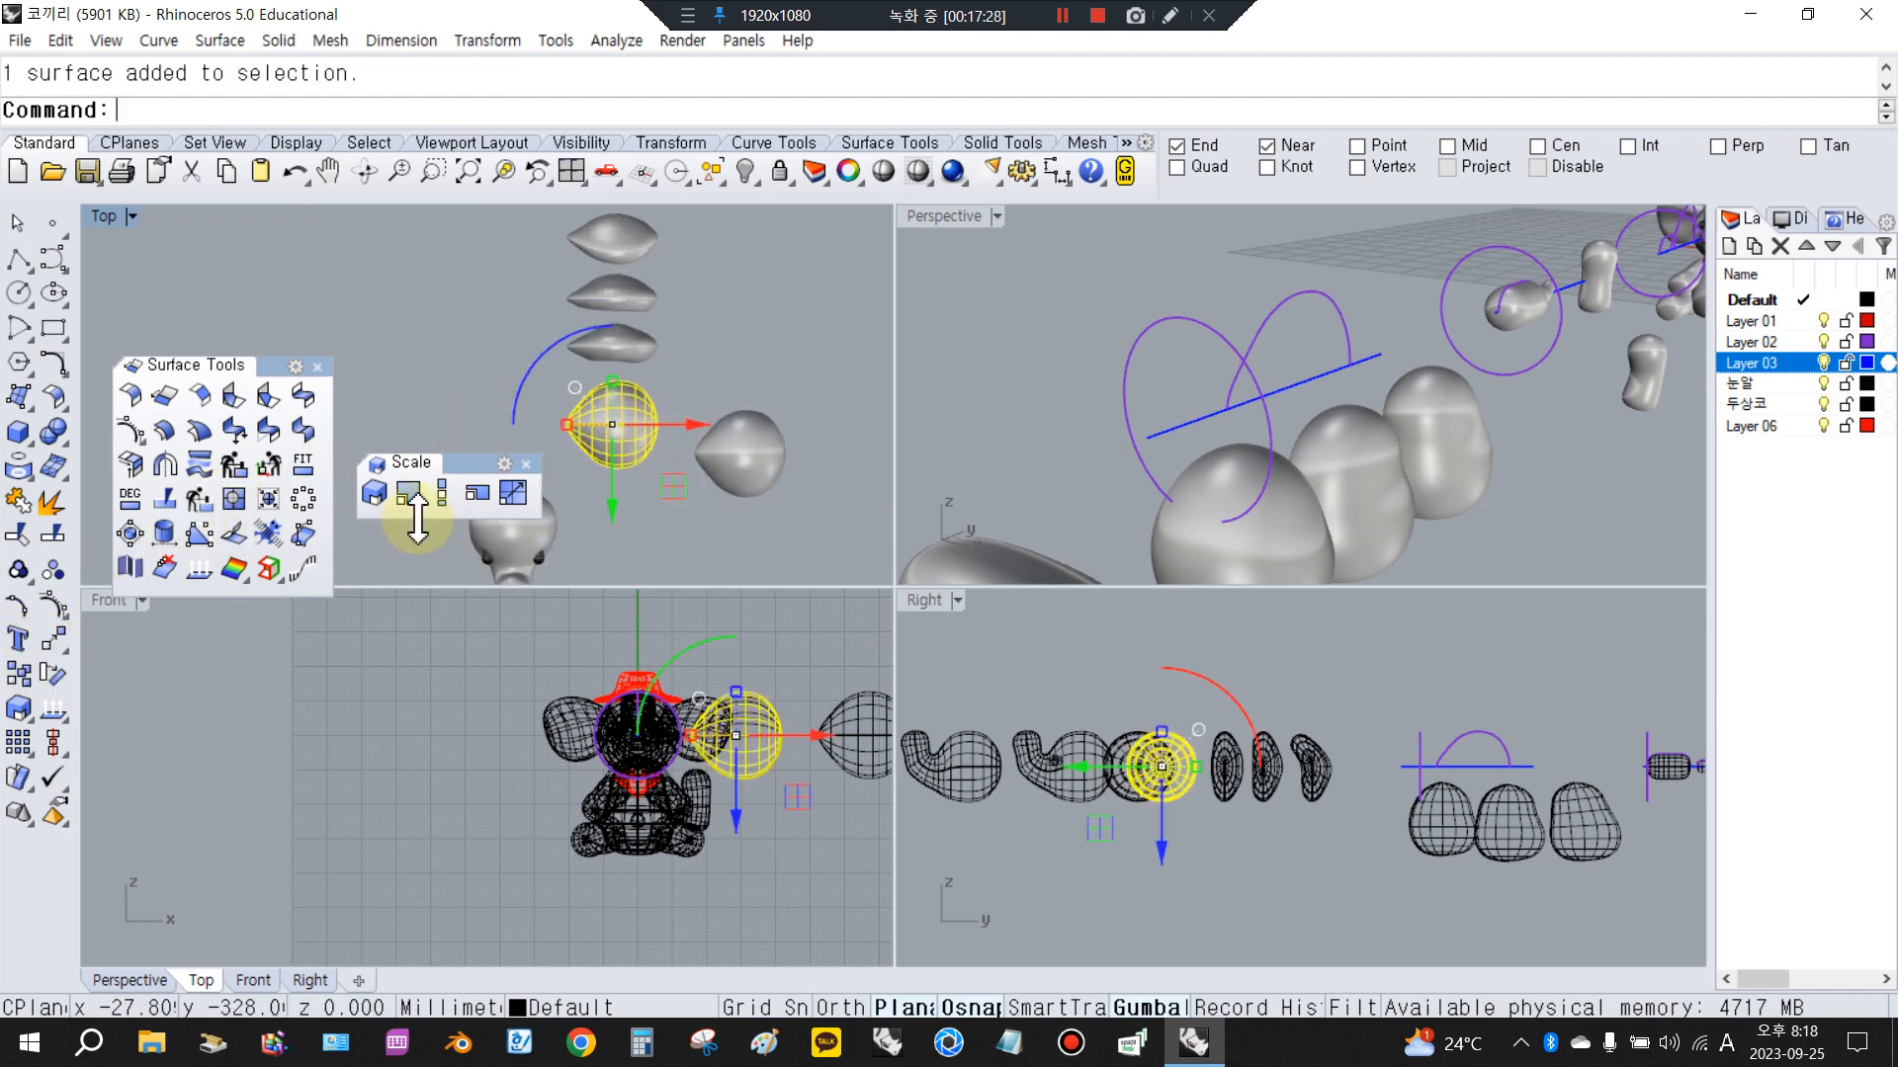
click(741, 449)
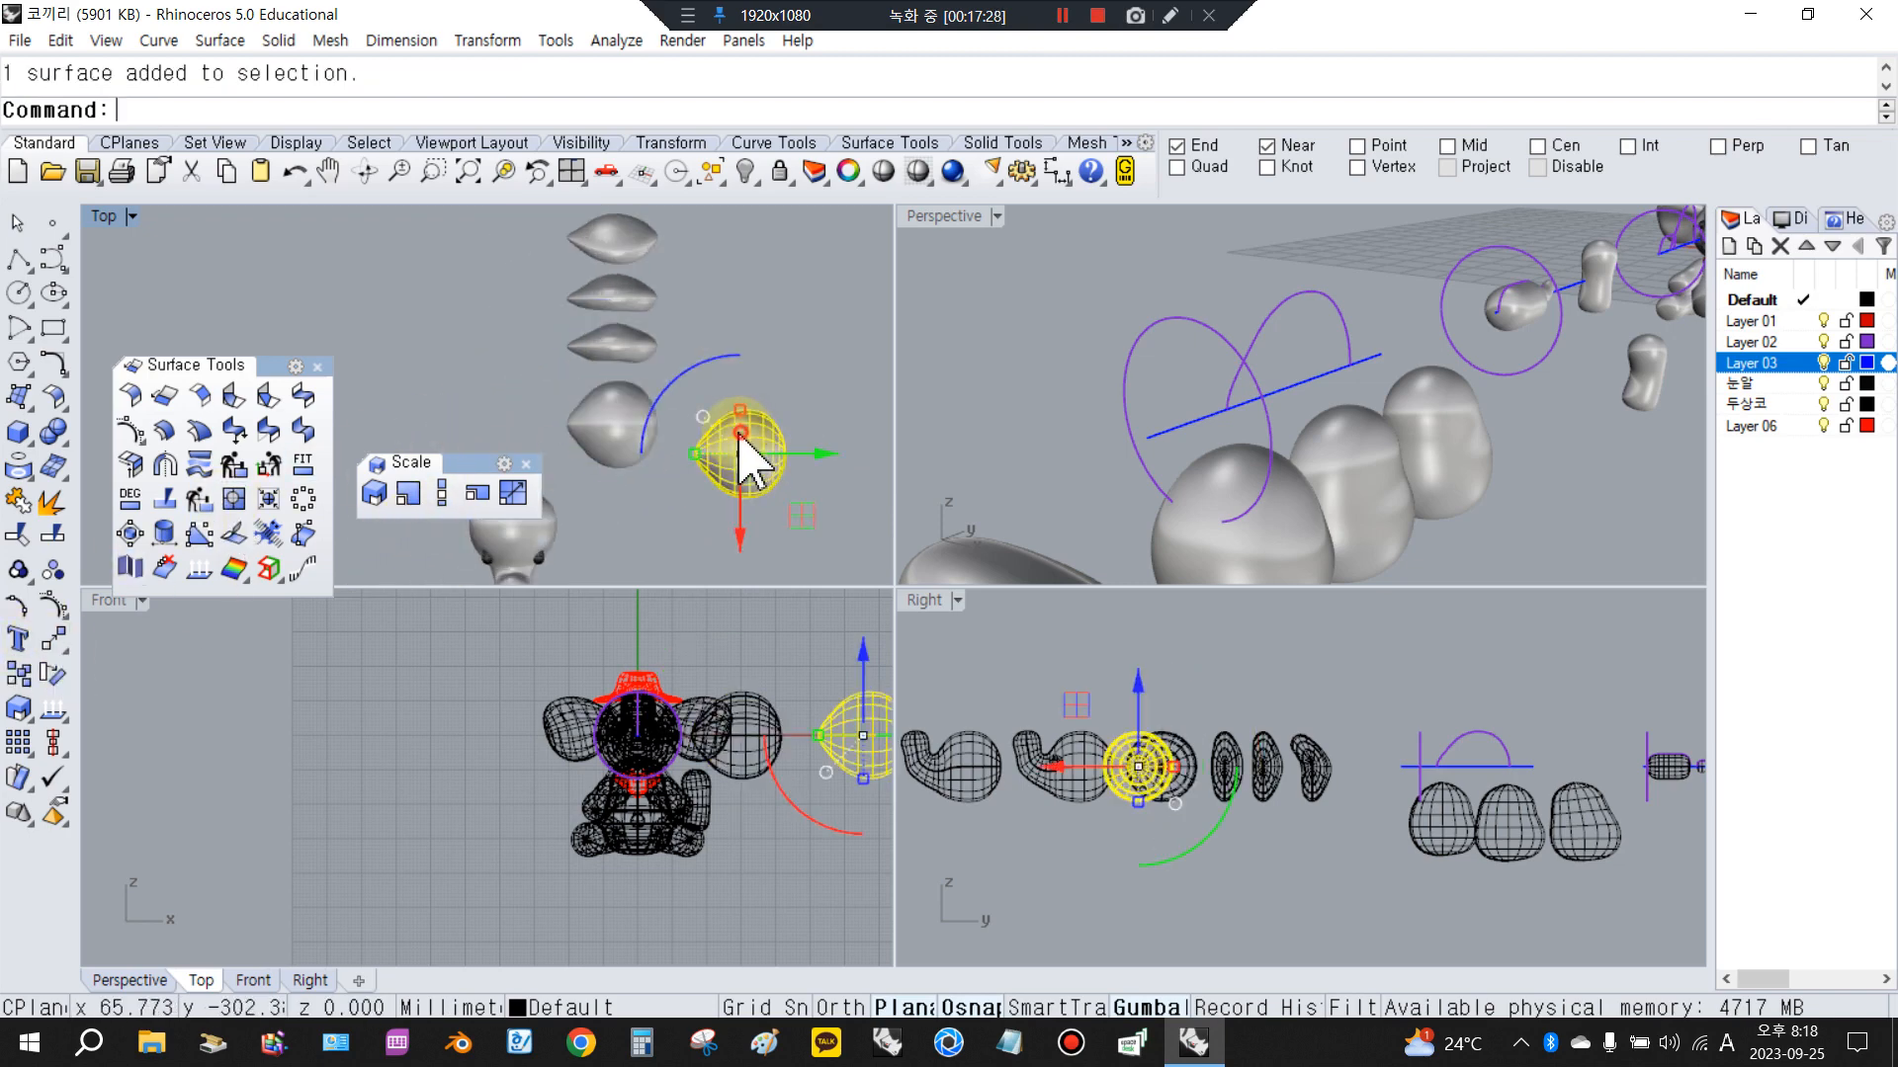
key(Delete)
Try to scale the teardrop-shaped ear surface in one direction with Scale1D, using its rounded end as origin in the Top view
click(651, 426)
click(443, 491)
scroll(577, 416, up, 3)
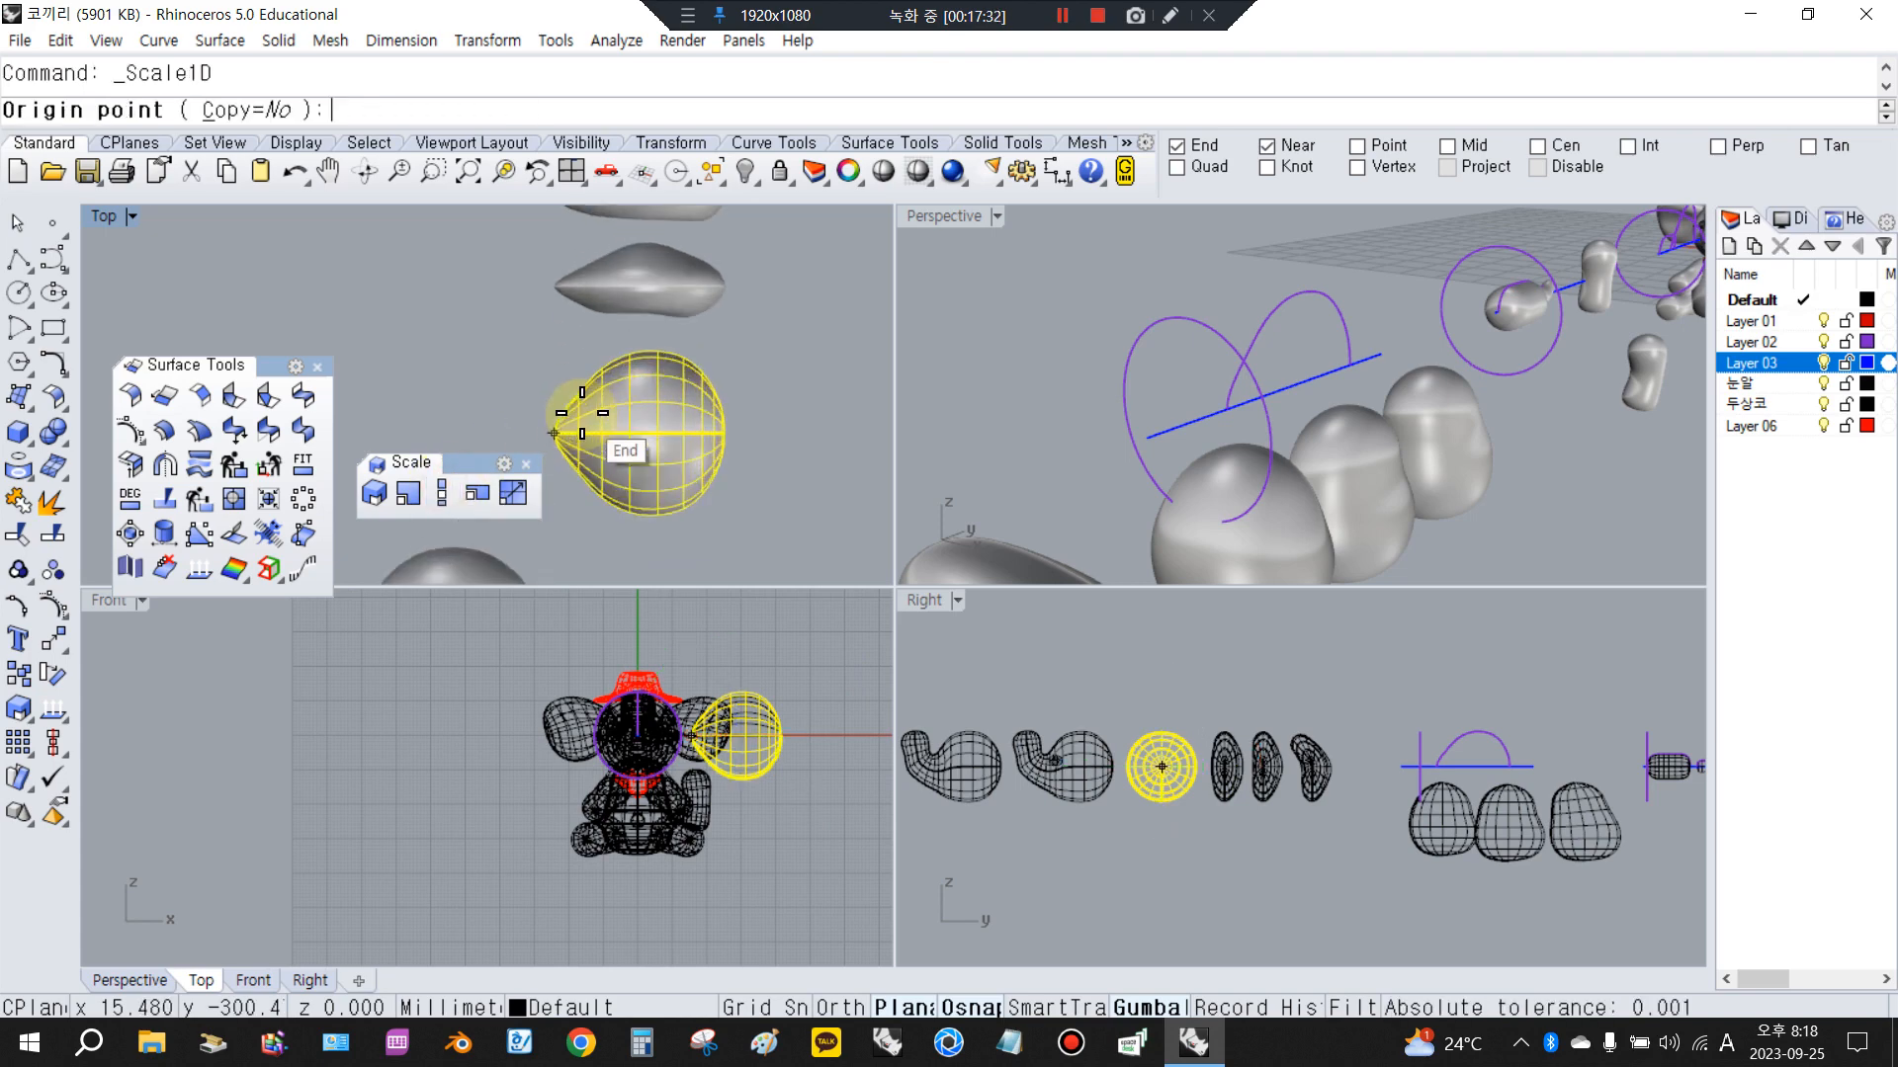
click(734, 429)
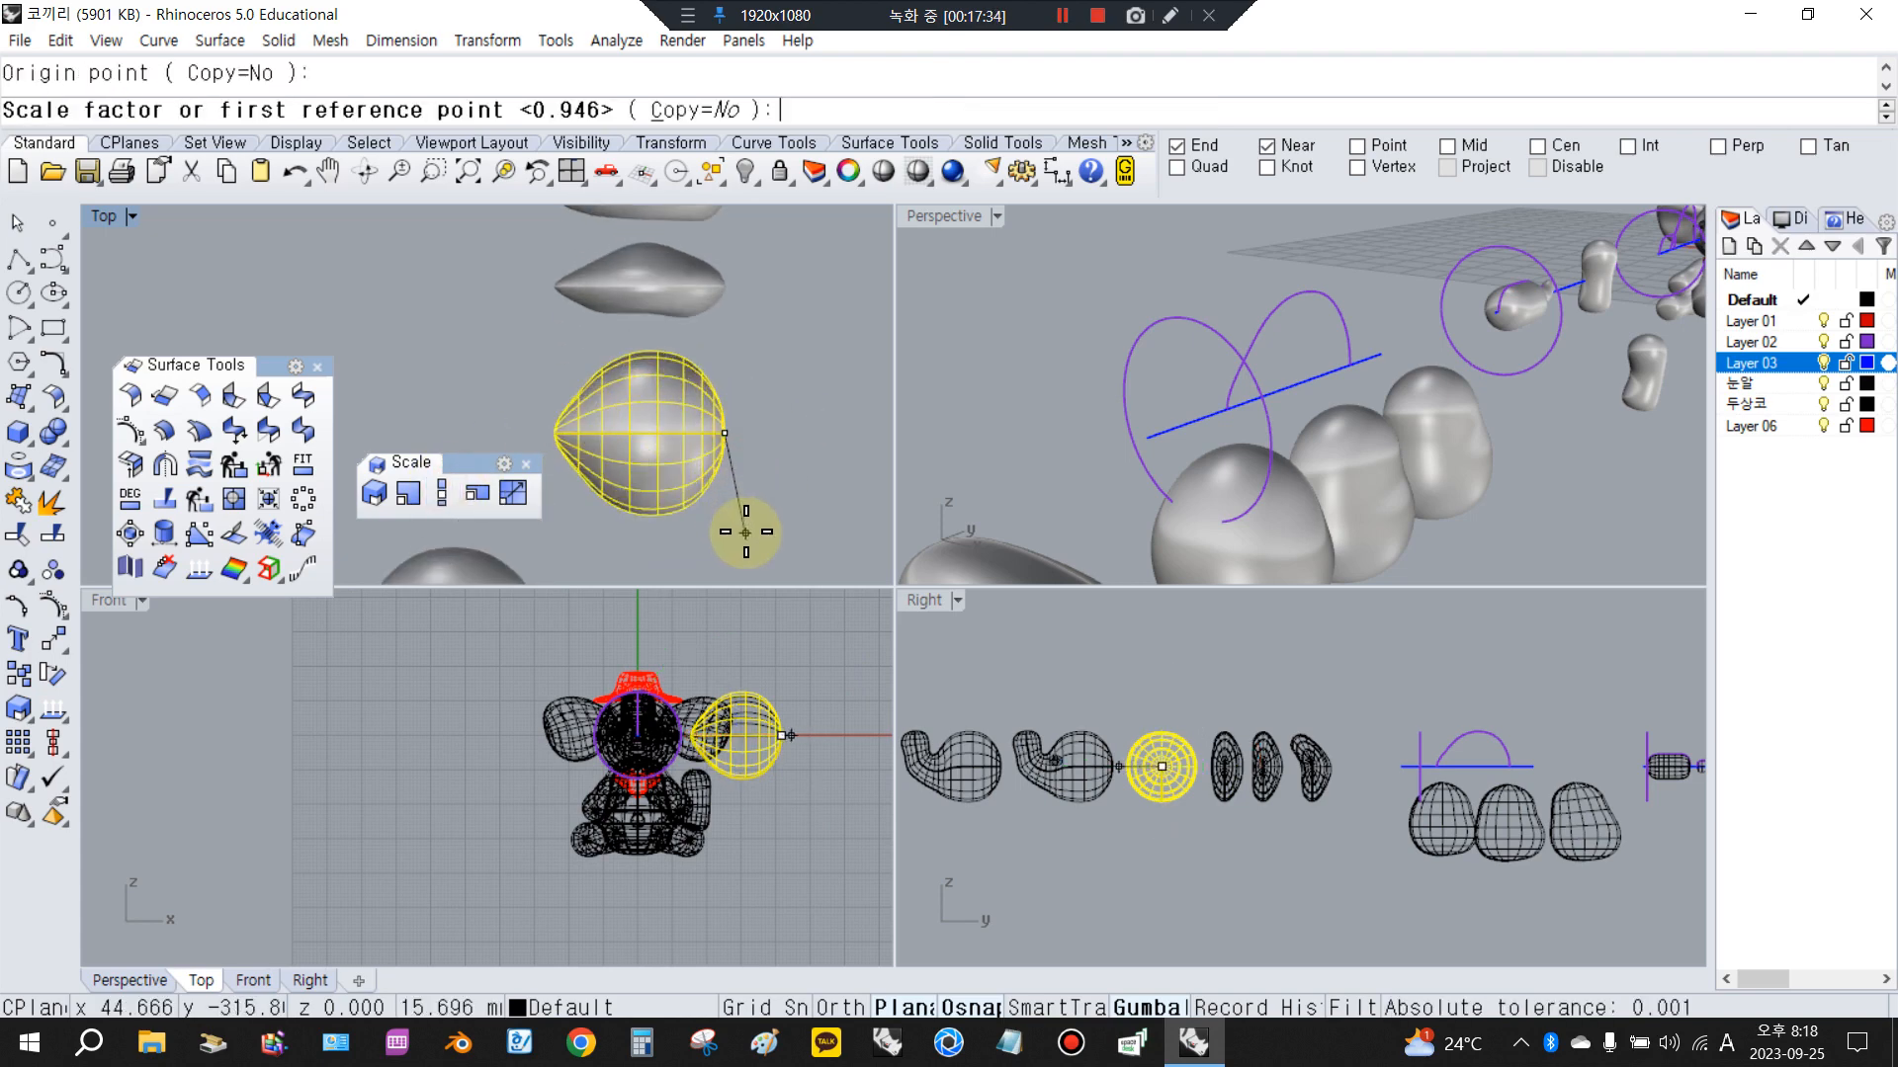
scroll(724, 539, down, 2)
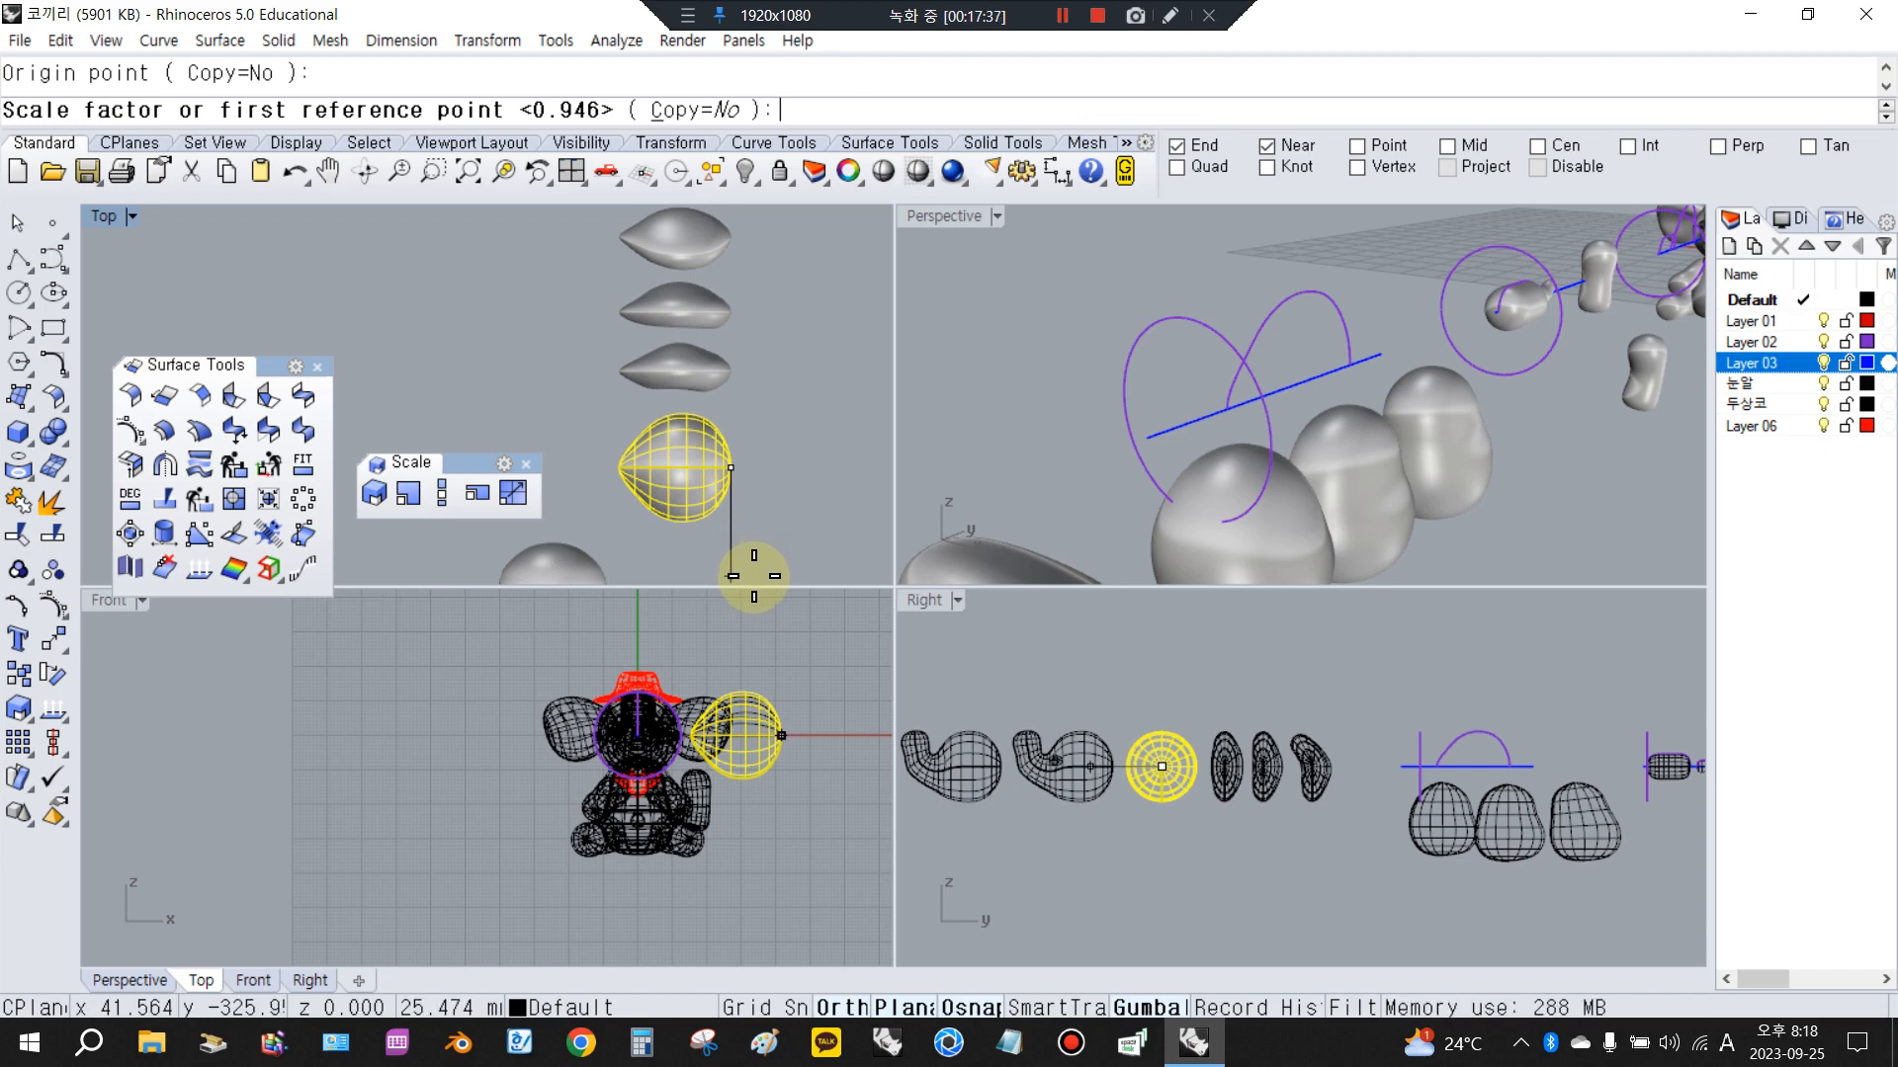
click(754, 576)
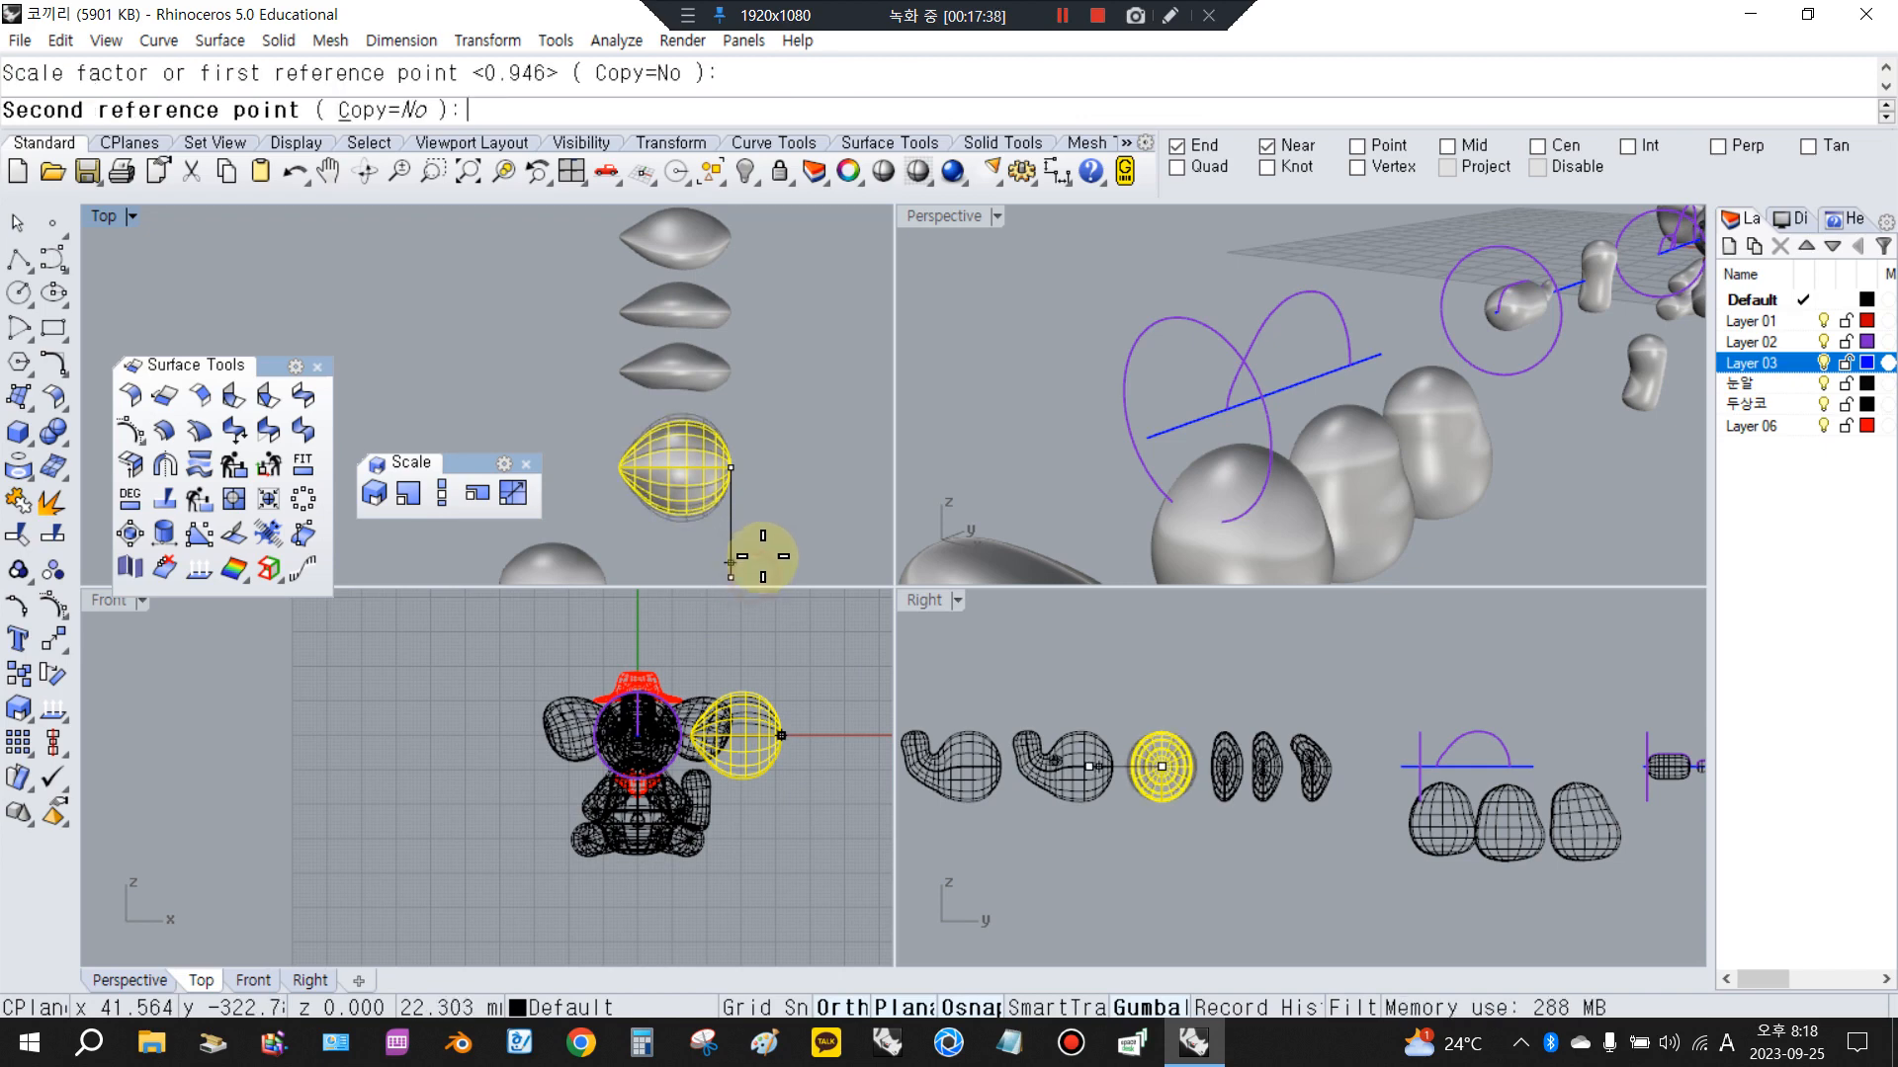
click(790, 513)
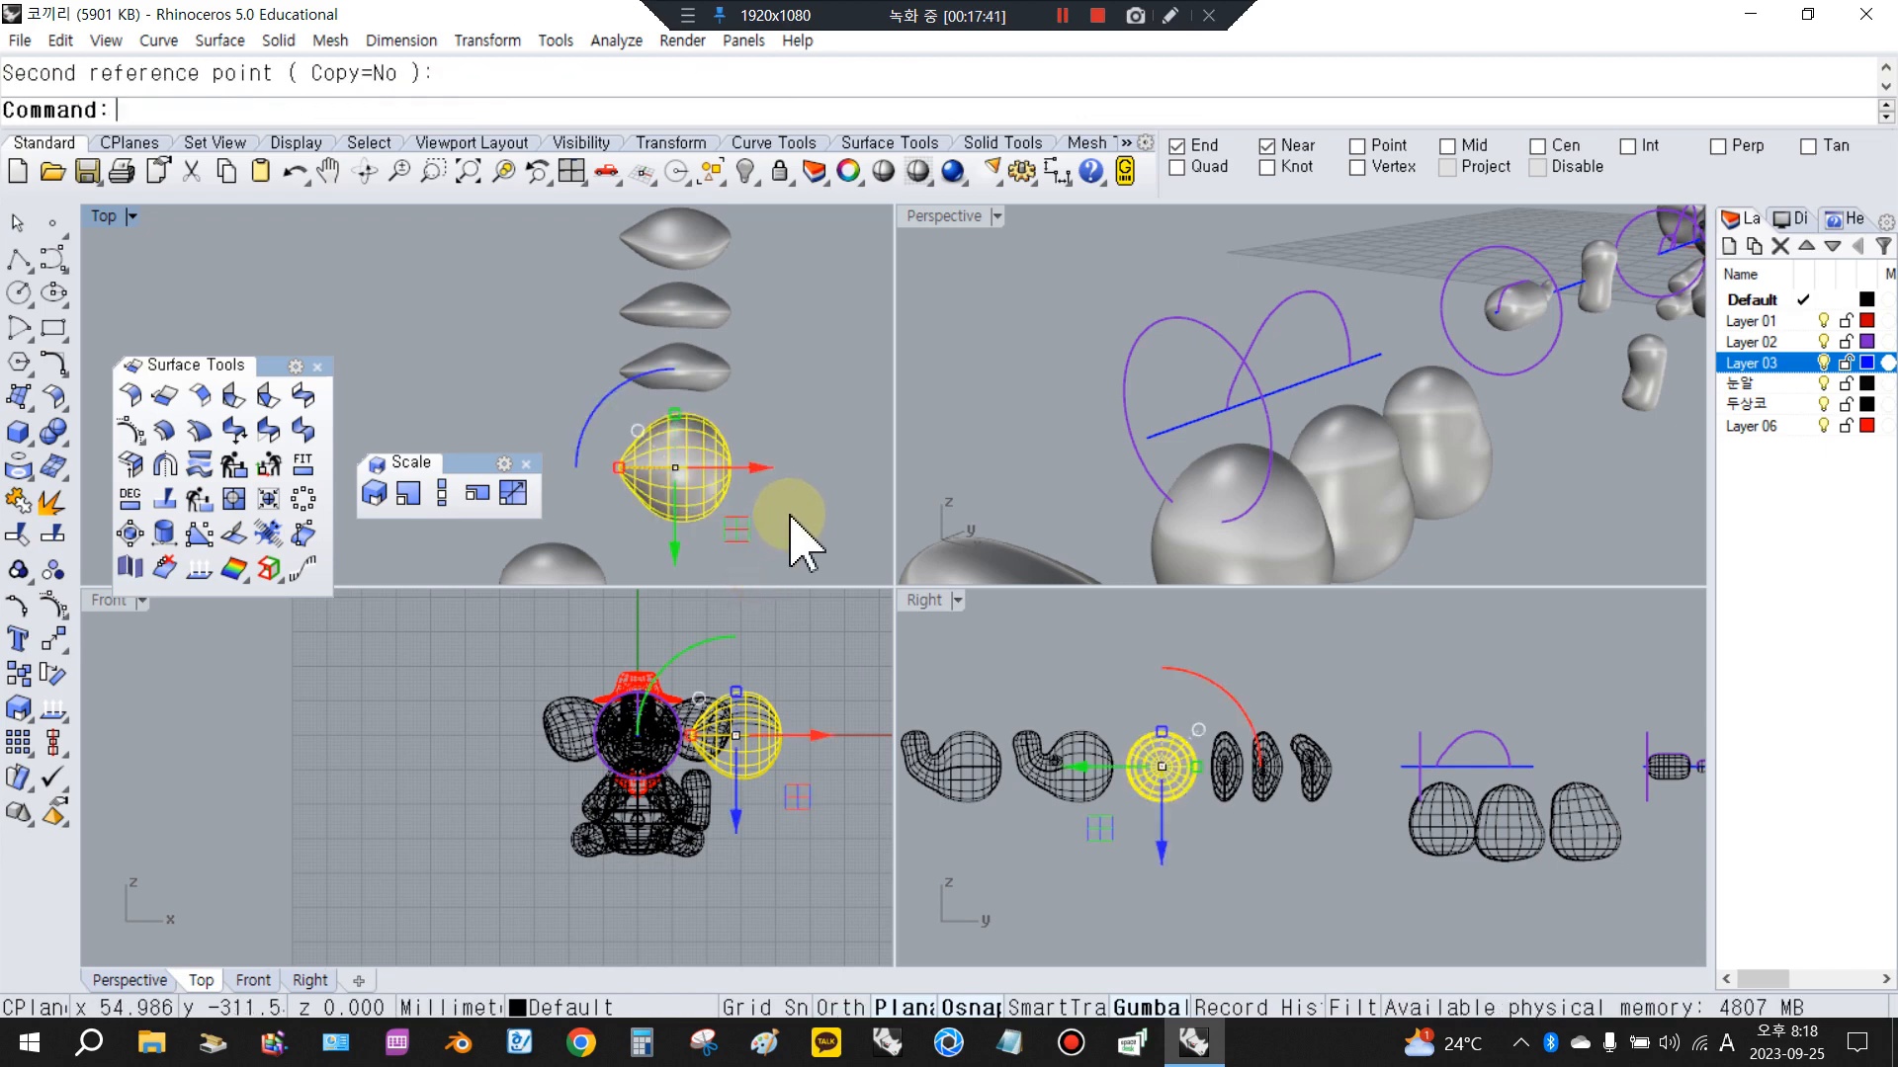
click(294, 173)
scroll(868, 500, down, 3)
Move the rotated rail-revolved surface away from the ear shapes, alongside the egg-shaped bodies in the Top view
click(828, 526)
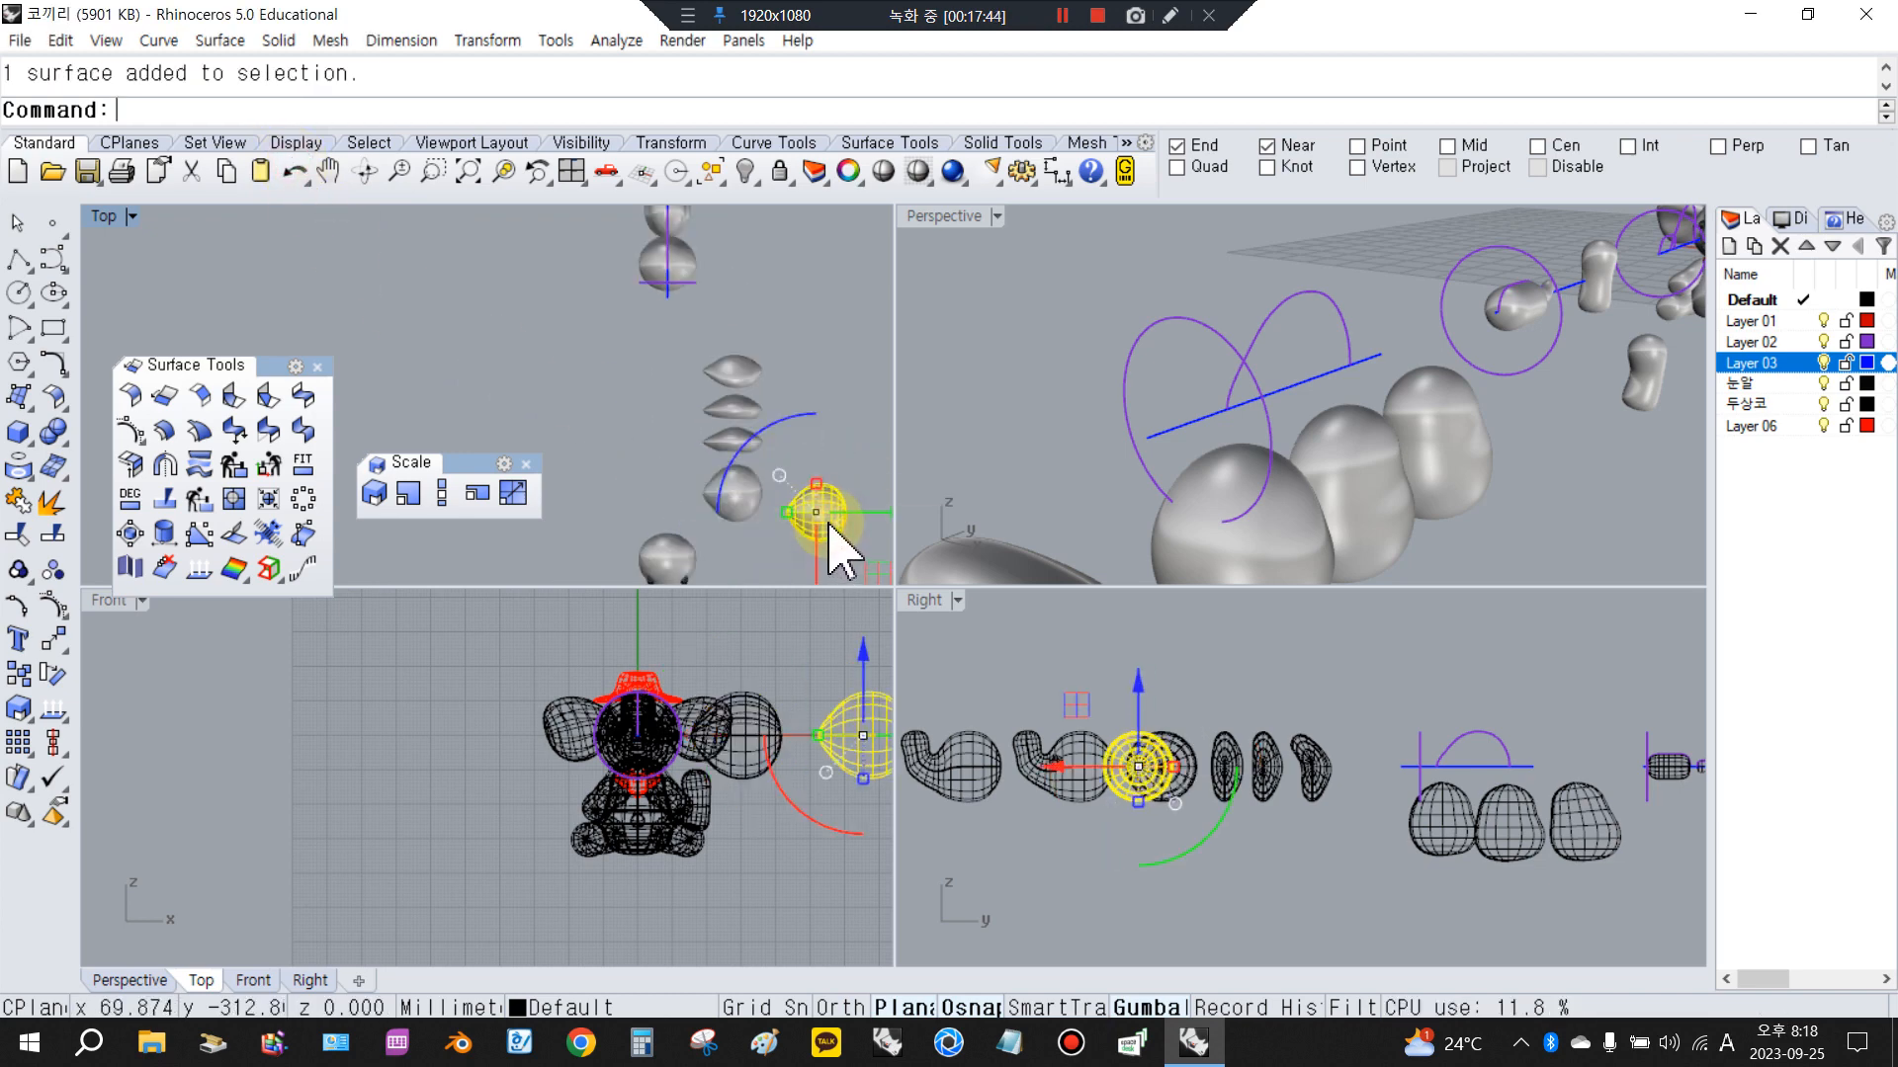
drag(817, 559, 817, 286)
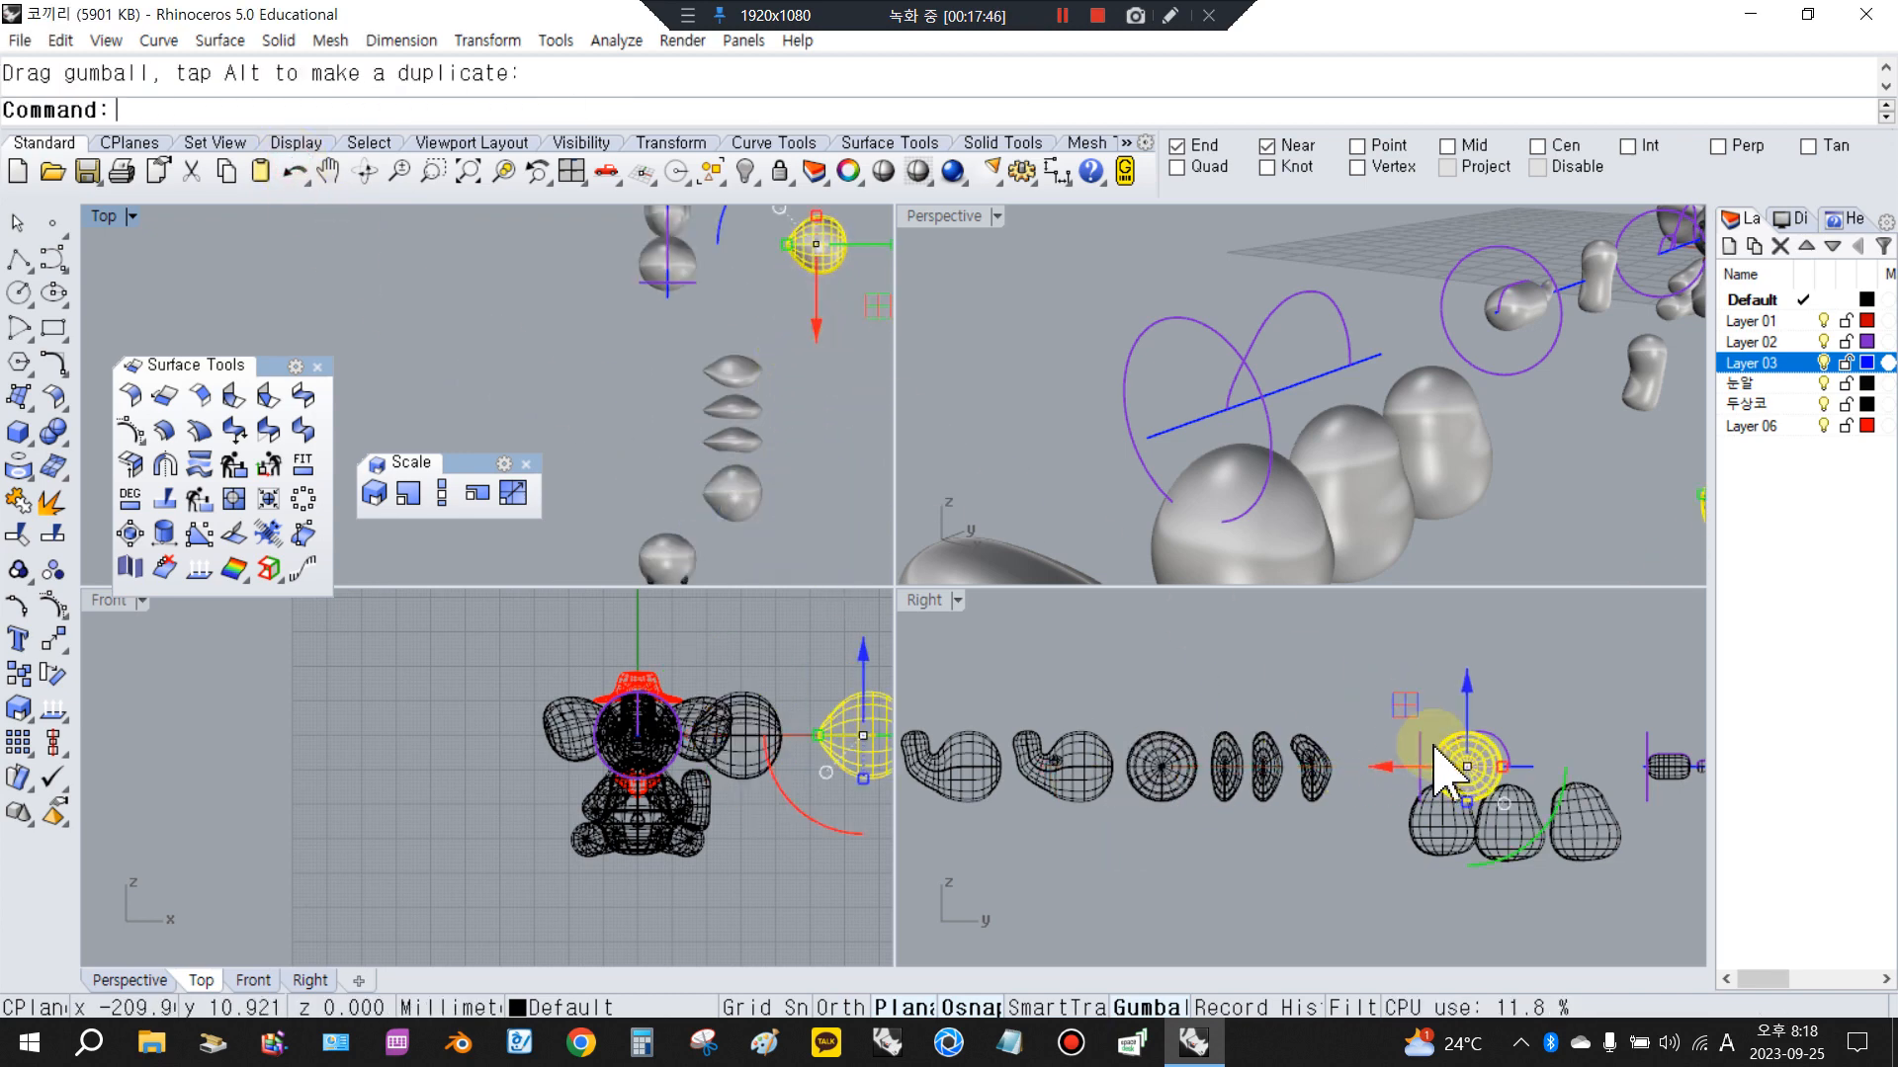
scroll(1326, 435, down, 5)
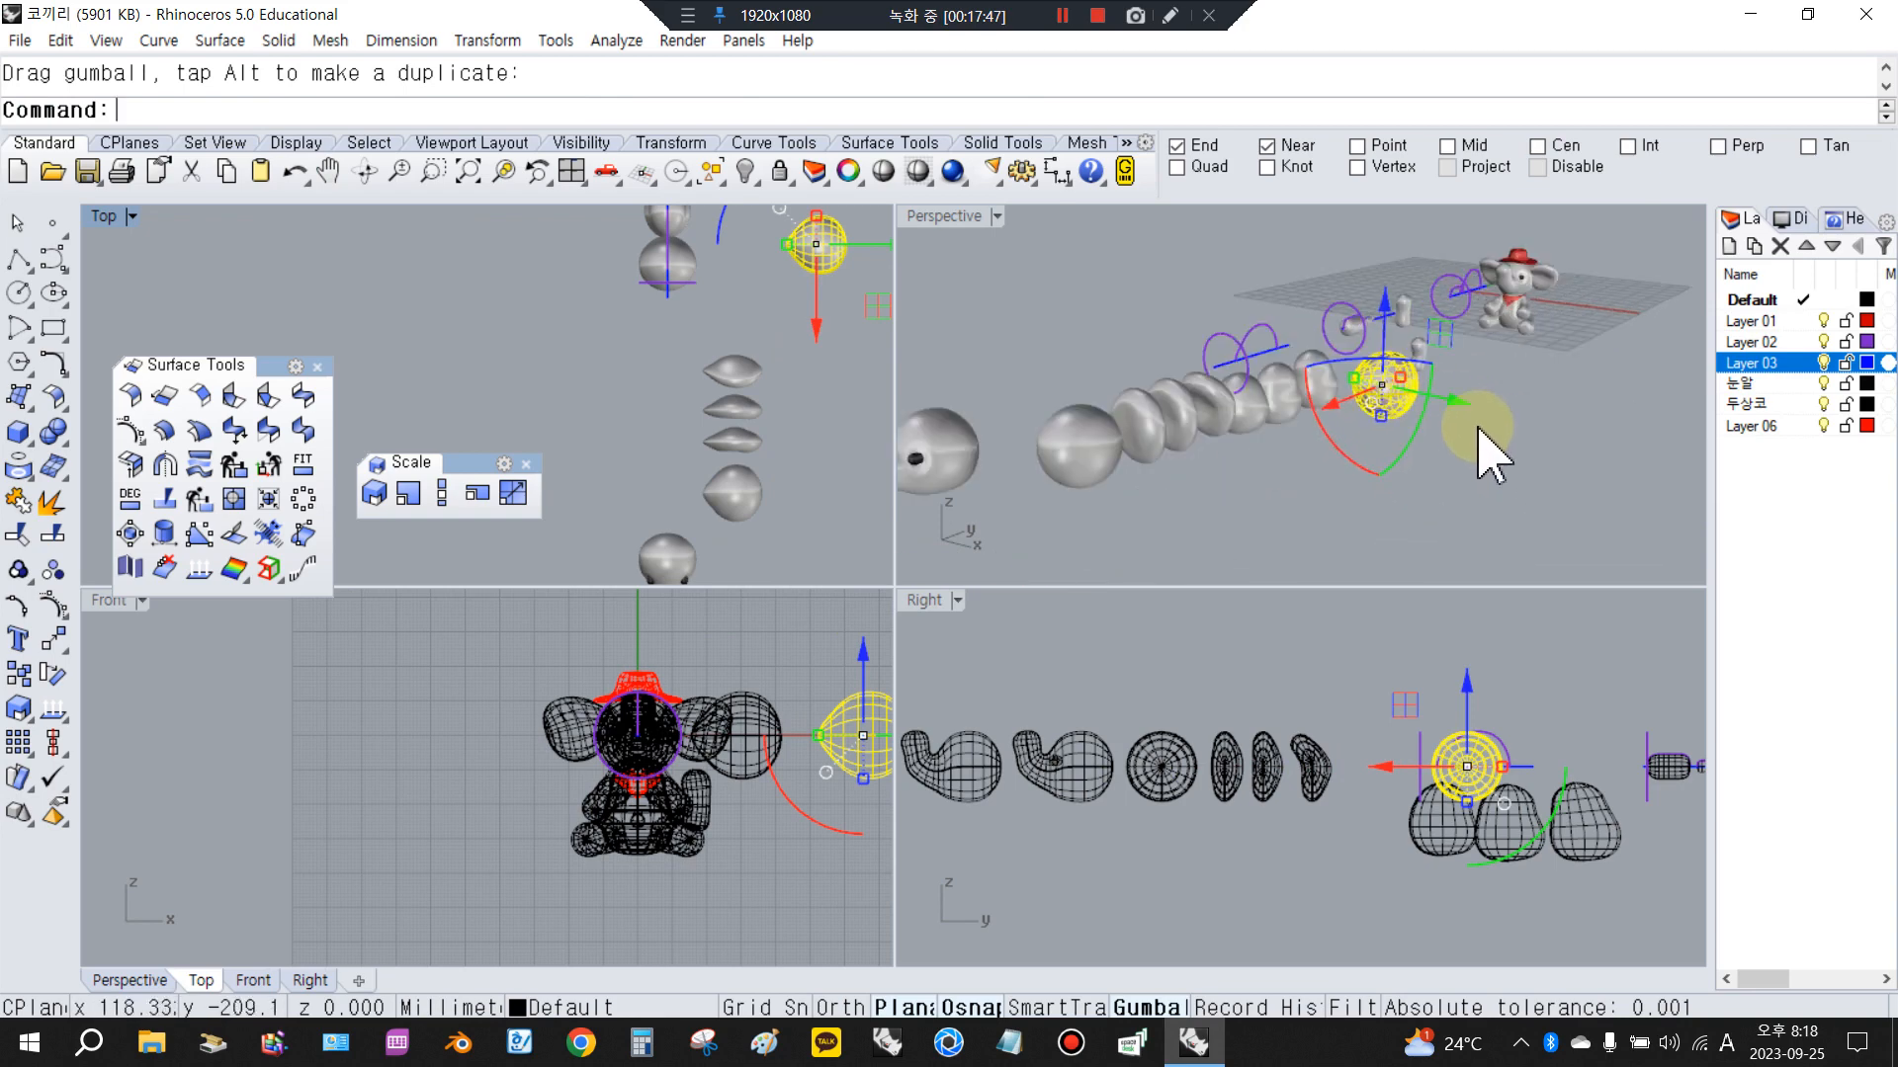
Rotate the rail-revolved surface by -90 degrees in the Front view so its pointed end faces upward
right_drag(1453, 483, 1327, 428)
click(1330, 441)
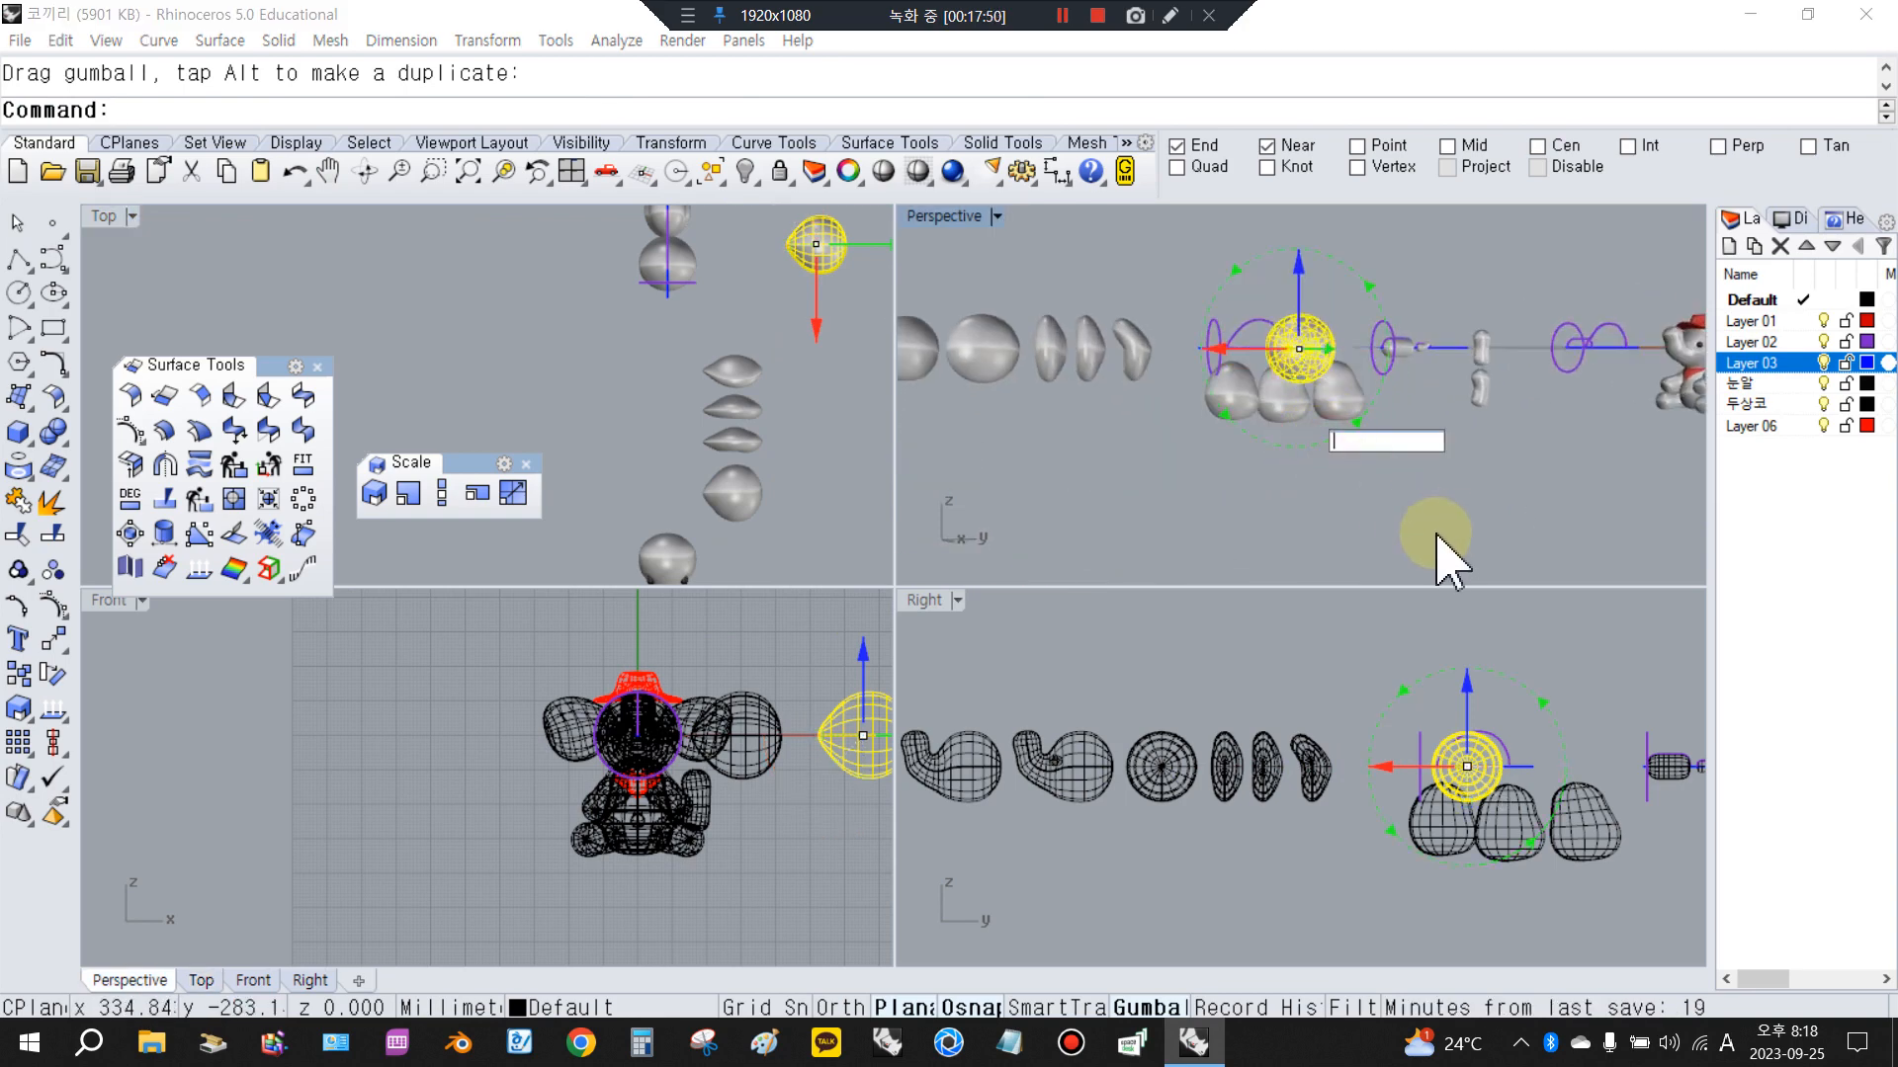
scroll(1287, 459, up, 5)
scroll(712, 787, down, 4)
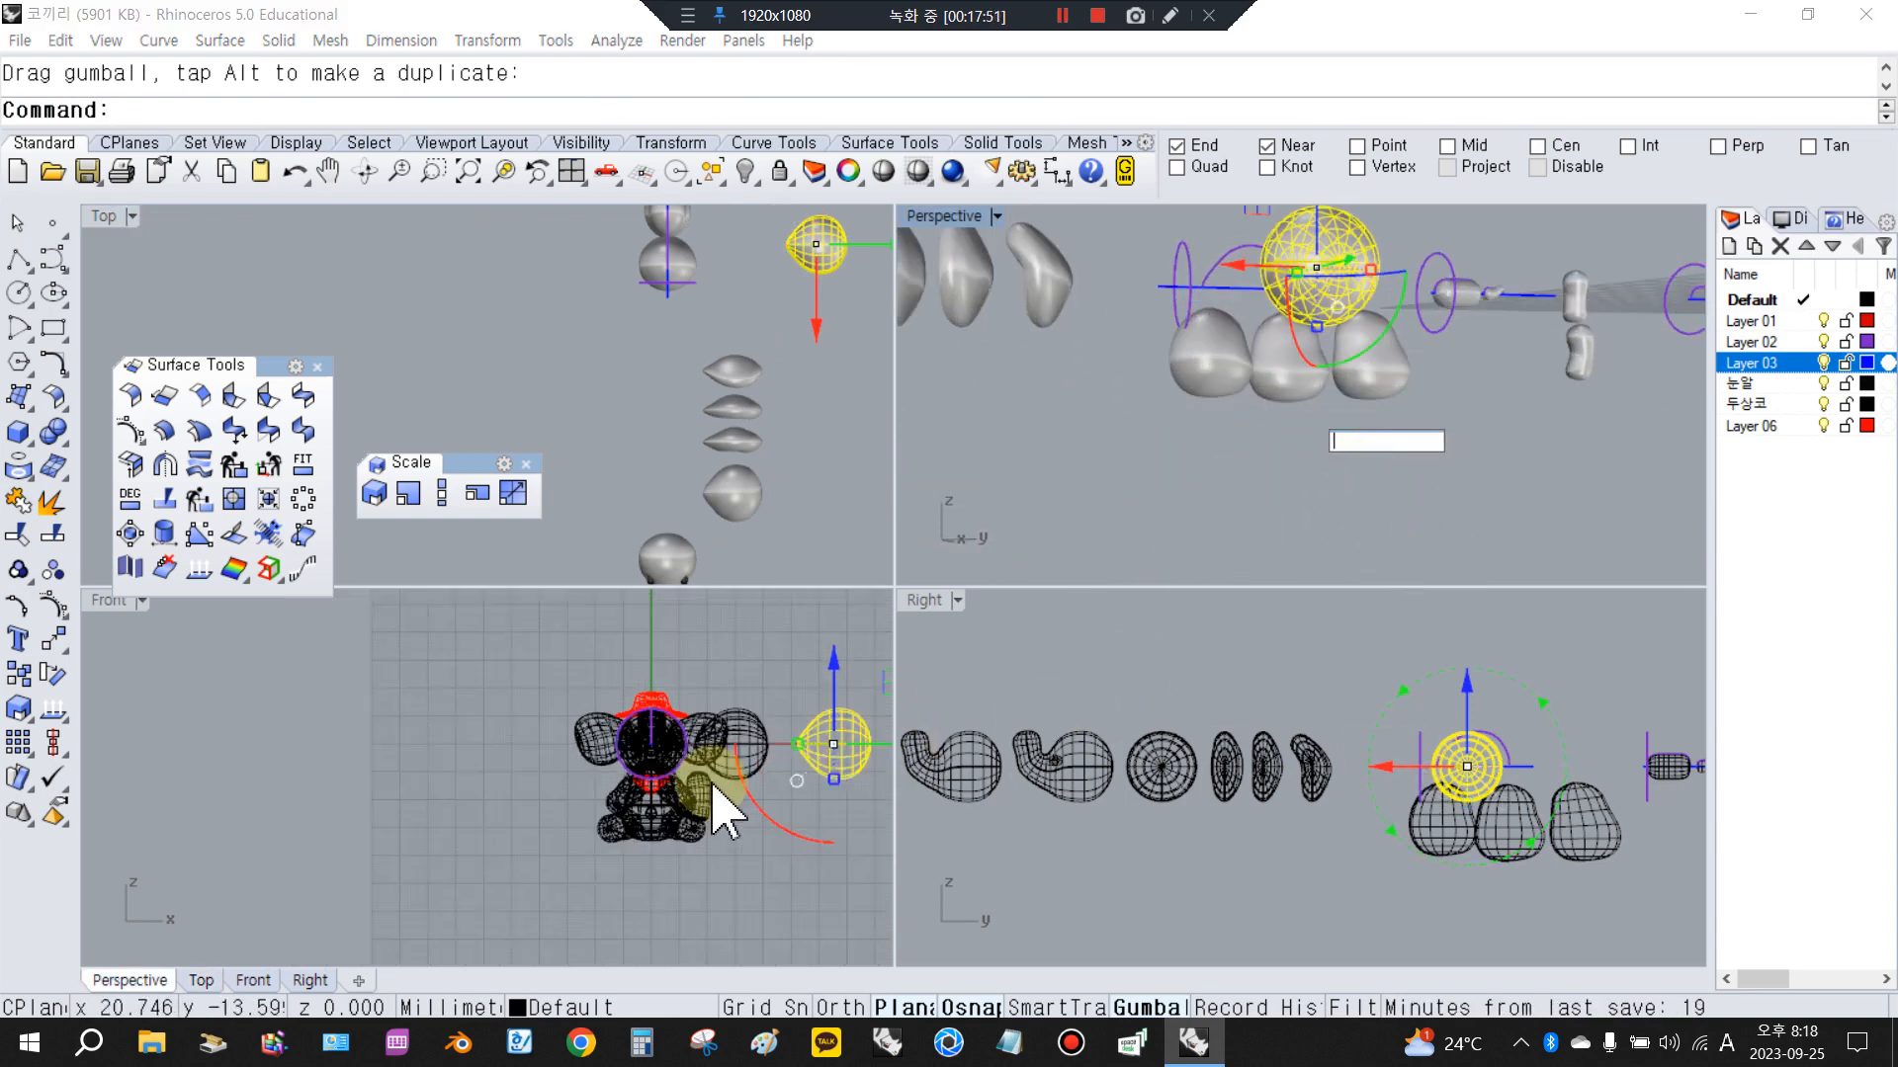
scroll(835, 774, up, 4)
click(716, 822)
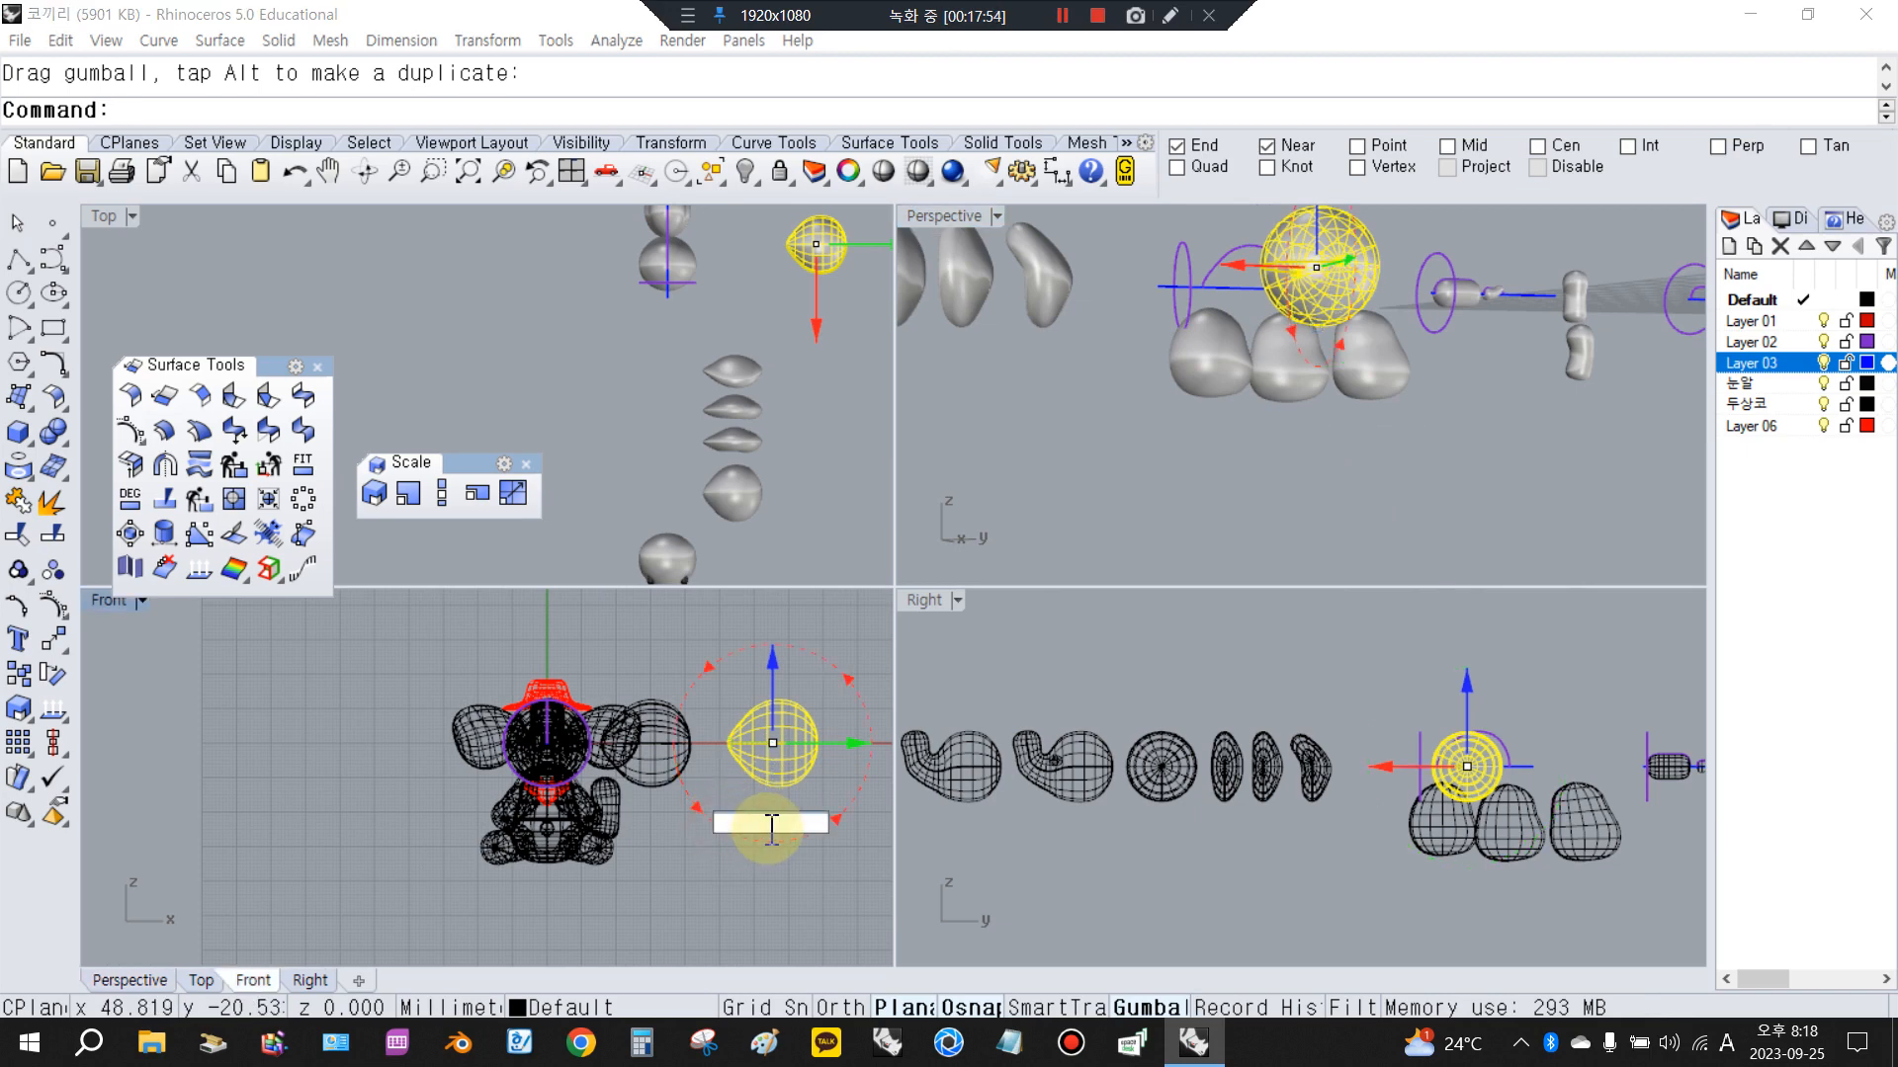
text(-90)
key(Return)
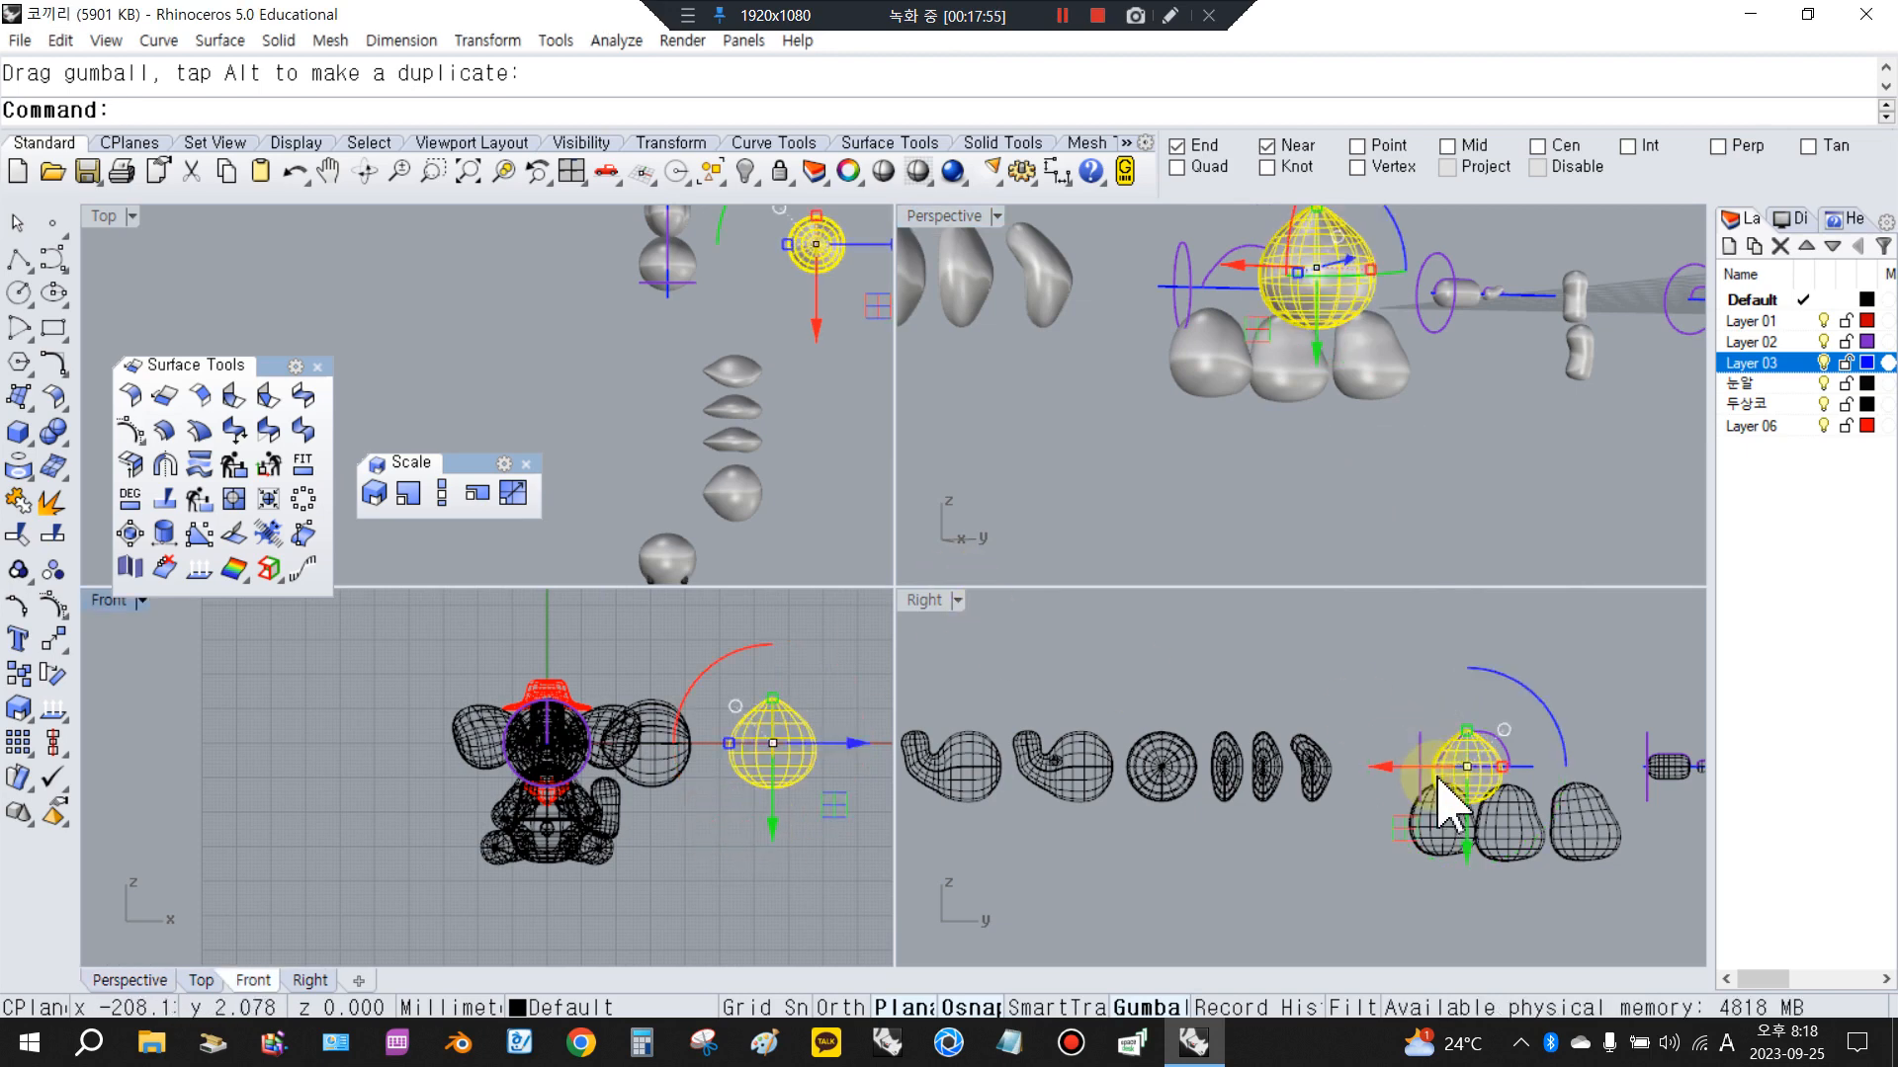
Move the upright rail-revolved surface sideways and down in the Right view, placing it beside the row of egg-shaped bodies
scroll(1440, 796, up, 3)
drag(1381, 766, 1233, 771)
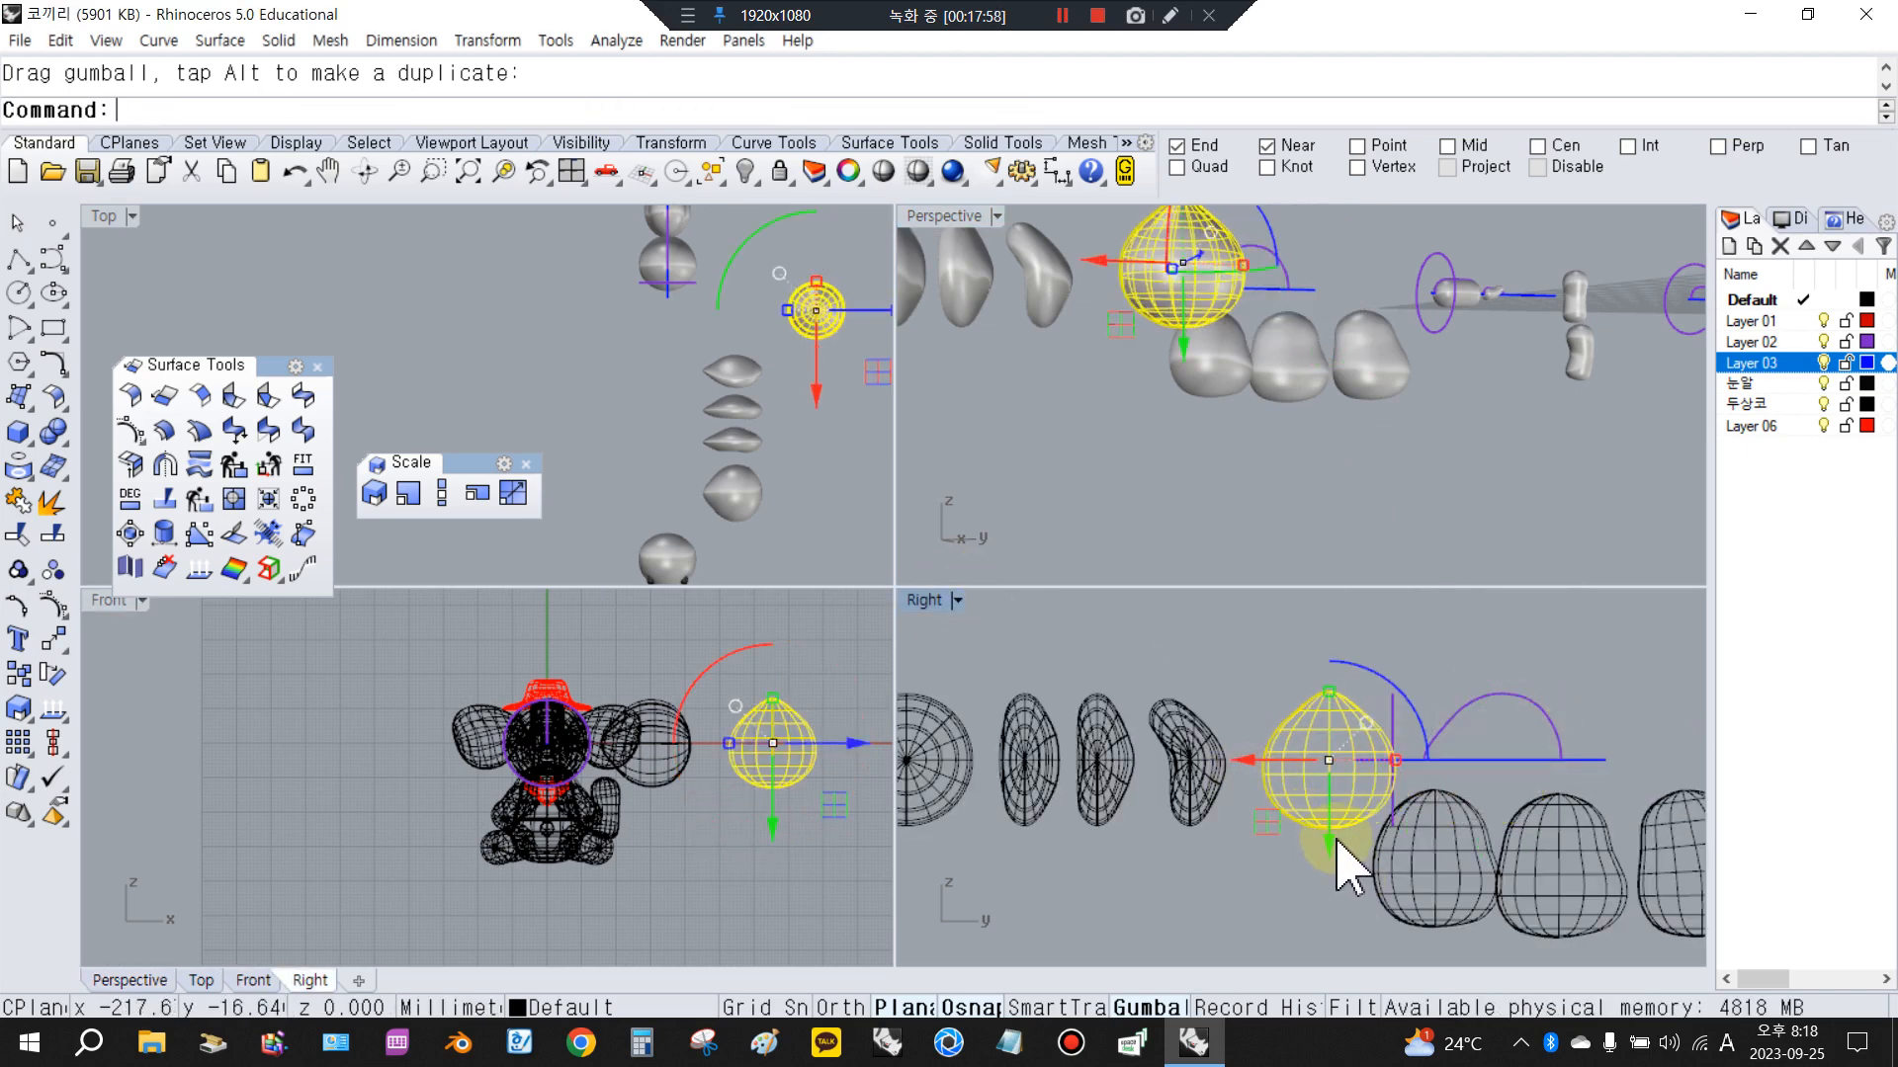
drag(1347, 860, 1290, 982)
click(1310, 713)
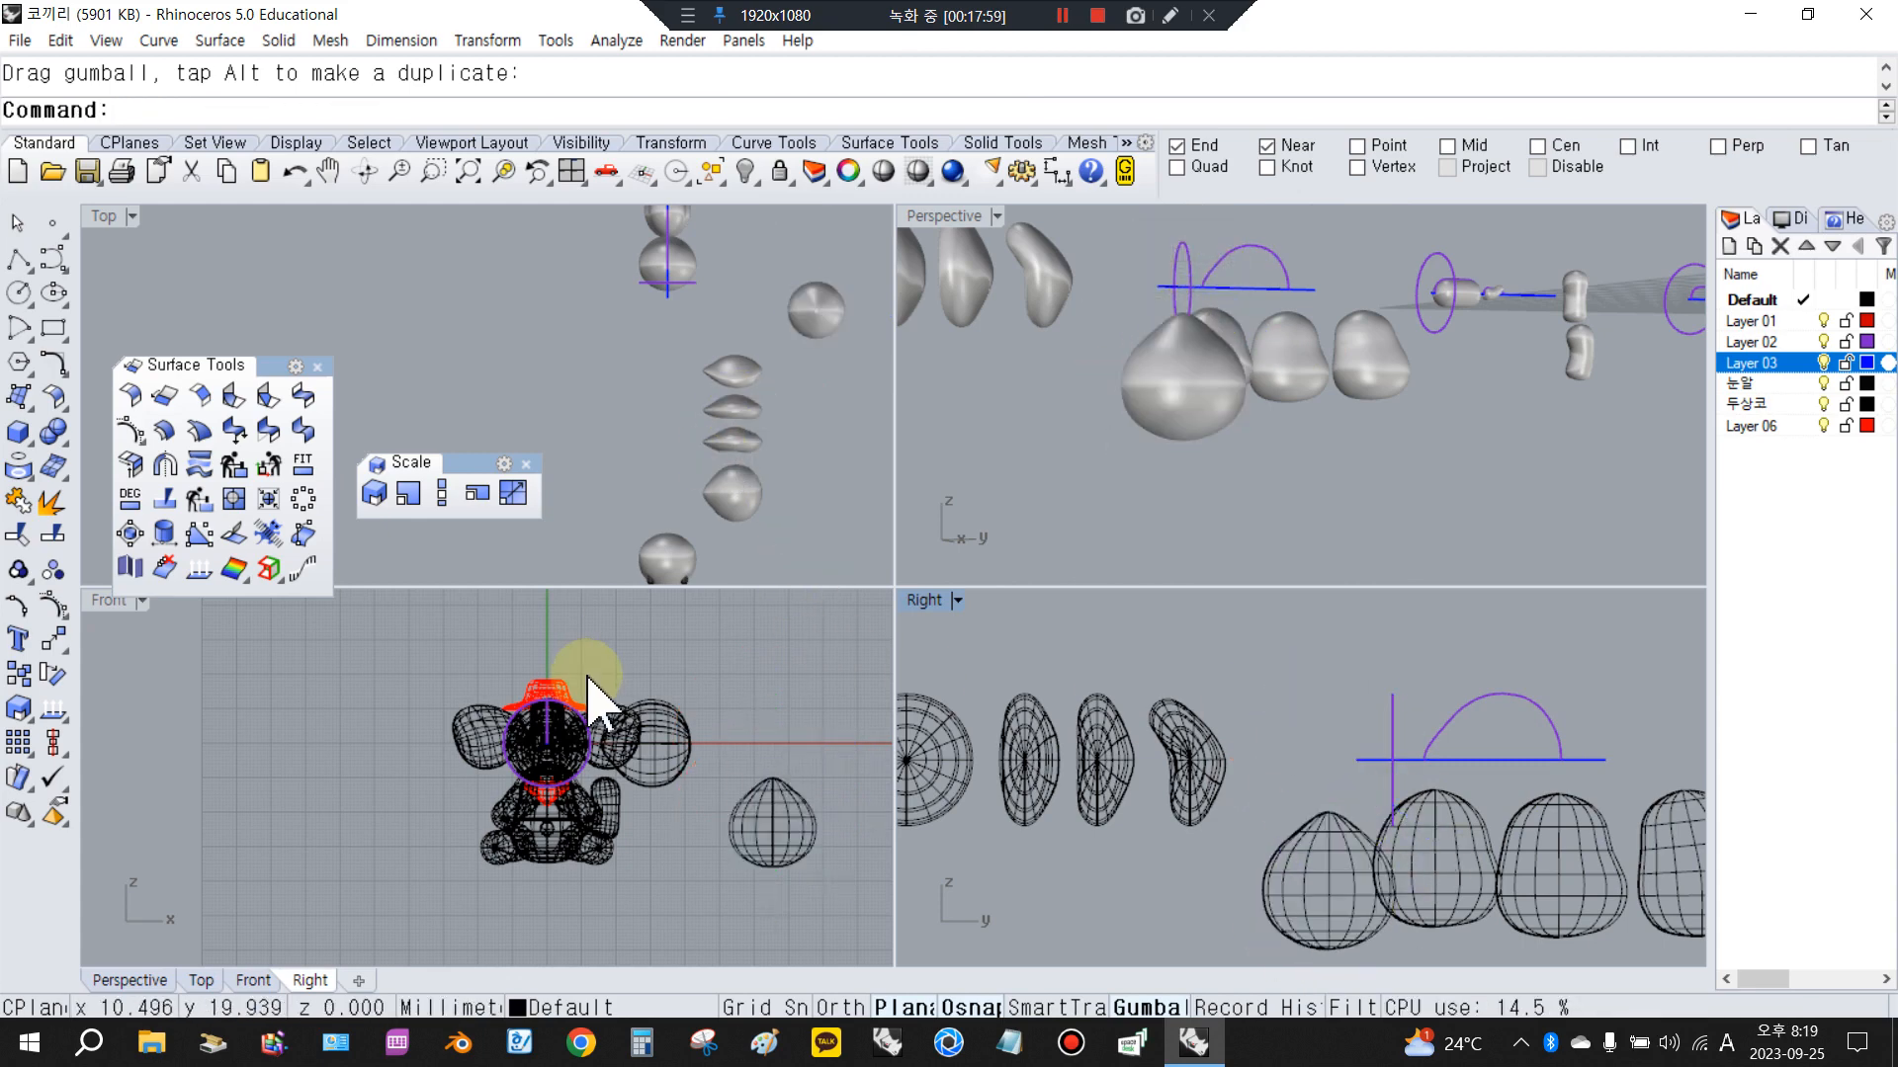
Flatten the teardrop-shaped ear surface vertically with Scale1D in the Top view, using its rounded end as origin
scroll(692, 514, up, 3)
click(763, 480)
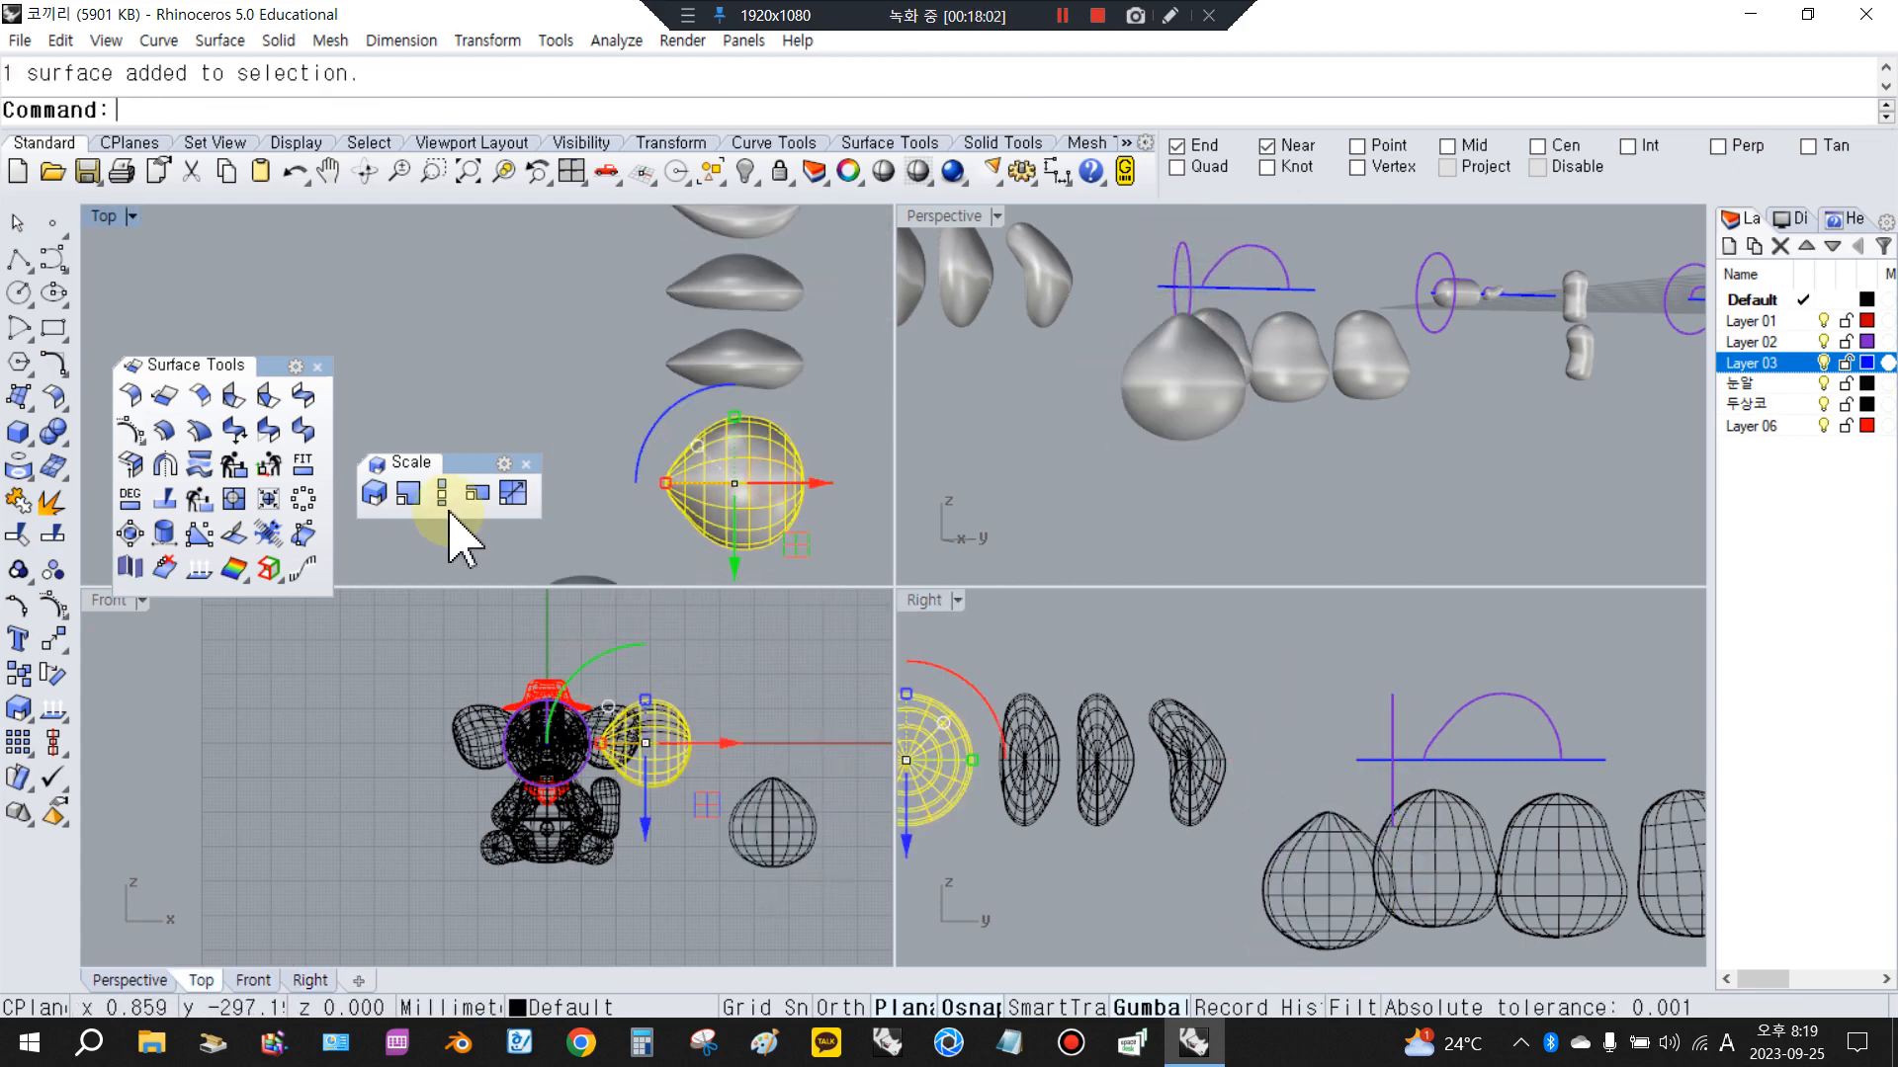
click(442, 493)
click(804, 483)
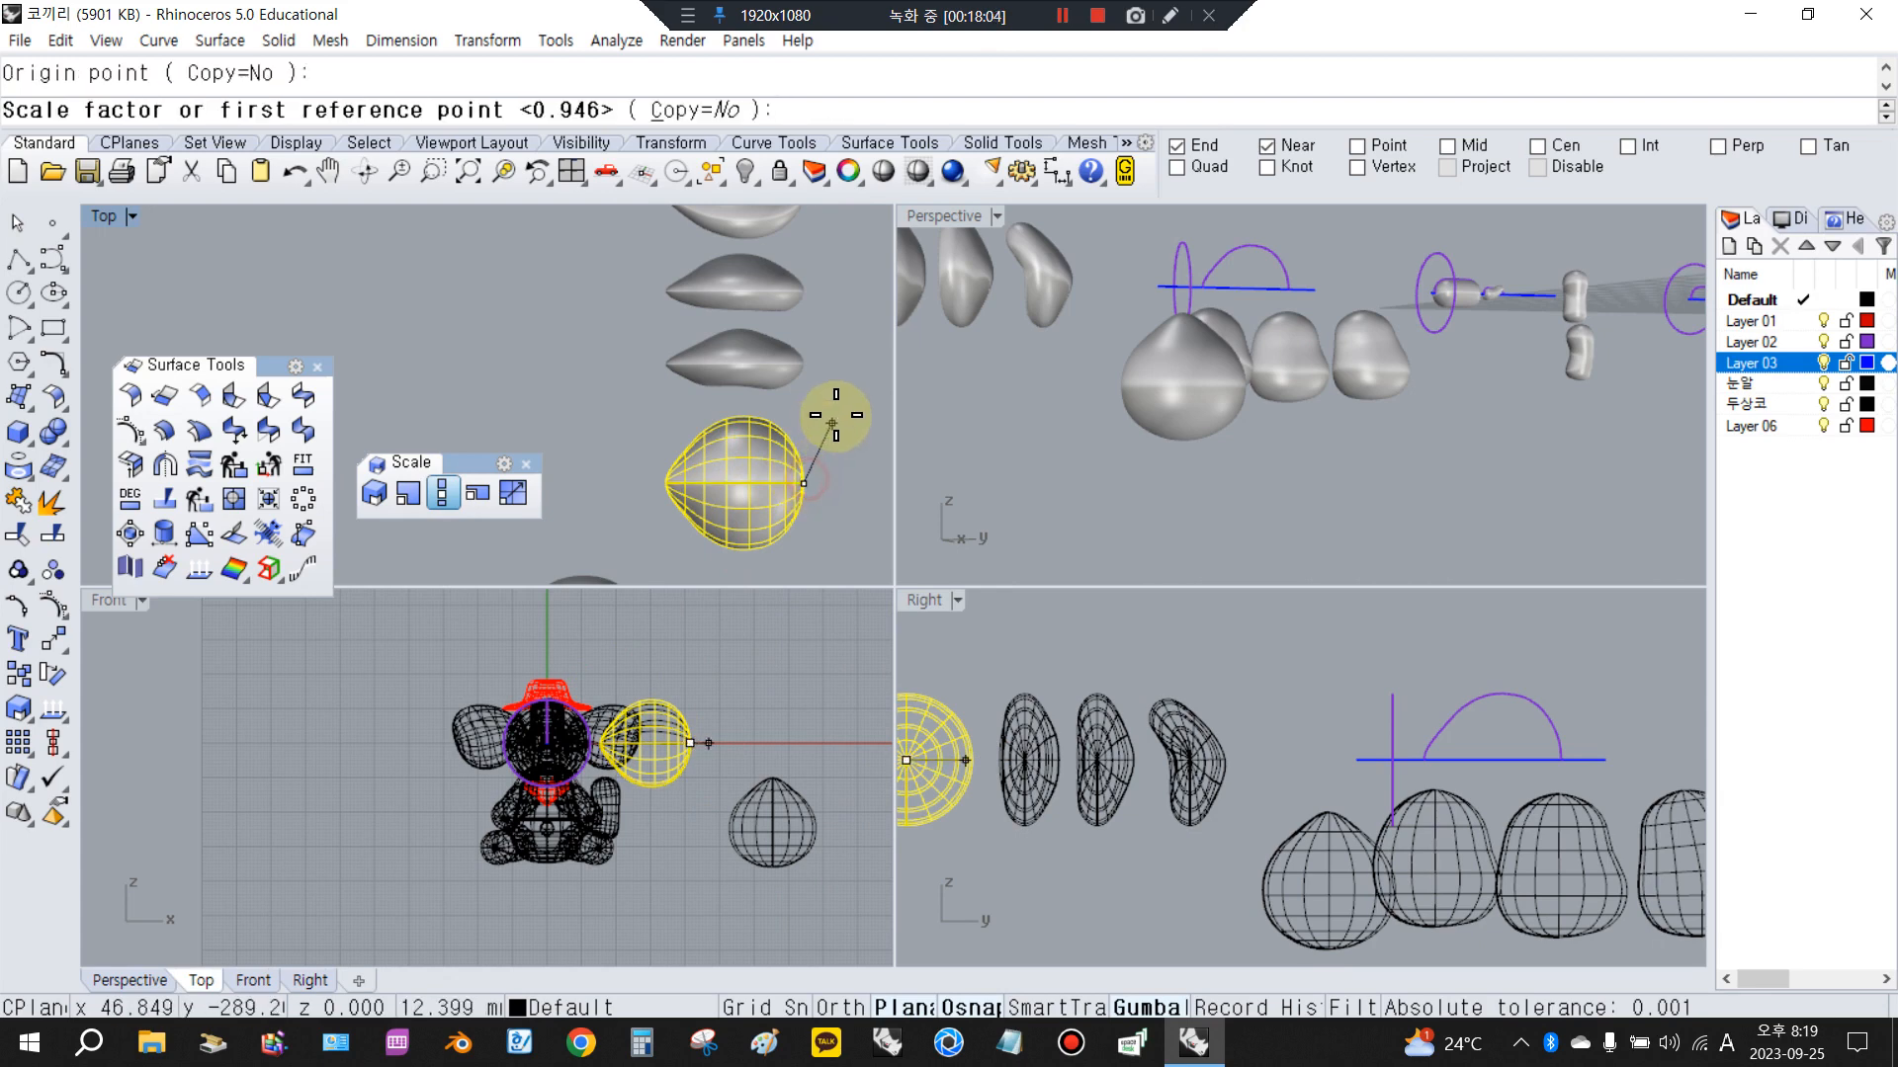
click(842, 390)
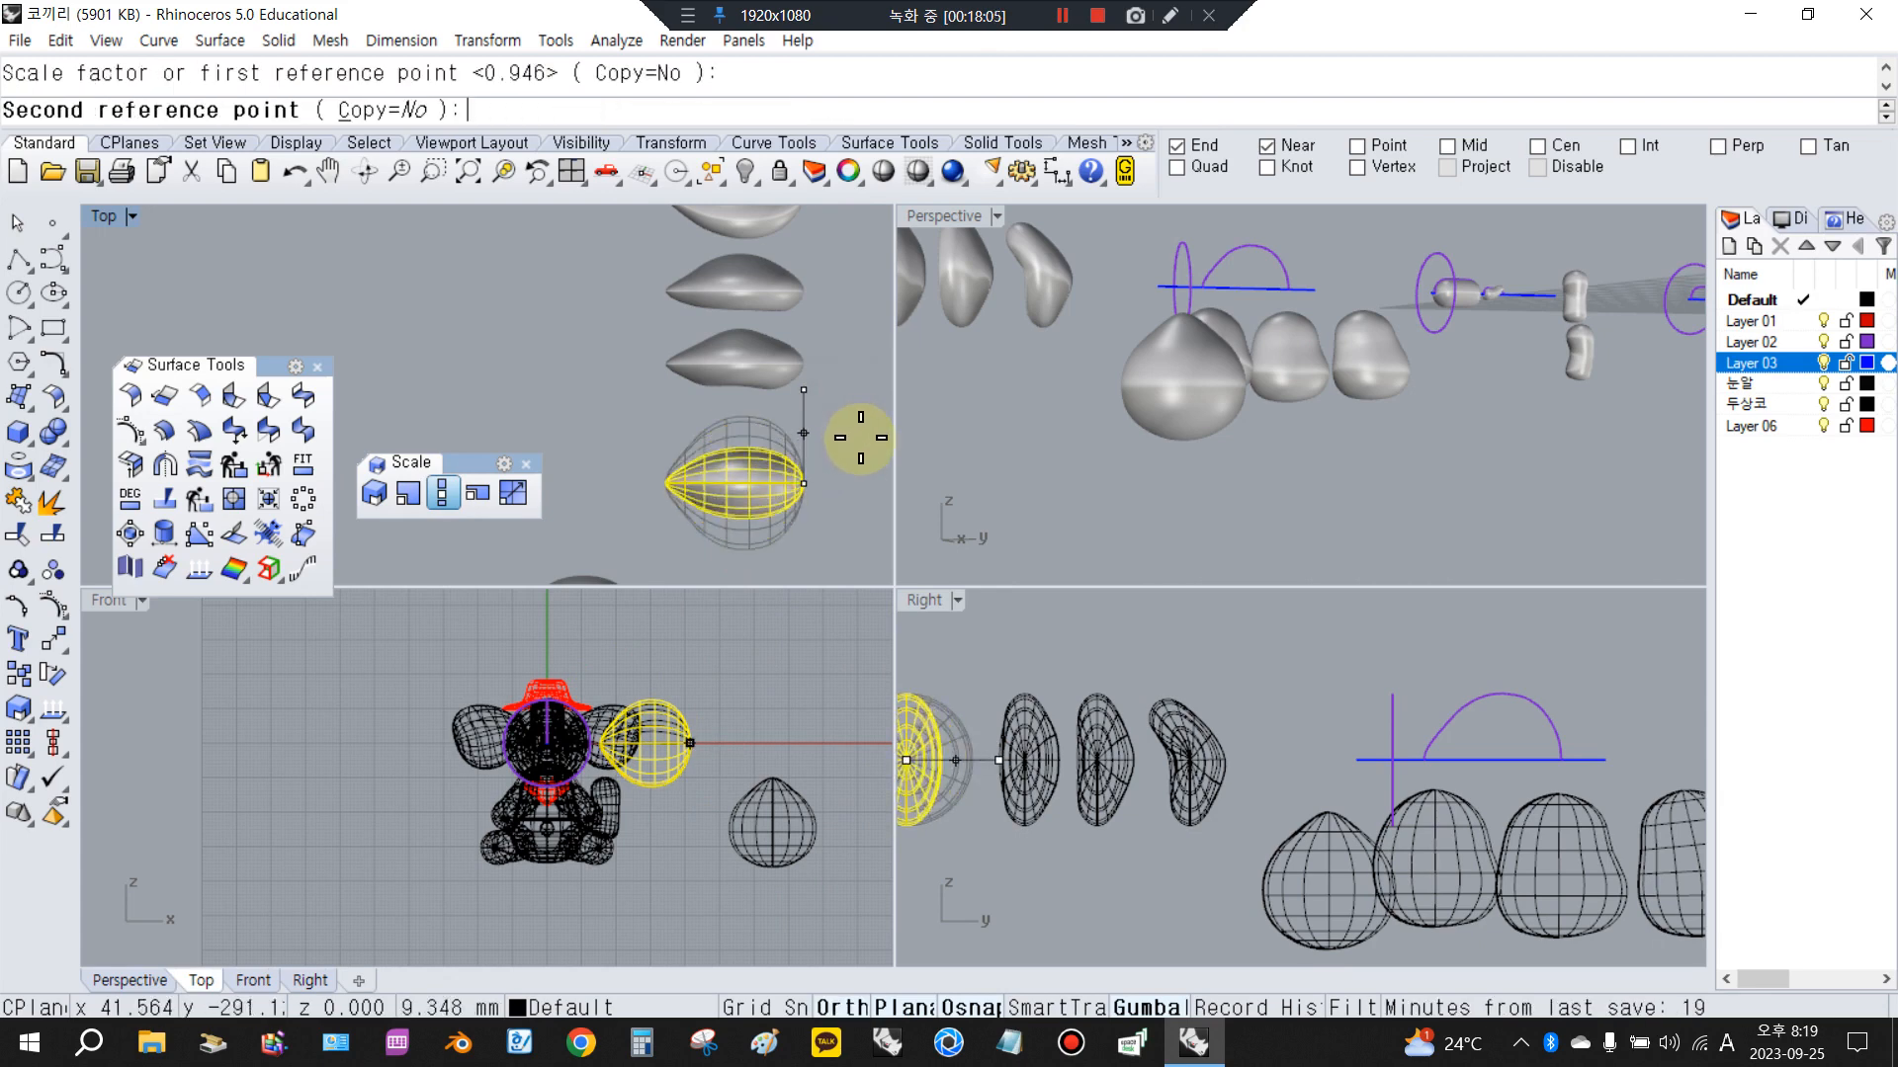
click(859, 436)
Compare the flattened ear surface with the three neighbouring ear shapes in the enlarged Top view
double_click(103, 215)
scroll(988, 514, down, 6)
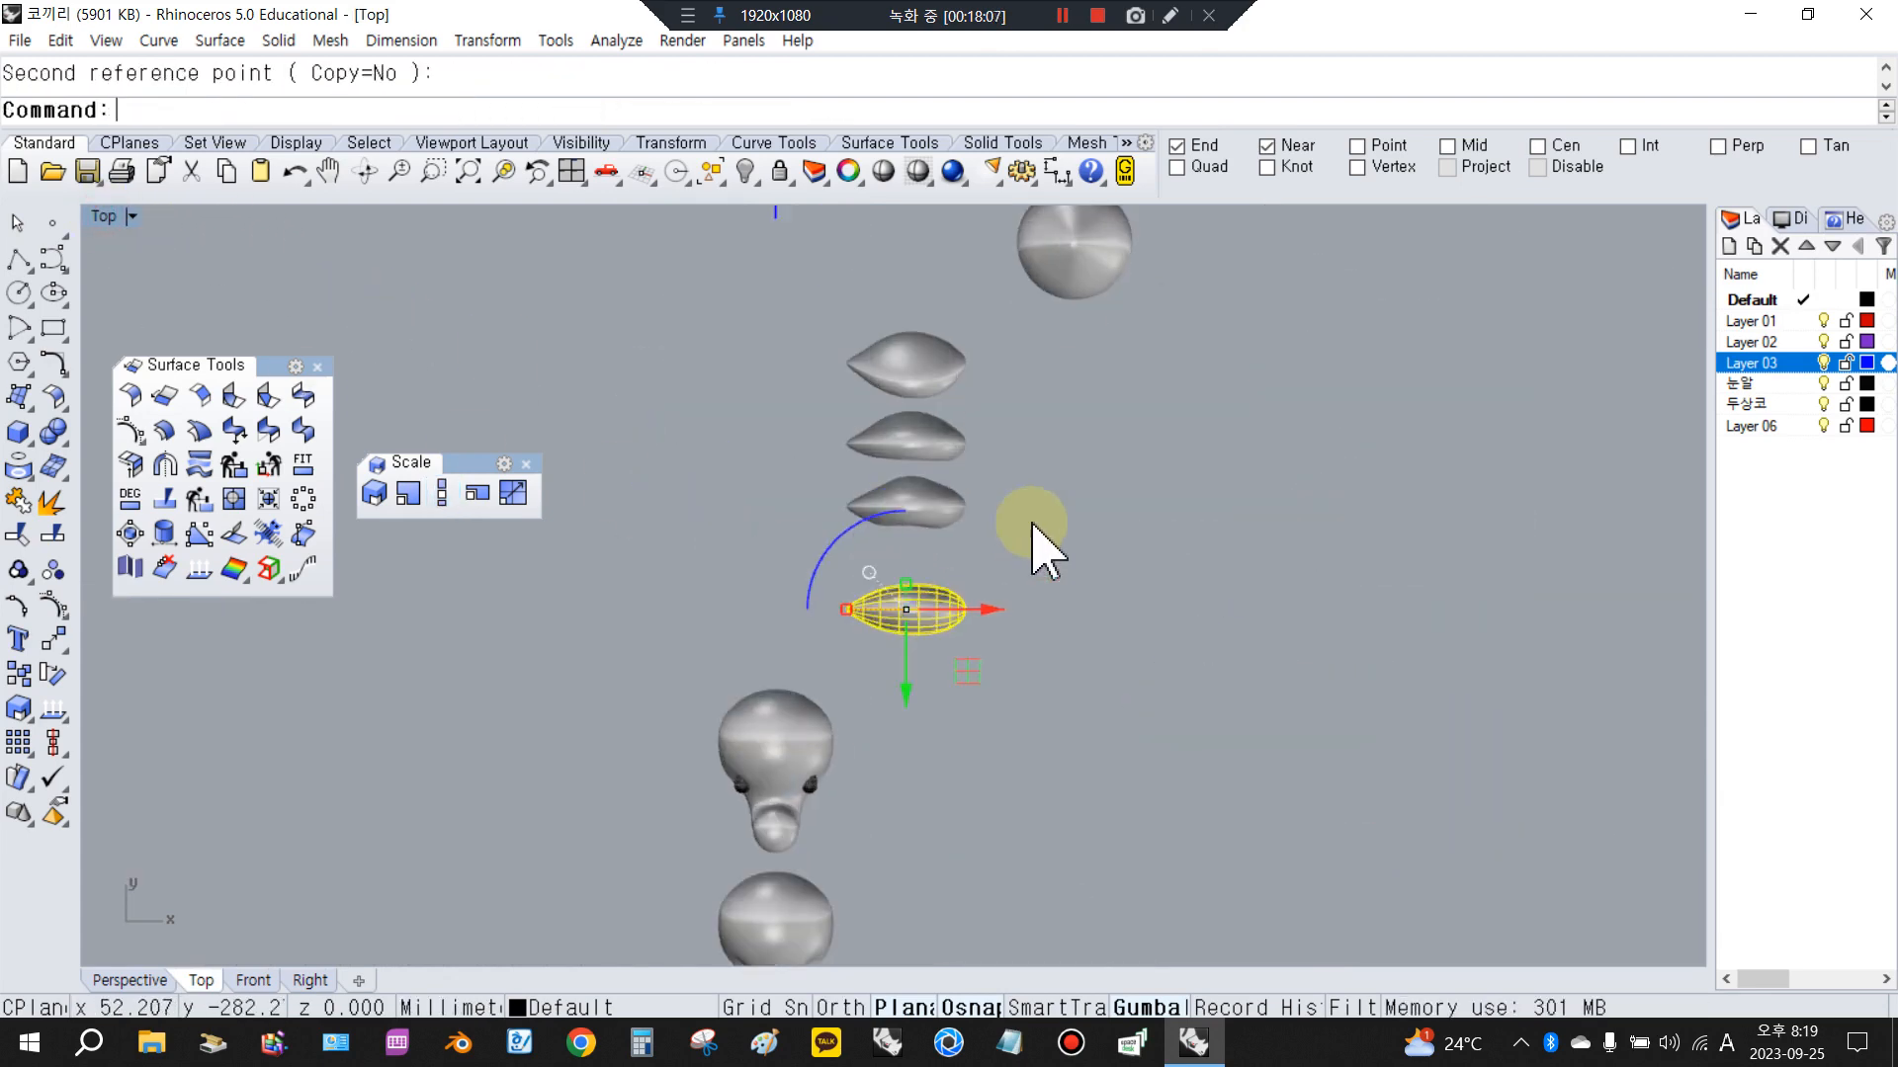
scroll(1034, 539, up, 6)
click(1036, 628)
right_drag(1034, 658, 1029, 788)
click(892, 790)
click(886, 585)
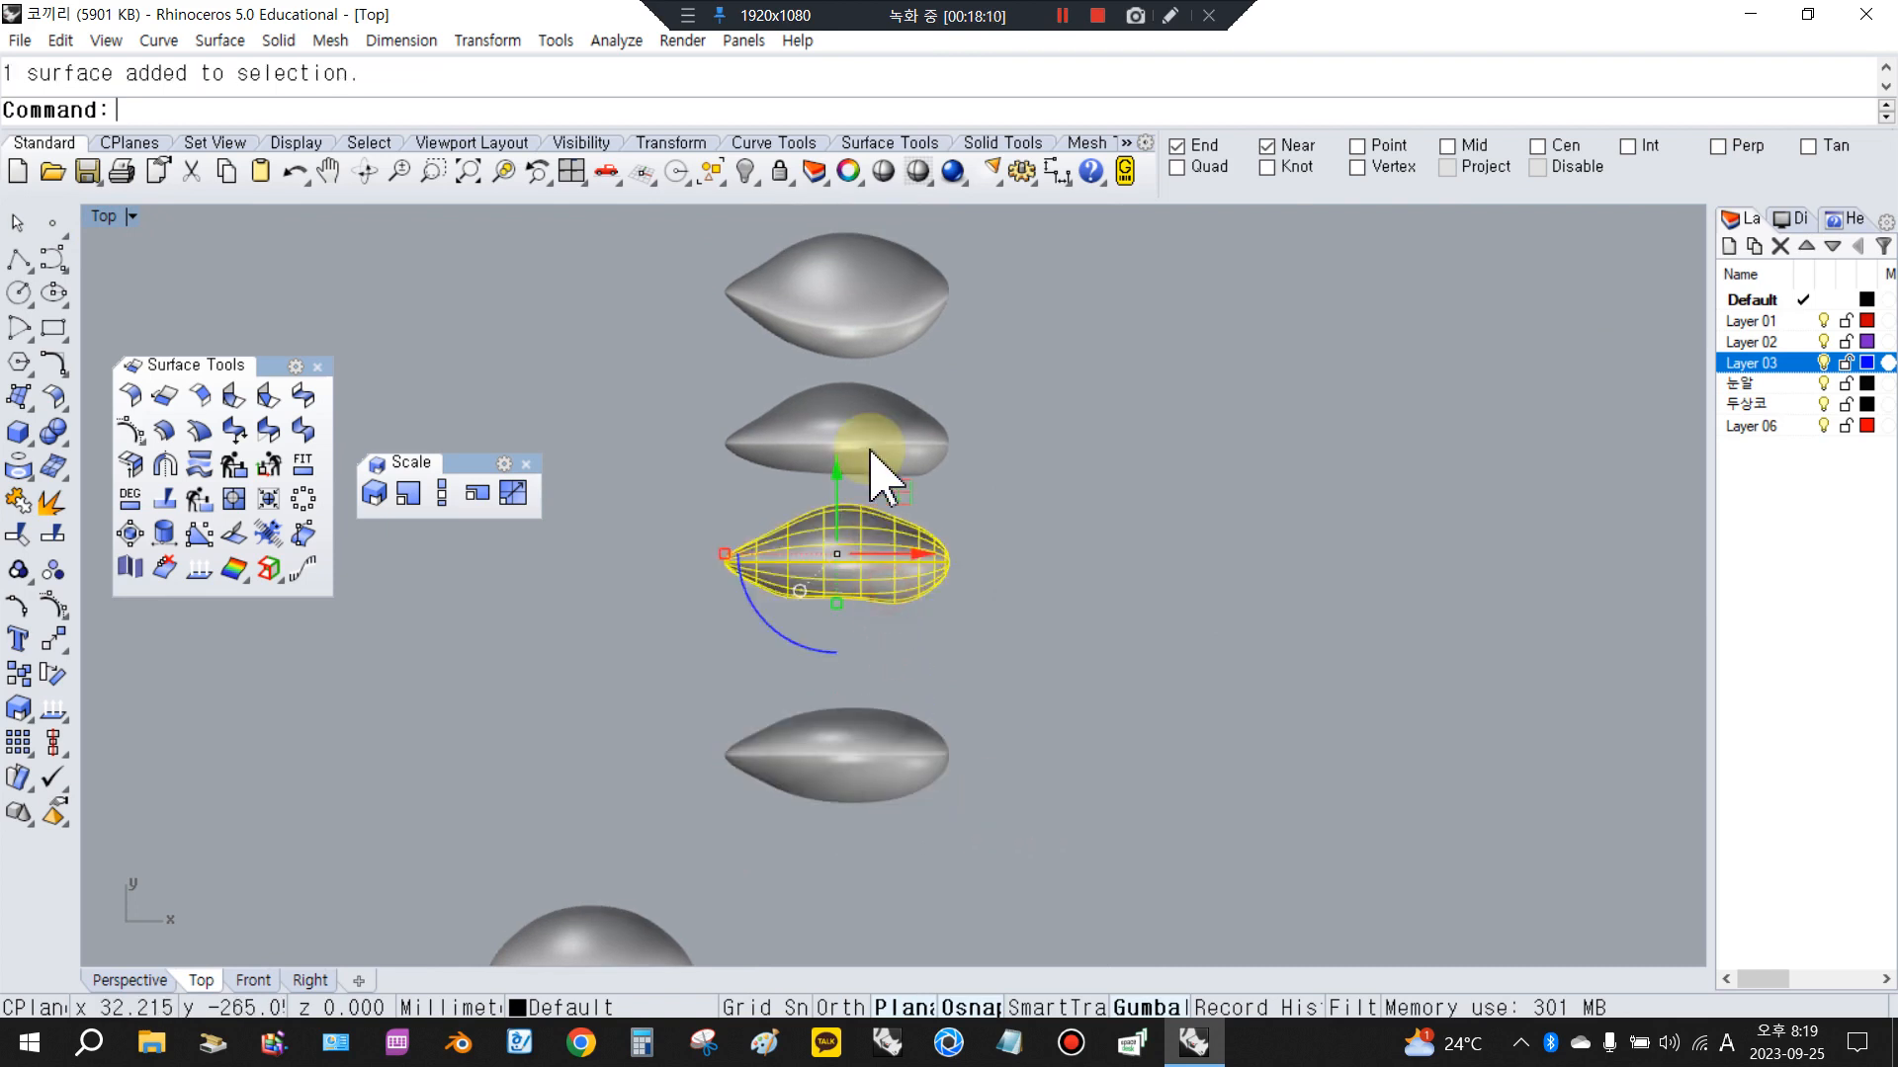
click(869, 419)
click(883, 310)
click(1023, 380)
Hide everything except the flattened ear surface and turn on its control points
click(881, 735)
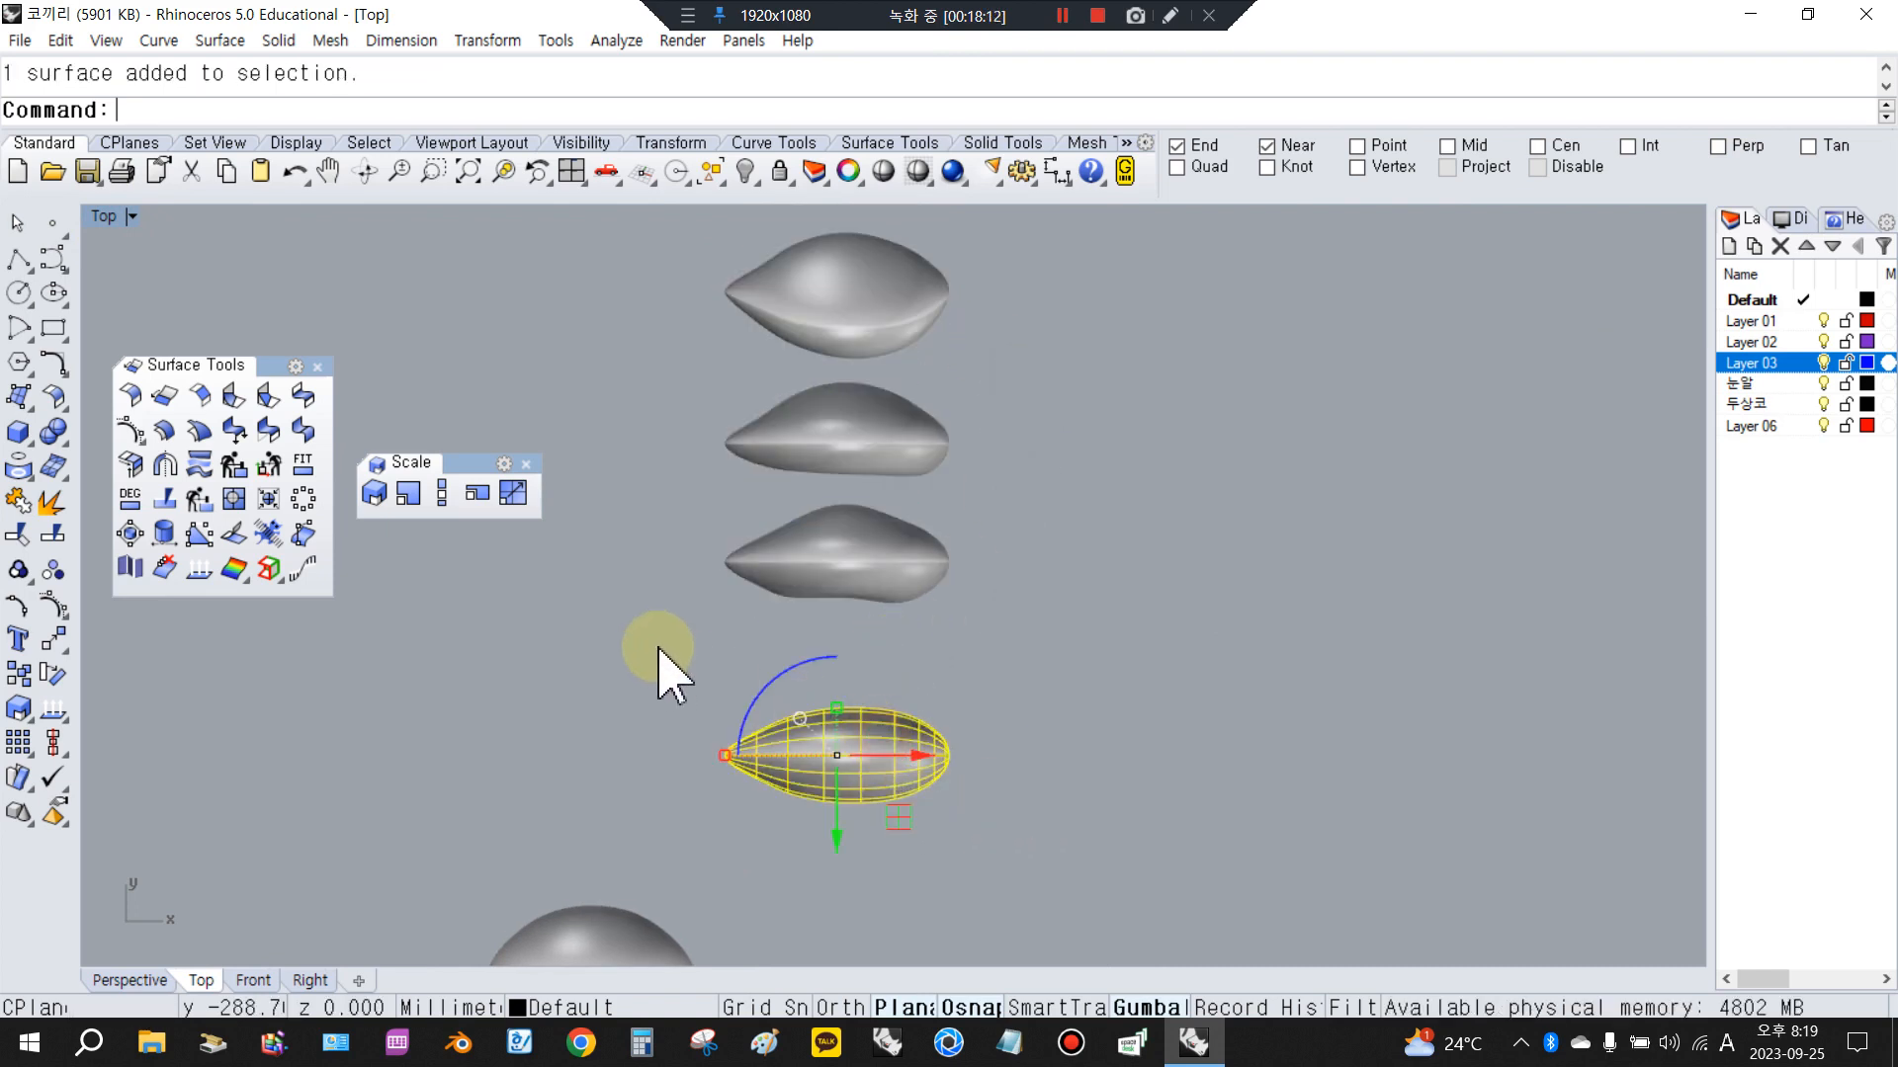
double_click(104, 215)
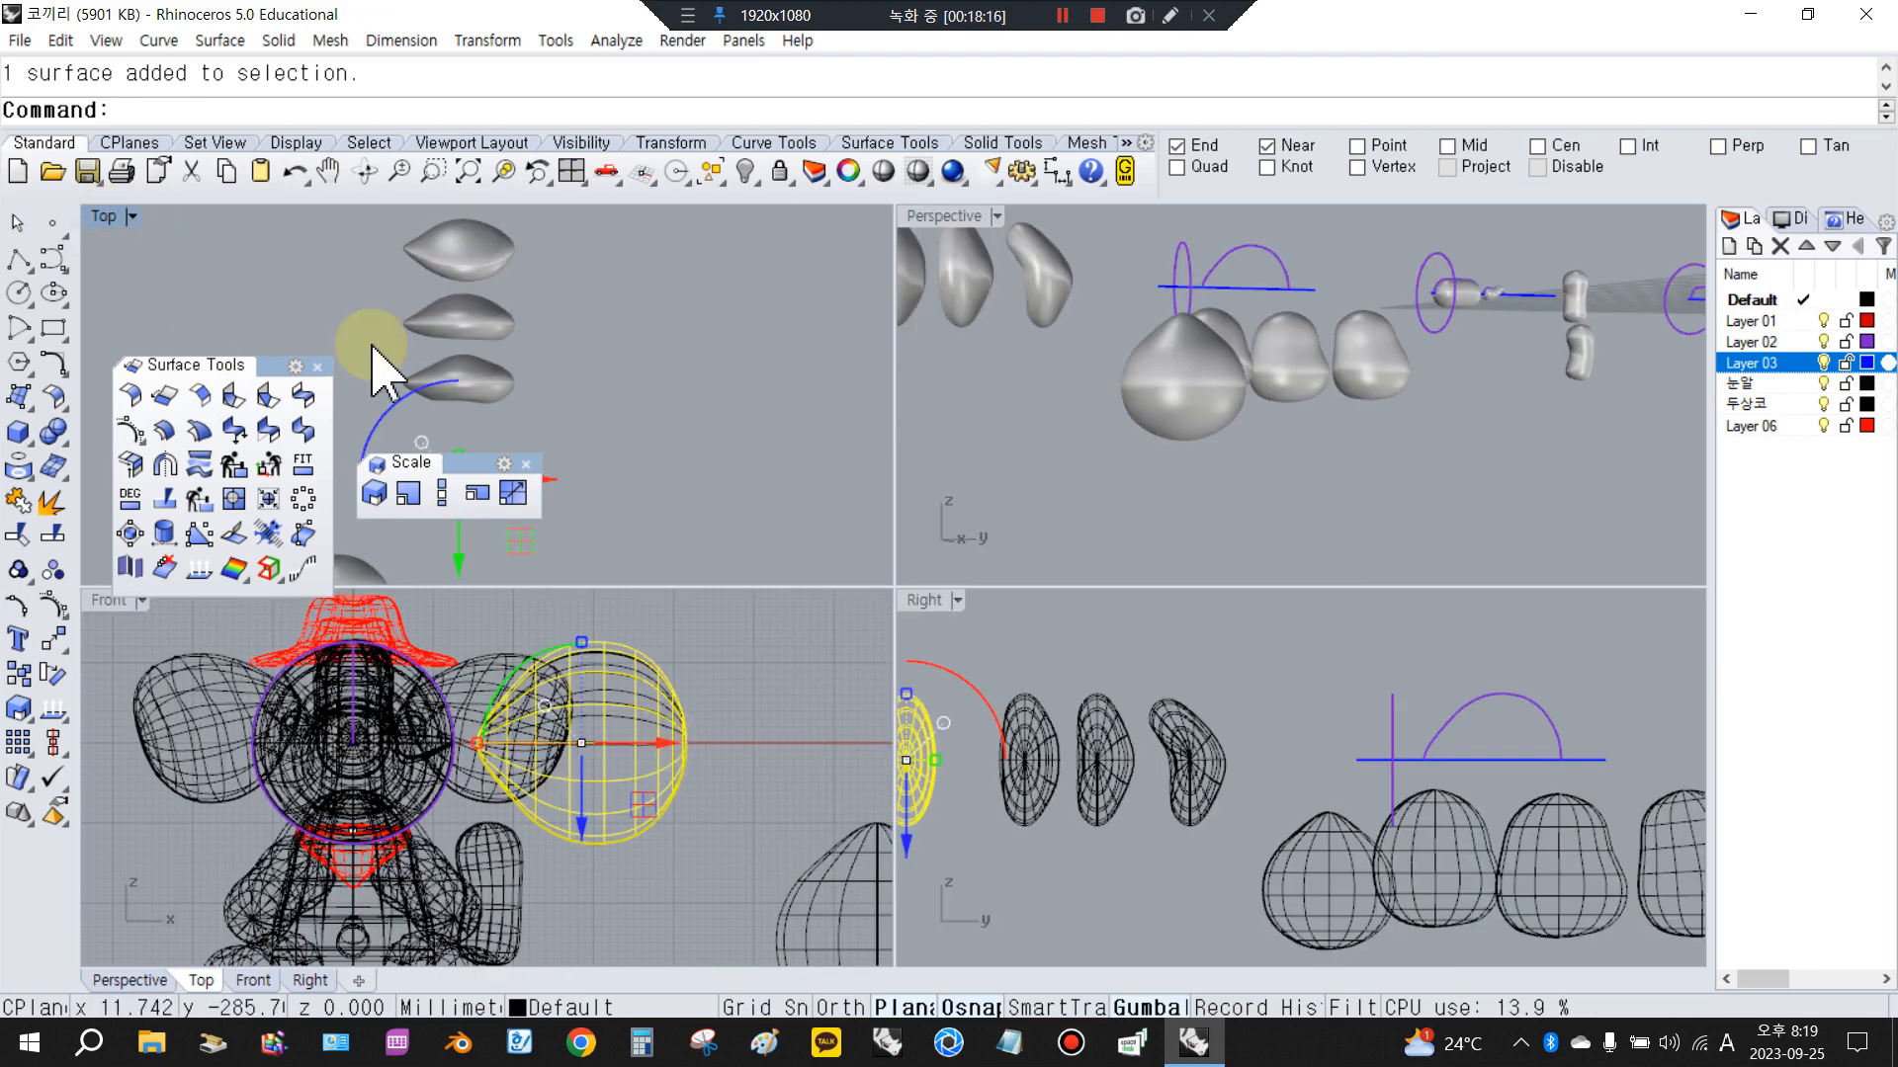
click(713, 178)
click(788, 223)
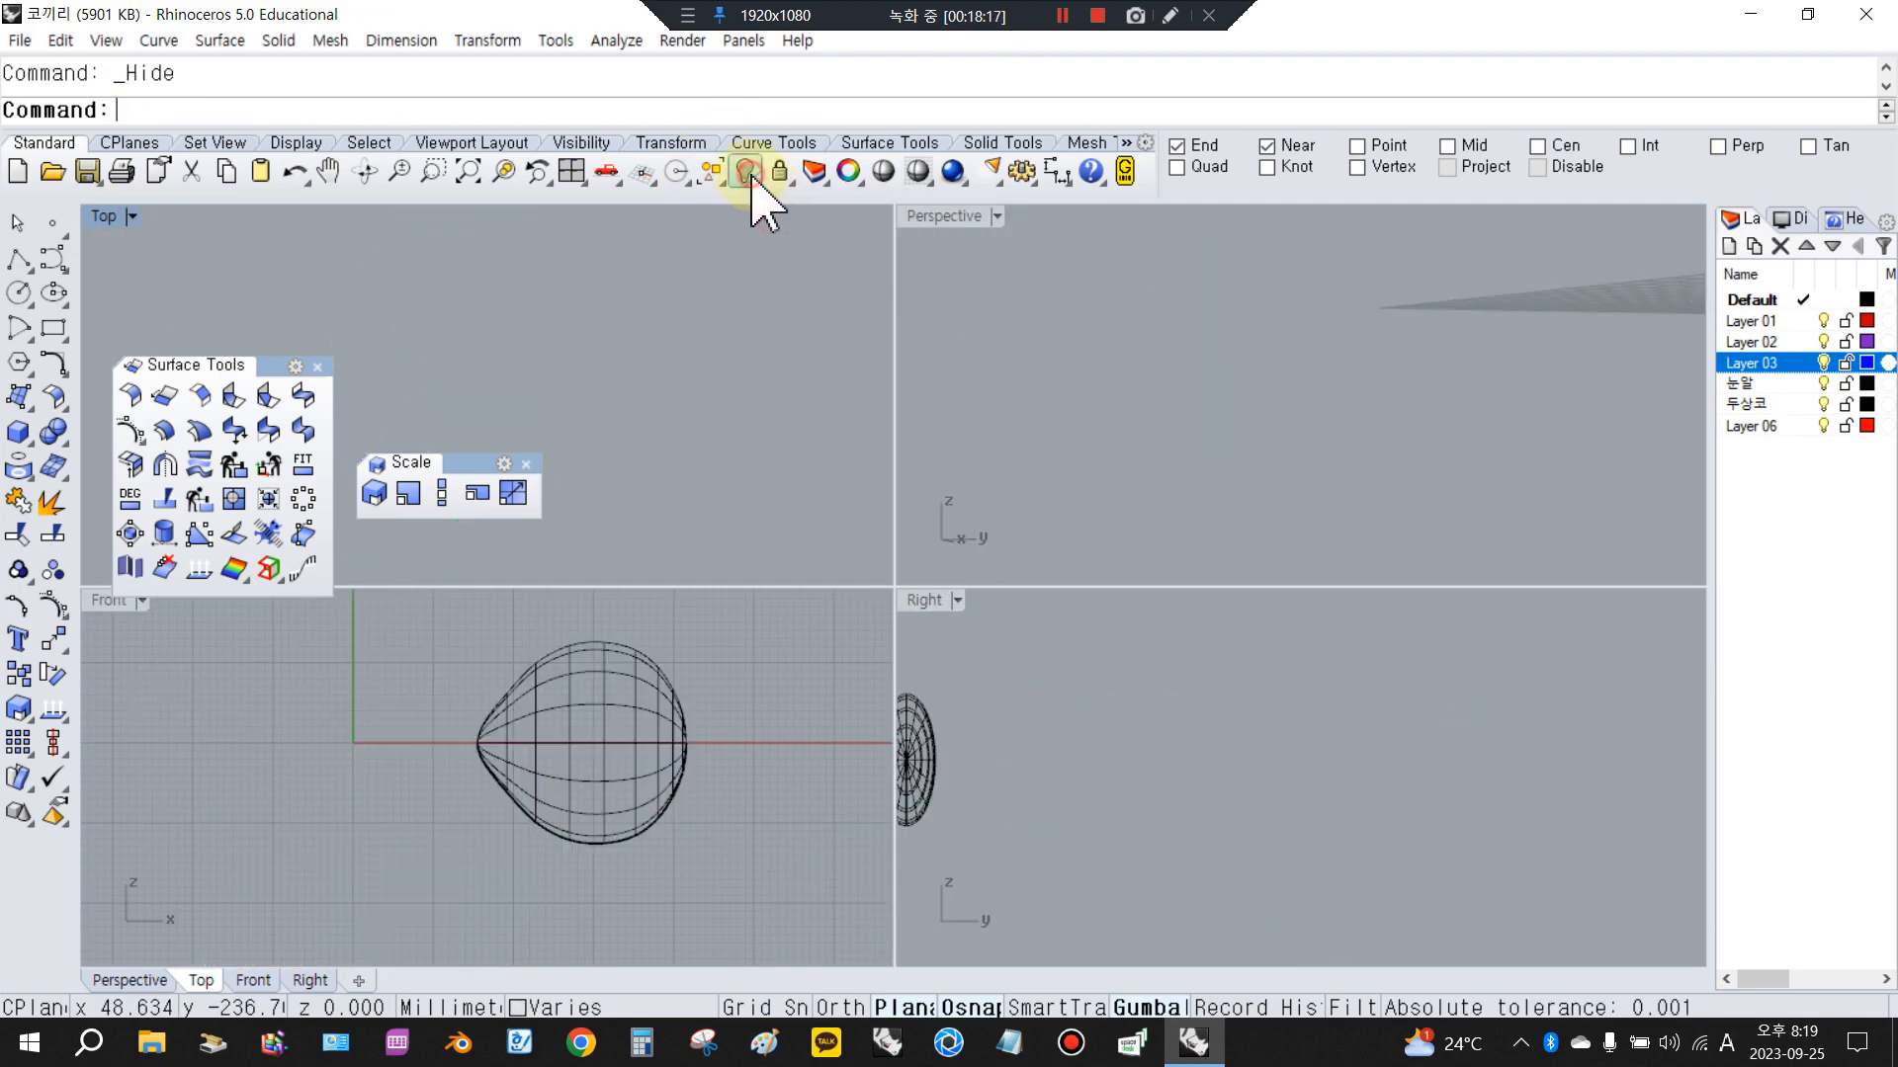
click(637, 781)
click(54, 607)
Select the ear's three central rows of control points across four middle columns and shift them slightly toward positive Y in the Top view
scroll(530, 726, up, 3)
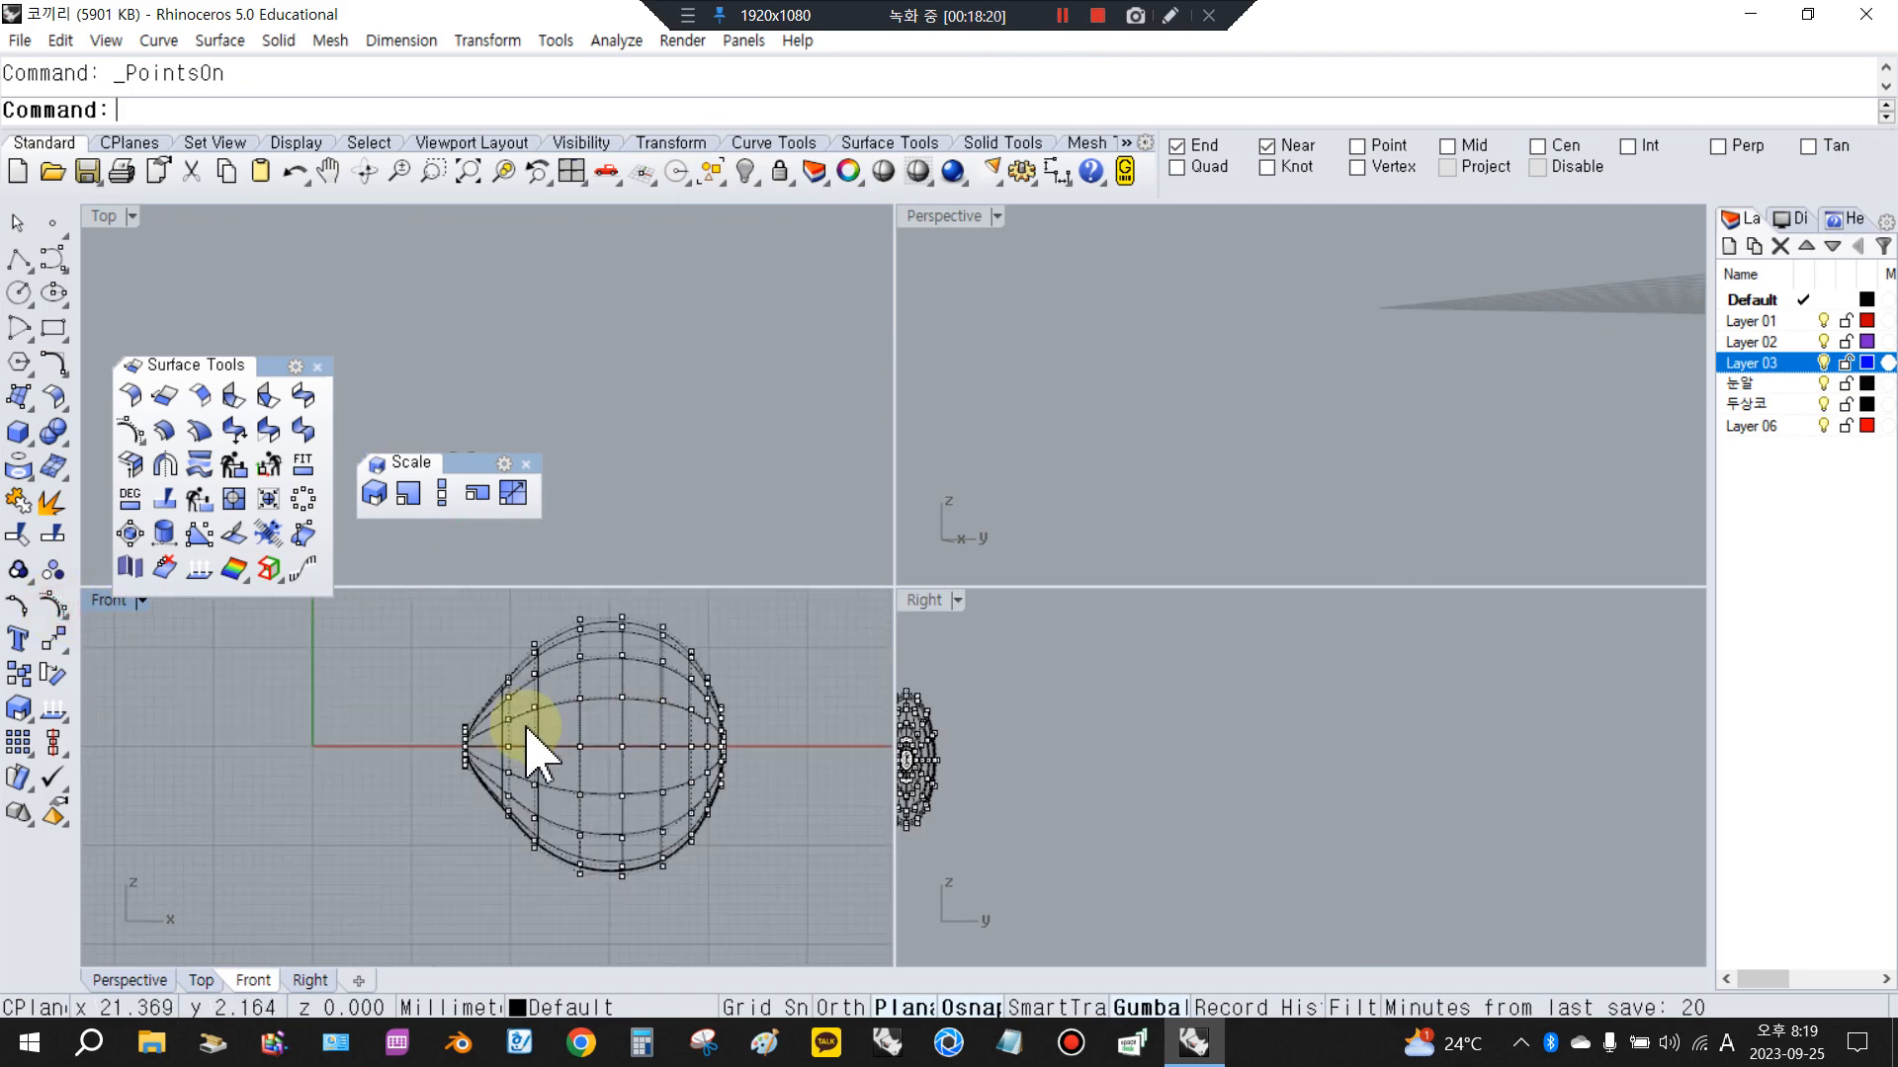
scroll(692, 381, up, 8)
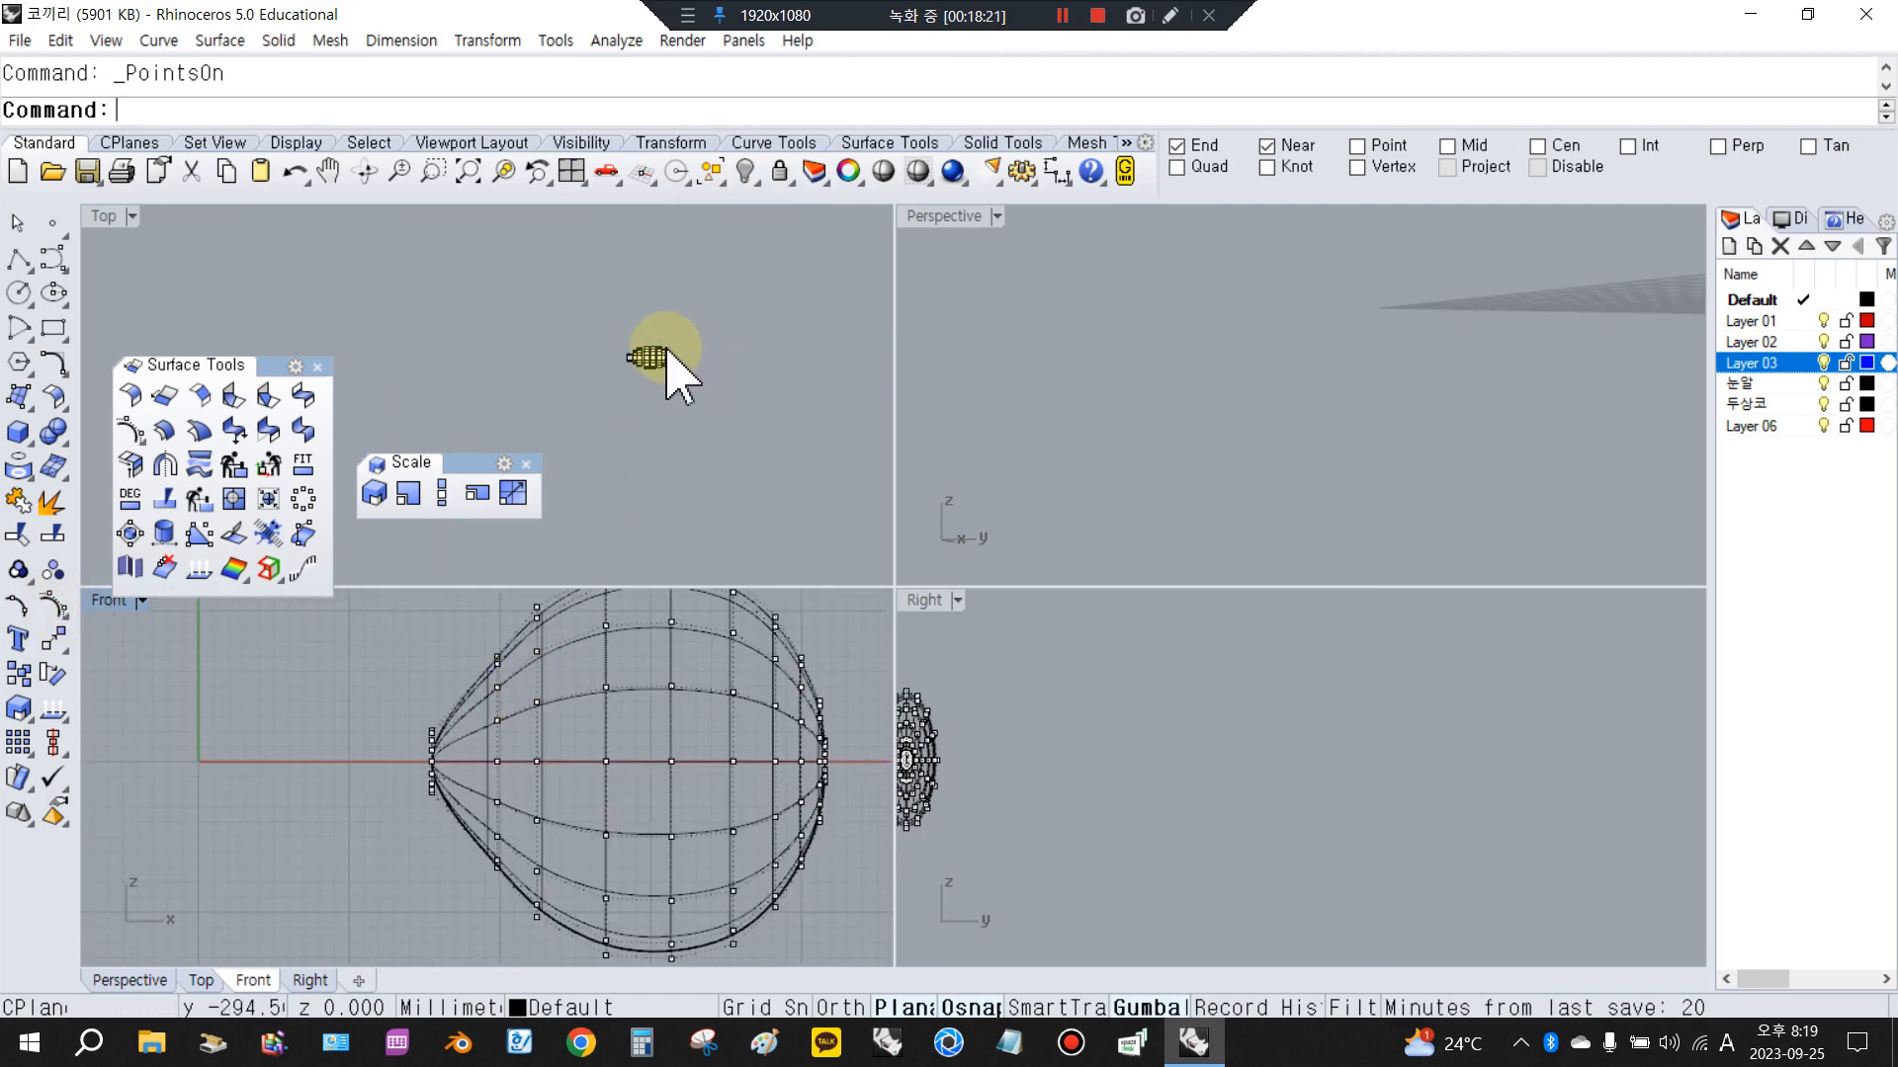
scroll(1269, 457, down, 6)
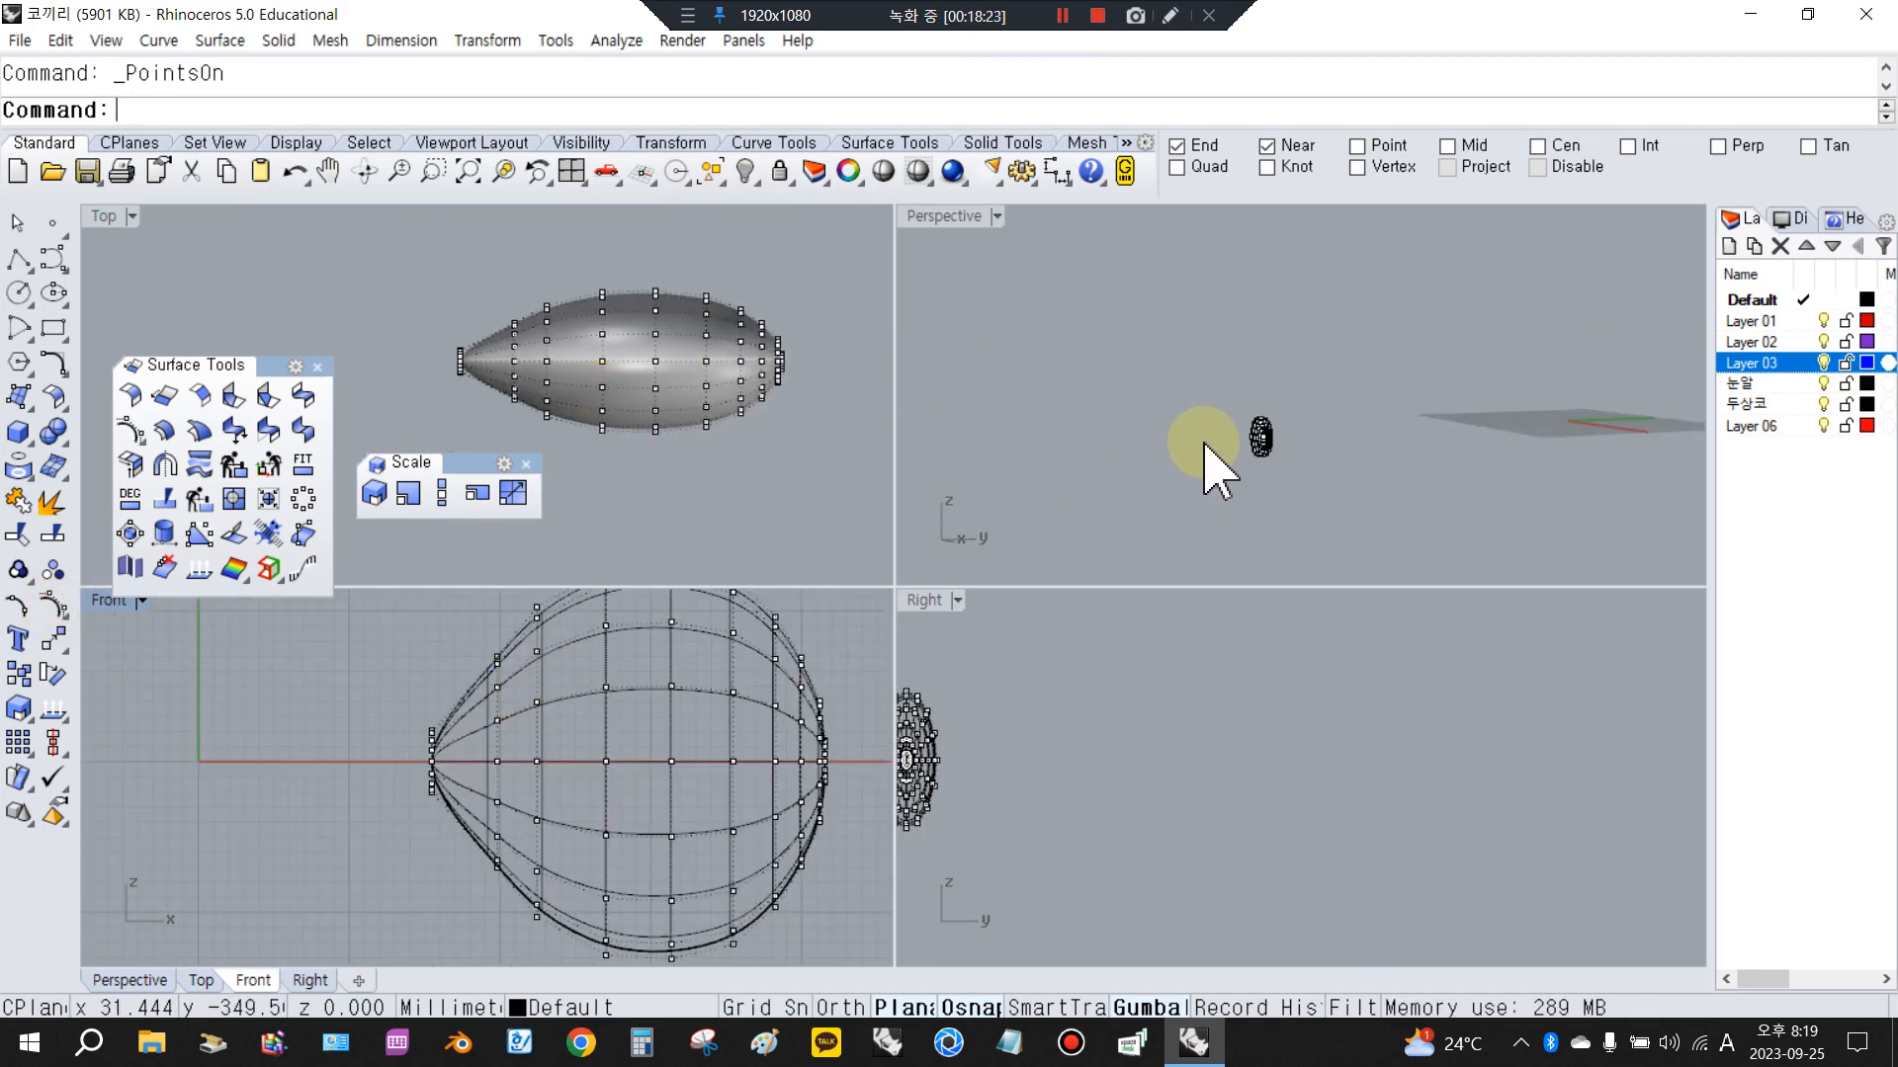
scroll(1206, 441, up, 8)
right_drag(1320, 440, 1546, 478)
scroll(1586, 415, up, 3)
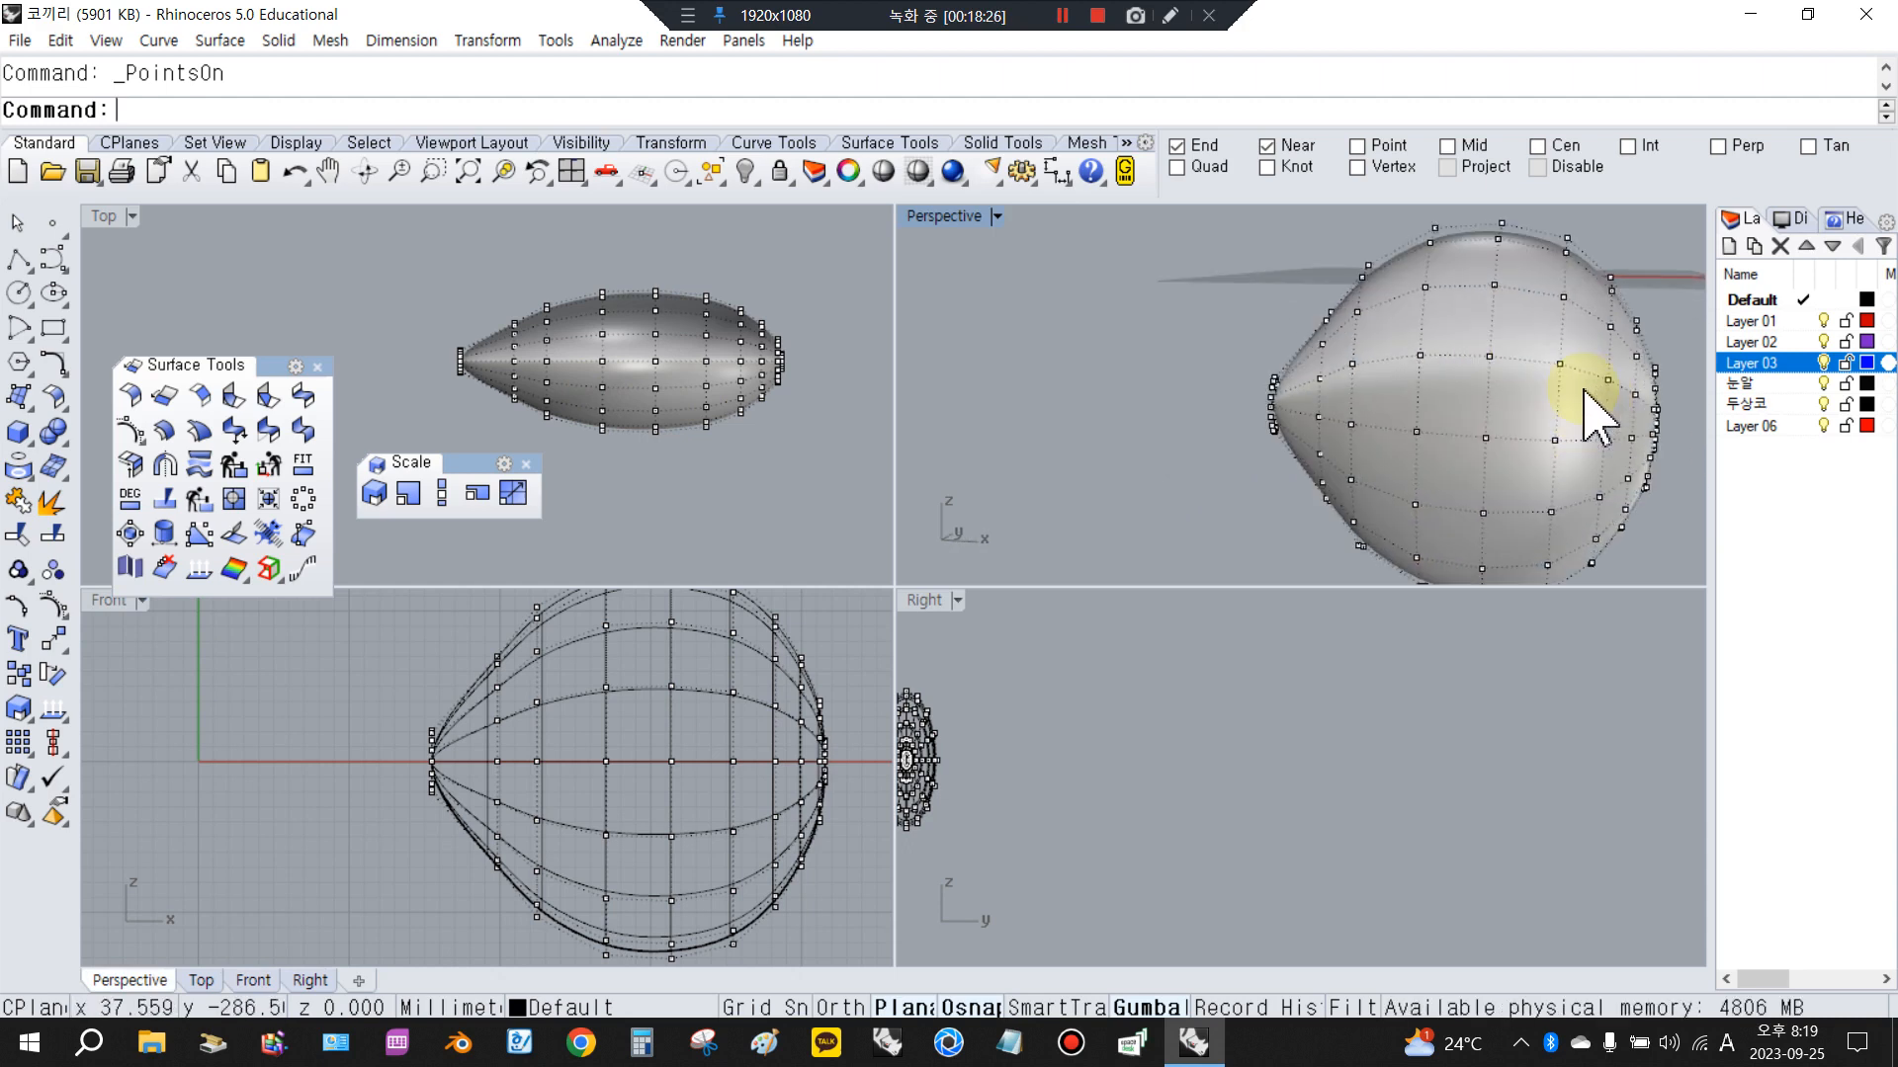
click(1417, 433)
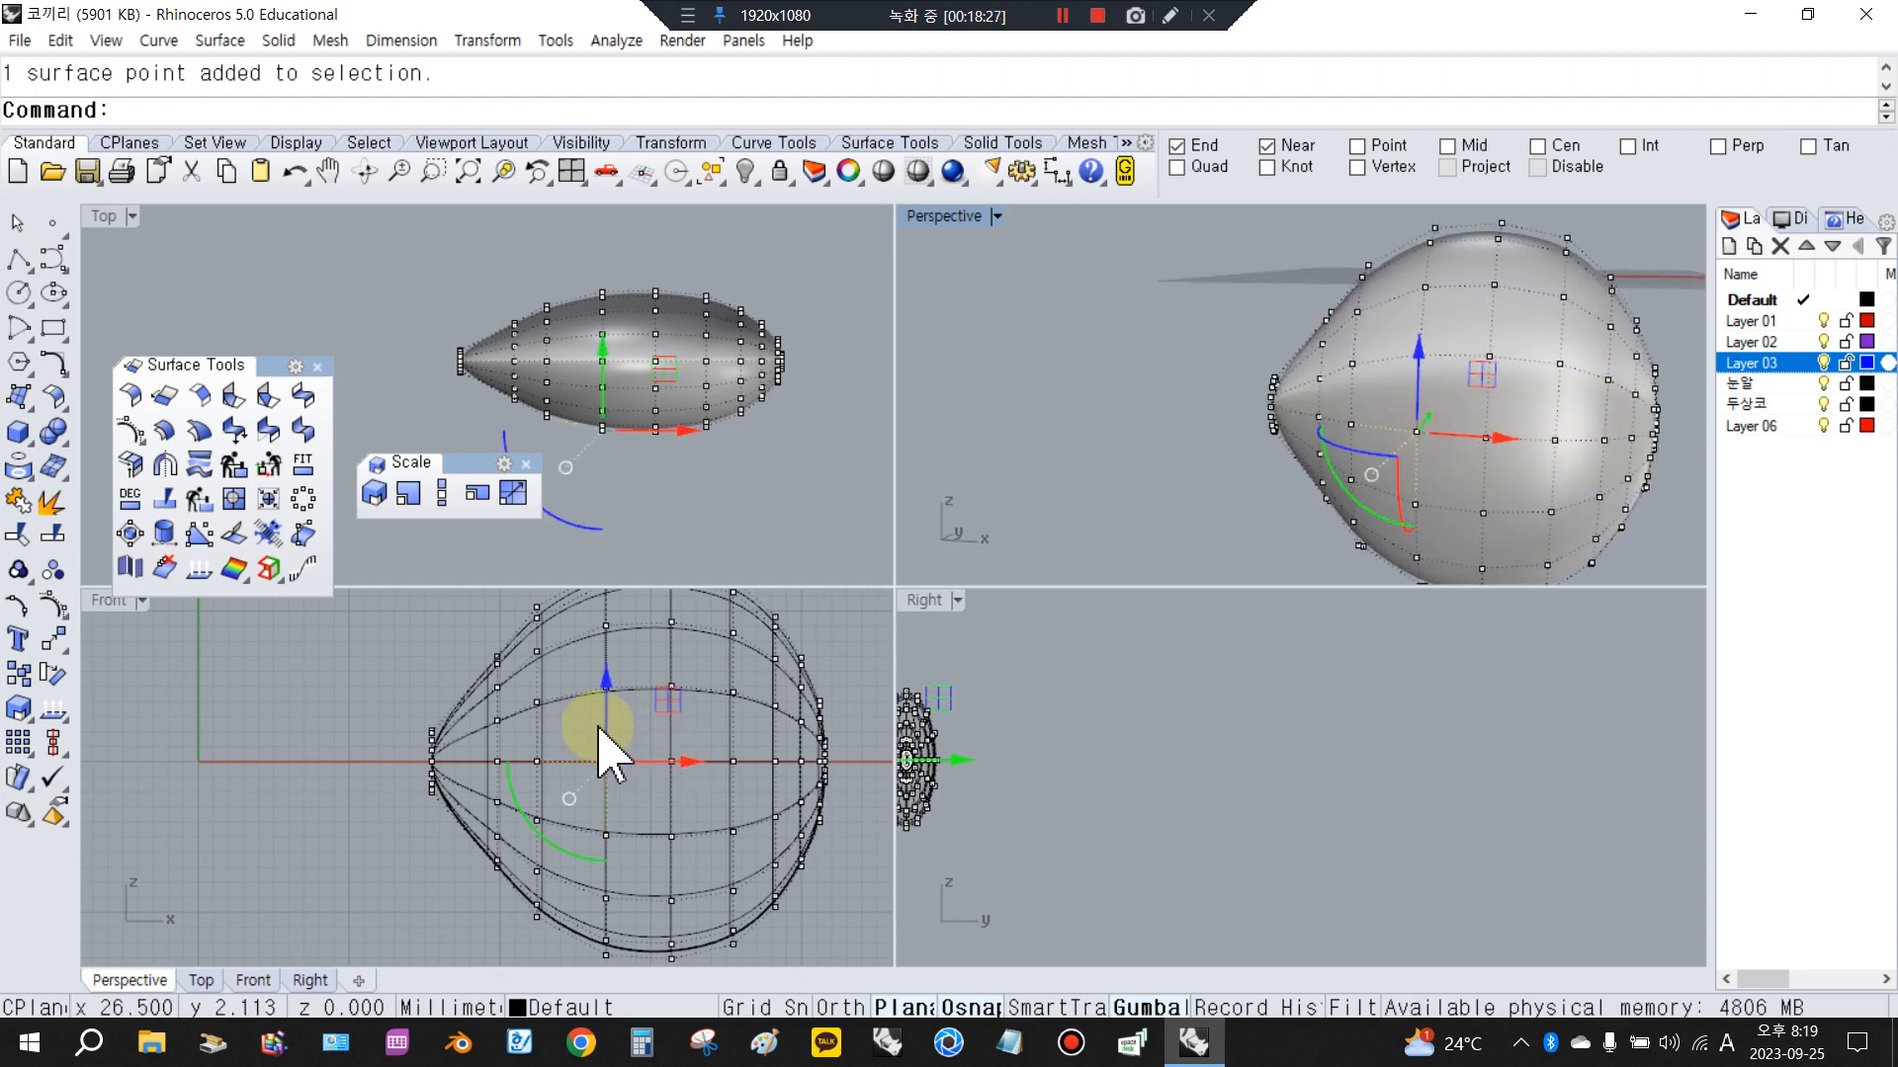
drag(580, 678, 712, 889)
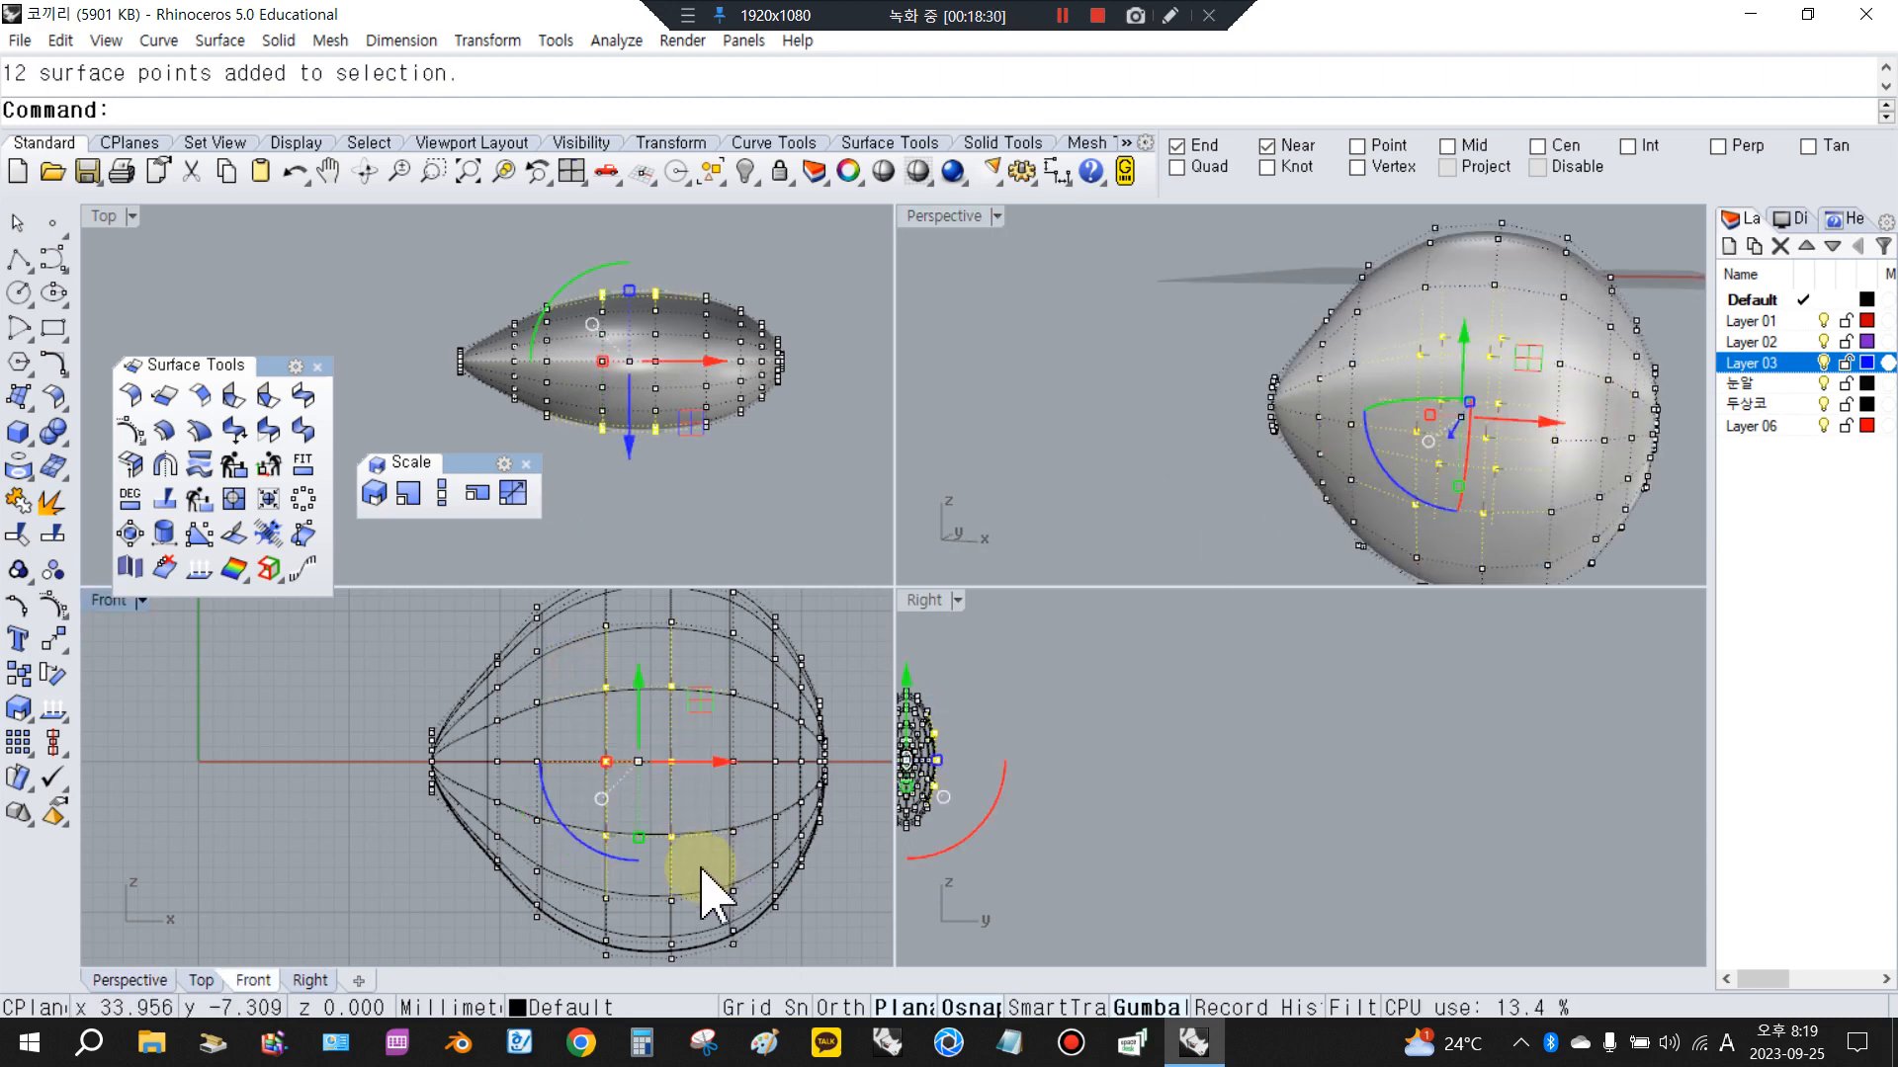
scroll(524, 709, up, 2)
shift+drag(518, 683, 598, 864)
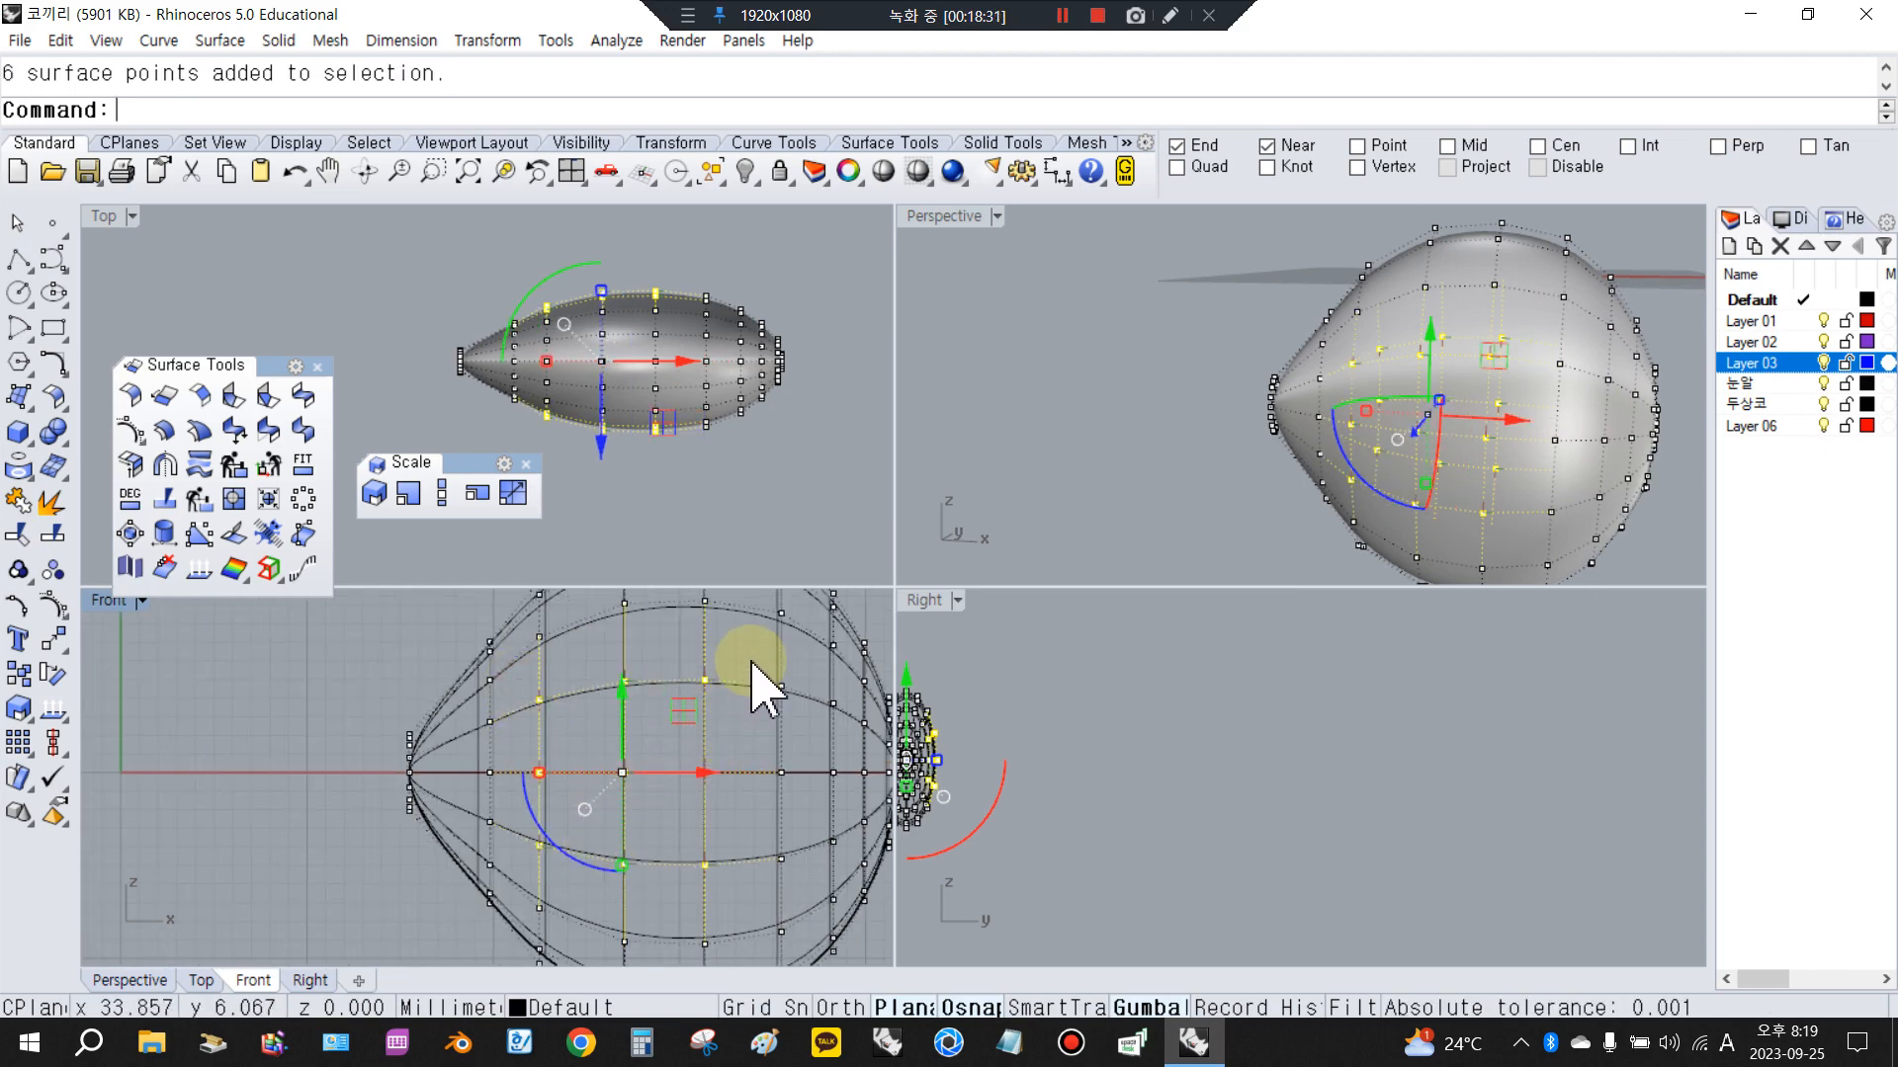
shift+drag(751, 660, 806, 884)
scroll(652, 756, down, 3)
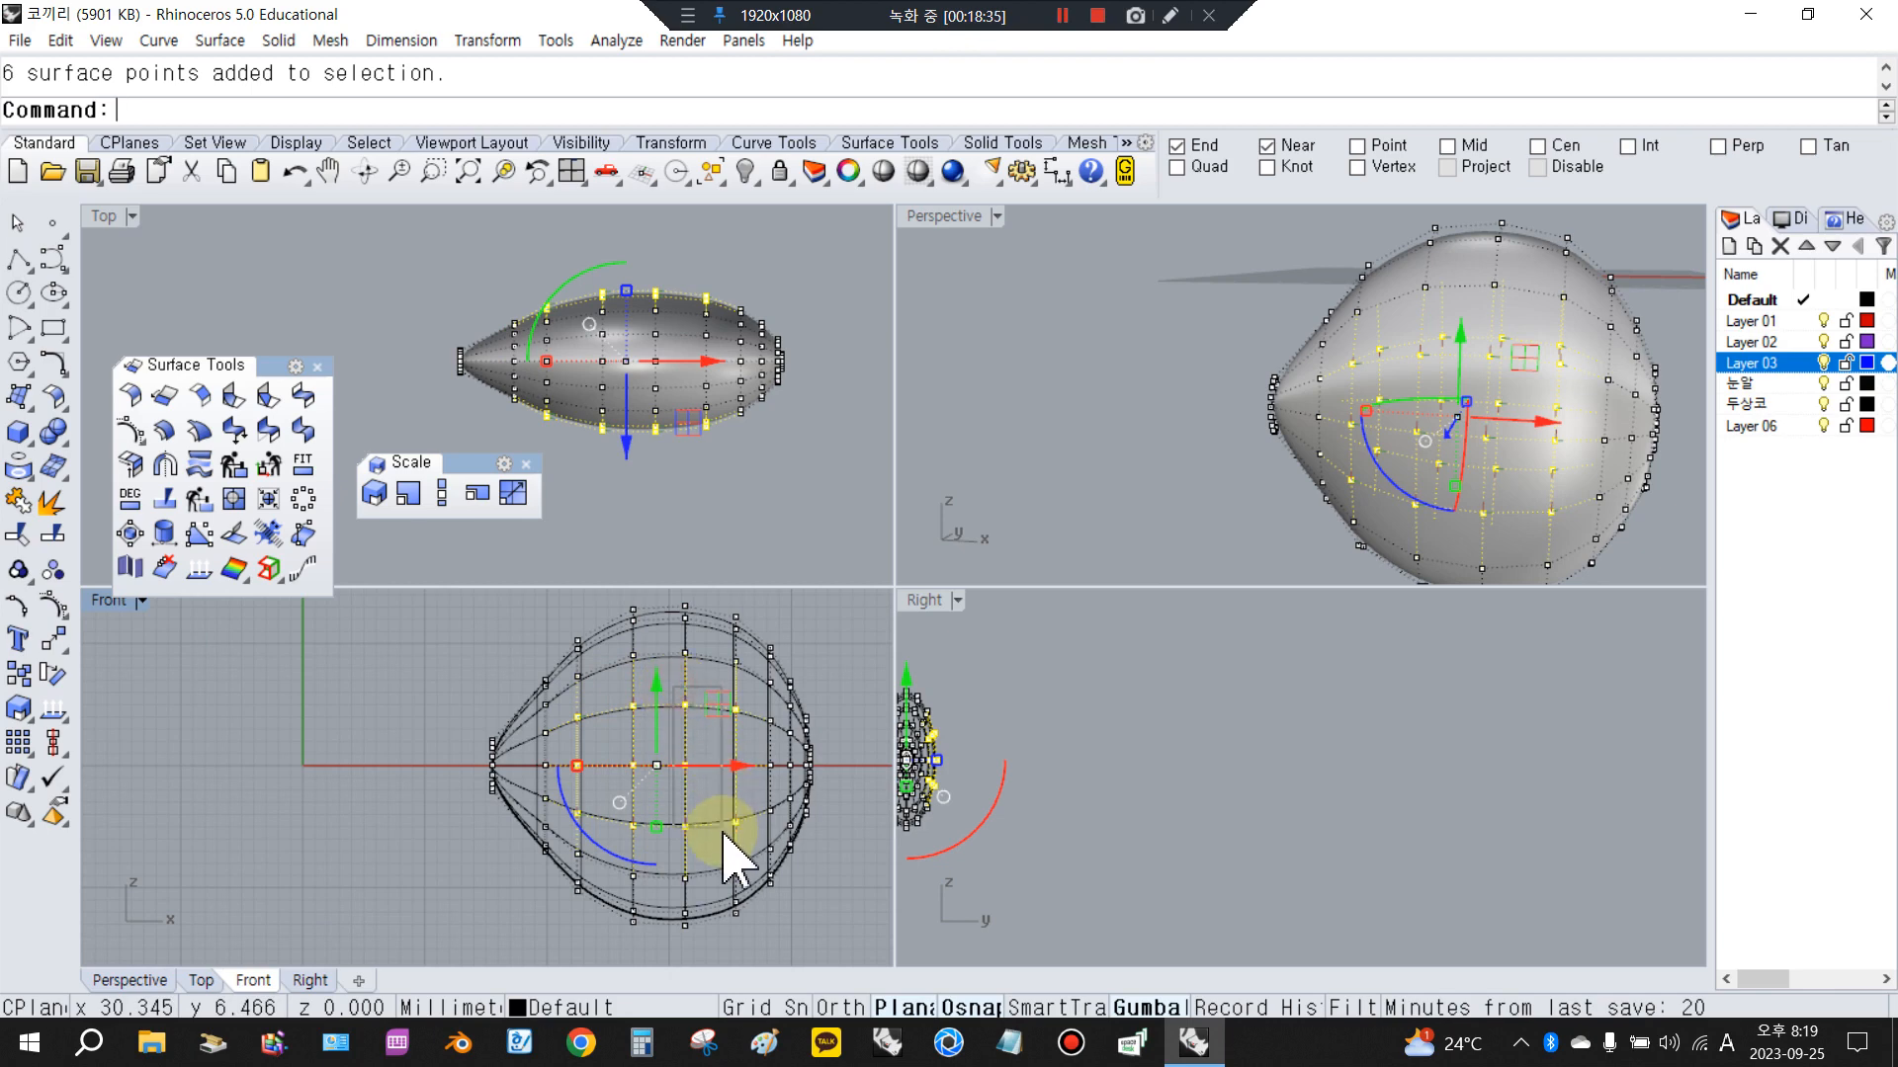
scroll(743, 726, up, 2)
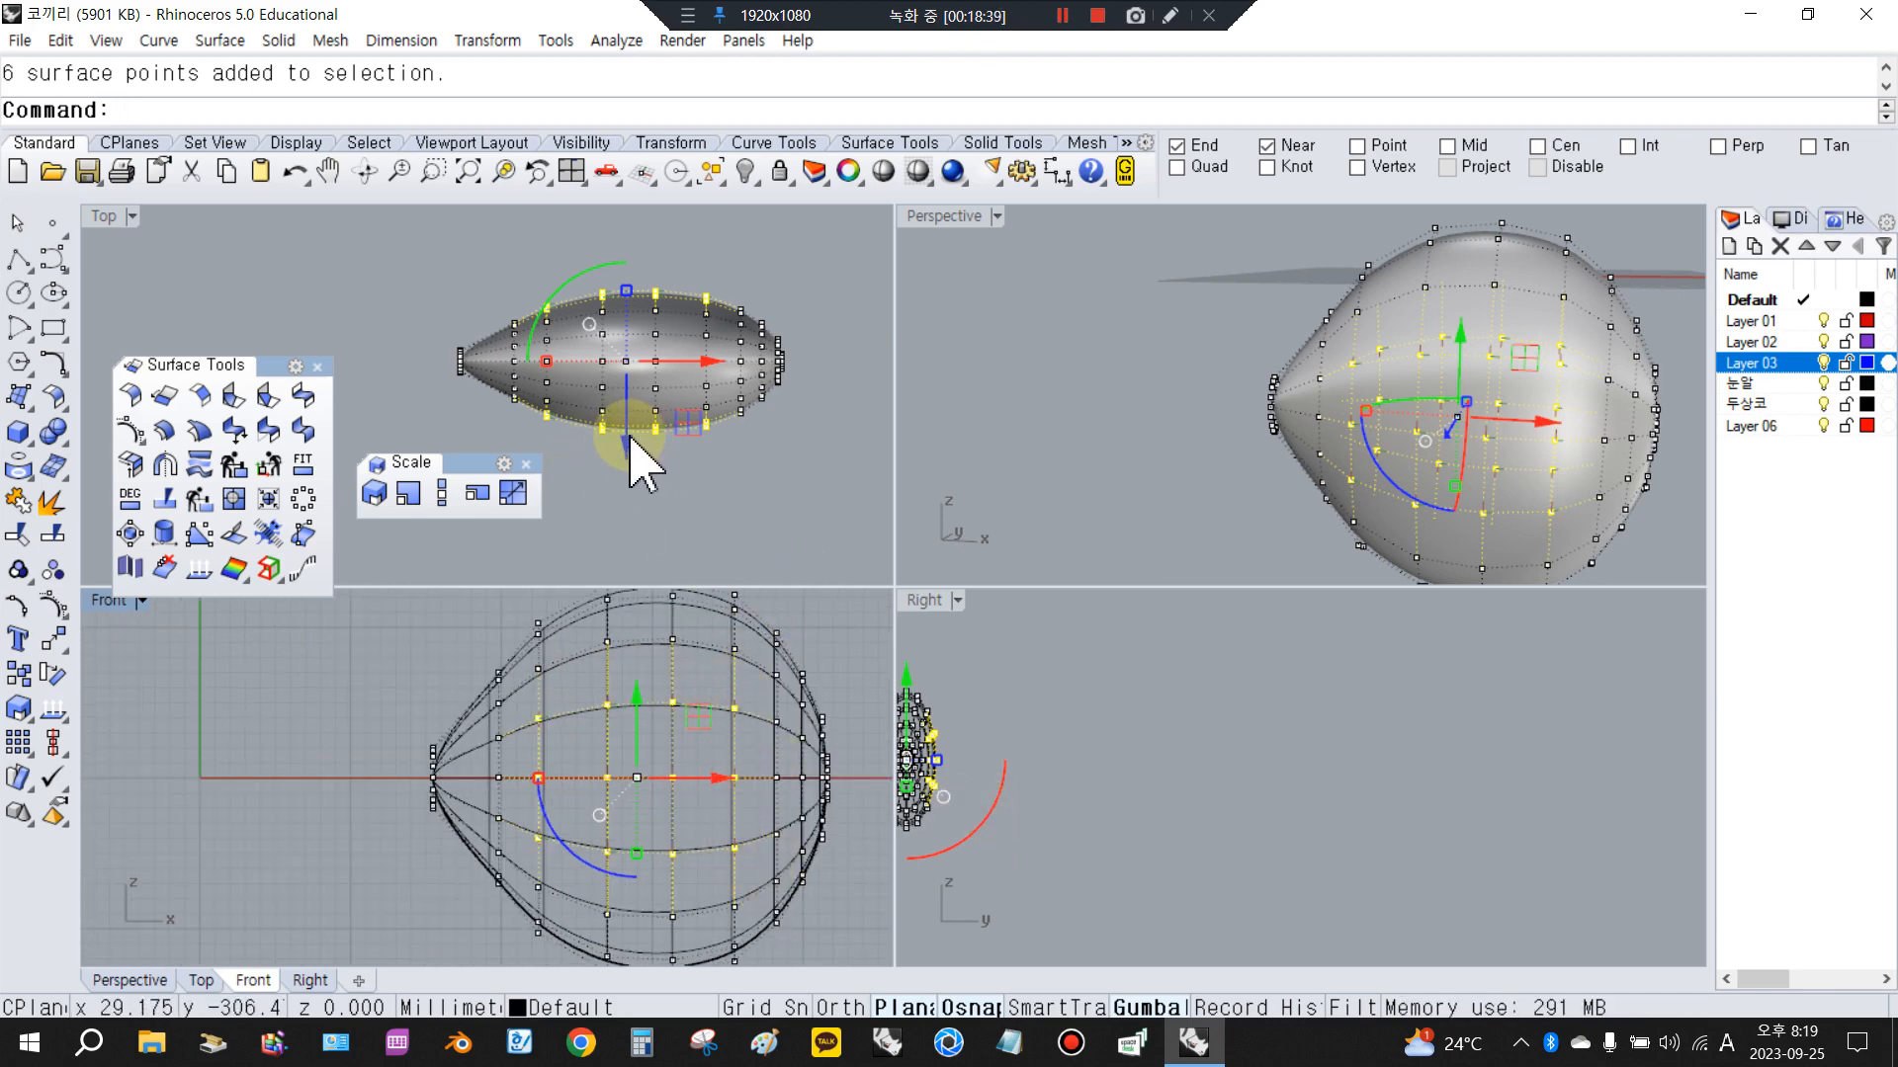
drag(631, 440, 656, 423)
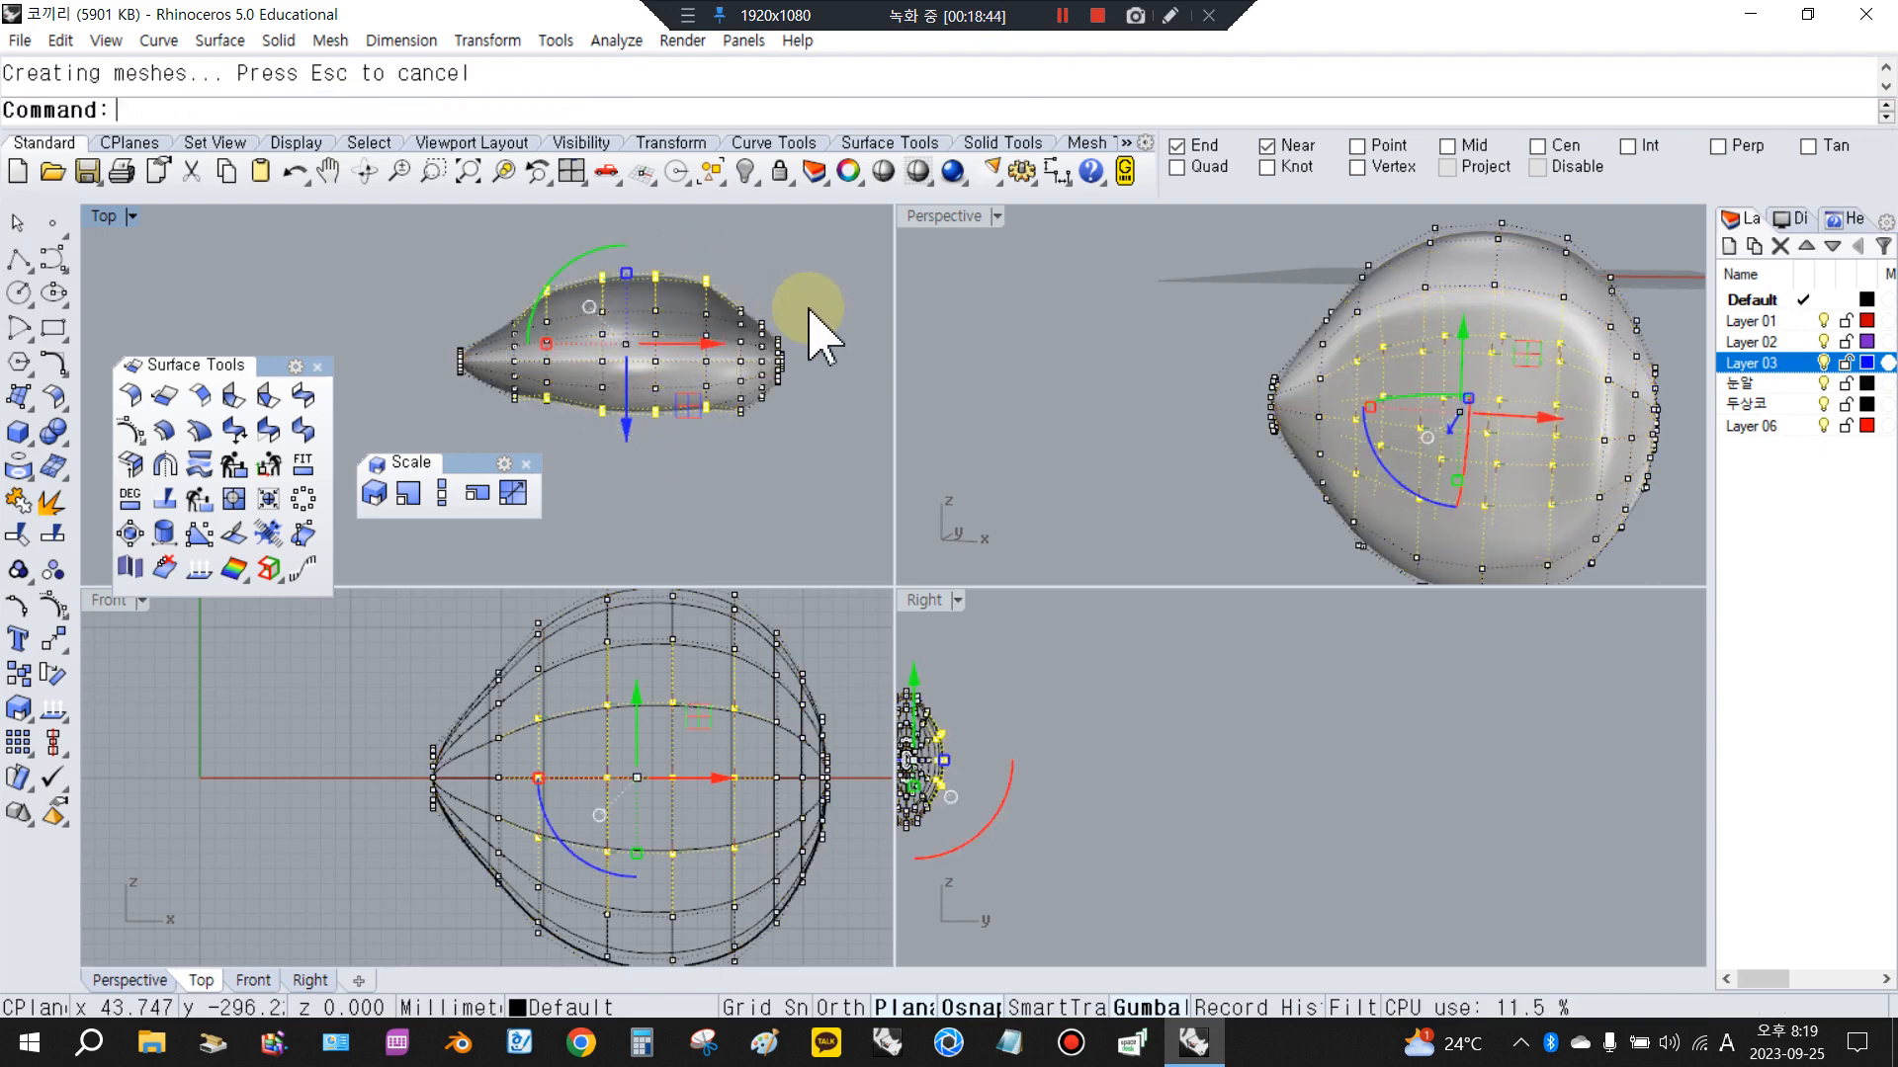
Shift the centre-row control points of the ear's two middle columns further toward positive Y in the Top view, then deselect them
right_drag(1440, 458, 1329, 404)
click(1198, 402)
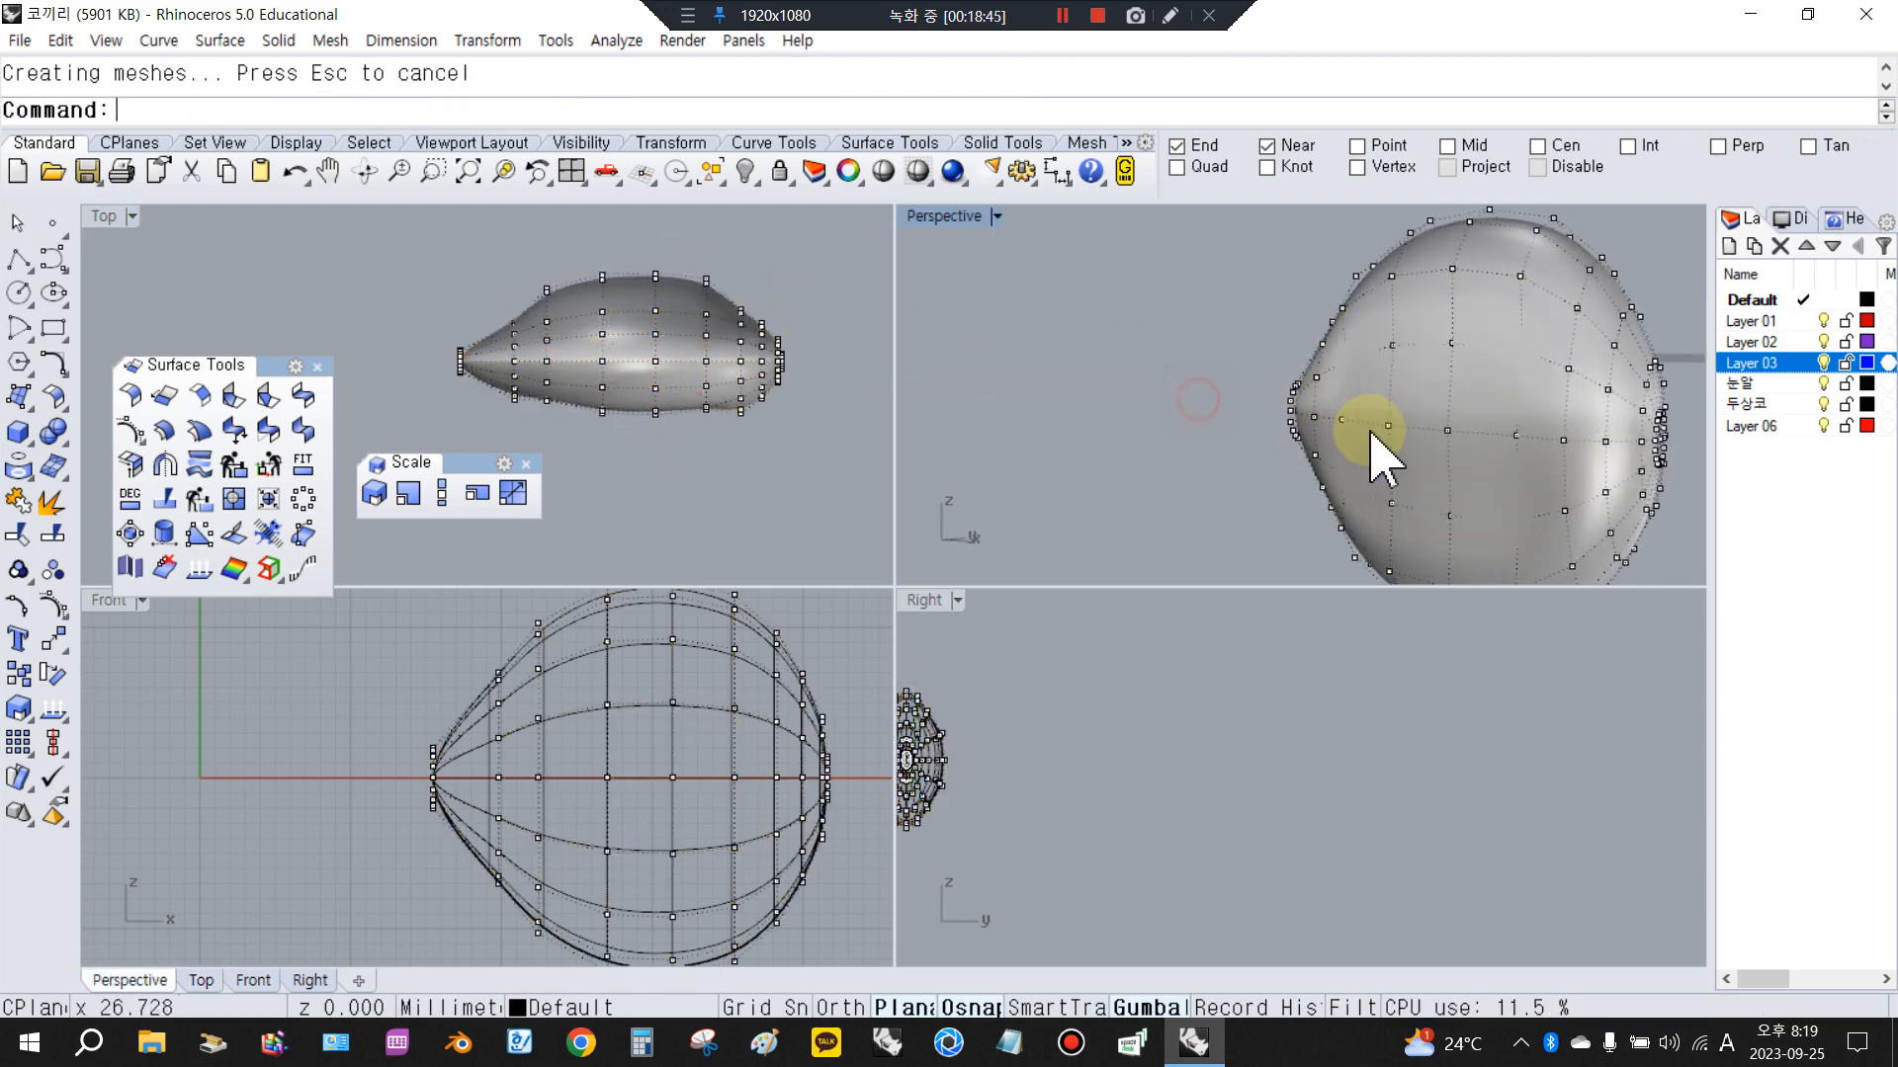
scroll(1362, 390, up, 4)
scroll(1383, 390, down, 4)
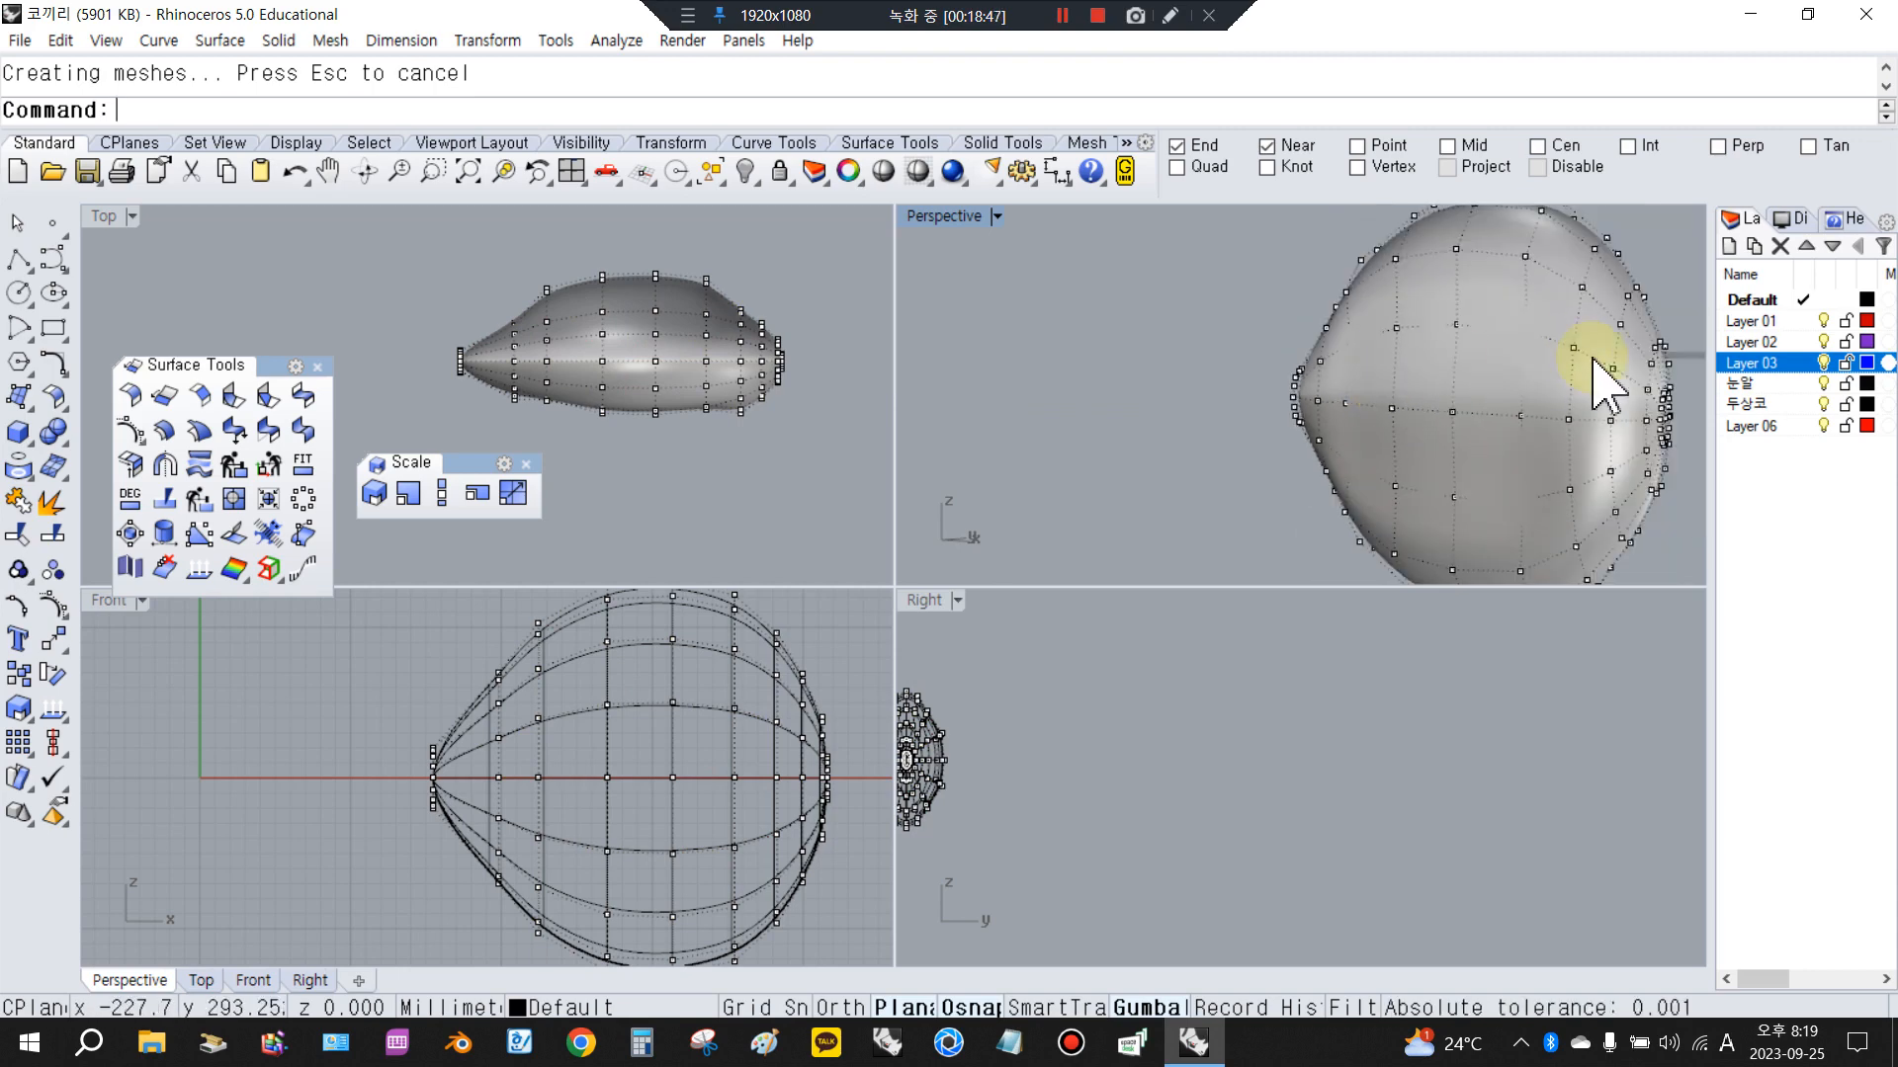
click(1394, 409)
click(1451, 417)
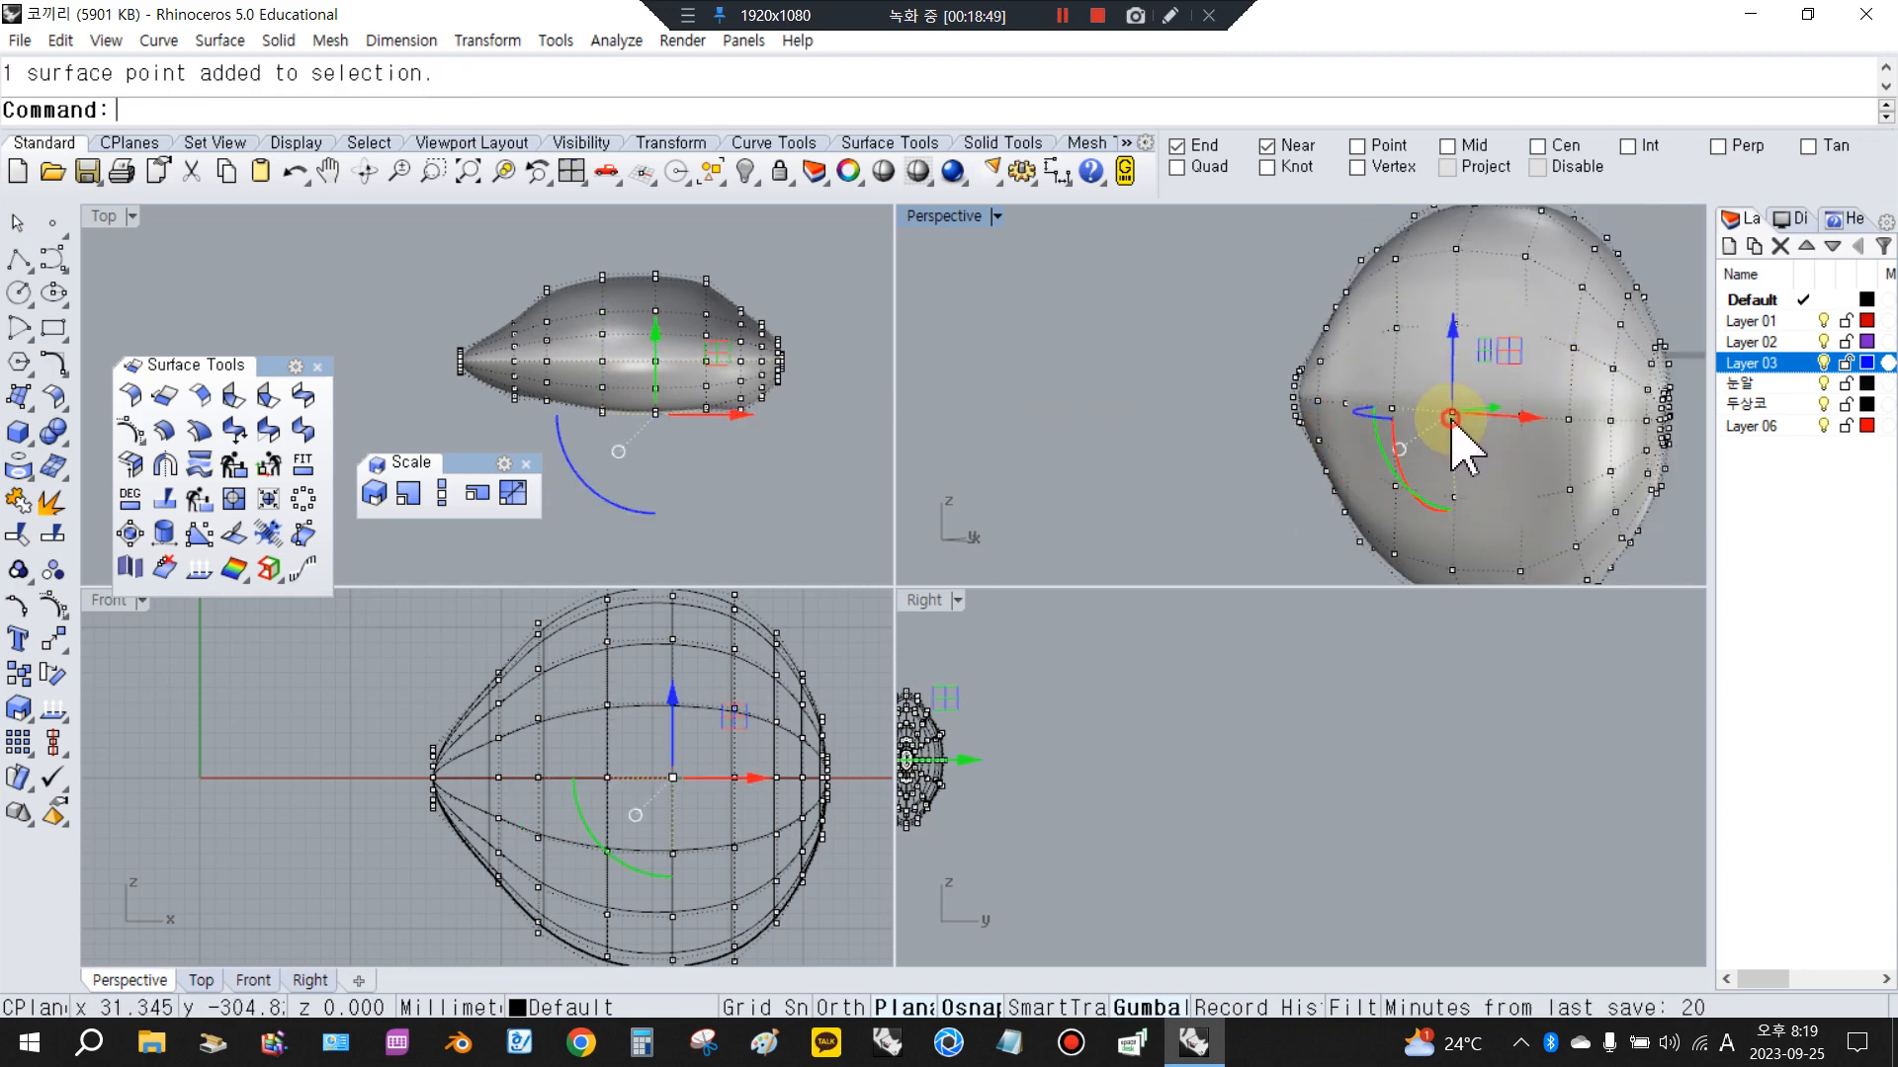
scroll(596, 754, up, 2)
drag(581, 749, 723, 816)
click(635, 413)
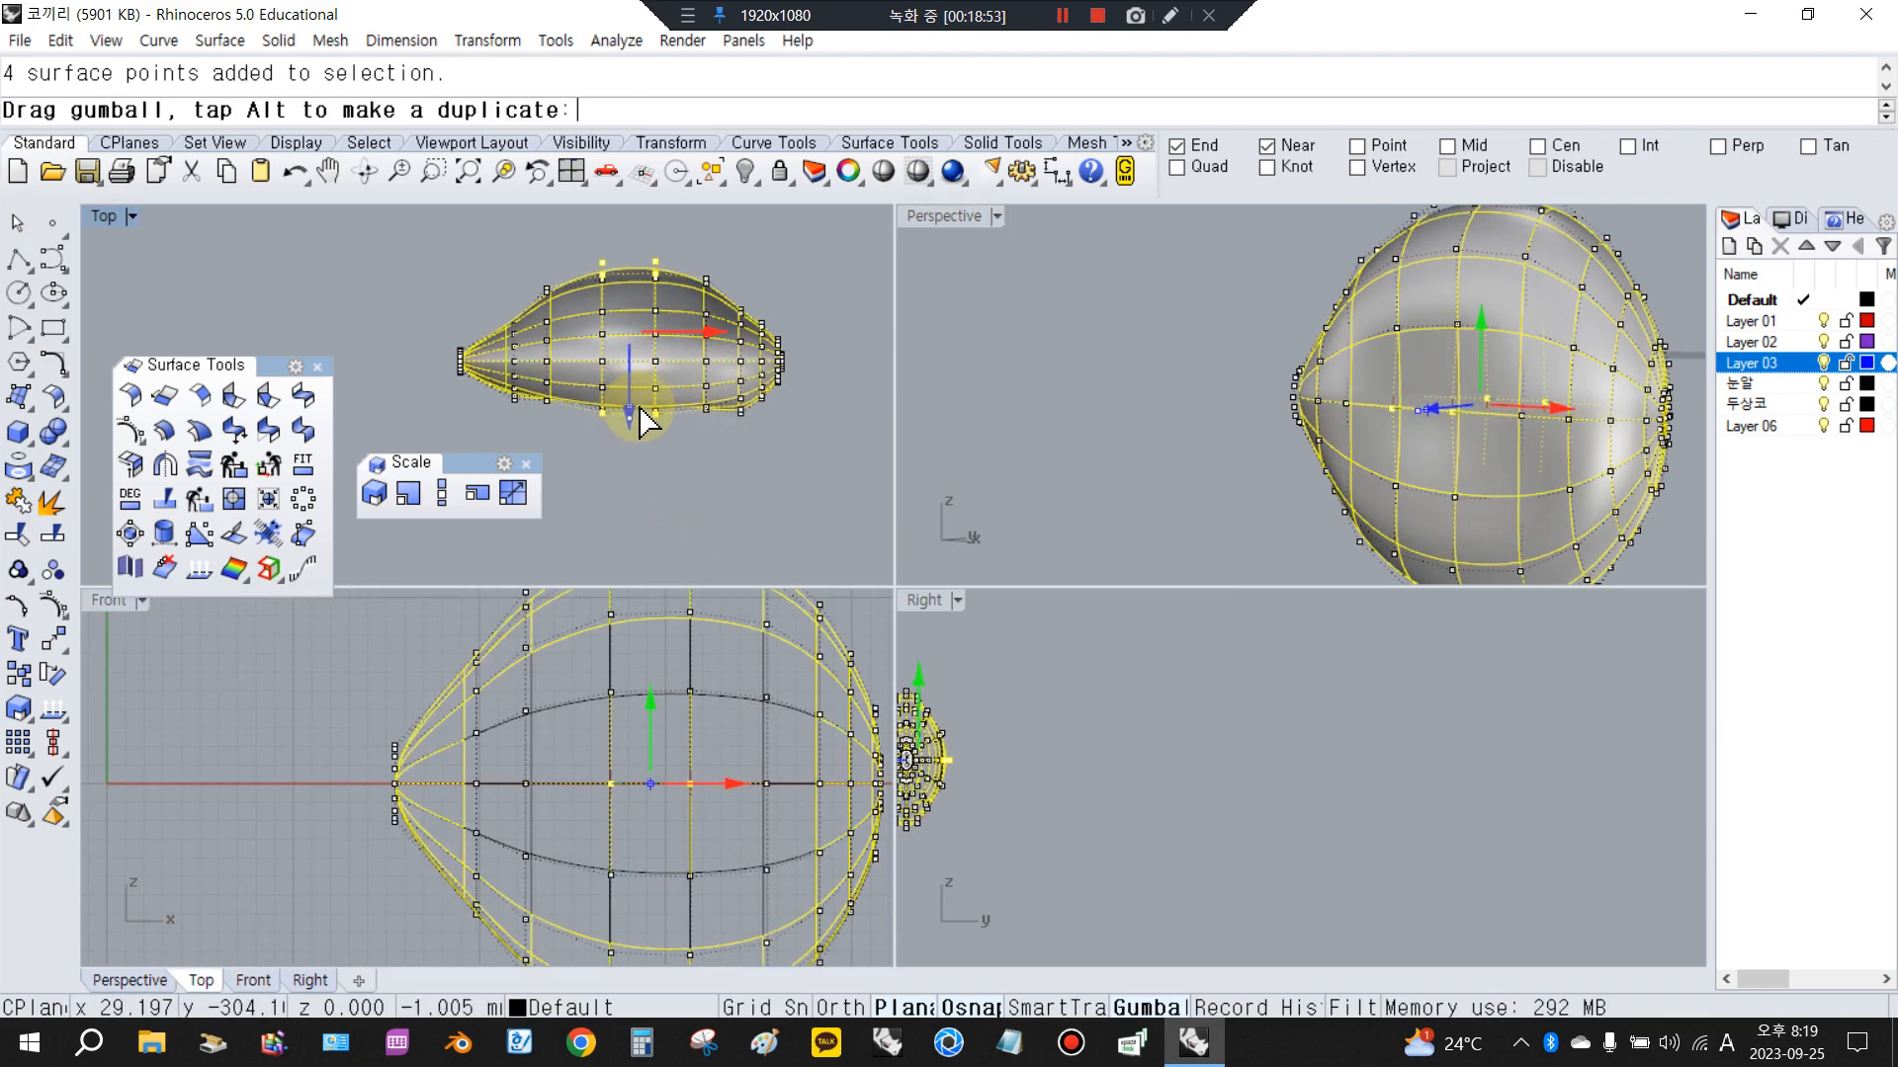
key(Escape)
Move the eight centre-row control points across the ear's four middle columns slightly further toward positive Y in the Top view
right_drag(1338, 500, 1364, 415)
click(1360, 403)
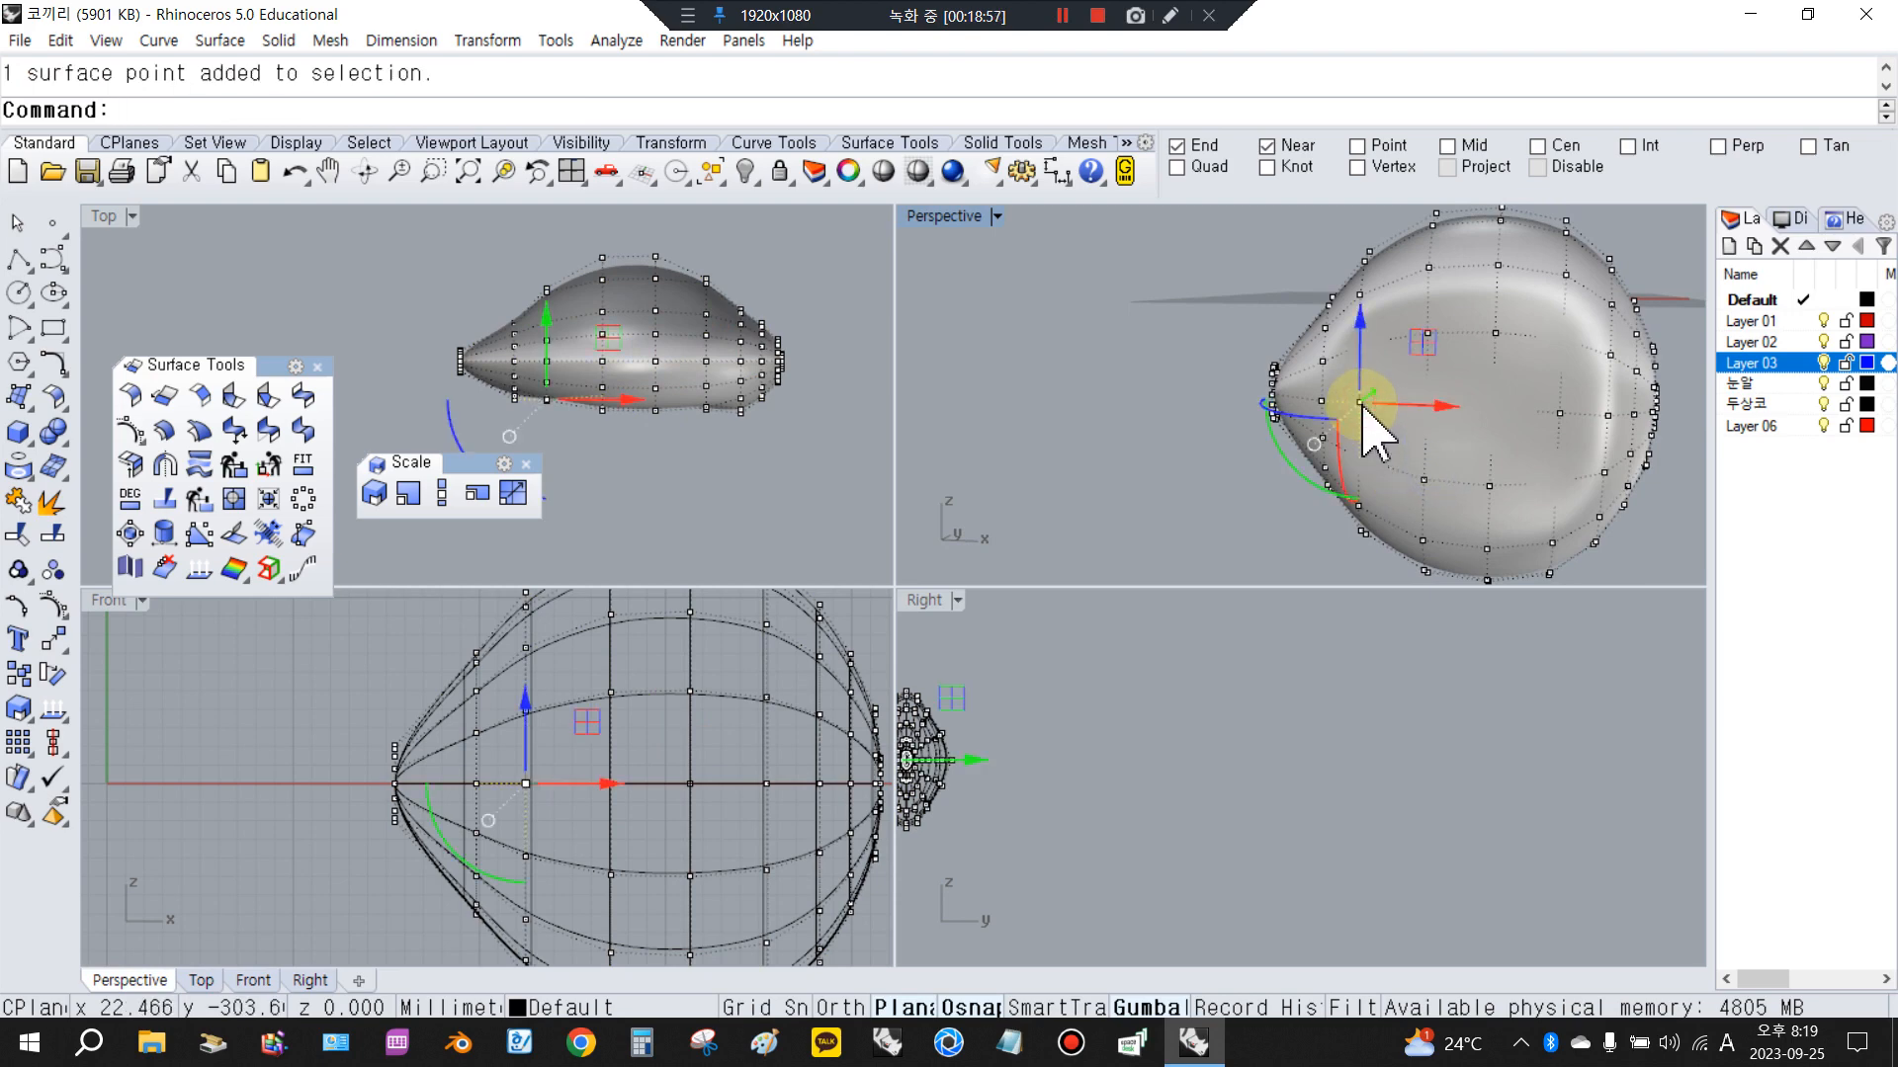
click(589, 737)
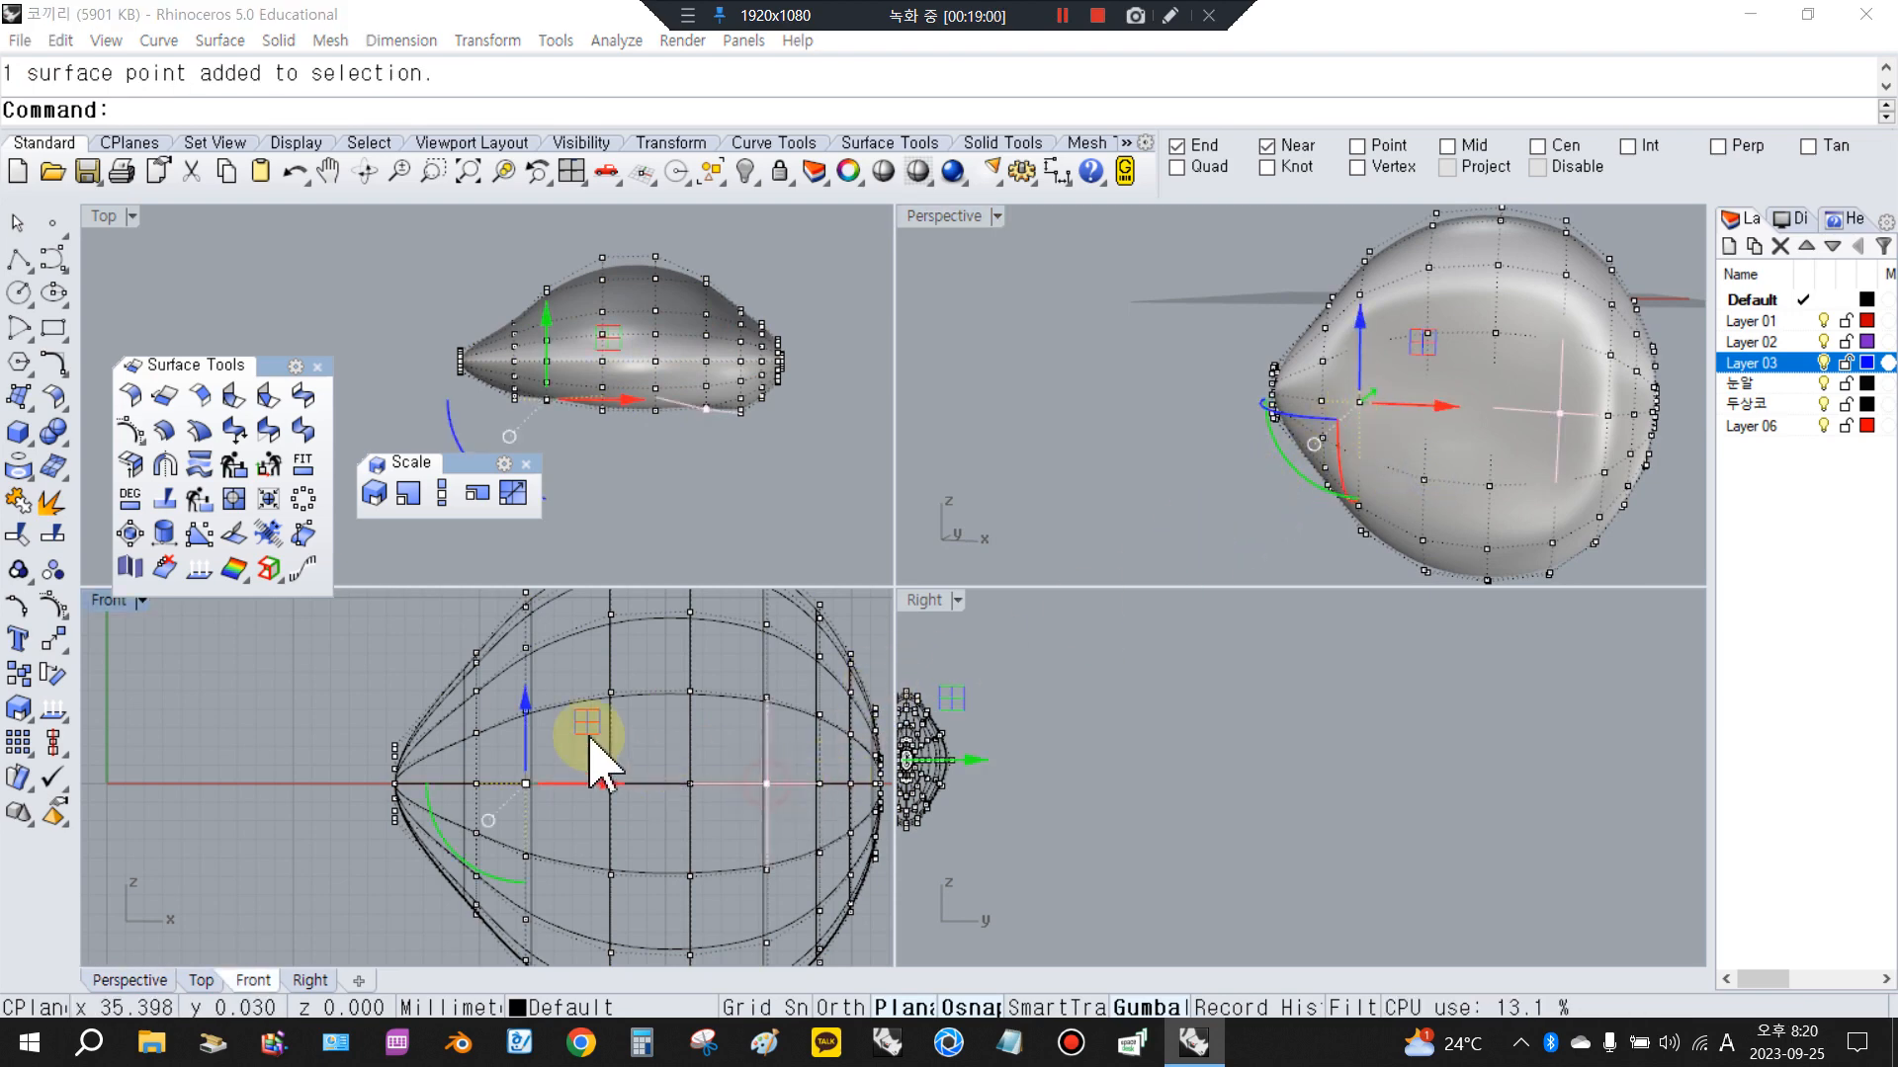
drag(500, 775, 786, 812)
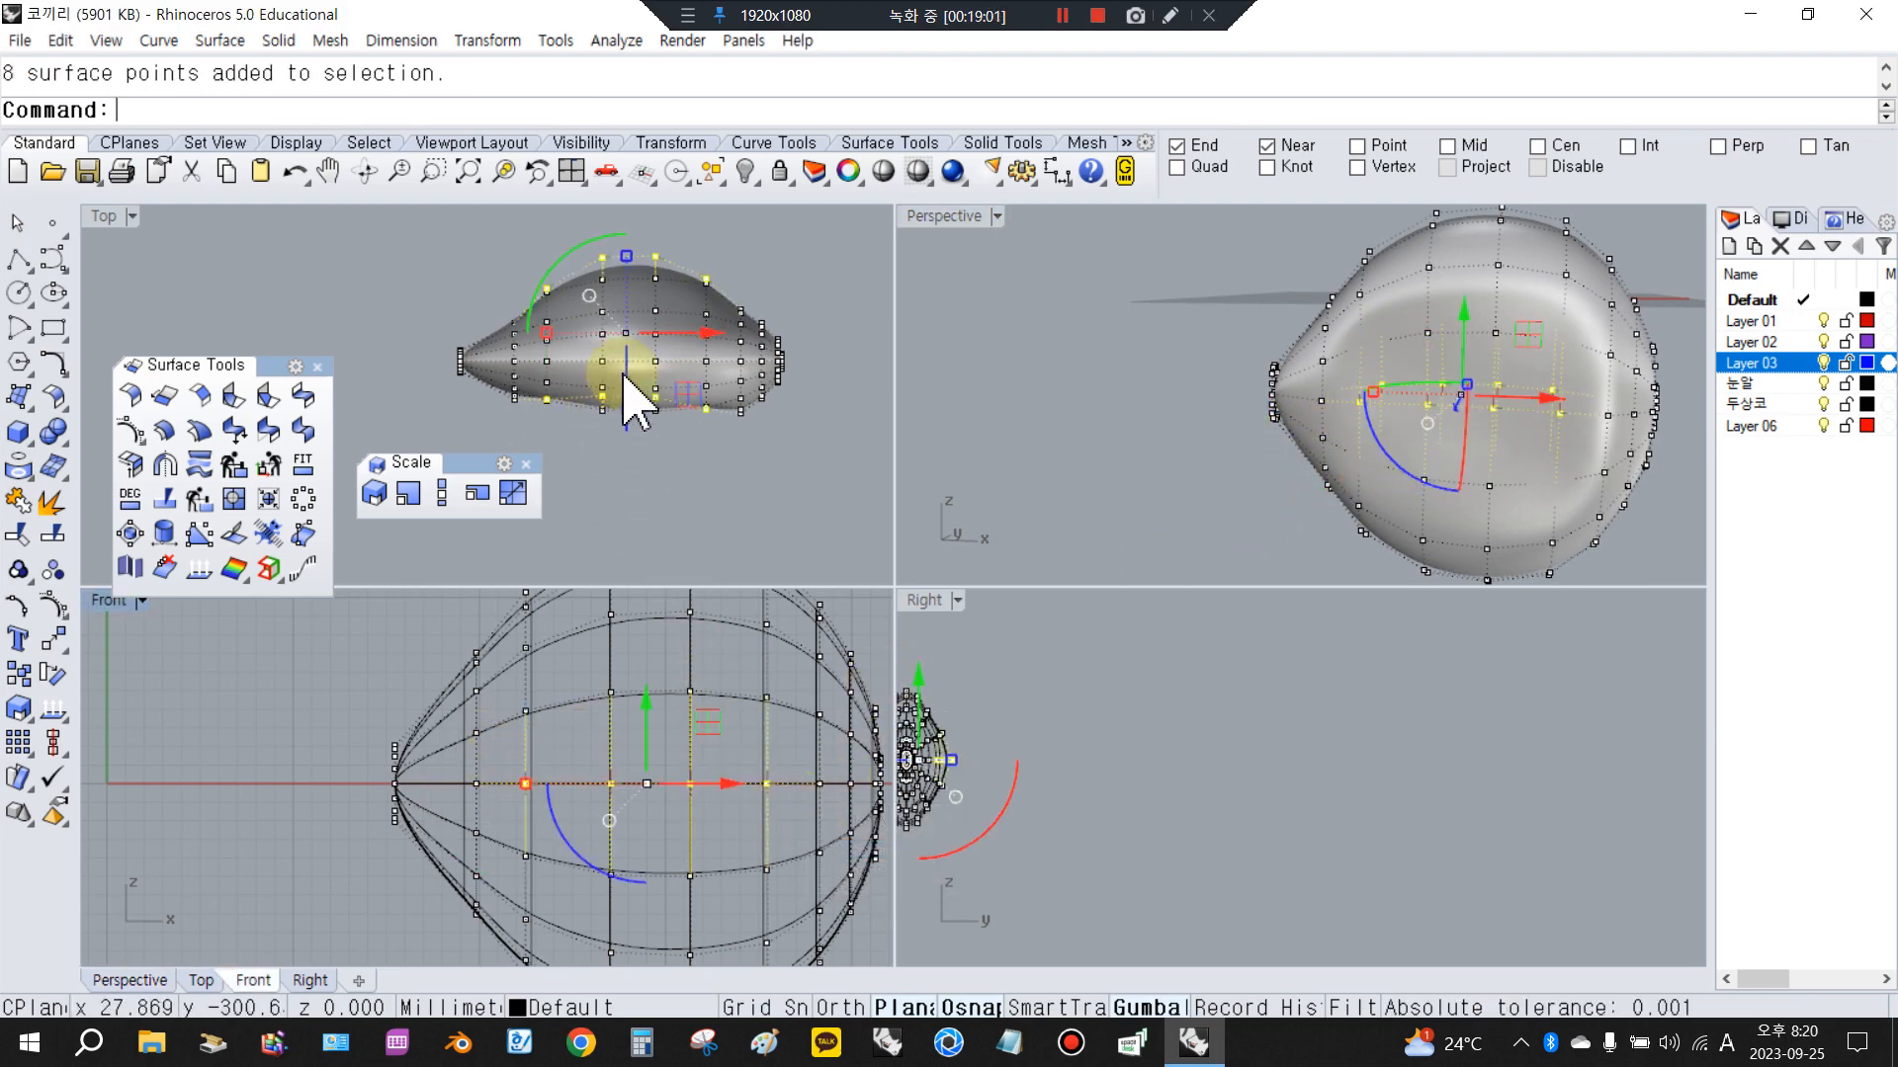
drag(629, 390, 633, 367)
click(805, 326)
right_drag(1529, 471, 1522, 427)
click(1440, 458)
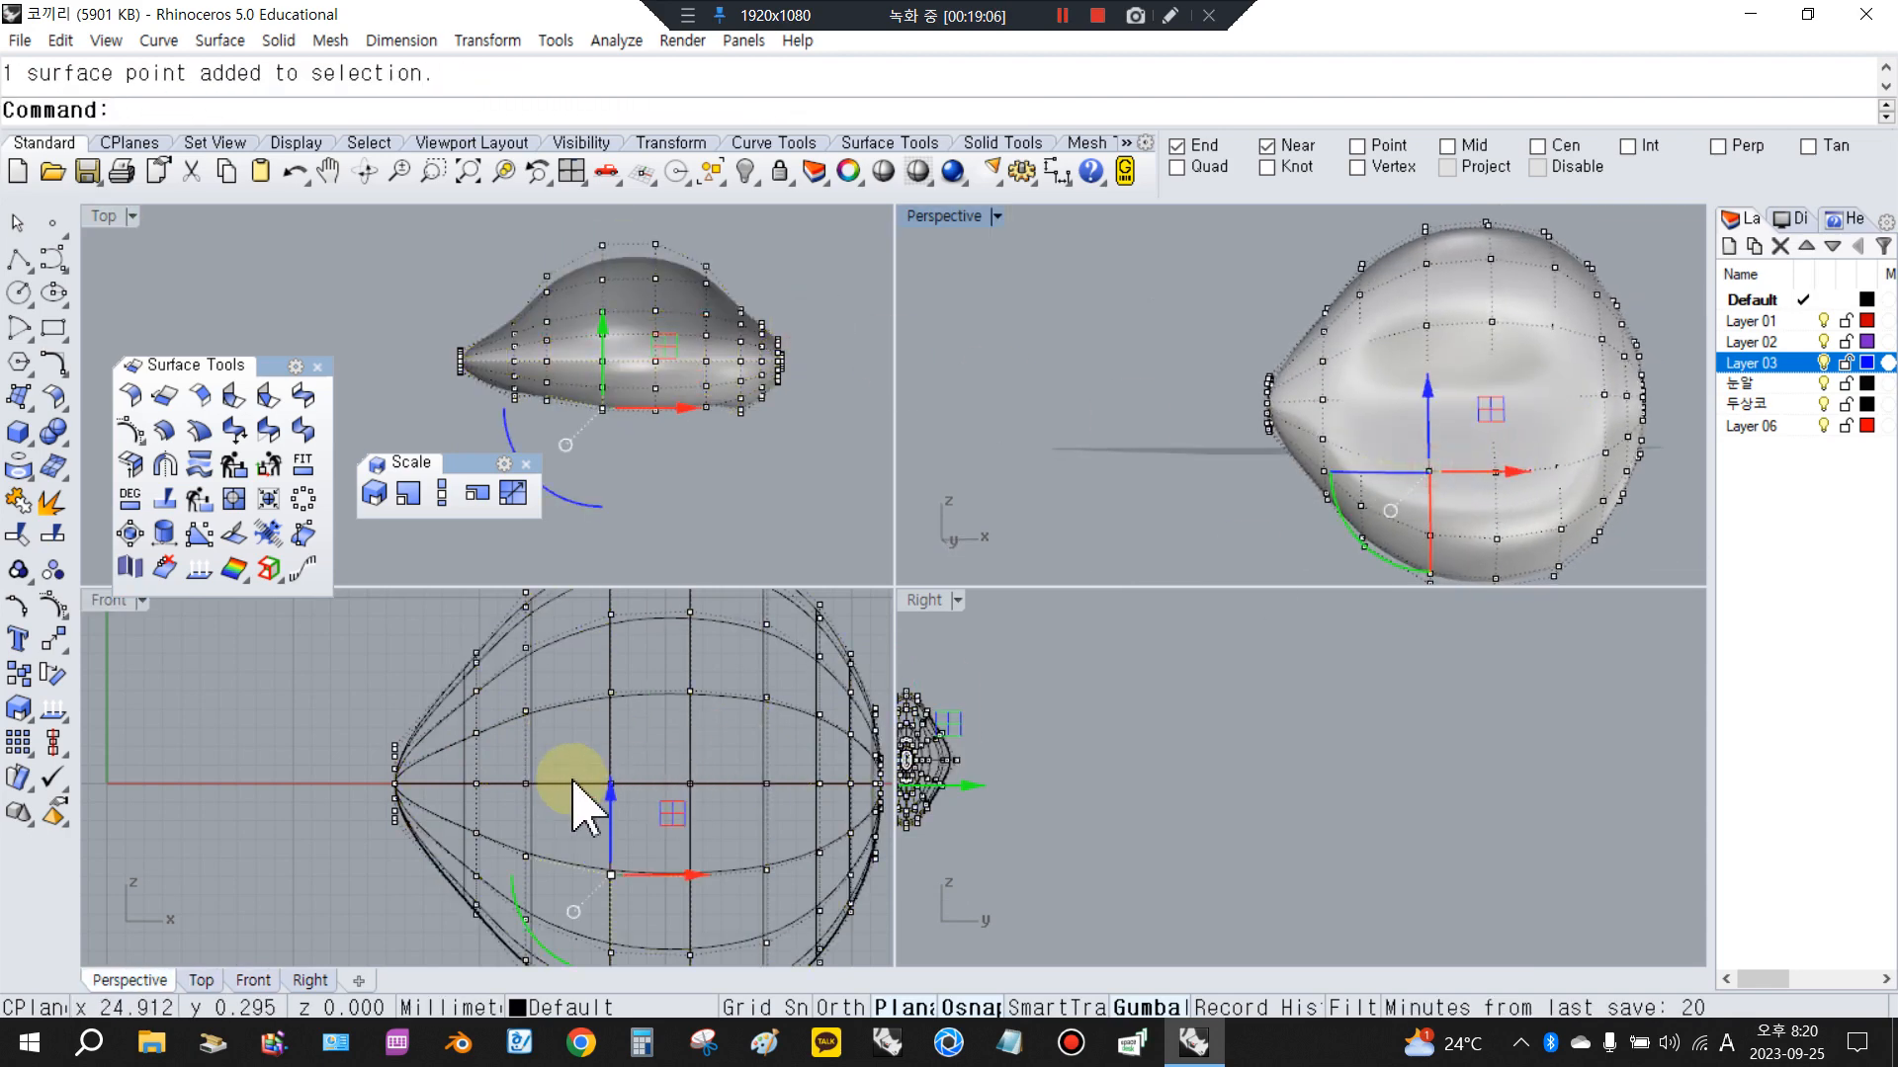
shift+drag(580, 847, 716, 902)
shift+drag(594, 665, 728, 713)
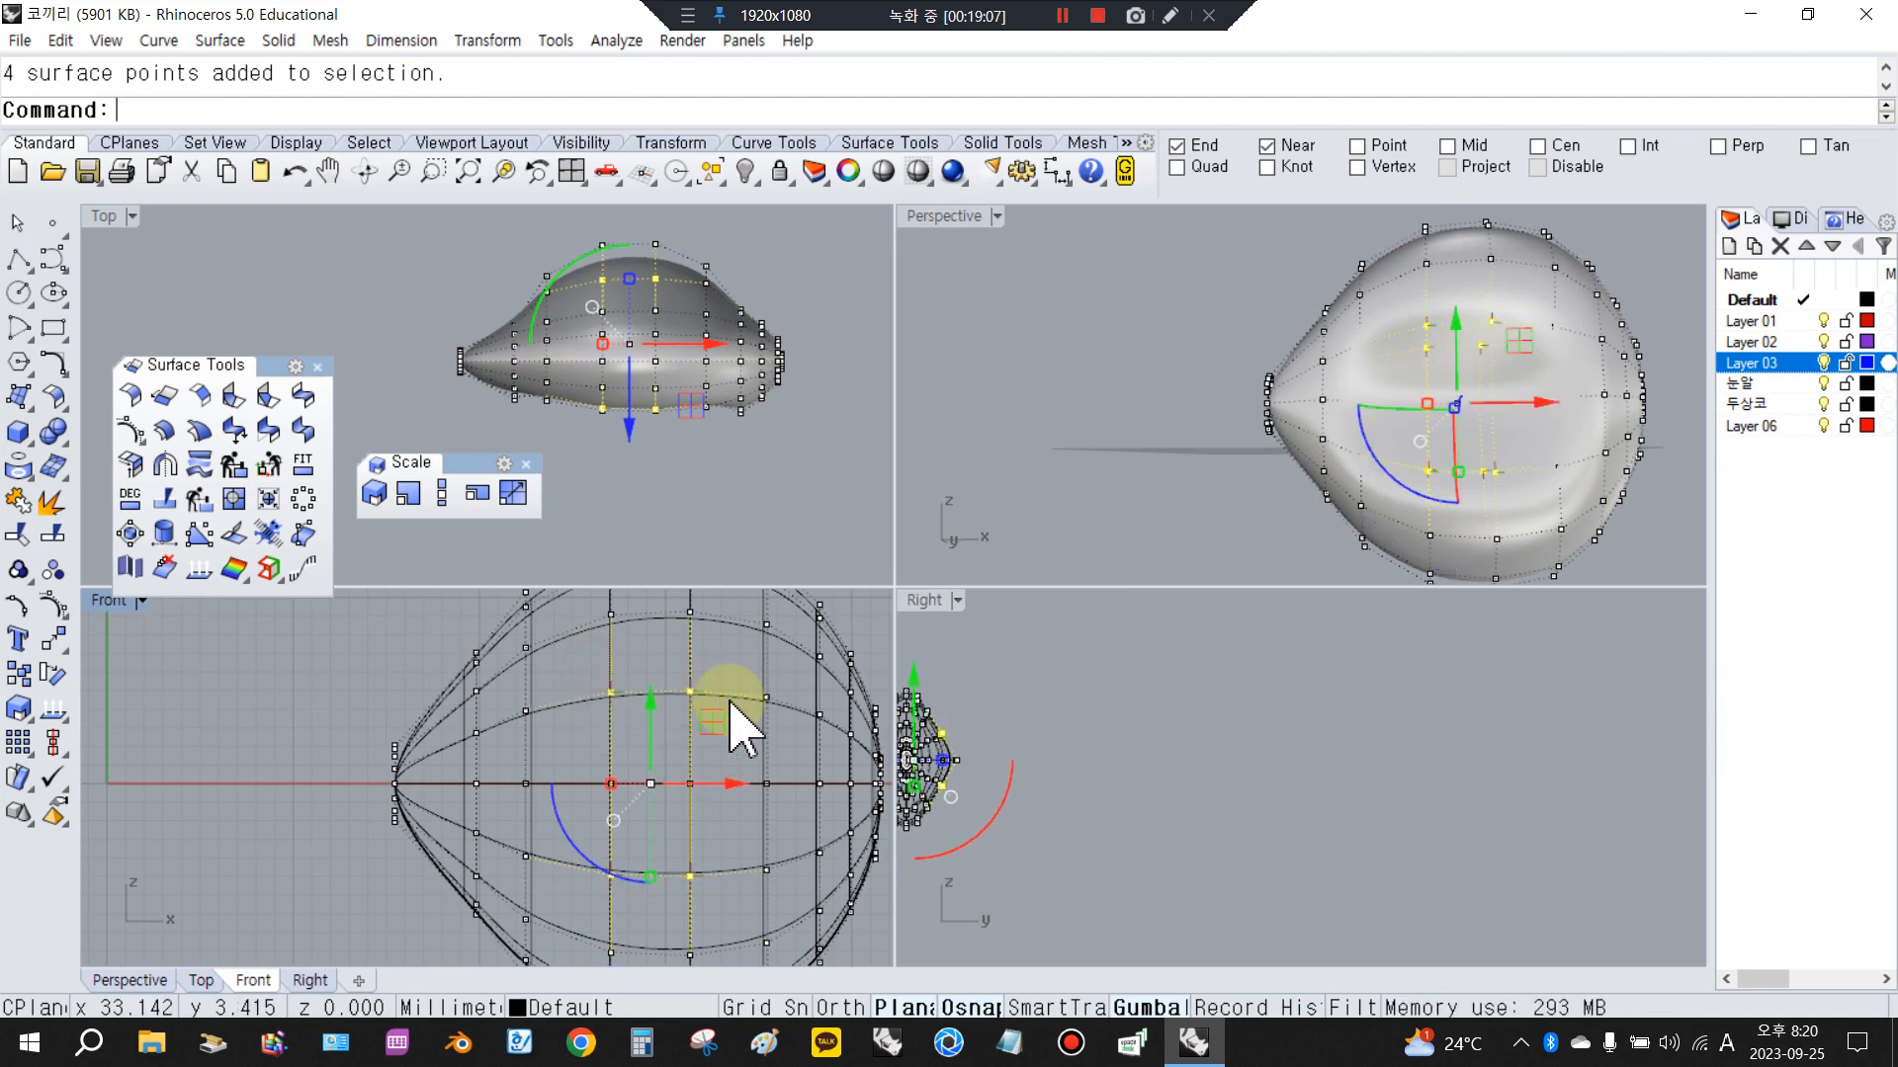
click(632, 398)
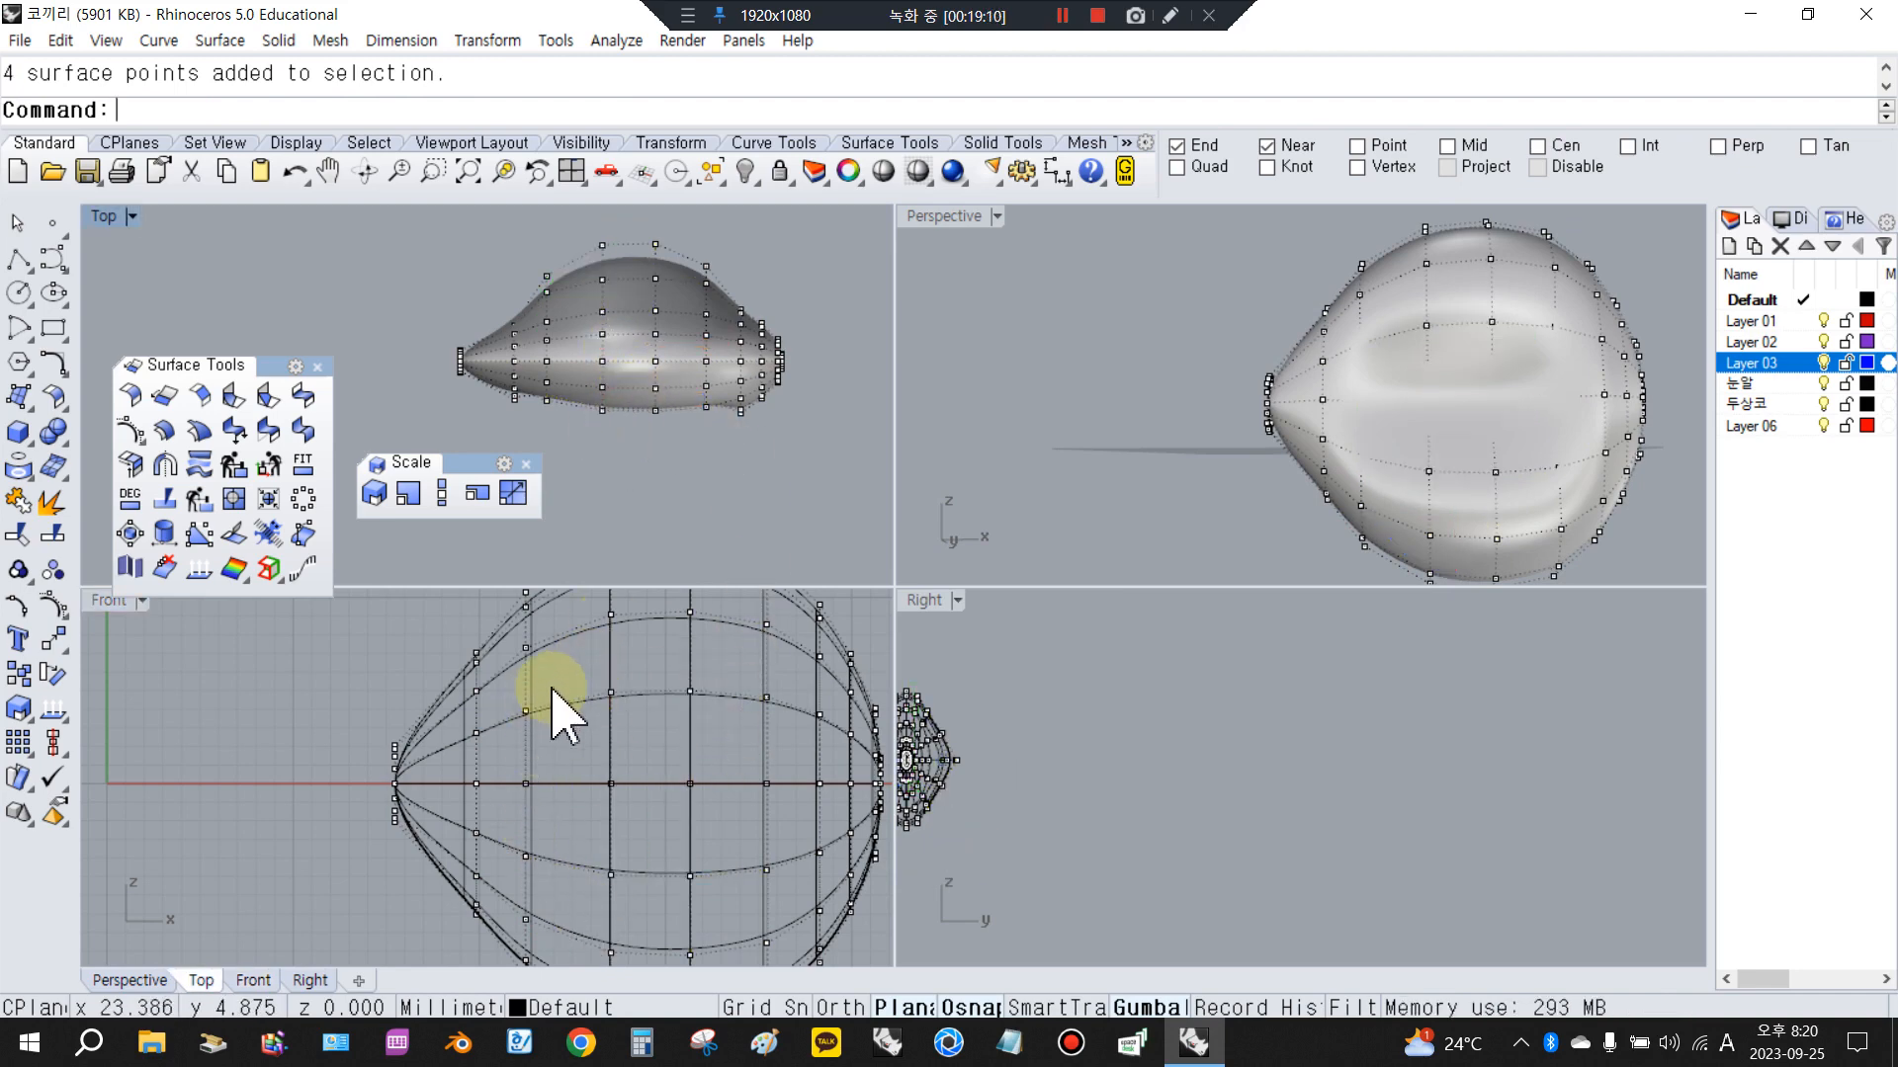
Move the control points above and below the centre row in the ear's two middle columns slightly toward positive Y in the Top view
drag(577, 664, 714, 738)
shift+drag(572, 834, 731, 912)
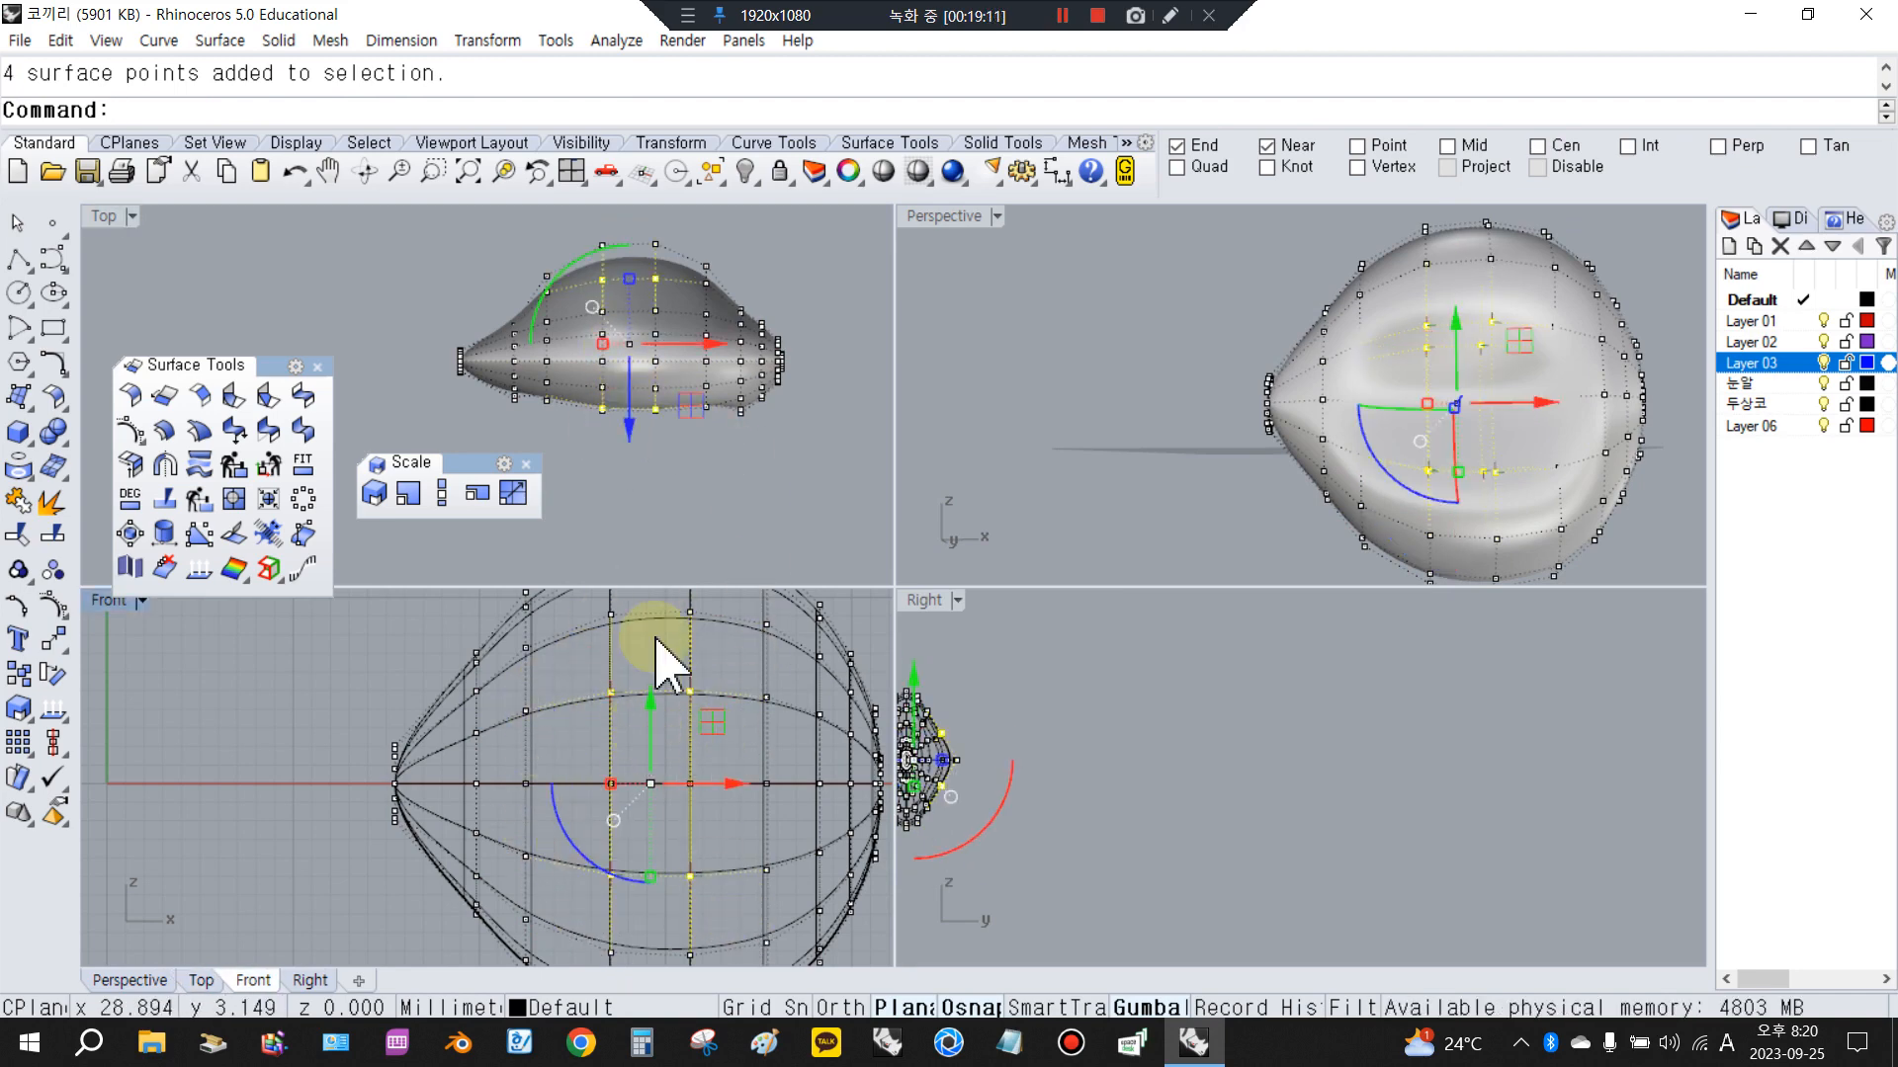
drag(630, 393, 633, 385)
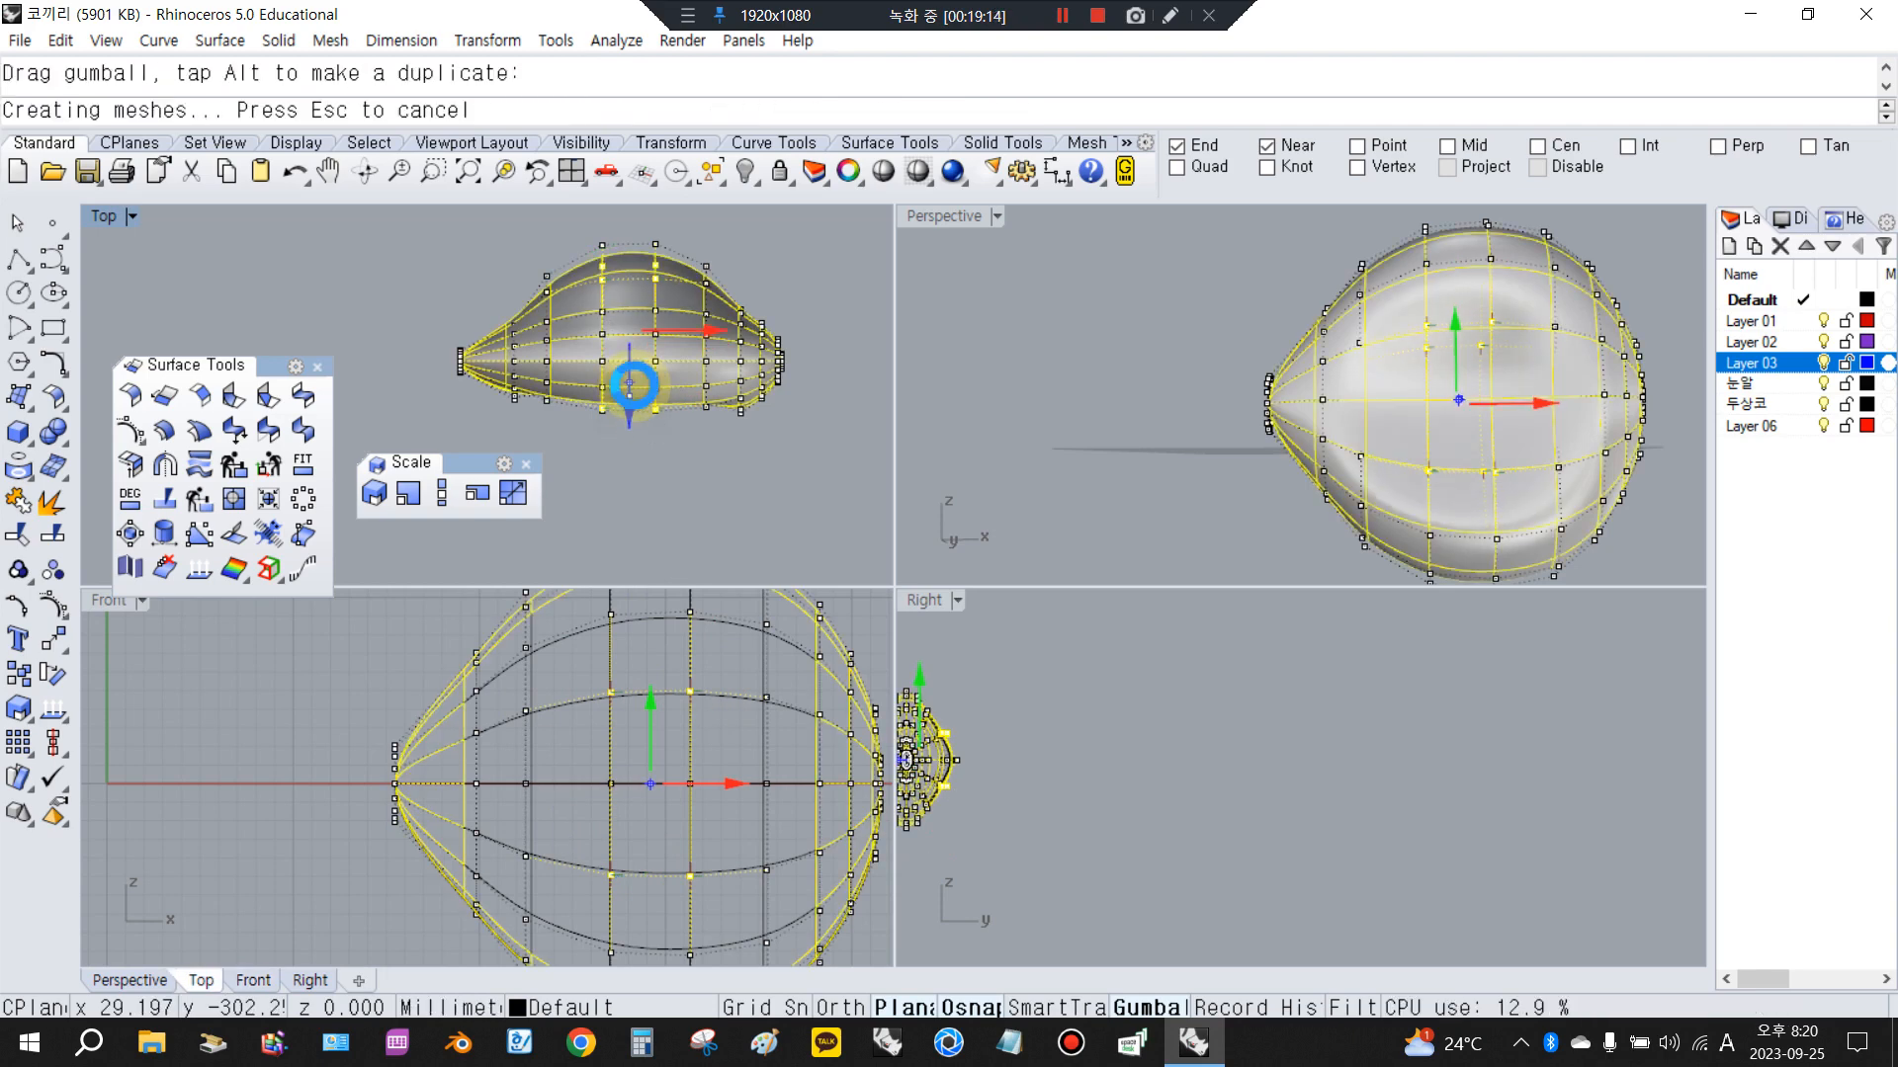
click(863, 526)
right_drag(1625, 502, 1528, 533)
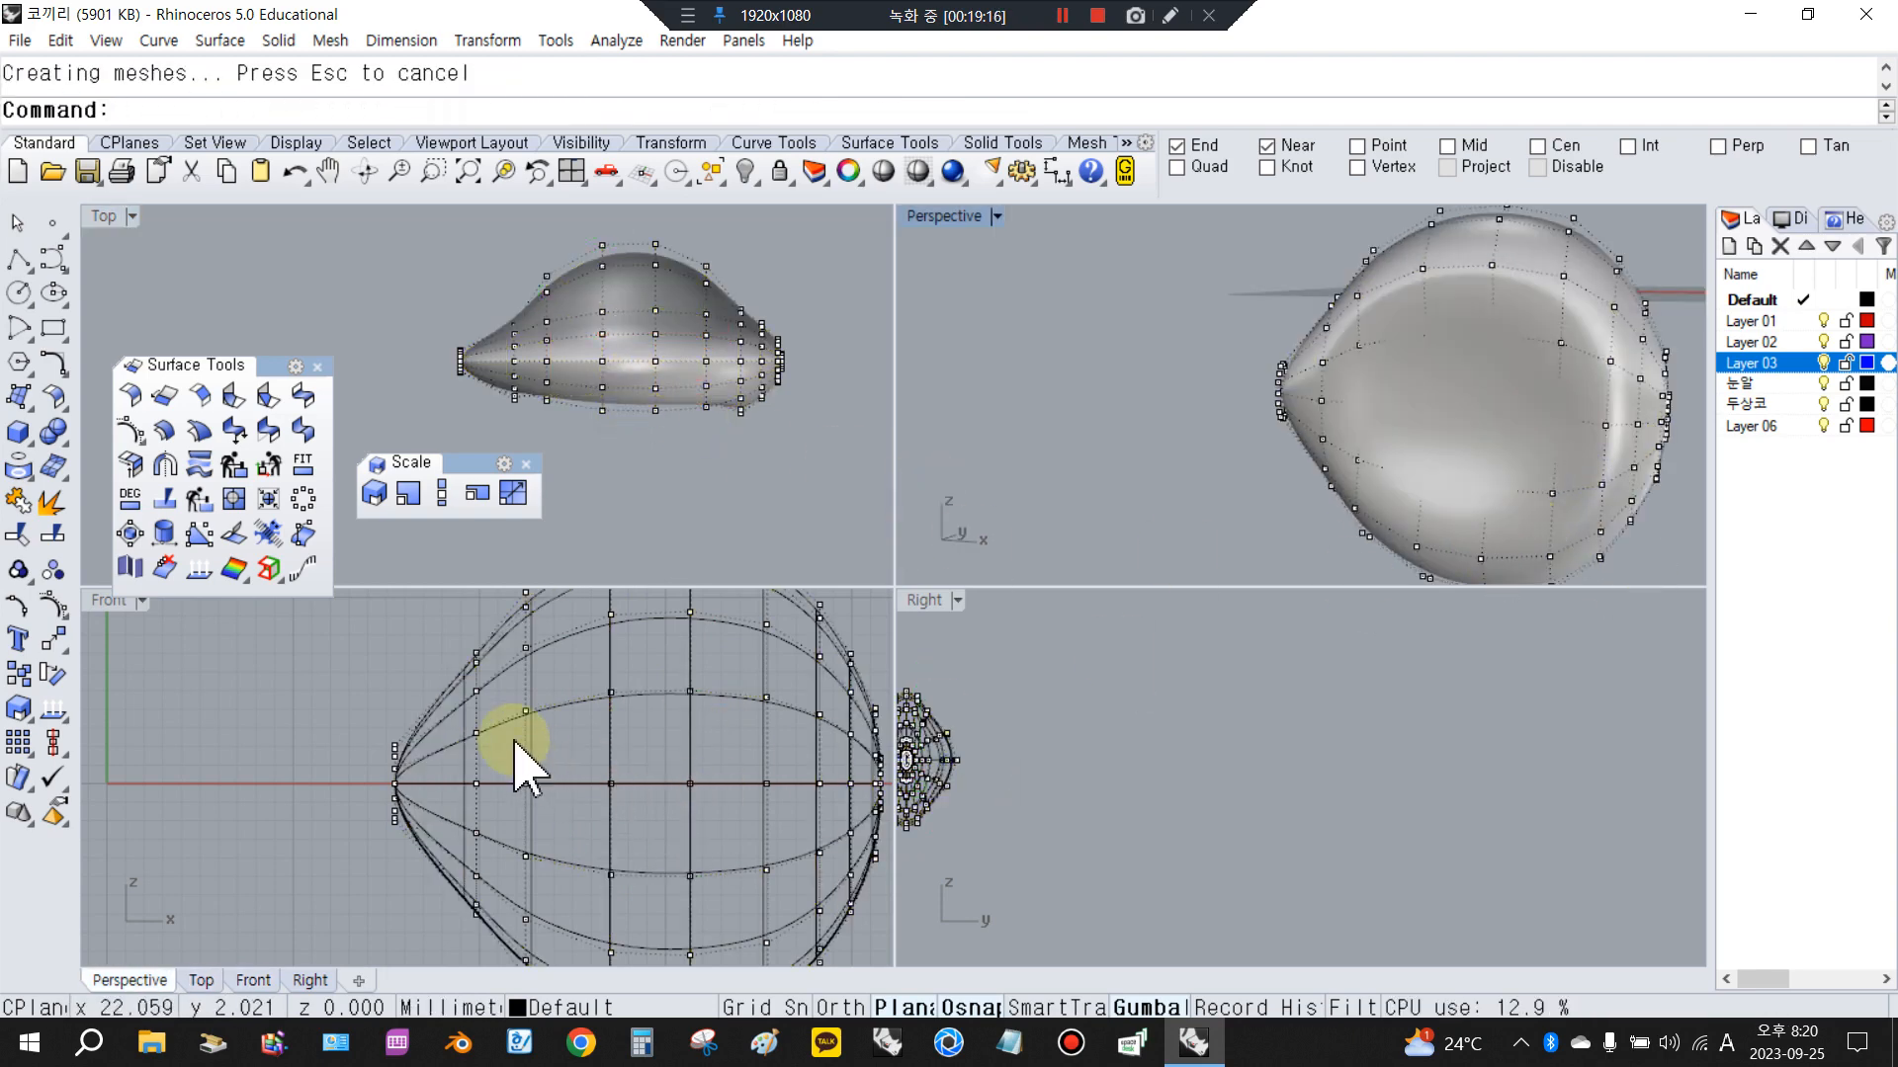
Select the three central rows of control points in the columns flanking the two middle ones and nudge them slightly along Y in the Top view
drag(504, 697, 561, 900)
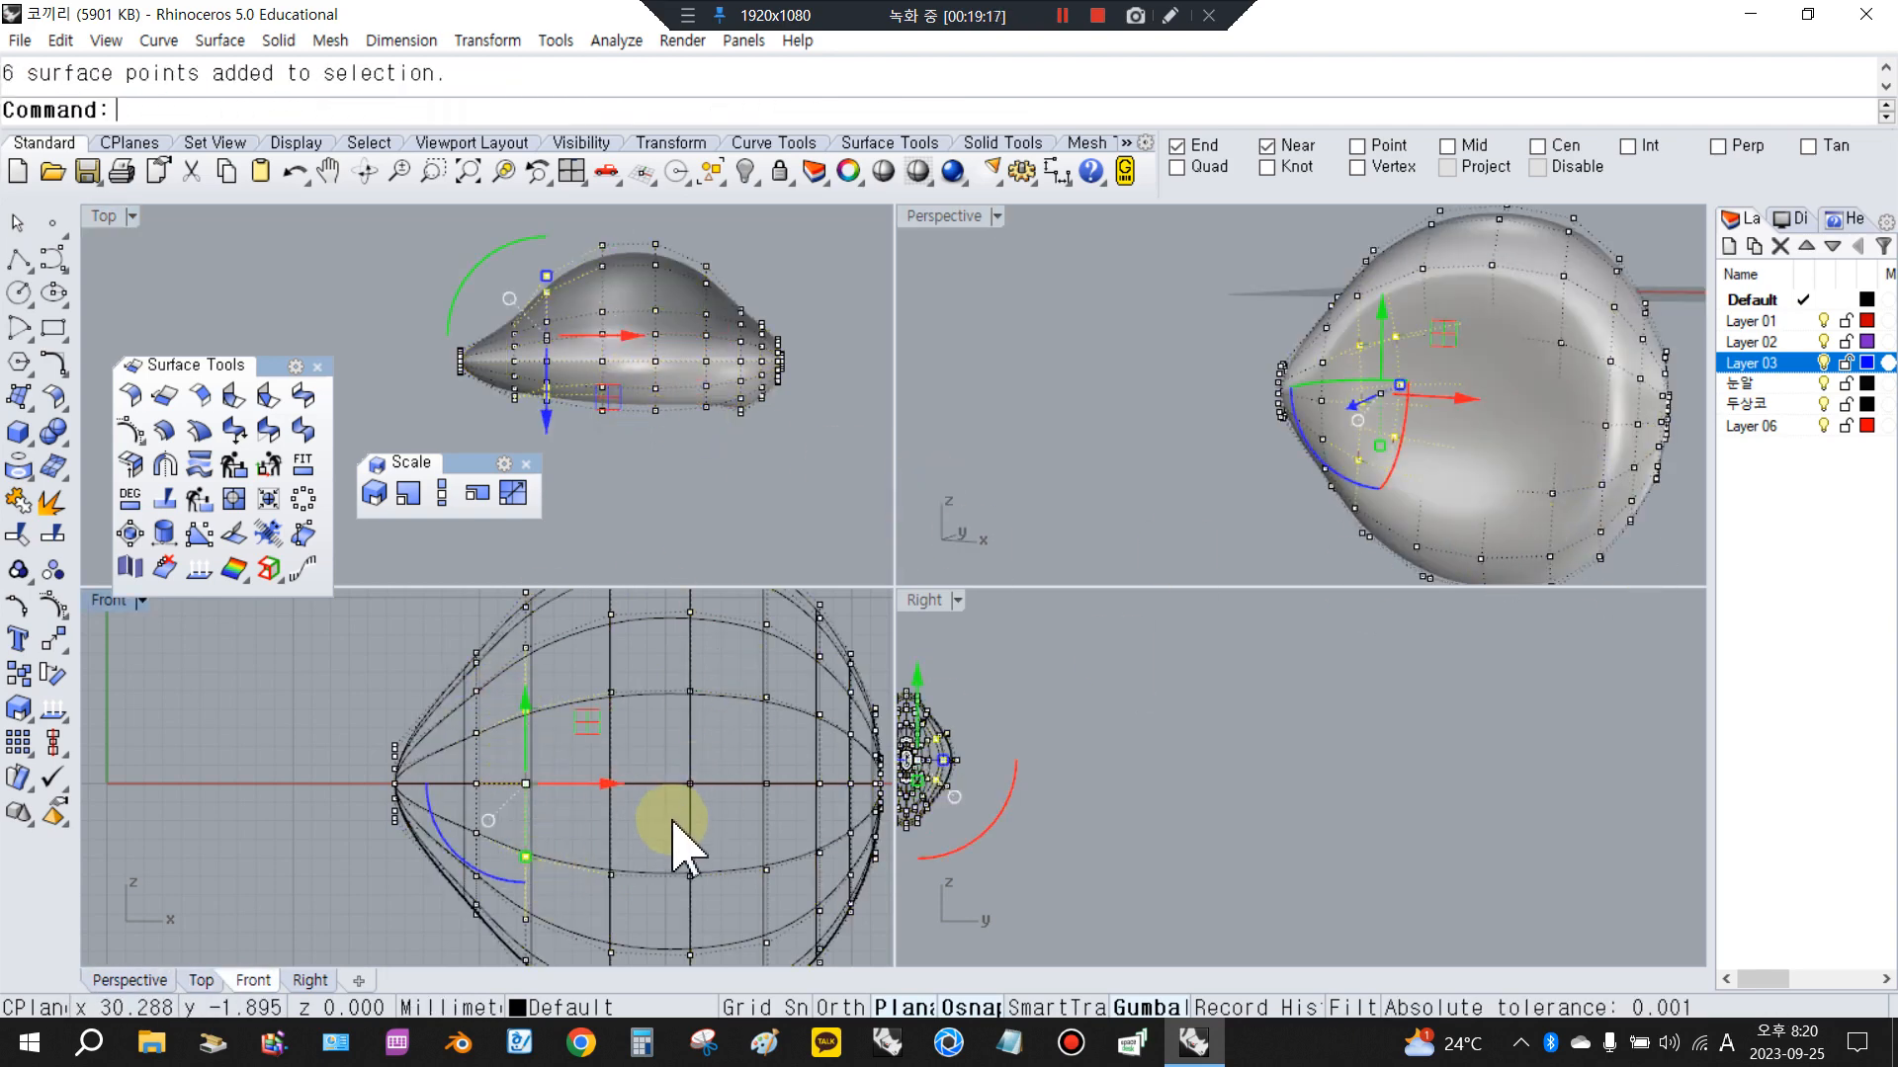
shift+drag(748, 682, 795, 900)
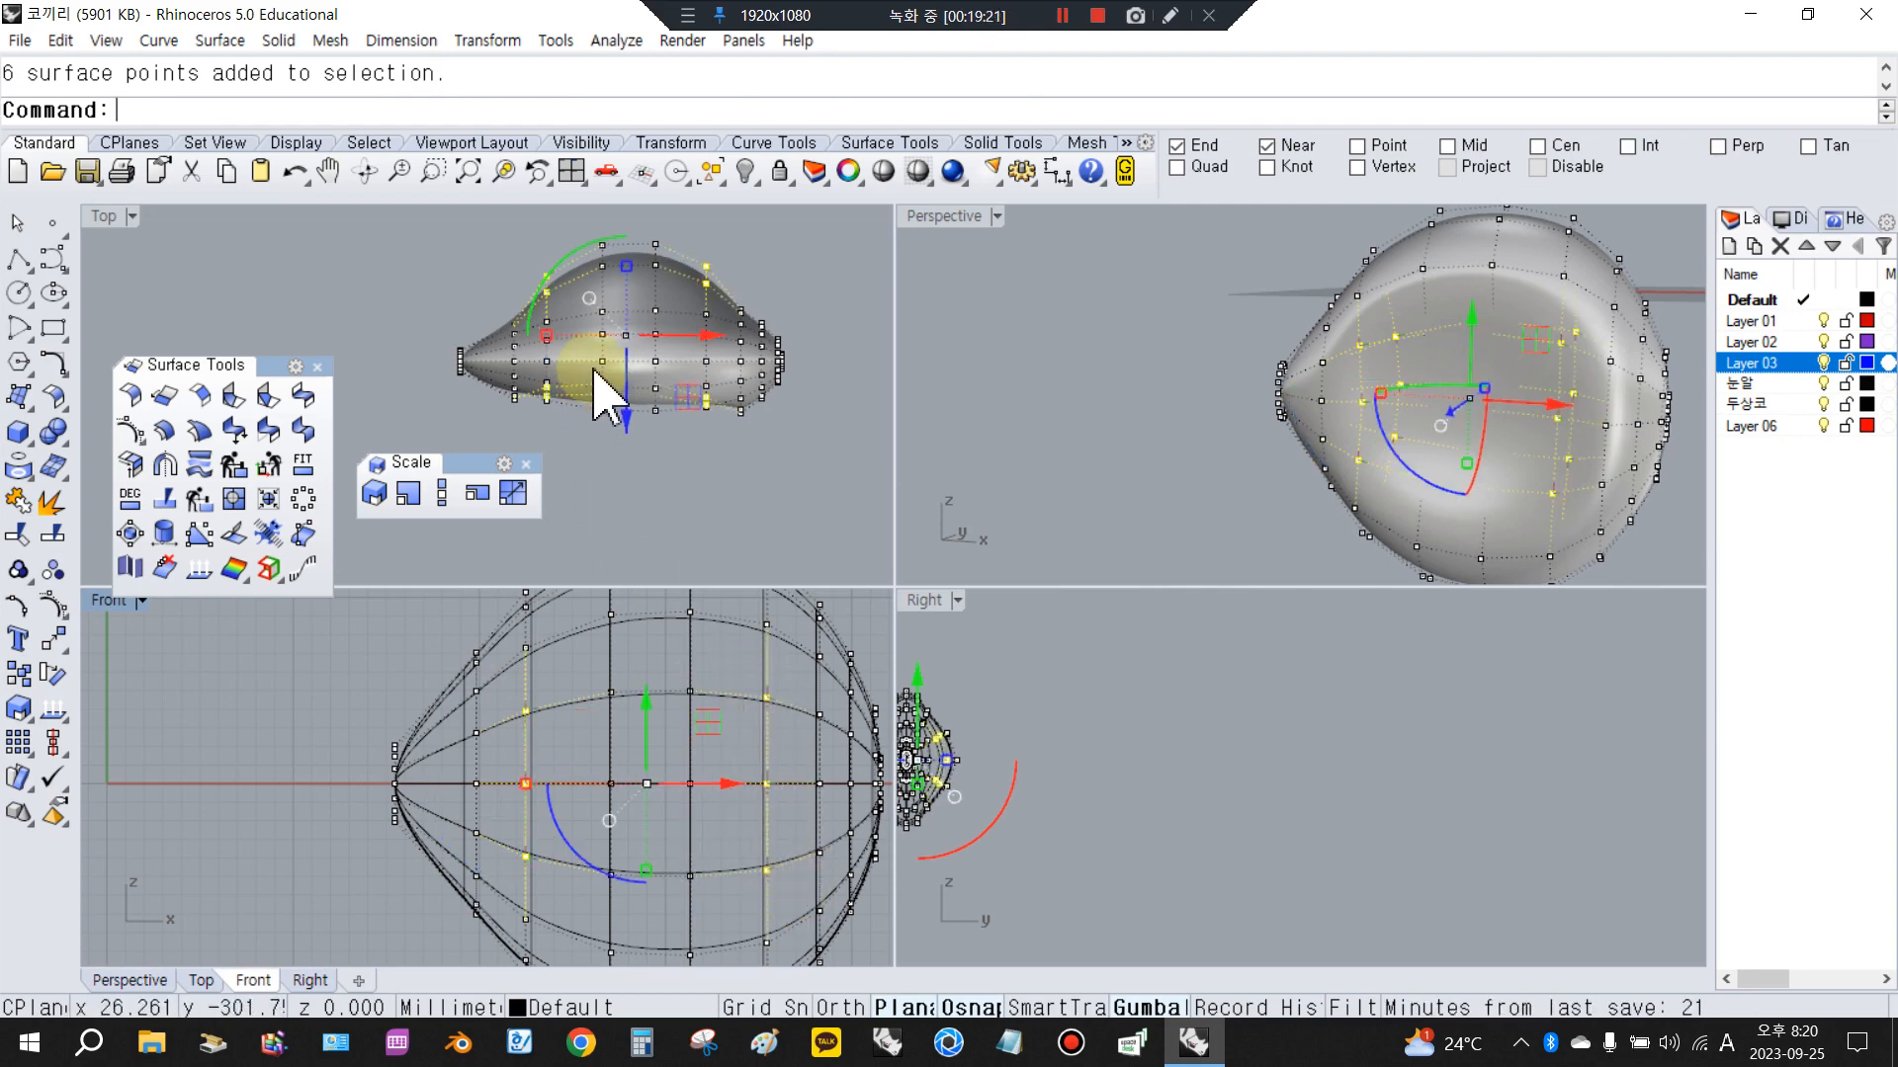
drag(624, 416, 627, 419)
right_drag(1462, 534, 1072, 498)
click(746, 475)
scroll(684, 425, down, 4)
scroll(684, 425, up, 4)
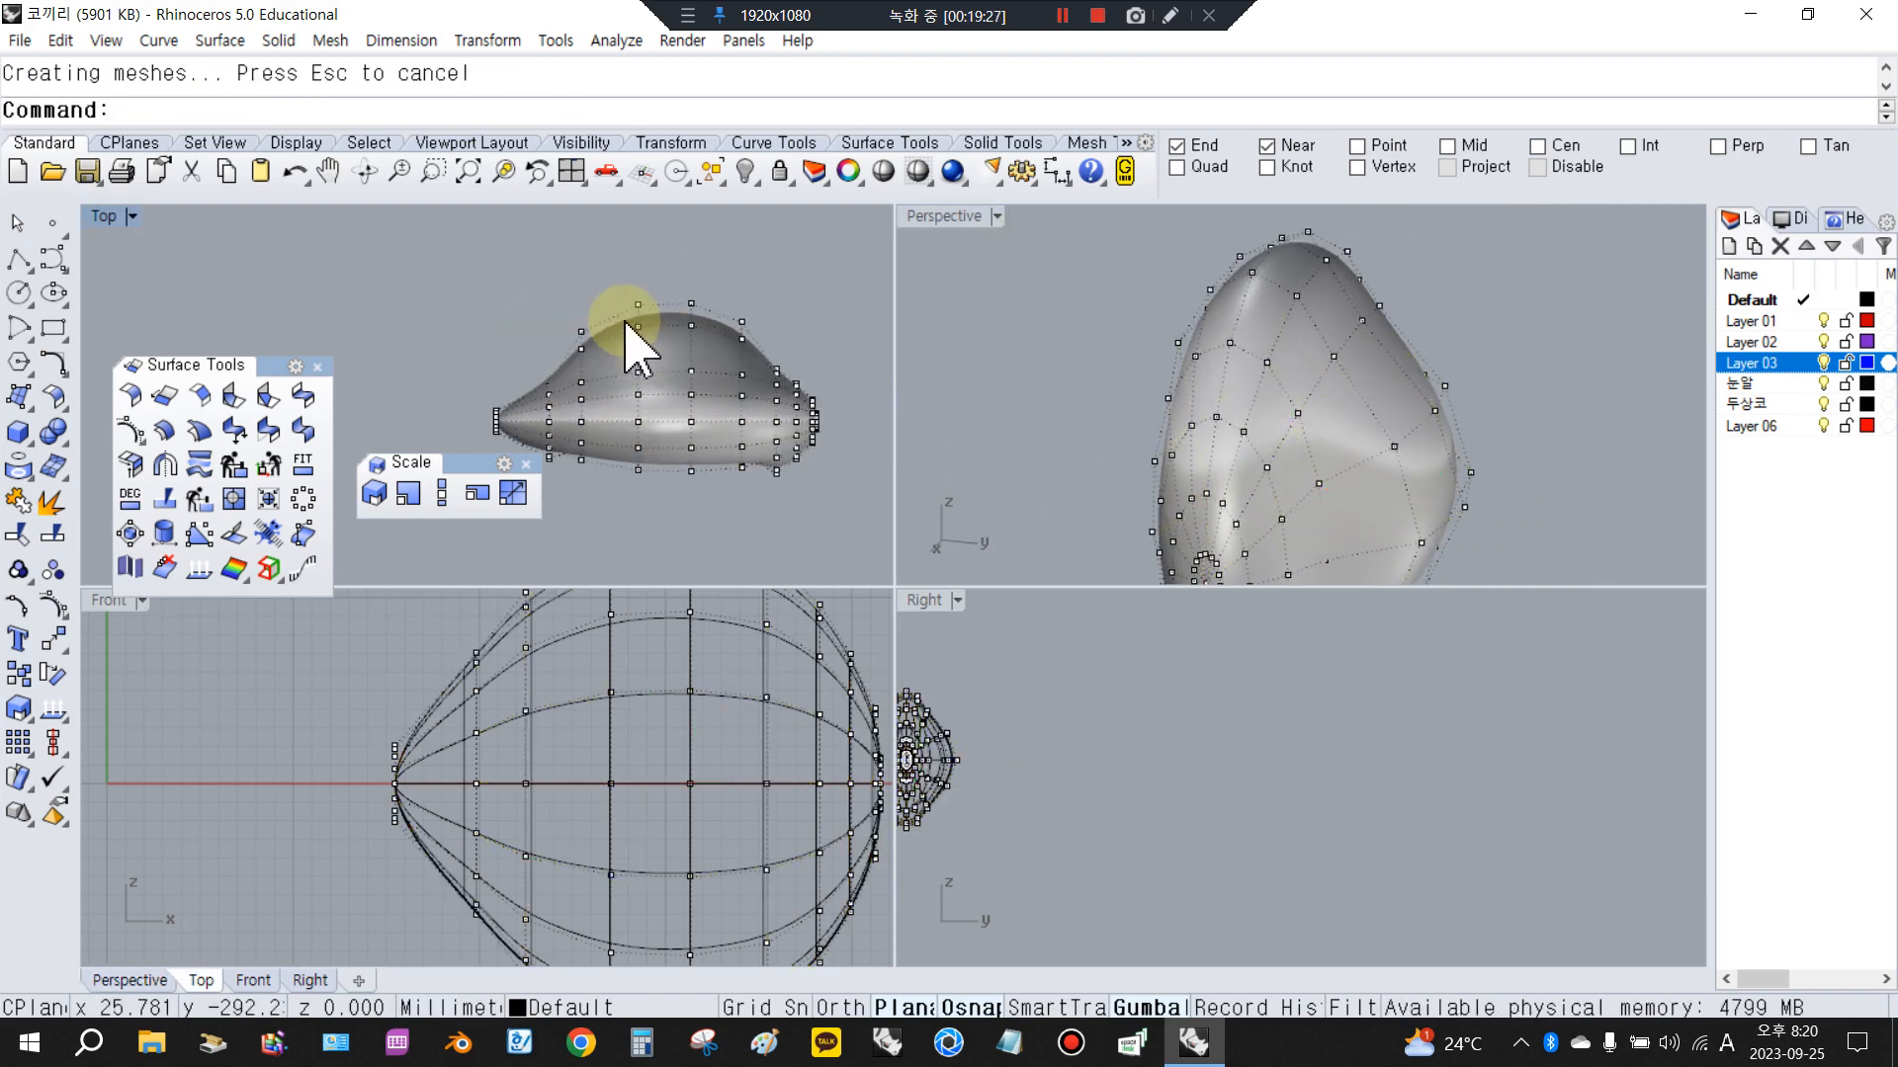
Select the 12 control points on the ear's bulging back side and compress them along Y with Scale1D in the Top view
drag(517, 267, 825, 381)
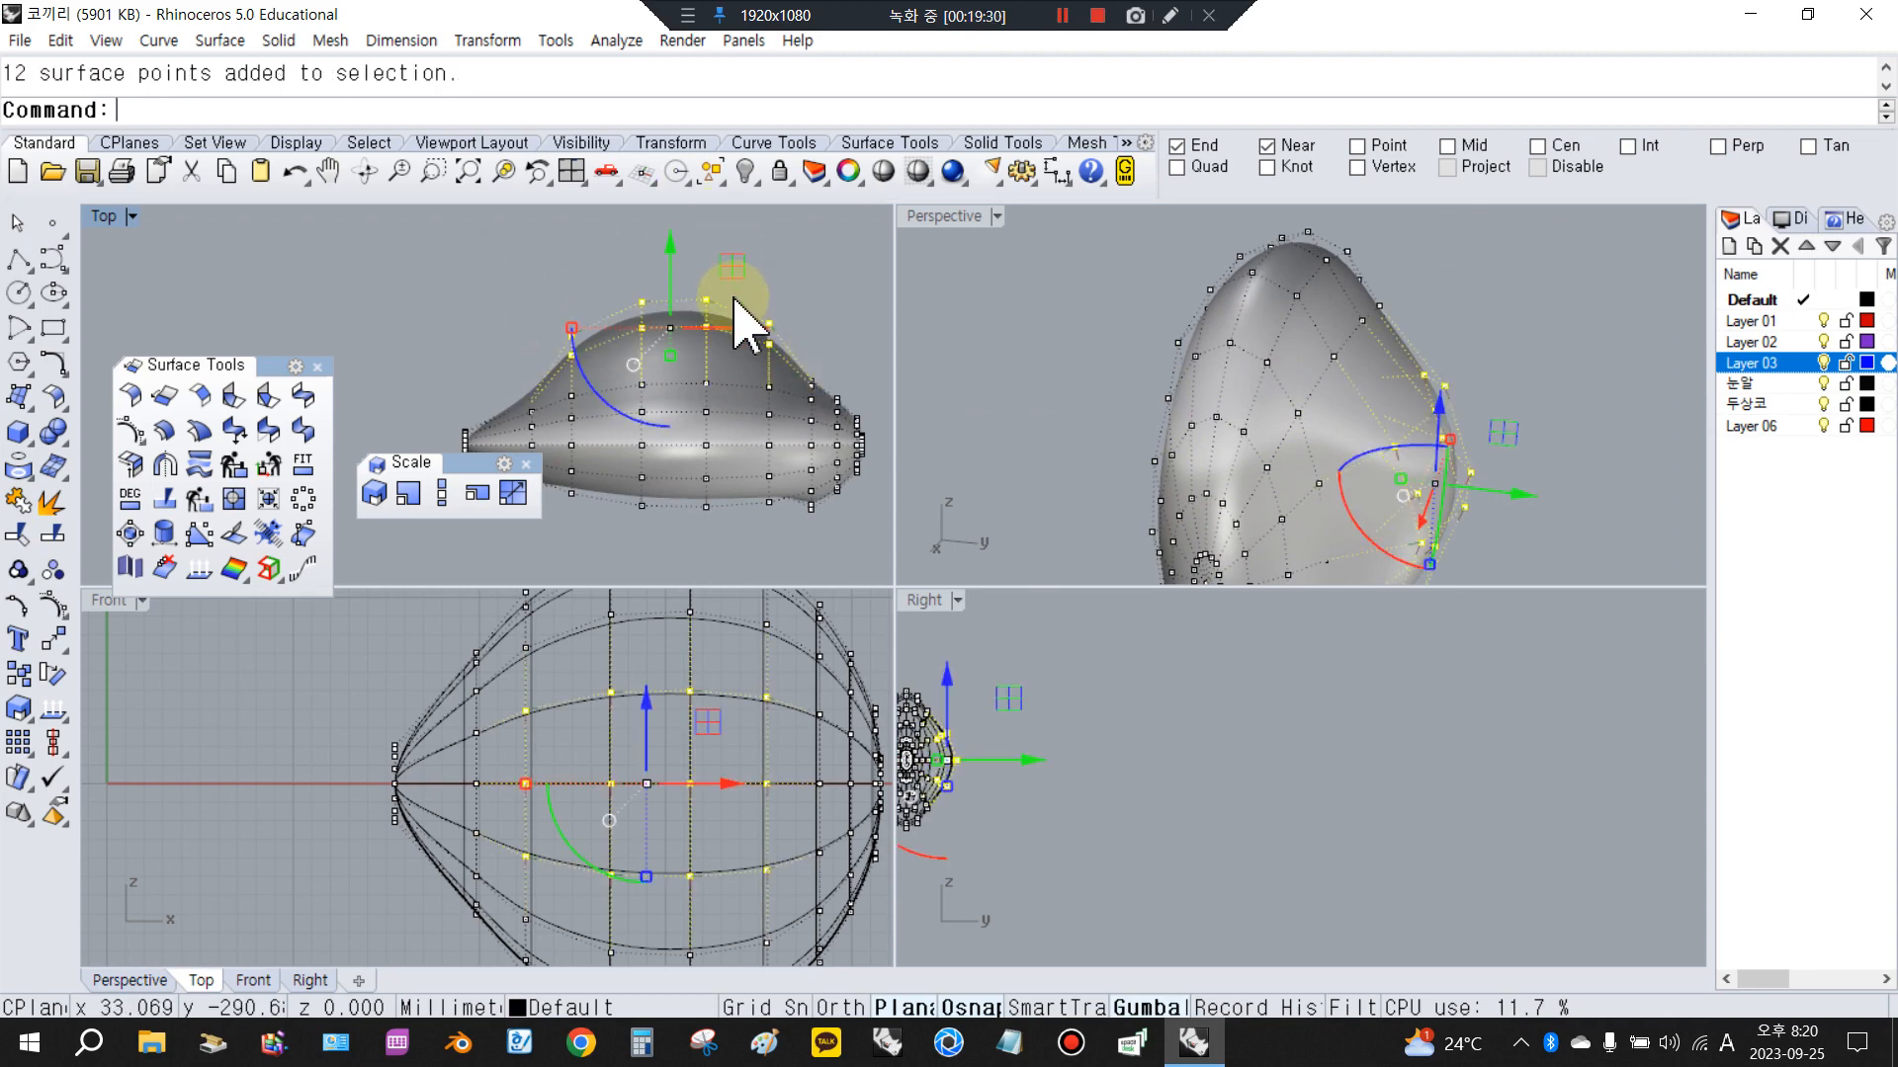
click(444, 493)
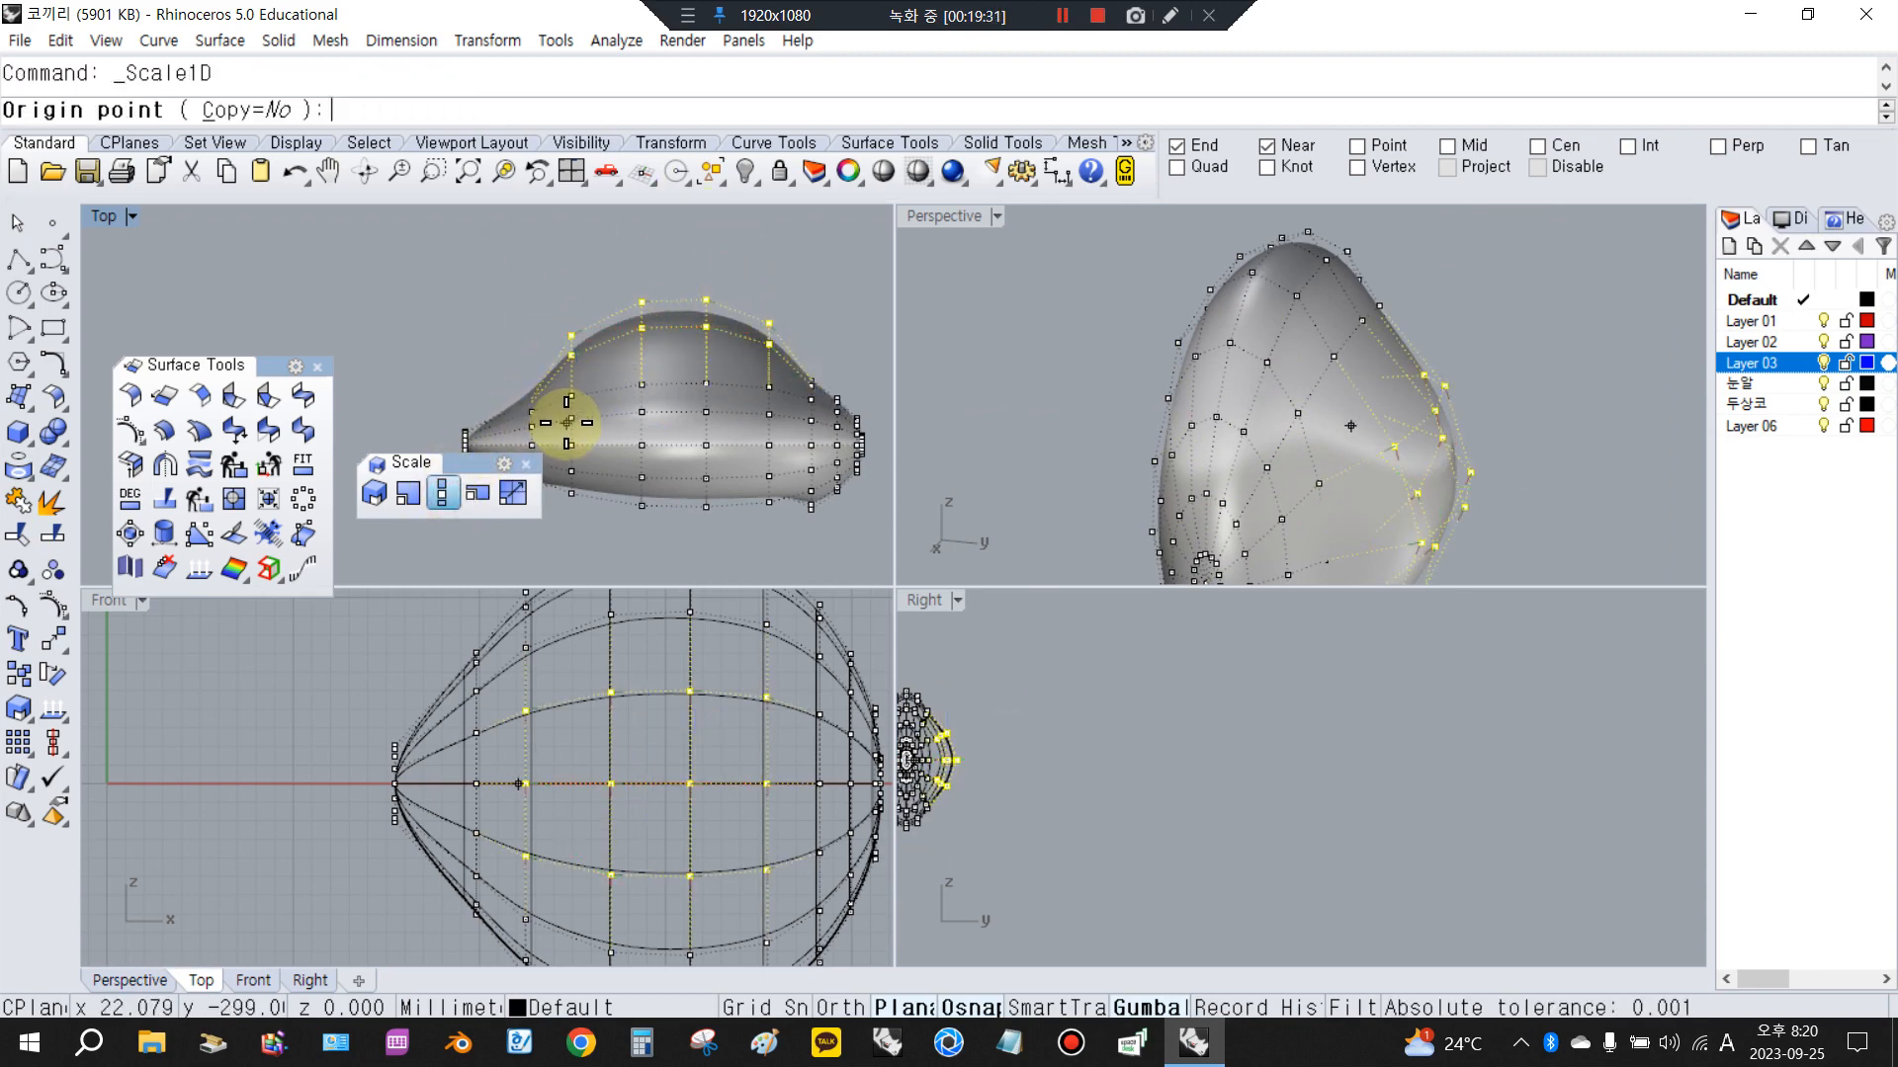
click(559, 445)
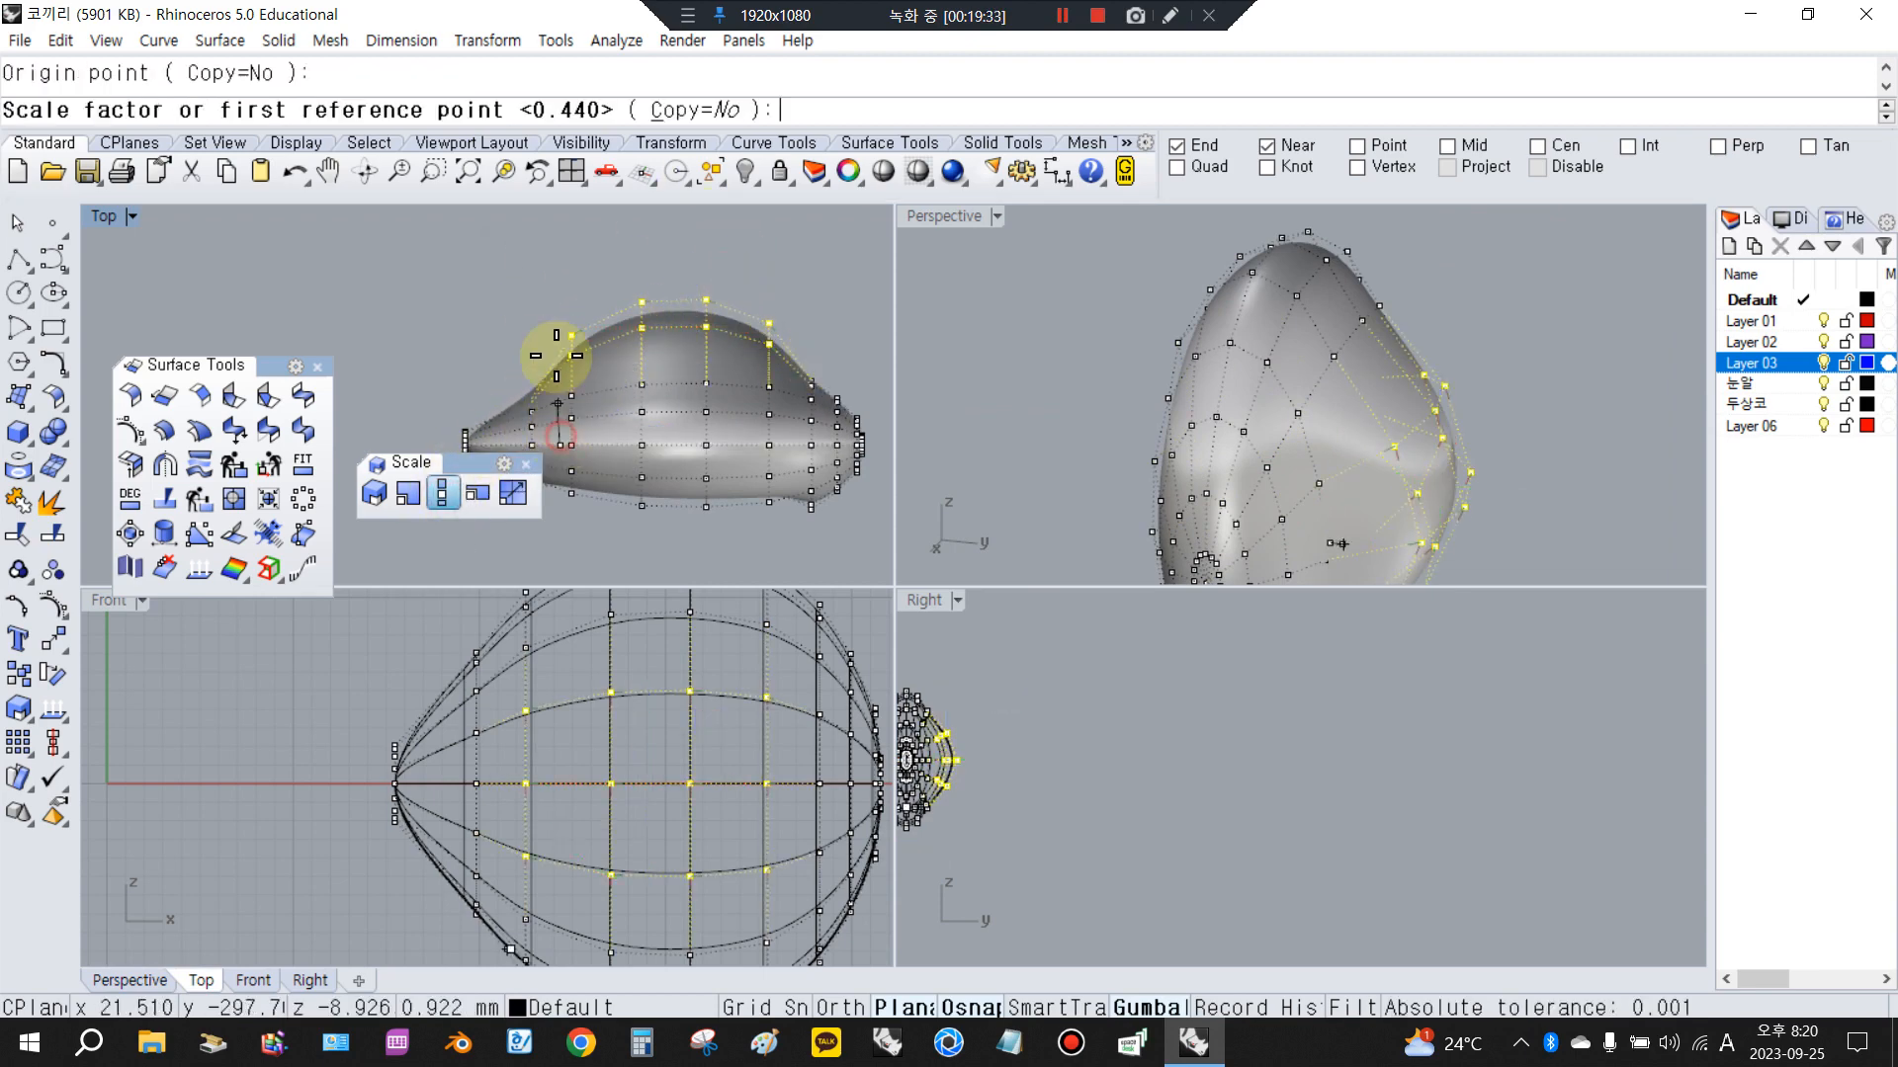
click(576, 255)
click(593, 275)
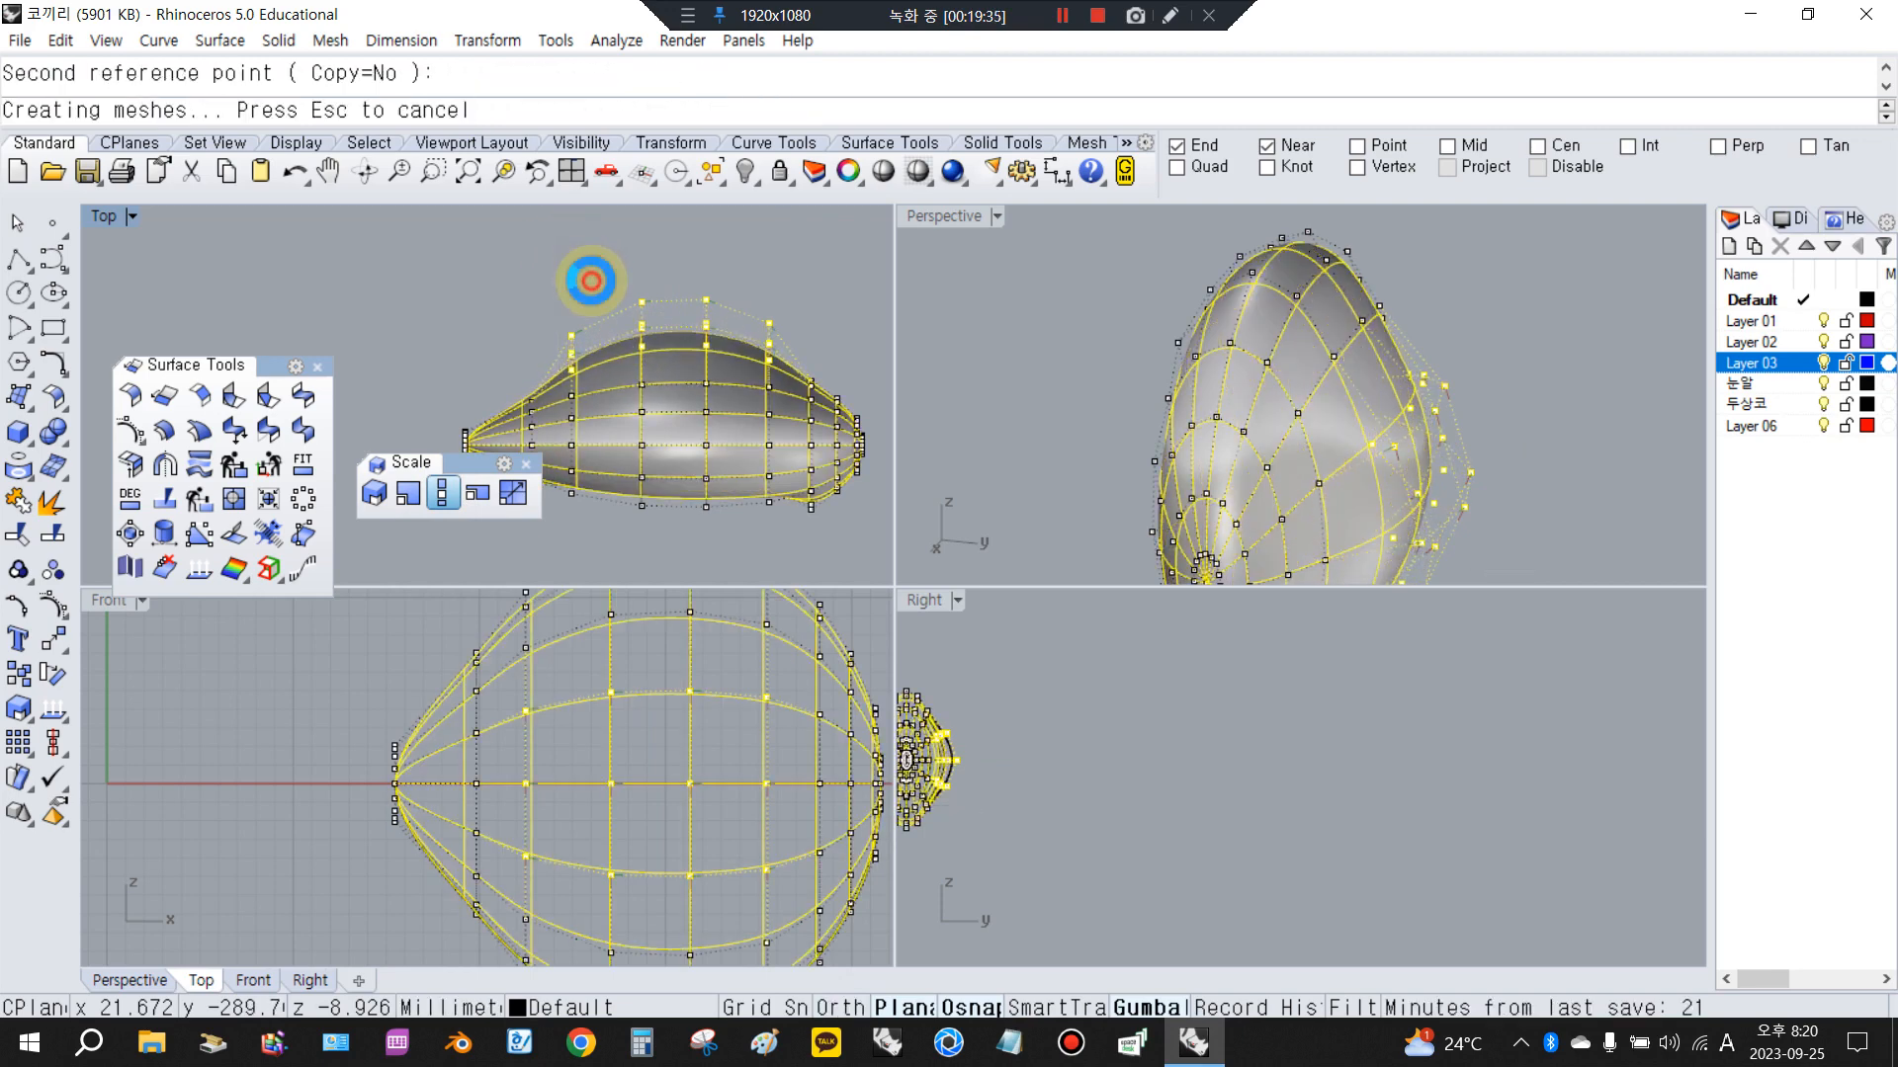
click(843, 297)
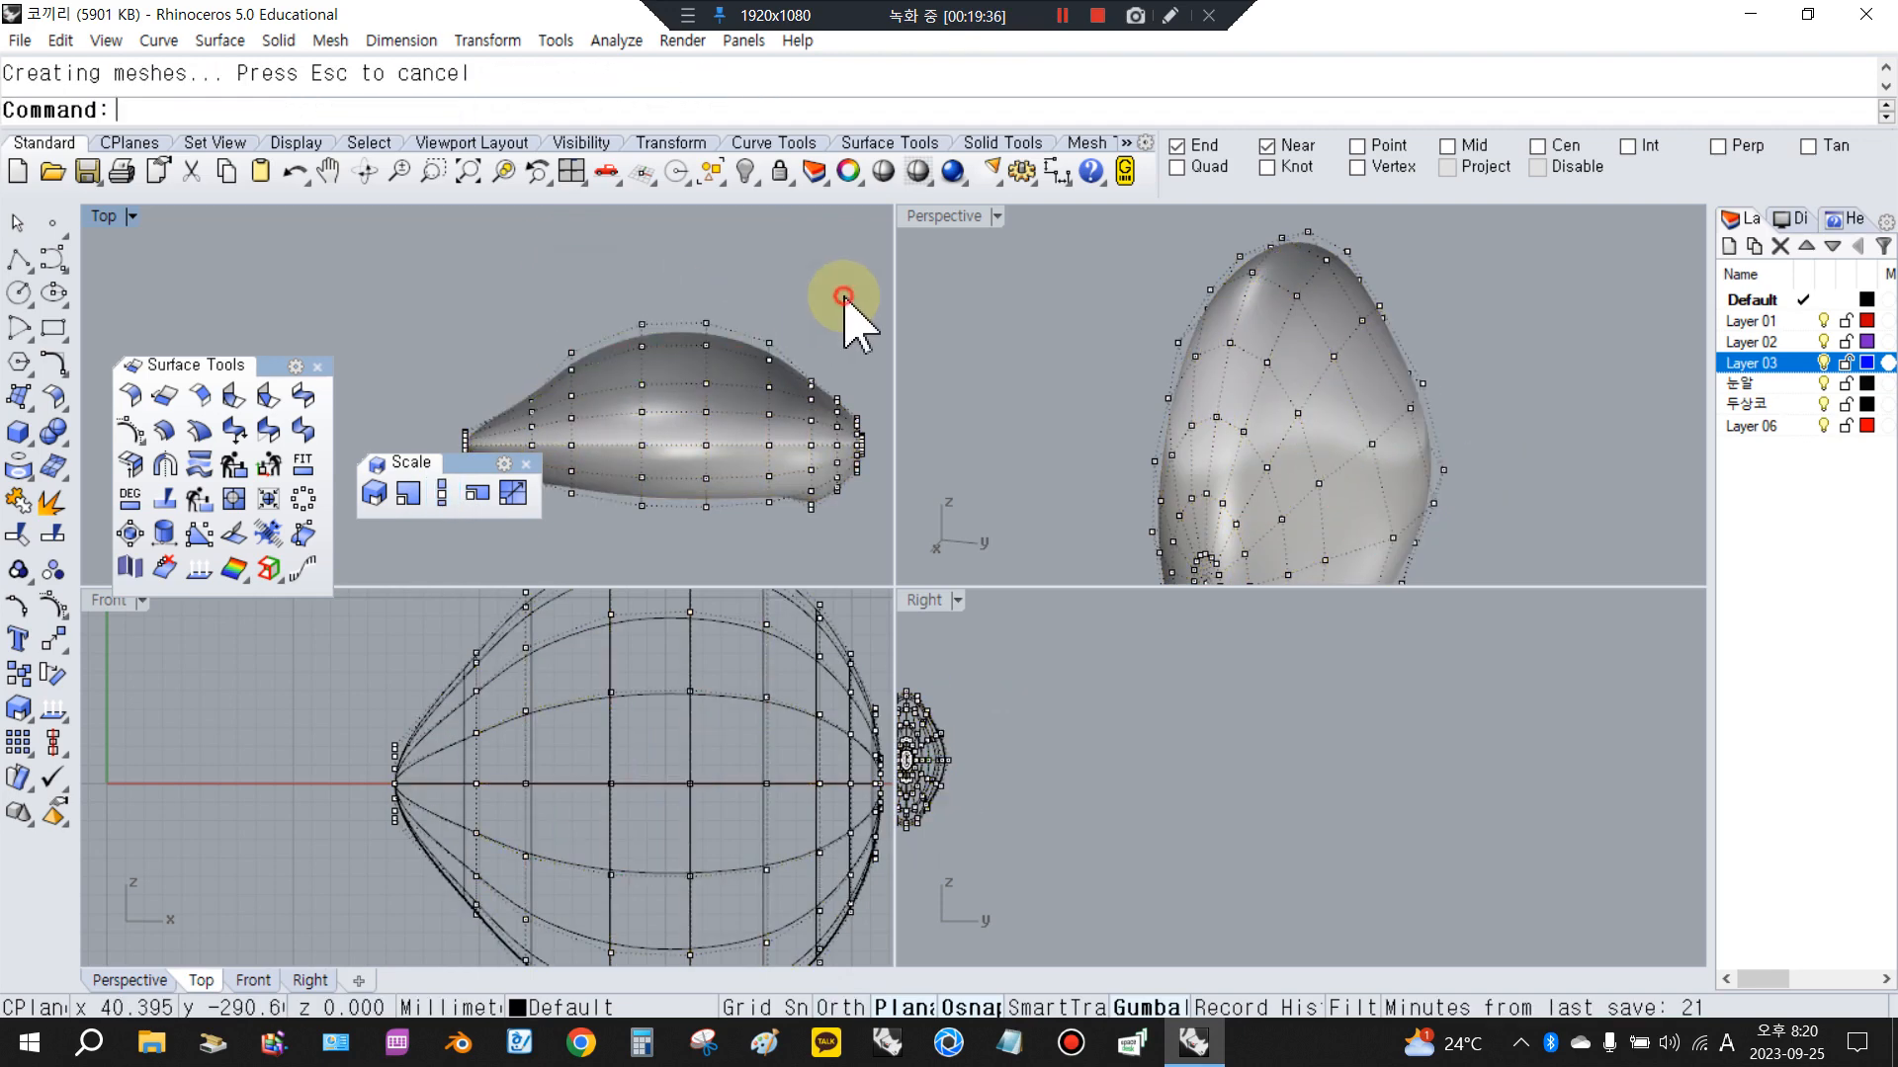
Show all hidden objects and examine the row of ear shapes from the flattened to the bent version in the Perspective view
right_click(739, 171)
scroll(1330, 396, down, 8)
right_drag(1322, 394, 1570, 400)
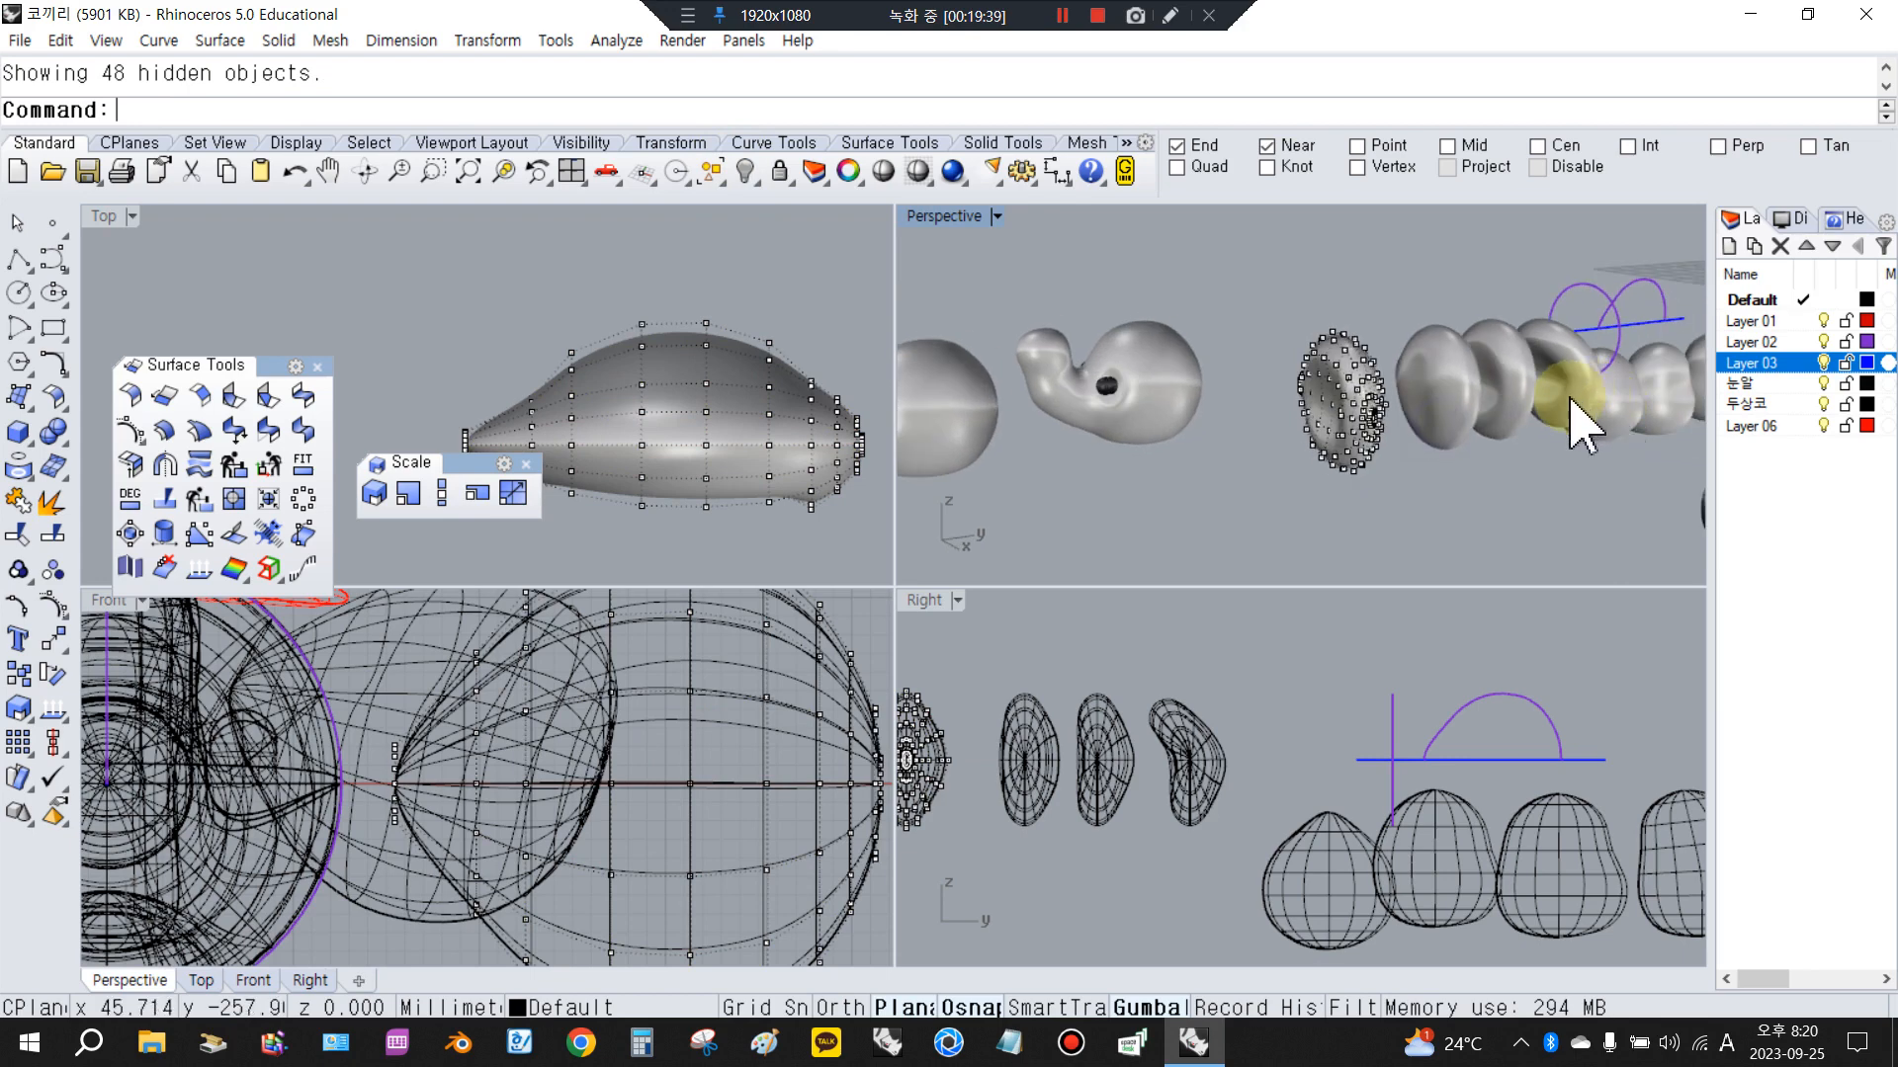
scroll(1569, 398, up, 3)
click(1390, 424)
right_drag(1390, 425, 1387, 288)
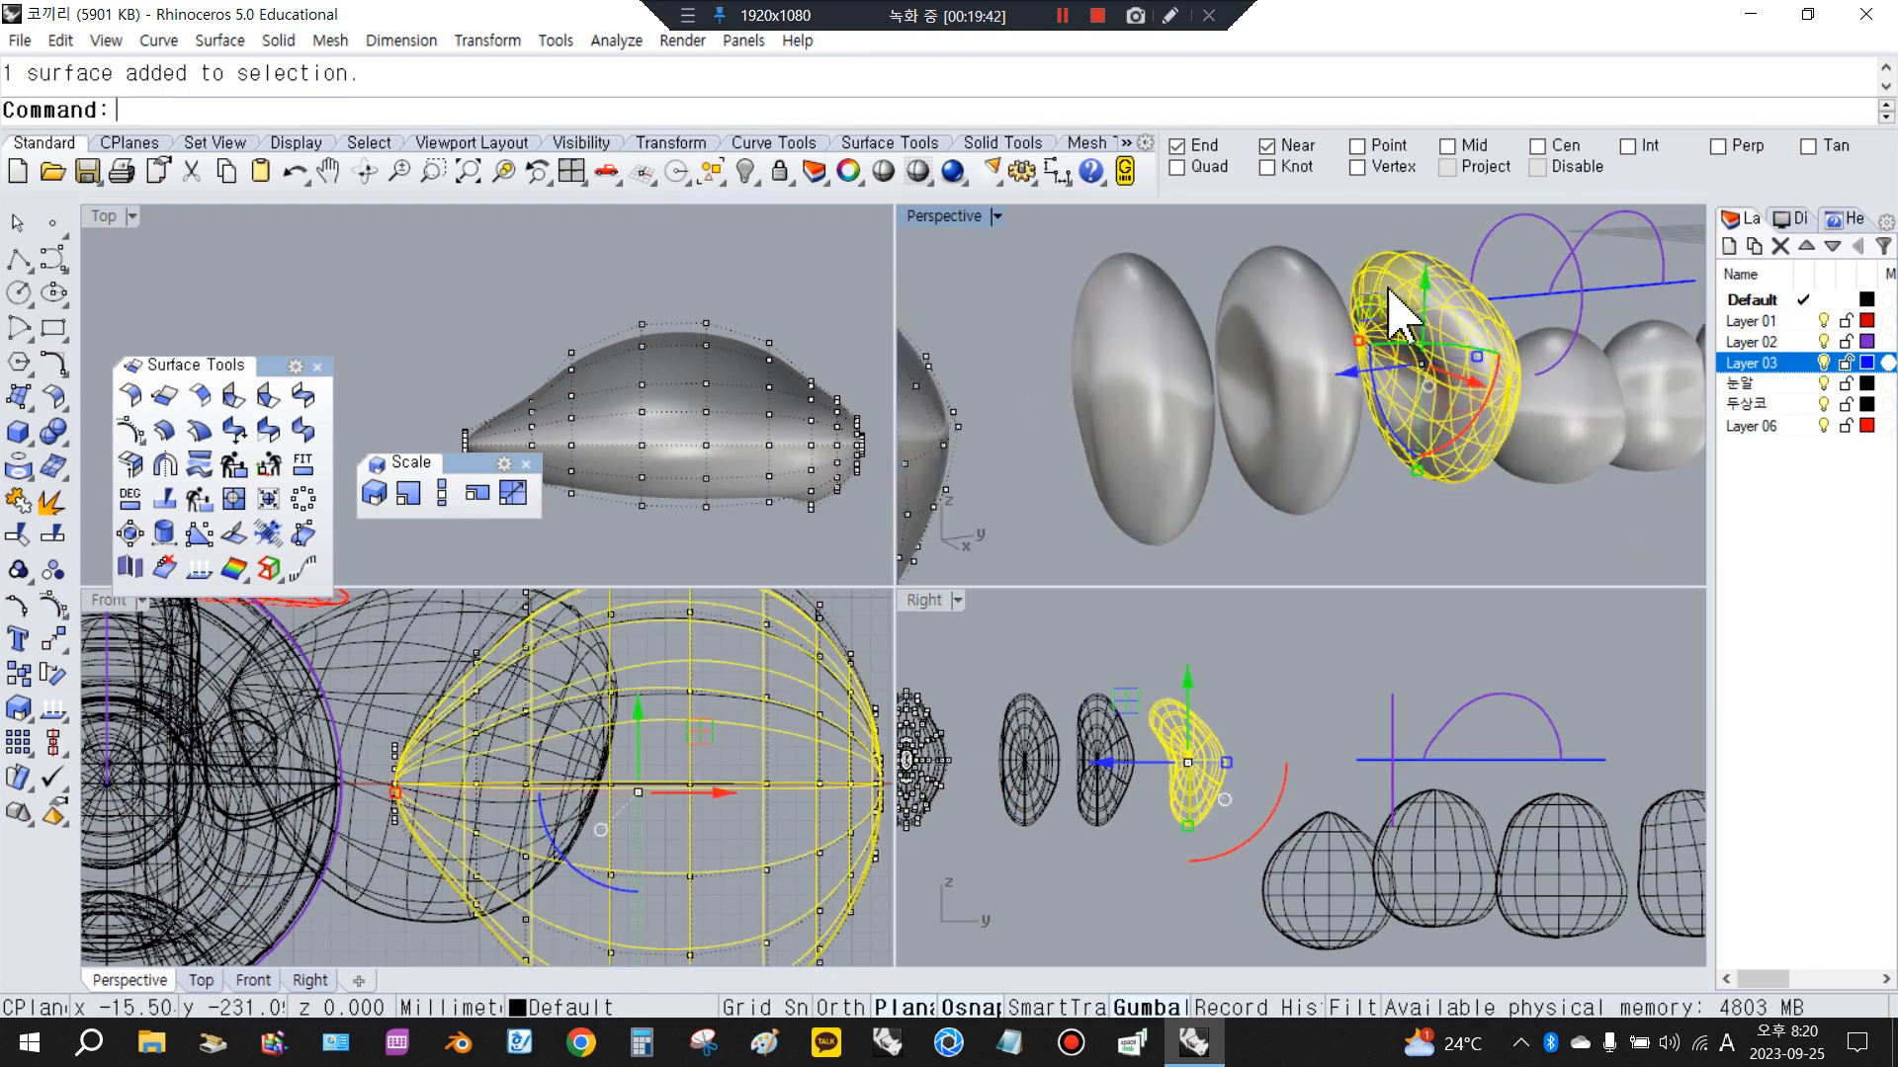
Turn off the current control points and turn them on for the hollowed, unbent ear in the middle of the row
scroll(1109, 704, up, 6)
click(1105, 727)
click(1203, 694)
click(1164, 642)
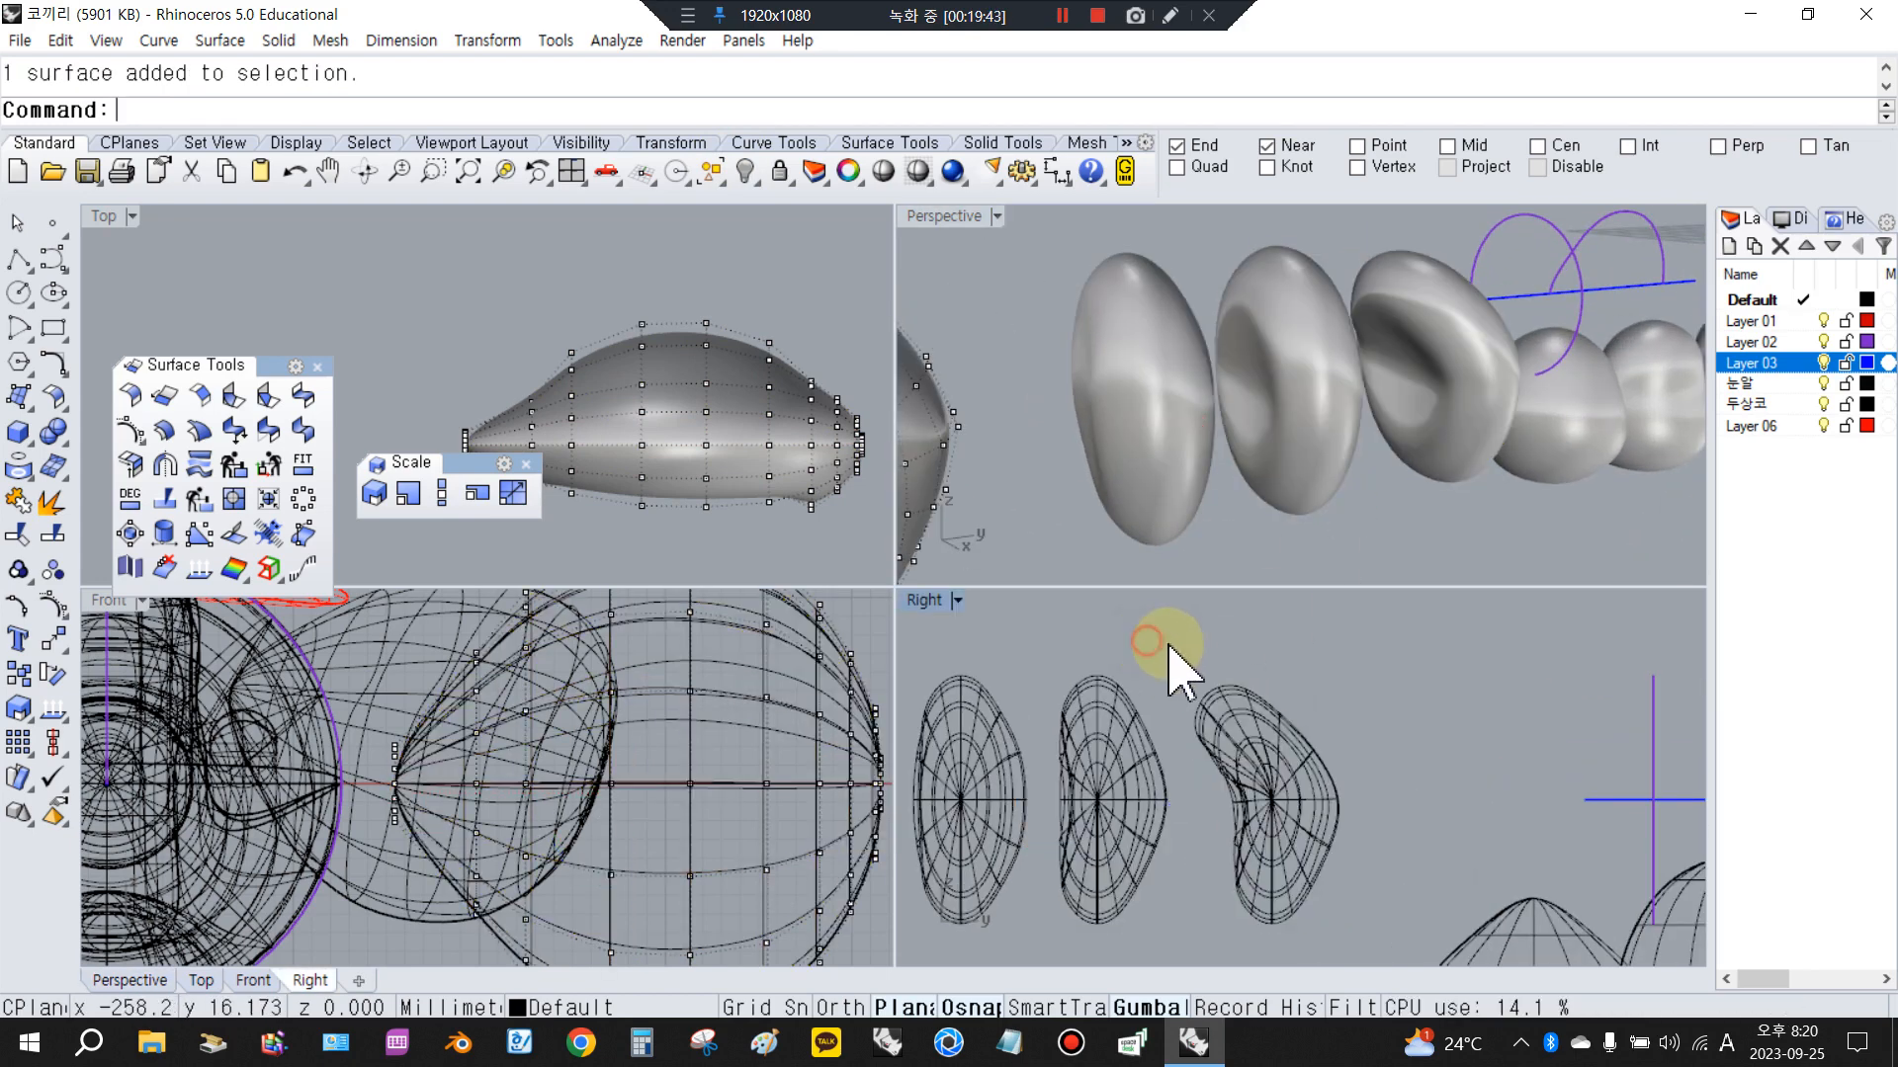
right_drag(1167, 647, 1220, 596)
key(Escape)
click(1142, 711)
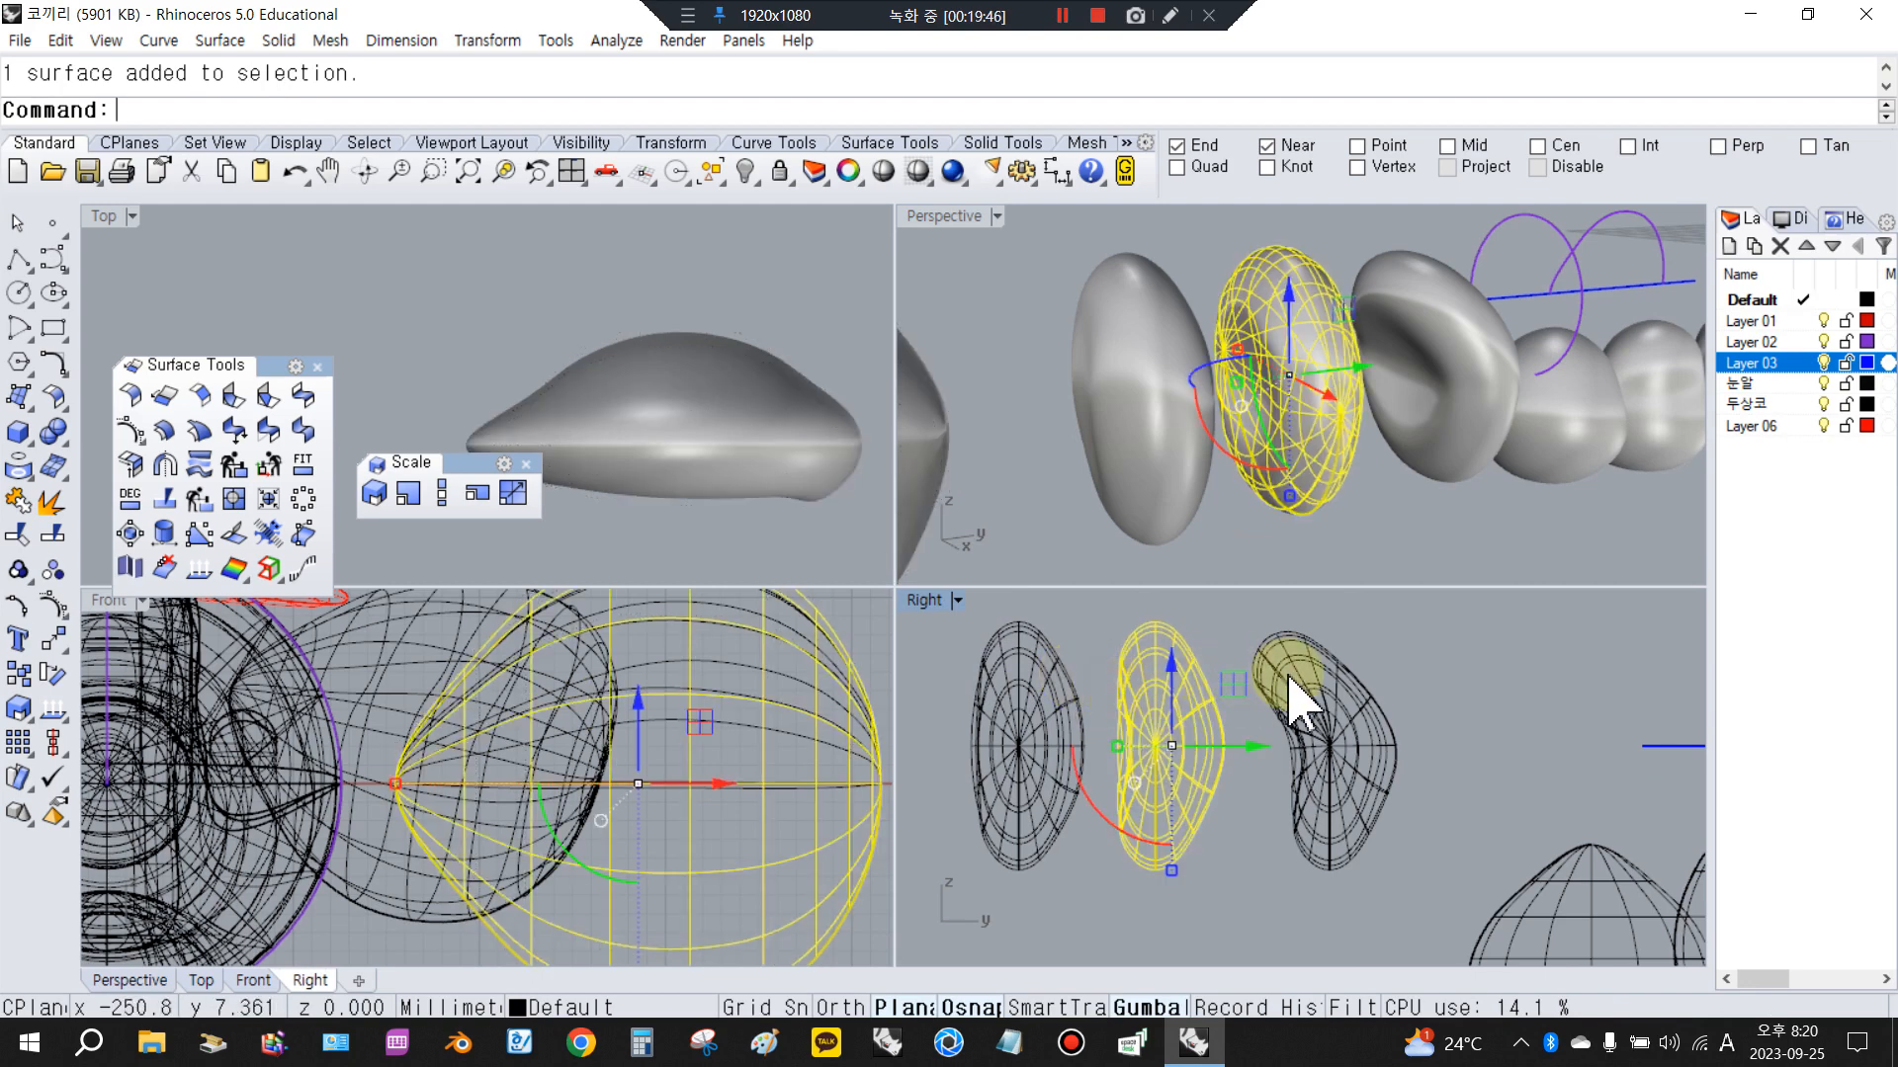
click(937, 598)
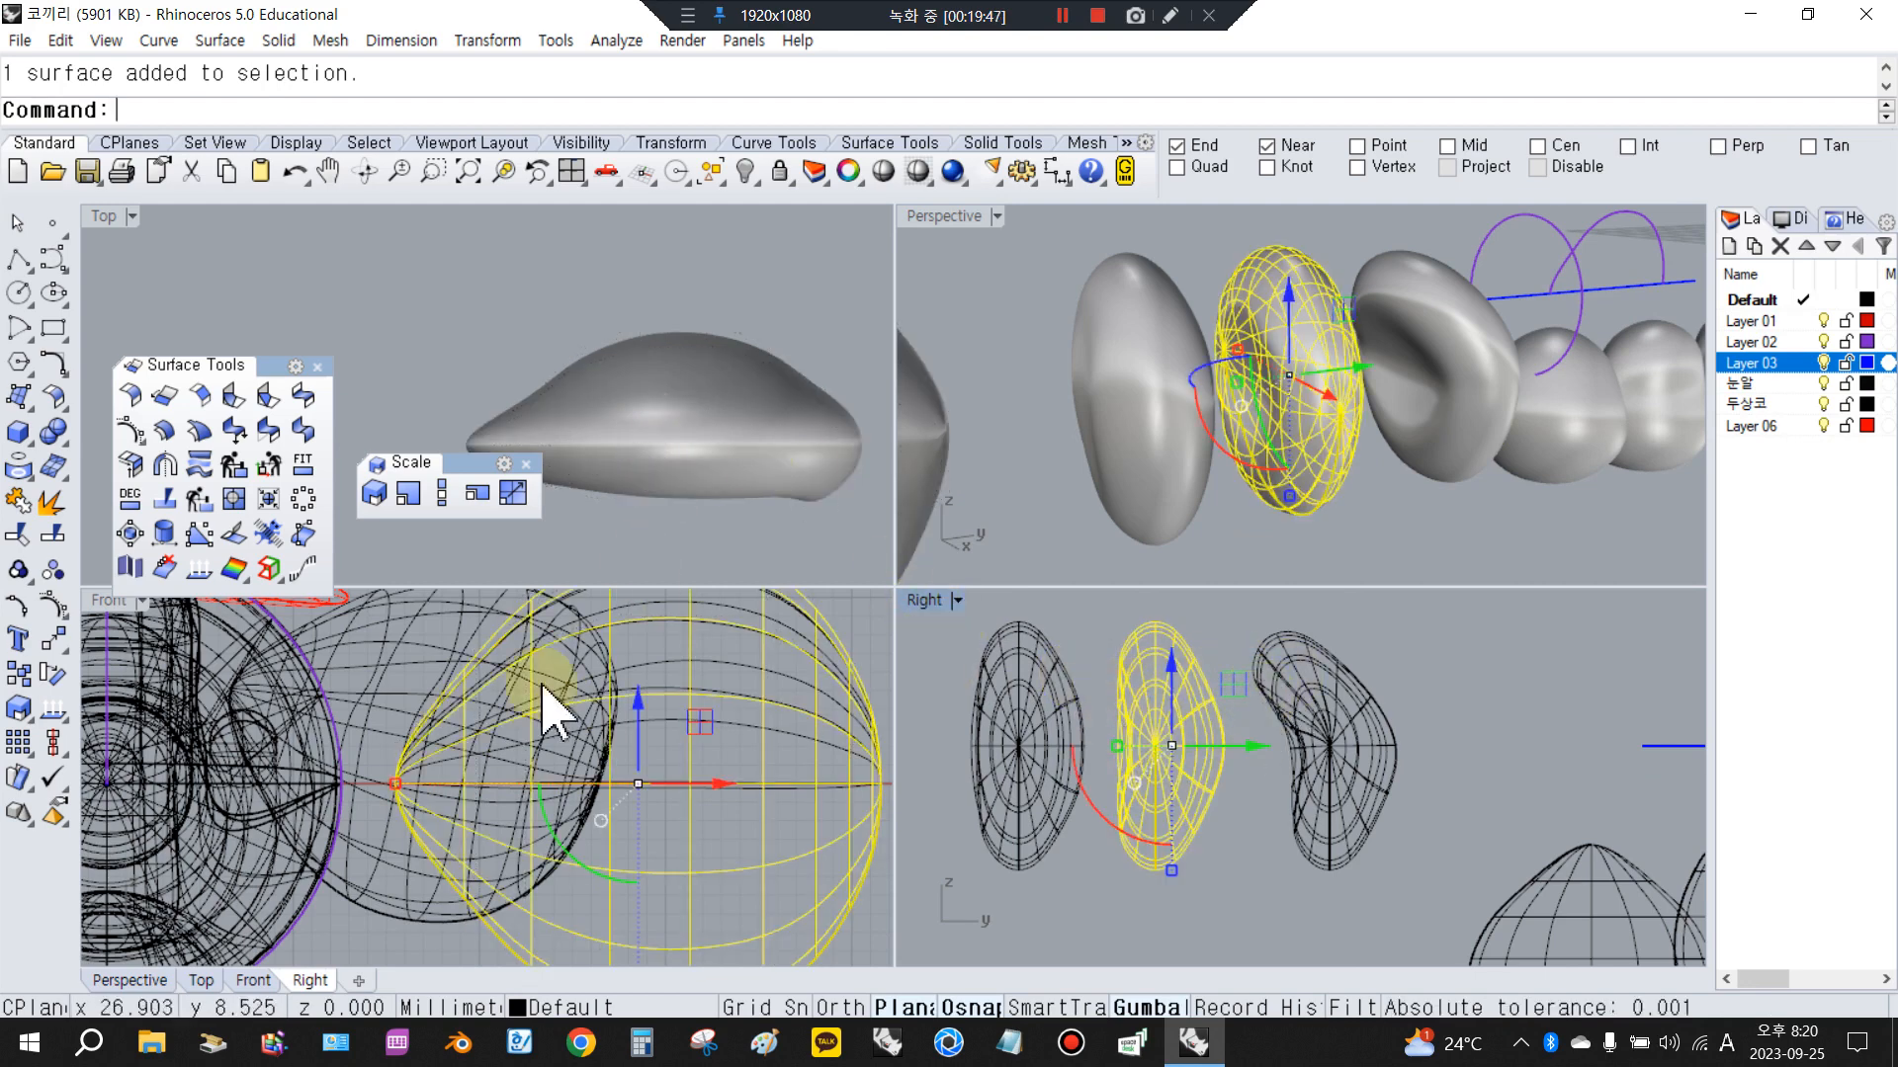
click(57, 607)
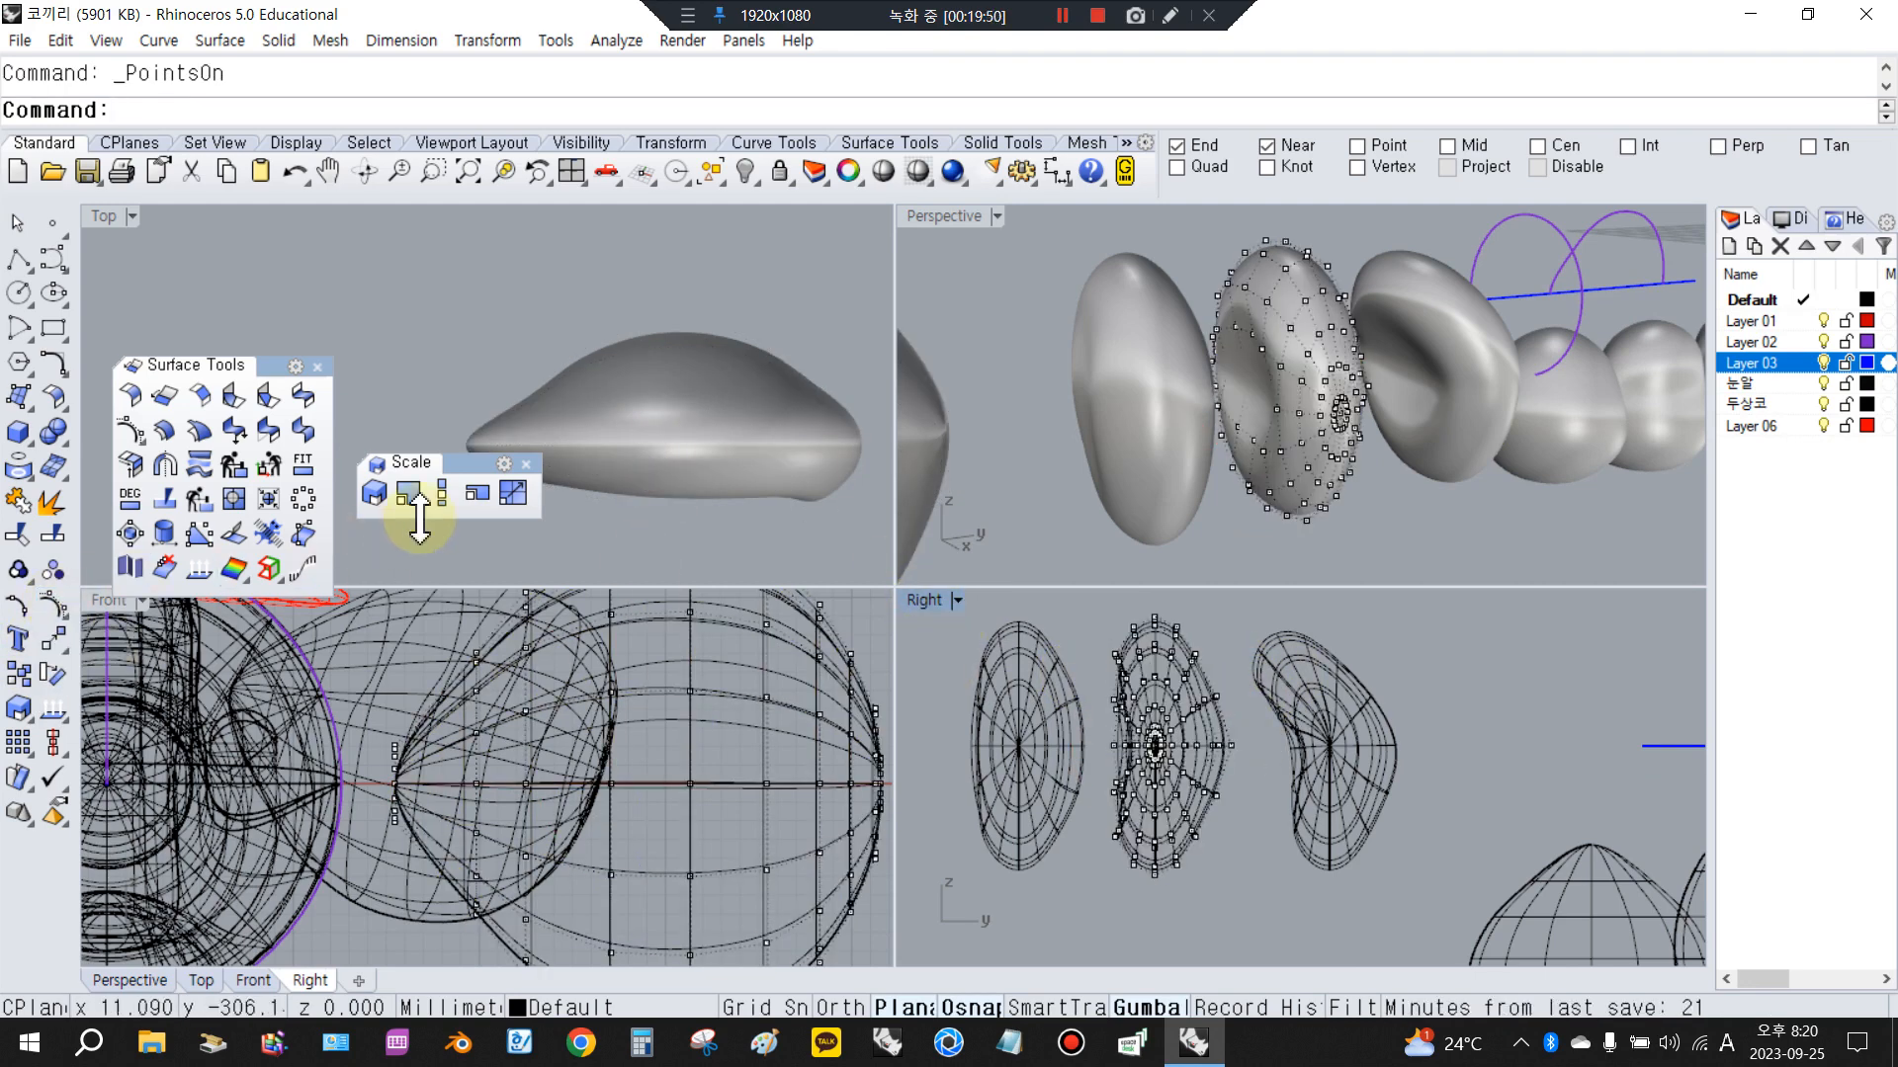
Rotate the upper-half control points of the hollowed ear about its centre point in the Right view, tilting them toward negative Y
click(45, 677)
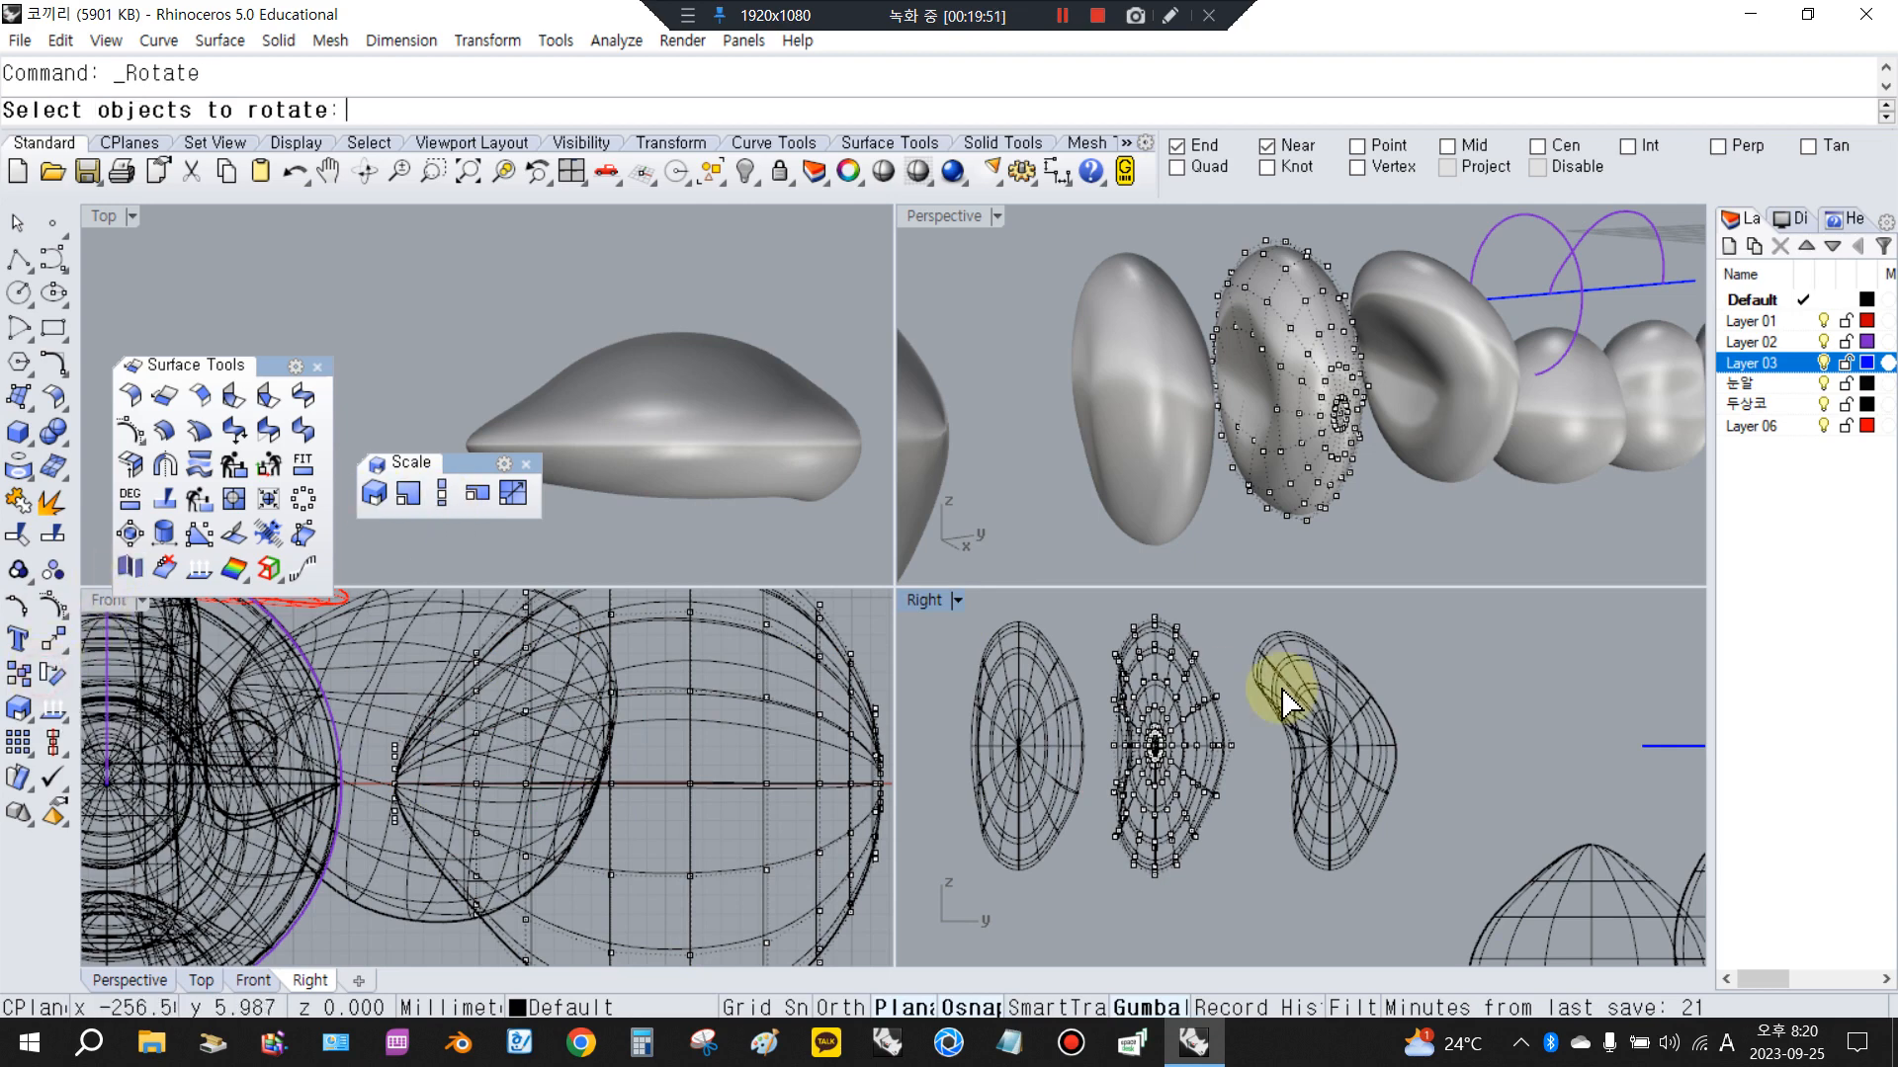
scroll(1109, 654, up, 2)
right_drag(1085, 621, 1102, 677)
drag(1110, 631, 1290, 828)
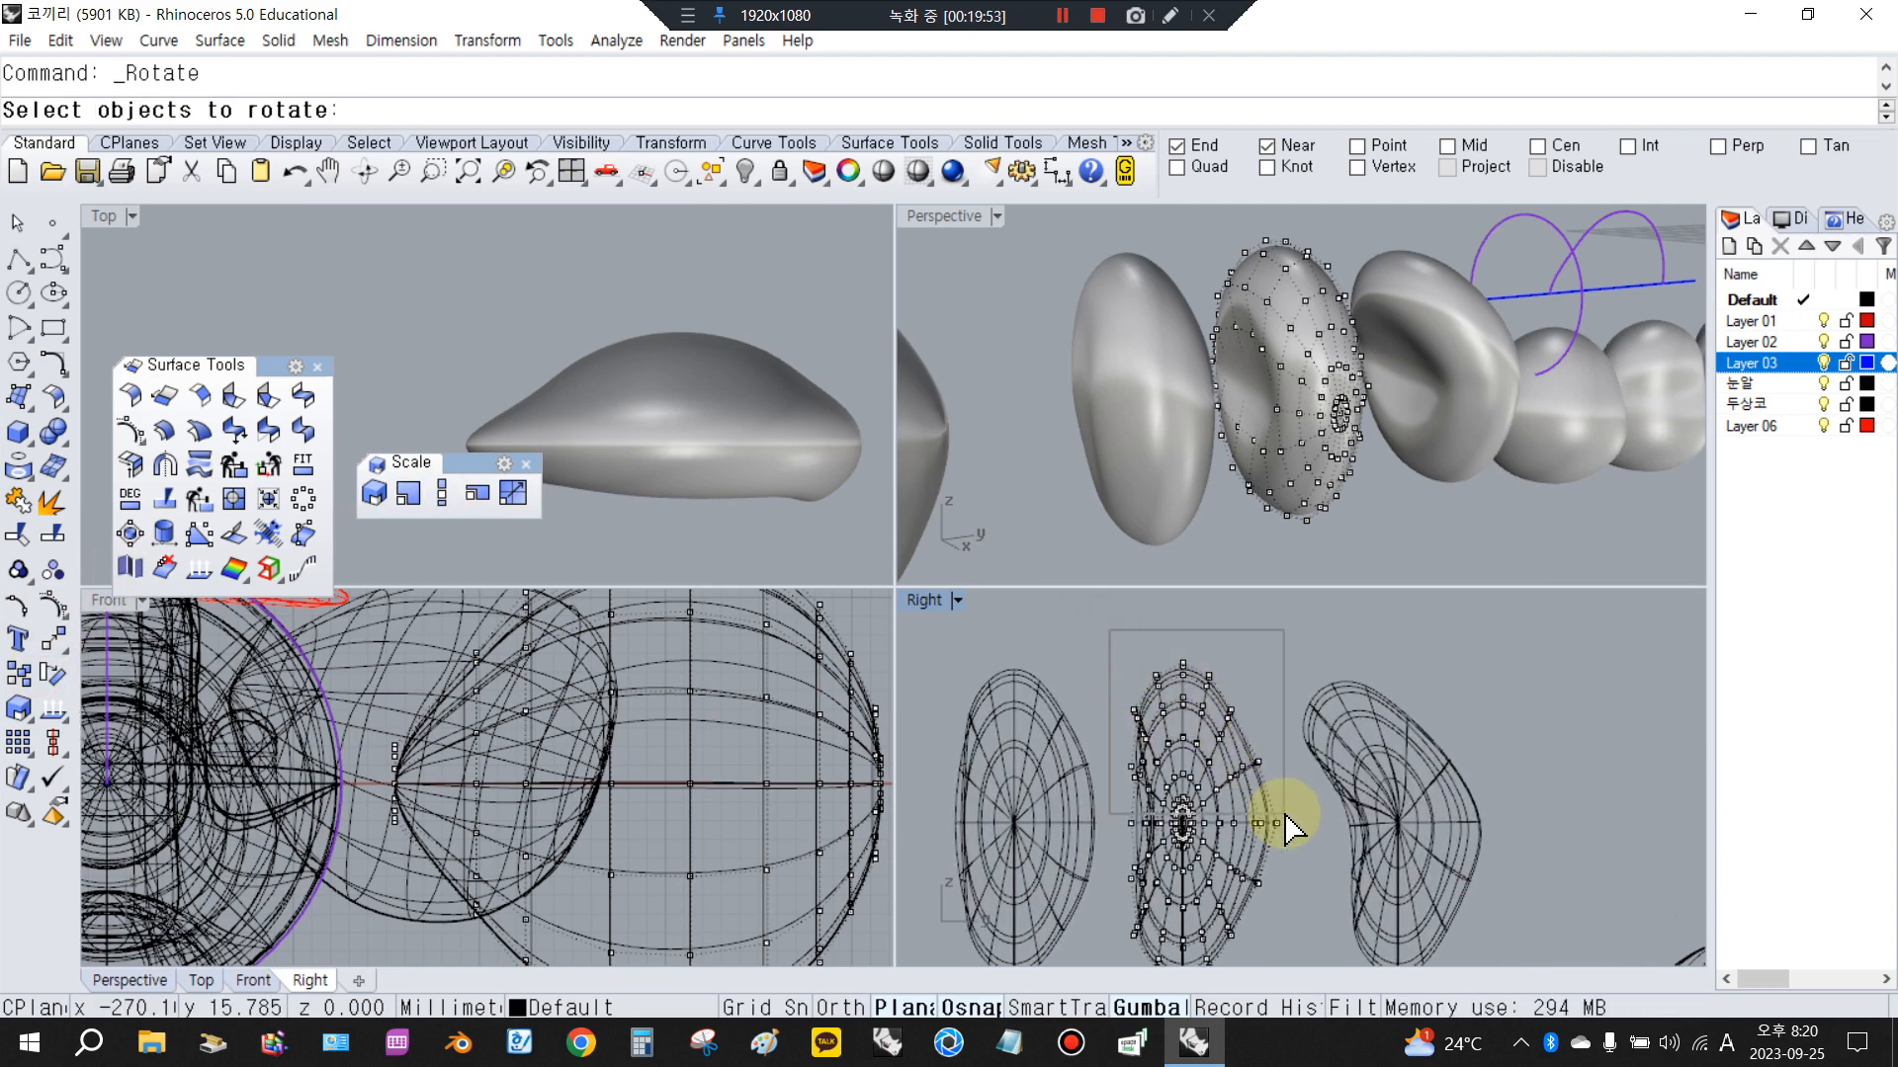
scroll(1184, 808, up, 2)
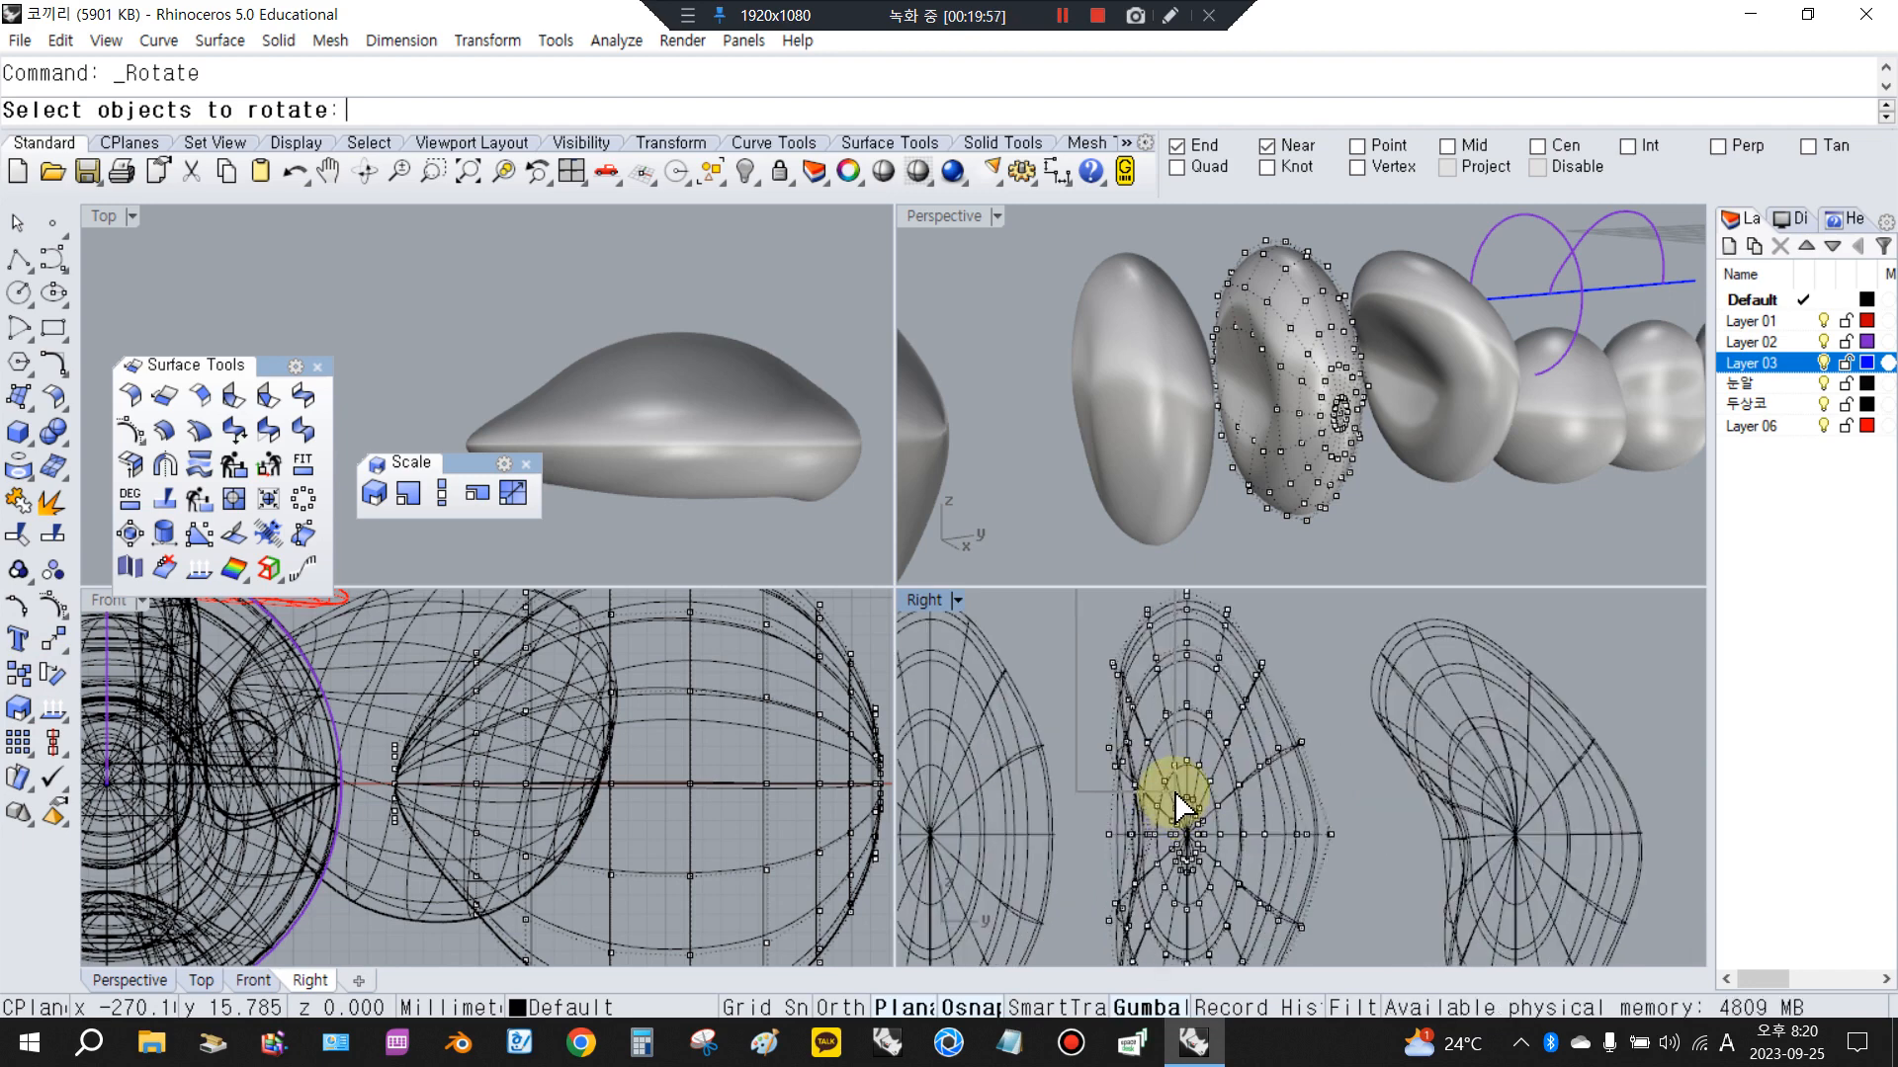
drag(1181, 805, 1181, 803)
scroll(1181, 802, down, 2)
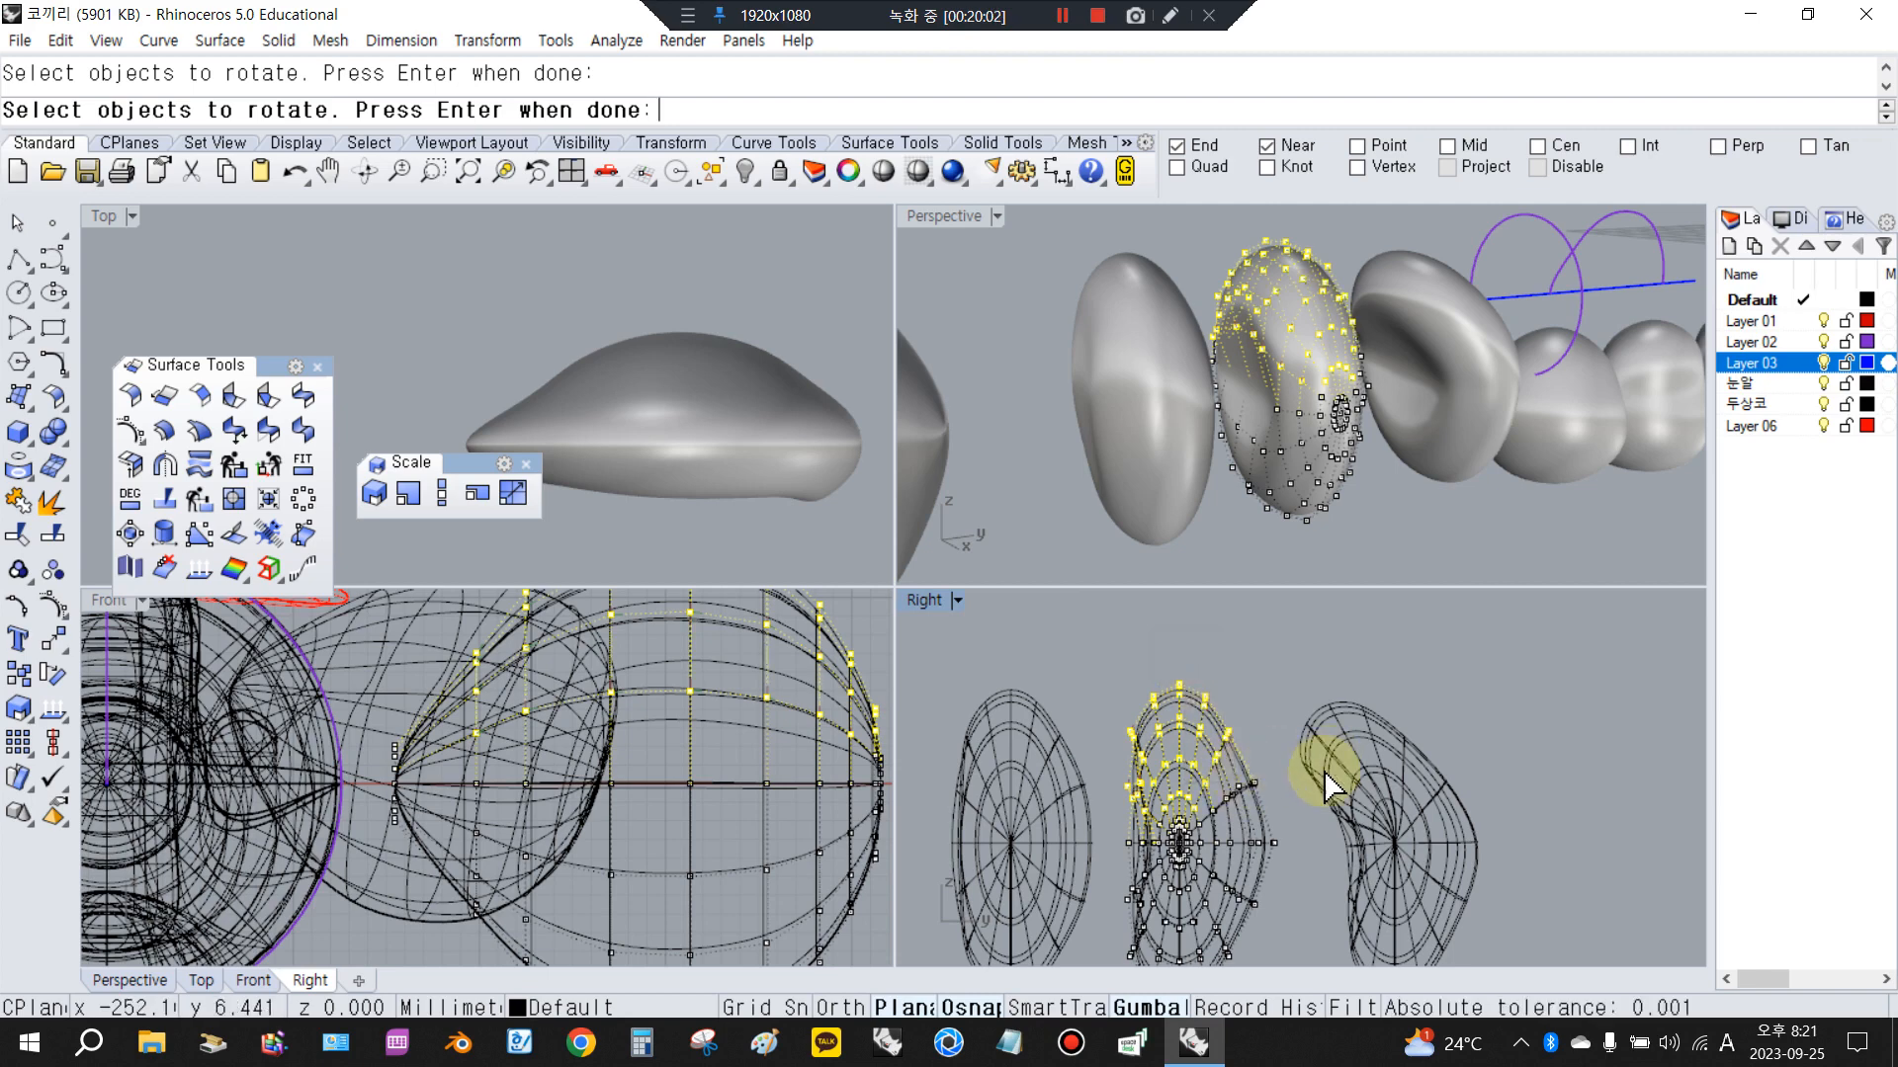
key(Return)
scroll(1182, 839, up, 2)
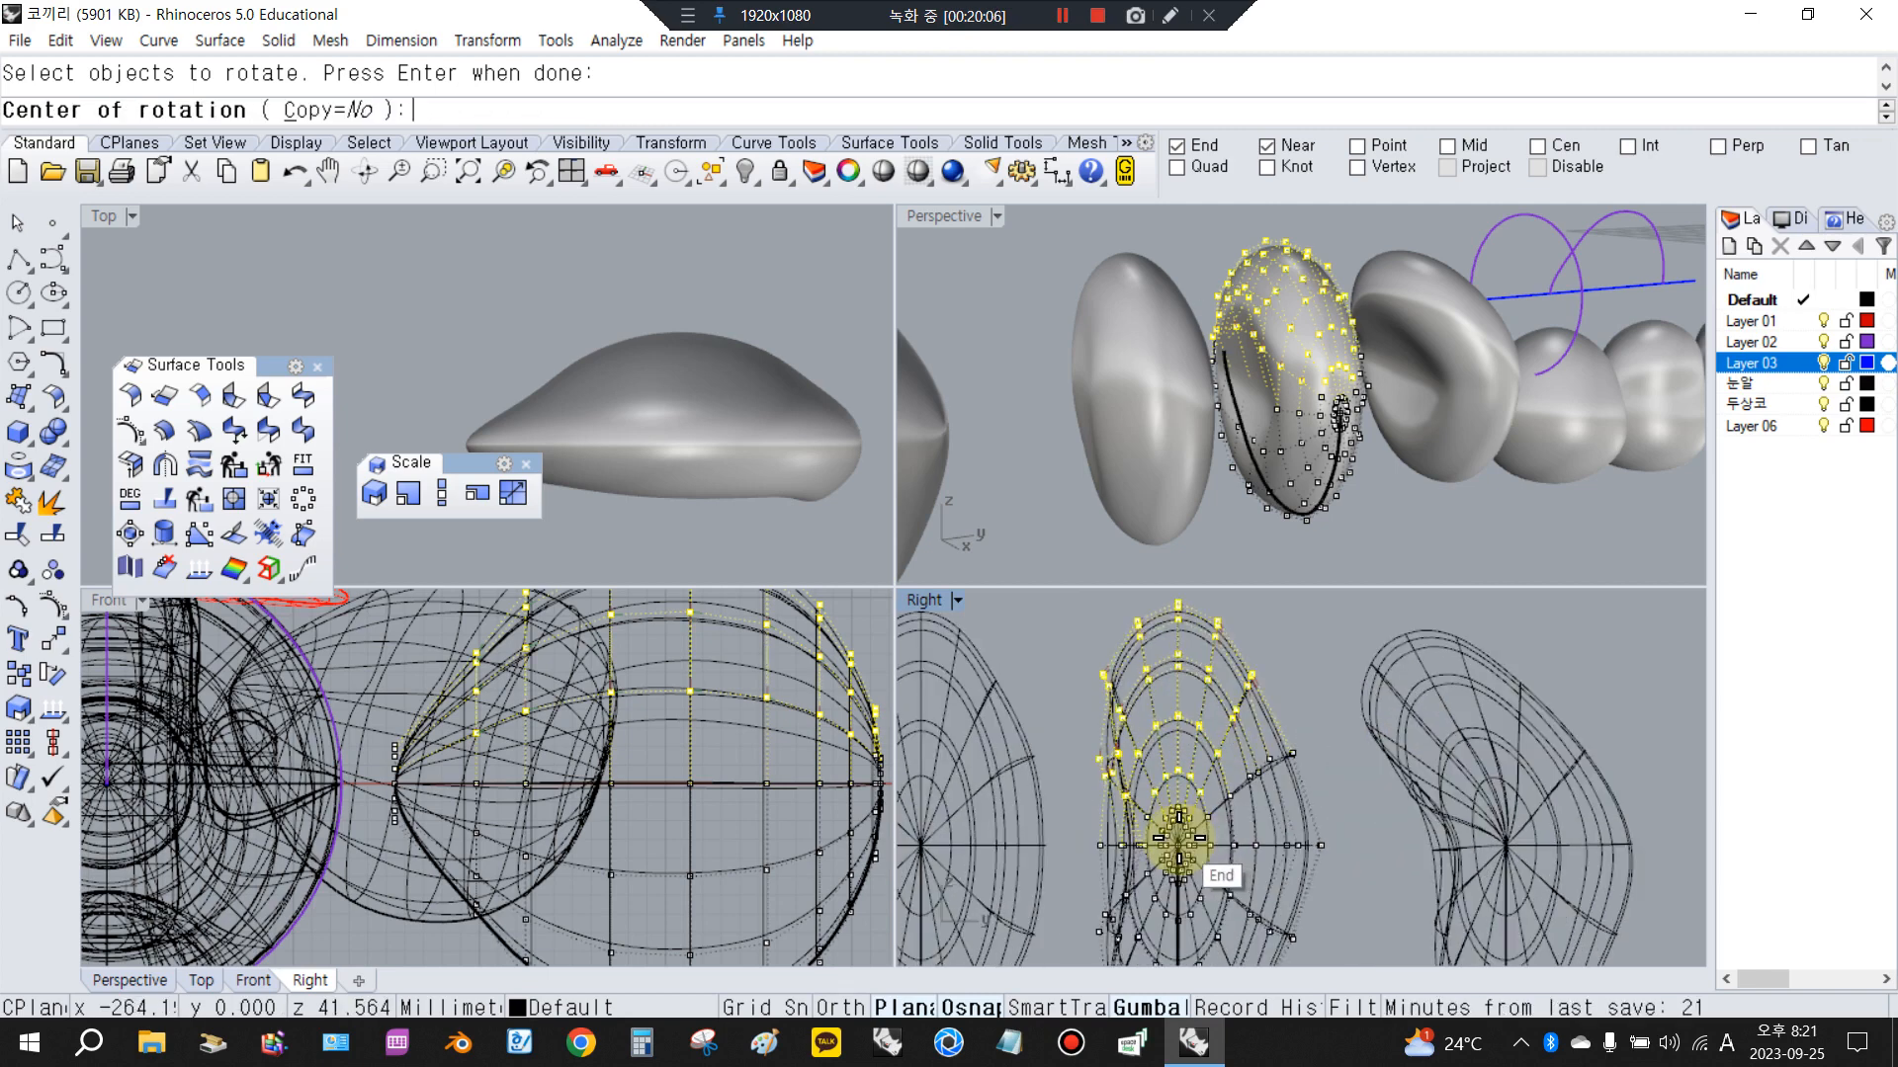
click(1179, 838)
click(1346, 637)
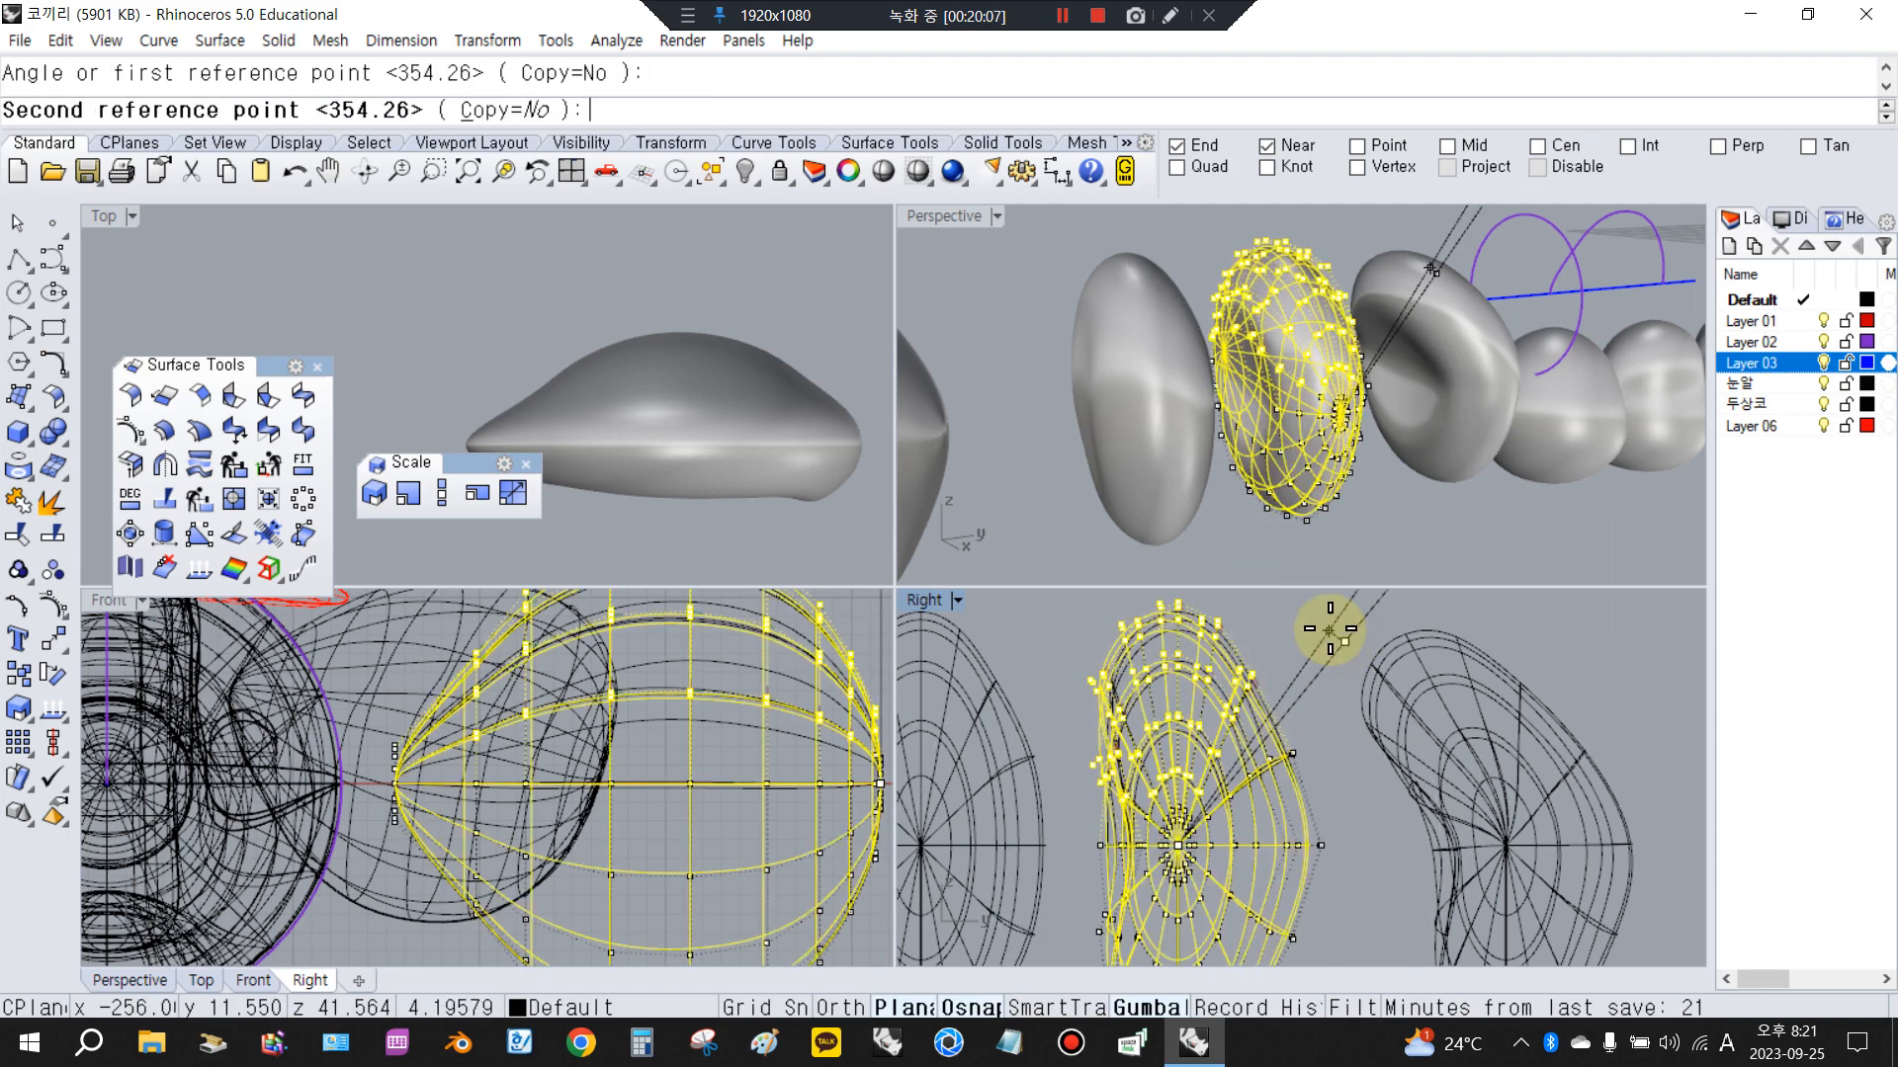
click(1295, 633)
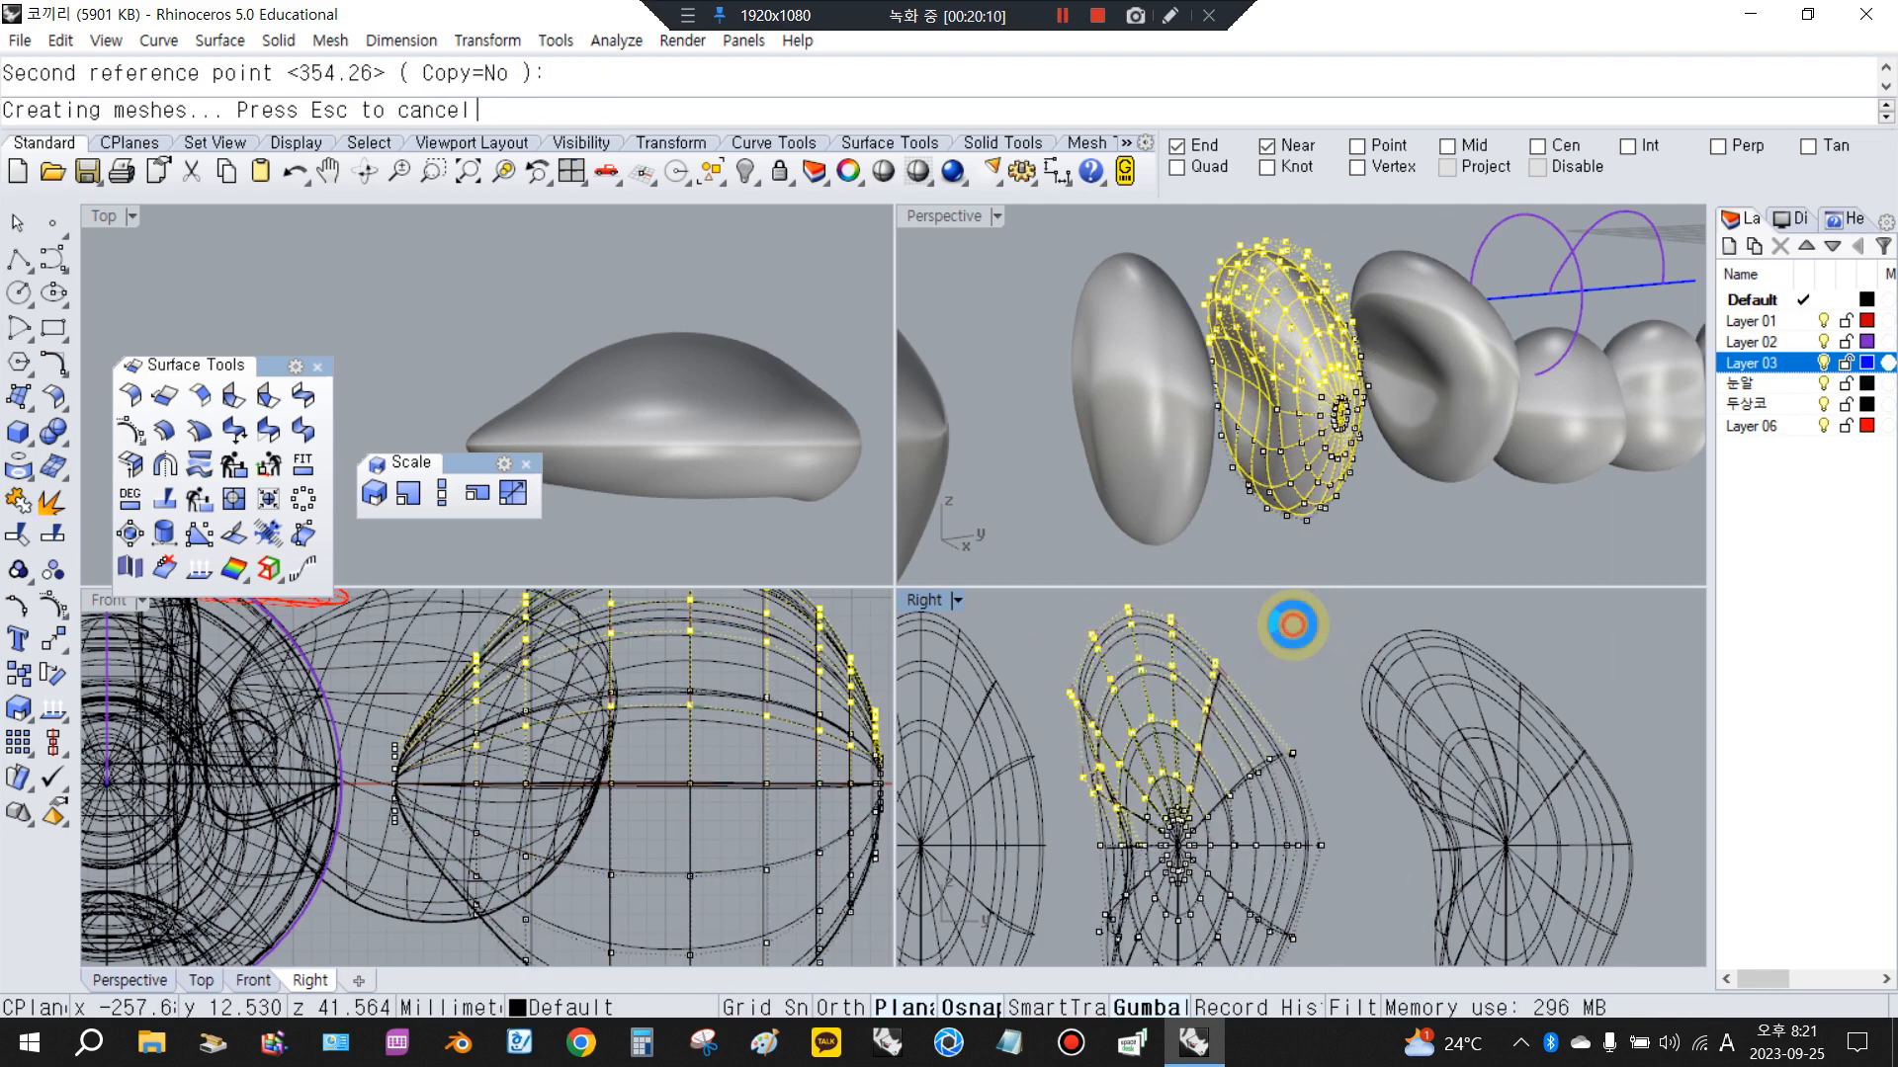
right_drag(1537, 442, 1167, 380)
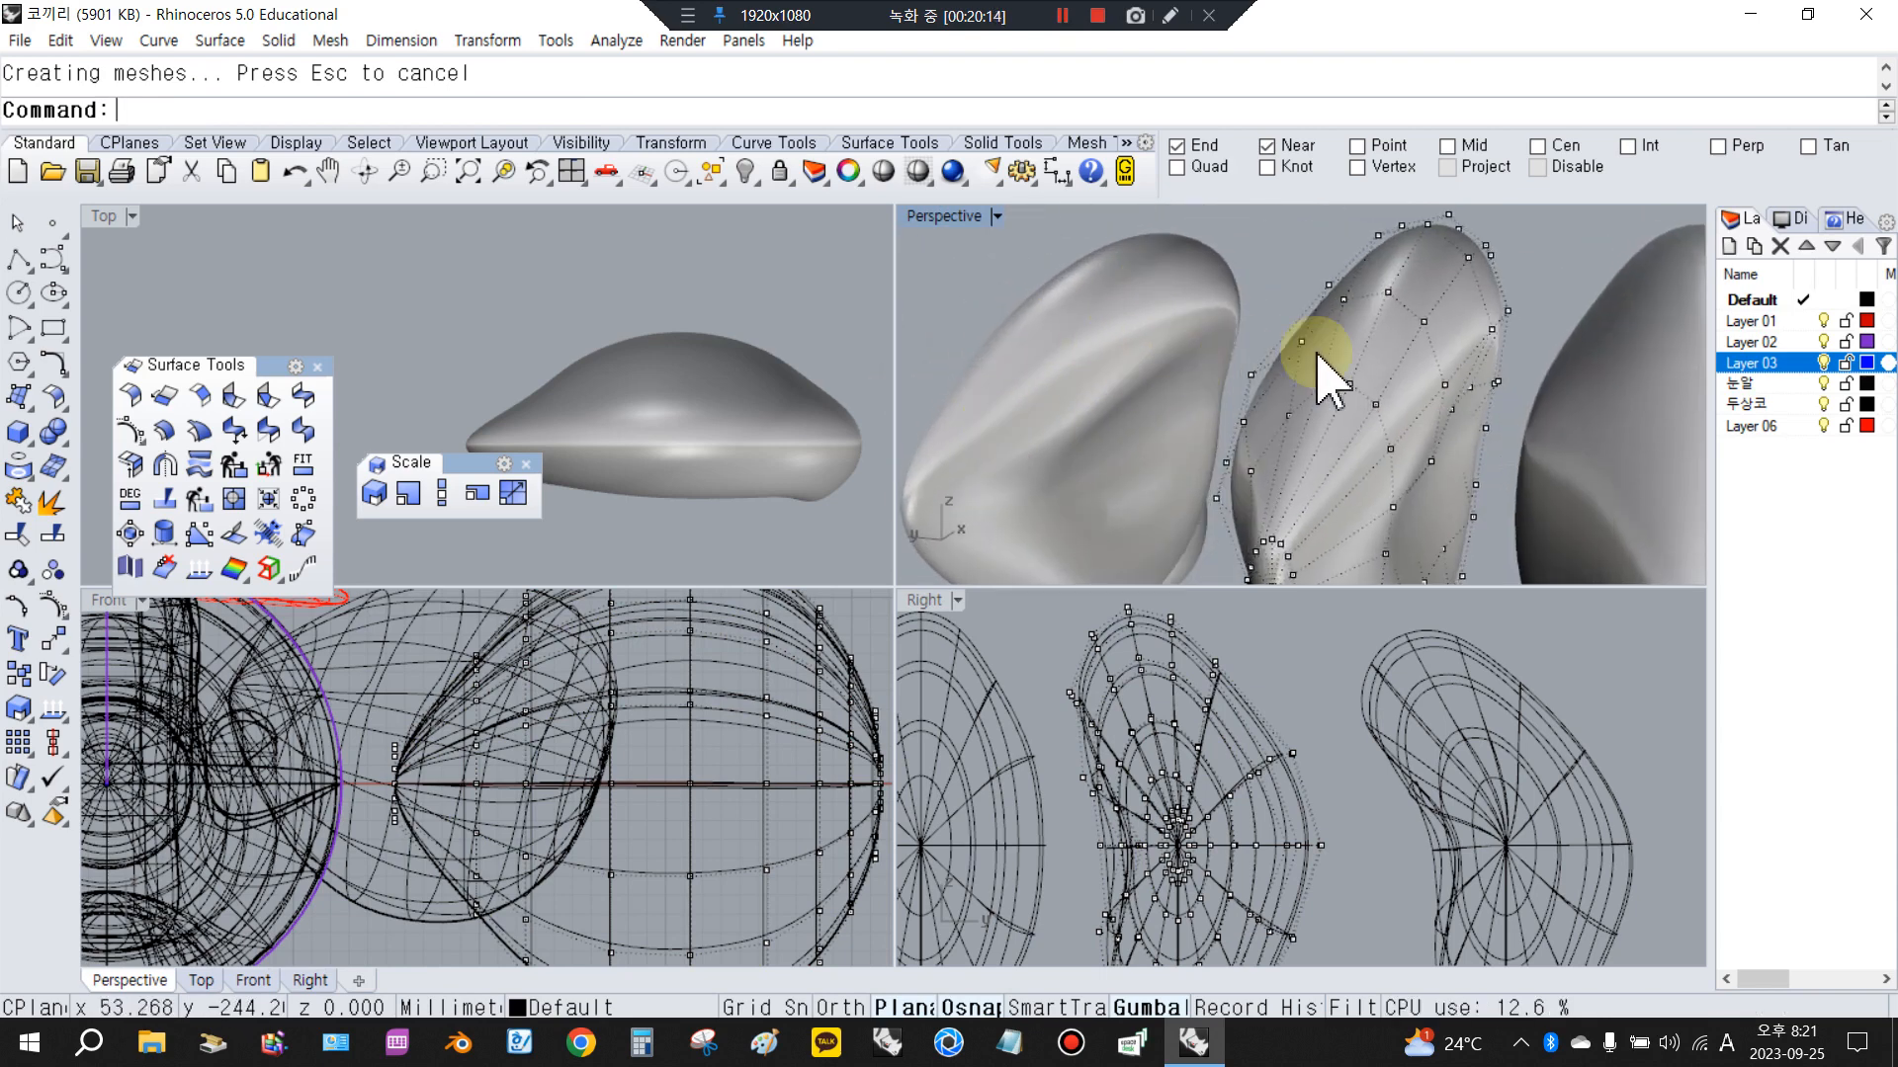
right_drag(1318, 354, 1013, 450)
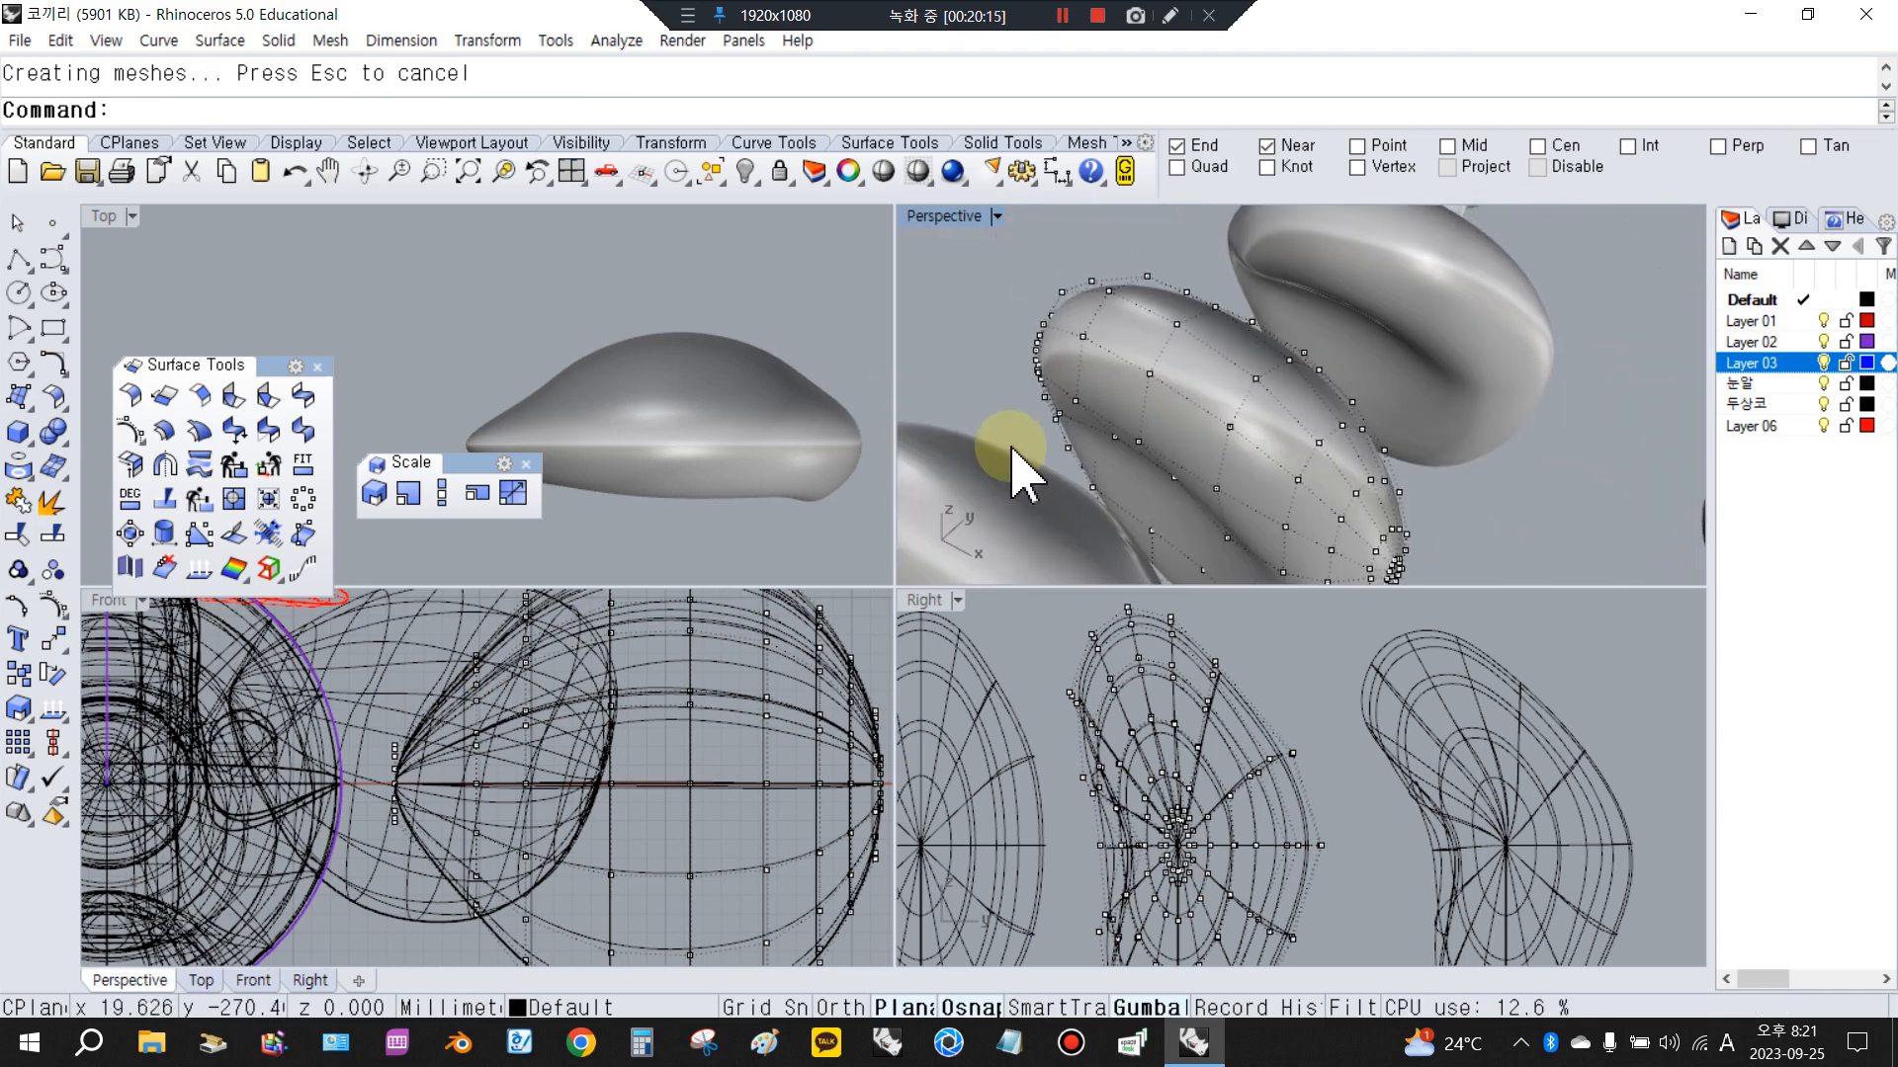
Turn off the control points and hide everything except the newly bent ear and the finished bent ear beside it
key(Escape)
click(1208, 392)
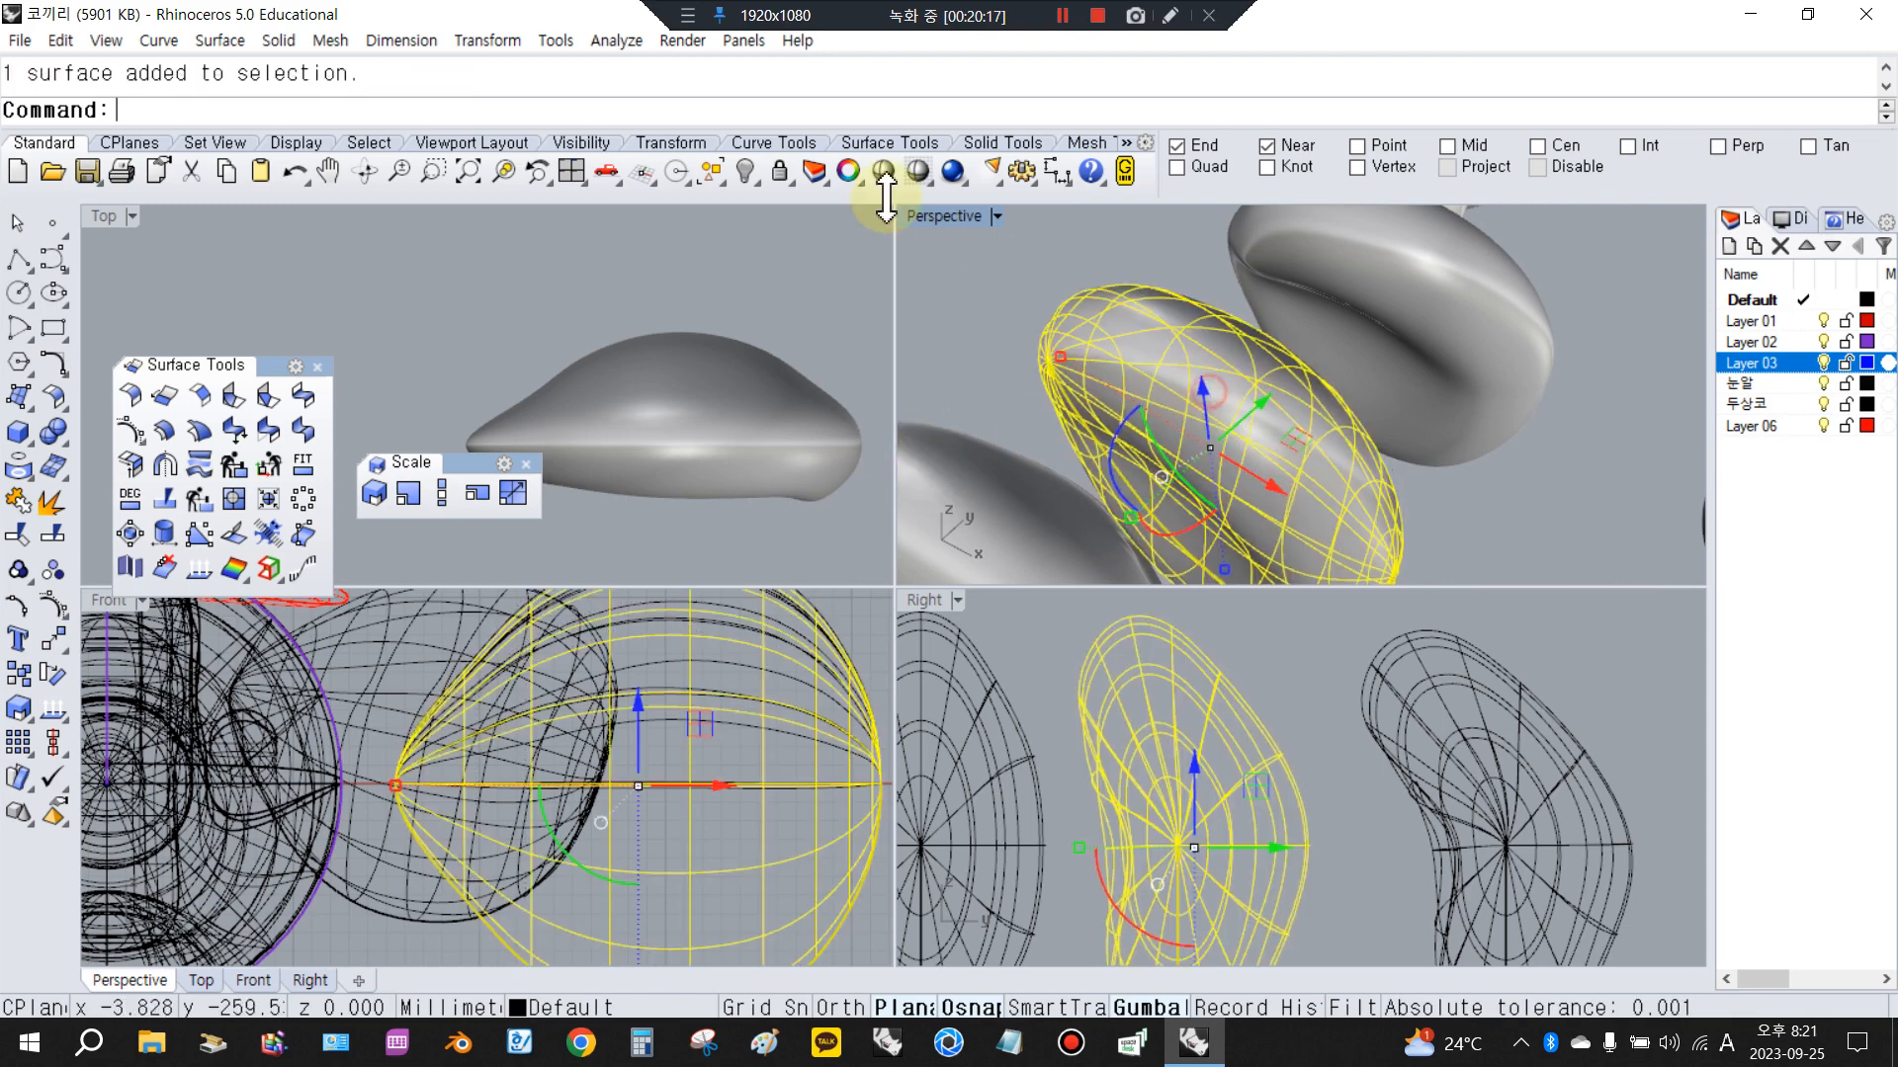
shift+click(1438, 292)
click(714, 165)
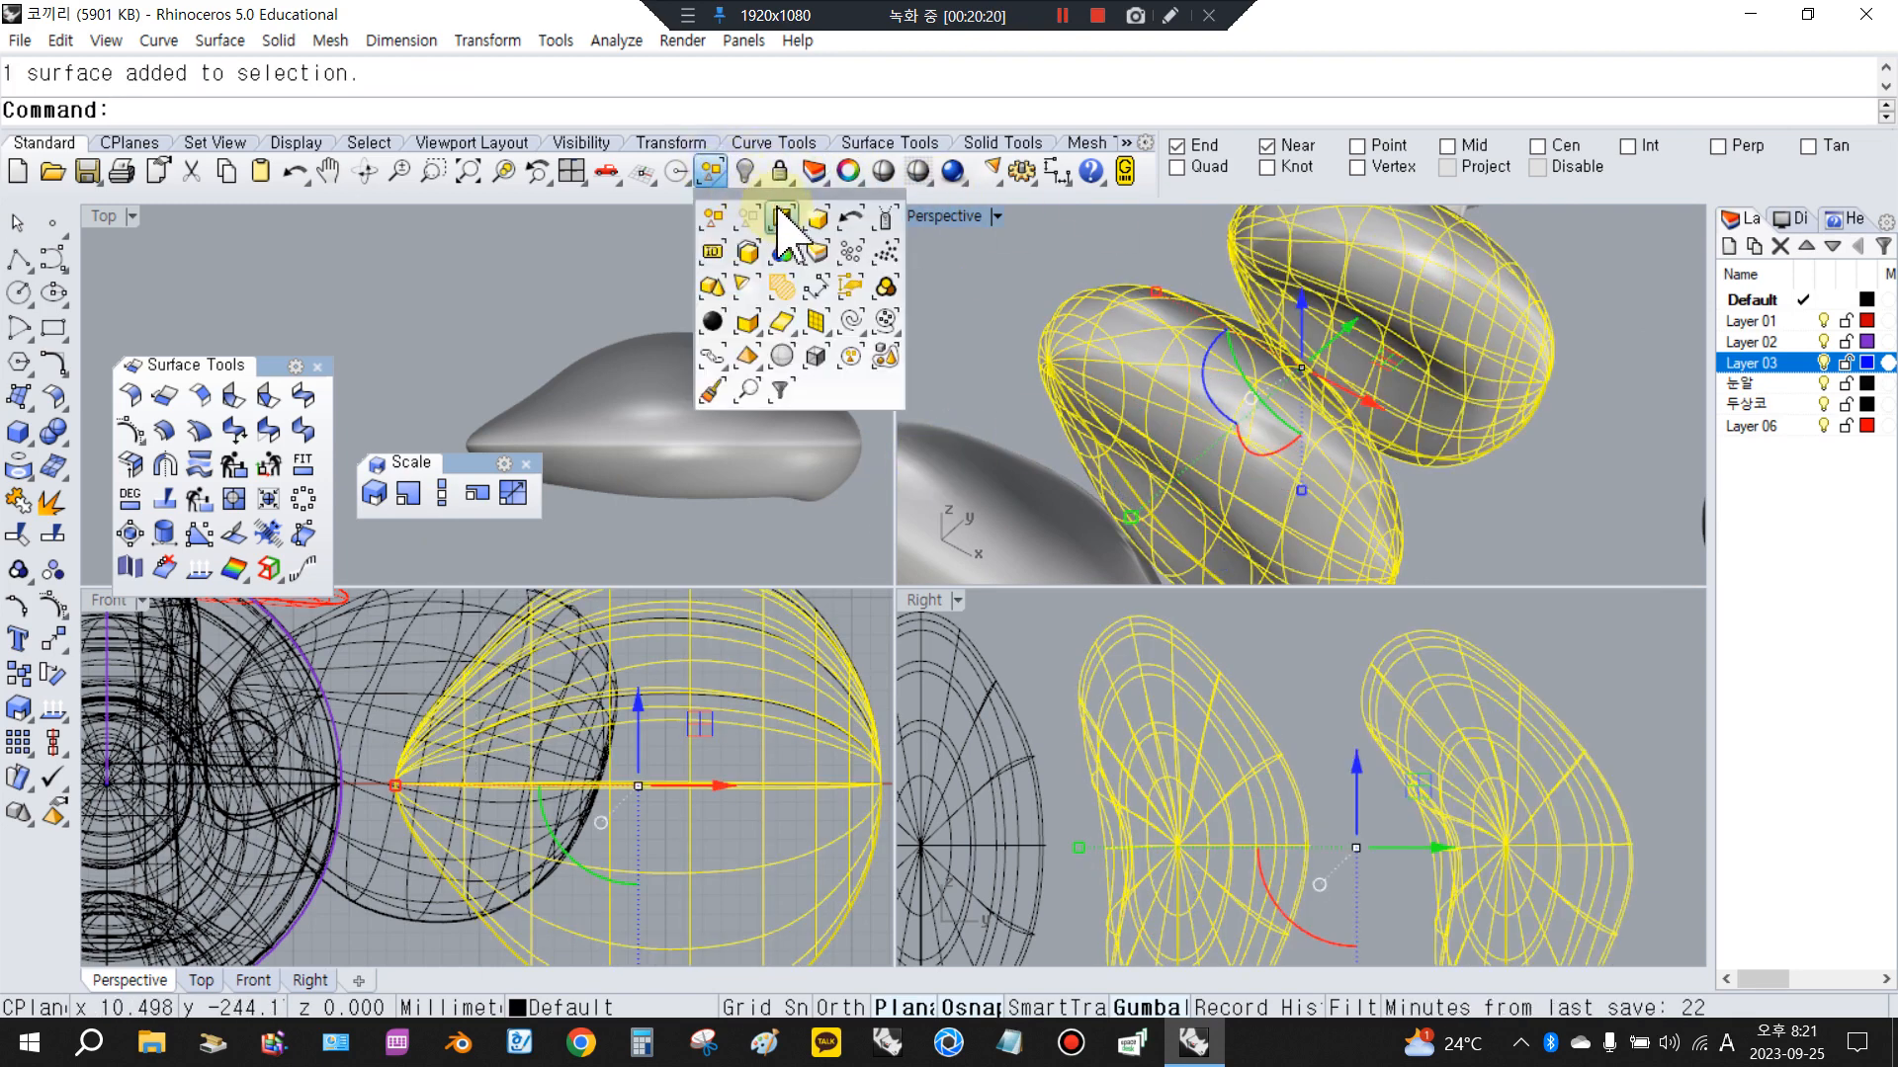
click(779, 212)
click(749, 170)
right_drag(1105, 438, 1559, 373)
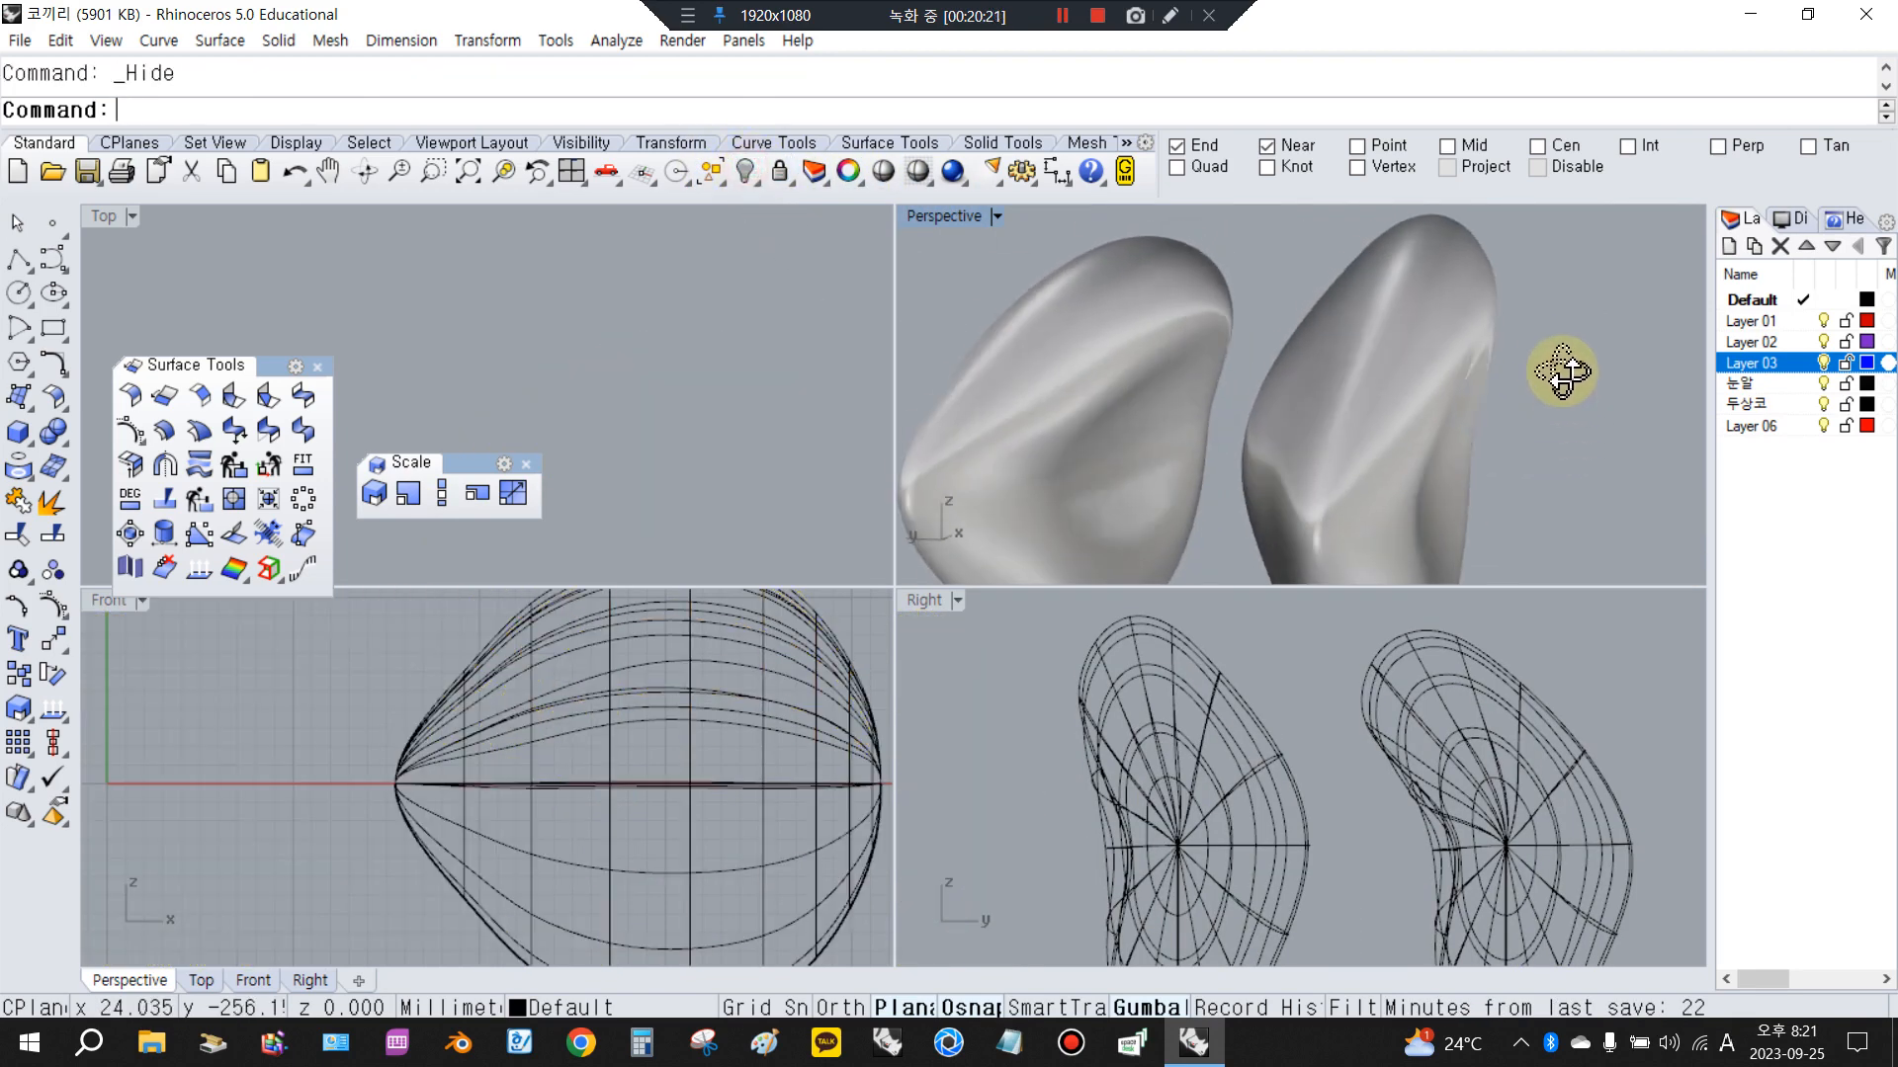
Move the finished bent ear toward negative X until it sits clear beside the newly bent ear
scroll(1384, 396, down, 3)
click(1223, 431)
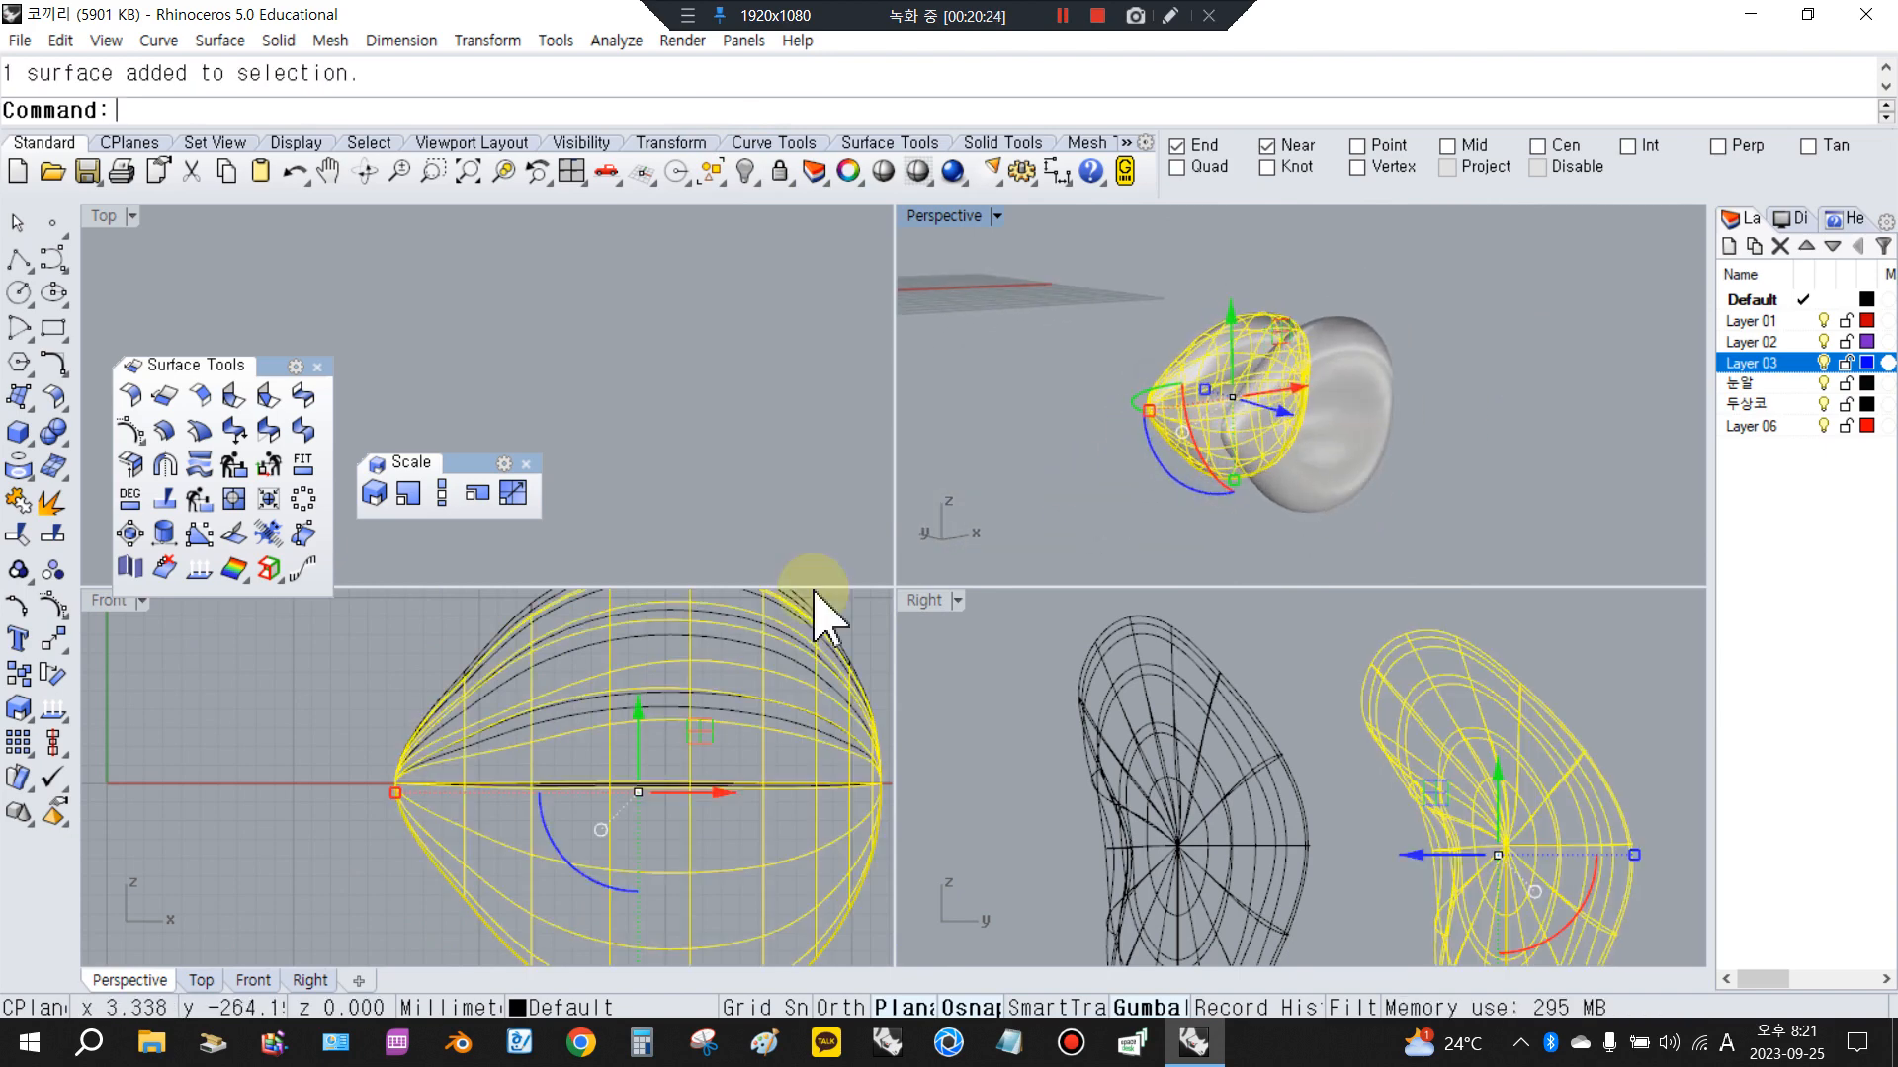
drag(1303, 415, 1107, 465)
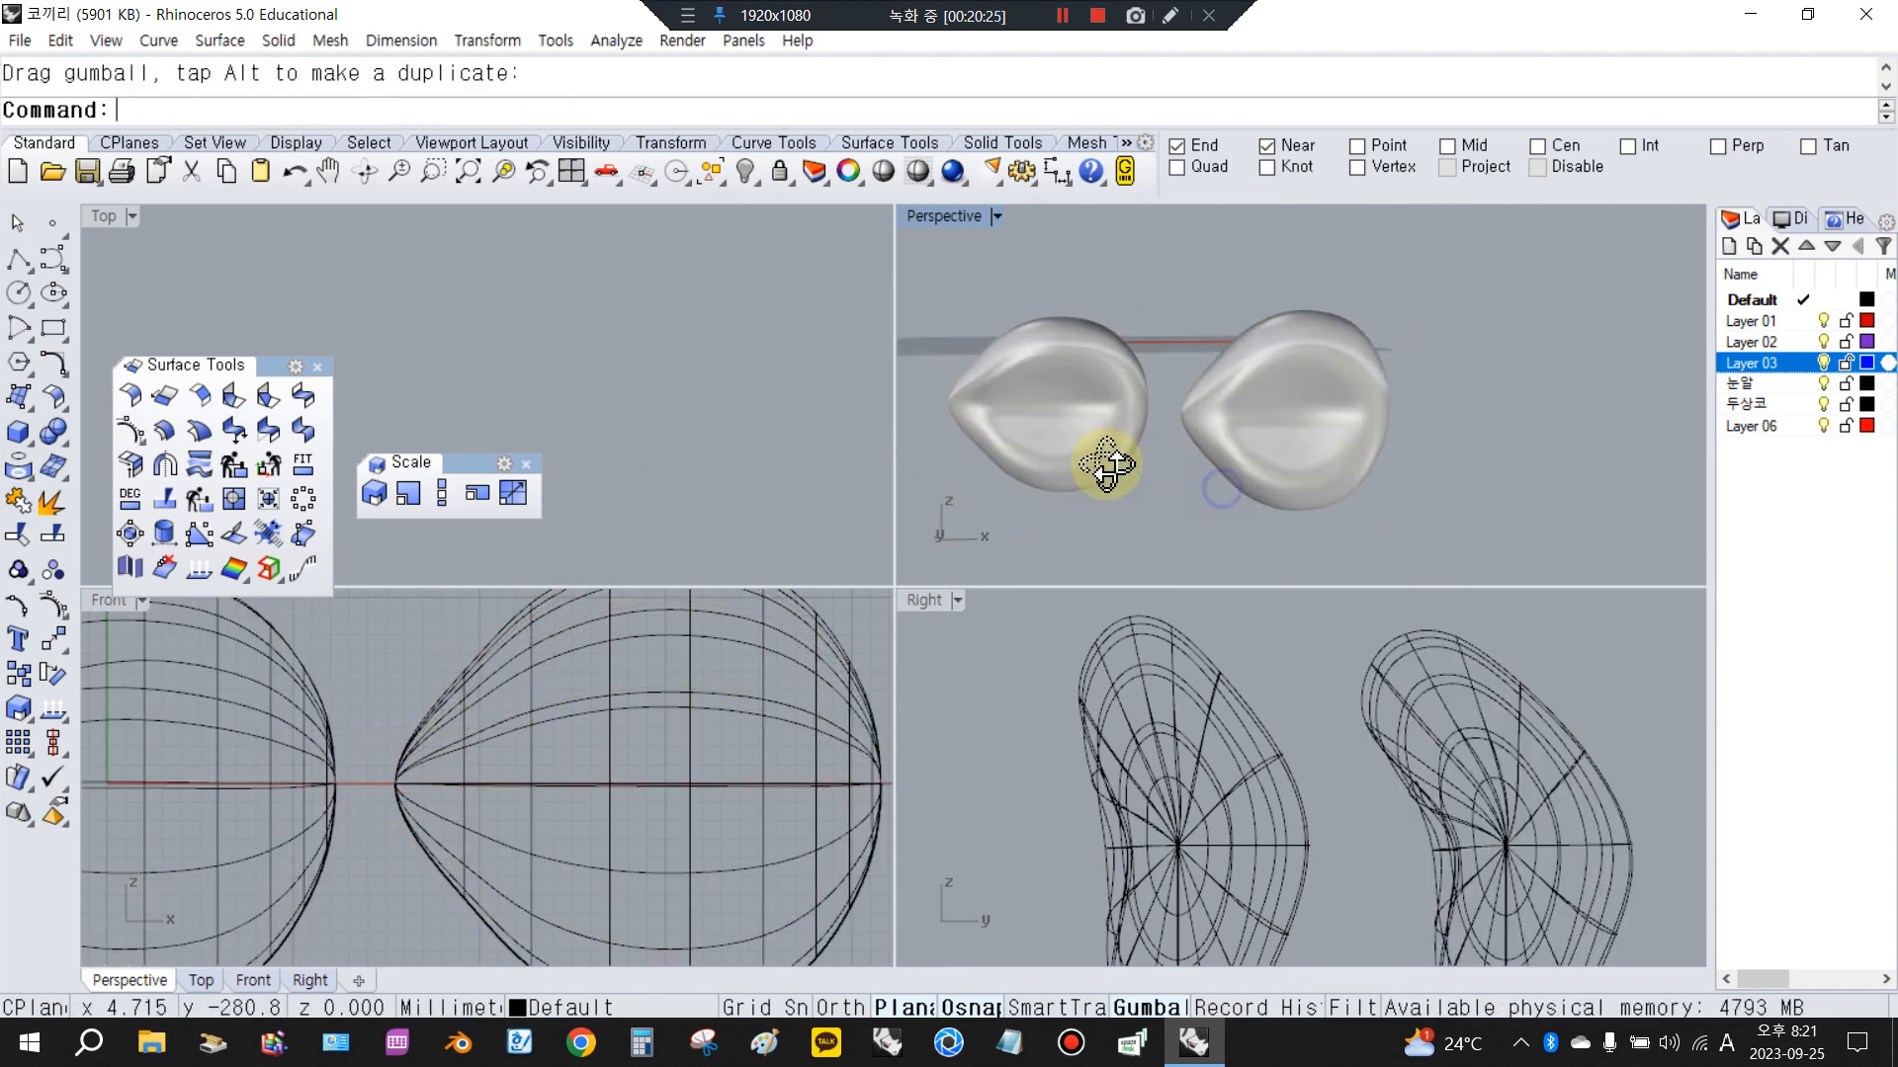
scroll(1070, 401, up, 2)
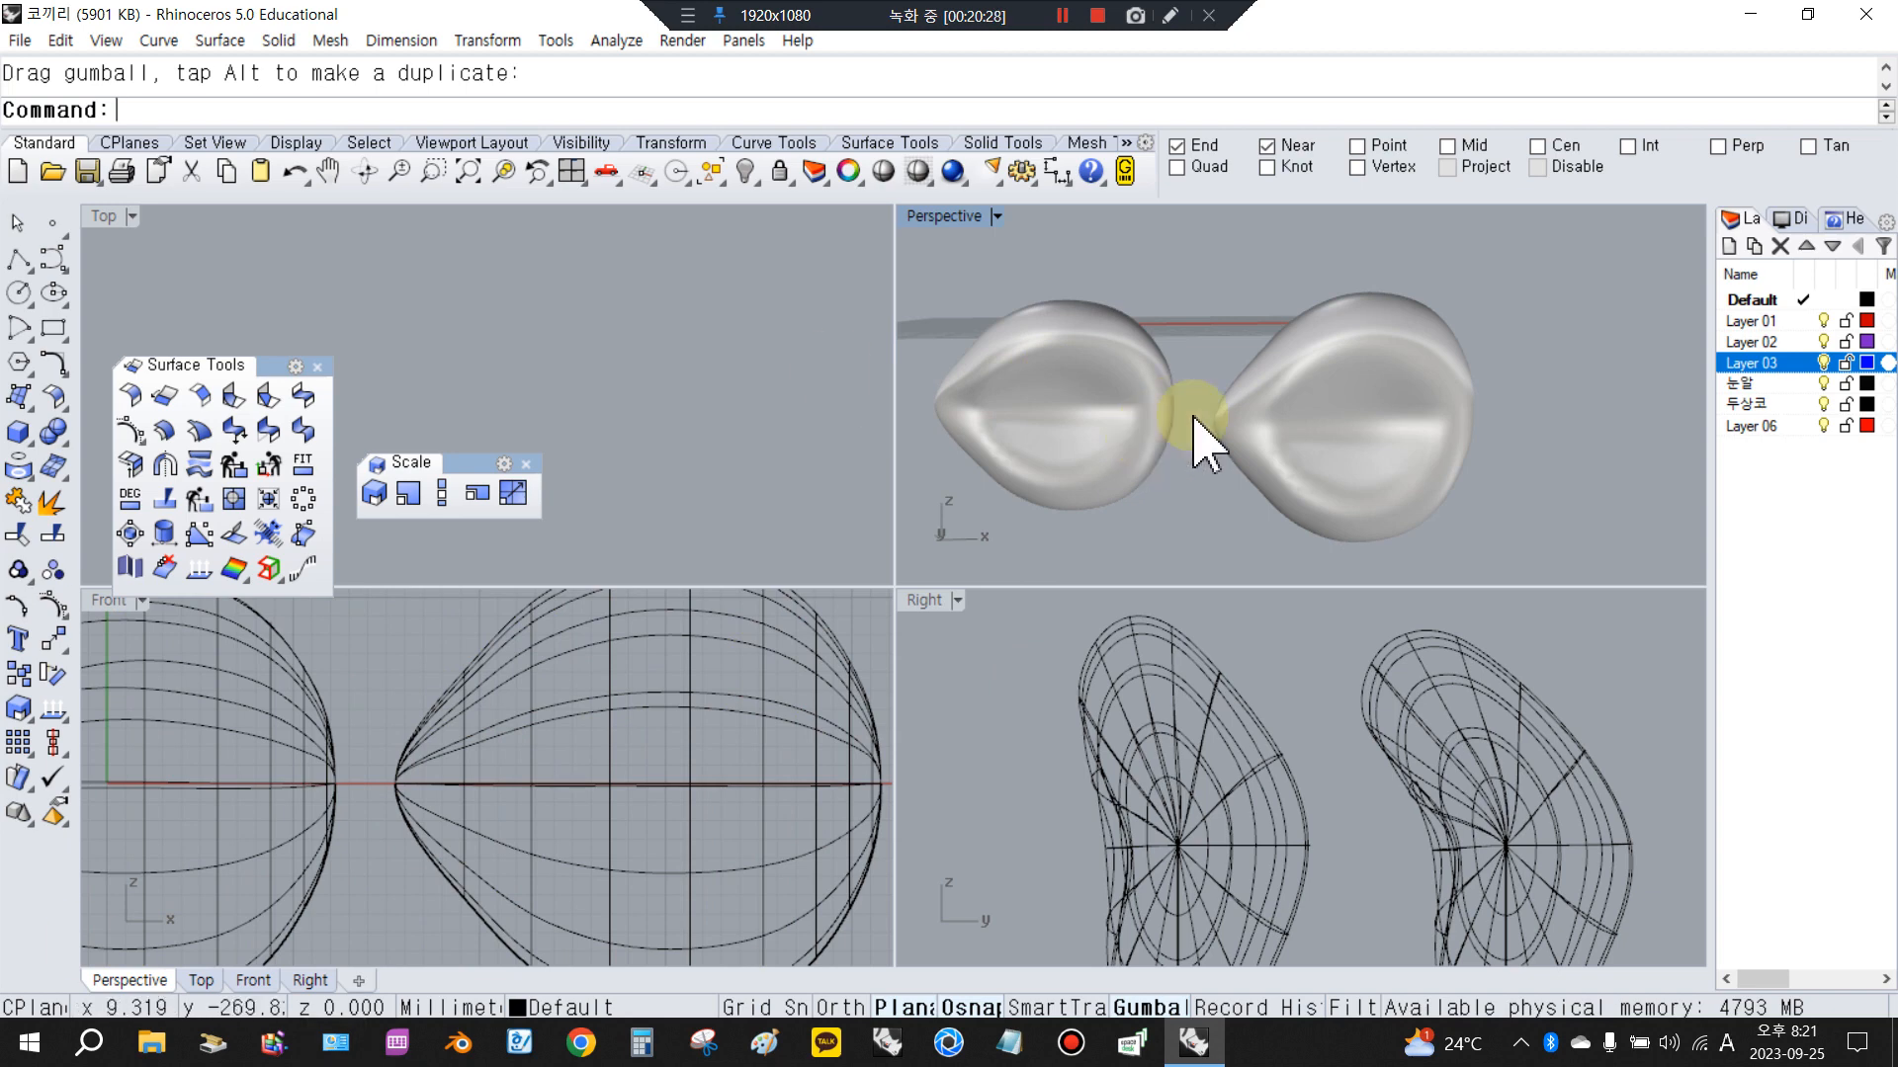
Turn on the control points of both bent ears and compare their shapes in the Perspective view
click(1310, 395)
click(1140, 297)
click(1059, 398)
right_drag(1060, 400, 1189, 512)
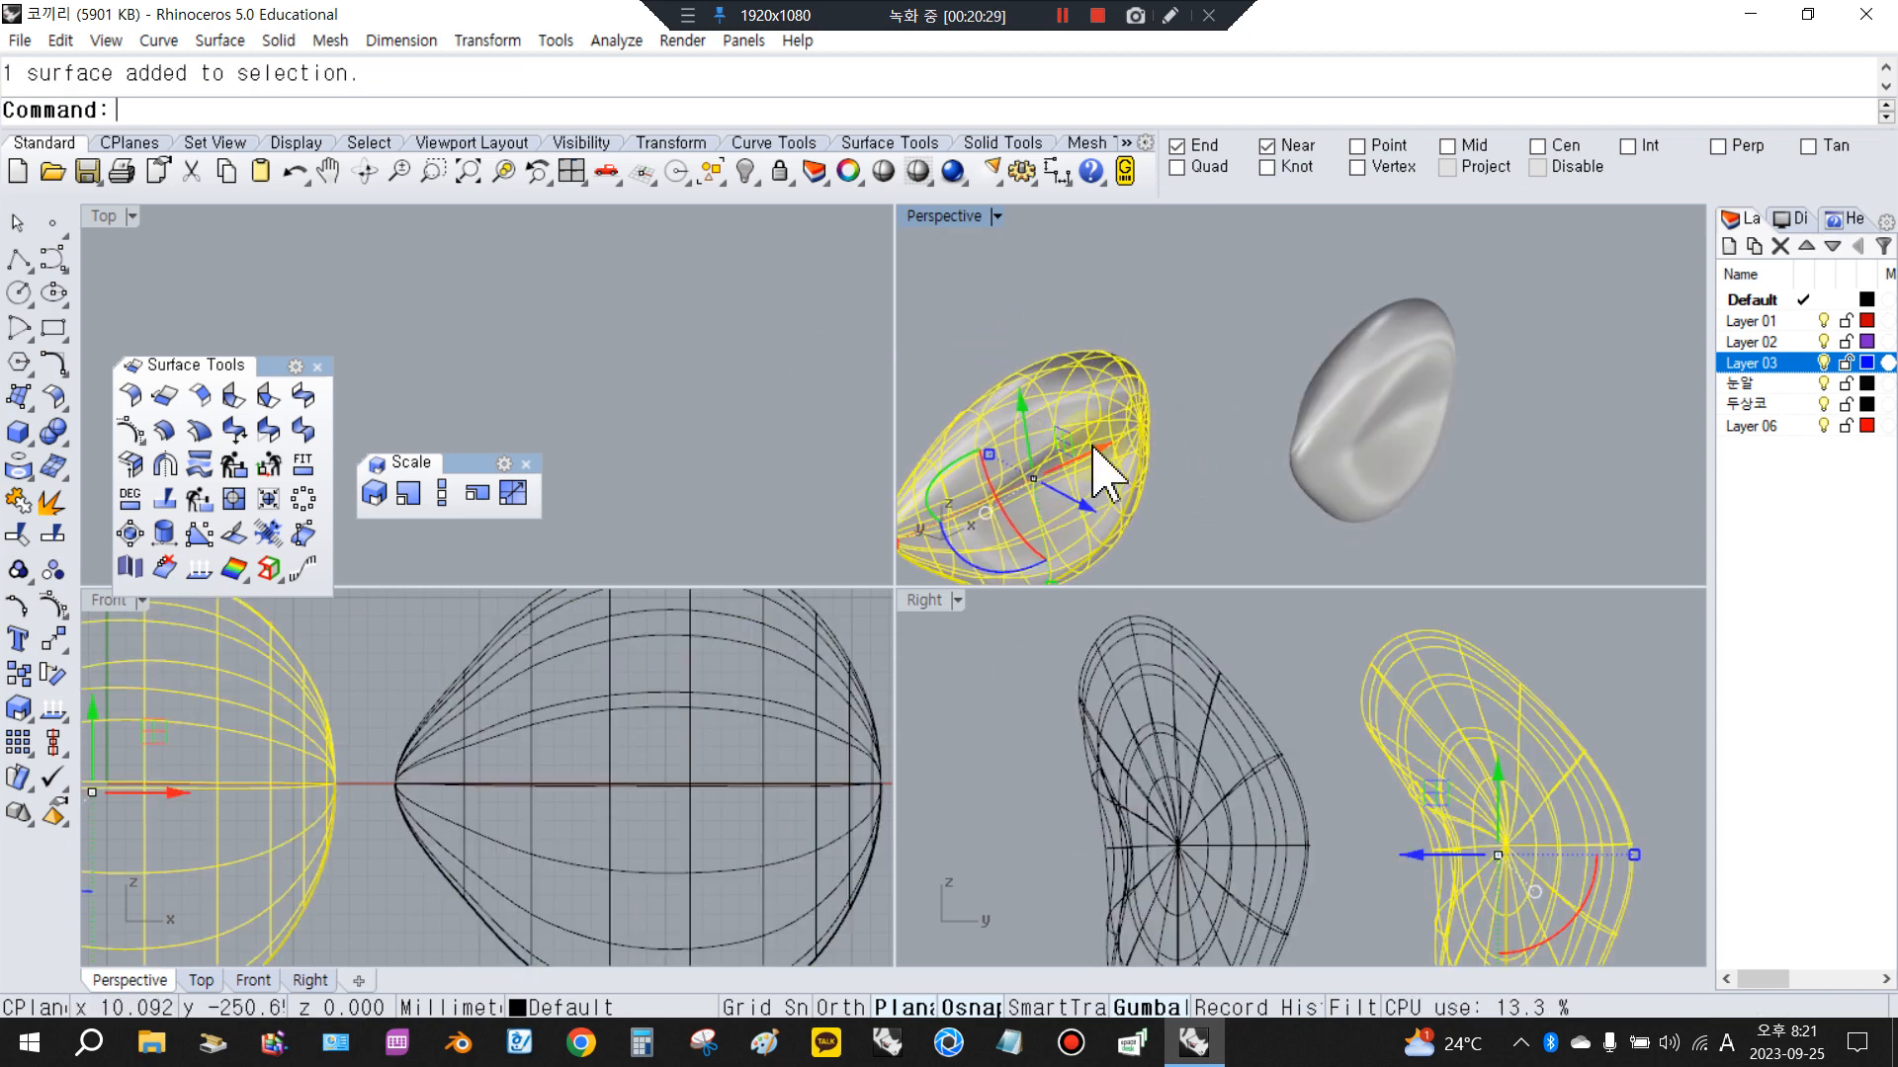
click(59, 605)
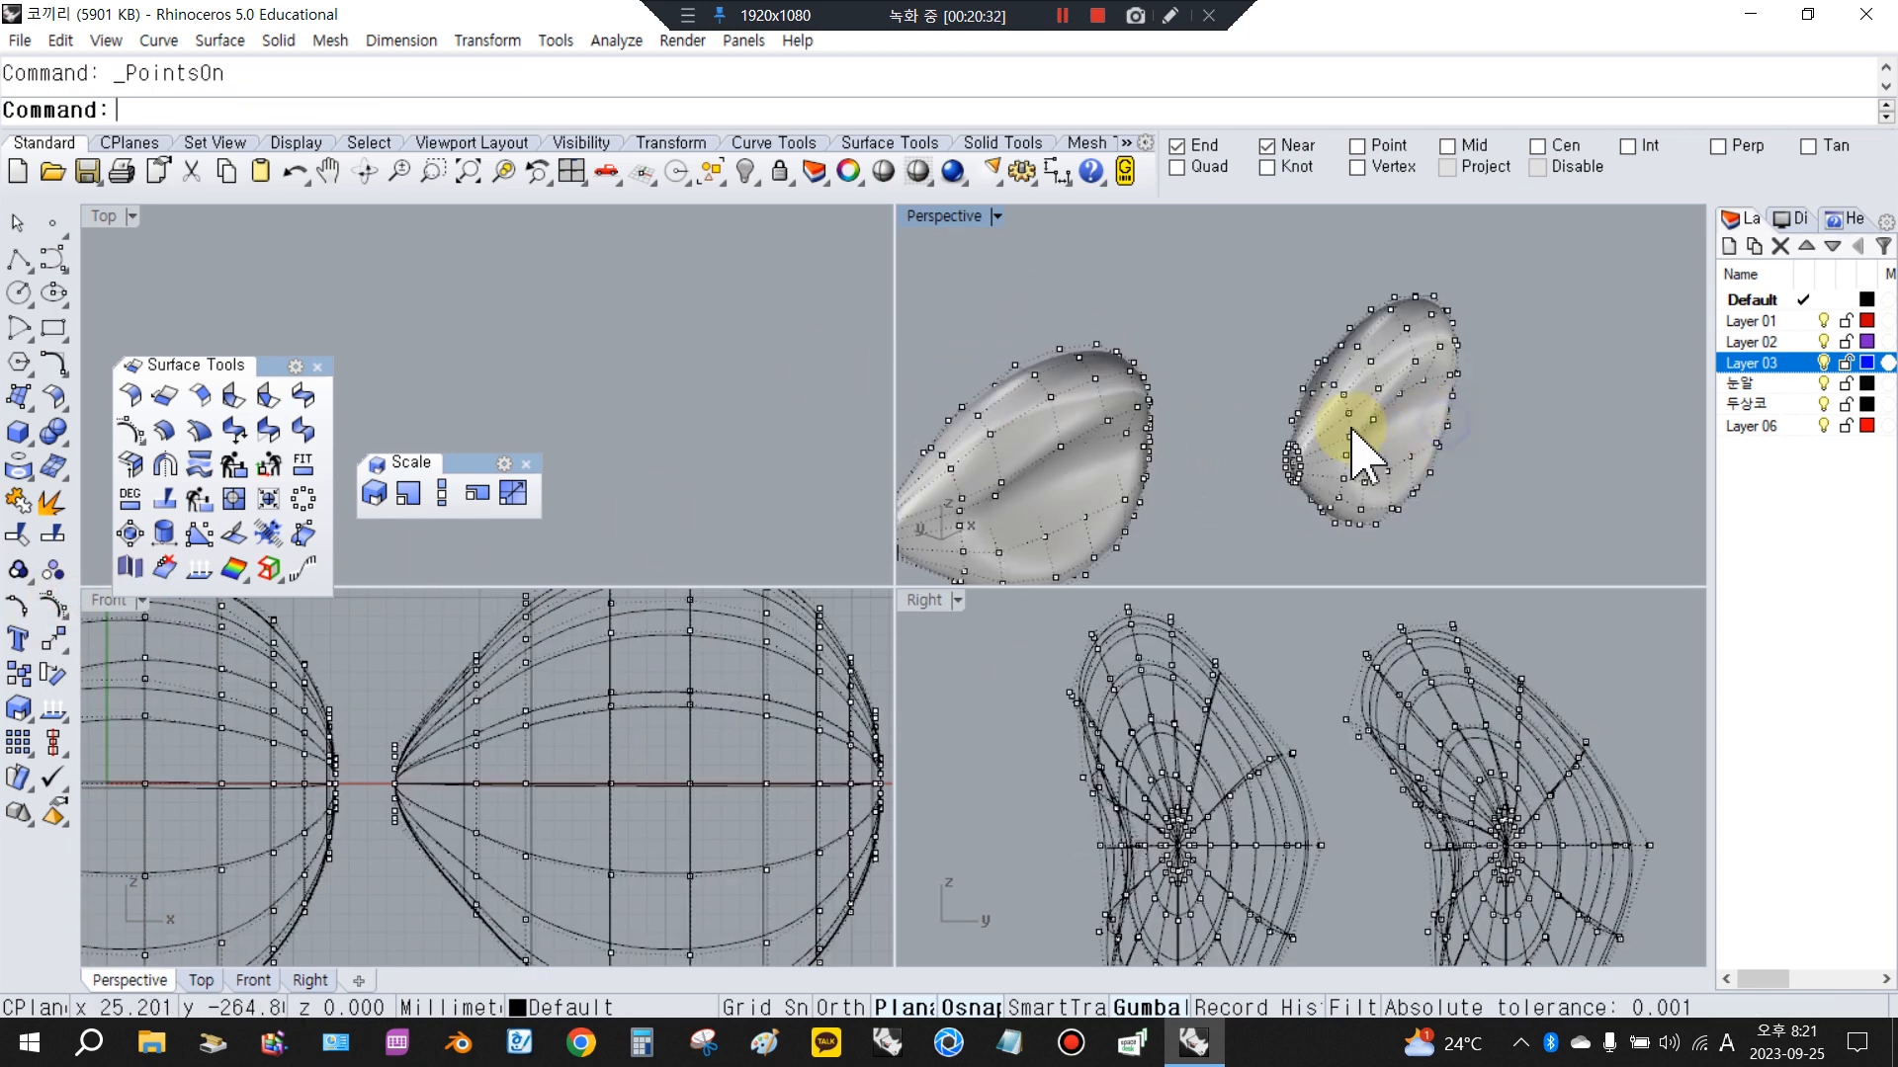
right_drag(1356, 425, 1117, 472)
scroll(1247, 430, up, 3)
scroll(1250, 435, down, 3)
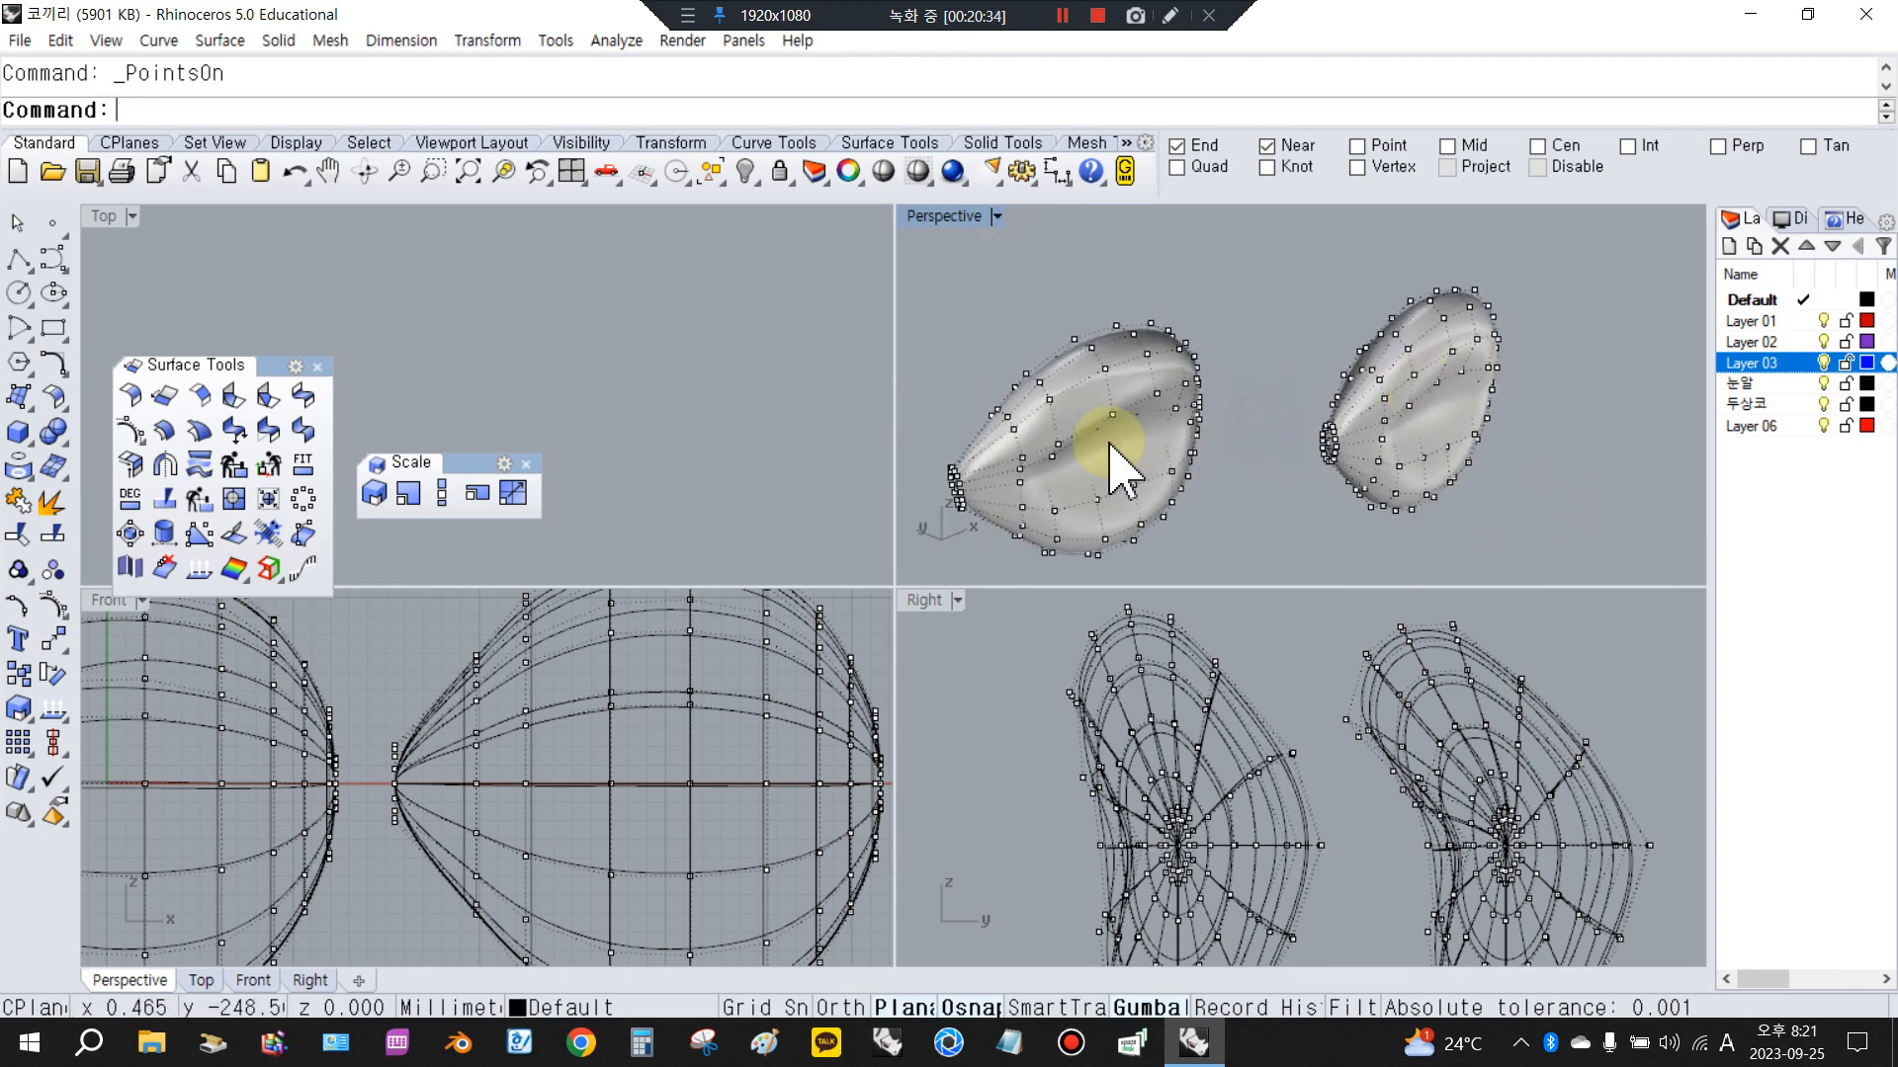
Pull the inner control points near the newly bent ear's narrow end slightly toward negative Y and check the shape in Perspective
click(1062, 441)
right_drag(1207, 318, 1394, 415)
scroll(1393, 415, up, 3)
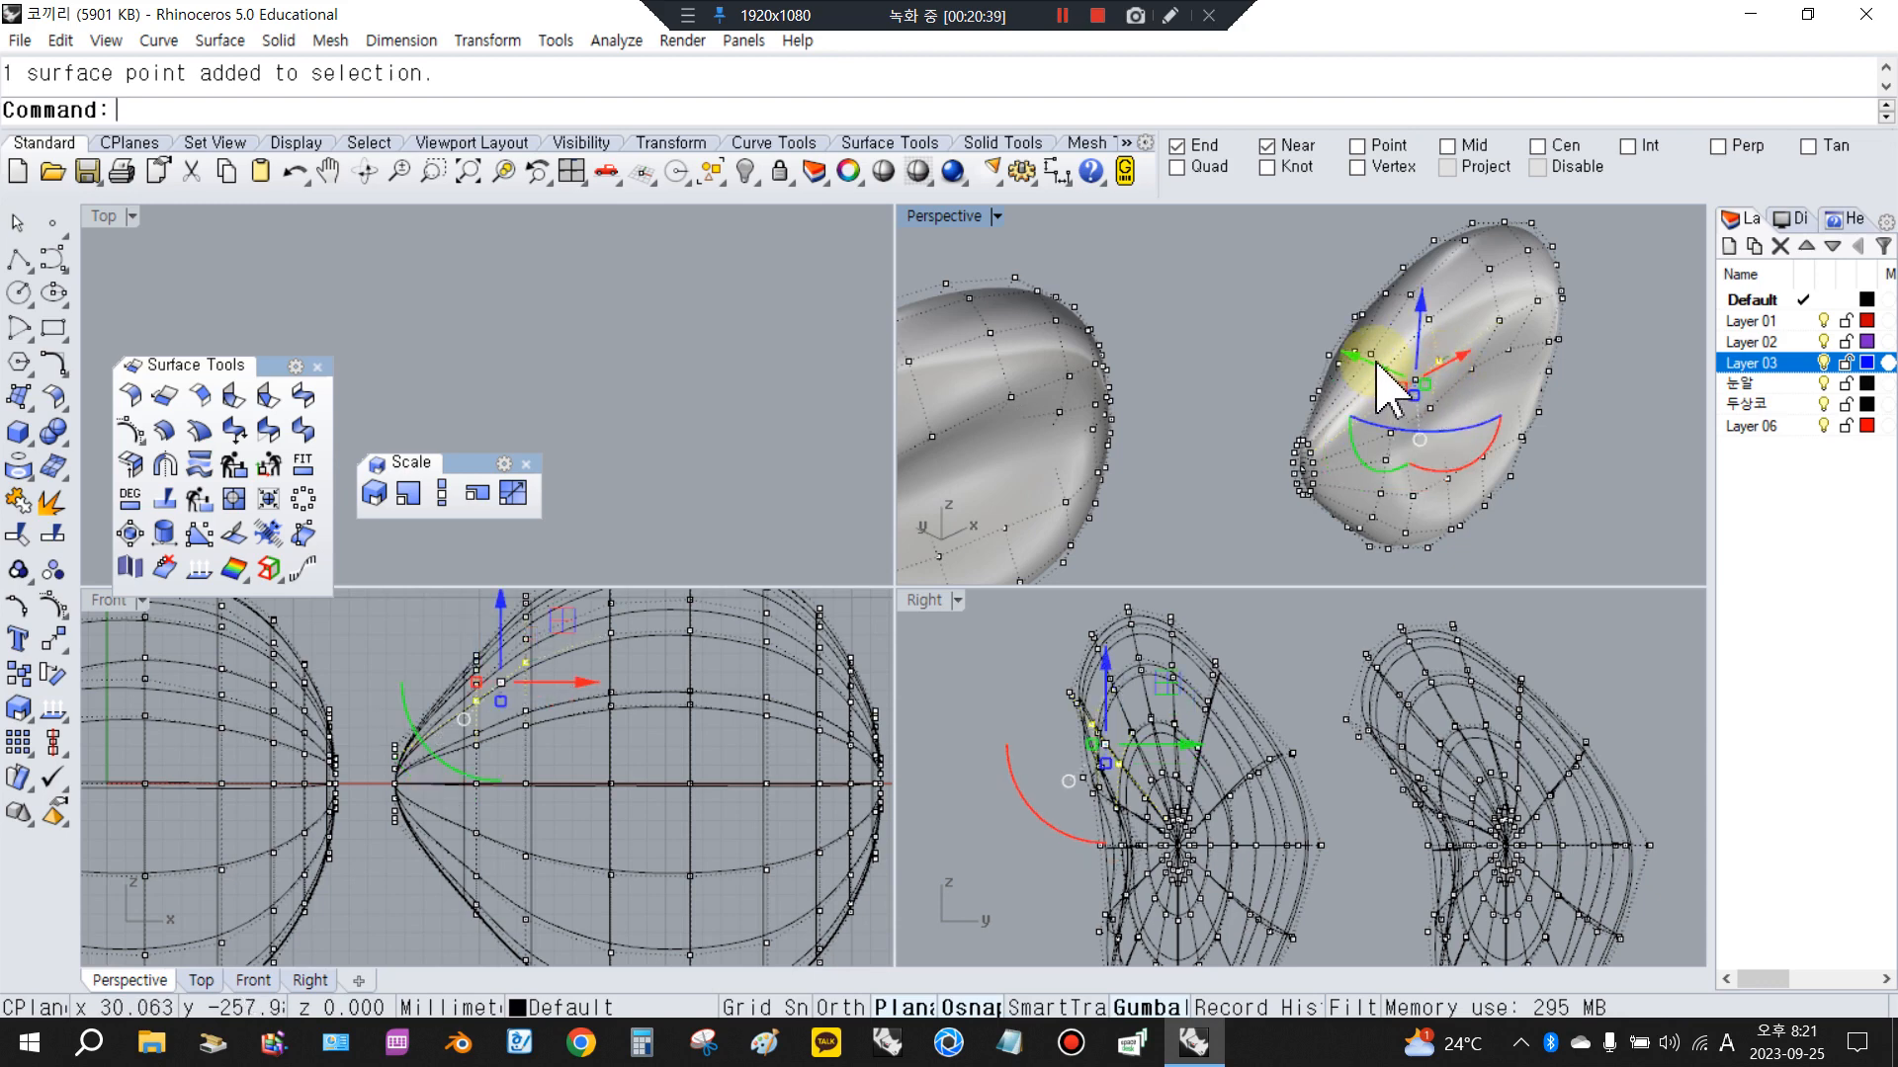
drag(1375, 365, 1383, 373)
click(1287, 288)
right_drag(1449, 426, 1371, 374)
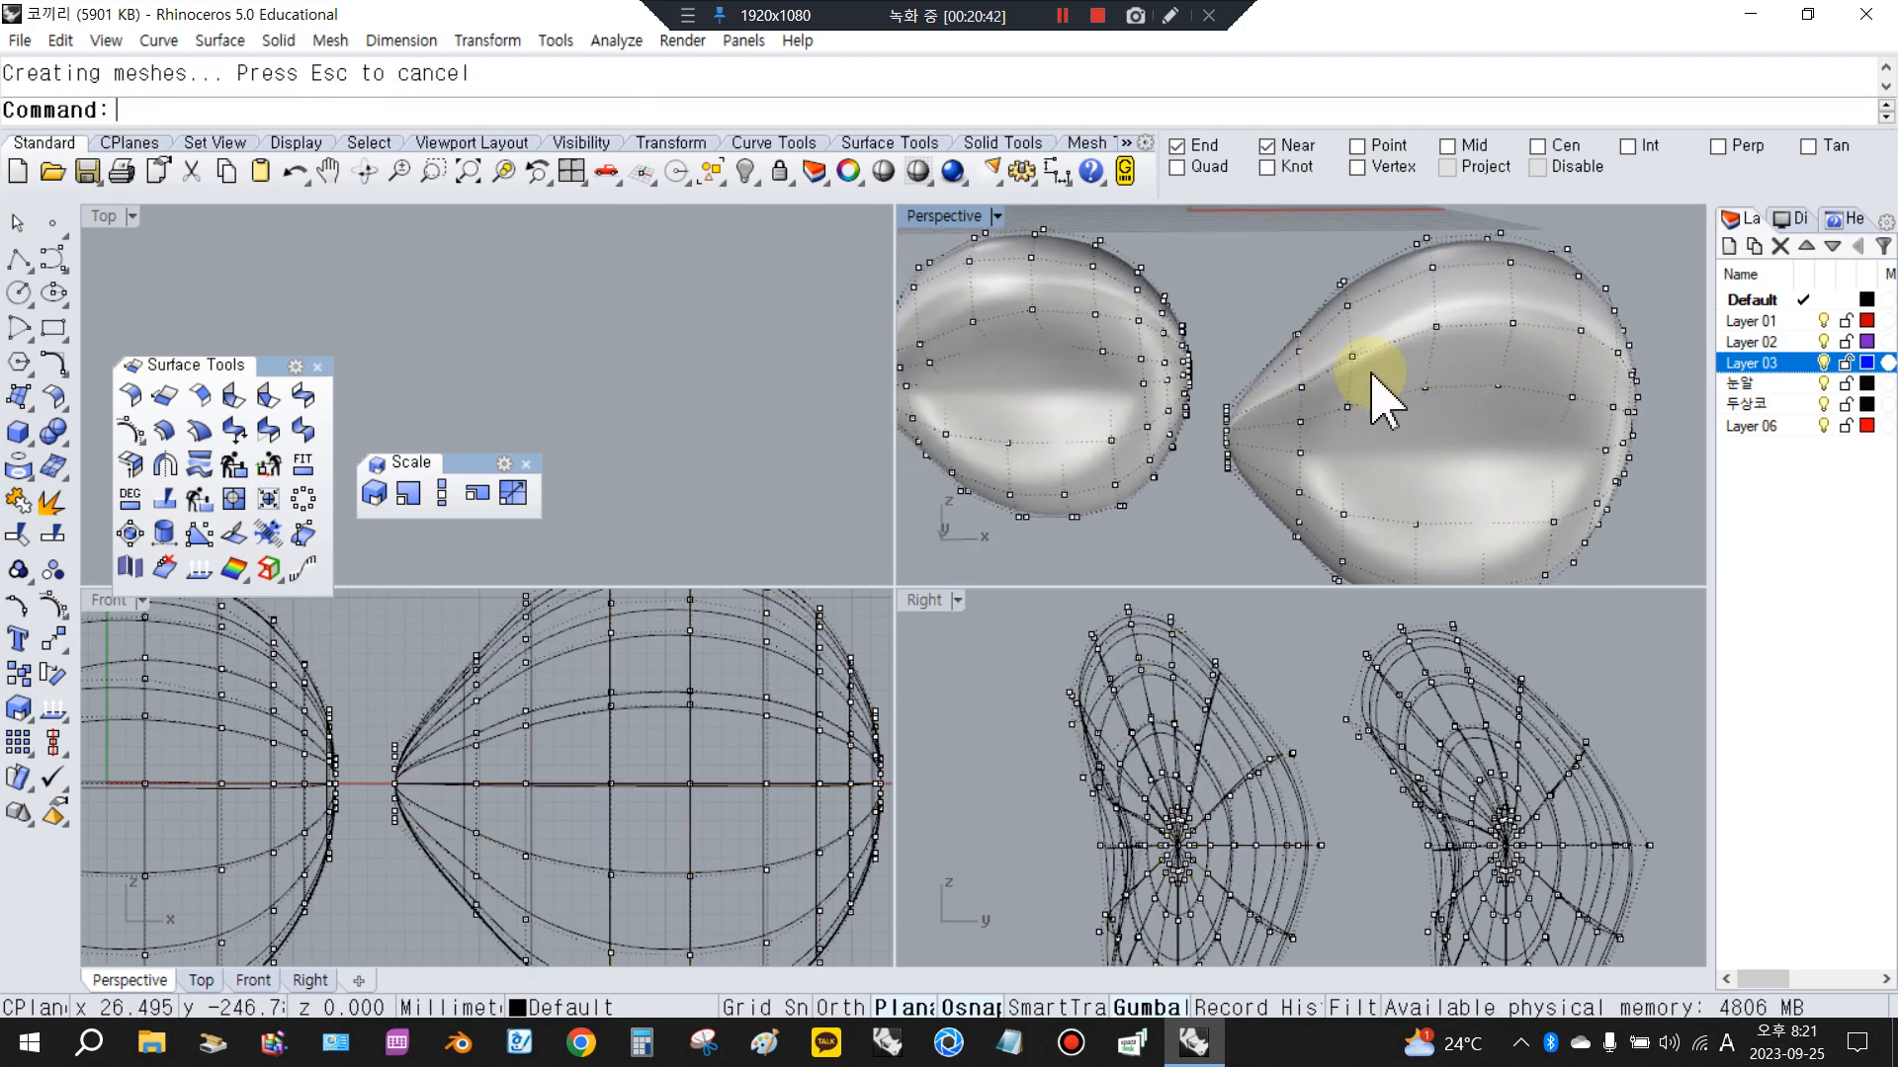
scroll(1374, 380, down, 3)
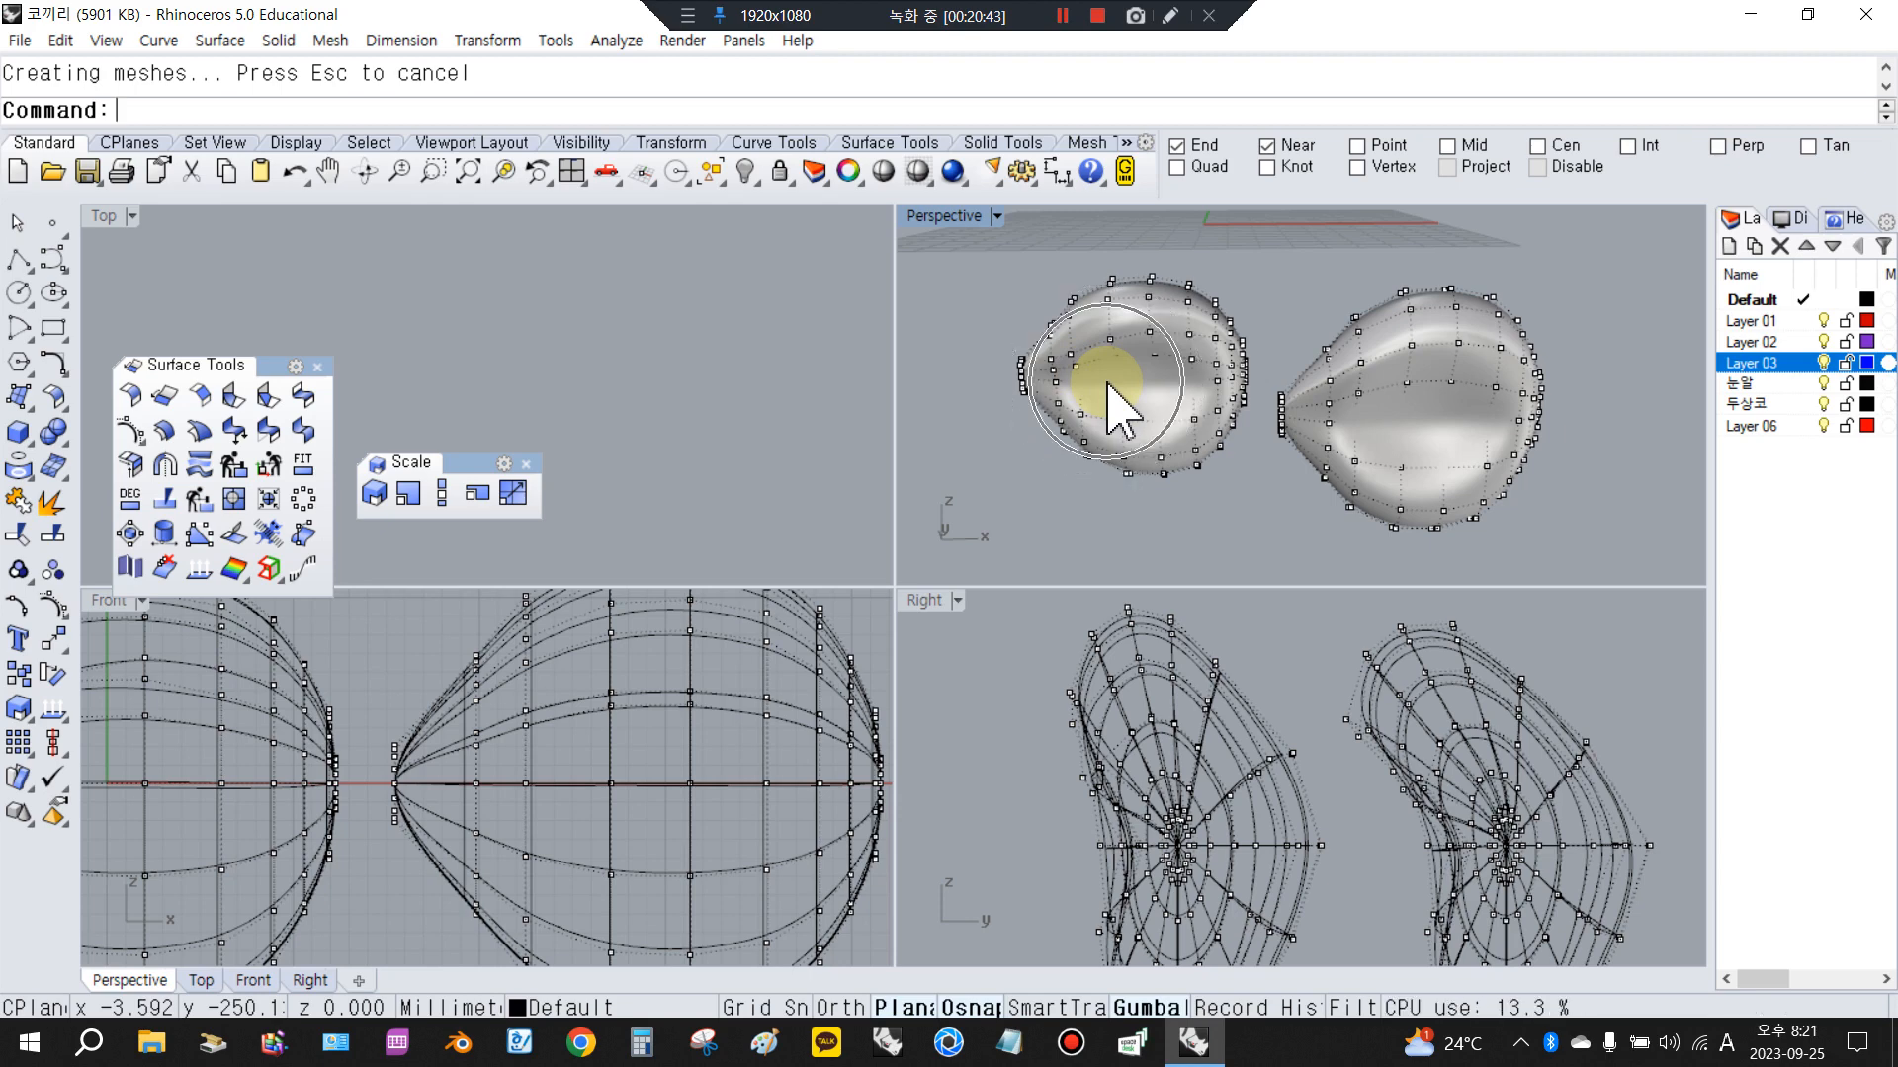
right_drag(1241, 512, 1434, 415)
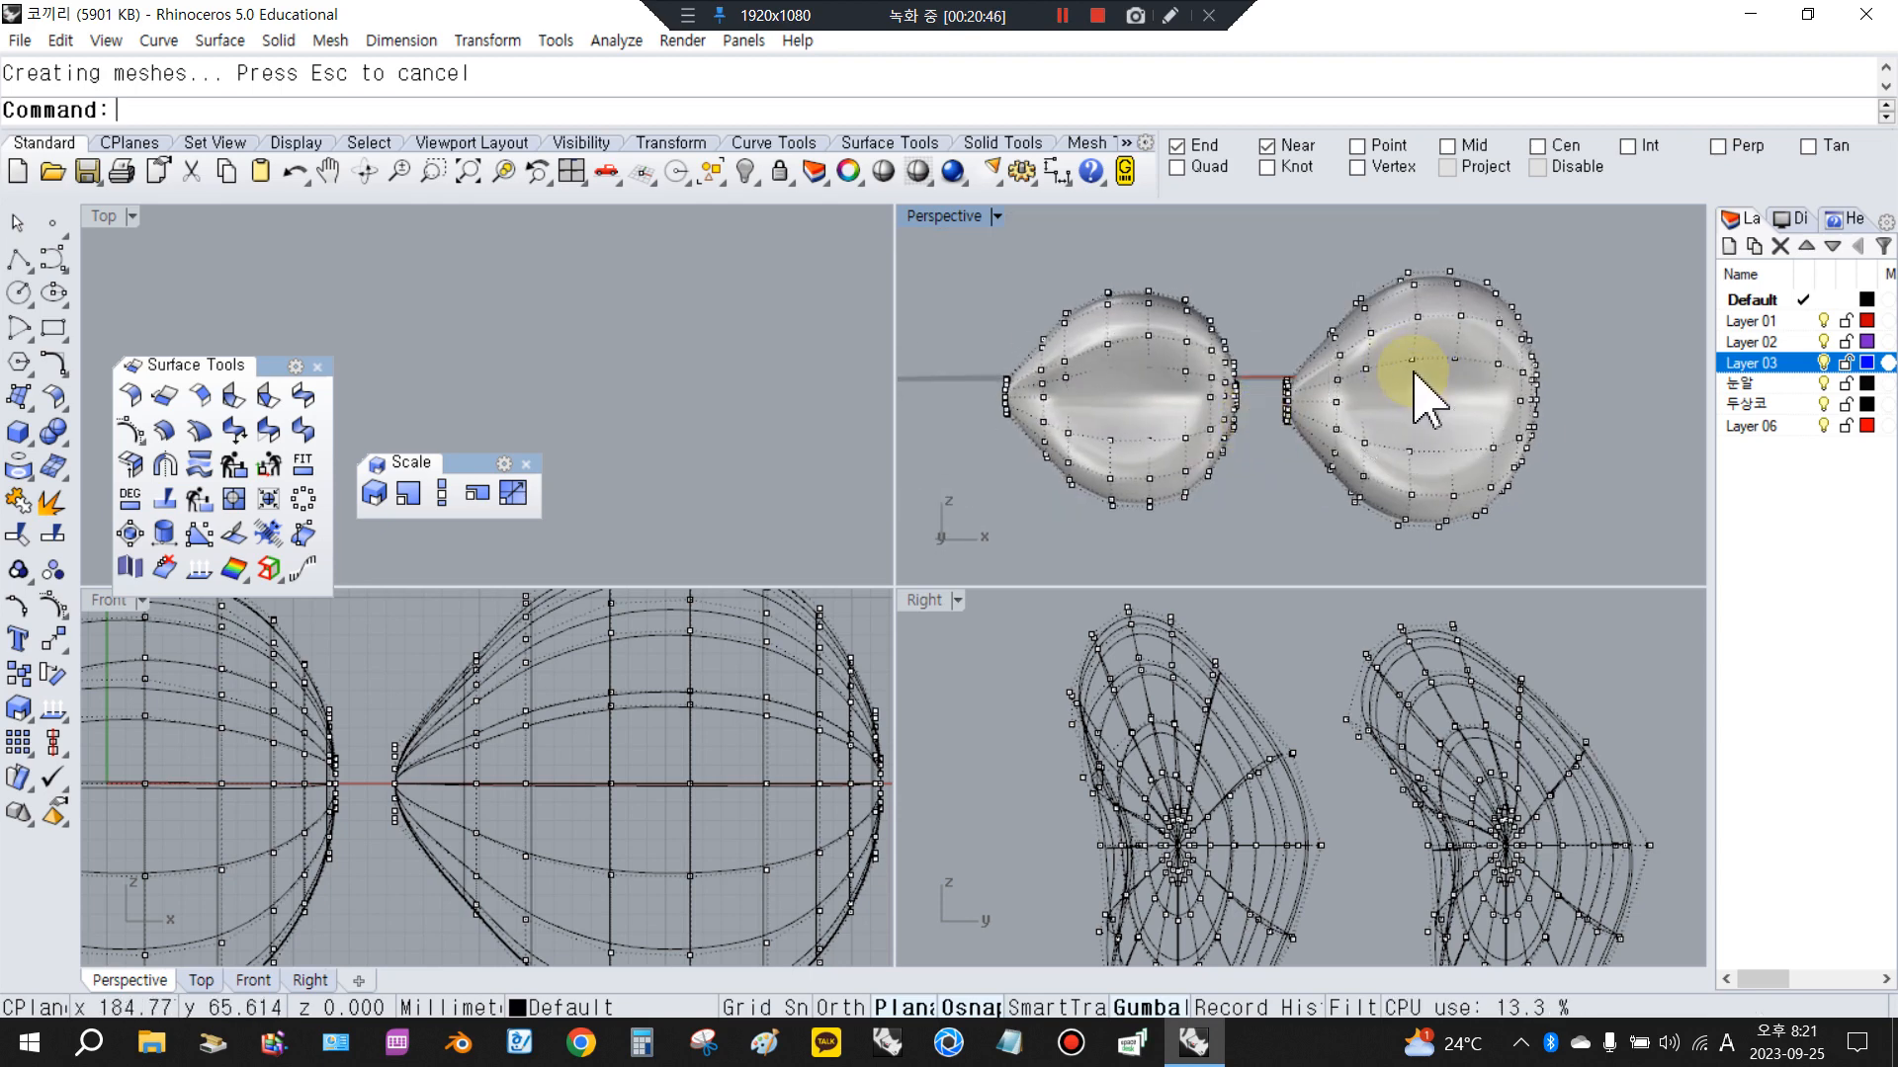
Move a single inner control point near the newly bent ear's narrow end about 1.2 mm toward negative Y
scroll(1418, 401, up, 3)
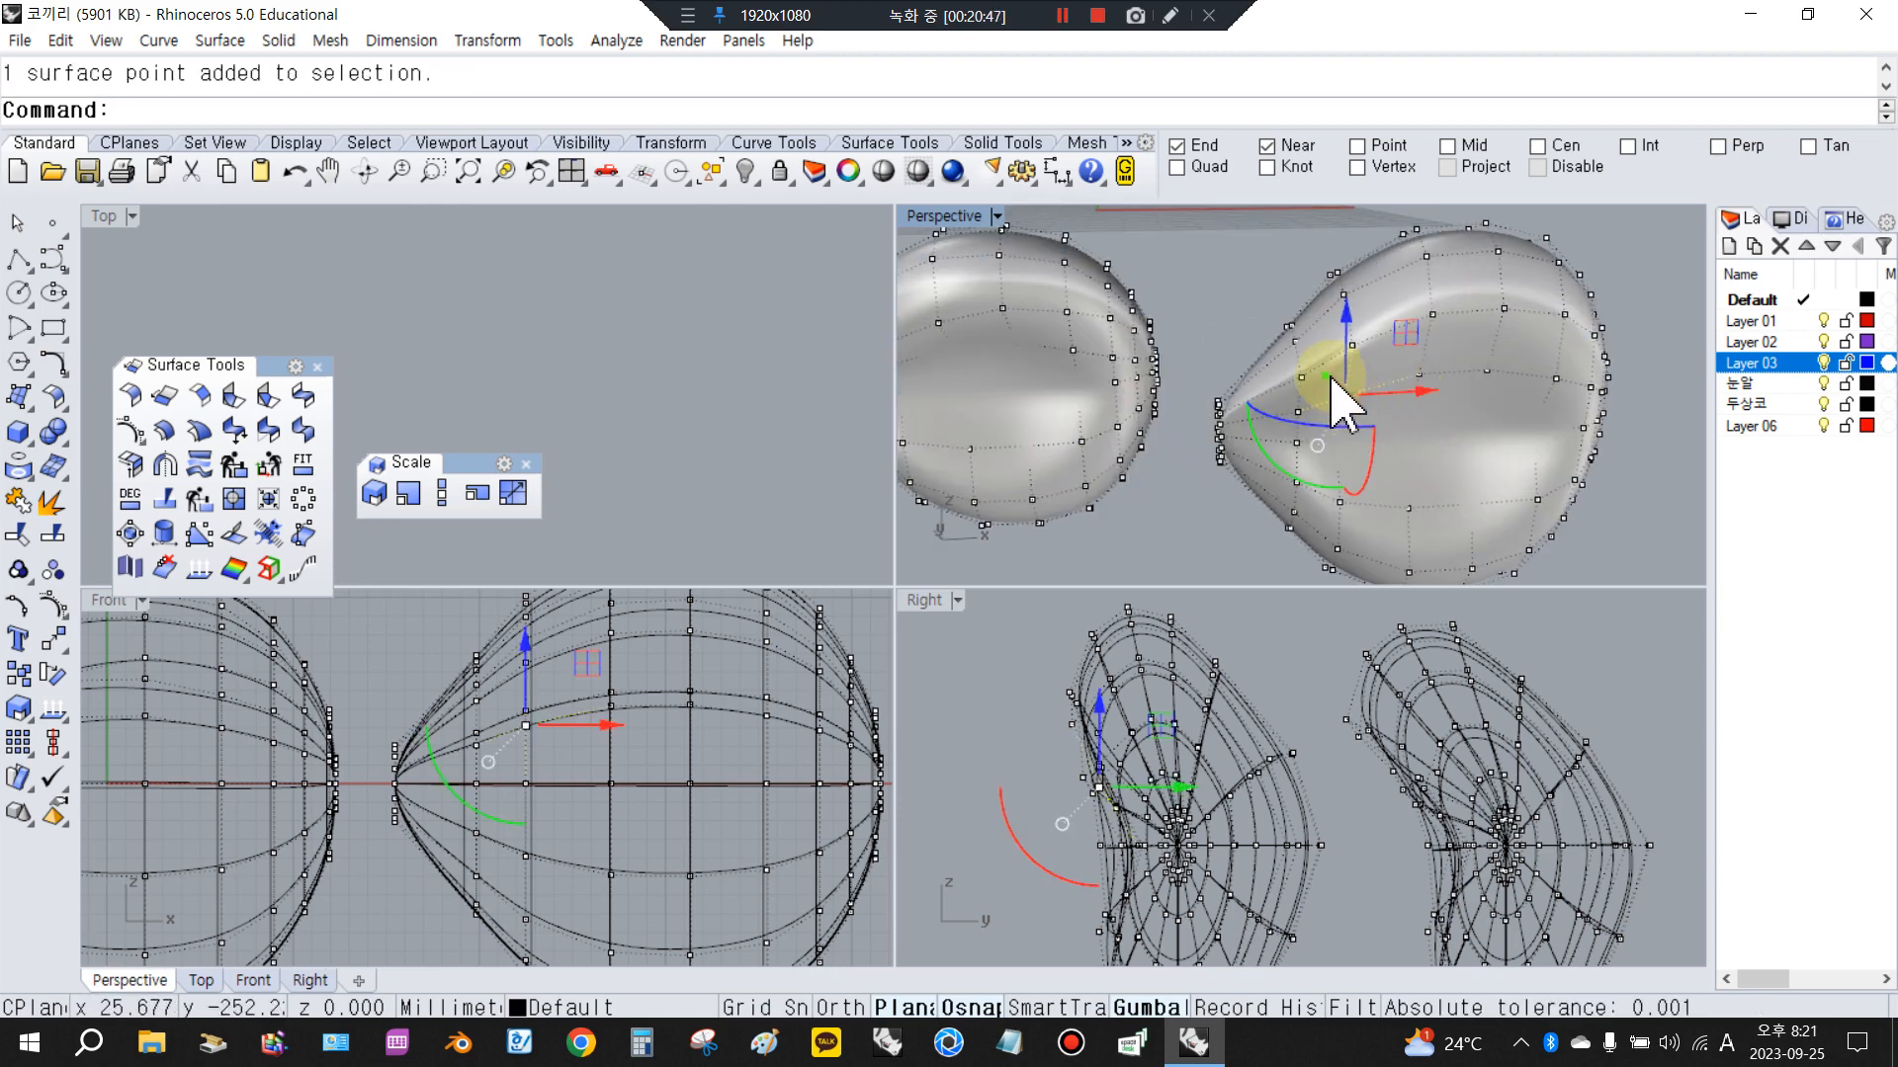
drag(1332, 377, 1334, 386)
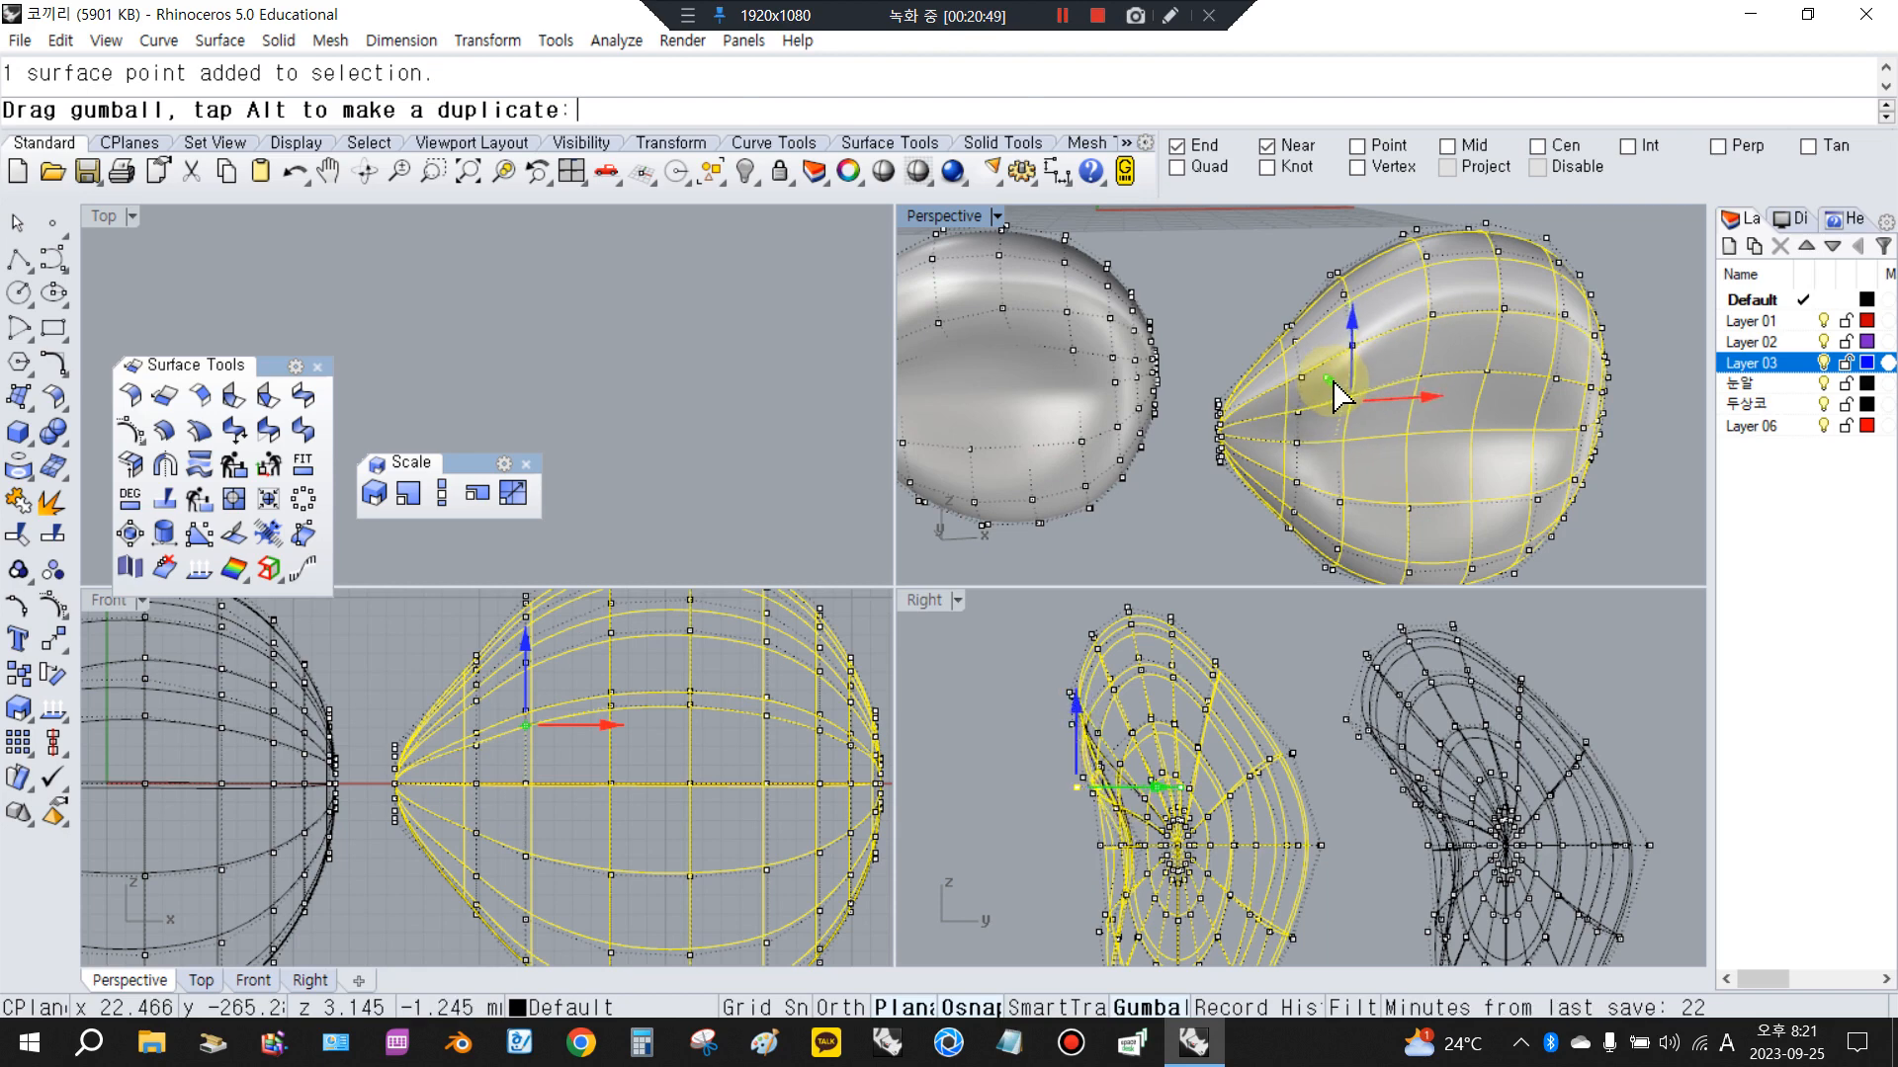
drag(1334, 391, 1336, 392)
key(Escape)
right_drag(1474, 487, 1387, 349)
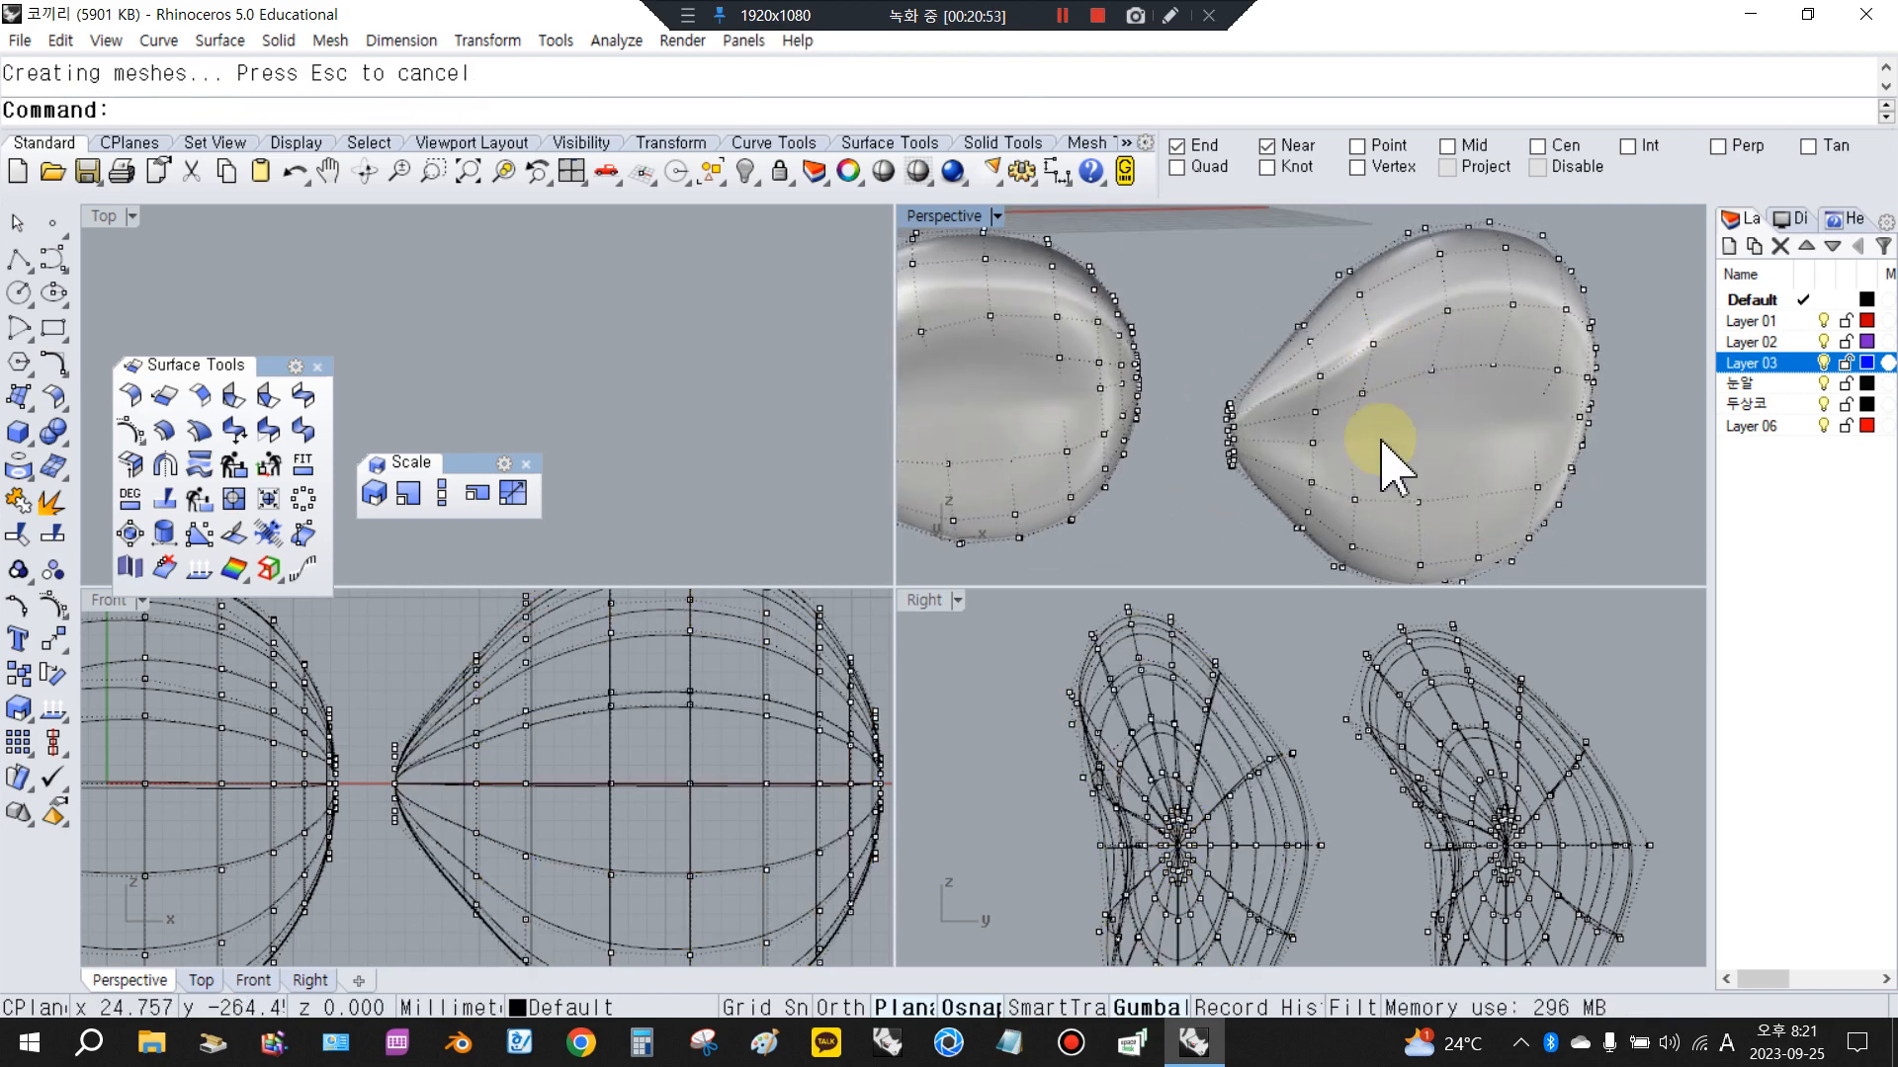
Compare both ears, then show all hidden objects and turn off the ears' control points
scroll(1381, 464, down, 5)
mouse_move(1182, 435)
right_down()
mouse_move(1114, 330)
mouse_move(1087, 395)
mouse_move(1385, 360)
mouse_move(973, 385)
mouse_move(1228, 415)
right_up()
scroll(1055, 405, up, 5)
scroll(1229, 415, down, 5)
right_click(705, 298)
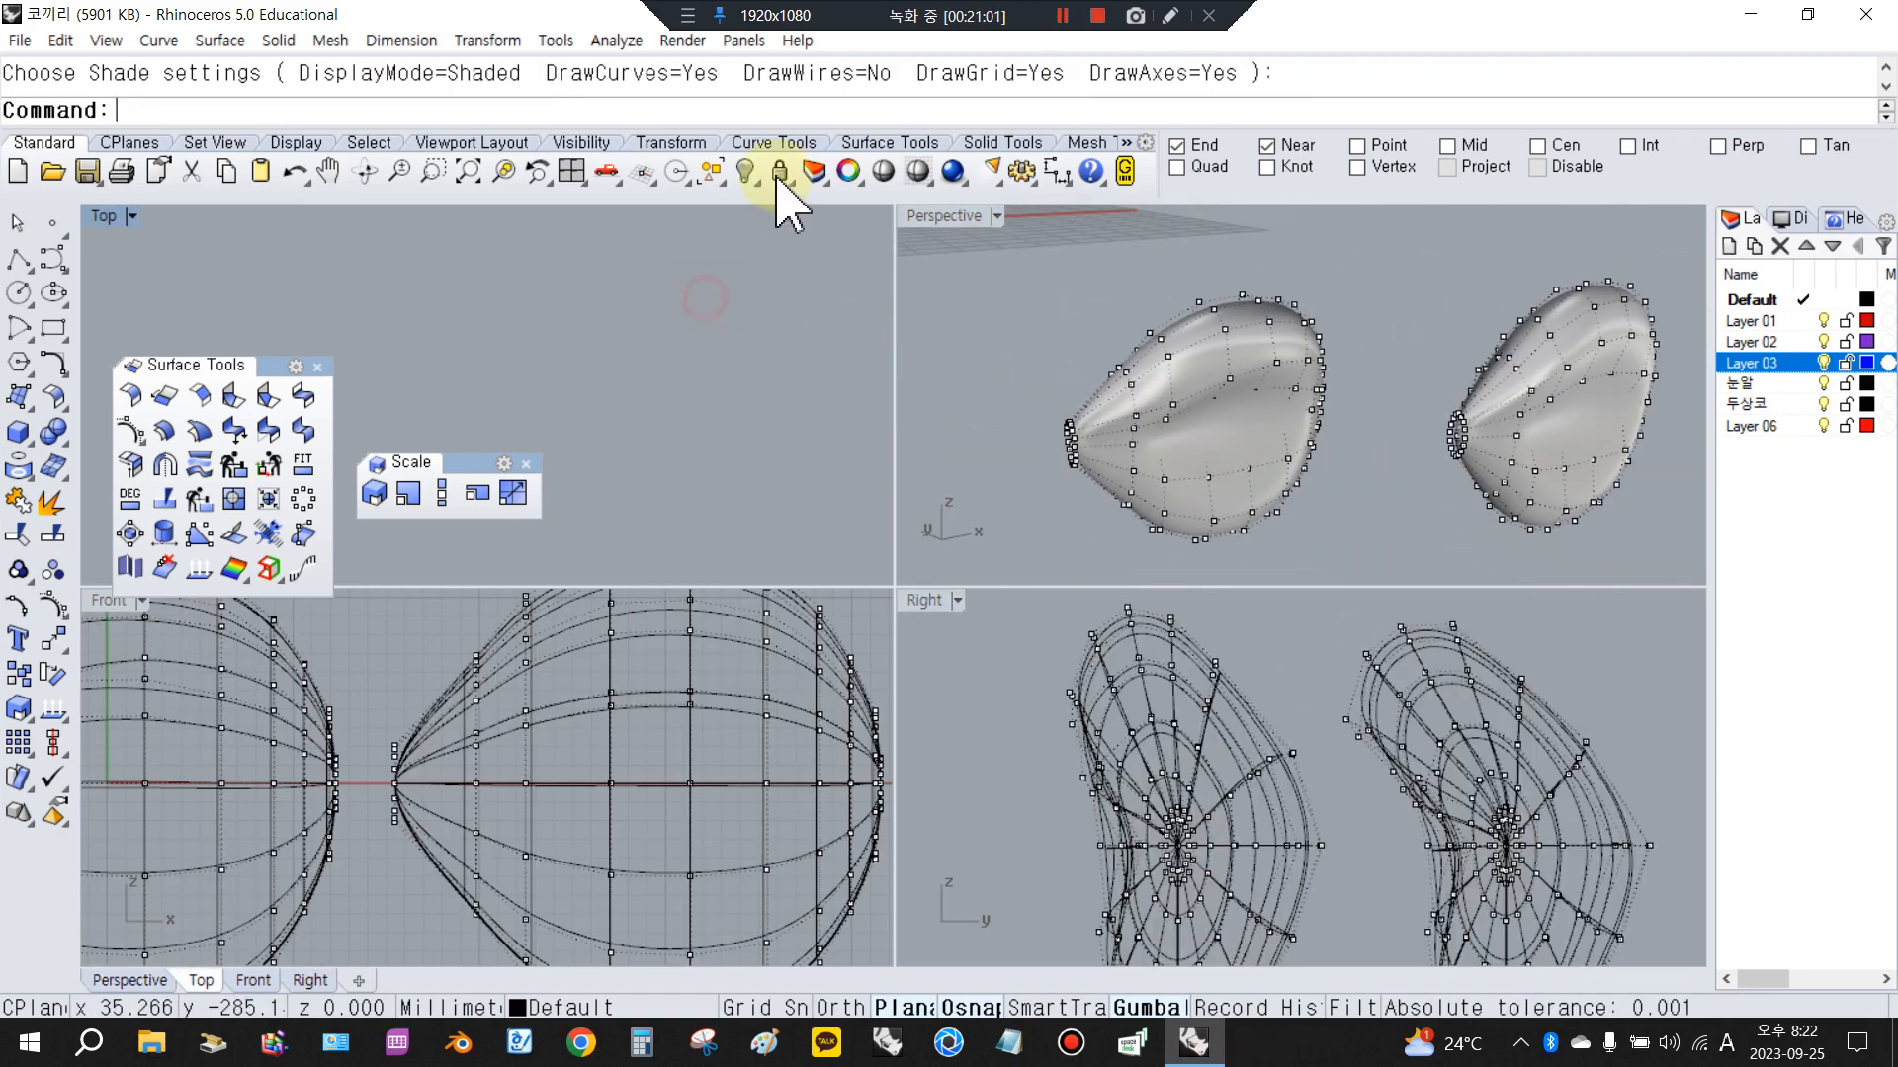
click(746, 176)
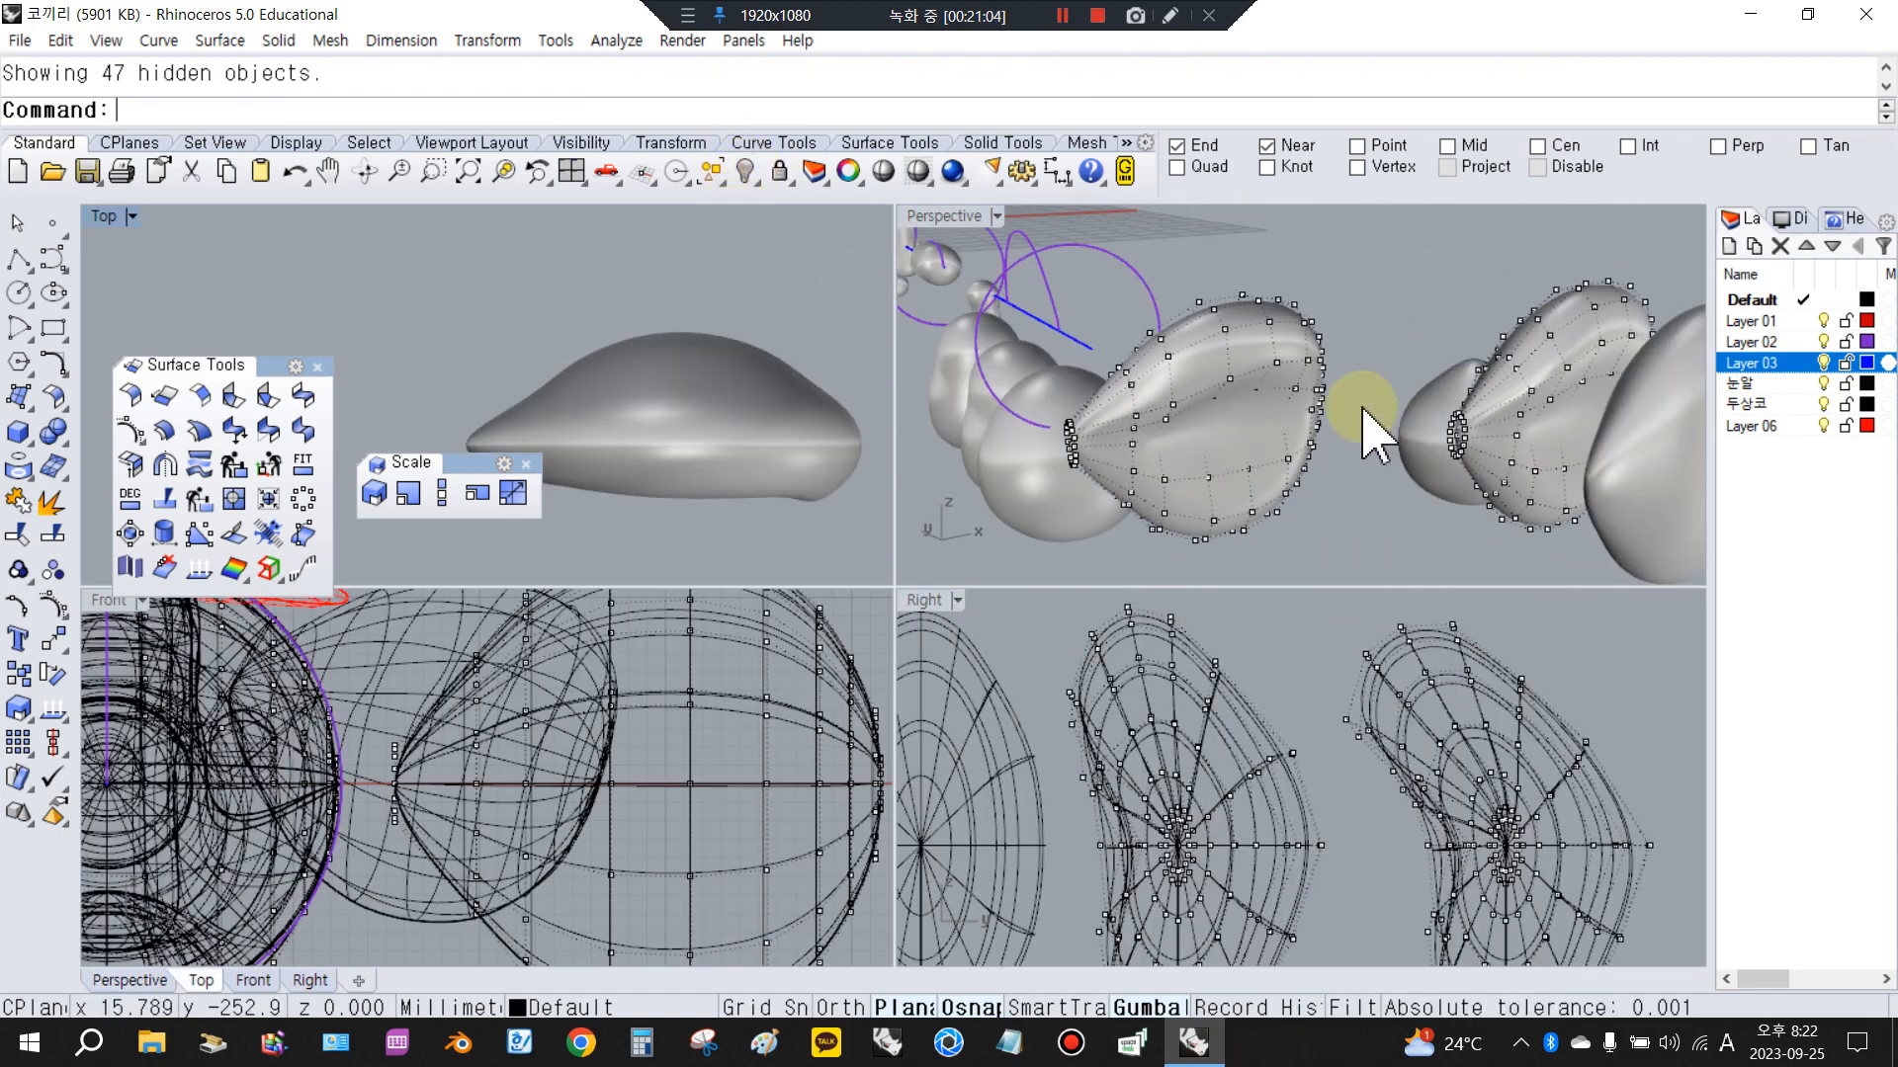
scroll(1304, 415, down, 4)
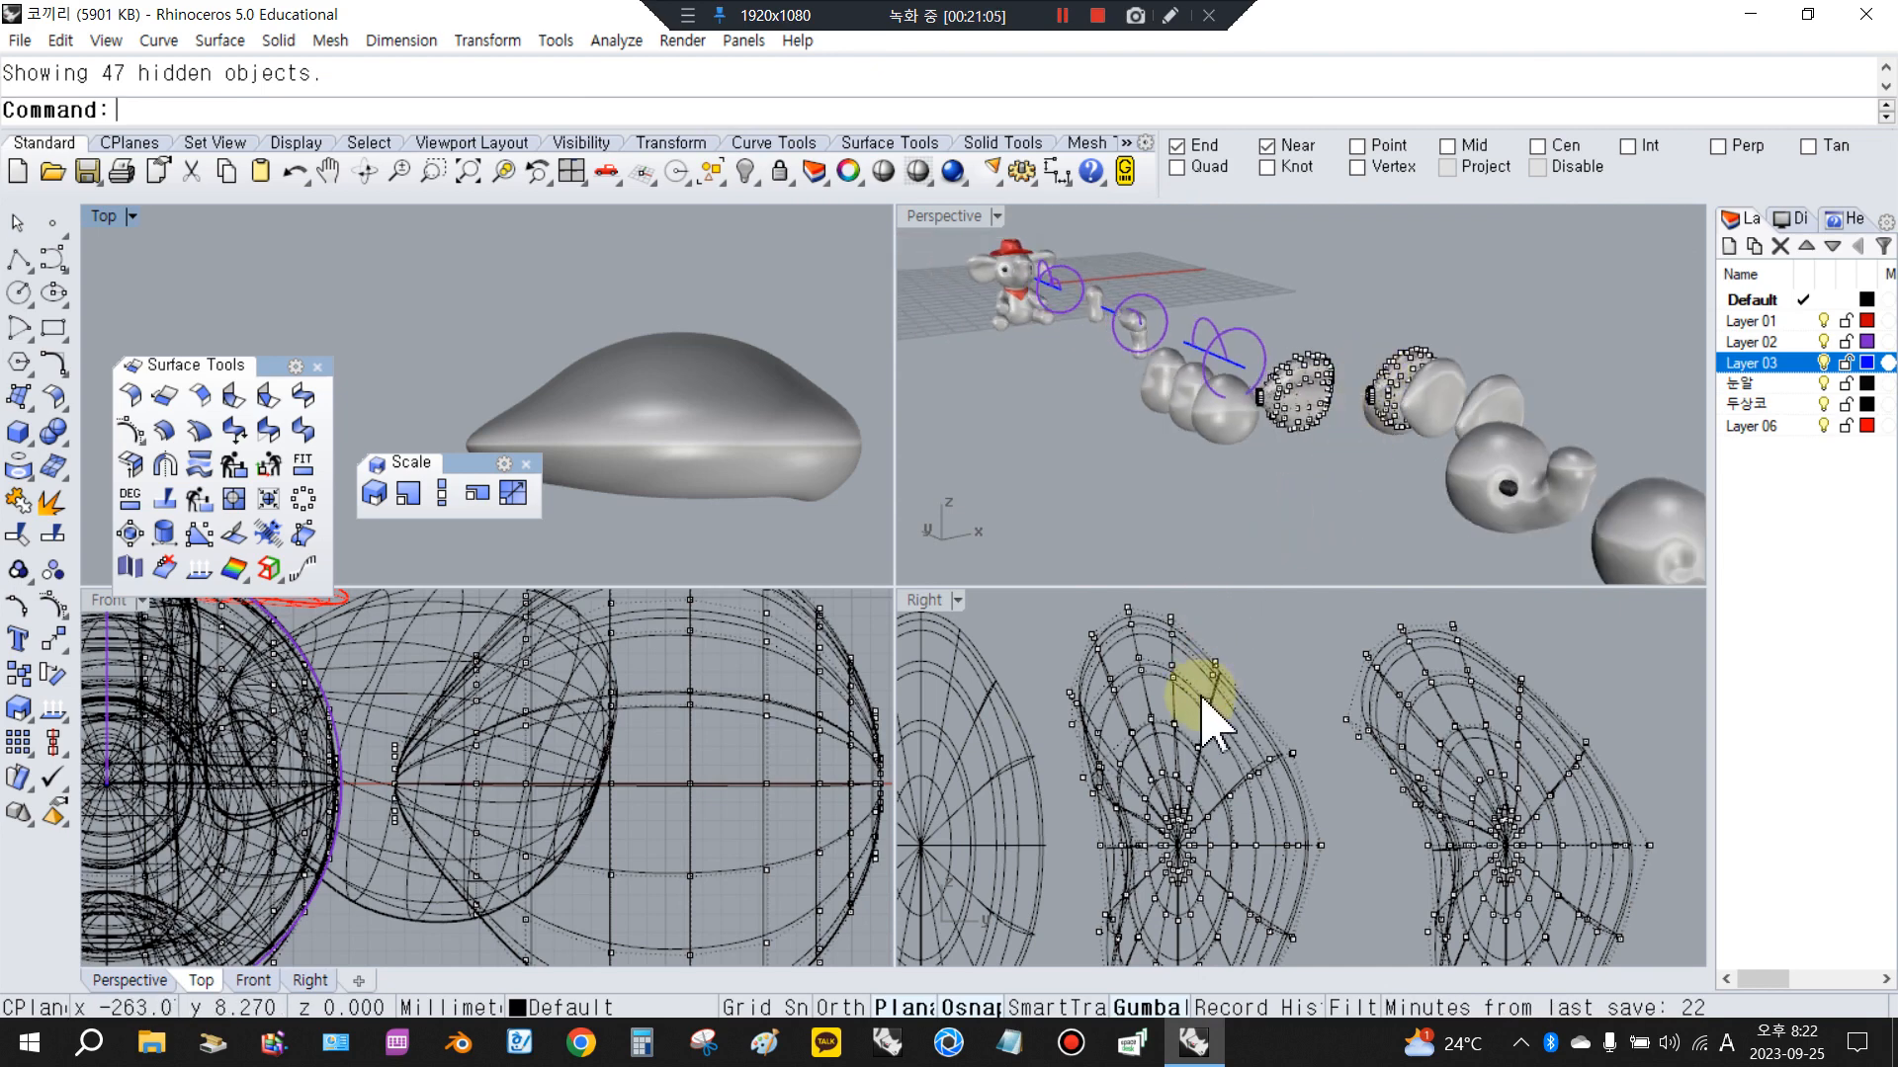
scroll(1275, 741, down, 6)
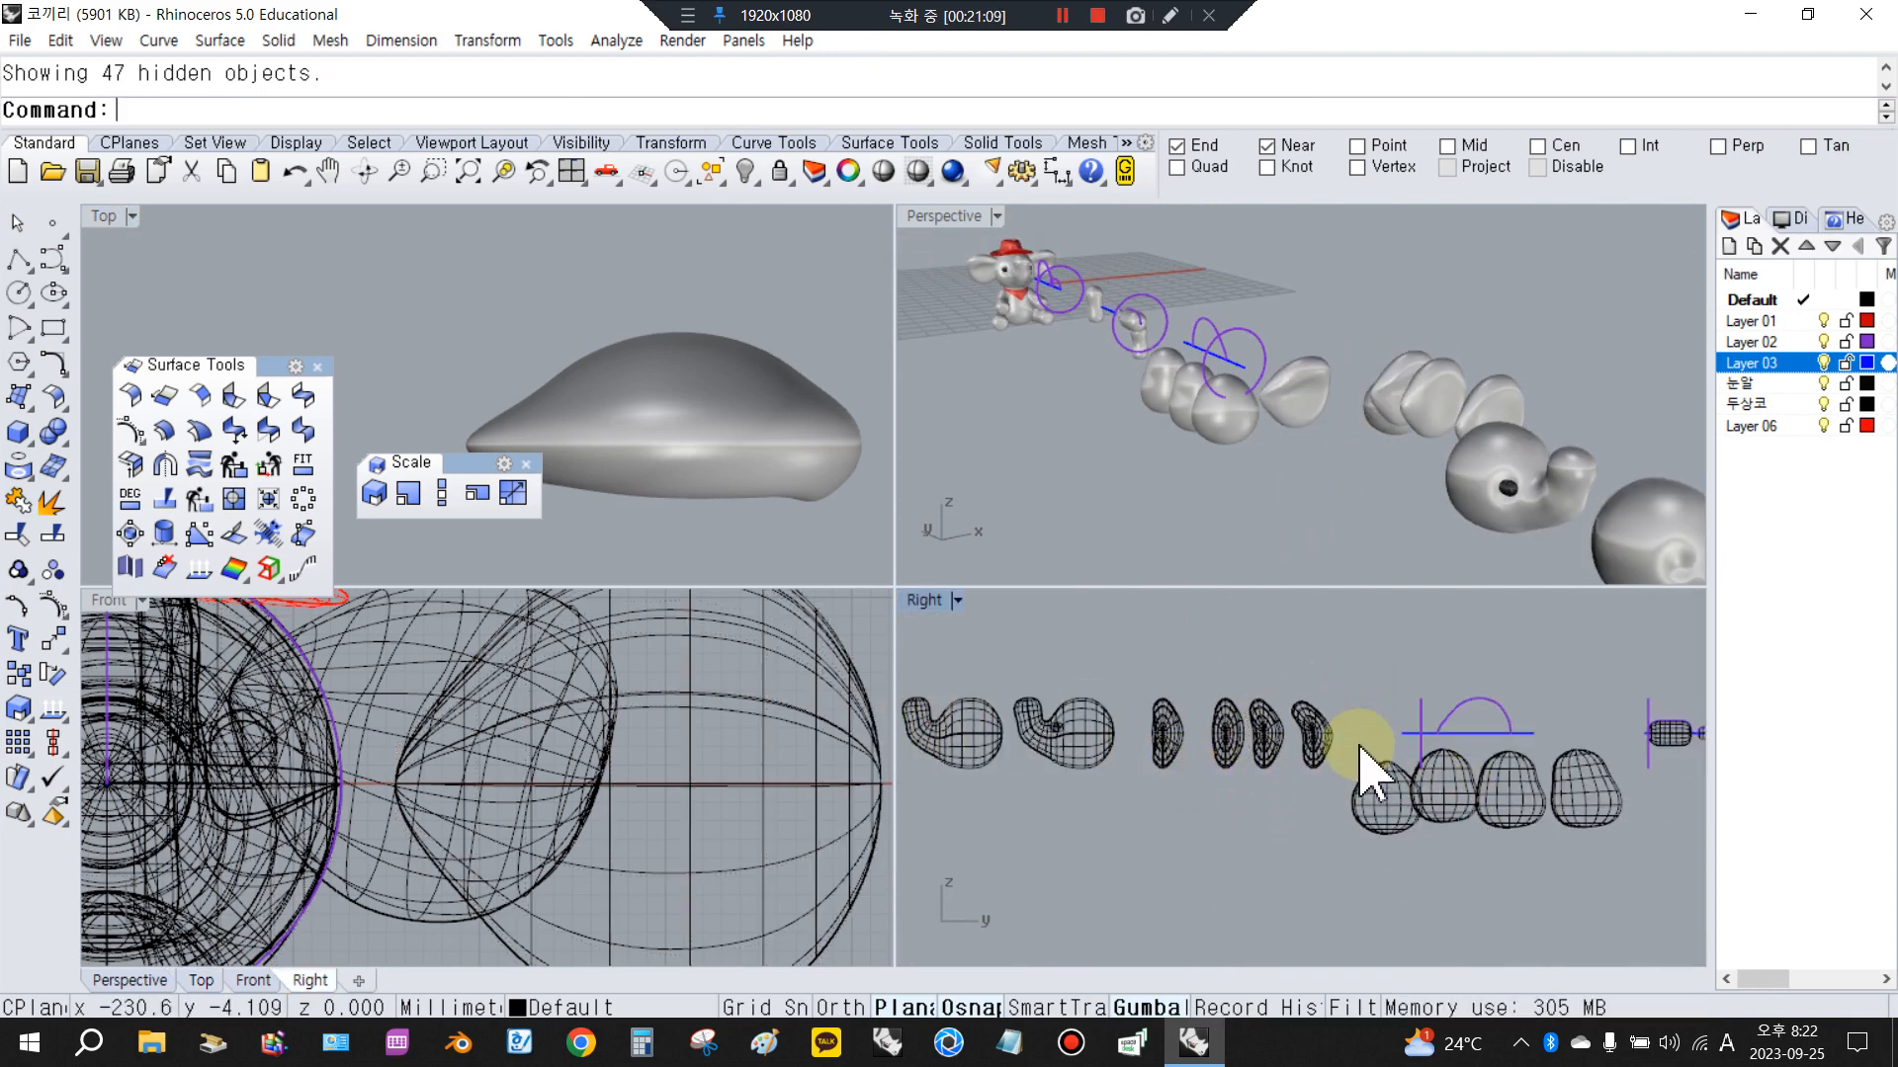
Move the teardrop-shaped body surface toward negative Y in the Right view, clear of the neighbouring body shape
scroll(1329, 820, up, 5)
click(1316, 781)
scroll(1314, 776, up, 4)
scroll(1329, 773, up, 3)
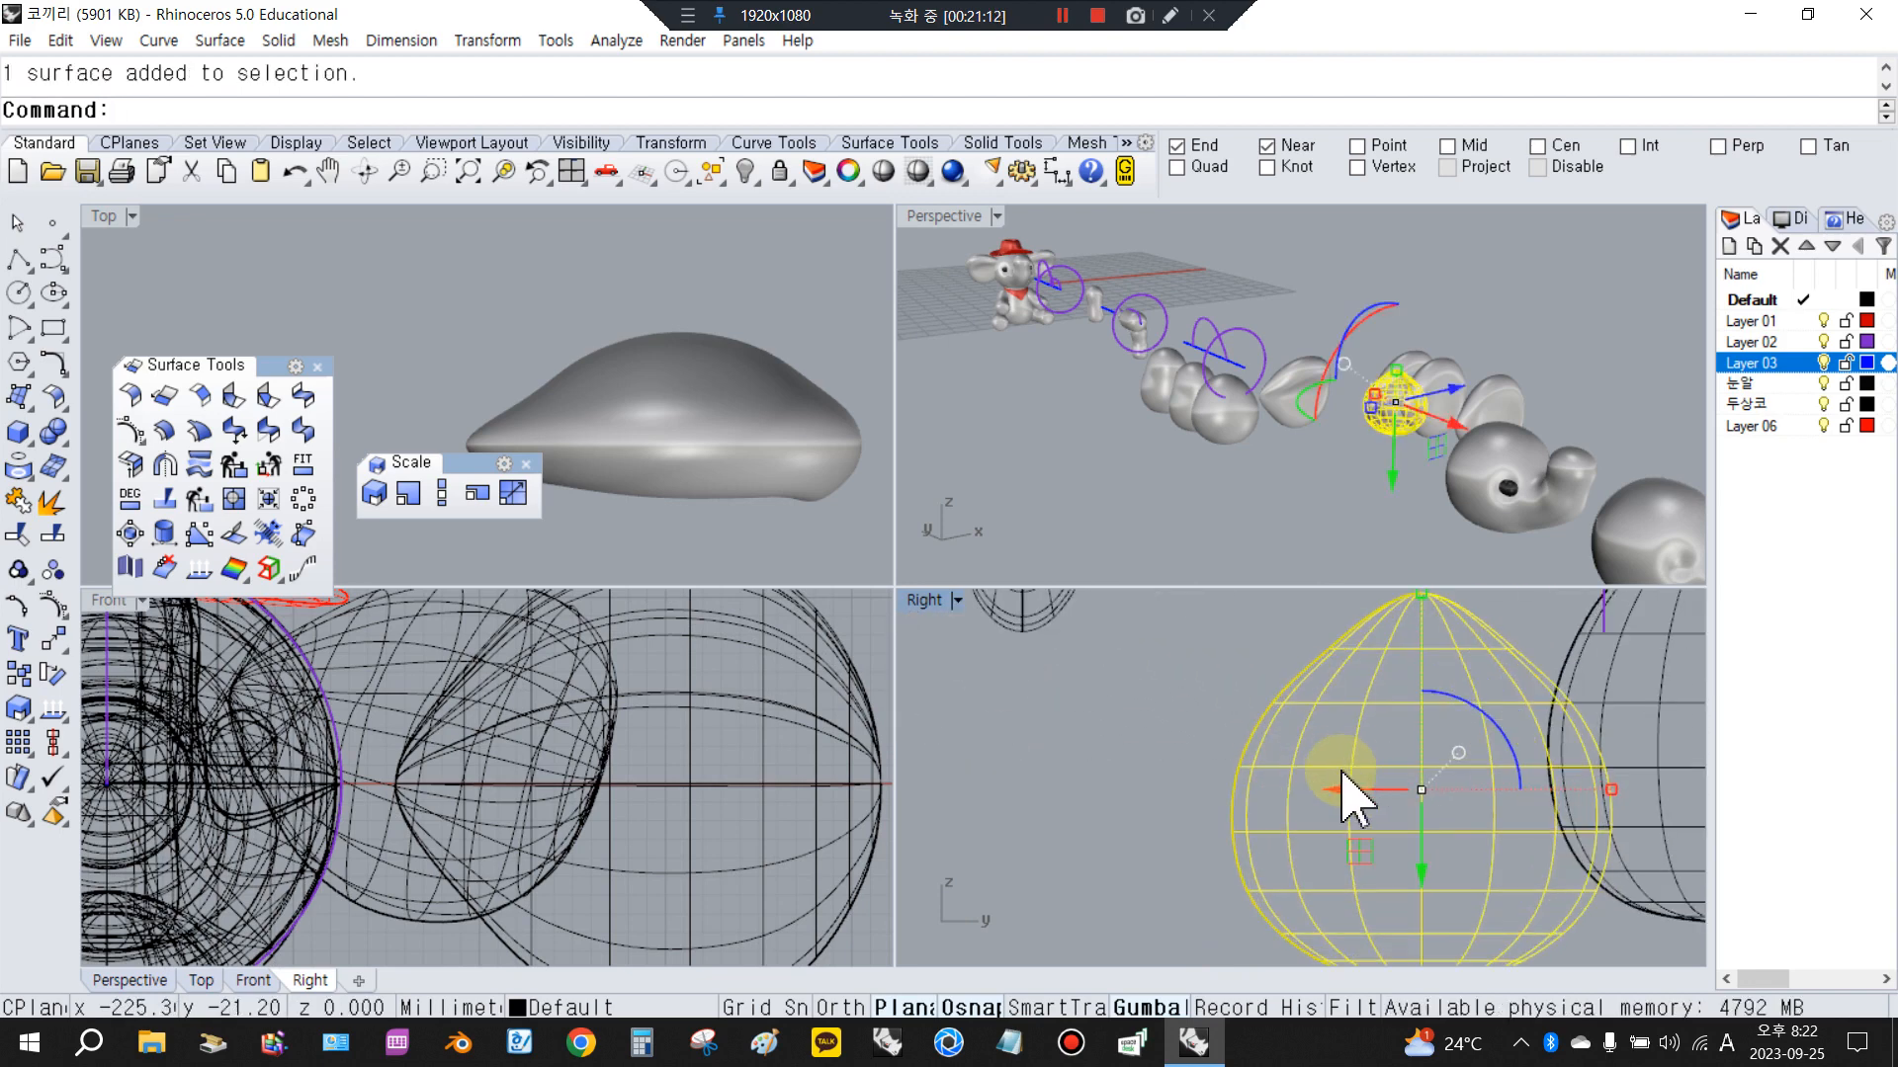
drag(1342, 789, 1239, 831)
scroll(1250, 781, down, 3)
scroll(1445, 766, up, 2)
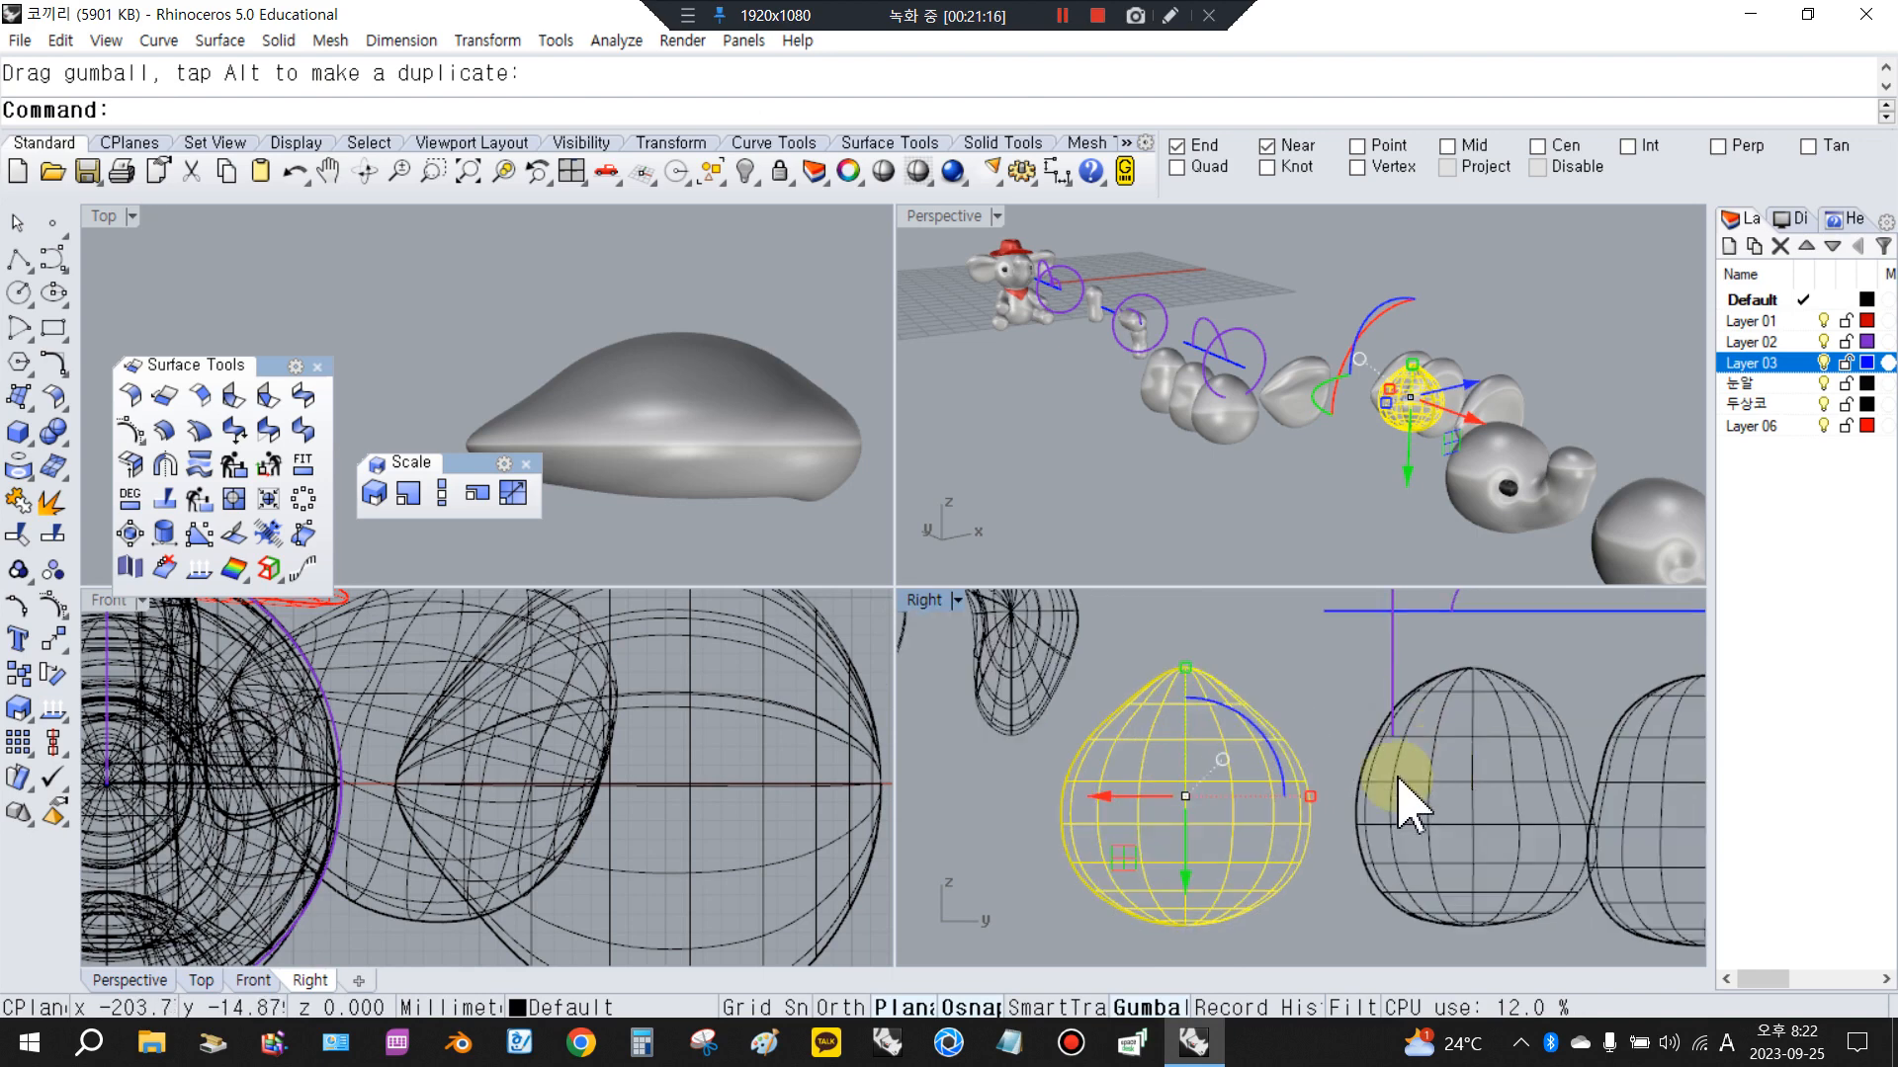
Turn off Layer 02 and Layer 03 to hide the guide curves around the body shapes
scroll(1403, 792, down, 2)
scroll(1236, 756, down, 2)
scroll(1397, 814, up, 1)
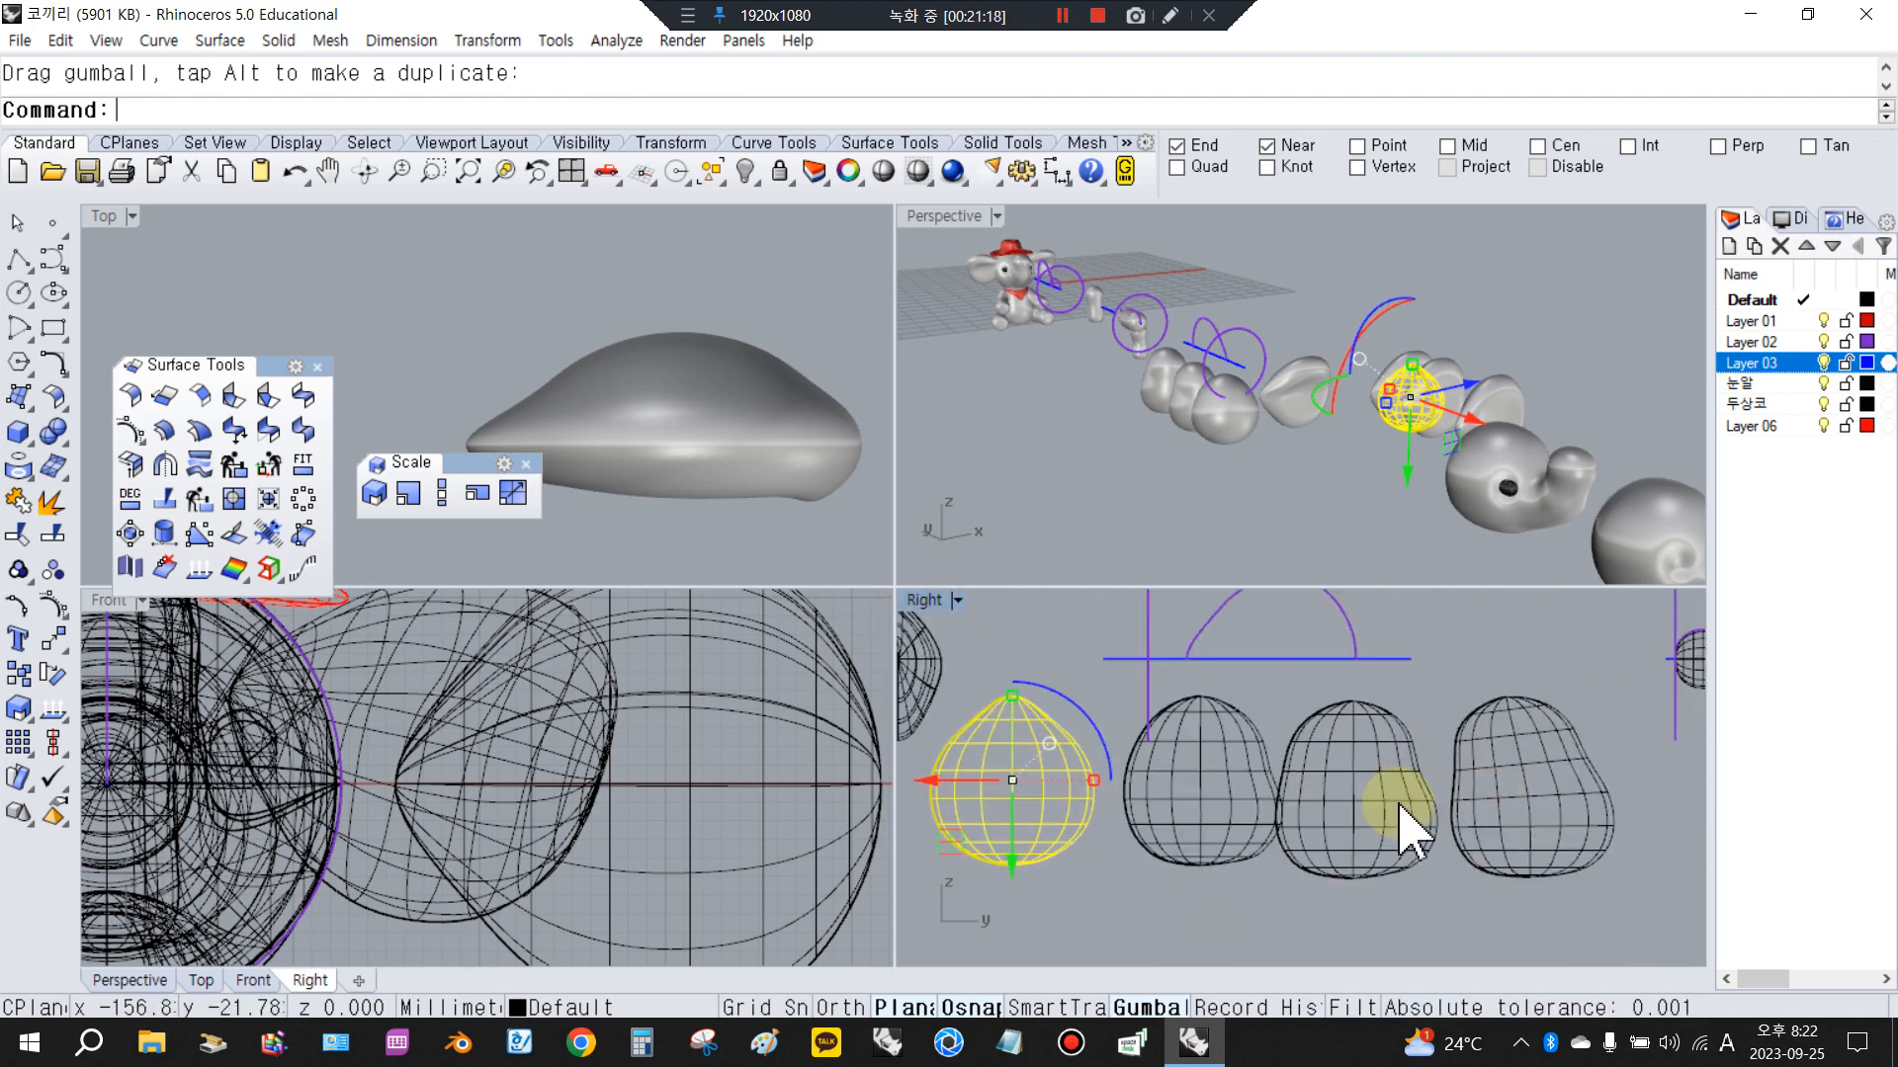
scroll(1347, 762, down, 2)
click(1824, 341)
click(1823, 362)
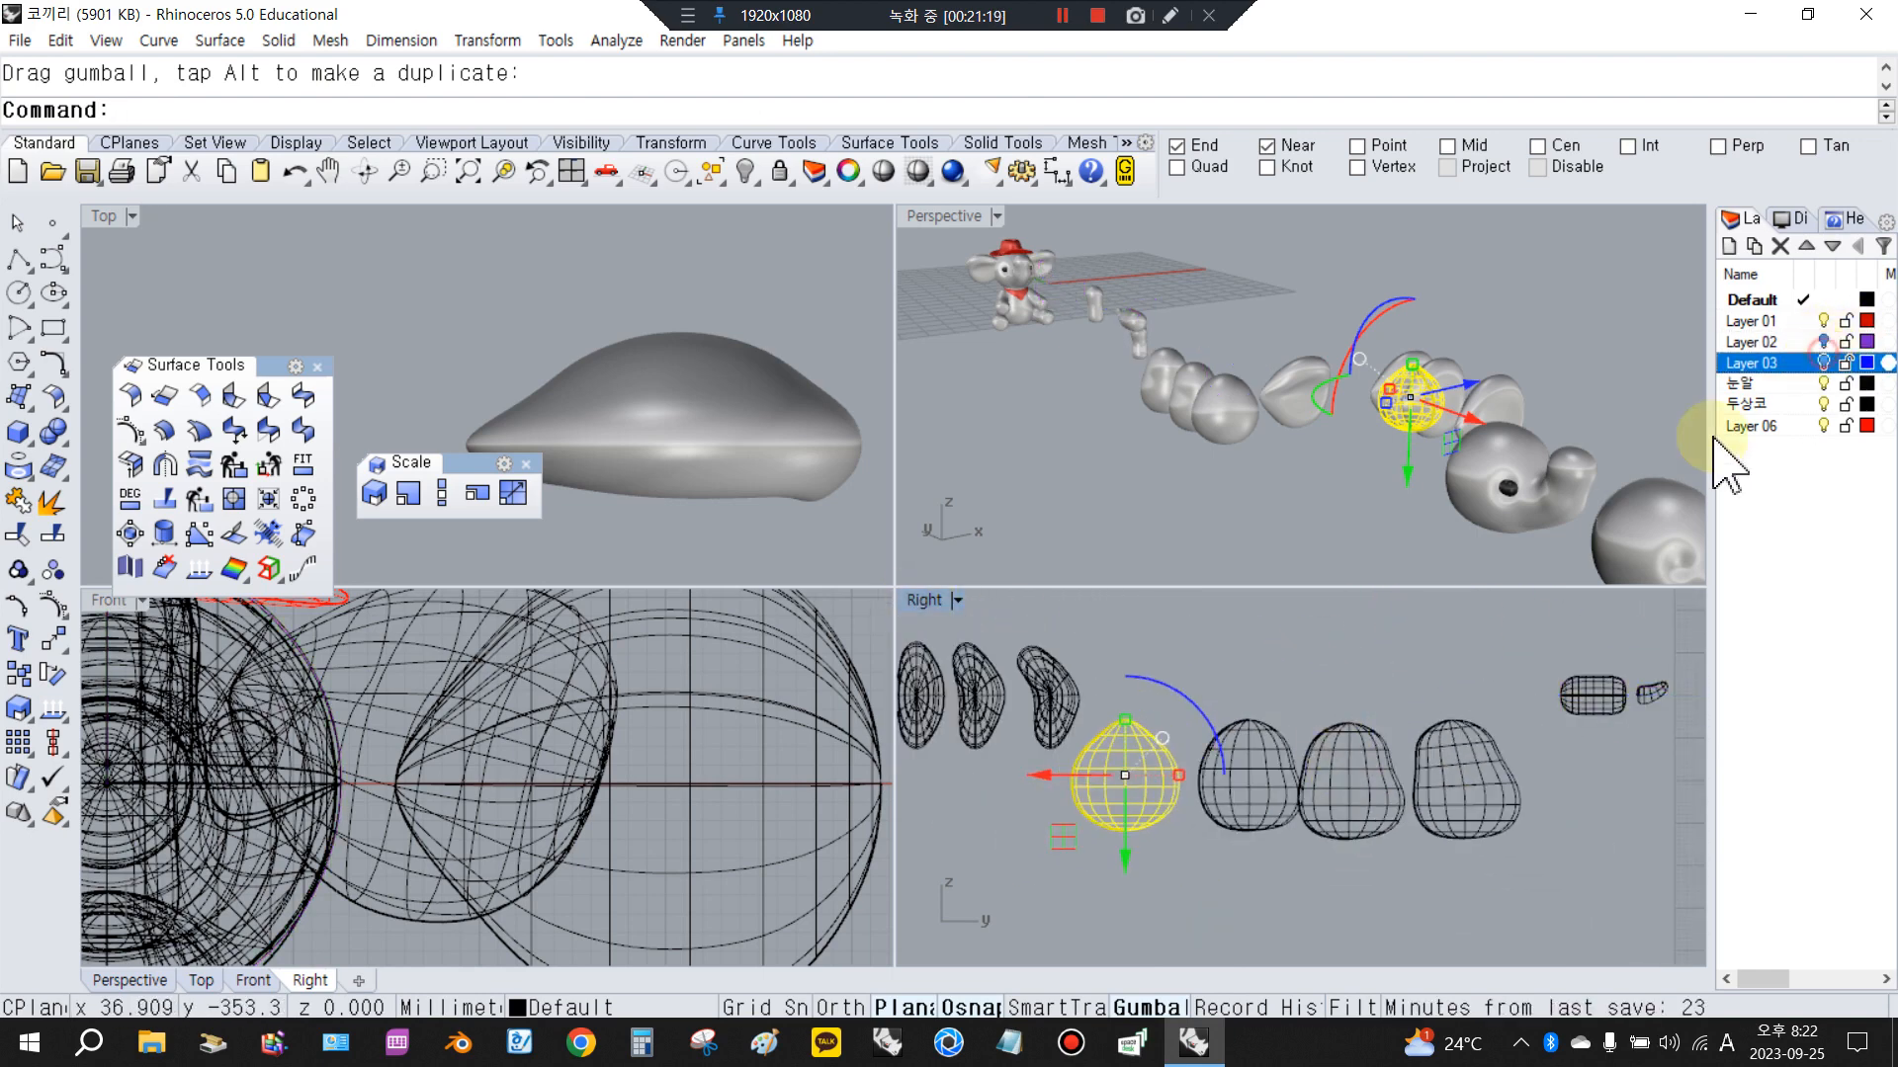
Move the last two body shapes toward positive Y in the Right view to space the row of stages evenly
click(1386, 668)
click(1224, 802)
drag(1348, 802, 1586, 783)
click(1533, 877)
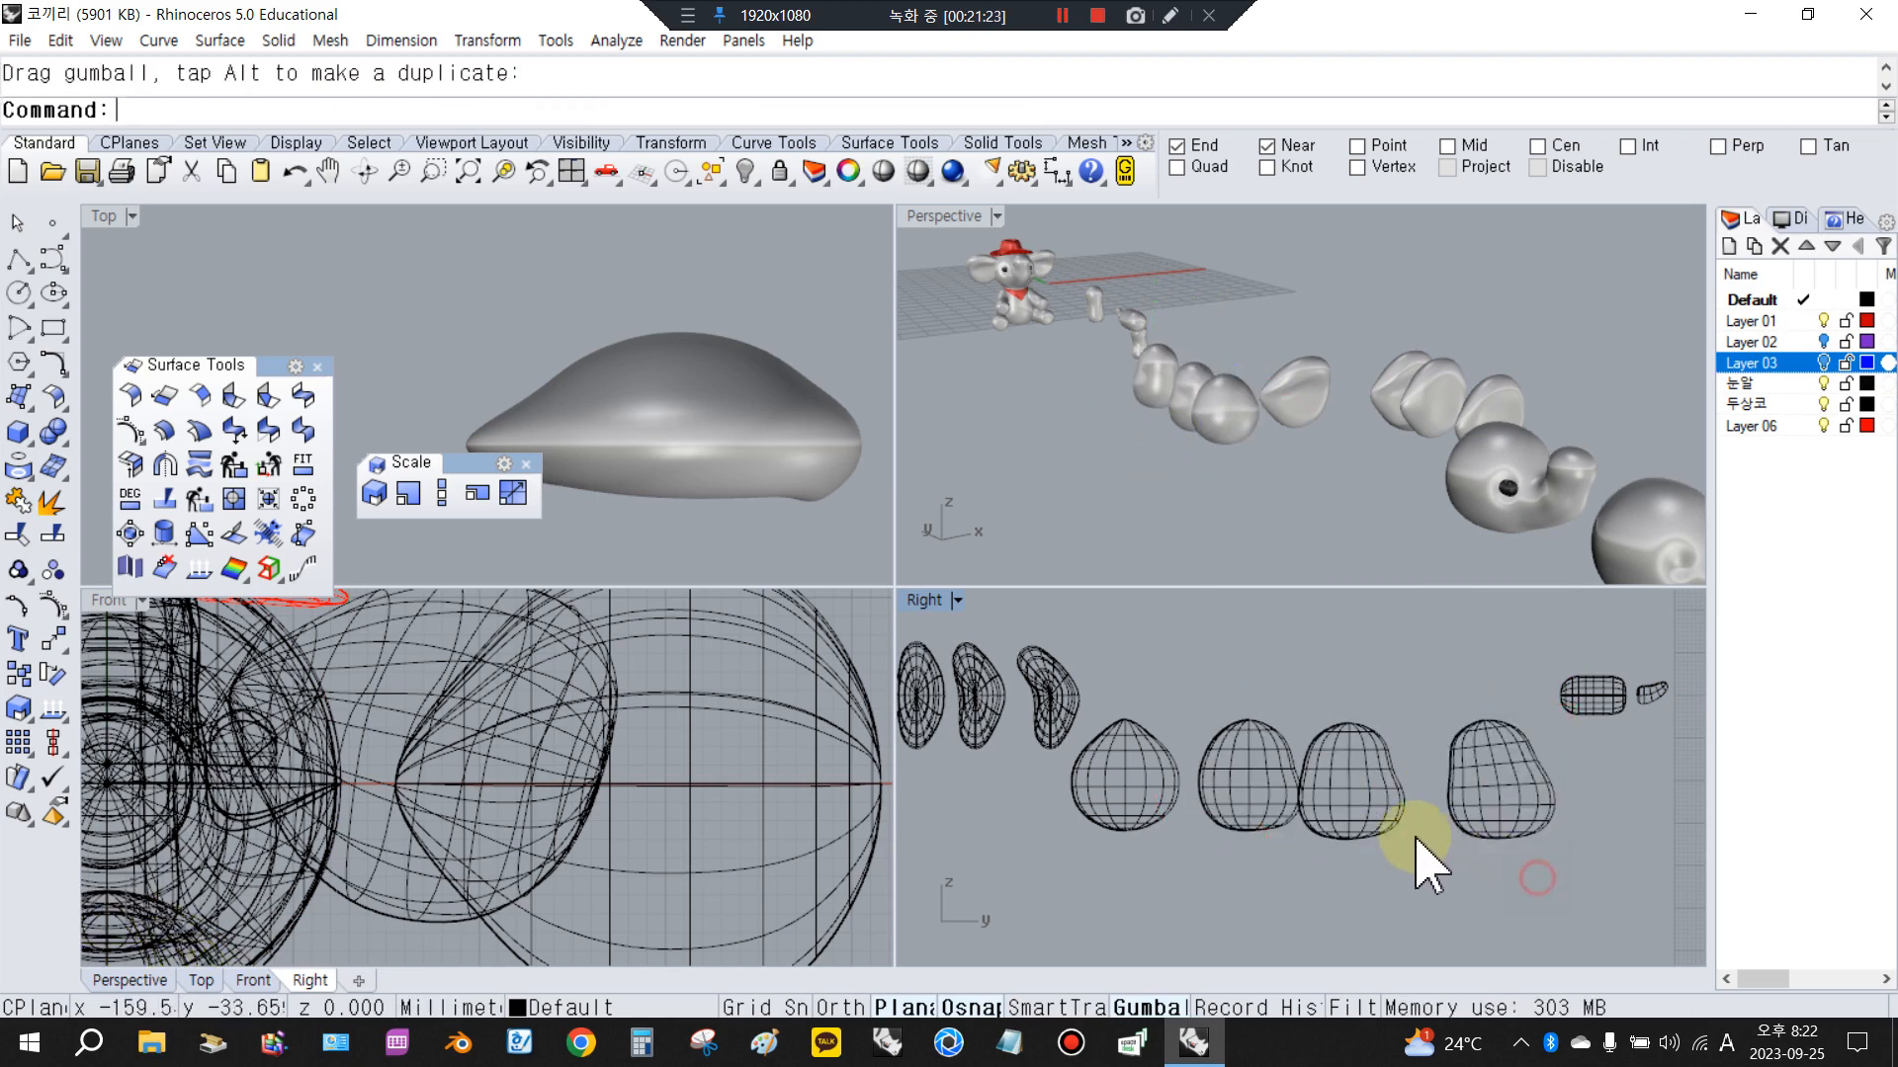
click(1382, 823)
drag(1424, 781, 1449, 786)
click(1434, 852)
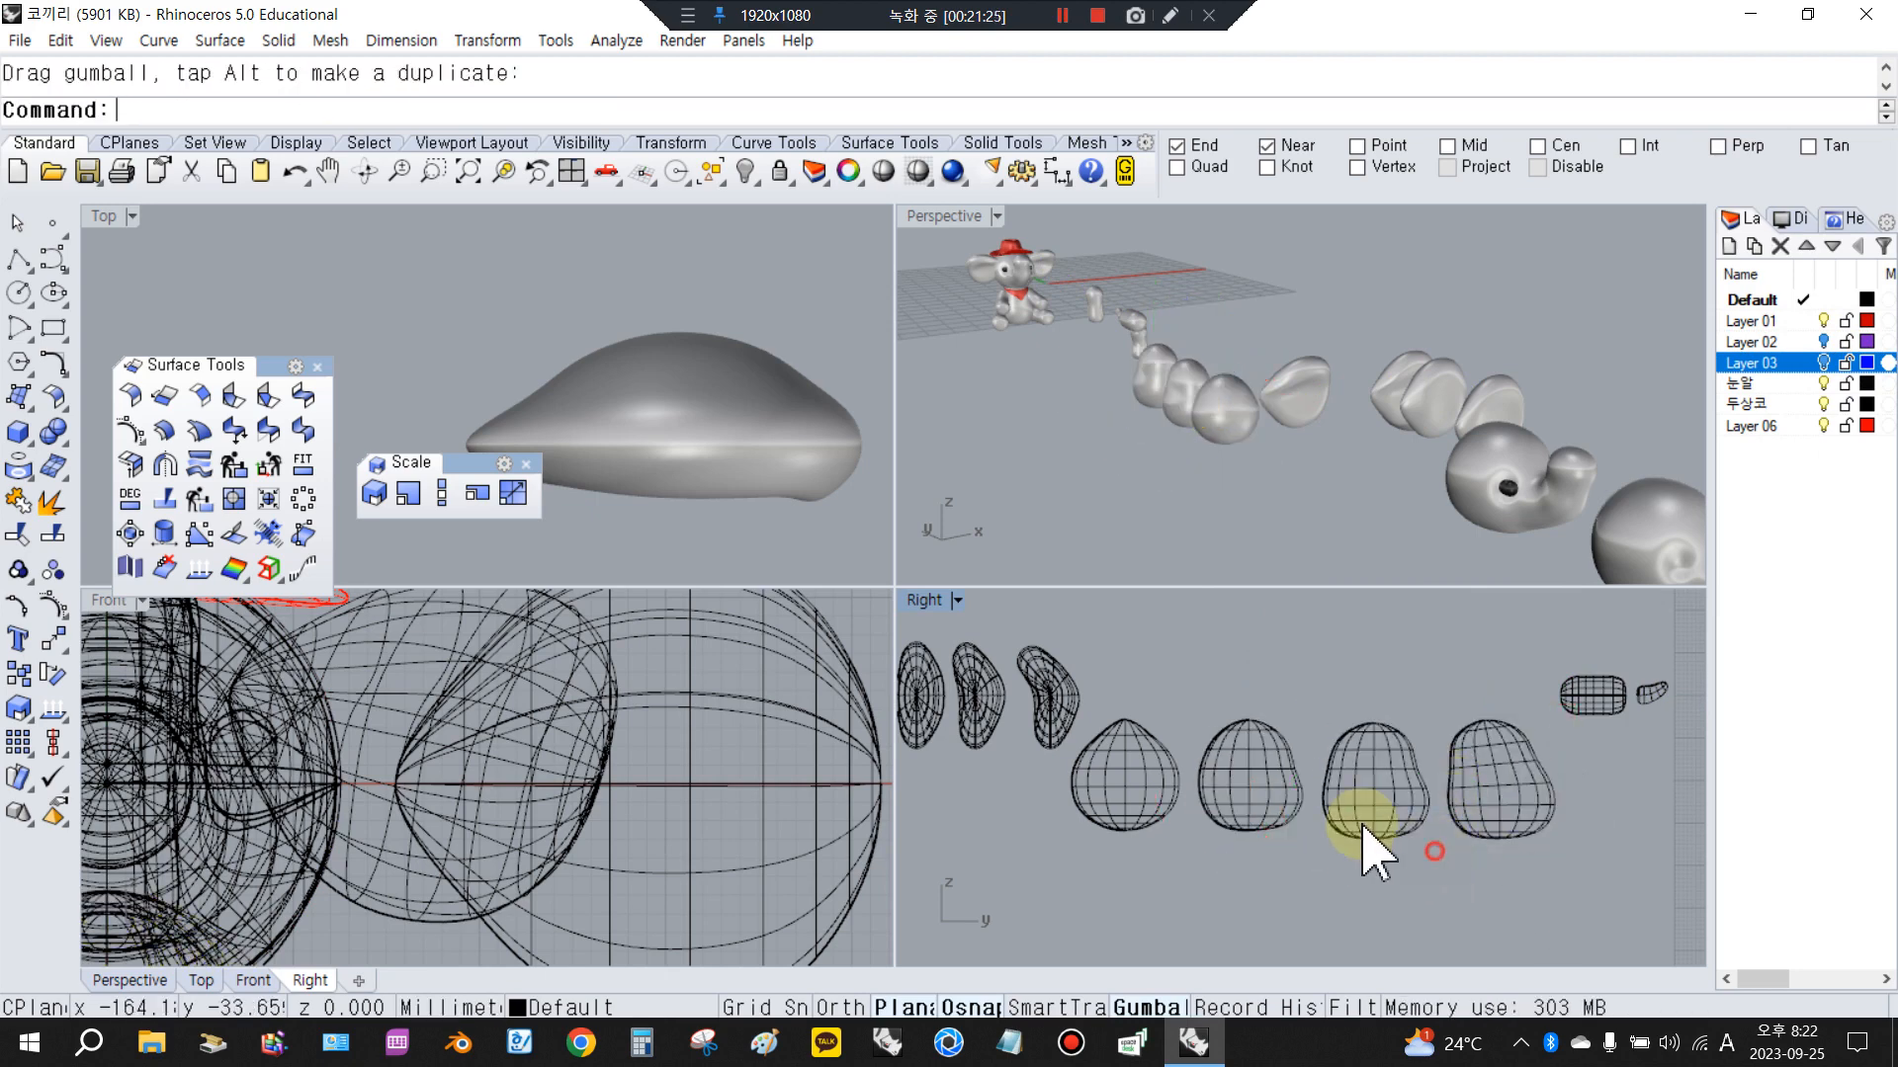
Review the successive body stages and turn on the control points of the teardrop-shaped body
scroll(1177, 804, up, 2)
click(1247, 790)
click(1409, 786)
click(1598, 769)
click(1095, 777)
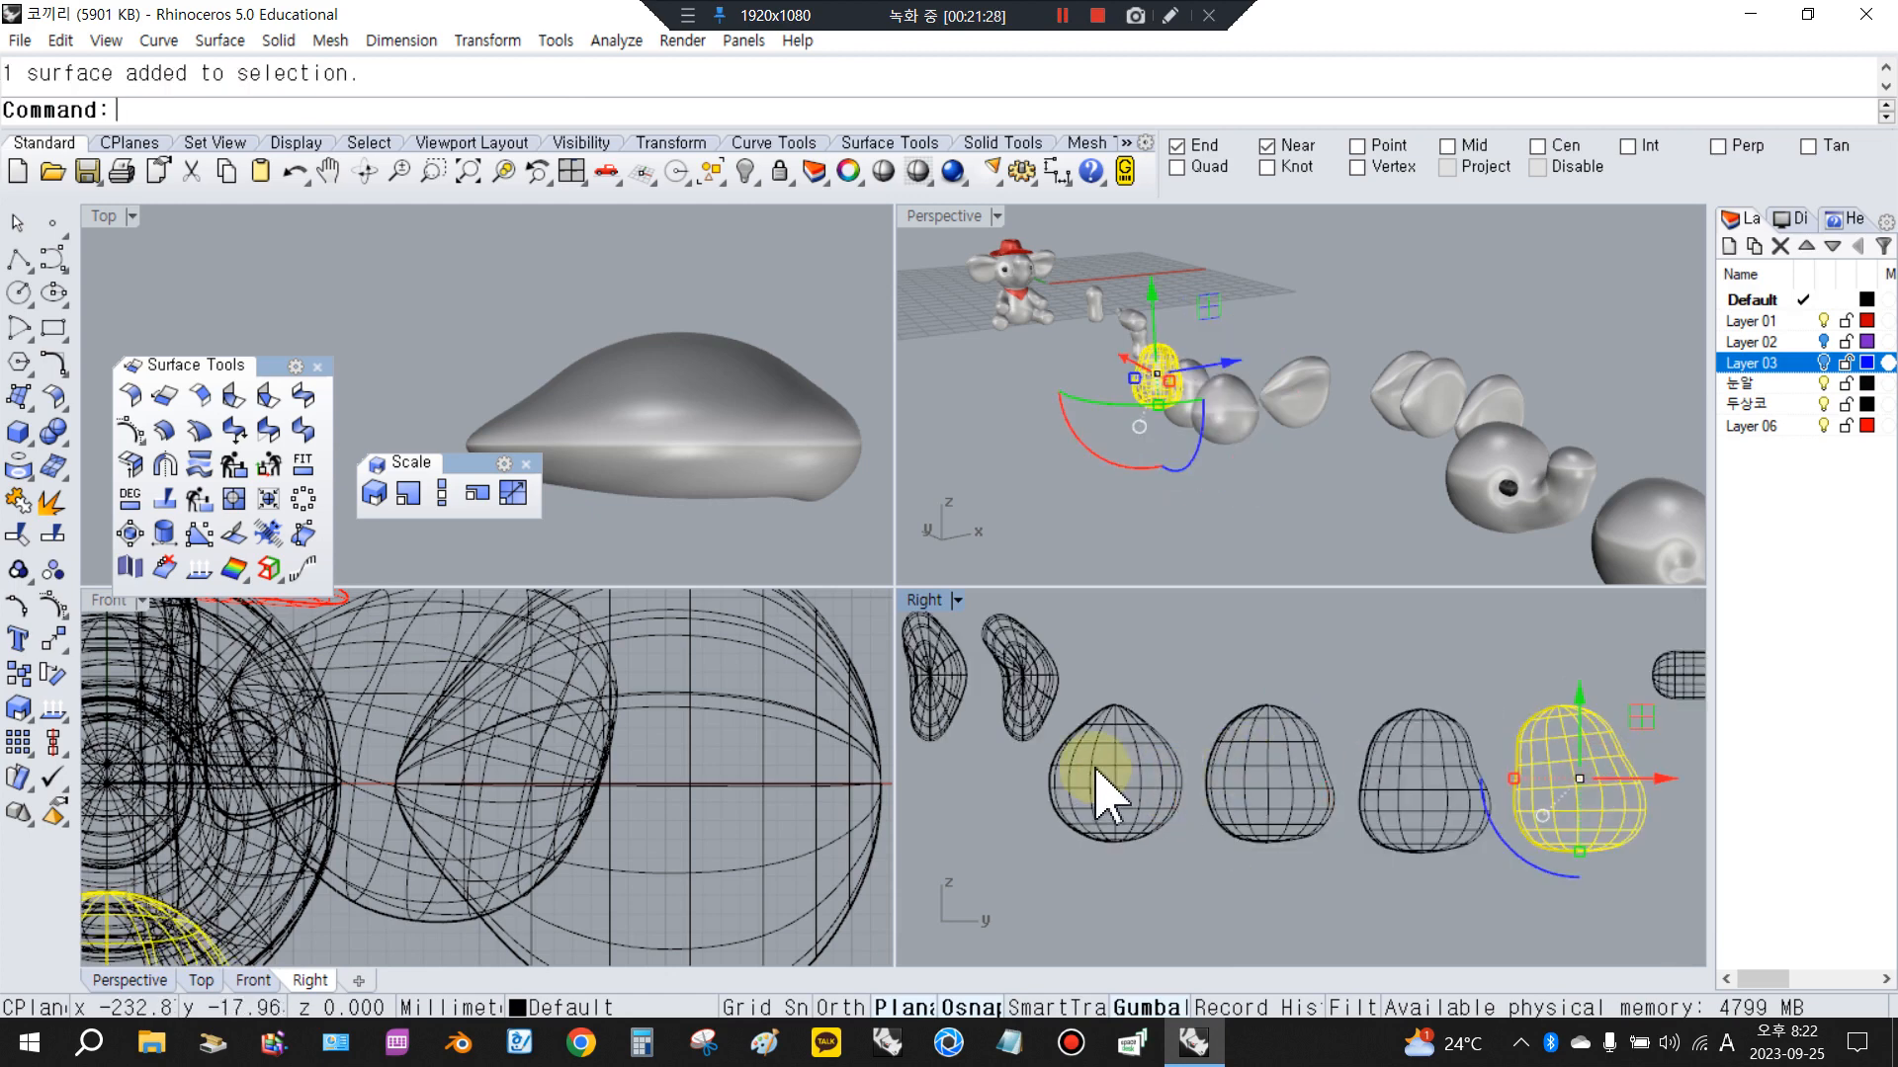
scroll(1137, 773, up, 3)
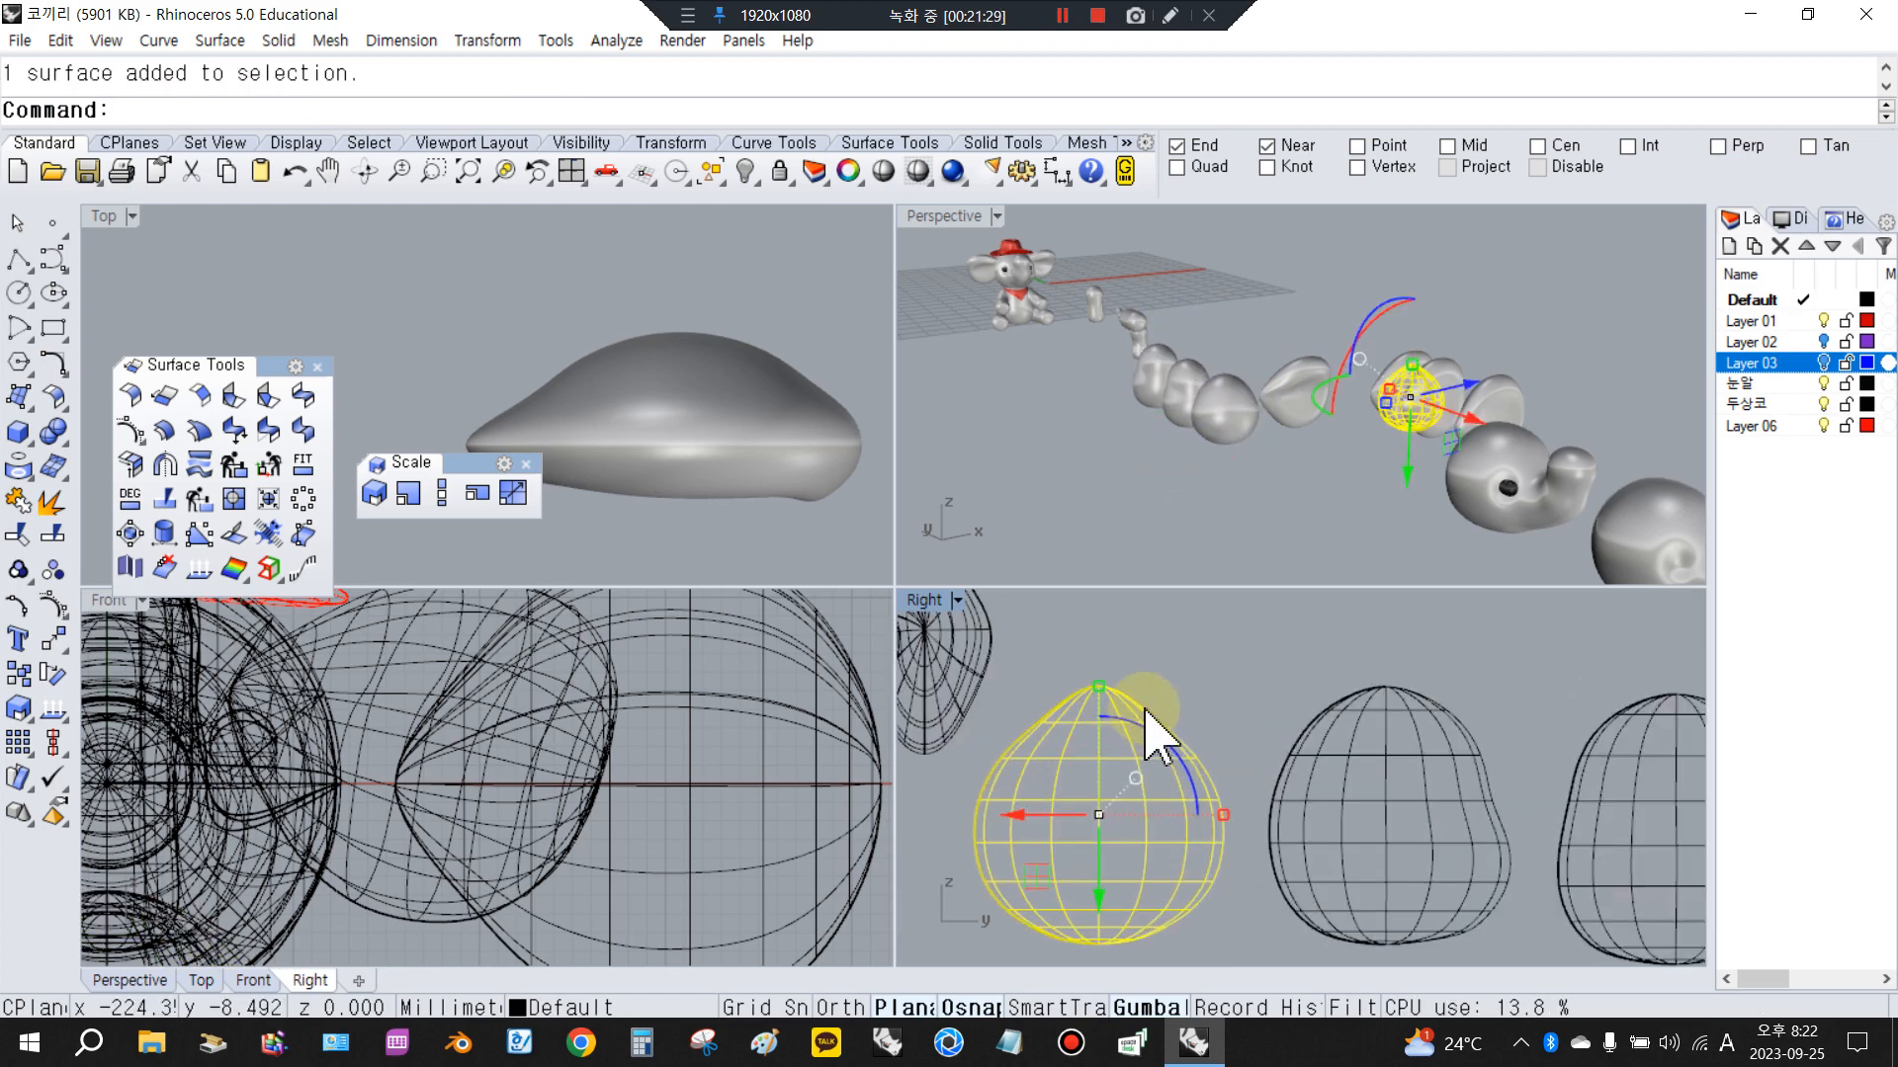
click(54, 595)
Scale the ring of control points just below the body's tip outward about the tip, and raise it to round the shoulder
drag(1010, 710, 1203, 739)
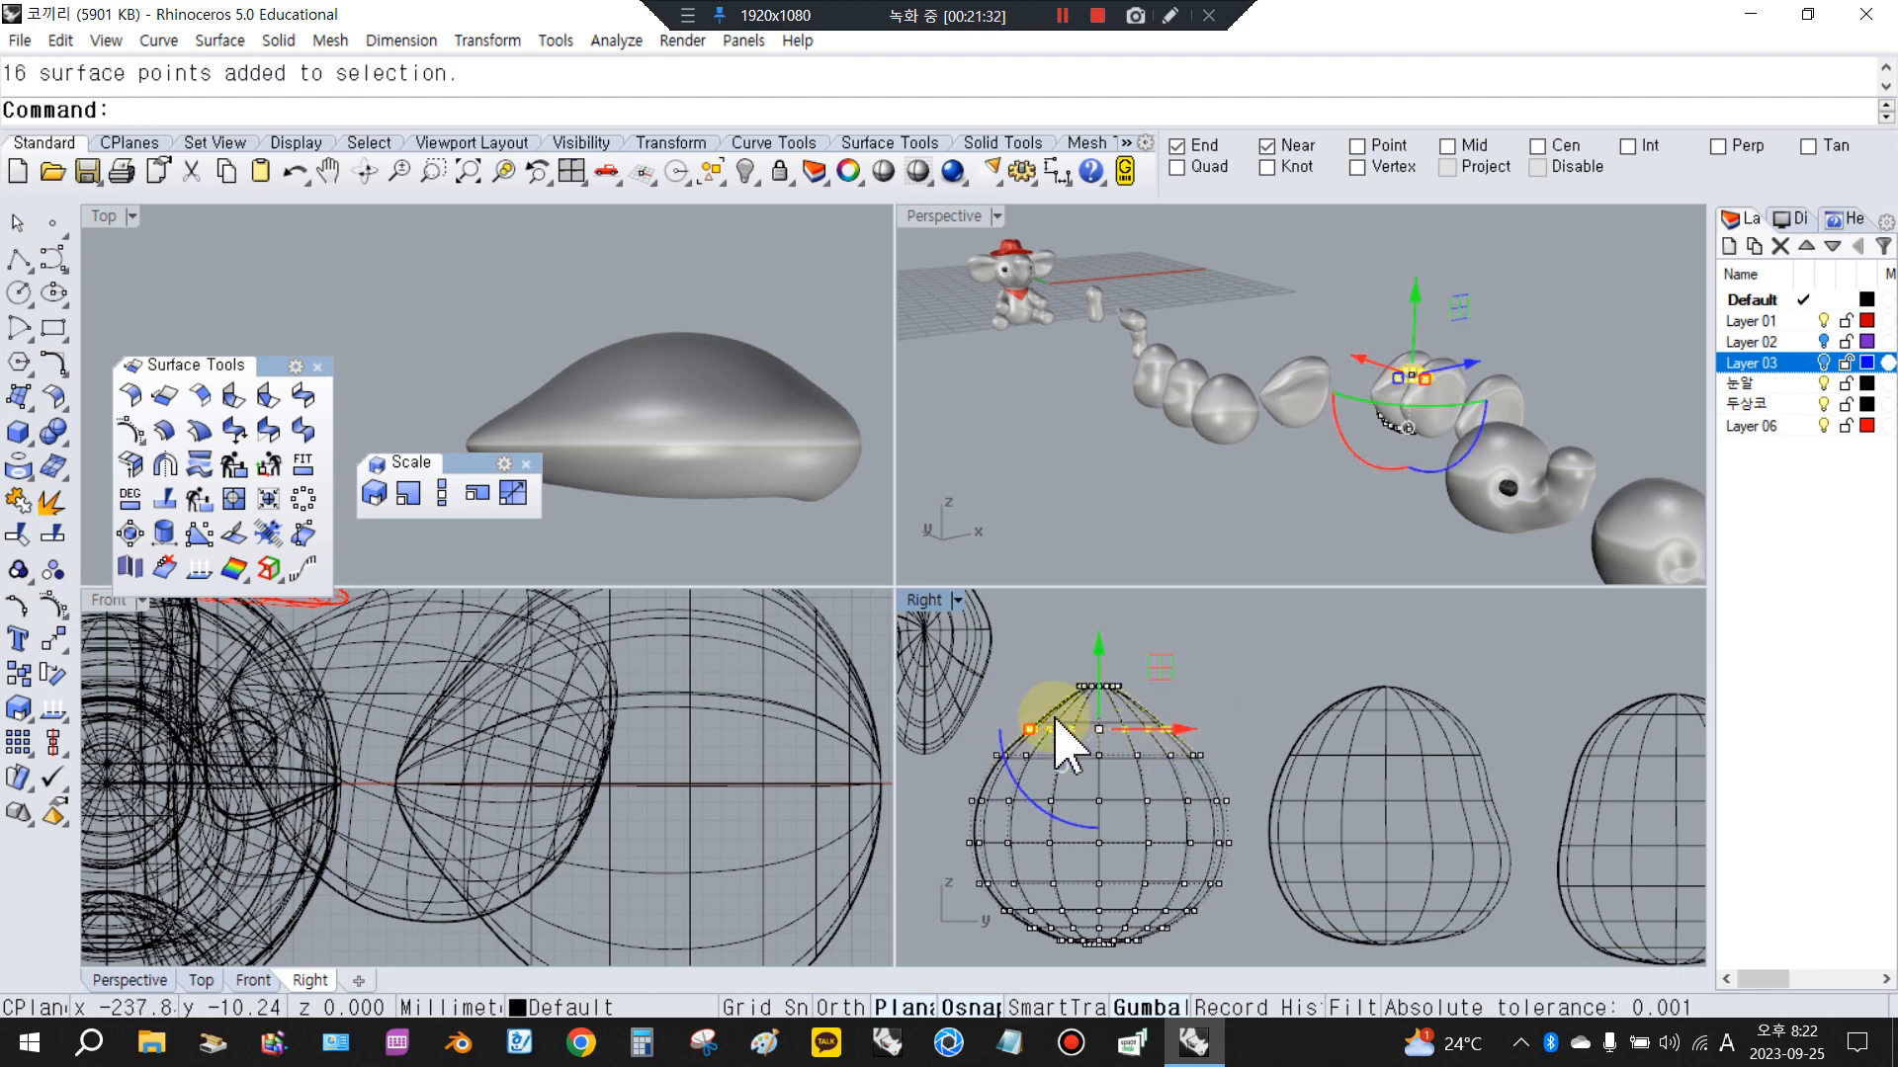
click(374, 494)
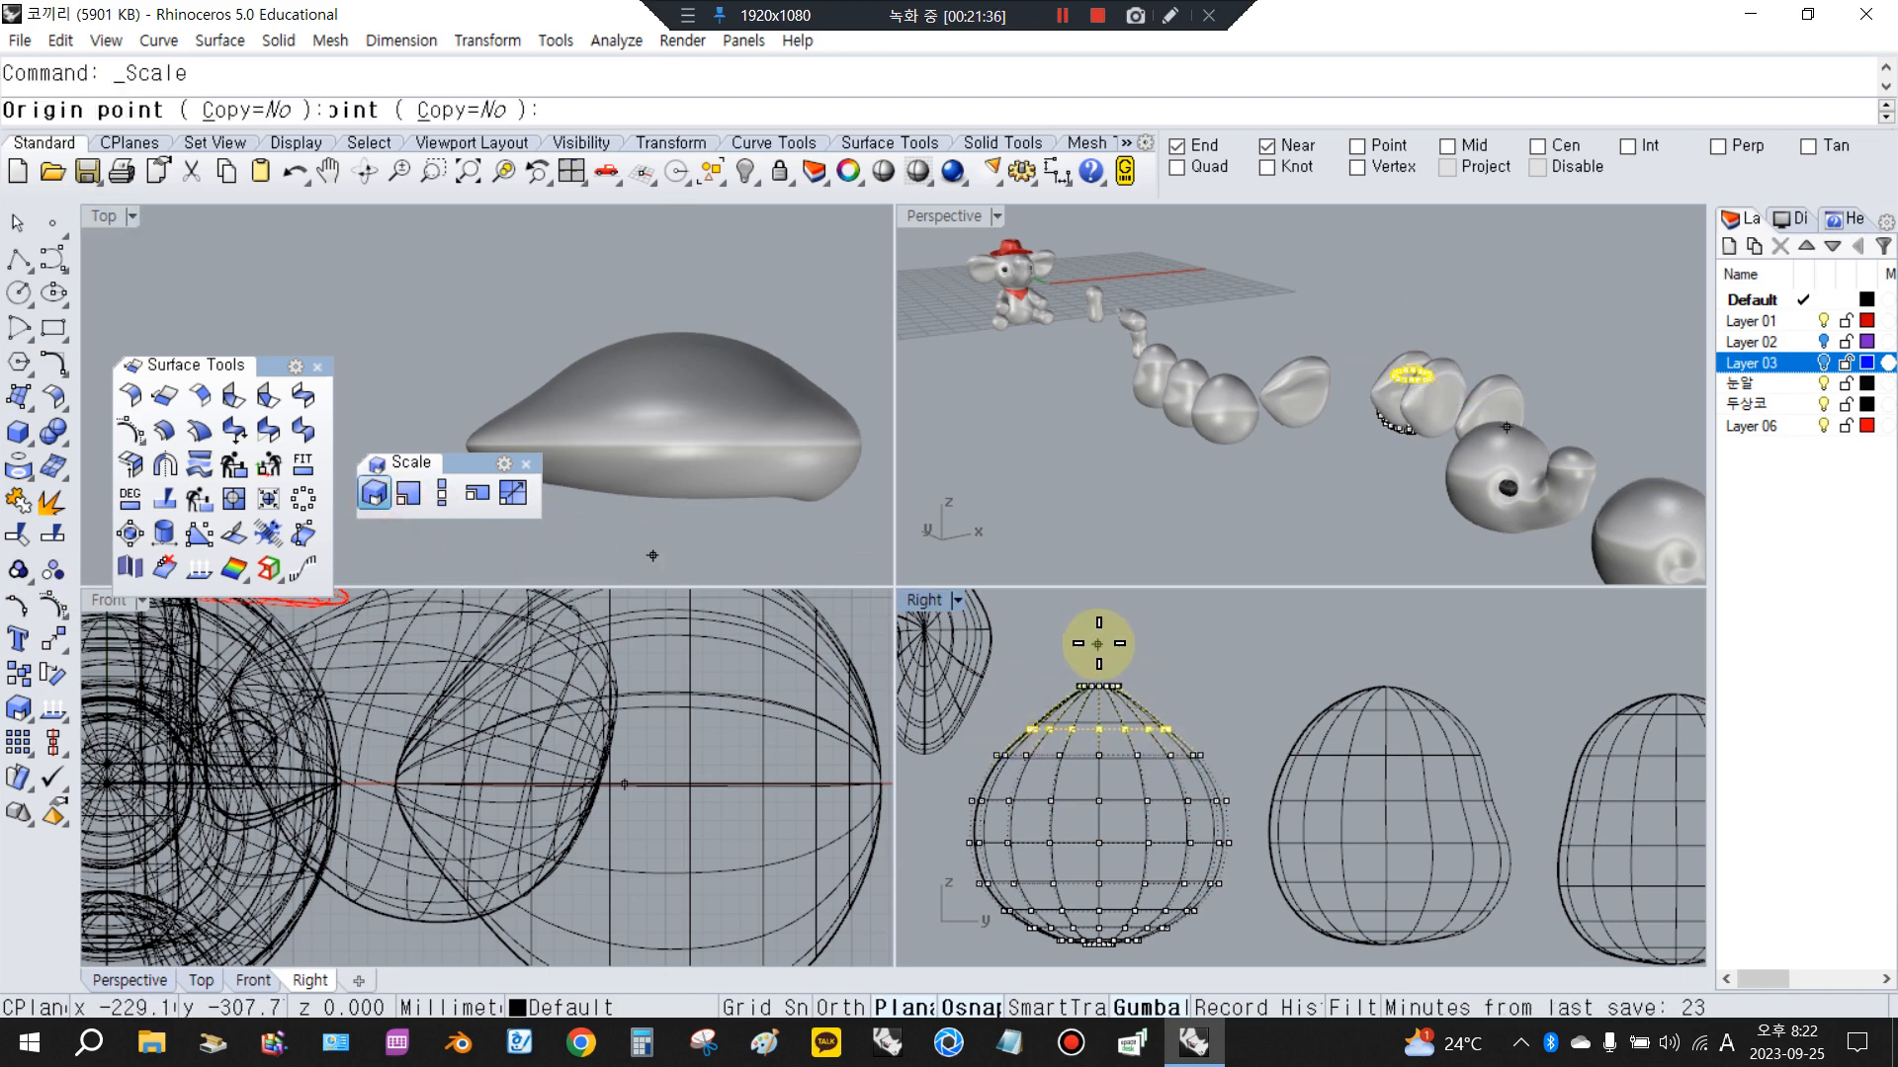
click(1097, 683)
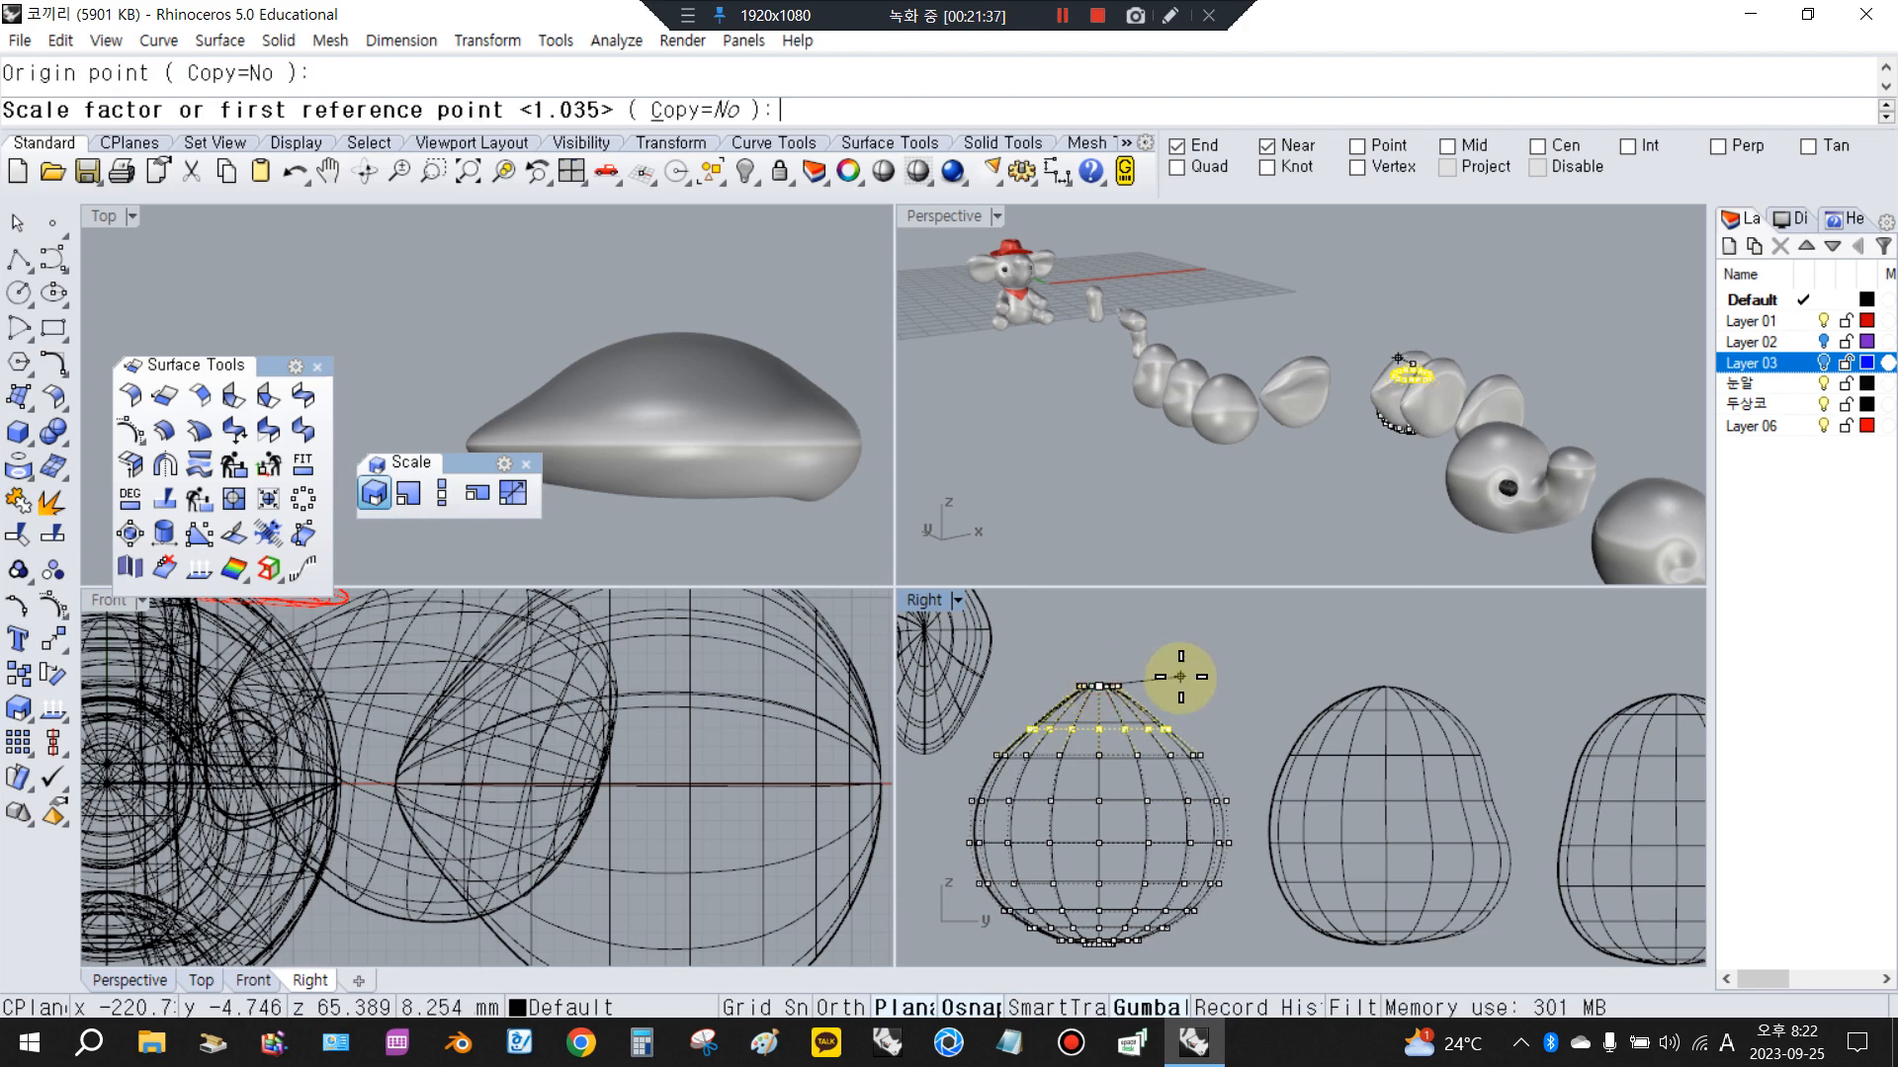
click(1210, 670)
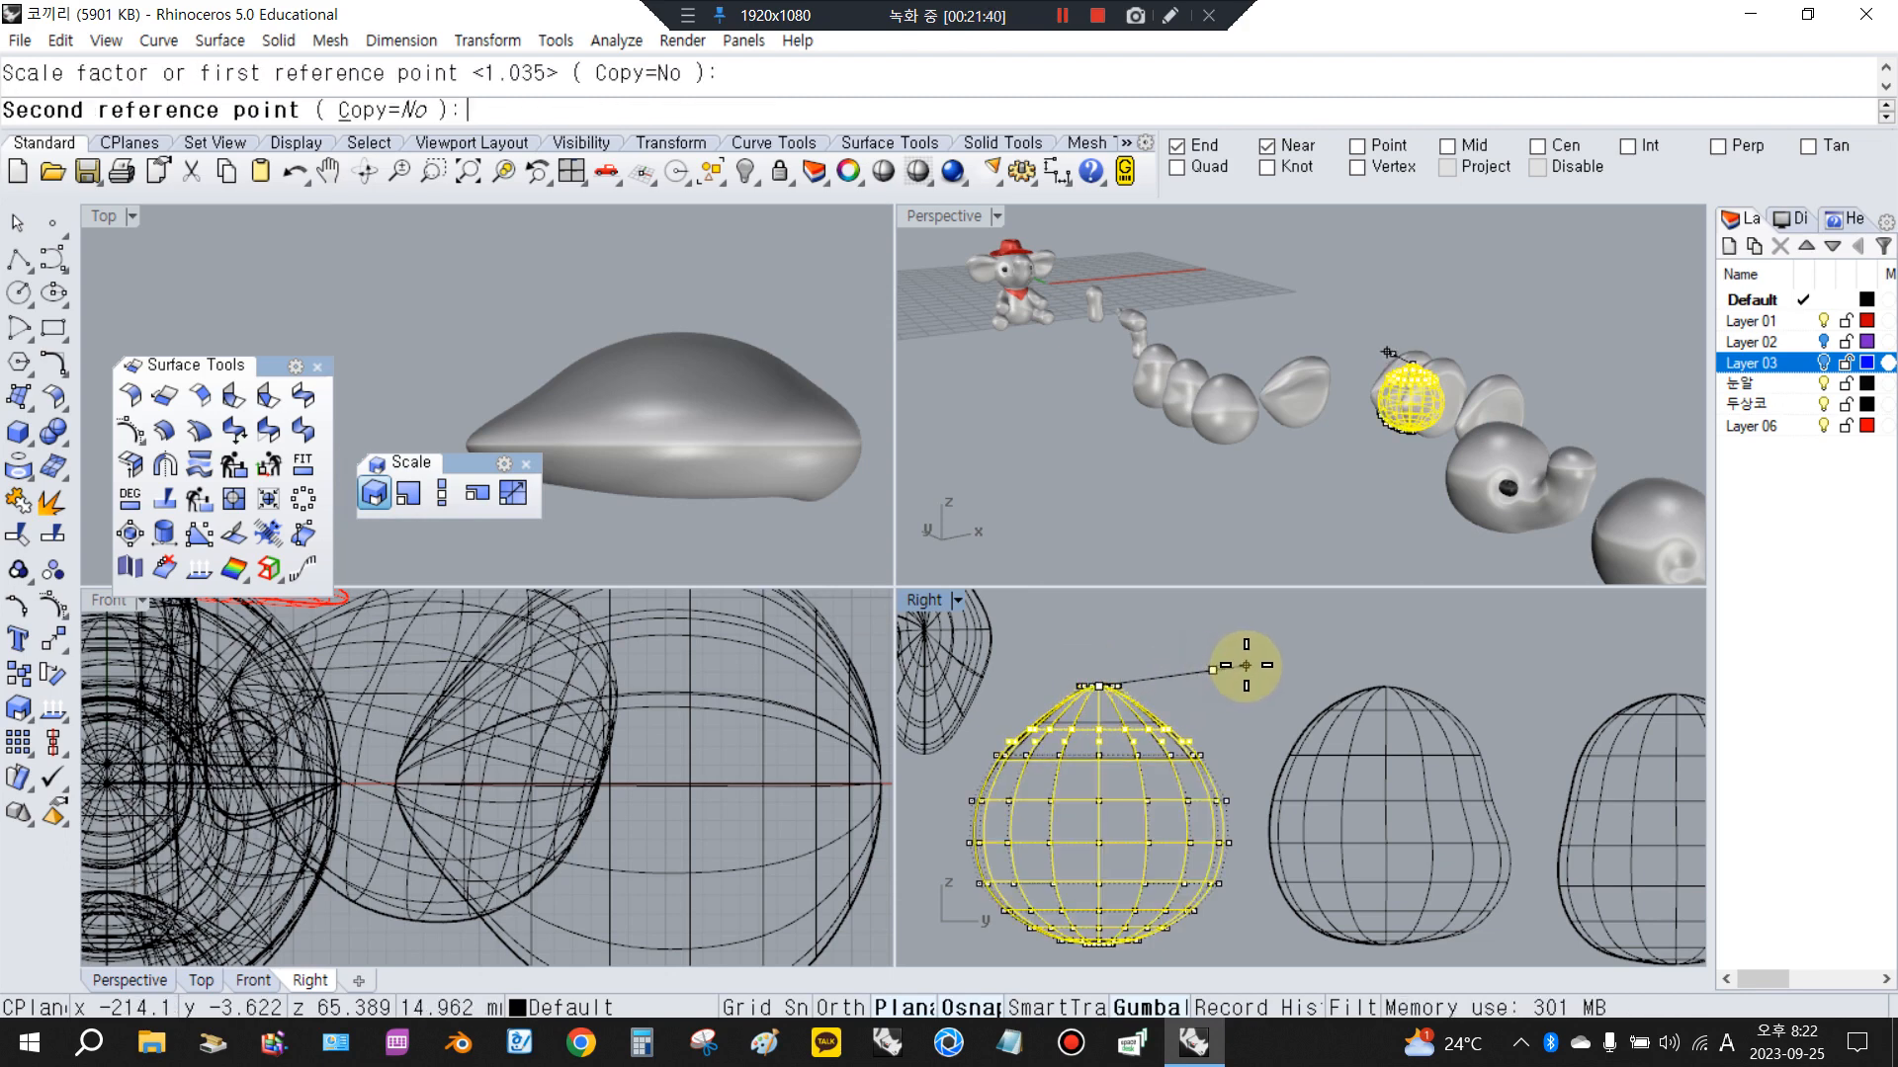
click(1191, 672)
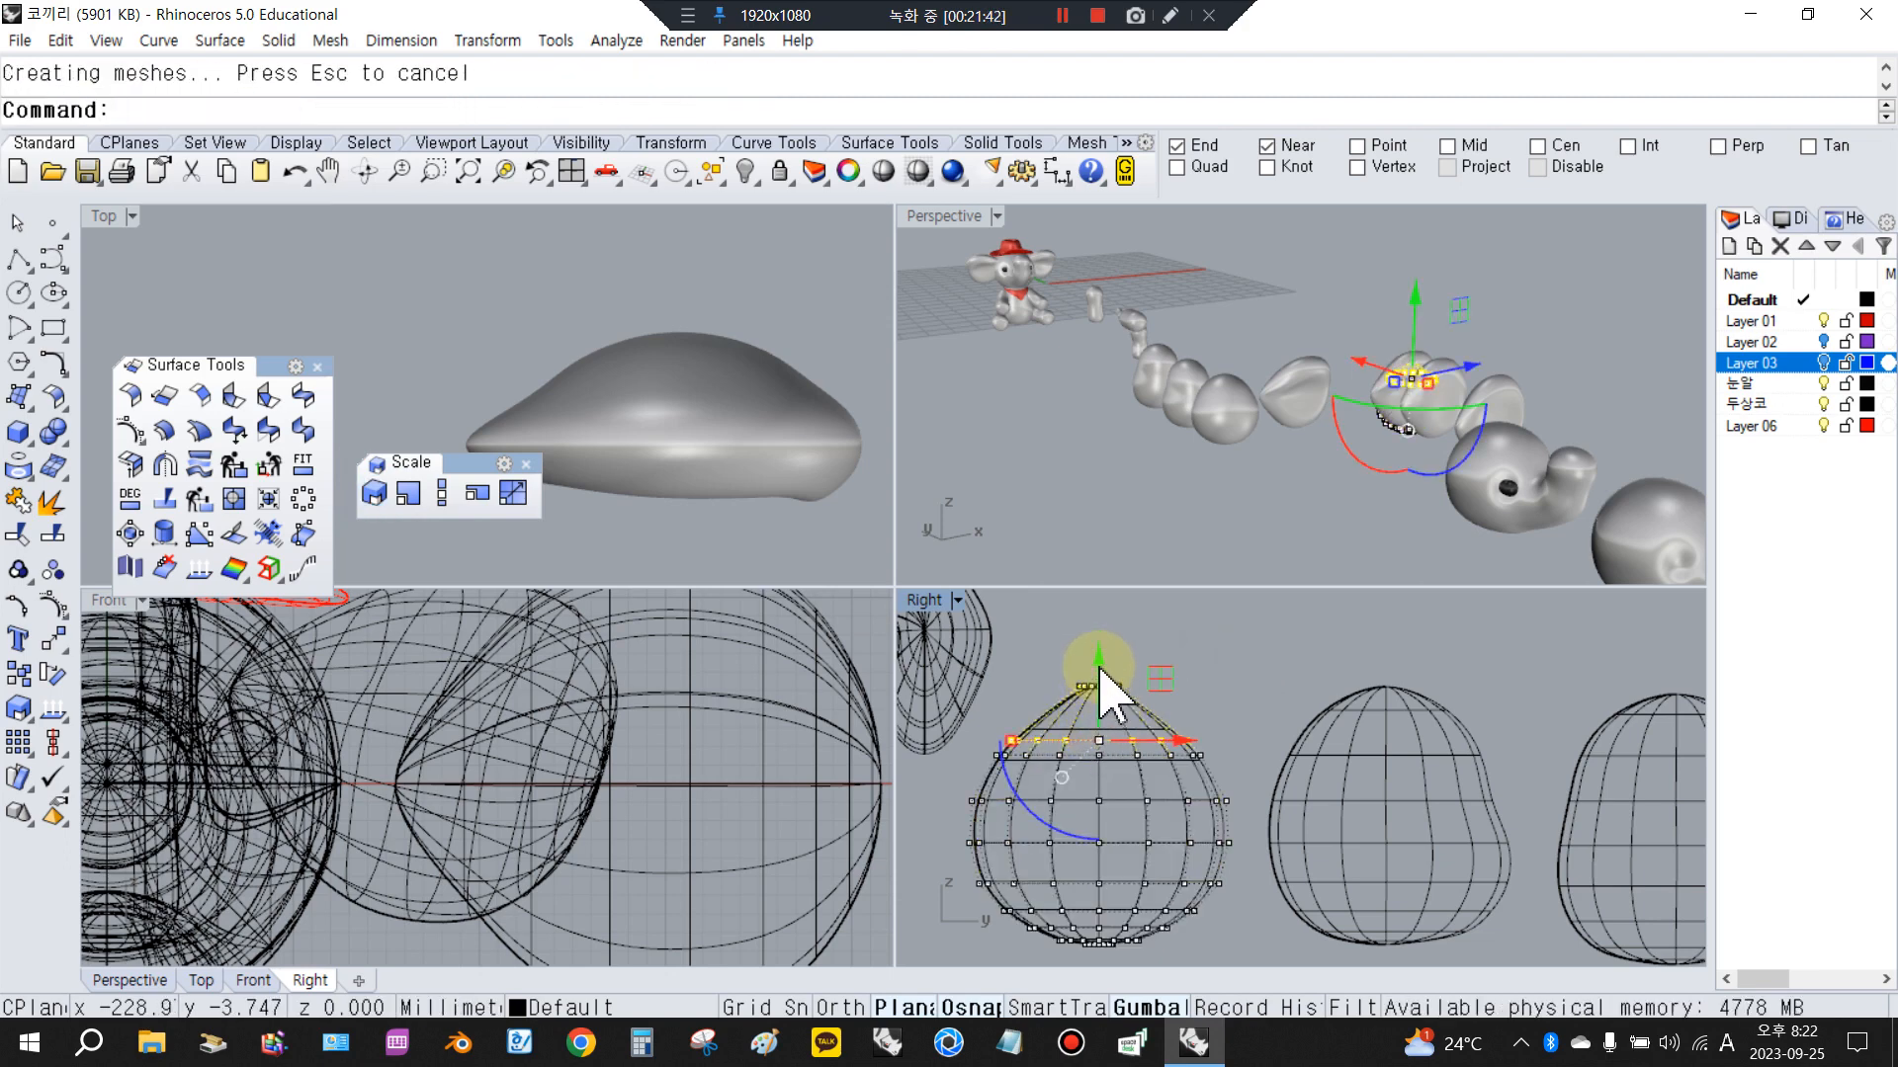
drag(1100, 671, 1116, 675)
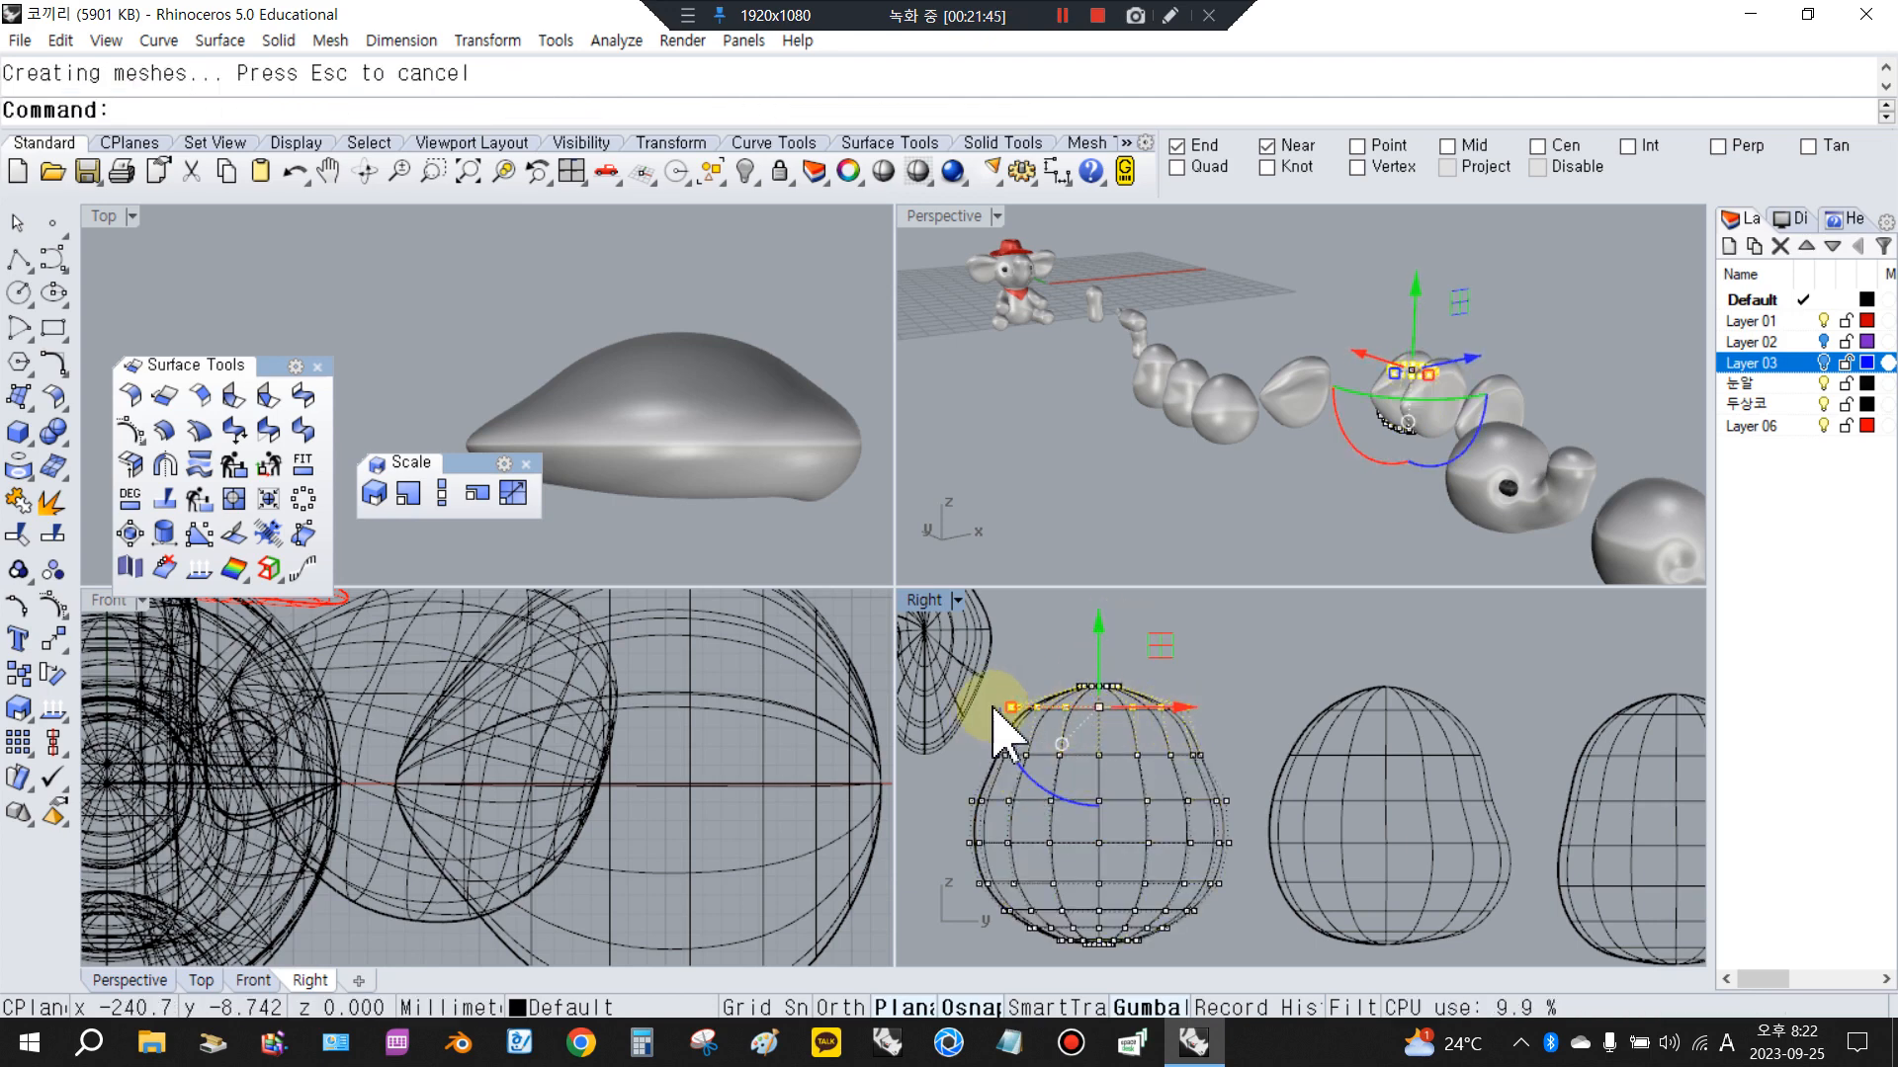
Enlarge the body's topmost ring of control points about its centre and raise the top two rings slightly
scroll(1133, 694, up, 6)
scroll(1194, 660, down, 4)
drag(1034, 627, 1179, 694)
right_click(1179, 694)
click(1115, 675)
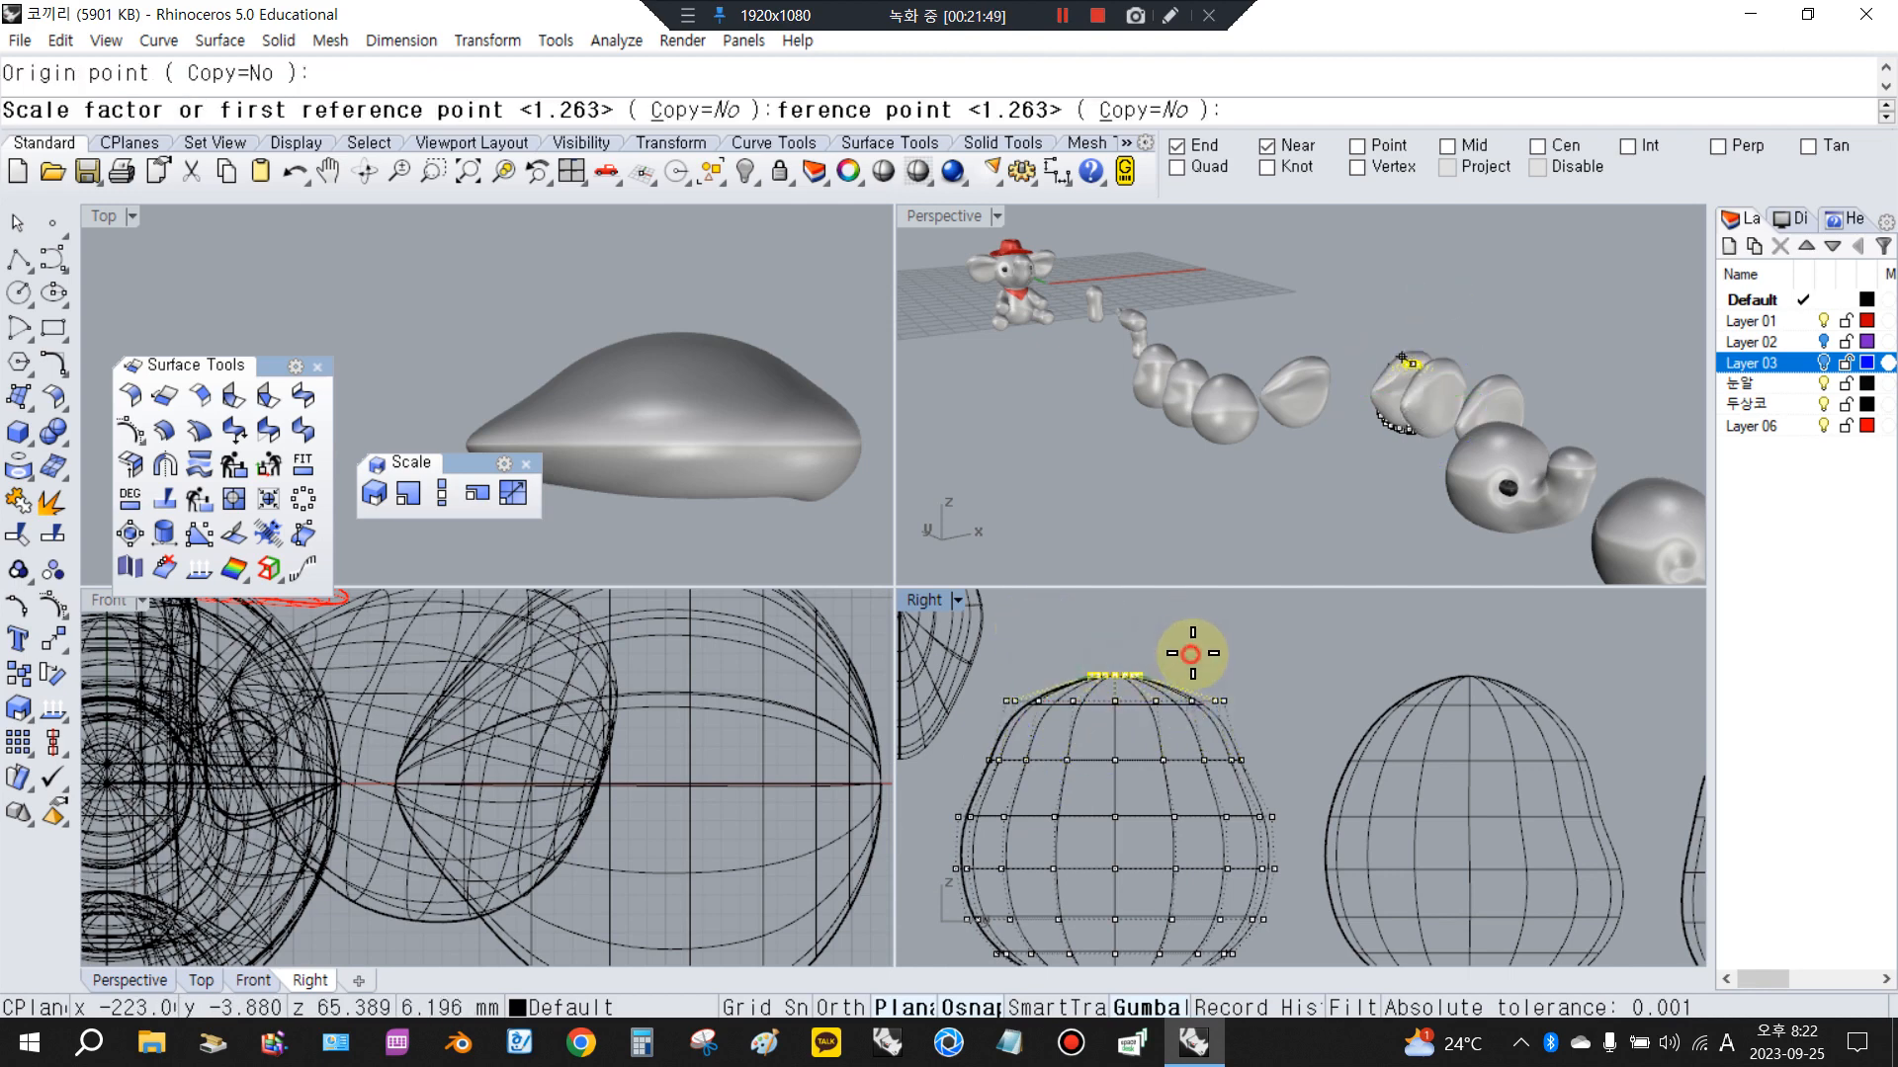
click(1189, 652)
click(1214, 652)
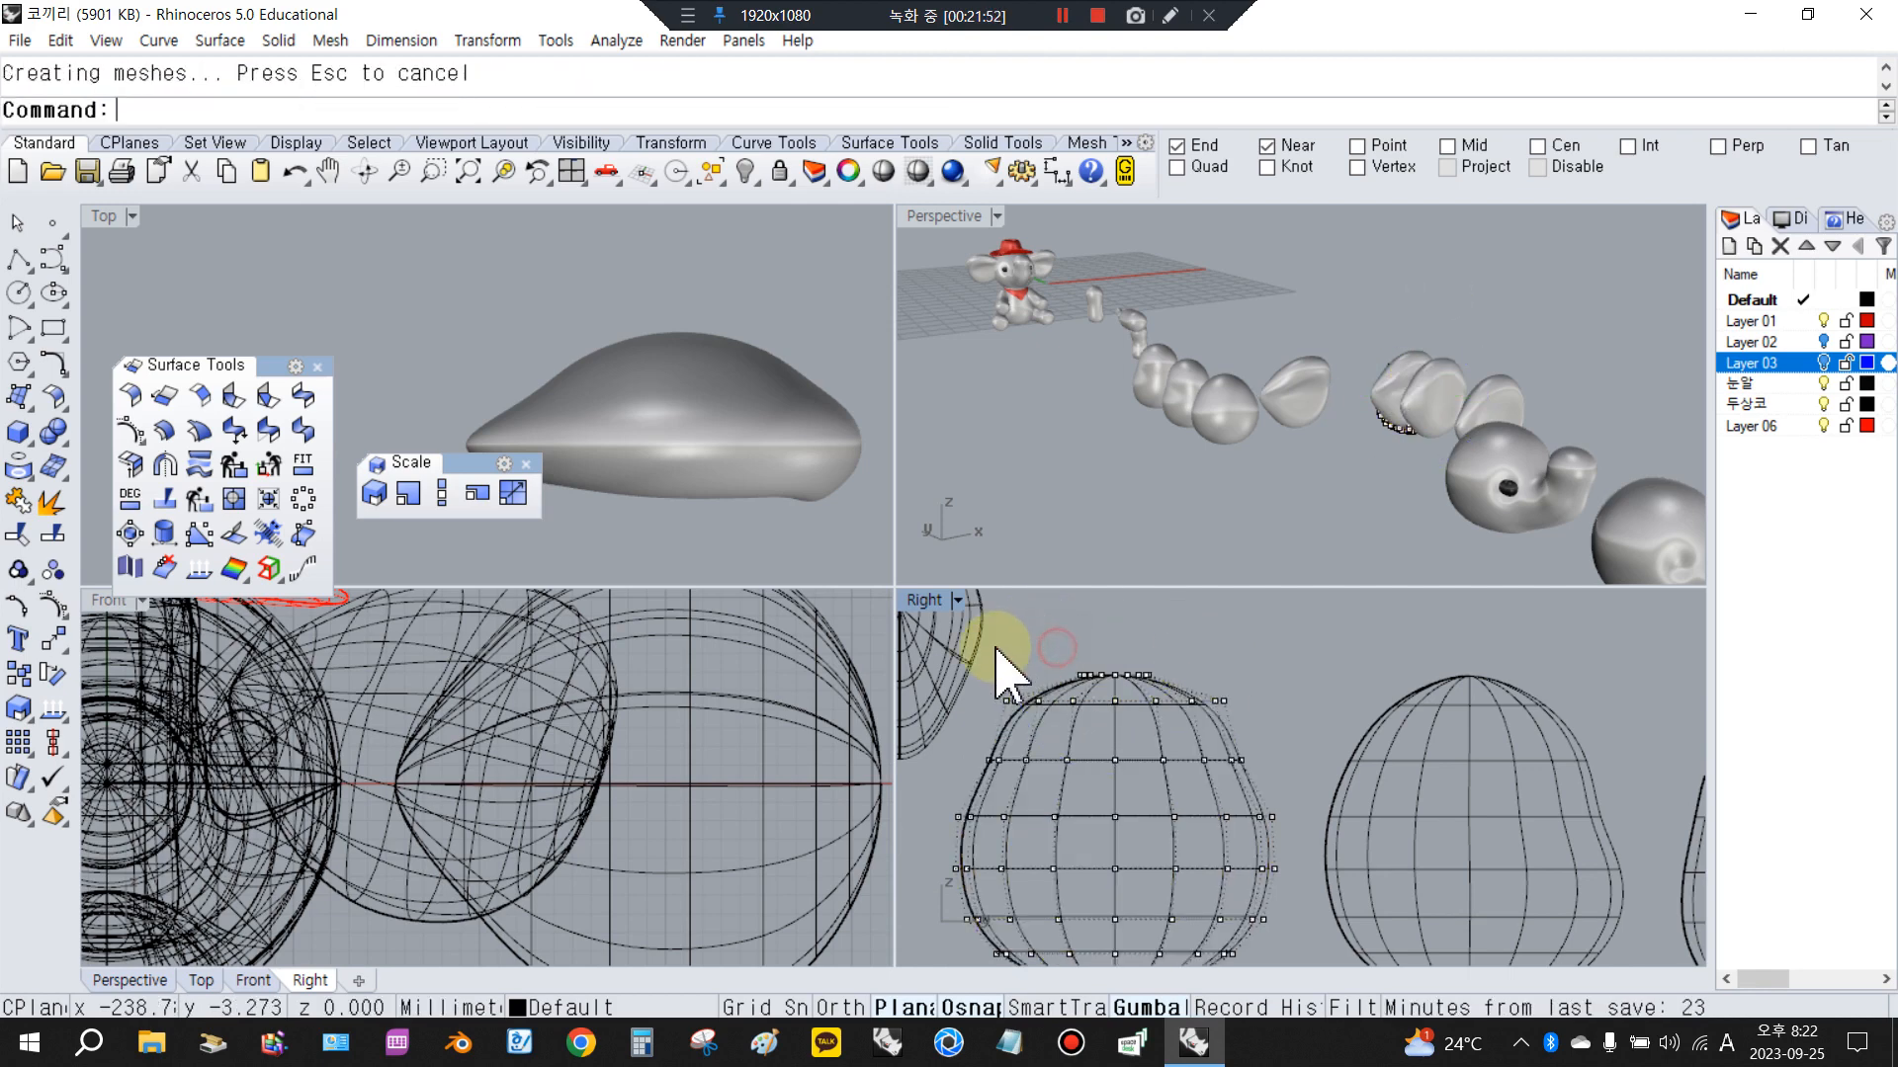
drag(1004, 657, 1241, 736)
drag(1144, 678, 1072, 665)
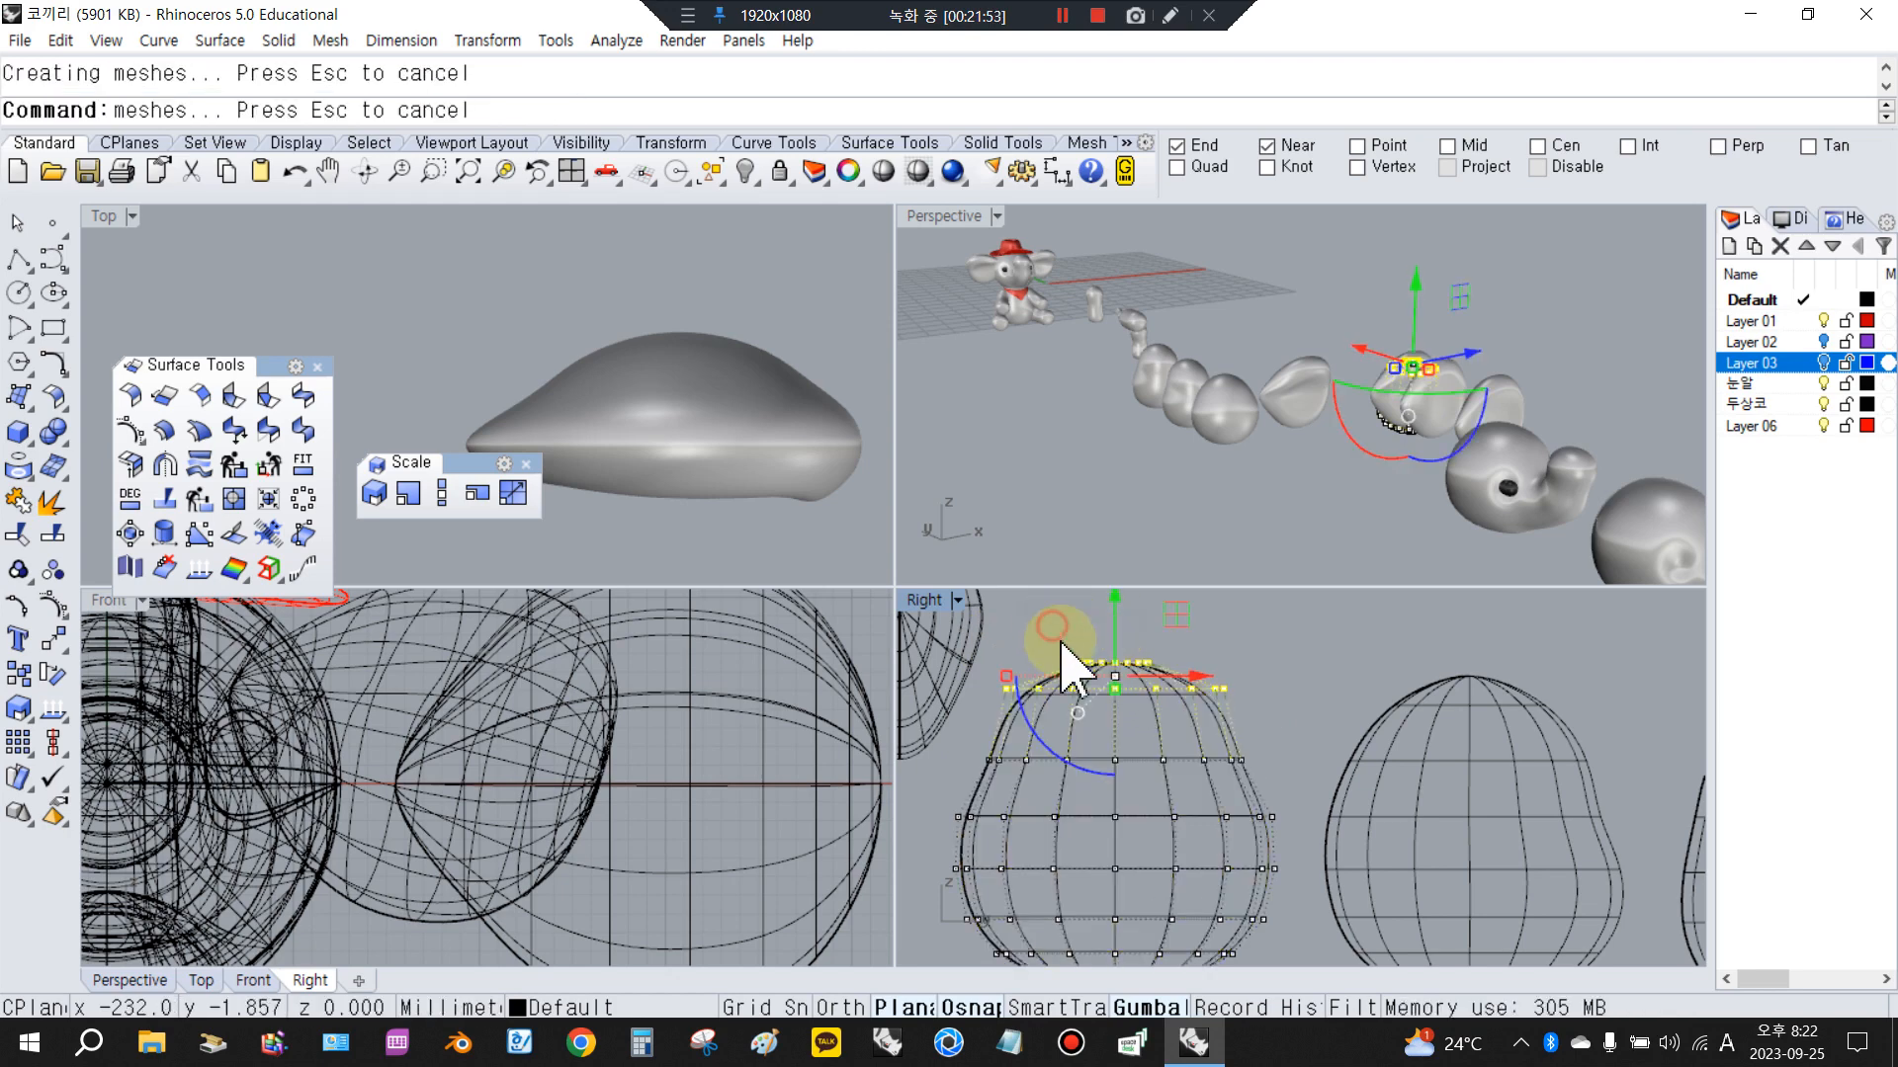
scroll(1177, 754, down, 4)
Scale the body's lower control points on its negative-Y side inward along Y to about 0.92, using the body's central point as origin
click(1214, 773)
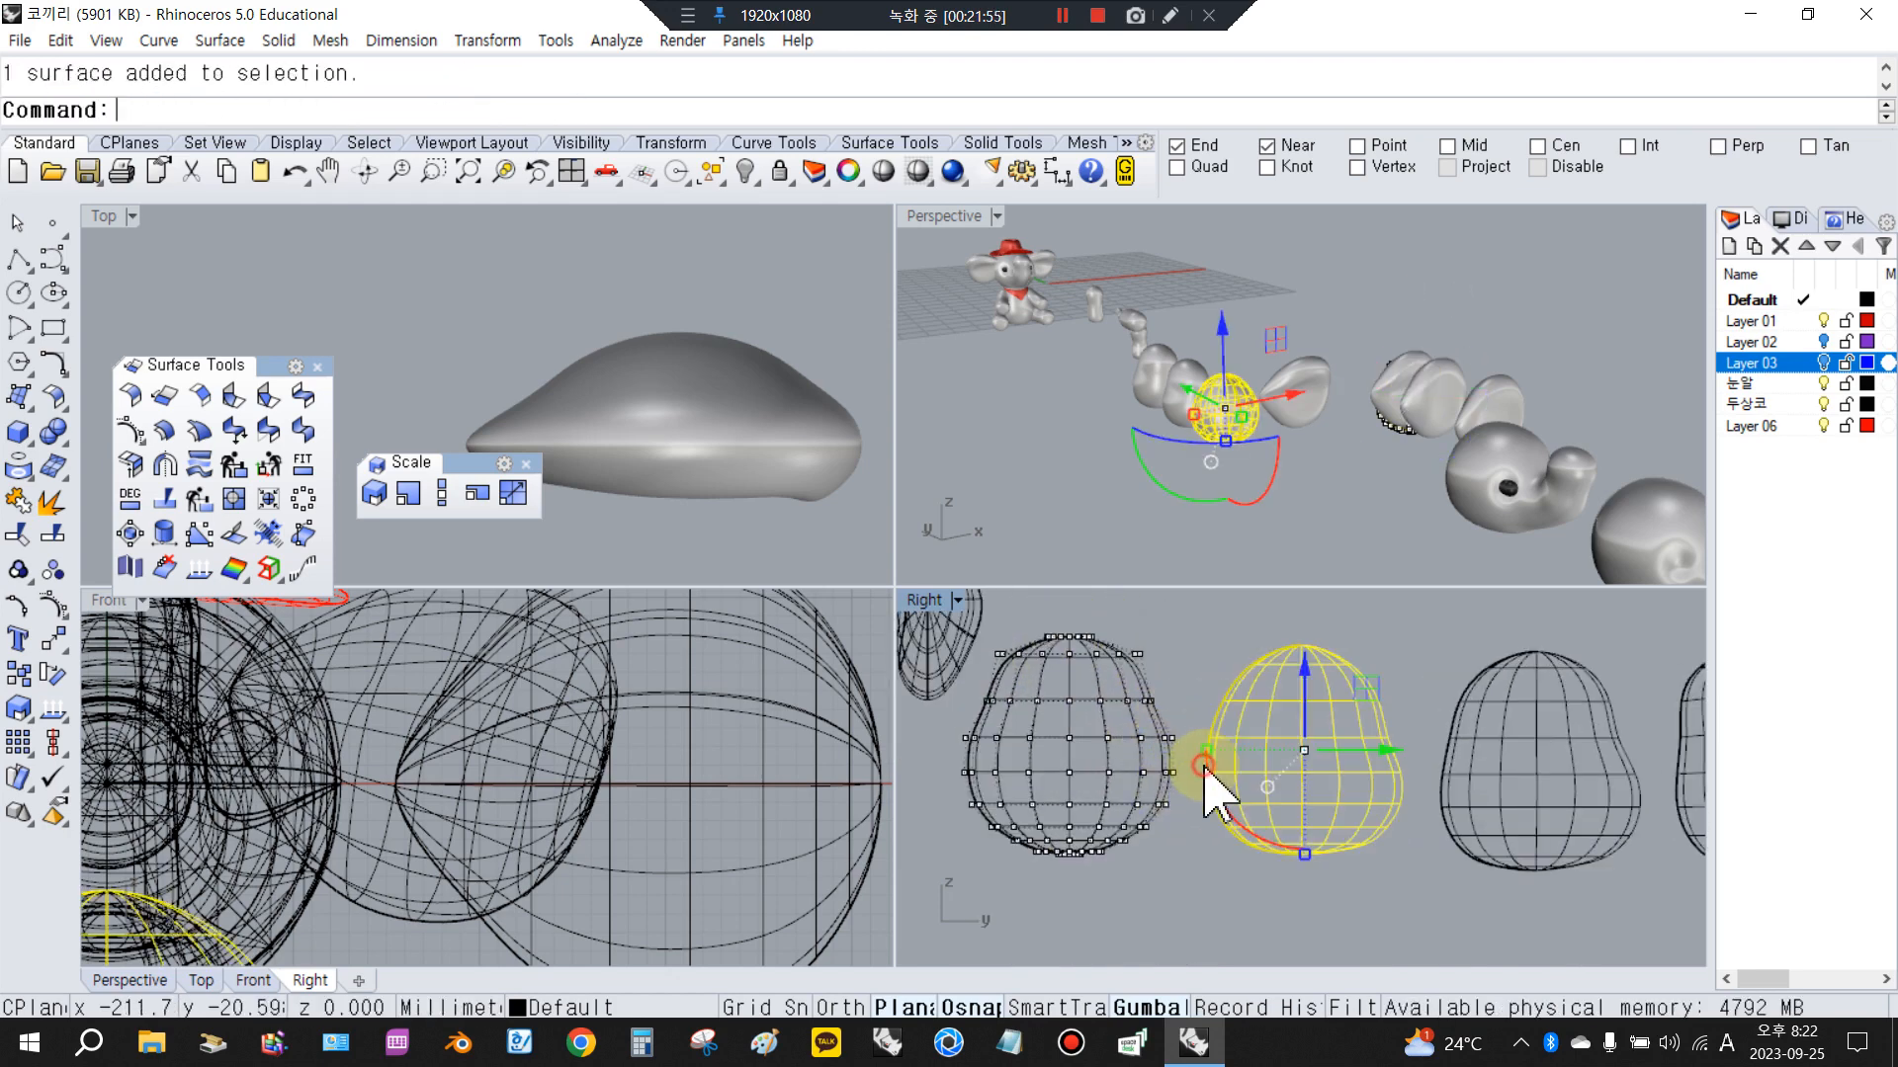
click(1411, 803)
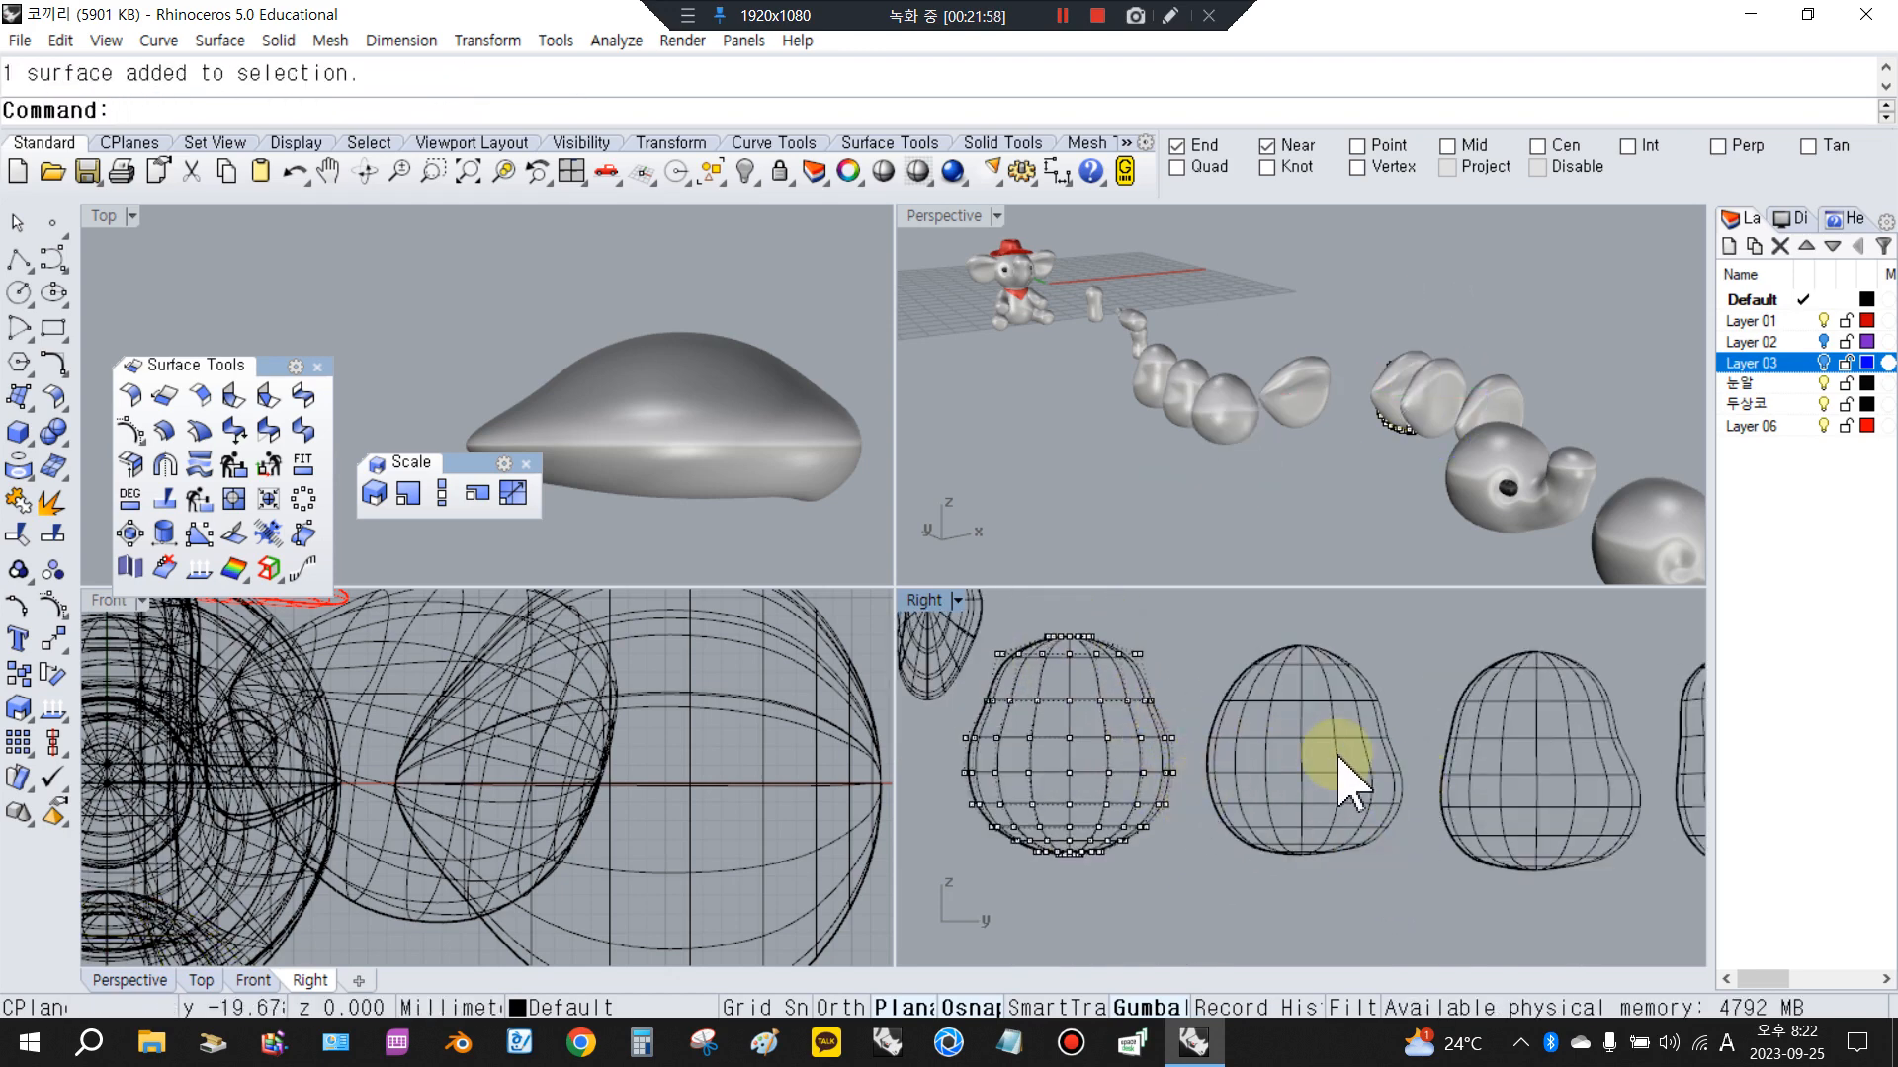
drag(951, 724, 1025, 860)
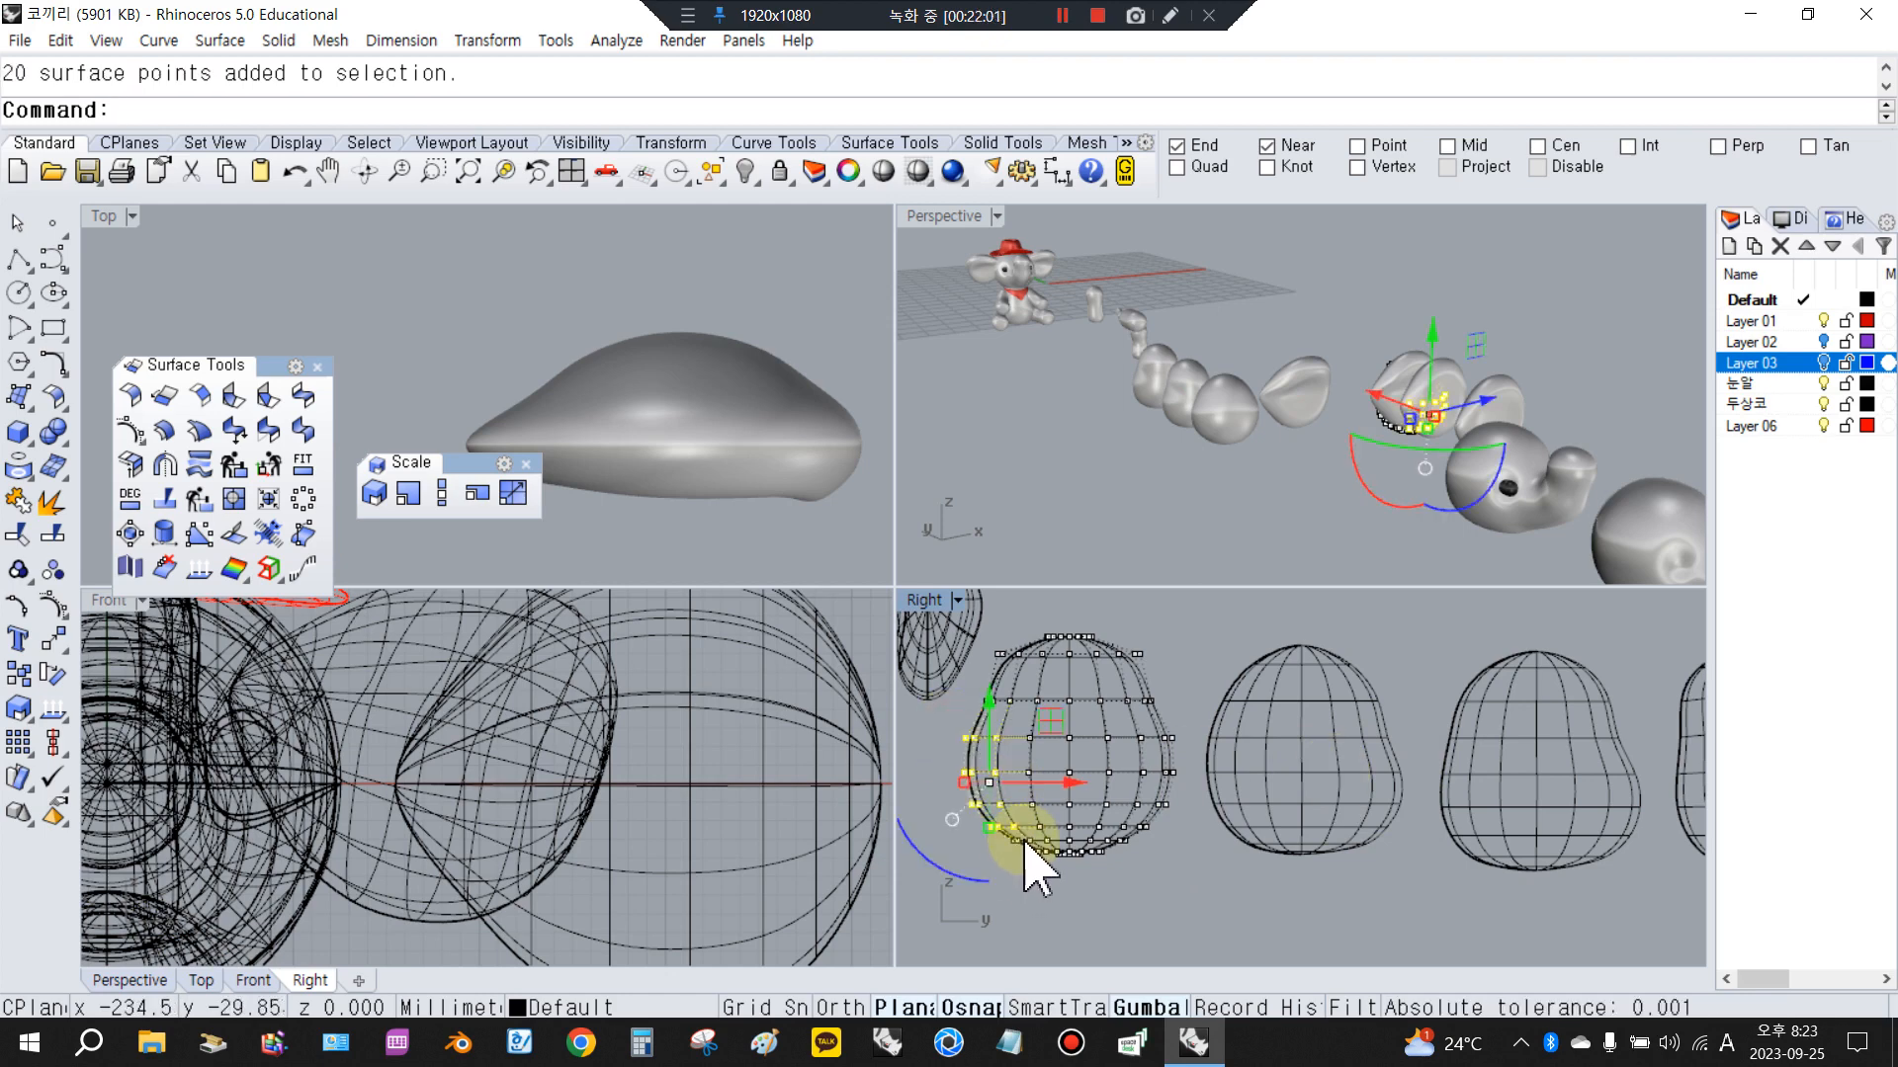
click(442, 491)
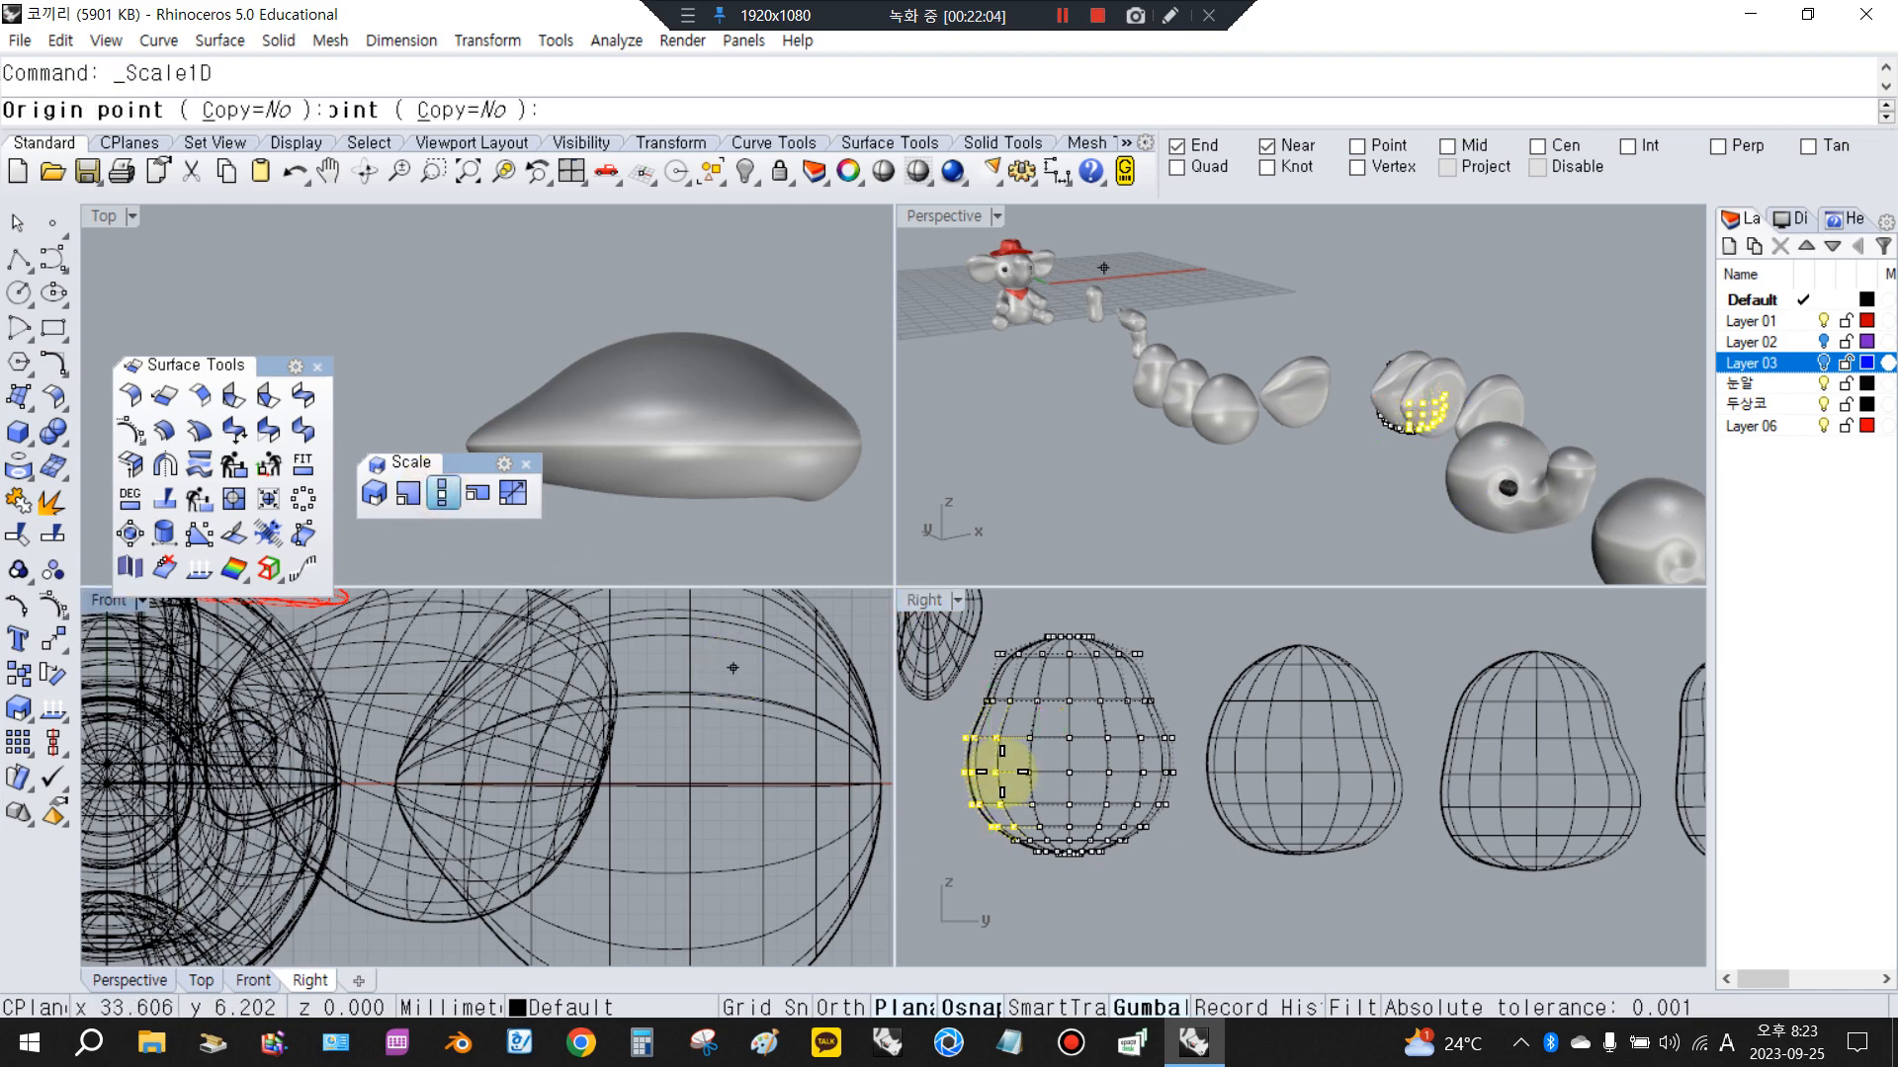
scroll(1065, 767, down, 2)
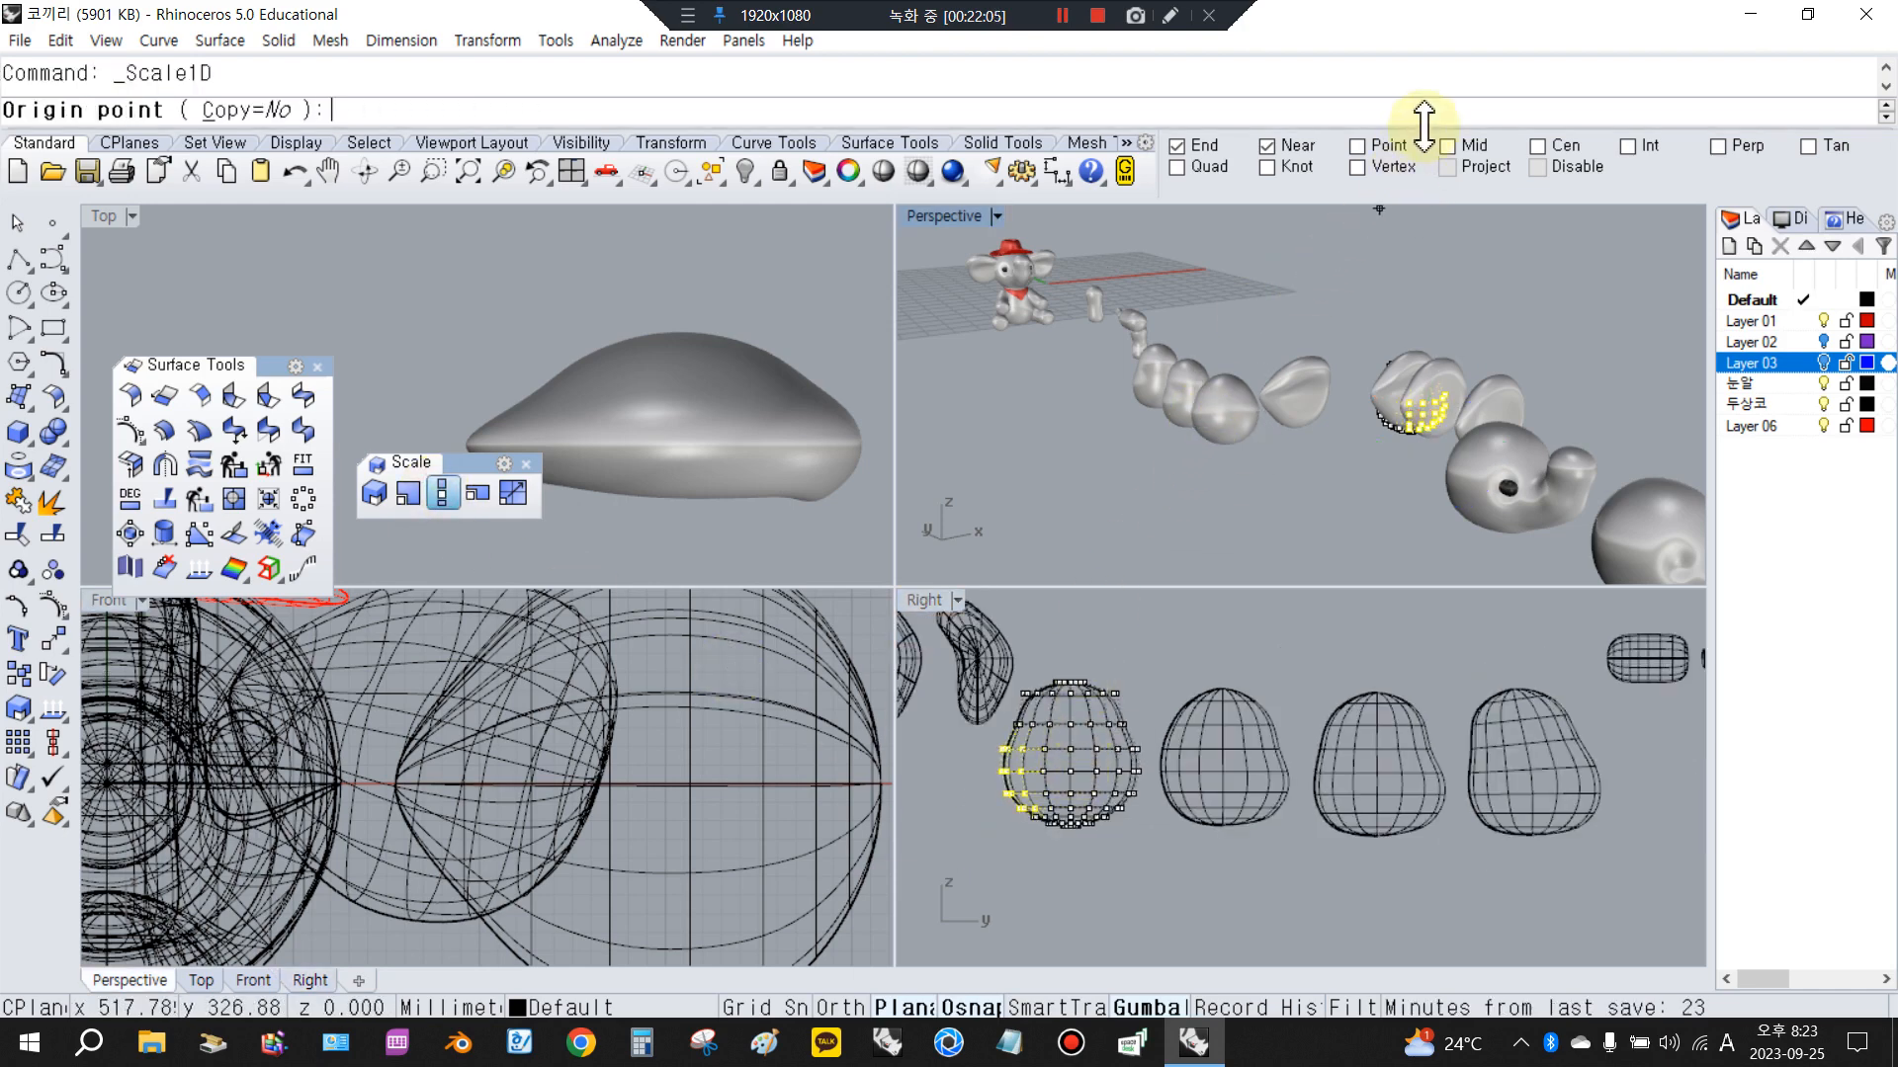
click(1405, 144)
click(974, 805)
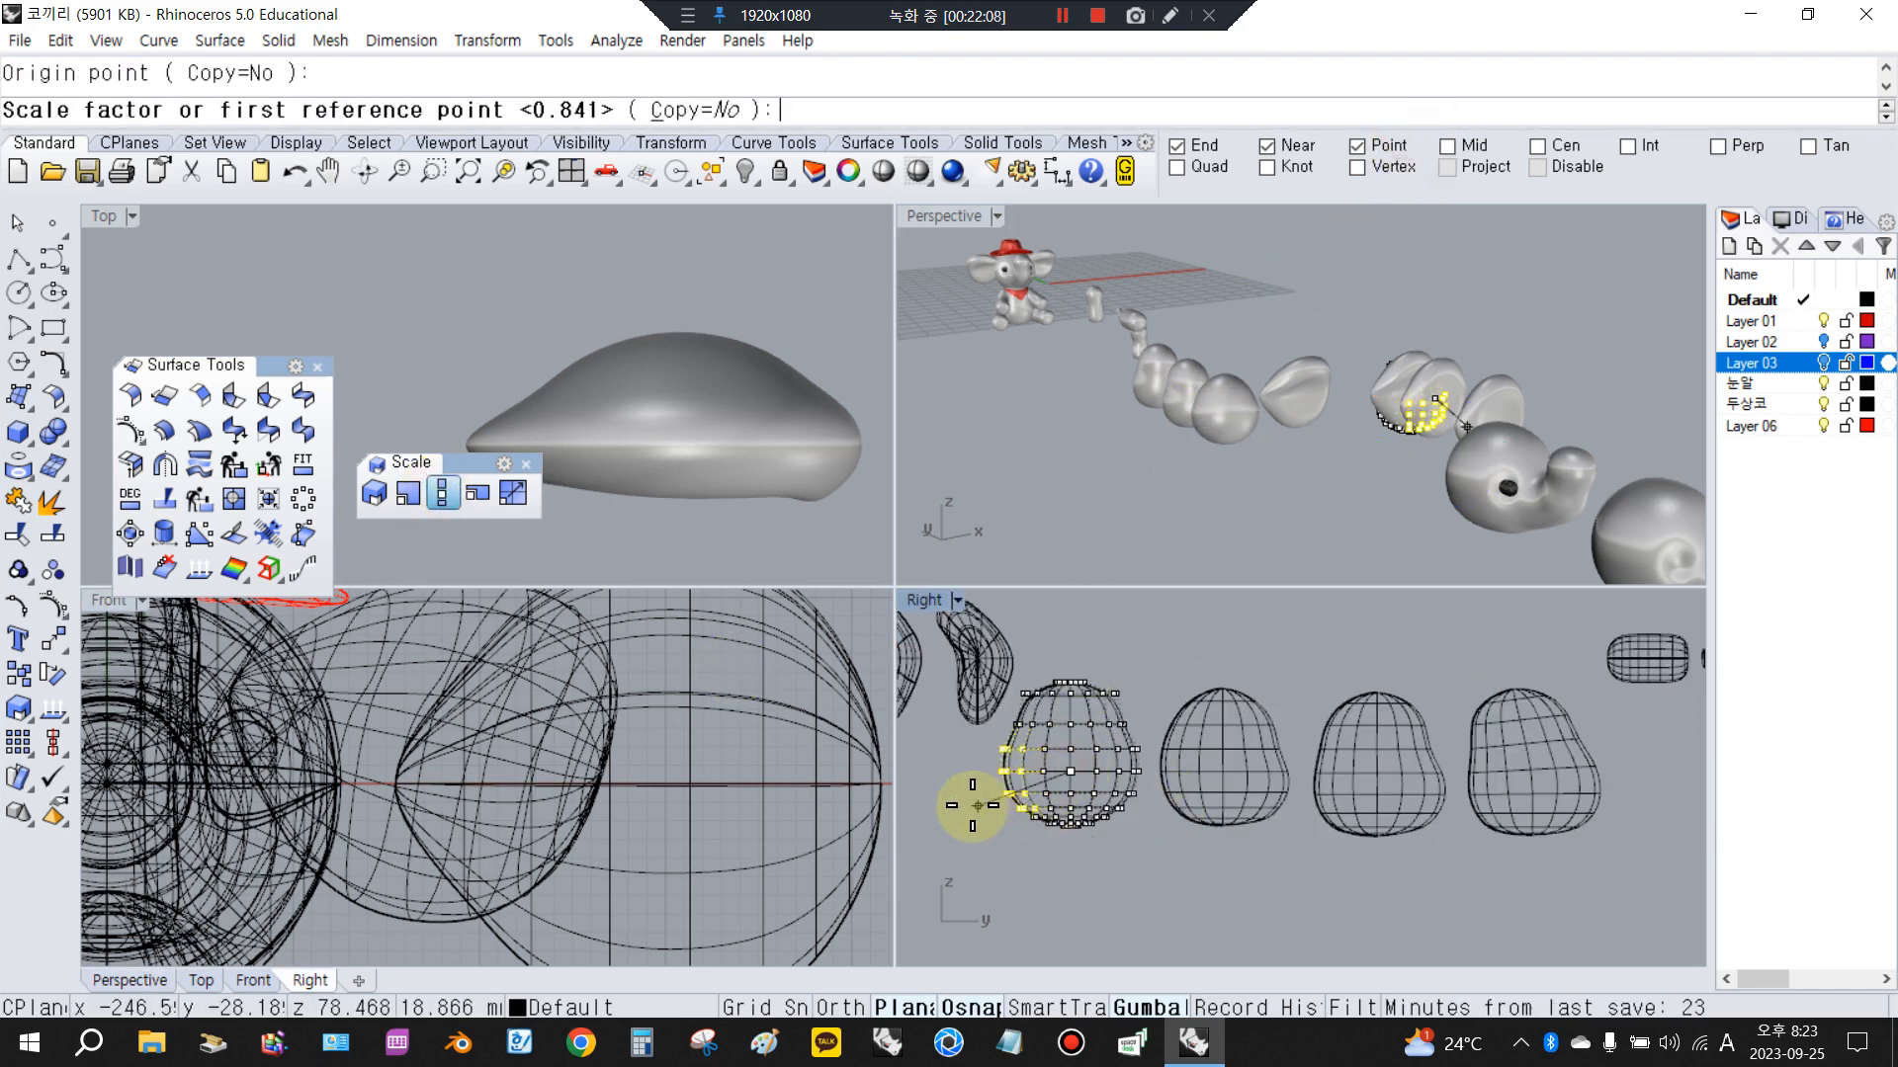
scroll(944, 798, up, 1)
click(939, 764)
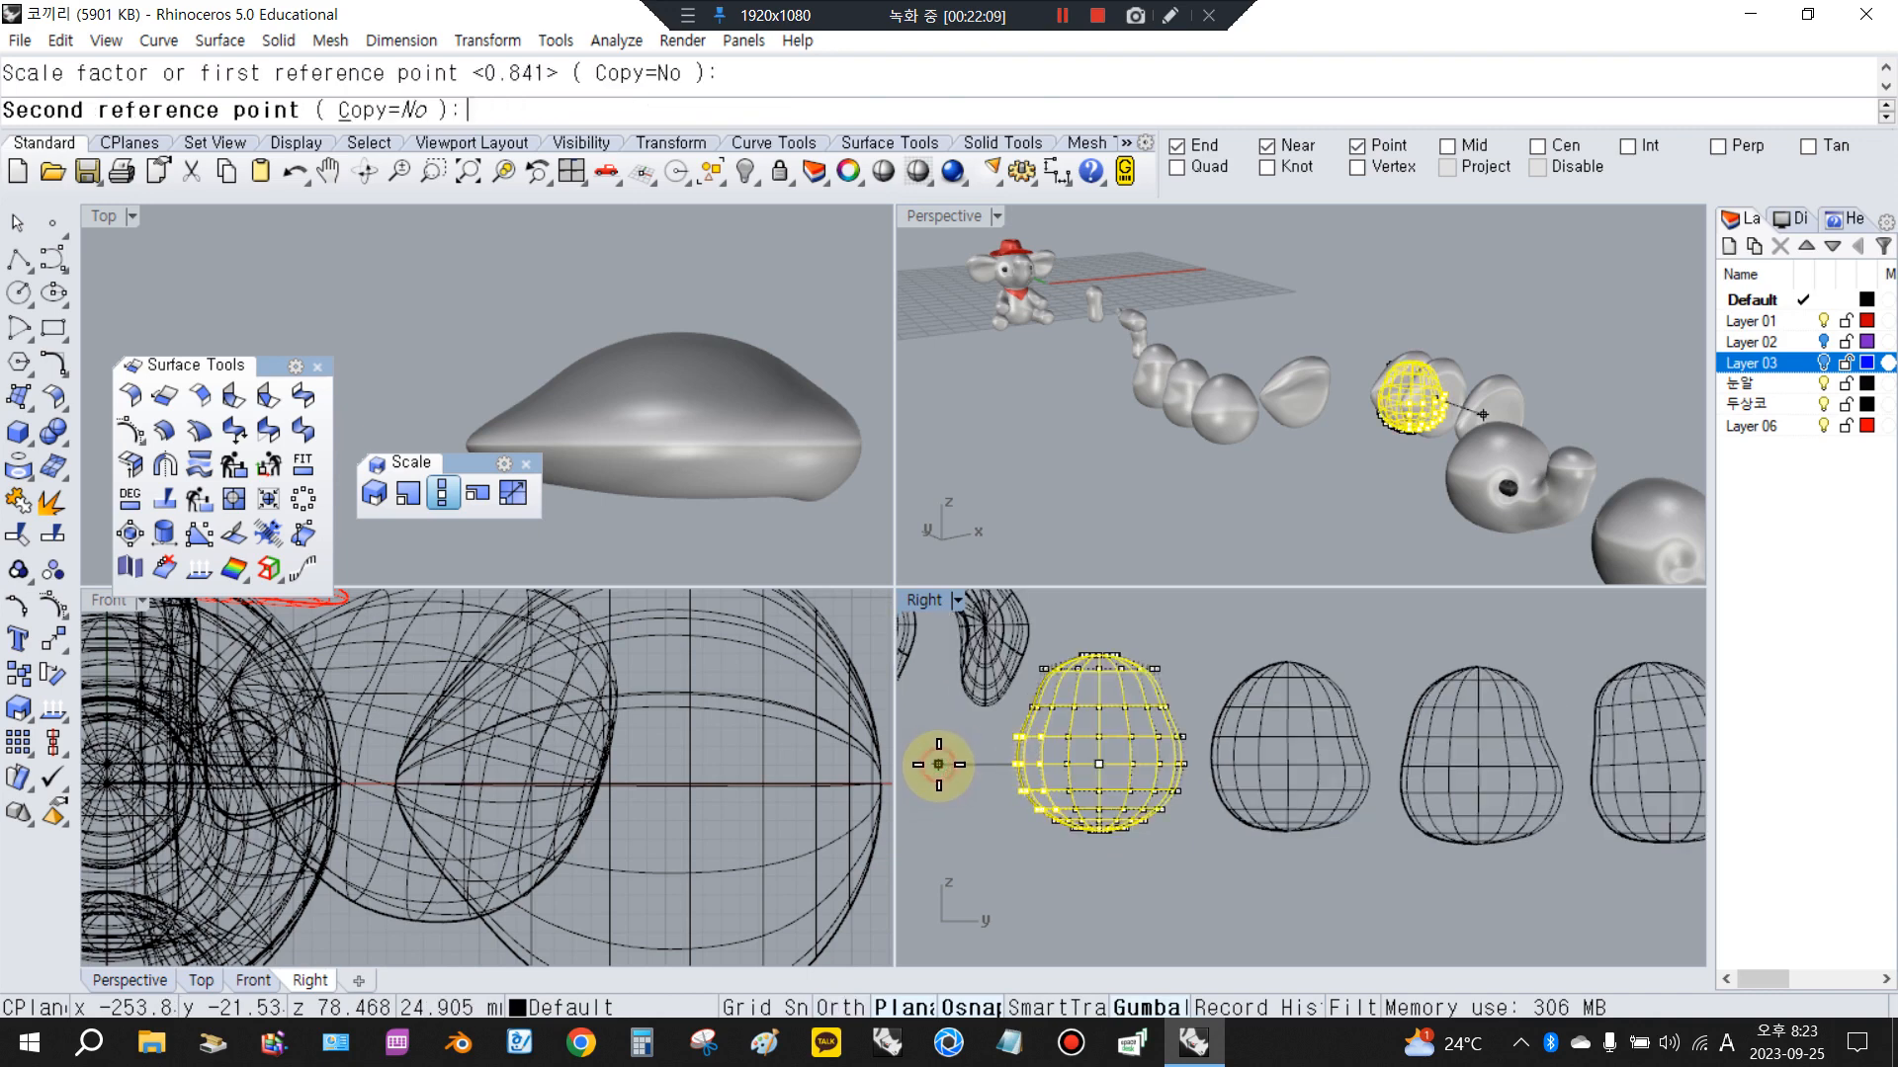
click(951, 842)
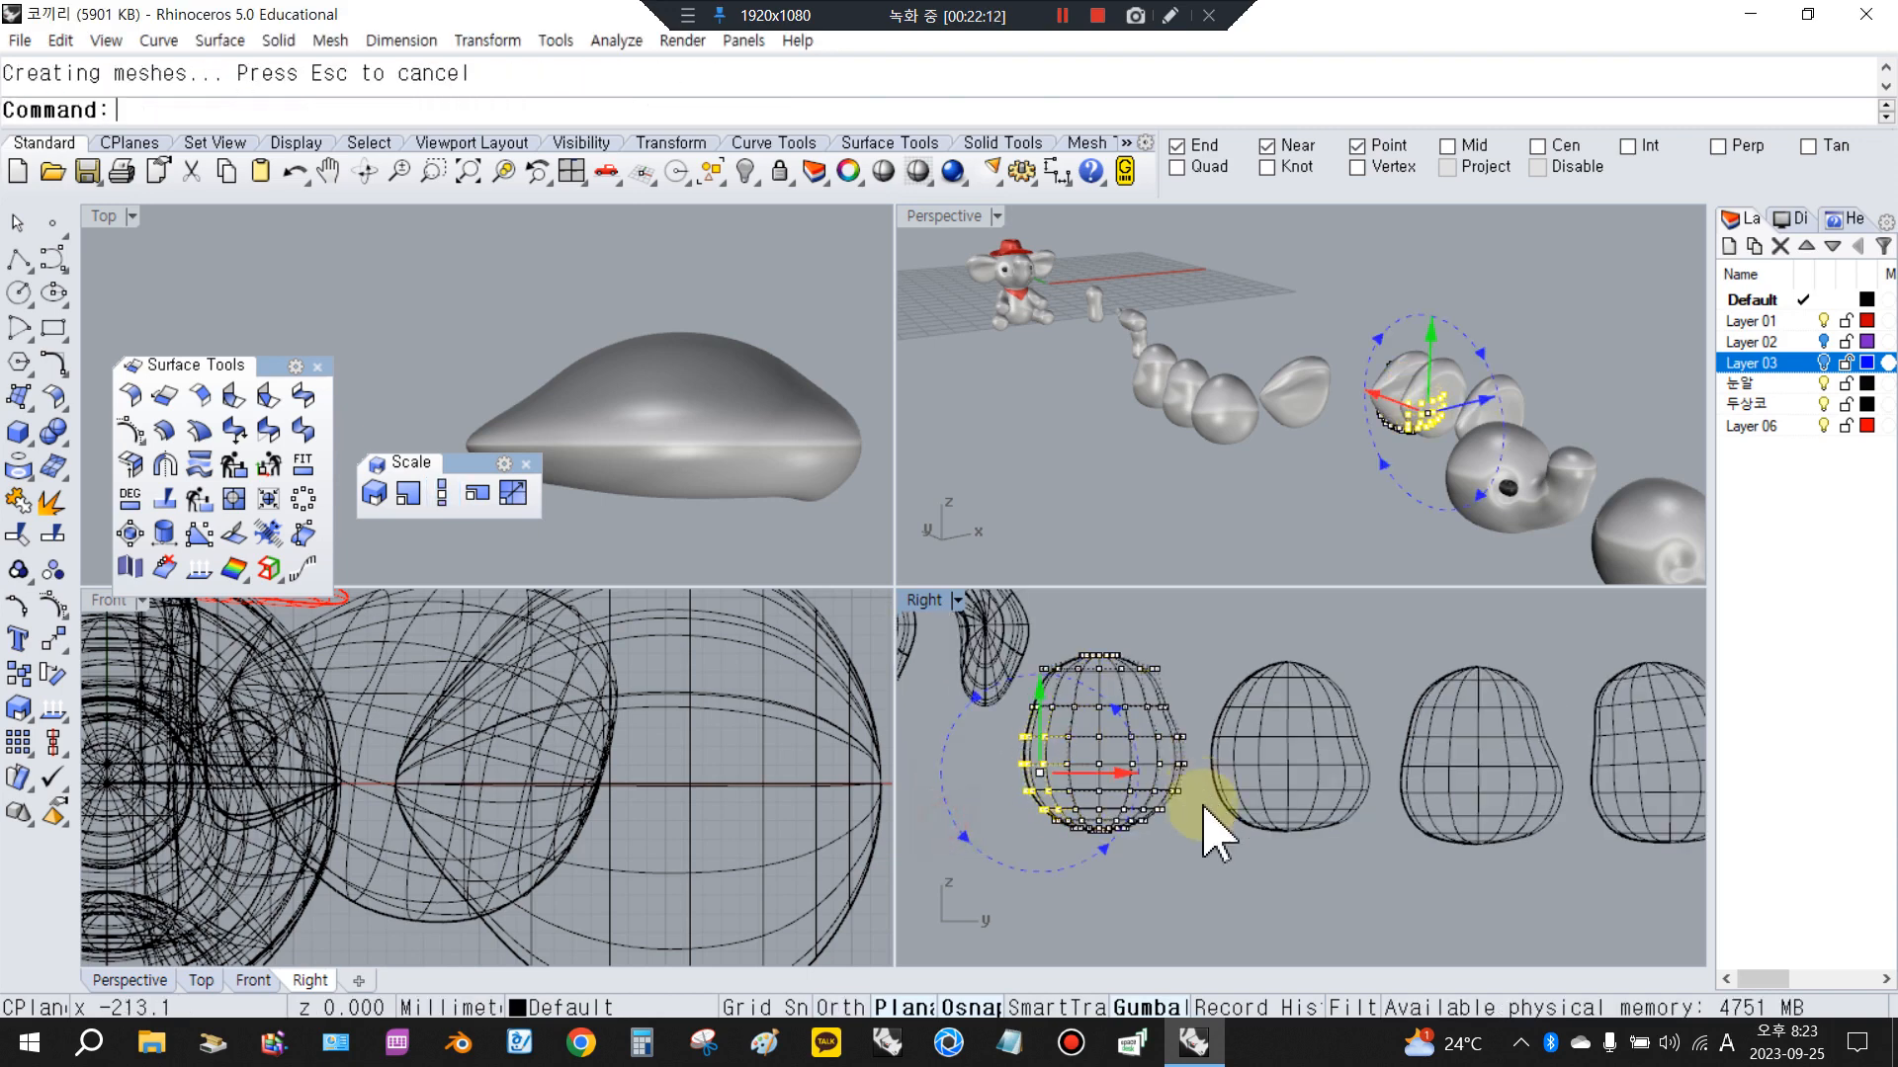
Scale the body's lower control points on its positive-Y side outward along one direction to about 1.08, from a point near the base
scroll(1201, 818, up, 1)
scroll(1181, 809, up, 1)
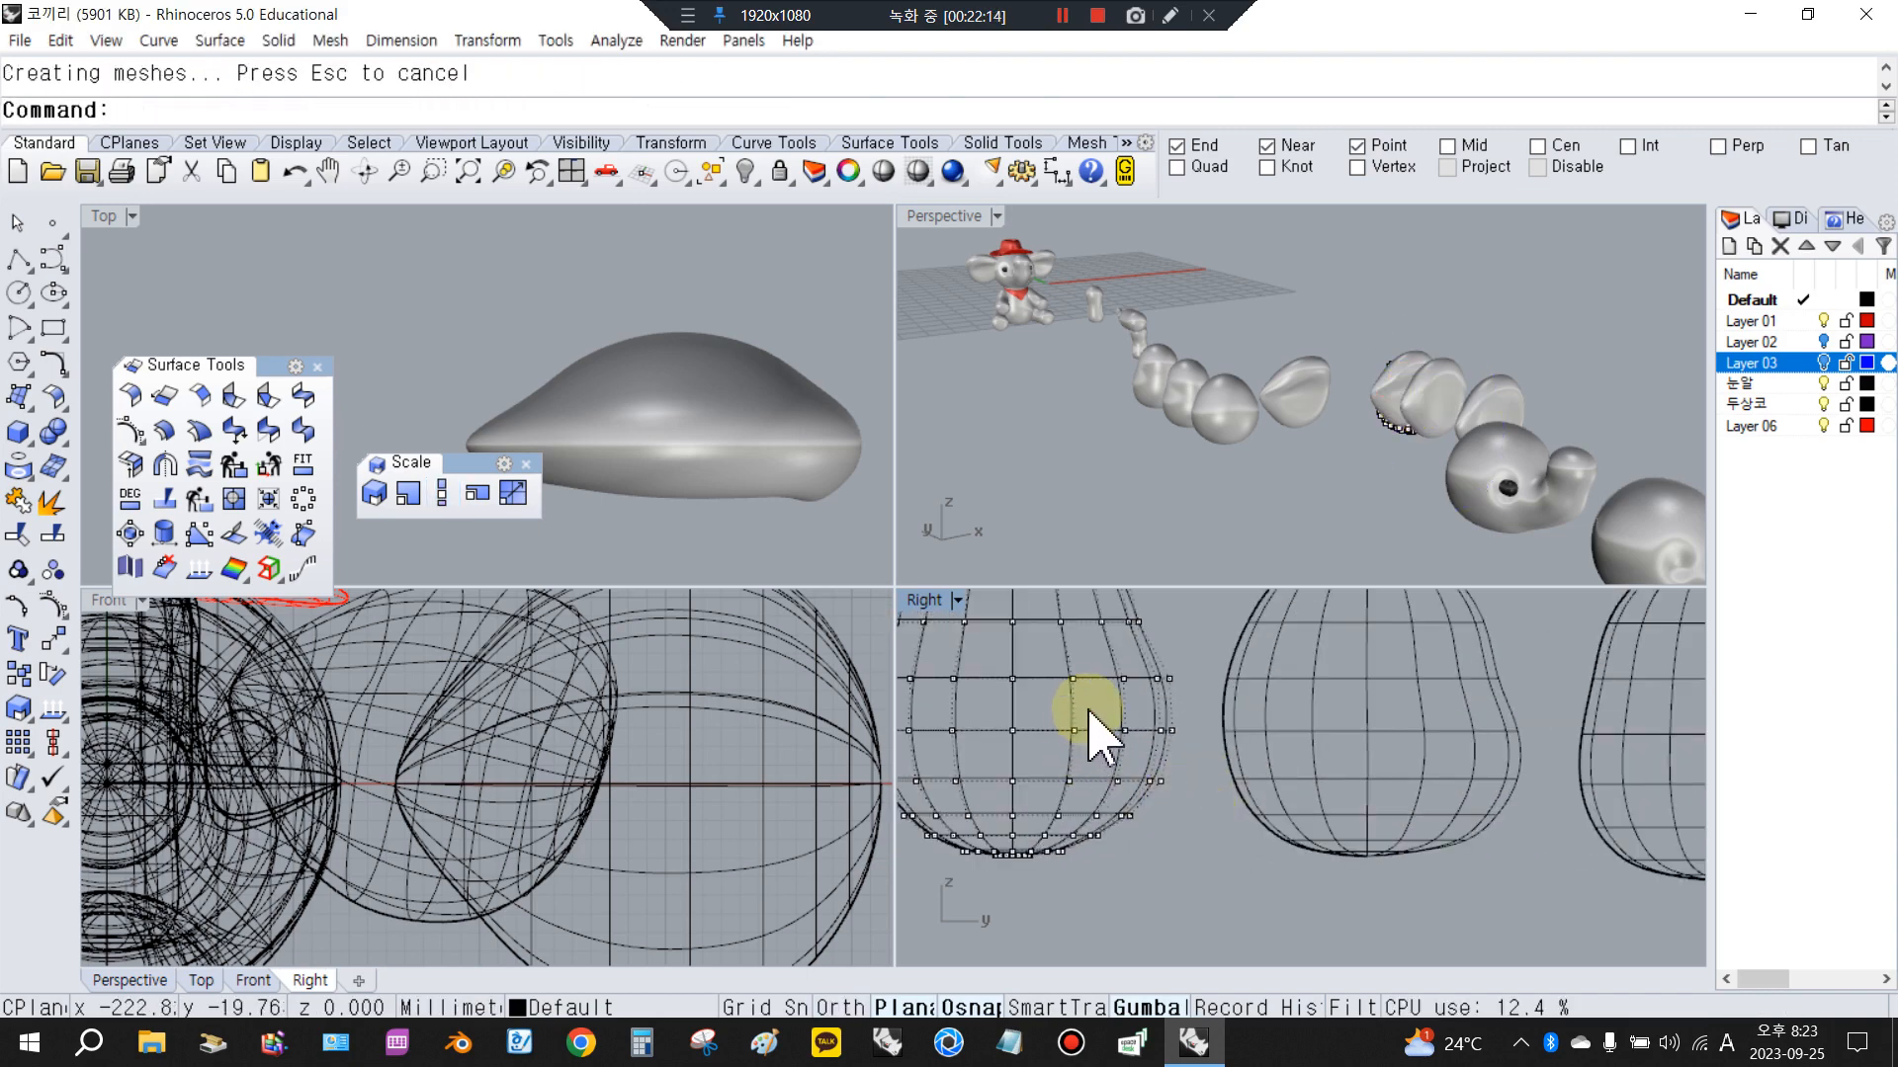
drag(1089, 711, 1214, 823)
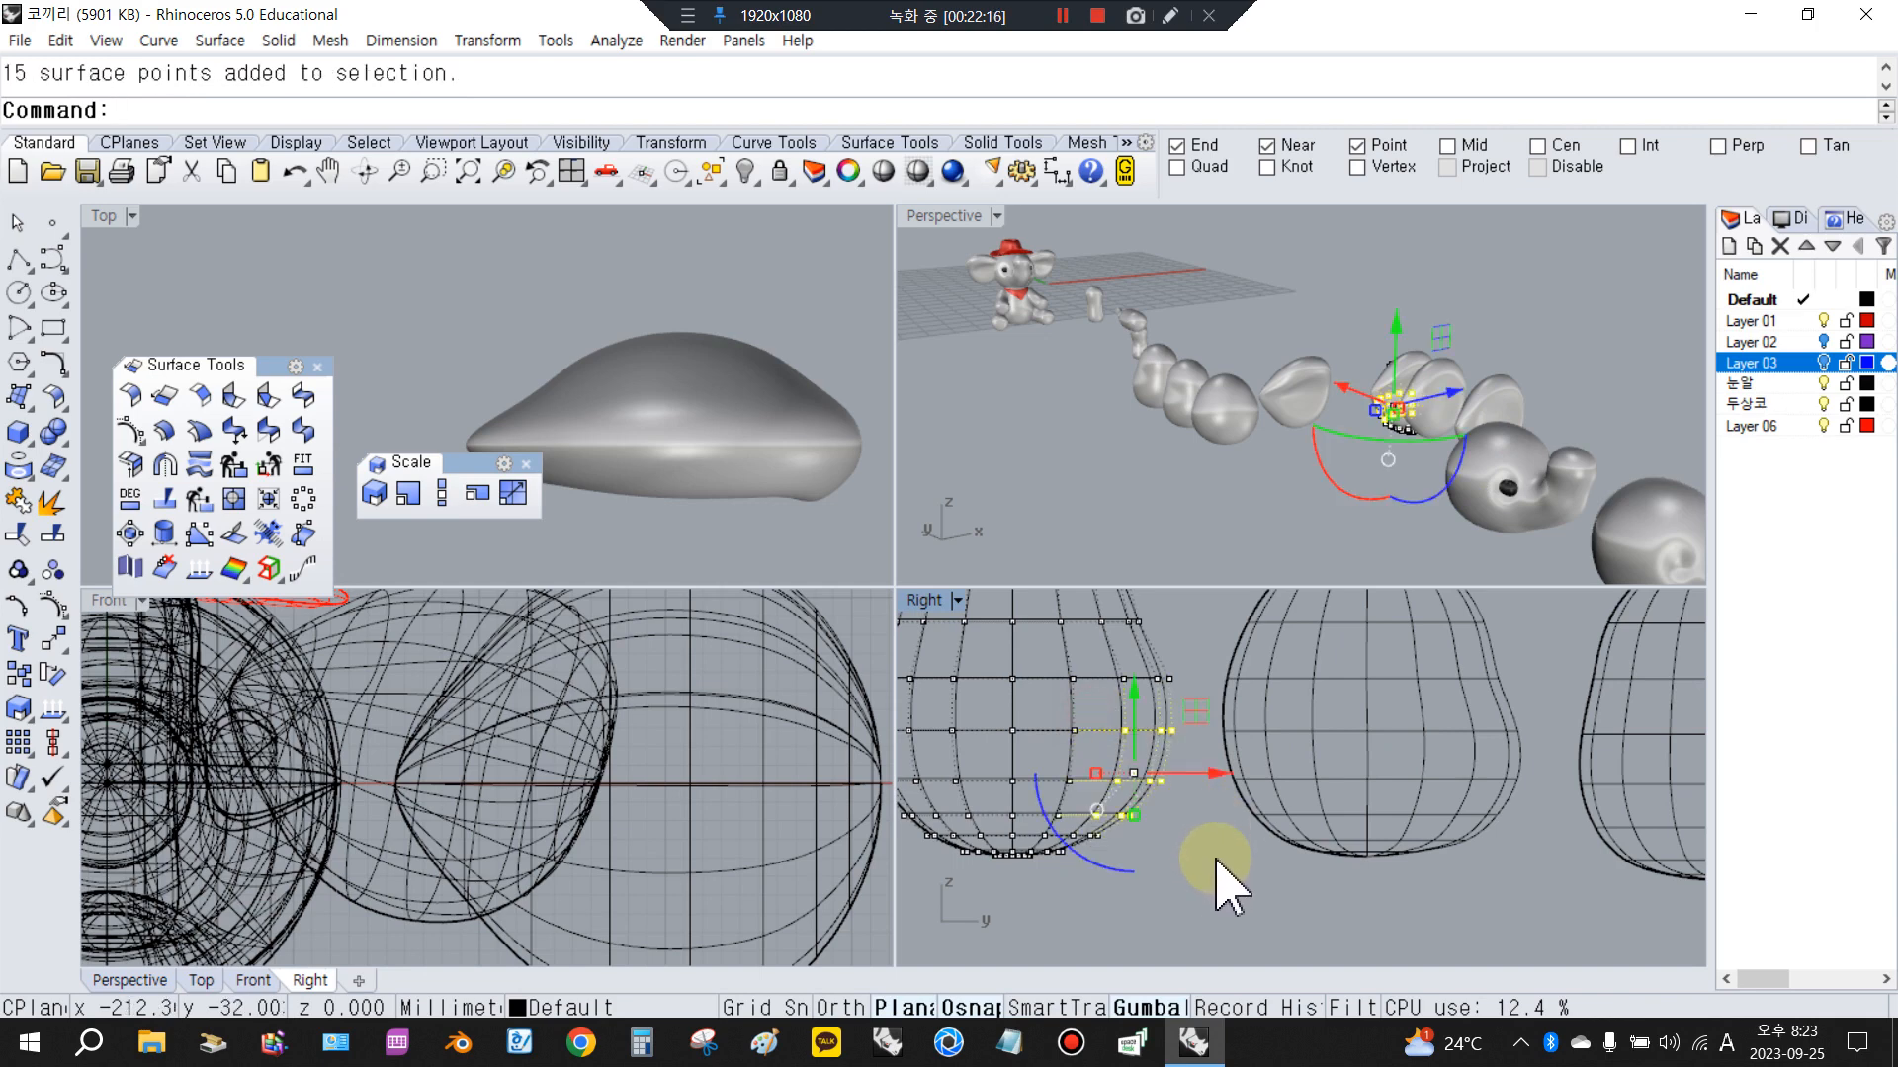
right_click(1215, 859)
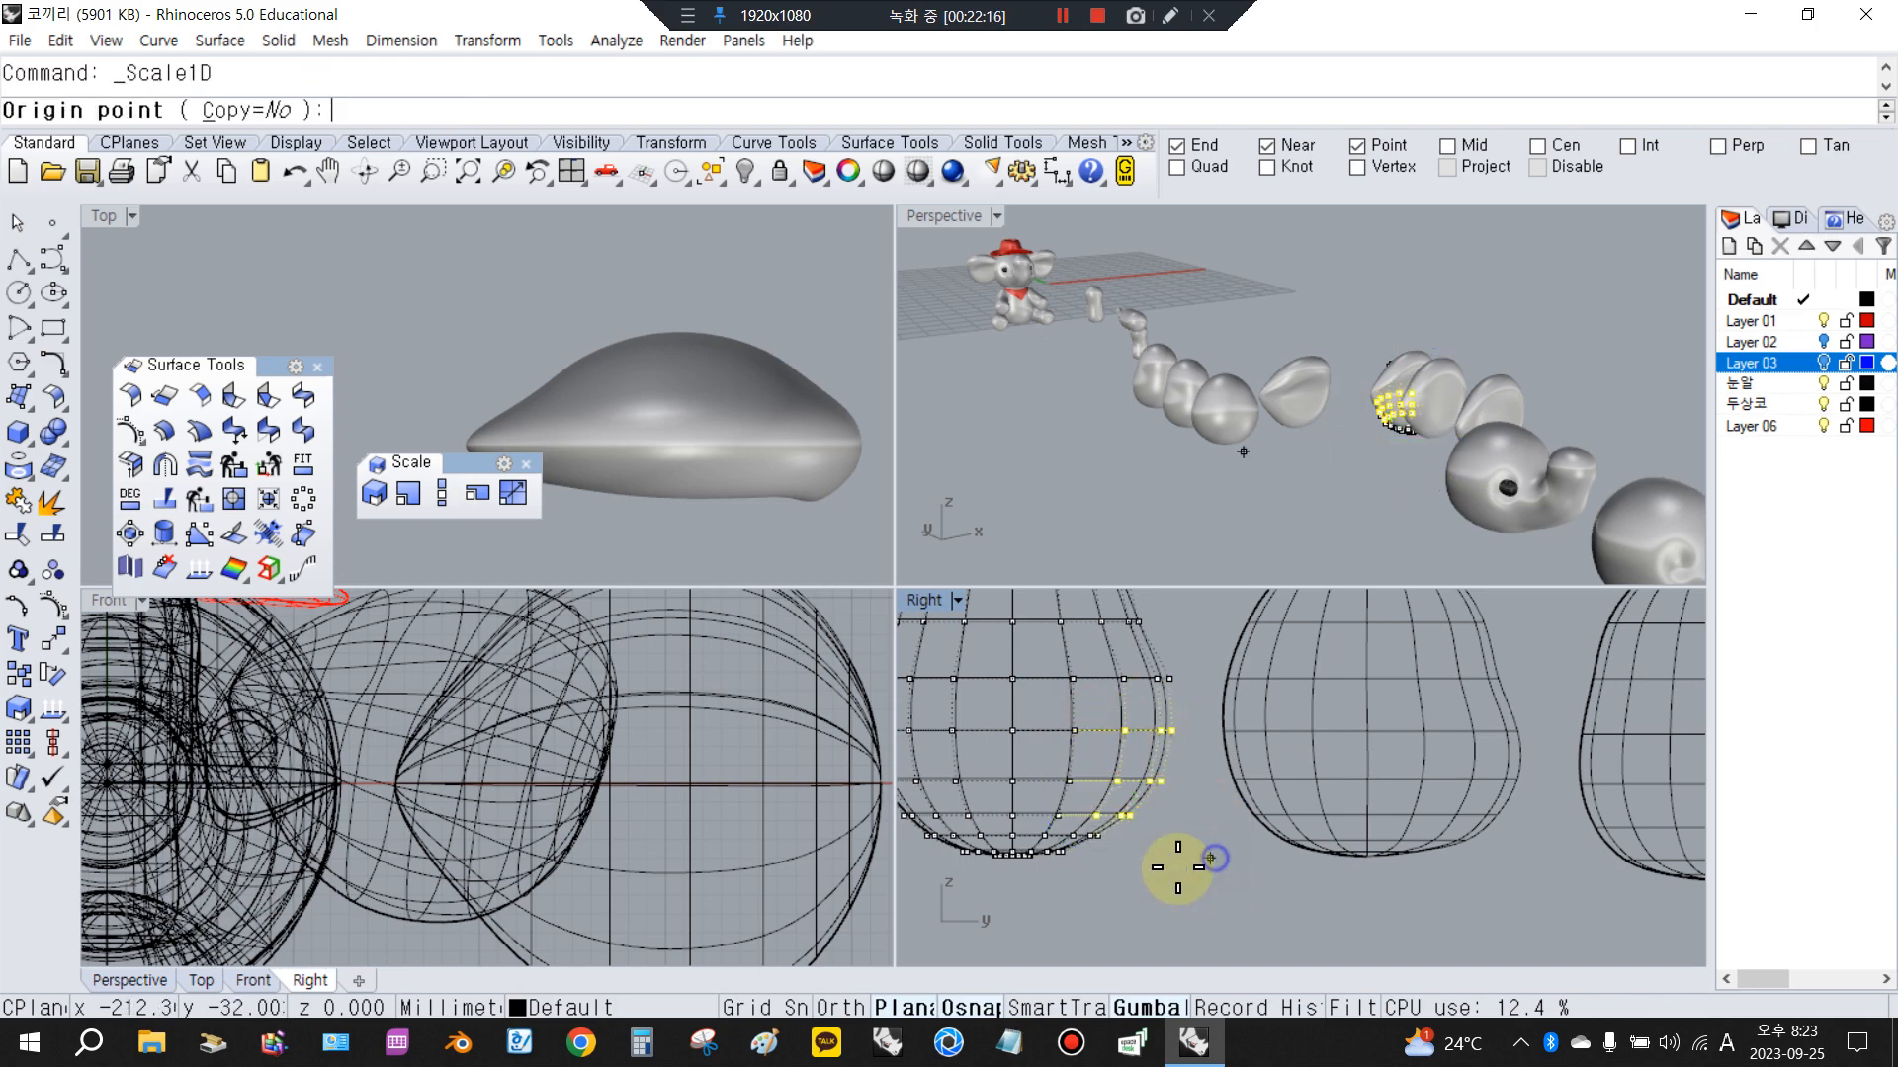
click(1045, 835)
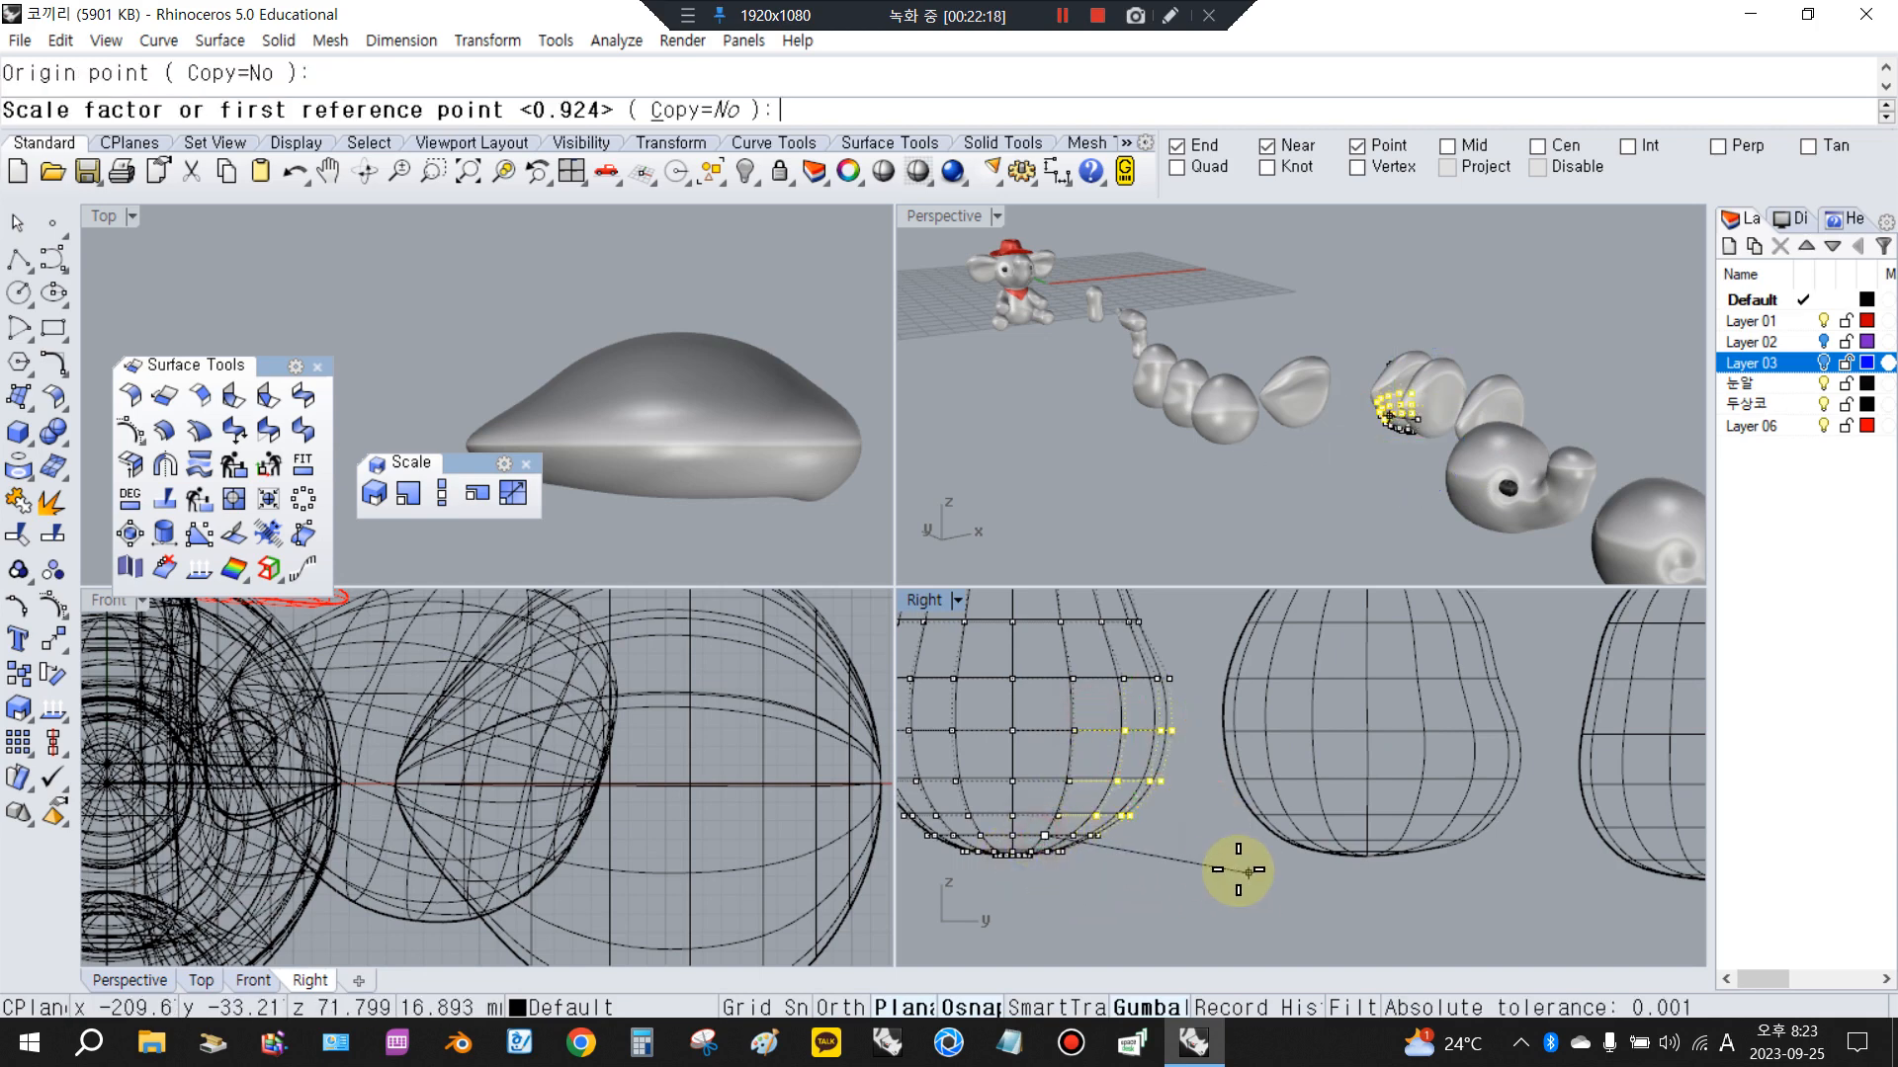
click(1196, 862)
click(1364, 877)
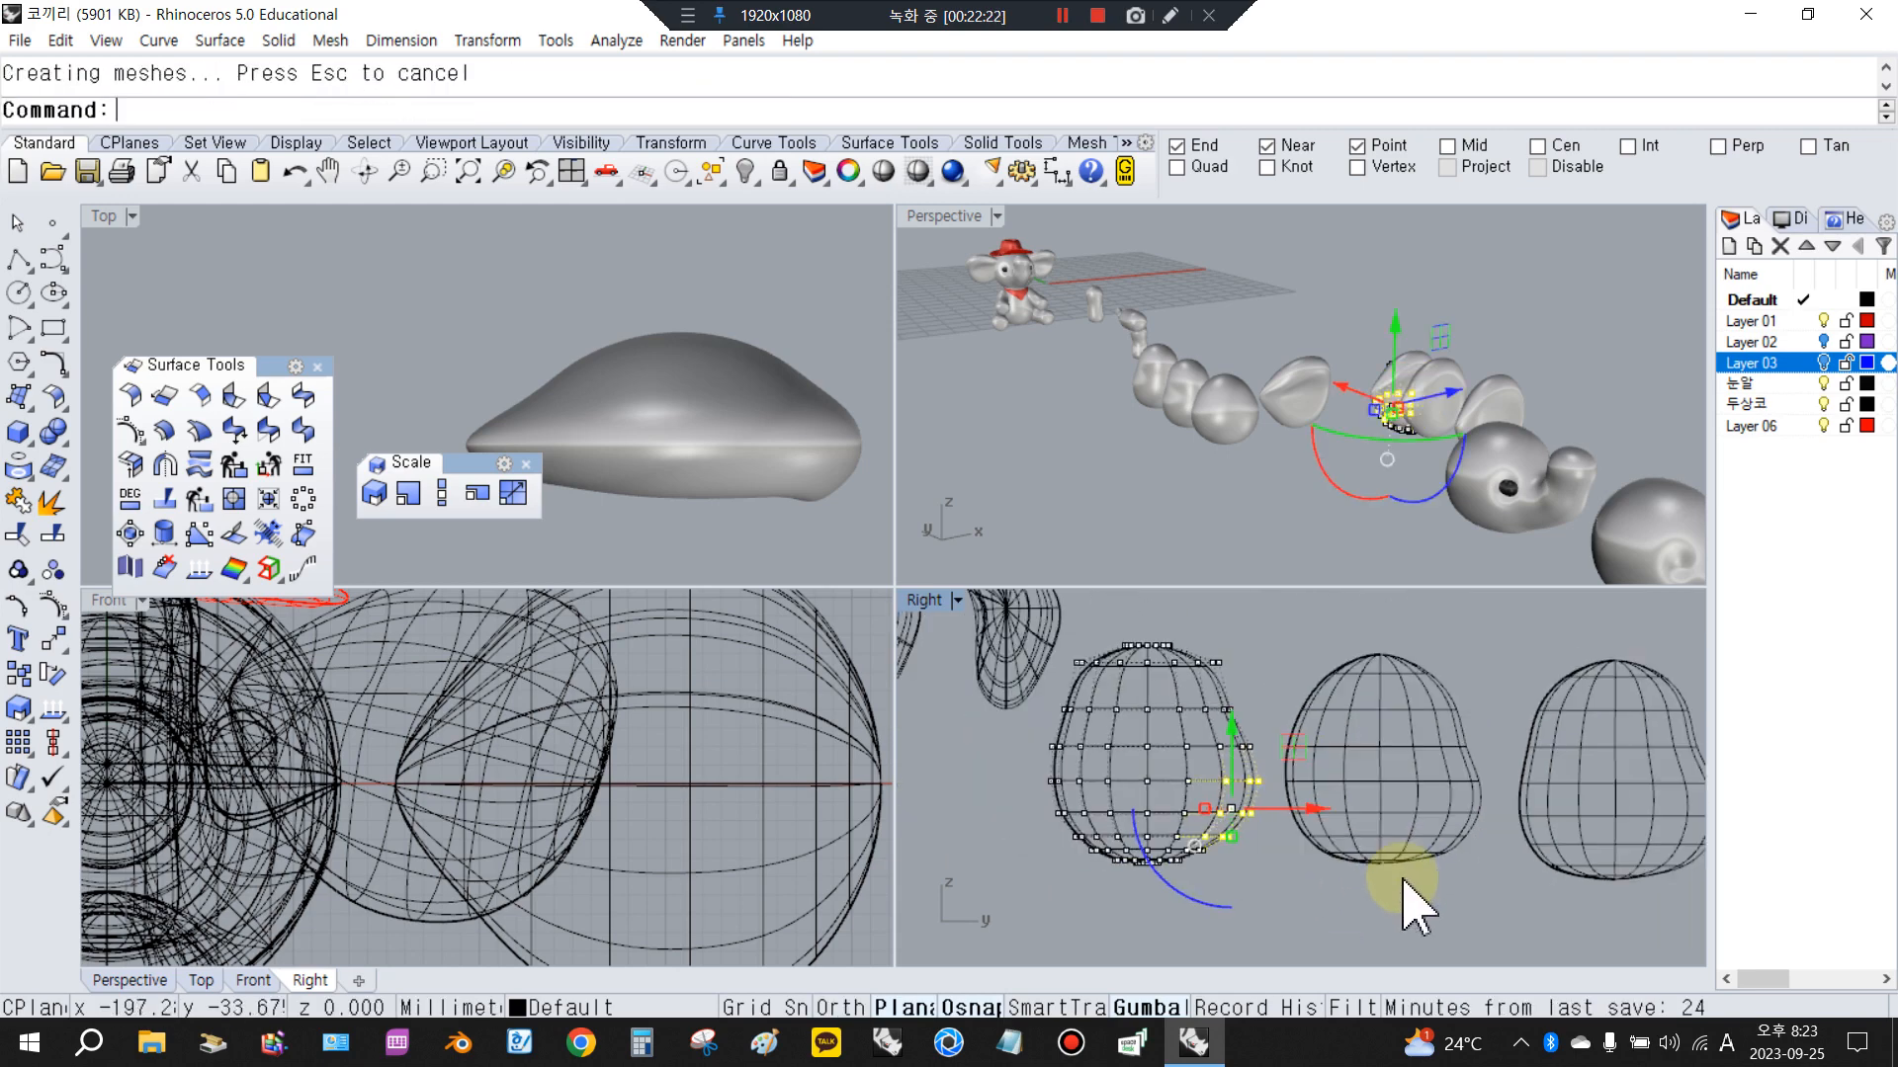
Compare the reshaped body's outline with the neighbouring body stages in the Right view
click(1398, 817)
click(1275, 639)
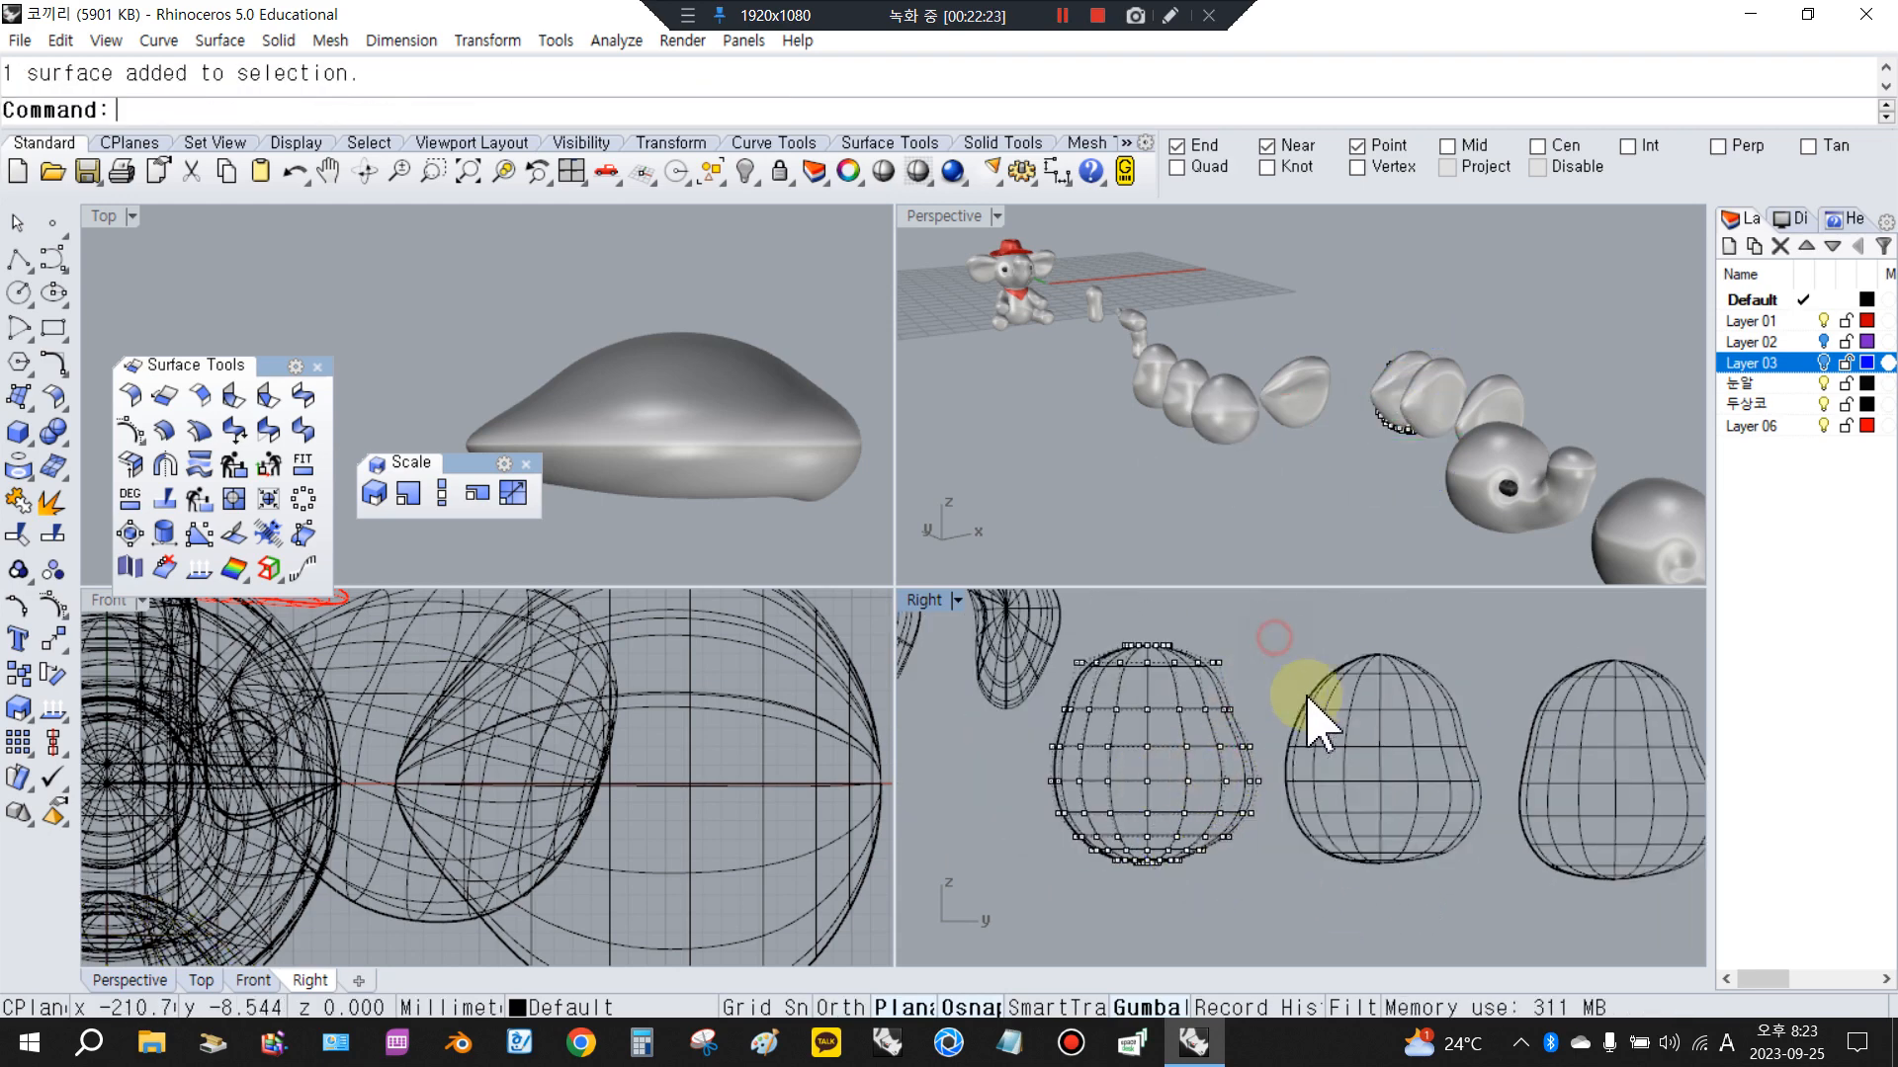
scroll(1244, 747, down, 2)
scroll(1402, 747, up, 1)
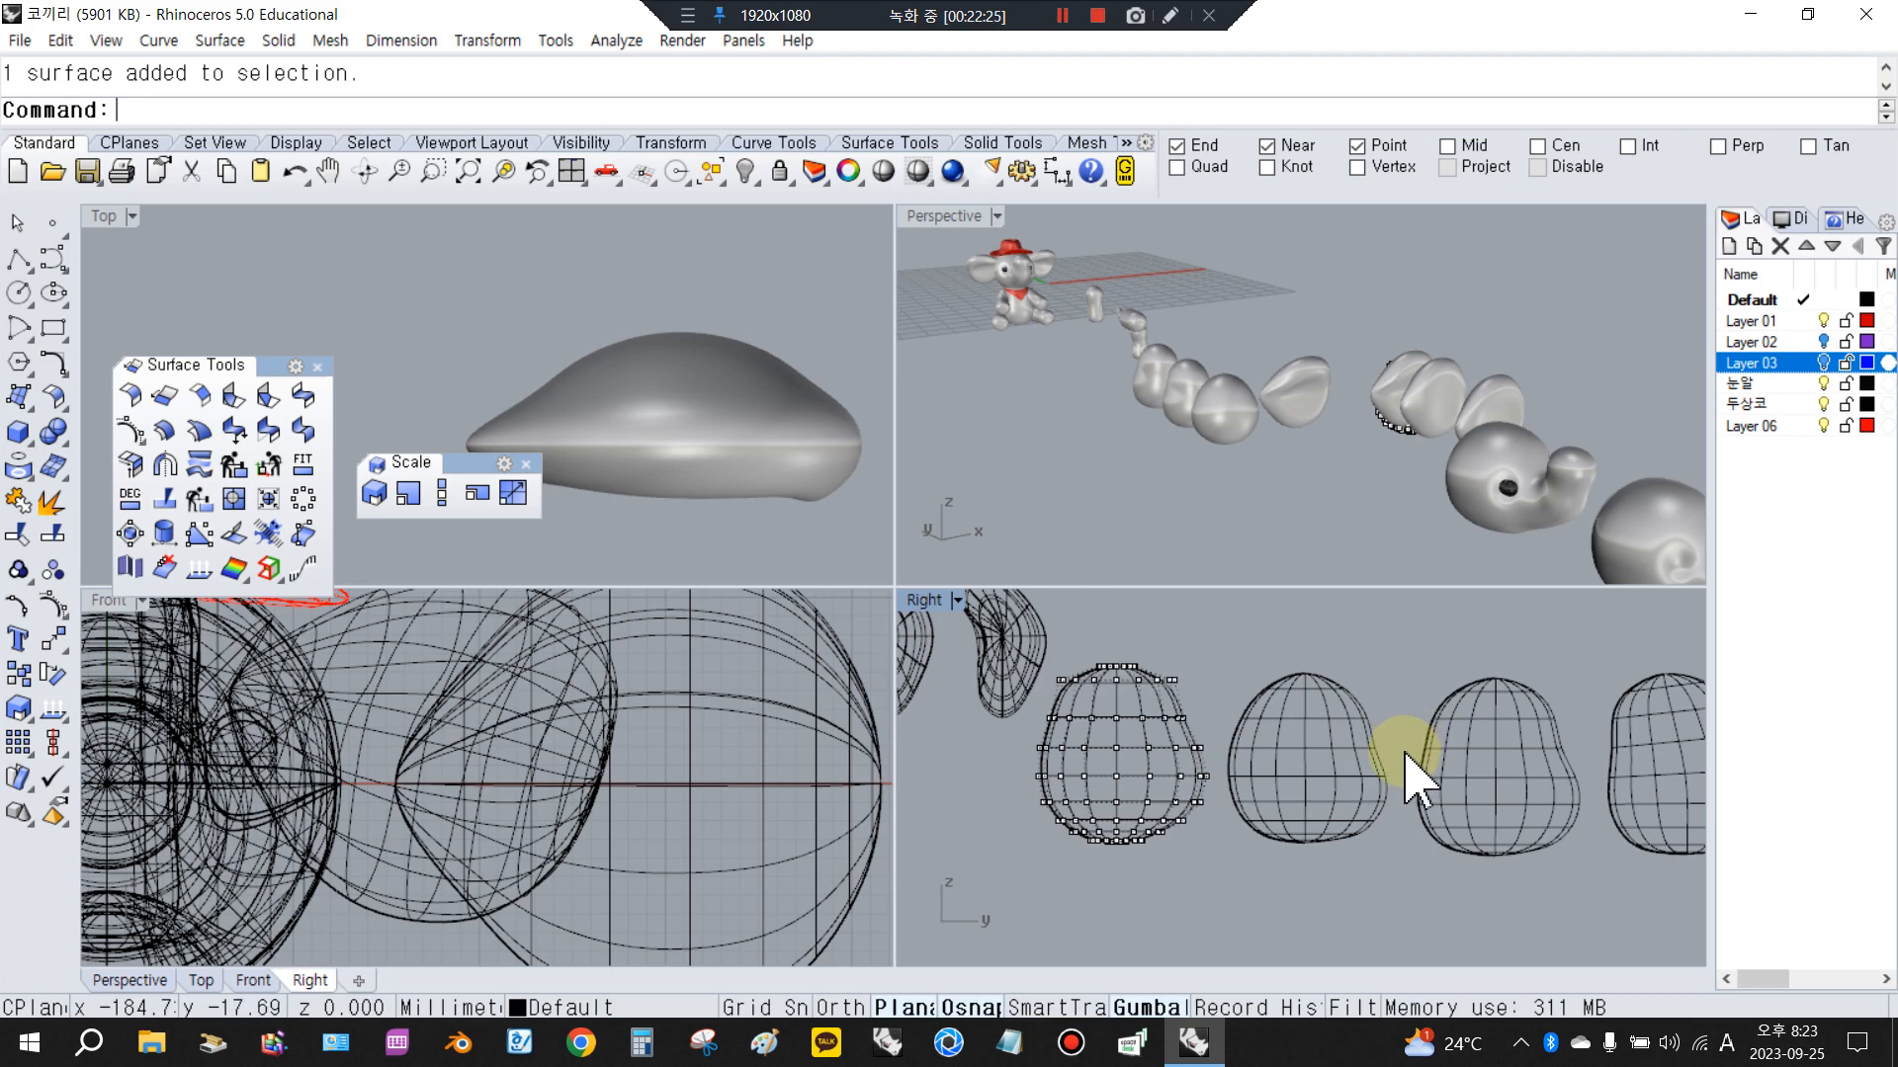
click(1474, 763)
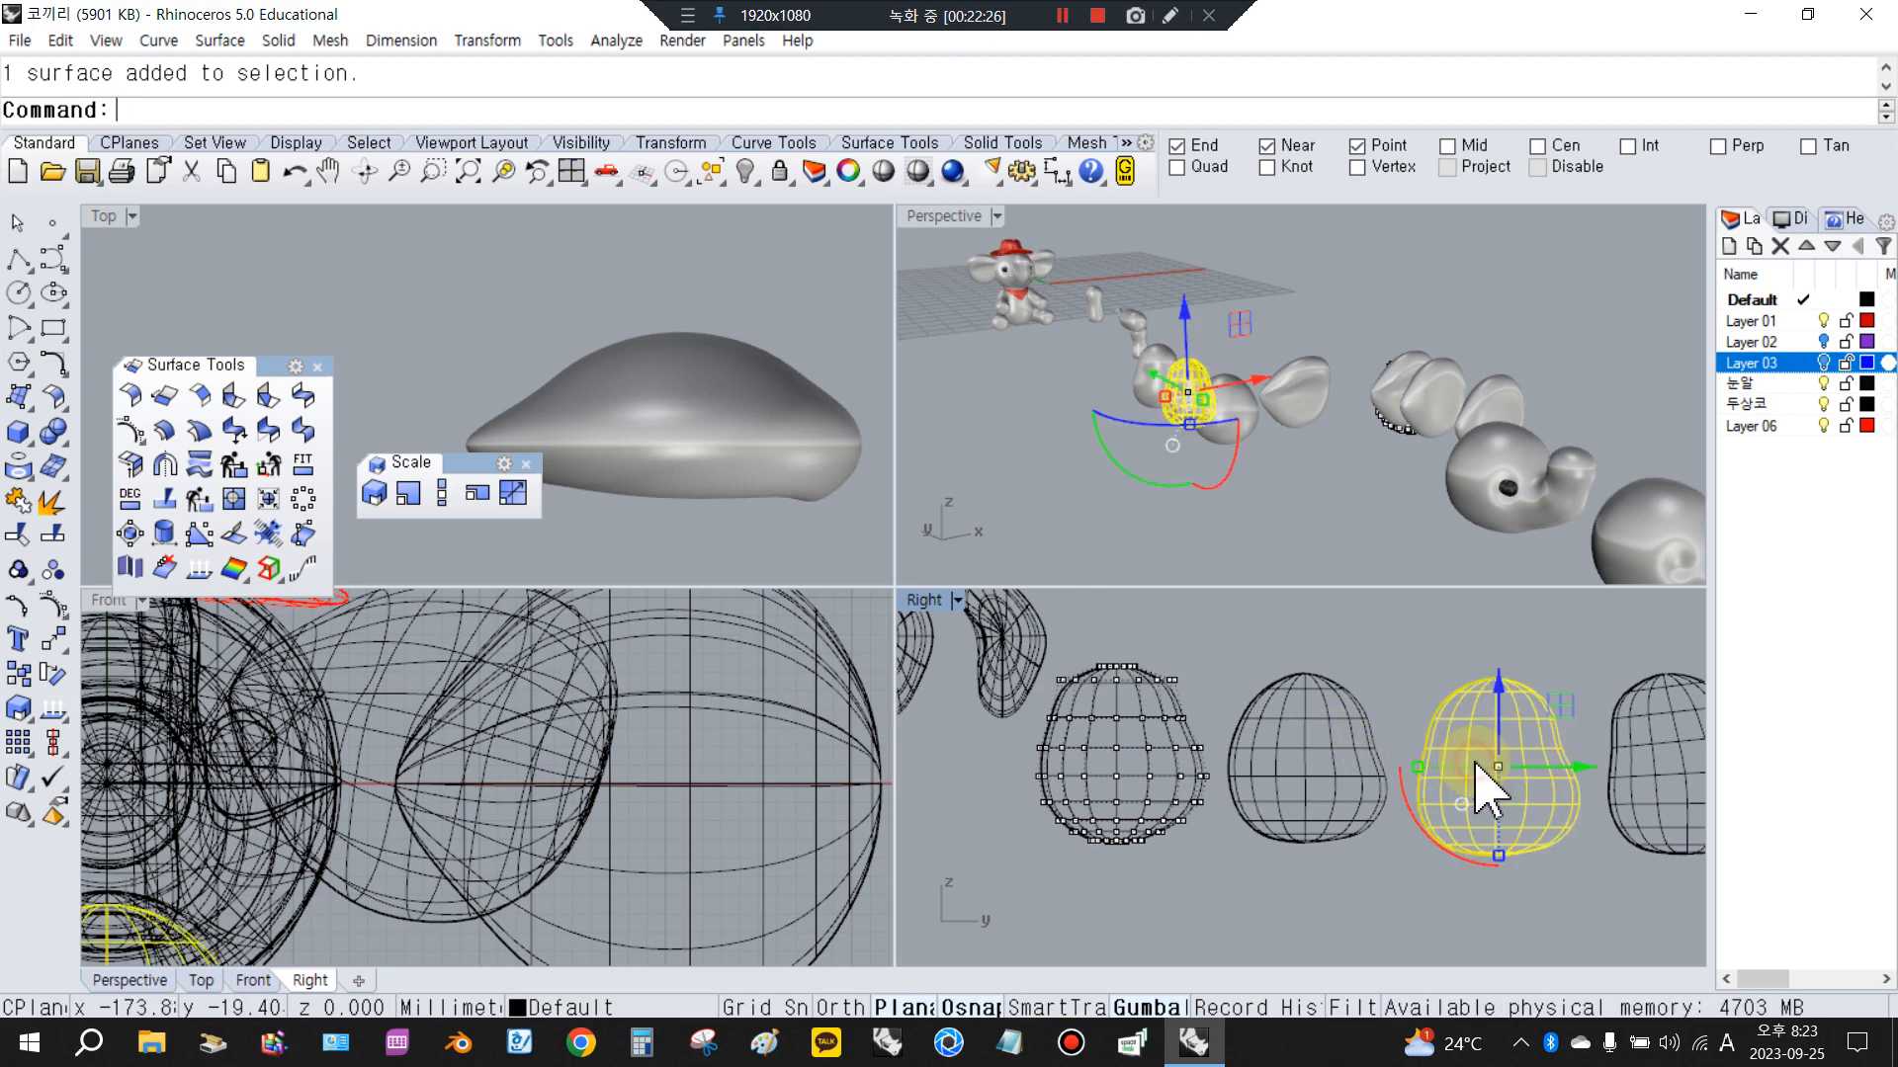
click(1346, 749)
click(1229, 625)
Scale the outer control points of the body's upper-middle row on the negative-Y side inward along Y to about 0.91
scroll(1066, 762, up, 4)
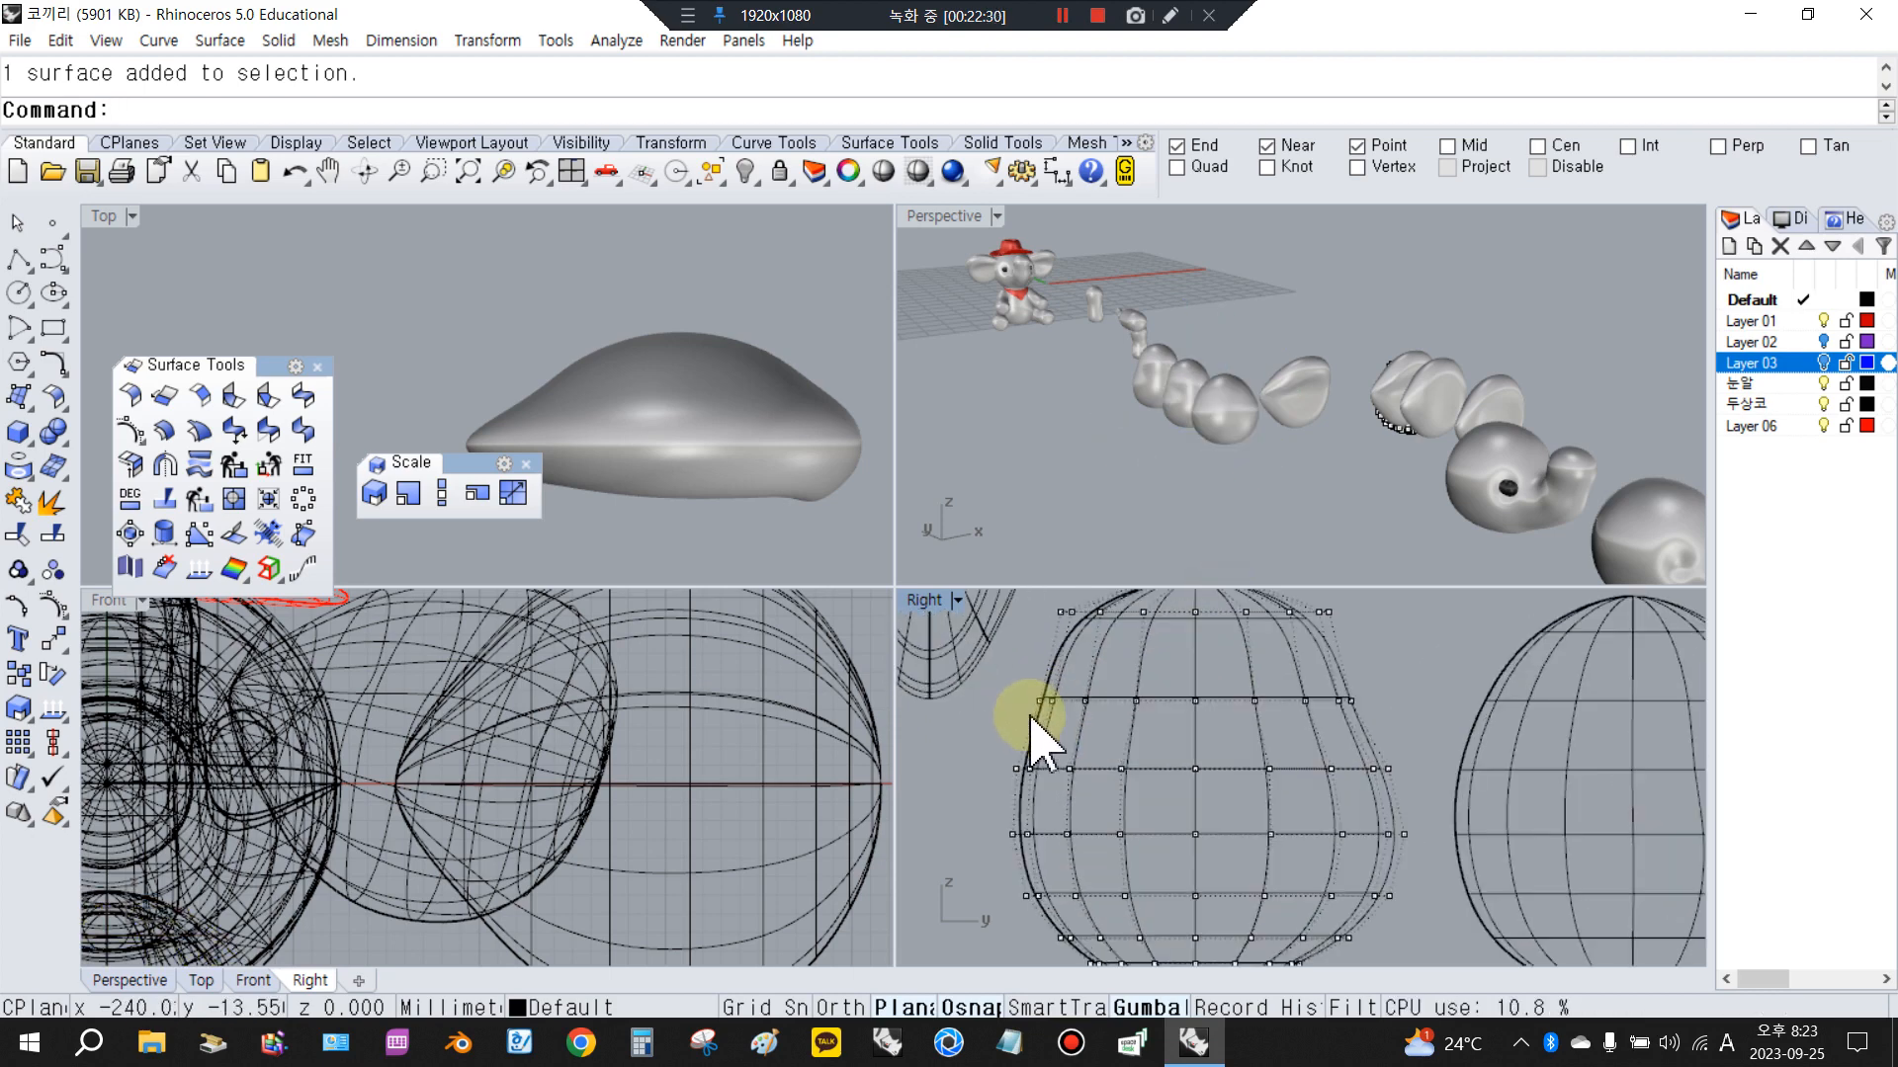
drag(1077, 788, 1089, 795)
right_click(1091, 795)
click(1122, 769)
click(950, 768)
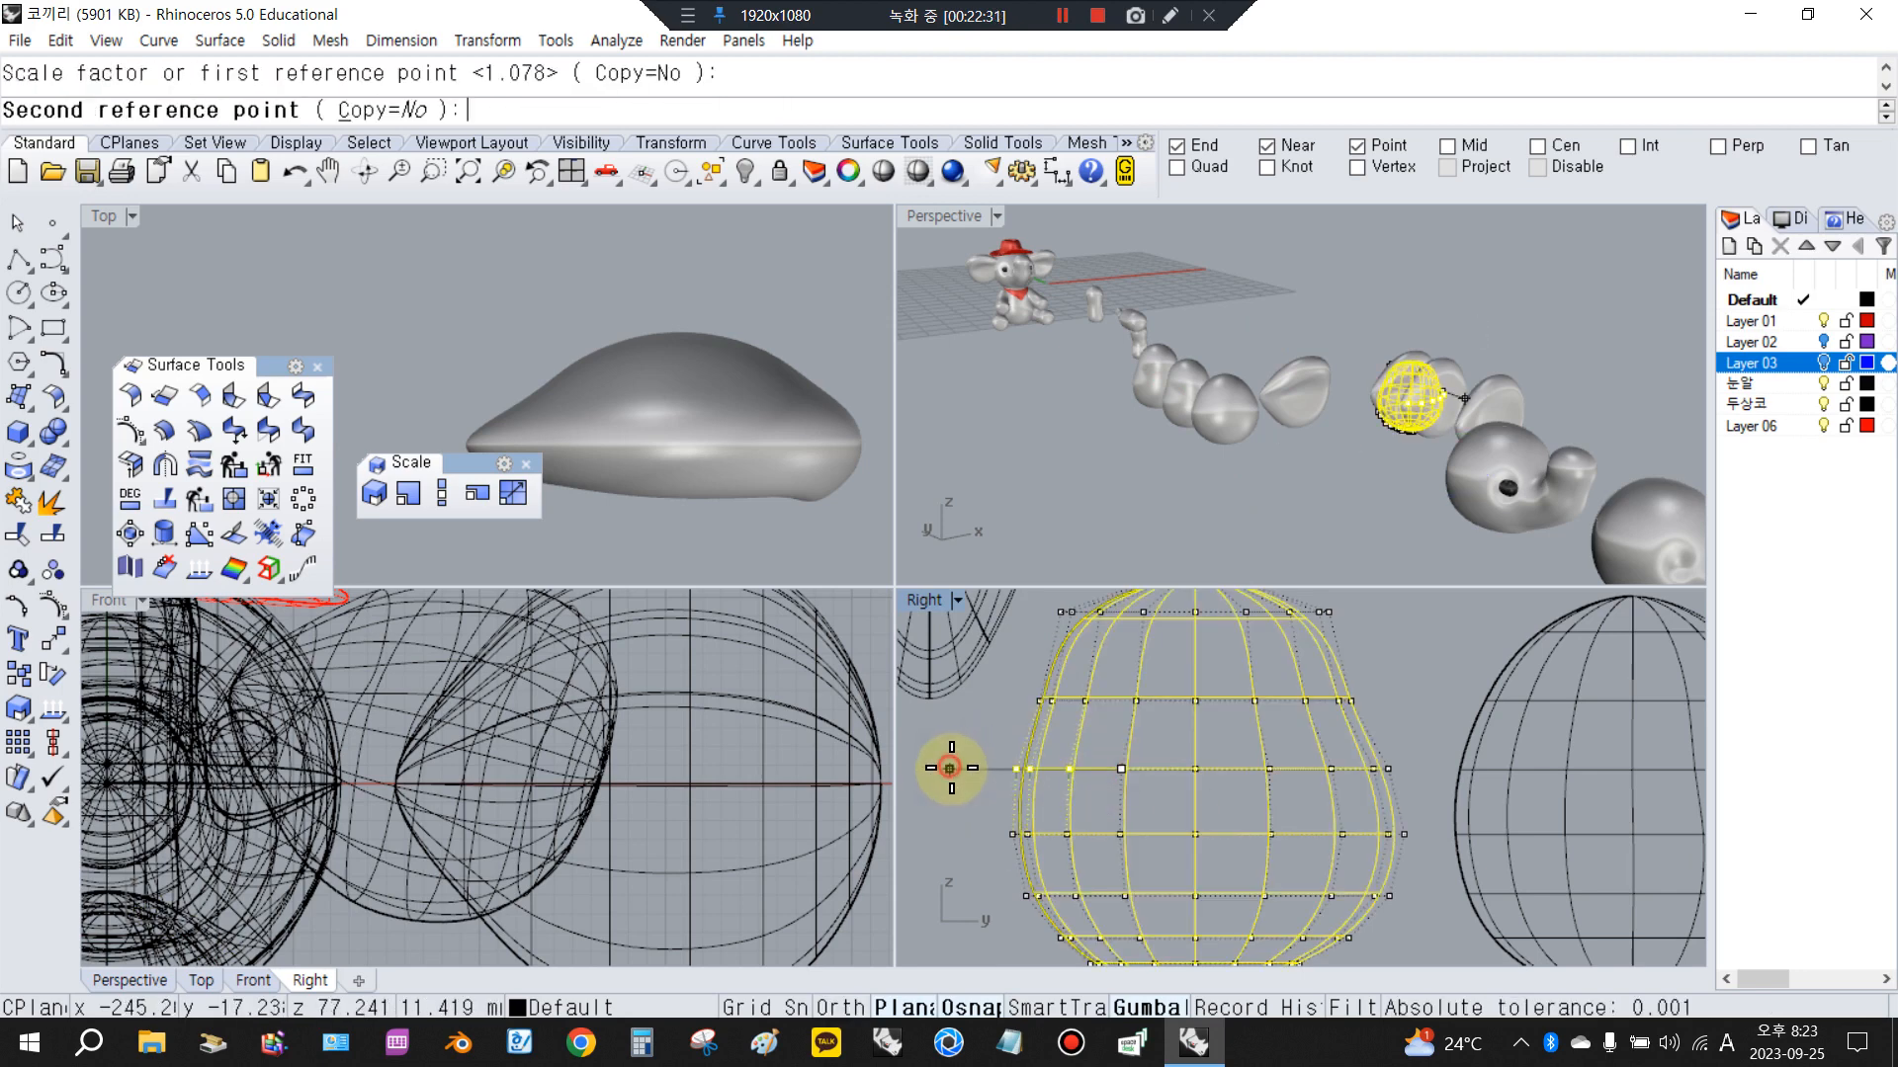
click(959, 772)
scroll(1059, 805, down, 4)
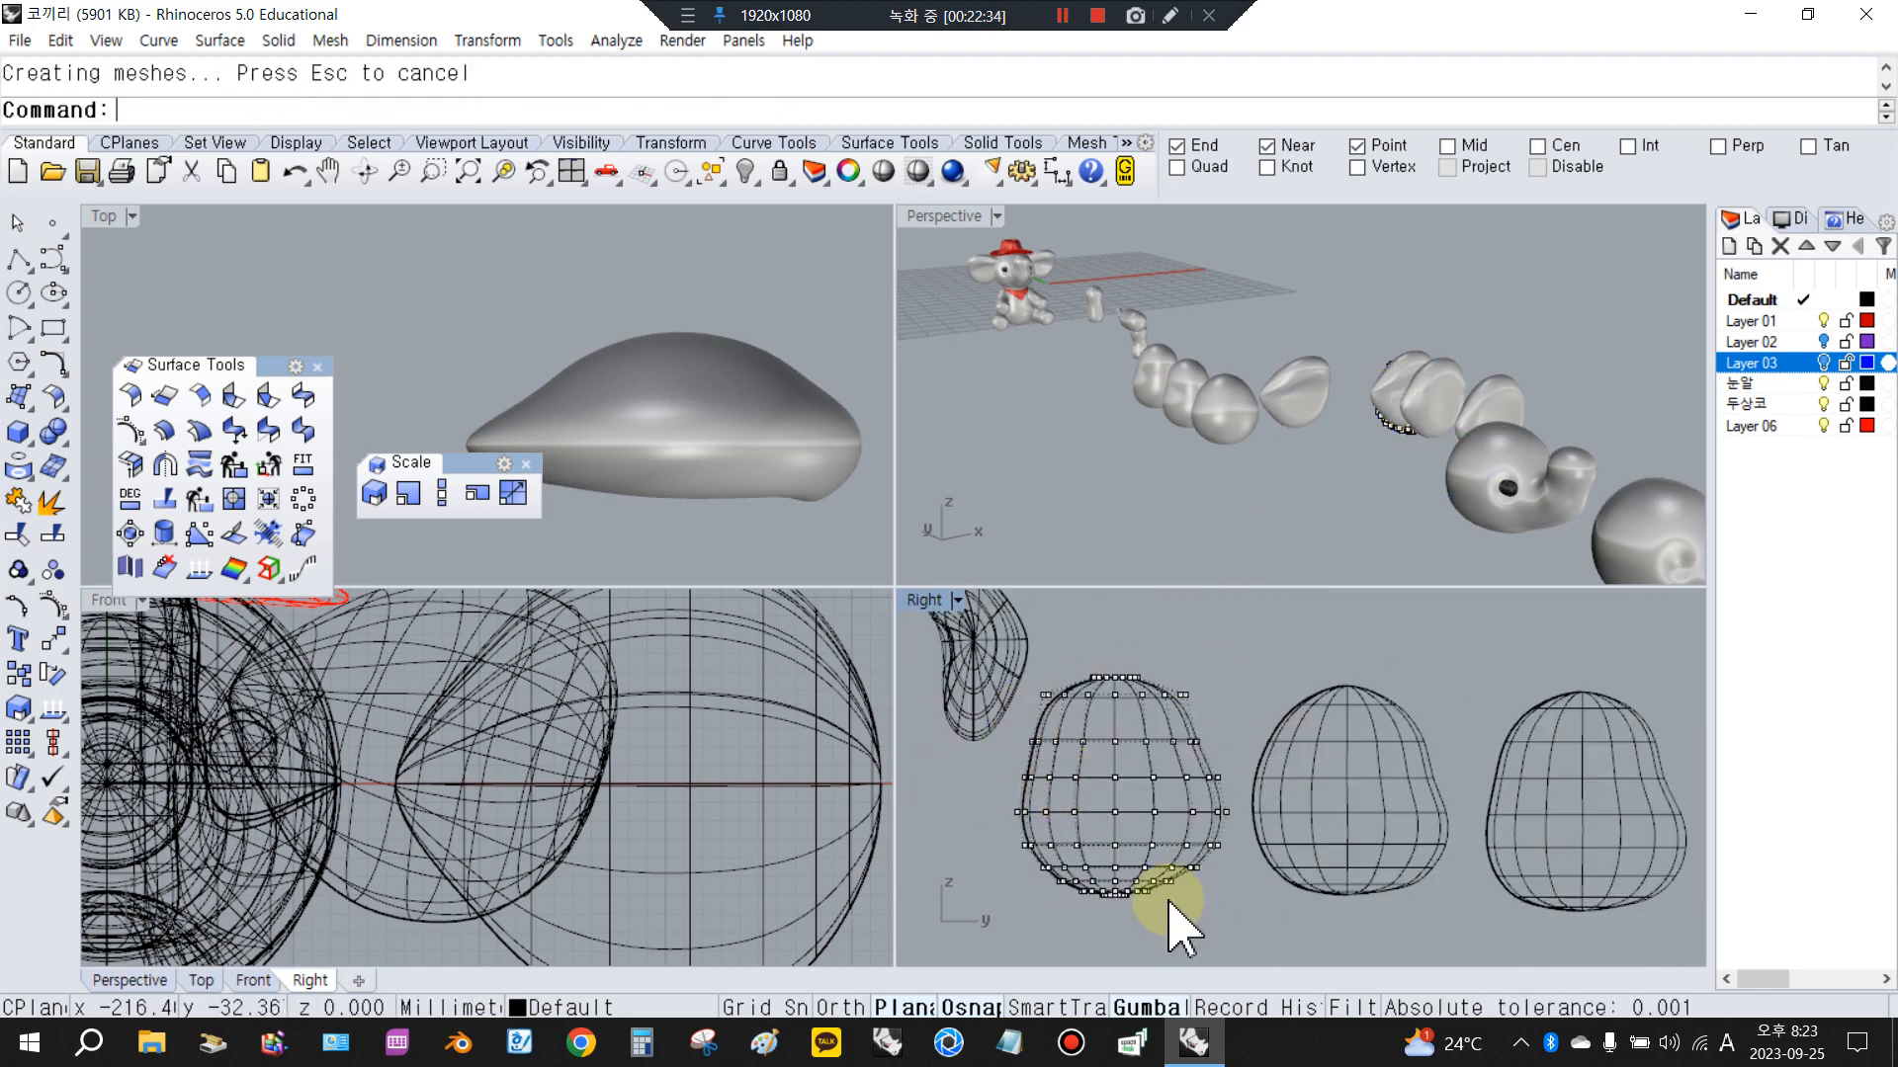
Delete the body stage standing directly beside the edited body in the Right view
scroll(1201, 890, down, 2)
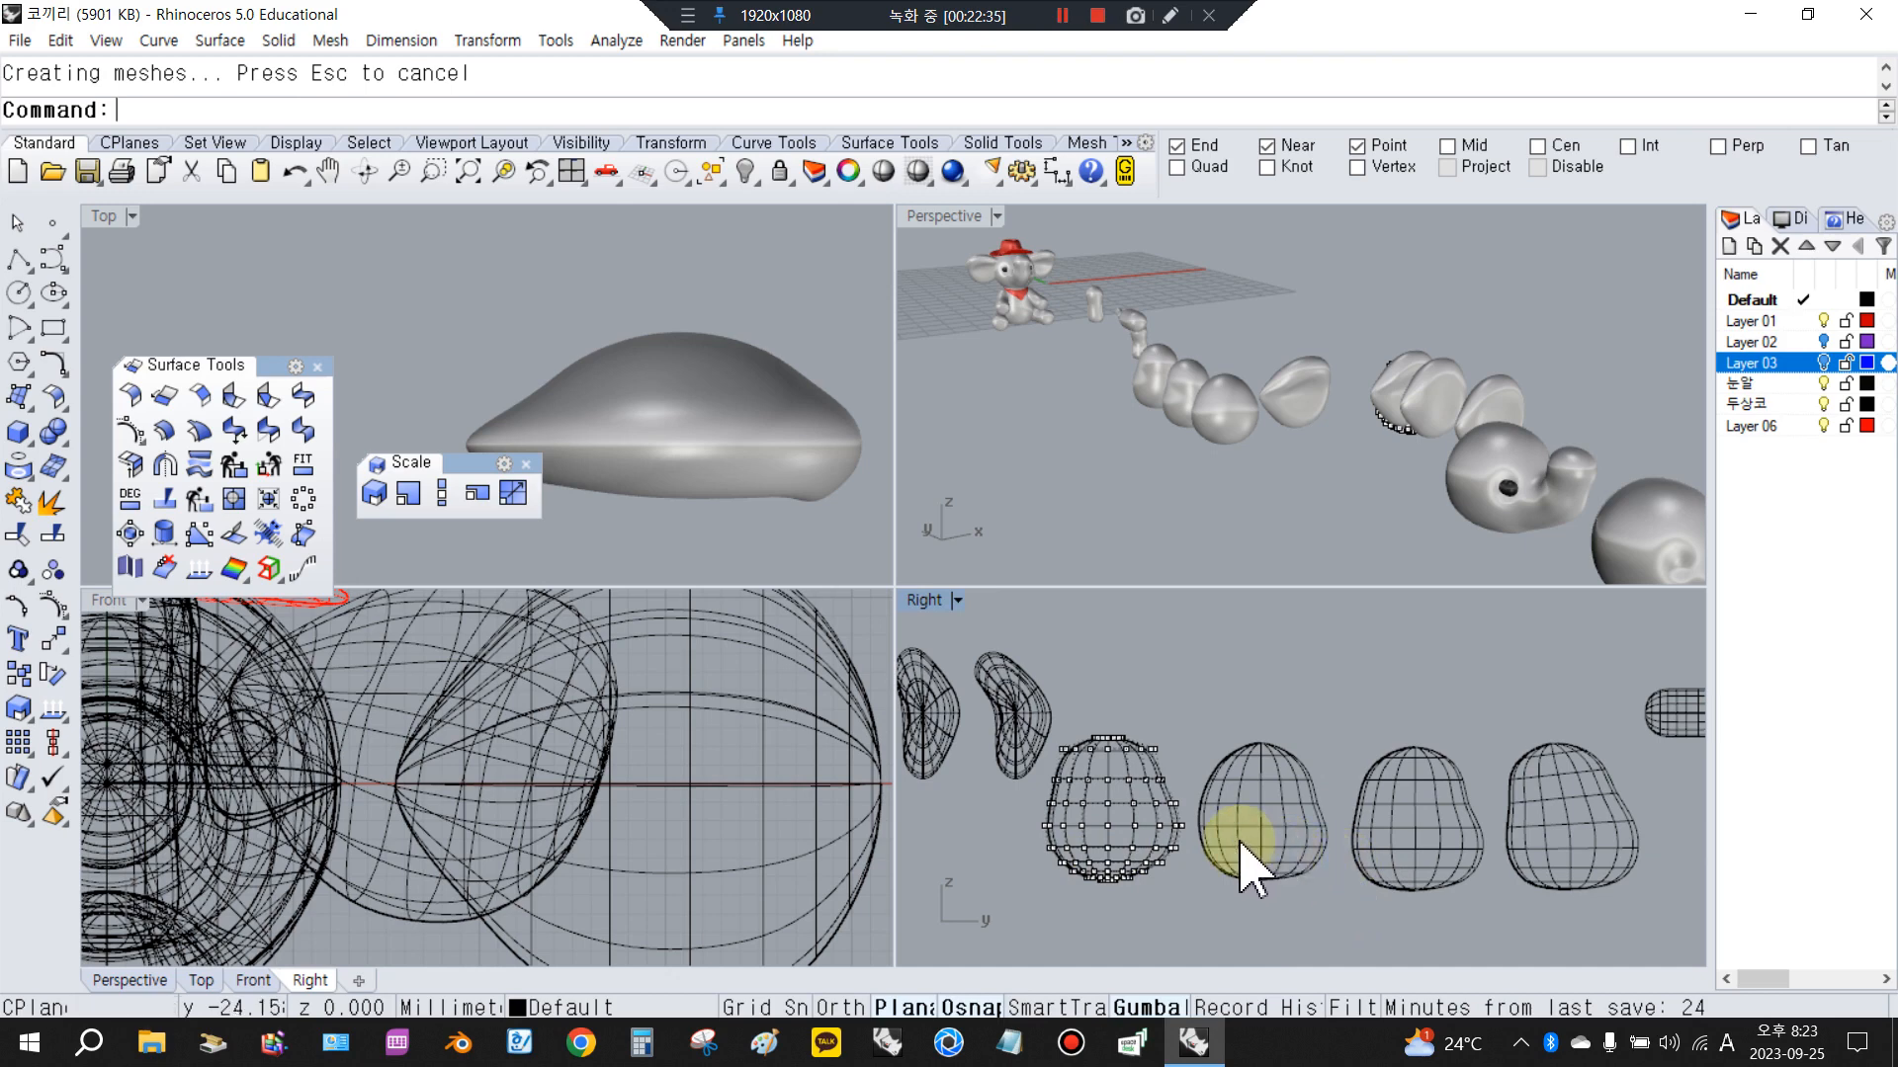
click(1271, 847)
key(Delete)
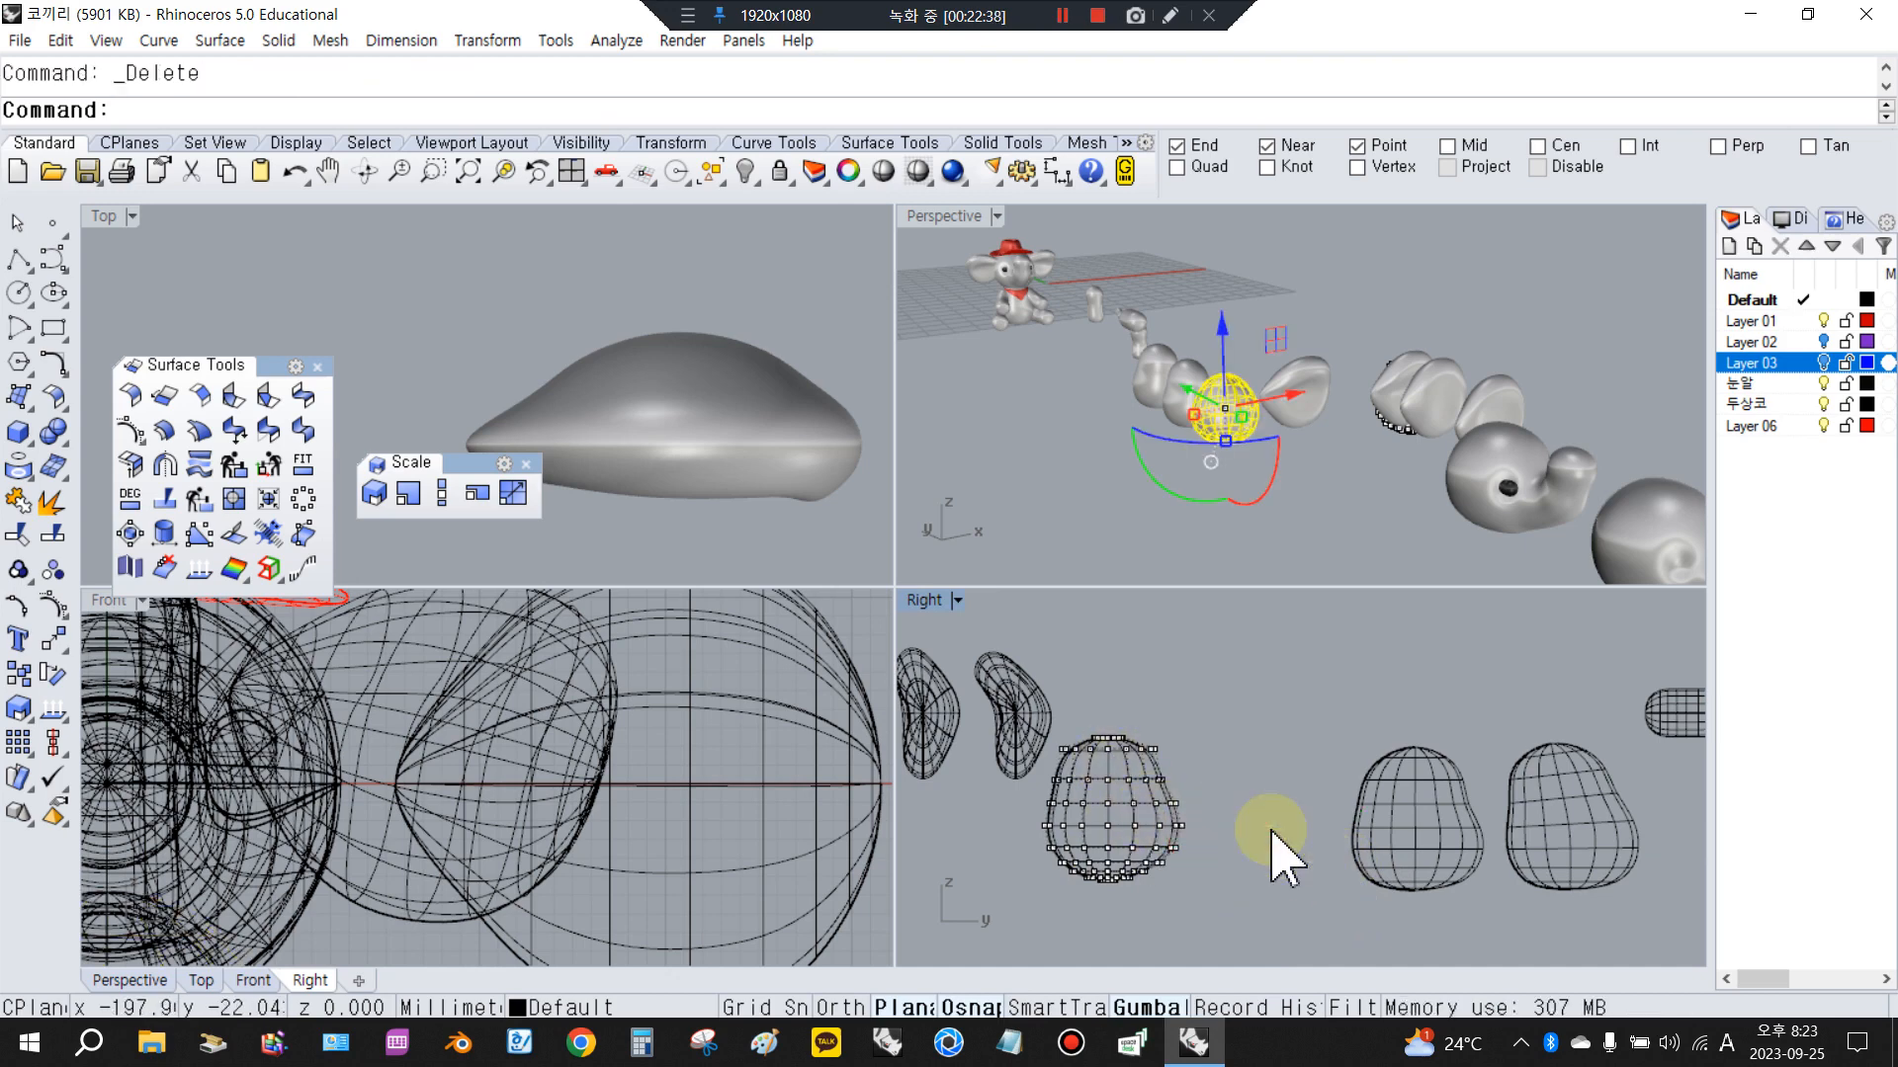
click(1173, 848)
click(1412, 838)
key(Delete)
Scale the bottom control points on the body's positive-Y side outward from the base centre point to about 1.12
scroll(1136, 864, up, 6)
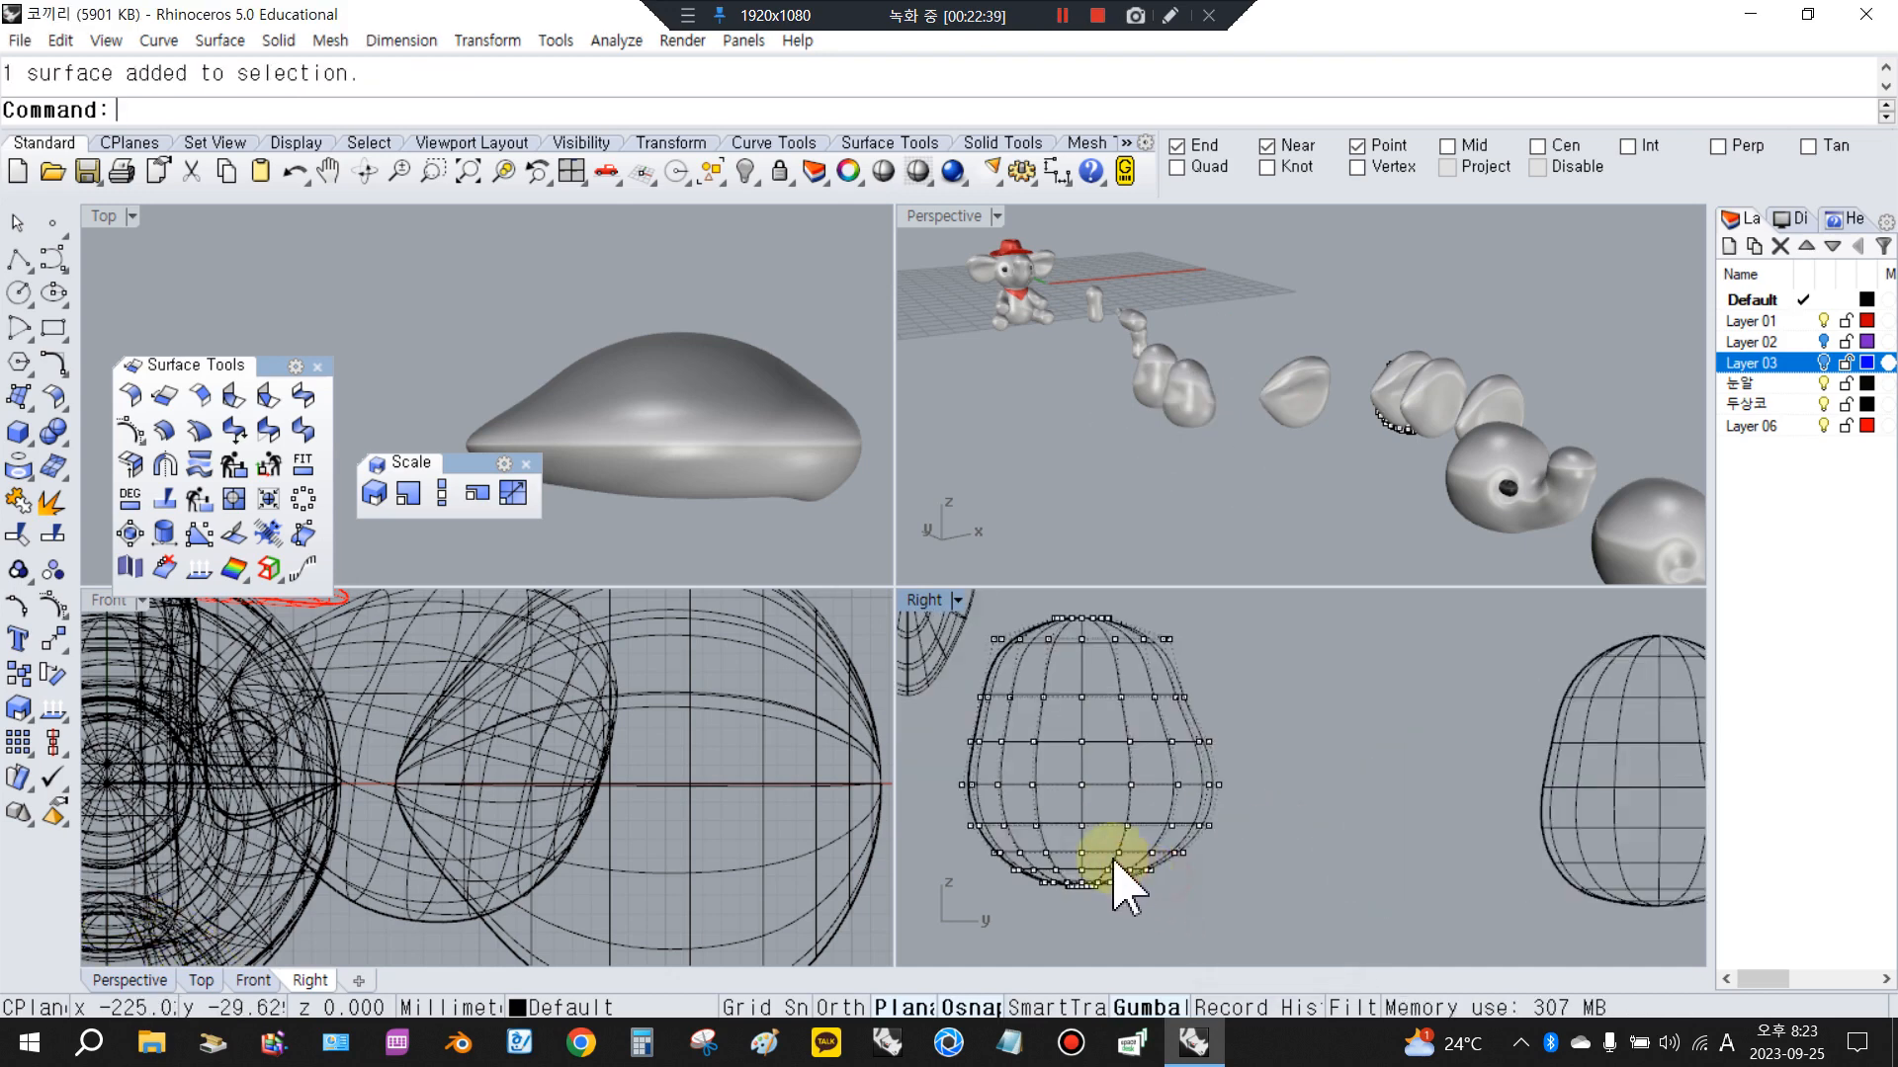
scroll(1107, 874, up, 3)
drag(1072, 862, 1271, 953)
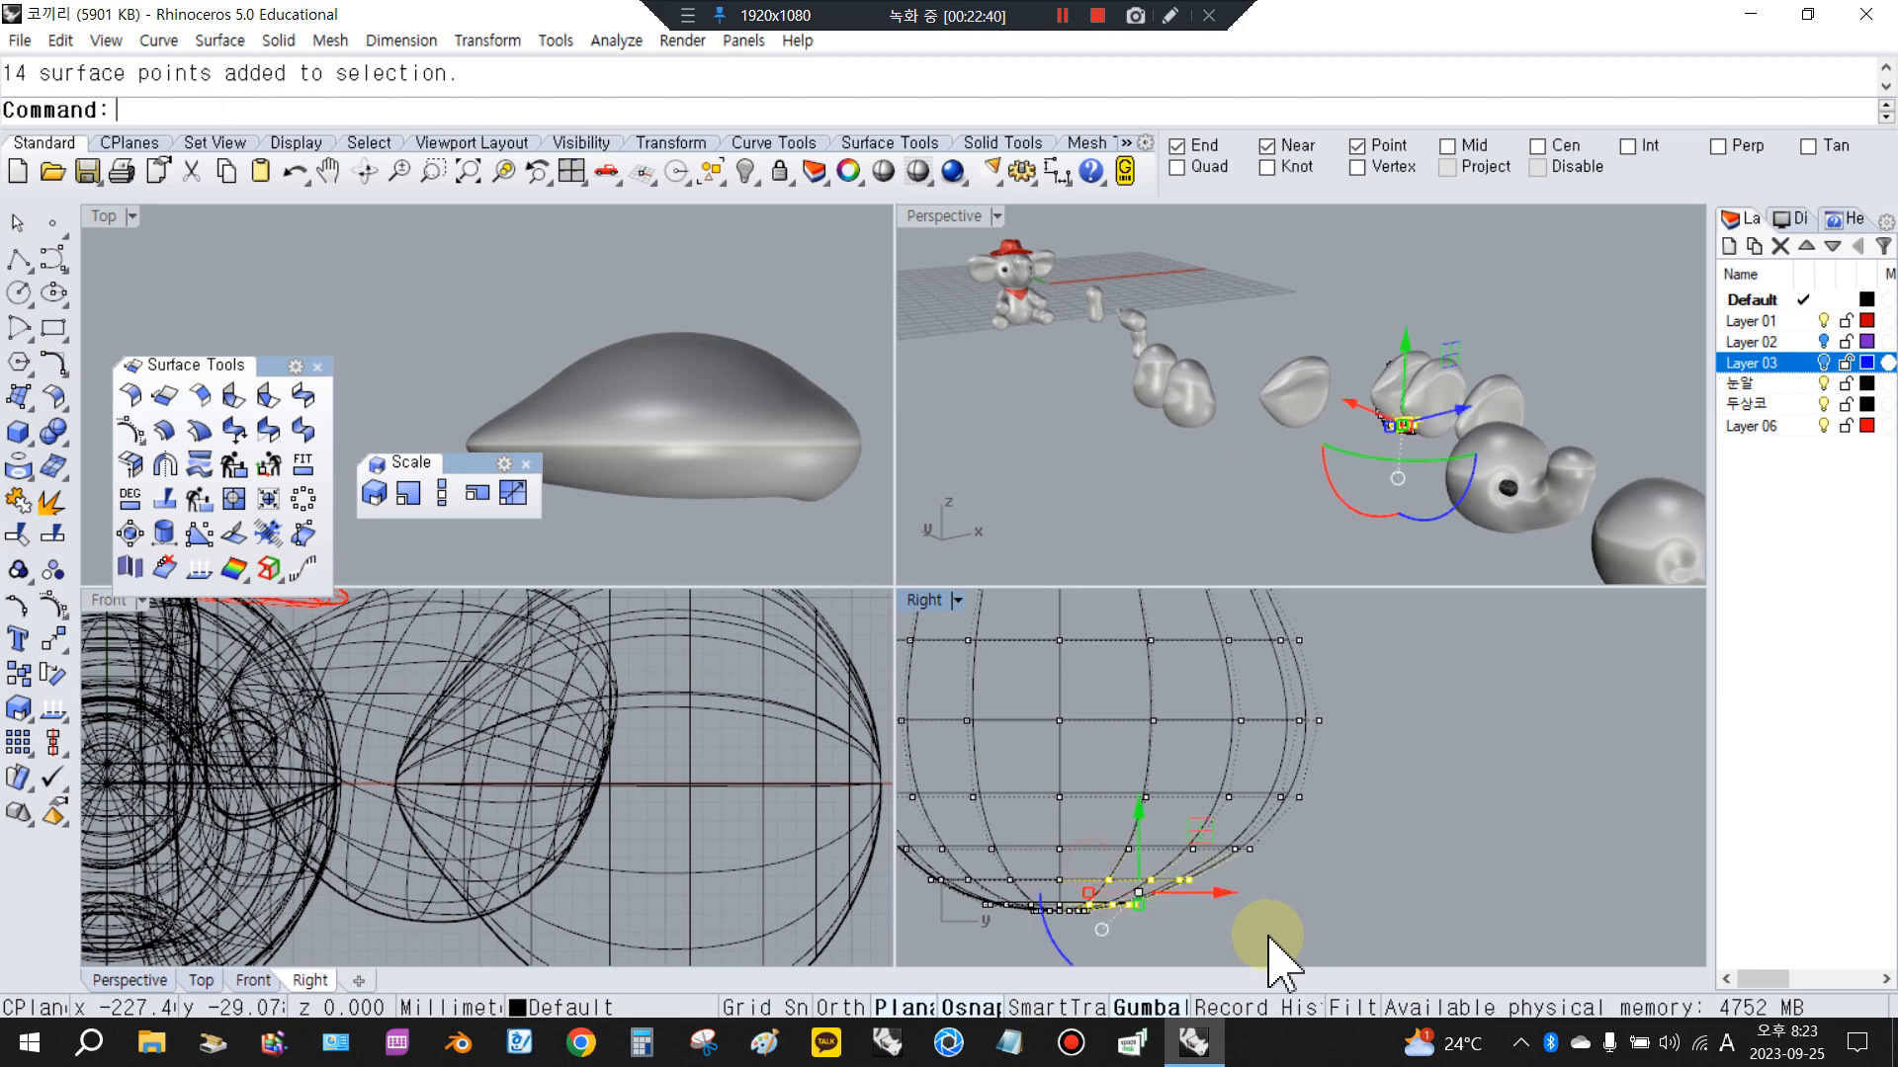
click(447, 501)
click(1051, 910)
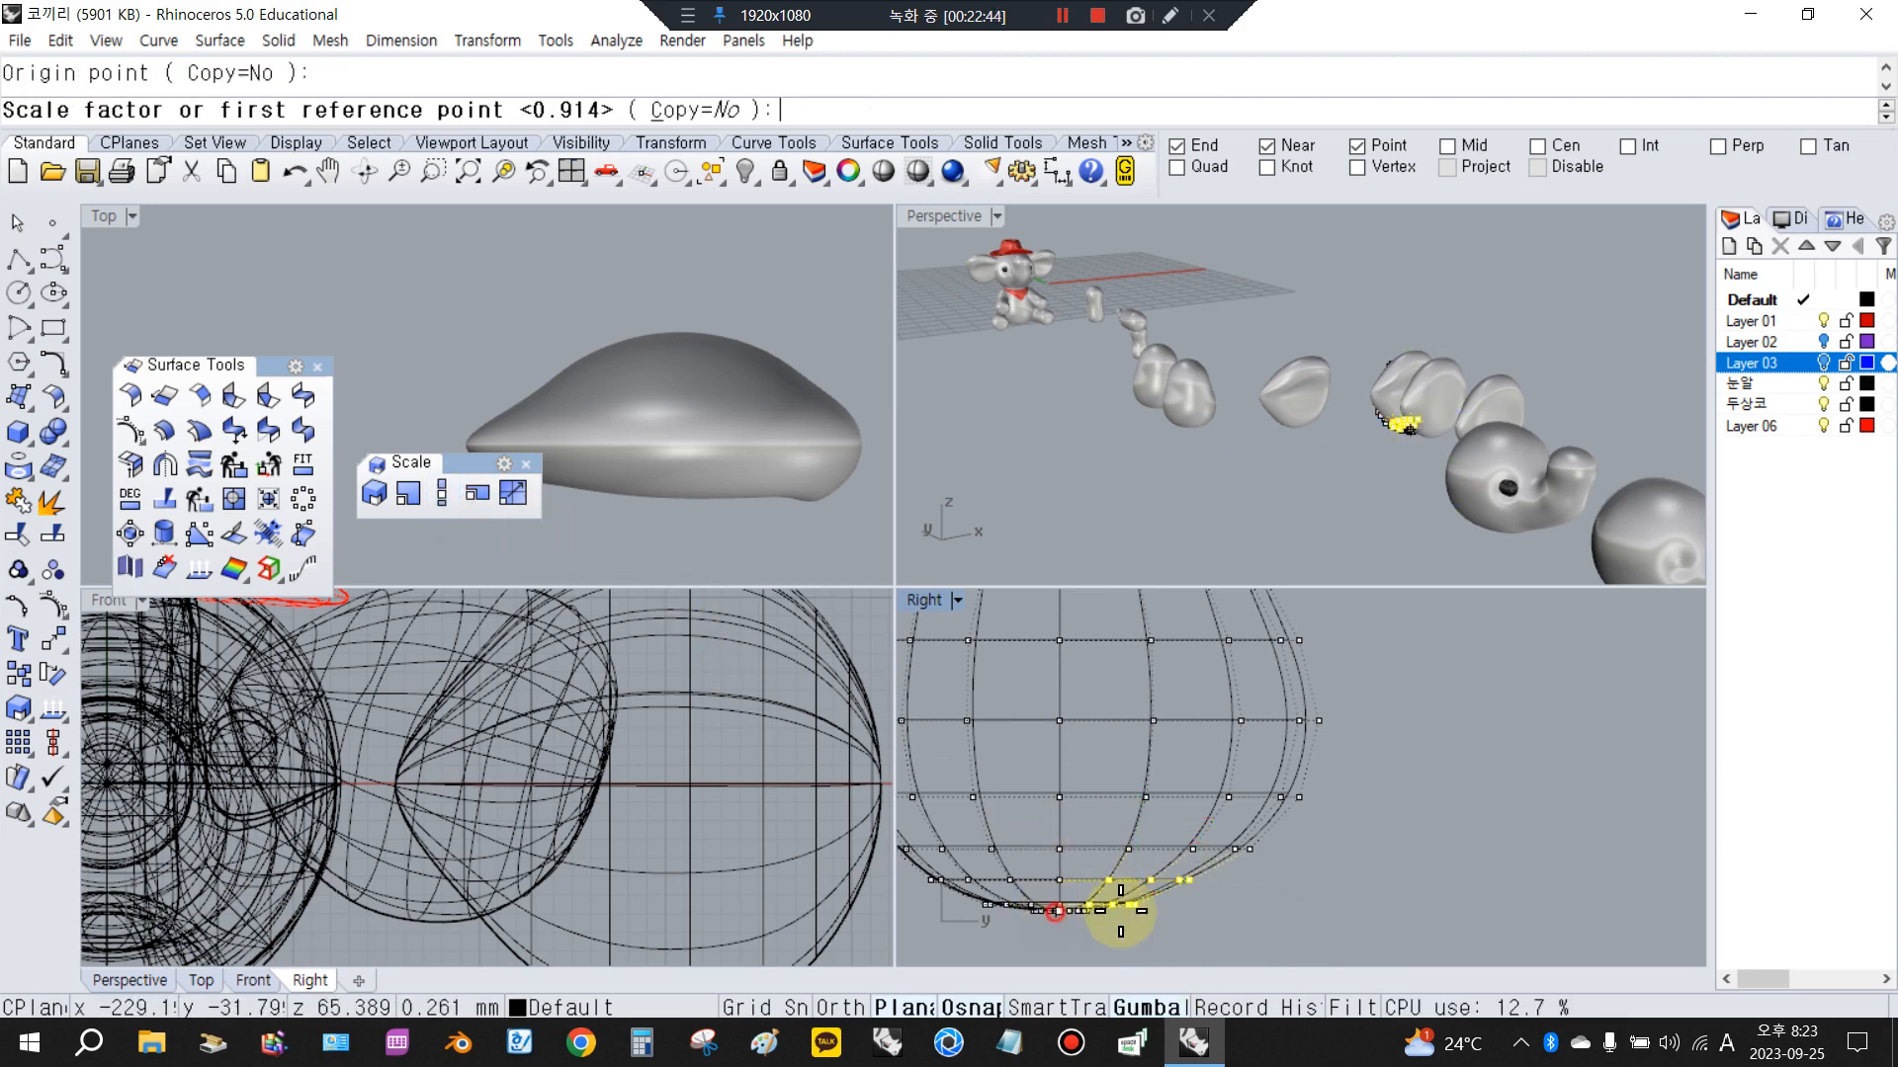
click(1275, 925)
click(1190, 869)
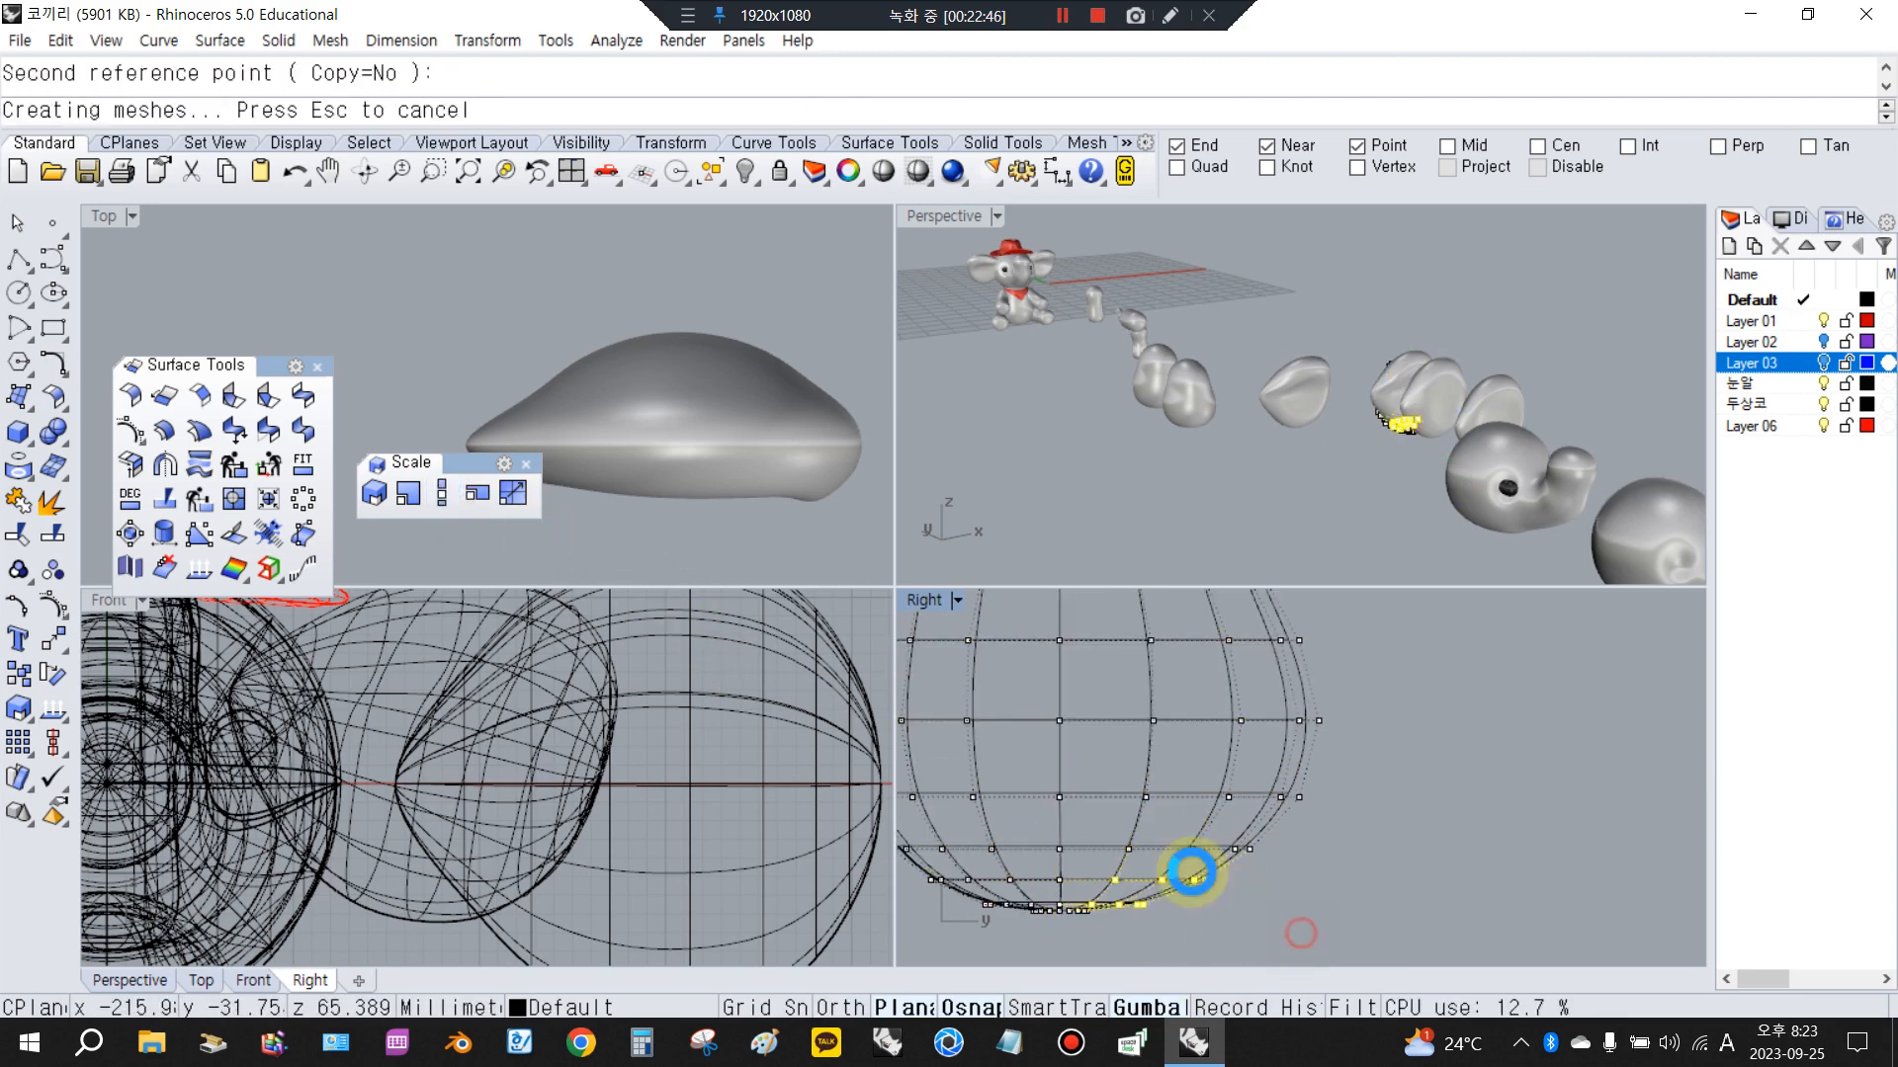
Scale the next row of control points above the base slightly outward on the body's positive-Y side
right_click(1336, 872)
click(1086, 854)
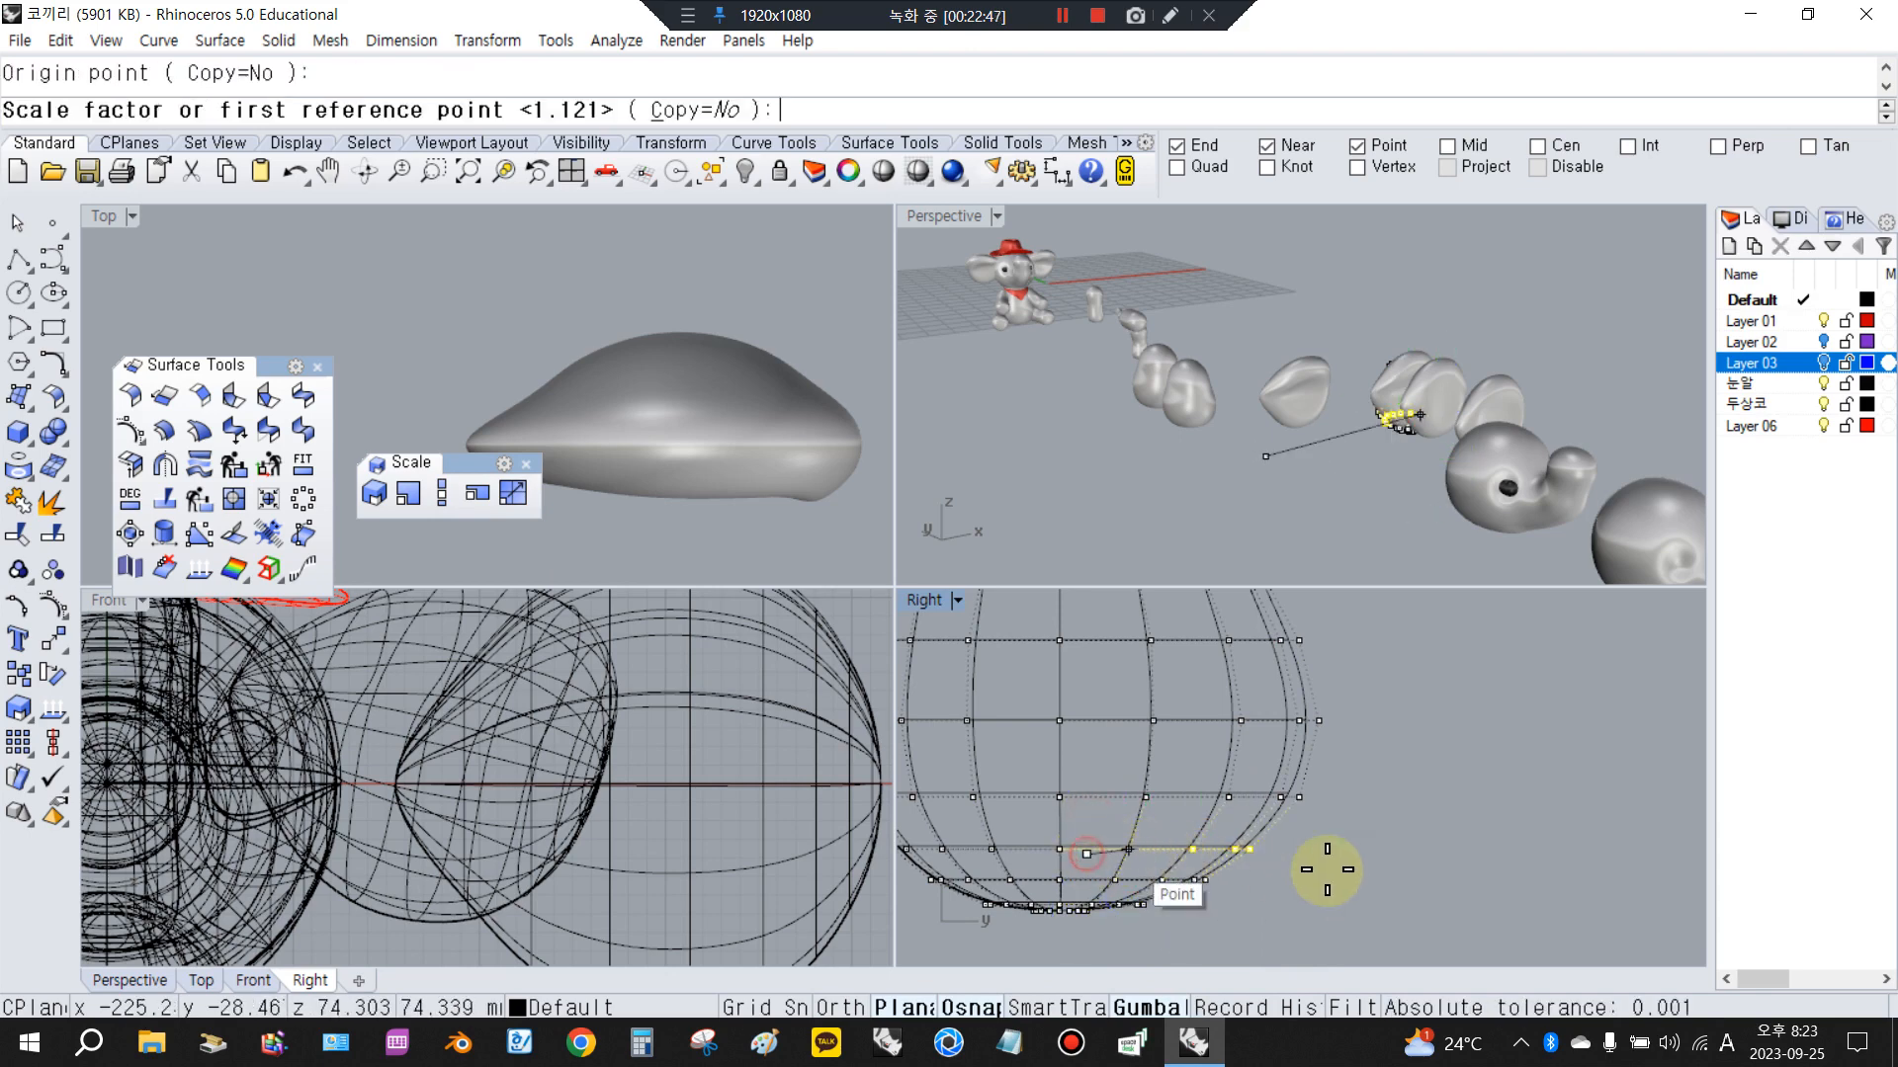
click(1329, 870)
click(1341, 877)
scroll(1255, 895, down, 10)
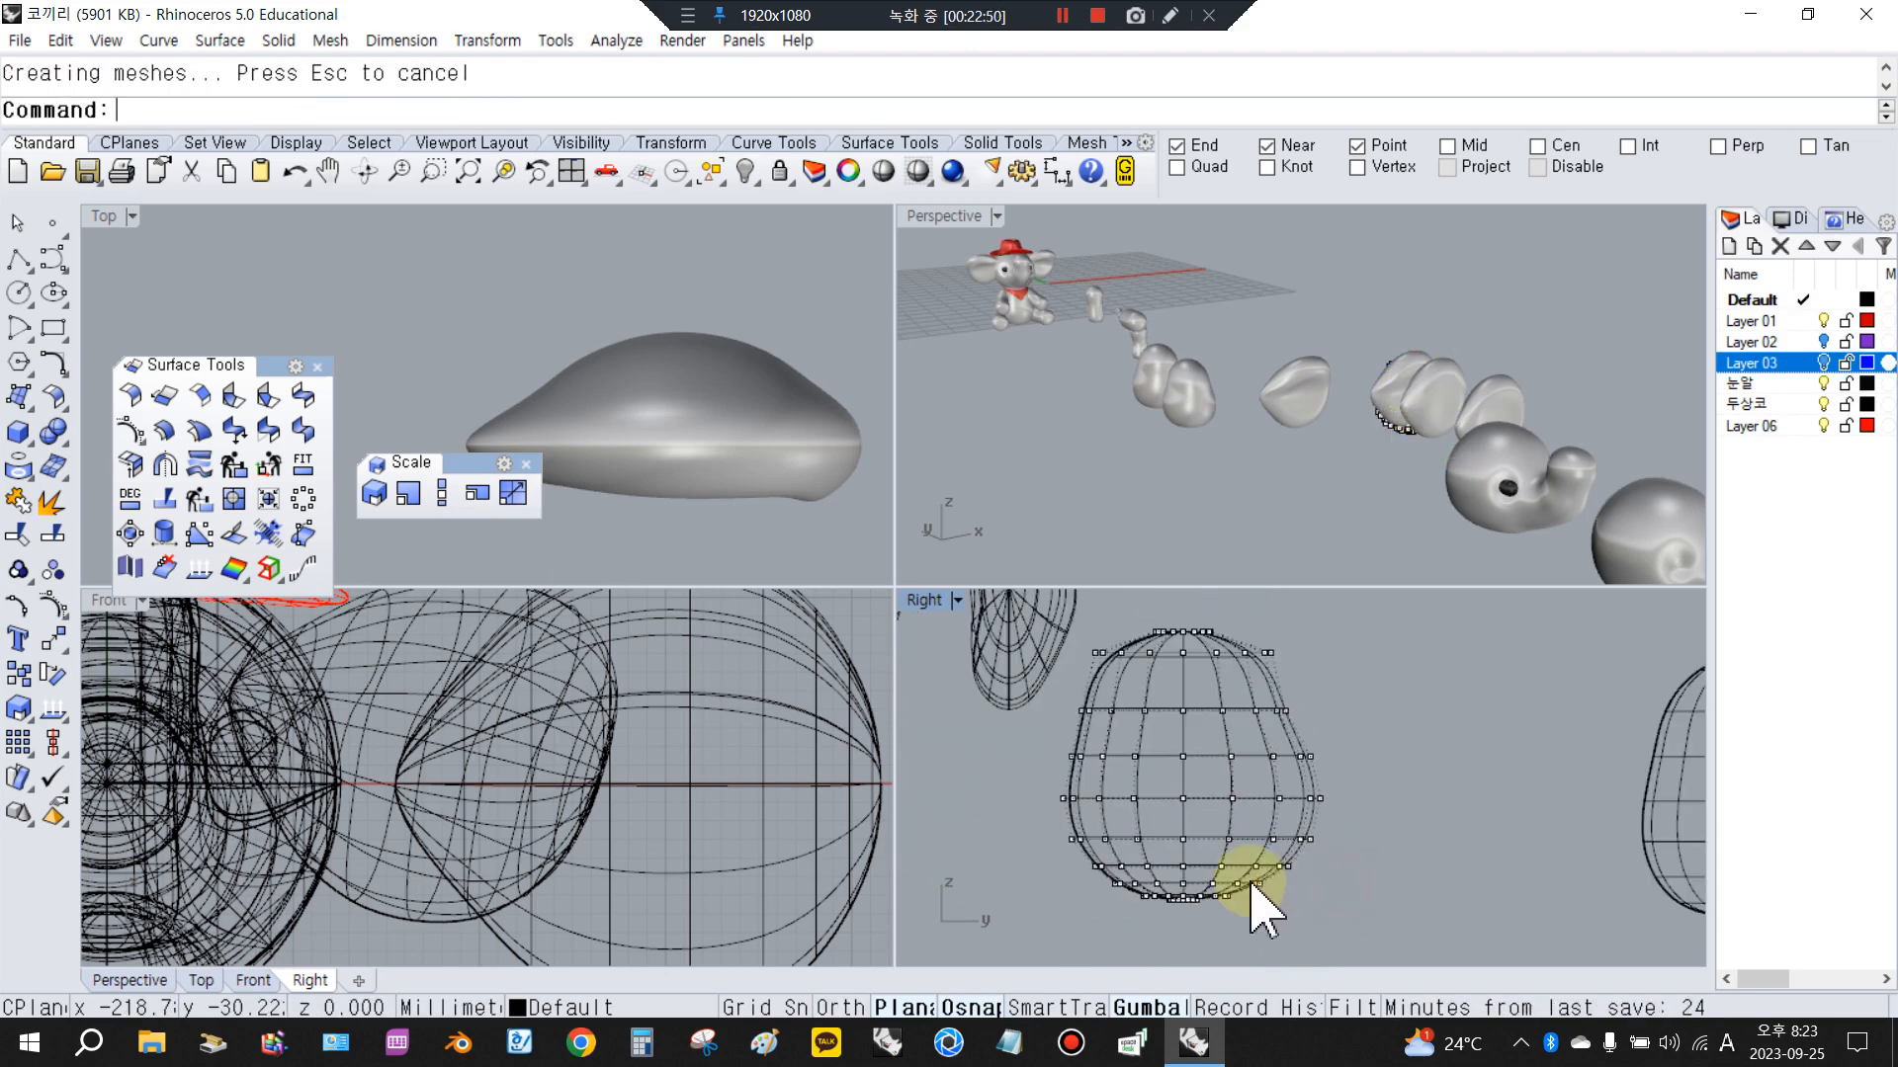
Compare the upright and tilted body stages in the Right view to examine how the upper part leans
scroll(1521, 838, up, 2)
right_drag(1522, 839, 1277, 798)
scroll(1275, 799, up, 4)
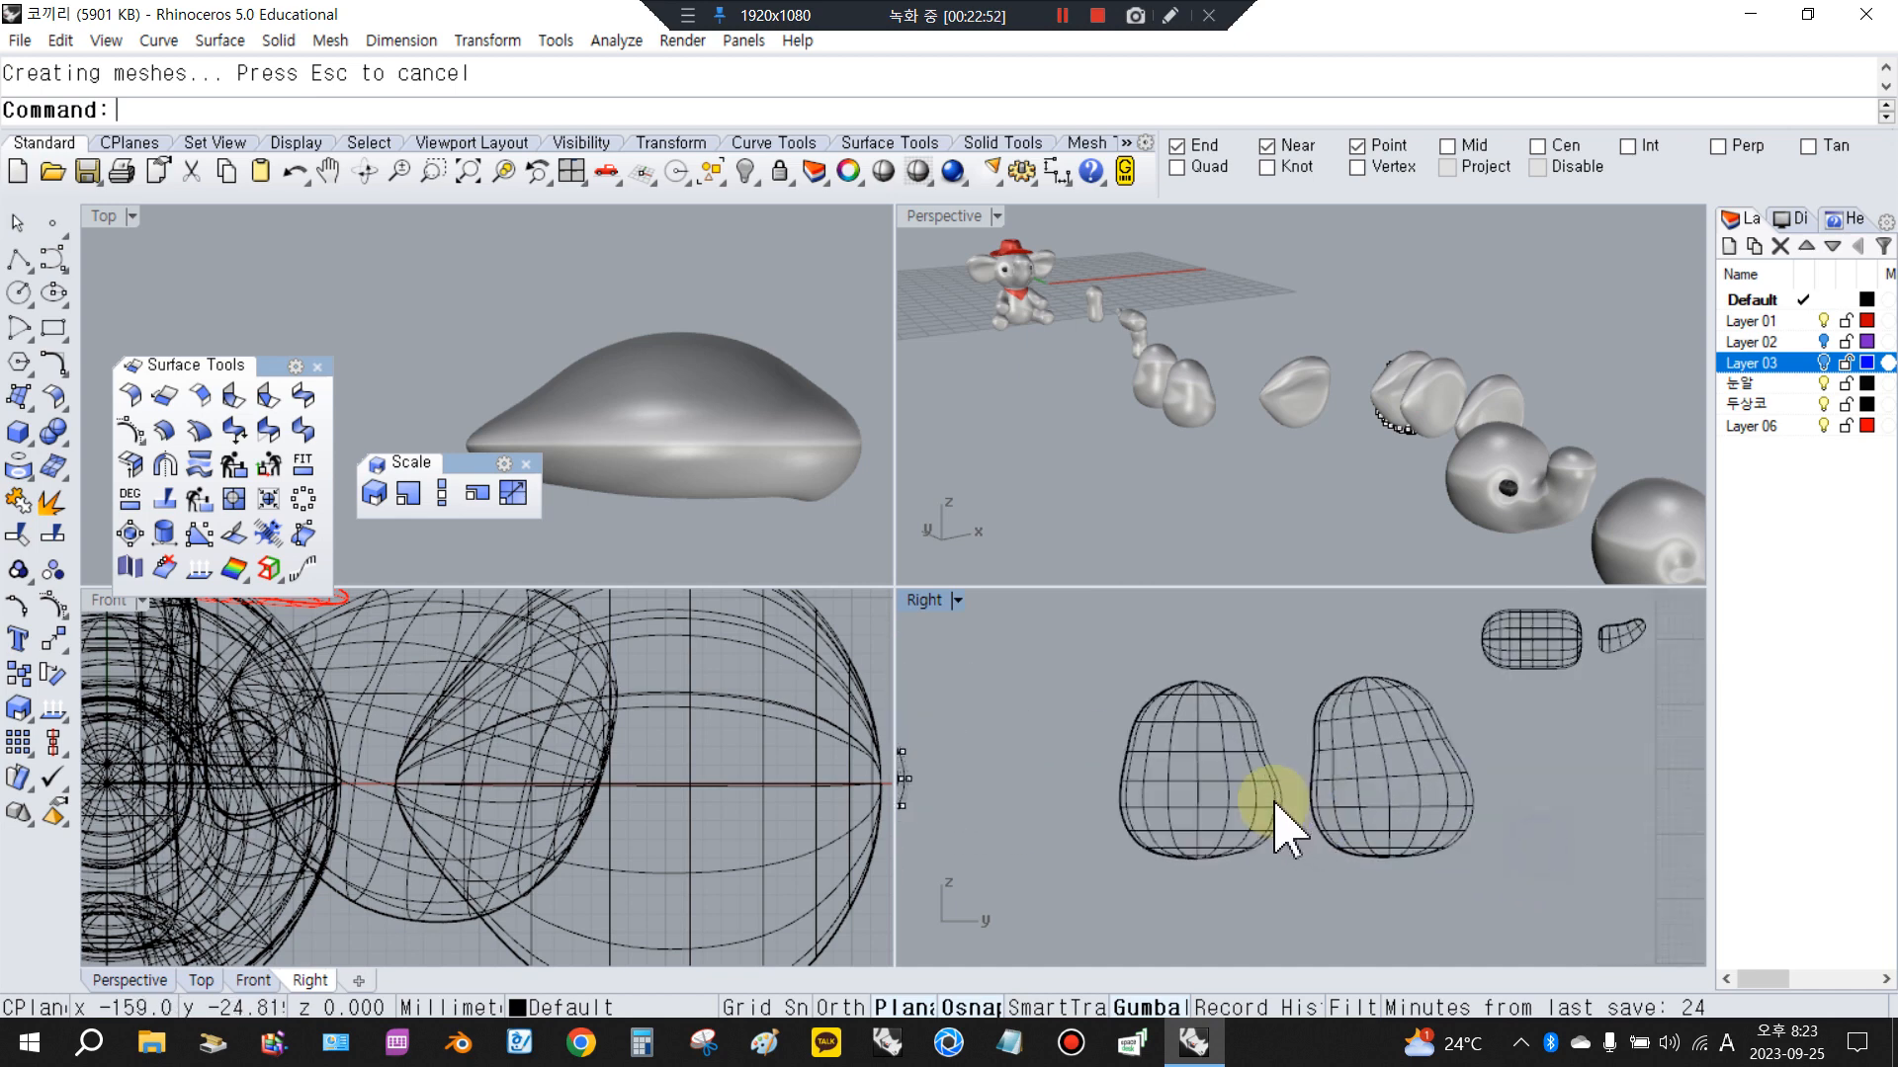
click(1273, 801)
click(1361, 792)
scroll(1325, 737, up, 2)
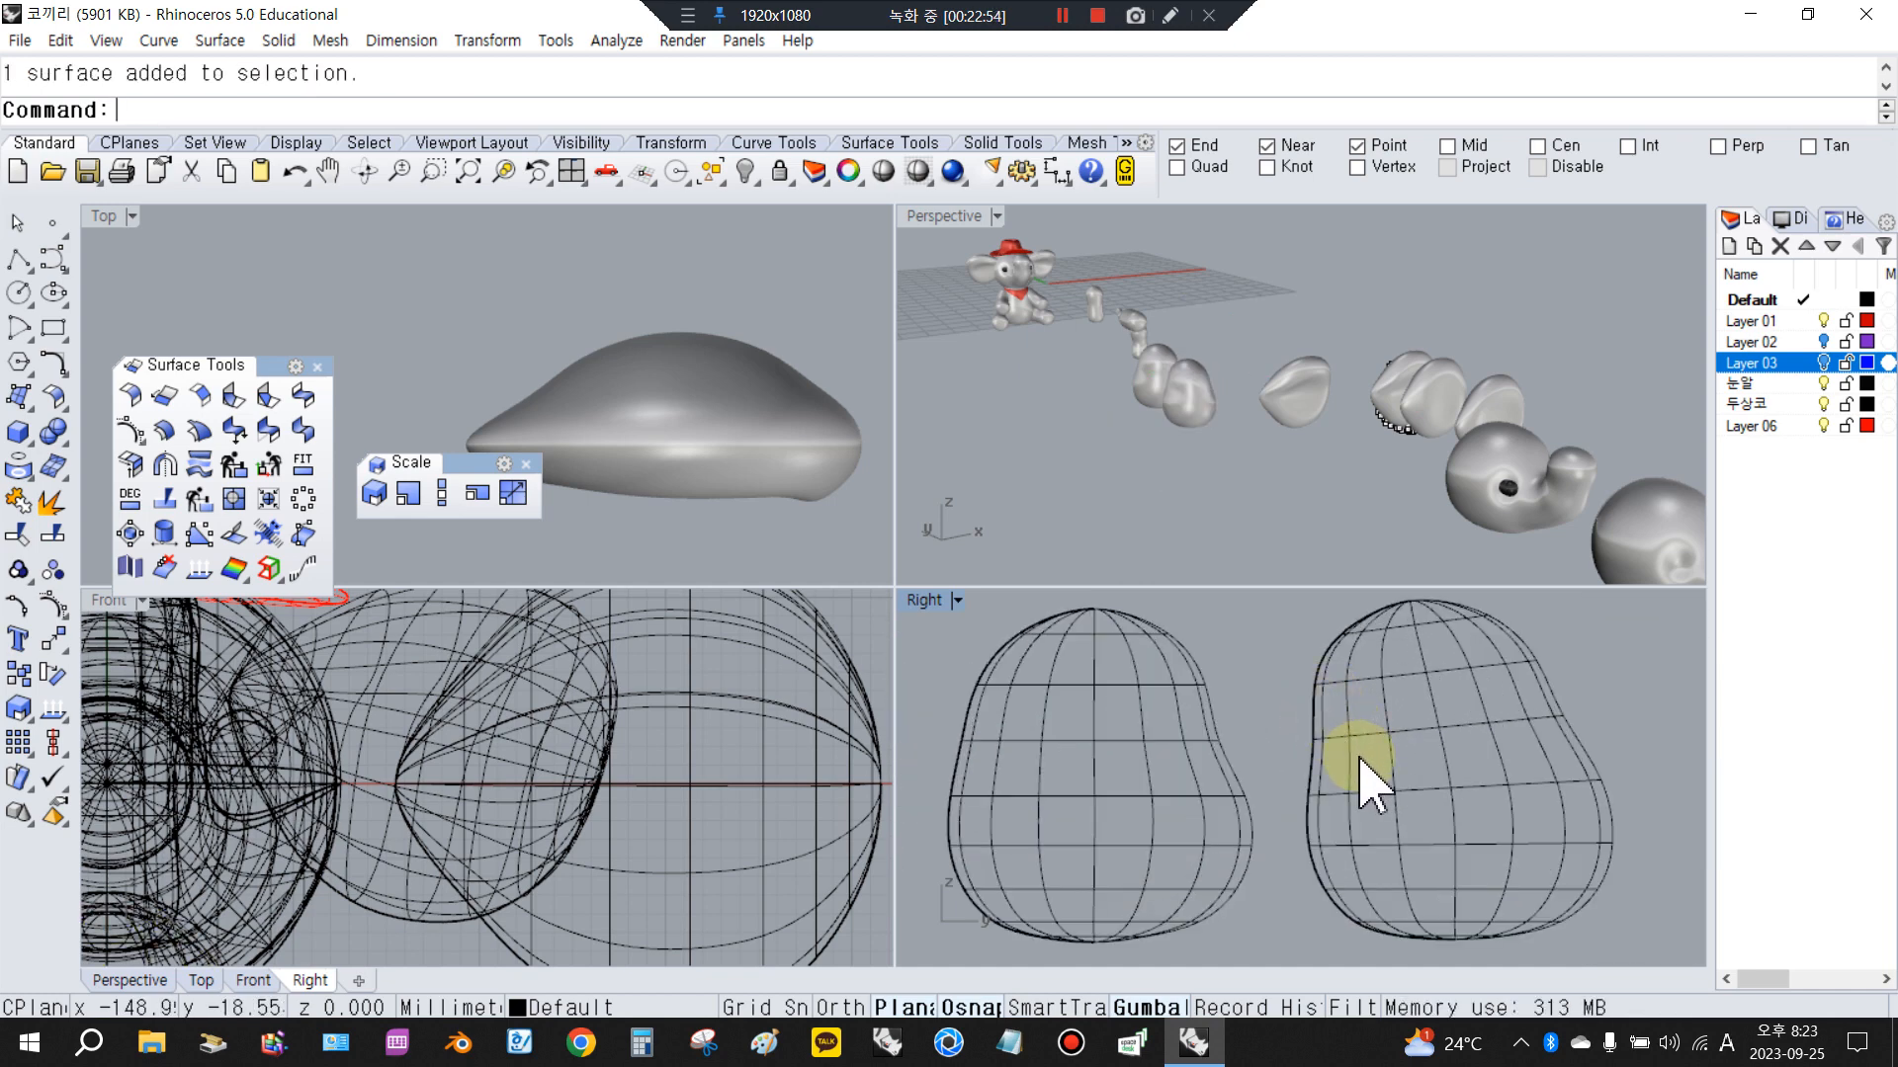
click(1374, 736)
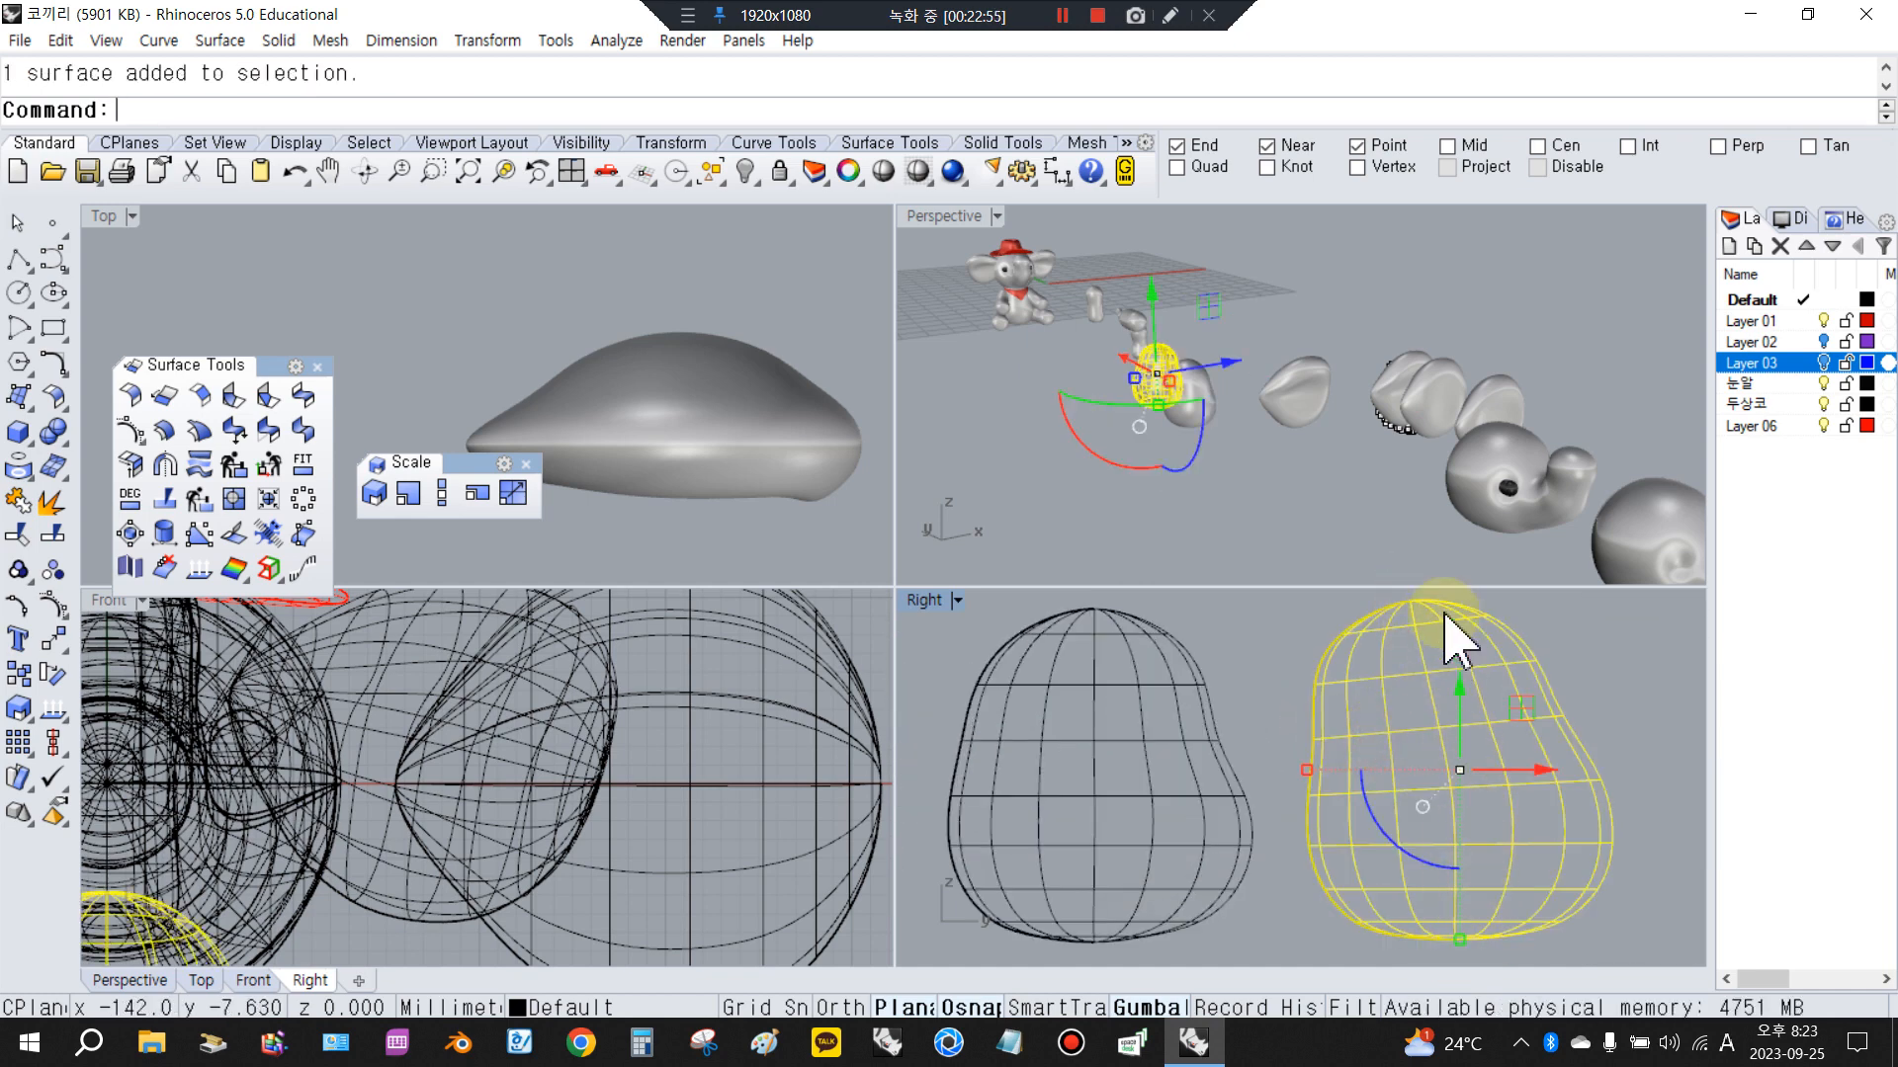
click(1217, 769)
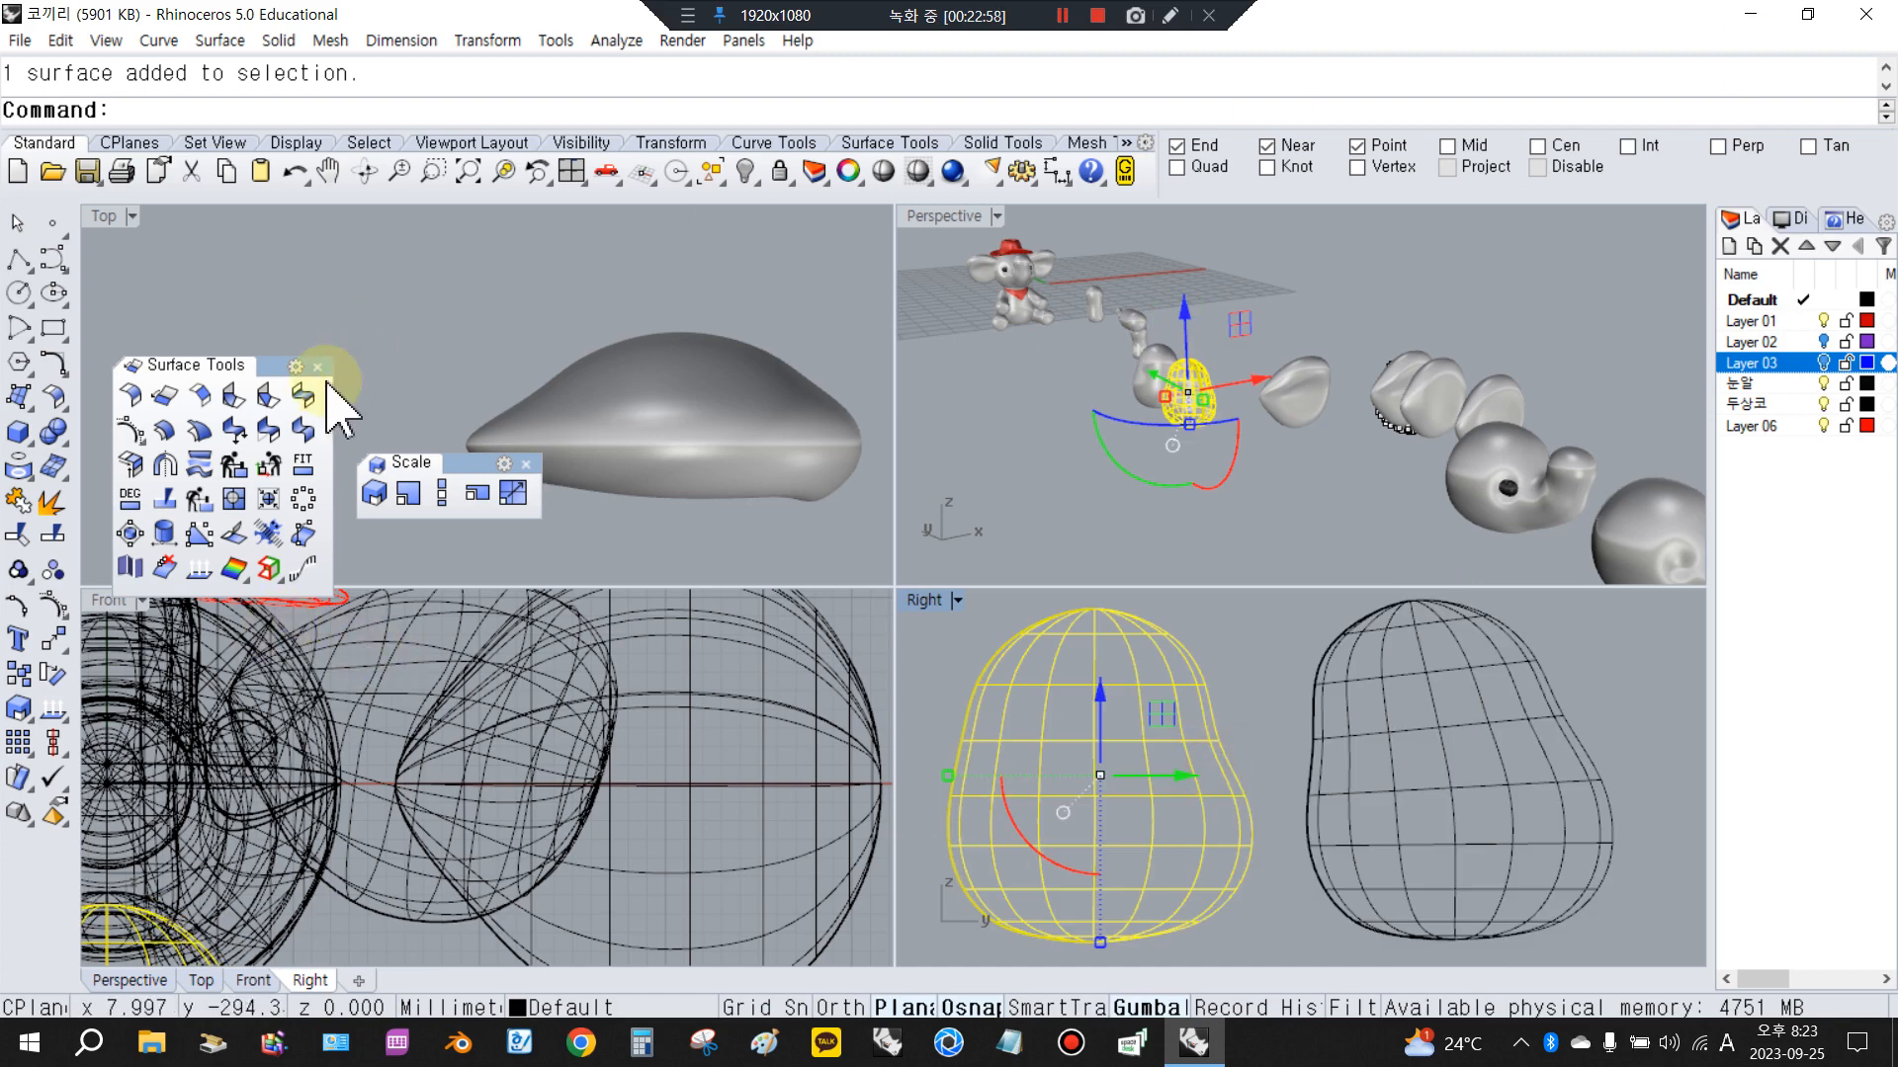
Turn on the control points of the upright body stage and select its uppermost rings of points
click(54, 603)
scroll(1170, 762, down, 2)
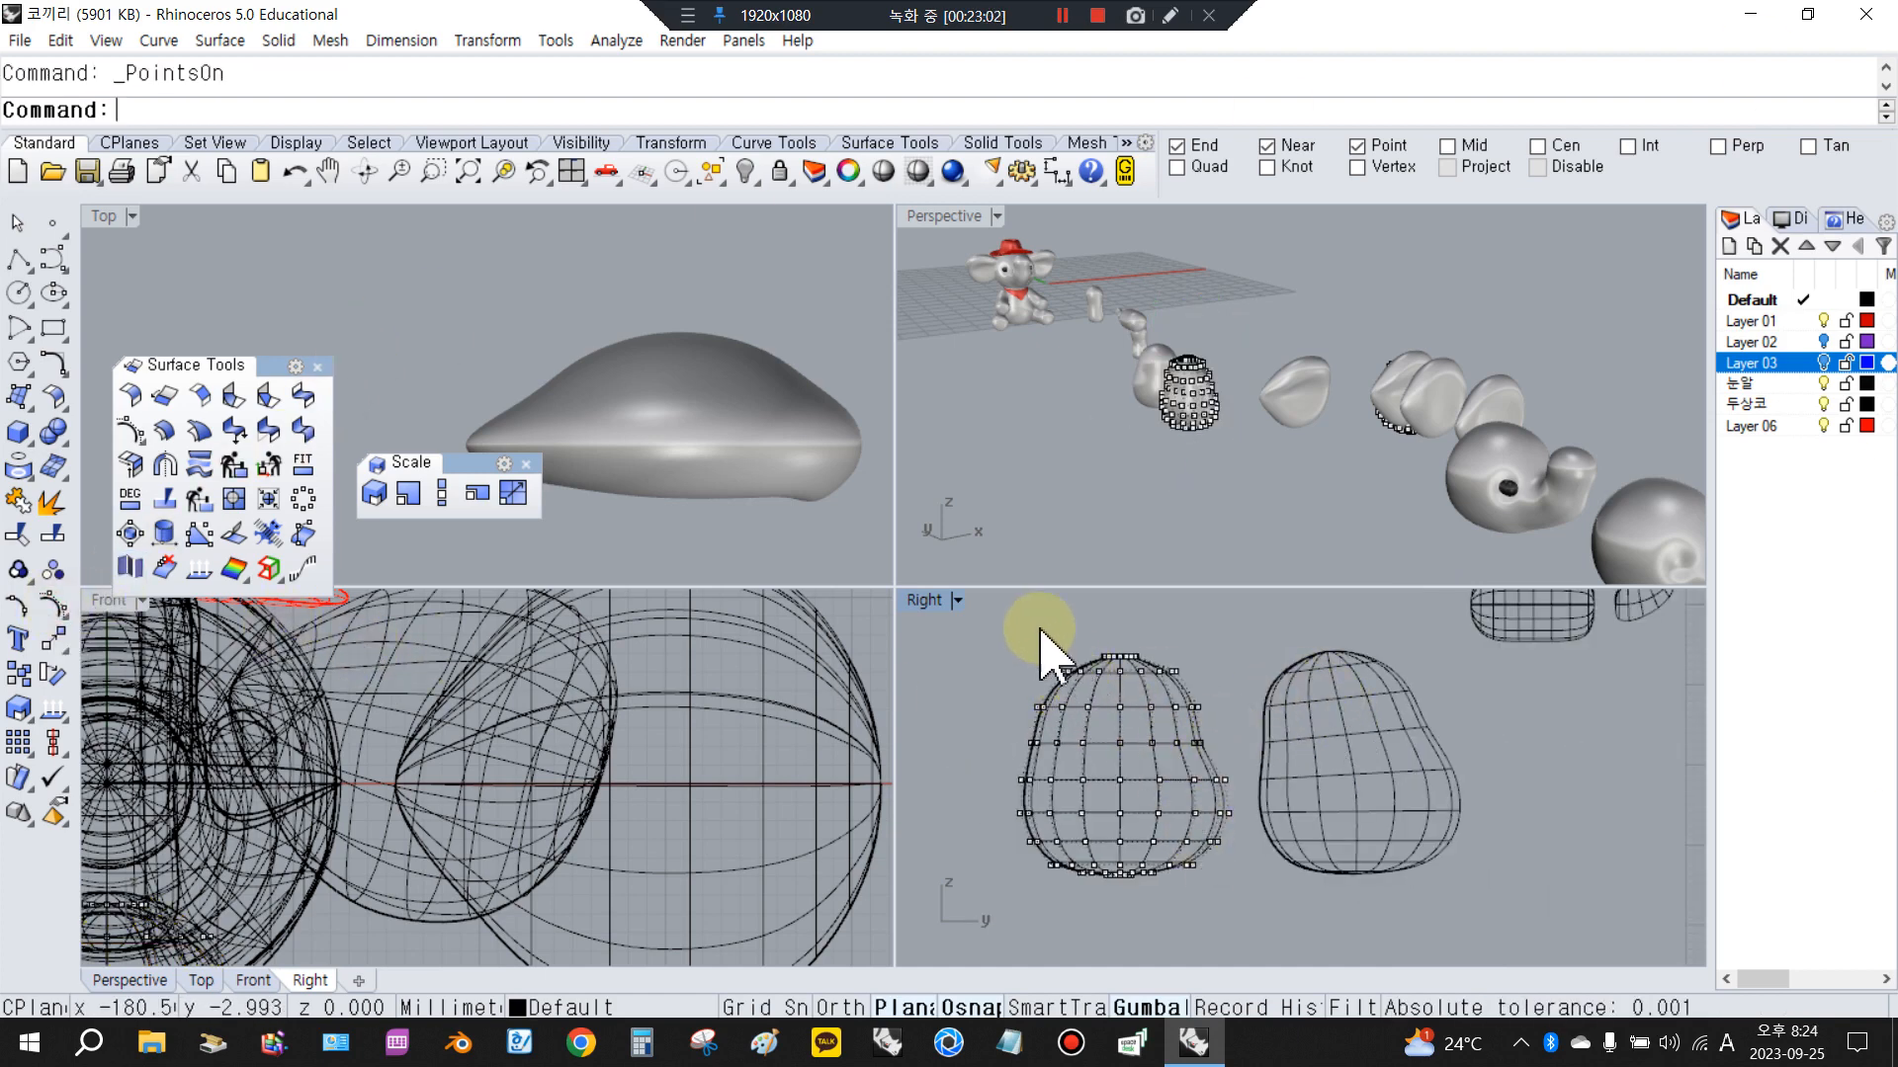
scroll(1034, 615, up, 1)
drag(1034, 615, 1283, 754)
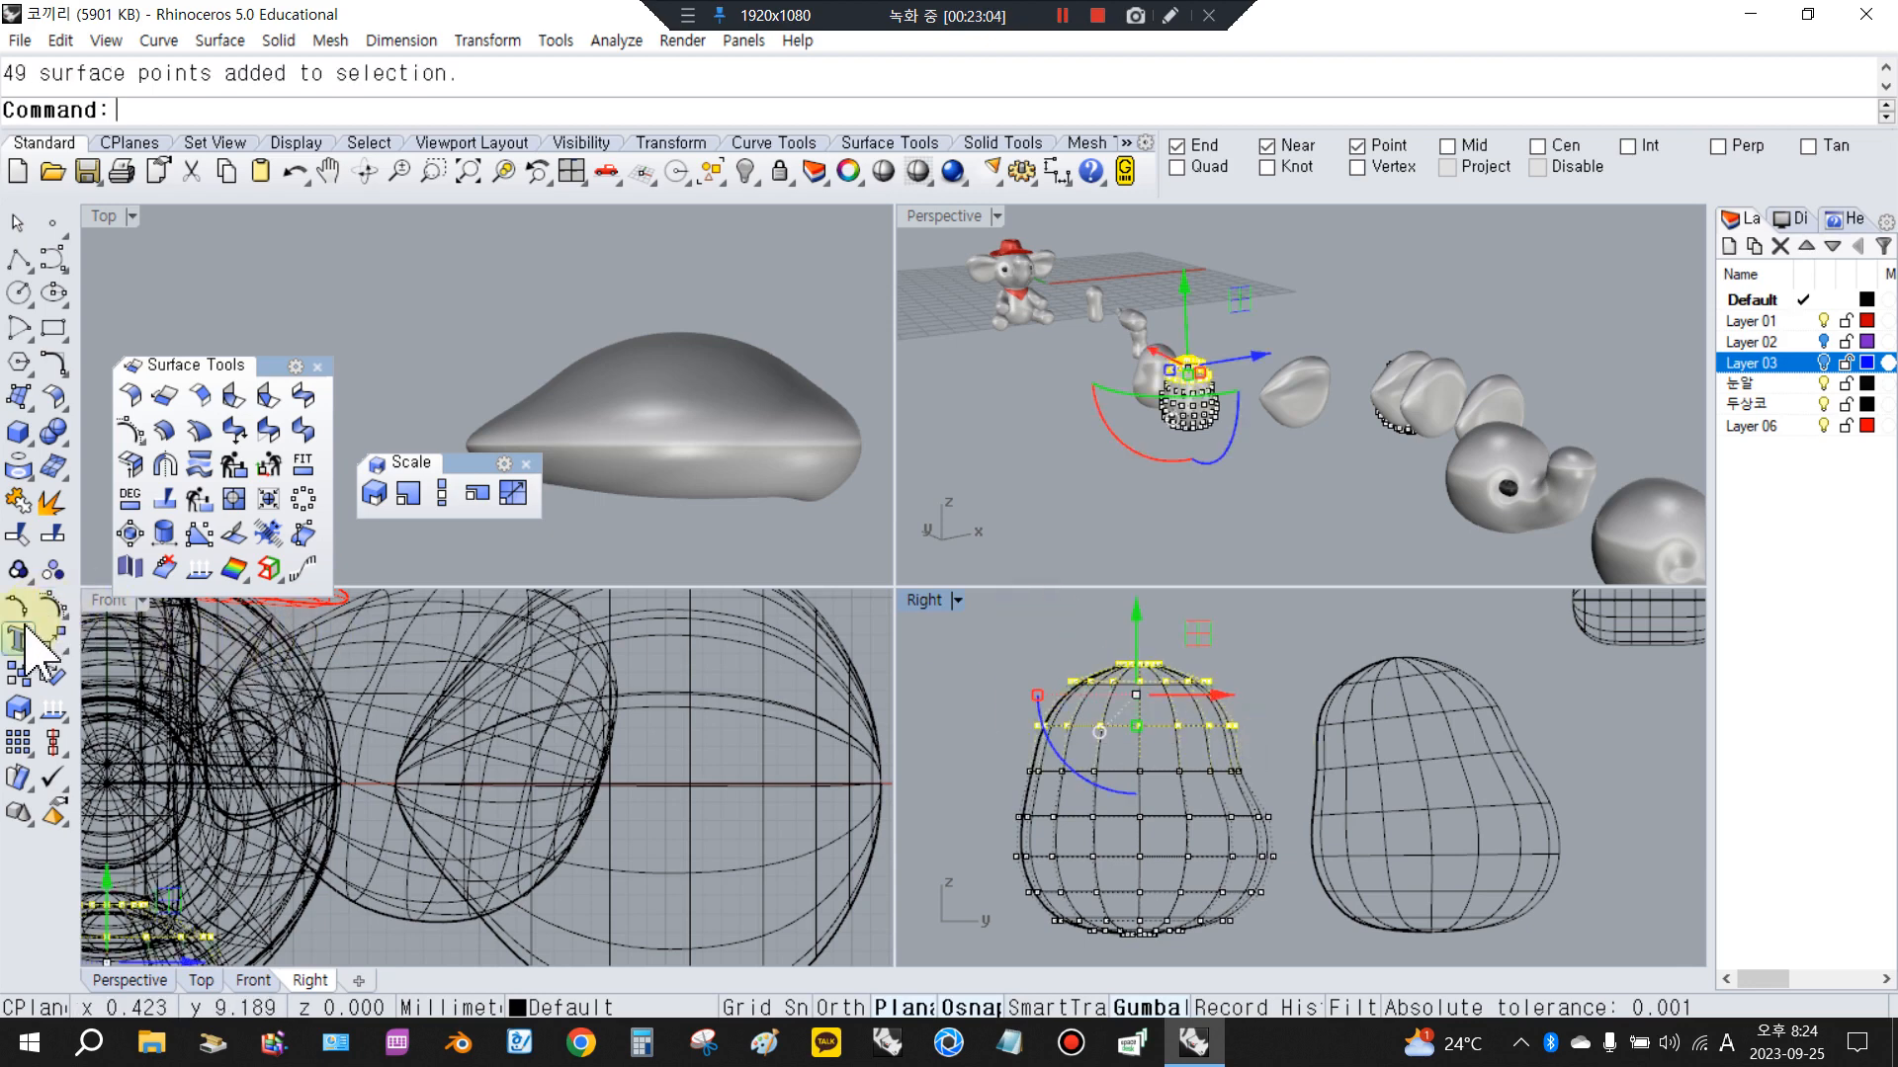
click(18, 674)
click(1030, 770)
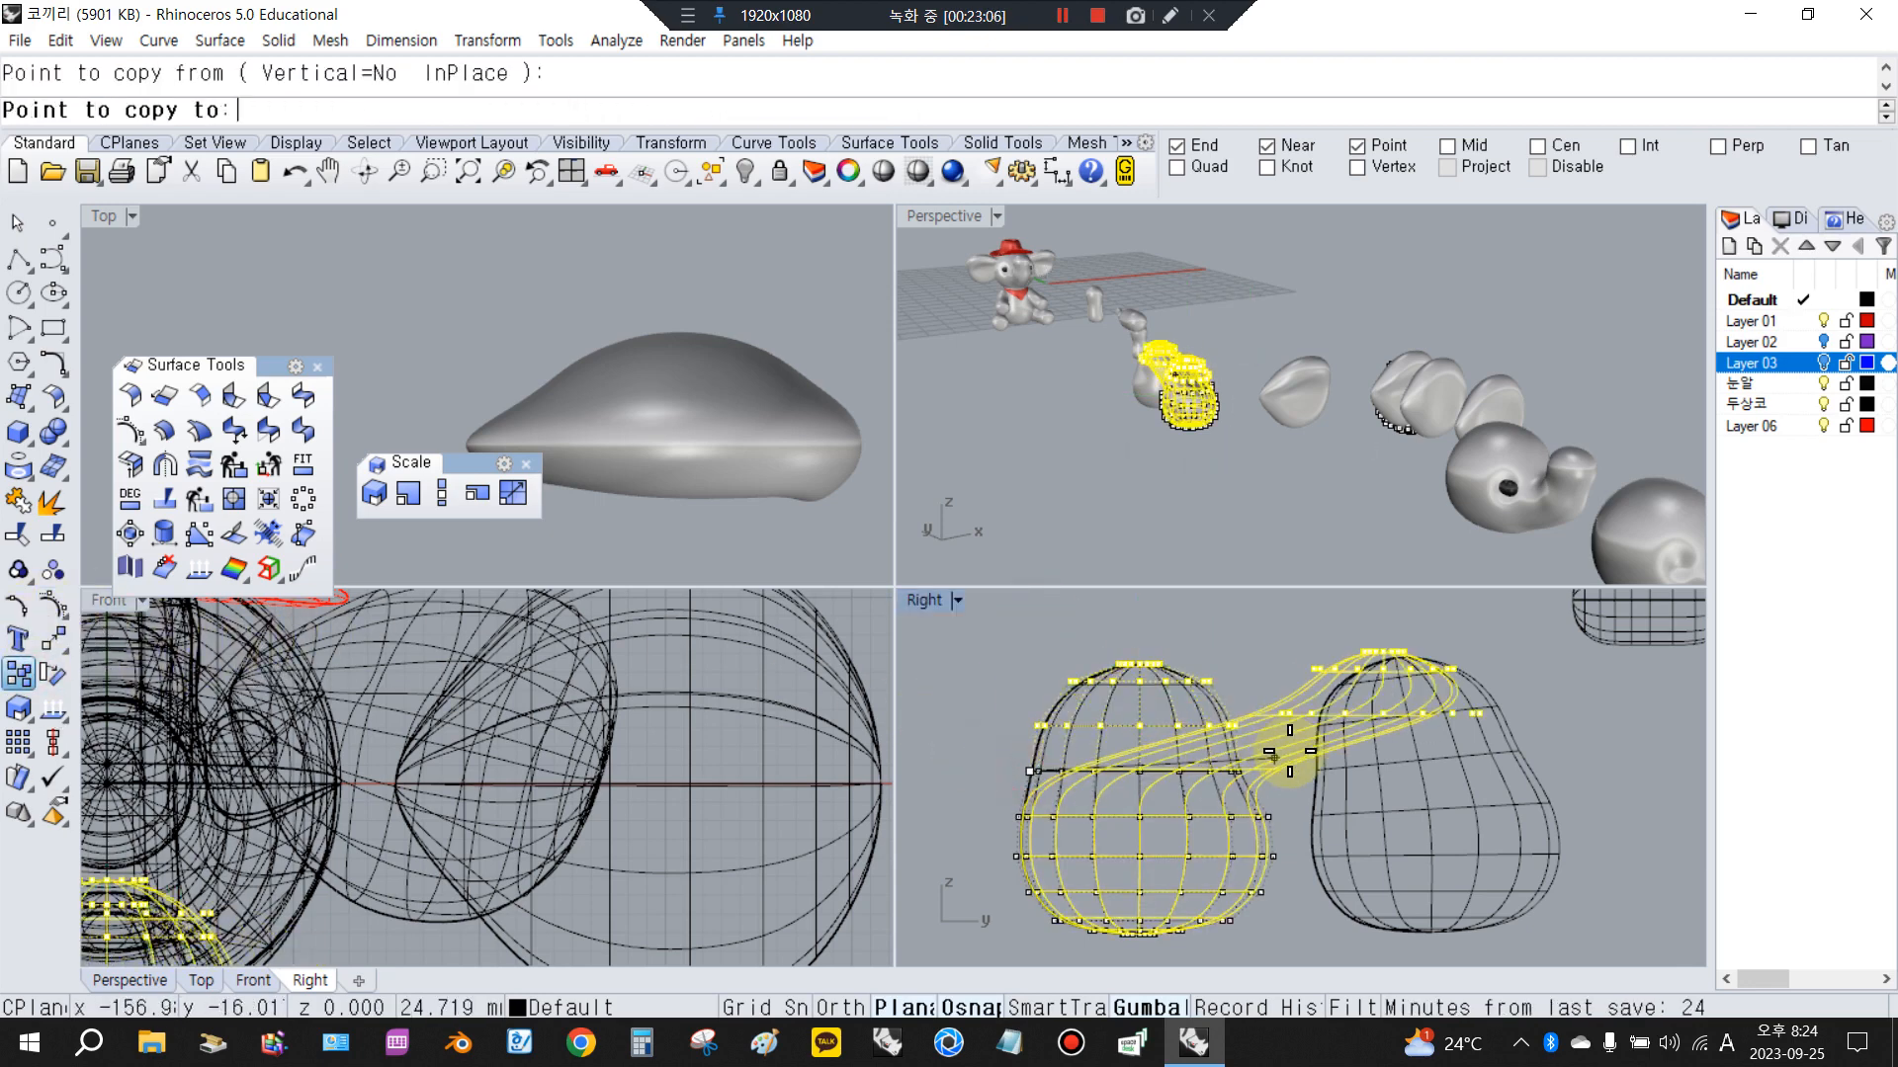
key(Escape)
Rotate the selected upper rings of control points by about 2.6 degrees around the upright body's negative-Y edge in the Right view
click(51, 673)
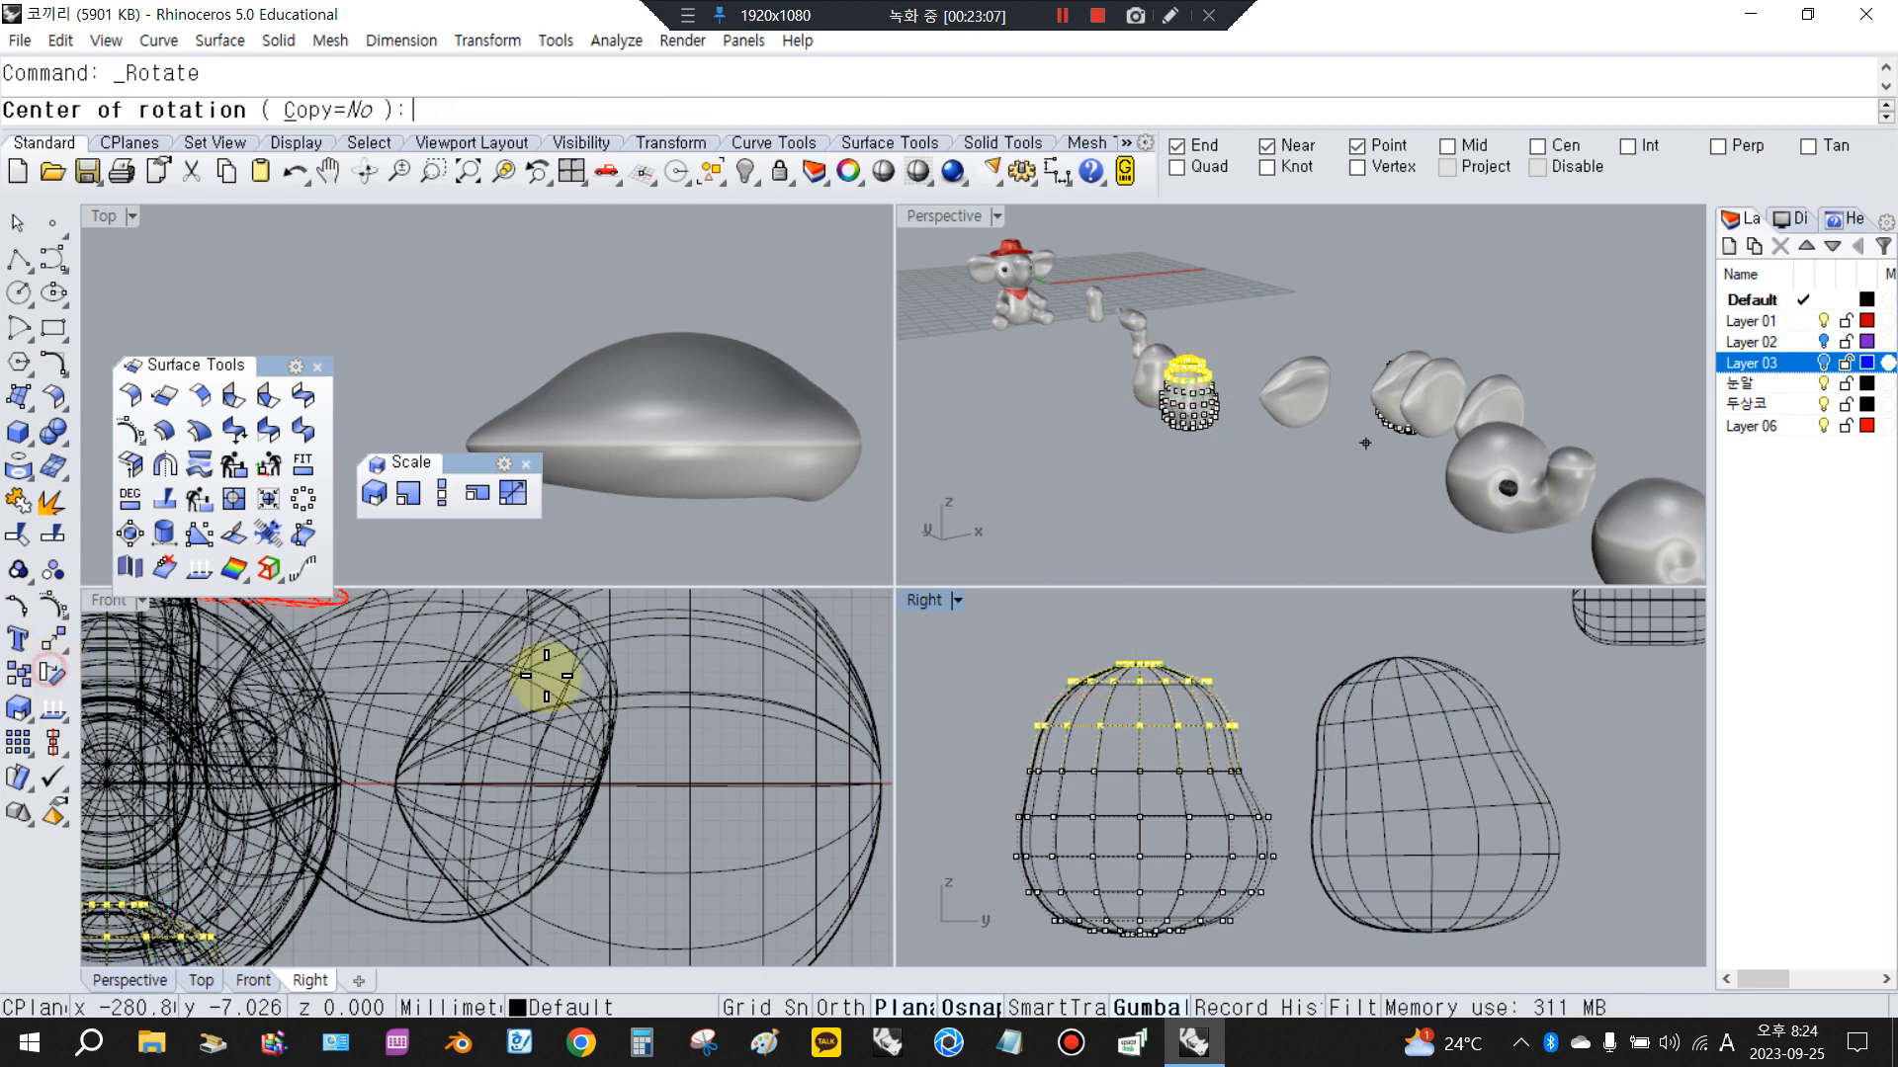
click(1025, 770)
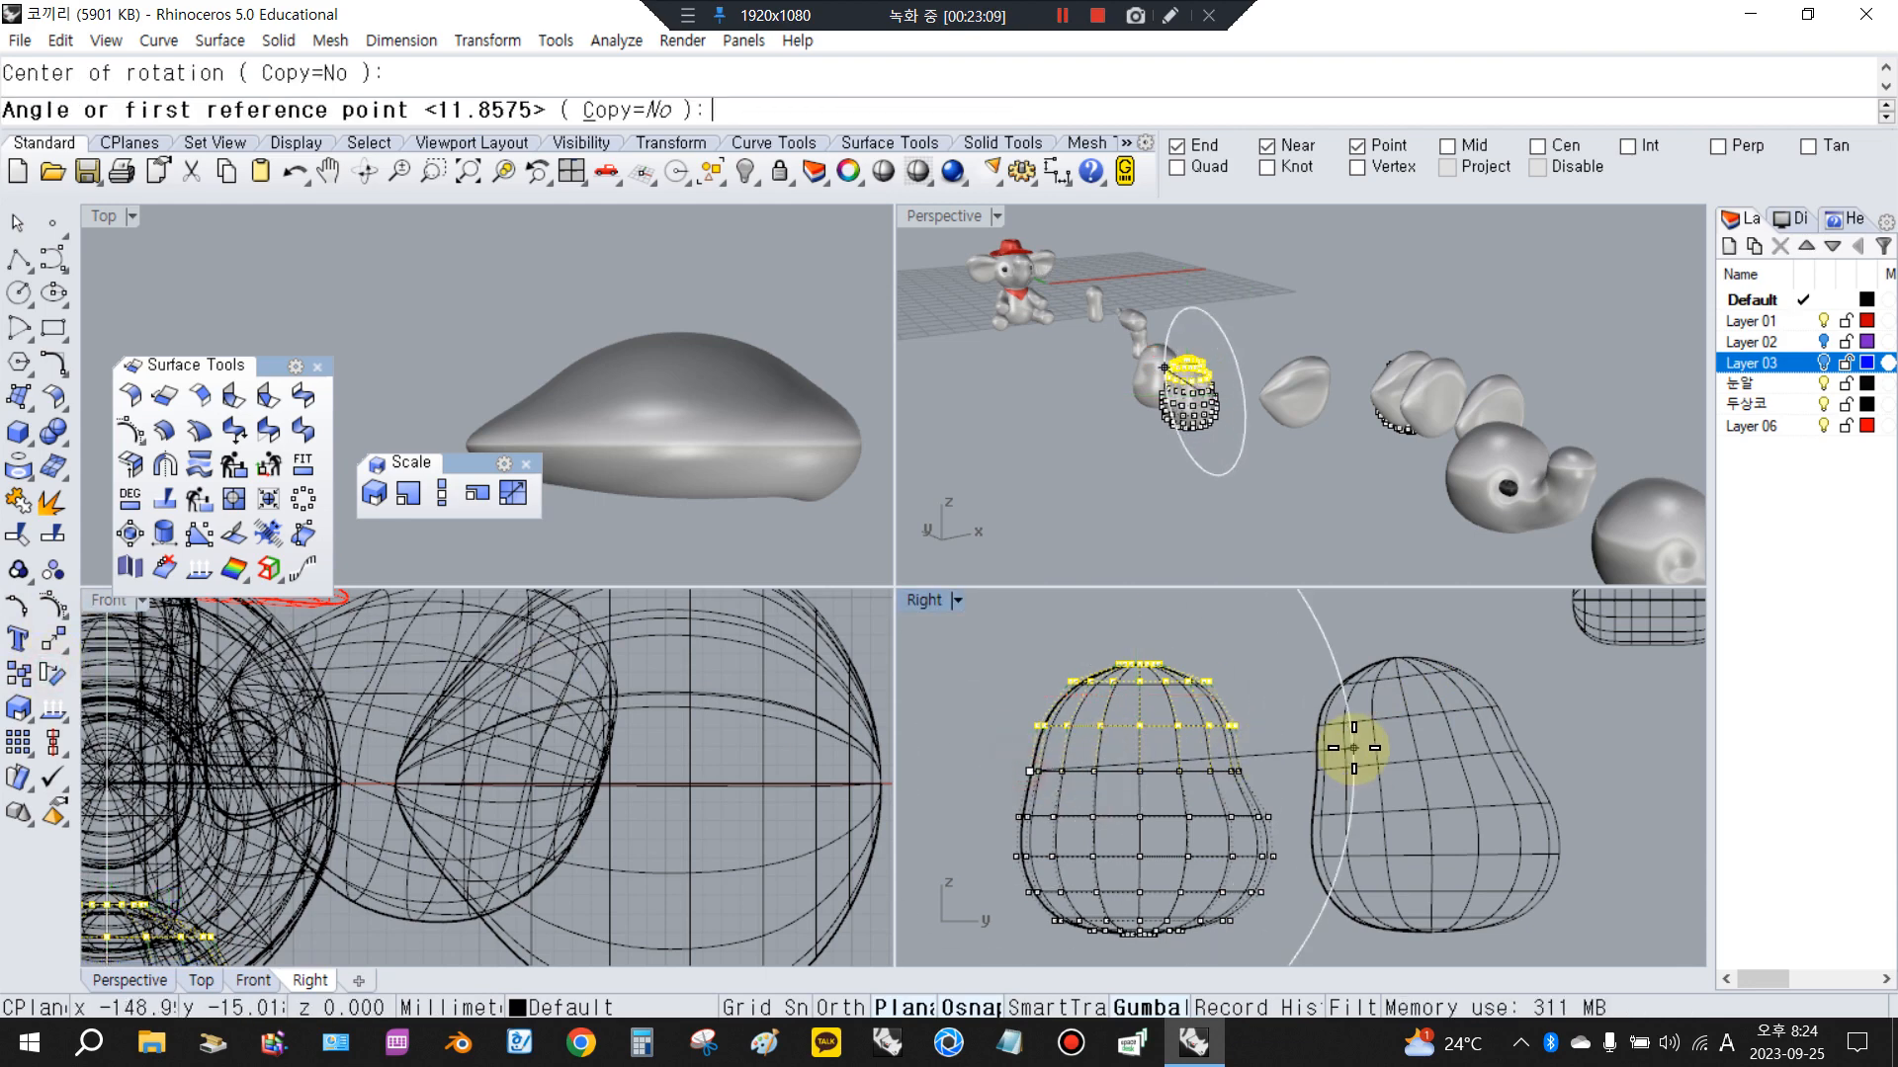
click(1289, 720)
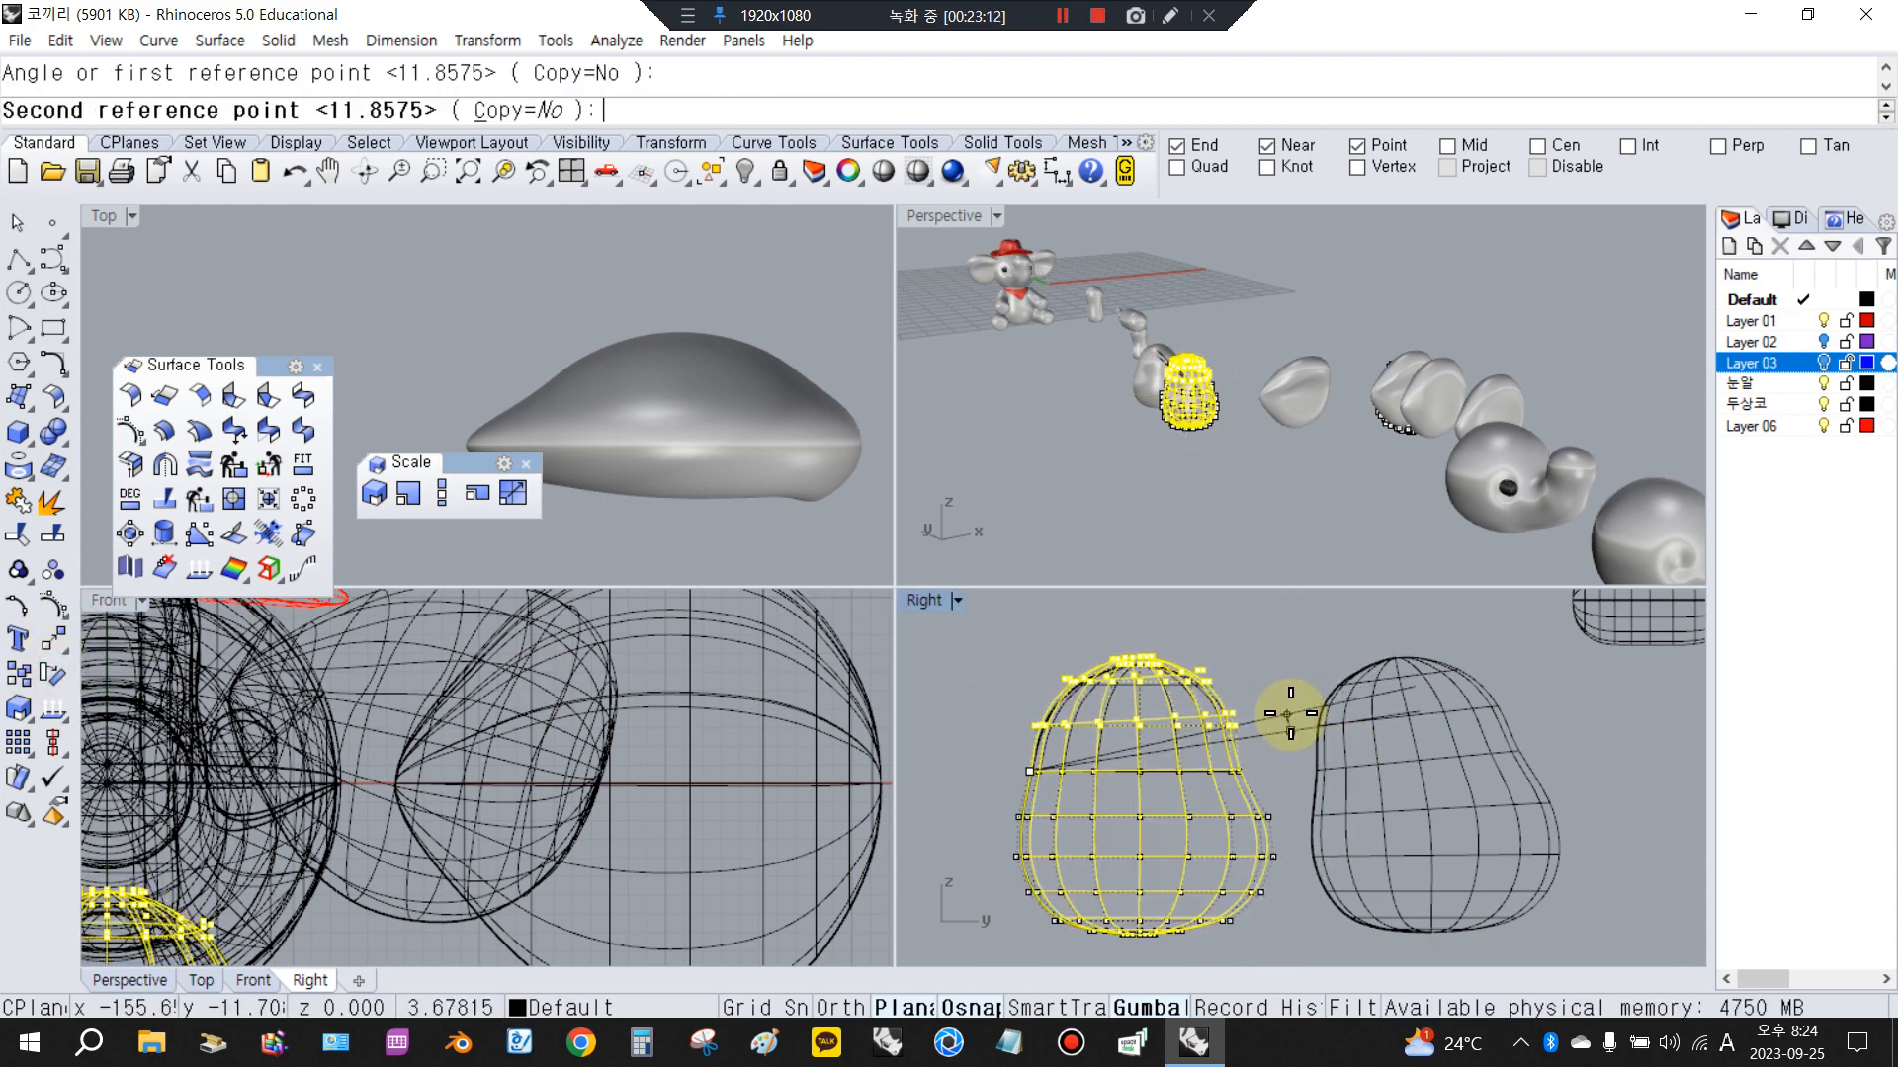
click(1238, 680)
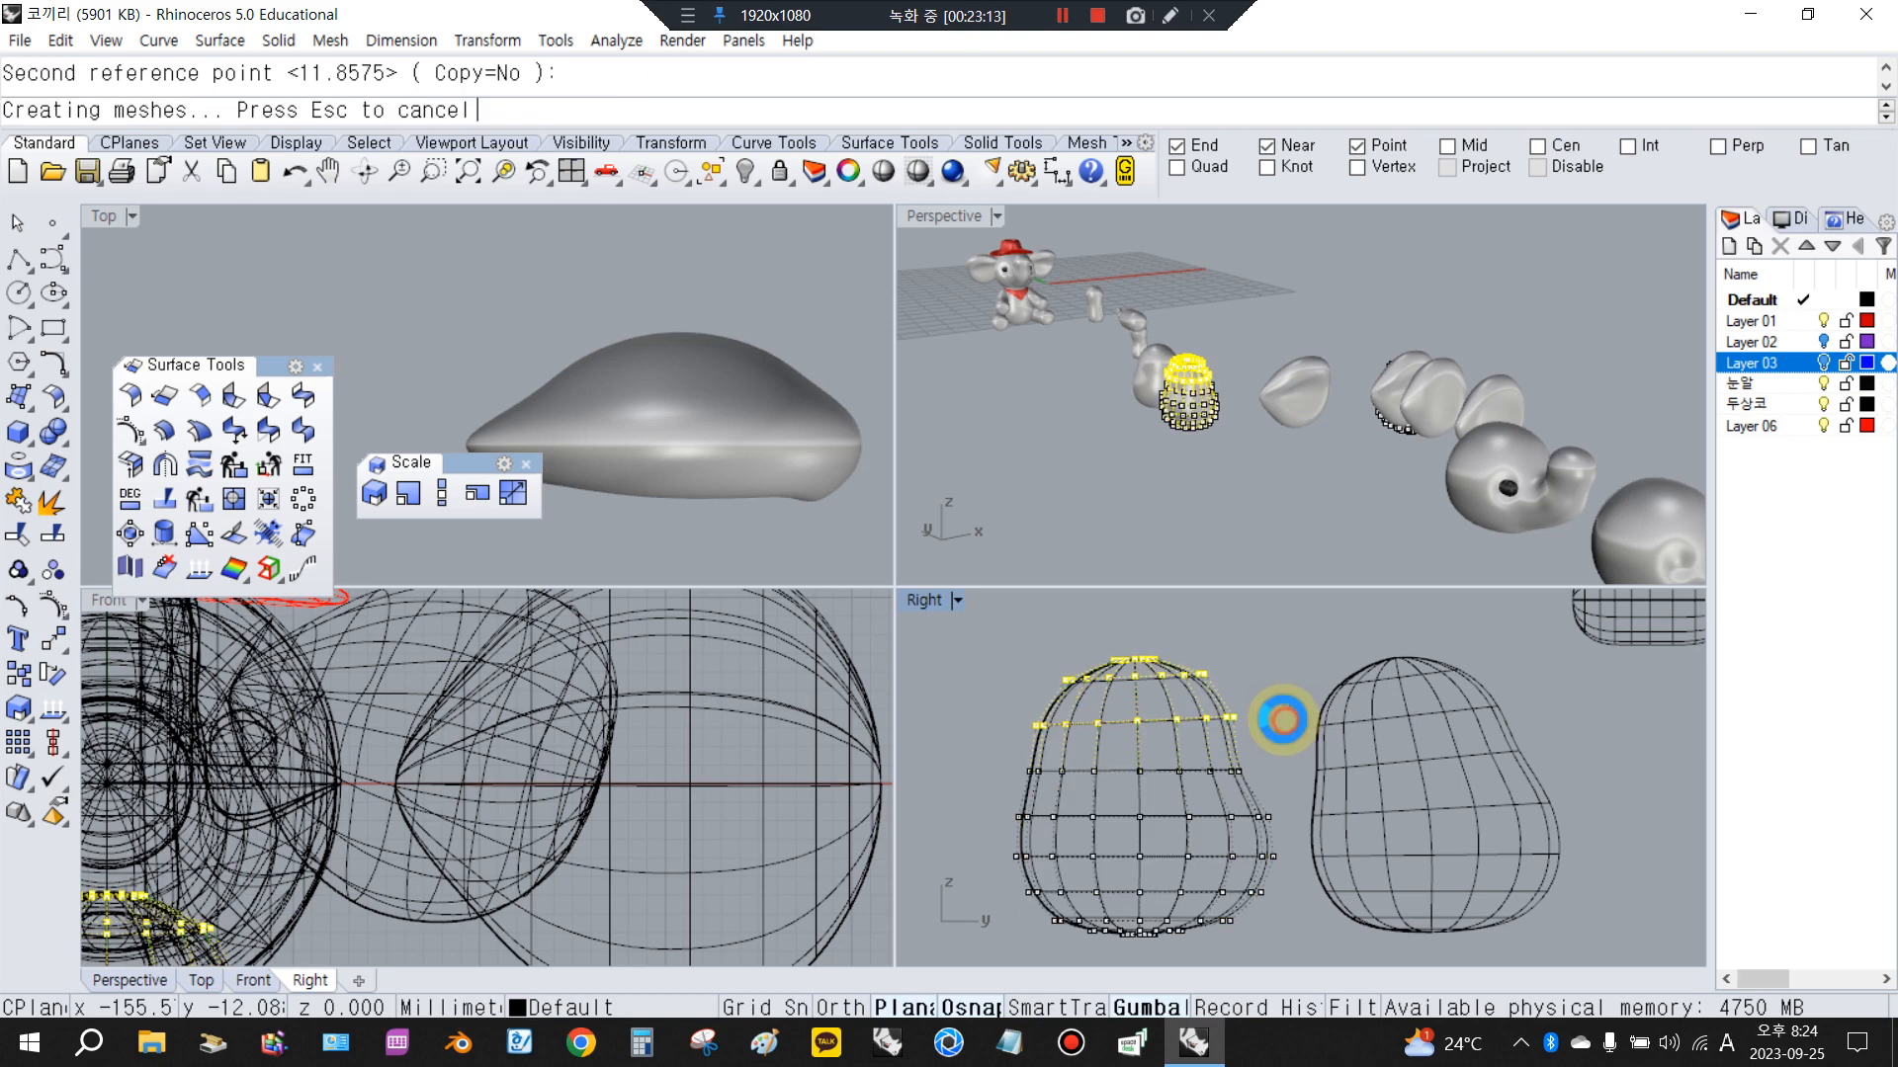
Rotate the body's topmost rings of control points slightly around their positive-Y end and nudge them a little downward
right_click(1237, 701)
click(1203, 674)
click(1287, 642)
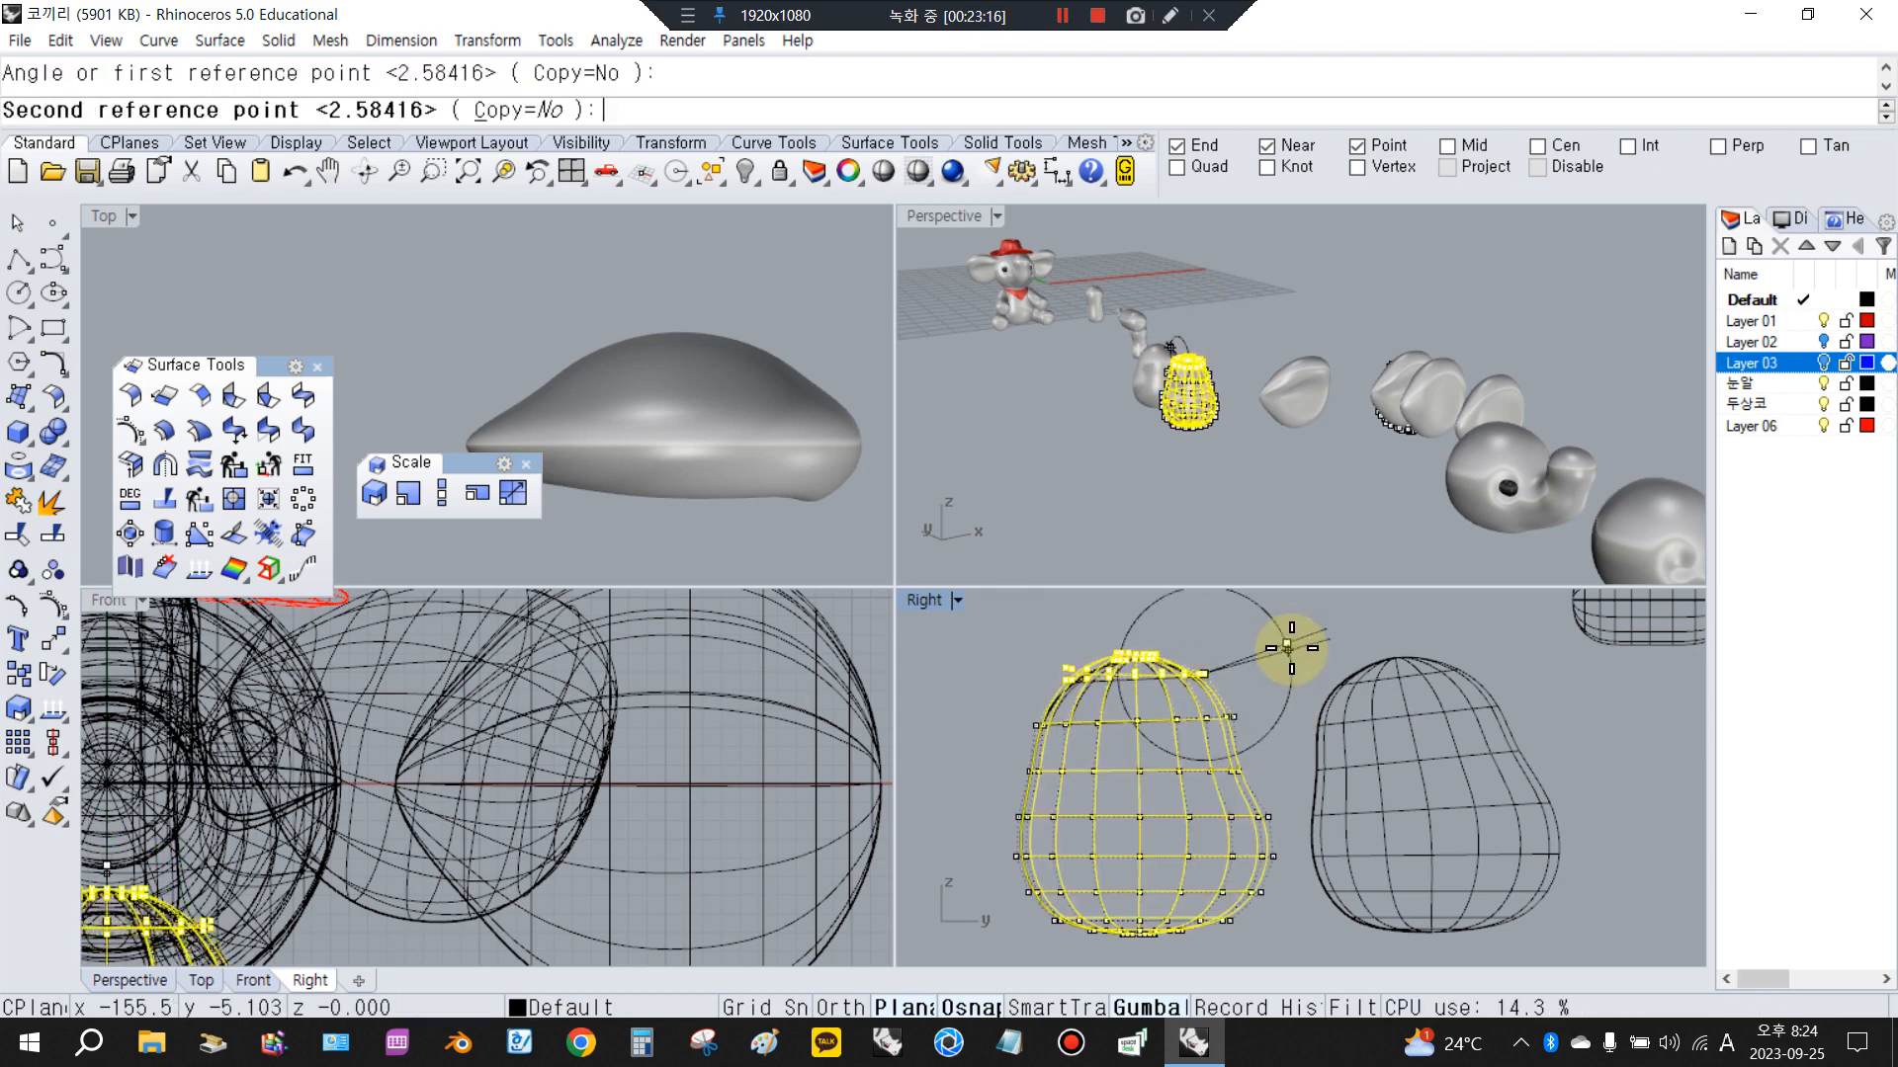
click(1287, 644)
scroll(1162, 682, up, 2)
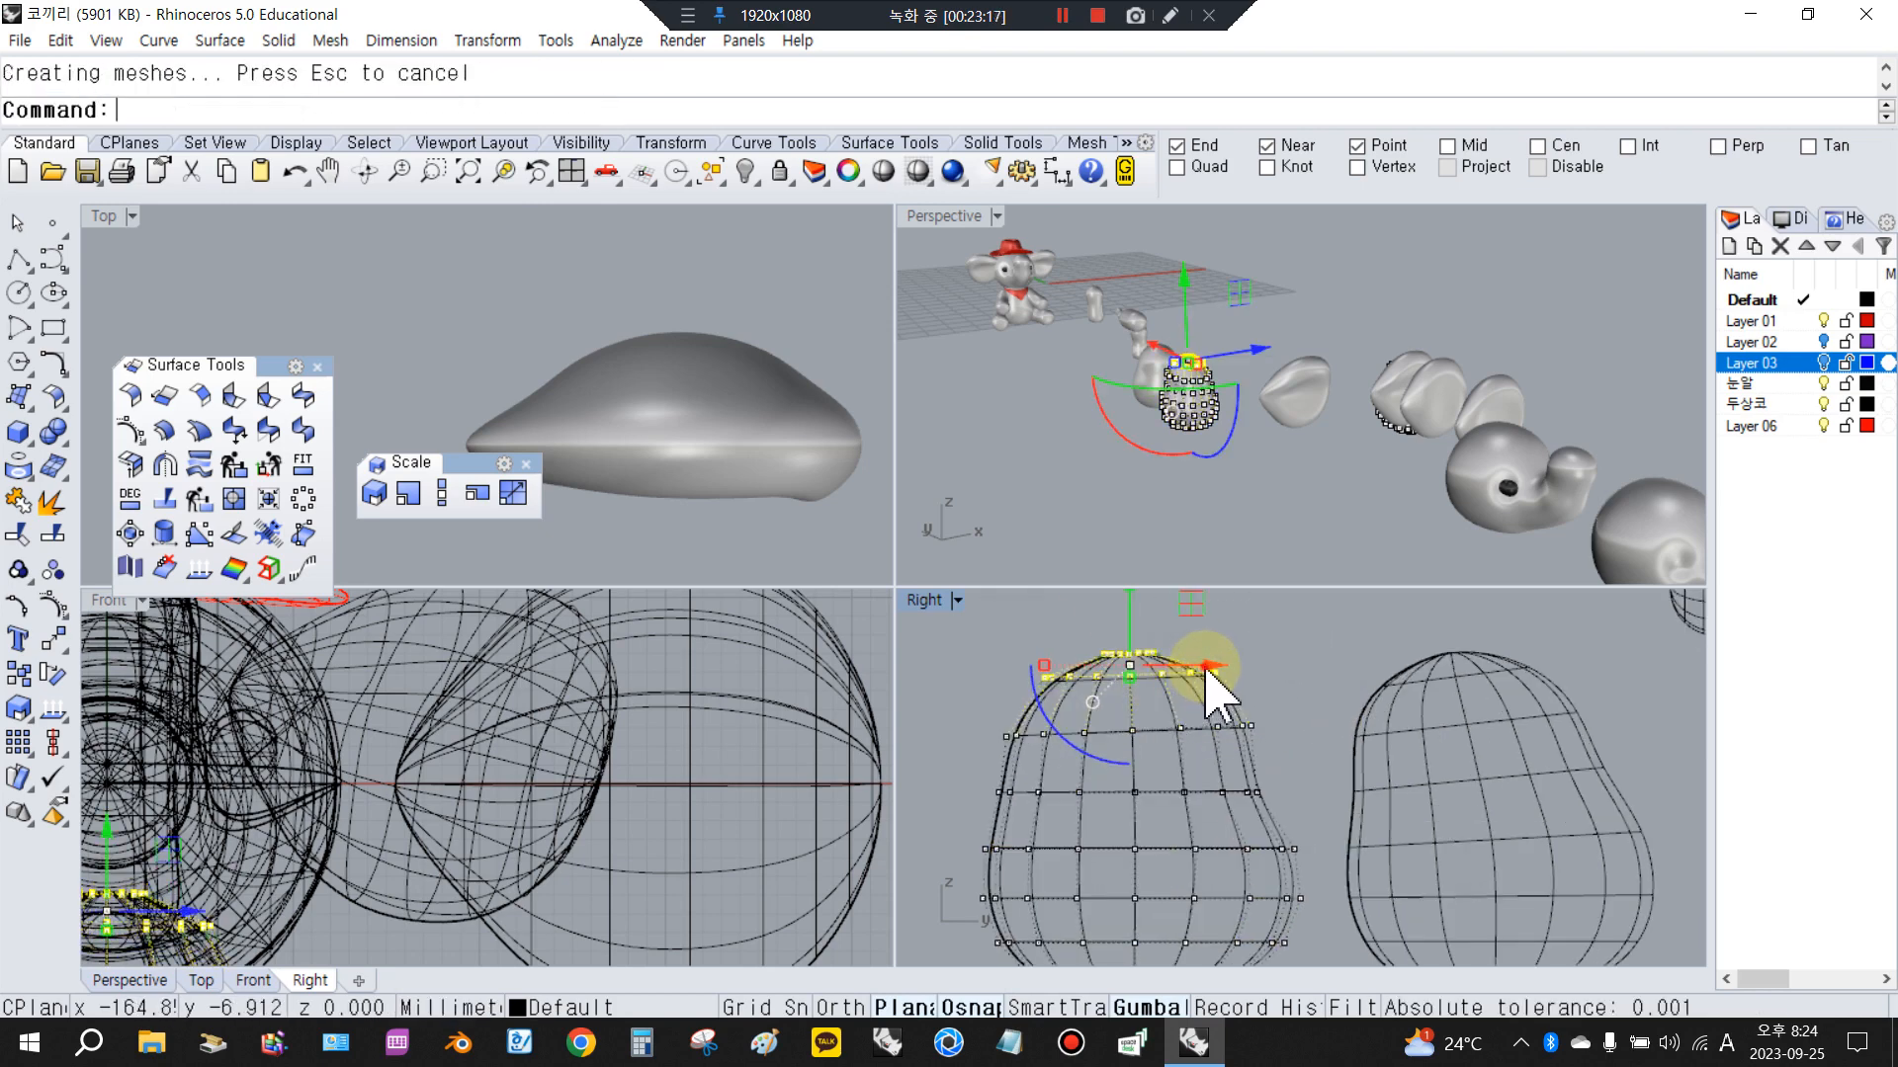
drag(1211, 667, 1127, 638)
click(1257, 635)
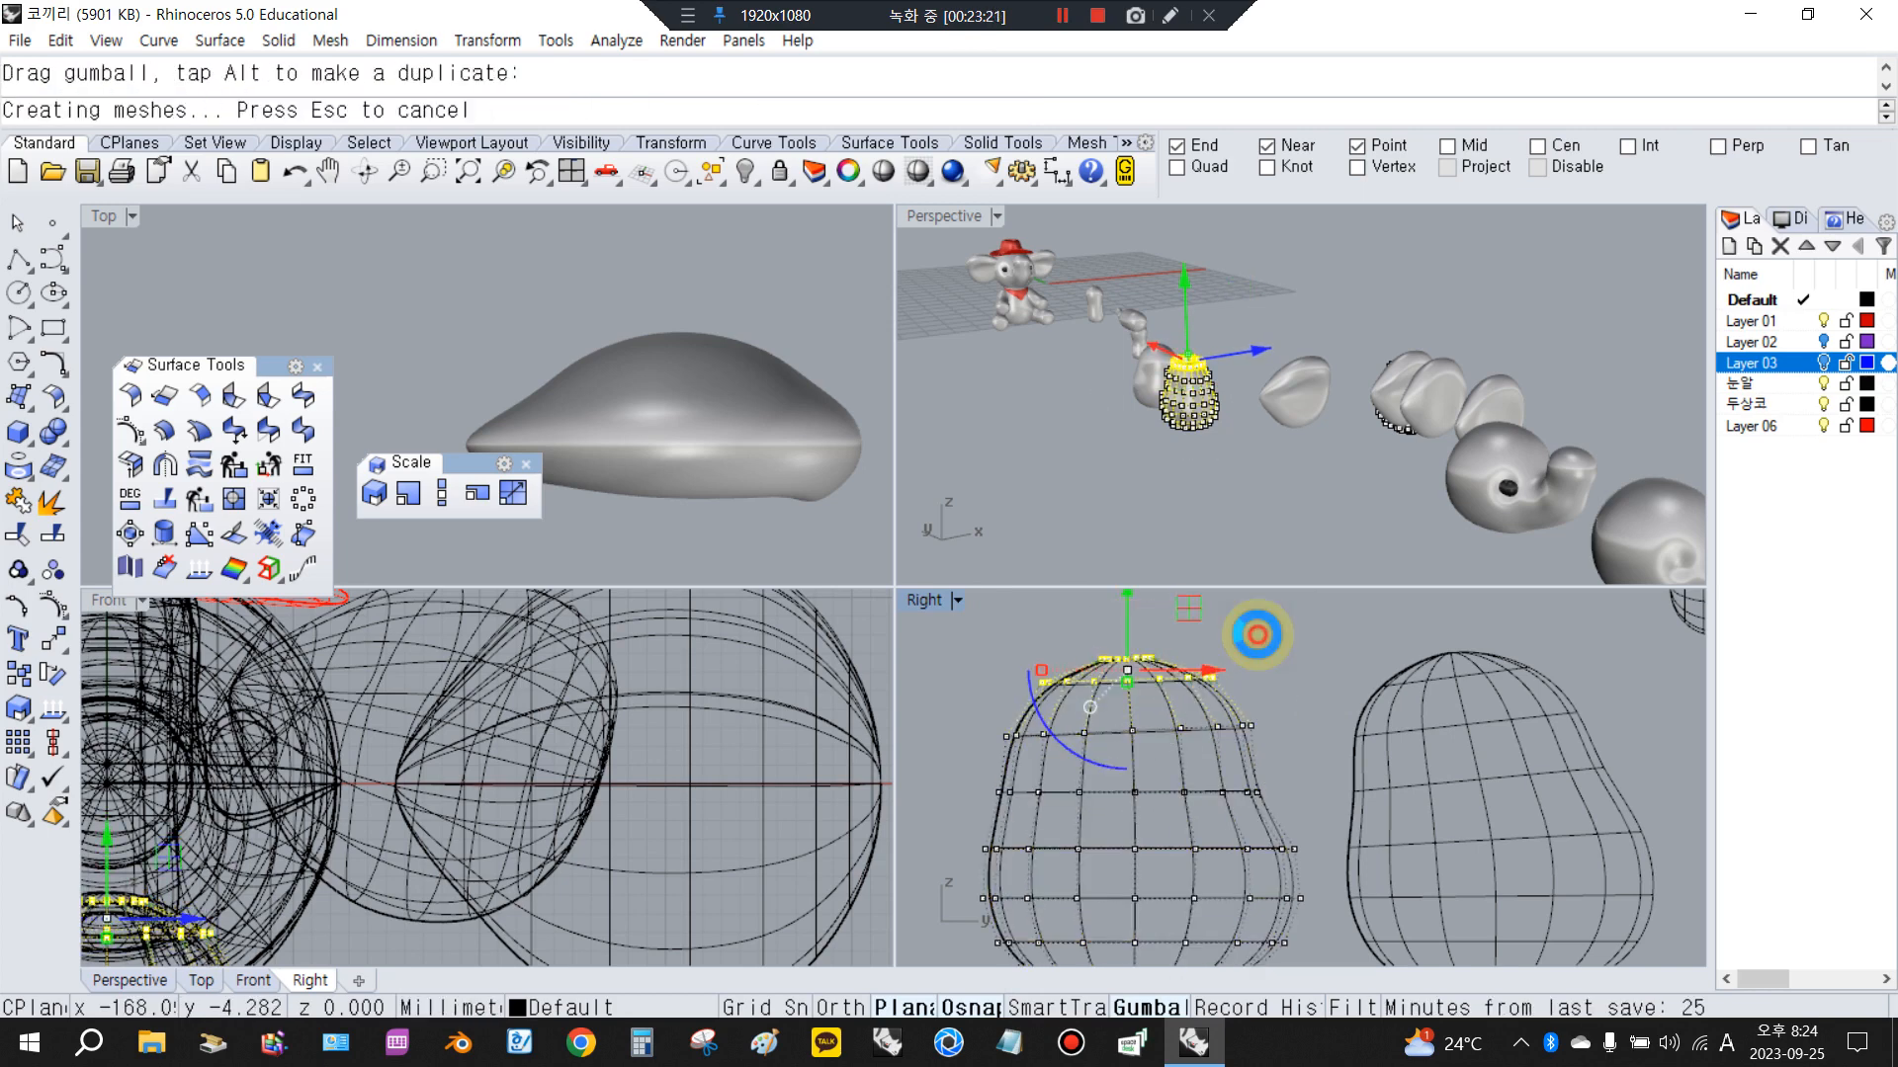
Rotate all control-point rings above the body's lower part by about 5 degrees around the centre of the ring below them
right_drag(1241, 863, 1258, 797)
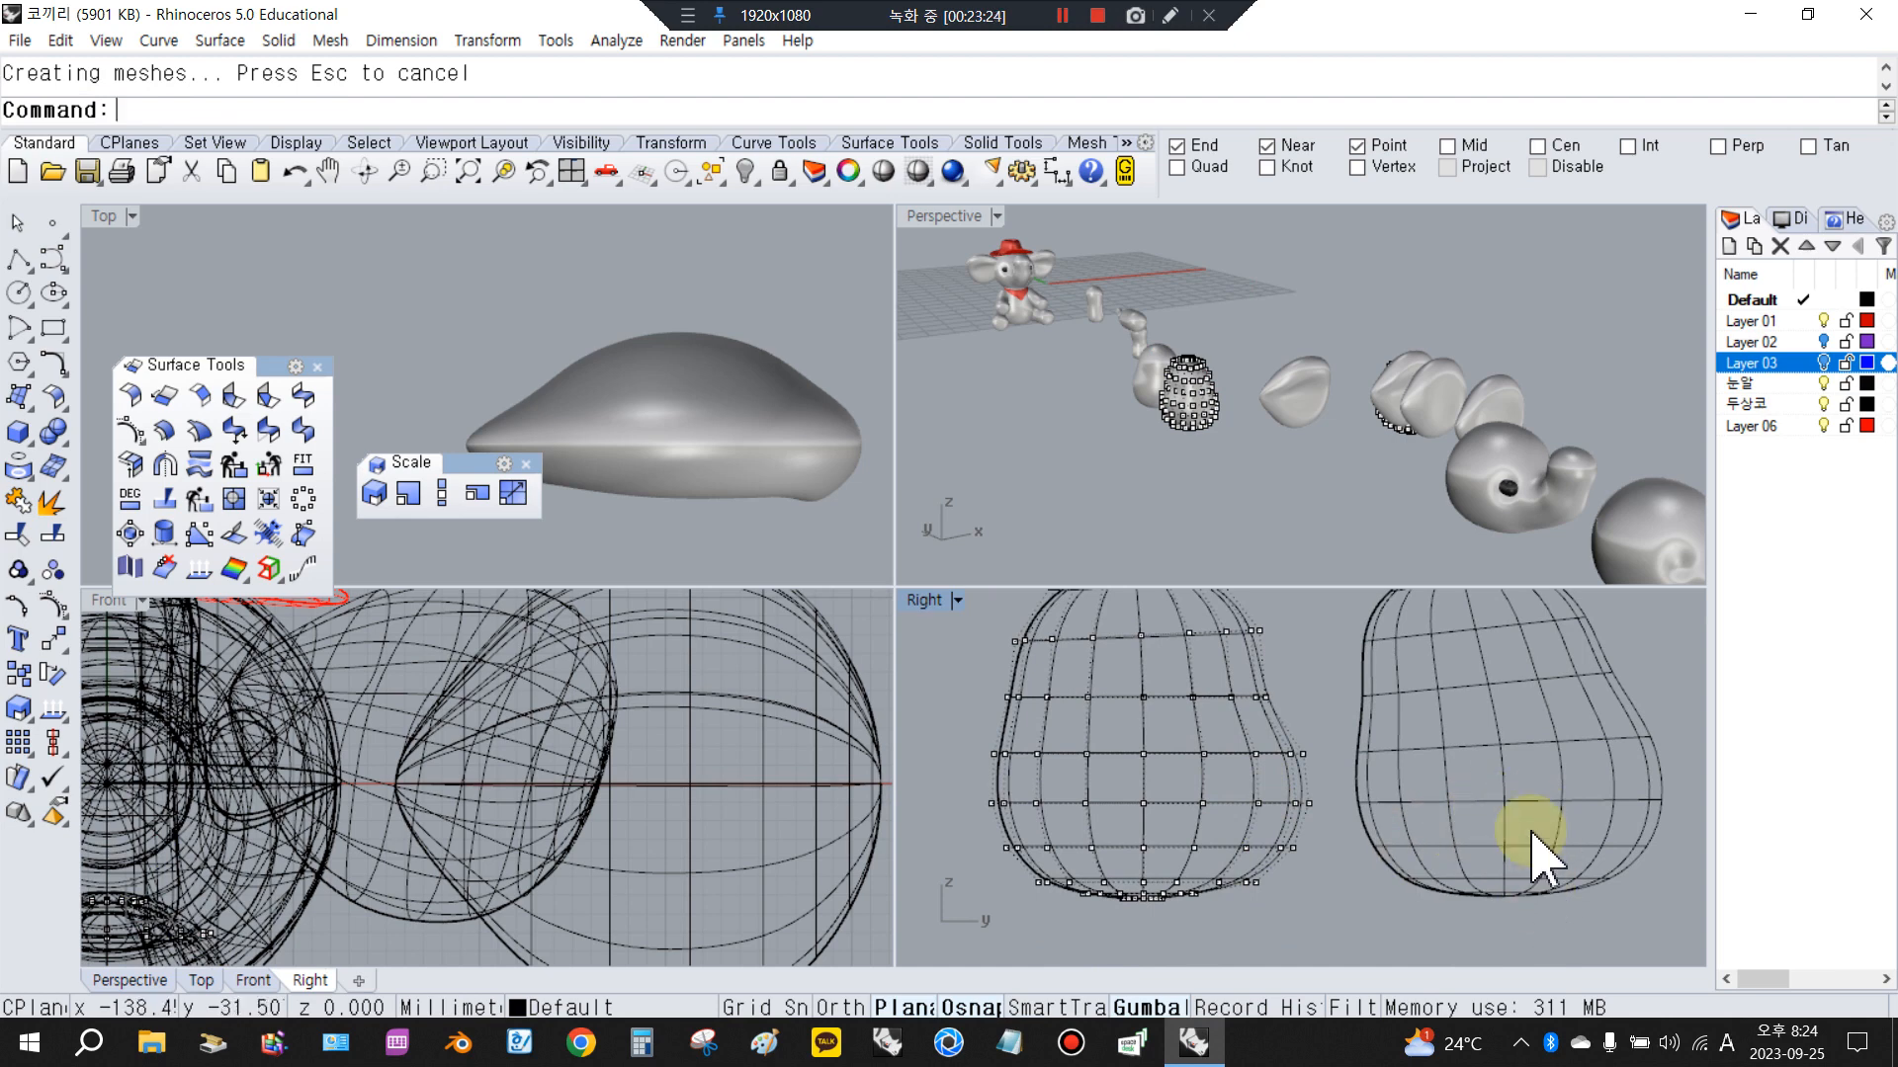
scroll(1338, 778, down, 2)
right_drag(1194, 684, 1201, 723)
drag(999, 615, 1340, 826)
right_click(1245, 823)
click(1191, 832)
click(1346, 672)
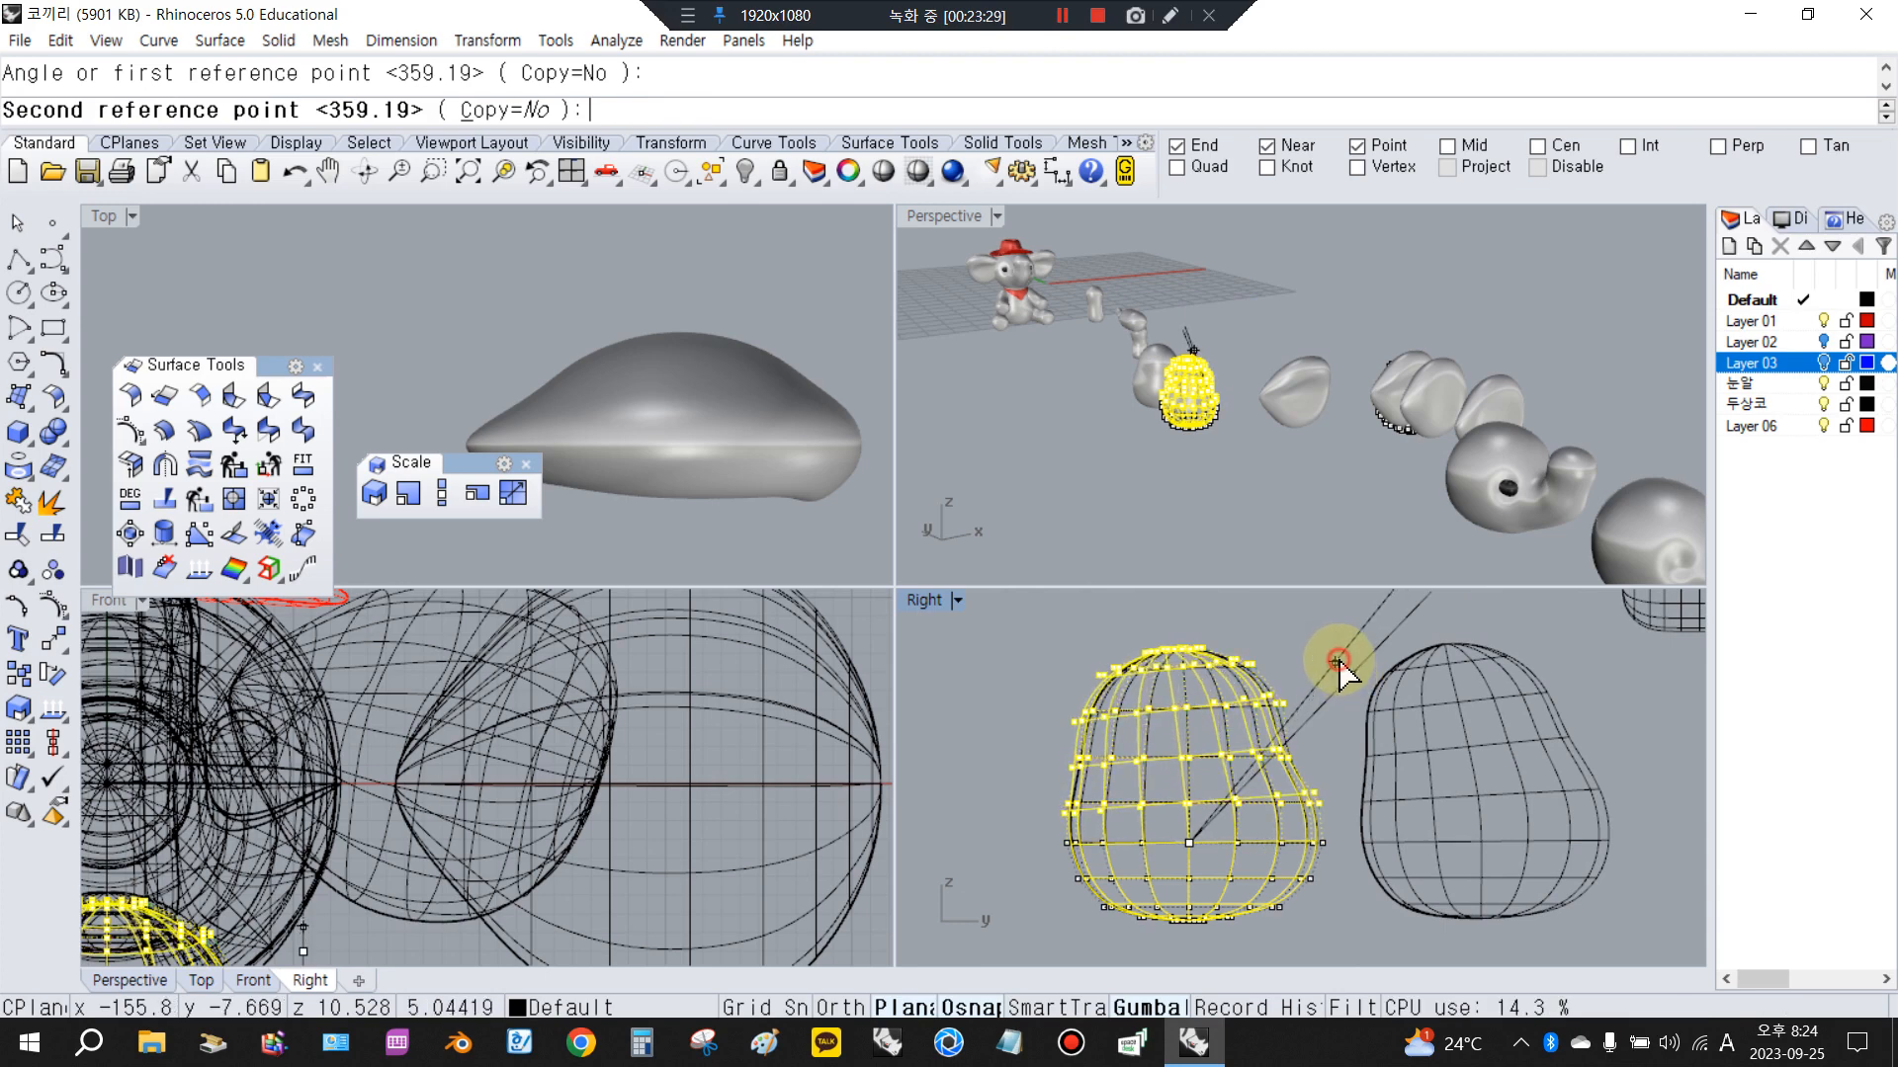
click(1182, 699)
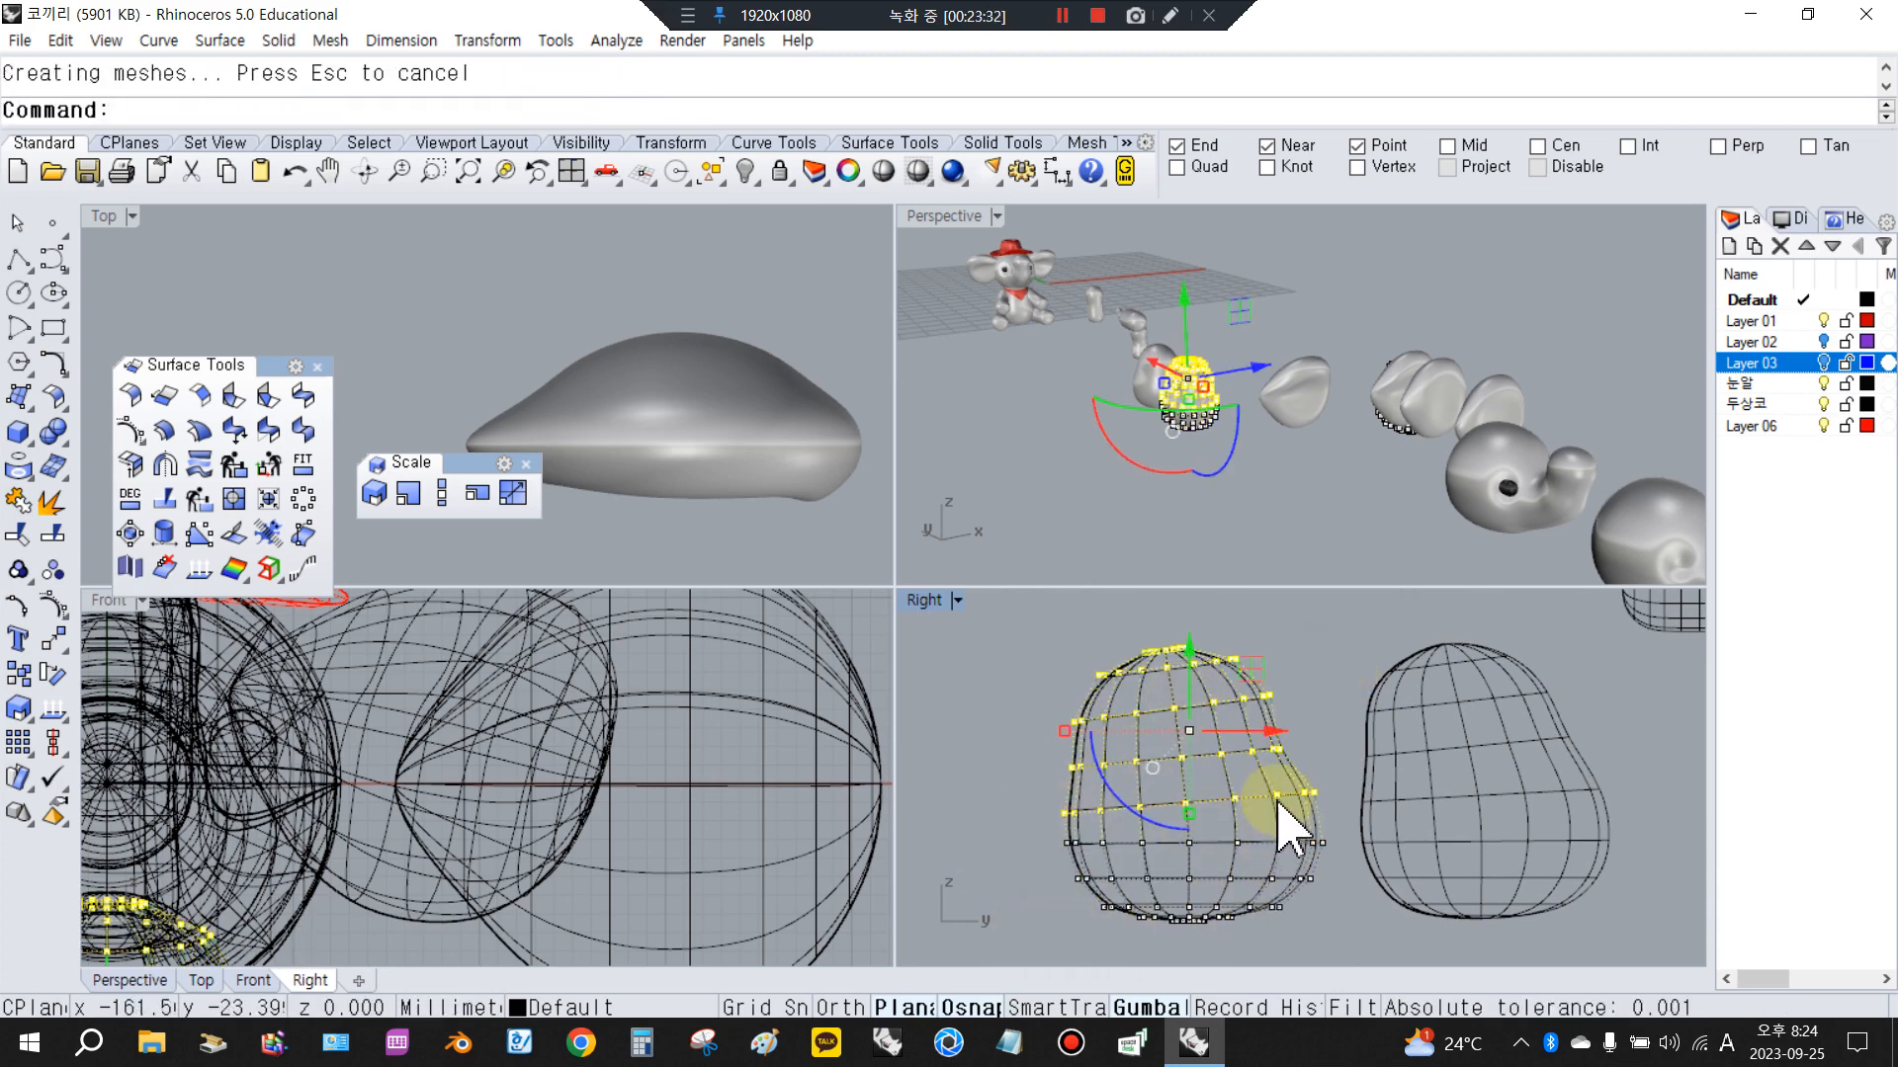
Rotate the same upper rings a little further around the same centre point to refine the body's lean
right_click(1254, 764)
click(1189, 840)
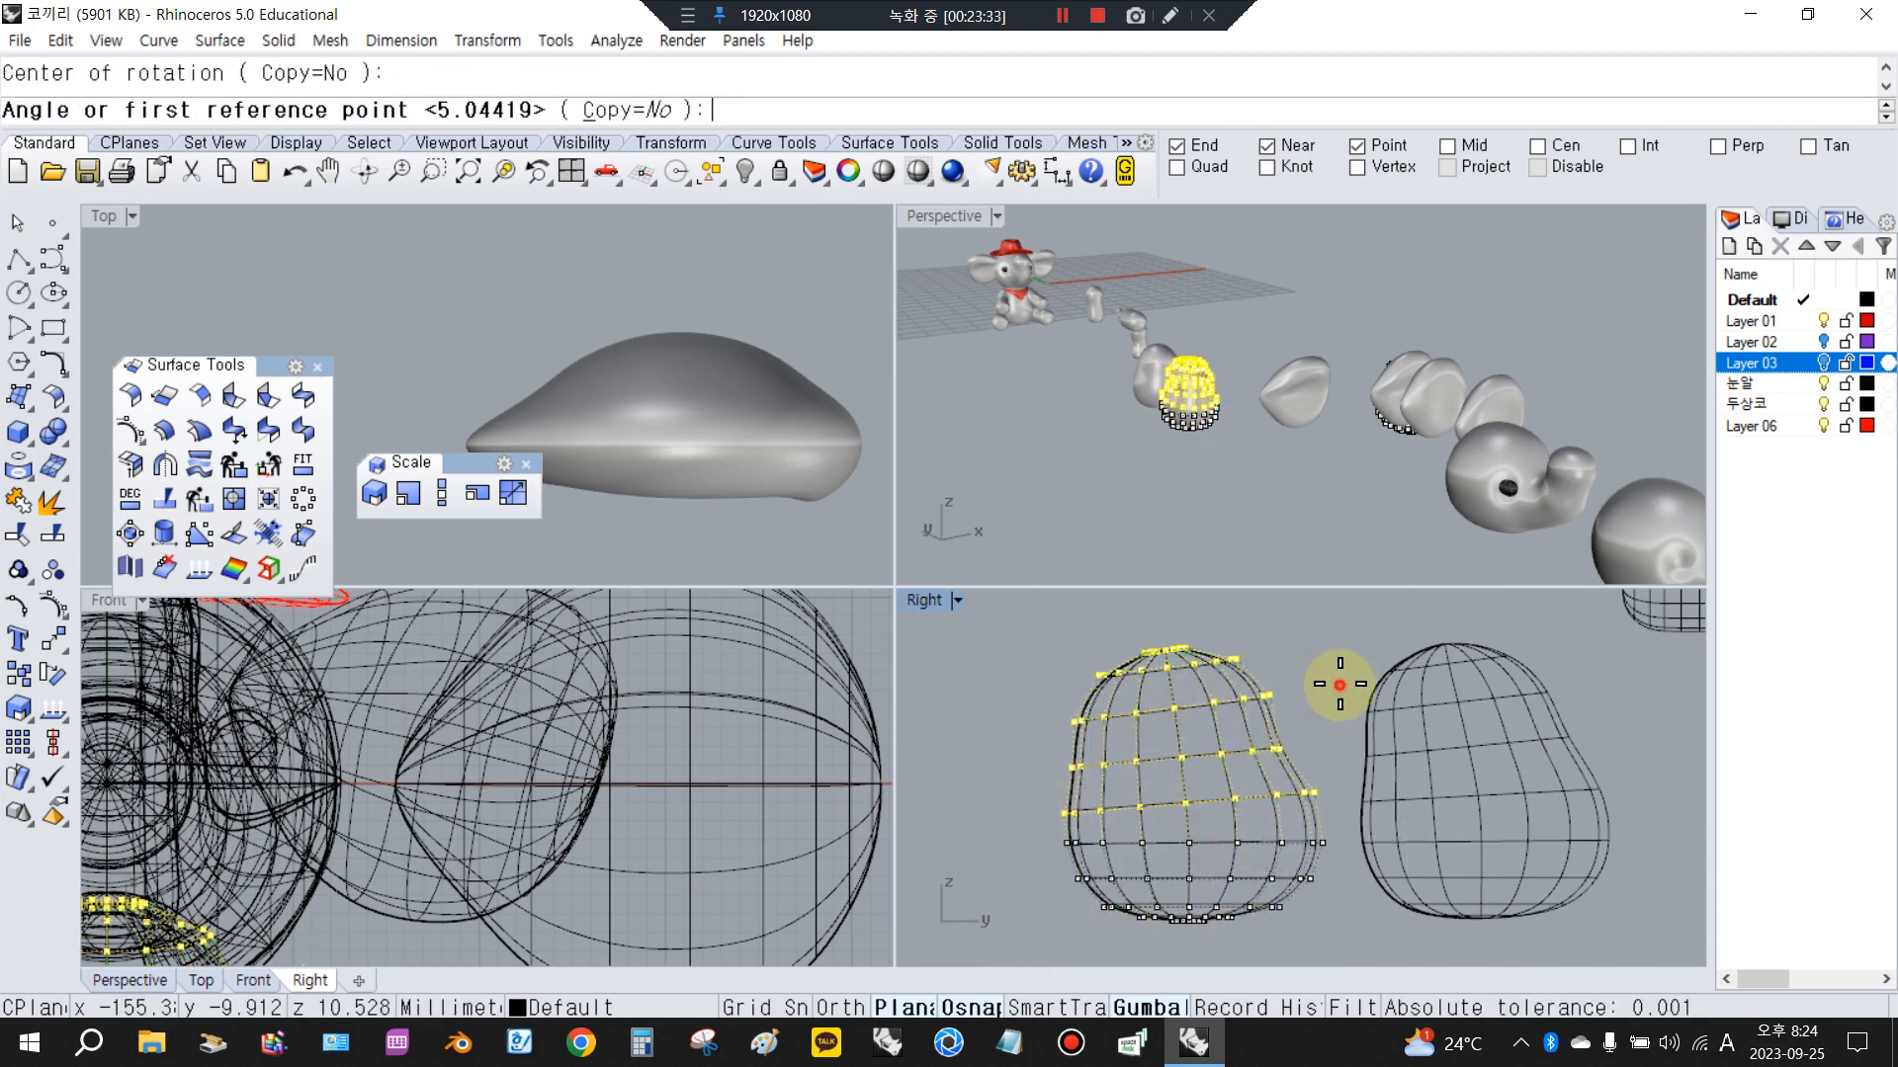
click(1341, 680)
click(1290, 781)
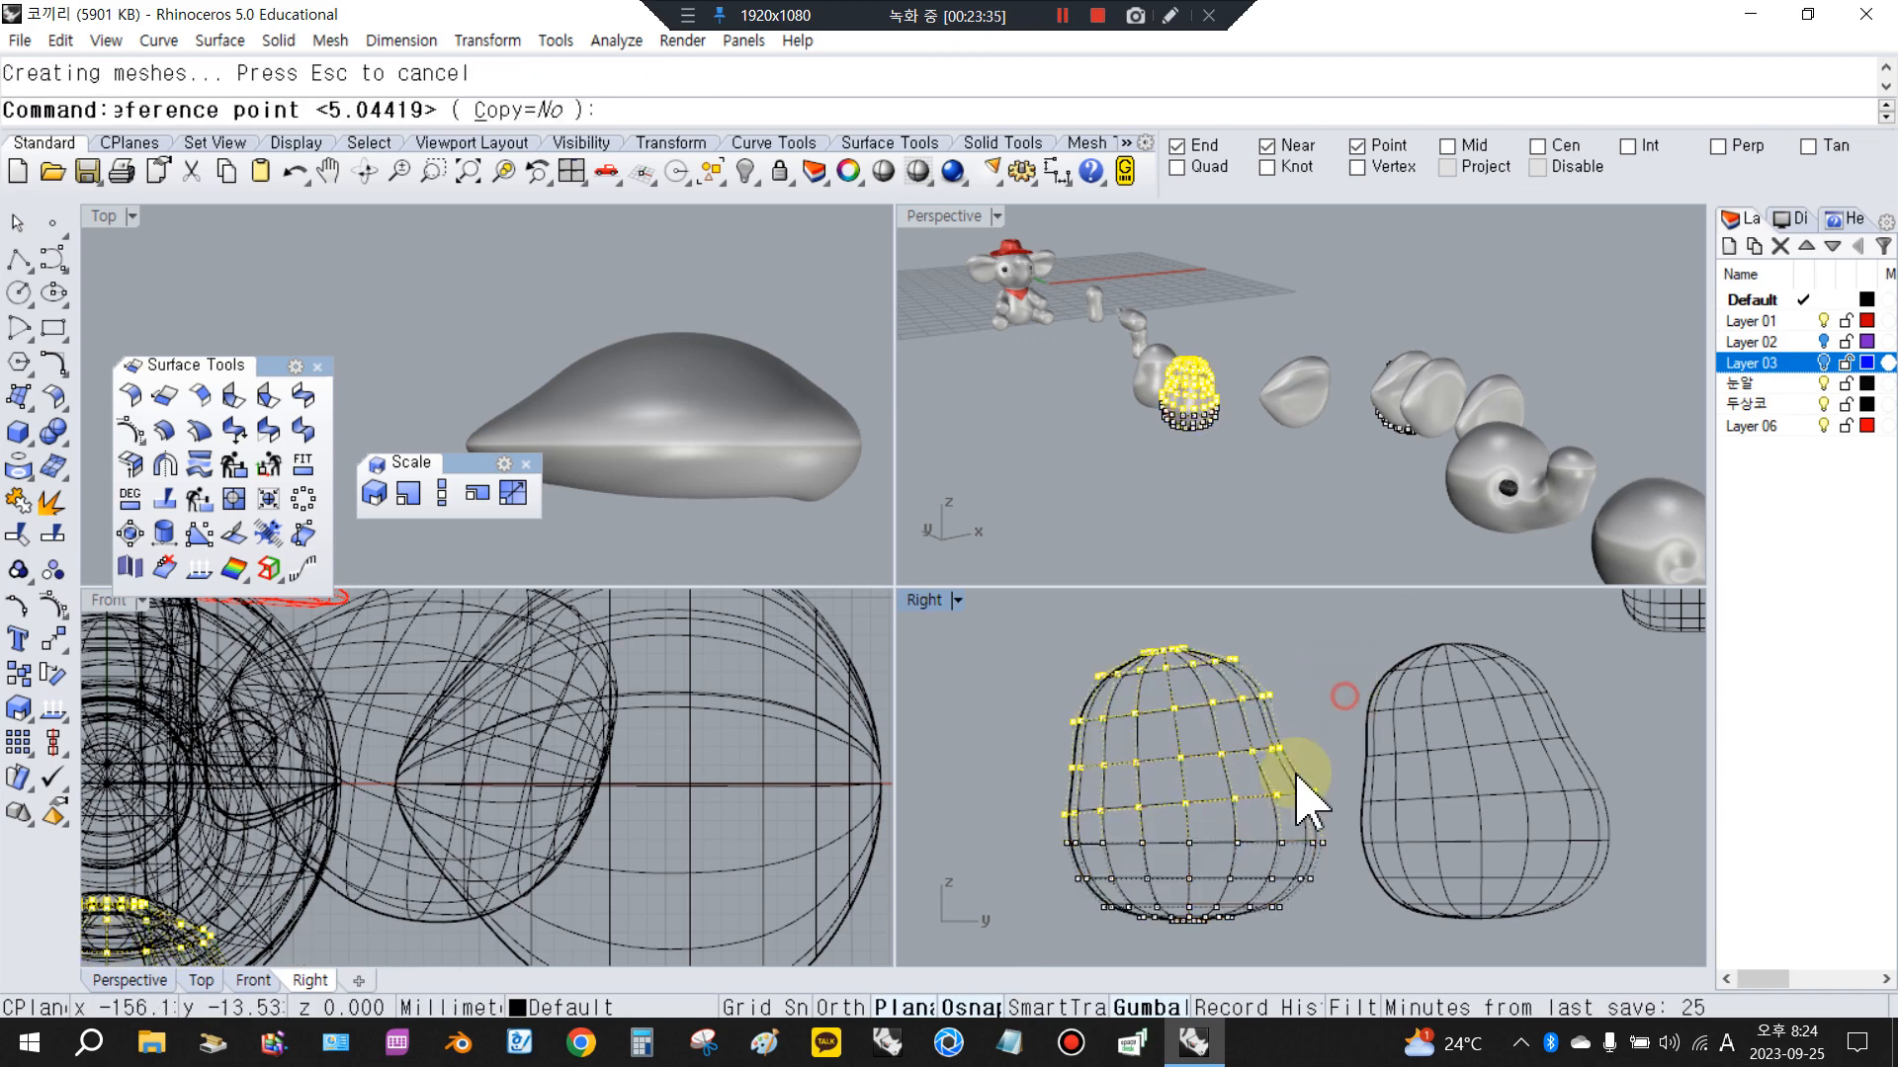
Nudge the body's lower rings of control points along the Y direction and turn off the body's control points
click(1078, 868)
drag(1035, 782, 1326, 939)
scroll(1255, 880, up, 3)
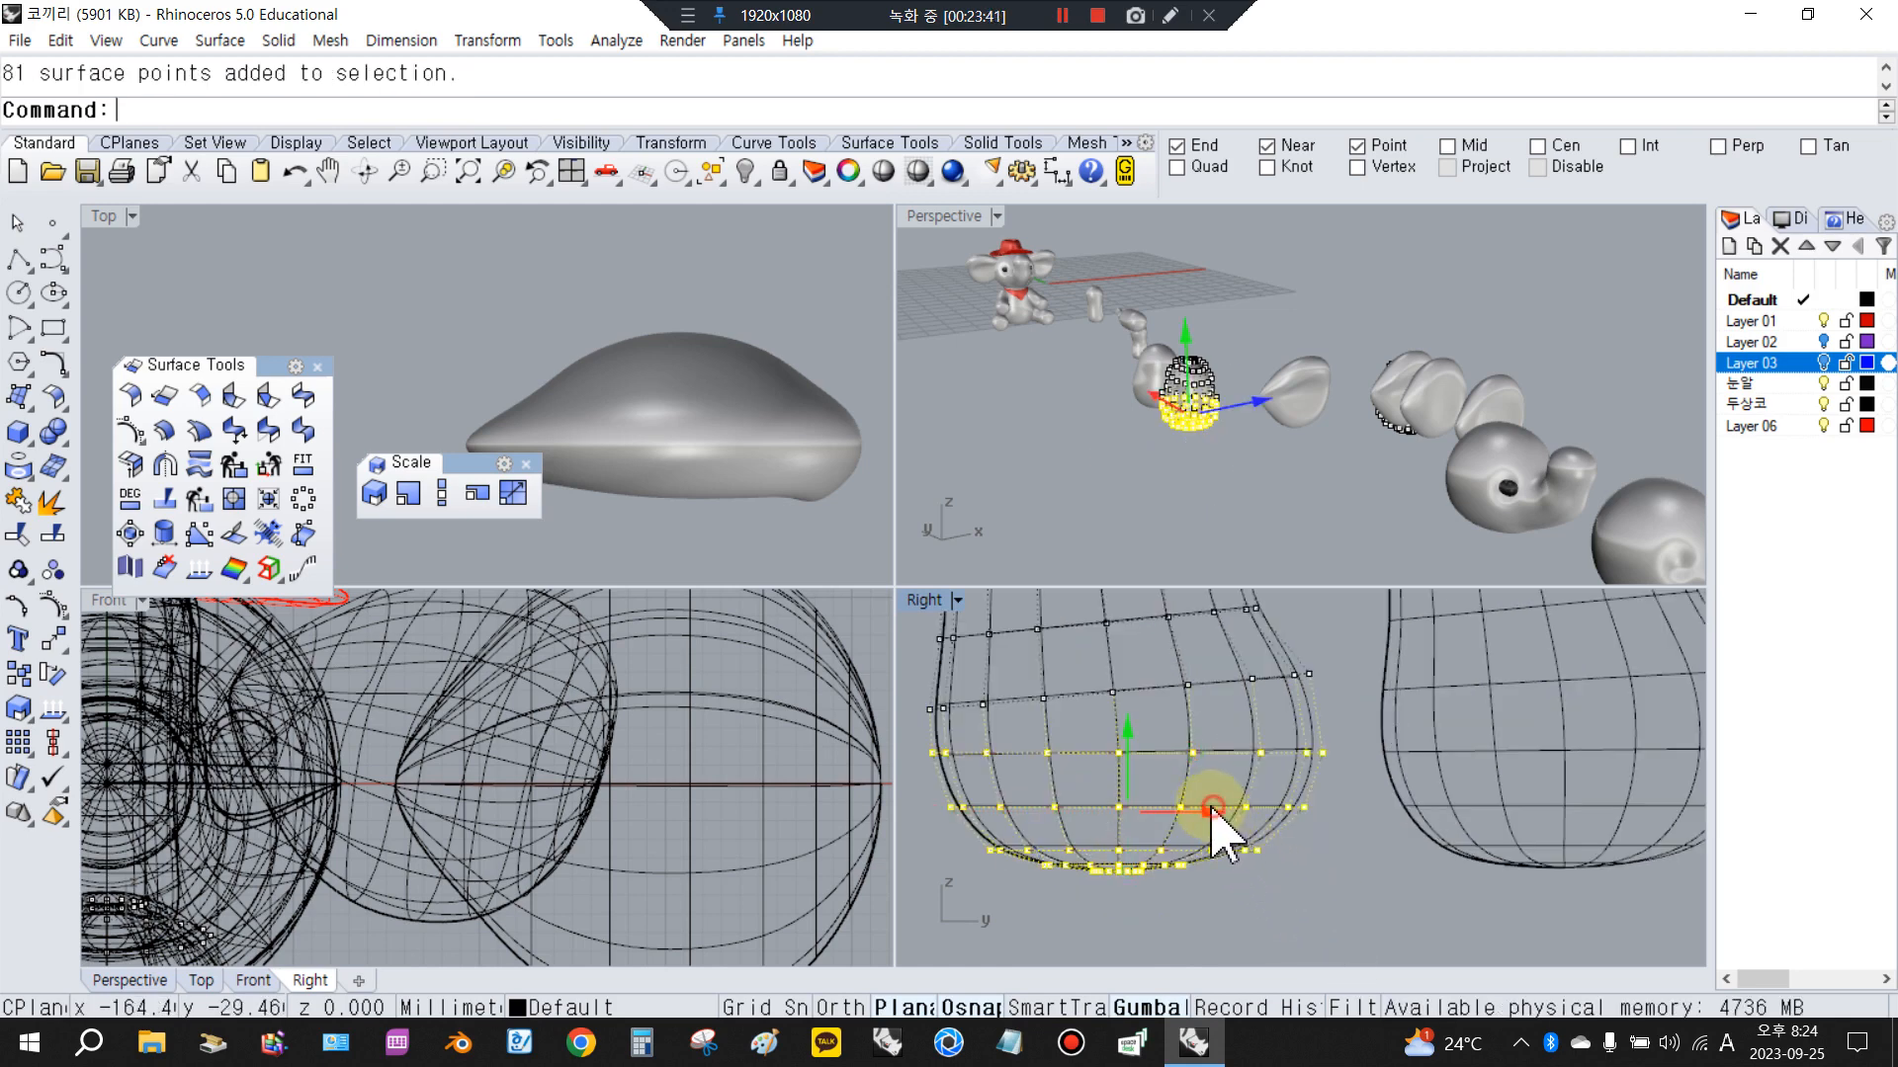
drag(1211, 809, 1262, 898)
key(Escape)
scroll(1271, 902, down, 3)
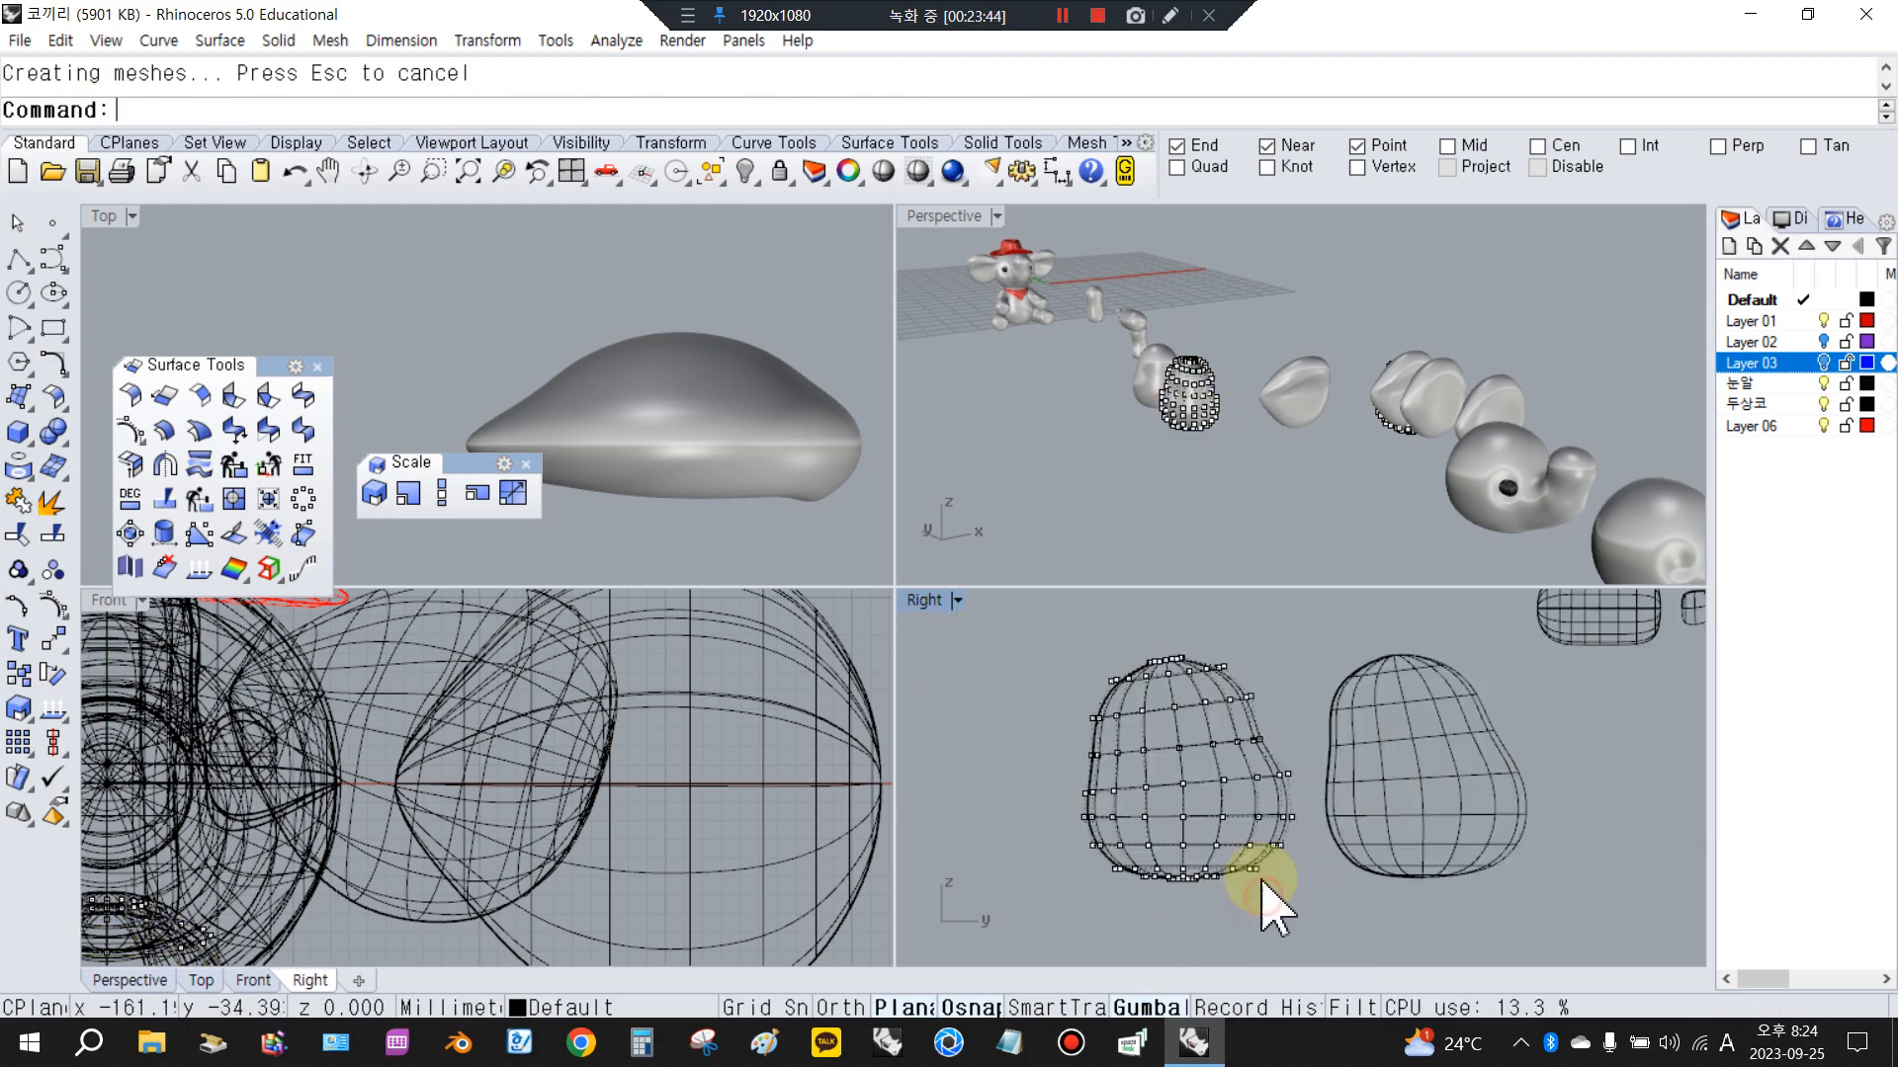
scroll(1267, 899, down, 2)
key(Escape)
Maximize the Right view on the whole row of modelling stages and turn on Layer 02 and Layer 03
click(1443, 865)
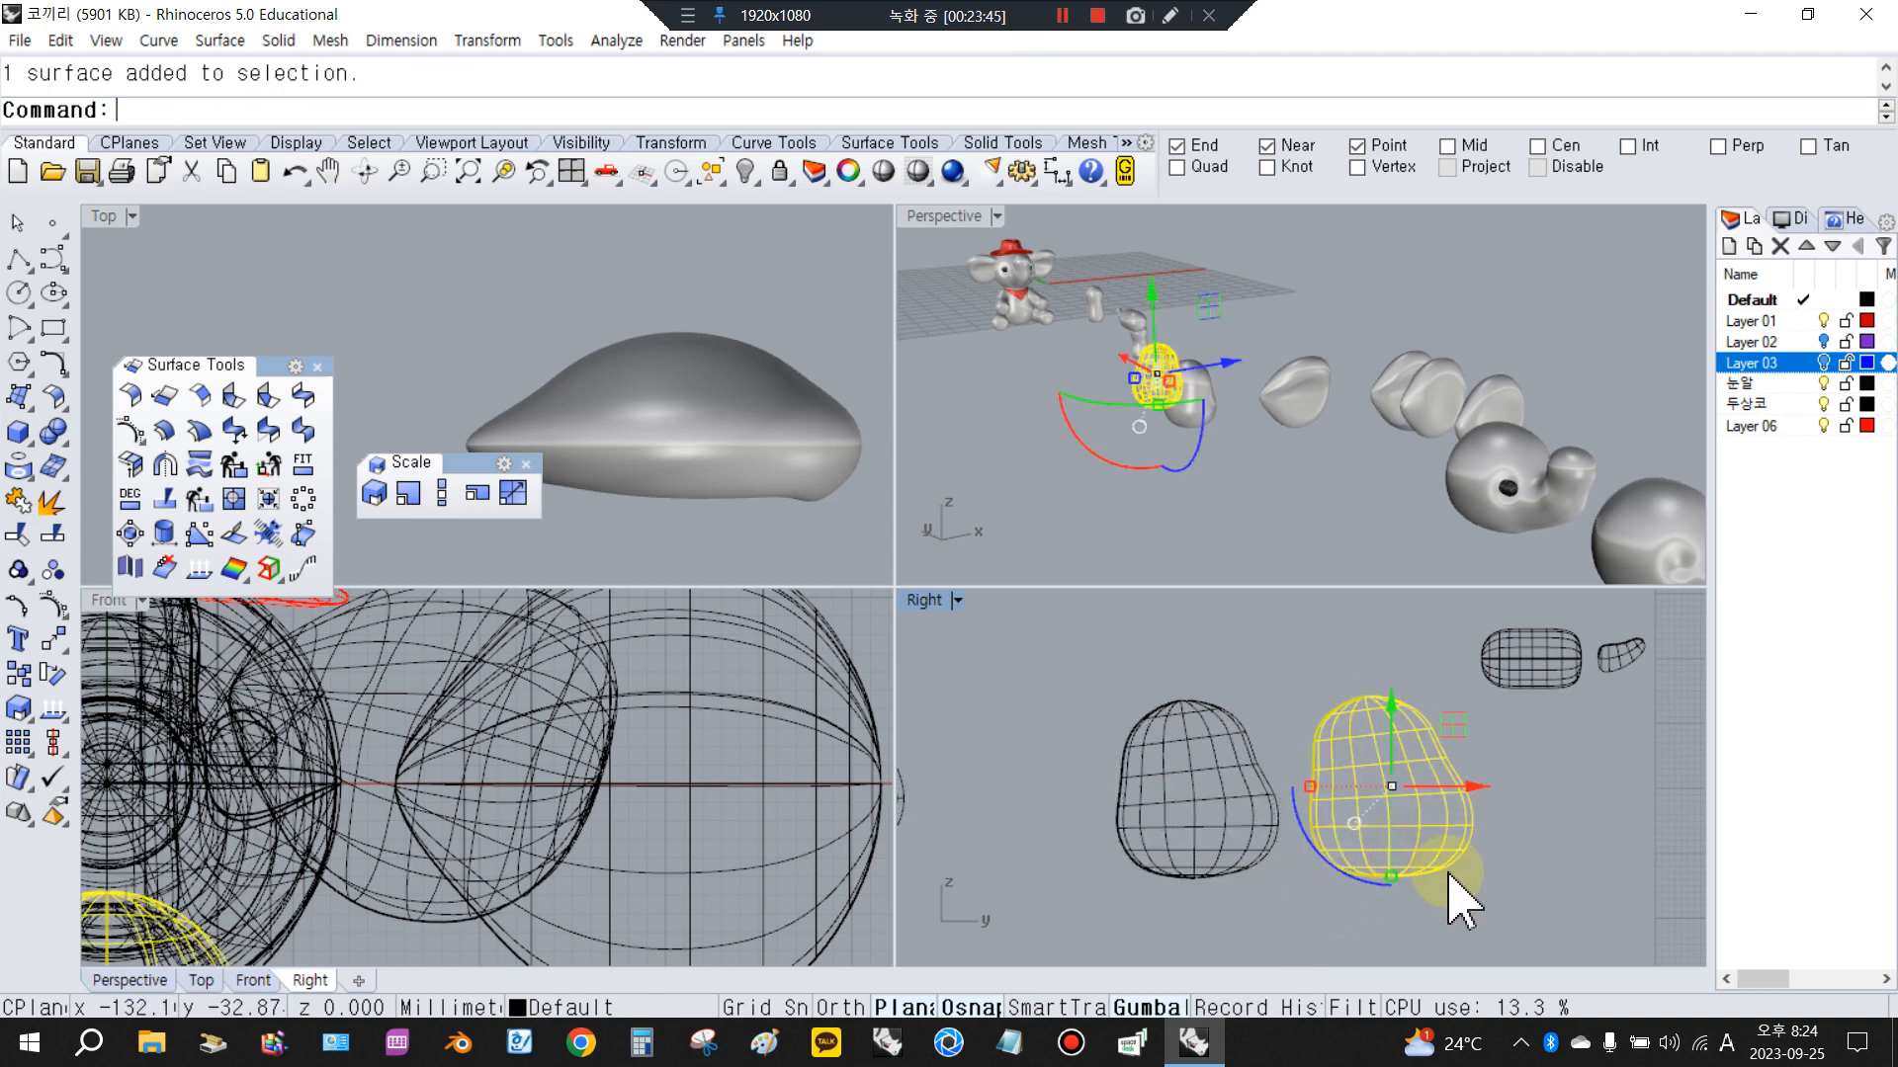
click(1540, 872)
scroll(1285, 751, down, 2)
scroll(1285, 746, down, 1)
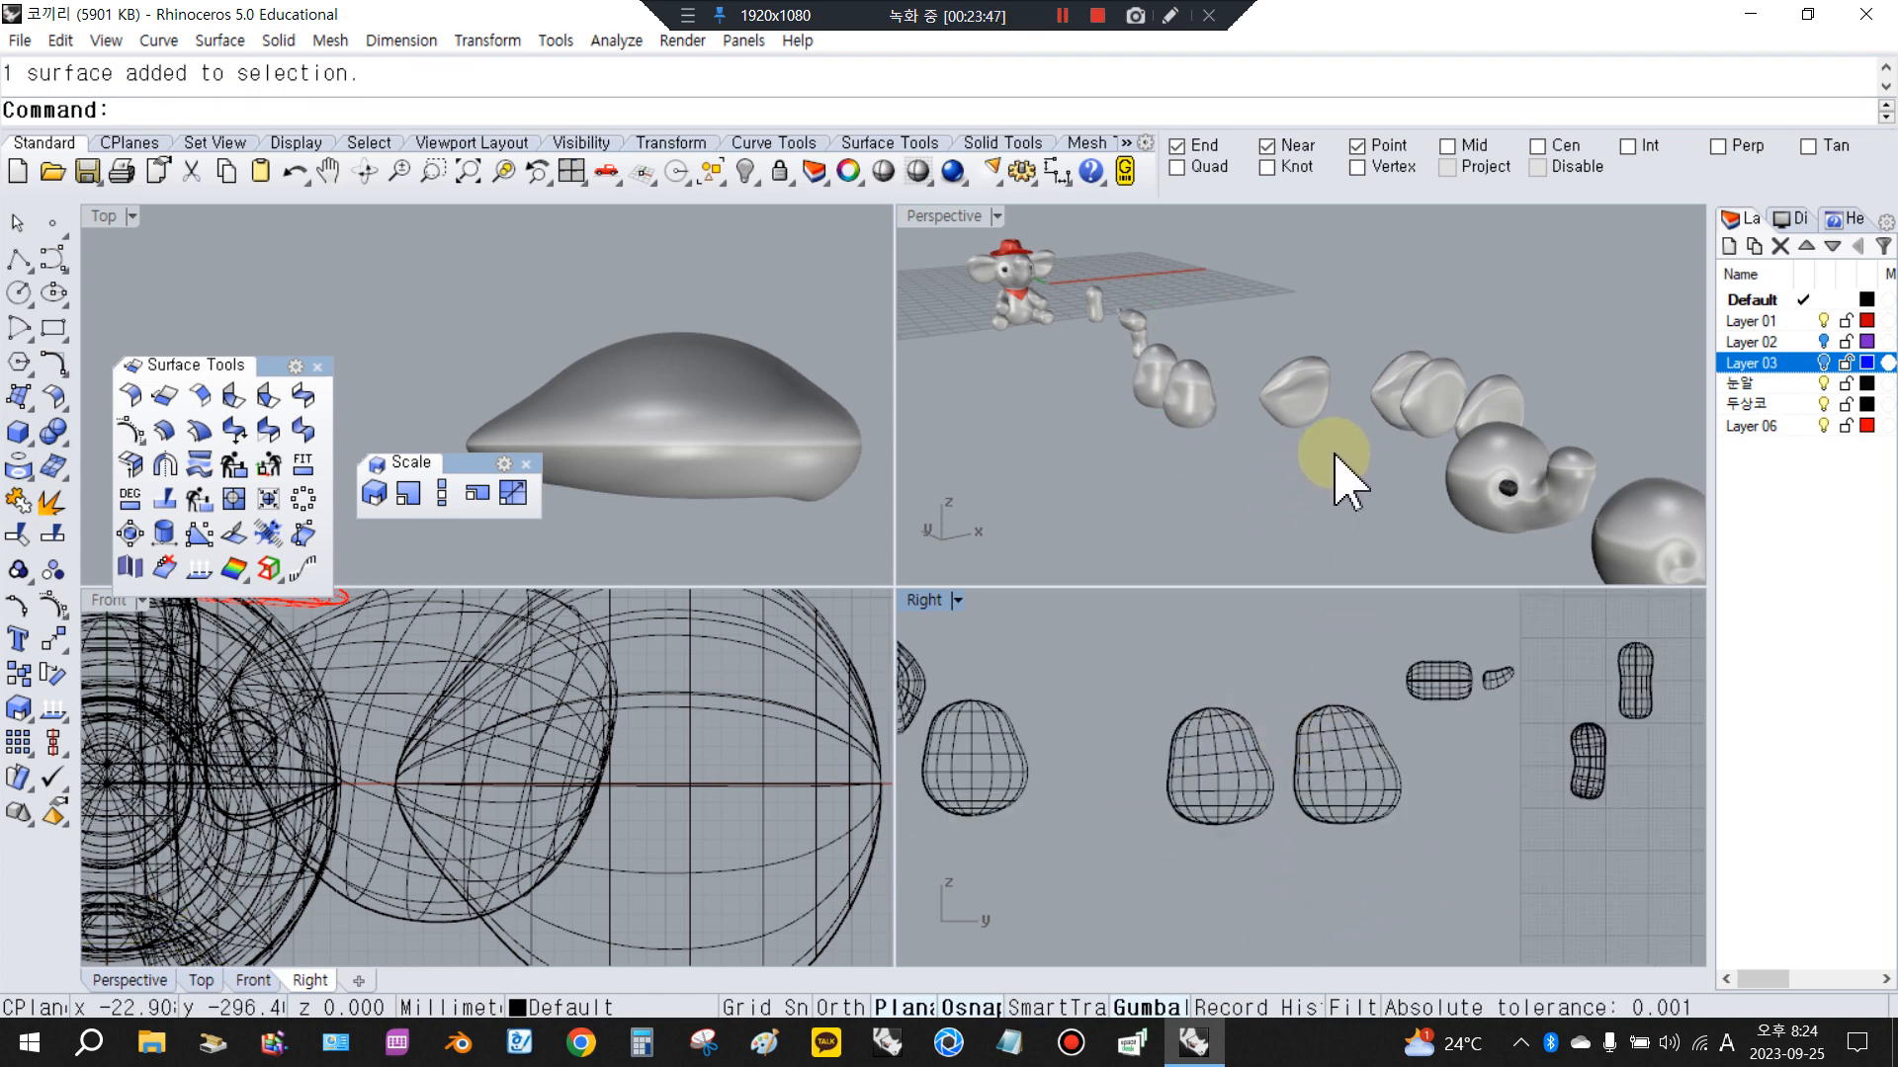
scroll(1240, 712, down, 3)
scroll(1243, 751, down, 3)
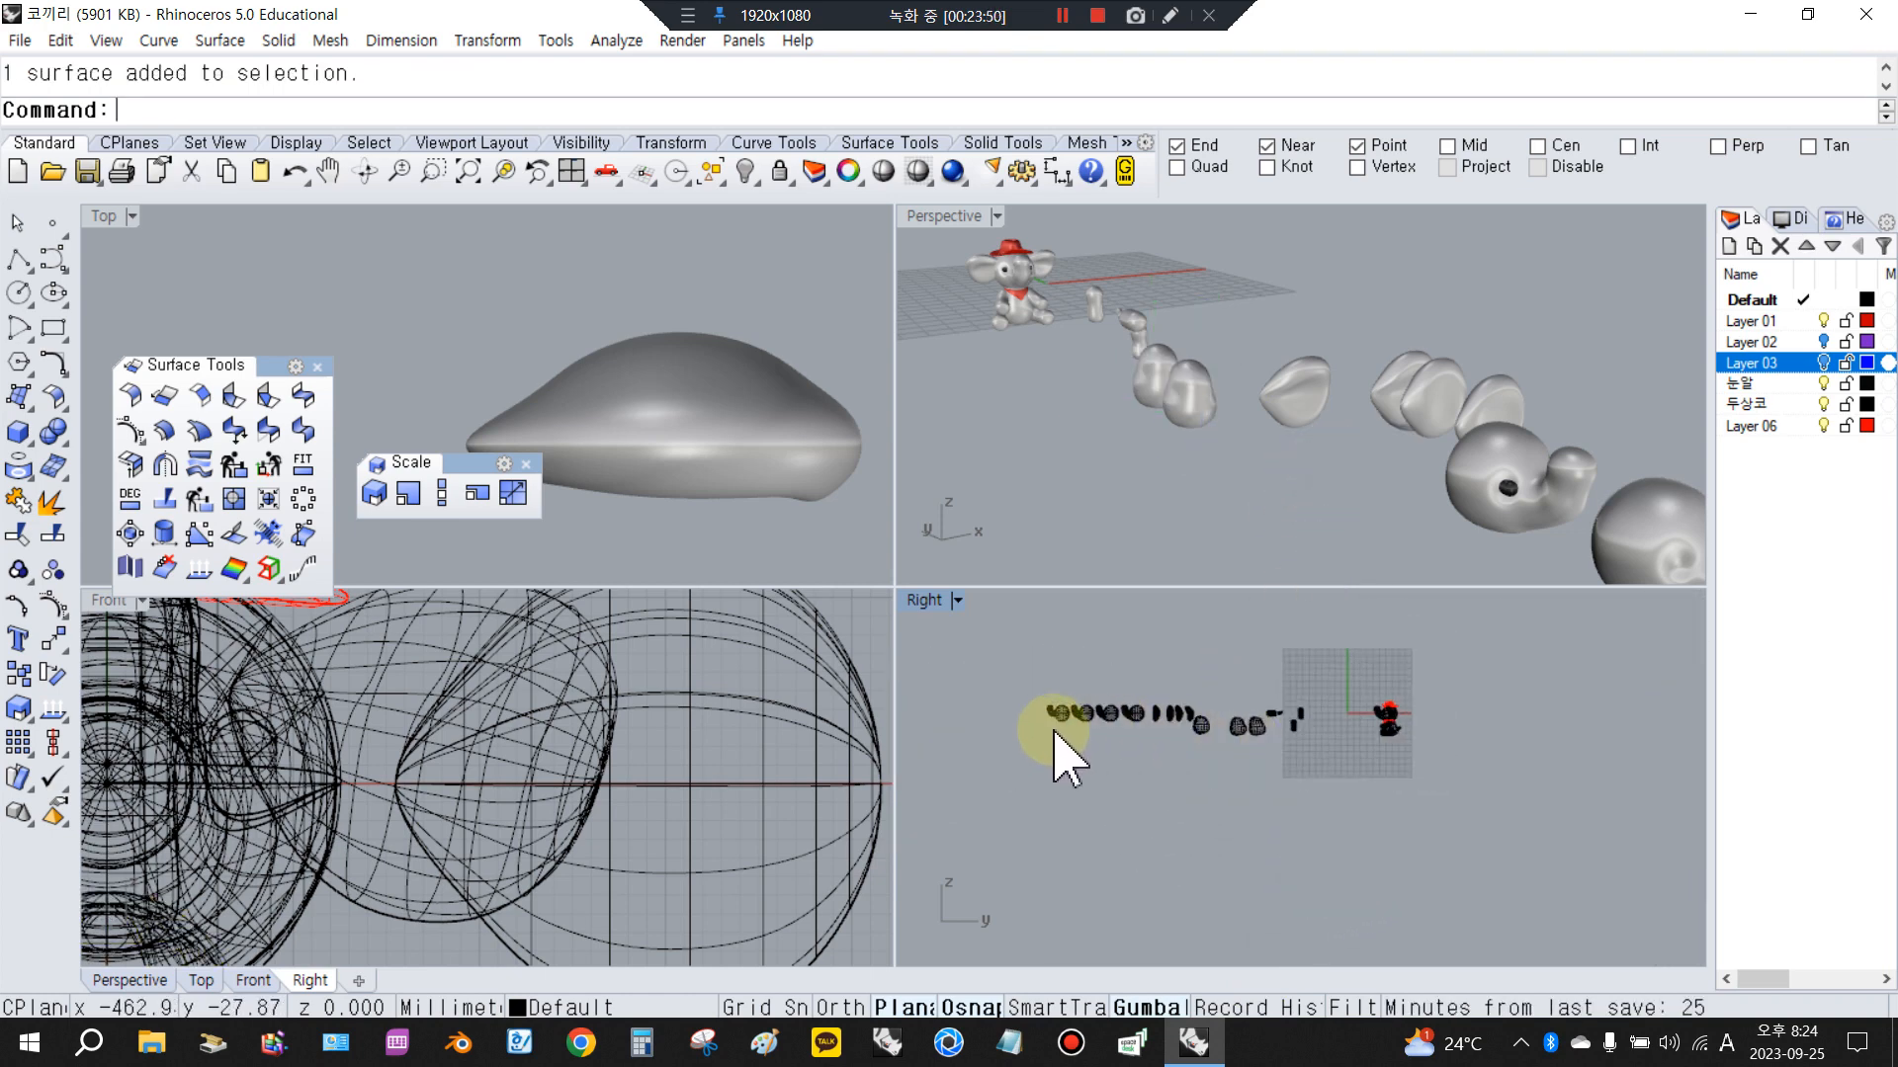
double_click(927, 601)
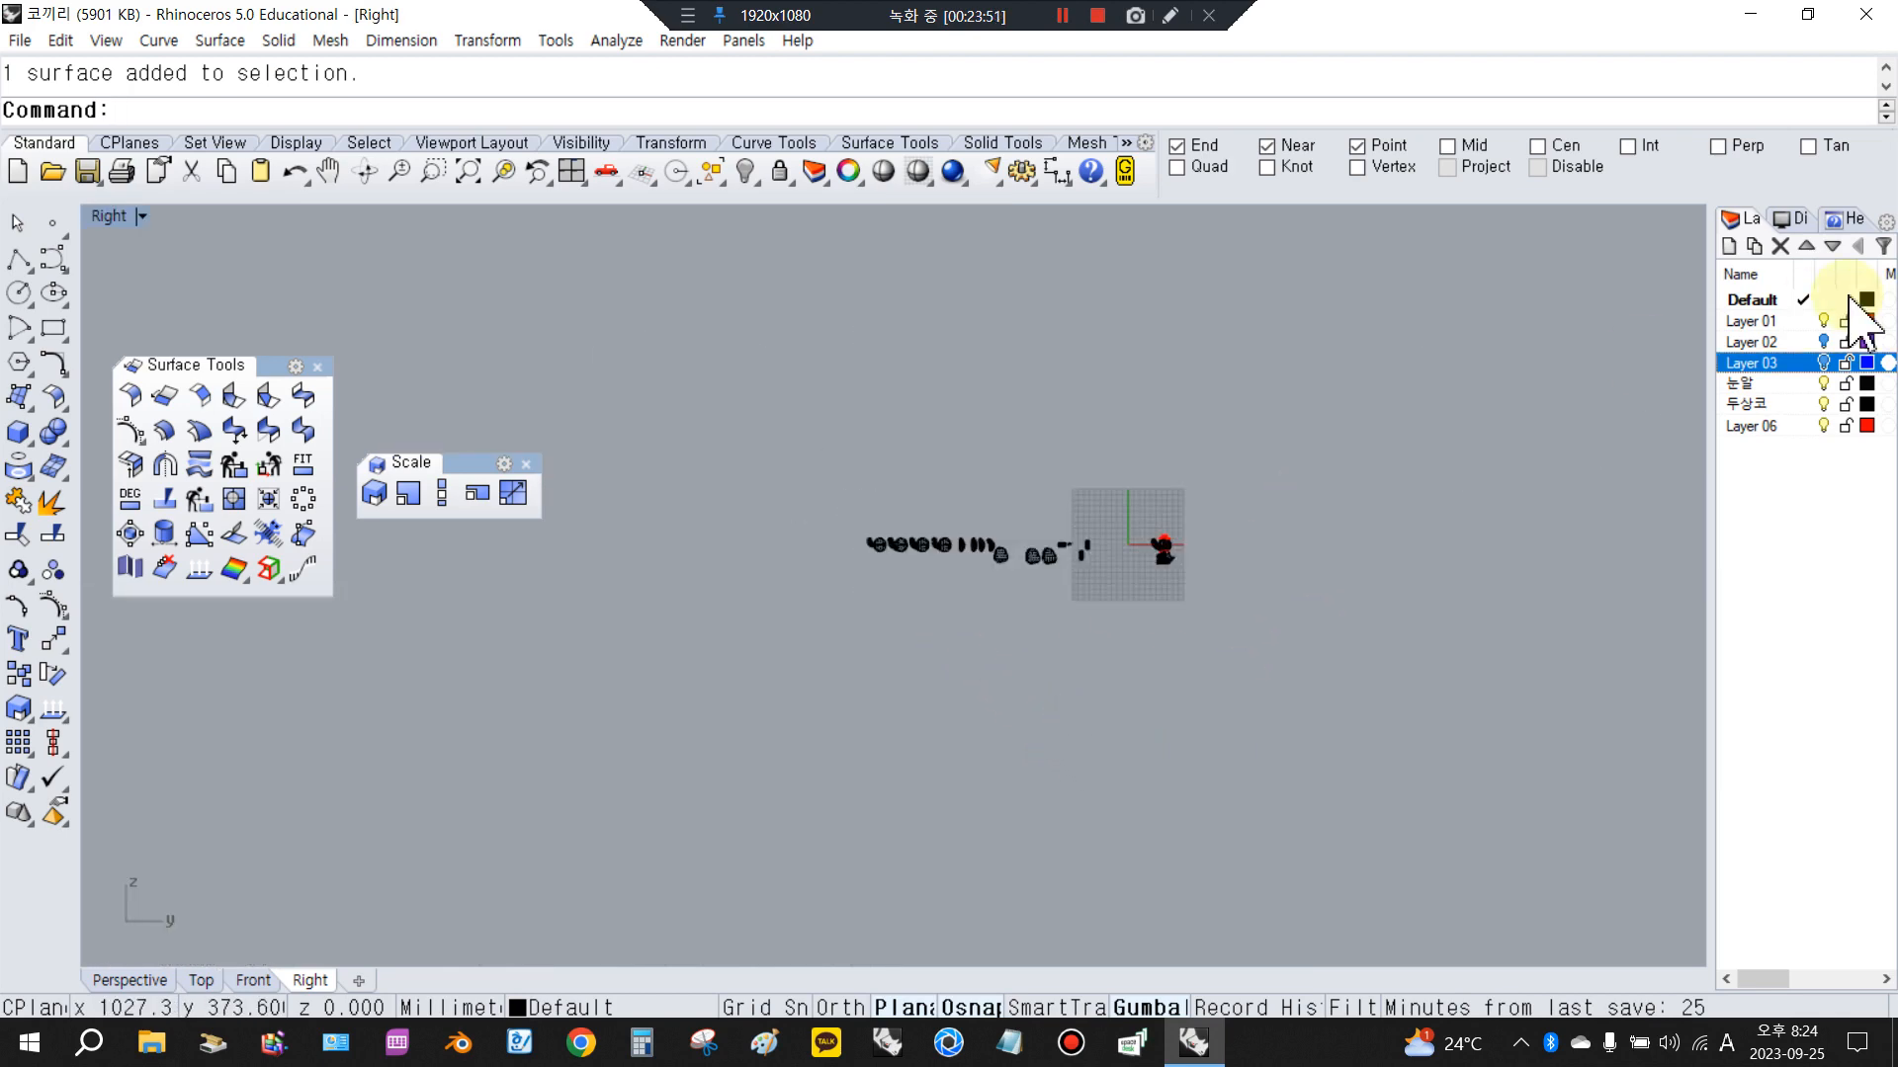
click(1824, 344)
click(1823, 362)
Turn on the control points of the head-and-trunk profile curve at the negative-Y end of the row
scroll(805, 565, up, 15)
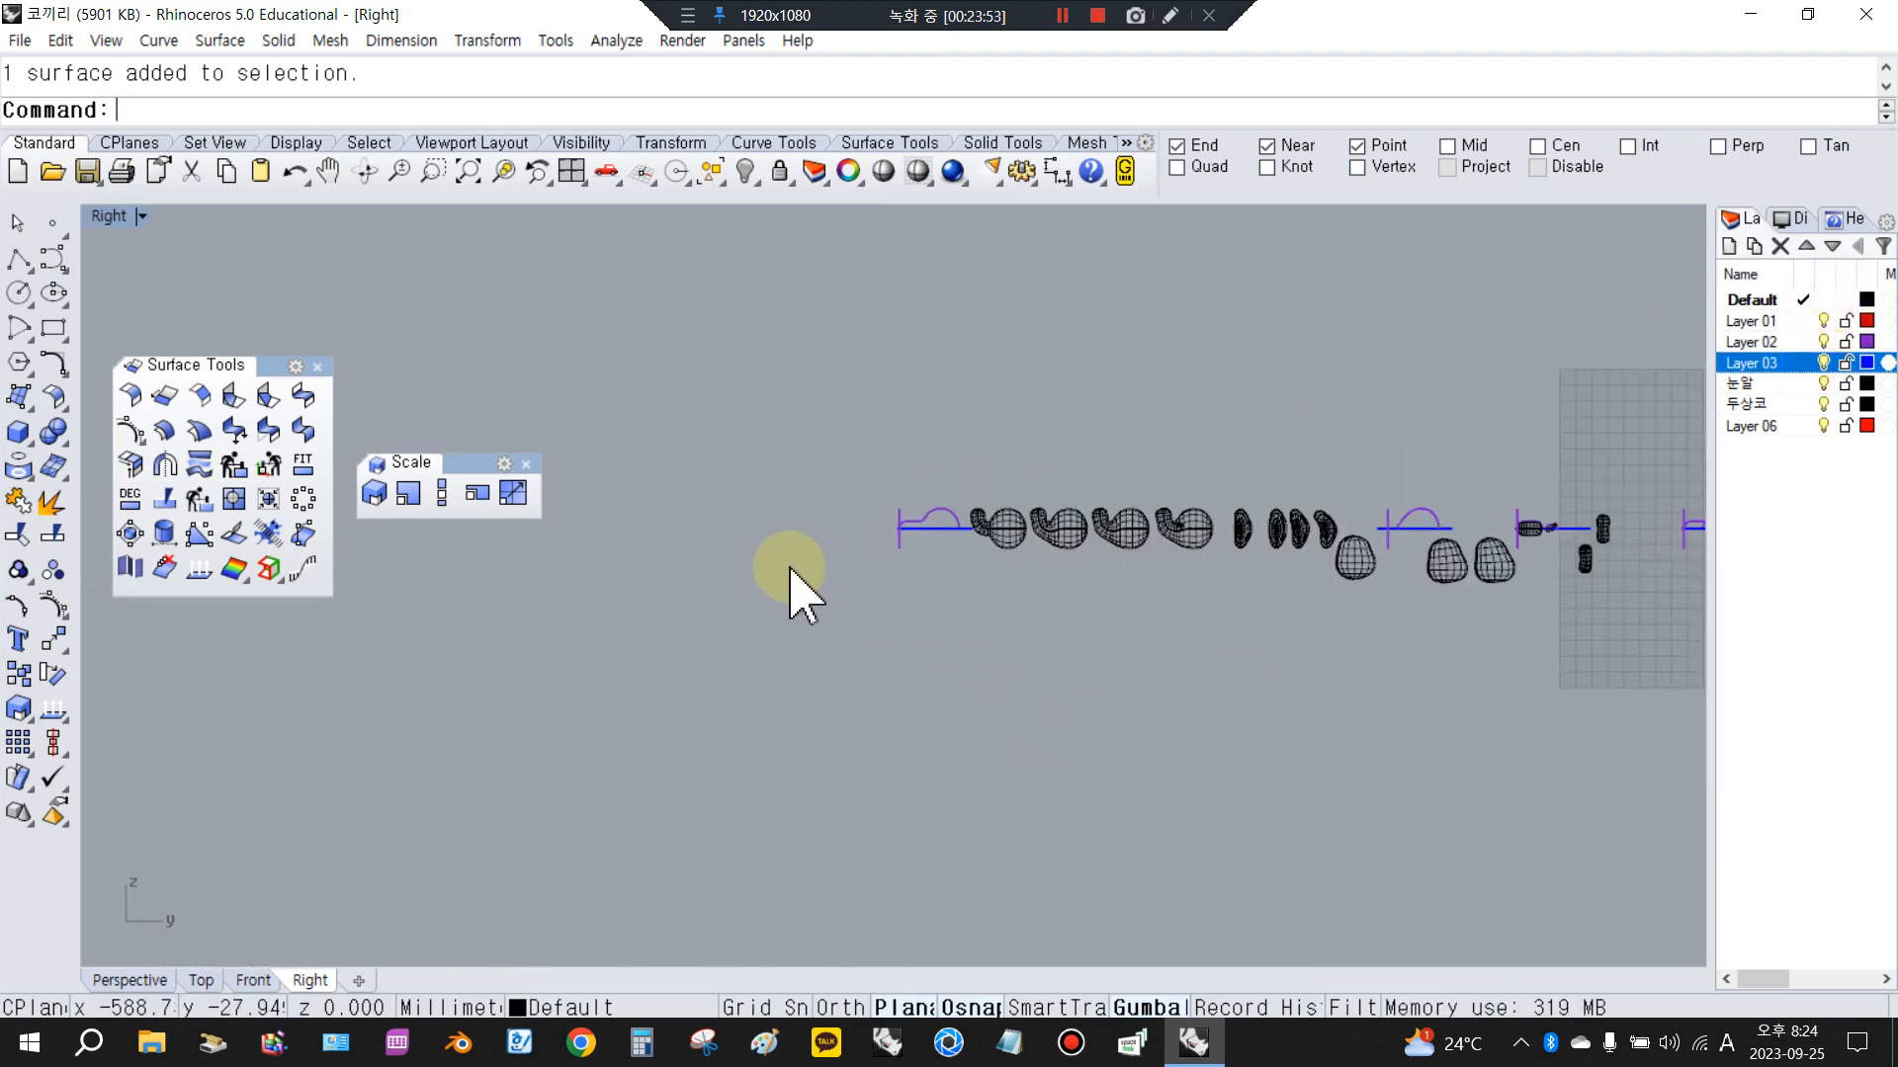
click(934, 523)
scroll(935, 524, up, 5)
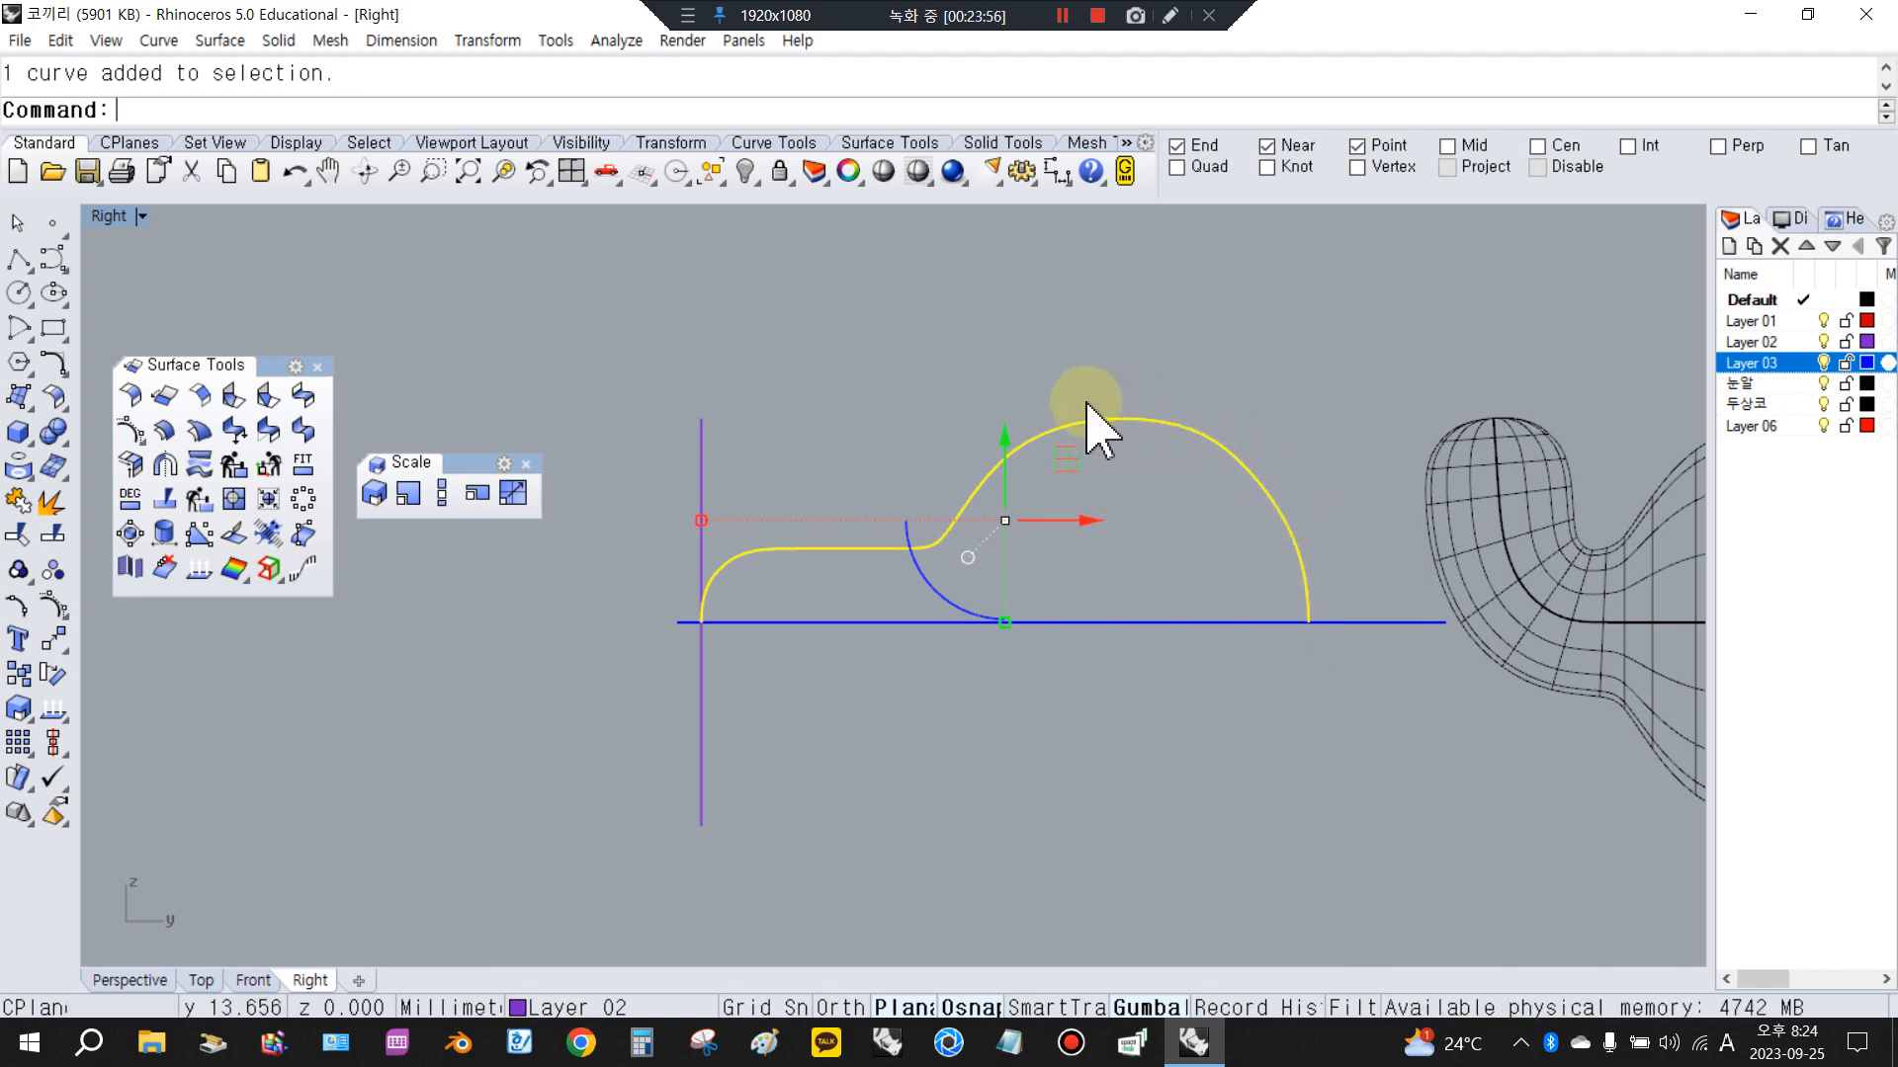
click(54, 607)
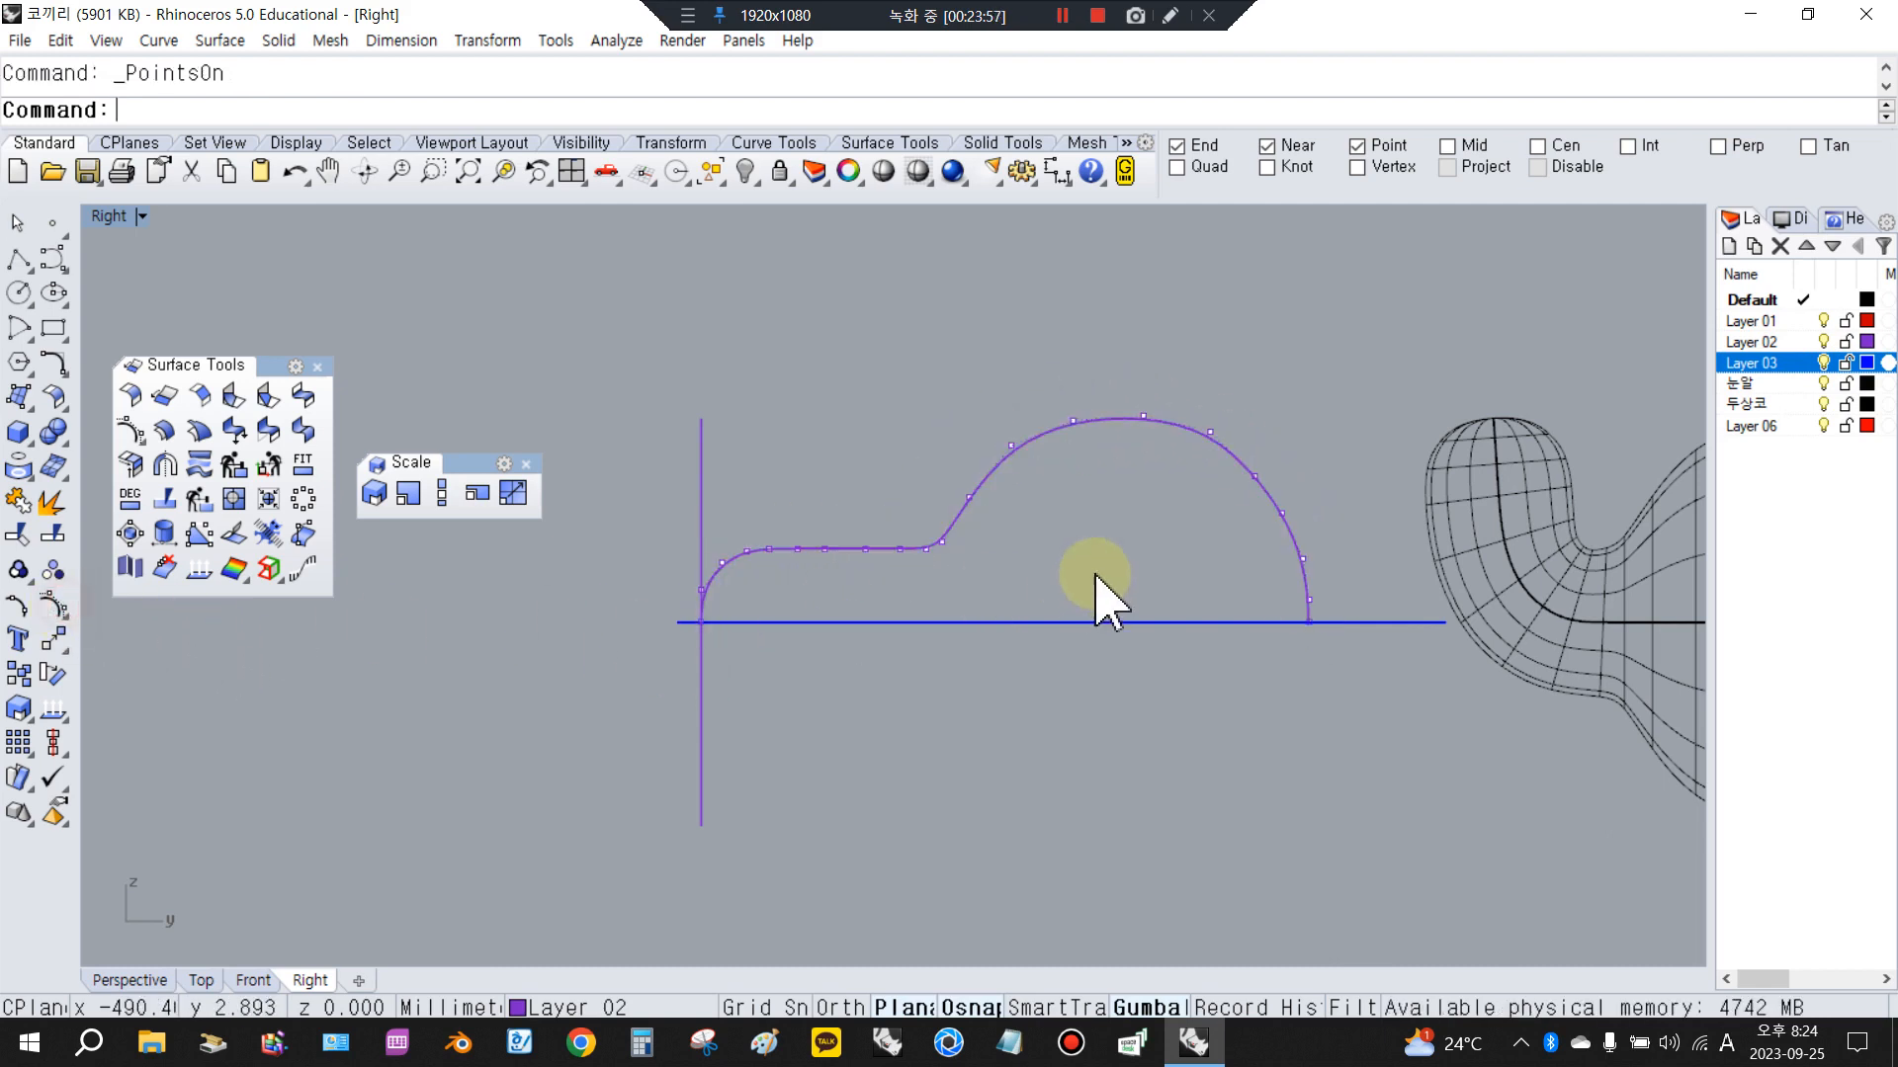
Nudge a control point on the profile curve's rounded part slightly and select the four points along its straight section
scroll(1211, 514, up, 3)
drag(1294, 446, 1303, 407)
click(1434, 425)
drag(1354, 479, 1356, 471)
scroll(826, 605, up, 2)
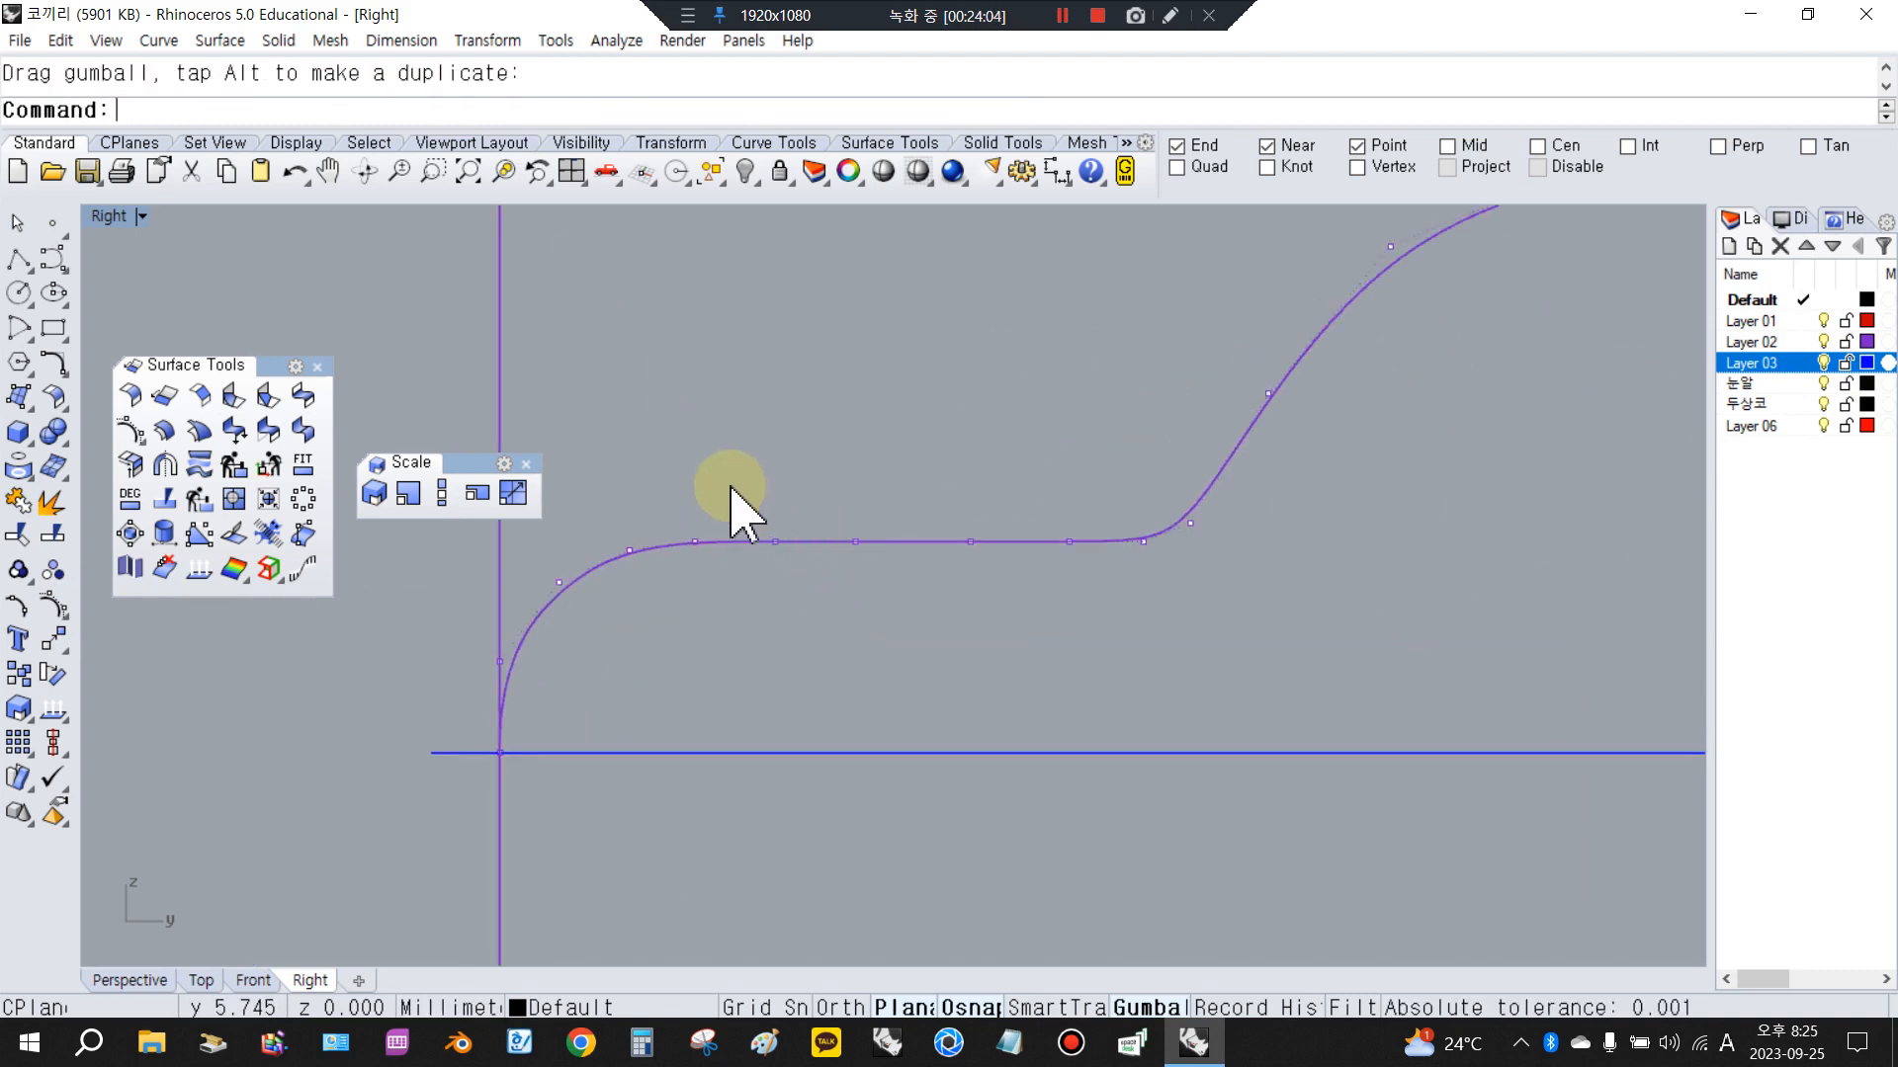
drag(729, 485, 1121, 880)
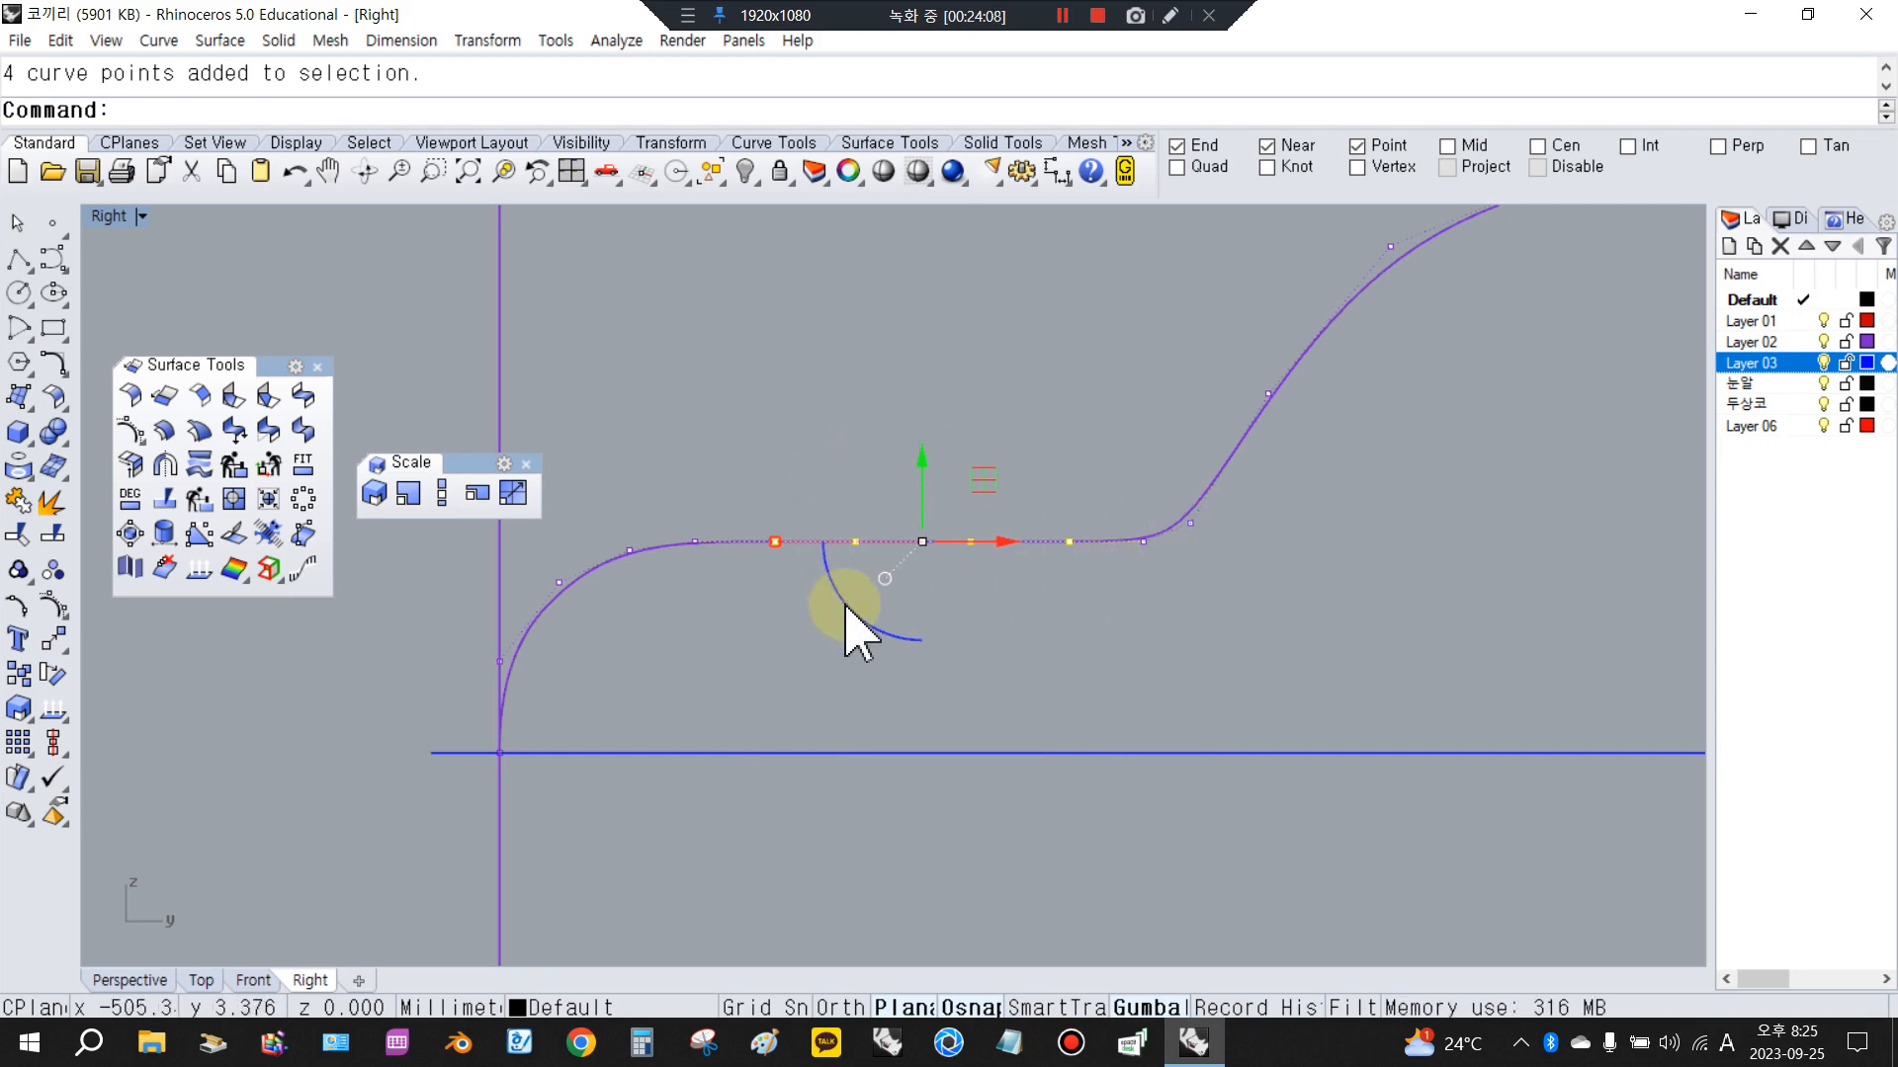
key(Escape)
Check the neighbouring bent-trunk head against the profile curve and turn off the curve's control points
scroll(900, 619, down, 5)
scroll(901, 619, down, 3)
click(1273, 579)
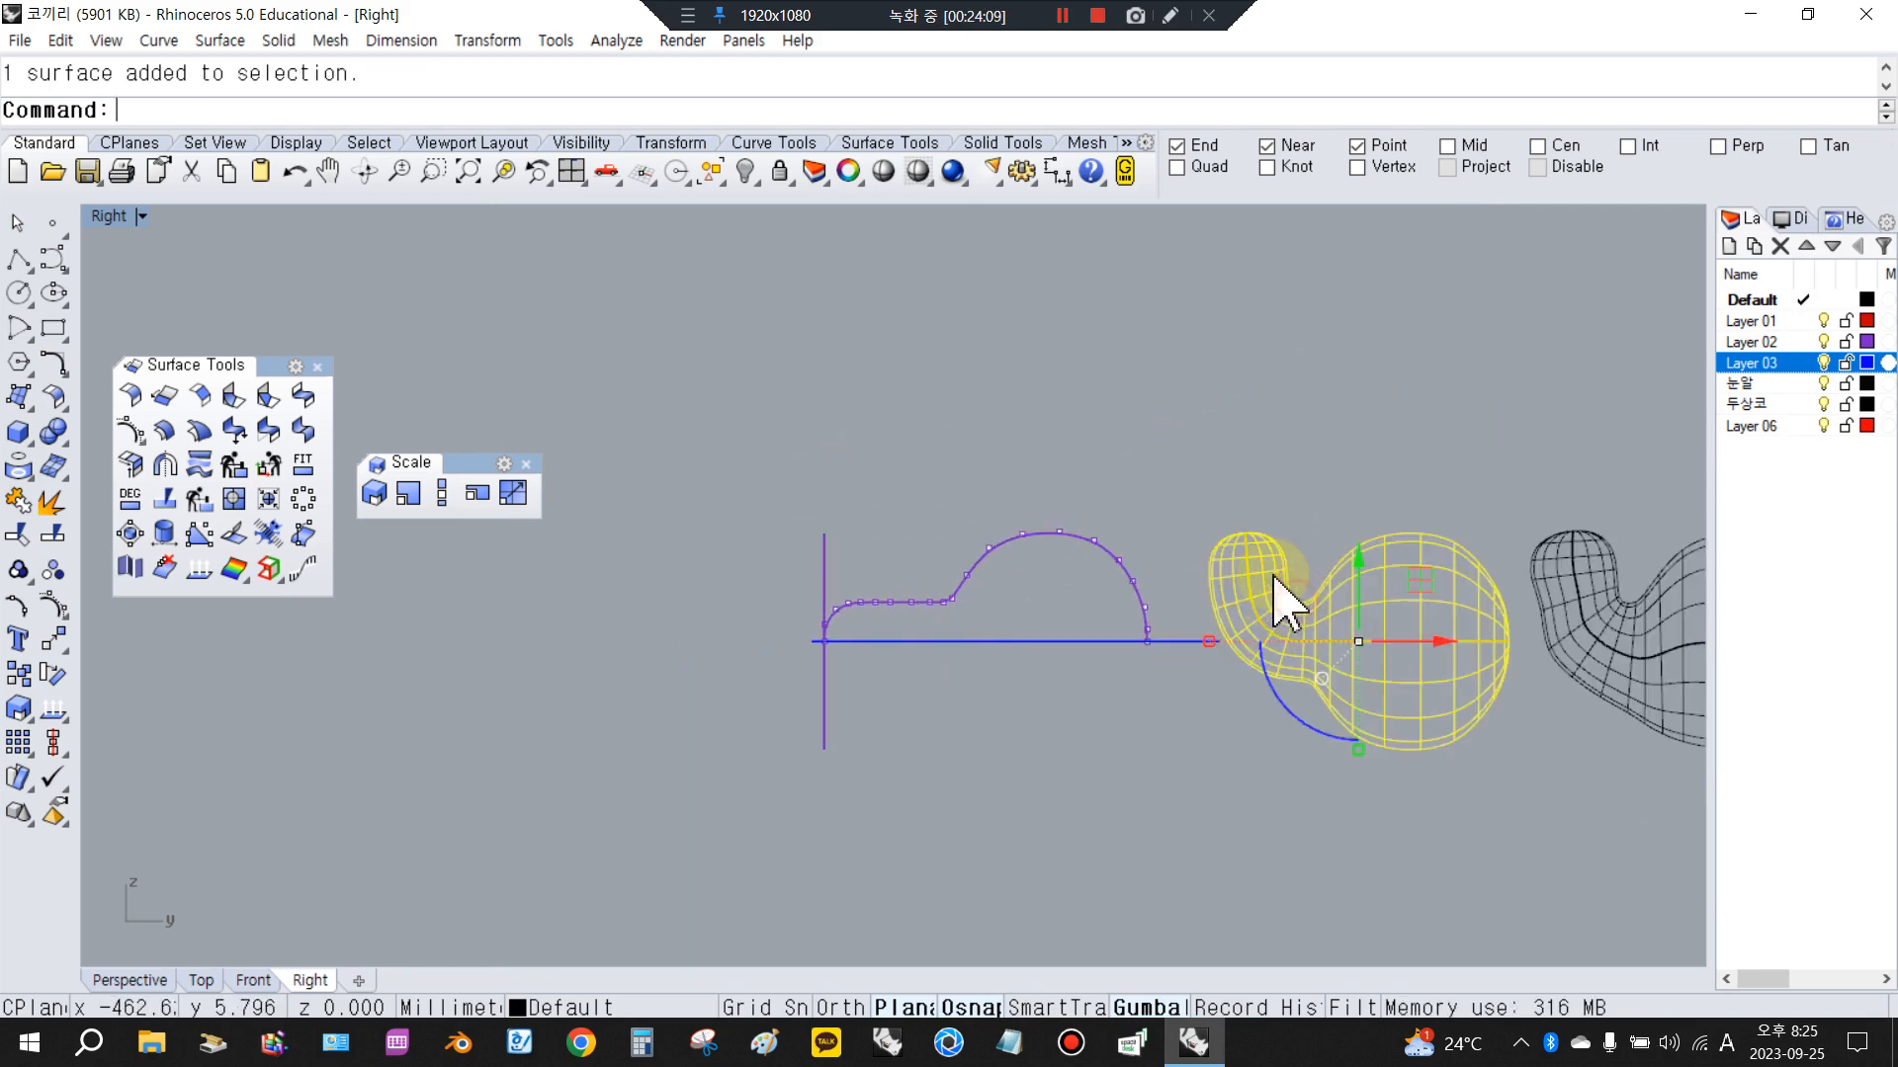
click(1339, 449)
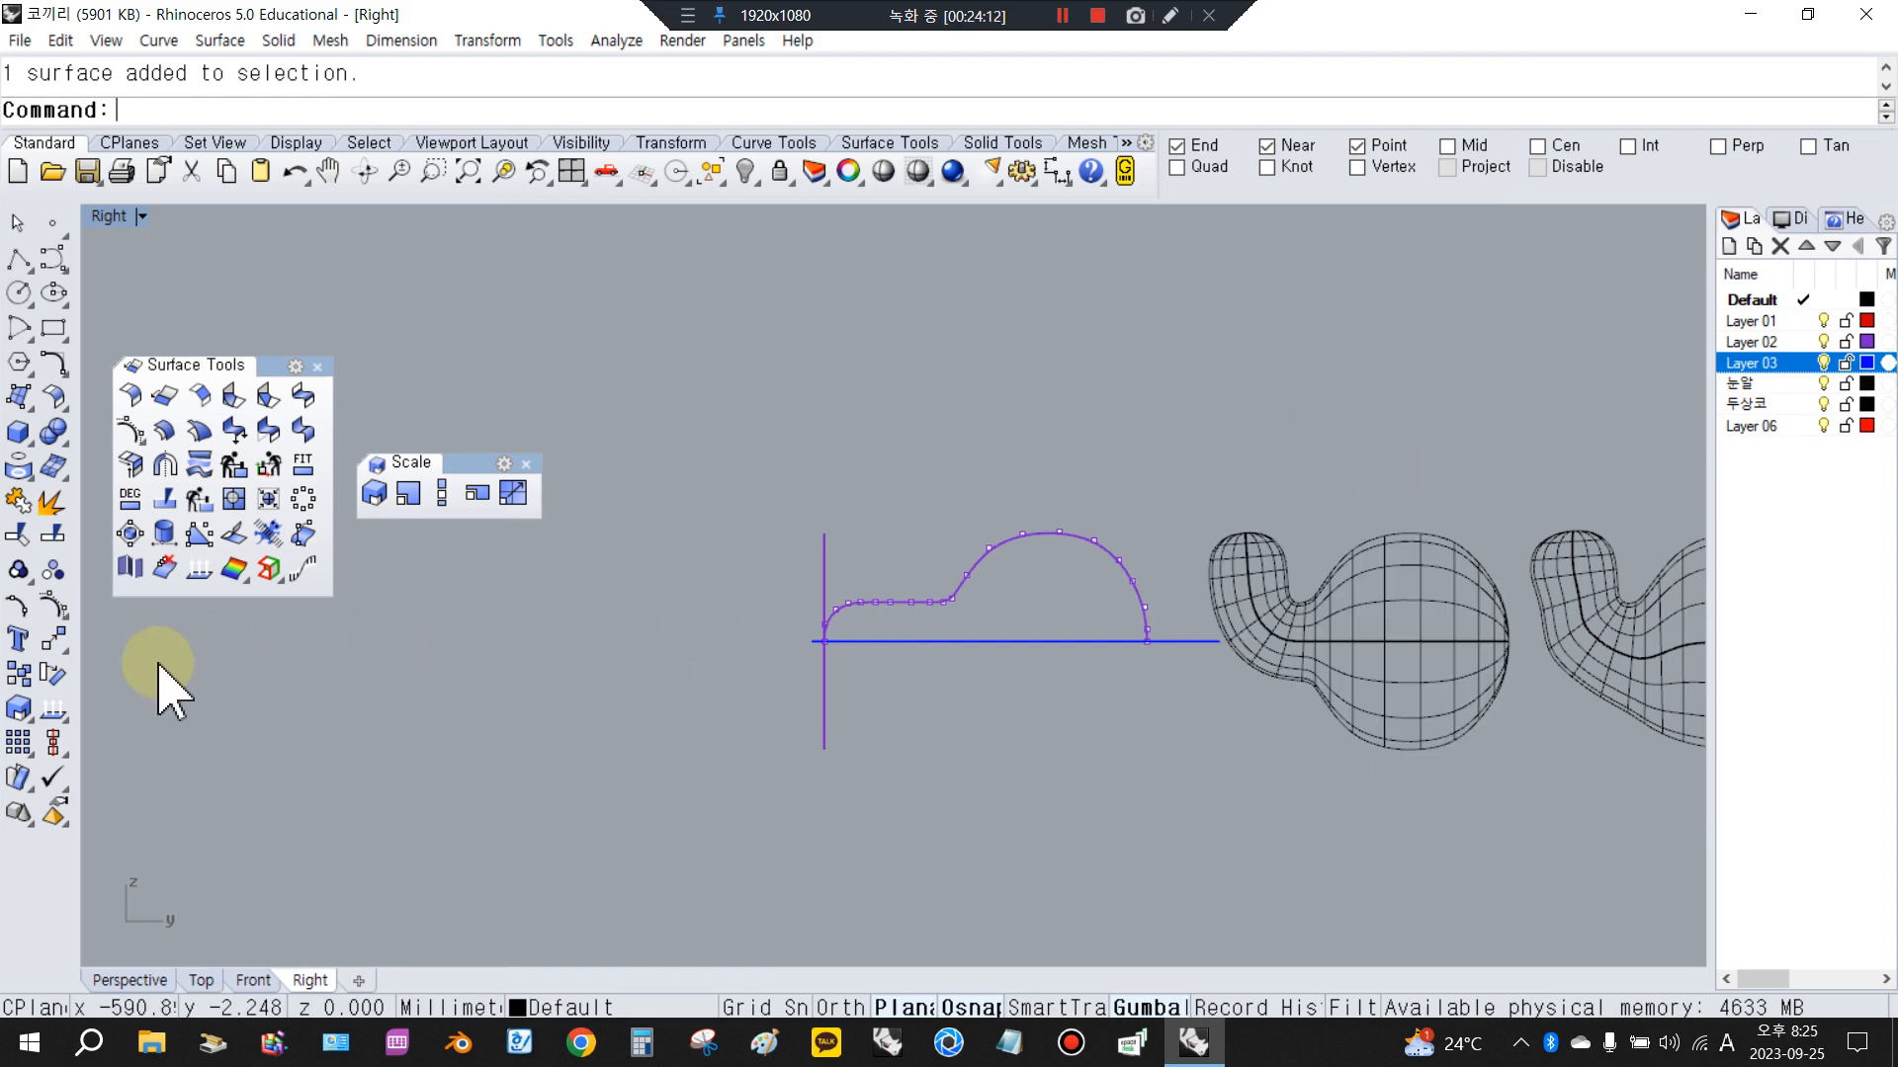
right_click(52, 605)
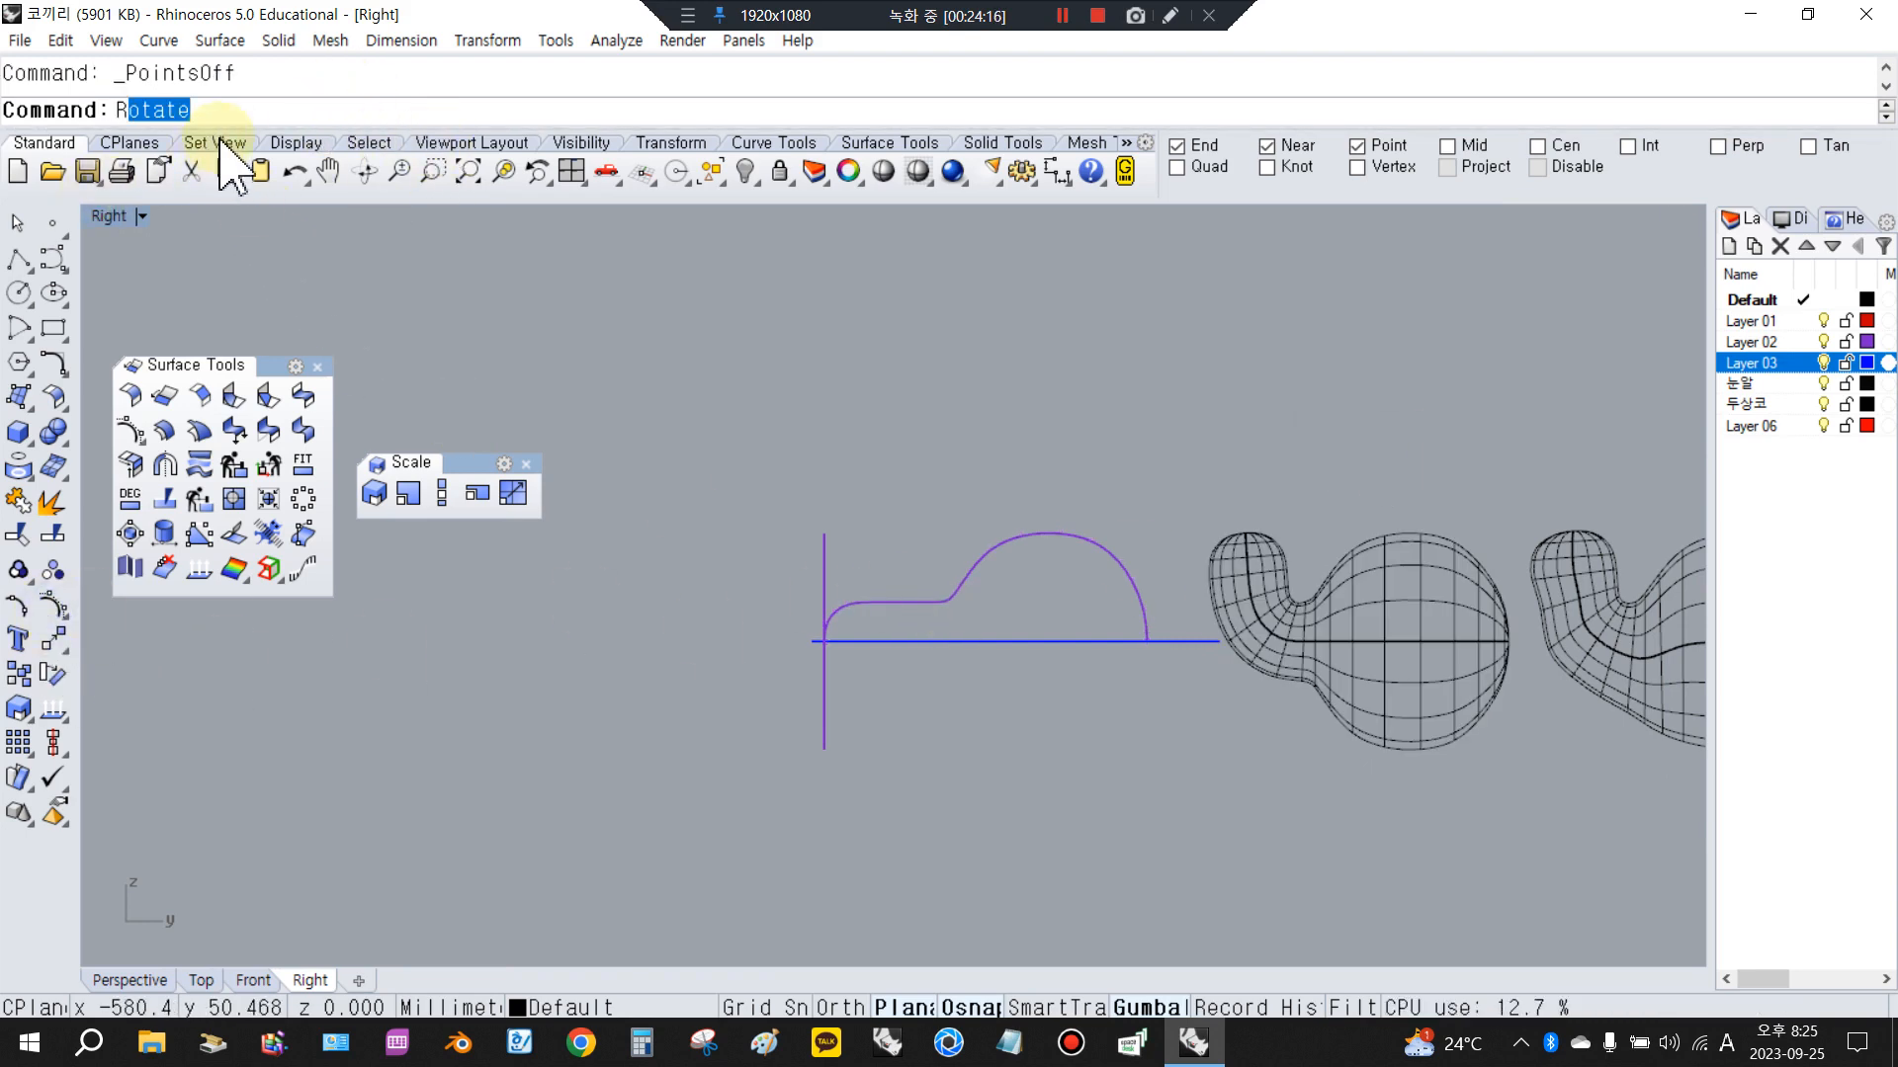
text(Ra)
key(Return)
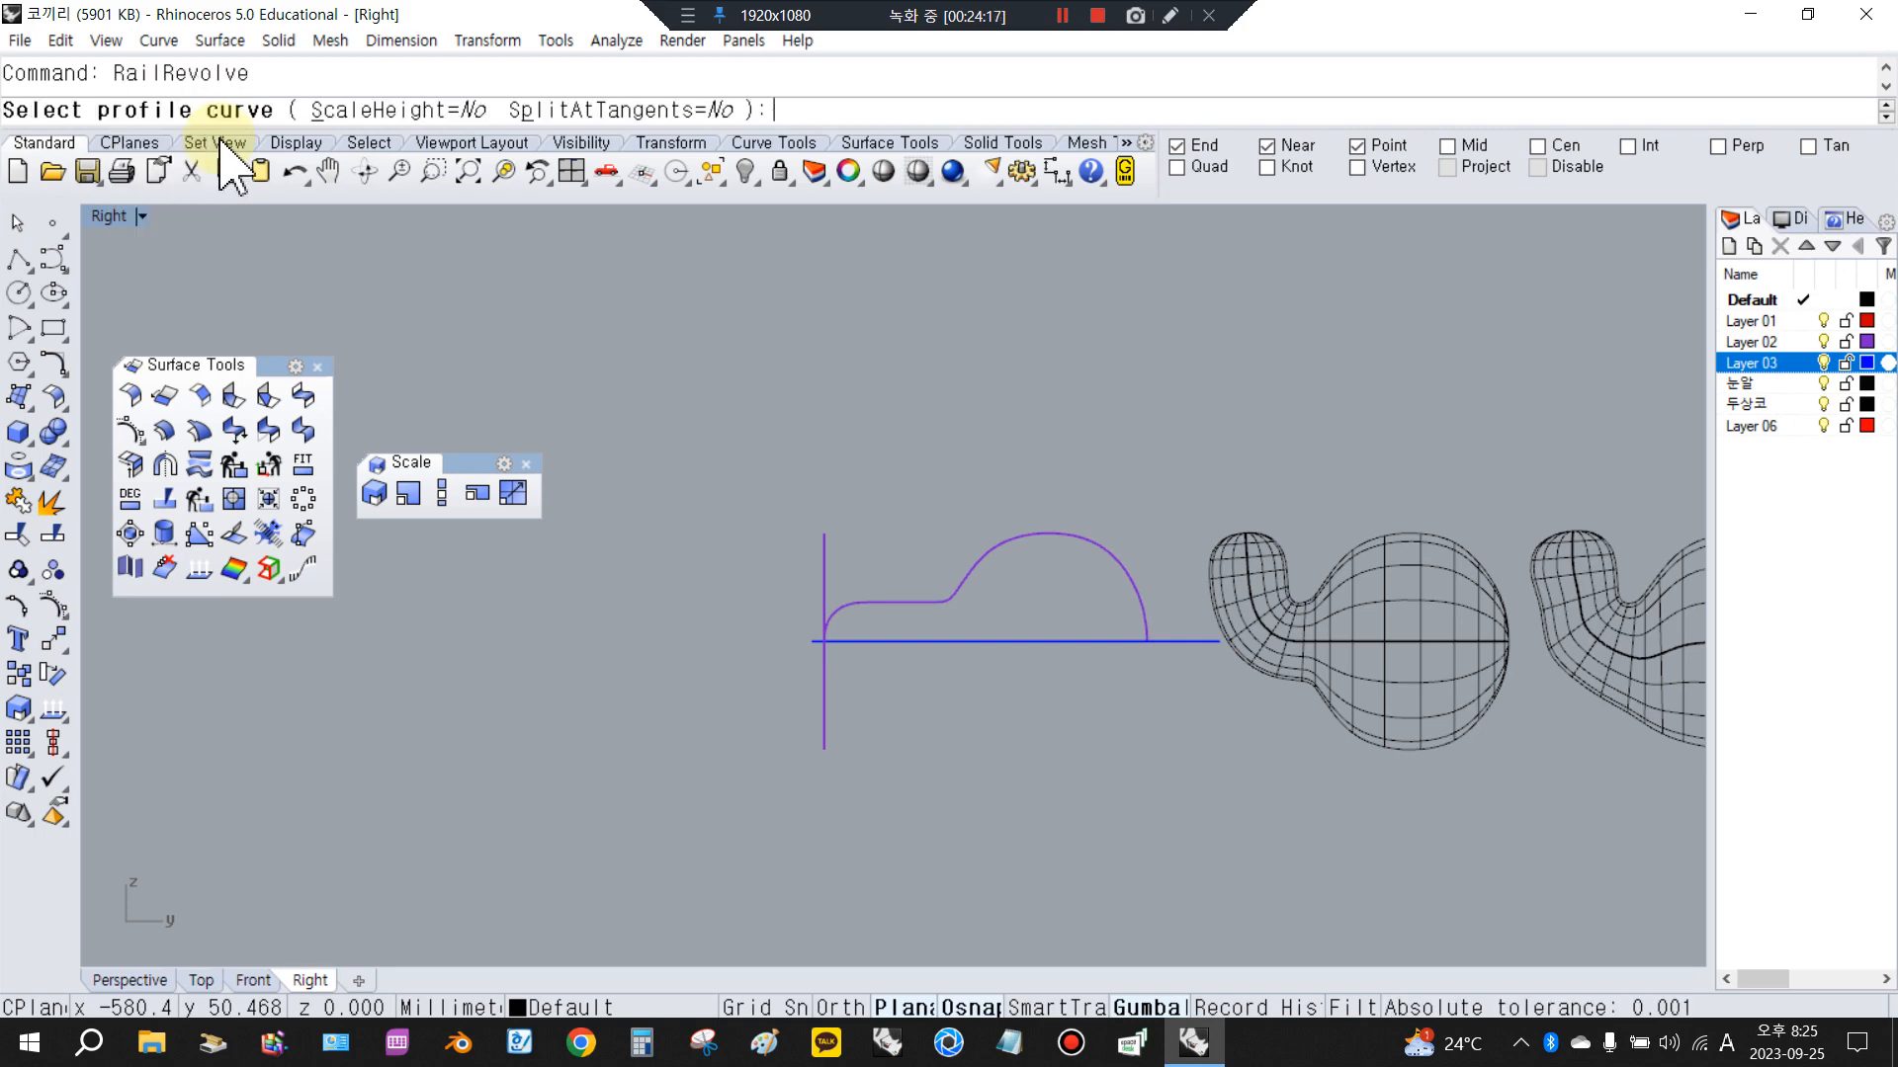
double_click(109, 216)
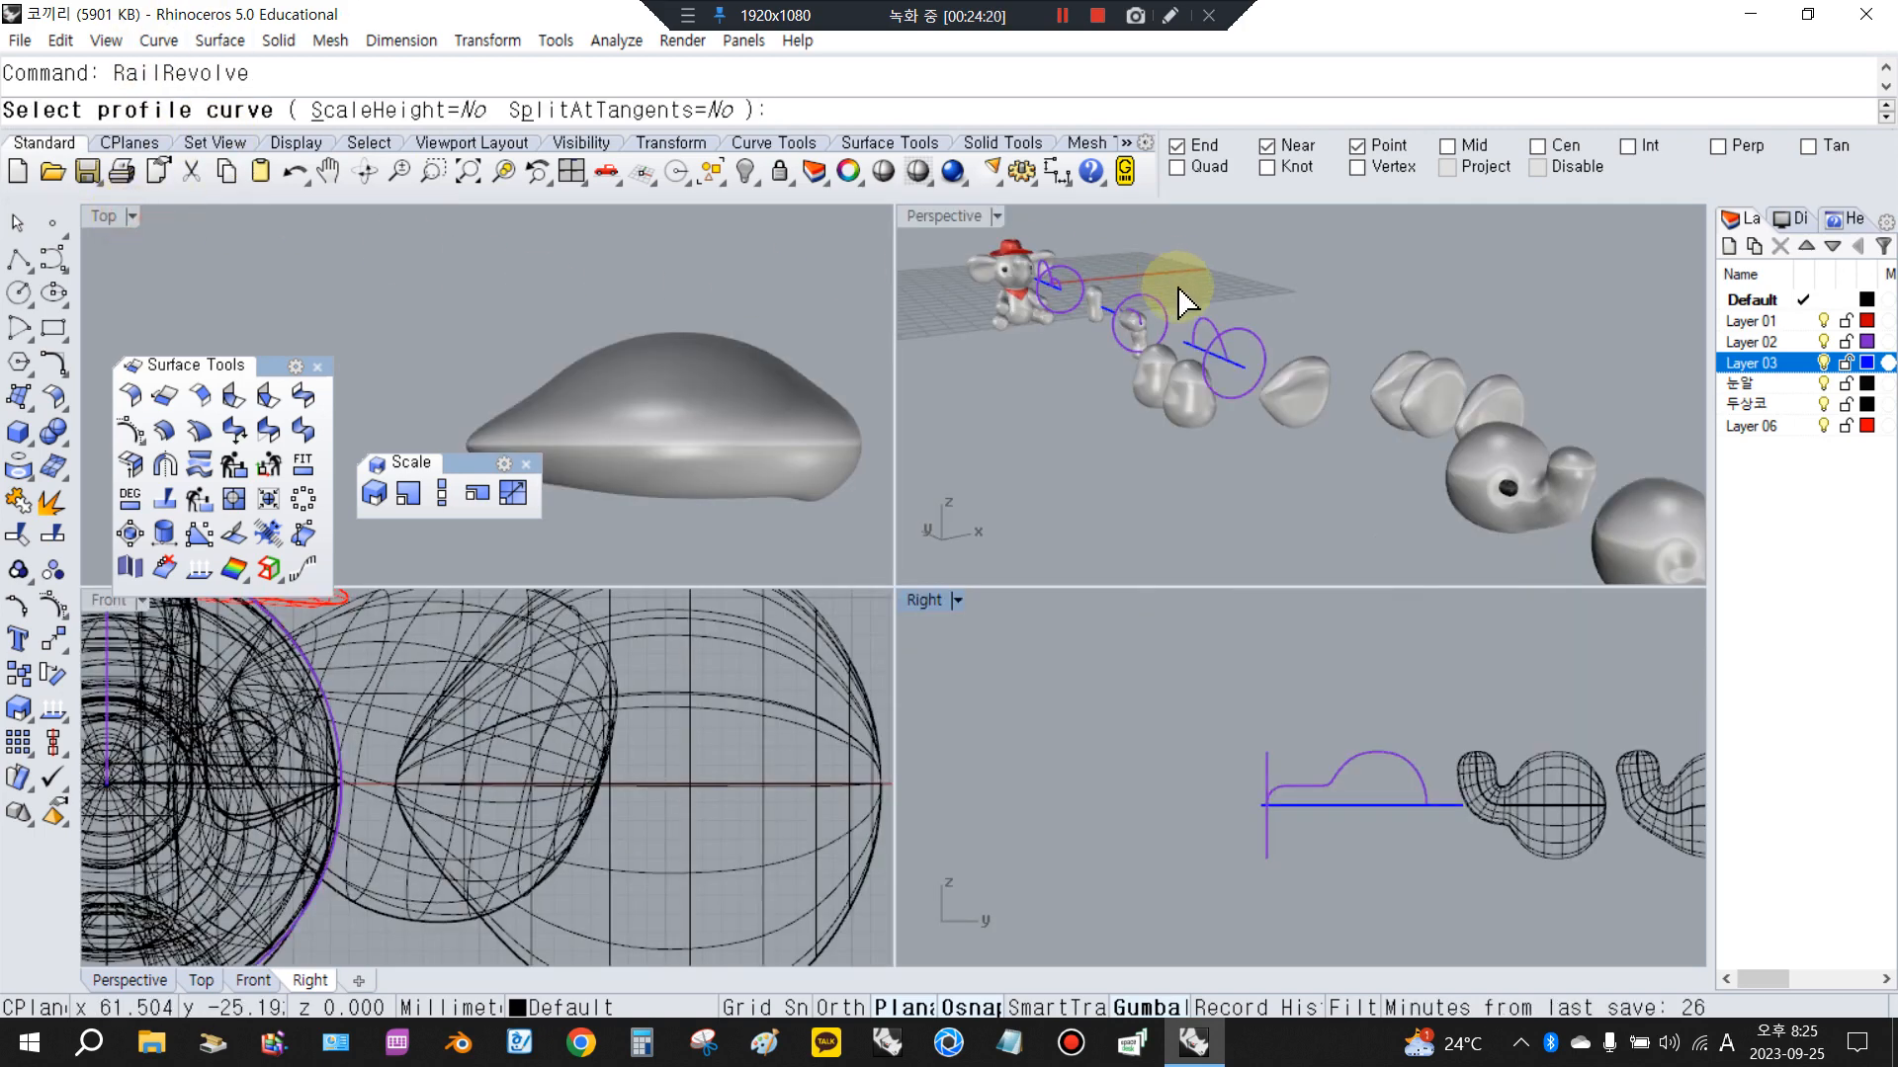
scroll(1339, 474, up, 5)
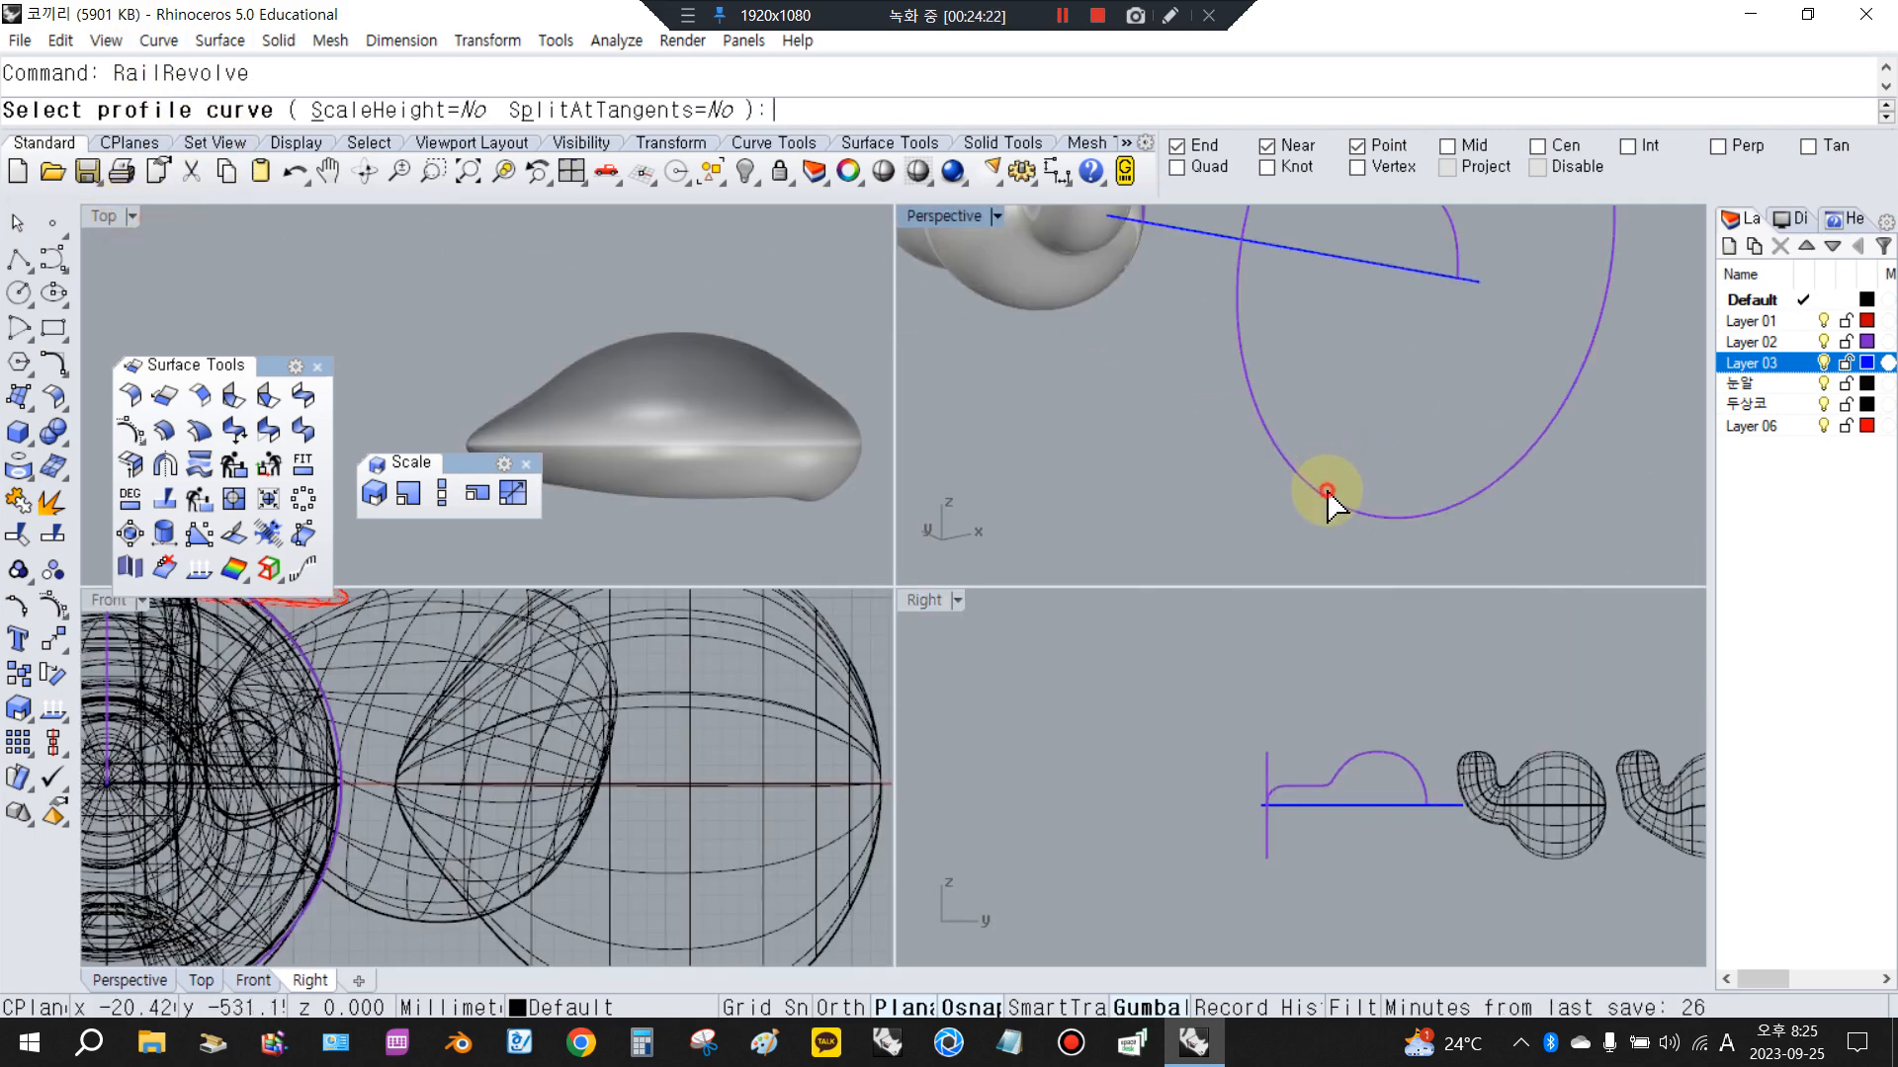
click(1328, 492)
scroll(1421, 348, down, 5)
click(22, 229)
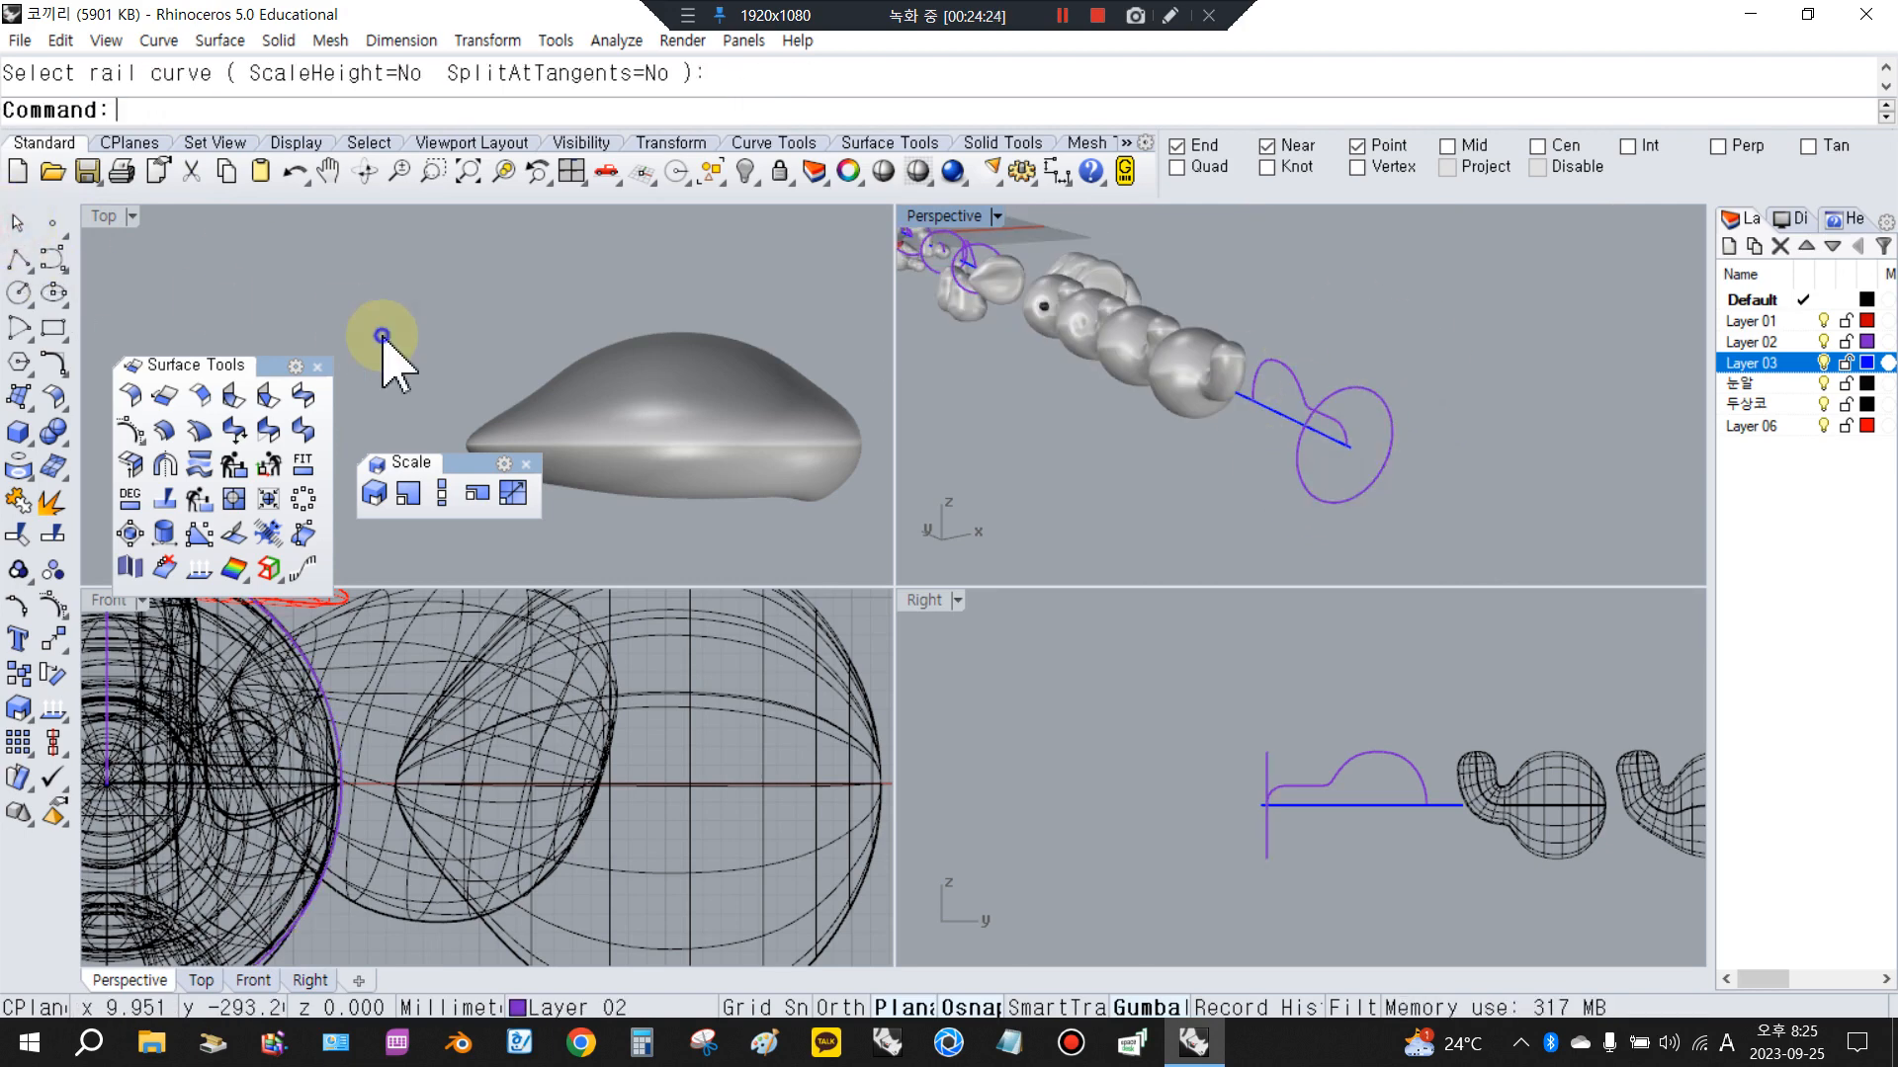
Rail-revolve the head-and-trunk profile along the circle, using the horizontal centre line as the axis
right_click(382, 335)
scroll(1392, 840, up, 3)
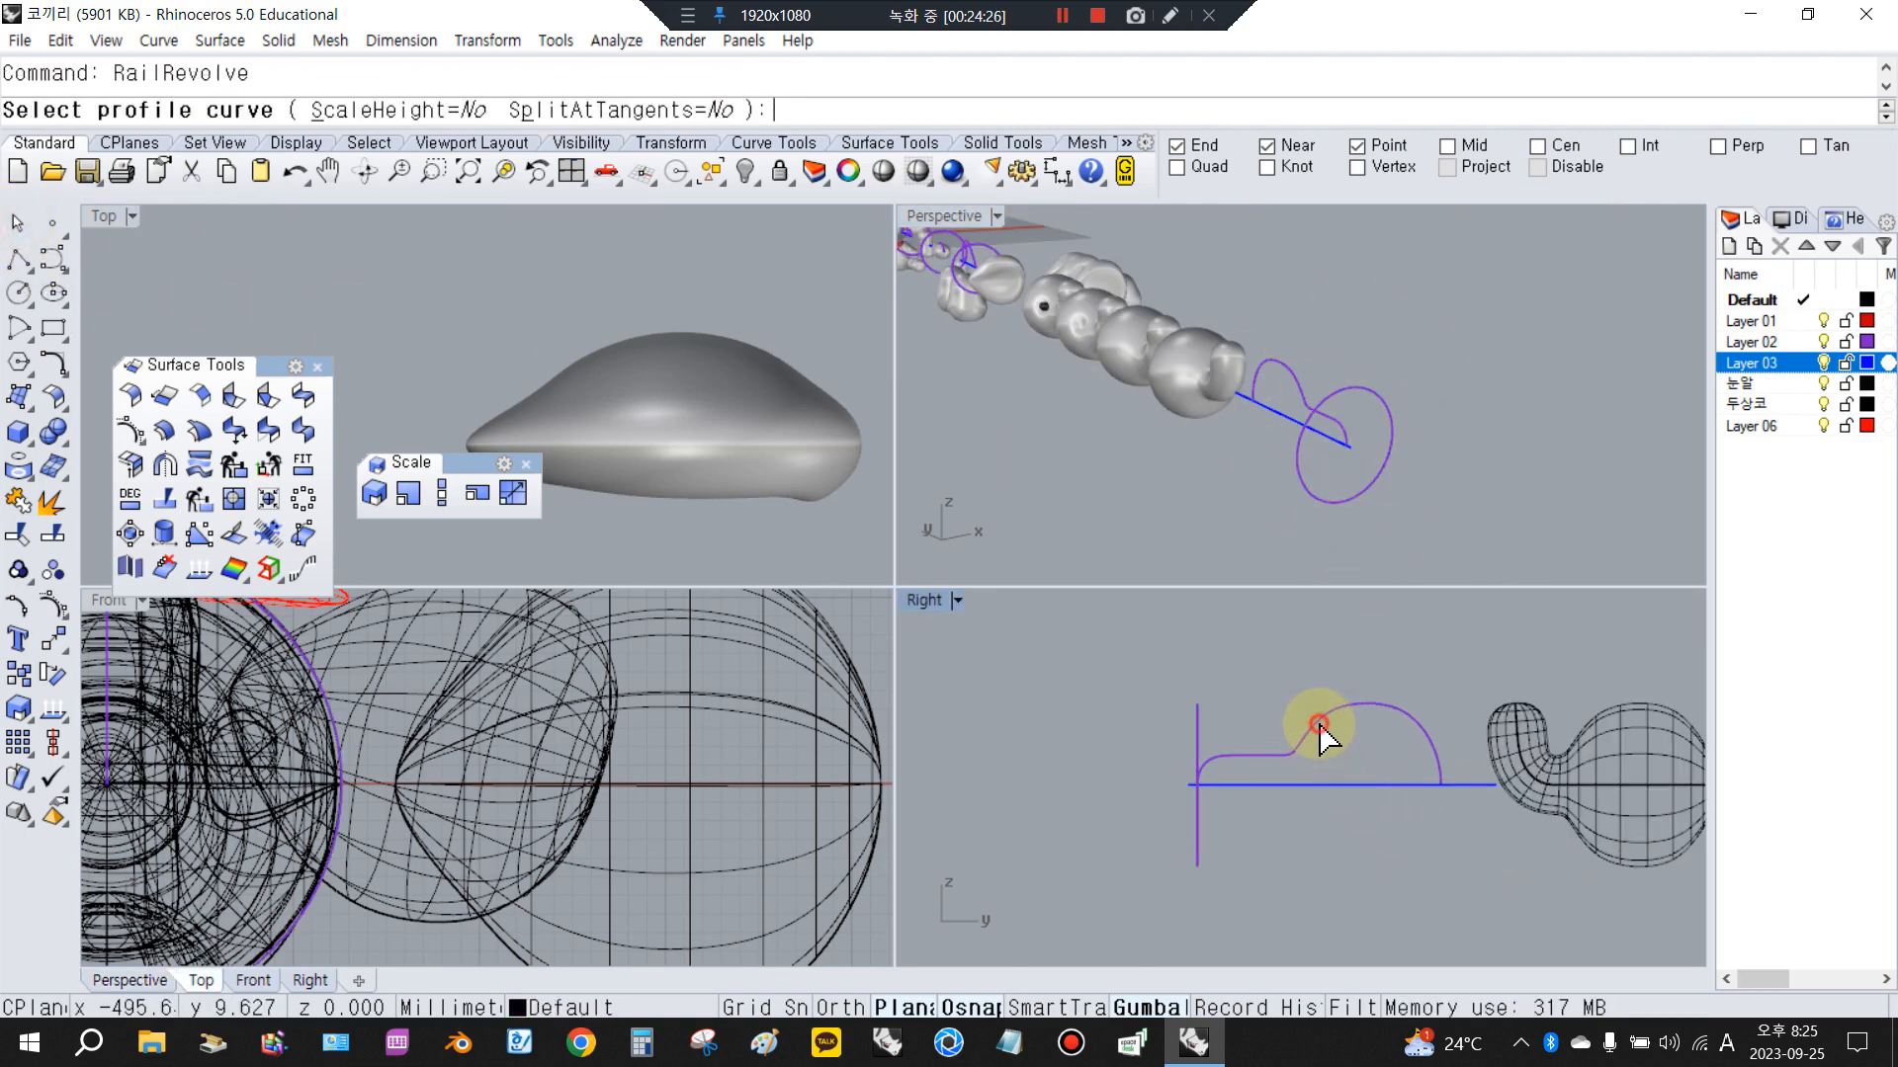
click(1320, 729)
click(1194, 736)
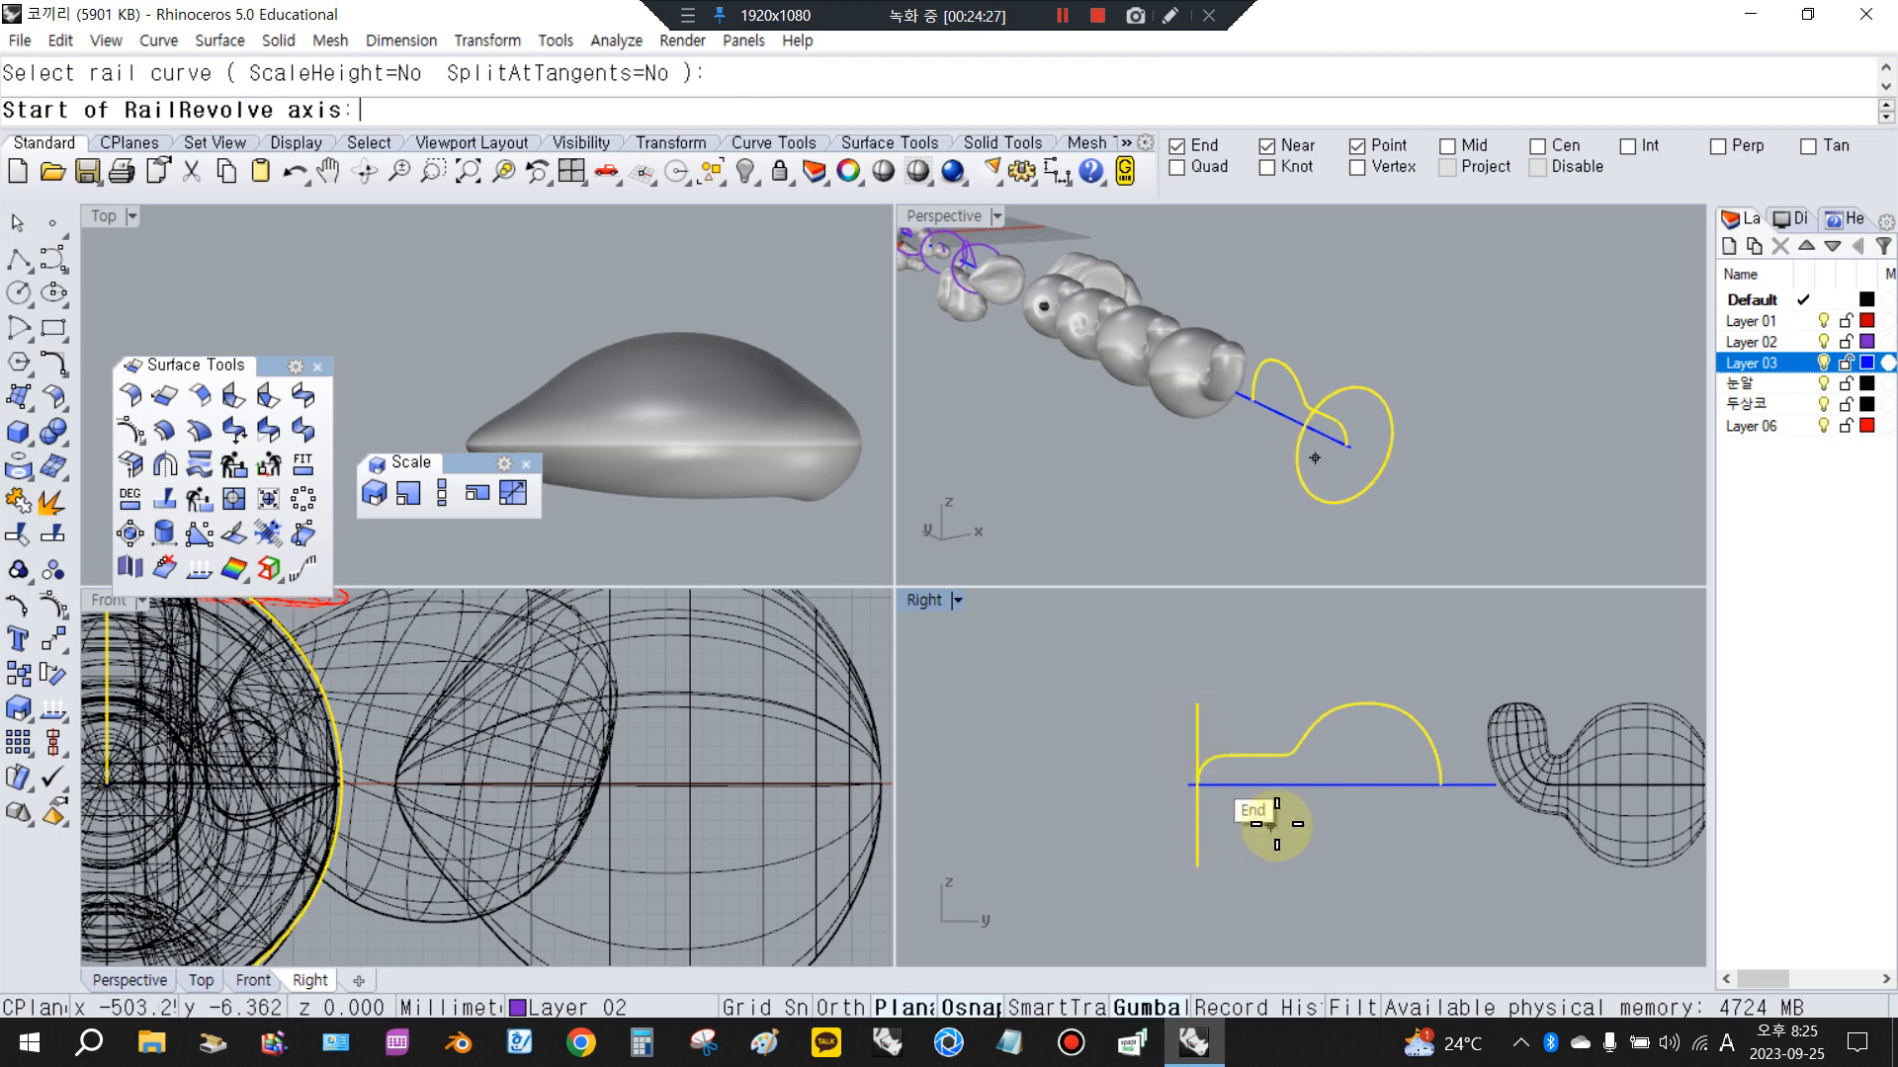
scroll(1271, 784, up, 2)
click(1268, 774)
click(1404, 774)
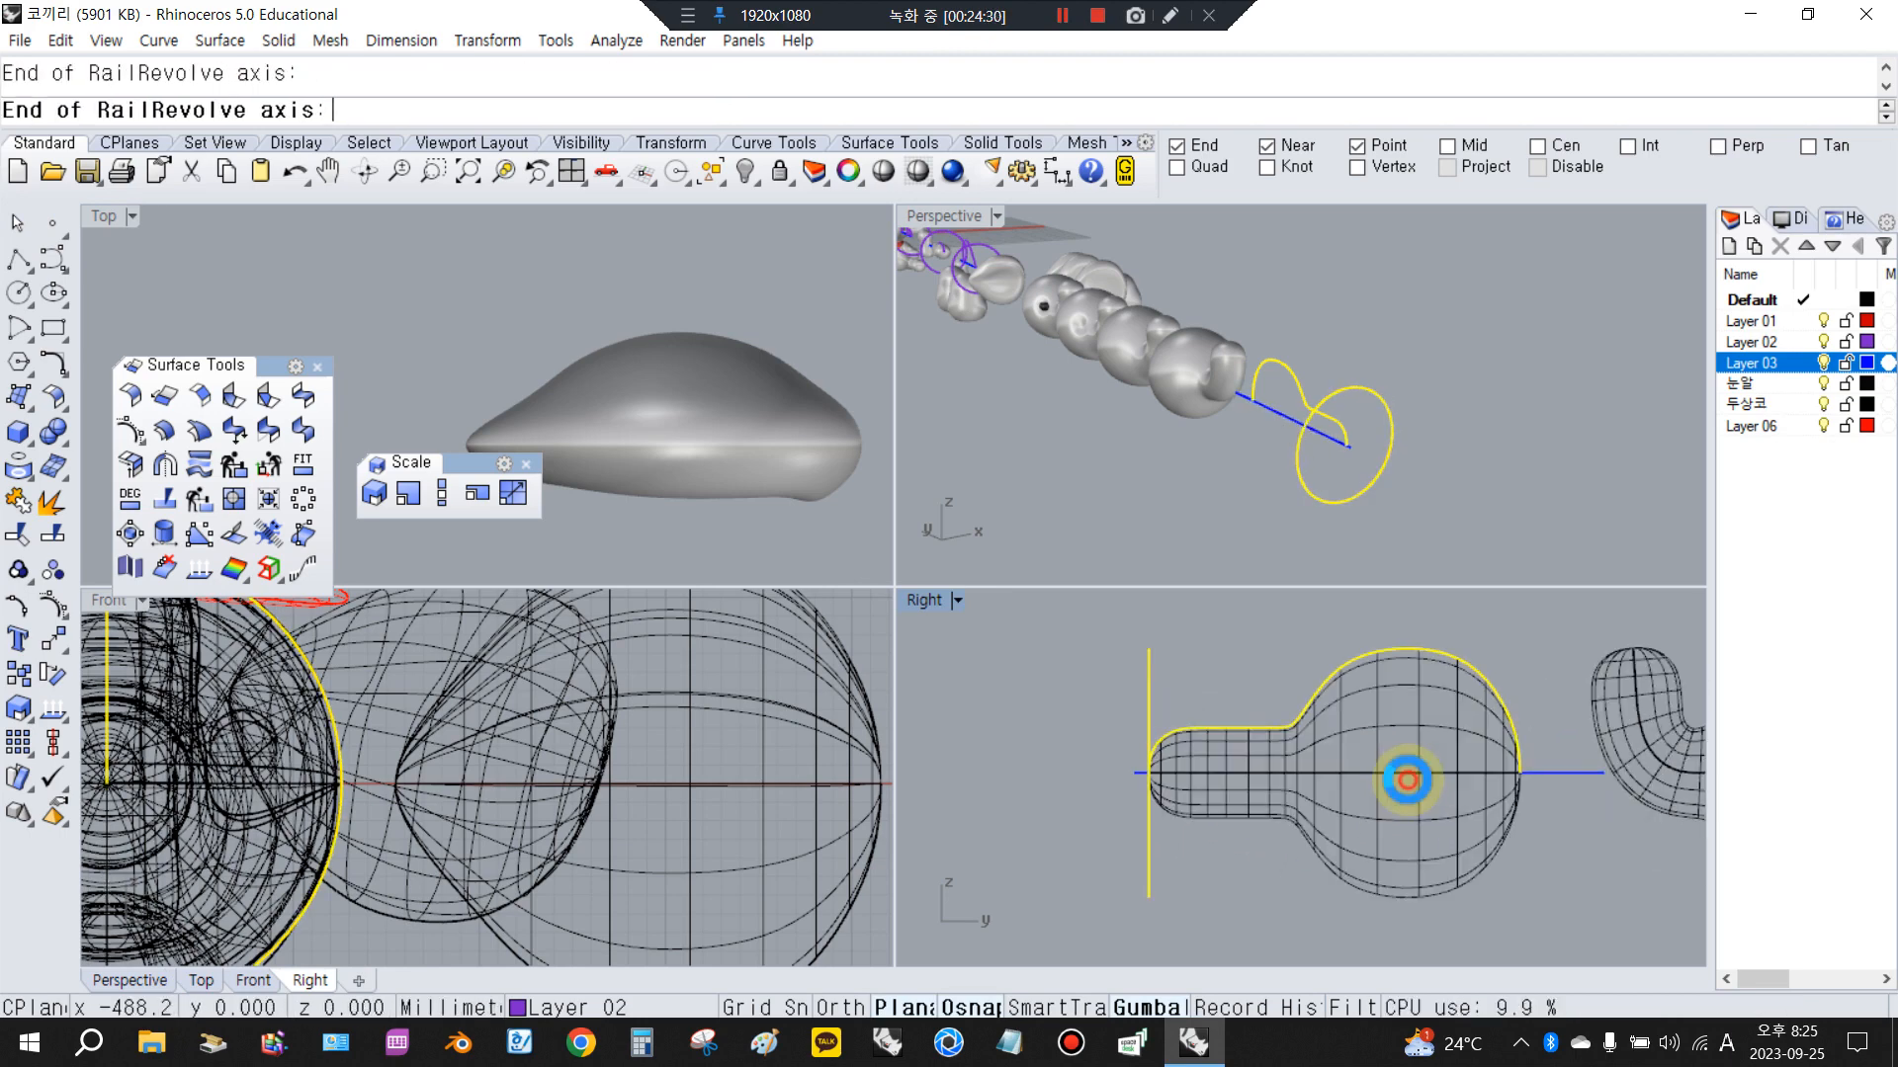
Compare the revolved straight-trunk head with the bent-trunk stage beside it in the Right view
click(1201, 780)
scroll(1191, 756, down, 4)
scroll(1295, 801, up, 2)
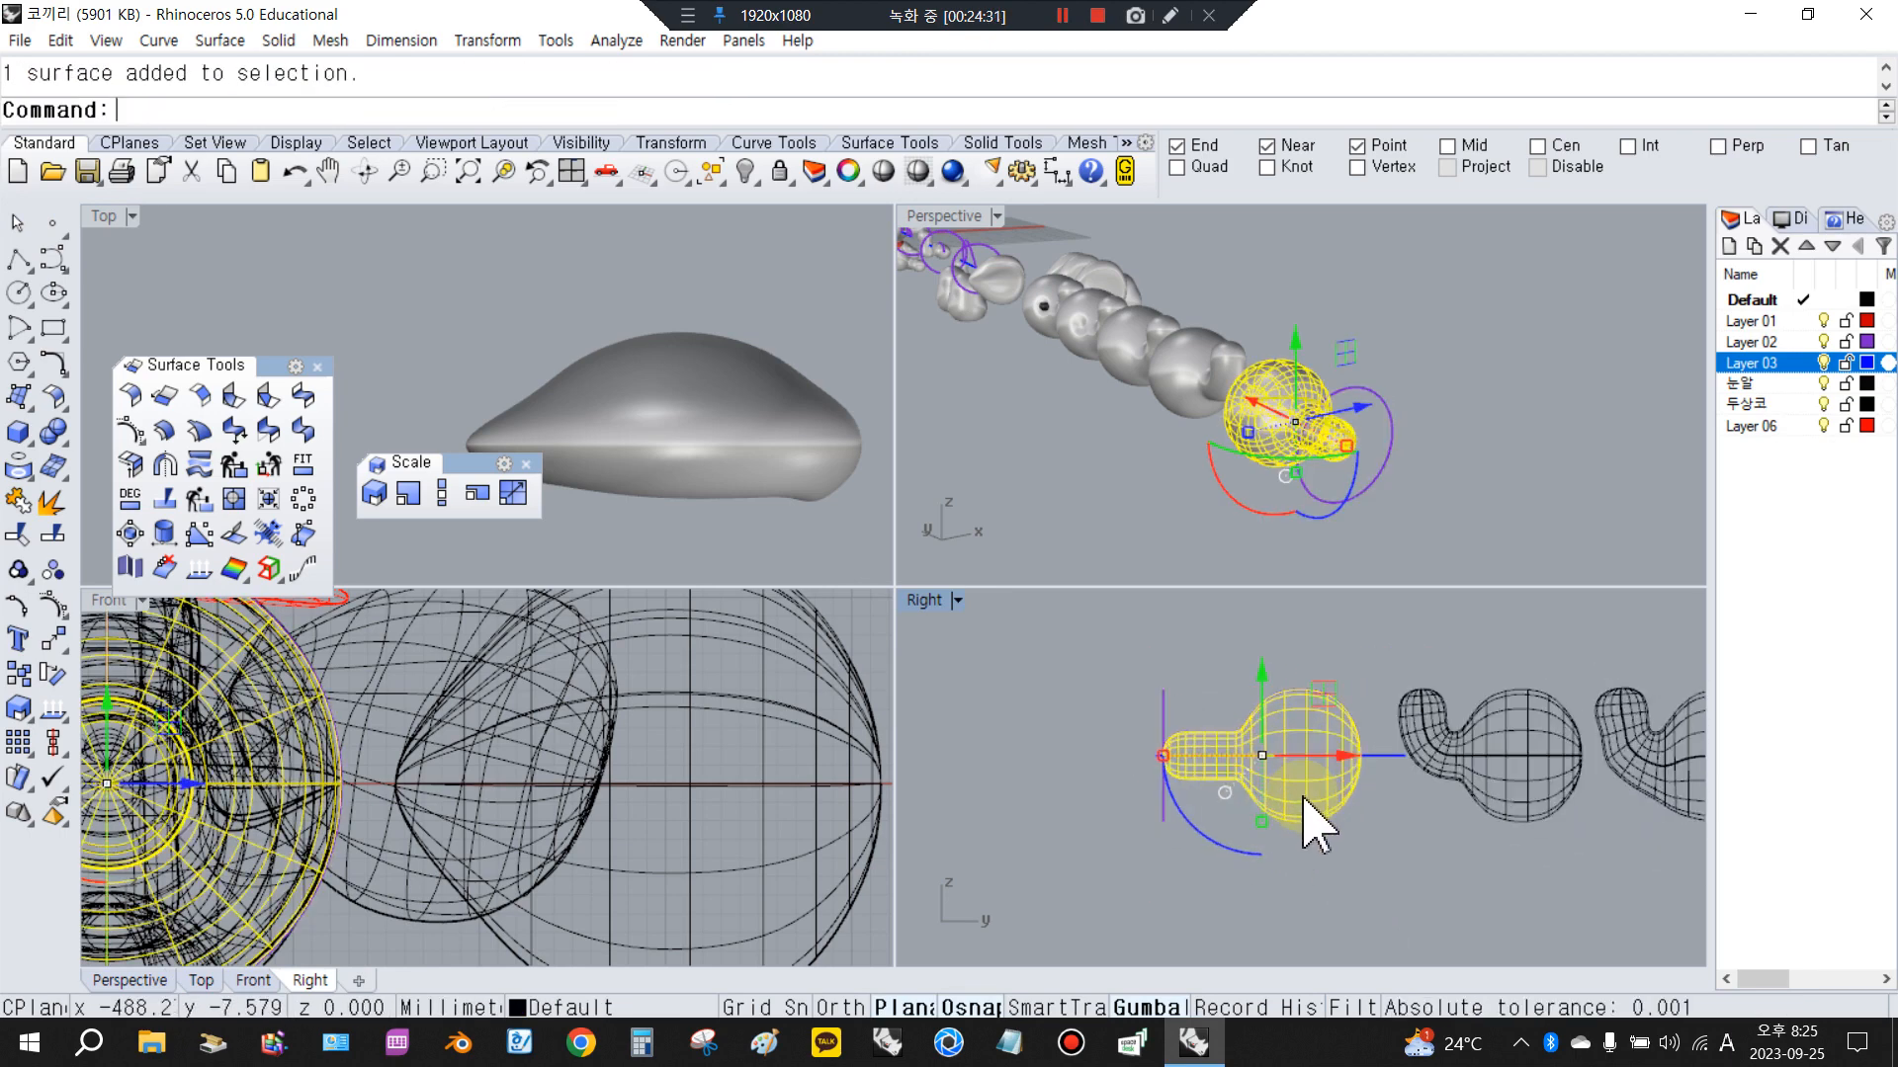
click(1503, 780)
click(1314, 826)
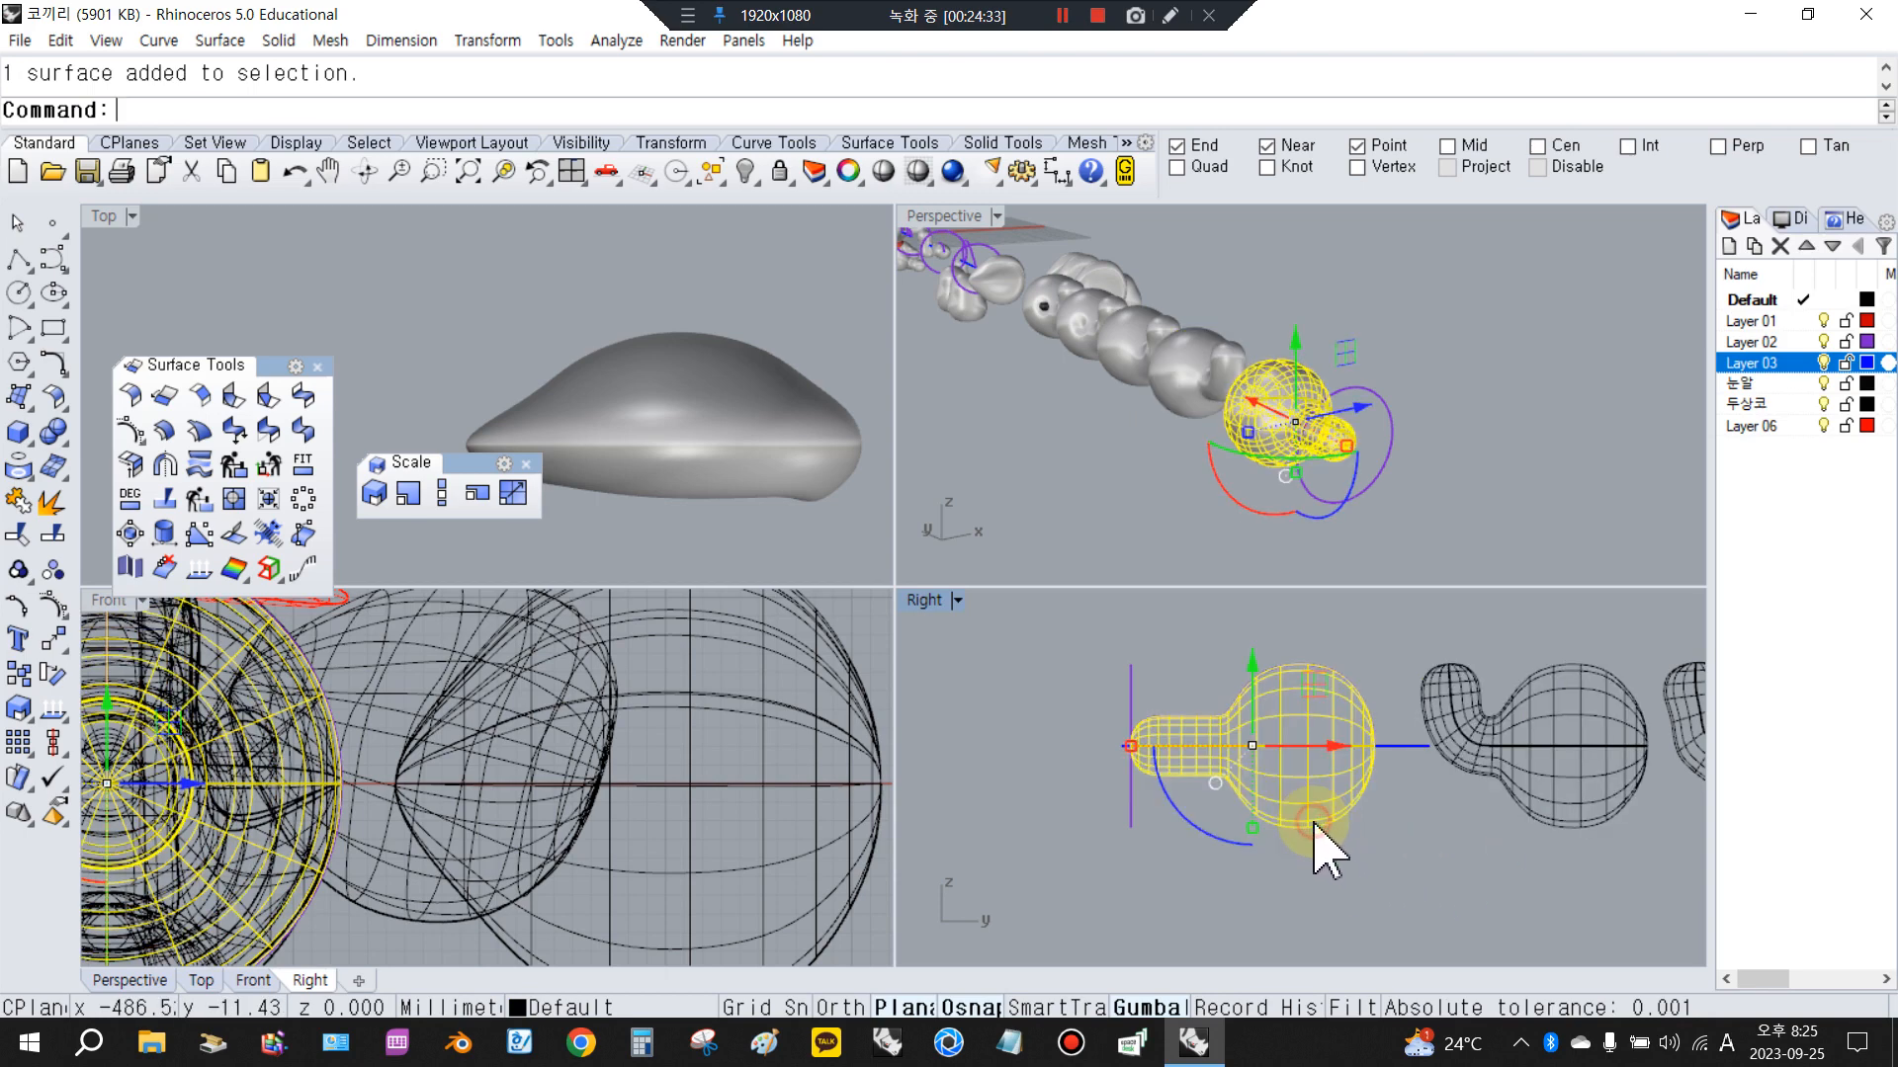
Turn off Layer 02 and turn on the revolved head's control points in the maximized Right view
click(1822, 342)
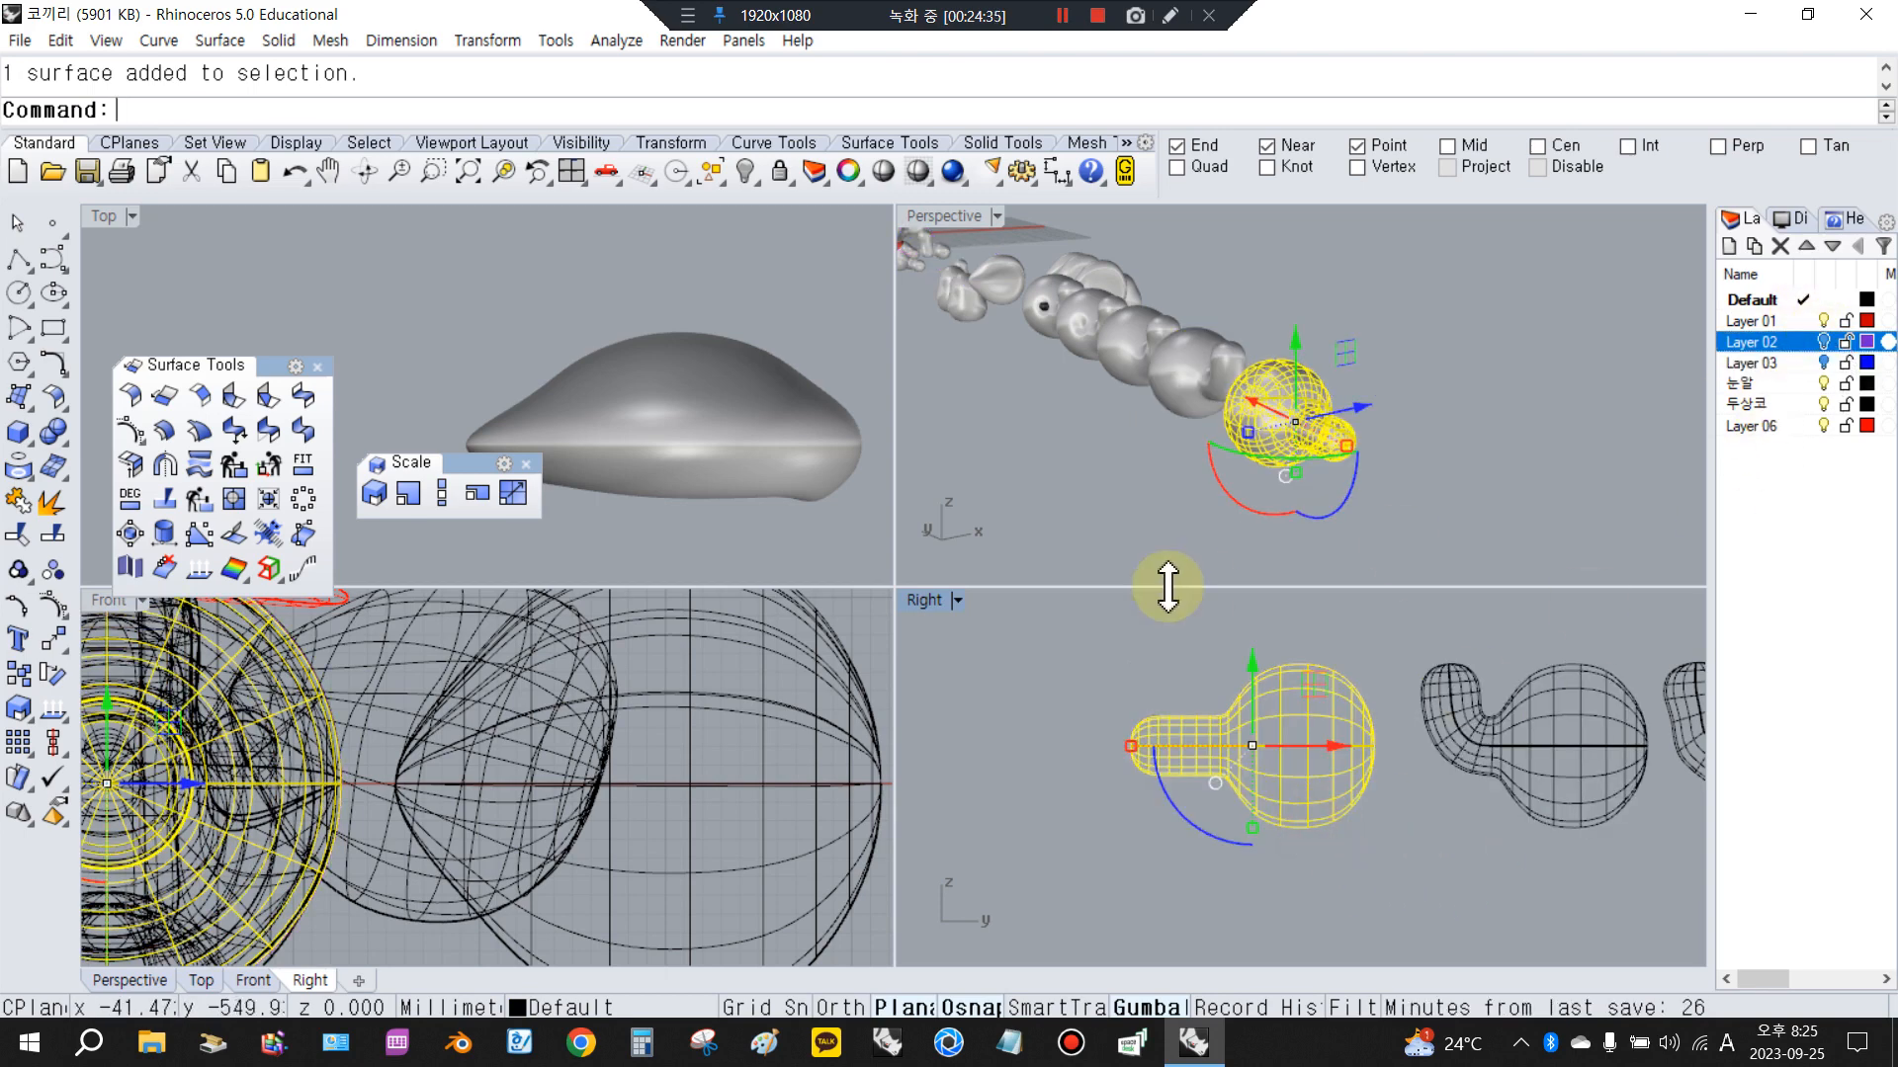
double_click(908, 600)
scroll(912, 595, down, 2)
scroll(858, 544, up, 2)
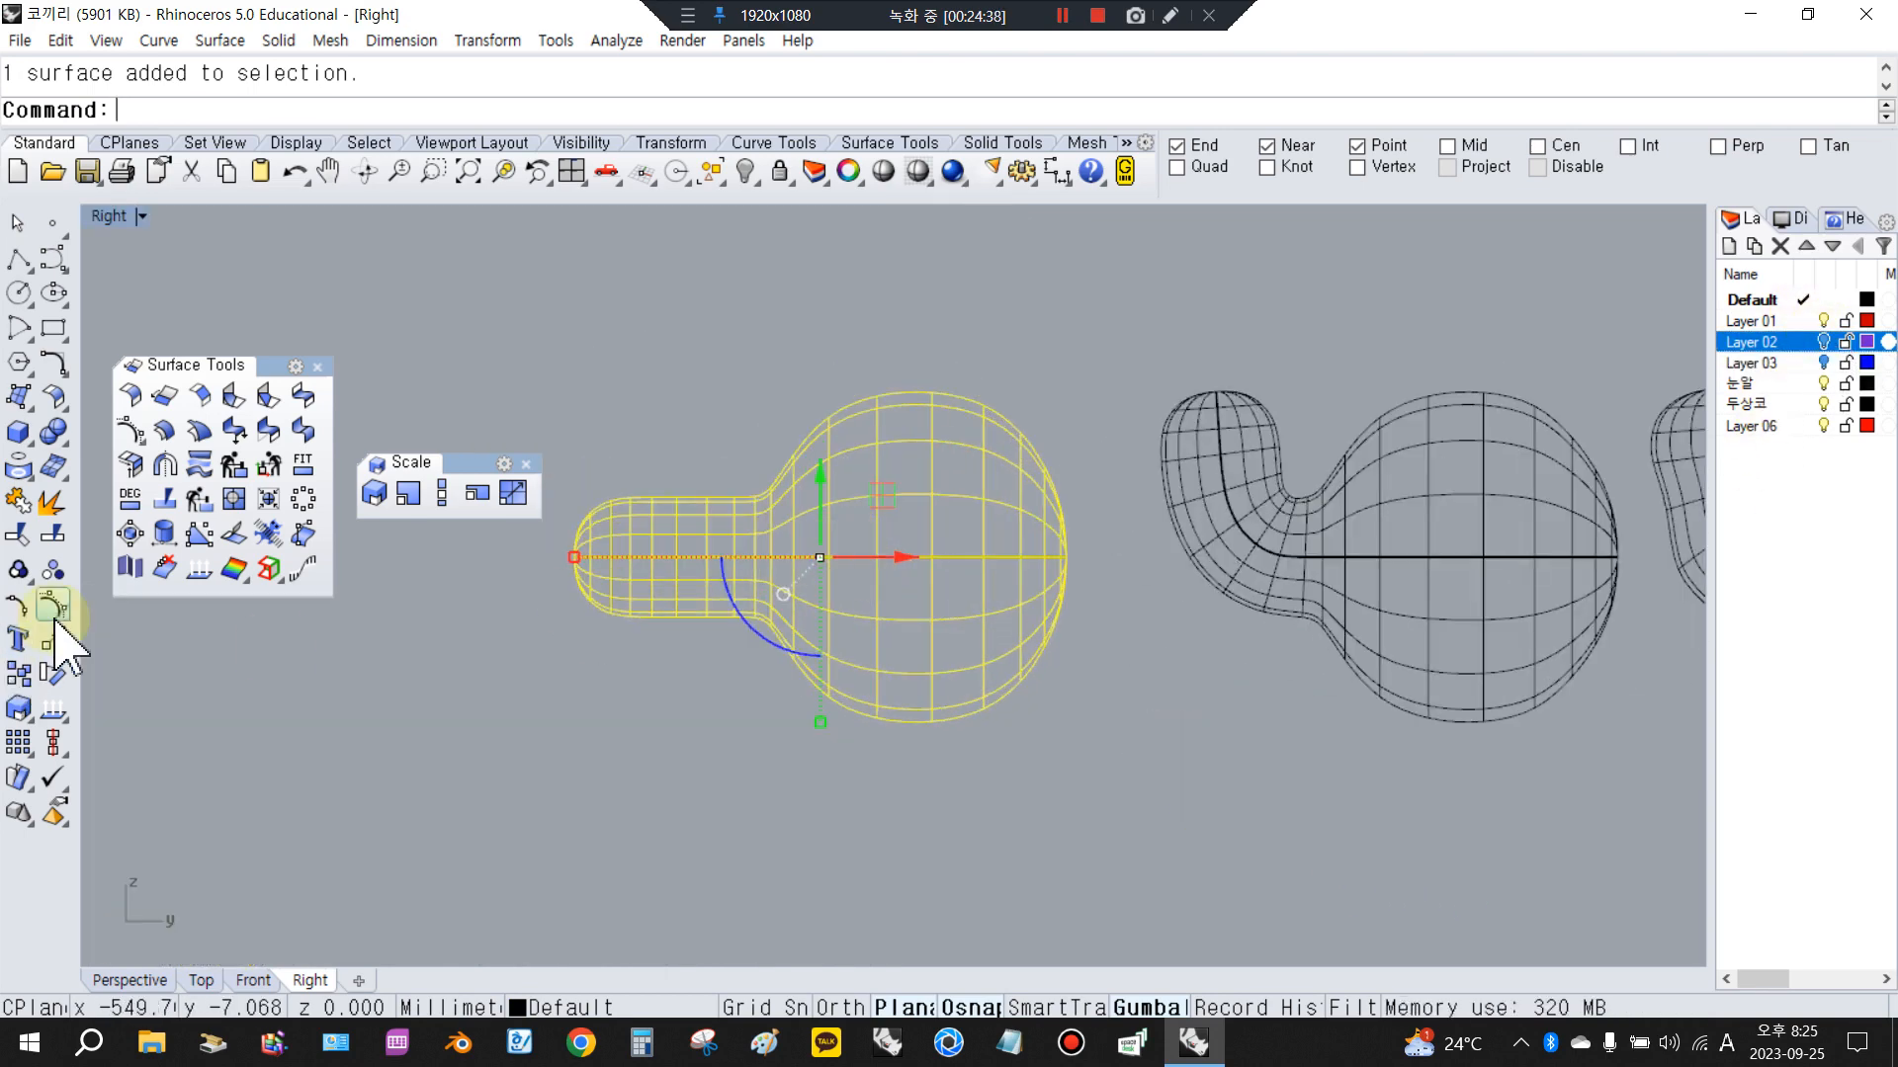
click(55, 611)
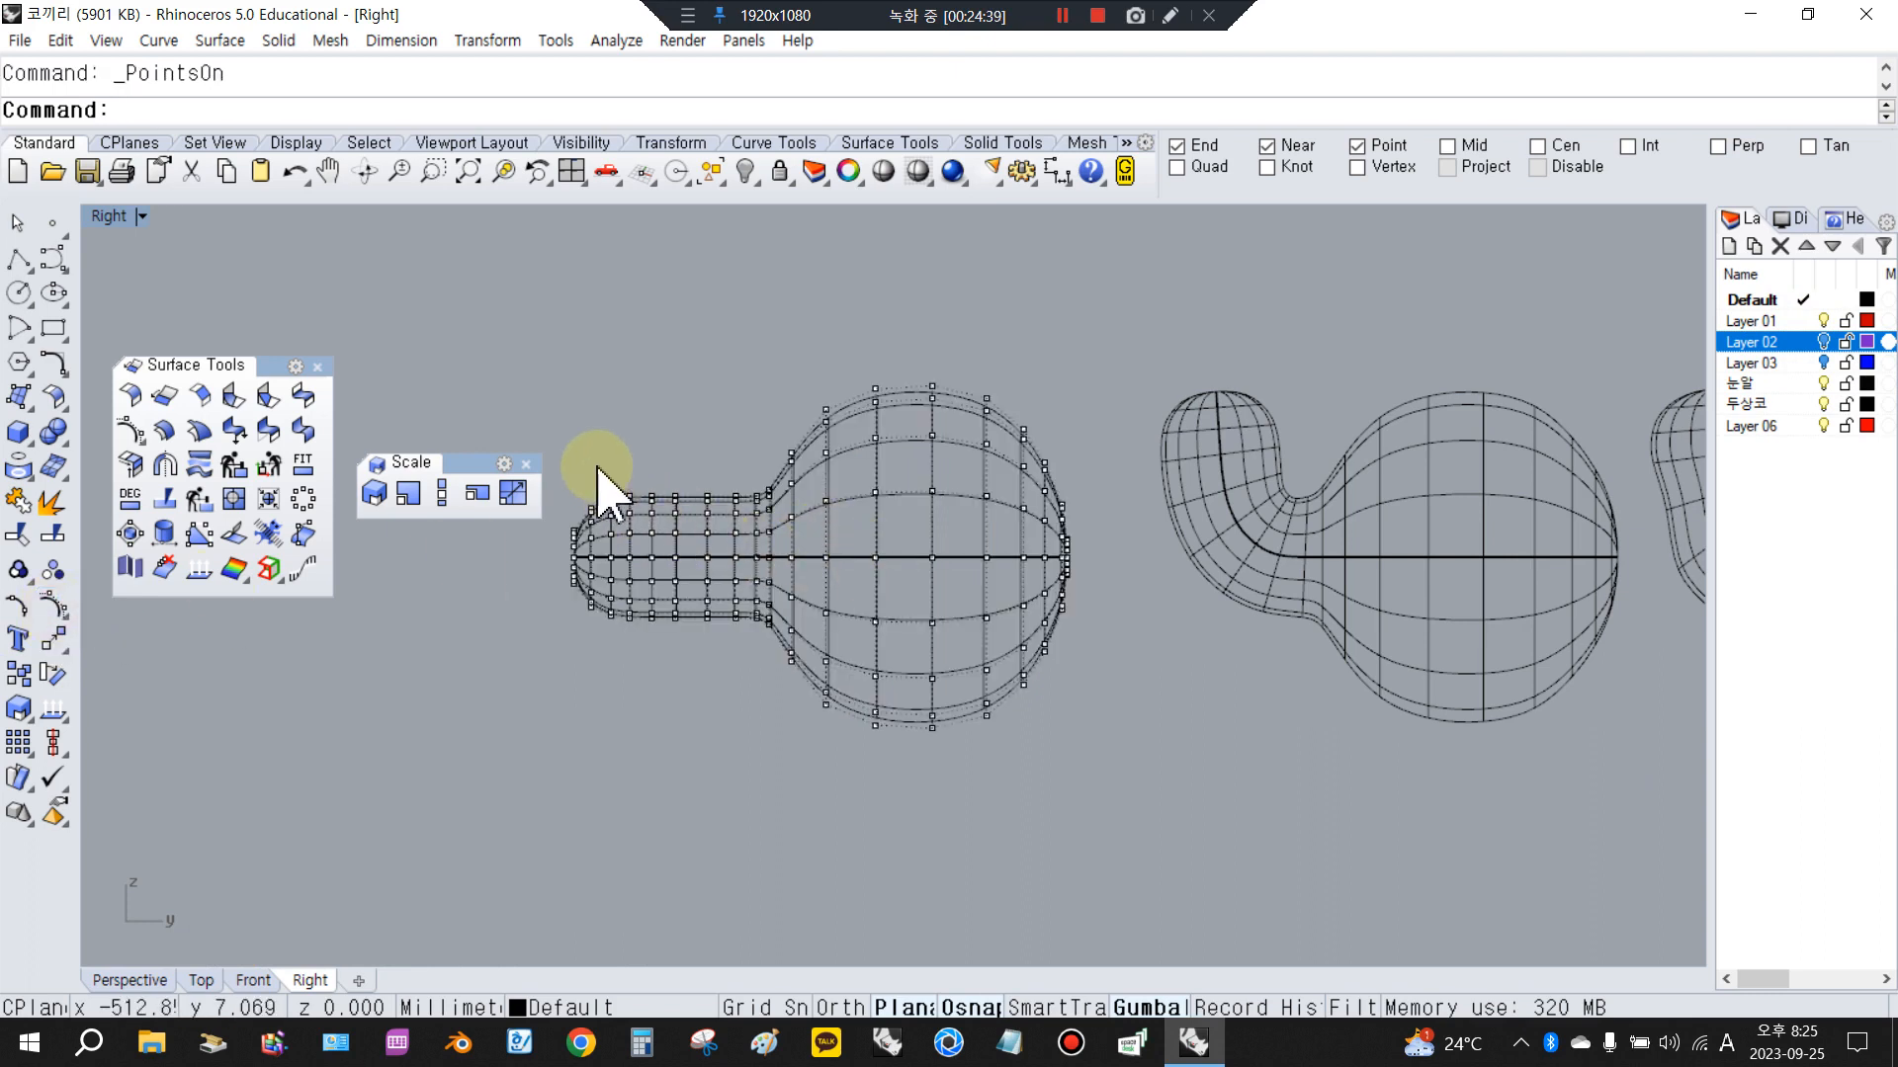
Rotate all the trunk's control points about 6 degrees clockwise around the upper point where the trunk meets the head
drag(539, 415, 762, 695)
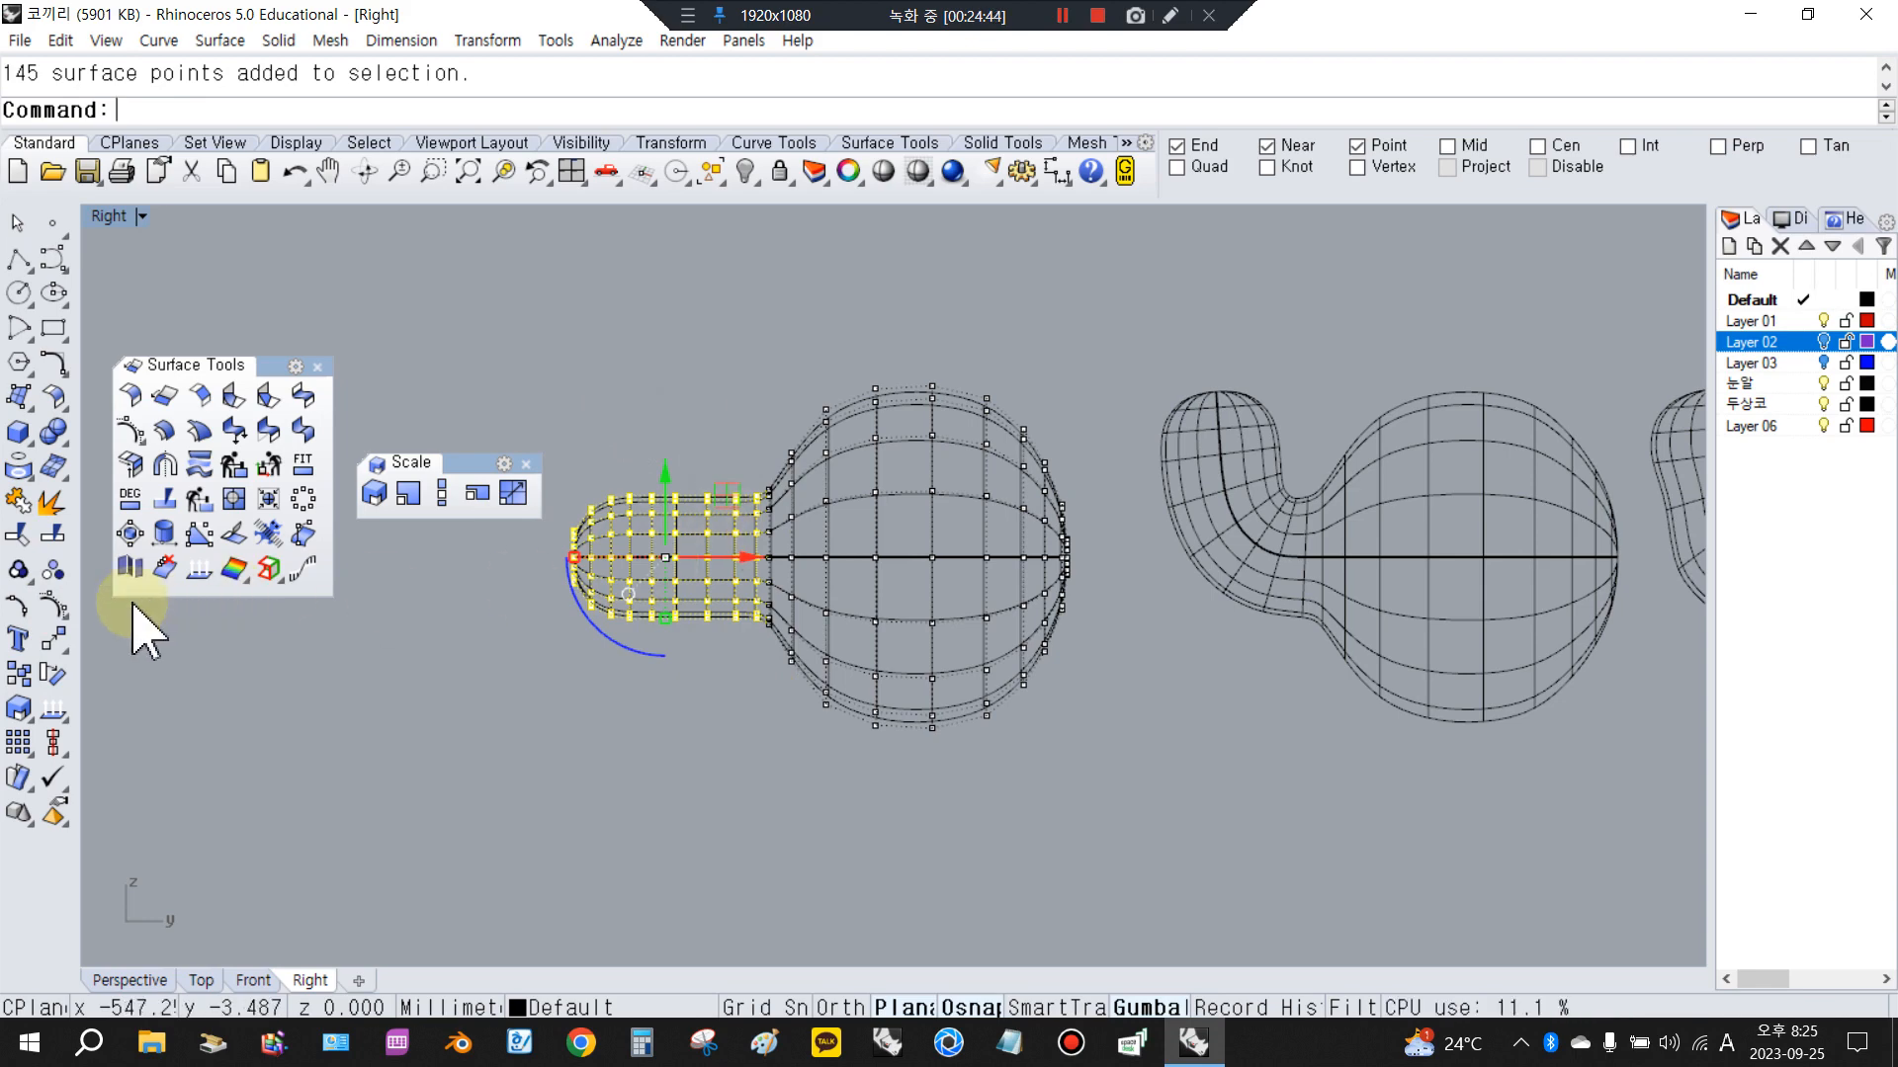
click(52, 673)
scroll(909, 484, up, 2)
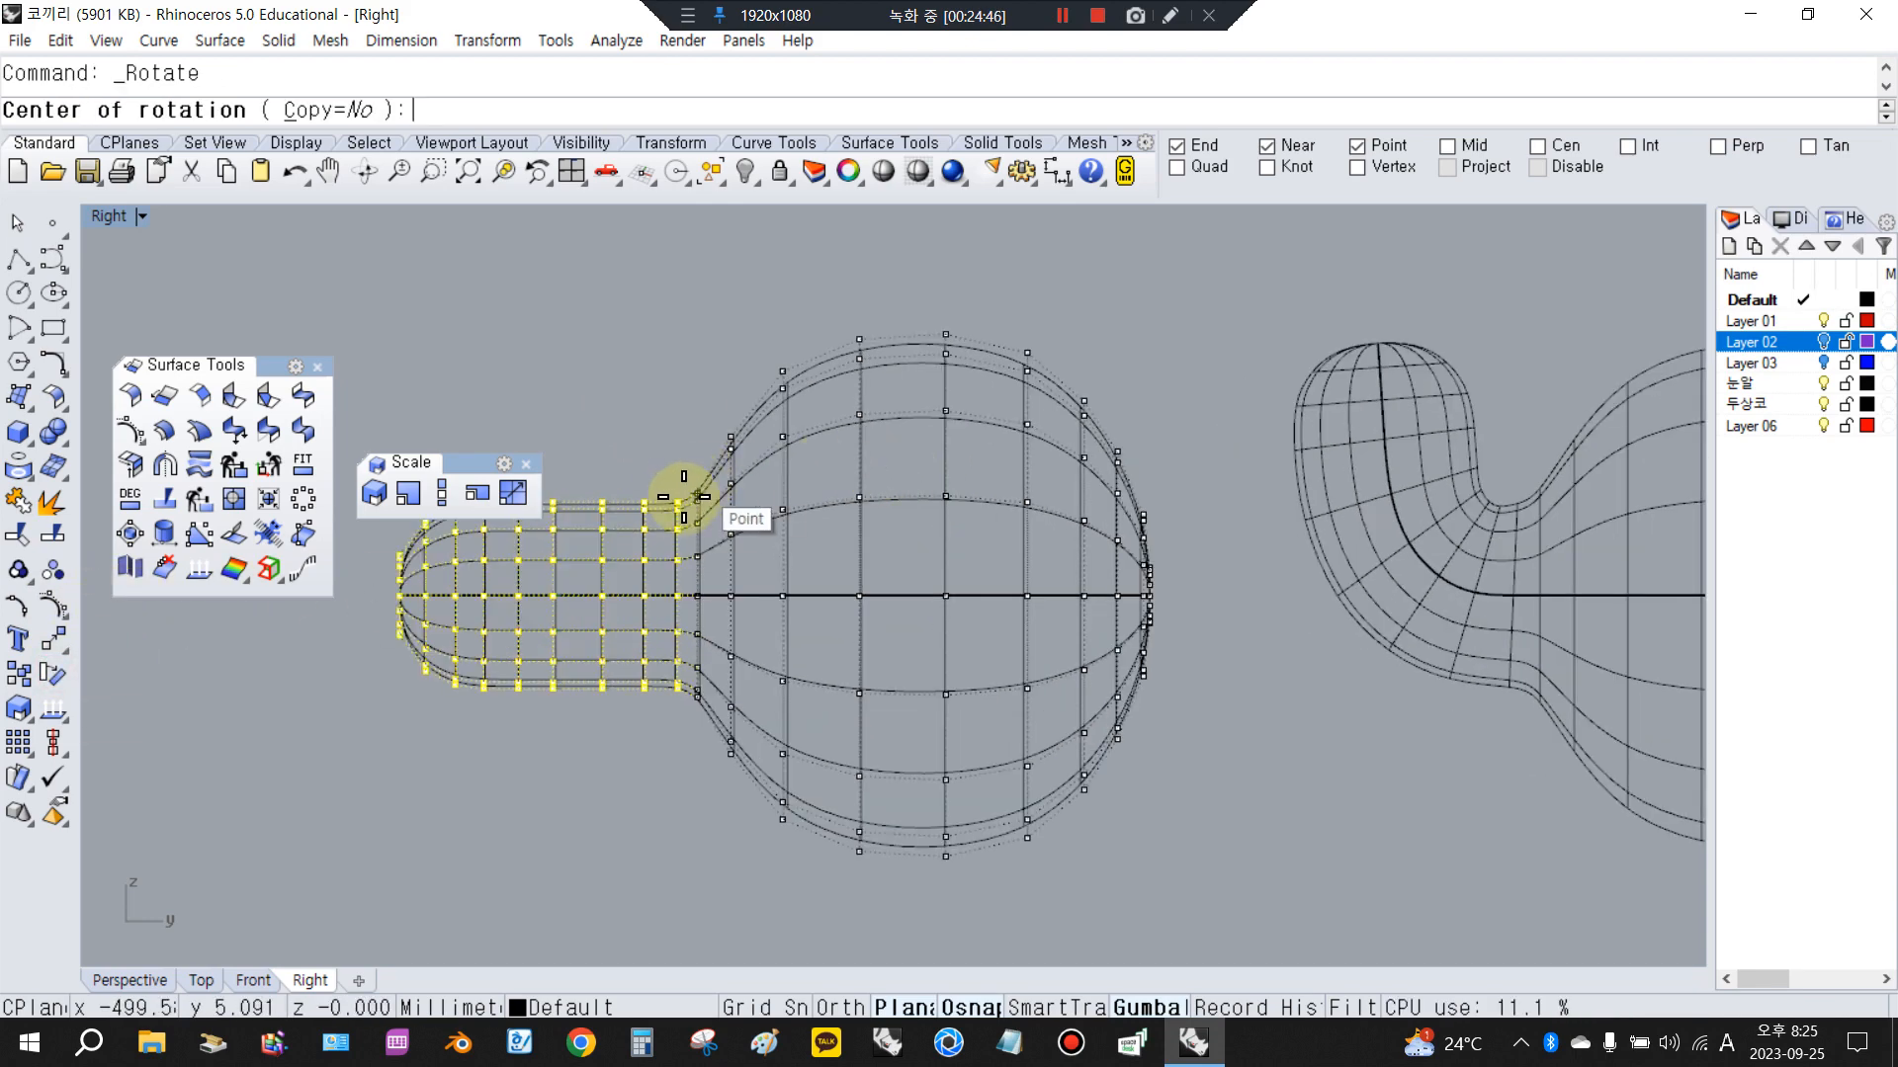
click(677, 502)
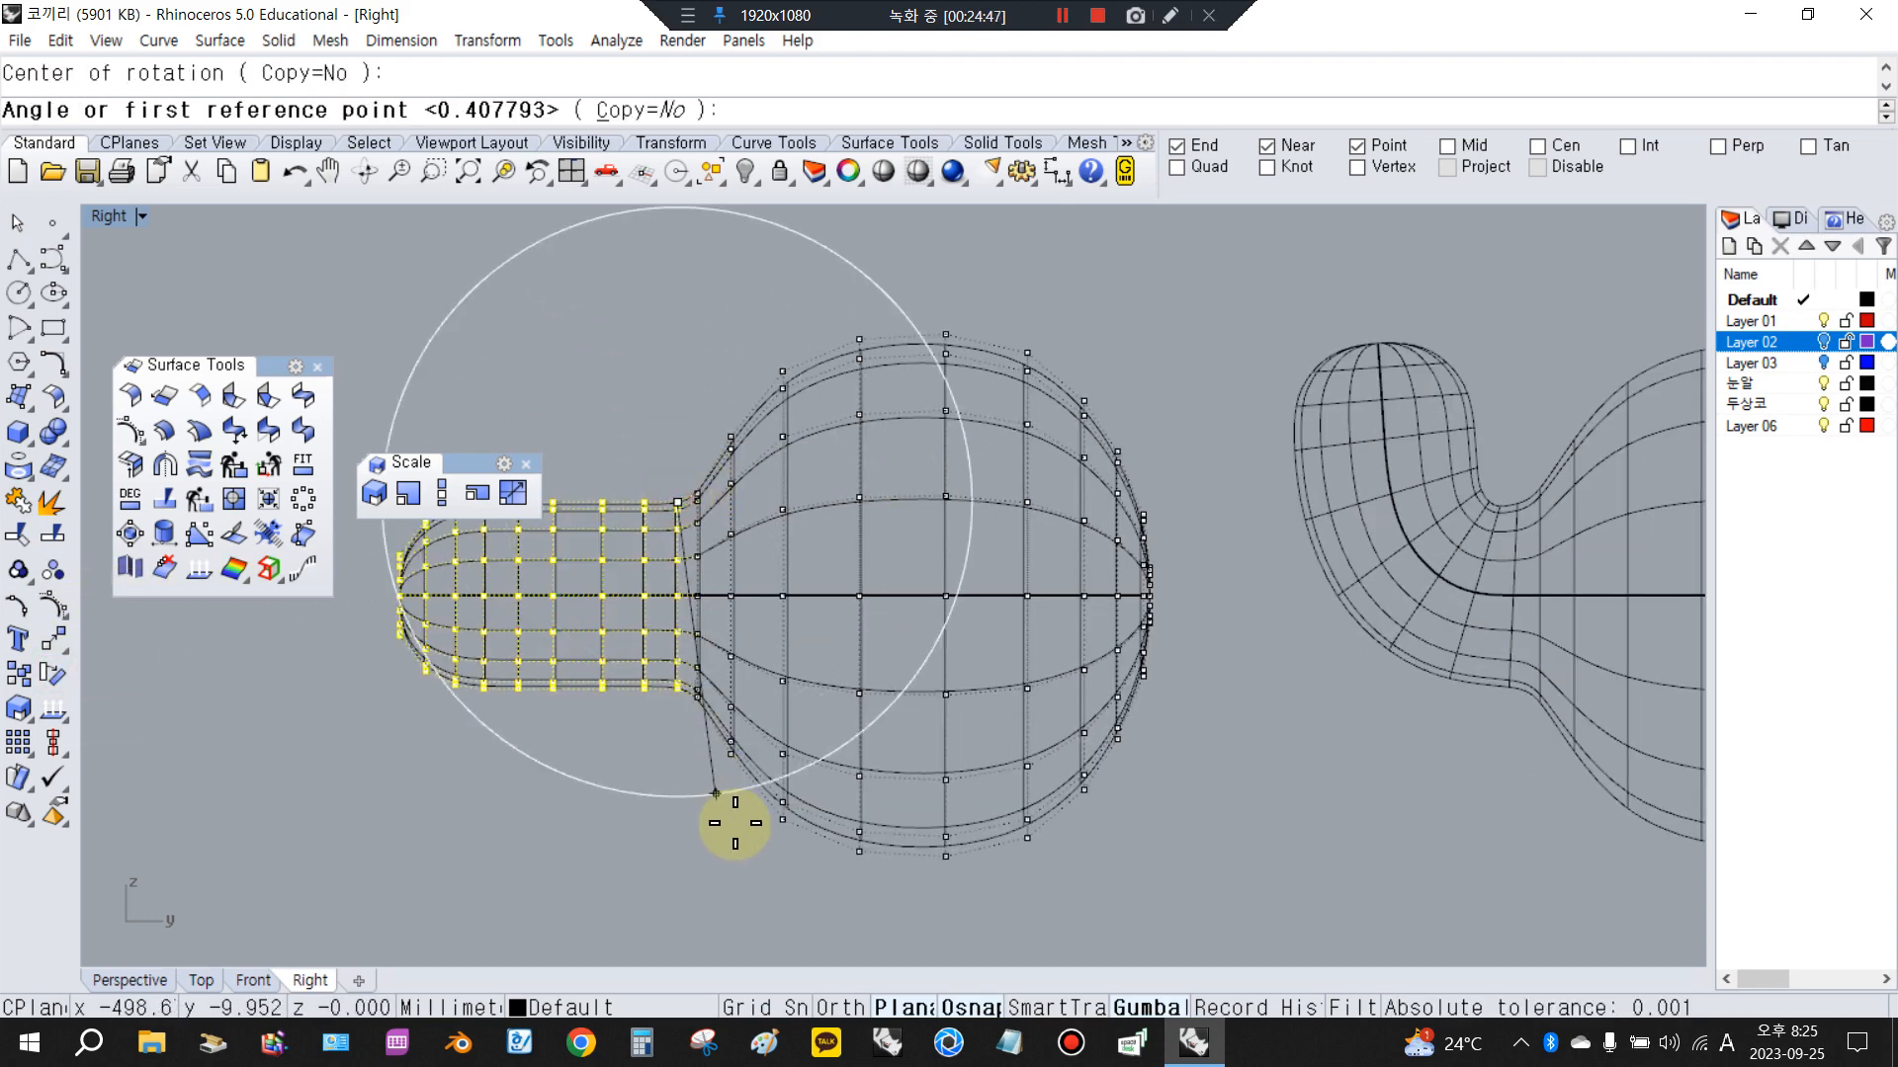
click(1270, 794)
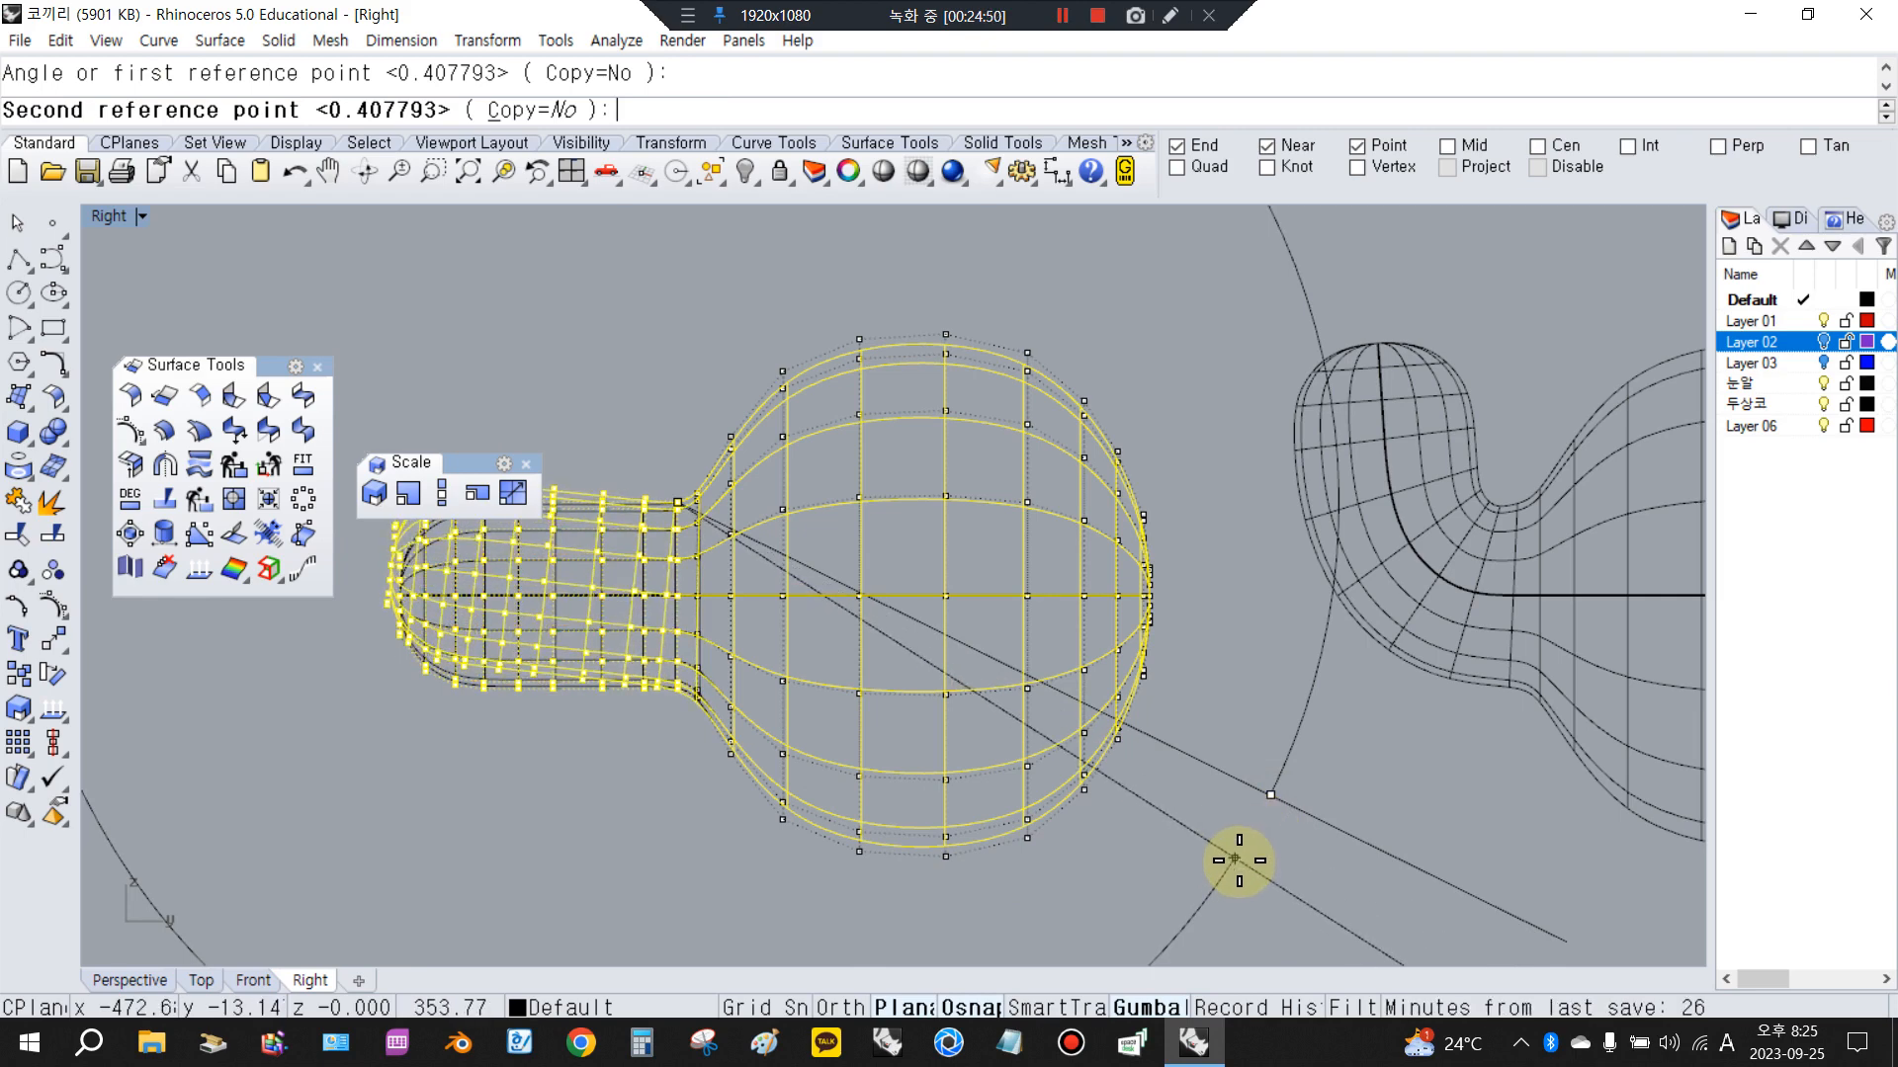
click(1232, 860)
Rotate the trunk's control points beyond the columns nearest the head about 9 degrees clockwise around an upper neck point
scroll(1301, 804, down, 3)
click(590, 529)
drag(600, 502, 856, 802)
right_click(876, 660)
click(867, 604)
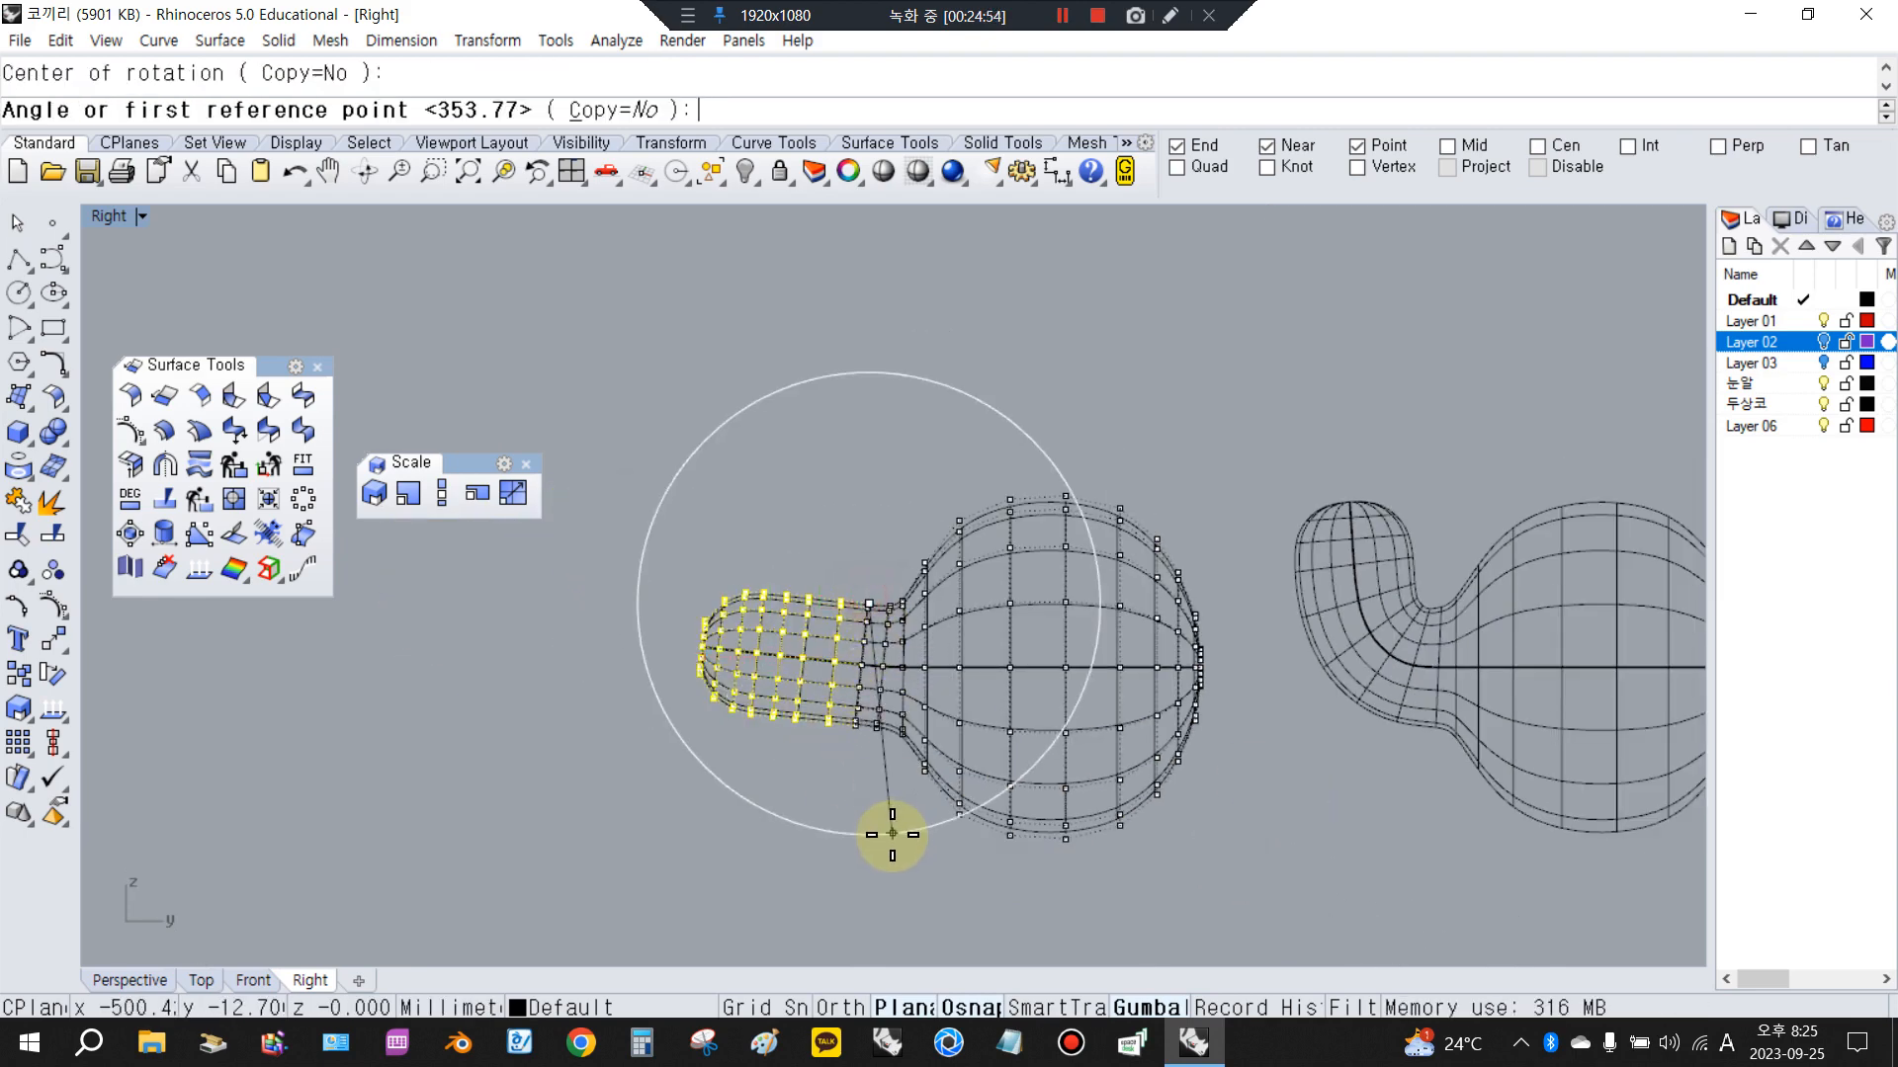
click(883, 830)
click(856, 828)
Rotate the trunk's outer control points a further 5 degrees or so clockwise around the same upper neck point
drag(596, 461, 874, 829)
right_click(874, 828)
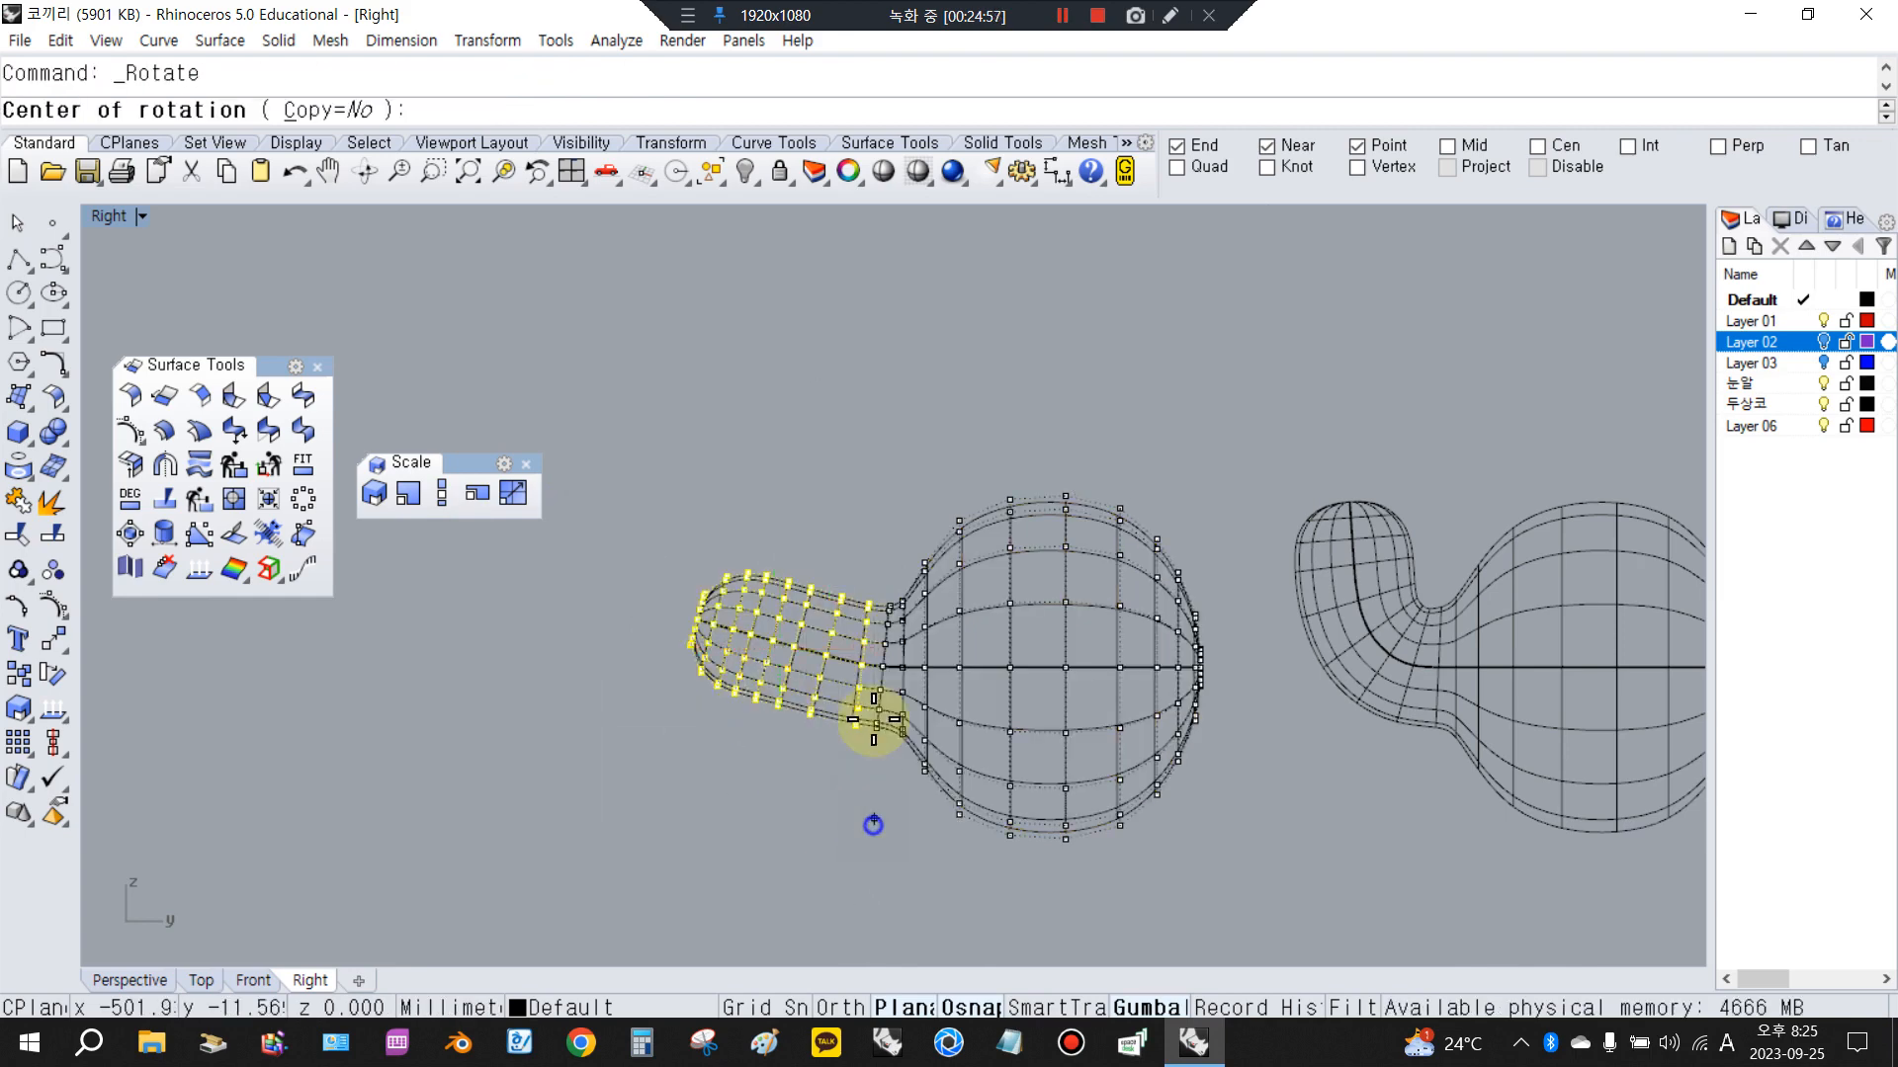
click(868, 604)
click(887, 833)
click(880, 838)
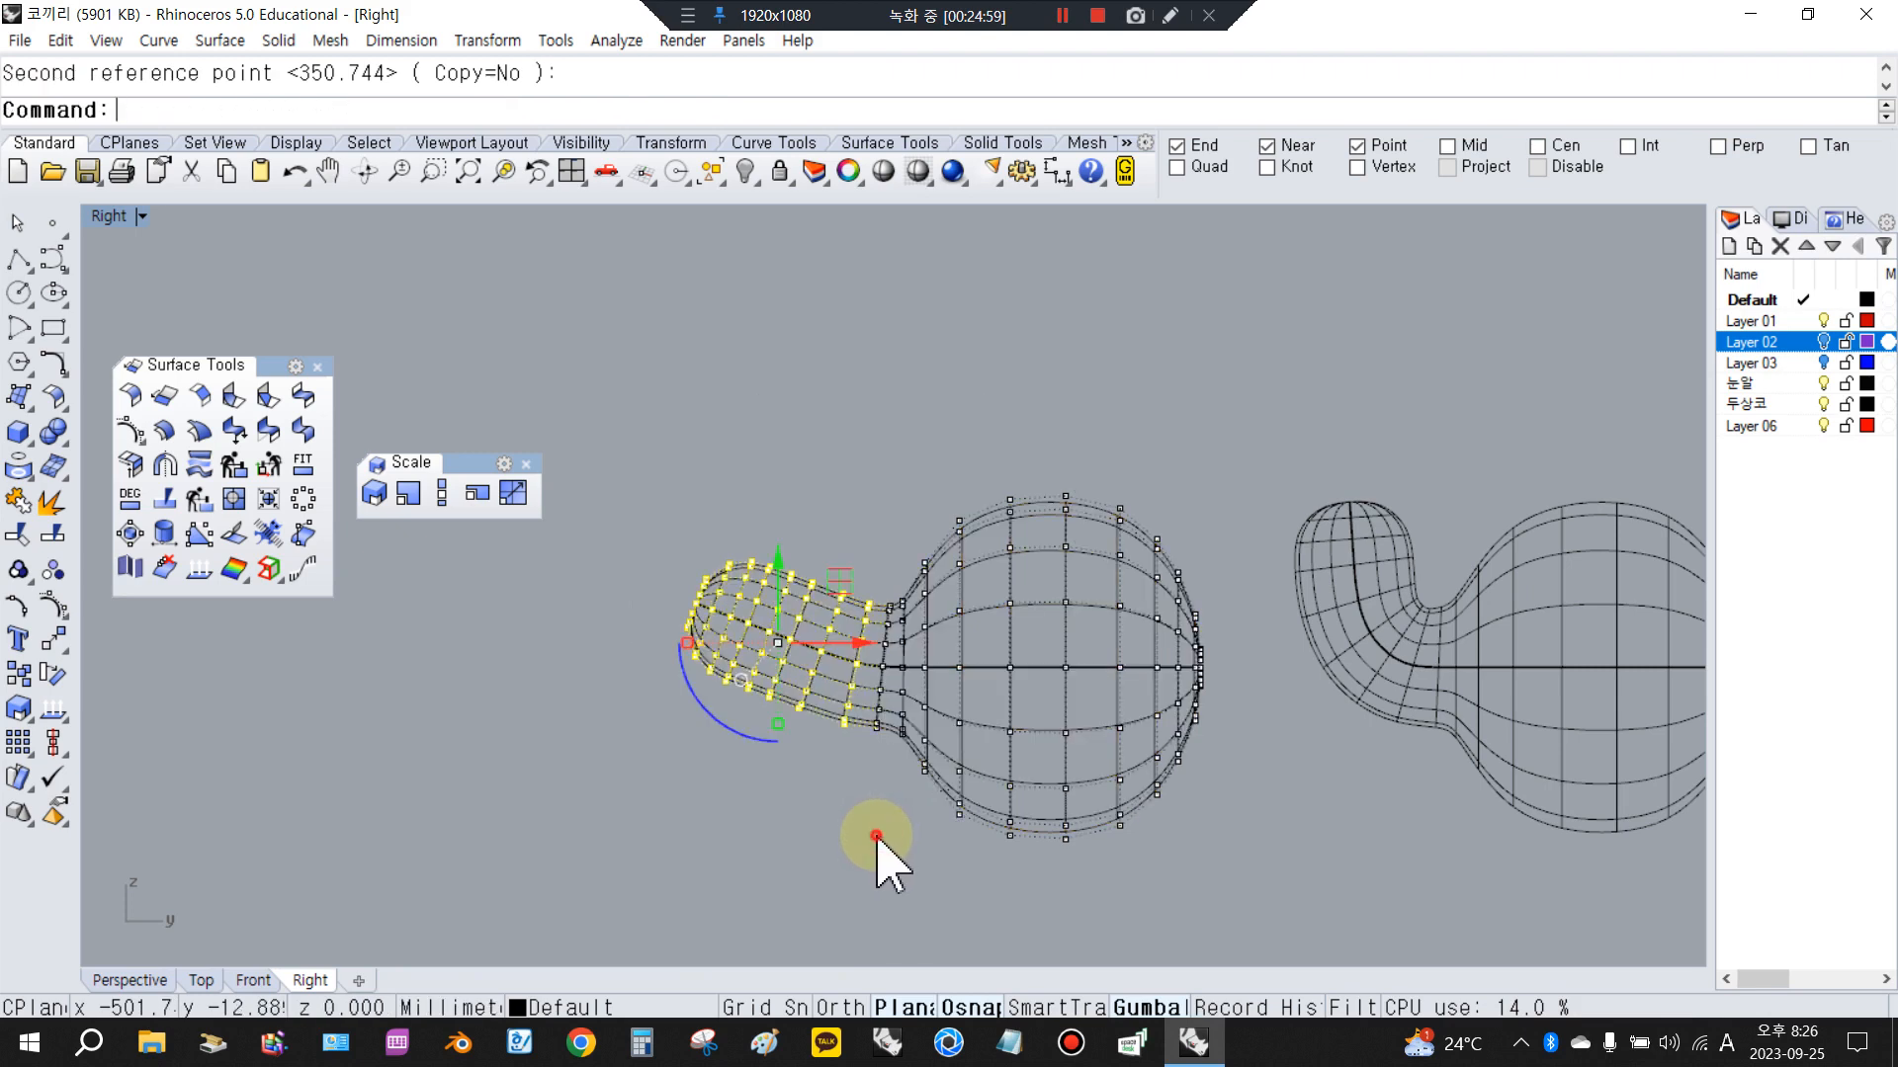
Rotate the control points of the trunk's outer half about 20 degrees clockwise around a point on its upper edge
drag(596, 475, 796, 733)
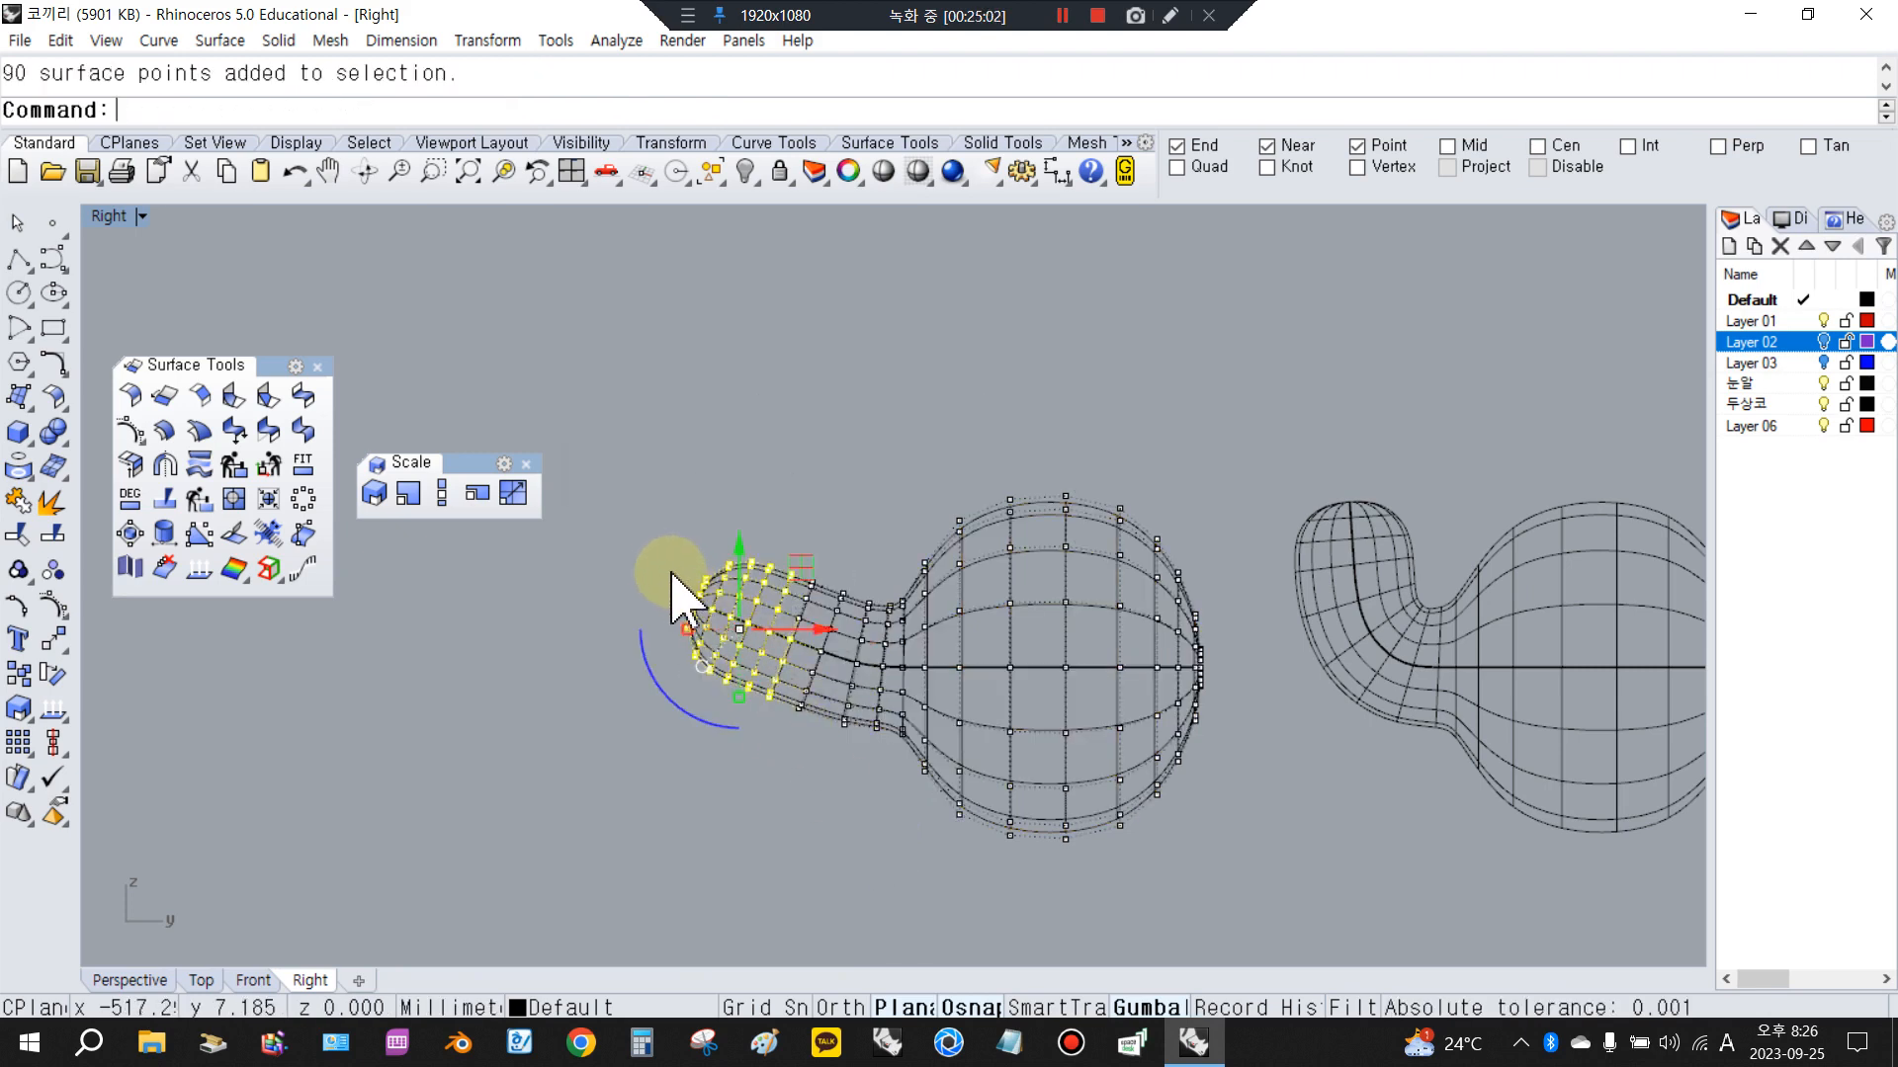
click(645, 533)
right_click(630, 466)
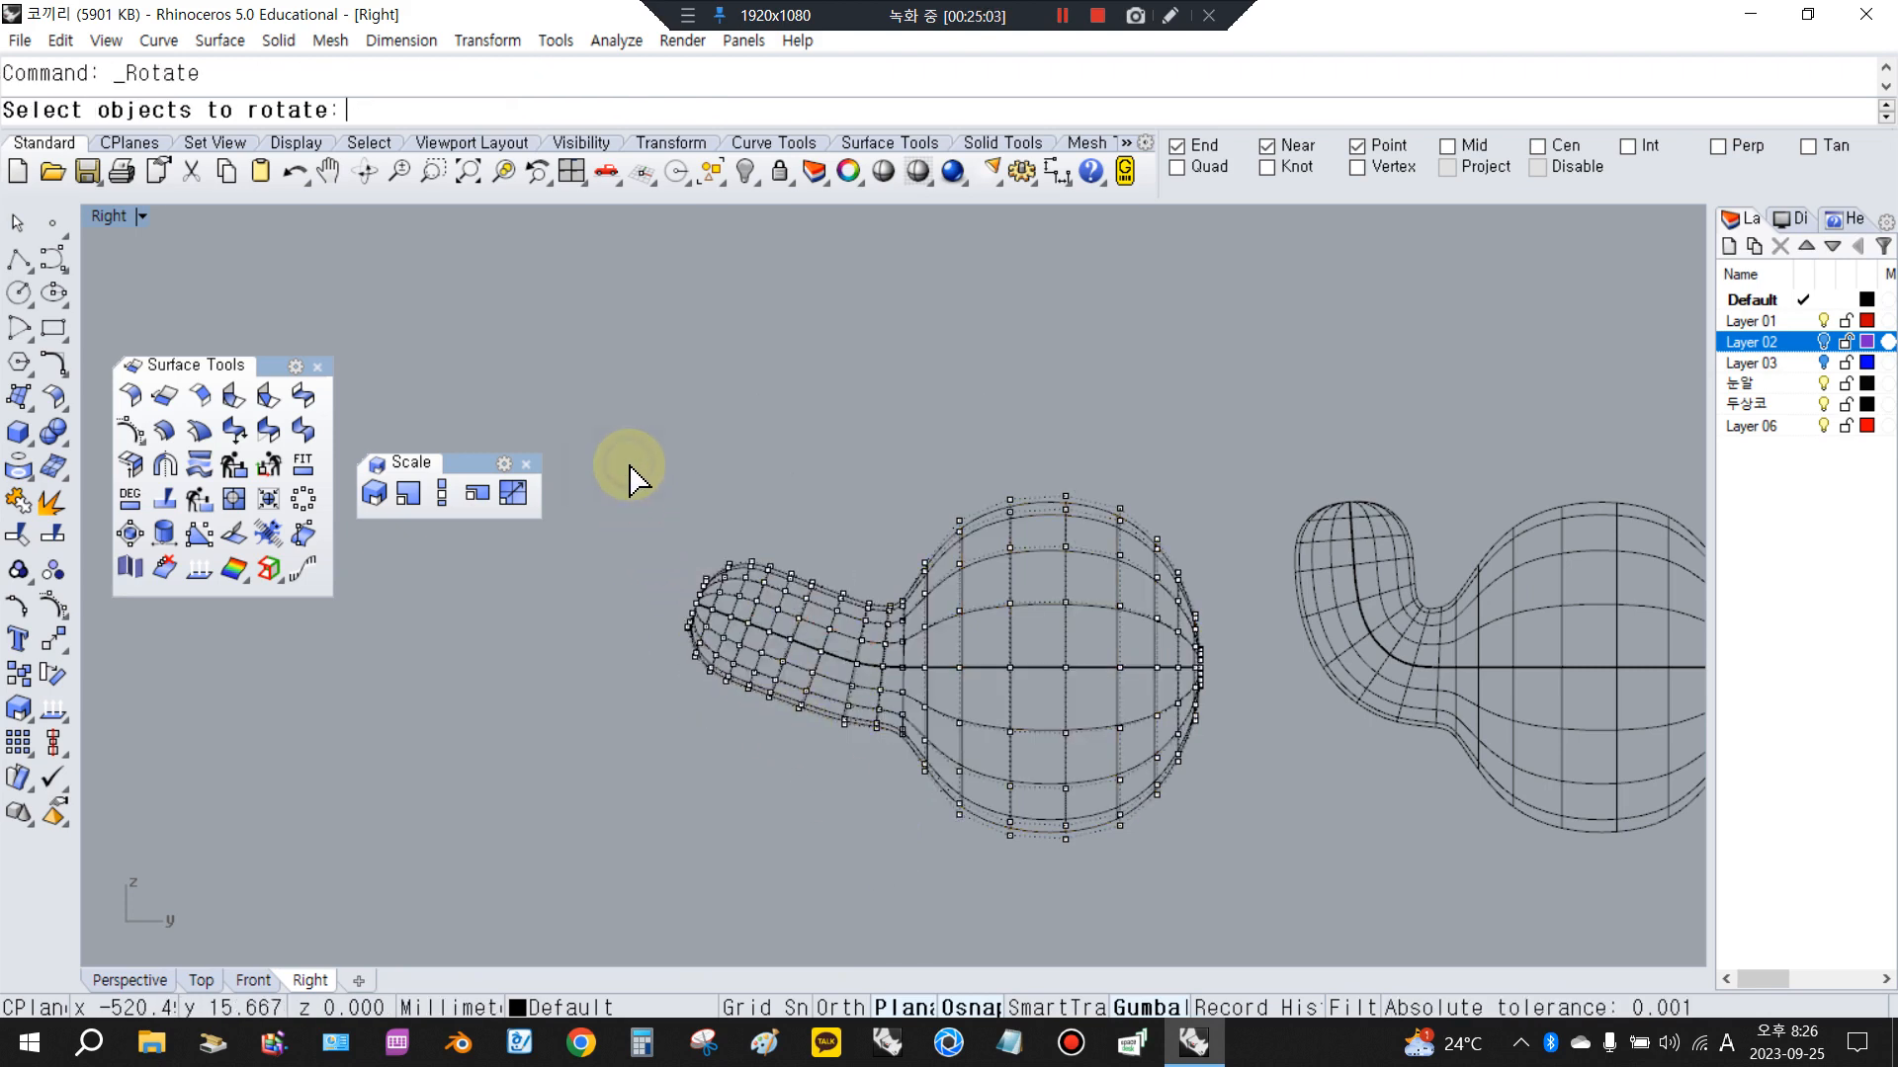
drag(649, 512, 723, 680)
drag(677, 506, 777, 613)
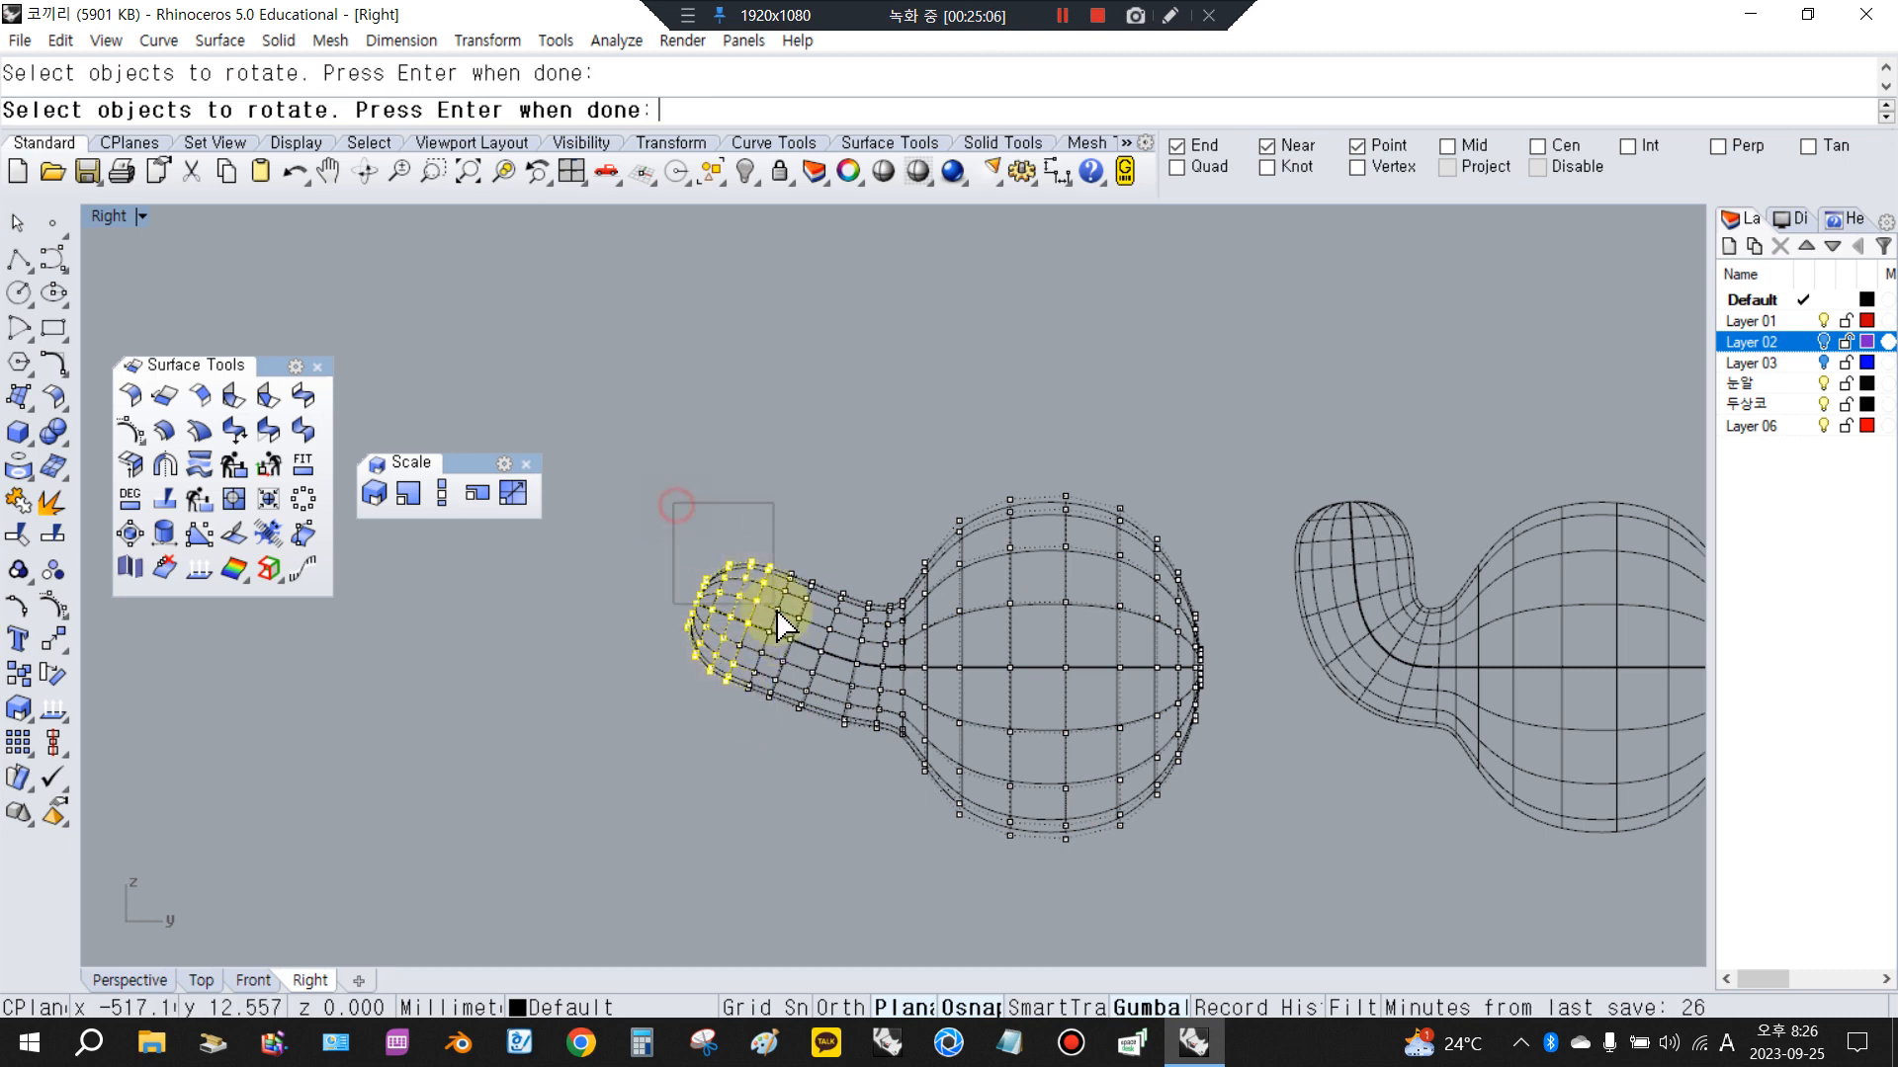
scroll(664, 504, up, 1)
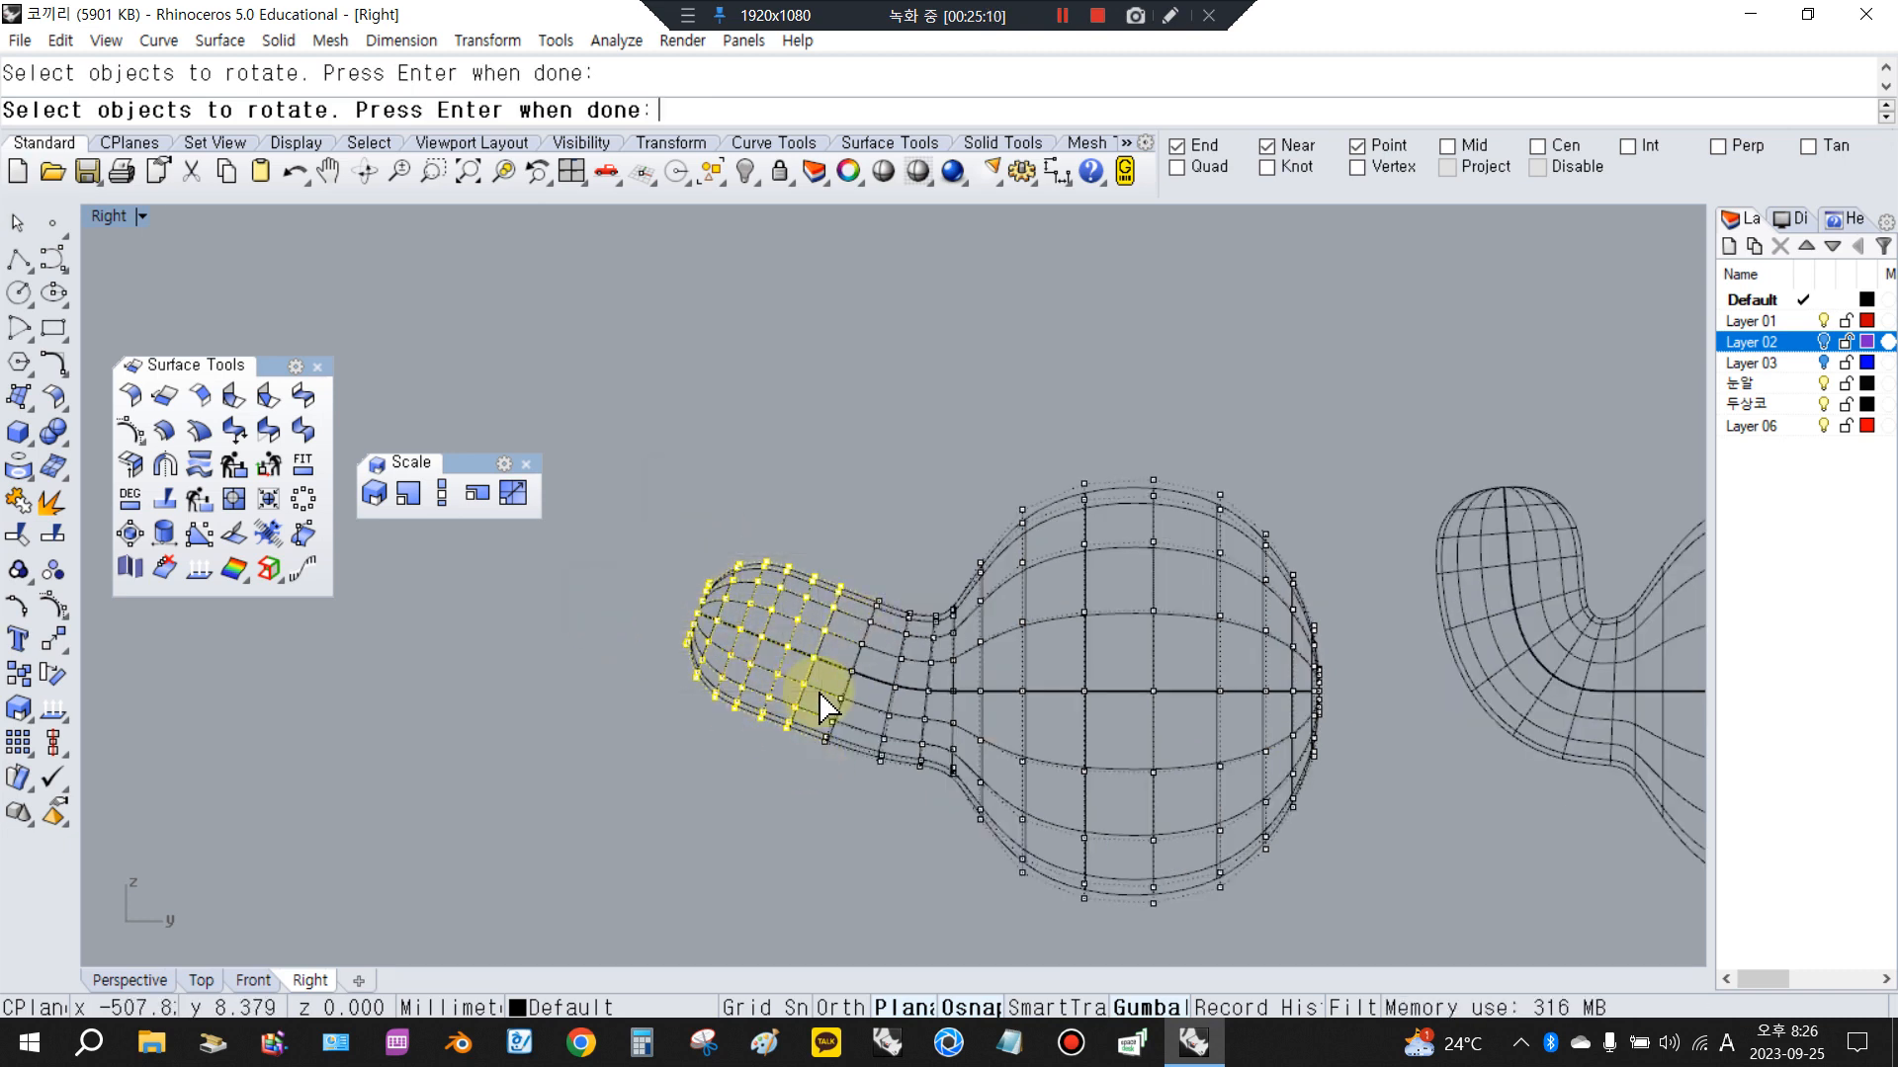
key(Return)
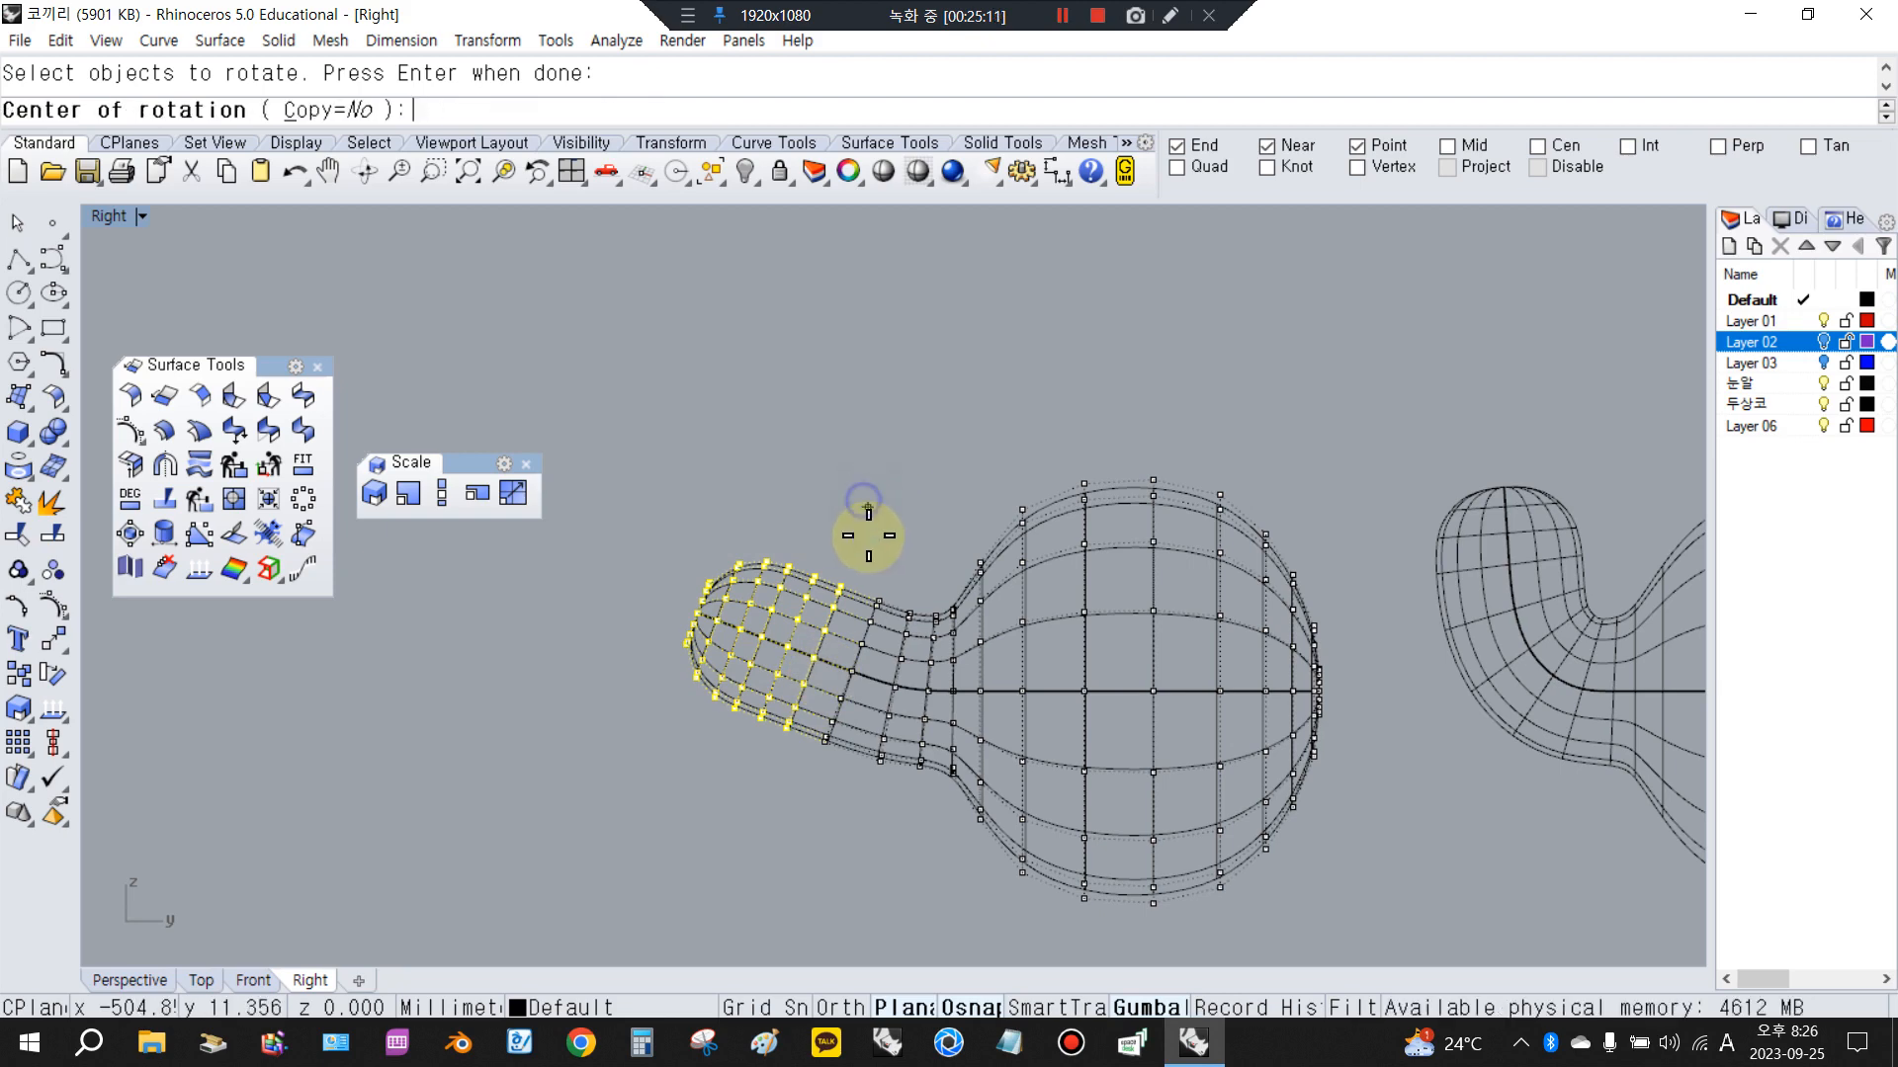
click(880, 596)
click(868, 859)
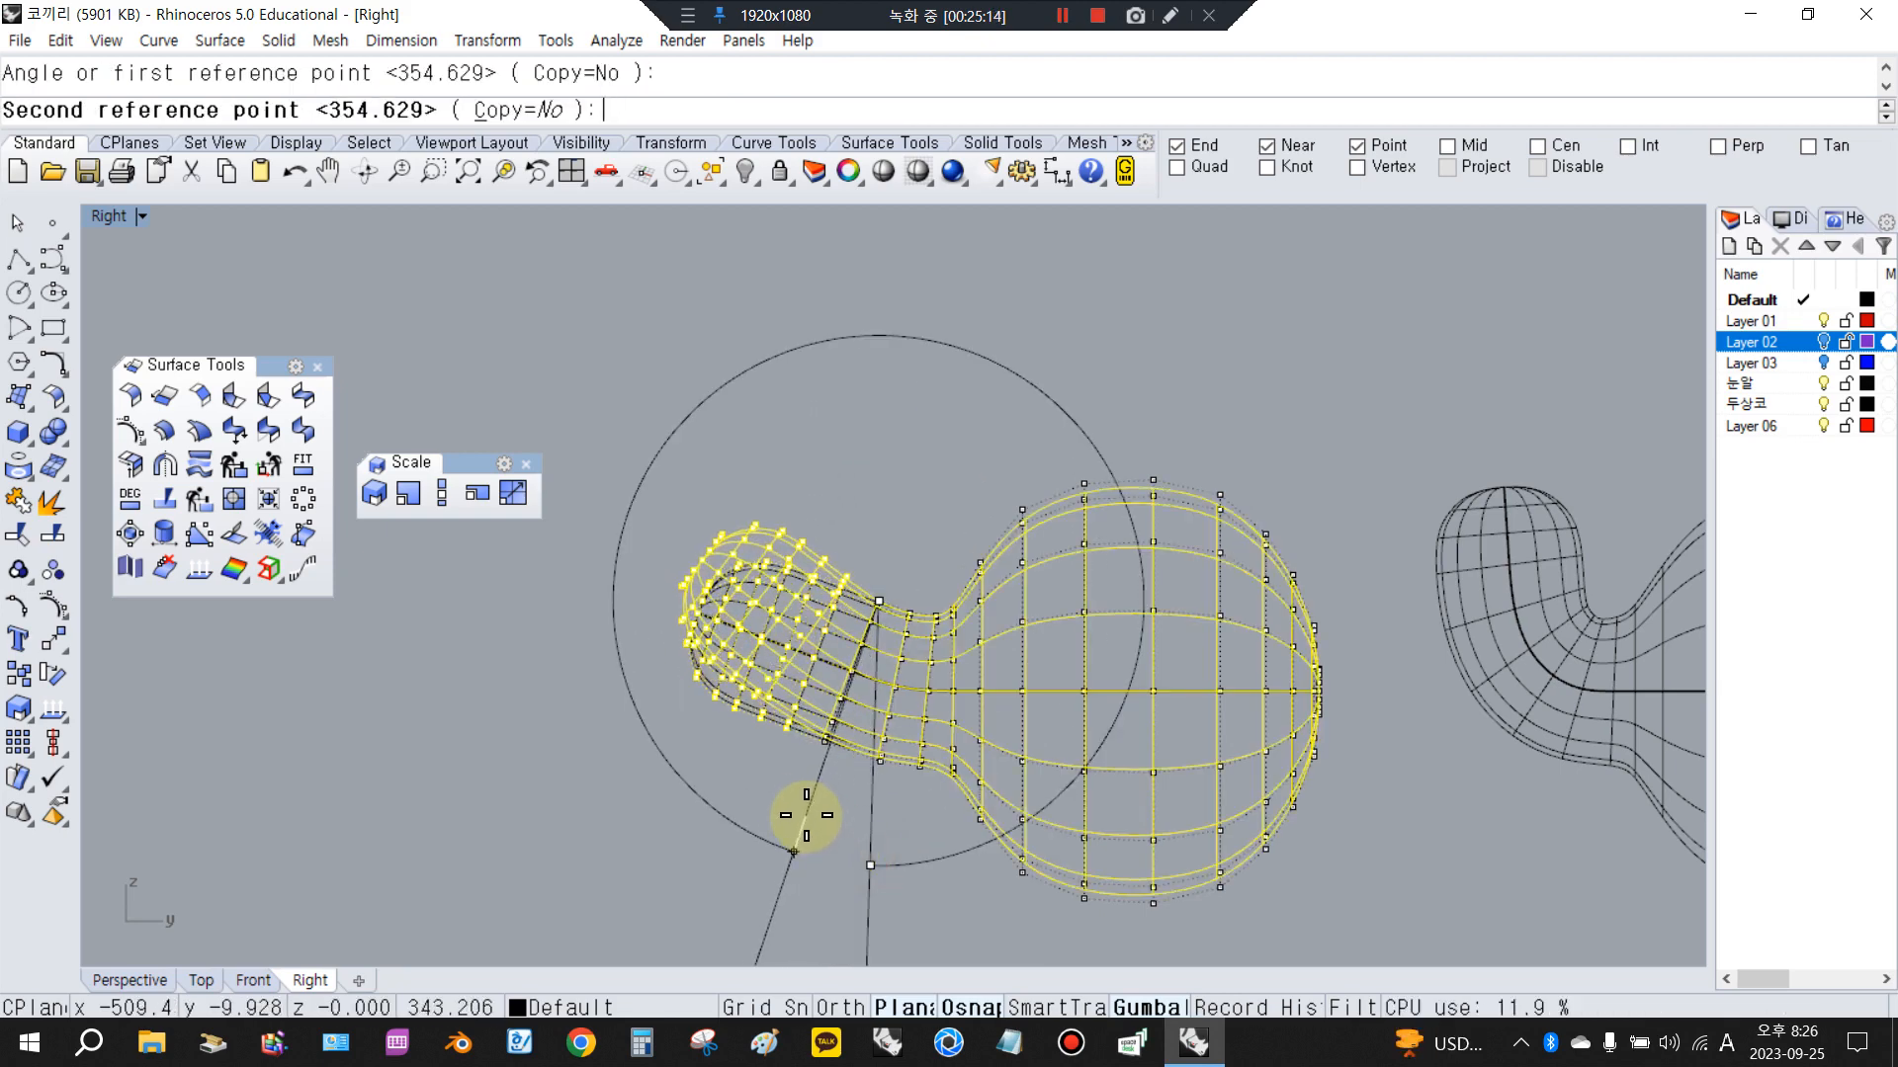
click(797, 806)
scroll(869, 662, down, 3)
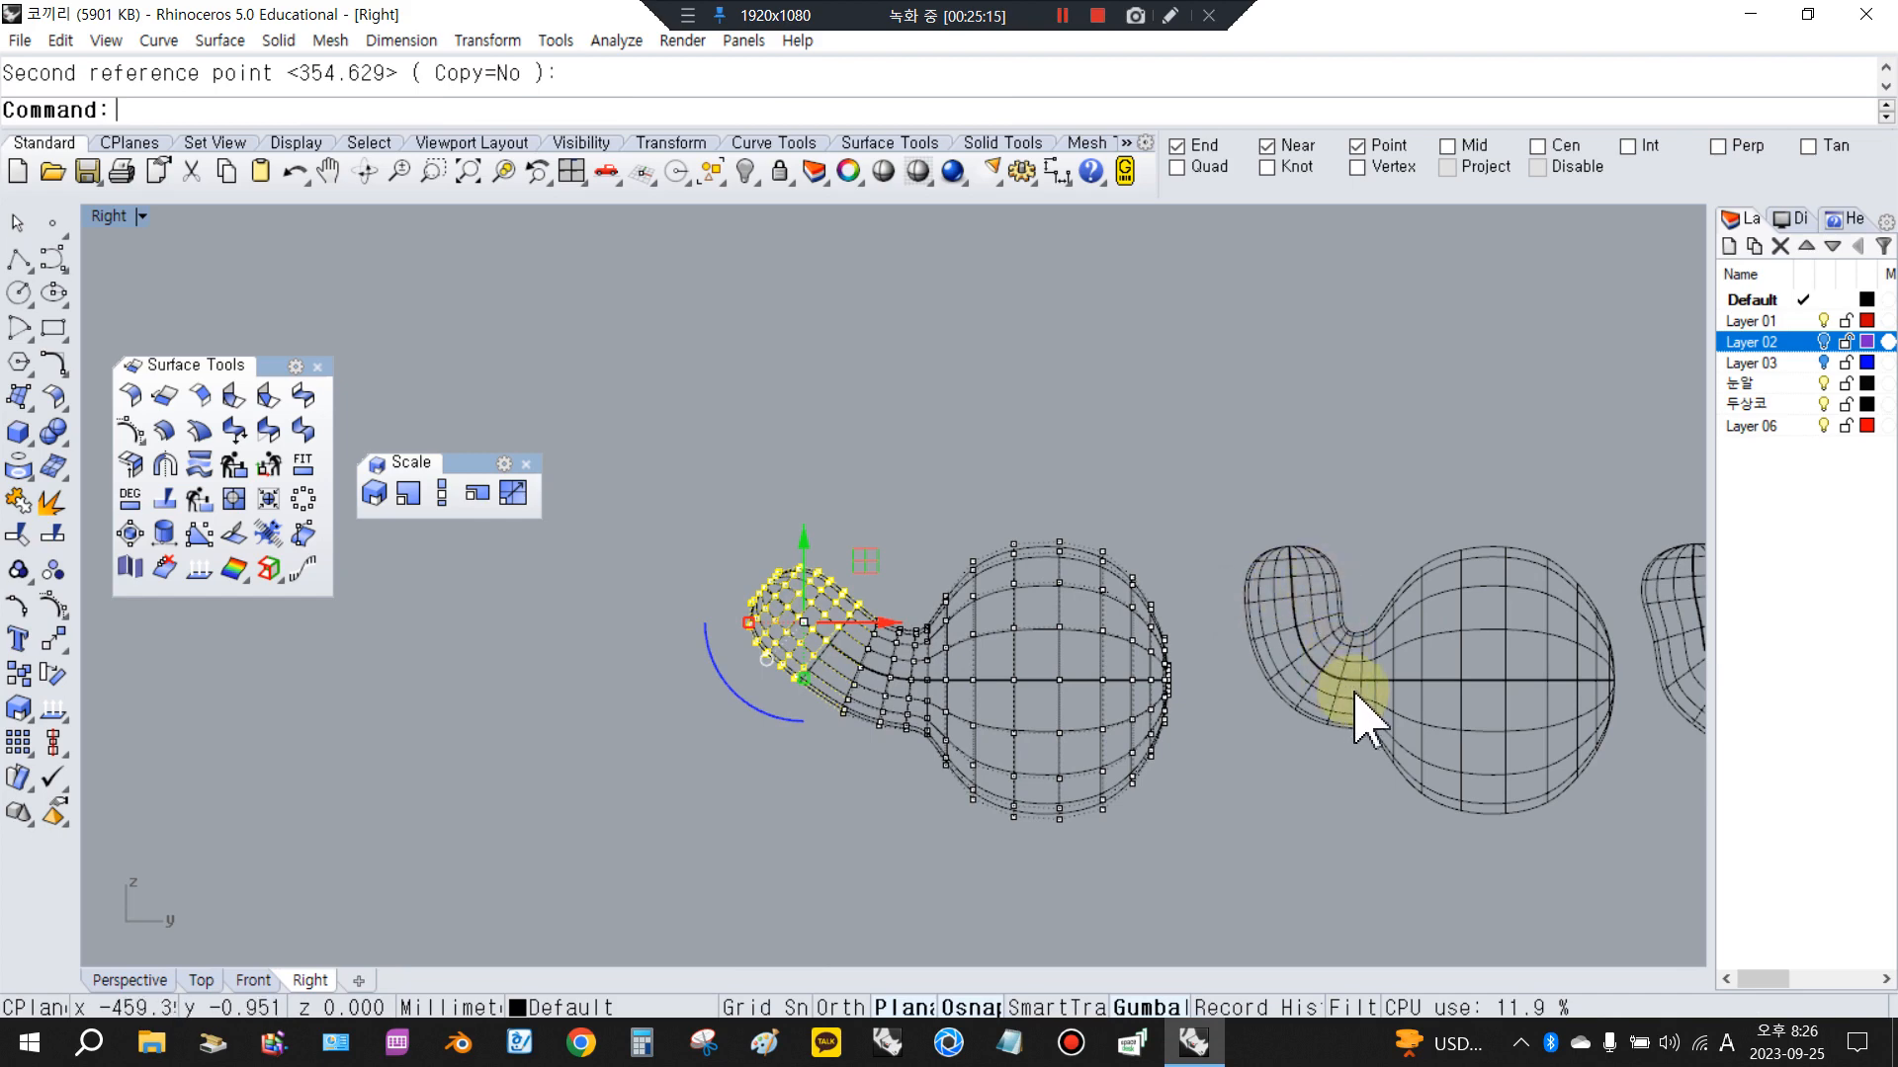
Rotate the still-selected trunk-end points about 26 degrees clockwise around their upper point nearest the head
scroll(811, 623, up, 5)
key(Return)
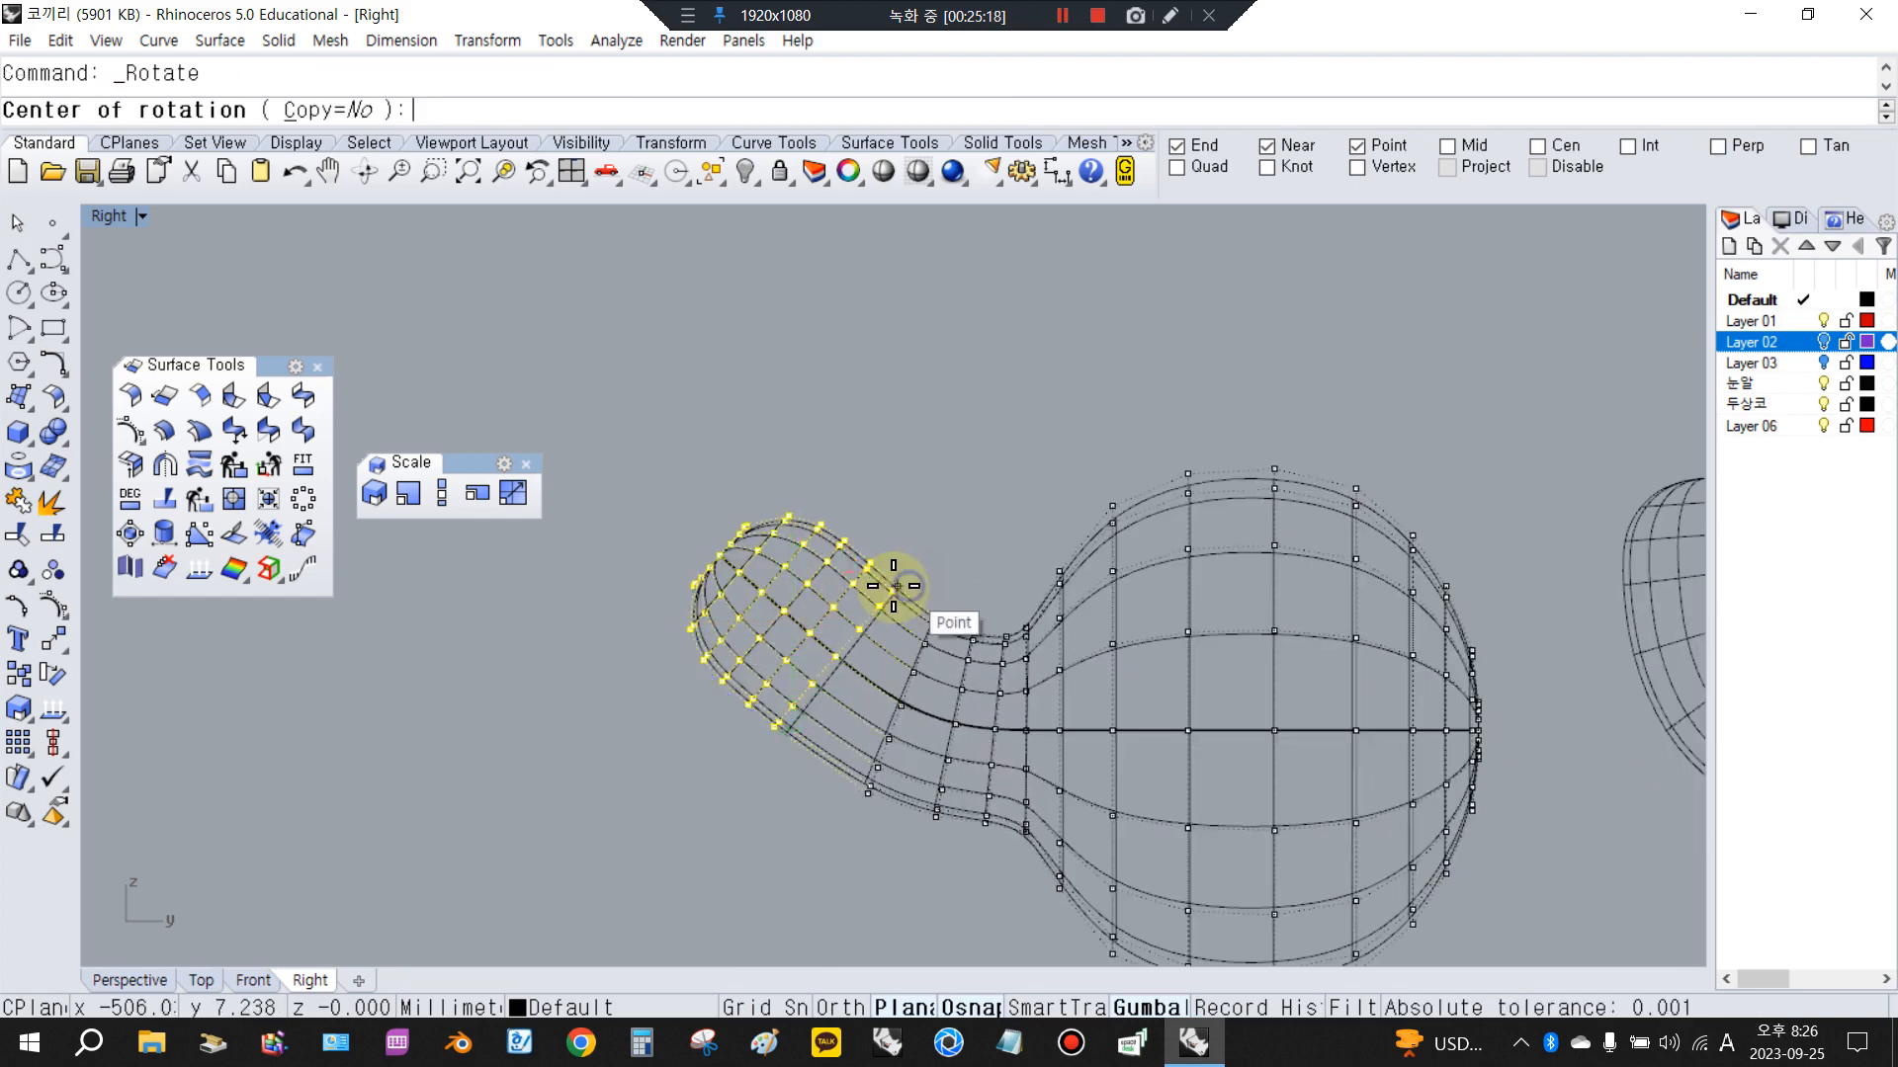
click(893, 591)
click(542, 666)
click(653, 542)
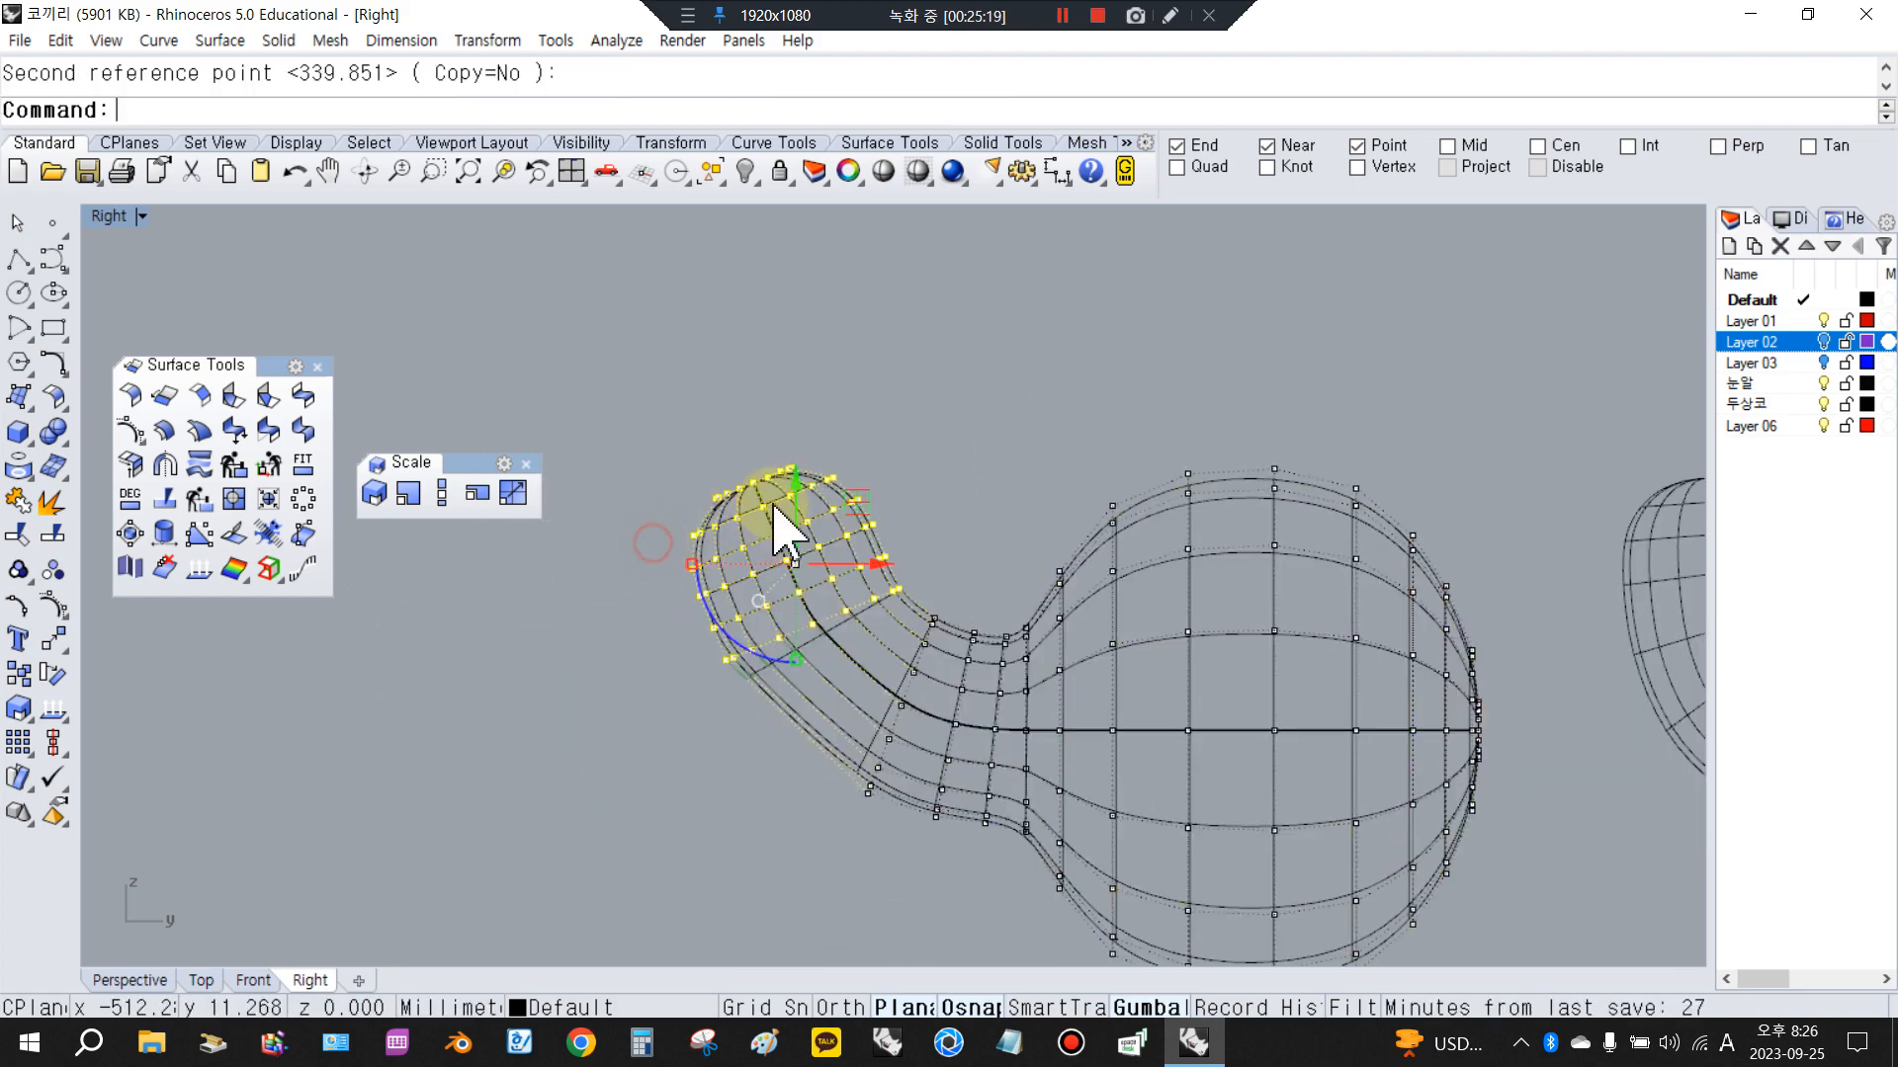
Nudge control points near the trunk's tip slightly upward to refine the bent end
drag(794, 491, 883, 602)
scroll(887, 602, up, 4)
drag(786, 531, 790, 512)
click(995, 591)
scroll(804, 644, down, 3)
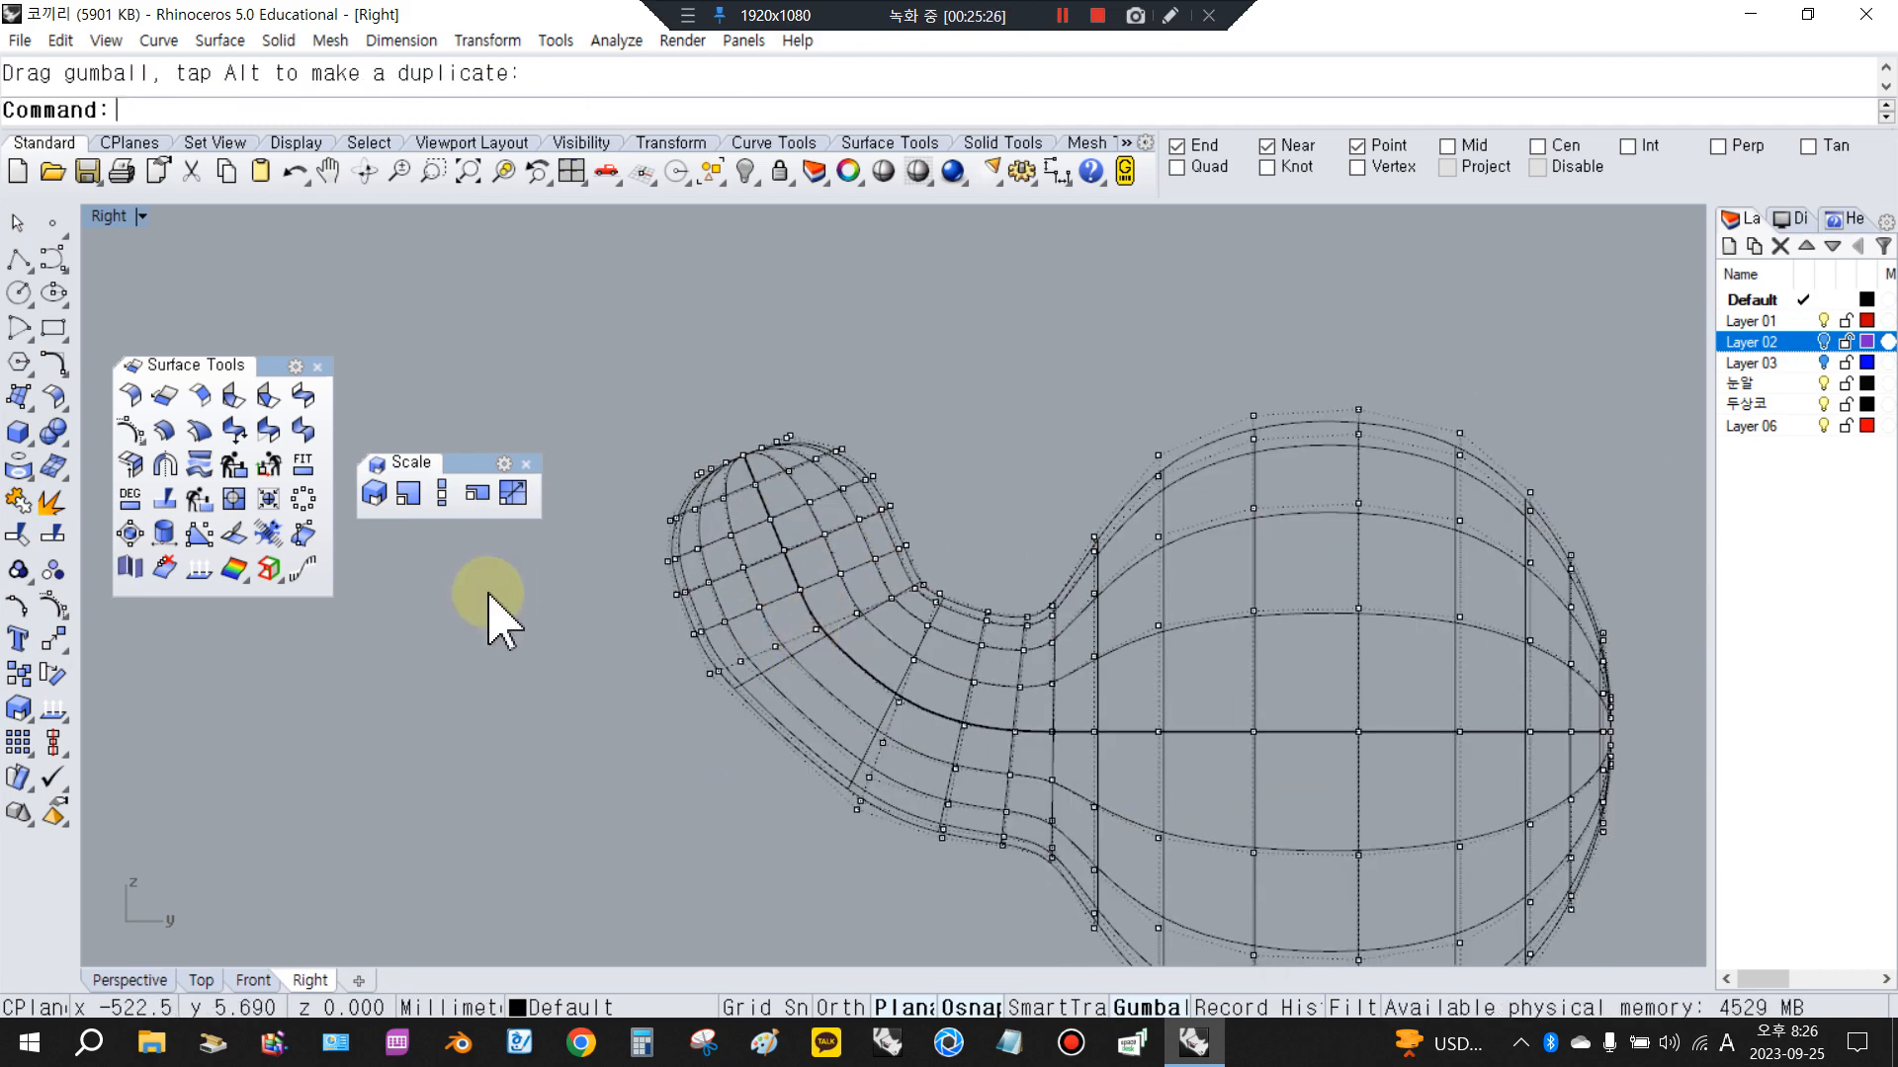
Rotate the row of control points across the trunk's bend counterclockwise around its inner end to even the row spacing
right_click(586, 652)
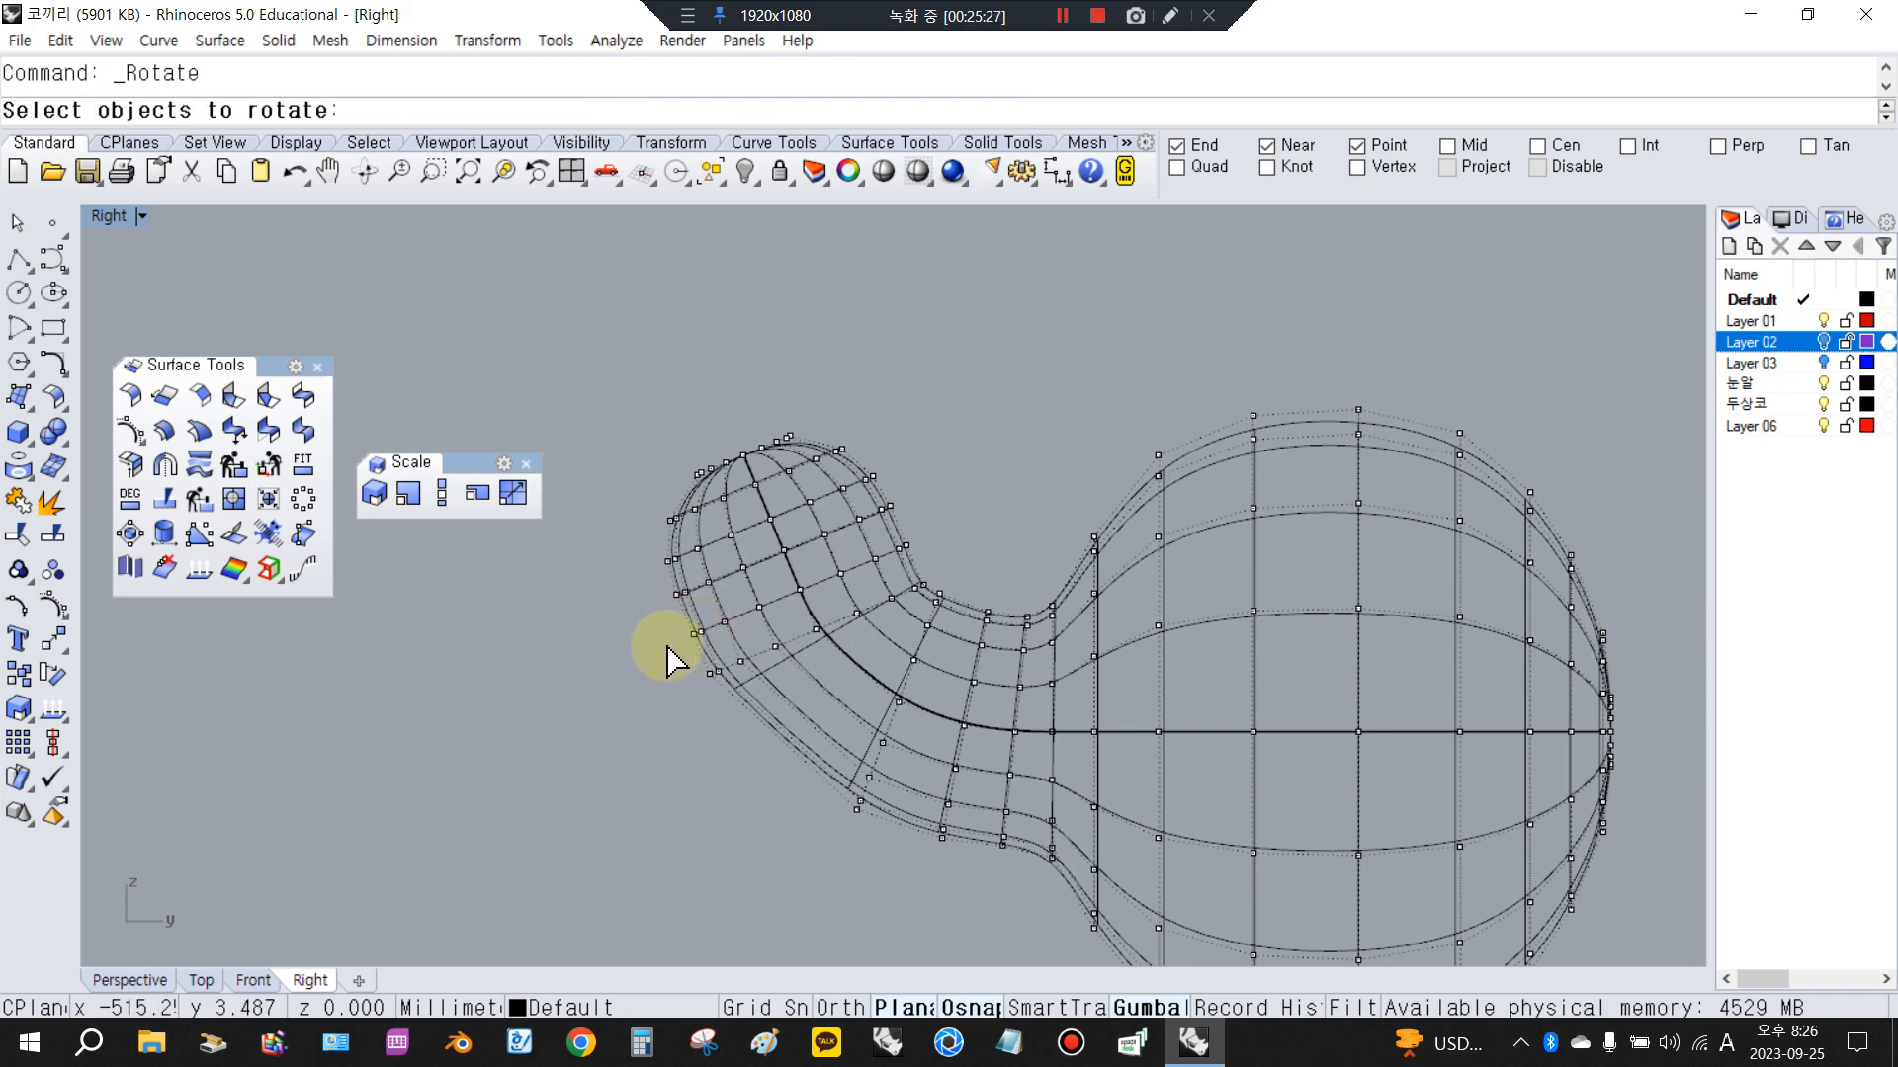
drag(798, 725, 799, 725)
drag(780, 619, 842, 662)
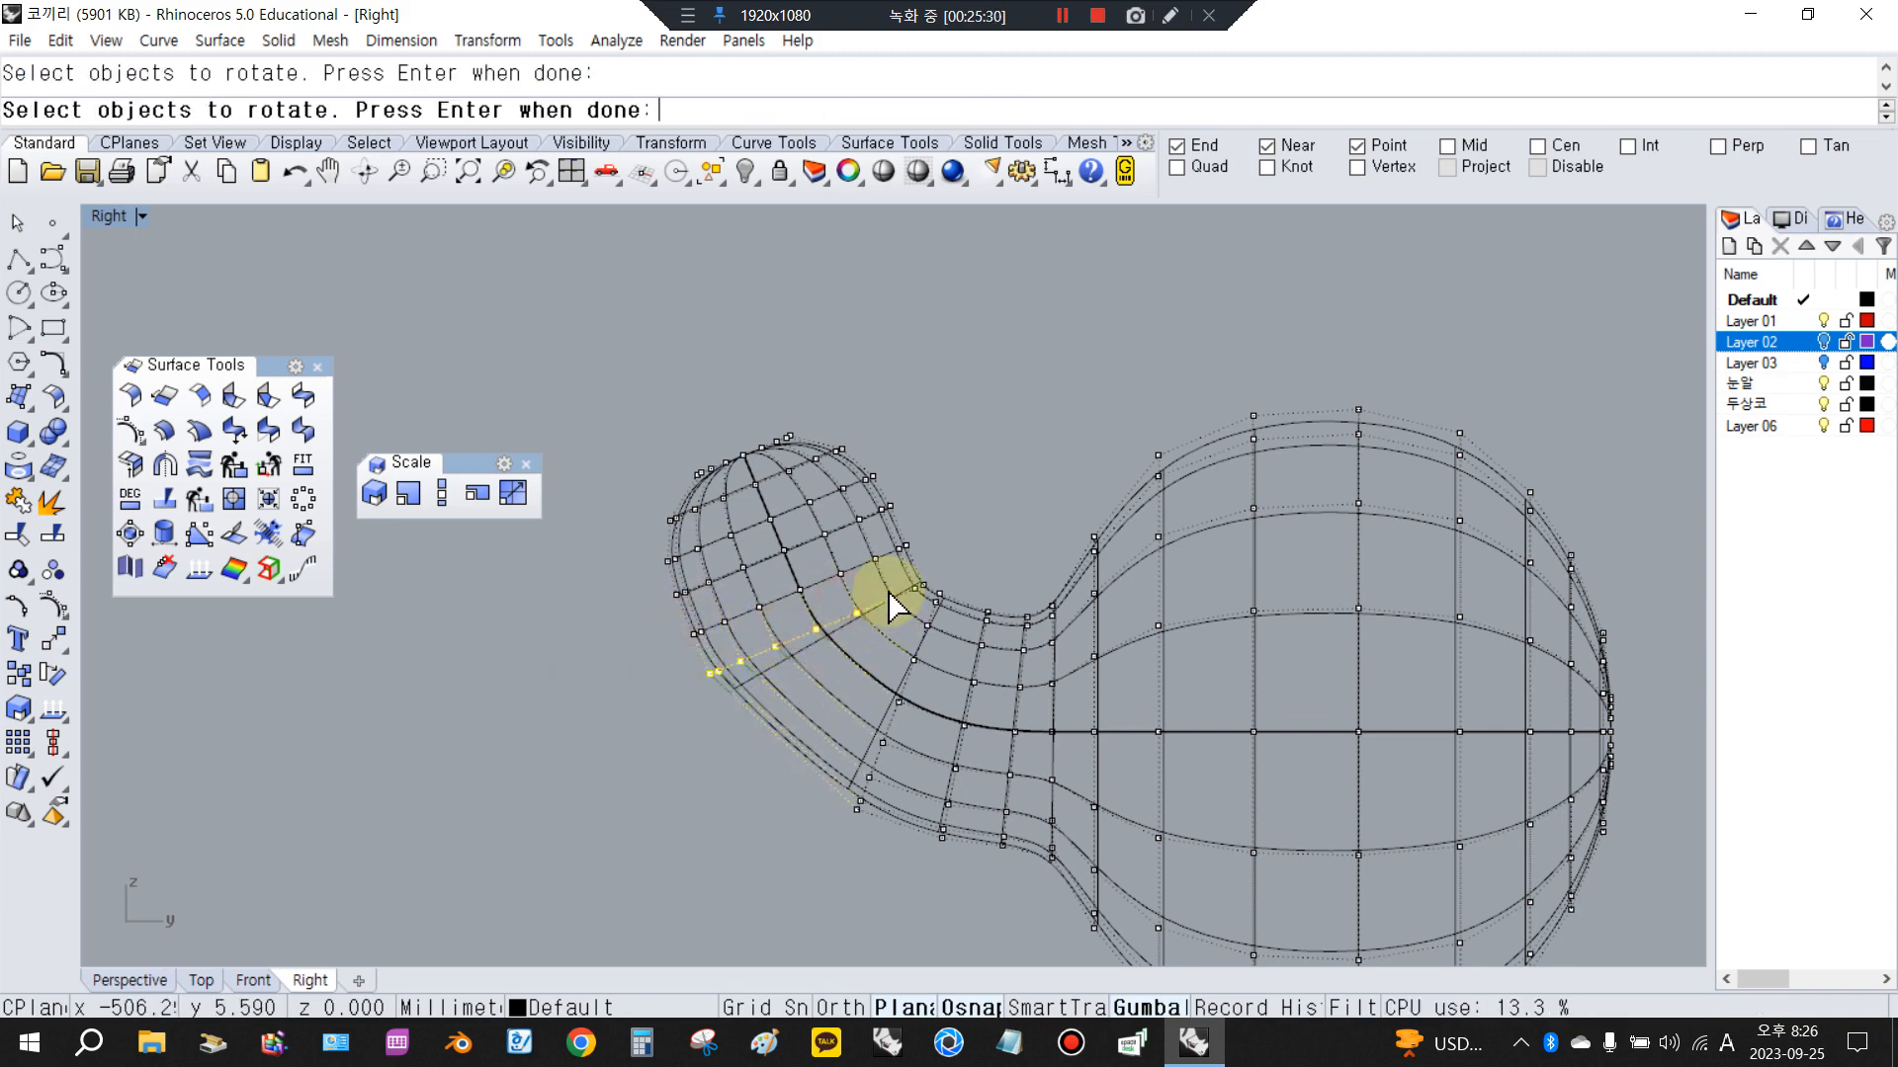
right_click(926, 573)
click(924, 579)
click(540, 687)
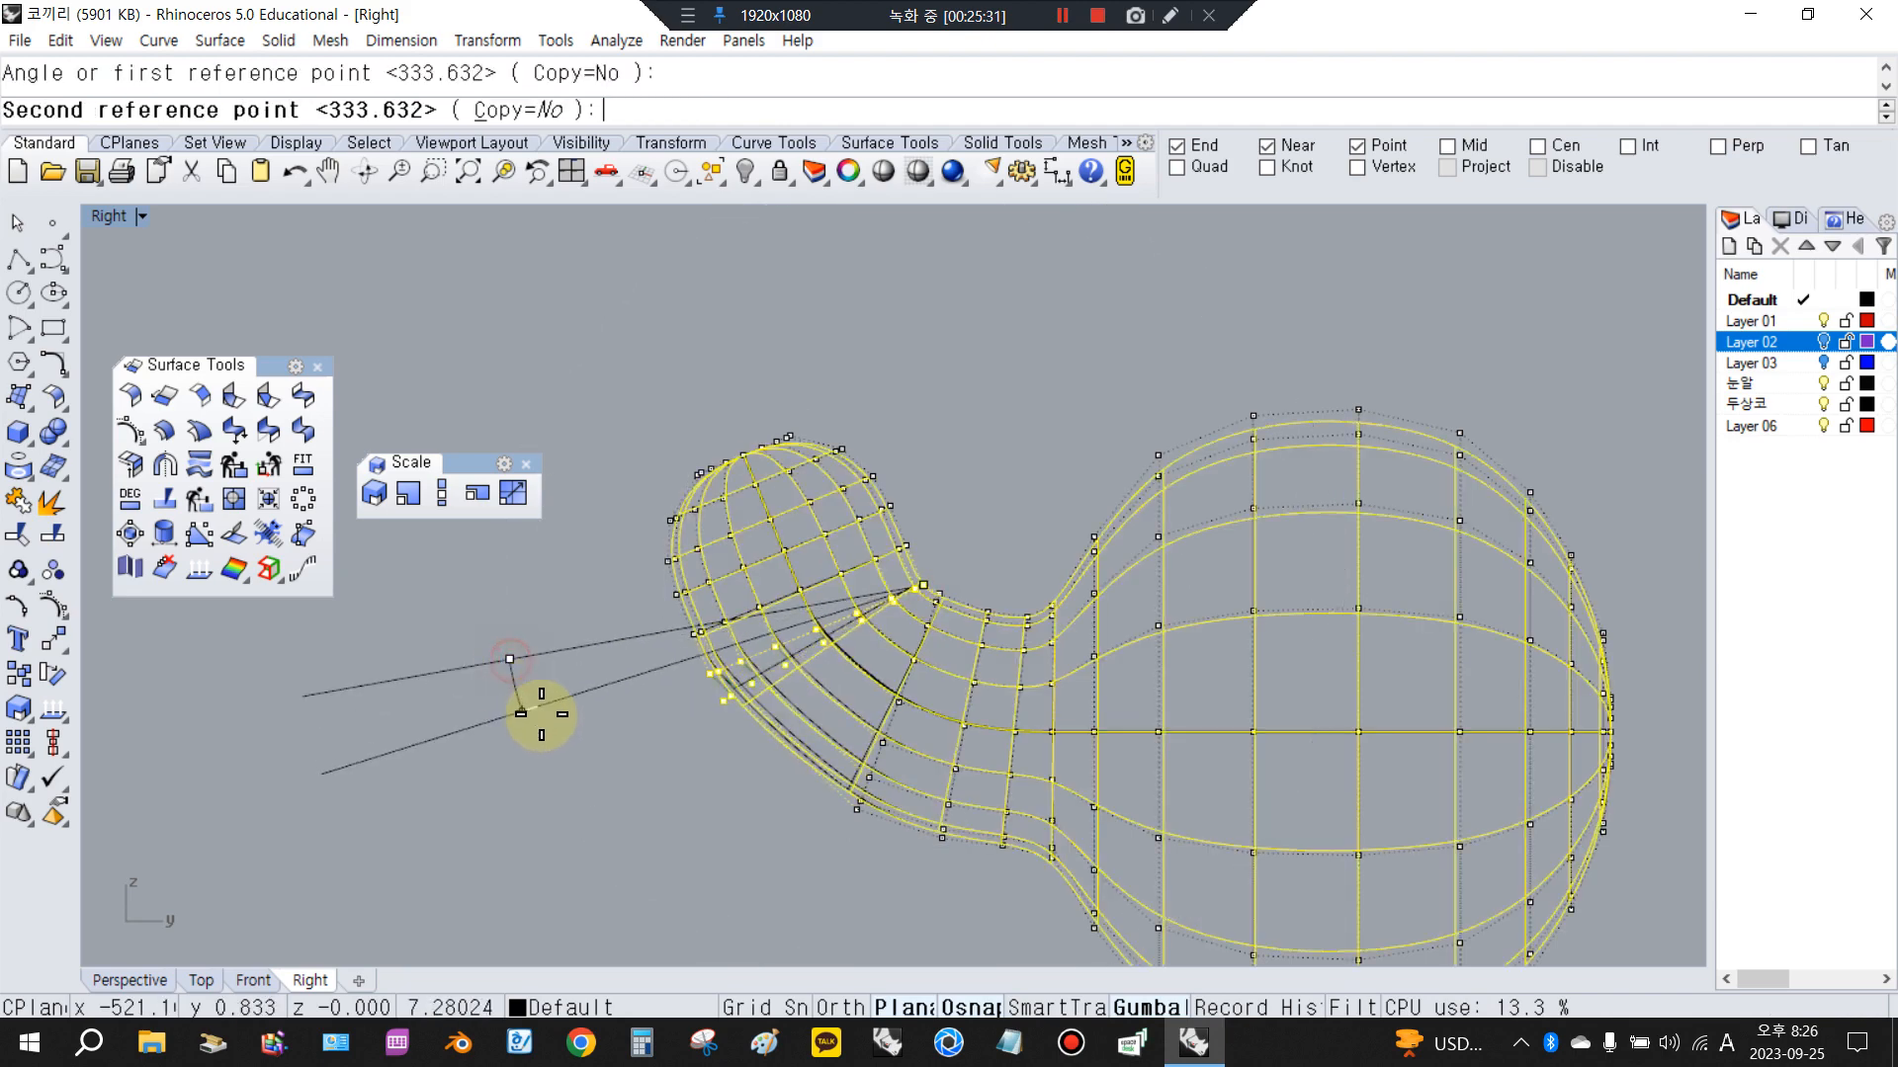
click(577, 813)
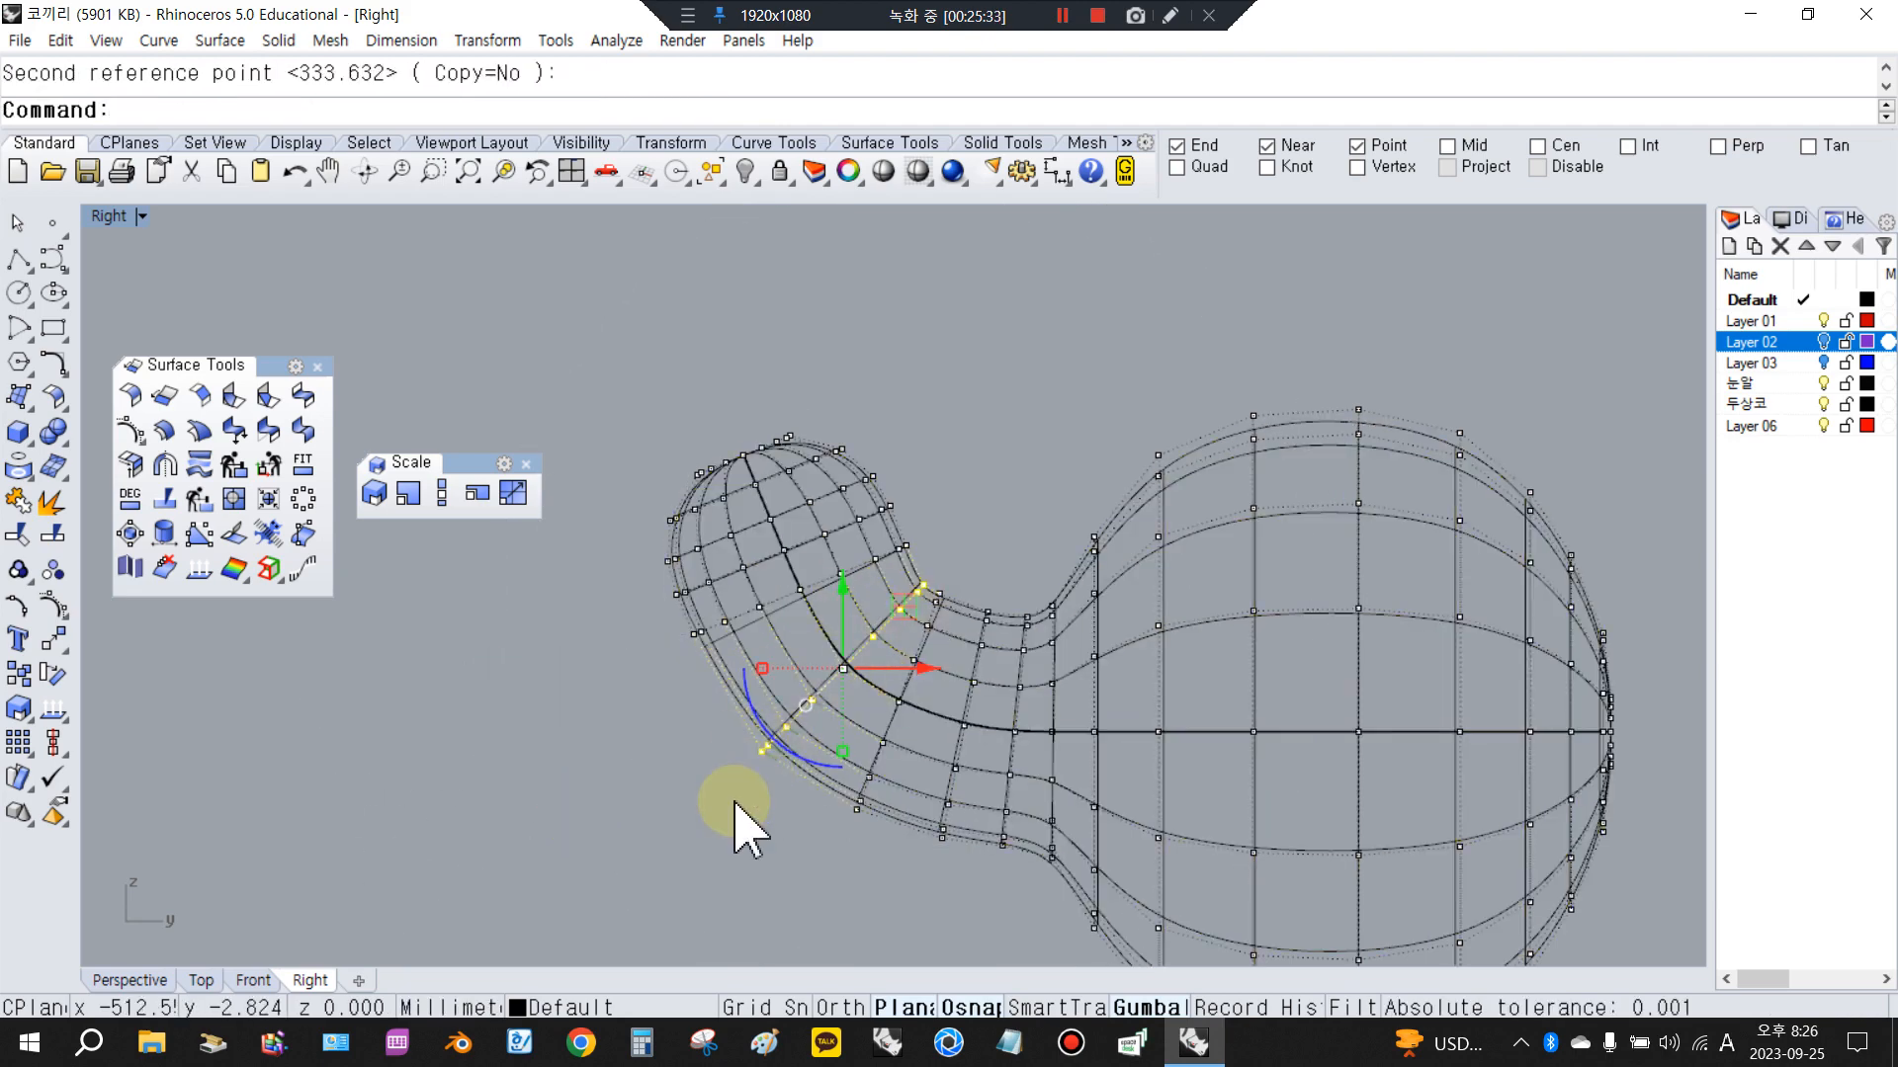
Compare the trunk with the neighbouring bent-trunk head and turn on that head's control points
scroll(751, 707, down, 2)
scroll(743, 687, down, 2)
scroll(781, 674, up, 4)
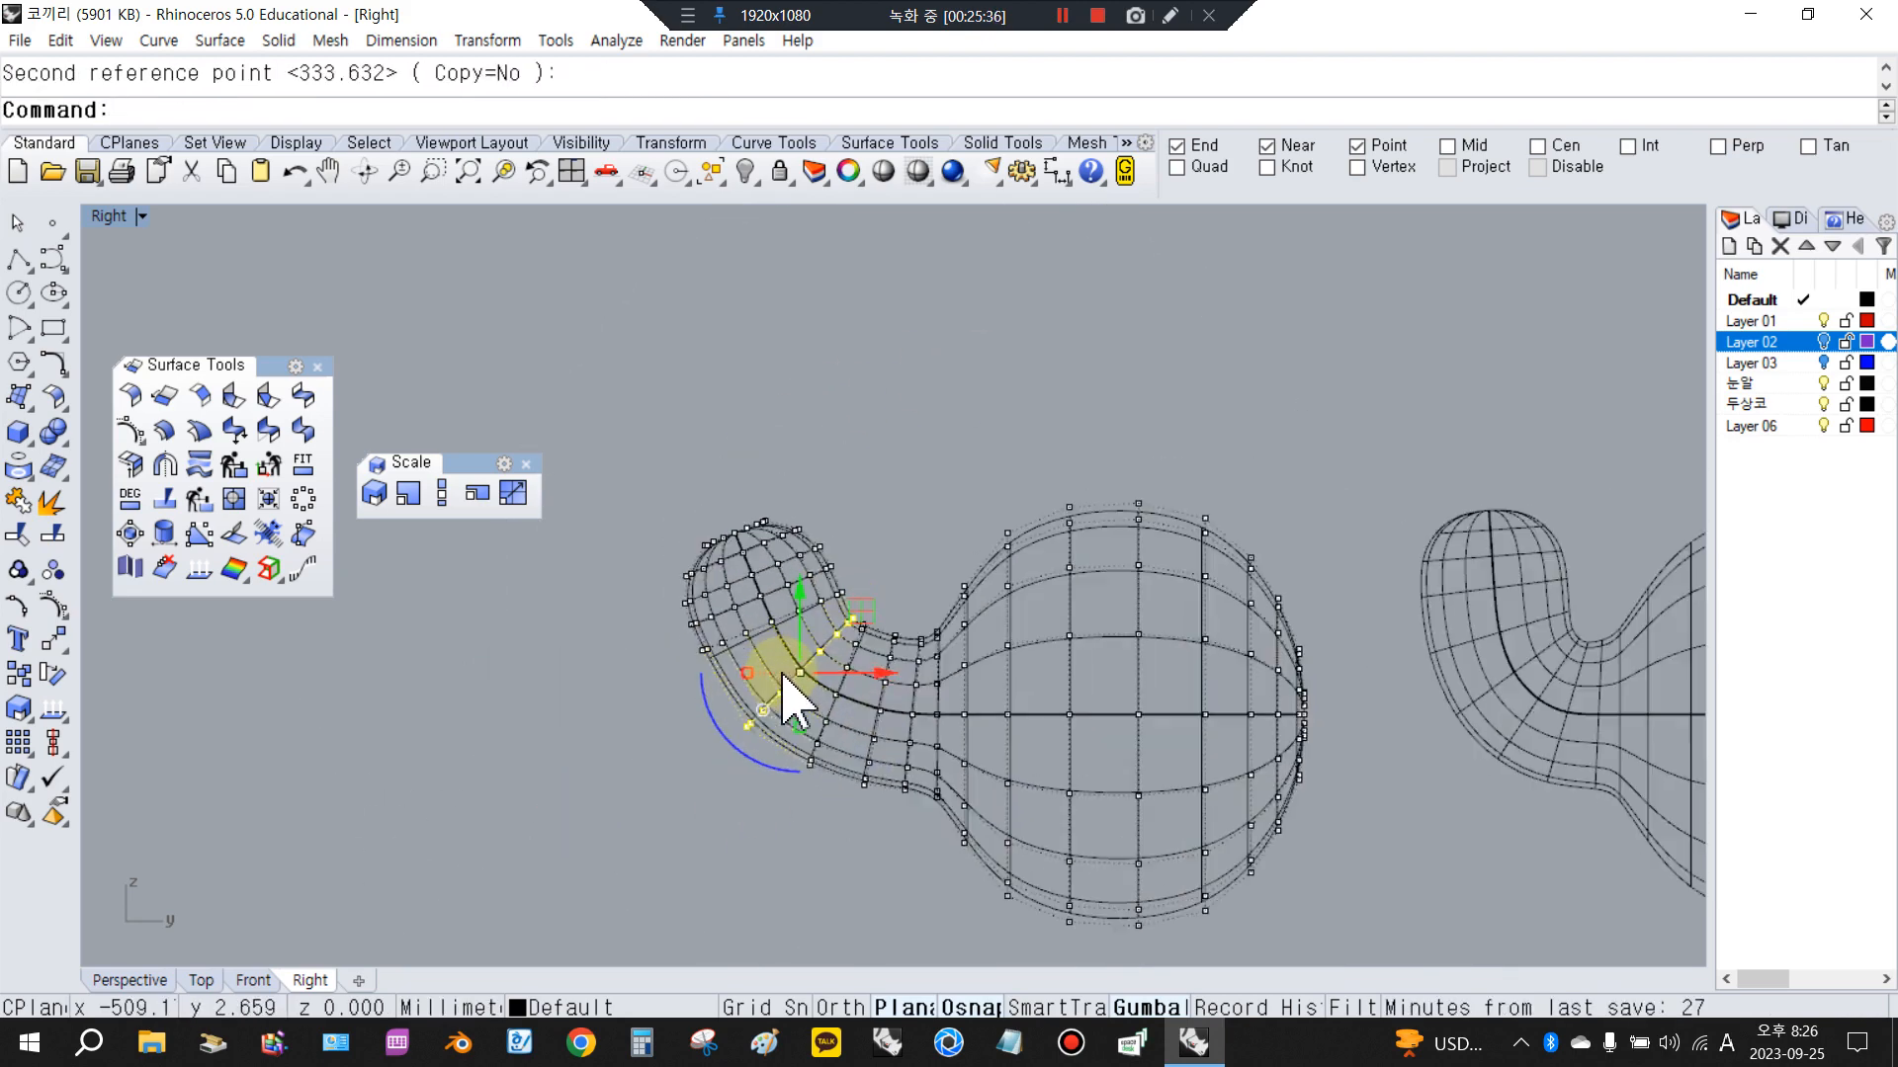
scroll(809, 635, down, 4)
click(1394, 680)
right_click(1364, 636)
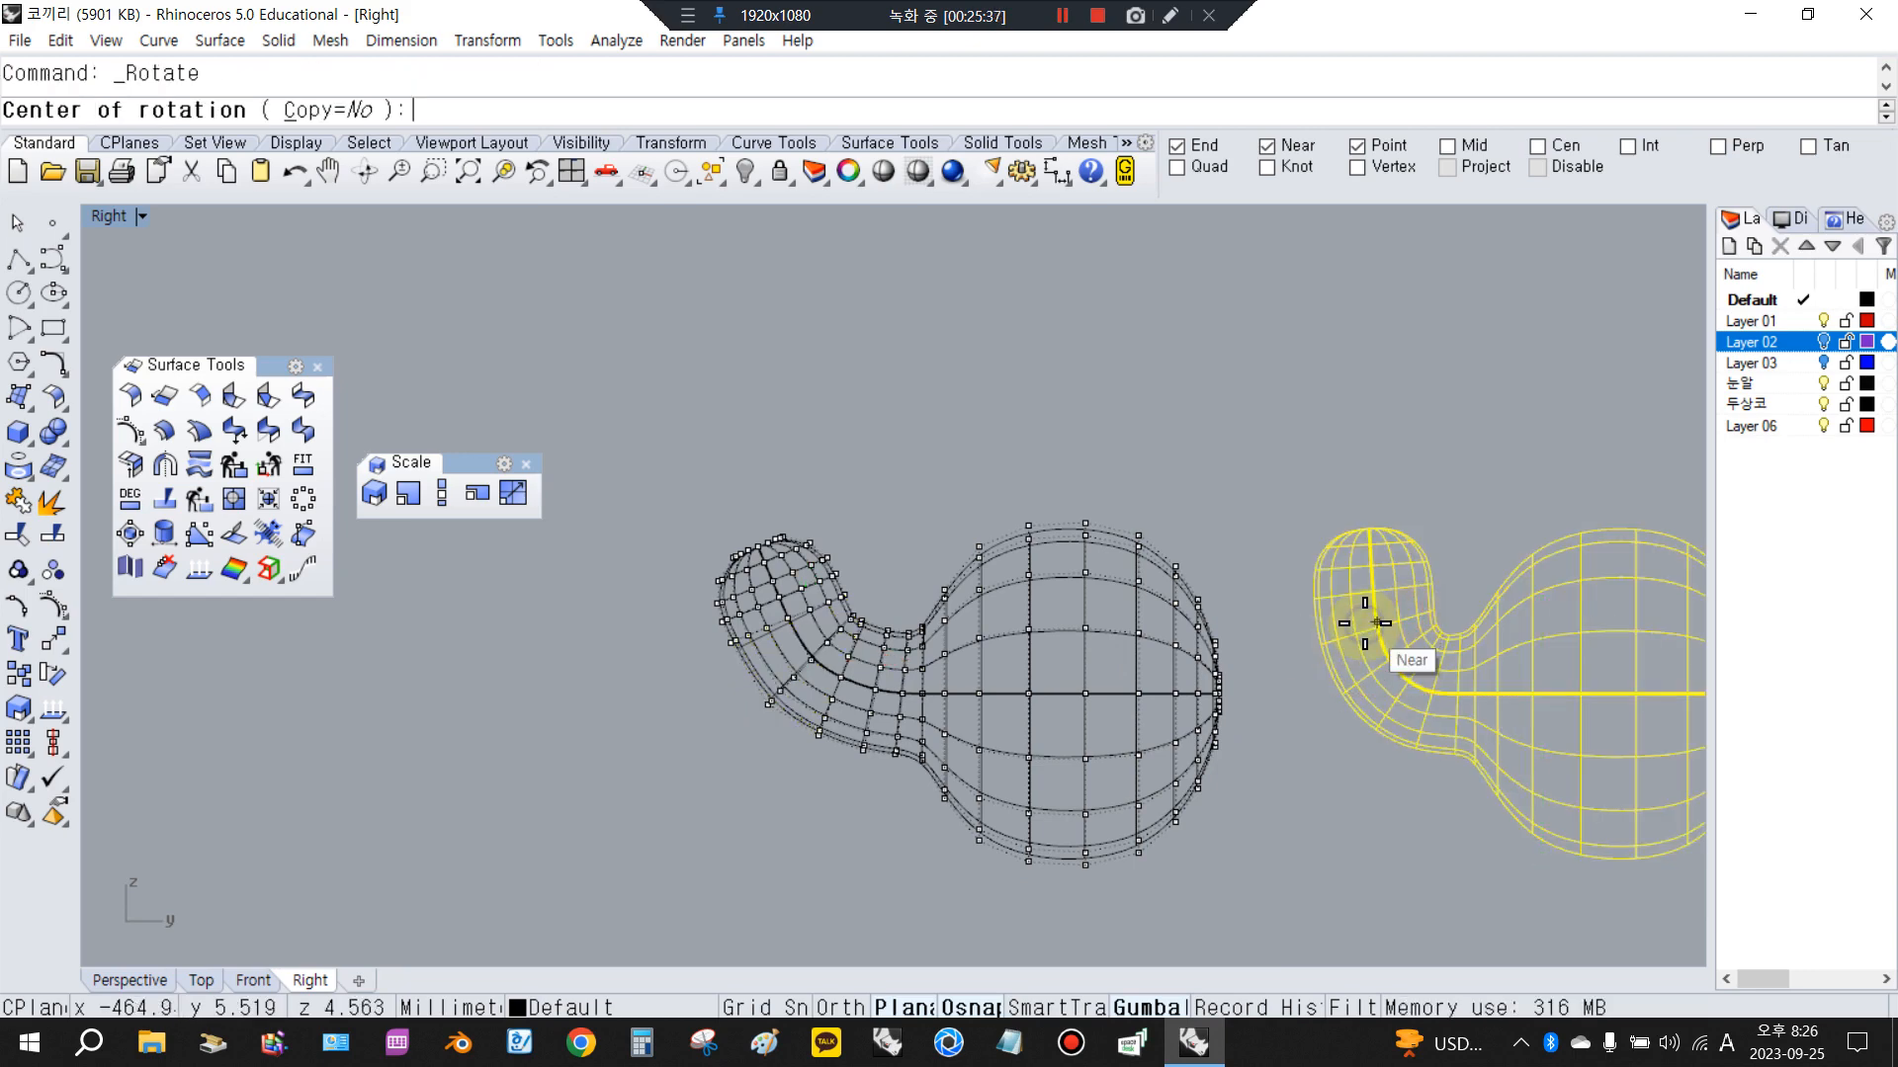
click(52, 603)
right_drag(1407, 720, 1144, 657)
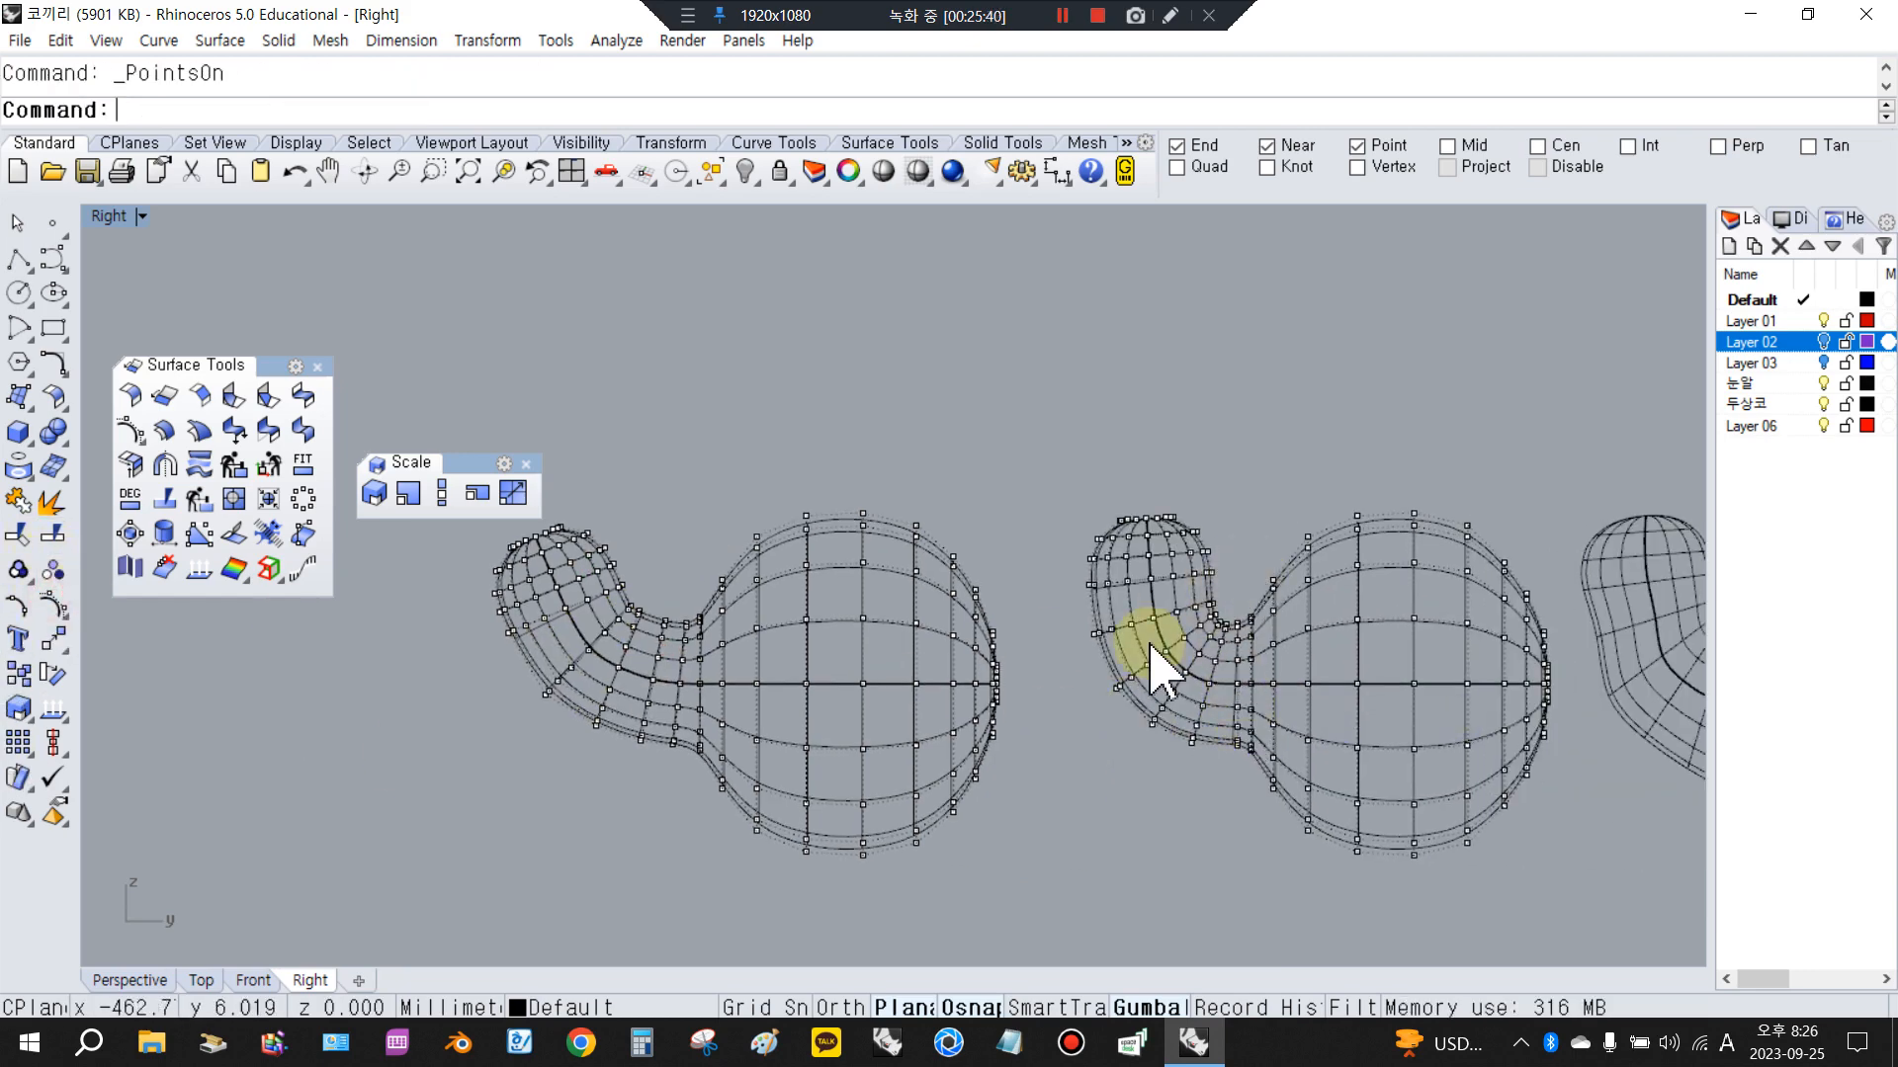
right_drag(1303, 774, 1067, 775)
Turn on the control points of the following head stage, the one with the fuller chin
click(1348, 721)
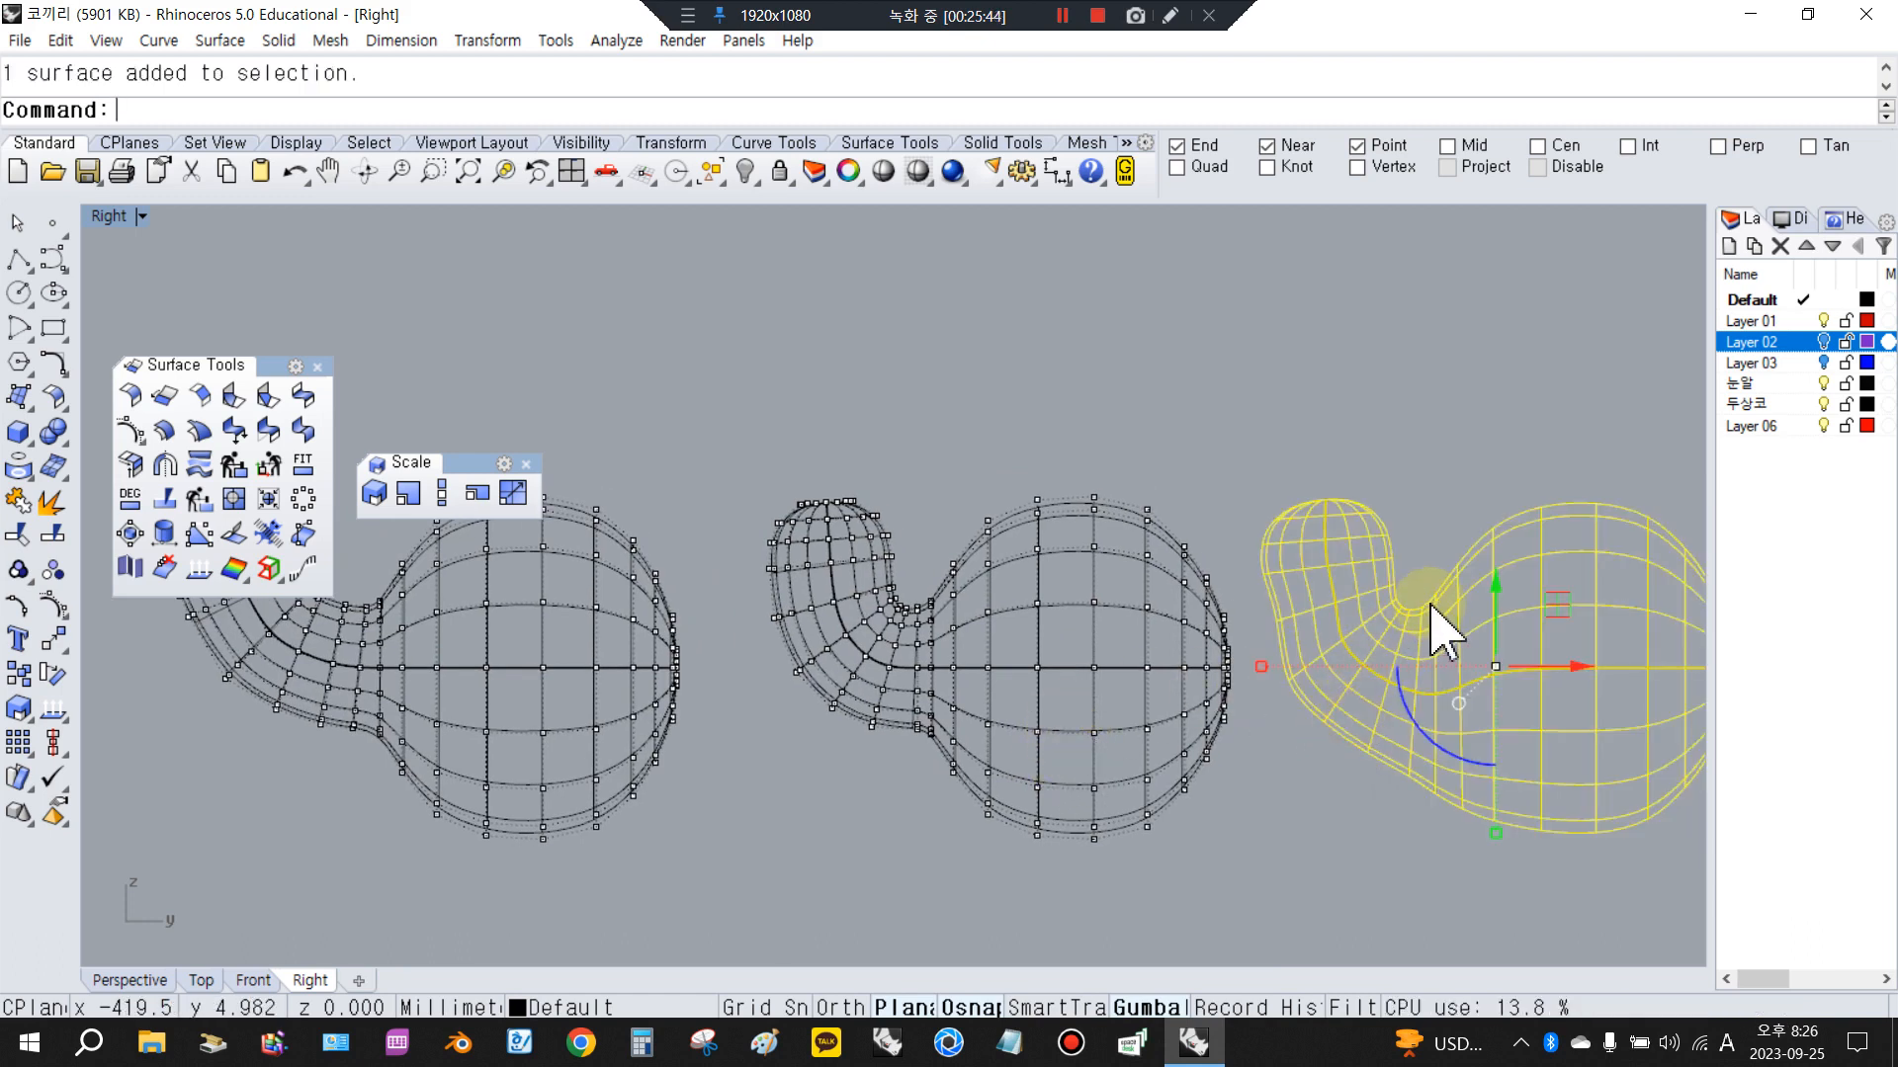
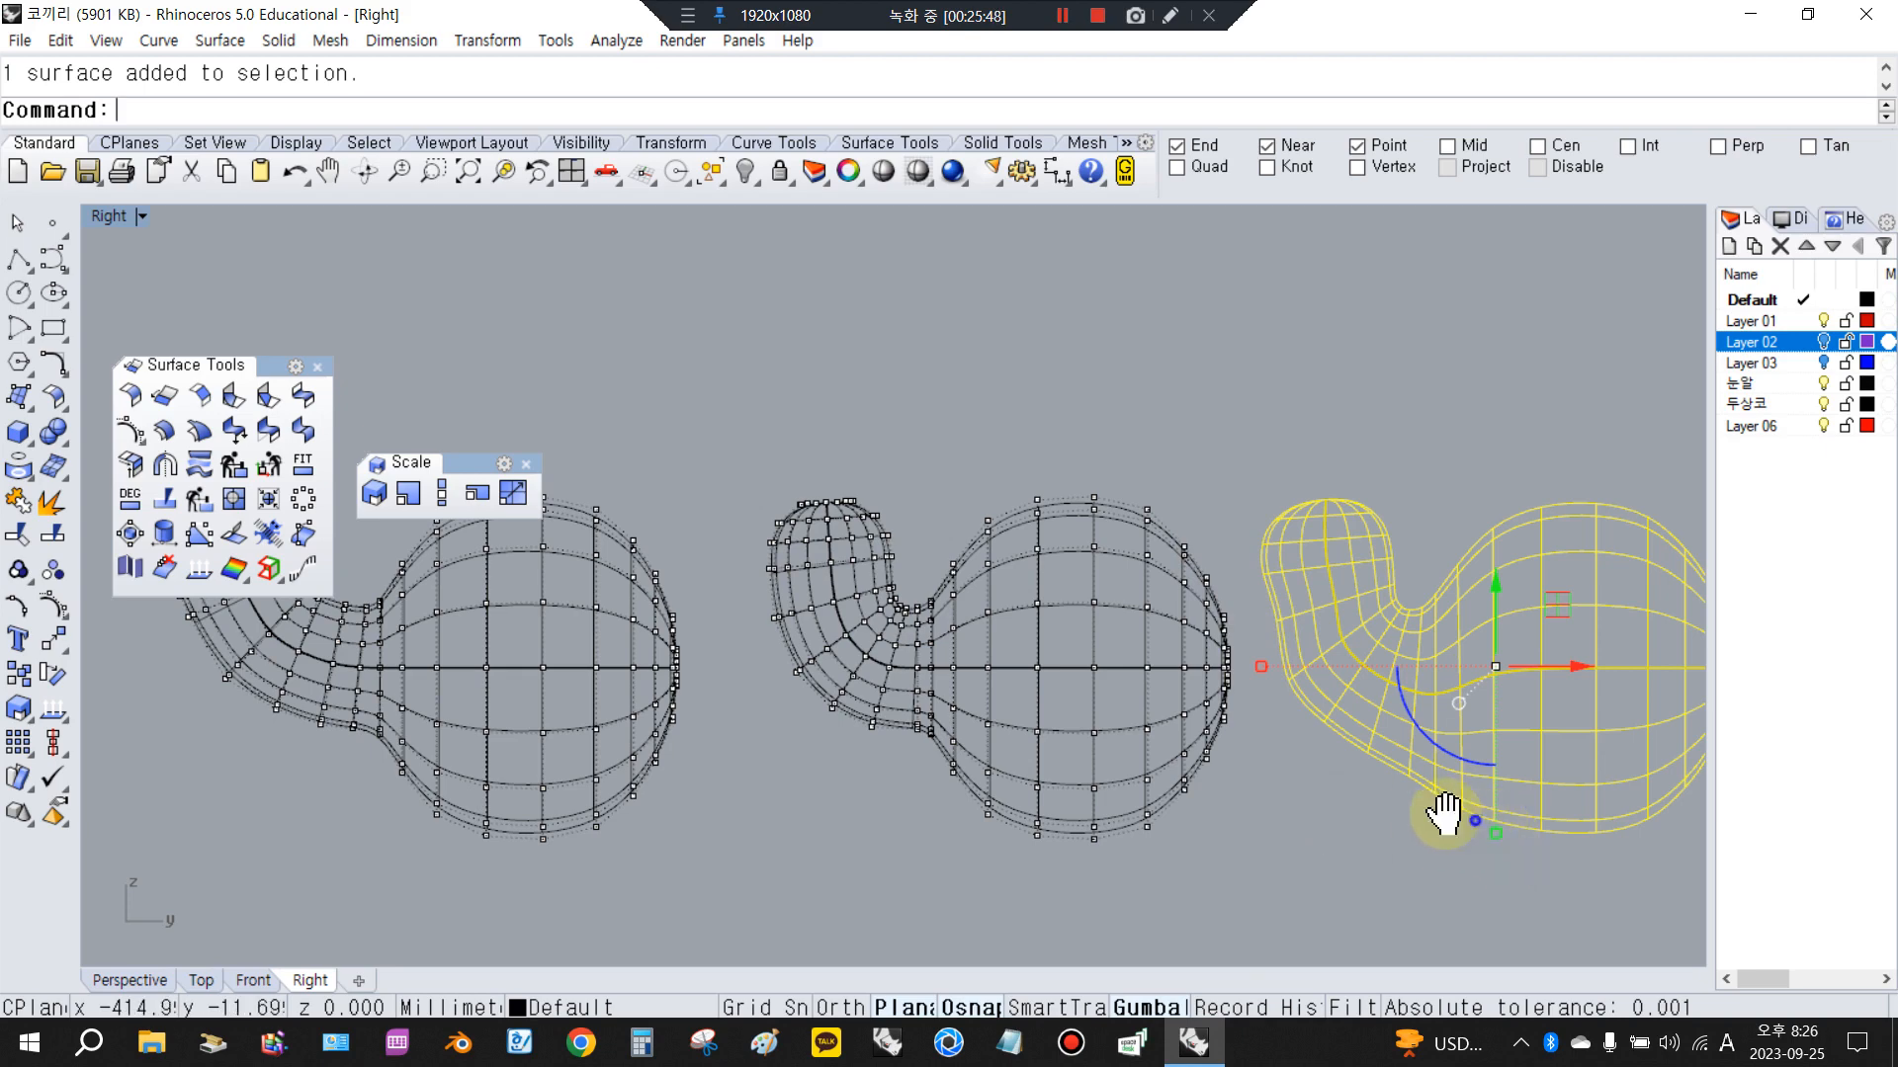
right_drag(1438, 805, 1280, 799)
click(1181, 838)
click(1264, 752)
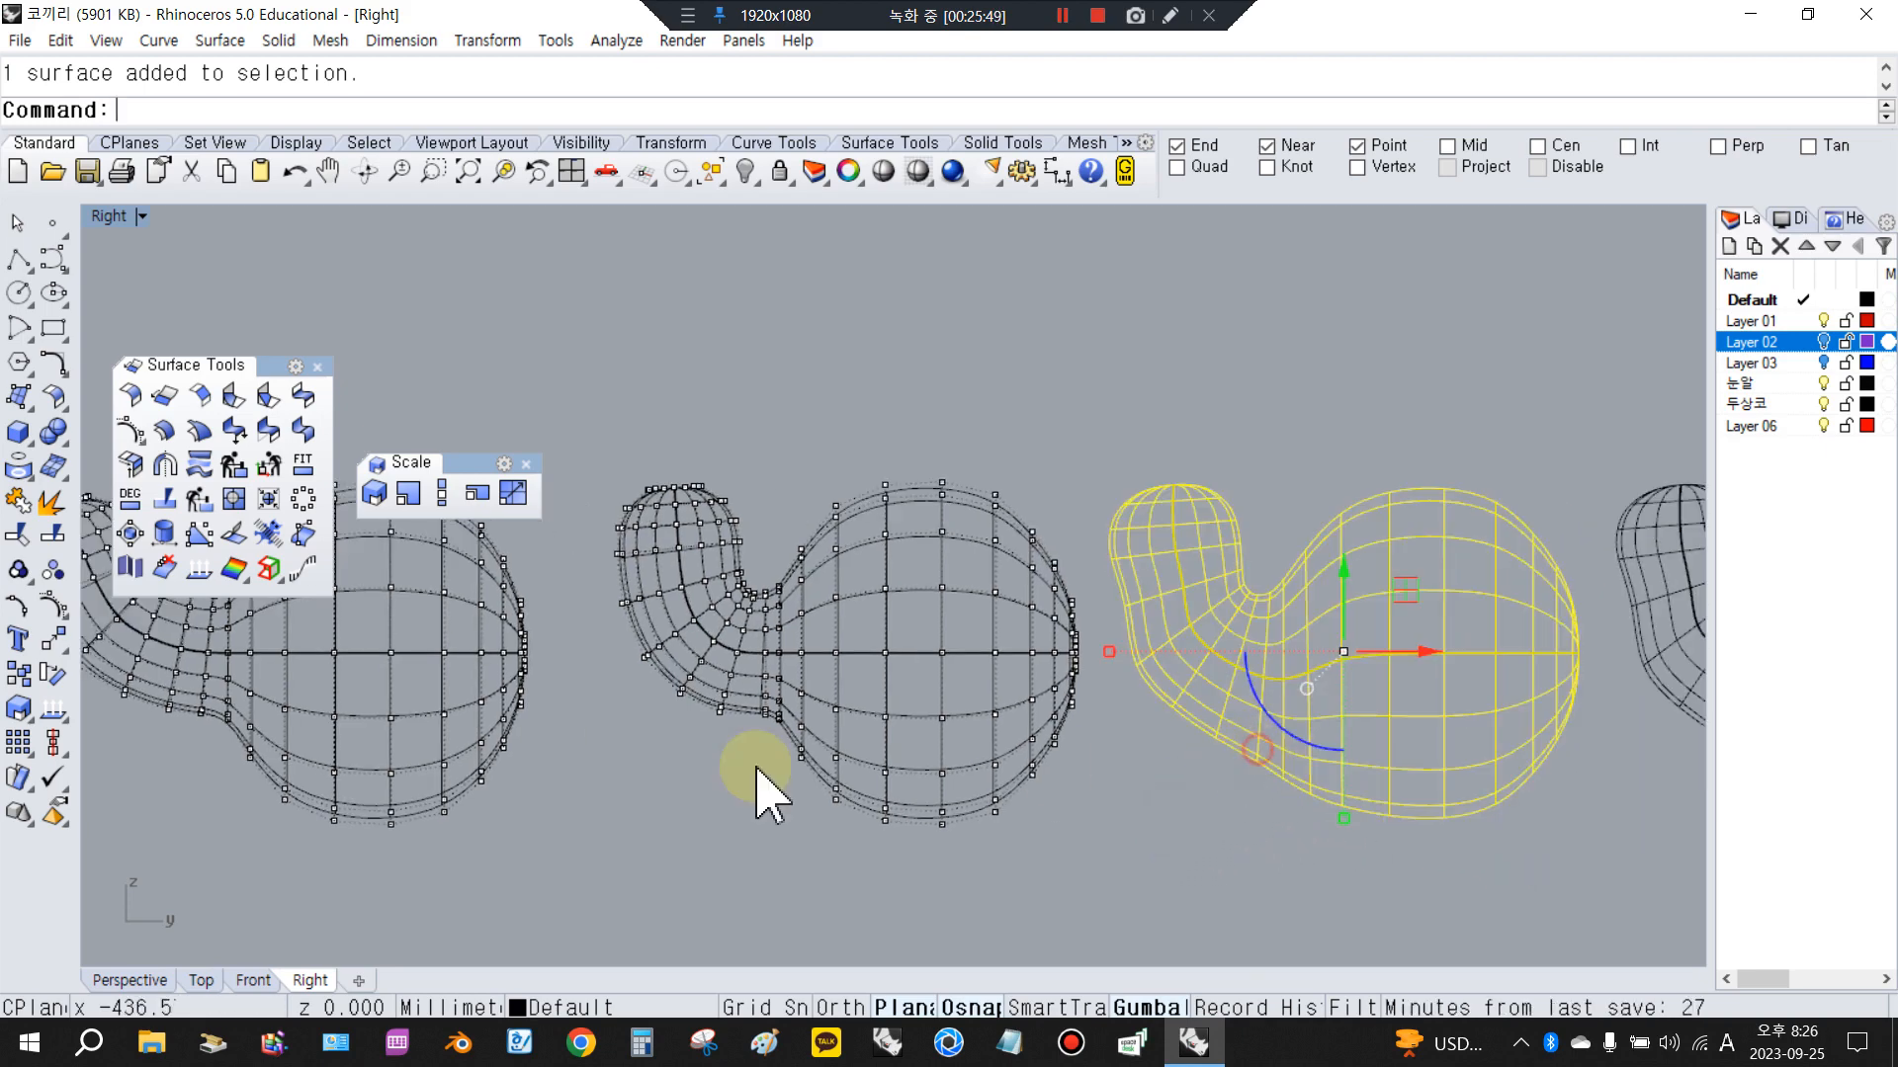
click(30, 600)
Scale the vertical column of control points where the trunk joins the head by about 1.075 from its uppermost point
scroll(1271, 614, up, 3)
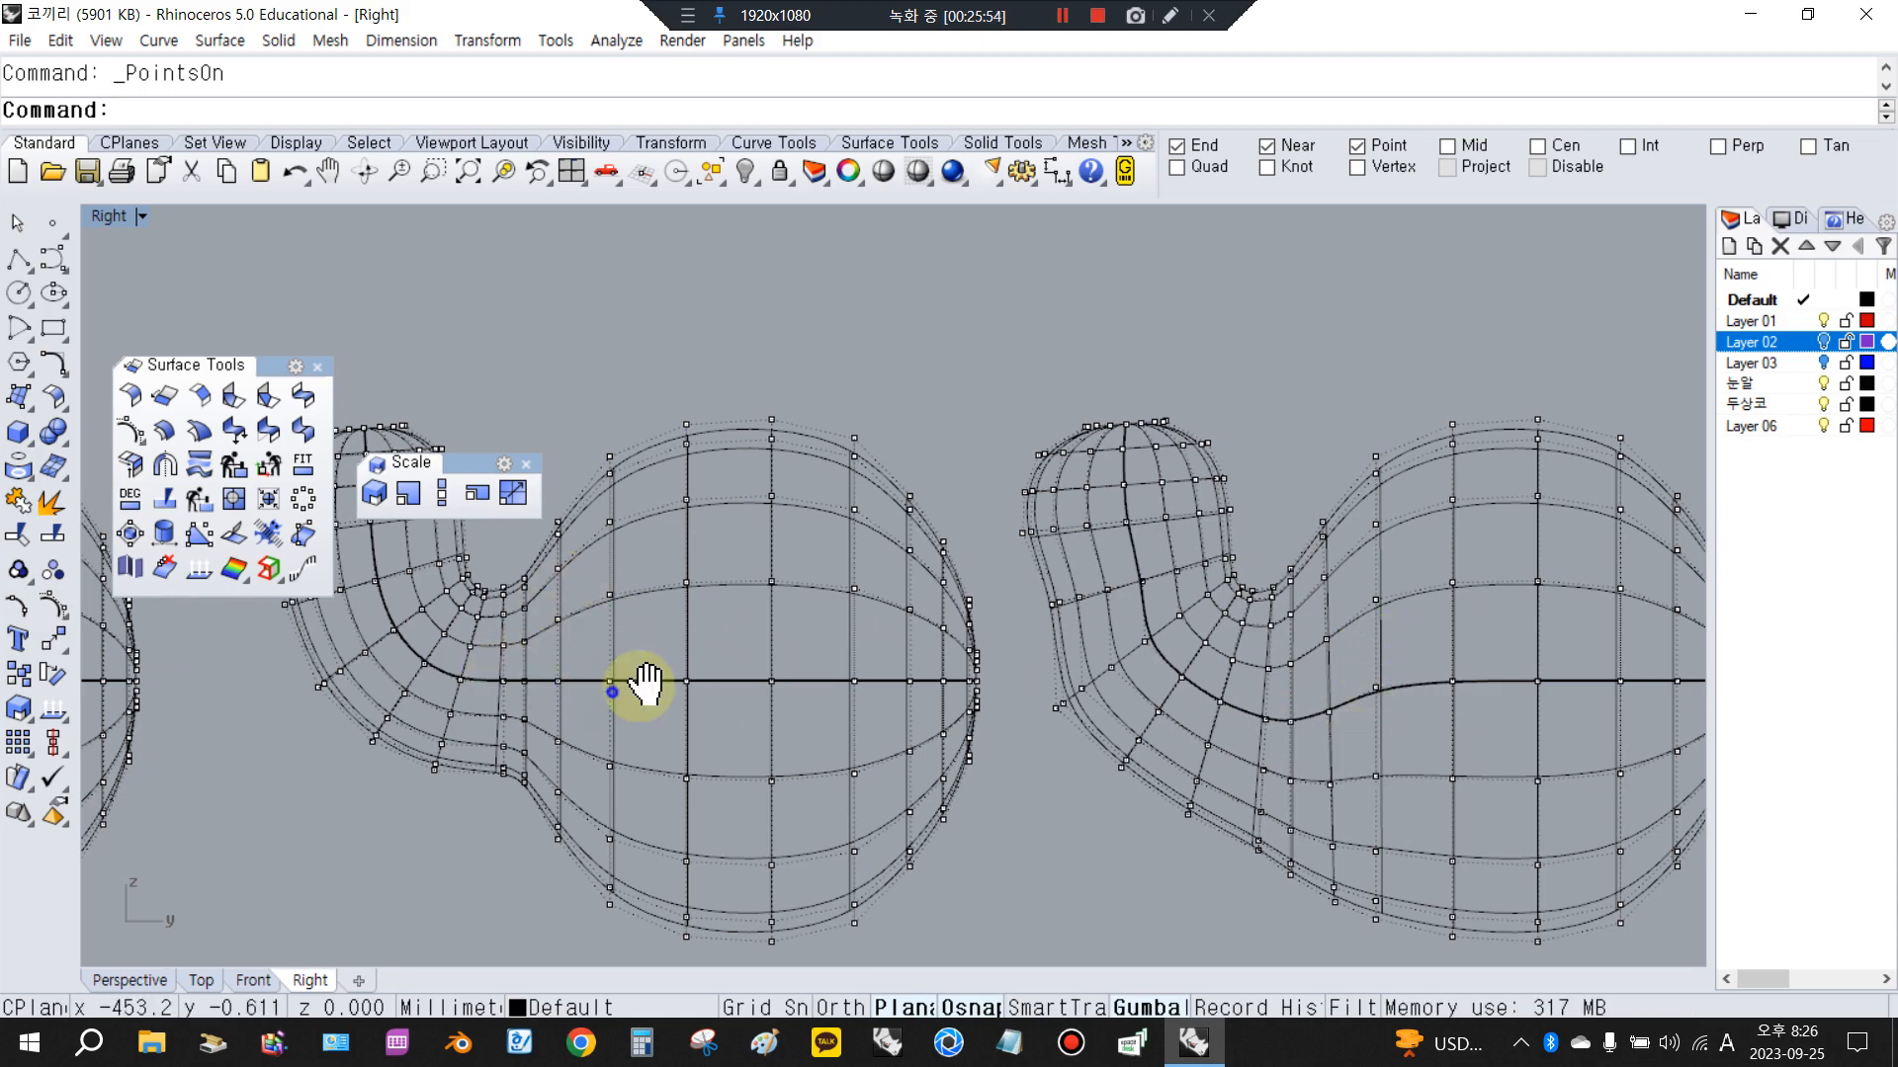
right_drag(635, 678, 794, 647)
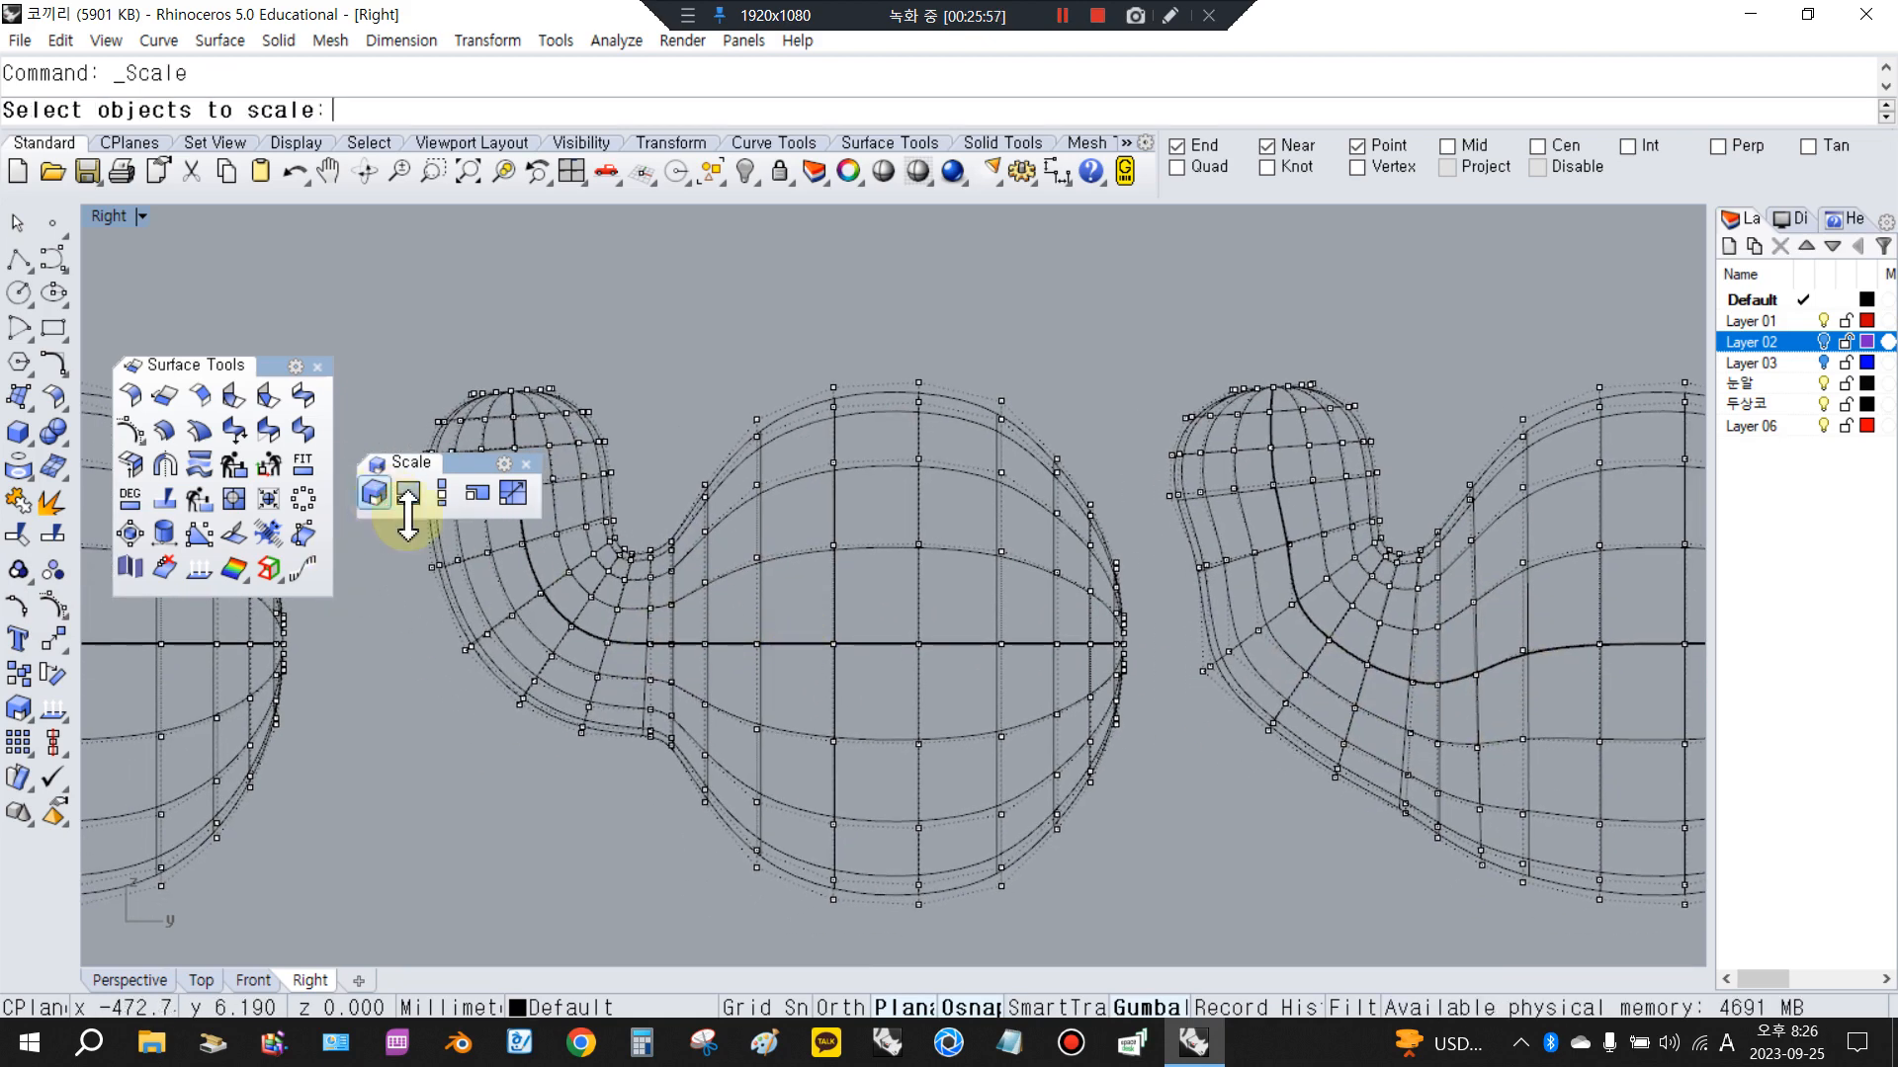
drag(665, 534, 680, 875)
drag(668, 522, 684, 813)
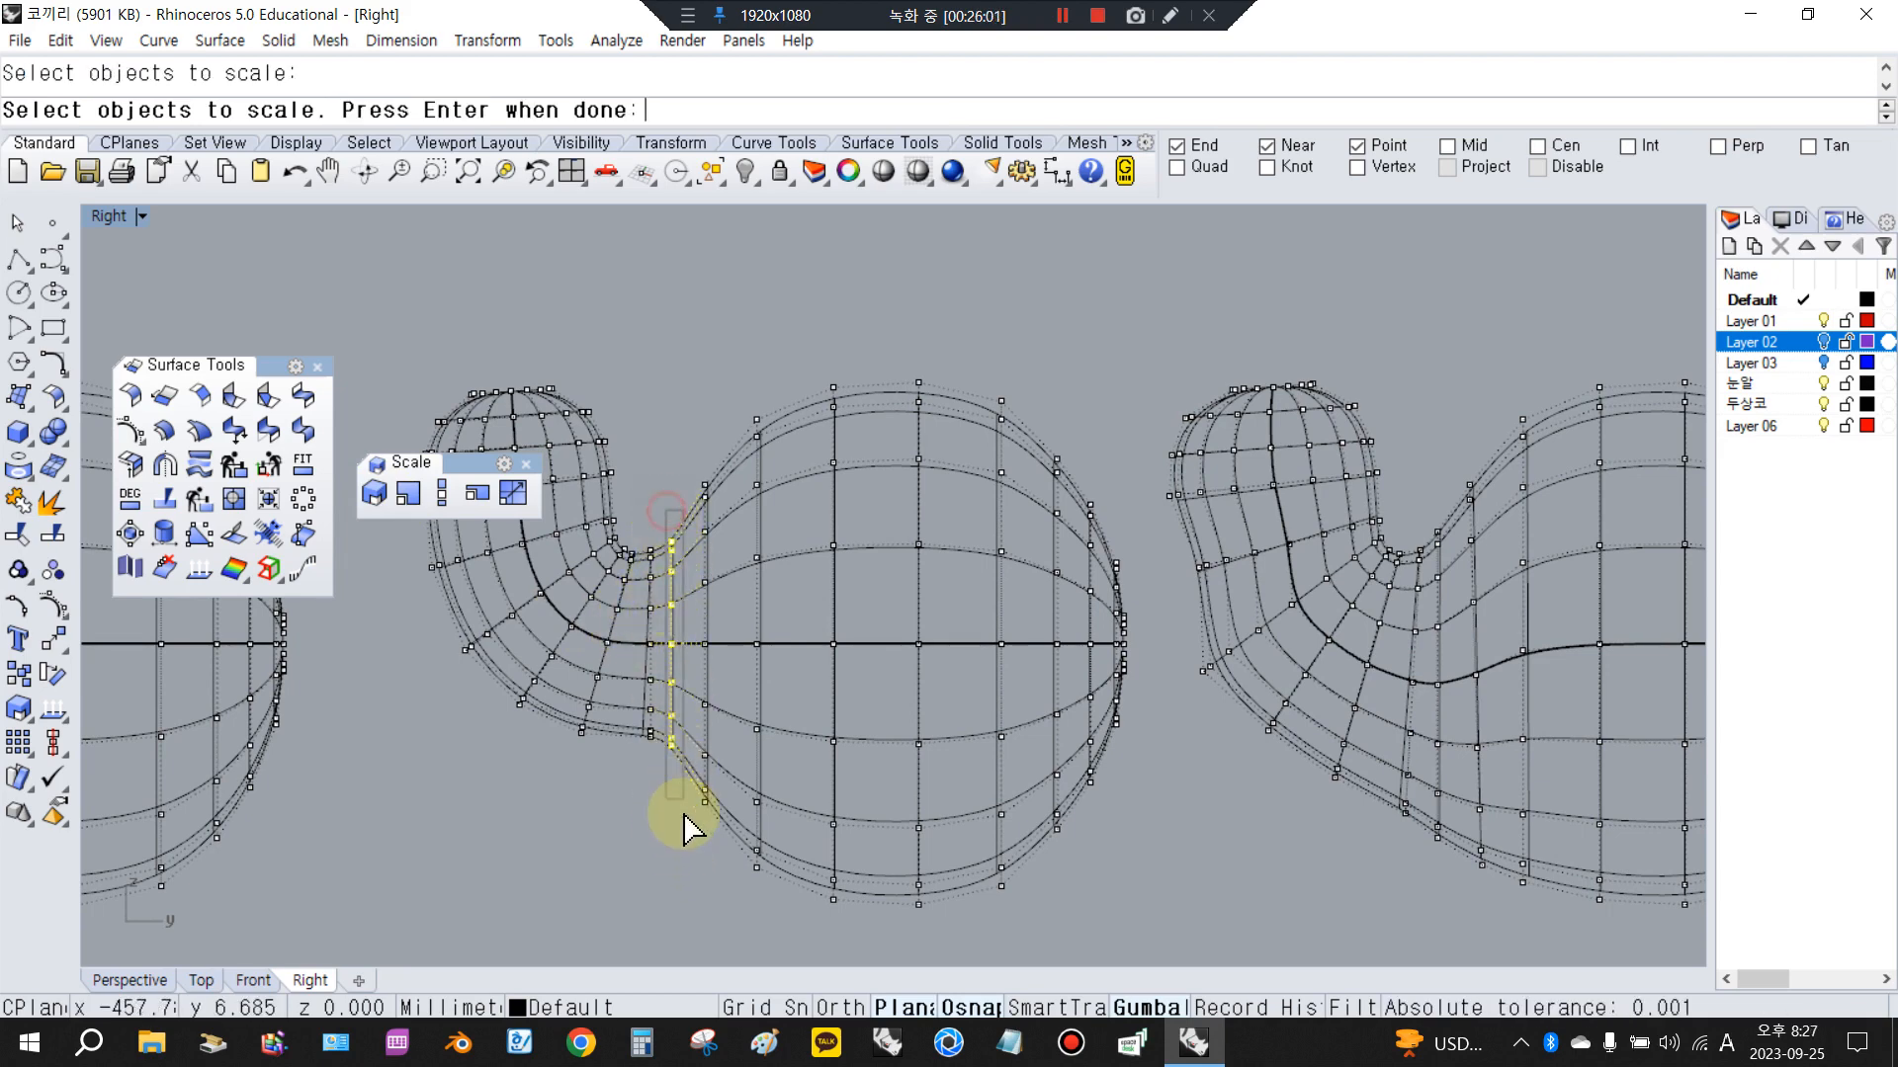
right_click(684, 838)
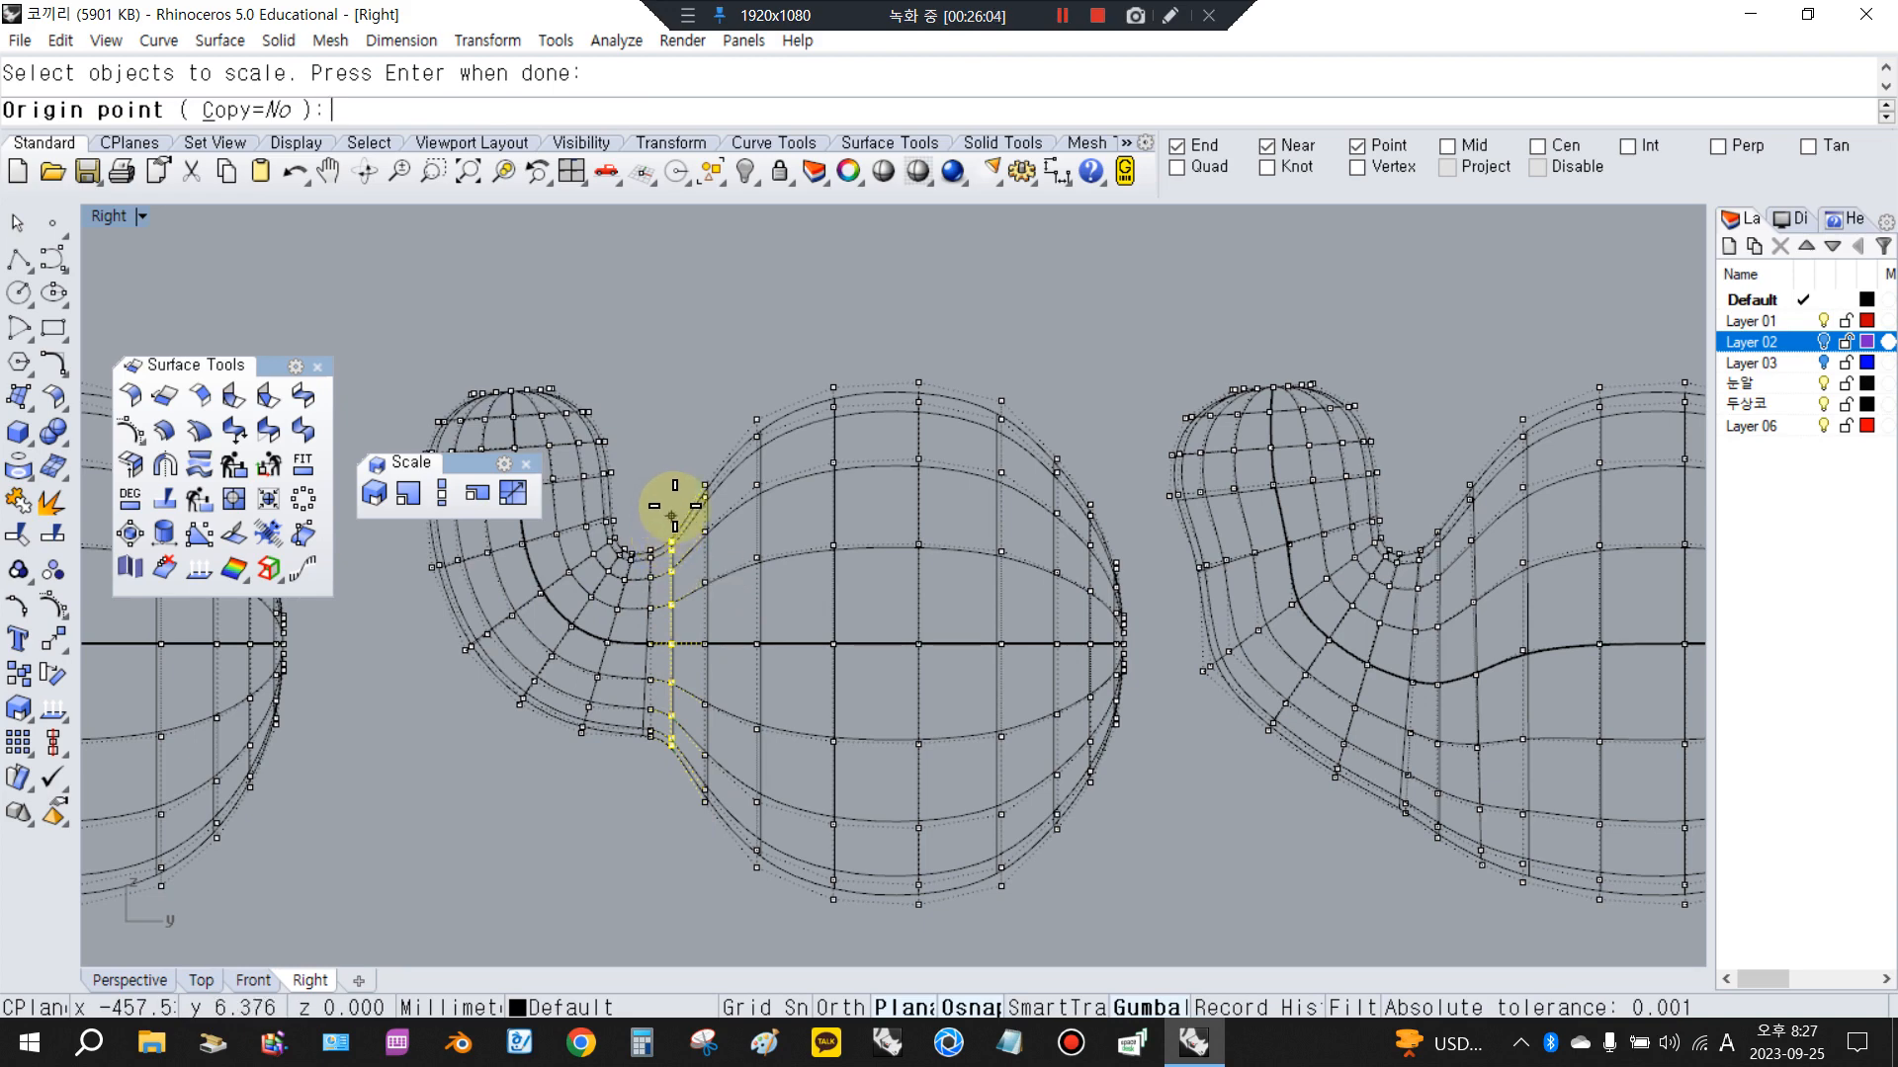
click(671, 529)
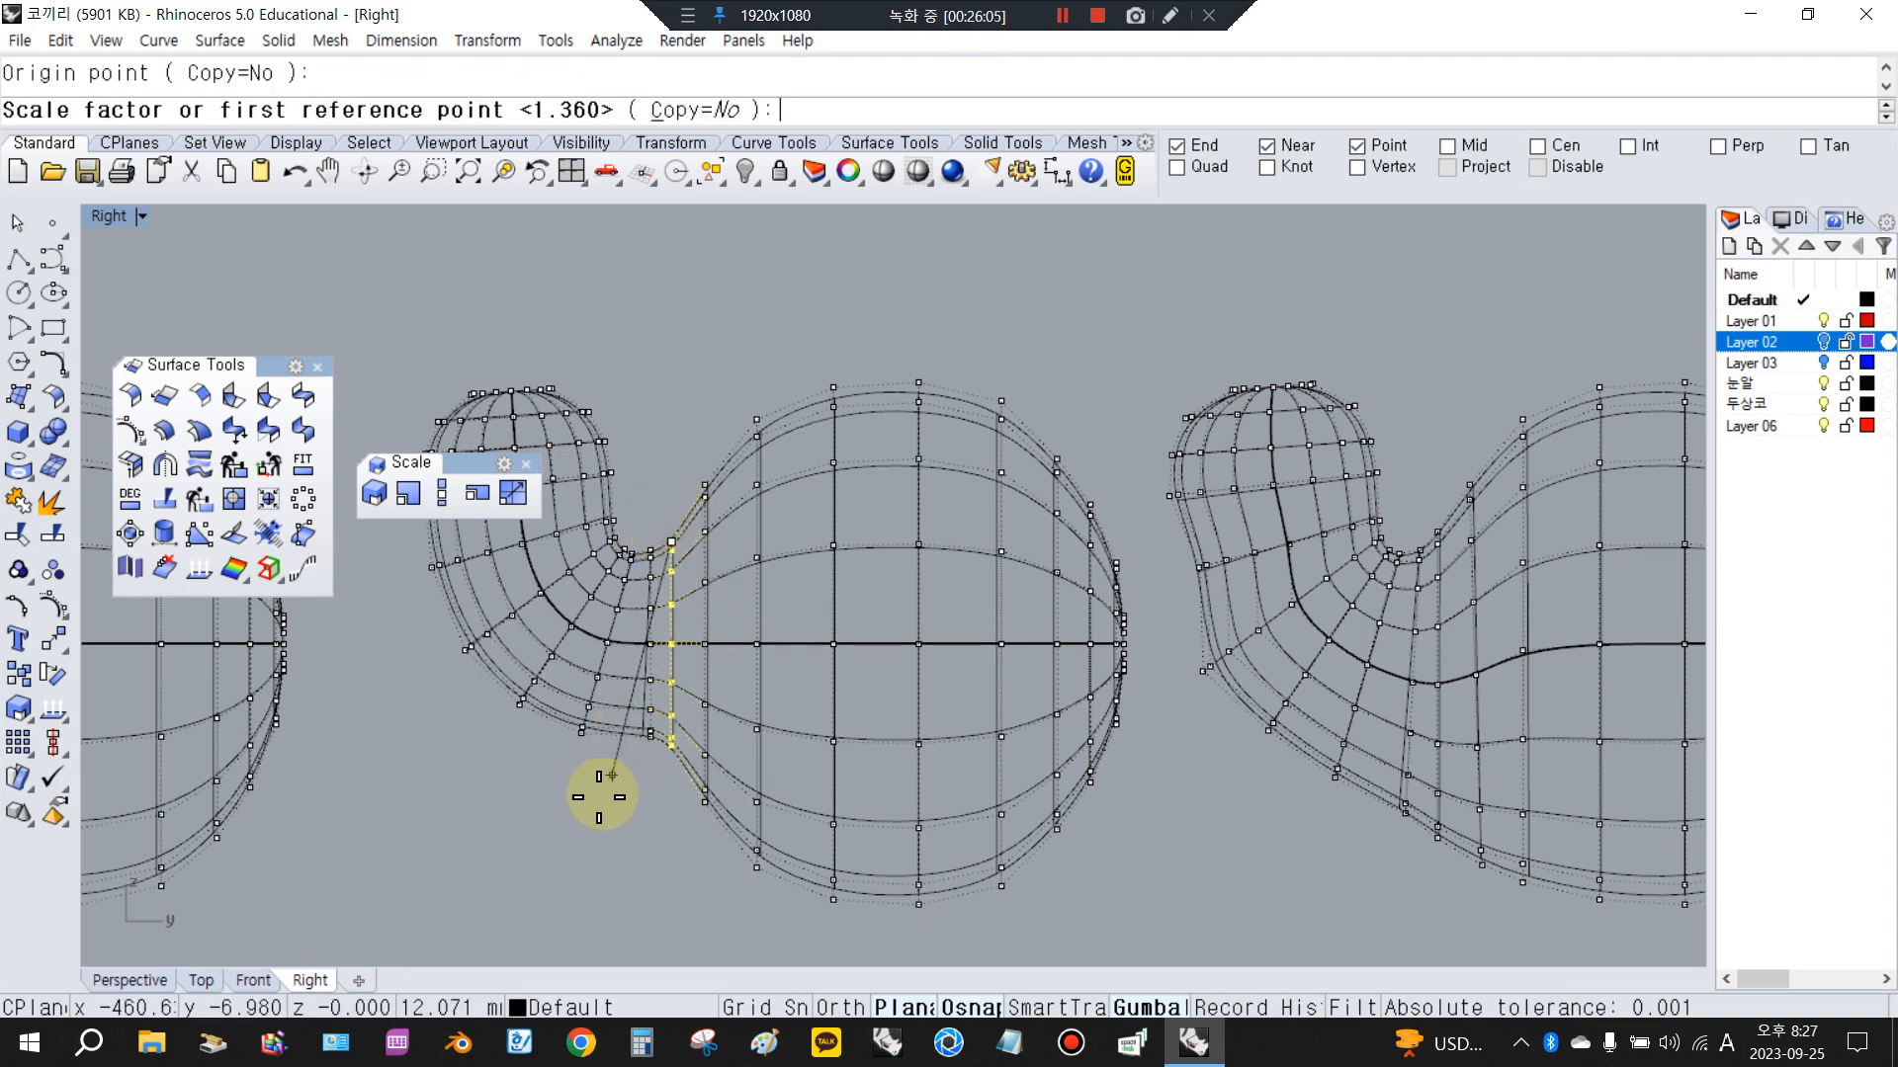
click(560, 788)
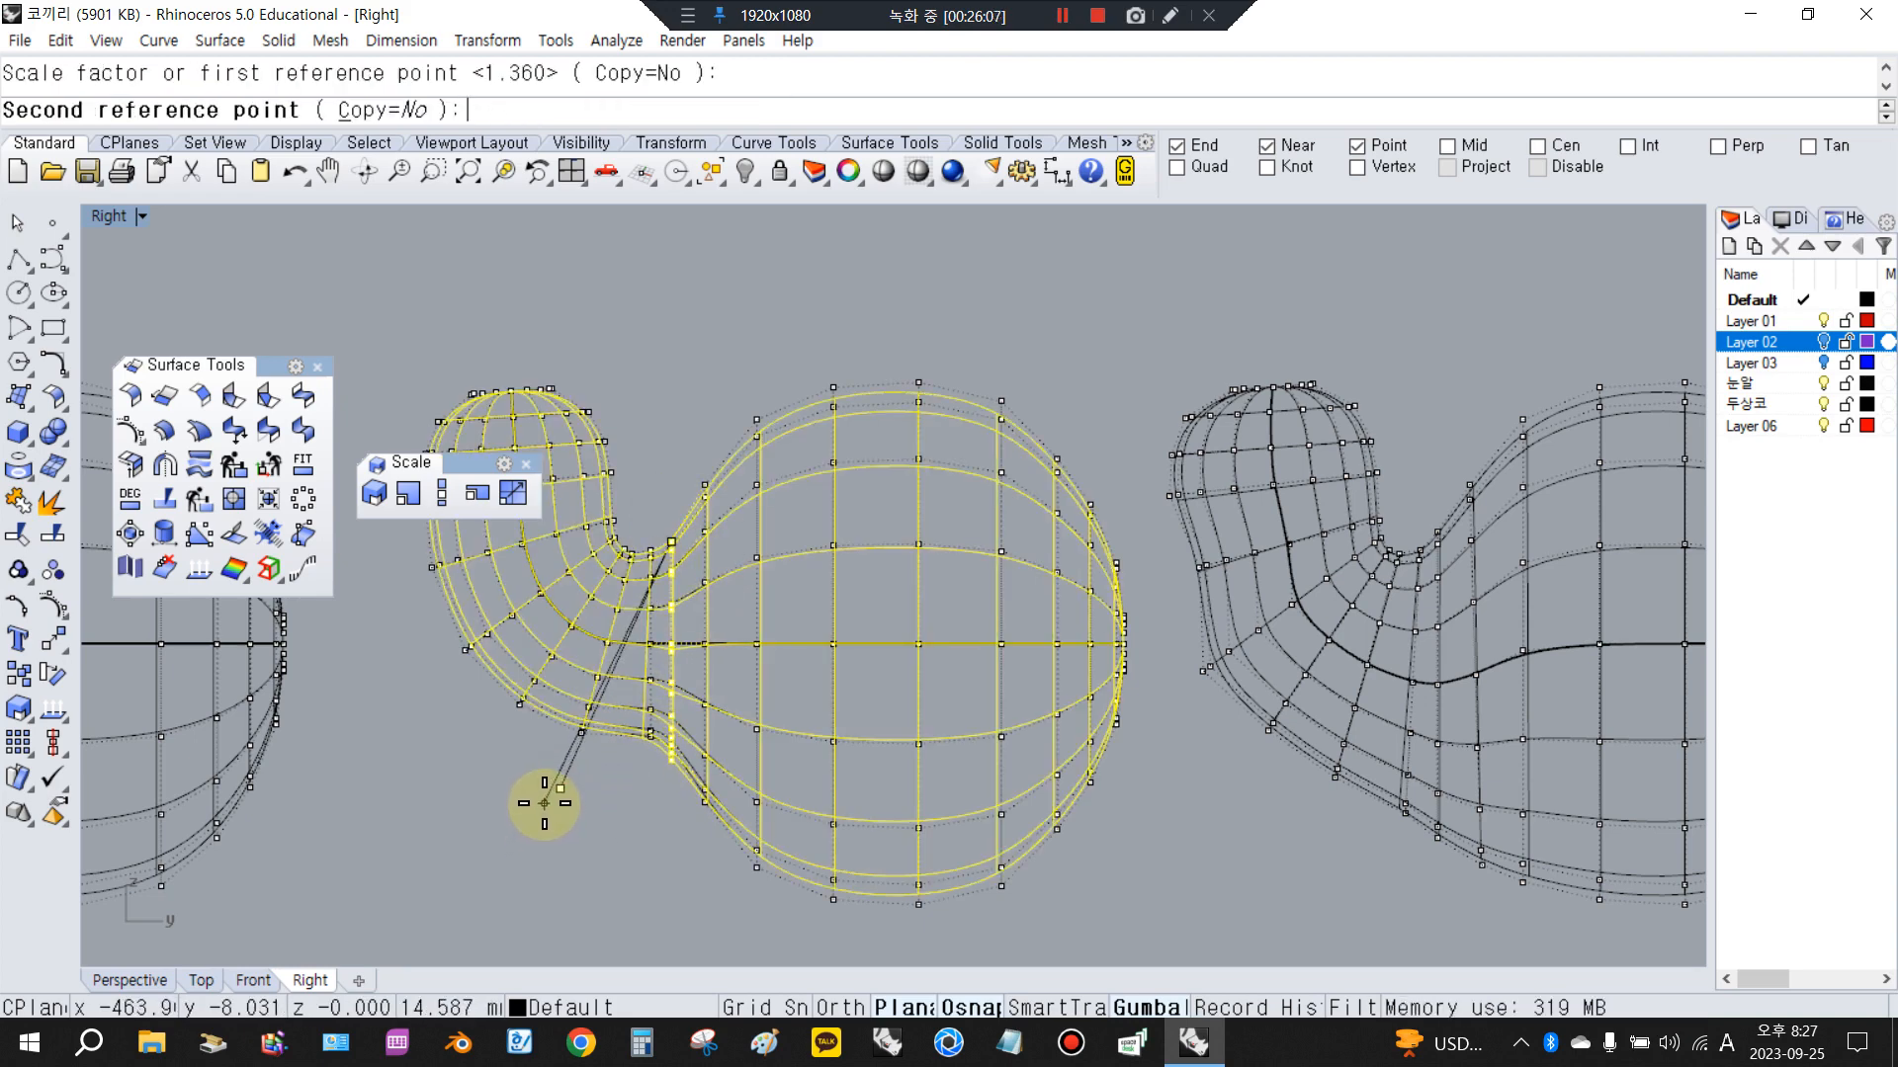
click(543, 803)
Scale the adjacent column of control points on the trunk side by about 1.058 from its uppermost point
drag(635, 504, 657, 806)
right_click(657, 806)
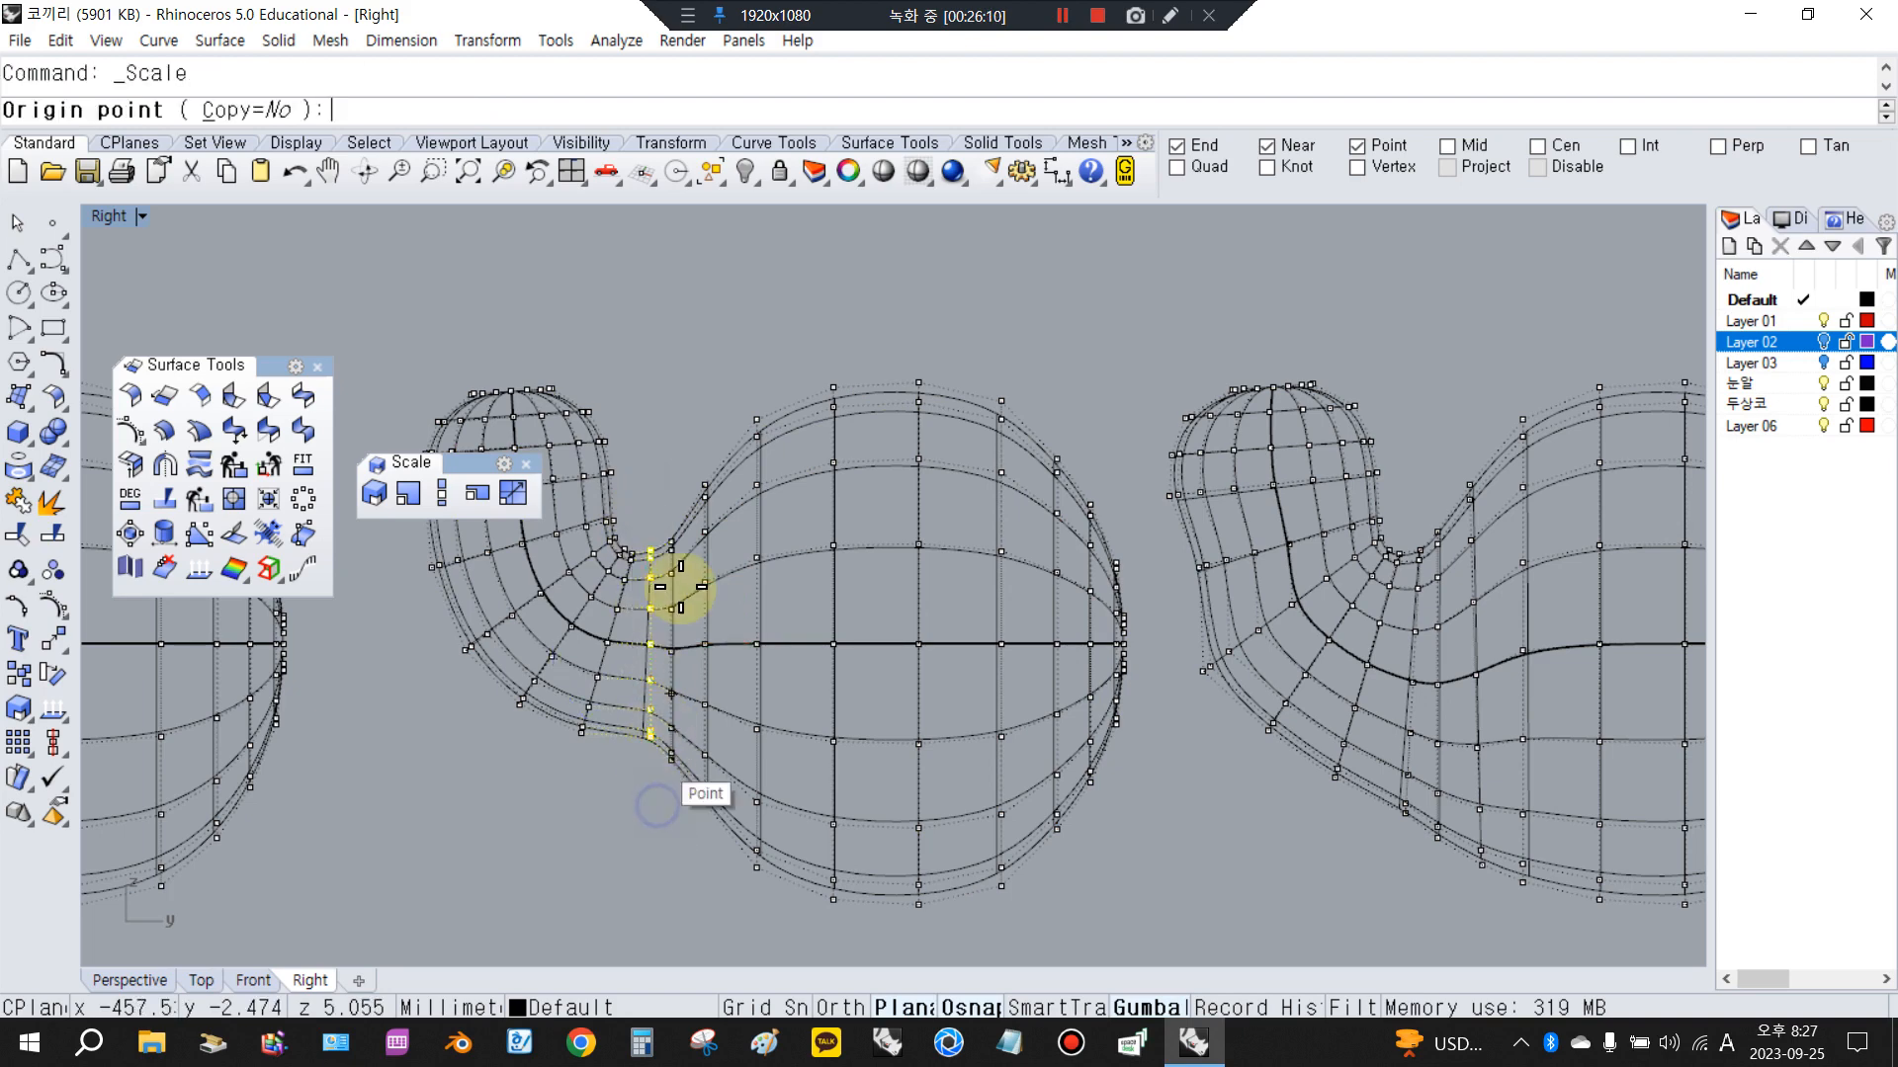
scroll(648, 539, up, 5)
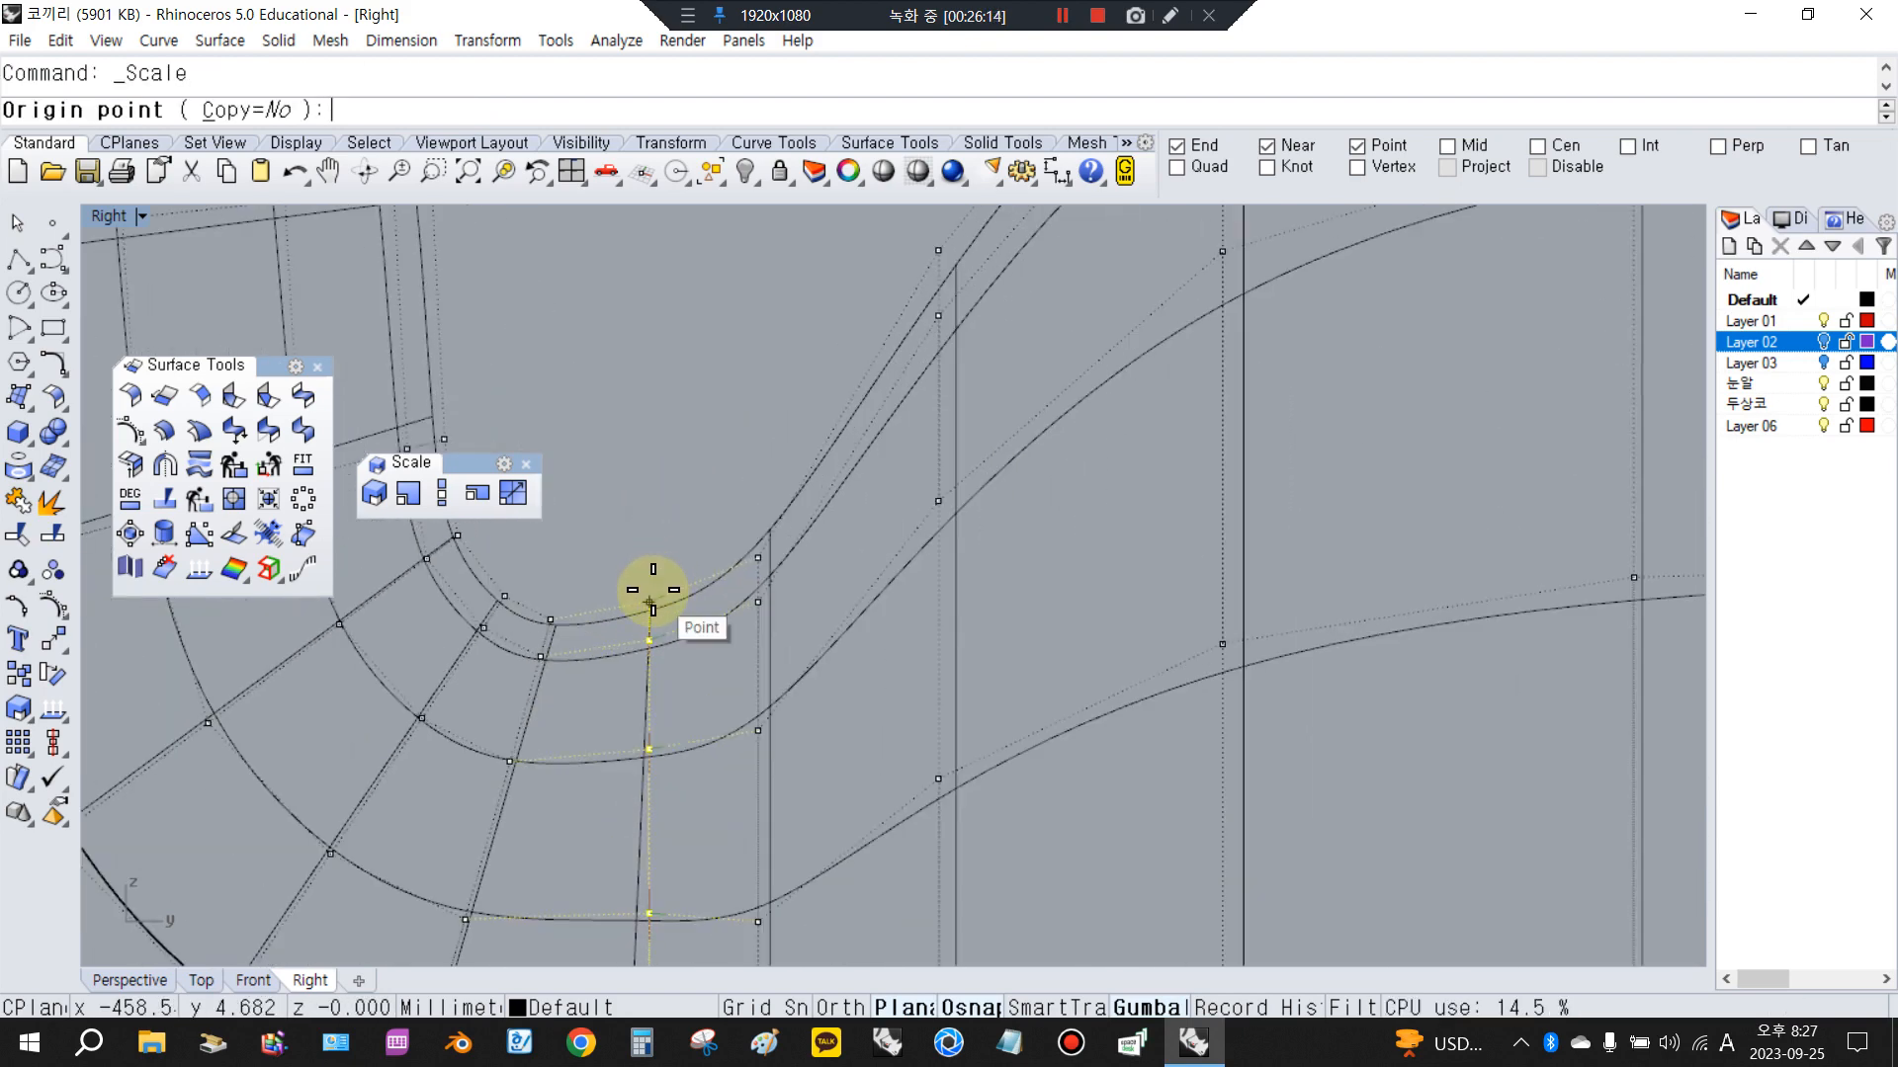
click(649, 602)
scroll(652, 603, down, 5)
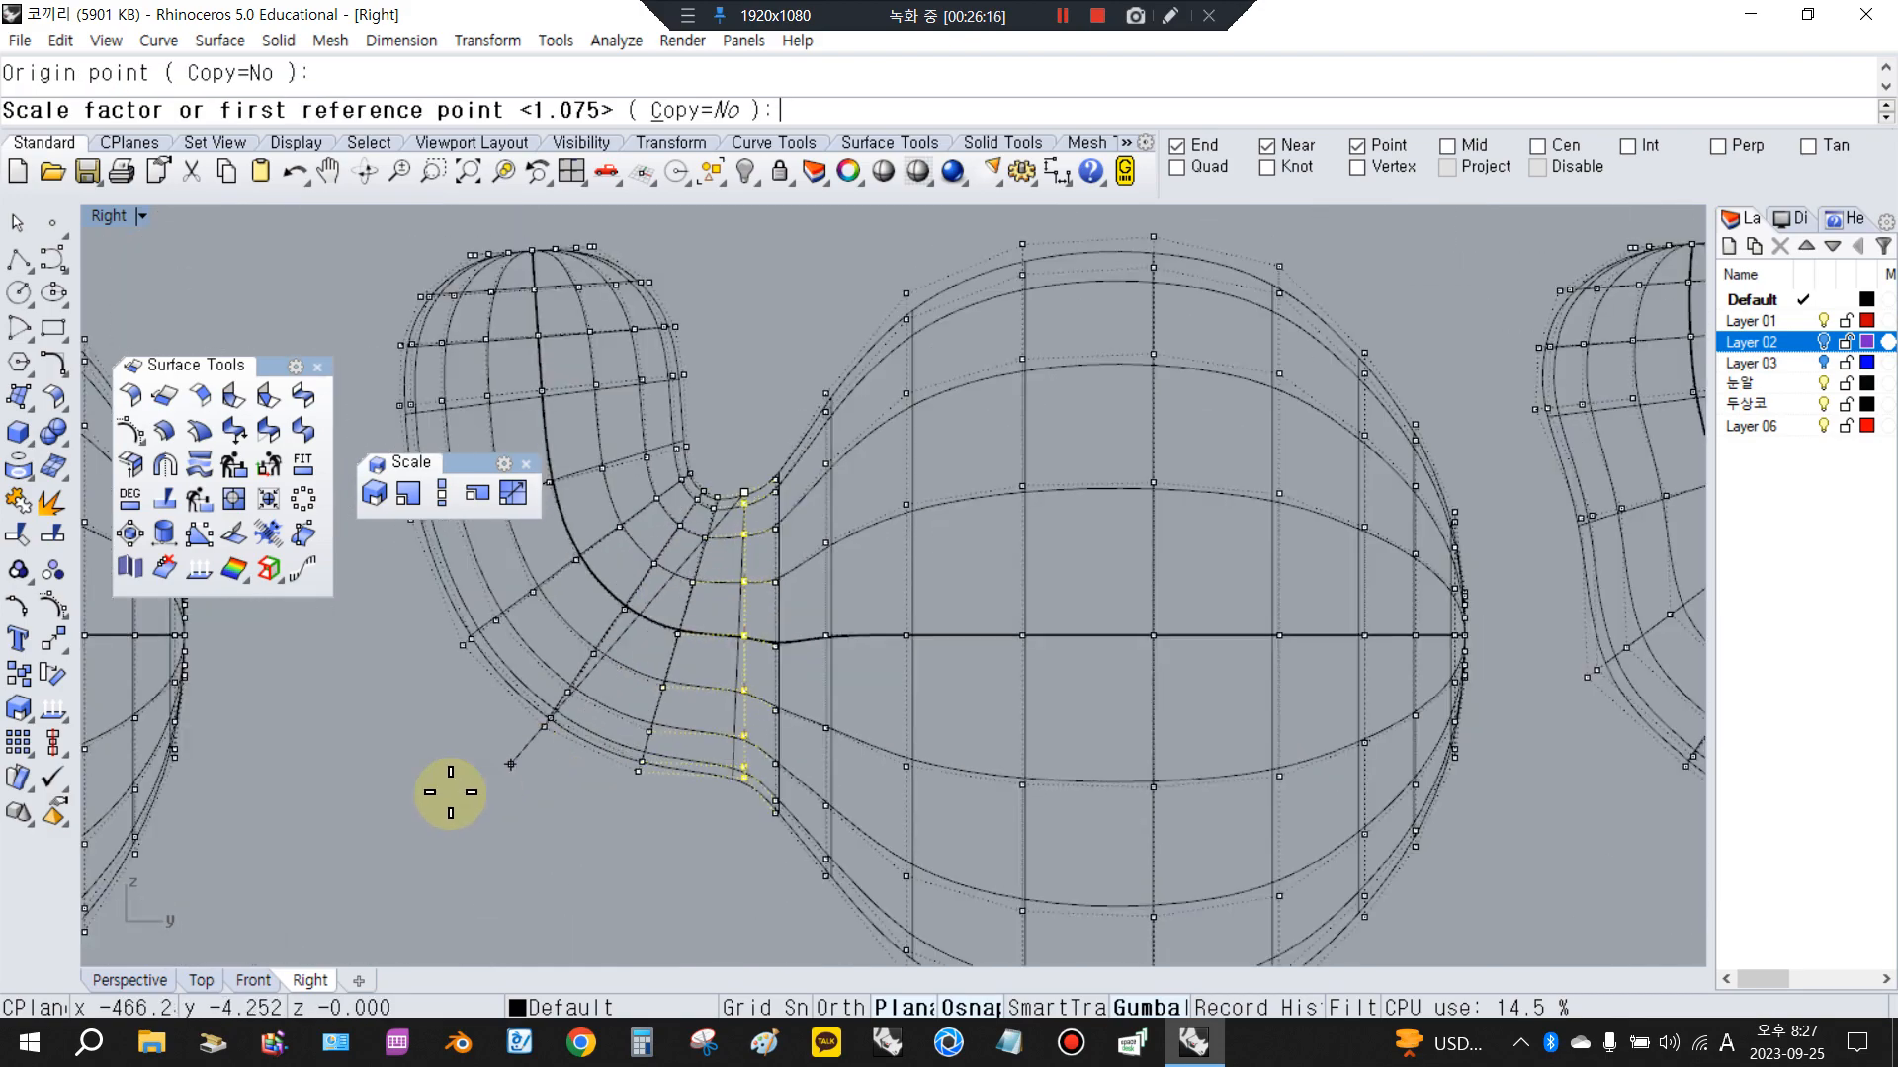
click(433, 811)
click(424, 821)
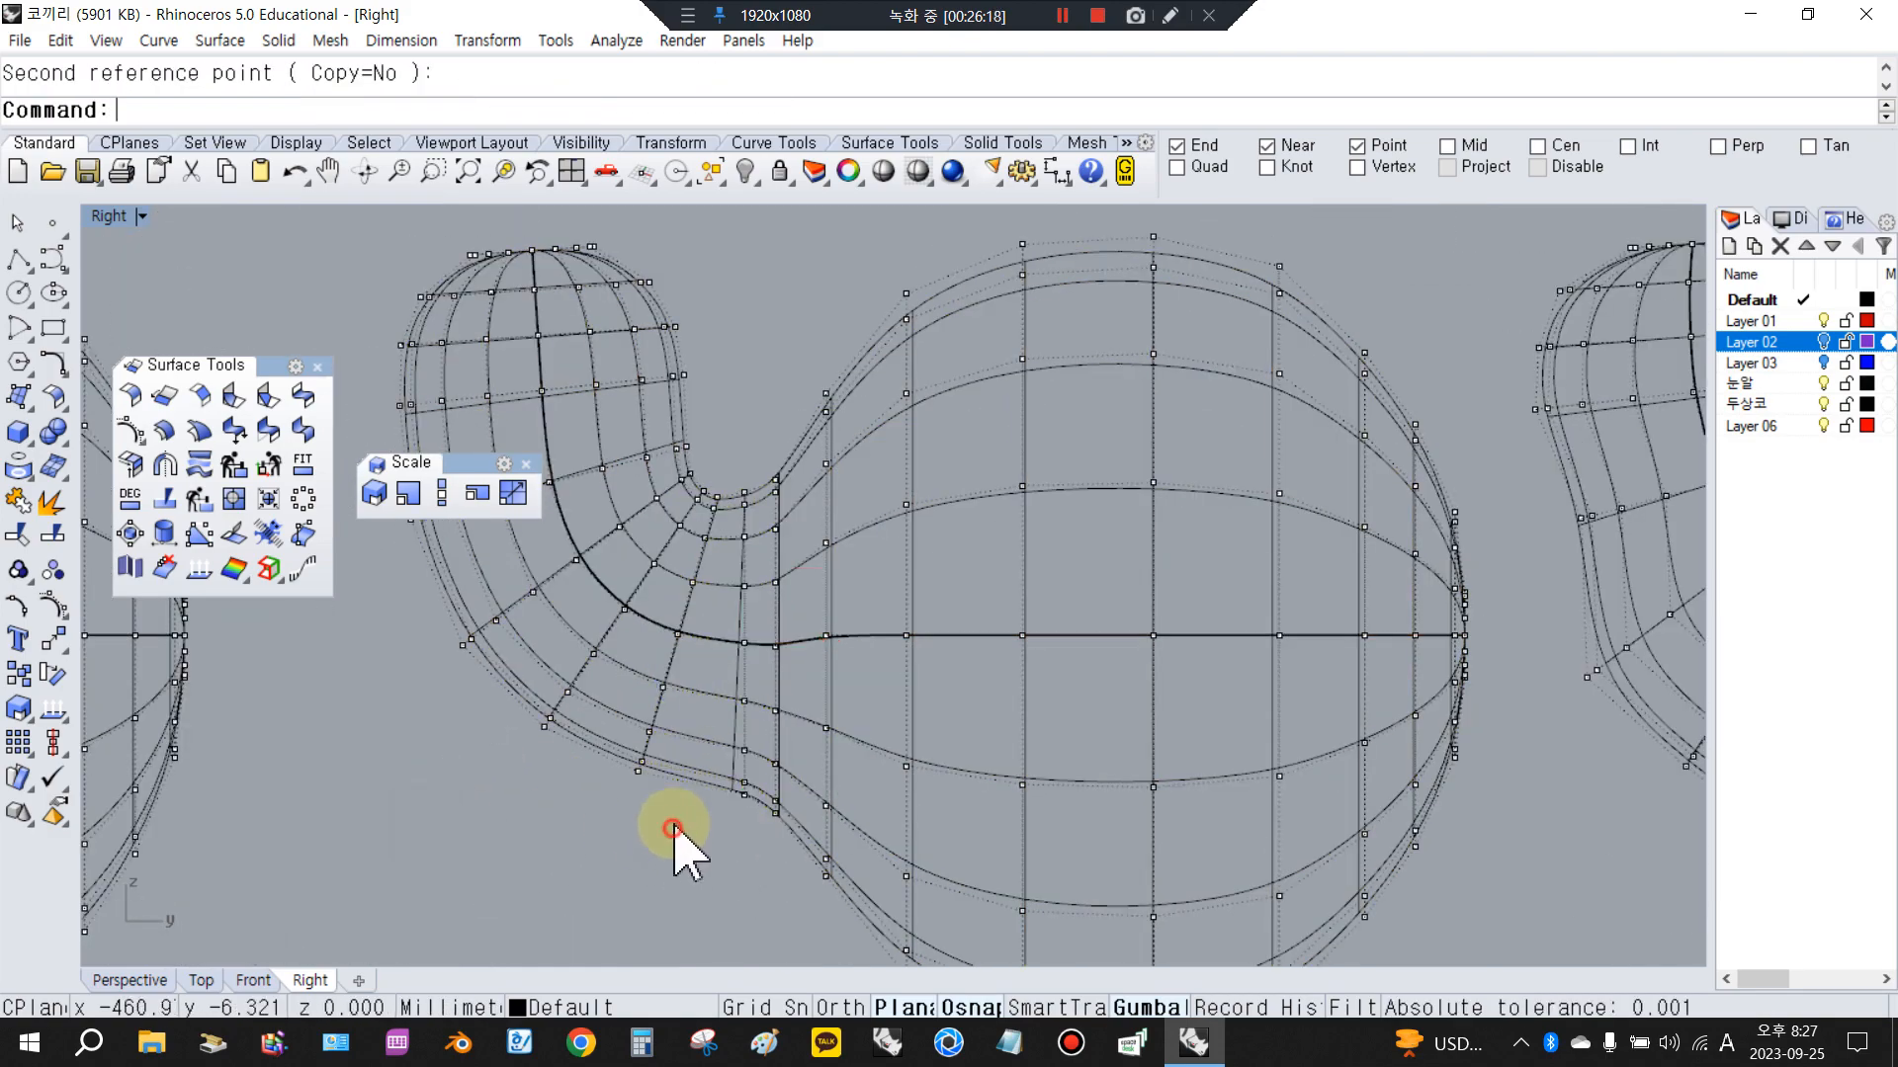
Scale that trunk-side column again by about 1.144 from its uppermost point to lower the chin line further
scroll(810, 722, down, 4)
scroll(736, 752, up, 3)
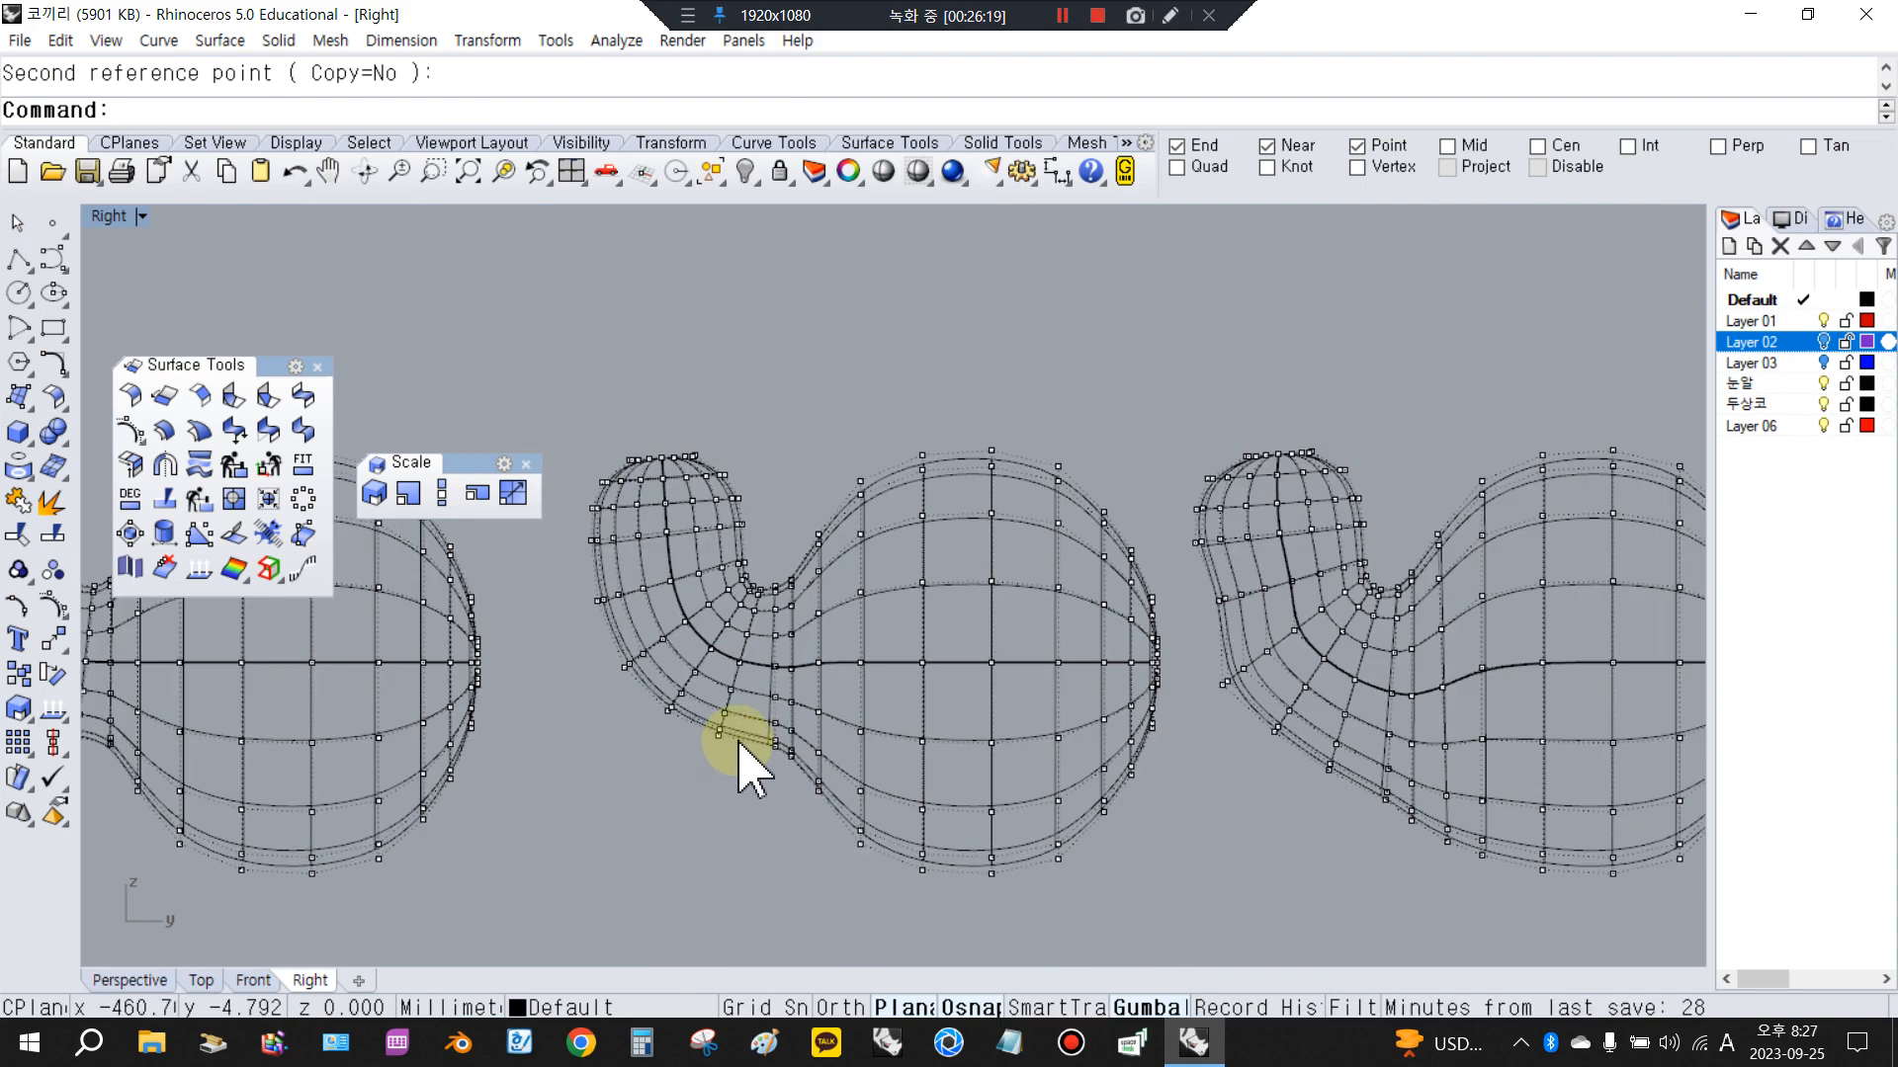
drag(788, 836, 802, 868)
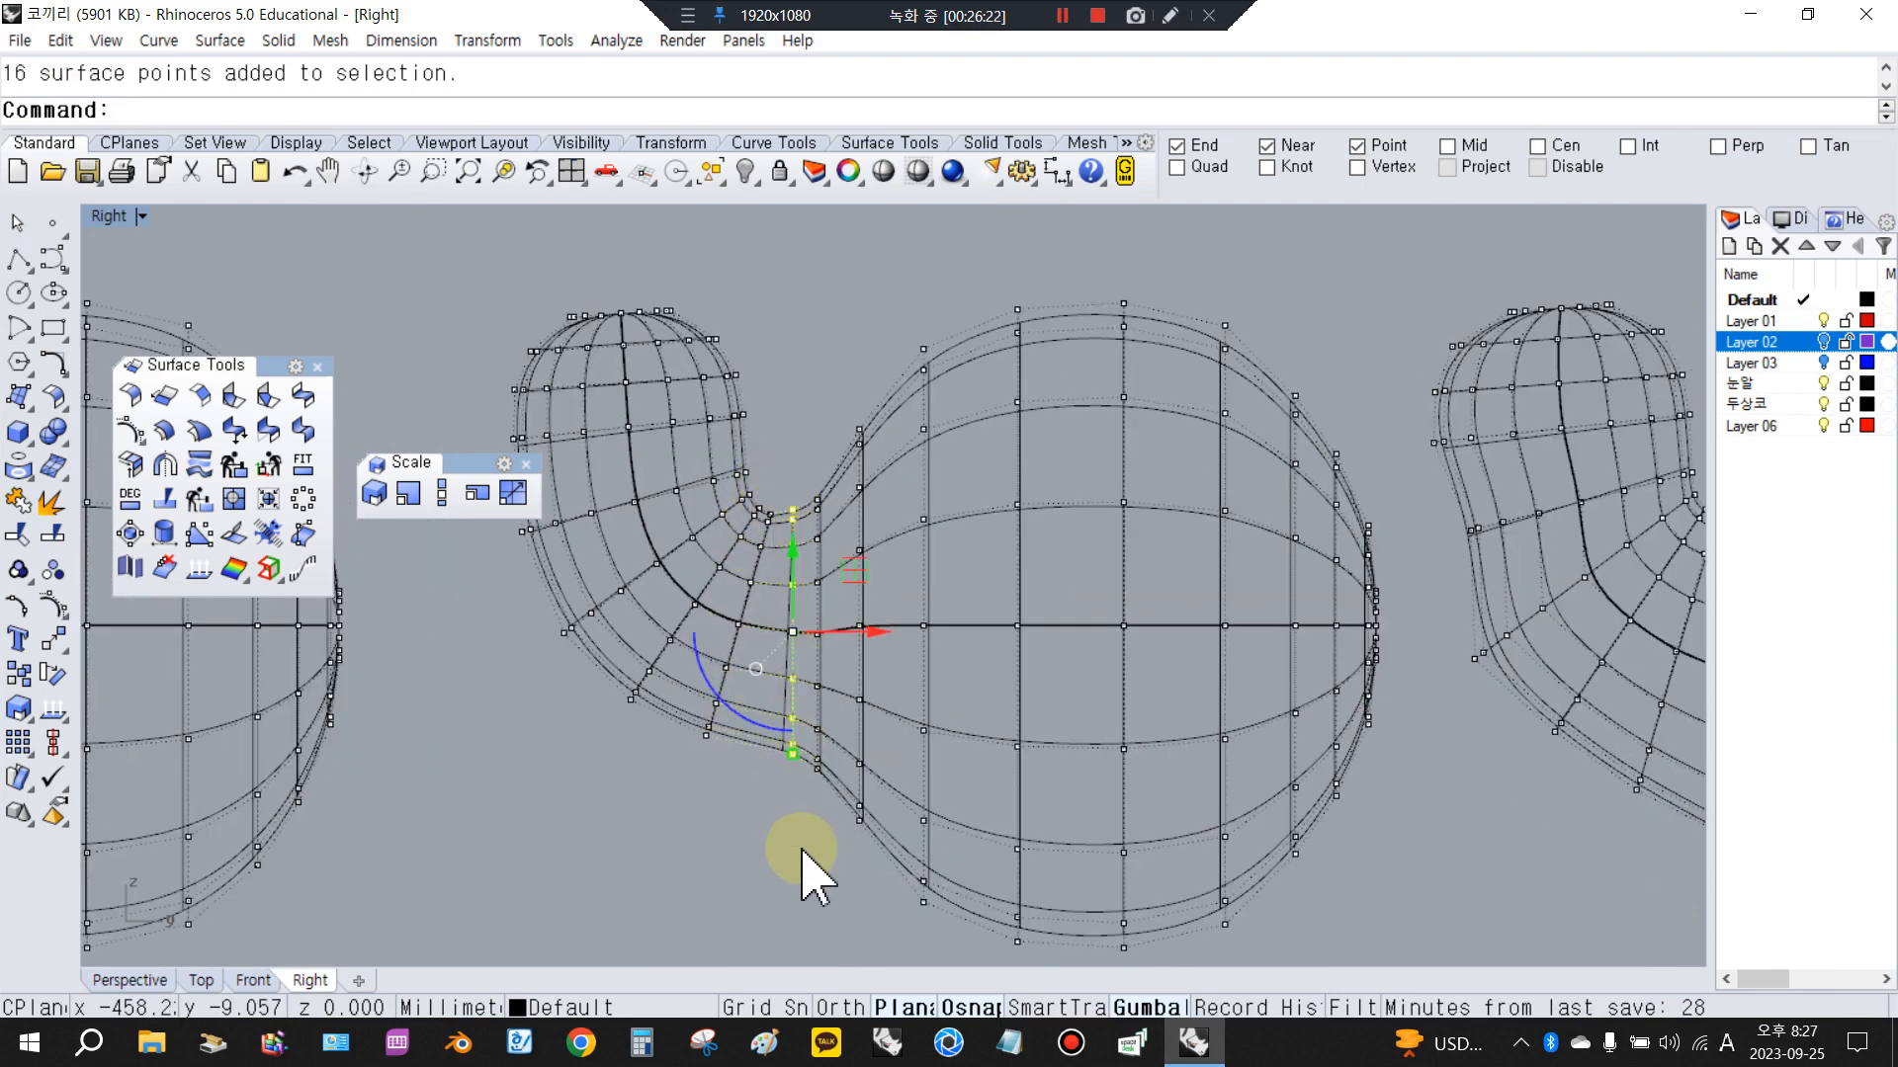
key(Return)
click(794, 510)
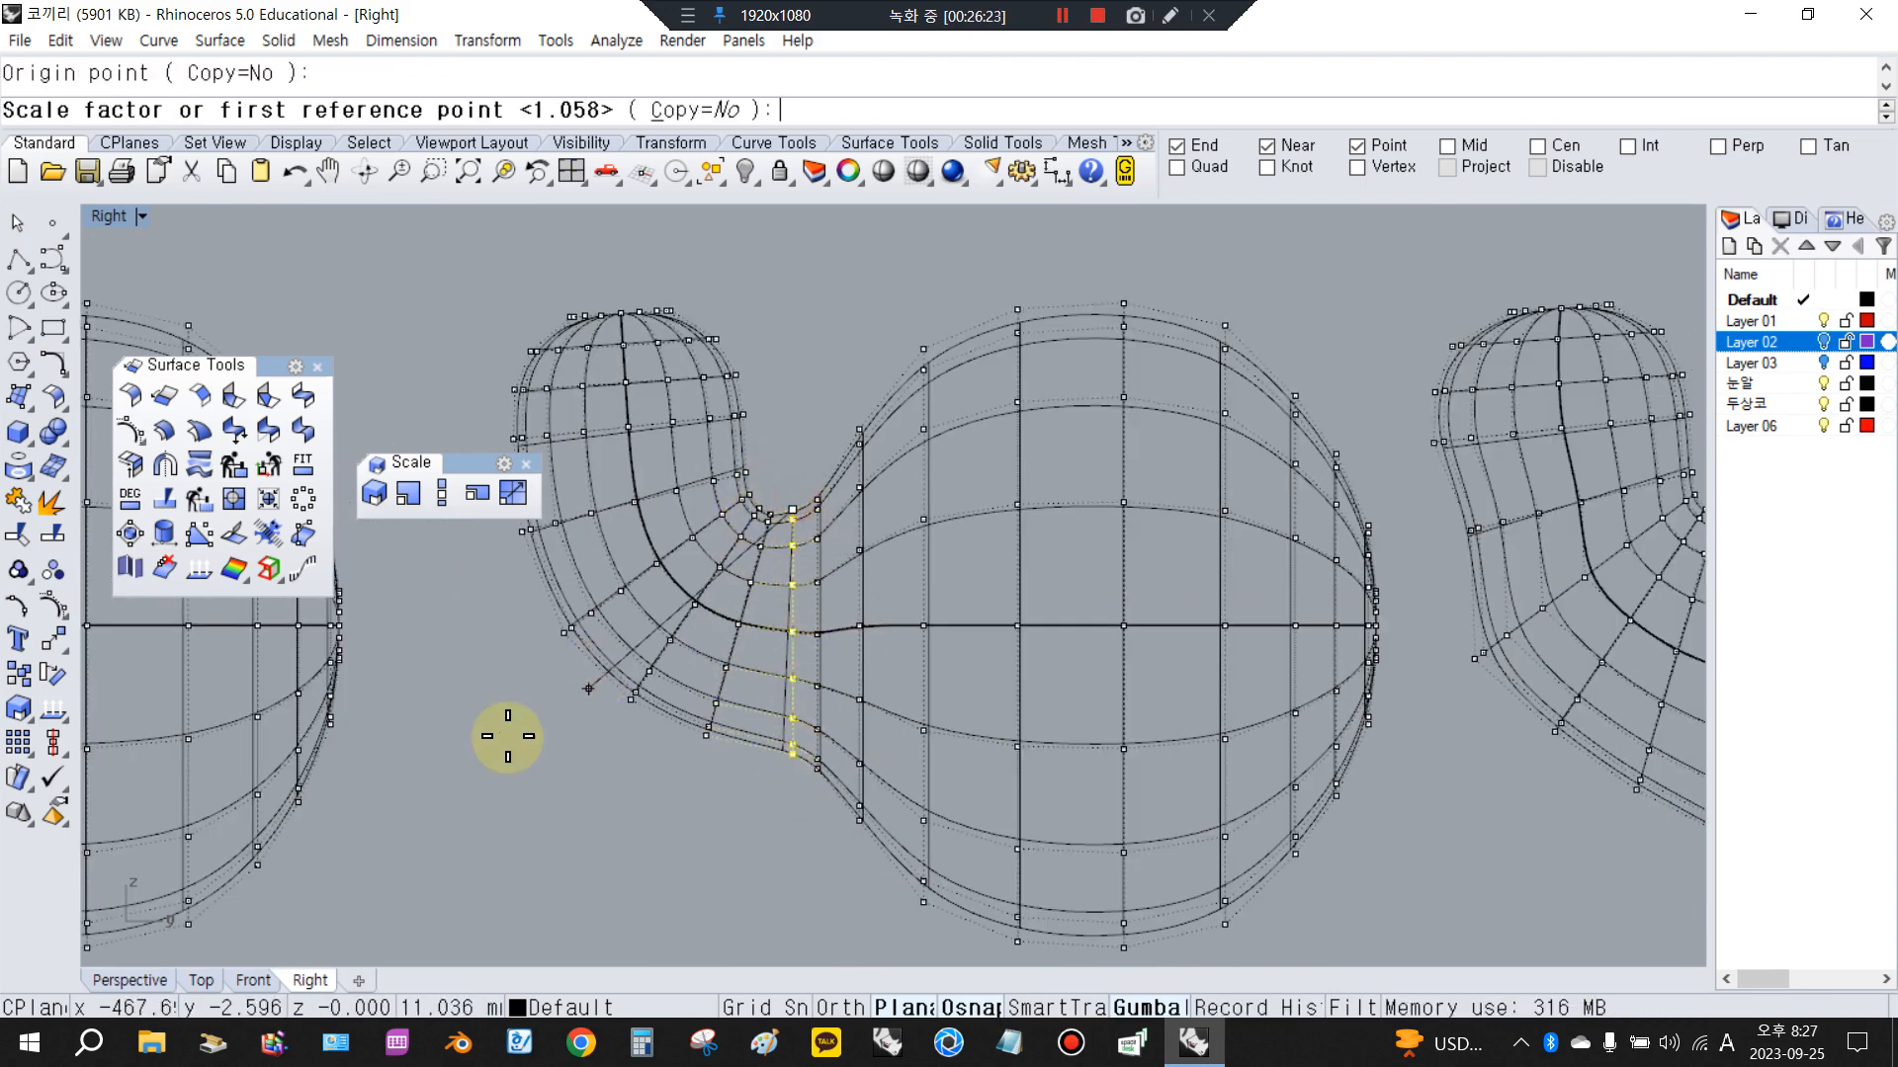
click(487, 732)
click(455, 757)
Enlarge the control-point column at the trunk-head joint from its uppermost point to match the lowered trunk-side column
drag(814, 438, 828, 876)
key(Return)
click(820, 493)
click(488, 753)
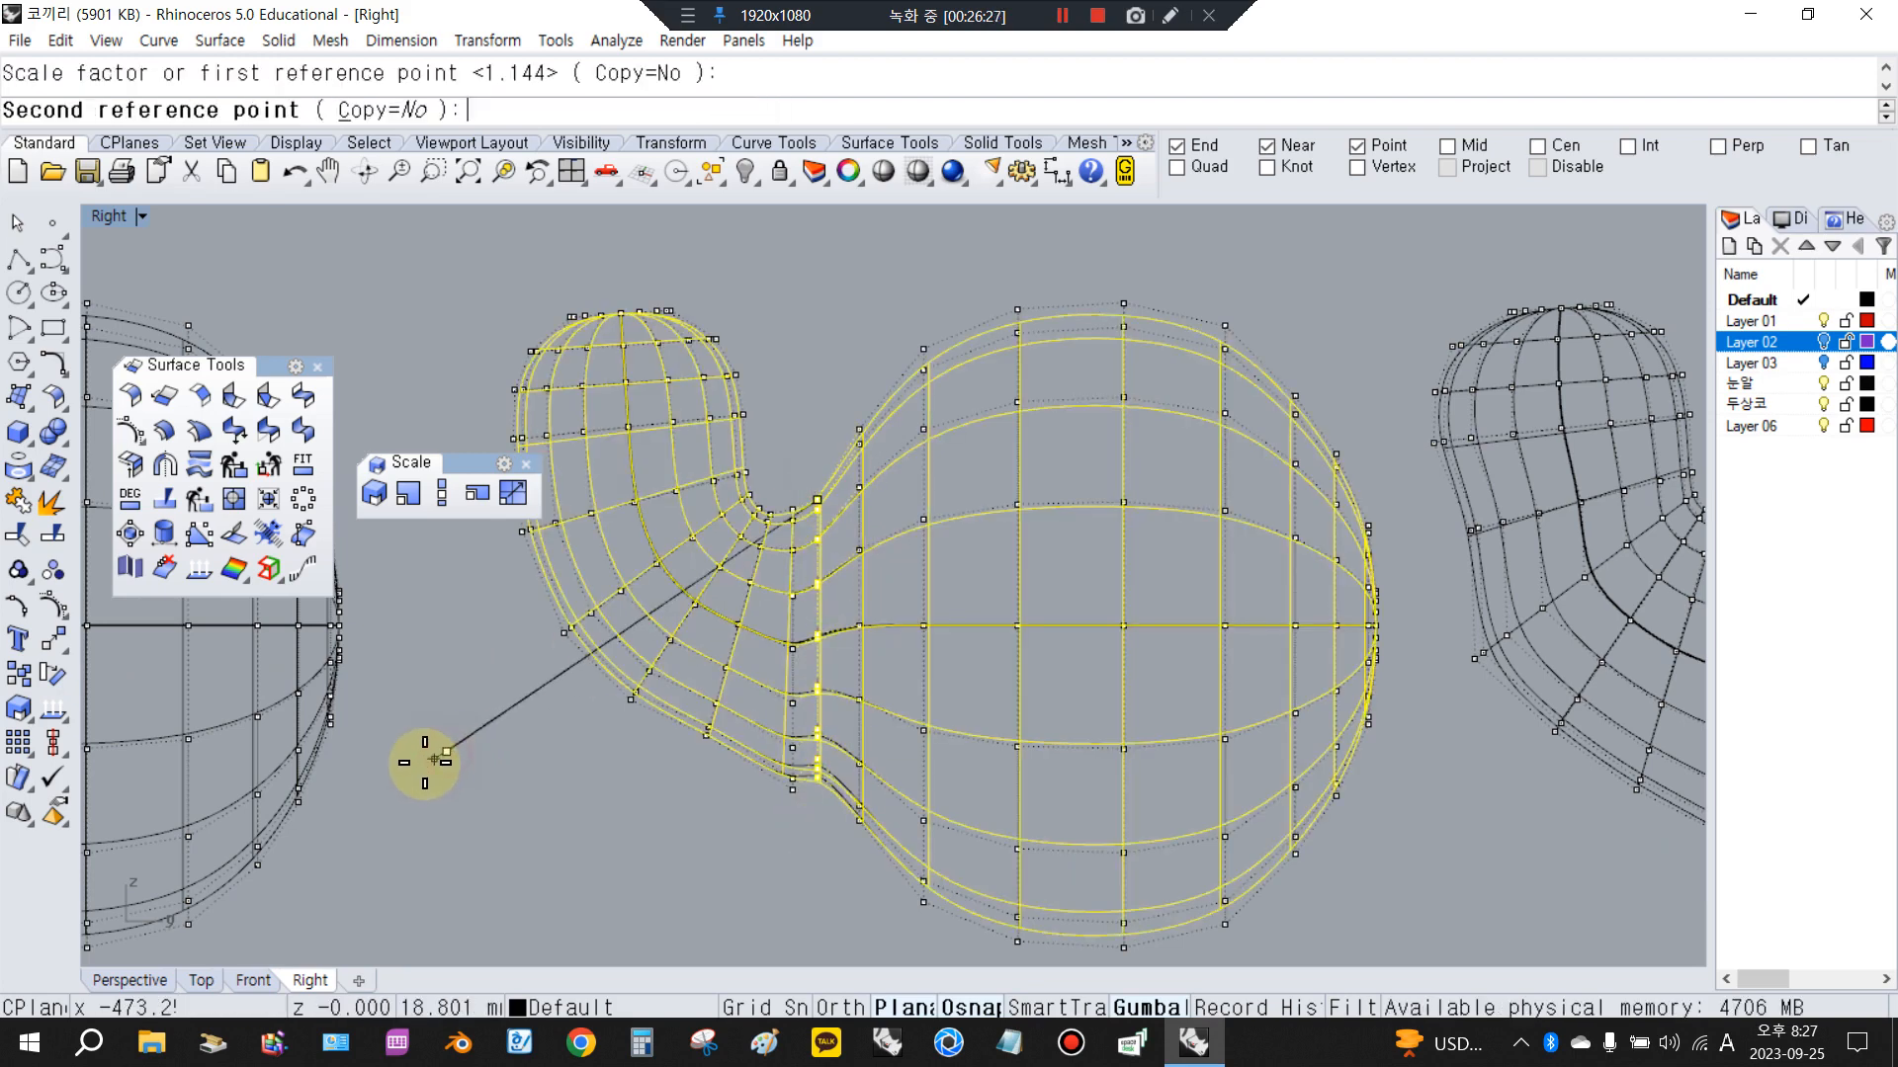
click(419, 771)
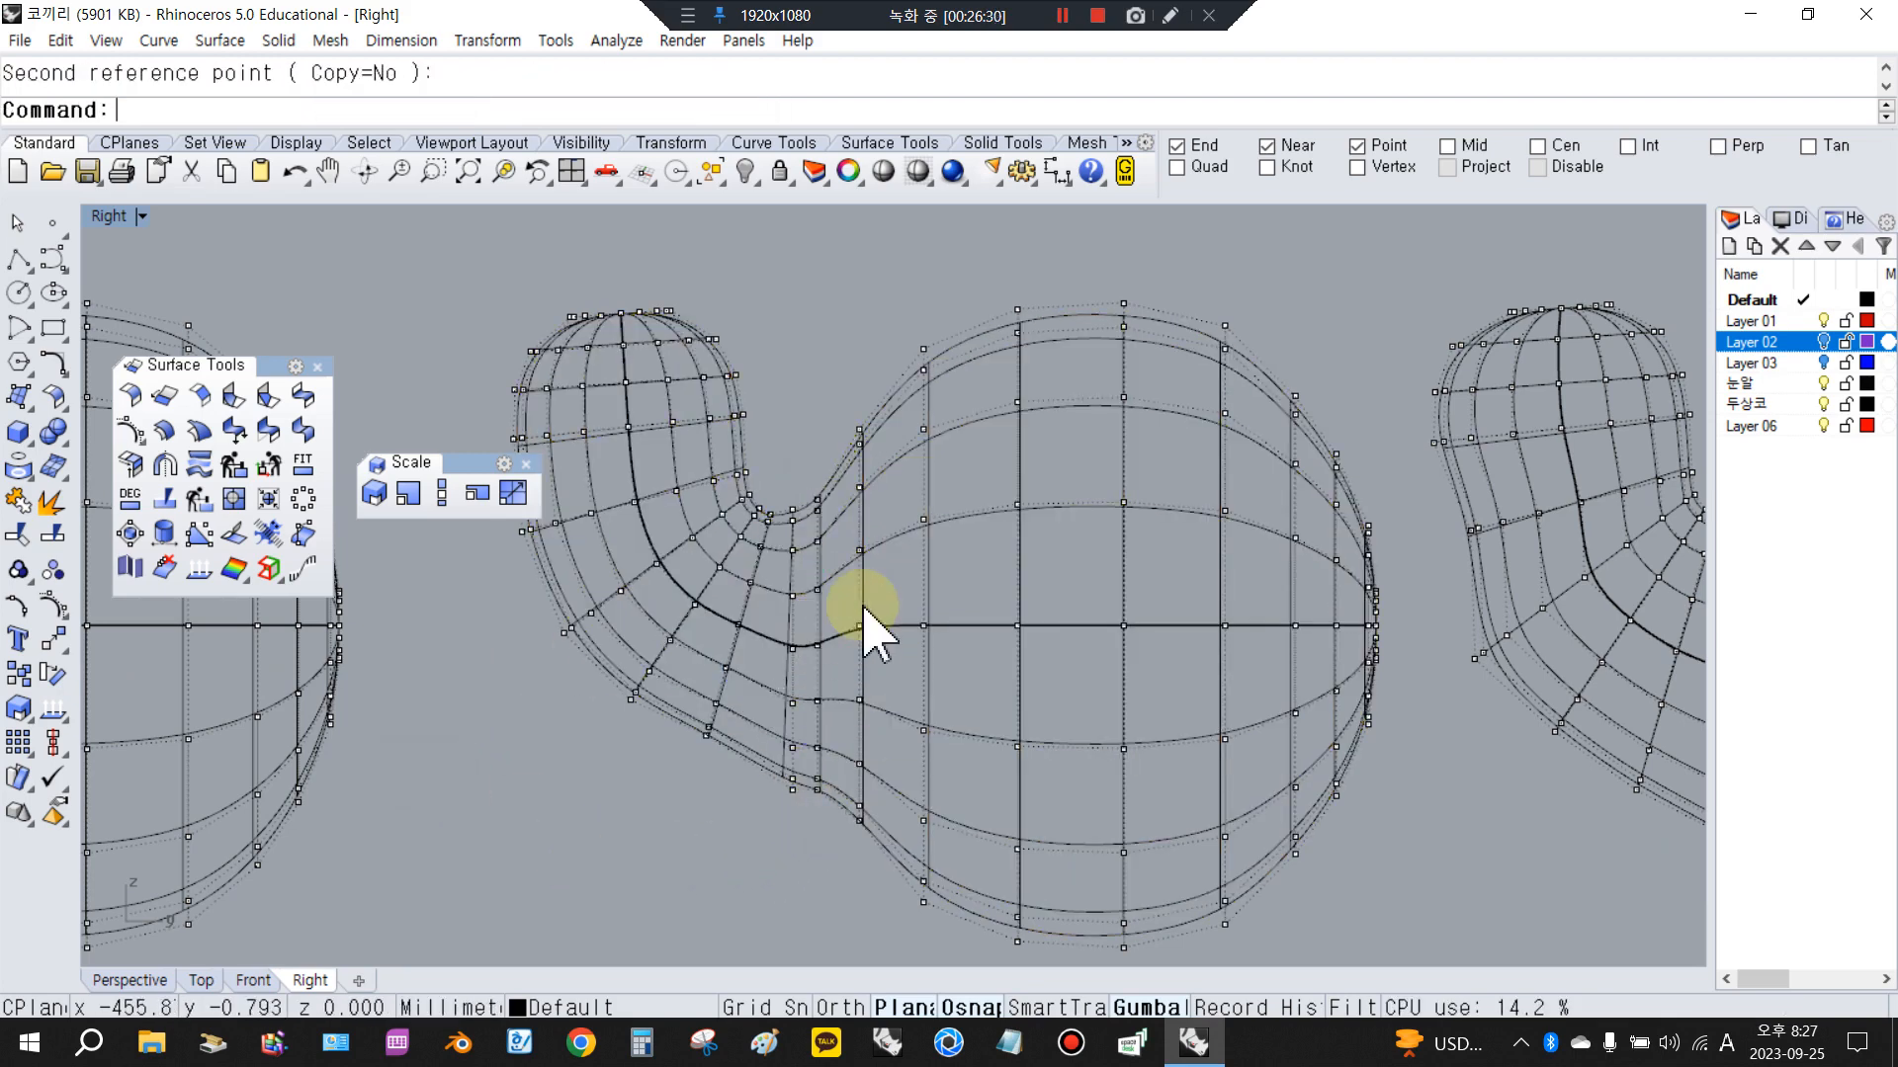
Scale the first column of control points on the head side of the joint slightly larger from its uppermost point
drag(845, 454, 877, 911)
key(Return)
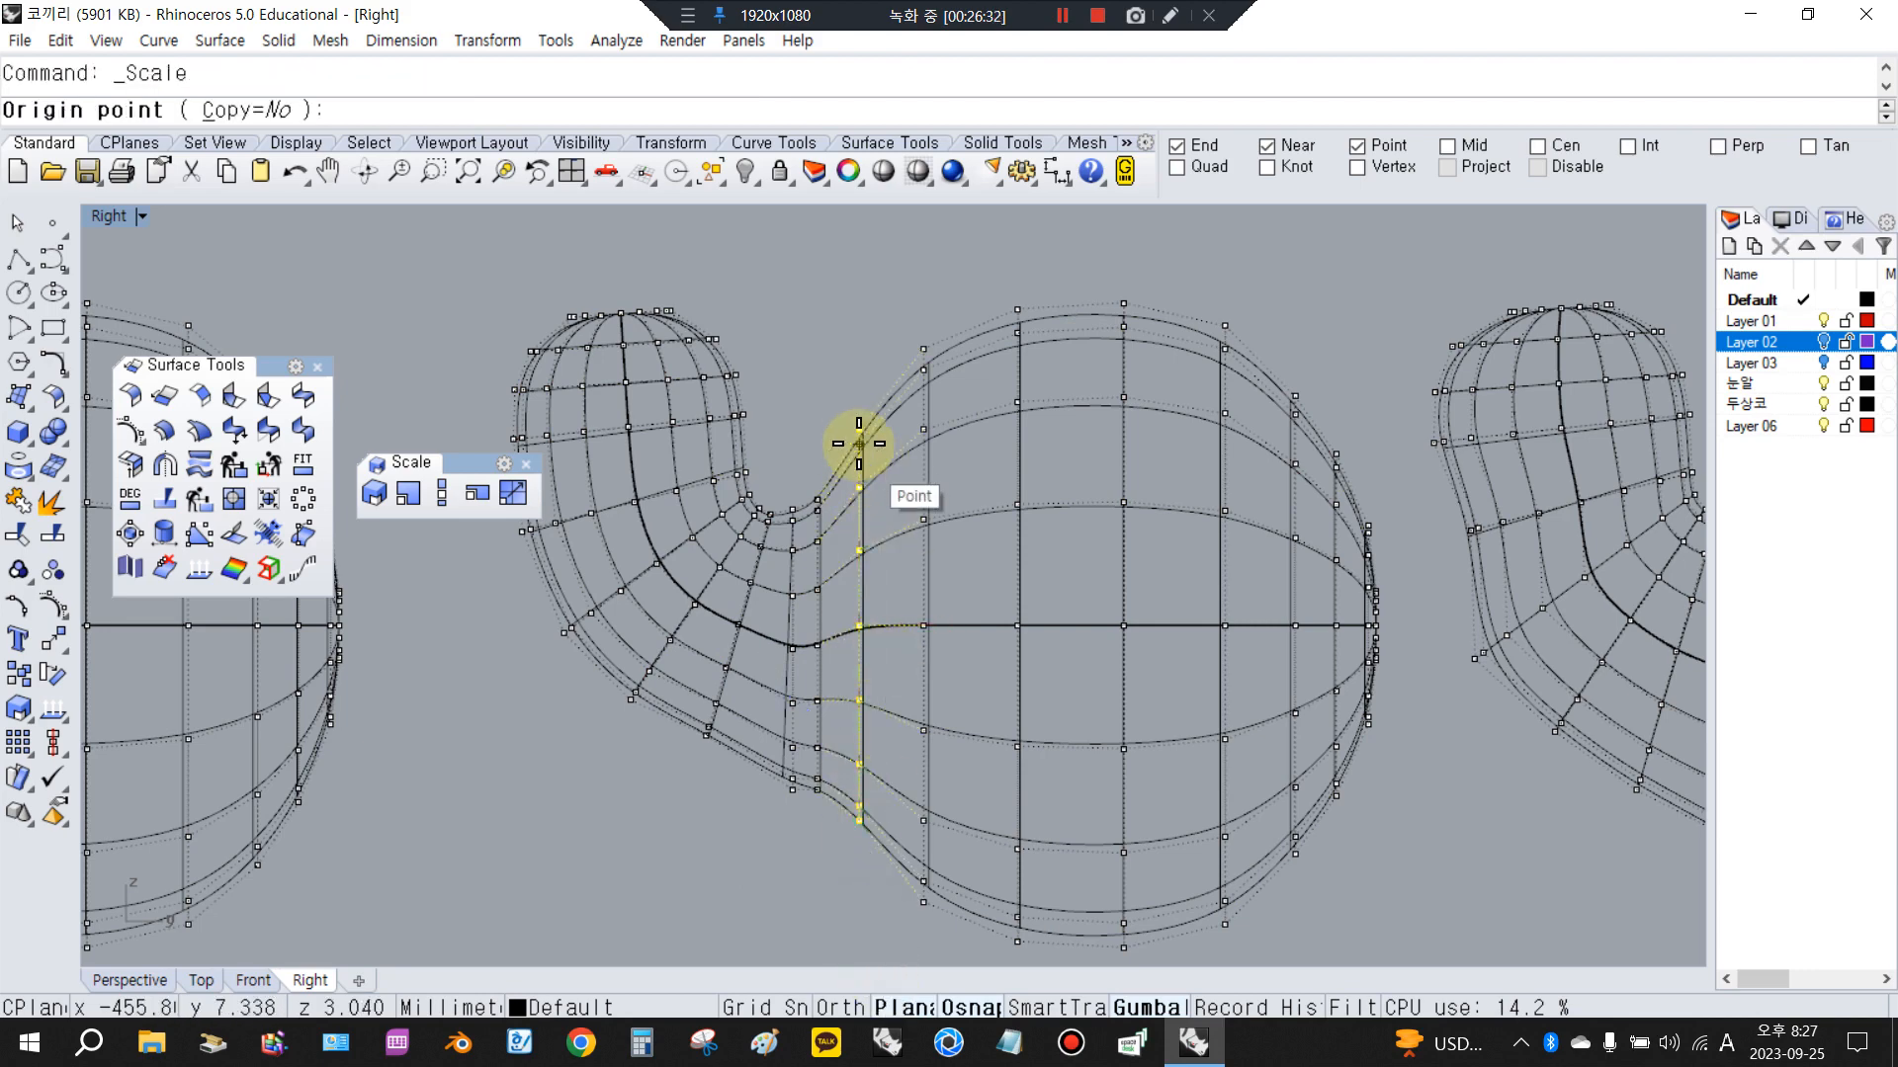
click(854, 427)
click(500, 776)
click(503, 783)
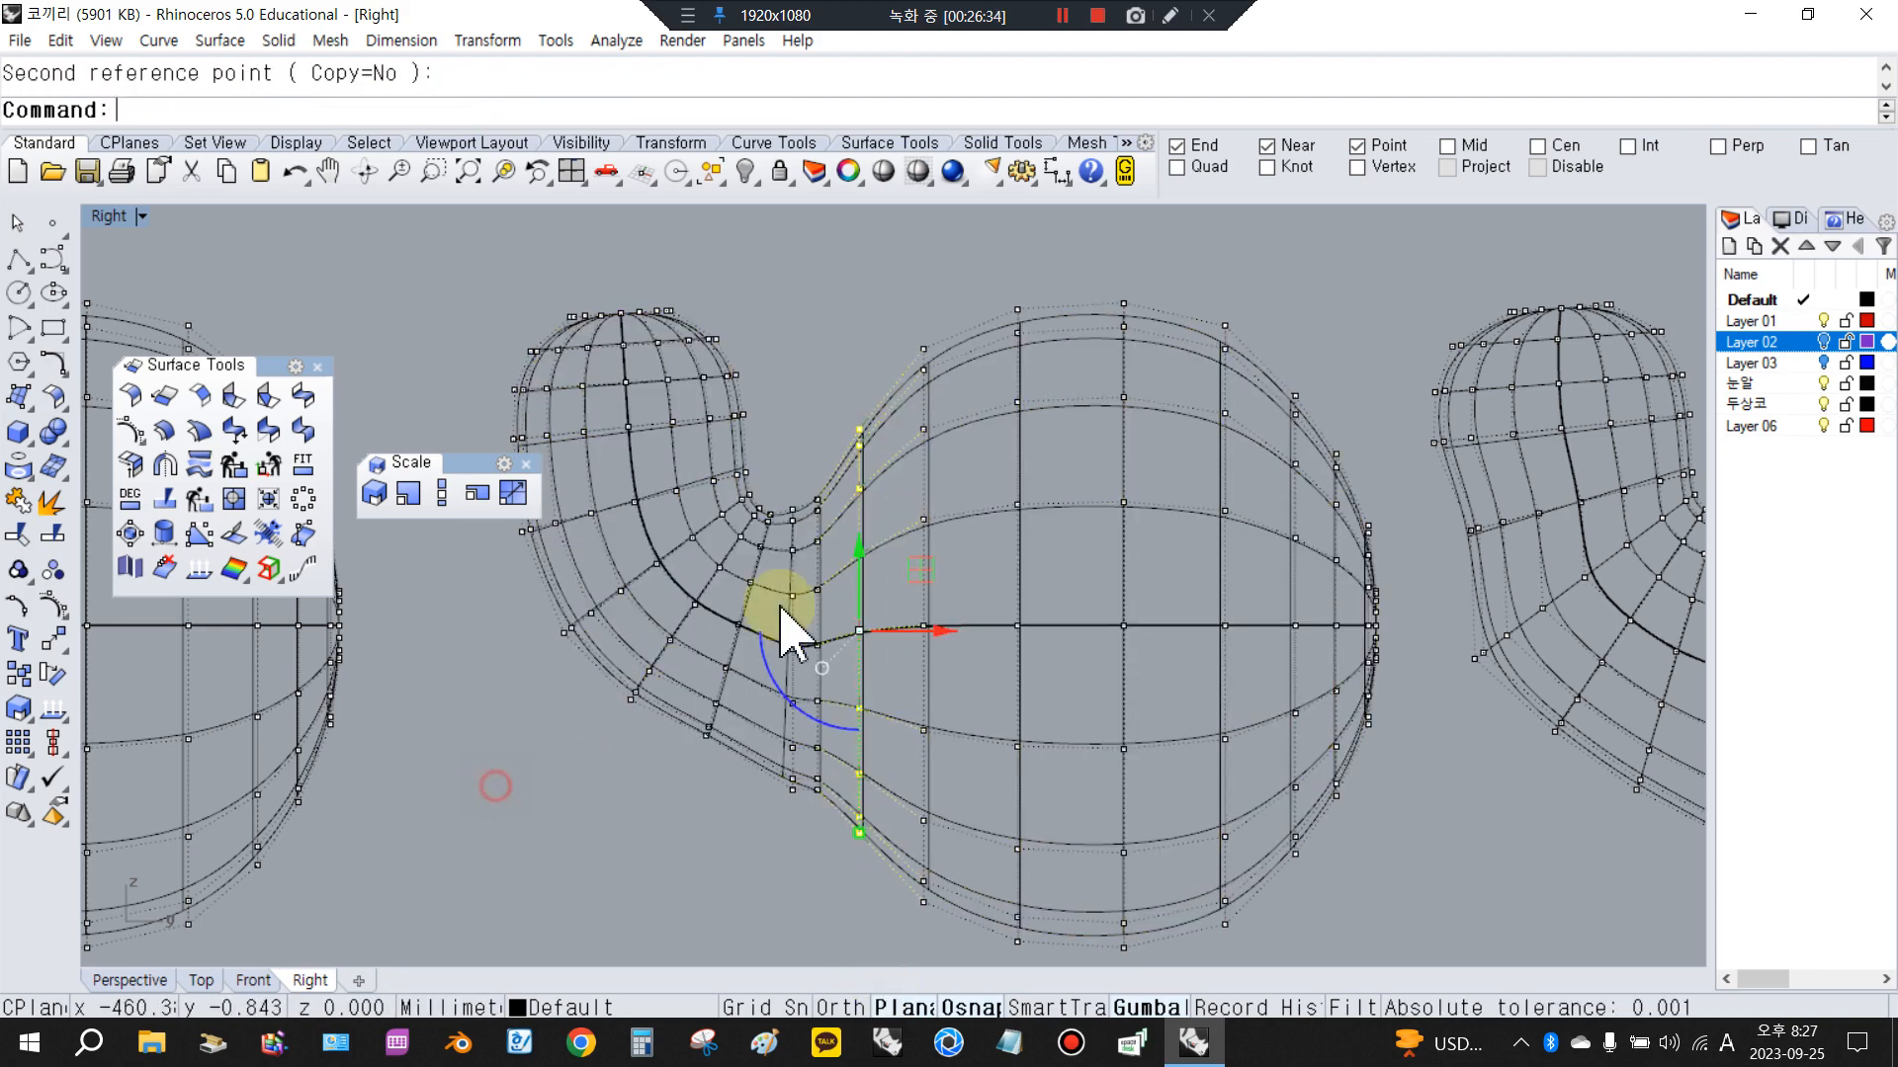
Scale the joint's control-point column once more by about 1.044 from its uppermost point to smooth the chin line
drag(817, 473, 848, 929)
key(Return)
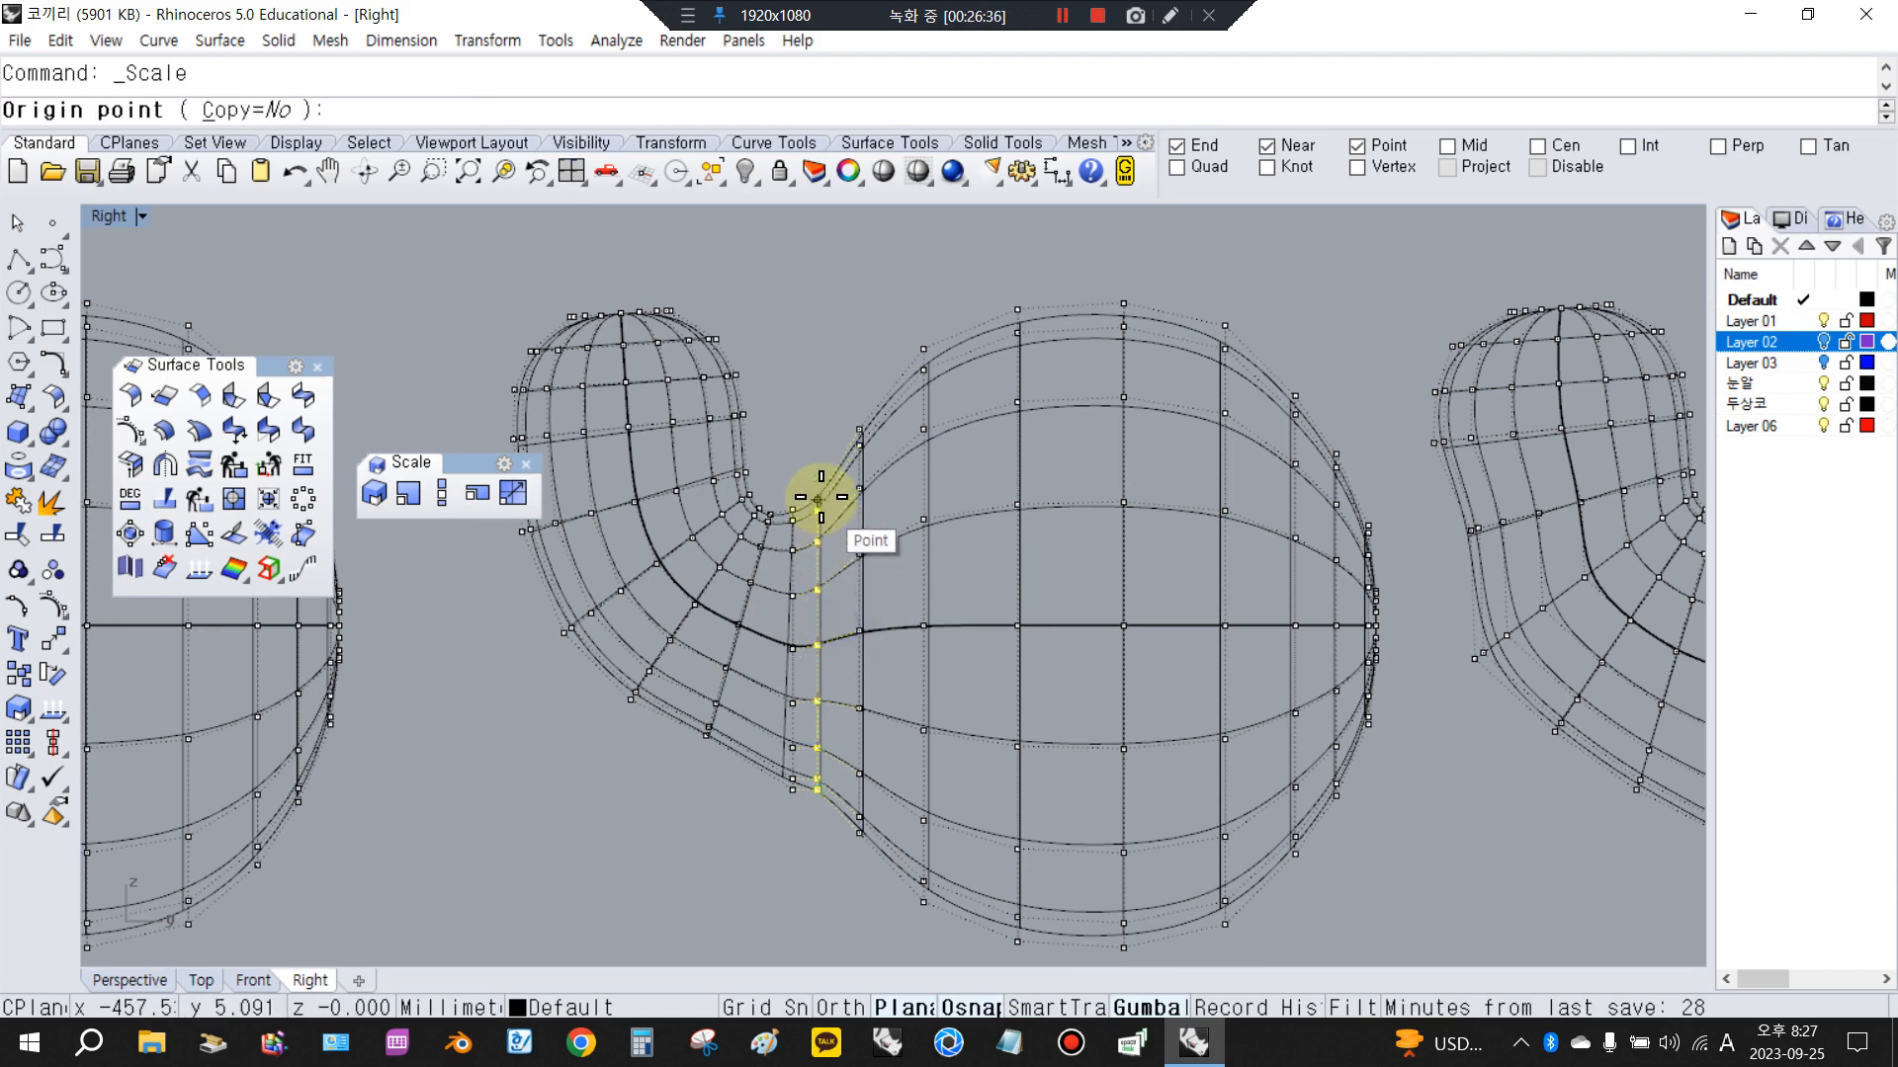
click(818, 499)
click(448, 852)
click(440, 870)
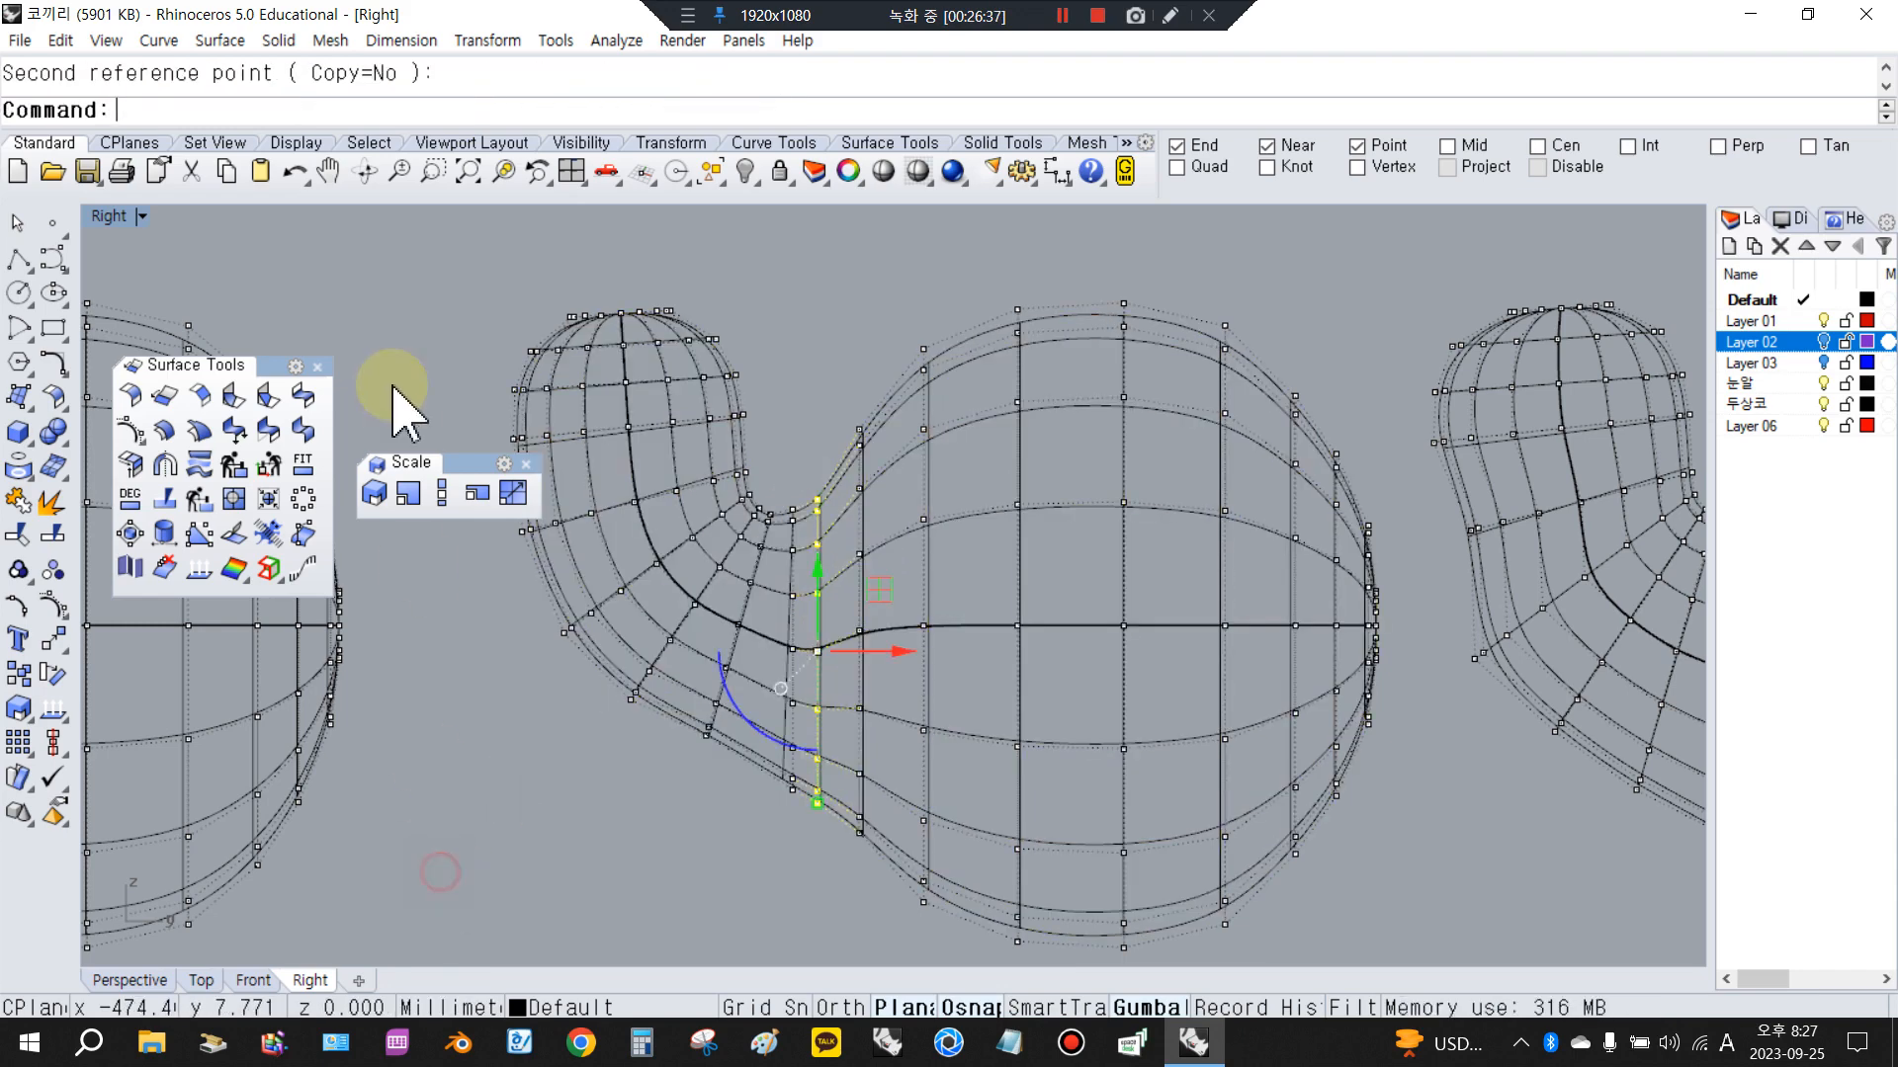
Switch to the four-view layout and fine-tune the joint's column by scaling it about 0.998 from its uppermost point
double_click(110, 217)
scroll(1262, 384, up, 5)
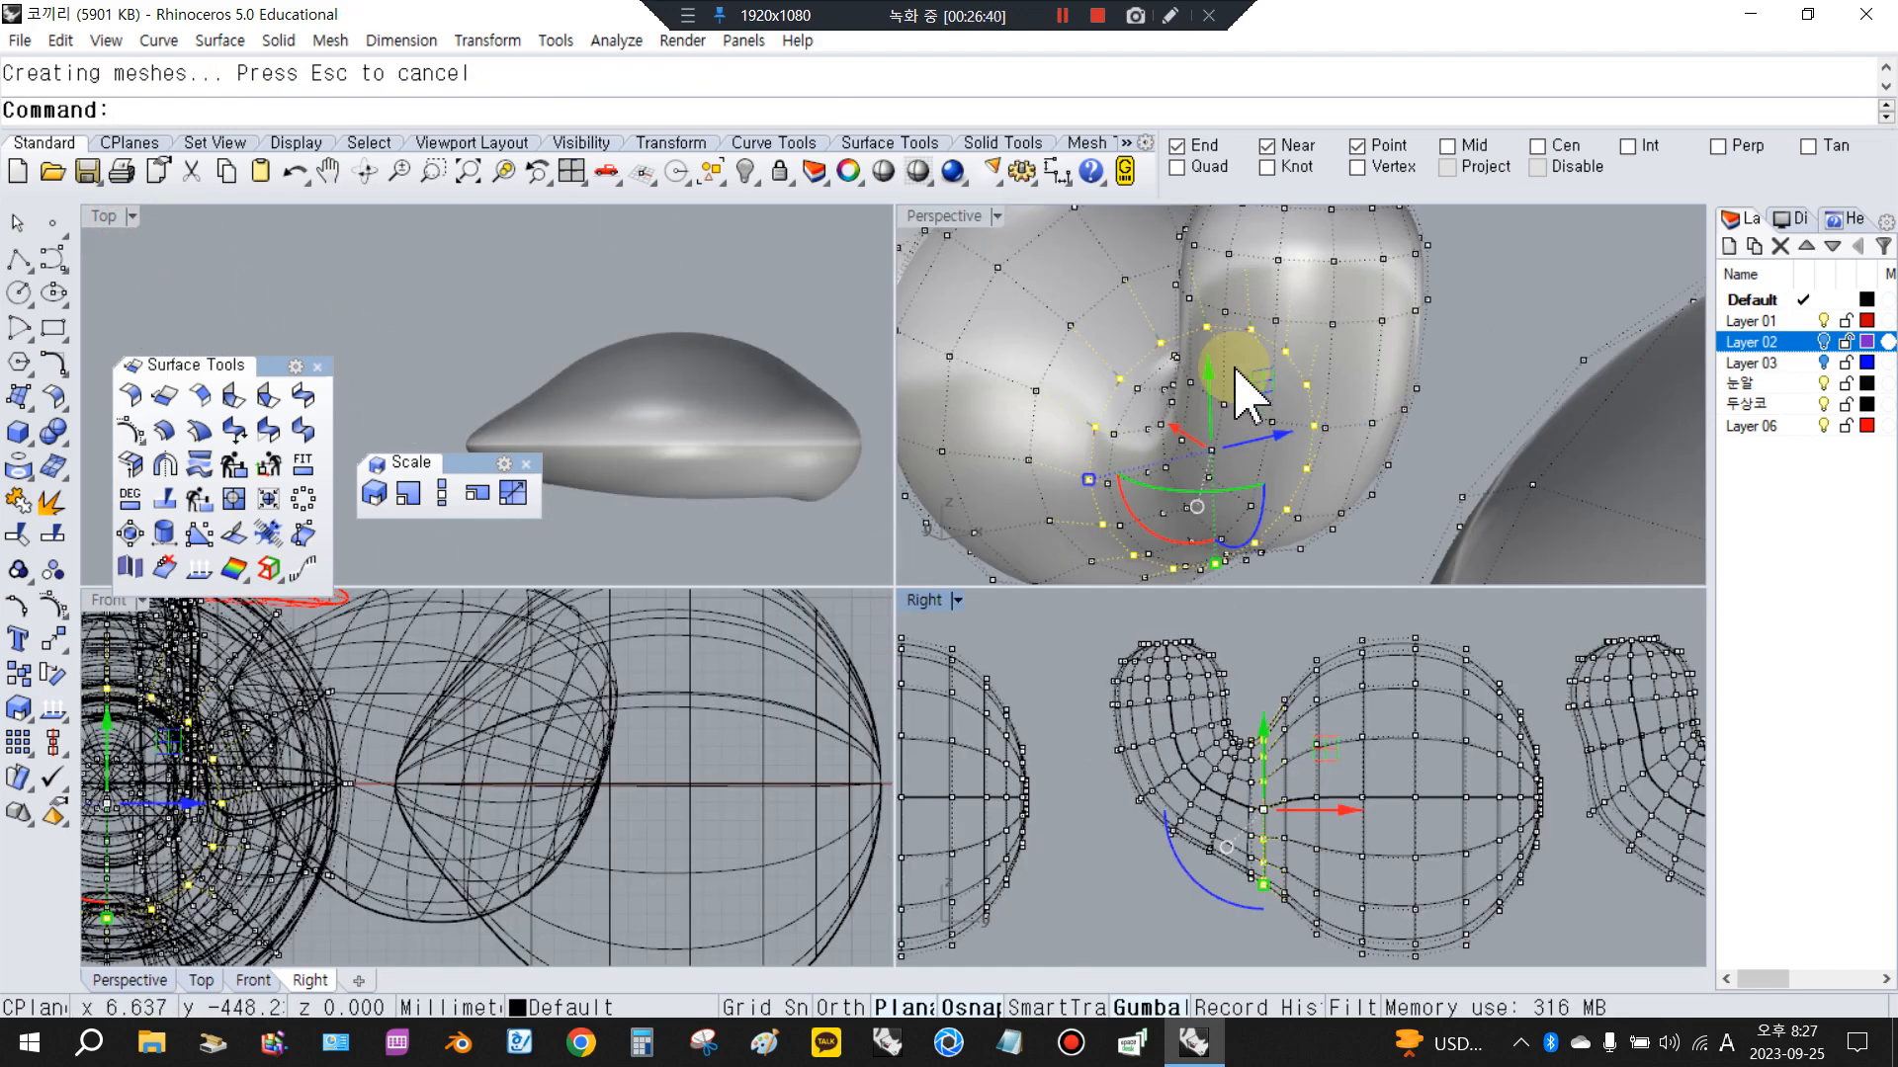
scroll(1492, 390, down, 6)
scroll(1136, 465, up, 3)
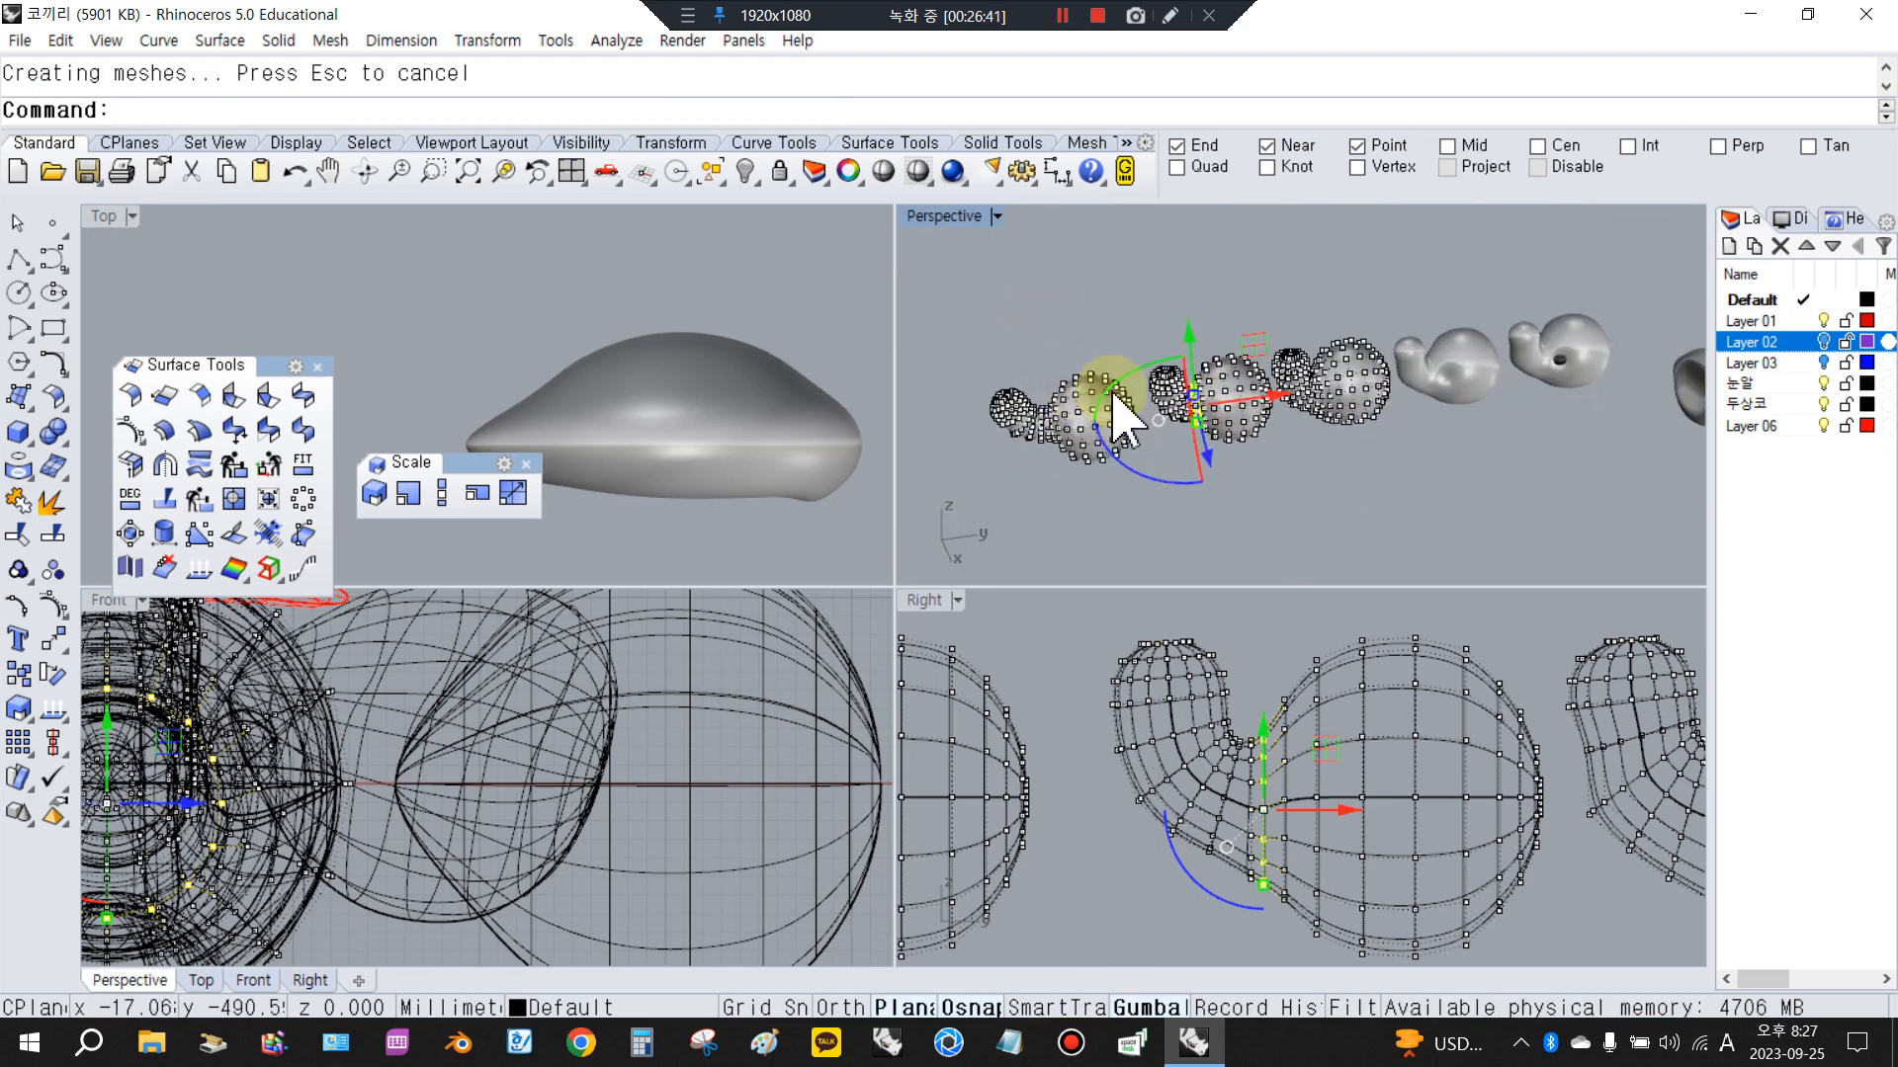
scroll(1244, 423, up, 5)
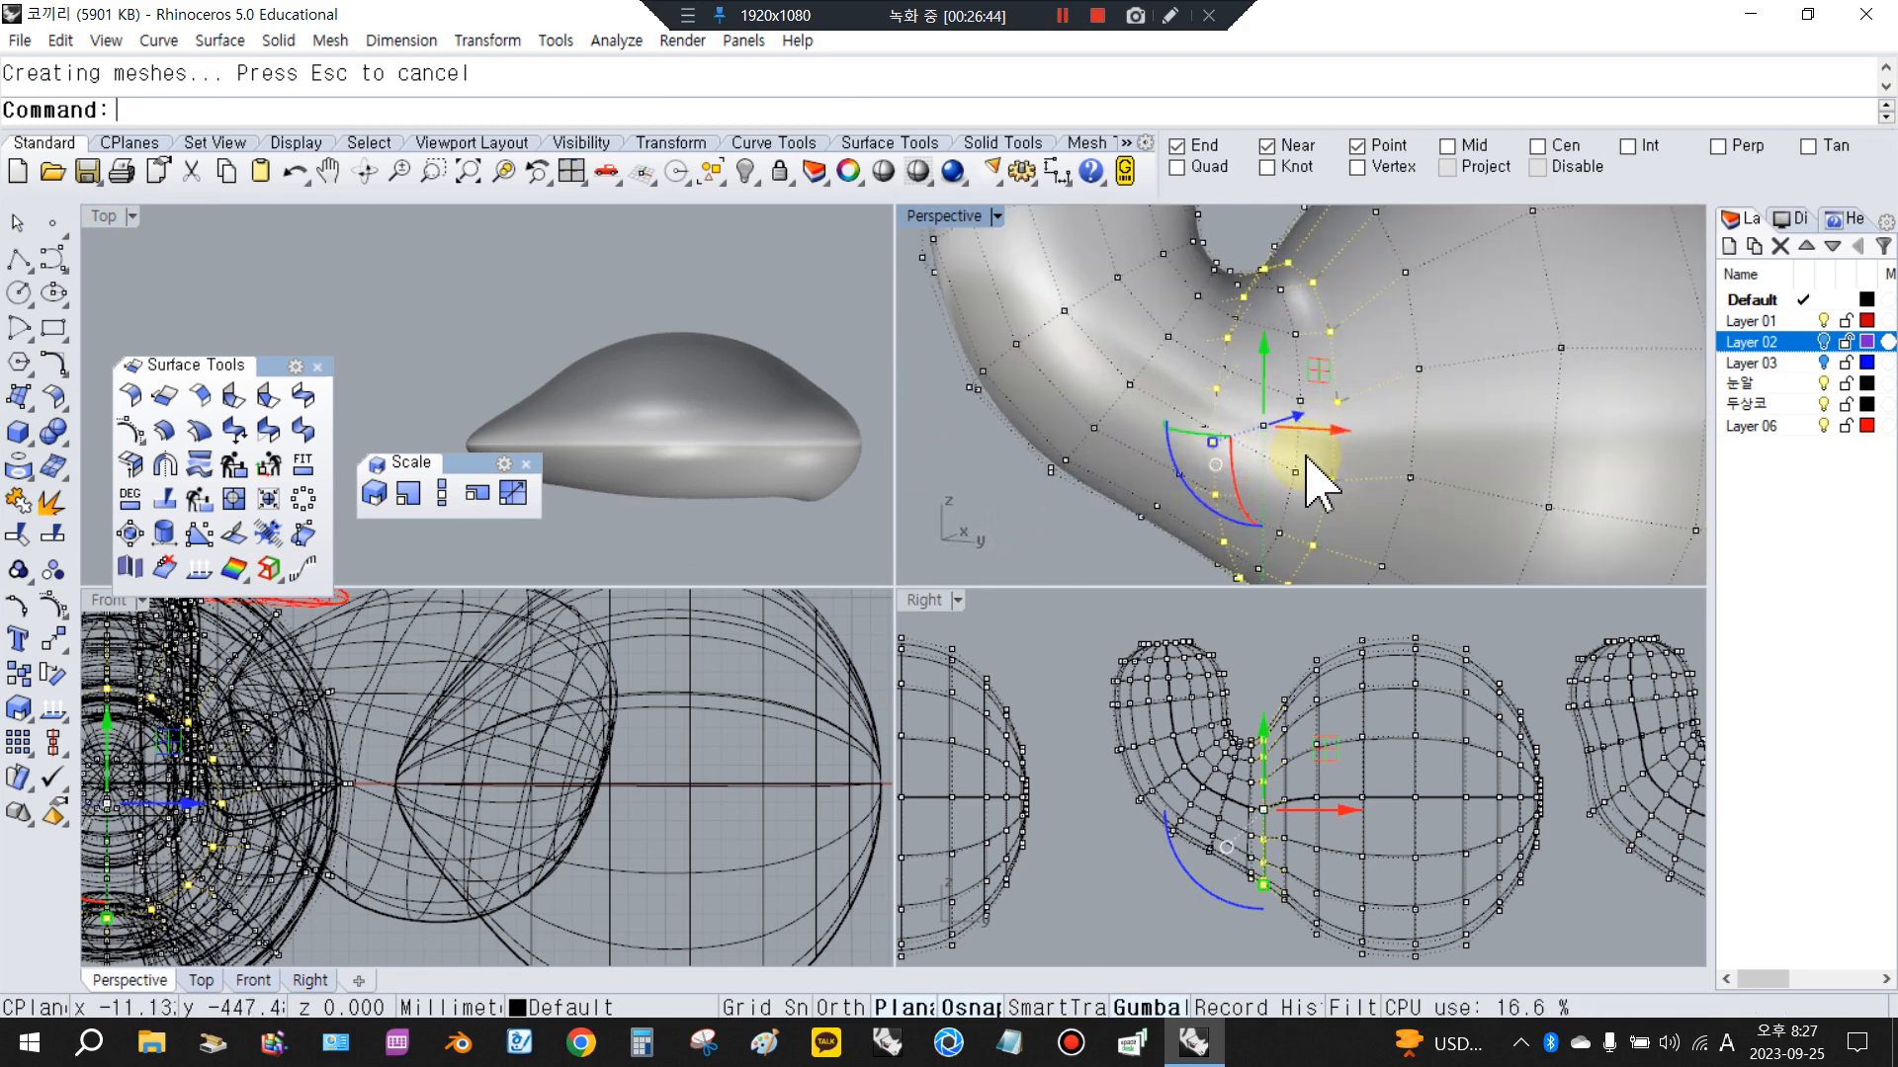
right_drag(1414, 358, 1368, 523)
right_click(1366, 535)
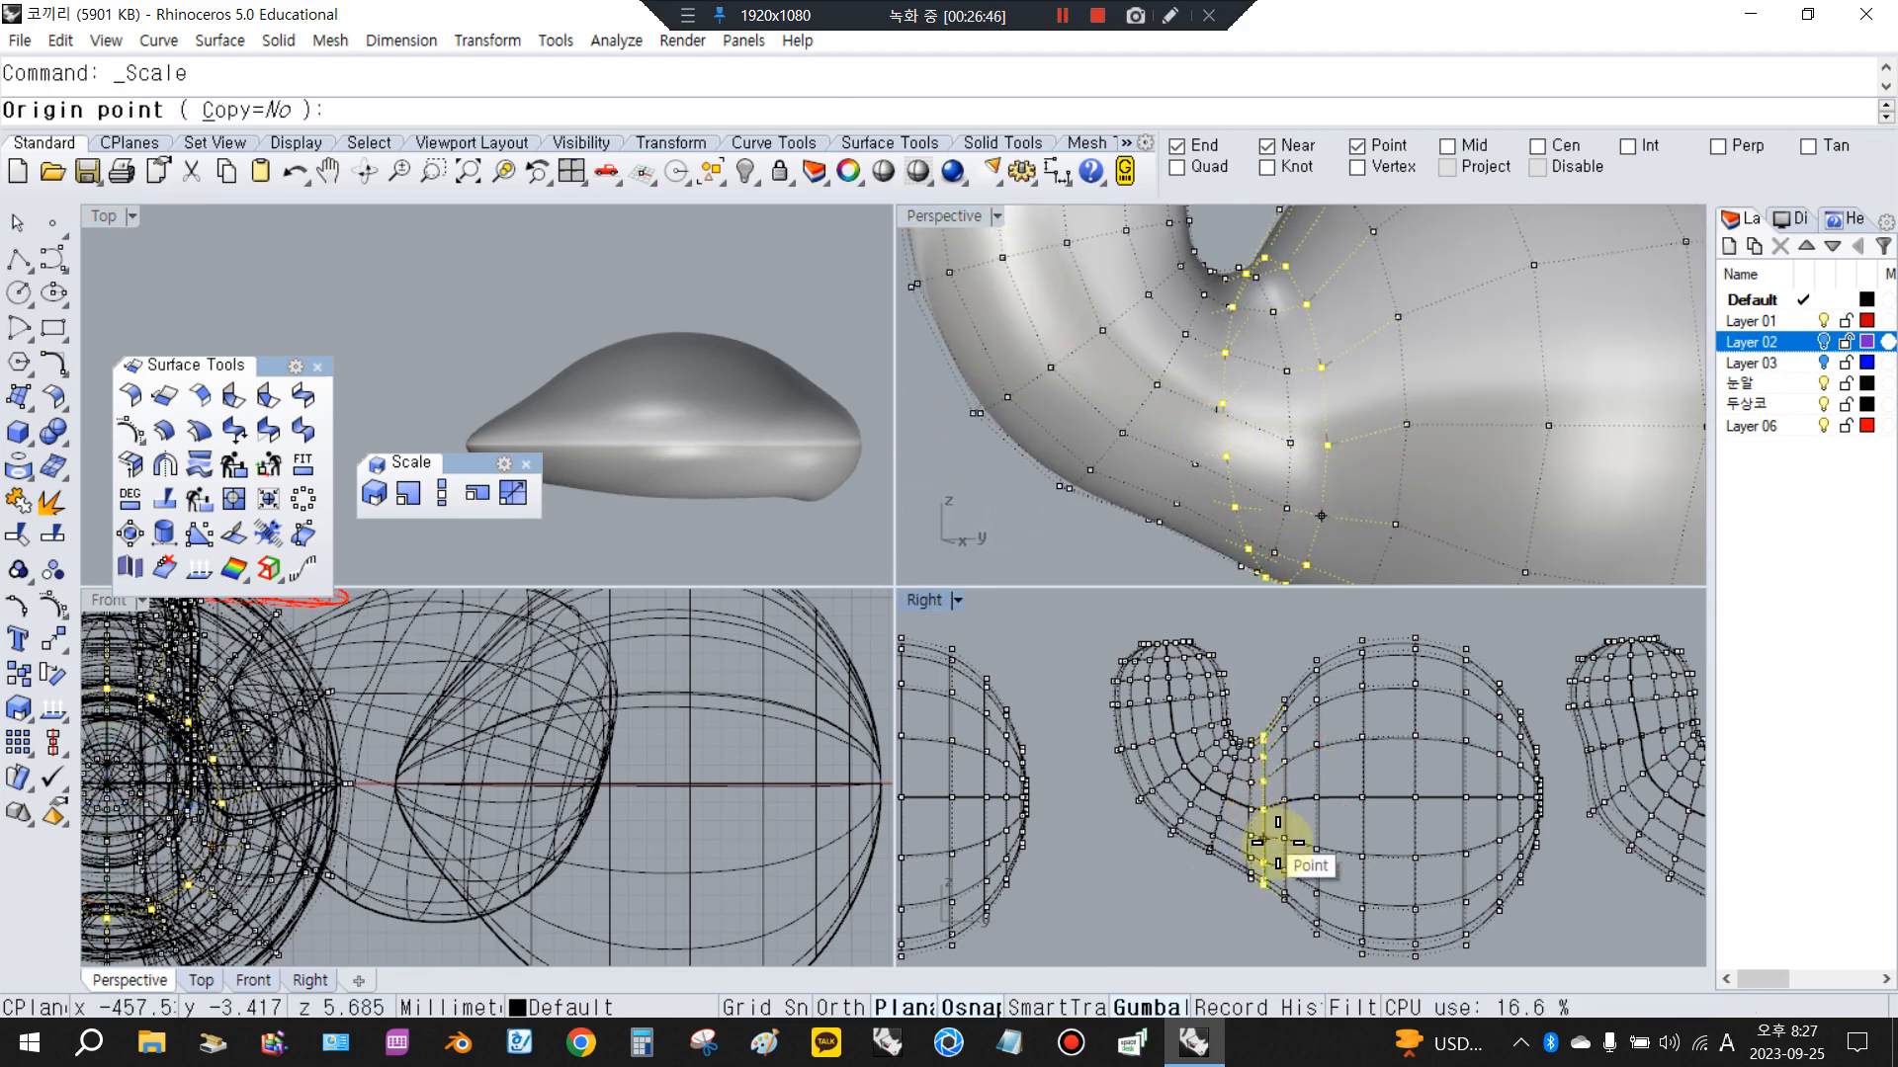
scroll(1277, 842, up, 3)
click(1262, 640)
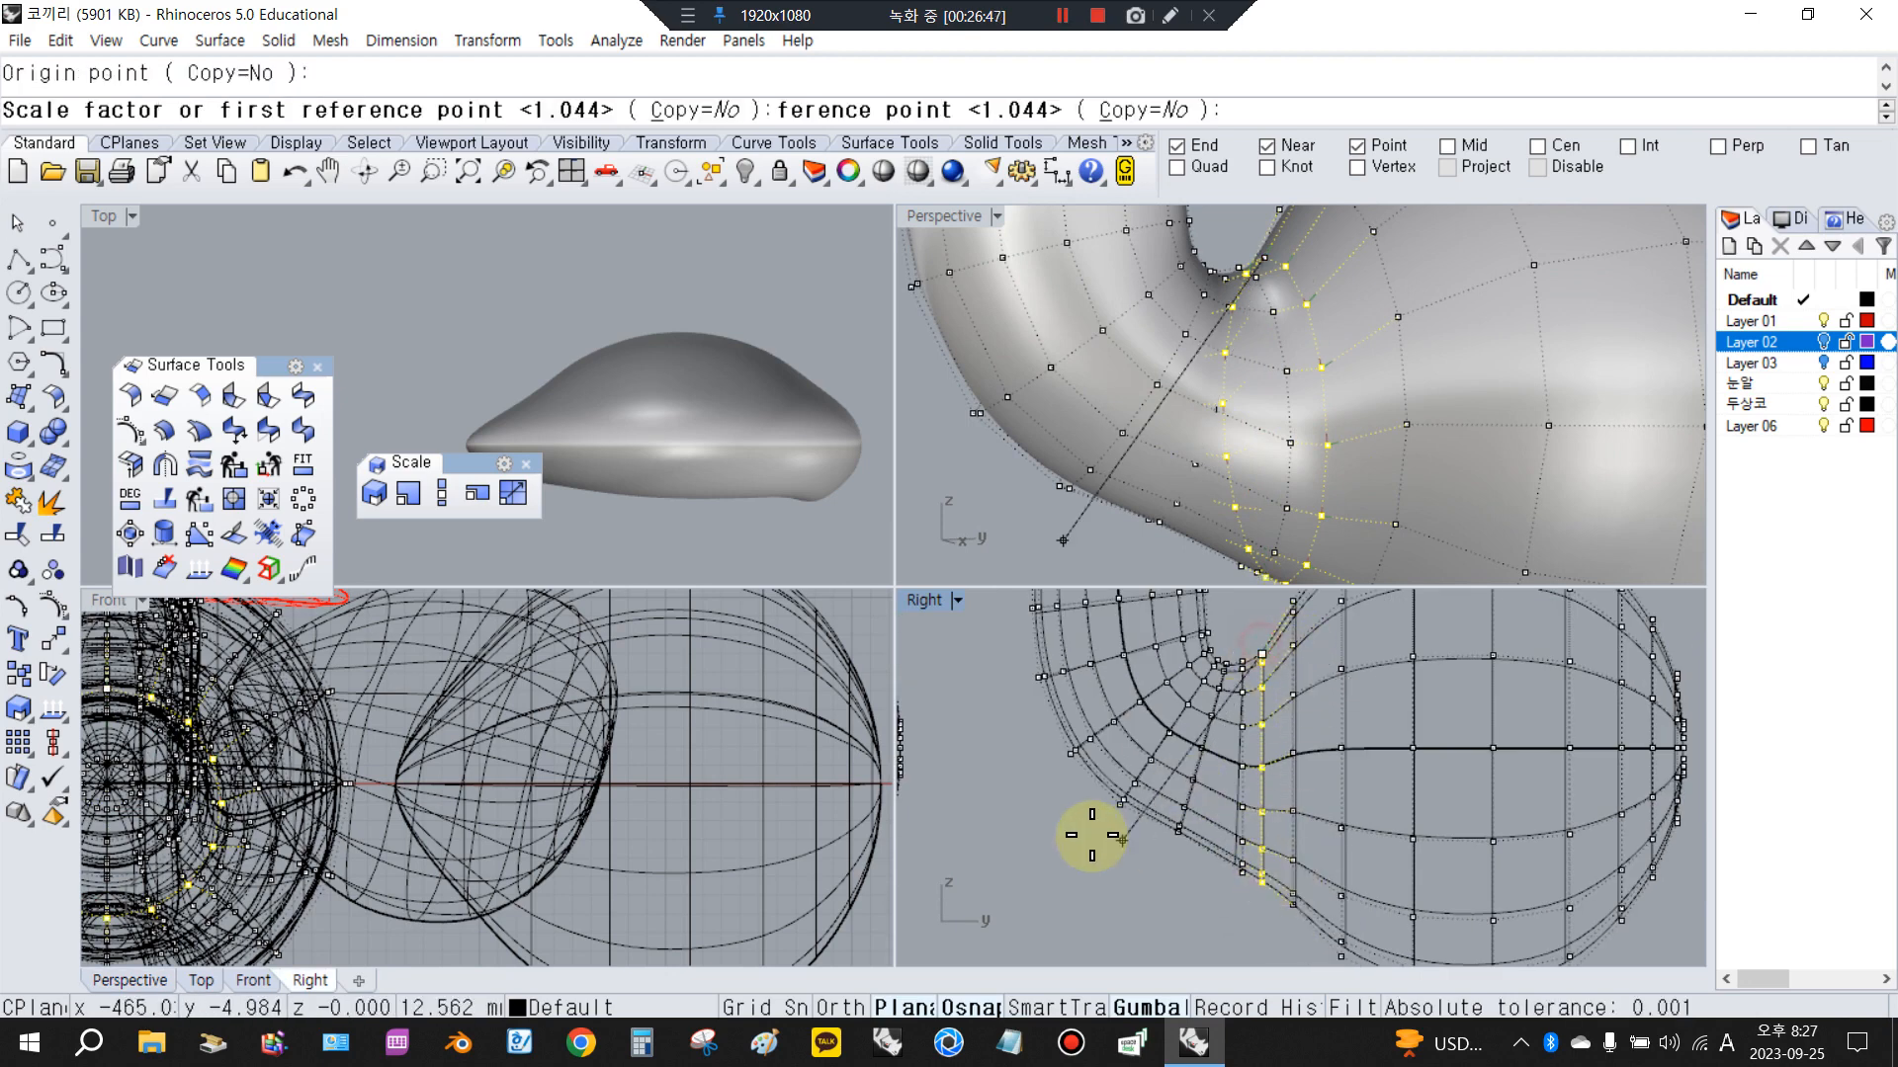
click(1089, 840)
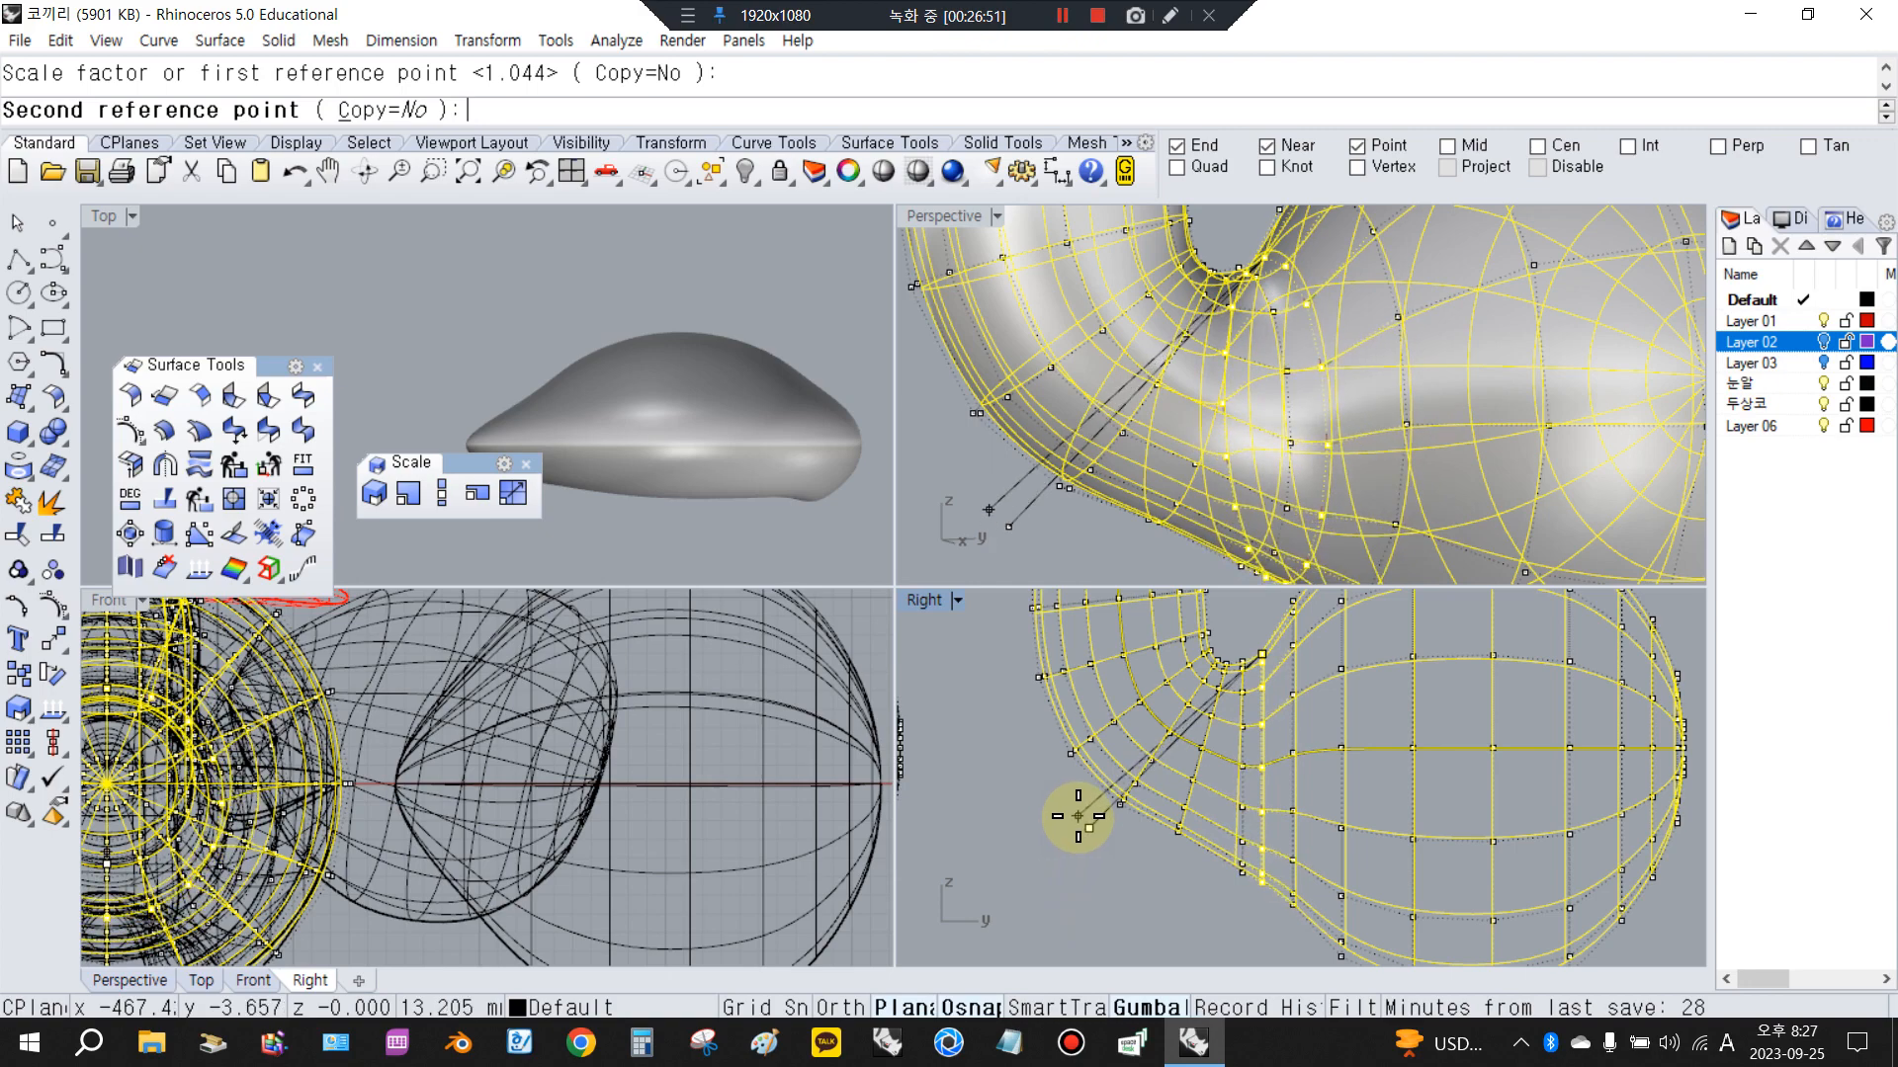
click(1075, 821)
click(1037, 511)
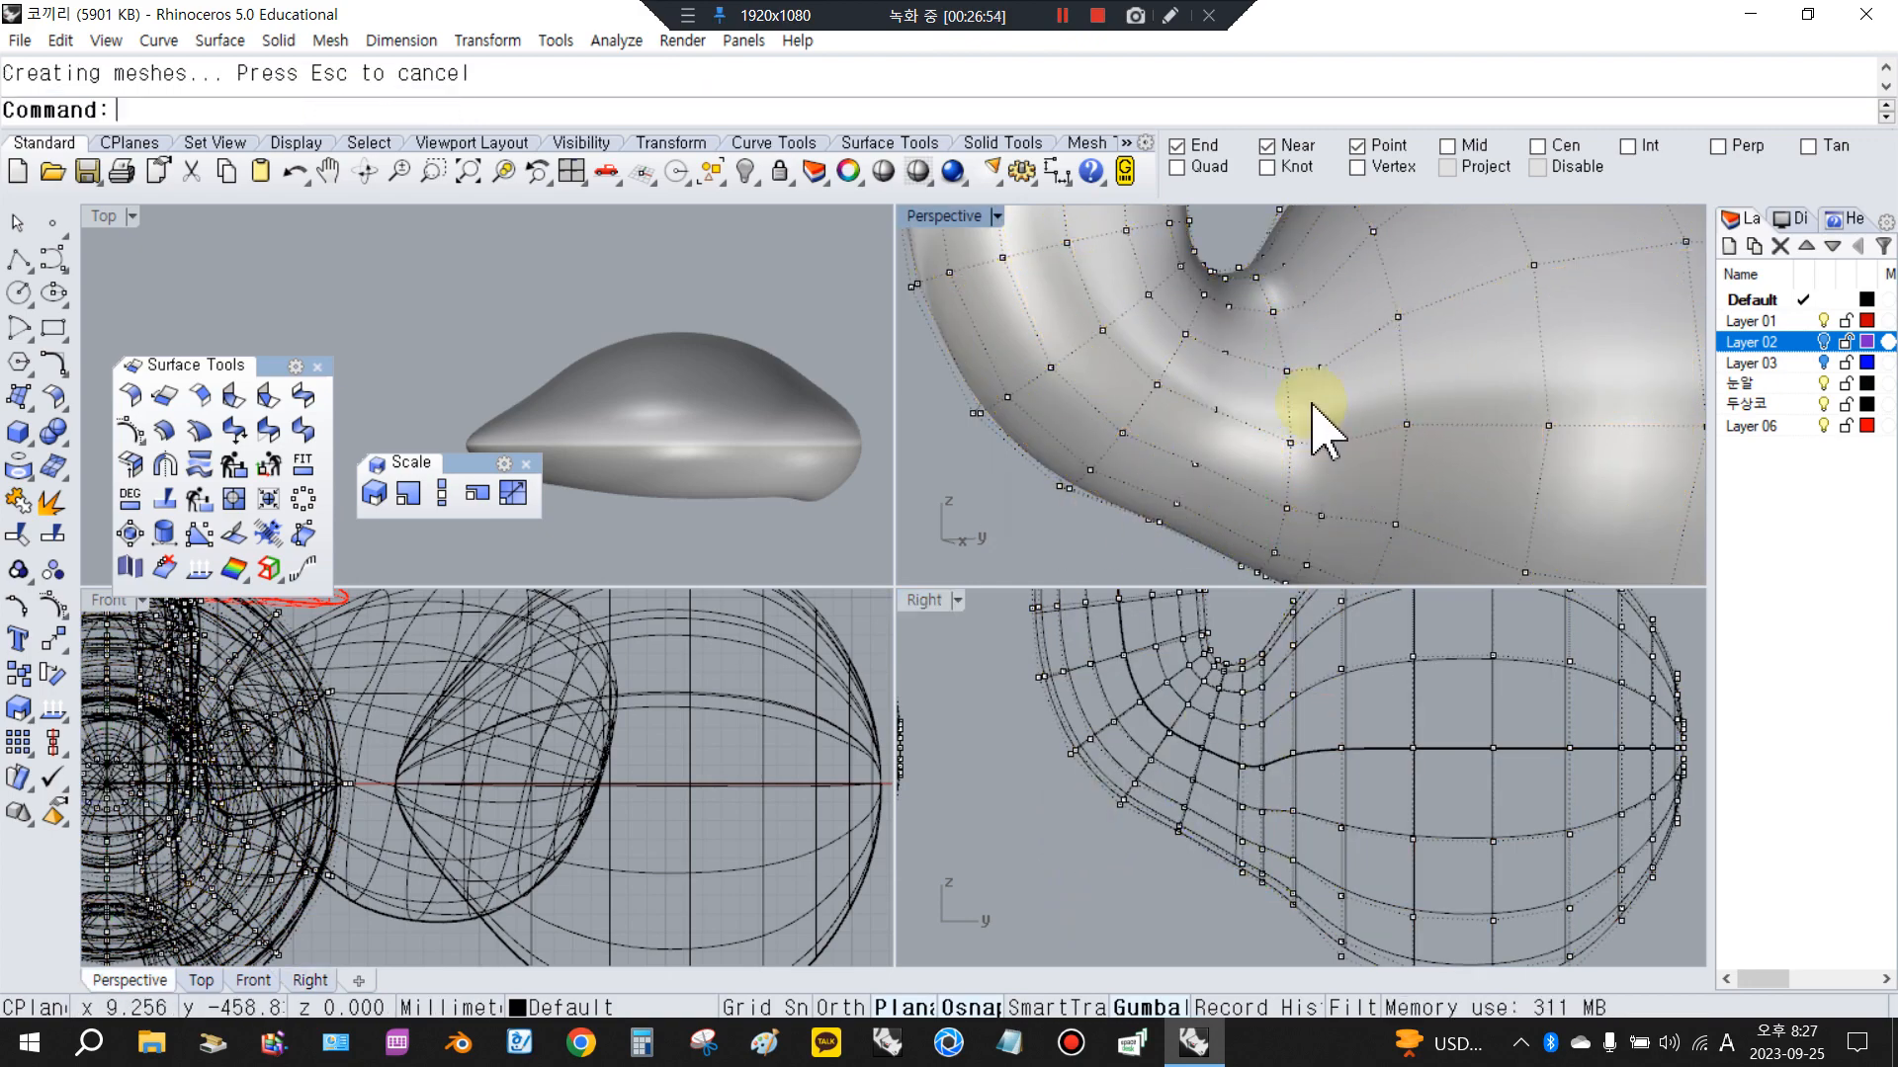
Examine the chin and trunk transition from several angles in the perspective view, including a shaded preview without control points
scroll(1310, 401, down, 5)
right_drag(1343, 476, 1335, 425)
scroll(1322, 543, up, 7)
right_drag(1328, 534, 1149, 161)
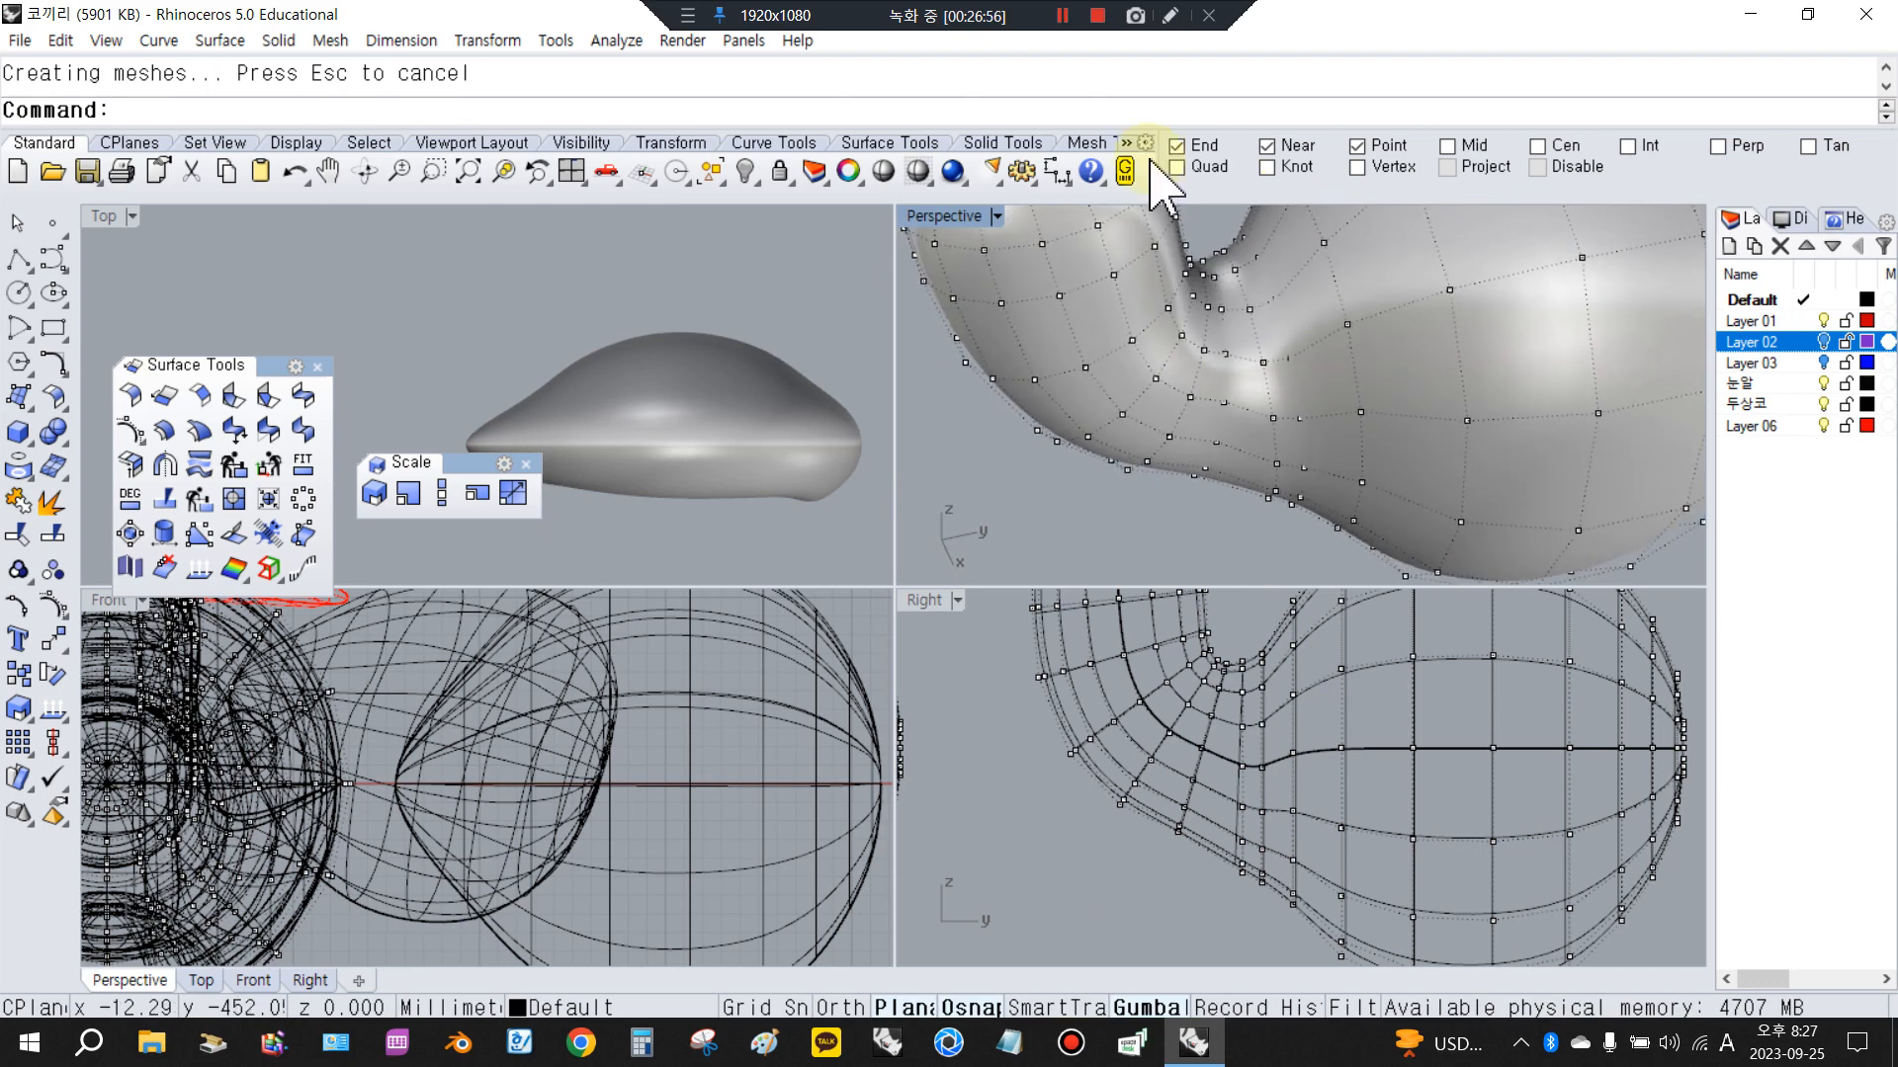
click(881, 174)
mouse_move(1215, 428)
right_down()
mouse_move(1640, 246)
mouse_move(1059, 254)
mouse_move(1245, 278)
mouse_move(1249, 336)
mouse_move(1291, 311)
right_up()
scroll(1253, 381, down, 7)
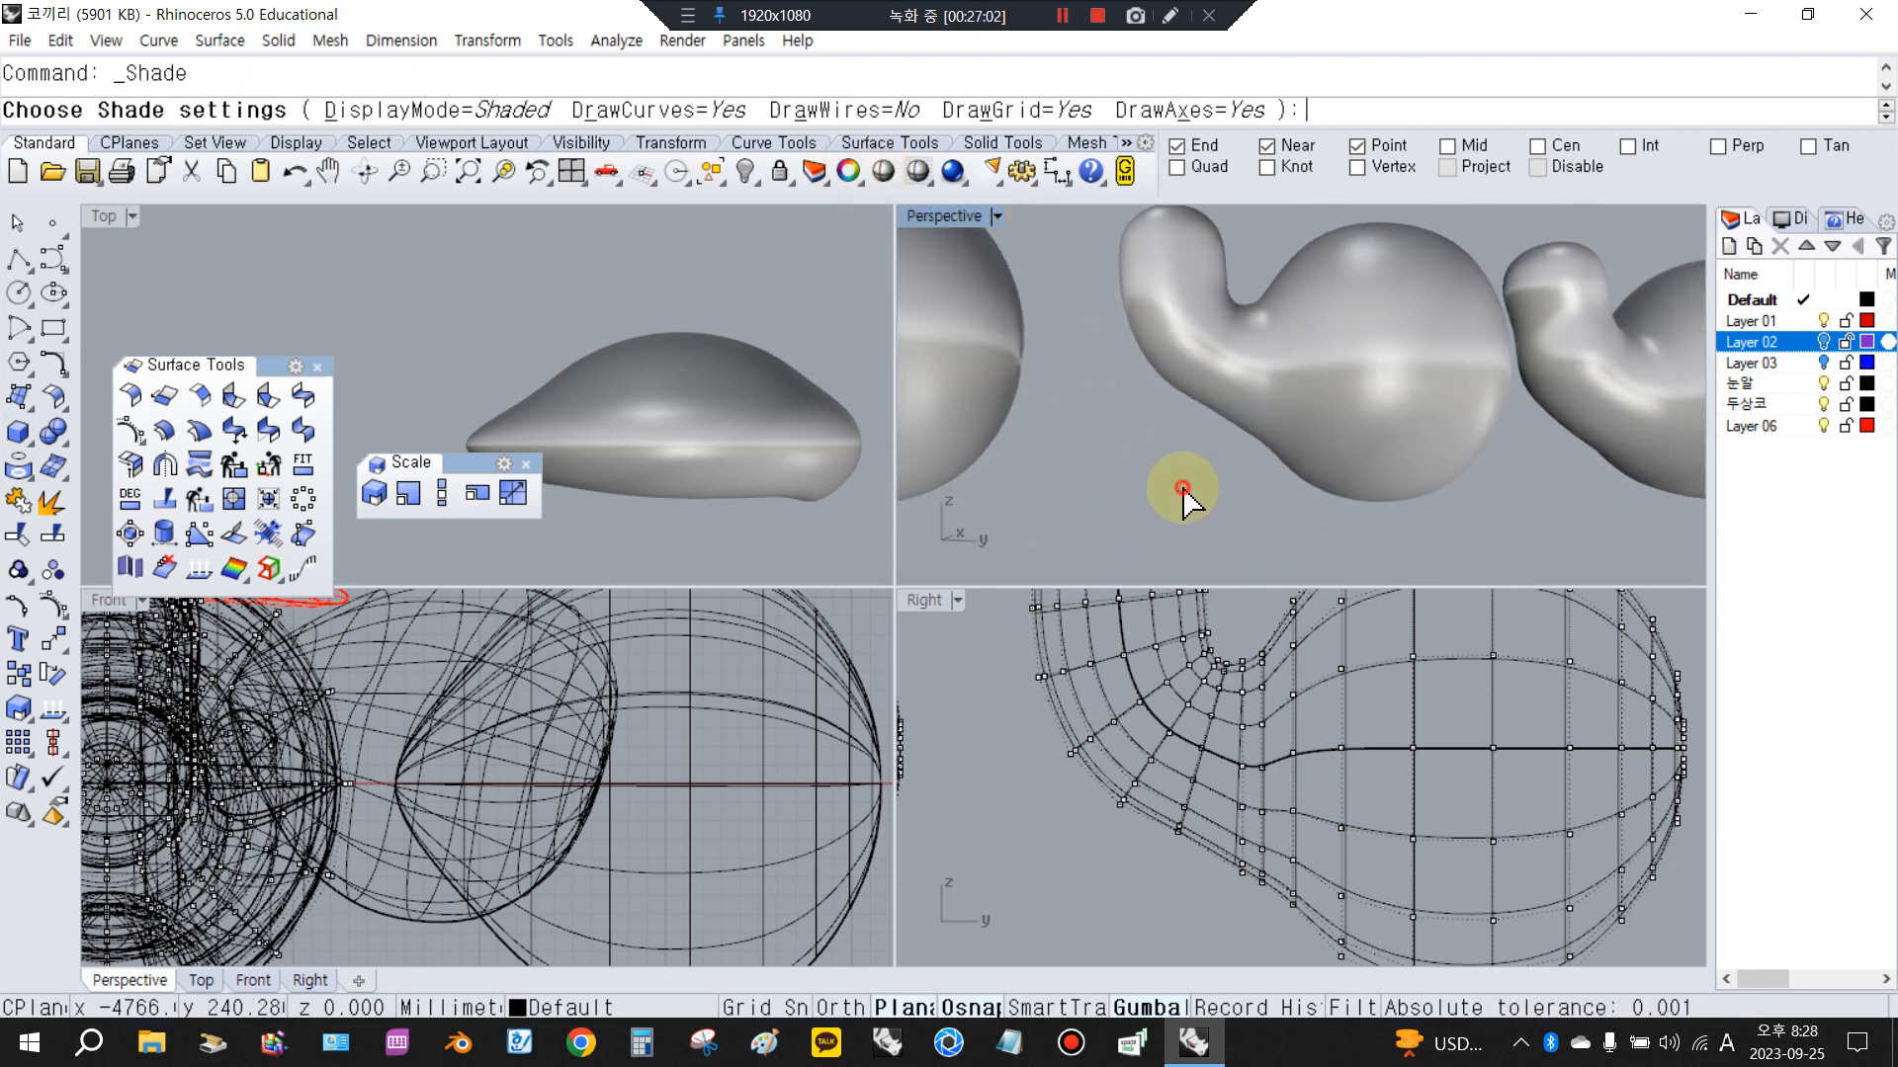
right_click(1097, 362)
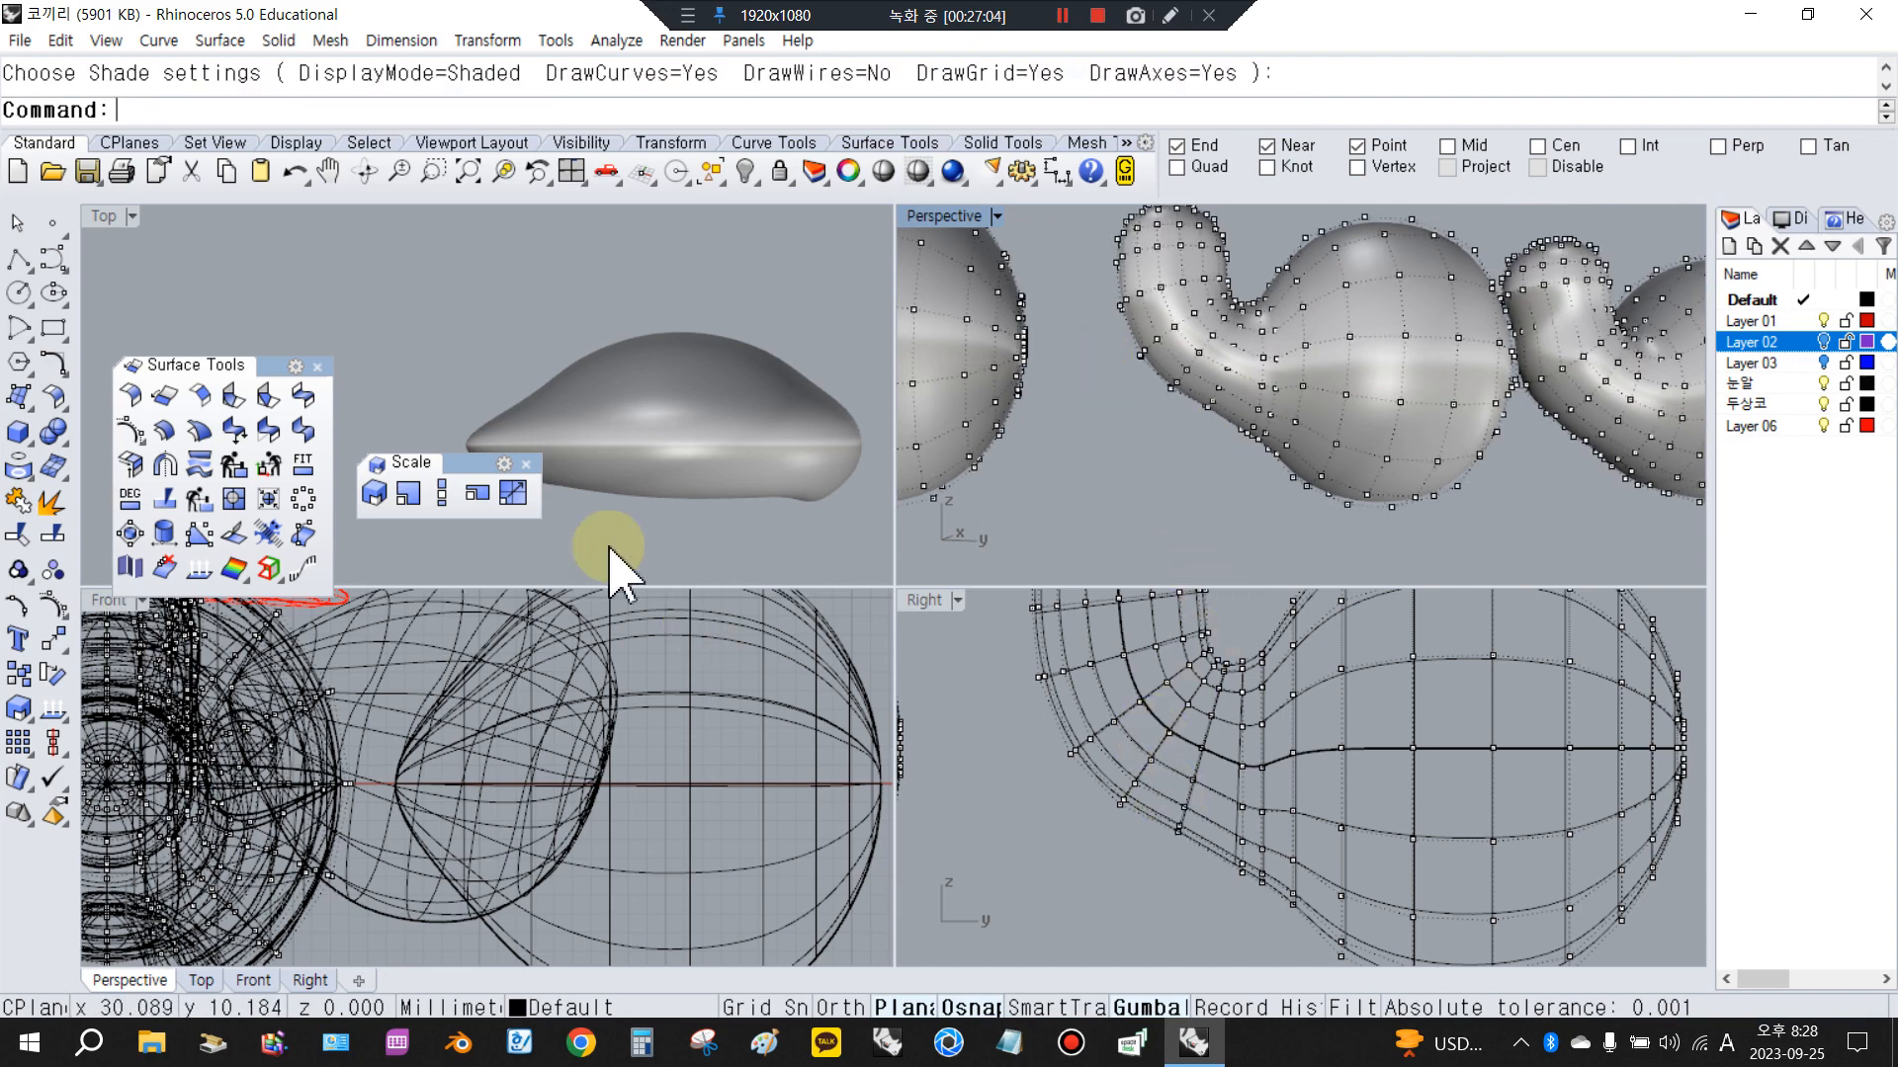
Scale the joint's control-point column, one column nearer the trunk, by about 1.056 from its uppermost point to round out the chin line
click(374, 494)
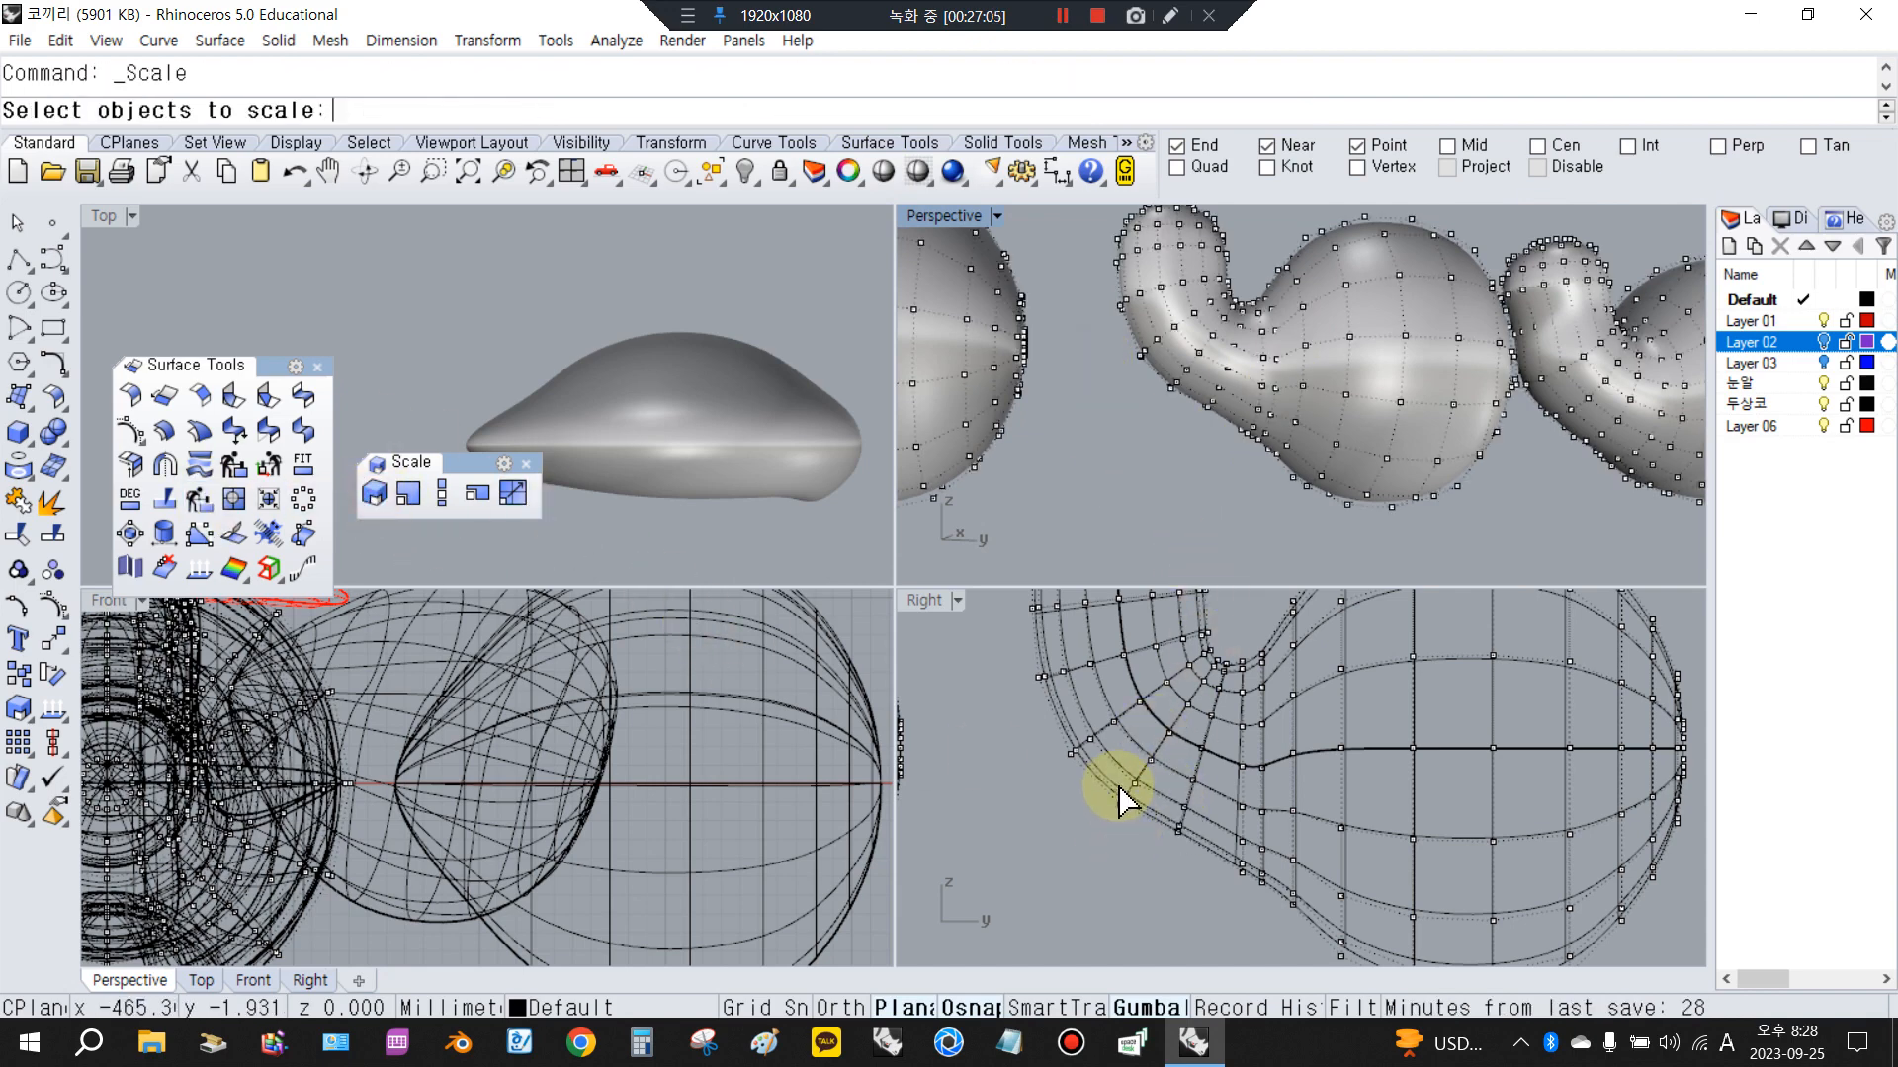
drag(1147, 792, 1216, 881)
scroll(1178, 755, up, 6)
drag(1180, 746, 1234, 837)
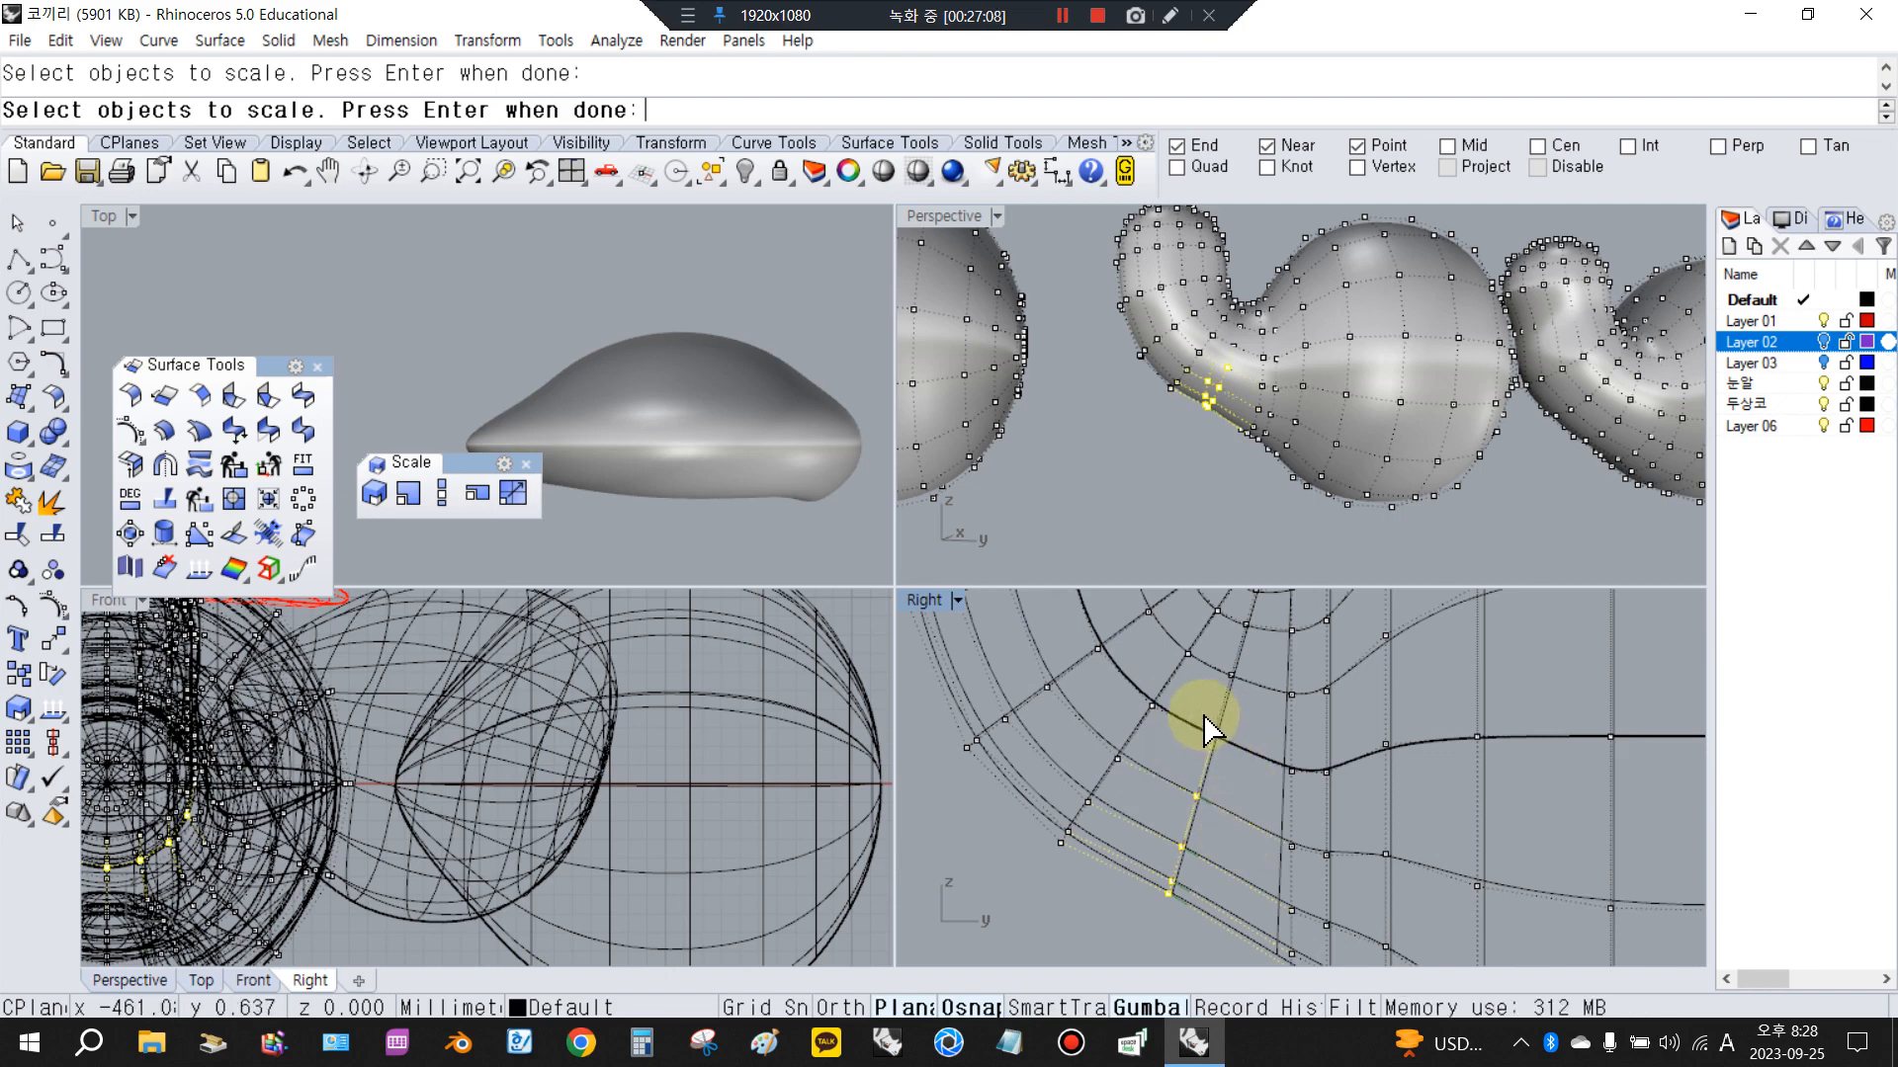
drag(1202, 716, 1246, 797)
drag(1224, 664, 1265, 752)
scroll(1266, 753, down, 3)
scroll(1251, 650, up, 5)
scroll(1262, 686, down, 3)
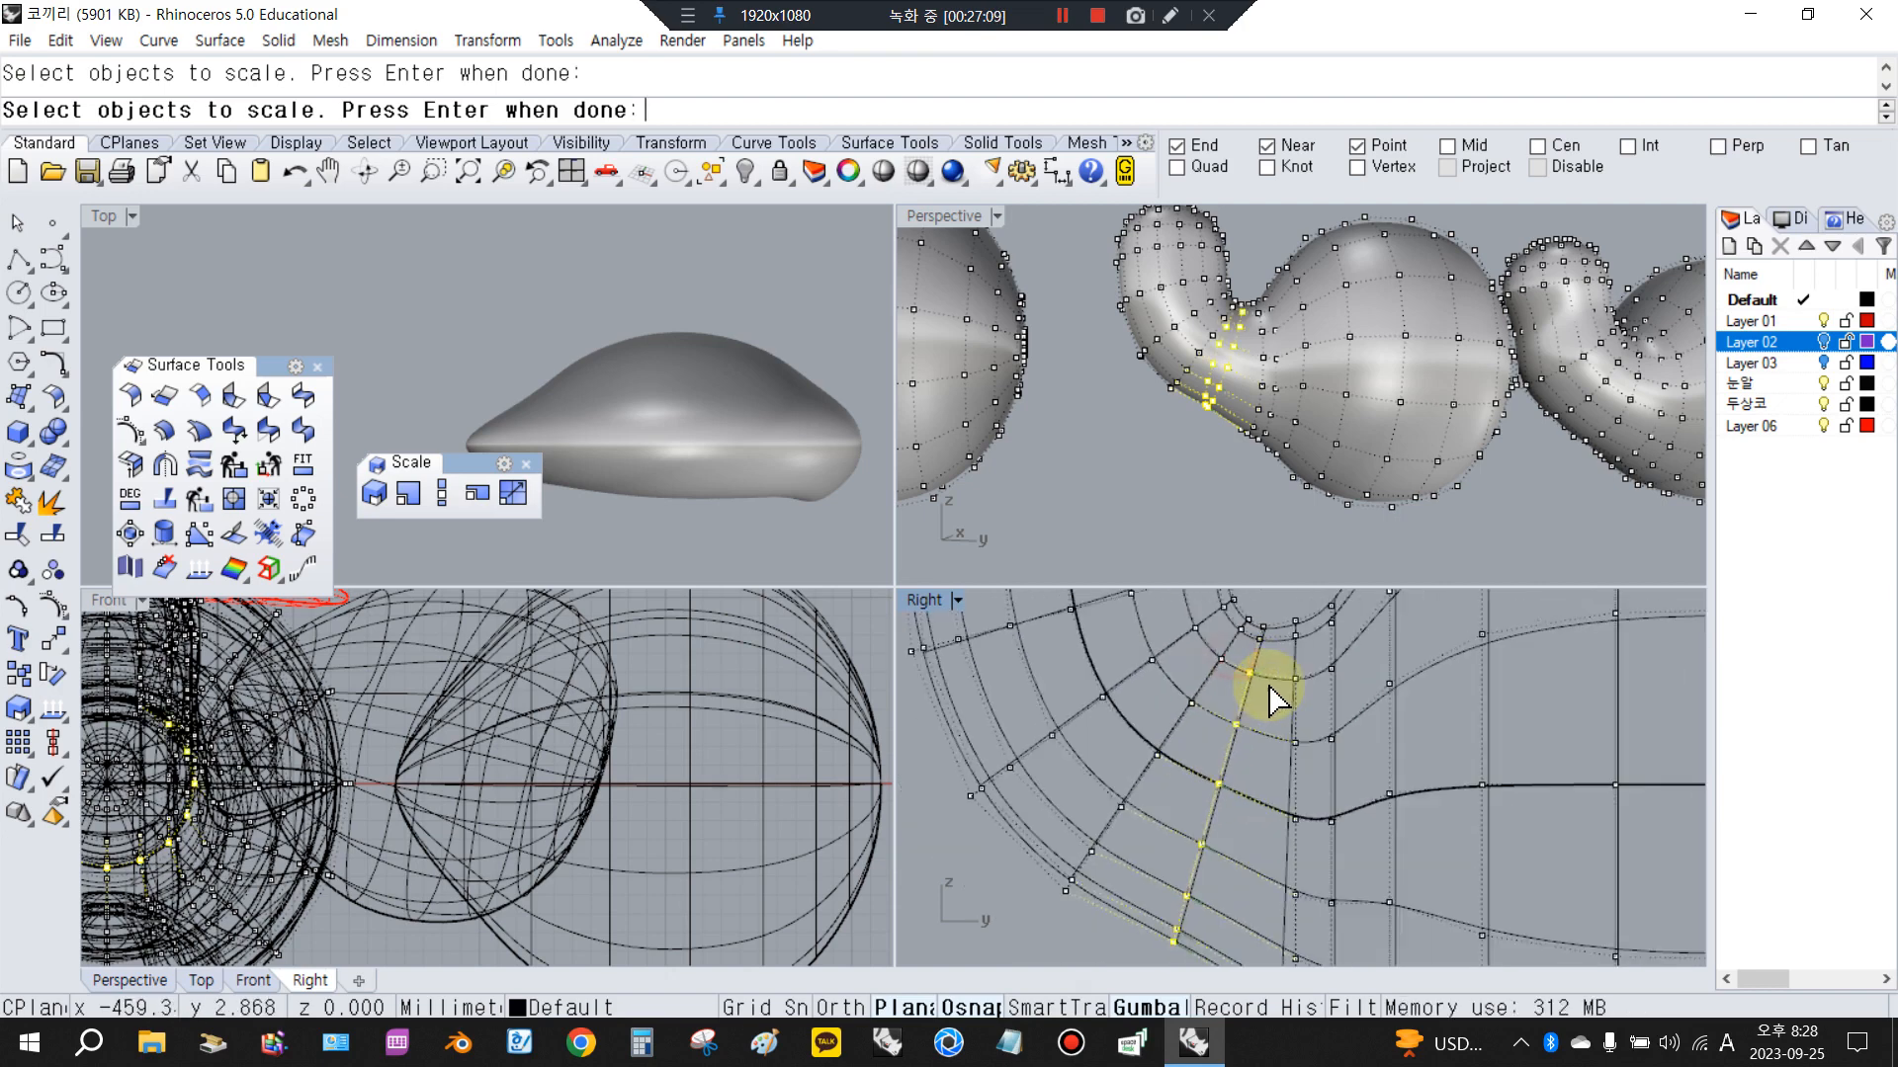
scroll(1255, 606, up, 3)
drag(1243, 591, 1285, 701)
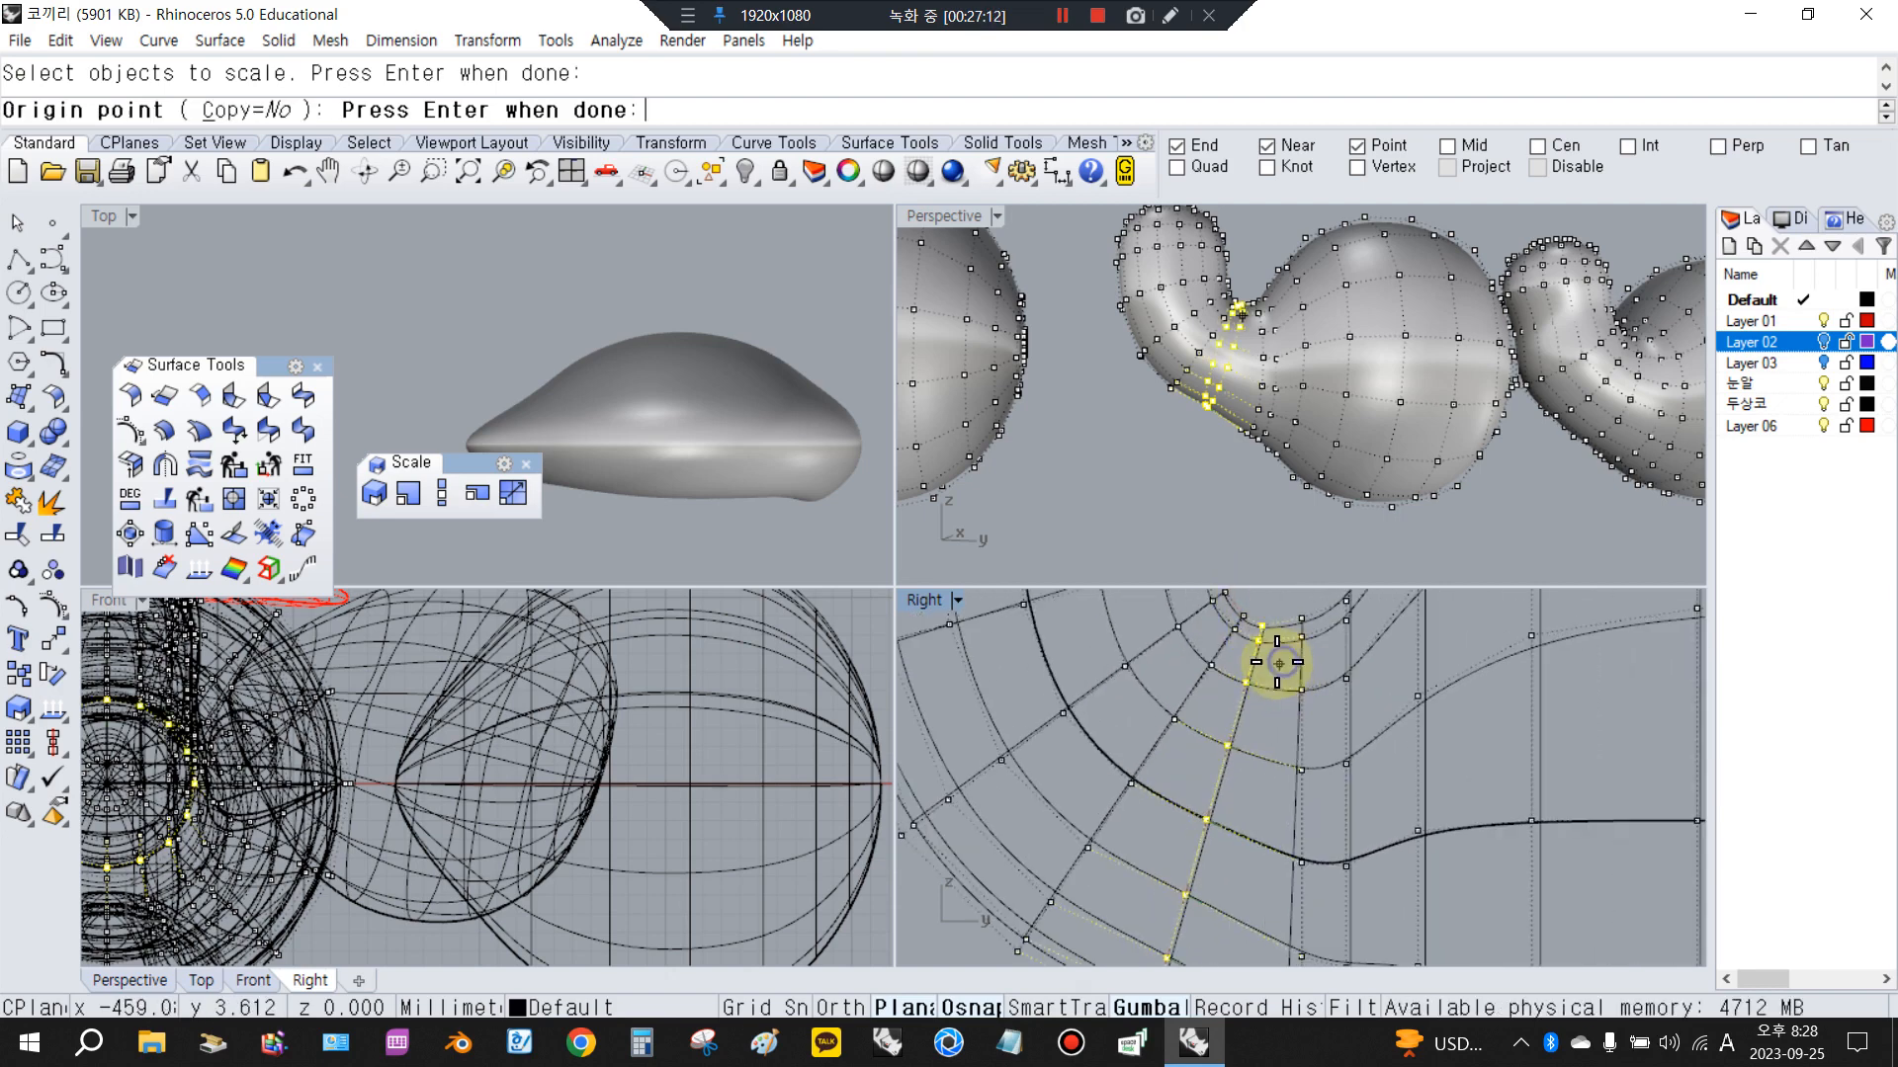
click(1266, 615)
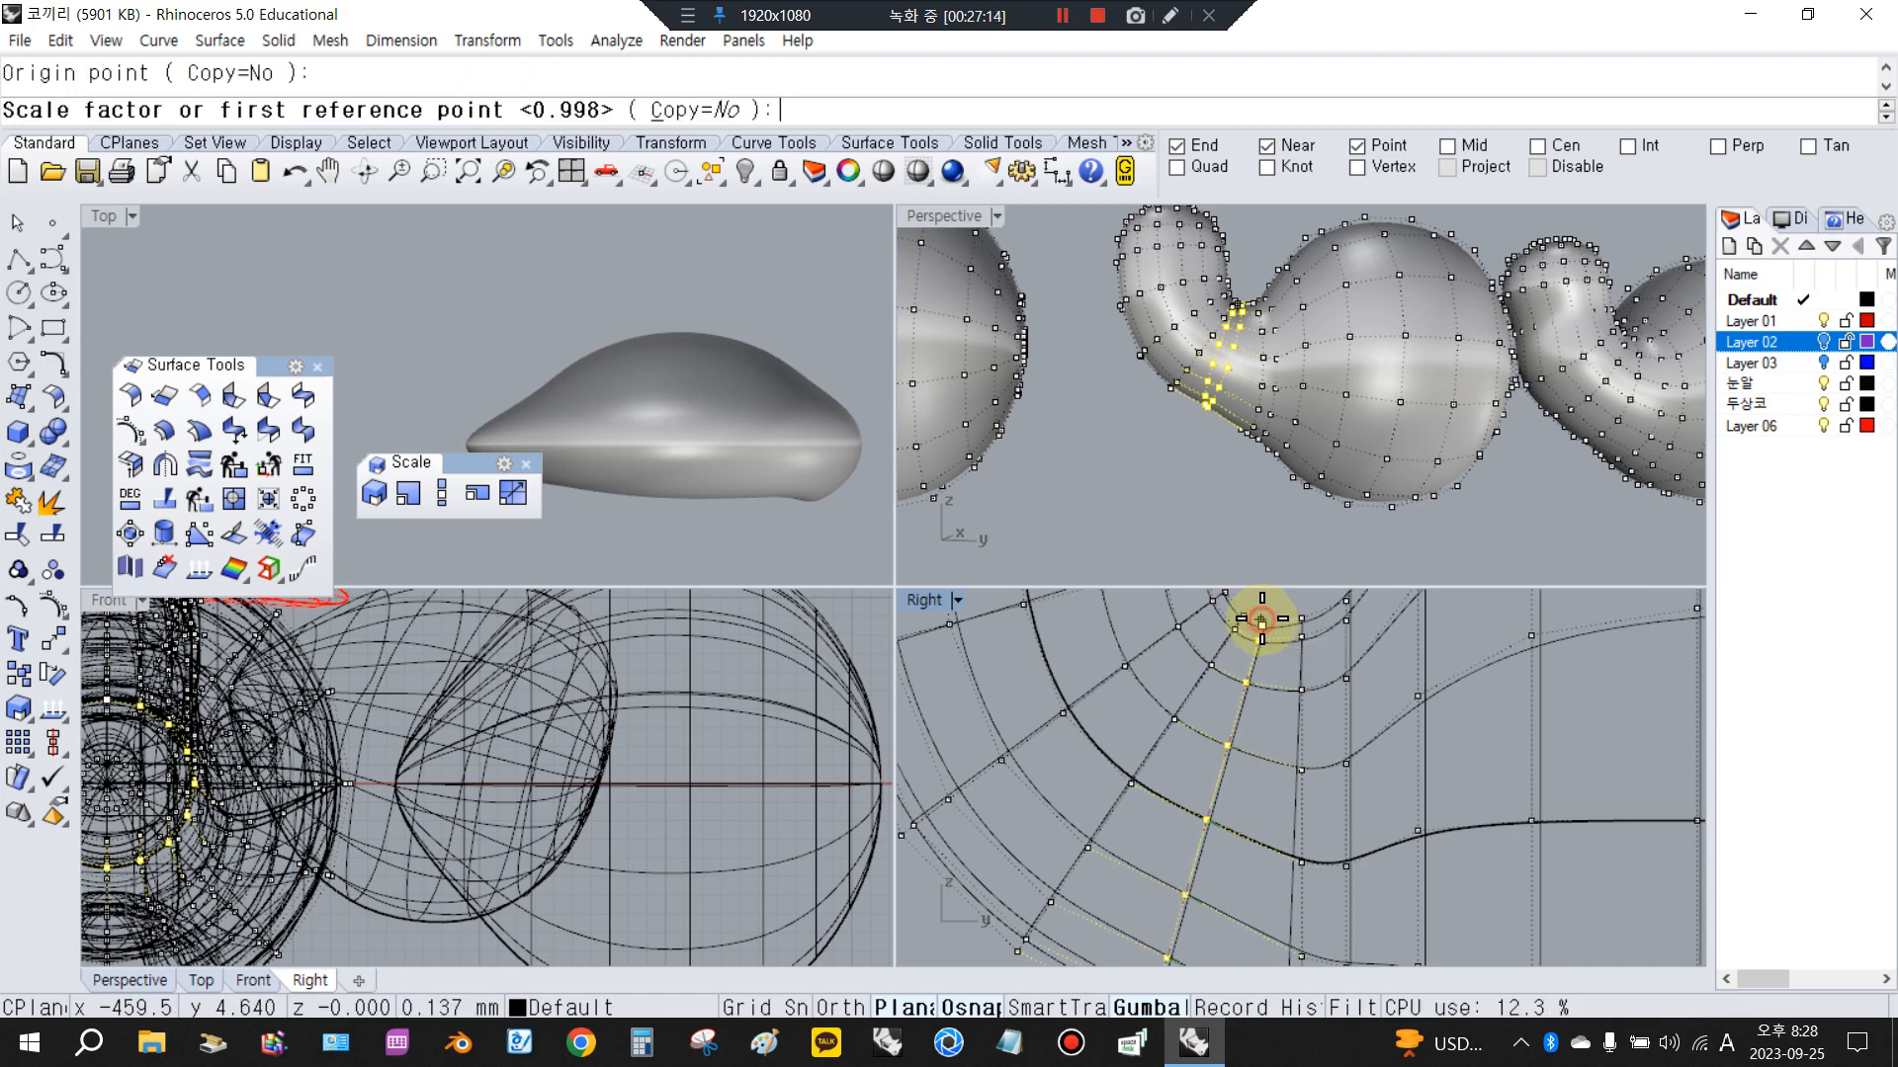
scroll(1106, 741, down, 3)
click(1063, 762)
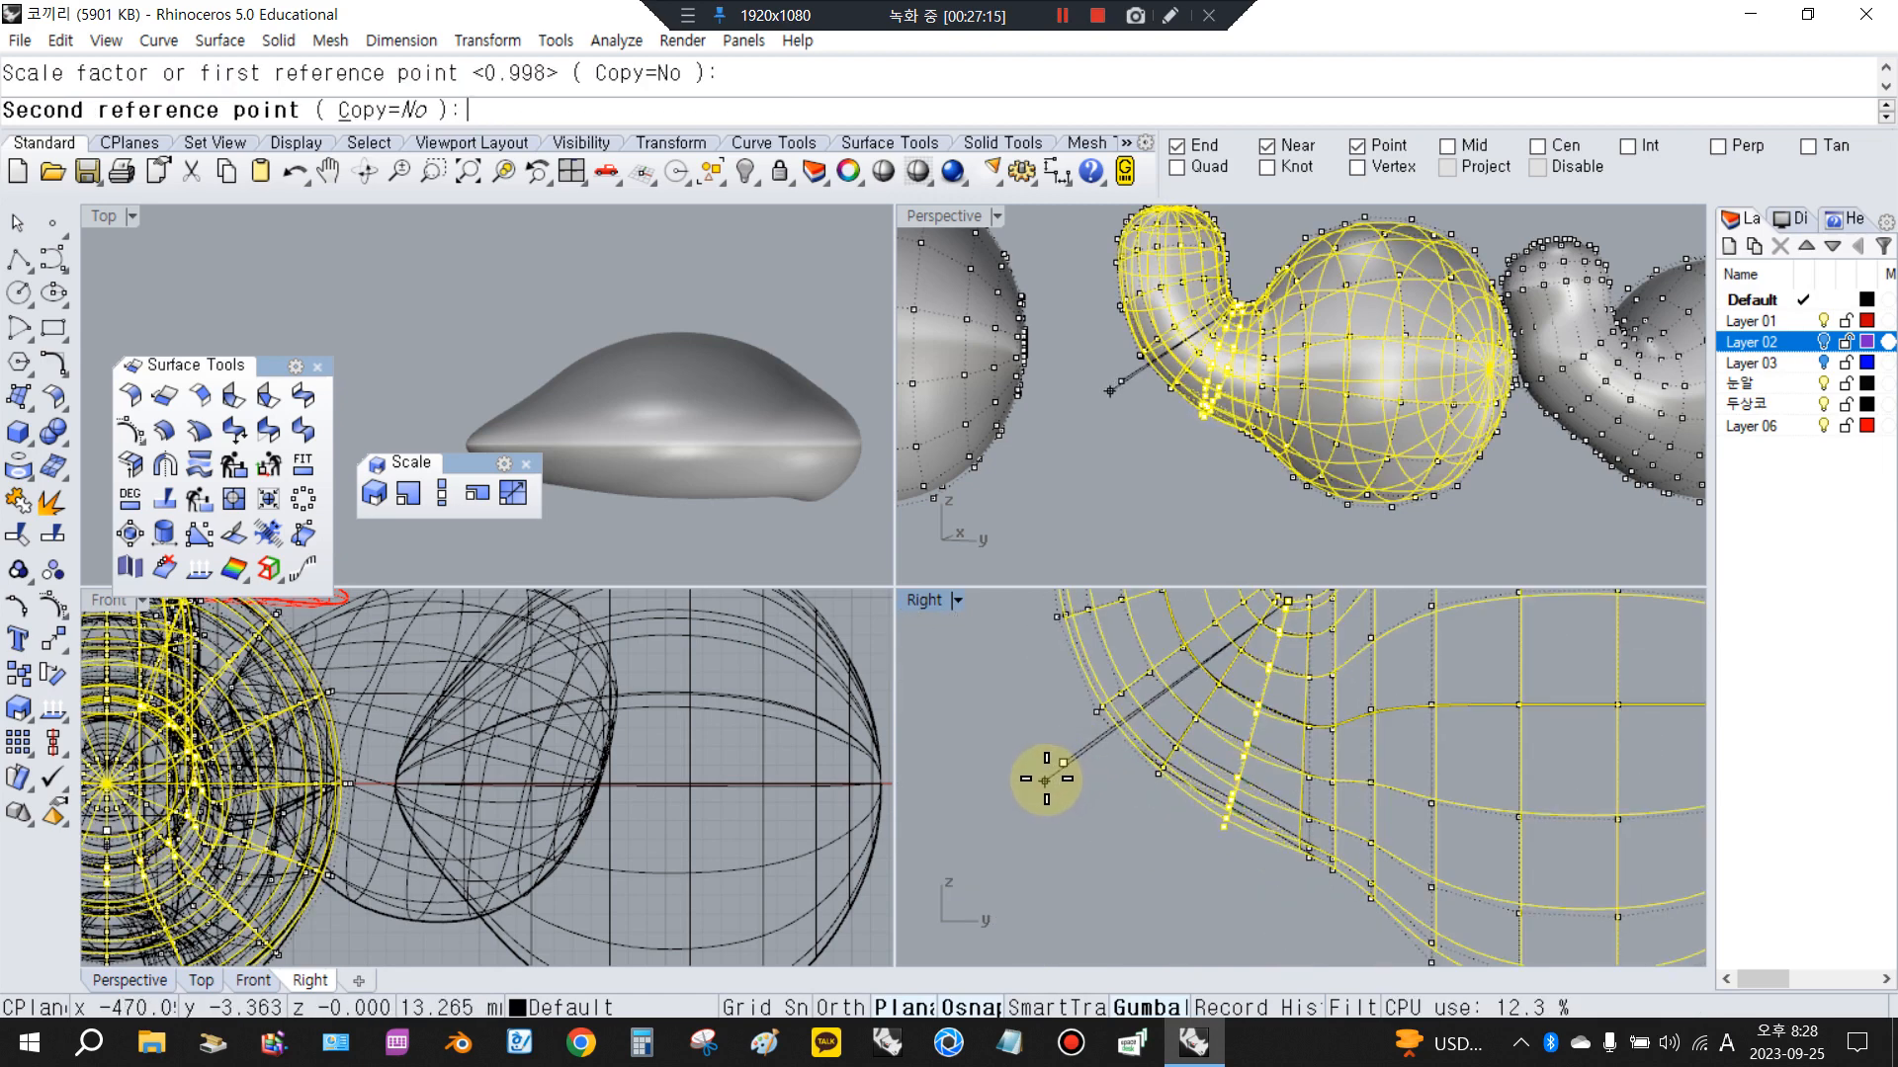
click(1051, 775)
scroll(1127, 840, down, 3)
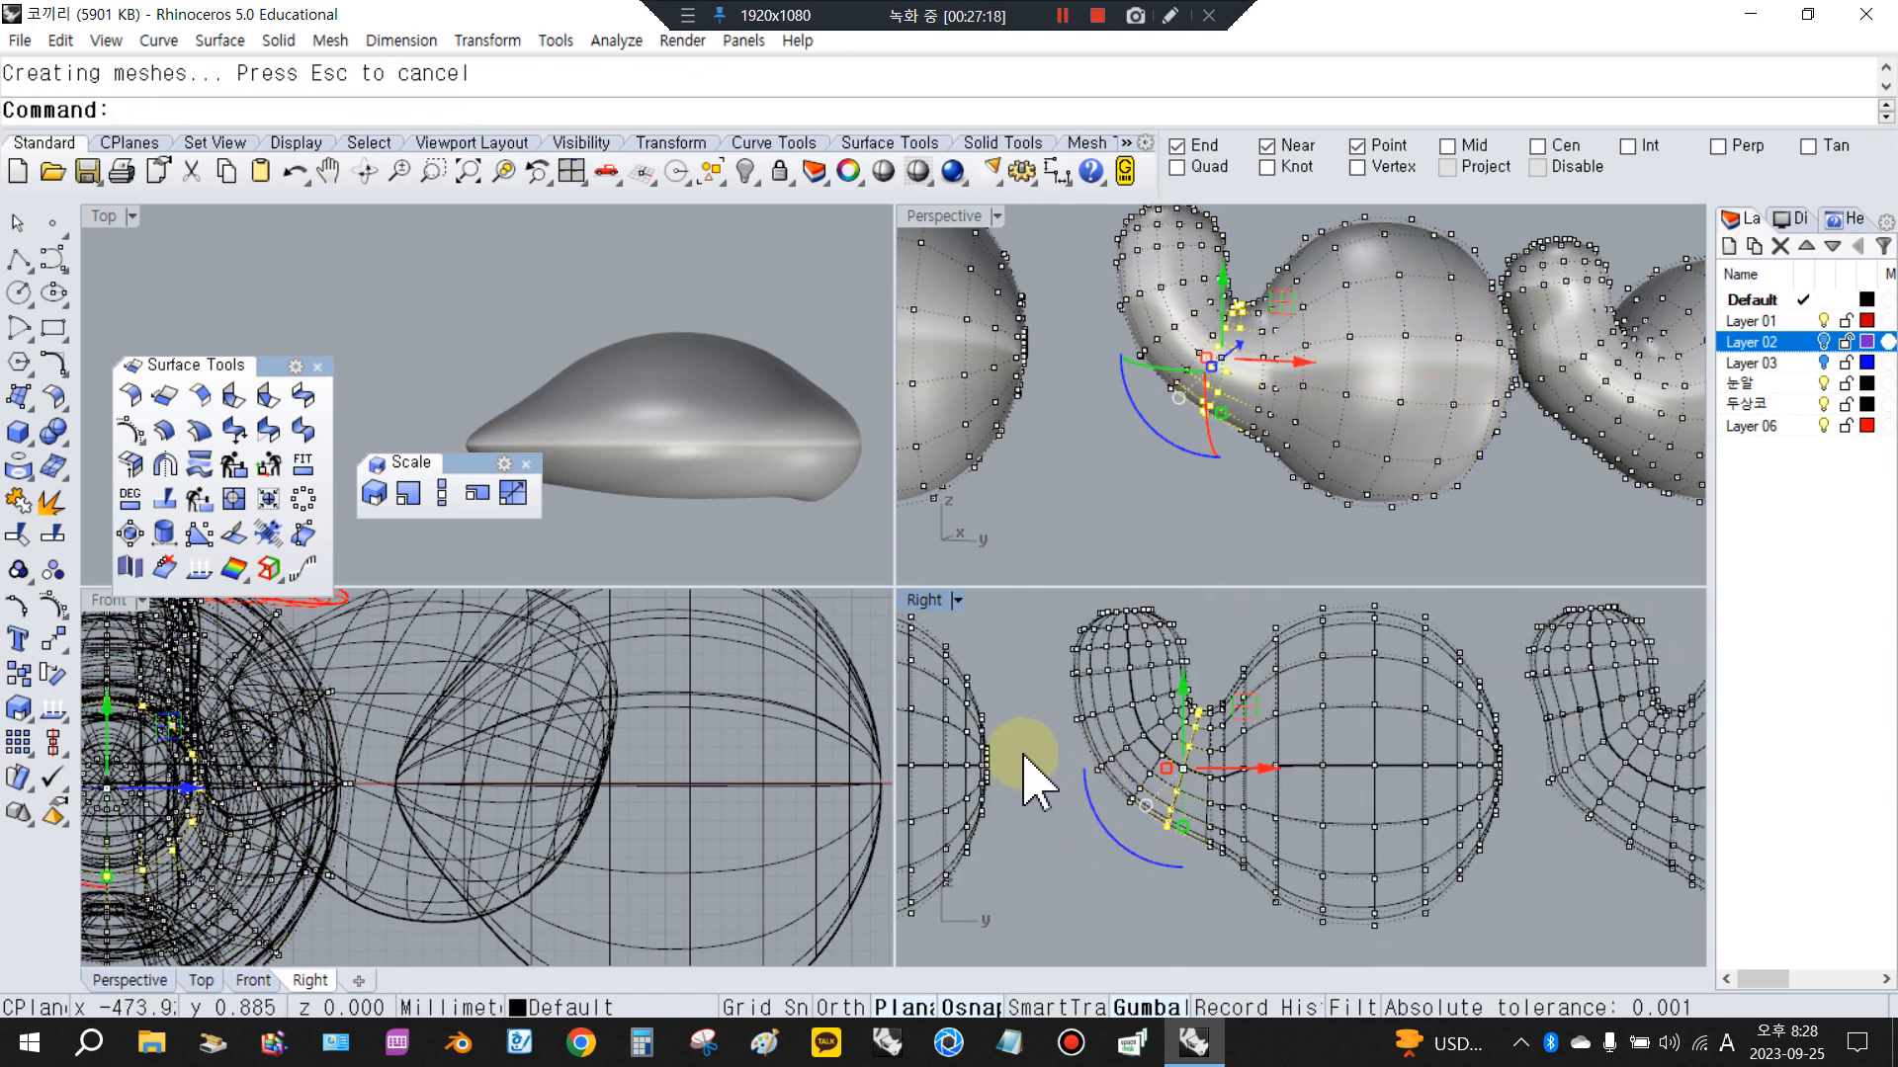
key(Escape)
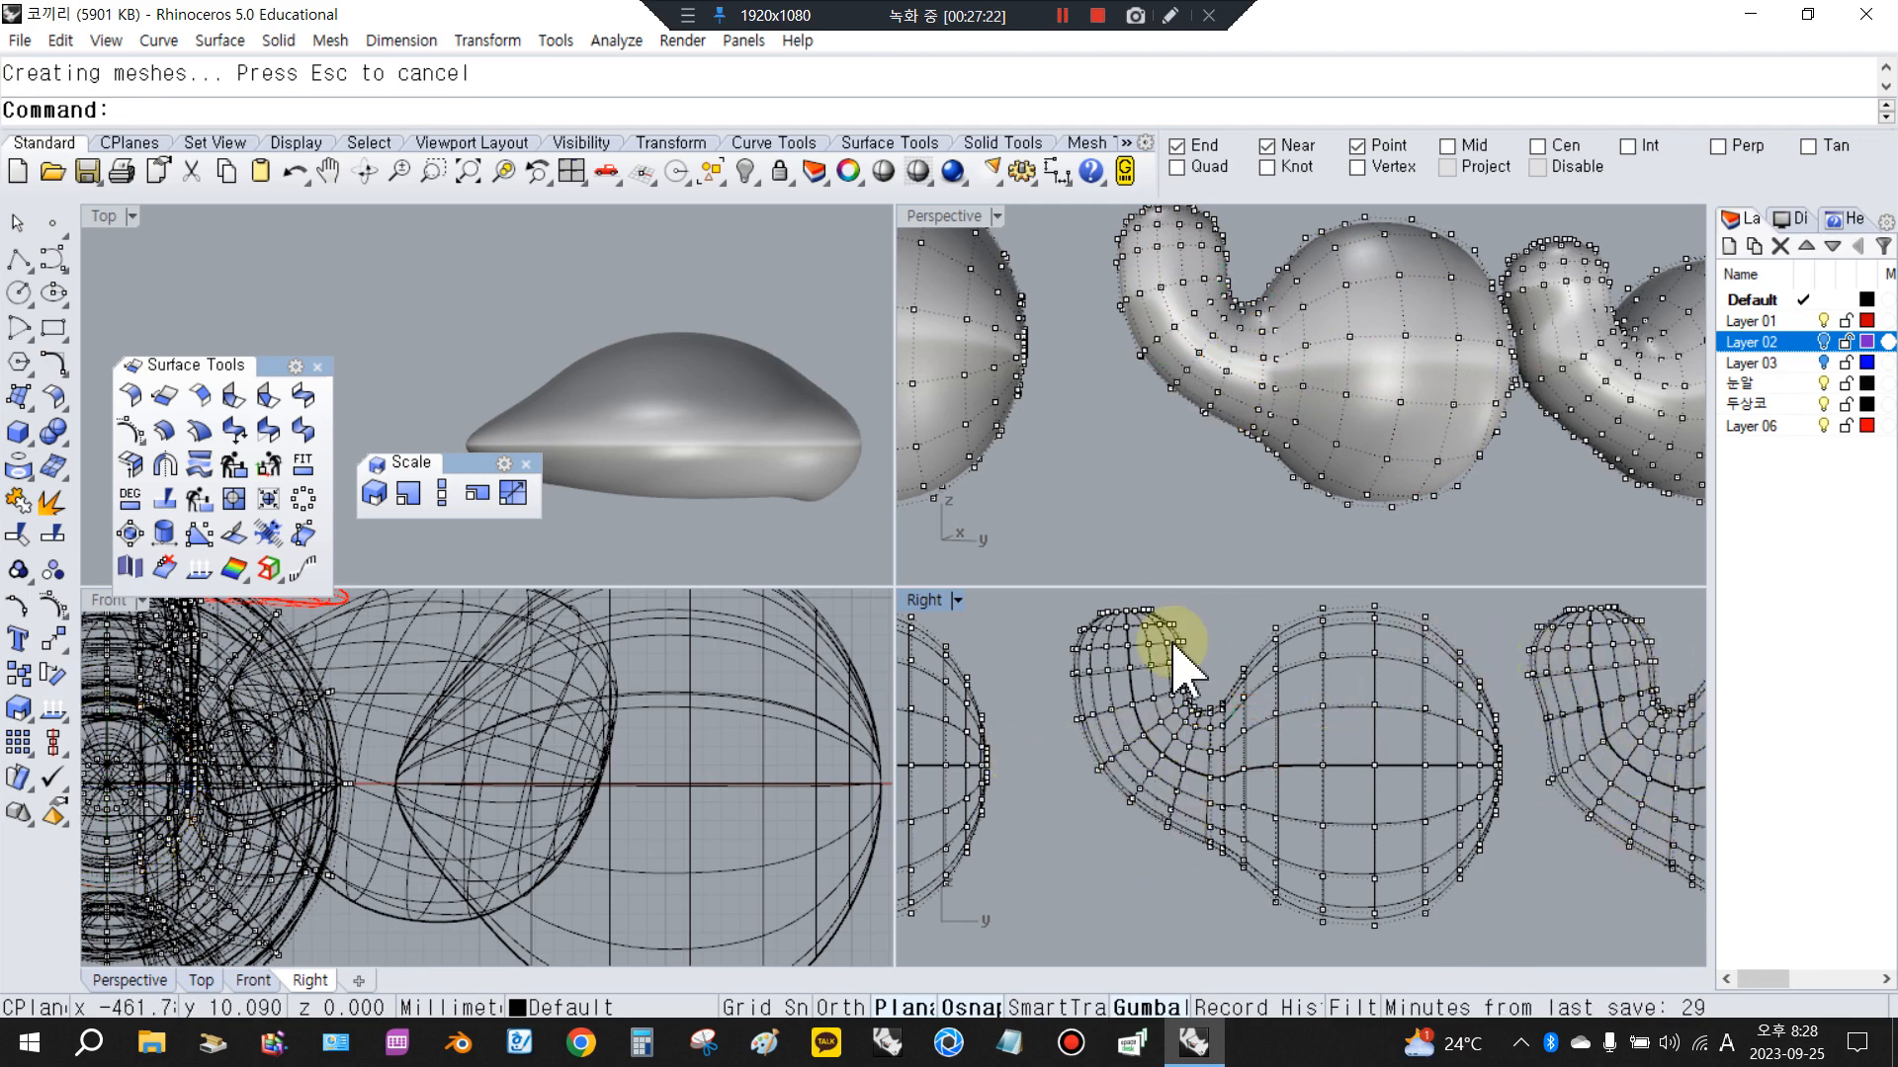
Scale the uppermost rows of control points at the trunk tip slightly larger from the tip's top centre point
scroll(1136, 643, up, 3)
drag(1023, 605, 1267, 682)
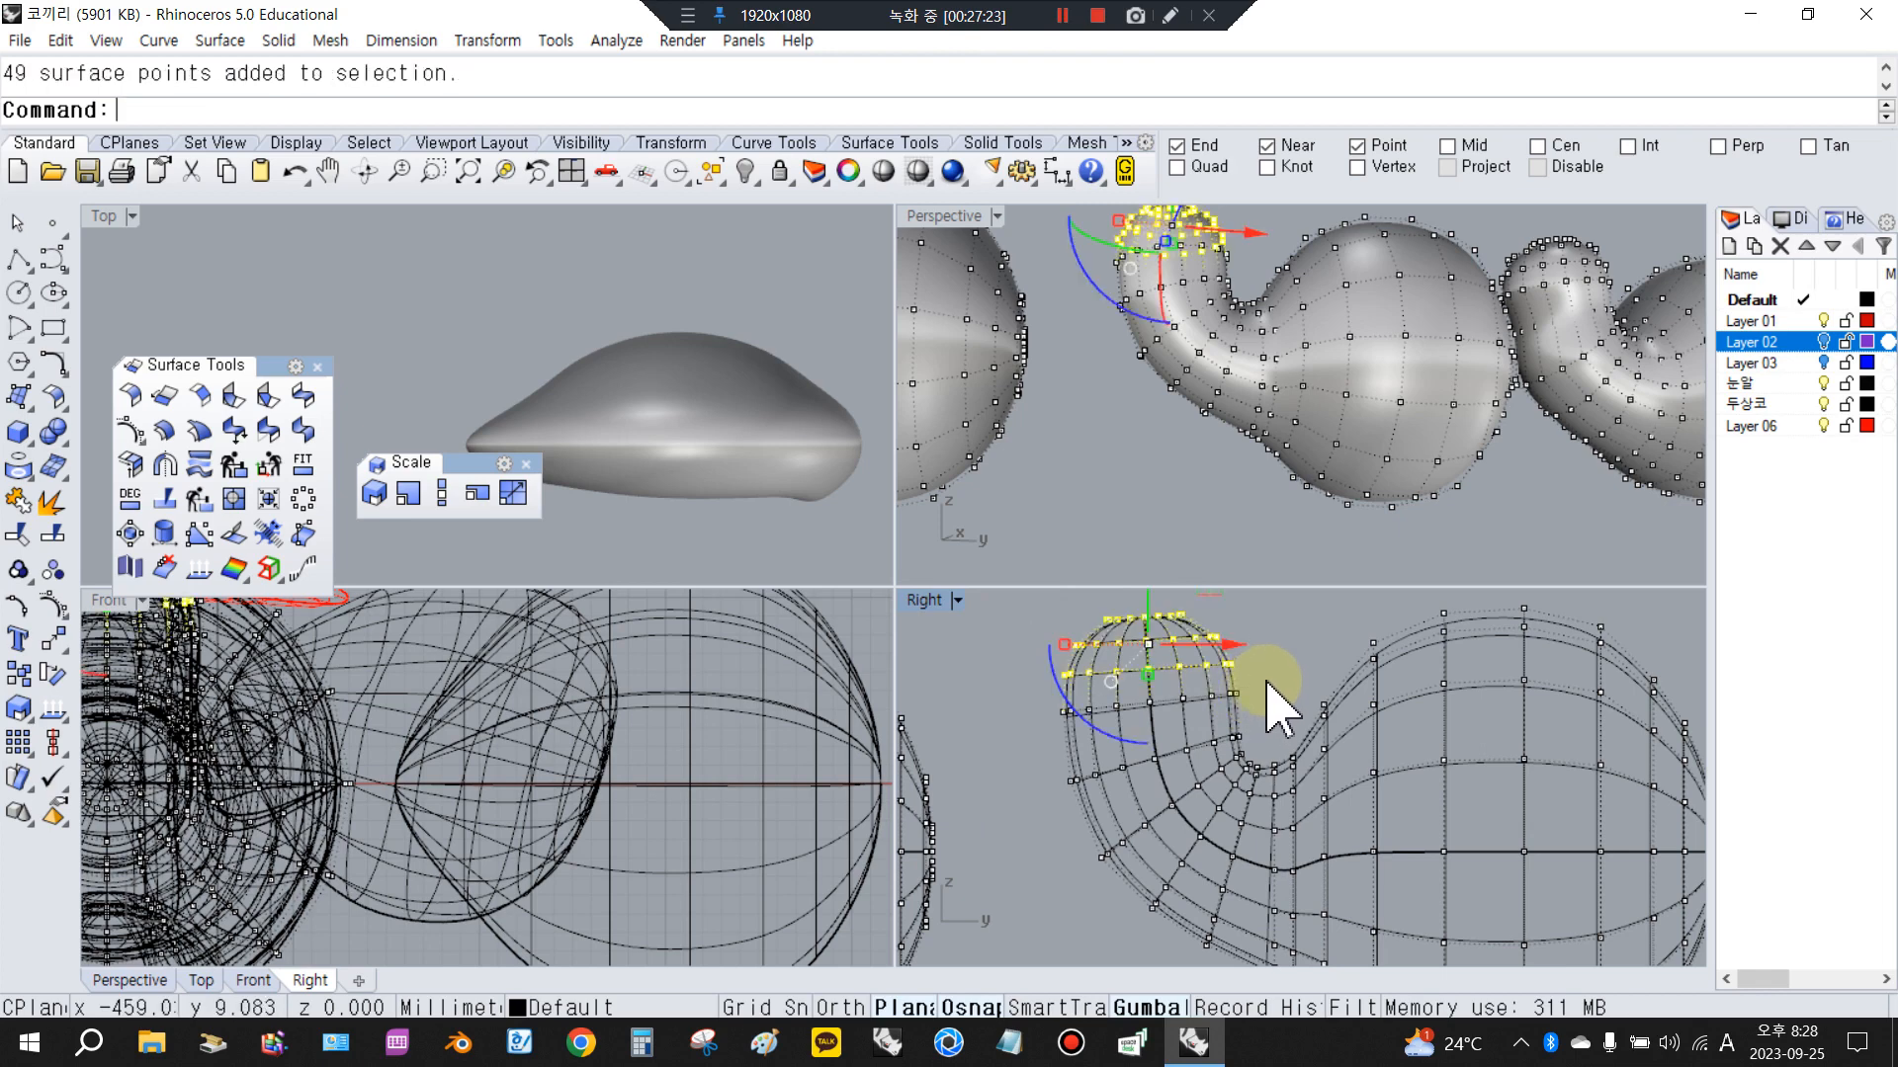
mouse_move(1038, 594)
mouse_down()
mouse_move(1296, 699)
mouse_move(1062, 610)
mouse_up()
right_drag(1062, 611, 1062, 672)
click(1024, 631)
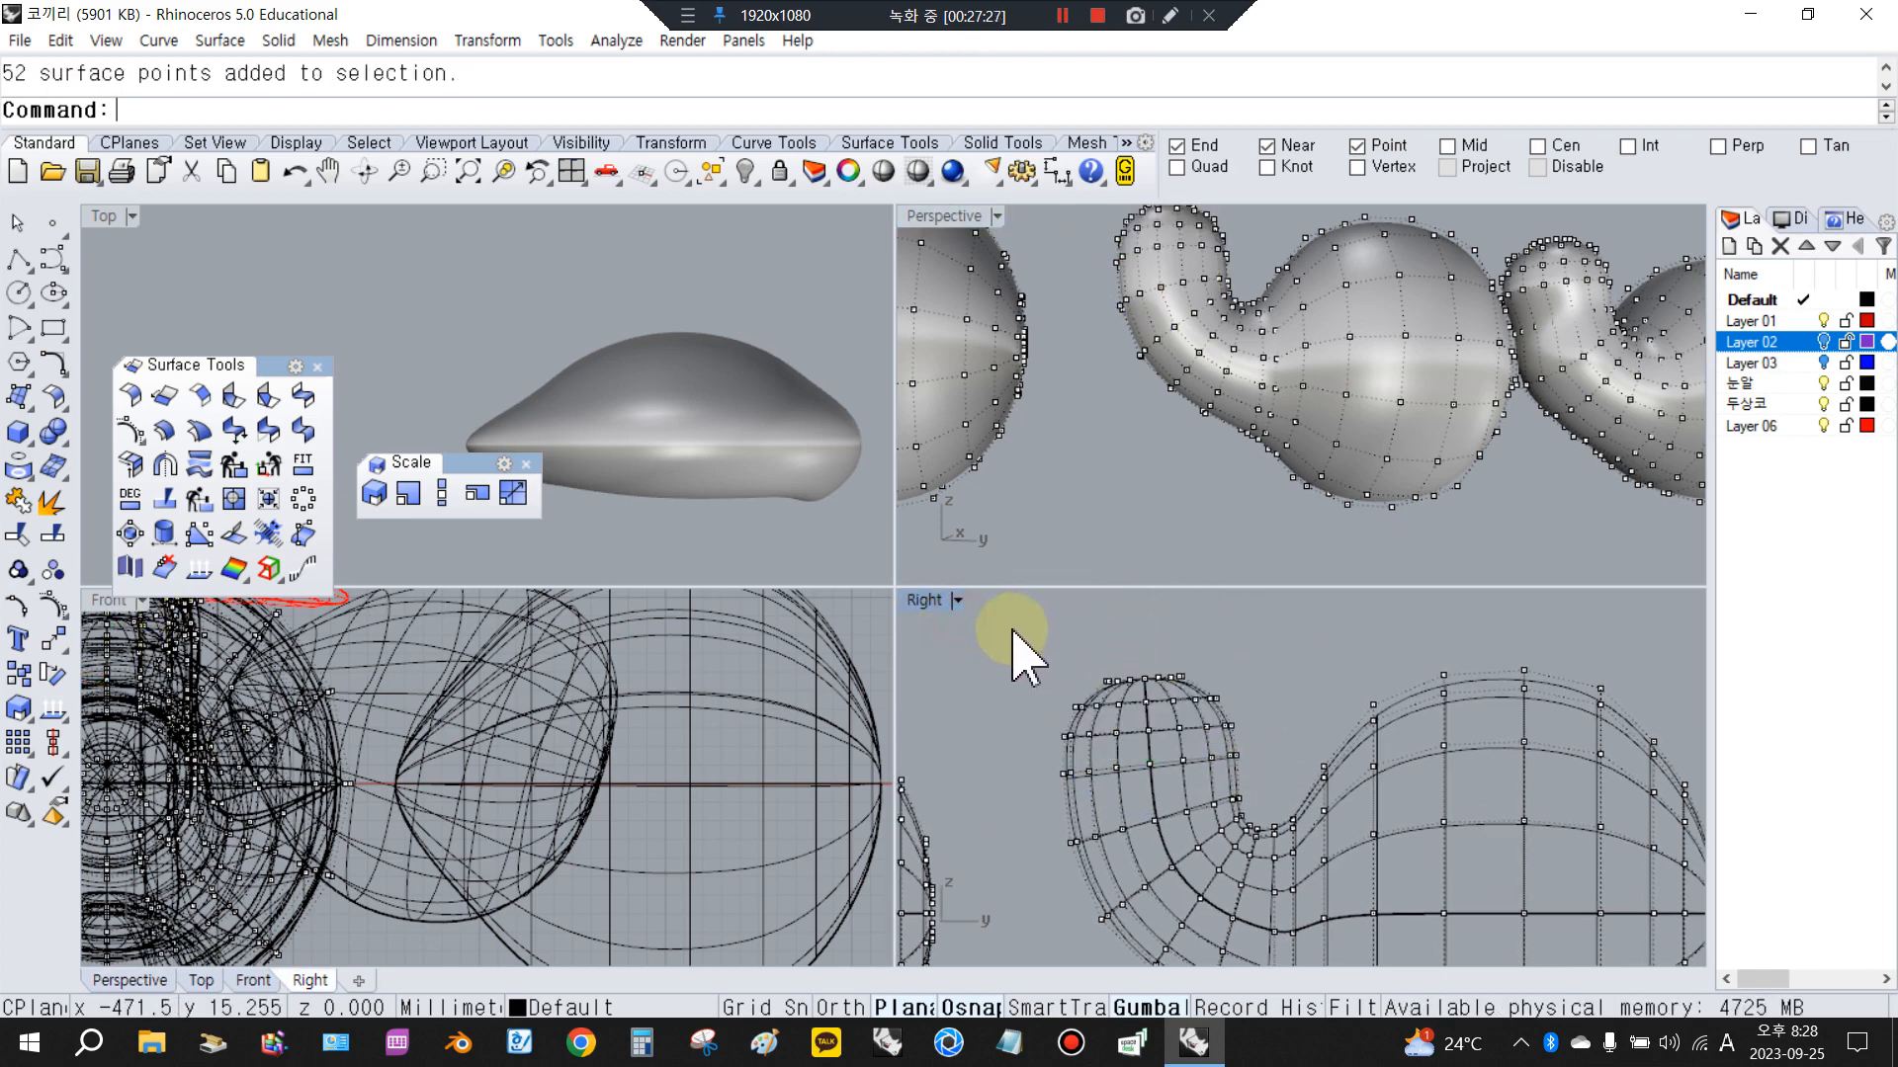
drag(1008, 629, 1268, 751)
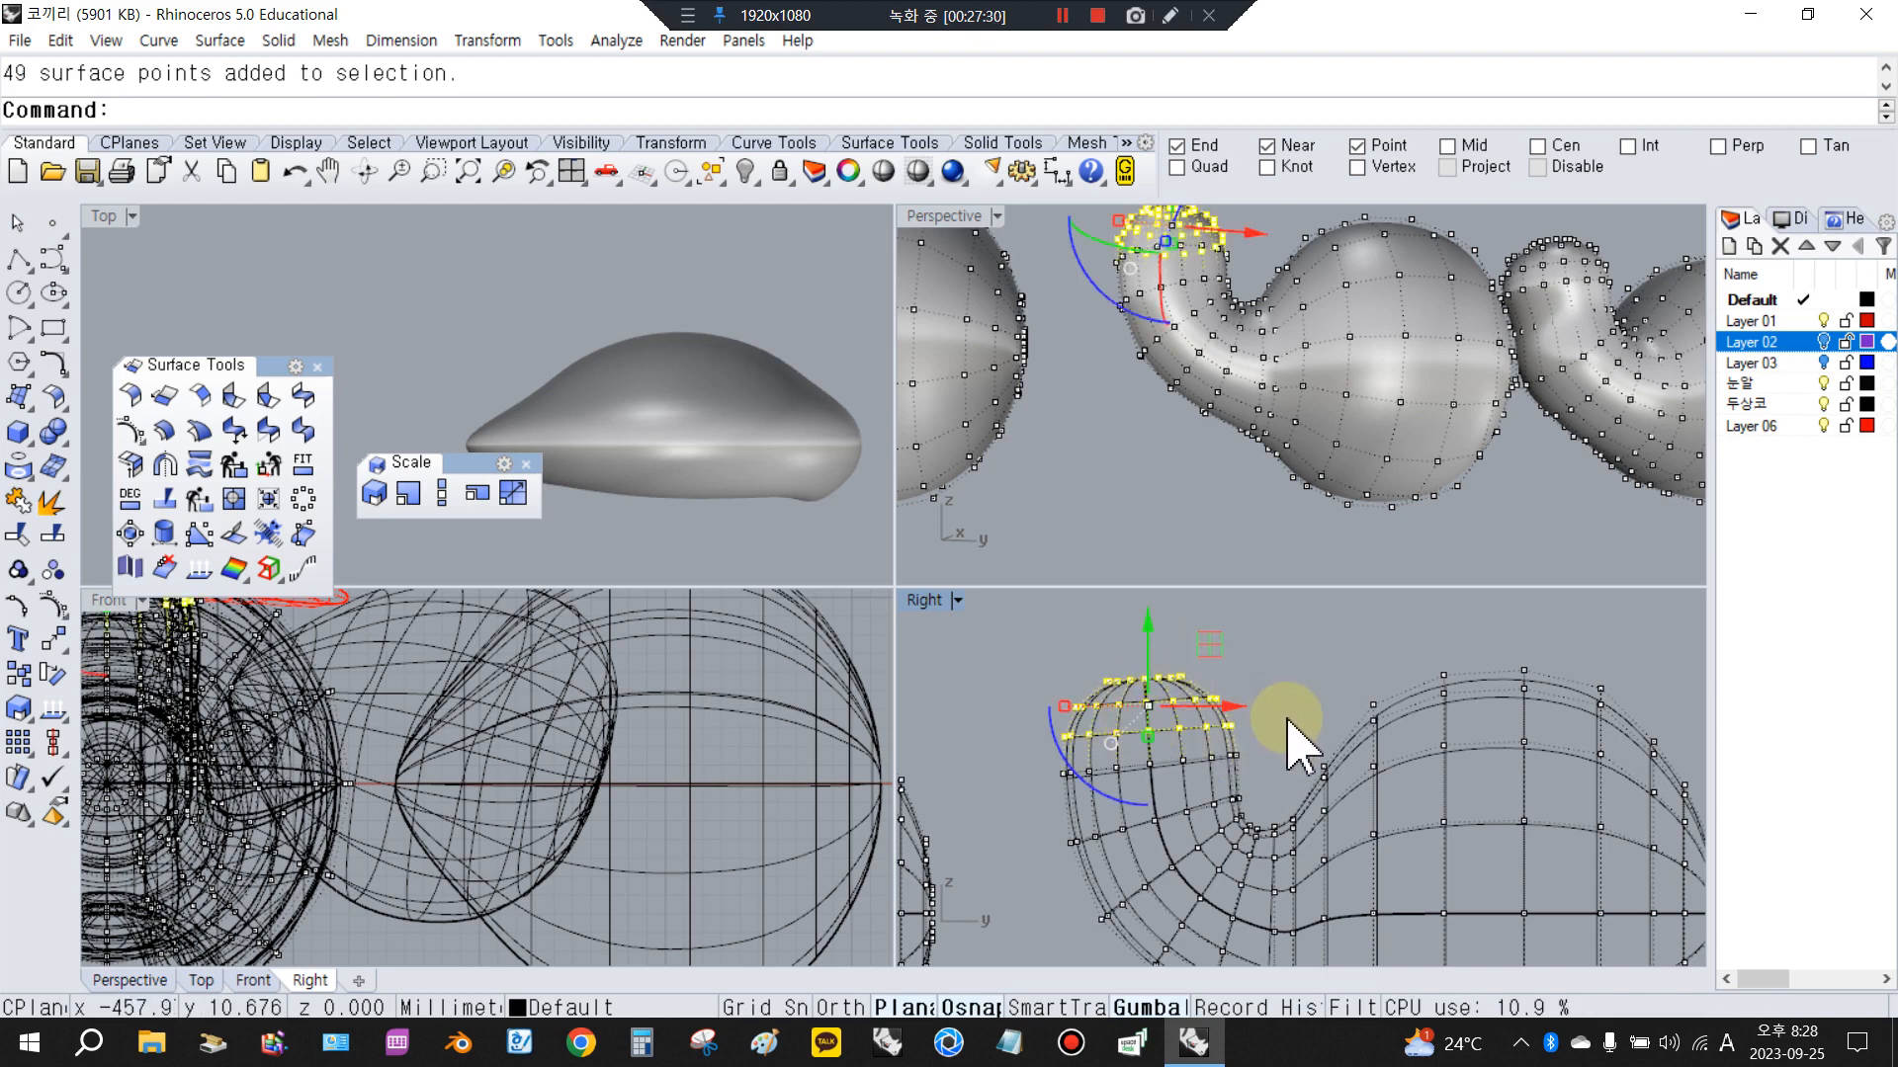
right_click(1234, 677)
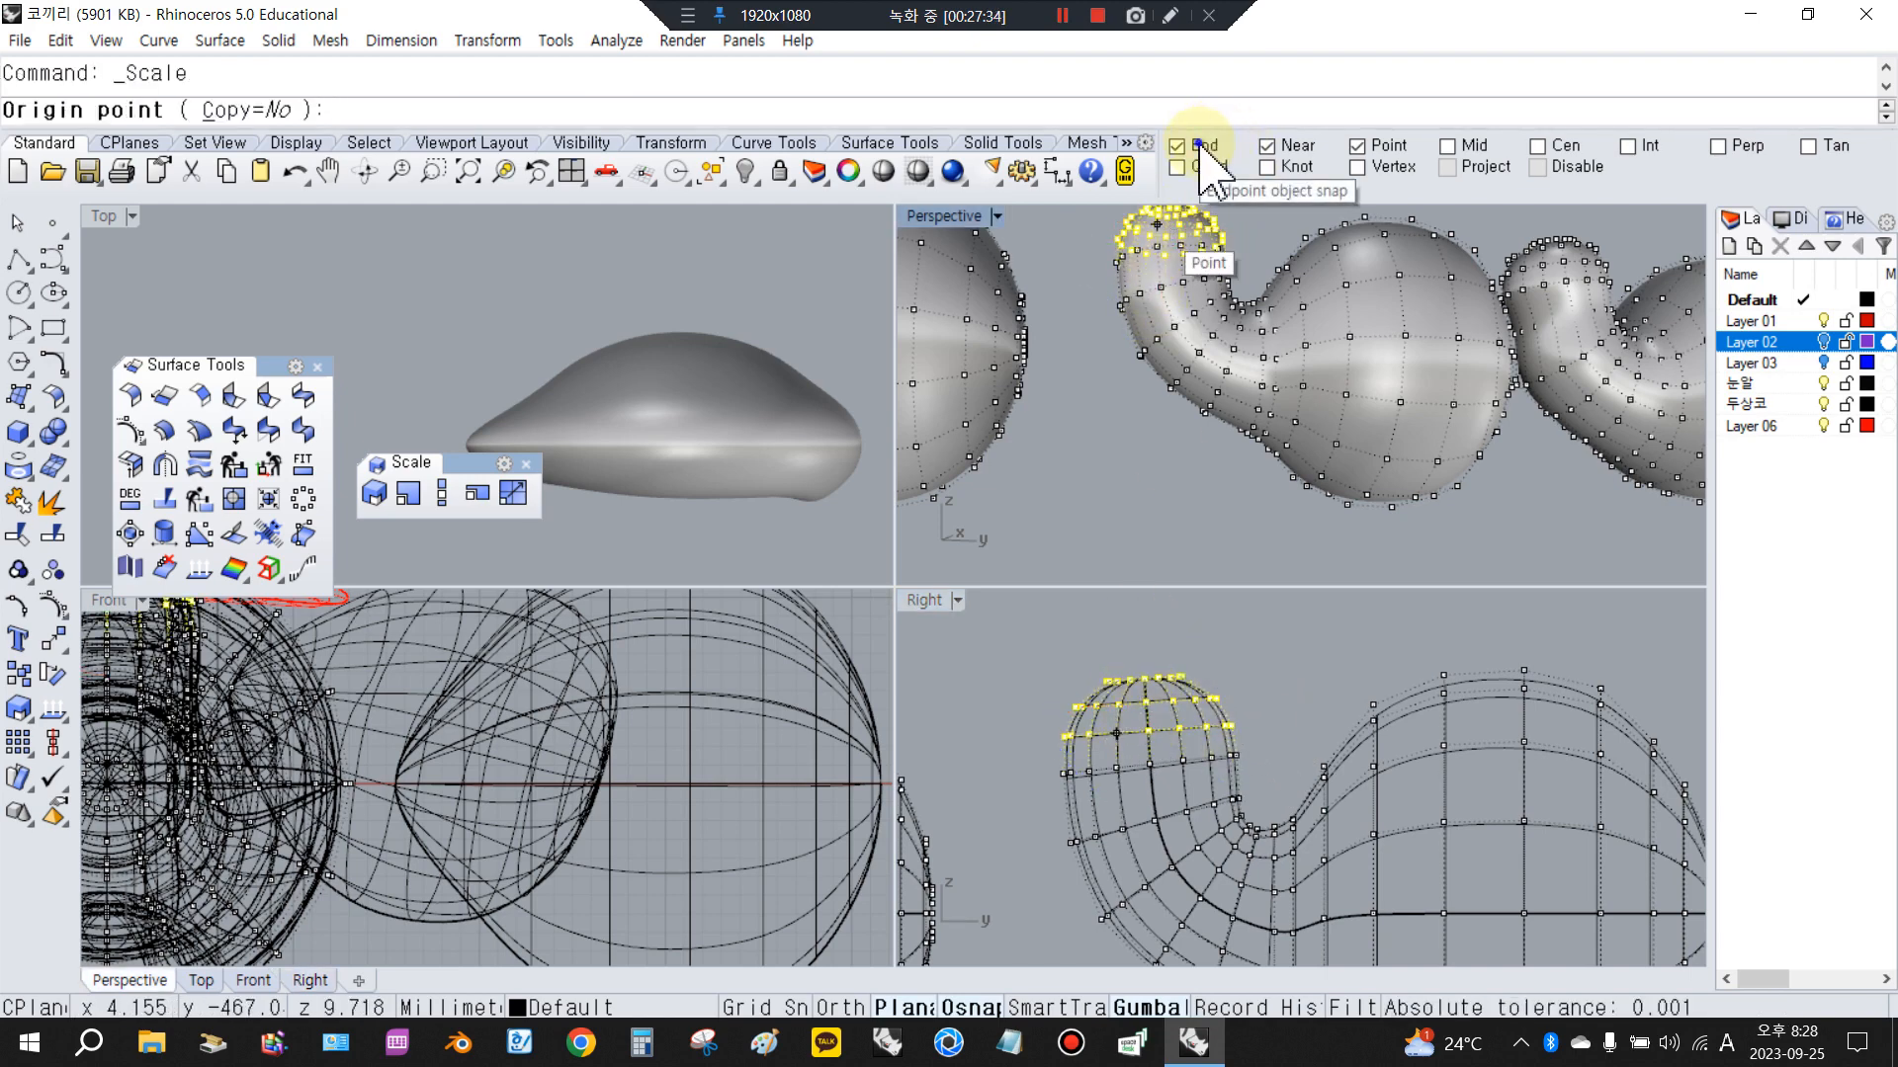
click(1144, 678)
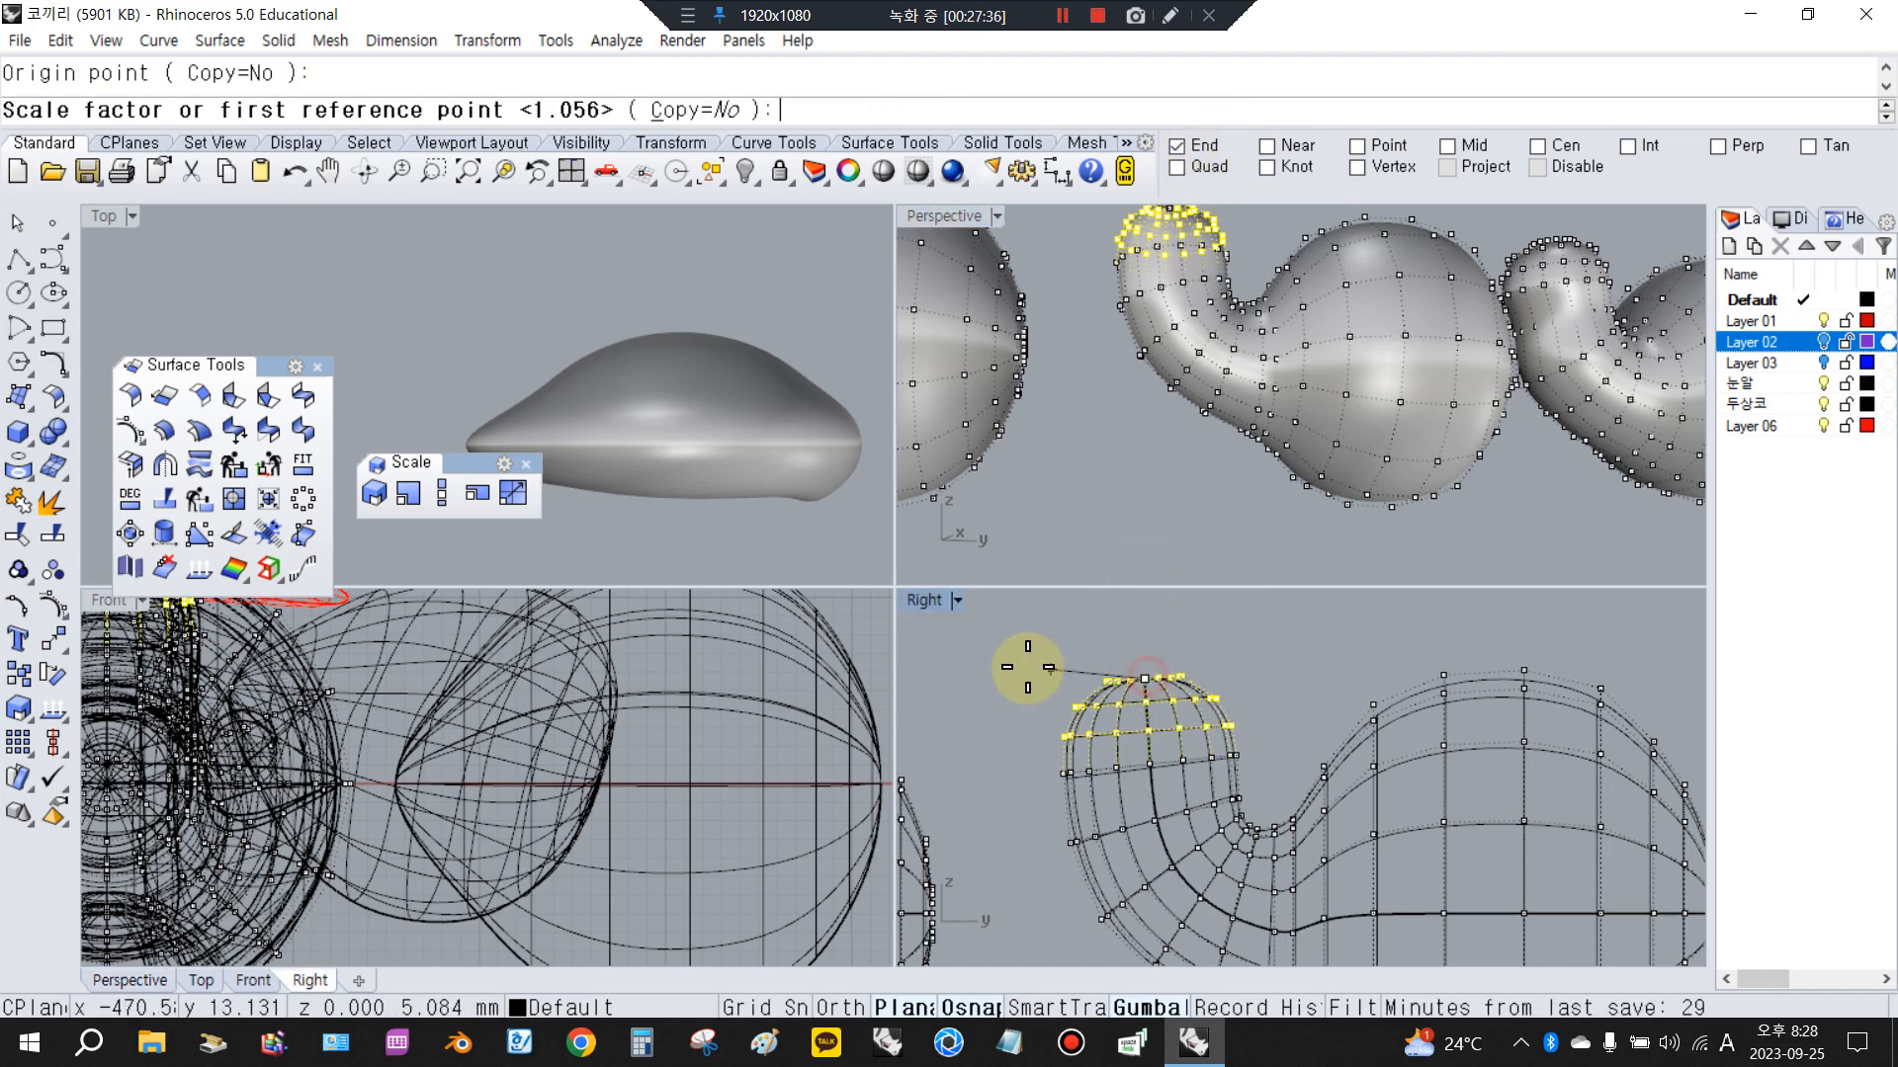
click(997, 654)
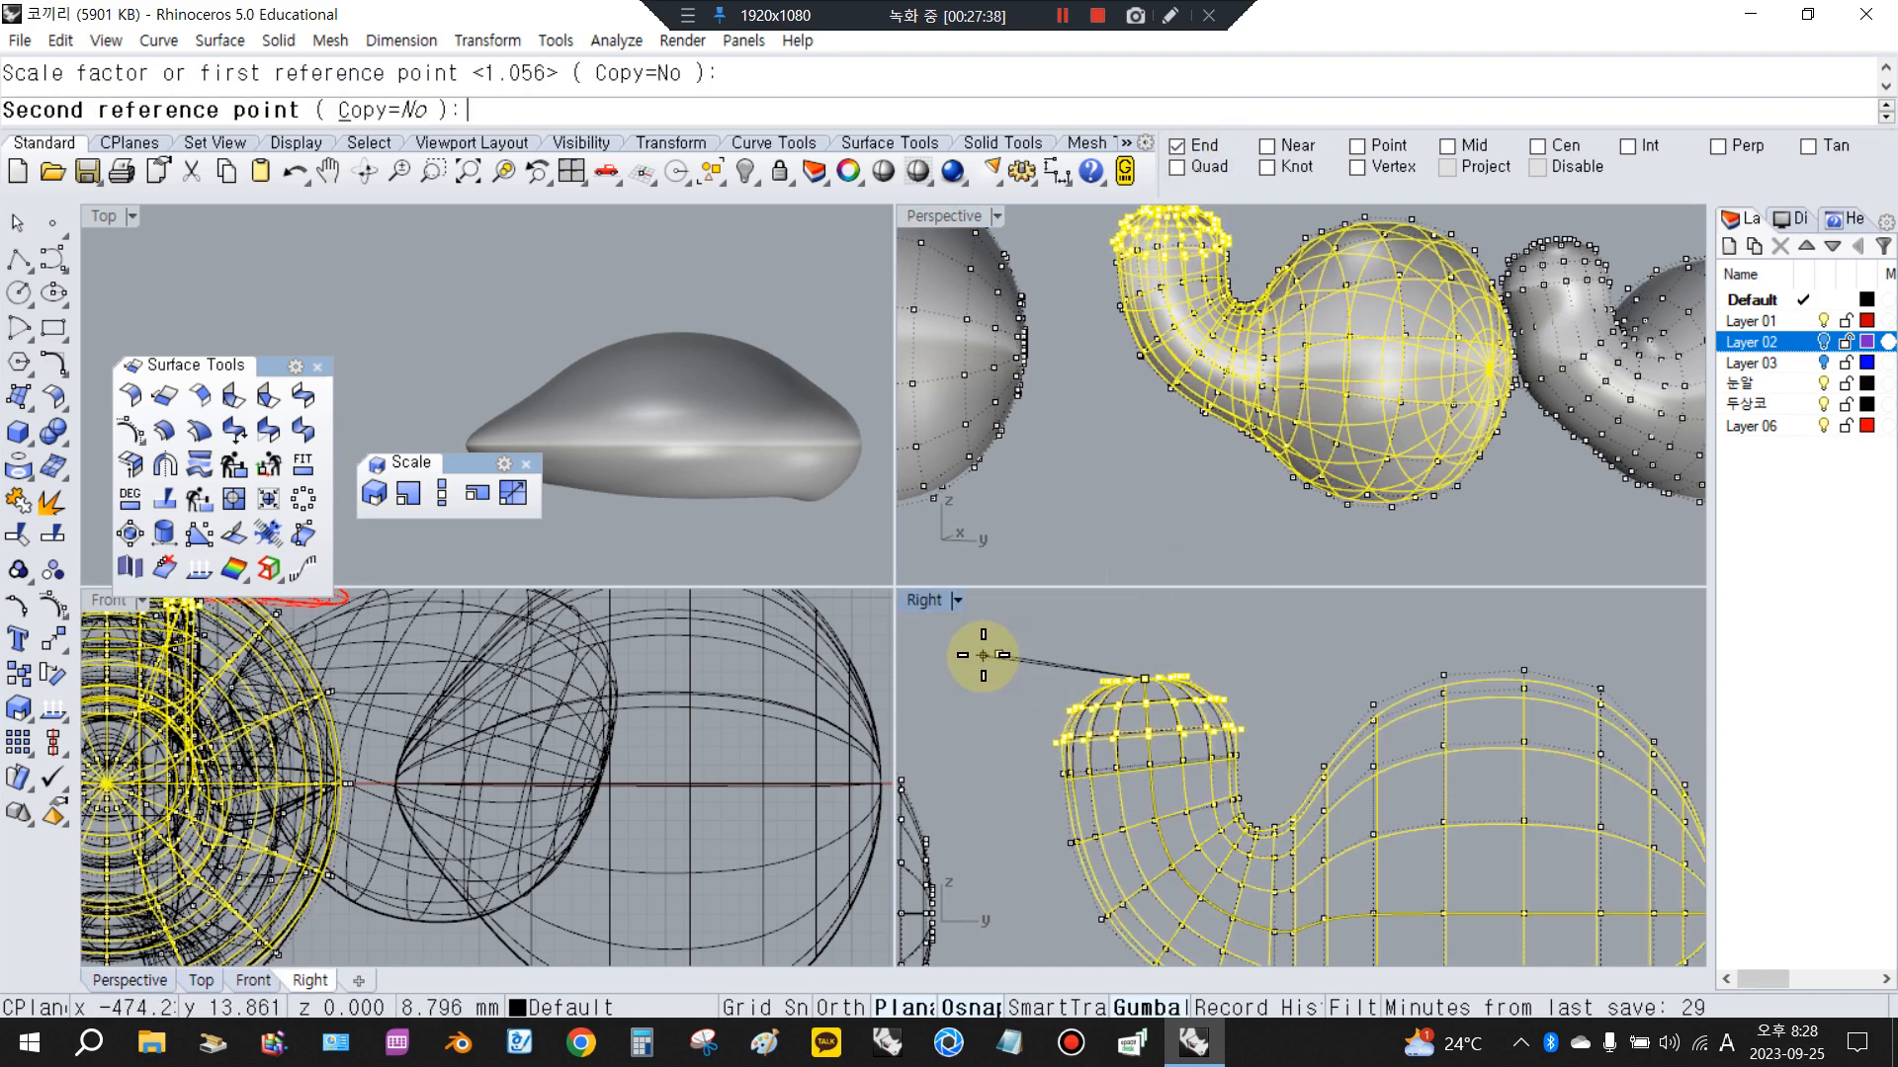
click(982, 655)
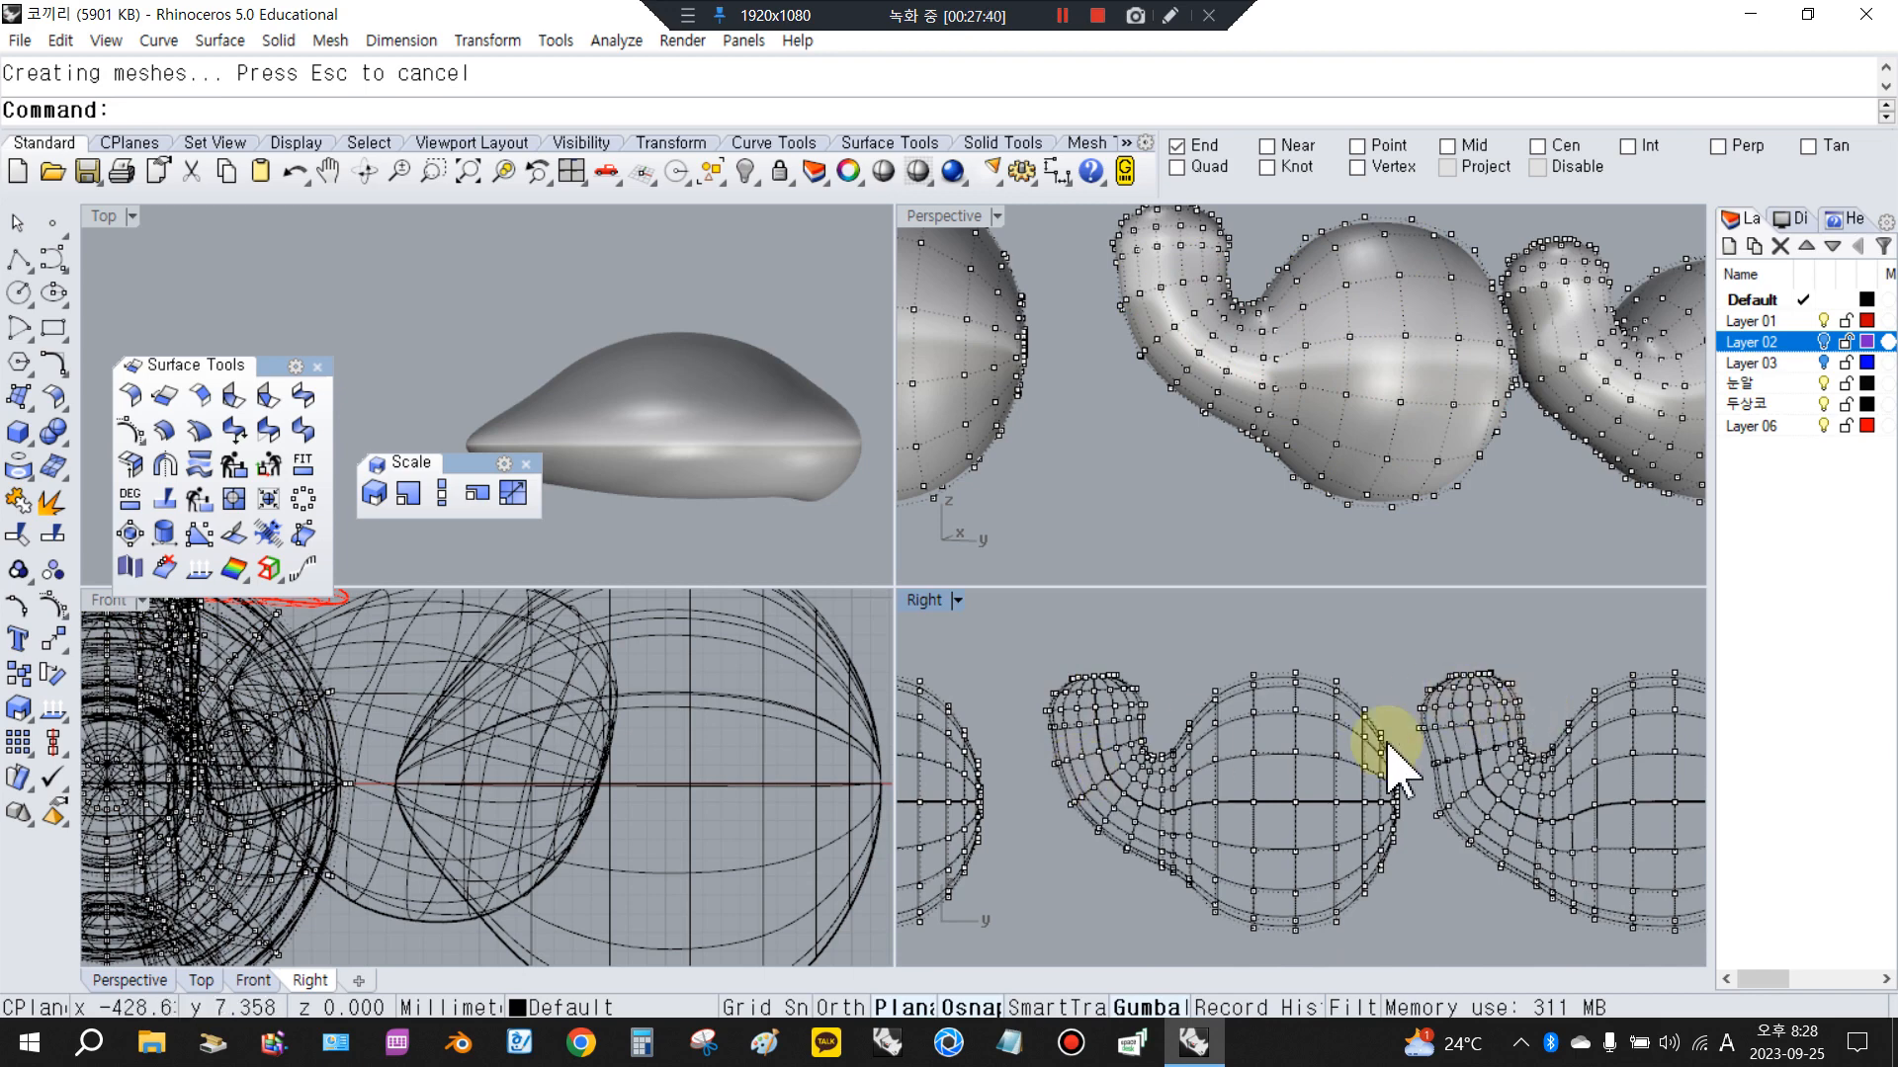
Compare the reshaped heads in the side and perspective views and turn off all their control points
scroll(1389, 766, up, 5)
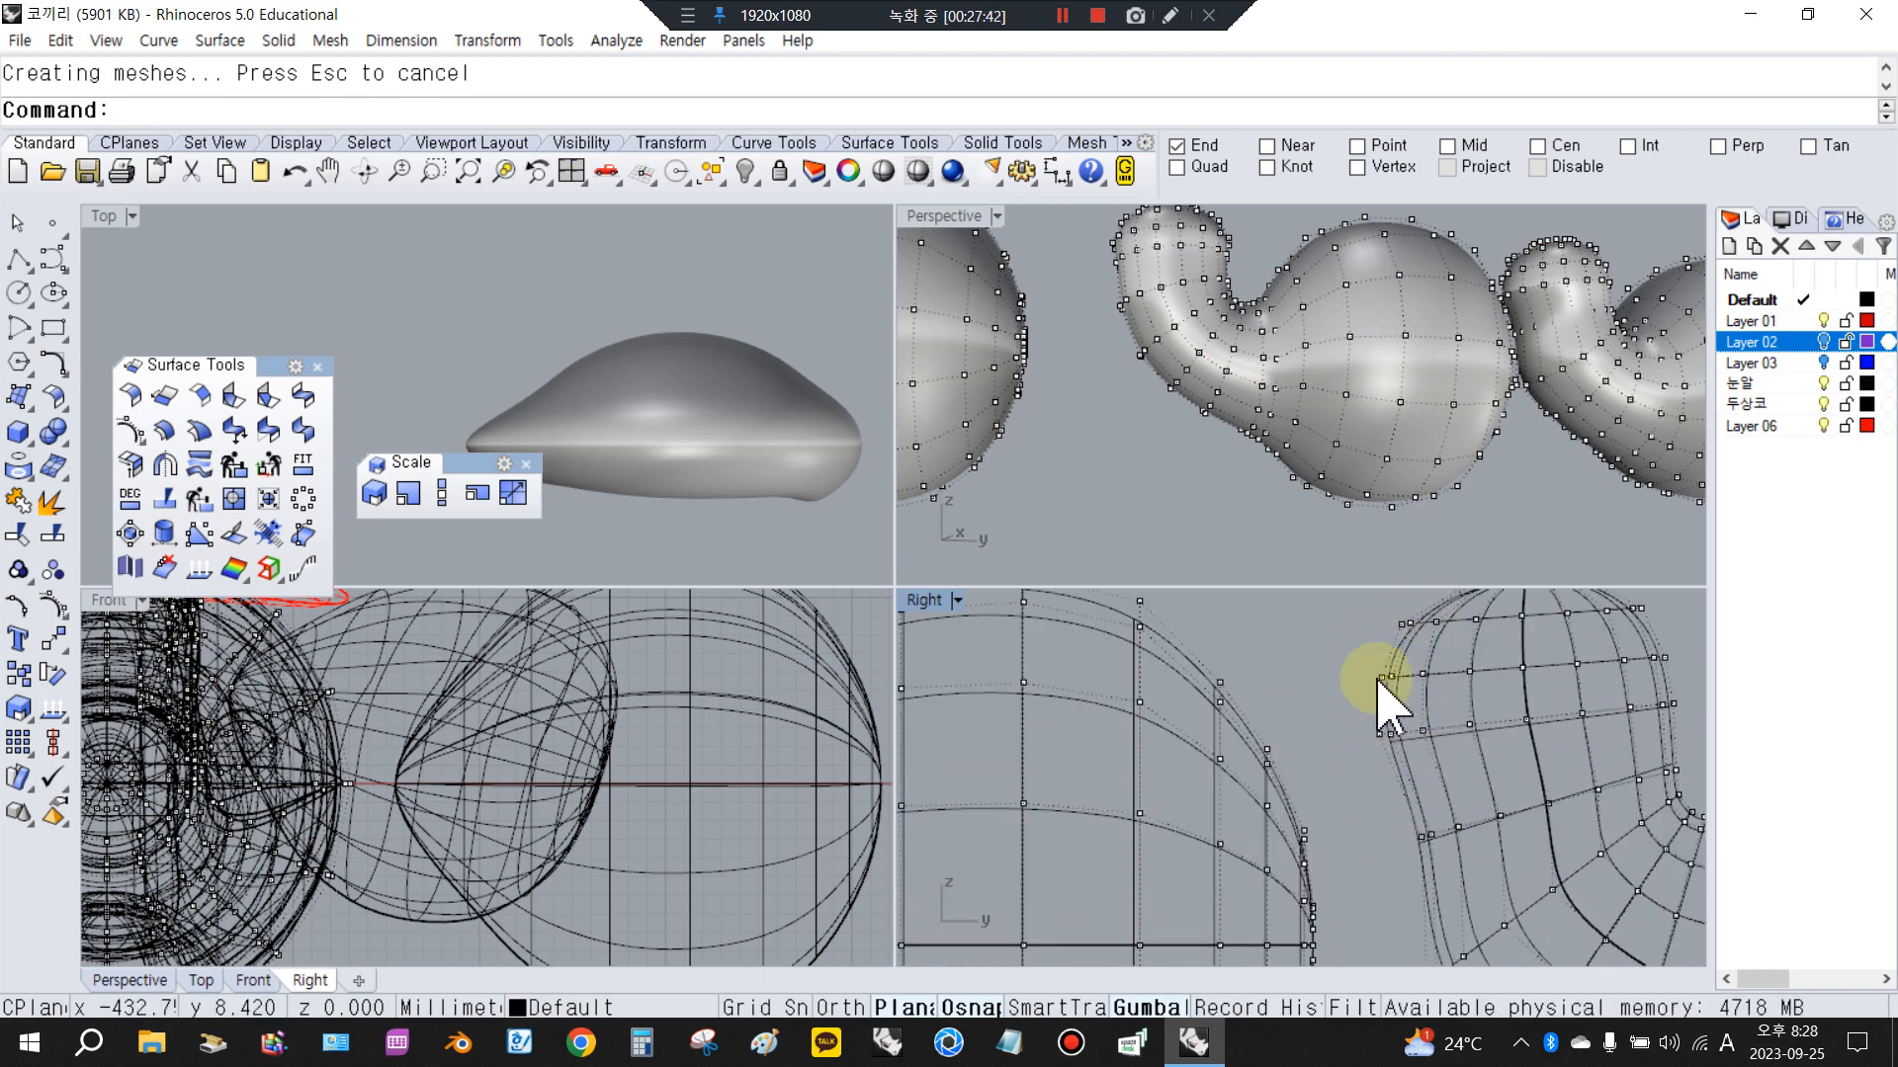
scroll(1275, 731, down, 5)
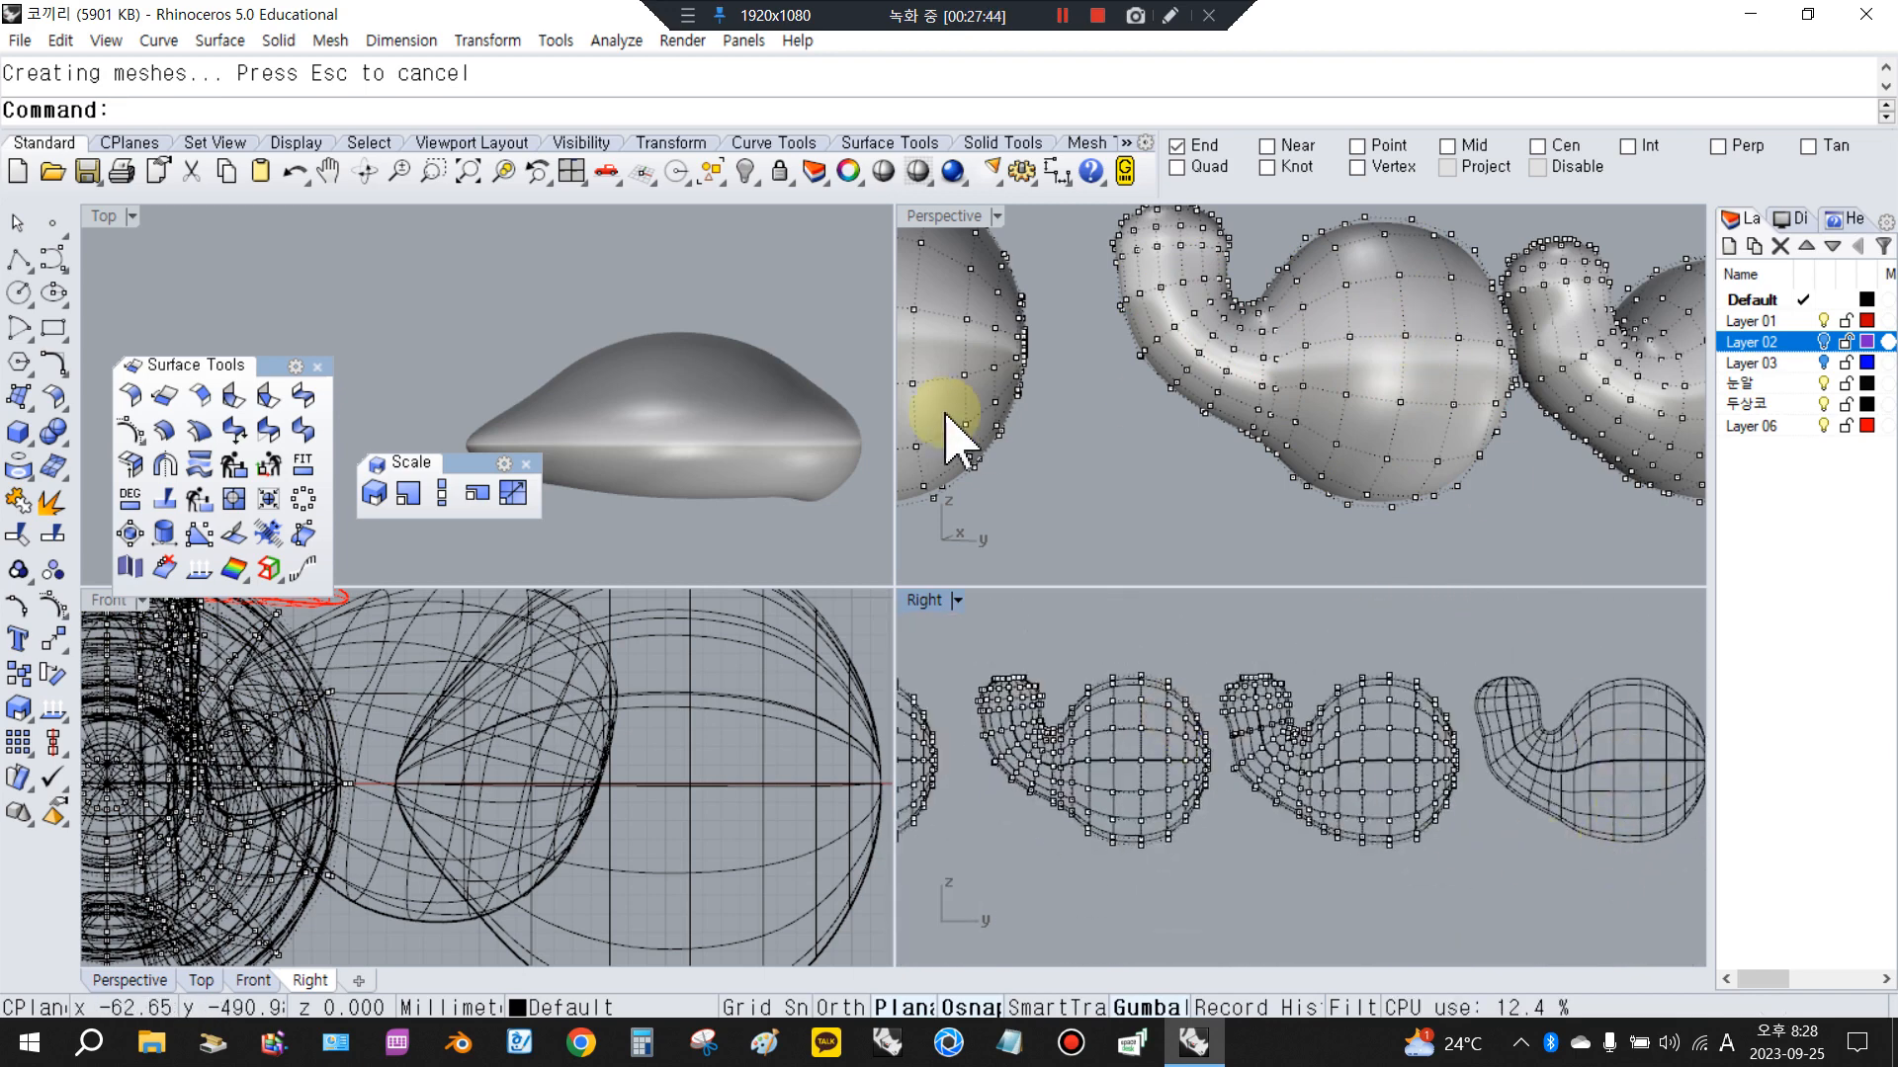
scroll(952, 436, down, 3)
scroll(1270, 501, down, 6)
scroll(1479, 420, up, 5)
right_drag(1485, 428, 1448, 475)
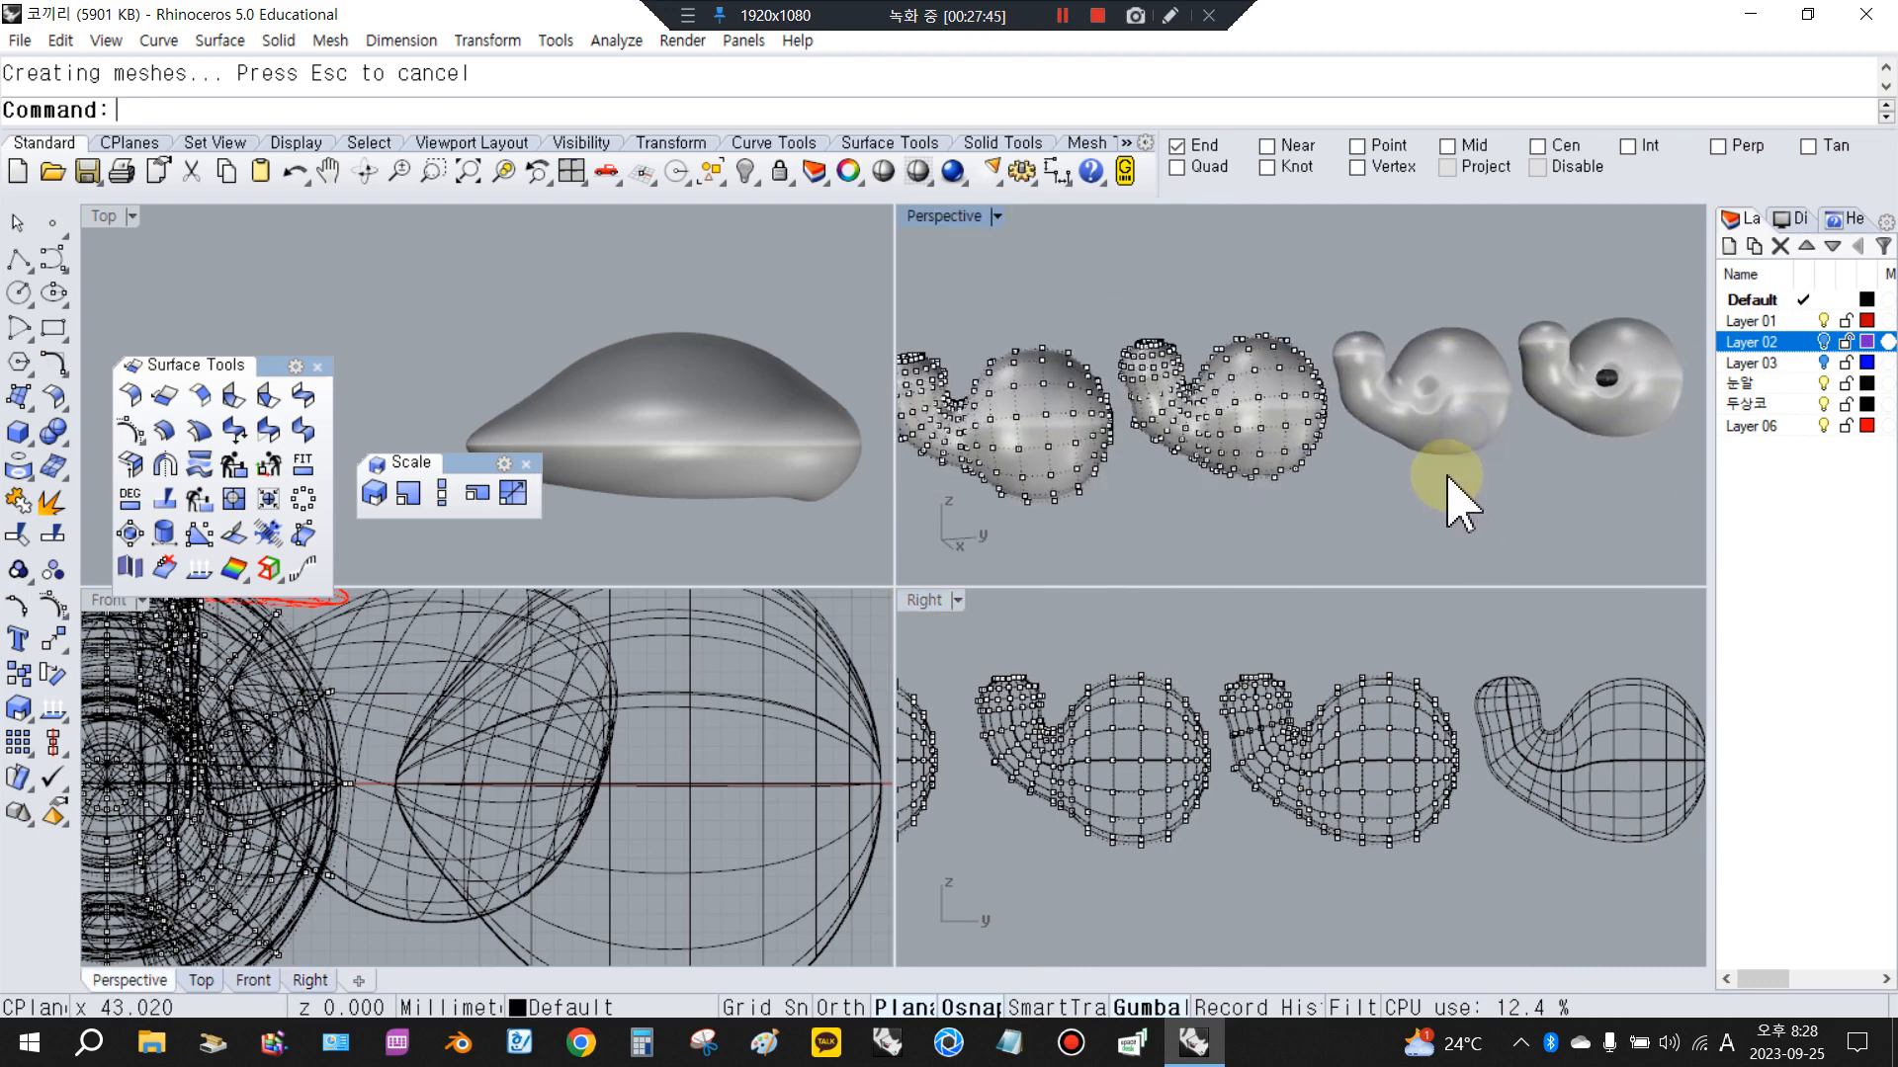
click(10, 222)
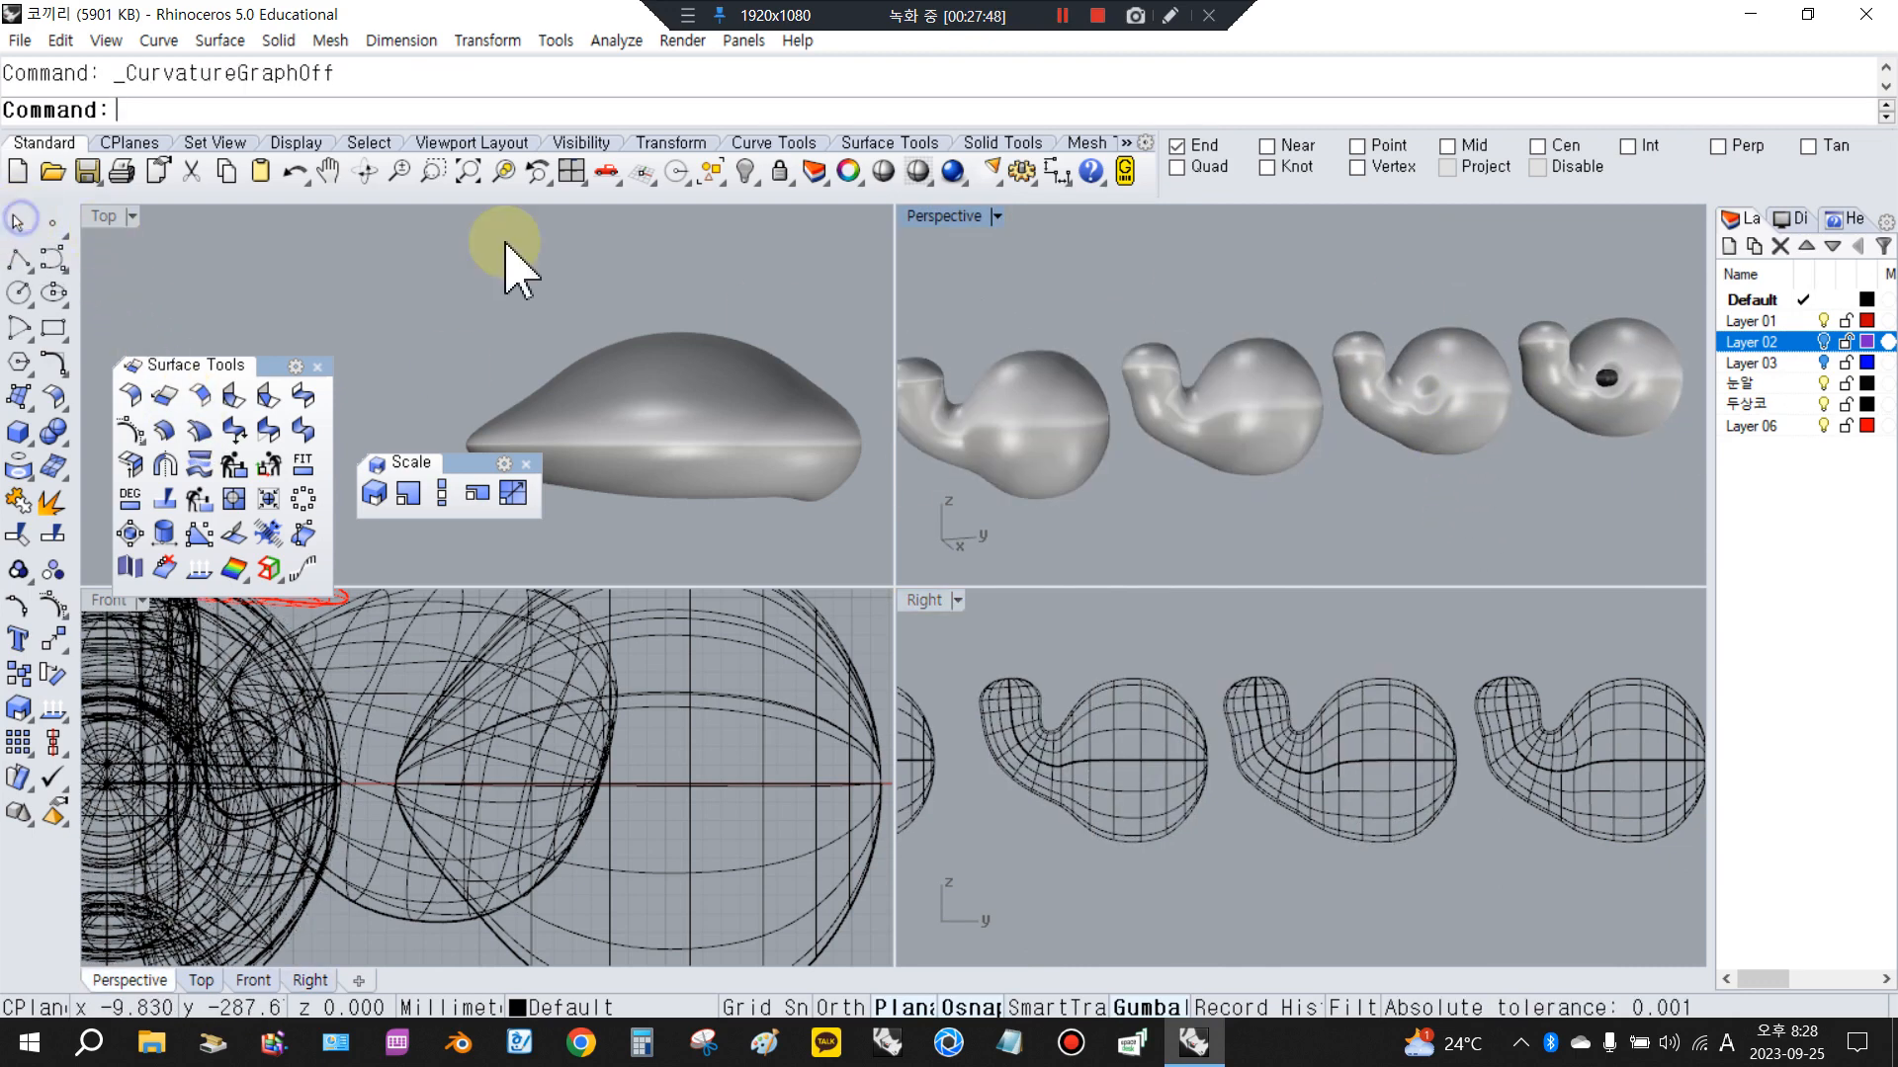
Show the control points of the head with the dented eye socket and examine the points that form the dent
scroll(1449, 436, up, 4)
click(1440, 382)
scroll(1581, 716, up, 6)
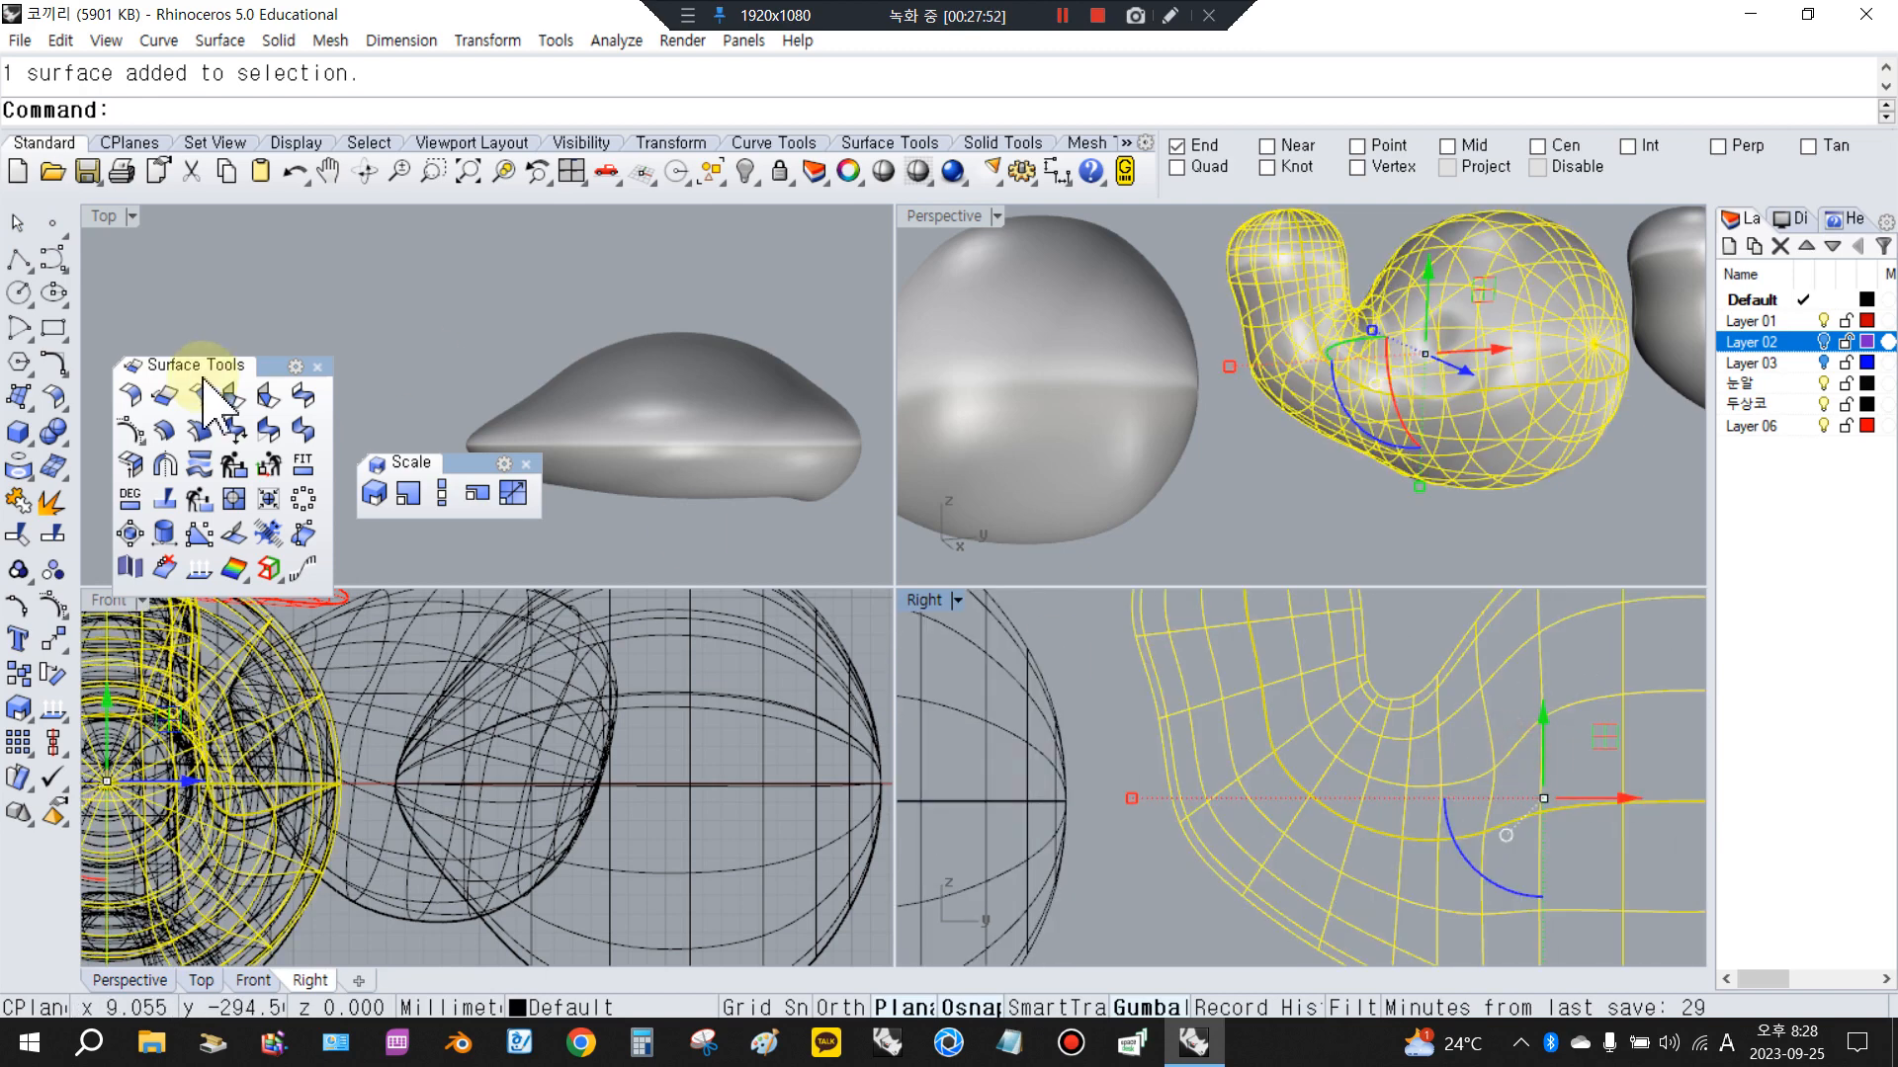
click(49, 598)
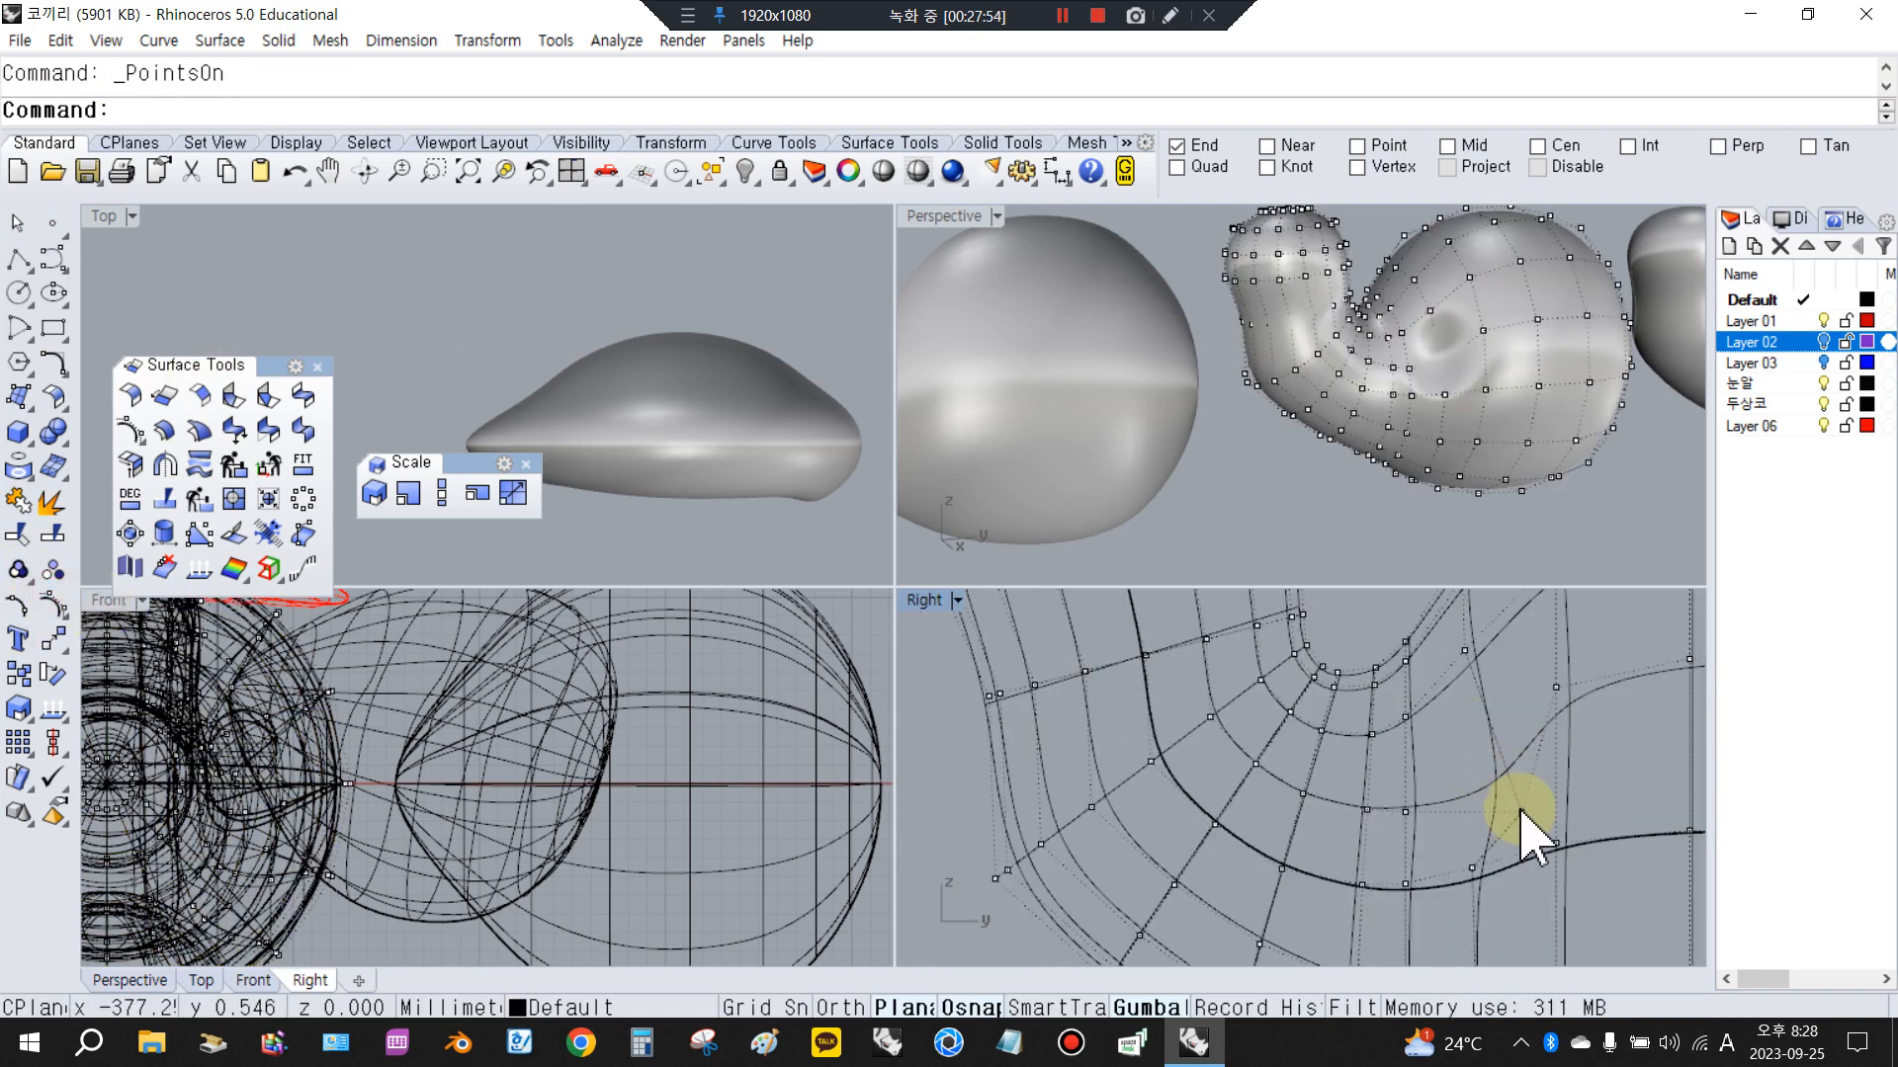
click(1522, 812)
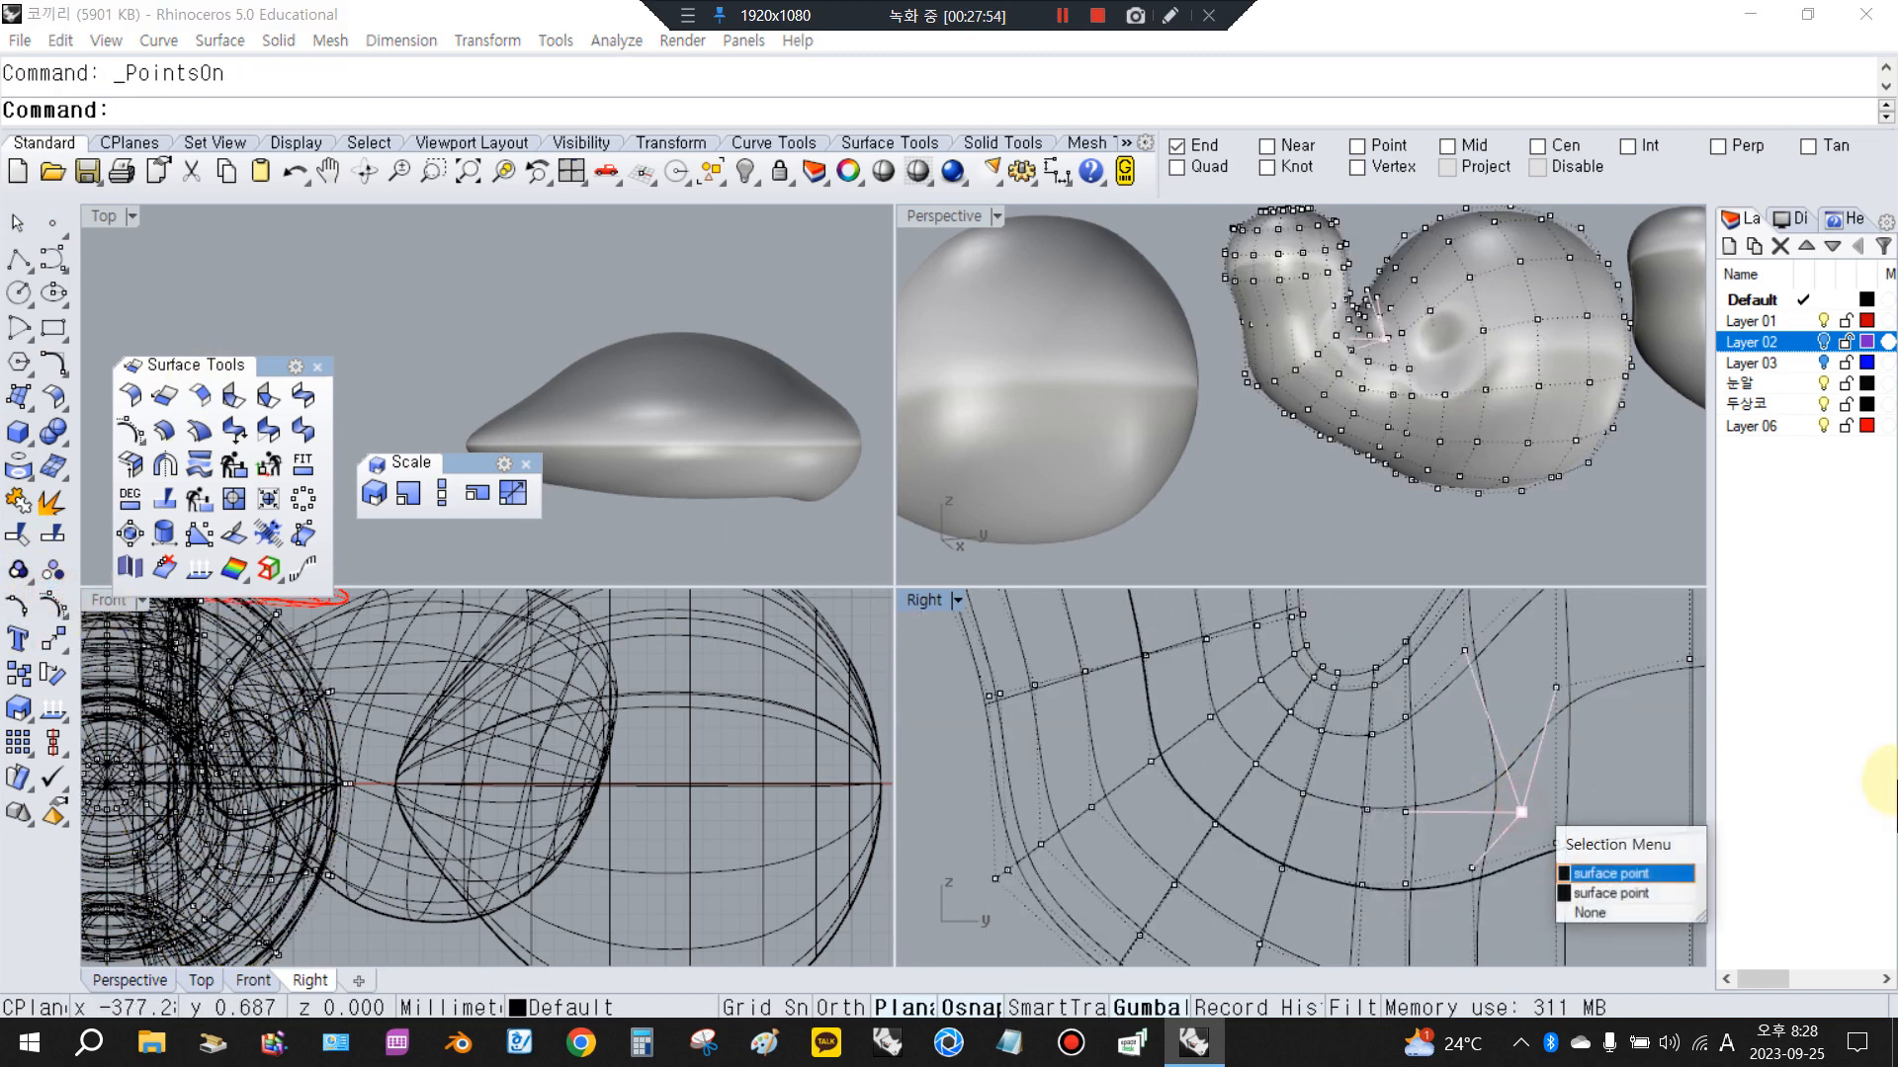
click(1594, 908)
scroll(1369, 425, up, 4)
right_drag(1369, 425, 1198, 474)
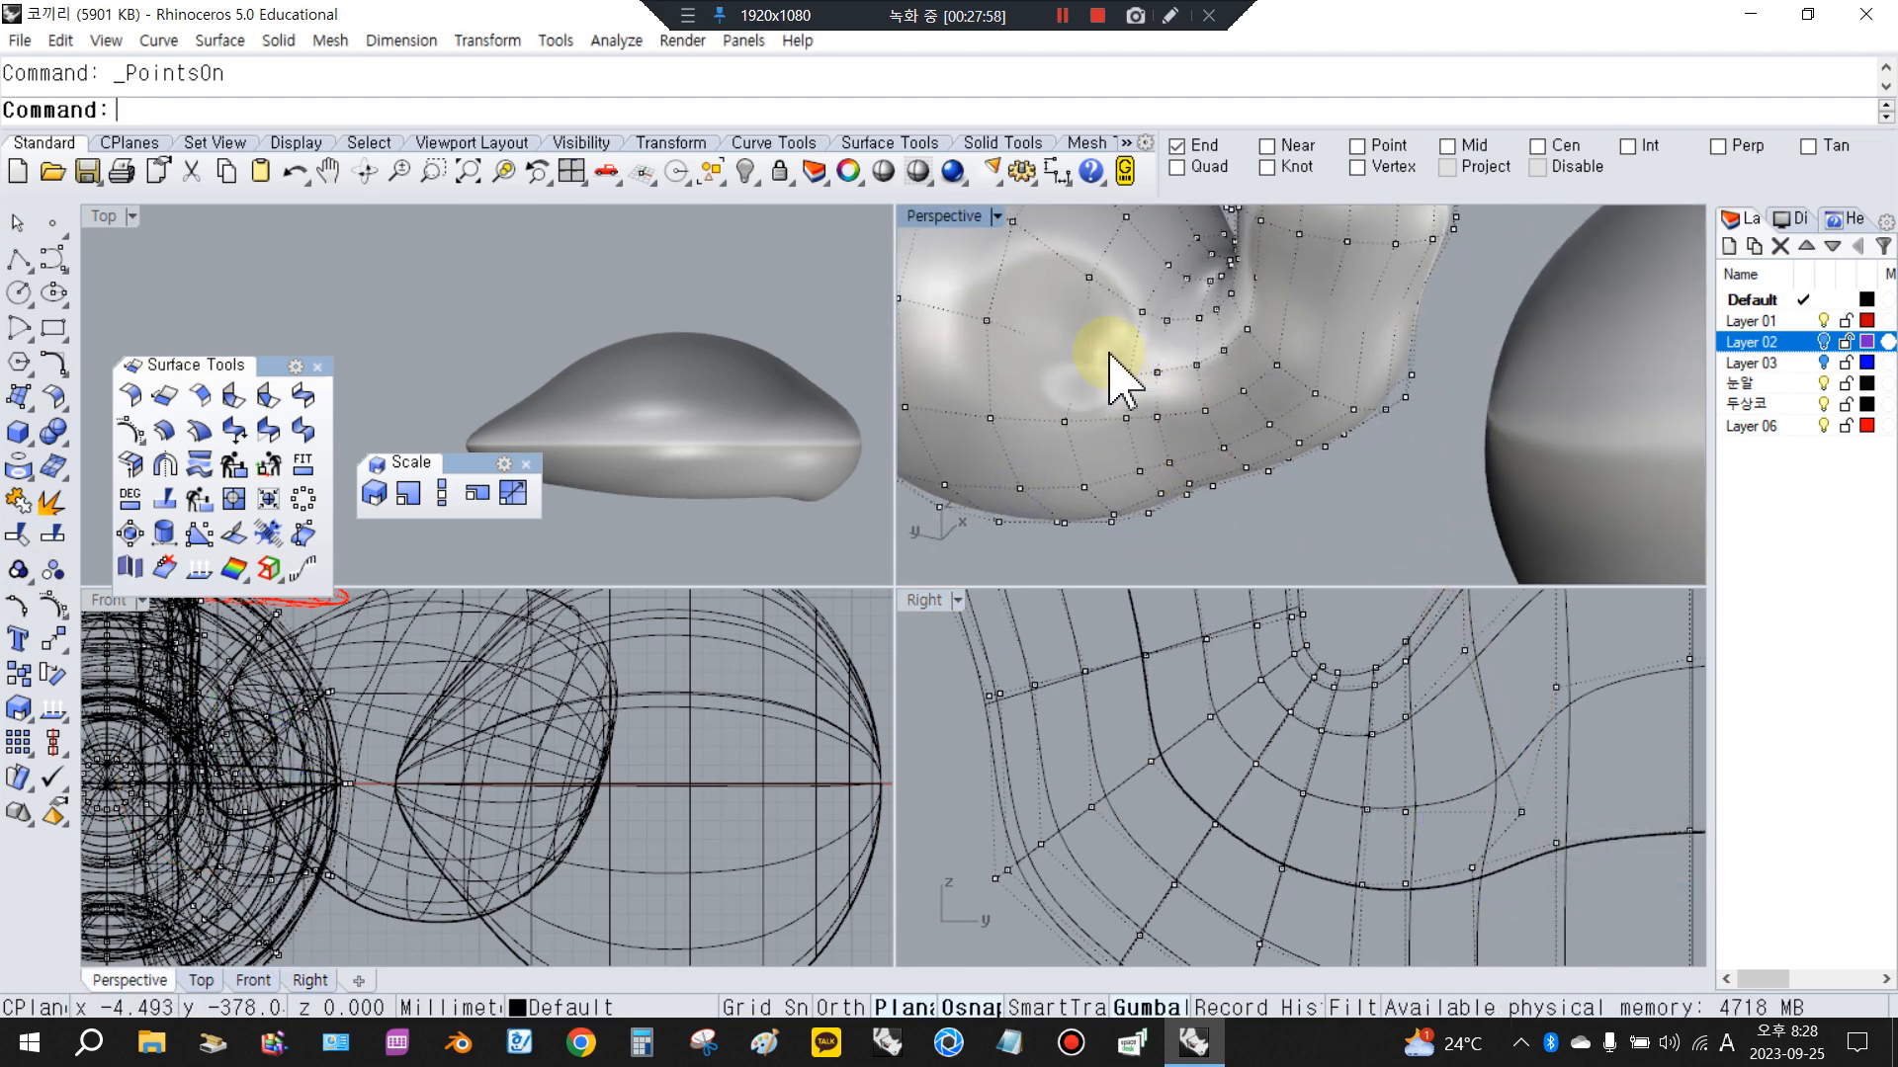
click(1522, 806)
click(1486, 759)
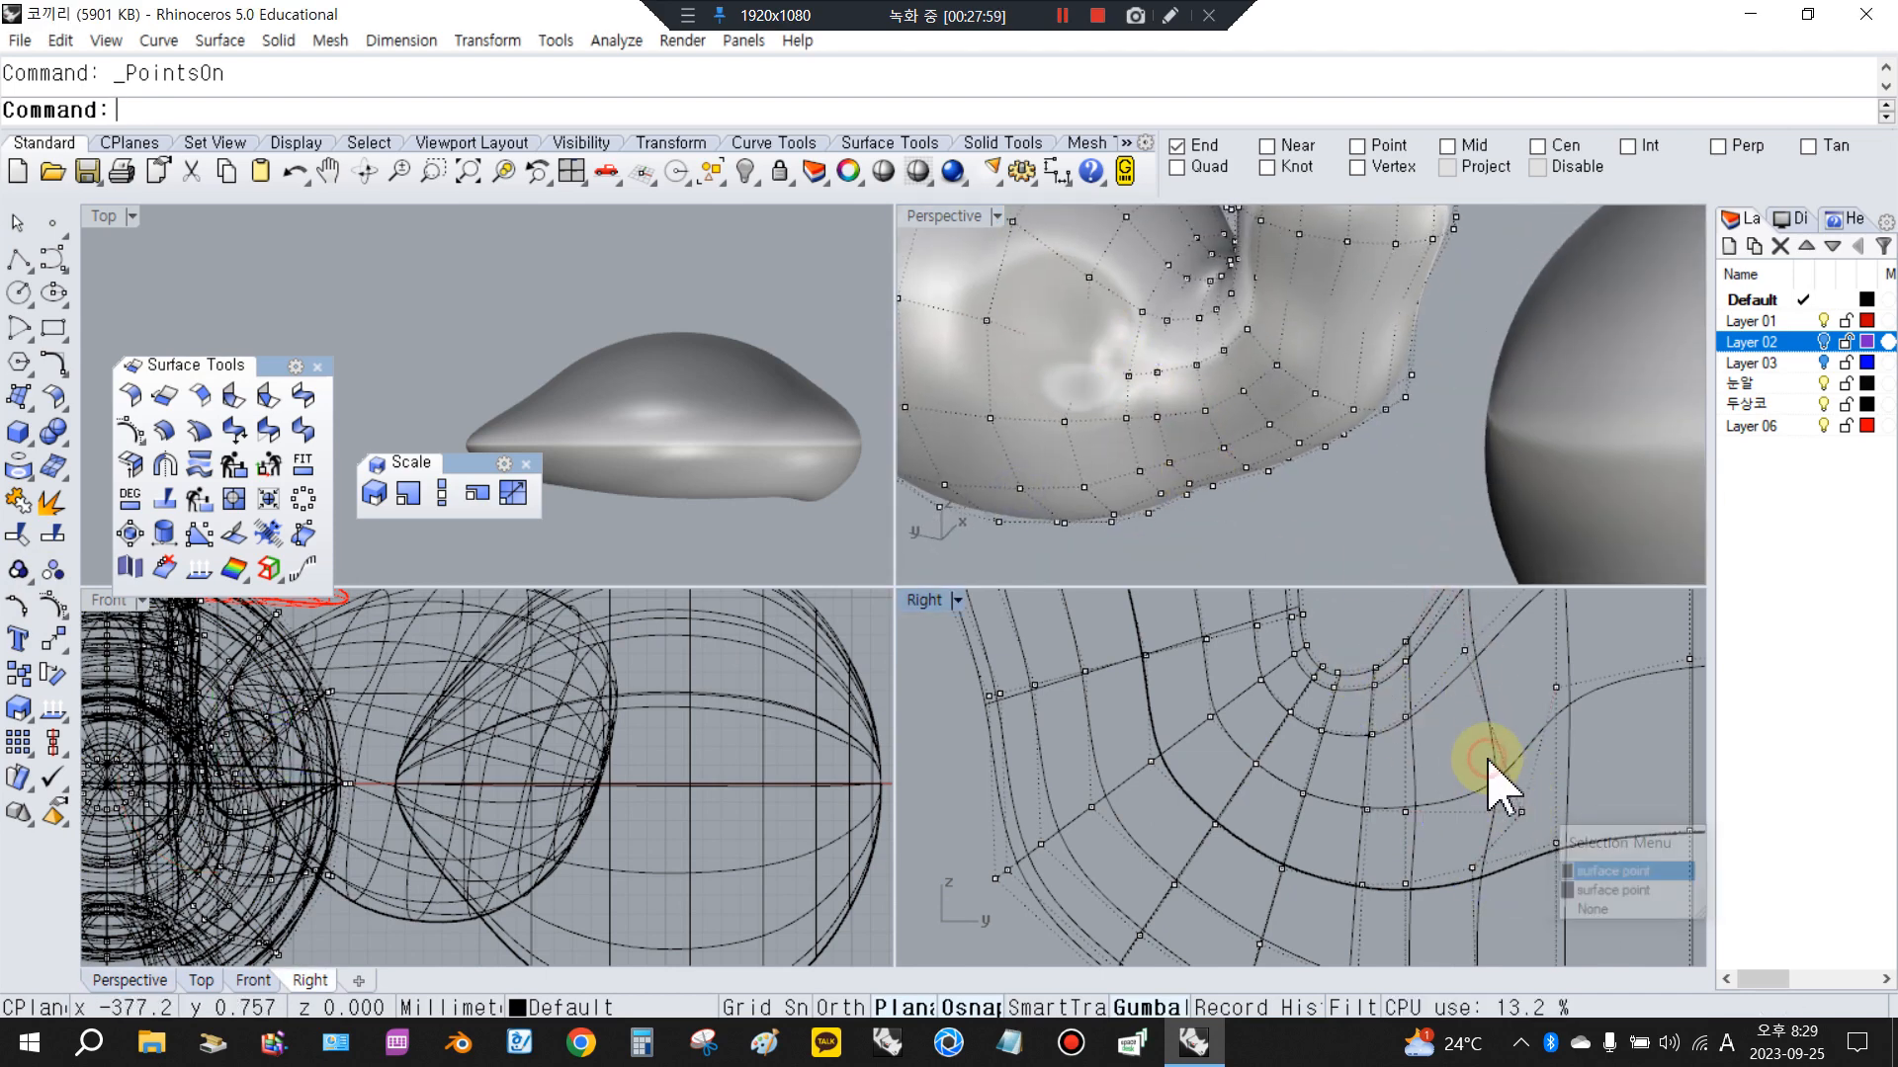
Show the control points of the neighbouring undented head and pick out the matching pair at the eye position
scroll(1478, 762, down, 7)
scroll(1064, 764, up, 3)
click(1064, 764)
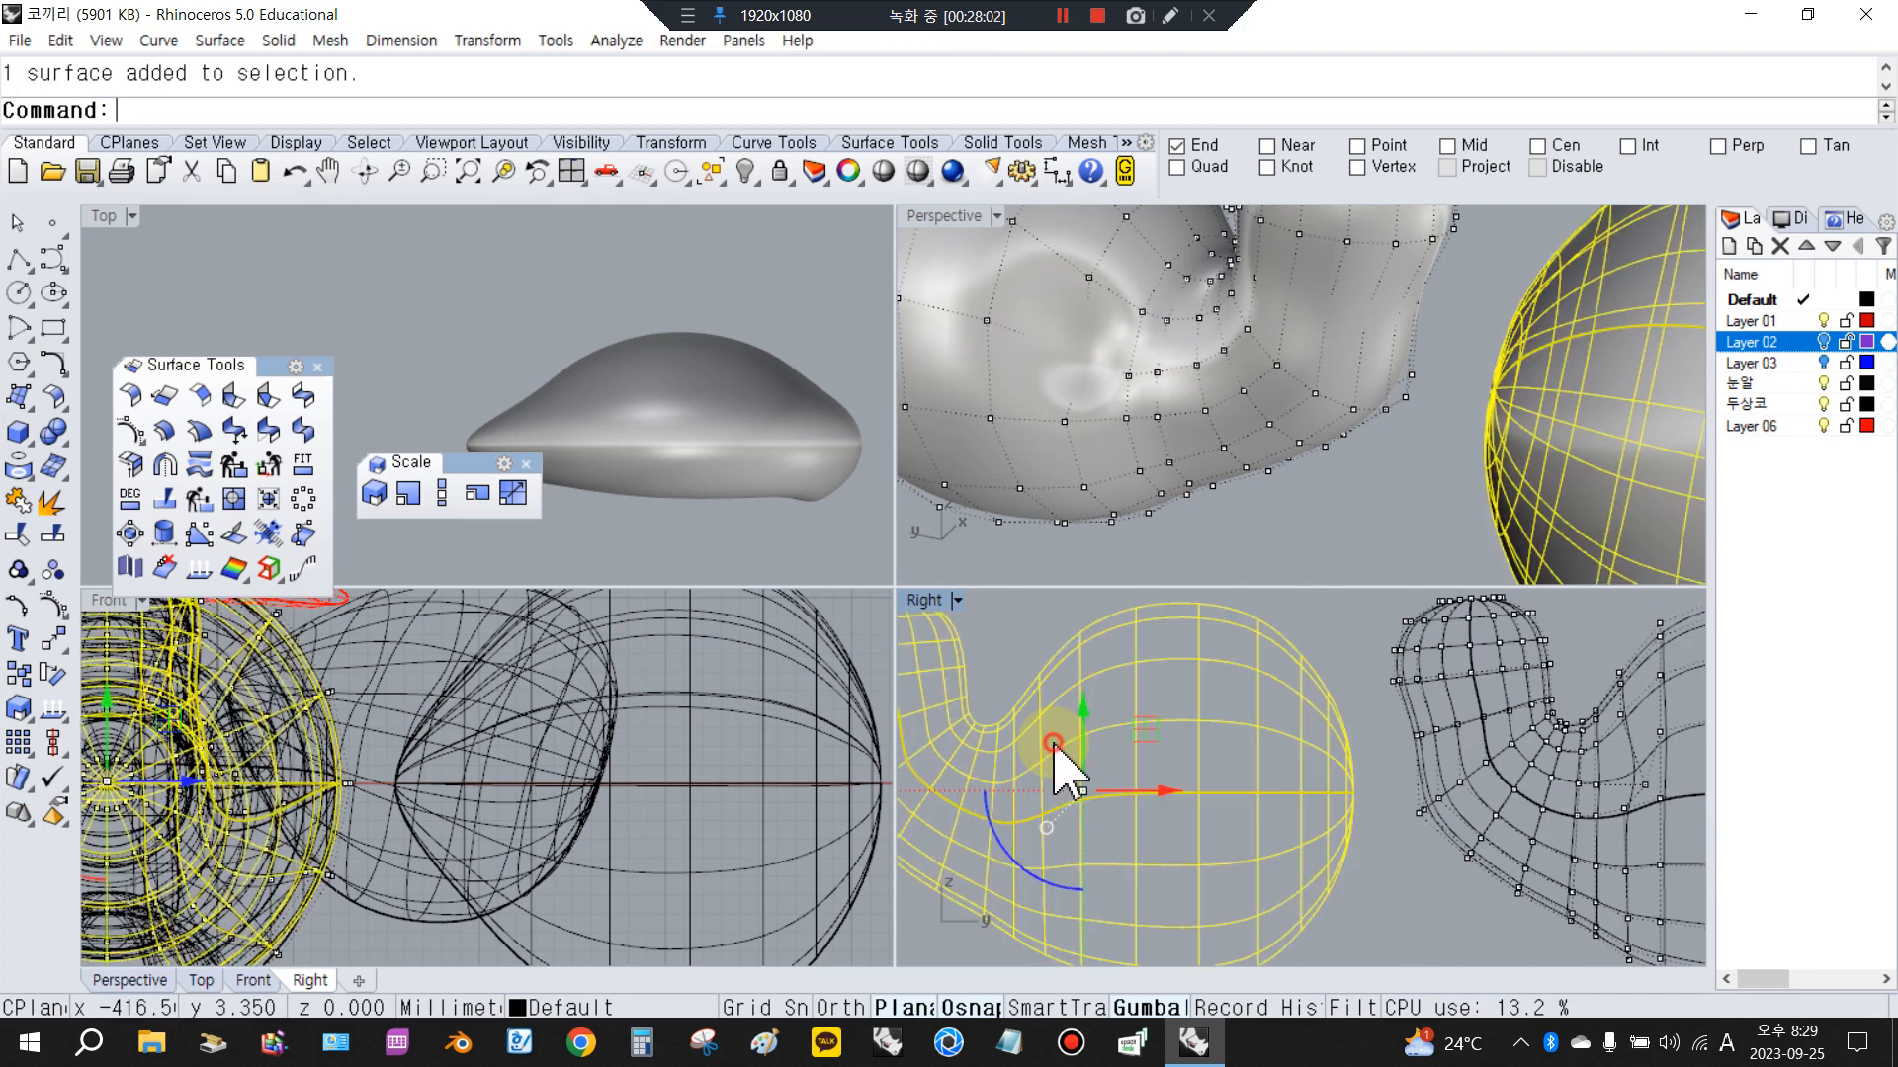
click(54, 605)
scroll(1051, 770, up, 3)
scroll(1136, 775, down, 4)
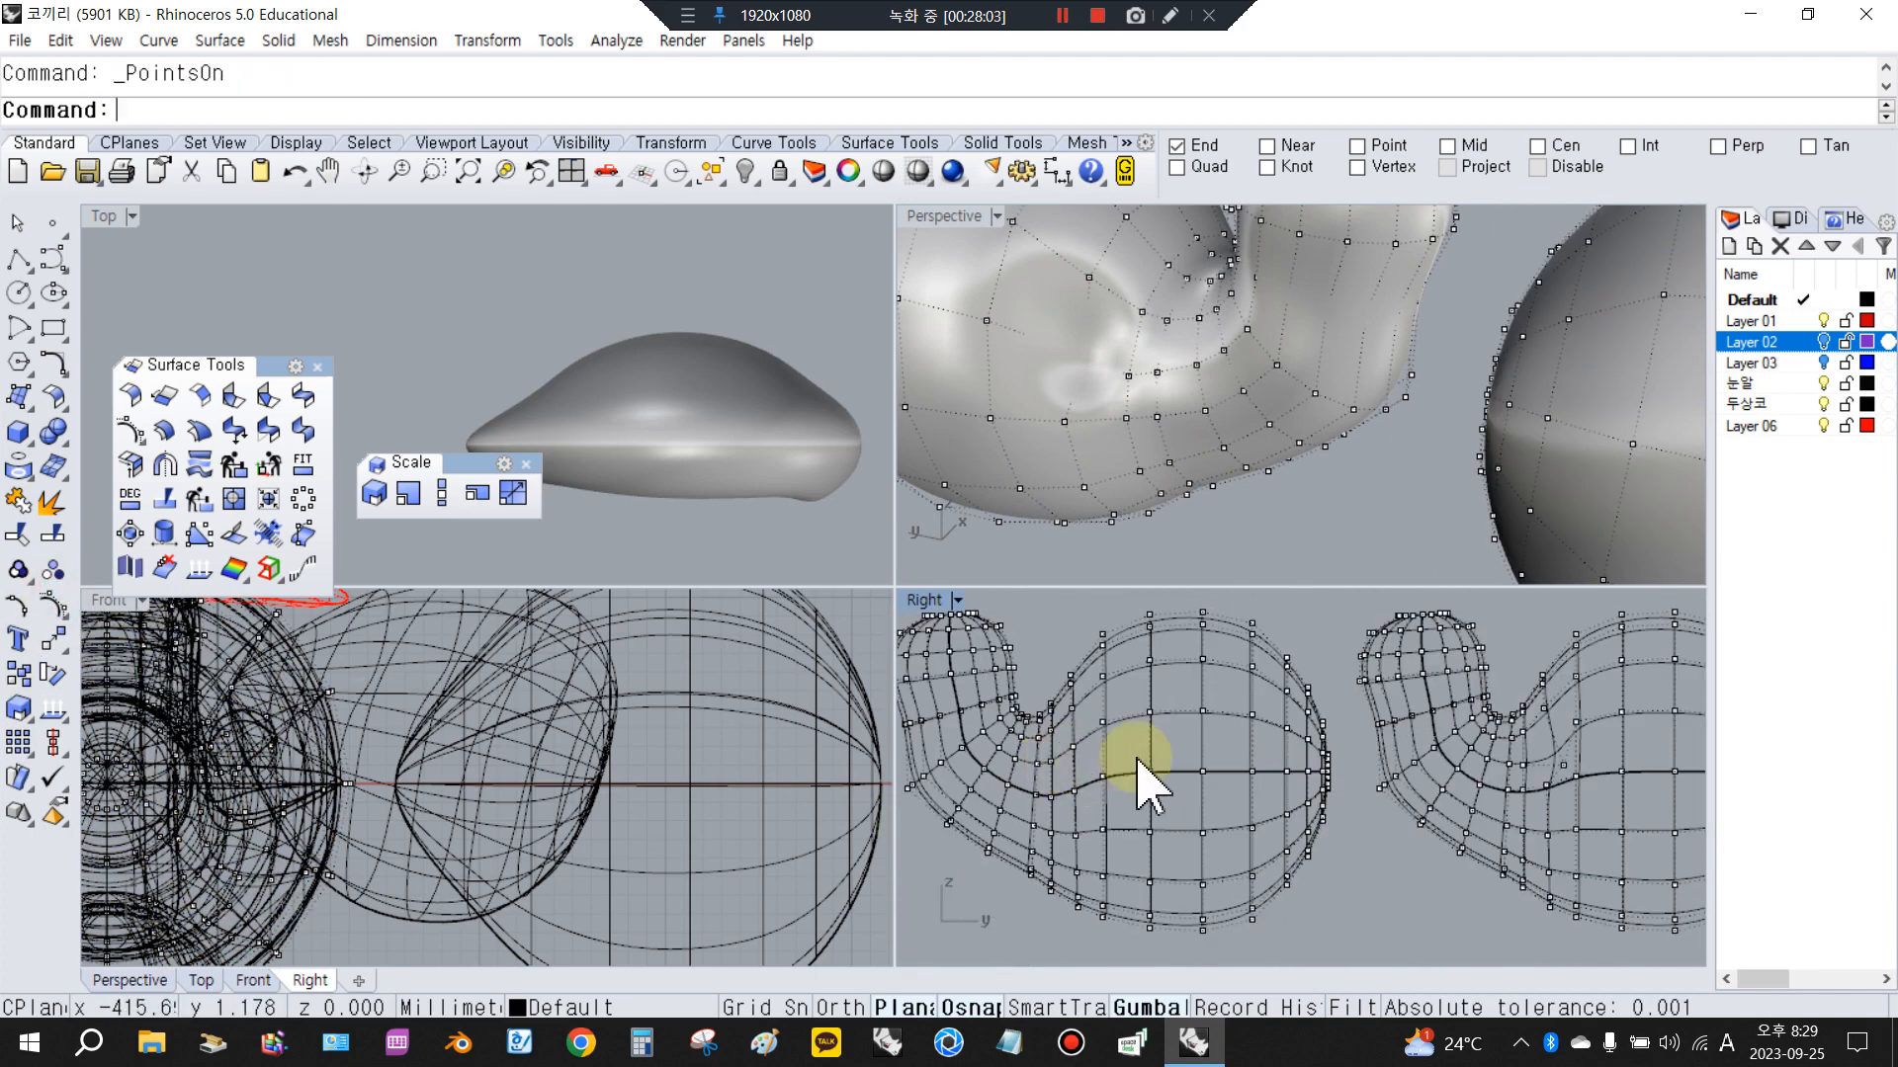
scroll(1090, 761, up, 1)
drag(1062, 746, 1090, 777)
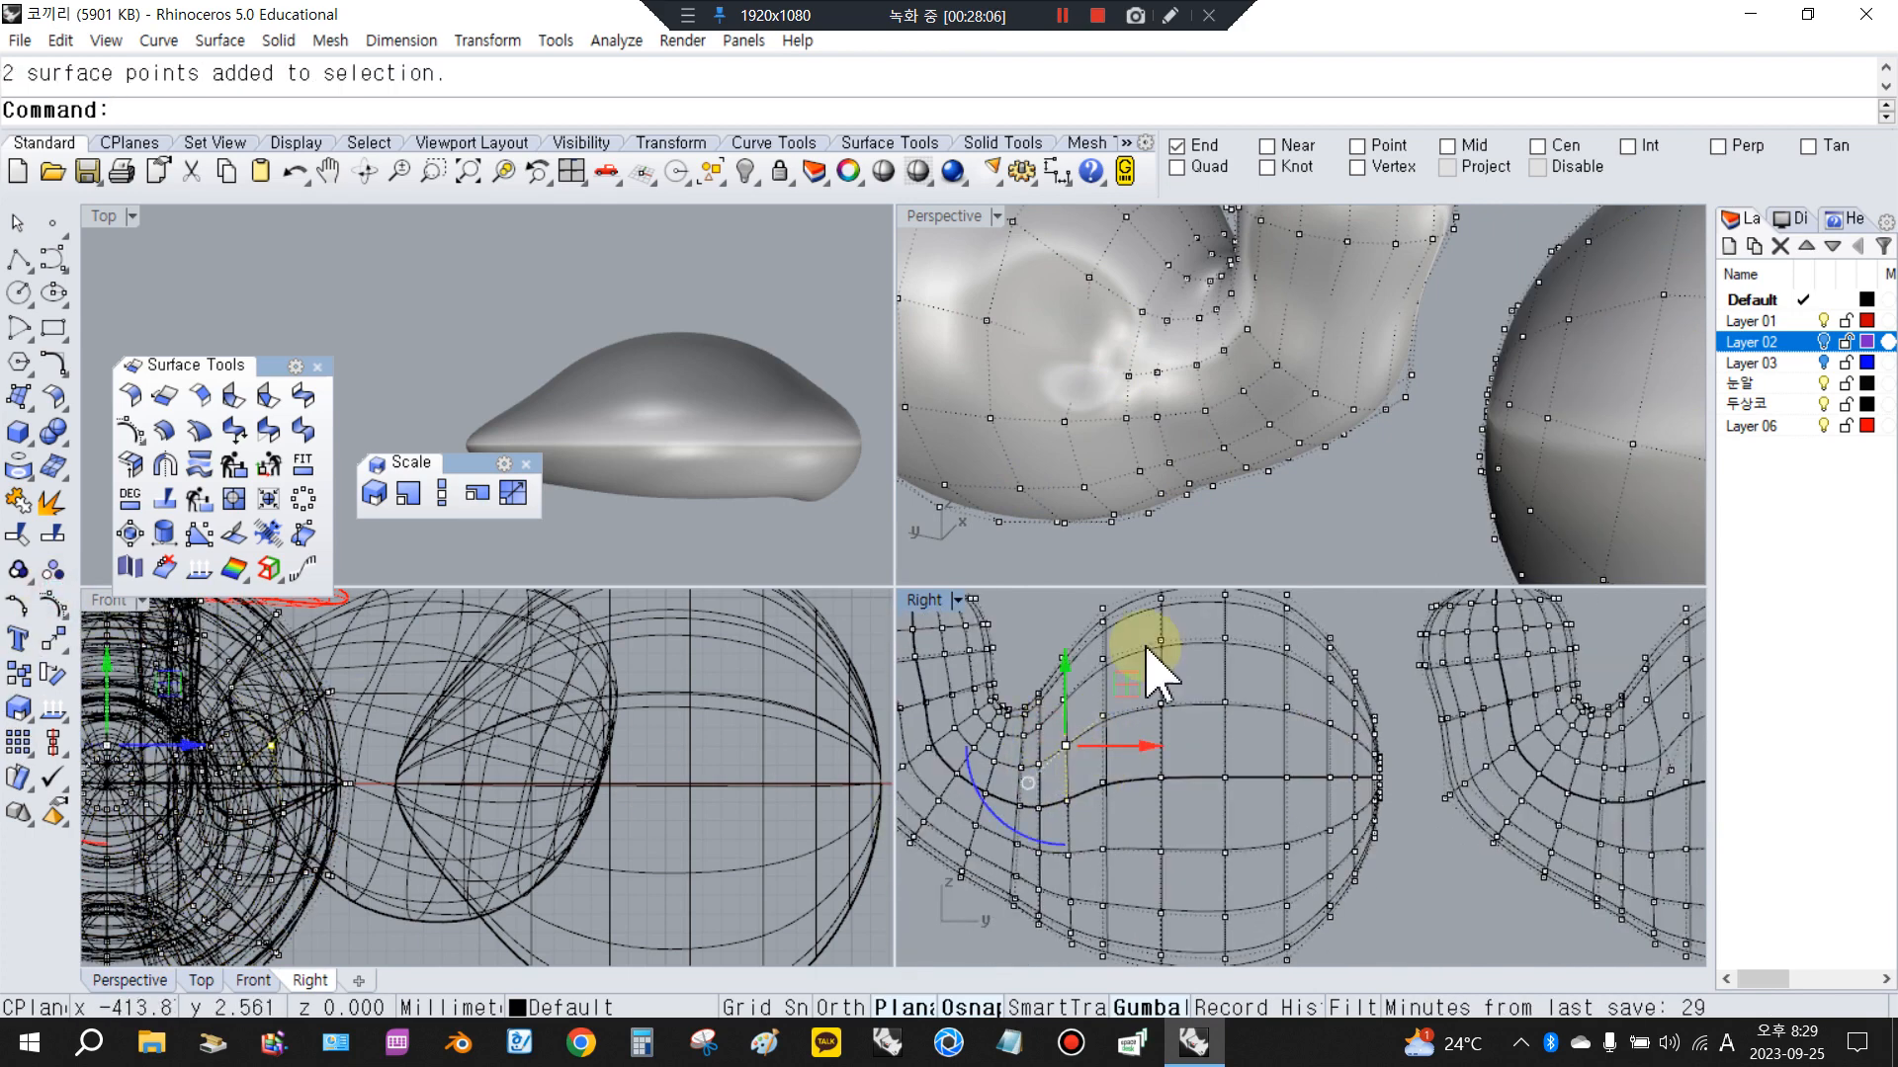
scroll(1260, 423, down, 10)
scroll(1437, 425, up, 7)
right_drag(1480, 408, 1114, 537)
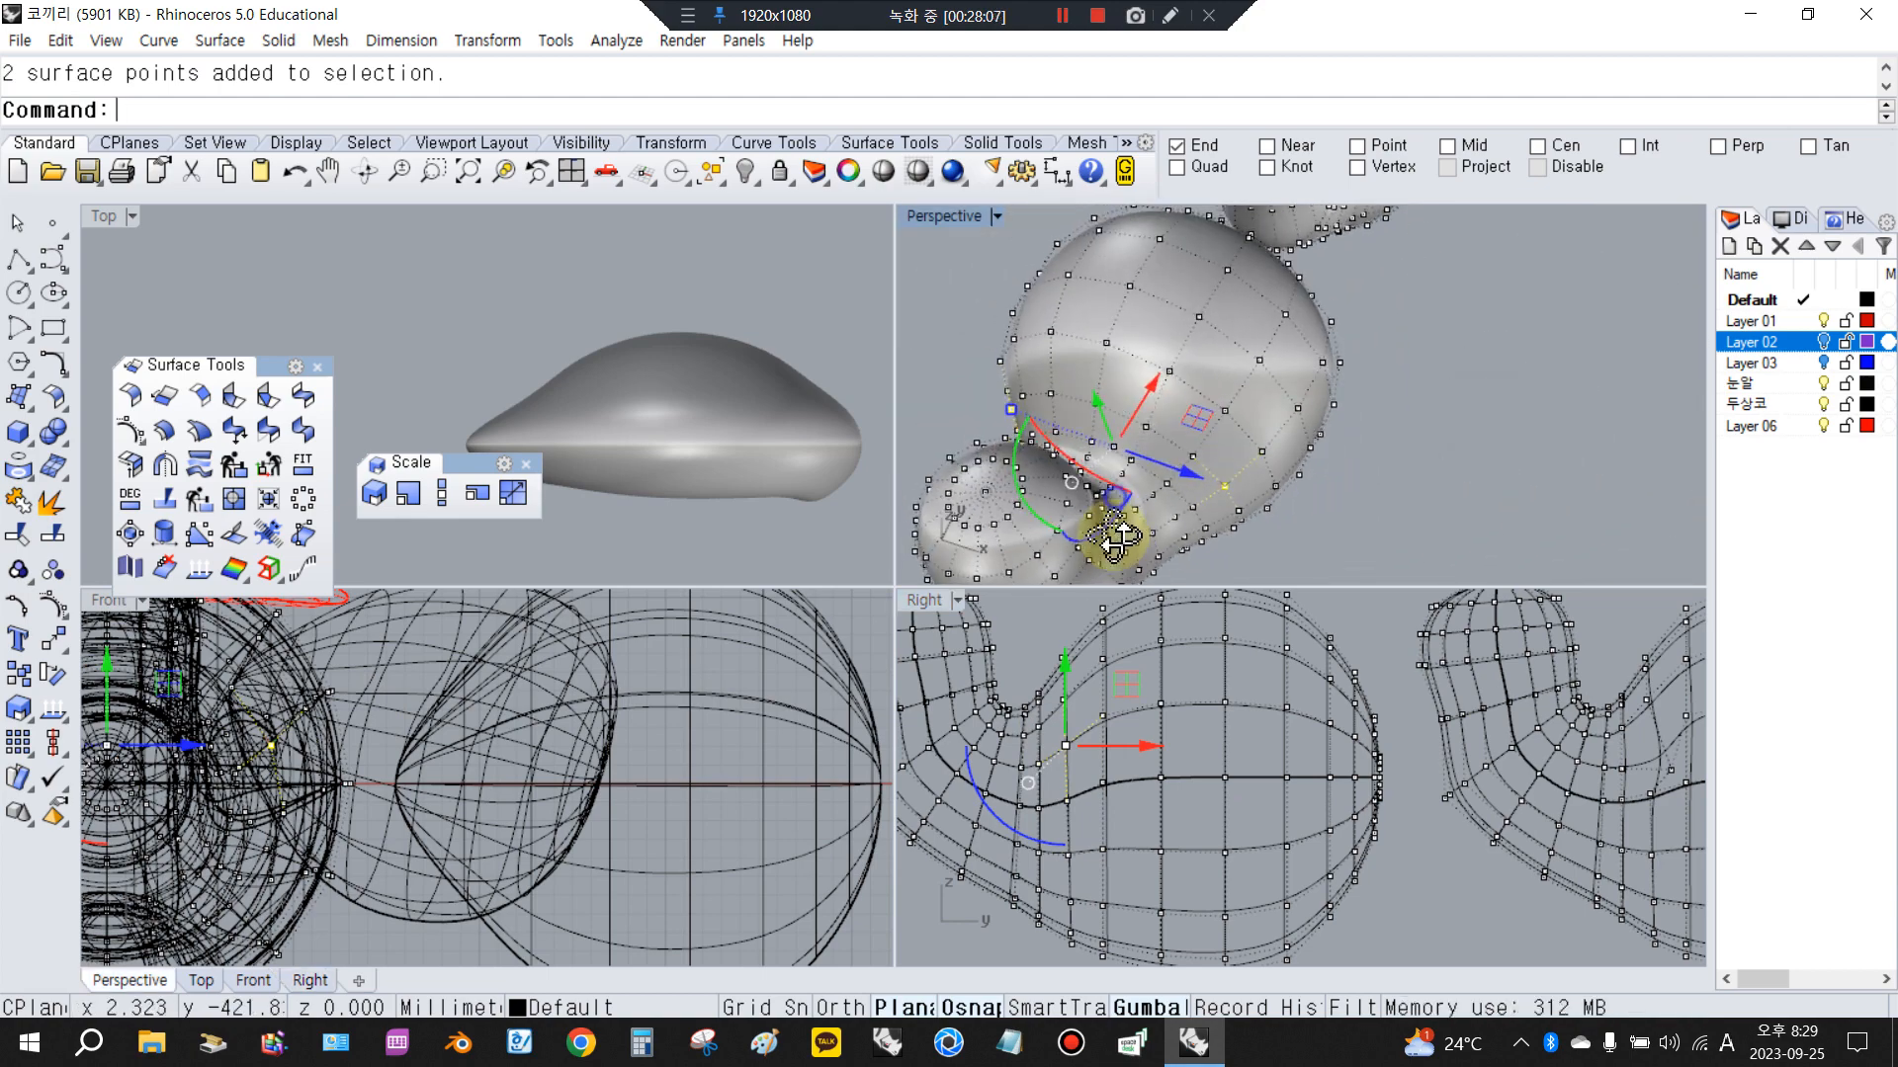
scroll(441, 754, down, 5)
scroll(1314, 784, down, 5)
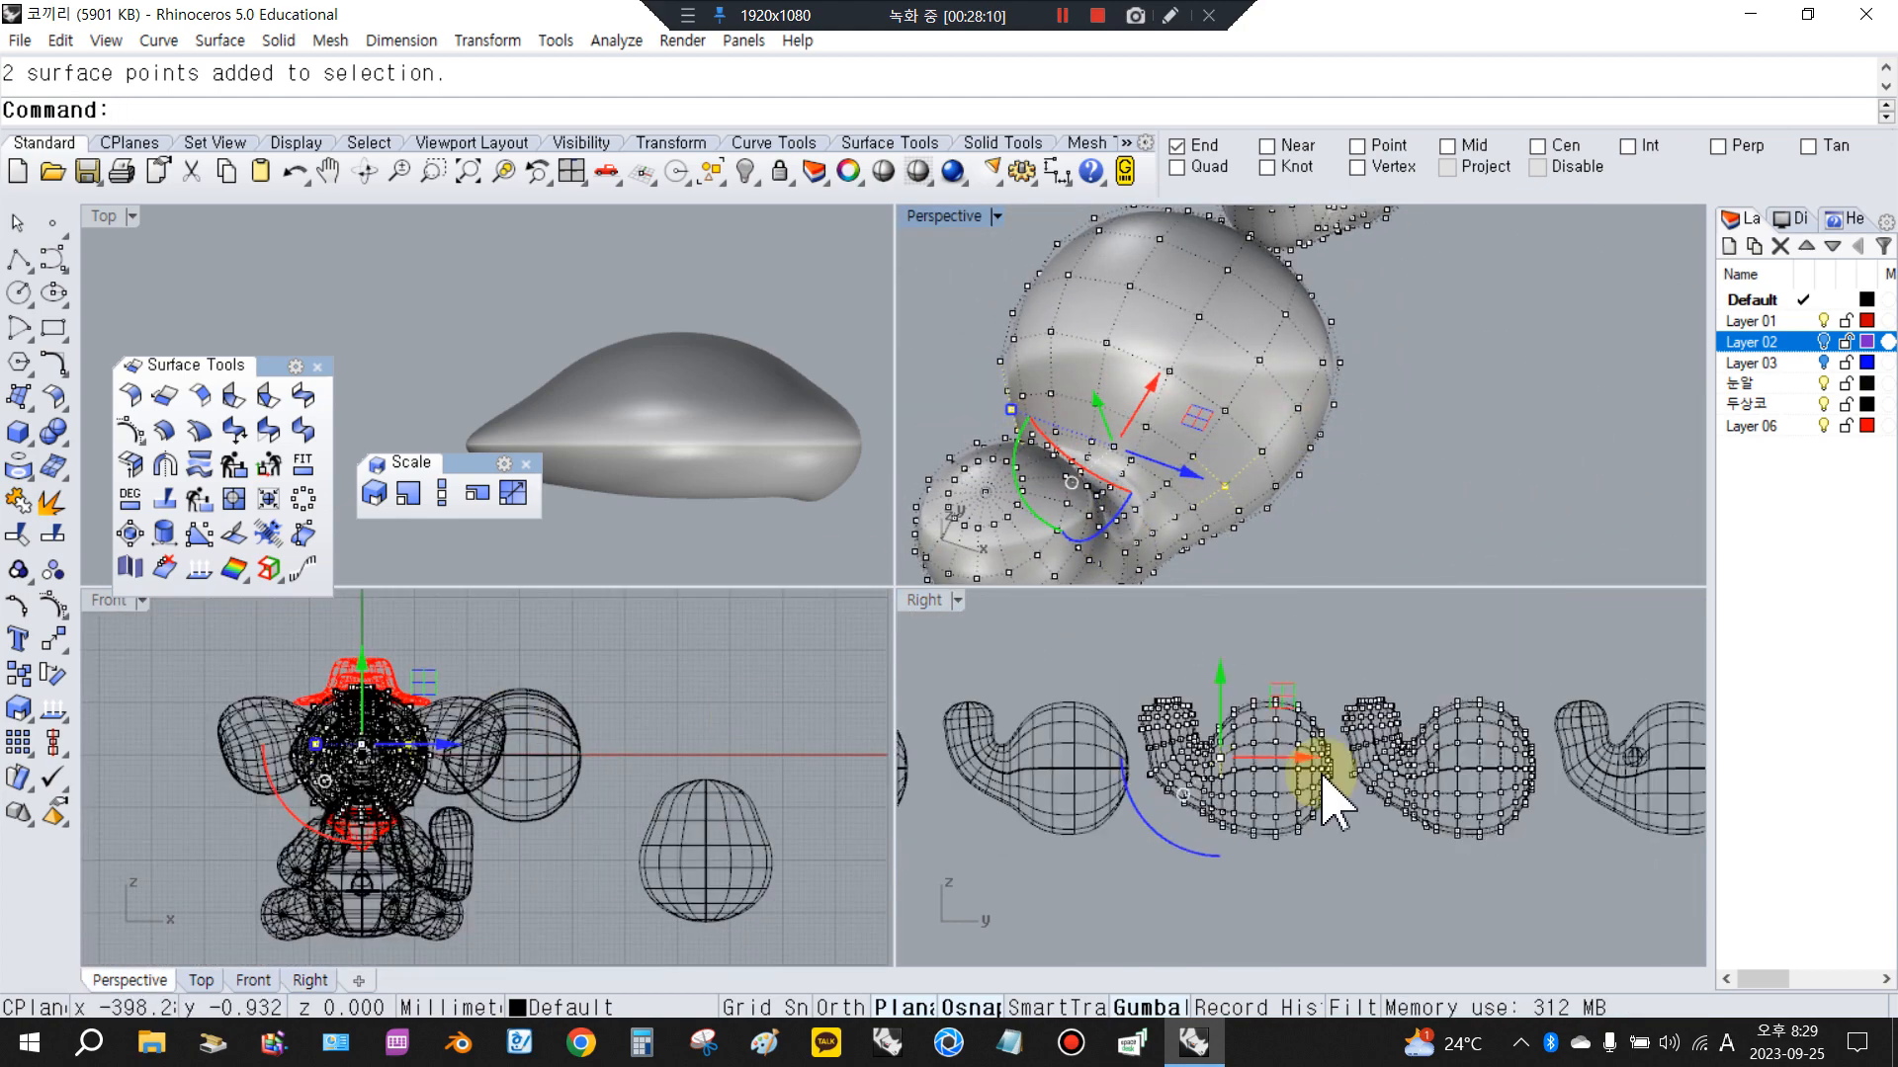
Select the undented head and the adjacent dented head, and hide all other objects
scroll(1229, 775, up, 8)
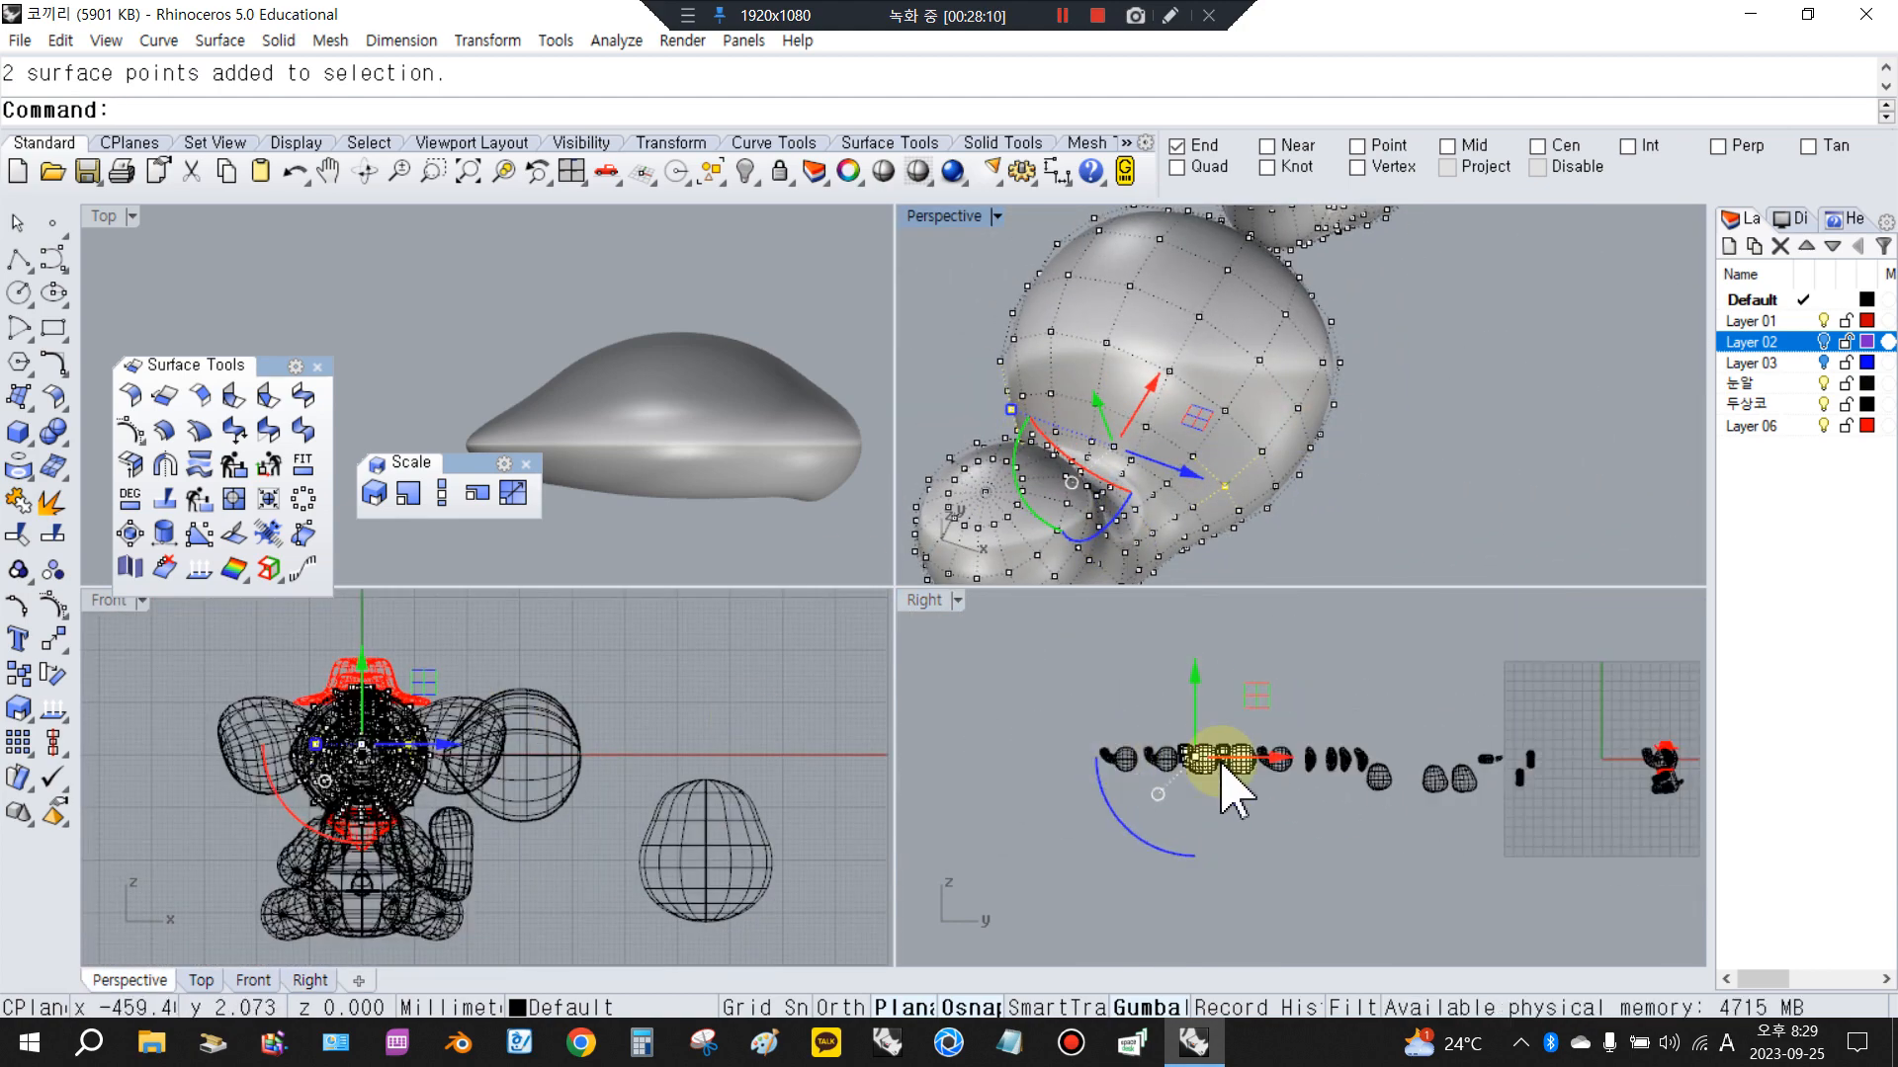
click(1000, 657)
drag(1000, 658, 1325, 934)
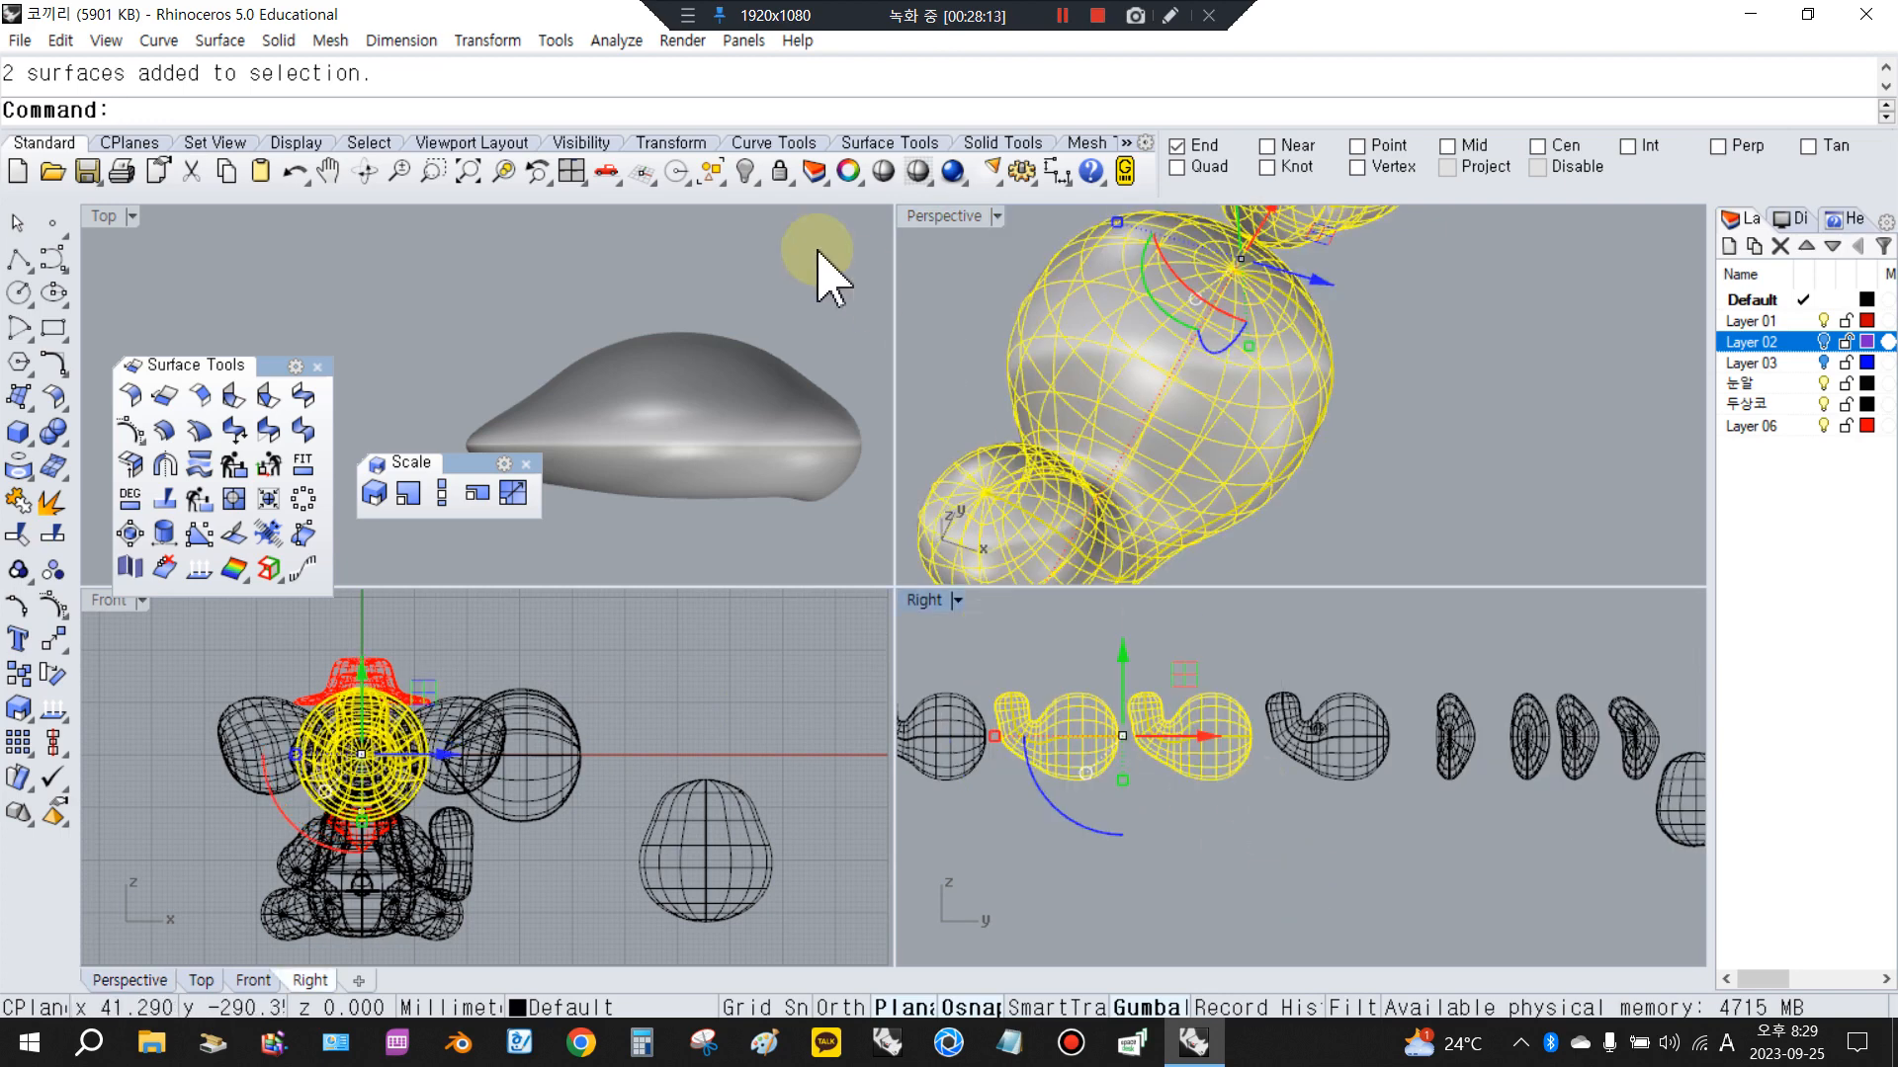
click(709, 166)
click(785, 215)
click(746, 172)
Show the undented head's control points and scale the pair at the eye position inward in one direction from origin 0
click(1089, 749)
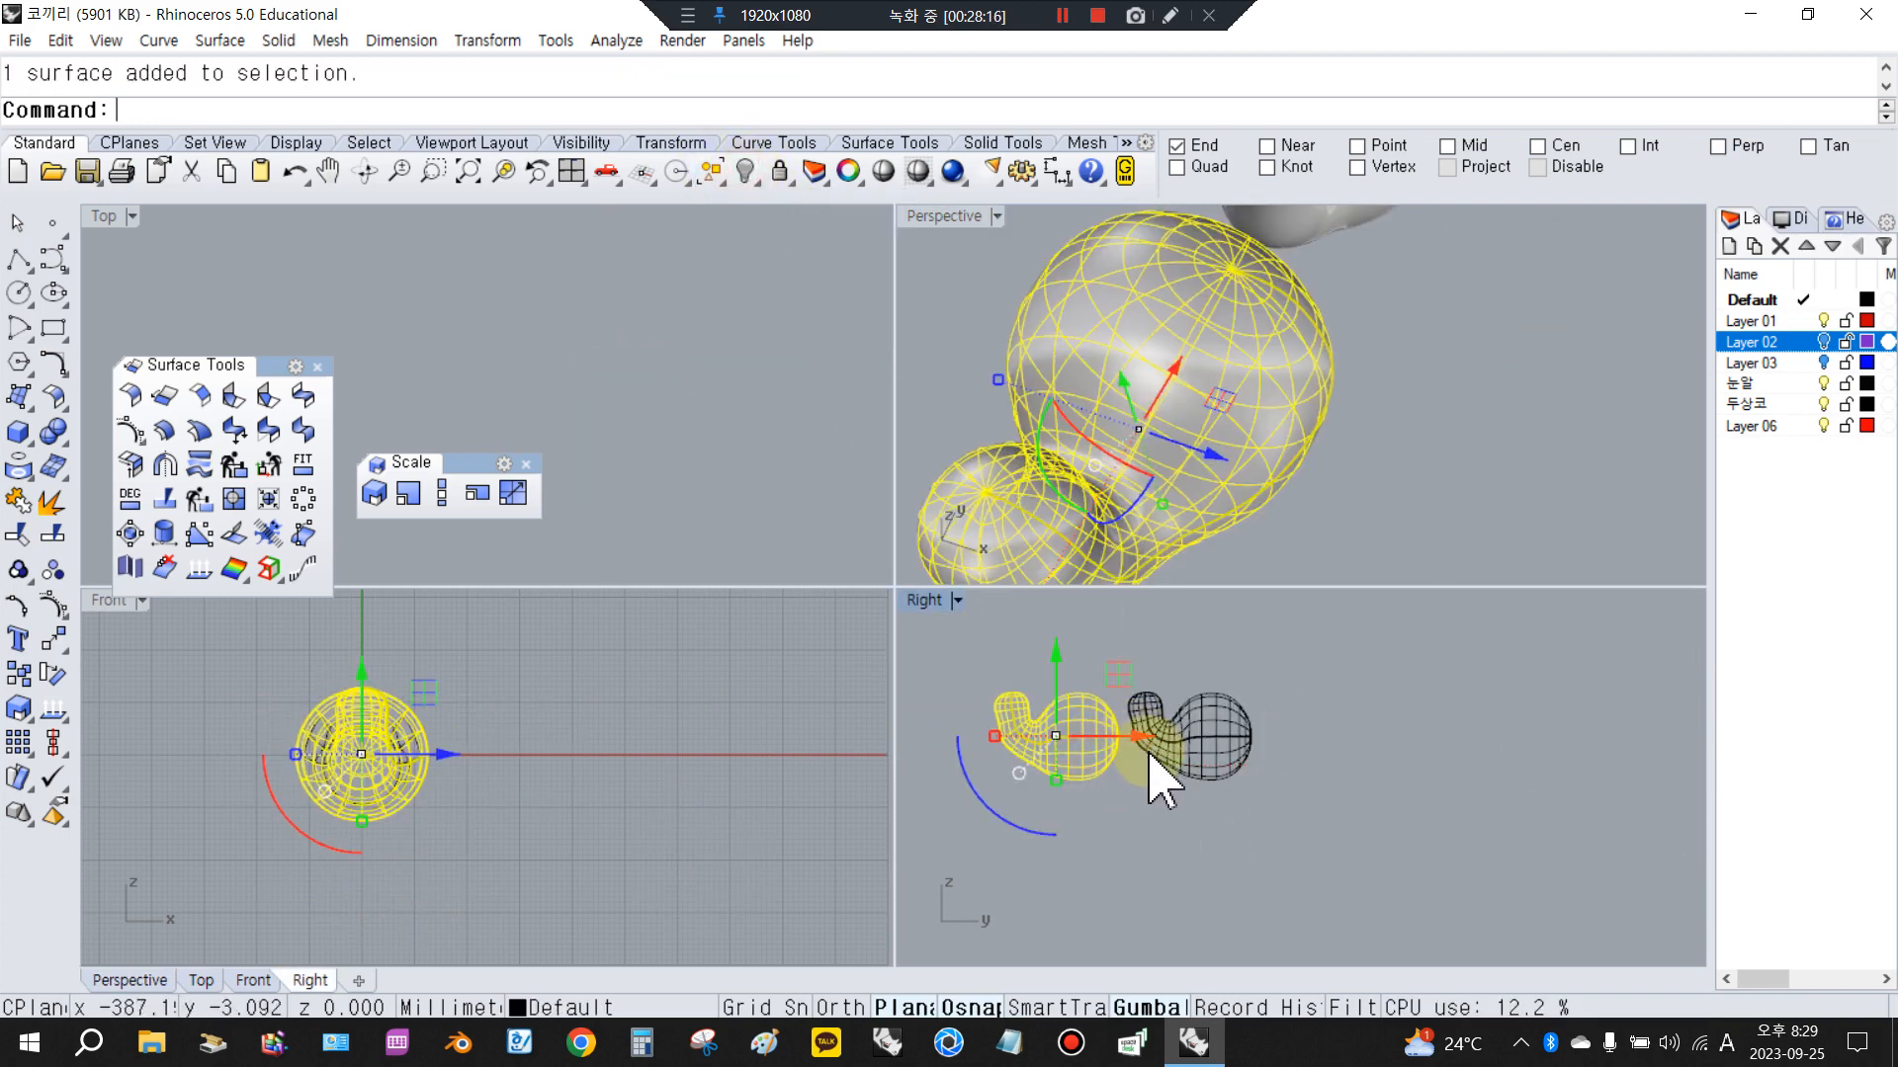
click(54, 608)
scroll(1088, 761, up, 8)
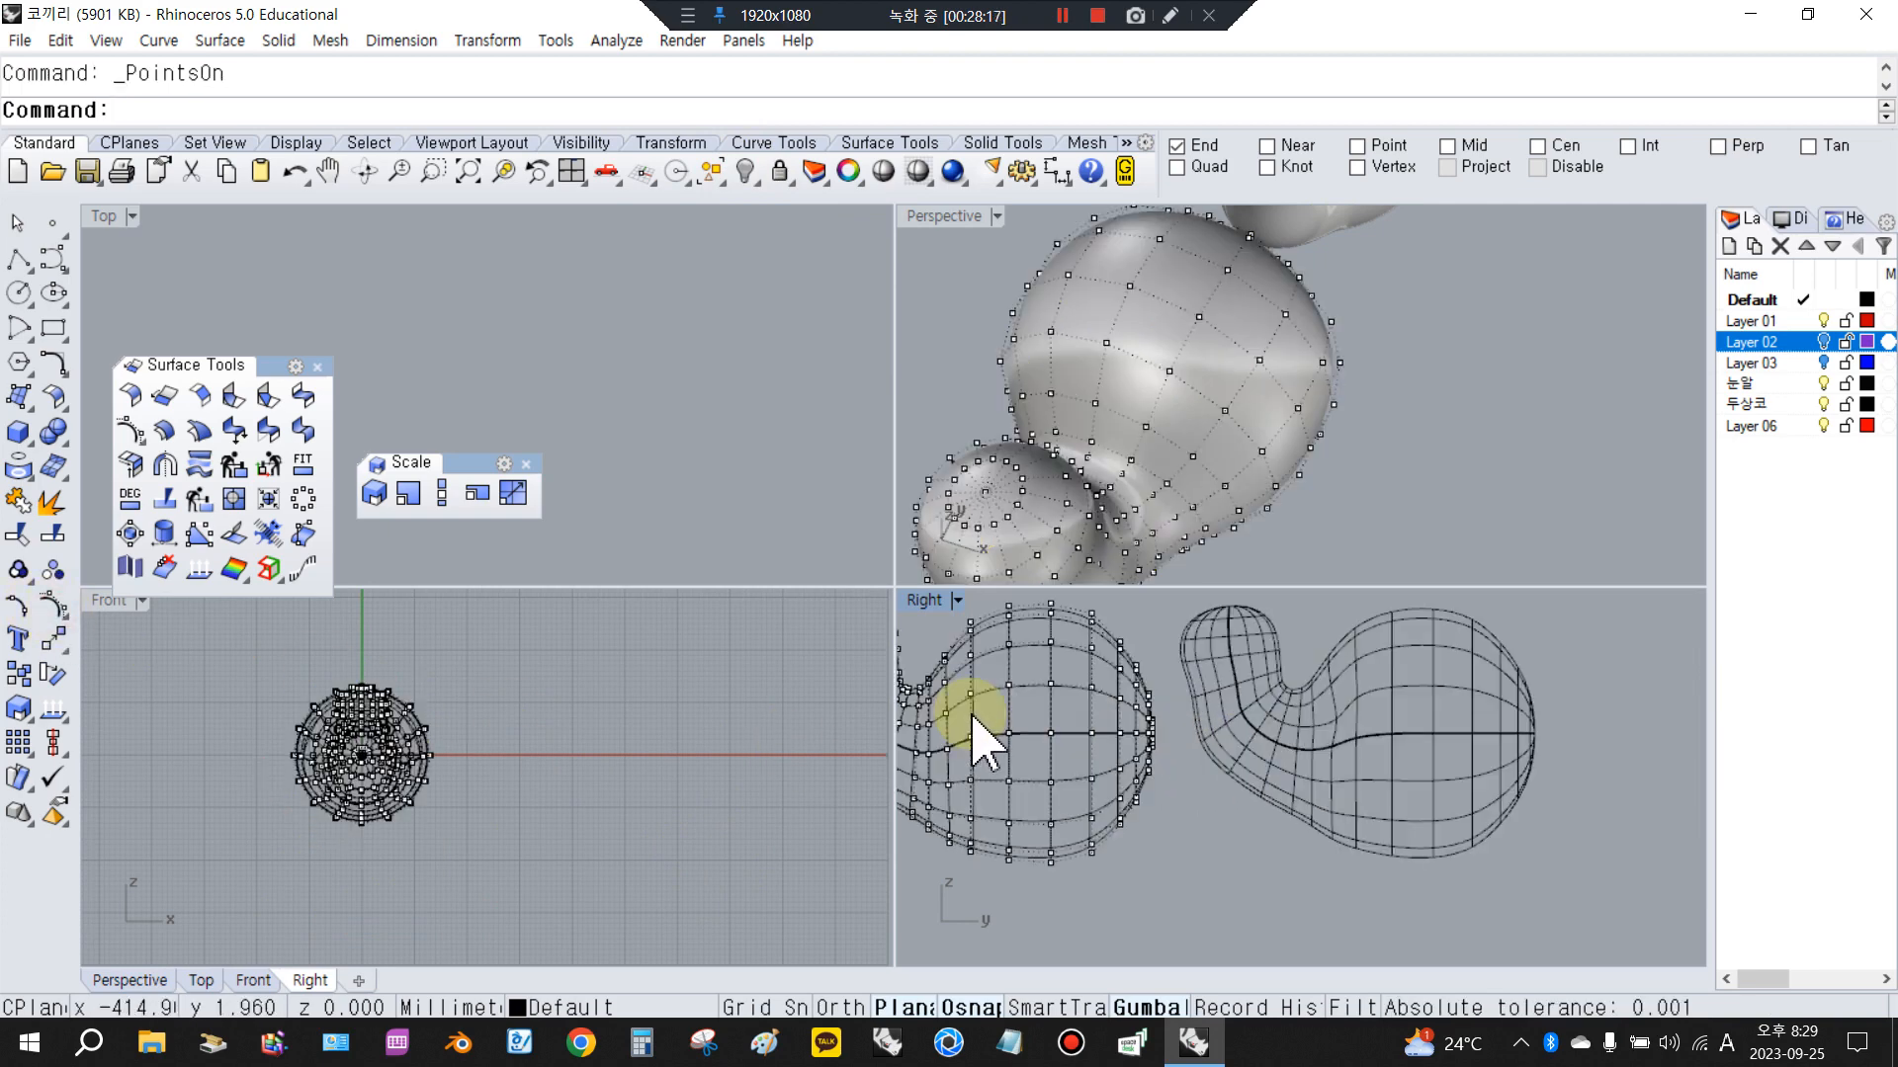
click(1136, 749)
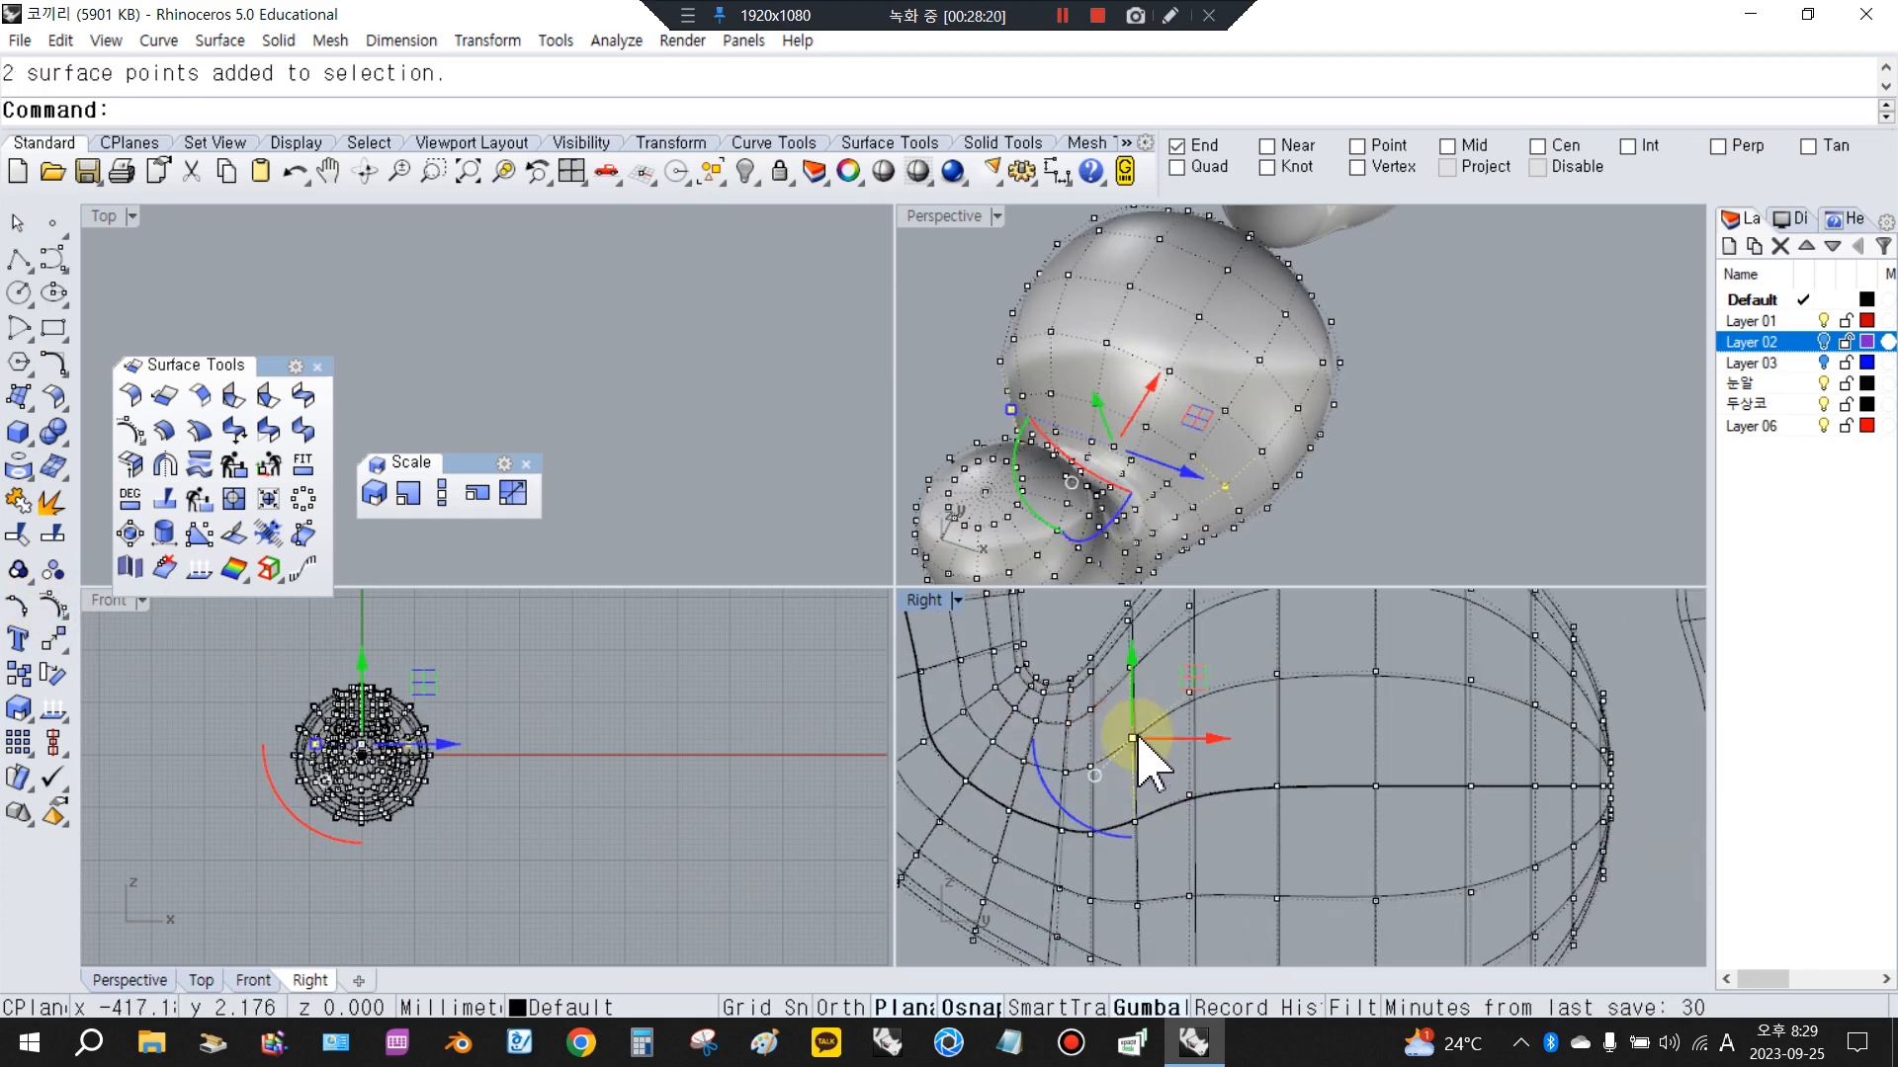
scroll(1127, 731, up, 3)
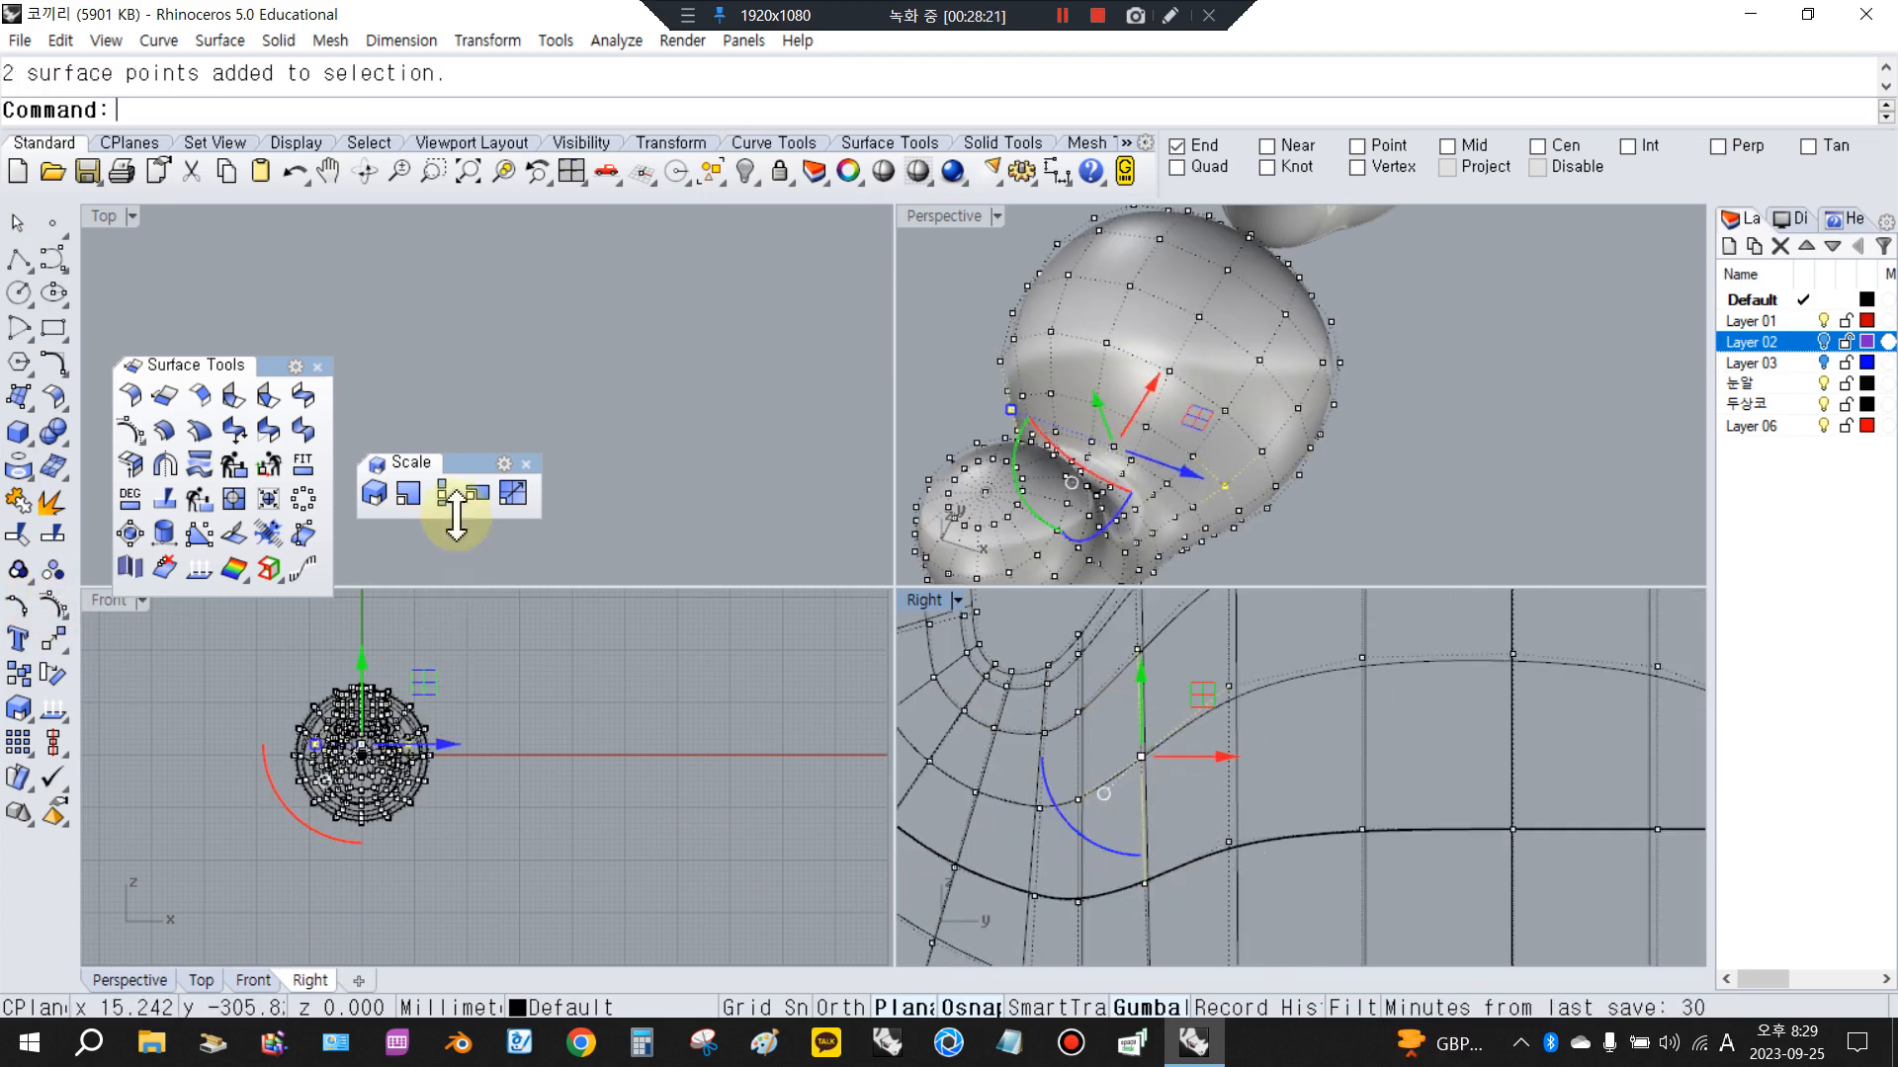
click(444, 494)
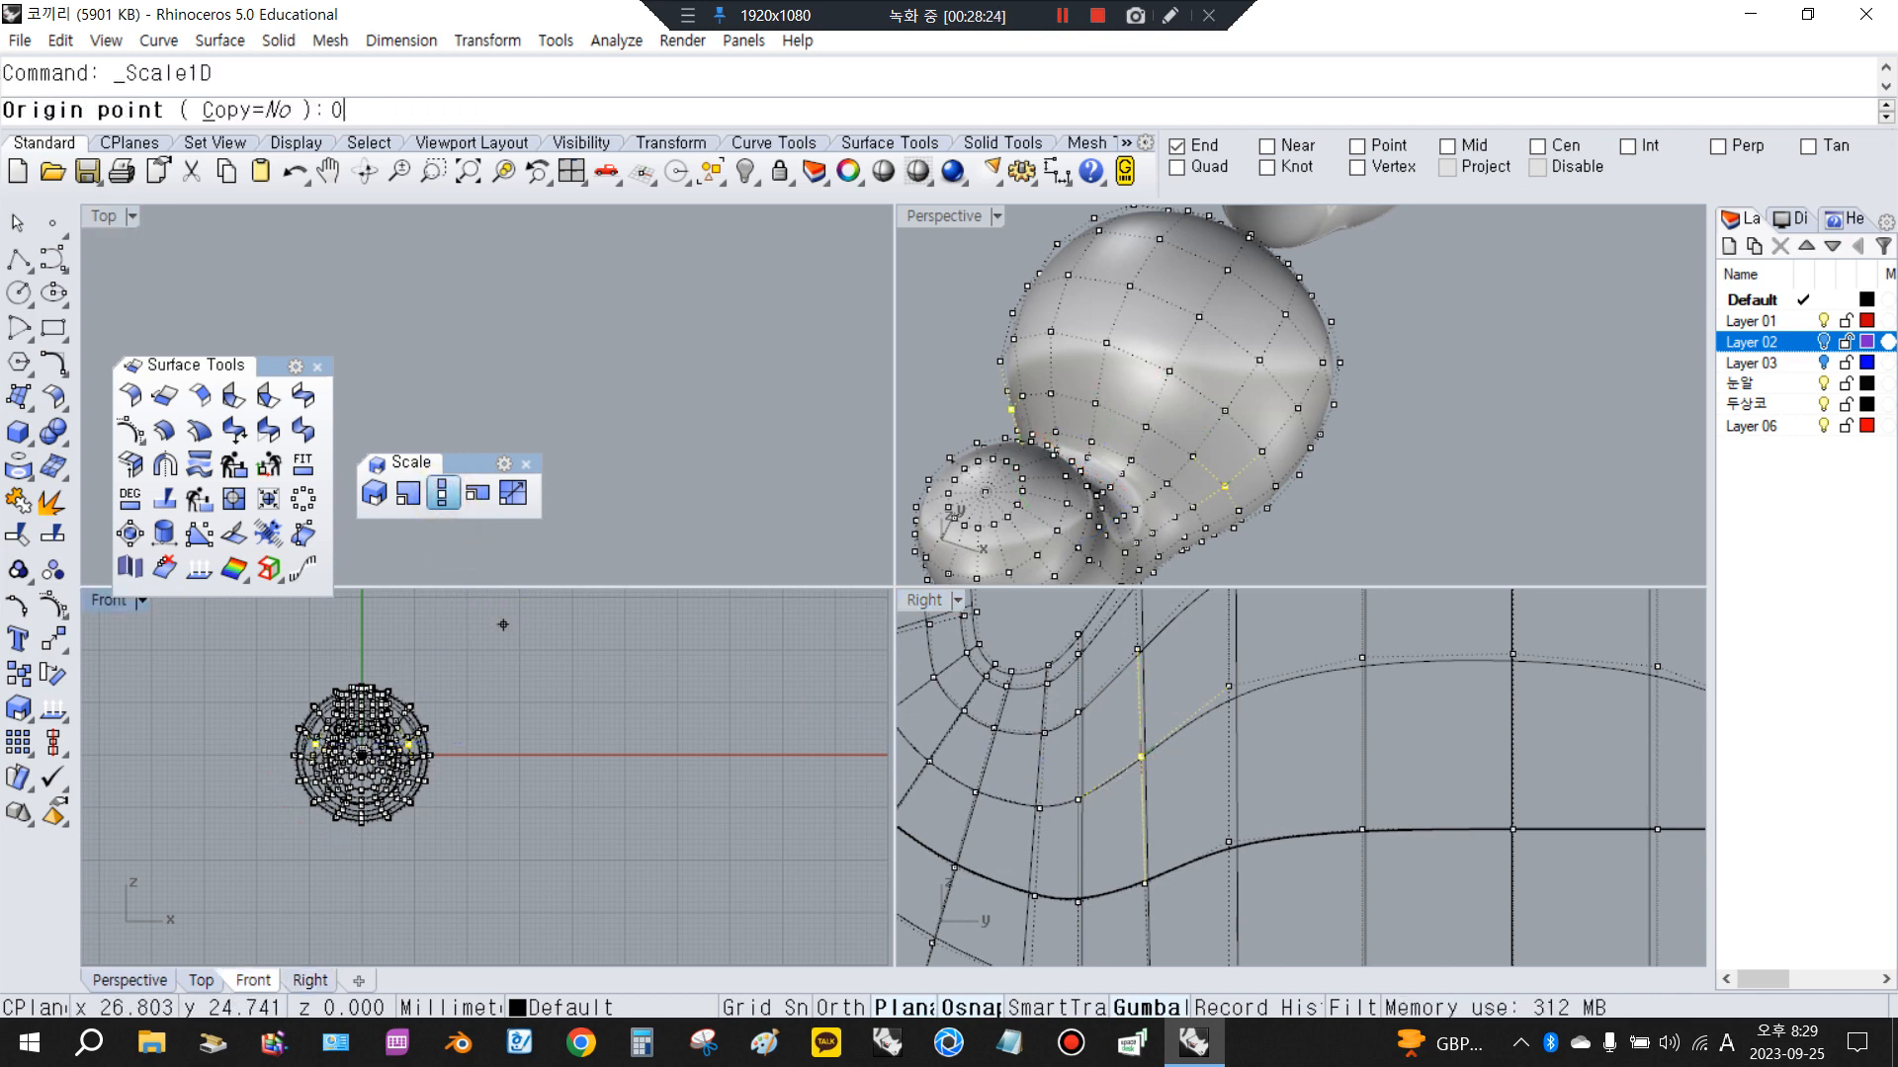
key(Return)
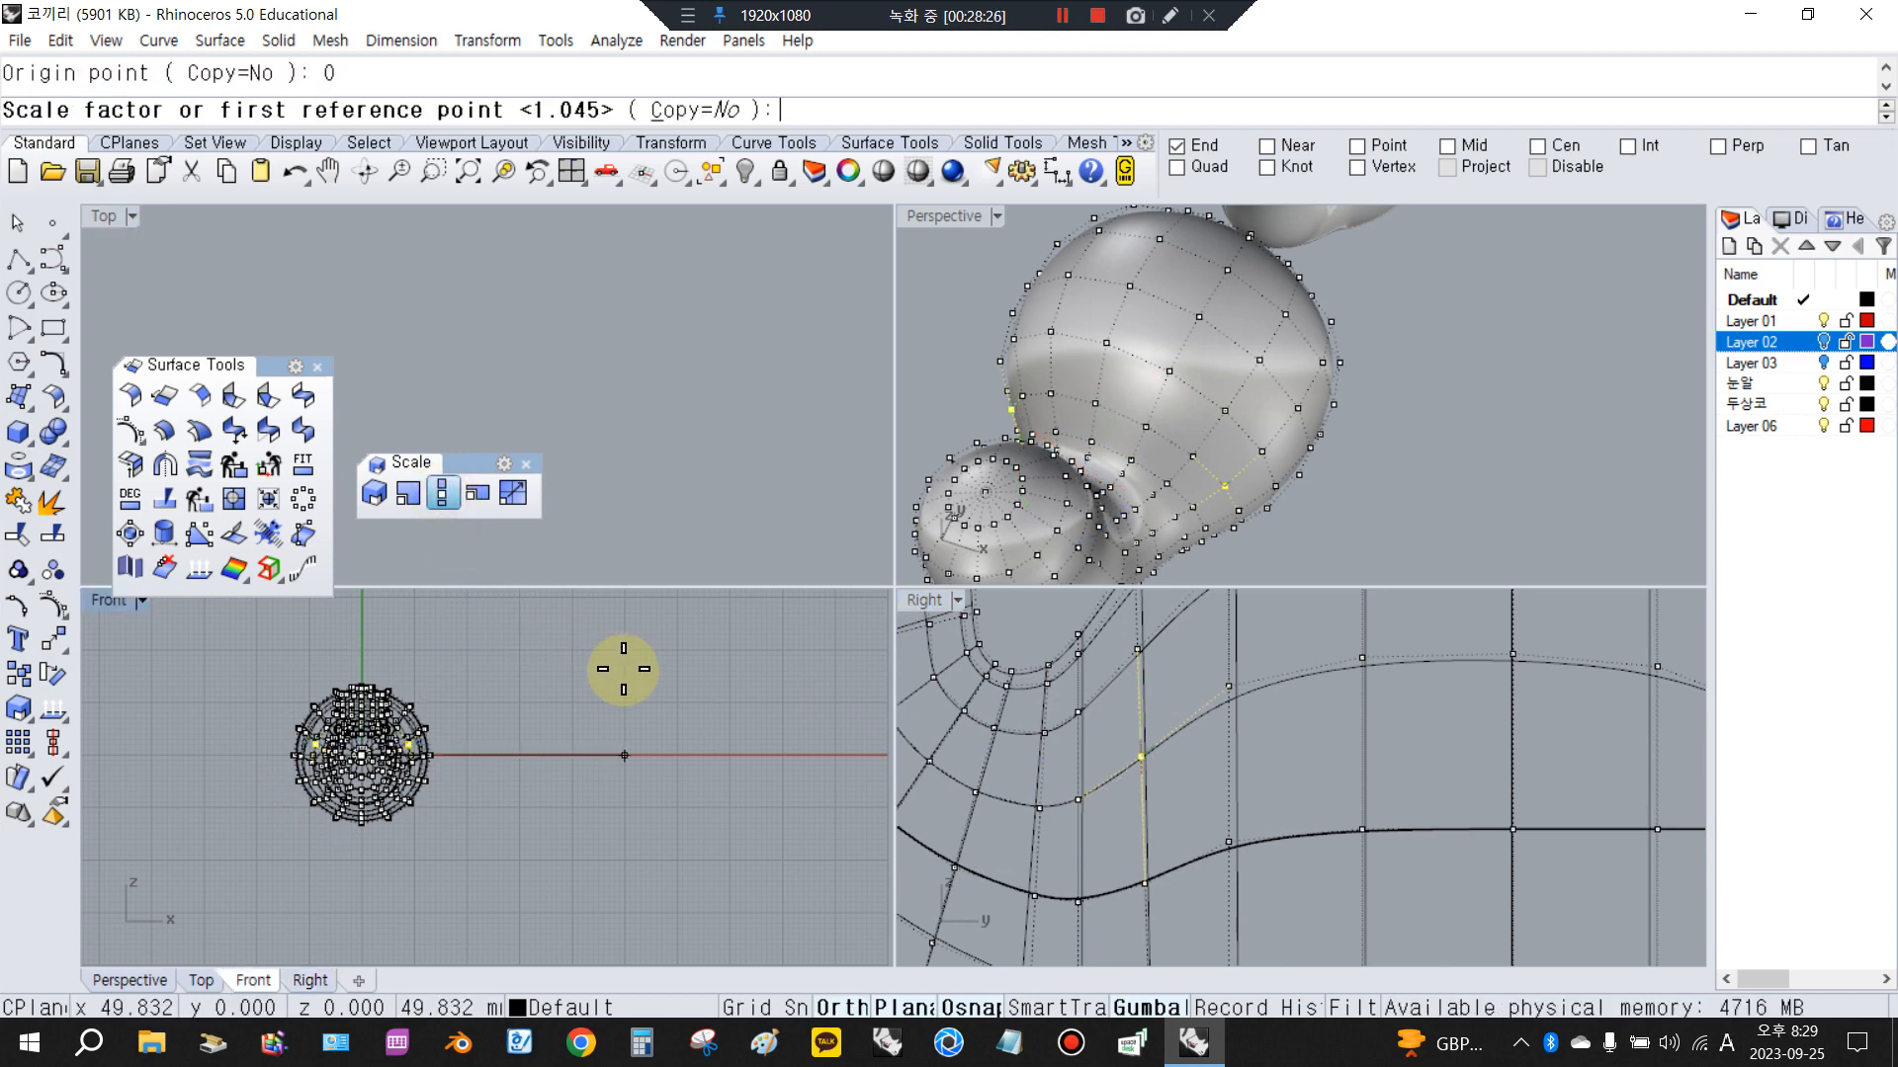
shift+click(624, 669)
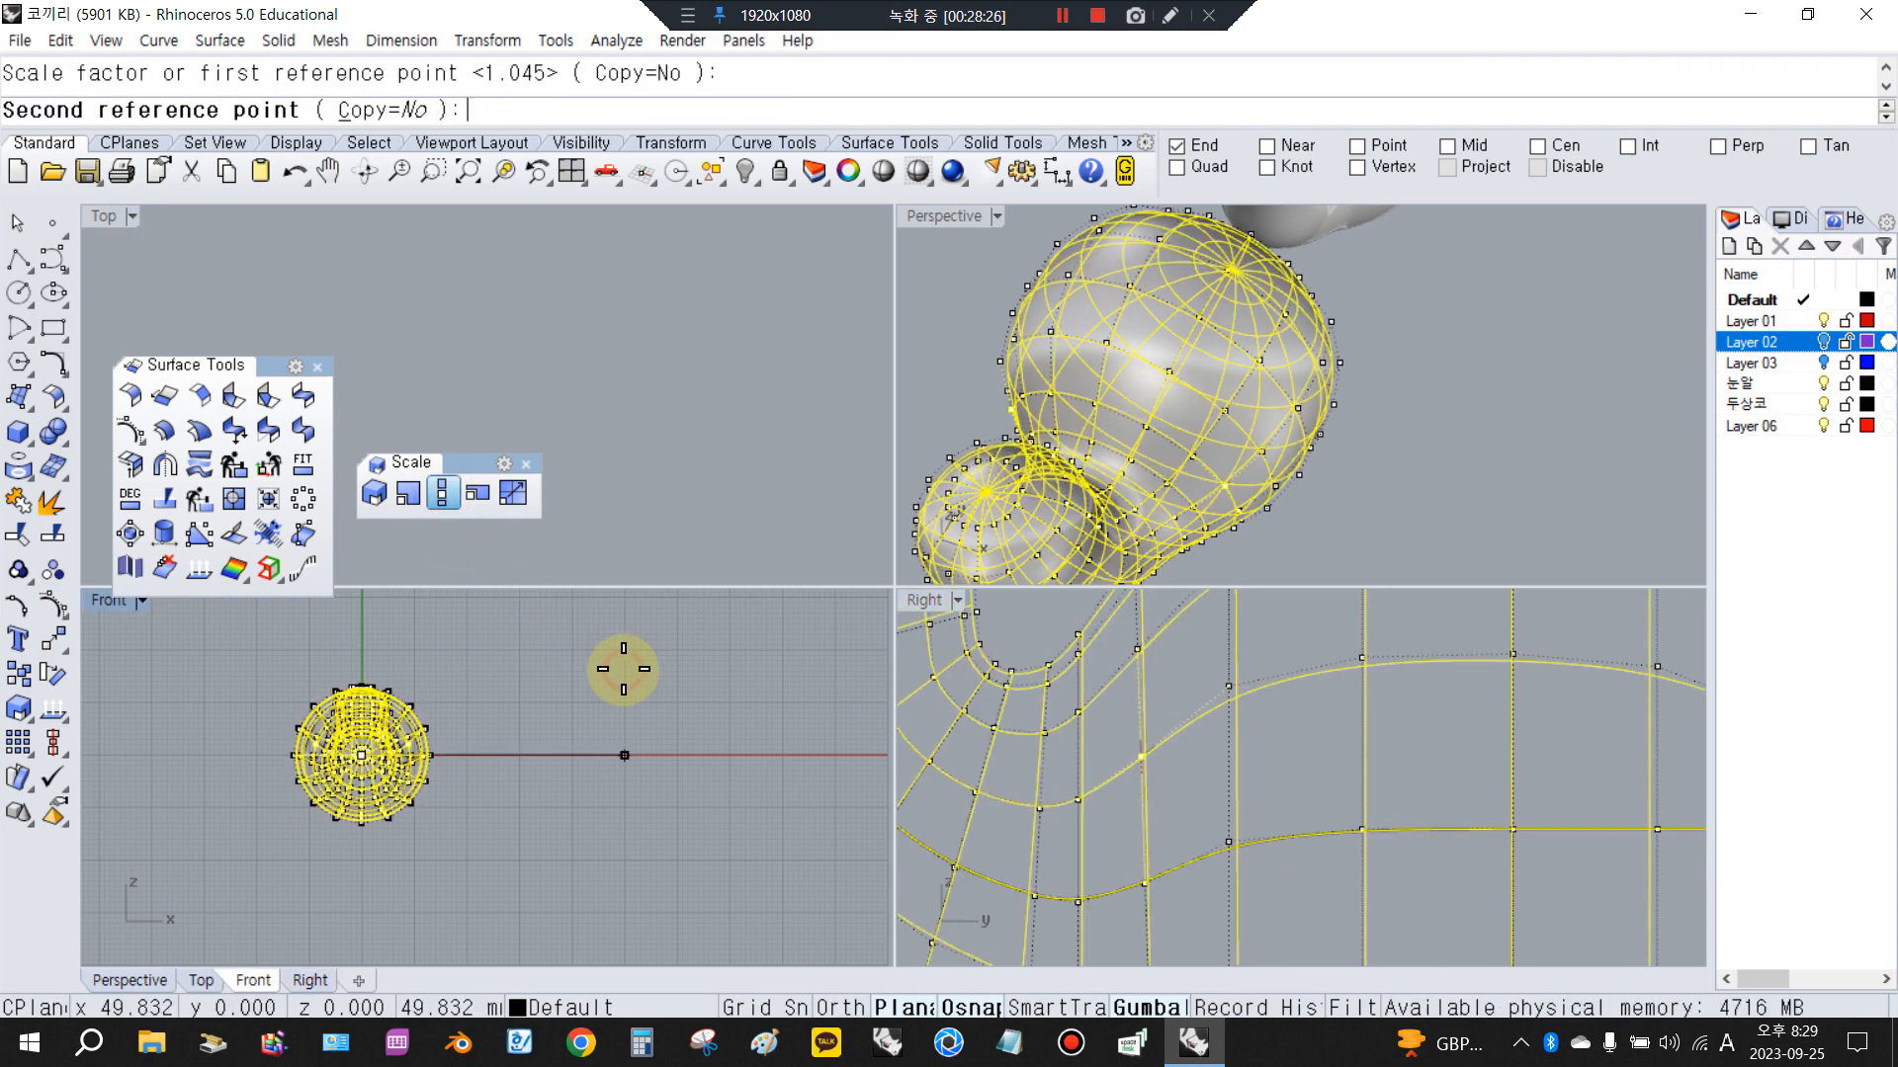
shift+click(543, 720)
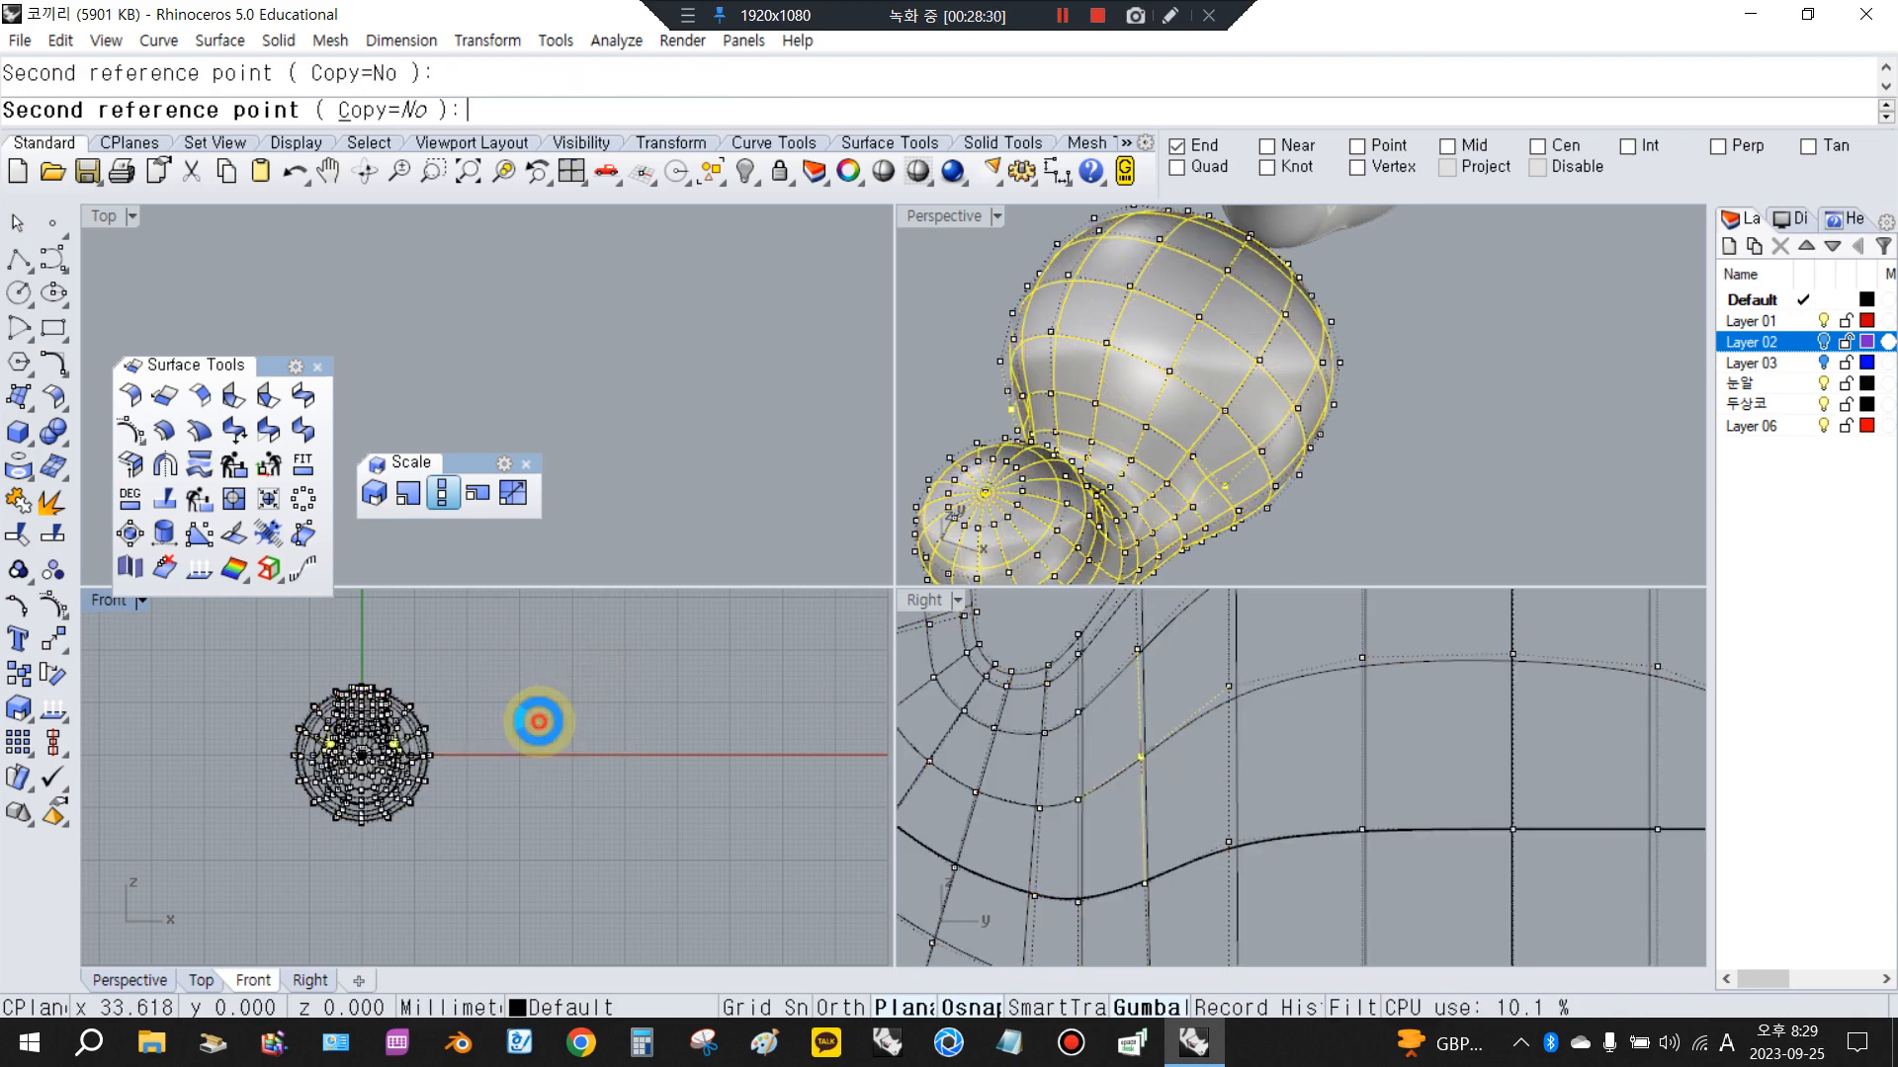
Move the scaled point pair slightly toward the back of the head and down, and check the eye socket in shaded display
drag(1134, 771, 1142, 771)
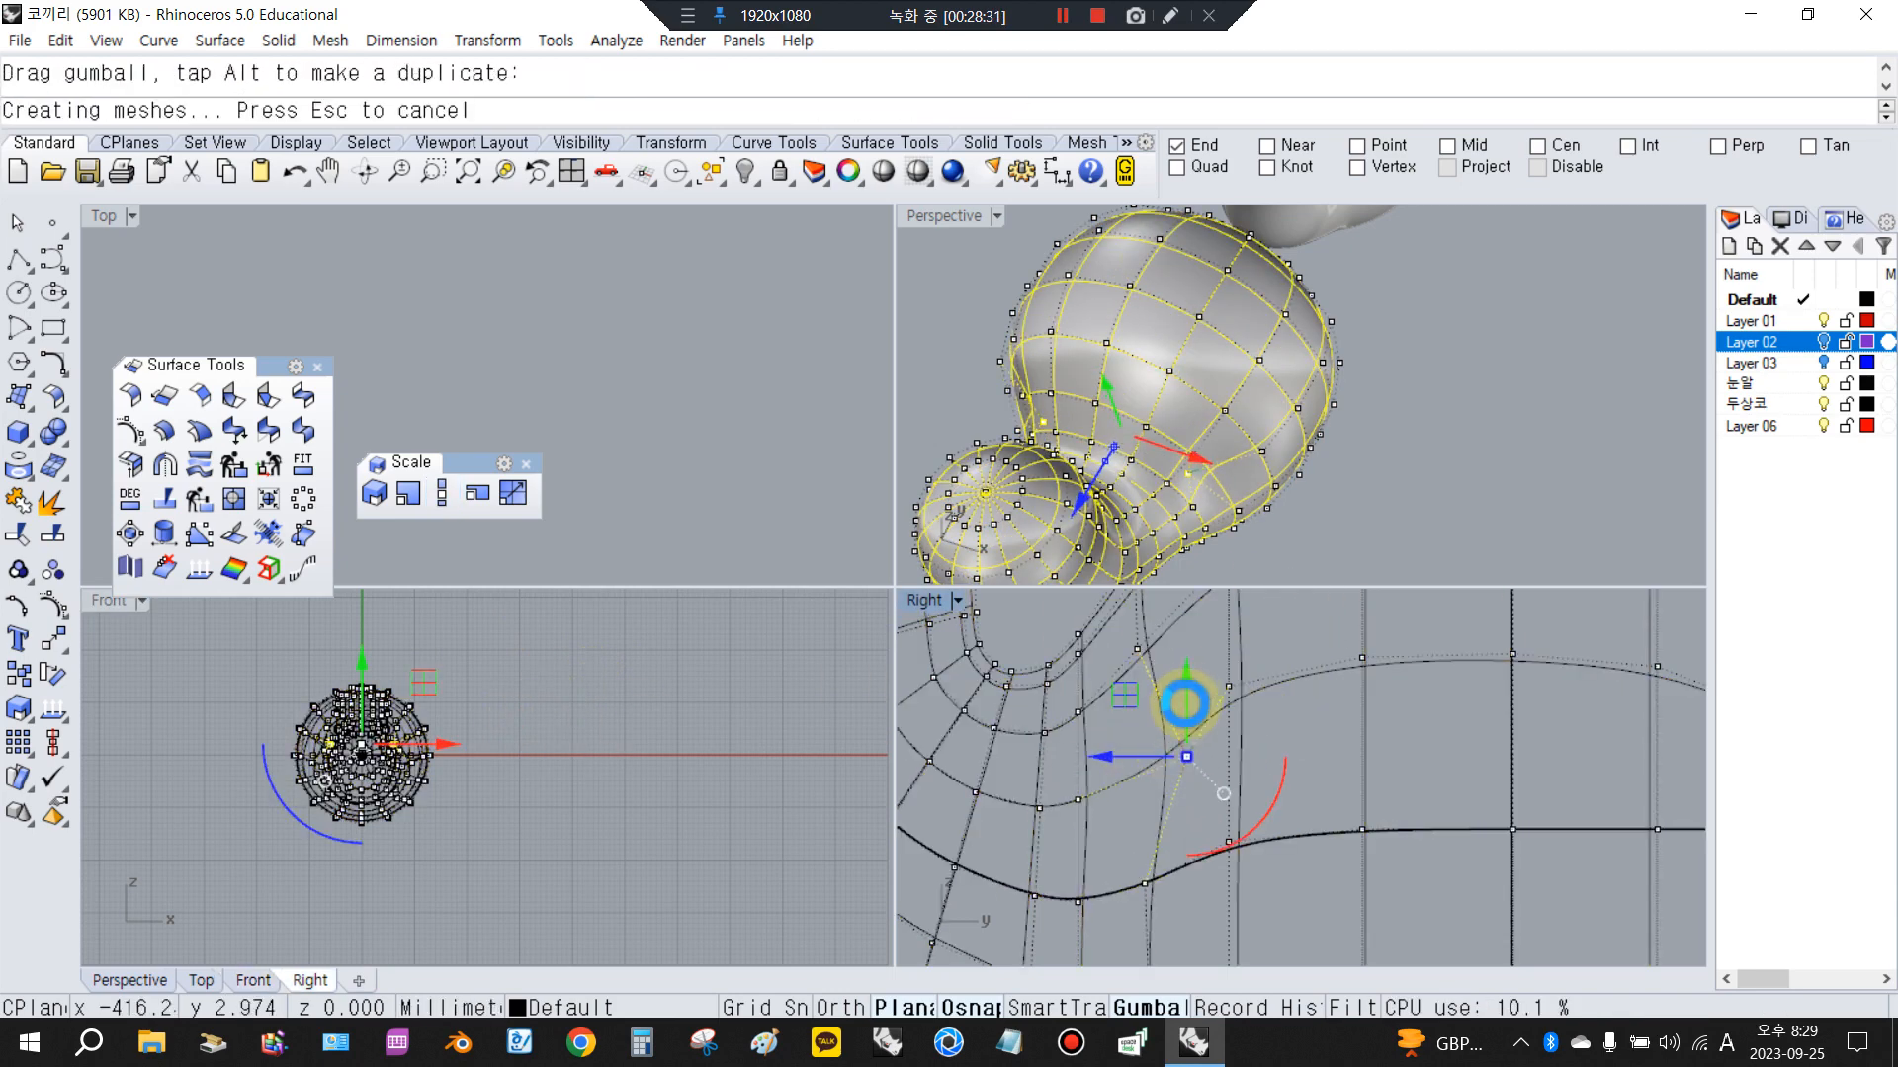
drag(1189, 690, 1210, 726)
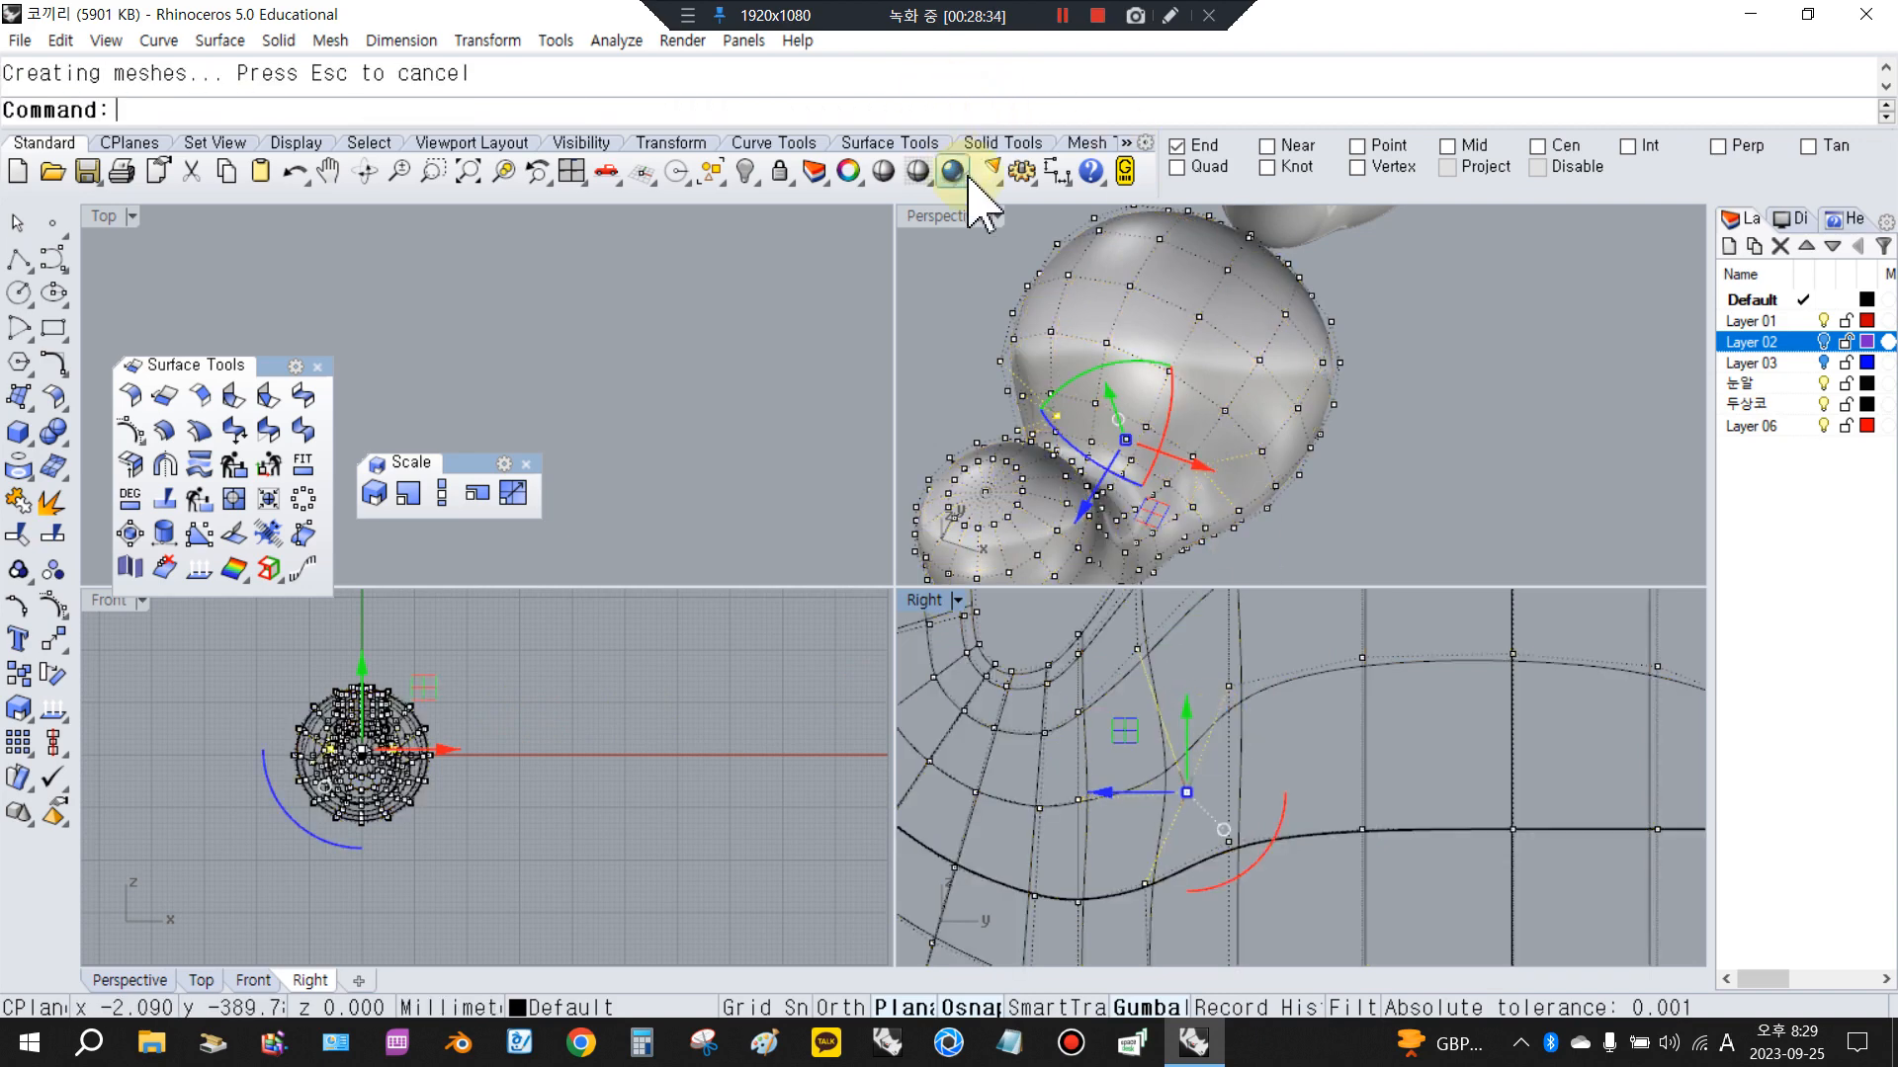
click(883, 171)
right_drag(1178, 441, 1093, 292)
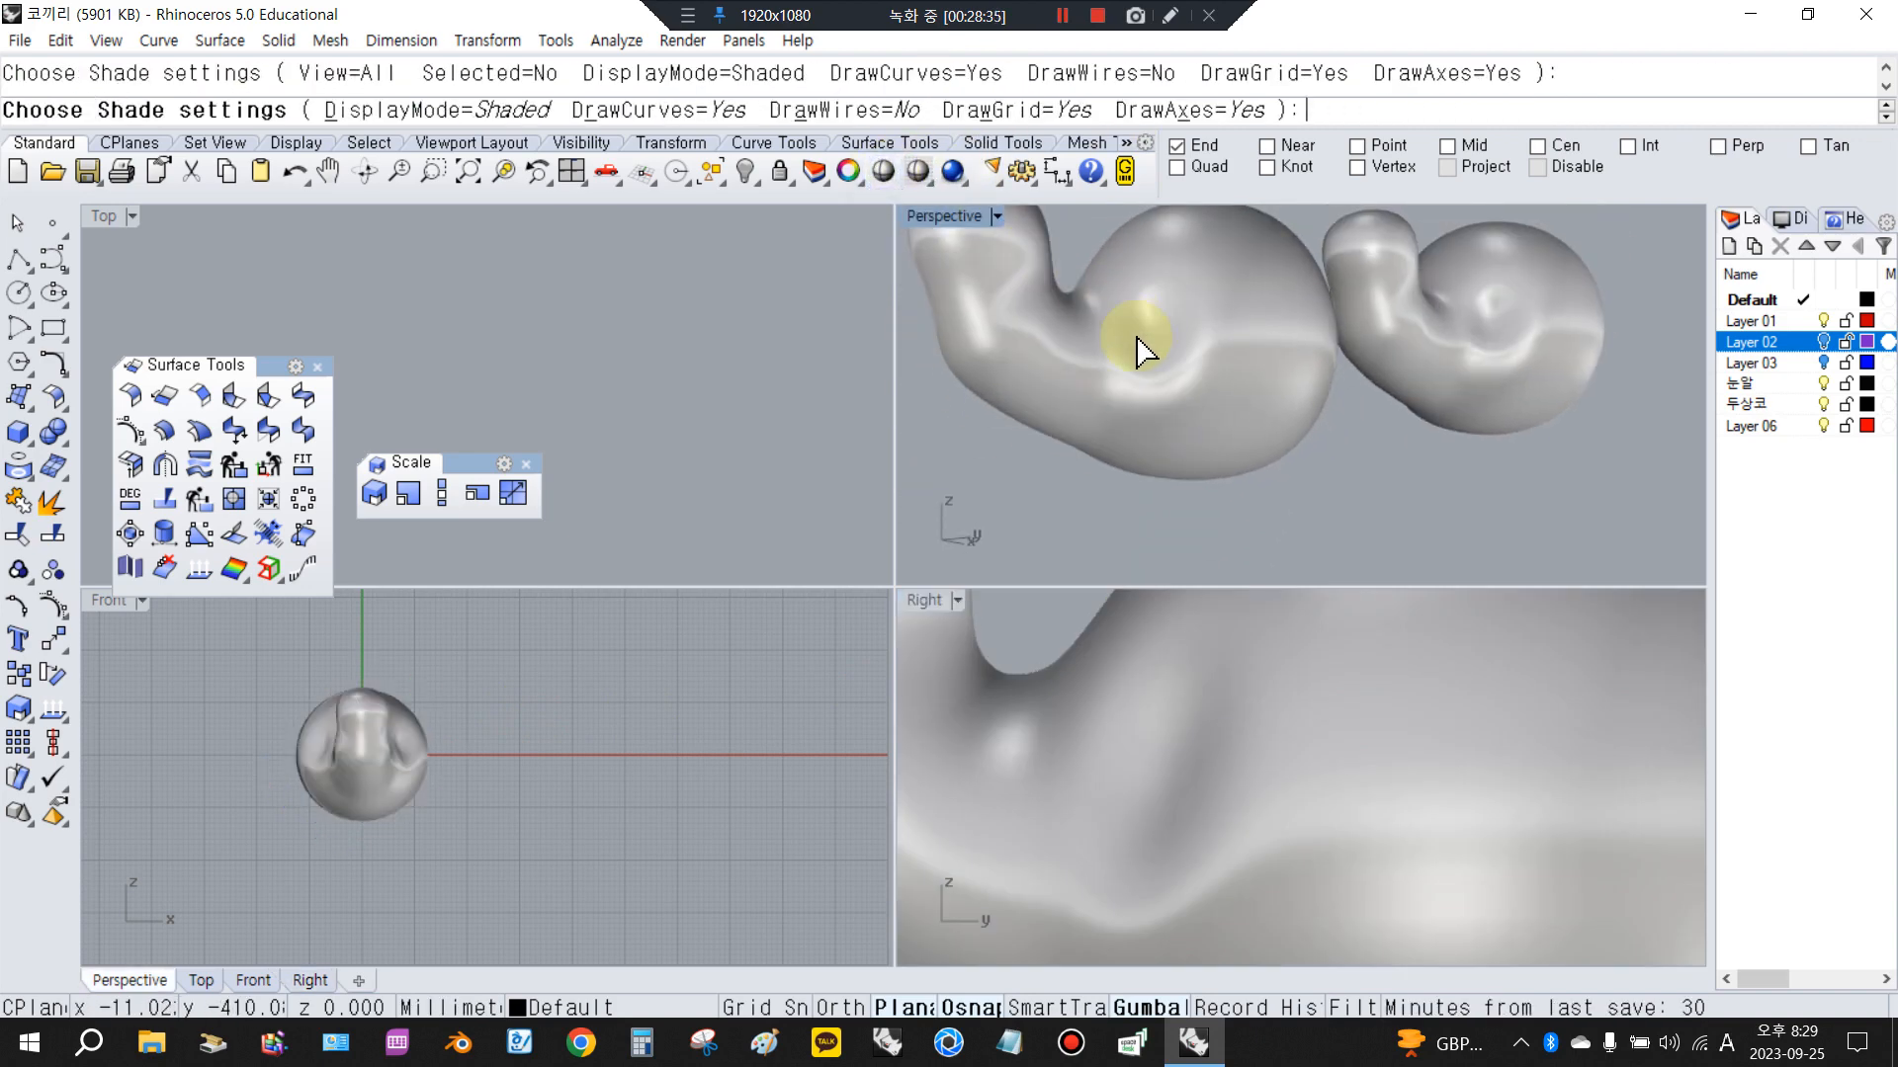
scroll(1137, 761, down, 6)
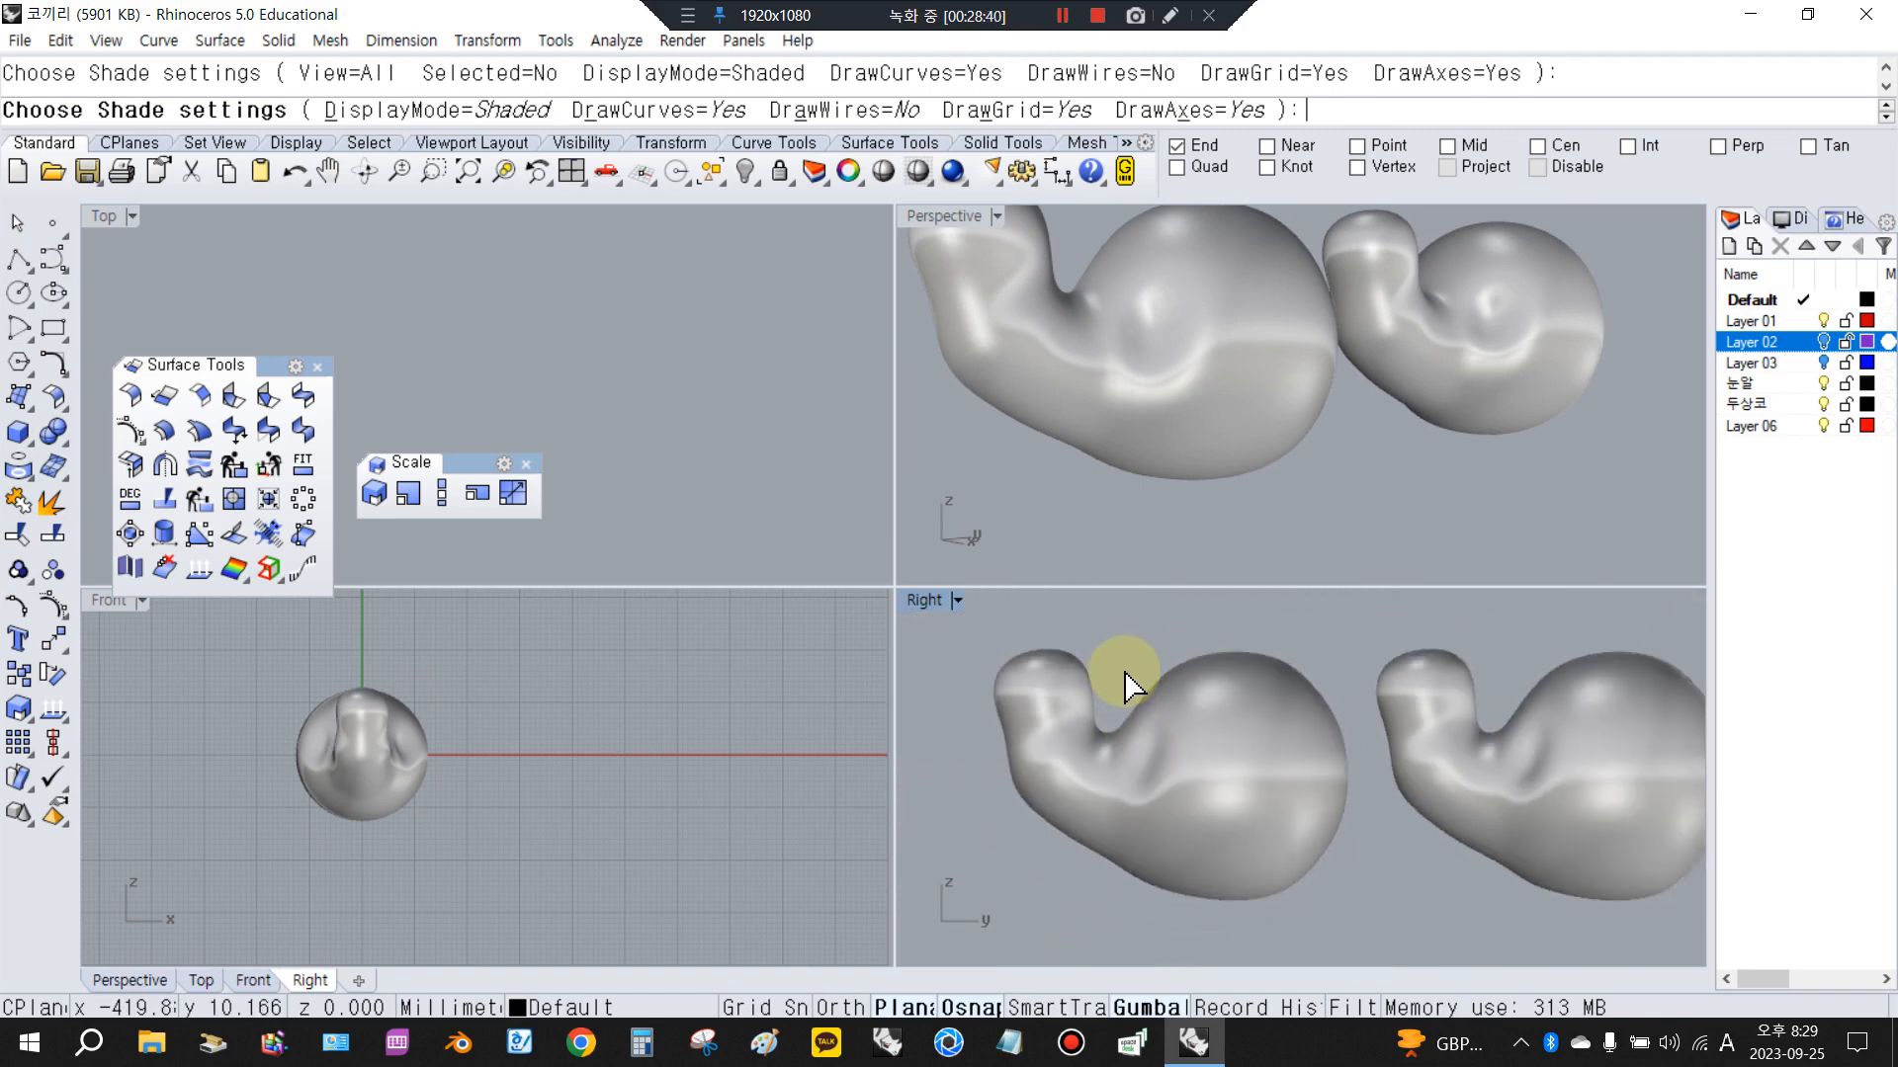
click(1128, 686)
key(Escape)
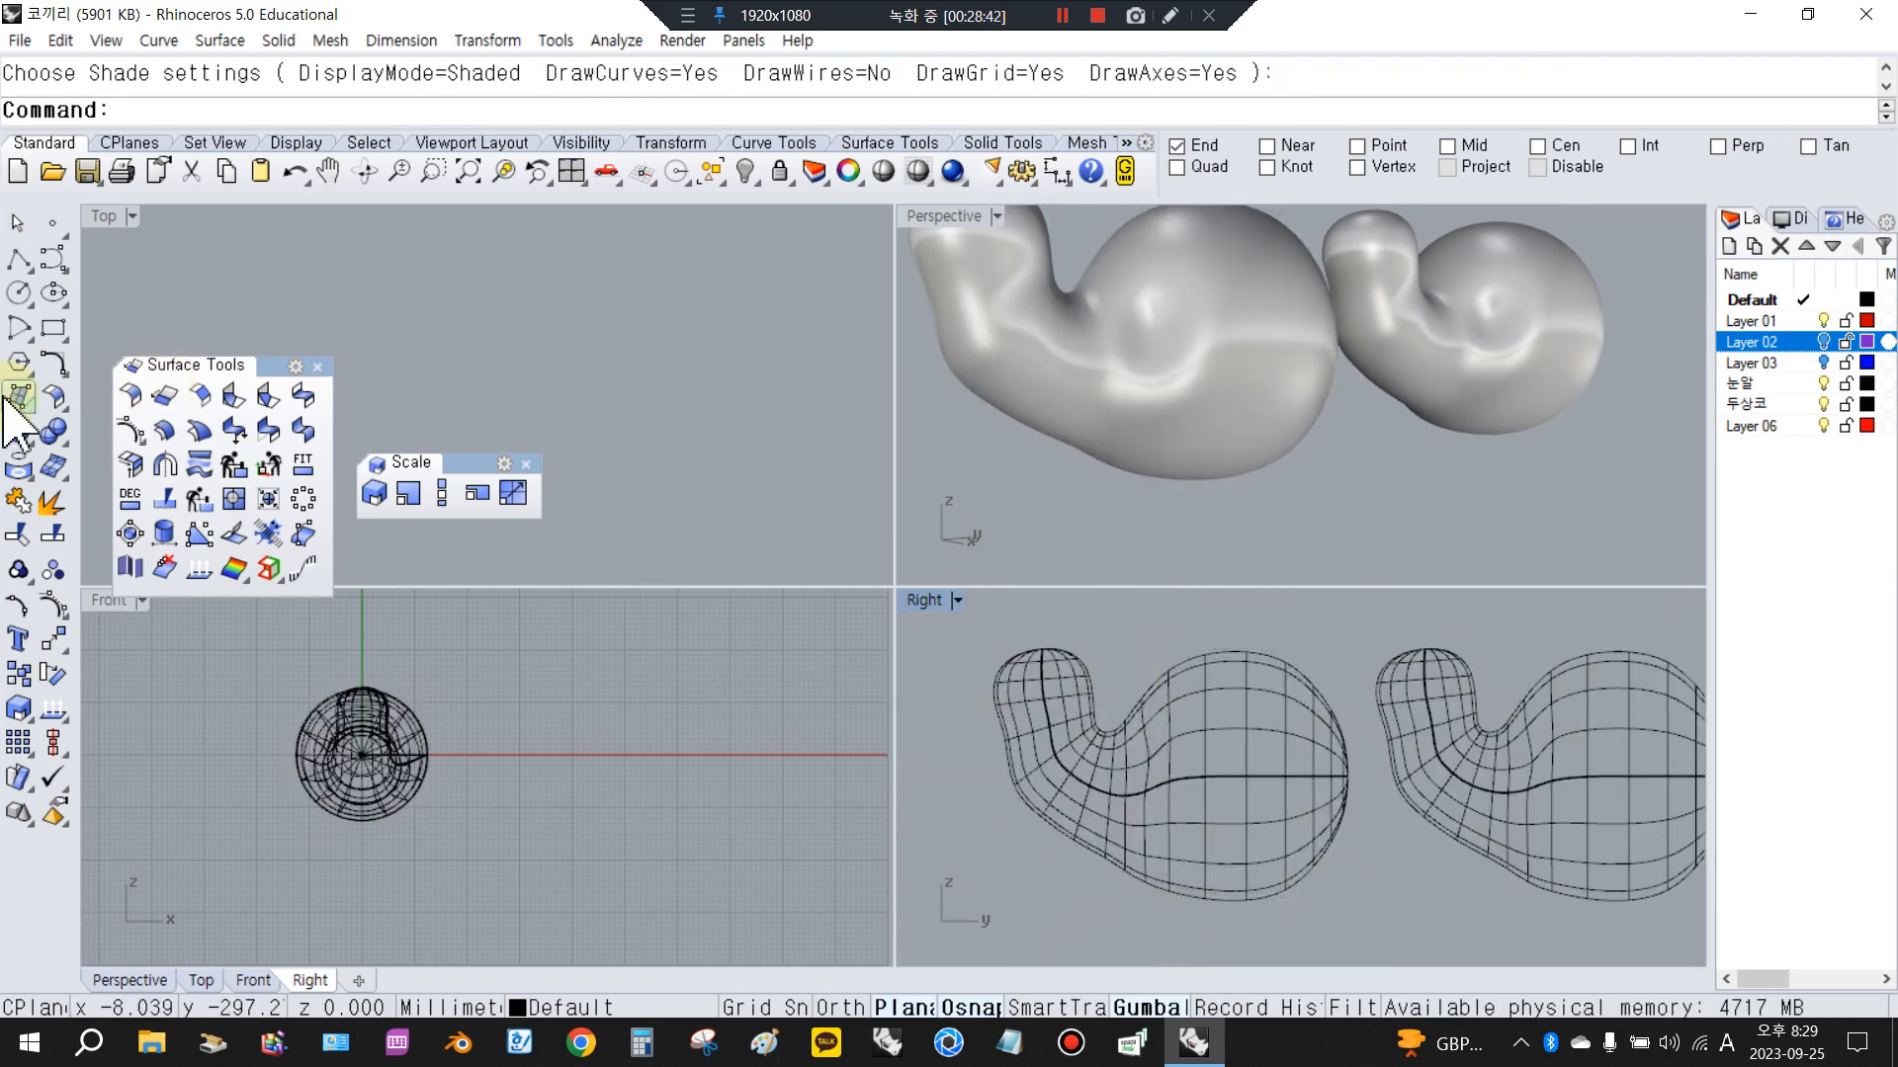
Create a small eye-sized sphere at the socket position in the side view, using centre and diameter
drag(5, 443, 130, 438)
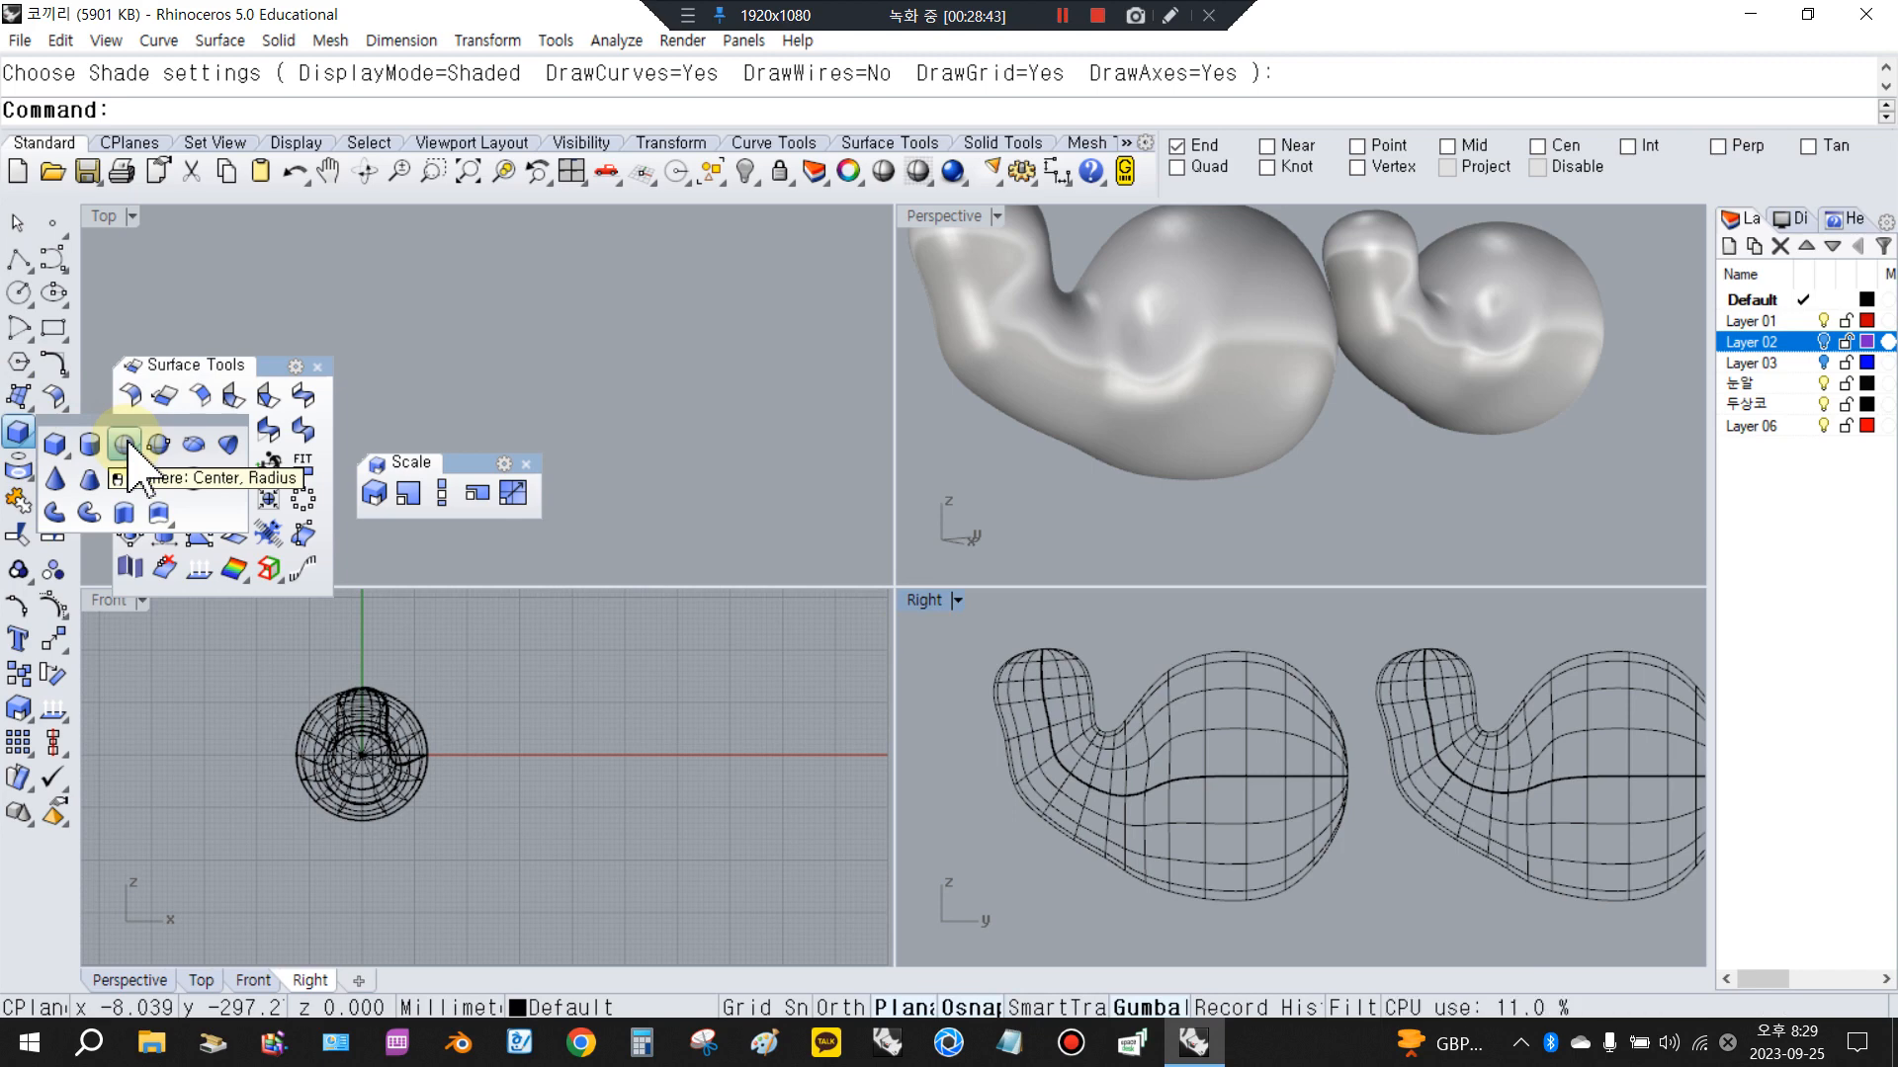
click(127, 446)
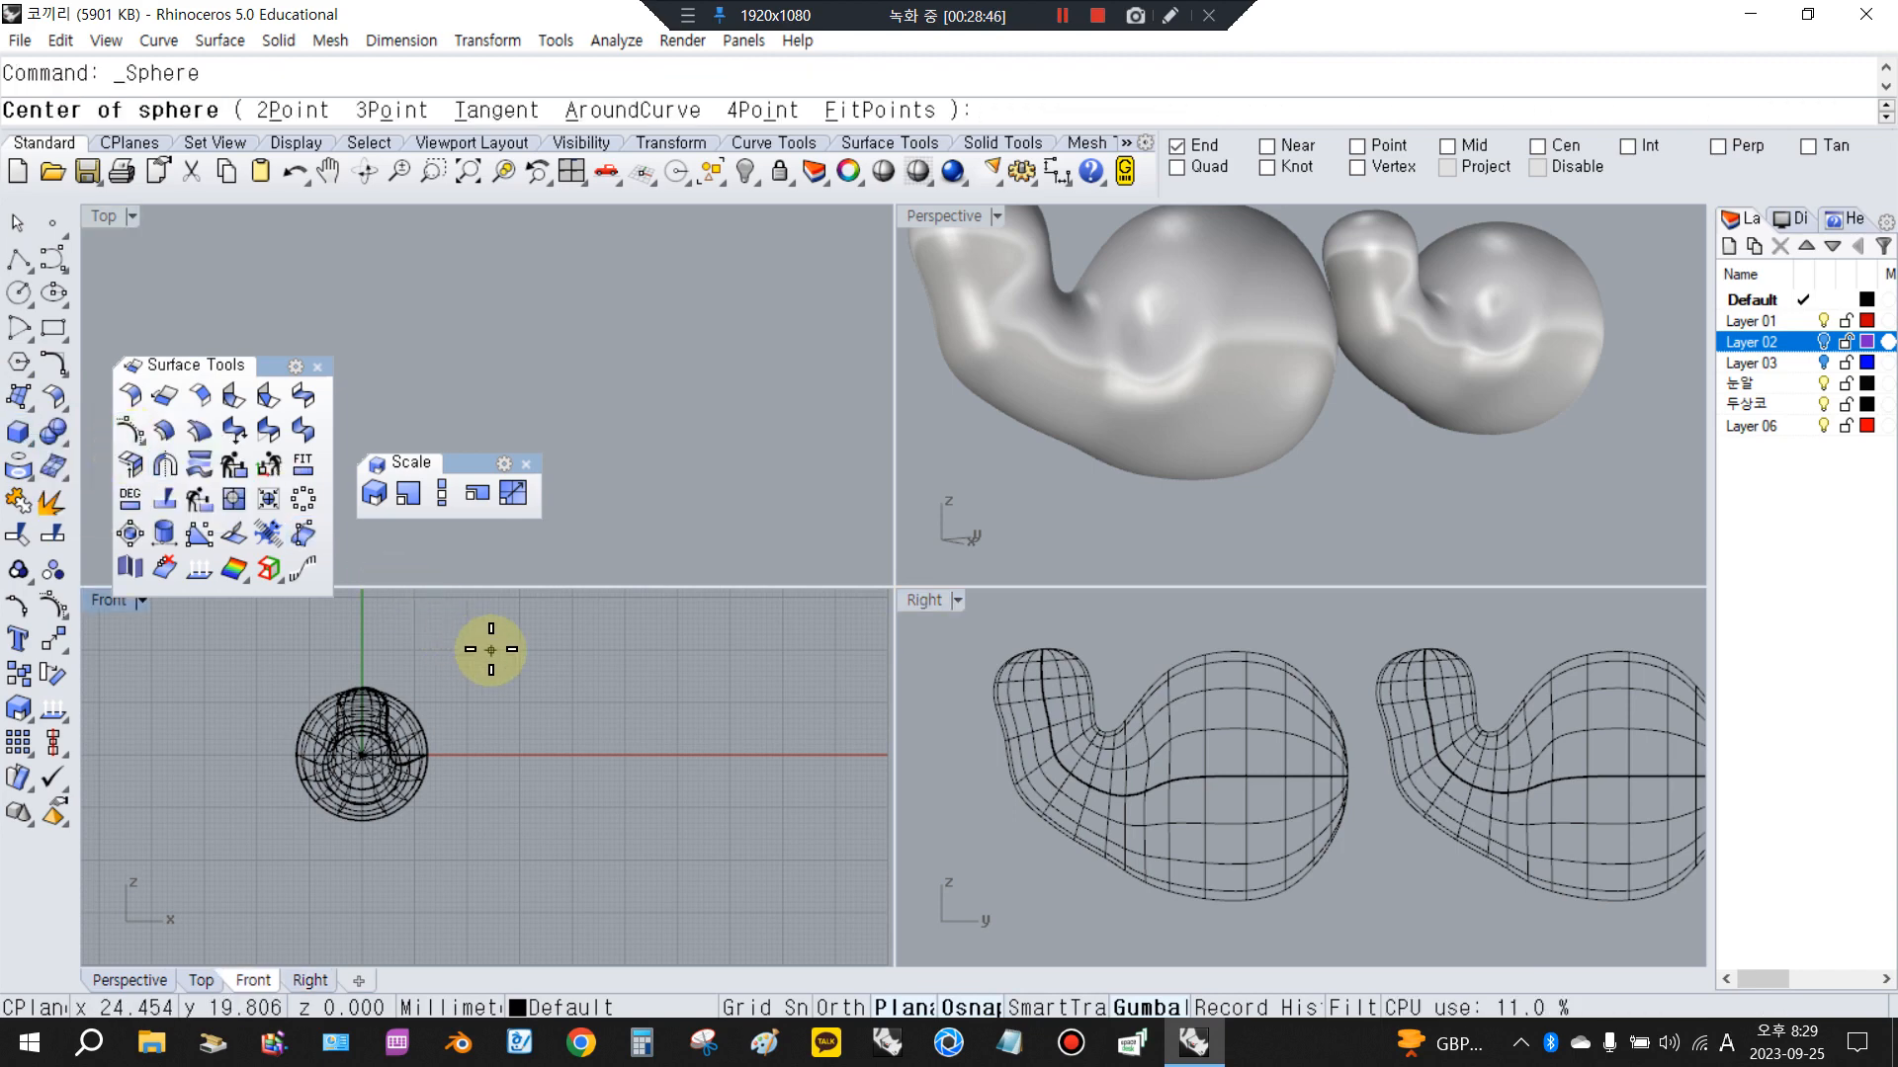
scroll(453, 736, up, 3)
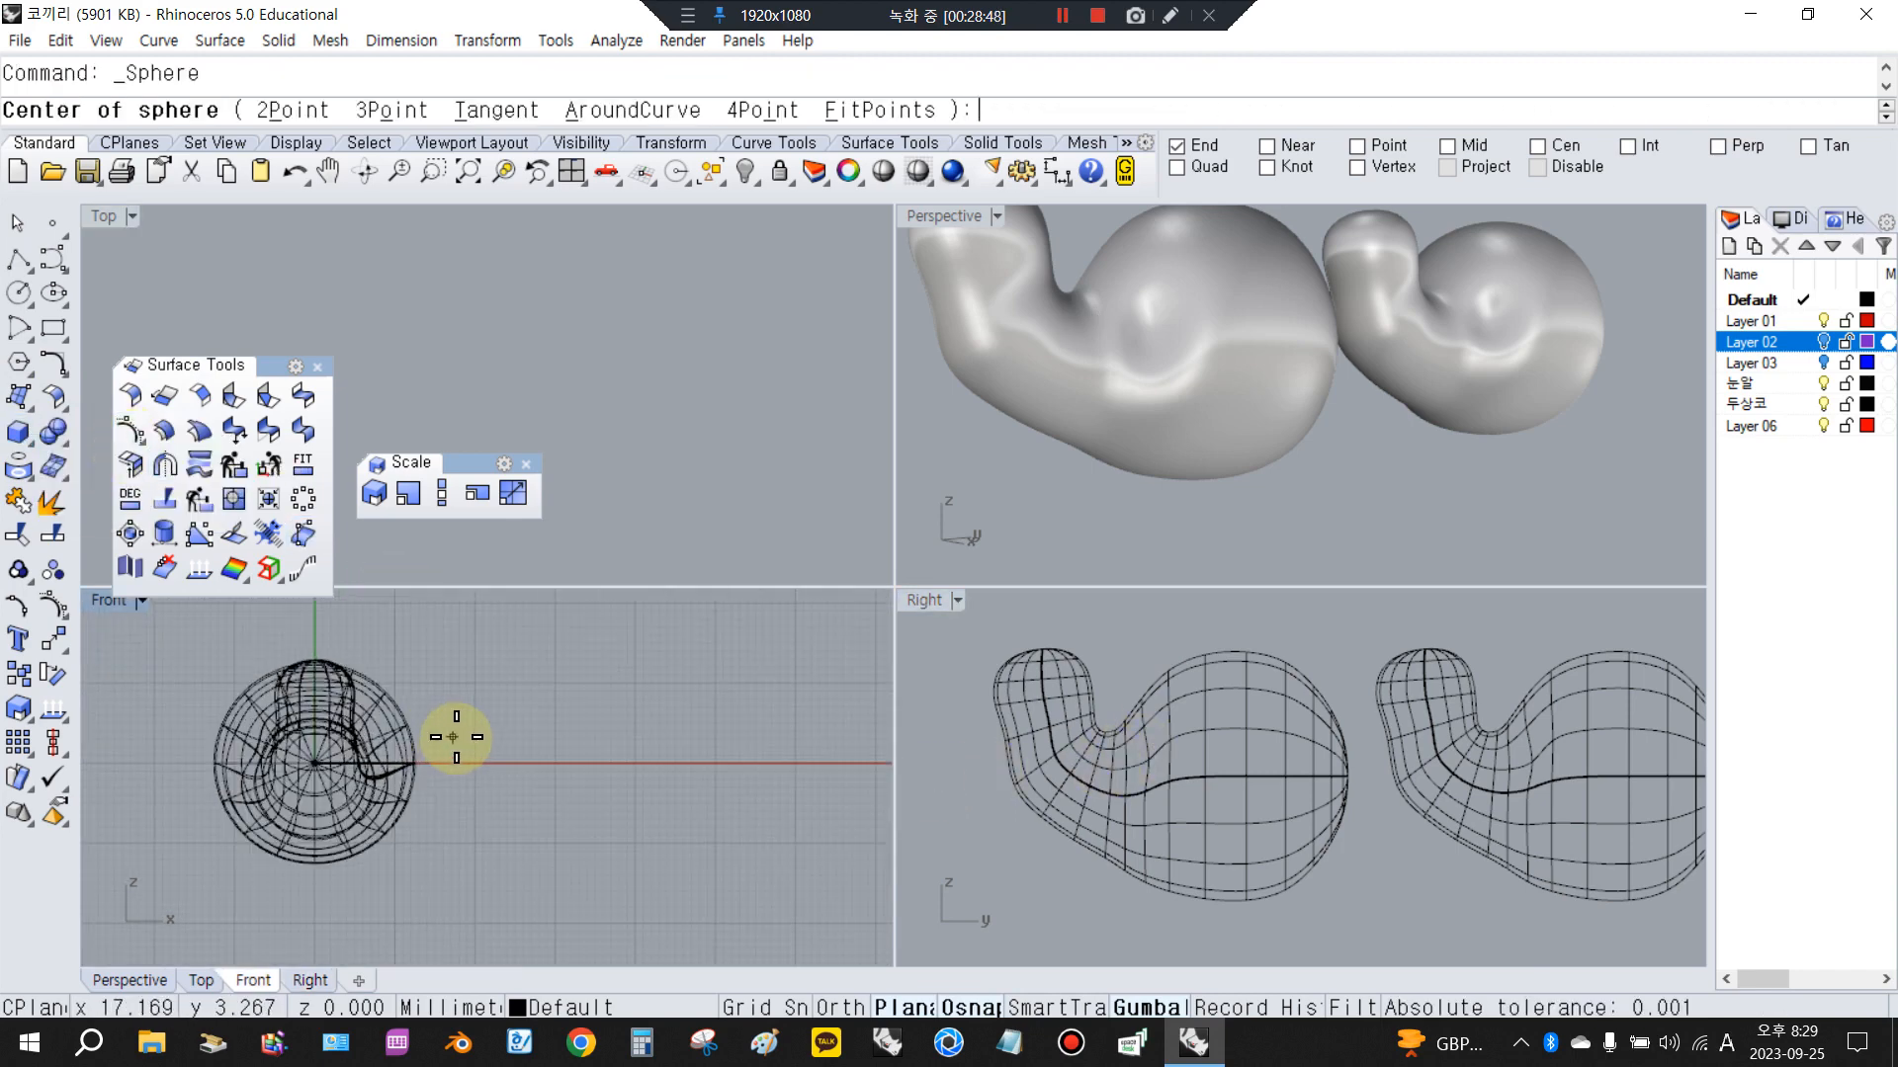
scroll(1098, 753, up, 2)
click(1137, 754)
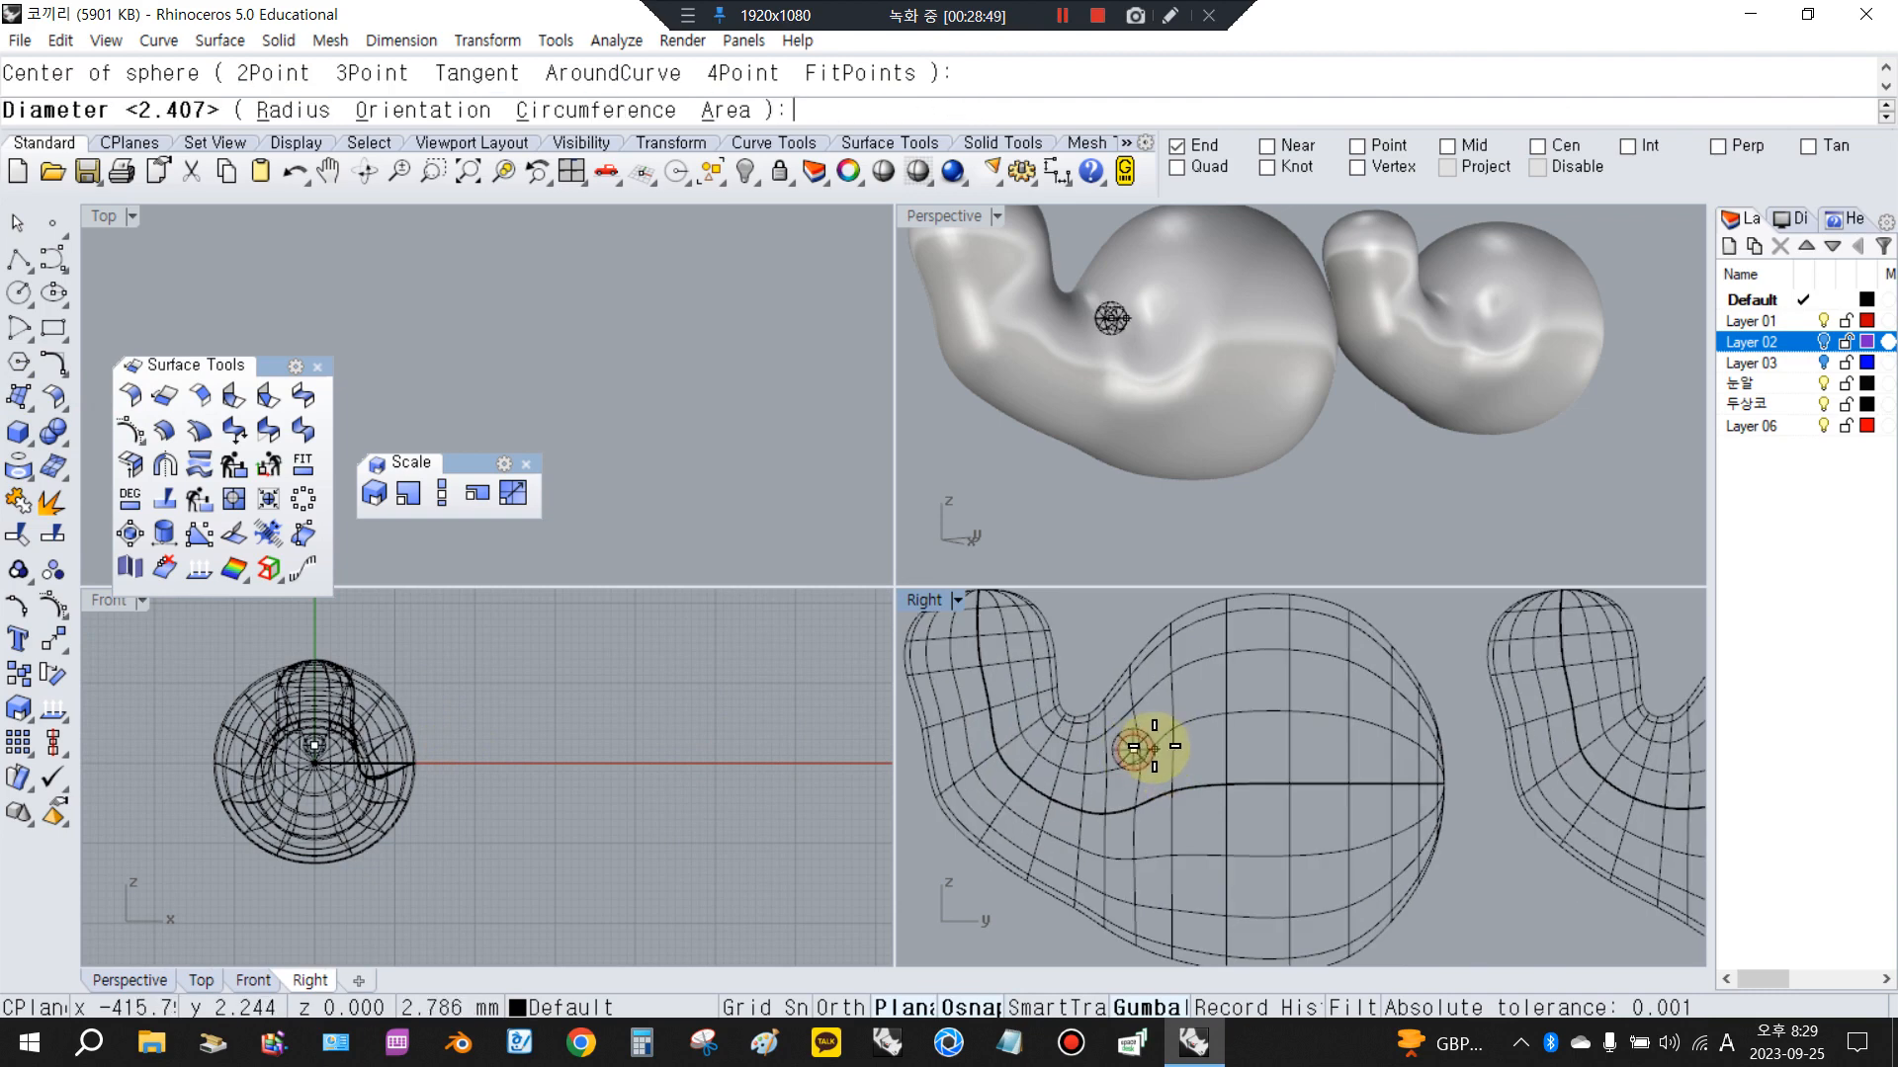
scroll(1158, 751, up, 2)
click(1155, 737)
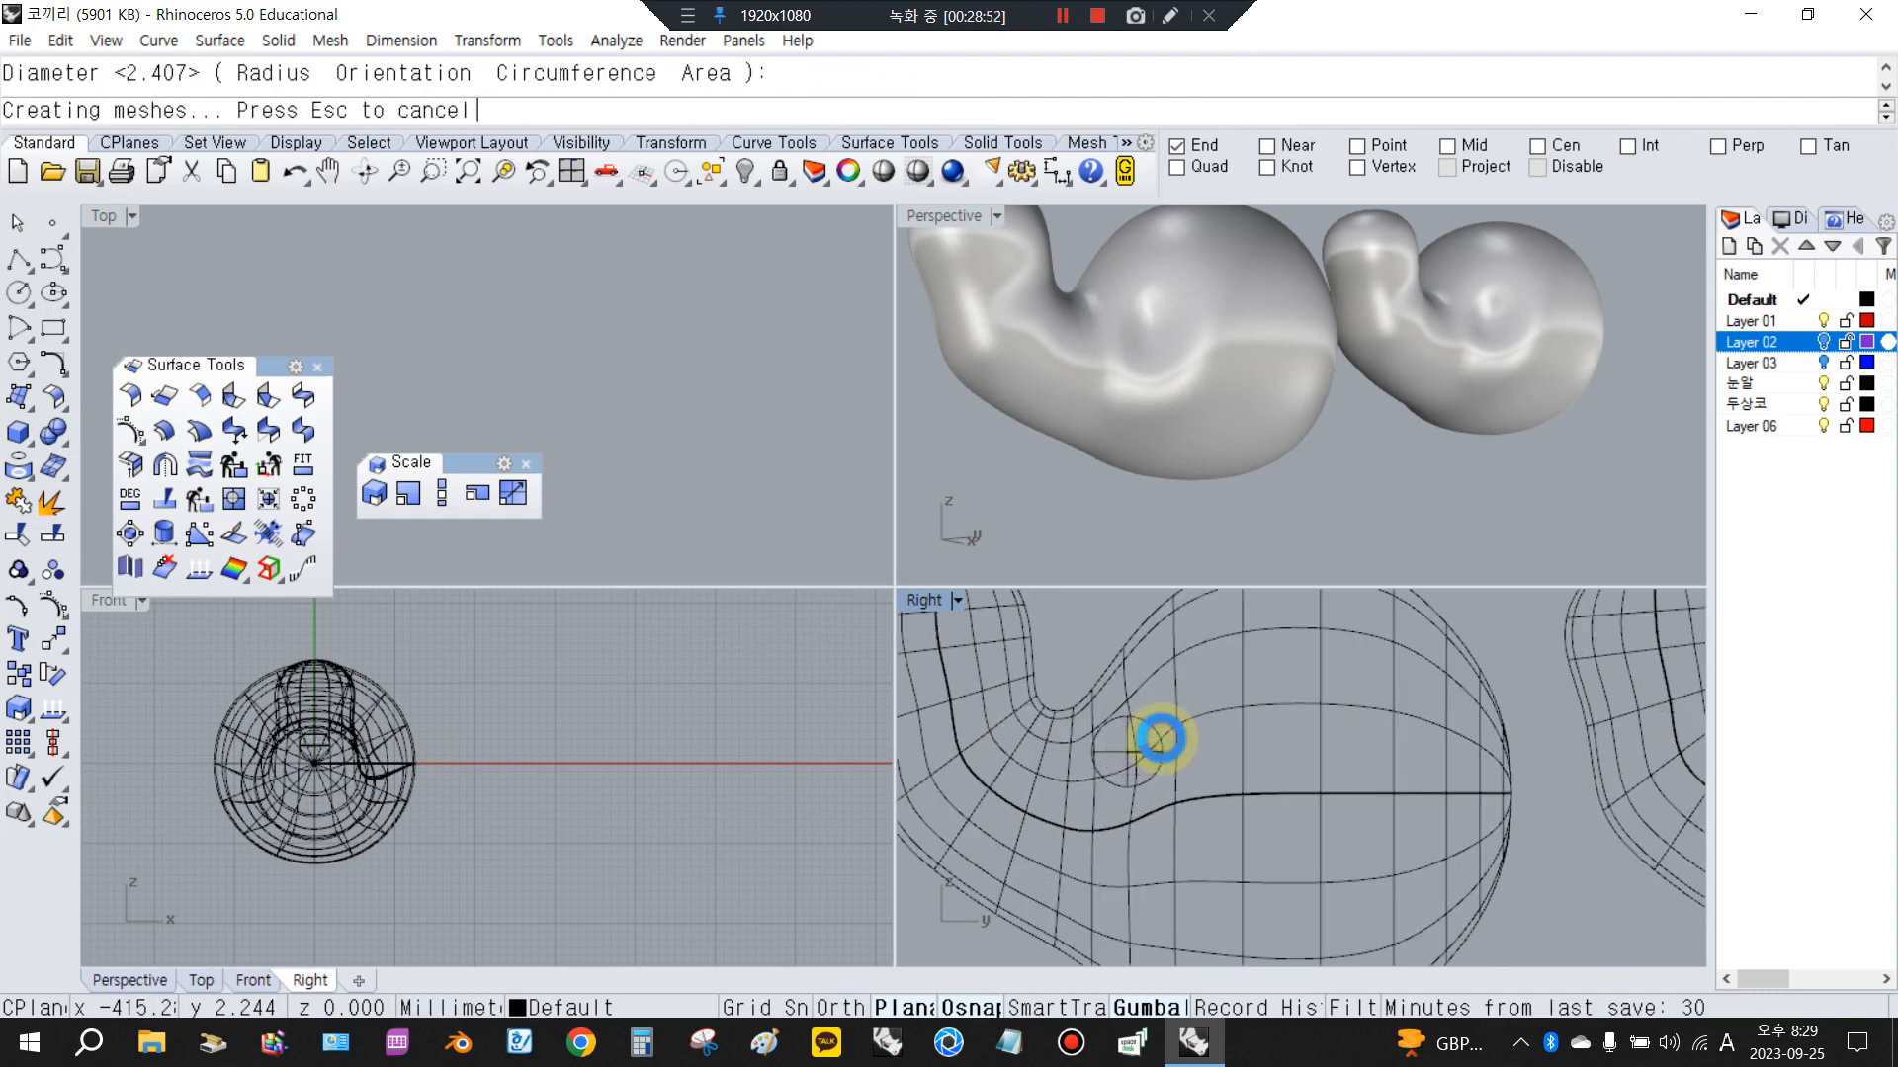
Move the sphere sideways in the front view from the head's centre line out to the eye socket
click(1141, 753)
scroll(345, 761, up, 2)
drag(400, 757, 458, 757)
click(648, 673)
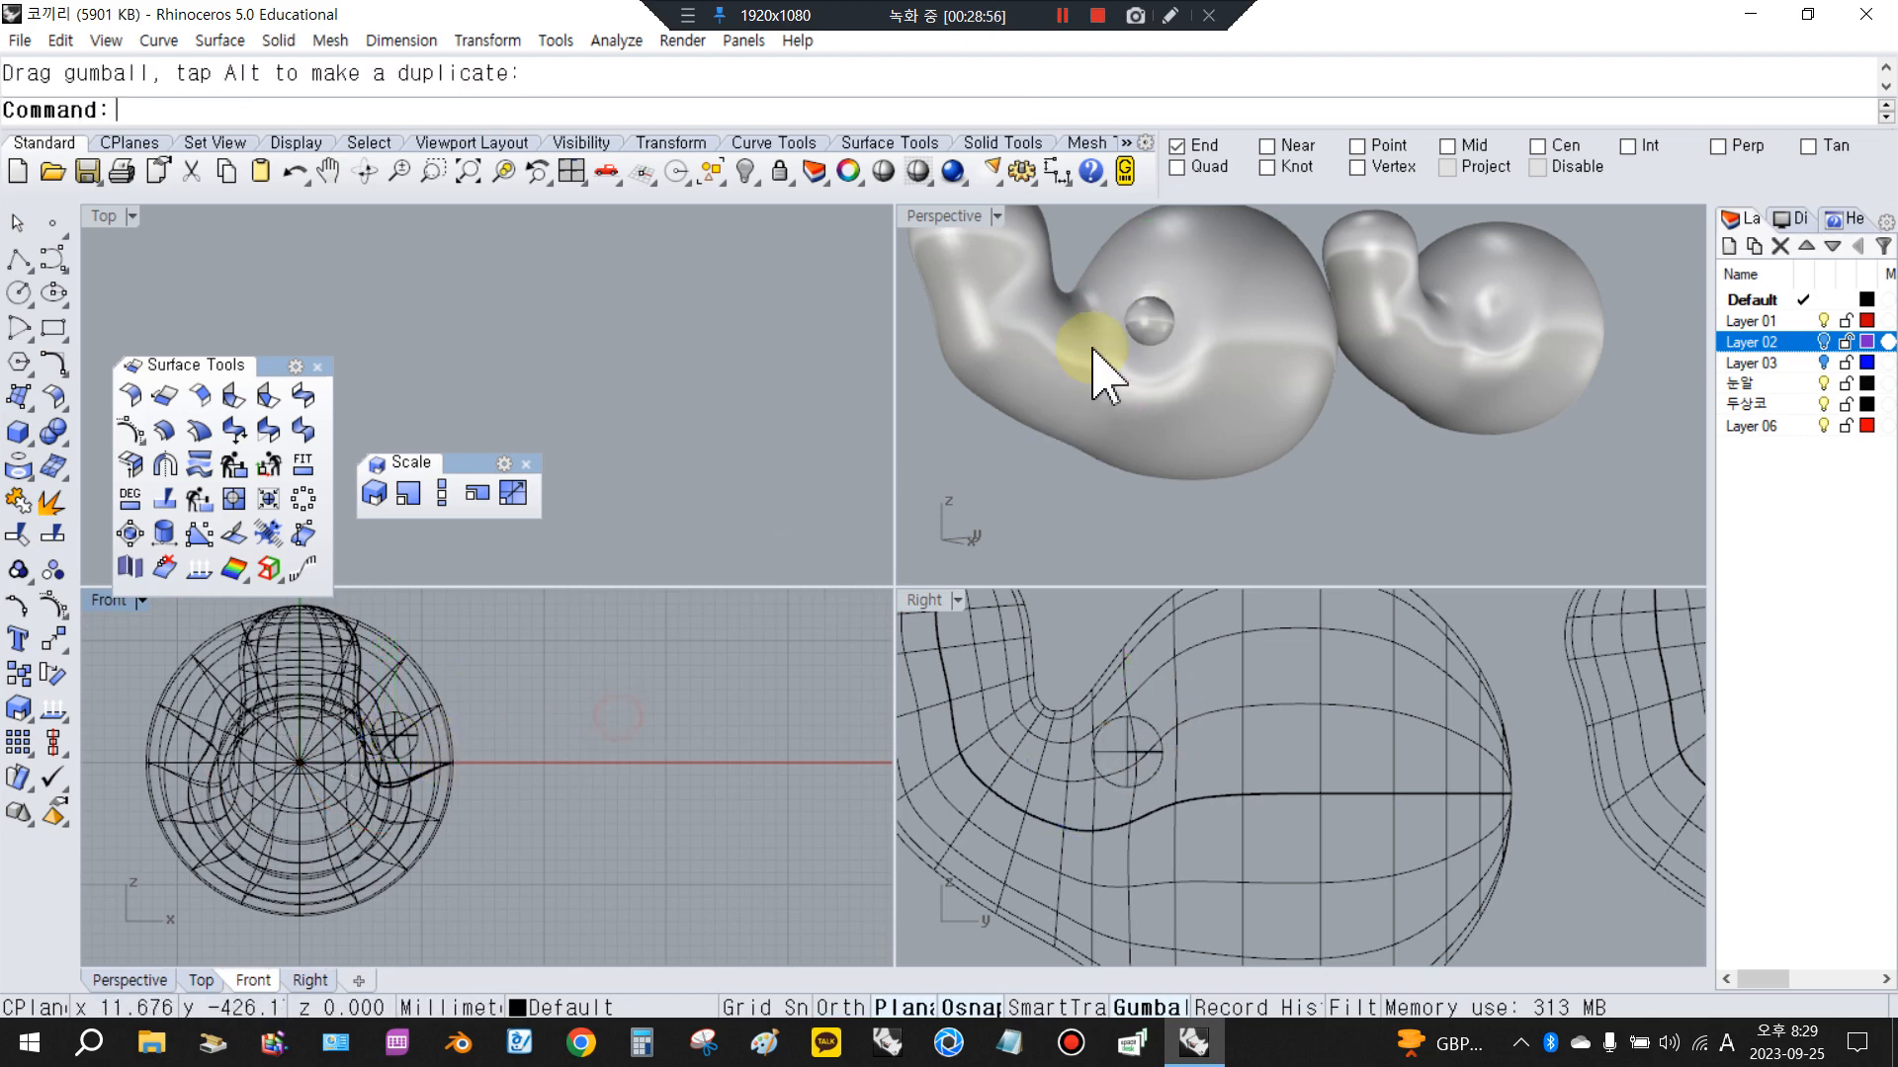
Fine-tune the sphere's position in the perspective view, shifting it slightly inward and lowering it into the socket
scroll(1090, 352, up, 4)
right_drag(1211, 411, 1315, 440)
click(1327, 399)
drag(1391, 421, 1369, 420)
click(1650, 464)
right_drag(1592, 464, 1461, 394)
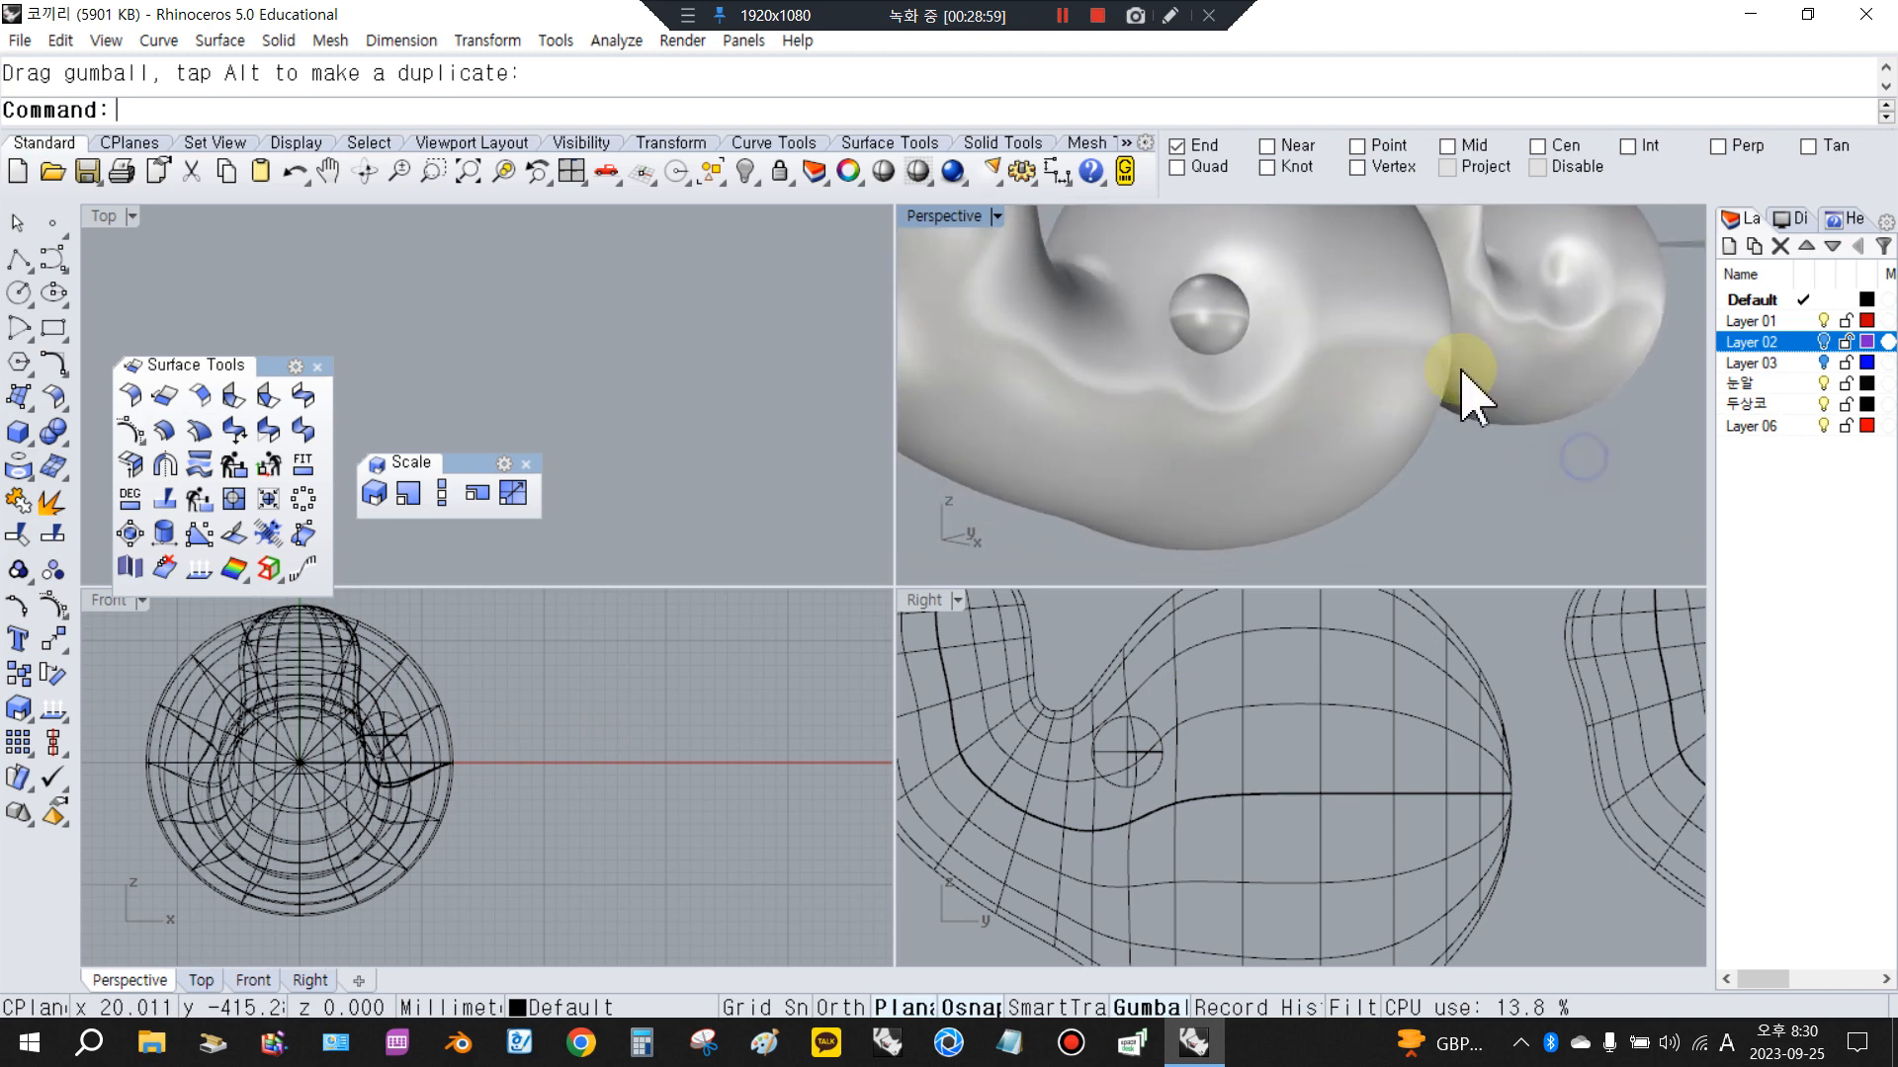
click(1221, 322)
drag(1214, 246, 1769, 468)
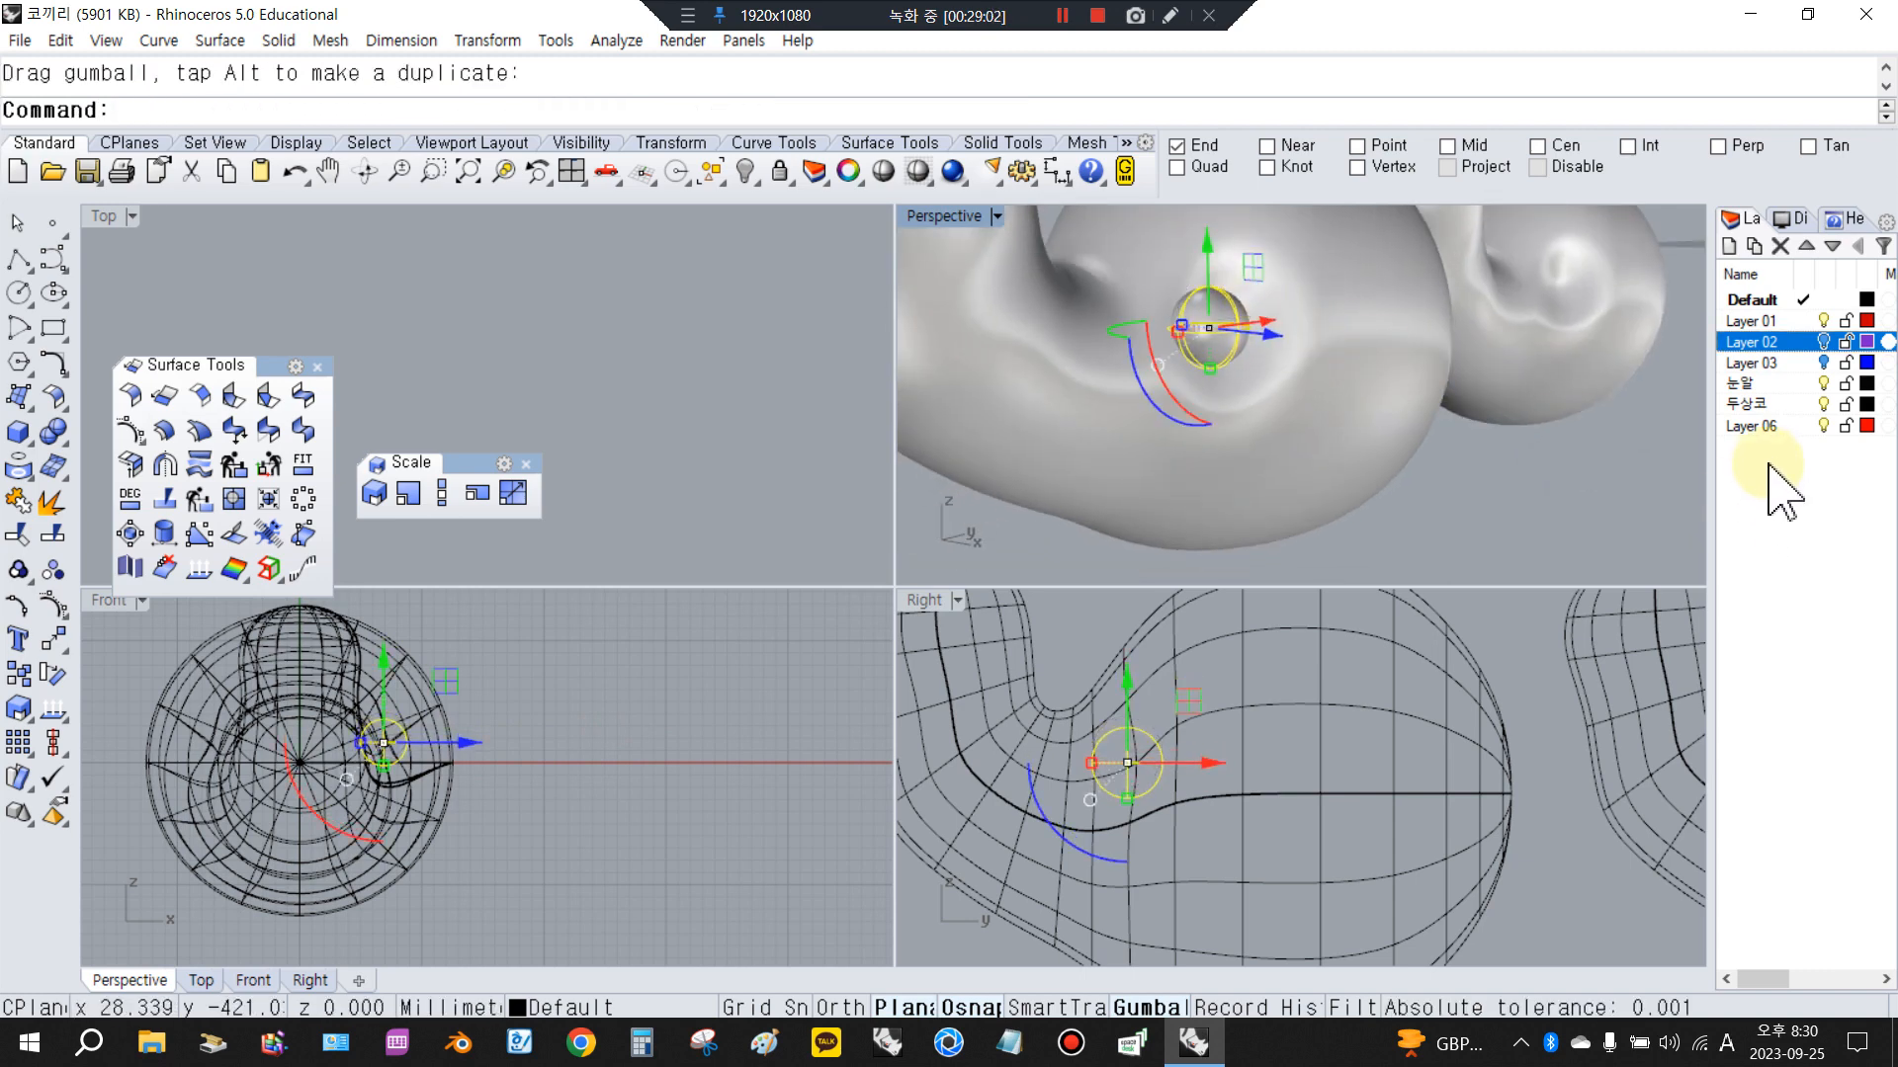
Create a new layer, assign the eye sphere to it and set the layer colour to black with RGB 2, 2, 2
right_click(1785, 522)
click(1797, 538)
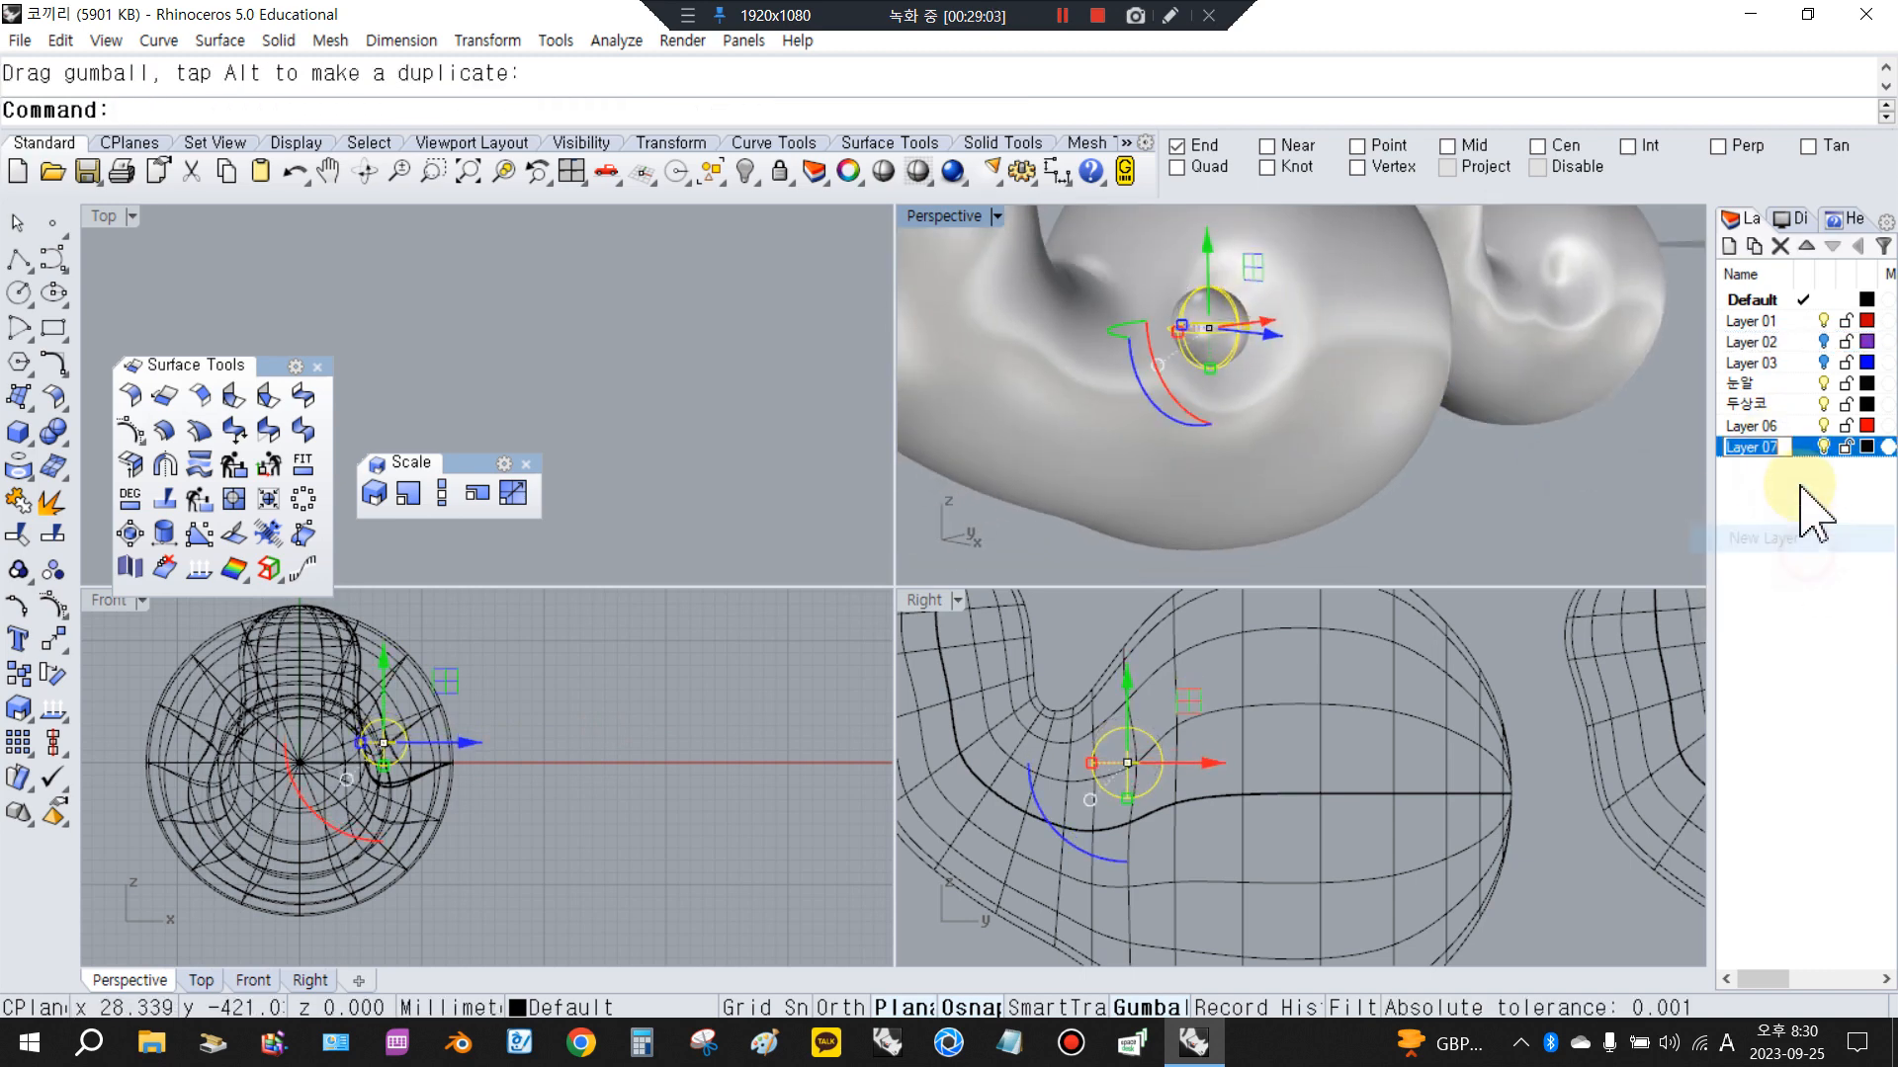
right_click(1805, 451)
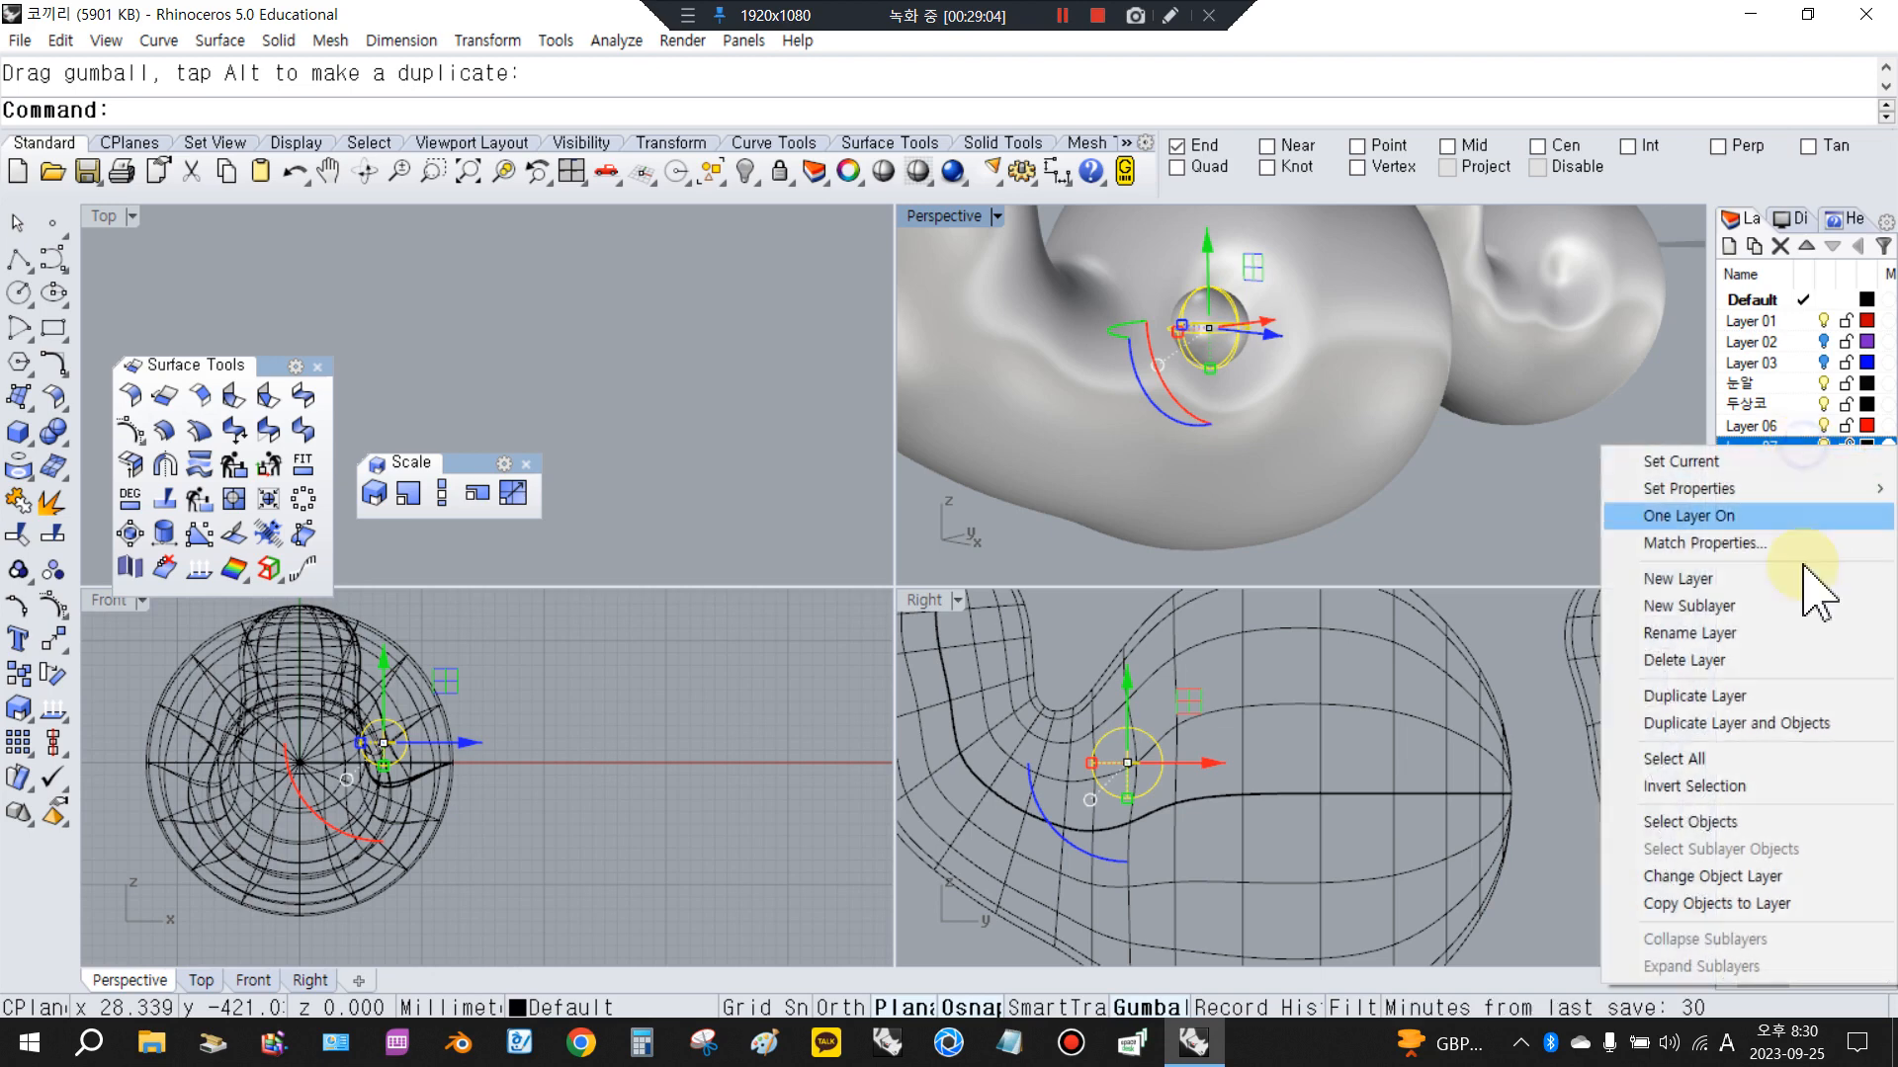
click(1742, 878)
click(1864, 449)
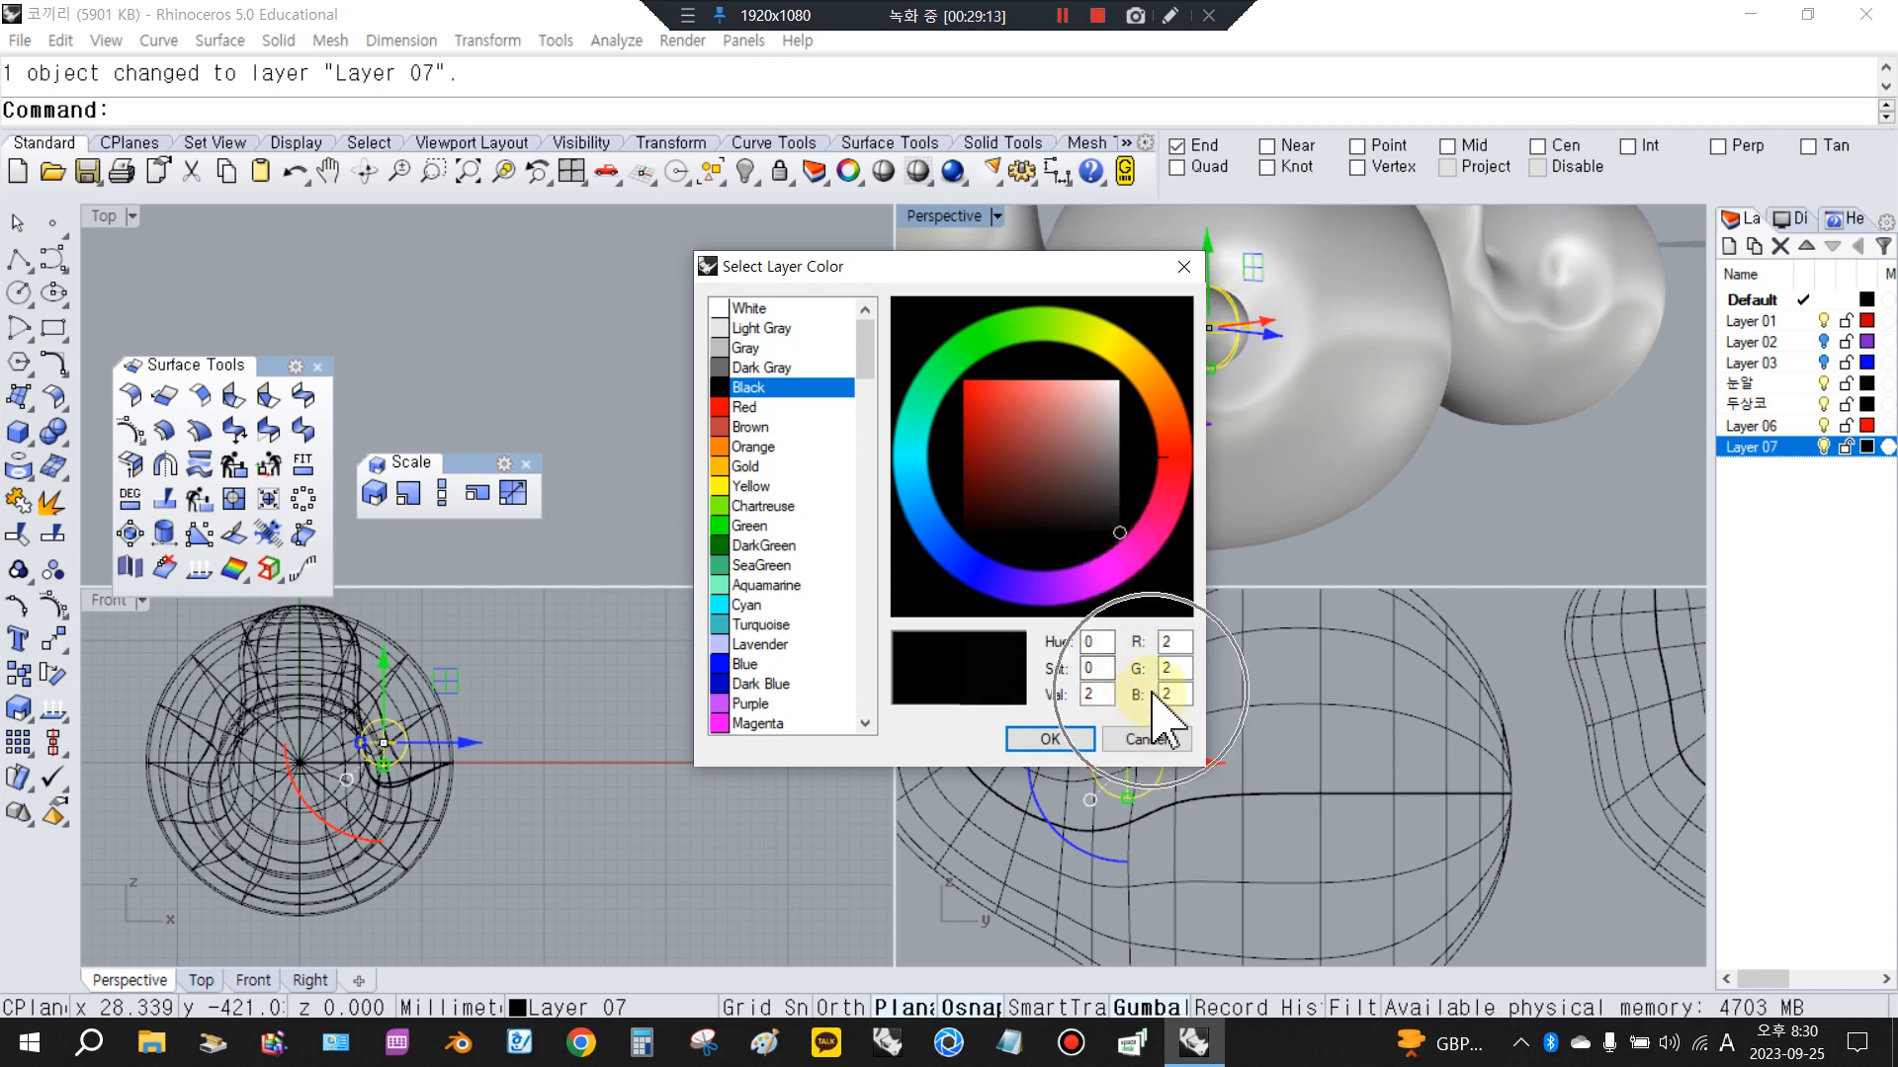
click(1030, 739)
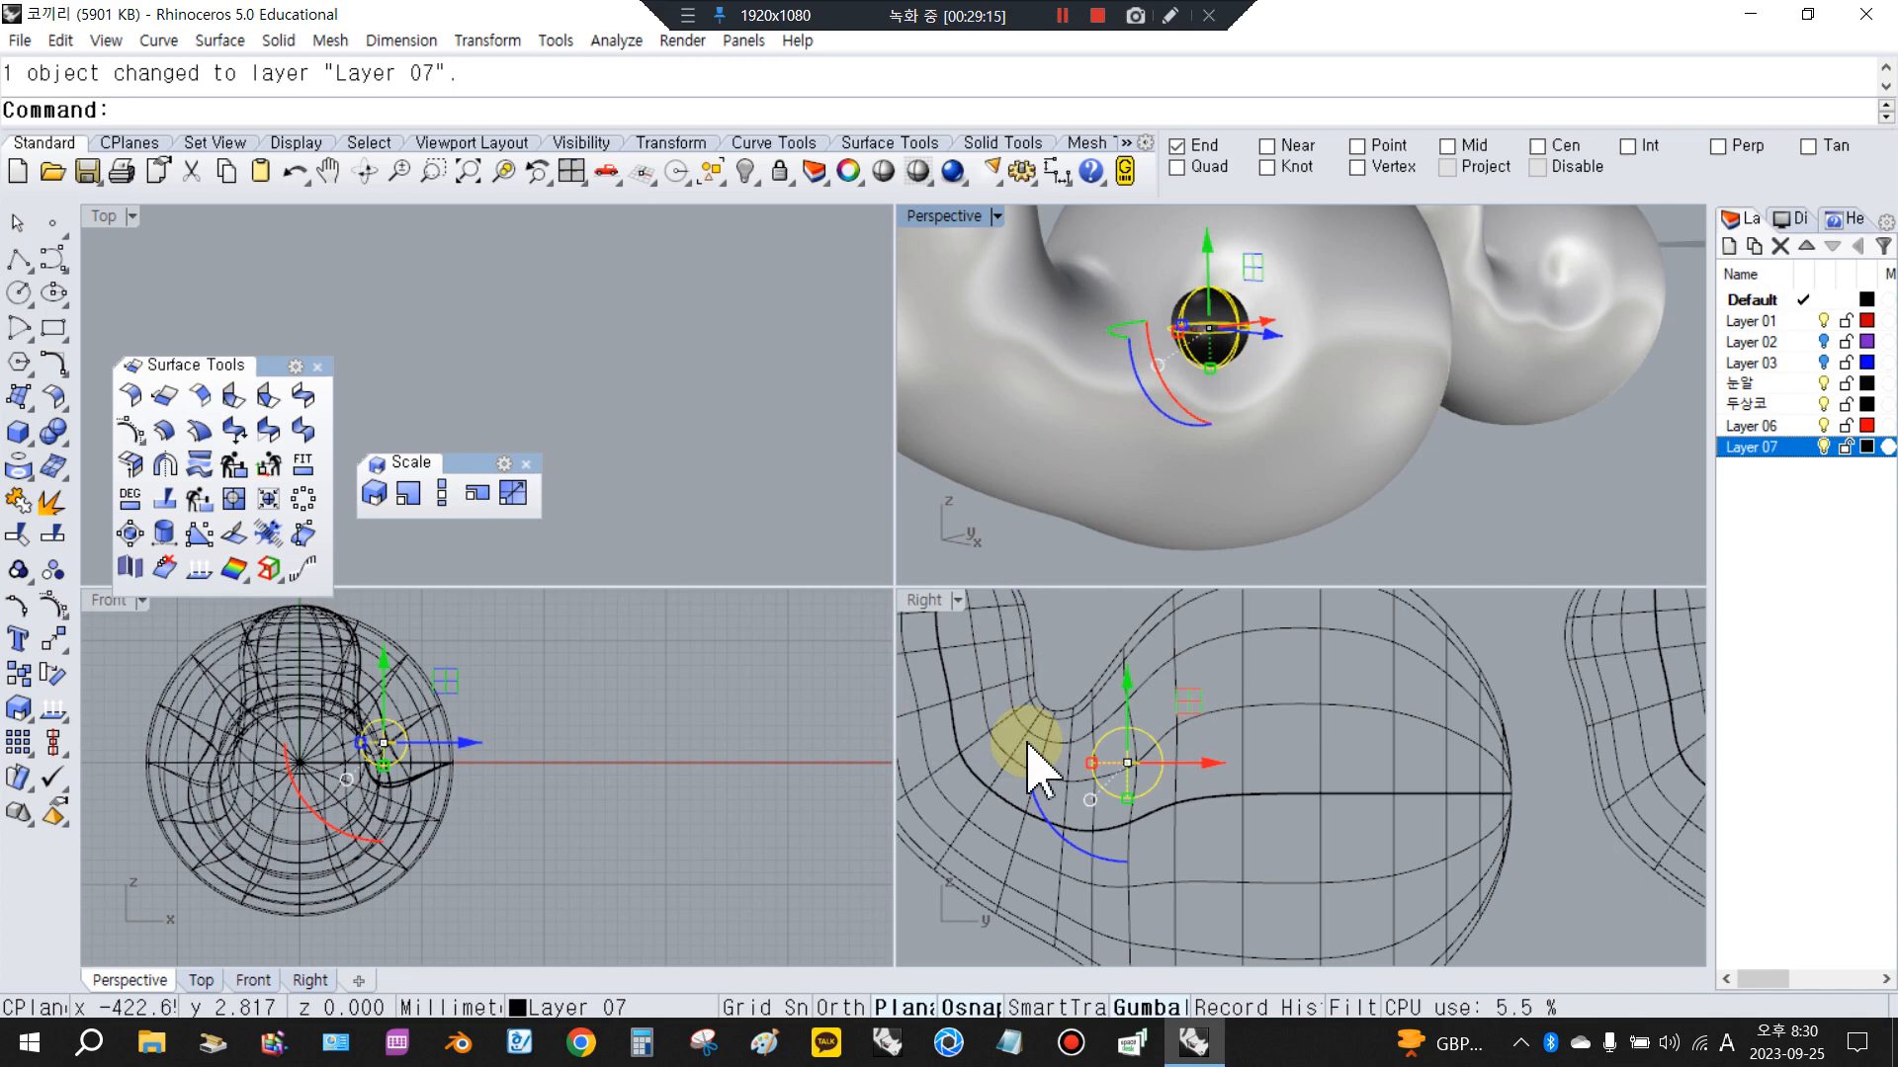
click(1087, 565)
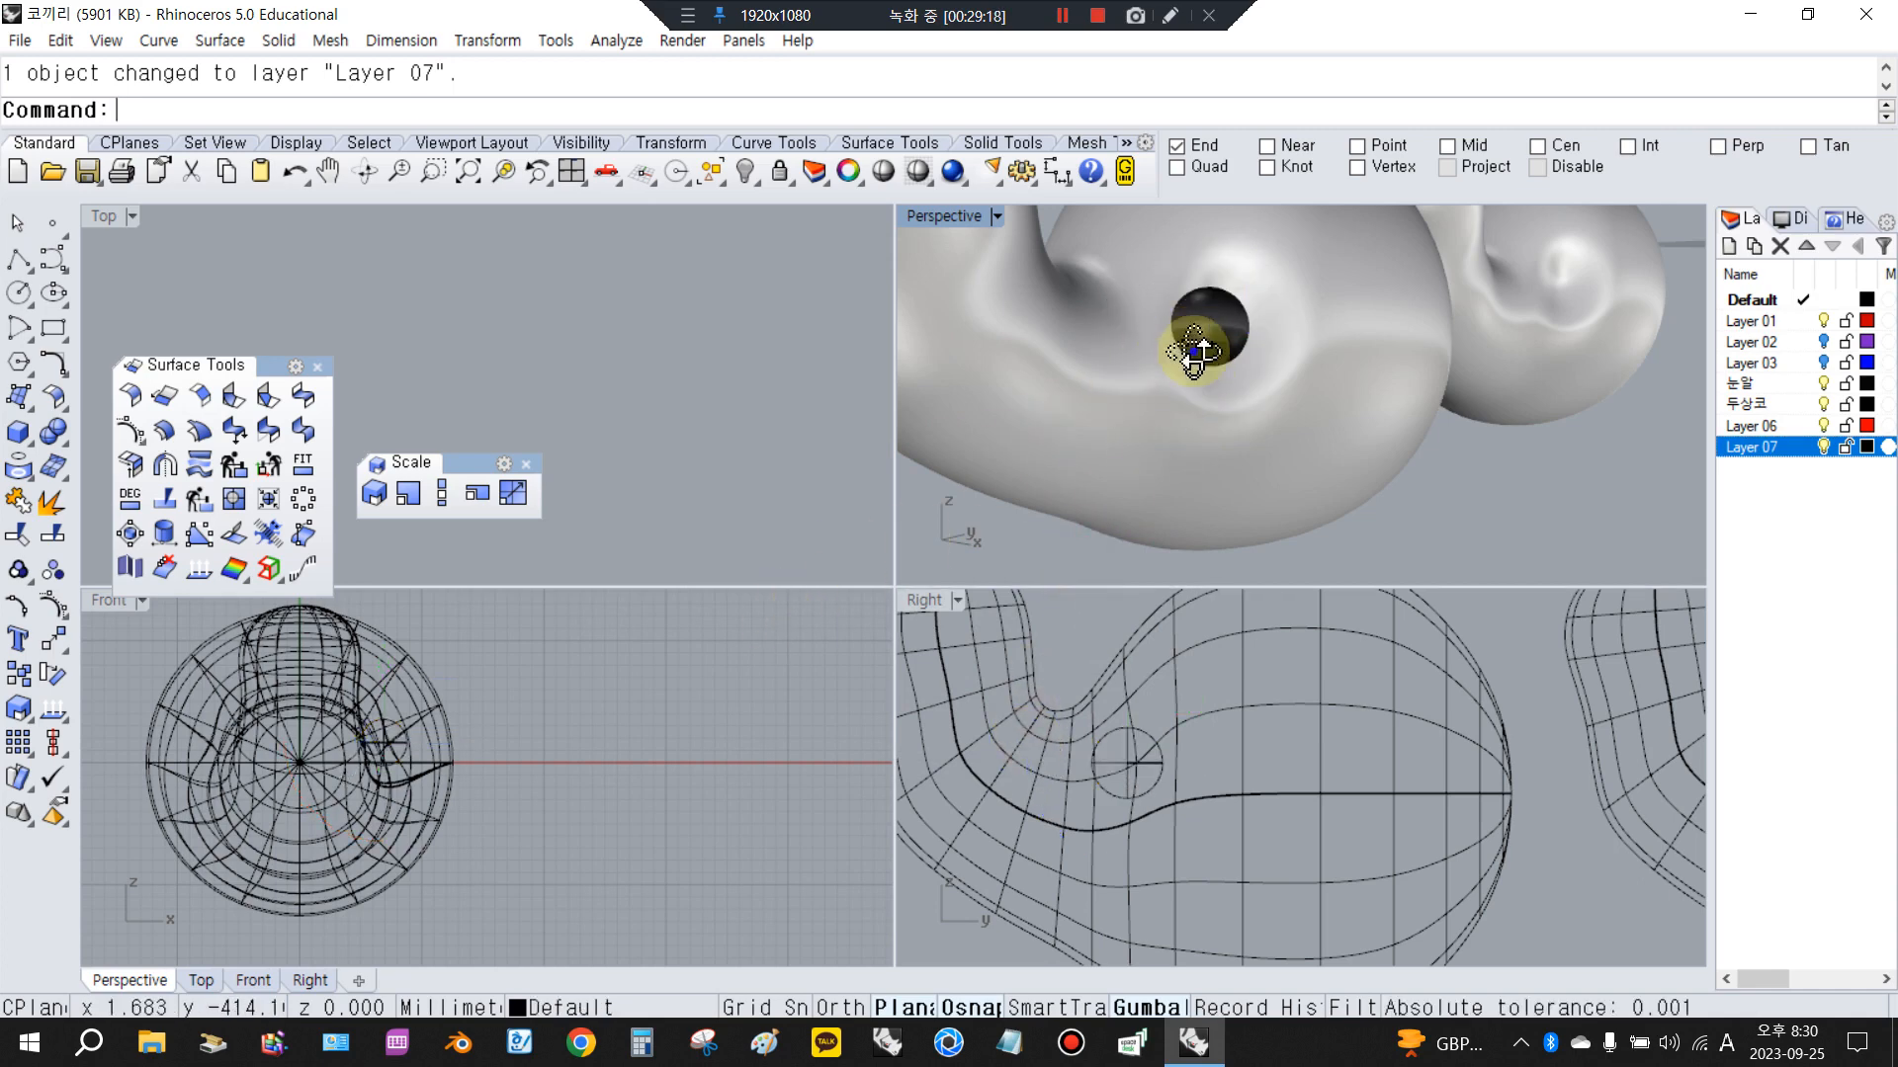
Shift the black eye sphere slightly toward the back of the head within its socket
right_drag(1195, 347, 1226, 405)
click(1225, 393)
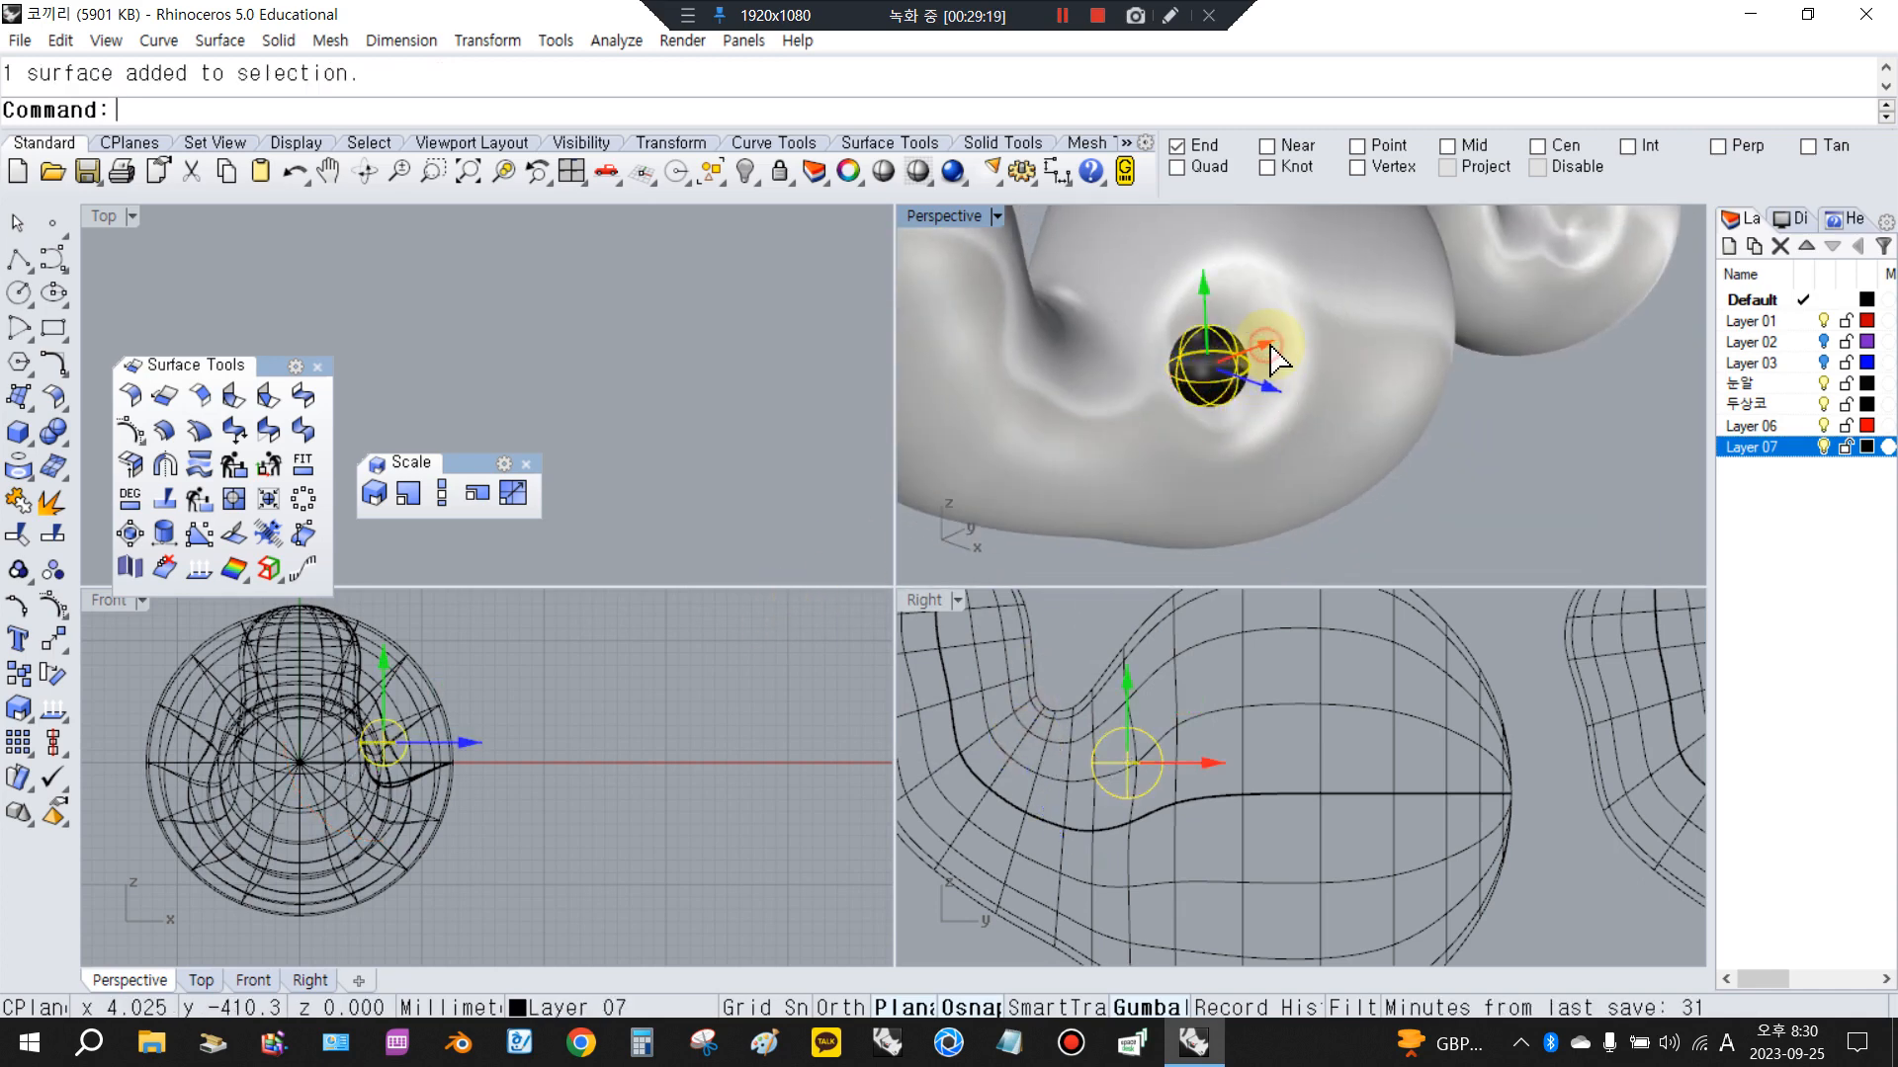
drag(1247, 368, 1476, 450)
Mirror a copy of the eye sphere to the other side of the head across a vertical plane through origin 0
right_drag(1476, 449, 1355, 389)
click(1352, 389)
click(53, 640)
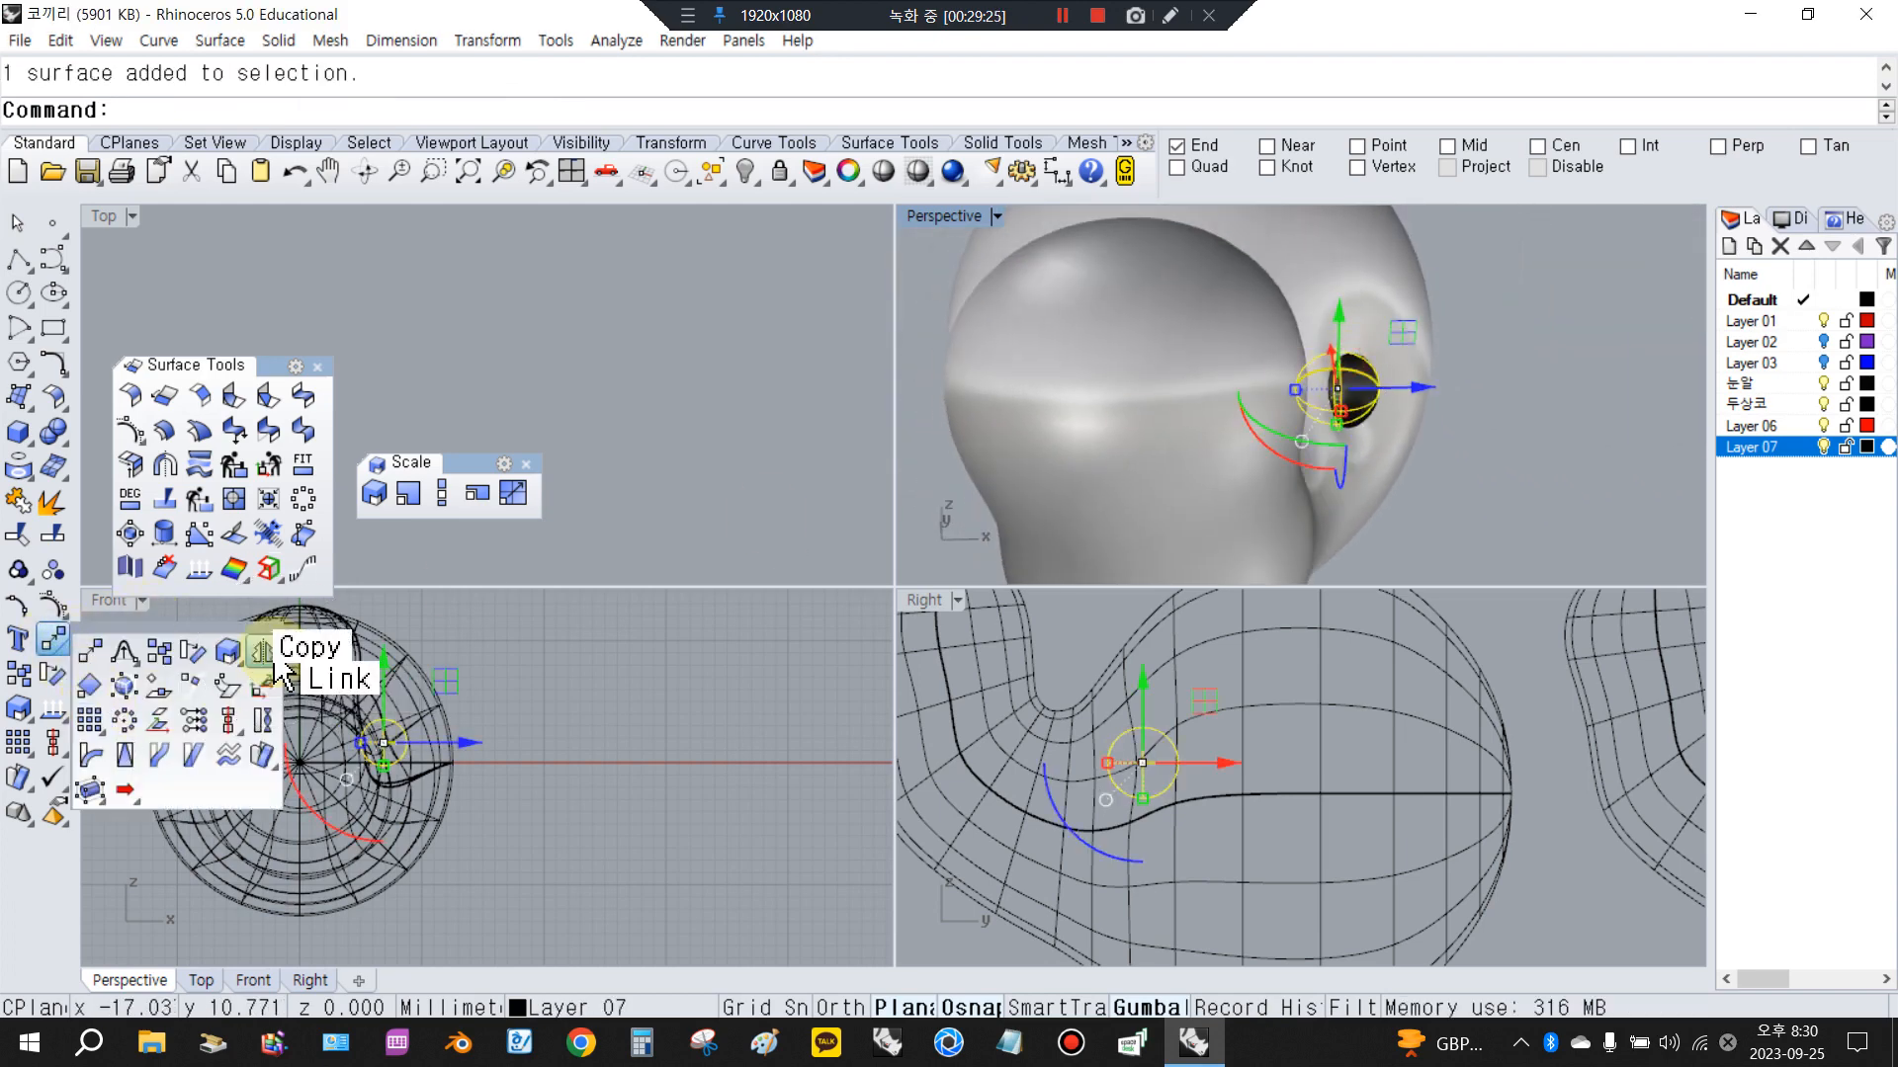
click(204, 116)
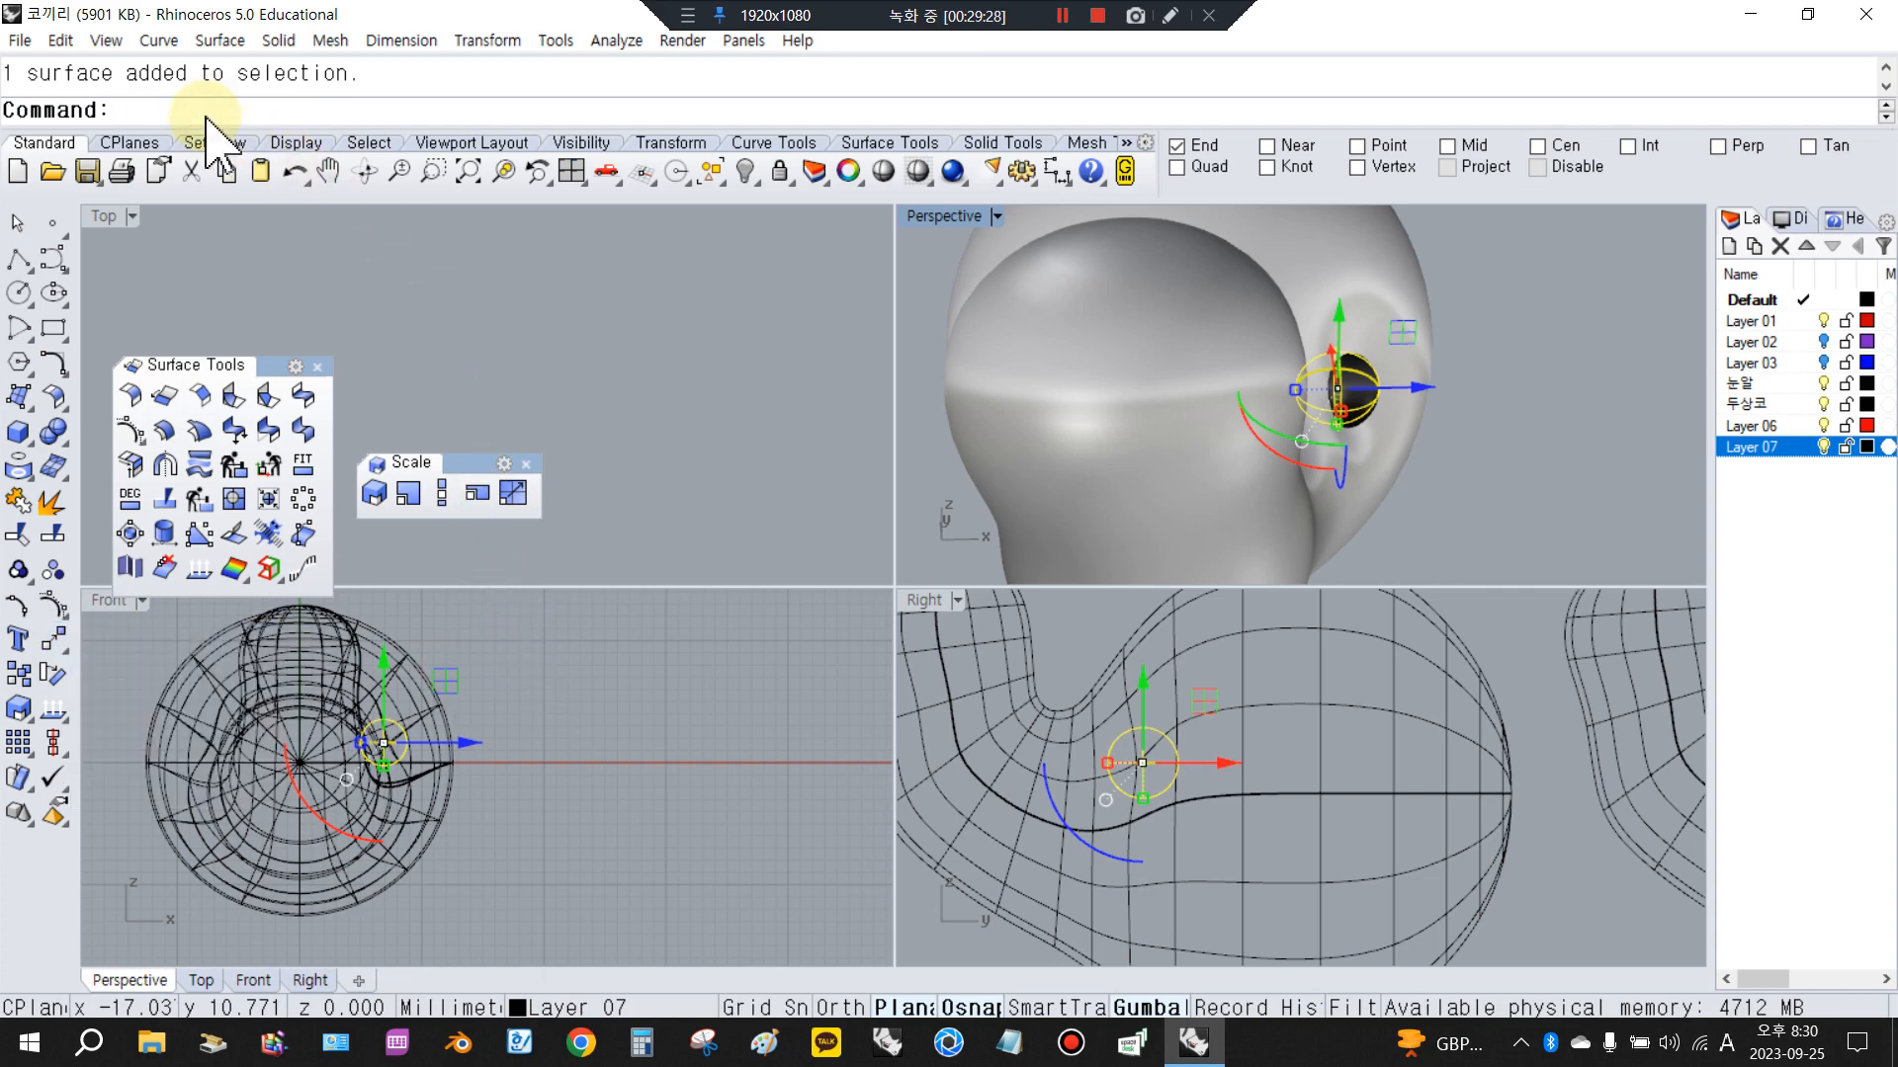
text(Mirror)
key(Return)
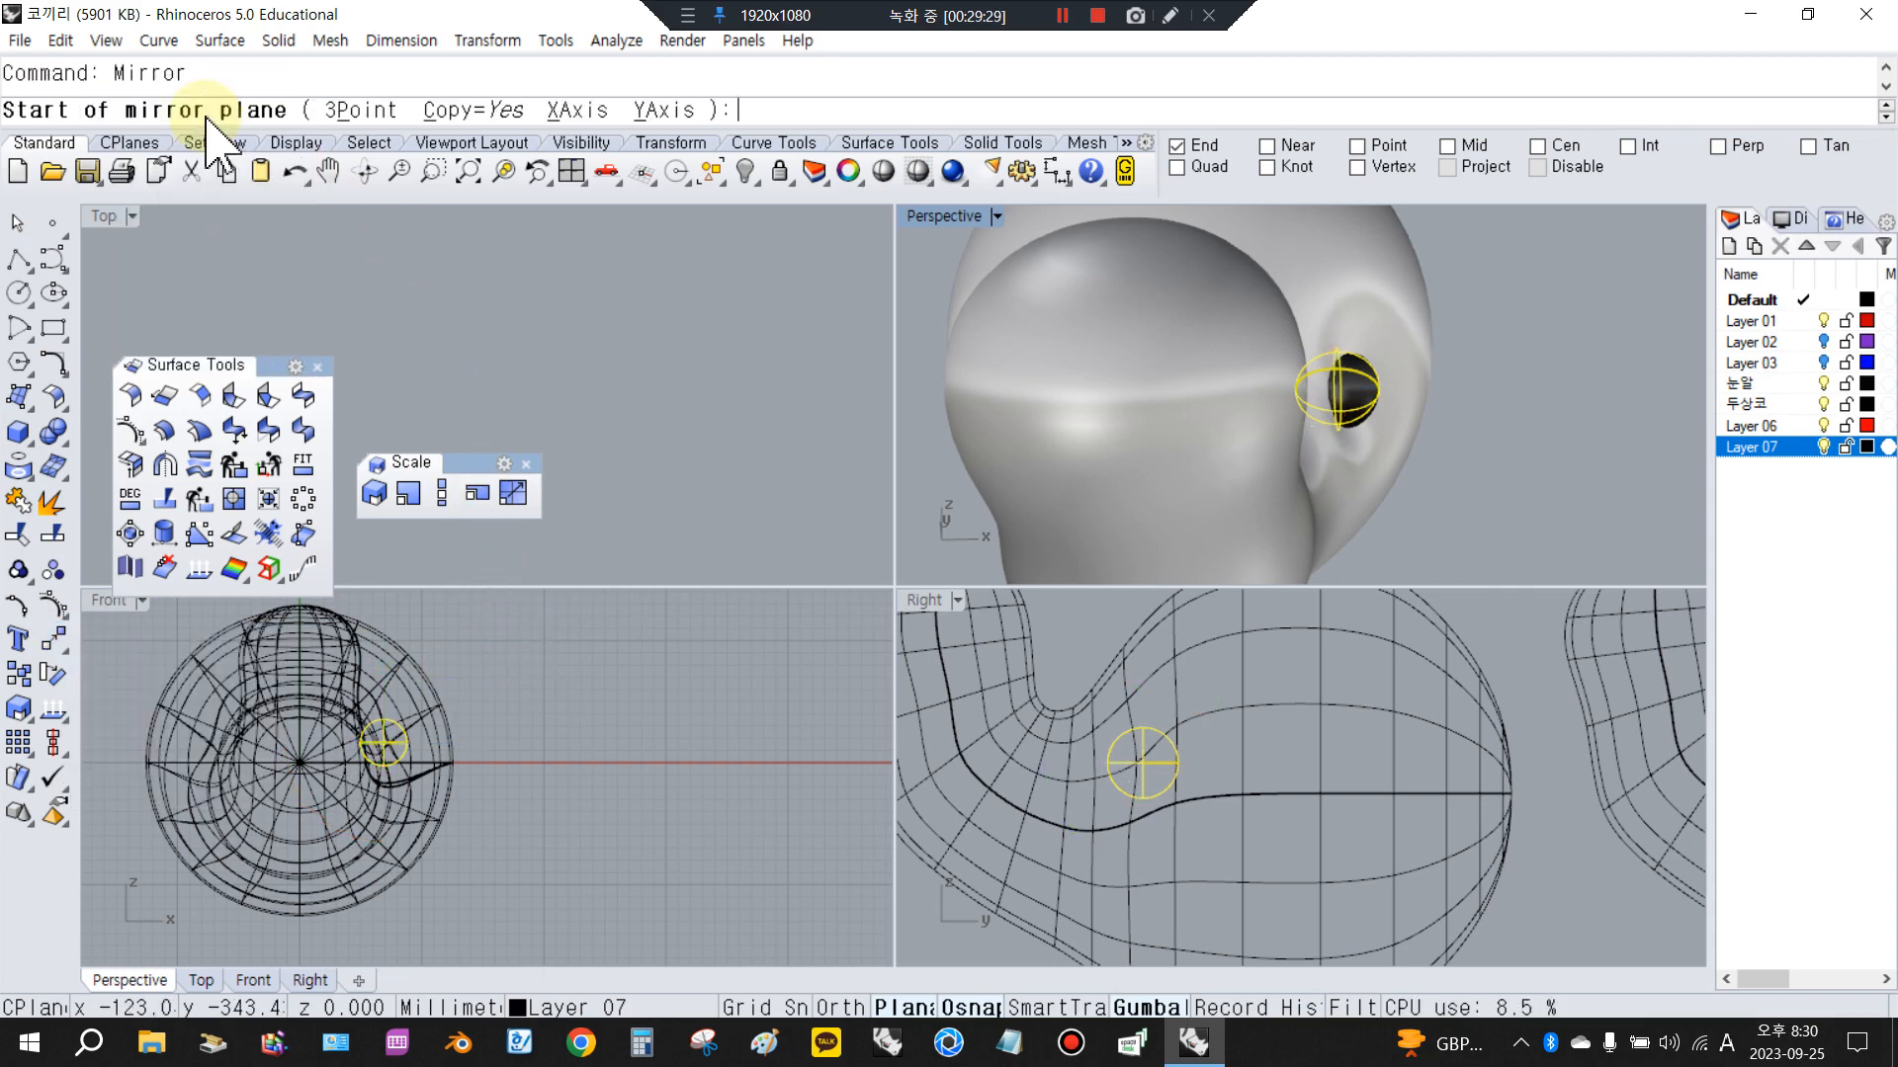
text(0)
key(Return)
text(0)
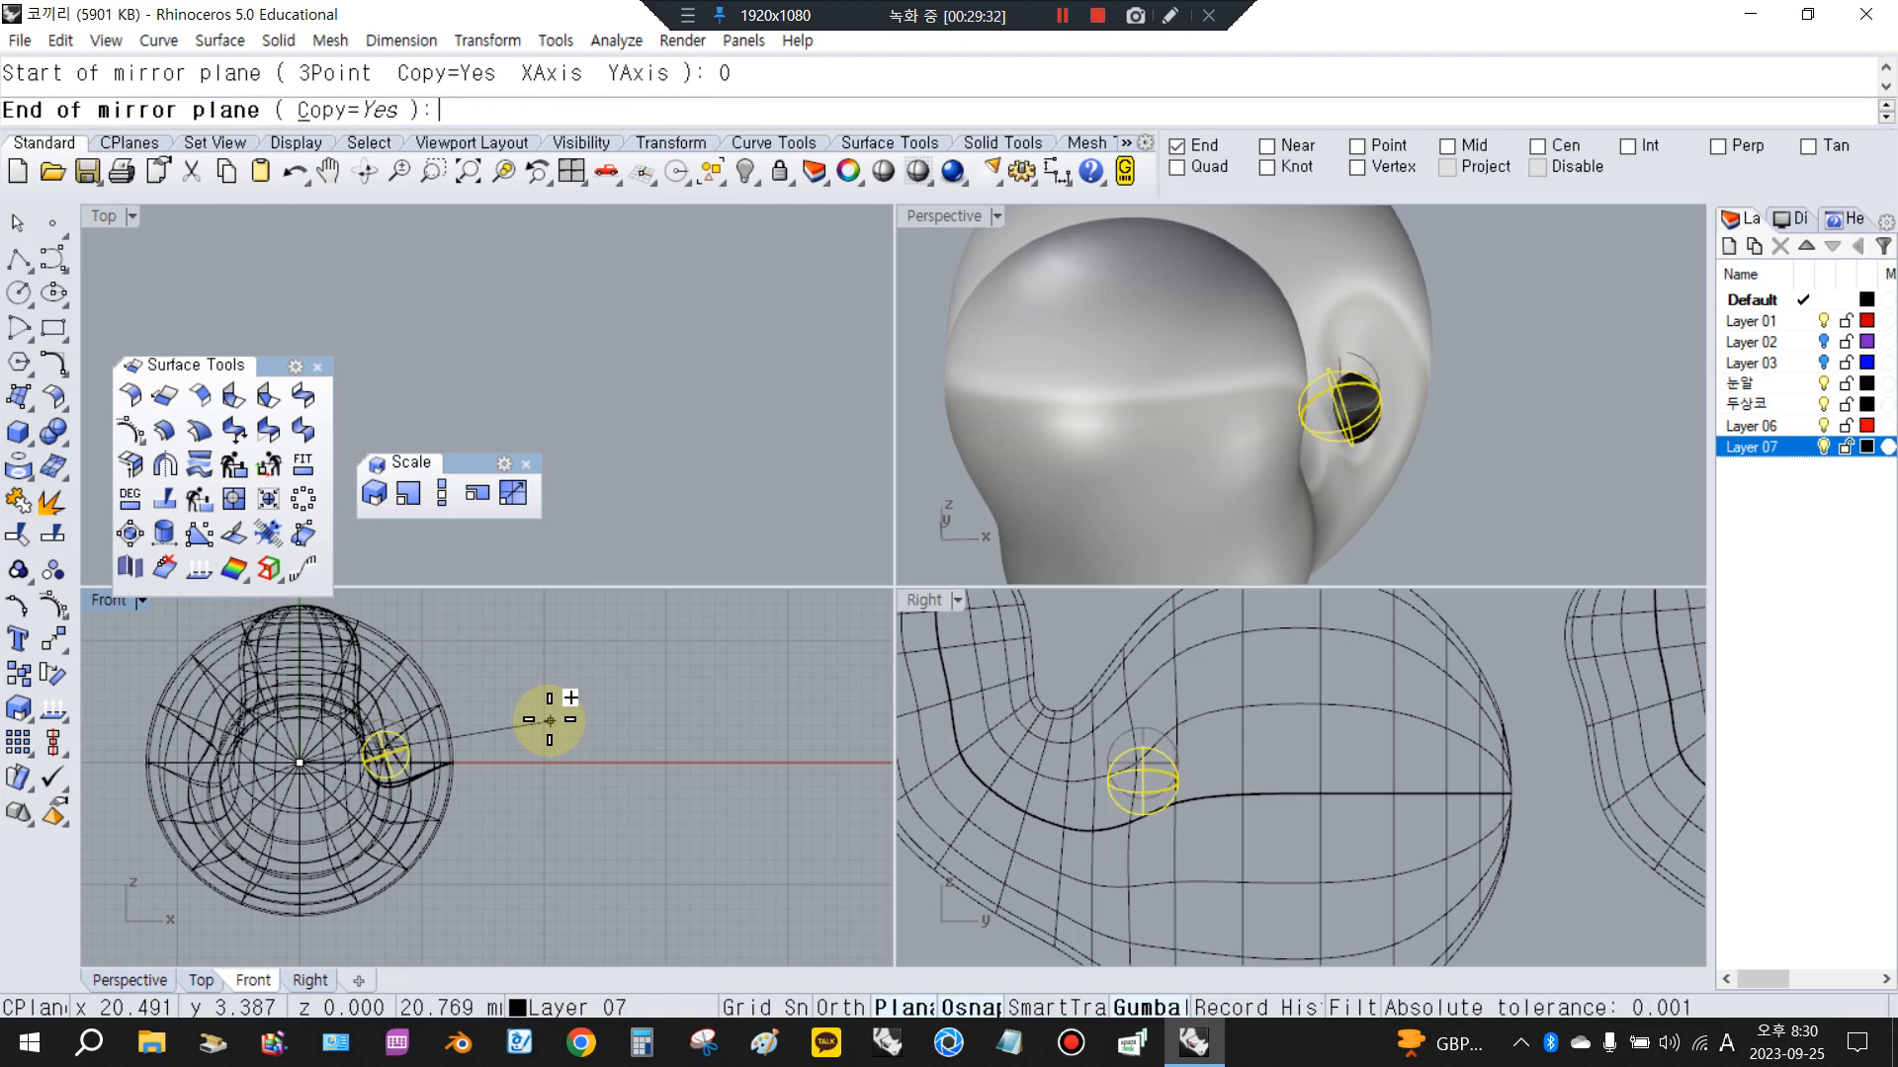
click(281, 948)
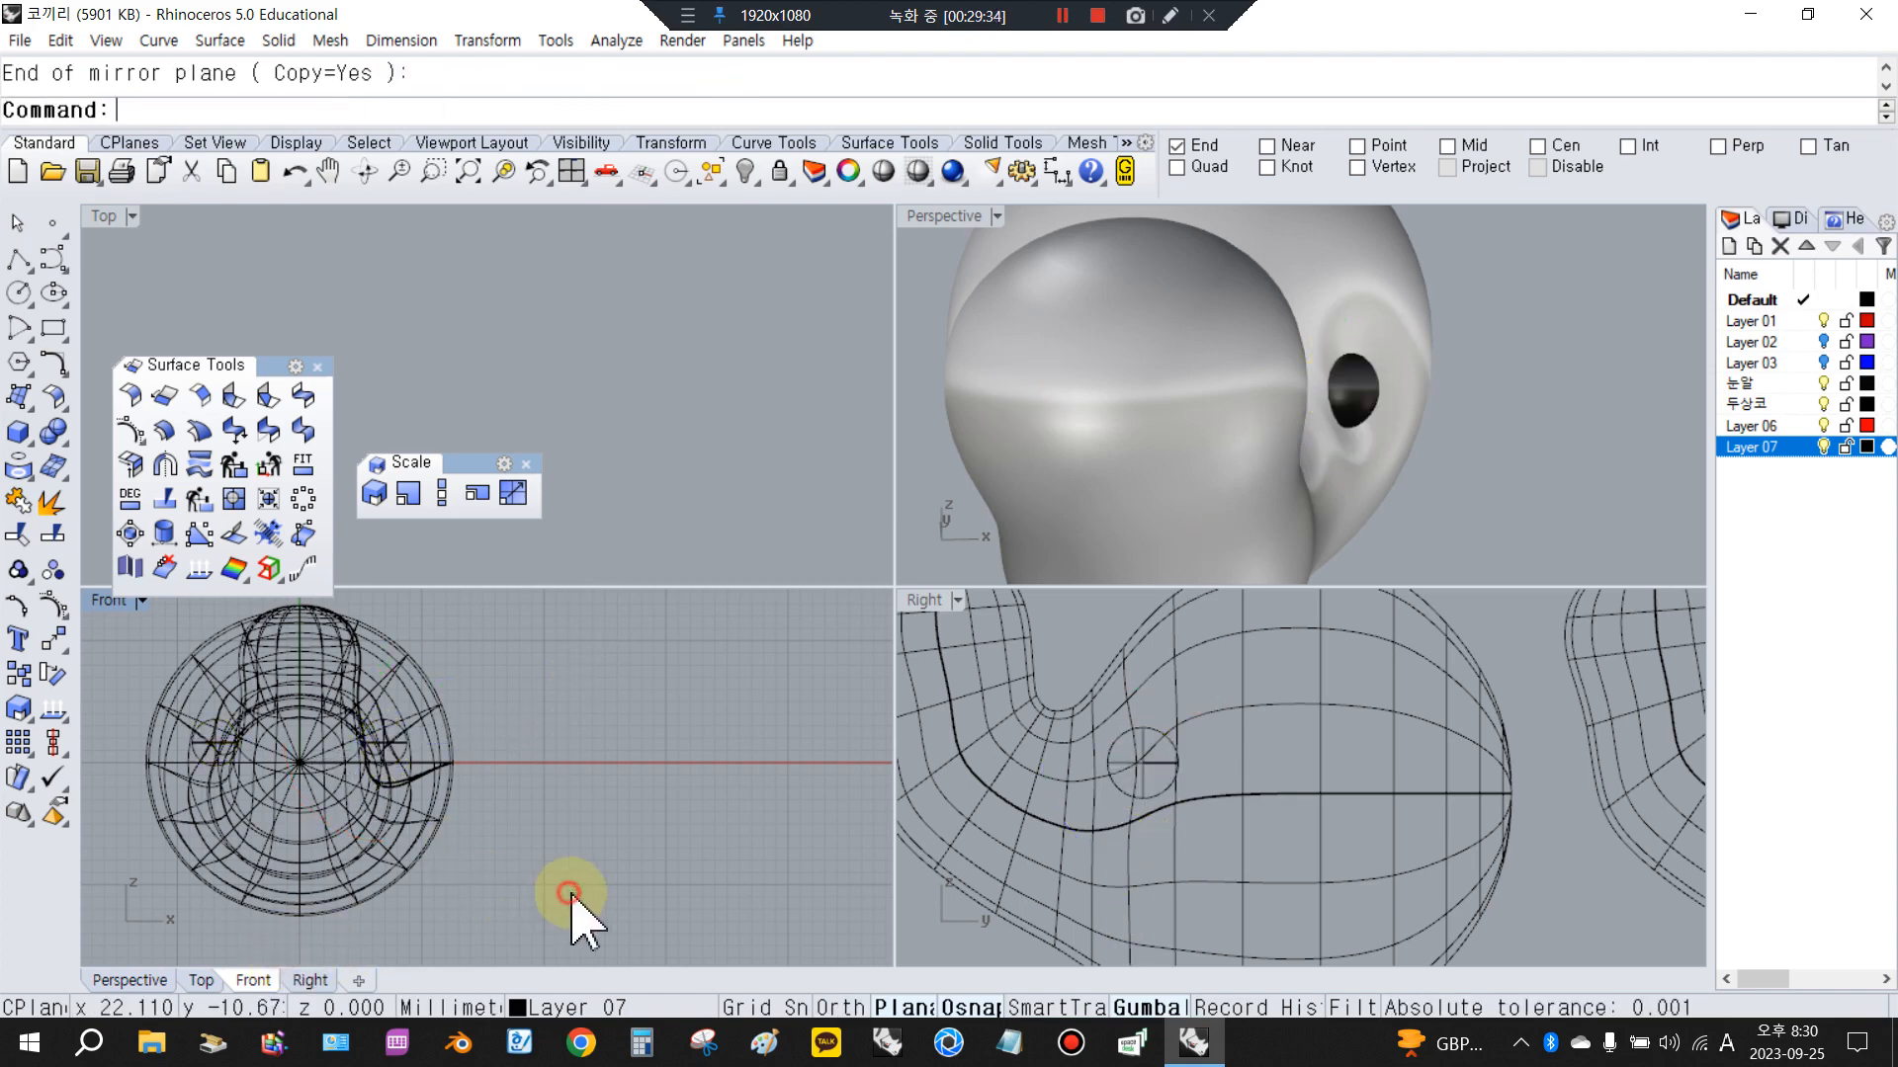
Show all hidden objects again and compare the head with eyes to the rest of the row
right_drag(1433, 517, 30, 919)
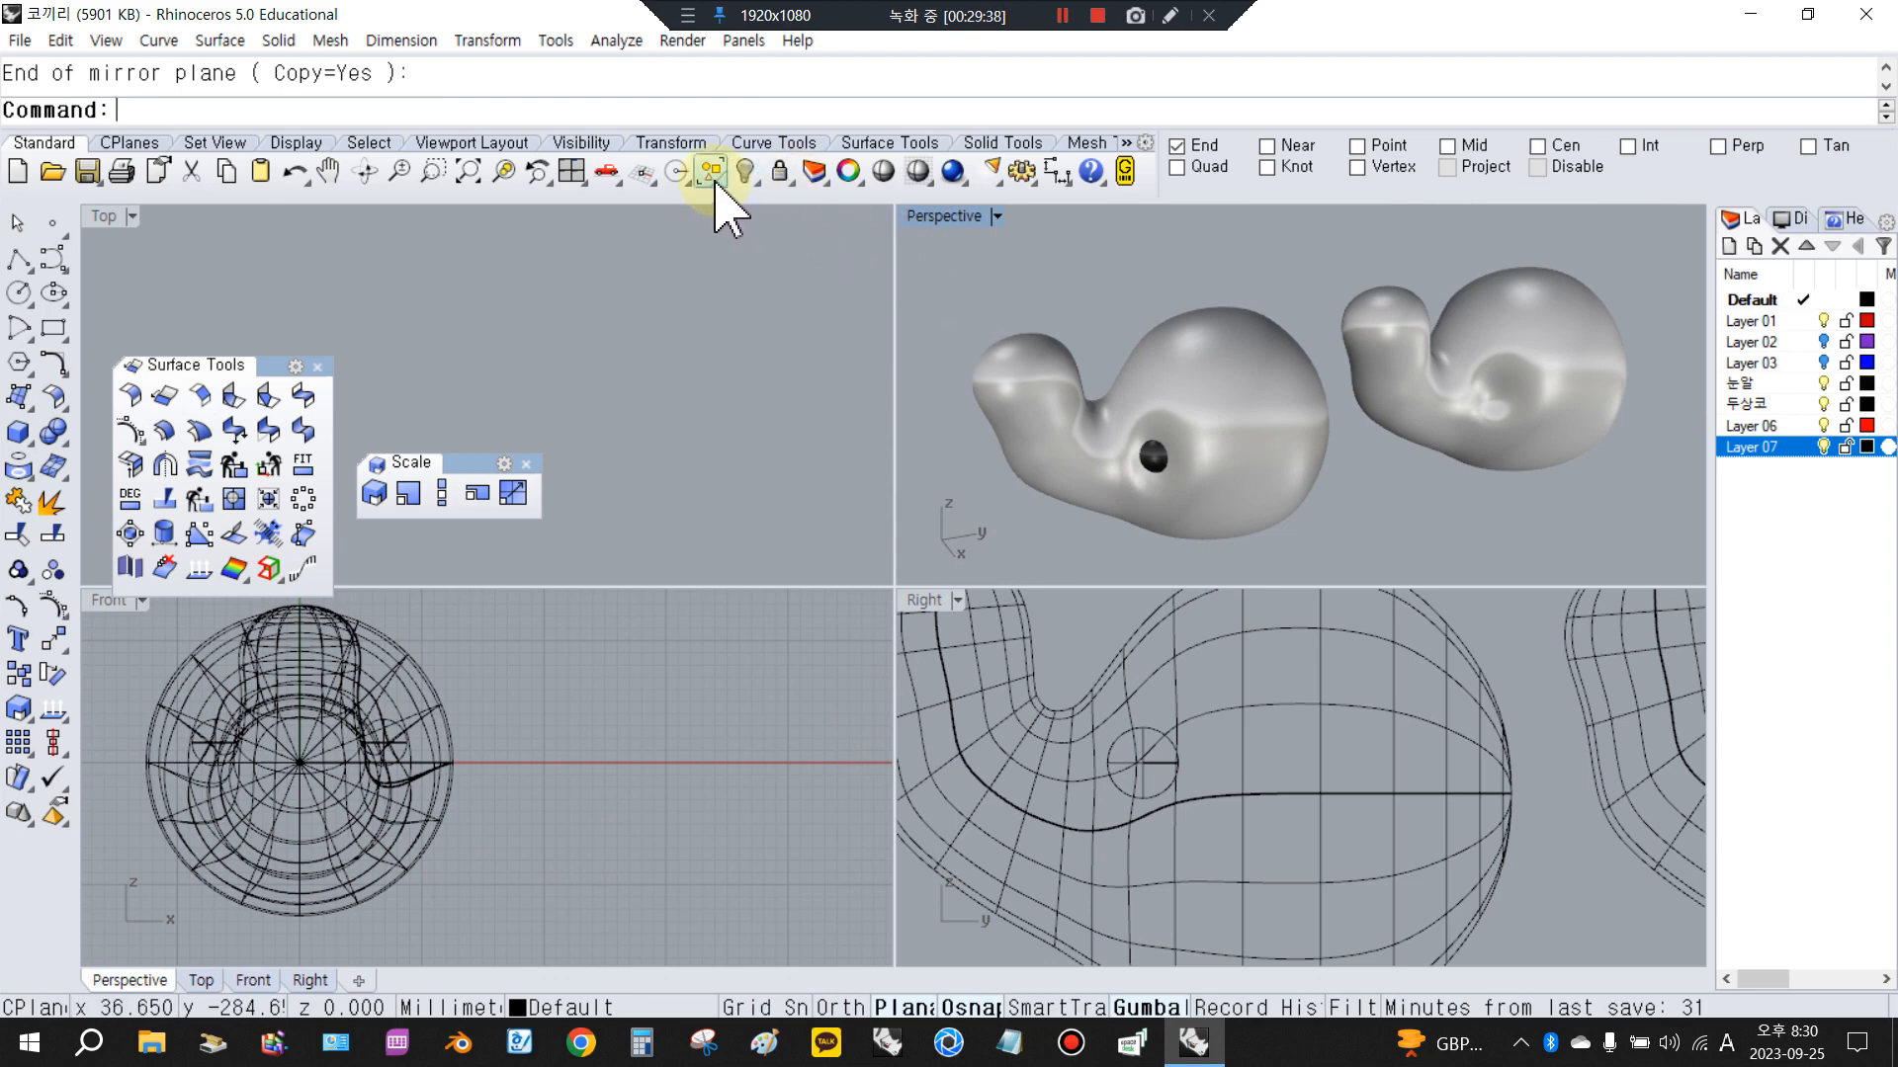
click(743, 176)
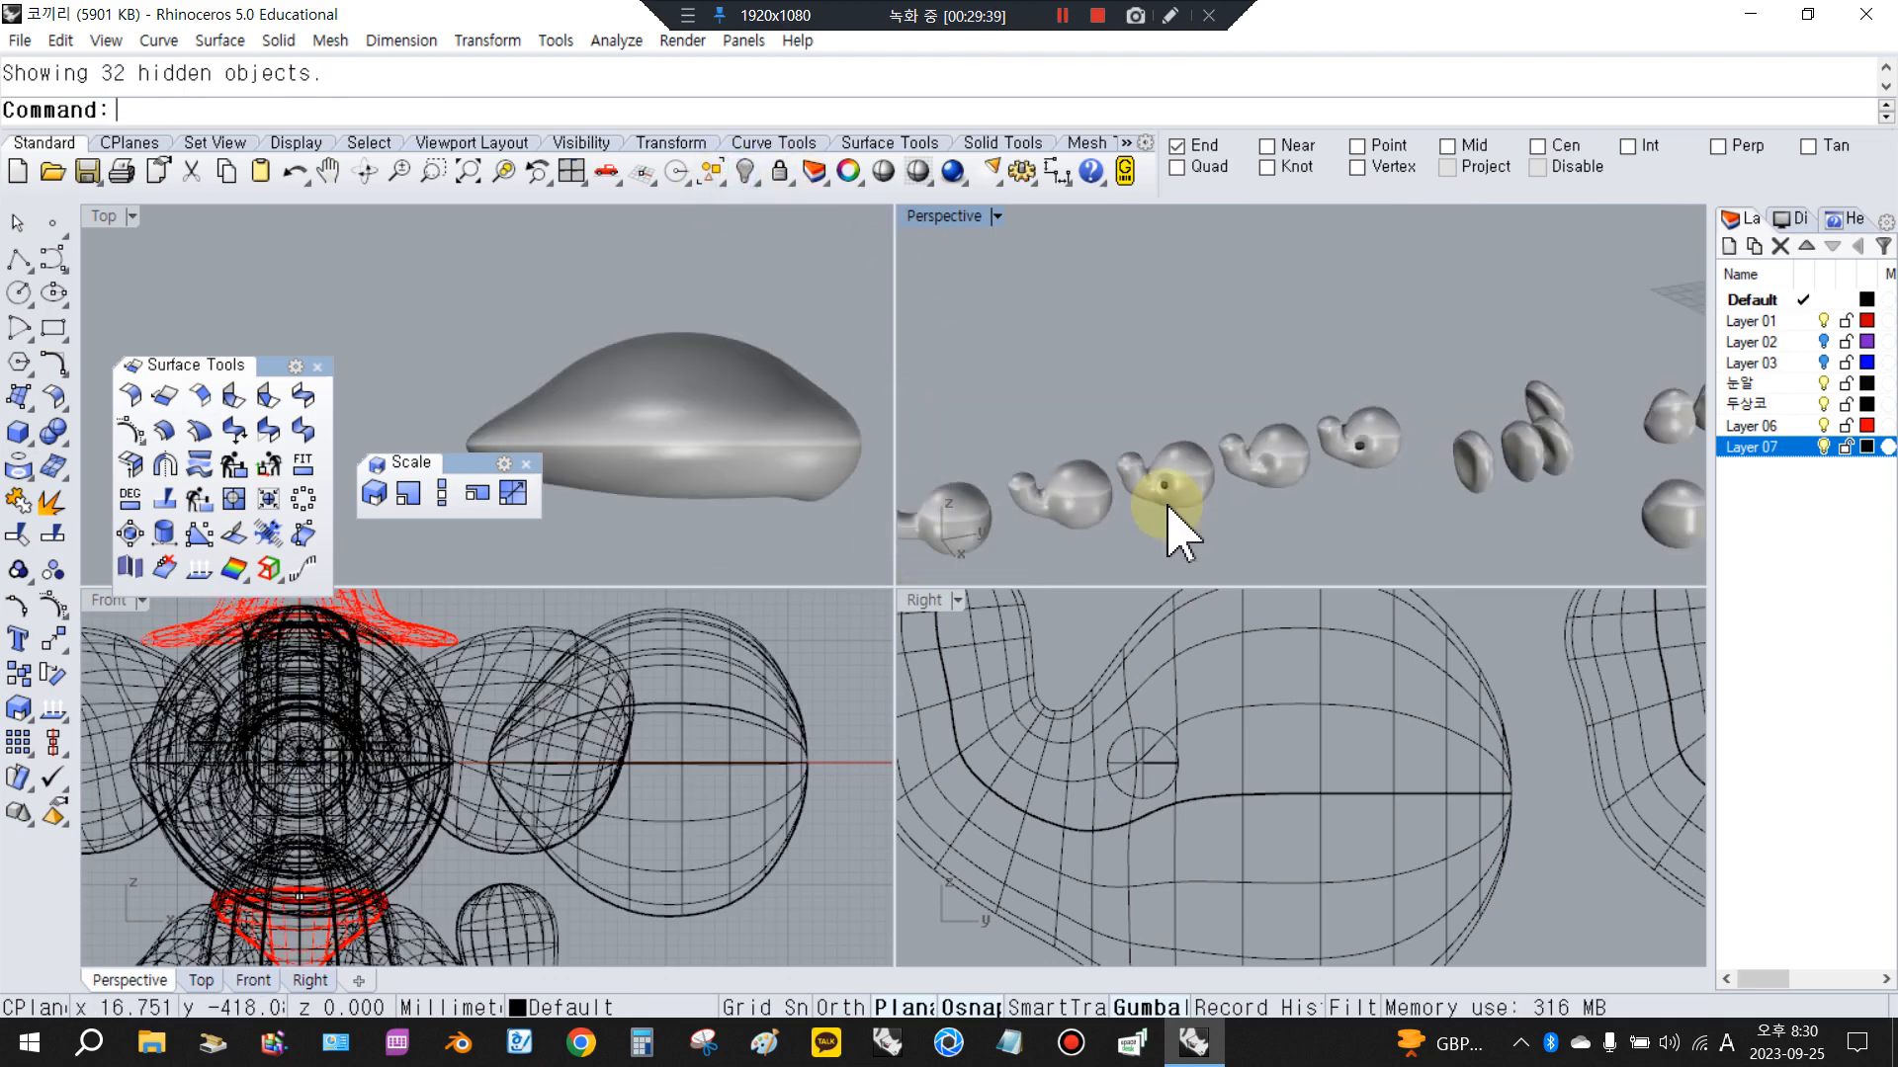
right_drag(1164, 508, 1394, 333)
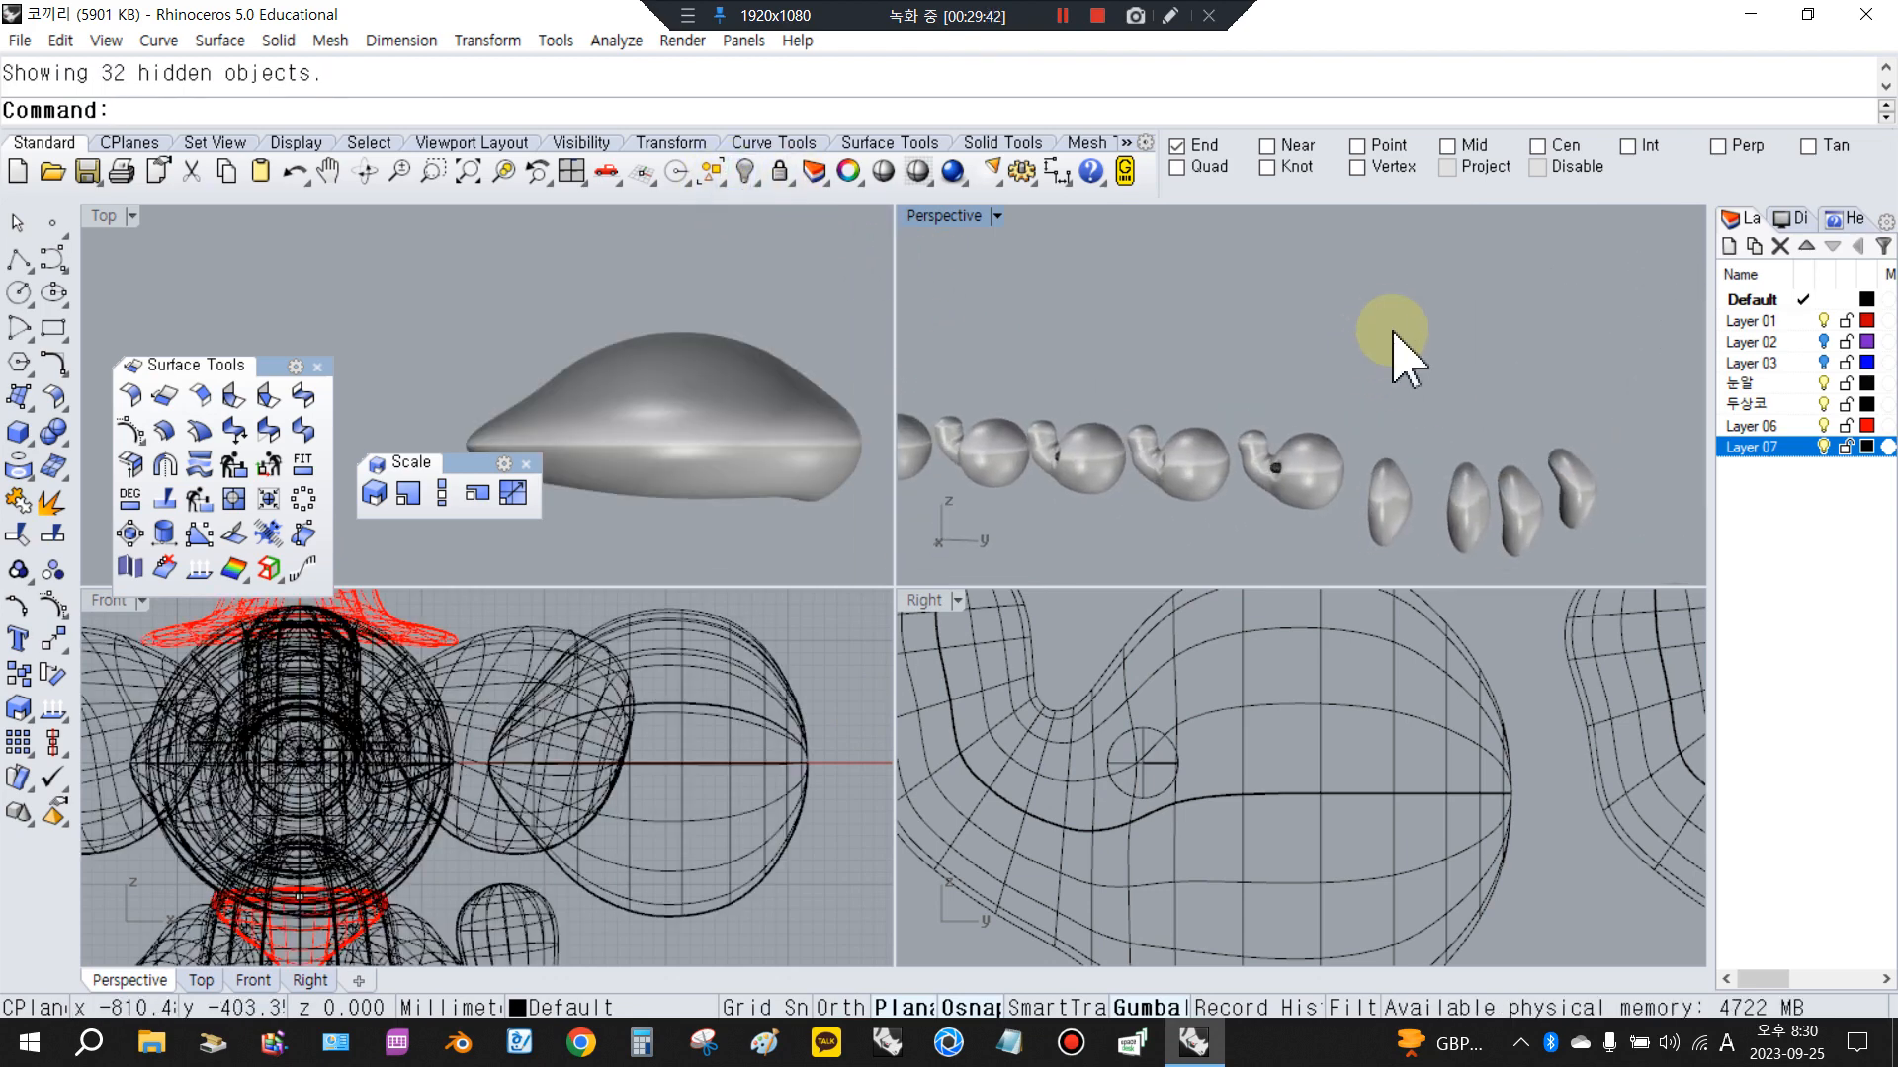
Isolate the finished head with its eyes and one ear surface, hiding all other objects
right_drag(1438, 437, 1528, 401)
click(1502, 413)
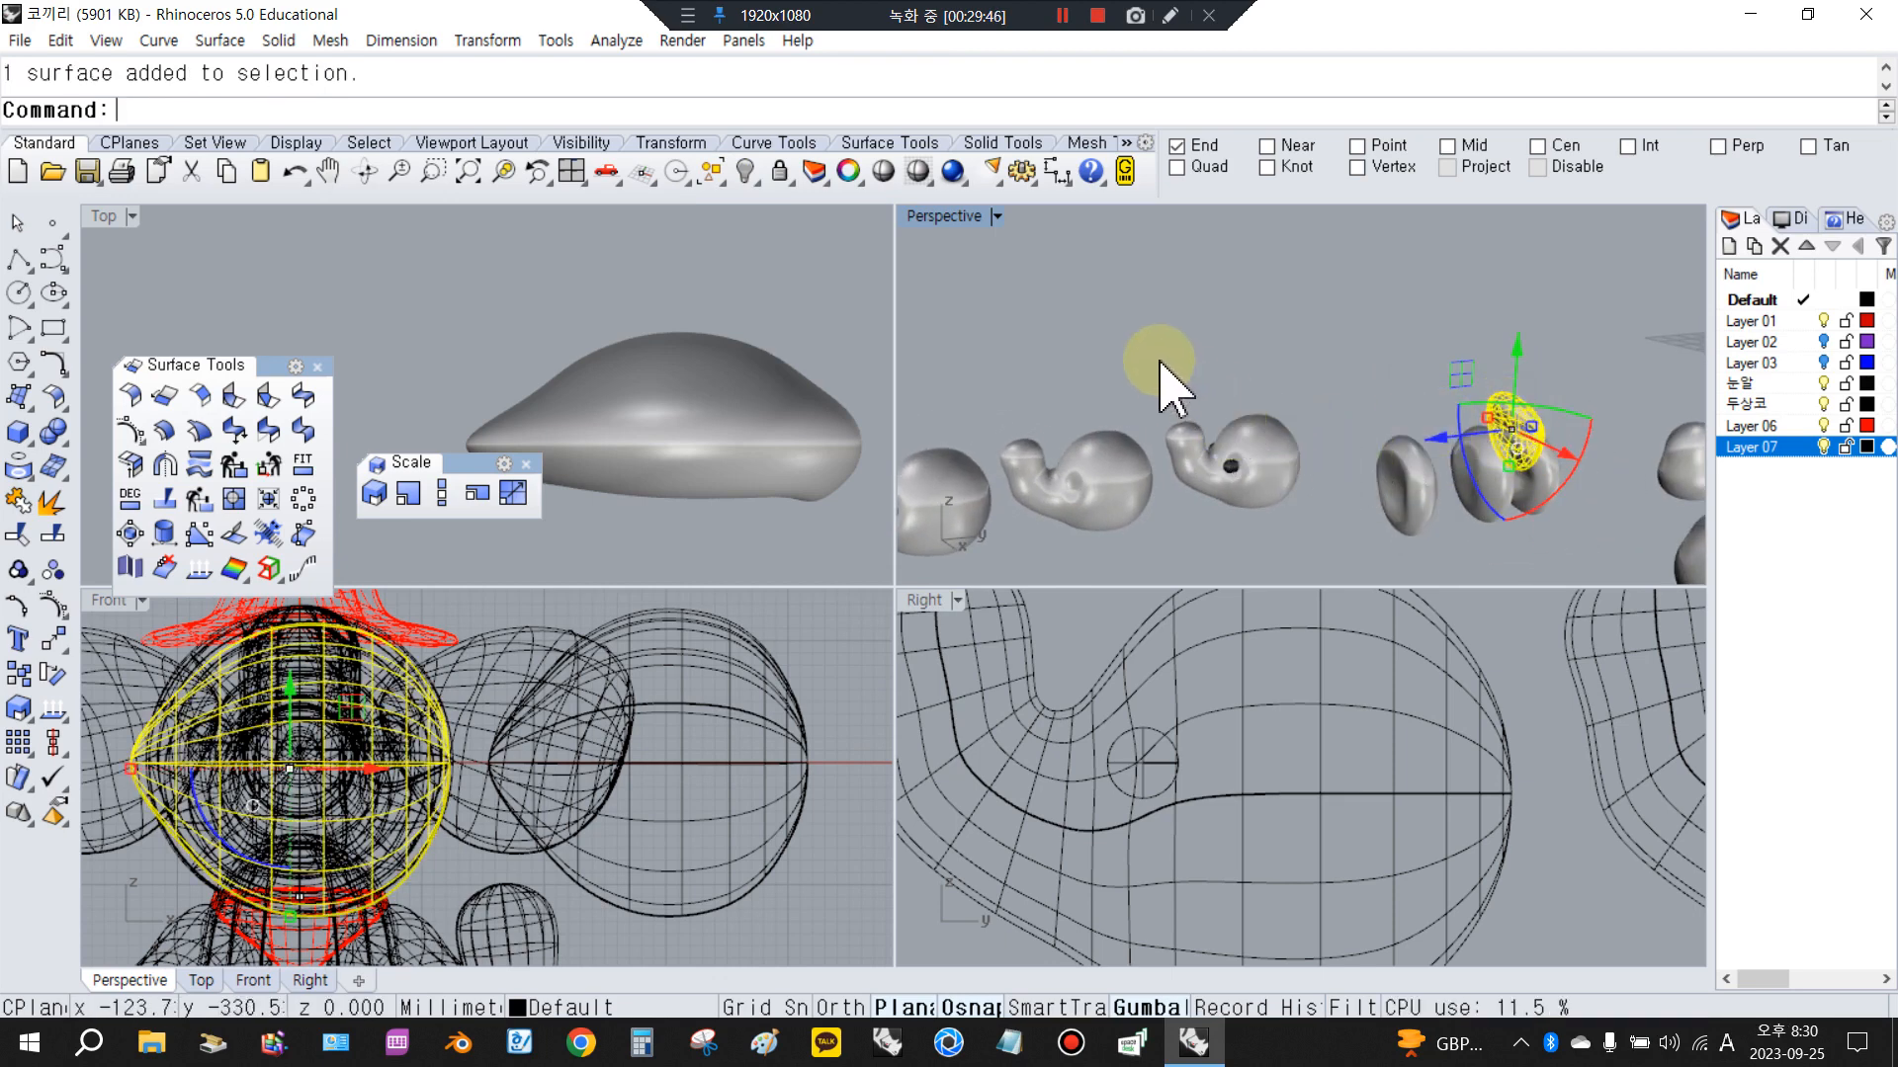
shift+drag(1151, 352, 1317, 576)
click(746, 172)
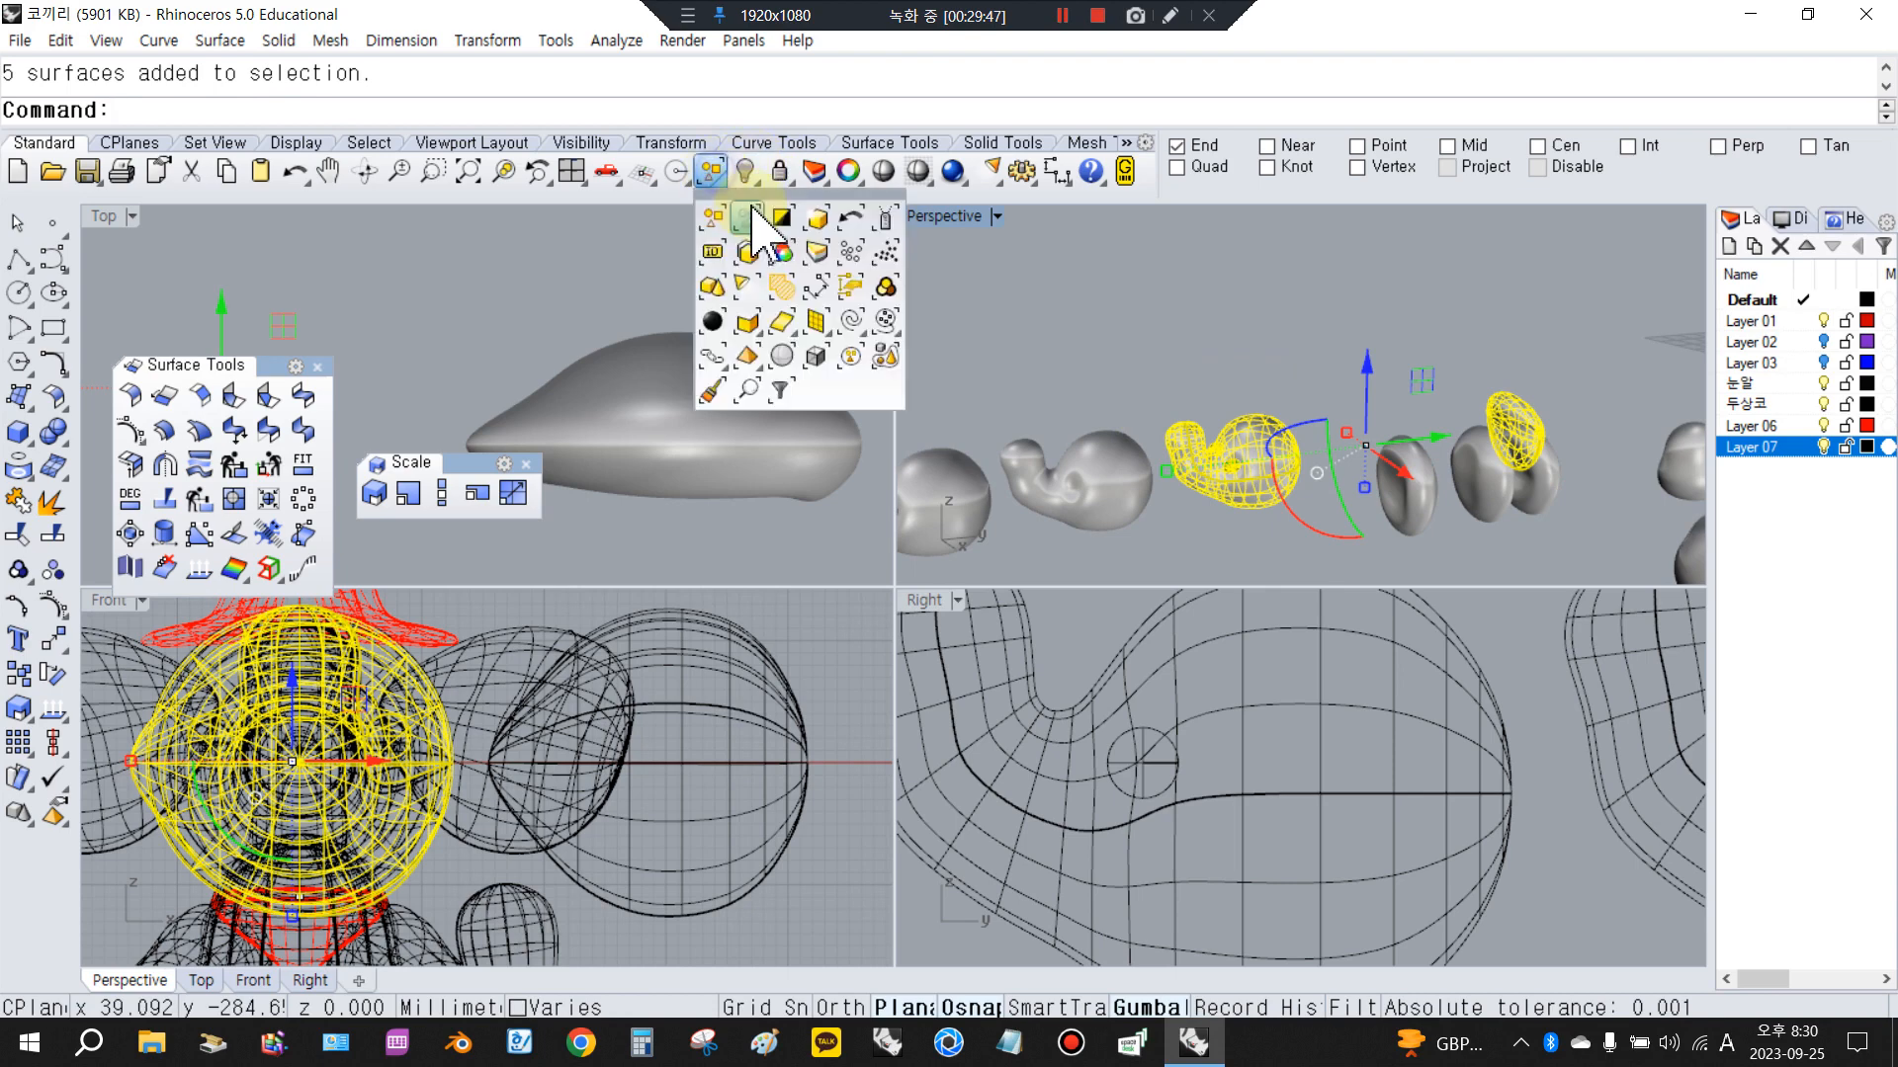
click(746, 172)
scroll(785, 793, down, 2)
scroll(1419, 733, down, 15)
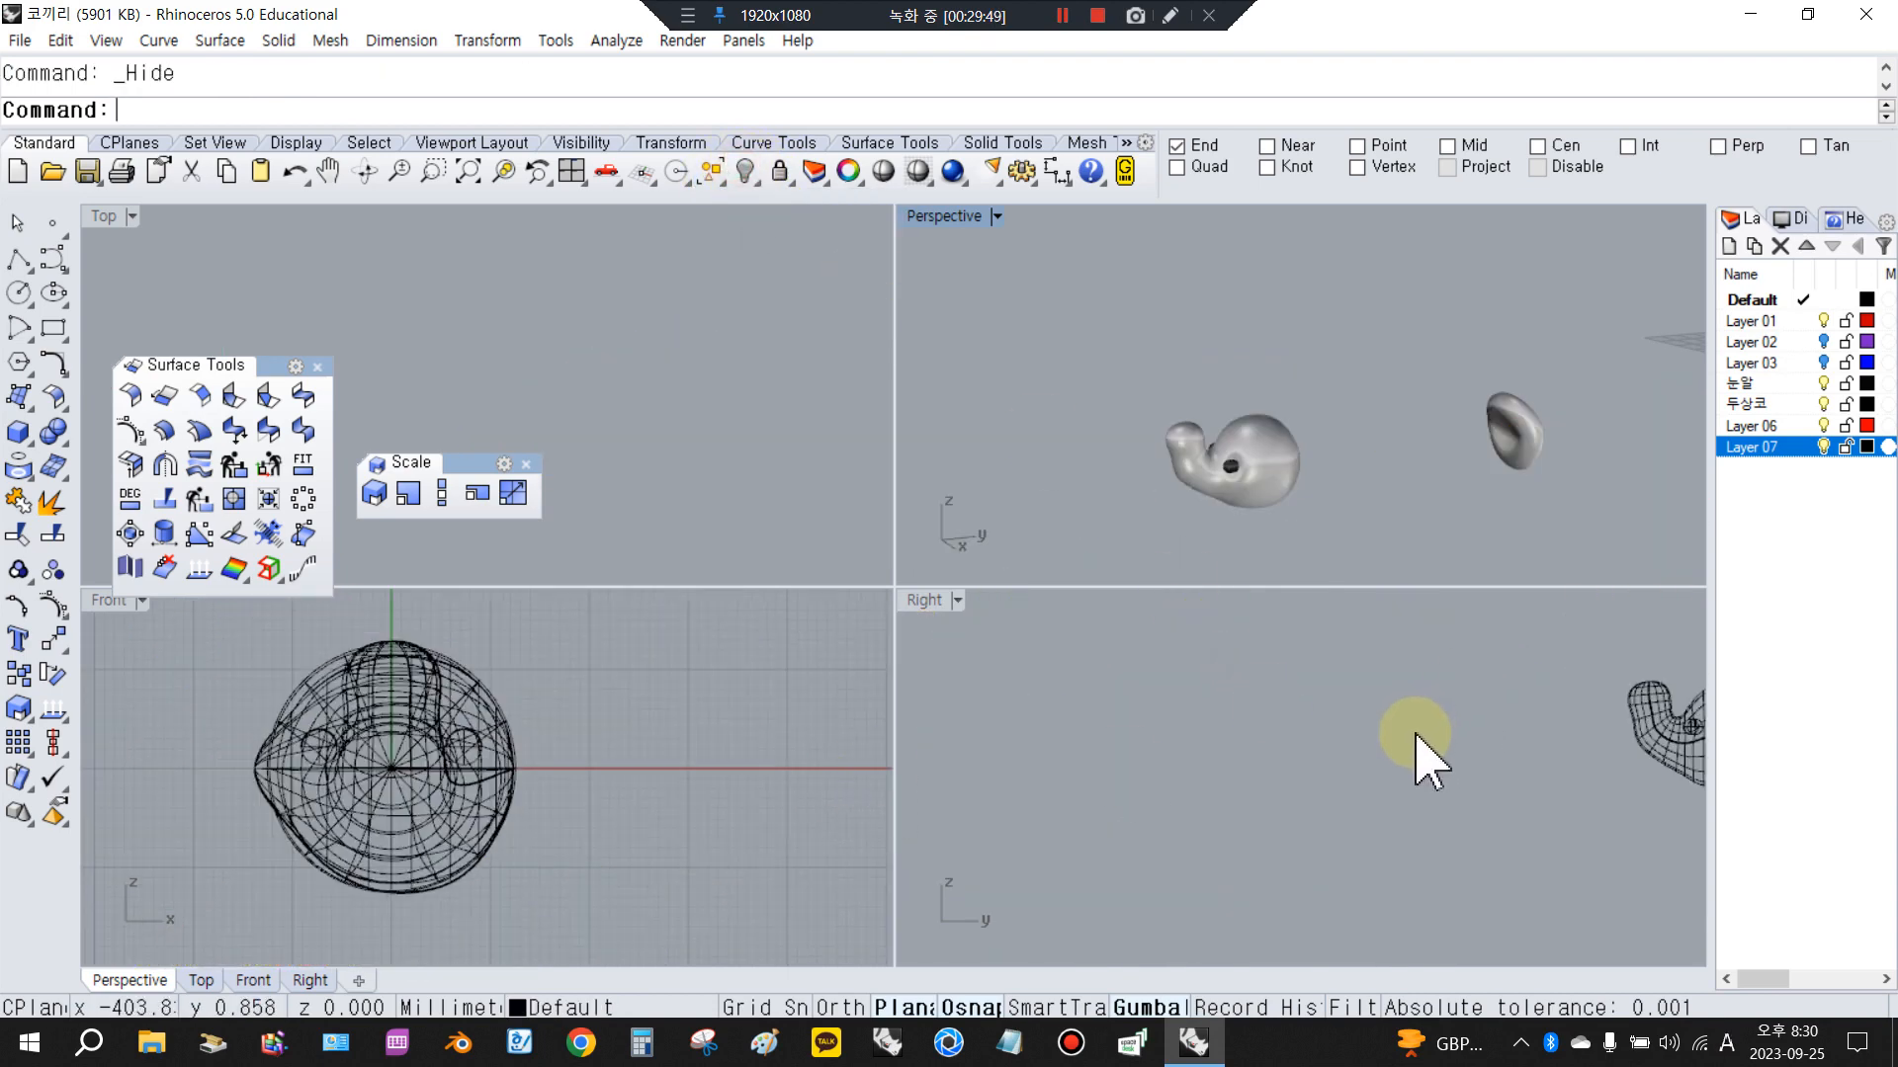
Move the head and its eyes along the Y axis until they overlap the ear
scroll(1621, 725, up, 6)
drag(1208, 665, 1447, 848)
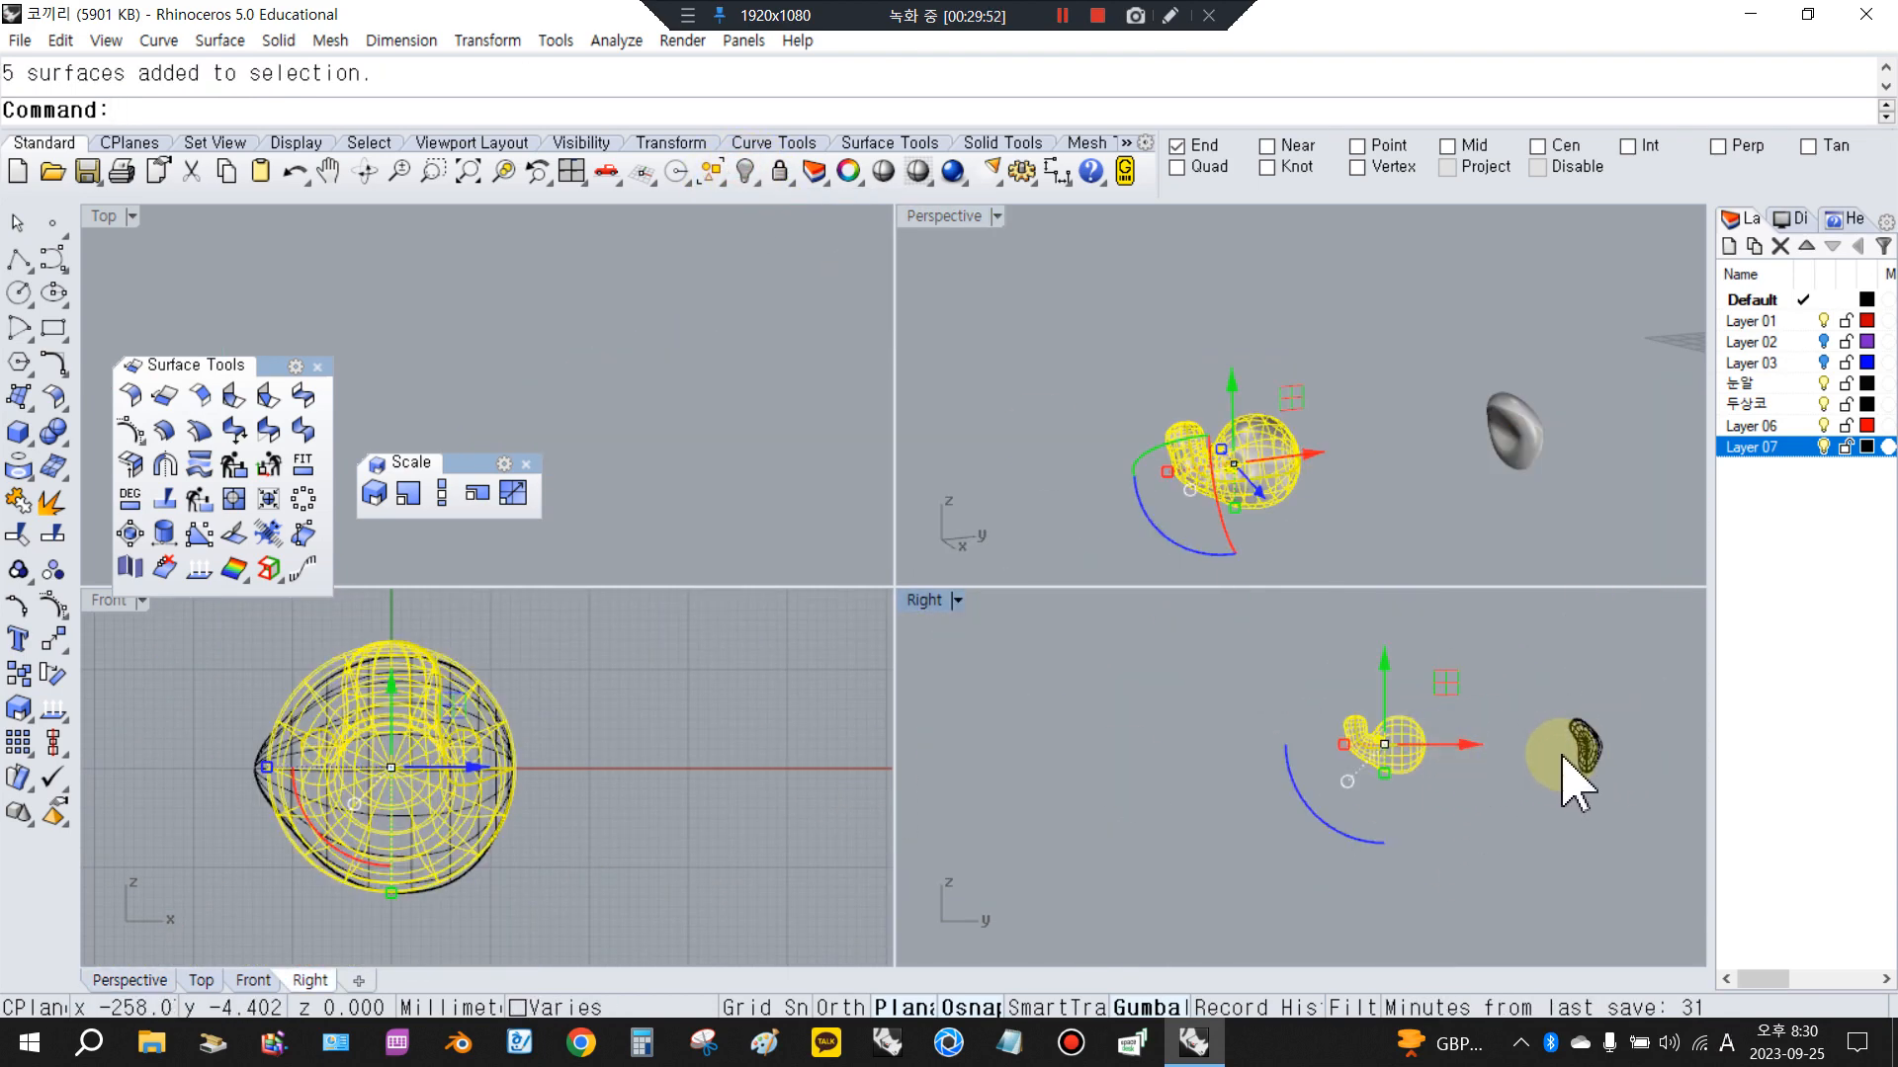
drag(1476, 752, 1646, 795)
click(1497, 664)
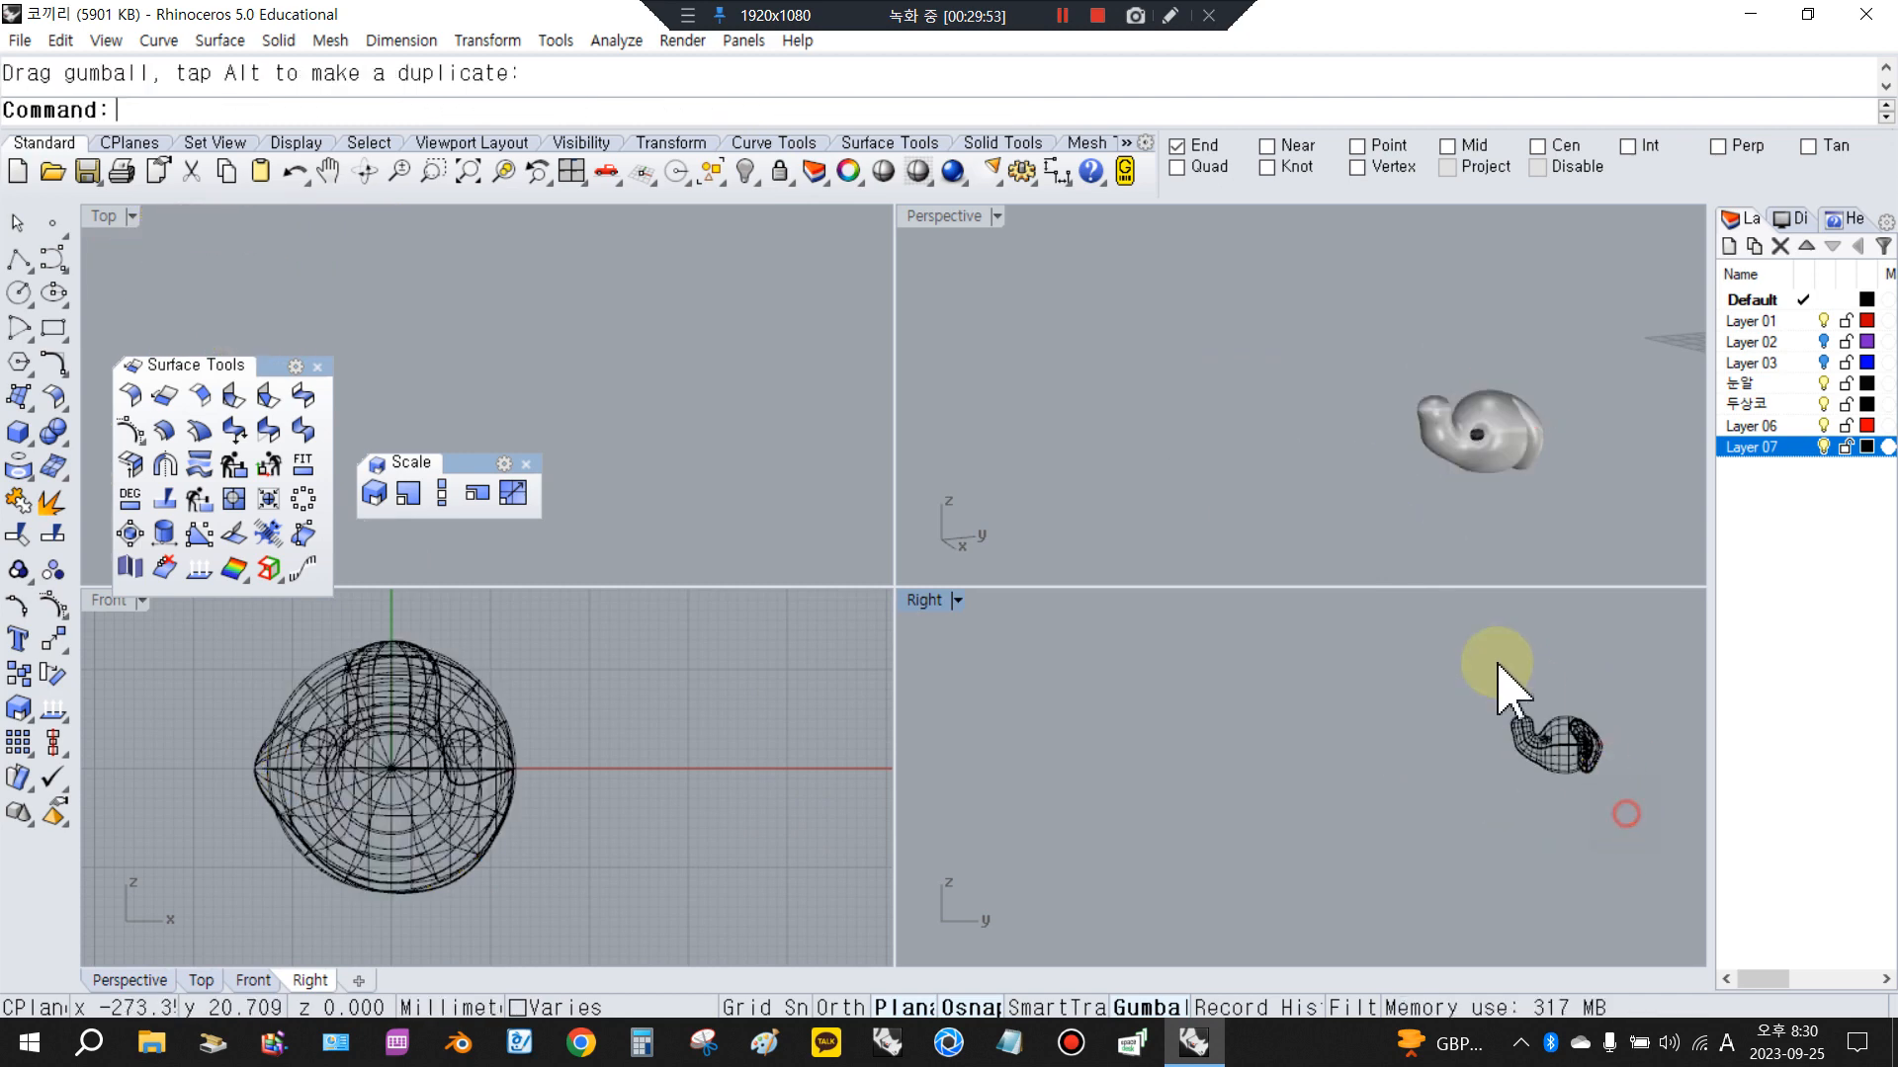
scroll(1483, 445, up, 3)
Move the ear out to one side of the head, raise it slightly and shift it forward to its attachment spot
click(1576, 495)
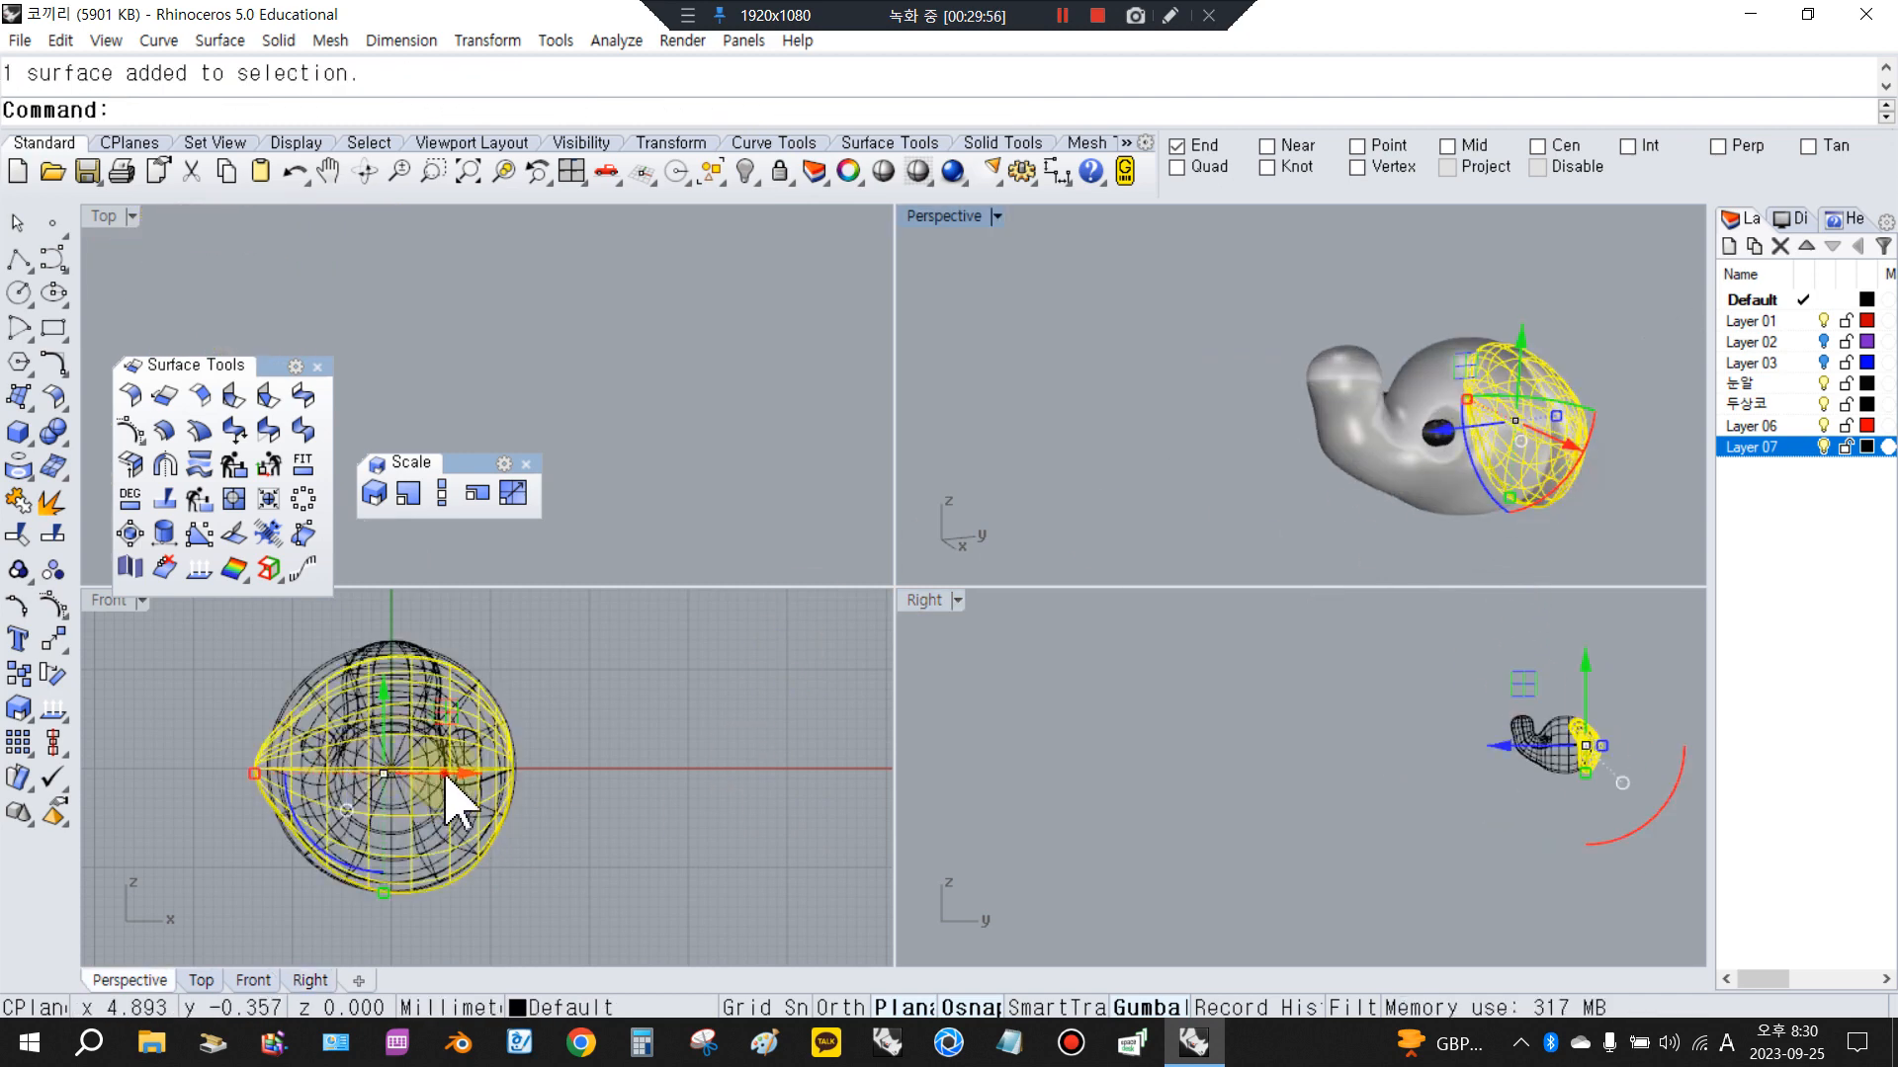
drag(446, 777, 531, 656)
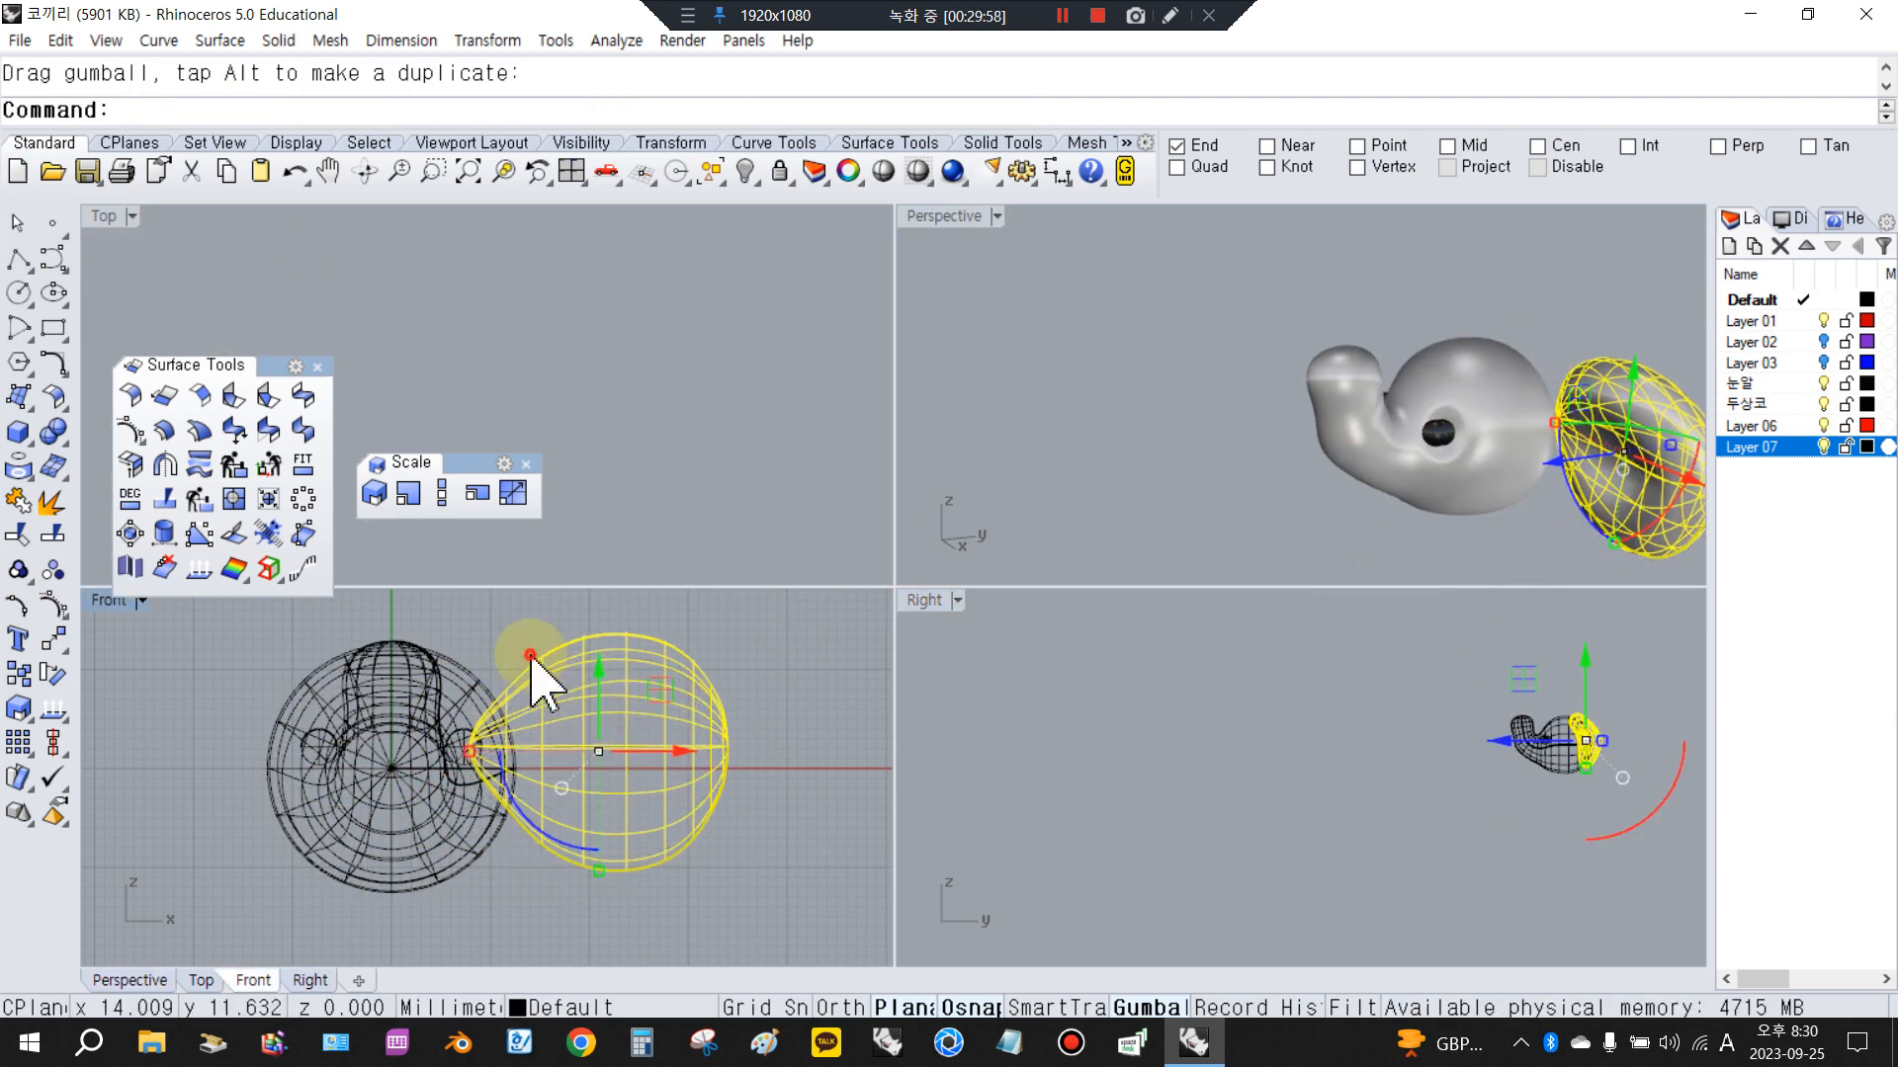
click(1220, 580)
click(1601, 467)
drag(1492, 487, 1423, 492)
Scale the ear down uniformly from its narrow inner tip so its size suits the head
click(375, 491)
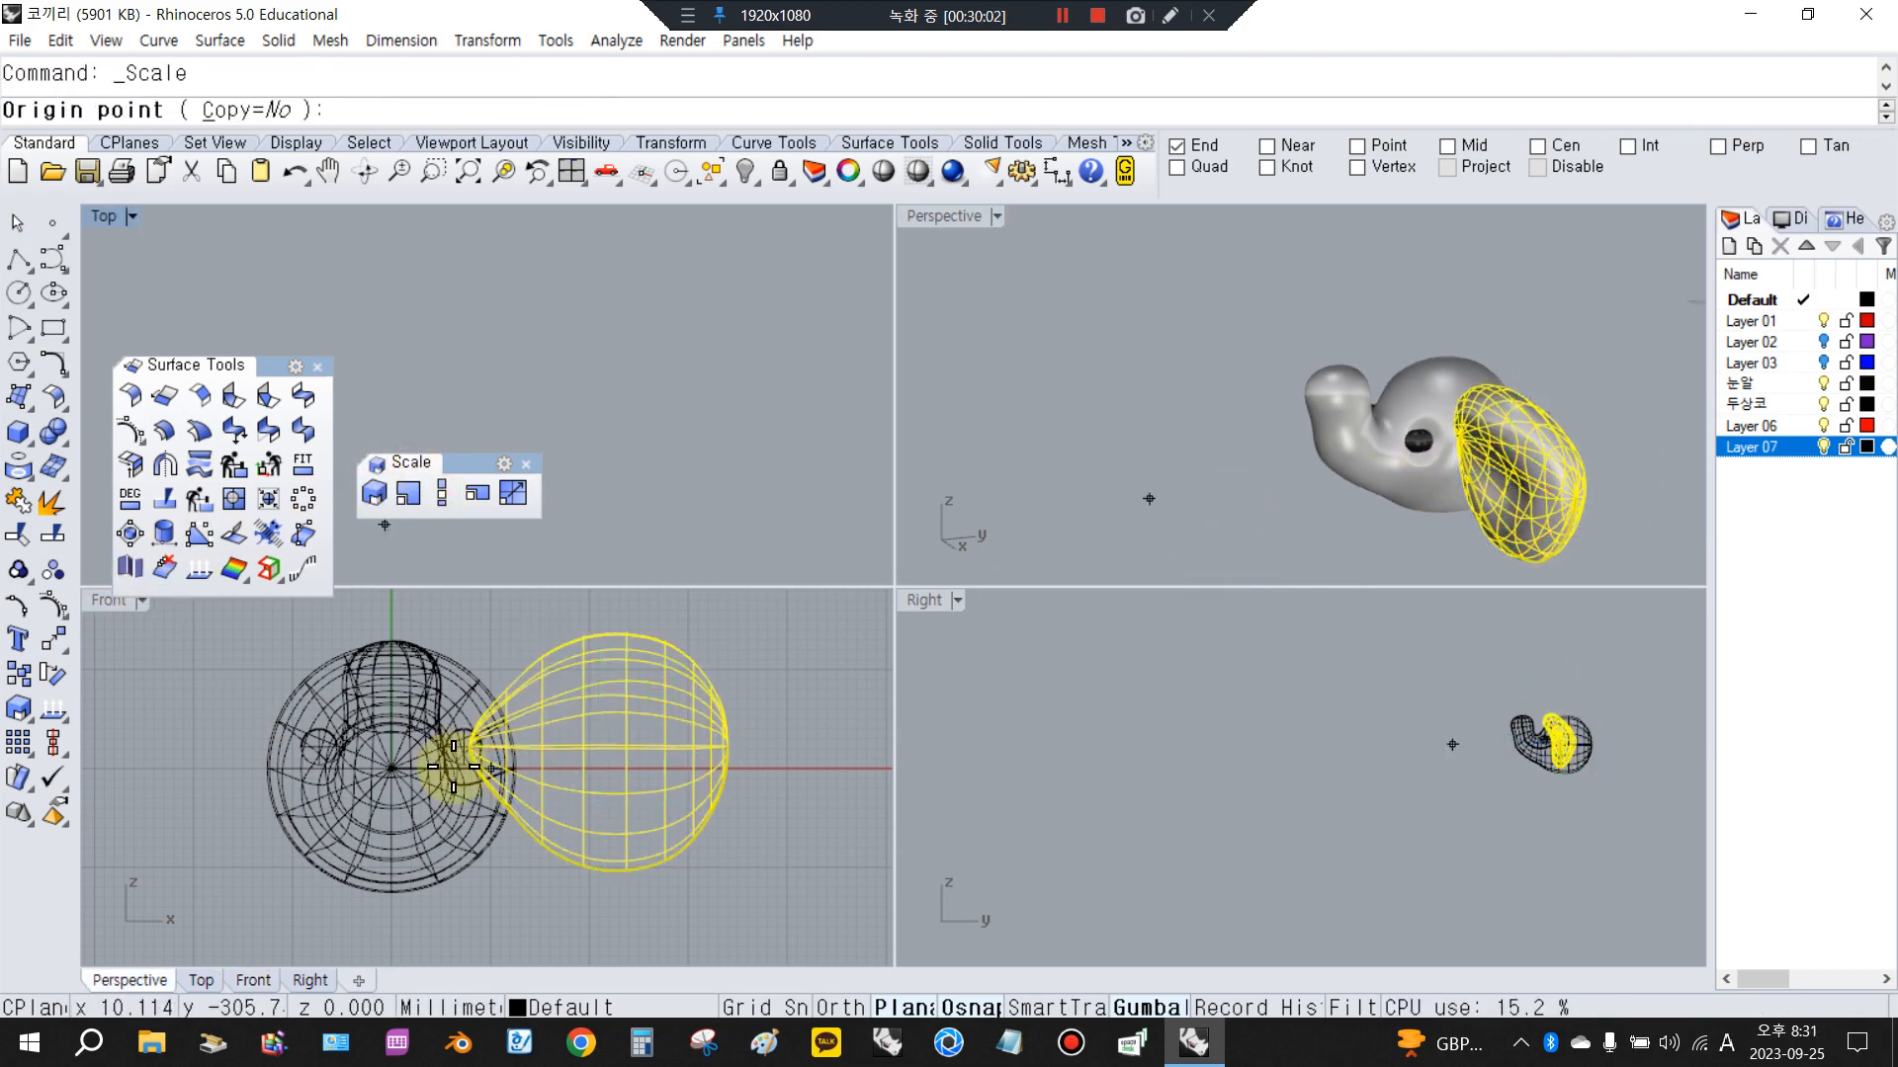
click(471, 754)
click(805, 741)
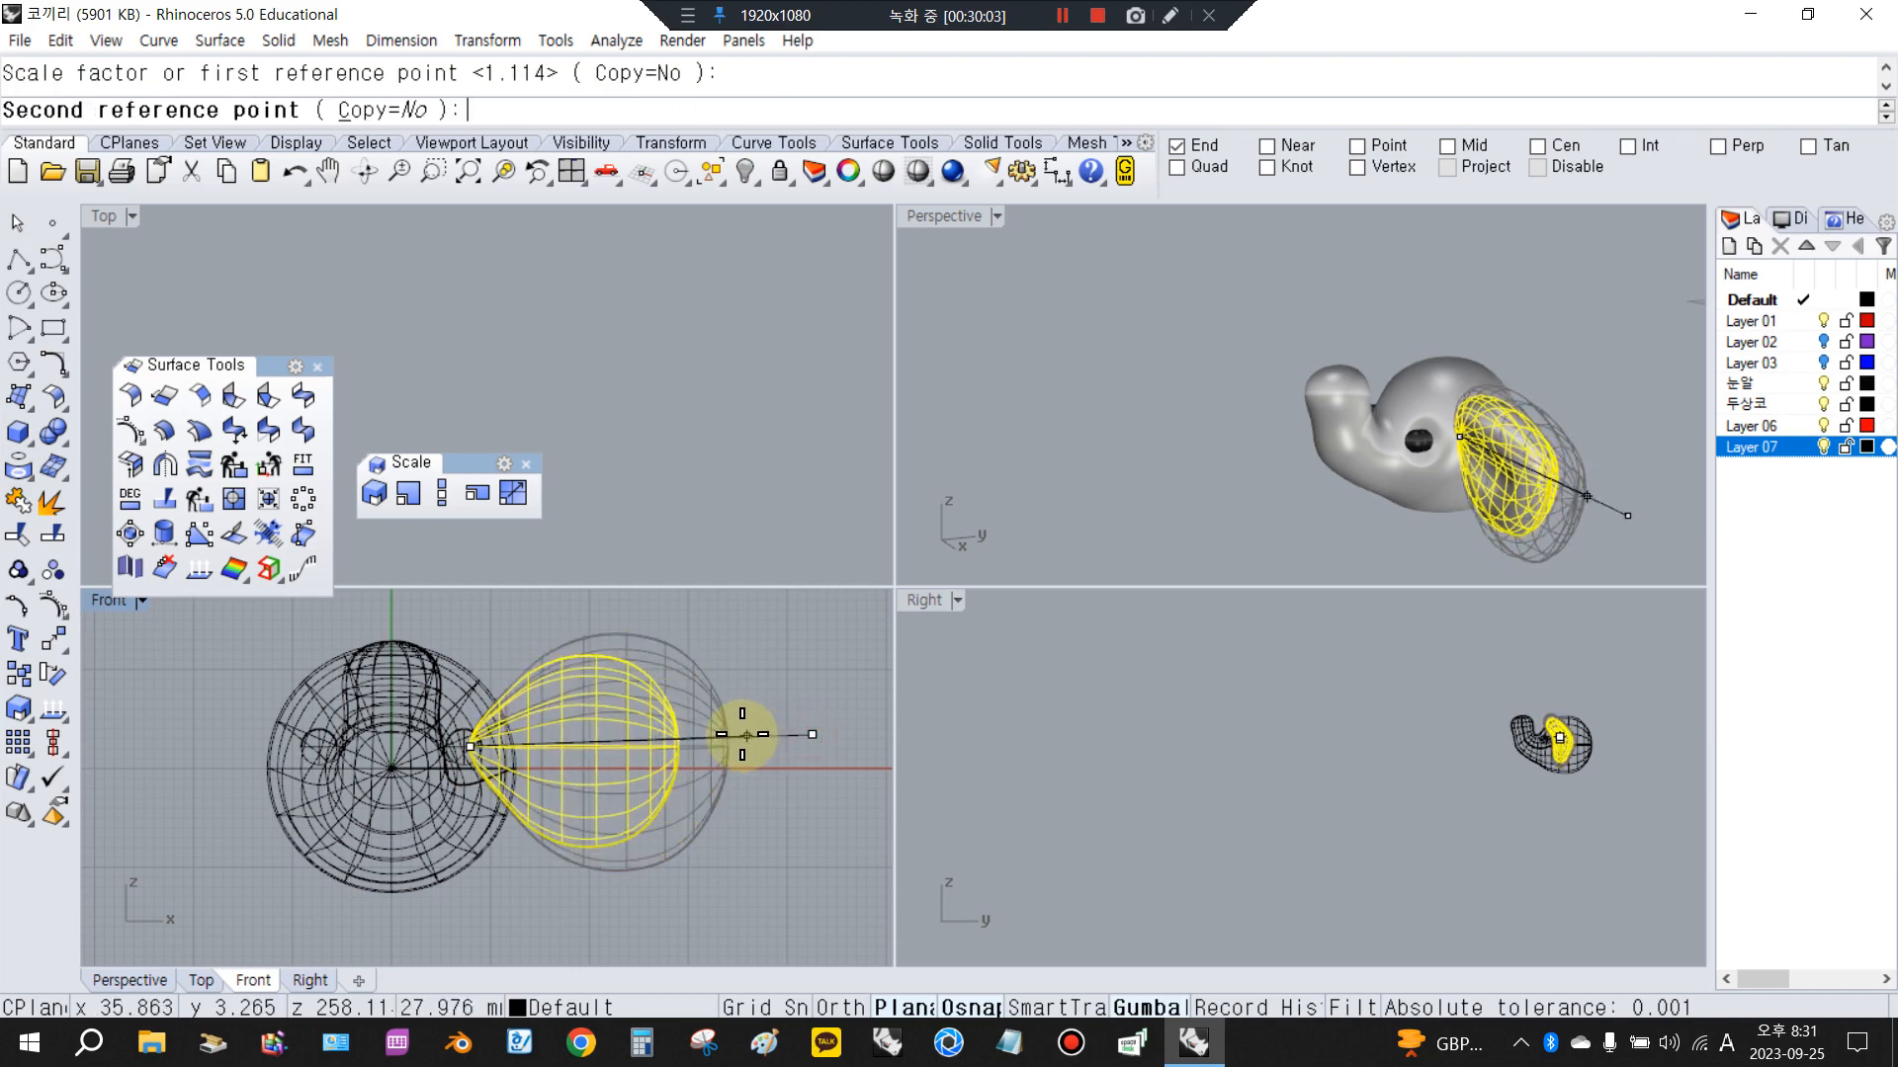
click(844, 741)
right_drag(1457, 455, 1697, 489)
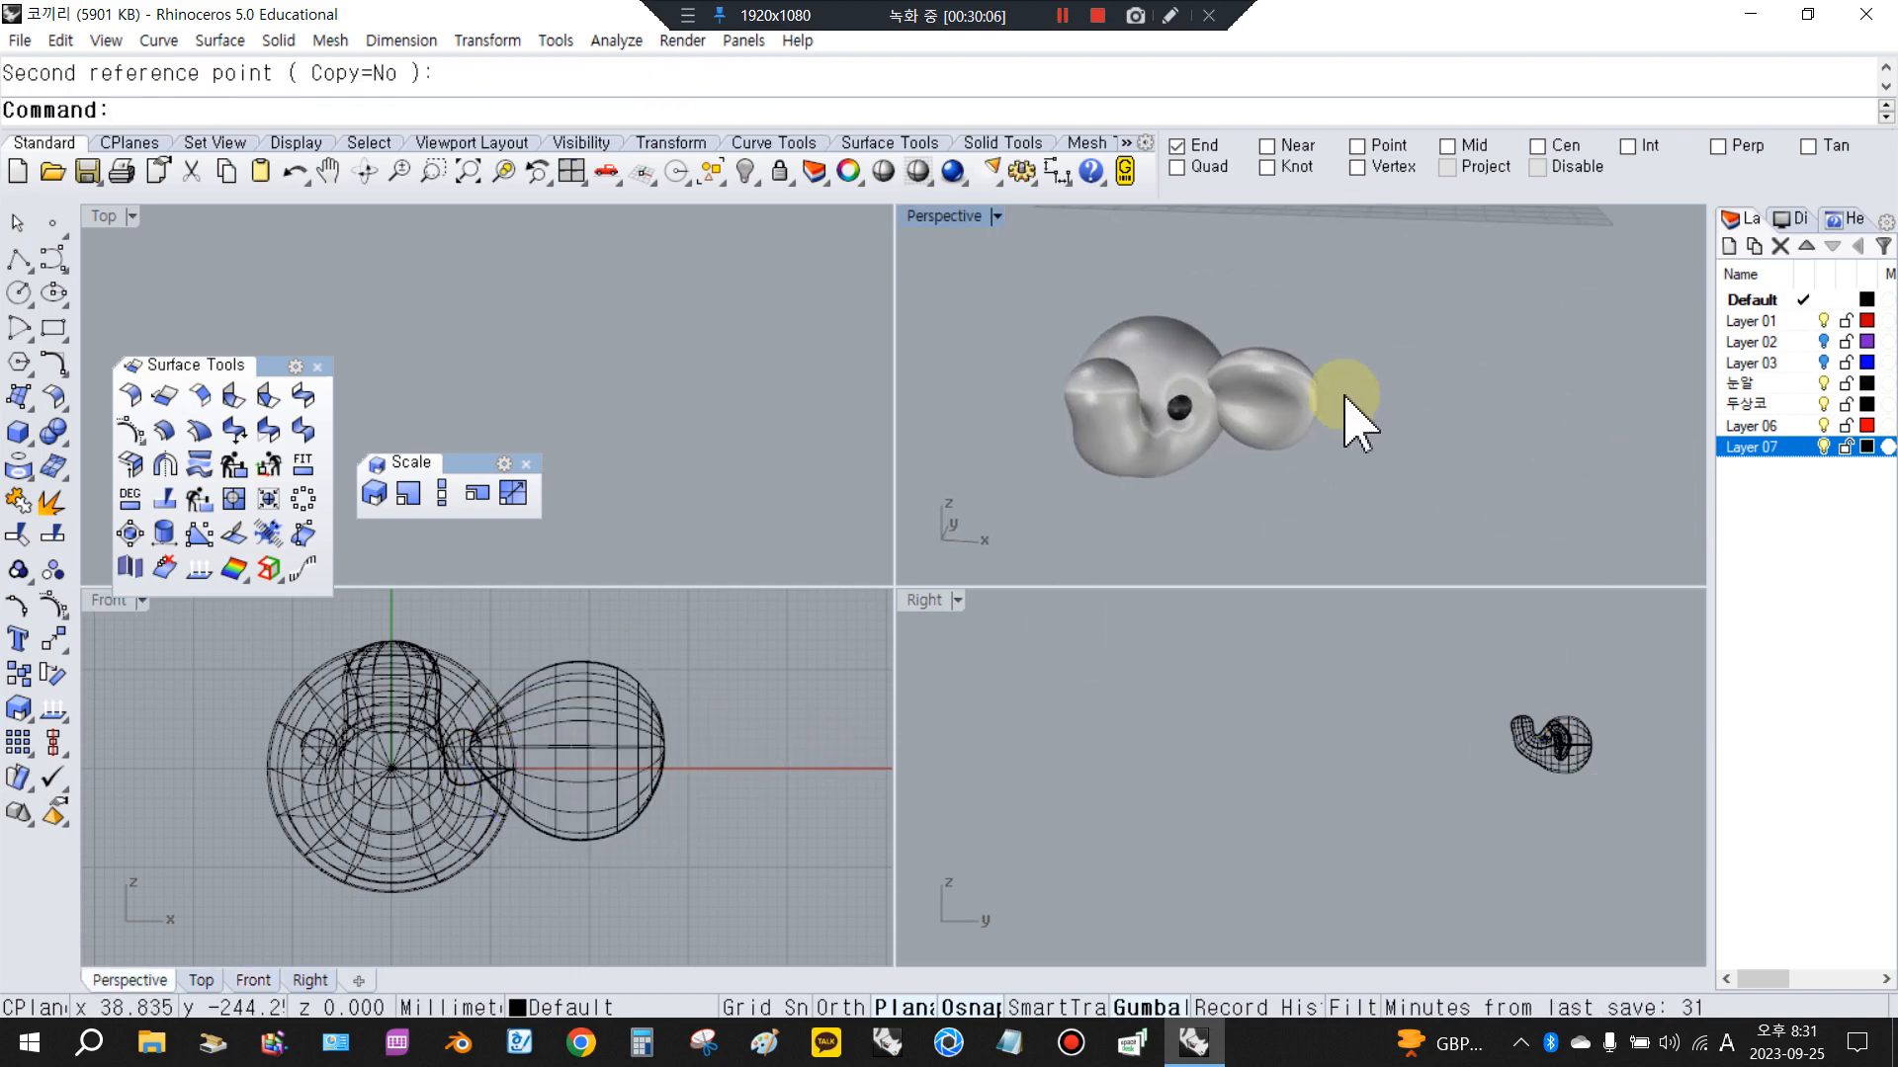
Shift the scaled ear slightly toward the back of the head and rotate it a little in the front view
scroll(1347, 395, up, 3)
click(1262, 411)
scroll(557, 712, down, 4)
right_drag(557, 711, 633, 745)
scroll(649, 331, down, 8)
right_drag(631, 338, 606, 381)
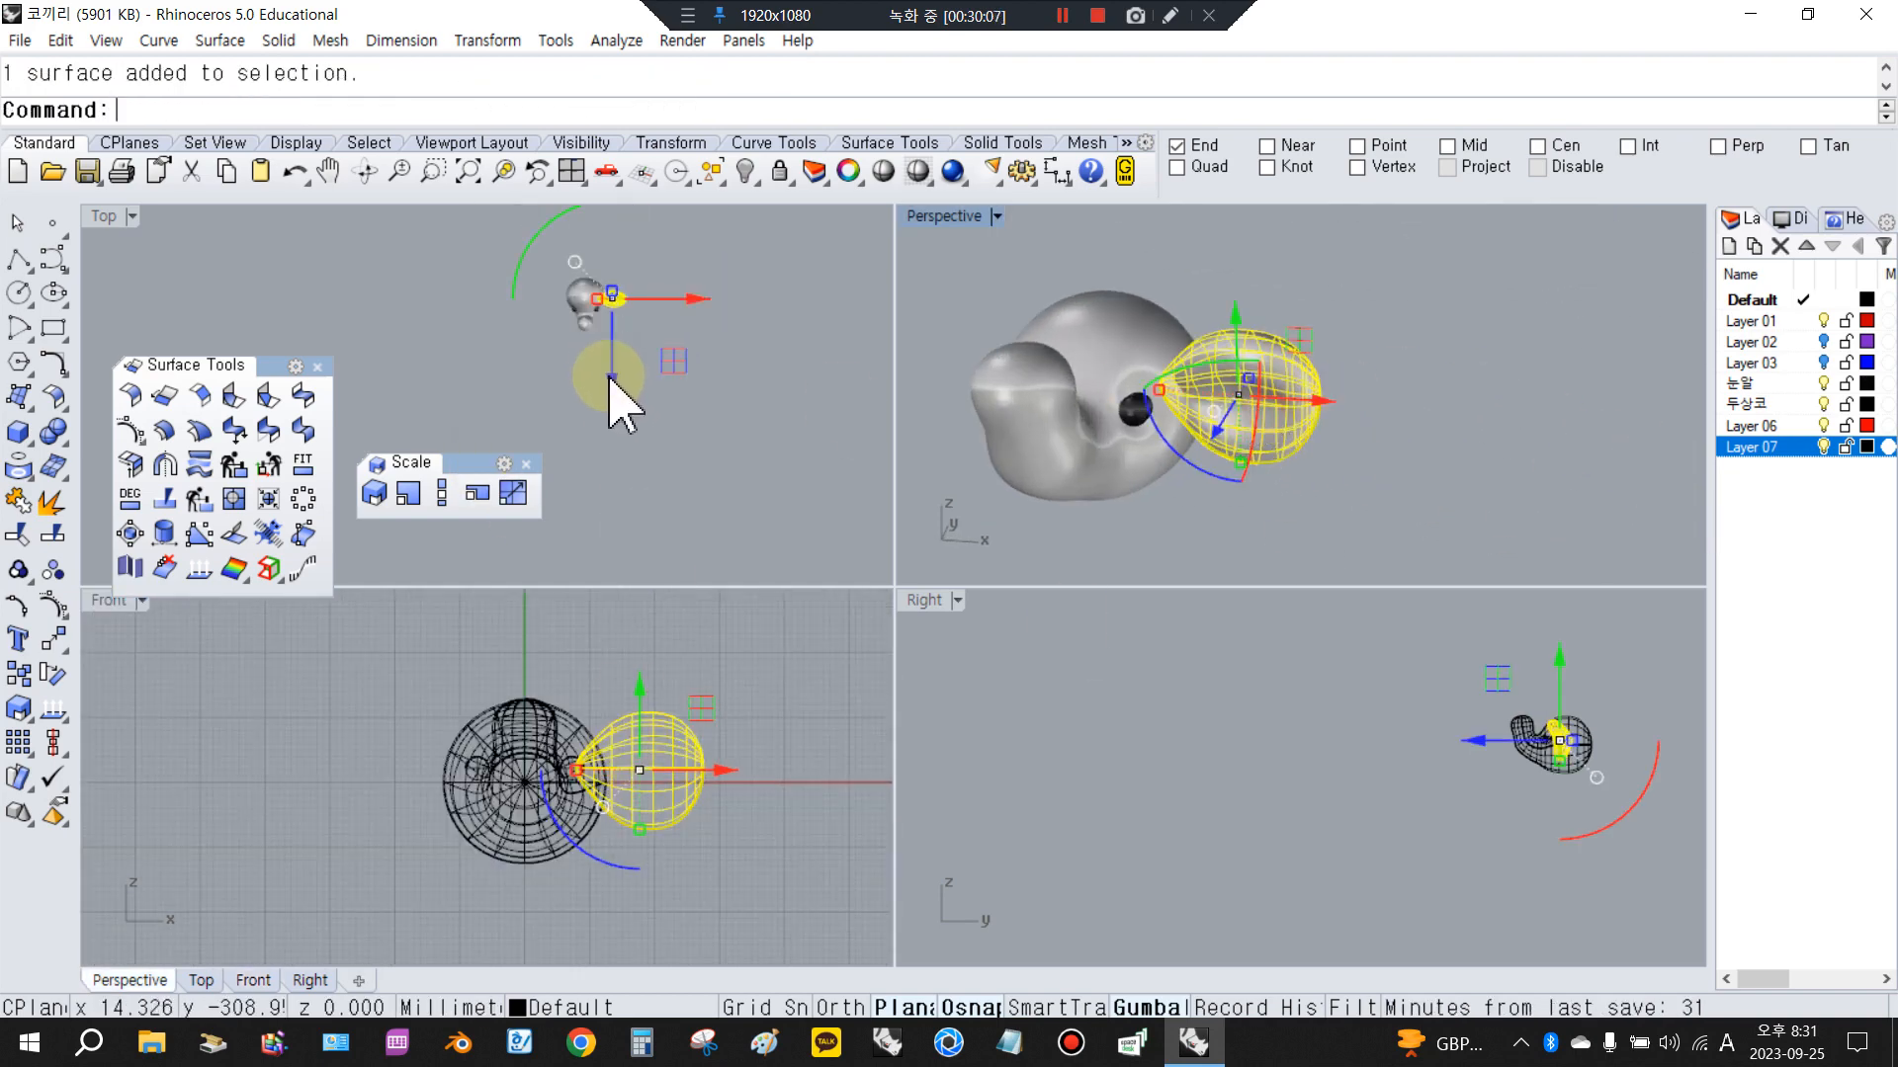
scroll(570, 338, up, 15)
drag(753, 427, 844, 348)
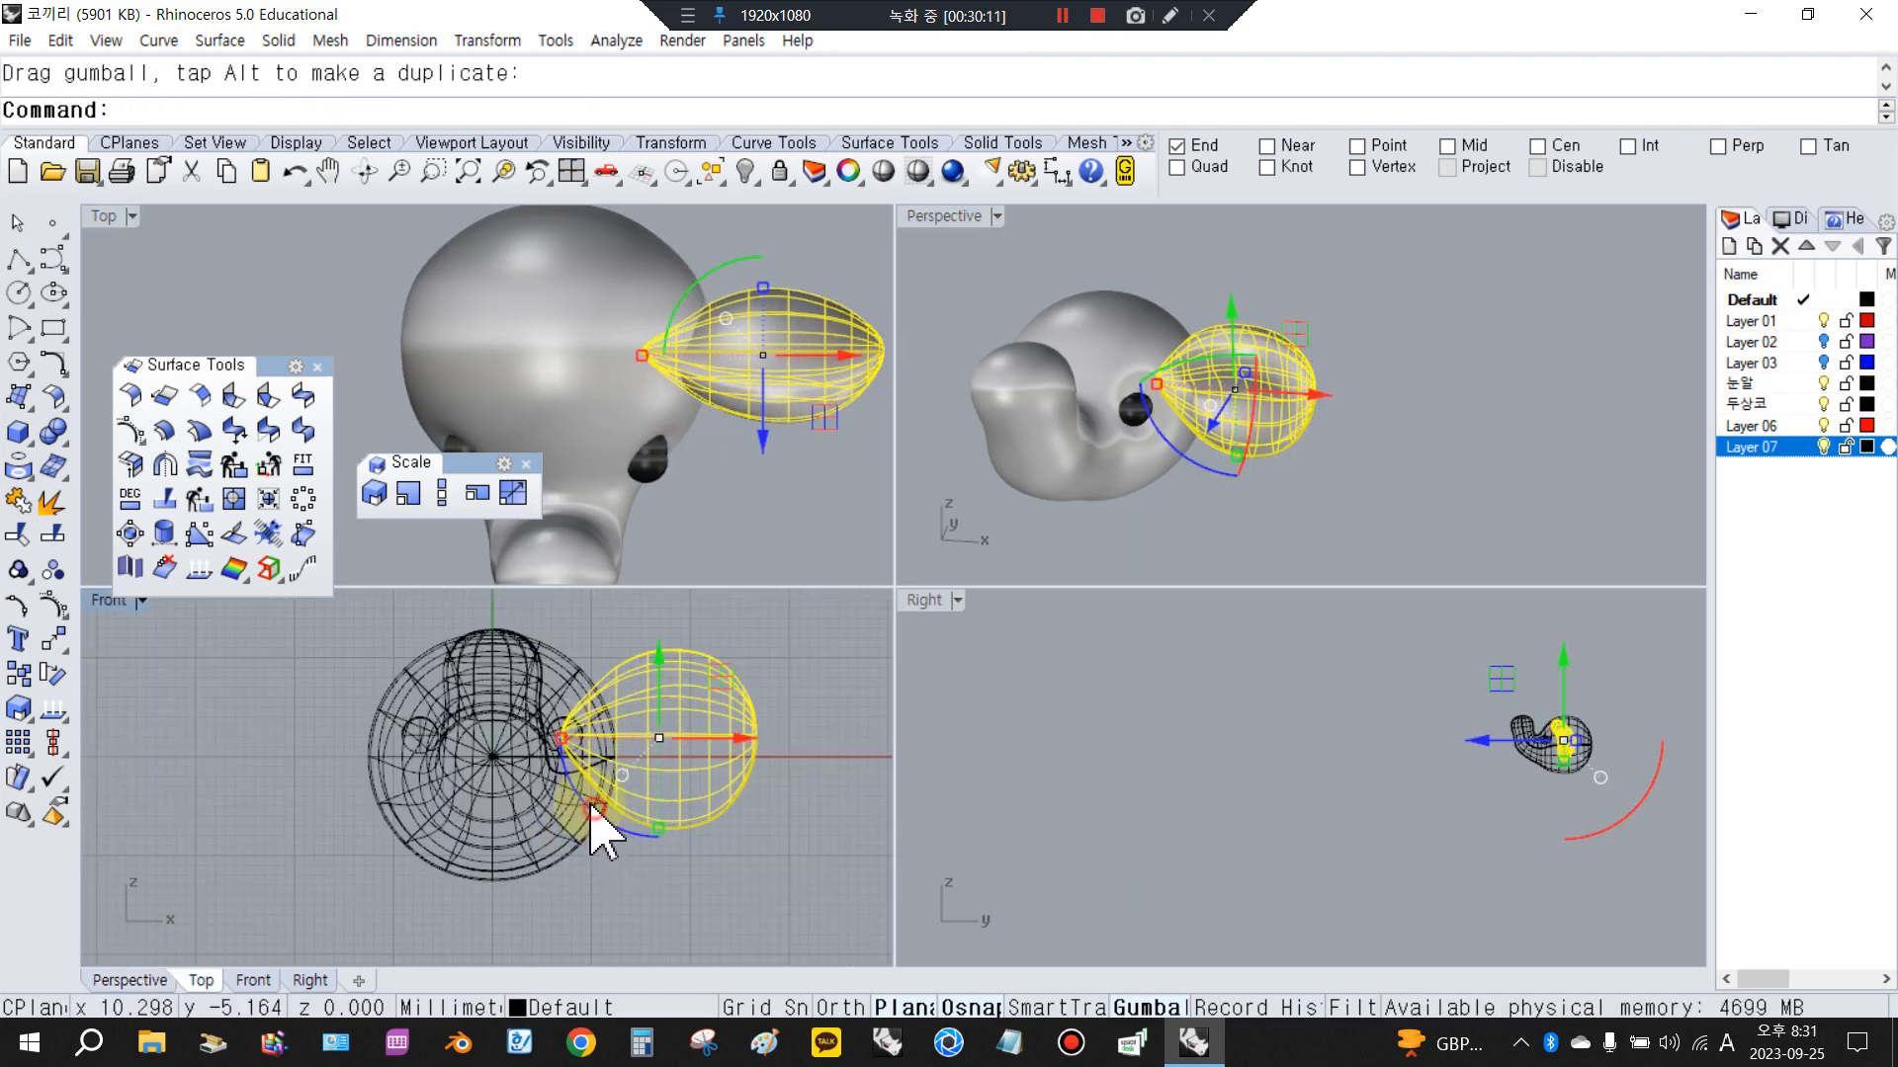
drag(591, 805, 578, 792)
Check the ear in shaded display in all views and adjust its tilt against the head
scroll(1671, 722, up, 12)
right_drag(1656, 720, 1424, 754)
click(797, 747)
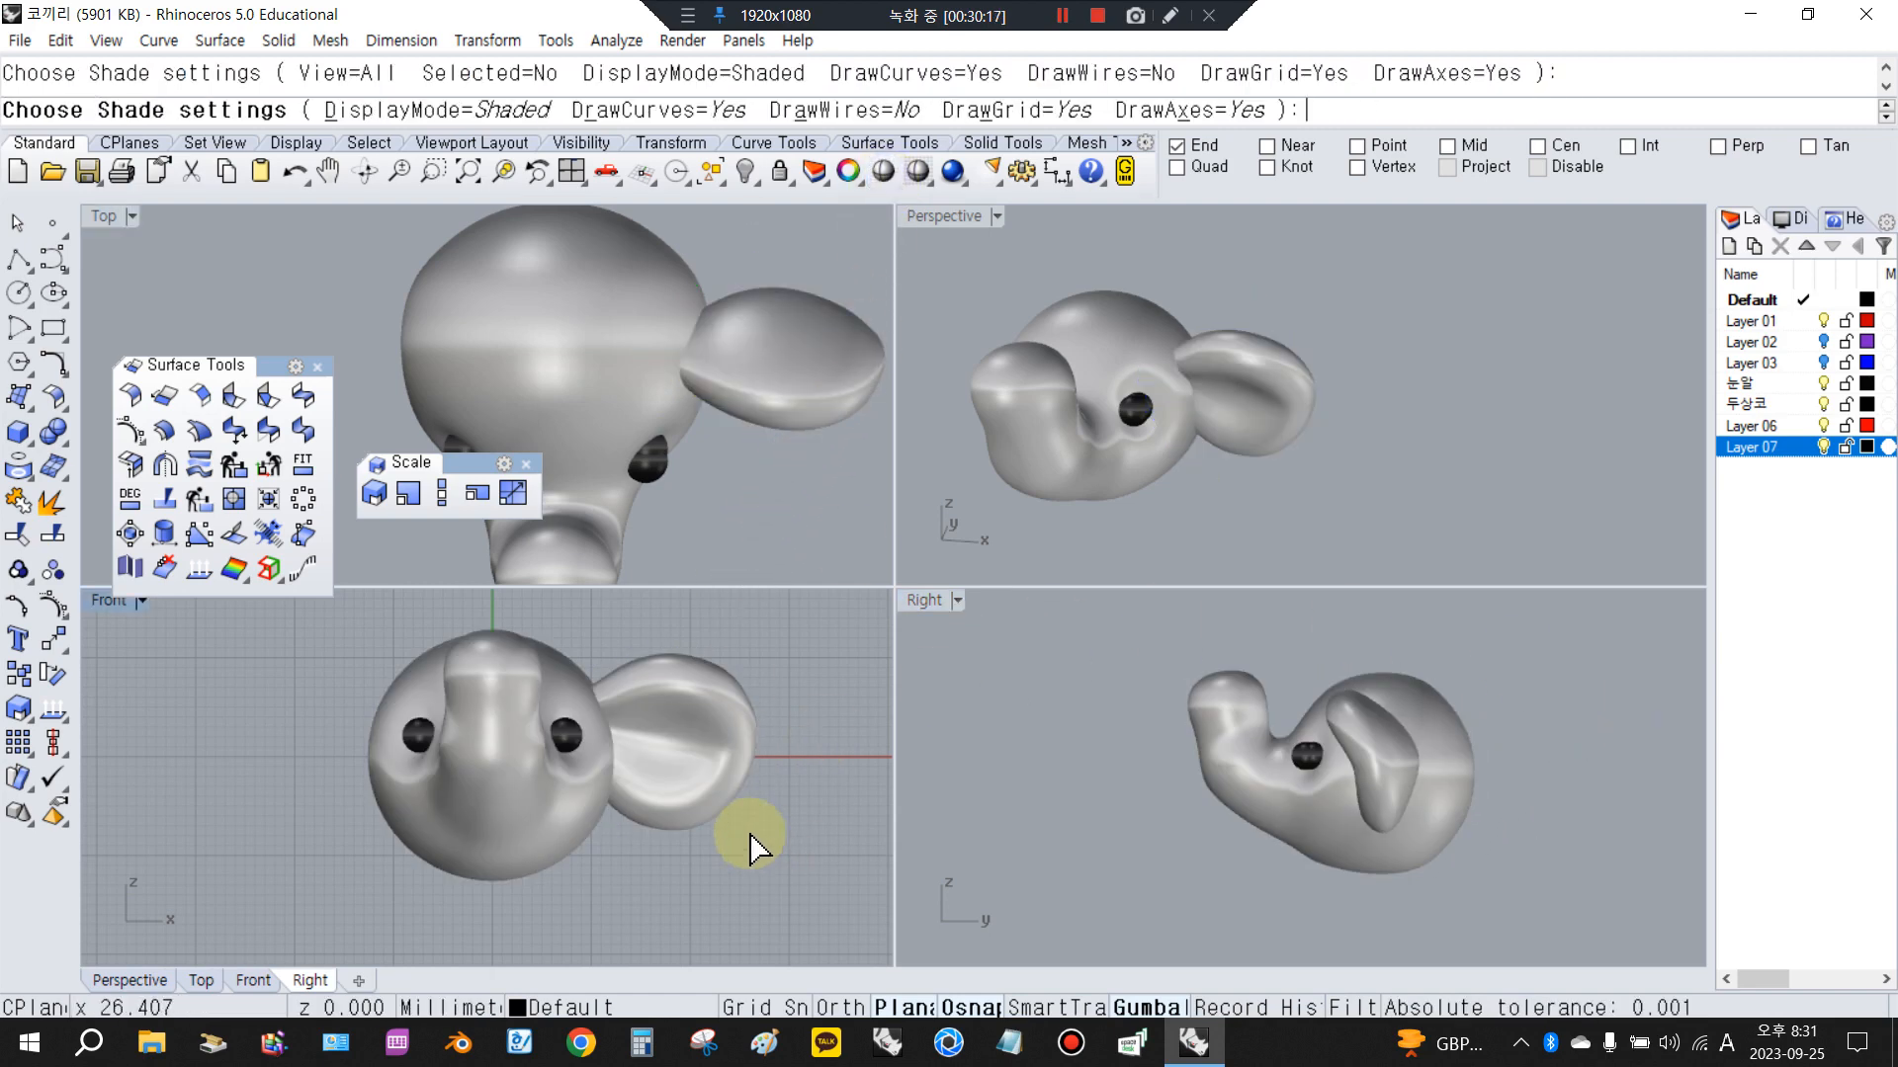
scroll(754, 843, down, 4)
right_drag(1282, 456, 1344, 425)
click(1332, 443)
drag(1273, 401, 1279, 394)
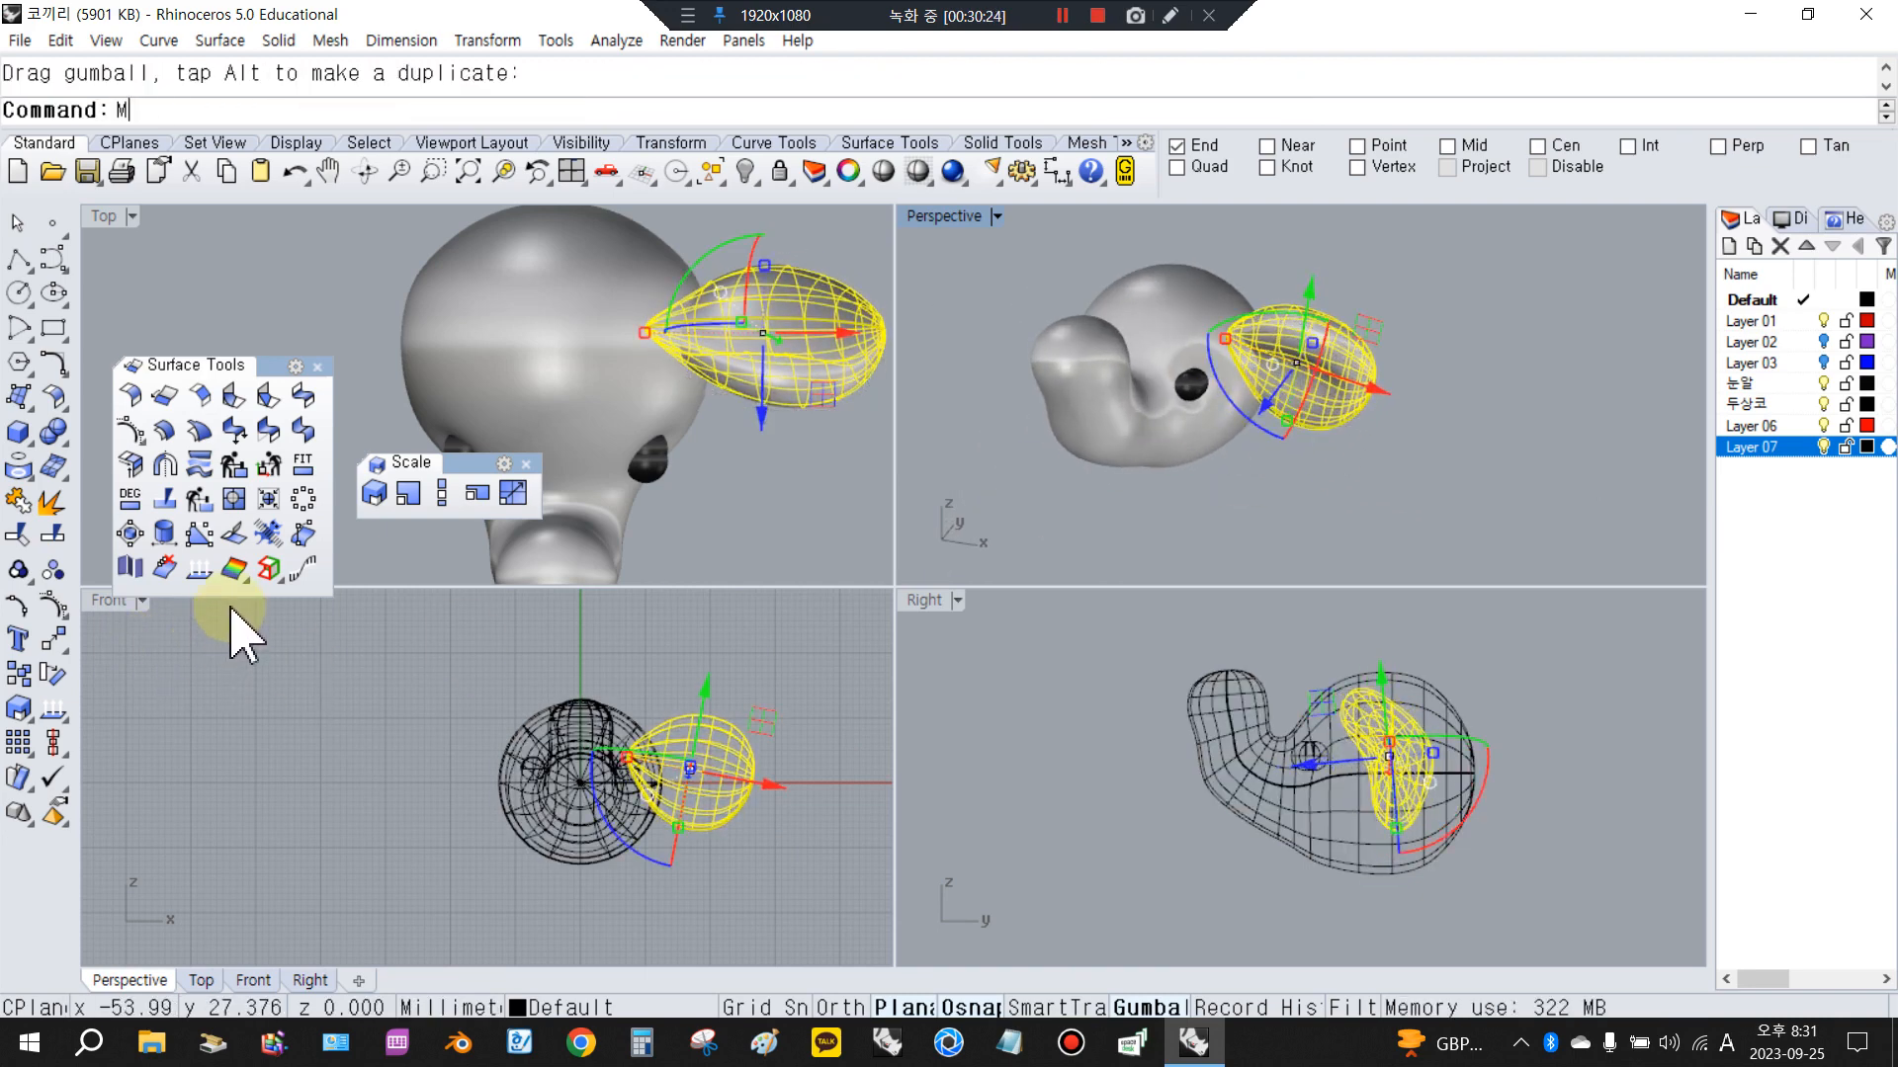
Mirror a copy of the ear to the other side of the head across a vertical plane through origin 0
key(Return)
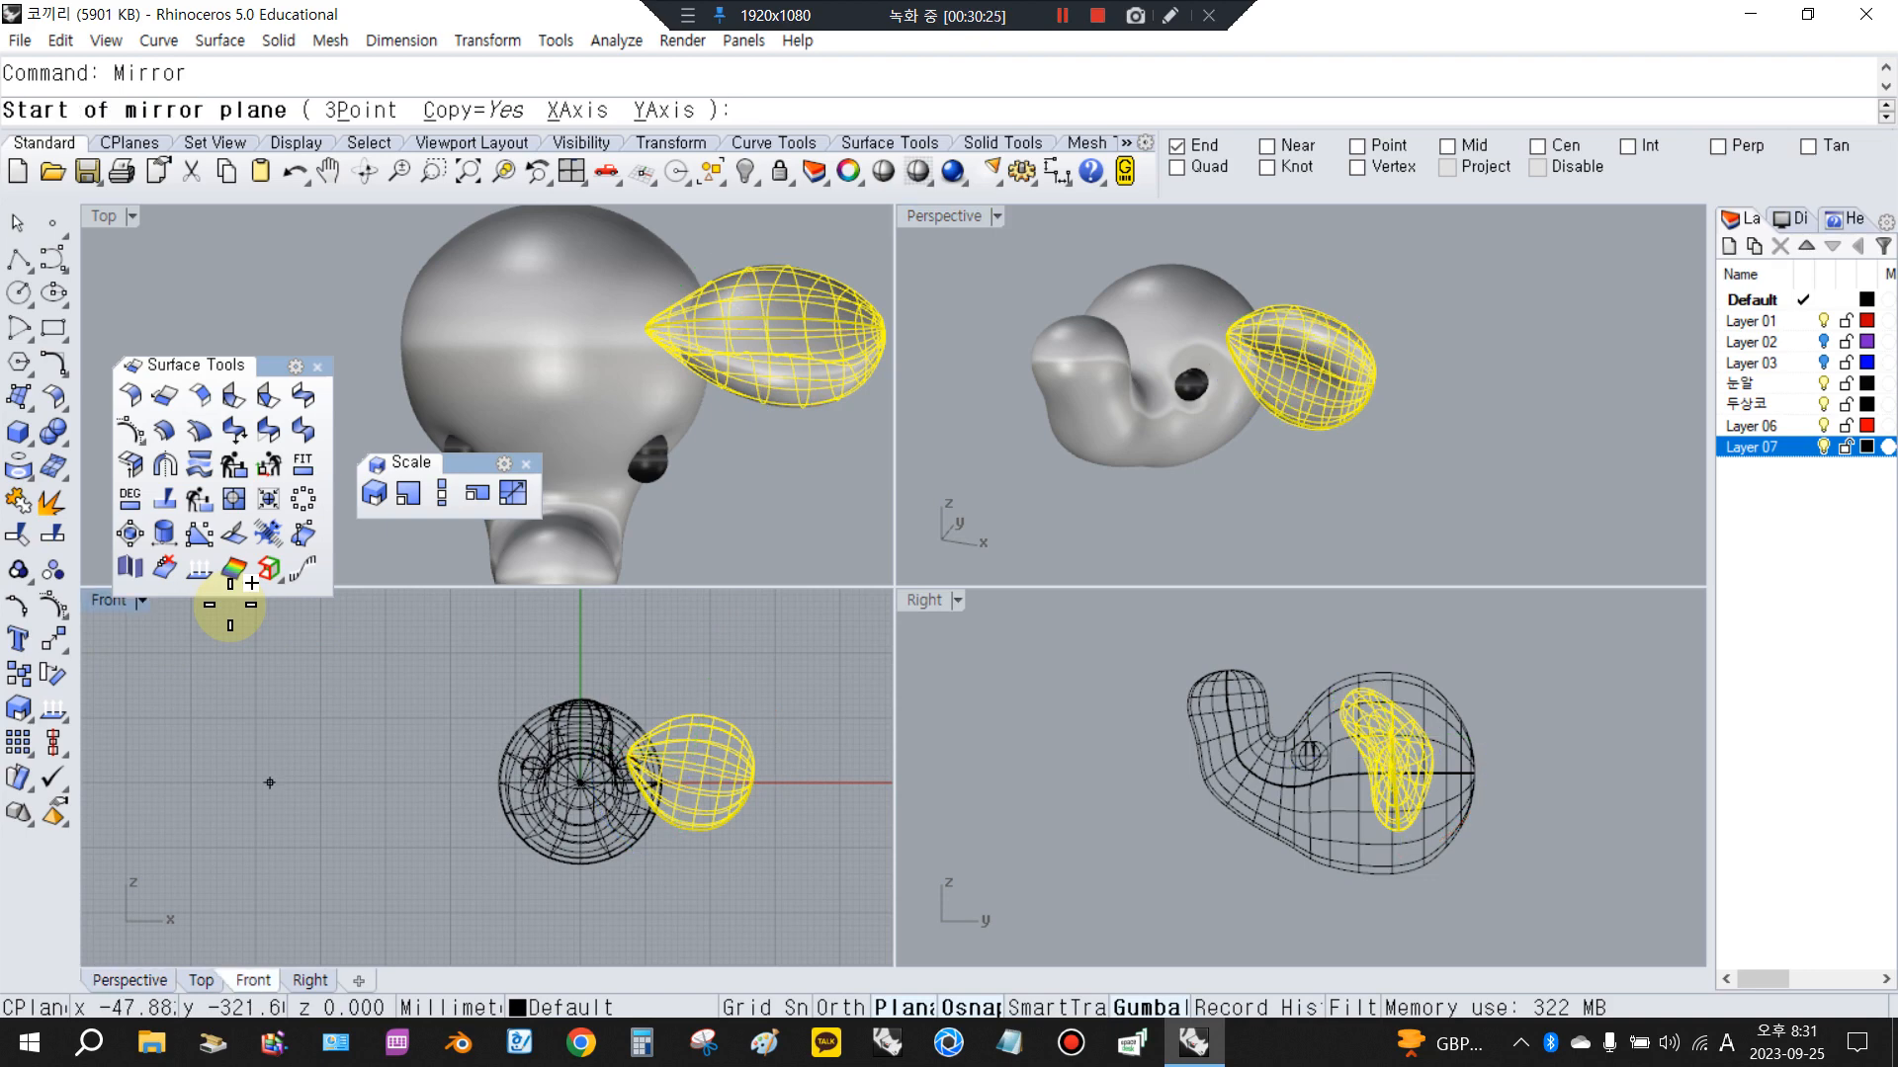
text(0)
key(Return)
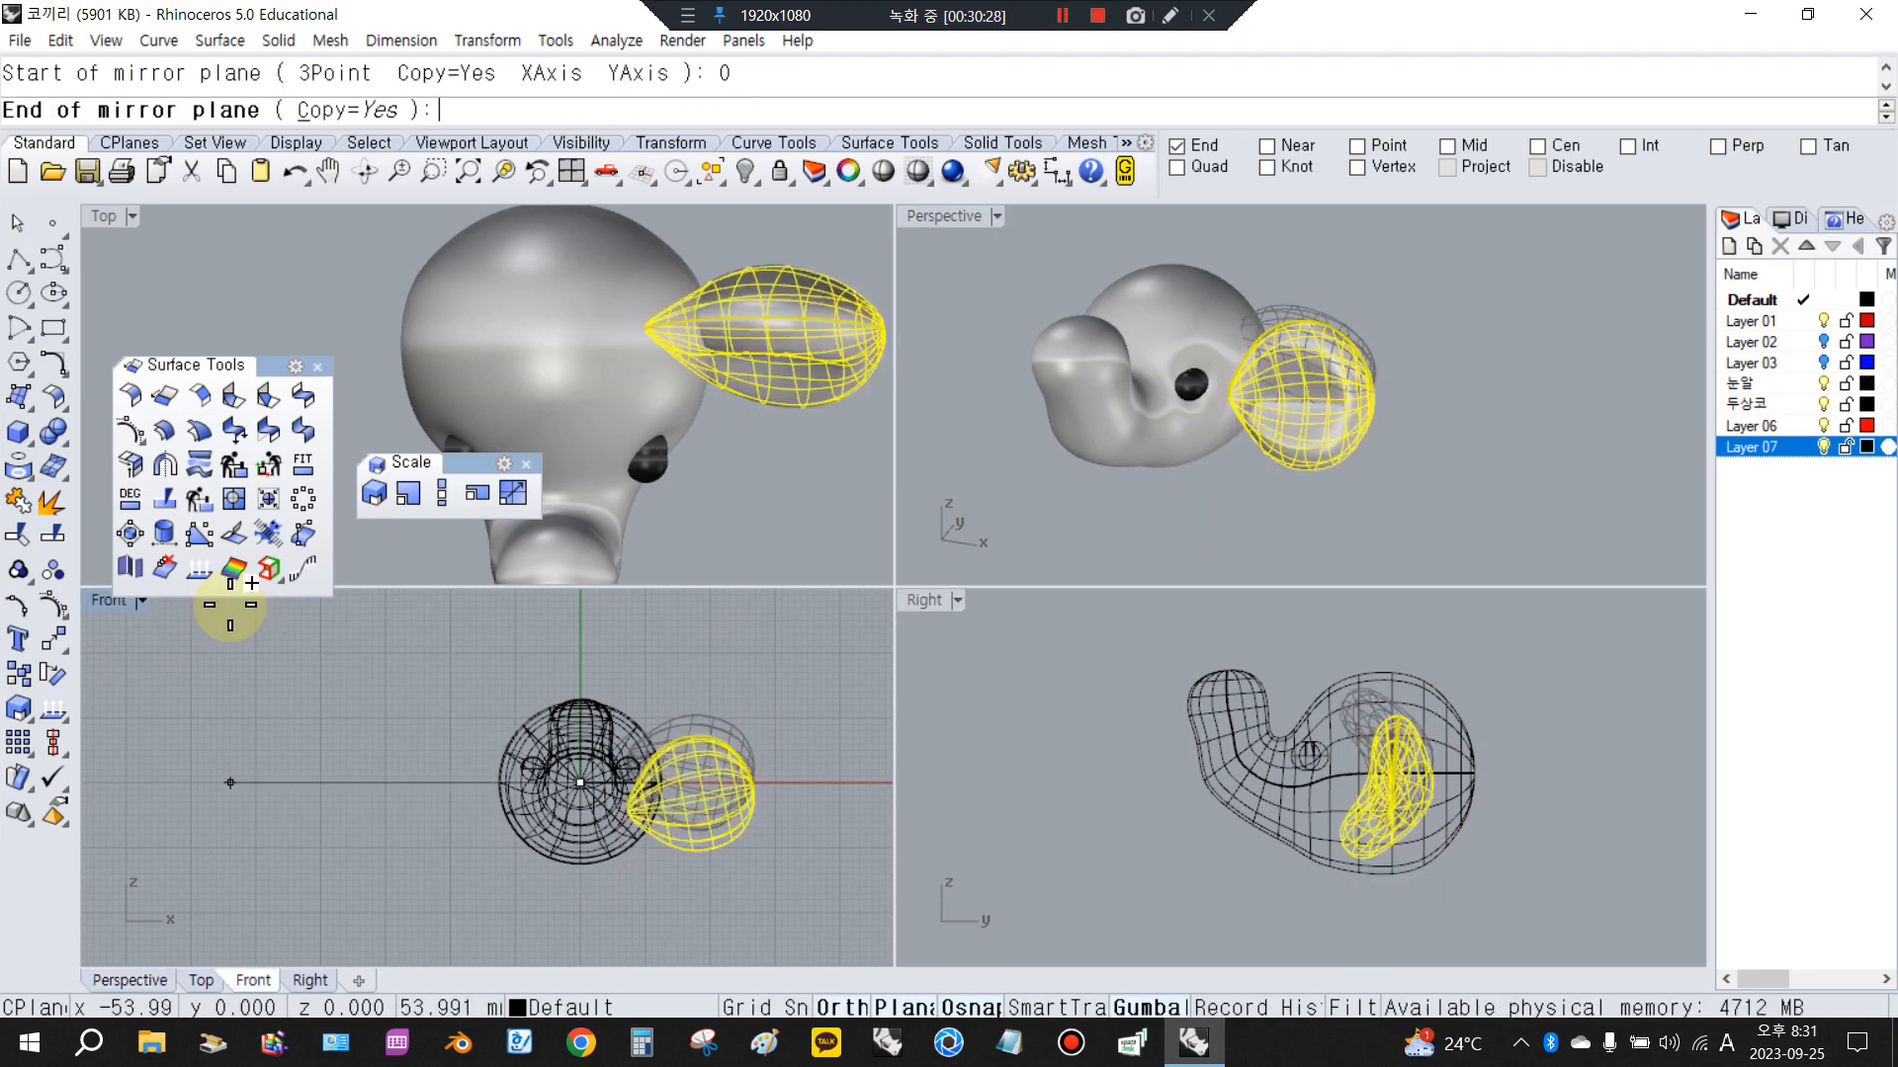
click(693, 915)
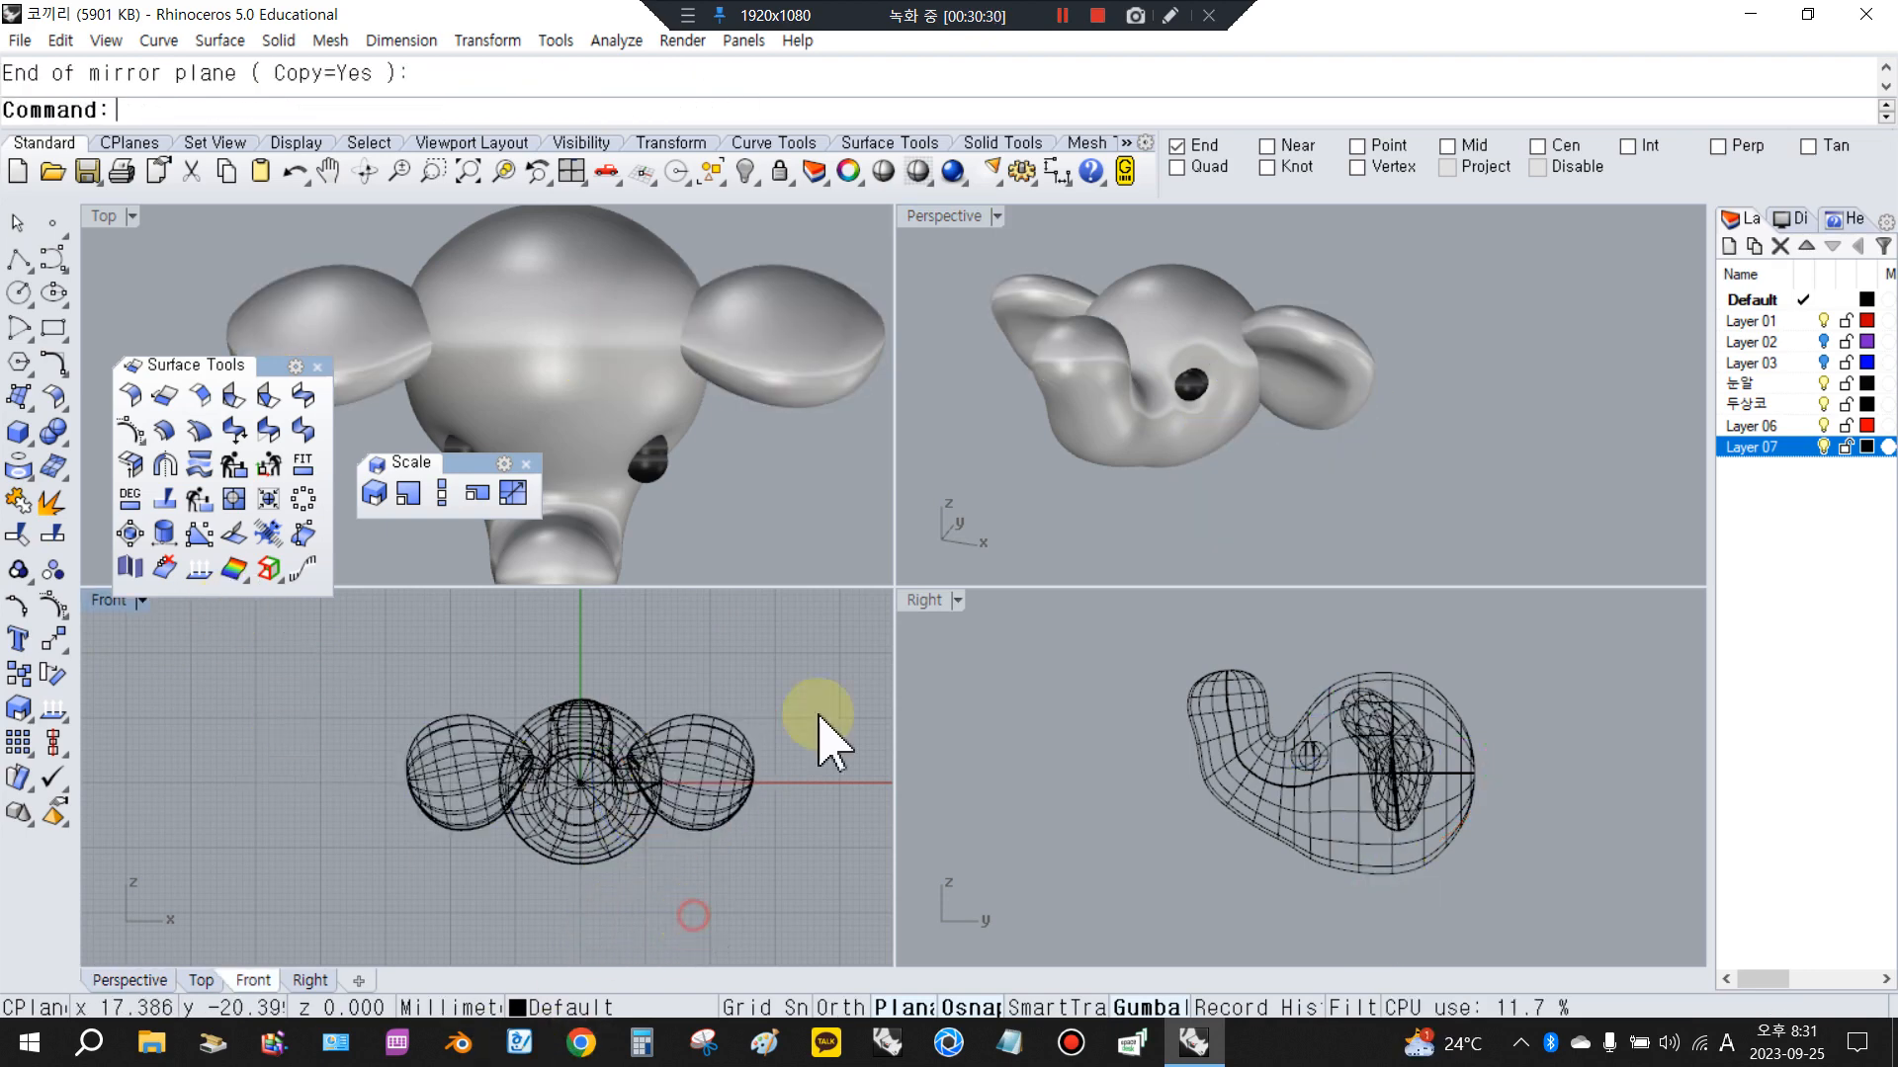
Maximize the perspective view and delete the extra sphere overlapping the black eye on the near side
double_click(956, 219)
click(888, 176)
scroll(952, 352, down, 3)
right_drag(903, 571, 588, 613)
scroll(890, 627, up, 3)
click(805, 474)
scroll(805, 464, up, 4)
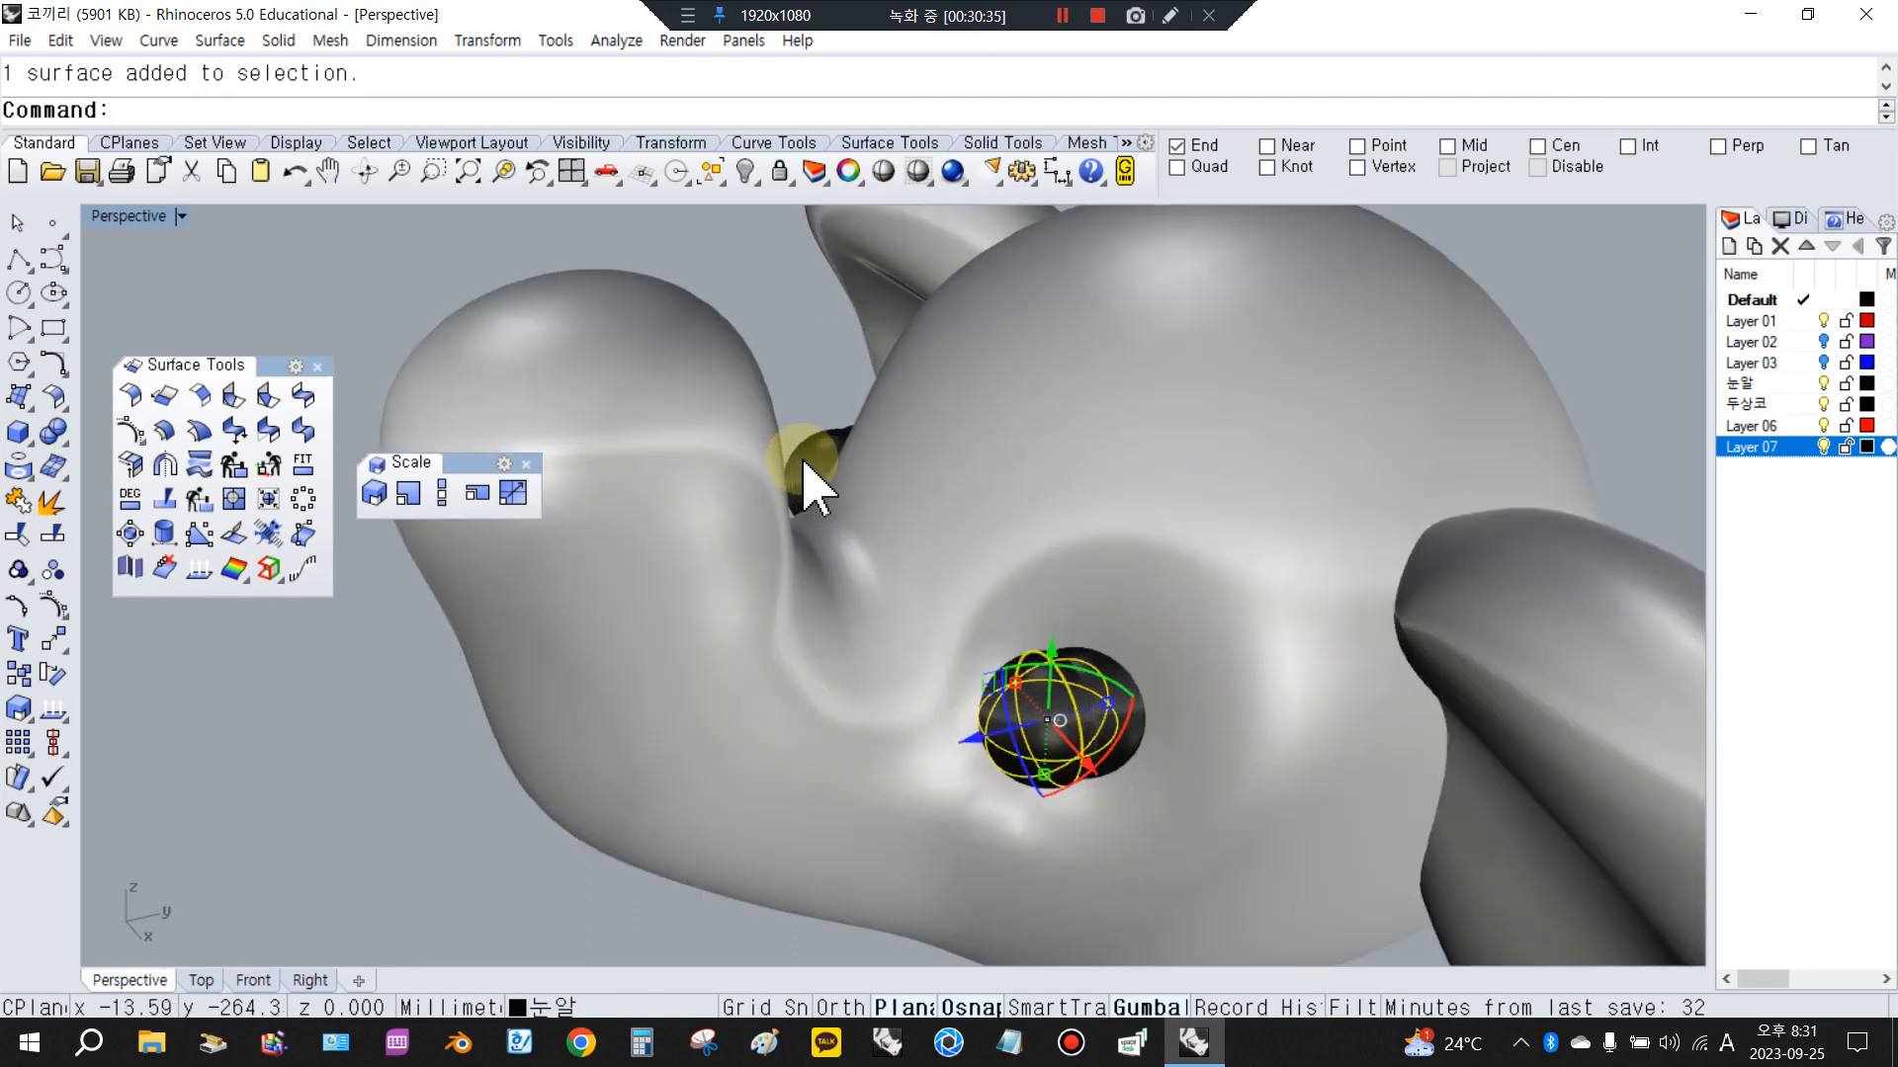
key(Delete)
scroll(807, 479, down, 7)
right_drag(1093, 762, 986, 649)
scroll(974, 653, down, 8)
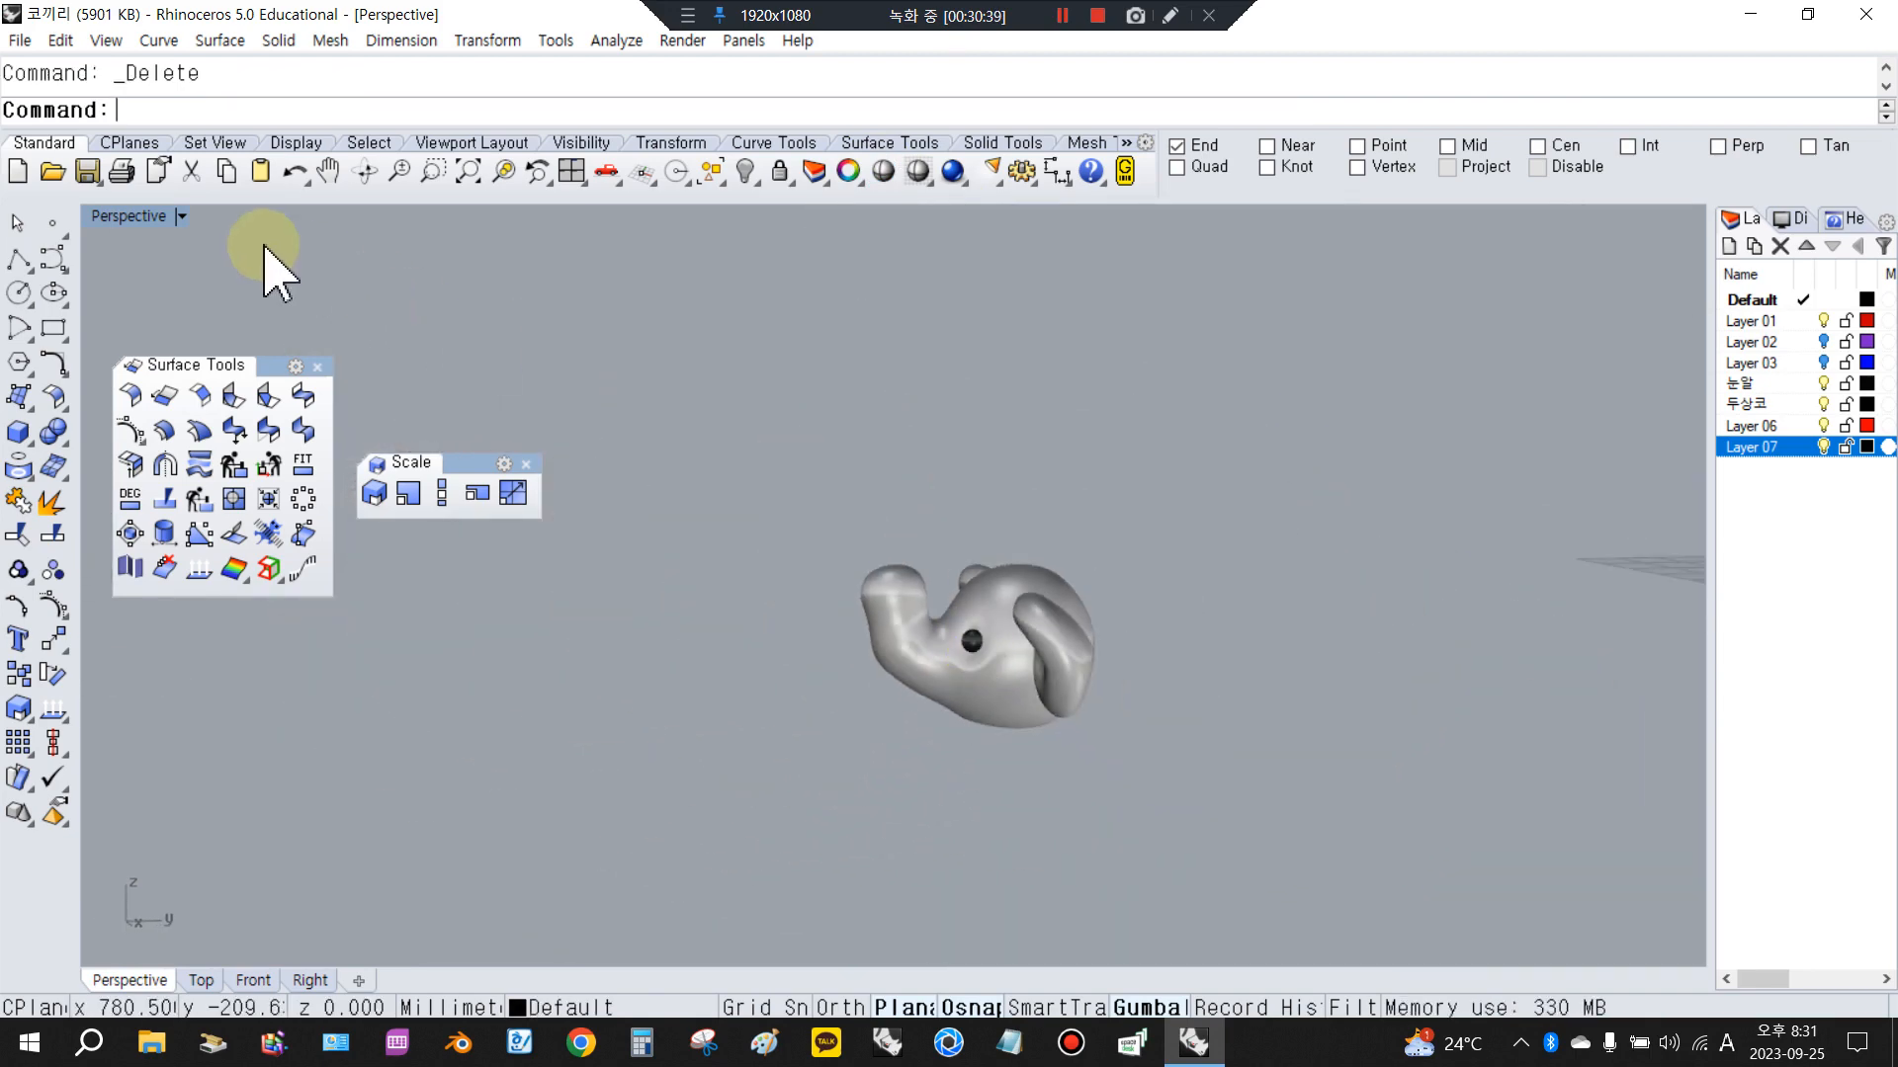
Show all hidden objects again and examine the complete seated elephant with the hat and scarf
double_click(151, 215)
double_click(924, 213)
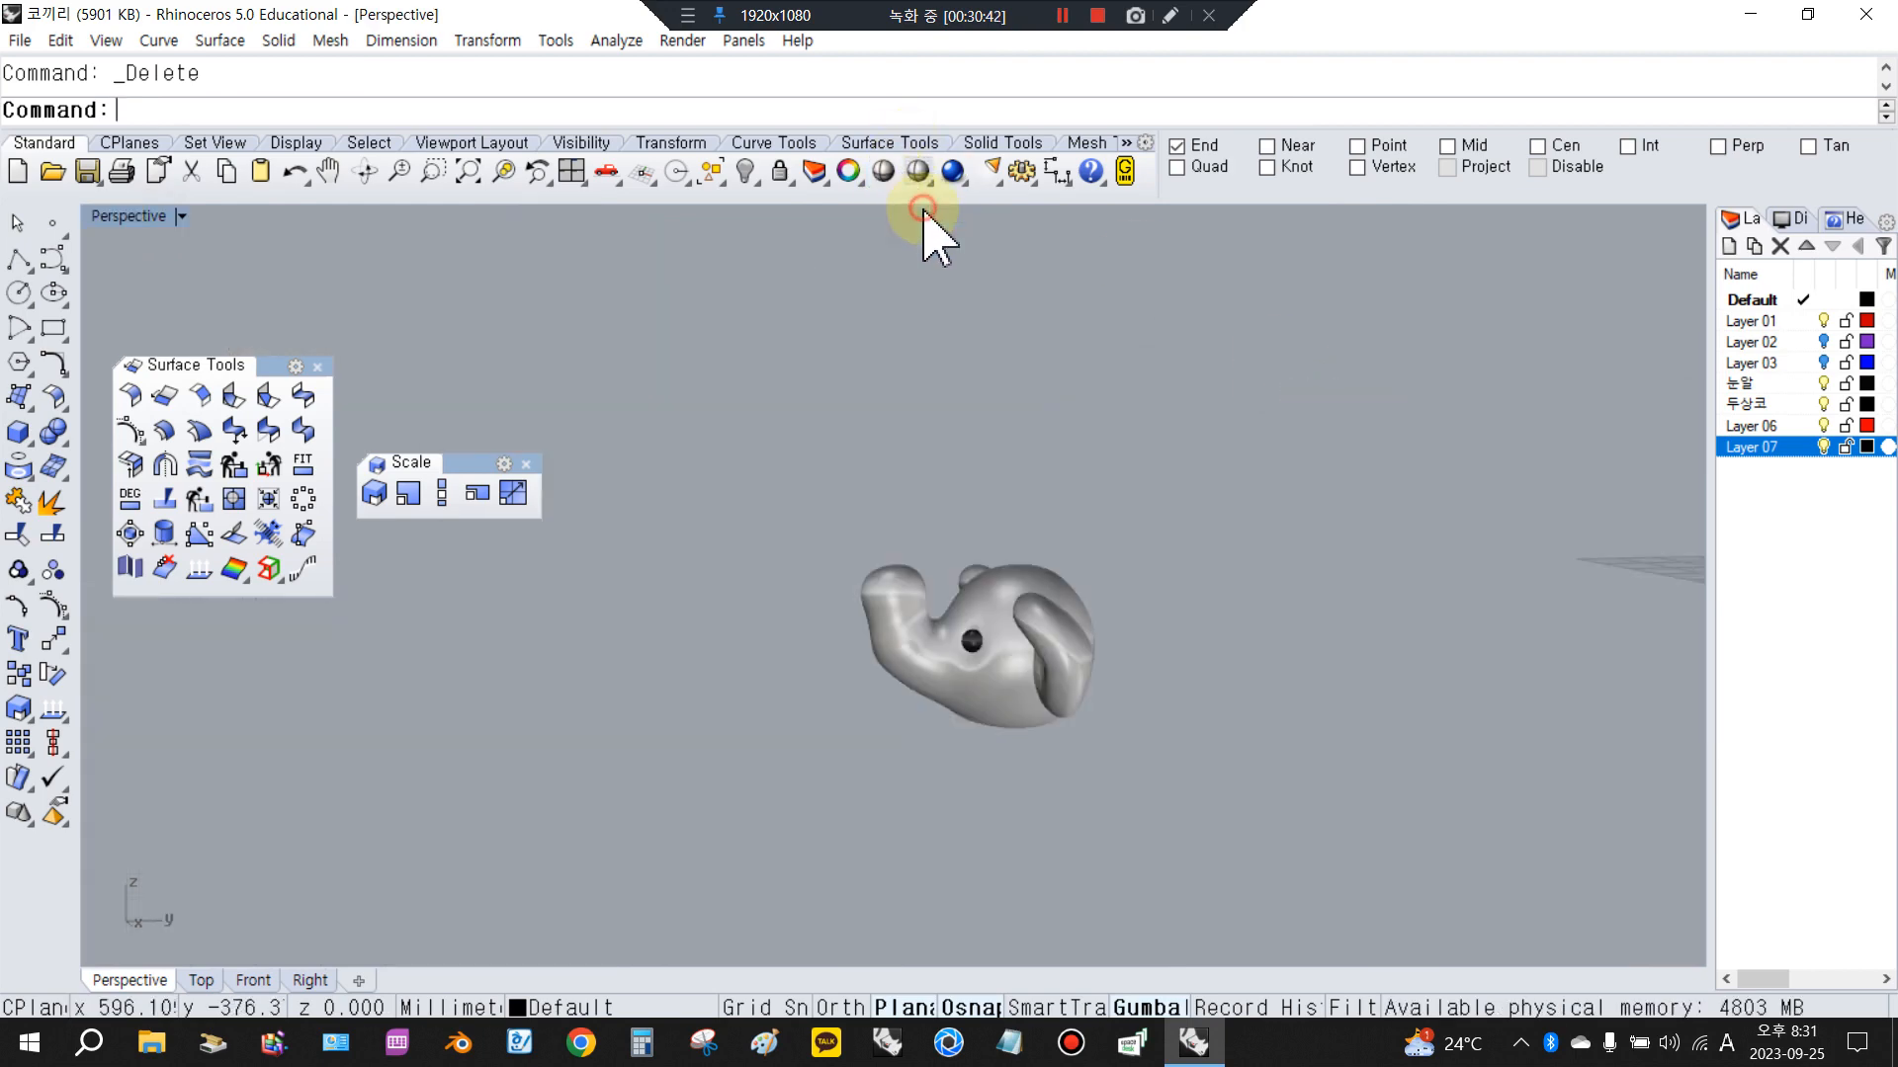
click(746, 172)
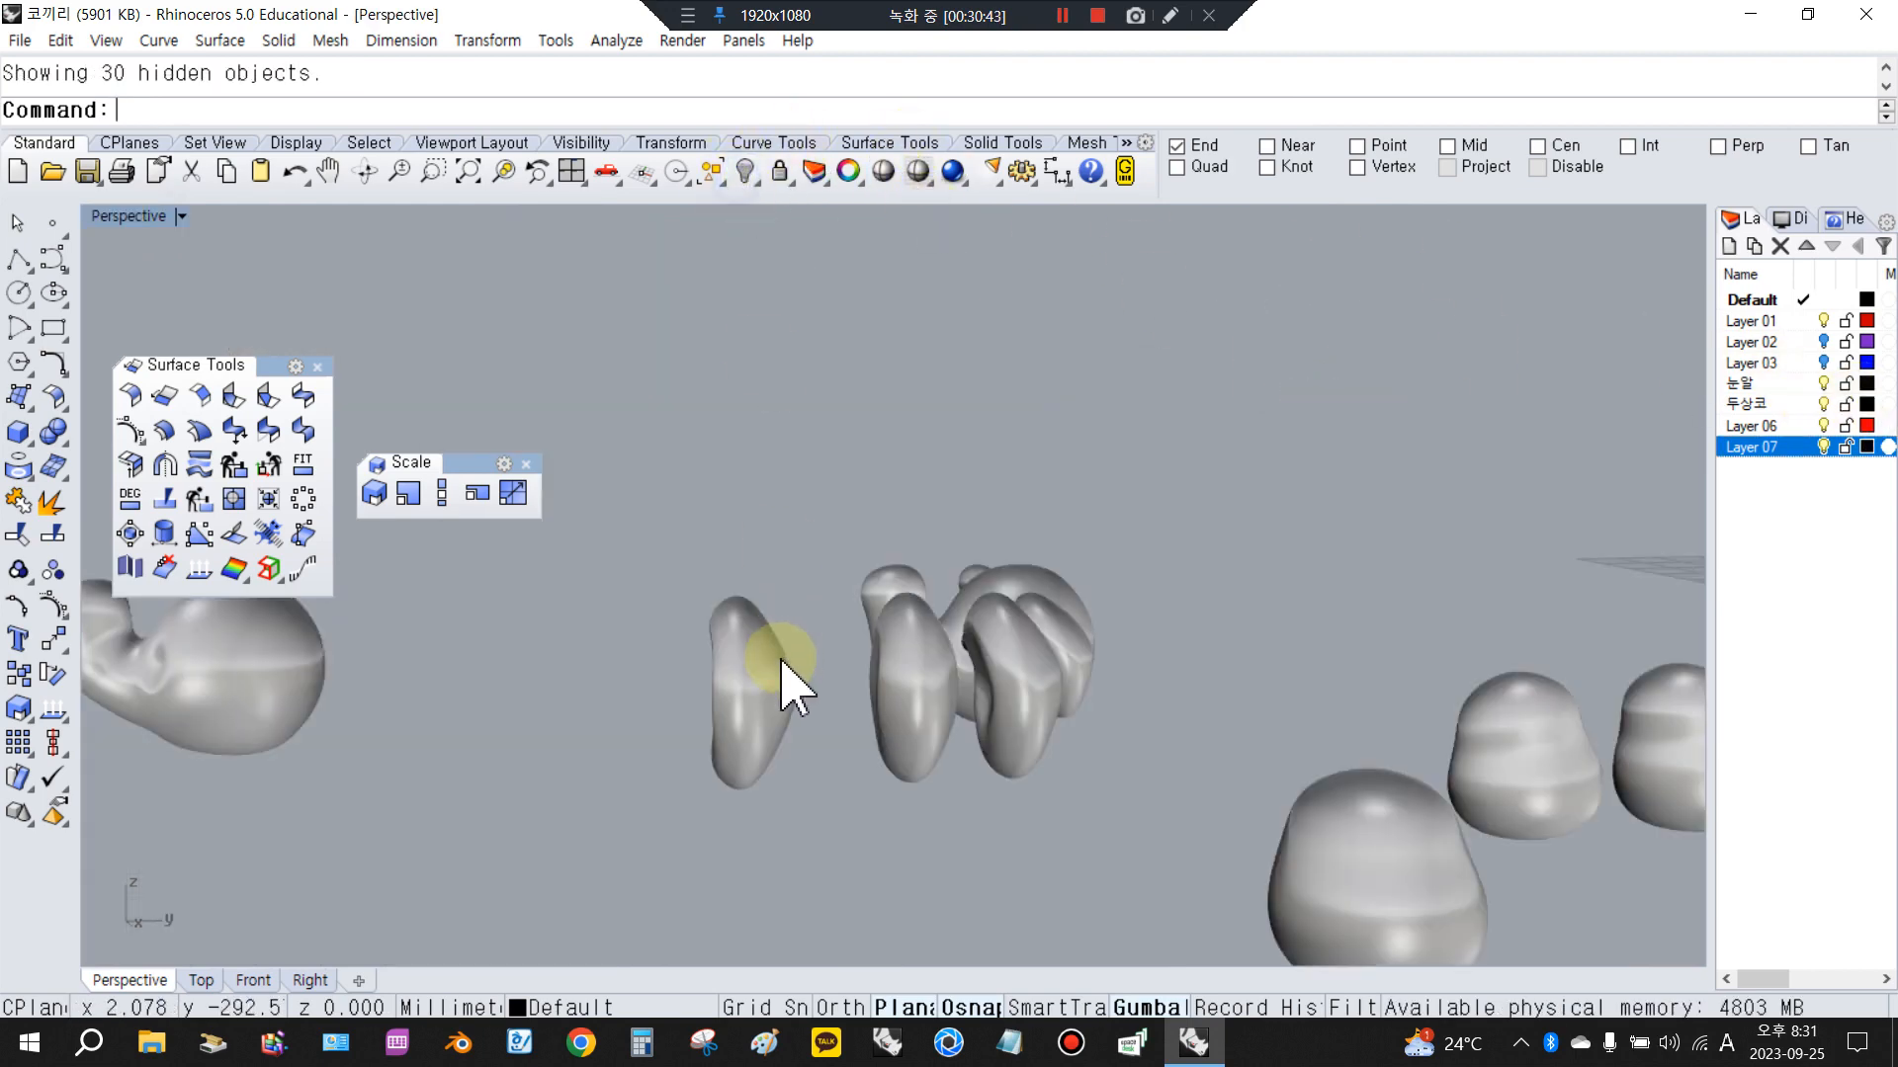
scroll(1076, 670, down, 5)
scroll(1305, 678, up, 10)
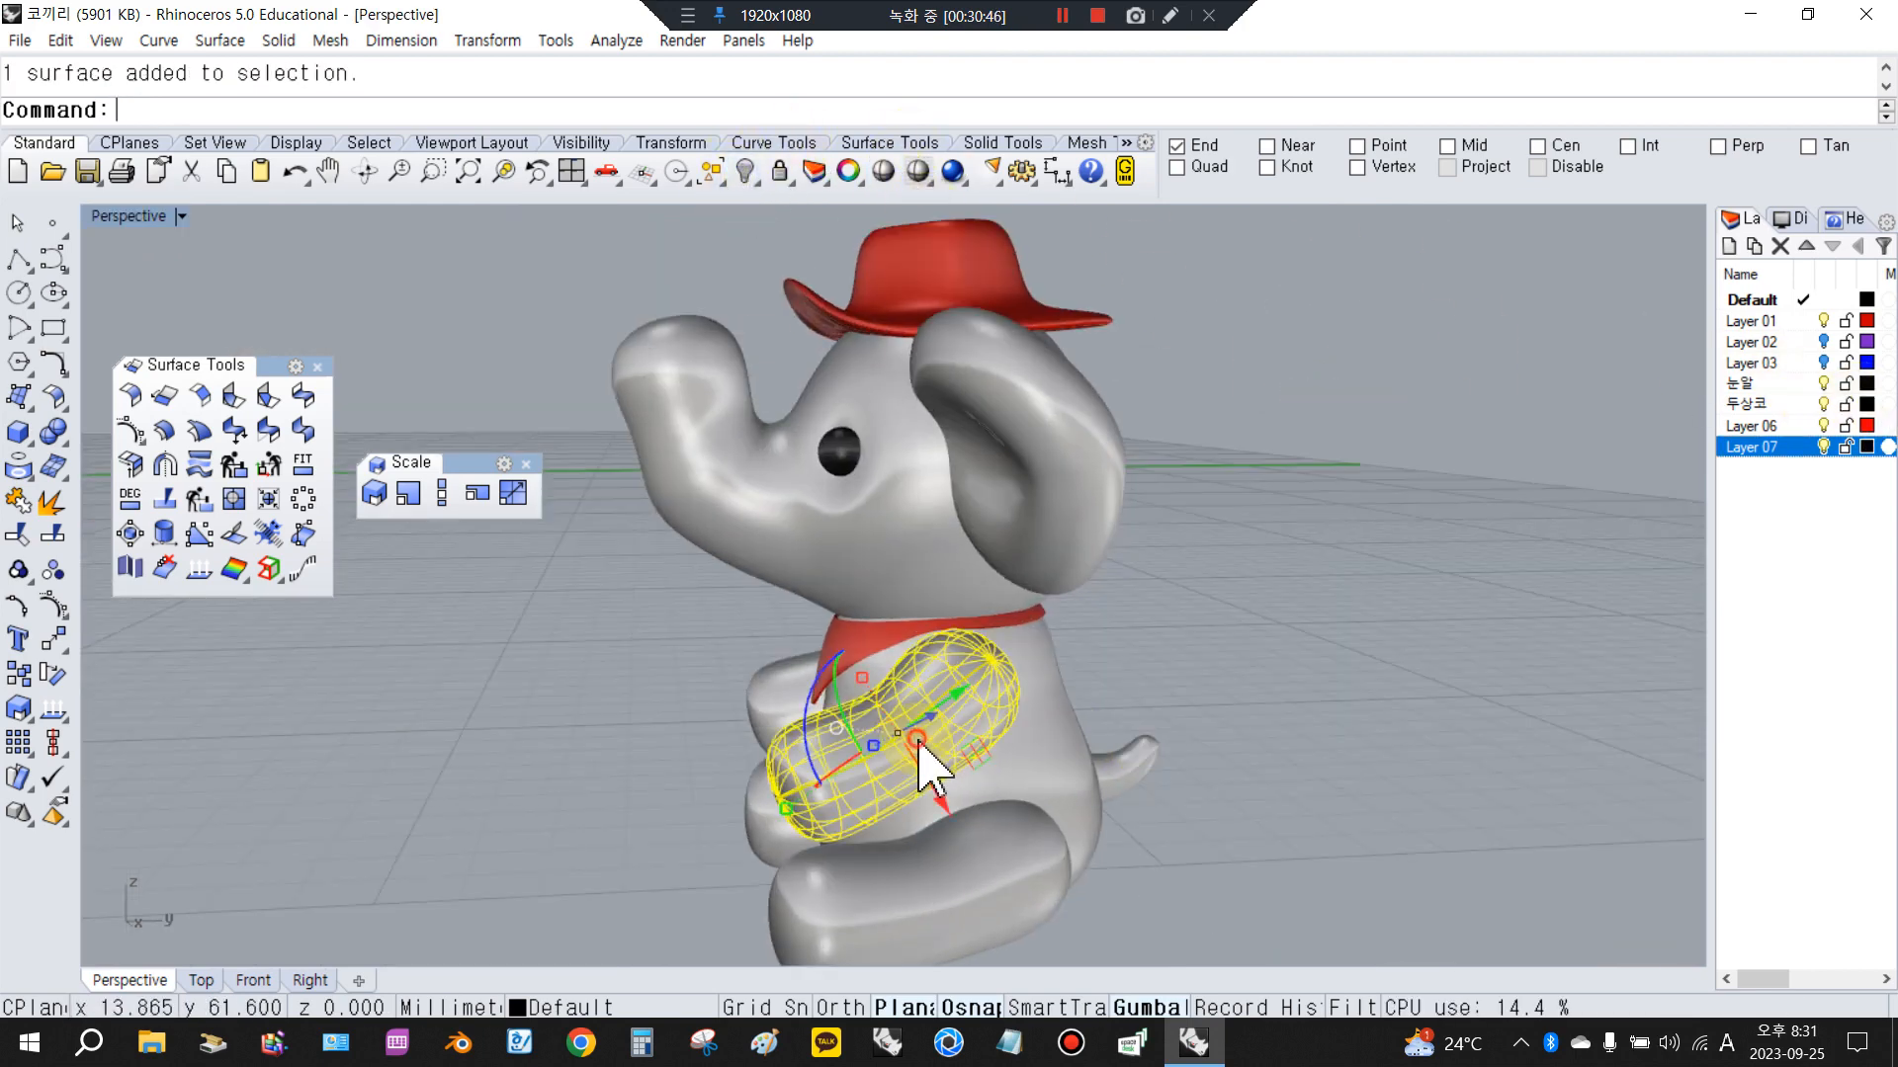
right_drag(1295, 796, 456, 710)
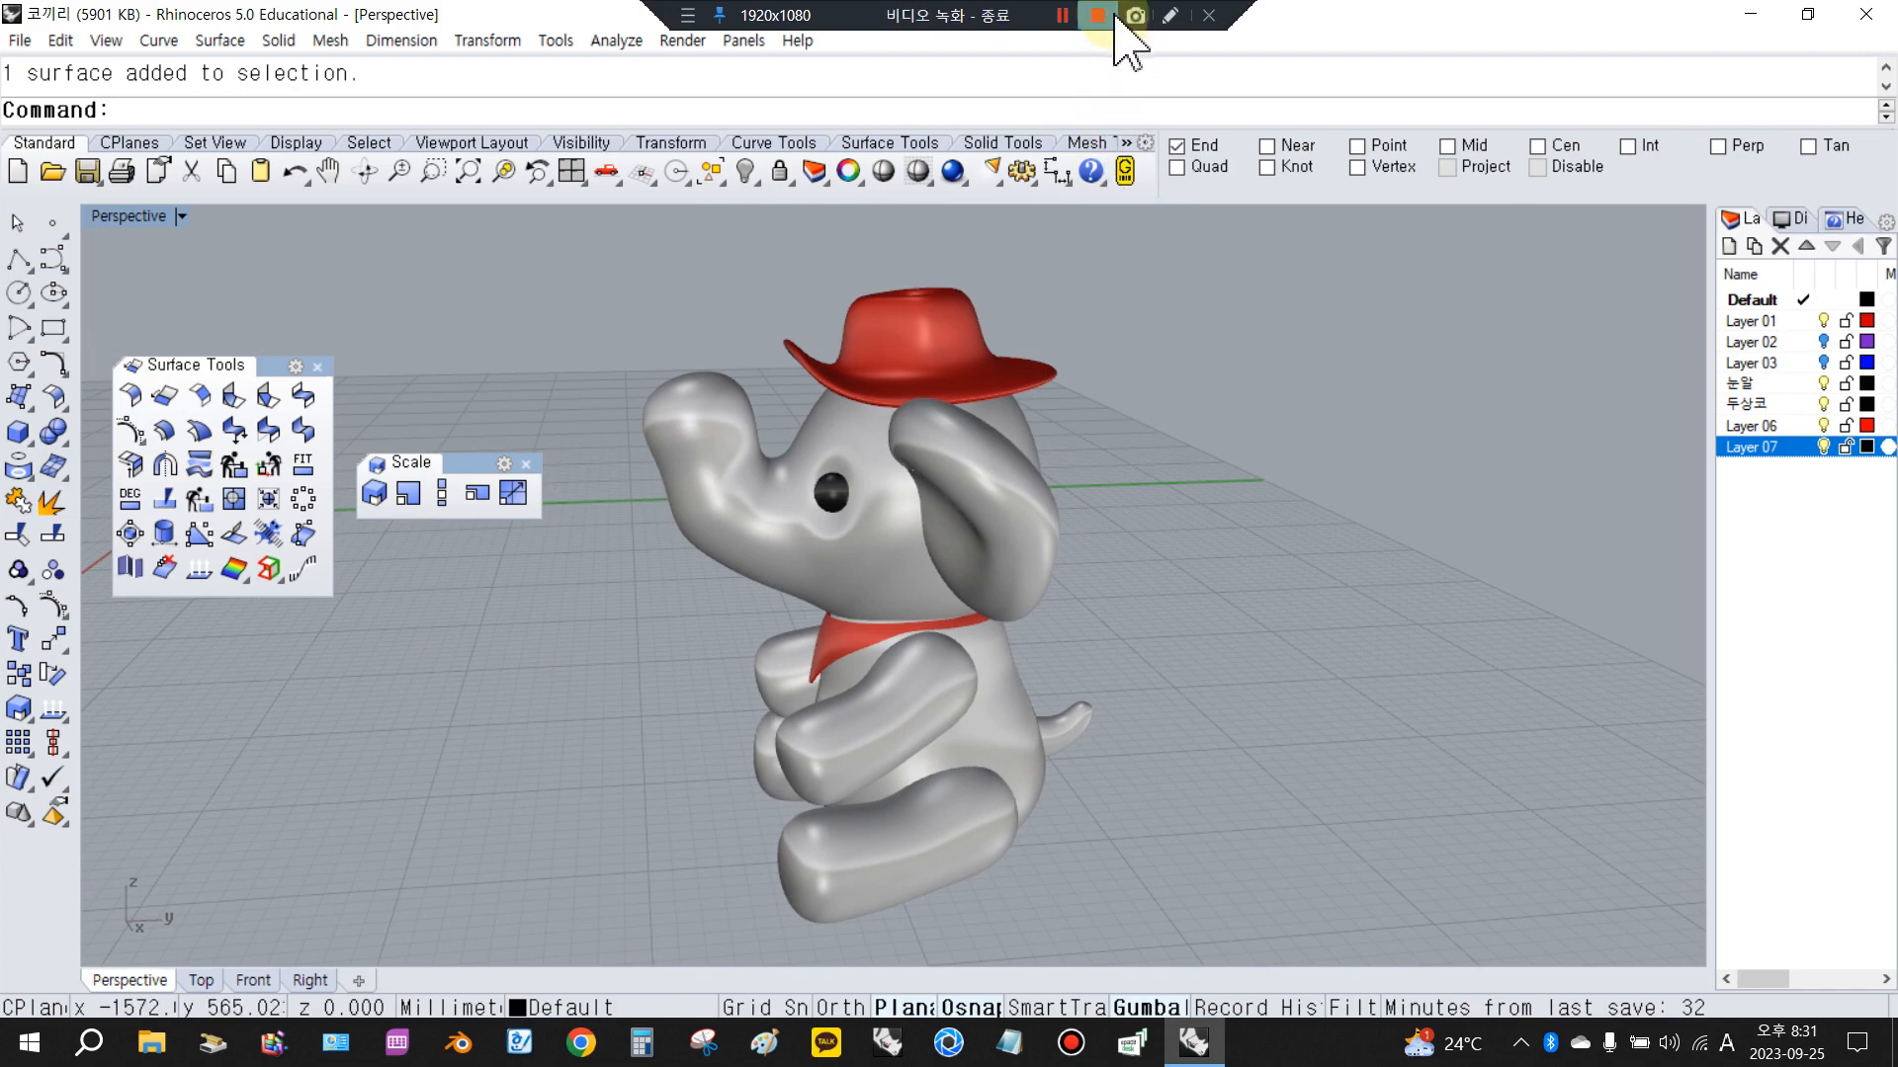